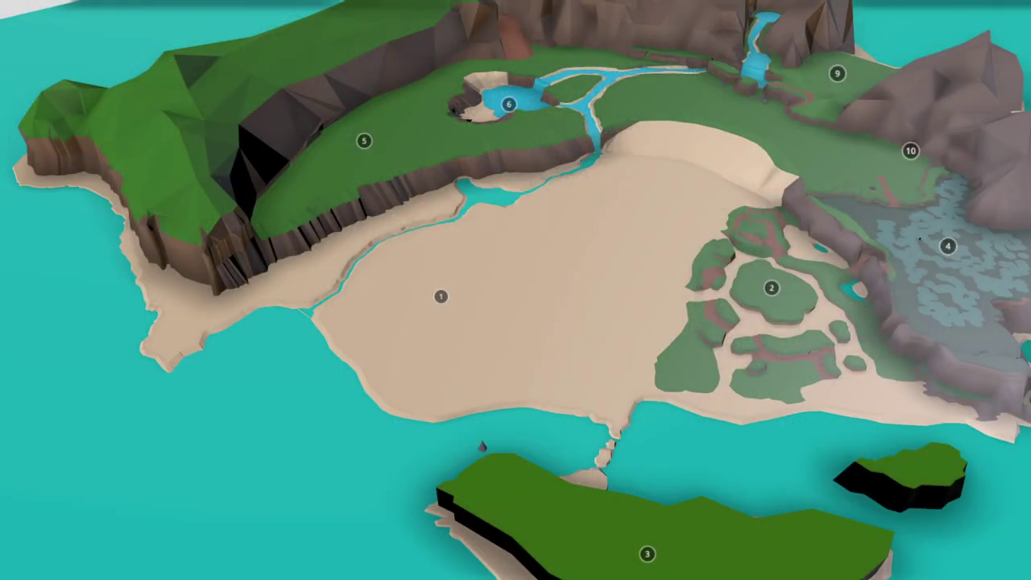
Examine the low-poly tropical island model from several angles, both up close and as a whole.
right_drag(680, 342, 732, 312)
drag(694, 325, 698, 272)
scroll(698, 272, down, 4)
drag(599, 120, 618, 124)
right_drag(617, 124, 600, 163)
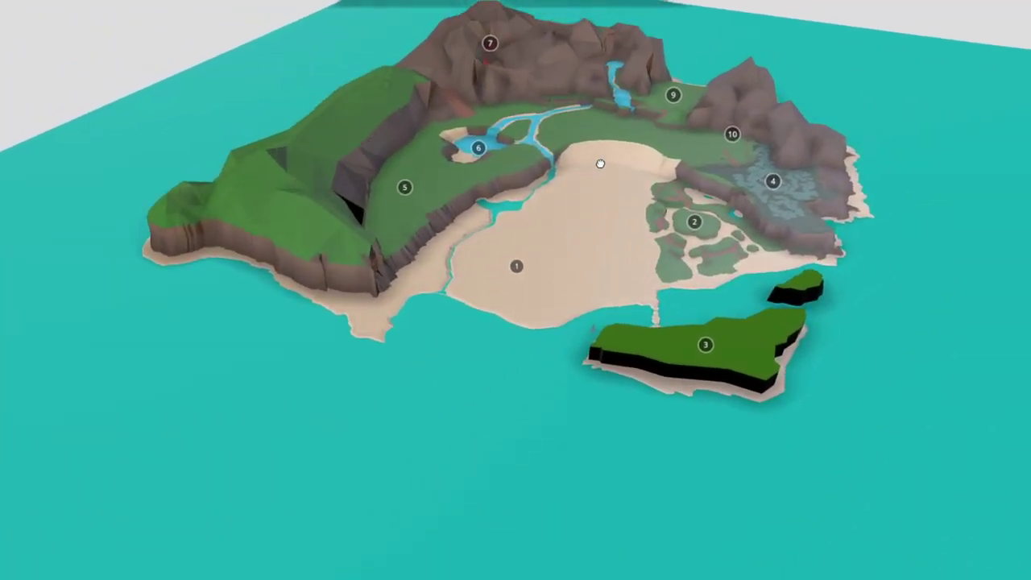
drag(600, 164, 603, 198)
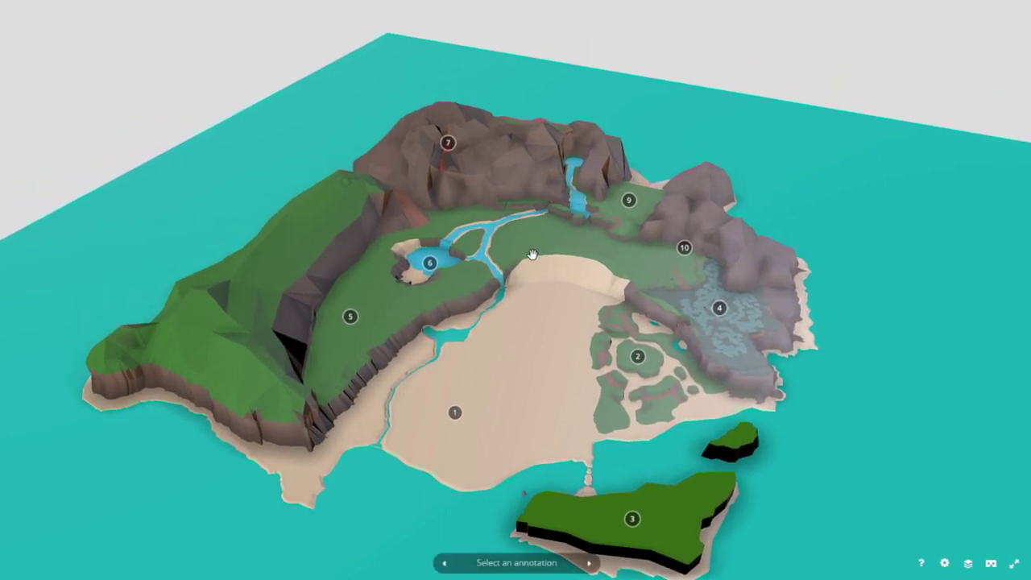
right_drag(595, 248, 601, 215)
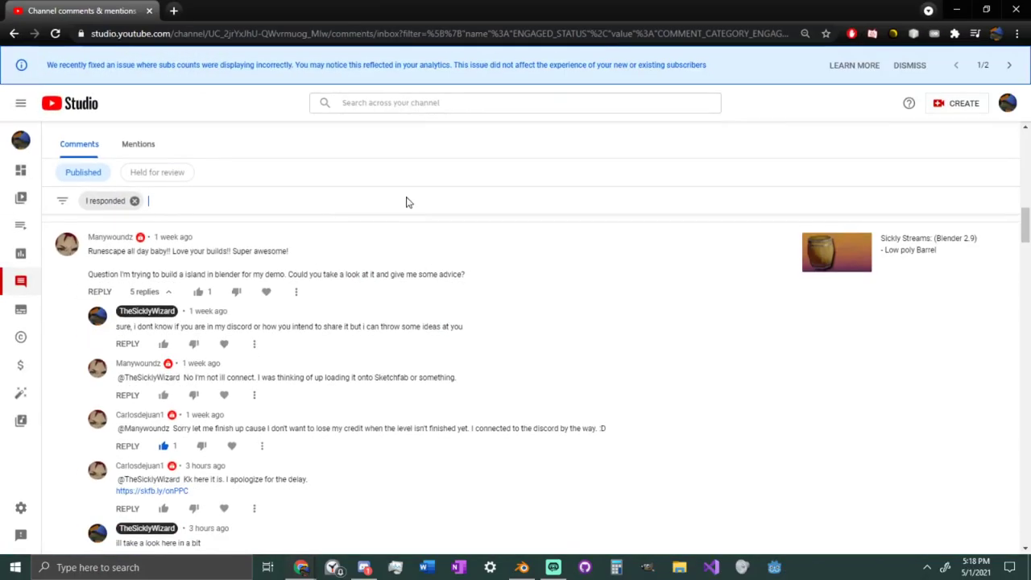
Switch to YouTube Studio and read the comment thread asking for advice on the Blender island.
scroll(295, 263, down, 3)
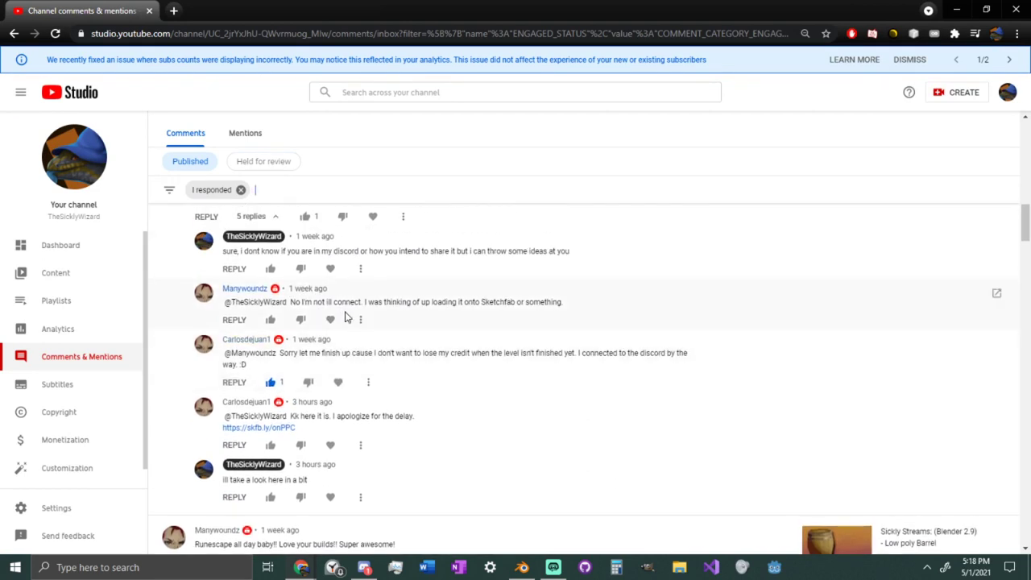
scroll(345, 316, up, 1)
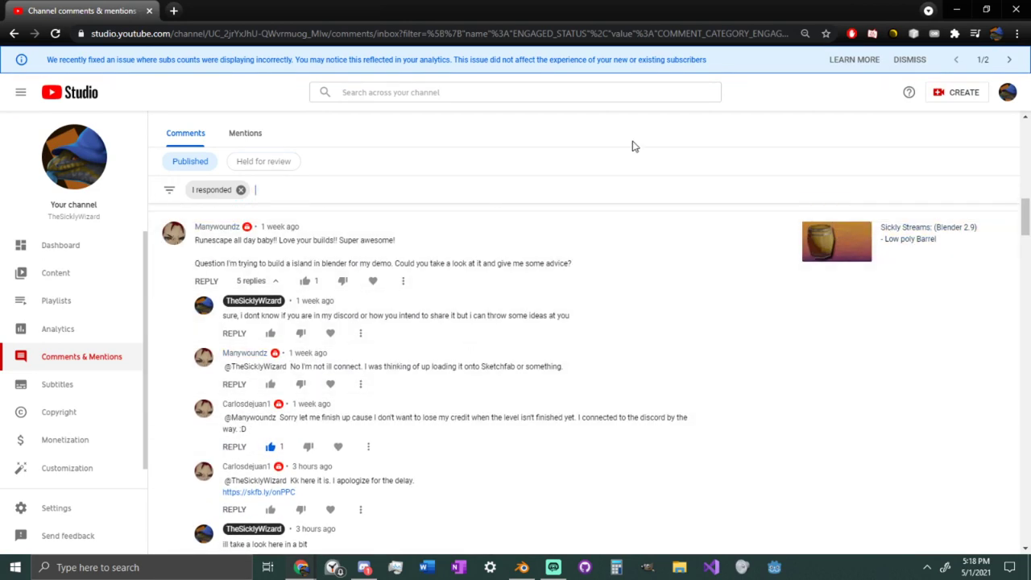
scroll(628, 190, down, 1)
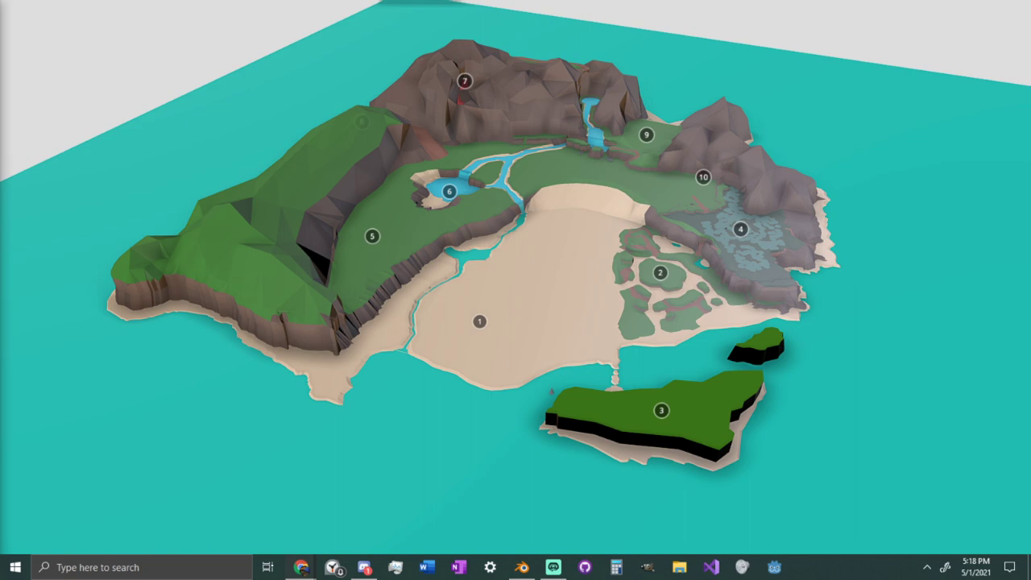
Return to the Sketchfab island model and examine the beach, cliffs, swamp and small islands from different sides.
right_drag(551, 332, 603, 329)
drag(603, 330, 651, 331)
scroll(656, 330, up, 5)
right_drag(656, 330, 605, 352)
mouse_move(605, 352)
mouse_down()
mouse_move(583, 323)
mouse_move(596, 336)
mouse_move(545, 406)
mouse_up()
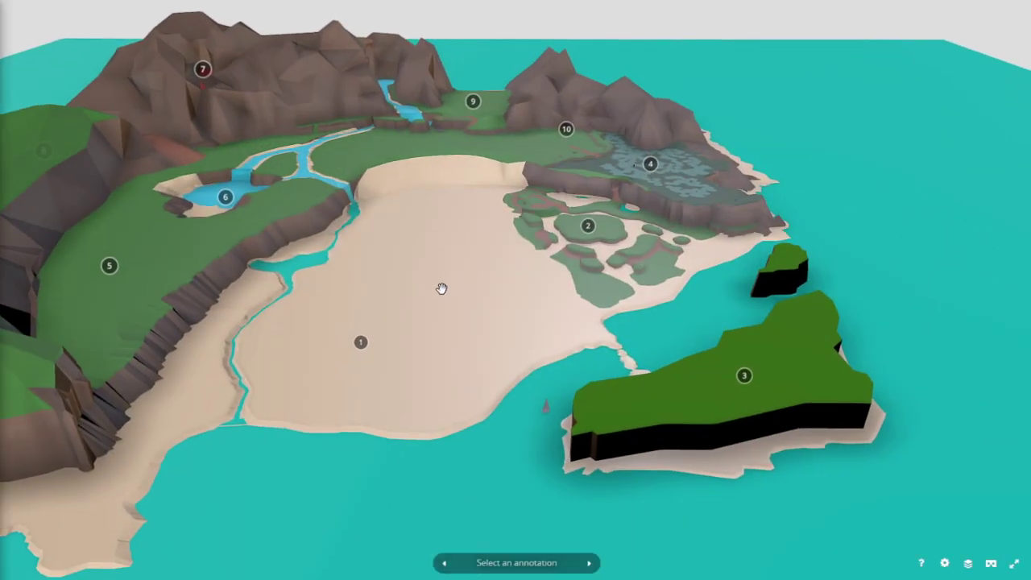
mouse_move(534, 370)
right_down()
mouse_move(513, 375)
mouse_move(619, 389)
right_up()
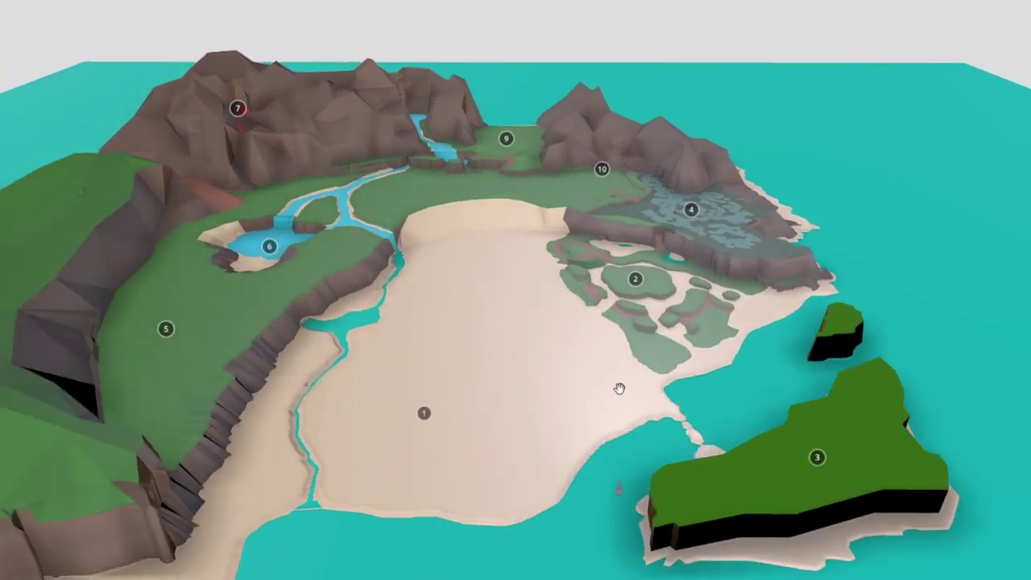
mouse_move(620, 390)
mouse_down()
mouse_move(539, 416)
mouse_move(517, 393)
mouse_up()
scroll(517, 392, down, 3)
mouse_move(516, 392)
right_down()
mouse_move(649, 352)
mouse_move(508, 382)
right_up()
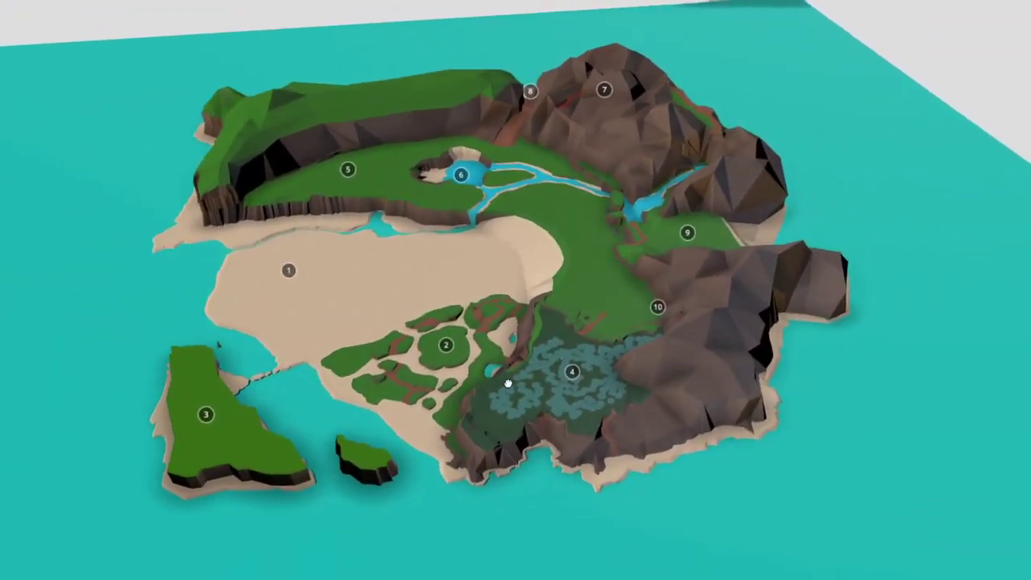
mouse_move(537, 304)
mouse_down()
mouse_move(677, 285)
mouse_move(811, 327)
mouse_move(815, 290)
mouse_move(831, 274)
mouse_move(924, 269)
mouse_move(945, 252)
mouse_up()
mouse_move(454, 218)
mouse_down()
mouse_move(447, 240)
mouse_move(523, 239)
mouse_move(491, 233)
mouse_move(211, 258)
mouse_move(157, 223)
mouse_move(143, 228)
mouse_up()
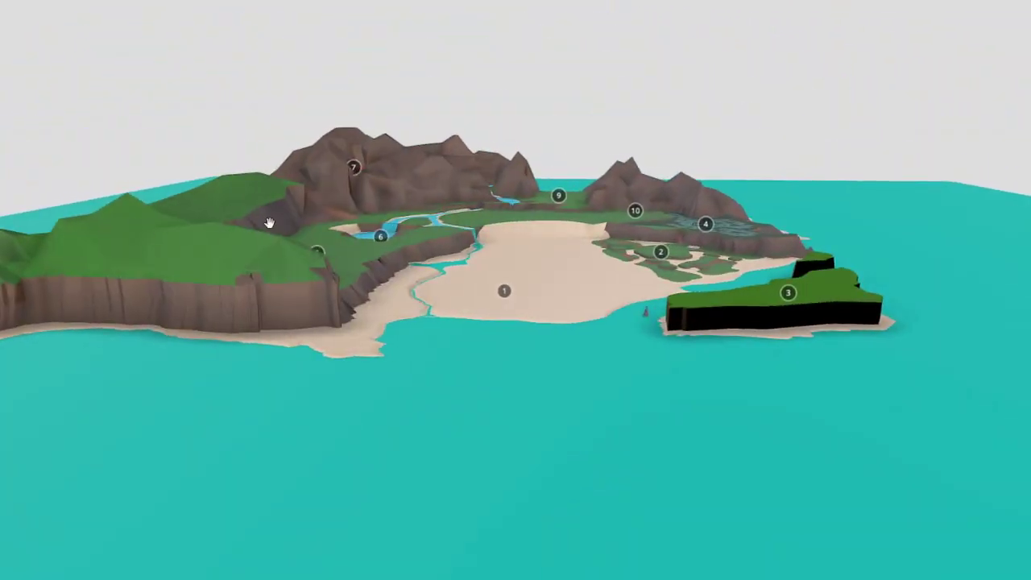
Open the Island Jungle annotation, read its description, and inspect the jungle plateau and its neighbouring river and beach.
click(315, 251)
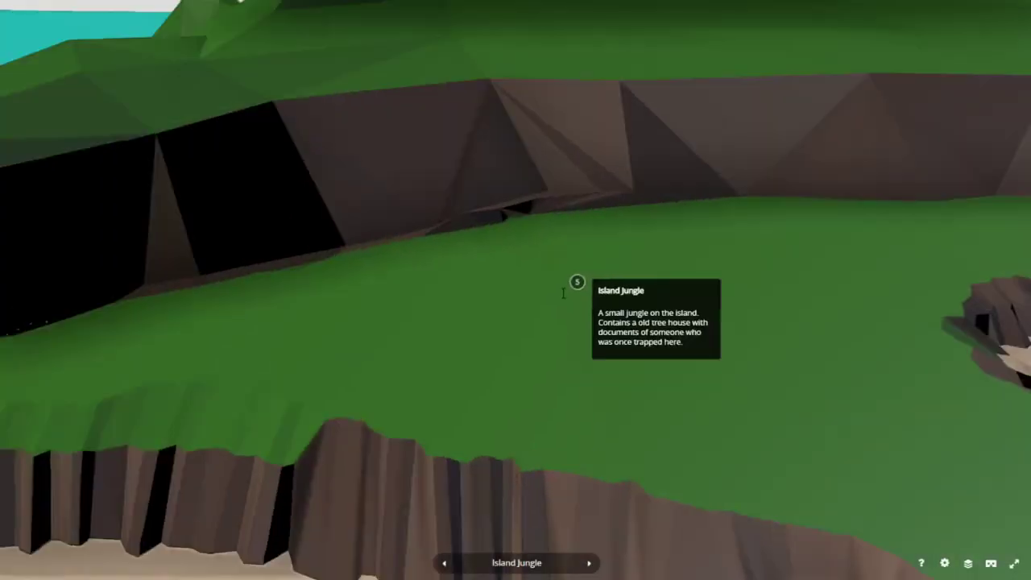
scroll(696, 356, down, 5)
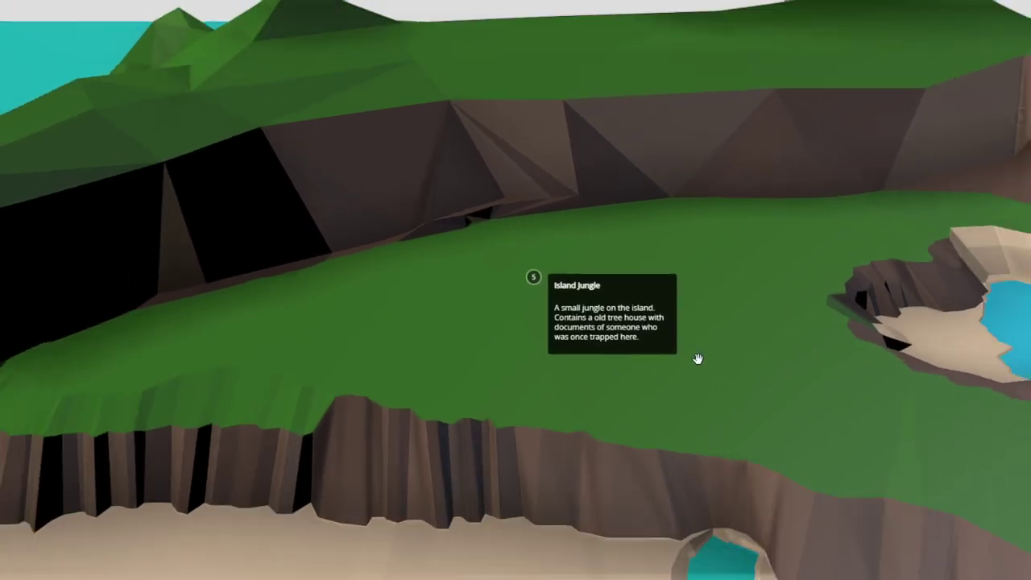
mouse_move(346, 331)
mouse_down()
mouse_move(514, 336)
mouse_move(514, 346)
mouse_up()
scroll(674, 350, down, 5)
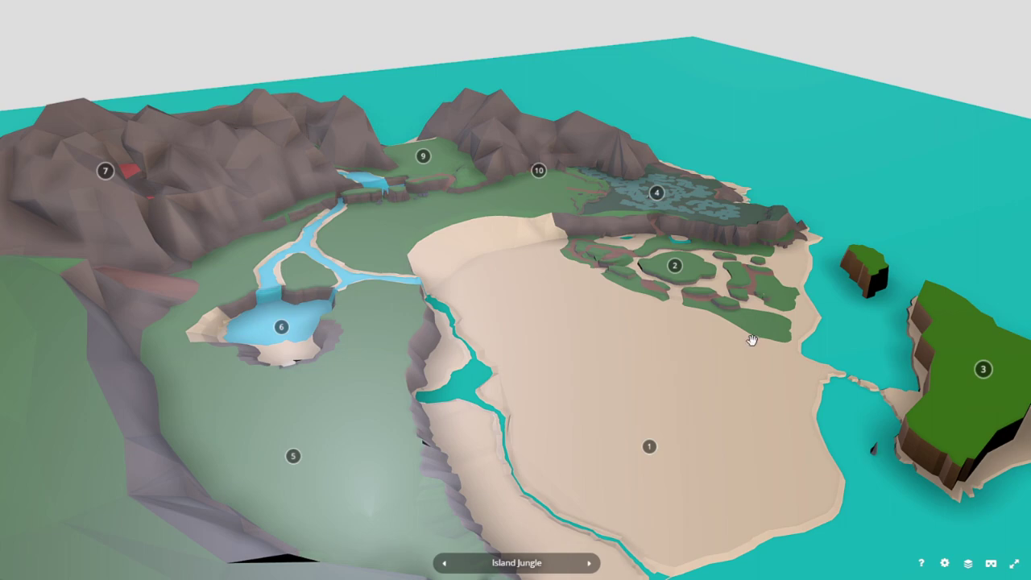
right_drag(709, 297, 744, 263)
drag(744, 263, 667, 302)
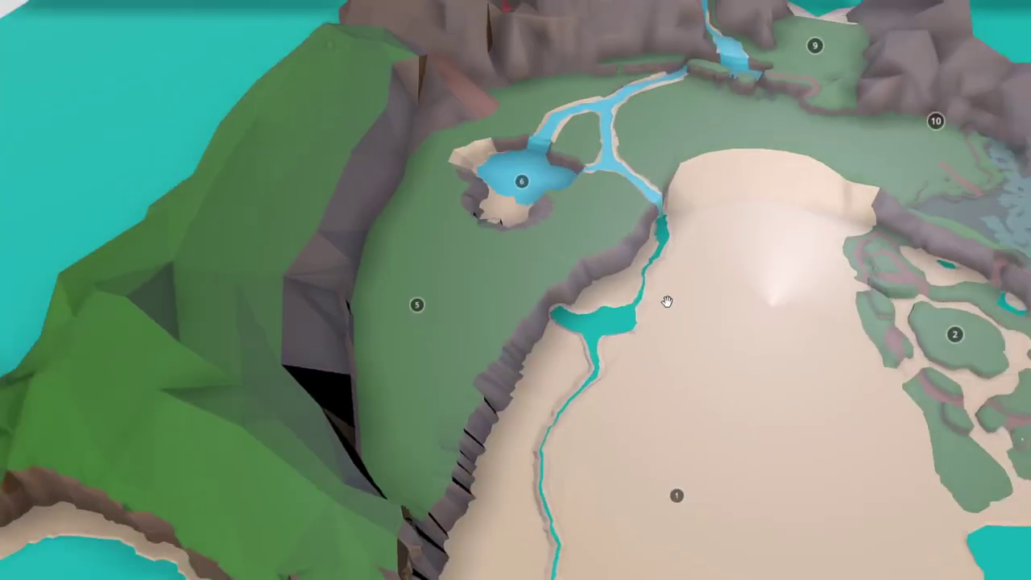
Survey the island's overall layout from low and high angles, from the river area out to the full ocean plane.
scroll(667, 302, down, 4)
right_drag(725, 346, 564, 286)
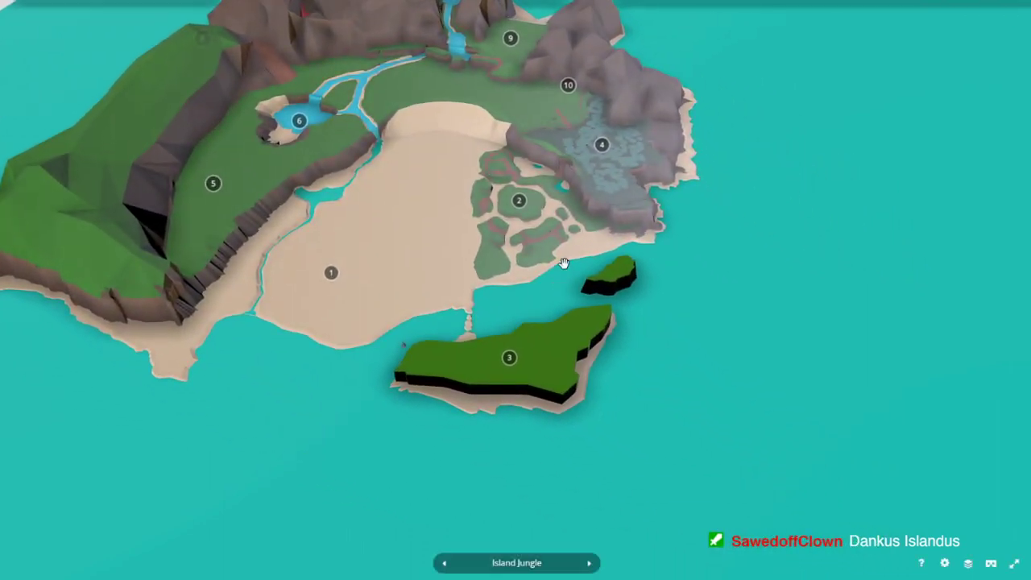
drag(469, 174, 405, 164)
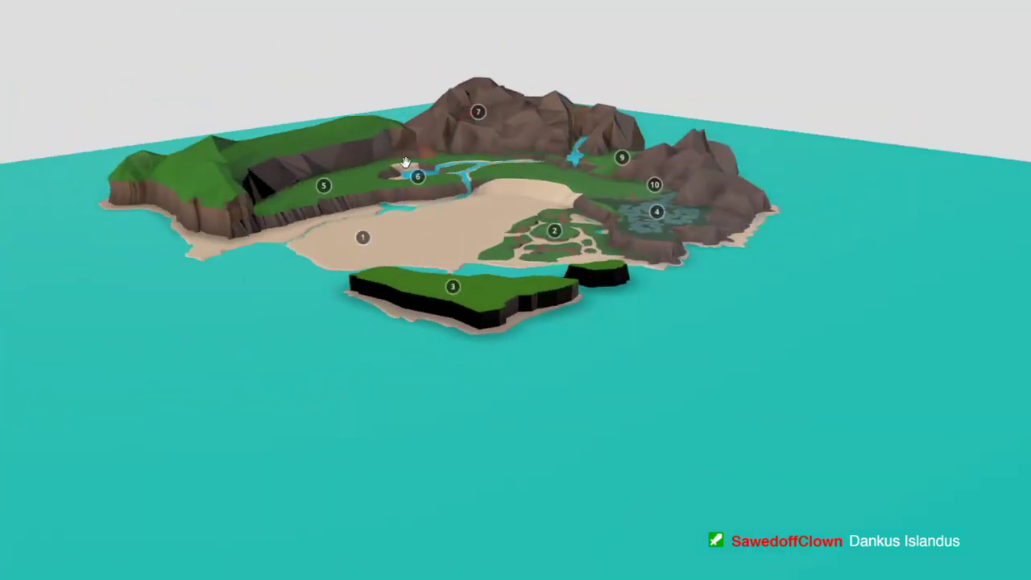
right_drag(406, 163, 466, 266)
drag(454, 171, 519, 232)
right_drag(410, 309, 468, 246)
drag(468, 247, 577, 352)
scroll(577, 351, up, 3)
scroll(577, 352, up, 3)
scroll(550, 426, down, 3)
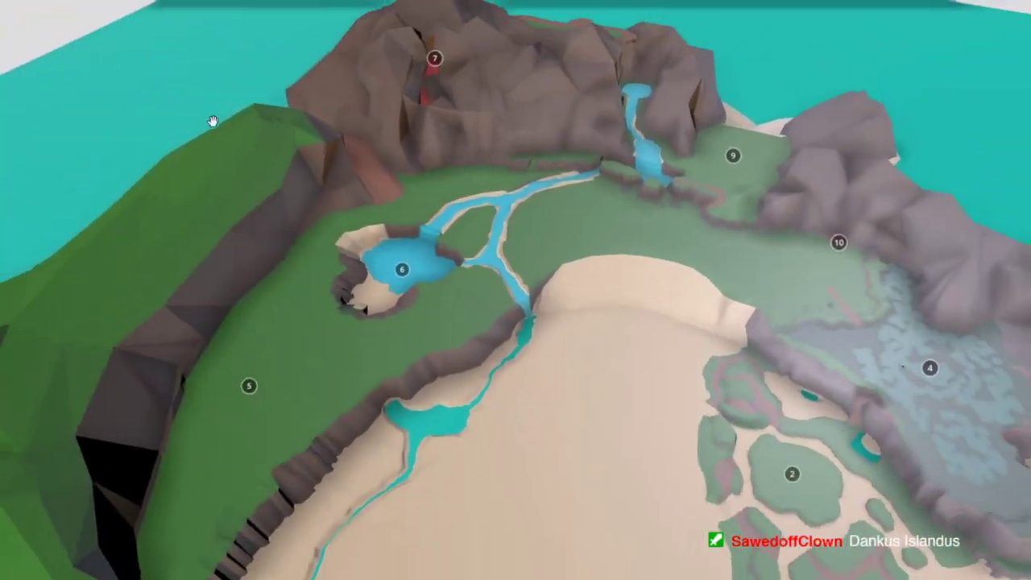
scroll(222, 365, down, 10)
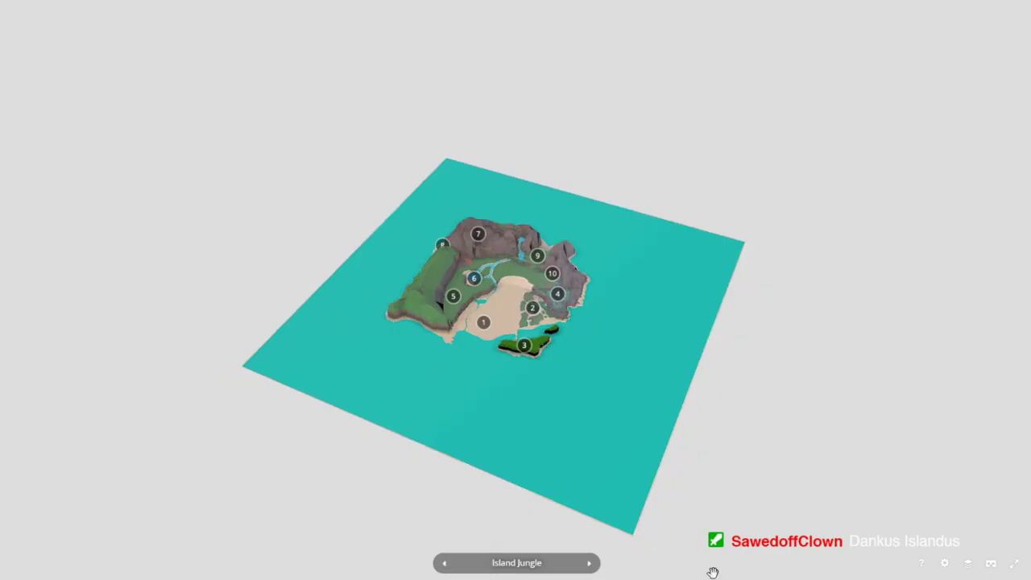
drag(481, 394, 495, 394)
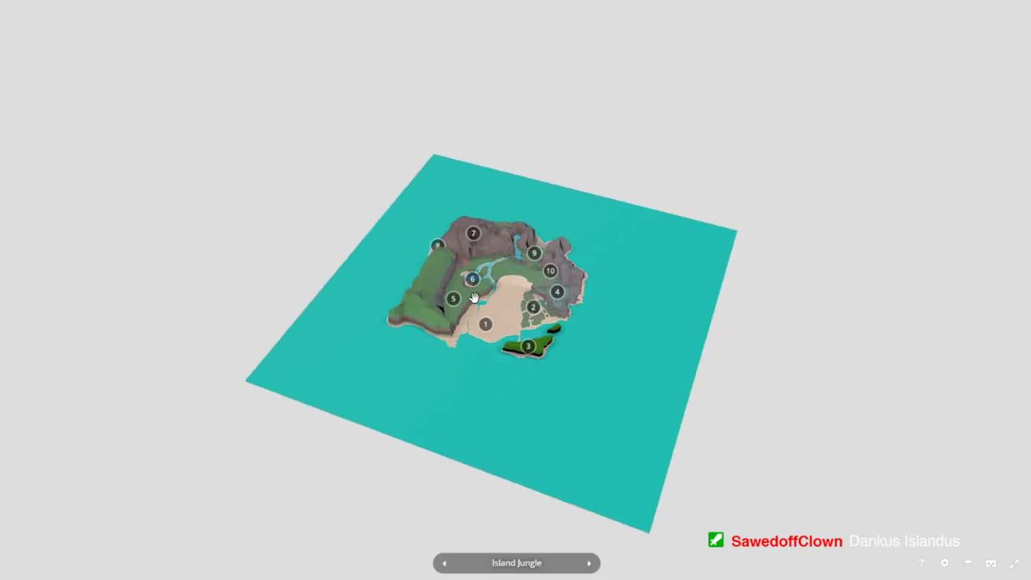
Focus on the Beach annotation and show the model full screen with the Model Inspector open.
click(489, 323)
key(Escape)
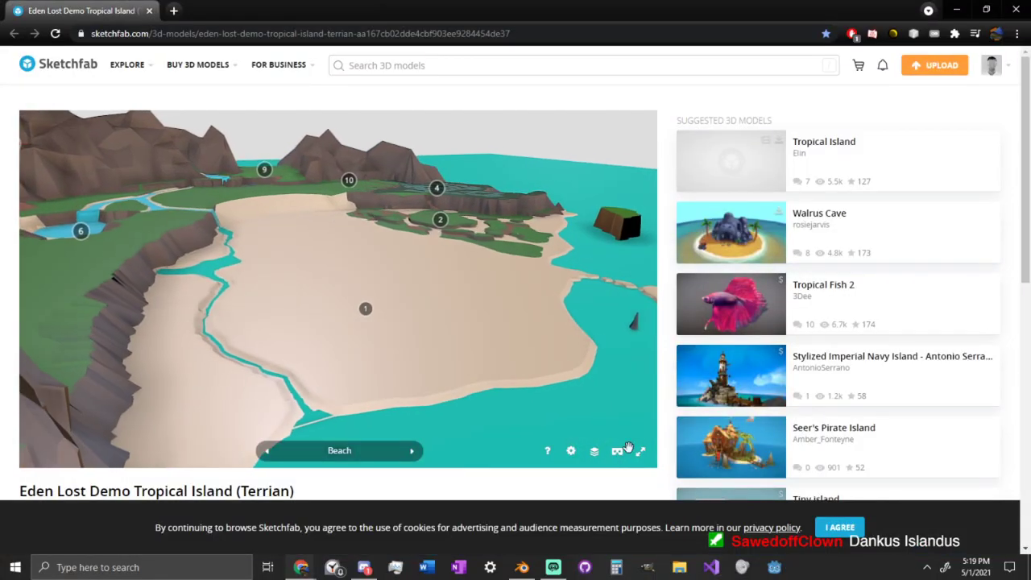
click(594, 452)
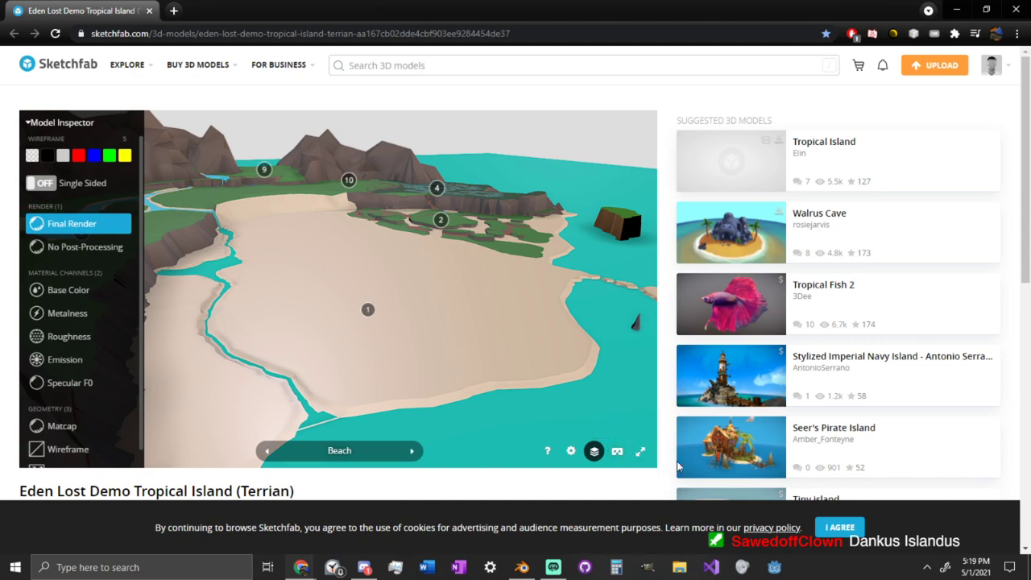
click(650, 454)
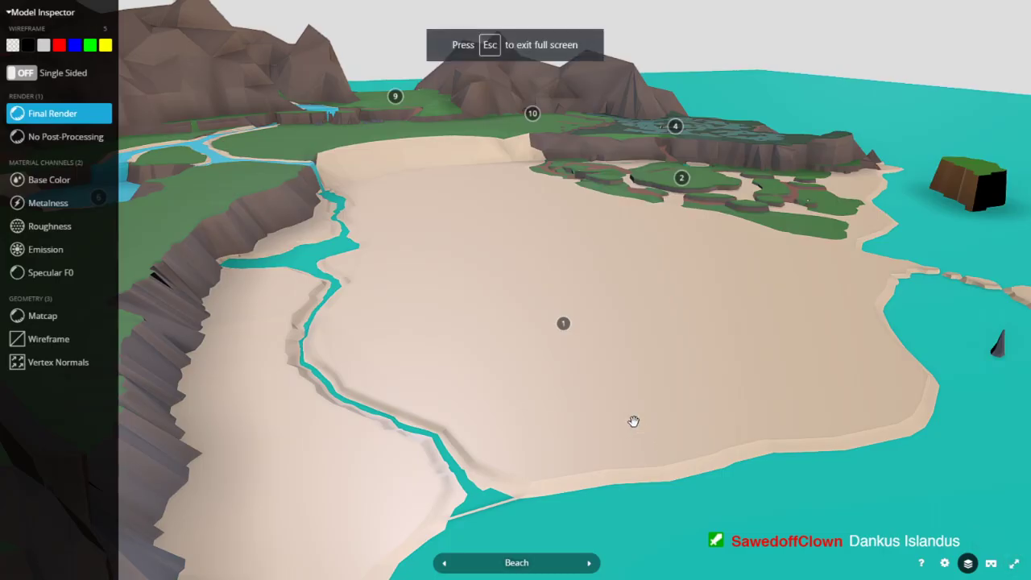
Display the island geometry as a wireframe and view the beach and the grassy cliffs beside it.
right_drag(402, 281, 452, 318)
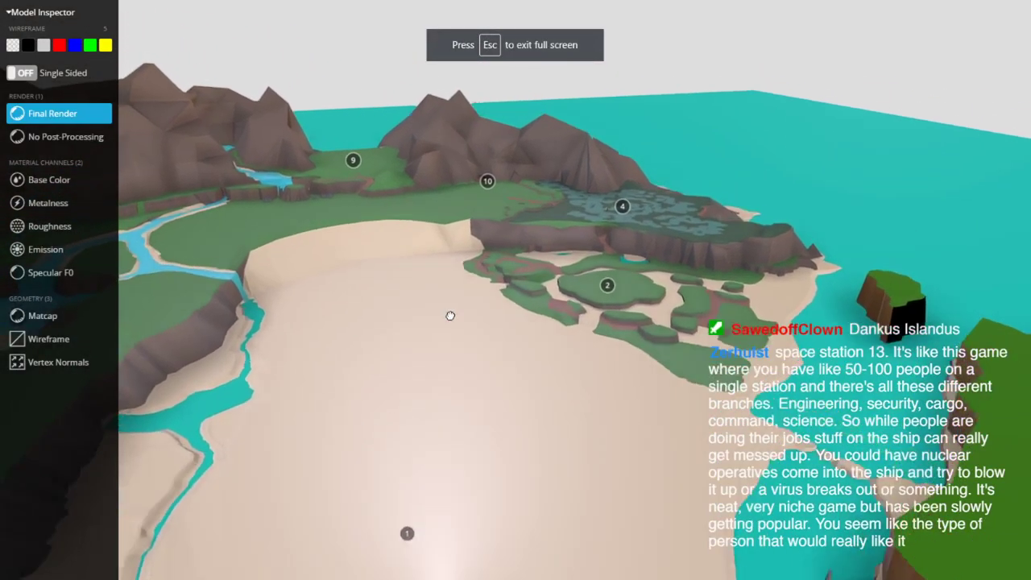
drag(451, 318, 427, 341)
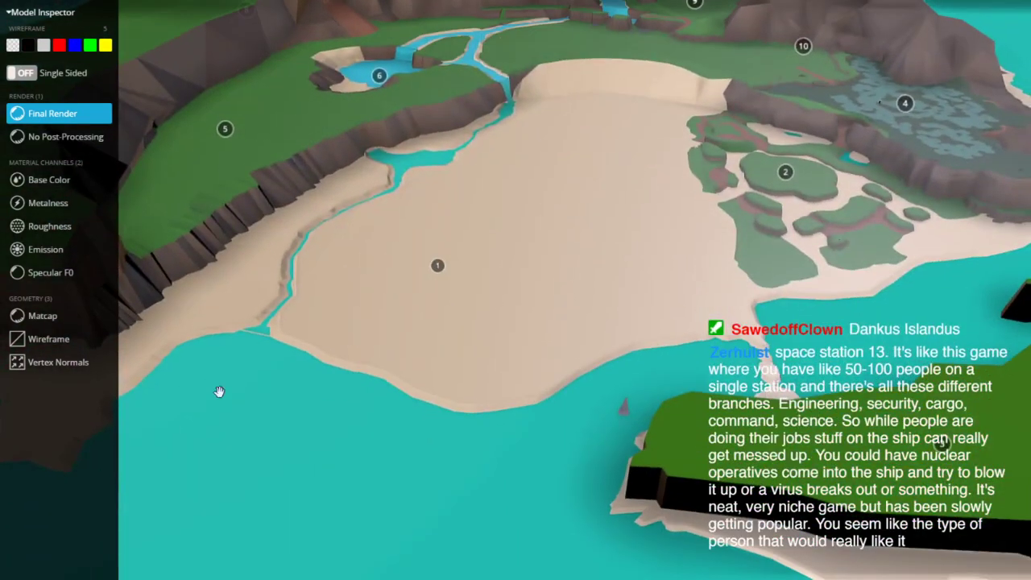
click(62, 342)
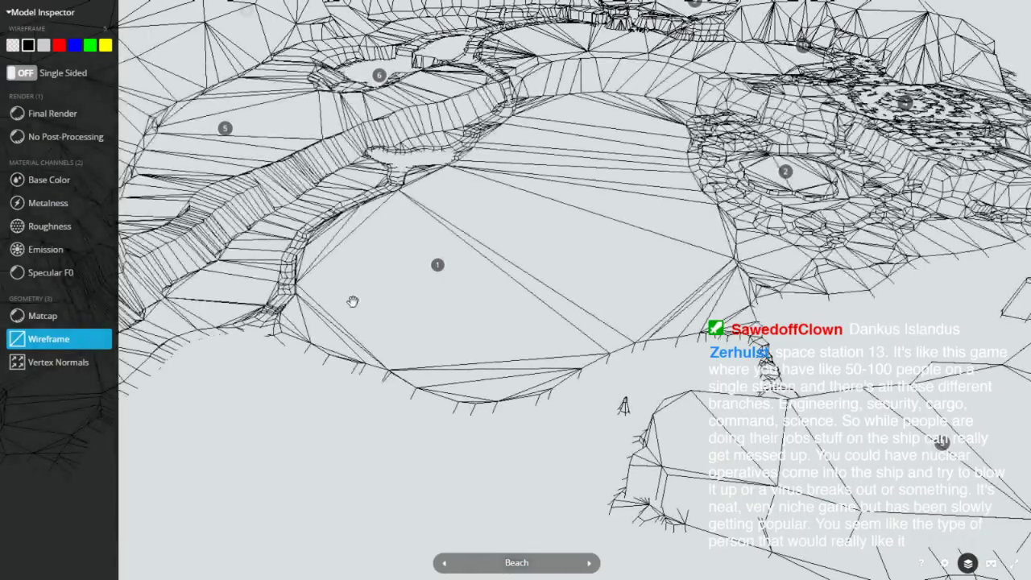
right_drag(352, 299, 408, 342)
drag(409, 342, 571, 330)
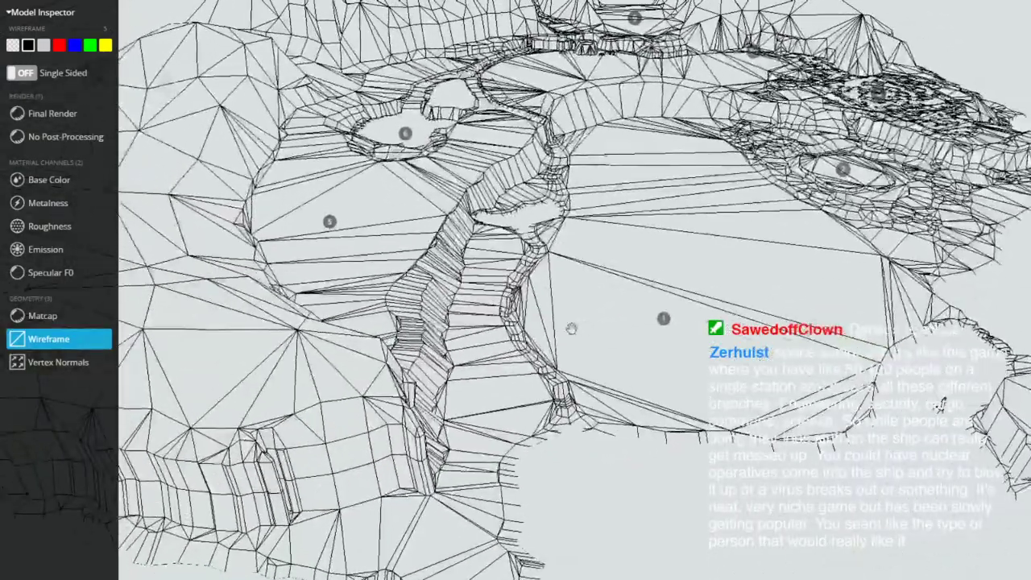
Inspect the beach's wireframe topology at close range and from ground level.
right_drag(572, 329, 378, 341)
scroll(439, 339, up, 4)
scroll(507, 318, up, 8)
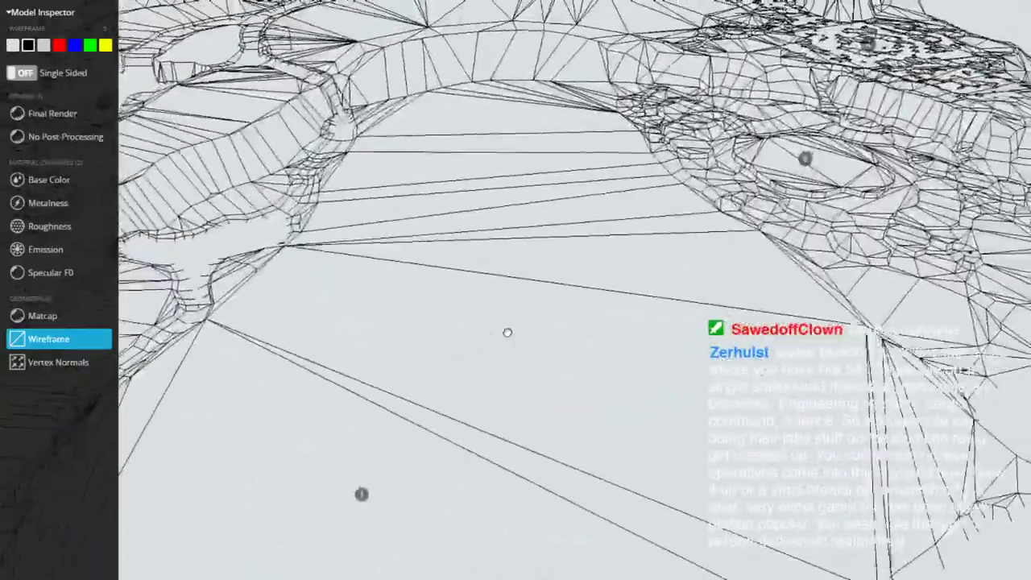
right_drag(506, 318, 538, 366)
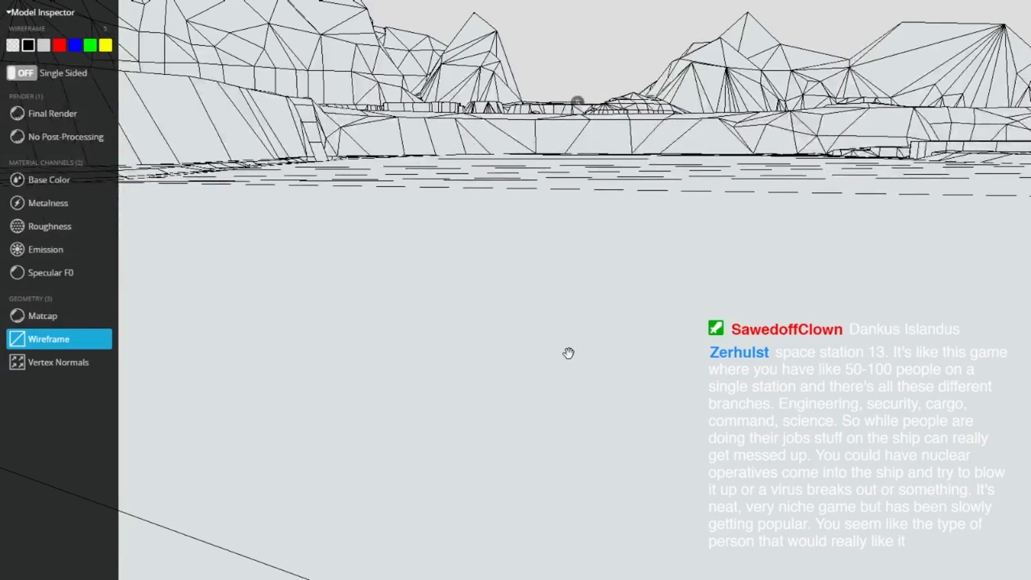
drag(626, 349, 608, 331)
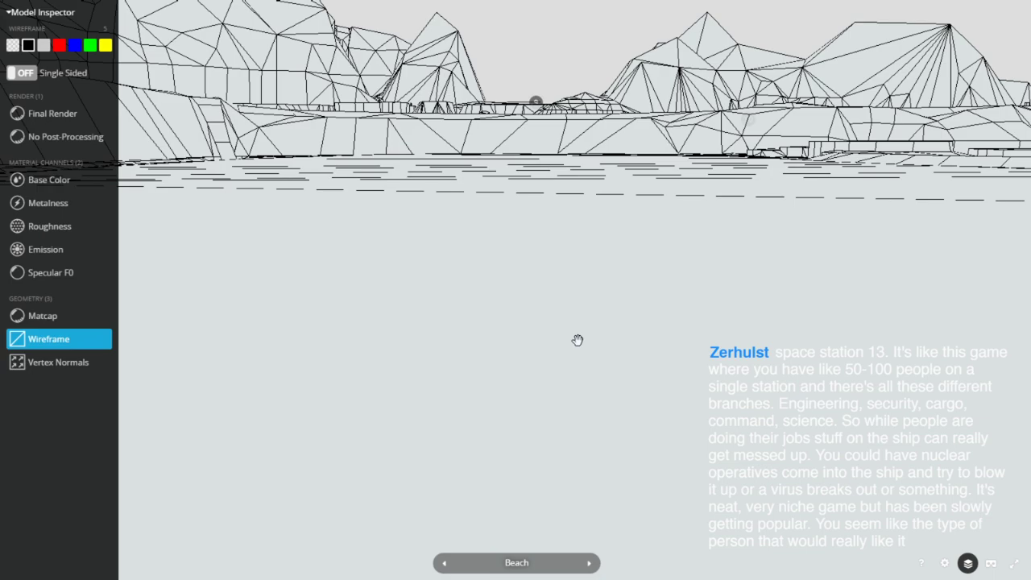
Examine the wireframe of the beach shoreline and the small offshore islands from the opposite side.
scroll(577, 340, down, 10)
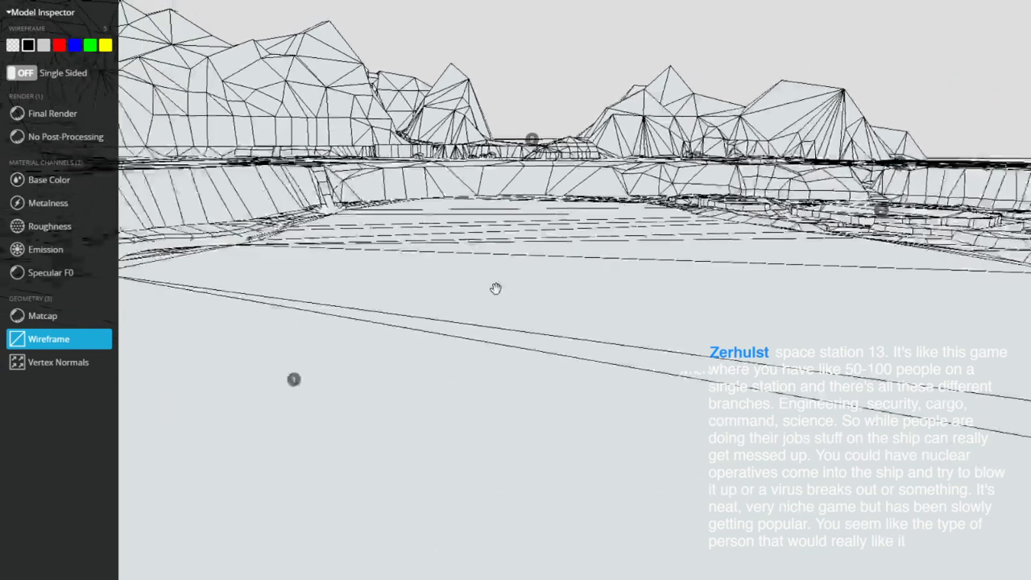
right_drag(498, 309, 497, 381)
drag(527, 233, 647, 299)
right_drag(647, 299, 577, 385)
drag(870, 330, 636, 322)
scroll(636, 323, up, 3)
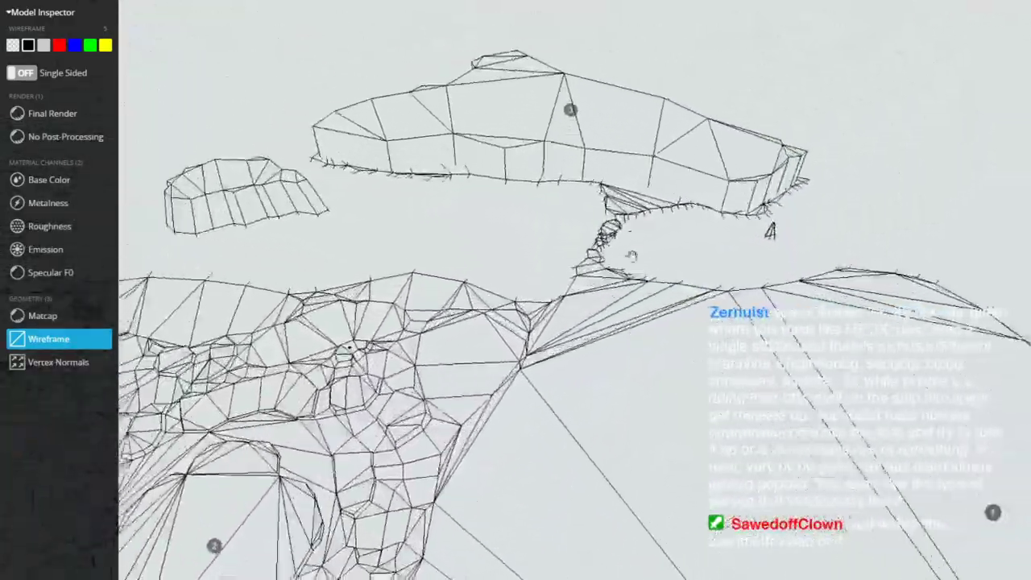
right_drag(582, 175, 536, 230)
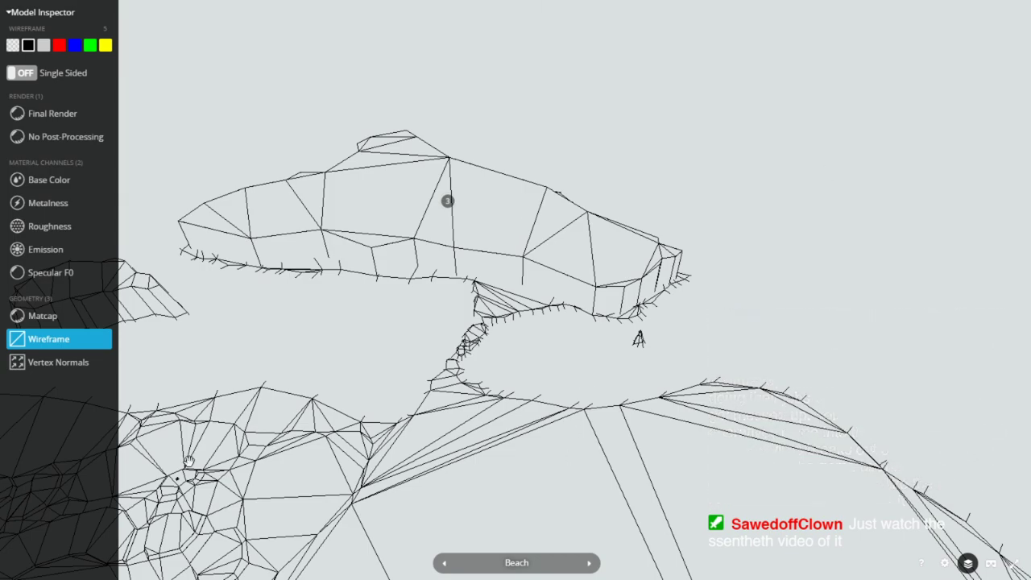
Focus on the Lighthouse Plateau annotation and display the model's Base Color channel.
right_drag(189, 461, 261, 402)
drag(625, 364, 483, 298)
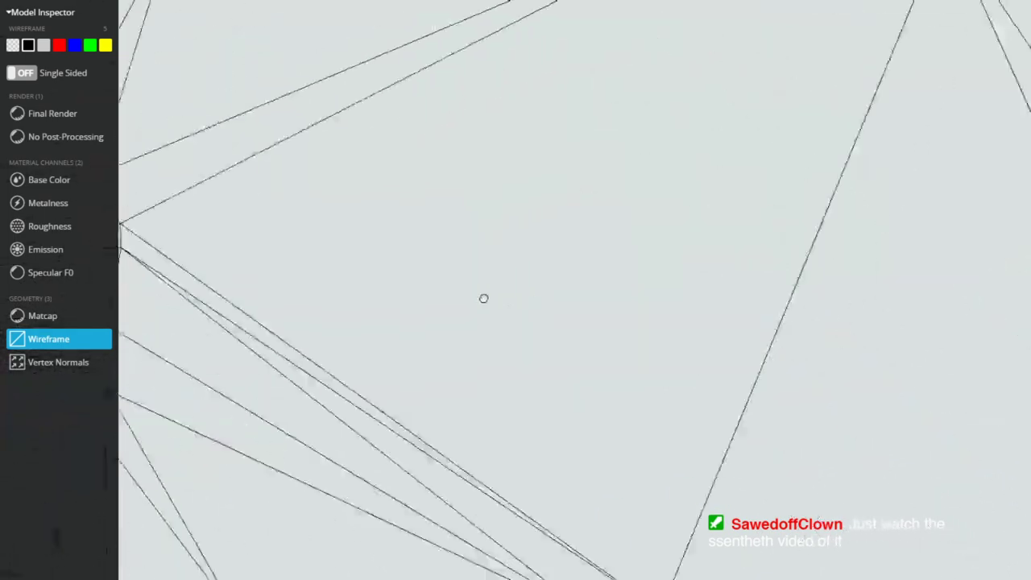
scroll(483, 298, down, 10)
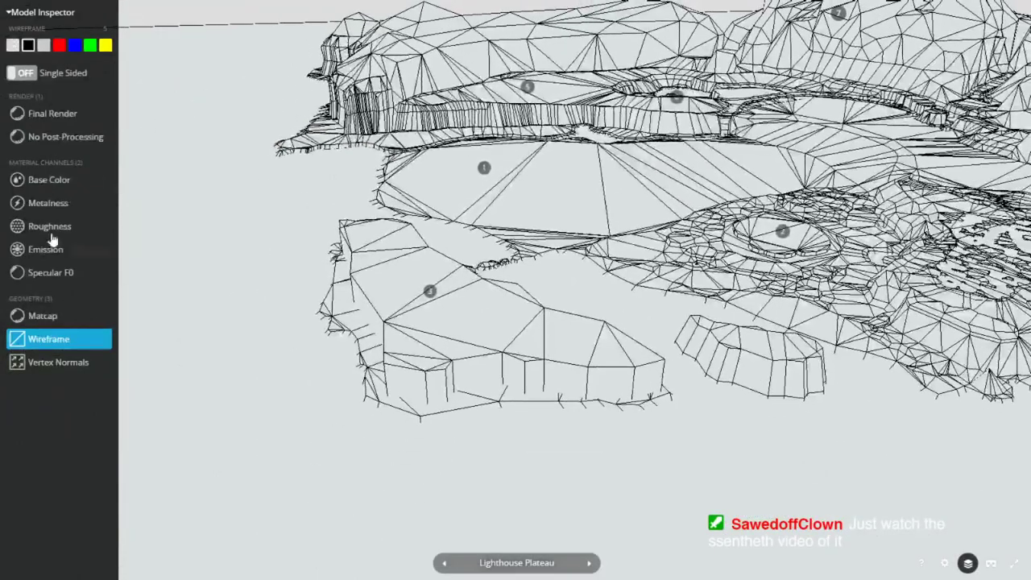
click(48, 180)
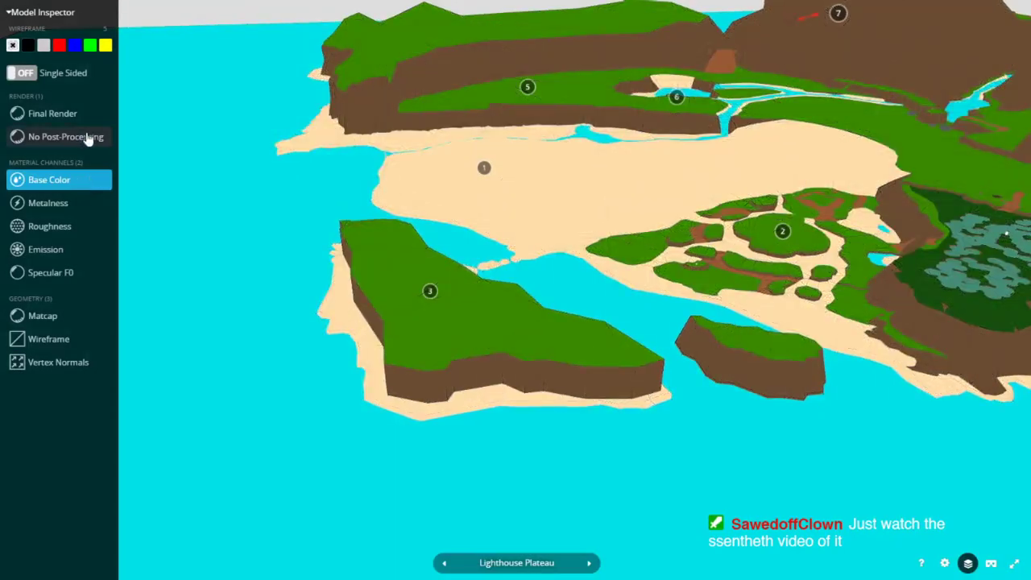
Display the island in Final Render mode and survey the beach, the raised grass patches and the mountains behind.
click(71, 123)
mouse_move(351, 159)
mouse_down()
mouse_move(505, 166)
mouse_move(486, 208)
mouse_move(484, 318)
mouse_move(473, 329)
mouse_up()
drag(439, 360, 627, 306)
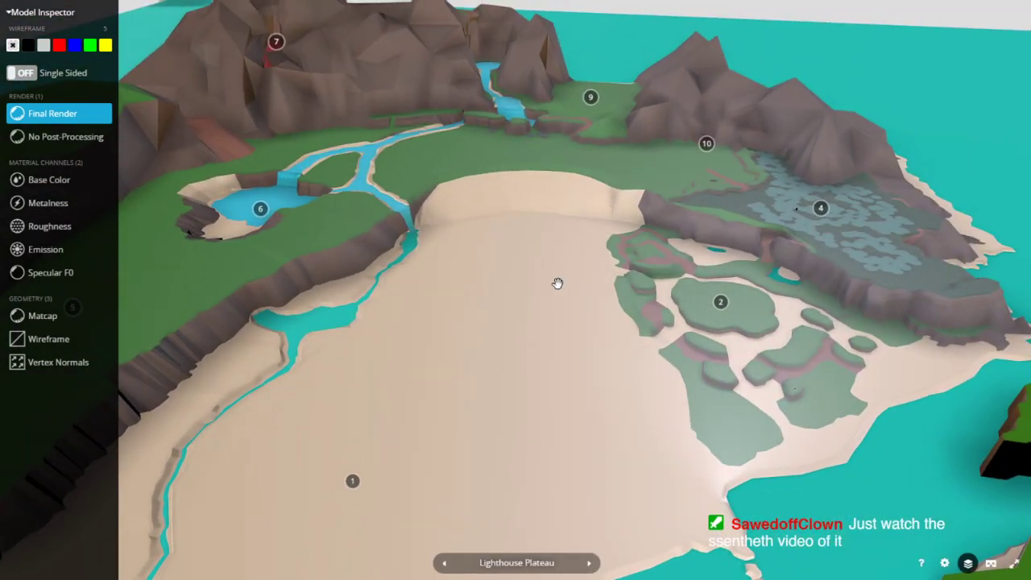
right_drag(501, 278, 504, 299)
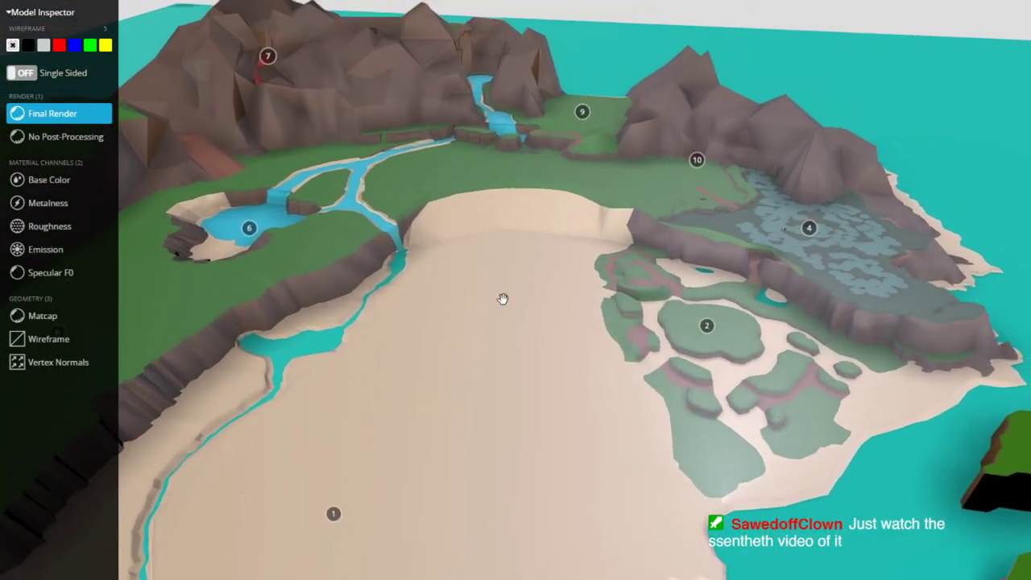
right_drag(568, 190, 585, 255)
drag(585, 256, 541, 309)
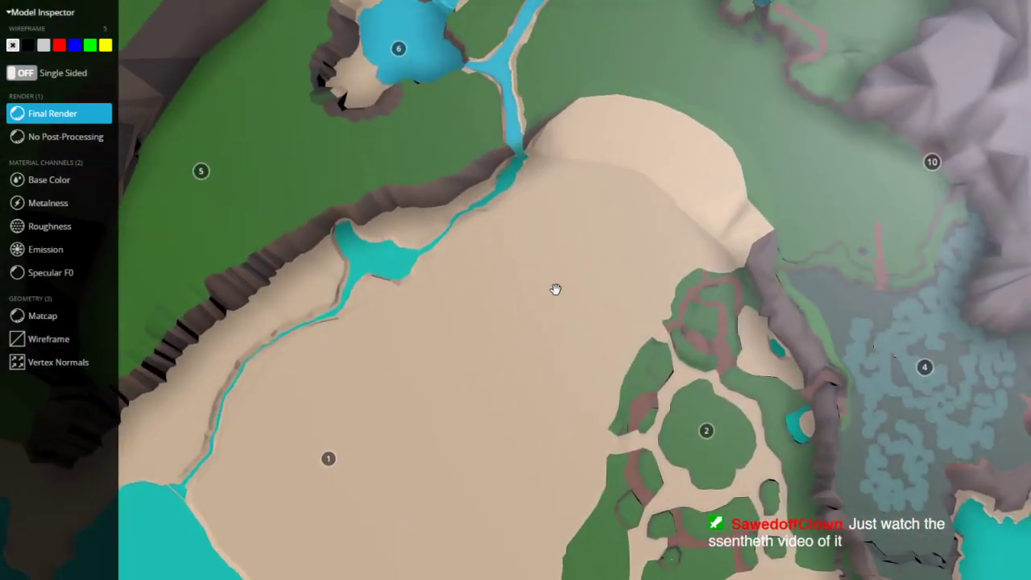
Inspect the stream, the waterfall and the pond at annotation 6 from overhead and lower angles.
scroll(555, 242, up, 4)
right_drag(555, 182, 596, 320)
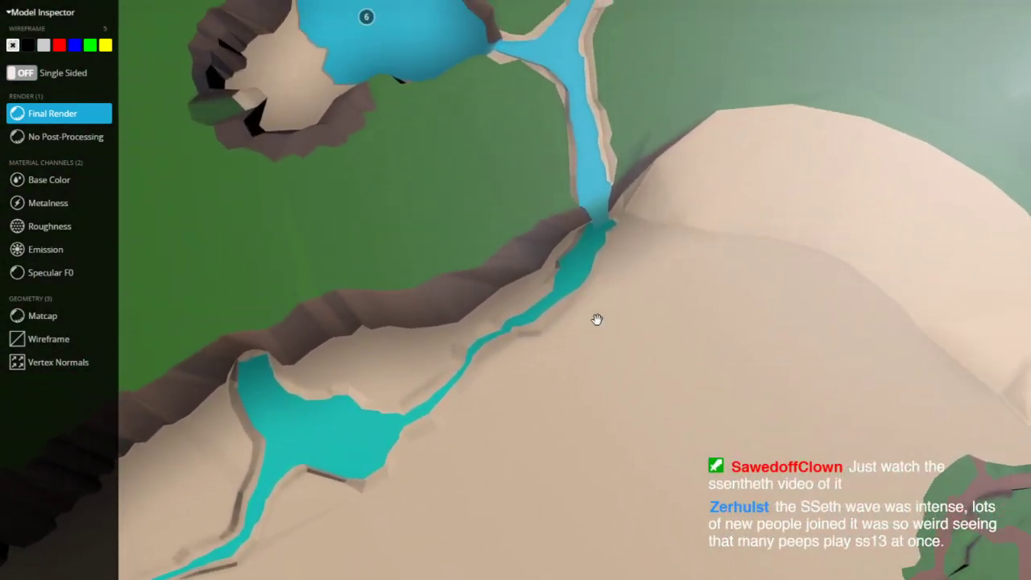
drag(682, 145, 649, 269)
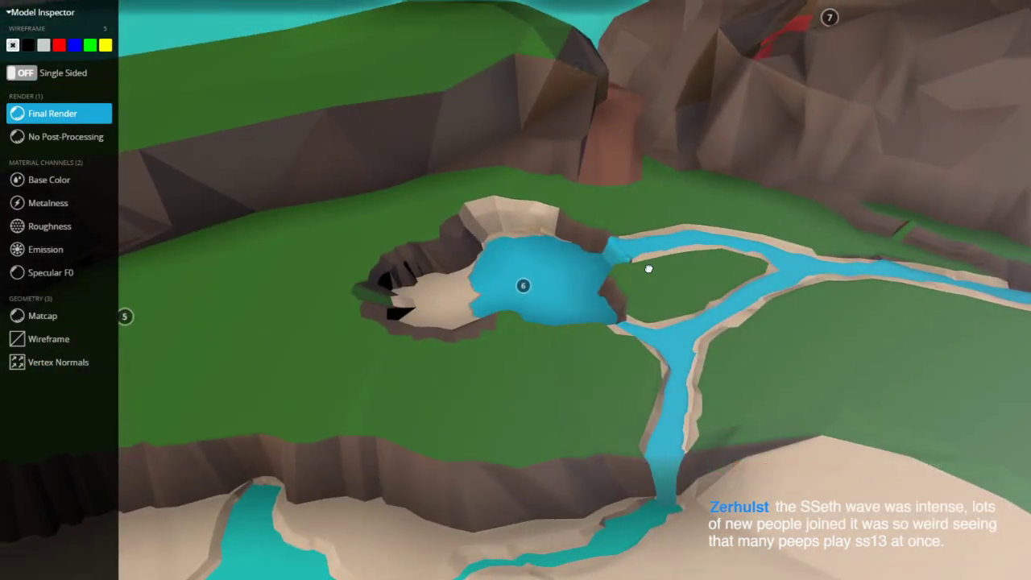
drag(648, 268, 462, 271)
drag(681, 323, 635, 404)
scroll(635, 404, down, 3)
drag(615, 442, 541, 387)
scroll(682, 401, down, 3)
drag(468, 393, 409, 285)
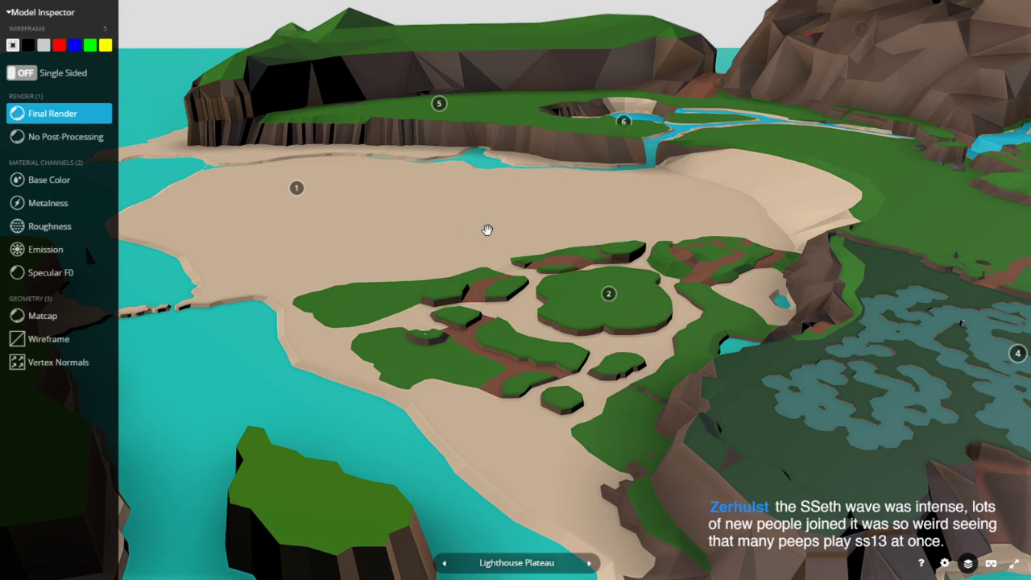
Examine the raised grass patches and dirt paths around annotation 2, including the gaps along their edges.
scroll(464, 364, up, 5)
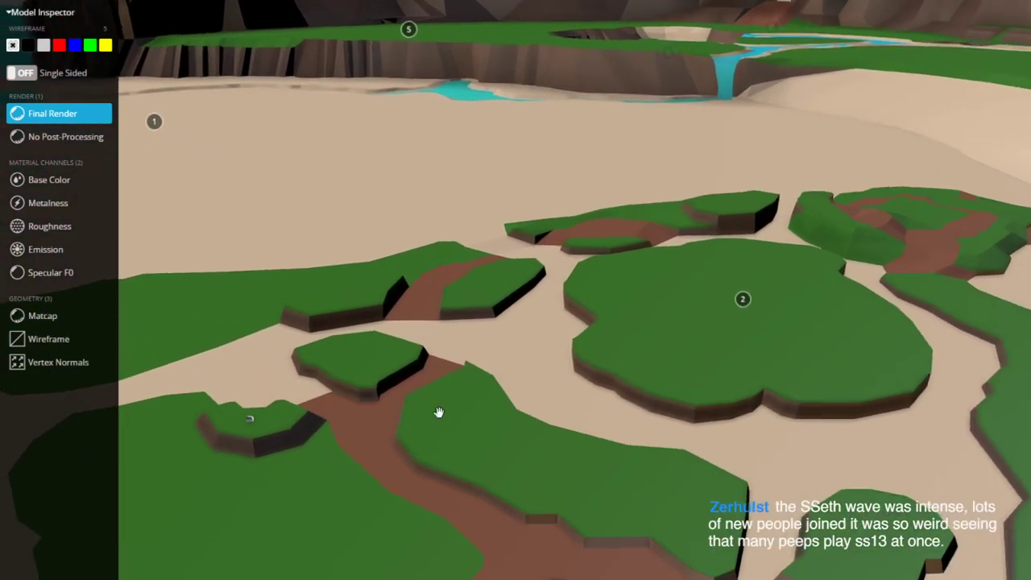
drag(440, 414, 557, 339)
scroll(554, 354, up, 6)
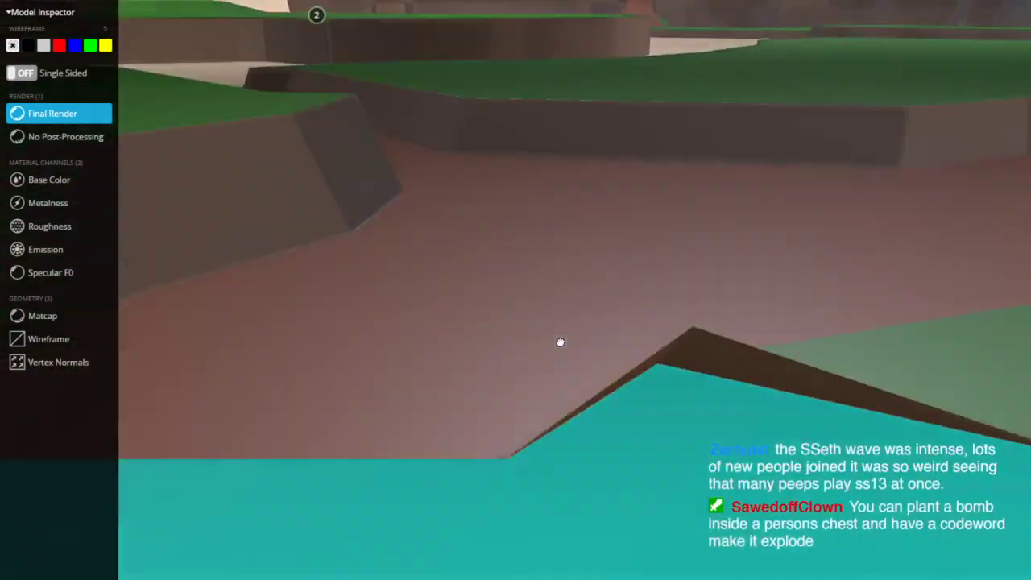
scroll(559, 342, down, 2)
drag(709, 350, 612, 403)
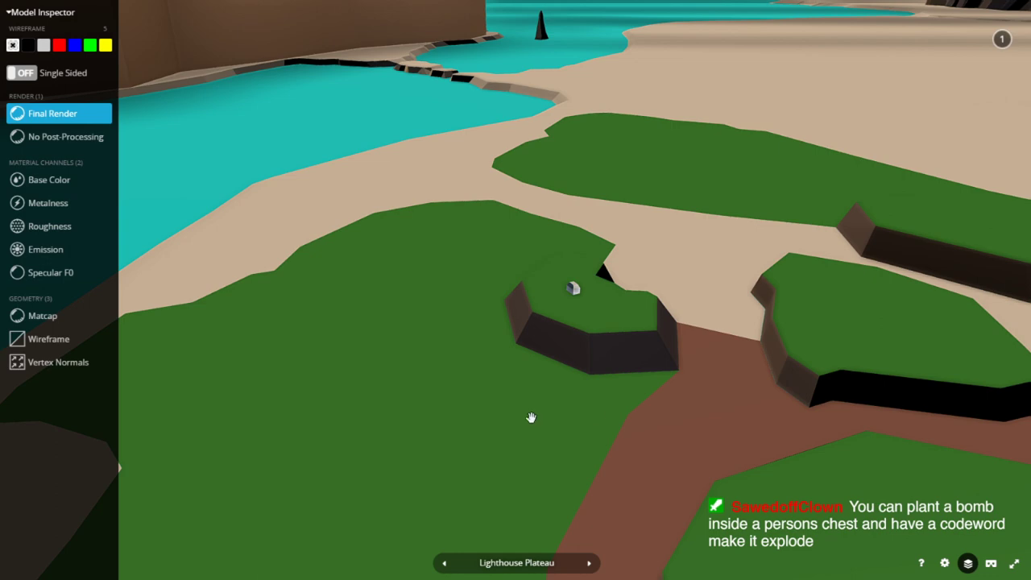
right_drag(630, 338, 575, 352)
scroll(663, 452, down, 4)
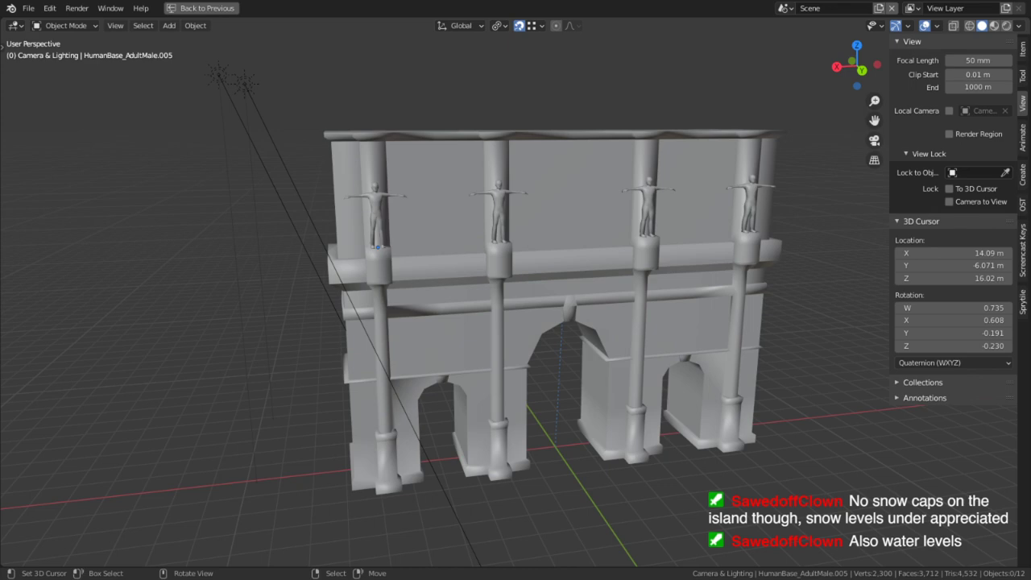
Switch to Blender and look over the triumphal arch model from the front.
scroll(548, 358, up, 4)
middle_drag(606, 422, 515, 355)
scroll(439, 266, down, 5)
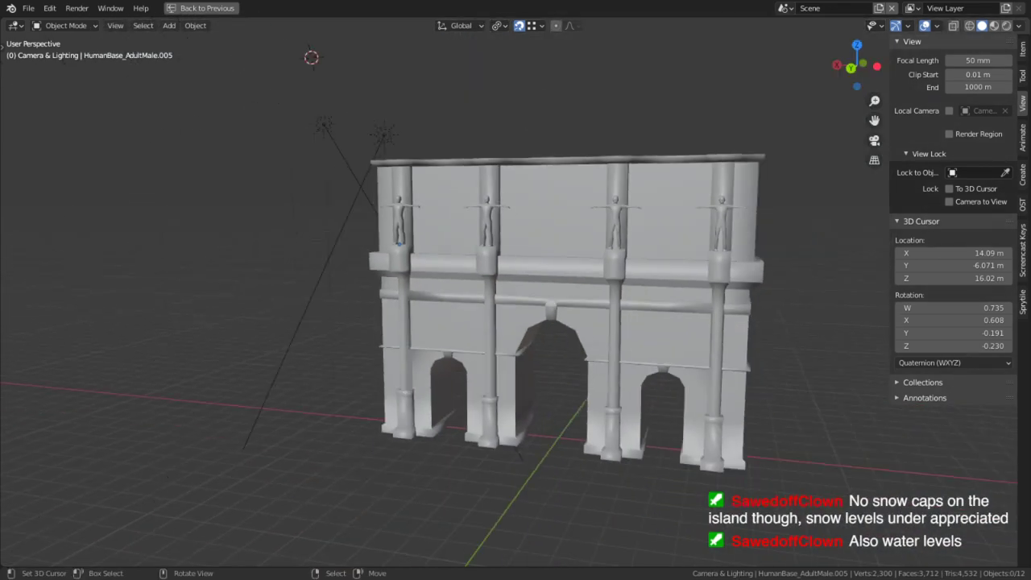
Open the Arch-of-Constantine-Rome.jpg reference in a maximized browser window and examine the statues and reliefs of the upper storey up close.
drag(1, 206, 622, 21)
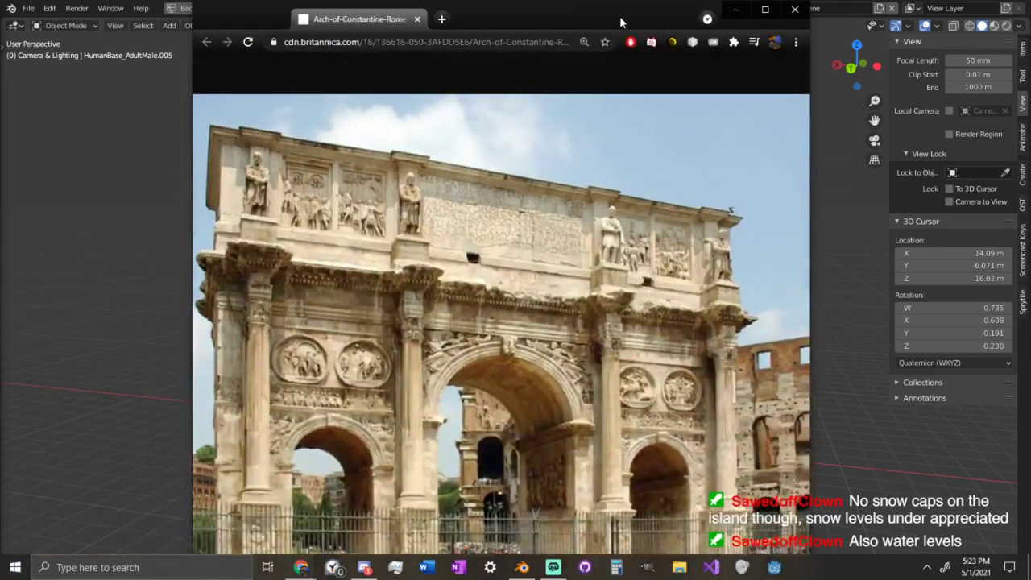
click(764, 11)
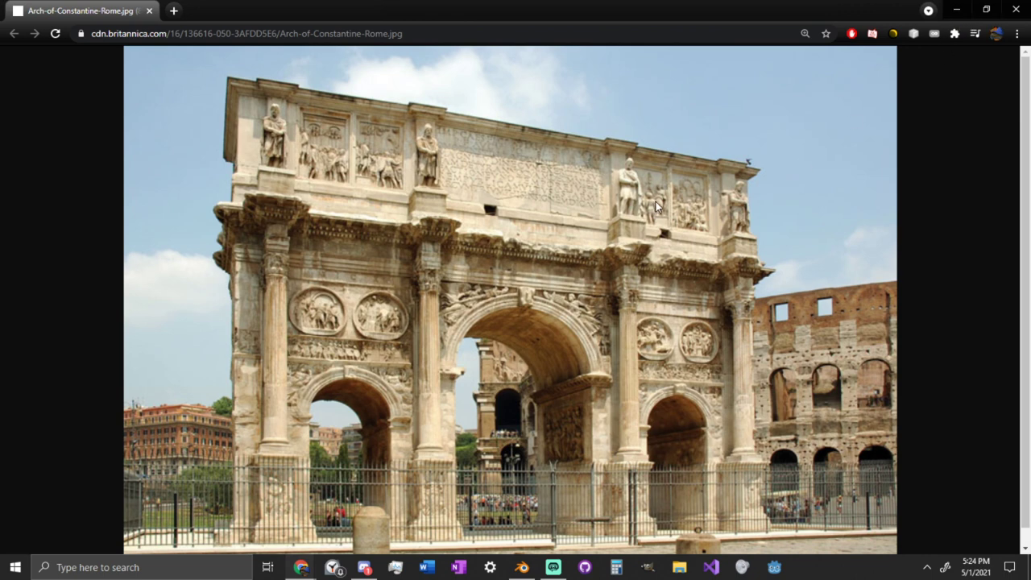
ctrl+scroll(656, 201, up, 8)
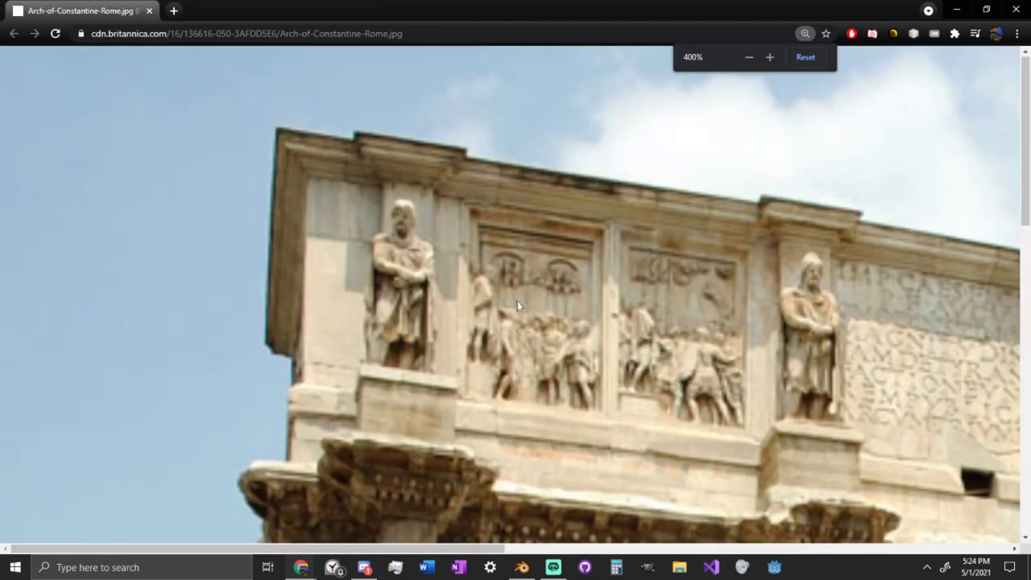
scroll(518, 306, down, 4)
shift+scroll(518, 306, right, 11)
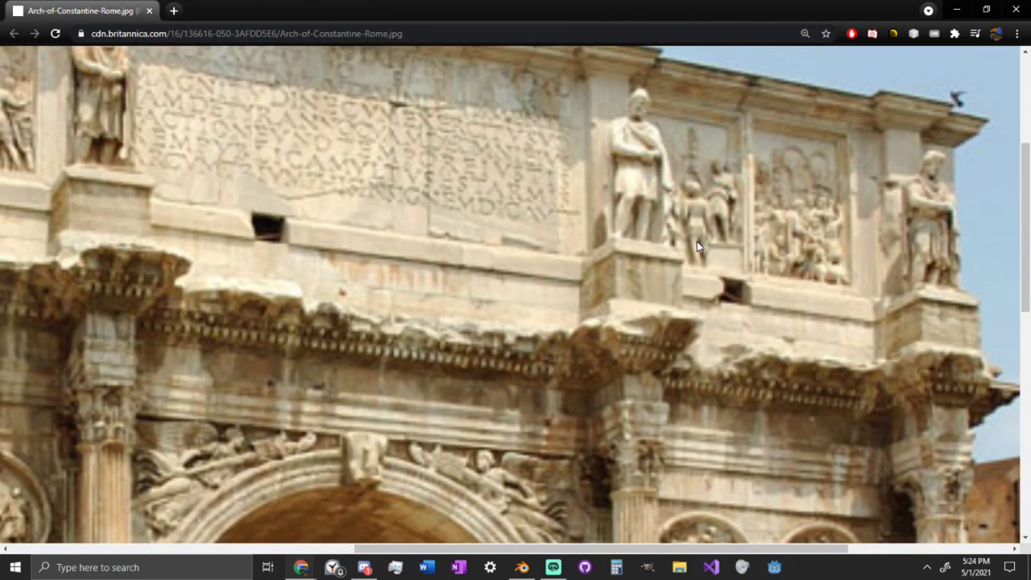
middle_click(716, 211)
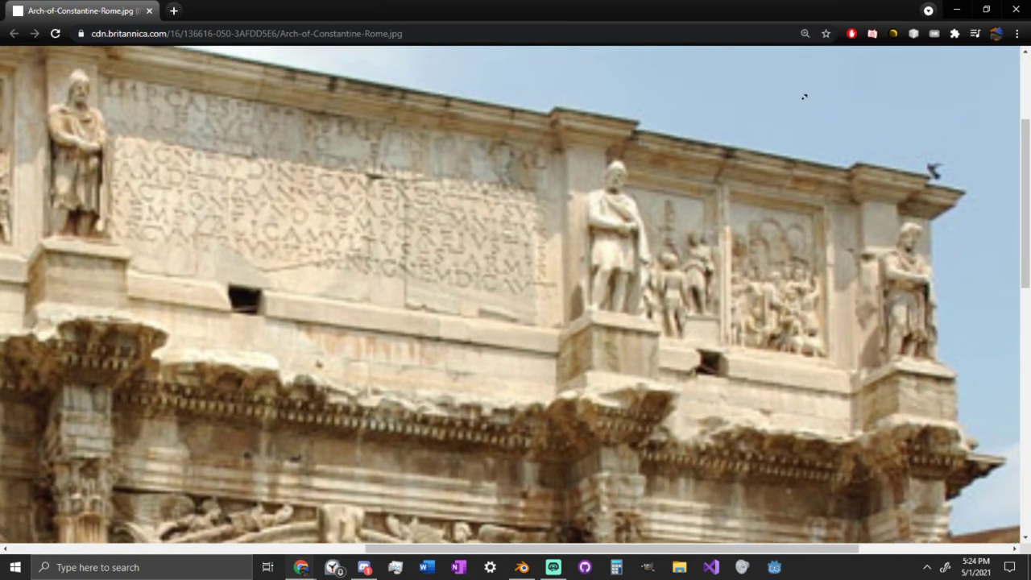
middle_click(815, 194)
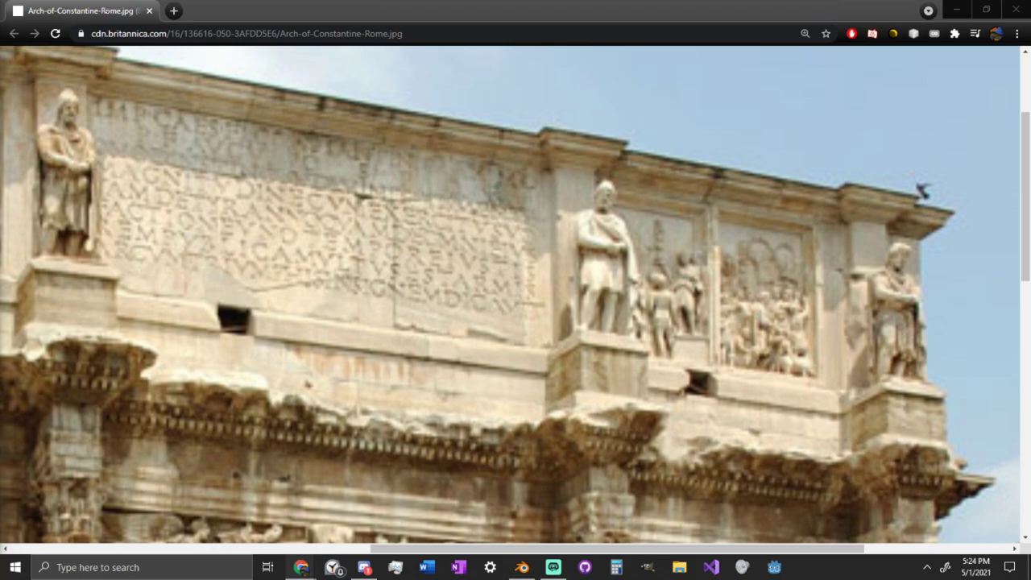
Add the colosseumrometickets.com arch photo as a browser tab and examine its statues, reliefs and inscription up close.
key(super)
key(super)
drag(468, 113, 294, 12)
ctrl+scroll(693, 216, up, 7)
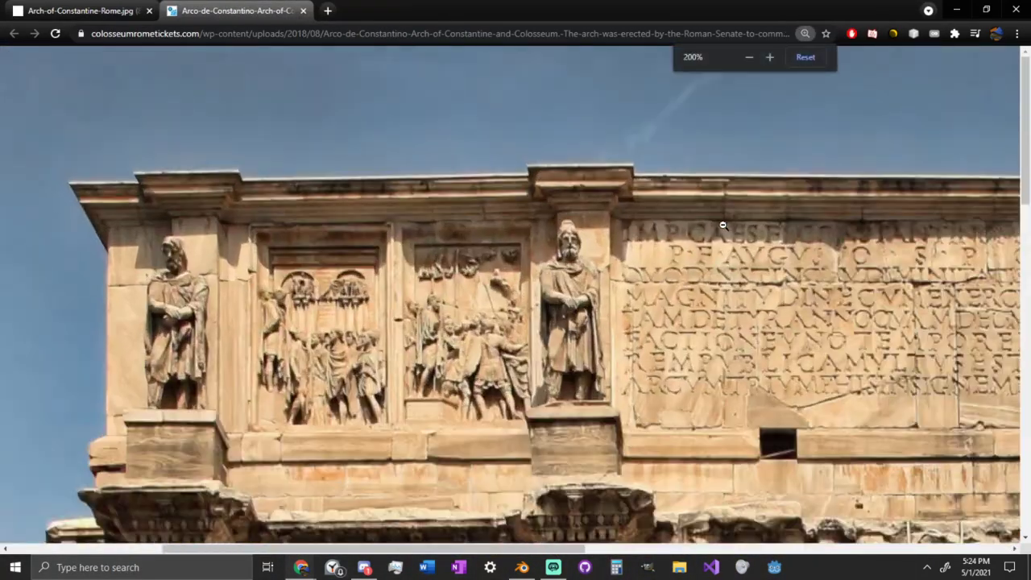
scroll(632, 280, right, 6)
ctrl+scroll(525, 300, down, 1)
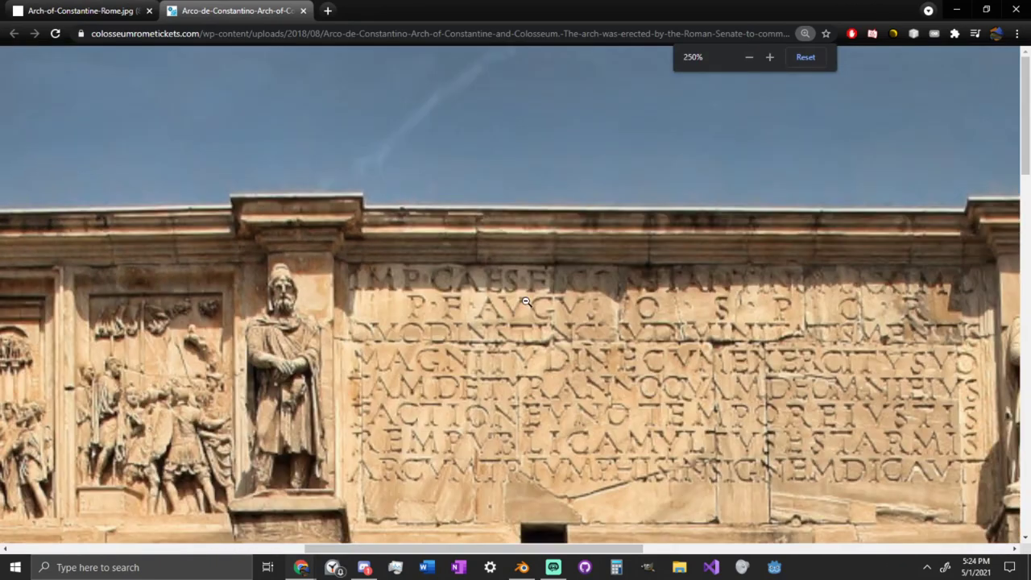
scroll(711, 390, right, 3)
scroll(710, 389, right, 6)
scroll(710, 390, down, 1)
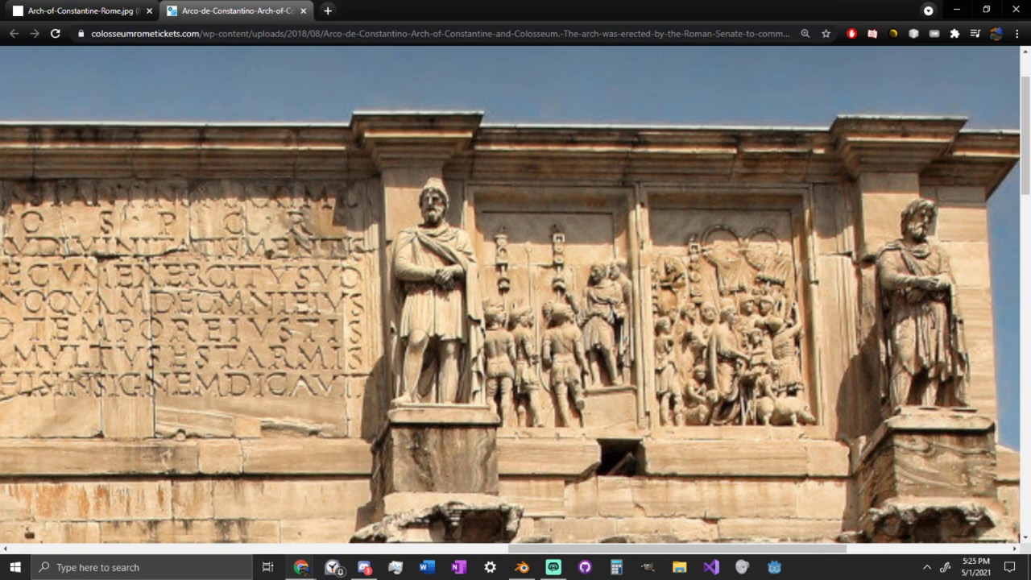
Add the worldhistory.org photo 1266.jpg as a browser tab and examine the arch's front, side and columns enlarged.
drag(0, 100, 431, 11)
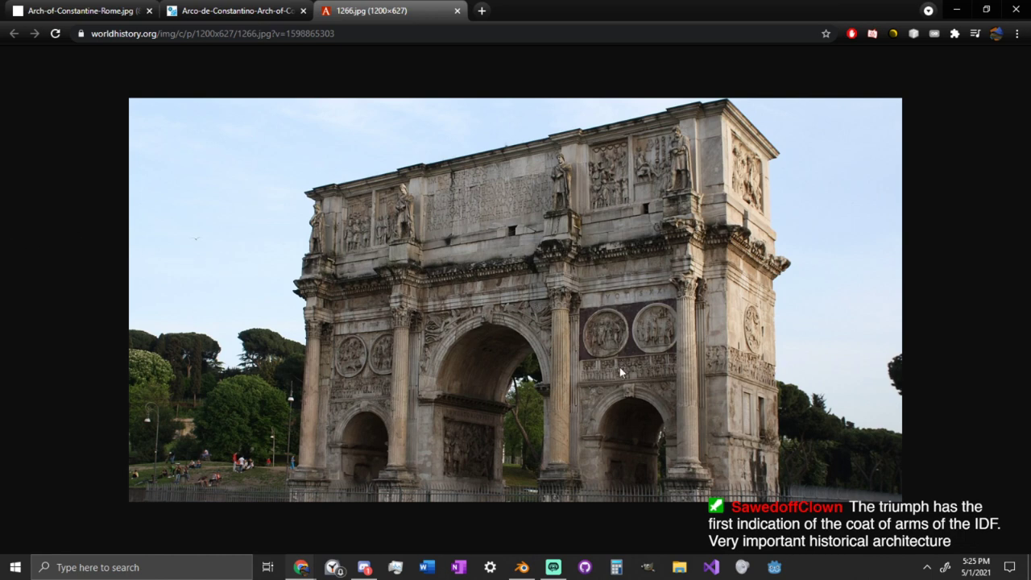
ctrl+scroll(641, 358, up, 4)
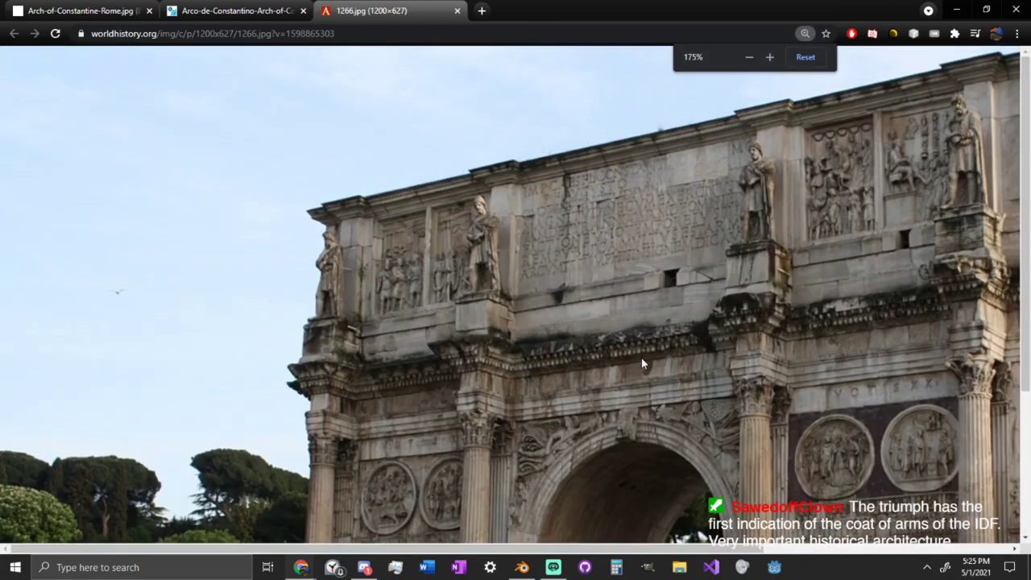
scroll(791, 427, right, 3)
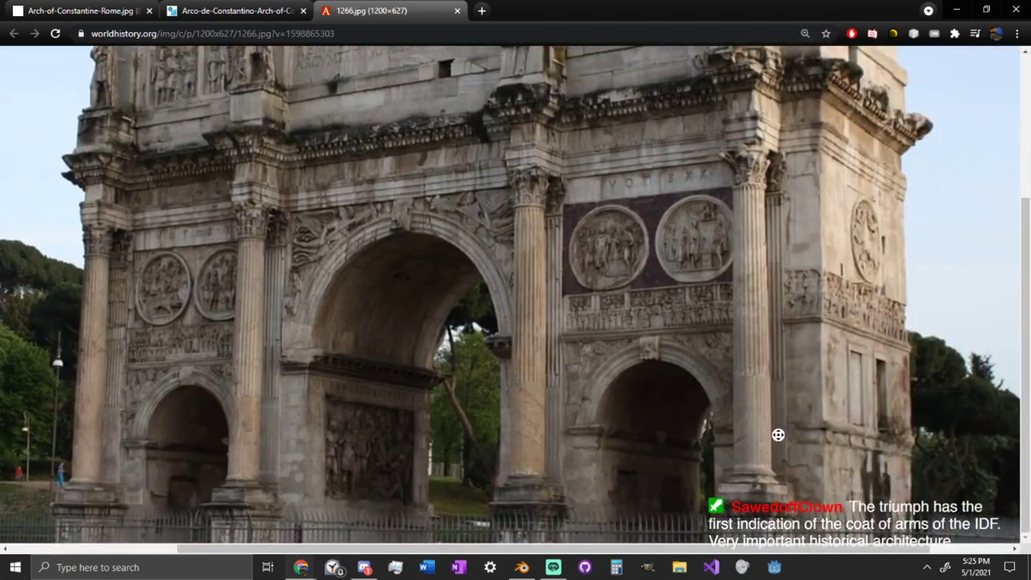
middle_drag(778, 435, 782, 182)
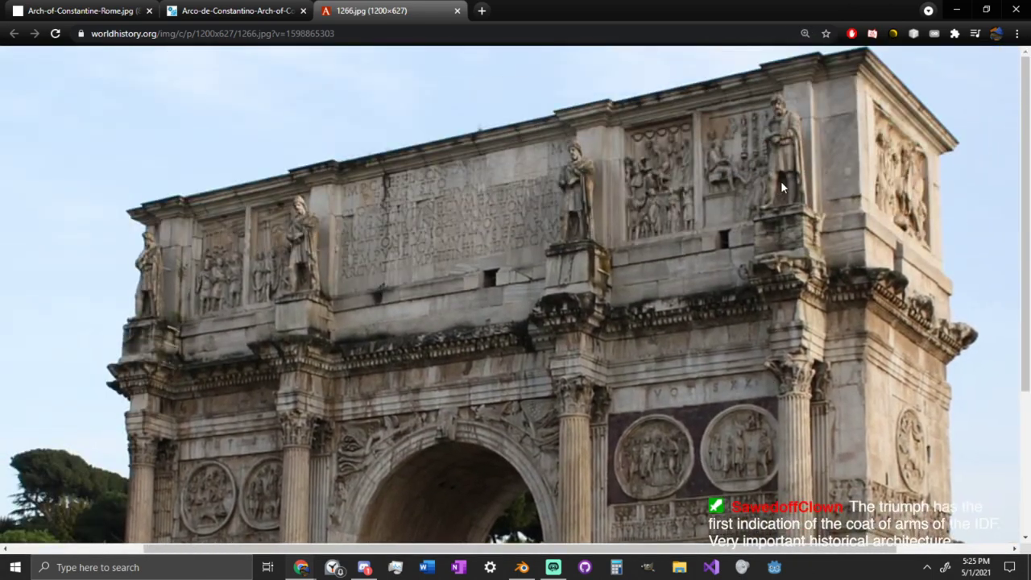
scroll(676, 137, down, 3)
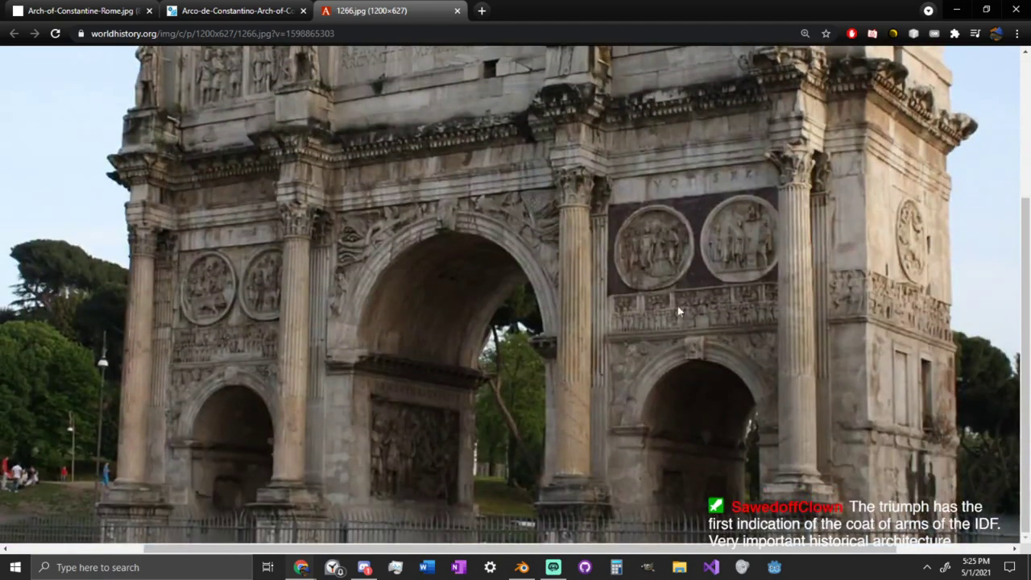
middle_drag(679, 309, 852, 395)
middle_drag(725, 364, 697, 282)
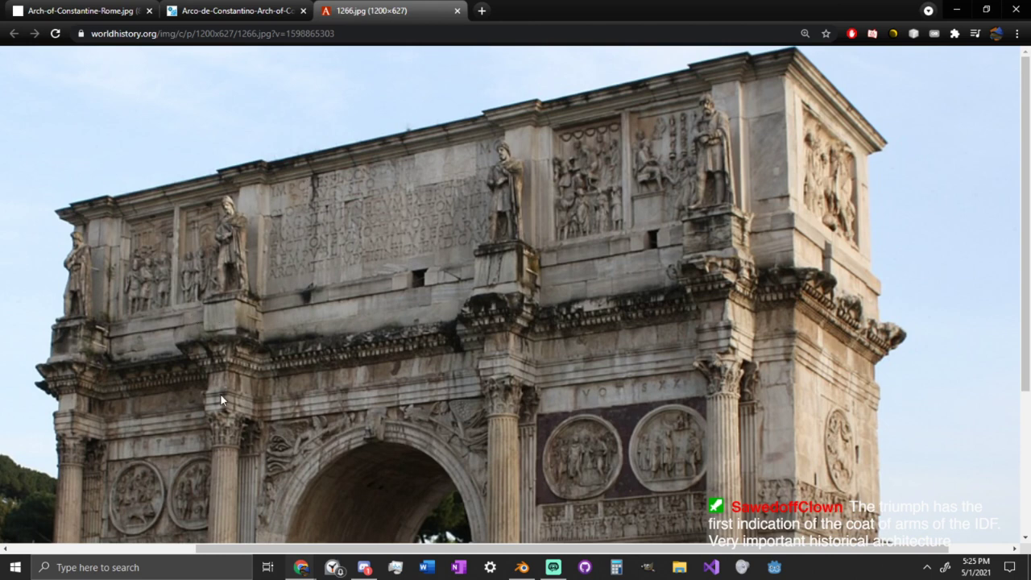
Return to Blender, select the nearest end statue on the arch and switch the viewport to Material Preview shading.
click(968, 7)
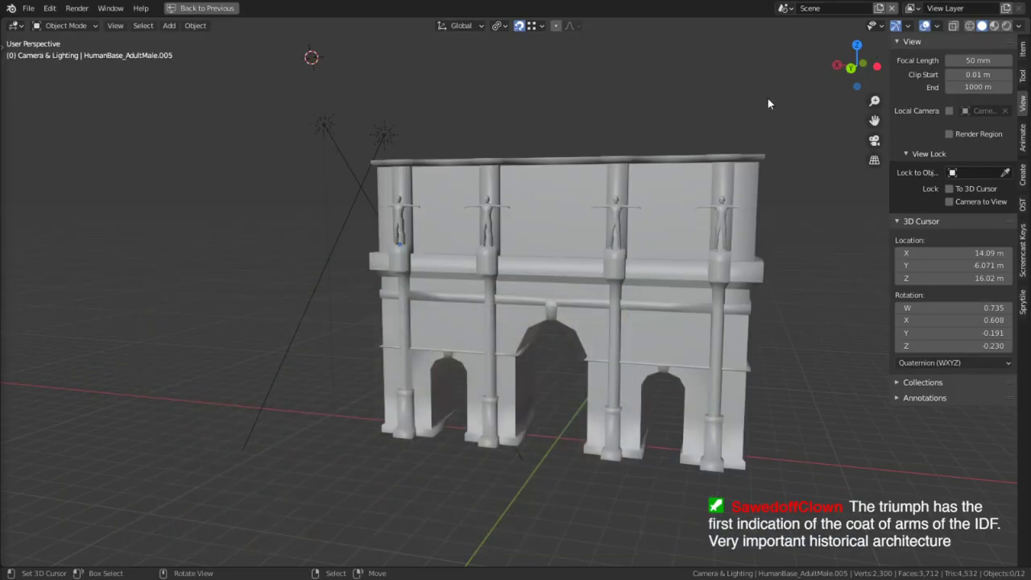
scroll(797, 173, up, 3)
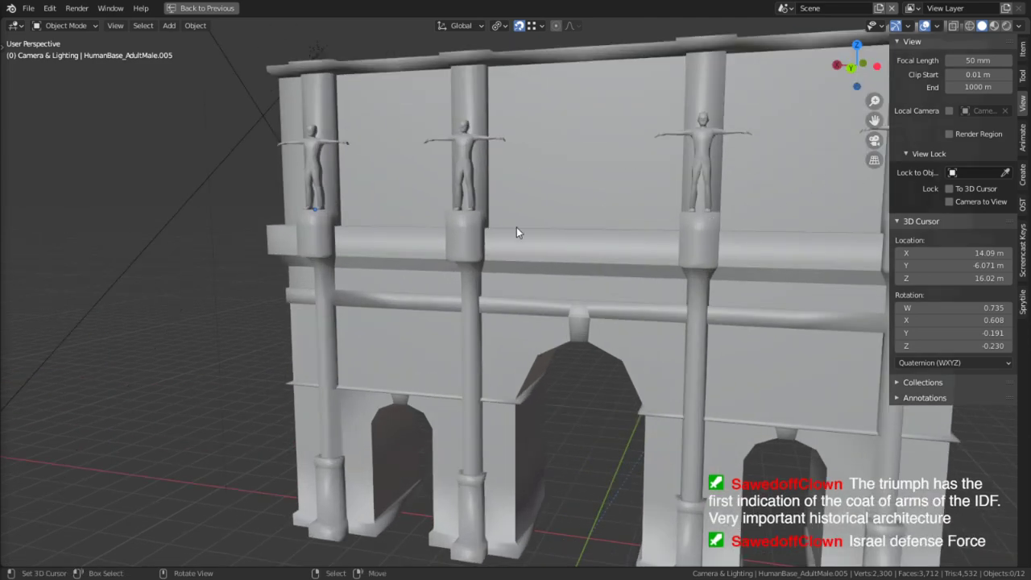
middle_drag(587, 230, 391, 294)
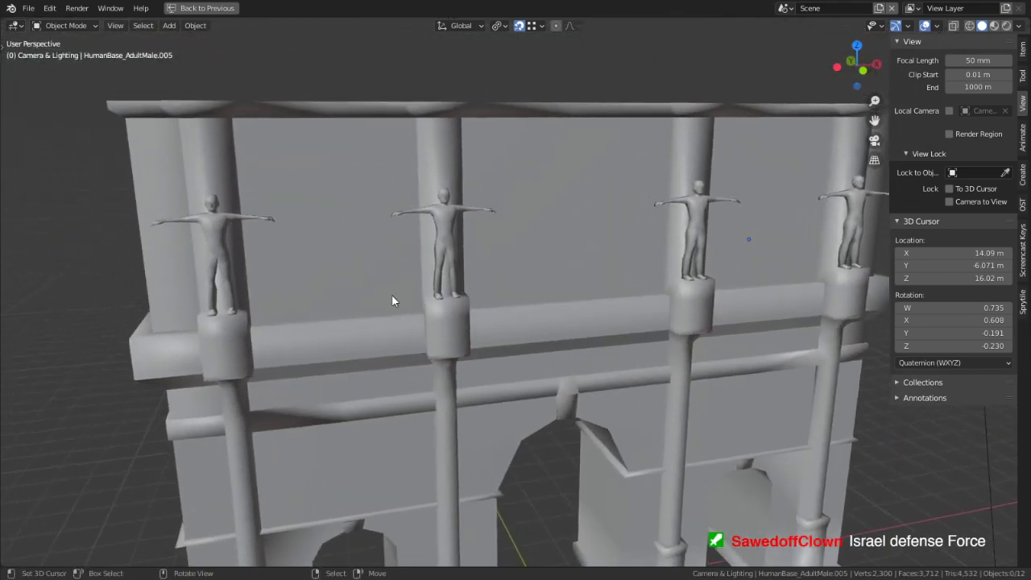
click(217, 229)
click(994, 25)
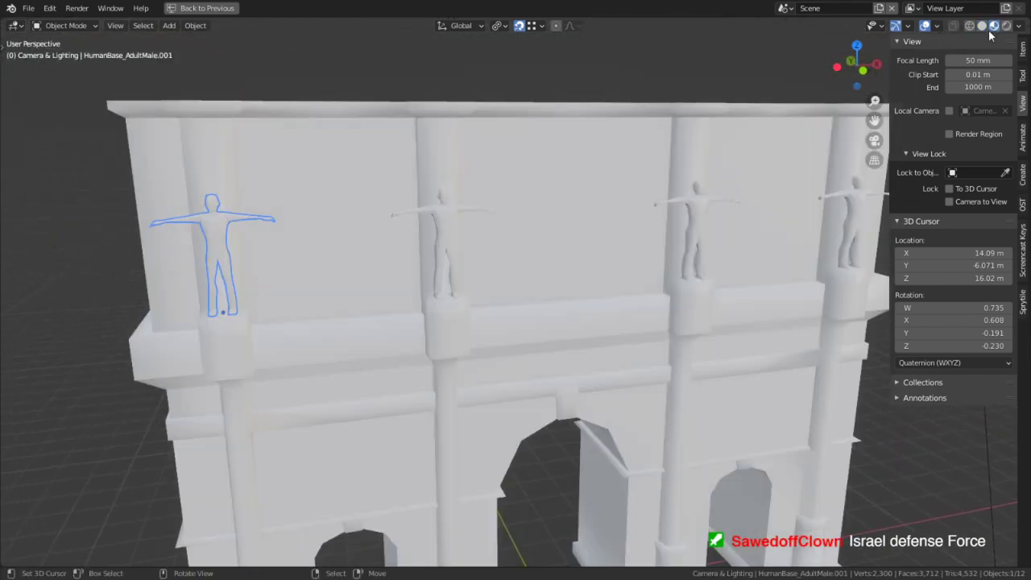
Inspect the material colors of the statues and their pedestals up close and across the arch's facade.
scroll(419, 246, up, 6)
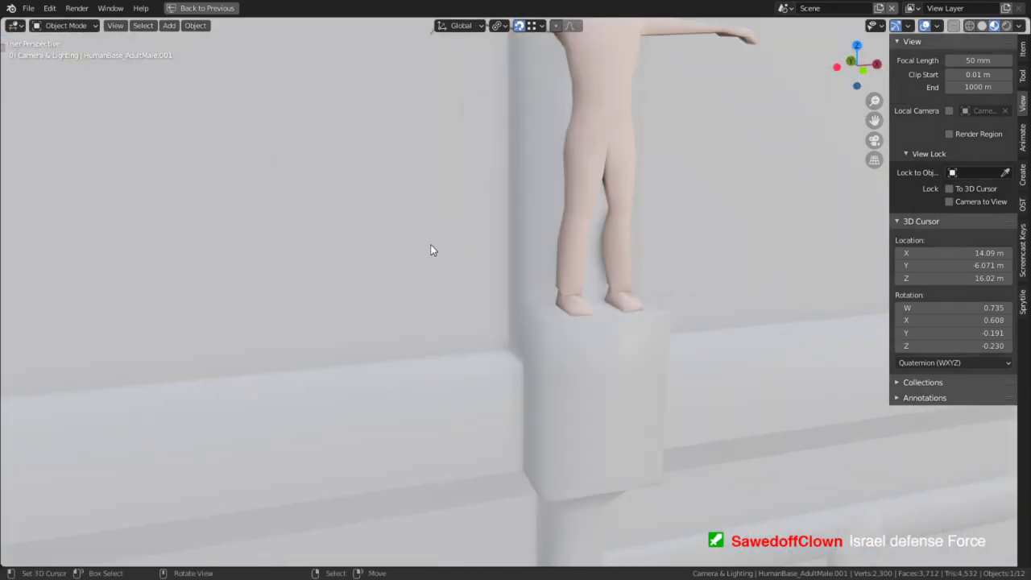
scroll(431, 251, down, 3)
middle_drag(408, 249, 431, 281)
scroll(444, 288, down, 8)
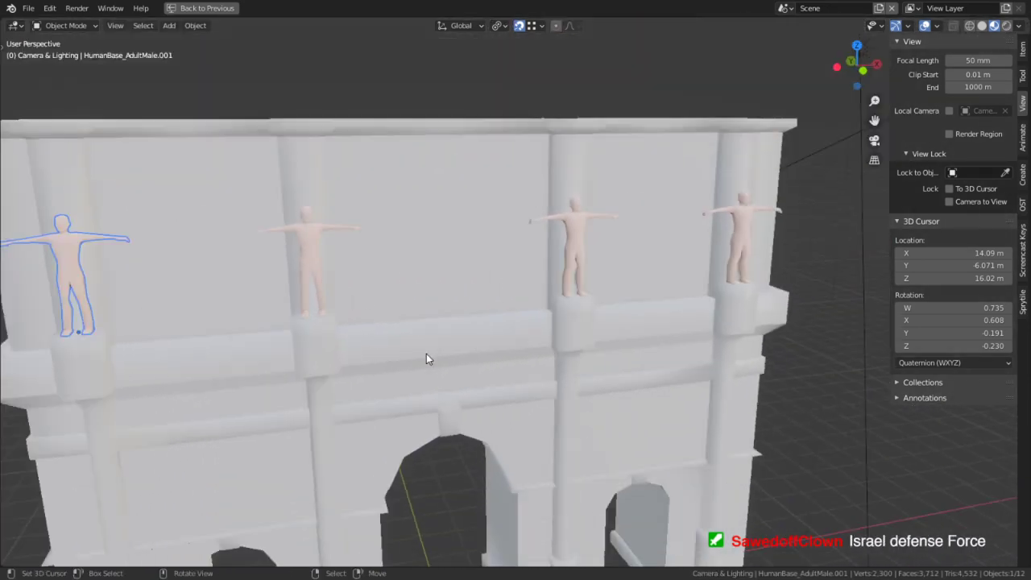
scroll(426, 354, down, 3)
Hide the viewport sidebar, select the second statue and restore the full Shading workspace layout.
key(n)
scroll(431, 354, up, 6)
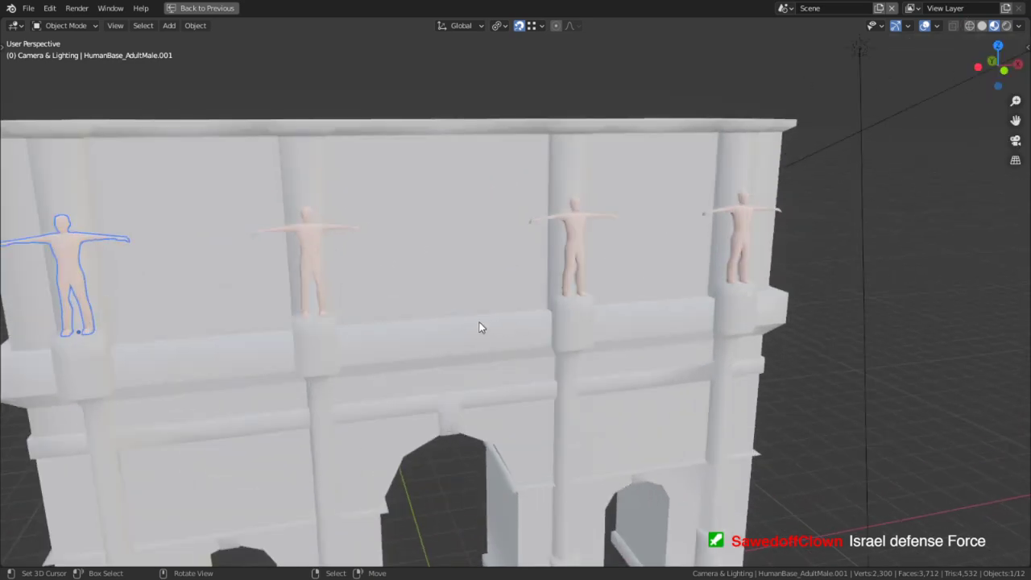
click(322, 231)
key(ctrl+space)
Delete the Vertex Color node from the statues' material, Material.003.
mouse_move(349, 502)
middle_down()
mouse_move(409, 546)
mouse_move(411, 503)
middle_up()
click(64, 25)
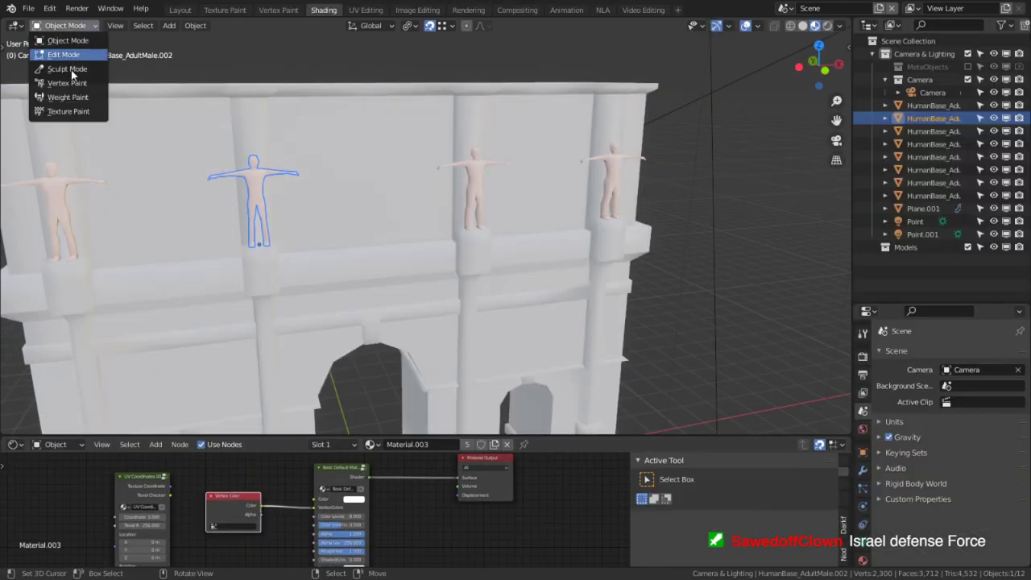
middle_drag(353, 502, 488, 495)
scroll(419, 493, up, 3)
key(x)
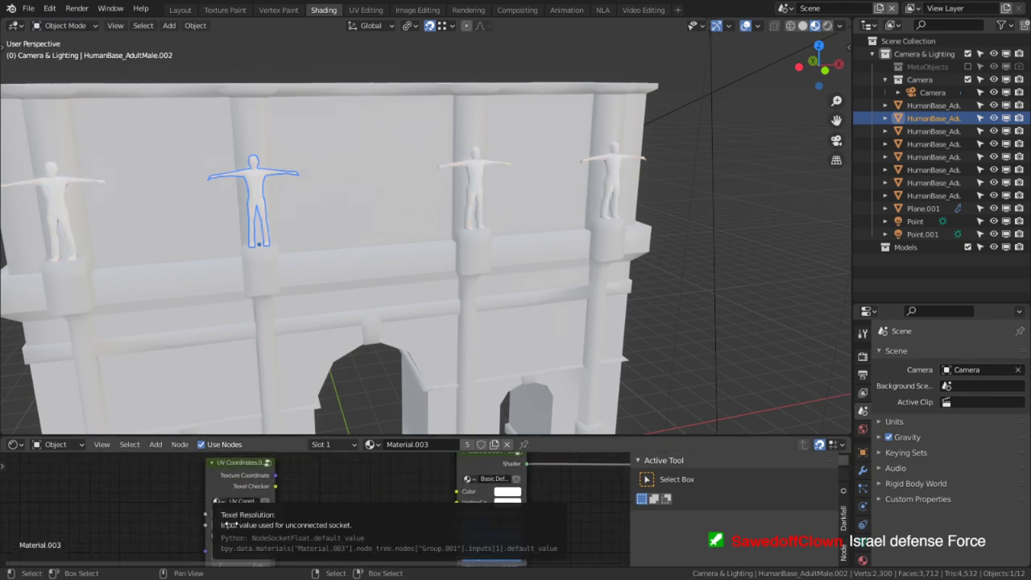
Switch from the arch scene to the Statue Layer scene that holds the rigged human figure.
scroll(443, 273, up, 5)
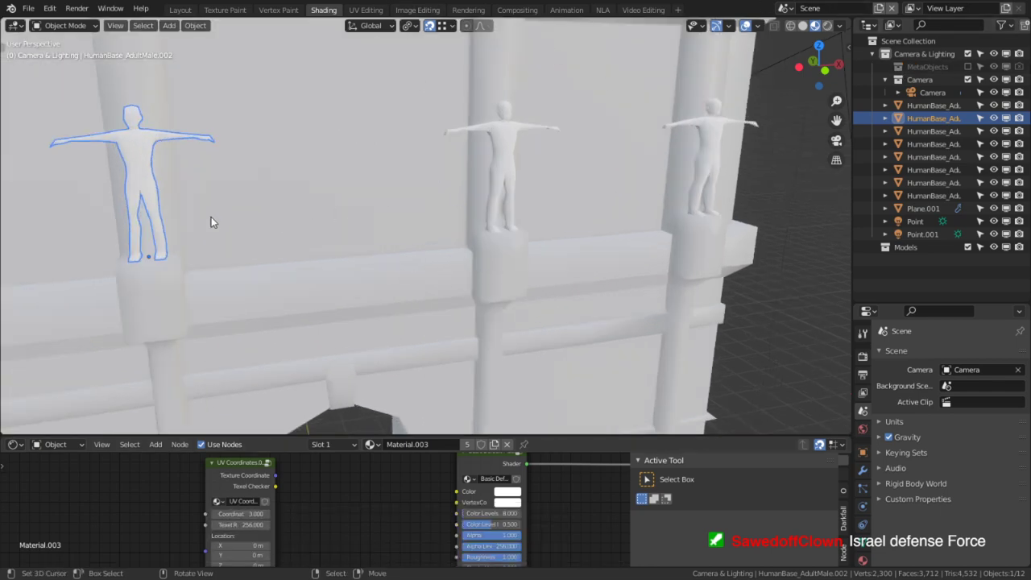
mouse_move(211, 217)
middle_down()
mouse_move(230, 220)
mouse_move(213, 216)
middle_up()
scroll(320, 147, down, 4)
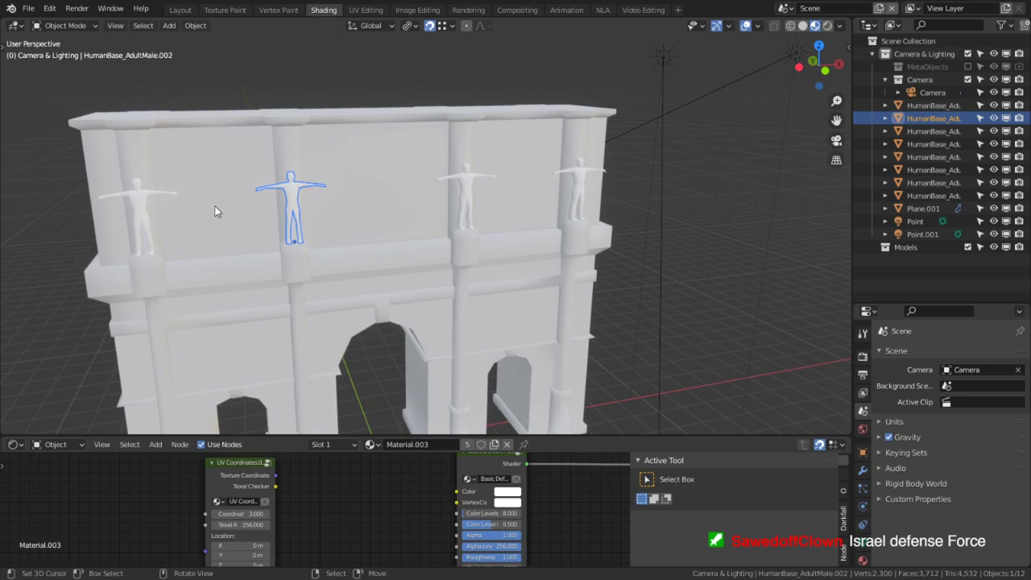
shift+middle_drag(300, 222, 422, 219)
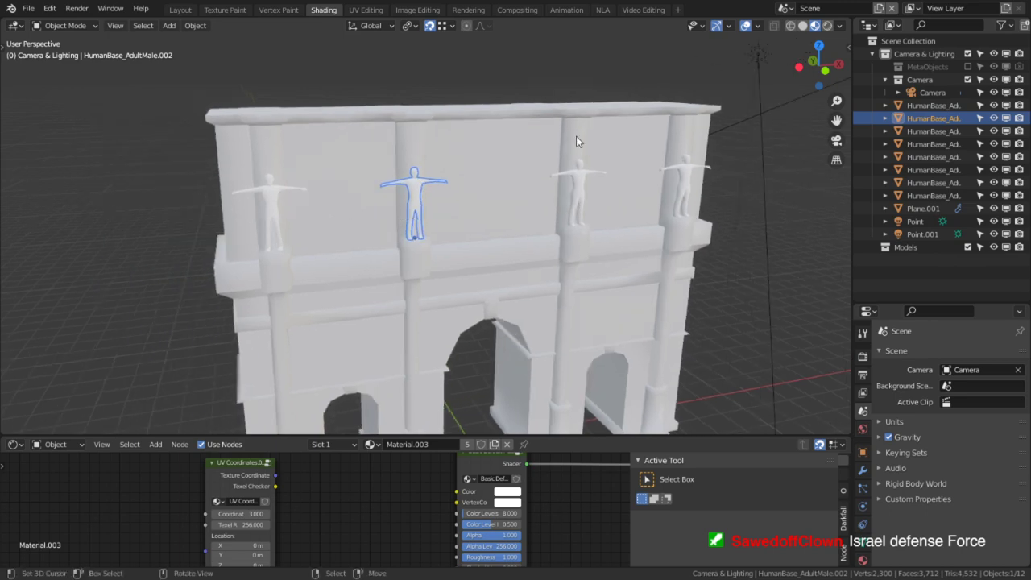
click(782, 9)
click(792, 51)
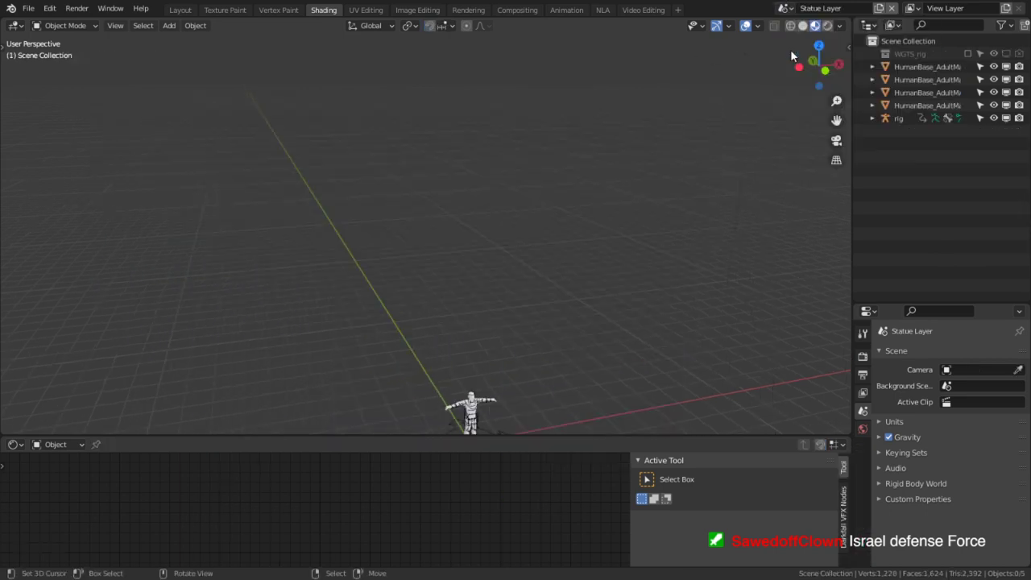
alt+middle_click(457, 409)
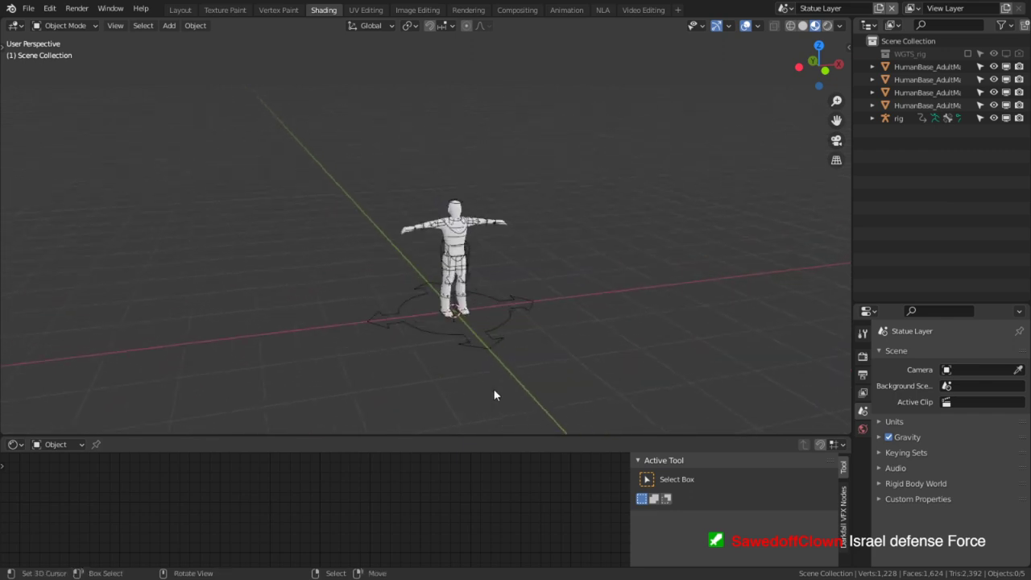
scroll(493, 389, up, 4)
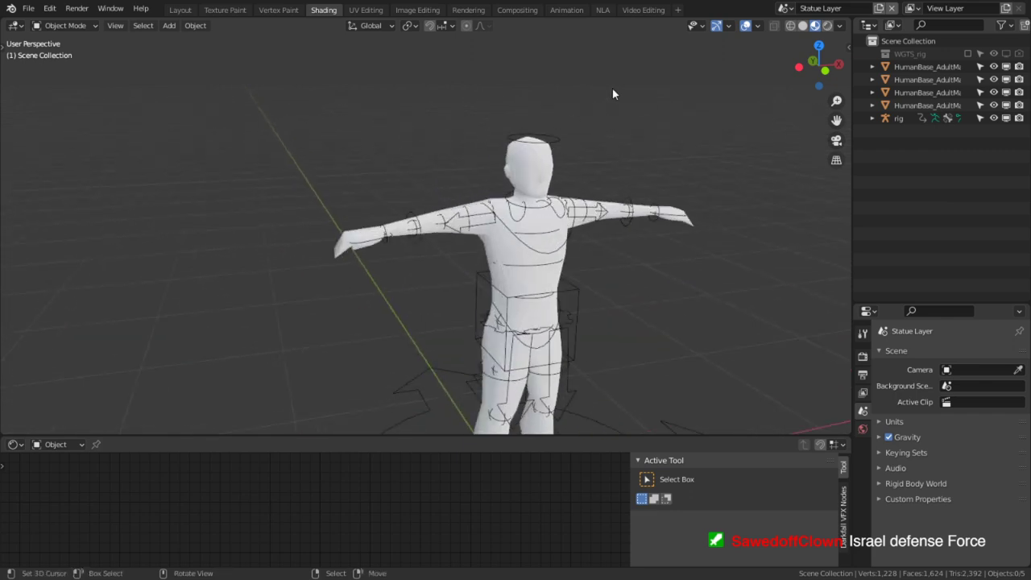
Check the human meshes' data names, rename the HumanBase_AdultMale.009 object to Statue 4 and hide it.
click(922, 66)
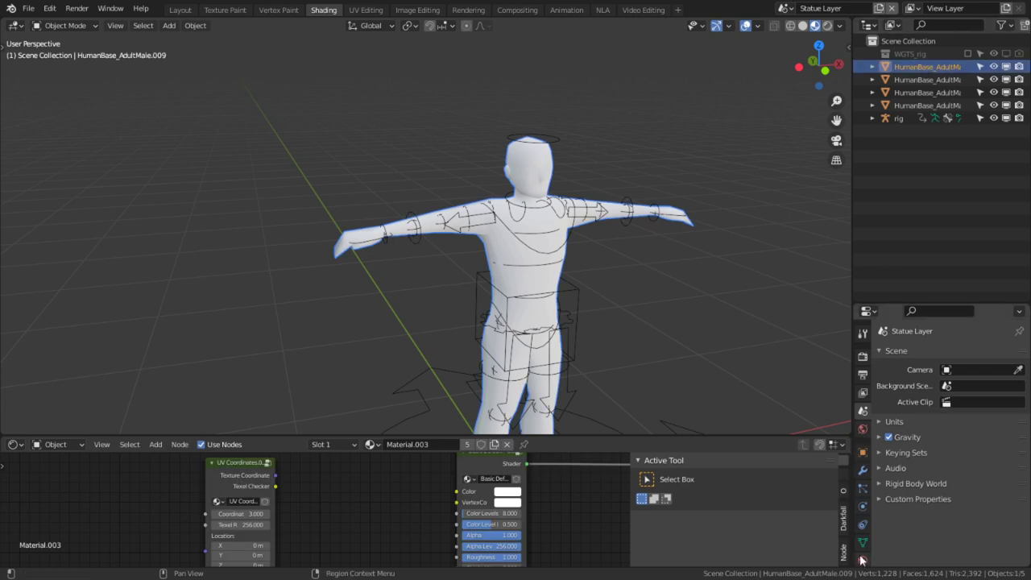
click(862, 542)
click(921, 105)
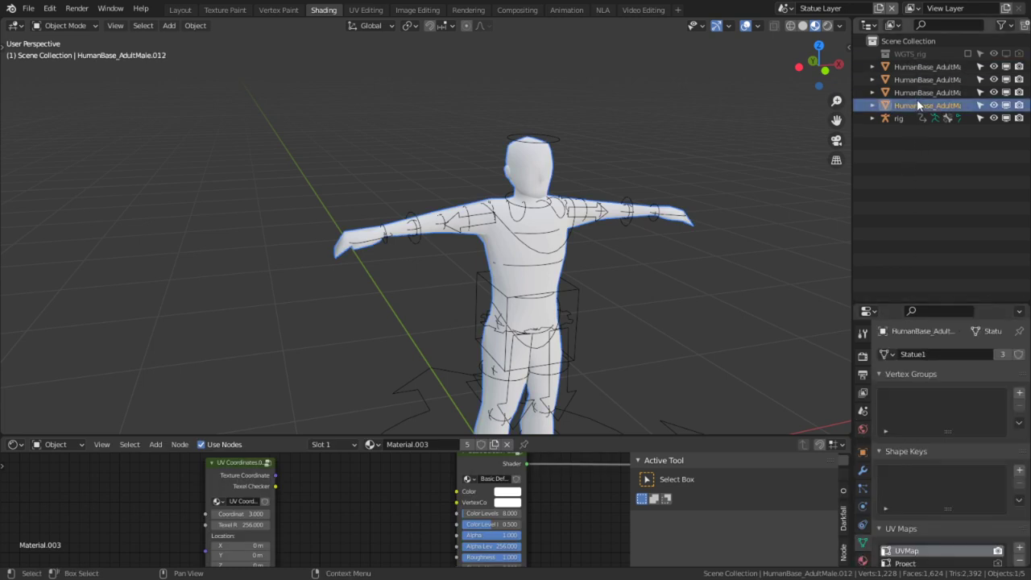
click(925, 68)
double_click(926, 67)
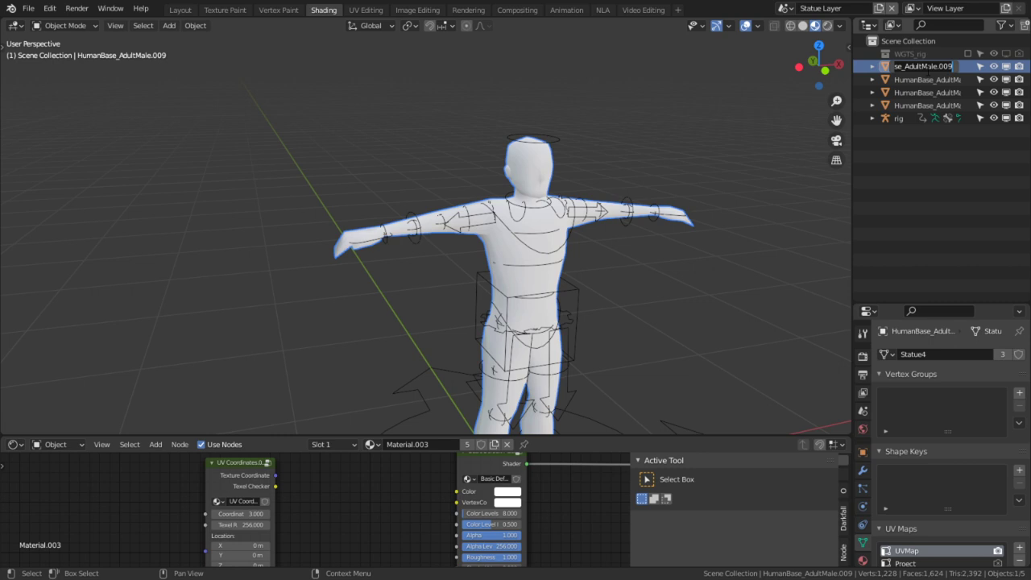
text(Statue 4)
key(Return)
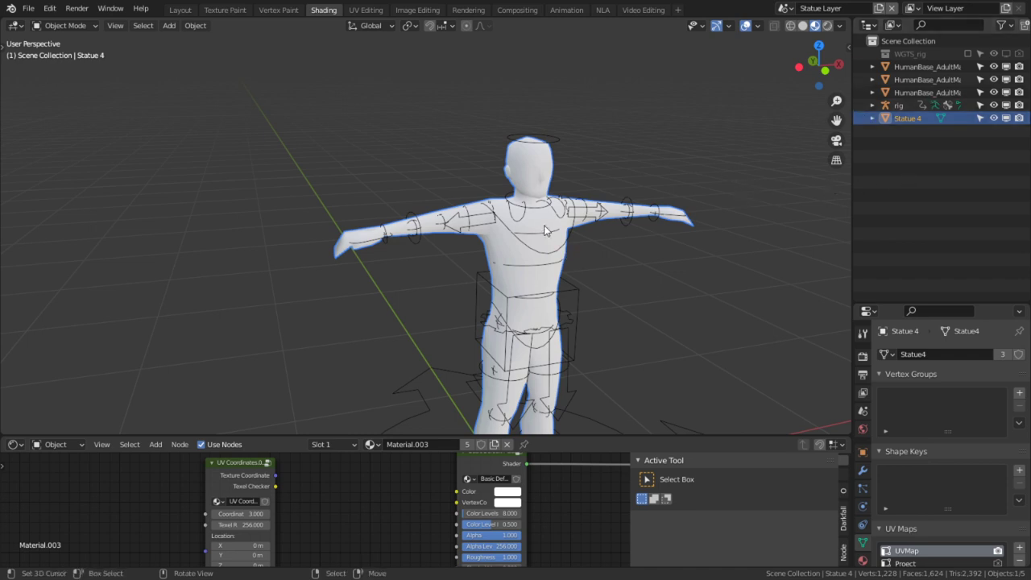
key(h)
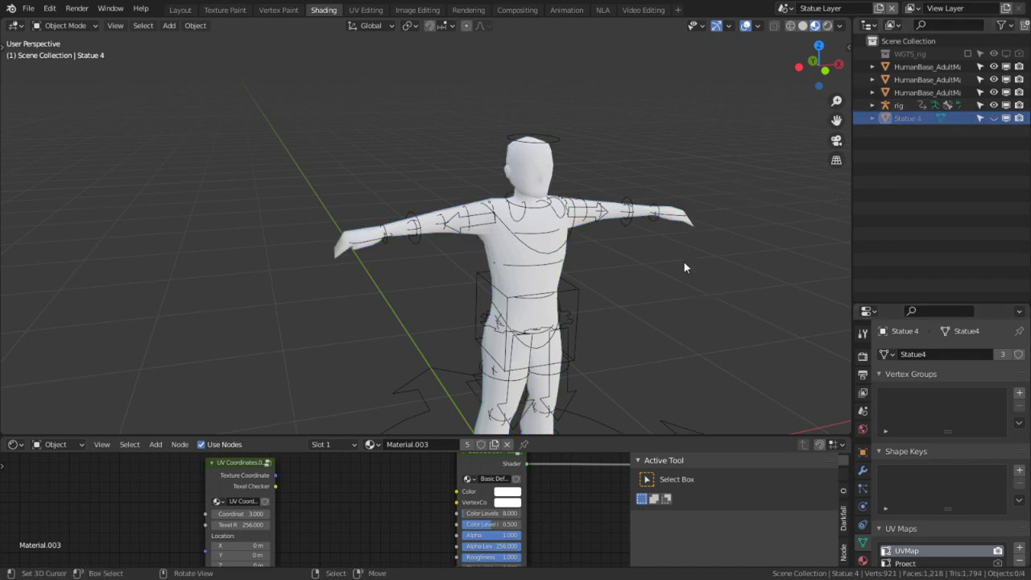
Rename the HumanBase_AdultMale.011 object to Statue2, matching its mesh data name.
click(531, 158)
double_click(916, 80)
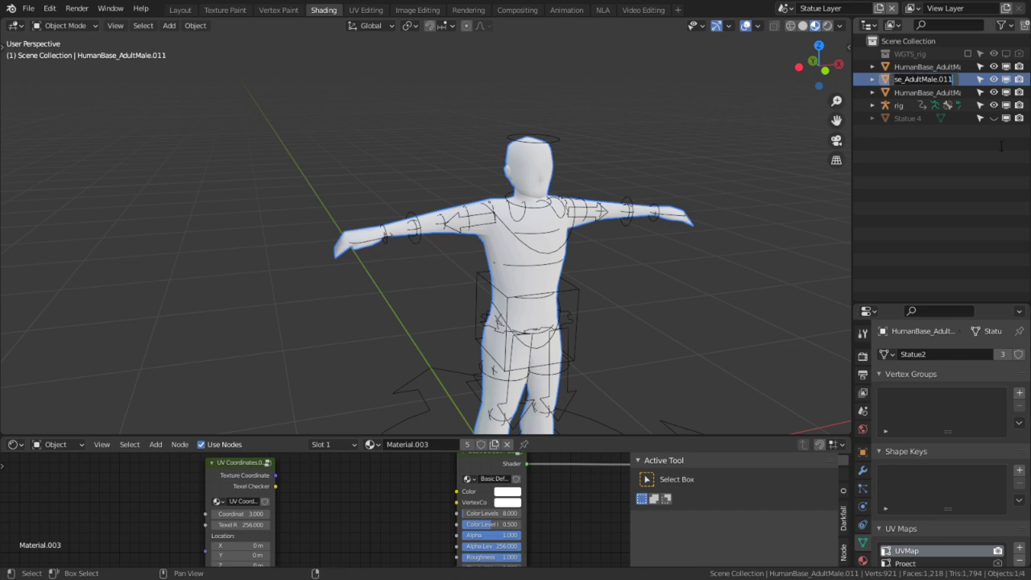
text(Statue2)
key(Return)
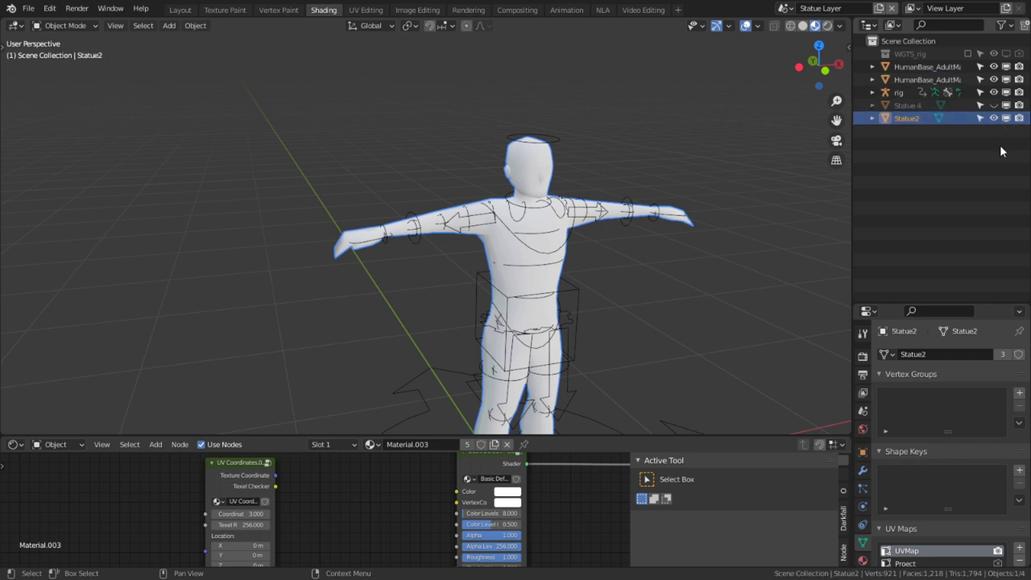
Rename HumanBase_AdultMale.012 to Statue1 and correct the hidden Statue 4 object's name to Statue4.
click(934, 79)
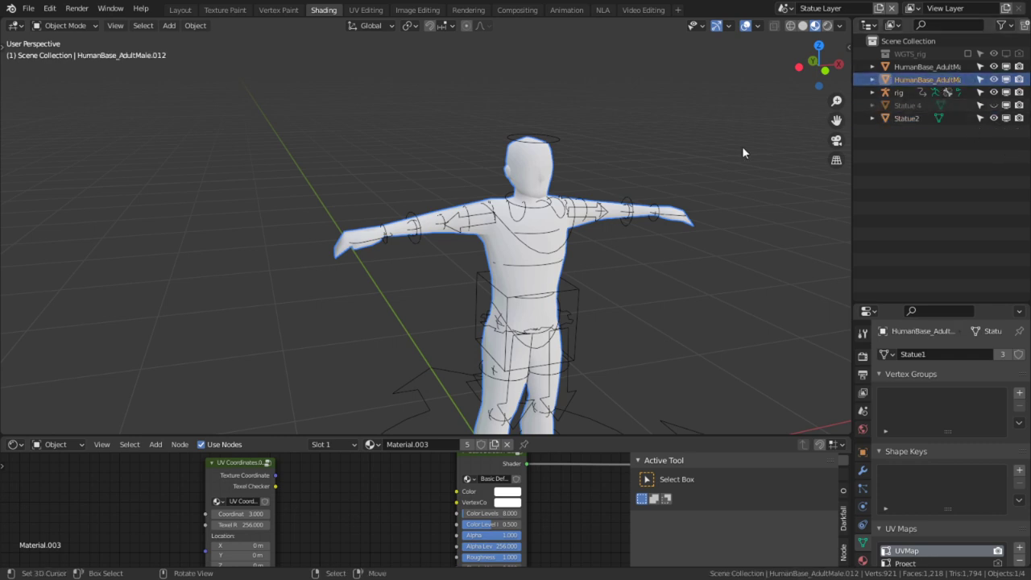
double_click(928, 80)
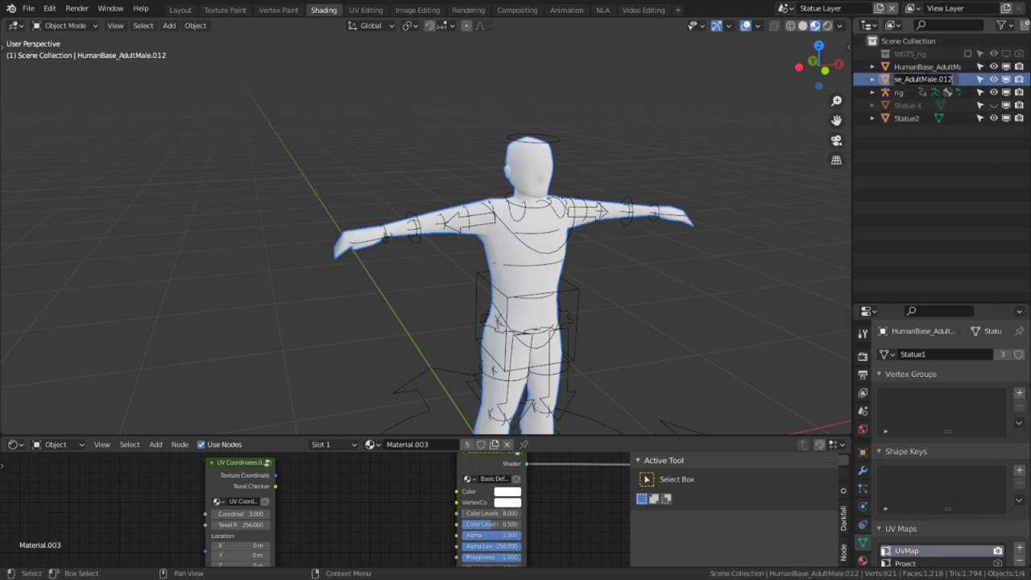
text(Statue1)
key(Return)
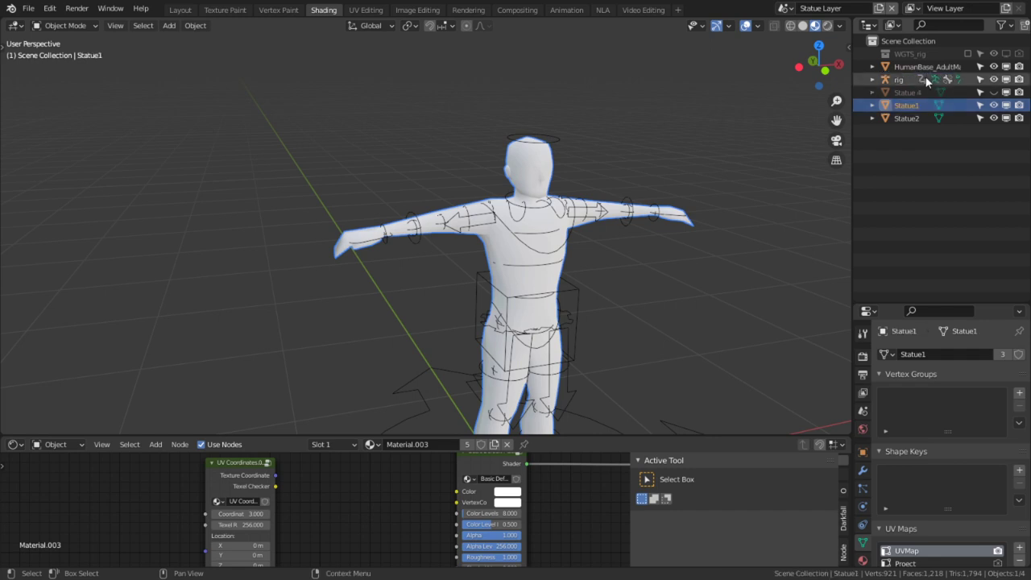
click(915, 94)
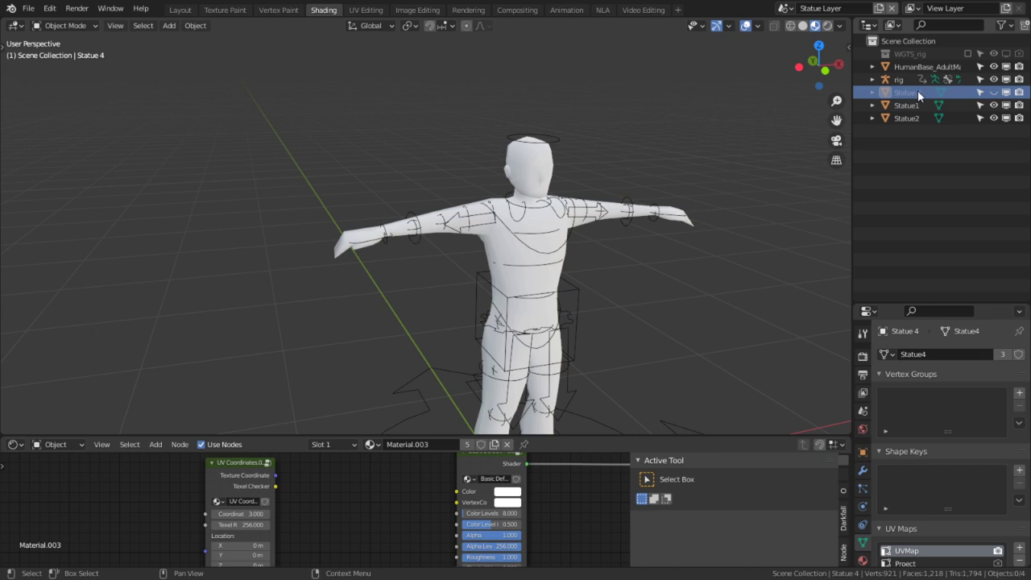
double_click(918, 90)
key(Return)
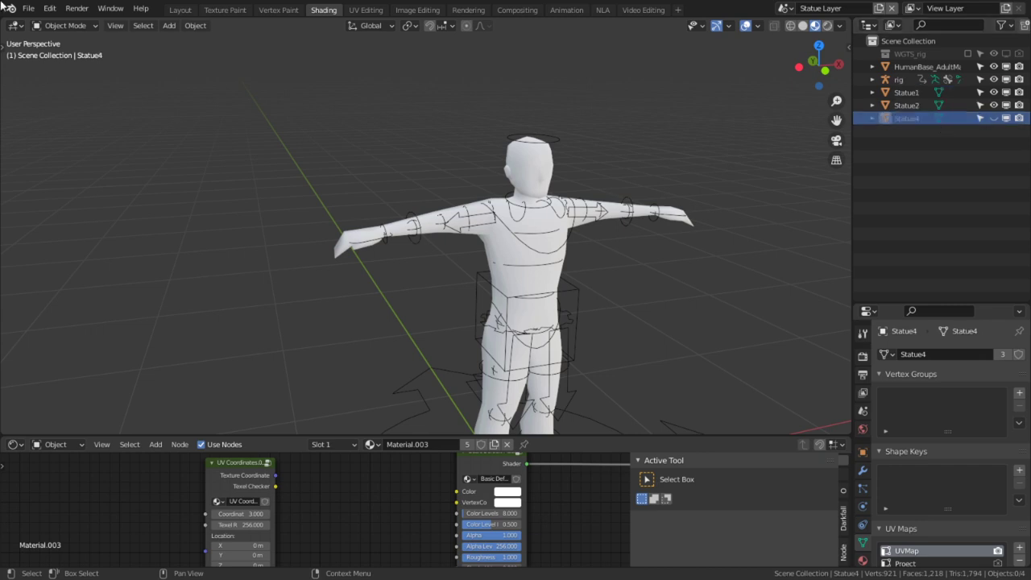
Rename HumanBase_AdultMale.010 to Statue3 and hide both Statue2 and Statue3.
double_click(930, 67)
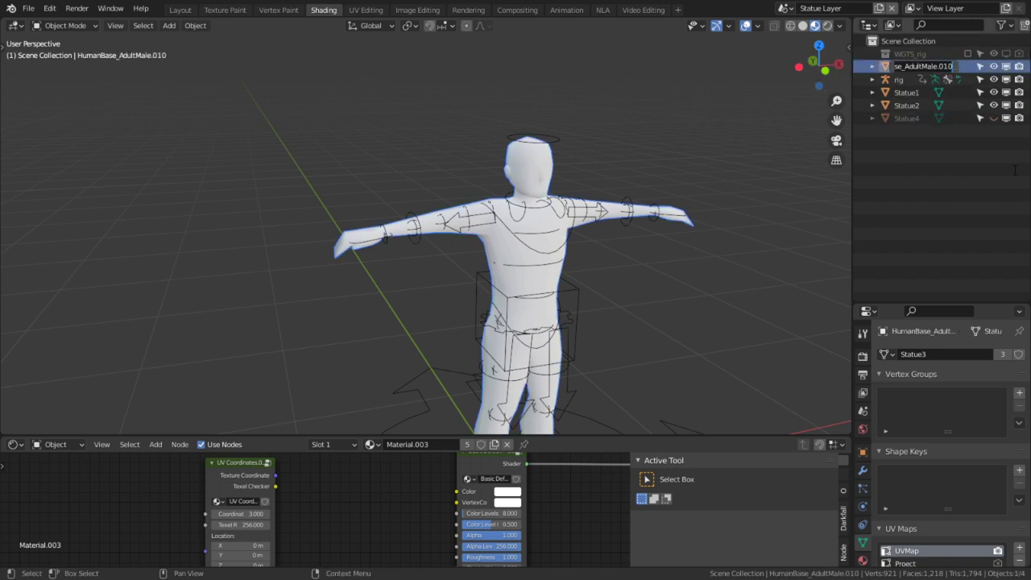
text(Stat)
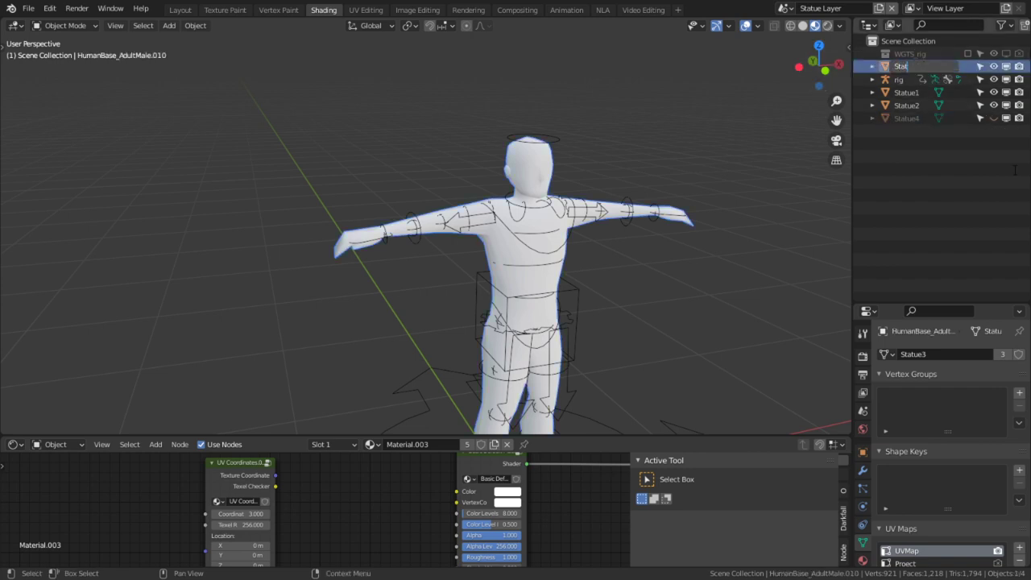
text(ue4)
key(Return)
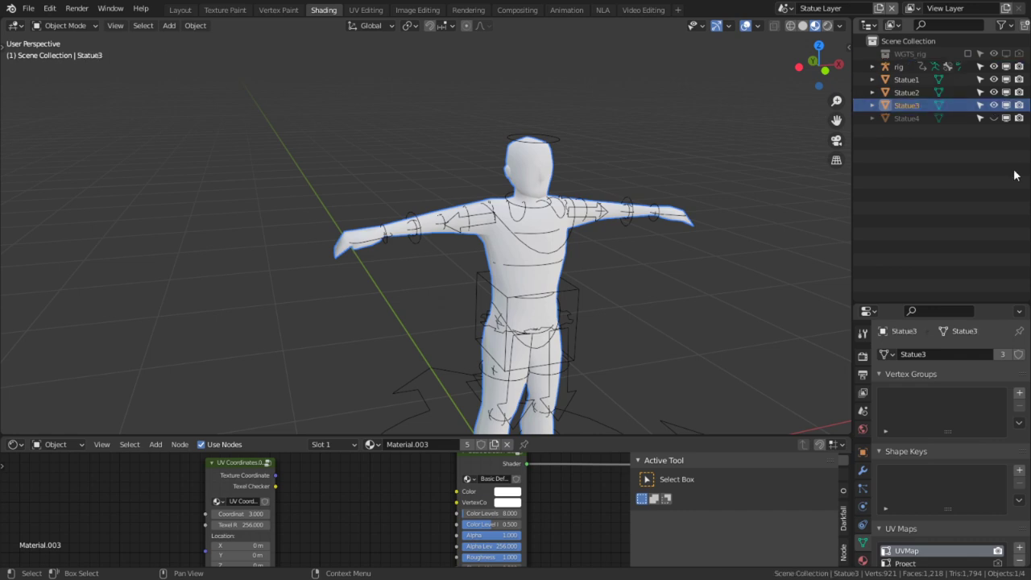
click(993, 92)
click(994, 105)
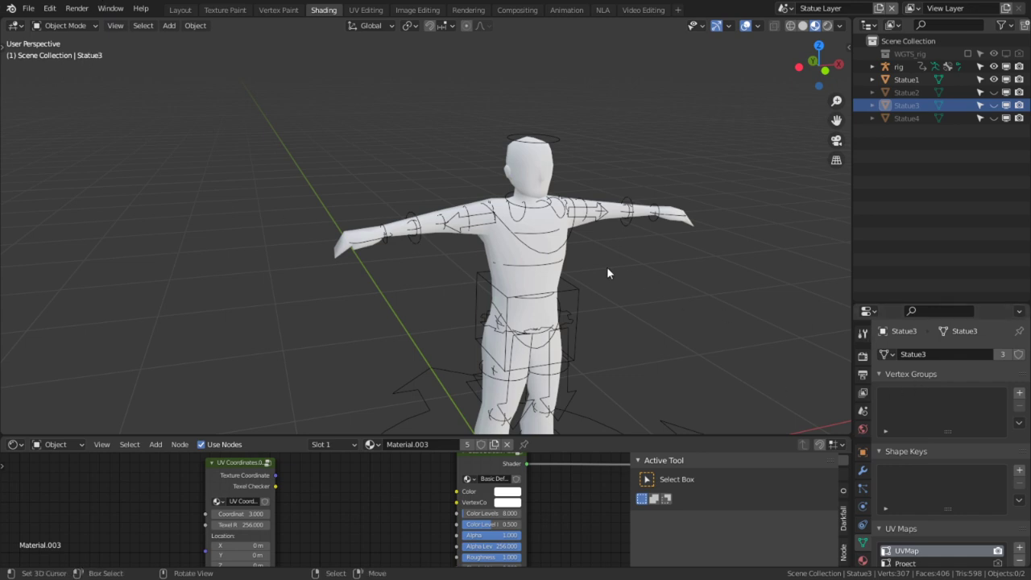
Try to parent Statue1 to the rig using Armature Deform With Automatic Weights.
alt+middle_click(544, 188)
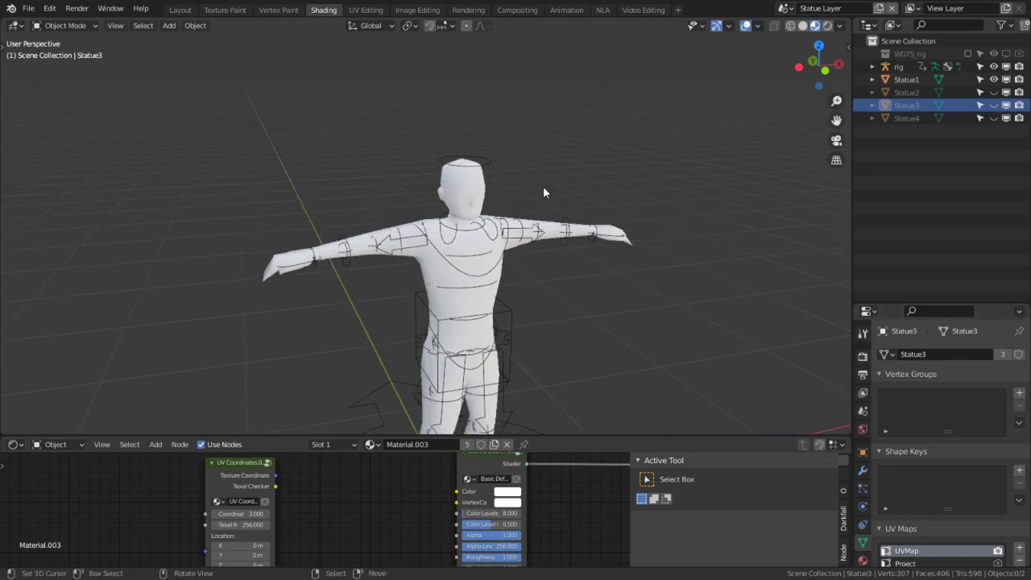
scroll(544, 188, up, 3)
click(424, 186)
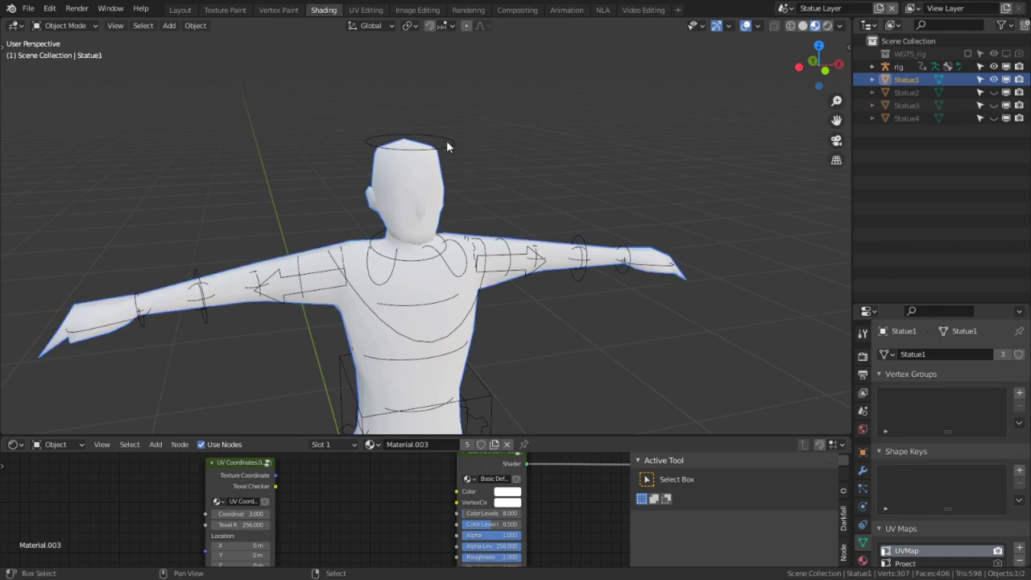
shift+click(431, 150)
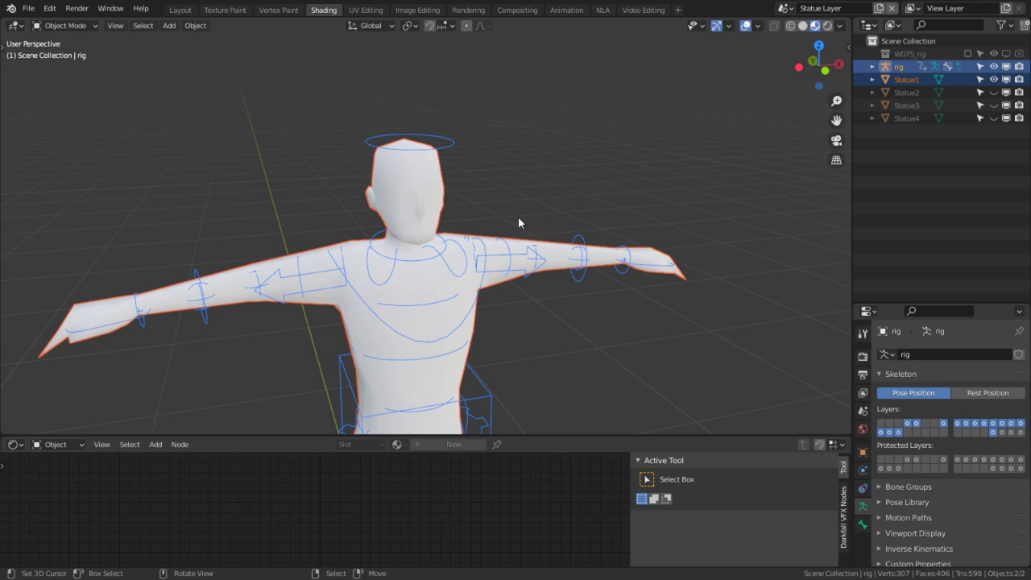
key(ctrl+p)
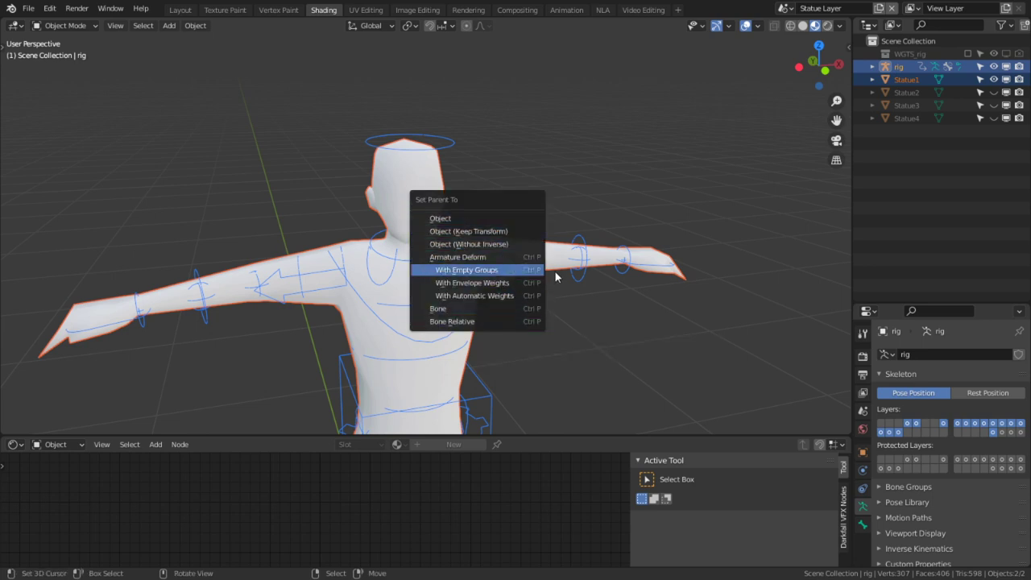
click(507, 296)
shift+middle_drag(482, 293, 475, 207)
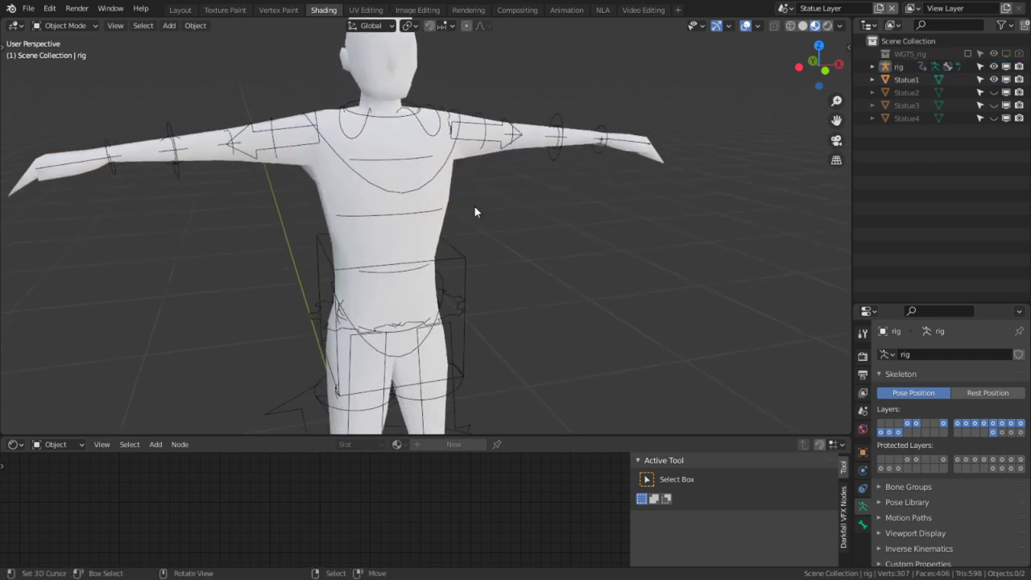
middle_drag(519, 282, 427, 212)
scroll(504, 292, down, 4)
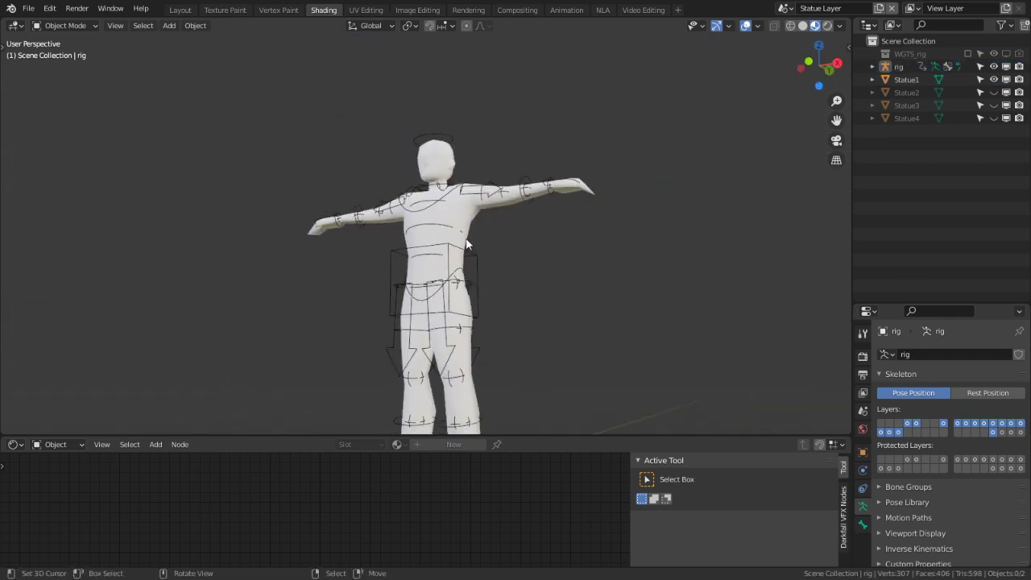
middle_drag(485, 182, 479, 206)
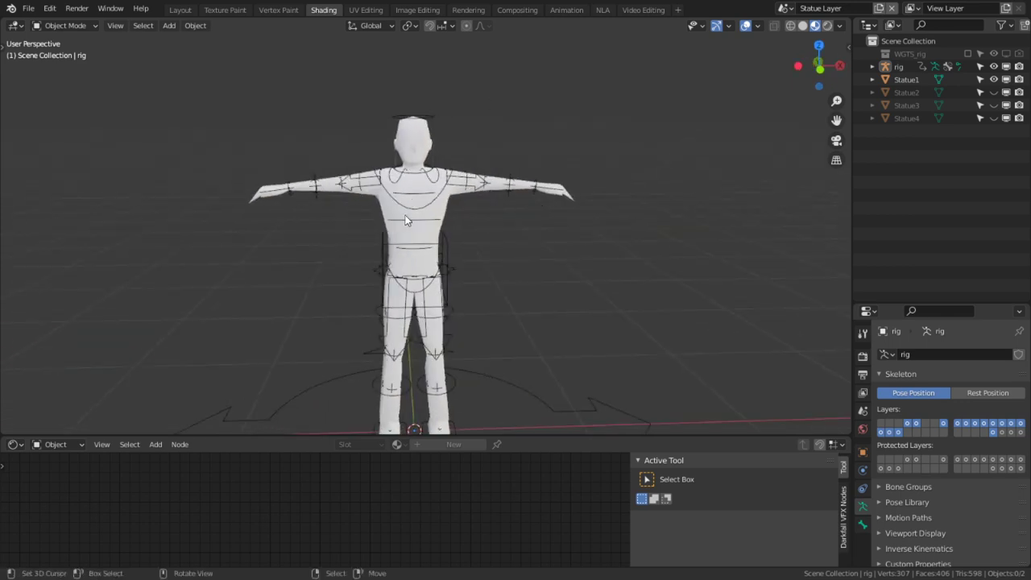
Select Statue1 and the rig, and parent the statue to the rig With Automatic Weights.
middle_drag(417, 141, 394, 207)
scroll(394, 207, up, 3)
click(395, 129)
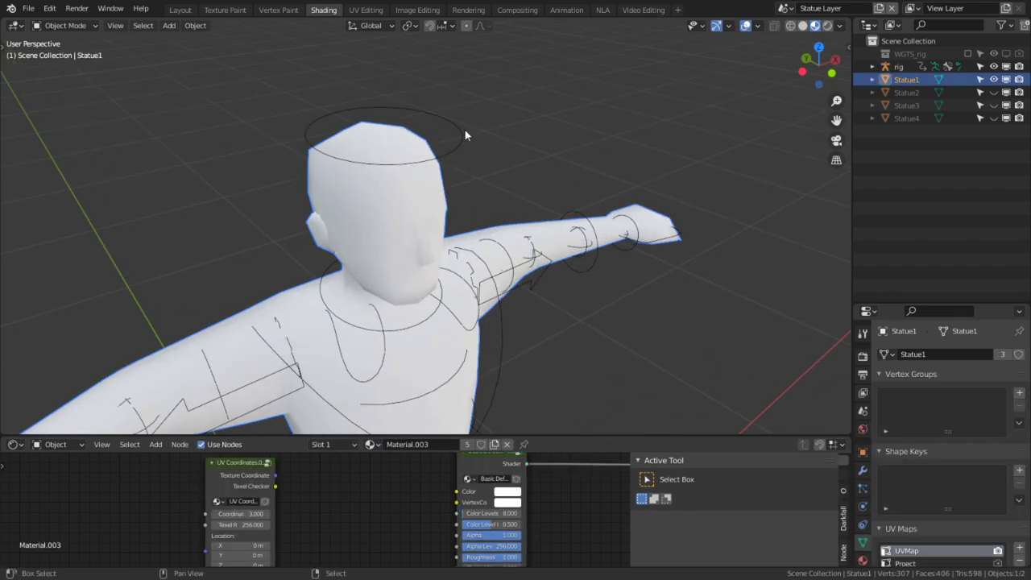
shift+click(465, 131)
key(ctrl+p)
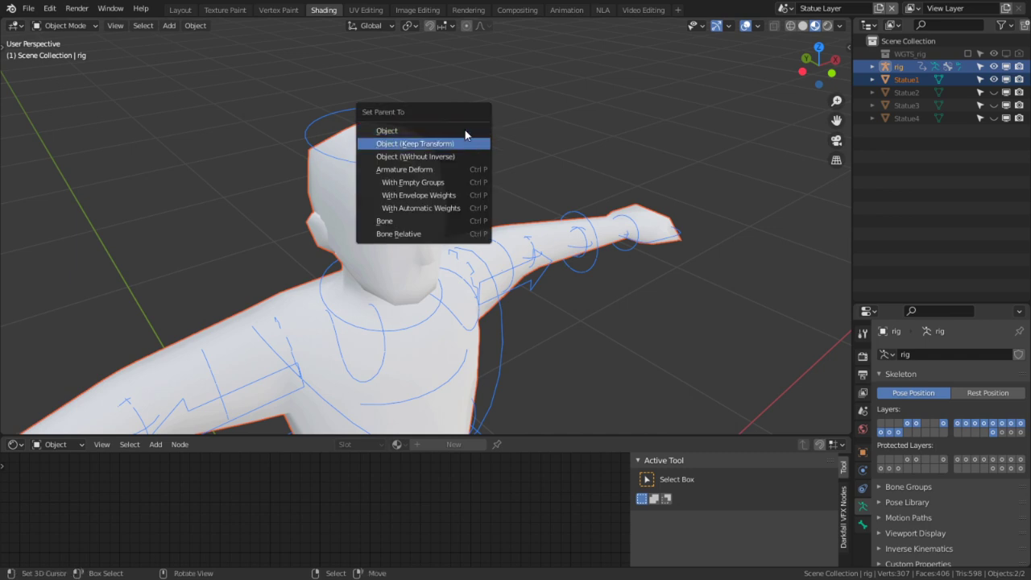
key(Down)
key(Down)
key(Down)
key(Down)
key(Down)
key(Return)
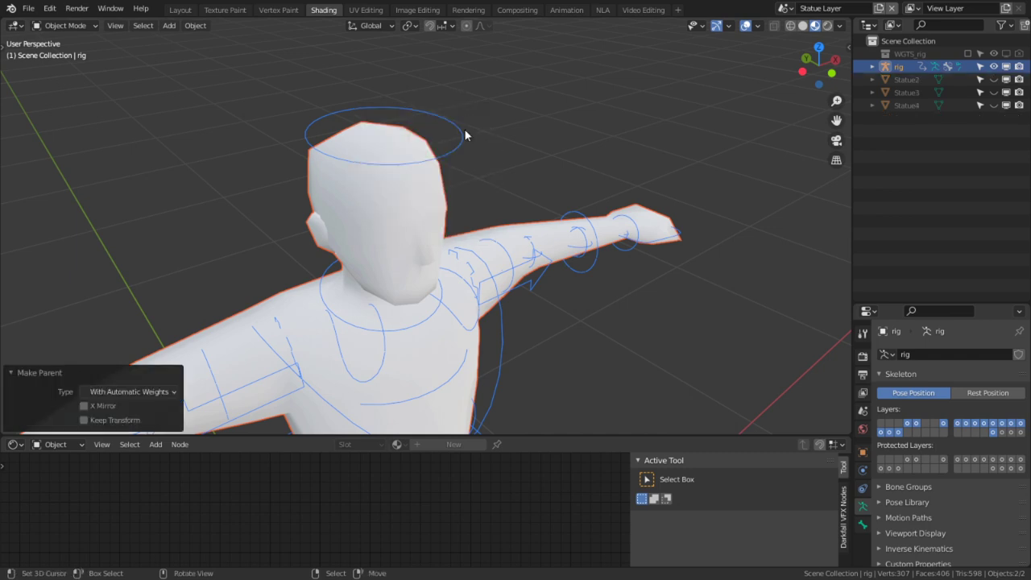
Switch the rig to Pose Mode with the head control selected and try a free rotation of it.
click(465, 133)
key(ctrl+Tab)
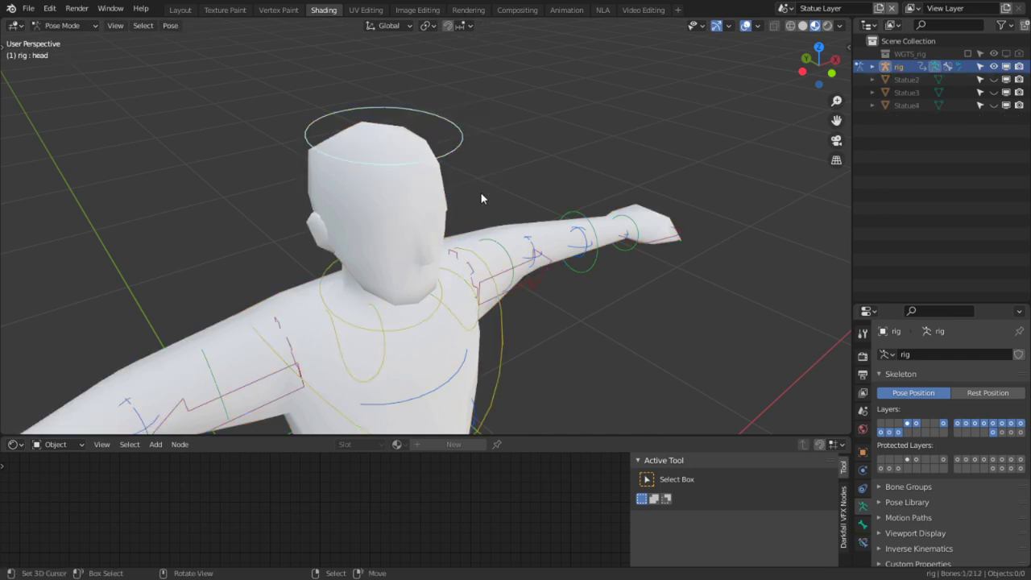
key(r)
key(r)
right_click(562, 191)
Rotate the head control freely with a Trackball rotation of about 25.8° and 80.2° to turn and tilt the head.
middle_drag(574, 187, 430, 124)
middle_drag(560, 250, 621, 285)
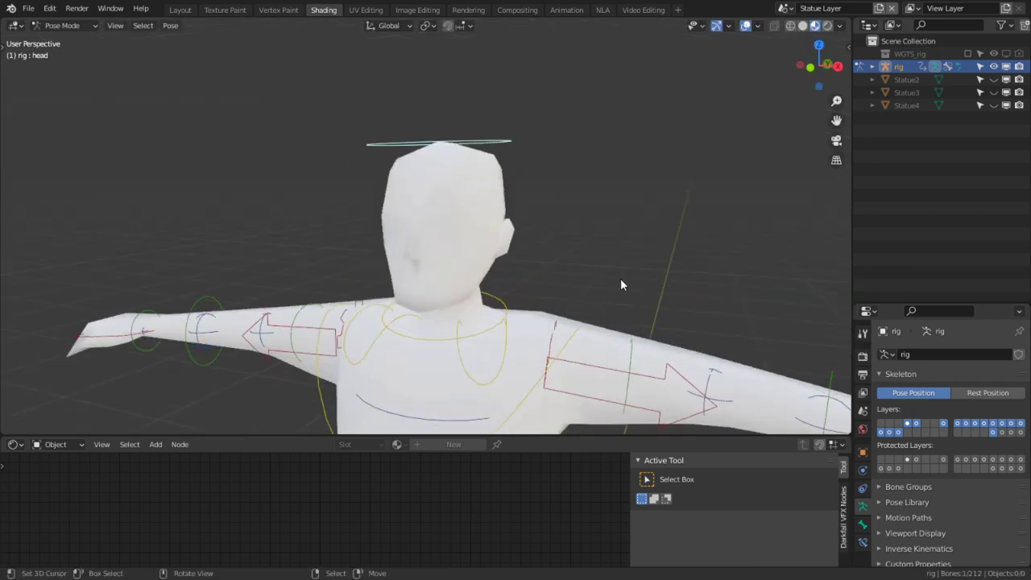
key(r)
click(677, 427)
key(r)
key(r)
click(572, 230)
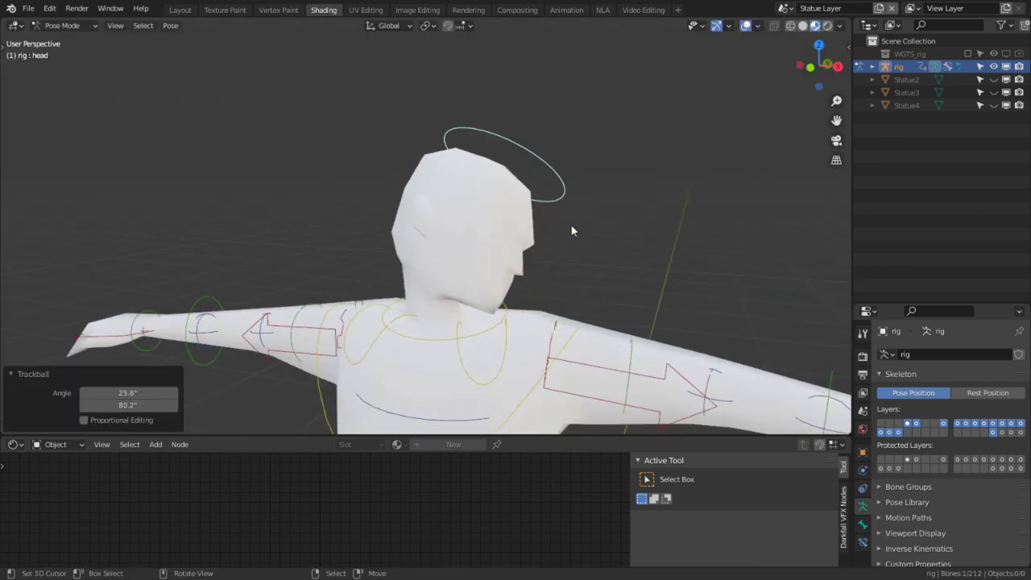
middle_drag(572, 232, 389, 296)
right_click(394, 339)
key(r)
key(r)
right_click(391, 289)
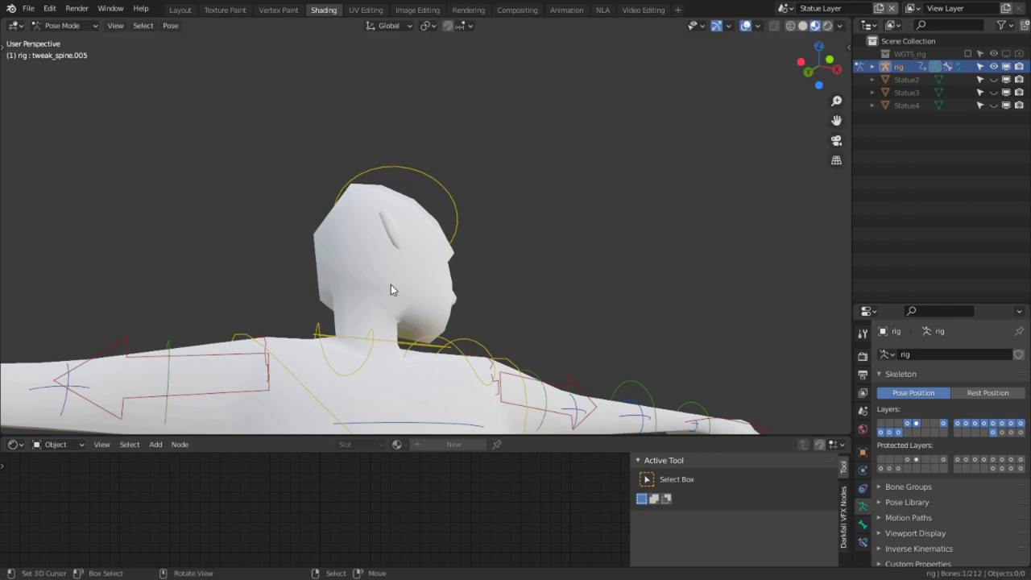
Select the neck control and rotate it freely with a Trackball rotation of about -54.4° and 7.45°.
right_click(394, 340)
mouse_move(393, 340)
middle_down()
mouse_move(401, 384)
mouse_move(407, 330)
middle_up()
key(r)
key(r)
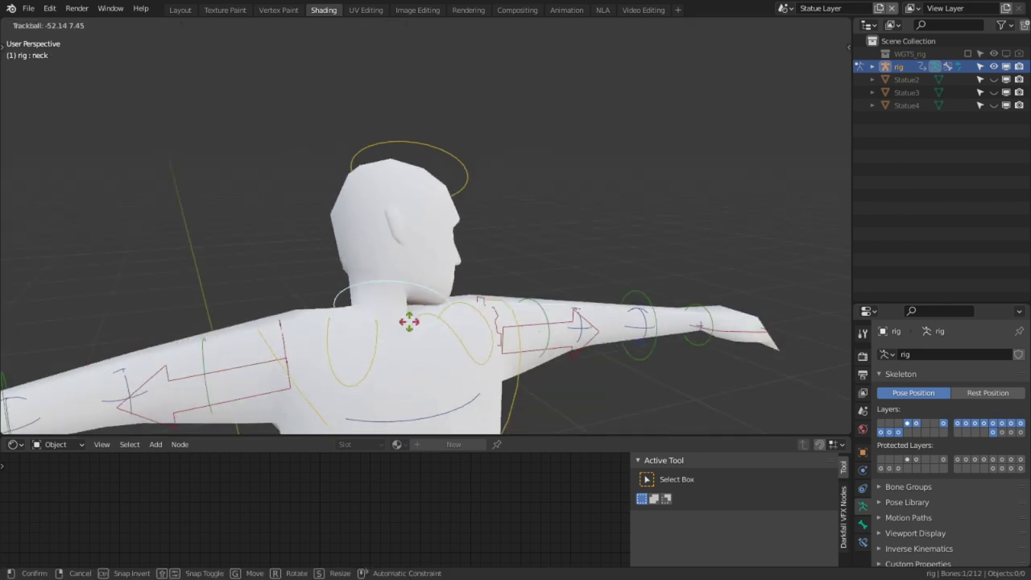
click(411, 321)
Try to bend the left arm by moving the left hand's IK control about 0.5 m towards the chest.
middle_drag(430, 154, 237, 102)
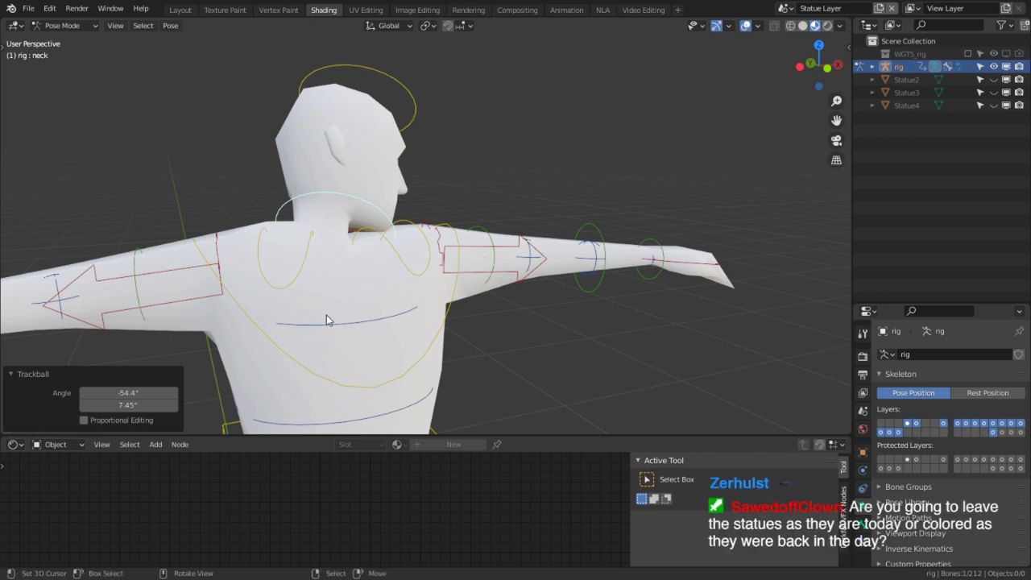
click(652, 240)
middle_drag(707, 257, 734, 332)
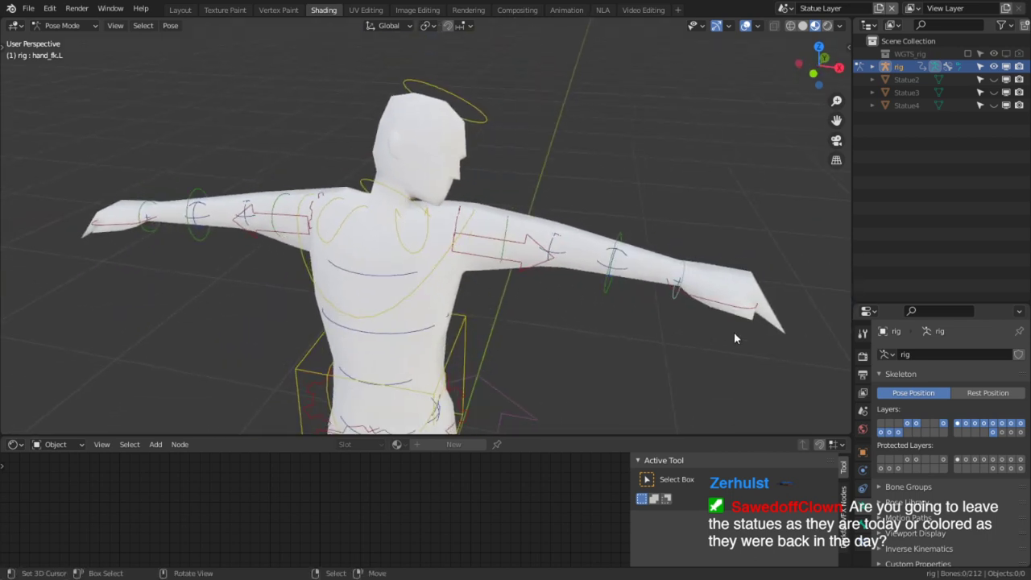
click(734, 332)
key(g)
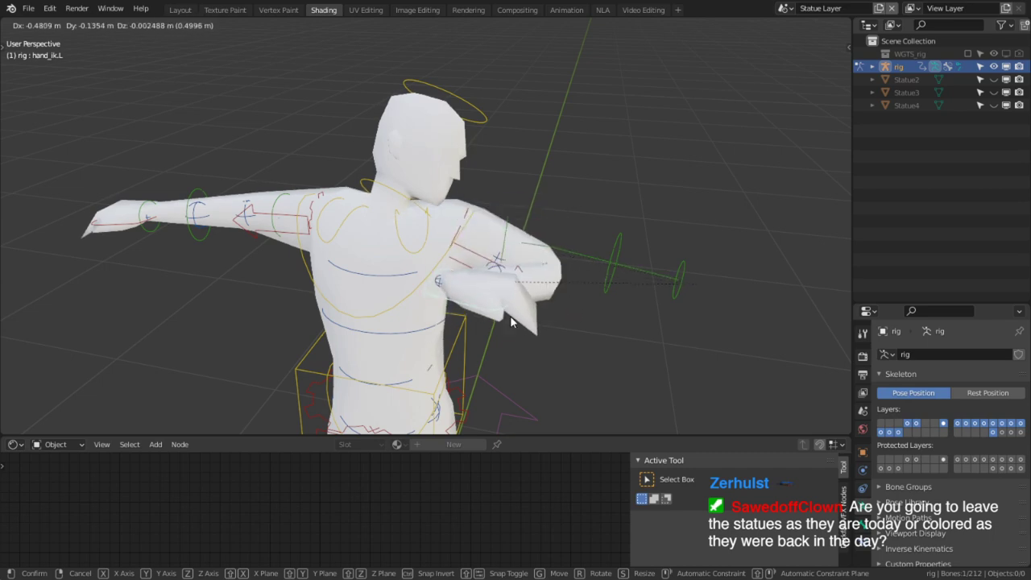
click(510, 321)
Try to turn the left hand's IK control with Trackball rotations, the first about -18.9° and -138°.
key(r)
key(r)
click(354, 295)
key(r)
key(r)
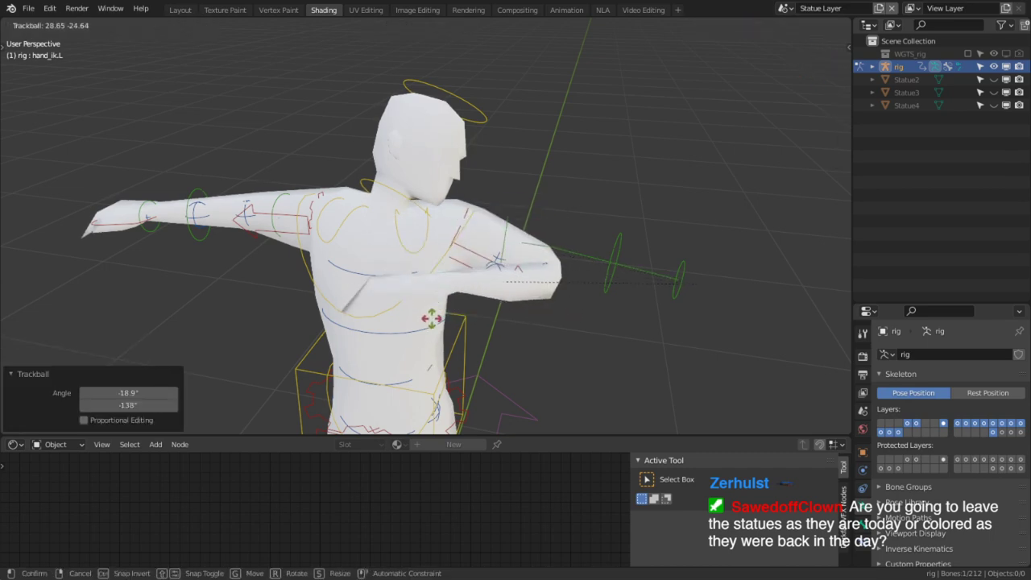
click(539, 259)
Undo the trial rotations and move of the left hand's IK control.
key(ctrl+KP_7)
middle_drag(539, 257, 417, 195)
key(ctrl+z)
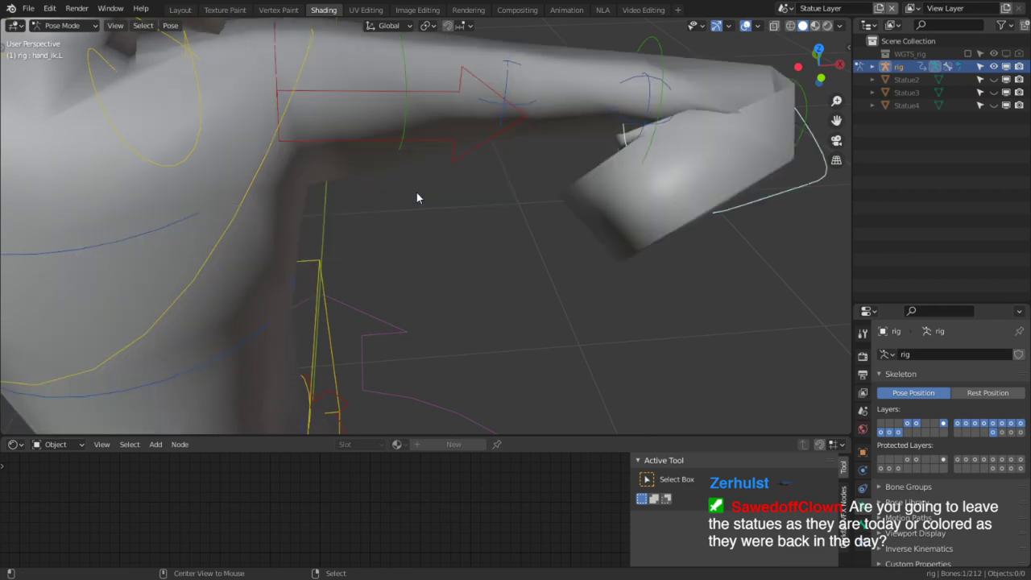
key(ctrl+z)
Leave the rig's editing modes, select Statue1 and enter Edit Mode on its mesh.
key(Tab)
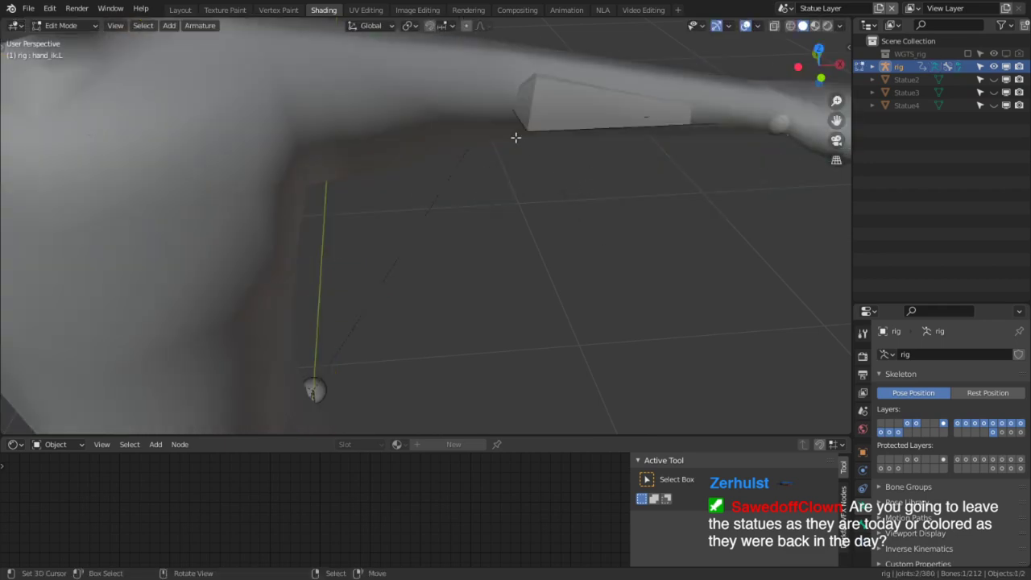
key(ctrl+Tab)
click(505, 122)
key(Tab)
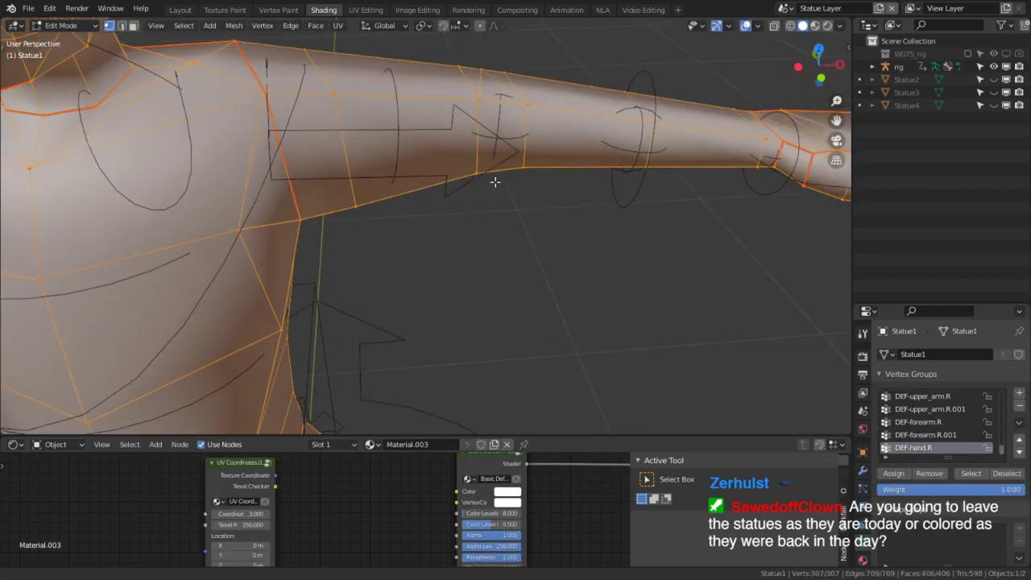
Examine the edge loops around Statue1's elbows and select the single face at the front of the left elbow.
scroll(515, 180, up, 5)
middle_drag(524, 178, 341, 282)
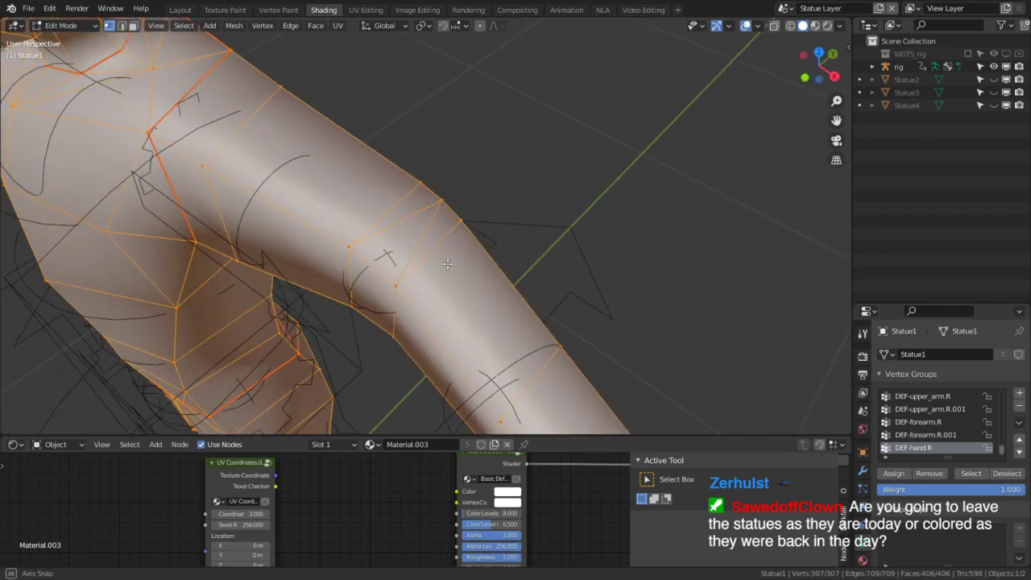
middle_drag(451, 265, 362, 324)
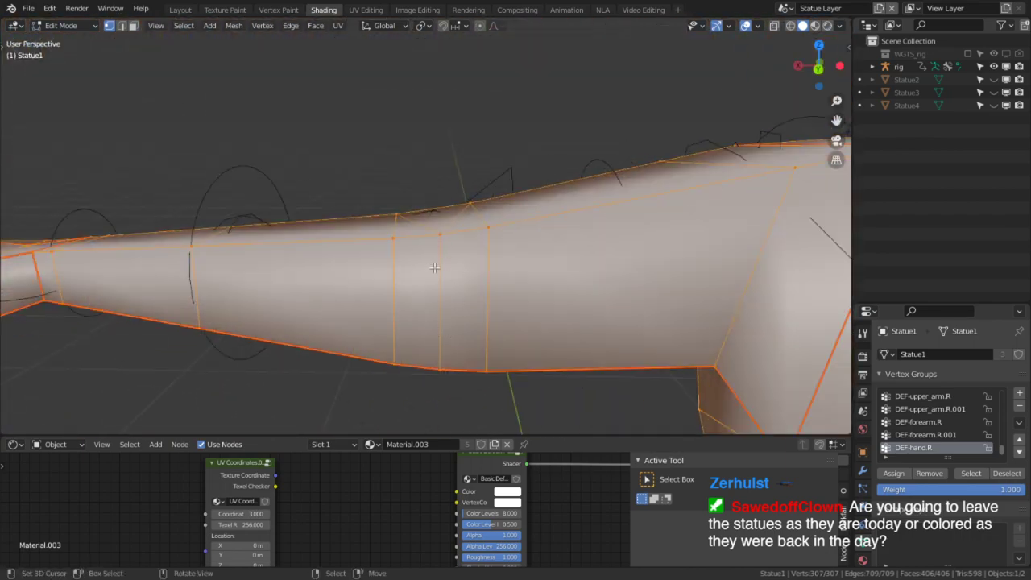
middle_drag(458, 274, 263, 226)
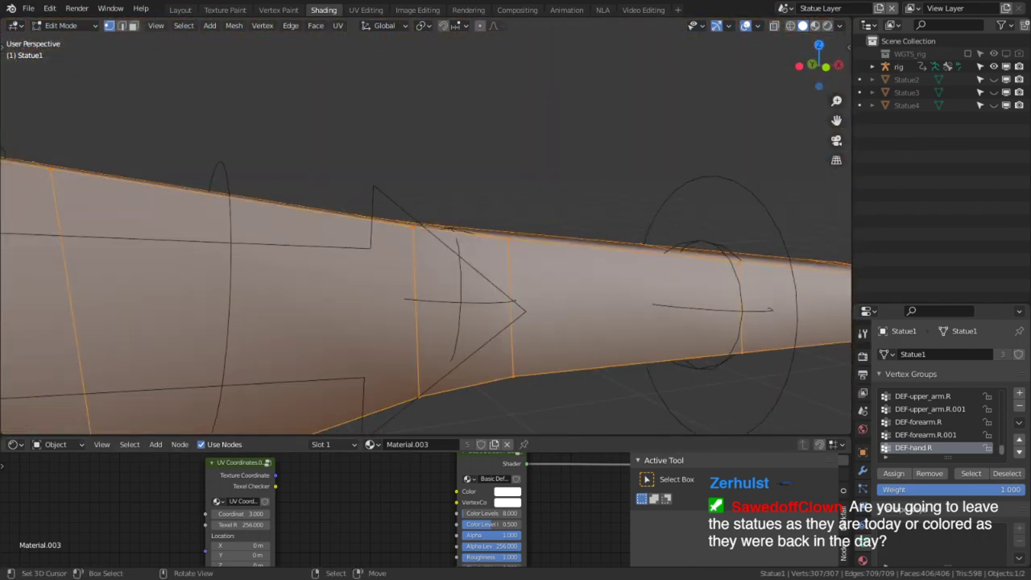
click(426, 277)
middle_drag(426, 277, 431, 344)
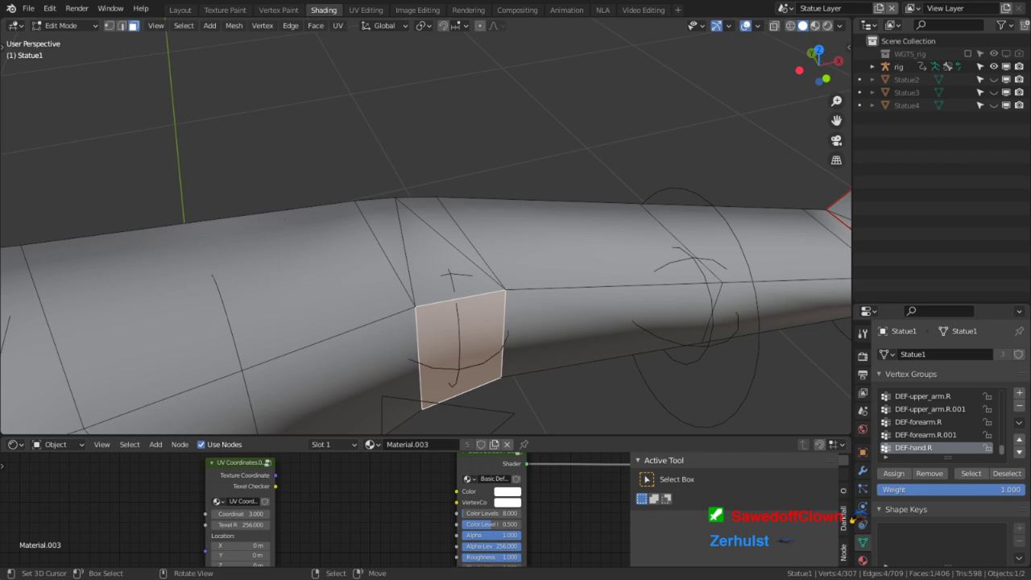
middle_drag(564, 242, 390, 168)
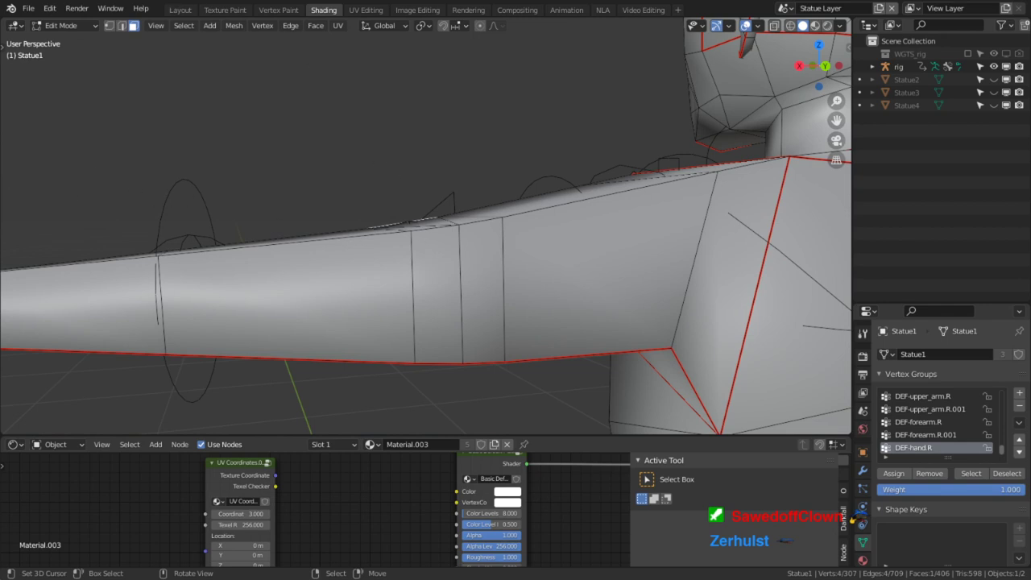
middle_drag(18, 149, 658, 266)
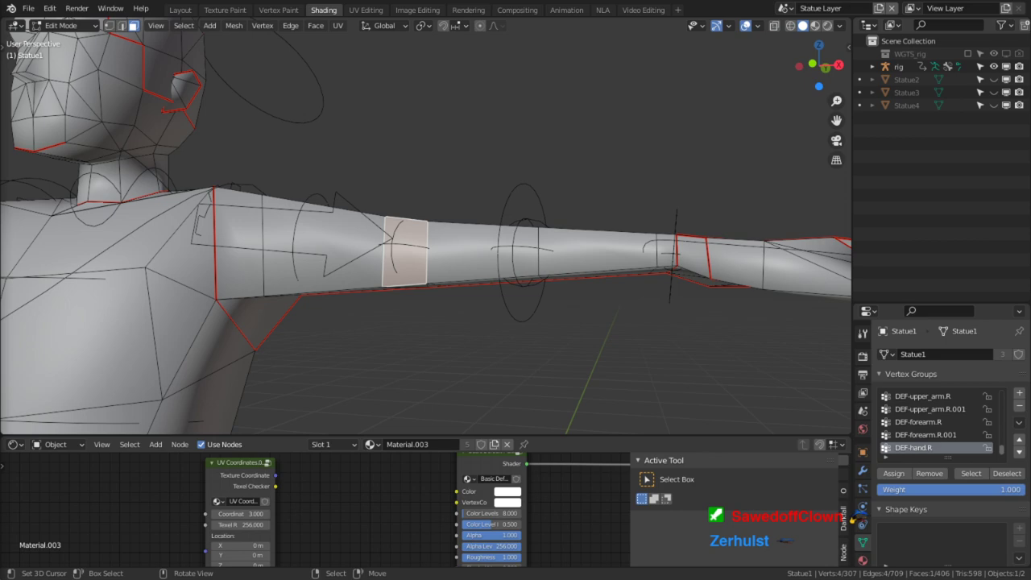
Switch to Chrome and open the full-size image of the first painted statue in the restored roman statues image results.
drag(0, 194, 604, 0)
click(148, 299)
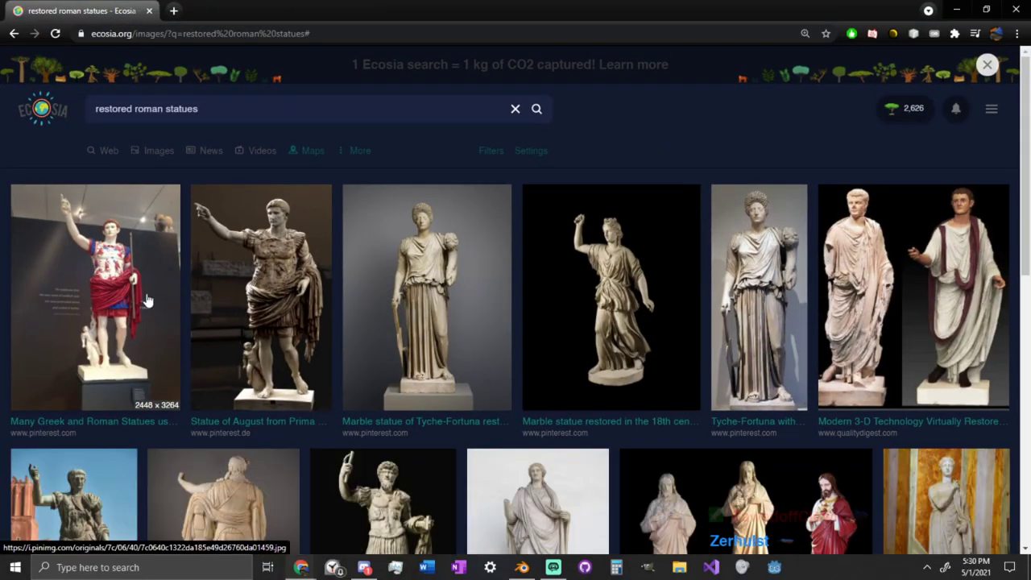
click(129, 291)
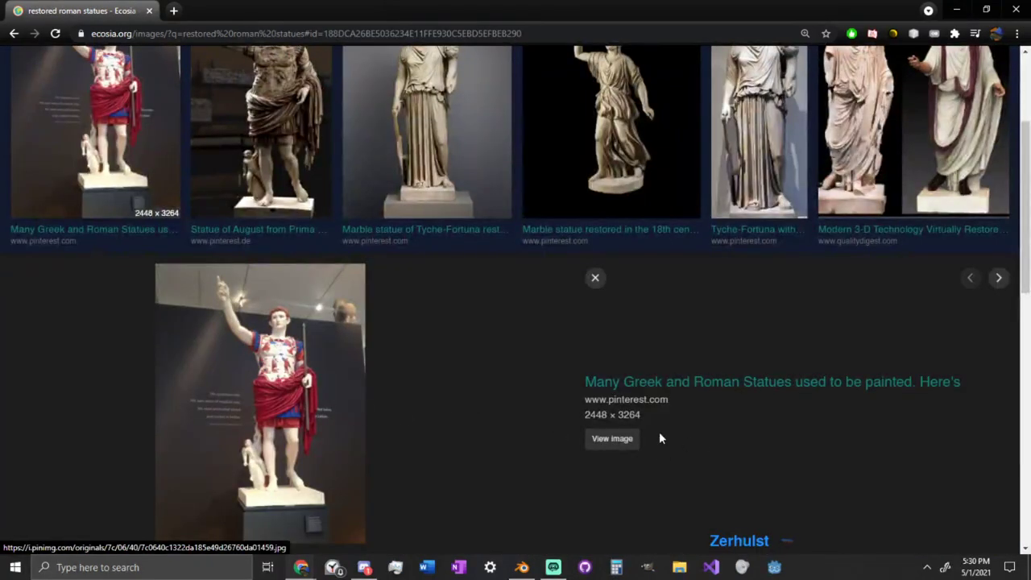
click(624, 440)
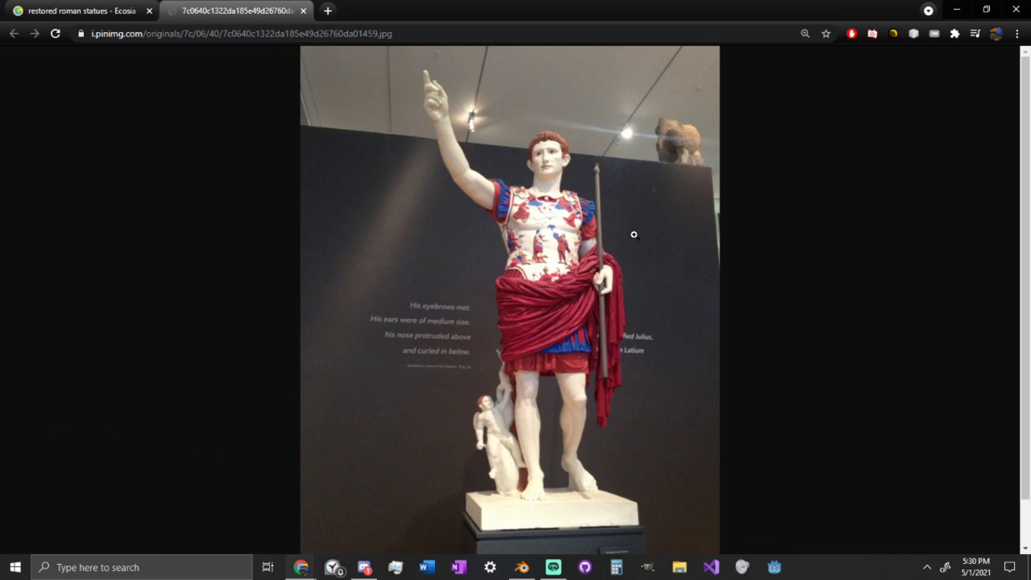
Enlarge the painted statue image to study the raised arm and the face, and close the image.
ctrl+scroll(585, 168, up, 7)
scroll(722, 412, down, 1)
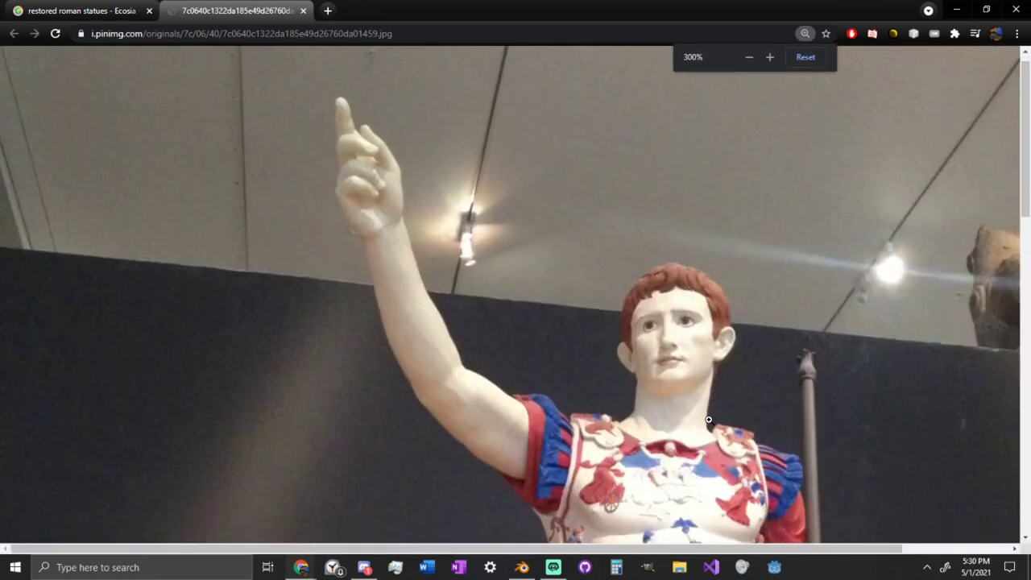
click(714, 295)
middle_drag(802, 369, 925, 538)
middle_drag(402, 369, 552, 500)
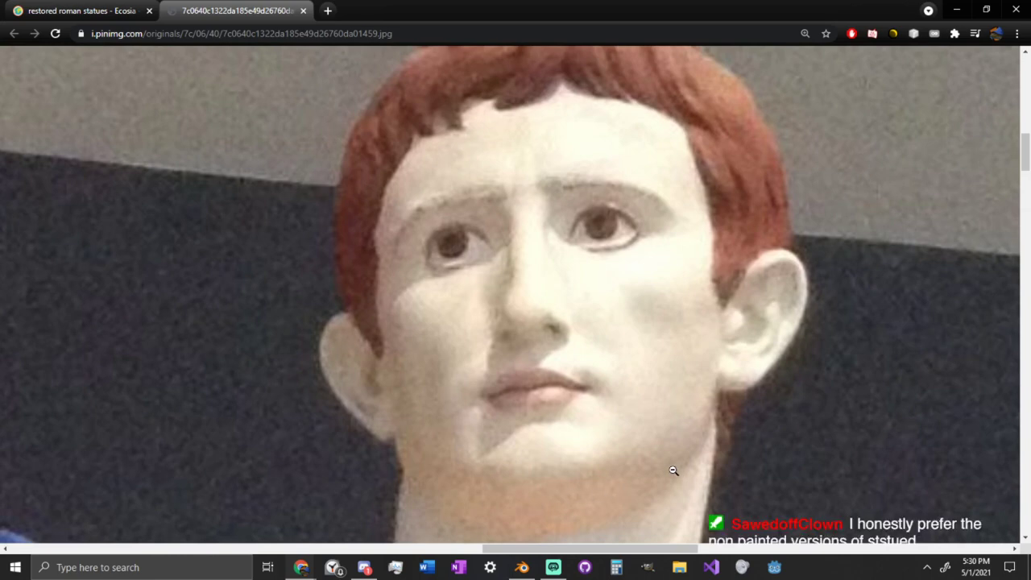
middle_click(281, 10)
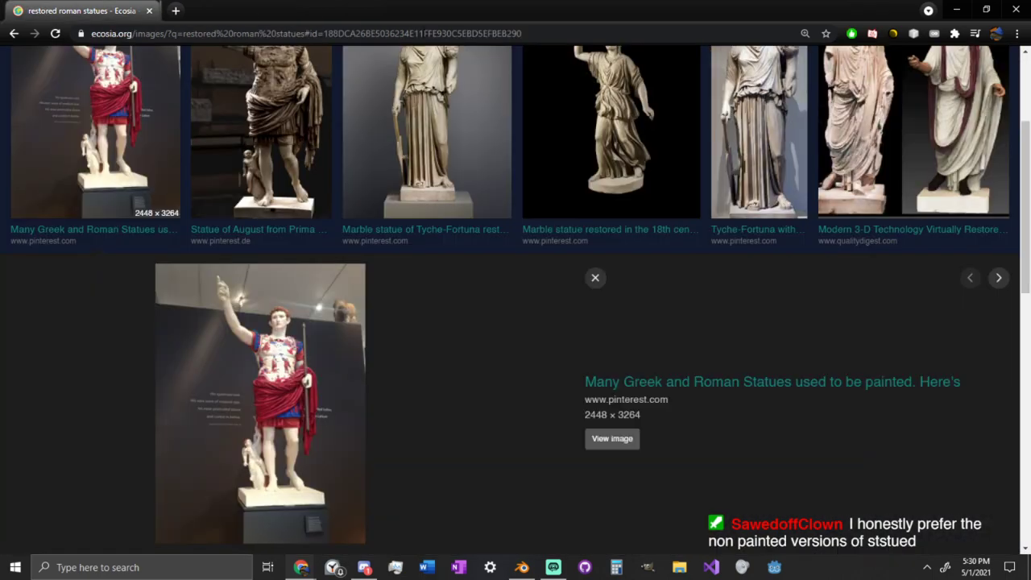
Preview the Church Art and Sculpture Restorations result, look through the remaining statue images, and close the browser window to return to Blender.
scroll(675, 269, down, 3)
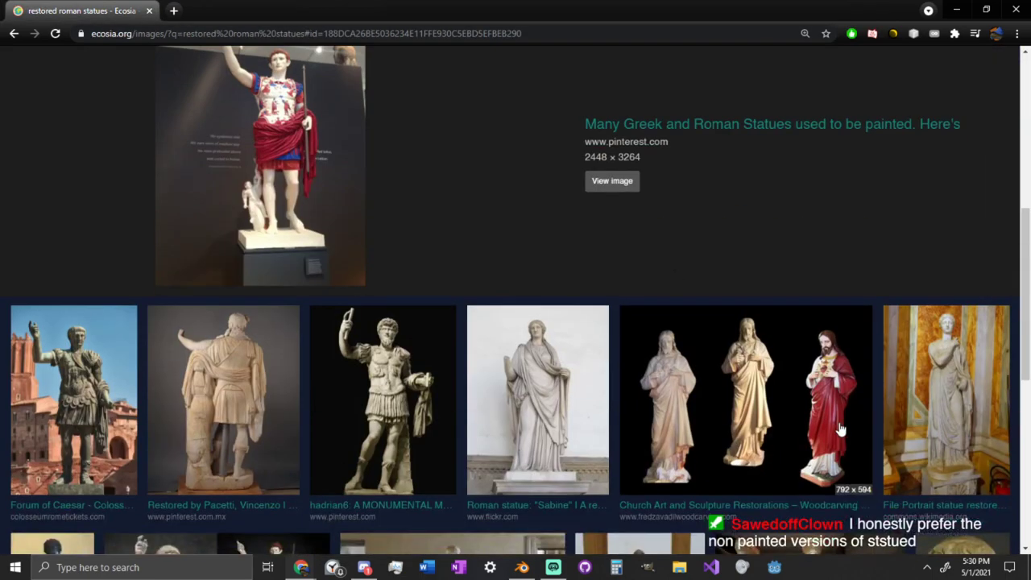
click(818, 441)
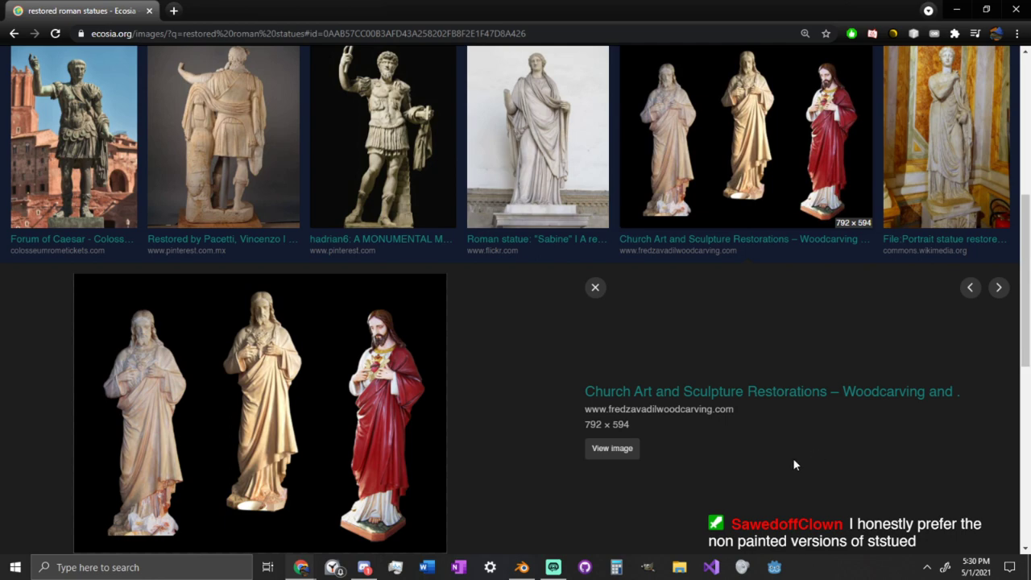
scroll(842, 284, down, 5)
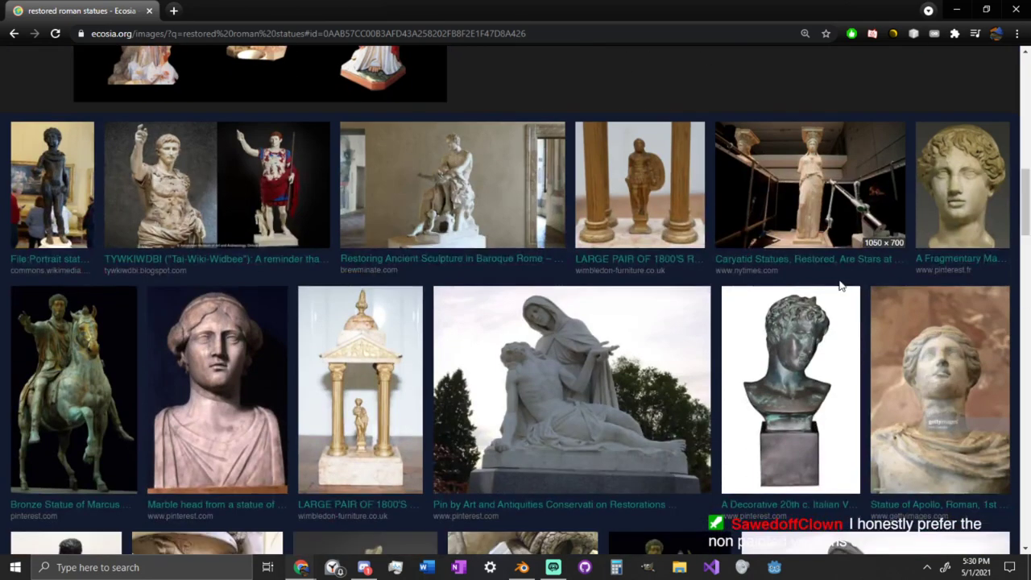
scroll(574, 89, down, 3)
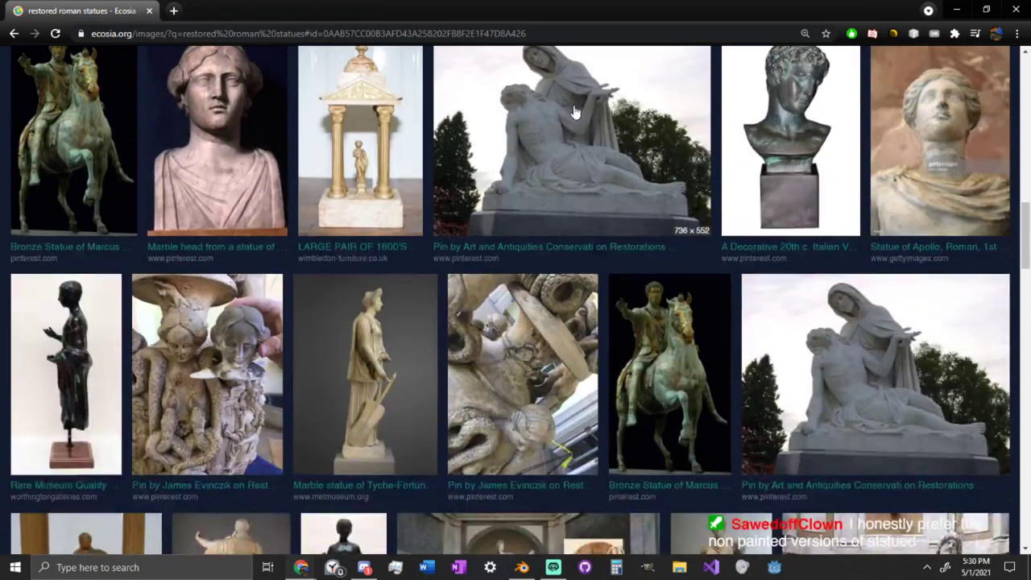
scroll(574, 111, down, 7)
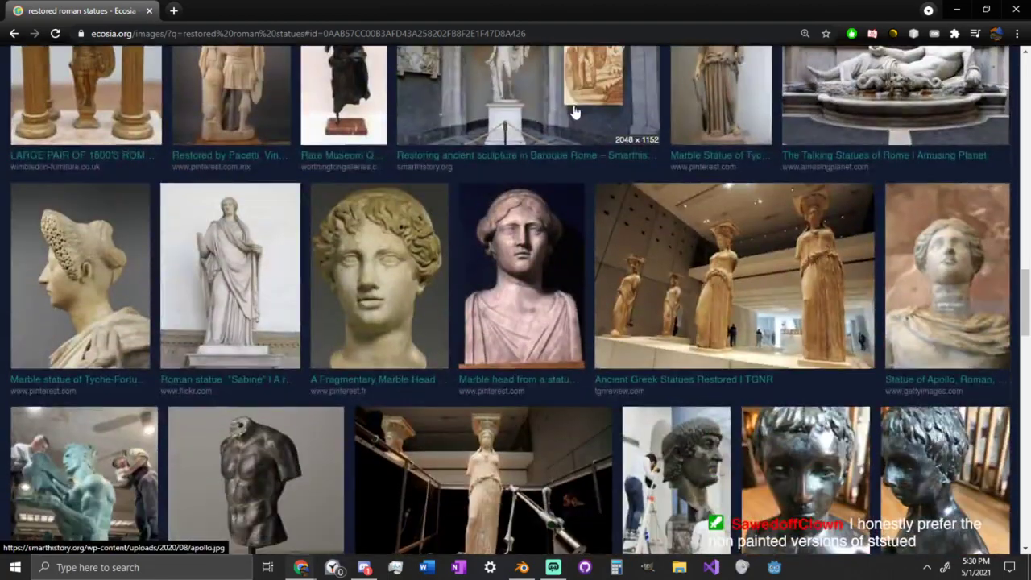
scroll(574, 111, down, 3)
scroll(761, 314, down, 4)
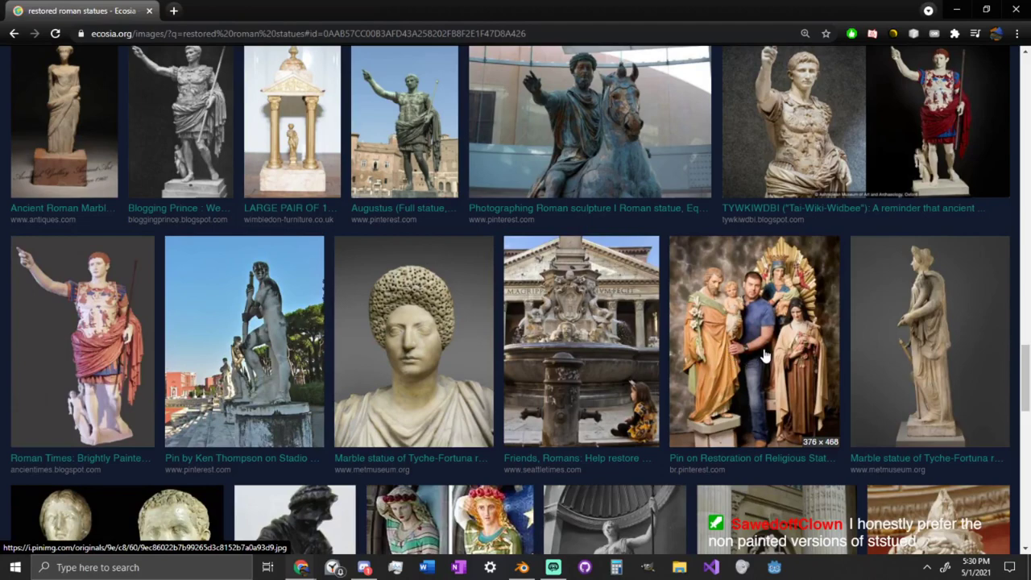
scroll(729, 327, down, 1)
scroll(730, 326, down, 1)
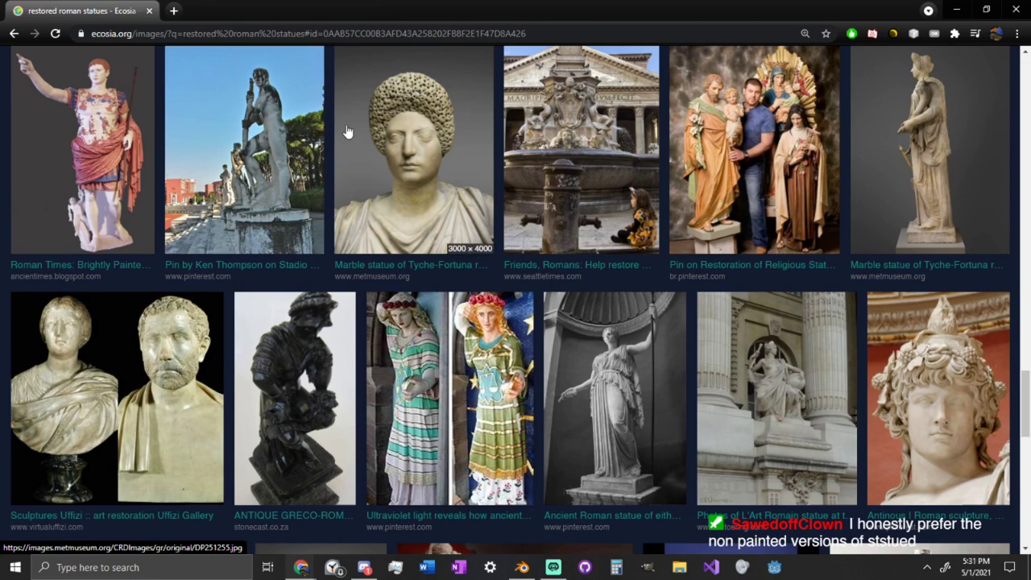
click(1016, 9)
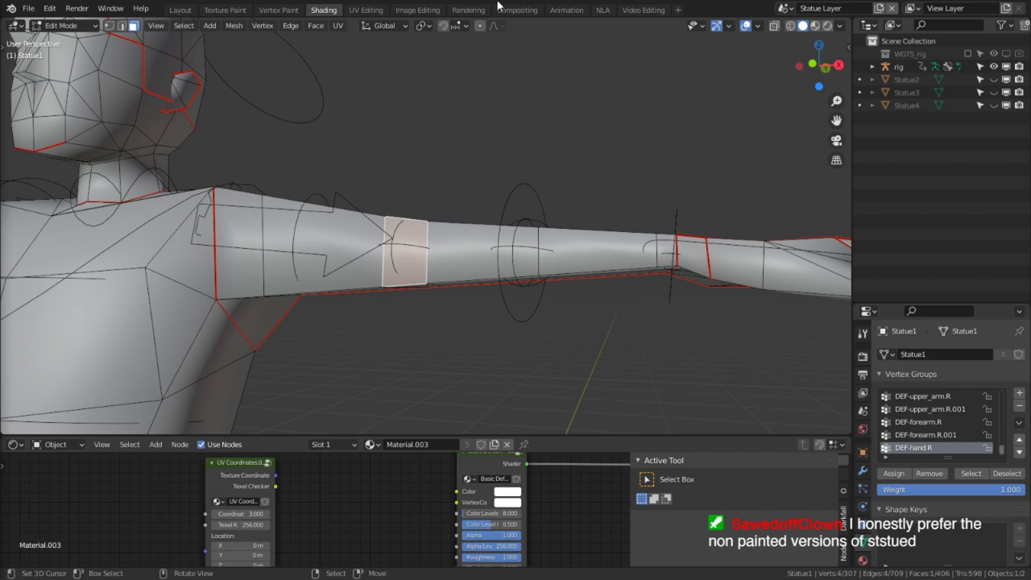
scroll(251, 240, down, 3)
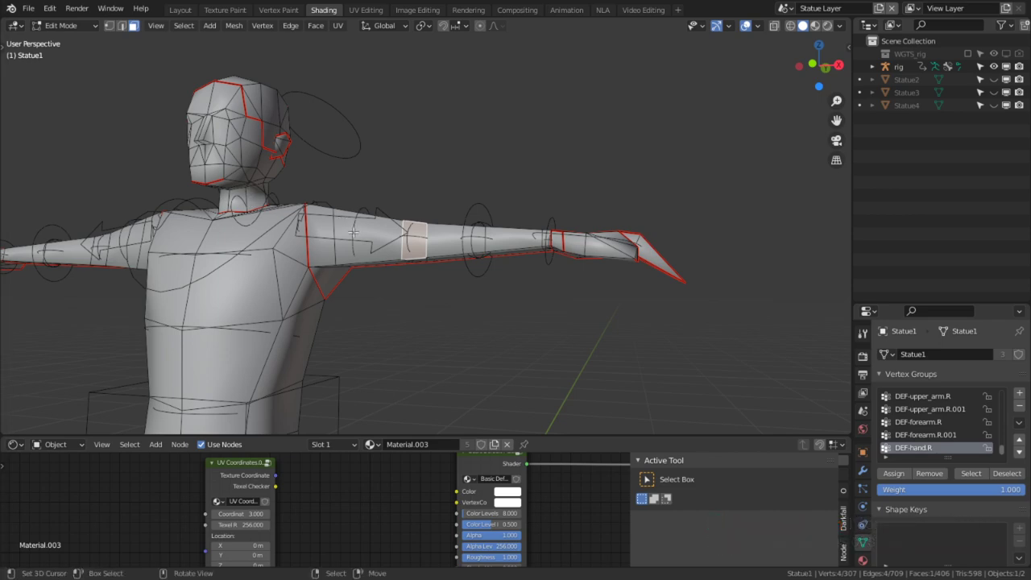
shift+middle_drag(303, 269, 388, 273)
scroll(493, 312, up, 4)
middle_drag(471, 217, 466, 208)
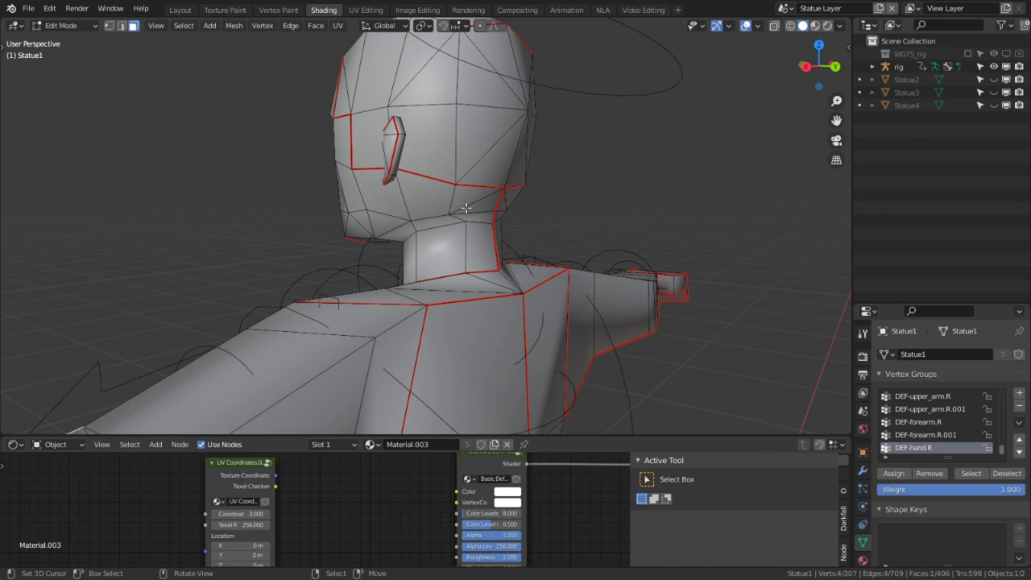
middle_drag(463, 205, 610, 260)
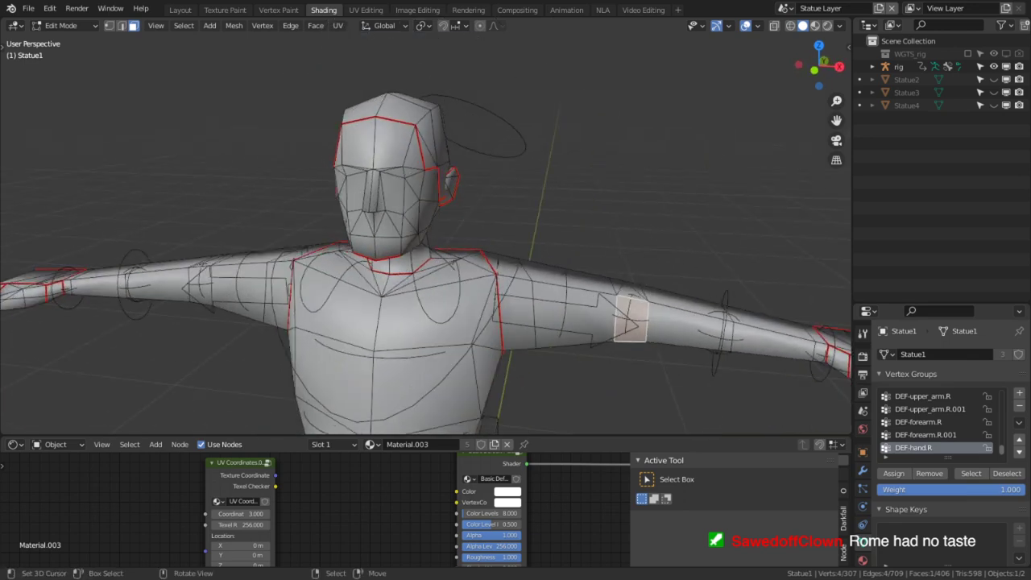
shift+middle_drag(275, 332, 215, 264)
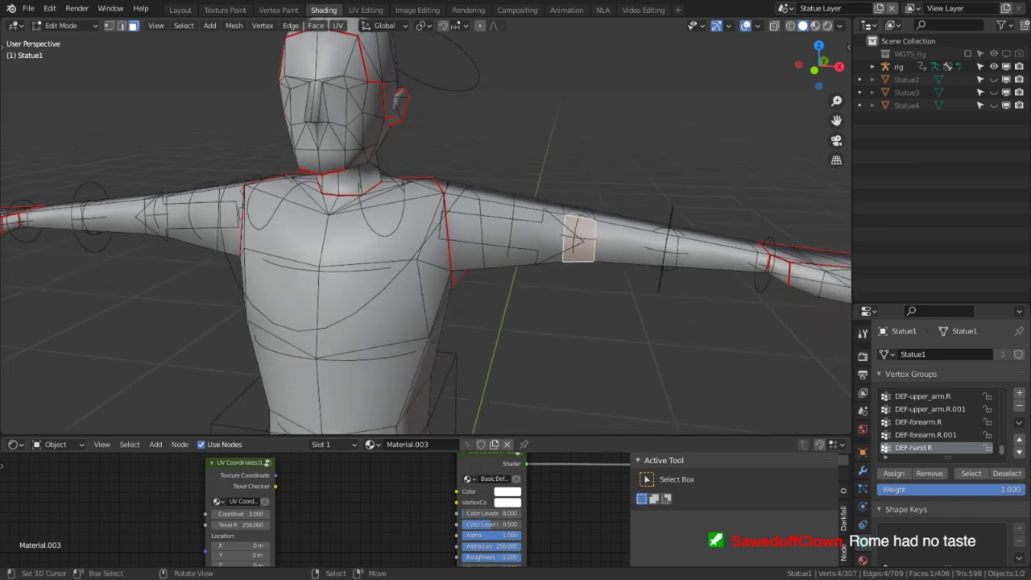
Switch to Chrome and examine the standing statues in the Arco-de-Constantino reference photo up close.
key(alt+Tab)
click(252, 11)
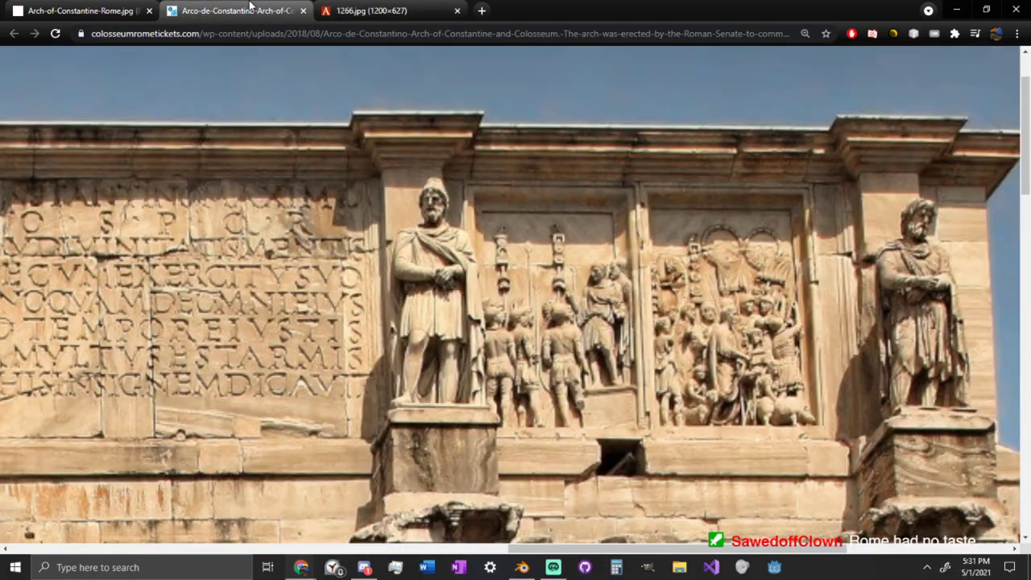
middle_click(591, 290)
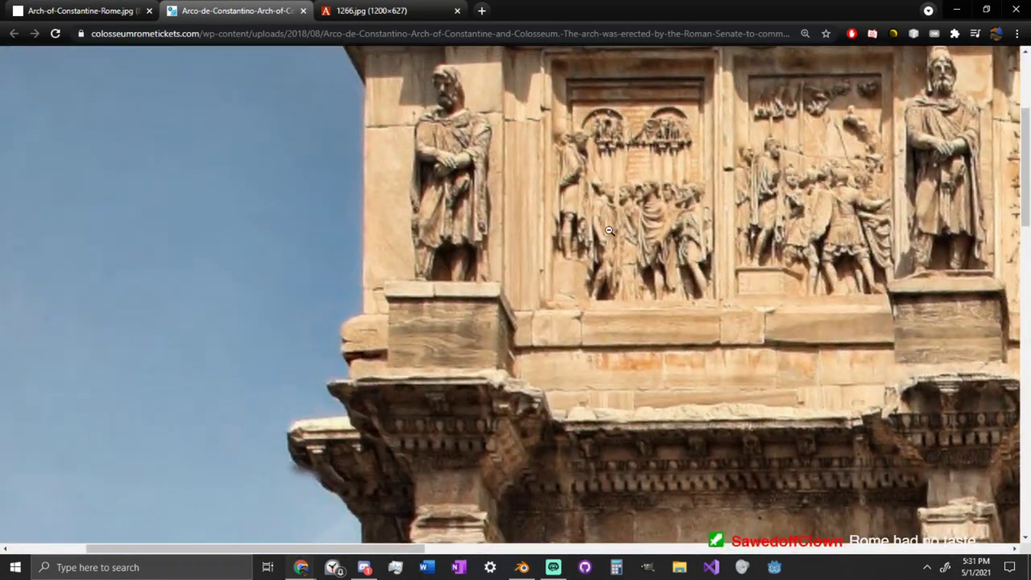
Examine the bearded corner statue's crossed arms, robe and head in the reference photo up close, and return to Blender.
ctrl+scroll(484, 350, up, 2)
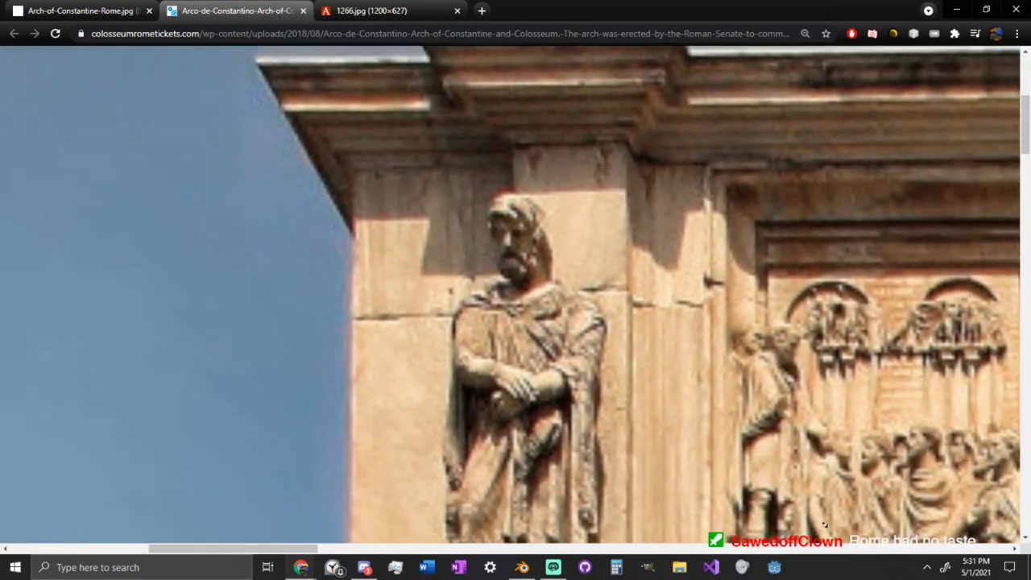
middle_click(795, 486)
scroll(752, 459, down, 3)
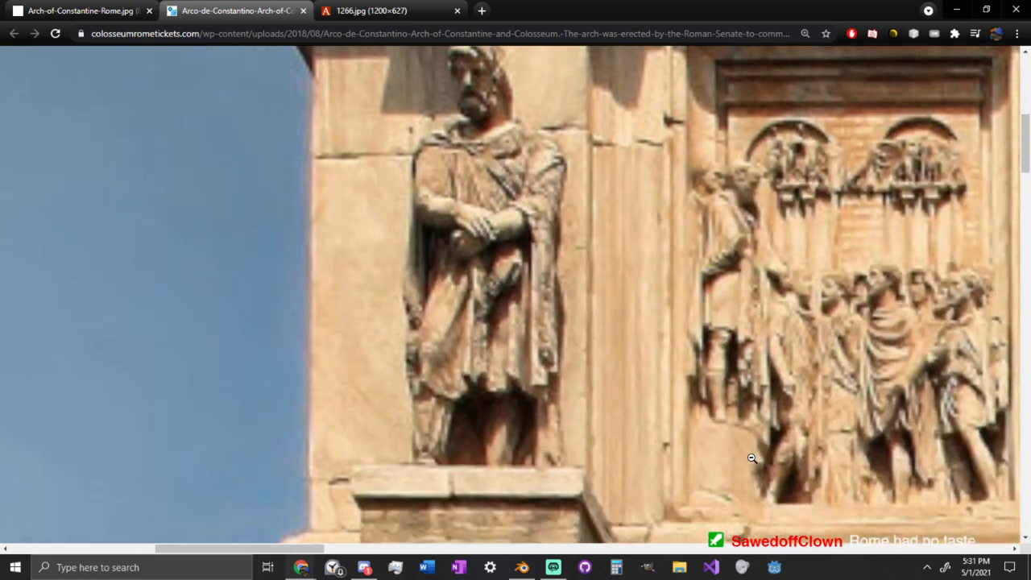
scroll(752, 458, up, 3)
scroll(752, 458, down, 1)
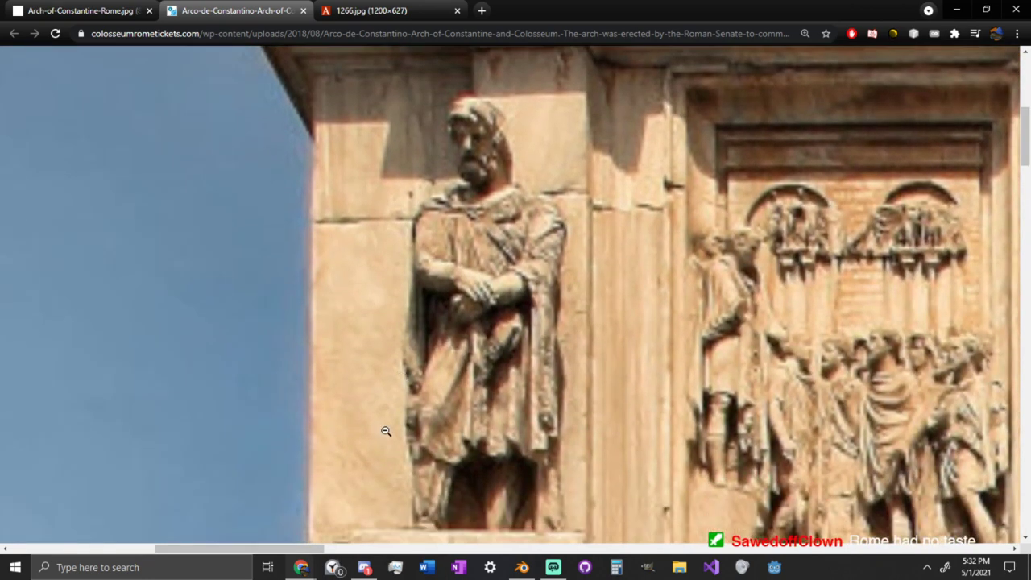
scroll(615, 198, down, 1)
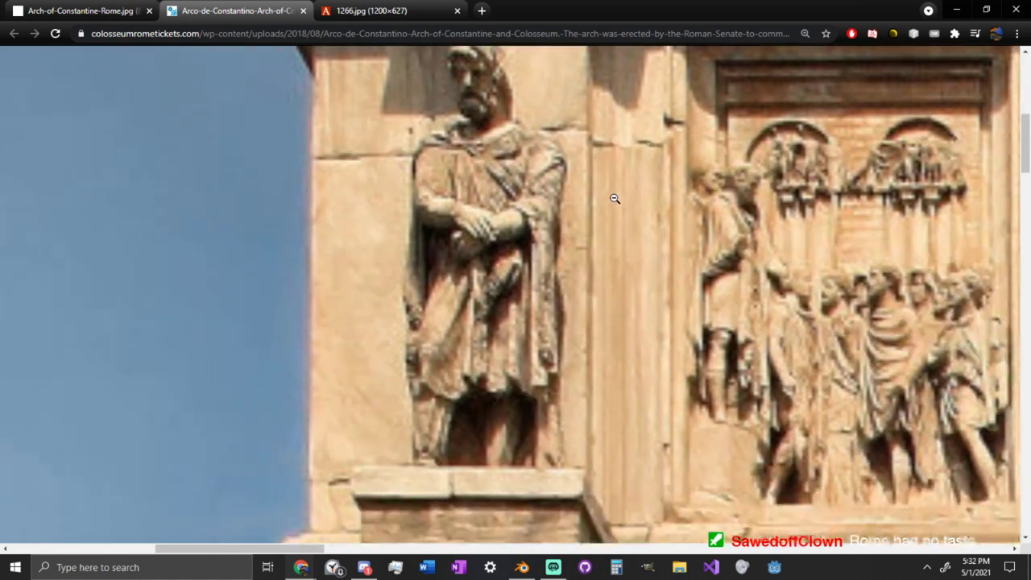
scroll(615, 198, up, 1)
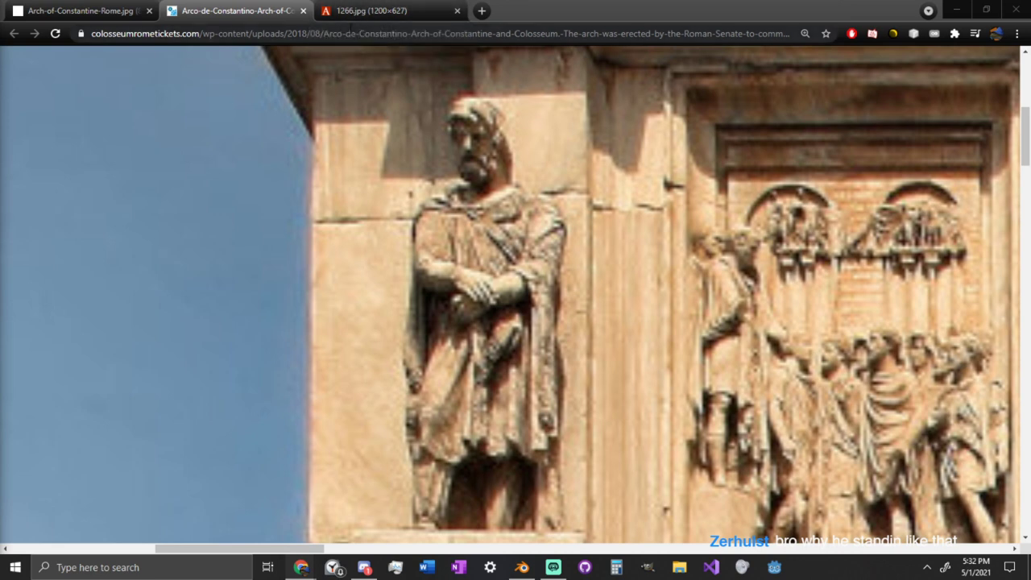
scroll(961, 241, down, 1)
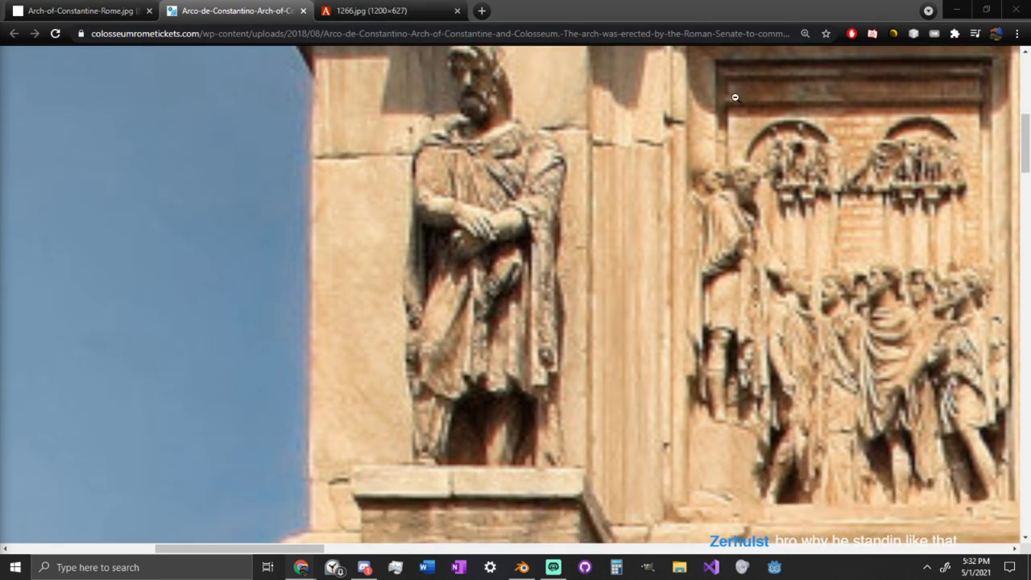
scroll(732, 98, up, 2)
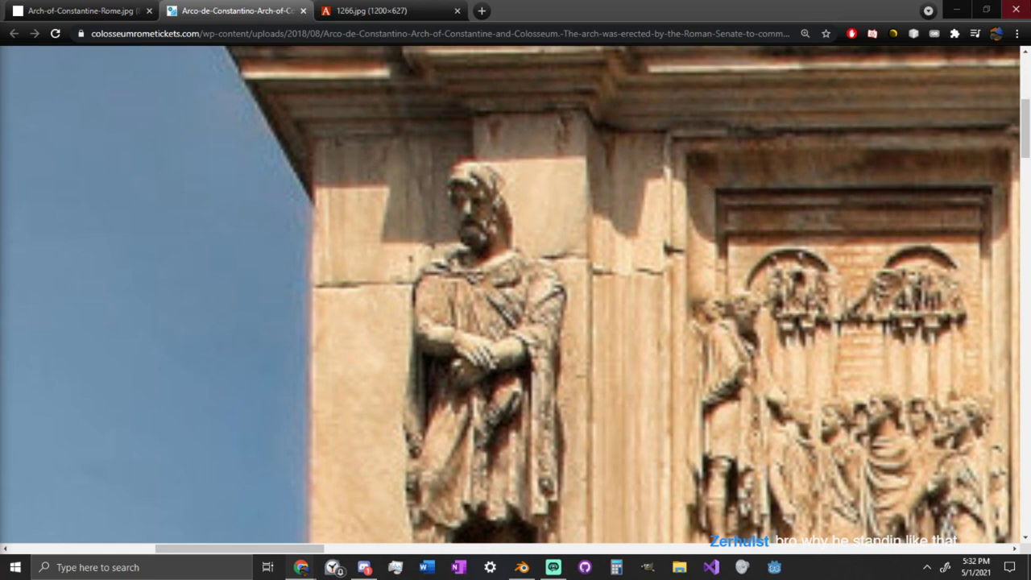
click(958, 9)
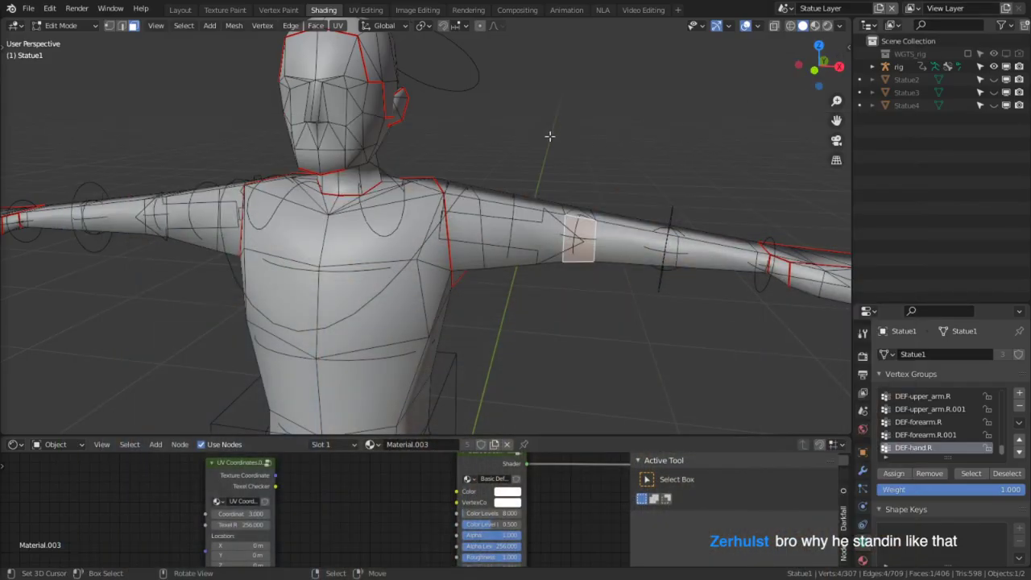
Deselect the arm face on Statue1 and activate the Annotate tool with the side of the head in close view.
middle_drag(435, 69, 393, 87)
alt+middle_click(392, 86)
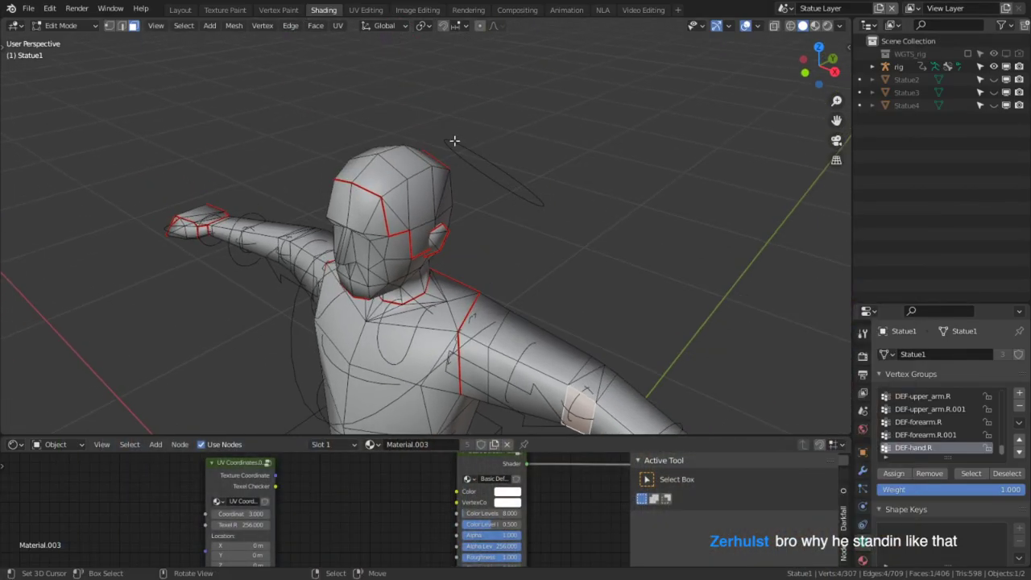
scroll(489, 196, up, 1)
right_click(620, 177)
scroll(614, 184, up, 1)
middle_drag(613, 185, 523, 140)
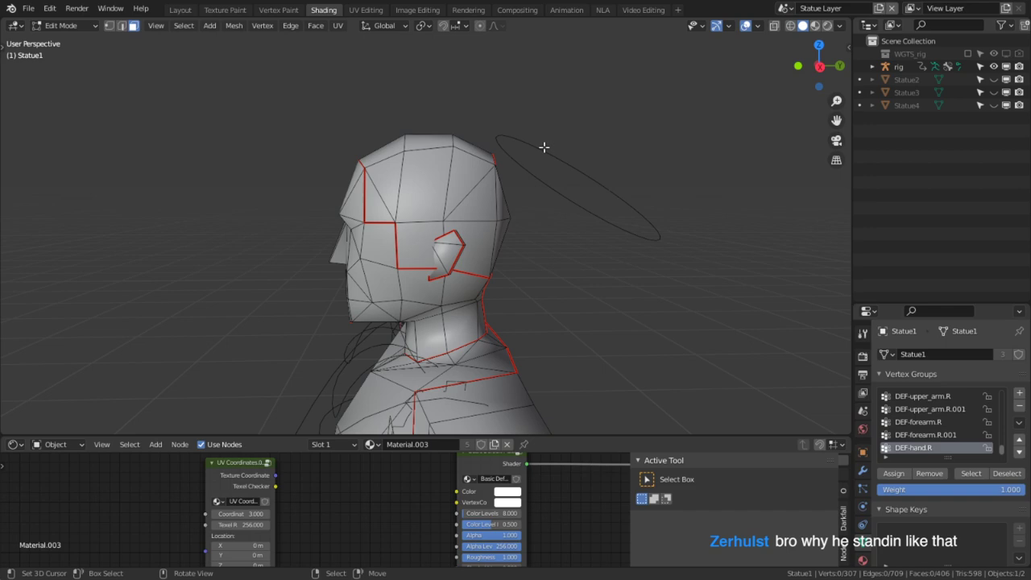
middle_drag(544, 147, 715, 236)
scroll(518, 228, up, 3)
shift+middle_drag(517, 121, 496, 211)
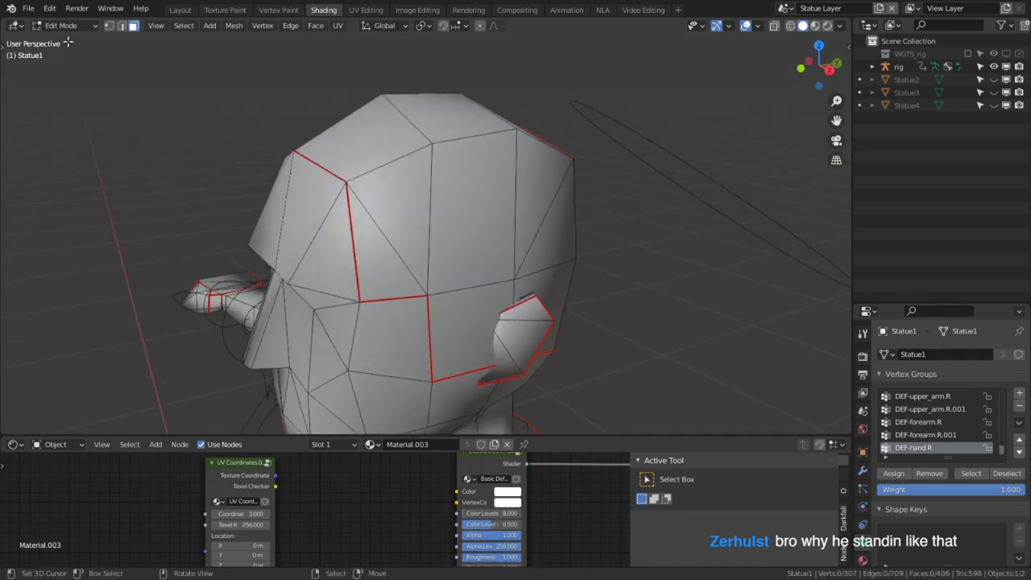
key(t)
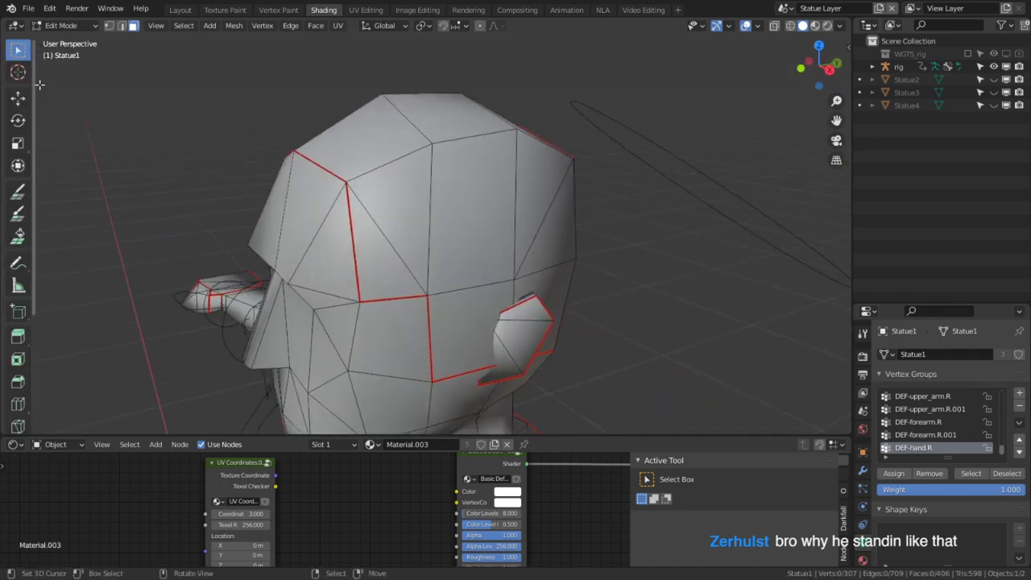
click(20, 264)
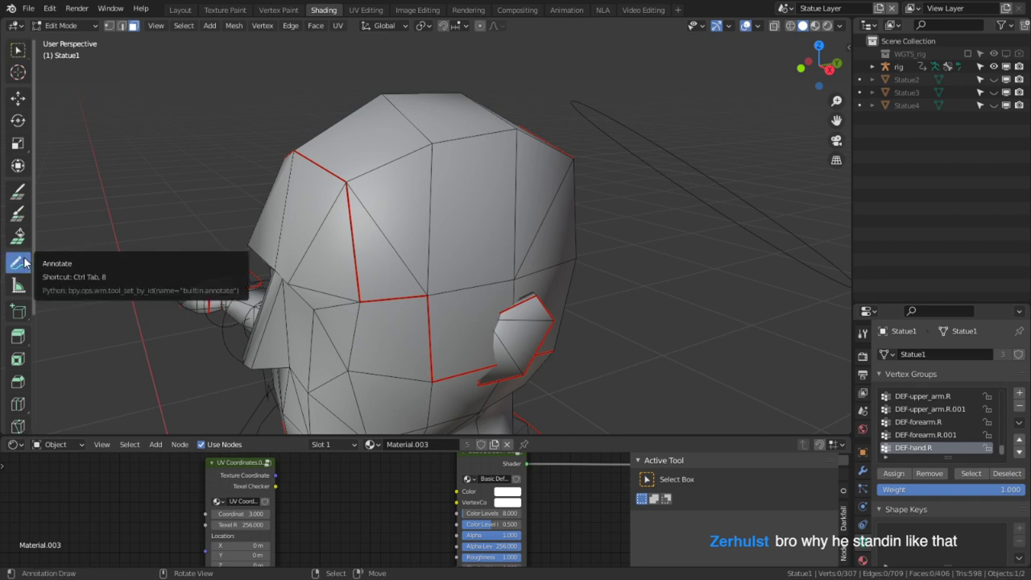
Switch to the Layout workspace and take Statue1 out of Edit Mode with nothing selected.
click(180, 9)
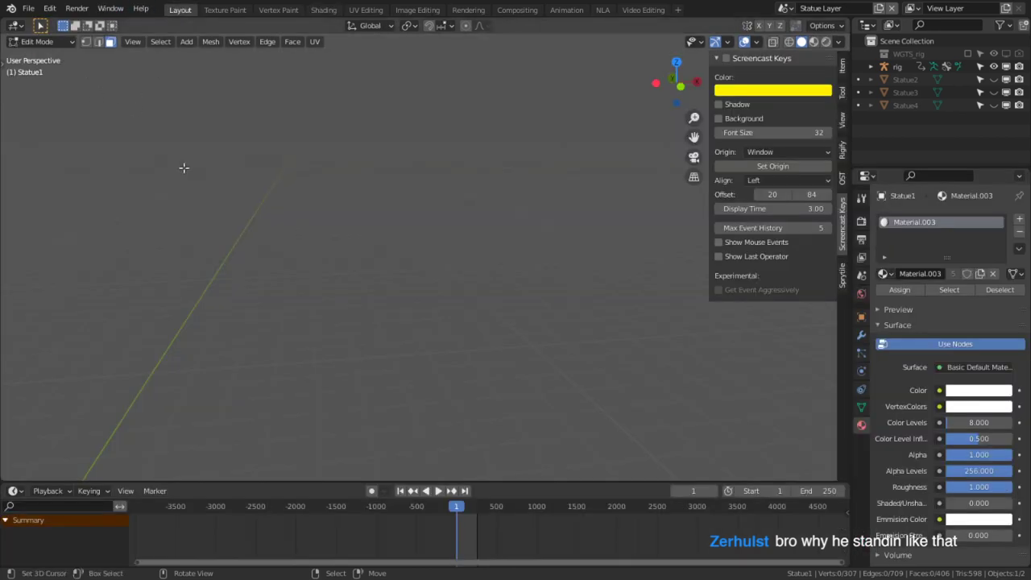
scroll(315, 285, down, 9)
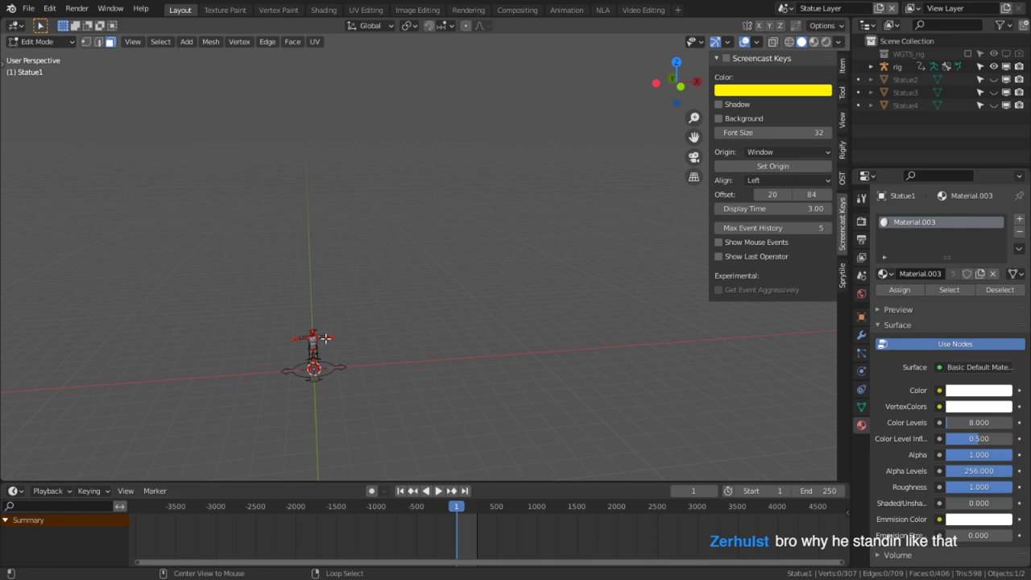
scroll(314, 338, up, 10)
key(Tab)
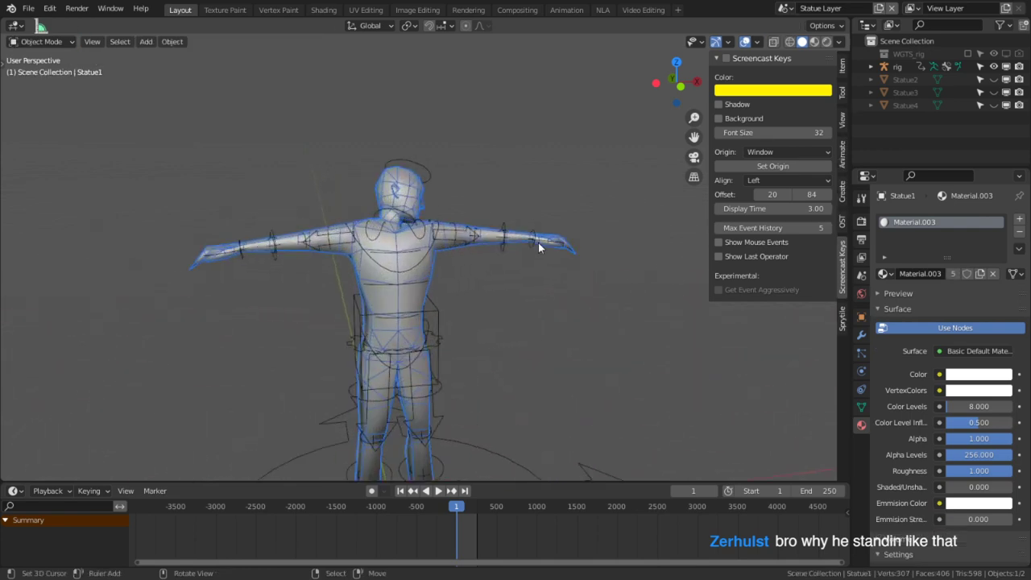
click(454, 159)
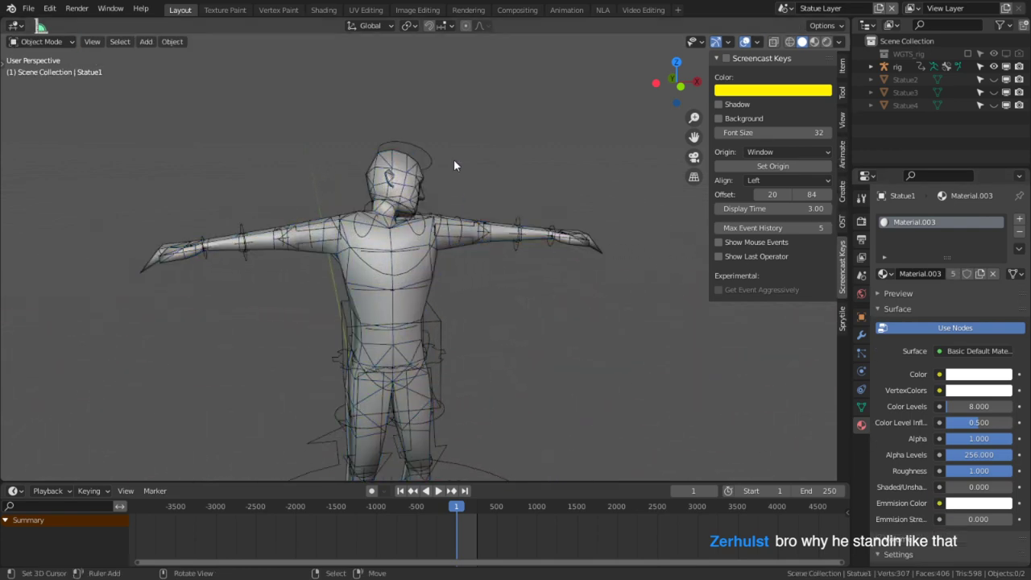
Put the rig in Pose Mode, clear the rotation of its selected bones so the head faces forward, and deselect them.
right_click(422, 160)
key(ctrl+Tab)
right_click(430, 152)
key(ctrl+Tab)
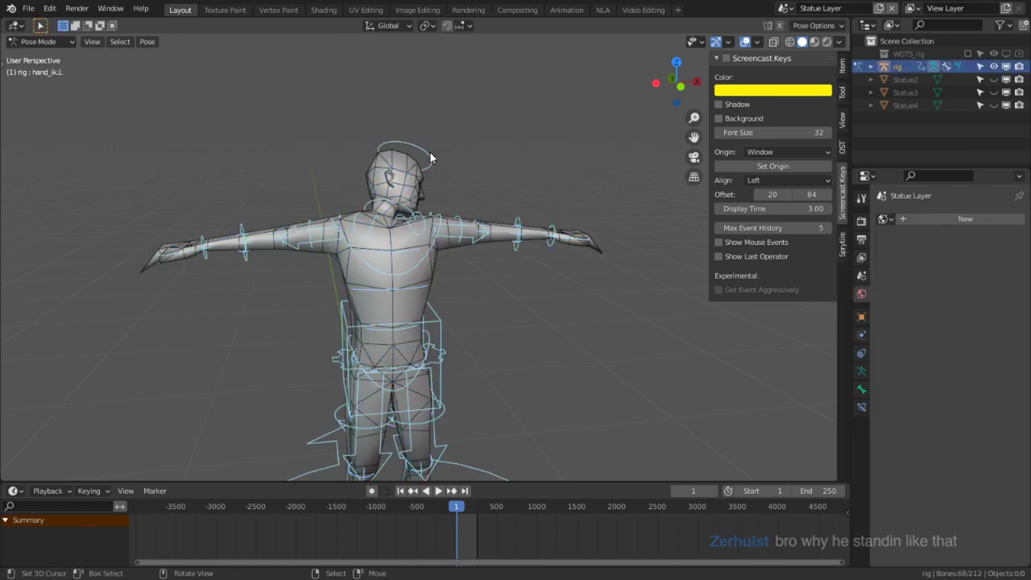
key(alt+r)
key(alt+a)
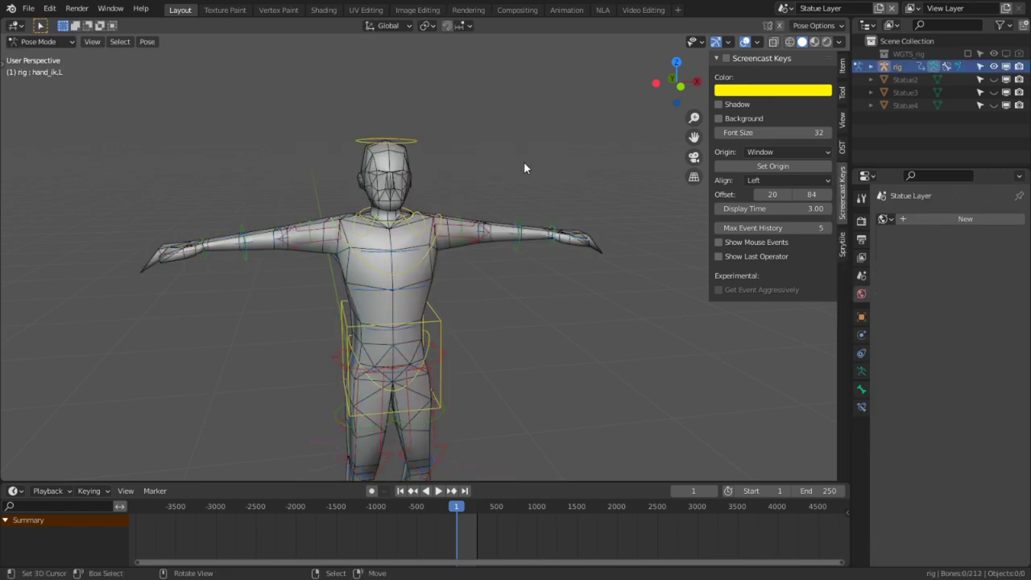
Frame the statue's head from the side and return the rig to Object Mode.
alt+middle_click(392, 165)
scroll(484, 187, up, 4)
key(Tab)
middle_drag(532, 202, 351, 195)
scroll(451, 266, up, 3)
middle_drag(485, 301, 431, 306)
key(ctrl+Tab)
click(37, 42)
click(45, 56)
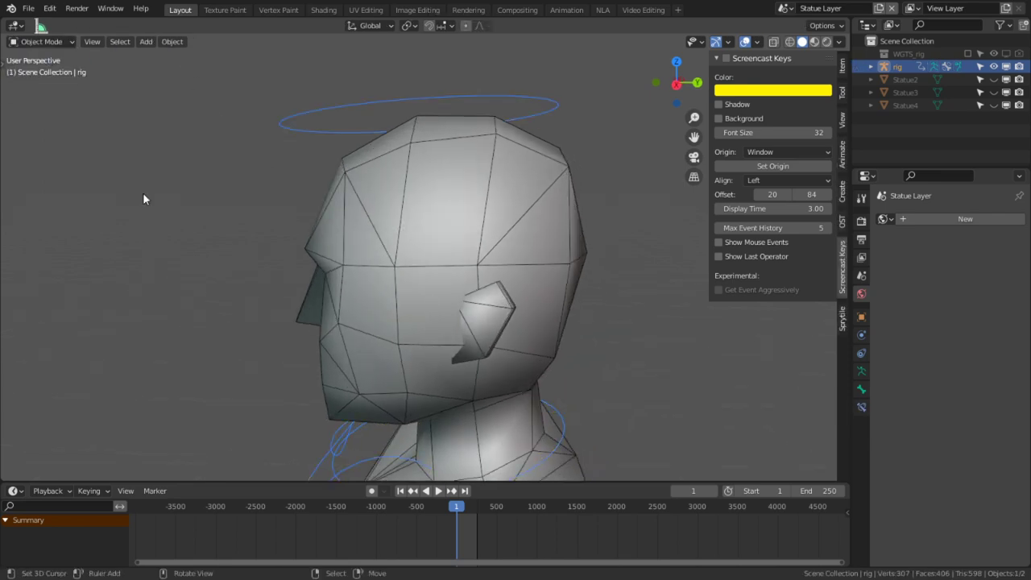
Activate the Annotate tool and set its stroke placement to Surface.
scroll(196, 200, up, 2)
middle_drag(232, 294, 327, 289)
key(t)
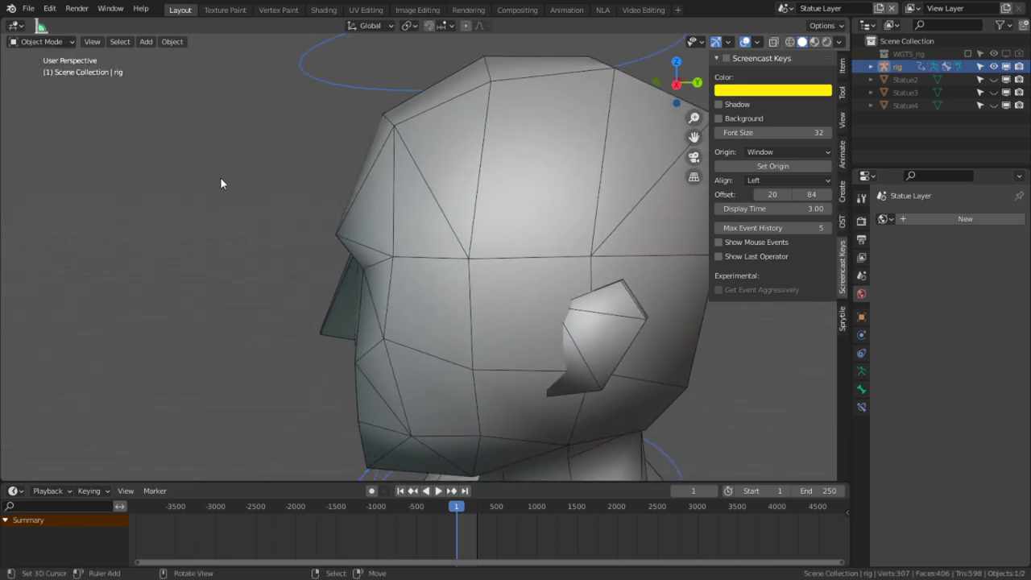
click(18, 208)
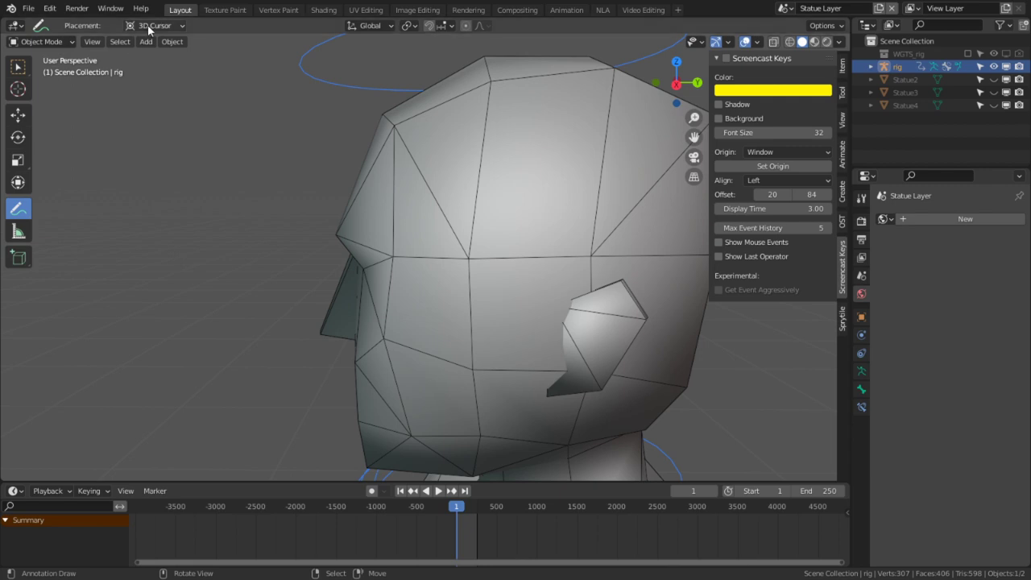
click(155, 25)
click(161, 68)
Sketch the hairline down the temple and scribble the beard area from the ear along the jaw to the chin.
middle_drag(306, 231, 411, 254)
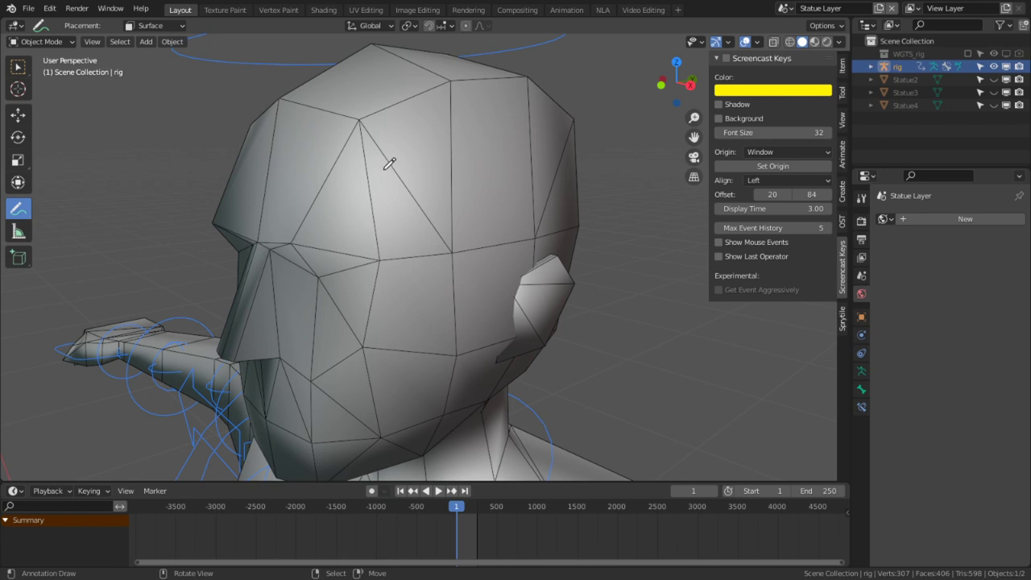
click(280, 103)
mouse_move(285, 105)
mouse_down()
mouse_move(322, 105)
mouse_move(357, 123)
mouse_move(369, 173)
mouse_move(321, 107)
mouse_move(295, 102)
mouse_move(359, 123)
mouse_move(372, 171)
mouse_move(399, 181)
mouse_move(403, 246)
mouse_up()
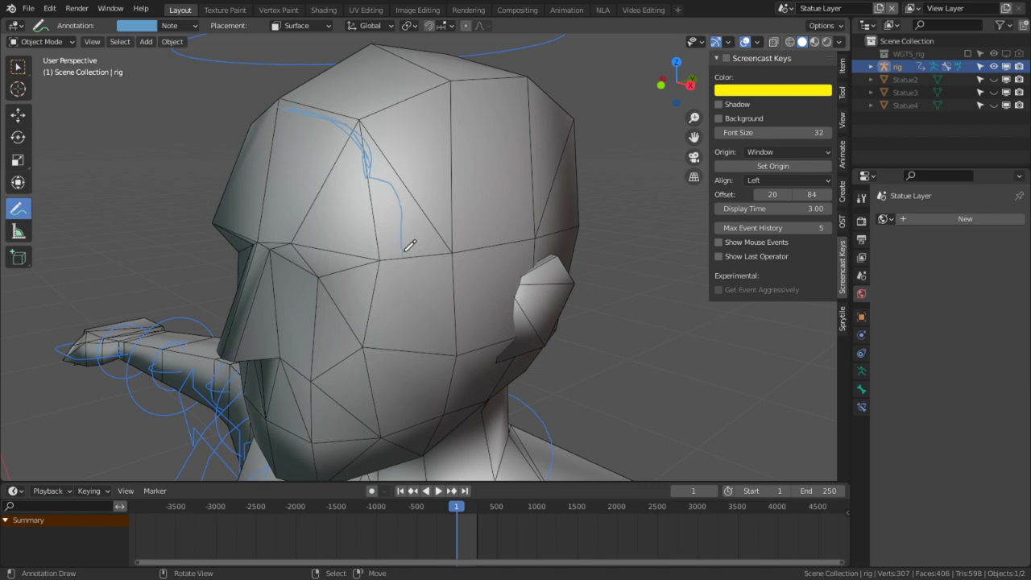
mouse_move(405, 250)
mouse_down()
mouse_move(423, 268)
mouse_move(433, 305)
mouse_move(403, 240)
mouse_move(428, 318)
mouse_move(460, 345)
mouse_move(472, 271)
mouse_move(469, 324)
mouse_up()
mouse_move(538, 258)
mouse_down()
mouse_move(479, 322)
mouse_move(517, 254)
mouse_move(483, 288)
mouse_move(428, 421)
mouse_move(369, 462)
mouse_move(390, 451)
mouse_move(464, 342)
mouse_move(315, 425)
mouse_move(280, 424)
mouse_move(353, 419)
mouse_up()
mouse_move(282, 420)
mouse_down()
mouse_move(269, 469)
mouse_move(316, 435)
mouse_move(422, 406)
mouse_move(420, 385)
mouse_move(453, 332)
mouse_move(367, 447)
mouse_move(326, 464)
mouse_move(409, 394)
mouse_move(451, 385)
mouse_move(488, 292)
mouse_move(472, 240)
mouse_up()
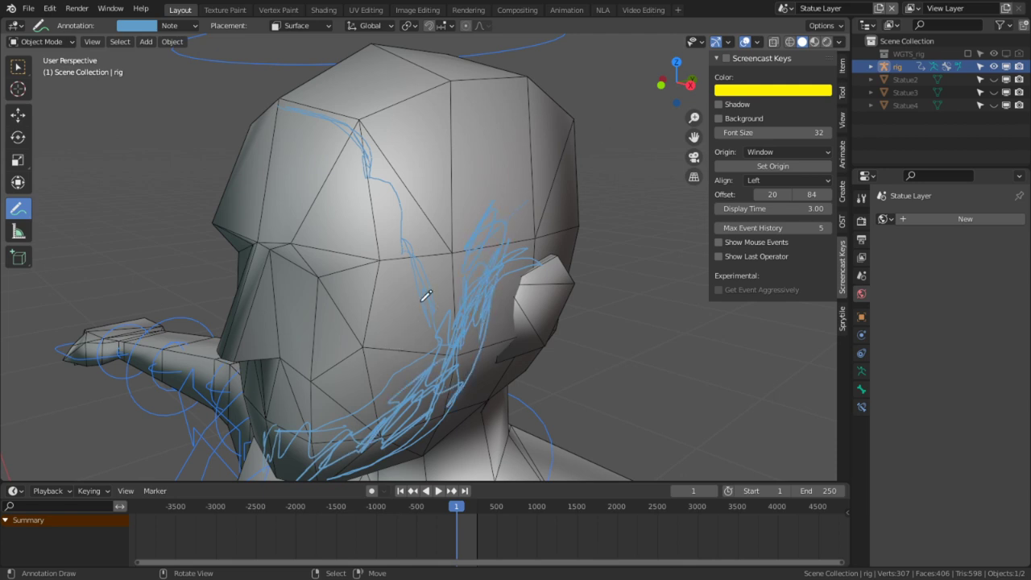
Trace annotation lines along the head's mesh edges from the forehead past the temple and from the cheek to the ear.
middle_drag(426, 296, 435, 228)
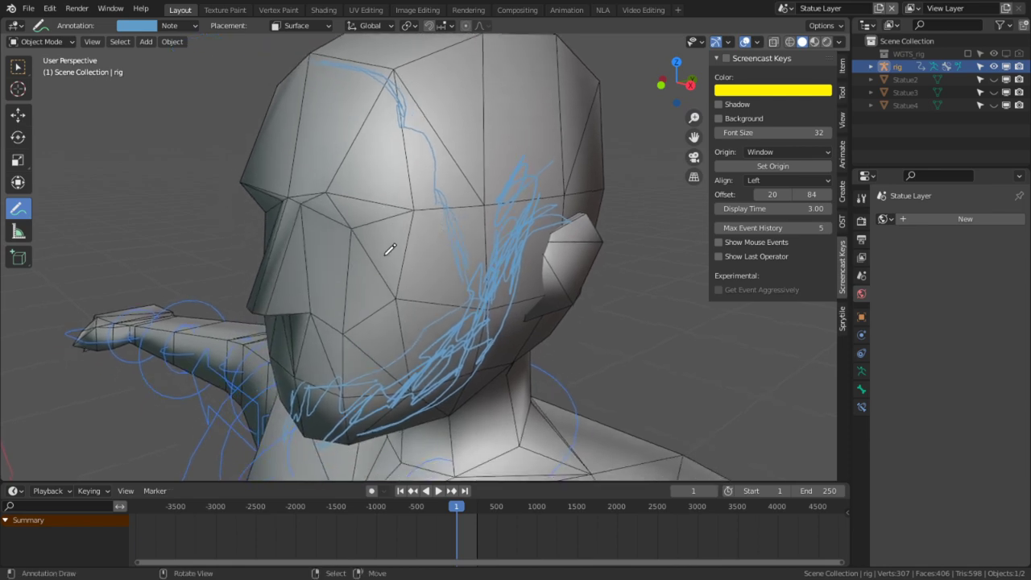
middle_drag(390, 276, 417, 258)
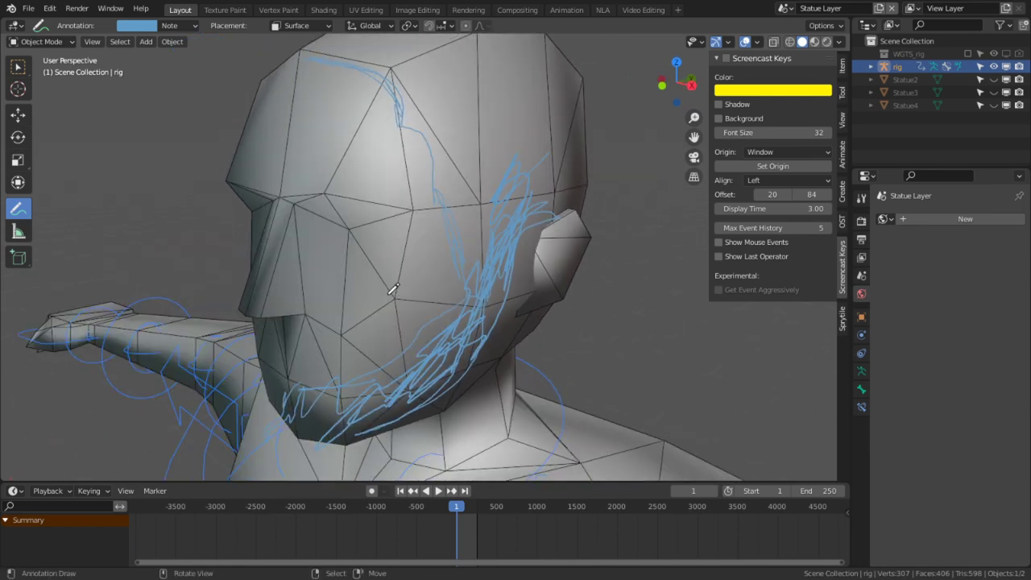
middle_drag(394, 290, 374, 250)
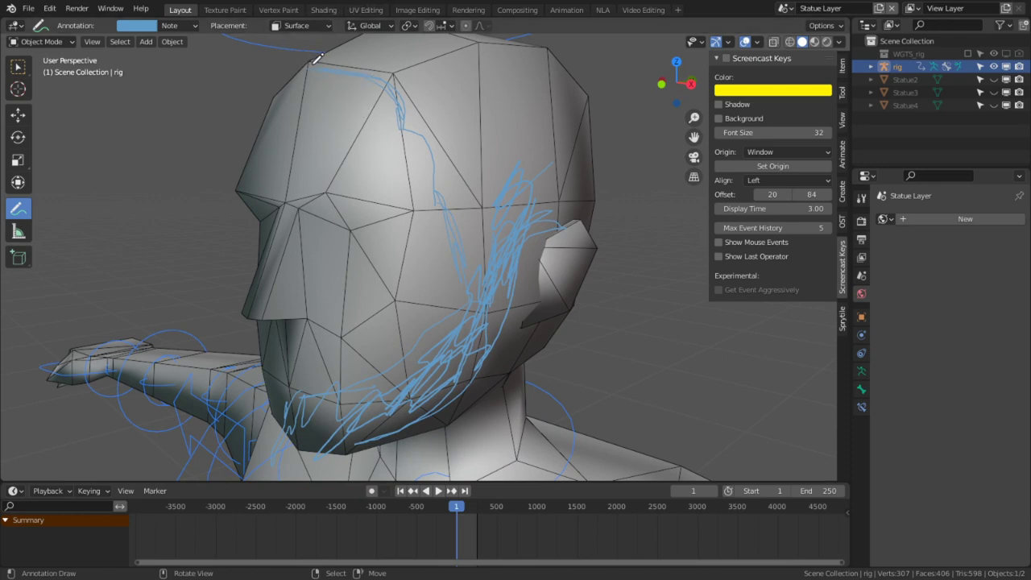
mouse_move(344, 66)
mouse_down()
mouse_move(399, 81)
mouse_move(414, 191)
mouse_move(436, 207)
mouse_move(485, 208)
mouse_move(485, 219)
mouse_up()
mouse_move(490, 307)
mouse_down()
mouse_move(568, 297)
mouse_move(560, 292)
mouse_up()
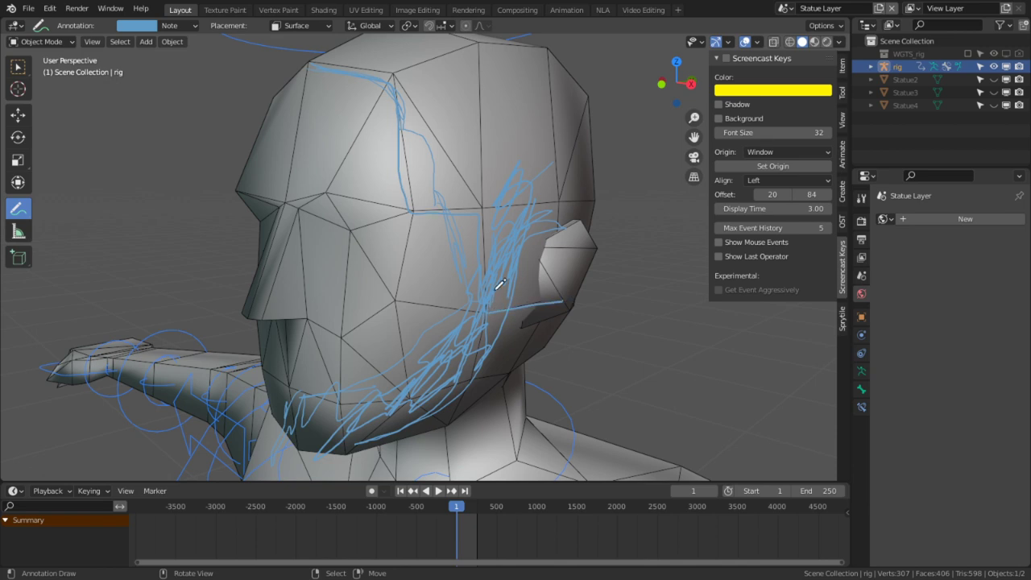
Delete the annotation layer holding the hairline and beard sketches.
middle_drag(528, 245, 514, 234)
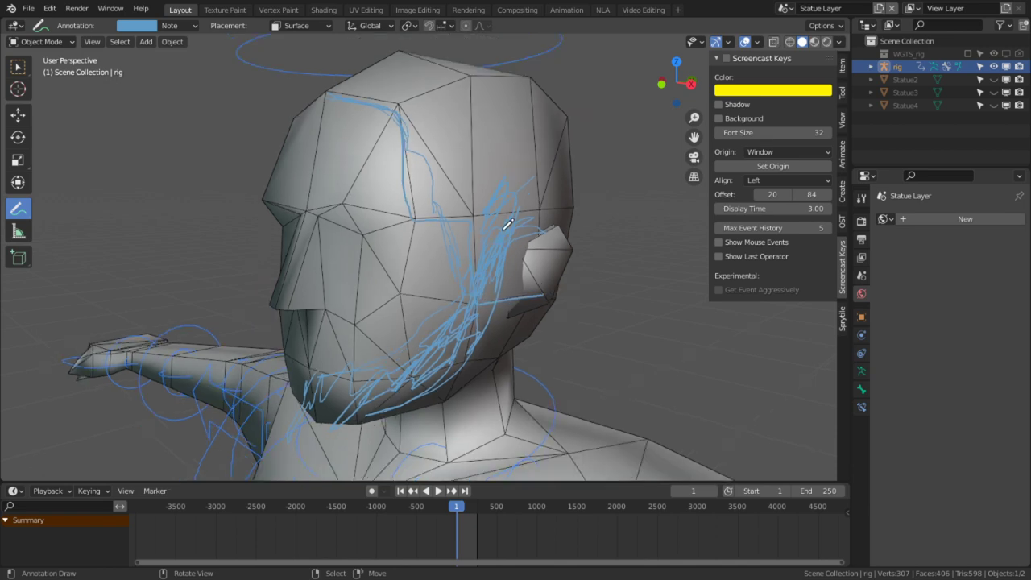
click(58, 40)
click(67, 45)
click(192, 26)
click(260, 78)
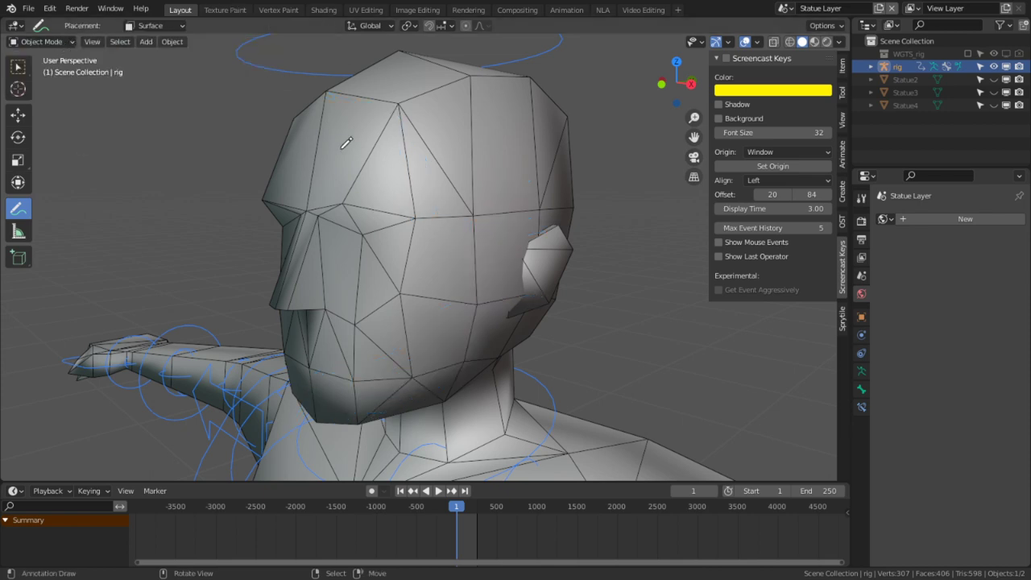
With the Cursor tool active, hide the rig and open the Statue1 mesh in Edit Mode.
middle_drag(347, 142, 295, 167)
click(48, 42)
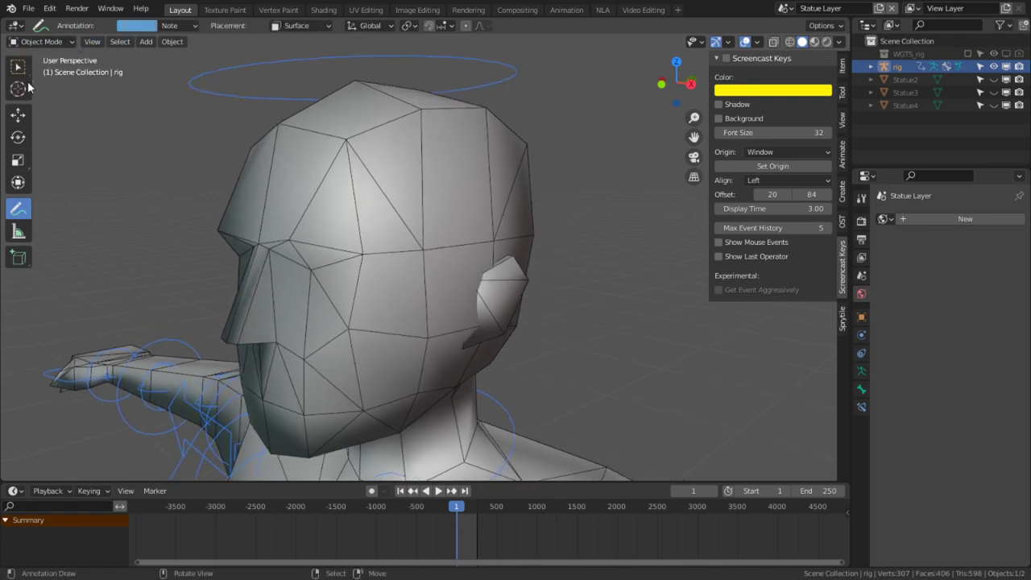
click(18, 89)
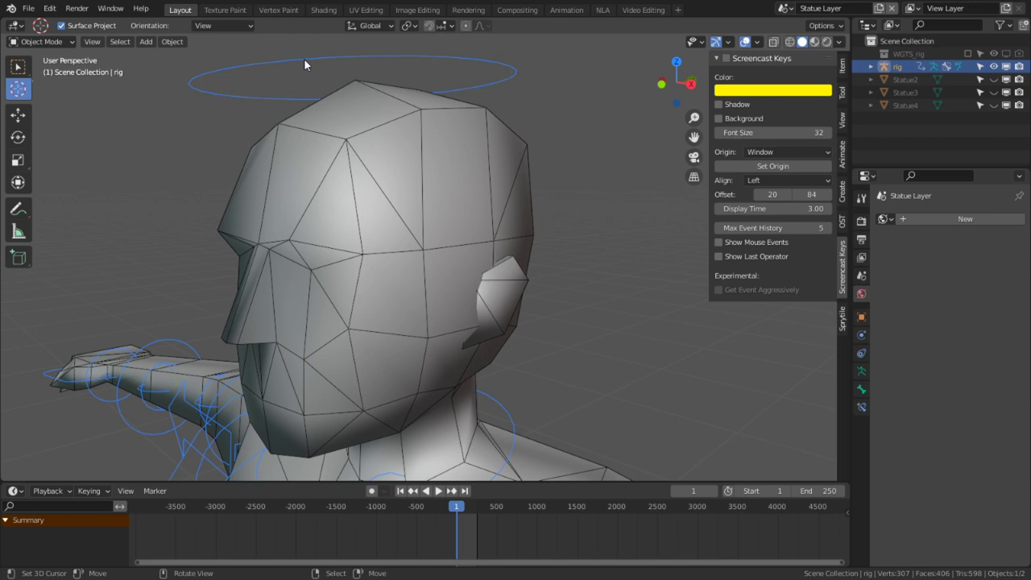
key(alt+a)
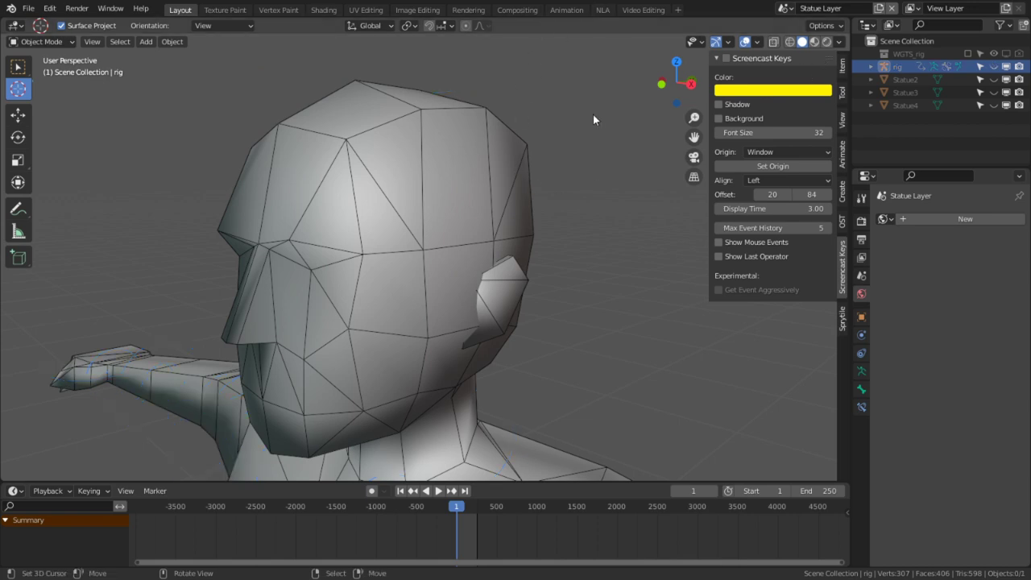
click(405, 138)
key(Tab)
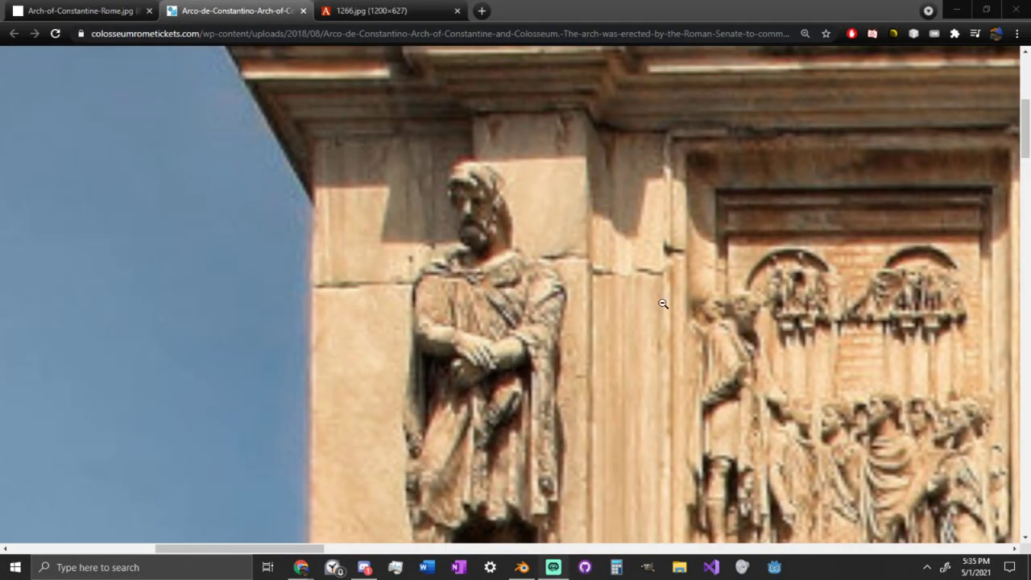
Start saving the arch photo to disk and browse to the Daily Builds folder as its destination.
scroll(663, 303, down, 3)
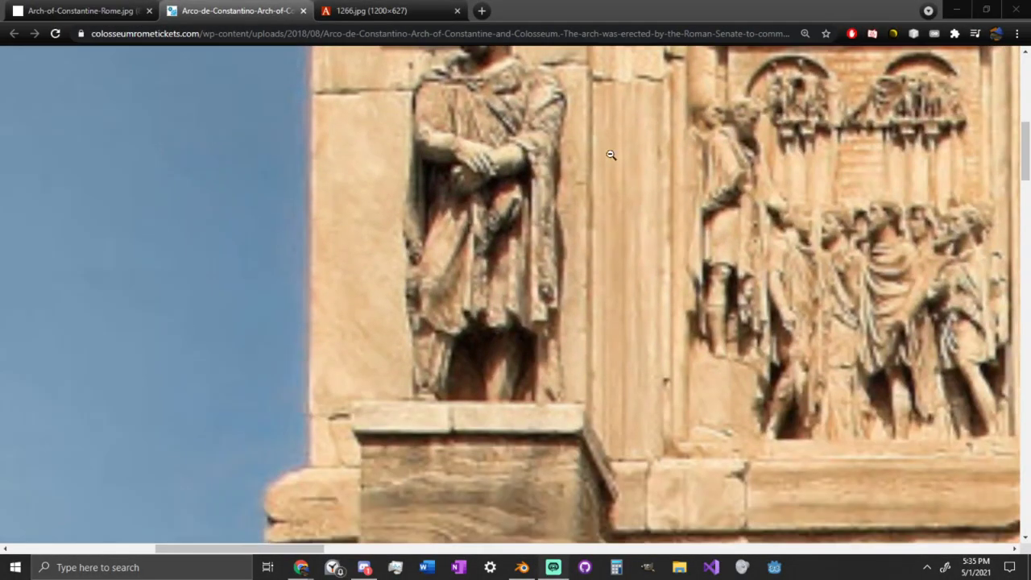
right_click(610, 156)
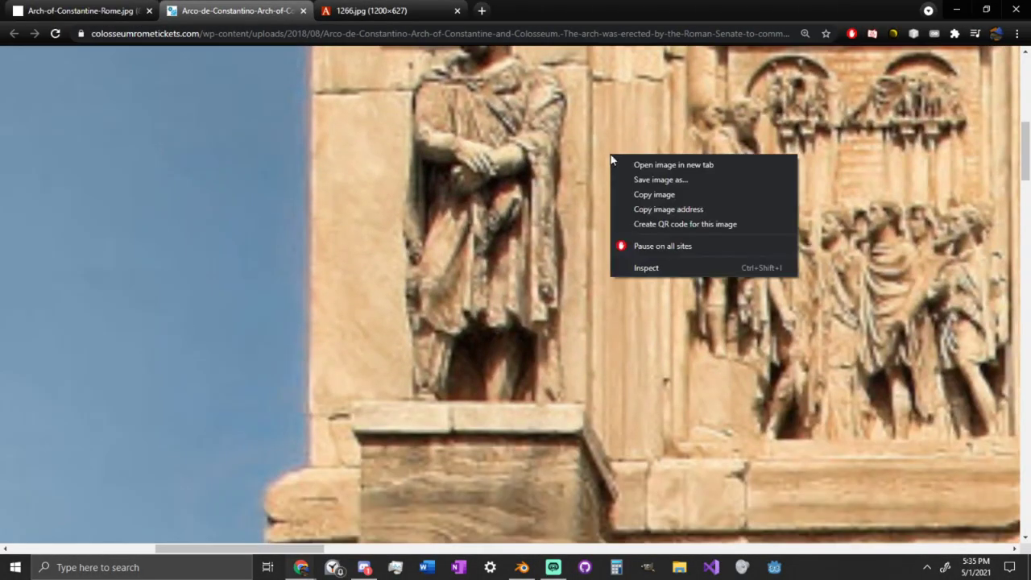
click(683, 182)
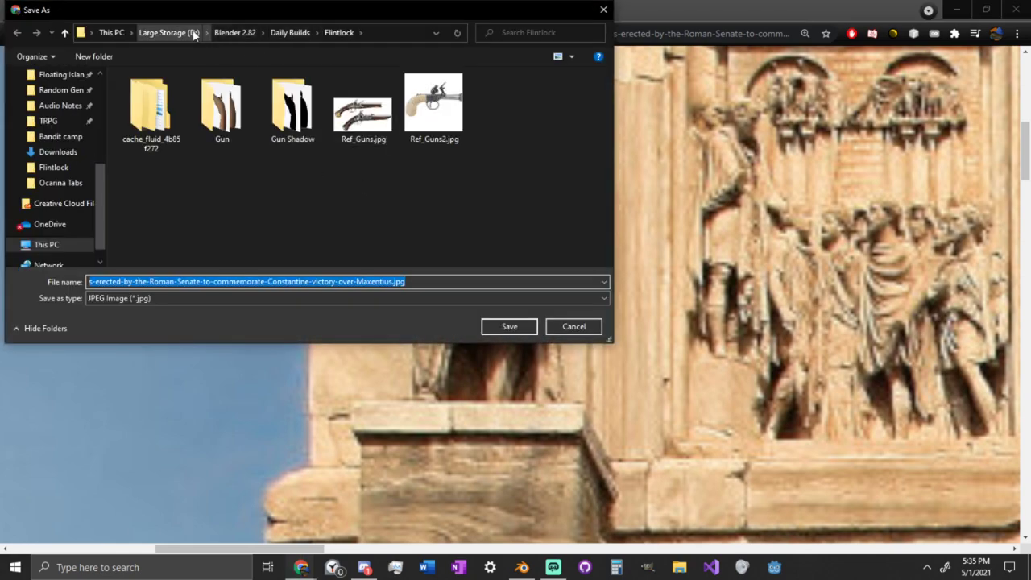
click(298, 33)
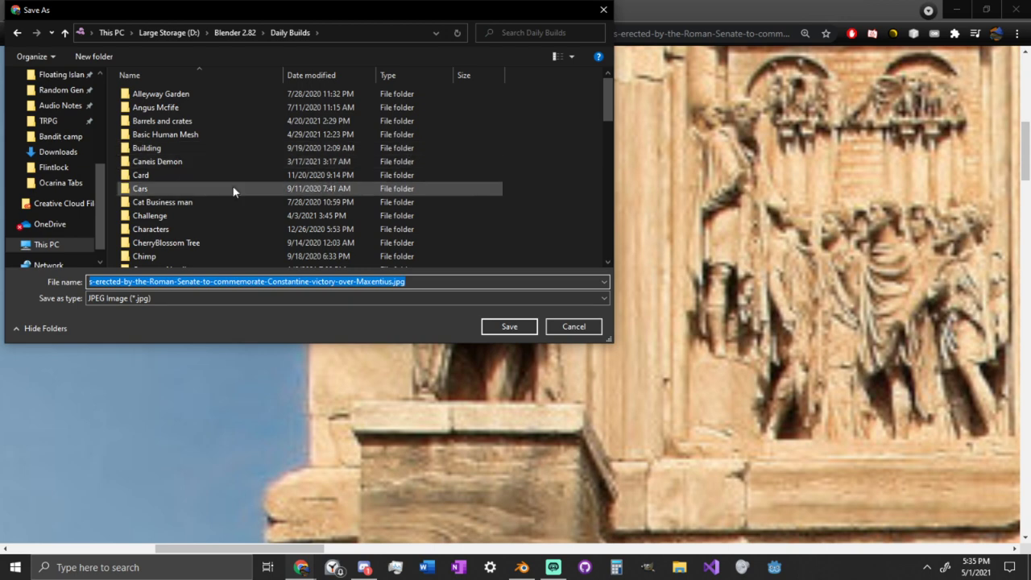
scroll(263, 243, down, 4)
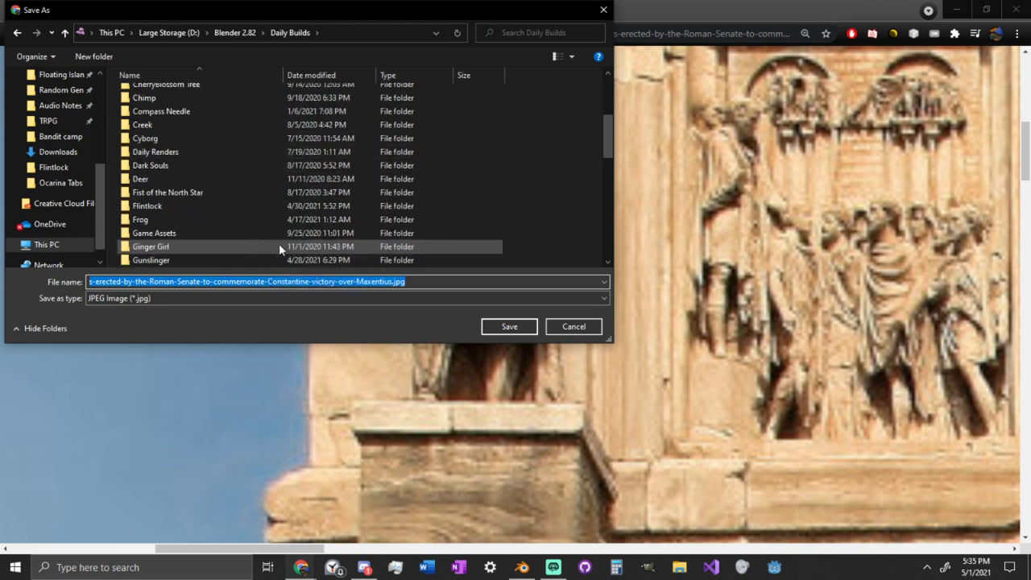
scroll(279, 248, down, 3)
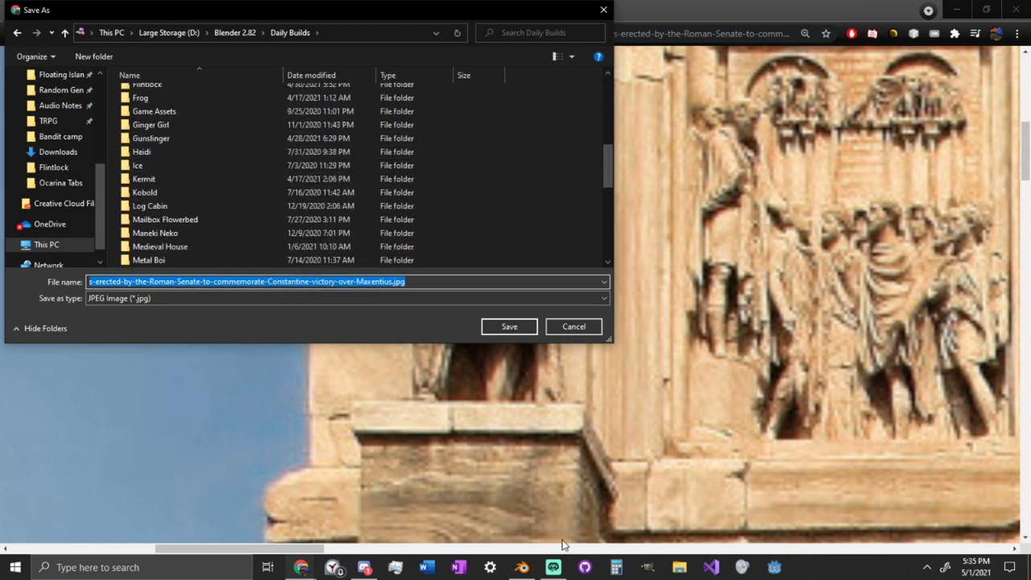
Switch to Blender, check the project's folder path in the Save As file view, and return to the browser's save dialog.
click(521, 567)
click(28, 8)
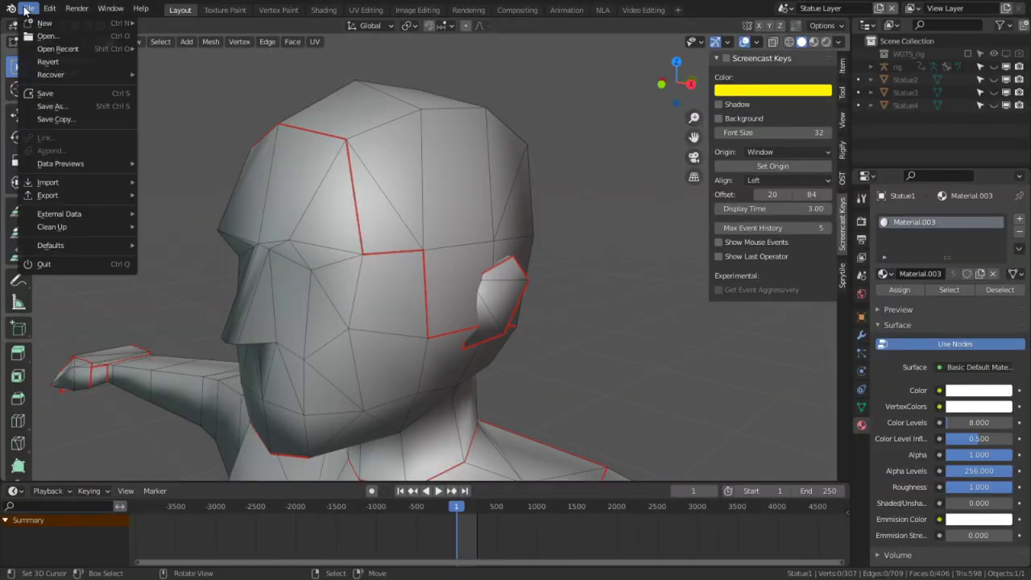
click(80, 106)
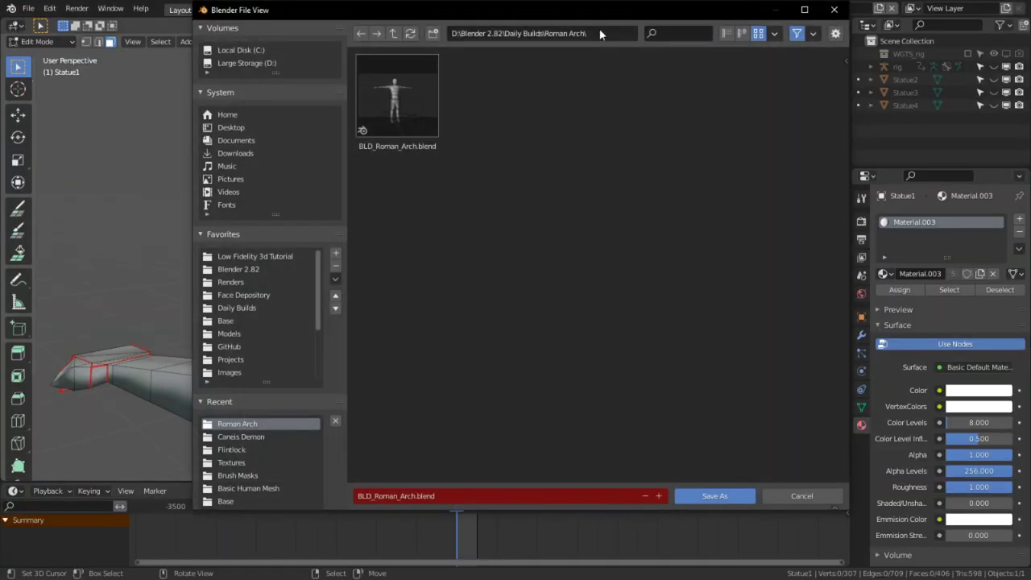
click(599, 33)
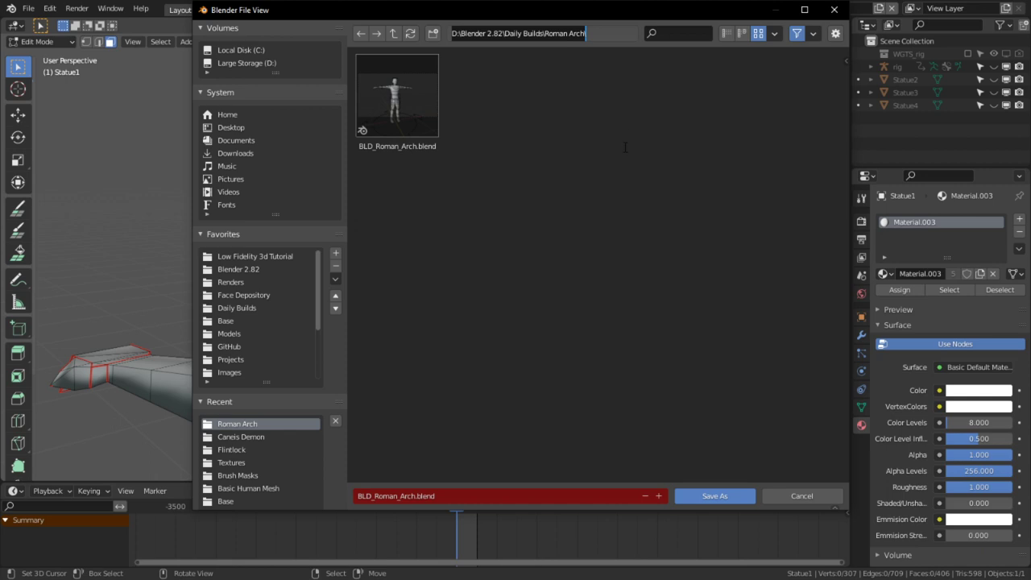
key(alt+Tab)
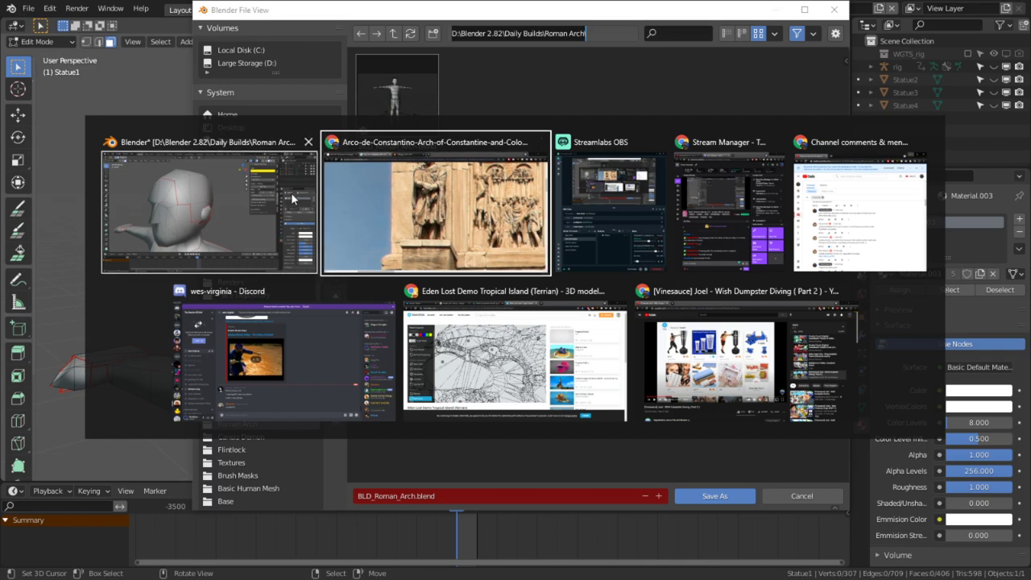
click(512, 215)
Create a References folder inside Roman Arch and save the arch photo there as a JPEG.
click(268, 114)
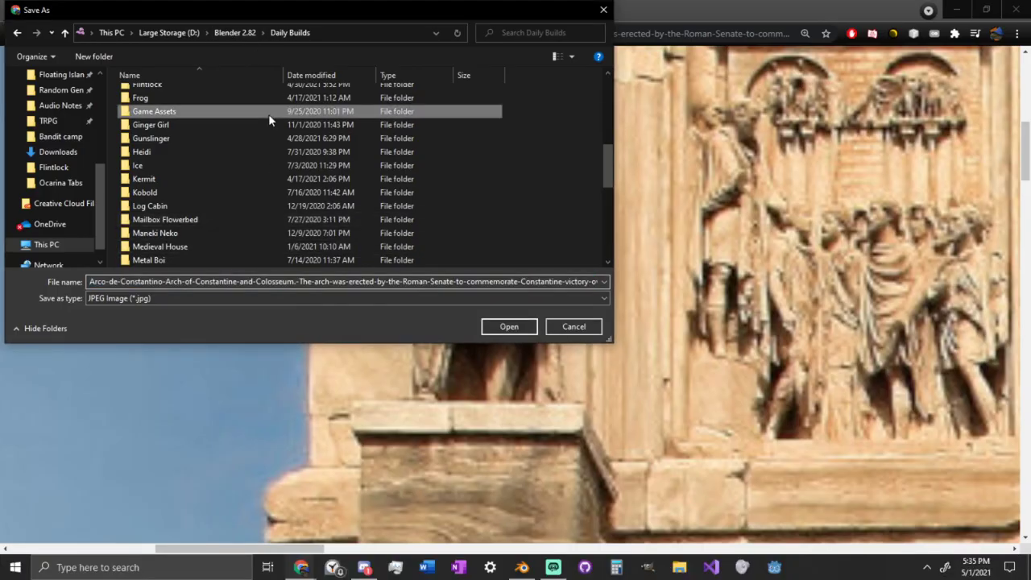
scroll(269, 113, down, 6)
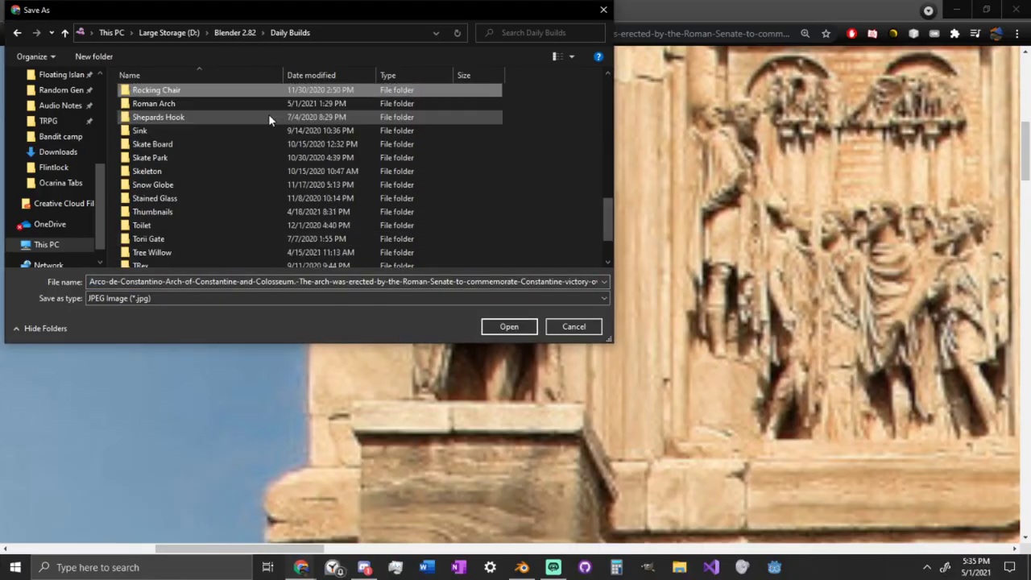
double_click(167, 103)
right_click(245, 204)
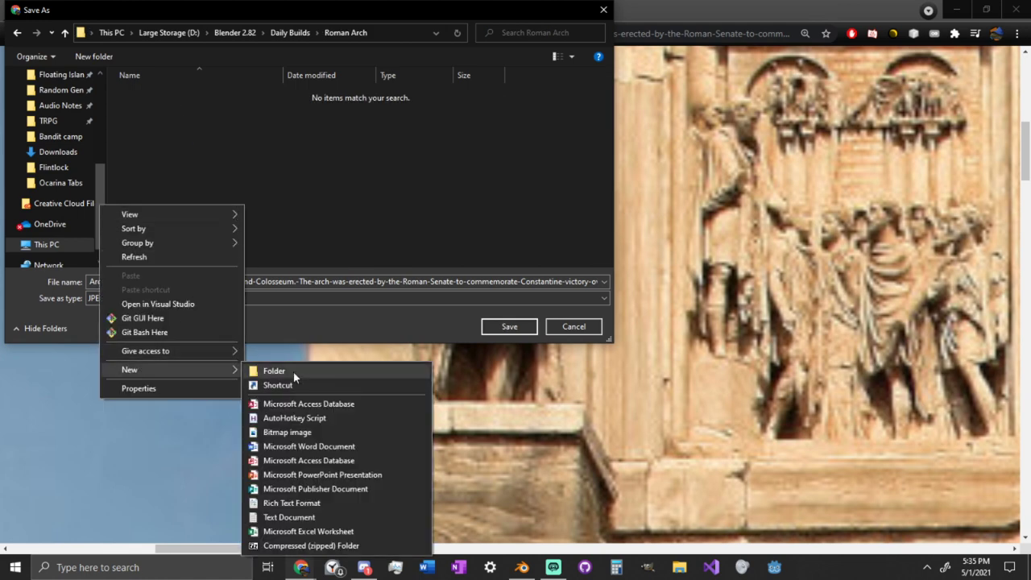
click(294, 371)
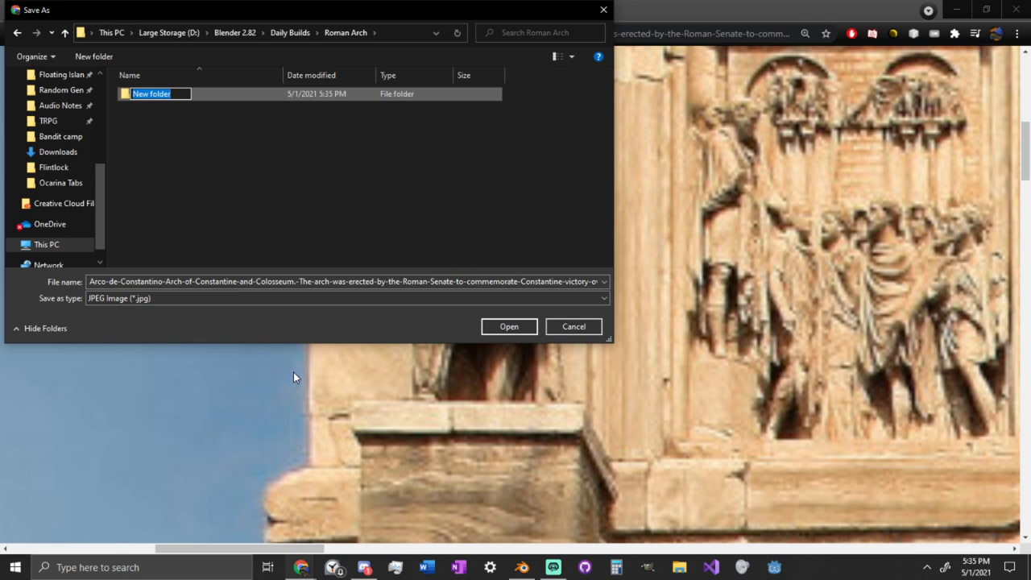
text(References)
key(Return)
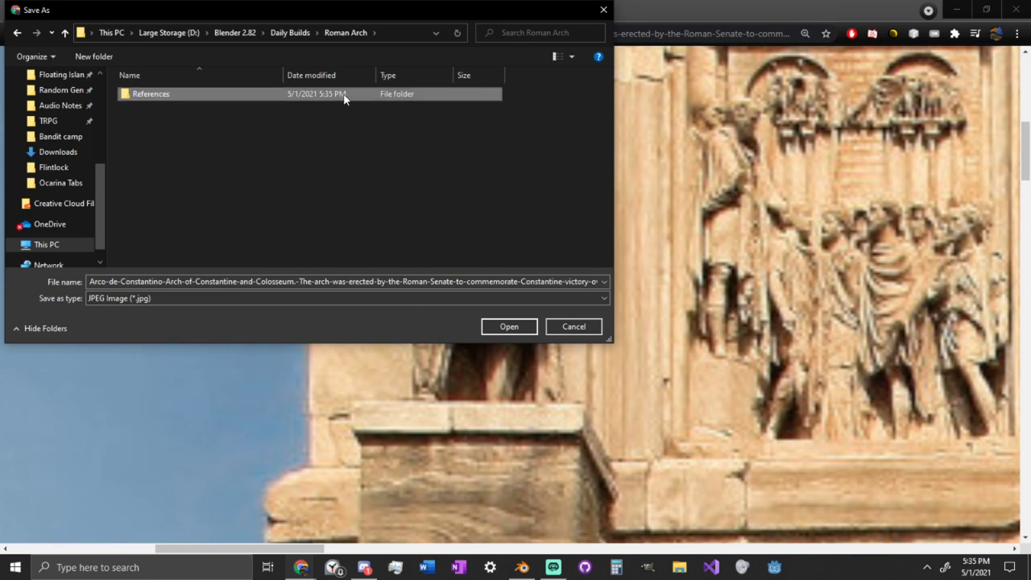
double_click(173, 91)
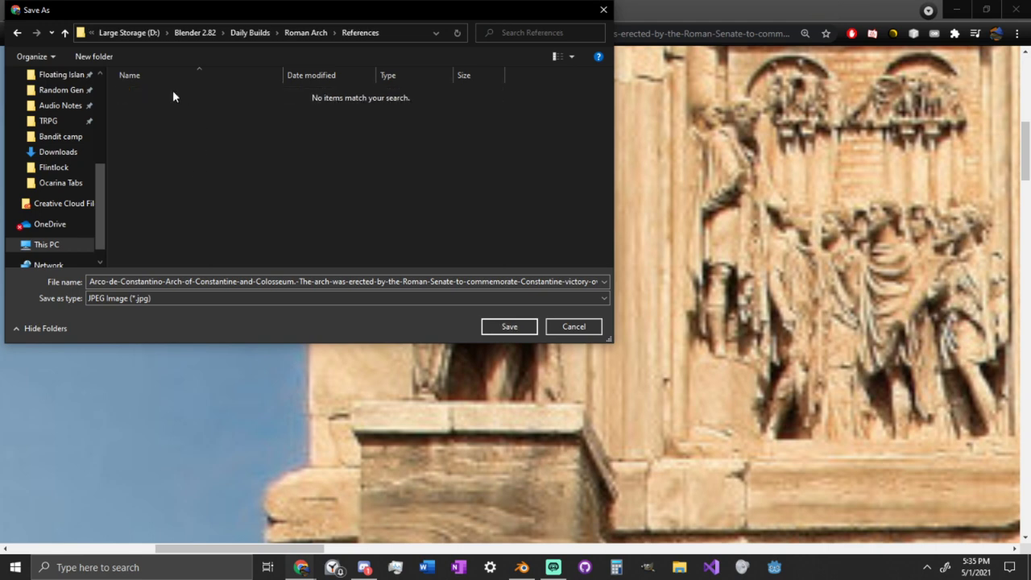
click(520, 334)
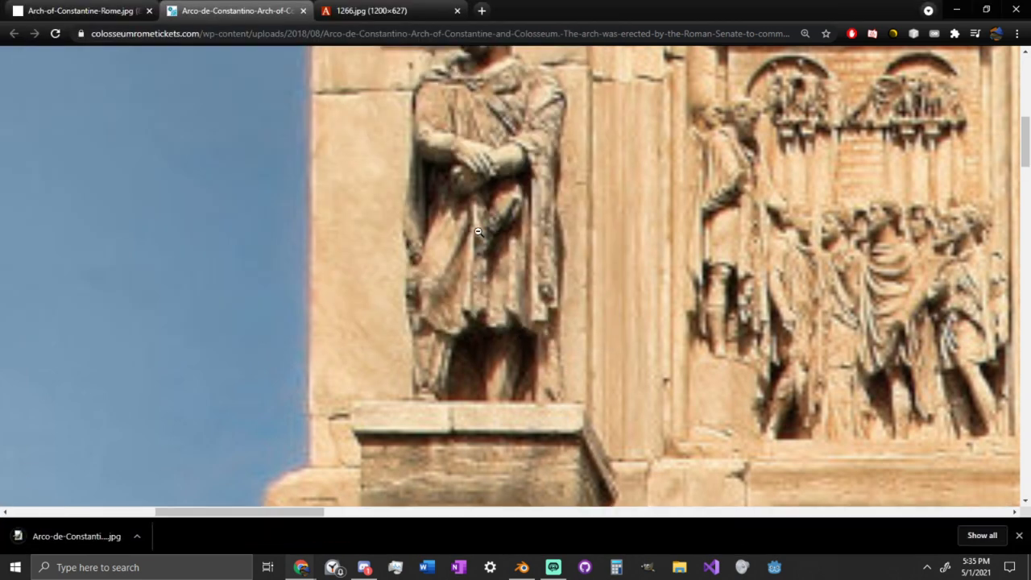
Examine the heads, hair, beards and robes of the statues across the top of the arch in the photo.
scroll(478, 232, up, 2)
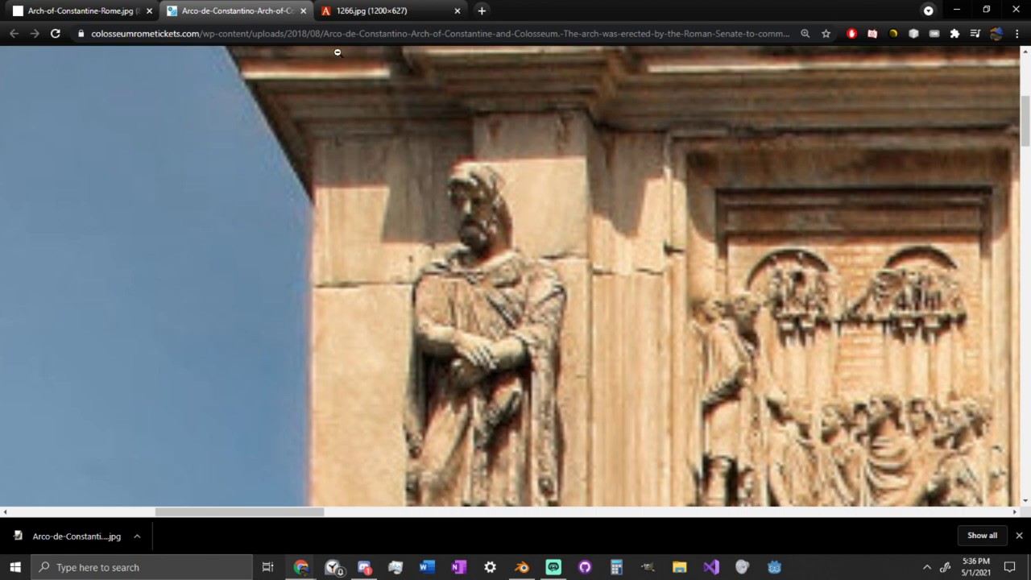
middle_drag(857, 340, 938, 359)
middle_click(419, 374)
middle_drag(418, 374, 514, 355)
middle_drag(279, 297, 739, 324)
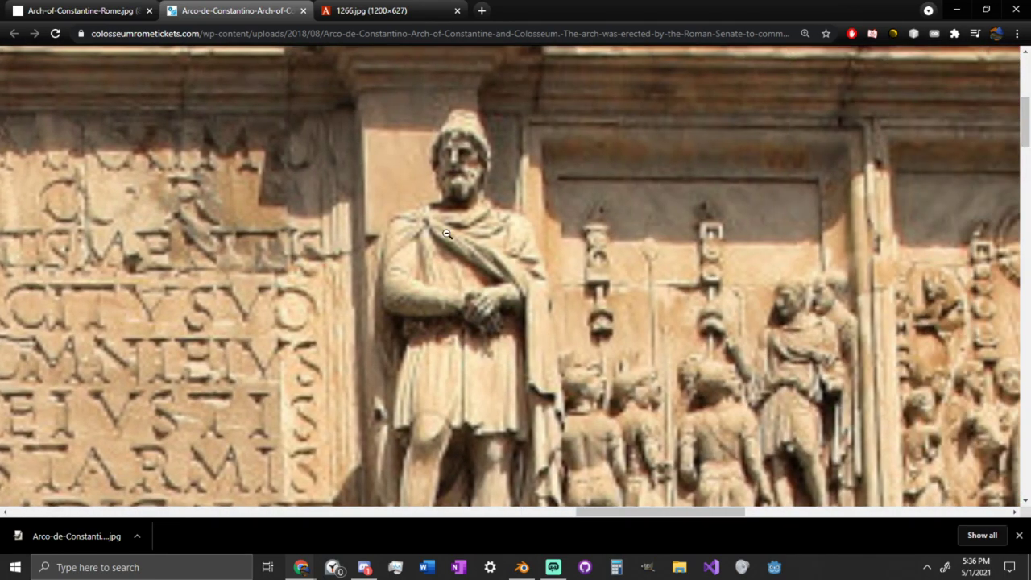
middle_drag(448, 234, 771, 314)
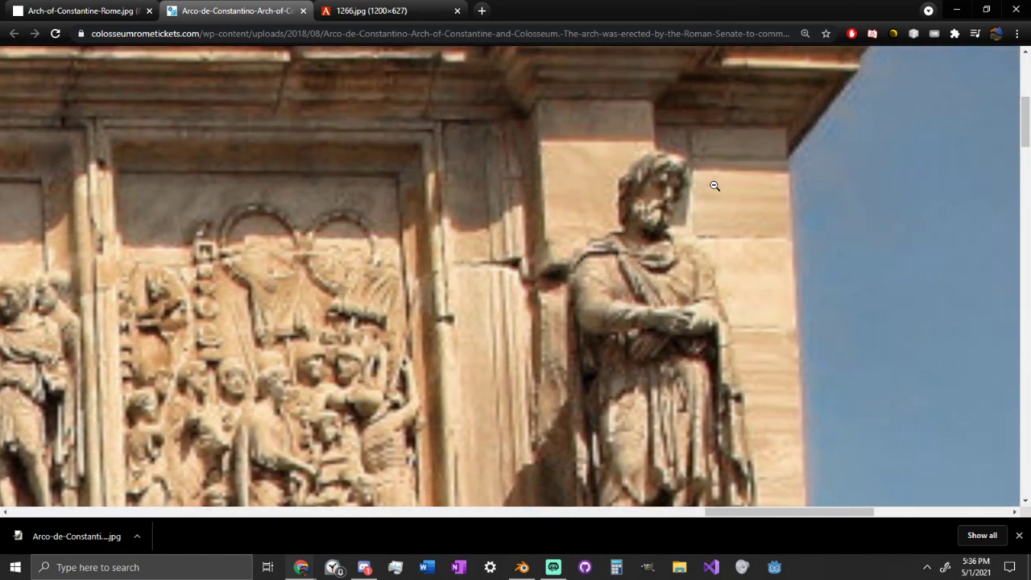
middle_drag(633, 286, 598, 325)
scroll(598, 326, up, 1)
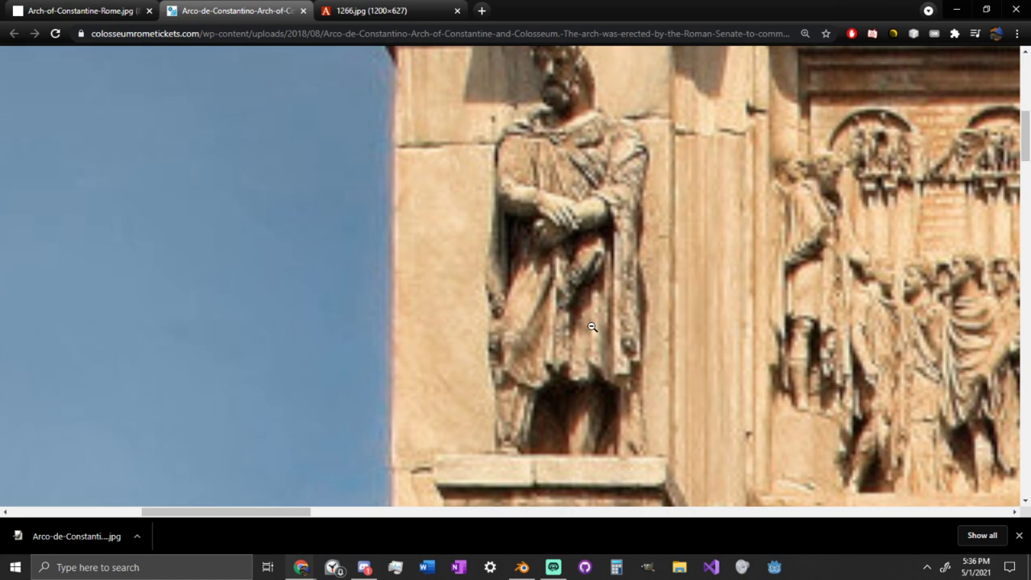
Return to Blender, cancel the Save As file view, and add the arch photo as a reference image in Object Mode.
click(959, 12)
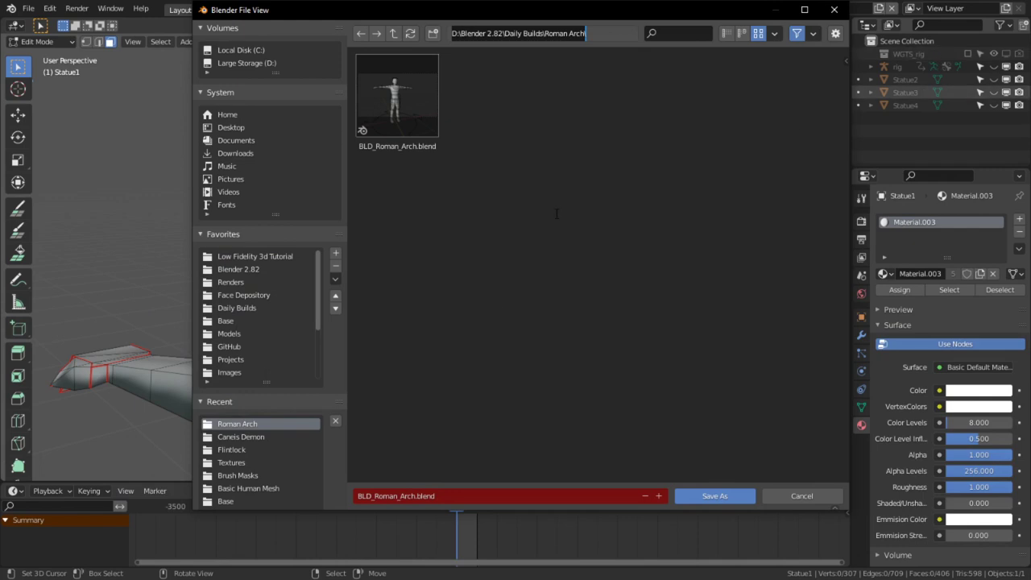
click(786, 497)
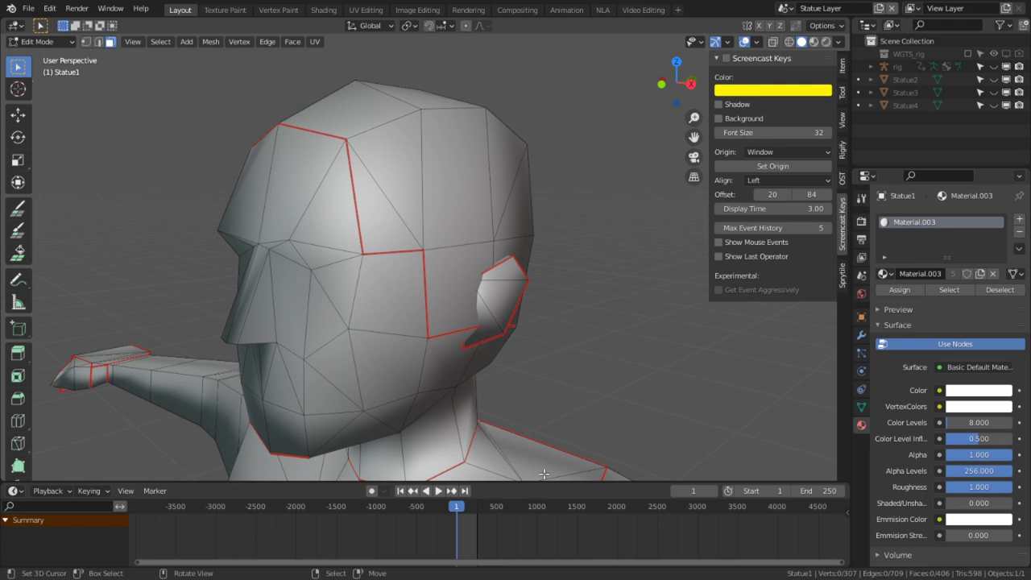
key(Tab)
middle_drag(523, 402, 542, 374)
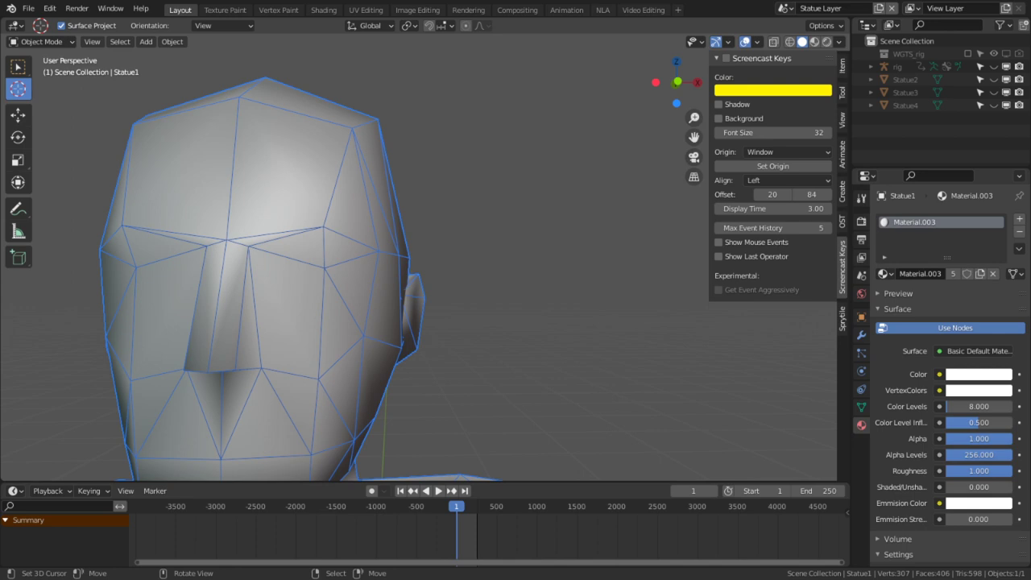
drag(604, 165, 603, 165)
scroll(537, 290, down, 12)
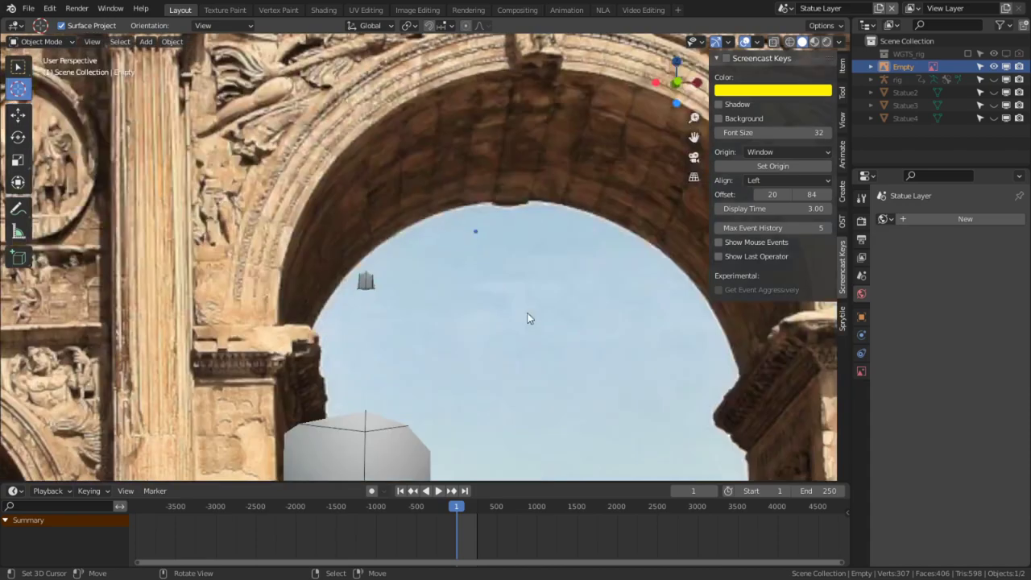
Move the reference image behind and beside the statue, finishing with a shift of about 0.295 m along X.
middle_drag(367, 399, 297, 407)
key(g)
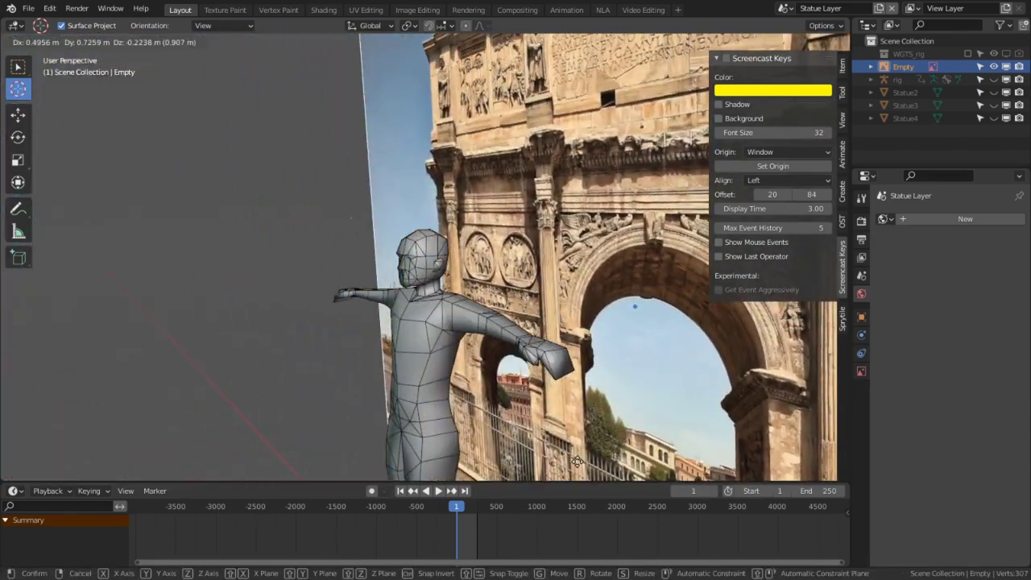
click(578, 461)
key(g)
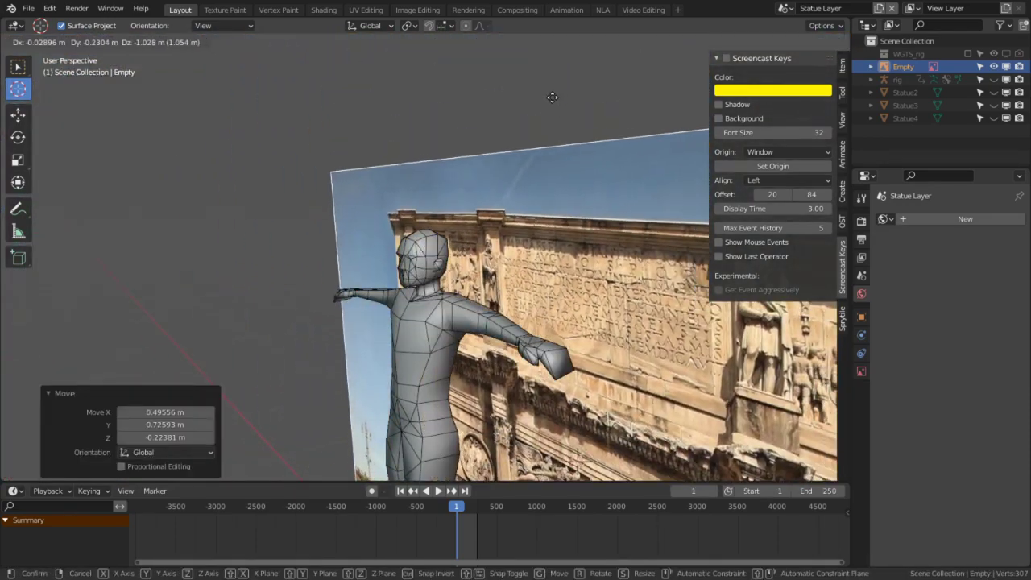
click(635, 131)
key(g)
key(x)
click(584, 187)
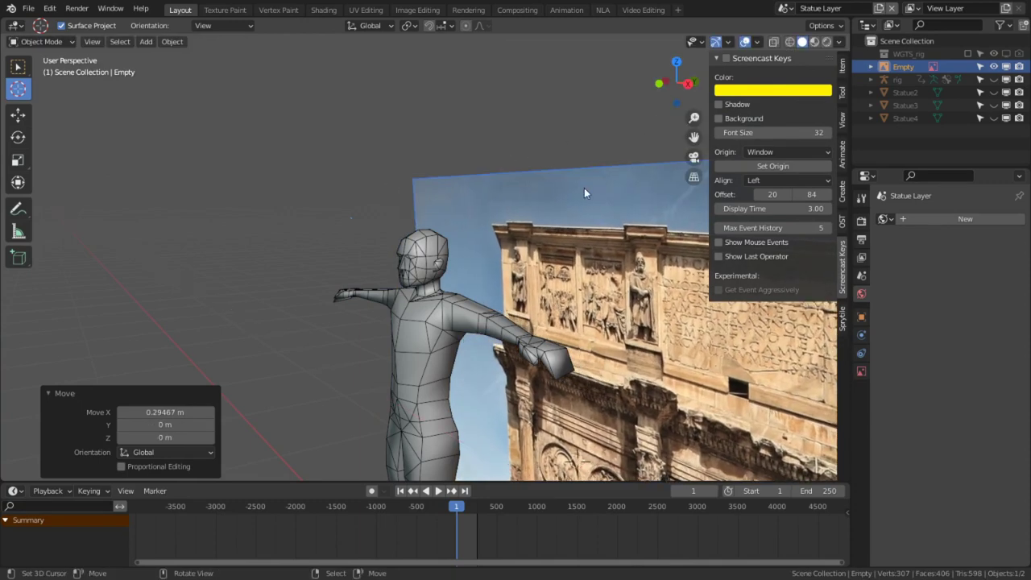
Open the Statue1 mesh in Edit Mode and select the seam-bounded hair region of the head, with linked selection delimited by seam.
scroll(497, 186, up, 3)
shift+middle_drag(428, 244, 444, 244)
scroll(427, 241, up, 5)
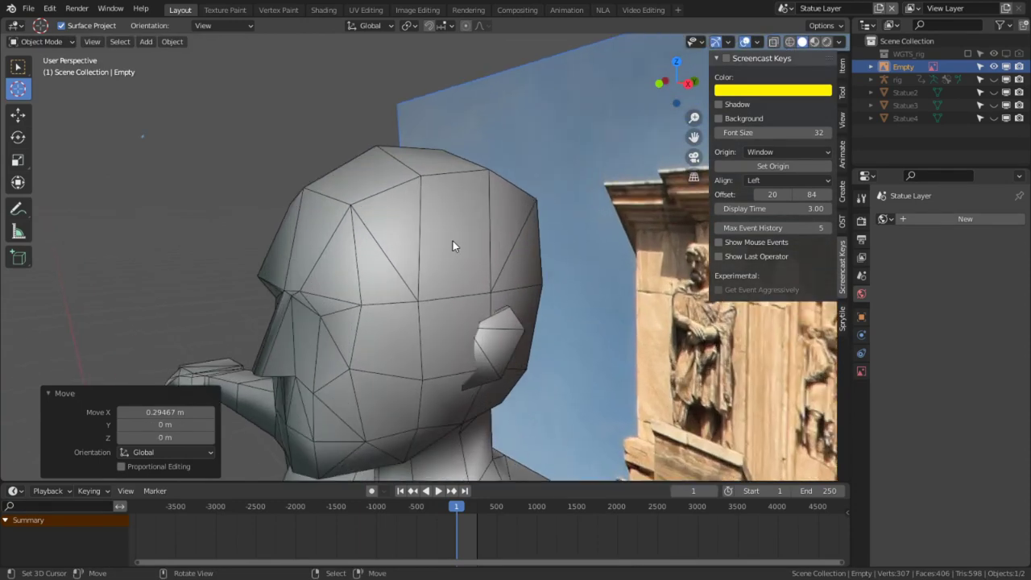
click(454, 241)
key(Tab)
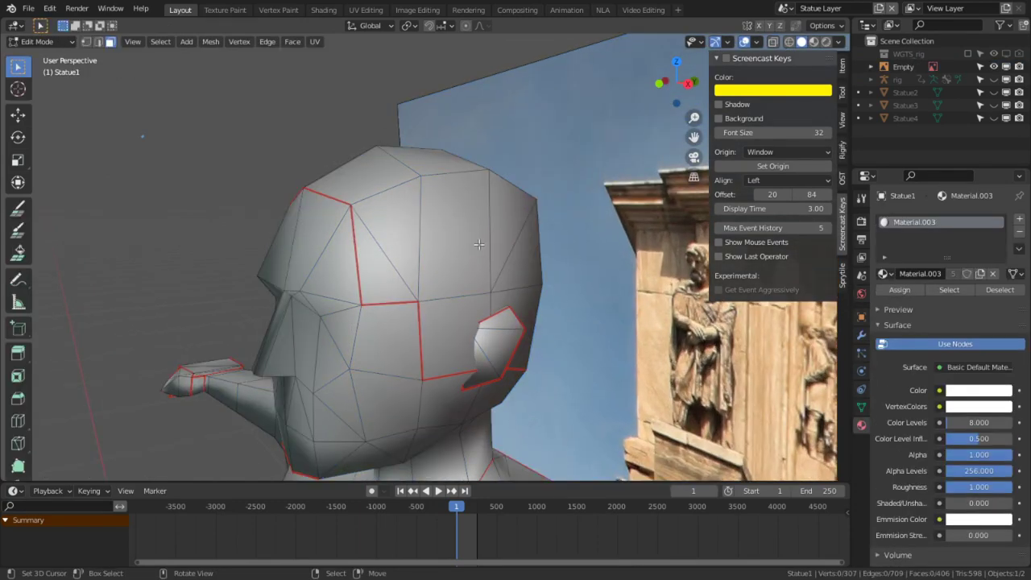
key(l)
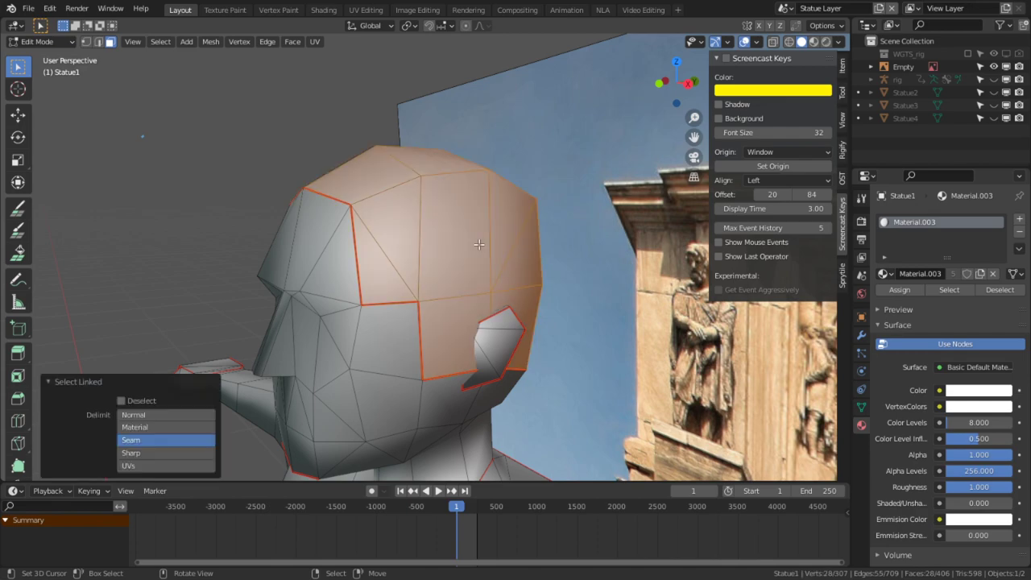
Extrude the selected hair faces in place and fatten them outward by about 0.0189 m.
middle_drag(464, 267, 516, 223)
key(e)
key(Escape)
key(alt+s)
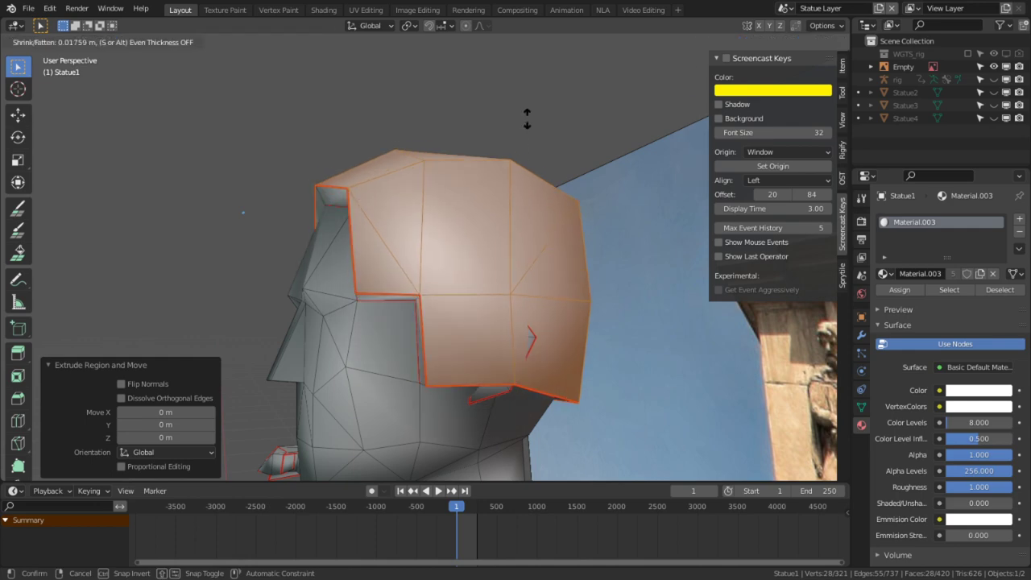
click(582, 98)
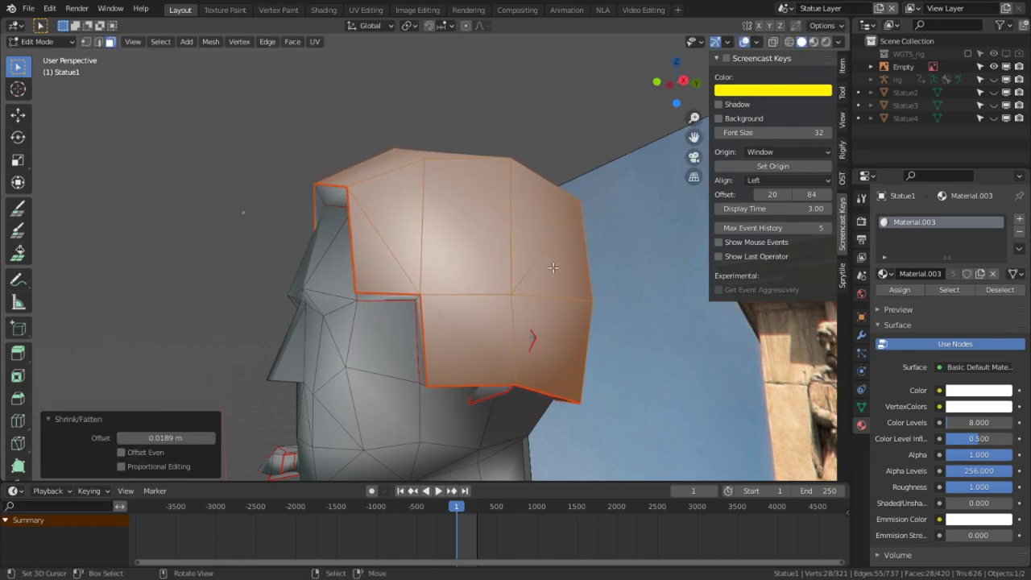
Try to slide the hair shell's lower back edge onto the matching head edge at the nape.
middle_drag(554, 268, 388, 408)
scroll(489, 442, up, 4)
scroll(489, 441, down, 5)
shift+middle_drag(608, 437, 467, 181)
scroll(399, 149, up, 3)
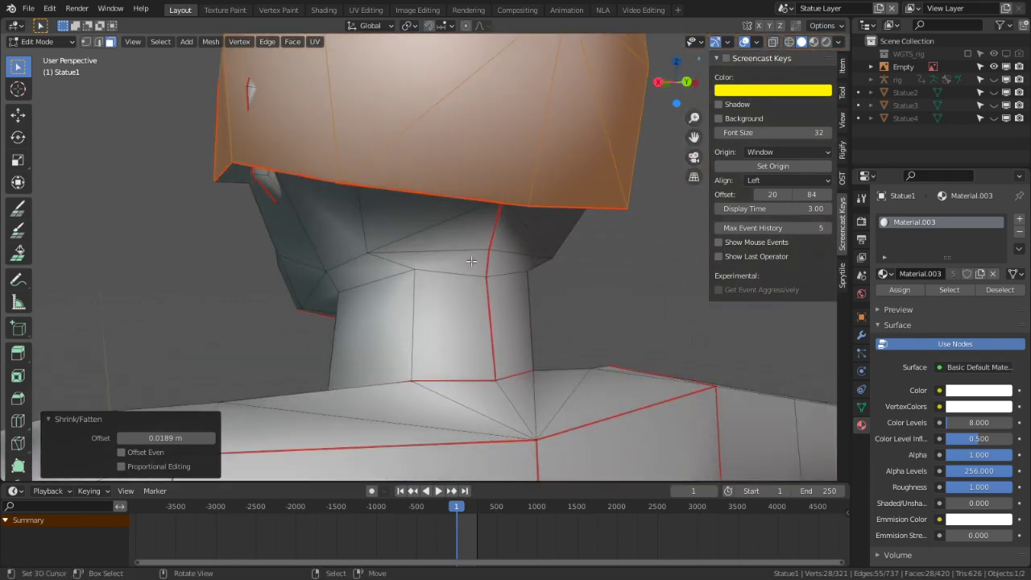
key(alt+a)
middle_drag(467, 225, 603, 221)
key(g)
key(g)
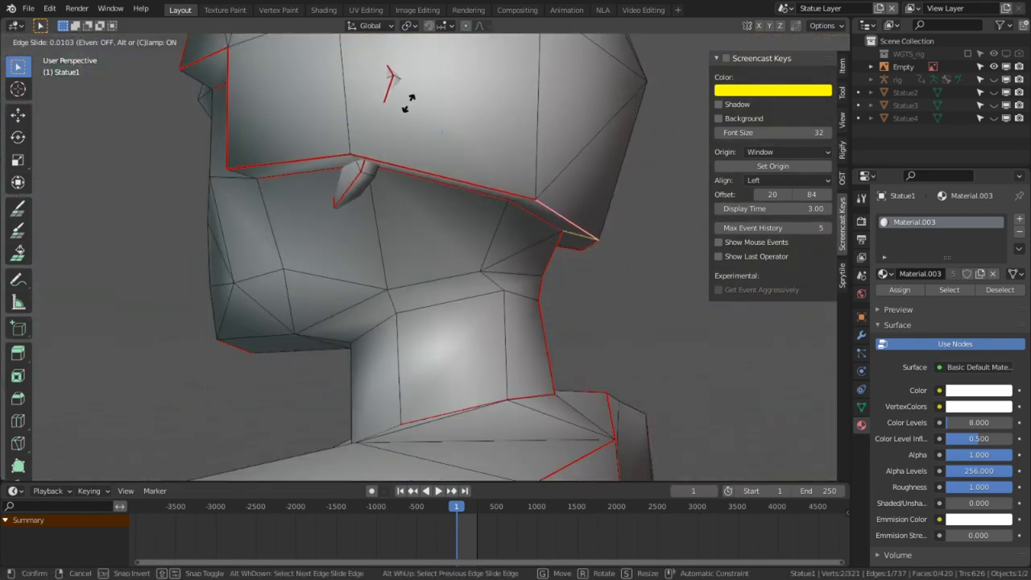
right_click(427, 222)
scroll(564, 282, up, 1)
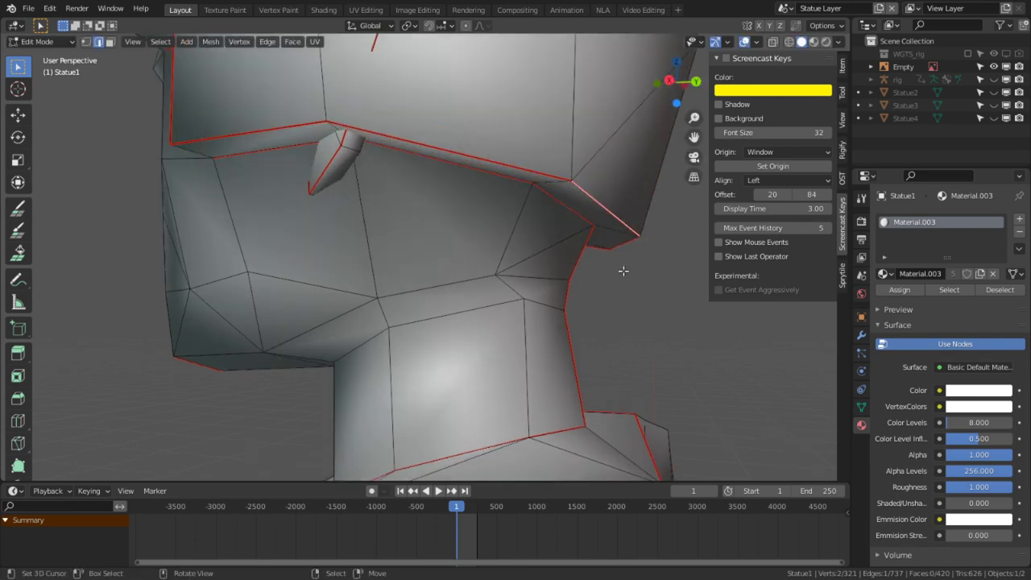
shift+middle_drag(624, 271, 586, 203)
scroll(536, 254, up, 2)
scroll(587, 203, down, 2)
key(g)
key(g)
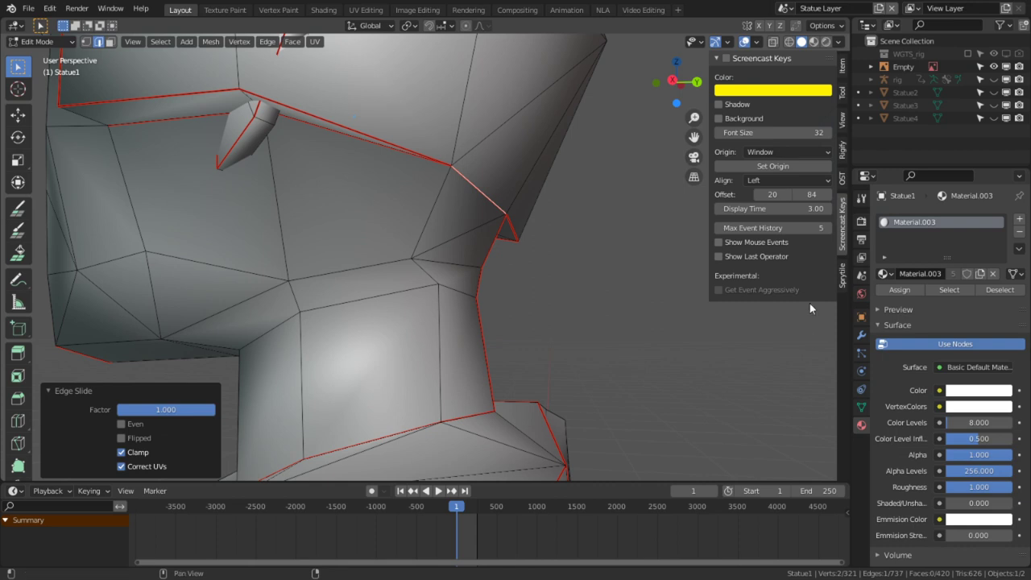
key(ctrl+z)
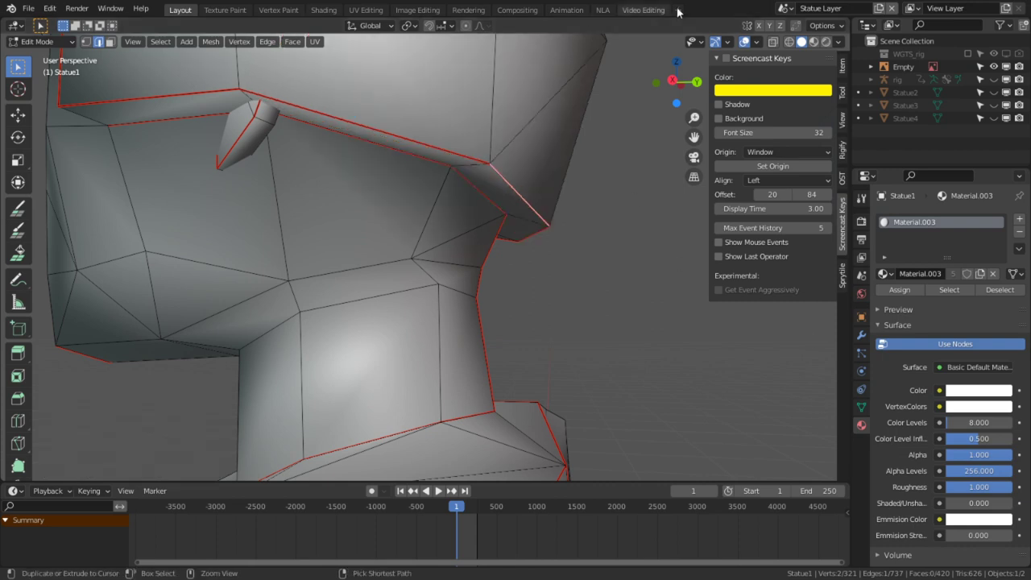
Turn on automatic vertex merging and edge-slide the hair shell's lower nape edge fully onto the head edge, factor -1.000.
click(797, 28)
middle_drag(437, 221, 576, 288)
scroll(591, 279, up, 3)
key(g)
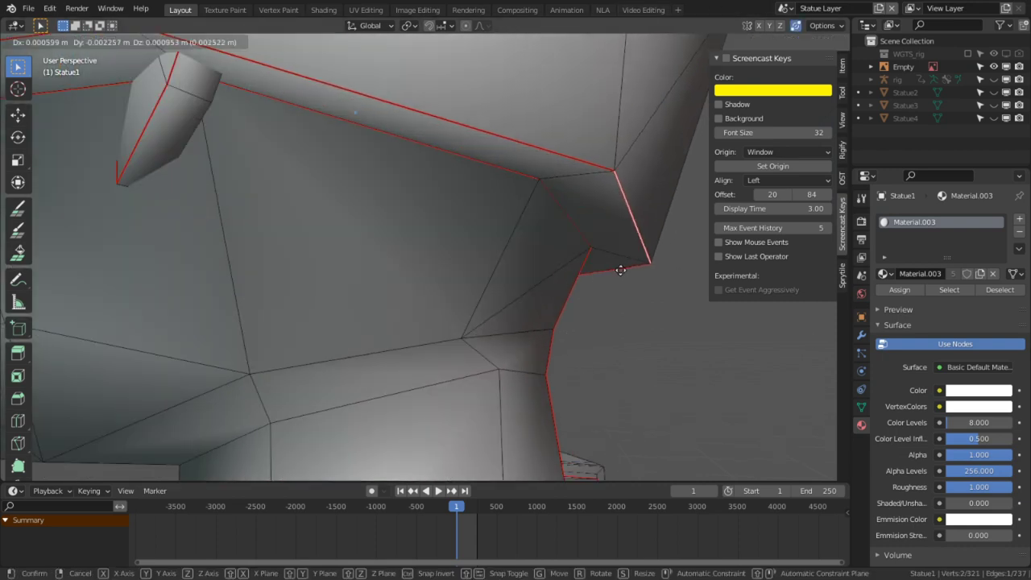
key(g)
click(225, 121)
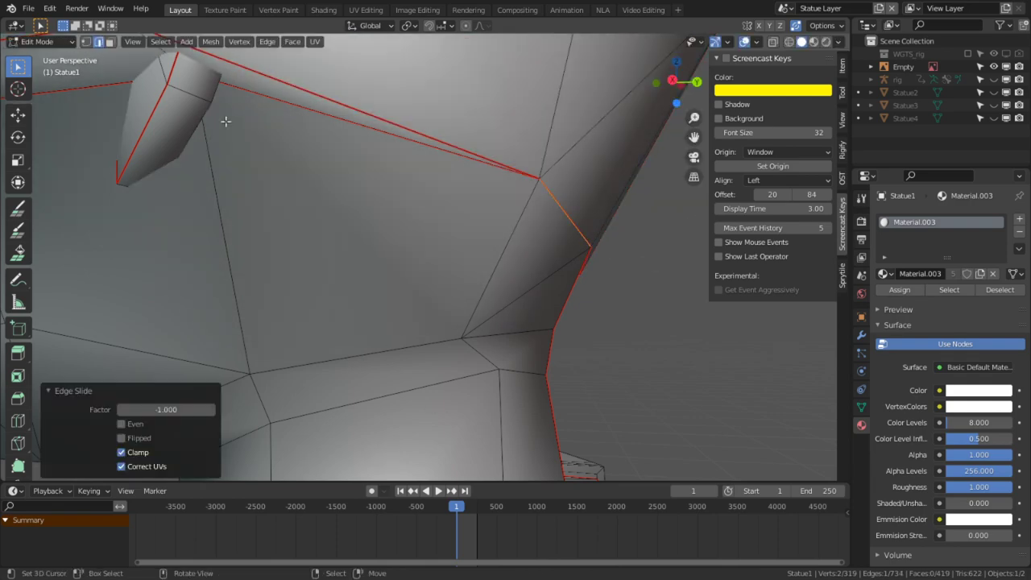
Vertex-slide the two lower hair-shell vertices beside the statue's left ear onto the head vertices, merging each pair.
scroll(226, 121, down, 4)
scroll(368, 170, up, 2)
middle_drag(346, 161, 535, 161)
key(1)
click(343, 177)
key(g)
key(g)
click(417, 375)
key(alt+a)
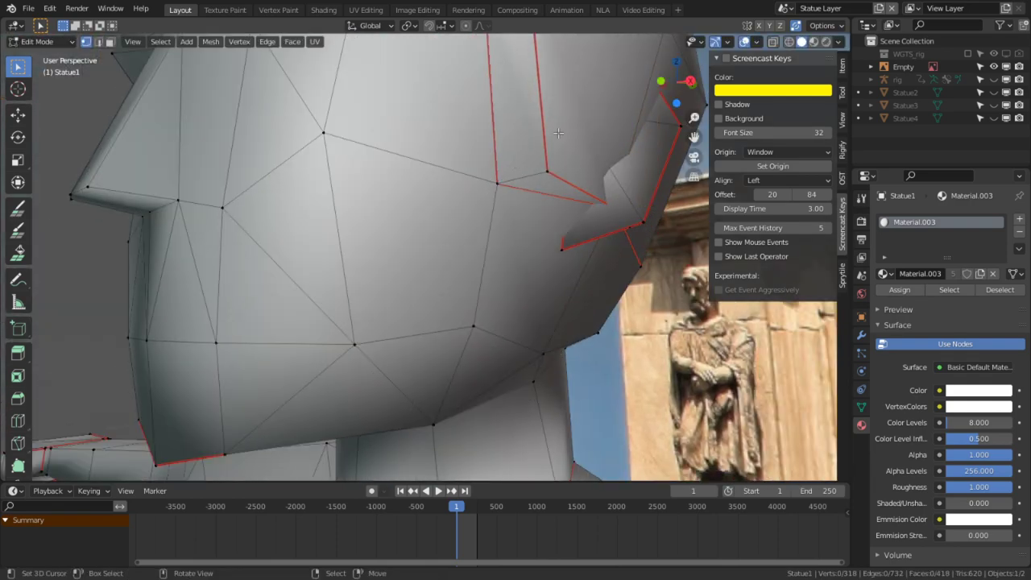
key(g)
key(g)
click(408, 251)
scroll(516, 259, down, 4)
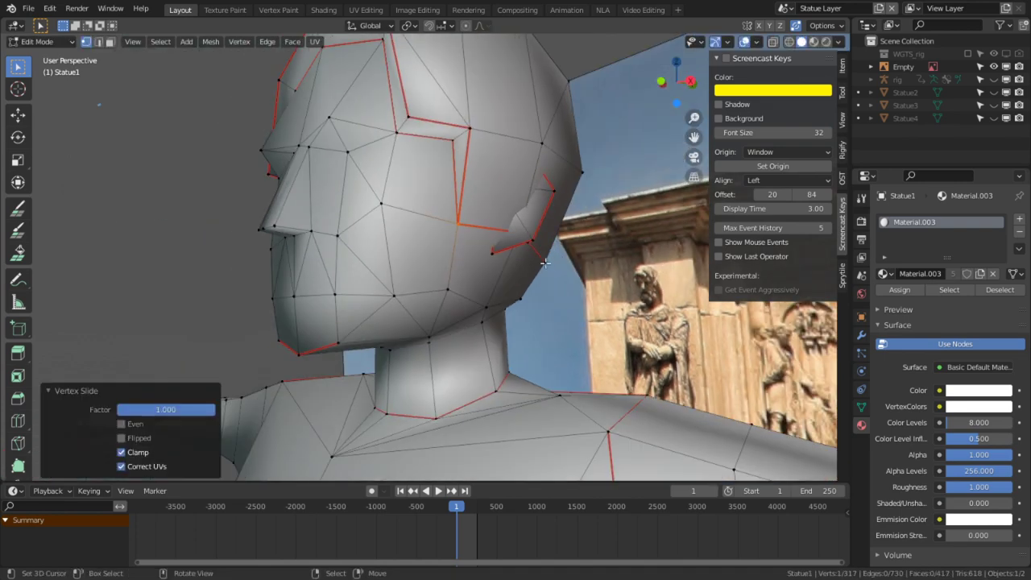
Vertex-slide the lower nape vertex on the statue's right side fully onto the head, factor 1.0000.
middle_drag(553, 253, 327, 258)
scroll(475, 282, up, 1)
middle_drag(487, 284, 379, 263)
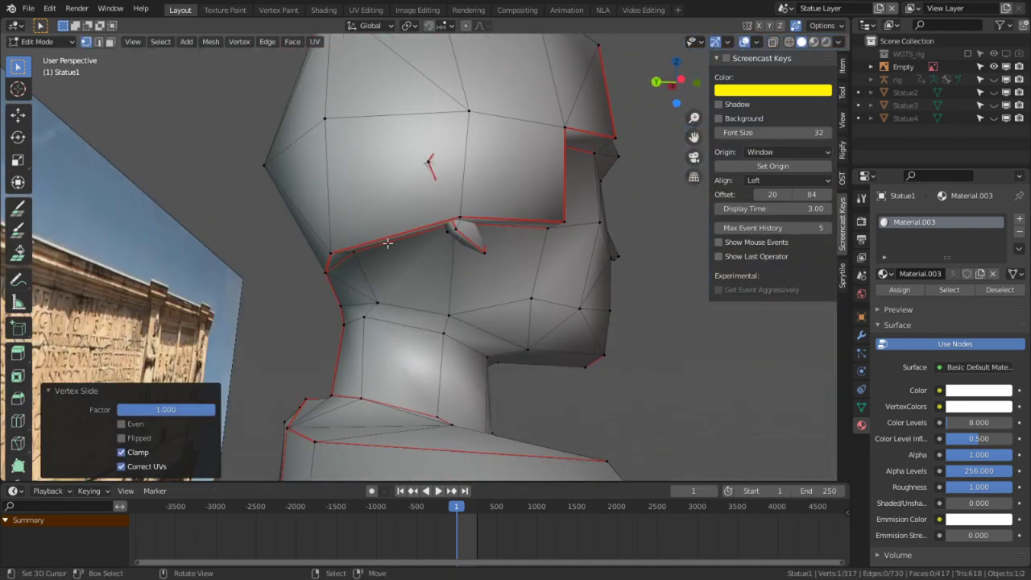
right_click(351, 246)
scroll(348, 238, up, 1)
key(g)
key(g)
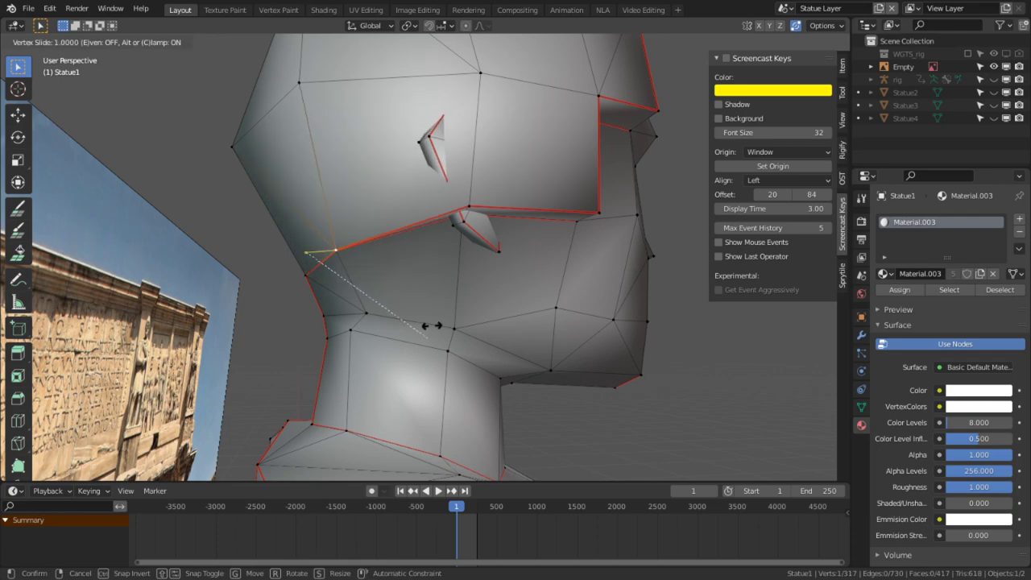
click(430, 327)
Vertex-slide the two lower hair-shell vertices beside the statue's right ear onto the head vertices, merging each pair.
scroll(492, 258, up, 1)
right_click(487, 177)
middle_drag(487, 176, 338, 160)
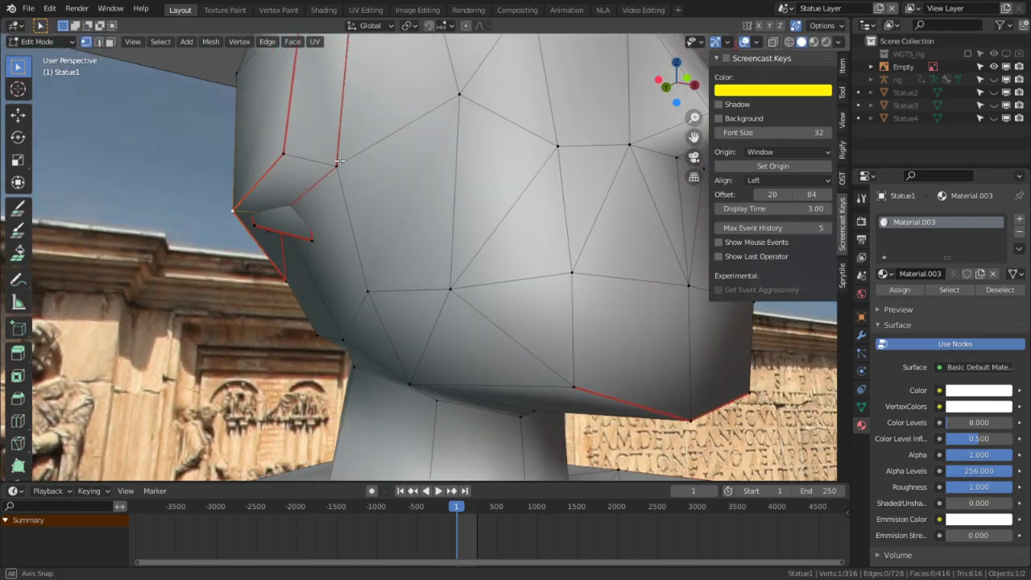
key(g)
key(g)
click(311, 157)
right_click(294, 154)
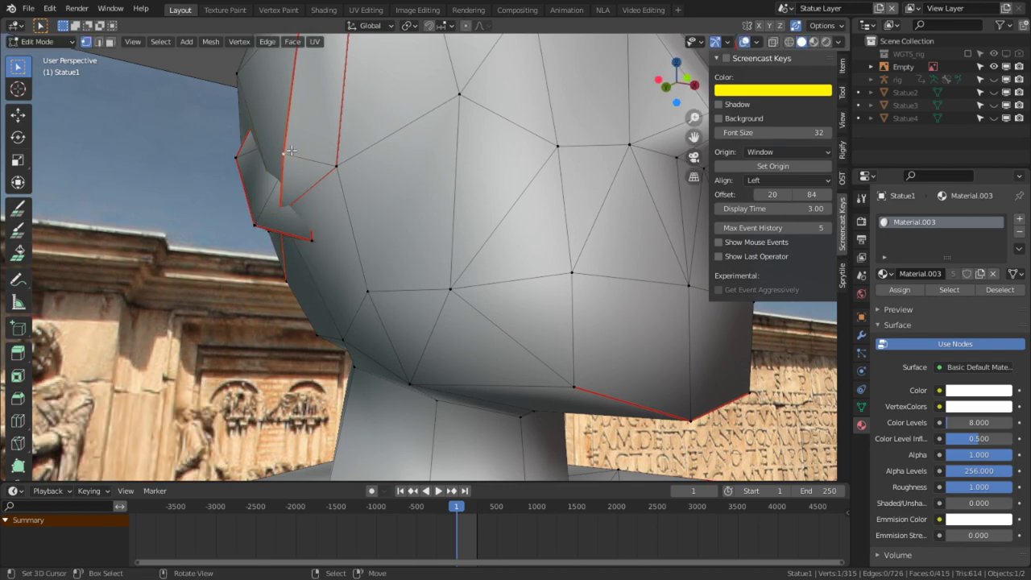
key(g)
key(g)
click(440, 160)
Nudge two hair-edge vertices, shifting the right temple vertex by about -0.0032 m X, 0.0027 m Y and 0.0063 m Z.
scroll(342, 214, down, 4)
middle_drag(377, 228, 352, 268)
middle_drag(312, 224, 393, 261)
scroll(341, 180, up, 3)
right_click(323, 128)
key(g)
click(327, 136)
right_click(451, 203)
key(g)
click(451, 202)
Examine the hair and beard shape of the corner statue in the reference photo.
alt+middle_click(458, 316)
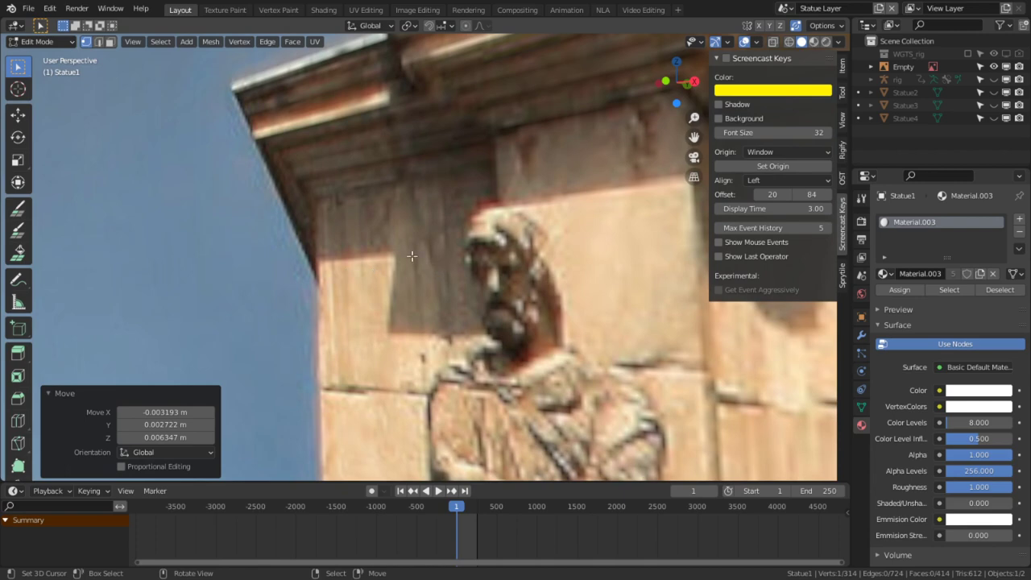
middle_drag(412, 256, 462, 246)
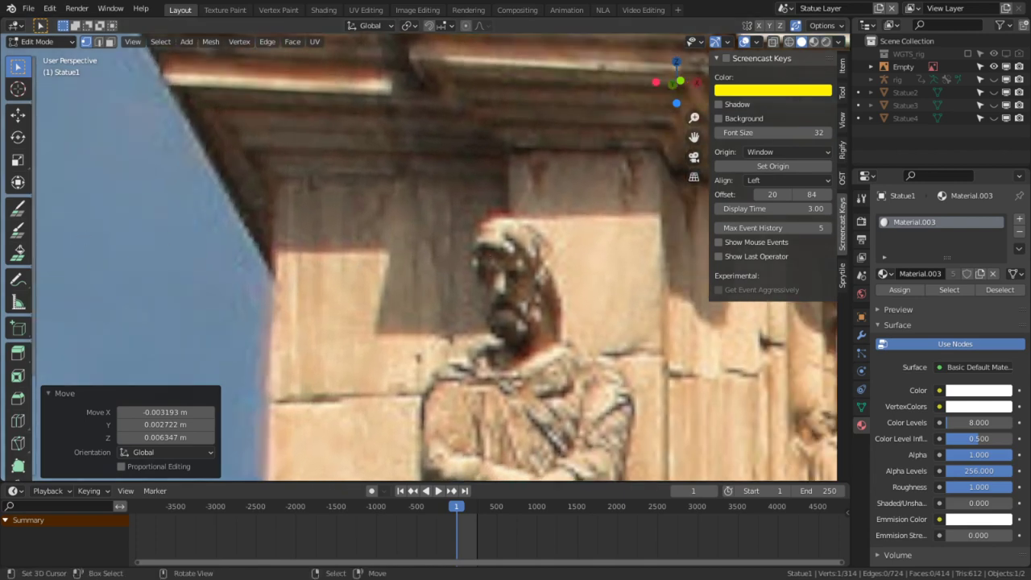
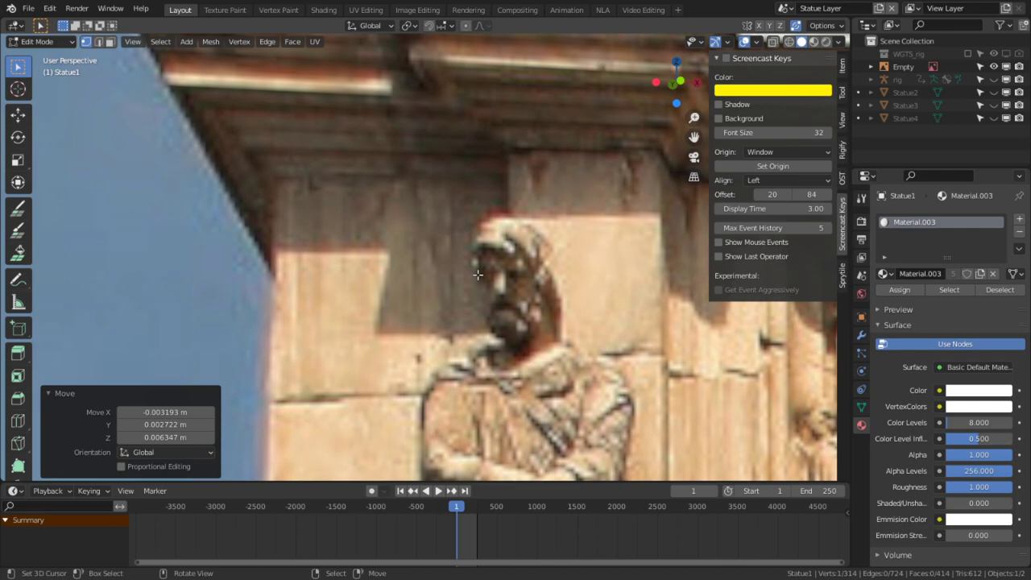
scroll(493, 286, down, 9)
middle_drag(517, 273, 467, 217)
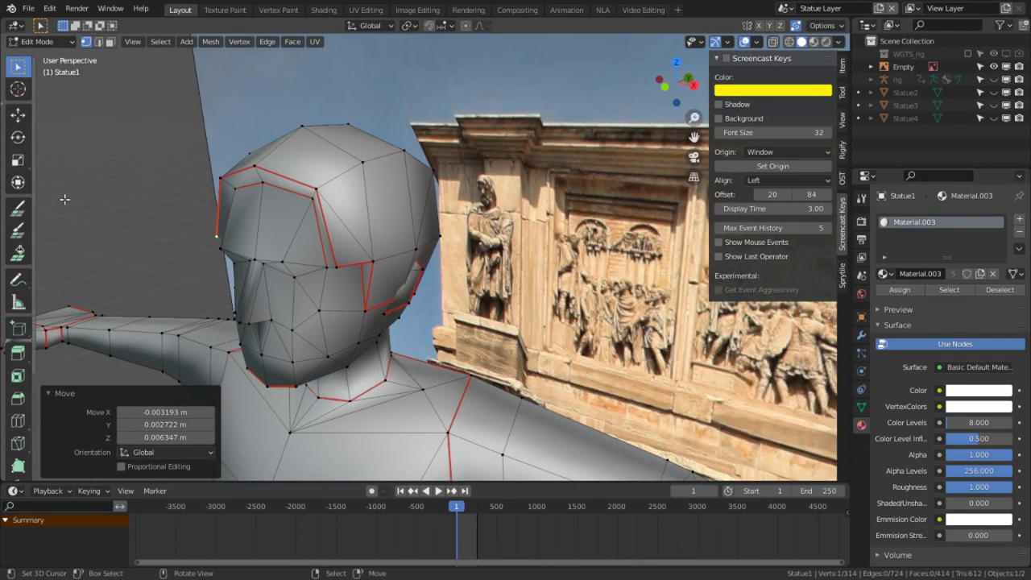
middle_drag(113, 263, 135, 287)
scroll(21, 403, down, 2)
scroll(17, 436, down, 1)
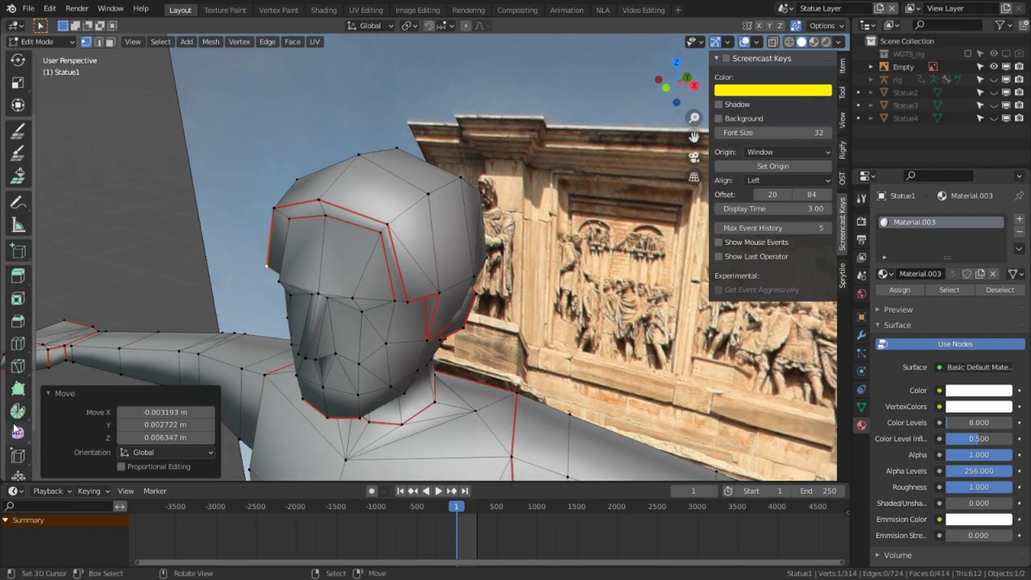
Annotate curved hair strands freehand over the crown and temple of the head.
click(18, 206)
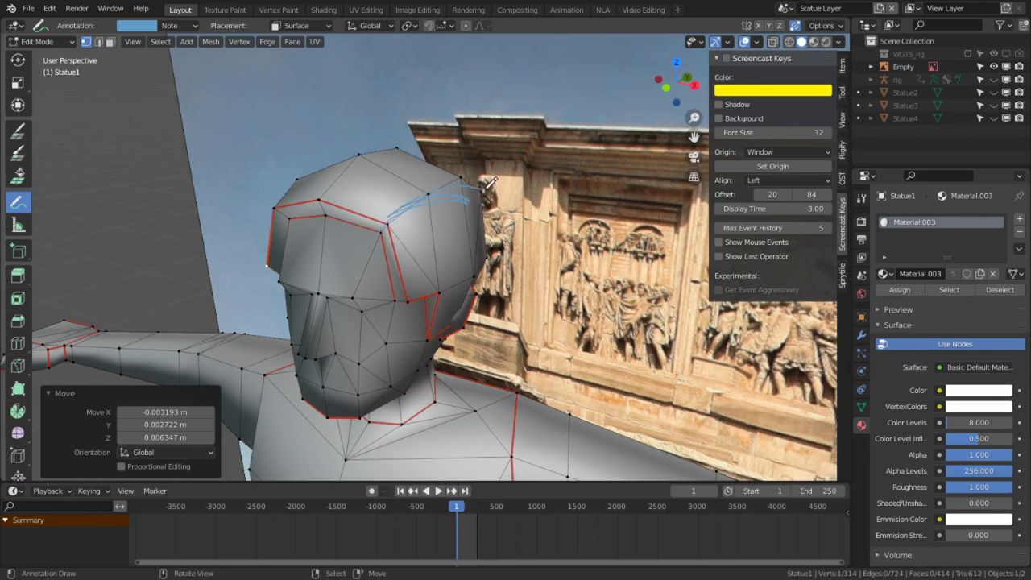
drag(485, 190, 430, 193)
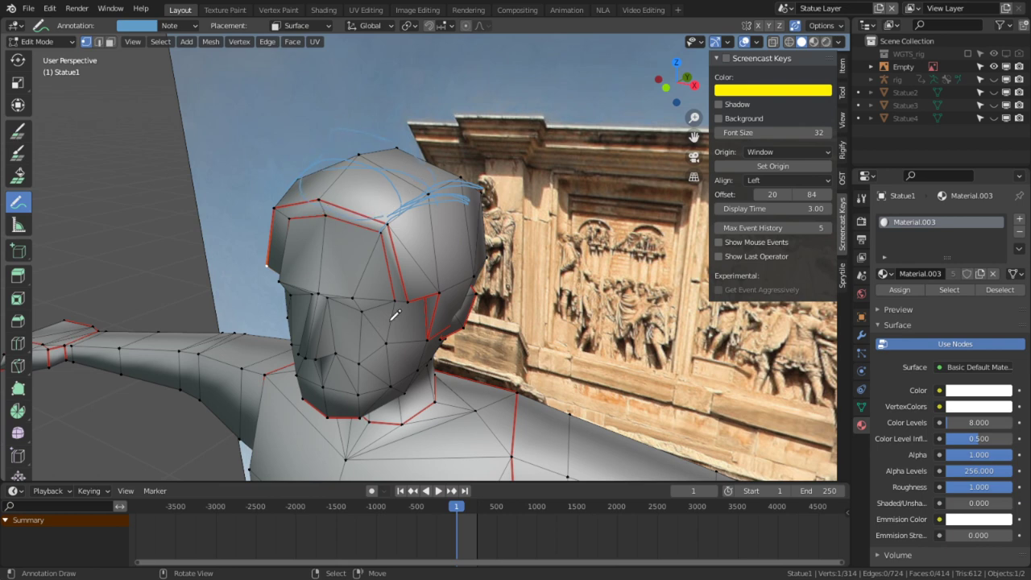
middle_drag(403, 158, 329, 159)
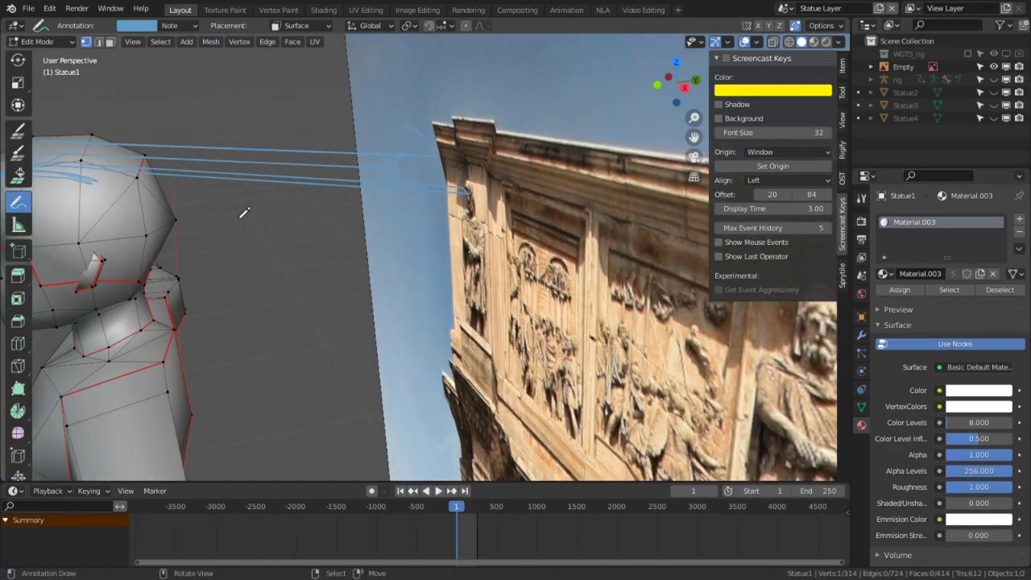
middle_drag(246, 213, 386, 206)
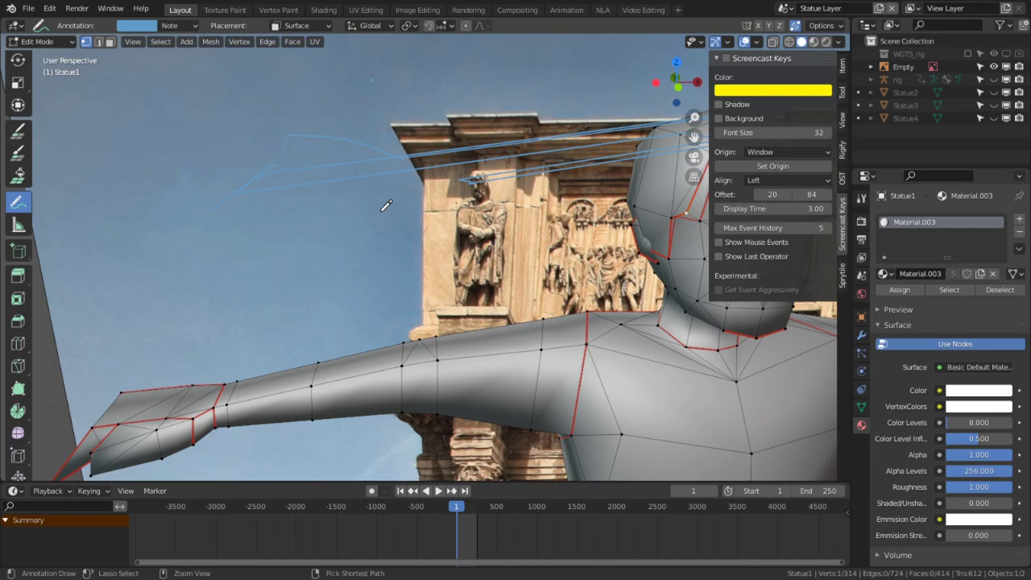
Try to undo the hair annotation strokes and remove the Note annotation layer.
key(ctrl+z)
key(ctrl+z)
key(ctrl+z)
key(ctrl+z)
key(ctrl+shift+z)
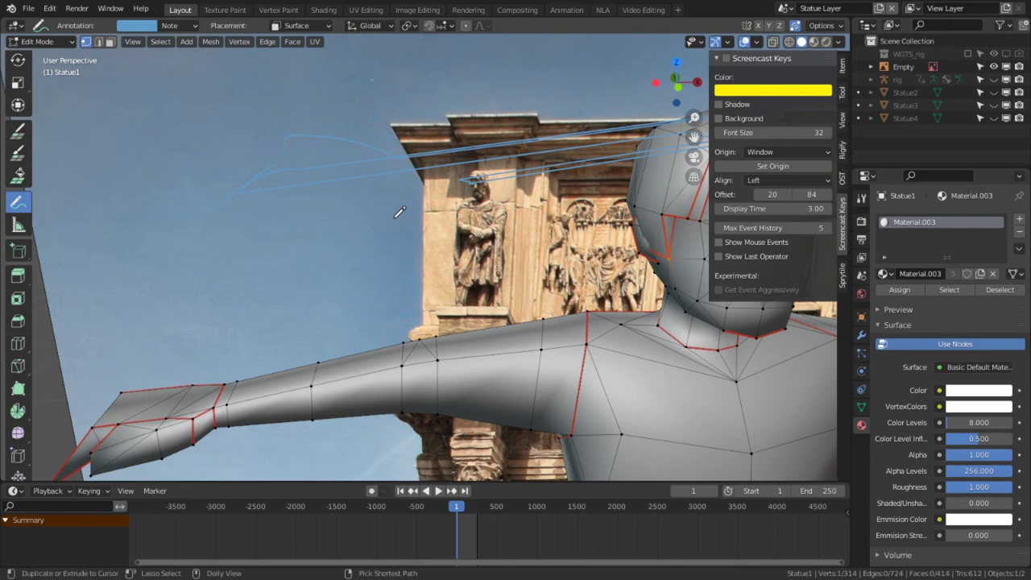
key(ctrl+z)
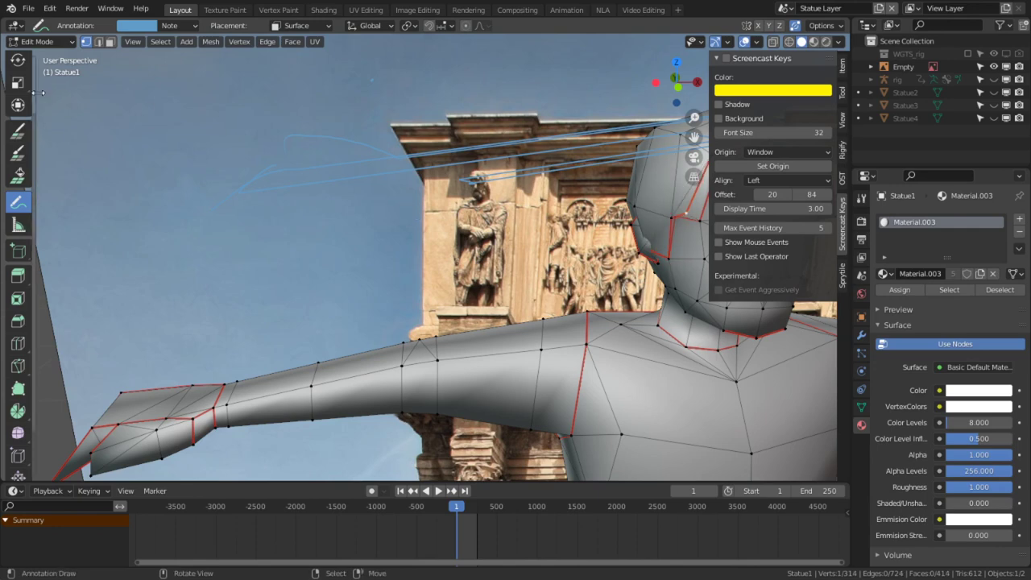
click(196, 28)
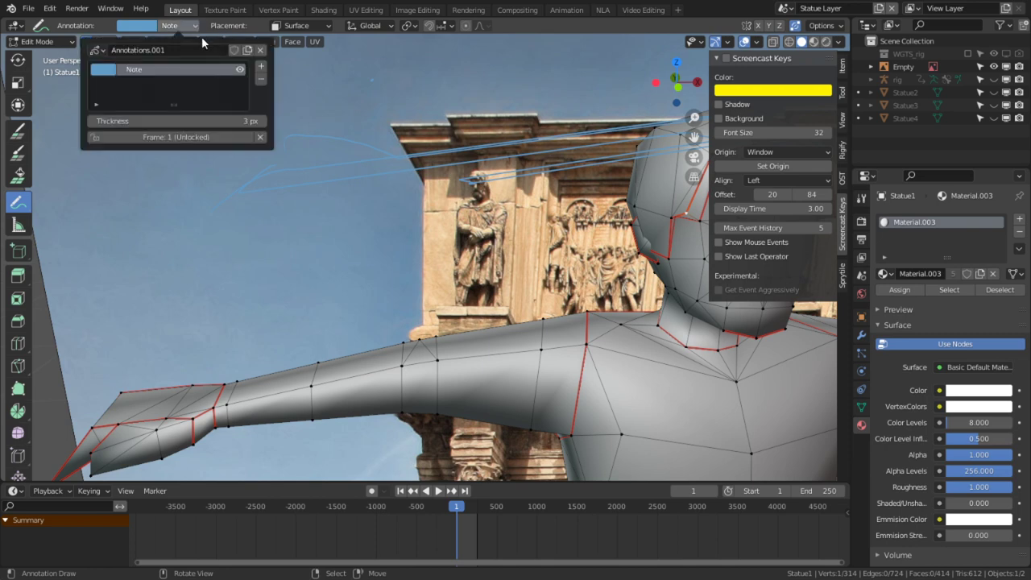
click(260, 79)
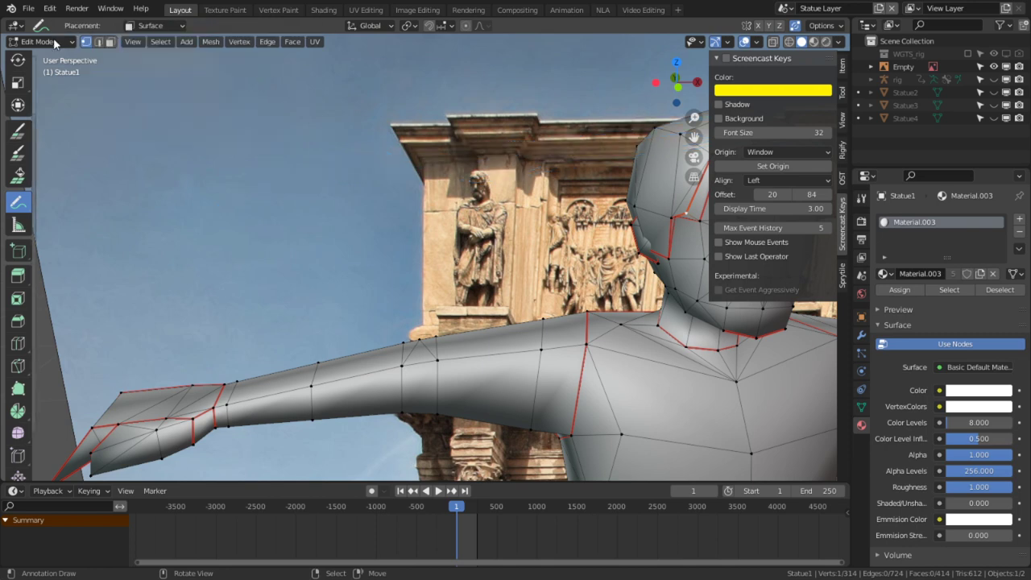
Switch the active tool to the 3D Cursor.
click(17, 60)
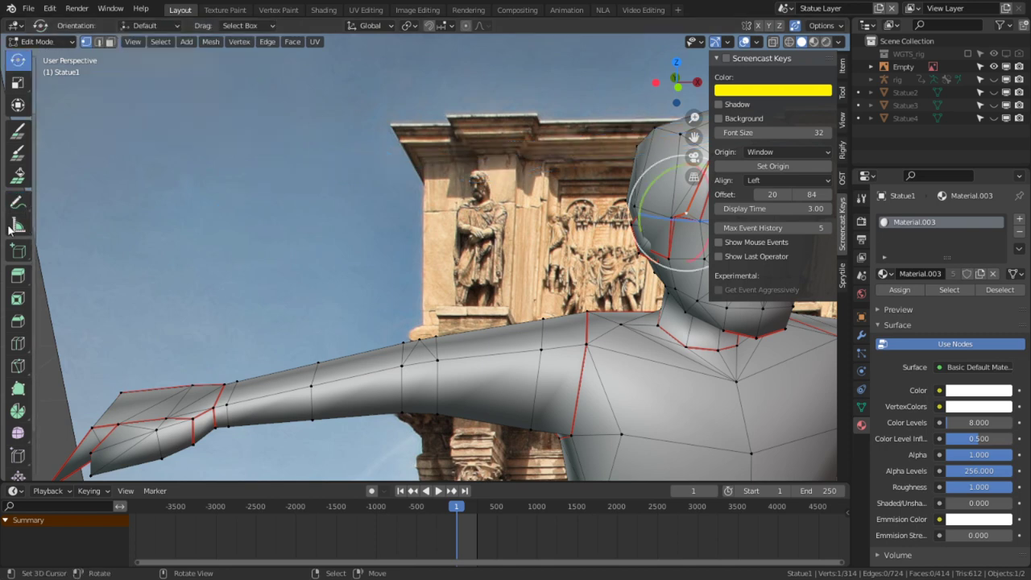
scroll(26, 140, up, 4)
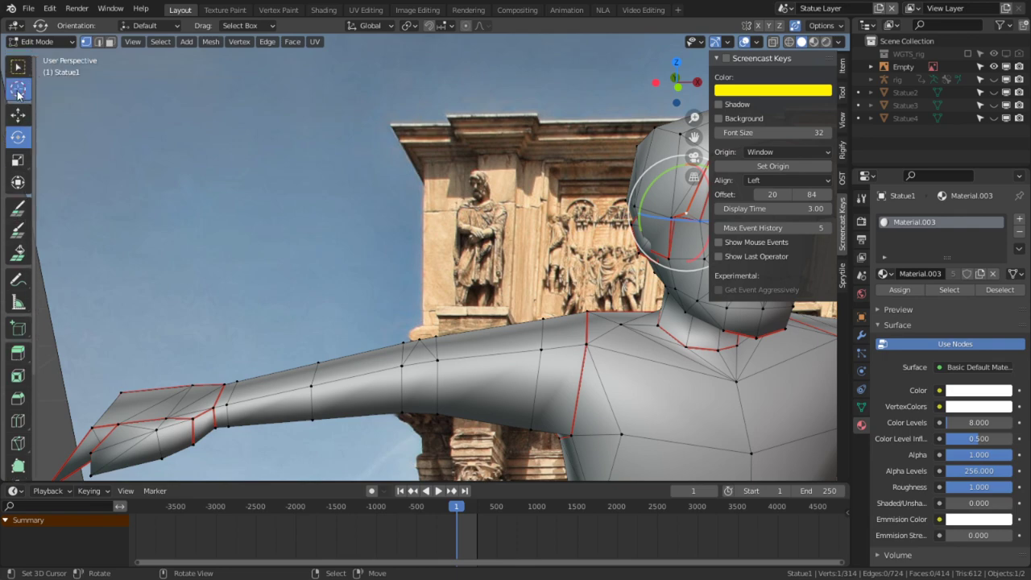
click(19, 92)
Compare the modelled head's hair outline with the corner statue's hair in the reference photo.
shift+middle_drag(271, 251, 236, 242)
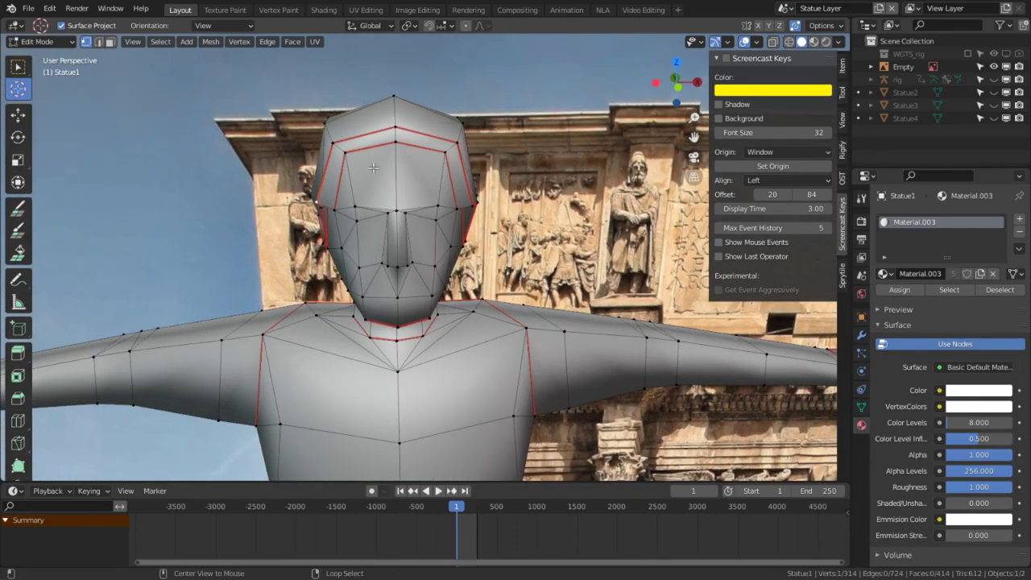
scroll(354, 171, down, 5)
scroll(373, 167, up, 4)
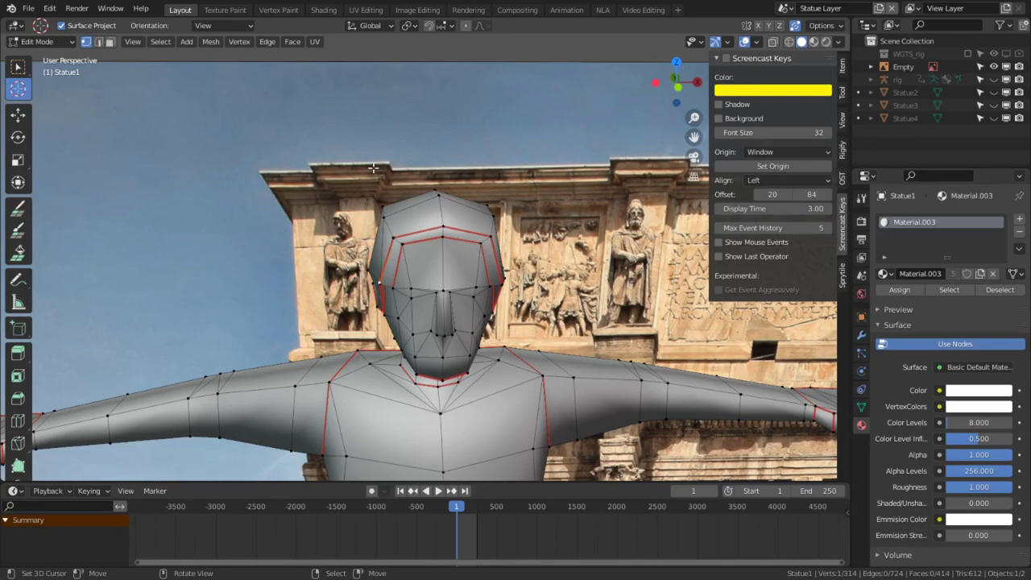
scroll(612, 170, up, 6)
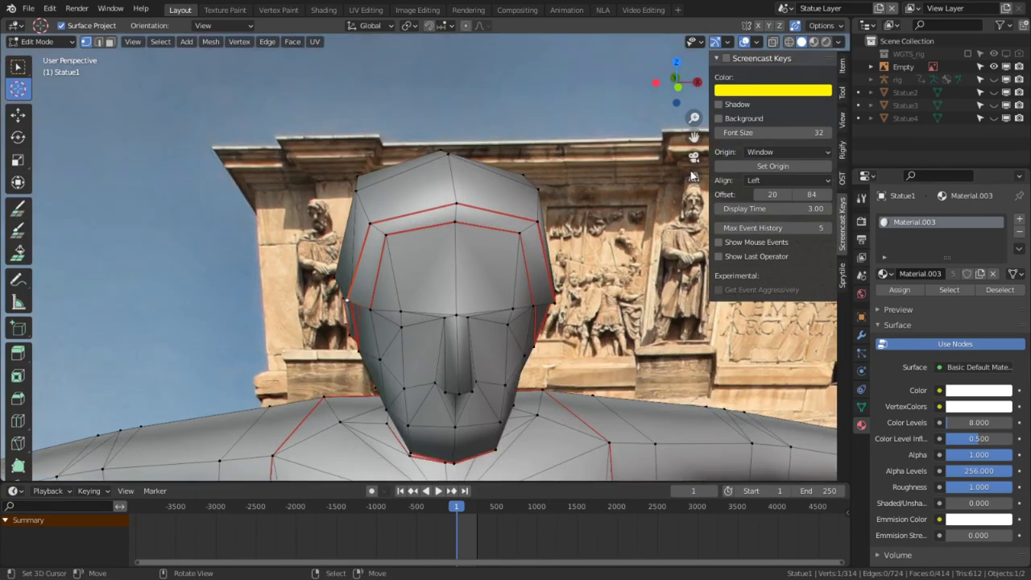
middle_drag(637, 193, 302, 166)
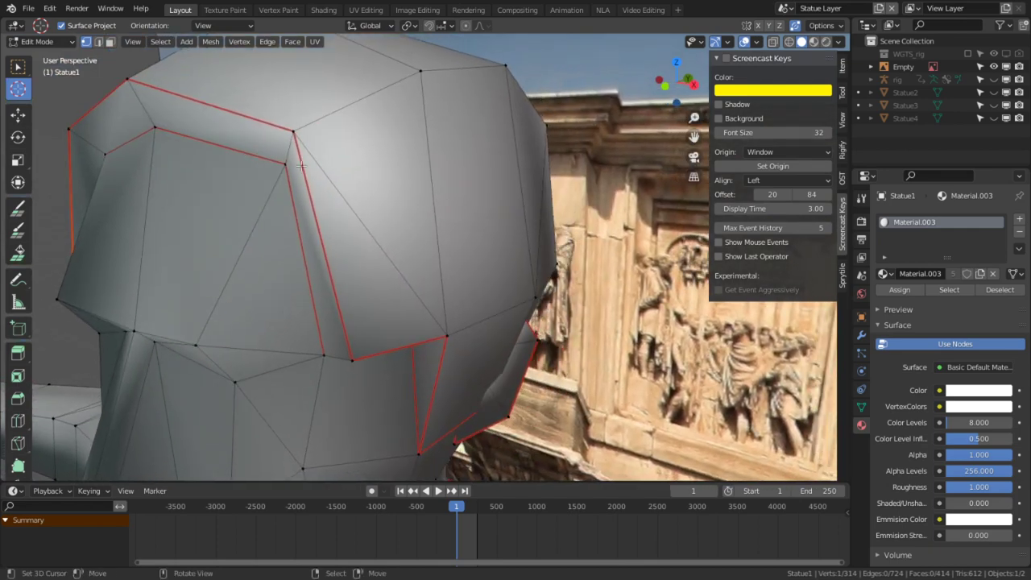
shift+middle_drag(448, 289, 440, 284)
shift+middle_drag(531, 299, 443, 244)
alt+middle_click(521, 196)
scroll(521, 196, down, 2)
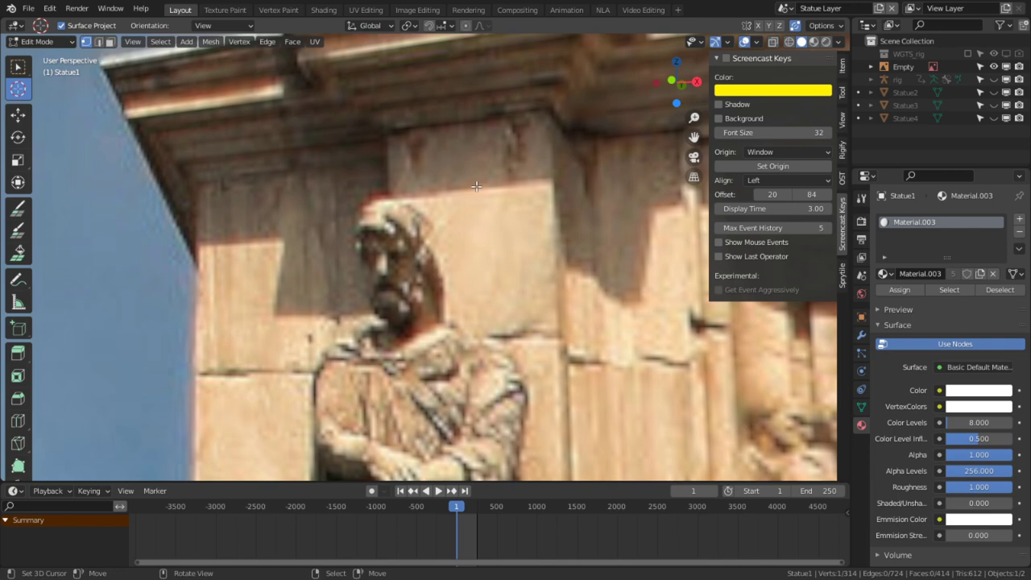
scroll(512, 196, down, 3)
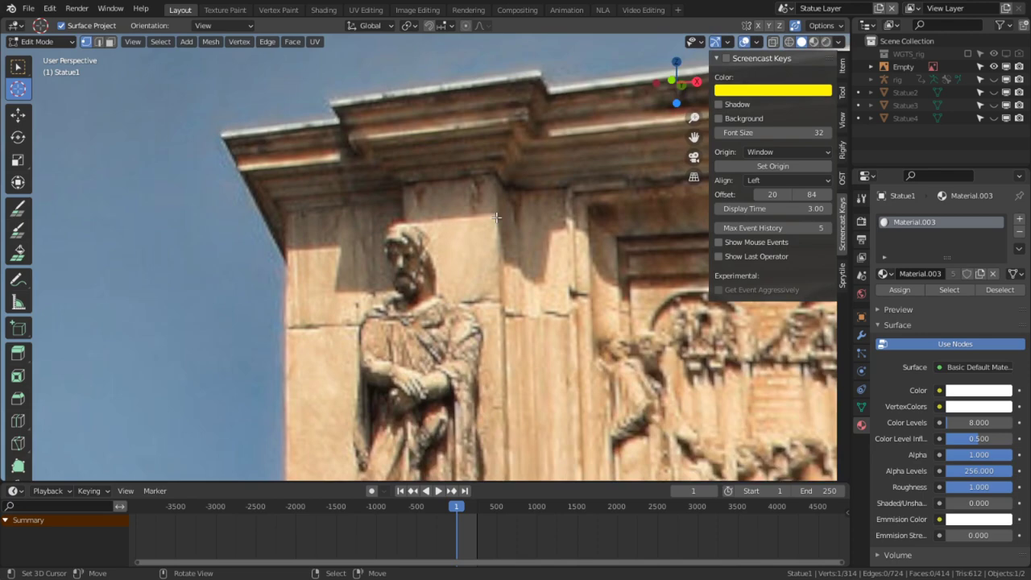
scroll(457, 269, down, 4)
middle_drag(464, 292, 434, 302)
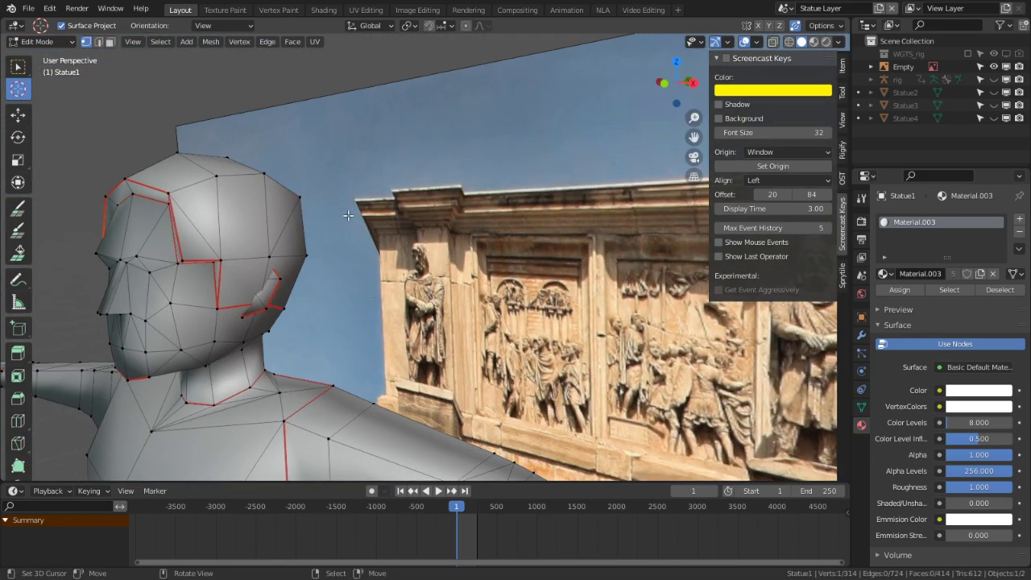
Bevel the edge chain running back over the crown from the temple hairline corner, with 2 segments and about 0.0205 m width.
scroll(204, 269, up, 5)
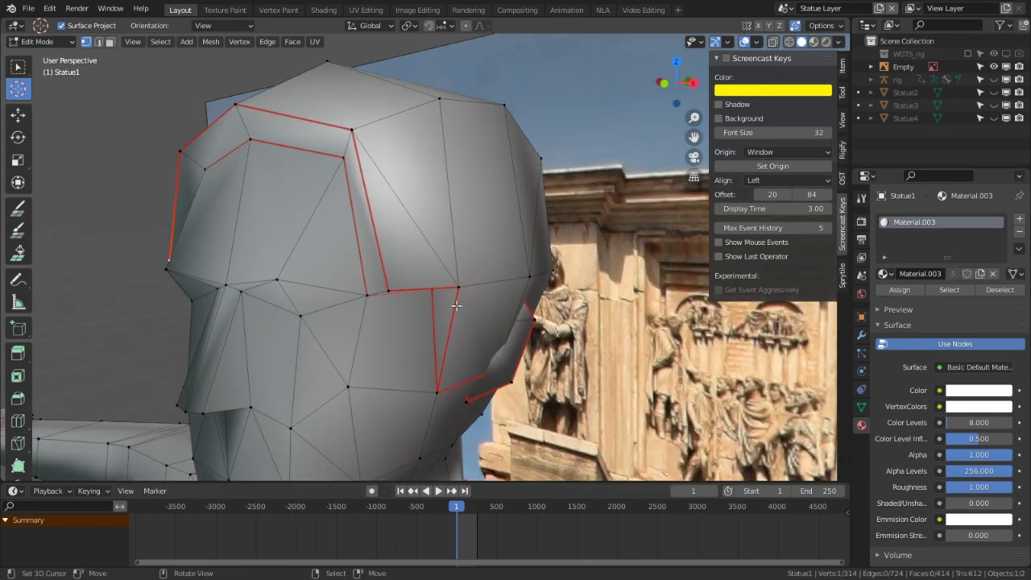
middle_drag(506, 315, 459, 306)
shift+middle_drag(356, 219, 357, 250)
right_click(398, 139)
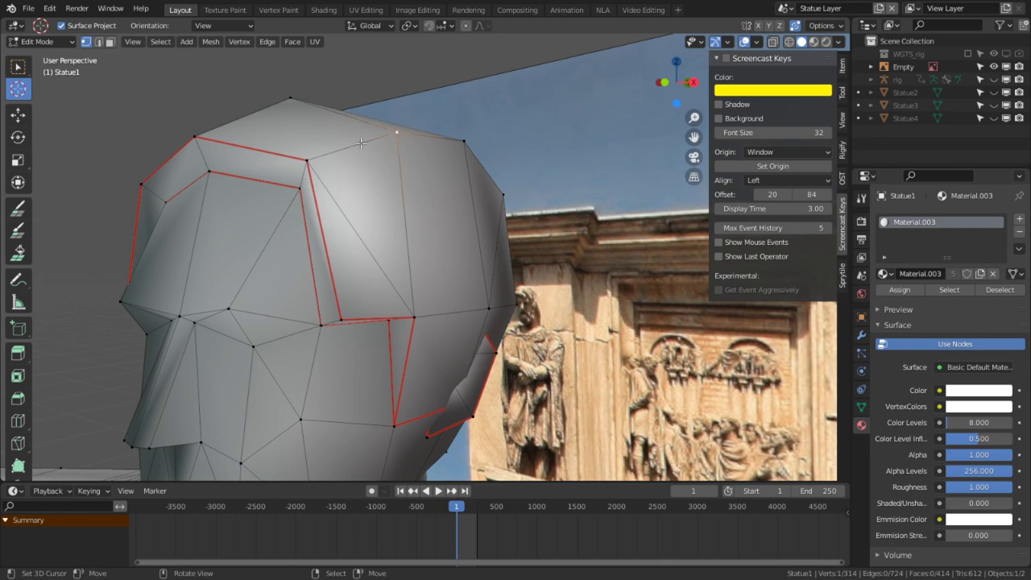
key(2)
right_click(369, 144)
shift+right_click(485, 168)
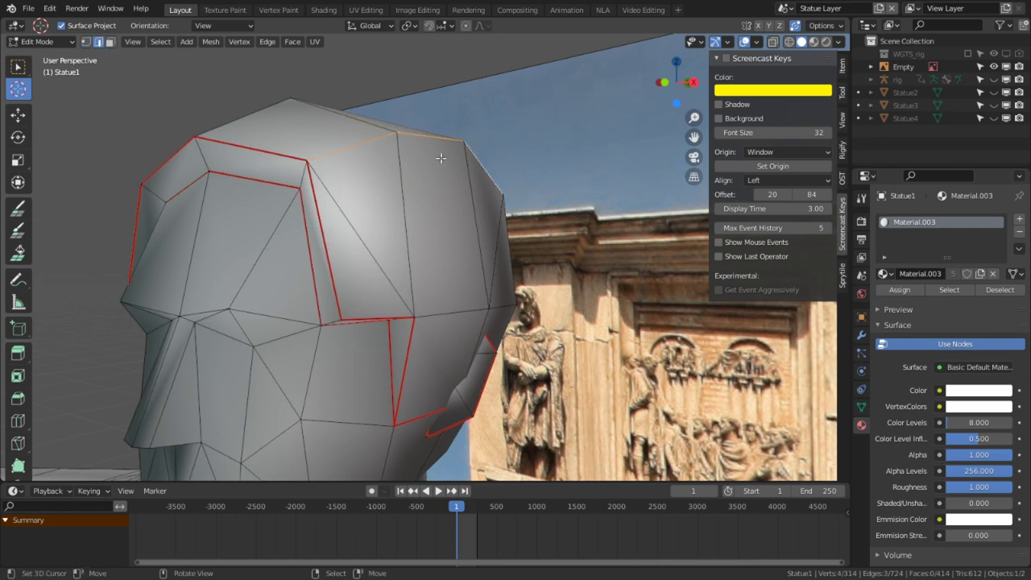
middle_drag(448, 169, 488, 178)
key(ctrl+v)
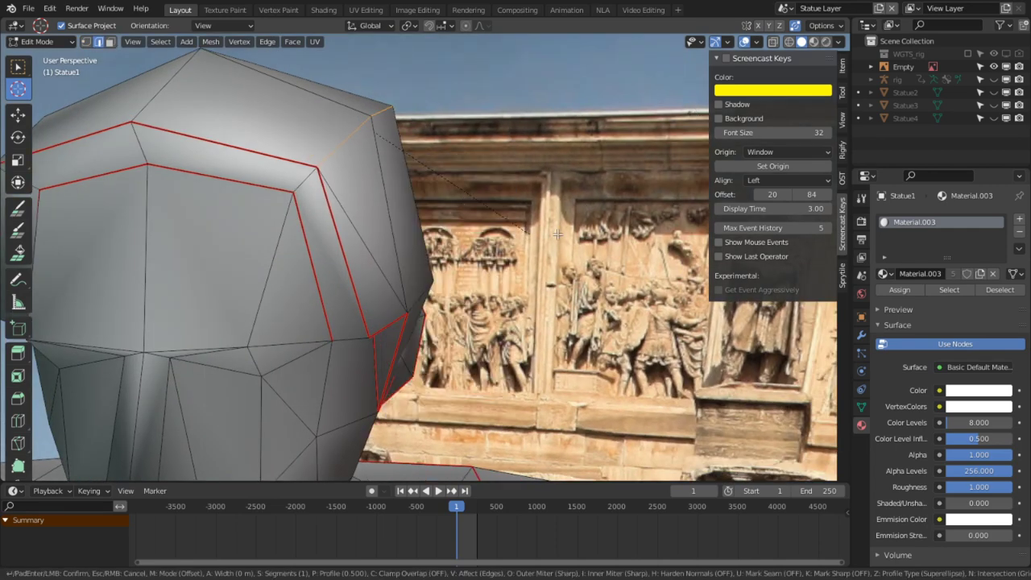
key(ctrl+b)
scroll(588, 226, up, 1)
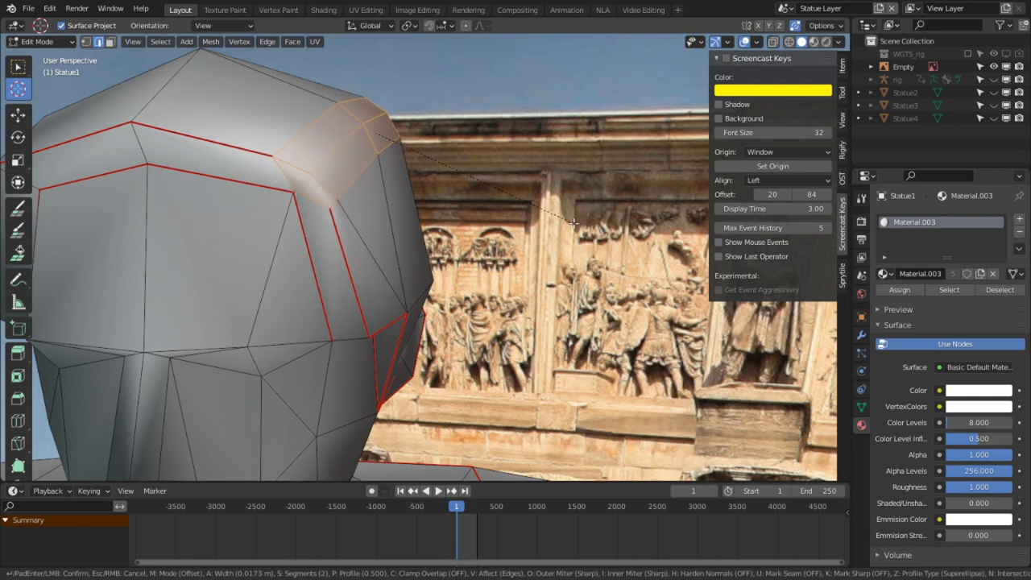
click(571, 225)
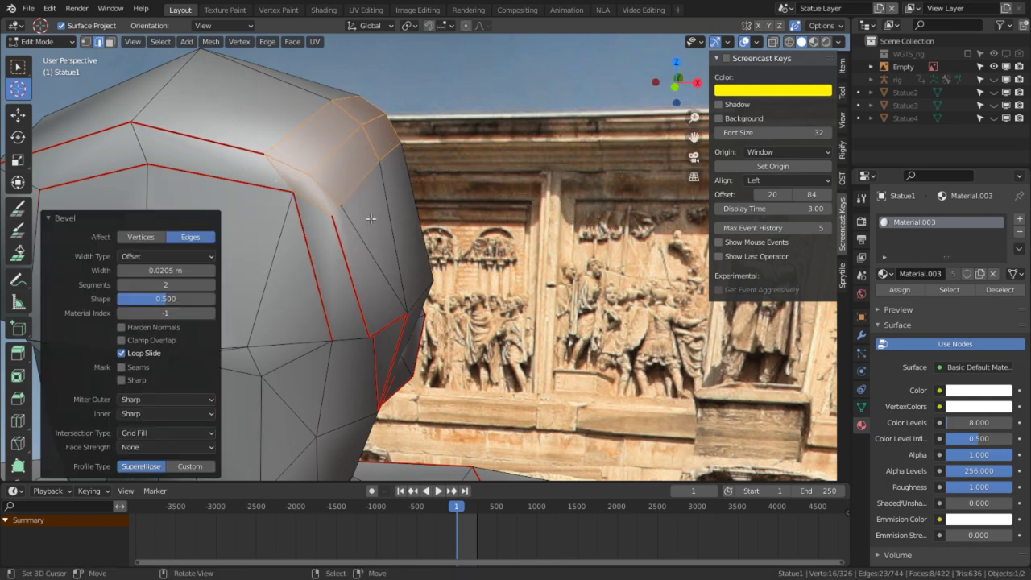
Move the rear middle vertex of the bevelled crown strip inward to start a groove in the hair.
middle_drag(568, 227, 471, 236)
click(471, 216)
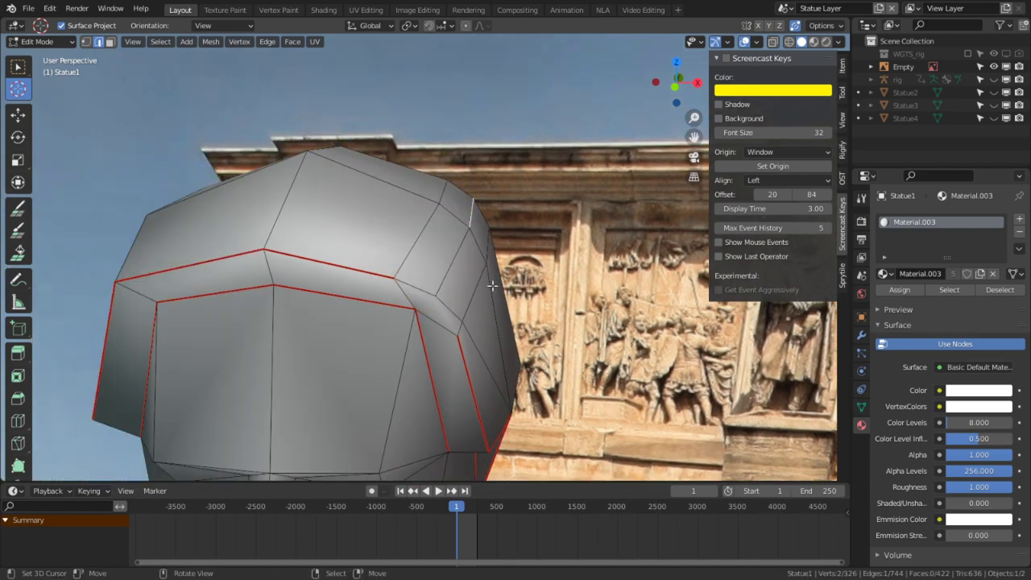
shift+click(445, 271)
middle_drag(444, 271, 389, 240)
key(g)
click(450, 245)
key(1)
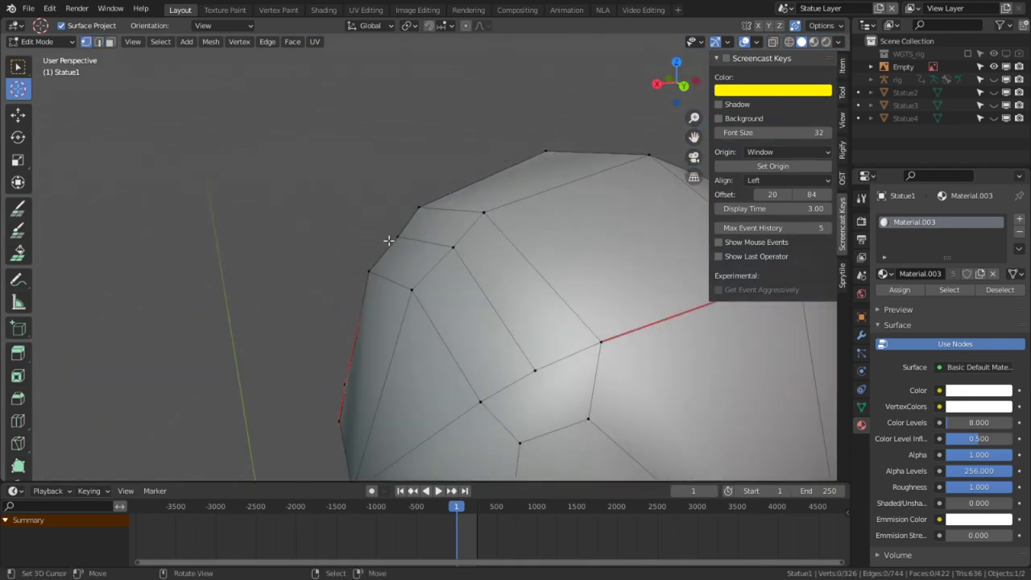
right_click(389, 239)
key(g)
click(457, 269)
Sink the remaining middle vertices of the bevelled strip into the head, shifting the front one about -0.009 m in X.
right_click(457, 249)
middle_drag(457, 249, 408, 248)
key(g)
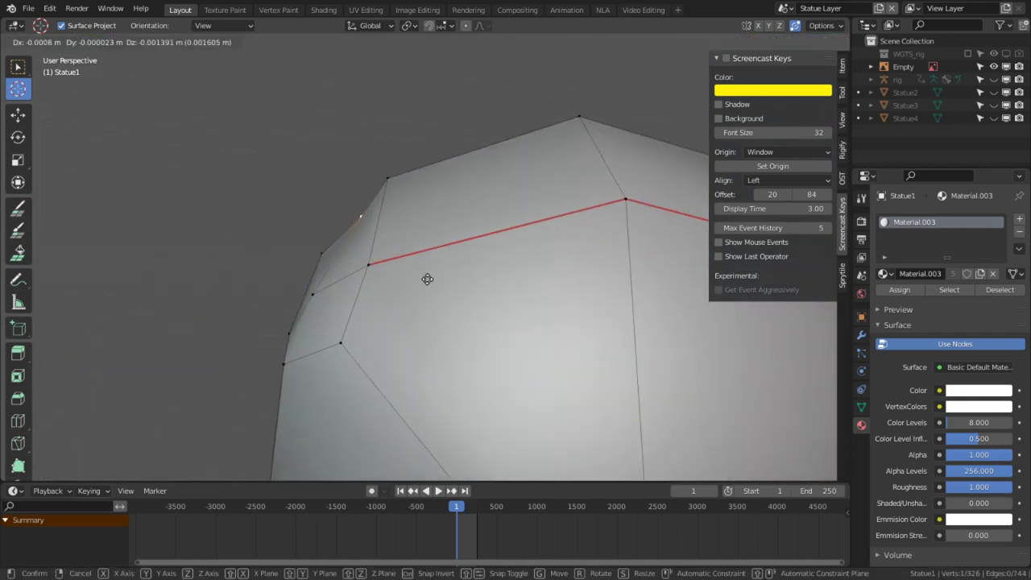
click(429, 285)
right_click(315, 285)
key(g)
click(470, 327)
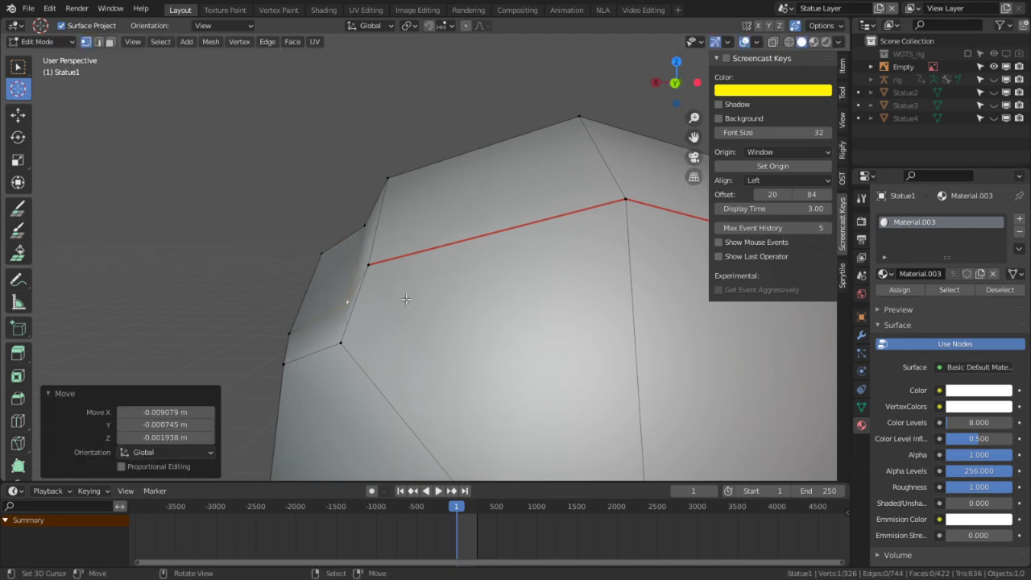
Triangulate the two faces beside the front end of the groove near the hairline corner.
middle_drag(470, 327, 388, 284)
key(3)
right_click(573, 324)
key(ctrl+t)
right_click(439, 275)
key(ctrl+t)
Collapse the two neighbouring vertices at the front end of the groove into one by scaling them to 0.
key(1)
right_click(439, 340)
middle_drag(454, 347, 322, 351)
shift+right_click(385, 330)
key(s)
key(0)
key(Return)
Reposition the vertices around the groove's front end to shape the hair bulge above the temple.
right_click(451, 291)
key(g)
click(481, 354)
middle_drag(400, 327, 379, 292)
key(g)
click(403, 293)
middle_drag(362, 361, 402, 344)
Mark the inner hairline edges across the forehead, down the temple and towards the ear as sharp.
key(2)
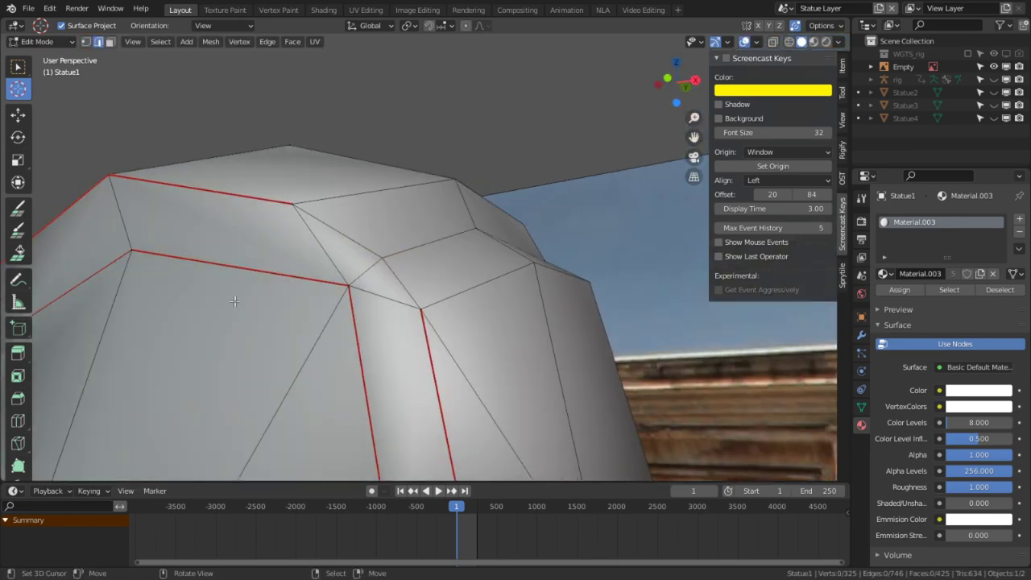
click(249, 282)
shift+click(447, 440)
right_click(360, 382)
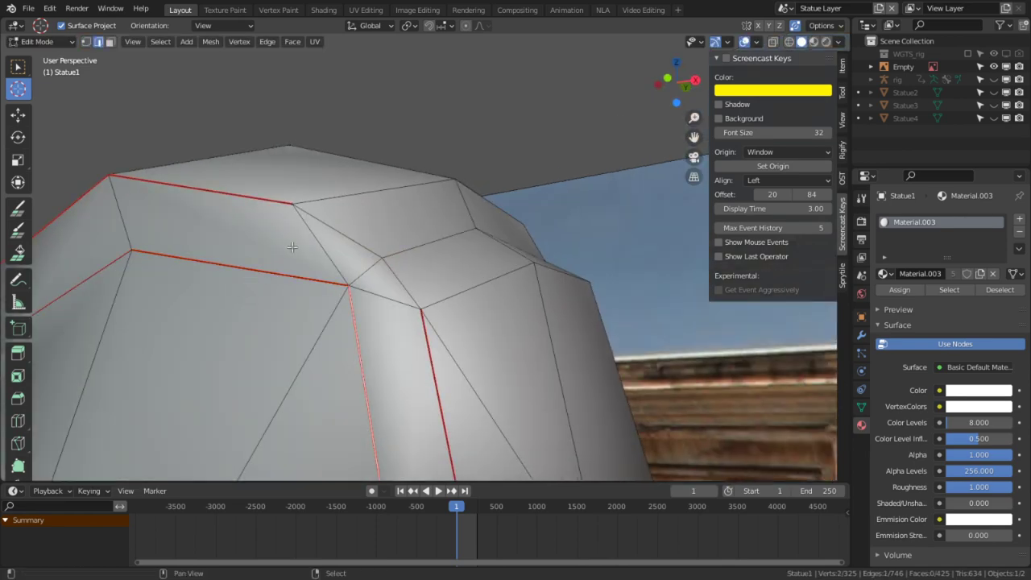
shift+right_click(292, 246)
shift+right_click(314, 253)
shift+right_click(310, 273)
shift+middle_drag(494, 478, 510, 139)
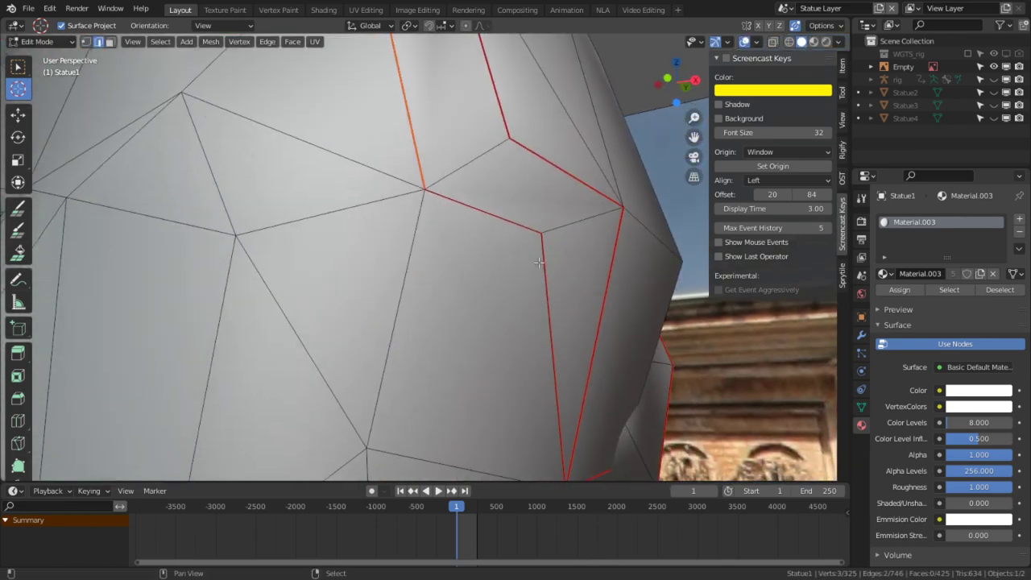
shift+right_click(481, 229)
key(ctrl+e)
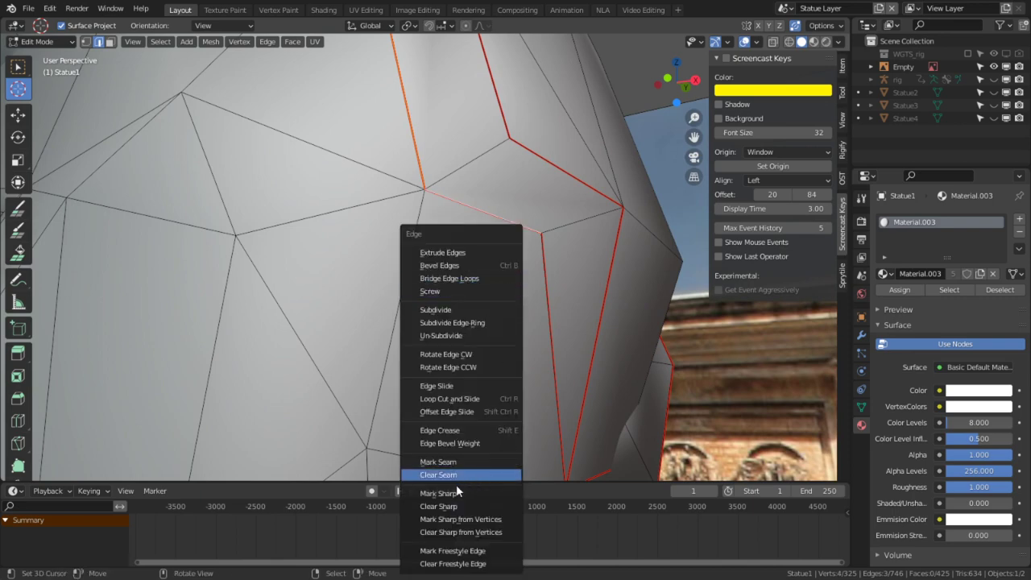
click(450, 484)
click(451, 487)
scroll(472, 316, down, 1)
key(ctrl+z)
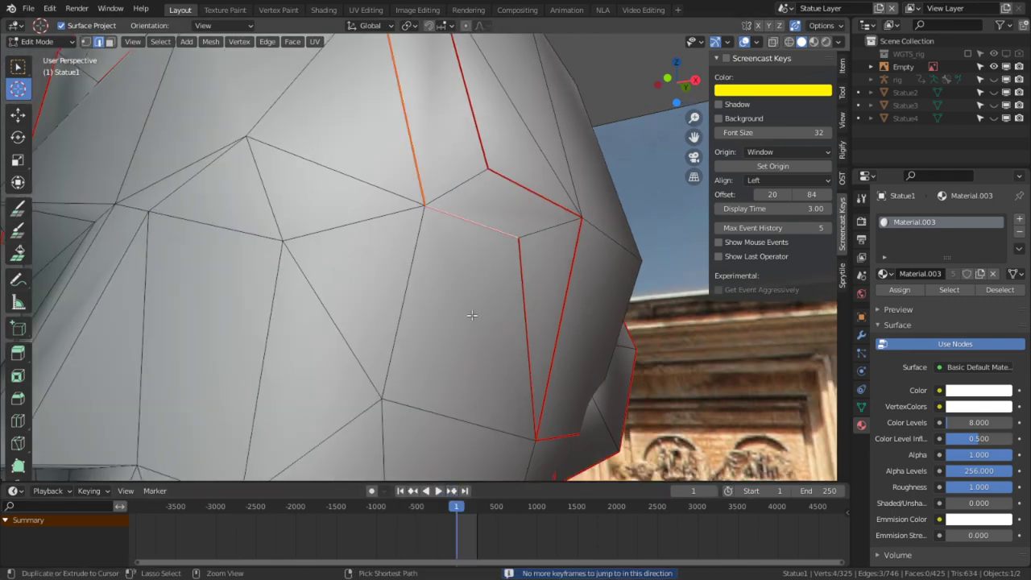
key(ctrl+e)
click(445, 333)
middle_drag(446, 334, 441, 347)
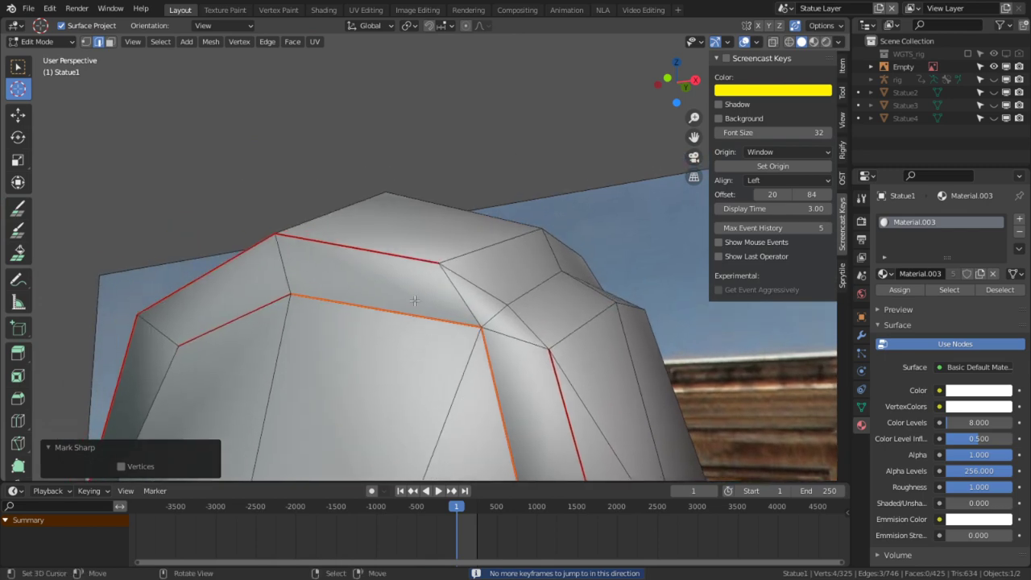
Mark the matching inner hairline edges on the opposite side of the forehead and temple as sharp.
middle_drag(414, 301, 538, 200)
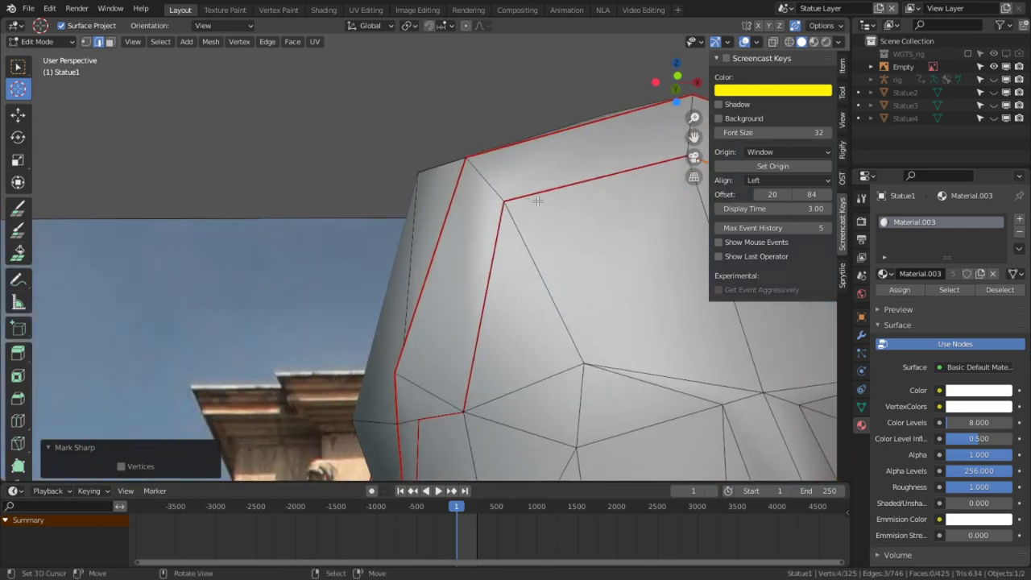
right_click(538, 200)
shift+right_click(461, 369)
shift+middle_drag(461, 370, 460, 313)
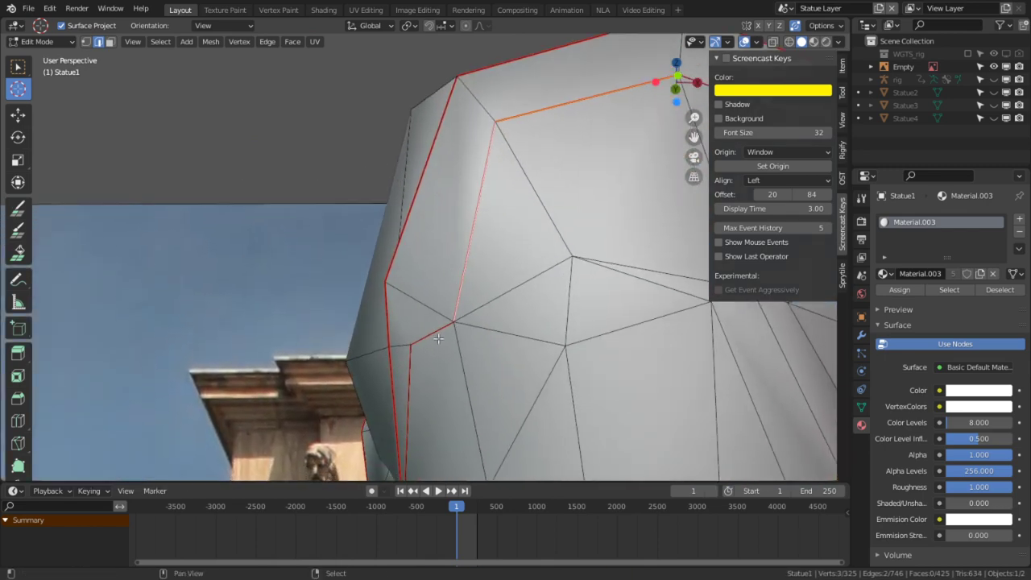
shift+right_click(438, 337)
key(ctrl+e)
click(438, 335)
Inspect the shading of the hair edges in Object Mode with the viewport overlays hidden.
key(Tab)
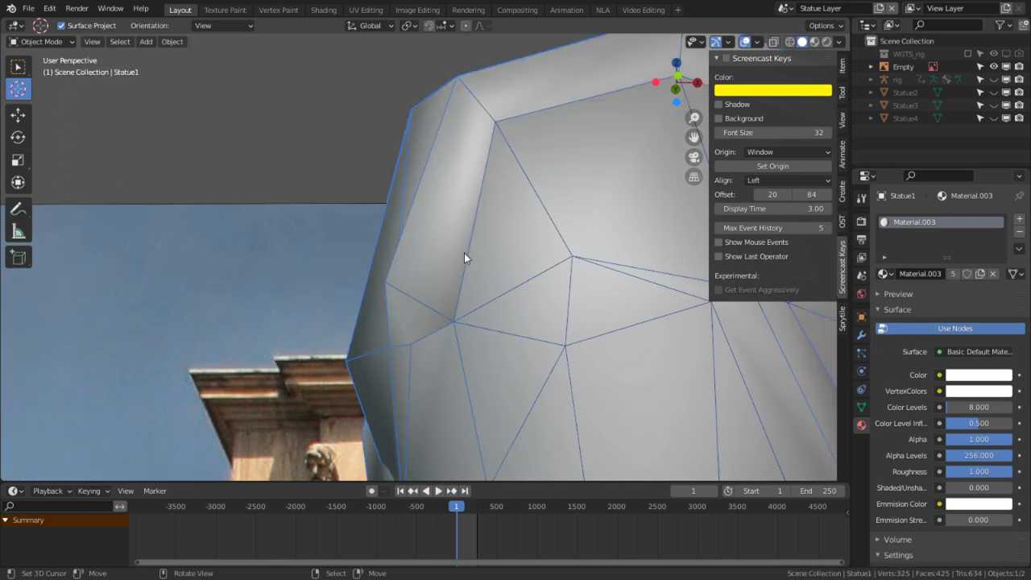
click(745, 41)
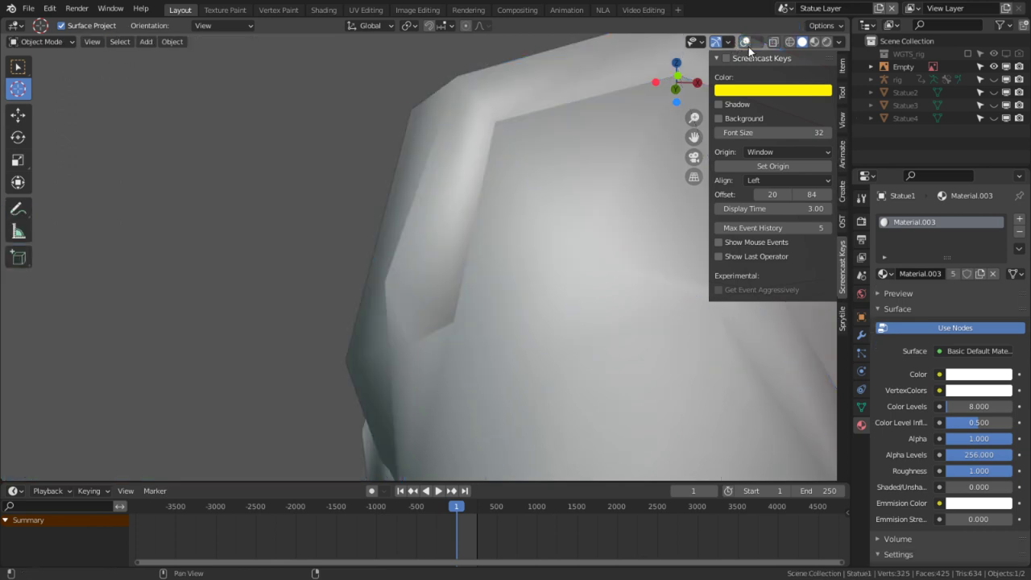
scroll(621, 259, down, 5)
middle_drag(621, 260, 470, 277)
middle_drag(581, 257, 501, 272)
click(747, 42)
scroll(430, 295, up, 4)
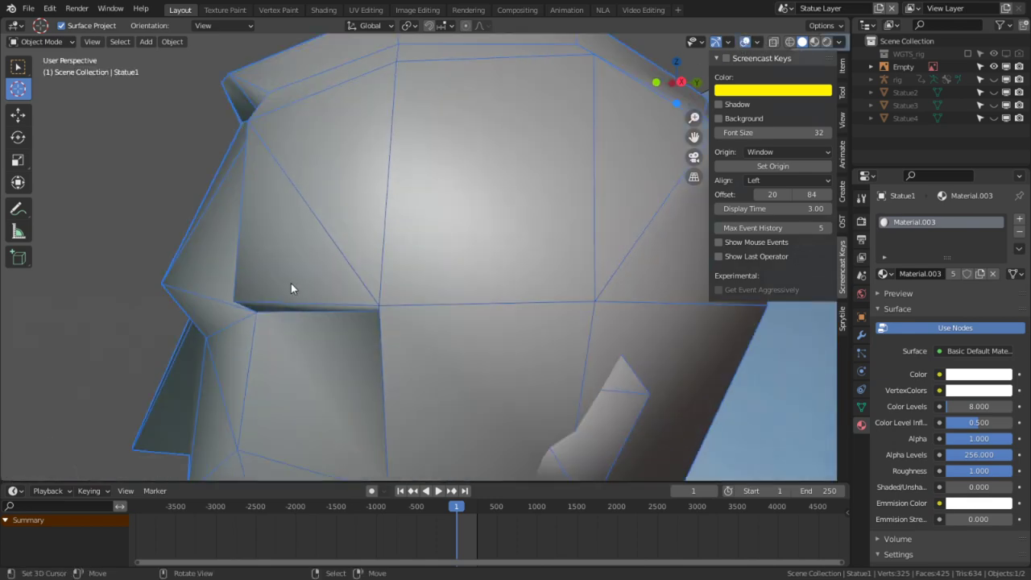
Dissolve the extra vertex at the lower temple hairline and triangulate the adjoining hair face.
key(Tab)
right_click(247, 293)
middle_drag(247, 293, 400, 259)
key(ctrl+x)
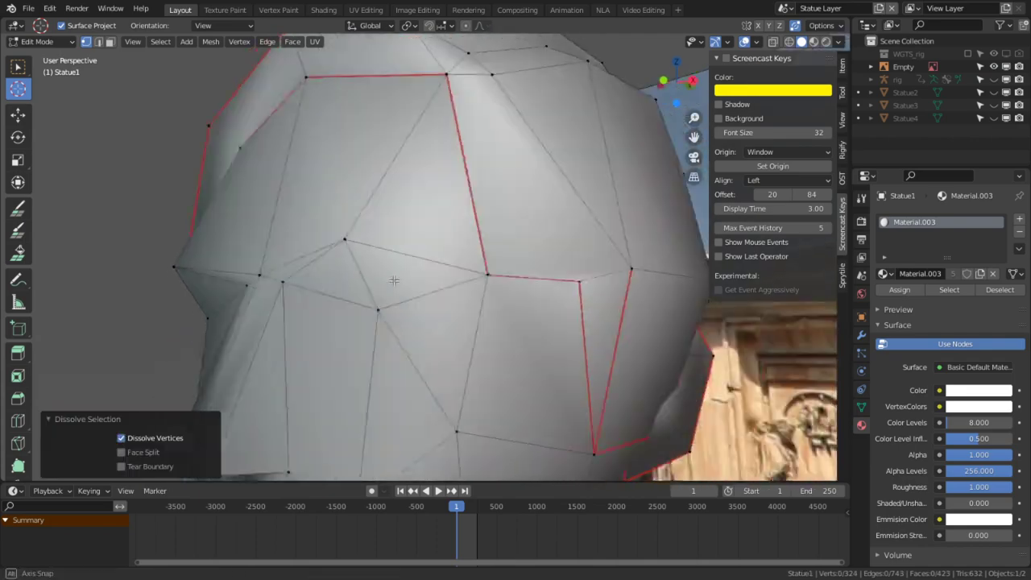
key(3)
click(453, 225)
key(ctrl+t)
key(Tab)
key(Tab)
Move the hair vertex above the sideburn back about 0.006 m in Y, then shift it about -0.003 m in X.
right_click(361, 272)
middle_drag(363, 272, 339, 250)
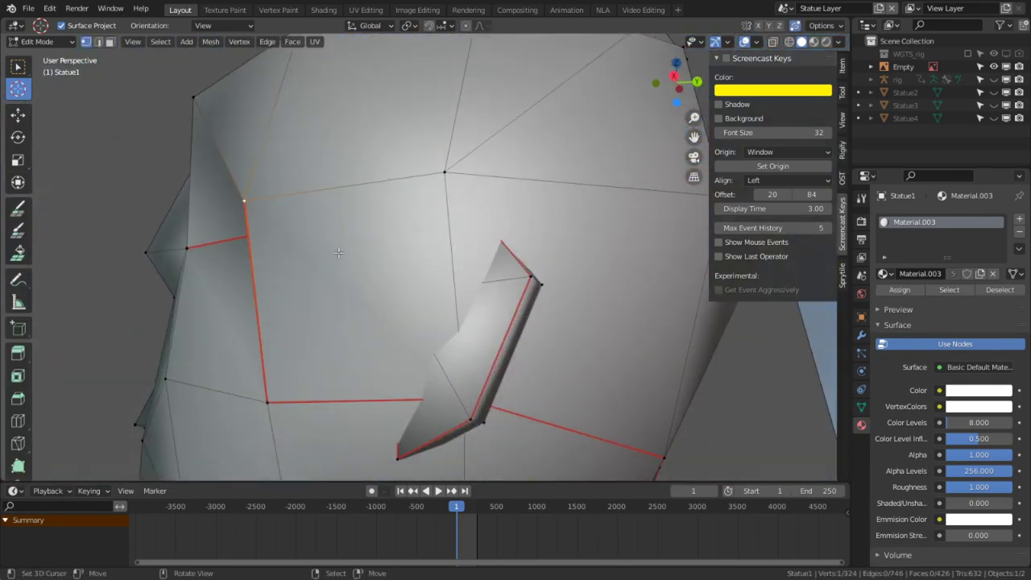
key(g)
click(366, 278)
mouse_move(368, 281)
middle_down()
mouse_move(451, 299)
mouse_move(315, 390)
mouse_move(474, 271)
mouse_move(388, 283)
middle_up()
key(g)
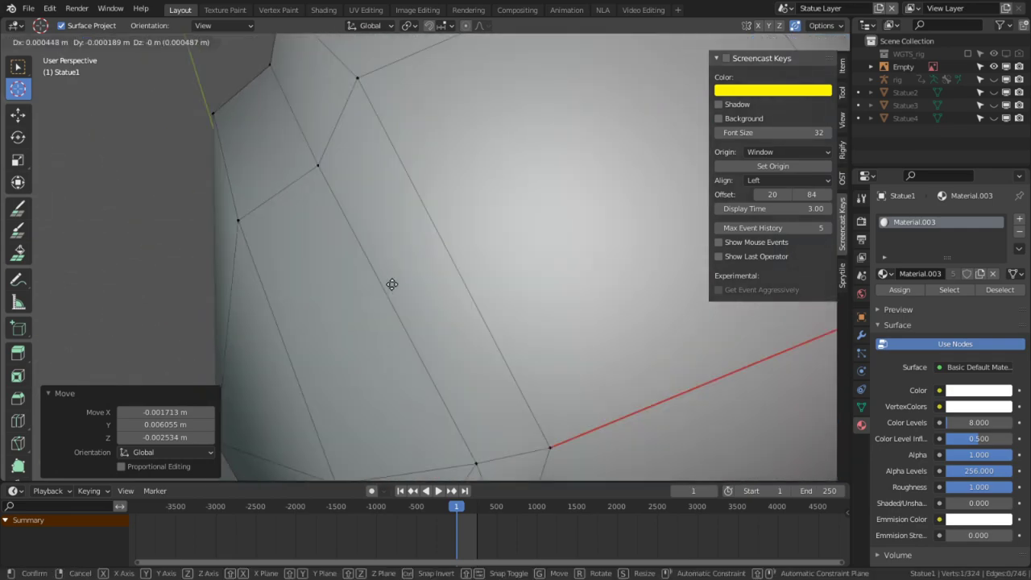
click(493, 291)
scroll(493, 291, down, 6)
middle_drag(493, 291, 608, 255)
shift+middle_drag(536, 270, 499, 307)
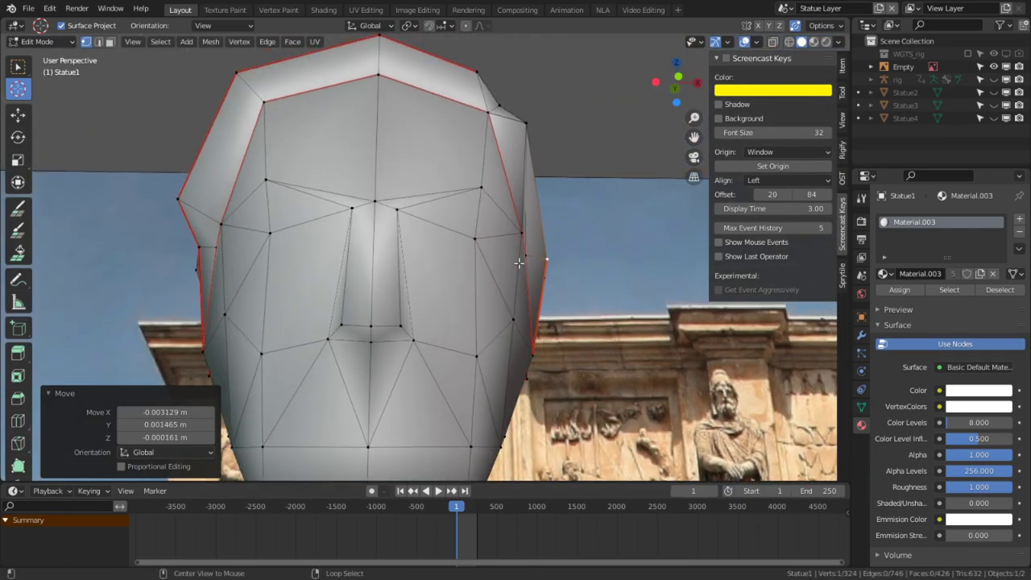
Move the vertex above the sideburn inward by about -0.0073 m in X and up about 0.0023 m.
scroll(519, 264, up, 3)
middle_drag(519, 264, 379, 274)
key(g)
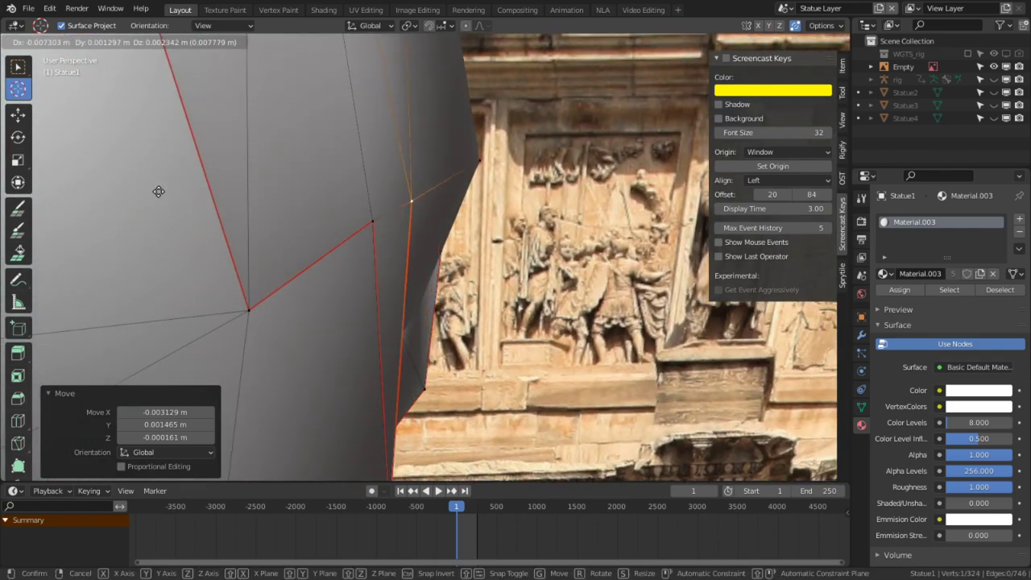
click(159, 192)
middle_drag(419, 174, 391, 188)
scroll(391, 180, down, 4)
shift+middle_drag(463, 231, 615, 202)
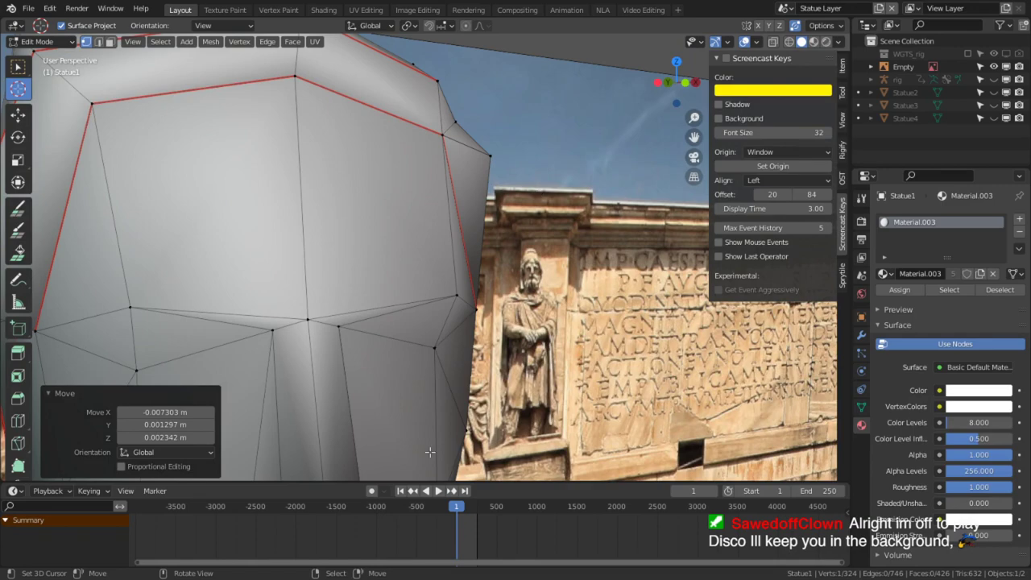
Move the front corner vertex of the side hair backward about 0.0106 m in Y.
middle_drag(323, 381, 459, 183)
key(g)
click(673, 182)
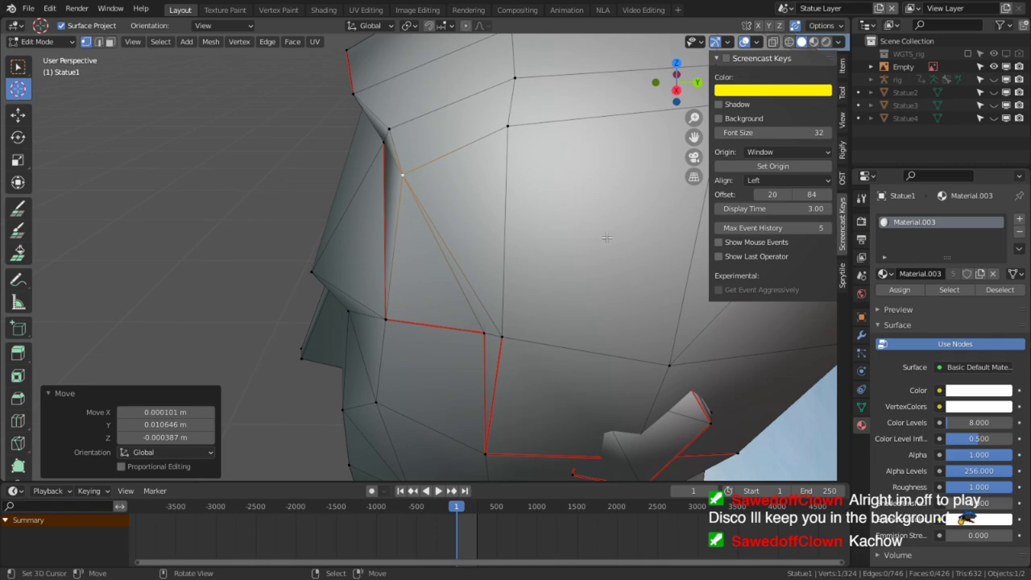
Mark the edges along the groove across the crown as sharp and check their shading in Object Mode.
middle_drag(326, 230, 461, 100)
key(2)
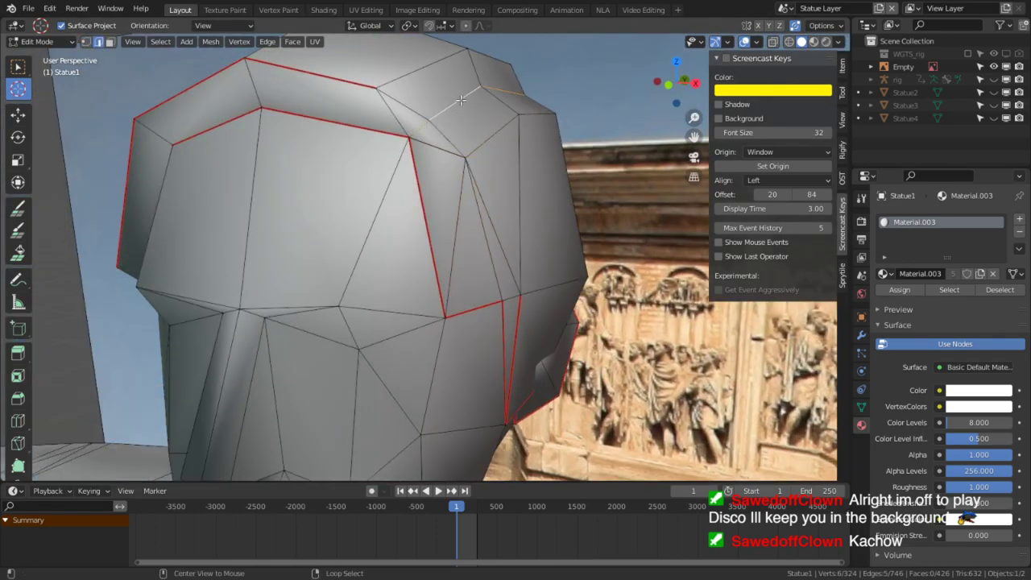
middle_drag(417, 127, 405, 245)
middle_drag(525, 225, 392, 223)
key(ctrl+e)
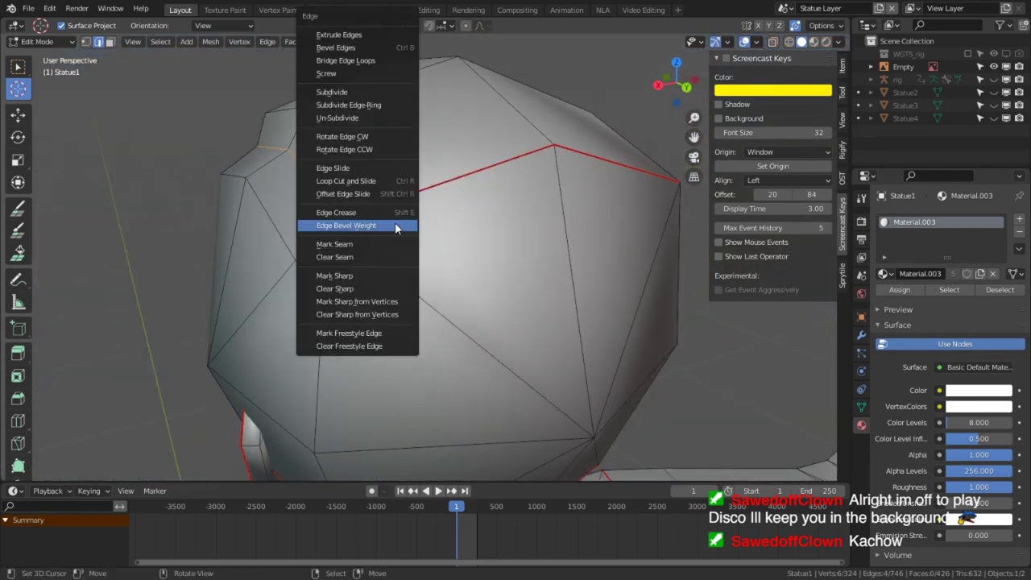
click(355, 276)
middle_drag(324, 276, 581, 218)
key(Tab)
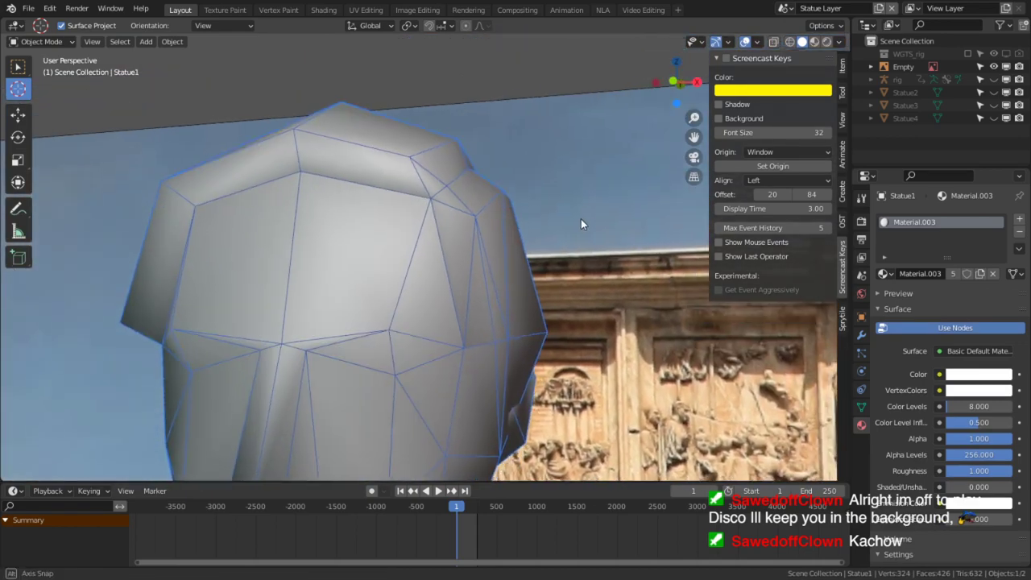
middle_drag(367, 231, 302, 237)
Slide the outer hairline vertex at the opposite temple down along its edge onto the neighbouring vertex.
key(Tab)
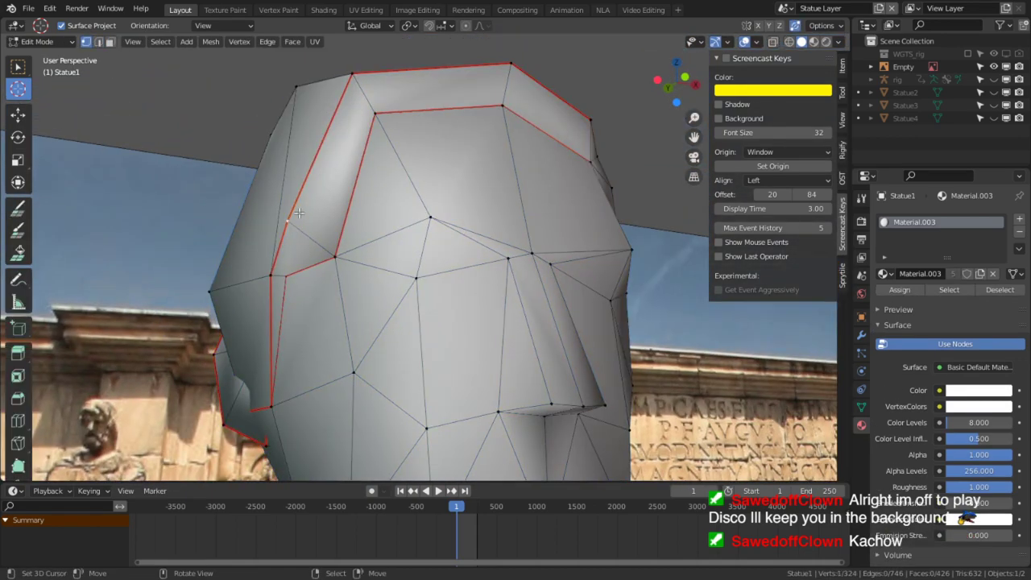
alt+middle_click(307, 233)
scroll(332, 242, up, 3)
scroll(376, 305, up, 3)
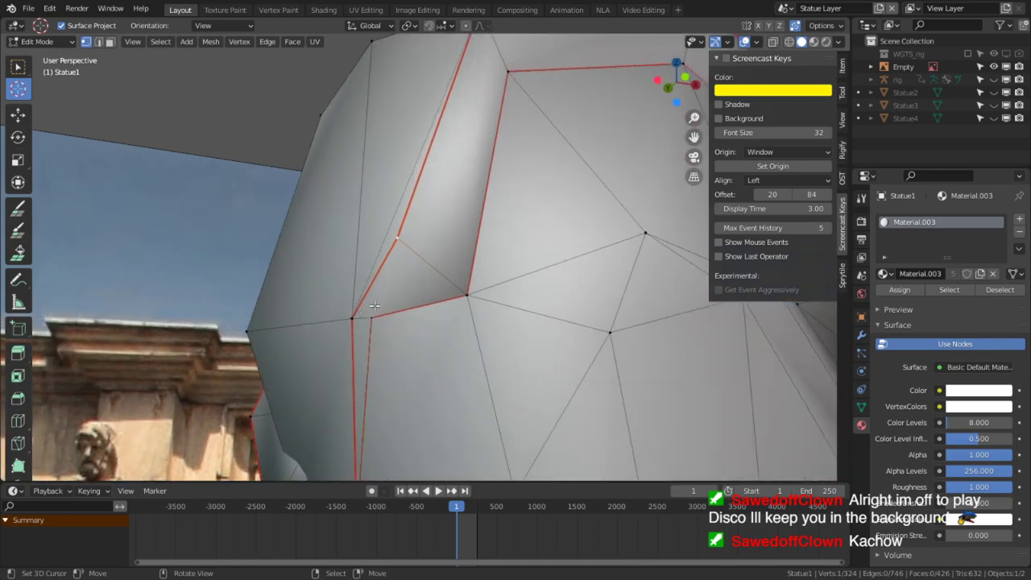
key(g)
key(g)
click(460, 362)
Move the outer hairline corner vertex on the opposite side back about 0.012 m in Y.
scroll(472, 339, down, 4)
middle_drag(473, 337, 473, 471)
middle_drag(486, 272, 522, 303)
key(g)
click(264, 366)
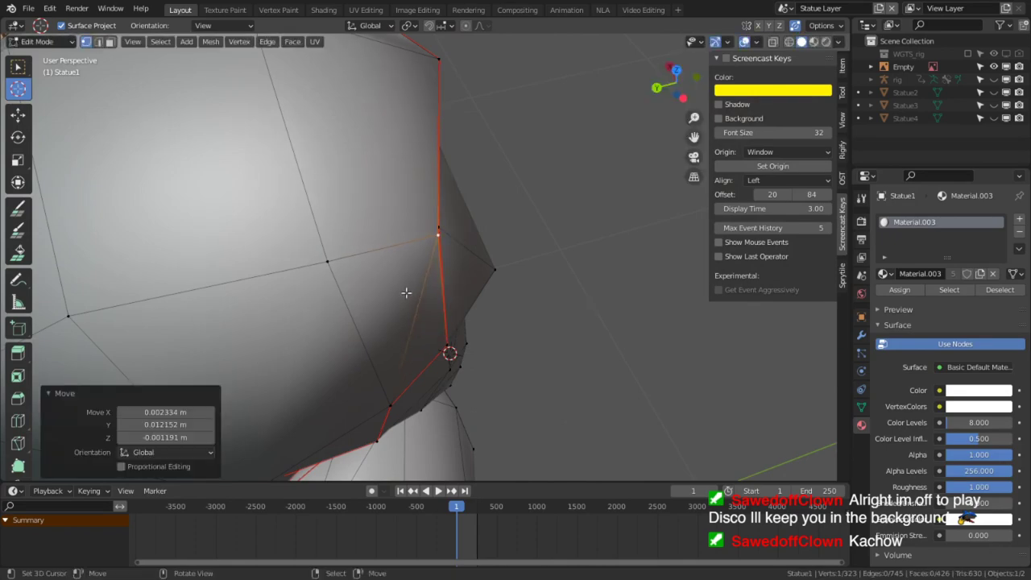
middle_drag(405, 292, 473, 230)
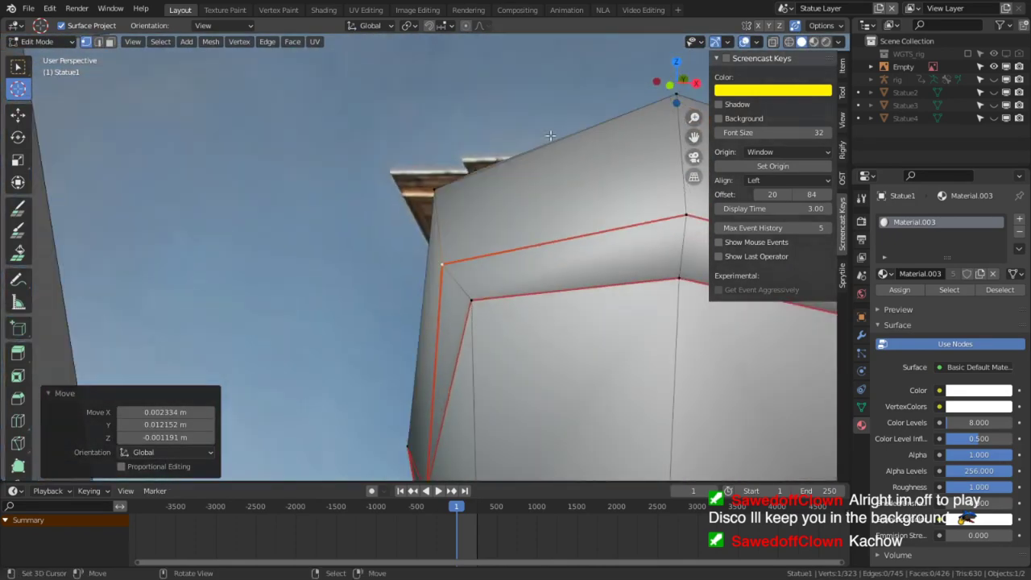
Examine the statue's hair in the reference photo and compare it with the modelled head.
middle_drag(550, 135, 589, 255)
shift+middle_drag(577, 299, 532, 234)
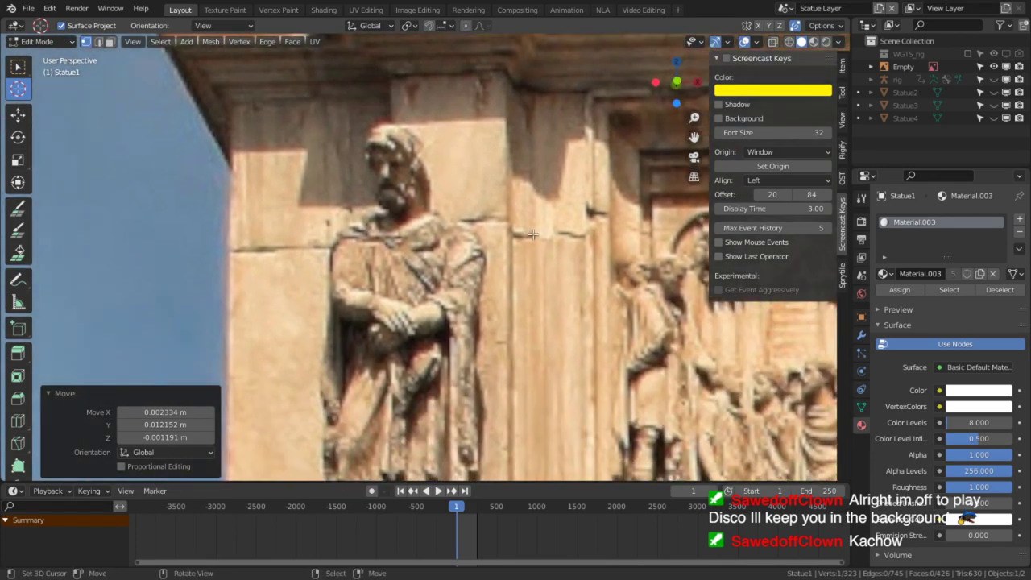
shift+middle_drag(456, 190, 577, 339)
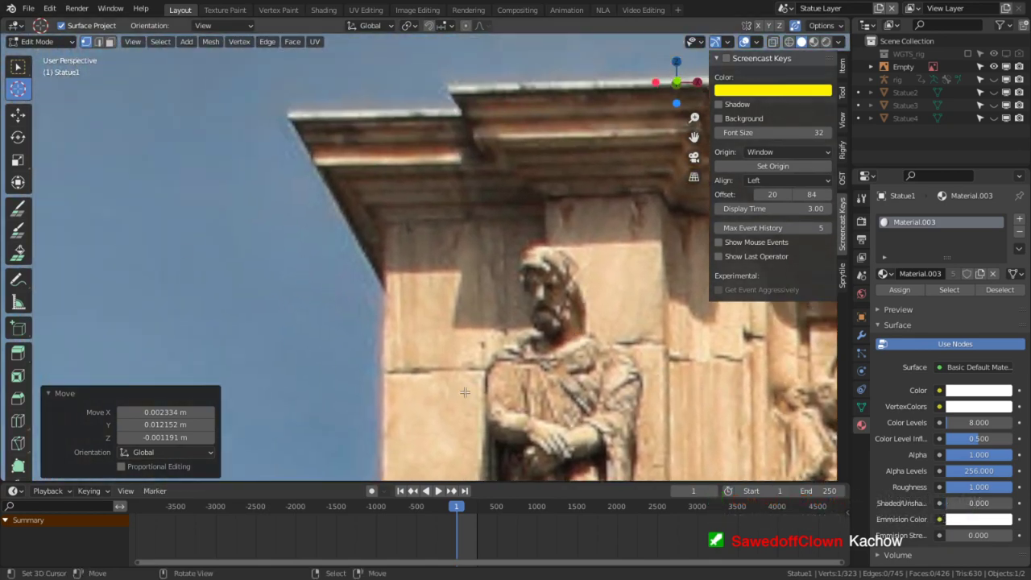
scroll(465, 393, down, 1)
shift+middle_drag(485, 380, 420, 243)
scroll(422, 242, down, 7)
middle_drag(516, 171, 456, 217)
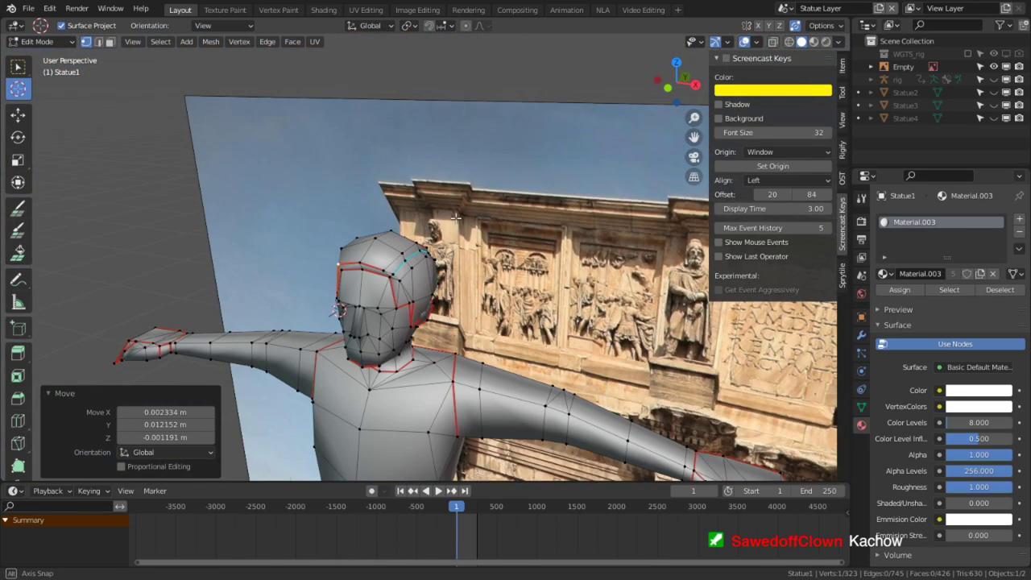
shift+middle_drag(371, 242, 419, 254)
scroll(418, 256, up, 5)
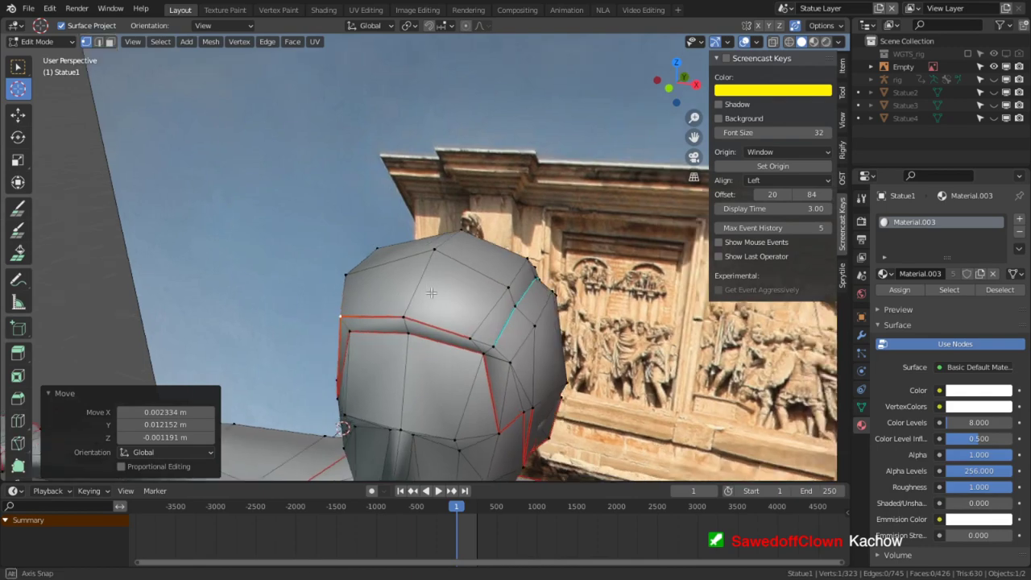
Move the short centre edge of the groove above the forehead forward and down.
middle_drag(367, 332, 381, 327)
scroll(456, 327, up, 4)
key(2)
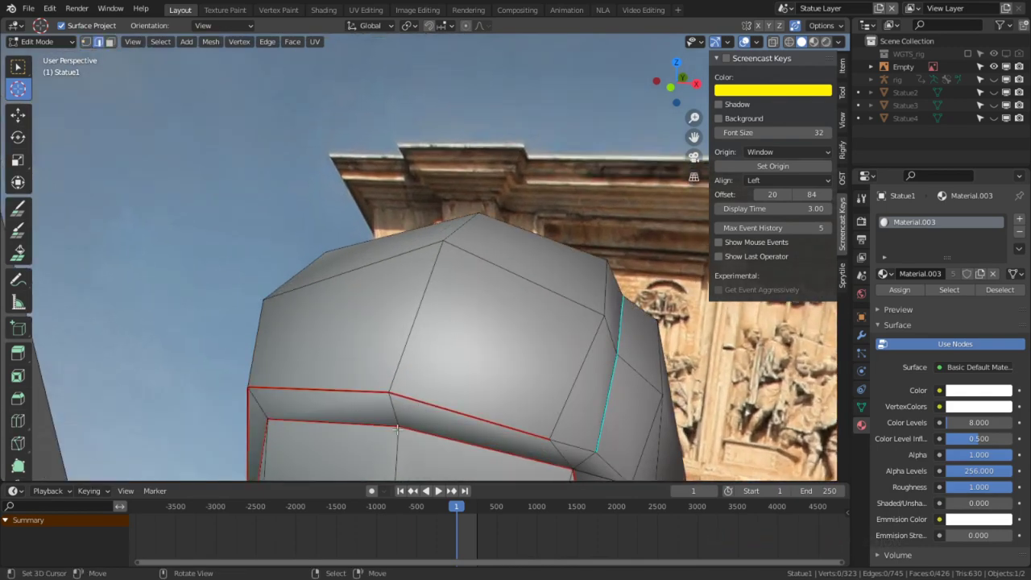
right_drag(396, 423, 397, 420)
shift+middle_drag(396, 420, 334, 251)
key(g)
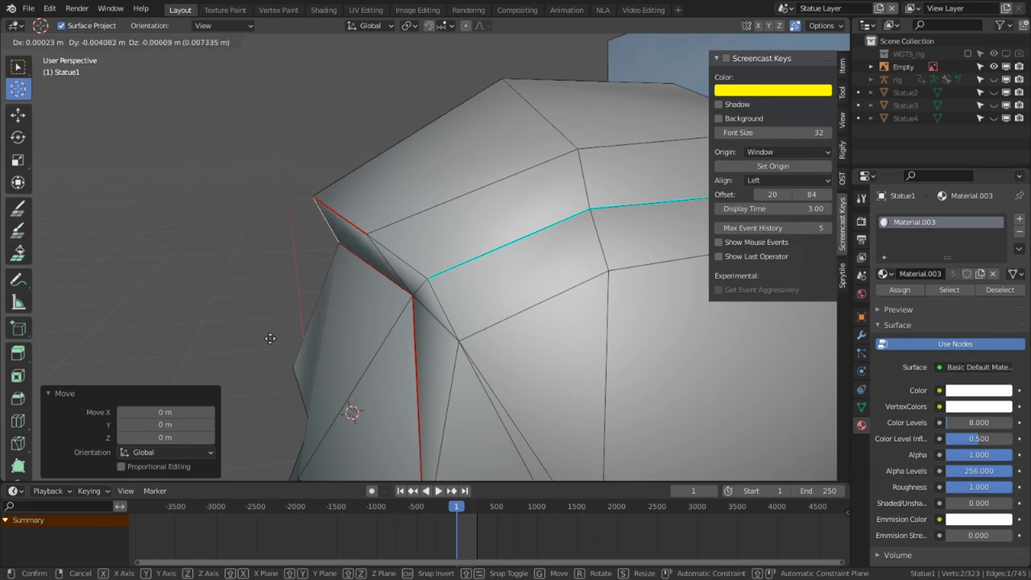
click(176, 475)
Move the outer centre vertex of the front hairline forward about 0.0099 m in Y and up about 0.005 m in Z.
middle_drag(253, 444, 302, 411)
key(1)
right_click(312, 208)
middle_drag(311, 208, 262, 189)
key(g)
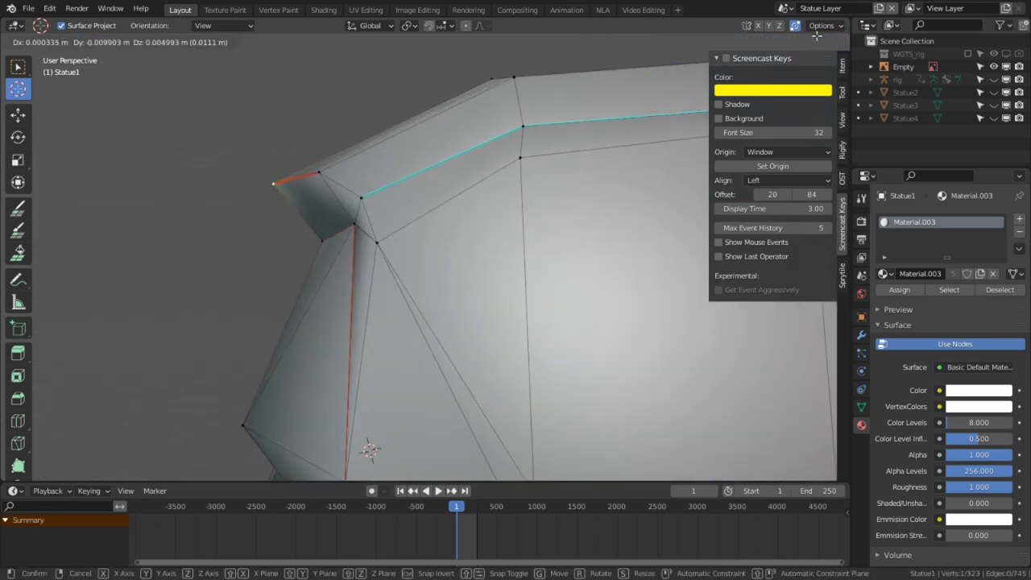
click(817, 36)
Move the crown vertex above the front hairline forward about 0.0136 m in Y.
middle_drag(451, 145, 504, 190)
right_click(500, 79)
key(g)
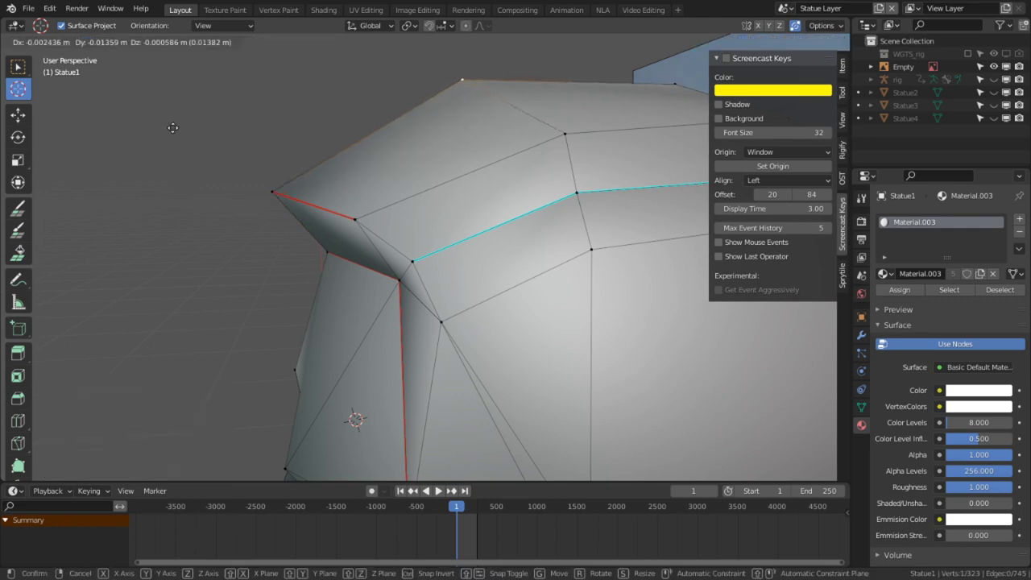
click(173, 128)
middle_drag(189, 149, 442, 332)
key(2)
right_click(432, 283)
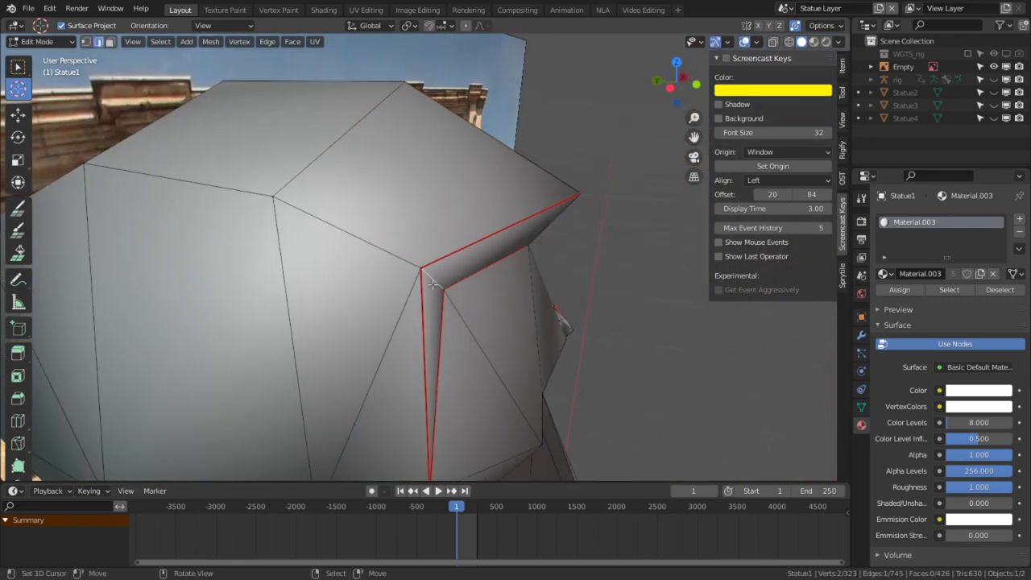
key(g)
key(g)
right_click(519, 242)
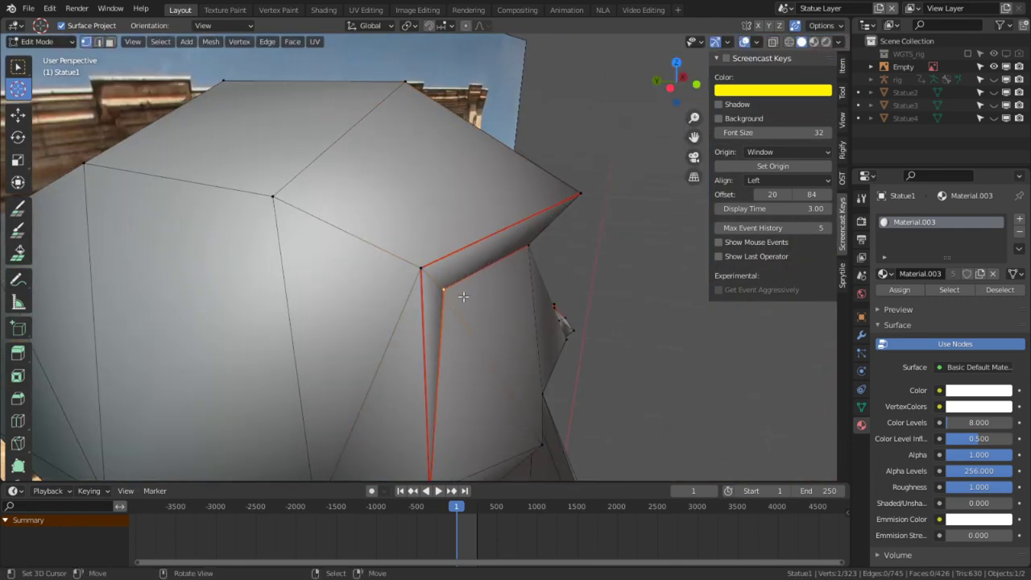
Slide the inner temple corner vertex along its edge and move the outer corner vertex forward about 0.0116 m in Y.
key(g)
key(g)
click(630, 94)
right_click(425, 265)
middle_drag(427, 266, 485, 255)
key(g)
click(840, 129)
click(842, 178)
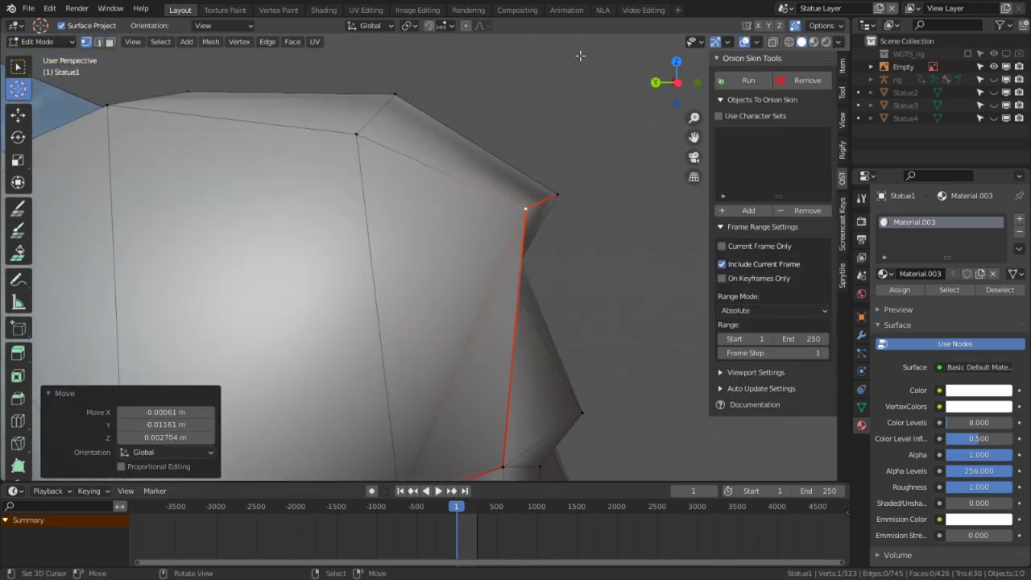
Select the sharp lower hairline edges around the sides and back of the head and rip them apart from the head.
middle_drag(133, 173, 216, 202)
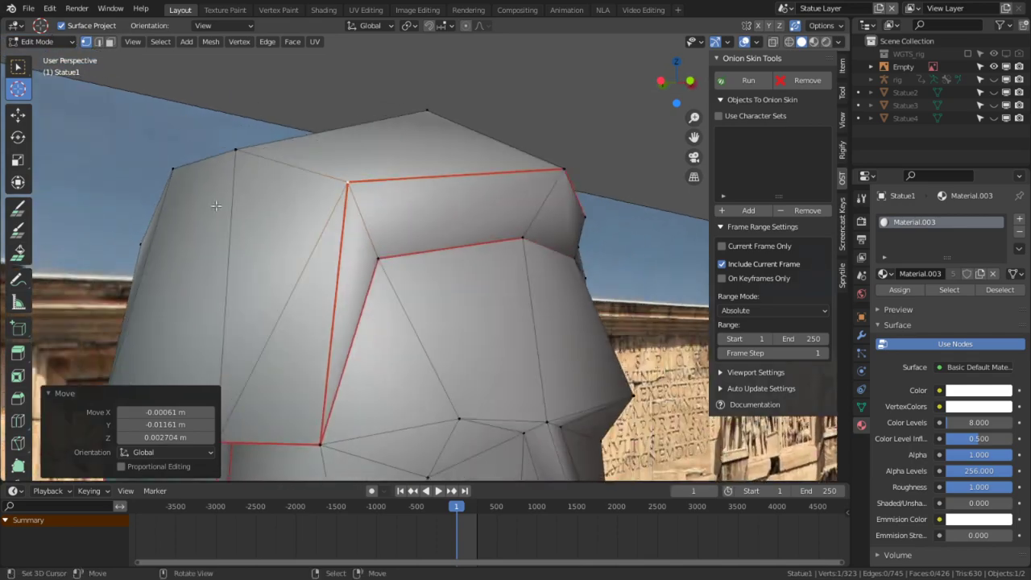
scroll(221, 205, down, 5)
middle_drag(335, 255, 350, 297)
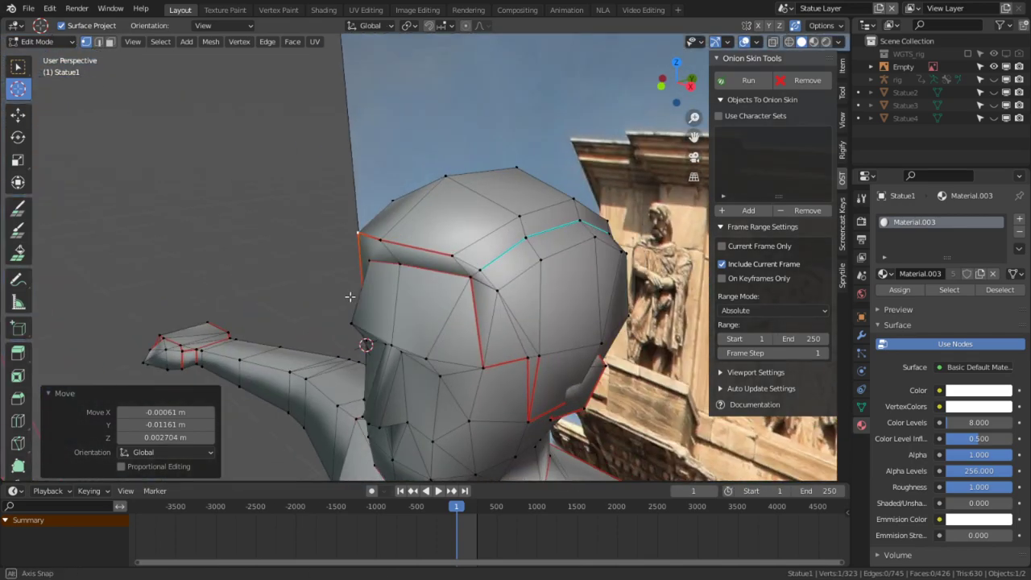
middle_drag(473, 250, 508, 187)
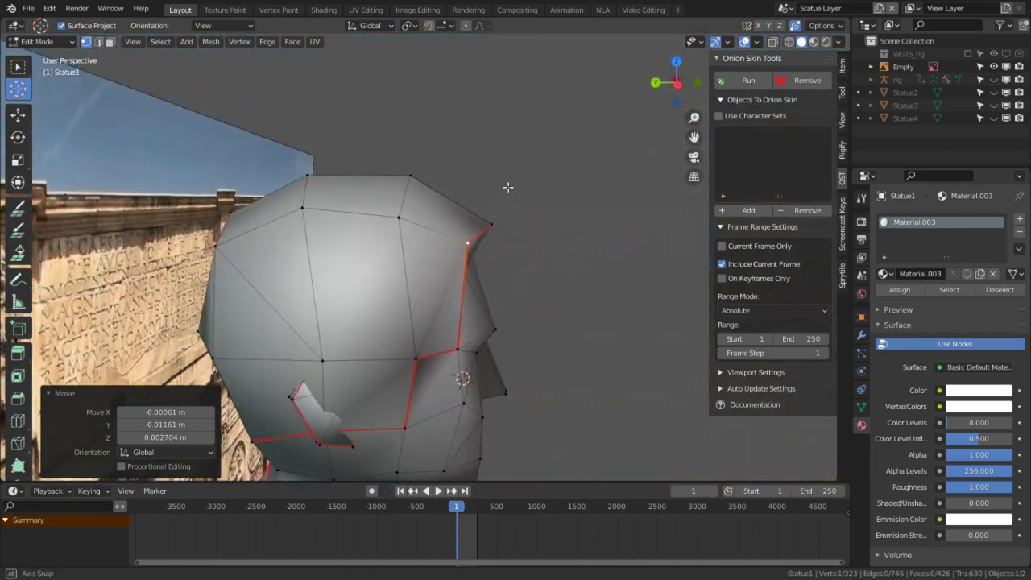
middle_drag(286, 250, 366, 266)
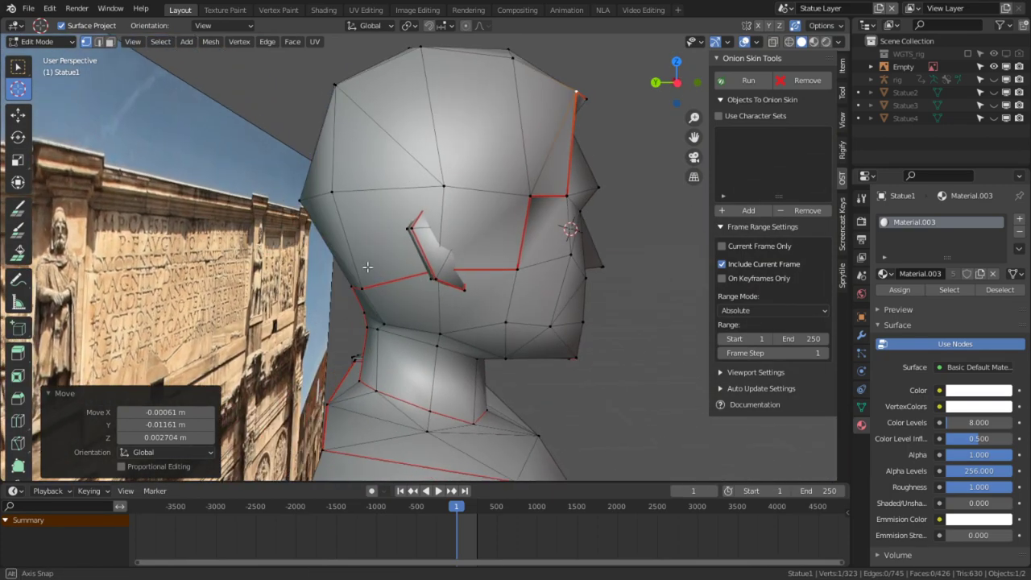
scroll(385, 275, up, 4)
key(2)
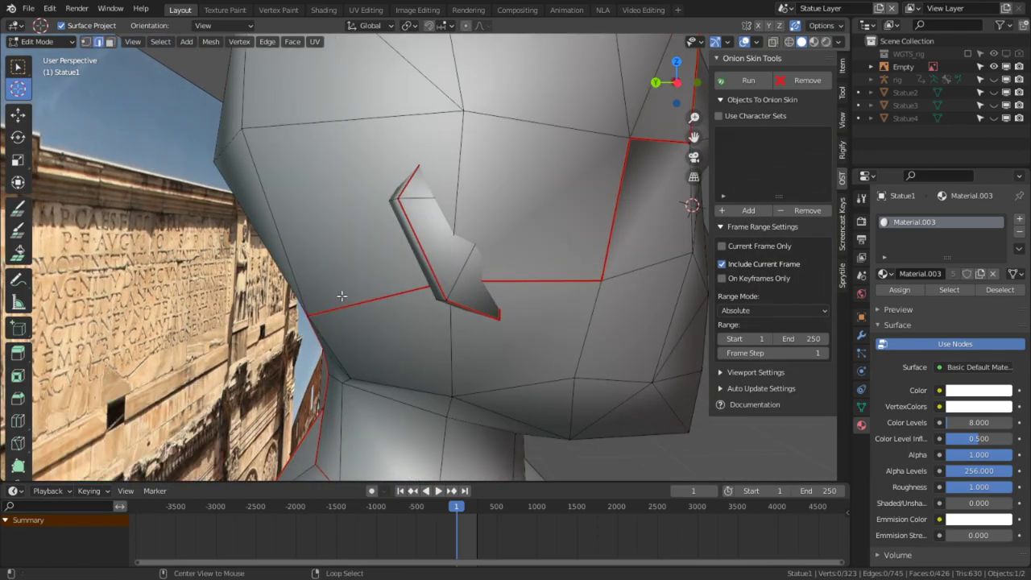
middle_drag(484, 292, 495, 308)
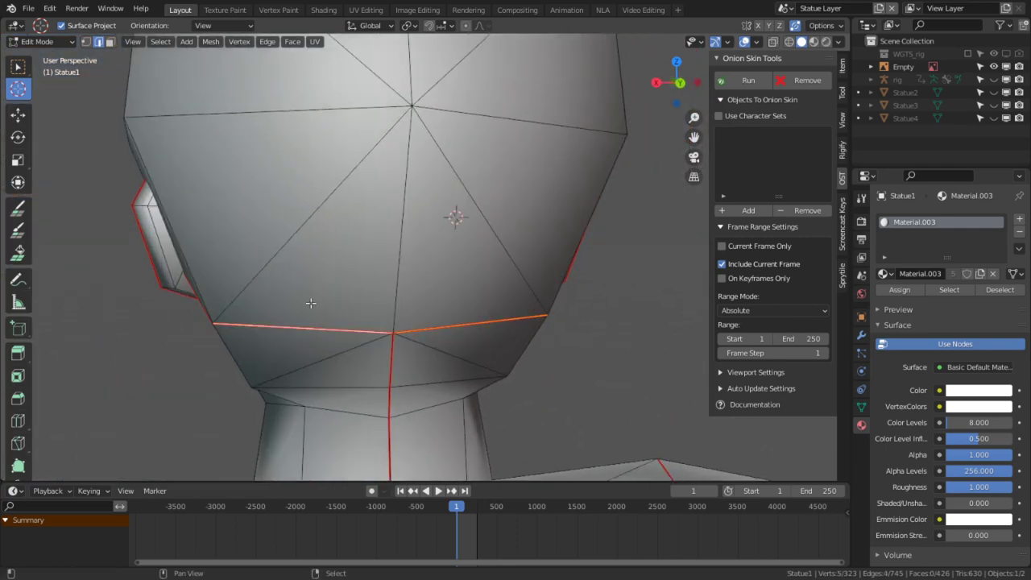
middle_drag(310, 303, 374, 242)
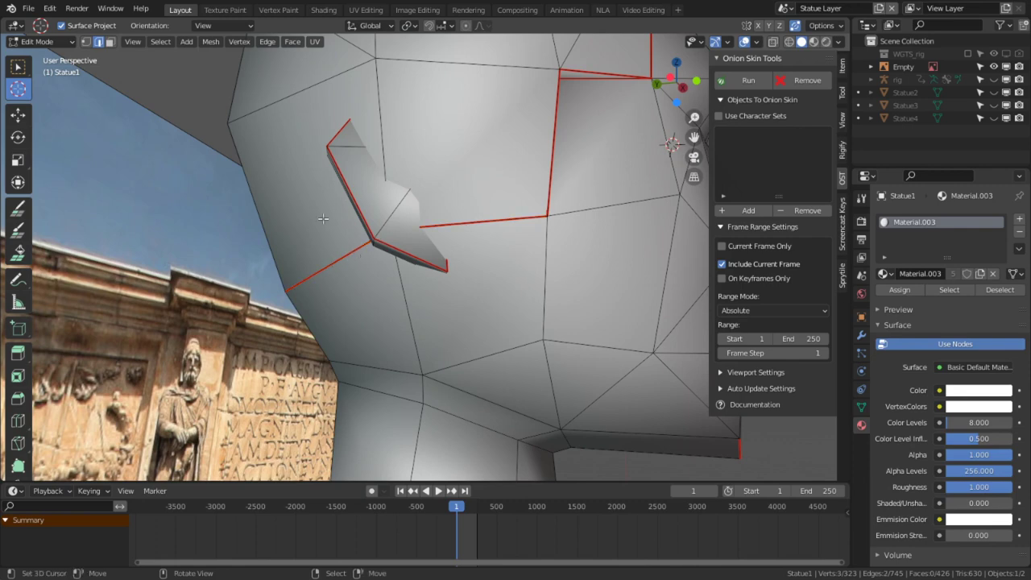
middle_drag(307, 273, 393, 221)
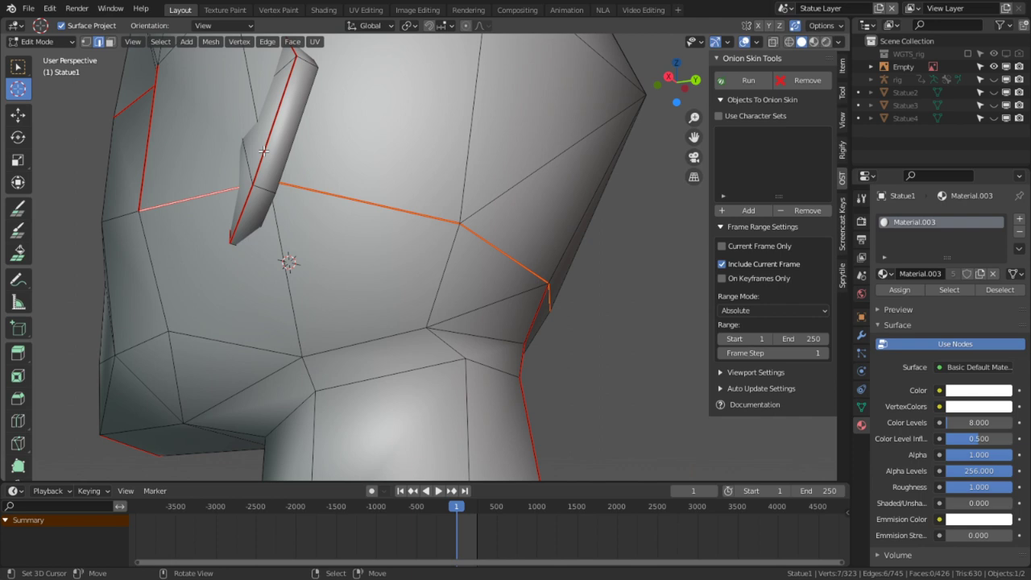
middle_drag(390, 368, 437, 365)
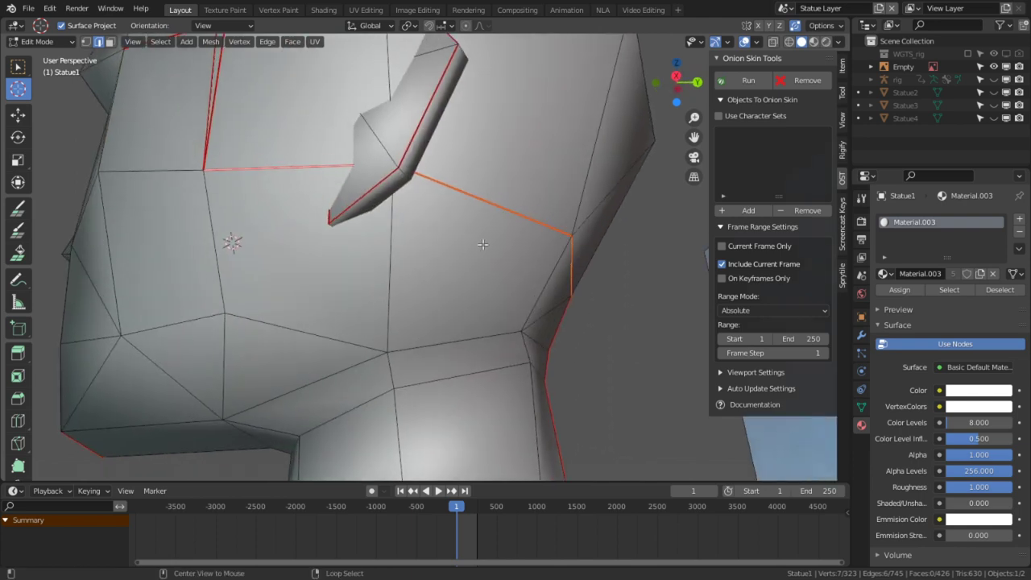
key(v)
click(529, 153)
Move the ripped lower hair edges away from the head and scale them to 1.084 along X.
middle_drag(530, 154, 425, 245)
key(g)
click(544, 231)
key(s)
key(x)
click(592, 207)
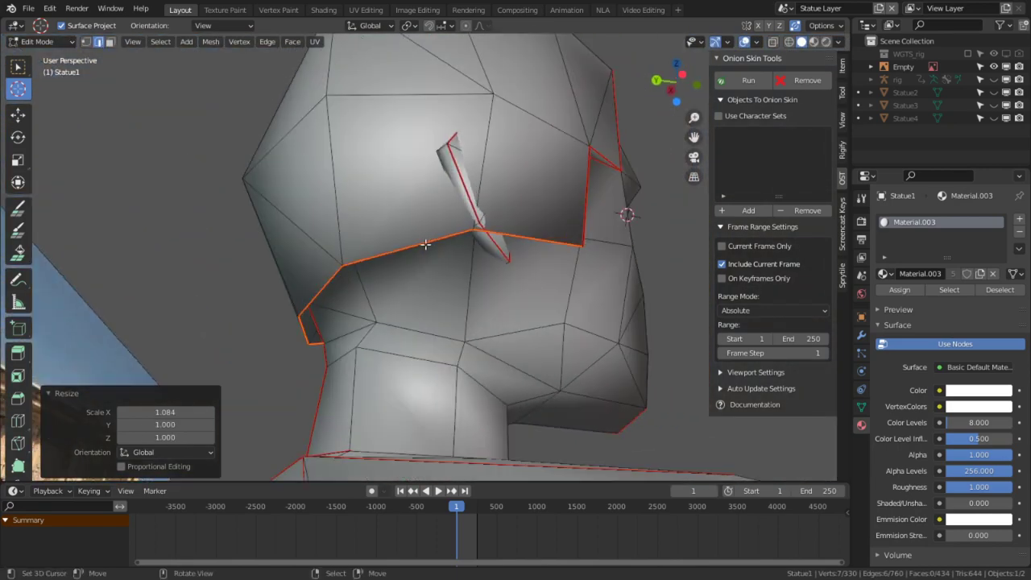
Fatten the ripped hair edges outward by 0.014 m and move them back about 0.016 m in Y.
key(alt+s)
click(472, 201)
key(g)
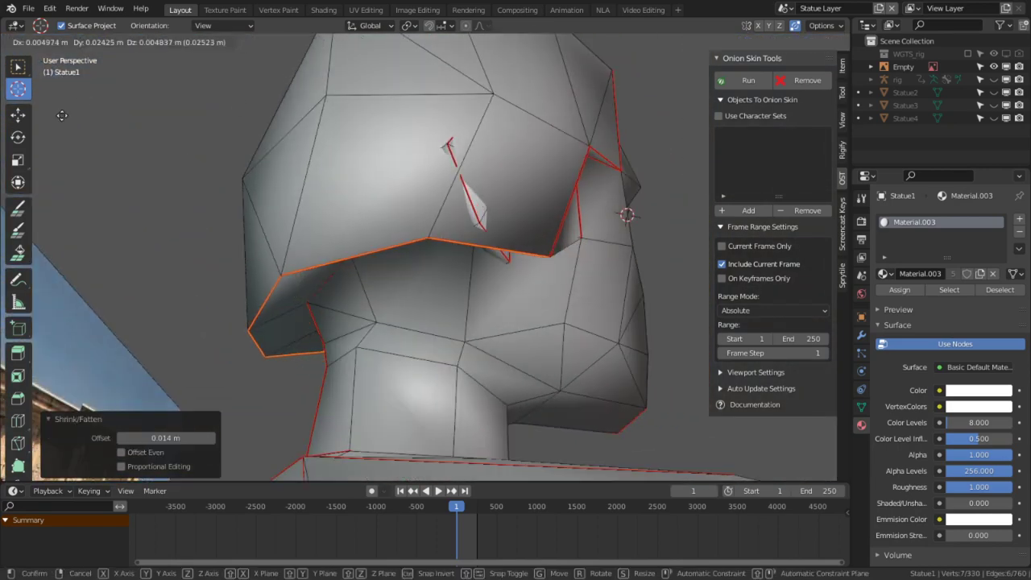
click(187, 186)
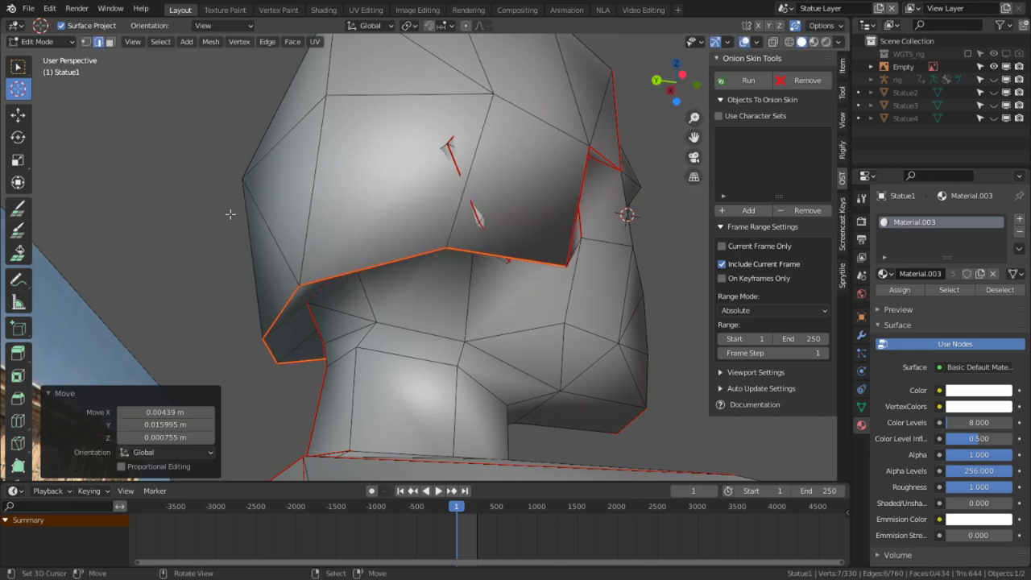
Move the five rear vertices of the ripped lower hair edge vertically along Z.
middle_drag(231, 212, 595, 310)
scroll(508, 312, down, 3)
scroll(536, 300, down, 4)
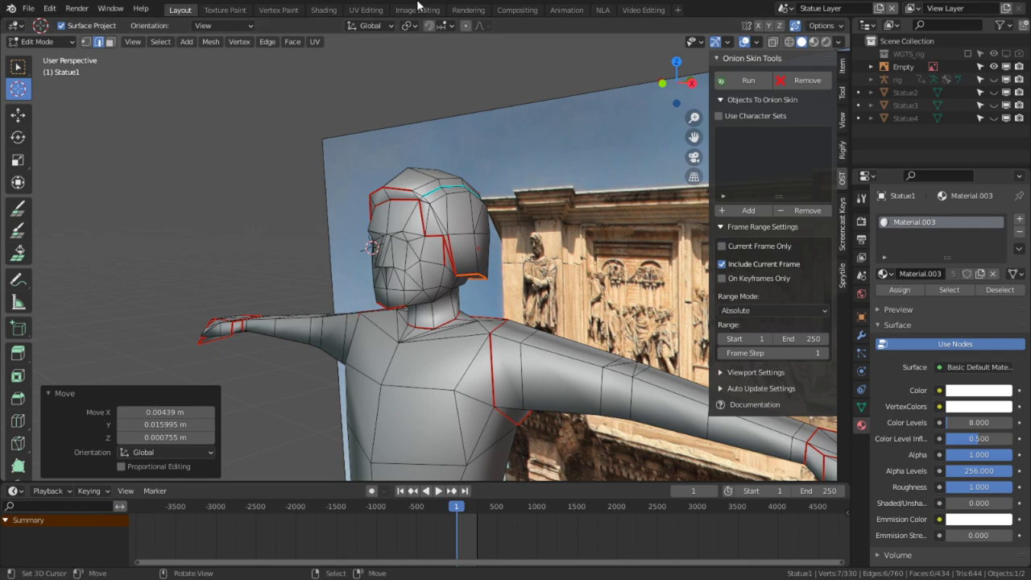
middle_drag(452, 266, 432, 188)
scroll(463, 264, up, 4)
scroll(435, 241, up, 3)
middle_drag(538, 225, 491, 224)
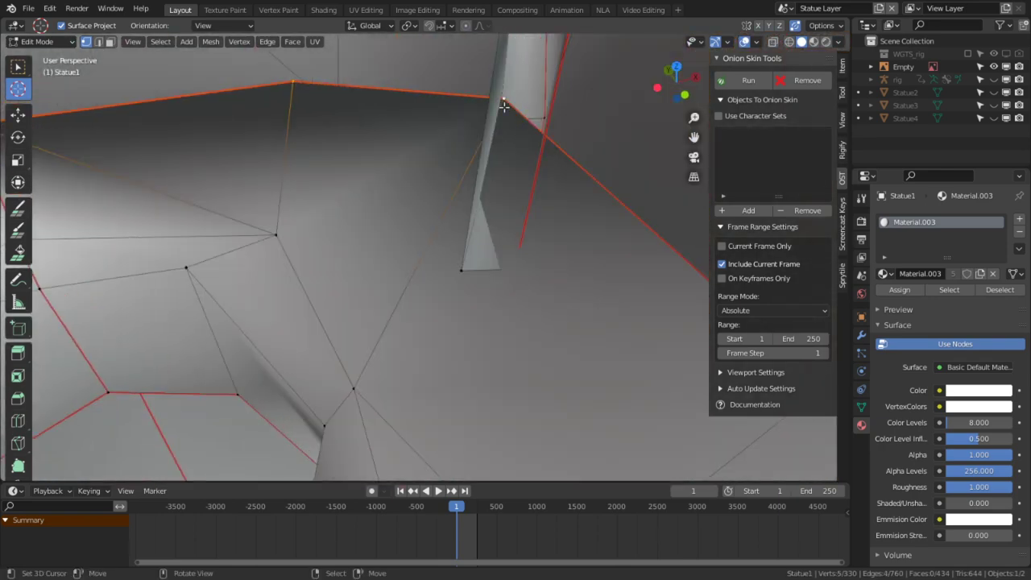
key(g)
key(z)
click(488, 409)
middle_drag(488, 409, 392, 256)
scroll(431, 209, down, 5)
middle_drag(431, 210, 136, 145)
shift+middle_drag(511, 209, 468, 264)
right_click(366, 212)
key(g)
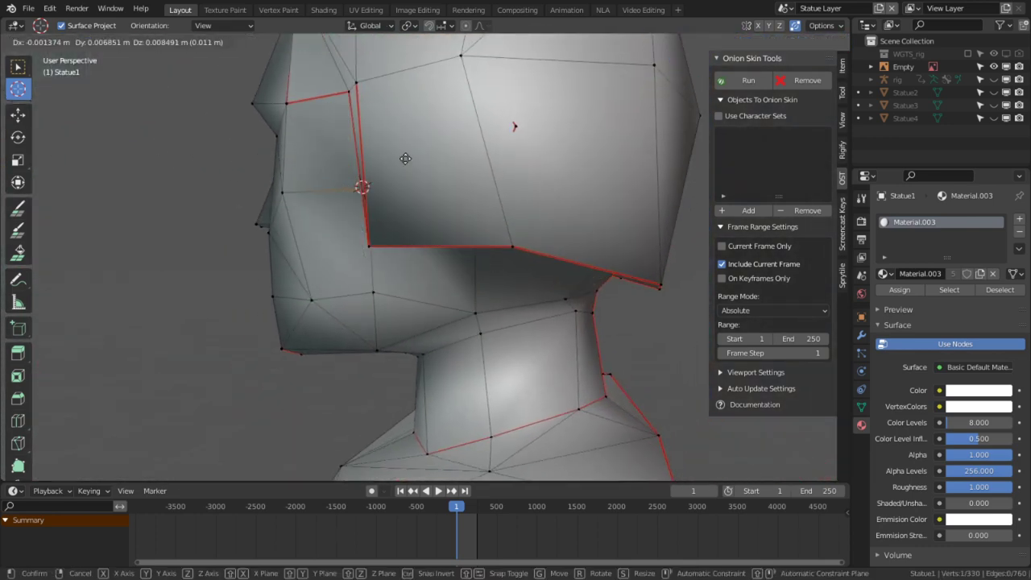
right_click(405, 158)
Move the front lower corner vertex of the side hair up about 0.010 m in Z and back about 0.005 m in Y.
right_click(375, 232)
key(g)
click(419, 129)
middle_drag(419, 129, 507, 172)
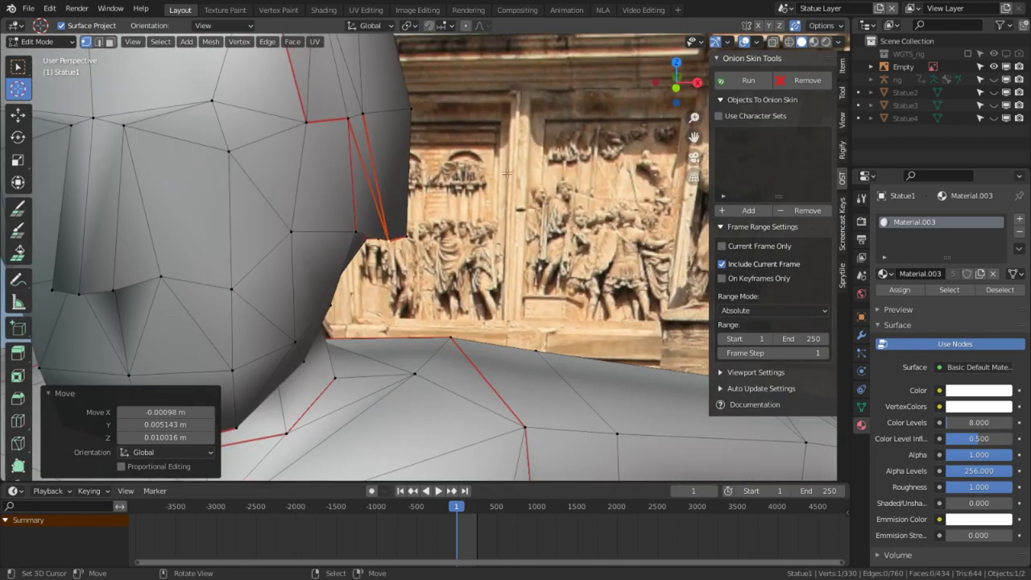
Examine the separated side hair and its underside from the front and below.
scroll(429, 178, down, 5)
mouse_move(449, 183)
middle_down()
mouse_move(500, 179)
mouse_move(438, 171)
middle_up()
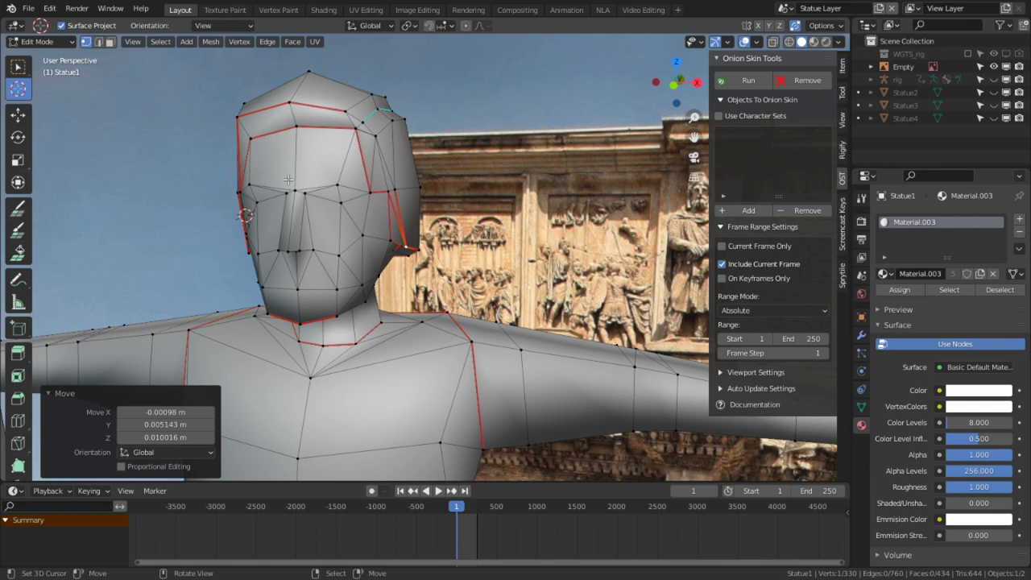
scroll(353, 170, up, 3)
middle_drag(353, 171, 410, 203)
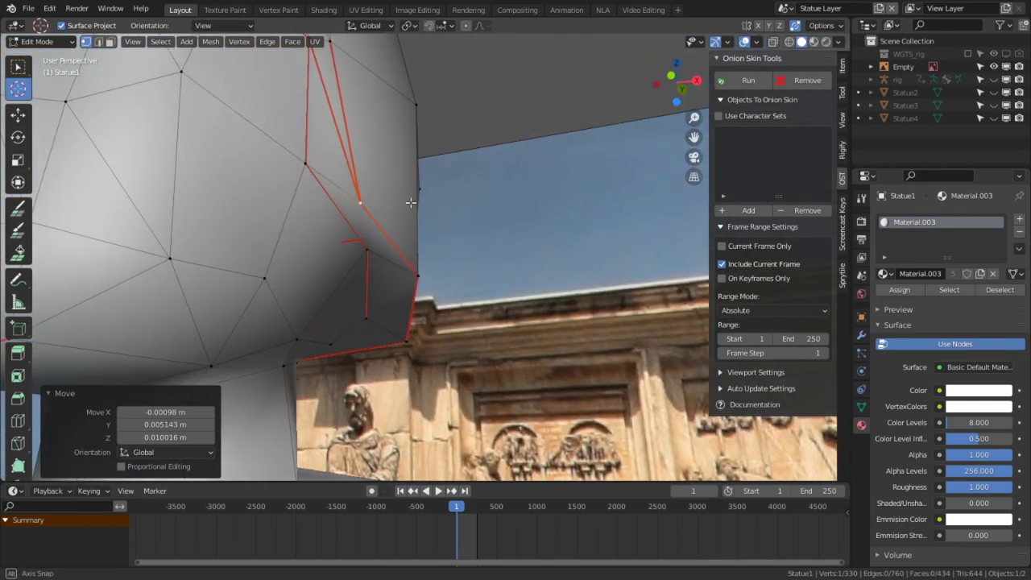
middle_drag(321, 258, 494, 300)
key(2)
scroll(489, 282, down, 6)
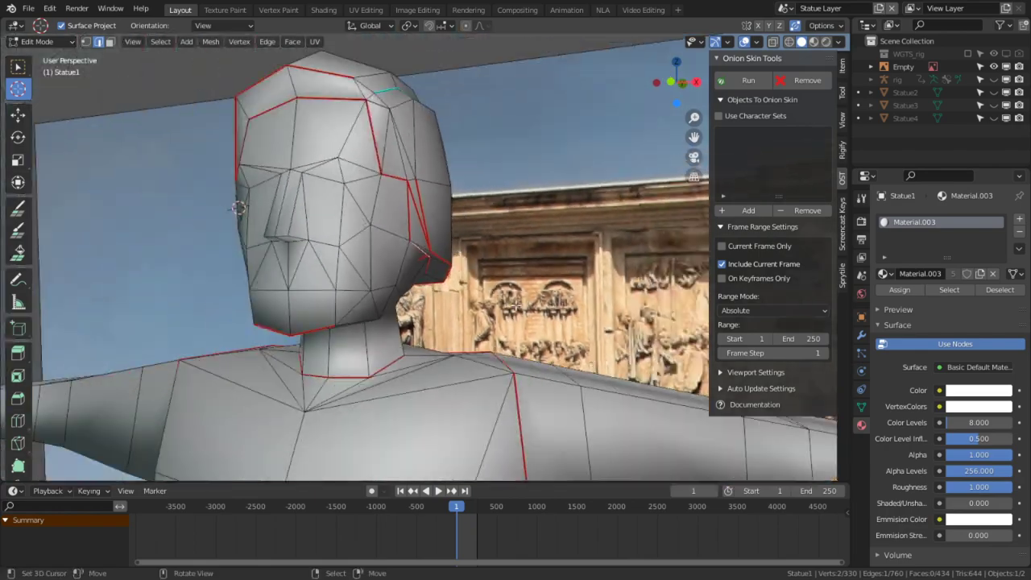
middle_drag(485, 245, 472, 278)
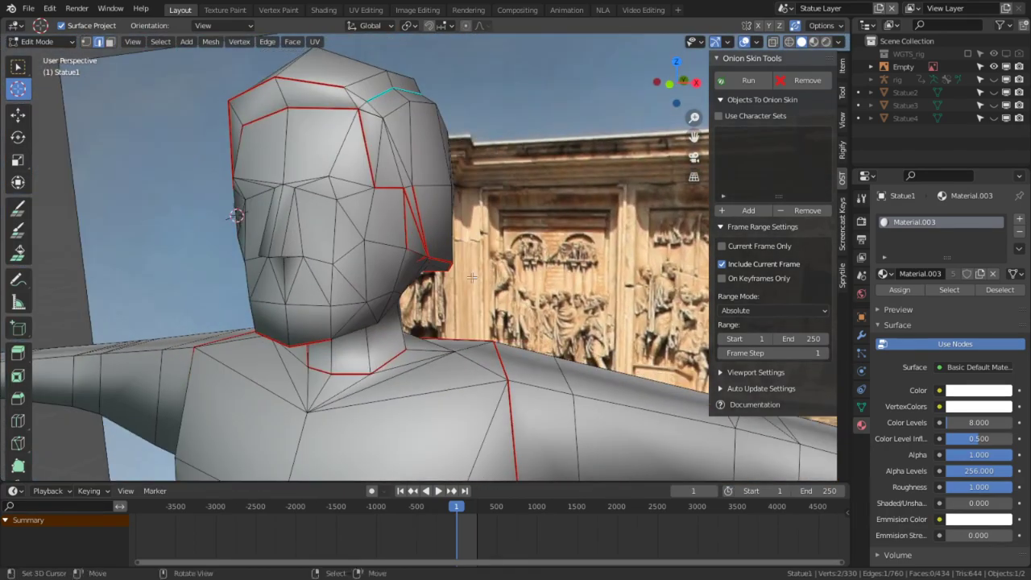
middle_drag(444, 178, 415, 208)
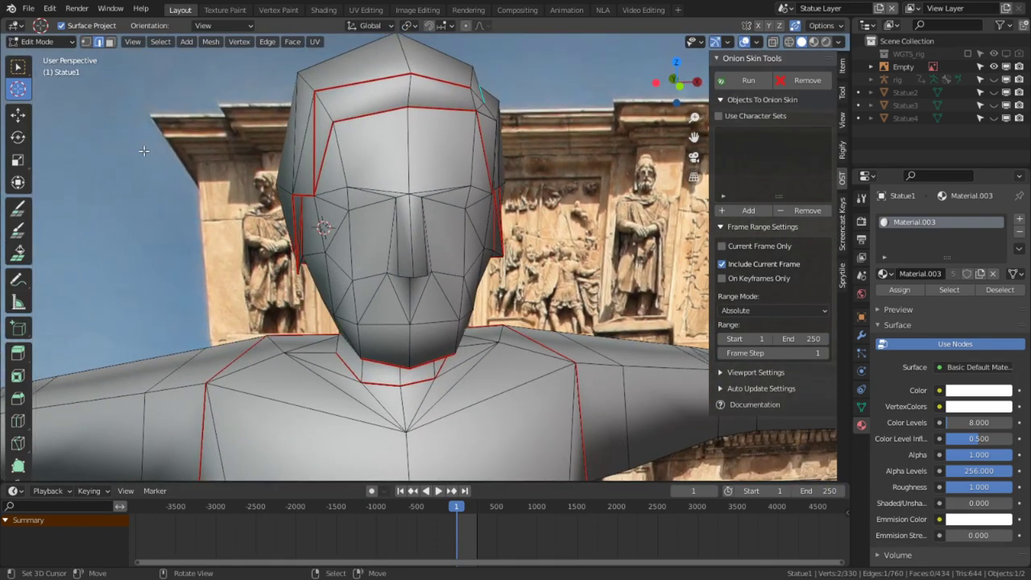
shift+middle_drag(351, 213, 408, 230)
scroll(346, 227, up, 1)
Move the lower side hair vertex in behind the ear, up about 0.029 m in Z, and refine the fit around the ear.
middle_drag(370, 221, 323, 358)
key(1)
right_click(322, 360)
key(g)
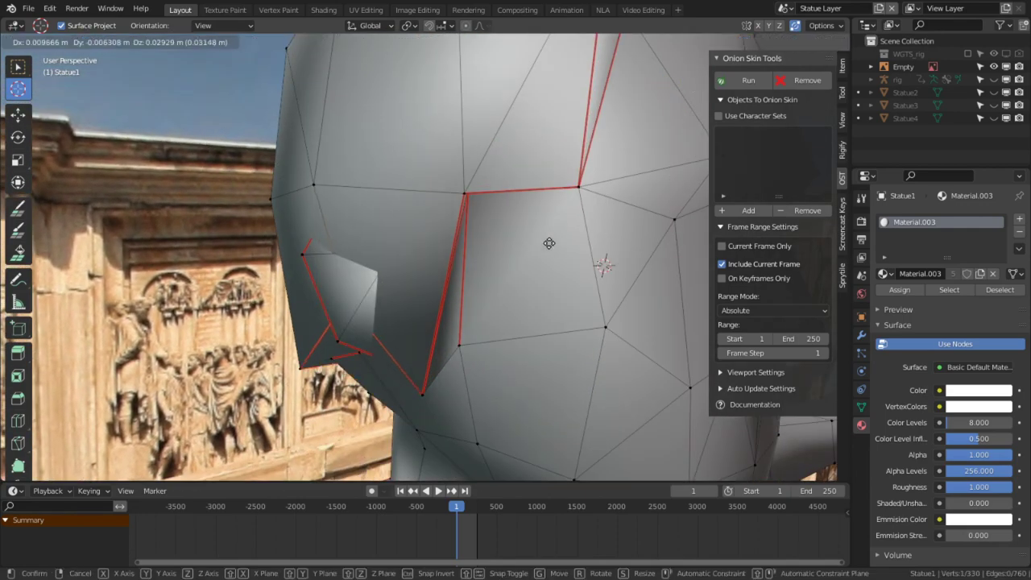
click(548, 243)
middle_drag(549, 244, 237, 310)
right_click(292, 215)
key(g)
click(319, 216)
Raise the front lower corner vertex of the side hair in front of the ear about 0.020 m in Z.
scroll(320, 216, down, 3)
middle_drag(366, 253, 381, 355)
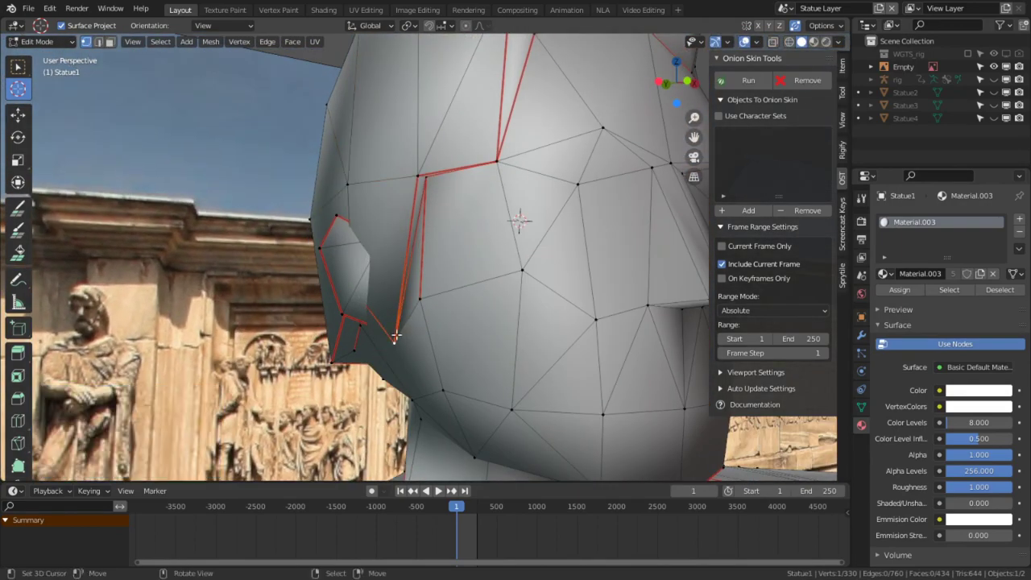
key(g)
click(428, 271)
middle_drag(428, 272, 482, 262)
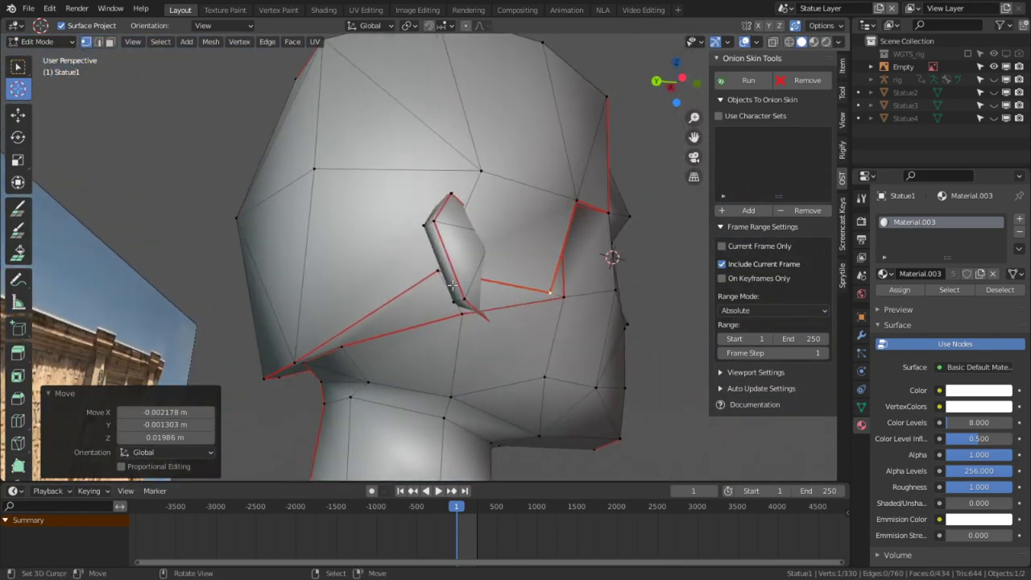
Move the front lower corner vertex of the side hair about -0.008 m in Y and 0.005 m up in Z.
key(g)
click(511, 208)
middle_drag(511, 208, 417, 242)
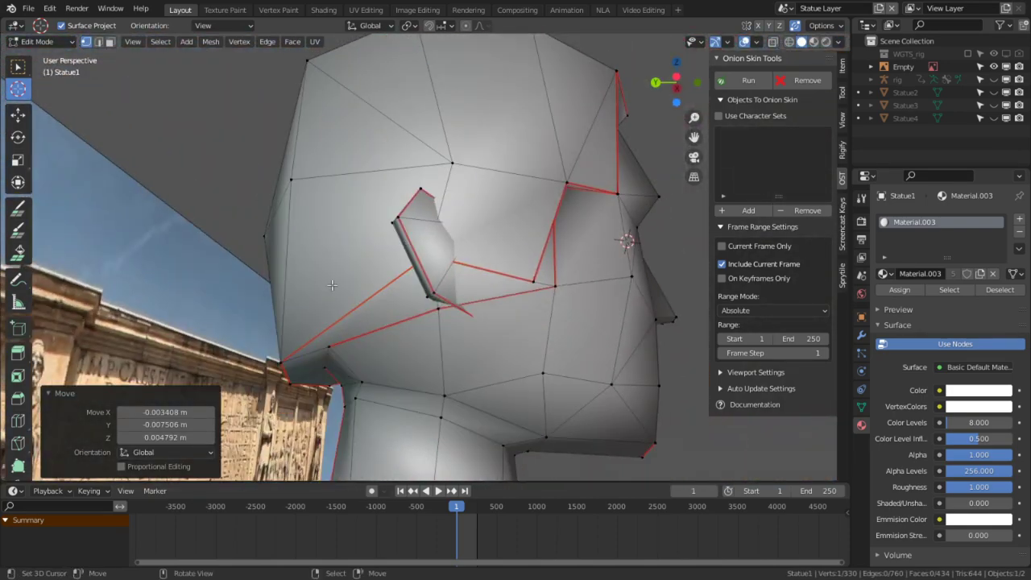
middle_drag(331, 284, 370, 283)
middle_drag(506, 233, 611, 358)
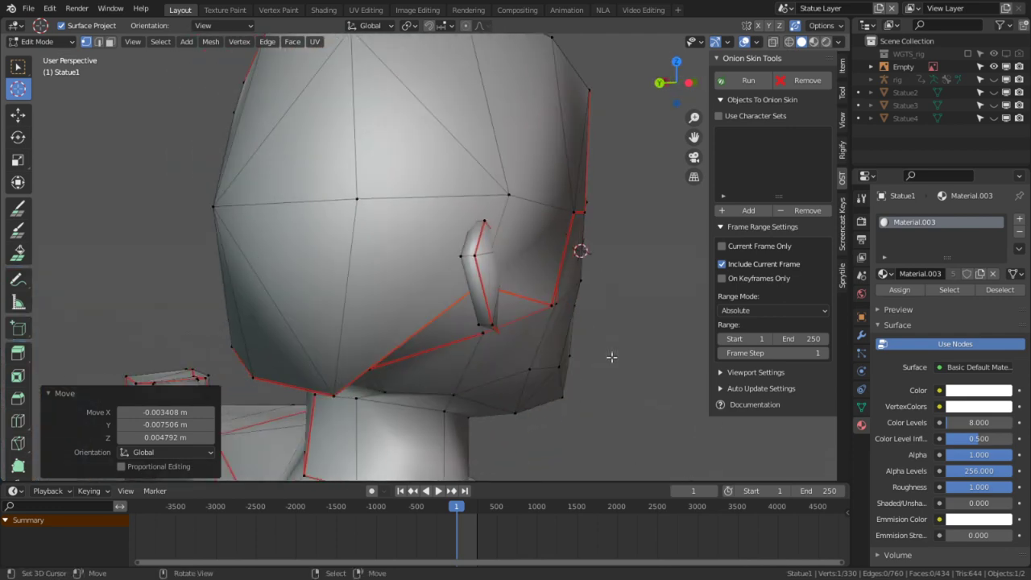
key(3)
key(l)
middle_drag(471, 256, 302, 299)
click(136, 419)
key(g)
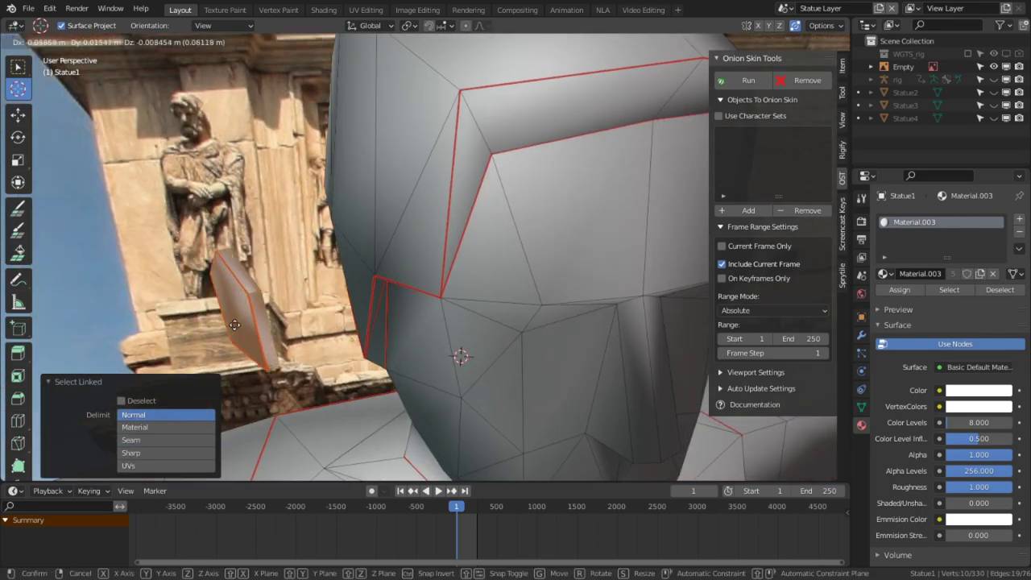
right_click(174, 275)
Examine the hair, ear area and beard of the statue's head in the reference photo.
middle_drag(174, 275, 449, 283)
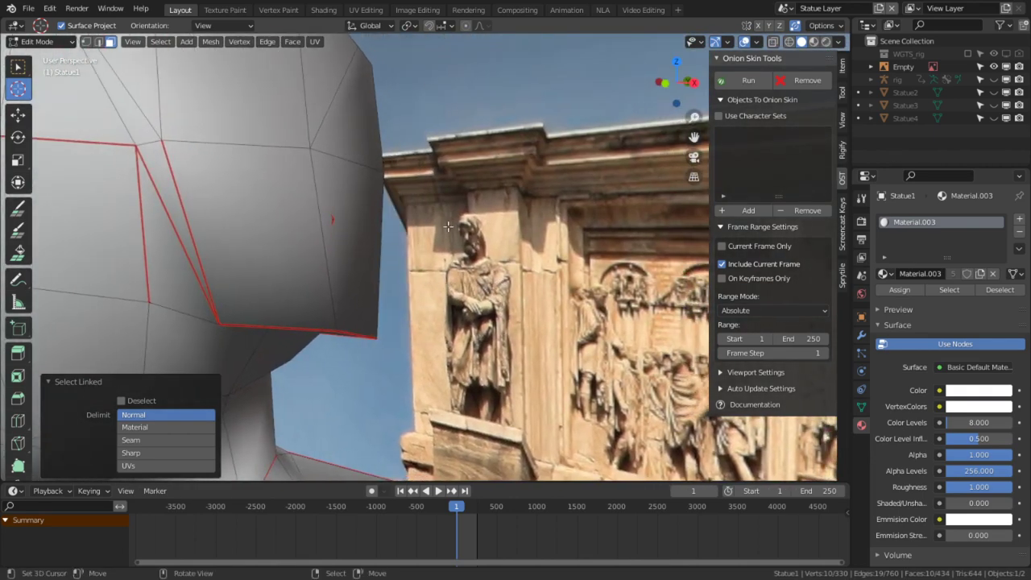
scroll(490, 232, up, 1)
alt+middle_click(477, 229)
middle_drag(477, 229, 546, 220)
middle_drag(540, 265, 537, 249)
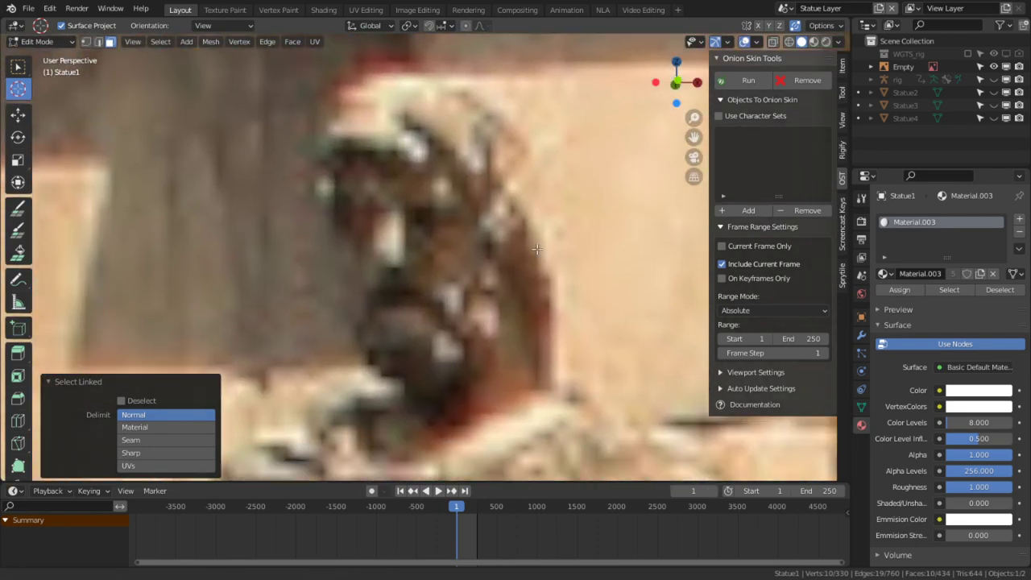
scroll(514, 275, down, 3)
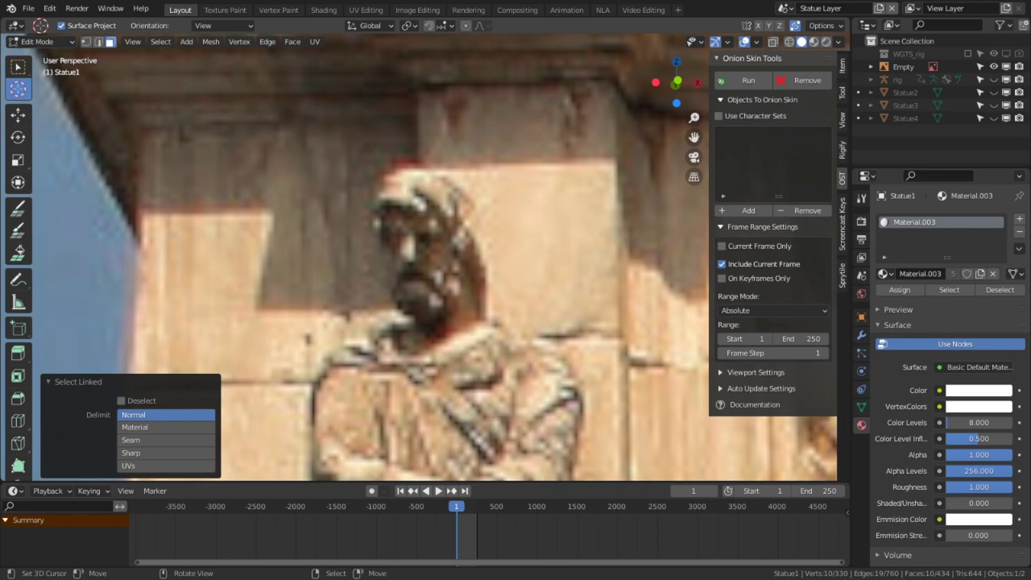
middle_drag(397, 249, 352, 276)
Reposition the temple vertex beside the forehead hairline and the upper corner vertex of the side hair in front of the ear.
key(1)
right_click(428, 220)
middle_drag(428, 221, 476, 268)
key(g)
click(326, 282)
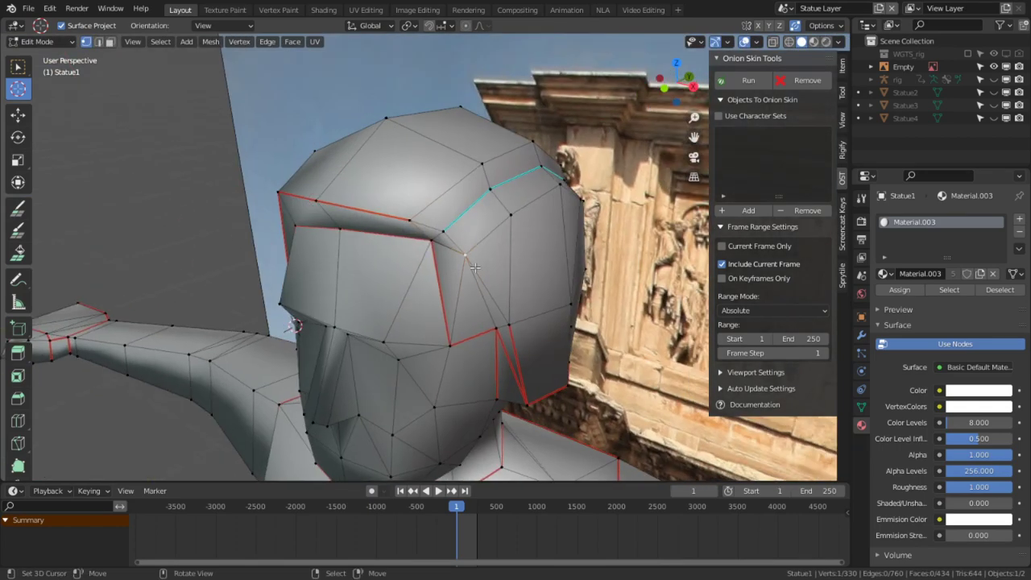
middle_drag(511, 301, 330, 297)
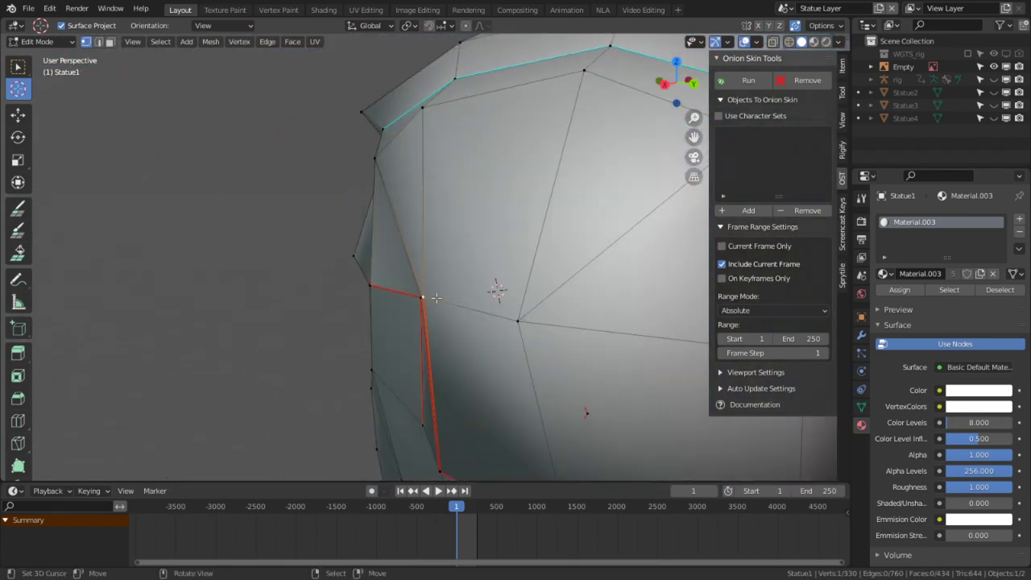
key(g)
click(88, 266)
Adjust the side hair vertices above the ear, shifting about 0.010 m in Y and then inward about 0.015 m along X.
middle_drag(88, 267, 444, 229)
key(g)
click(480, 236)
middle_drag(450, 386, 670, 272)
key(g)
click(800, 254)
key(g)
key(x)
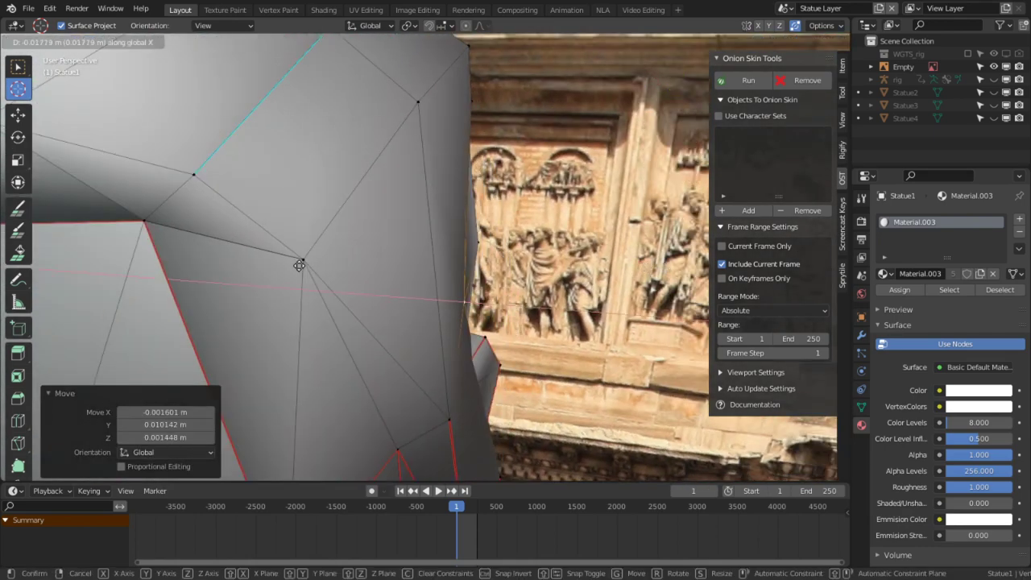
click(386, 290)
Move the lower side hair vertex behind the ear about -0.013 m in X, 0.008 m in Y and 0.003 m in Z.
middle_drag(576, 391, 559, 308)
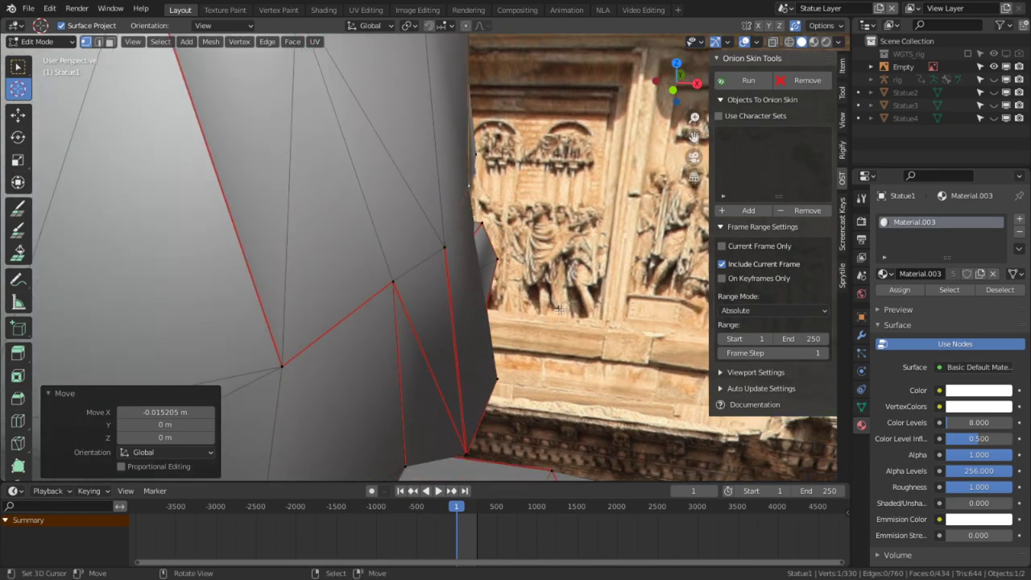
middle_drag(513, 387, 234, 270)
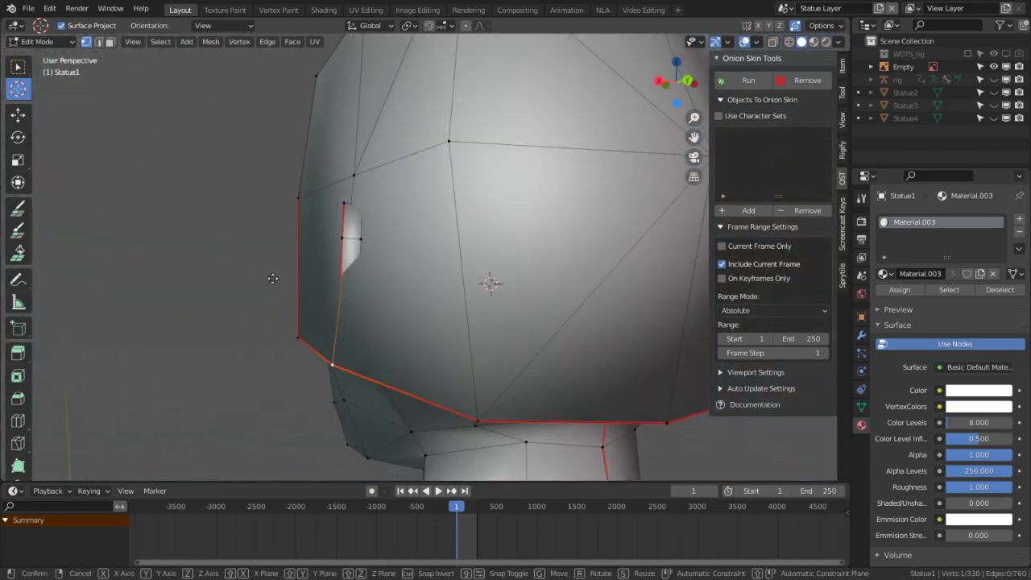
key(g)
click(600, 181)
middle_drag(600, 181, 510, 271)
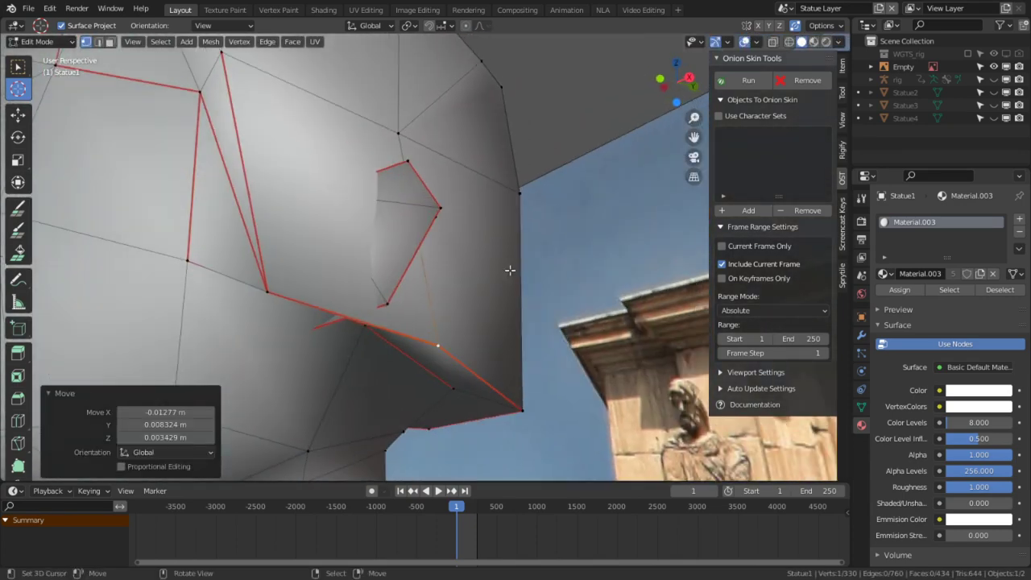
Slide the lower vertex of the side hair's doubled front edge onto the neighbouring corner vertex and merge them.
middle_drag(299, 270, 350, 266)
key(g)
key(g)
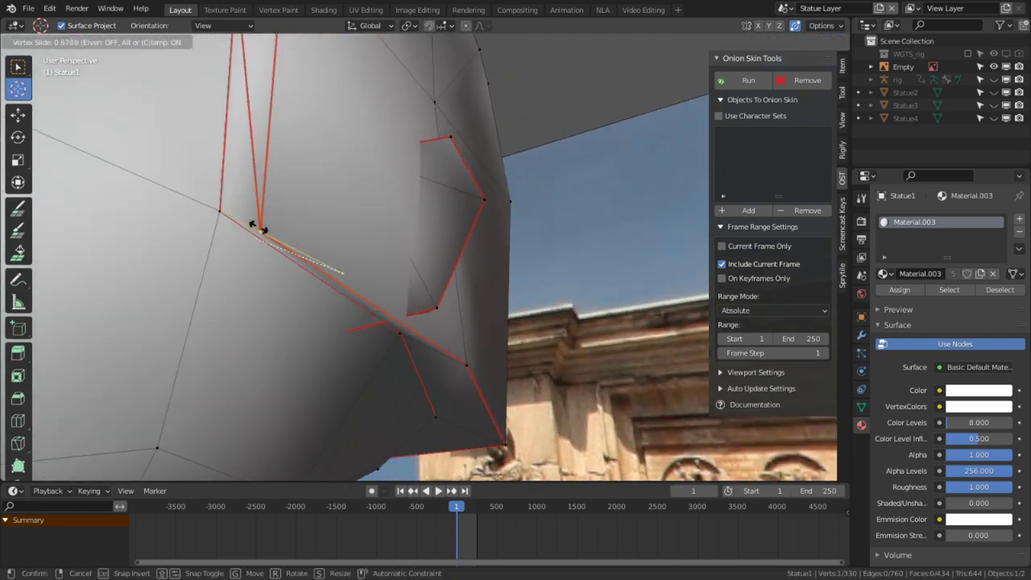
click(198, 203)
middle_drag(197, 203, 342, 306)
Reposition the side hair's bottom edge vertex behind the ear, about -0.009 m in X, -0.010 m in Y and 0.005 m in Z.
key(g)
click(265, 163)
middle_drag(346, 250, 444, 323)
key(g)
click(272, 247)
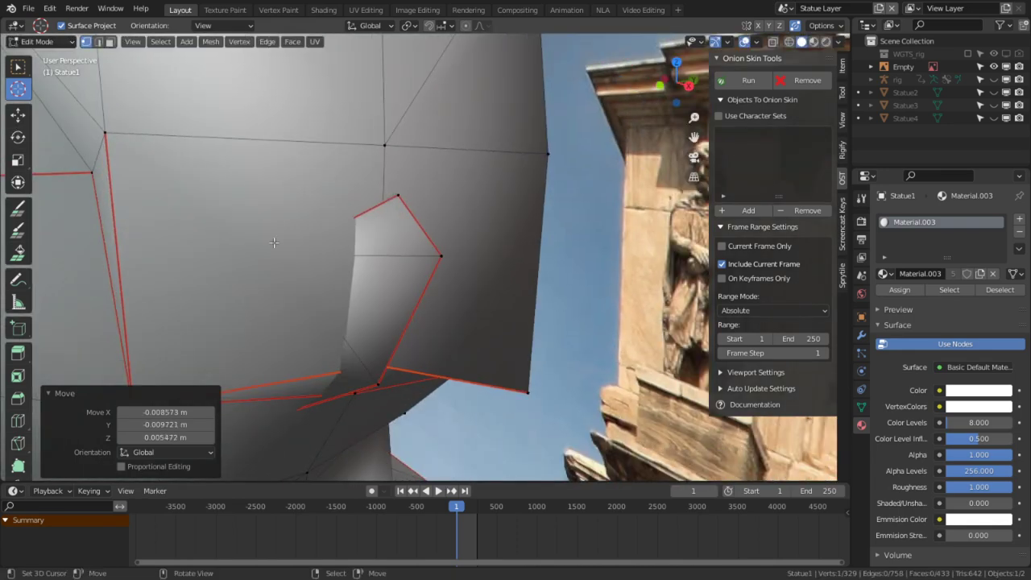
Move the two rear lower corner vertices of the hair inward and up, about -0.017 m and 0.009 m in X, each about 0.004 m in Z.
middle_drag(271, 247, 283, 288)
middle_drag(343, 236, 399, 270)
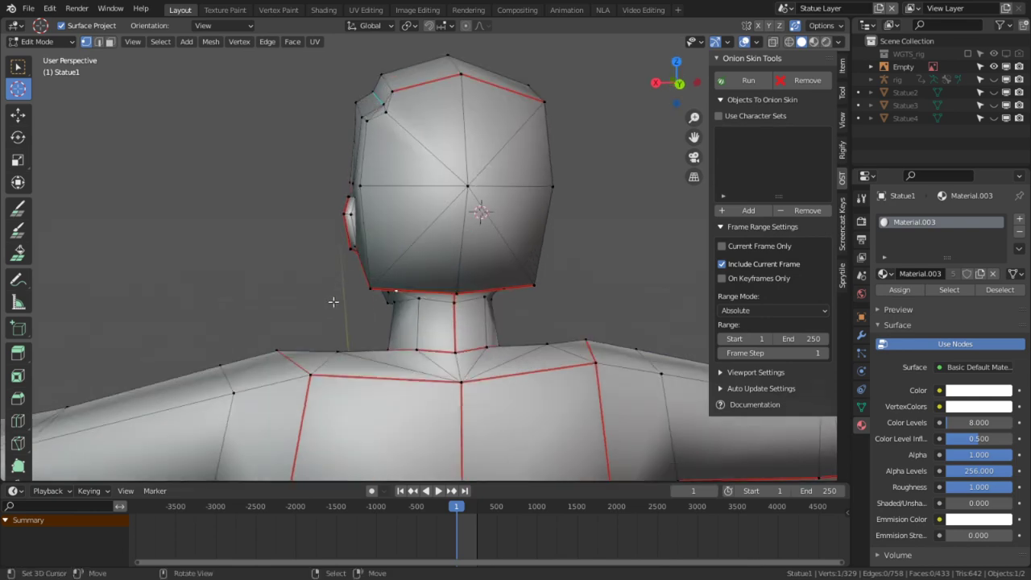
scroll(333, 302, up, 2)
key(g)
click(492, 254)
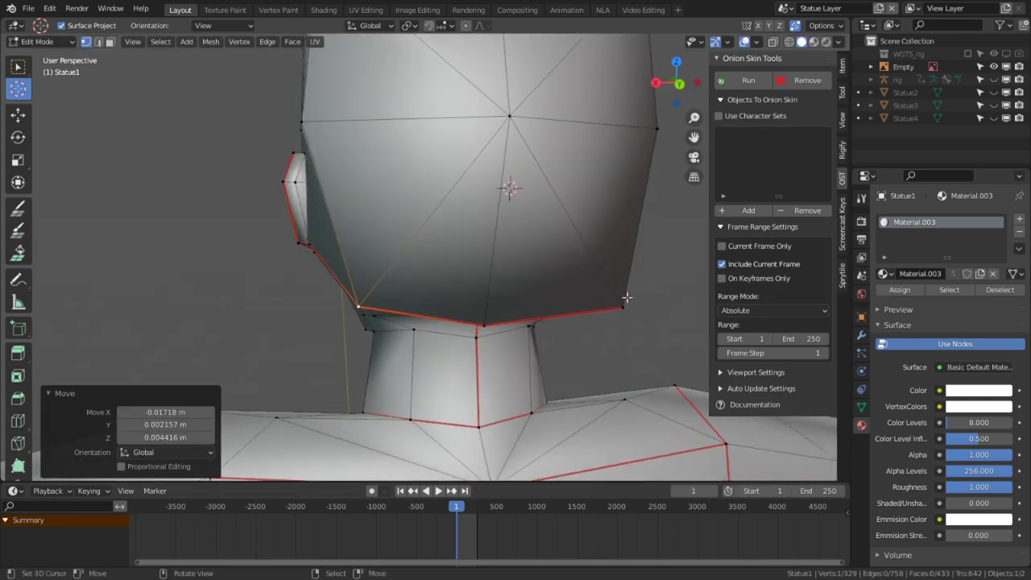
right_click(626, 299)
key(g)
click(510, 254)
middle_drag(487, 272, 663, 242)
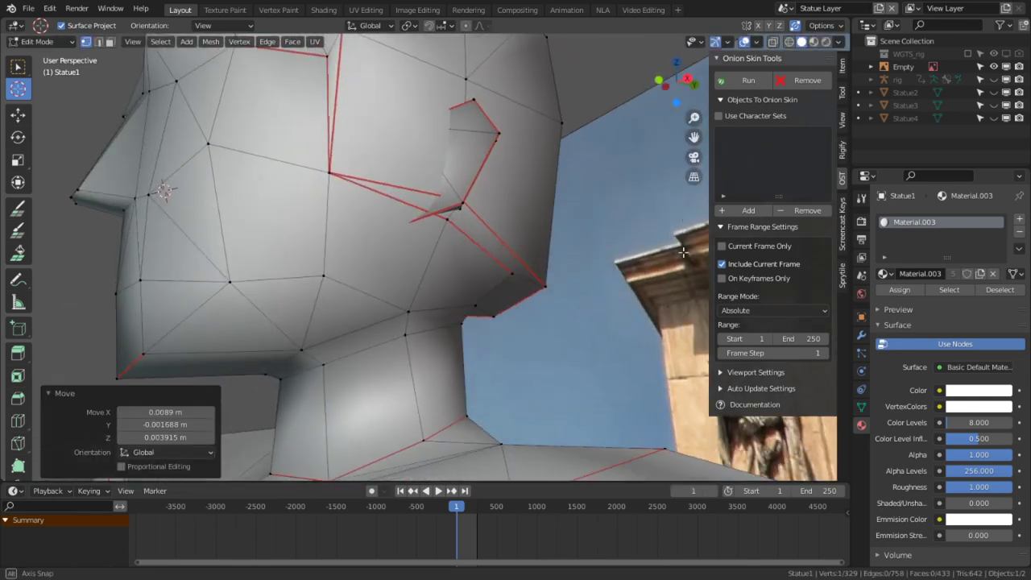
Clear the seam from the upper front edges and side edges of the raised hair above the forehead.
scroll(621, 305, up, 3)
key(2)
shift+middle_drag(589, 325, 445, 309)
scroll(445, 308, up, 3)
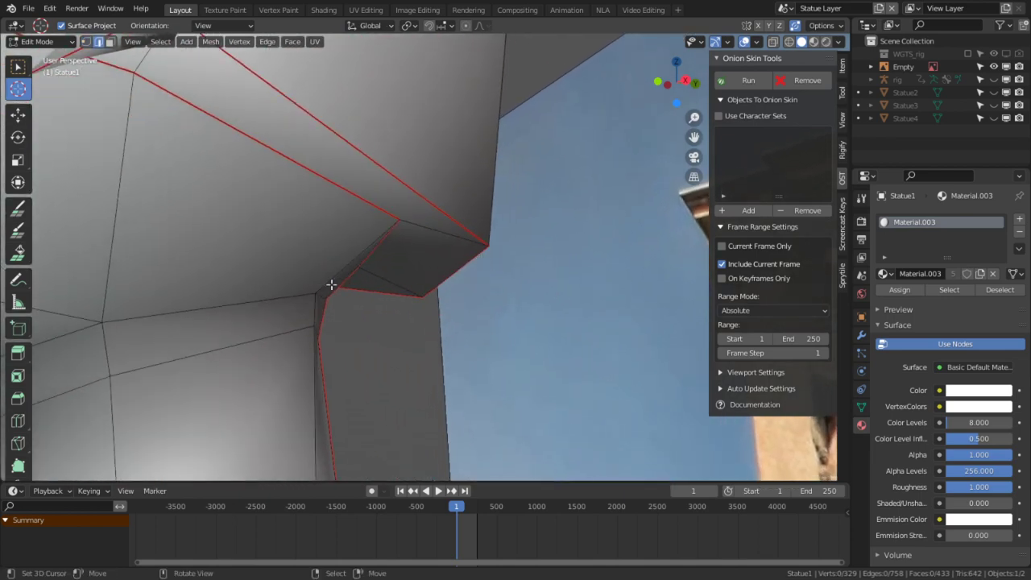
scroll(331, 284, down, 5)
middle_drag(354, 284, 459, 241)
middle_drag(301, 150, 333, 238)
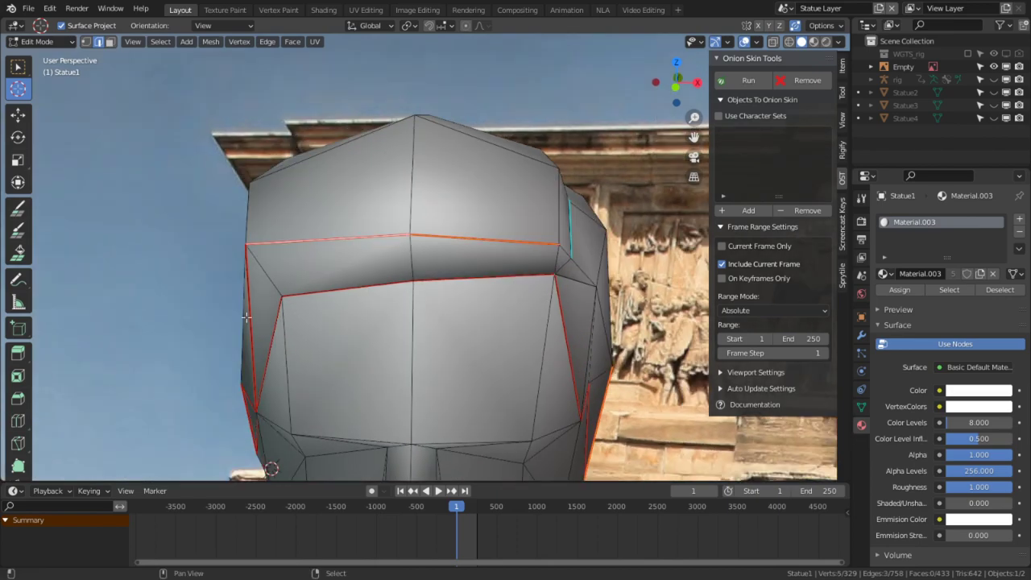
shift+click(245, 318)
middle_drag(246, 318, 306, 317)
key(ctrl+e)
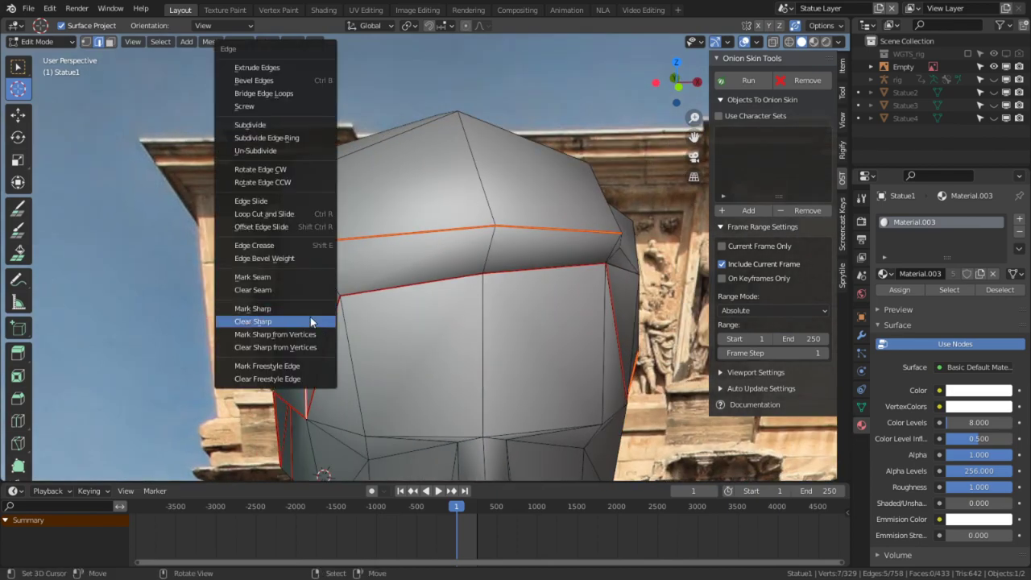
click(262, 284)
middle_drag(262, 284, 327, 217)
Clear the sharp marking from the raised hair's upper front edge above the forehead.
click(255, 159)
key(ctrl+e)
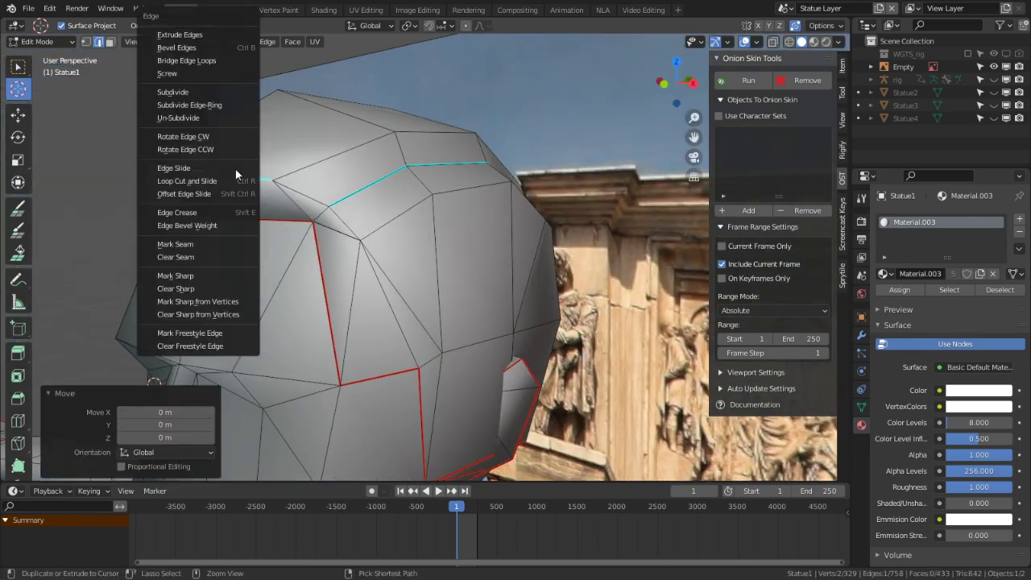
click(195, 278)
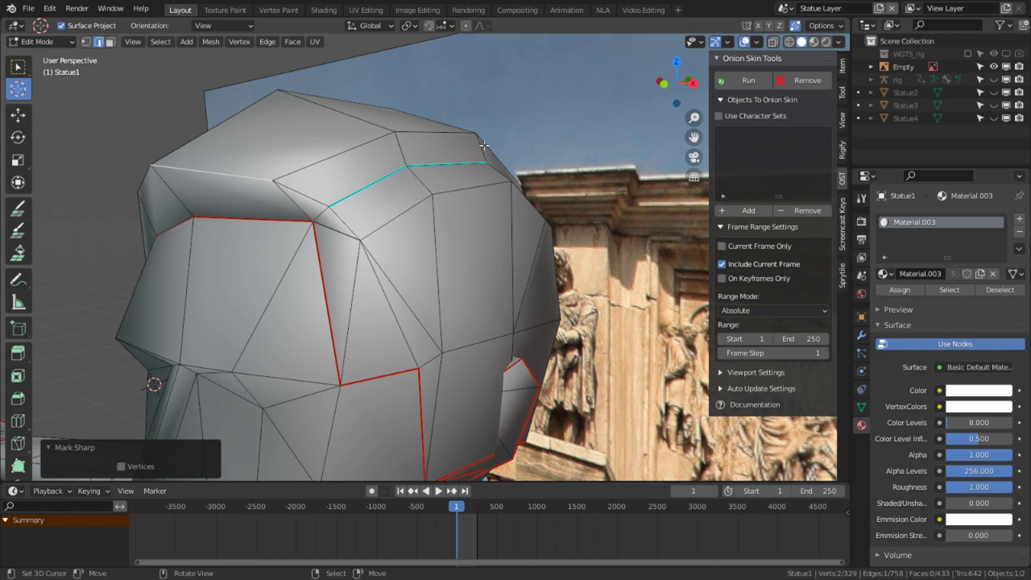
middle_drag(483, 145, 527, 336)
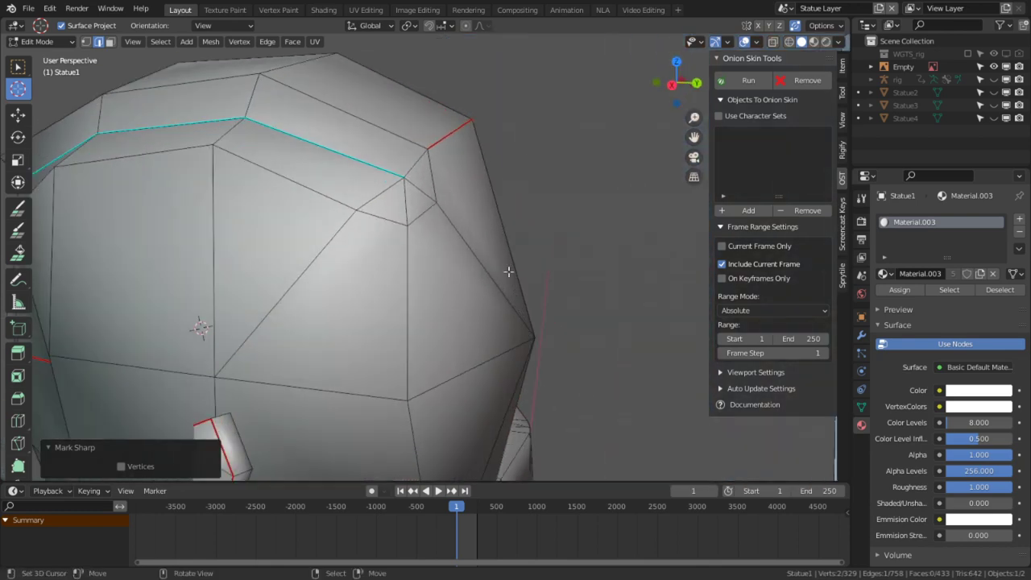
middle_drag(509, 271, 345, 267)
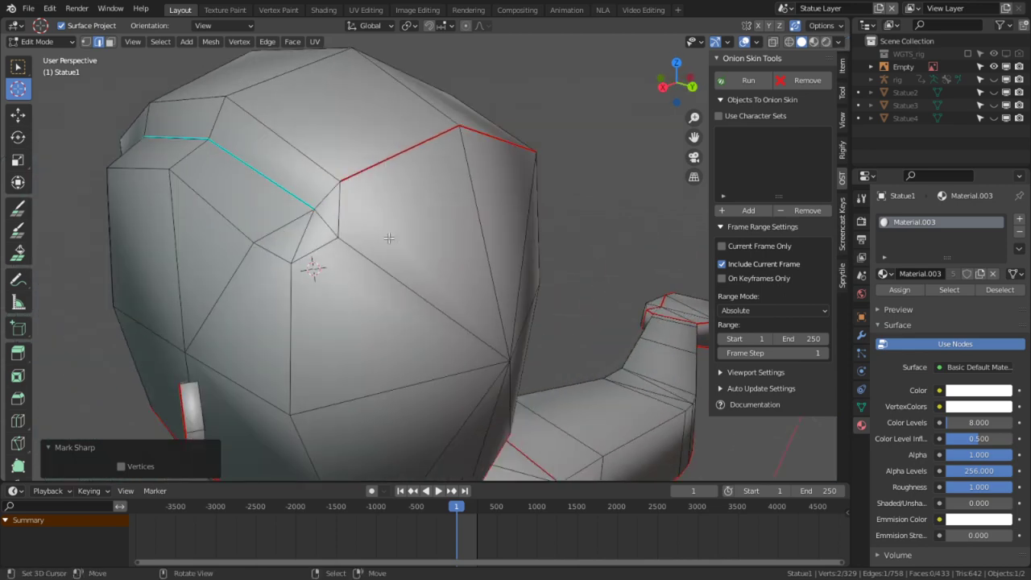
Select all the linked hair geometry on the head, delimited by seam.
middle_drag(389, 239, 478, 145)
middle_drag(435, 298, 601, 300)
scroll(393, 275, down, 5)
scroll(453, 178, up, 2)
middle_drag(402, 95, 442, 194)
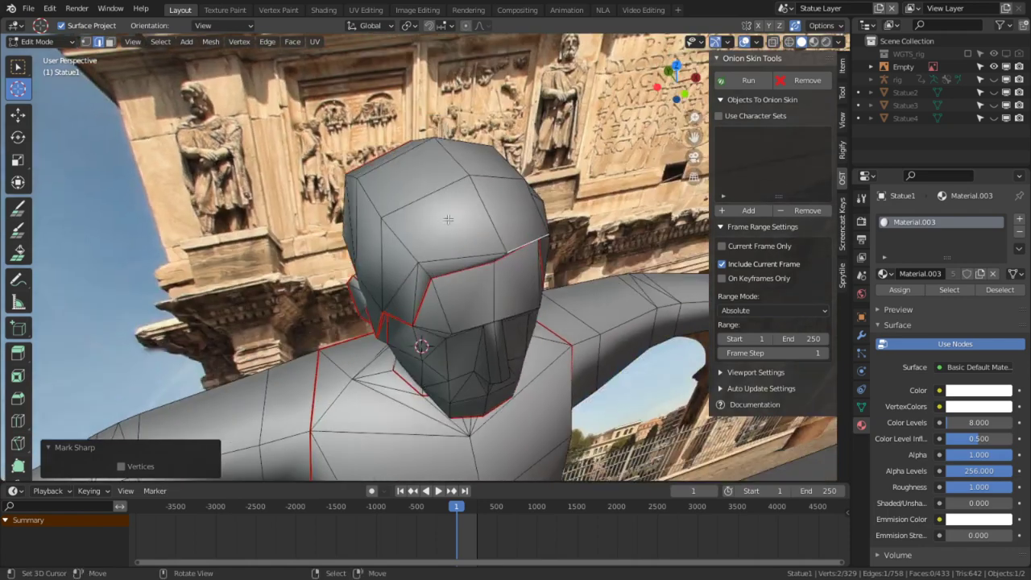
key(l)
key(ctrl+z)
key(l)
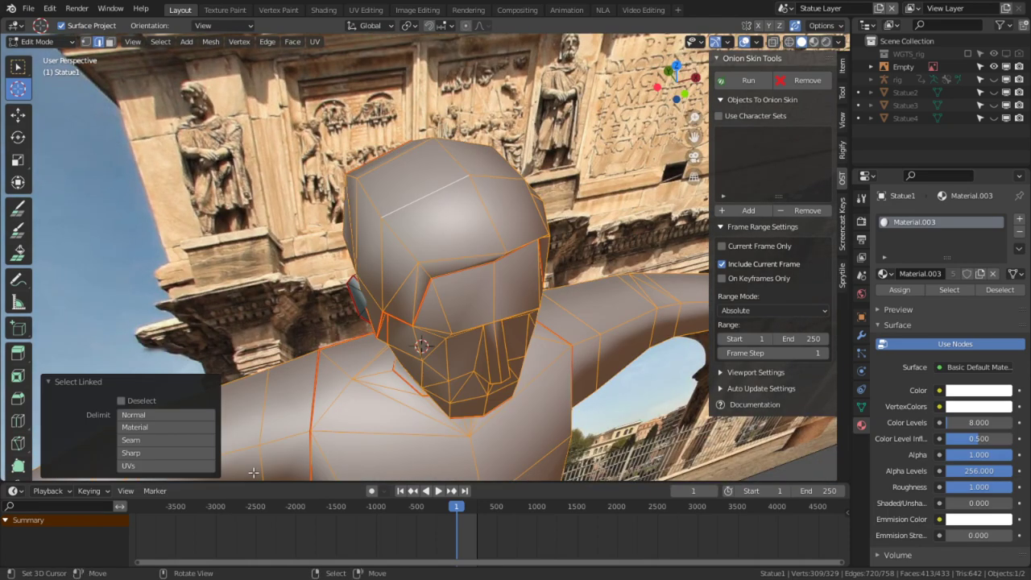
click(171, 440)
middle_drag(242, 339, 313, 246)
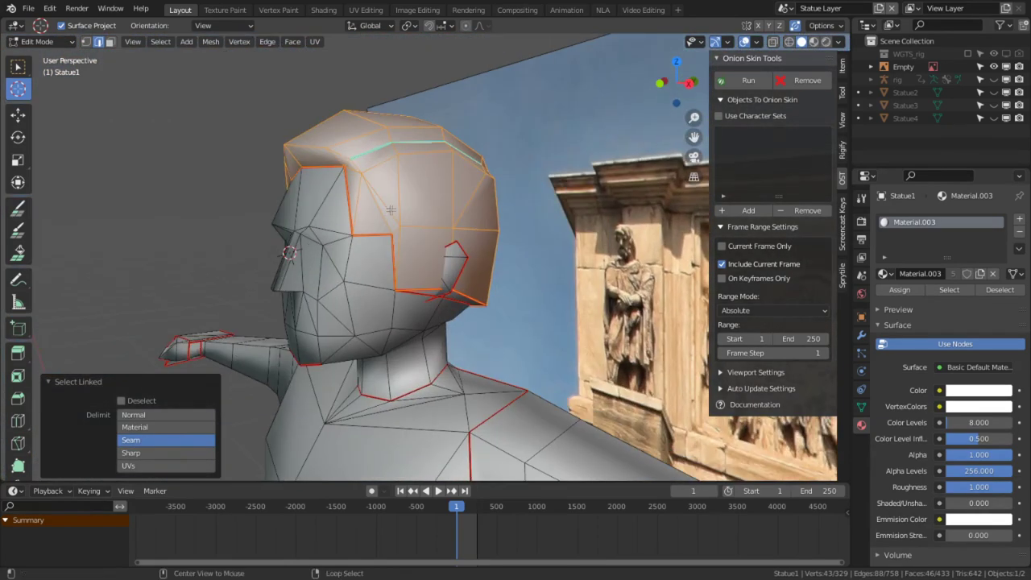
Deselect the side hair around the ears below the sharp edge line, keeping the raised top hair selected.
key(alt+s)
right_click(394, 167)
middle_drag(396, 252, 439, 289)
right_click(440, 289)
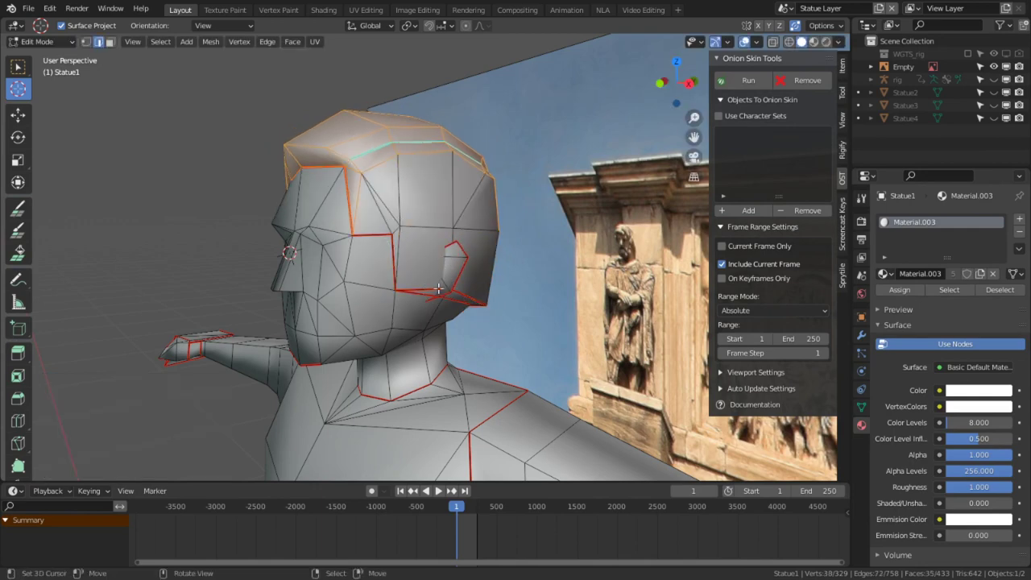
middle_drag(594, 254, 465, 322)
key(c)
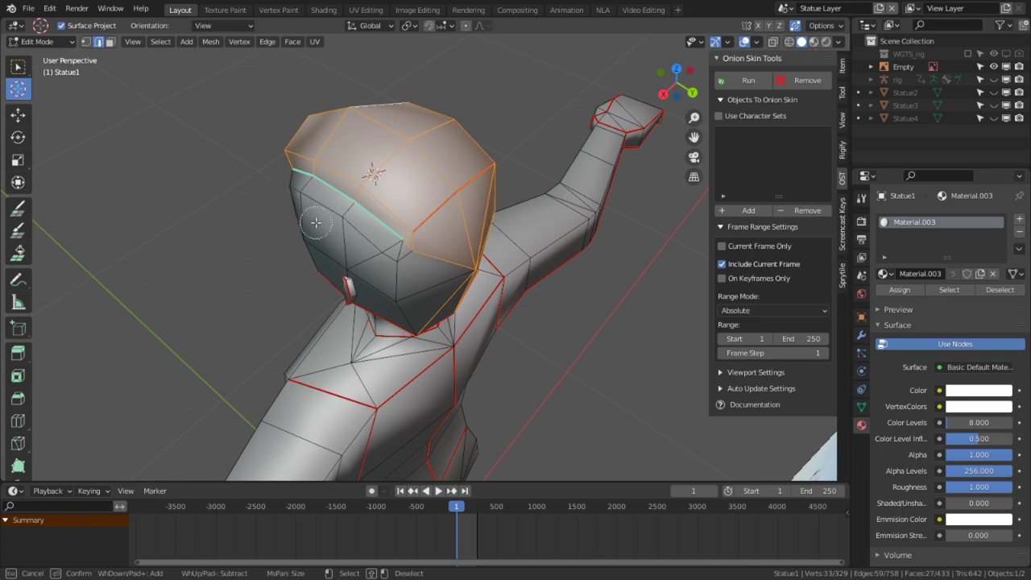
right_click(272, 224)
middle_drag(272, 224, 493, 149)
key(alt+s)
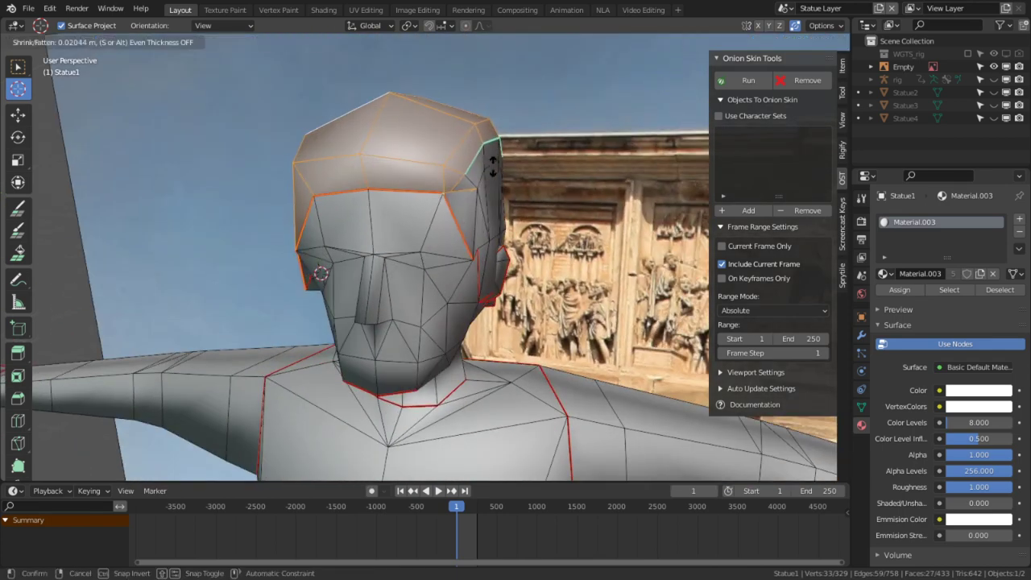
right_click(482, 183)
Deselect the vertices along the forehead hairline and temples in vertex mode, keeping the outer raised hair vertices selected.
key(c)
right_click(446, 212)
key(1)
key(c)
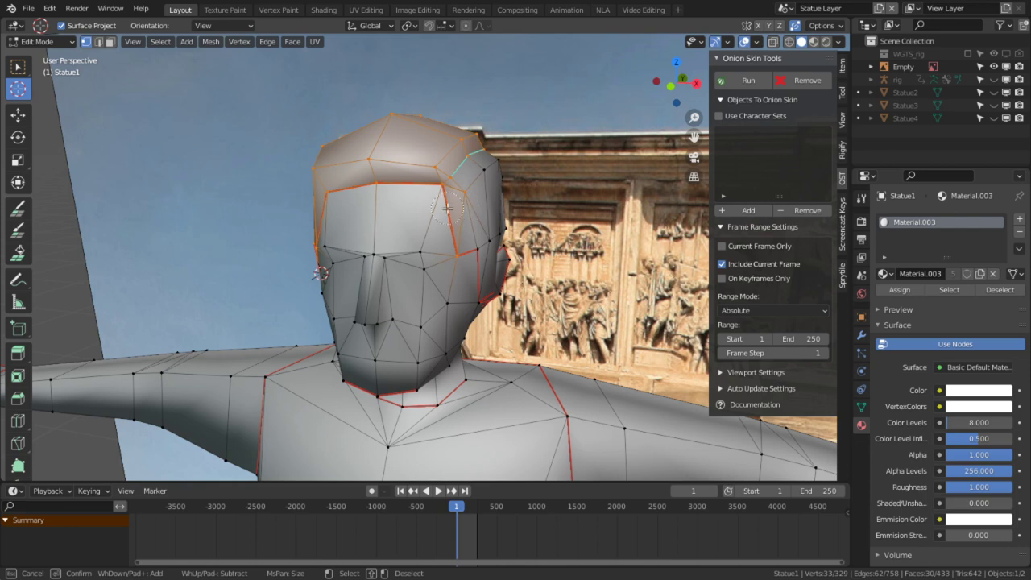
right_click(303, 243)
Fatten the selected outer raised hair with Shrink/Fatten by about 0.004 m.
middle_drag(303, 243, 478, 235)
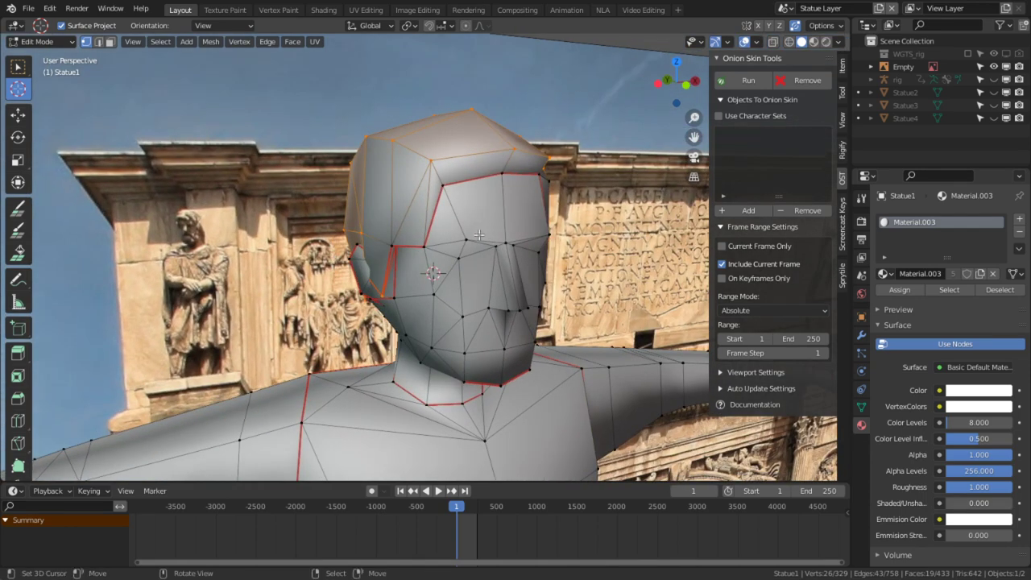
shift+click(378, 176)
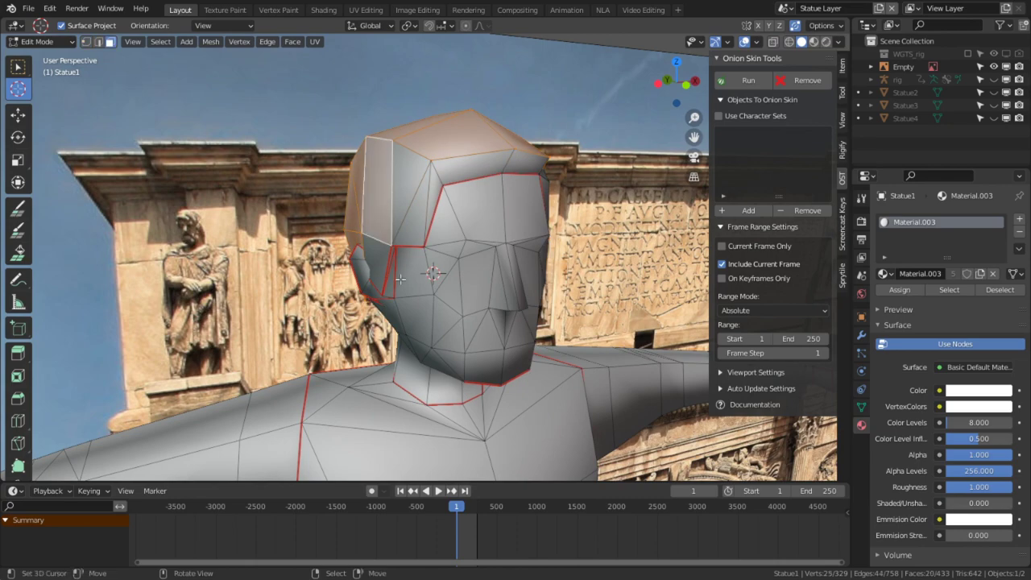
key(ctrl+z)
middle_drag(400, 279, 457, 279)
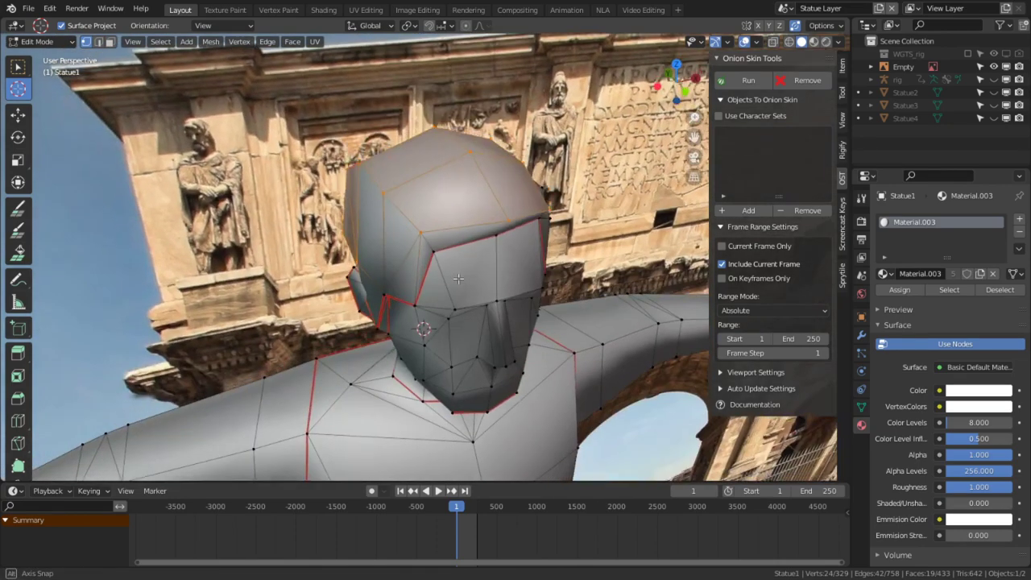
key(alt+s)
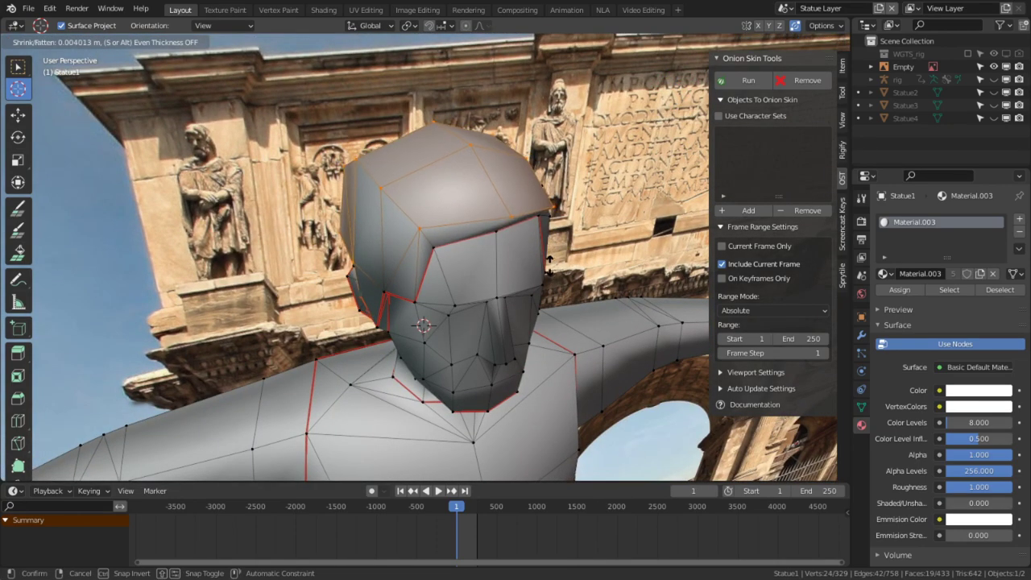
click(549, 266)
Slide the hairline's corner vertex above the temple slightly along its adjoining edge.
middle_drag(549, 266, 482, 214)
middle_drag(412, 183, 475, 235)
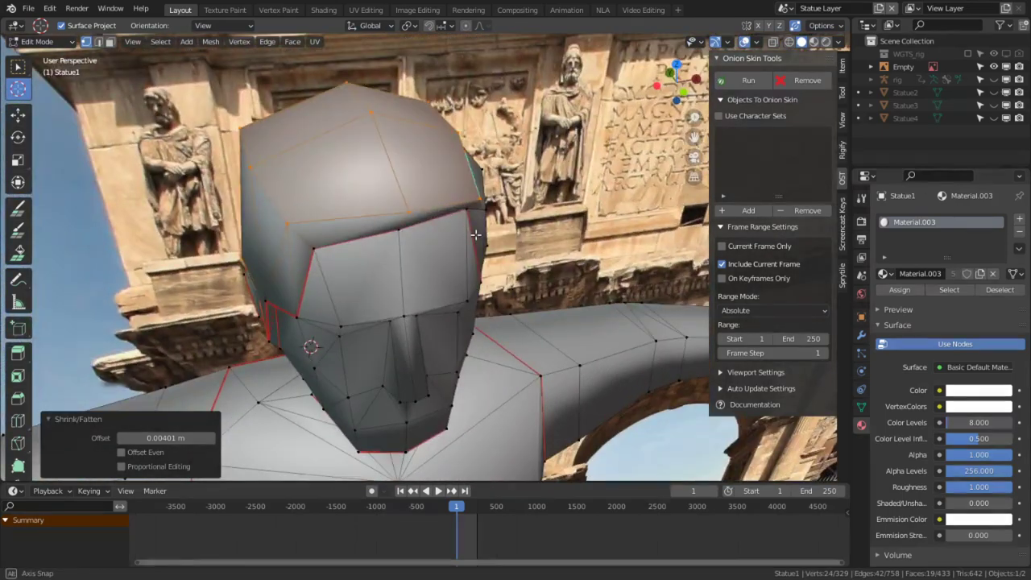
right_click(322, 252)
middle_drag(321, 251, 354, 219)
key(g)
key(g)
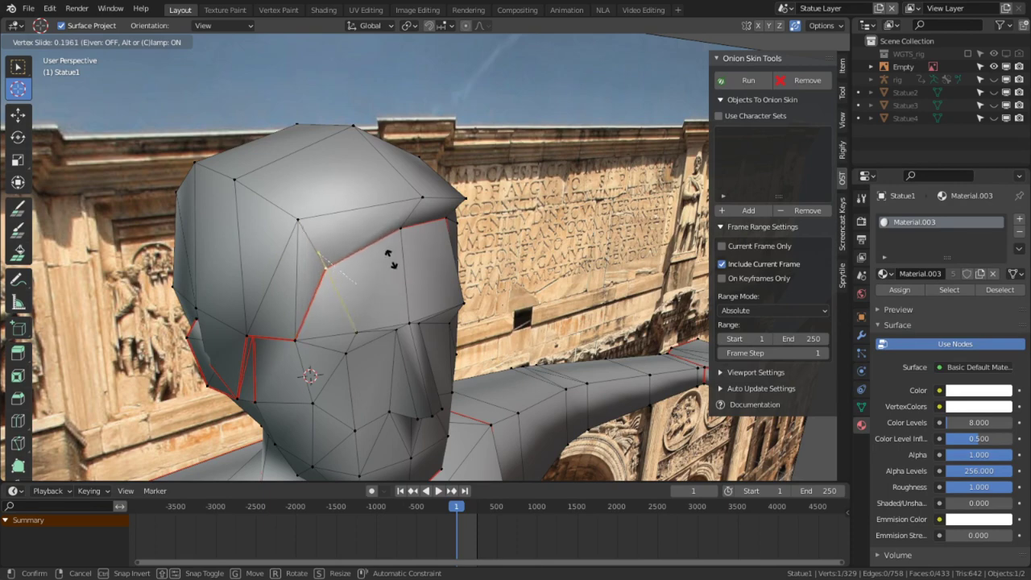
click(390, 259)
Move the raised hair's front corner vertex above the temple to reshape the overhang from the side.
right_click(303, 216)
middle_drag(303, 217, 669, 216)
key(g)
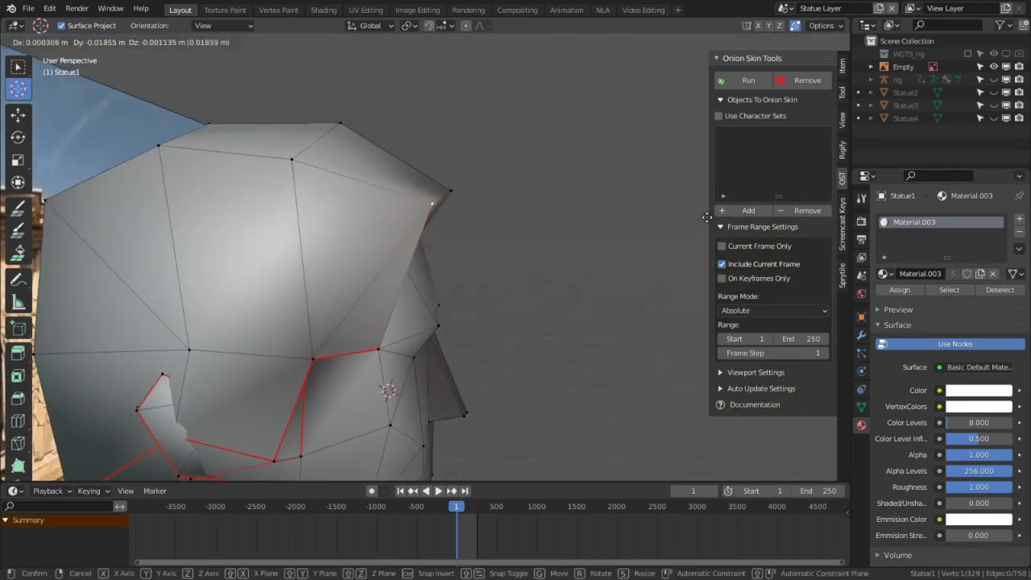
click(612, 276)
Try to reroute the dissolved temple hair edge with a Knife cut from the hairline corner to the side hair above the ear.
middle_drag(611, 275, 380, 299)
key(2)
key(3)
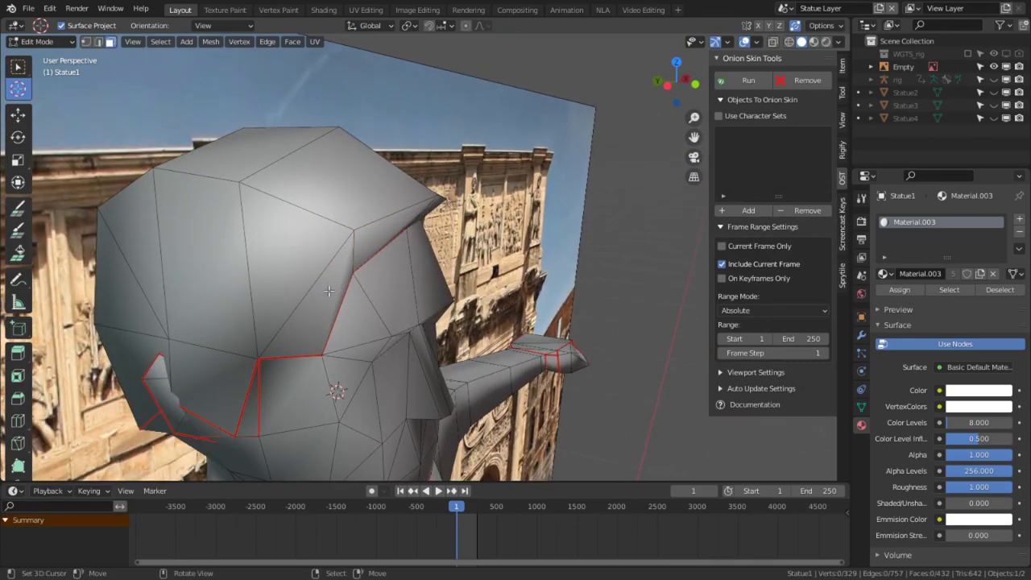
scroll(336, 276, up, 3)
key(k)
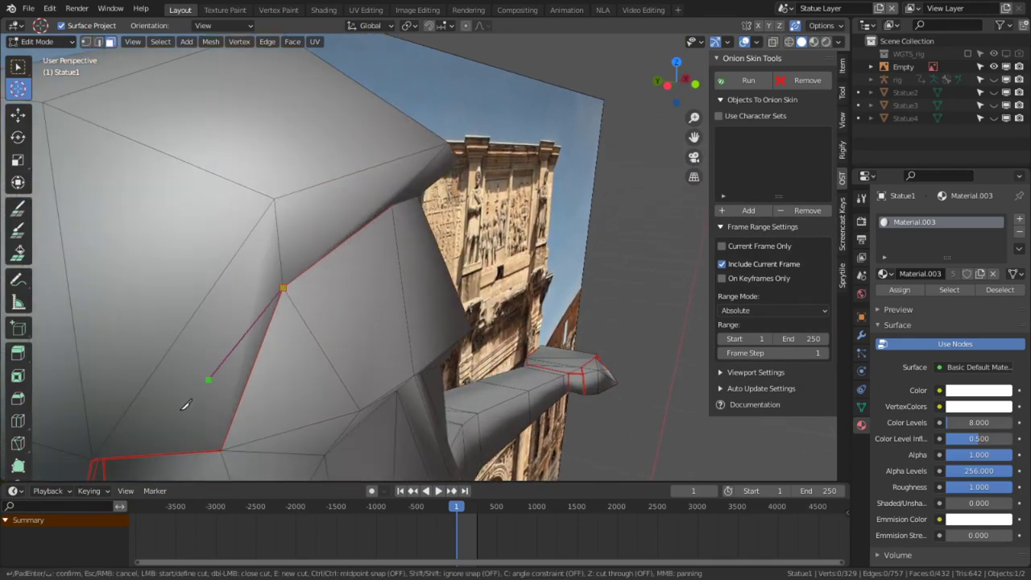
click(94, 455)
key(Return)
middle_drag(378, 327, 287, 281)
key(ctrl+z)
key(ctrl+z)
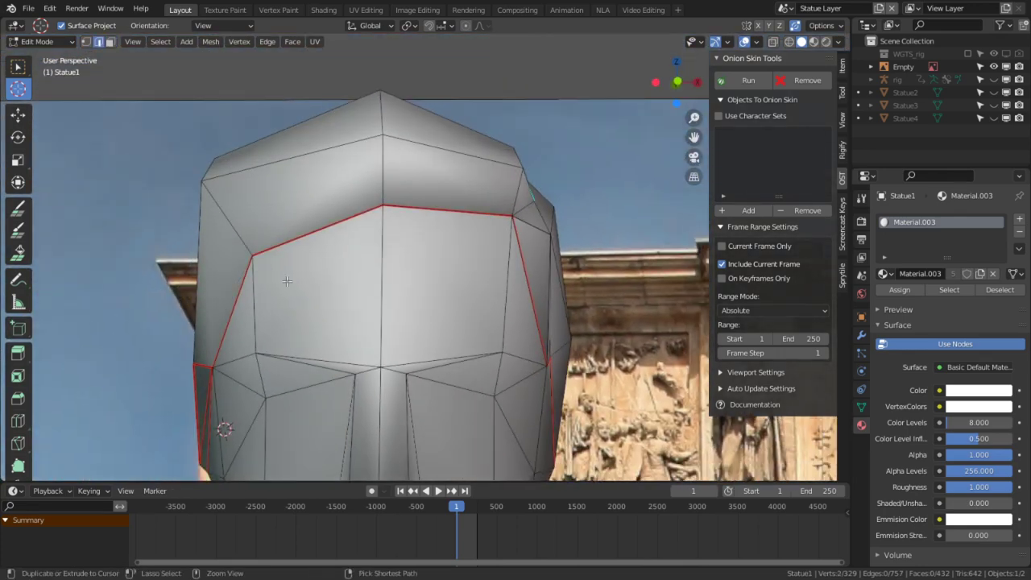
Connect the raised hair's front corner vertex to the lower temple hairline vertex with an edge.
key(j)
scroll(283, 281, down, 3)
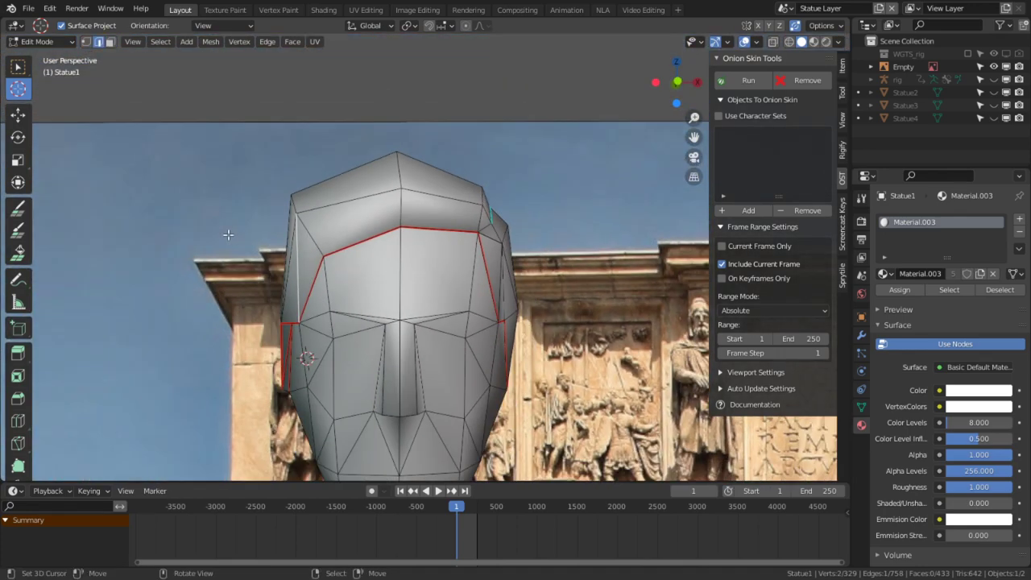
middle_drag(228, 231, 417, 350)
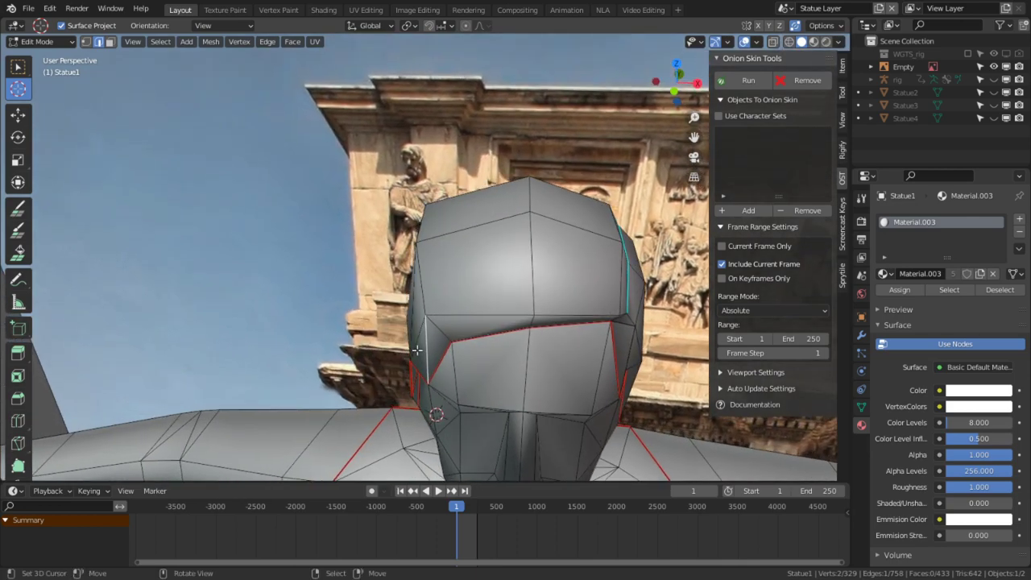
Examine the bearded statue in the reference photo and compare it with the model's head, jaw and neck.
scroll(389, 133, up, 6)
shift+middle_drag(595, 304, 537, 218)
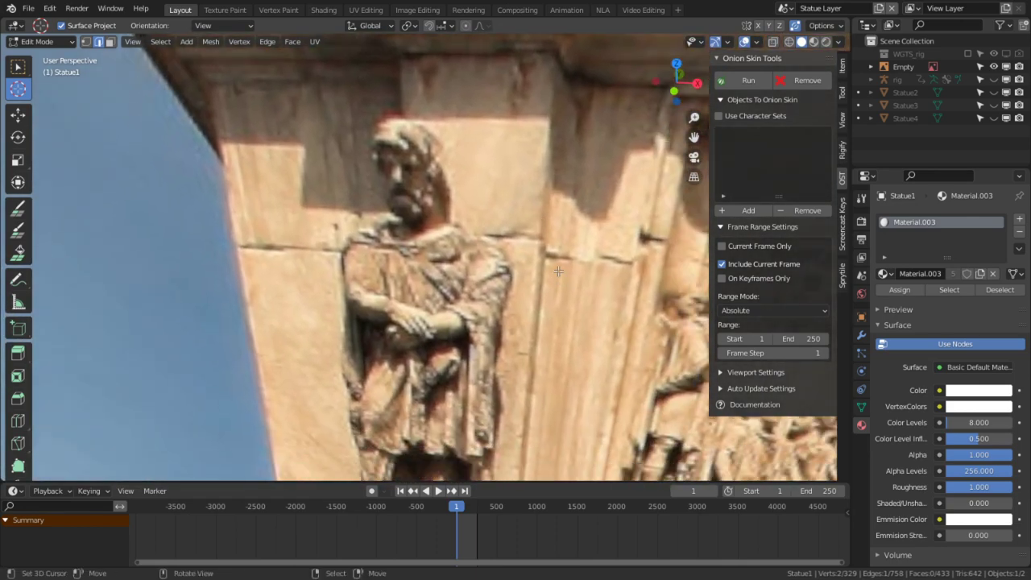
scroll(559, 272, down, 3)
shift+middle_drag(515, 178, 481, 86)
scroll(481, 86, down, 5)
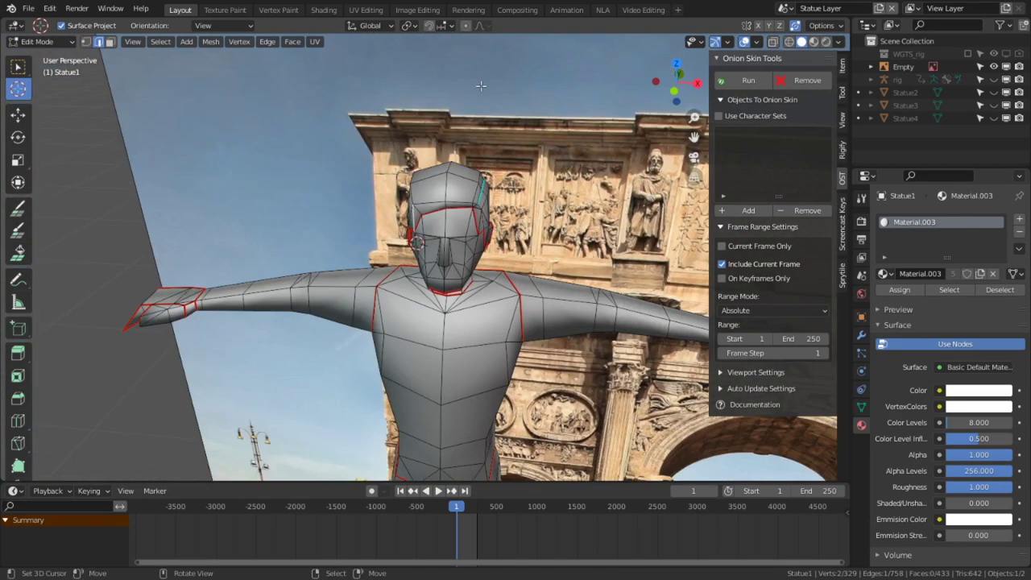
middle_drag(586, 258, 539, 208)
scroll(426, 136, up, 1)
shift+middle_drag(425, 119, 427, 234)
scroll(472, 188, up, 2)
scroll(427, 234, up, 2)
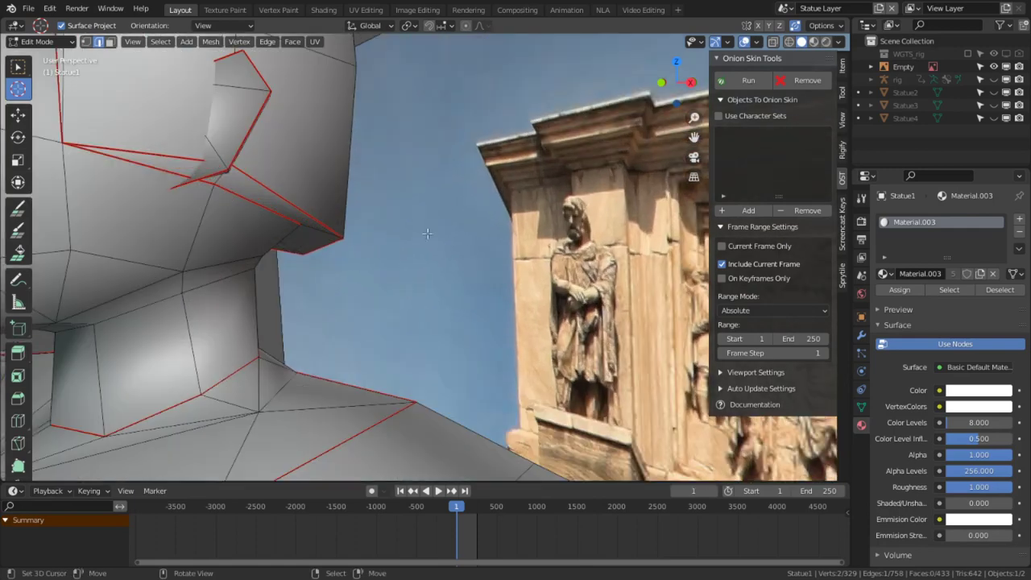
shift+middle_drag(322, 243, 419, 272)
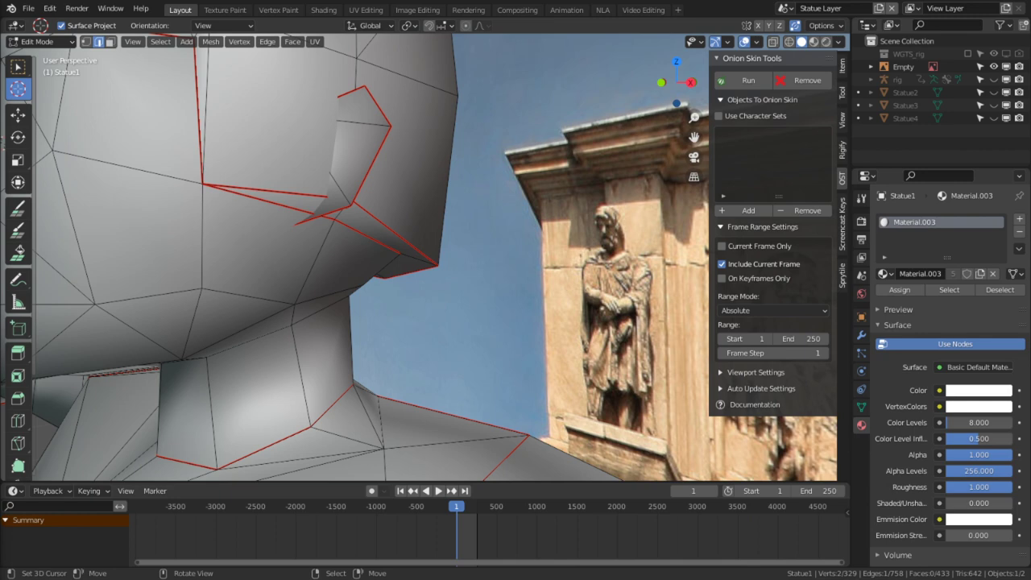
scroll(439, 217, down, 5)
middle_drag(438, 217, 398, 189)
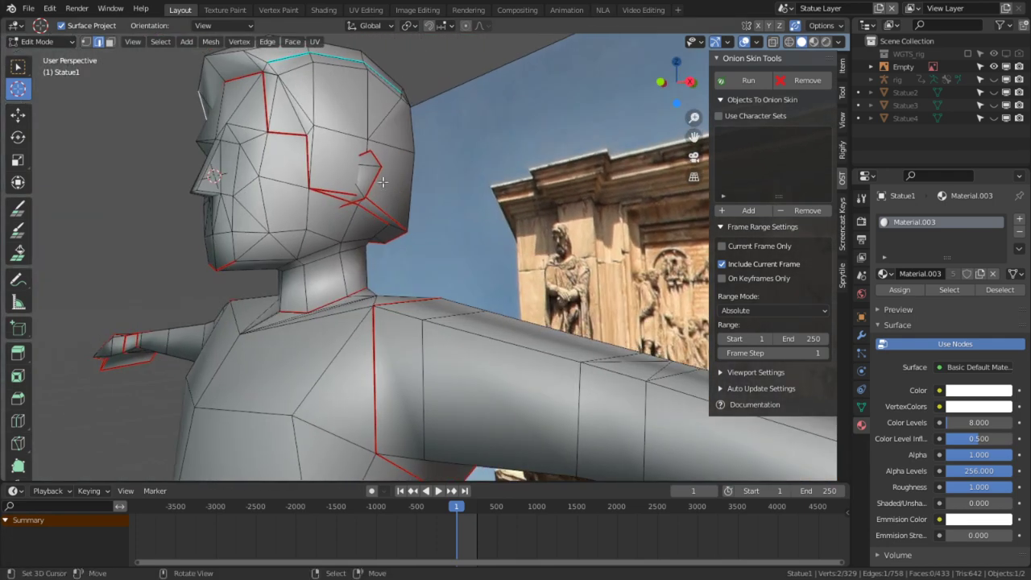
middle_drag(362, 262, 351, 290)
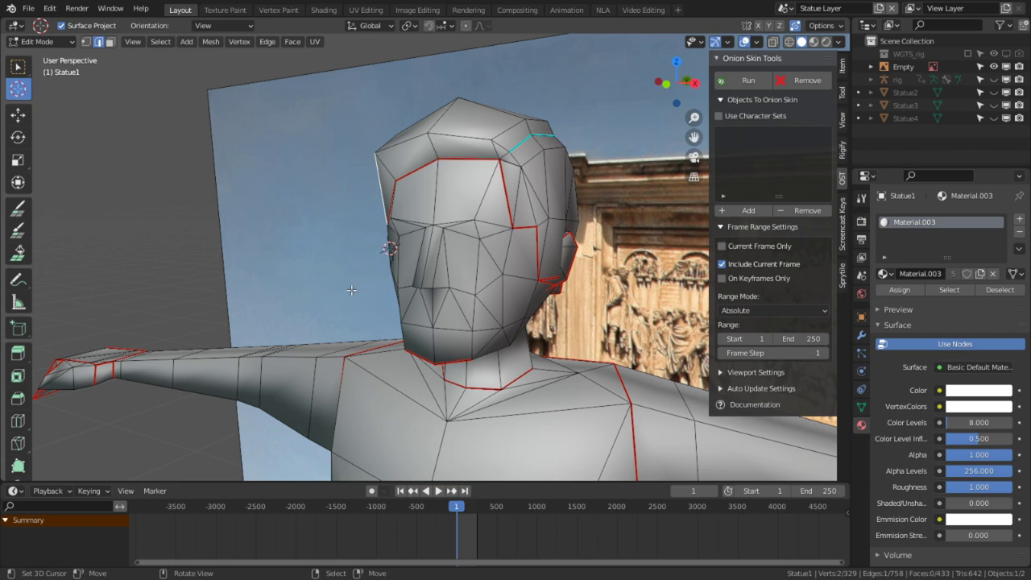
shift+middle_drag(519, 297, 411, 231)
scroll(543, 182, up, 5)
scroll(442, 267, down, 5)
scroll(411, 231, up, 2)
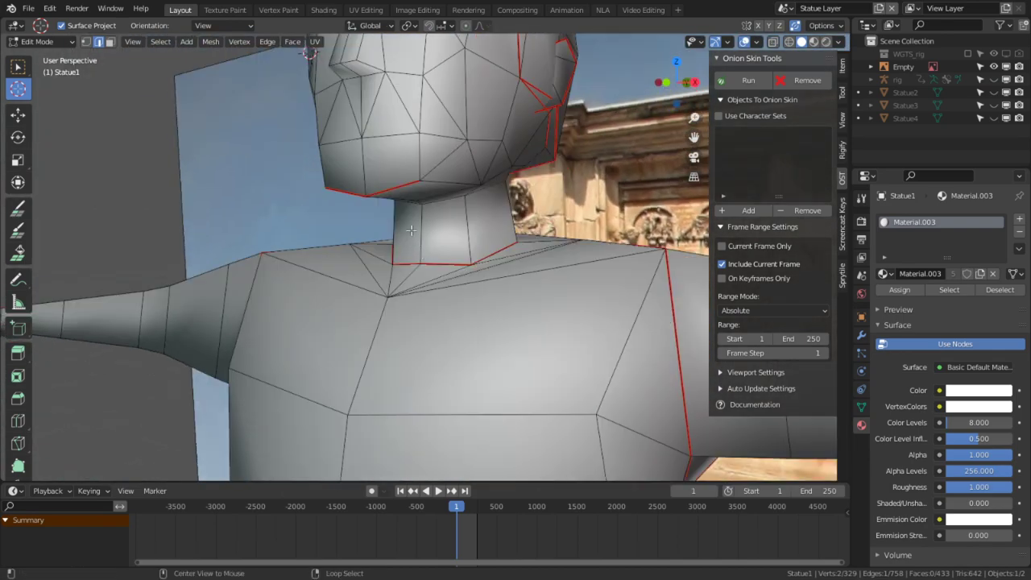
alt+middle_click(401, 193)
scroll(407, 199, down, 3)
Clear the selection and circle-select the chin and front jaw faces in face mode.
key(alt+a)
scroll(634, 213, up, 2)
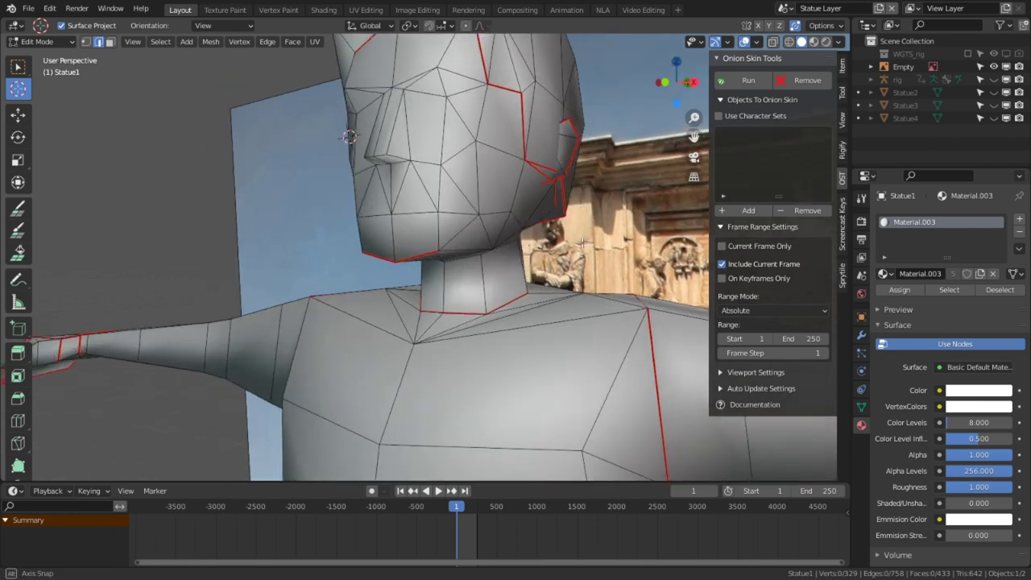
middle_drag(630, 216, 463, 230)
scroll(451, 238, up, 2)
key(c)
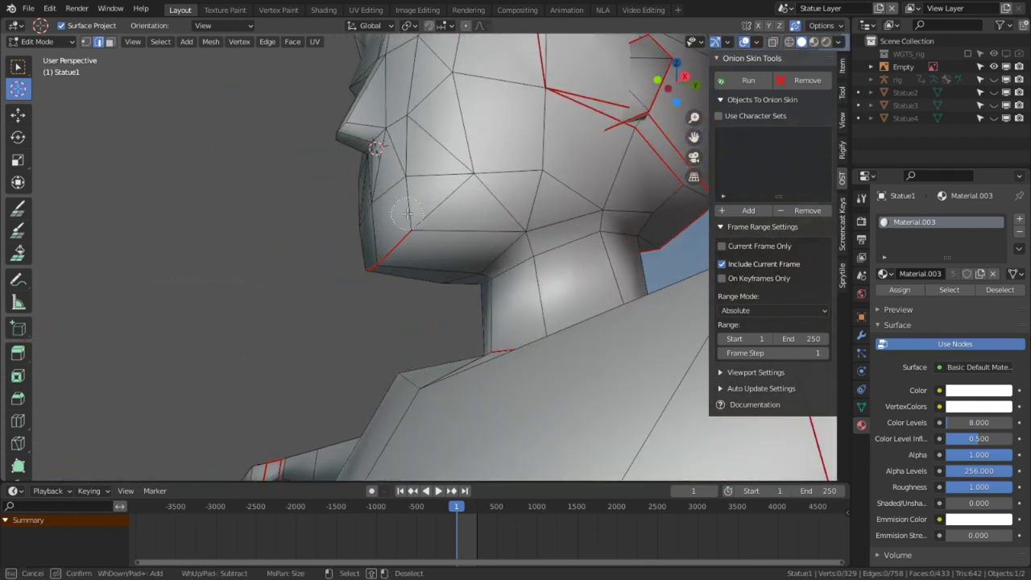
key(Escape)
key(3)
key(c)
drag(389, 235, 406, 233)
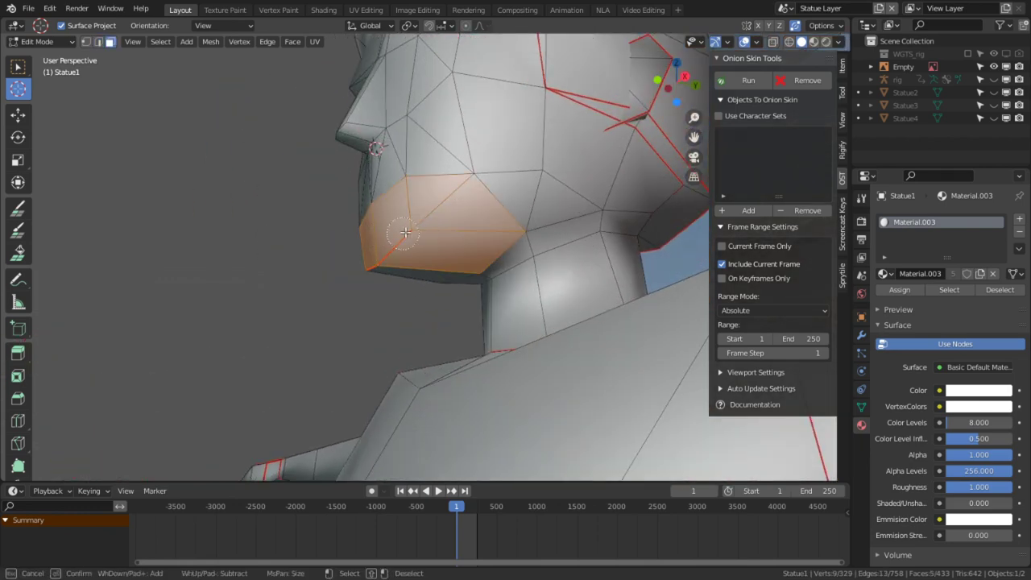
key(Escape)
Triangulate the four-sided cheek face in front of the ear.
middle_drag(456, 208, 379, 191)
click(379, 186)
key(ctrl+t)
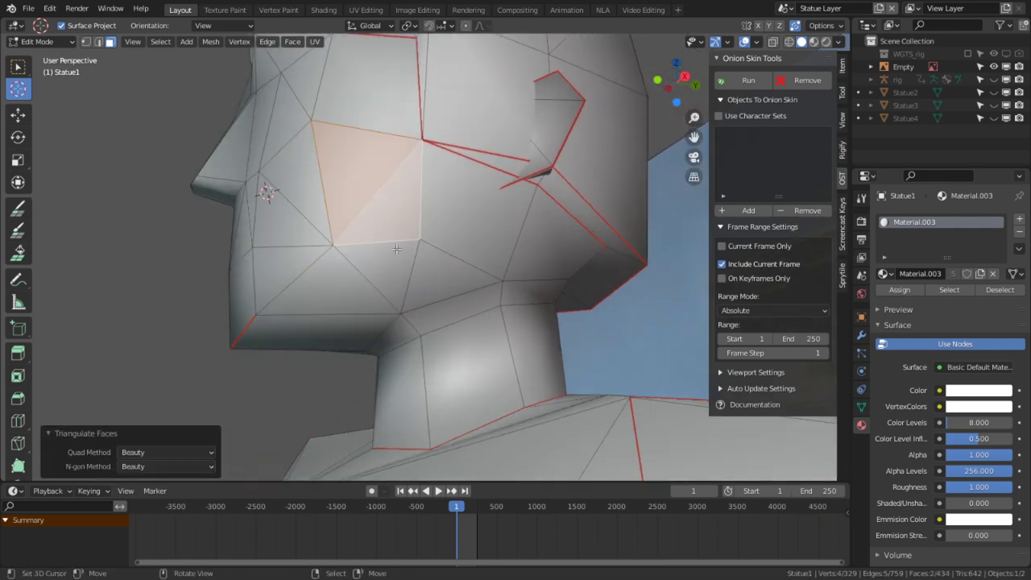
Circle-select the faces from the jaw below the ear around to the chin in place of the cheek triangles.
key(alt+a)
key(c)
mouse_move(379, 243)
mouse_down()
mouse_move(390, 250)
mouse_move(443, 228)
mouse_move(341, 315)
mouse_up()
key(Escape)
middle_drag(353, 320, 427, 319)
key(c)
drag(278, 298, 160, 317)
key(Escape)
middle_drag(228, 305, 496, 252)
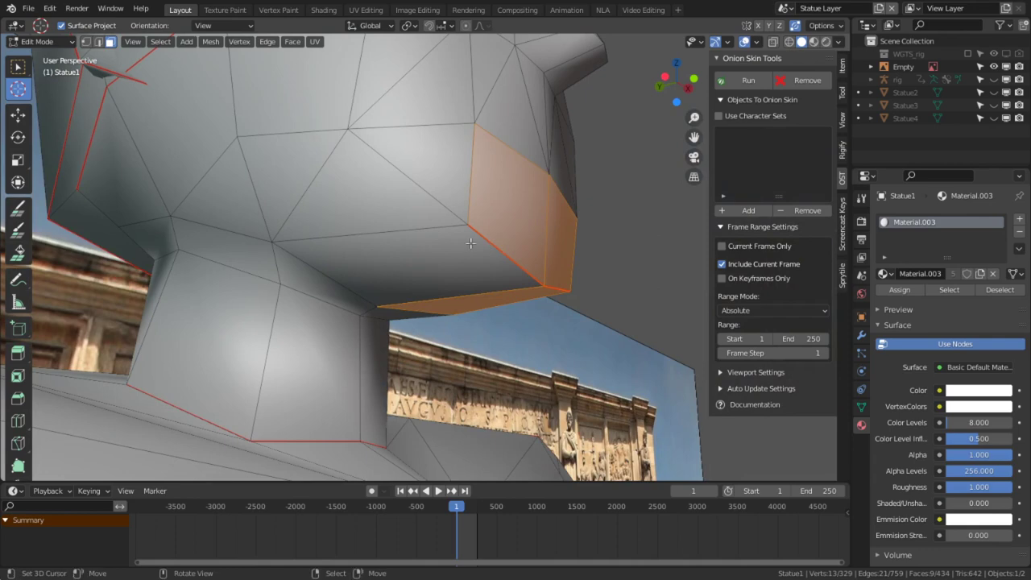
Triangulate the matching four-sided cheek face on the opposite side of the head.
scroll(370, 195, down, 2)
right_click(299, 150)
scroll(372, 216, down, 2)
right_click(355, 183)
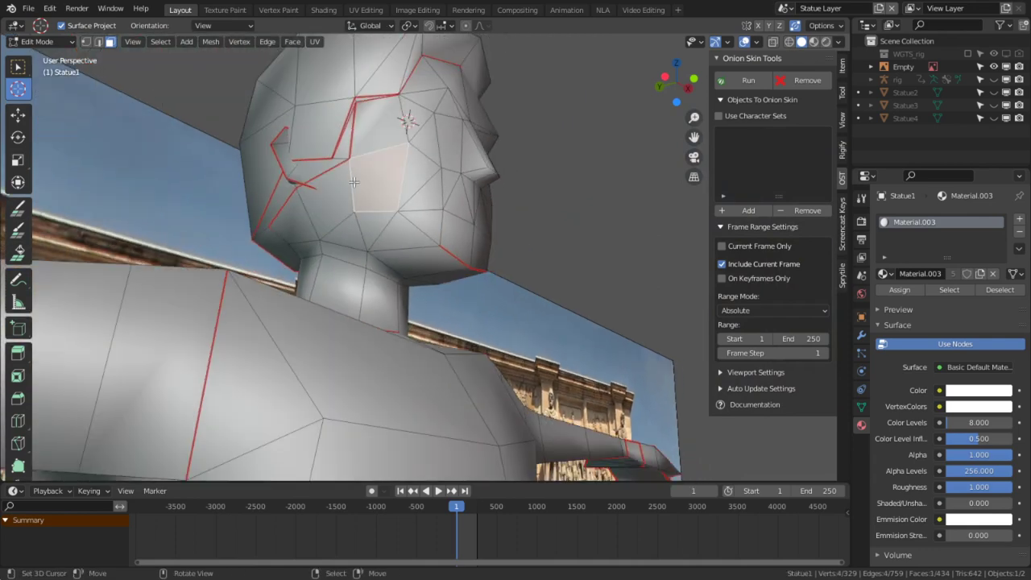
key(ctrl+t)
middle_drag(439, 251, 463, 215)
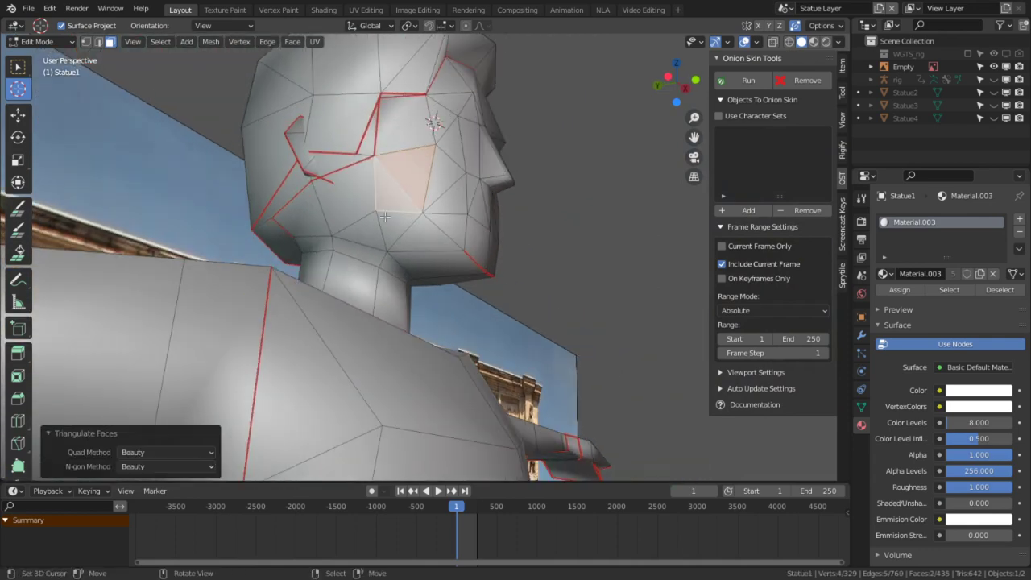
key(ctrl+z)
Clear the selection and circle-select the lower jaw faces on one side, from below the ear to the chin's underside.
middle_drag(427, 266, 369, 277)
key(alt+a)
key(c)
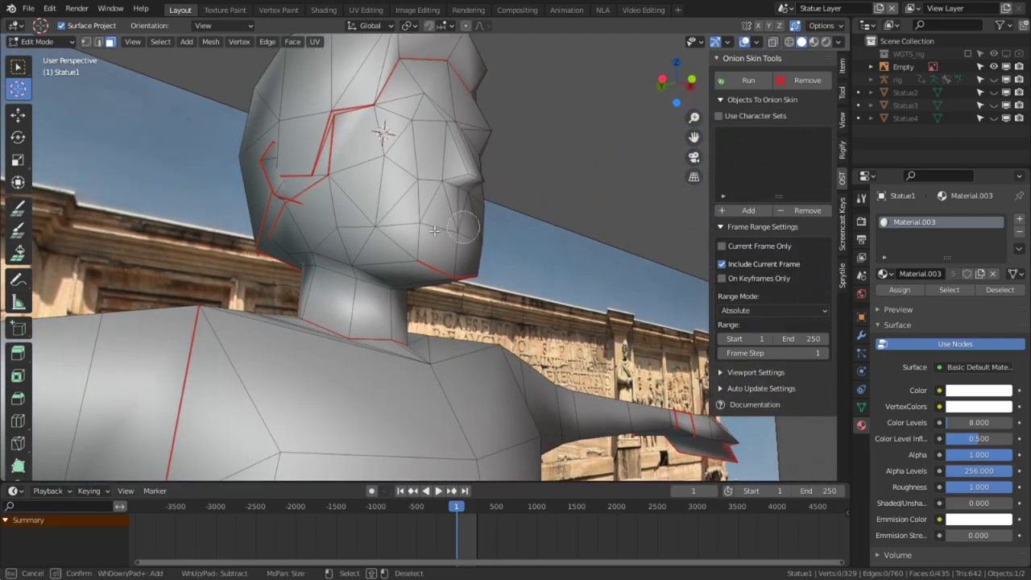
key(Escape)
mouse_move(341, 236)
middle_down()
mouse_move(516, 218)
mouse_move(290, 242)
middle_up()
scroll(387, 242, up, 2)
key(c)
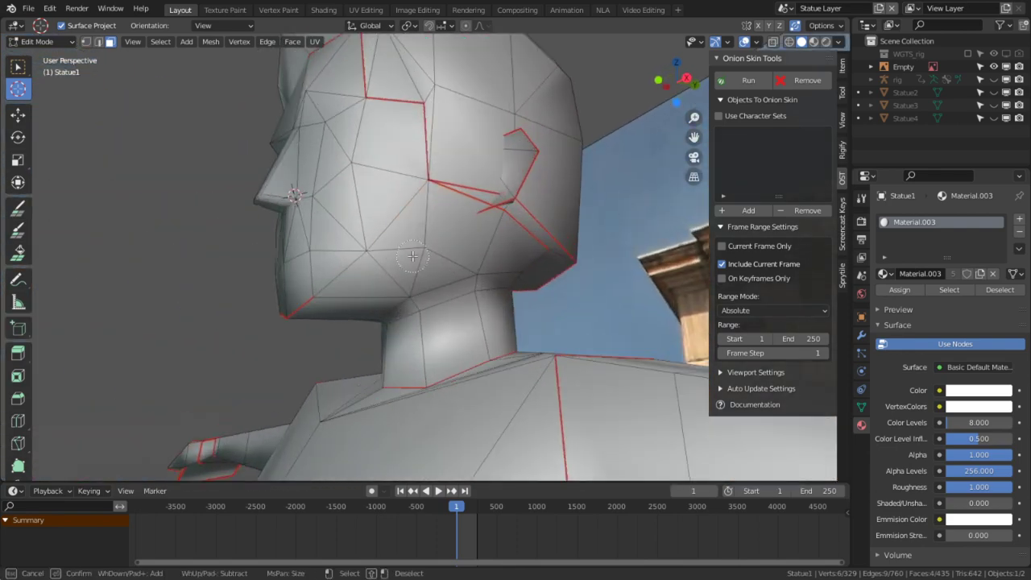
mouse_move(464, 234)
mouse_down()
mouse_move(396, 261)
mouse_move(348, 302)
mouse_up()
key(Escape)
middle_drag(348, 302, 476, 282)
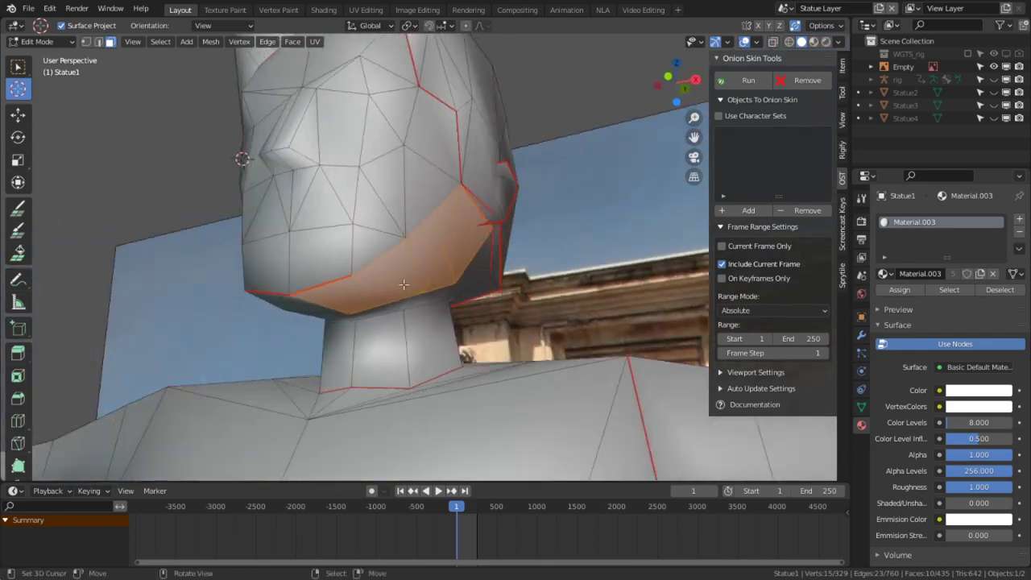
Add the front chin faces and the opposite lower jaw faces up to the ear to the beard selection.
key(c)
drag(339, 262, 258, 292)
key(Escape)
middle_drag(305, 287, 458, 251)
key(c)
drag(455, 250, 422, 258)
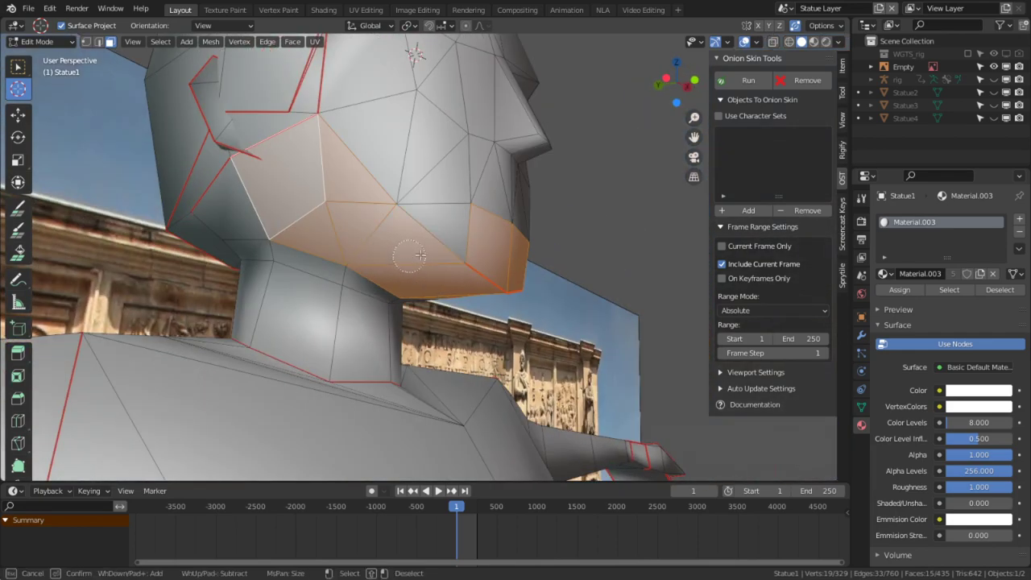
key(Escape)
Inset the selected jaw and chin faces with 0 m thickness and about 0.0064 m depth to raise the beard.
mouse_move(470, 274)
middle_down()
mouse_move(478, 233)
mouse_move(547, 259)
middle_up()
key(i)
key(ctrl)
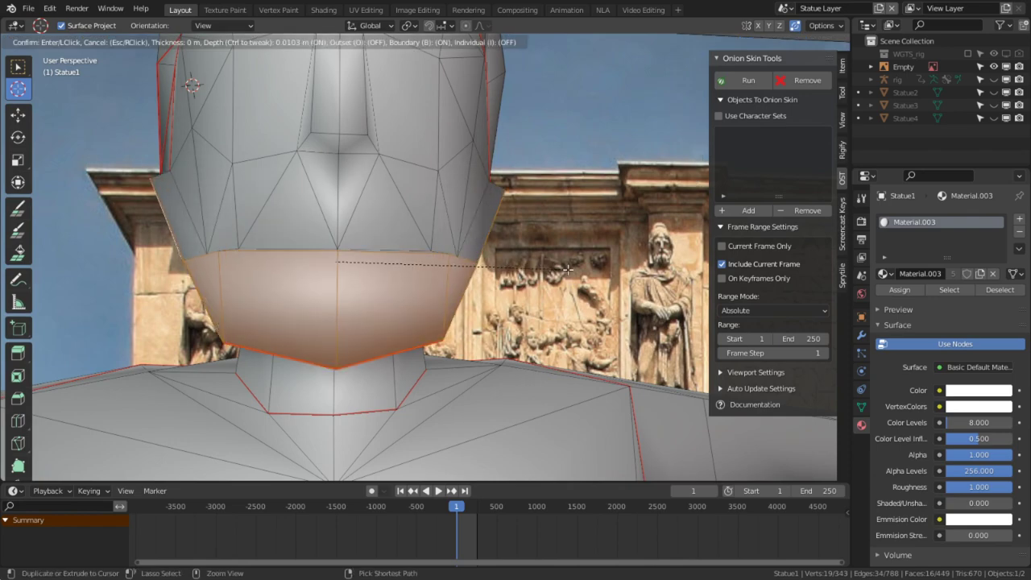
ctrl+click(561, 273)
middle_drag(557, 263, 456, 211)
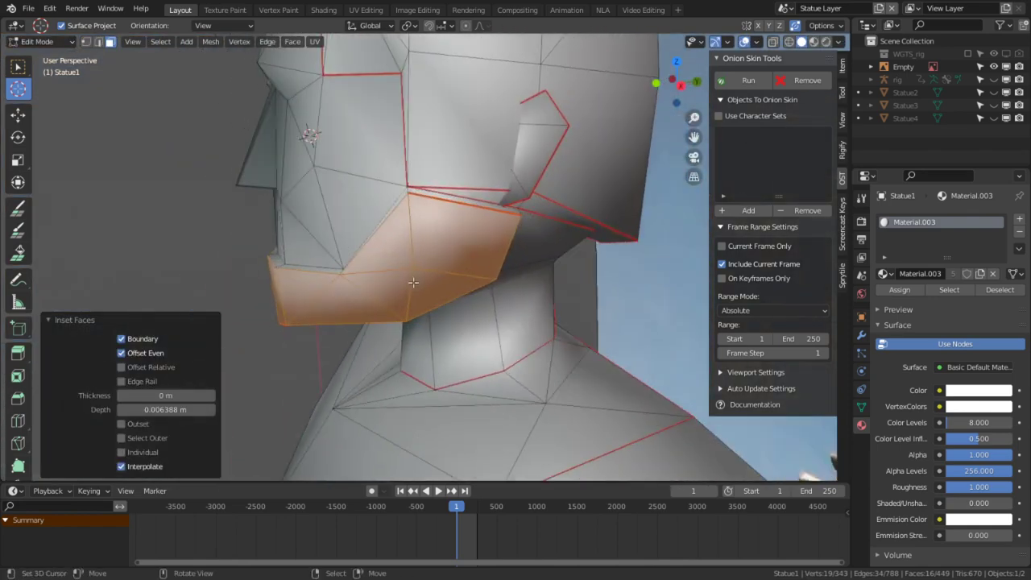
scroll(455, 200, up, 3)
key(Tab)
middle_drag(460, 164, 528, 209)
key(Tab)
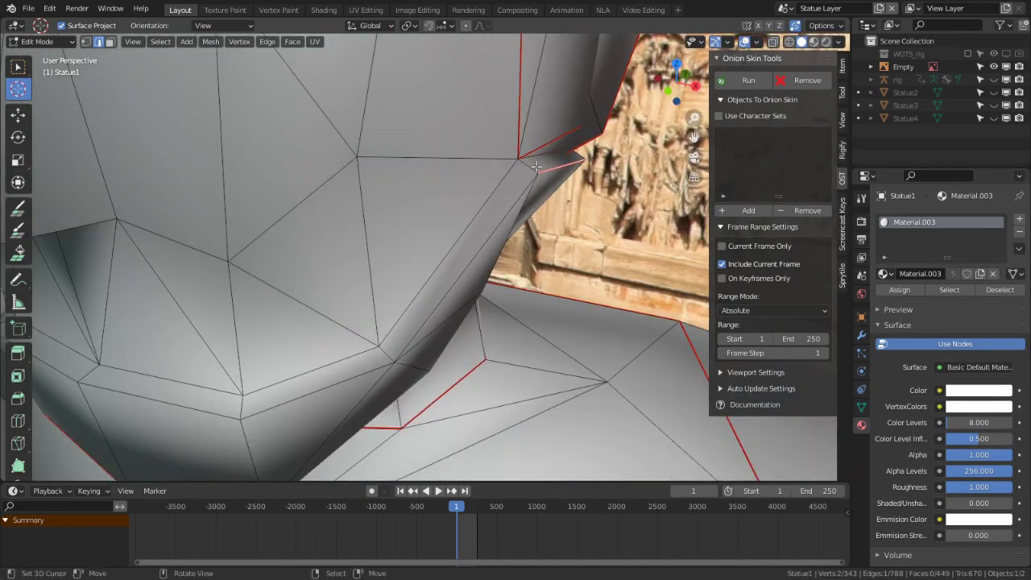
Edge-slide the beard's upper edge below the ear up to the adjoining cheek edge on one side of the head.
middle_drag(544, 170, 451, 169)
key(g)
key(g)
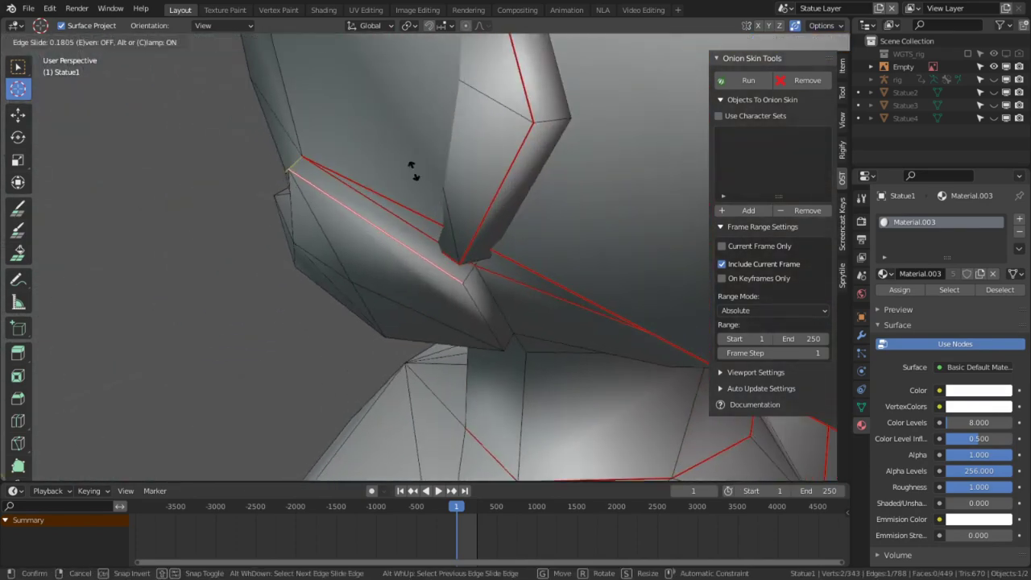
click(556, 320)
Slide the matching upper beard edge below the opposite ear fully onto the cheek edge, with a factor of 1.000.
middle_drag(429, 332, 526, 266)
key(ctrl+z)
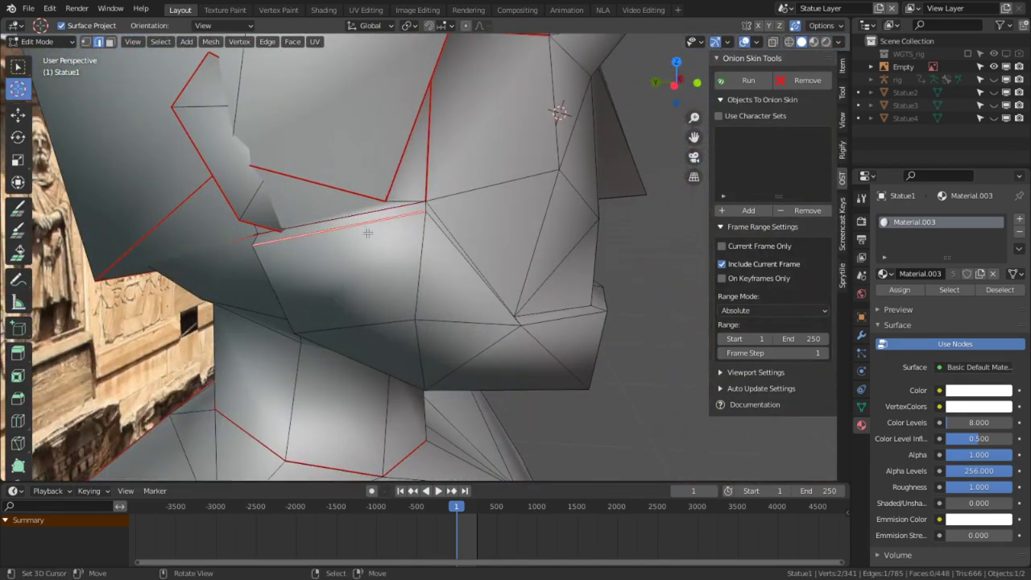
key(g)
key(g)
click(368, 70)
scroll(398, 142, down, 4)
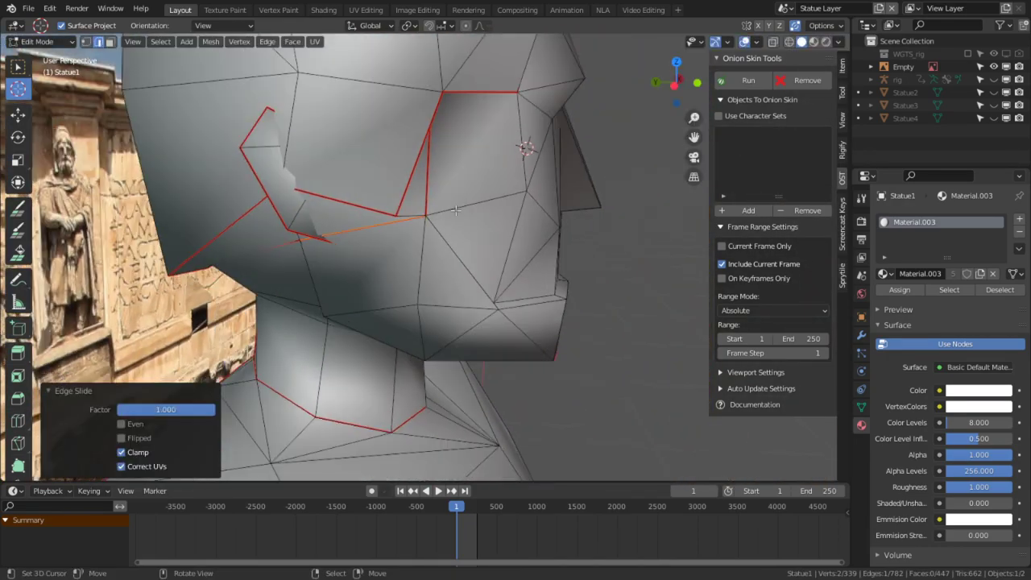
Switch to Sculpt Mode and smooth the beard's raised upper rim along one cheek and across the front of the chin.
middle_drag(461, 257, 476, 293)
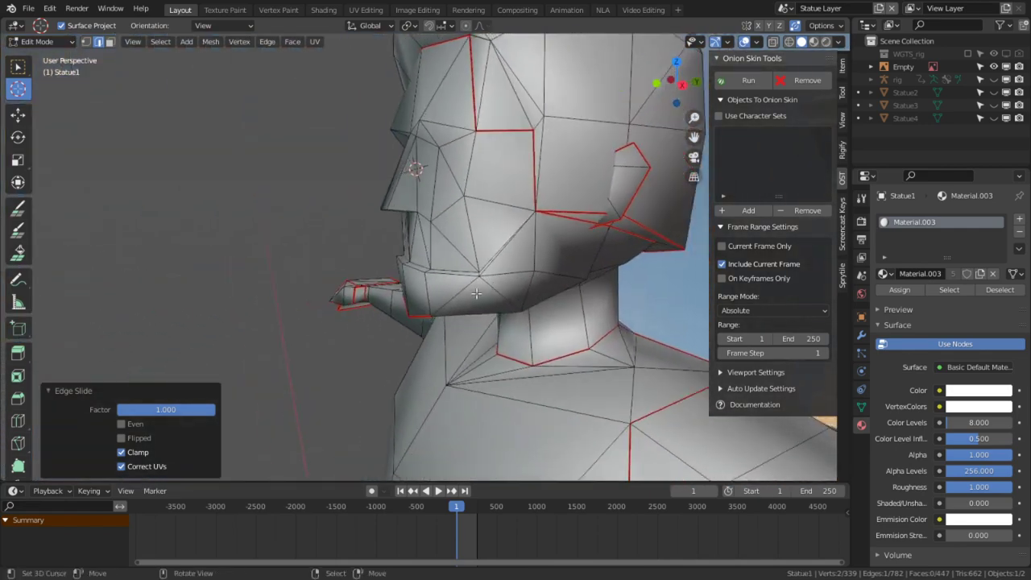
scroll(476, 293, up, 5)
click(49, 41)
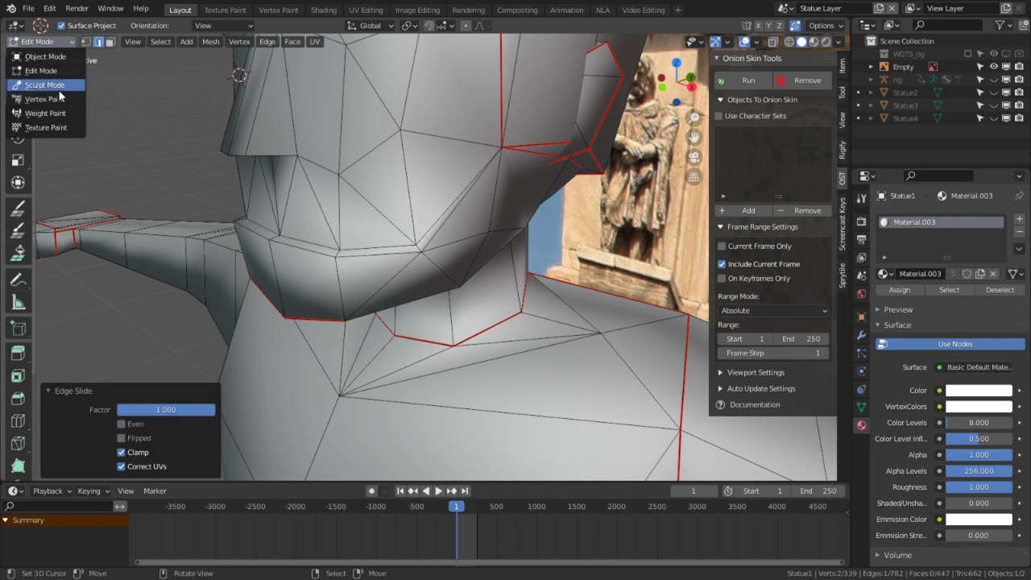
click(58, 87)
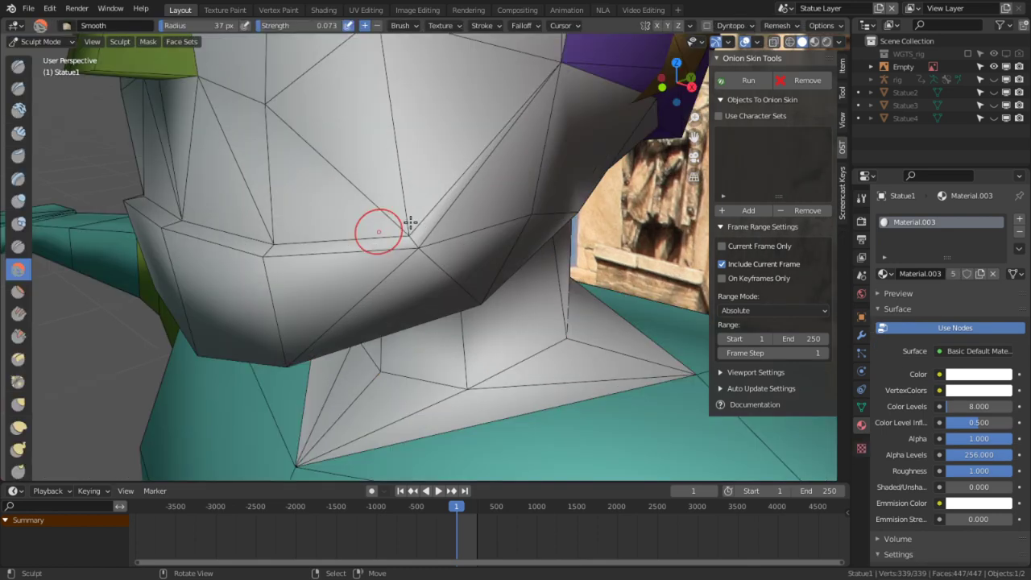
drag(410, 222, 231, 240)
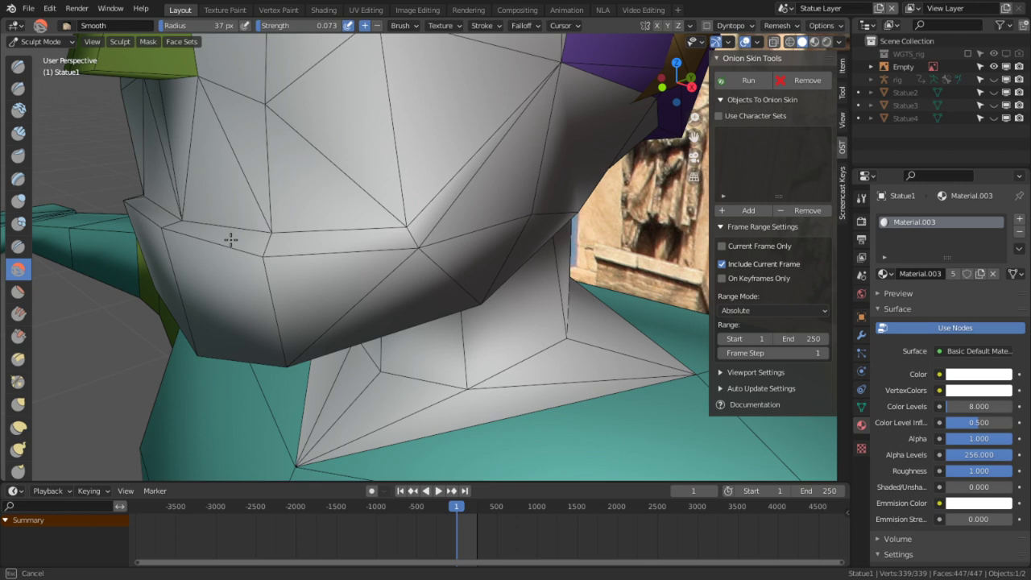
mouse_move(230, 240)
middle_down()
mouse_move(428, 170)
mouse_move(385, 244)
mouse_move(539, 237)
mouse_move(392, 211)
middle_up()
mouse_move(392, 210)
mouse_down()
mouse_move(297, 239)
mouse_move(194, 243)
mouse_move(211, 250)
mouse_up()
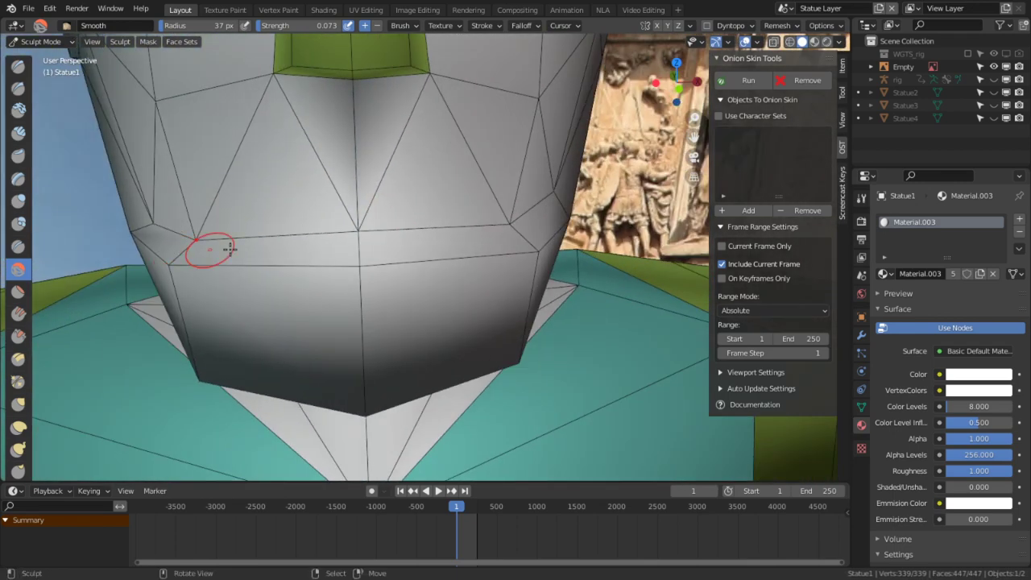
Continue smoothing the beard's upper rim around the front and far side of the chin with the Smooth brush.
middle_drag(238, 262, 272, 285)
mouse_move(212, 271)
mouse_down()
mouse_move(219, 221)
mouse_move(282, 264)
mouse_up()
mouse_move(282, 264)
middle_down()
mouse_move(317, 276)
mouse_move(348, 270)
middle_up()
drag(331, 270, 165, 262)
scroll(270, 307, down, 3)
middle_drag(306, 362, 352, 240)
scroll(352, 239, up, 3)
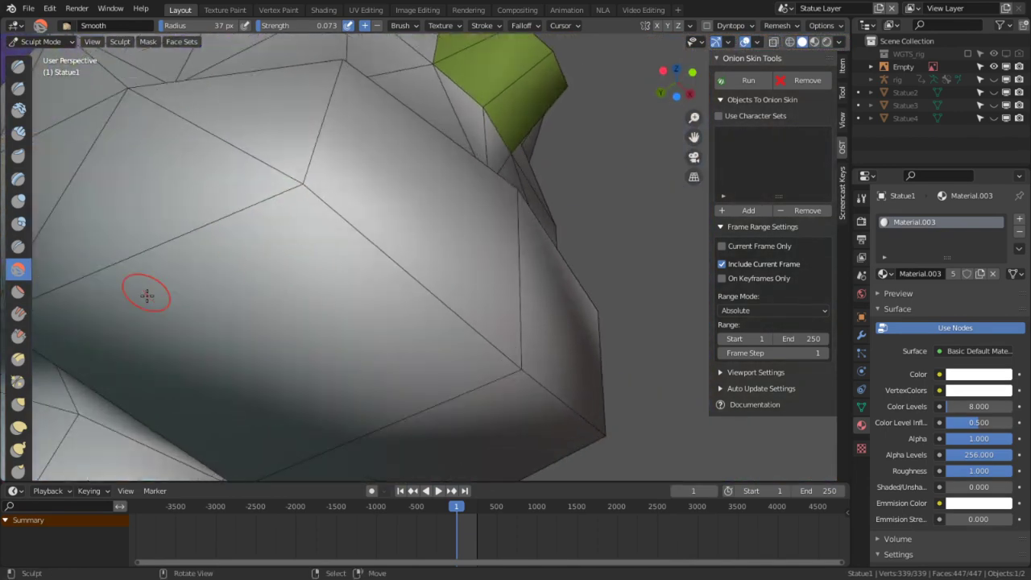
Smooth the statue head's jaw and lower cheek with short Smooth brush strokes at a 37 px radius.
mouse_move(145, 292)
middle_down()
mouse_move(339, 349)
mouse_move(467, 341)
mouse_move(476, 355)
middle_up()
mouse_move(425, 310)
mouse_down()
mouse_move(410, 299)
mouse_move(447, 338)
mouse_move(456, 331)
mouse_up()
middle_drag(456, 331, 497, 320)
mouse_move(522, 313)
mouse_down()
mouse_move(556, 338)
mouse_move(541, 323)
mouse_up()
scroll(478, 358, down, 3)
shift+middle_drag(437, 215, 430, 315)
mouse_move(432, 250)
mouse_down()
mouse_move(400, 253)
mouse_move(453, 234)
mouse_up()
mouse_move(456, 236)
middle_down()
mouse_move(443, 272)
mouse_move(416, 260)
middle_up()
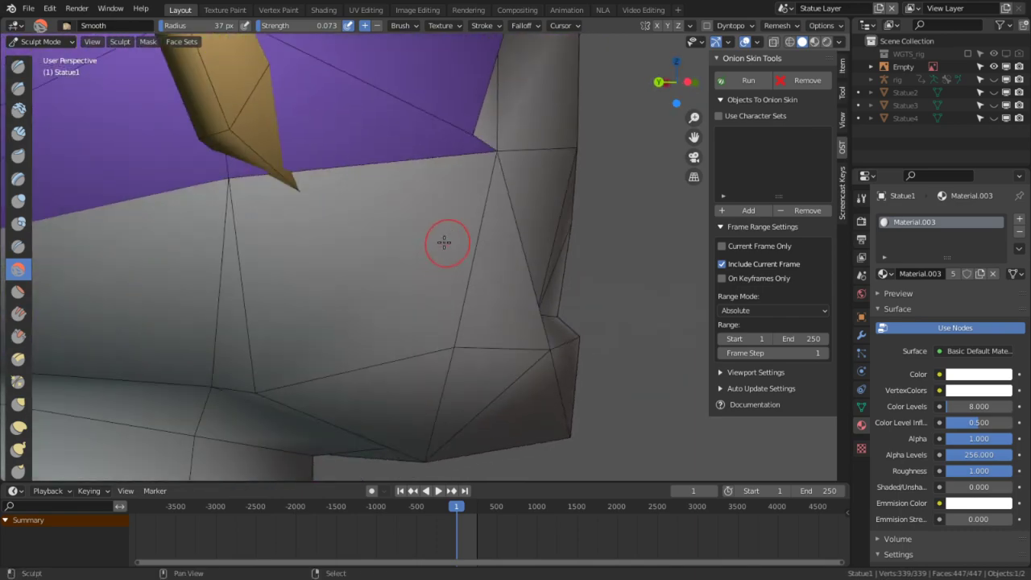
mouse_move(342, 278)
shift+middle_down()
mouse_move(420, 318)
mouse_move(414, 263)
mouse_move(295, 285)
mouse_move(338, 143)
mouse_move(312, 179)
mouse_move(369, 249)
mouse_move(349, 241)
mouse_move(373, 238)
shift+middle_up()
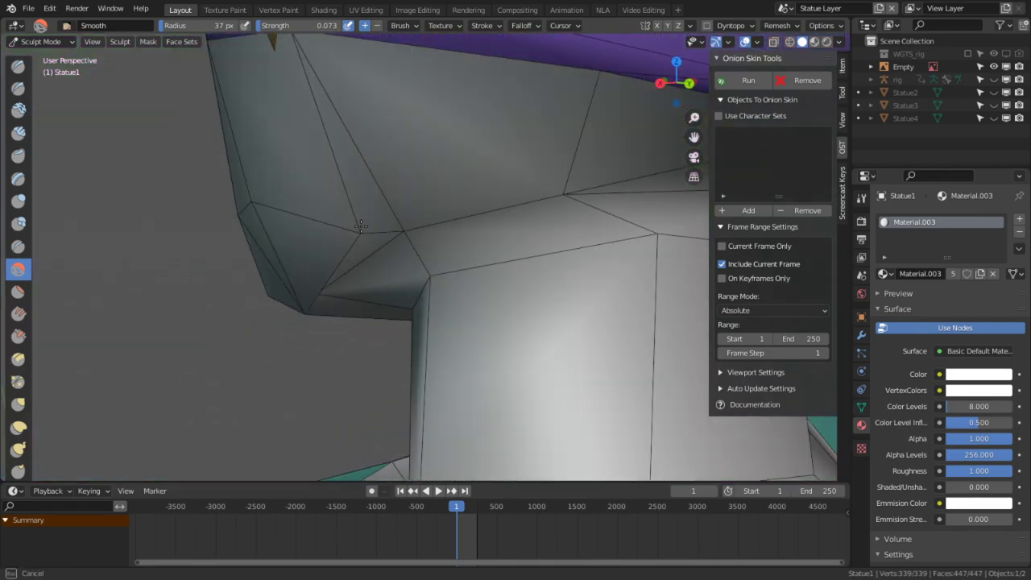
Enlarge the Smooth brush radius to 95 px for working on the underside of the jaw.
mouse_move(321, 290)
middle_down()
mouse_move(435, 274)
mouse_move(398, 290)
mouse_move(392, 250)
mouse_move(439, 314)
mouse_move(434, 280)
middle_up()
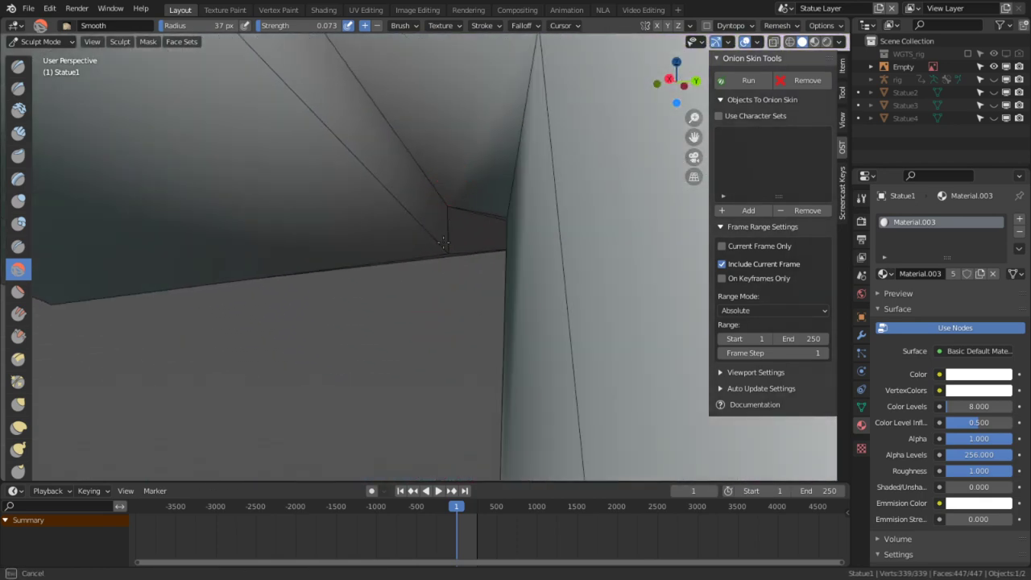
key(f)
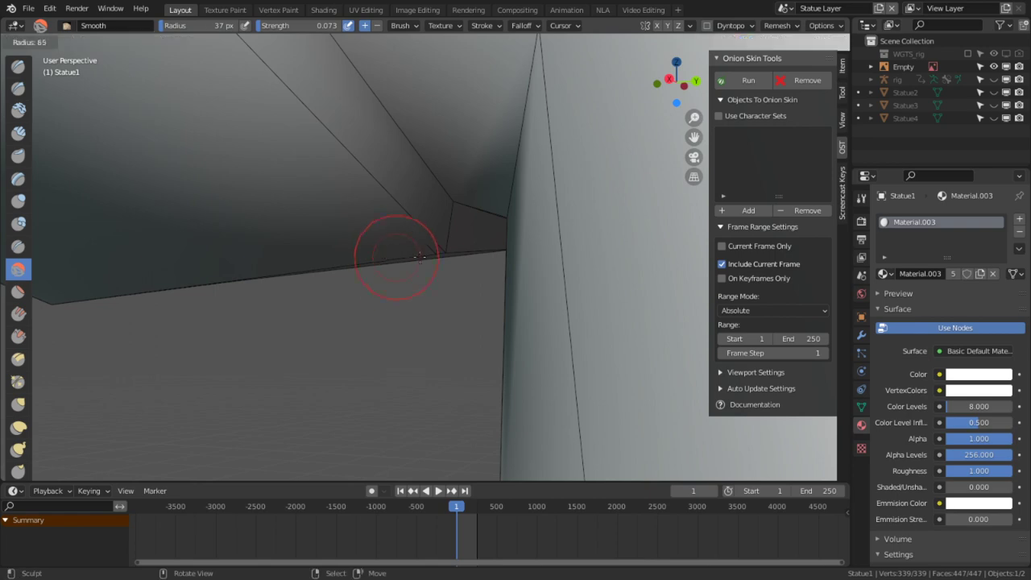
click(435, 219)
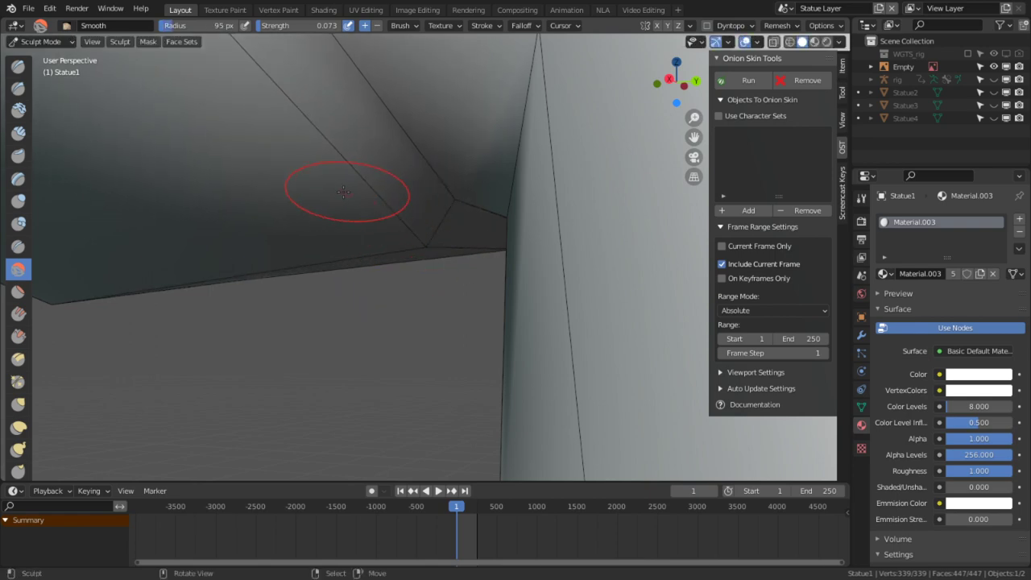
scroll(245, 138, down, 5)
middle_drag(244, 138, 478, 156)
scroll(475, 156, down, 4)
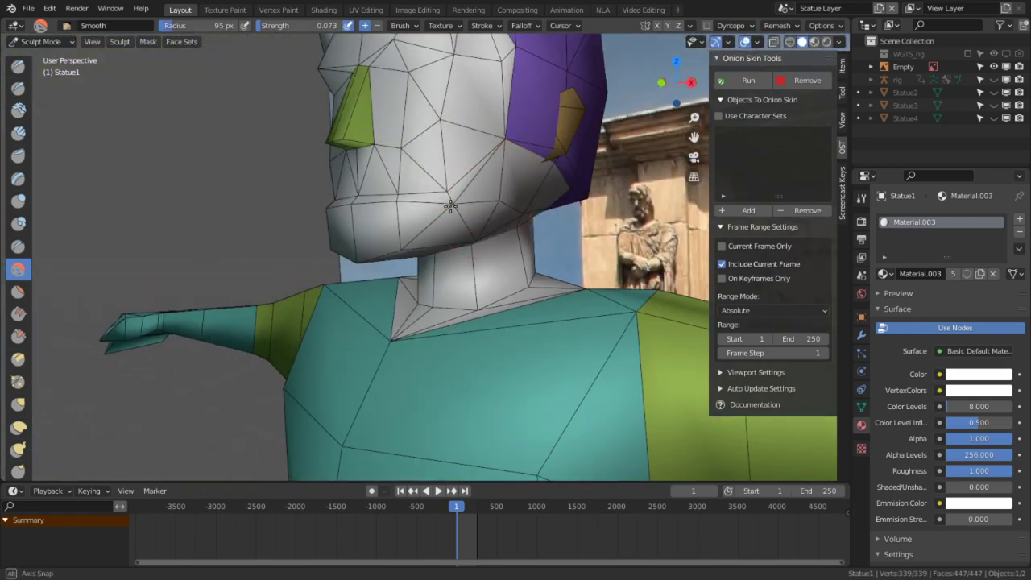
Smooth the cheek, jawline and the area under the chin where it meets the neck.
scroll(417, 228, up, 4)
mouse_move(451, 208)
middle_down()
mouse_move(418, 228)
mouse_move(393, 201)
middle_up()
drag(398, 212, 419, 202)
mouse_move(464, 166)
mouse_down()
mouse_move(491, 129)
mouse_move(476, 141)
mouse_up()
middle_drag(417, 278, 447, 241)
scroll(447, 242, up, 3)
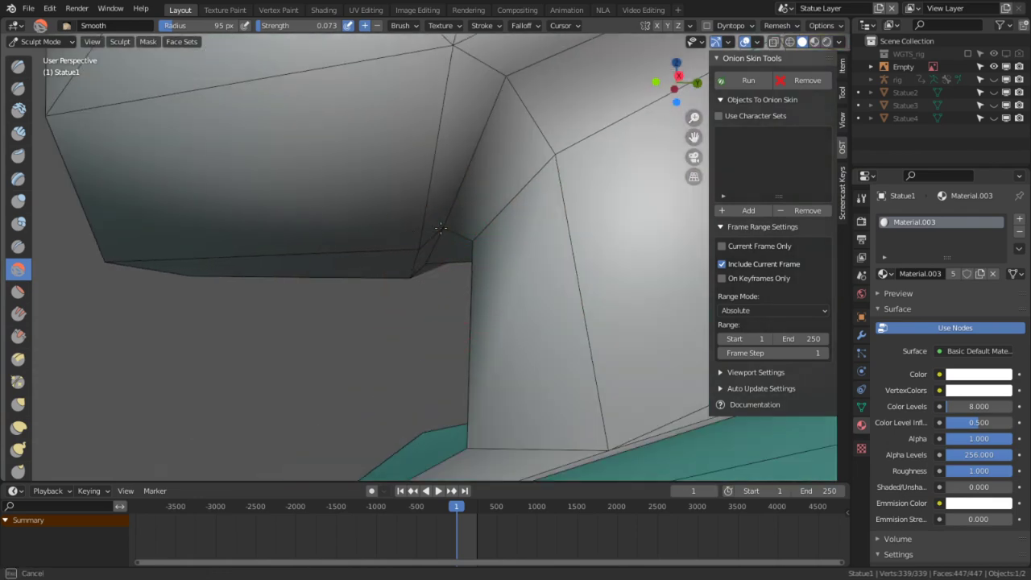
drag(441, 228, 423, 234)
mouse_move(354, 242)
middle_down()
mouse_move(458, 258)
mouse_move(698, 208)
middle_up()
scroll(638, 168, down, 5)
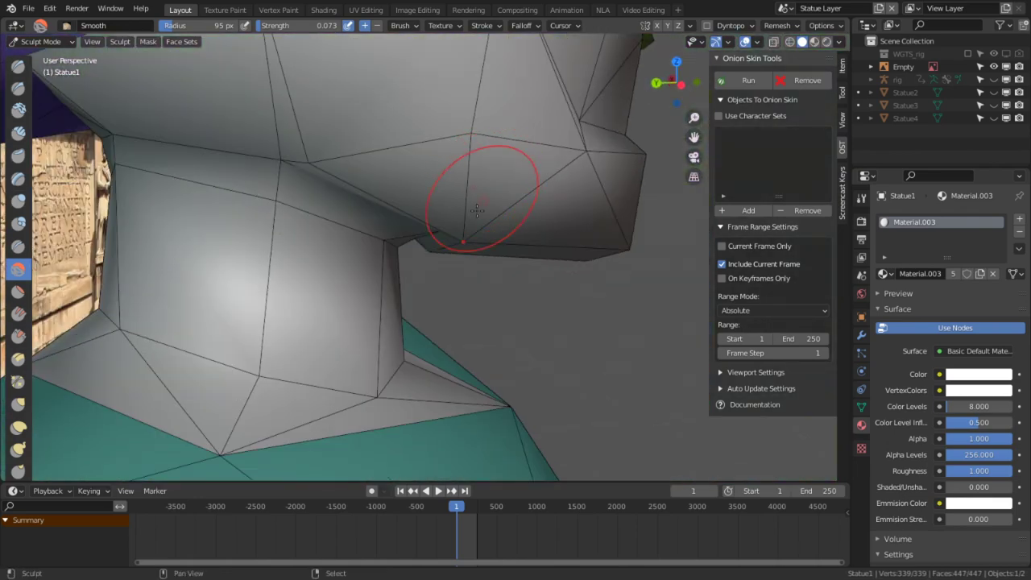
mouse_move(442, 243)
middle_down()
mouse_move(369, 173)
mouse_move(414, 242)
mouse_move(196, 258)
mouse_move(373, 300)
mouse_move(483, 250)
mouse_move(392, 299)
mouse_move(451, 282)
mouse_move(503, 295)
mouse_move(442, 282)
mouse_move(512, 280)
middle_up()
Select the edges along the mouth line in Edit Mode, mark them sharp and return to Sculpt Mode.
key(Tab)
scroll(495, 274, up, 5)
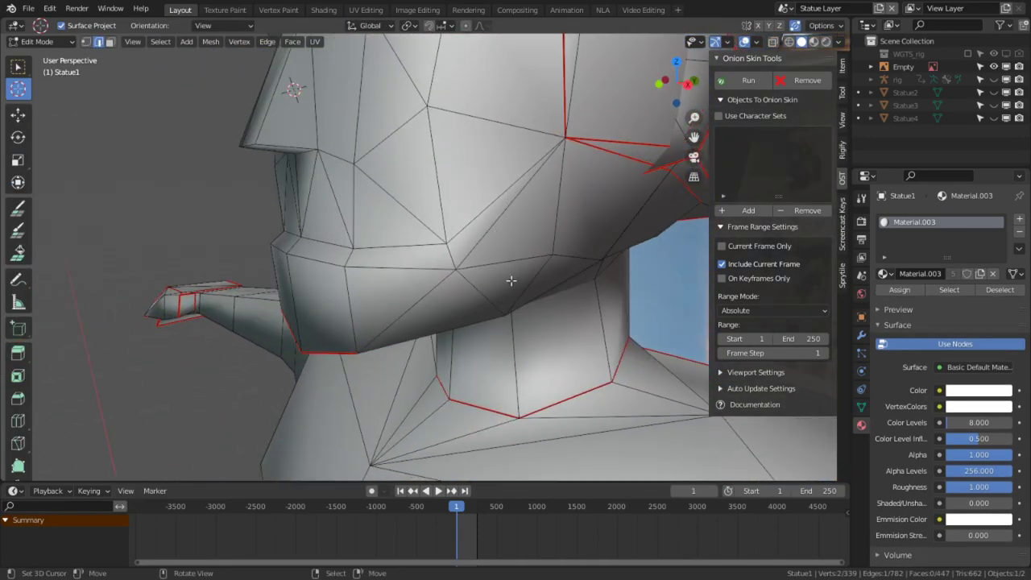
middle_drag(390, 241, 441, 292)
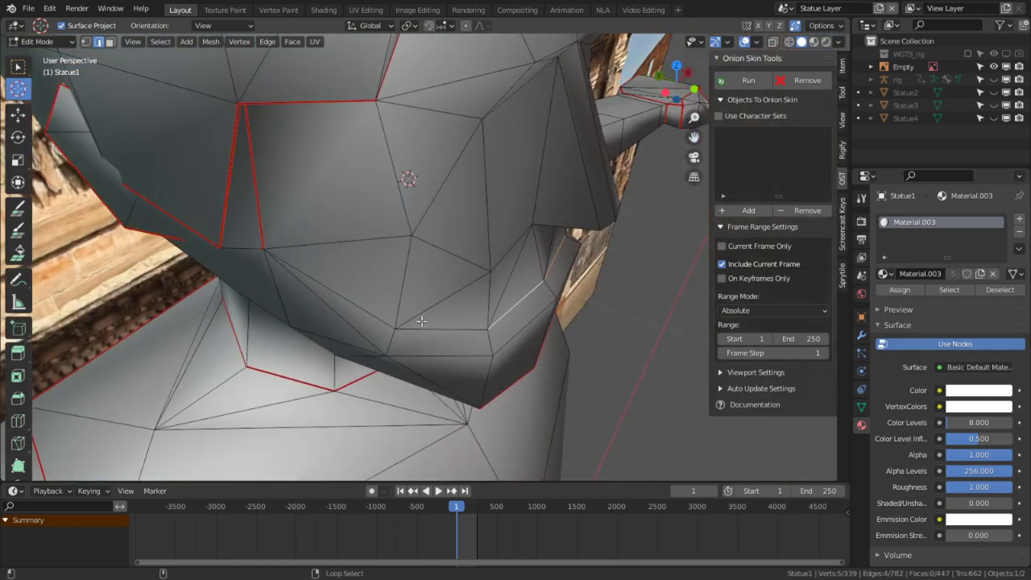
key(ctrl+e)
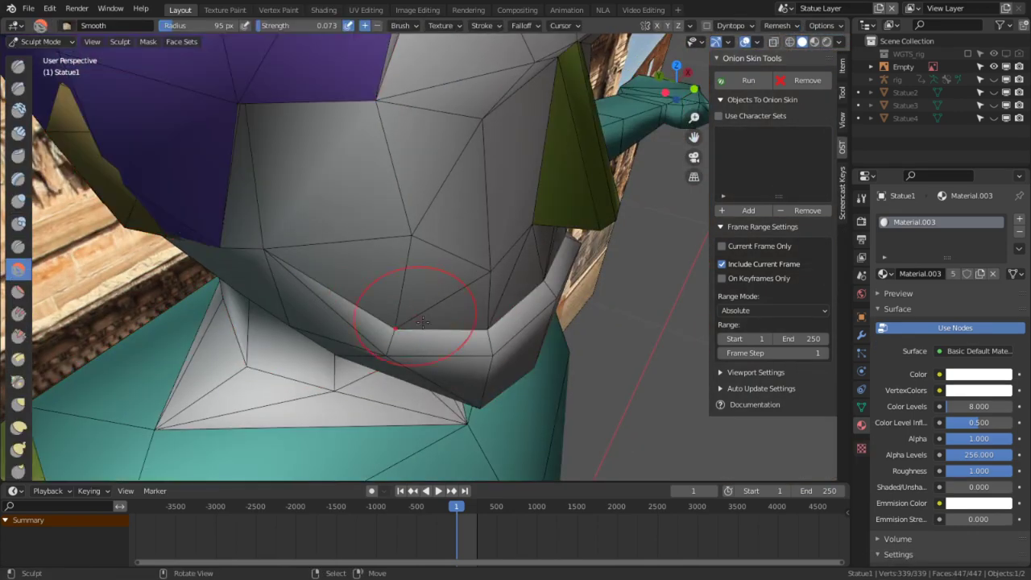
middle_drag(346, 281, 379, 282)
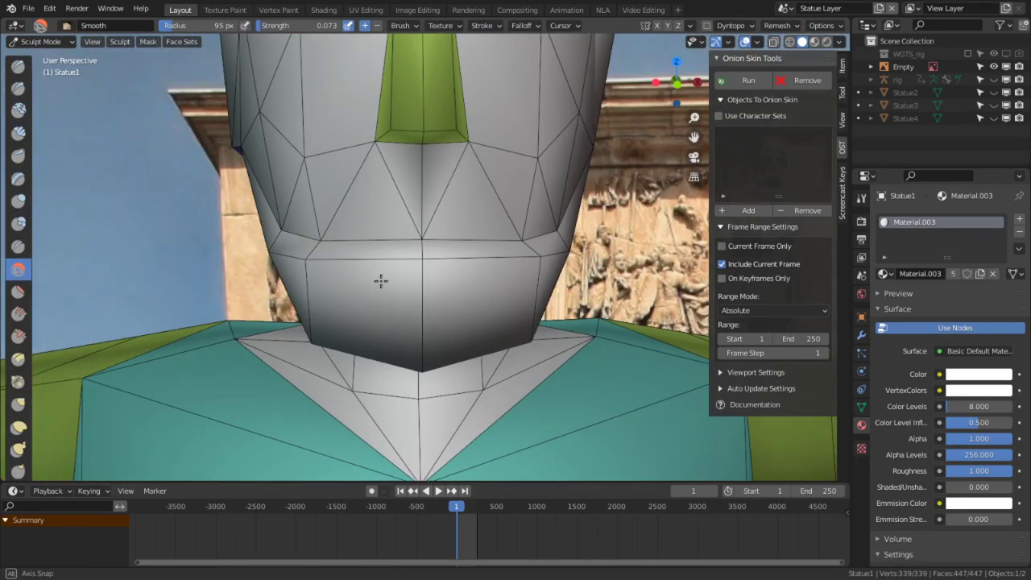
Inspect the face without overlays, then clear the sharp marking from the mouth line edges in Edit Mode.
click(743, 43)
mouse_move(435, 169)
middle_down()
mouse_move(311, 163)
mouse_move(535, 313)
mouse_move(430, 268)
mouse_move(626, 259)
mouse_move(679, 280)
mouse_move(541, 299)
mouse_move(438, 288)
mouse_move(503, 255)
mouse_move(488, 273)
middle_up()
scroll(503, 255, up, 2)
key(Tab)
click(747, 40)
key(alt+e)
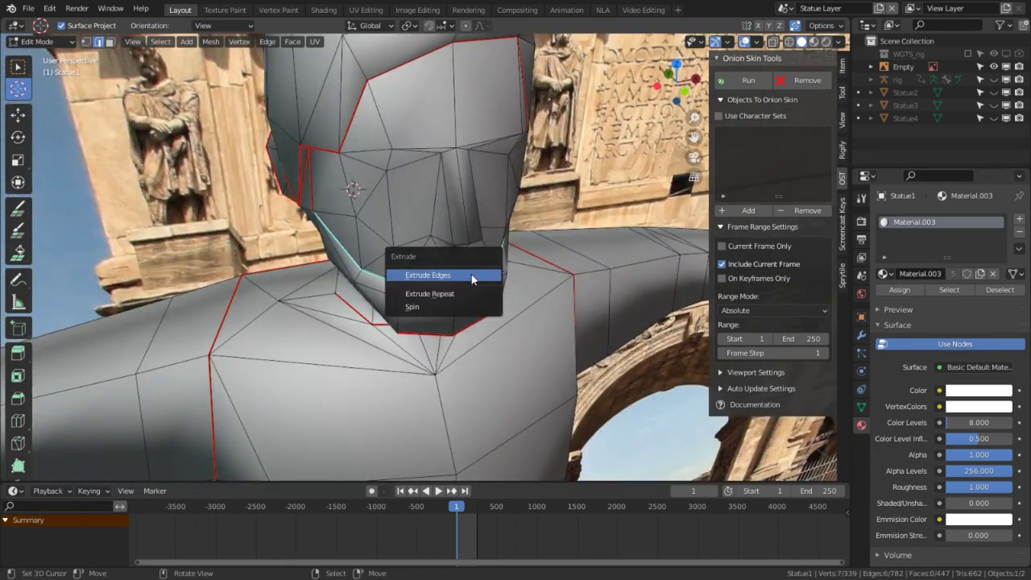
key(ctrl+e)
click(491, 319)
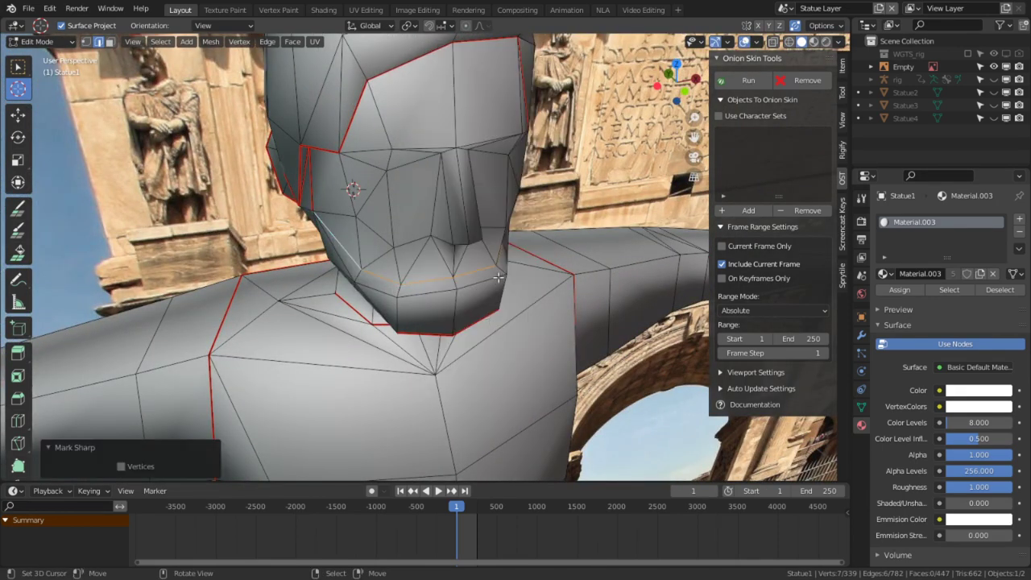
Hide the Seams display in Edit Mode's viewport overlays and drop the selection of the whole mesh.
key(Tab)
middle_drag(461, 273, 534, 245)
scroll(449, 234, up, 2)
key(Tab)
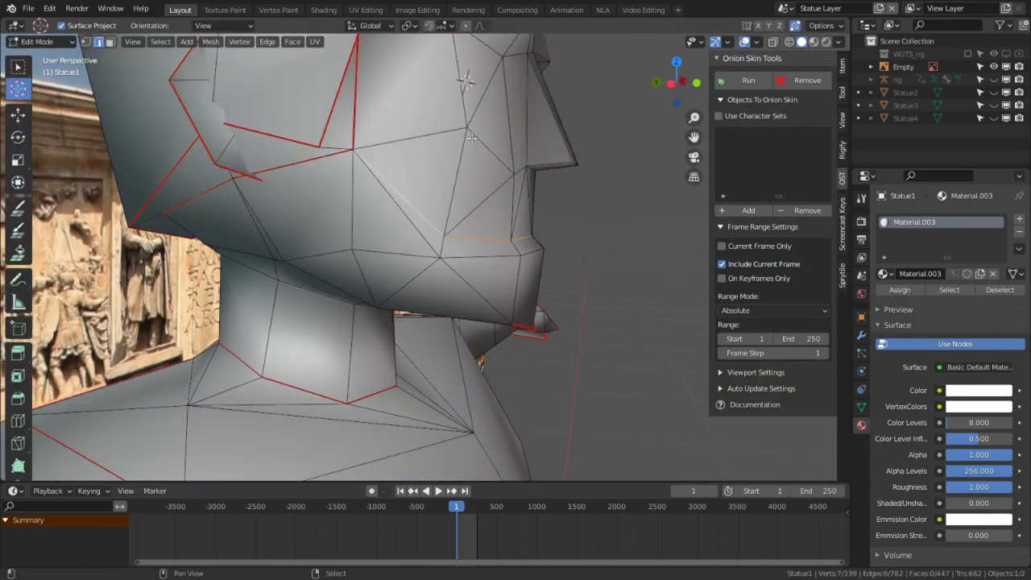
scroll(471, 139, up, 4)
click(761, 43)
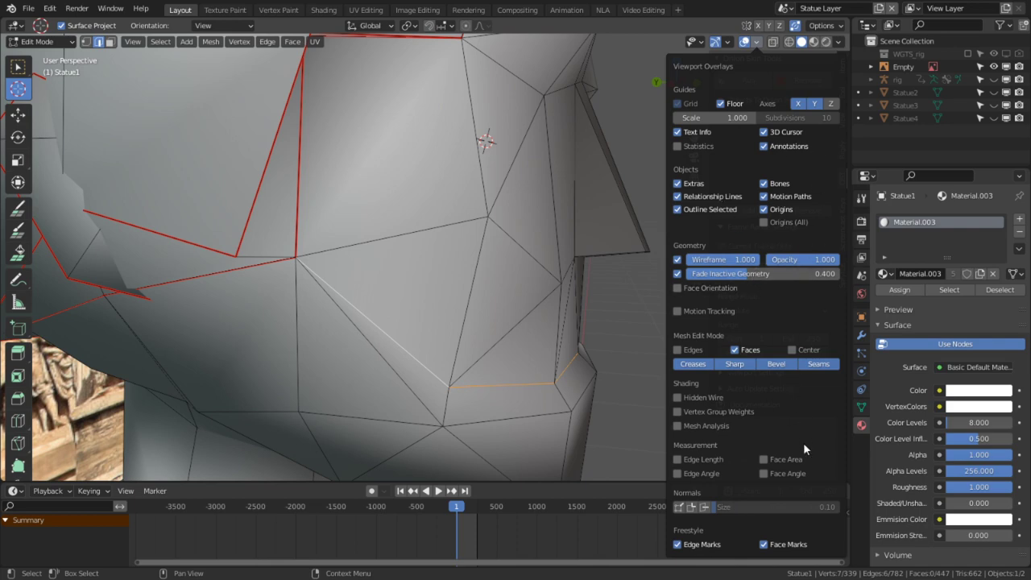
key(a)
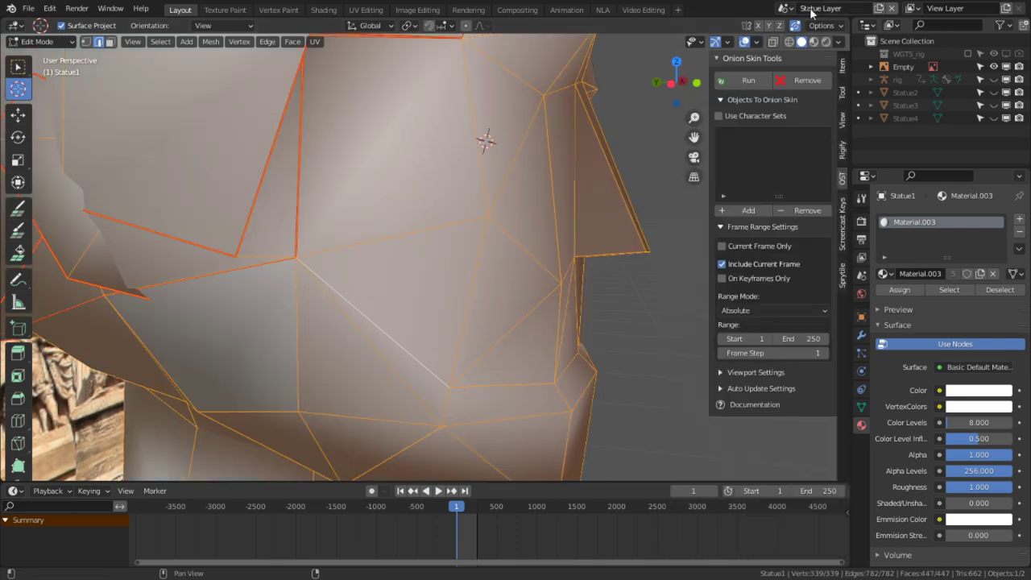
click(756, 43)
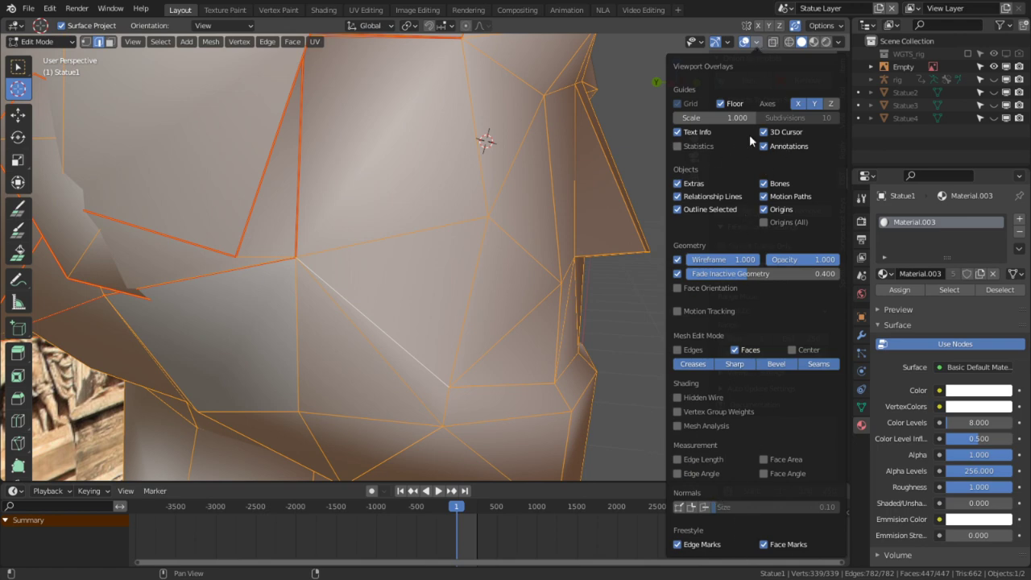
click(816, 366)
right_click(387, 236)
Select the linked face and hair regions and merge their vertices by distance at 0.0001 m.
scroll(386, 236, down, 4)
scroll(399, 228, up, 3)
middle_drag(400, 195, 425, 253)
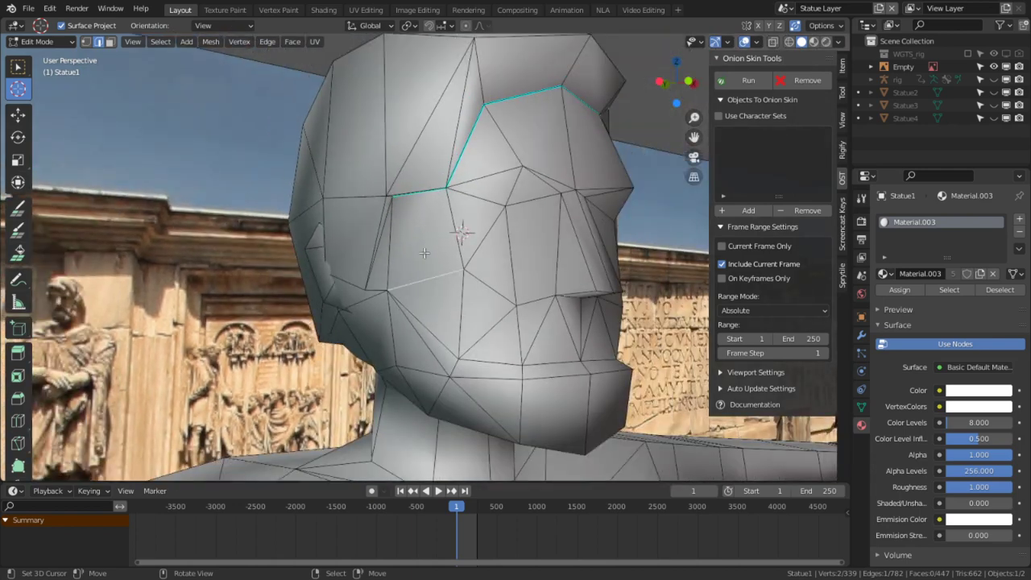
scroll(425, 253, down, 2)
key(l)
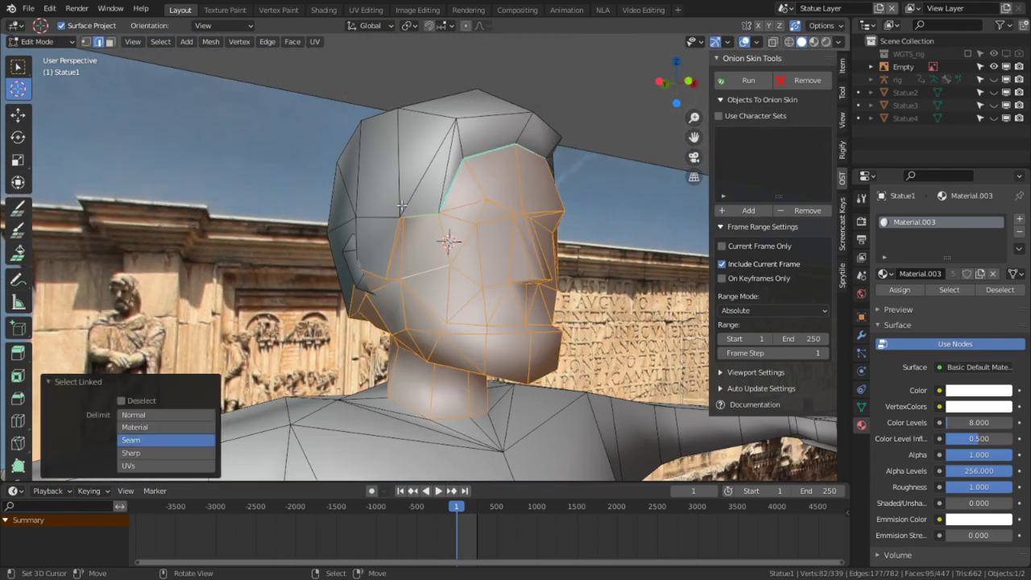
key(l)
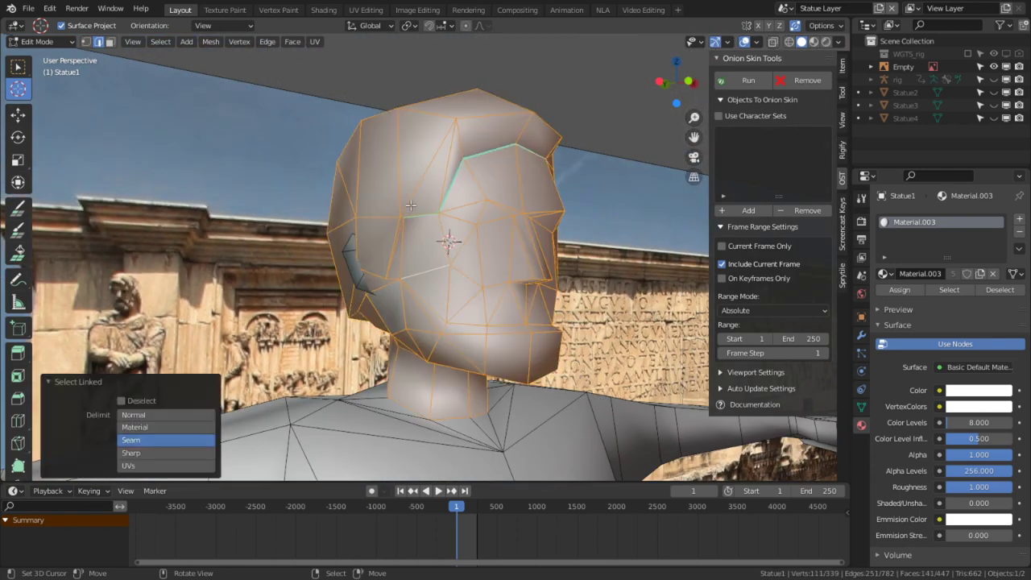
key(m)
click(390, 252)
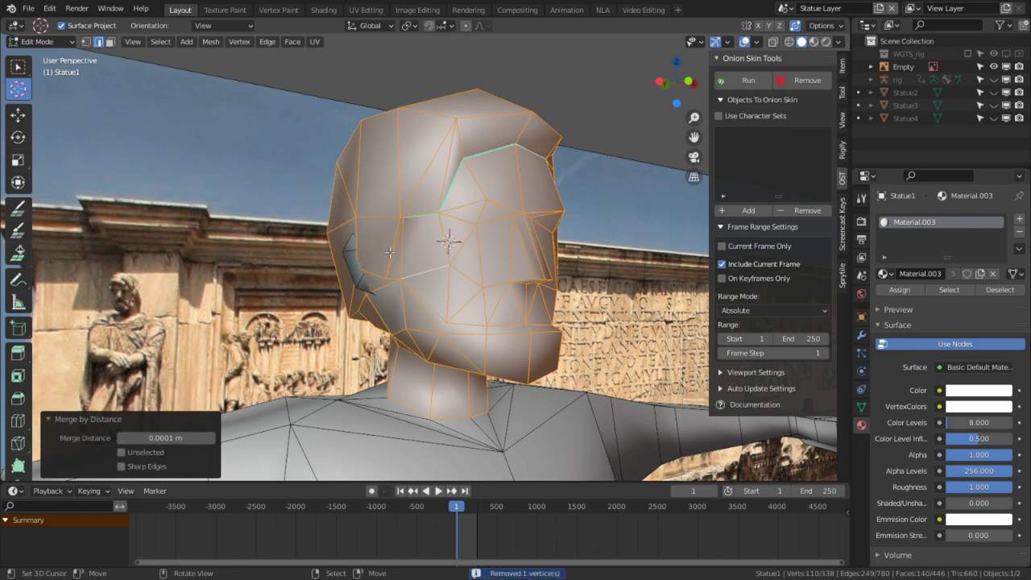
click(390, 252)
Switch to vertex selection and reposition the vertex at the temple corner of the hairline.
scroll(395, 197, up, 10)
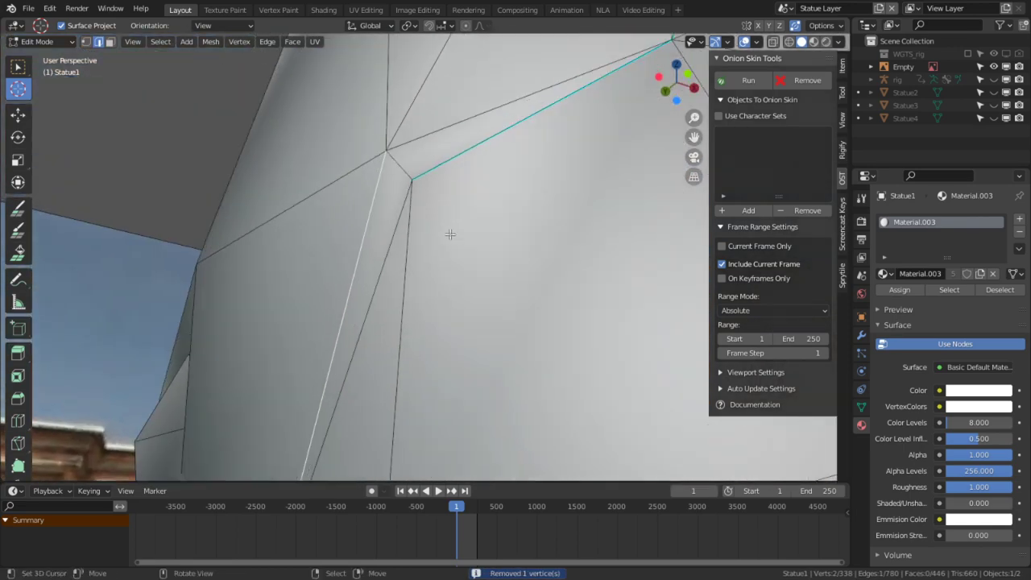
middle_drag(450, 234, 427, 258)
scroll(379, 285, down, 7)
key(1)
right_click(402, 184)
middle_drag(403, 185, 475, 161)
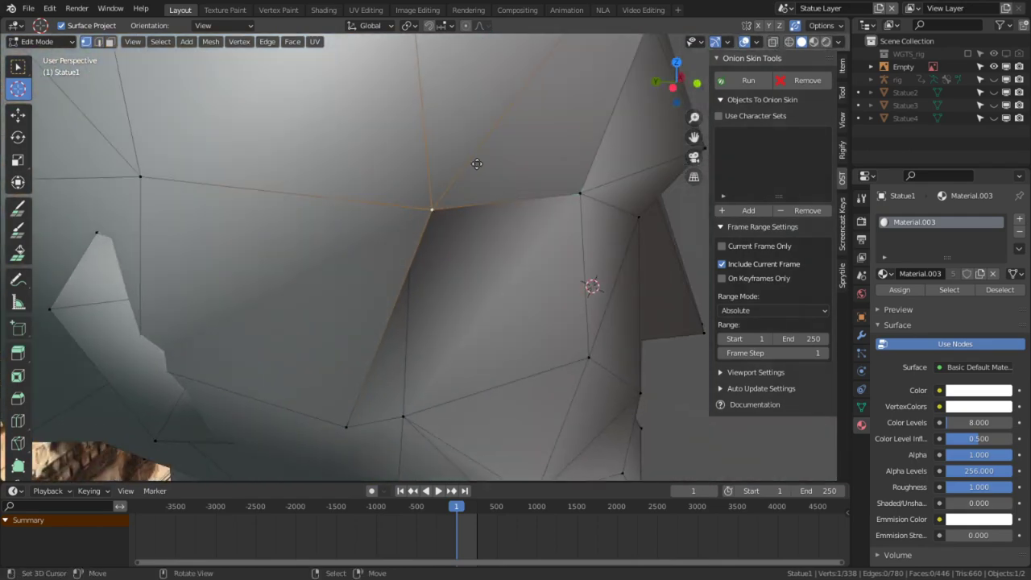
key(g)
click(437, 94)
middle_drag(438, 94, 306, 212)
key(g)
click(164, 218)
scroll(242, 233, down, 7)
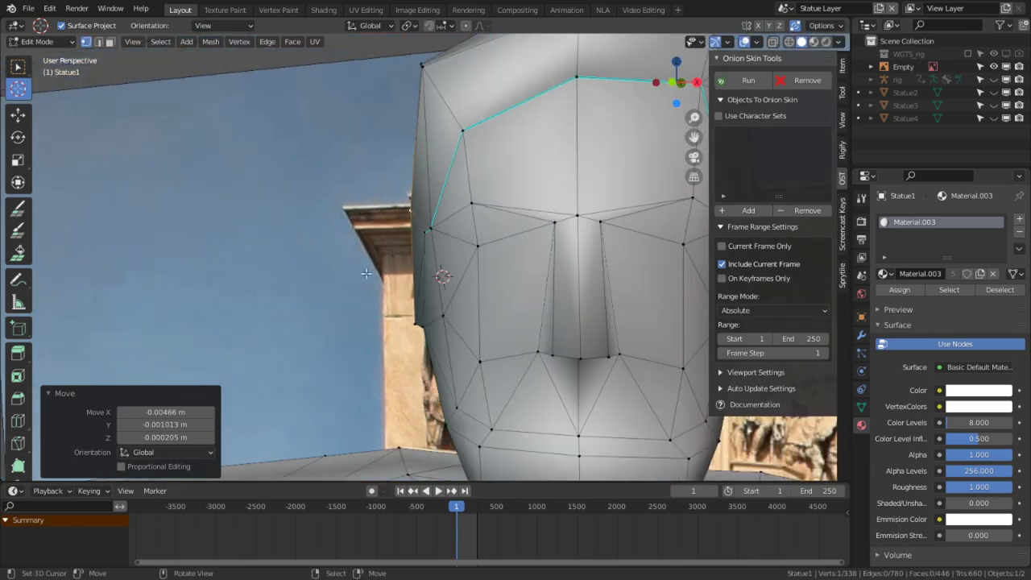
Adjust the position of a front hair vertex above the forehead, viewing the head from above.
middle_drag(451, 278, 405, 224)
scroll(524, 302, down, 6)
scroll(504, 316, up, 6)
scroll(476, 346, up, 3)
key(2)
click(444, 179)
key(g)
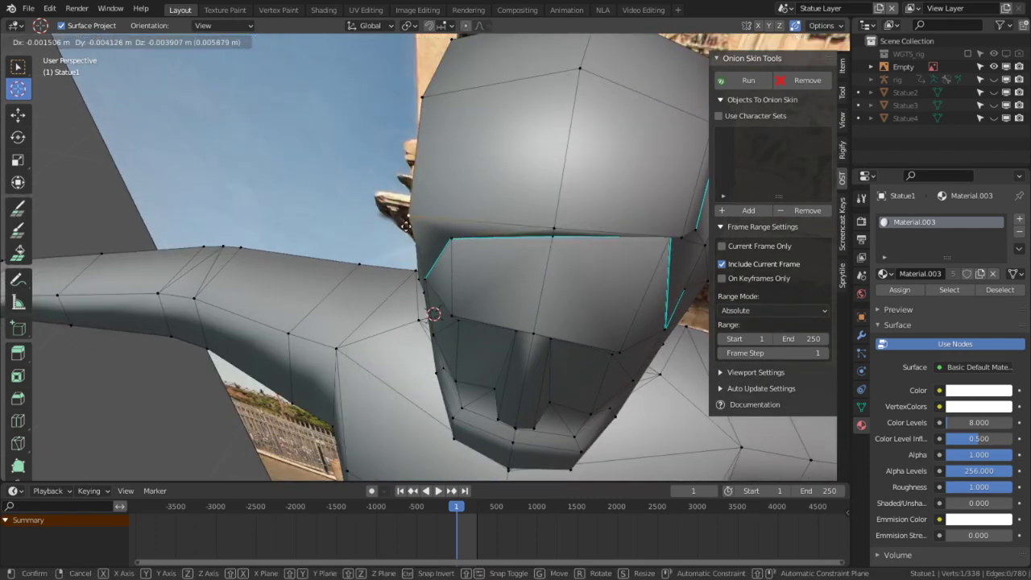
click(401, 321)
Slide the hairline vertex above the forehead along its adjoining edges.
middle_drag(451, 275, 385, 226)
right_click(413, 193)
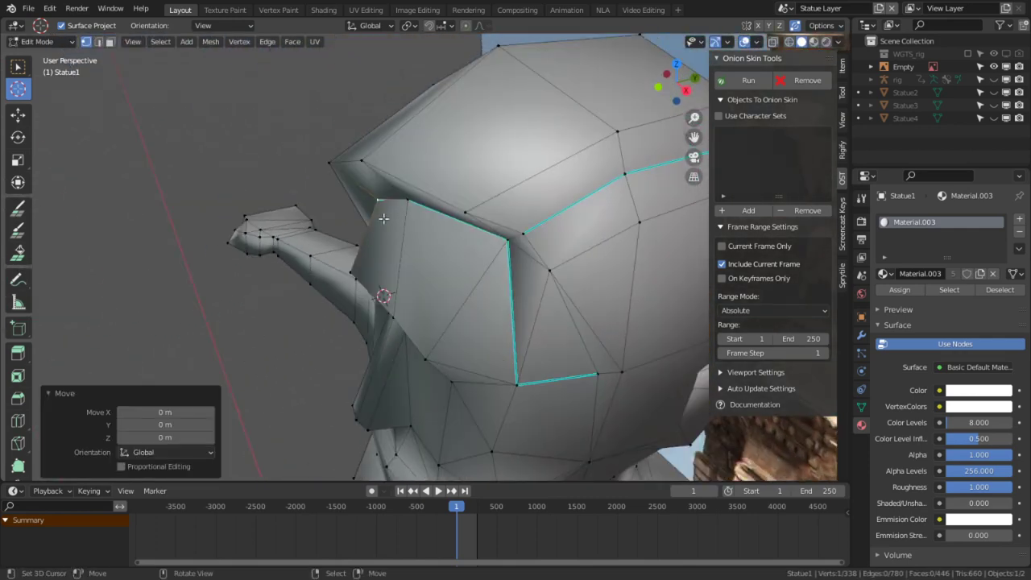
key(g)
key(g)
click(327, 322)
middle_drag(326, 322, 346, 187)
key(g)
key(g)
click(597, 145)
Move the front corner vertex of the hair and slide it along its edge by a factor of 0.165.
right_click(347, 166)
key(g)
click(333, 187)
middle_drag(214, 310, 463, 237)
key(g)
key(g)
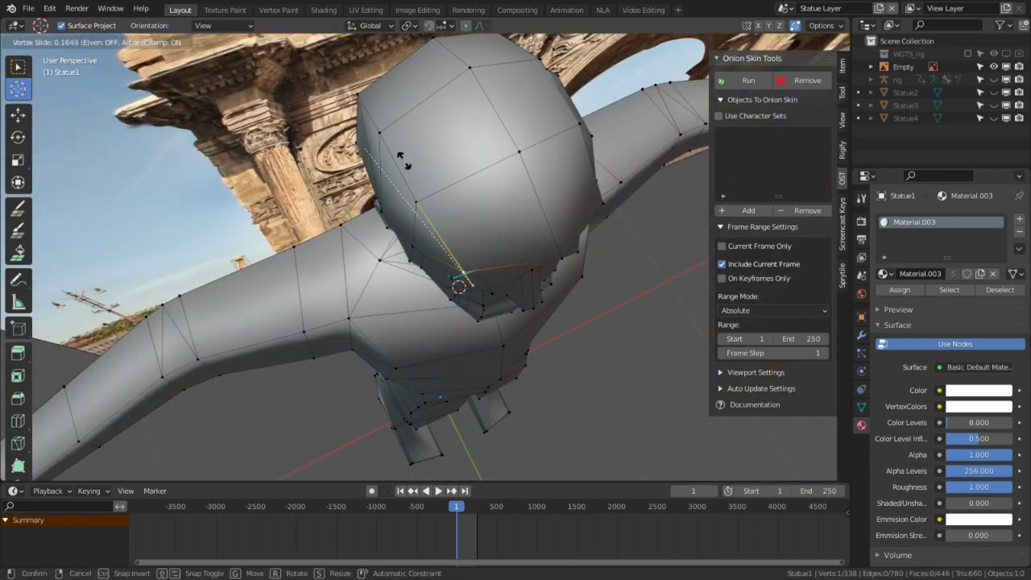
click(403, 158)
middle_drag(402, 159, 569, 217)
middle_drag(389, 201, 507, 203)
scroll(507, 203, up, 10)
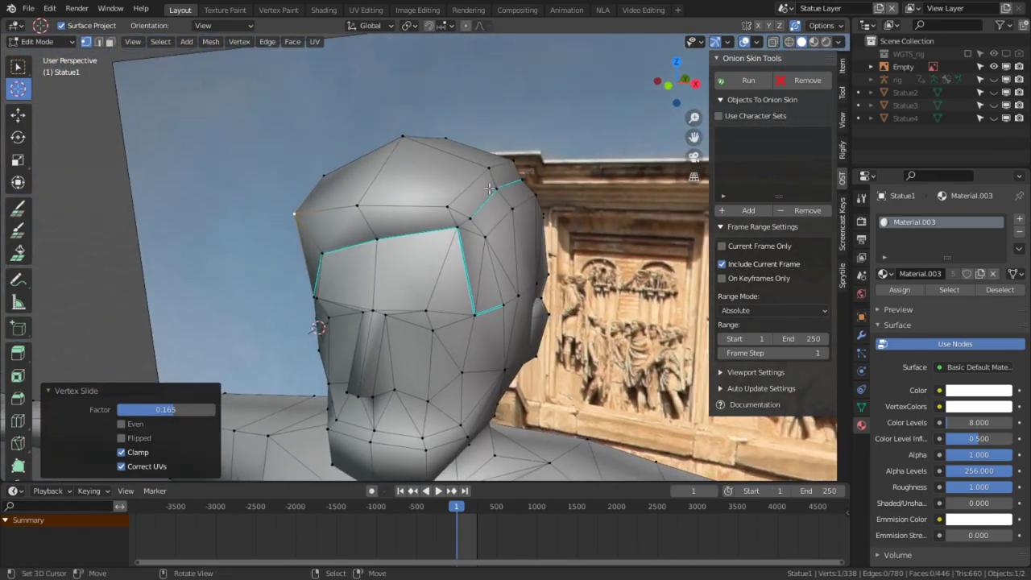
Move two vertices on the sharp hairline edge at the side of the head to tidy its contour.
key(g)
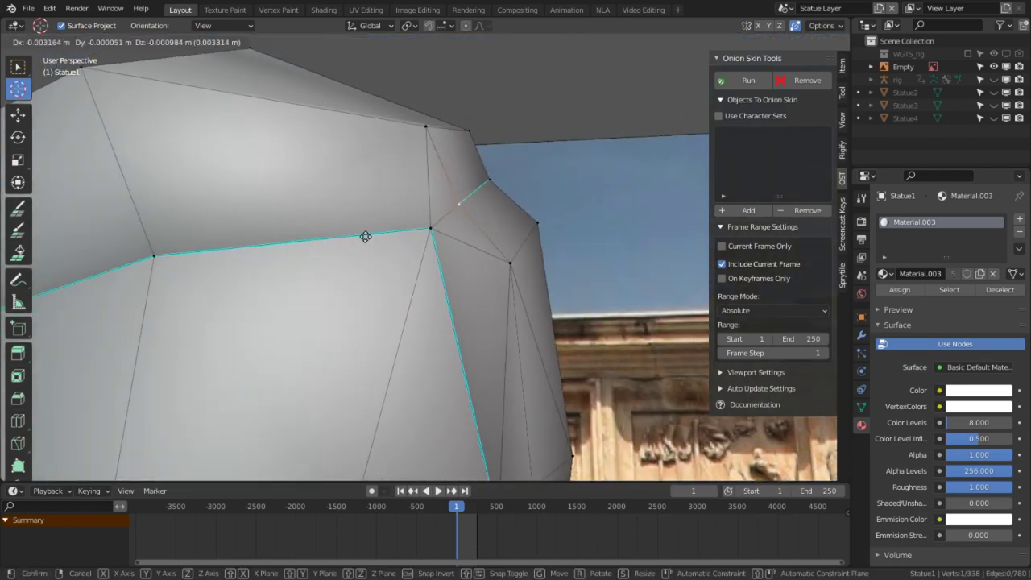
click(363, 238)
middle_drag(473, 212, 324, 237)
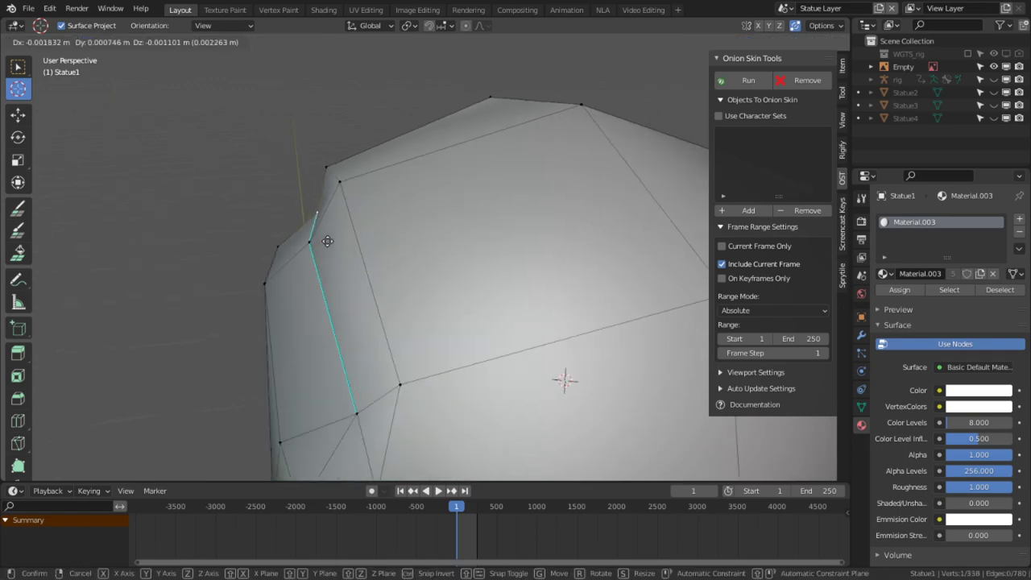
middle_drag(449, 342, 391, 328)
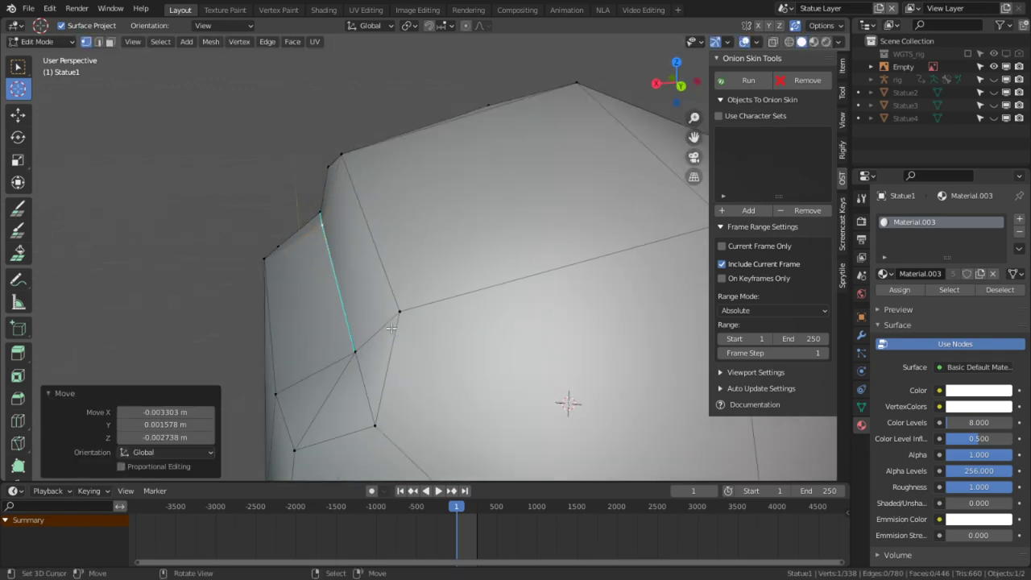
key(g)
click(302, 424)
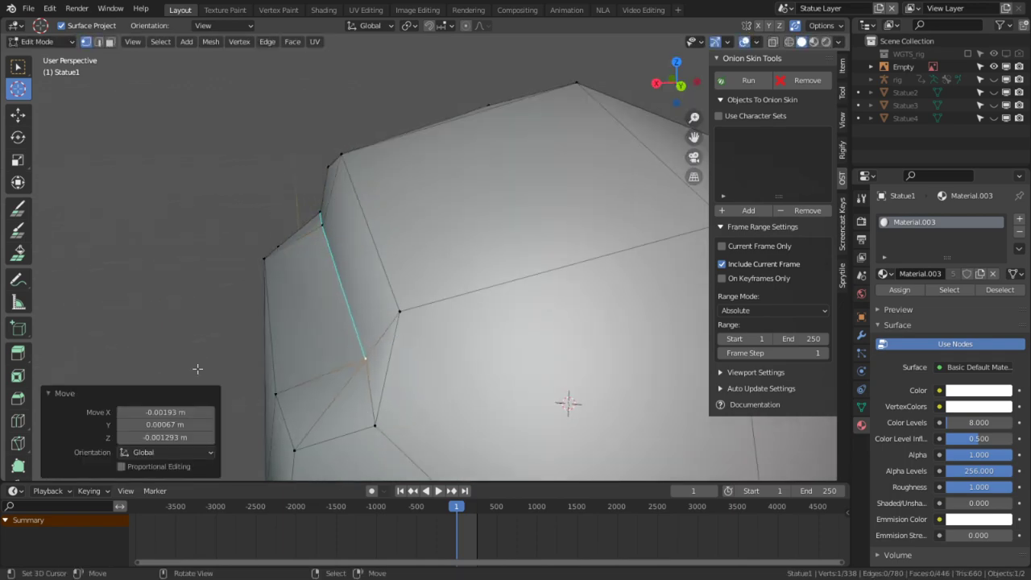
Switch to edge selection and move an edge on top of the hair by -0.008055 m in X and -0.00135 m in Y.
middle_drag(215, 309, 487, 277)
scroll(484, 285, down, 6)
key(2)
right_click(476, 162)
key(g)
click(532, 160)
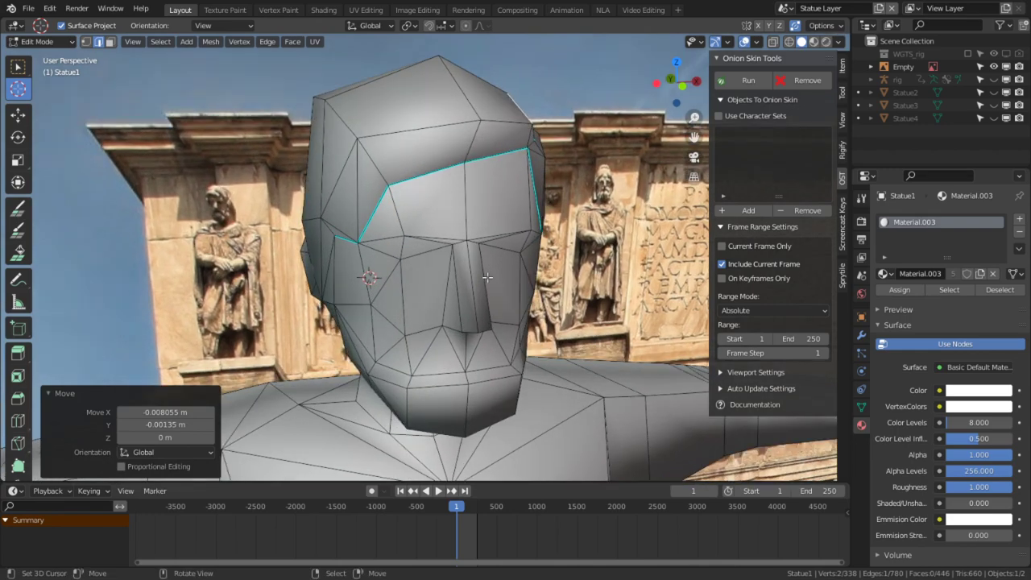
middle_drag(423, 288, 451, 190)
mouse_move(451, 191)
middle_down()
mouse_move(356, 193)
mouse_move(457, 200)
middle_up()
scroll(456, 199, down, 2)
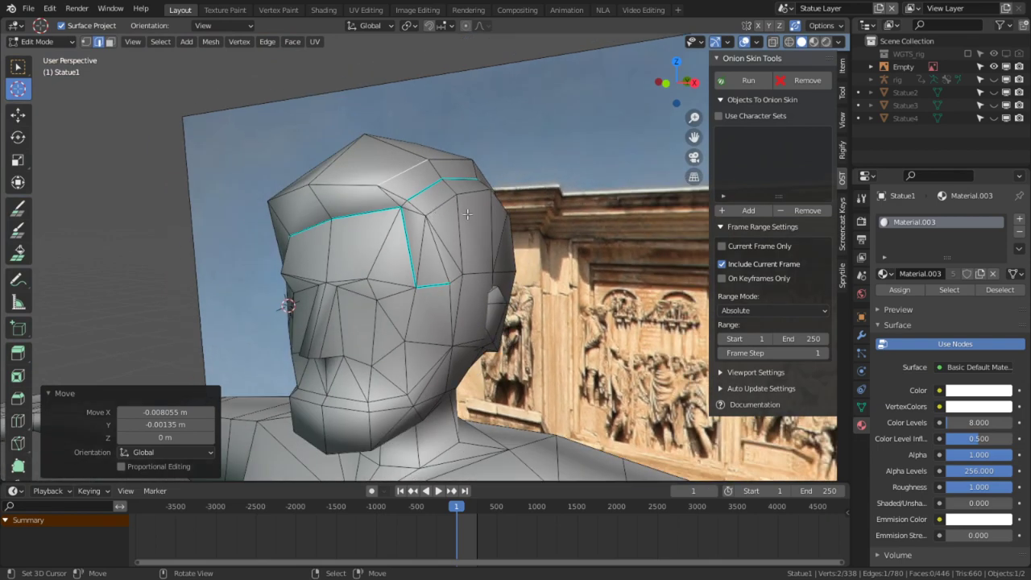
middle_drag(468, 214, 403, 268)
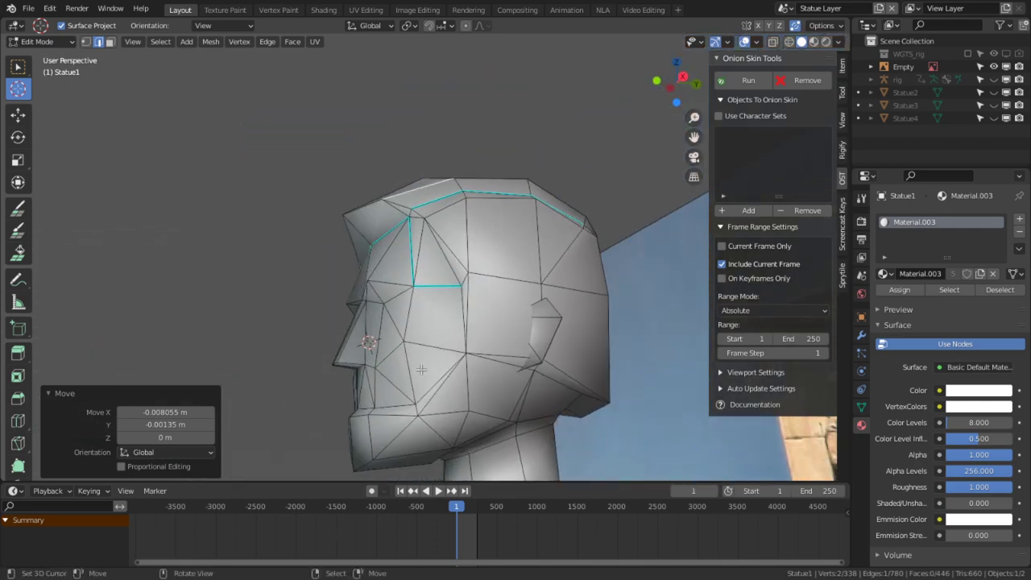
middle_drag(421, 370, 428, 229)
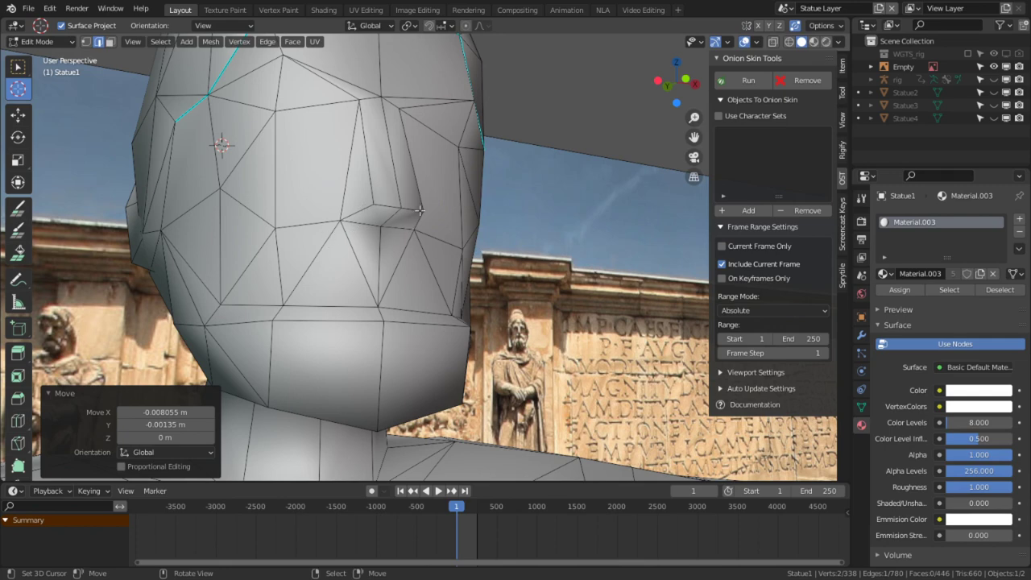
middle_drag(420, 211, 383, 219)
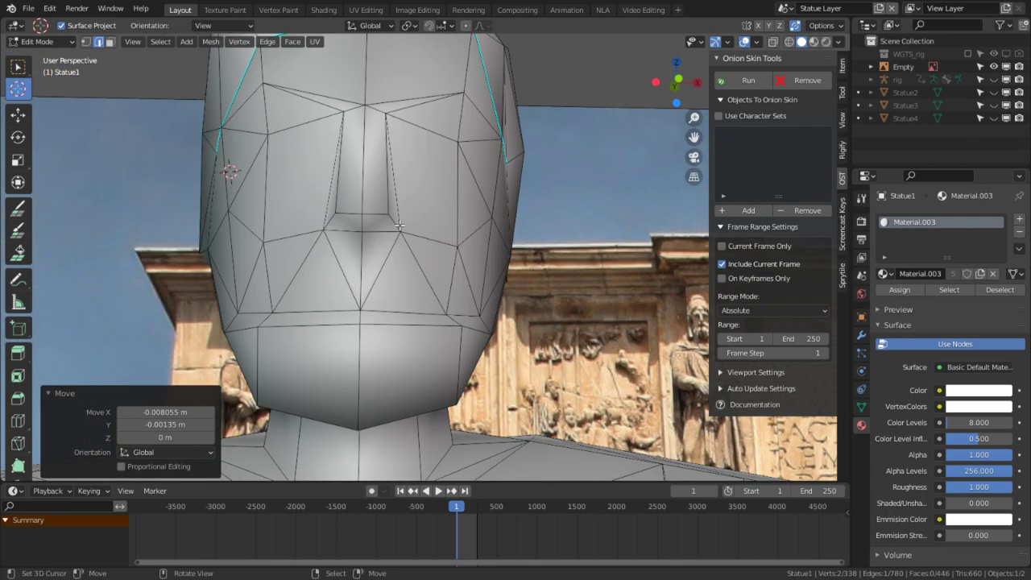
scroll(386, 250, up, 2)
shift+middle_drag(387, 259, 465, 241)
scroll(465, 241, up, 2)
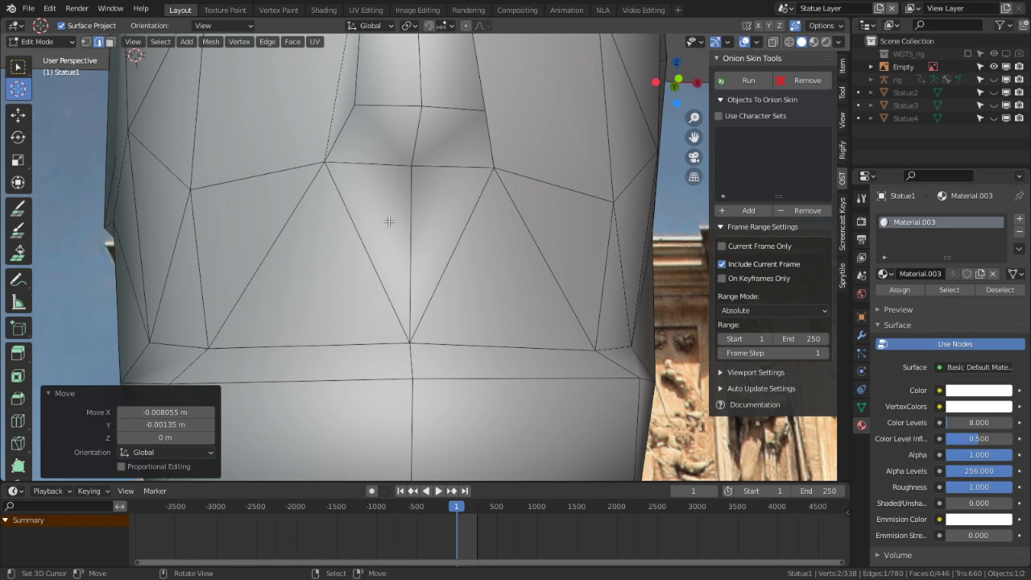
key(k)
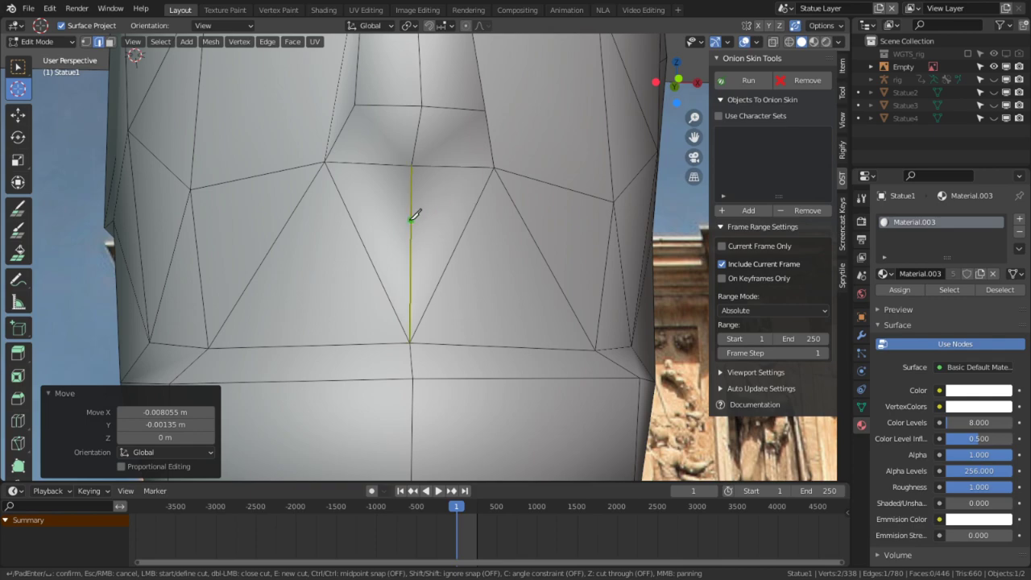
key(Escape)
Compare the modelled face with the bearded statue in the reference photo, examining the facial hair around its mouth.
scroll(515, 219, down, 3)
middle_drag(344, 173, 400, 198)
middle_drag(280, 269, 220, 275)
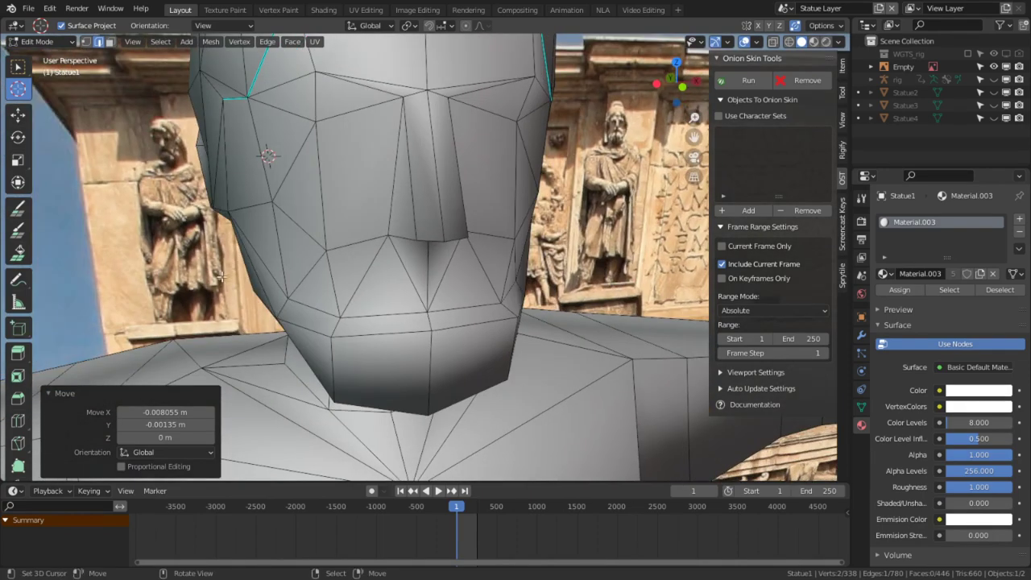
alt+middle_click(171, 164)
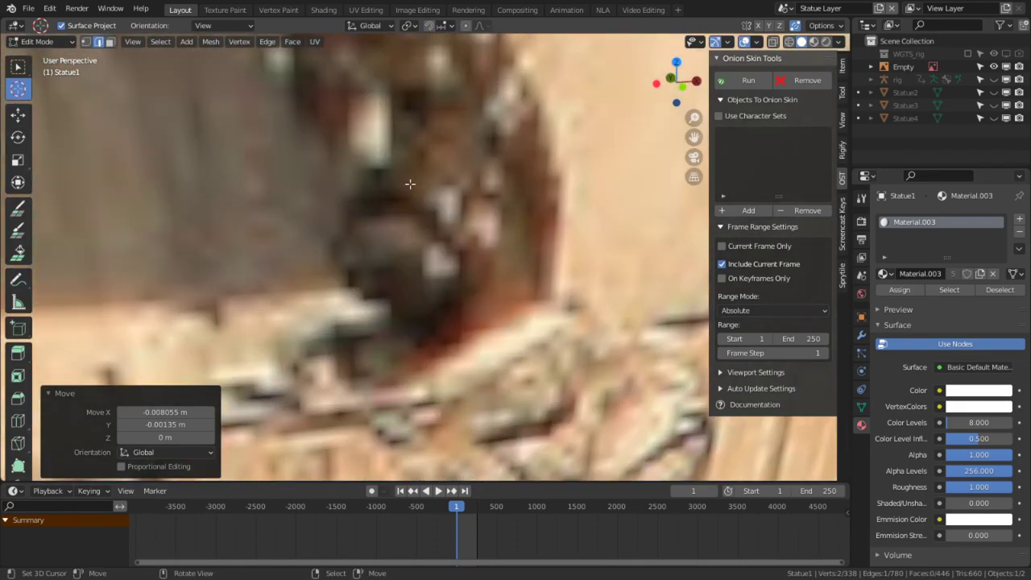
scroll(411, 184, down, 5)
scroll(401, 284, down, 9)
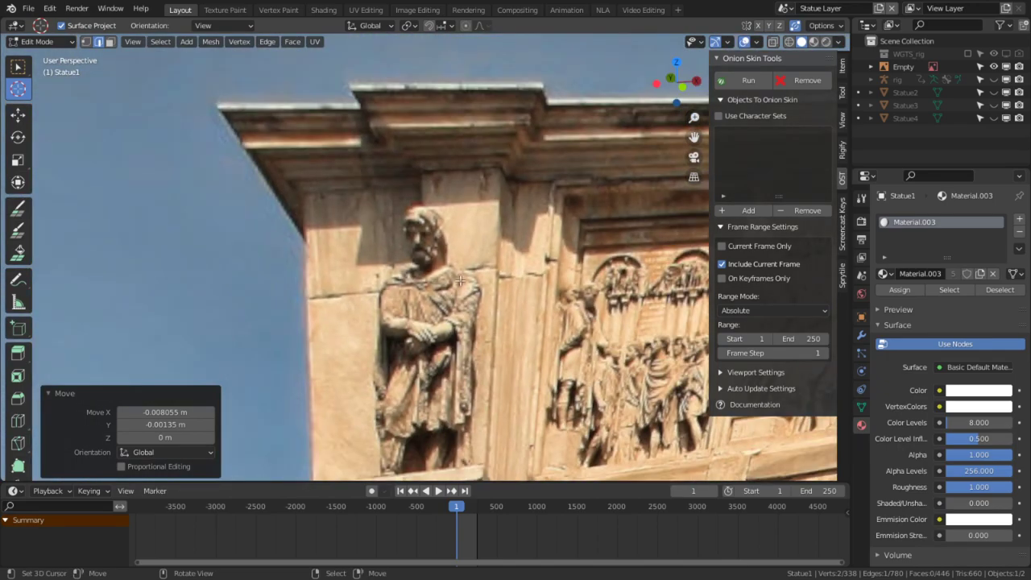
shift+middle_drag(689, 371, 507, 231)
alt+middle_click(520, 204)
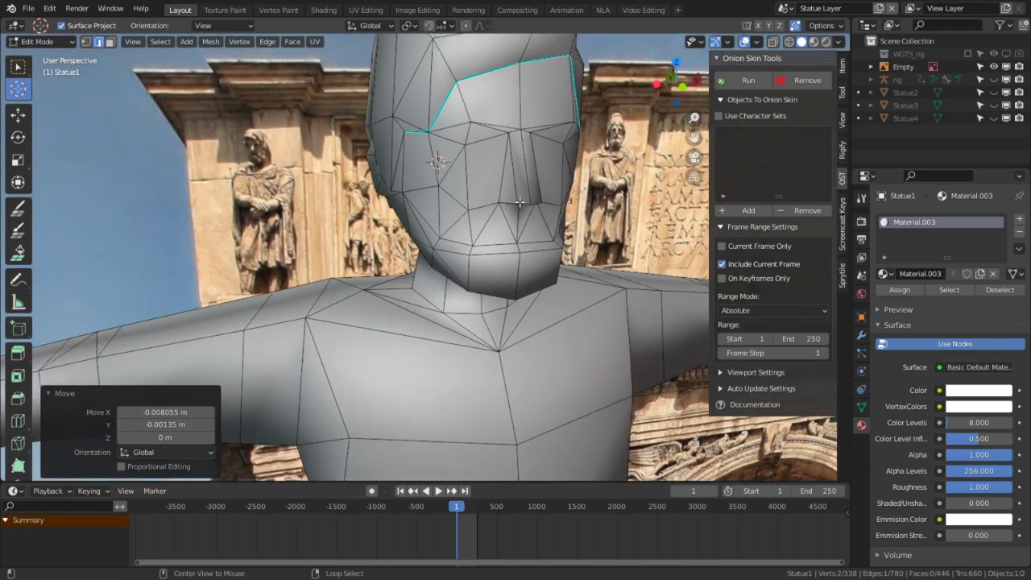
Duplicate the two adjoining edges beneath the nose, offsetting the copy by 0.001878 m in X, -0.000356 m in Y and 0.004916 m in Z.
scroll(505, 321, up, 3)
scroll(506, 321, up, 5)
middle_drag(506, 322, 289, 276)
right_click(469, 247)
shift+right_click(287, 253)
key(v)
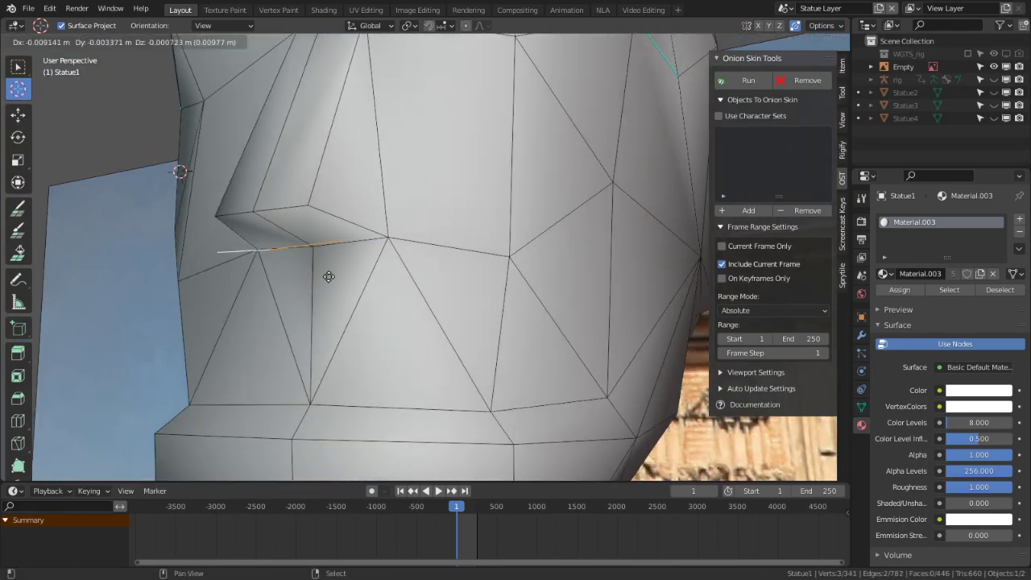
click(378, 253)
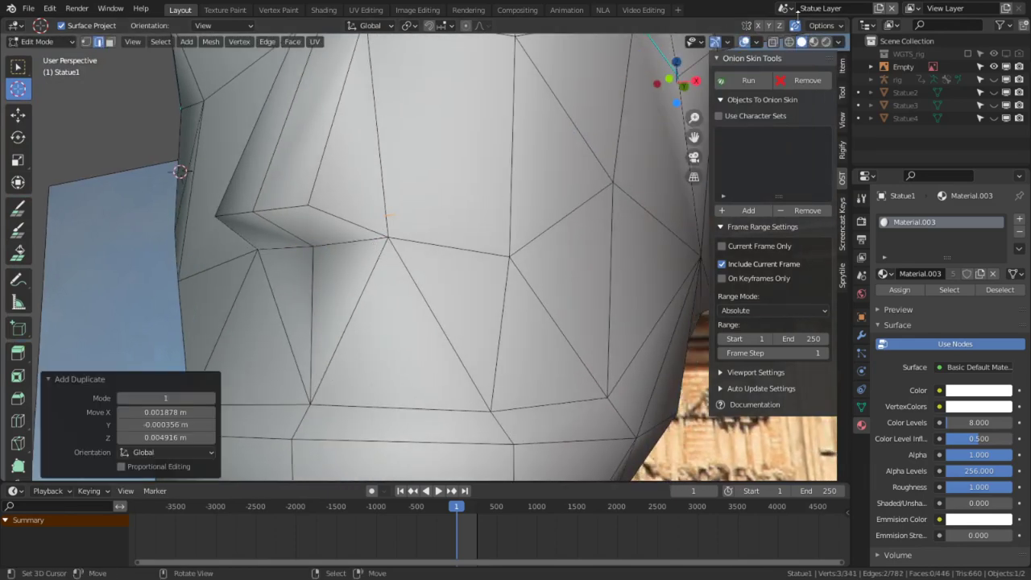
Enable snapping to vertices and snap the duplicated edges onto the matching vertices beneath the nose.
middle_drag(580, 137, 256, 305)
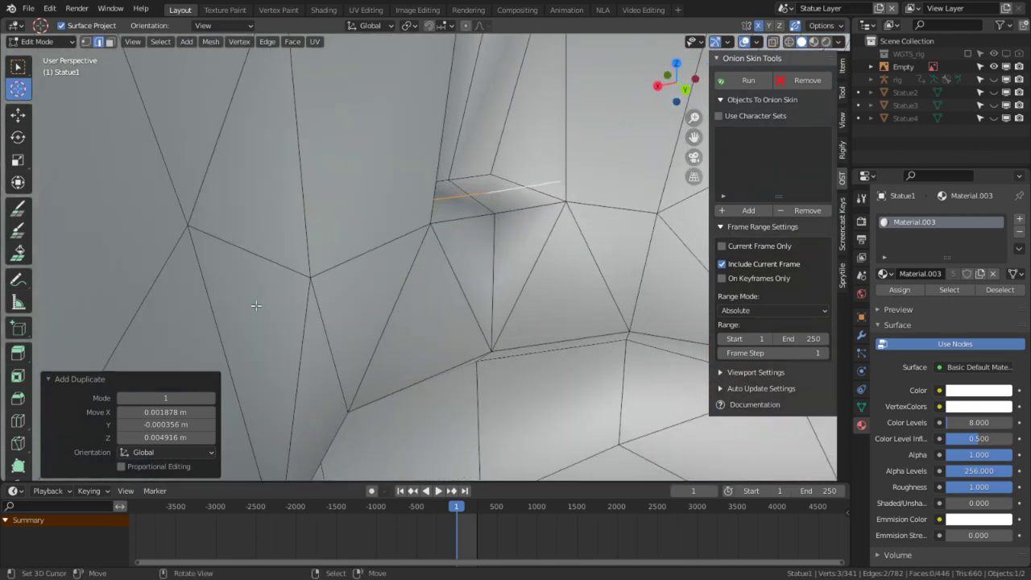
key(shift+Tab)
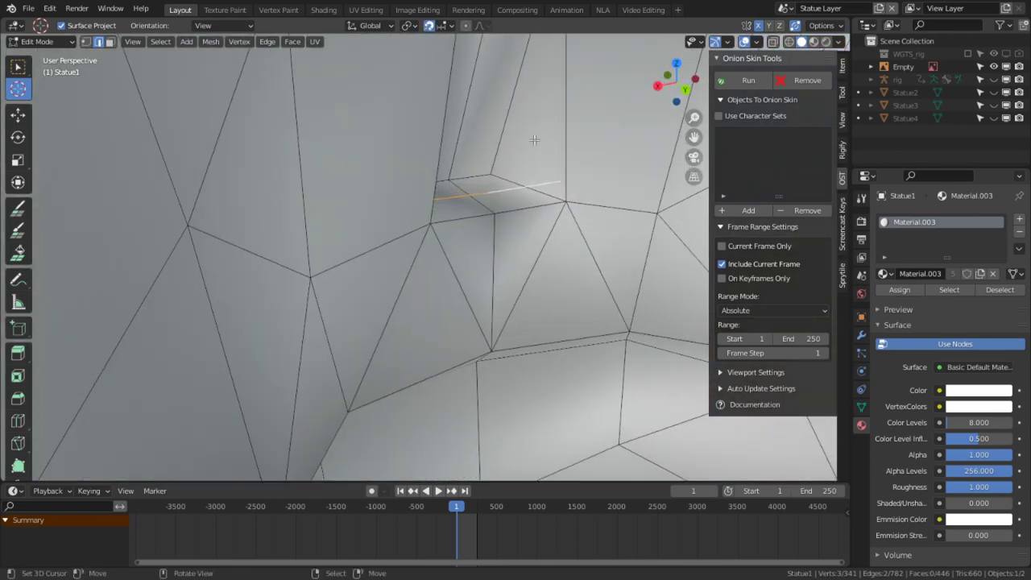
click(441, 25)
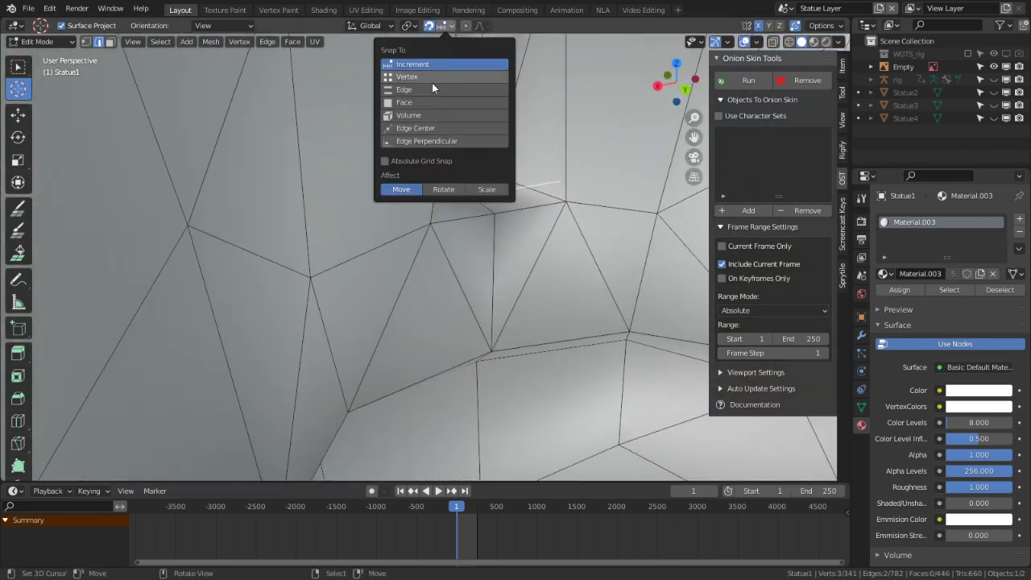
key(g)
click(497, 207)
middle_drag(497, 207, 416, 231)
click(416, 230)
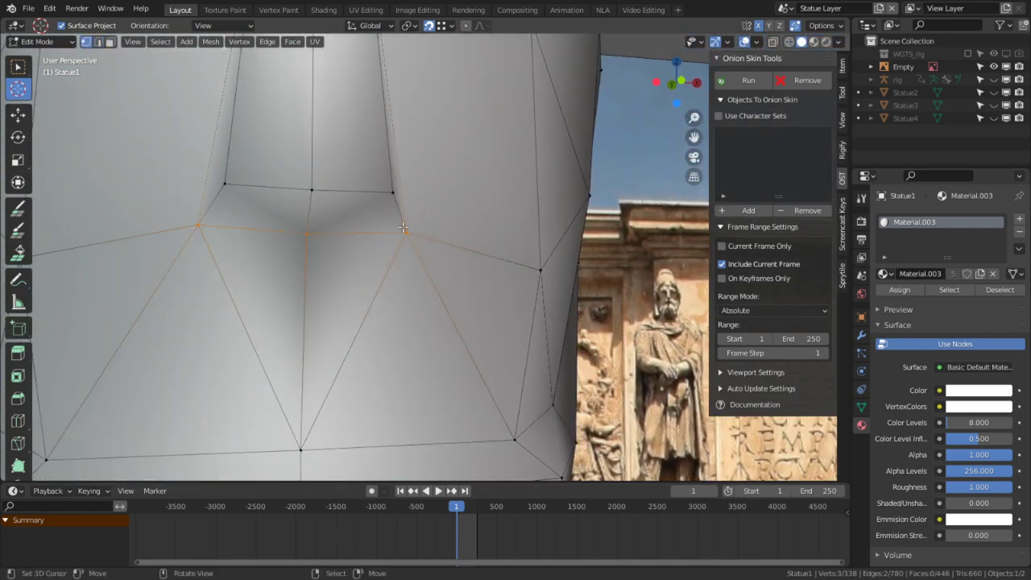
Merge the whole mesh's vertices by a distance of 0.0001 m and try moving an edge beneath the nose.
key(a)
key(m)
click(382, 233)
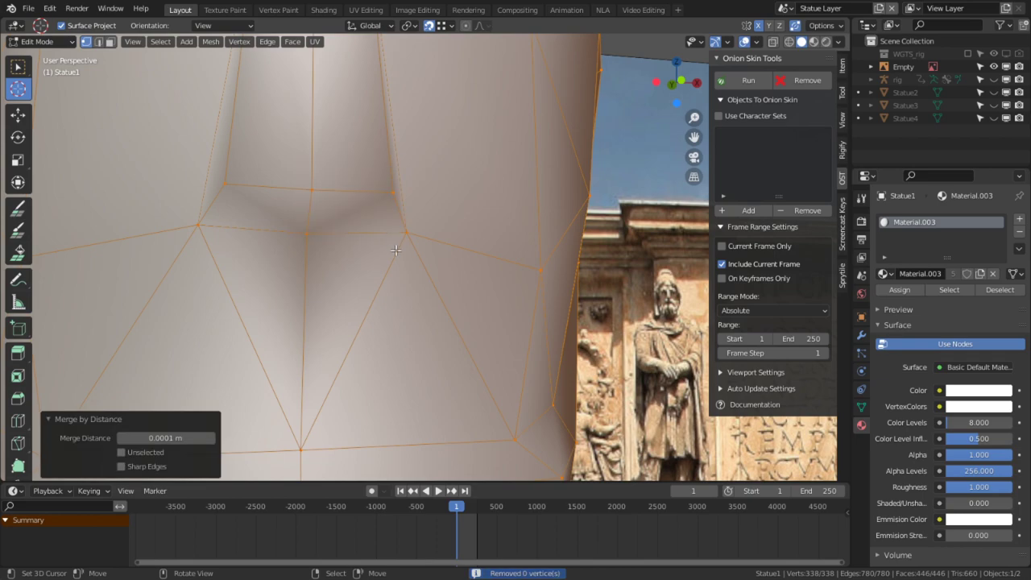
key(alt+a)
key(g)
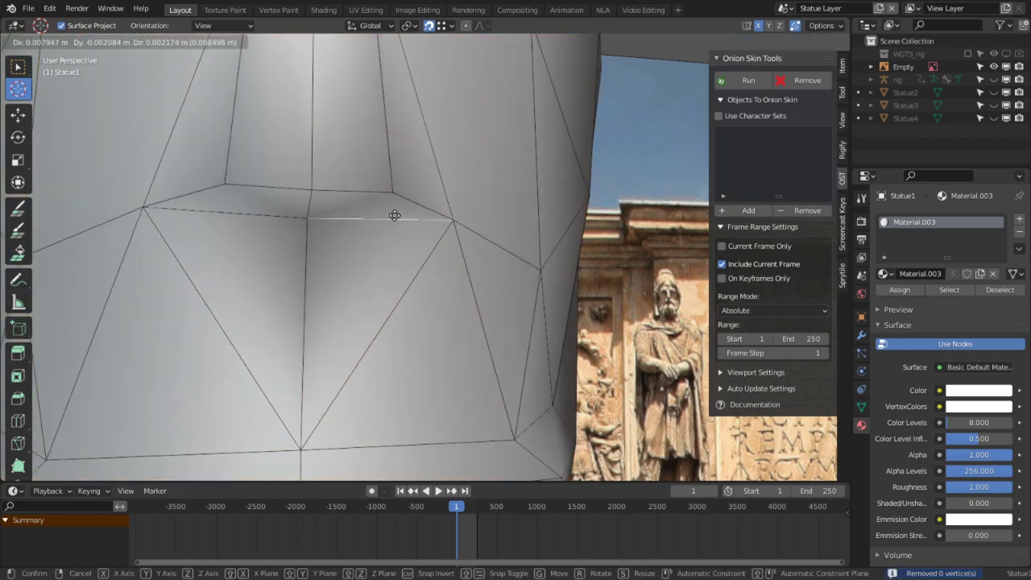
right_click(330, 272)
Duplicate the two edges beneath the nose again and offset the copy slightly with movement along global X locked.
middle_drag(331, 272, 229, 245)
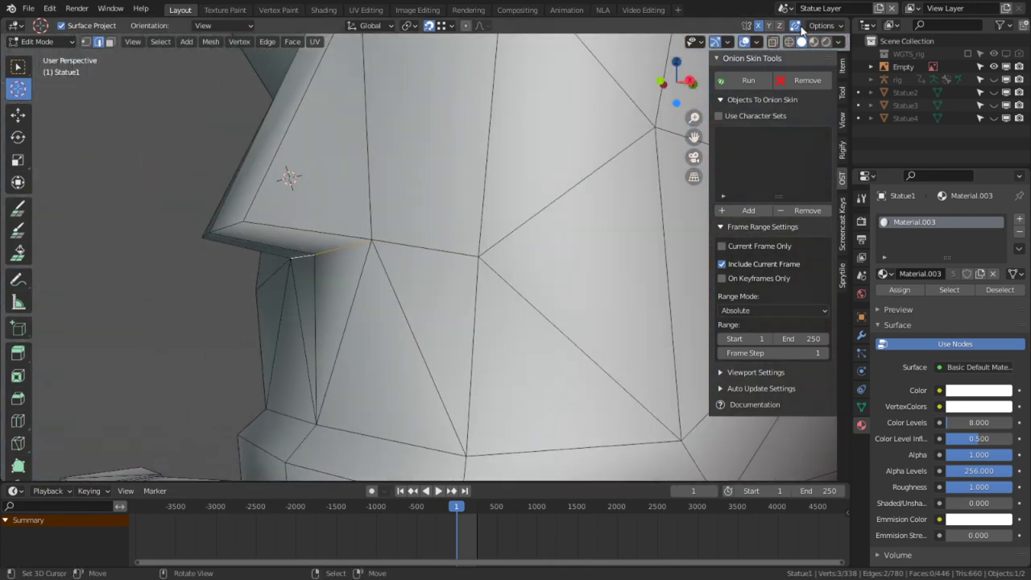
key(shift+d)
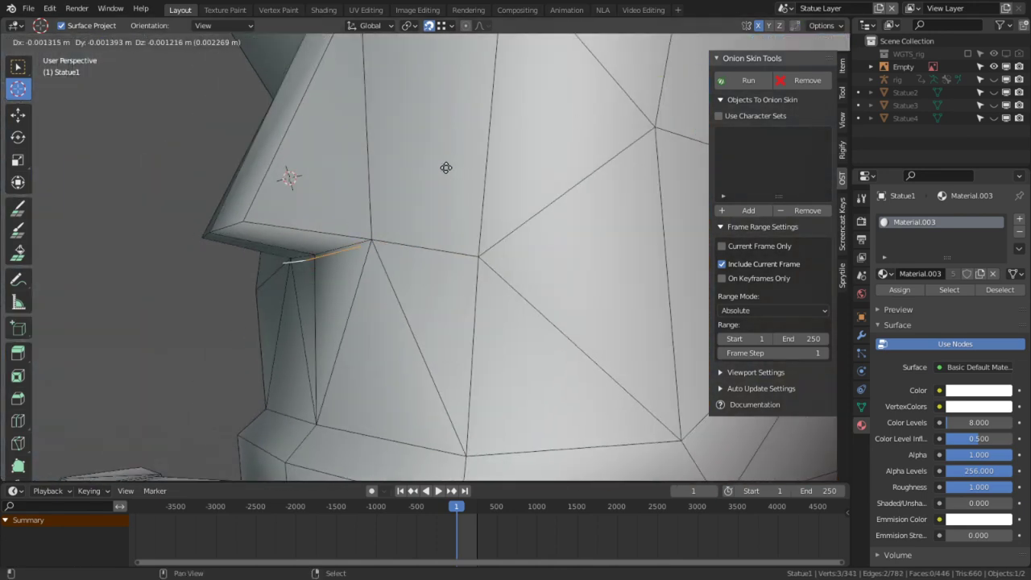
key(x)
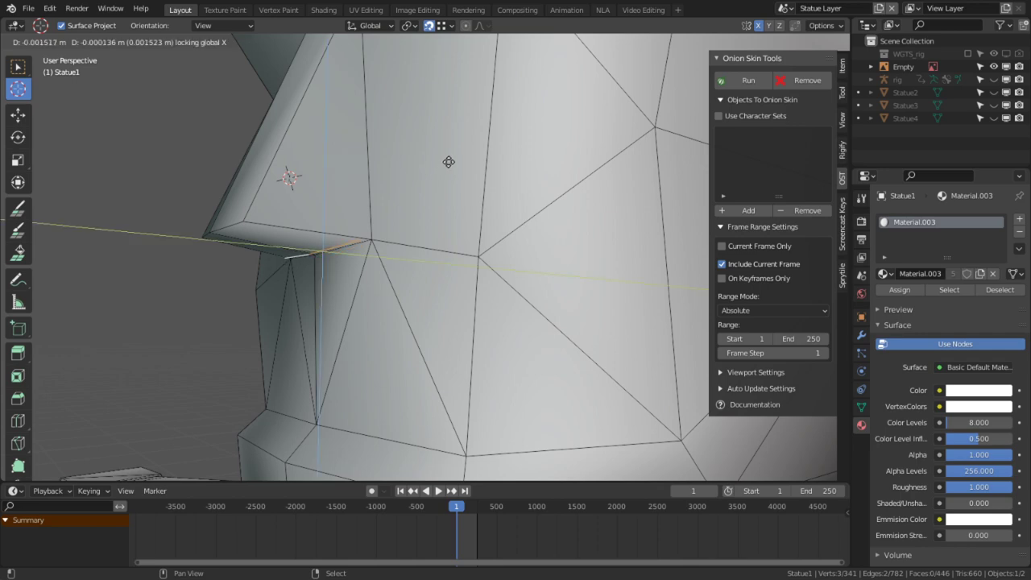
click(449, 162)
middle_drag(449, 164, 482, 195)
From the front view, extrude the duplicated edges' end vertex out to the cheek vertex and down beside the mouth corner.
key(1)
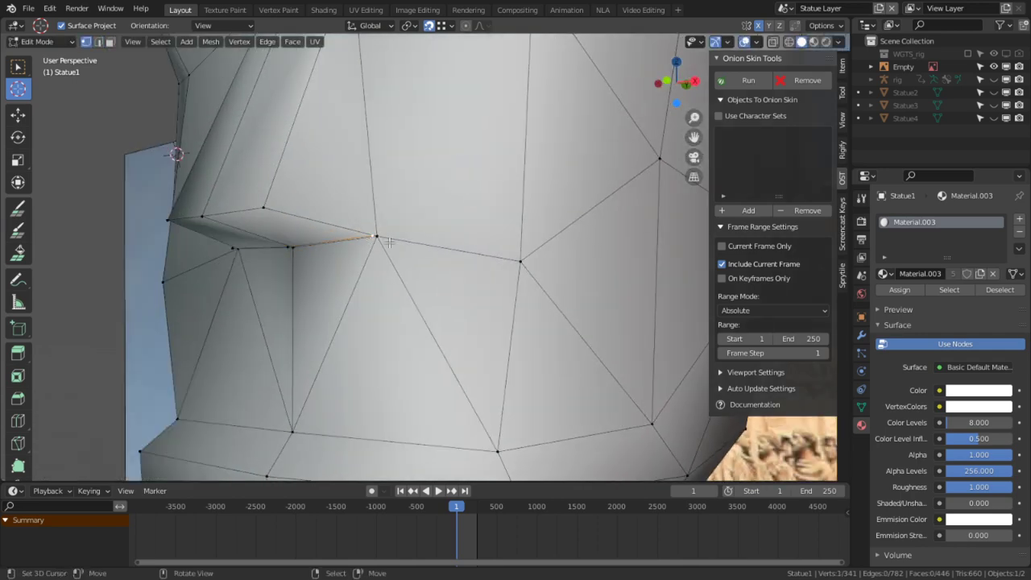
key(KP_3)
key(KP_1)
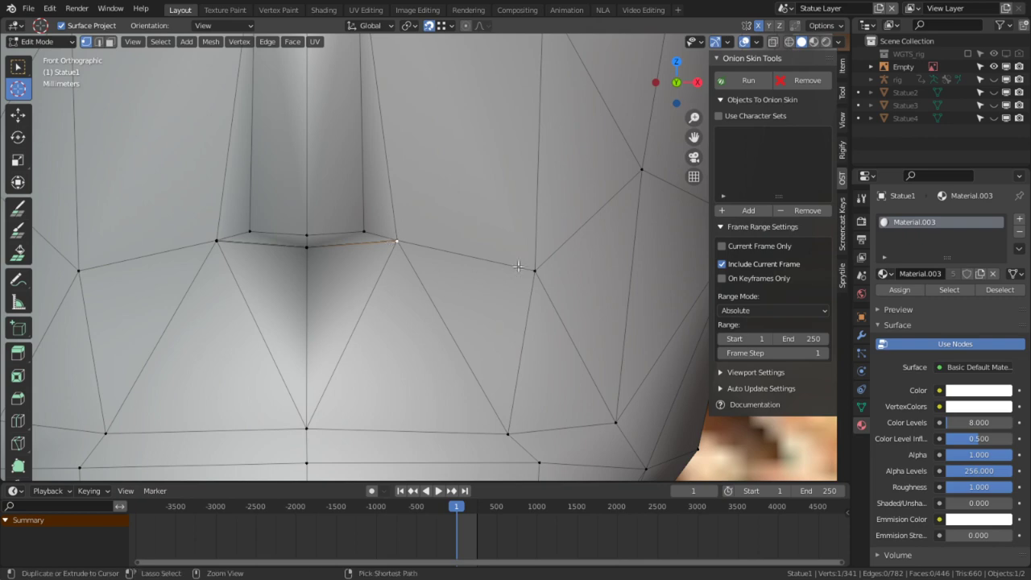
ctrl+middle_drag(512, 258, 474, 267)
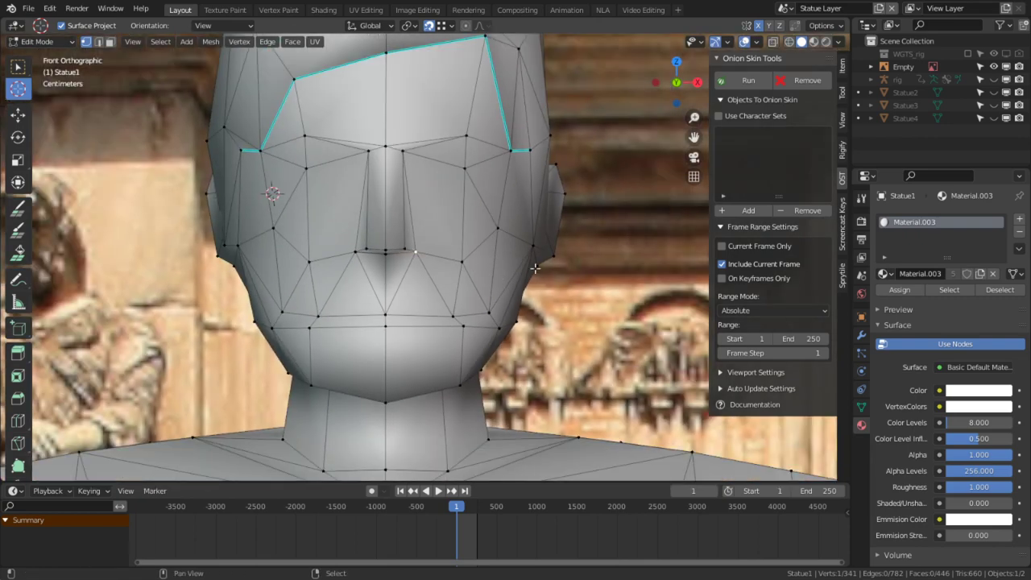
shift+middle_drag(544, 268, 634, 254)
scroll(634, 254, up, 3)
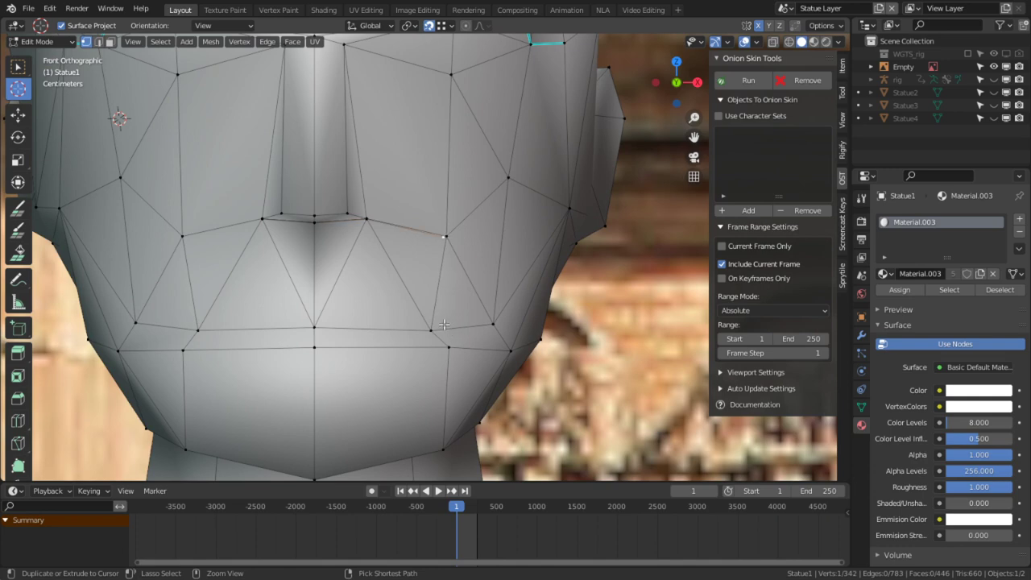
ctrl+click(444, 329)
scroll(482, 245, up, 2)
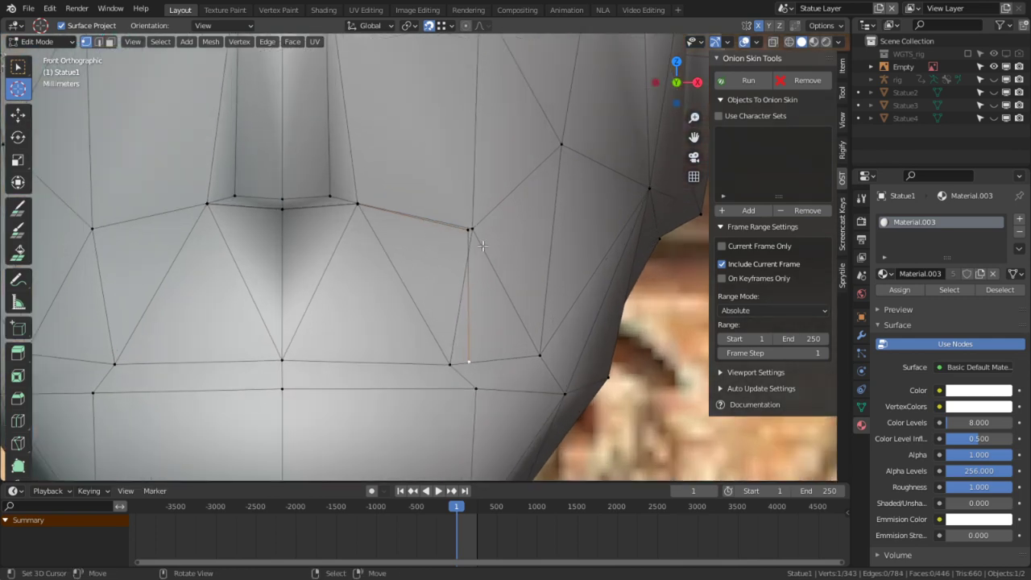
shift+middle_drag(418, 235, 573, 215)
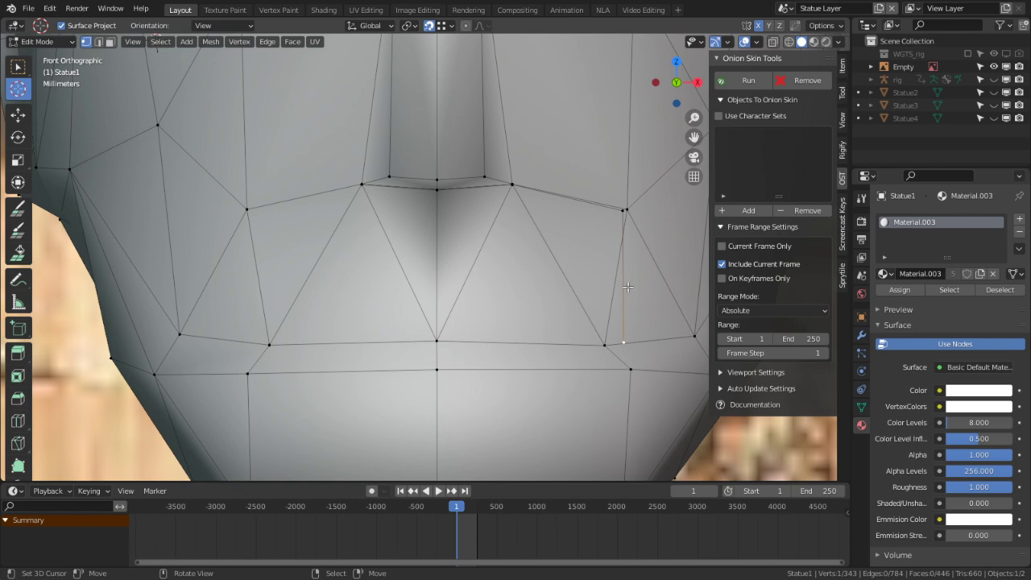
Separate the linked upper-lip outline from the statue mesh into its own object and open that object for editing.
key(ctrl+l)
key(p)
click(574, 264)
key(ctrl+z)
key(Tab)
right_click(629, 328)
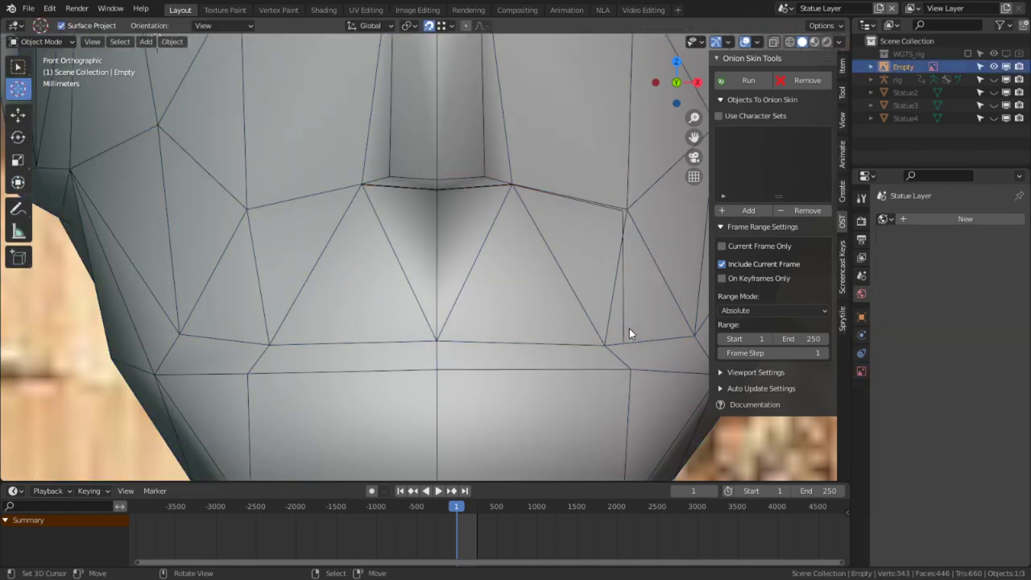
right_click(627, 328)
key(Tab)
Delete the outline's end vertex on the far side of the nose's centre line, leaving only one half.
key(a)
right_click(353, 181)
key(x)
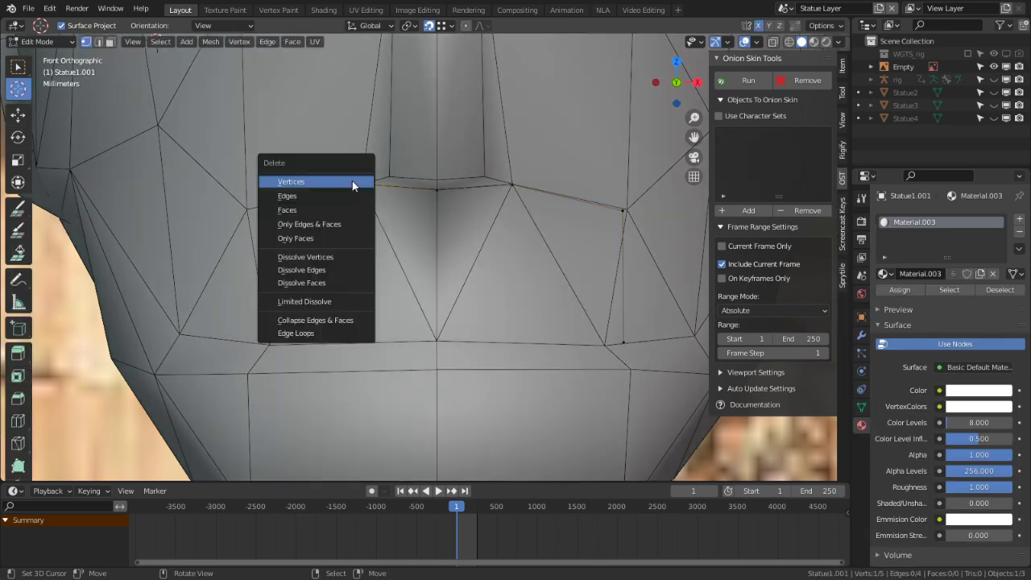
click(354, 183)
Select the whole half outline and add a Mirror modifier to the separated object.
key(a)
key(q)
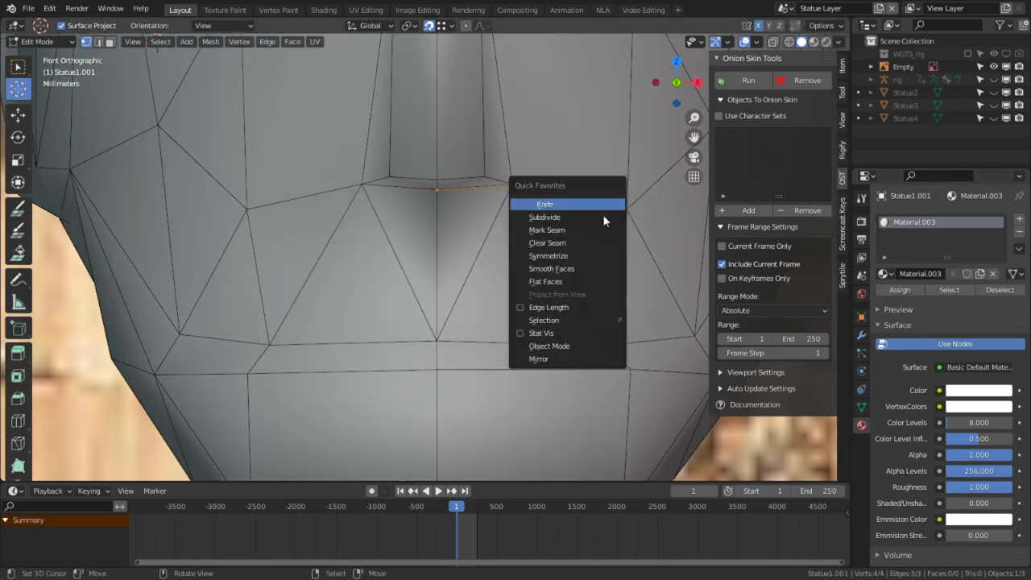
click(552, 358)
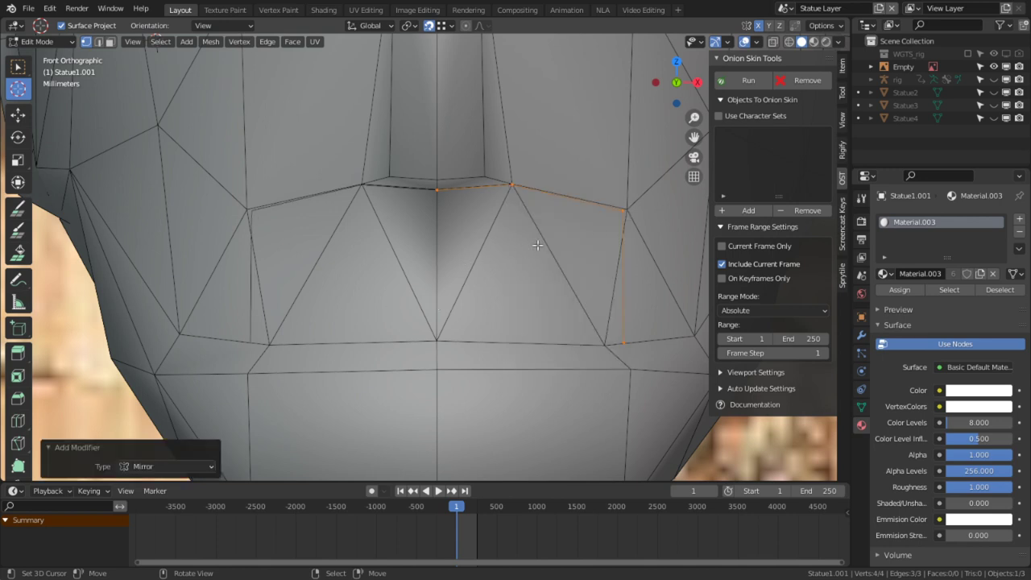
Extrude the outline into a face strip, moving it 0.001627 m in X and -0.013165 m in Z.
click(606, 208)
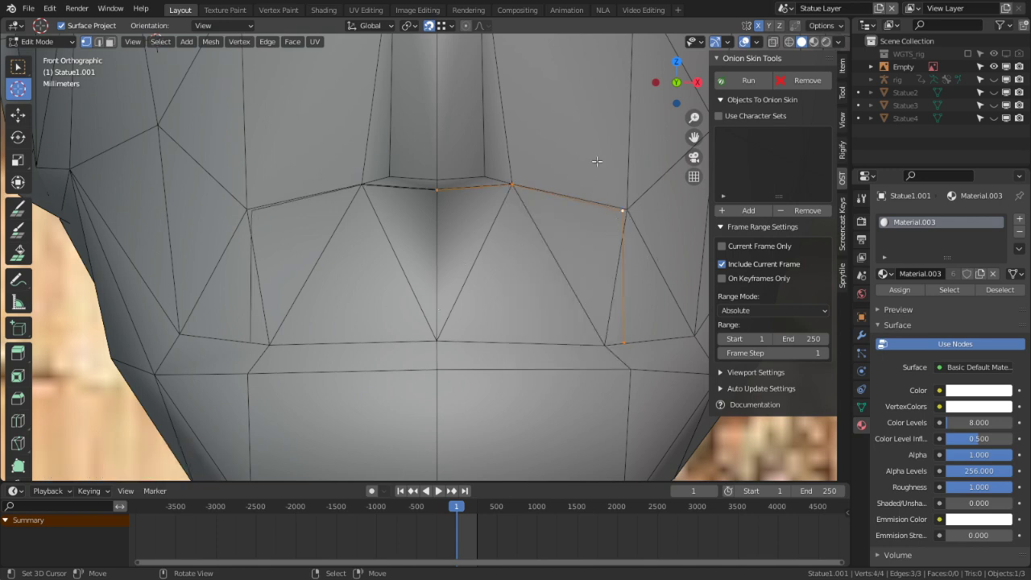
key(e)
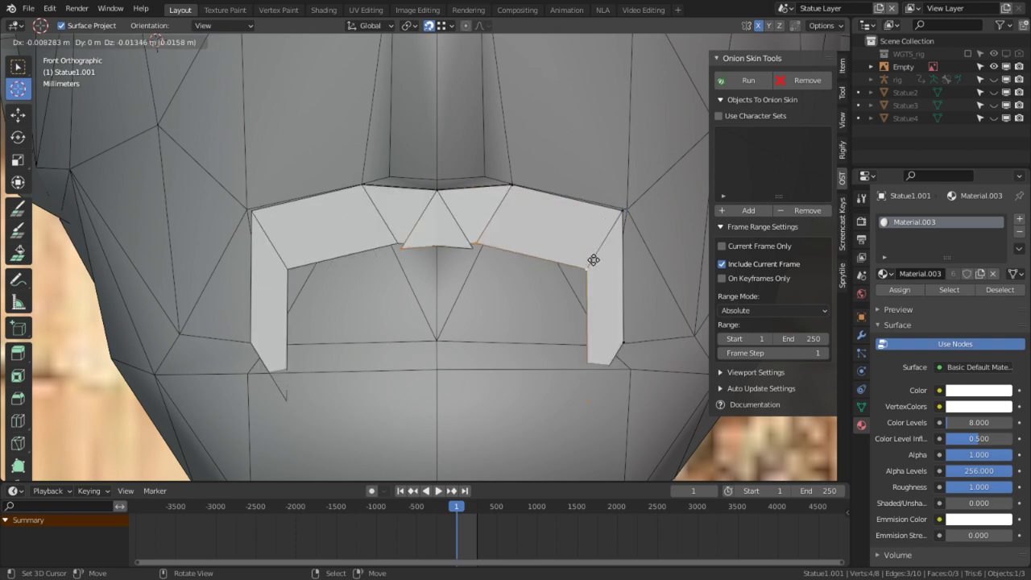
click(633, 255)
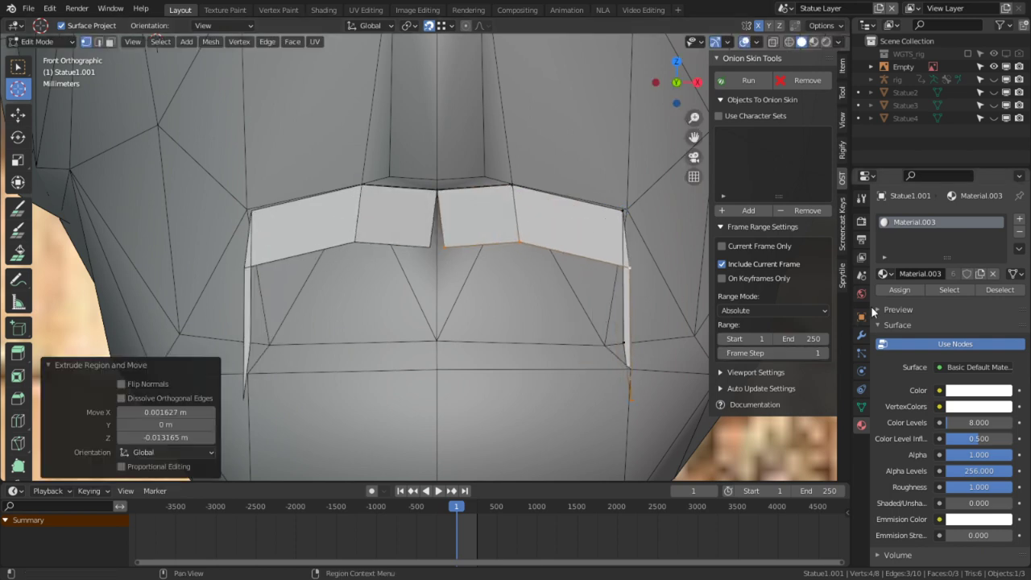
Enable clipping on the Mirror modifier and move the extruded edge loop -0.010916 m in X and 0.003654 m in Z.
click(862, 335)
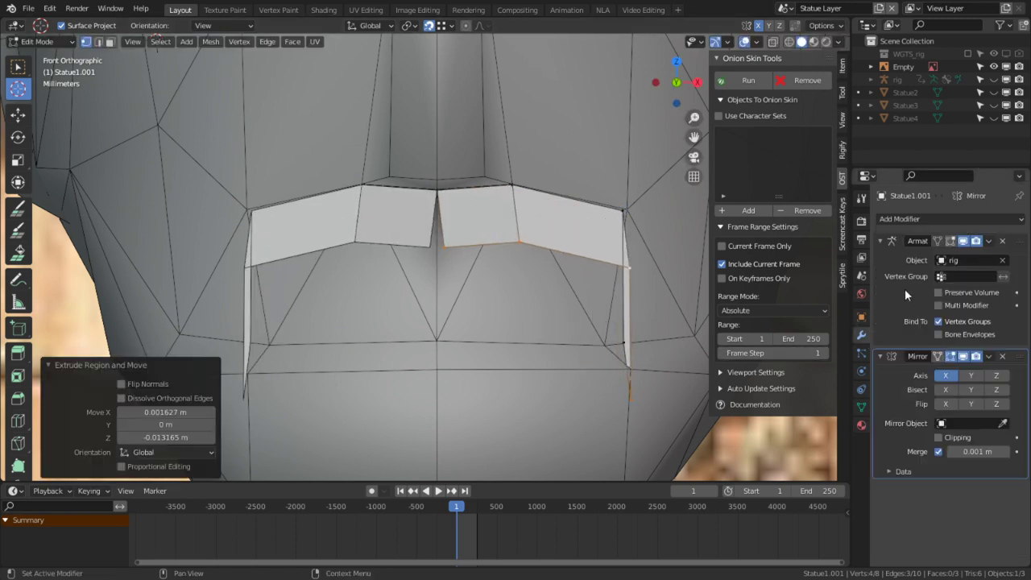
click(941, 440)
key(g)
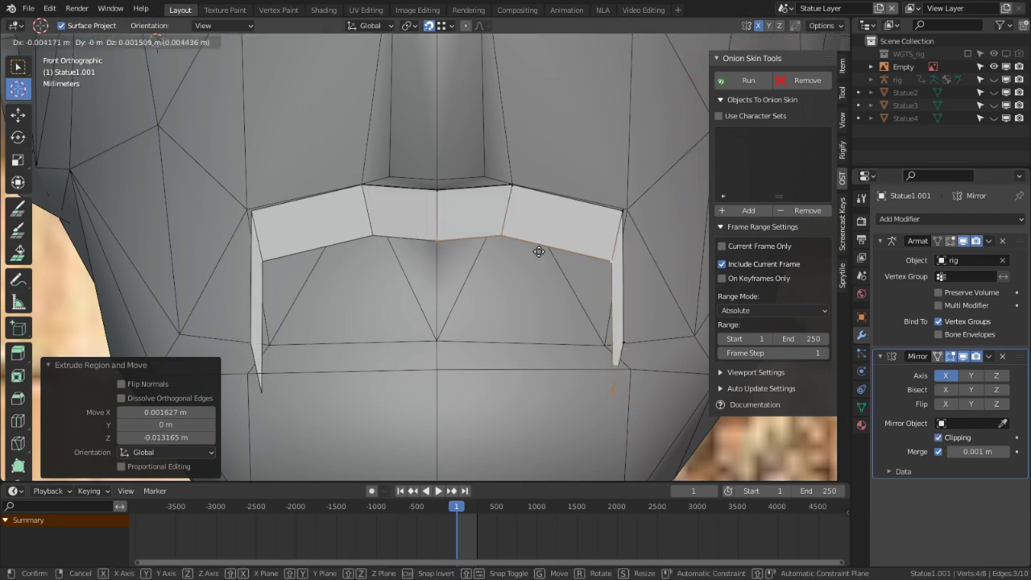
click(249, 168)
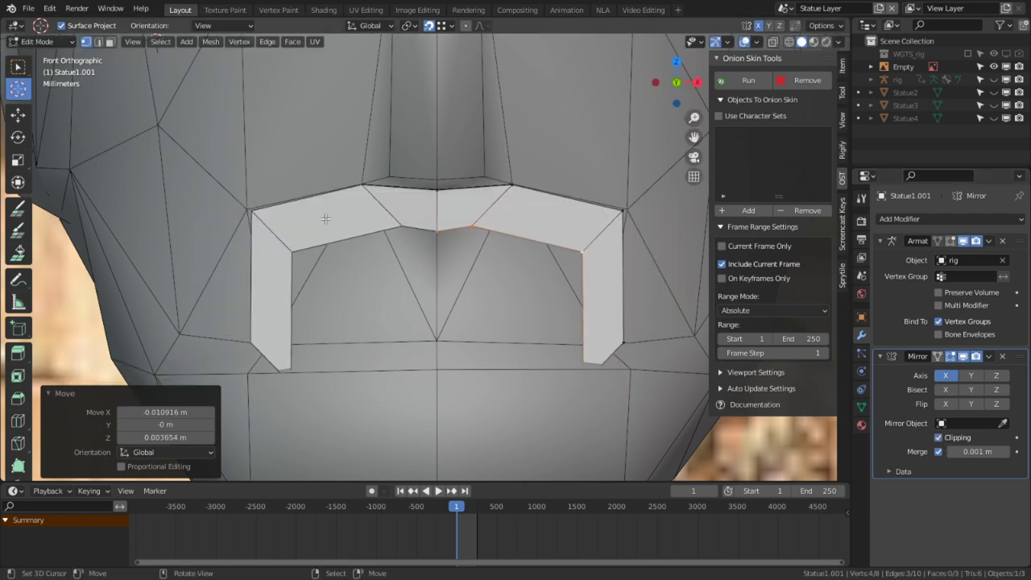
Move the strip's outer upper corner vertex back along Y towards the cheek surface.
scroll(455, 278, down, 5)
middle_drag(455, 278, 553, 208)
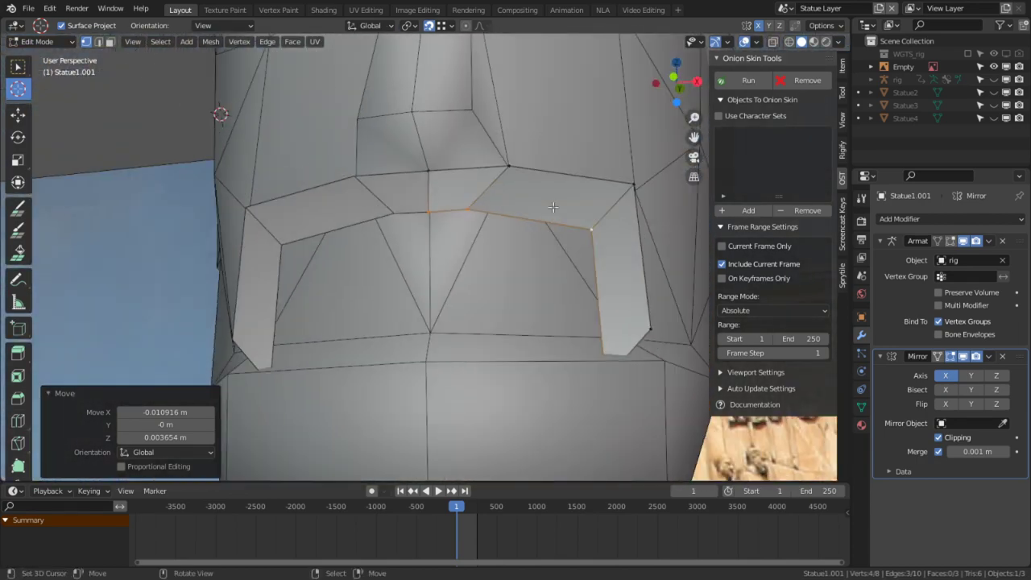
middle_drag(578, 326, 515, 221)
key(g)
key(x)
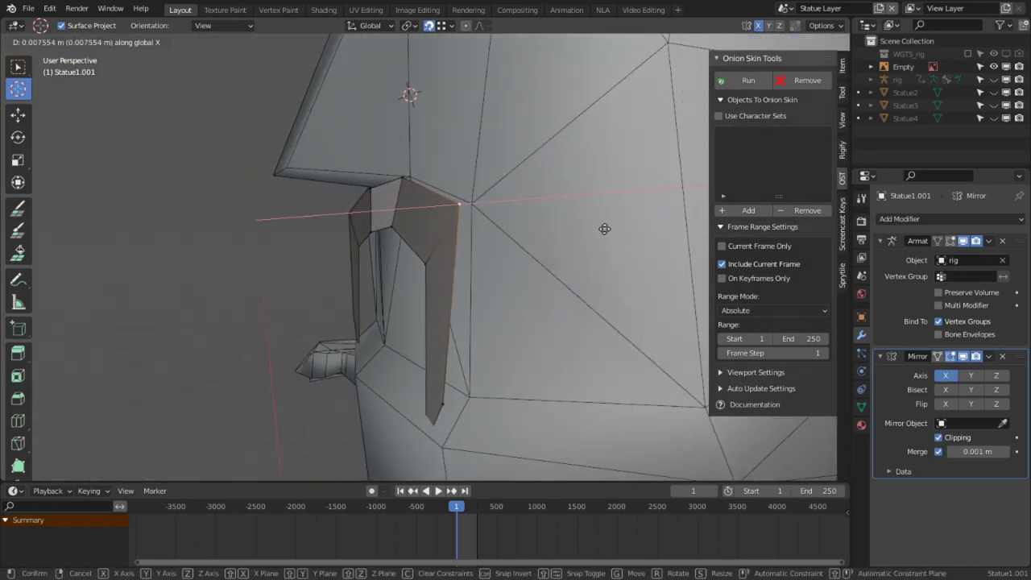
key(y)
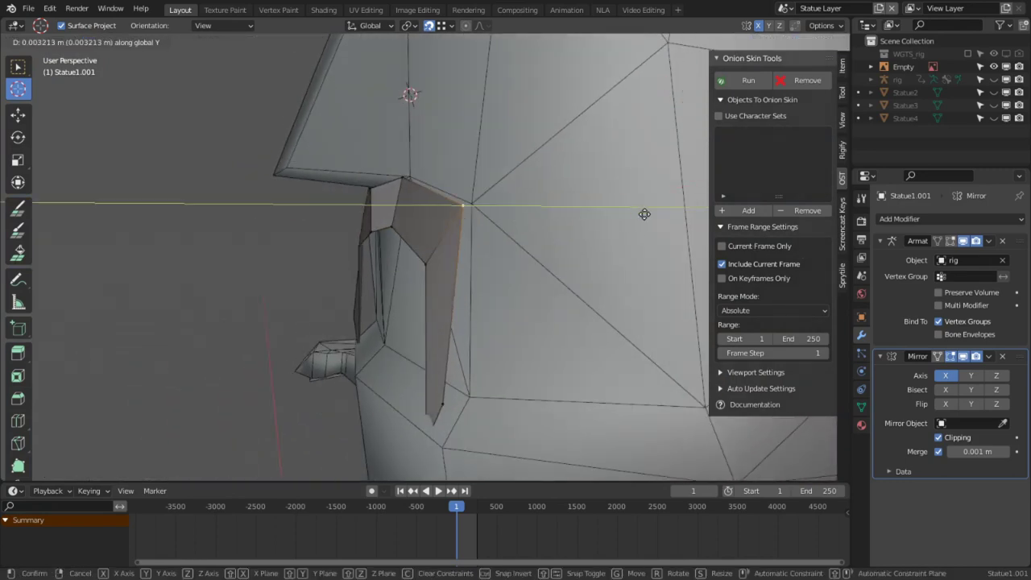
click(713, 214)
Move the strip's central face below the nose -0.002722 m in Y and -0.001967 m in Z.
middle_drag(713, 213, 432, 186)
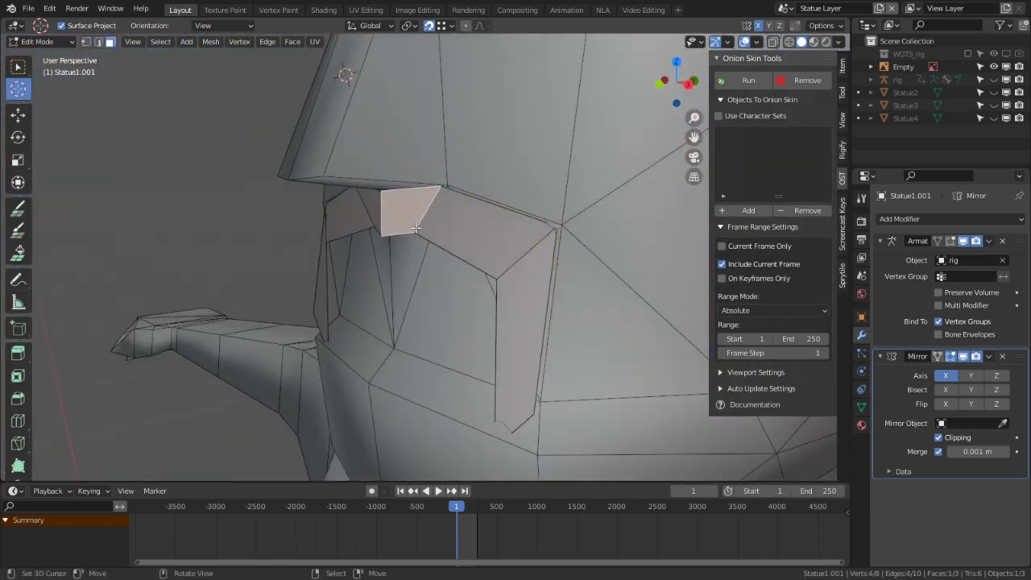
key(KP_3)
key(g)
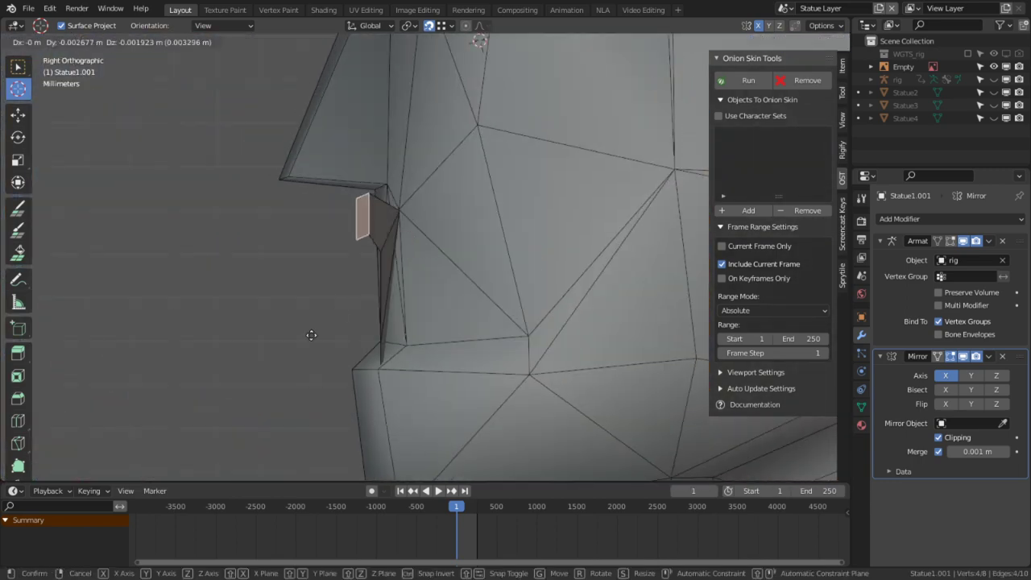
click(304, 339)
middle_drag(303, 338, 477, 304)
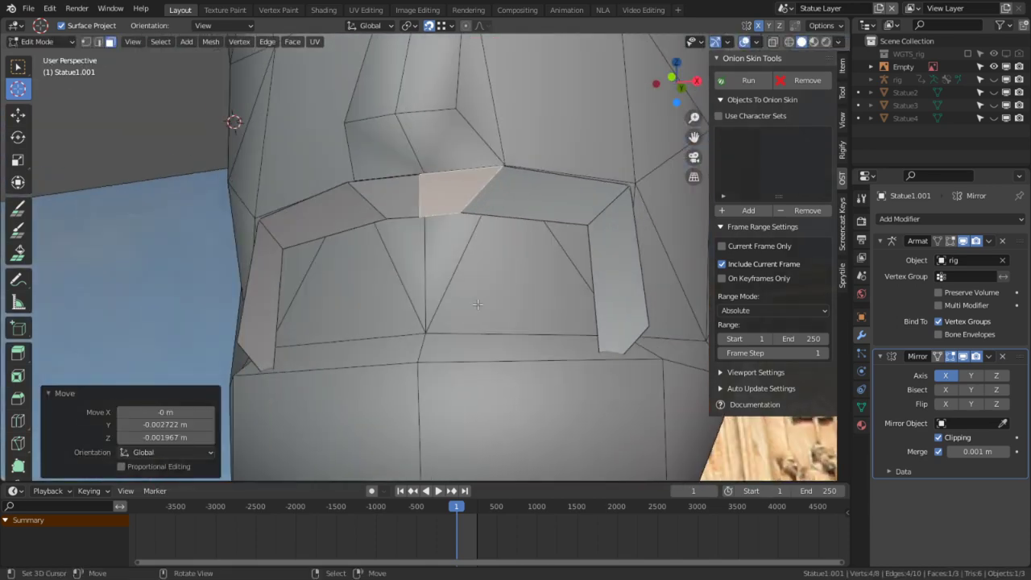
Shift the strip's inner corner vertex about 0.005 m towards the centre in the front view.
key(2)
click(635, 338)
middle_drag(635, 339, 526, 272)
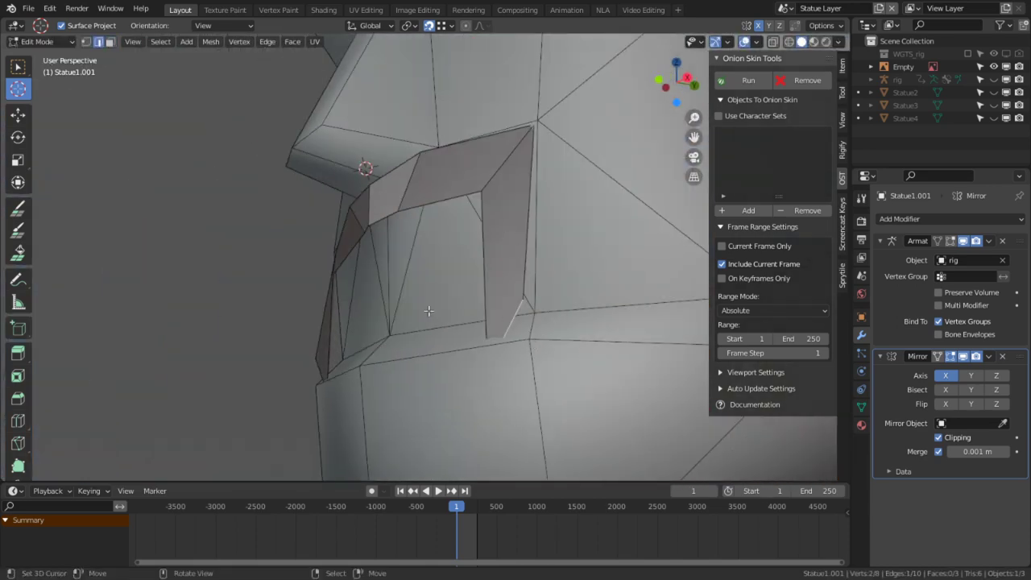
key(1)
click(495, 200)
key(KP_1)
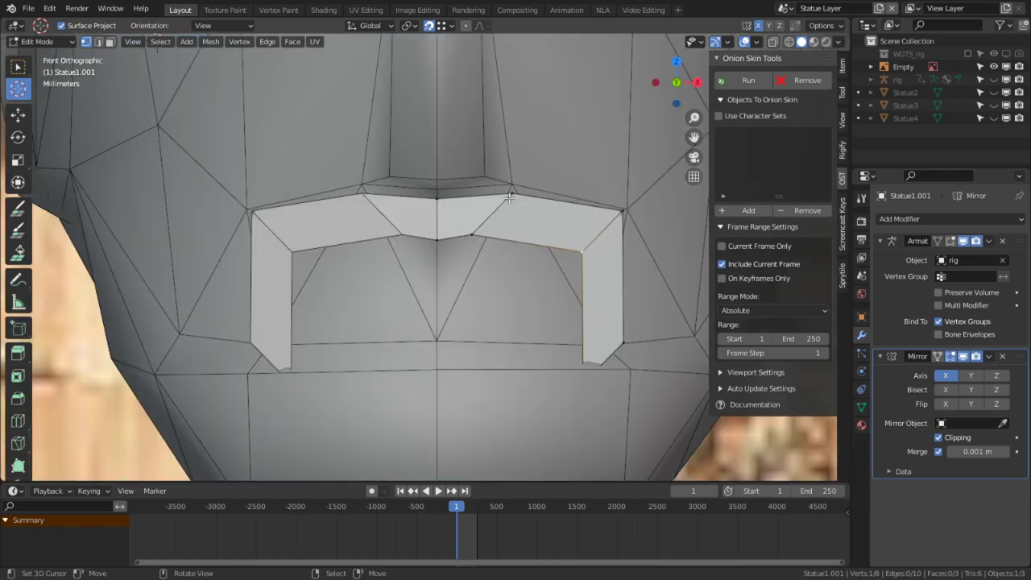
key(g)
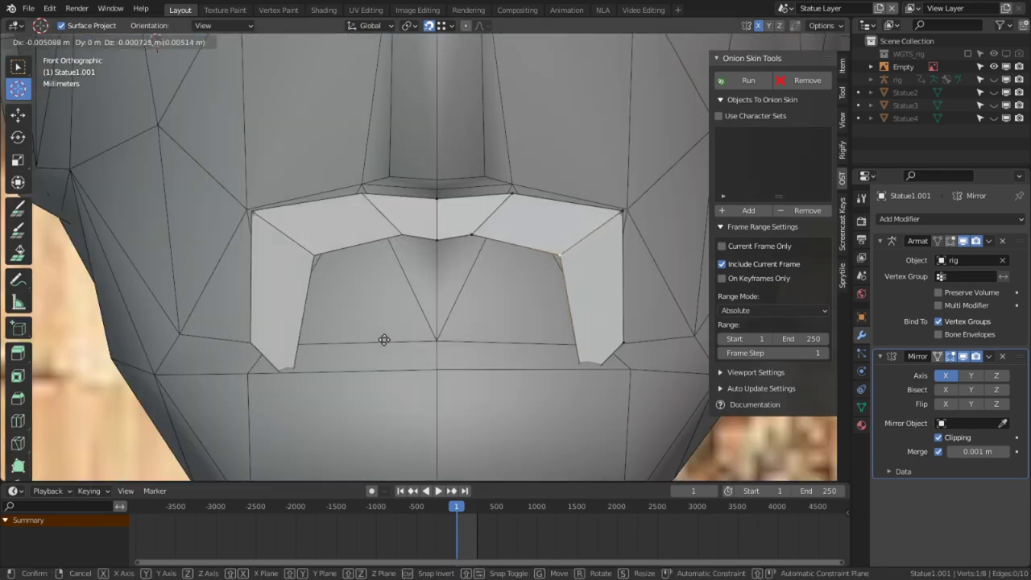
click(385, 339)
Move the strip's outer upper corner vertex inward by -0.004467 m in X and -0.001509 m in Z.
click(612, 223)
key(g)
click(614, 222)
key(g)
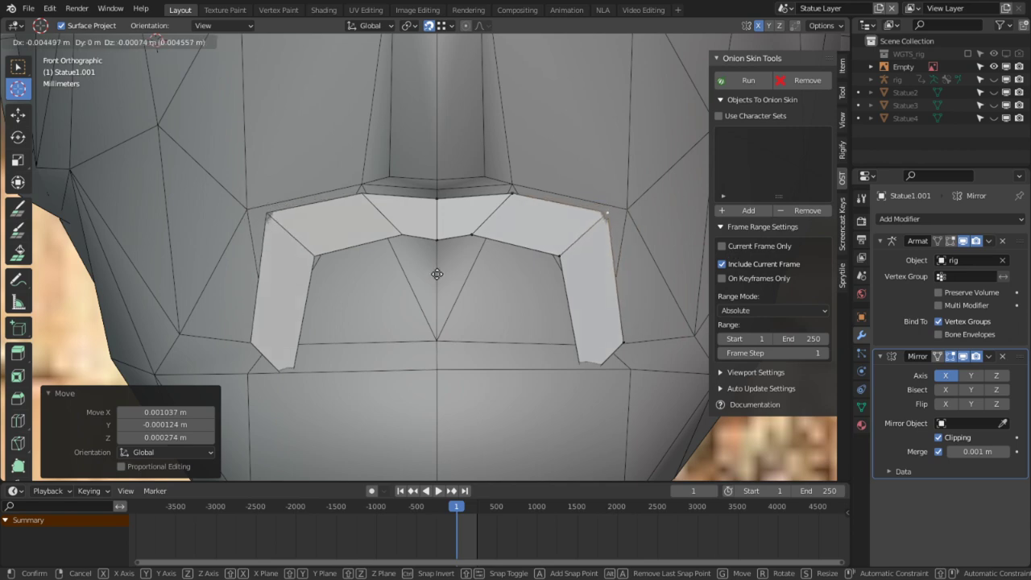
click(437, 301)
Check the bearded head in the reference photo and switch to the roman statues image results in the enlarged web browser.
scroll(299, 263, down, 7)
scroll(298, 262, up, 5)
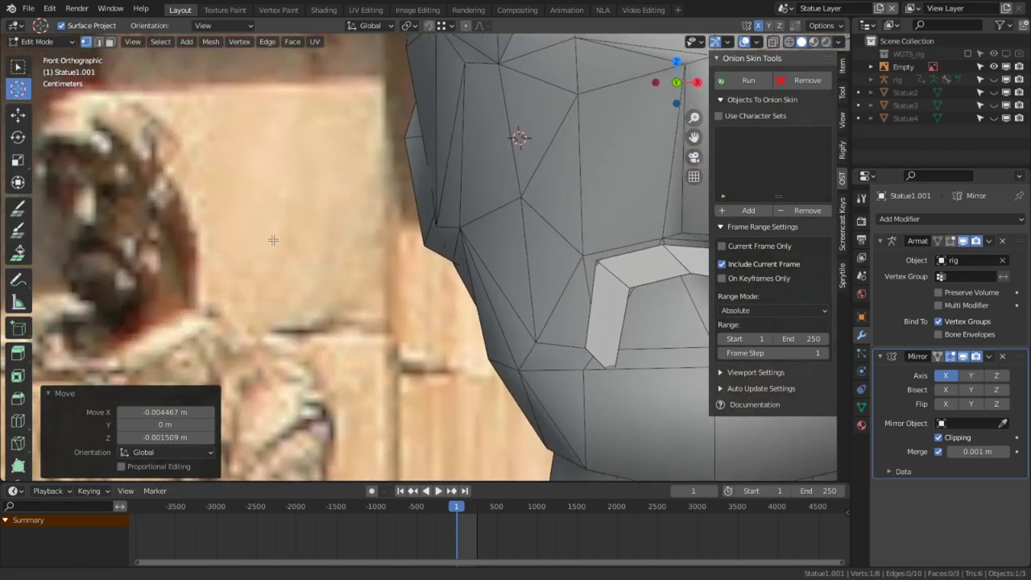
shift+middle_drag(272, 240, 550, 225)
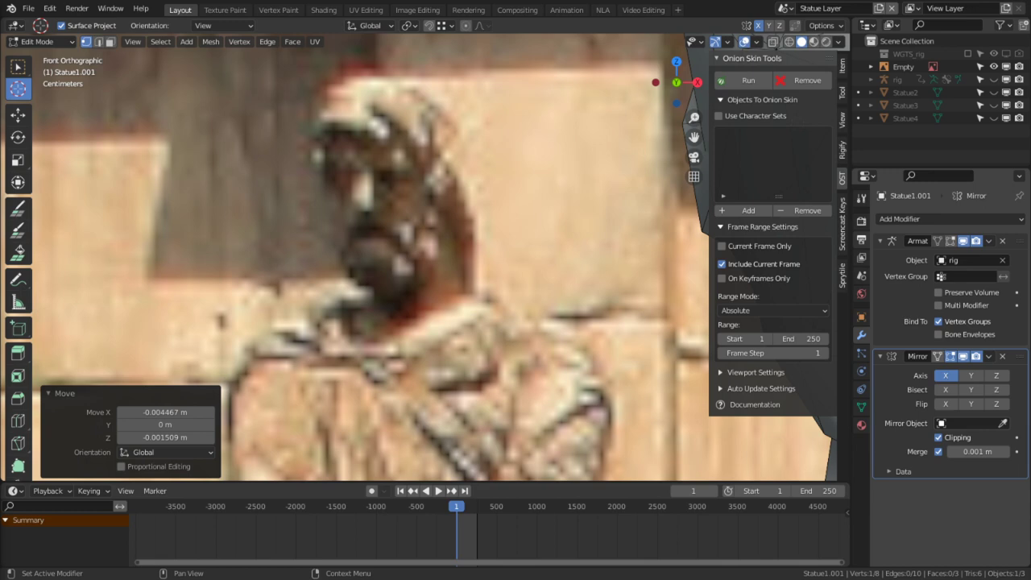
drag(1, 121, 320, 21)
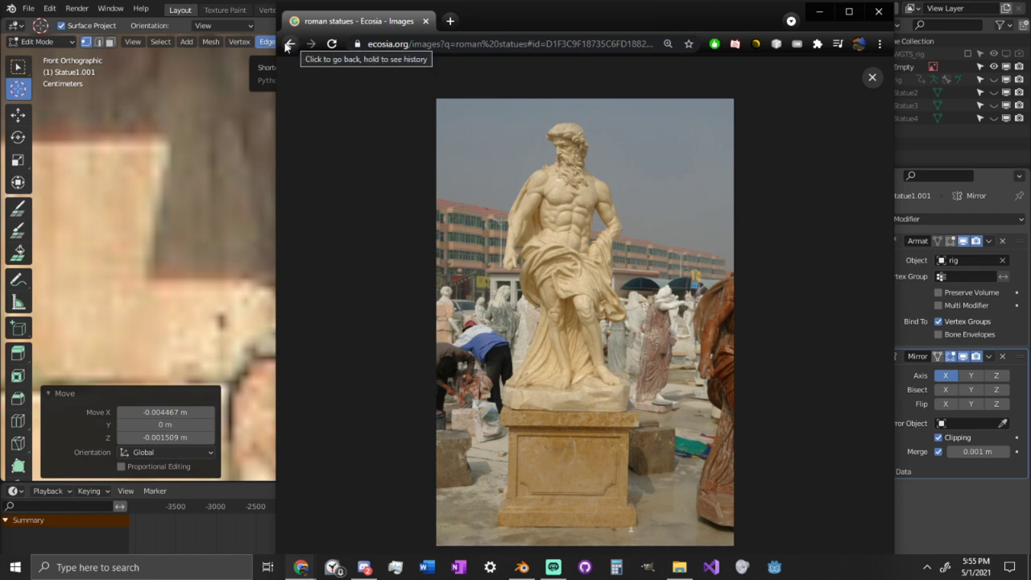
click(288, 44)
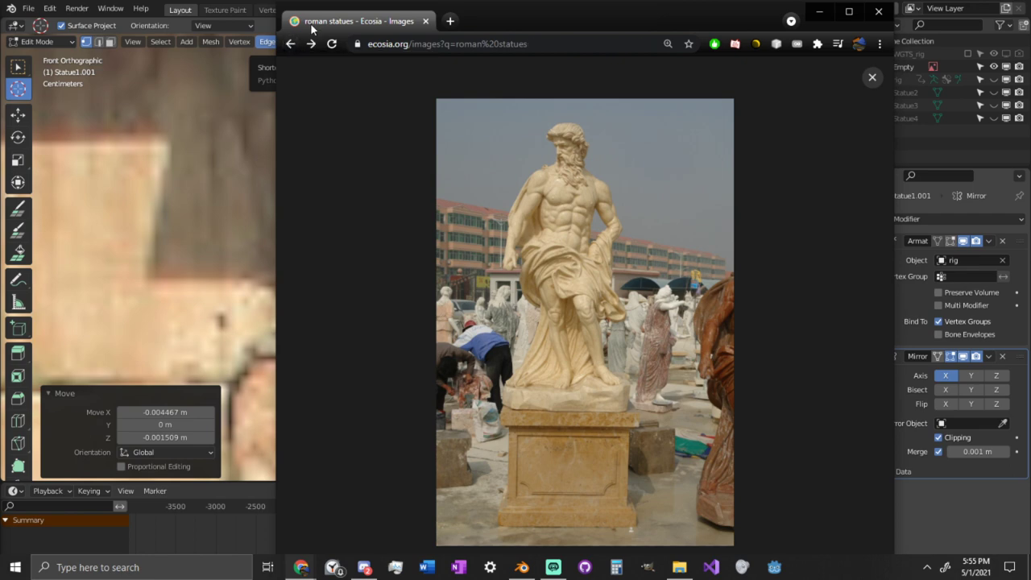
double_click(477, 30)
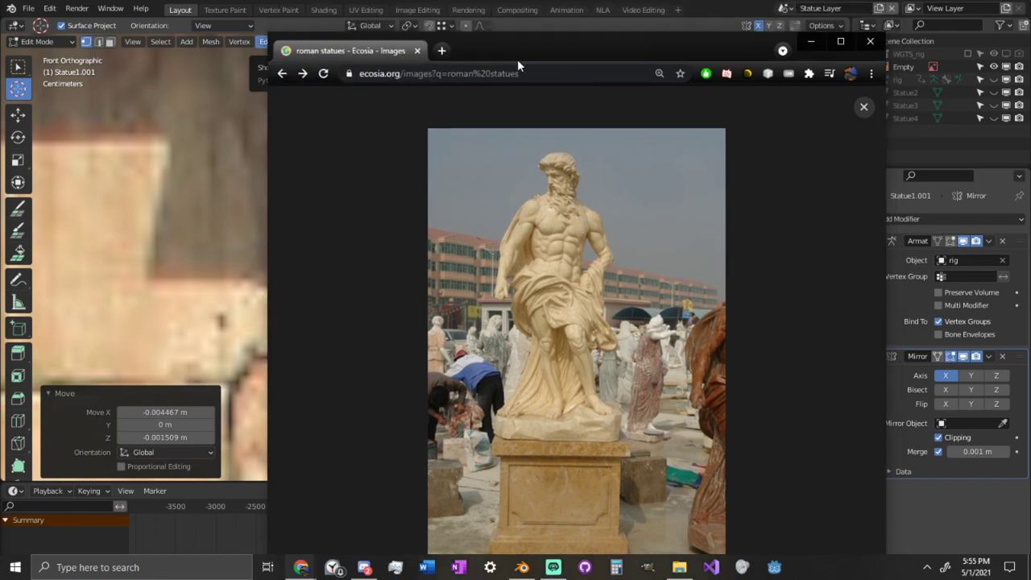
Browse the roman statues results and open the bearded bust image from "Rome - P8-Letnes-Laverdure" at full size.
scroll(393, 198, down, 4)
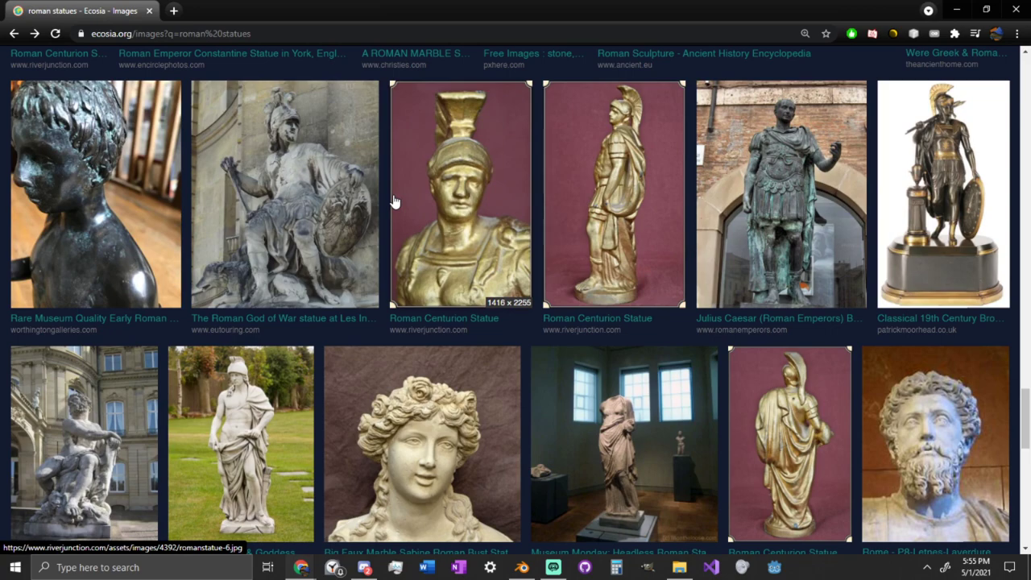
scroll(534, 364, down, 6)
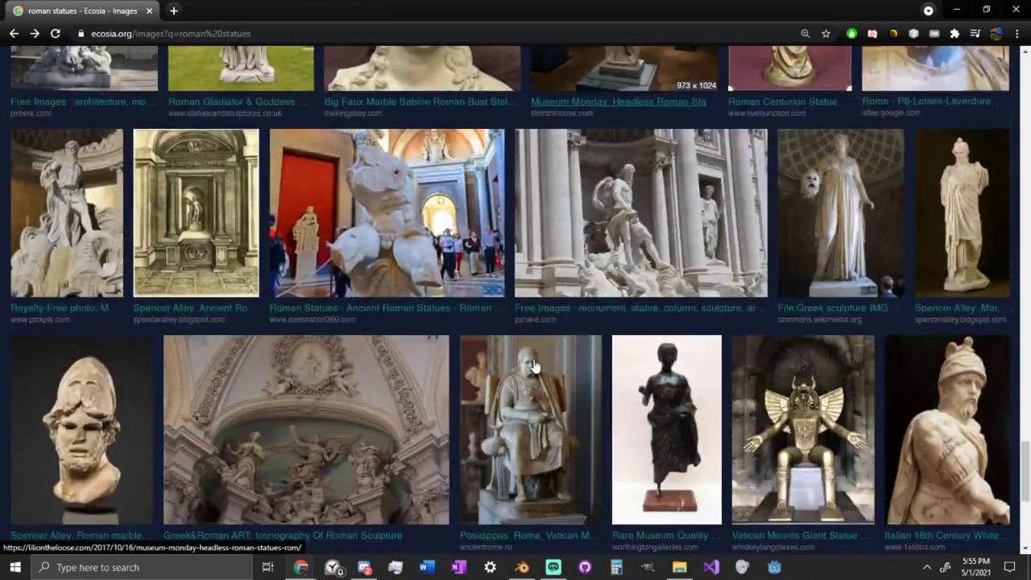
scroll(534, 364, up, 3)
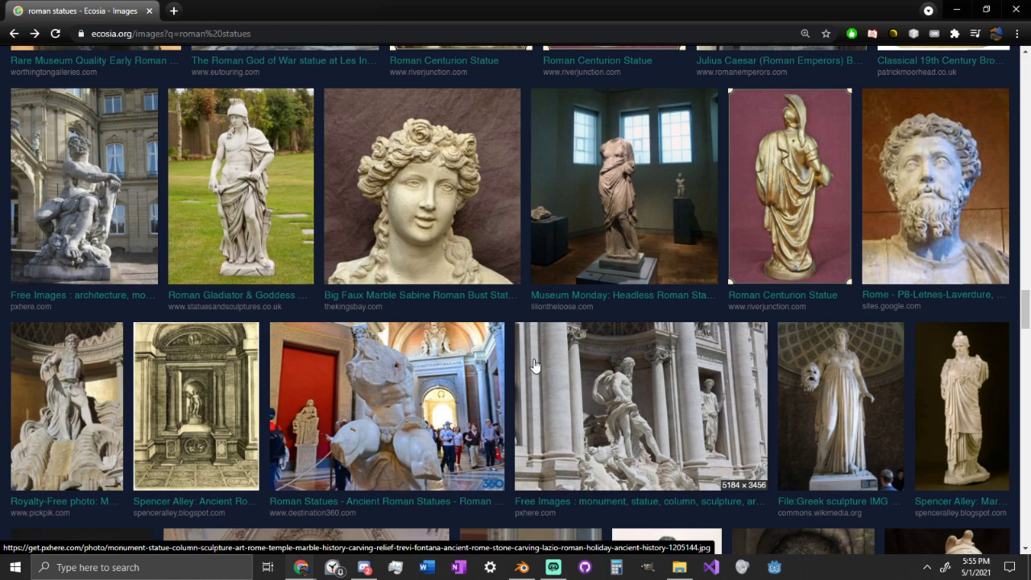
click(934, 193)
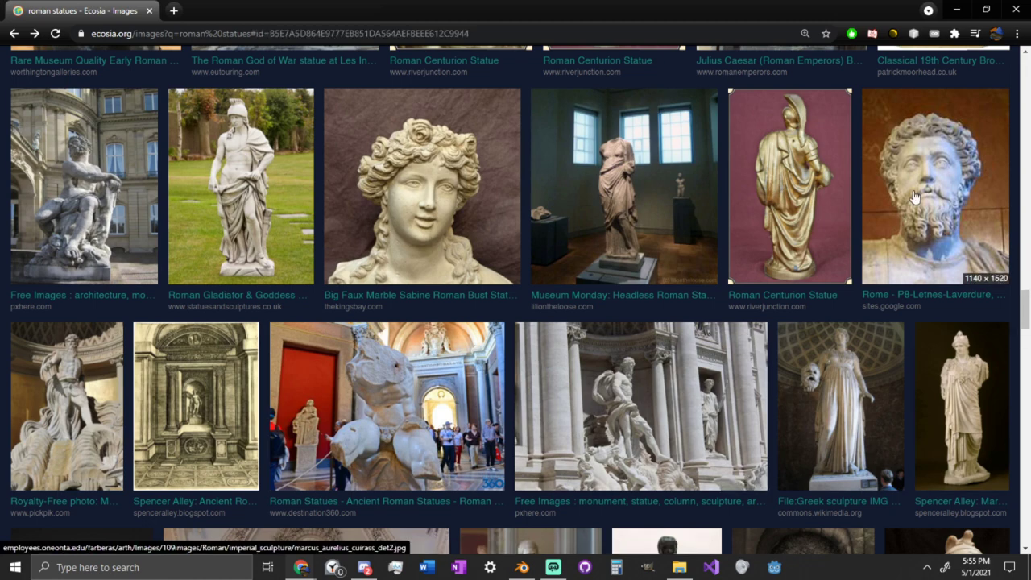
click(596, 440)
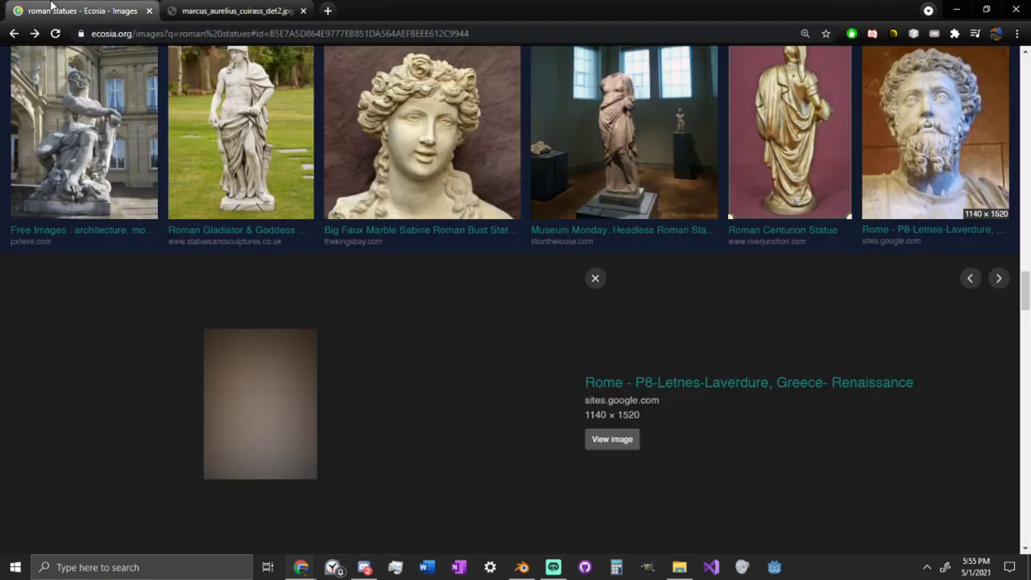
Return to the image results and open the front-facing bearded marble head from quora.com in a separate tab.
click(55, 10)
scroll(492, 248, down, 6)
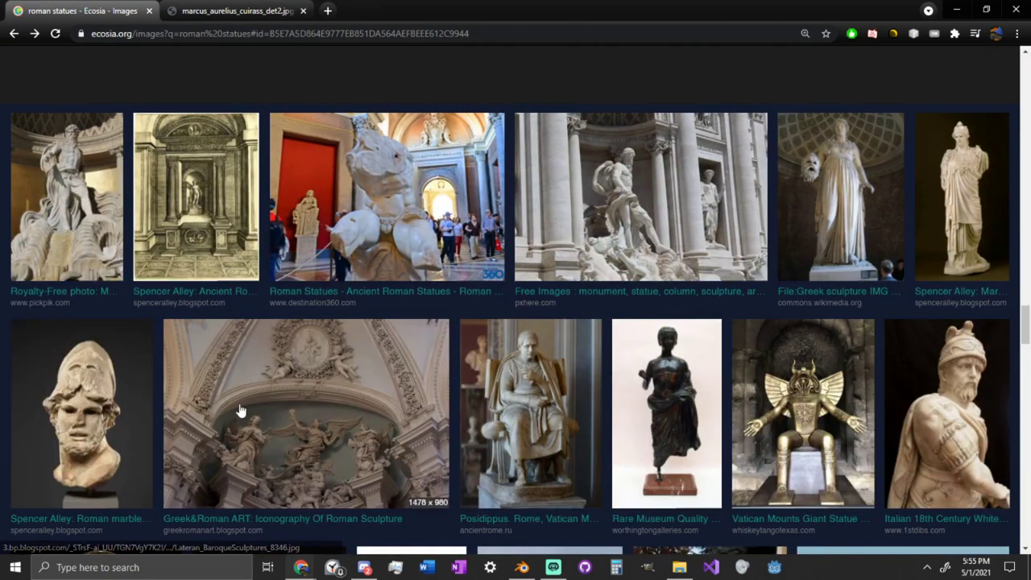
scroll(352, 348, down, 4)
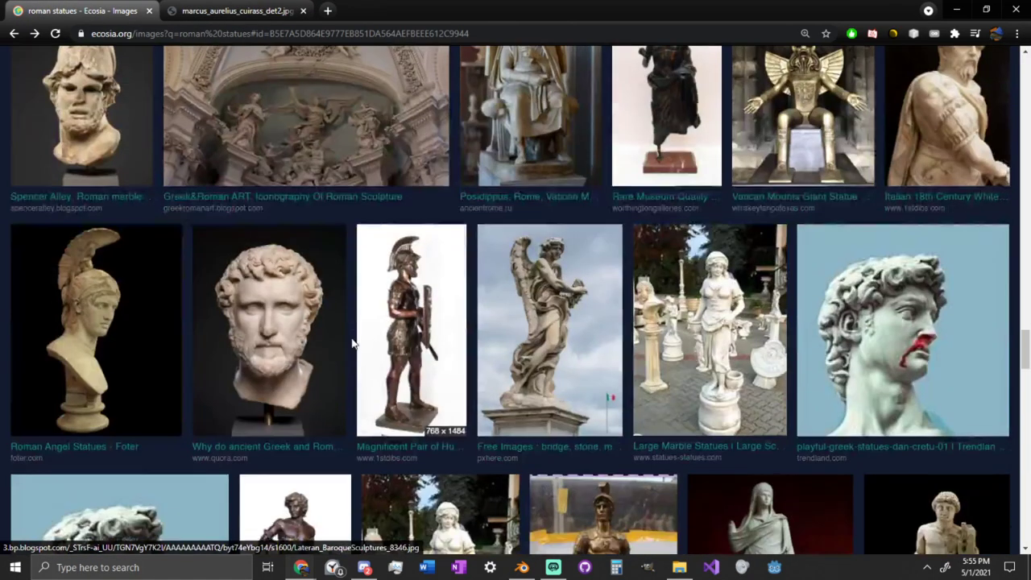
middle_click(300, 339)
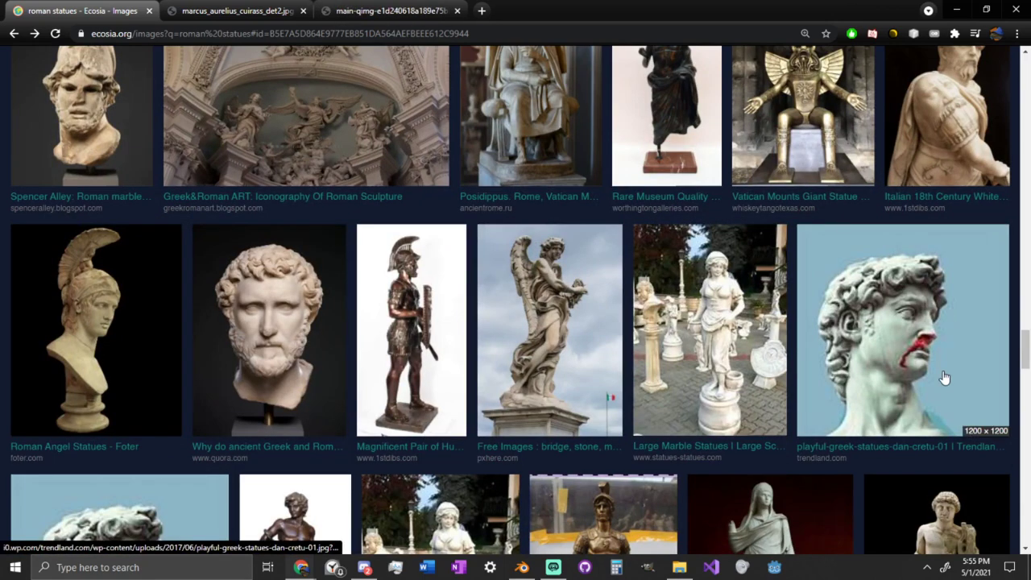
Browse further down the roman statues image results for bearded heads and busts.
scroll(487, 302, down, 3)
scroll(488, 301, down, 3)
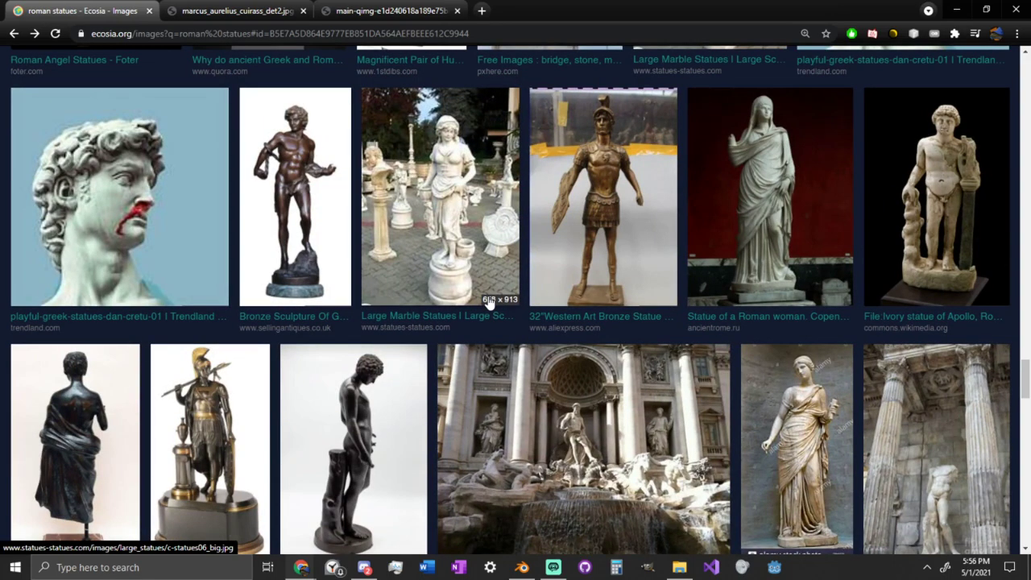
scroll(487, 301, down, 8)
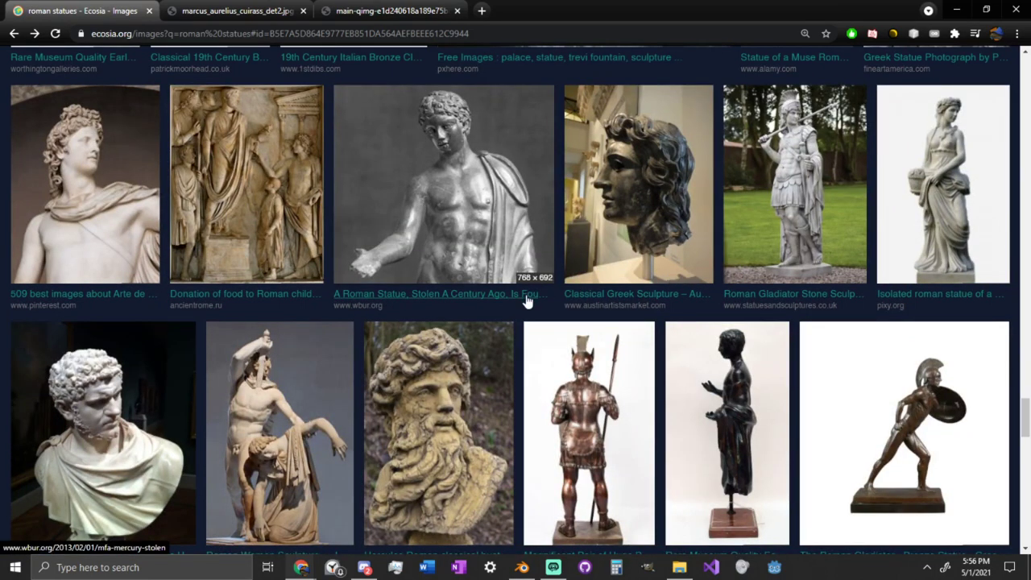
scroll(526, 302, down, 8)
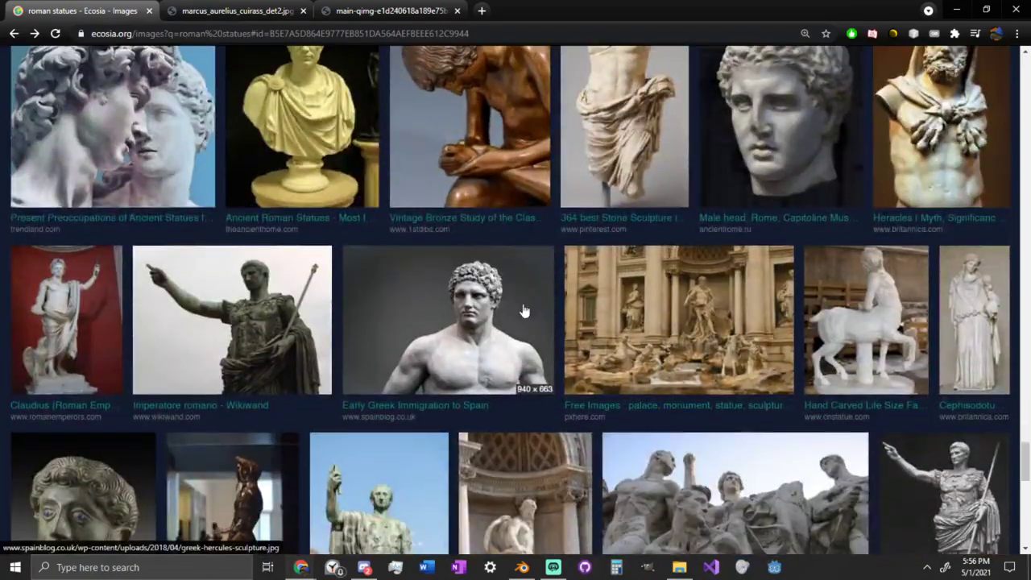
scroll(508, 336, down, 3)
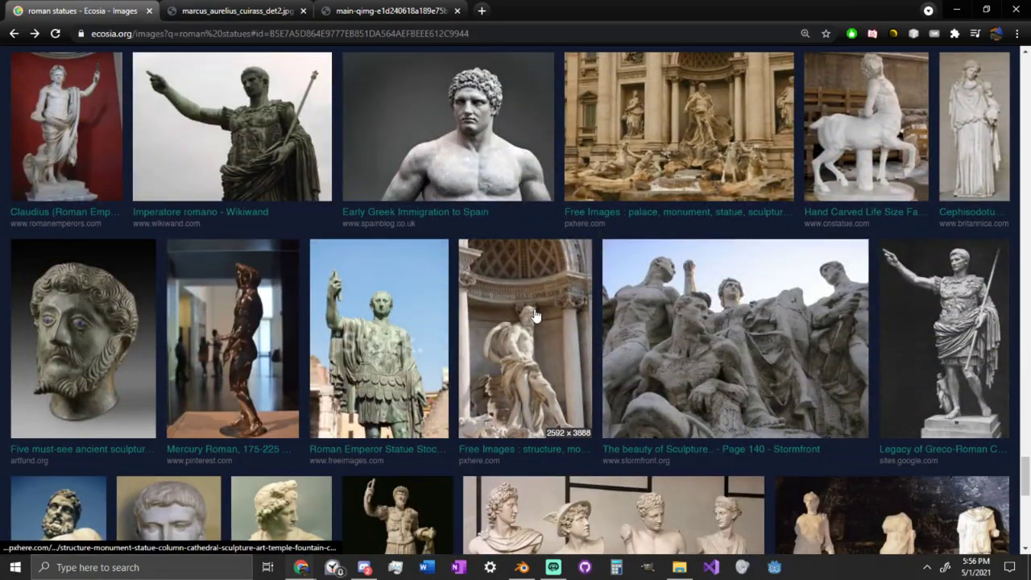
scroll(494, 317, down, 3)
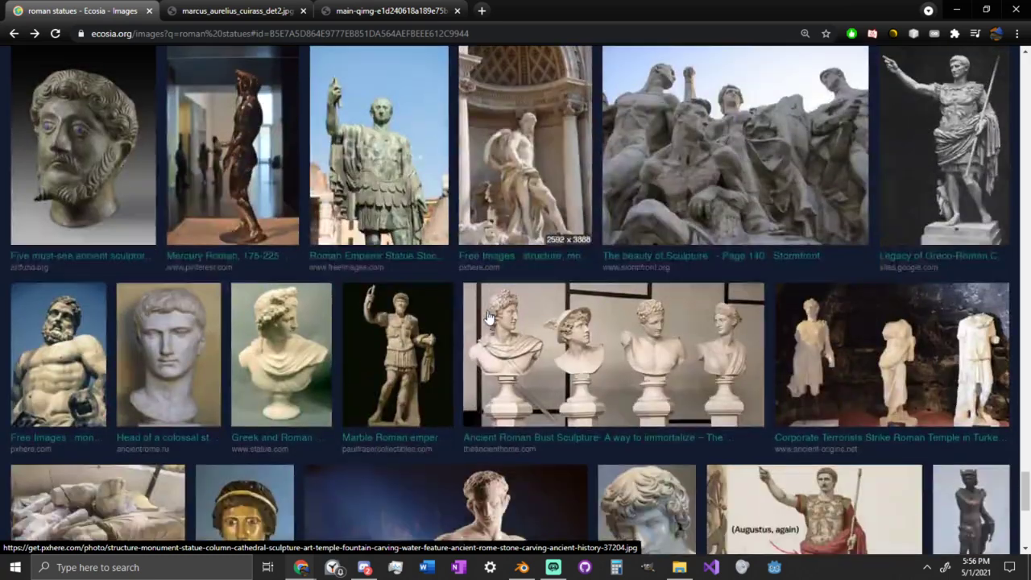
scroll(477, 327, down, 2)
scroll(477, 327, down, 6)
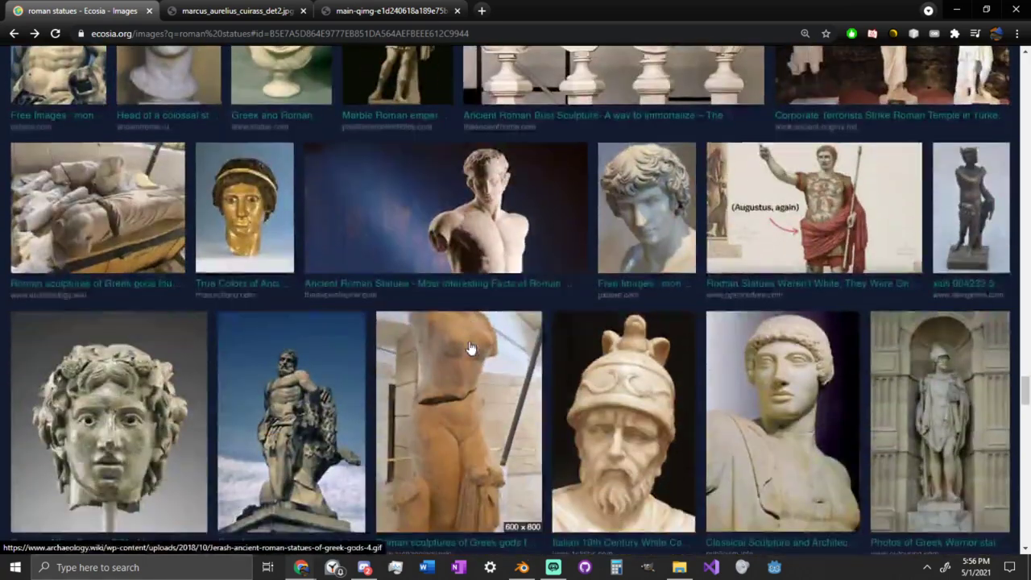
scroll(322, 282, down, 3)
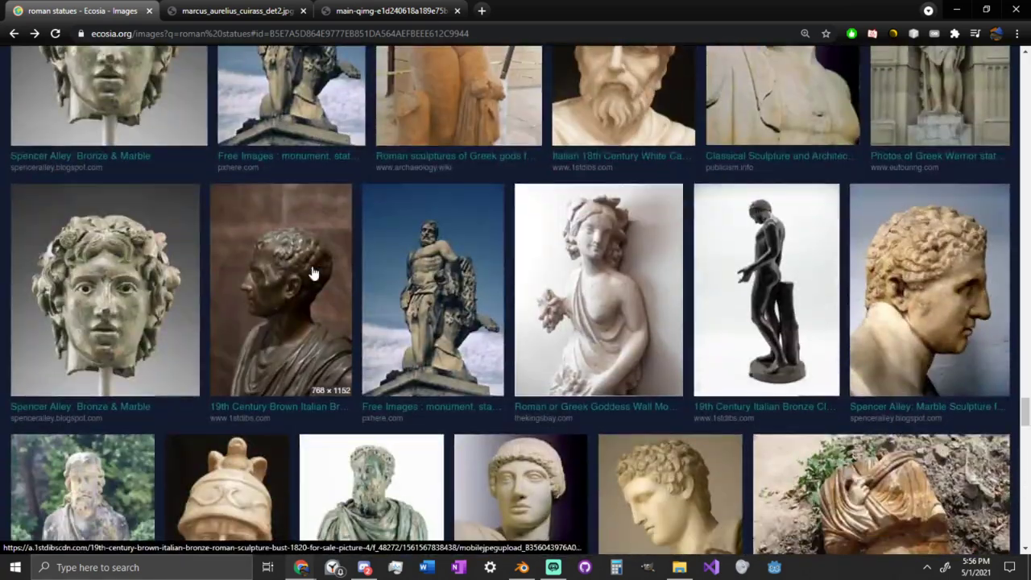
scroll(315, 274, down, 3)
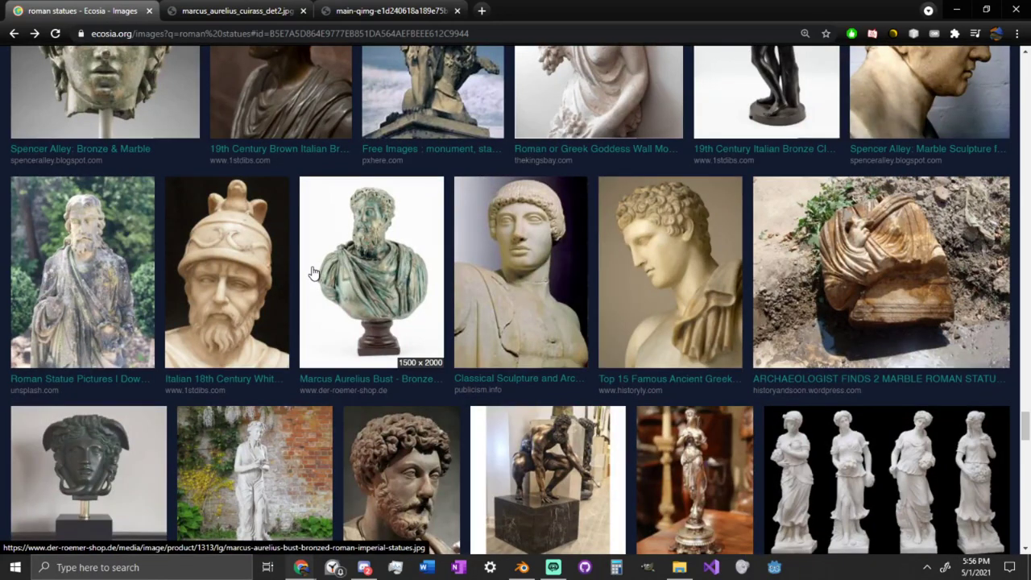
scroll(314, 274, down, 2)
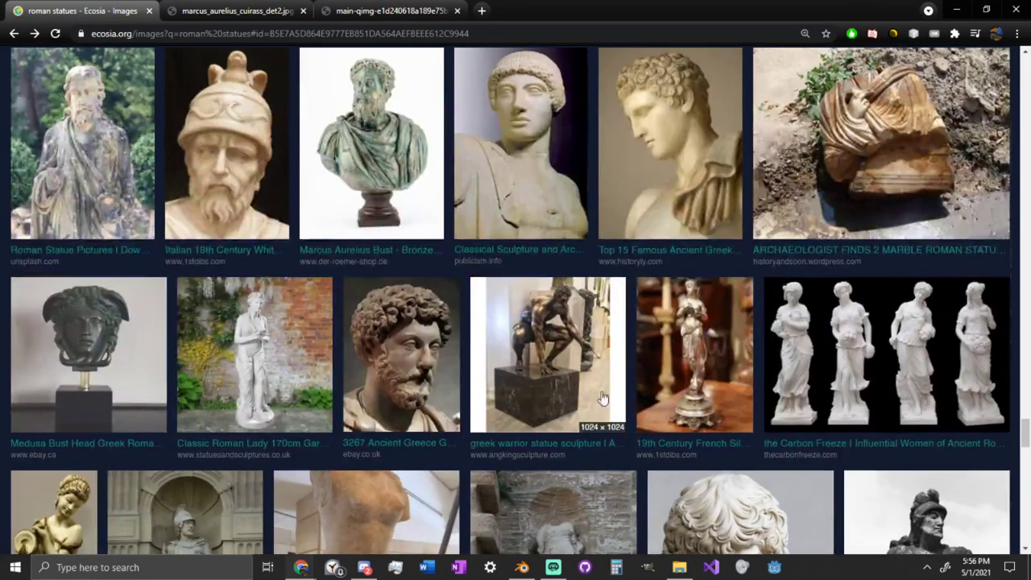
Open the curly-haired bearded bust image from ebay.co.uk in a separate tab and move the browser off the 3D view.
middle_click(425, 355)
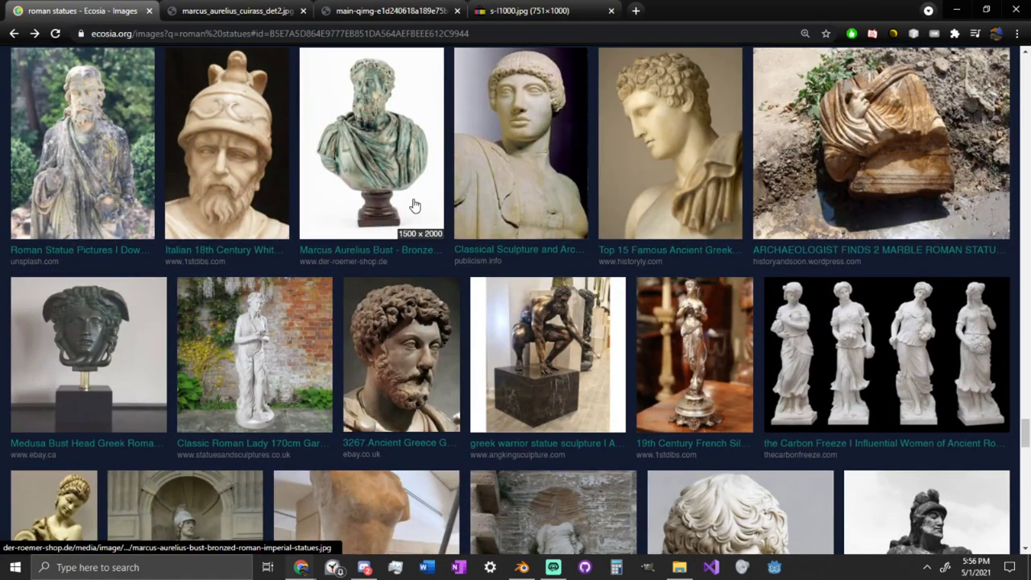
scroll(317, 97, up, 2)
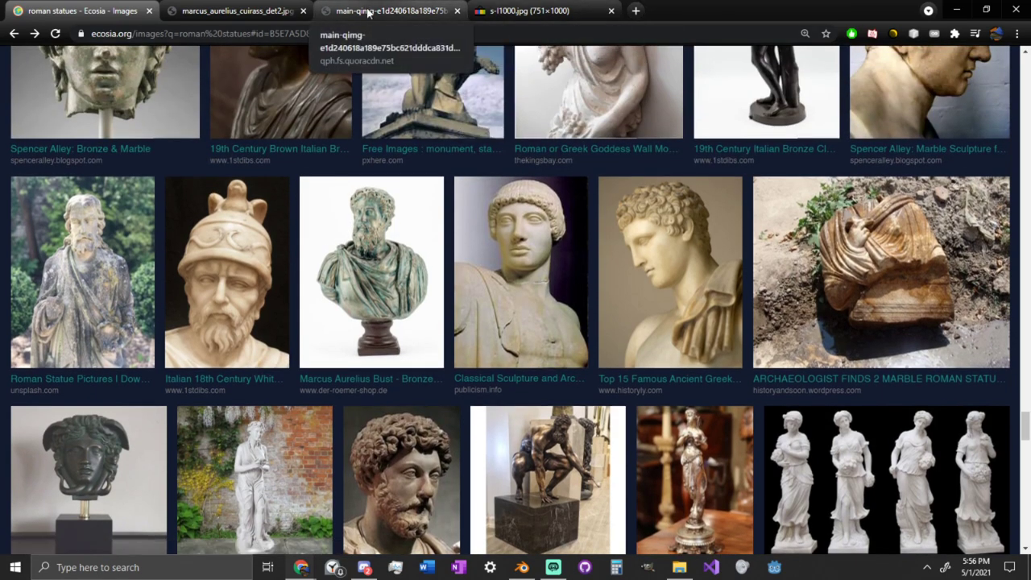
drag(644, 9, 0, 147)
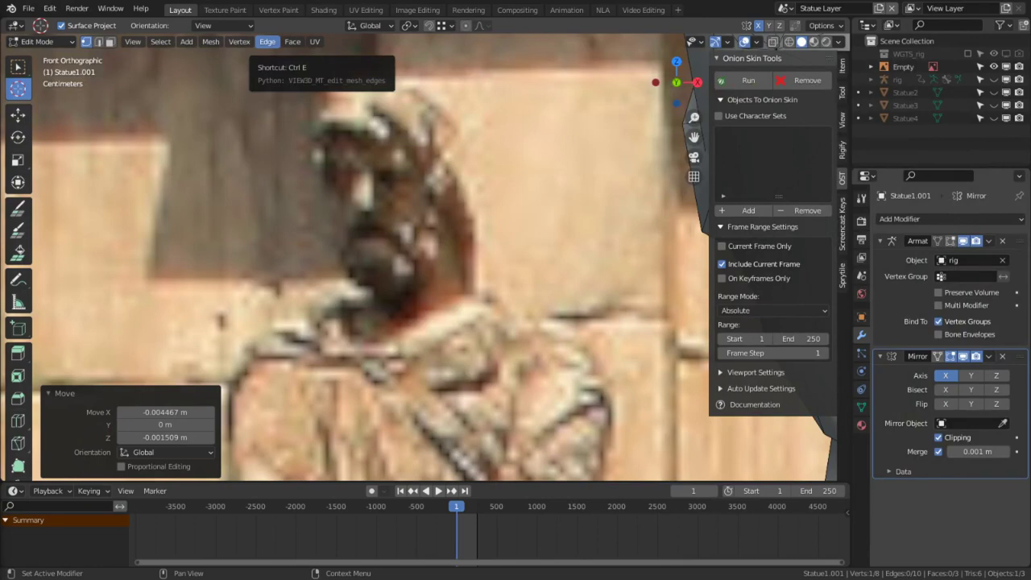
drag(0, 227, 0, 225)
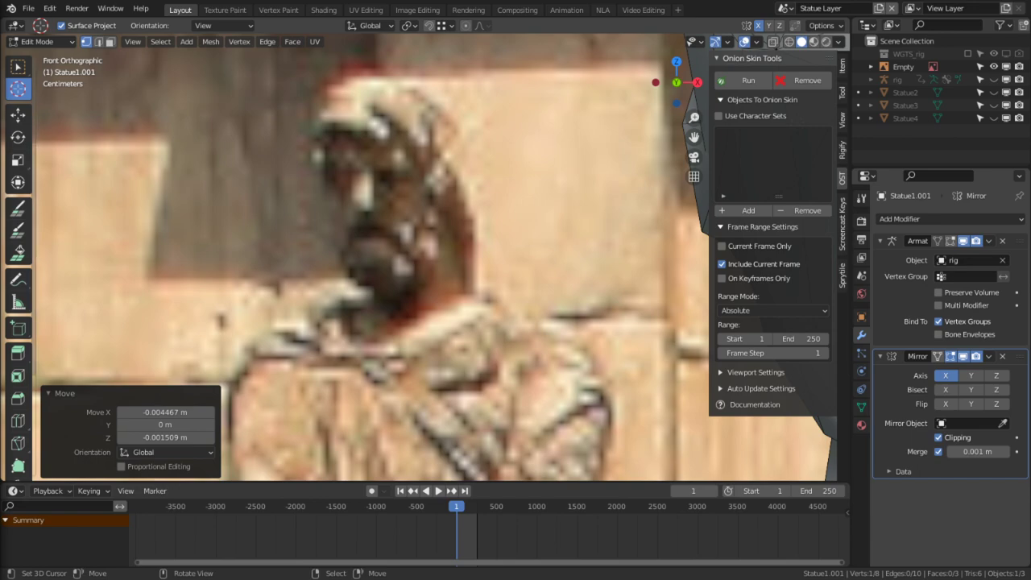
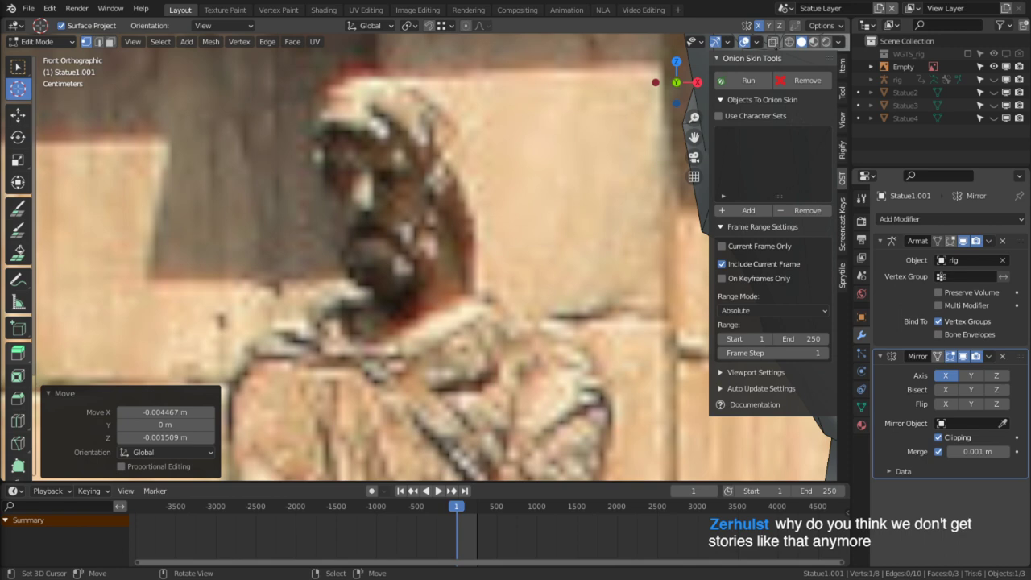
Switch from the moustache mesh to editing the head mesh Statue1 and reposition an edge near the mouth.
scroll(352, 340, down, 5)
middle_drag(610, 288, 514, 265)
scroll(570, 284, up, 5)
scroll(603, 279, up, 2)
key(2)
key(Tab)
right_click(502, 303)
key(Tab)
right_click(474, 282)
key(g)
click(389, 262)
scroll(512, 265, down, 4)
scroll(516, 267, up, 3)
Scale the two short edges at the head's mouth corners to 0.947 along X, using Bounding Box Center as pivot point.
right_click(624, 293)
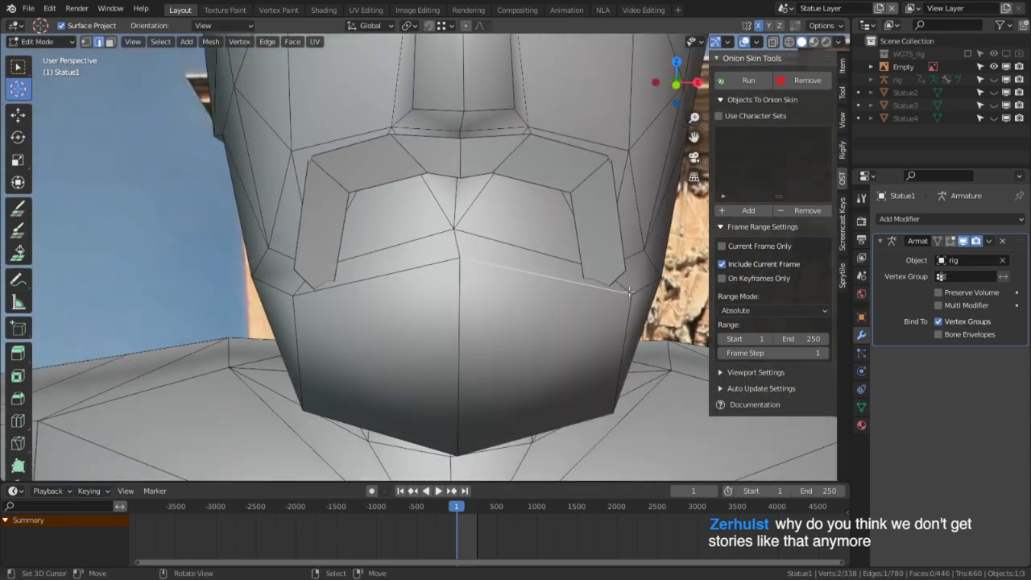
key(1)
right_click(629, 292)
shift+middle_drag(630, 292, 518, 292)
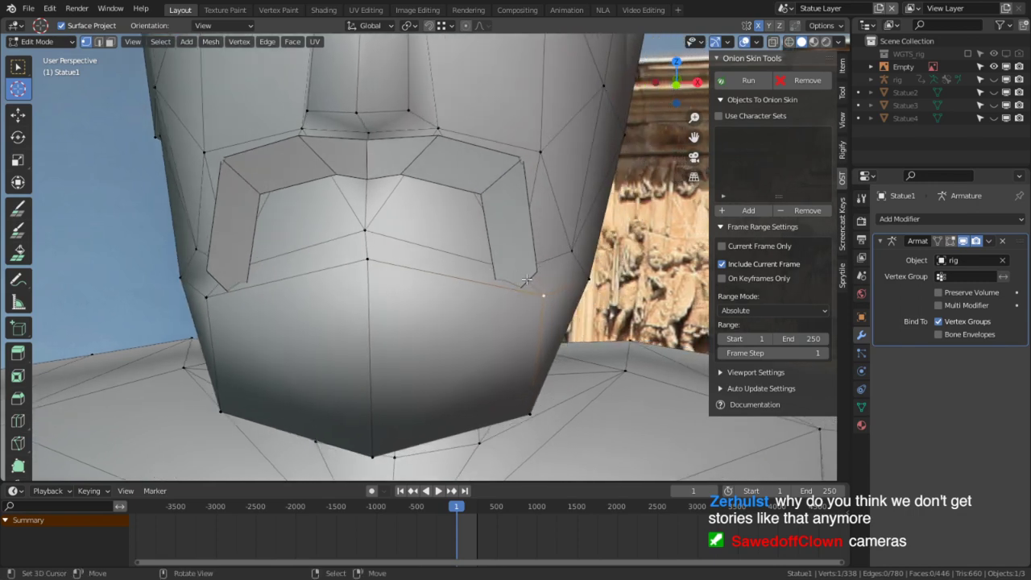
key(2)
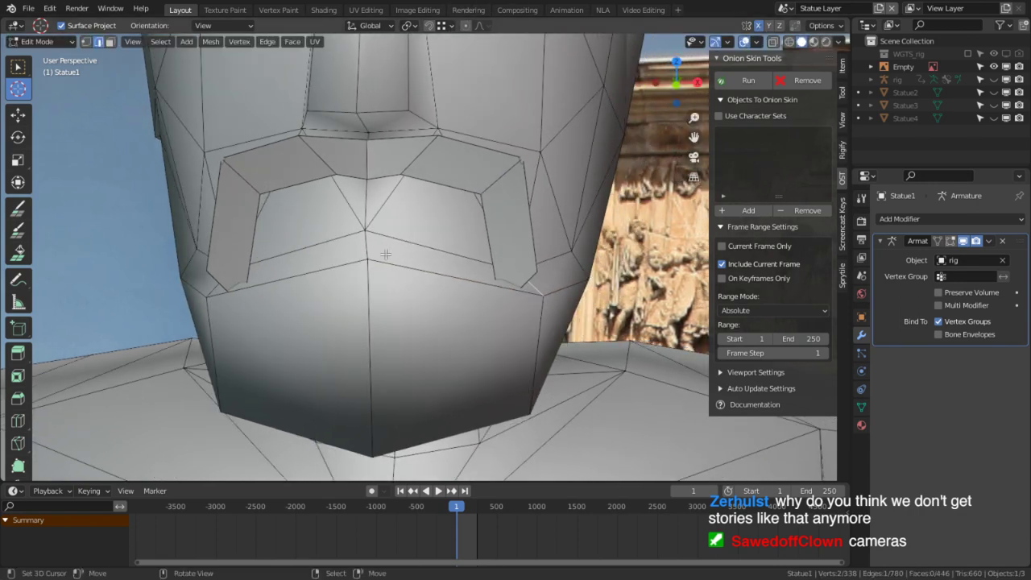
middle_drag(285, 352, 280, 269)
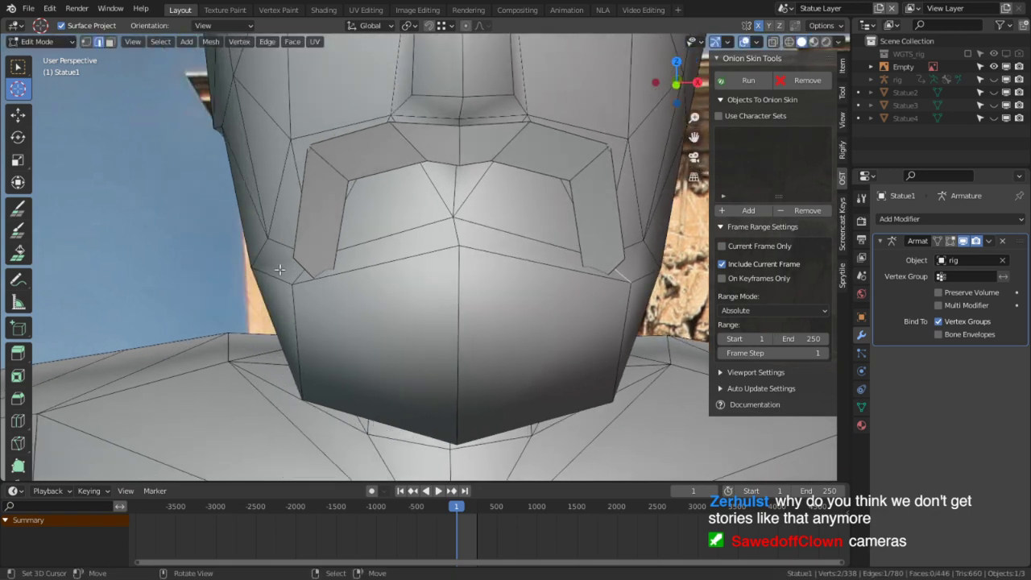
click(408, 26)
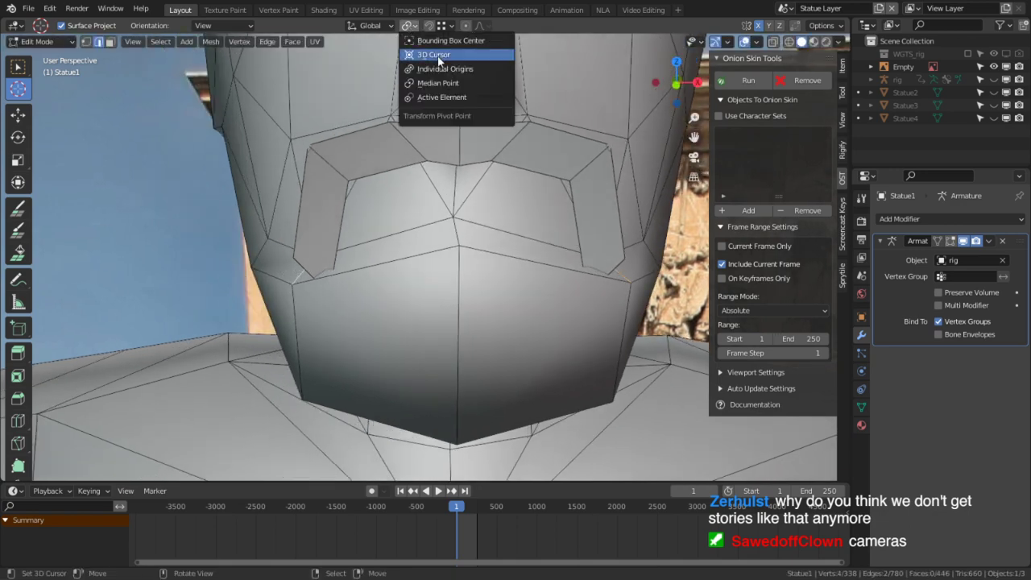
click(442, 51)
click(408, 27)
click(441, 70)
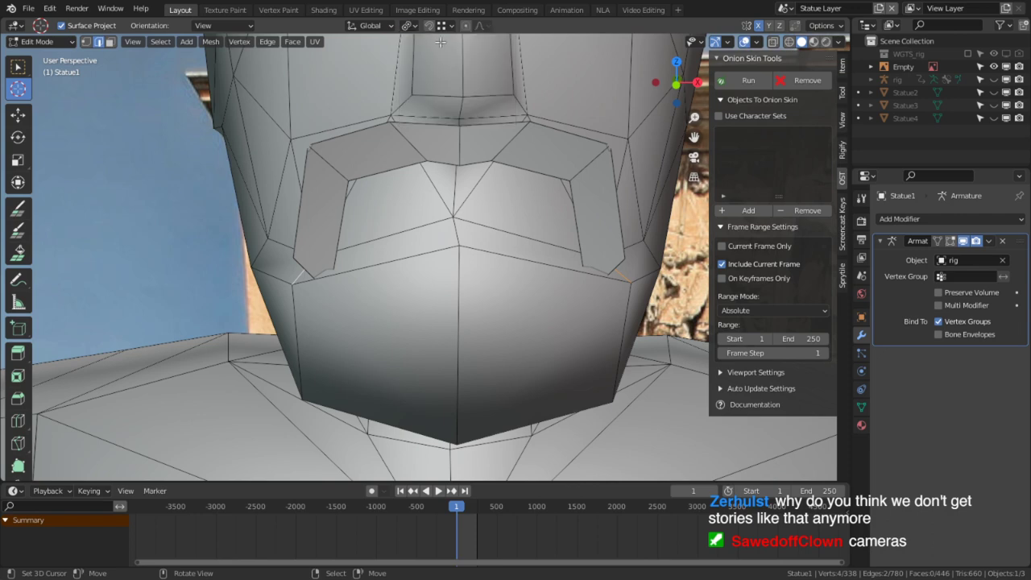
click(407, 26)
click(437, 41)
key(s)
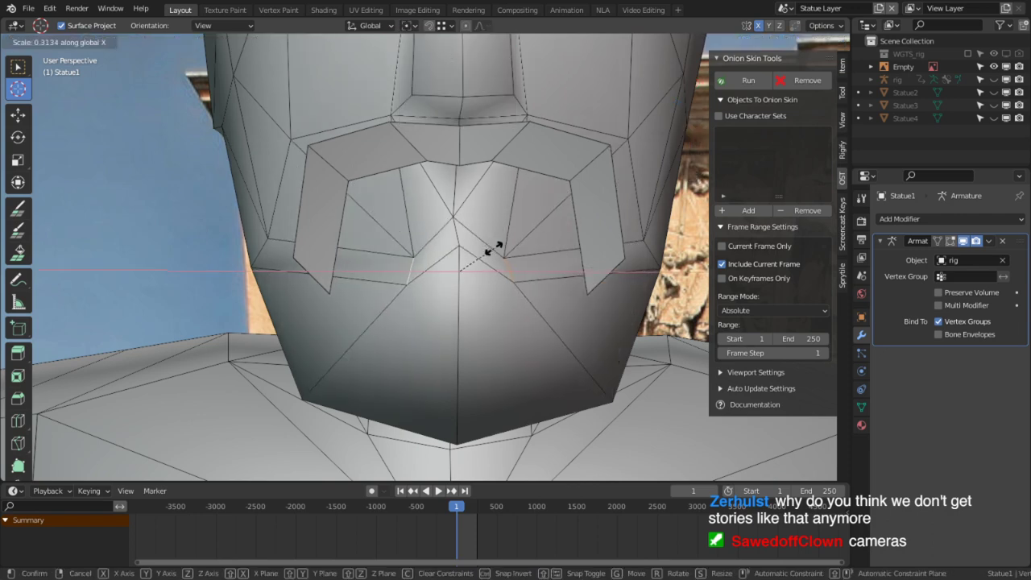
key(x)
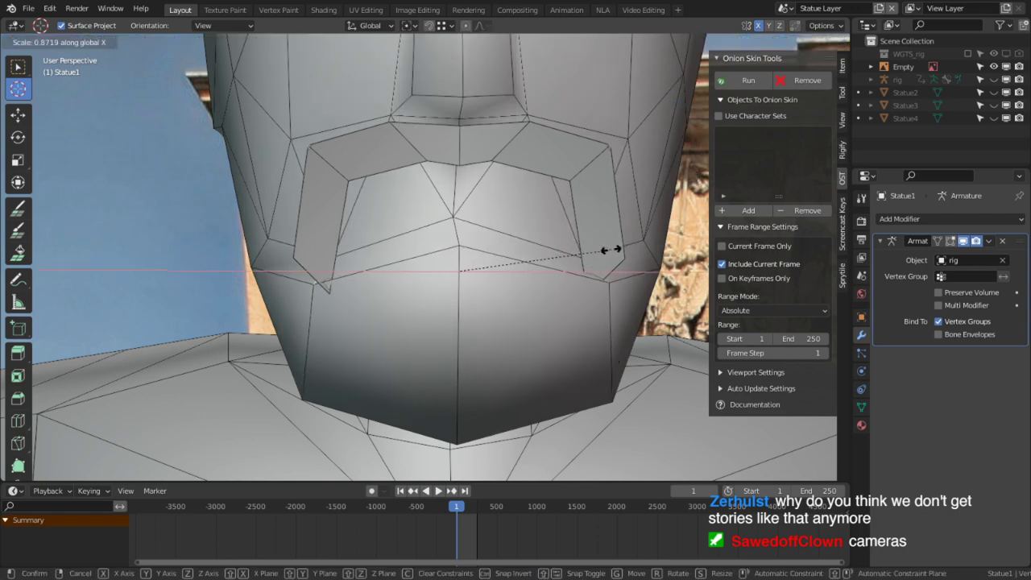
click(611, 249)
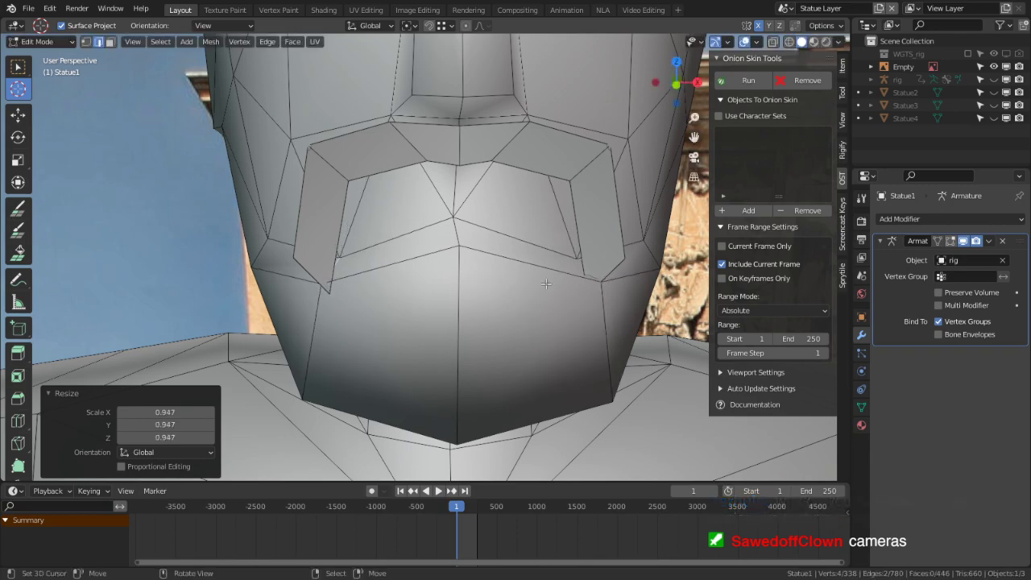
Move the head's central mouth edge by 0.00075 m in X, 0.000358 m in Y and -0.003035 m in Z.
middle_drag(546, 284, 430, 291)
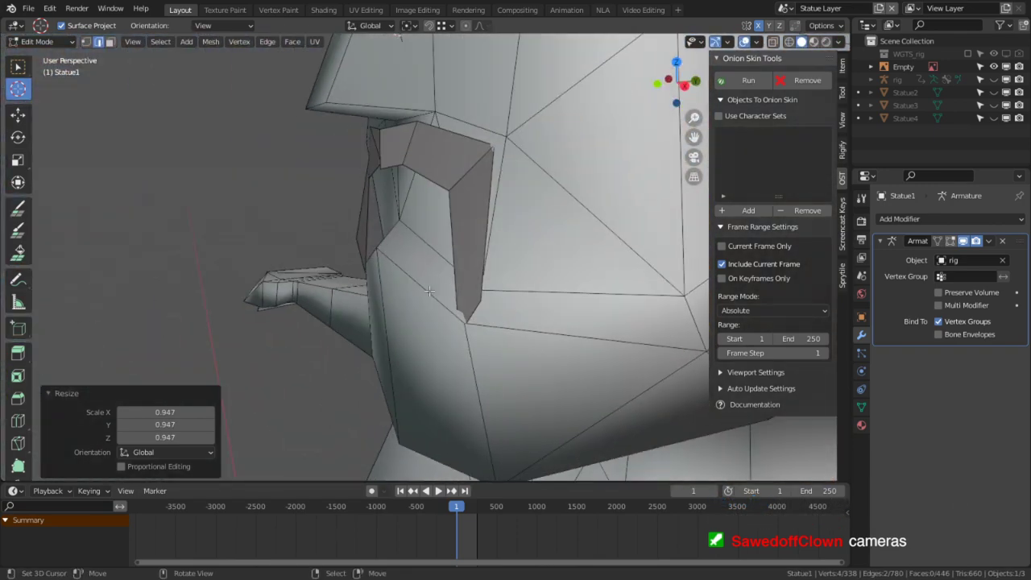
click(395, 240)
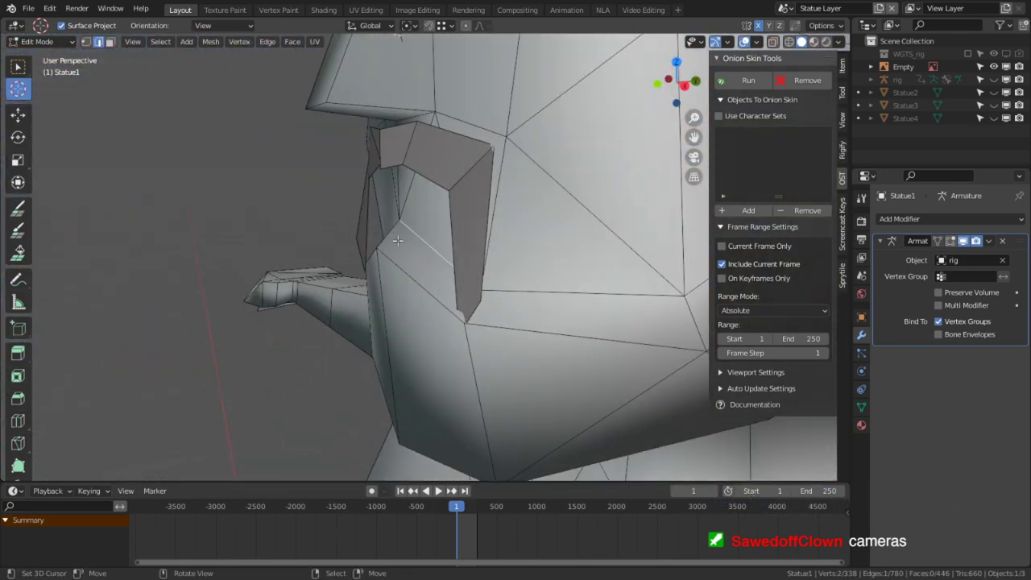
key(g)
click(419, 363)
middle_drag(419, 363, 539, 347)
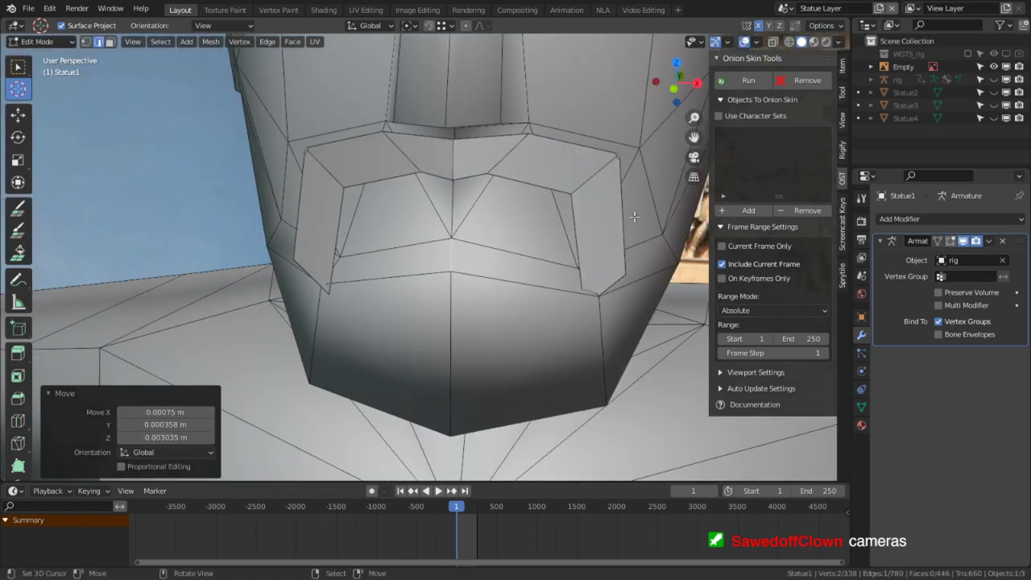
Switch to editing the moustache mesh Statue1.001 and extrude its whole strip 0.004553 m along Y.
key(Tab)
right_click(579, 174)
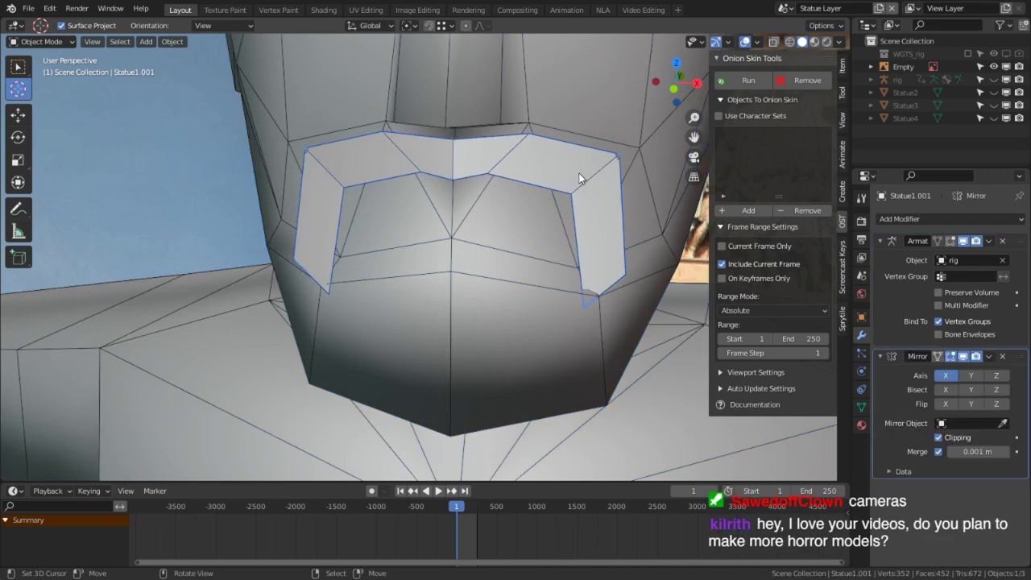
key(Tab)
middle_drag(580, 176, 387, 176)
key(l)
key(s)
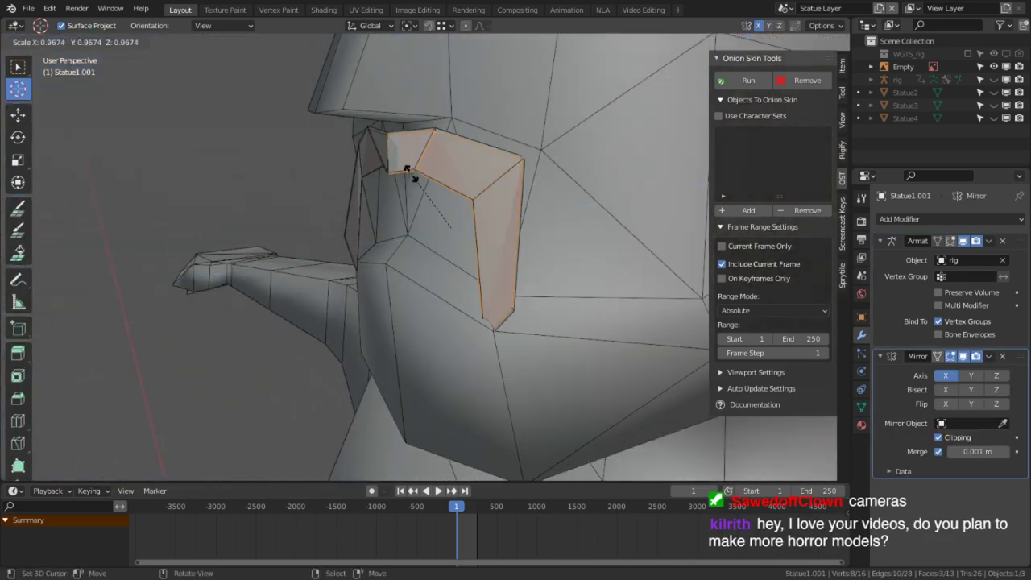
right_click(423, 175)
key(g)
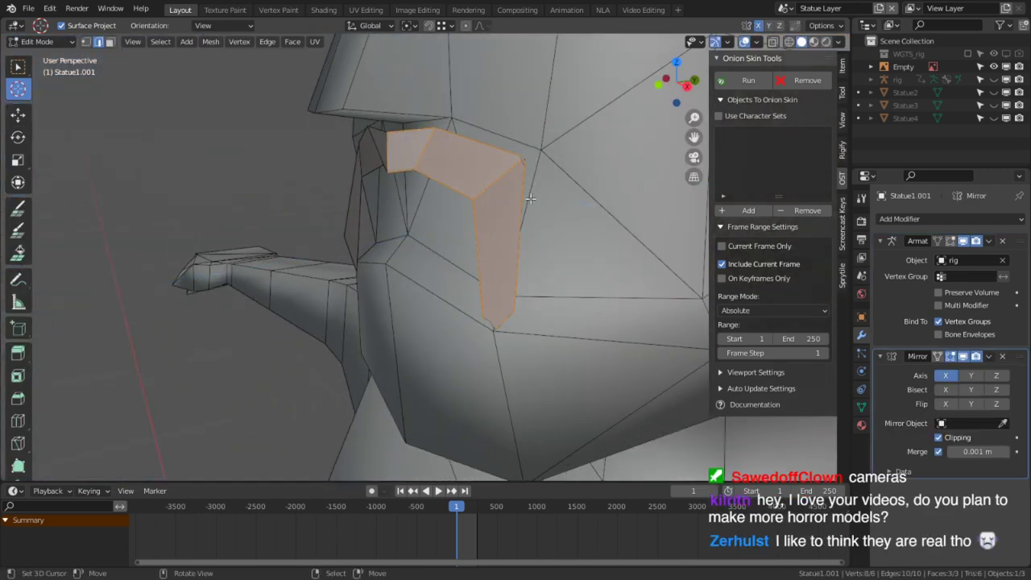
key(y)
click(562, 199)
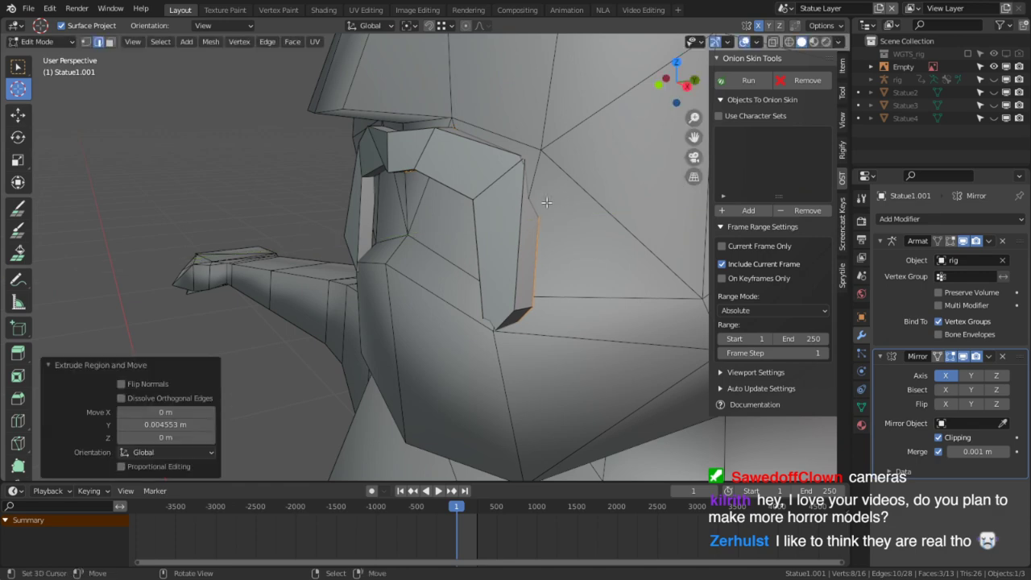
Delete the back faces of the extruded moustache that lie against the head.
scroll(563, 198, up, 5)
key(x)
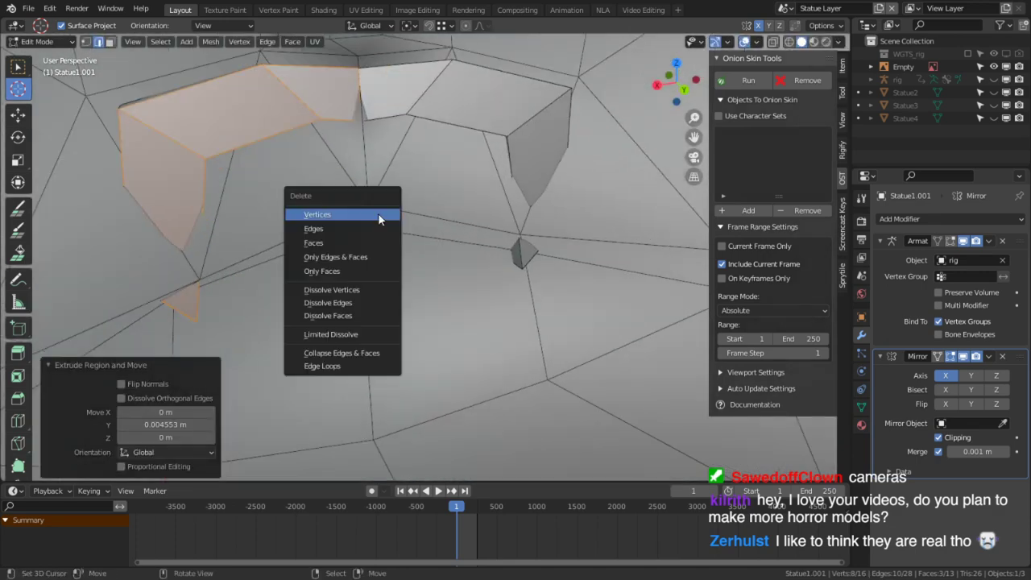
click(340, 242)
Select the whole moustache mesh and apply Smooth Faces to it.
middle_drag(340, 242, 670, 216)
alt+click(429, 215)
key(q)
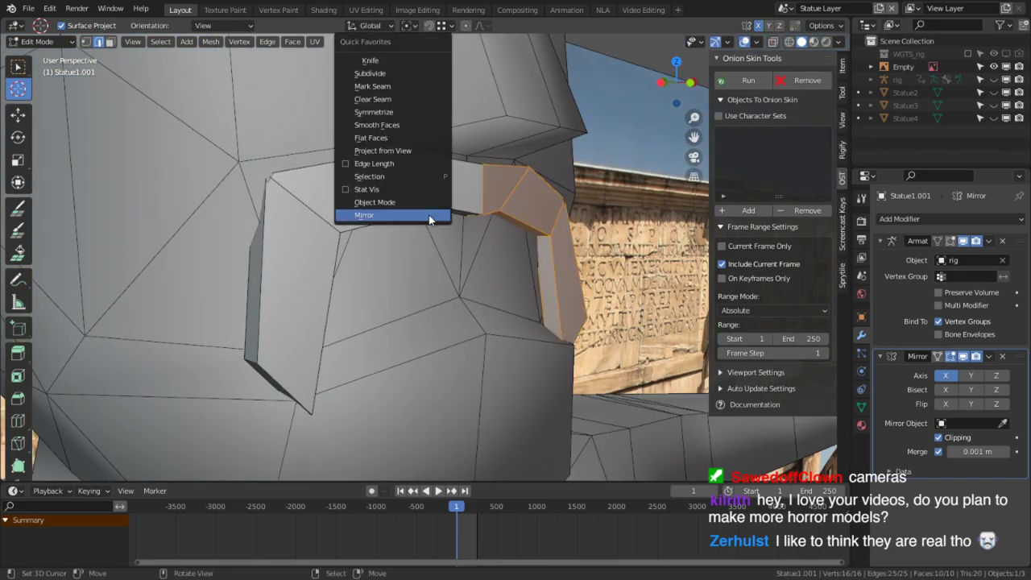
click(400, 125)
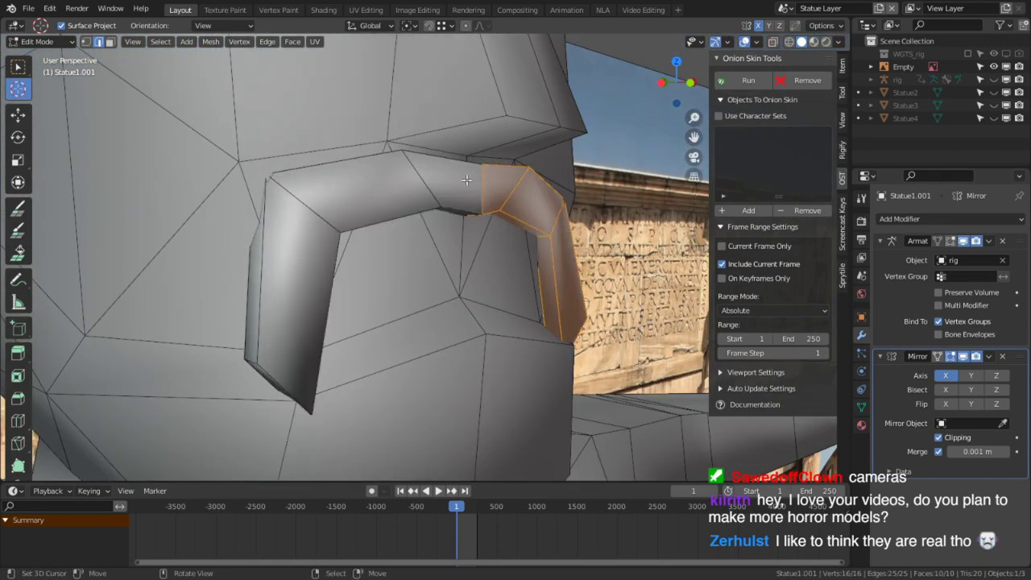
Move the moustache's outer upper corner vertex by 0.000361 m in X and -0.00172 m in Y, keeping Z locked.
middle_drag(400, 125, 327, 206)
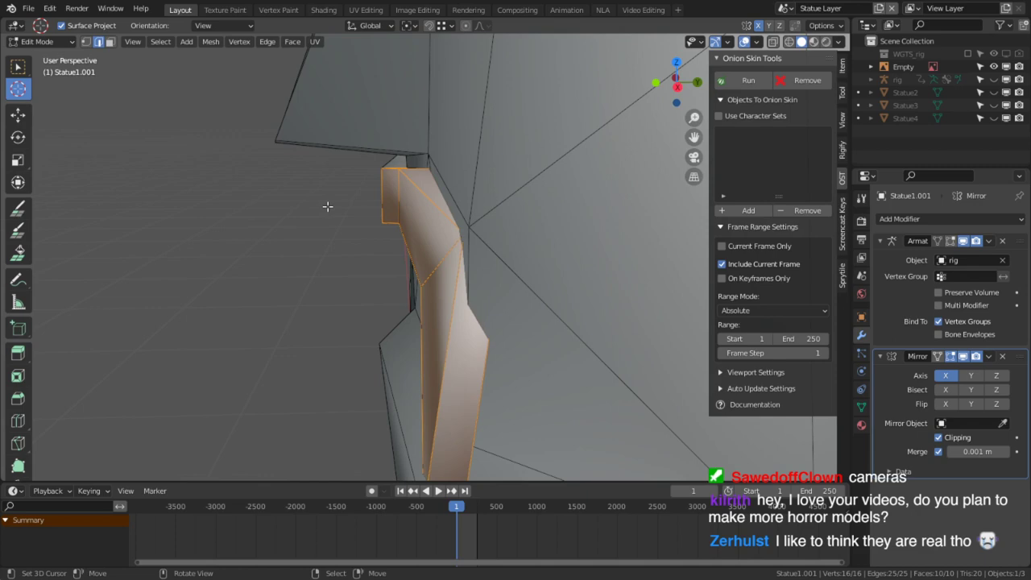
key(1)
right_click(460, 233)
key(g)
key(shift+z)
click(405, 232)
middle_drag(442, 242, 352, 248)
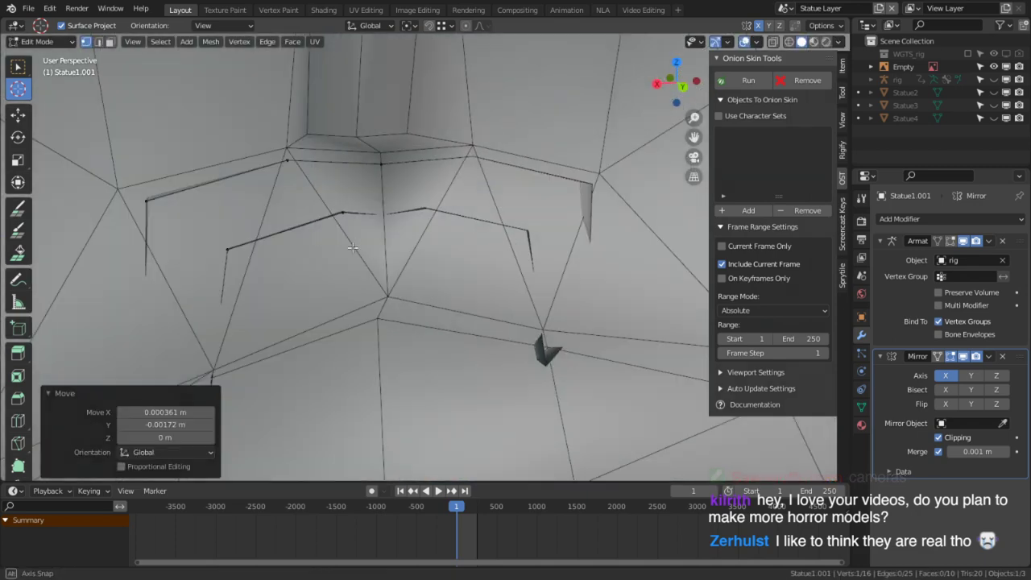
Select the moustache's open back edge loop and apply Shrink/Fatten with an offset of 0.00369 m.
key(2)
alt+click(253, 166)
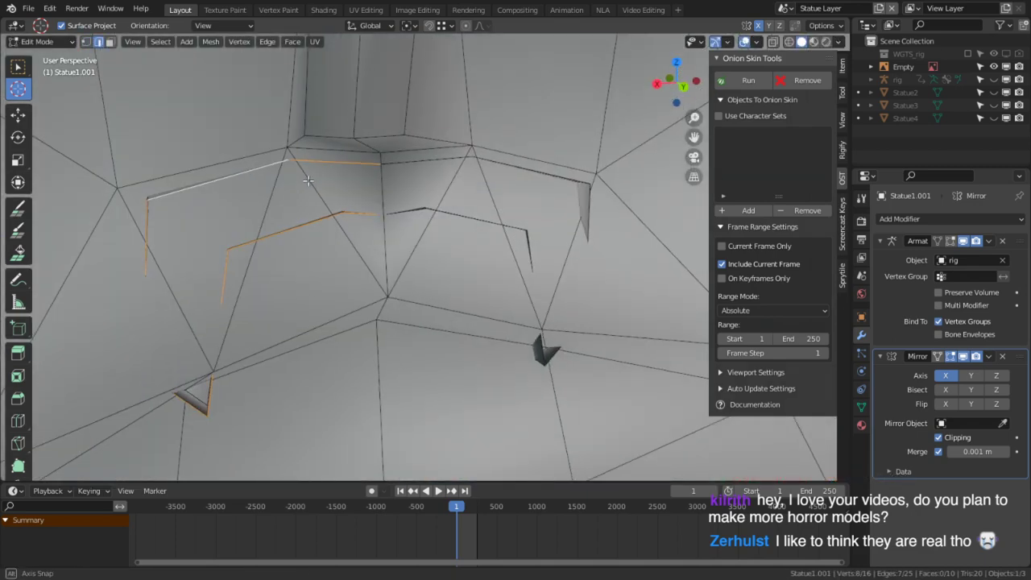
key(alt+s)
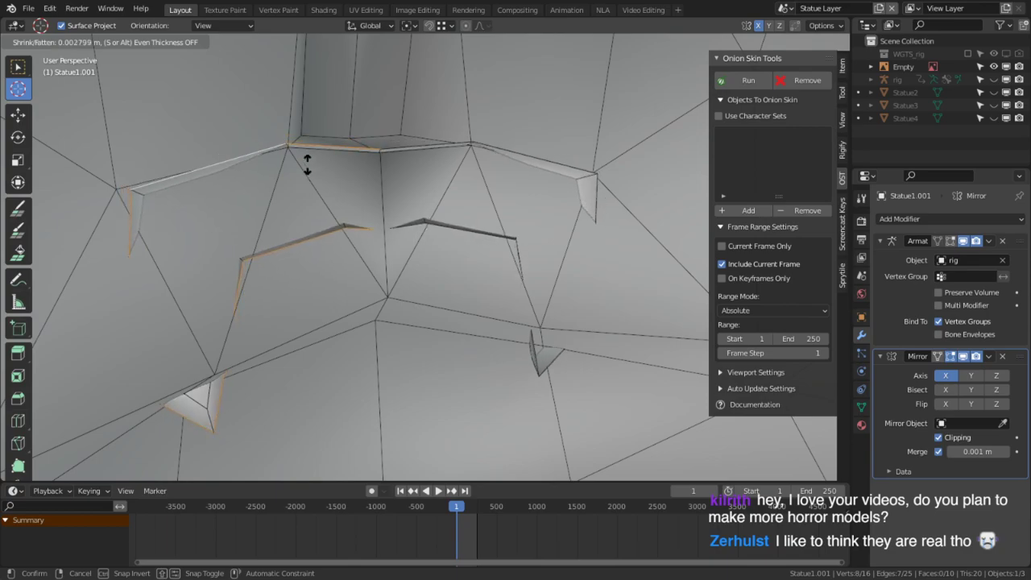
click(307, 143)
middle_drag(306, 143, 593, 183)
scroll(593, 184, down, 4)
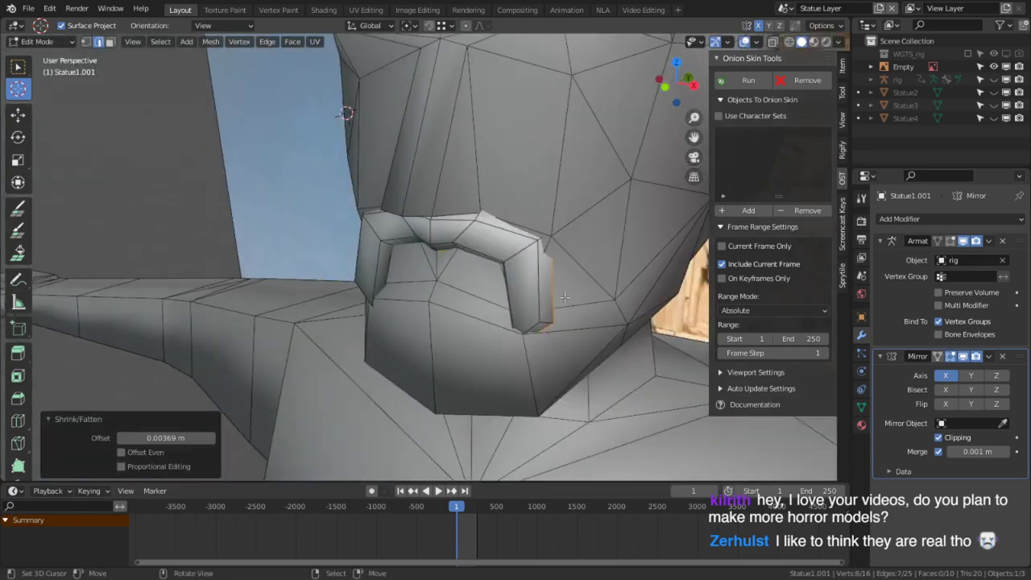
Move the end face of the moustache's drooping tip about 0.0047 m along Y toward the head.
middle_drag(566, 298, 645, 306)
scroll(644, 306, down, 6)
scroll(556, 314, up, 4)
middle_drag(556, 315, 392, 258)
scroll(459, 319, down, 4)
scroll(477, 323, up, 3)
scroll(466, 320, up, 3)
middle_drag(466, 320, 403, 322)
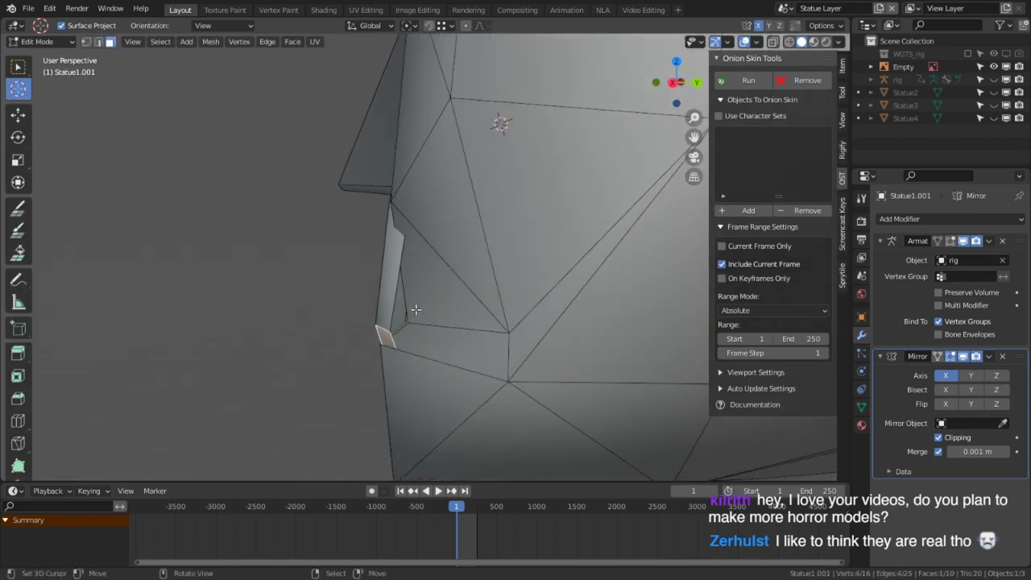
key(g)
key(y)
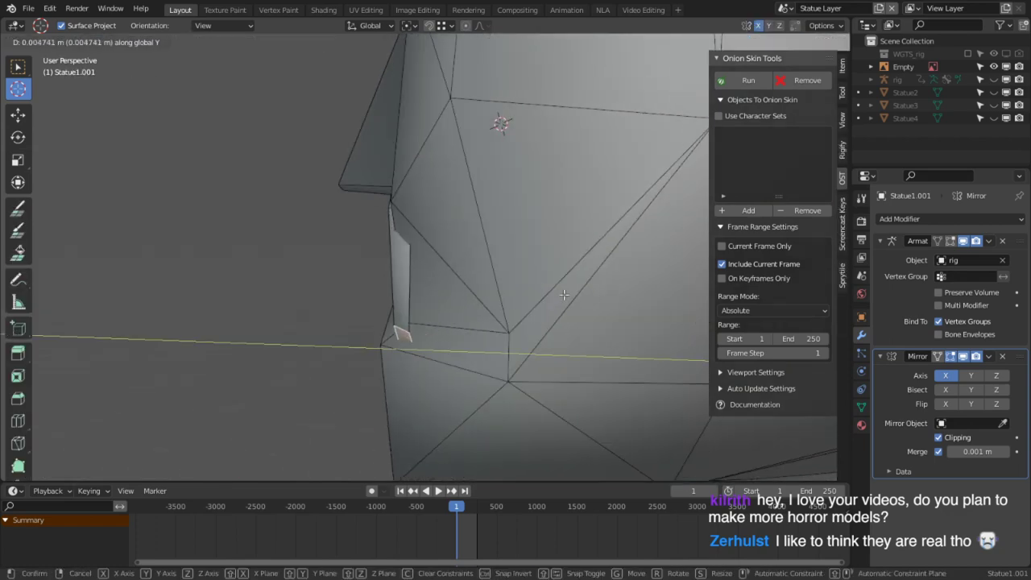
click(559, 292)
Move the cross-section edges at the moustache's outer bend by -0.002818 m along Y.
middle_drag(559, 292, 633, 278)
scroll(596, 274, up, 2)
middle_drag(556, 270, 473, 260)
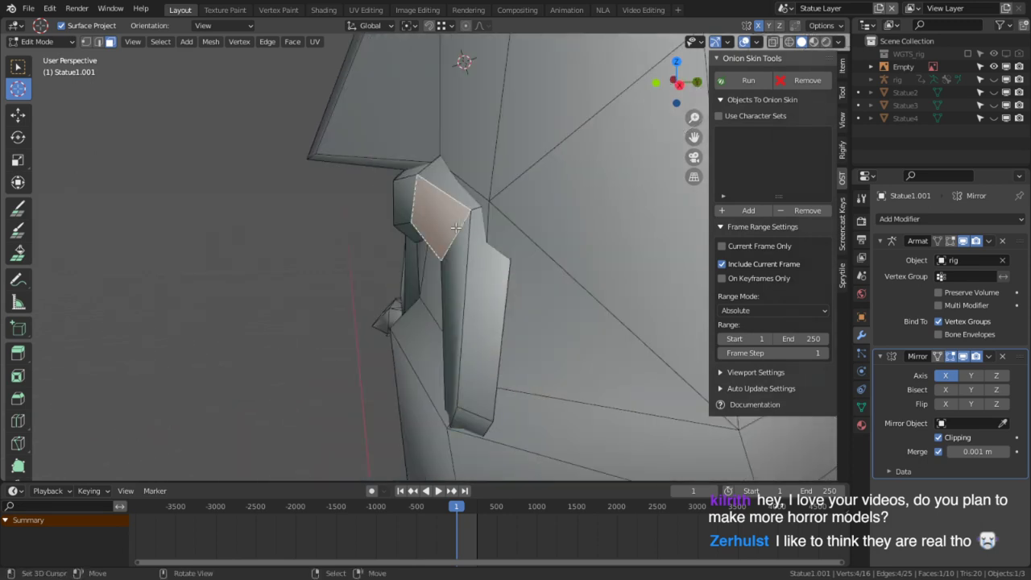
key(g)
key(y)
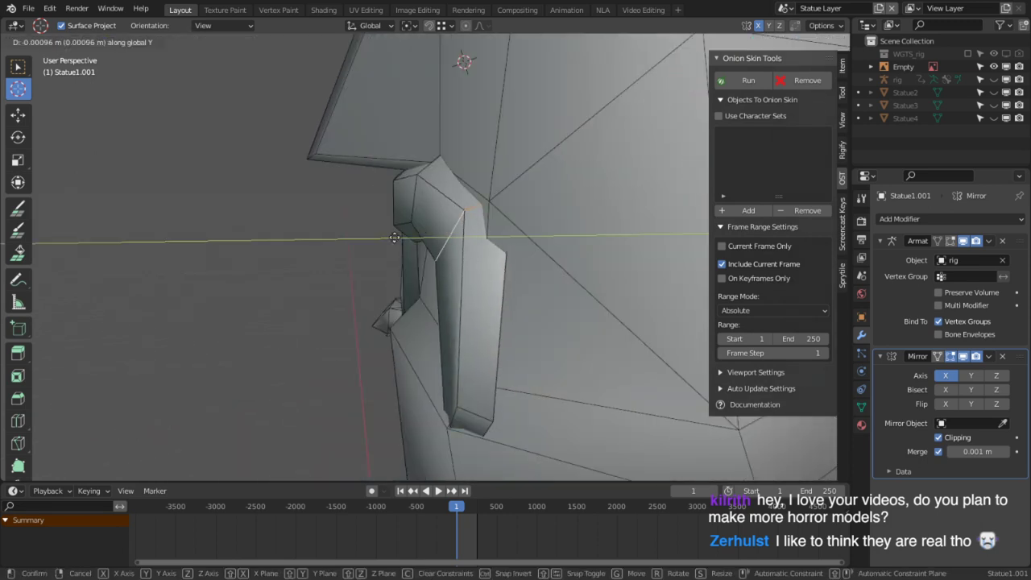
click(288, 268)
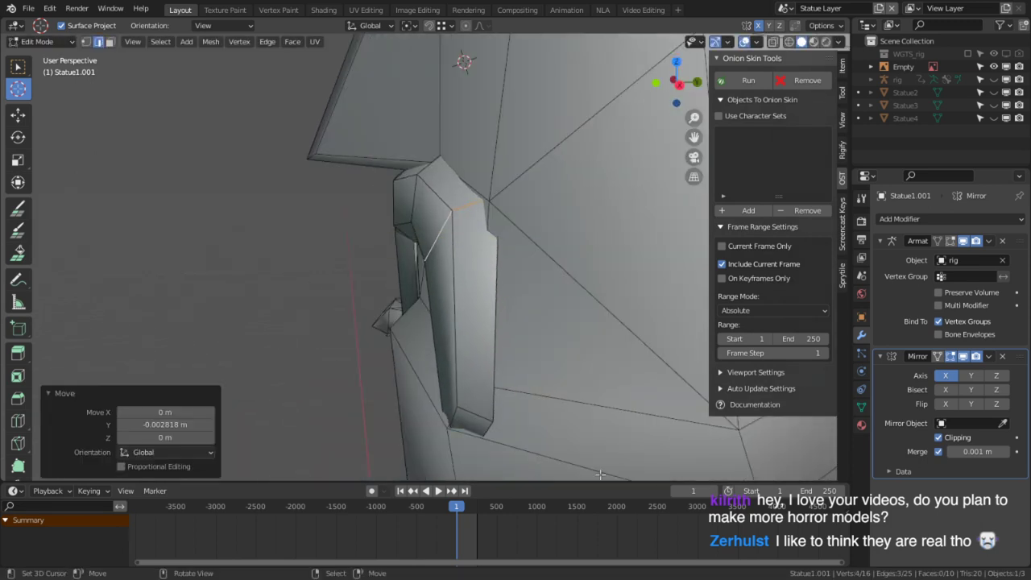
Move the end face of the moustache's drooping tip further back along Y against the cheek.
click(453, 407)
key(g)
key(y)
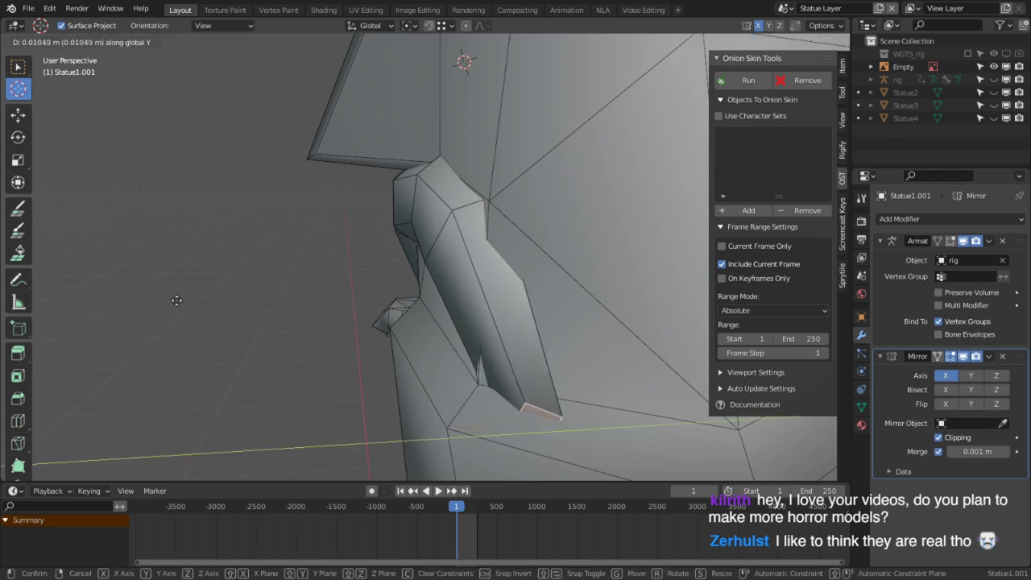
click(713, 309)
Move the upper edge at the moustache's outer bend forward, away from the cheek.
key(2)
click(469, 212)
key(g)
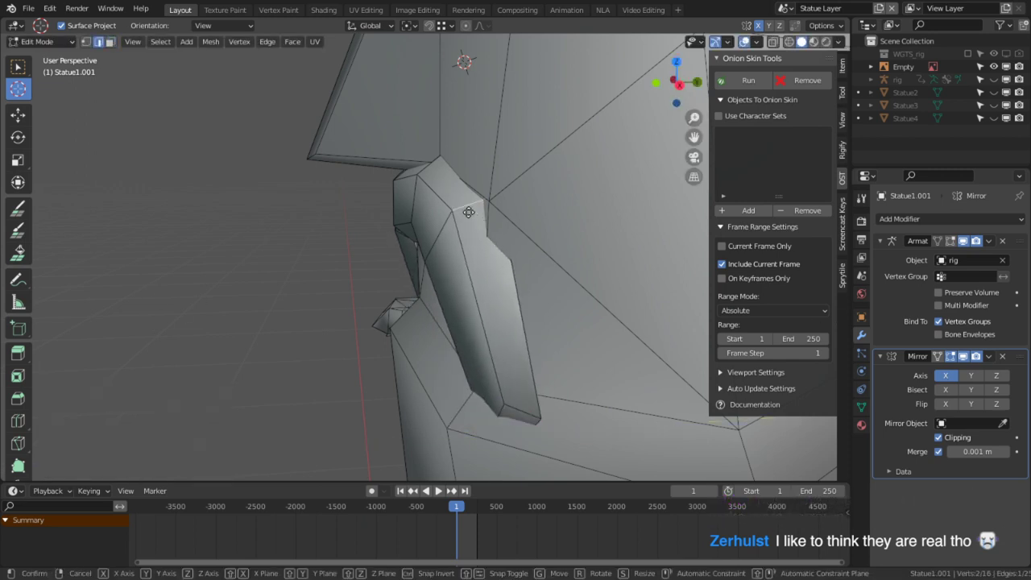
click(322, 243)
Move the tip's outer back vertex by -0.001026, 0.002778, 0.002887 m, and again by -0.002184, 0.003888, -0.000304 m, in X, Y, Z.
right_click(549, 429)
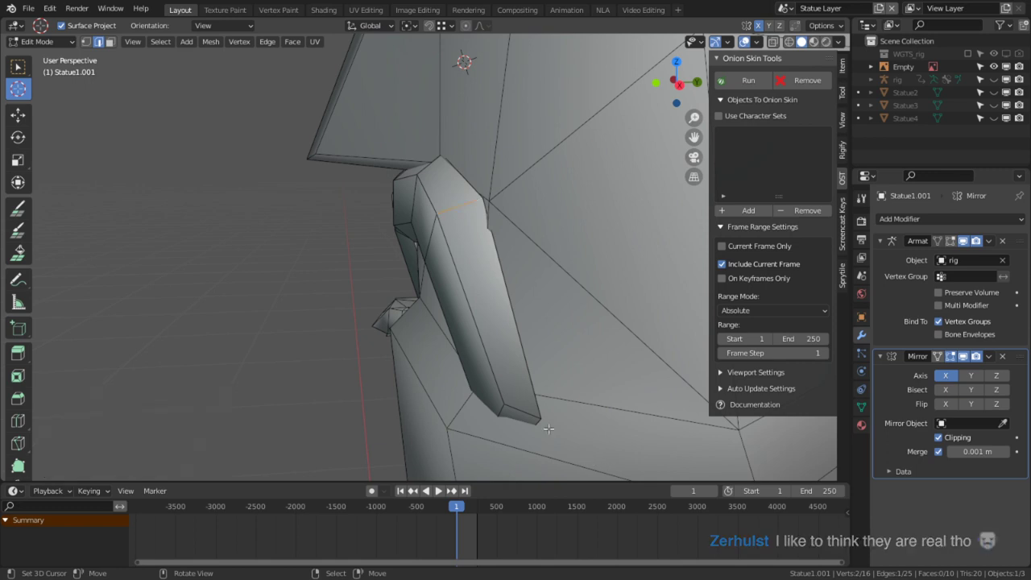
key(1)
right_click(535, 416)
middle_drag(535, 416, 493, 413)
key(g)
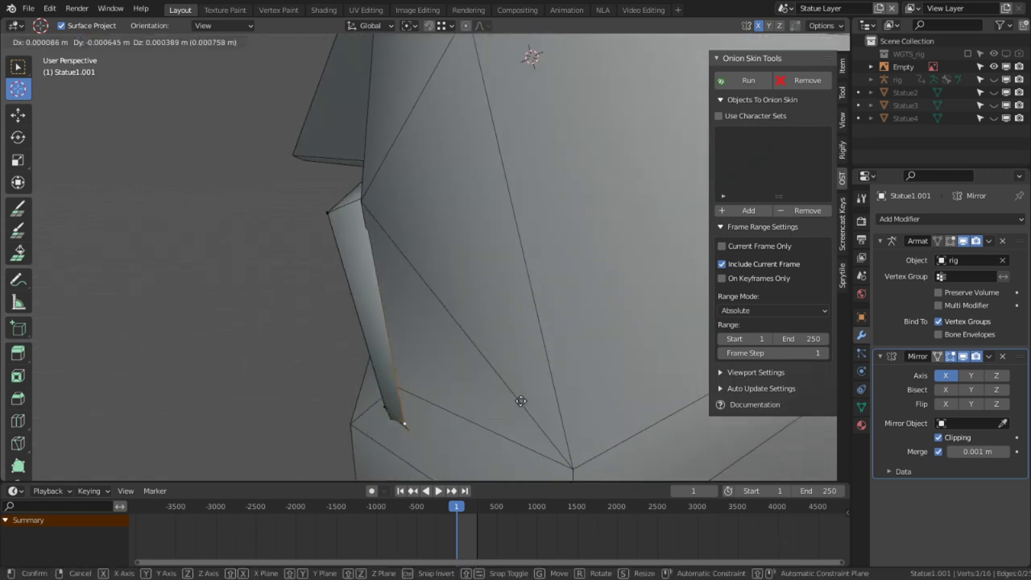
shift+click(778, 225)
middle_drag(645, 256, 506, 274)
key(g)
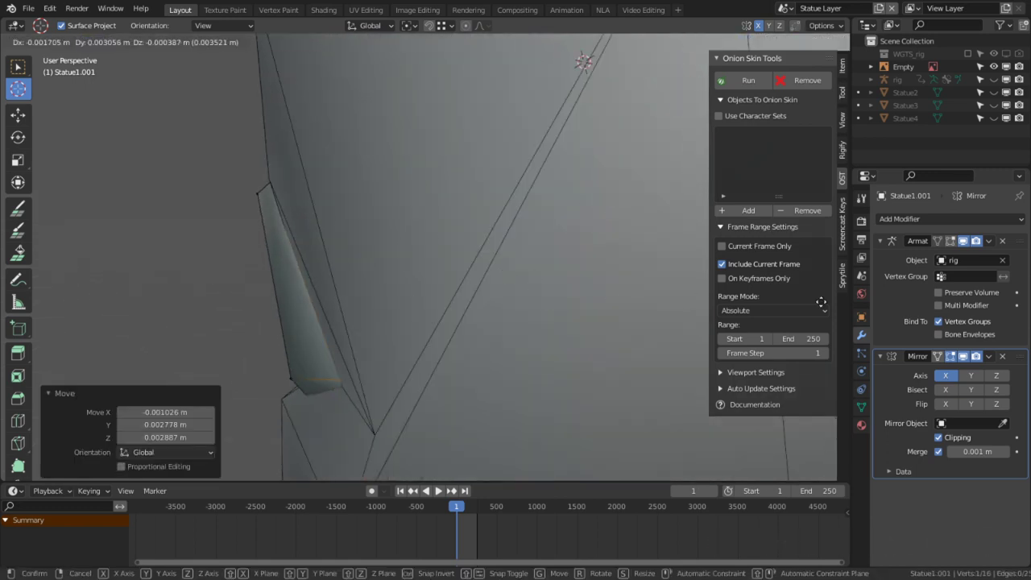
click(835, 297)
Shrink the outer bend's cross-section edges by -0.00251 m and move them -0.000784, -0.000339, -0.000603 m in X, Y, Z.
scroll(633, 306, down, 5)
middle_drag(632, 307, 806, 309)
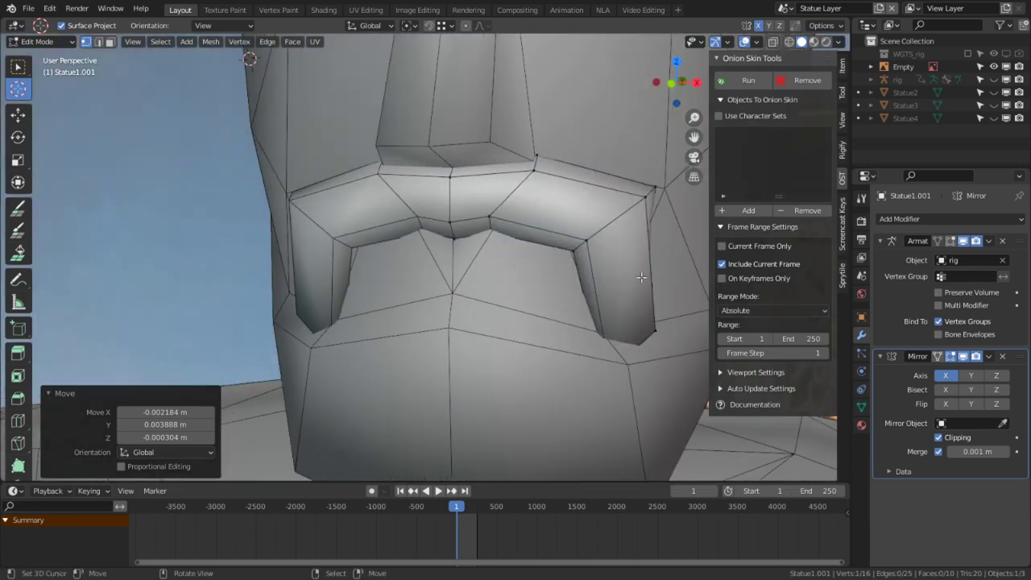
middle_drag(623, 265, 603, 255)
alt+click(602, 254)
key(alt+s)
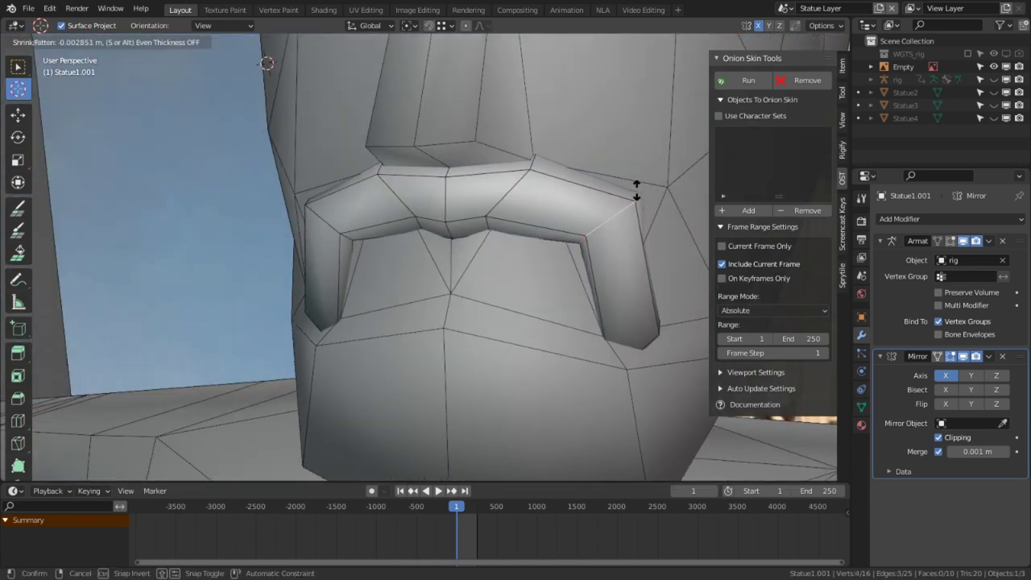
click(640, 177)
key(g)
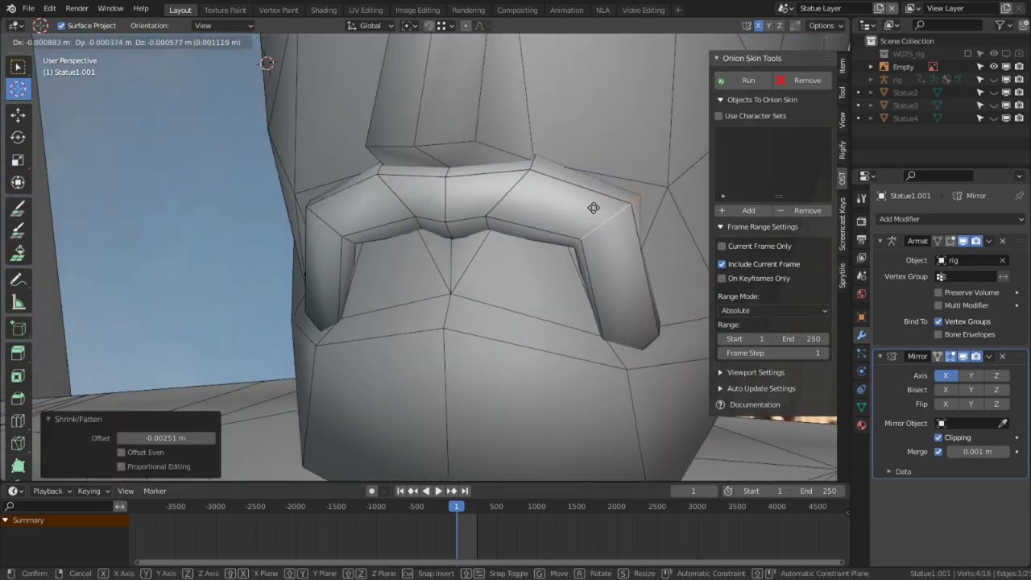
click(600, 209)
Leave Edit Mode and examine the finished moustache on the head from near and far.
scroll(600, 209, down, 3)
middle_drag(601, 209, 496, 337)
scroll(478, 287, down, 3)
middle_drag(371, 327, 387, 317)
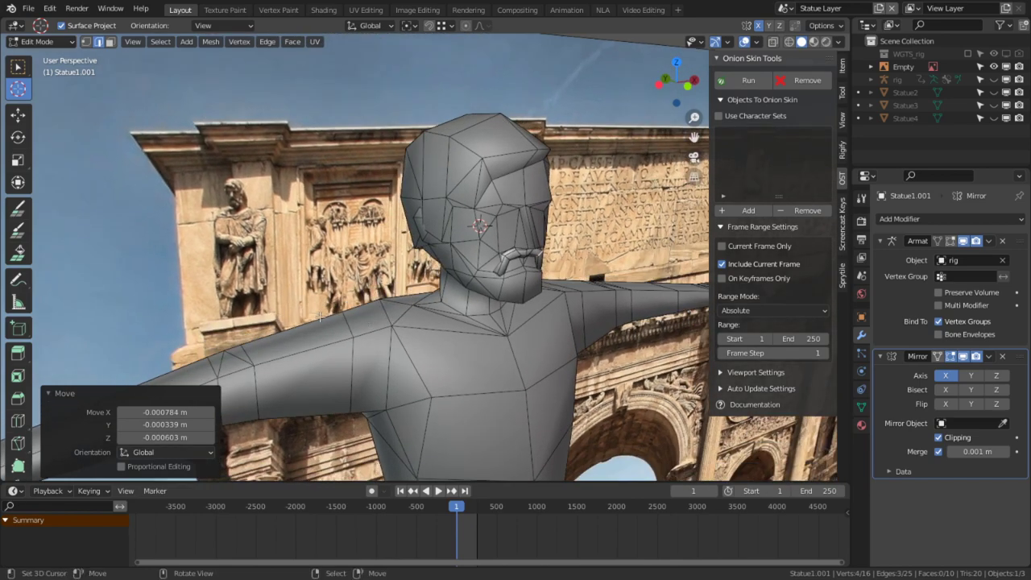
scroll(321, 317, up, 3)
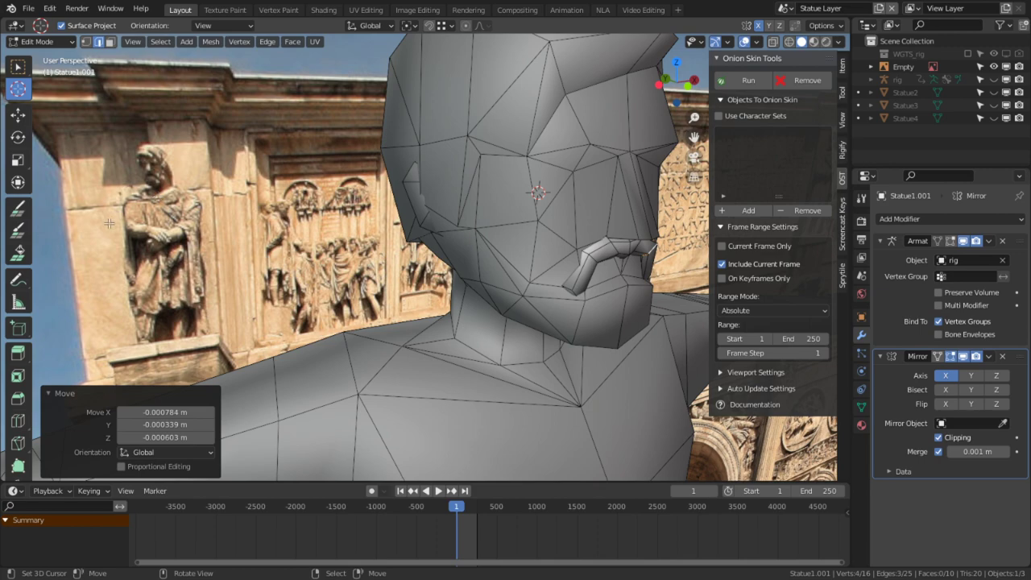
scroll(110, 223, down, 4)
key(Tab)
scroll(467, 198, up, 3)
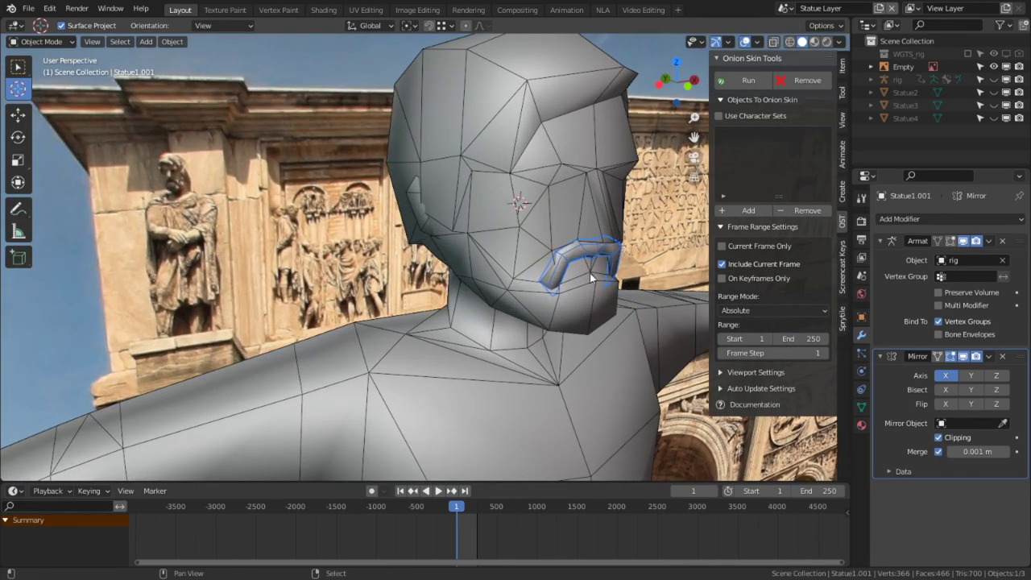
shift+middle_drag(594, 276, 400, 249)
scroll(445, 236, down, 2)
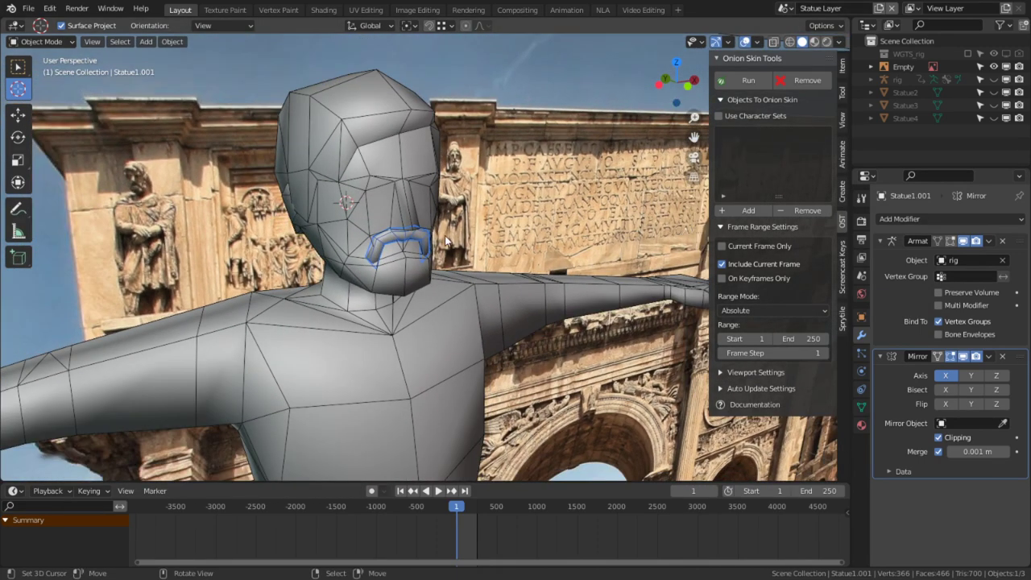
right_click(515, 218)
scroll(490, 229, up, 2)
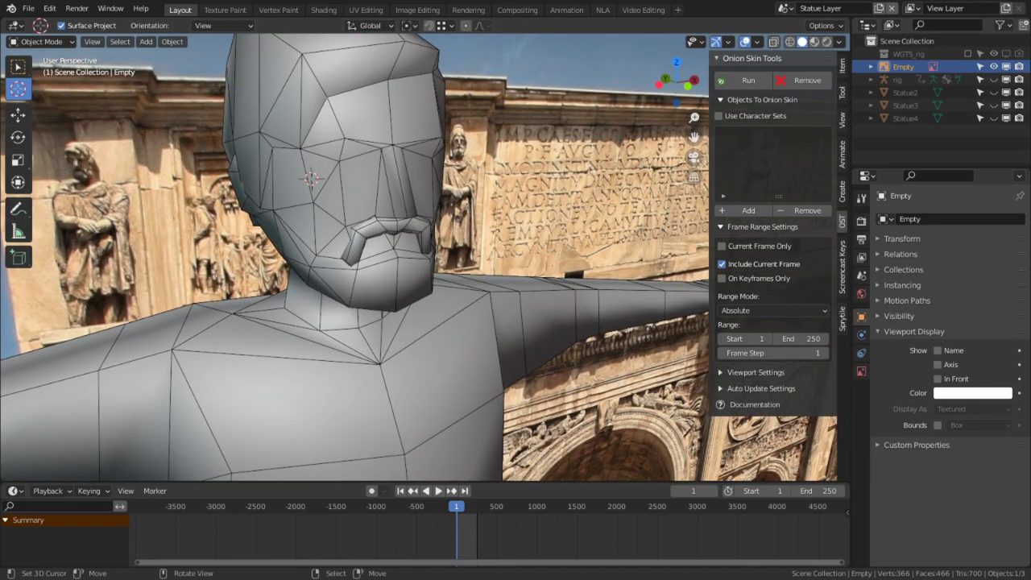
scroll(484, 241, down, 3)
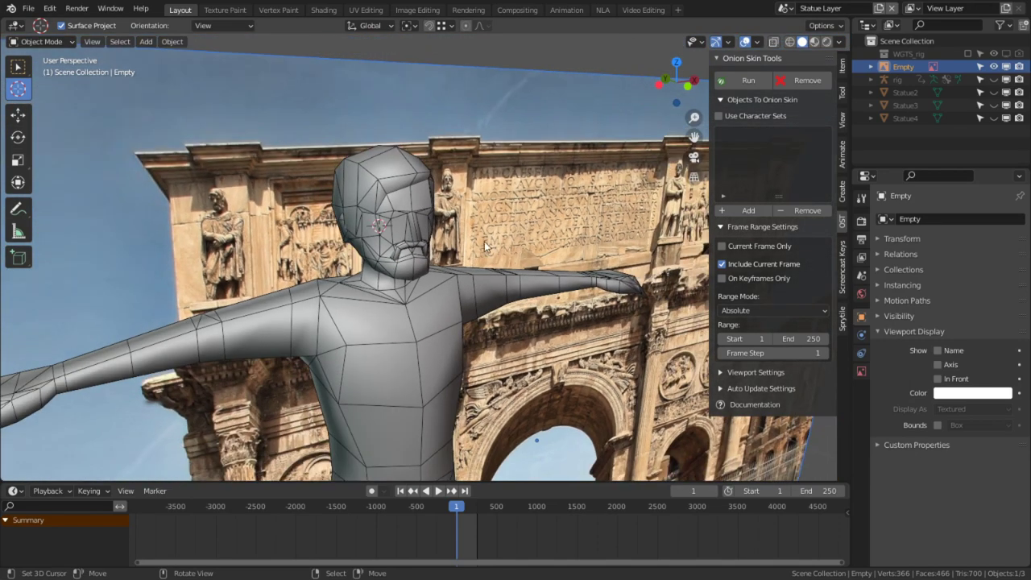
Unhide all objects, and hide Statue2, Statue3 and Statue4 again so that the rig stays shown.
key(alt+h)
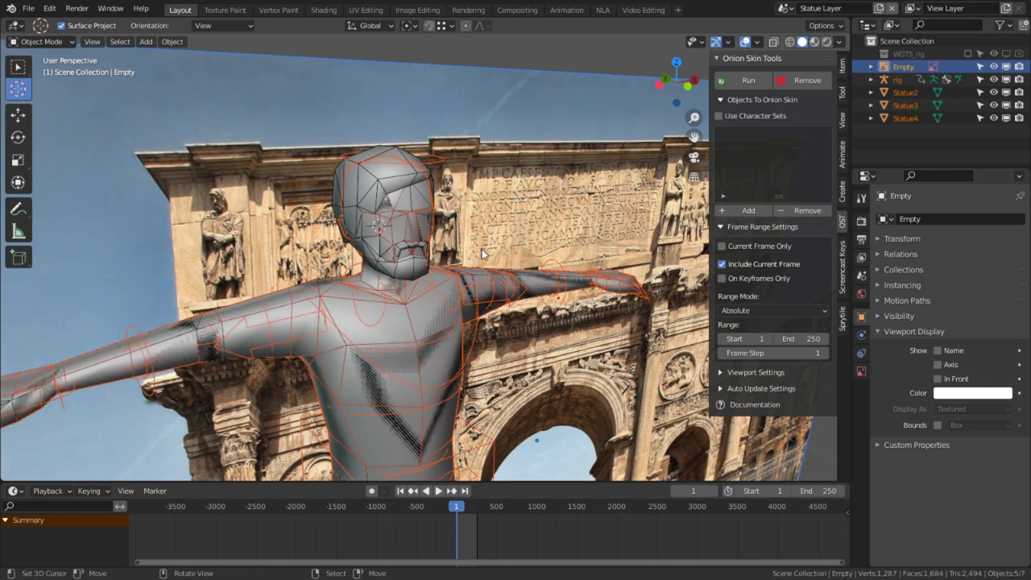
click(909, 94)
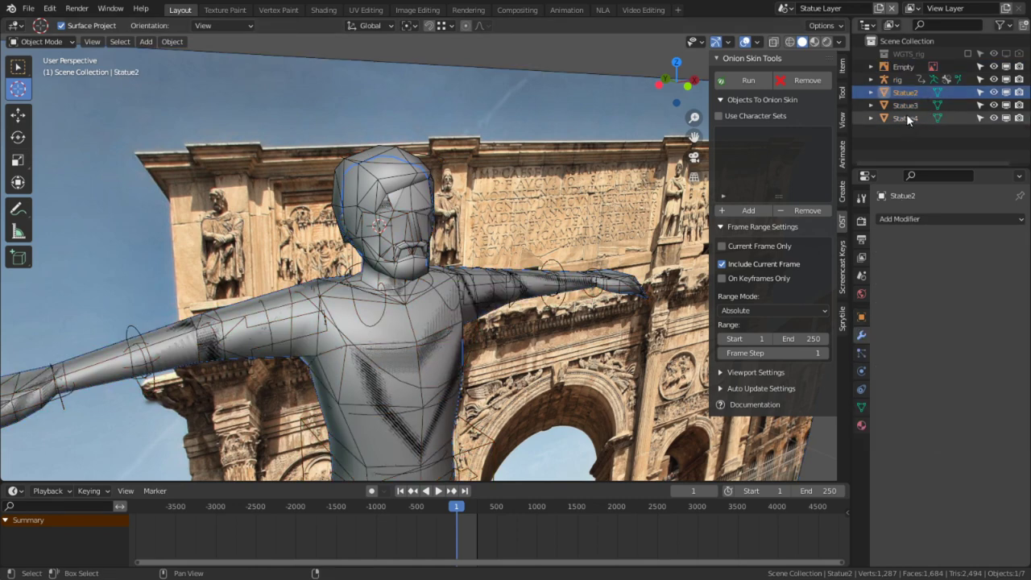
shift+click(906, 108)
shift+click(905, 119)
key(h)
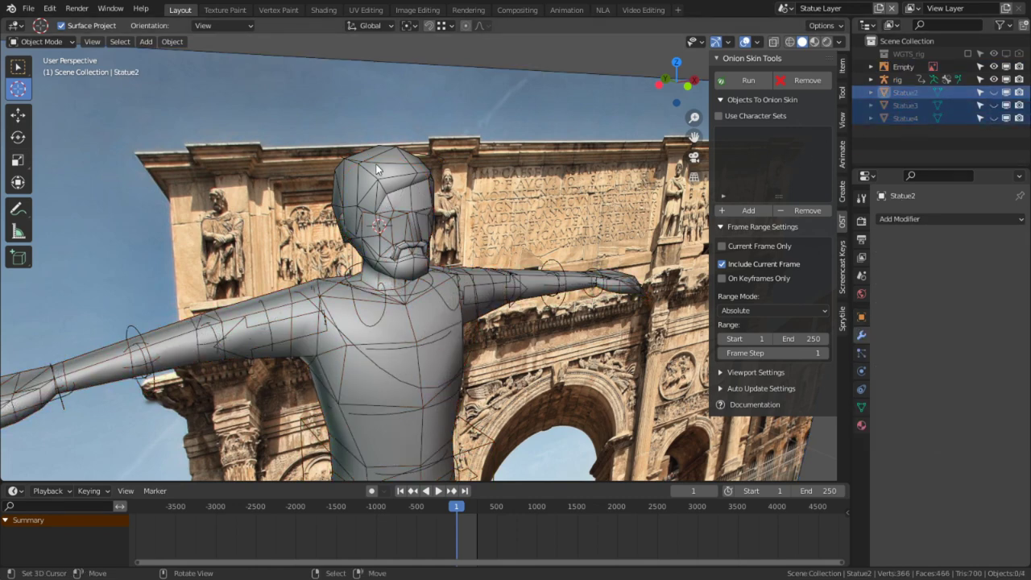
Test-rotate the rig's head bone in Pose Mode to check the moustache follows the head, and cancel the rotation.
click(373, 168)
key(ctrl+Tab)
right_click(373, 166)
key(r)
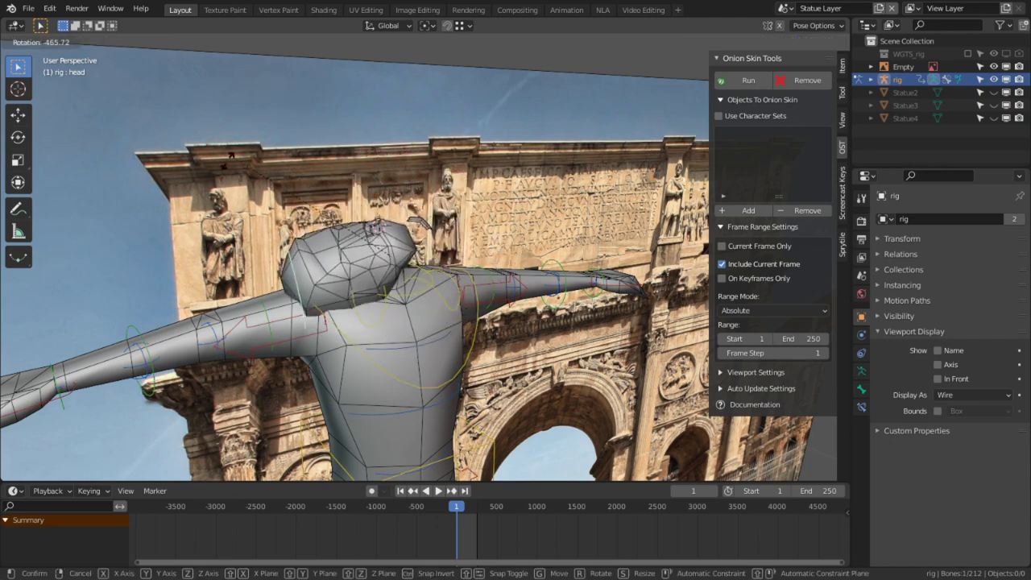
right_click(400, 202)
scroll(419, 250, up, 6)
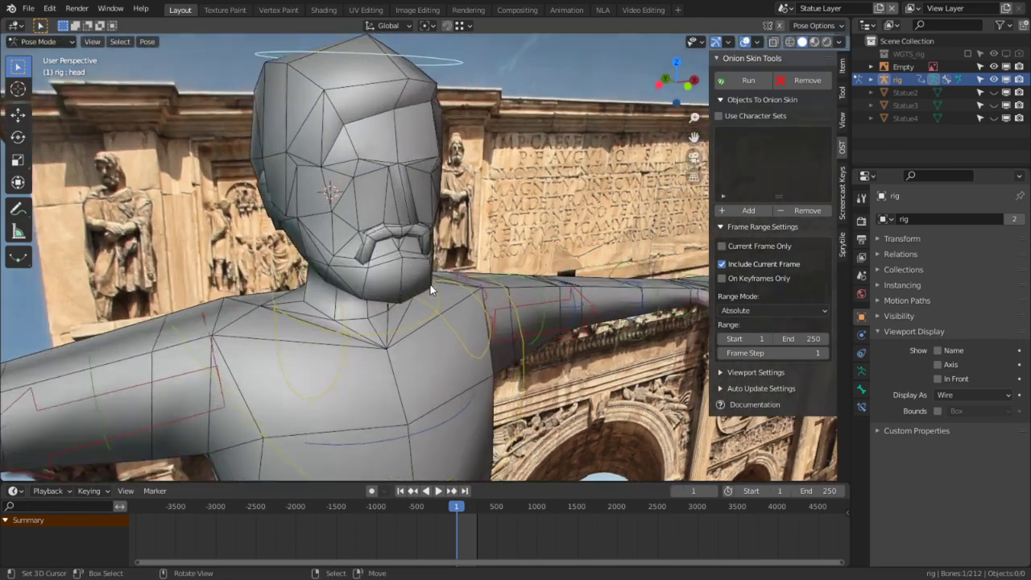
Return to Object Mode and apply the Mirror modifier on the moustache Statue1.001.
key(ctrl+Tab)
click(363, 239)
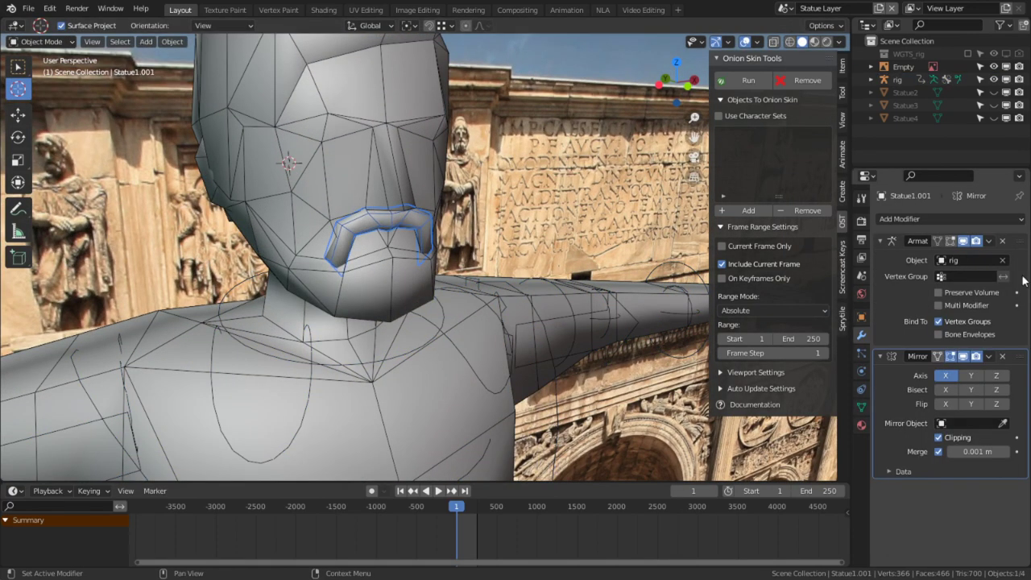
click(989, 357)
click(964, 368)
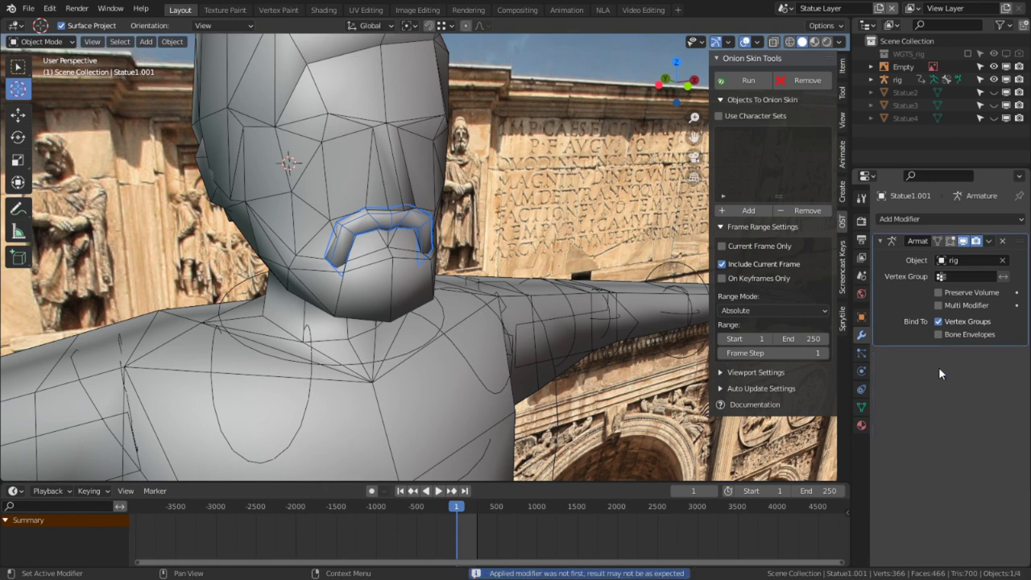
Put the rig in Pose Mode, test its head bone with a trackball rotation, and cancel that rotation.
scroll(296, 224, up, 2)
scroll(295, 224, down, 3)
click(366, 147)
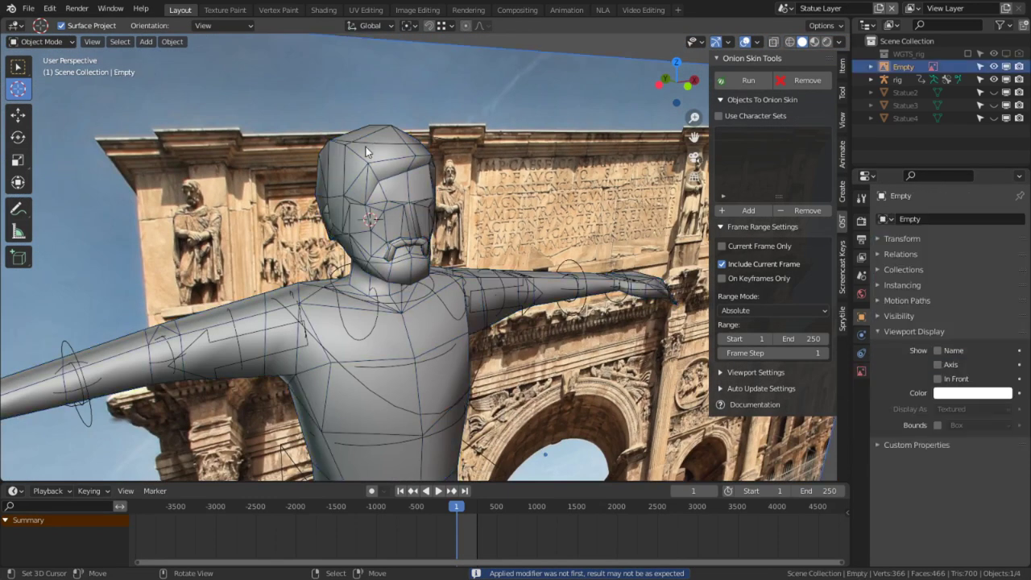
click(368, 147)
click(376, 139)
right_click(374, 142)
key(ctrl+Tab)
key(r)
key(r)
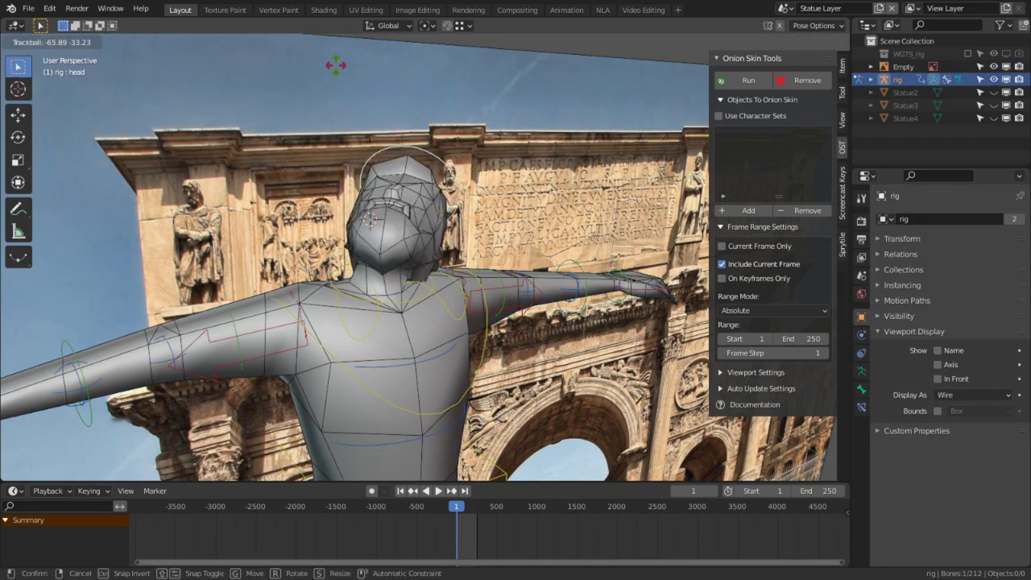
right_click(377, 134)
Turn off the viewport overlays and view the statue's head and shoulders from the front.
middle_drag(516, 166, 500, 171)
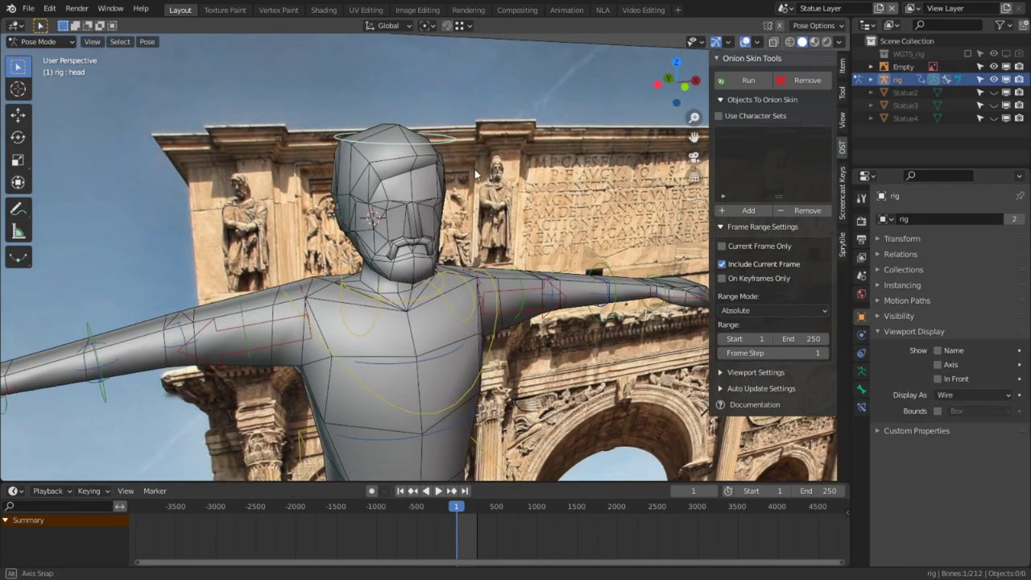
scroll(515, 165, up, 2)
click(744, 44)
middle_drag(606, 114, 566, 119)
scroll(597, 126, down, 2)
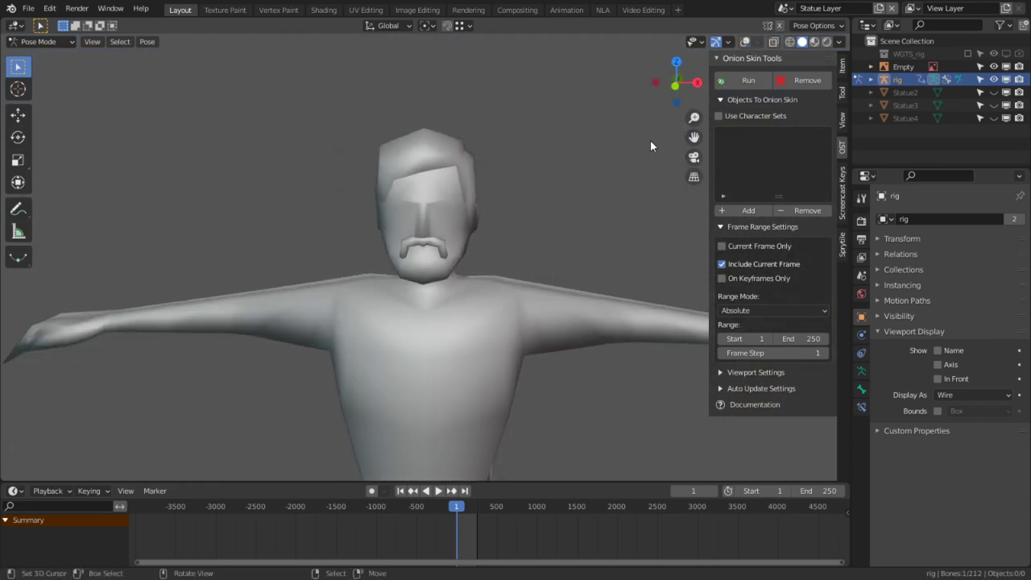
Rotate the head bone by -1.96° about the view's Z axis and inspect the moustache up close.
key(r)
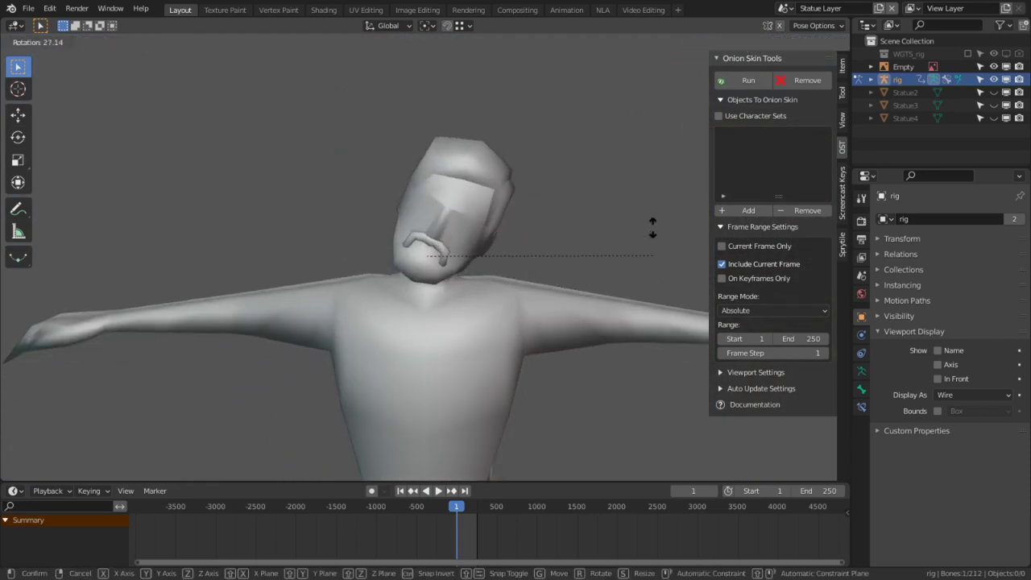
click(490, 219)
scroll(501, 228, up, 5)
middle_drag(501, 228, 568, 258)
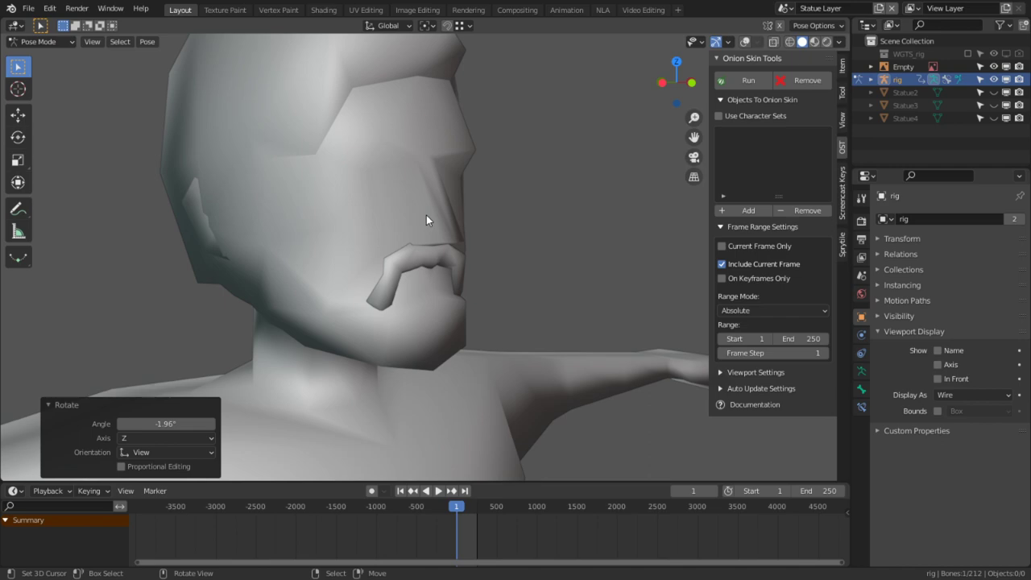
Examine the moustache's shape and fit against the face from the front and side, with the viewport overlays shown and hidden.
click(745, 41)
scroll(448, 284, up, 3)
middle_drag(448, 285, 404, 270)
scroll(487, 279, up, 3)
middle_drag(500, 234, 489, 215)
scroll(489, 215, down, 3)
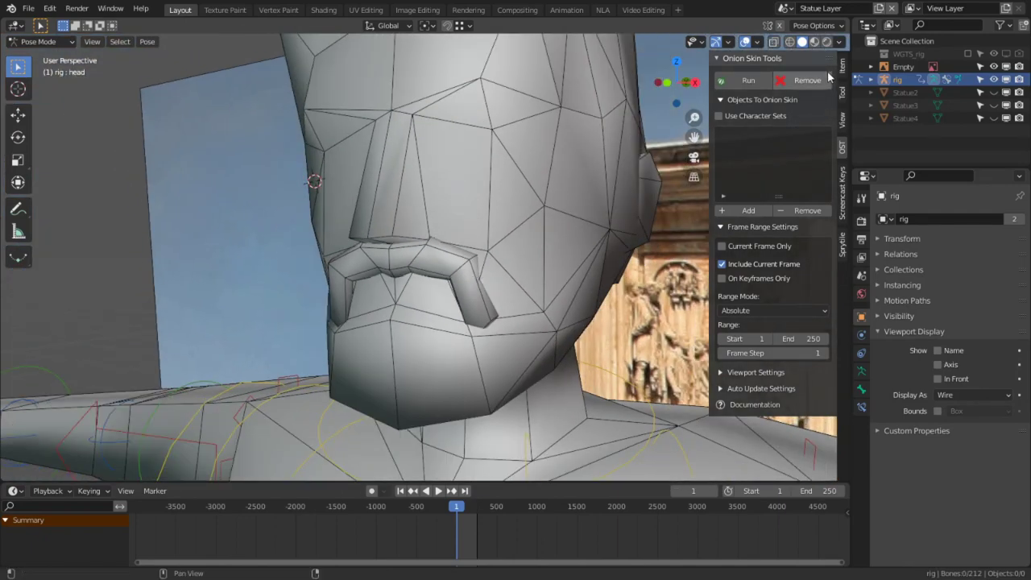
click(748, 42)
middle_drag(665, 121, 117, 222)
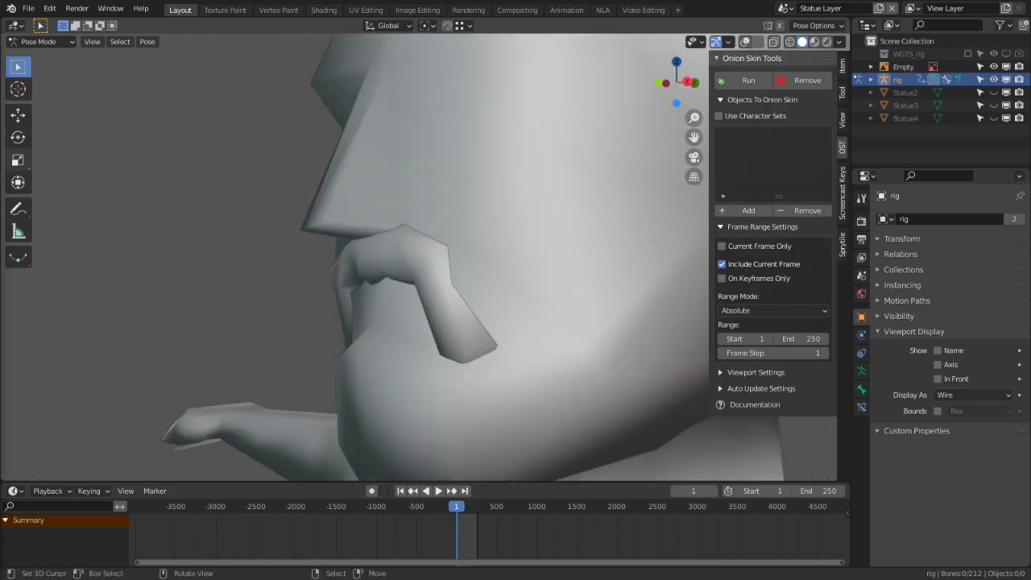
middle_drag(117, 221, 442, 293)
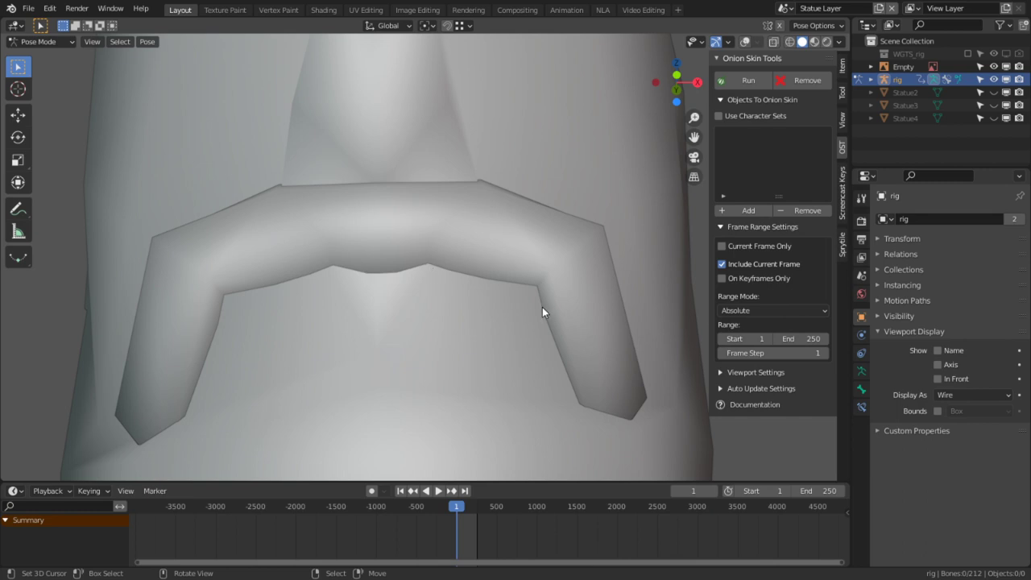
middle_drag(542, 309, 454, 278)
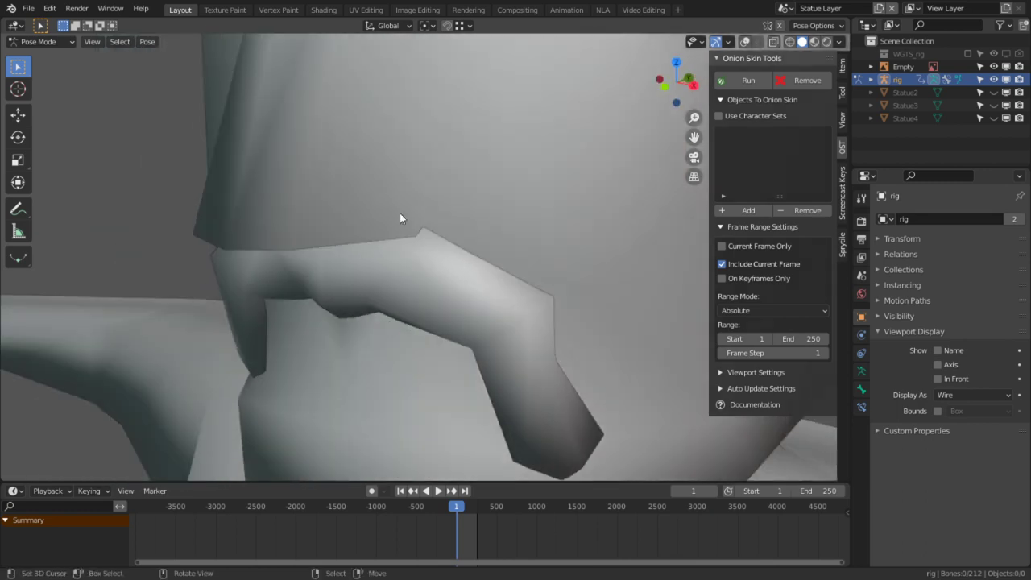
middle_drag(400, 212, 338, 229)
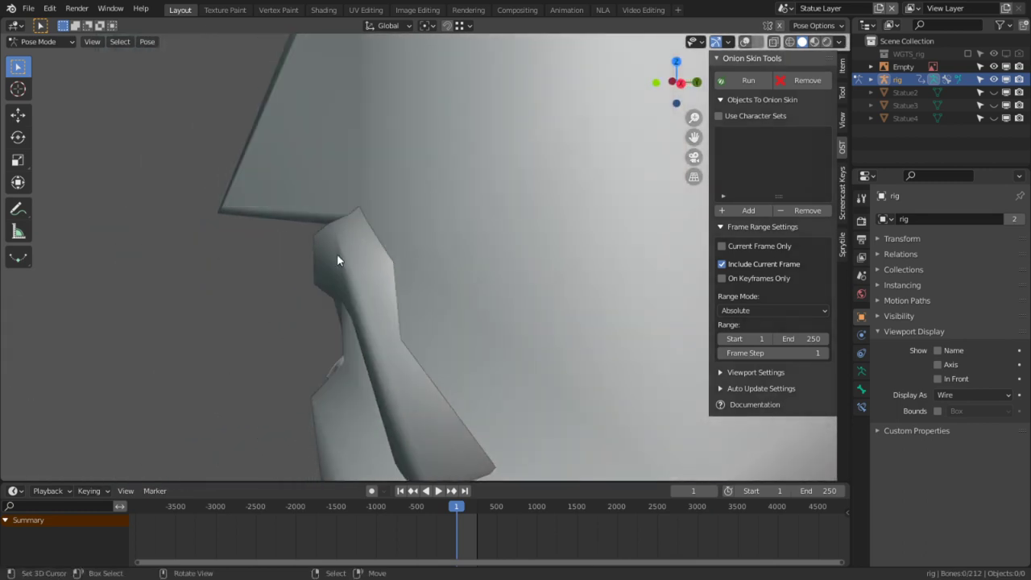
middle_drag(367, 278, 438, 282)
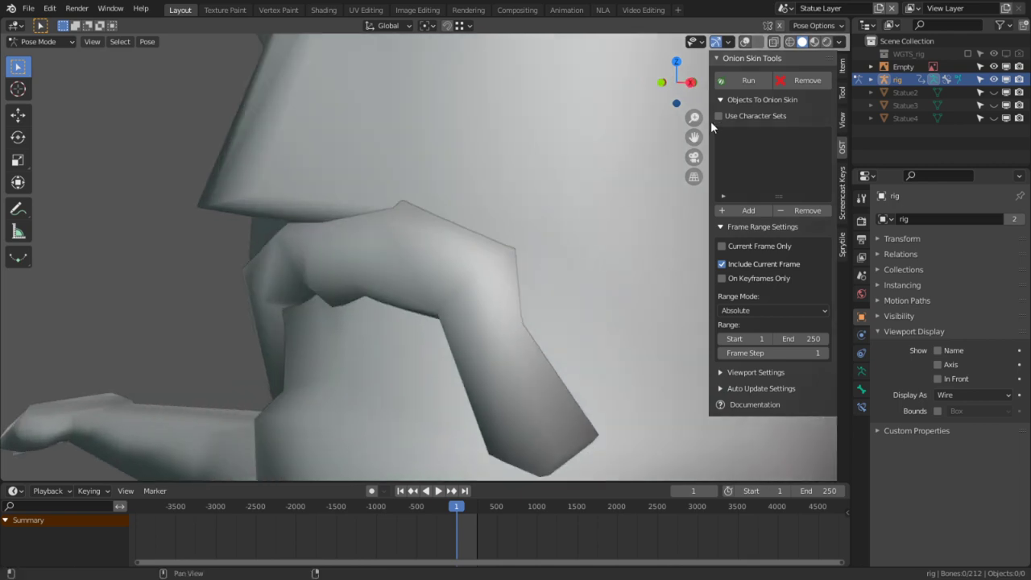
Restore the overlays, leave Pose Mode, and move the moustache's outer edge chain about 0.0007 m in X and 0.003 m in Y.
click(749, 42)
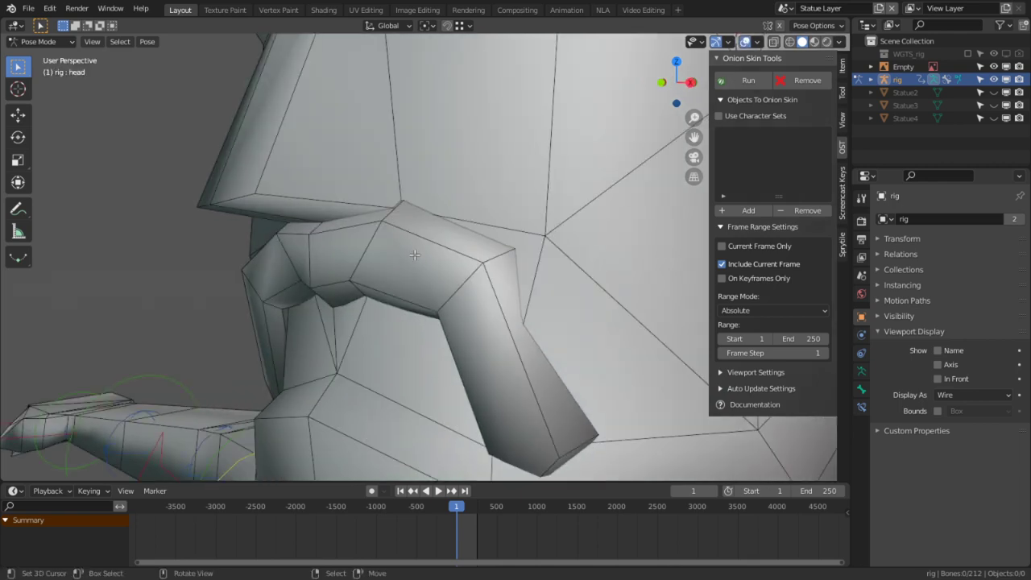
key(ctrl+Tab)
click(444, 229)
key(Tab)
middle_drag(444, 230, 380, 251)
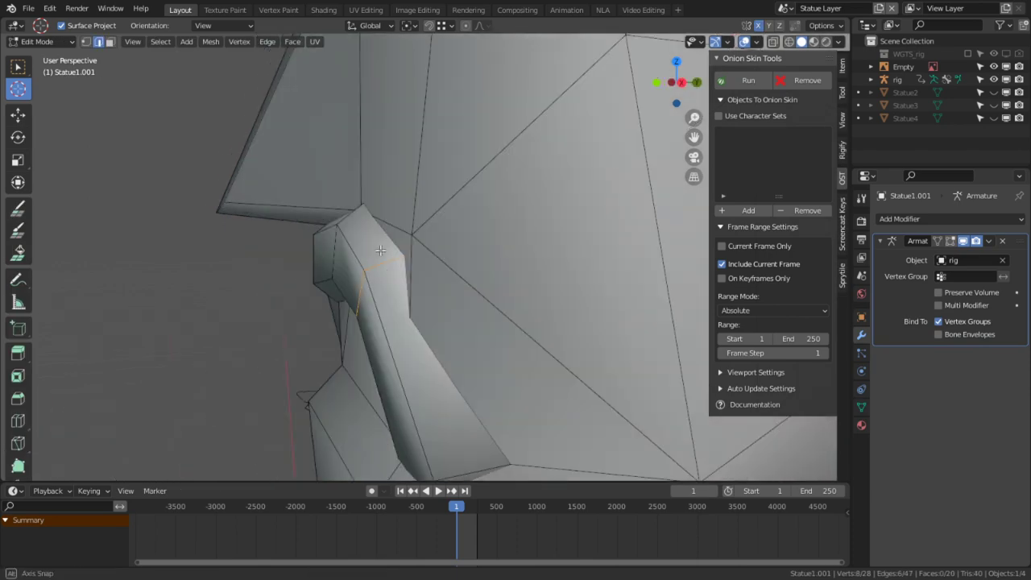
key(g)
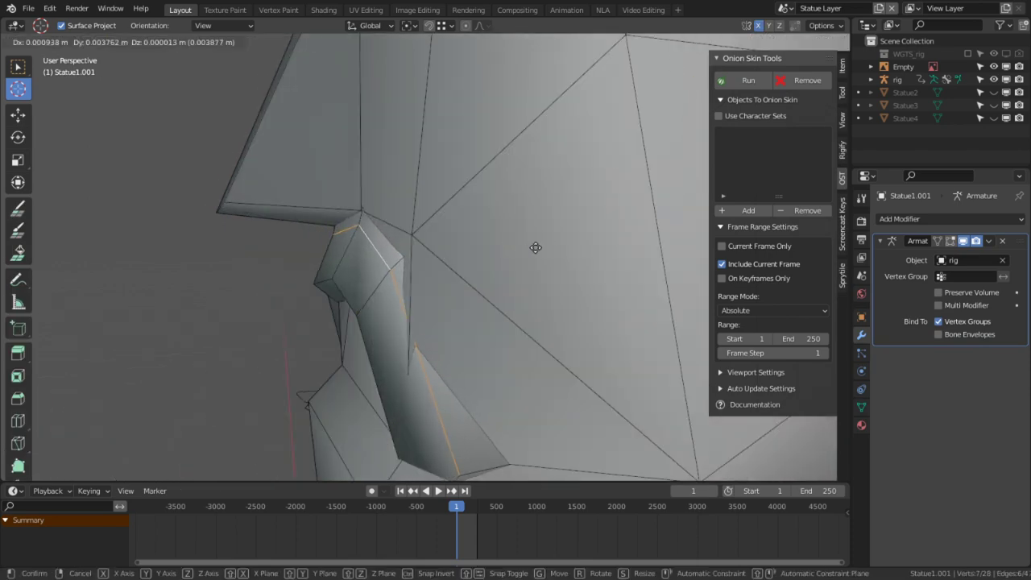
click(506, 247)
Nudge the moustache's upper bend vertex slightly forward and move its lower tip vertex by about 0.0018 m in Y and 0.0009 m in Z.
middle_drag(505, 247, 418, 252)
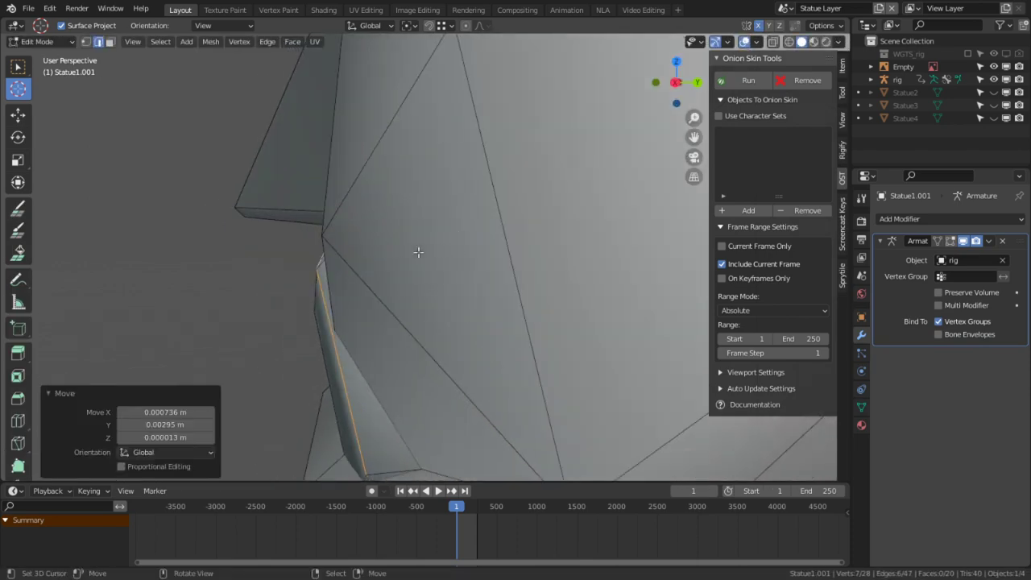
click(321, 265)
key(g)
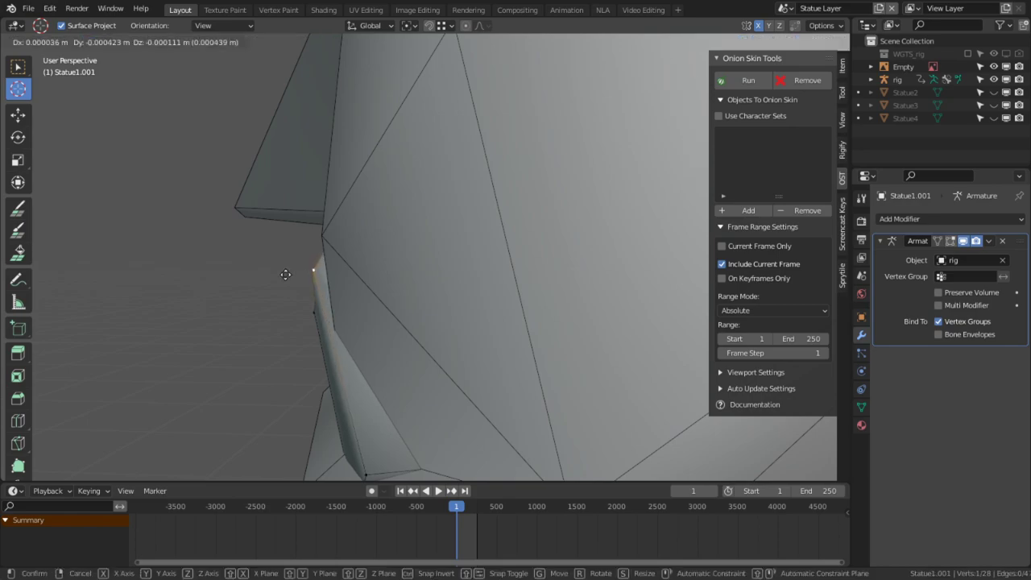
click(286, 275)
shift+middle_drag(362, 389, 348, 327)
right_click(351, 387)
click(490, 314)
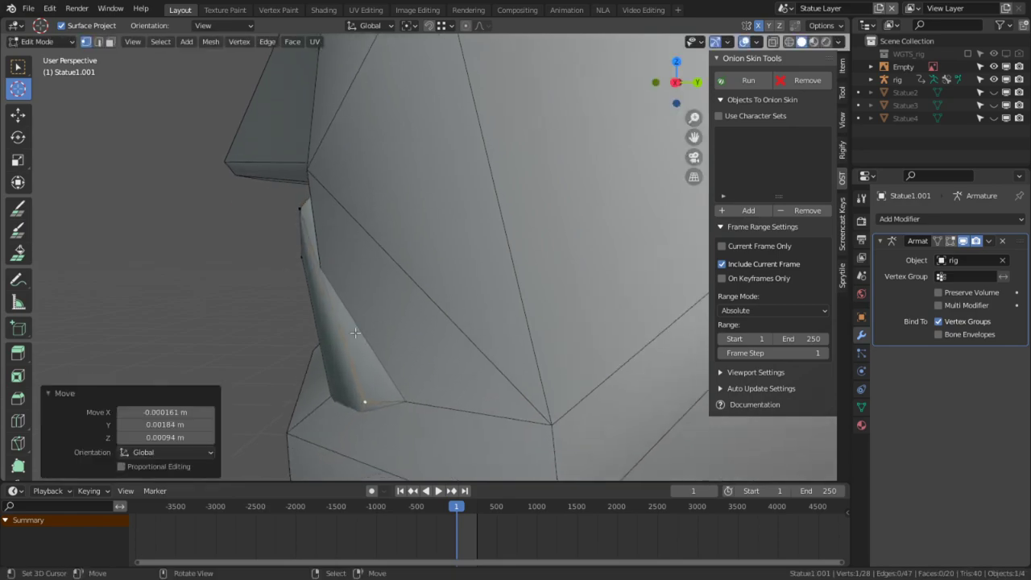
Join the moustache Statue1.001 into the head mesh Statue1 and open the combined mesh in Edit Mode.
middle_drag(461, 317, 559, 311)
scroll(516, 308, down, 2)
middle_drag(448, 301, 545, 262)
key(Tab)
click(547, 174)
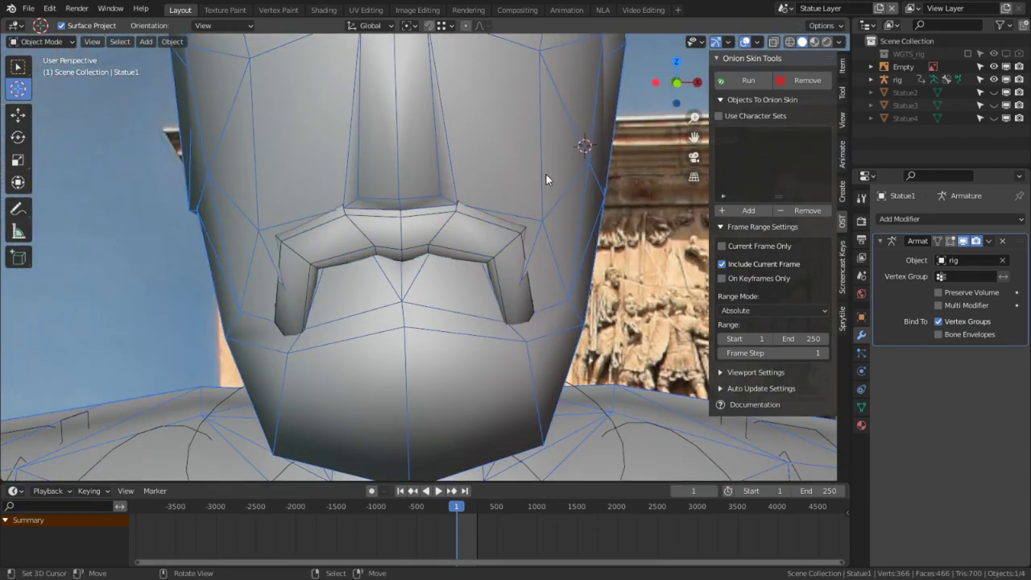
click(498, 241)
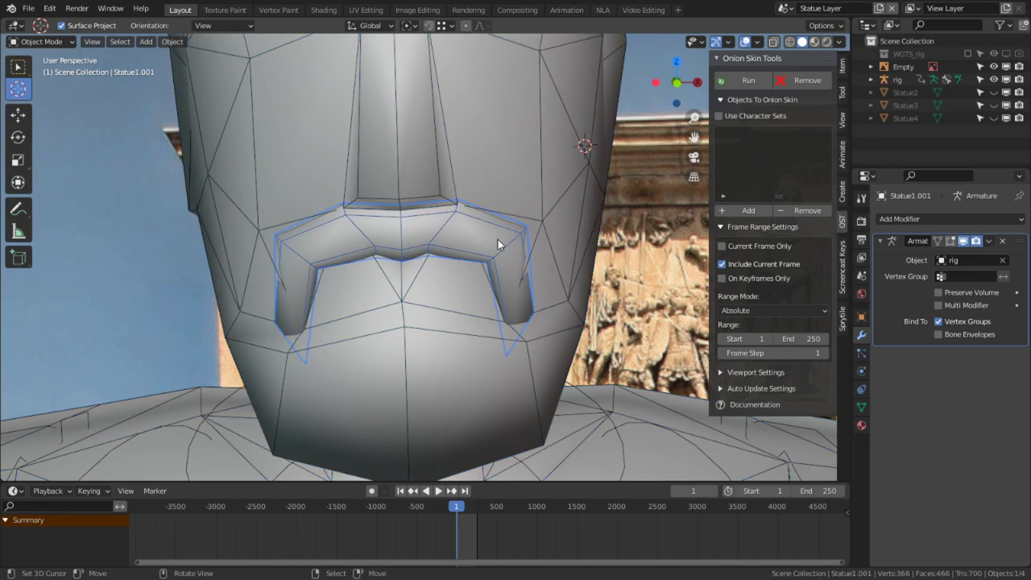
shift+click(515, 159)
key(Tab)
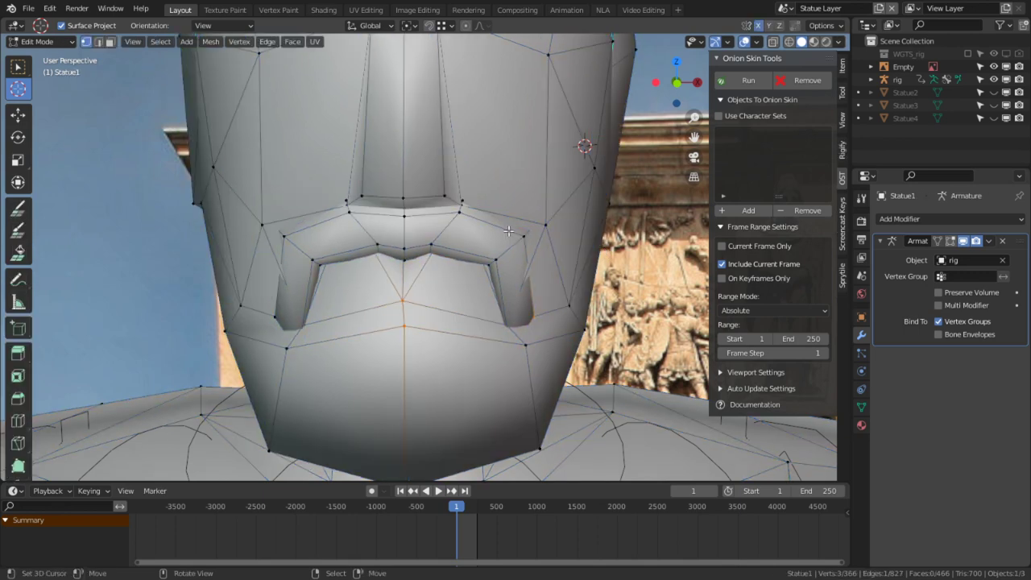
Merge the moustache's upper back vertices onto the matching head vertices beneath the nose using vertex snapping.
right_click(521, 233)
scroll(522, 233, up, 2)
middle_drag(522, 233, 317, 226)
scroll(402, 236, up, 3)
key(2)
middle_drag(250, 116, 235, 89)
key(1)
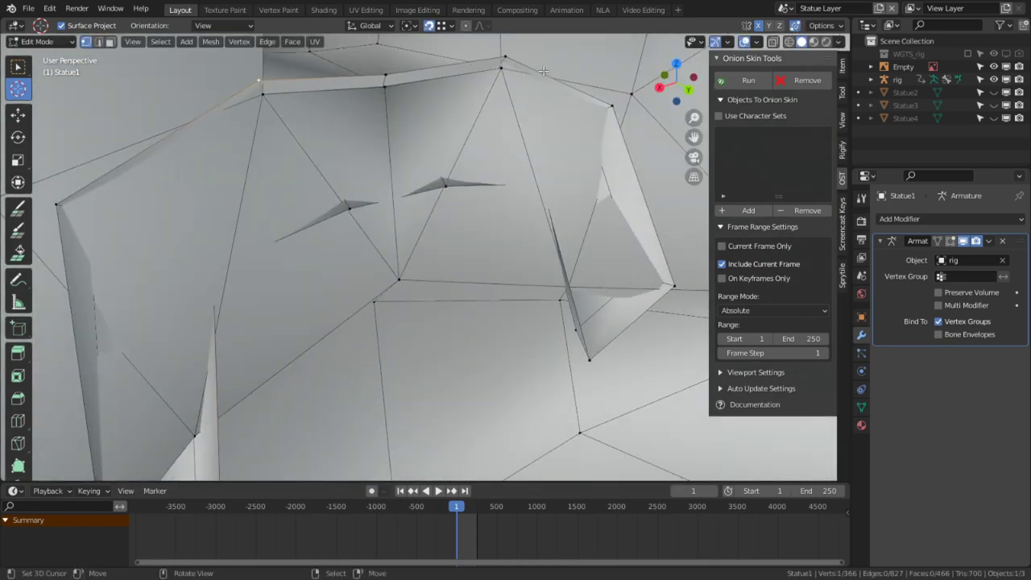
key(g)
click(279, 97)
click(385, 77)
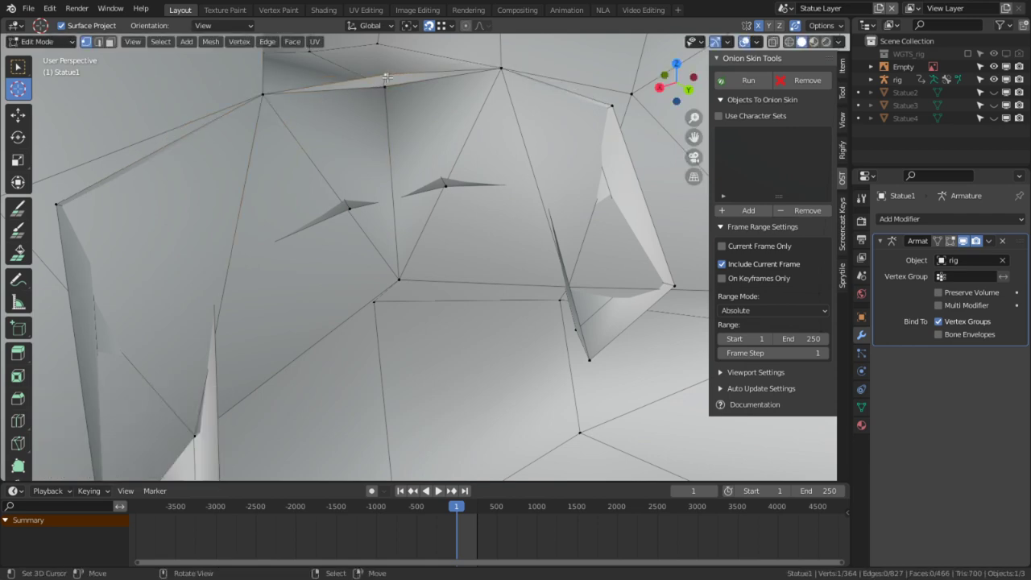
key(g)
click(516, 81)
Switch snapping to Edge and move the moustache's two lower back vertices onto the head's diagonal edges.
middle_drag(418, 150, 409, 151)
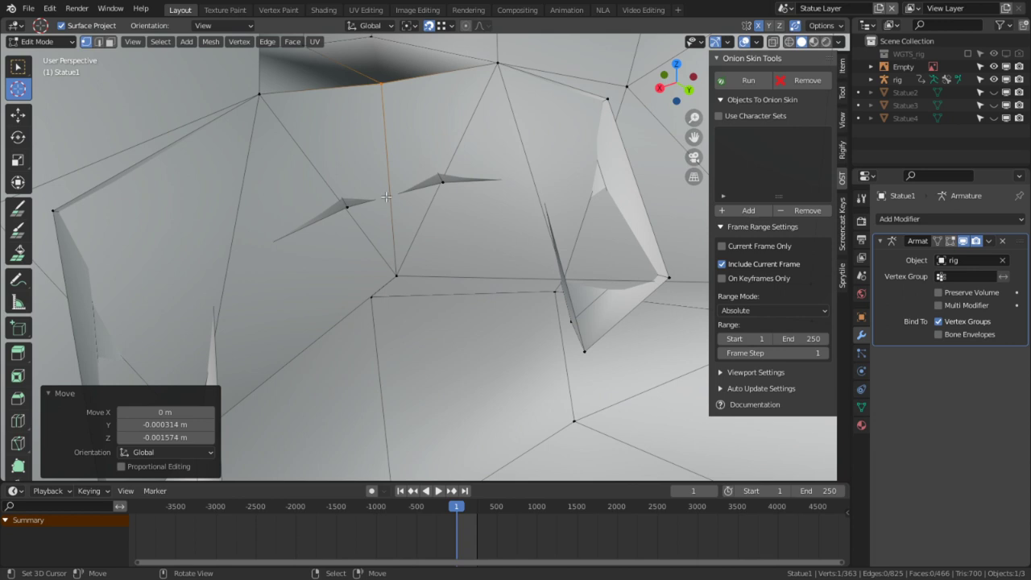
middle_drag(386, 197, 317, 215)
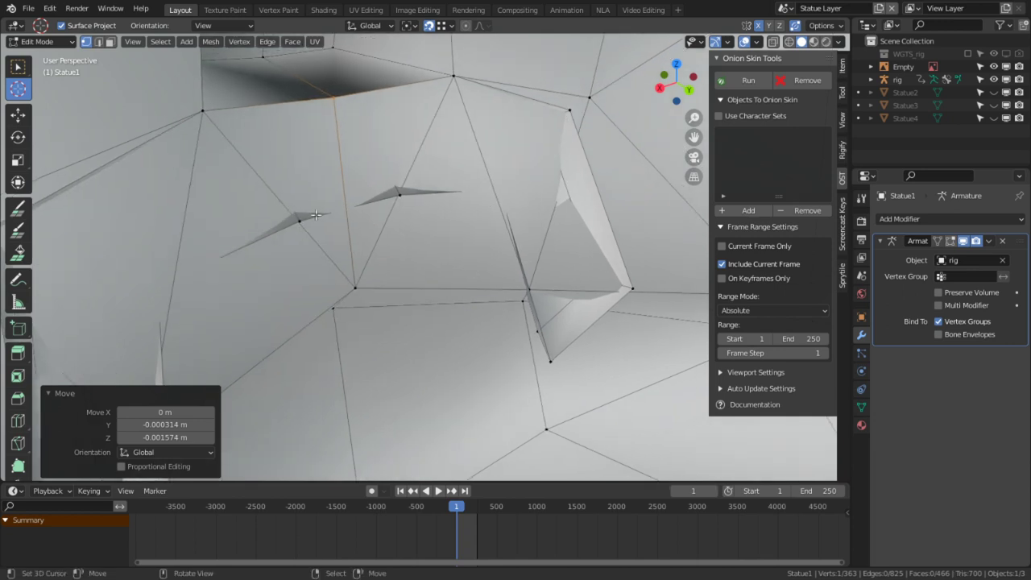
click(411, 26)
click(441, 25)
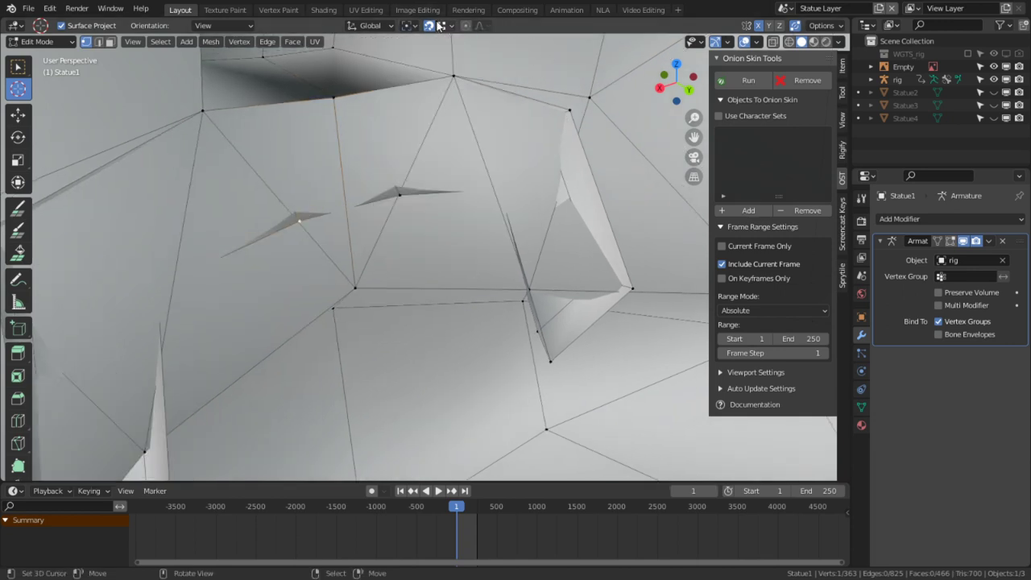
click(440, 26)
key(g)
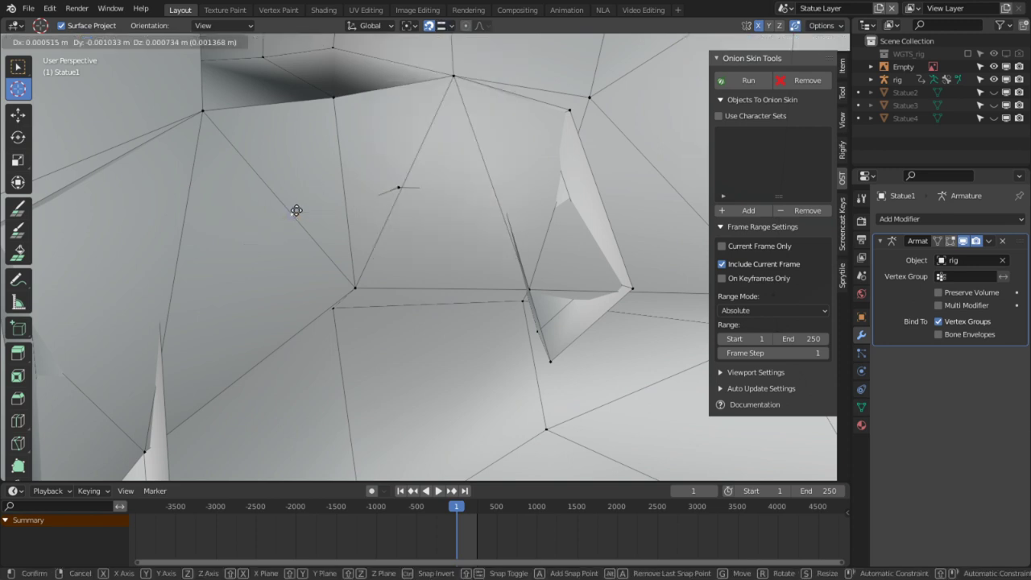
click(312, 211)
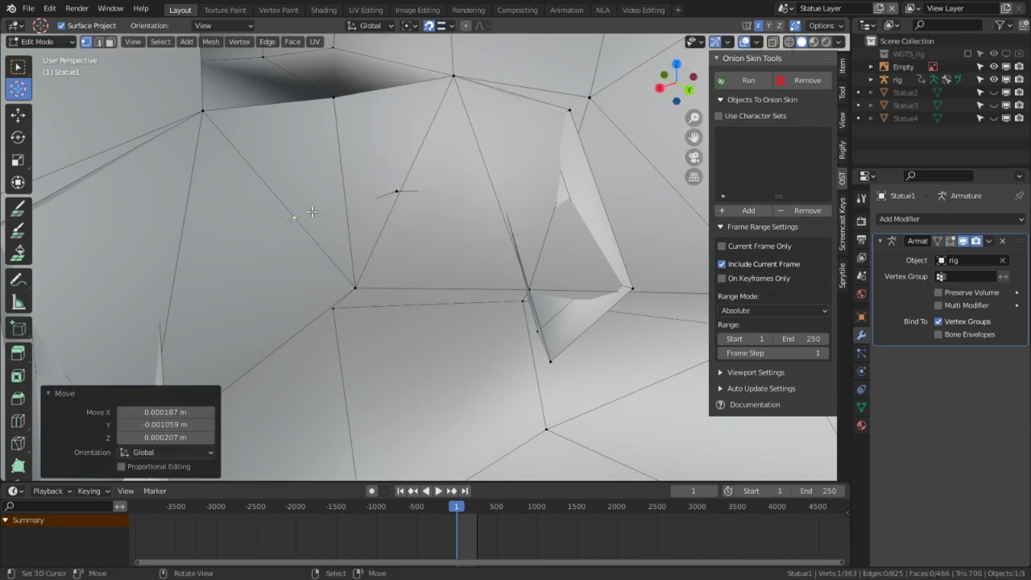
click(396, 191)
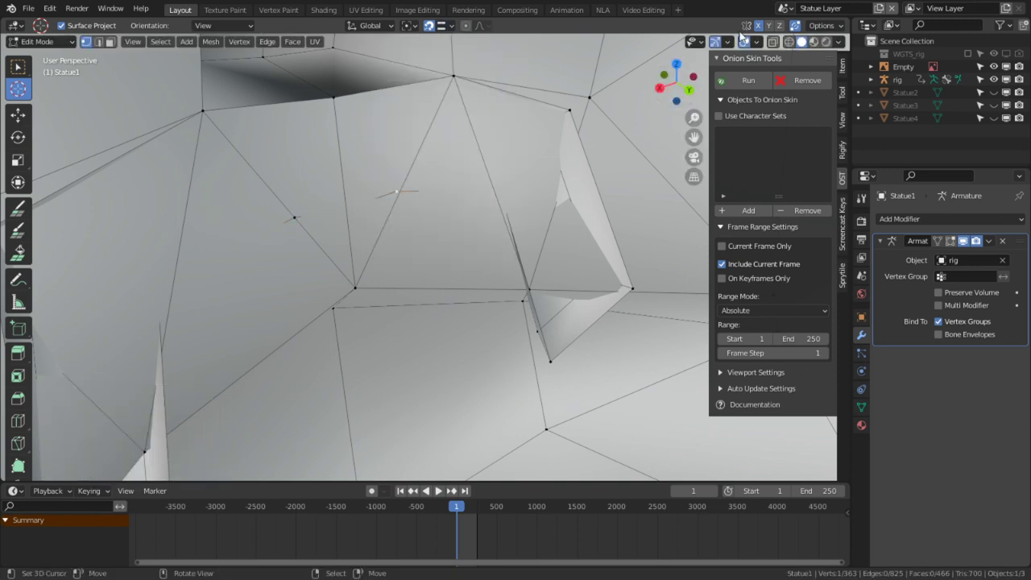
key(g)
click(402, 193)
Subdivide the two diagonal head edges and the central edge that run beneath the middle of the moustache.
middle_drag(402, 193, 182, 182)
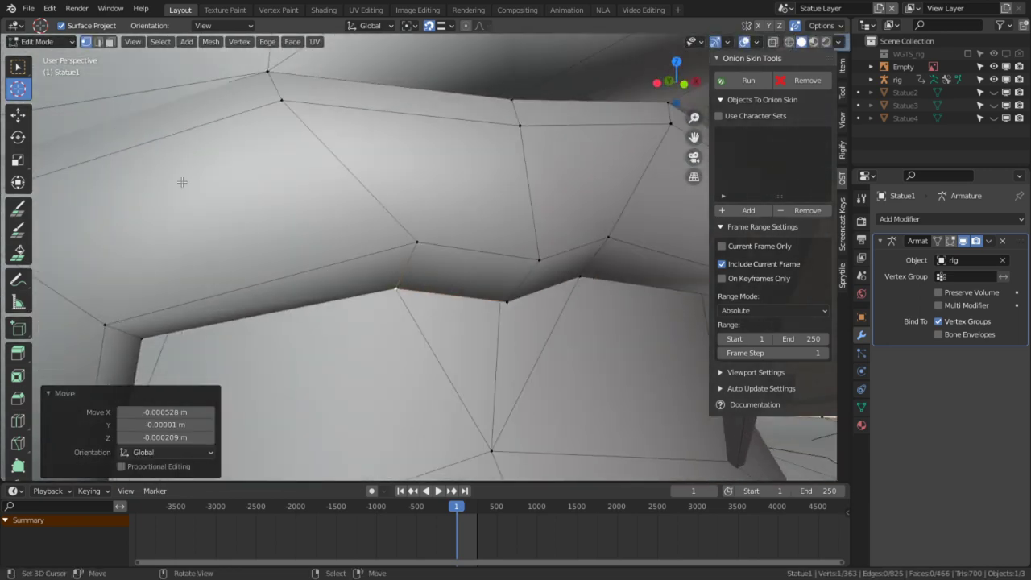
scroll(454, 302, down, 3)
middle_drag(450, 238, 390, 265)
key(2)
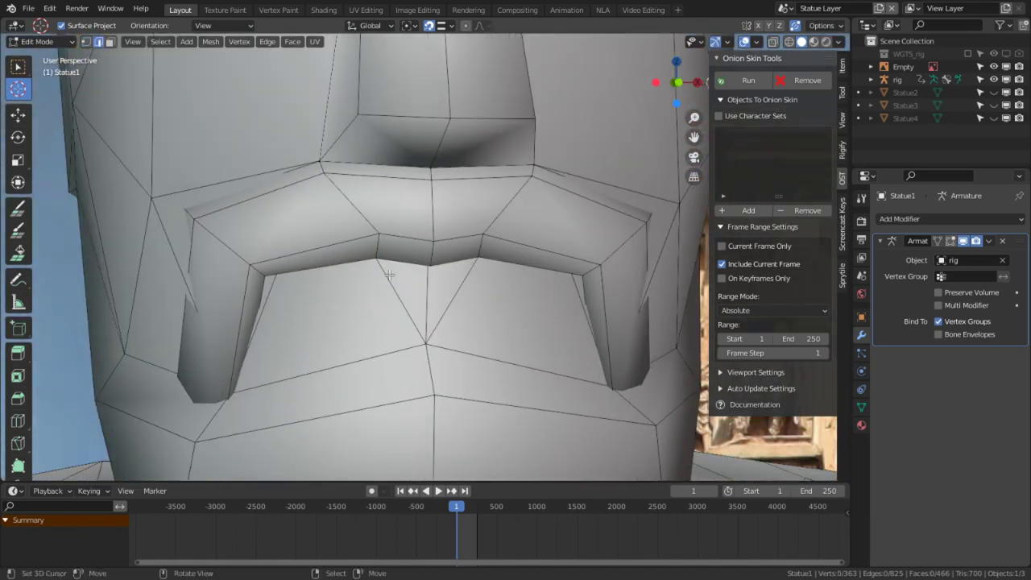
scroll(390, 275, up, 2)
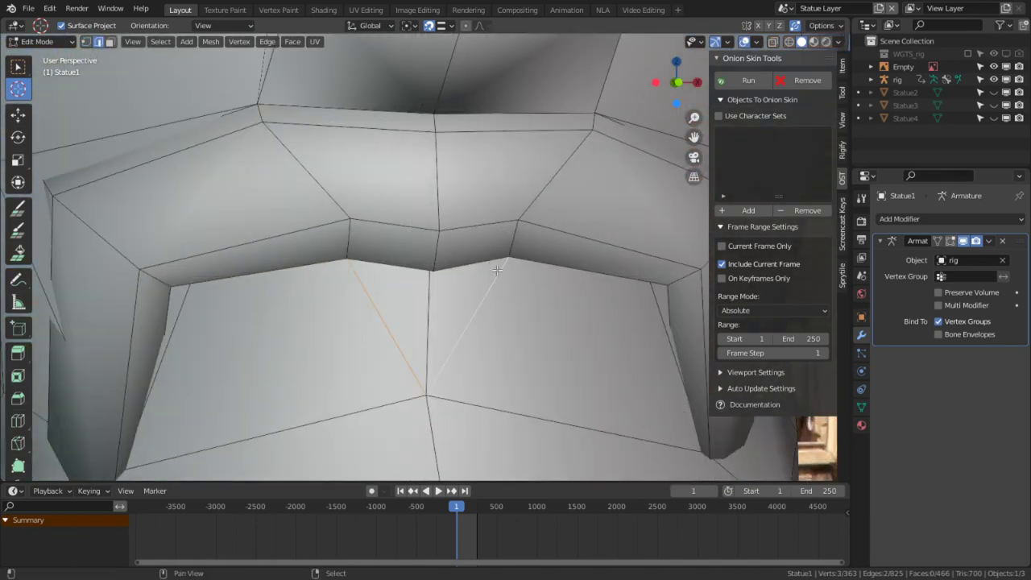
right_click(419, 284)
click(373, 226)
Switch snapping to Vertex and merge the new vertex on one diagonal head edge onto the adjacent lower moustache vertex.
middle_drag(387, 241, 515, 232)
scroll(508, 228, up, 2)
key(1)
click(457, 240)
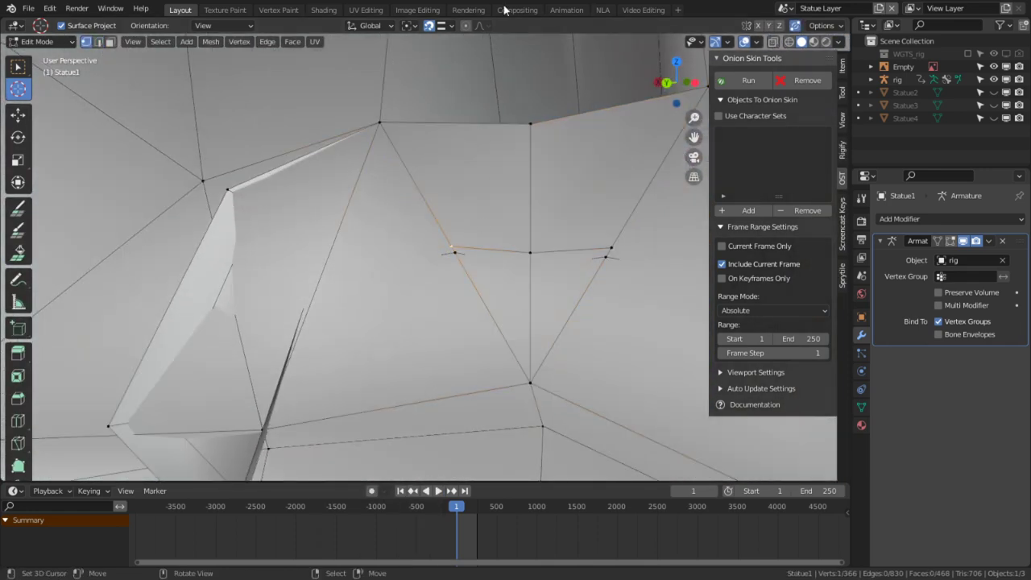
click(449, 25)
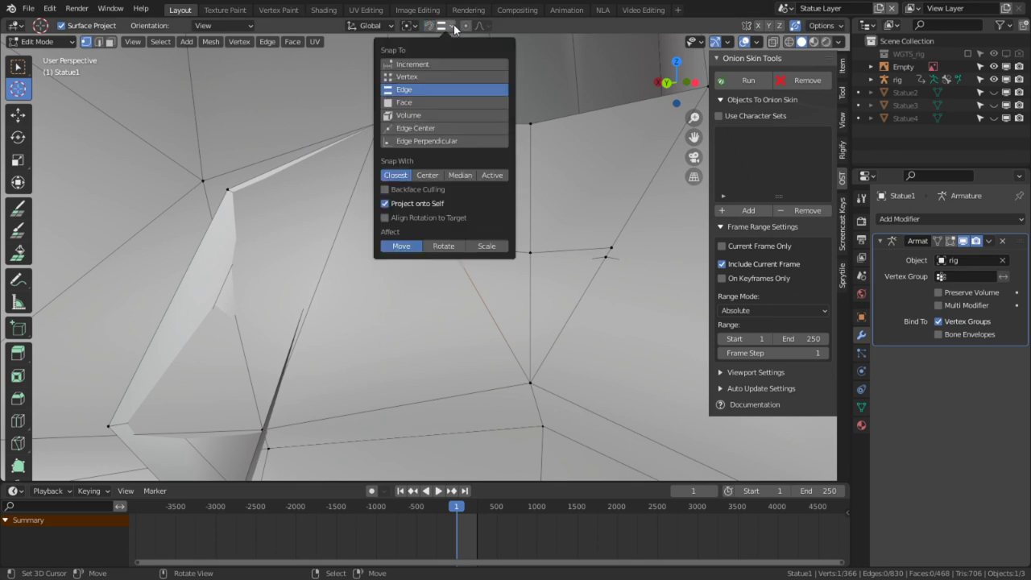
click(407, 89)
key(shift+Tab)
key(g)
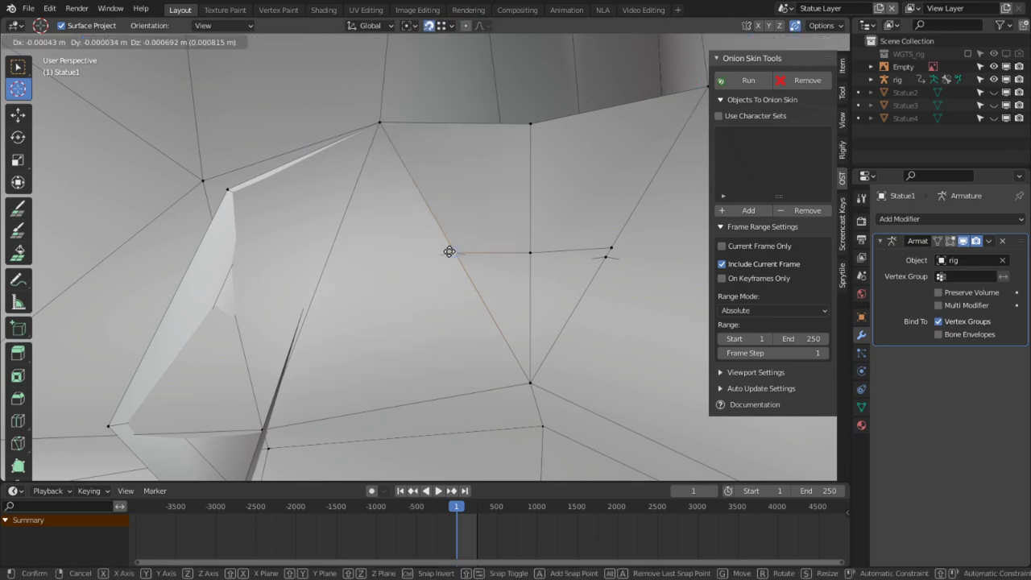
click(450, 251)
Merge the new vertices on the central and the other diagonal head edges onto the moustache's lower vertices.
right_click(527, 252)
middle_drag(530, 261, 394, 249)
key(g)
click(352, 220)
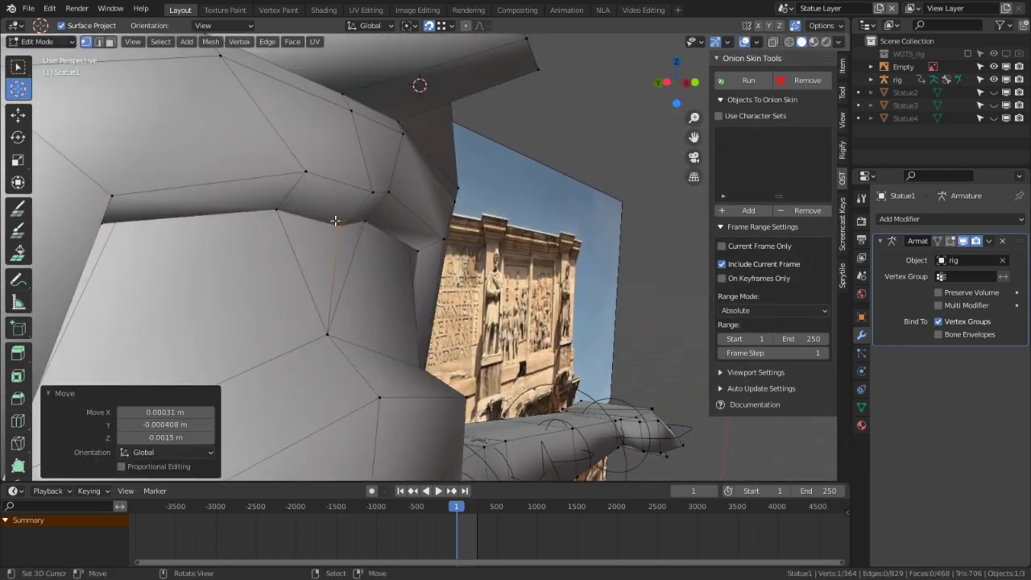
key(KP_Decimal)
key(g)
click(591, 259)
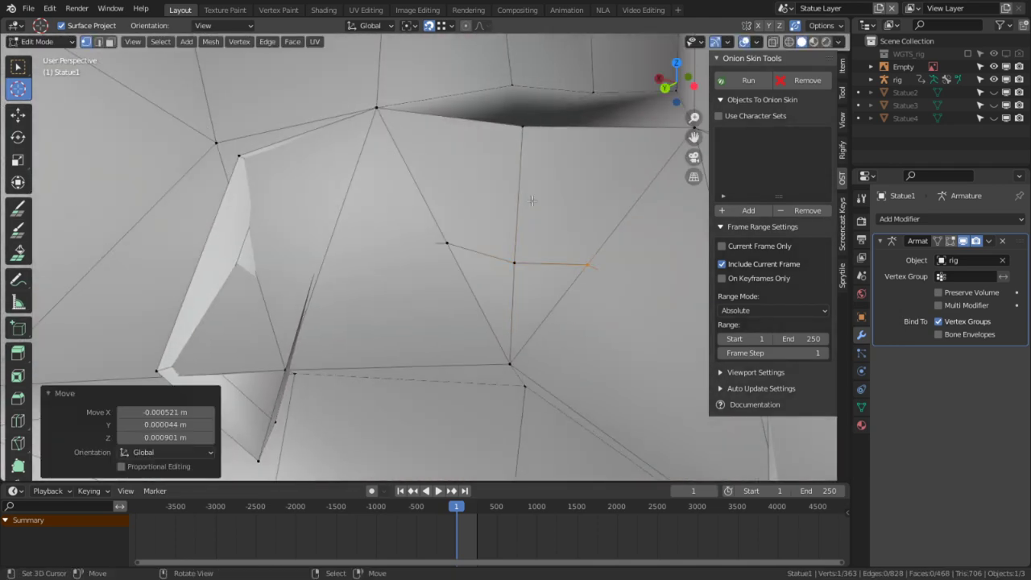
Delete the two head faces hidden behind the middle of the moustache.
key(3)
right_click(534, 201)
shift+right_click(503, 189)
key(x)
click(503, 190)
Subdivide the long head edge that runs behind the moustache near its outer bend.
middle_drag(539, 236, 431, 219)
middle_drag(509, 223, 334, 193)
shift+middle_drag(482, 213, 414, 186)
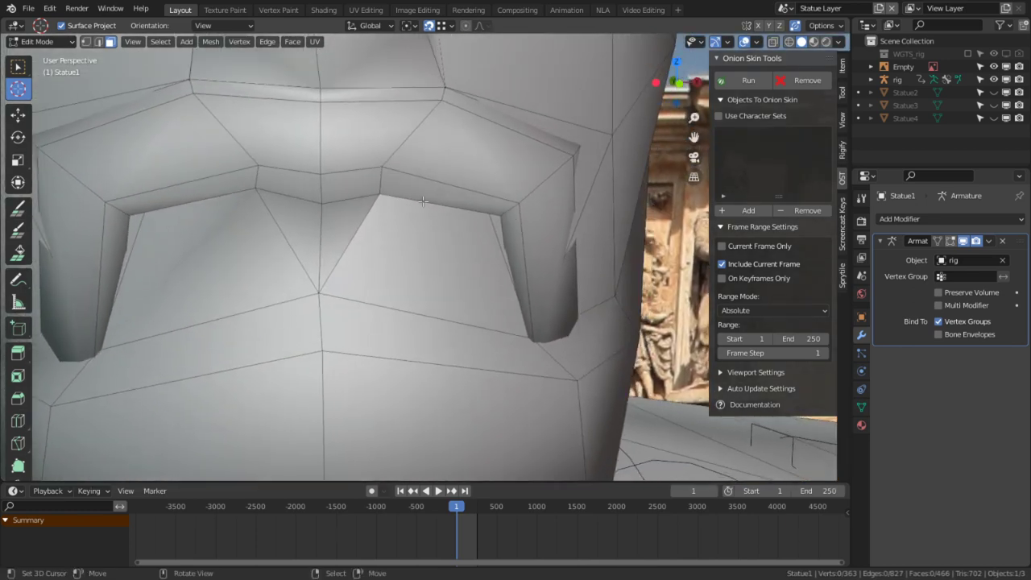
middle_drag(476, 249, 500, 227)
alt+middle_click(448, 231)
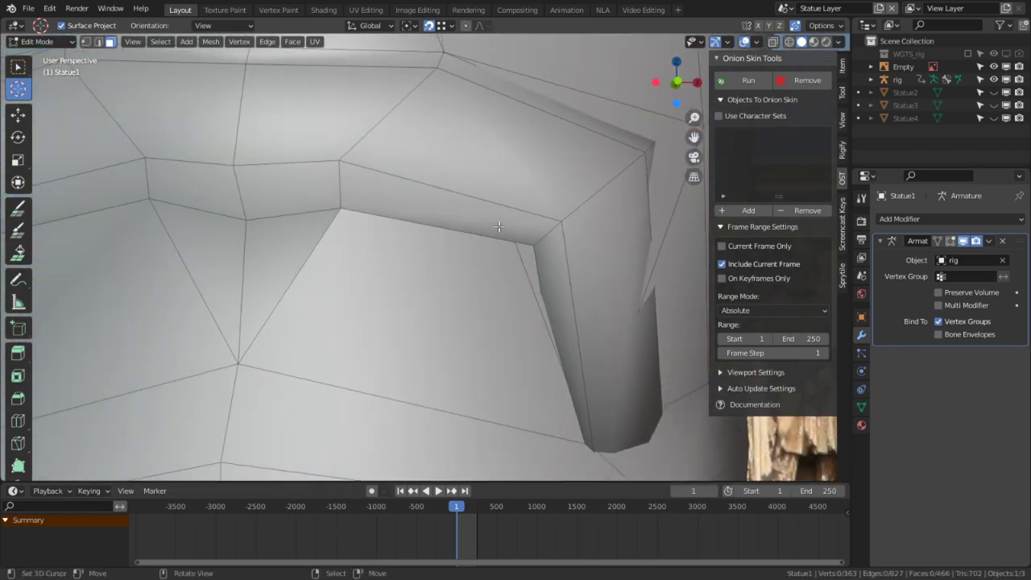
alt+middle_click(502, 241)
middle_drag(436, 243, 693, 260)
click(413, 222)
key(2)
right_click(424, 237)
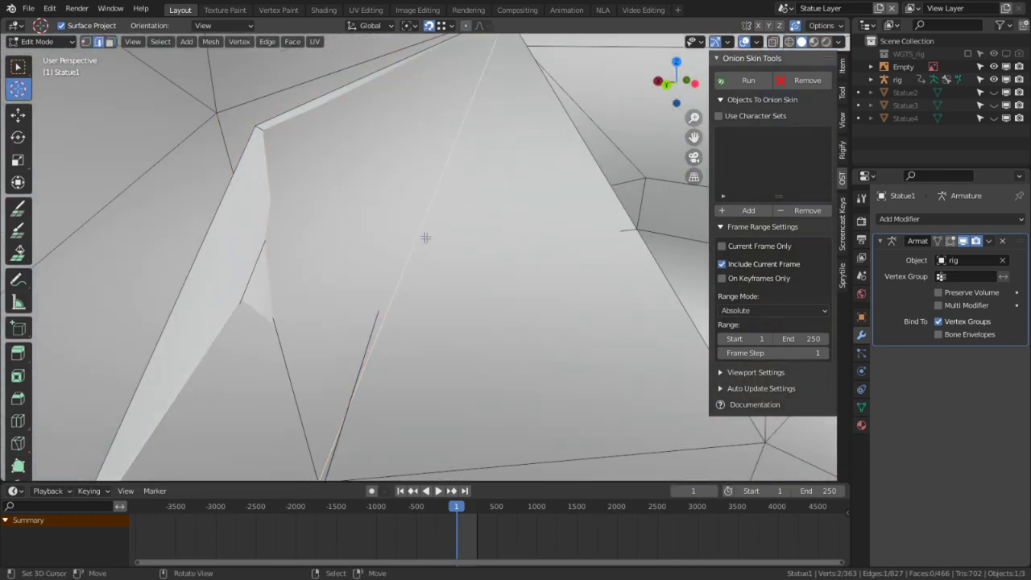
key(w)
click(419, 237)
Merge that edge's new midpoint vertex onto the moustache's inner bend vertex by snapping it there.
key(1)
right_click(414, 271)
middle_drag(414, 271, 161, 225)
key(g)
click(457, 264)
scroll(457, 265, down, 4)
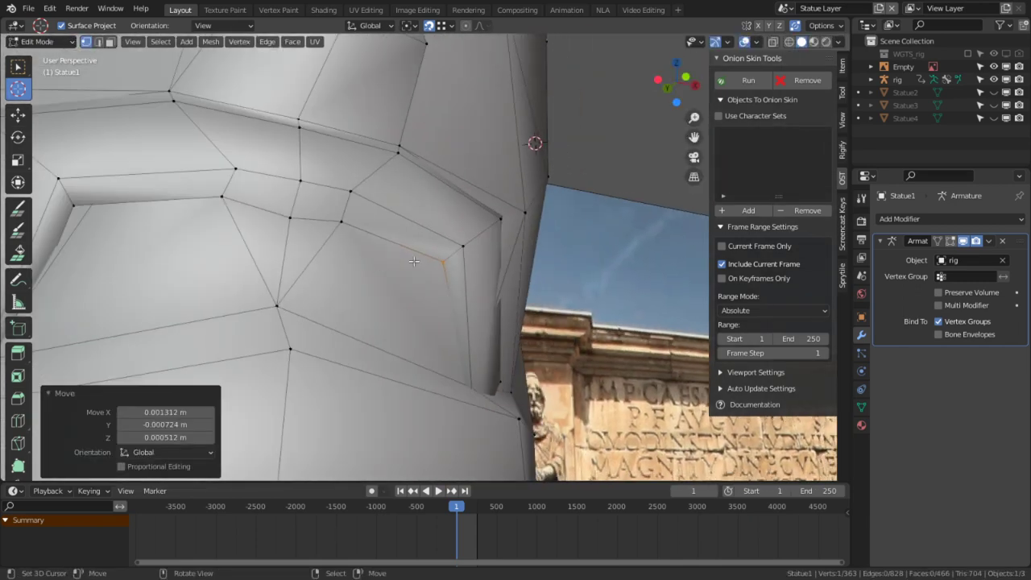
Delete the triangular head face behind the bent side of the moustache where it meets the mouth area.
middle_drag(457, 265, 645, 282)
key(3)
right_click(433, 207)
key(x)
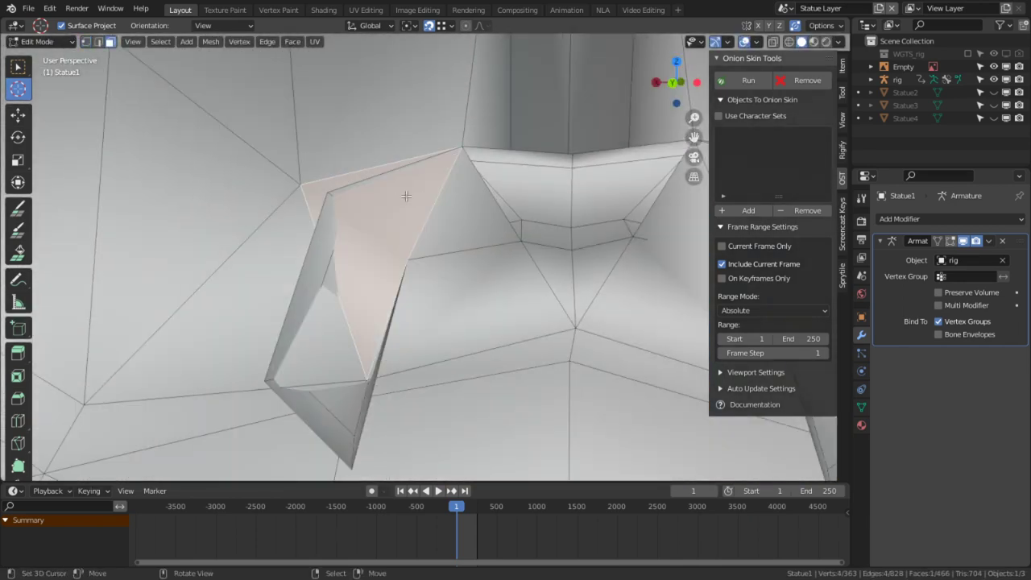
right_click(477, 219)
key(x)
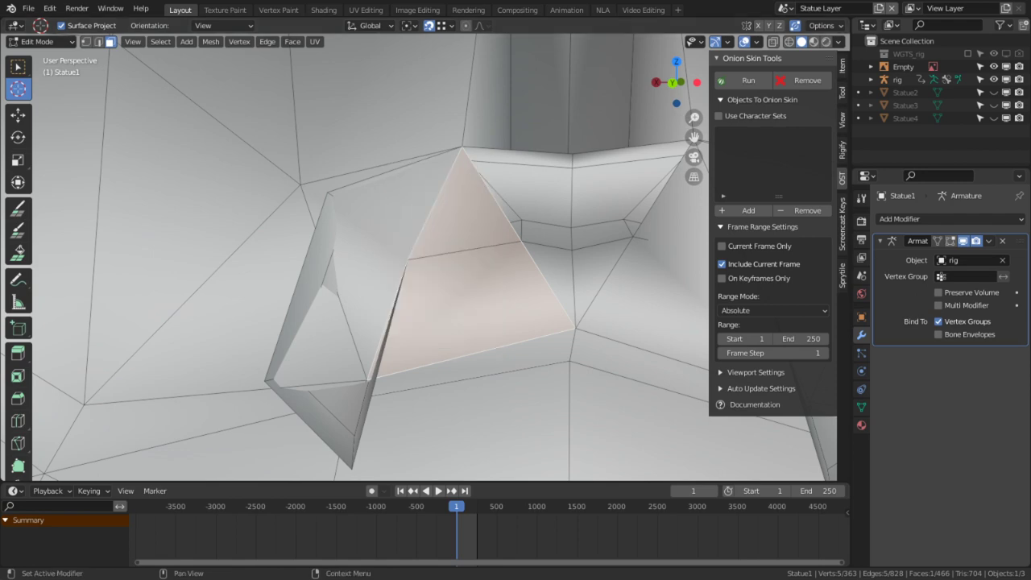
key(x)
click(550, 268)
middle_drag(432, 253, 255, 216)
click(423, 228)
Snap the head vertices beside the moustache's upper outer corners onto those corners so they merge.
key(1)
click(454, 177)
key(g)
click(273, 164)
scroll(532, 167, down, 5)
click(163, 218)
key(g)
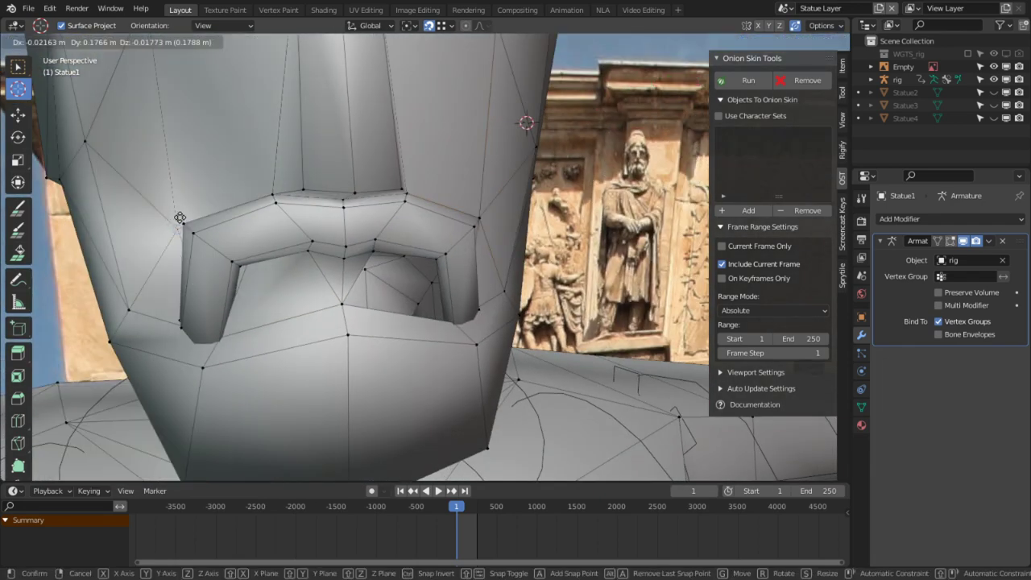
click(182, 224)
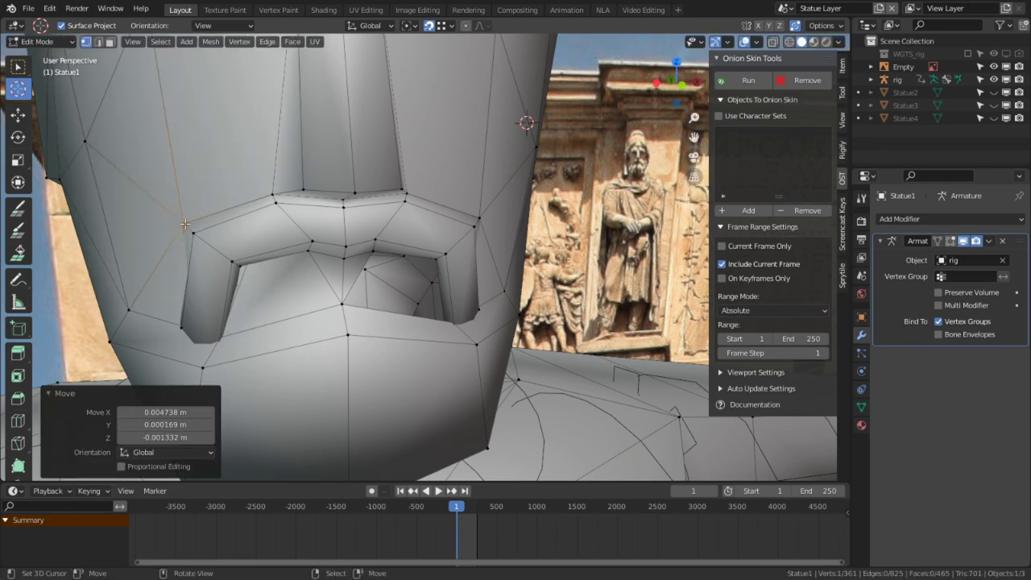
middle_drag(247, 250, 150, 251)
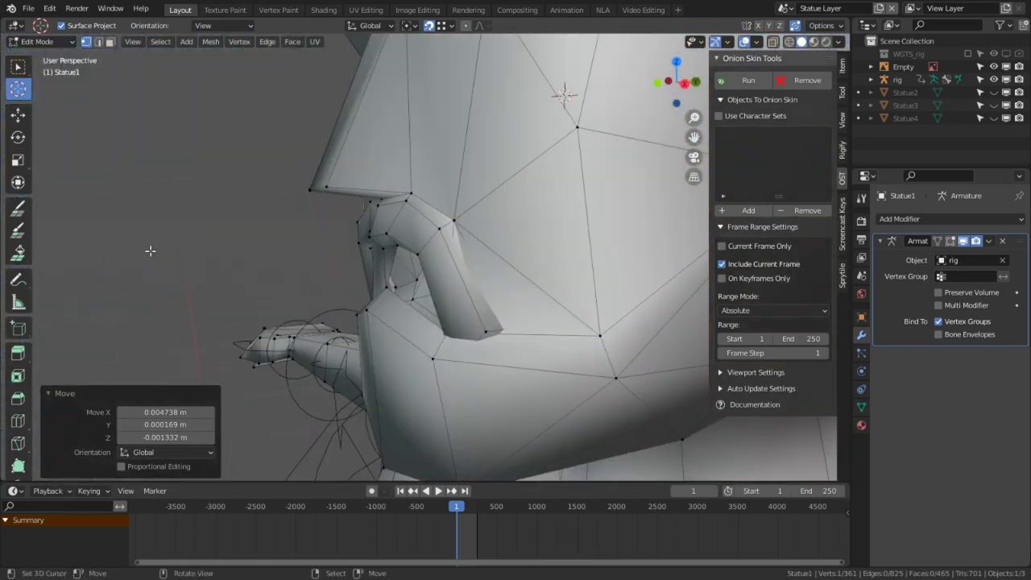
Try to merge the two lower vertices of the moustache's end onto the nearby head vertex.
middle_drag(477, 232, 352, 298)
key(1)
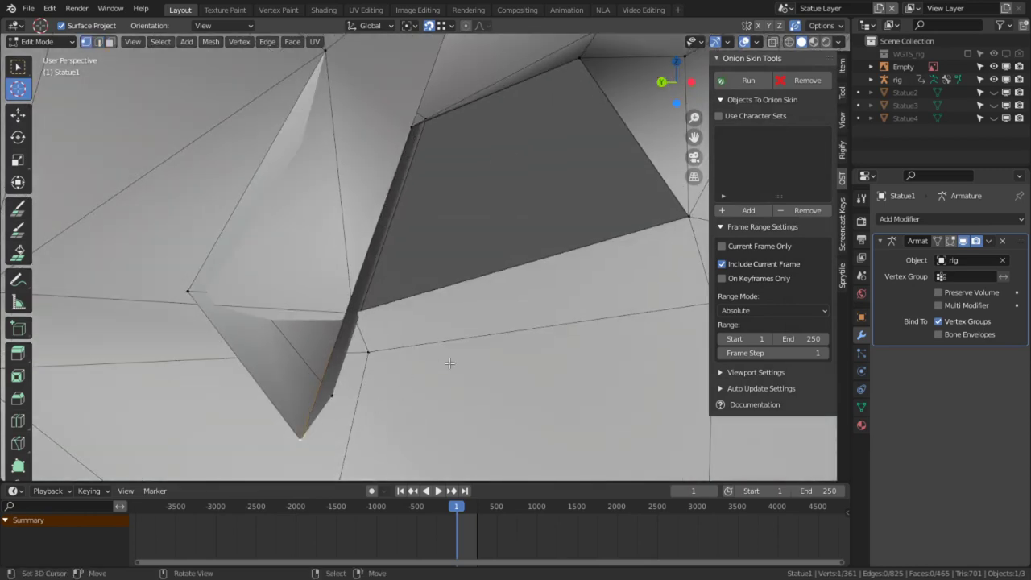
middle_drag(449, 364, 245, 369)
middle_drag(586, 301, 740, 282)
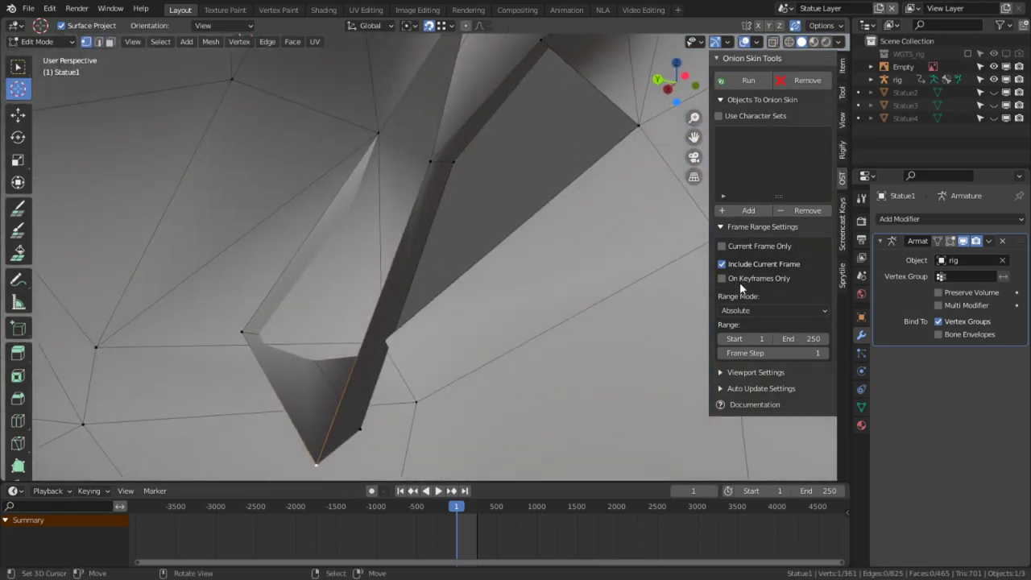
drag(365, 431, 385, 339)
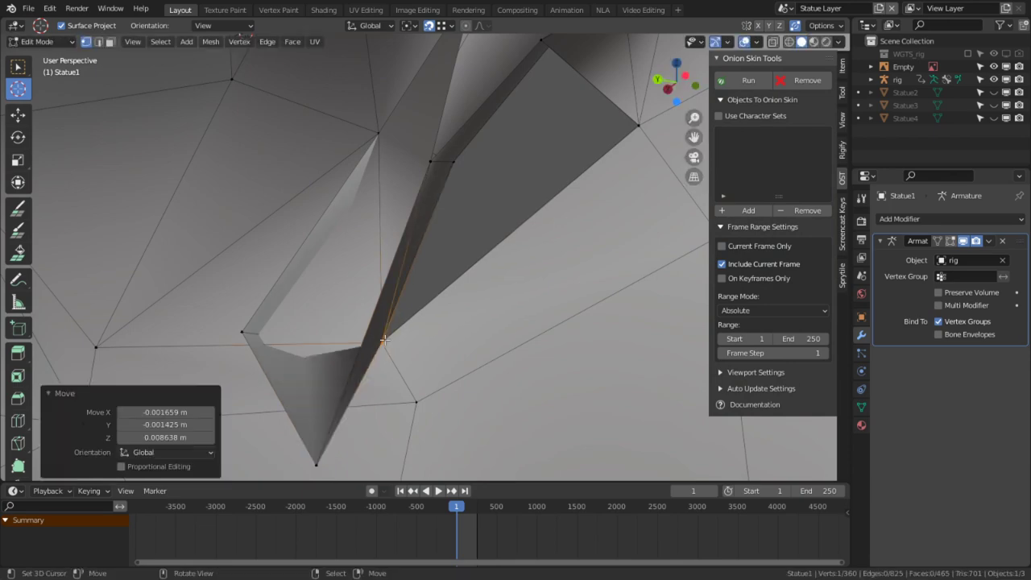
drag(324, 456, 382, 342)
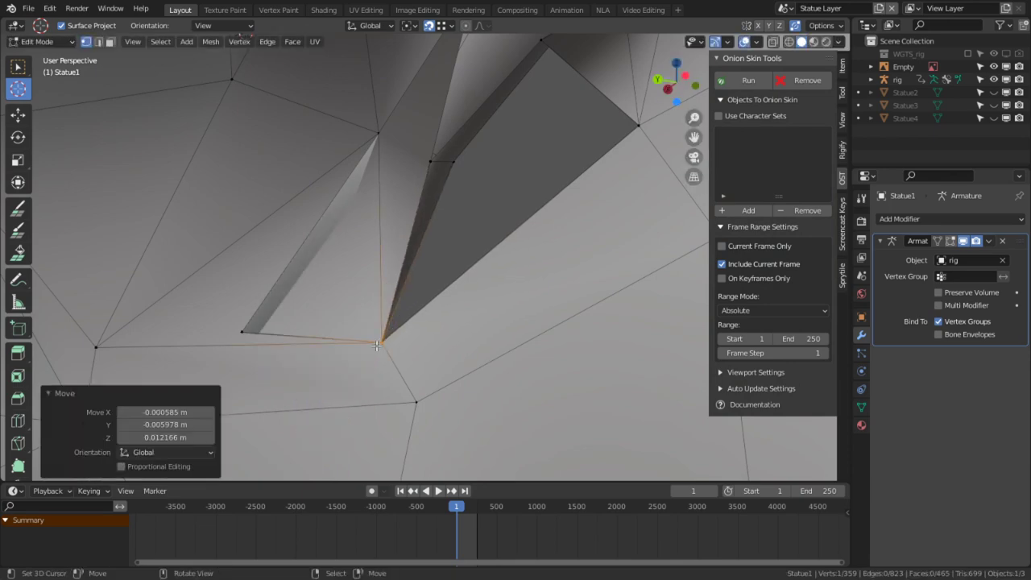
middle_drag(382, 341, 352, 331)
middle_drag(480, 289, 508, 339)
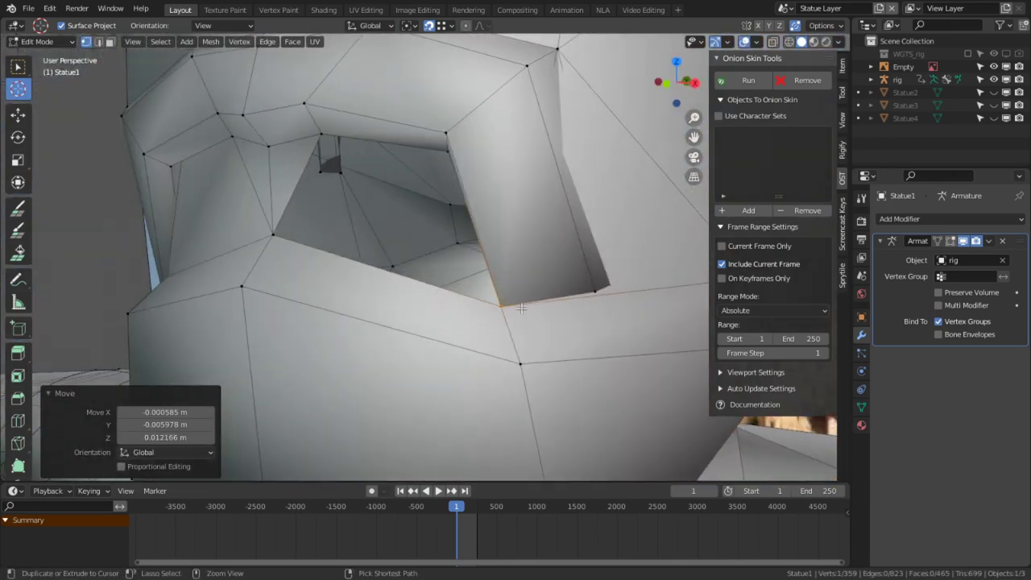
Undo the merges of the moustache's lower end vertices.
key(ctrl+z)
key(ctrl+z)
key(ctrl+z)
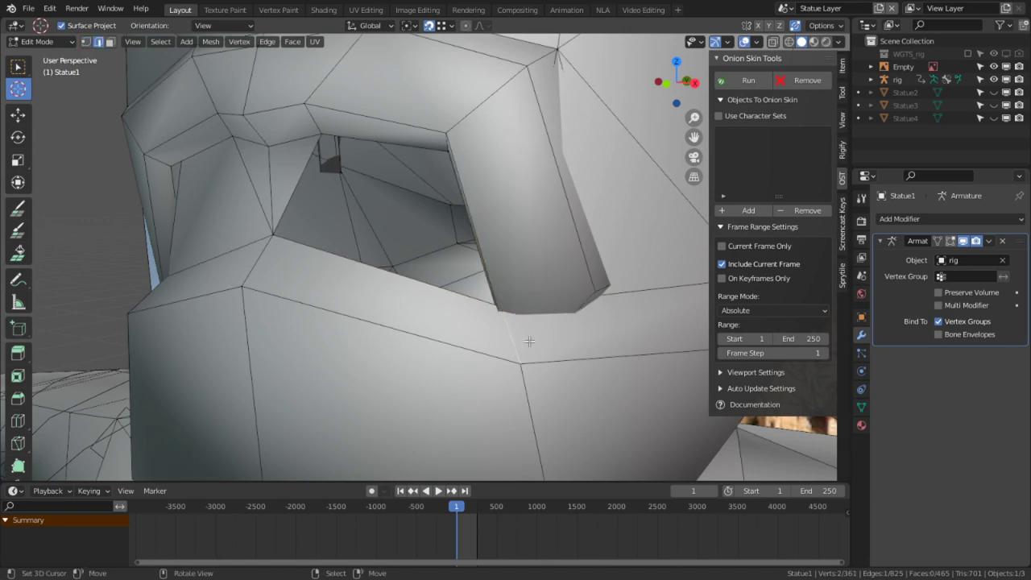
Bevel the short head edge directly below the moustache's end with one segment and a width of 0.0058 m.
click(520, 342)
key(ctrl+b)
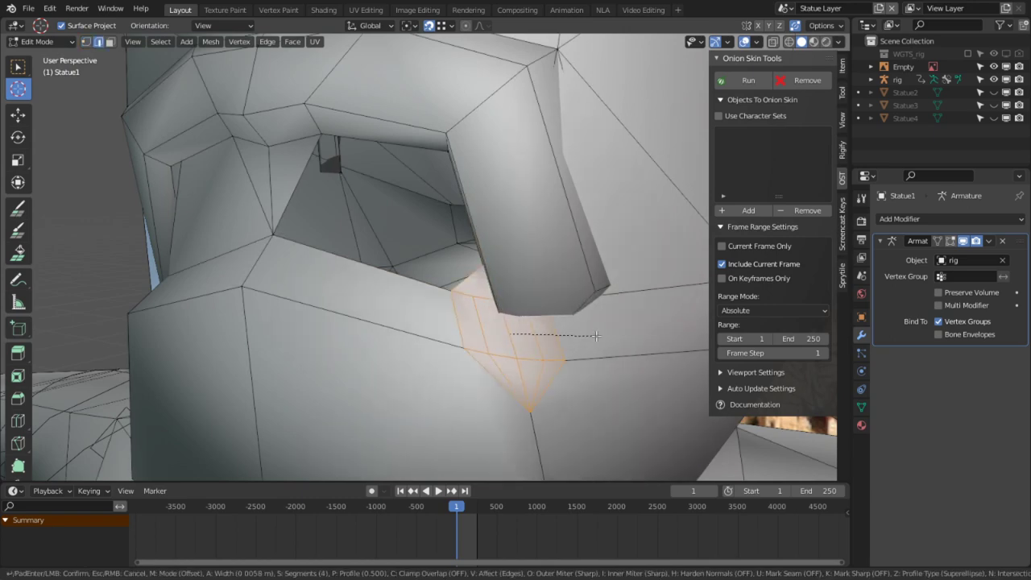
click(596, 335)
middle_drag(503, 327, 593, 314)
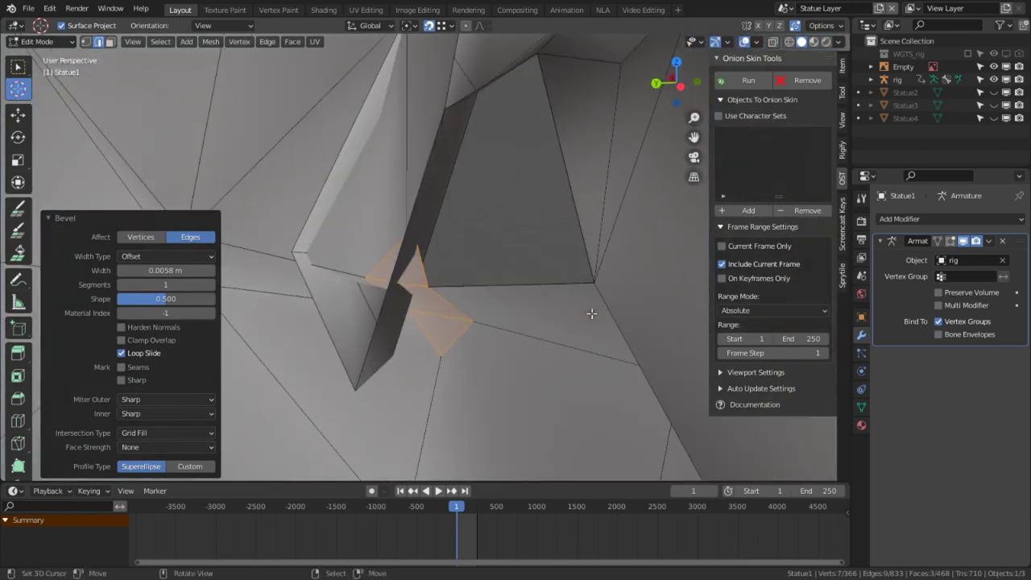
middle_drag(444, 279, 502, 280)
Delete the small head face that the bevel left behind the moustache's lower end.
key(3)
click(387, 256)
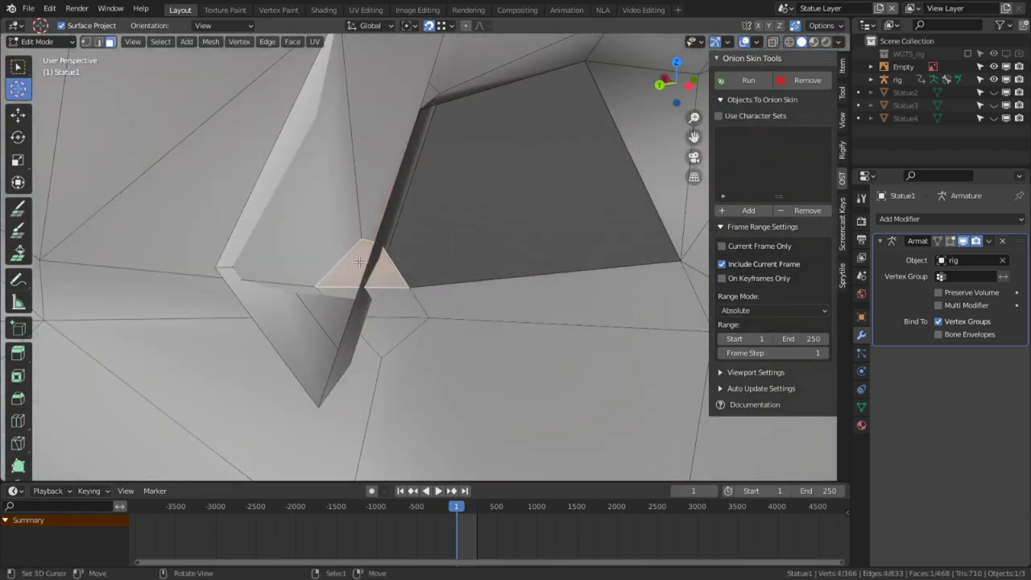
key(x)
click(361, 265)
middle_drag(361, 265, 331, 403)
Rip the moustache end's two lower vertices and snap them onto the bevel corner nearest the mouth.
key(1)
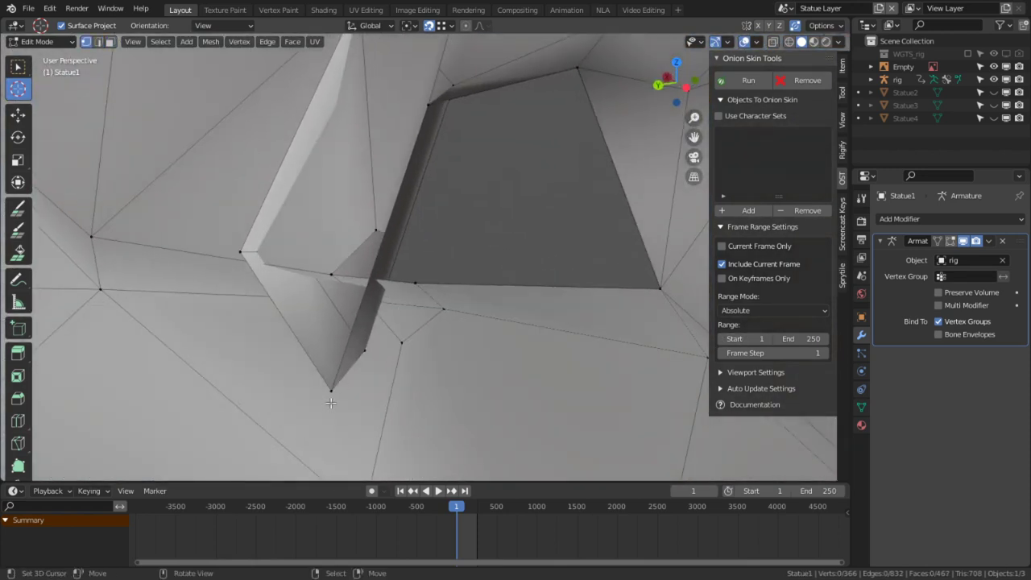
key(v)
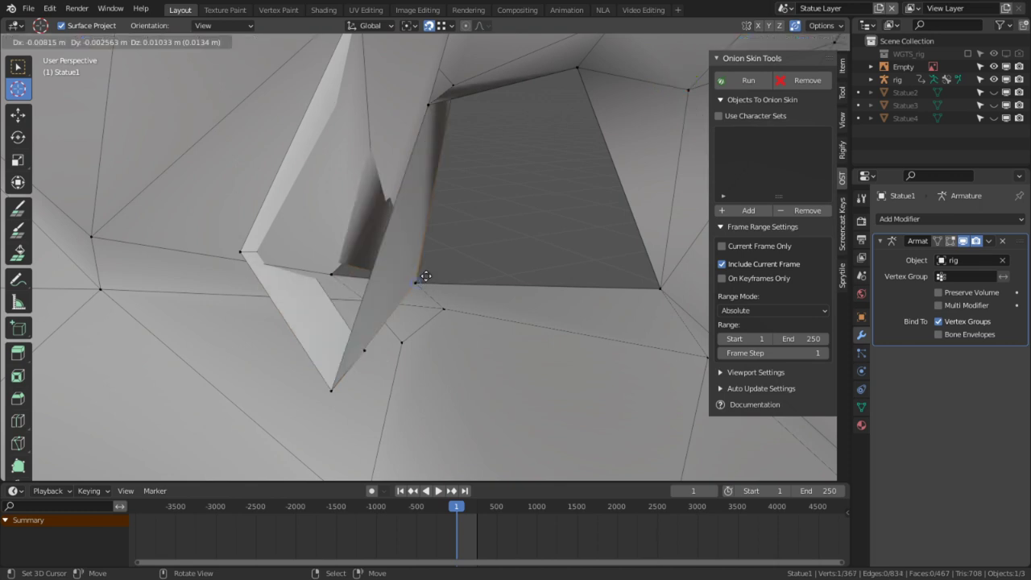
click(422, 288)
right_click(330, 387)
key(v)
click(411, 288)
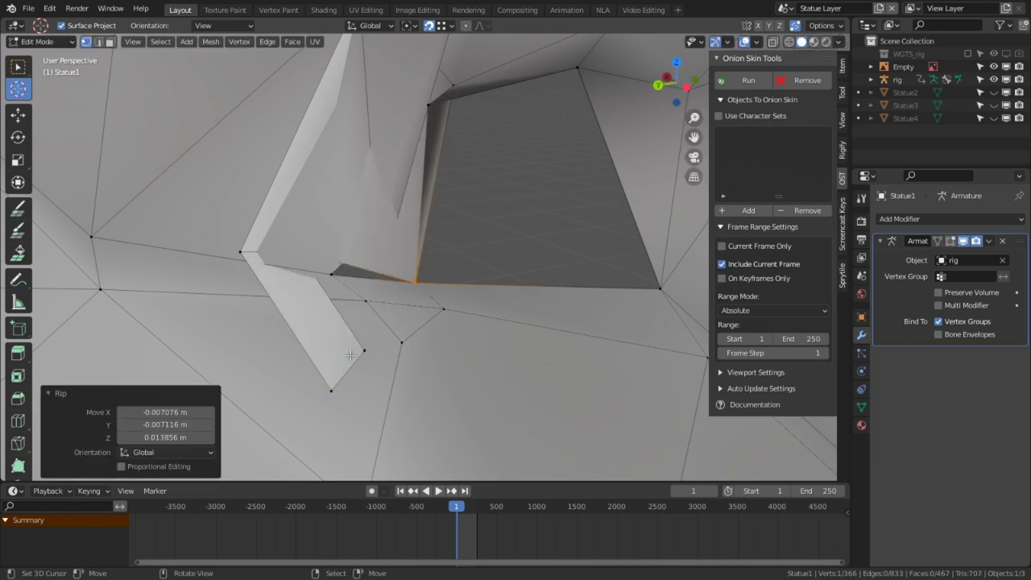
Delete the leftover strip face hanging from the moustache's lower end.
middle_drag(350, 356, 384, 338)
key(2)
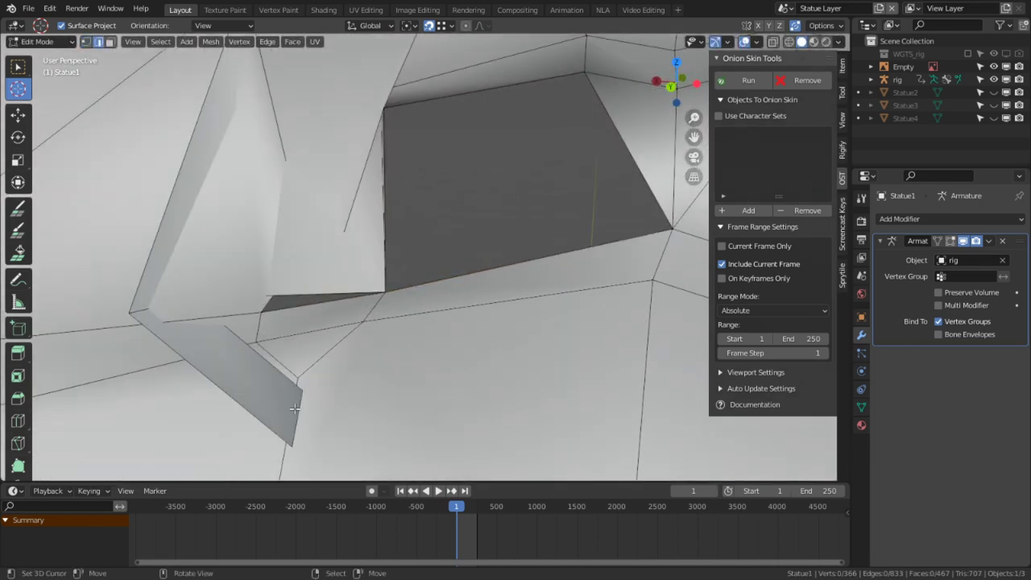
click(295, 409)
middle_drag(295, 410, 282, 363)
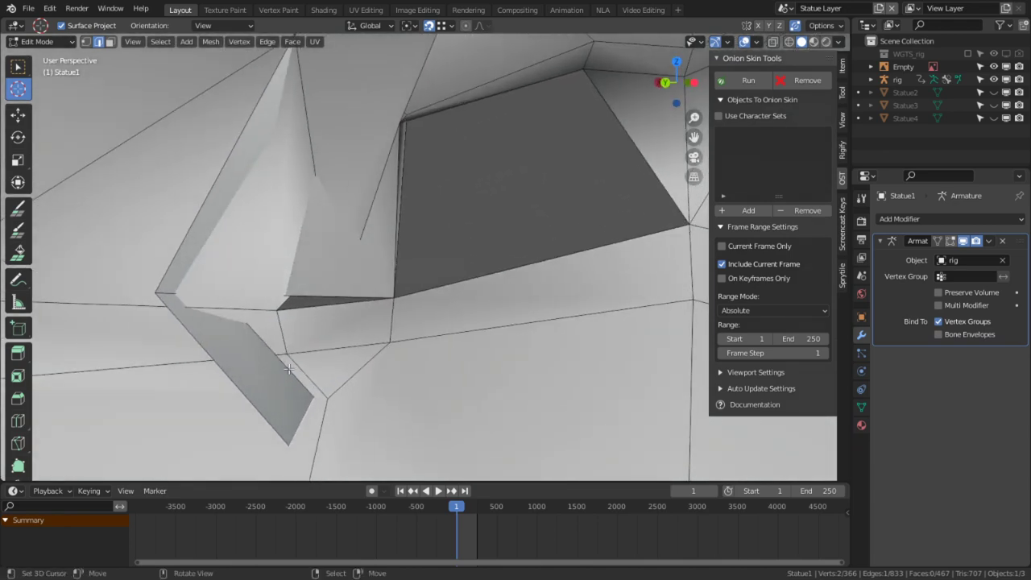
key(3)
click(287, 422)
key(x)
click(249, 397)
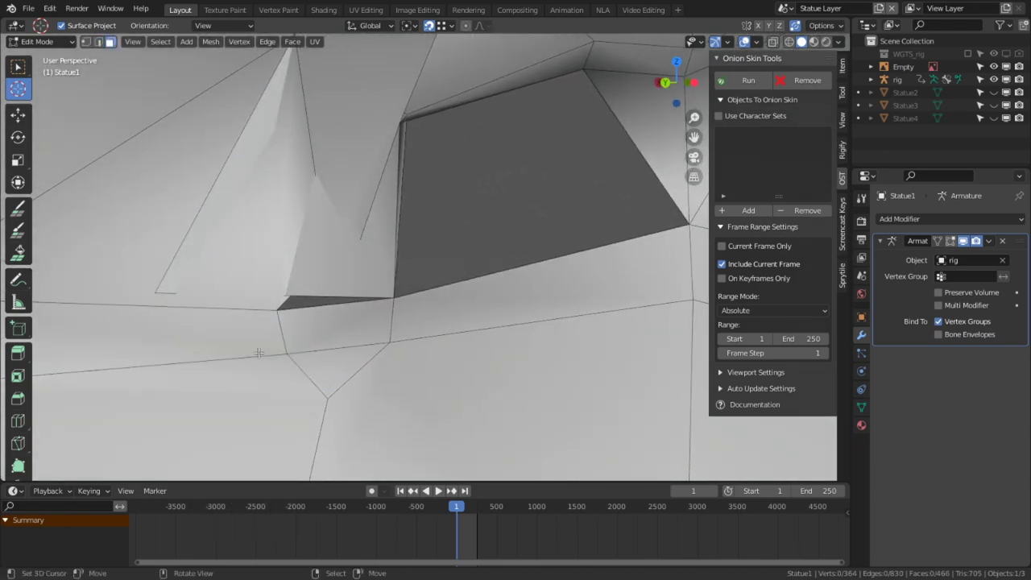
Merge the moustache end's remaining lower vertices onto the outer bevel corner of the head.
key(1)
middle_drag(249, 397, 463, 291)
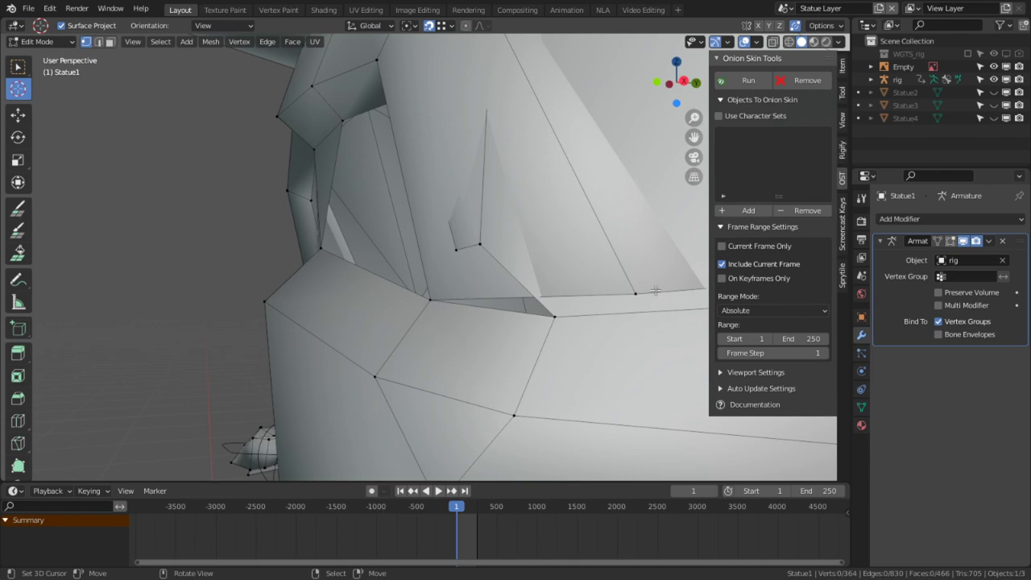
right_drag(639, 293, 567, 325)
middle_drag(583, 327, 415, 342)
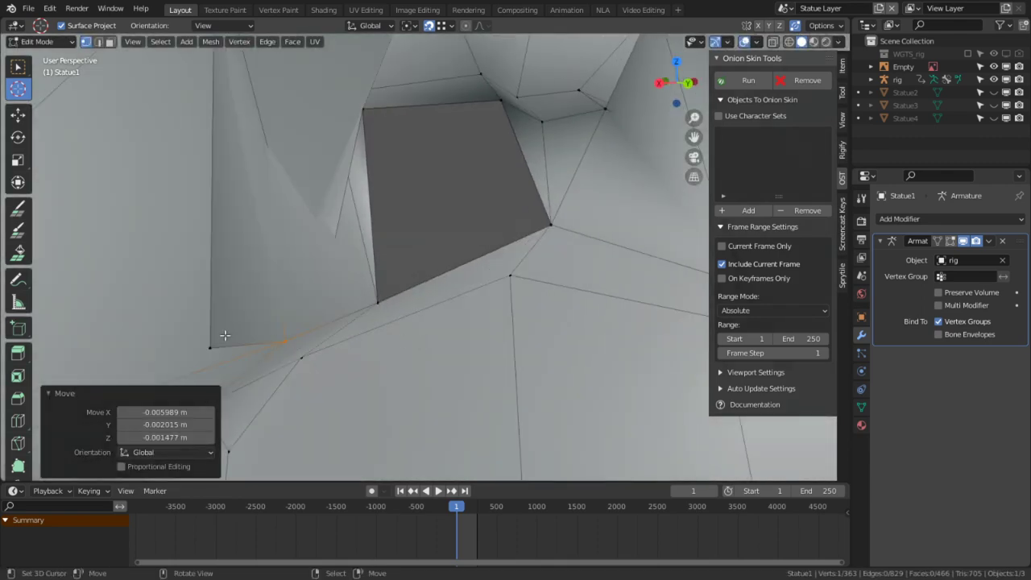
right_drag(225, 335, 265, 338)
middle_drag(265, 338, 502, 305)
Delete the leftover hidden geometry between the moustache's joined end and the cheek.
scroll(501, 305, down, 6)
middle_drag(501, 269, 435, 265)
key(3)
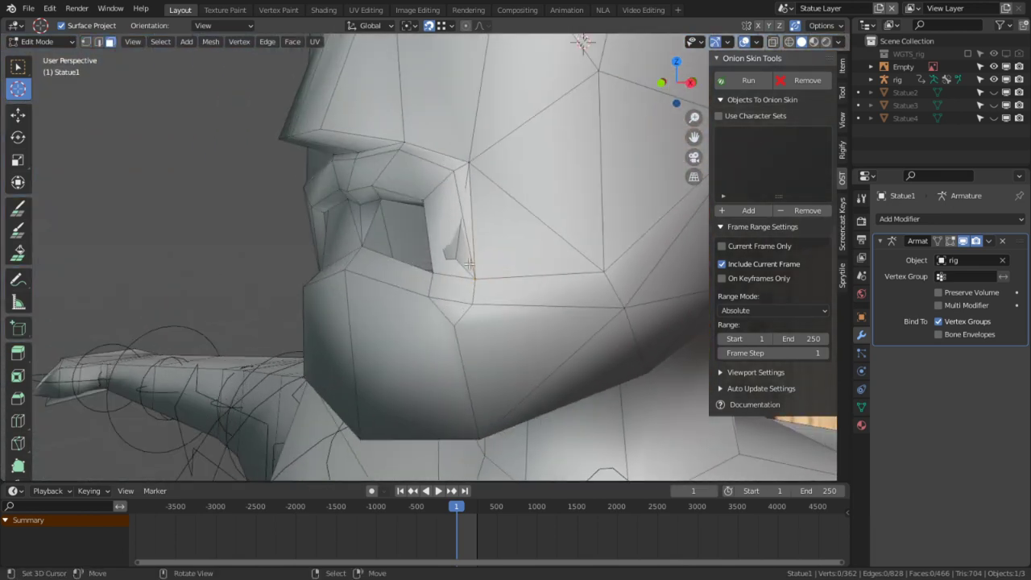
key(2)
right_click(449, 260)
key(x)
click(387, 226)
Fill the open holes beside and beneath the joined side of the moustache with new faces.
middle_drag(387, 225, 397, 246)
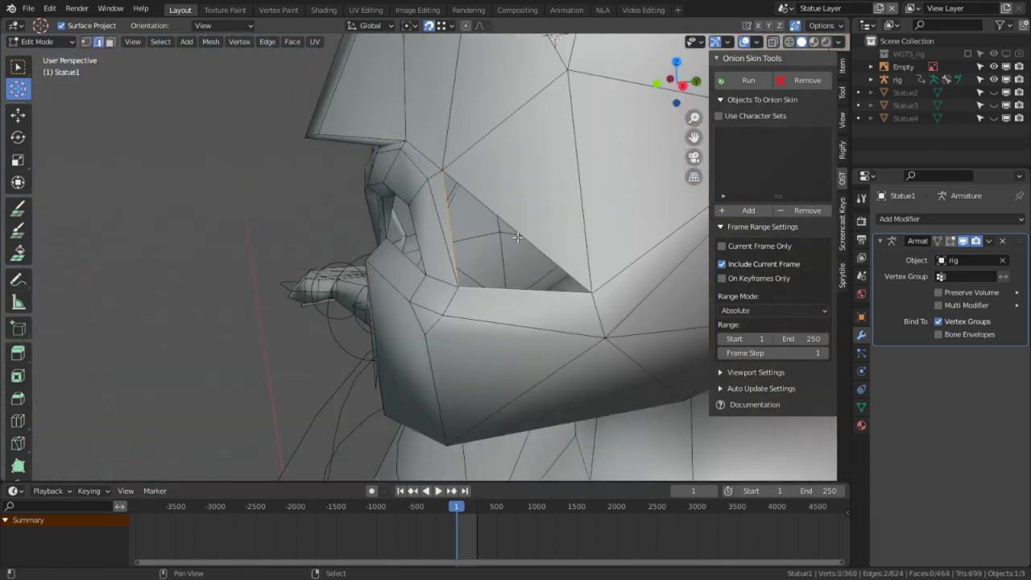
key(f)
middle_drag(518, 233, 444, 247)
scroll(452, 254, up, 2)
alt+right_click(423, 278)
key(f)
scroll(490, 228, down, 4)
key(Tab)
scroll(444, 247, up, 3)
key(Tab)
Mark the moustache's lower edges and the inner vertical edge of its joined side as sharp.
alt+click(428, 185)
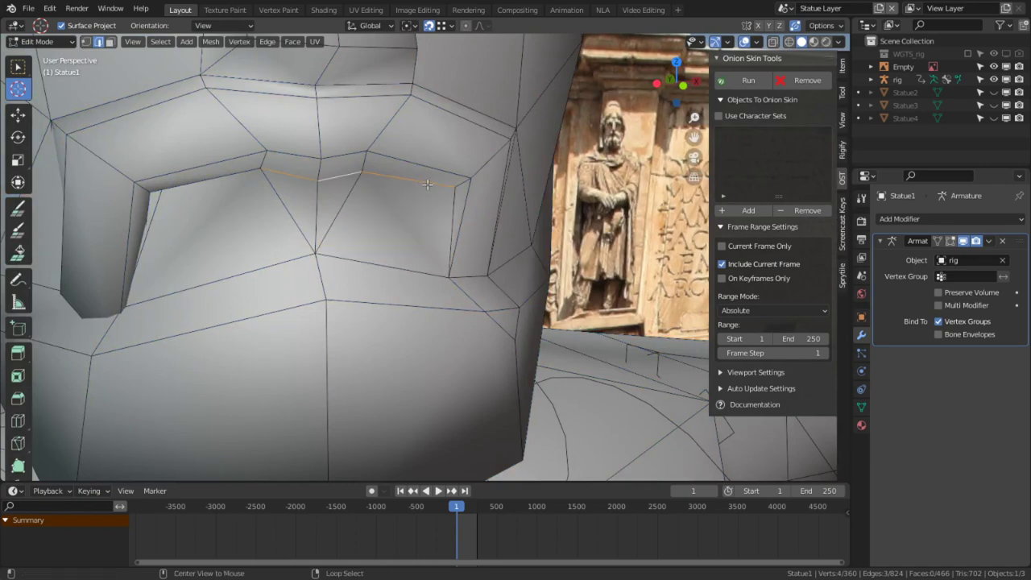
shift+click(448, 228)
key(ctrl+e)
click(406, 274)
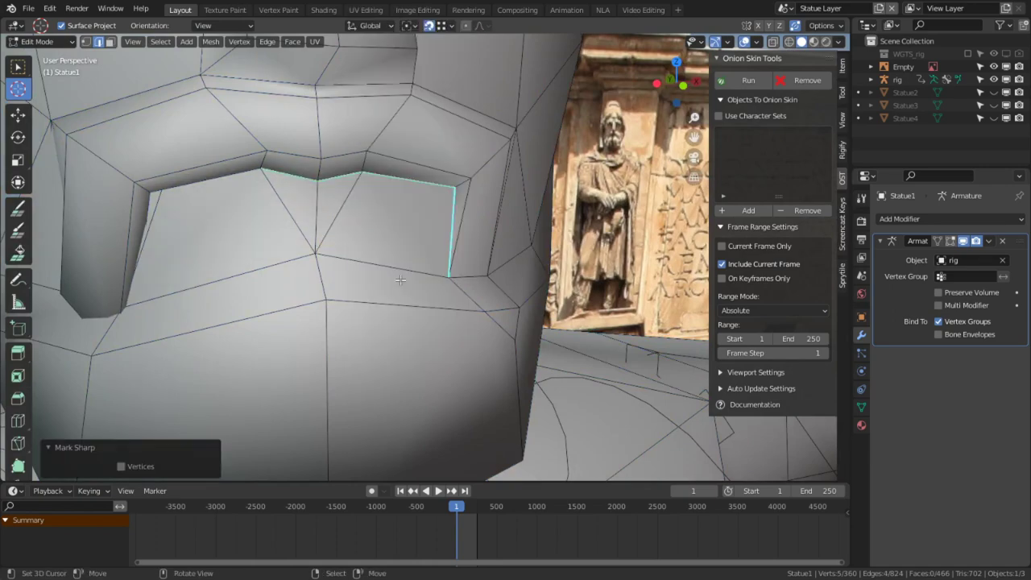
Examine the moustache and head shading in Object Mode with the viewport overlays temporarily hidden.
key(Tab)
scroll(400, 279, down, 3)
middle_drag(413, 318, 282, 261)
scroll(282, 262, down, 3)
mouse_move(414, 233)
middle_down()
mouse_move(365, 244)
mouse_move(403, 234)
middle_up()
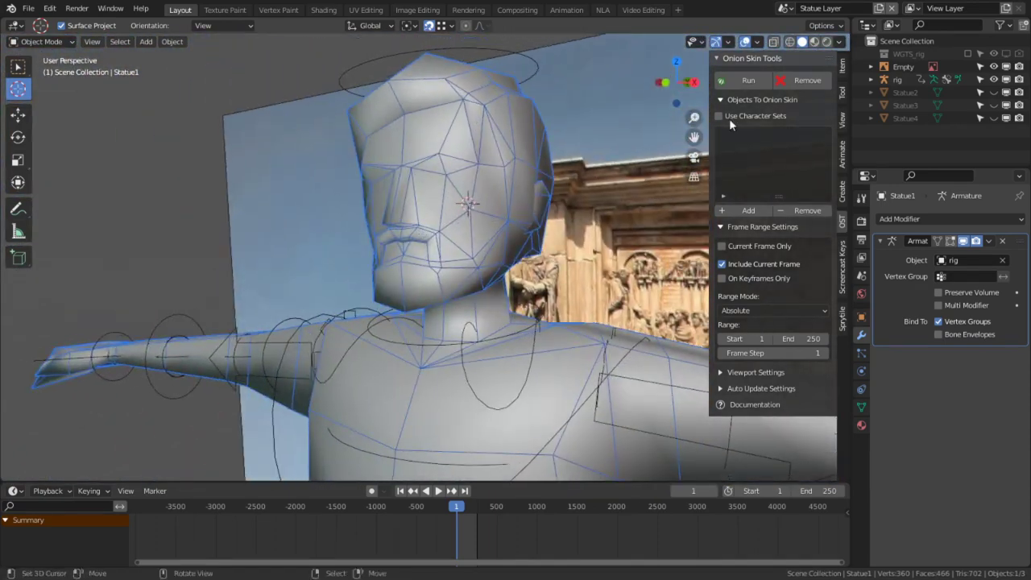
click(746, 42)
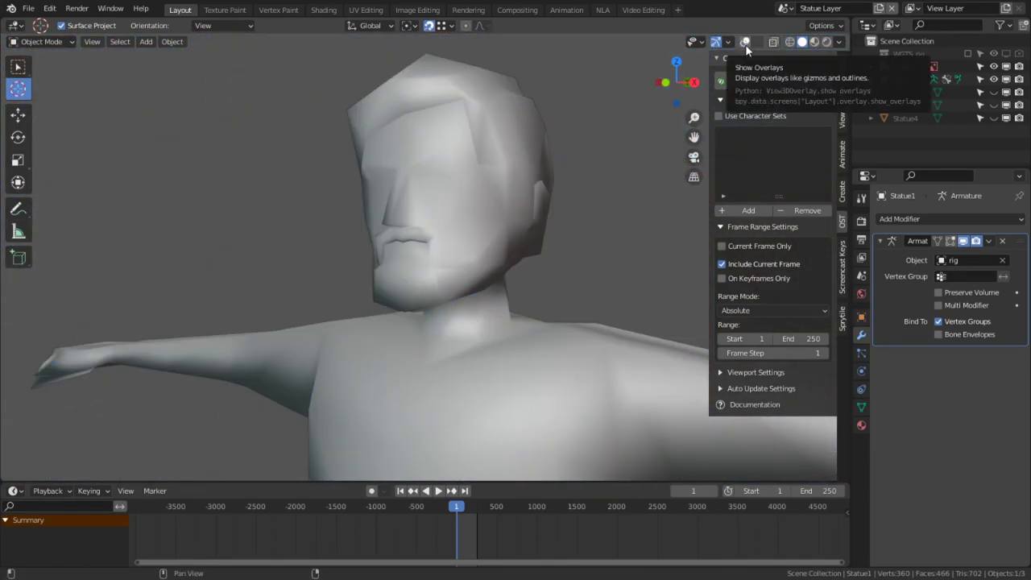
click(746, 42)
Delete the three head faces beside and behind the moustache's other, still unjoined side.
middle_drag(500, 234, 451, 273)
scroll(481, 241, up, 4)
key(Tab)
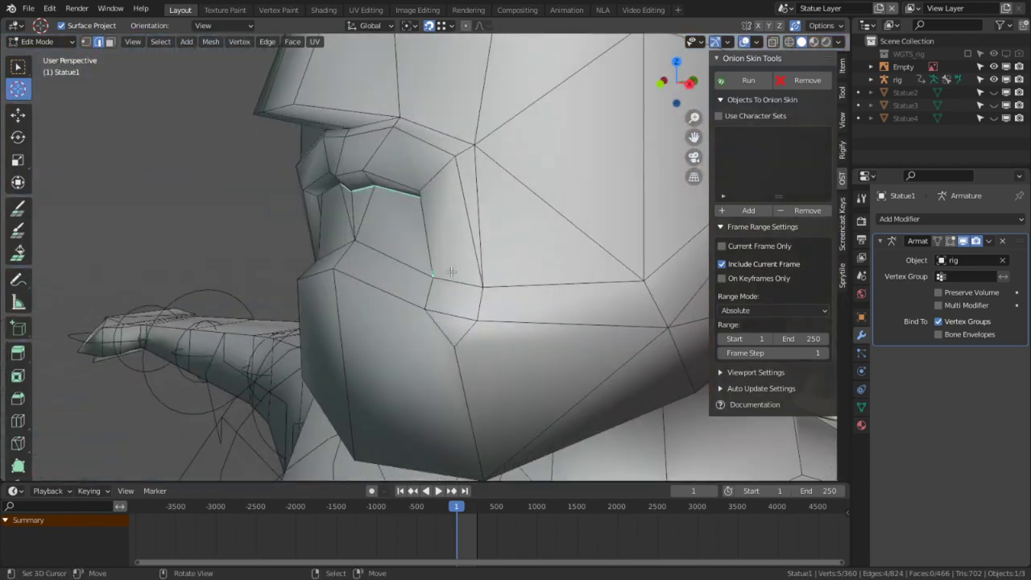
scroll(237, 262, up, 2)
middle_drag(238, 262, 375, 215)
scroll(465, 223, up, 3)
shift+click(465, 223)
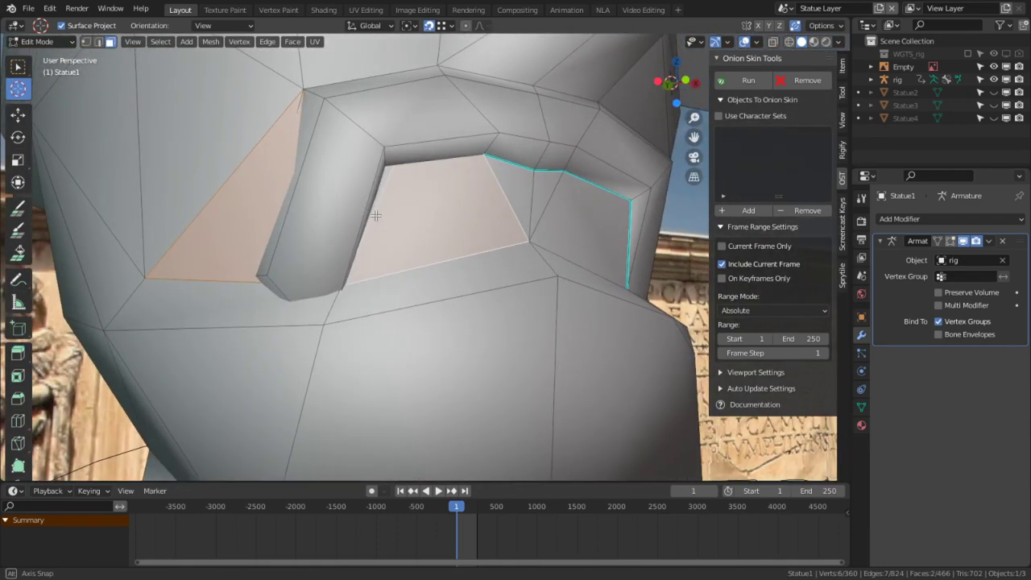
key(2)
click(337, 300)
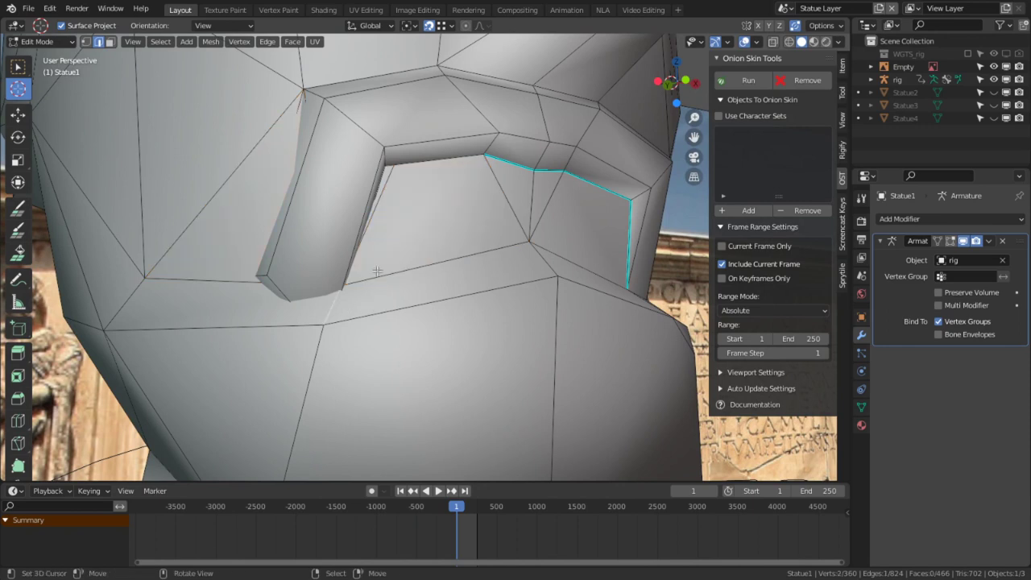
key(ctrl+z)
key(ctrl+z)
shift+click(271, 175)
key(x)
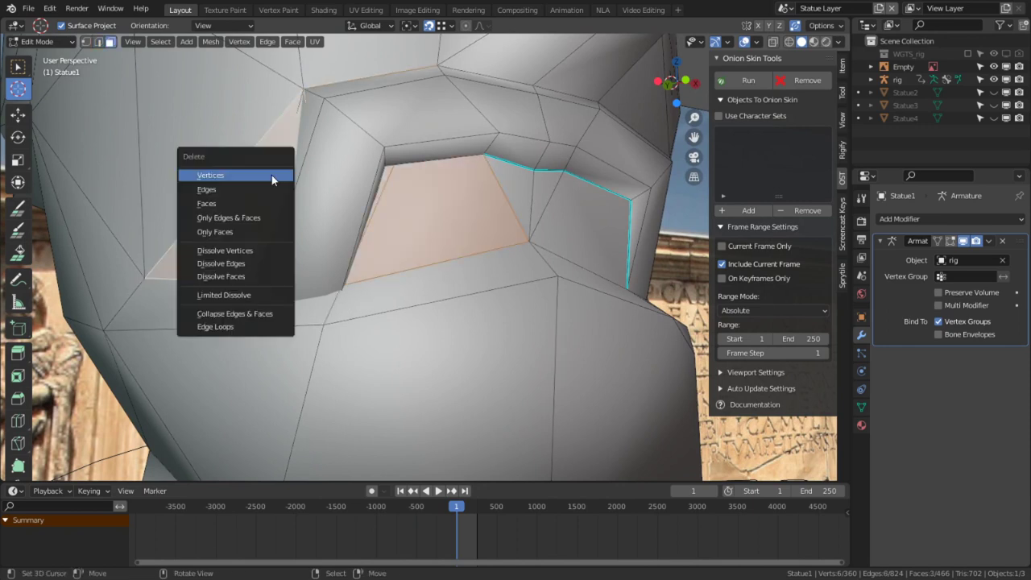
click(252, 203)
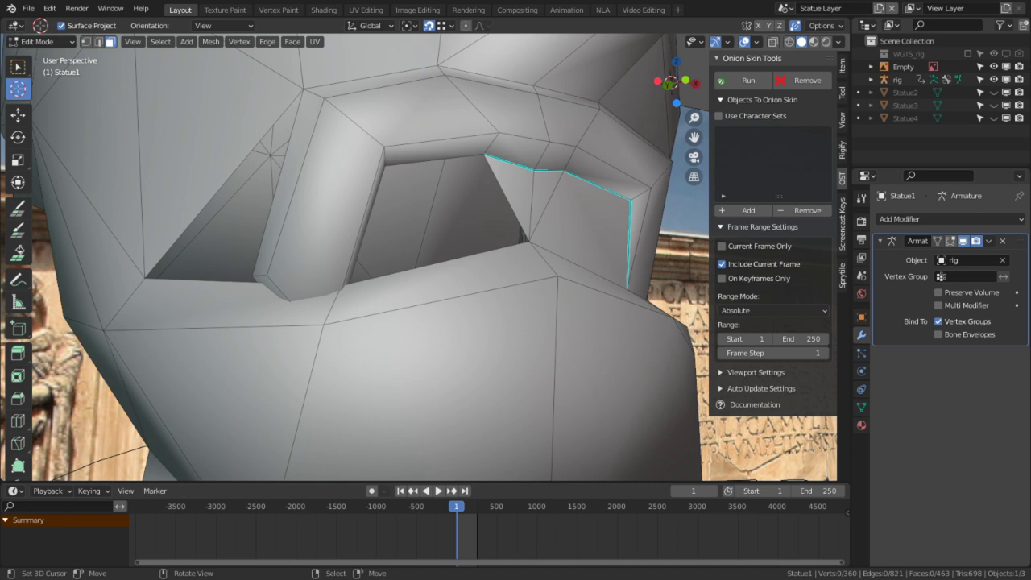
Bevel the head edge beneath the unjoined moustache side with one segment, about 0.007 m wide.
key(2)
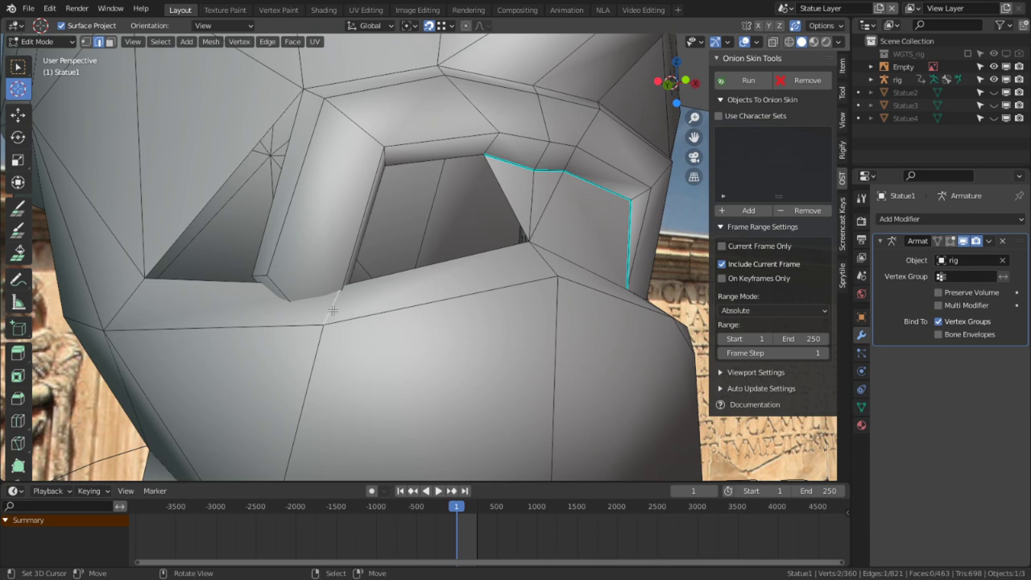
key(ctrl+b)
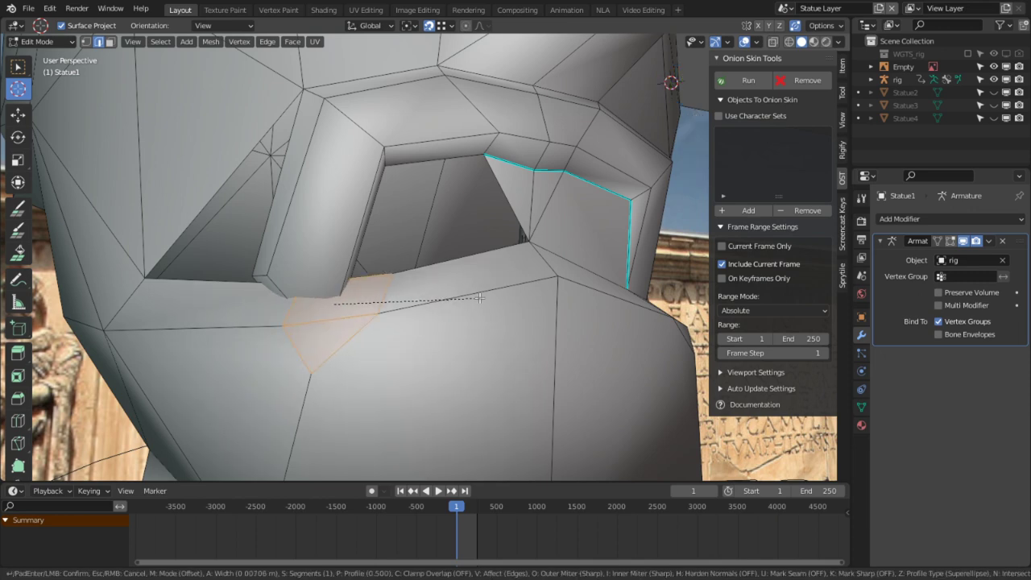
click(480, 298)
middle_drag(480, 298, 484, 350)
scroll(484, 349, up, 3)
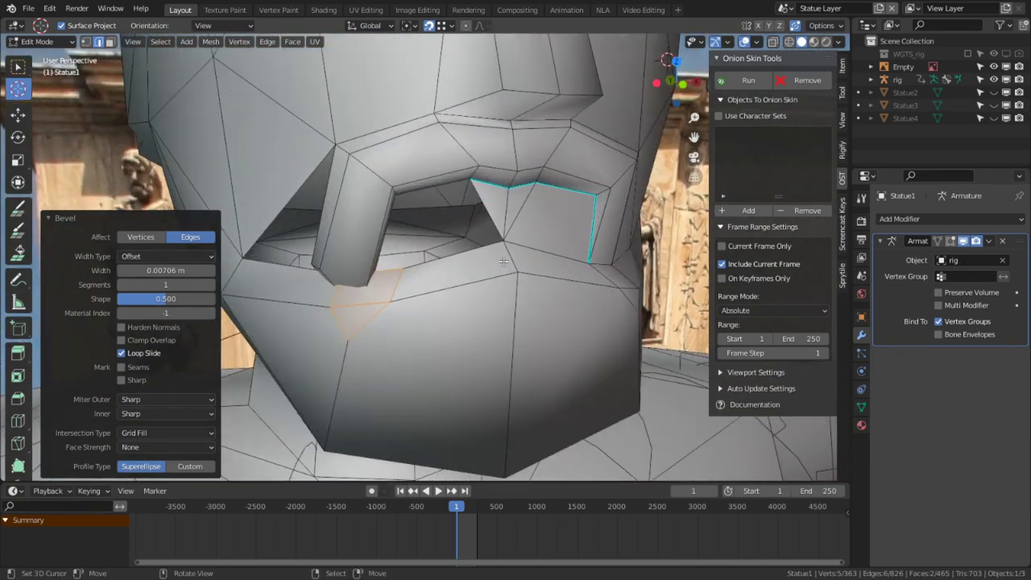
Select the lower bevel edges beneath both moustache sides and collapse each to a single point by scaling to 0.
middle_drag(420, 271, 386, 311)
click(314, 341)
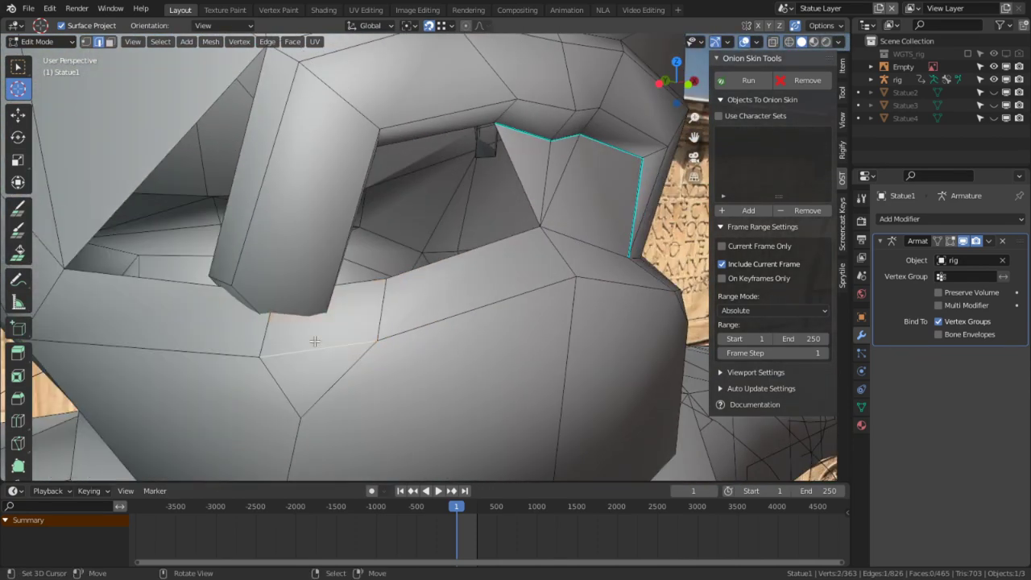
middle_drag(488, 338, 435, 349)
shift+middle_drag(548, 310, 407, 271)
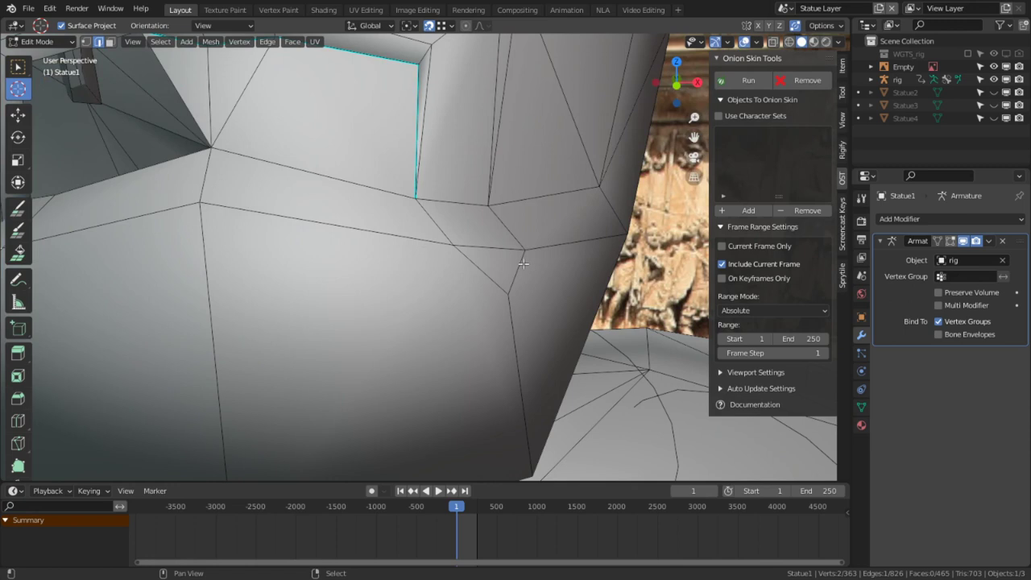
click(409, 25)
click(425, 72)
key(s)
key(0)
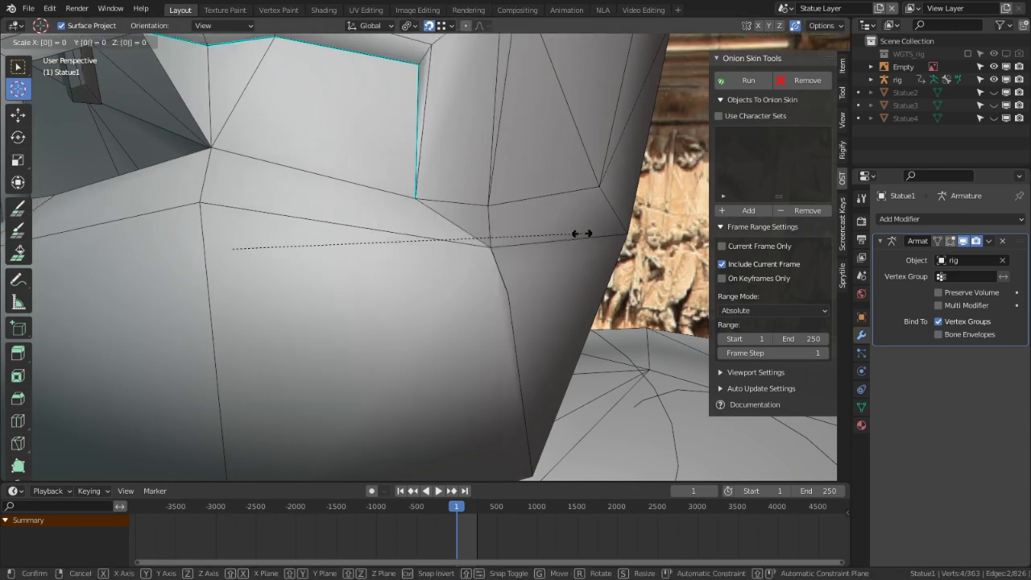
key(Return)
Slide the leftover chin vertex on each side up its edge to merge with the collapsed point above.
key(1)
key(g)
key(g)
click(510, 295)
middle_drag(295, 317, 464, 339)
scroll(464, 338, up, 1)
right_click(337, 308)
key(g)
key(g)
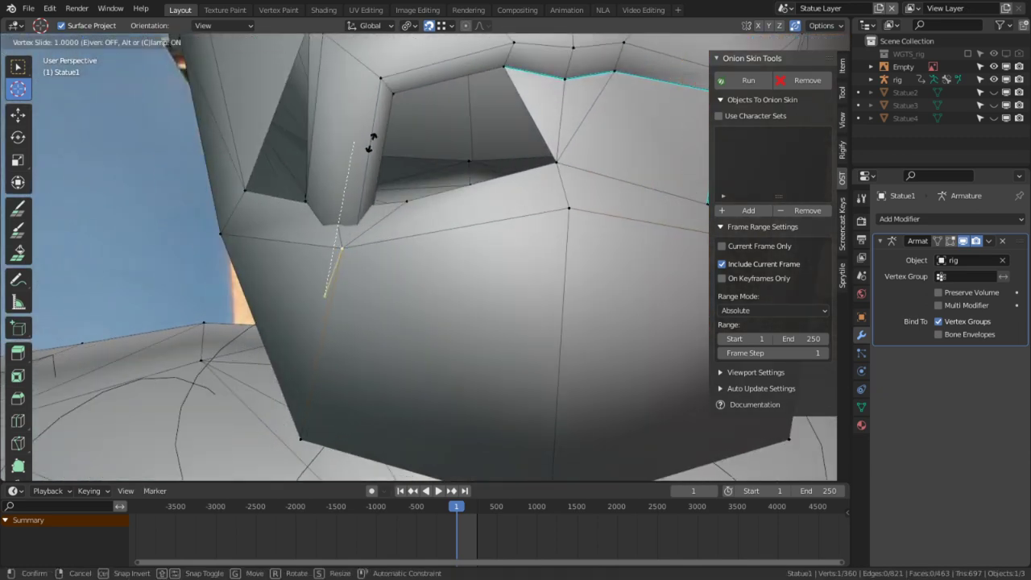
click(375, 114)
Snap the lower-end vertices of the unjoined moustache side onto the adjacent head vertices to merge them.
shift+middle_drag(386, 246, 388, 319)
middle_drag(349, 275, 296, 382)
scroll(508, 375, up, 3)
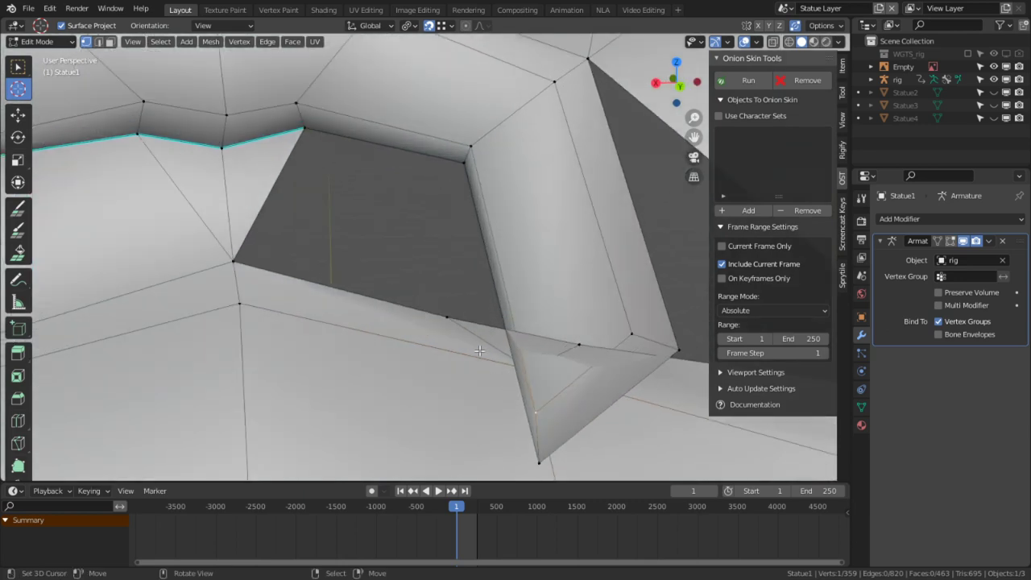
key(g)
click(453, 312)
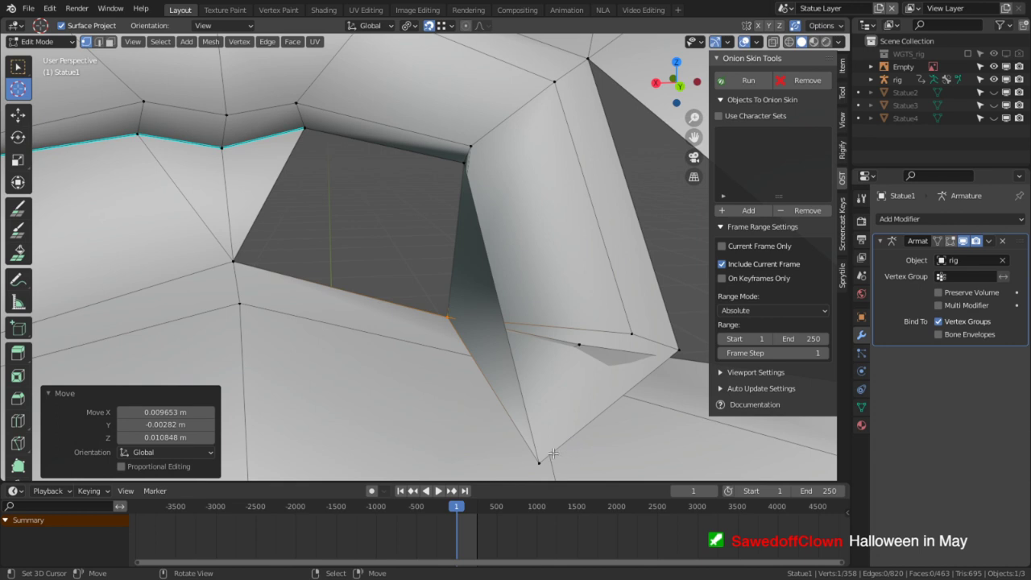
key(g)
click(481, 319)
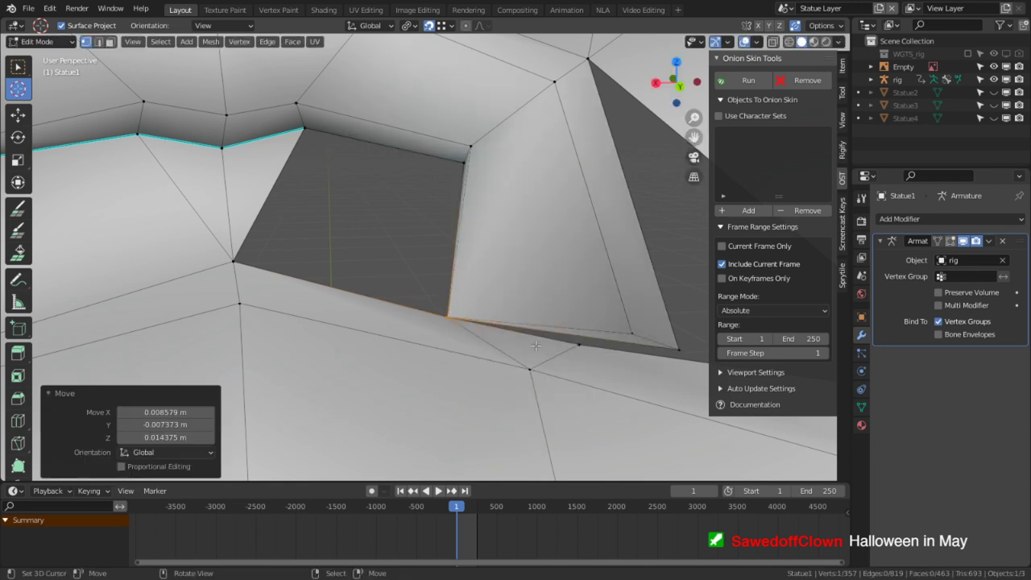
right_click(635, 340)
key(g)
click(582, 339)
right_click(666, 361)
key(g)
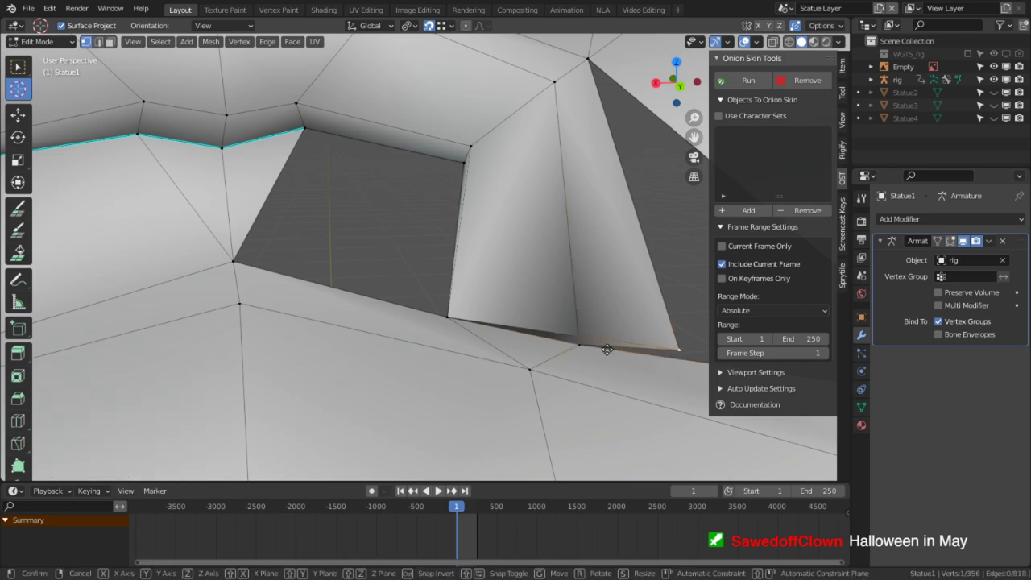
click(549, 347)
Fill the open hole in the mouth area beside the newly joined moustache side with a face.
middle_drag(613, 299, 350, 283)
scroll(350, 282, down, 4)
middle_drag(546, 230, 456, 306)
scroll(457, 306, up, 4)
key(2)
alt+right_click(476, 275)
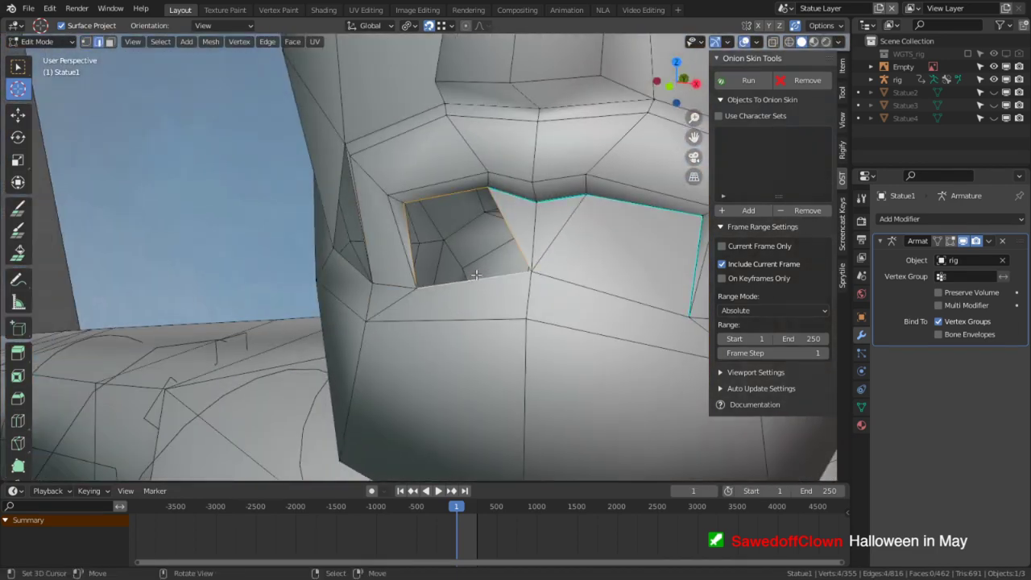
key(f)
Mark the lower and inner vertical edges of the newly joined moustache side as sharp and fill the remaining cheek hole.
shift+click(421, 224)
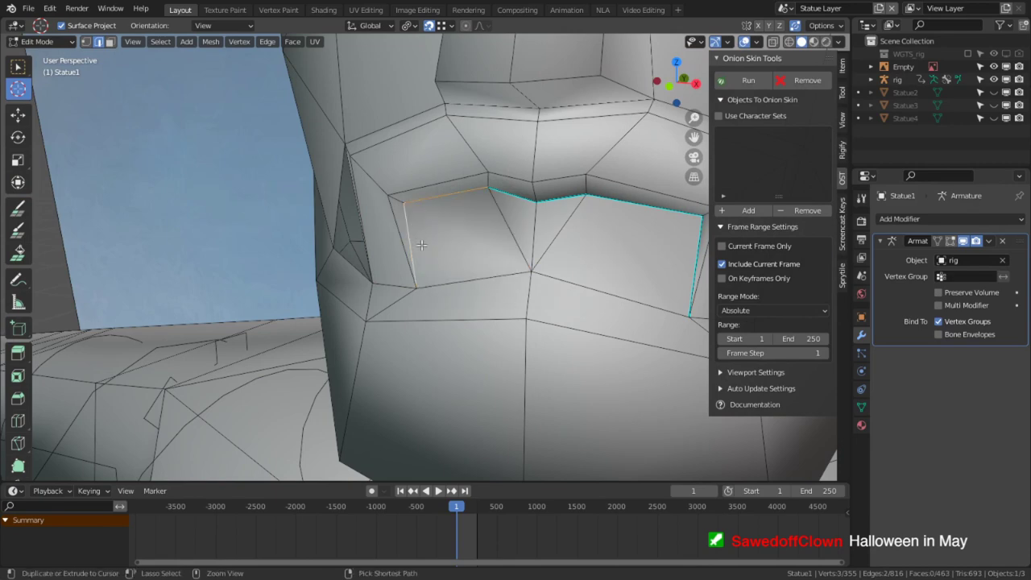
key(ctrl+e)
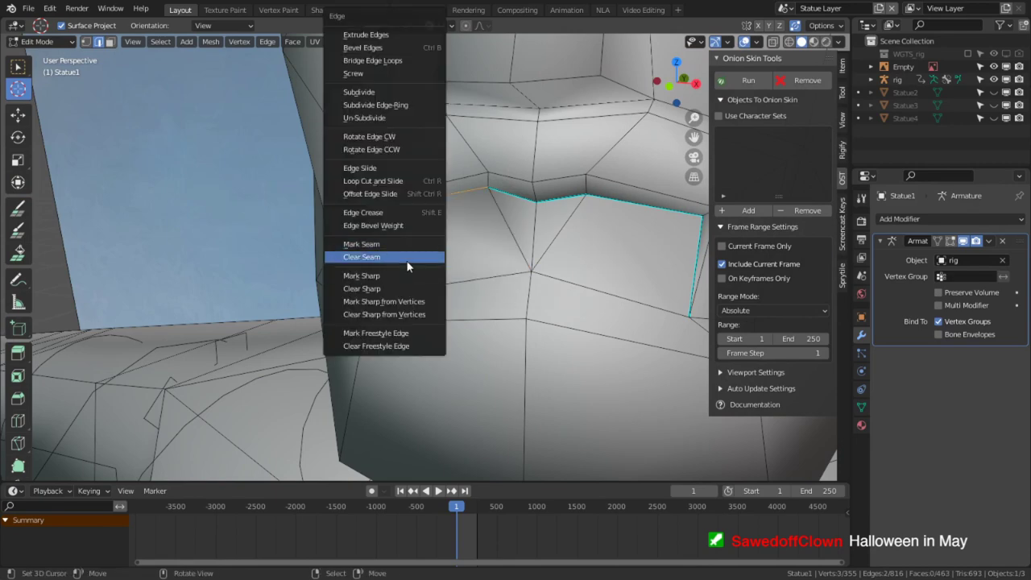
click(361, 276)
middle_drag(361, 276, 401, 245)
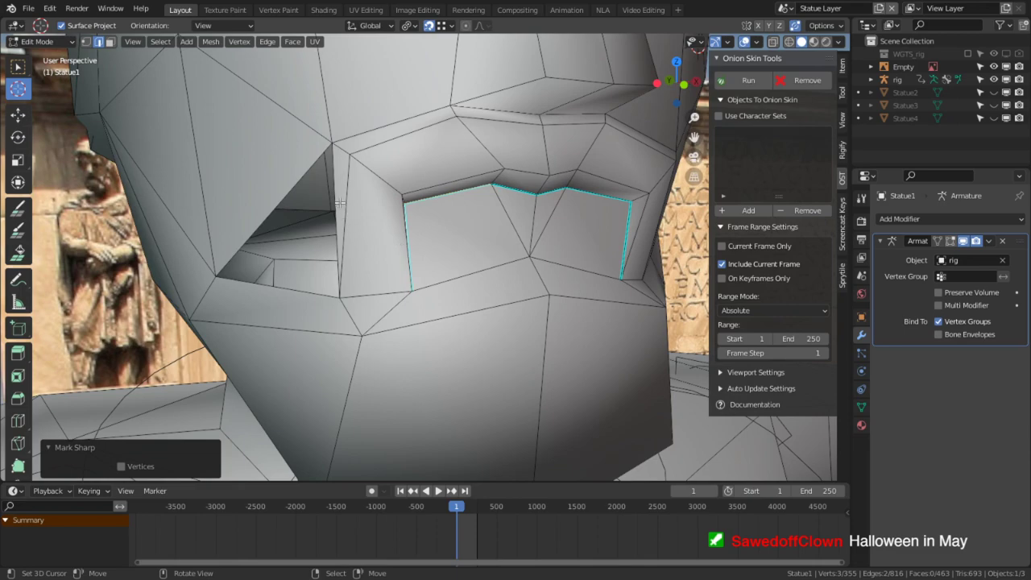
key(f)
middle_drag(347, 195, 329, 213)
Examine the moustache and face shading in Object Mode with the viewport overlays hidden.
key(Tab)
scroll(530, 227, down, 4)
scroll(516, 242, down, 5)
middle_drag(493, 263, 561, 228)
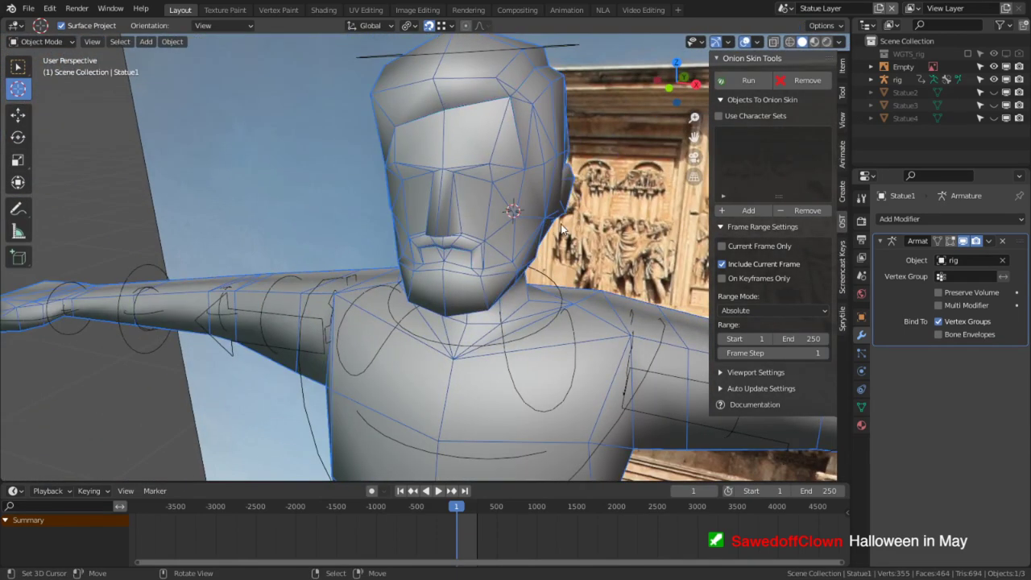
click(750, 42)
middle_drag(610, 193, 667, 169)
scroll(564, 266, up, 3)
middle_drag(523, 295, 442, 312)
scroll(542, 290, down, 4)
scroll(442, 312, up, 2)
scroll(442, 312, up, 3)
Mark the two edges along the bottom of the mouth area as sharp.
key(Tab)
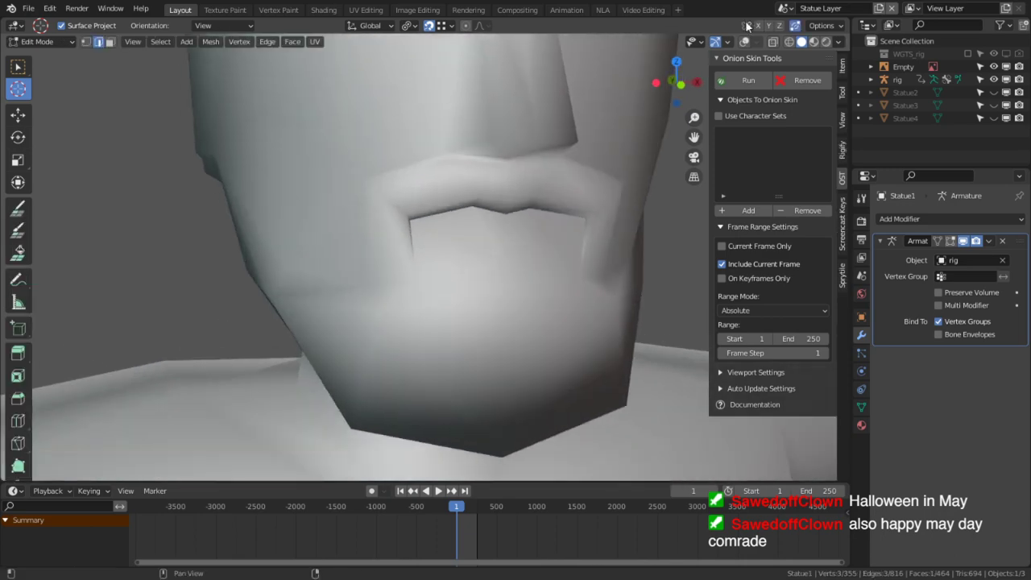
click(751, 41)
scroll(483, 270, up, 2)
right_click(501, 270)
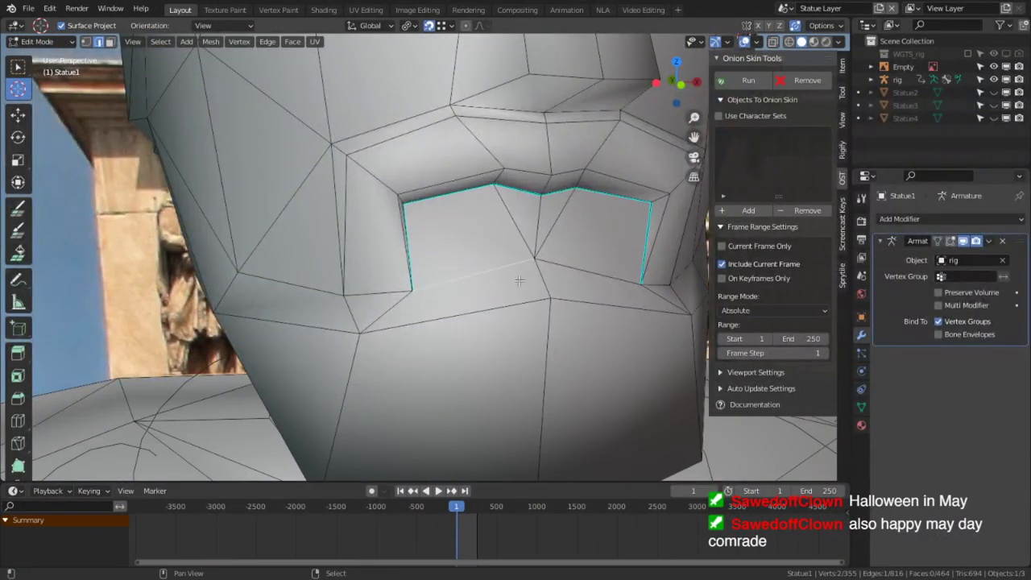
shift+right_click(584, 274)
key(ctrl+e)
click(586, 276)
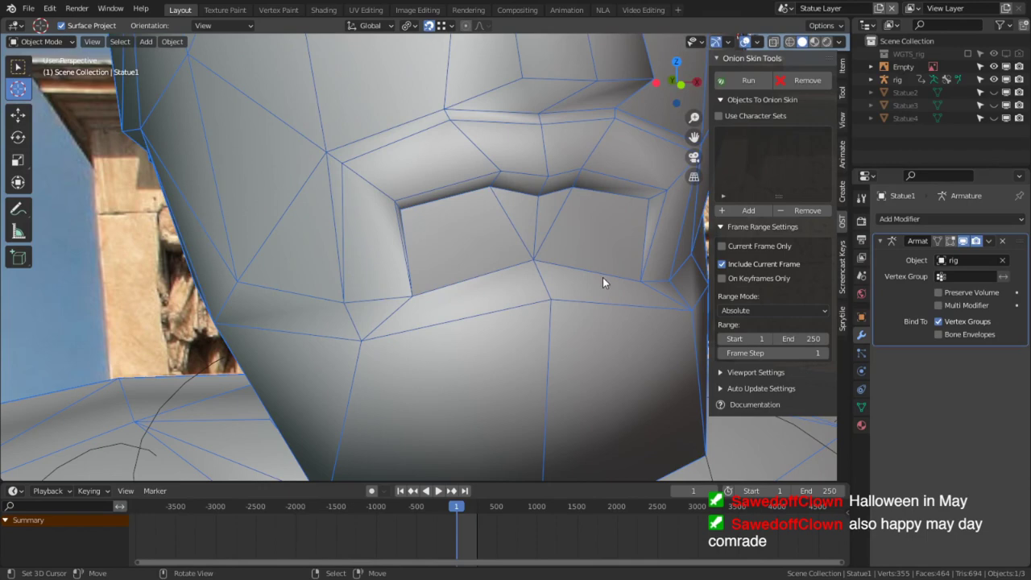
Examine the mouth and jaw shading from the front and side with the viewport overlays hidden.
key(Tab)
click(750, 42)
scroll(528, 289, down, 3)
scroll(528, 289, down, 2)
middle_drag(565, 296, 443, 304)
scroll(442, 304, up, 2)
key(Tab)
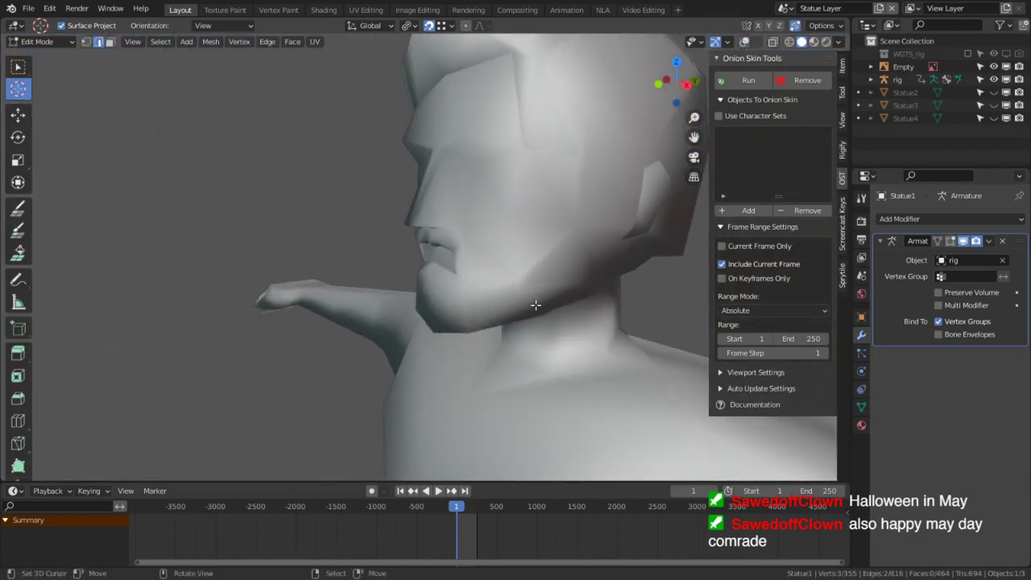
Mark the beard's upper edges along both cheeks, from the moustache ends towards the ears, as sharp.
click(750, 42)
scroll(555, 274, up, 2)
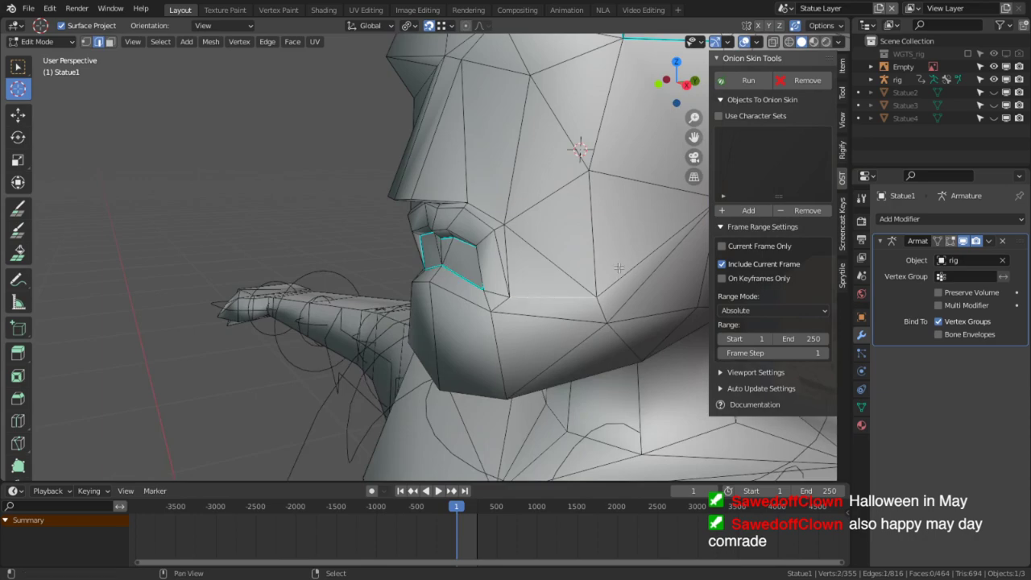
middle_drag(619, 268, 397, 287)
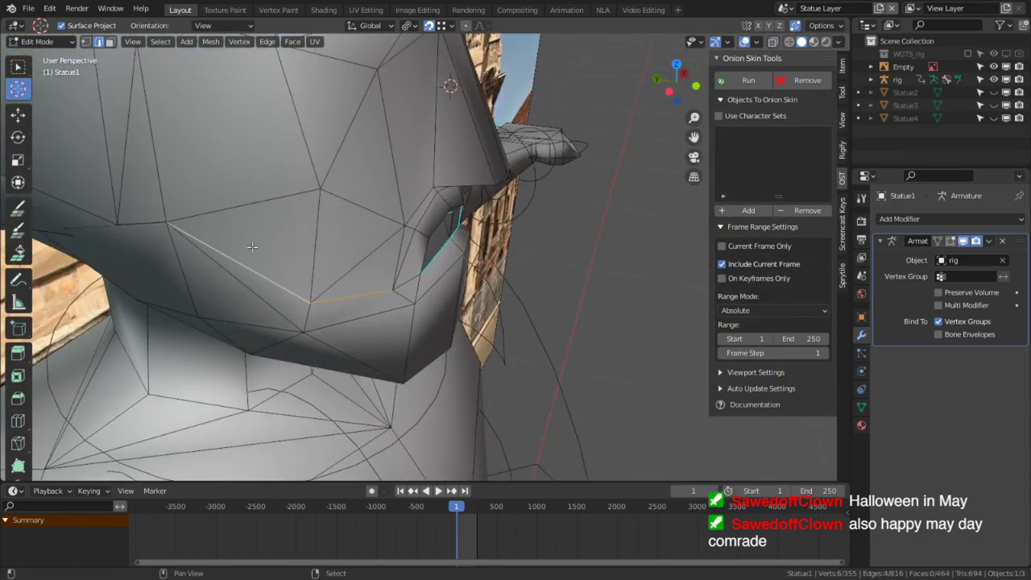
key(ctrl+e)
key(Escape)
key(ctrl+e)
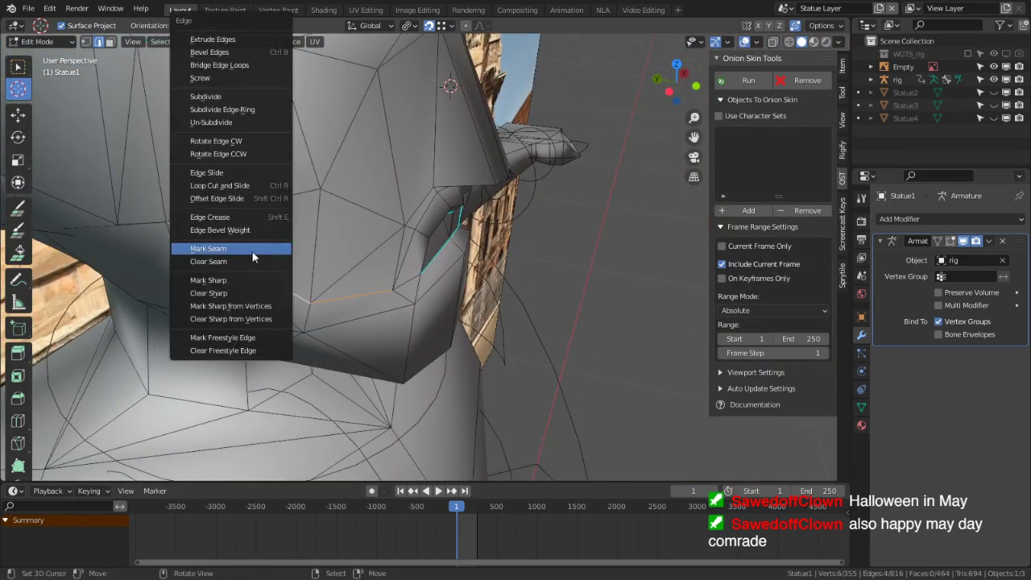
key(Escape)
key(ctrl+e)
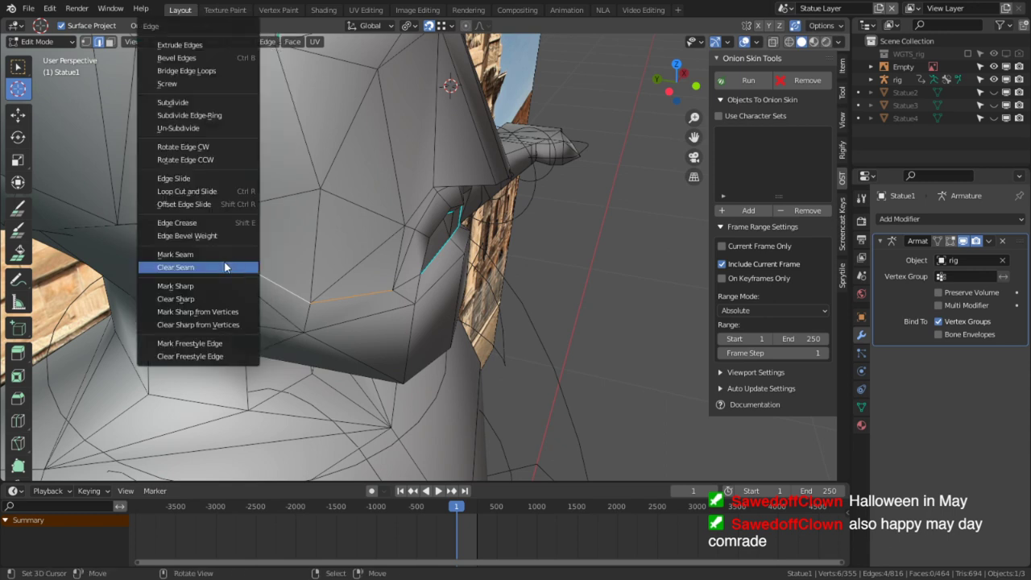
click(176, 286)
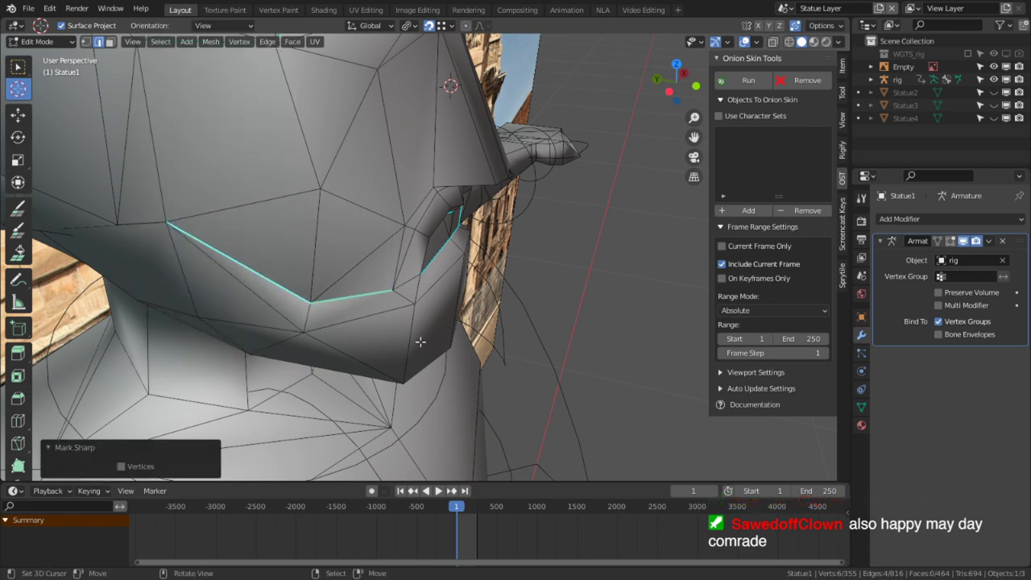
Examine the beard, moustache and hair shading from several distances and angles in Object Mode with overlays hidden.
middle_drag(587, 95, 465, 97)
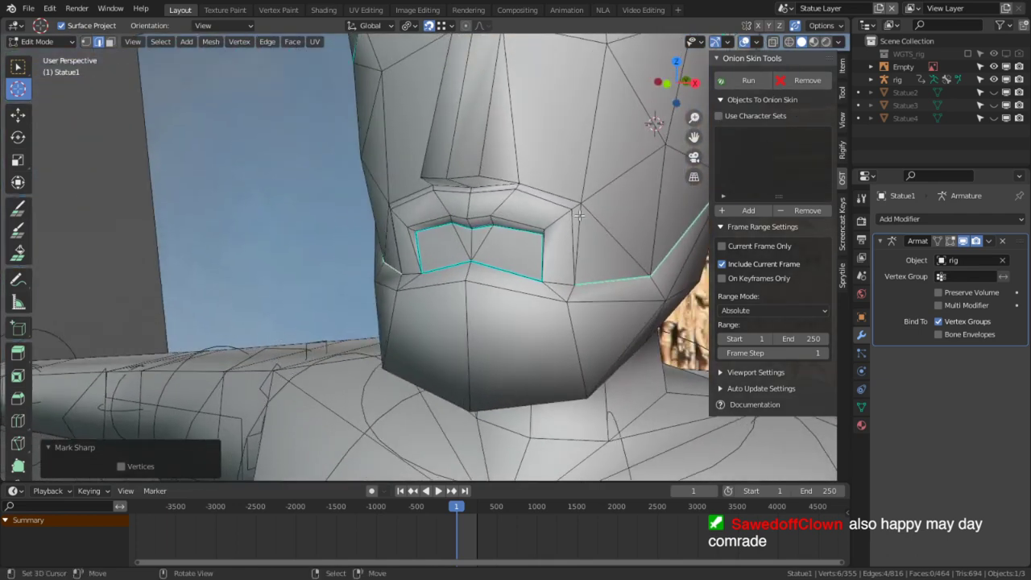
key(Tab)
click(746, 42)
scroll(577, 115, down, 5)
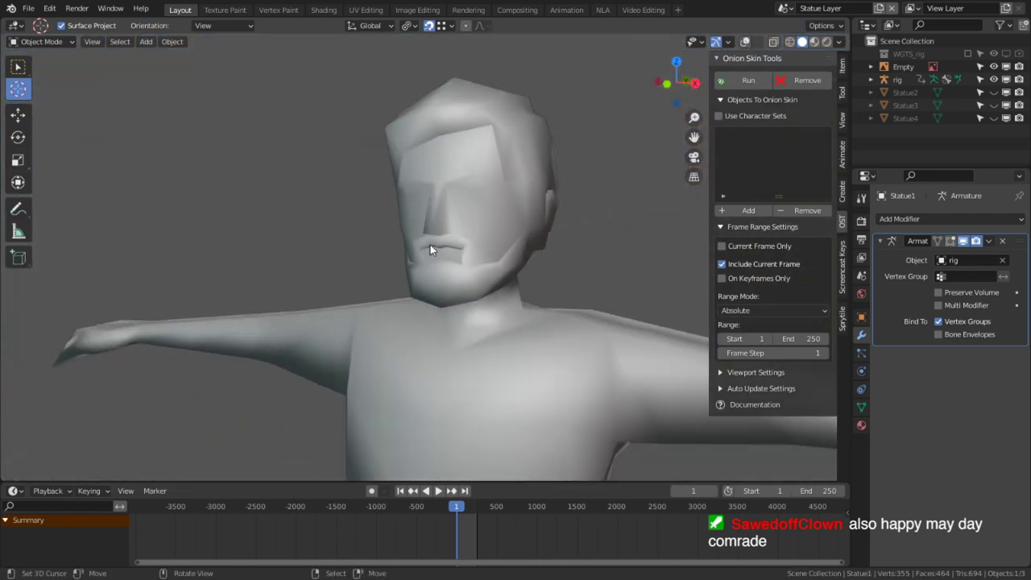
middle_drag(426, 247, 456, 250)
scroll(468, 262, up, 4)
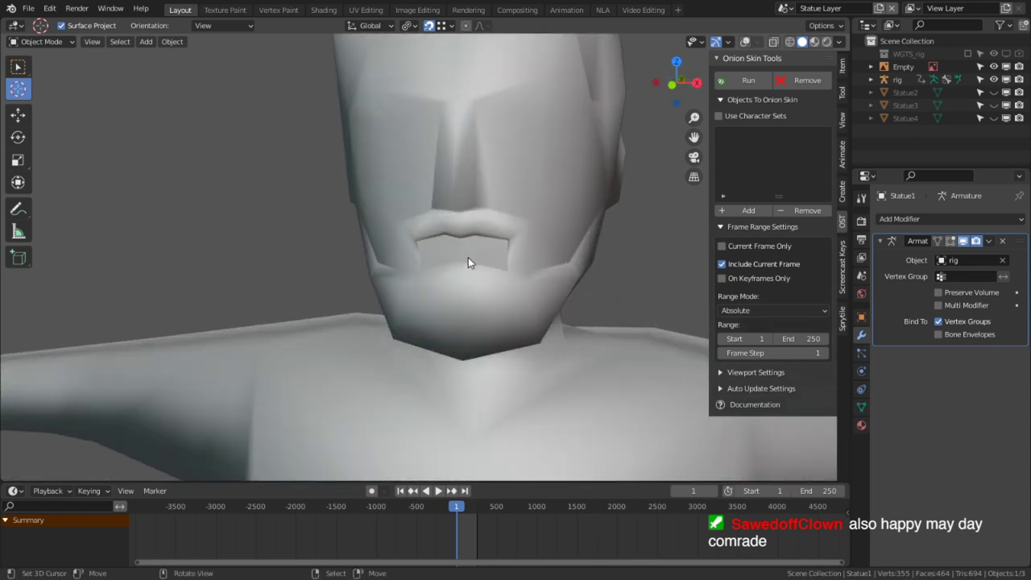
scroll(469, 257, down, 5)
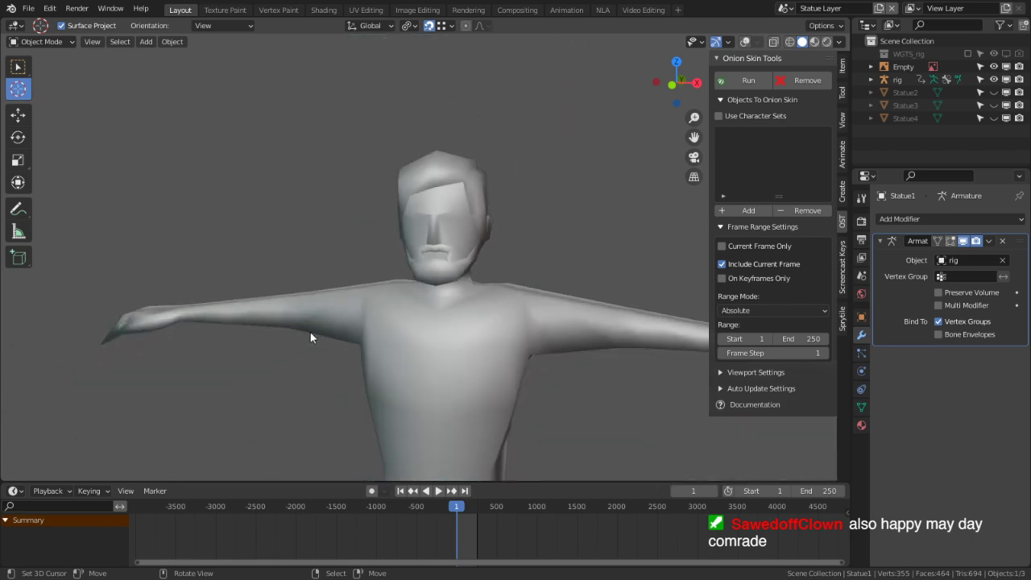
scroll(310, 332, down, 2)
middle_drag(589, 179, 484, 252)
scroll(562, 199, up, 5)
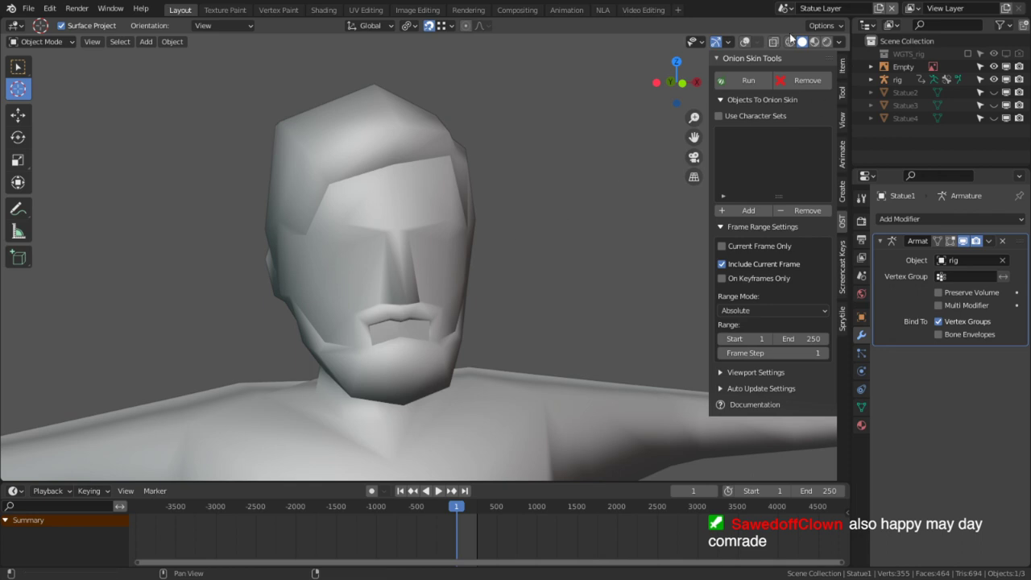
middle_drag(727, 60, 613, 226)
click(746, 42)
Mark the edge extending from the lower corner of the front hairline beside the temple as sharp.
scroll(384, 360, up, 2)
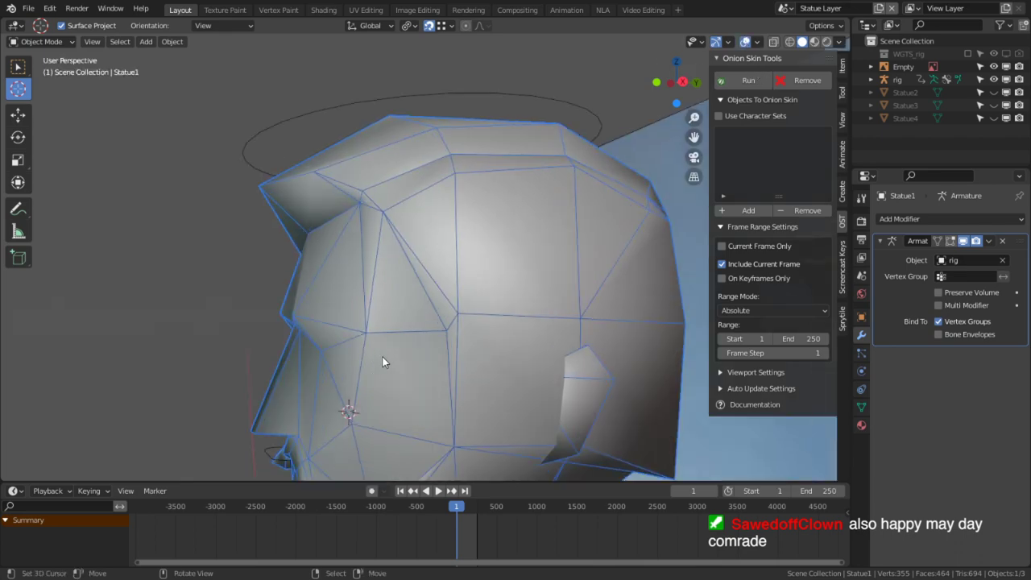
key(Tab)
middle_drag(411, 352, 475, 380)
key(ctrl+e)
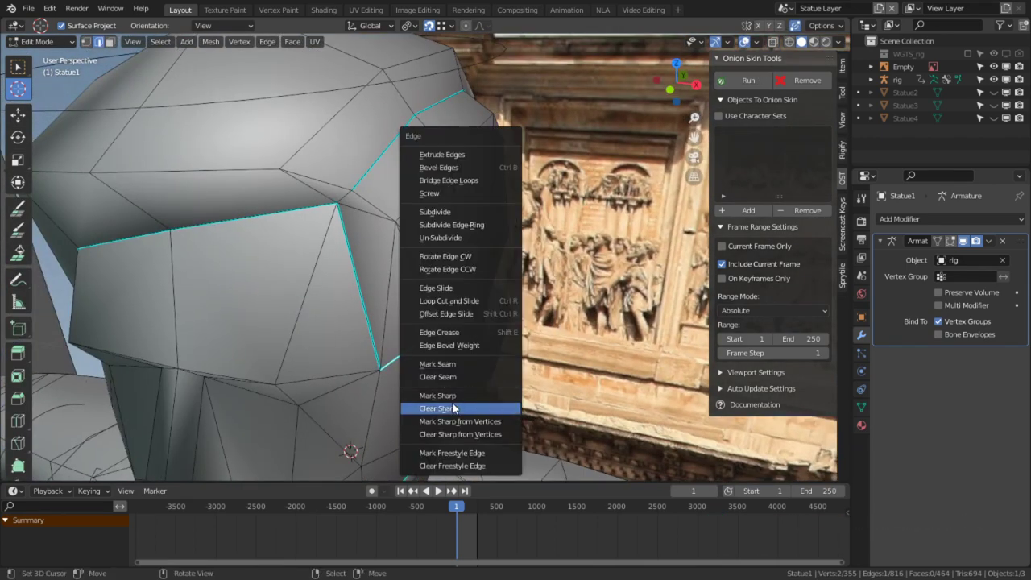
click(473, 395)
middle_drag(444, 350, 408, 347)
key(g)
click(138, 393)
Mark another edge beside the temple as sharp and check the side hair shading with overlays hidden.
key(2)
right_click(415, 353)
key(ctrl+e)
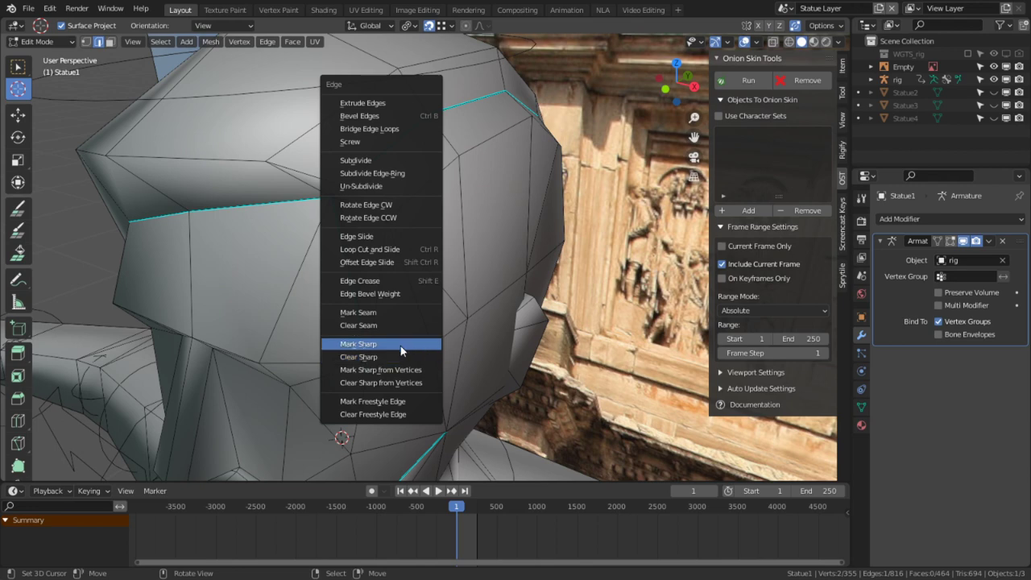
click(400, 345)
key(Tab)
click(746, 43)
scroll(436, 276, down, 4)
middle_drag(436, 276, 406, 224)
Mark the short edge running back from the side hairline at the temple as sharp.
key(Tab)
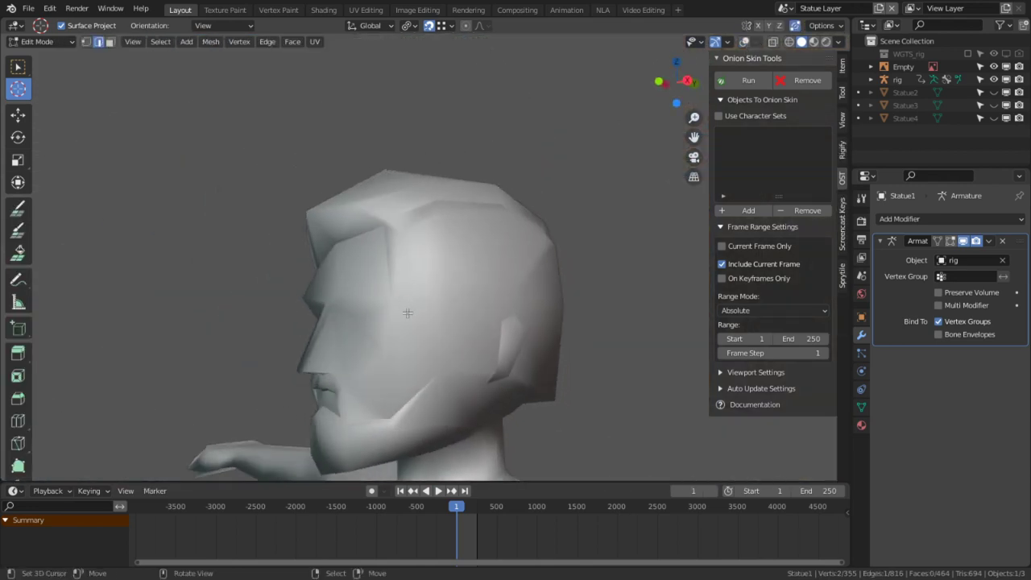
click(744, 42)
key(ctrl+e)
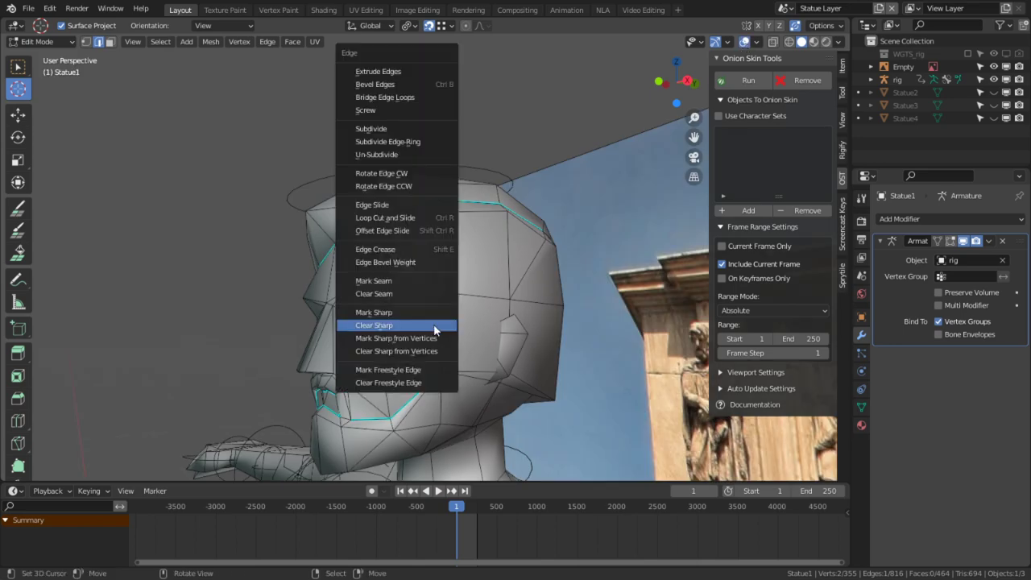
click(429, 312)
click(428, 304)
Examine the hair and beard shading from the front, side and nape in Object Mode with overlays hidden.
key(Tab)
middle_drag(428, 302, 565, 301)
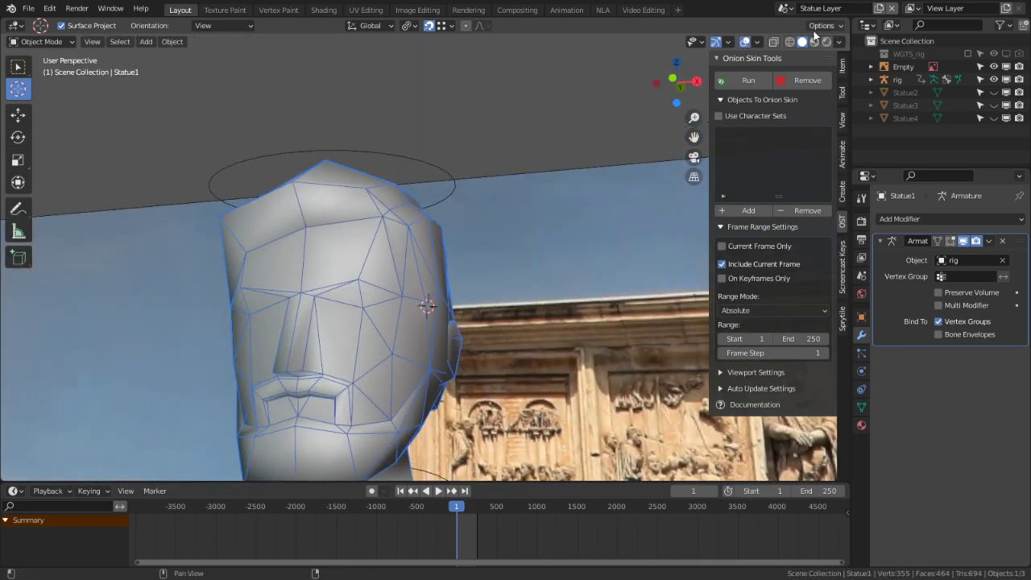
click(744, 42)
middle_drag(556, 266, 533, 263)
shift+middle_drag(428, 259, 490, 115)
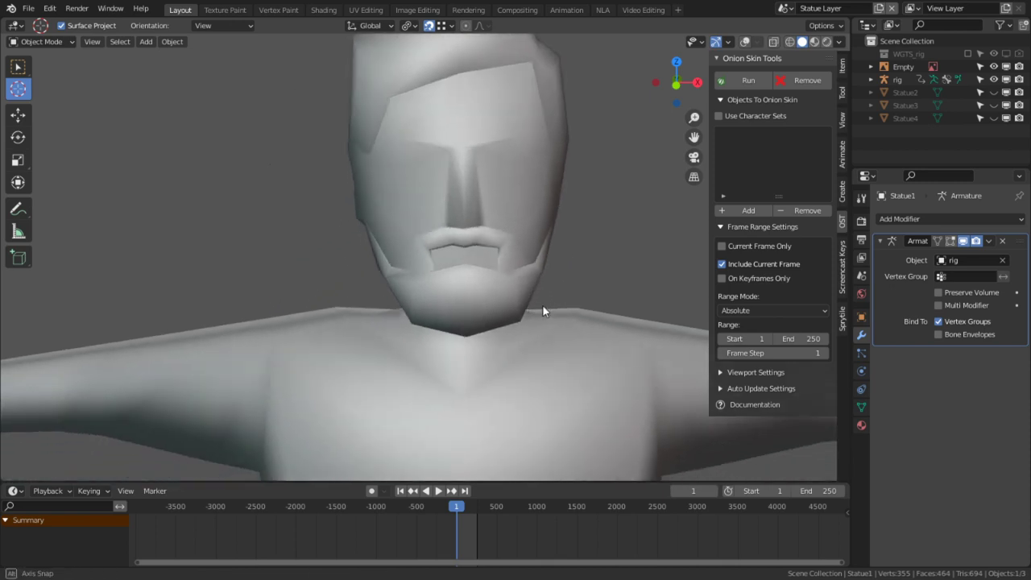
mouse_move(542, 305)
middle_down()
mouse_move(636, 298)
mouse_move(503, 295)
mouse_move(608, 329)
mouse_move(789, 314)
mouse_move(534, 297)
middle_up()
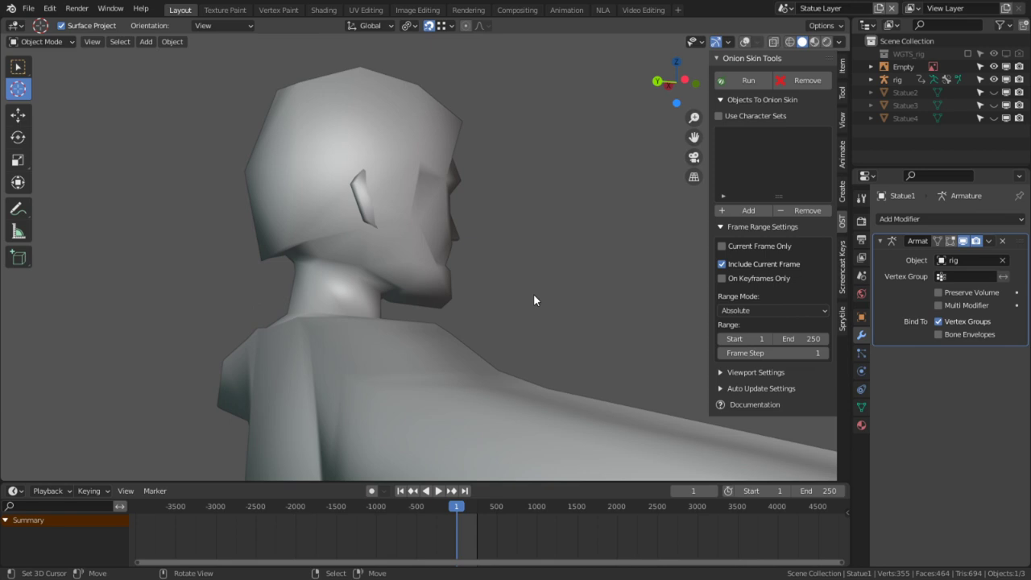
alt+middle_click(289, 225)
scroll(387, 298, up, 5)
middle_drag(423, 306, 359, 312)
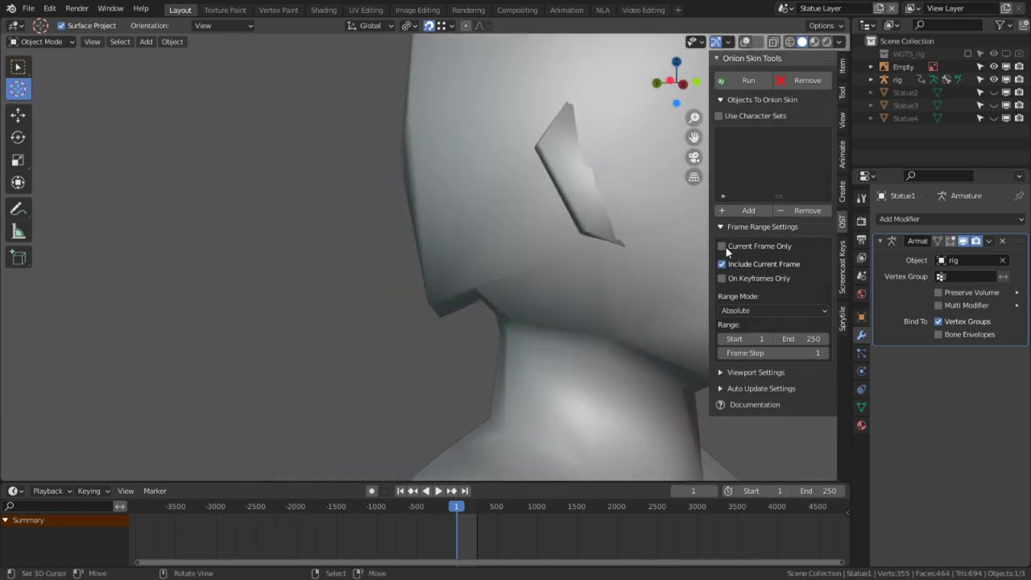
Move the two lower hair edges at the nape about -0.011 m in Y and 0.015 m up, in right side view.
click(747, 42)
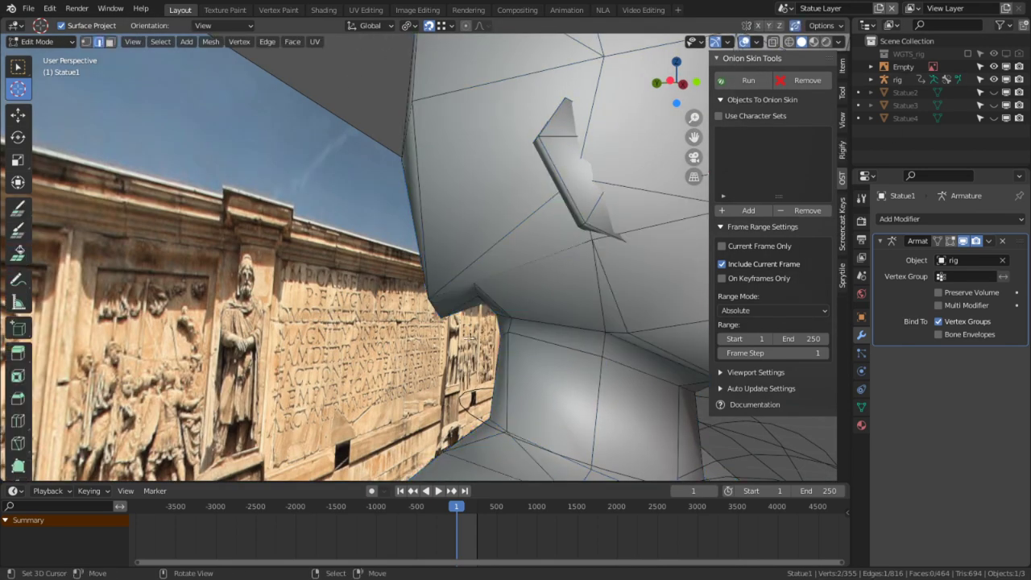
scroll(465, 299, up, 3)
scroll(466, 299, down, 5)
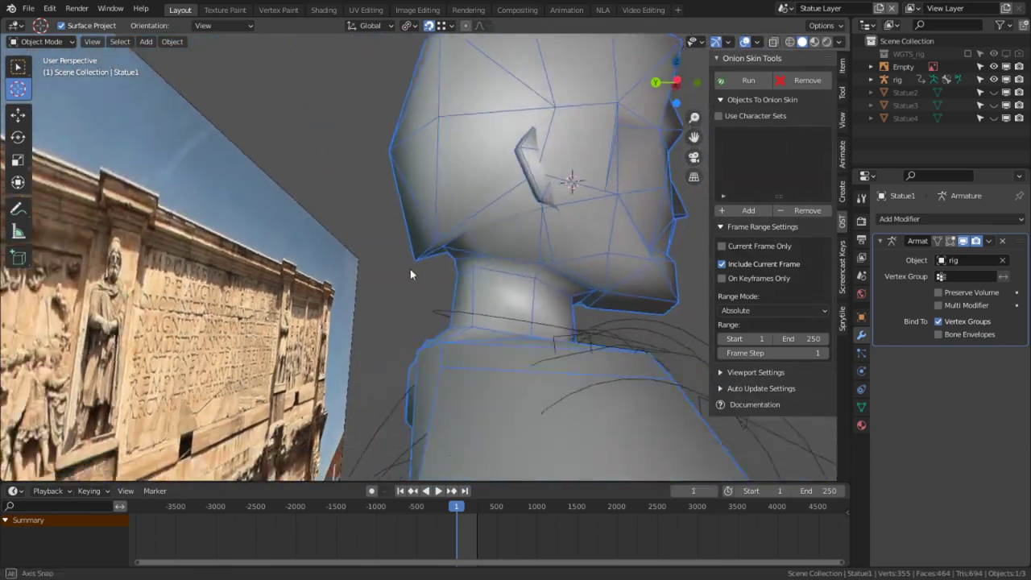
key(Tab)
middle_drag(421, 274, 540, 232)
middle_drag(453, 257, 520, 288)
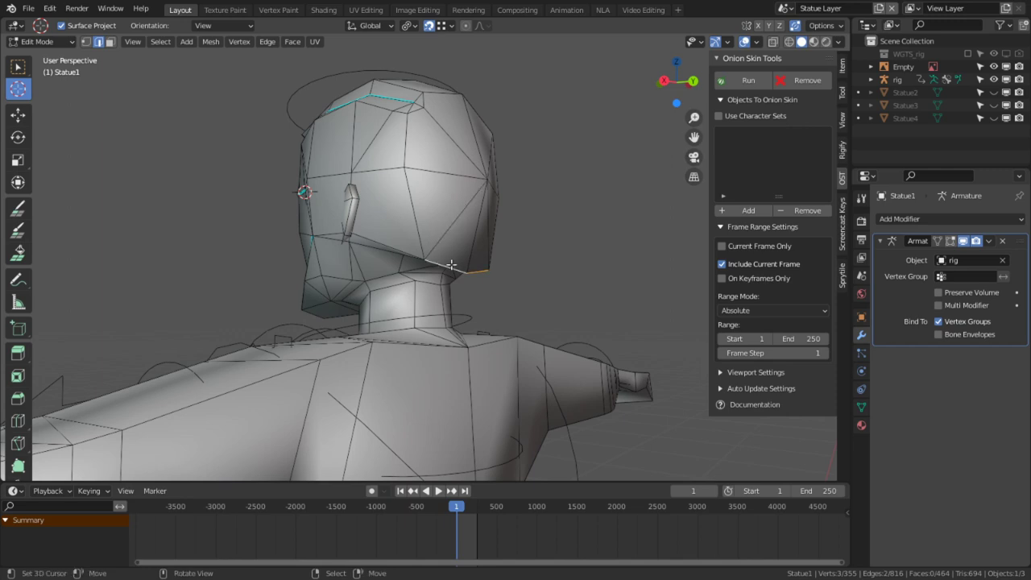
key(KP_3)
key(g)
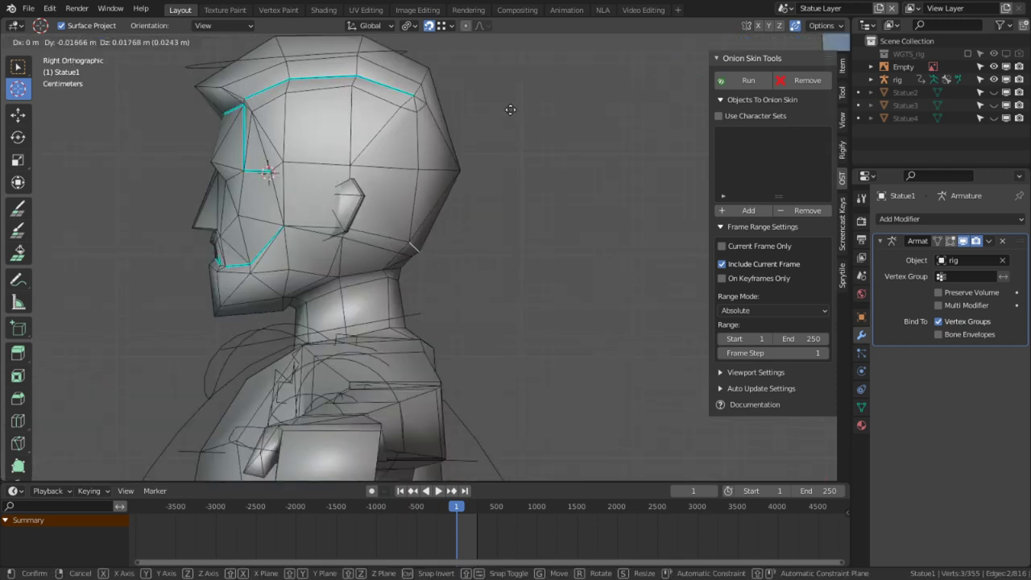
click(563, 133)
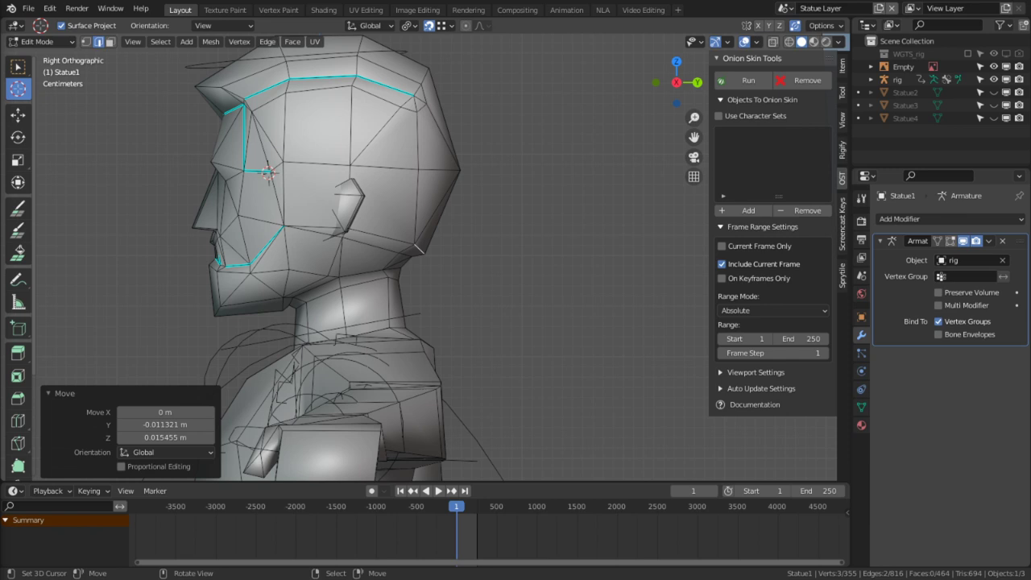
Lower the same two nape edges about 0.04 m and shift them about 0.005 m in Y, in right side view.
middle_drag(359, 230, 452, 254)
middle_drag(444, 295, 424, 322)
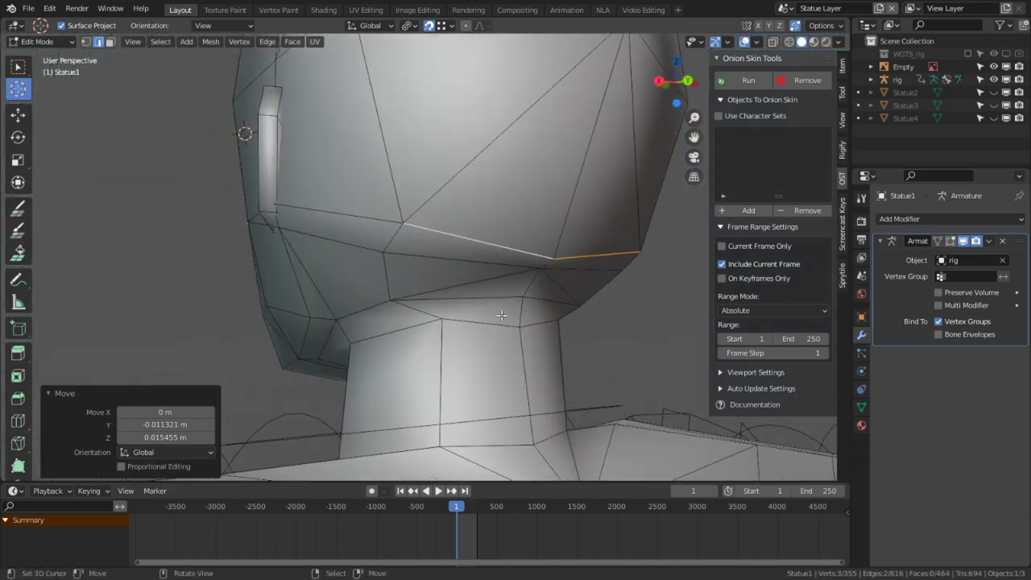
middle_drag(502, 315, 566, 336)
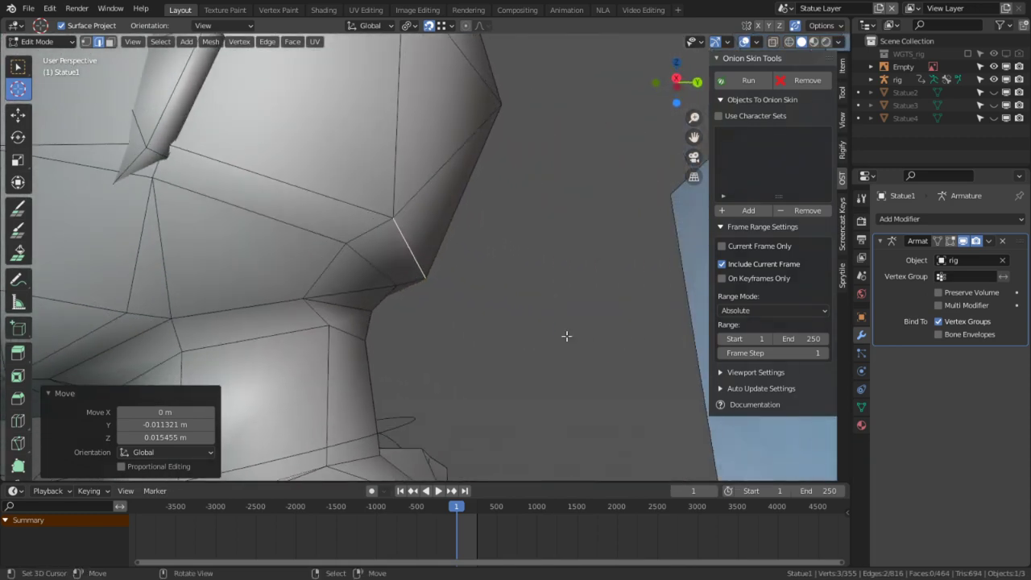
middle_drag(433, 274, 484, 292)
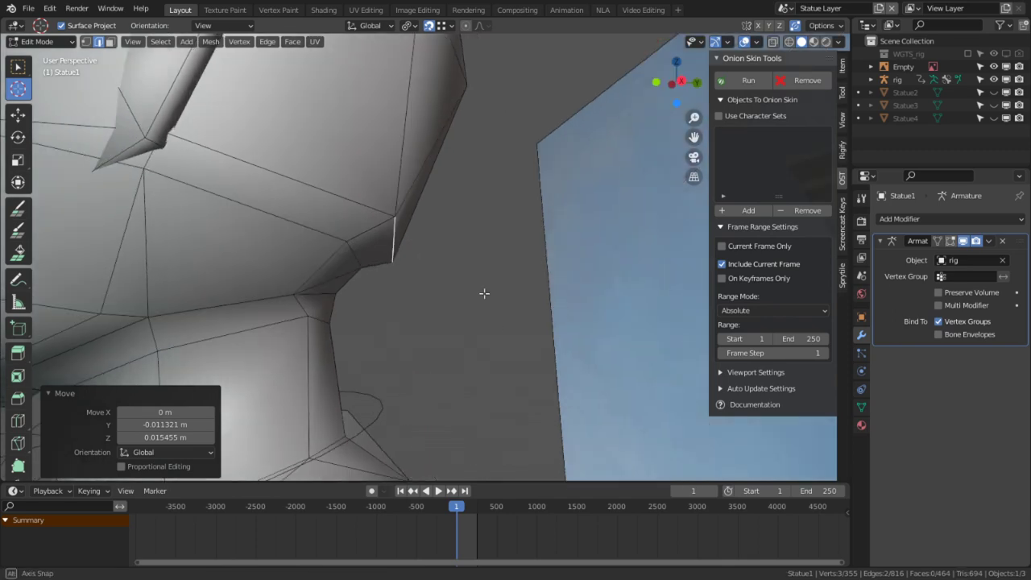
key(KP_3)
scroll(427, 298, down, 3)
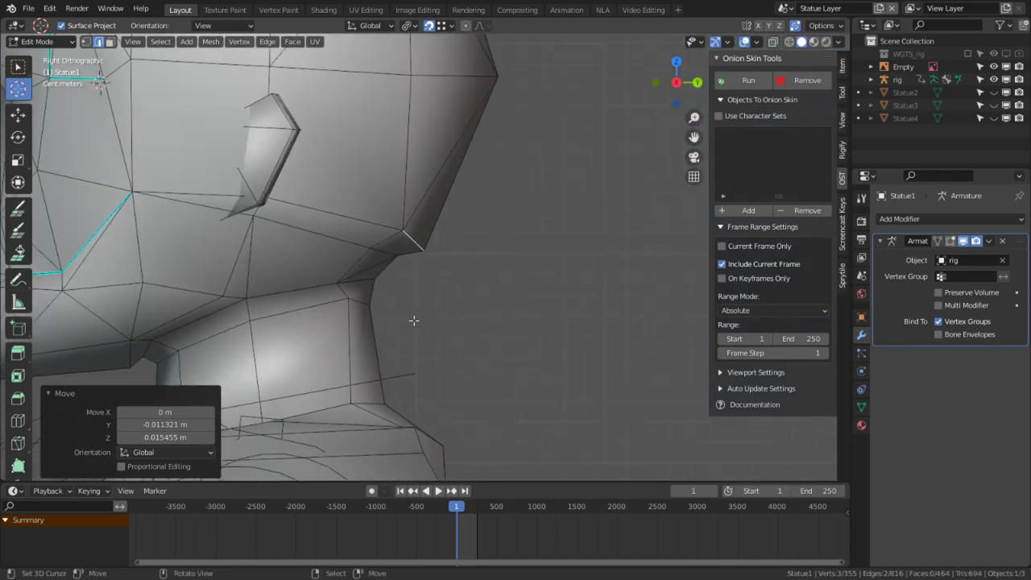
scroll(425, 299, up, 2)
key(g)
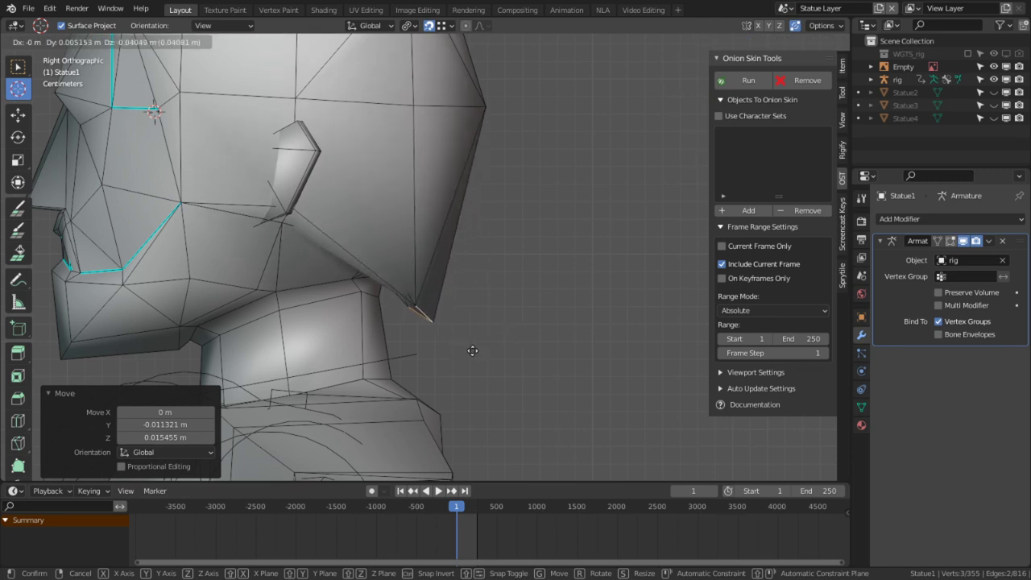
click(469, 350)
Bevel the two lowered nape edges narrowly with one segment.
middle_drag(469, 351, 516, 352)
key(ctrl+b)
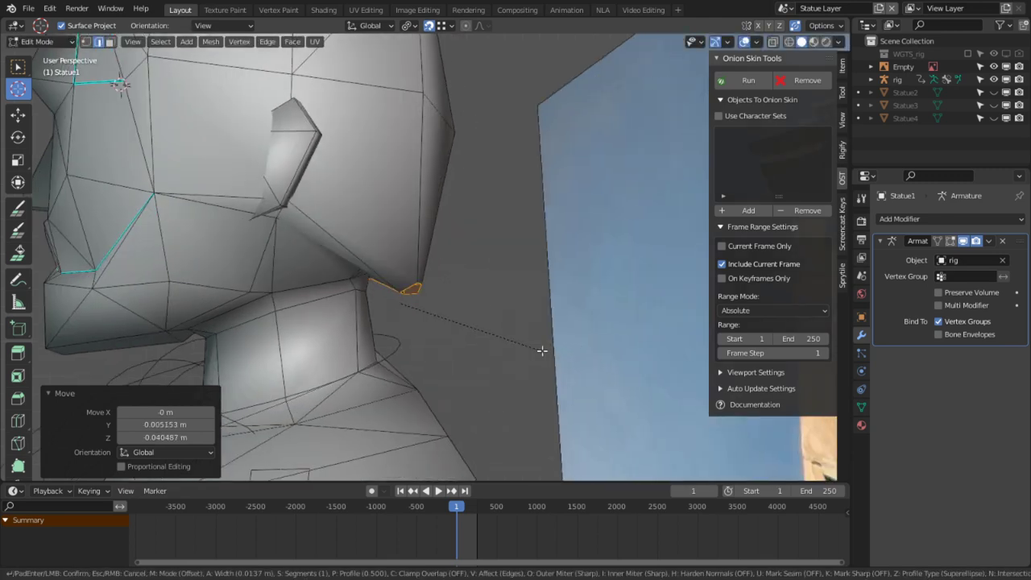
click(533, 351)
Slide the extra bevel vertex at one lower hair corner fully onto its neighbour, factor 1.000.
scroll(446, 313, up, 2)
middle_drag(446, 314, 425, 305)
scroll(403, 304, up, 2)
key(1)
right_click(400, 300)
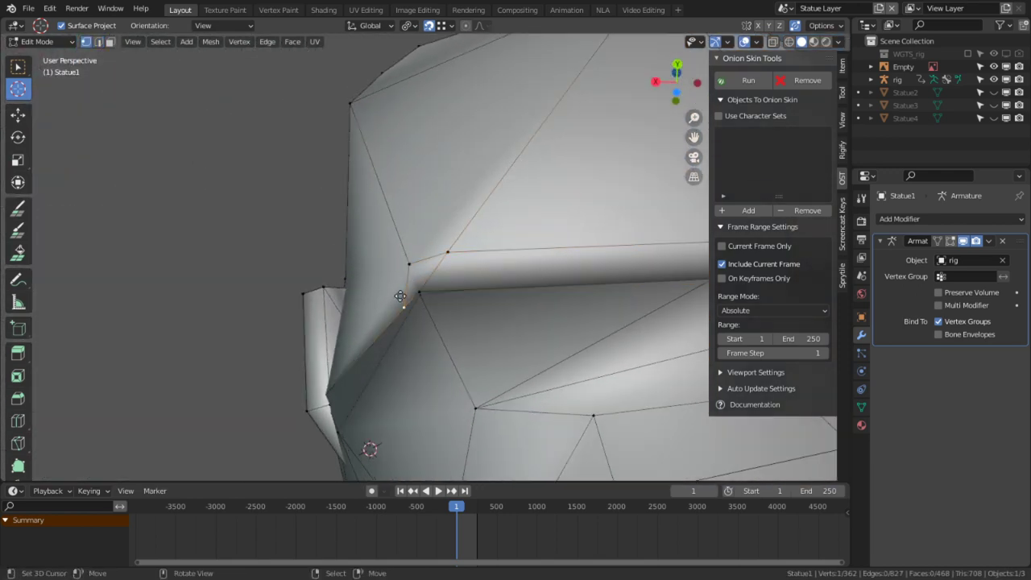
key(g)
key(g)
click(416, 220)
middle_drag(417, 220, 591, 382)
scroll(523, 304, down, 3)
scroll(605, 390, down, 3)
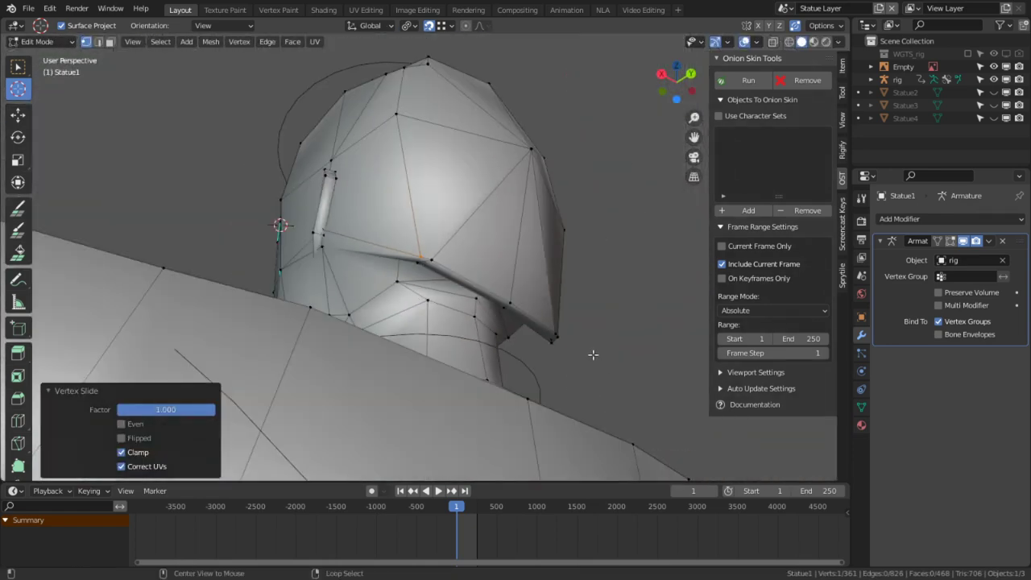
Slide the matching extra bevel vertex at the opposite lower hair corner towards its neighbouring corner vertex.
alt+middle_click(557, 321)
middle_drag(557, 321, 327, 259)
scroll(387, 282, up, 3)
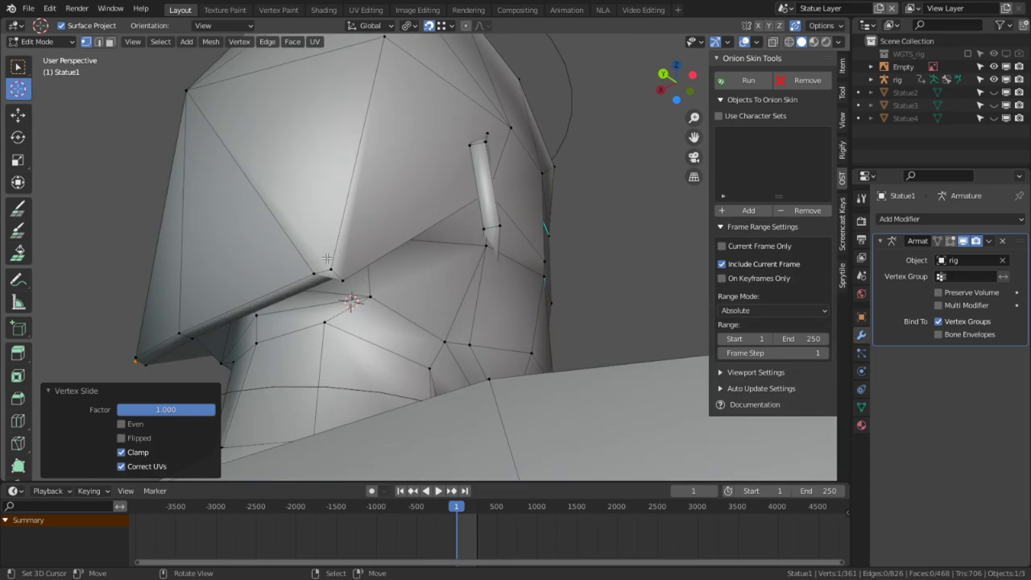
scroll(332, 277, up, 3)
key(g)
key(g)
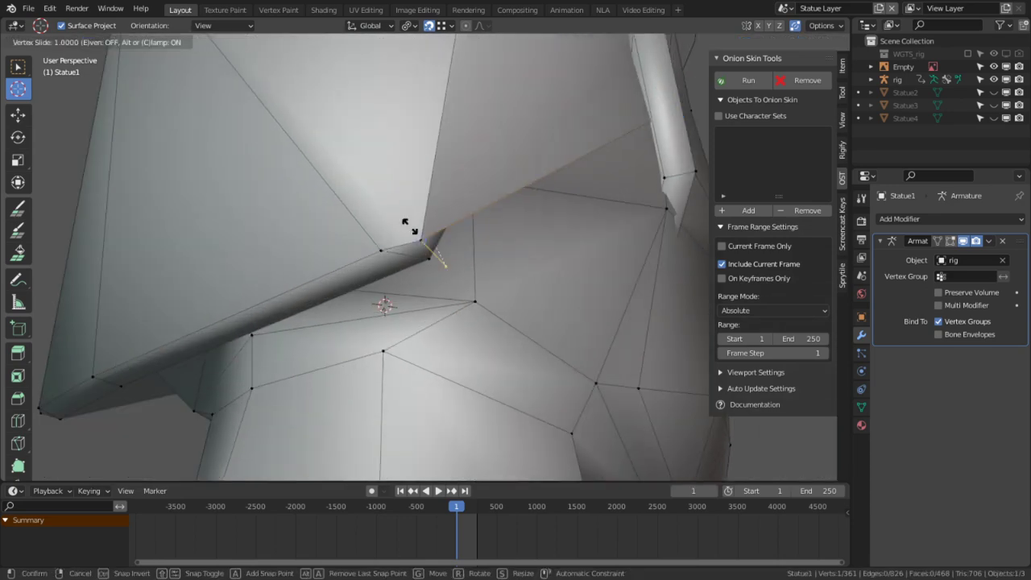
click(342, 152)
Adjust the remaining closely spaced bevel vertices at the hair's lower edge and merge the surplus one into its neighbour.
middle_drag(342, 152, 445, 267)
right_click(442, 258)
key(g)
click(449, 250)
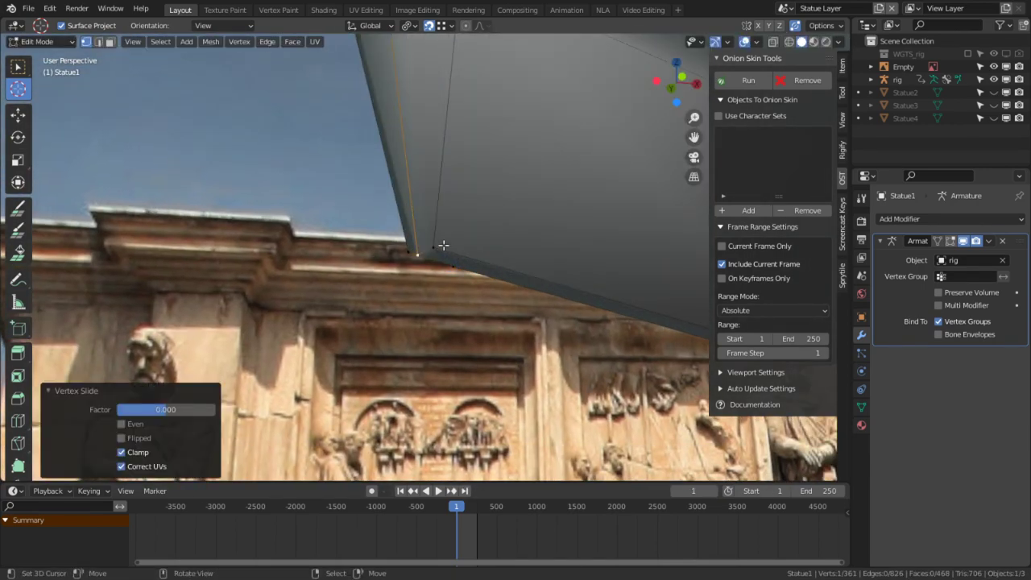
middle_drag(444, 247, 451, 274)
key(g)
click(431, 241)
Reposition the small triangular face at the lower hair corner, lowering it about 0.035 m and raising it partway back.
scroll(432, 241, down, 8)
scroll(556, 217, up, 5)
key(3)
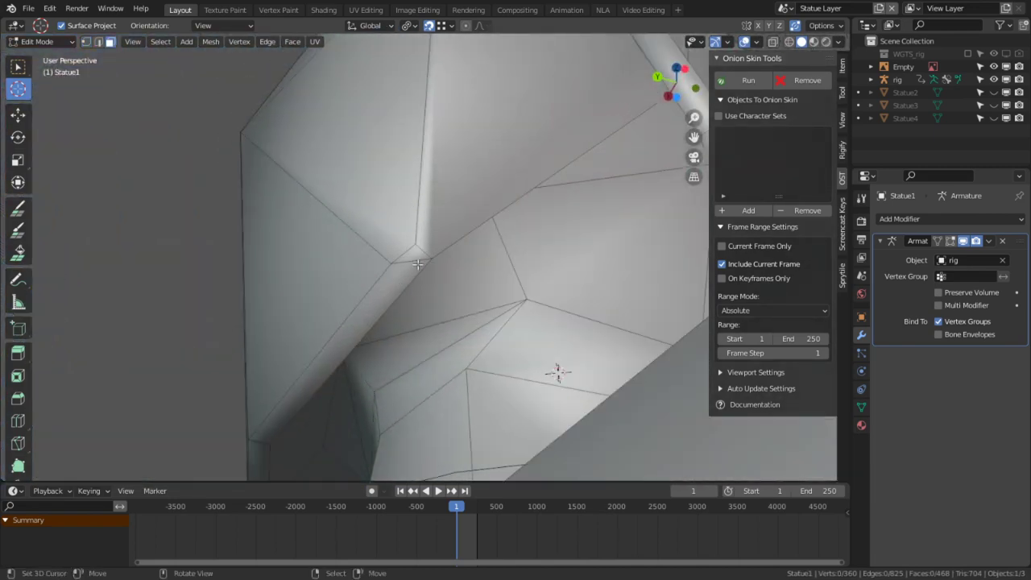
click(415, 243)
key(g)
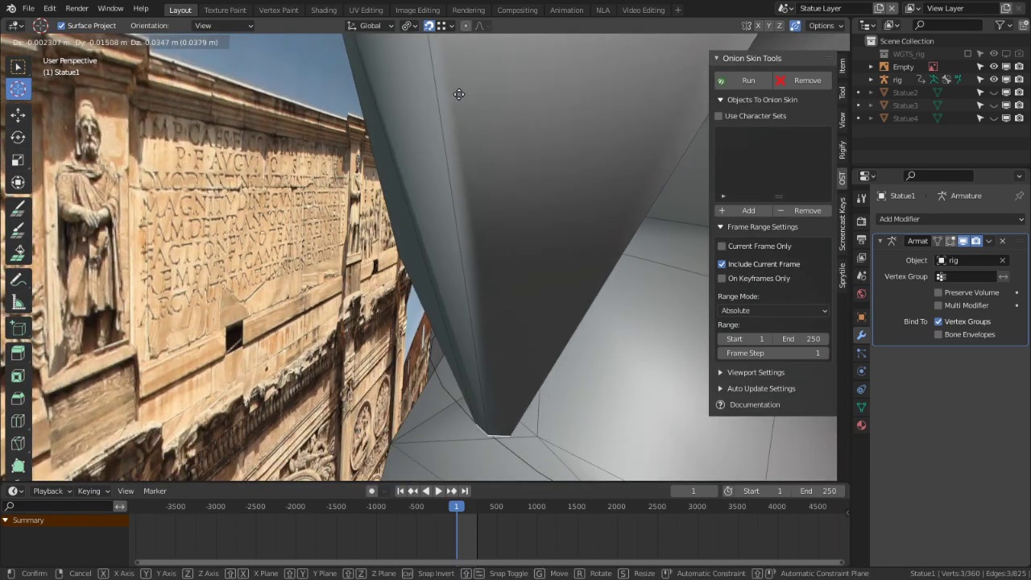
click(435, 271)
middle_drag(435, 270, 534, 249)
key(g)
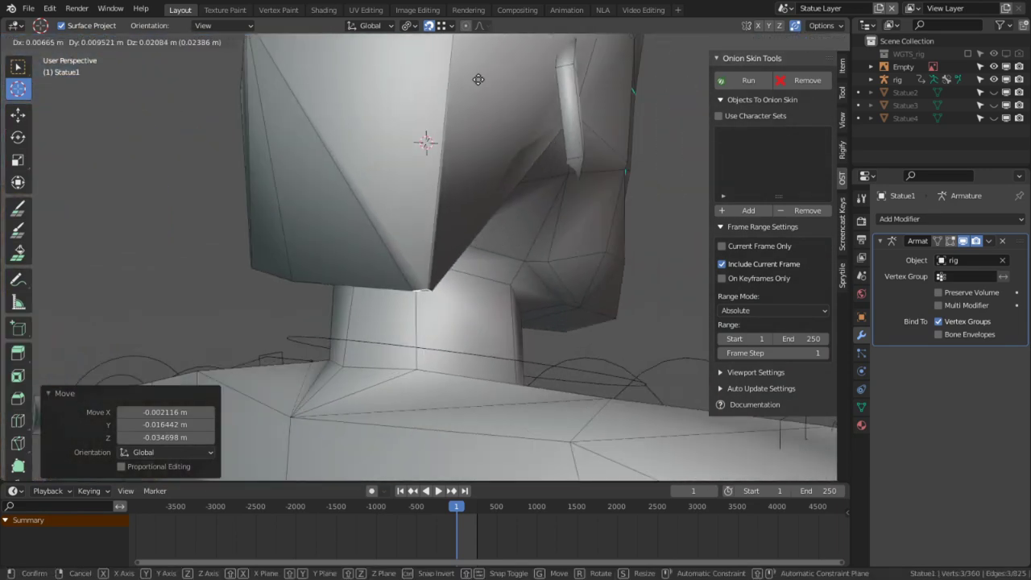
click(505, 75)
Move the small triangular face at the opposite lower hair corner about 0.02 m down and 0.01 m forward.
middle_drag(505, 74, 317, 149)
key(g)
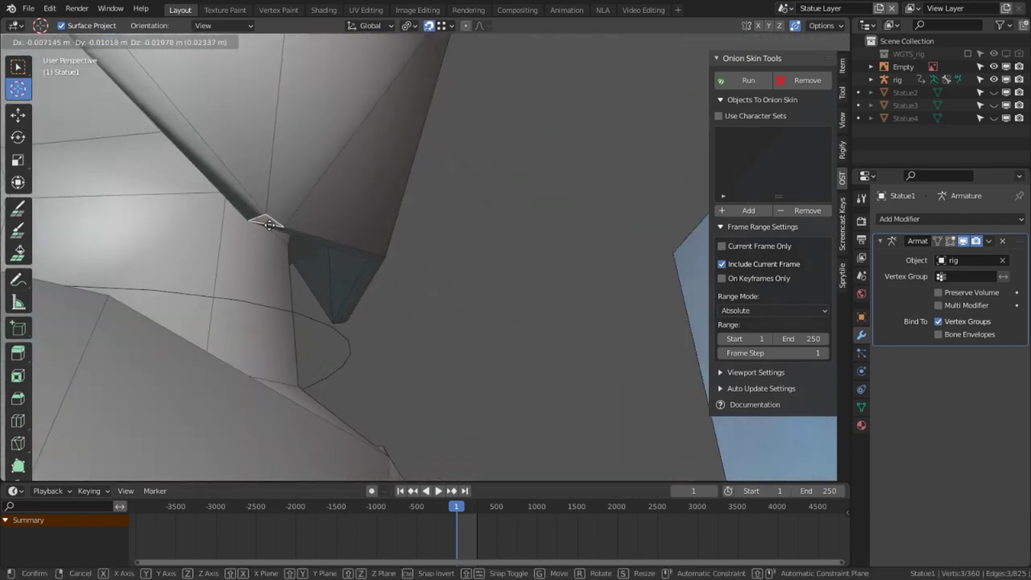
click(269, 224)
scroll(350, 306, down, 8)
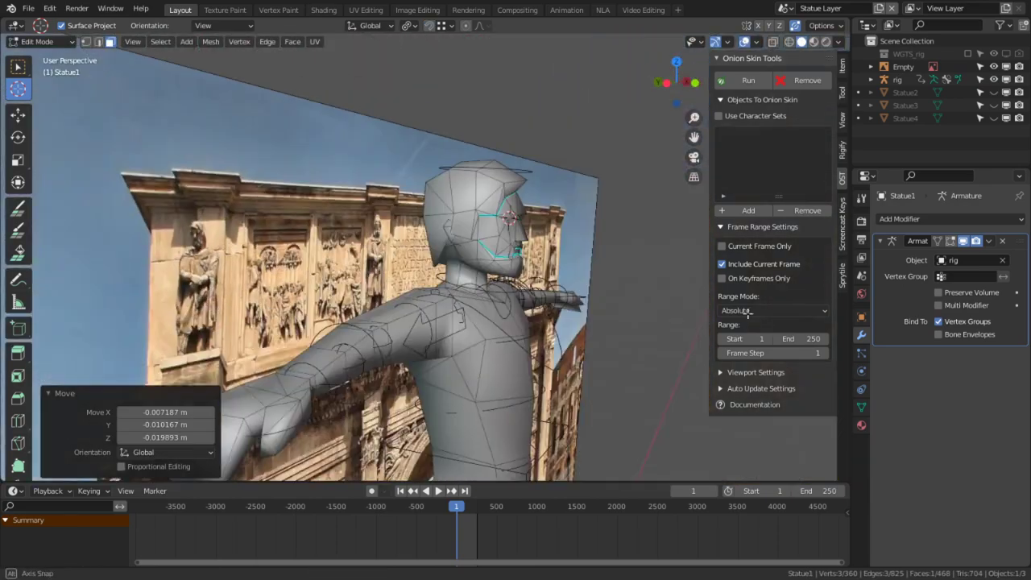
Move the inner bevel vertex beneath the middle of the back hair forward along Y and adjust the neighbouring outer vertex.
middle_drag(748, 315, 425, 242)
scroll(531, 311, up, 6)
scroll(357, 270, up, 2)
scroll(423, 267, up, 3)
click(408, 302)
key(g)
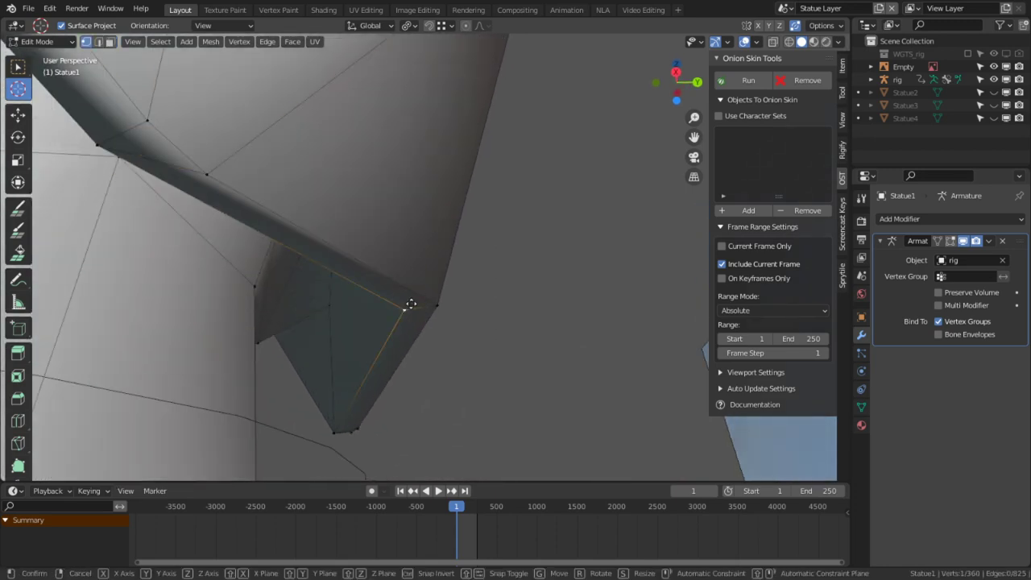
key(y)
key(y)
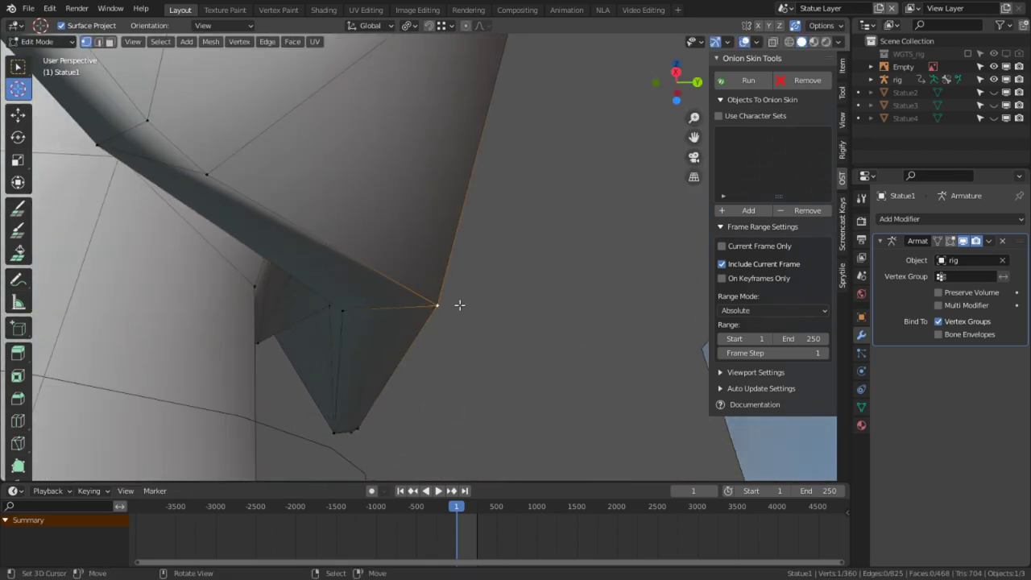
click(445, 394)
Reposition three vertices along the underside of the back hair to thicken and even out its lower rim.
middle_drag(343, 309, 392, 264)
click(342, 329)
key(g)
click(348, 315)
right_click(322, 281)
key(g)
click(237, 271)
right_click(542, 299)
key(g)
click(496, 256)
Move the two edges at the hair's lower corner beside the neck about 0.0075 m up and 0.004 m forward.
scroll(496, 255, down, 3)
scroll(392, 274, up, 2)
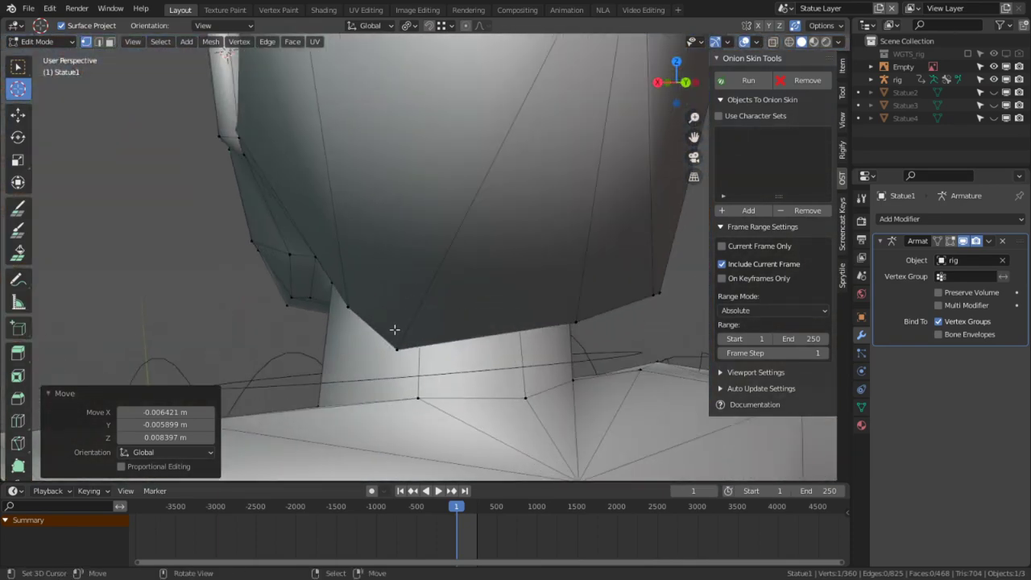
key(2)
right_click(386, 338)
middle_drag(379, 332, 369, 218)
scroll(449, 280, up, 2)
scroll(449, 279, up, 2)
key(g)
click(478, 257)
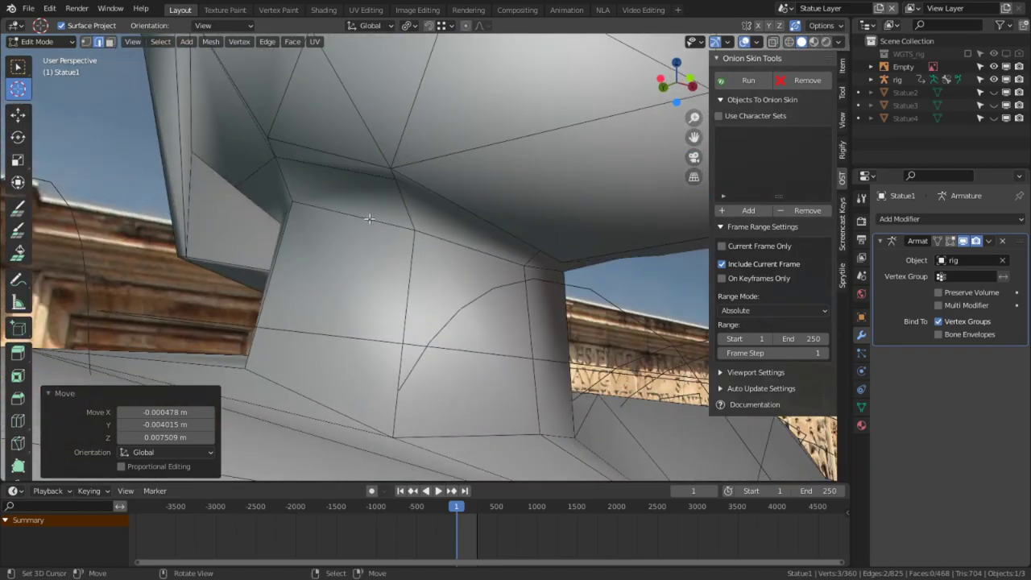
Examine the reshaped nape hair and its lower rim from below, the side and behind.
middle_drag(231, 165, 598, 233)
scroll(427, 226, up, 2)
scroll(419, 252, down, 2)
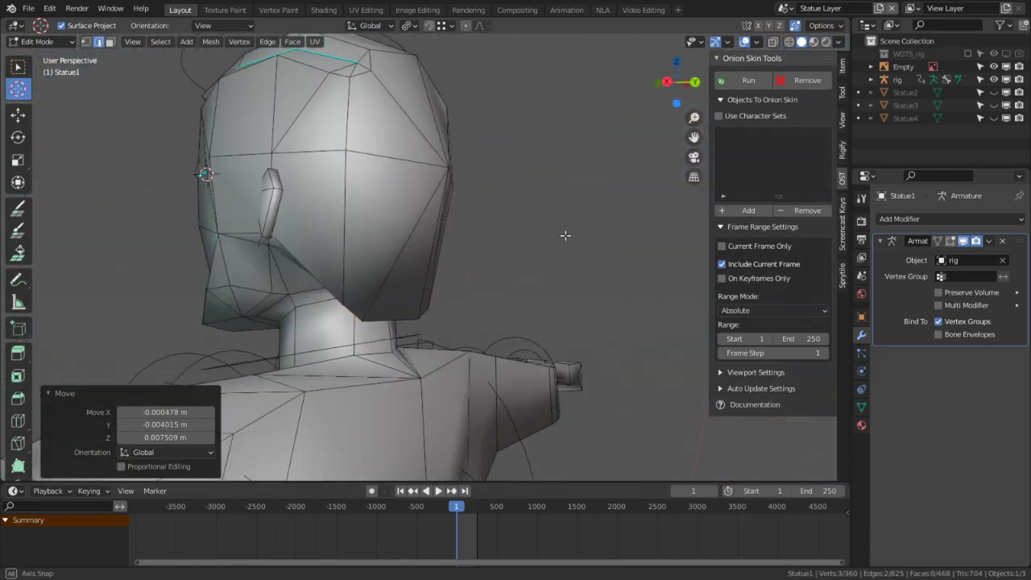
scroll(397, 254, up, 3)
middle_drag(398, 255, 456, 233)
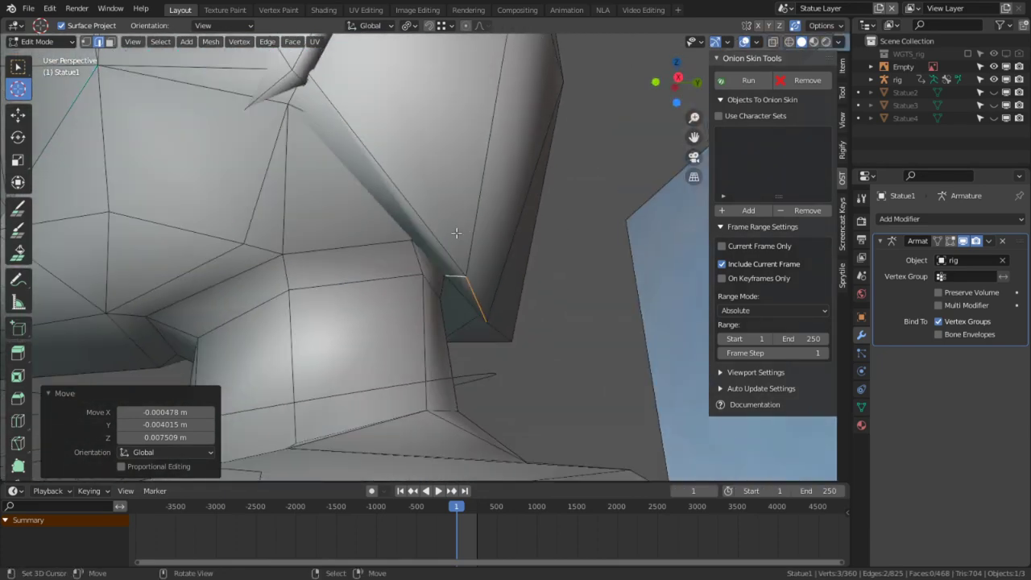
key(ctrl+r)
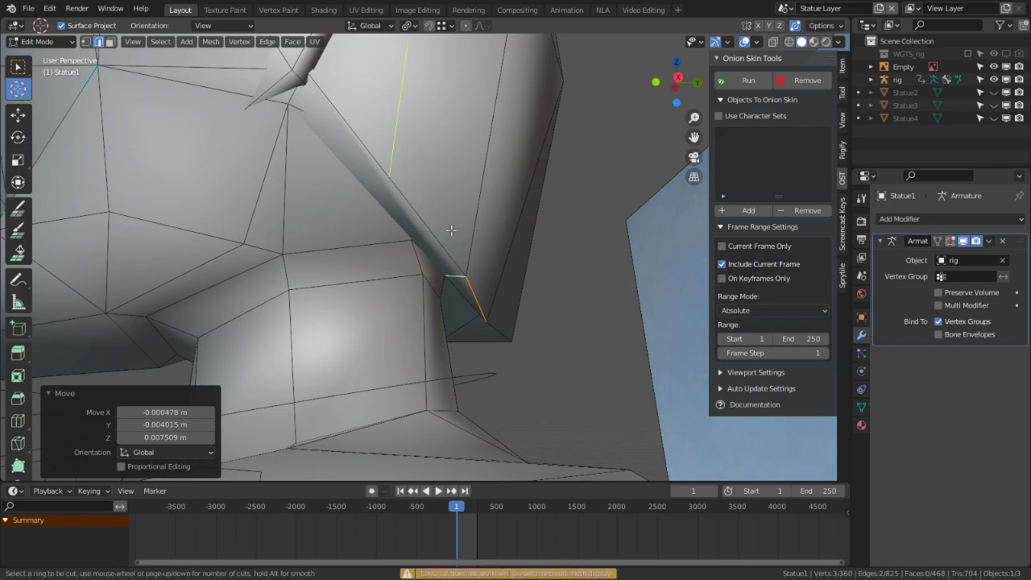
key(Escape)
scroll(525, 277, up, 4)
middle_drag(525, 277, 265, 282)
scroll(385, 293, down, 5)
middle_drag(352, 277, 415, 300)
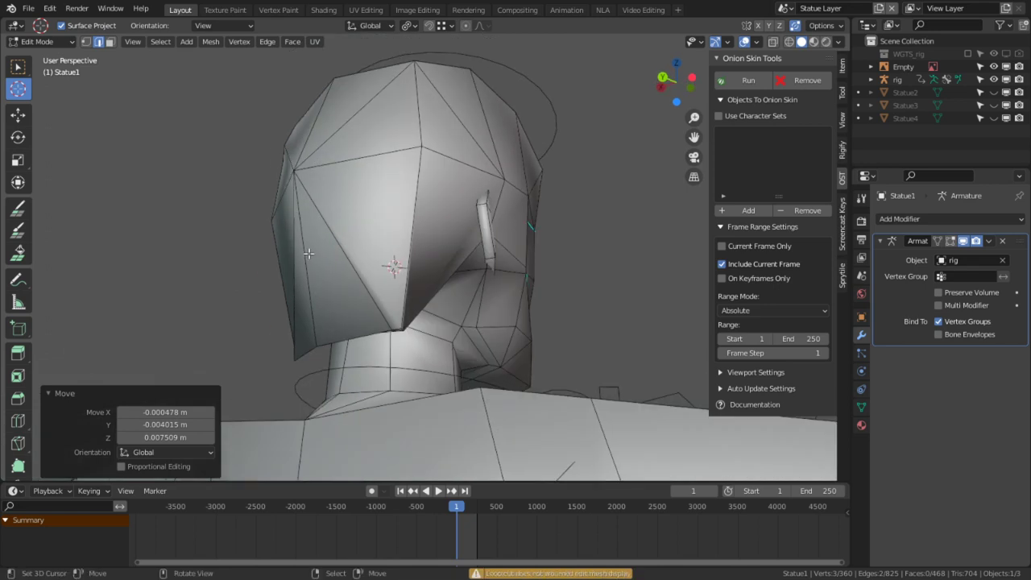
Merge all of the statue mesh's vertices by distance with a merge distance of 0.0001 m.
key(a)
key(m)
click(418, 303)
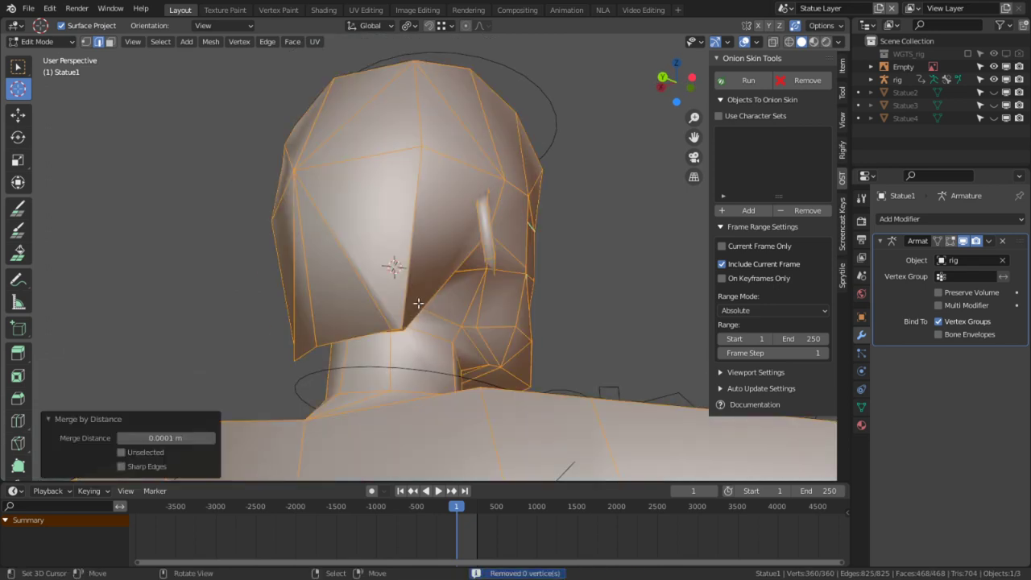
key(q)
right_click(599, 345)
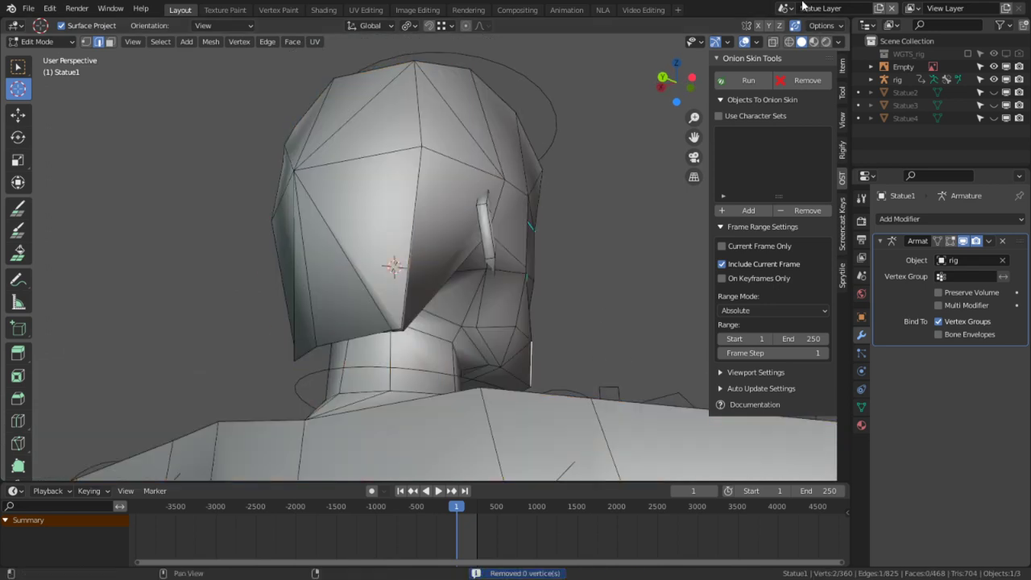
Turn on the face orientation overlay and select the narrow face between the back hair and the jaw for checking.
click(755, 43)
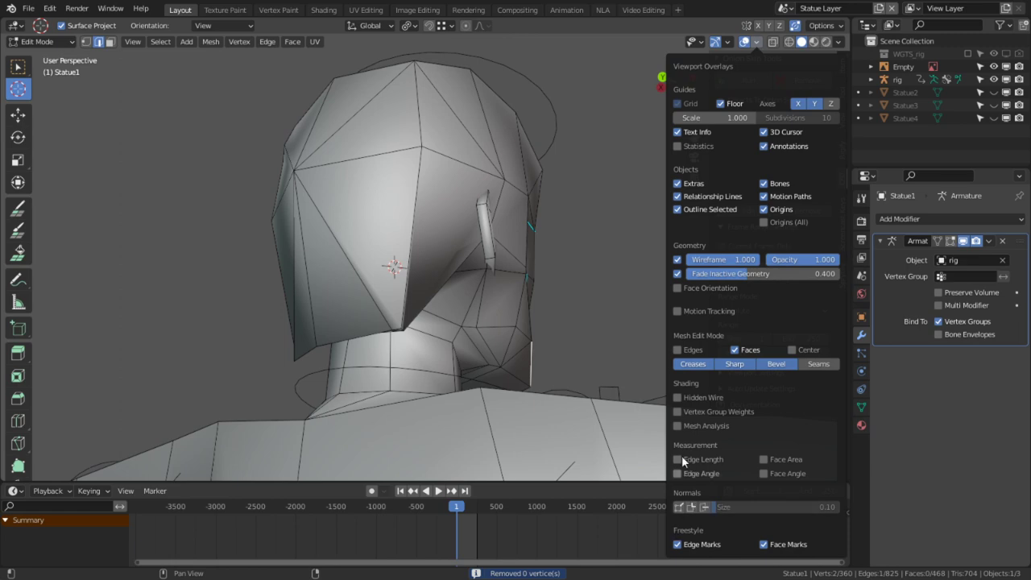
click(679, 289)
middle_drag(524, 278, 419, 262)
scroll(467, 270, up, 4)
middle_drag(484, 274, 545, 288)
key(3)
right_click(529, 253)
mouse_move(529, 253)
middle_down()
mouse_move(375, 277)
mouse_move(285, 313)
mouse_move(293, 290)
mouse_move(406, 269)
mouse_move(382, 248)
mouse_move(231, 272)
mouse_move(373, 145)
middle_up()
Compare the selected face with overlays hidden and shown, and turn off the face orientation overlay.
click(744, 41)
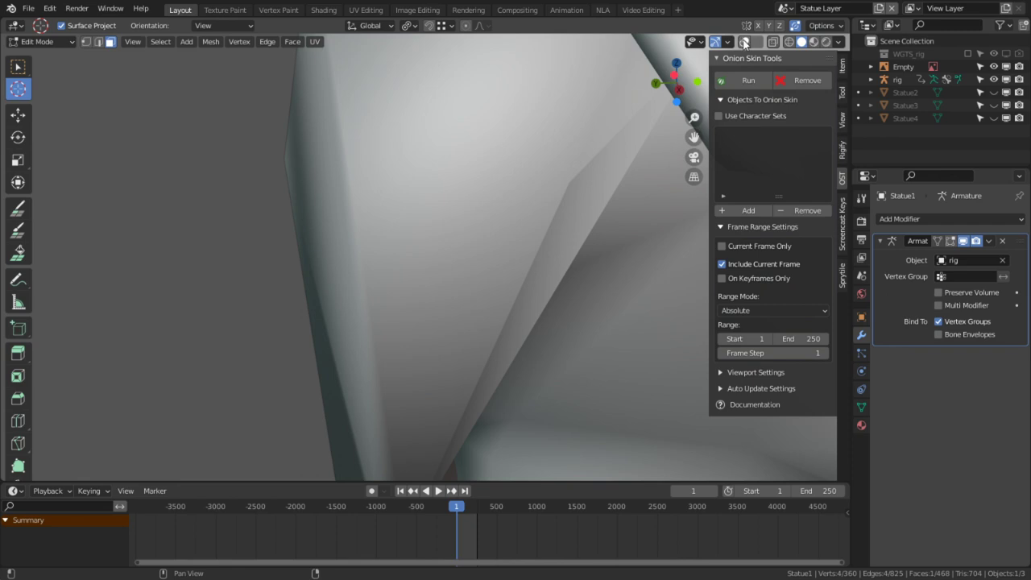
click(745, 42)
click(751, 44)
click(751, 45)
click(756, 42)
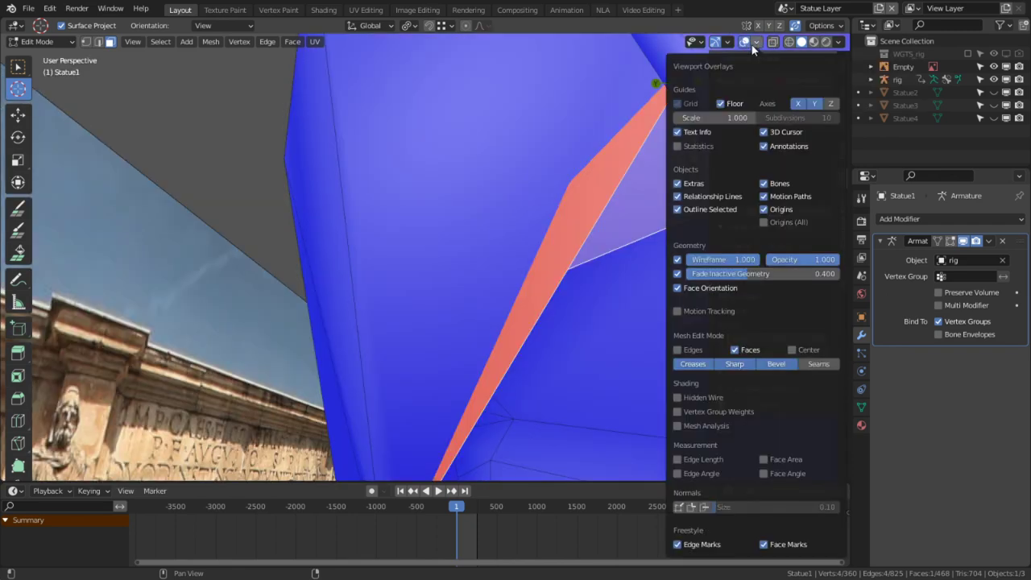
click(679, 288)
Triangulate the long, folded face running from below the ear to the back hair's lower corner.
middle_drag(668, 287, 494, 350)
scroll(495, 350, up, 4)
key(1)
shift+middle_drag(448, 301, 342, 238)
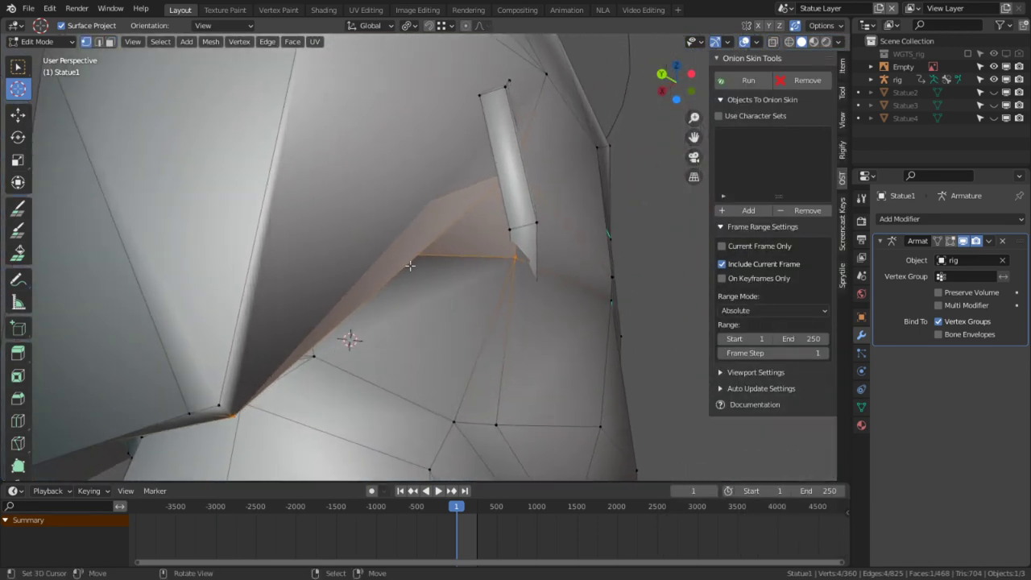
key(3)
key(ctrl+t)
middle_drag(444, 258, 301, 280)
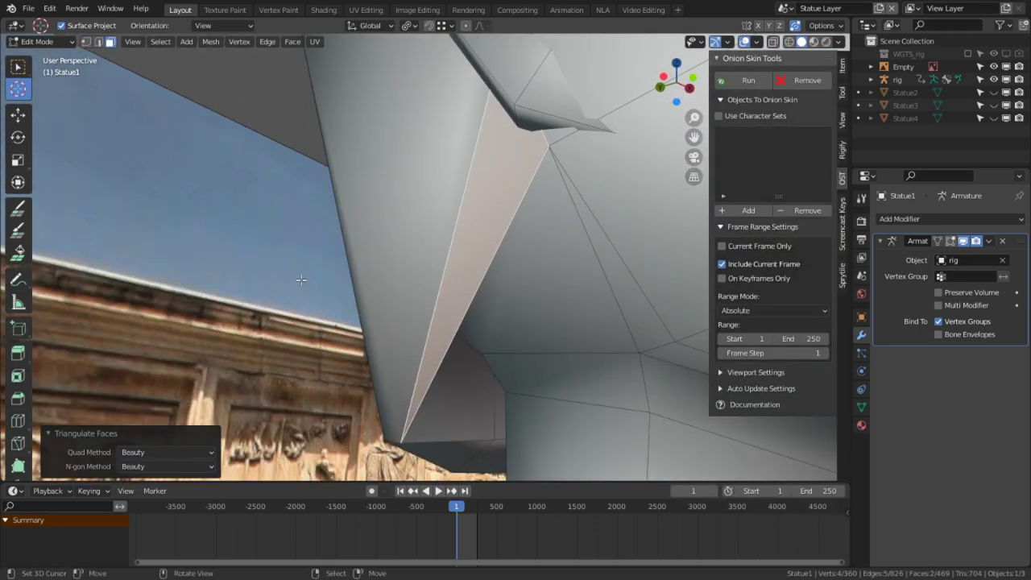
key(ctrl+z)
key(ctrl+t)
right_click(476, 274)
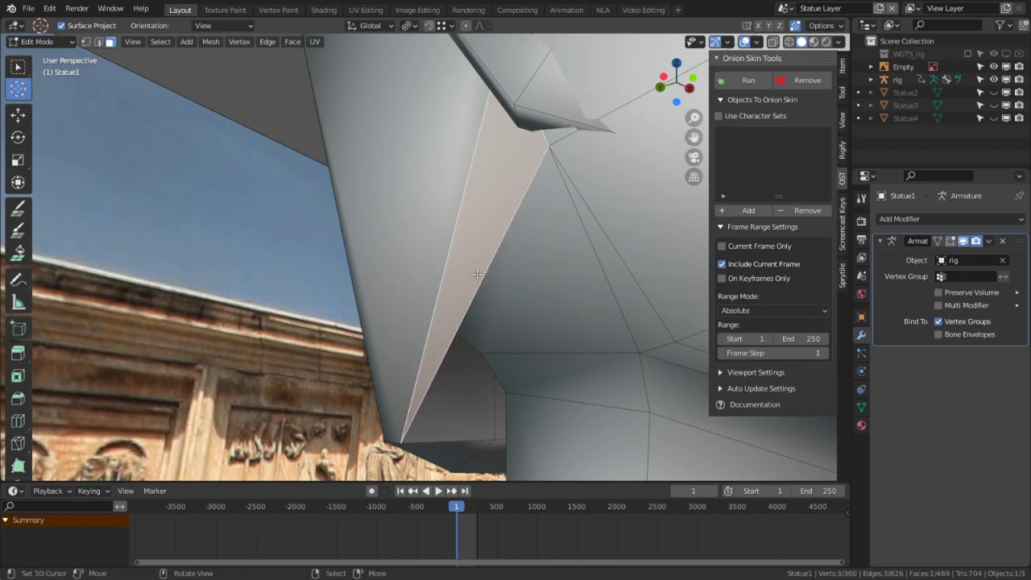
key(Tab)
key(Tab)
Slide the first vertex along the hair's underside by a factor of 1.000 onto its neighbour to merge them.
right_click(542, 293)
middle_drag(542, 292, 316, 253)
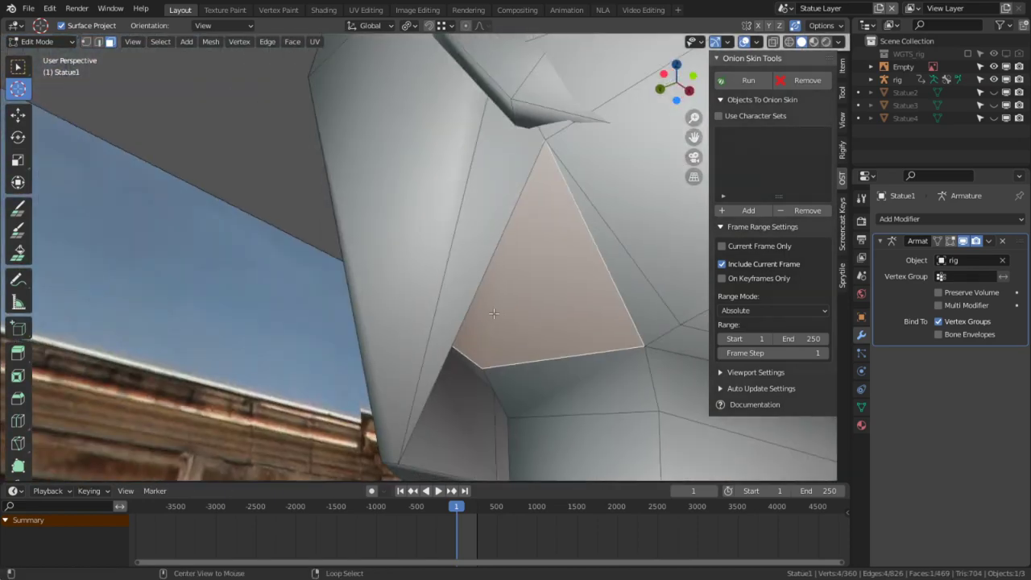
middle_drag(494, 314, 303, 298)
key(1)
right_click(367, 286)
key(g)
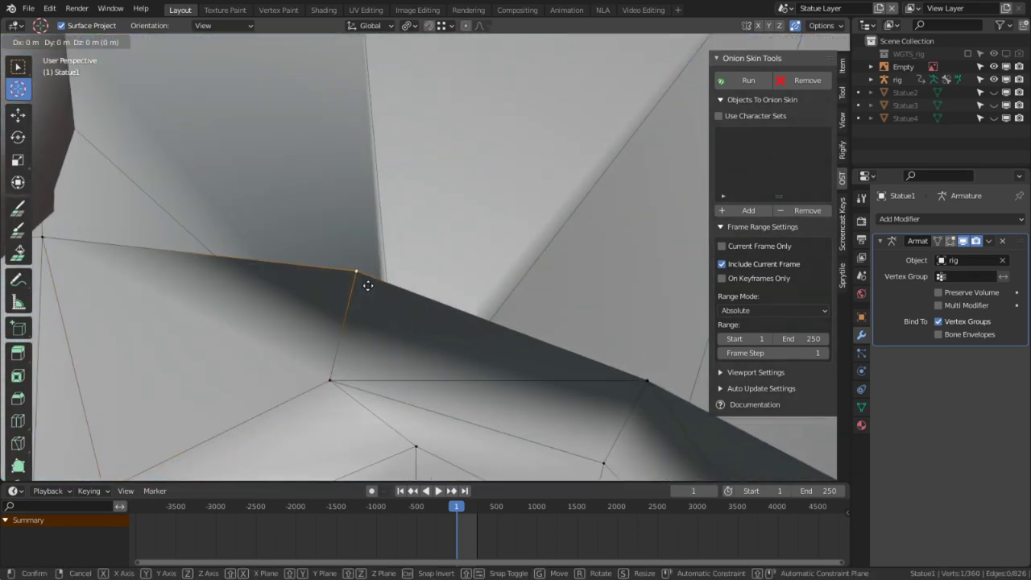
key(g)
click(331, 445)
middle_drag(331, 443, 272, 277)
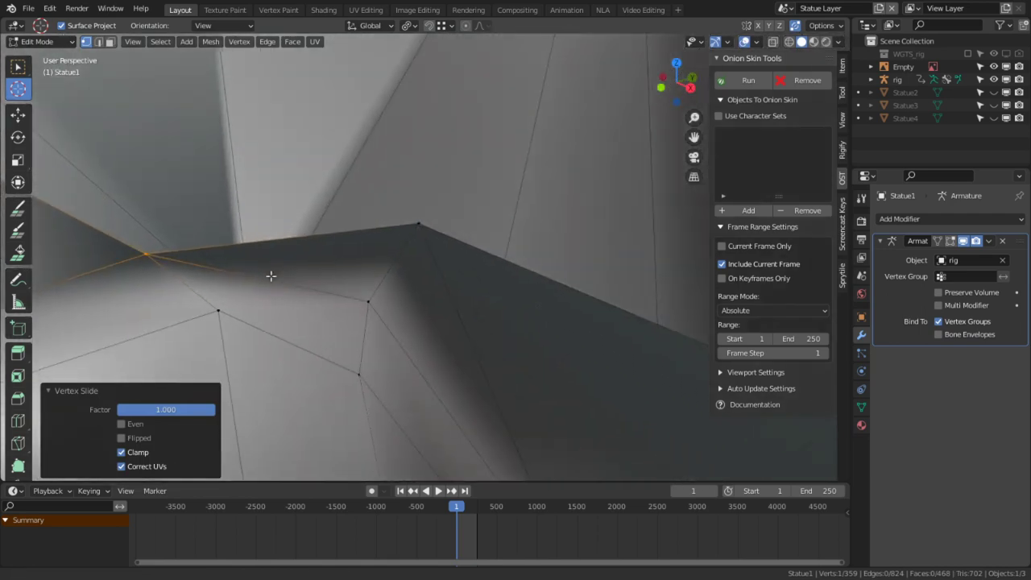
Slide the next two vertices along the hair's underside fully onto their lower neighbours to merge them.
right_click(418, 233)
key(g)
key(g)
click(365, 326)
middle_drag(474, 324, 366, 311)
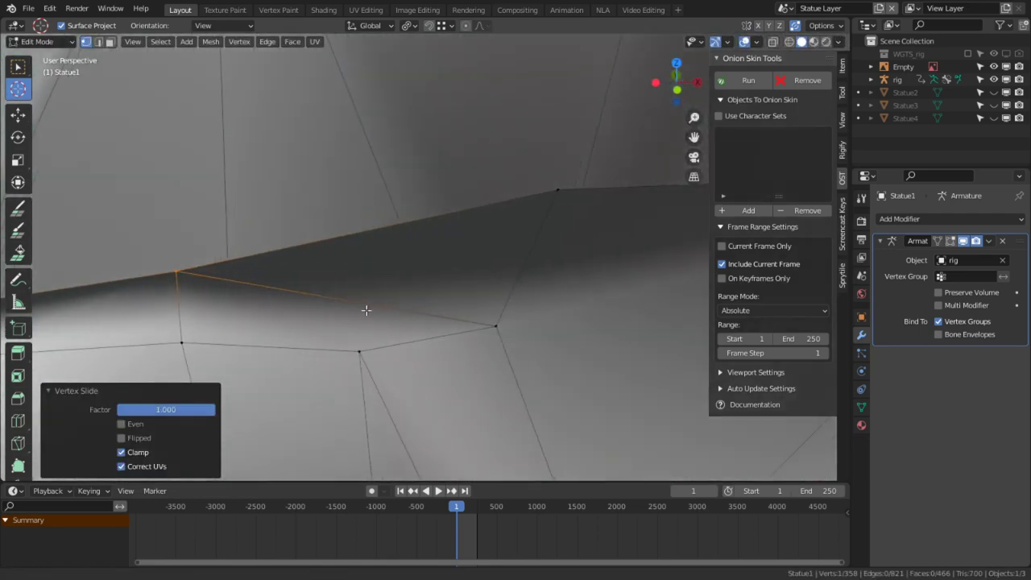
right_click(556, 198)
key(g)
key(g)
click(456, 411)
middle_drag(456, 411, 590, 238)
Triangulate the face beneath the back hair beside the merged vertices and check its shading in Object Mode.
key(3)
right_click(544, 244)
key(ctrl+t)
key(Tab)
middle_drag(495, 306, 446, 374)
Raise the inner edges on the underside of the back hair along Z and leave mesh editing.
key(Tab)
key(2)
alt+right_click(457, 368)
key(g)
key(z)
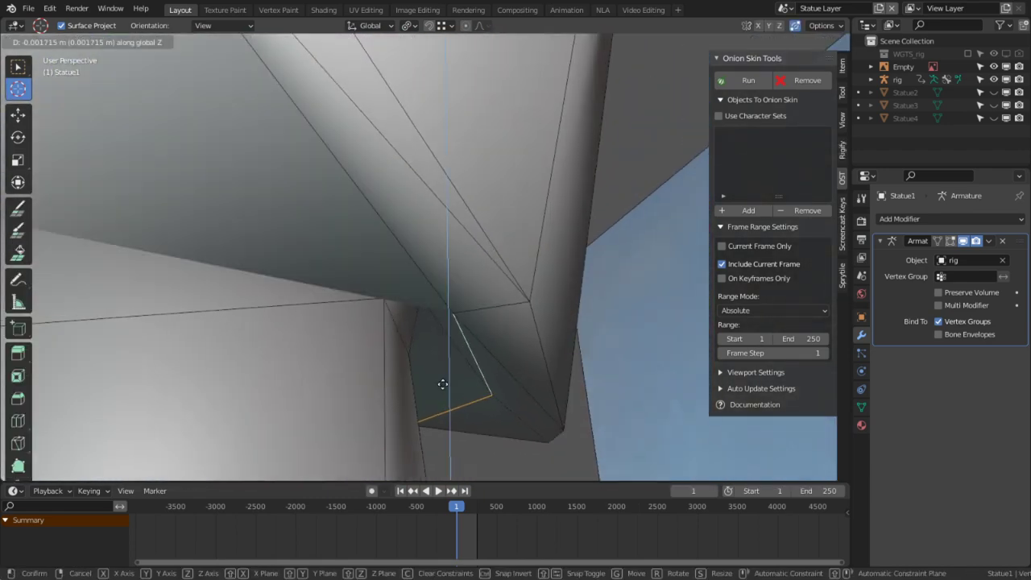
click(444, 129)
middle_drag(443, 129, 451, 217)
key(Tab)
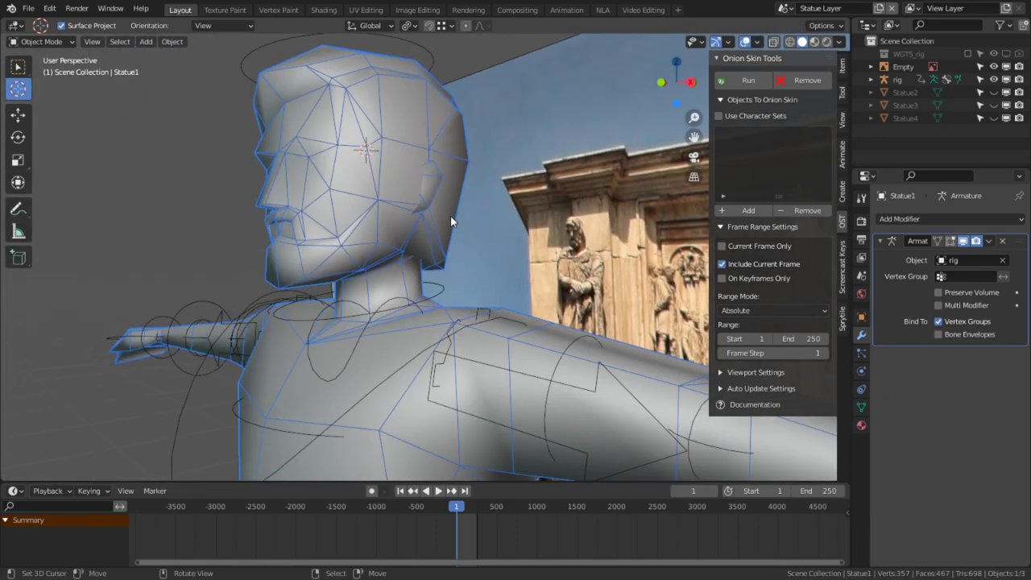
Examine the finished head on the full body and the carved statue's pose and face in the reference photo.
scroll(450, 215, down, 5)
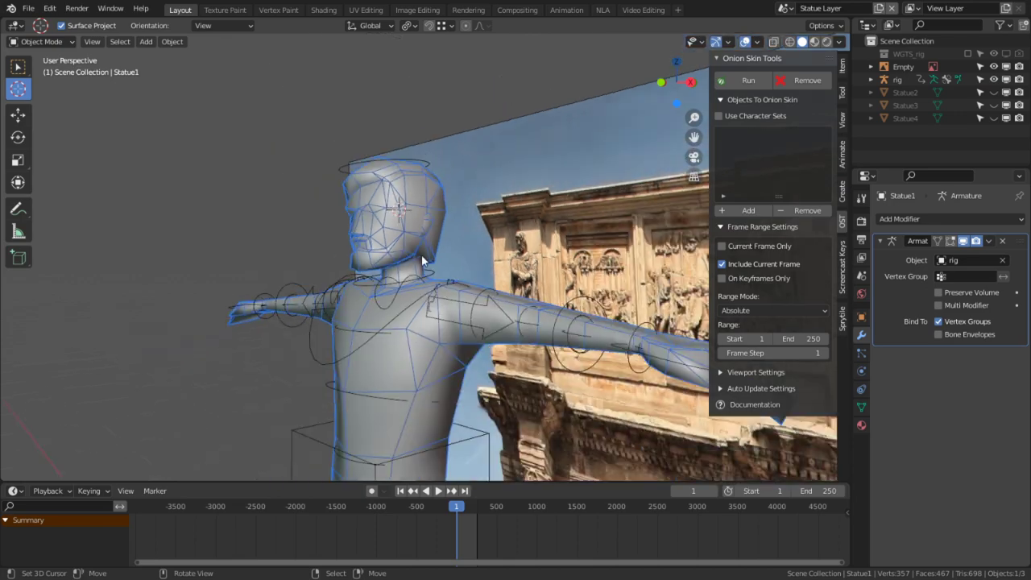
click(50, 40)
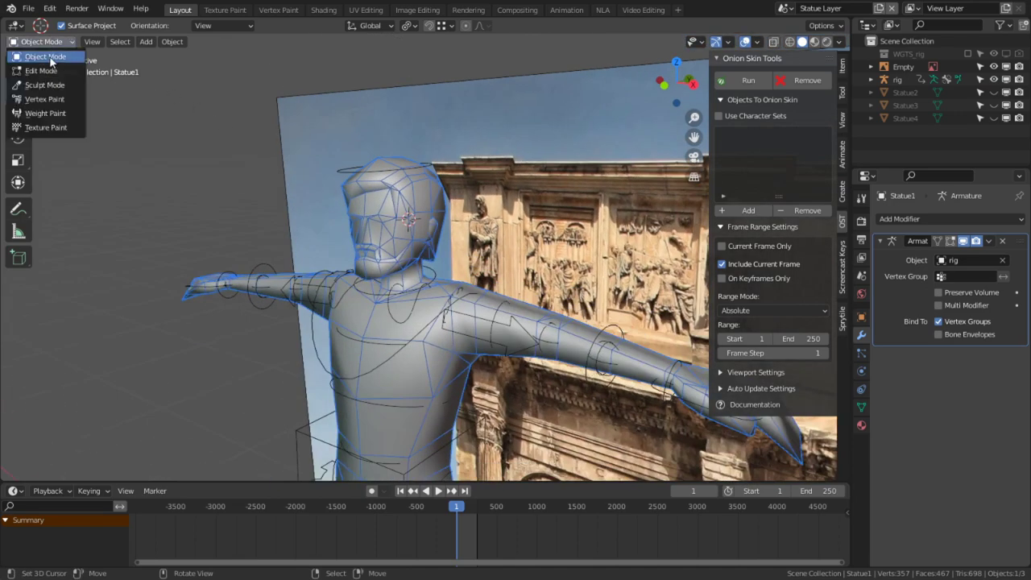
middle_drag(372, 277, 524, 265)
scroll(524, 265, up, 6)
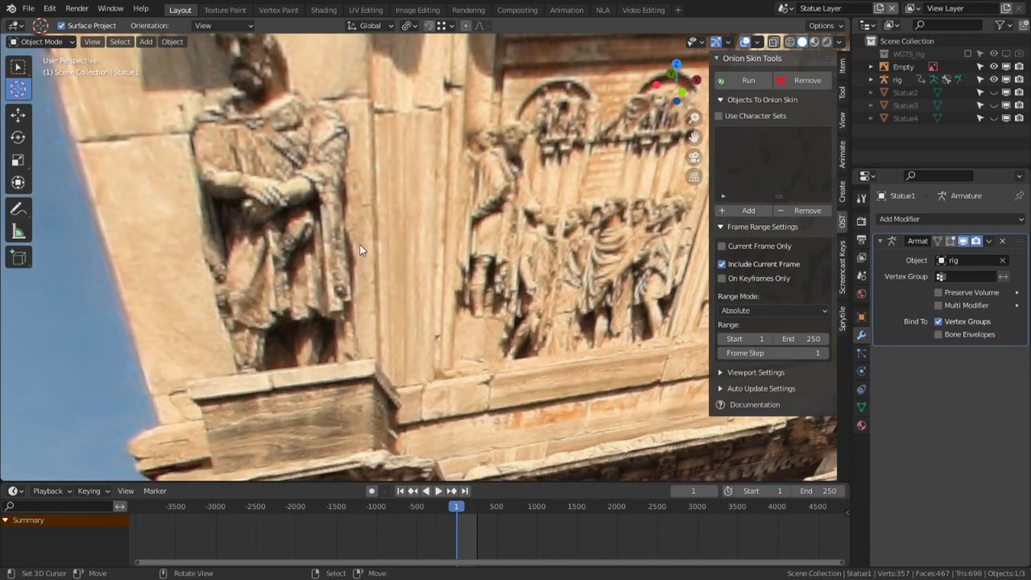
scroll(360, 251, down, 4)
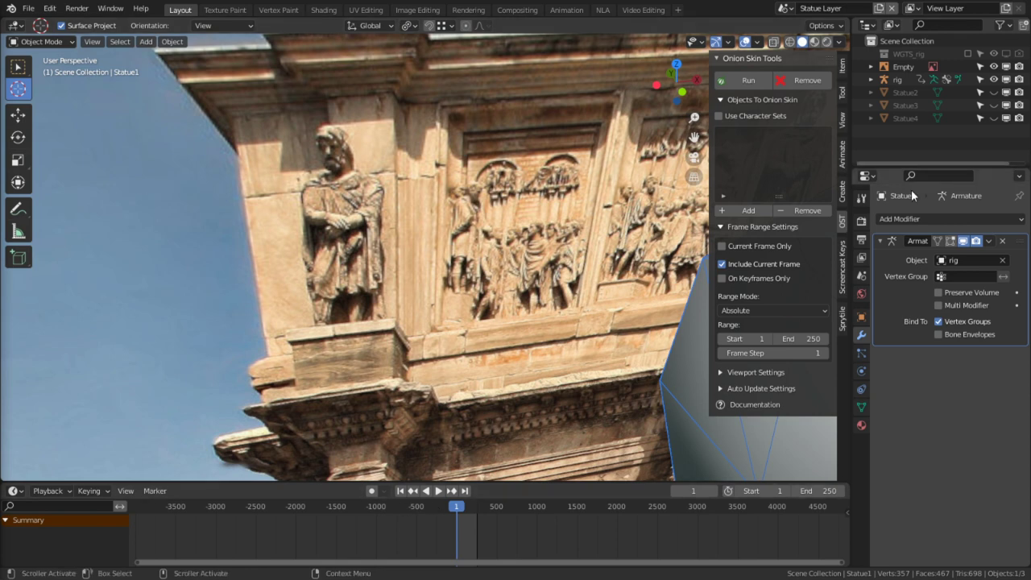
middle_drag(475, 153, 475, 228)
scroll(474, 228, up, 5)
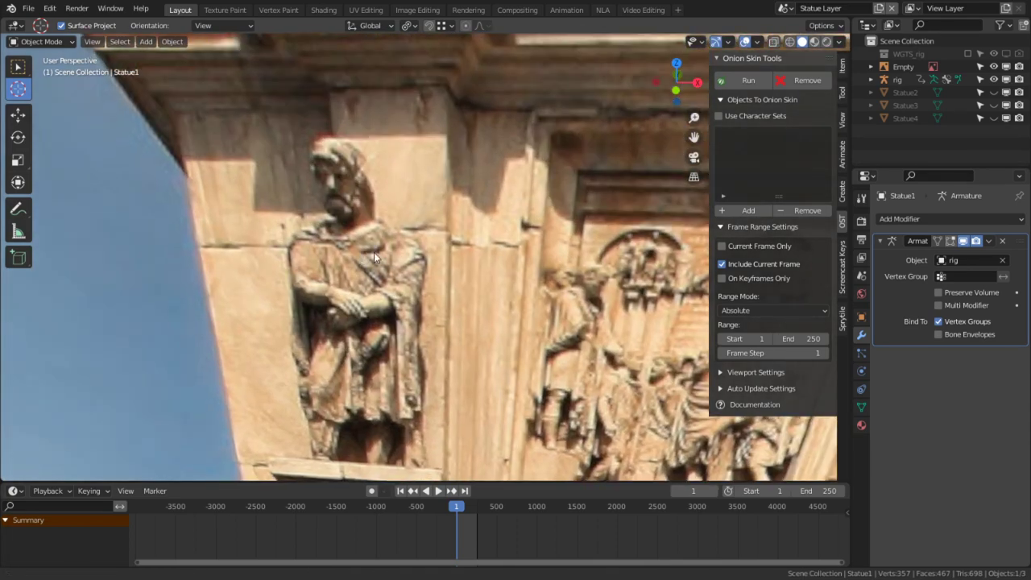
shift+middle_drag(374, 252, 403, 276)
scroll(420, 299, up, 4)
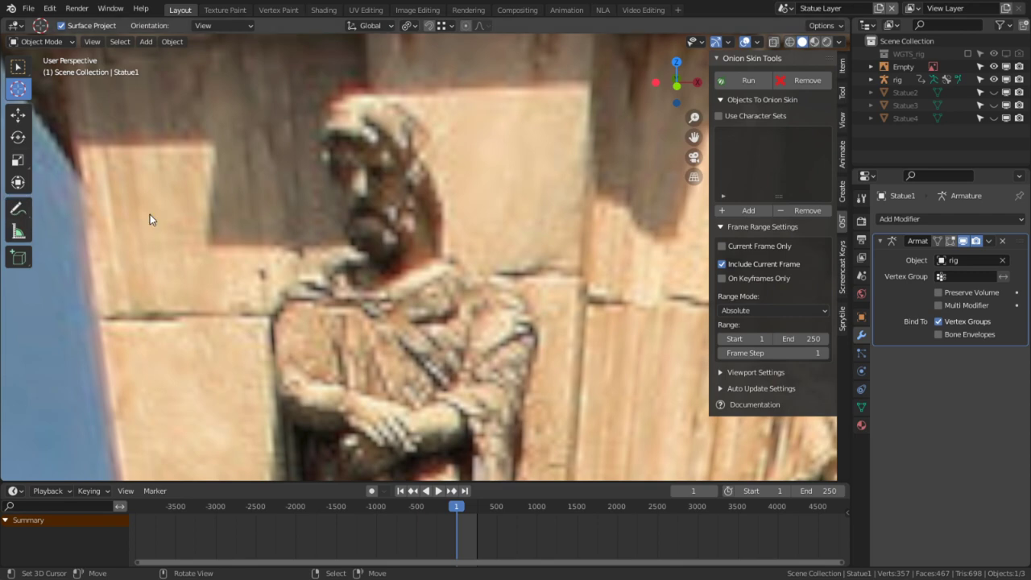
Draw filled black sunglasses as an annotation over the carved statue's eyes in the reference photo.
click(18, 209)
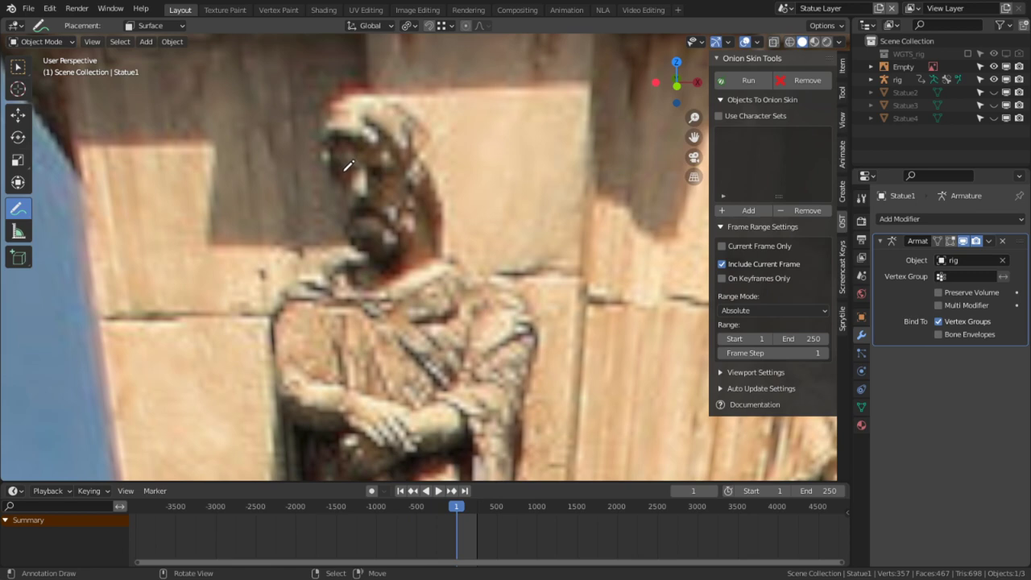
mouse_move(349, 167)
mouse_down()
mouse_move(401, 166)
mouse_move(360, 179)
mouse_up()
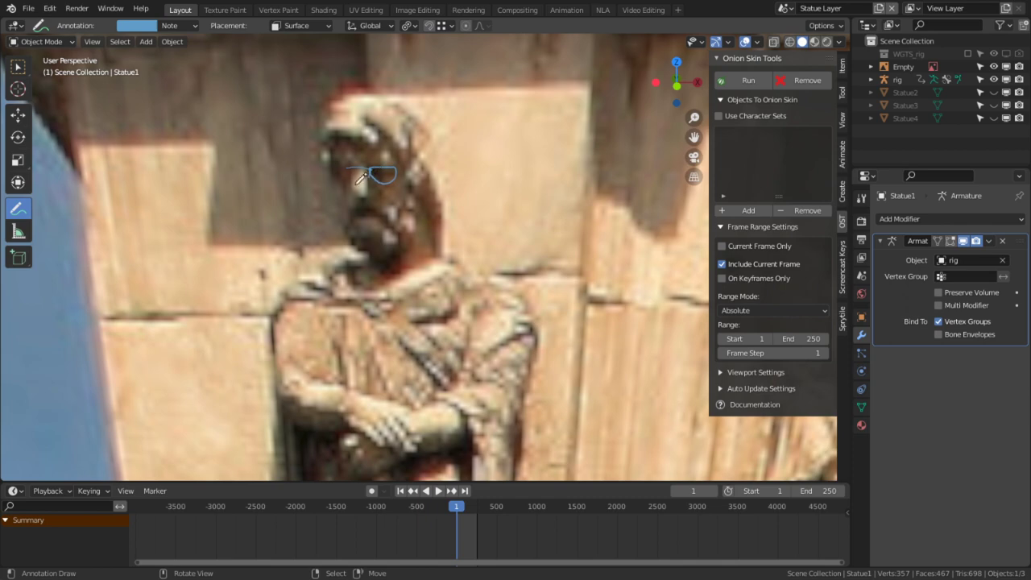
click(153, 25)
drag(231, 100, 229, 137)
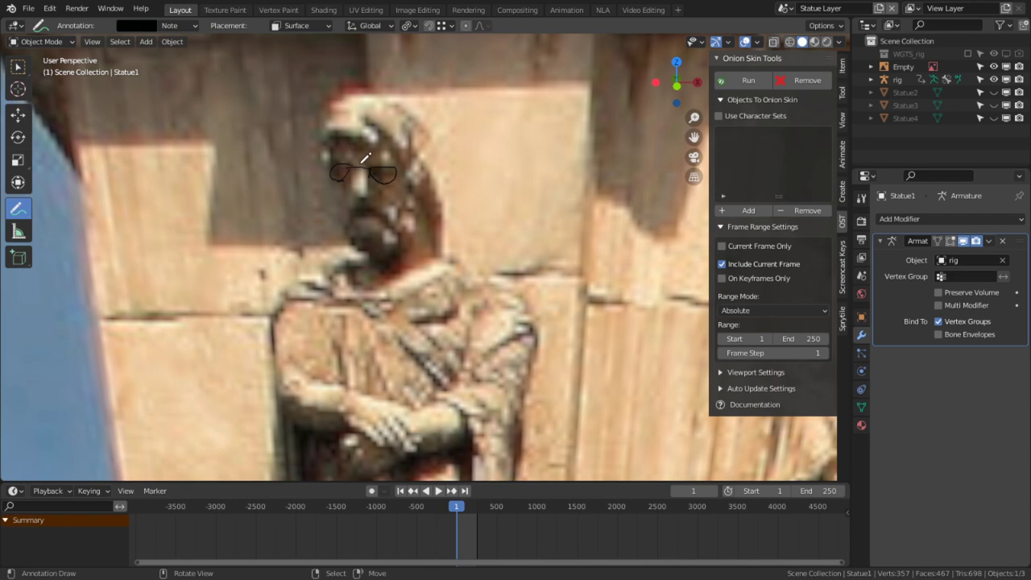
key(ctrl+z)
drag(397, 168, 410, 161)
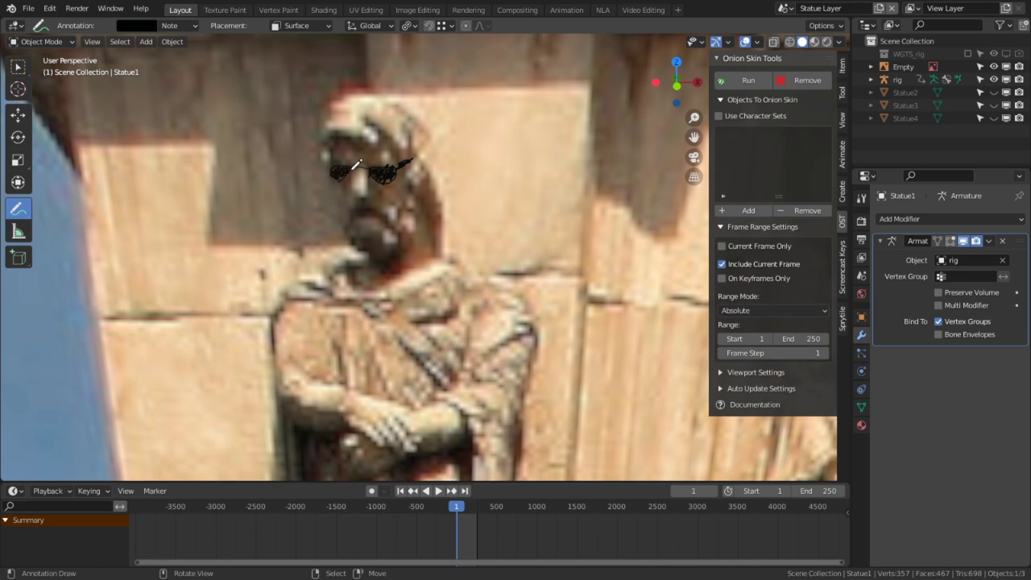
drag(336, 180, 339, 183)
Draw a cigar with rising smoke at the carved statue's mouth and recolour the annotation dark purple.
drag(364, 211, 330, 227)
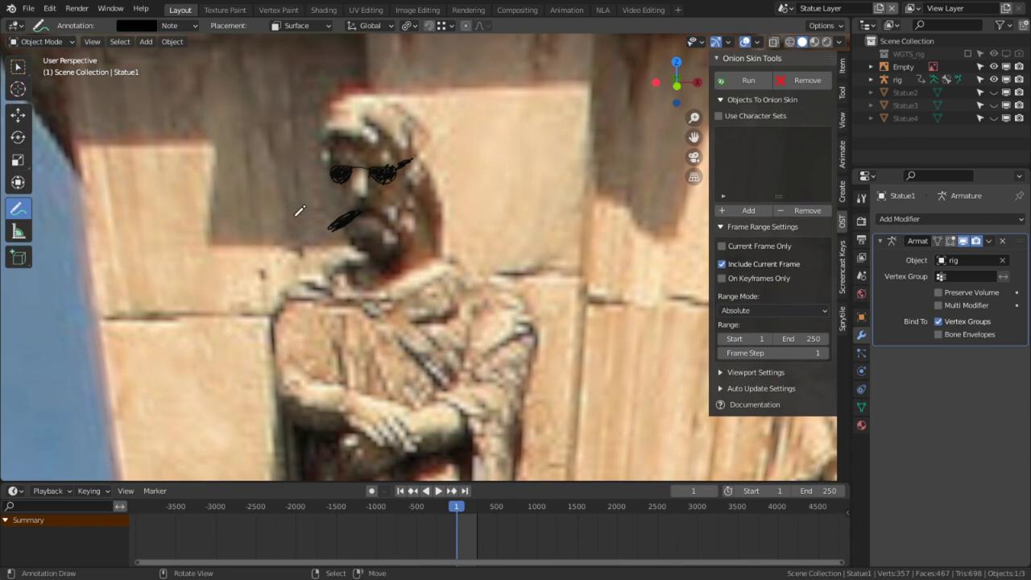
mouse_move(330, 227)
mouse_down()
mouse_move(305, 170)
mouse_move(292, 55)
mouse_up()
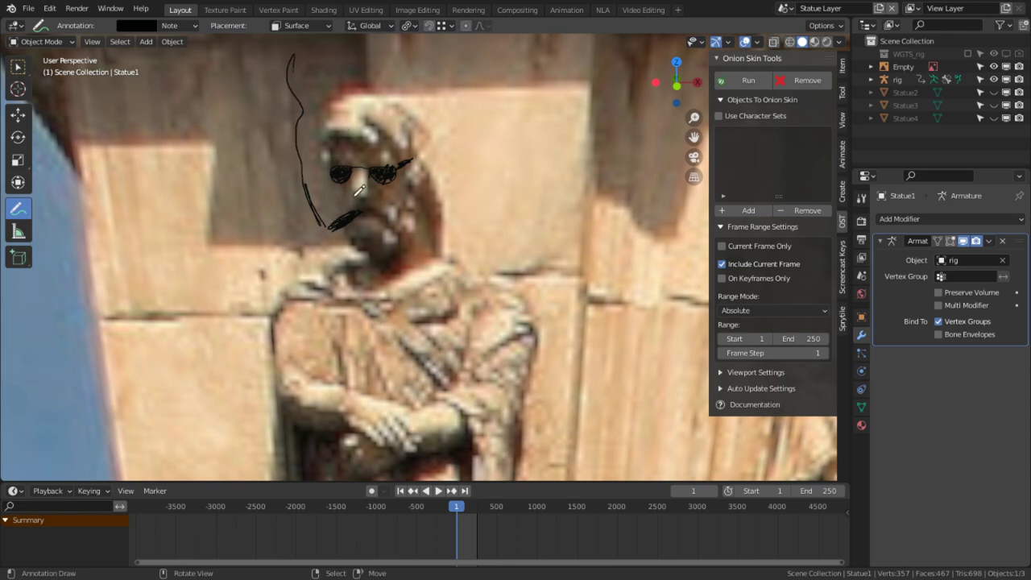
click(141, 25)
click(228, 79)
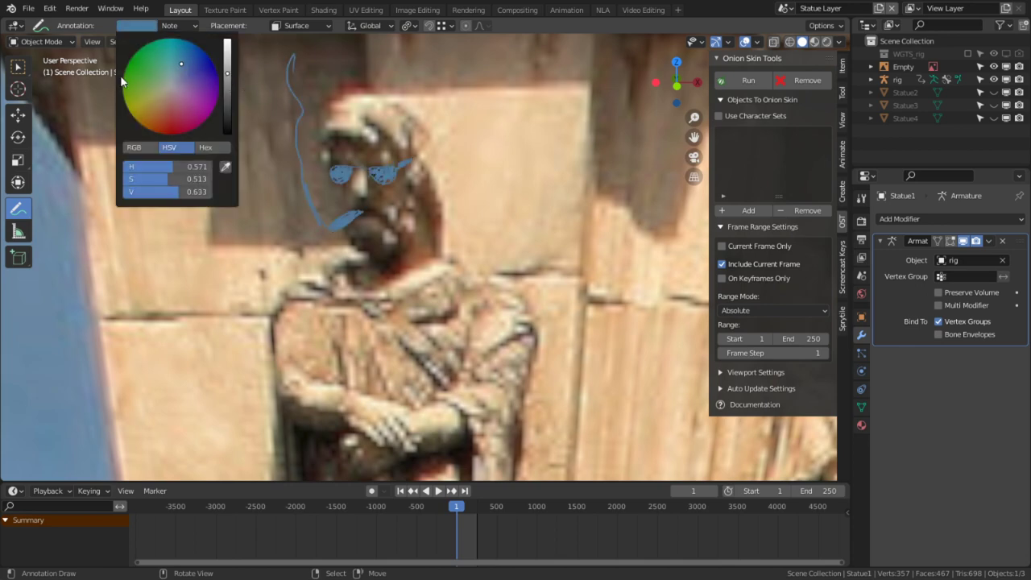
mouse_move(137, 77)
mouse_down()
mouse_move(166, 75)
mouse_move(156, 112)
mouse_move(153, 99)
mouse_move(202, 119)
mouse_move(107, 103)
mouse_move(220, 129)
mouse_move(230, 112)
mouse_move(229, 135)
mouse_up()
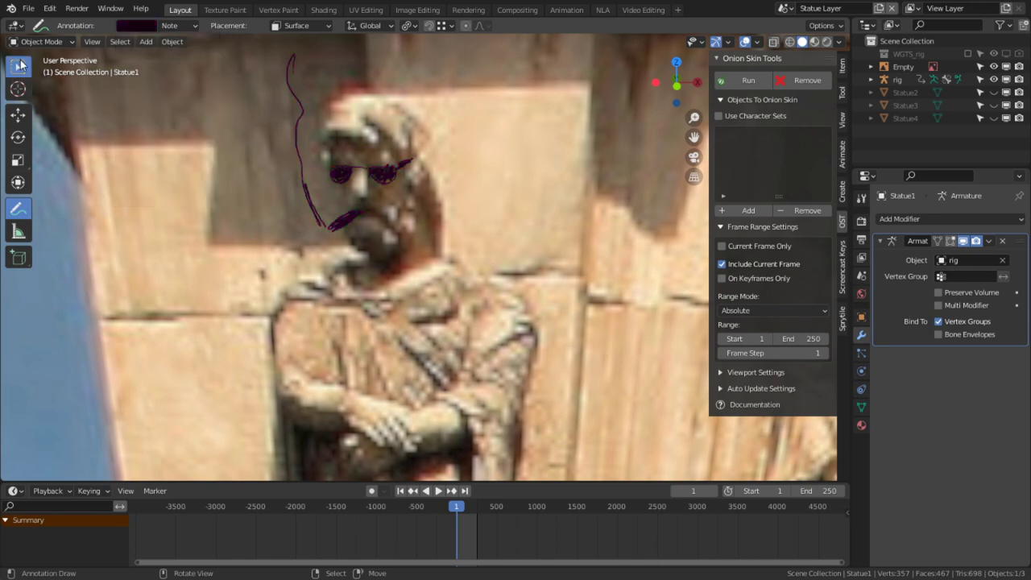
click(19, 64)
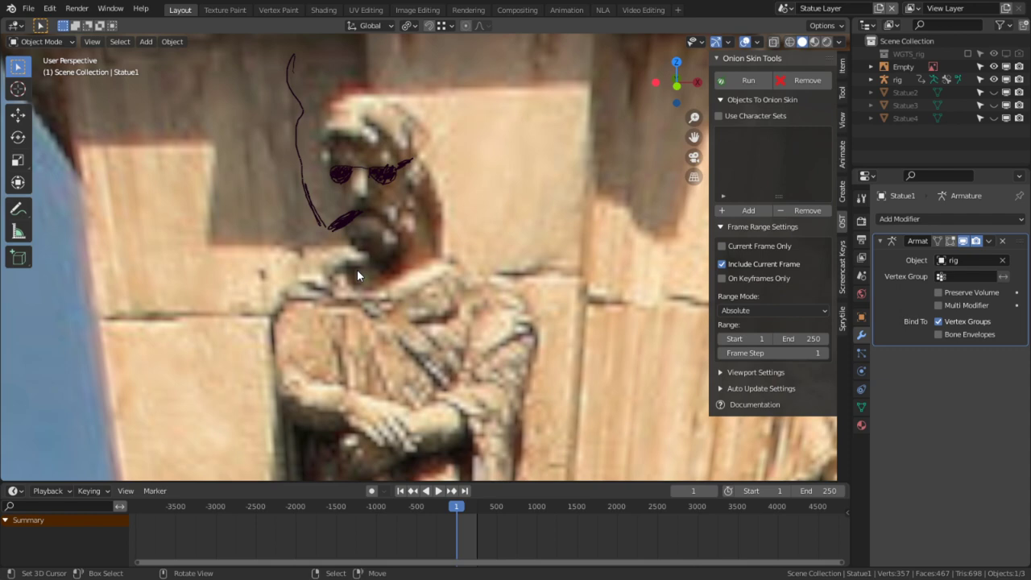
Put the character's rig into Pose Mode and select its torso control.
scroll(356, 269, down, 8)
middle_drag(432, 273, 430, 233)
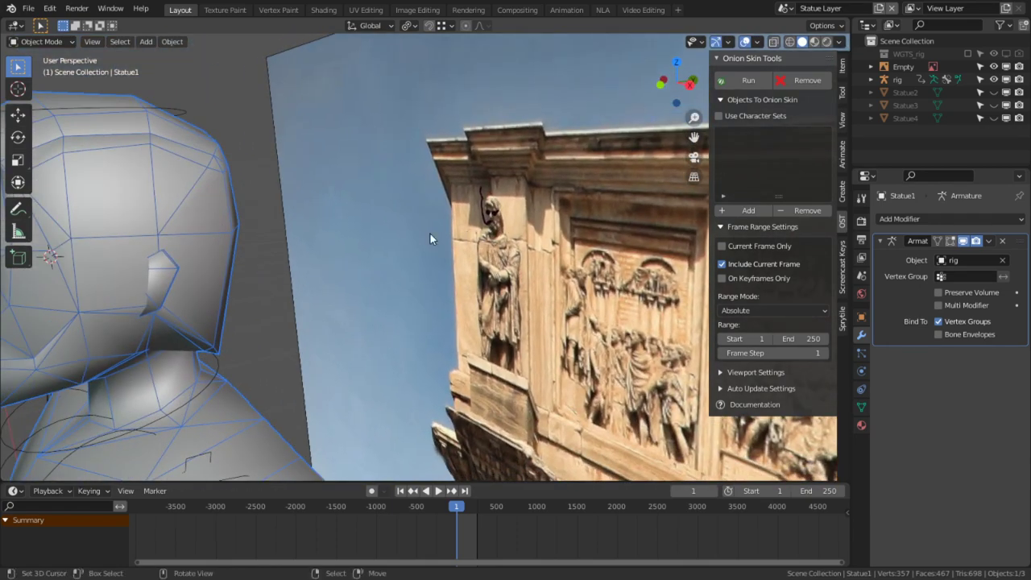
scroll(193, 233, down, 2)
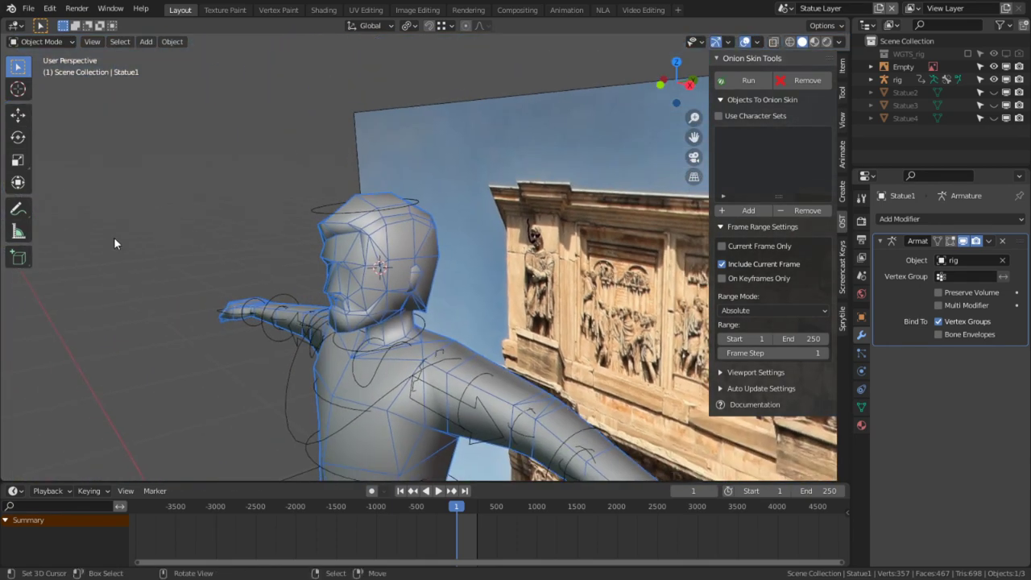
middle_drag(322, 278, 501, 290)
shift+middle_drag(508, 397, 315, 283)
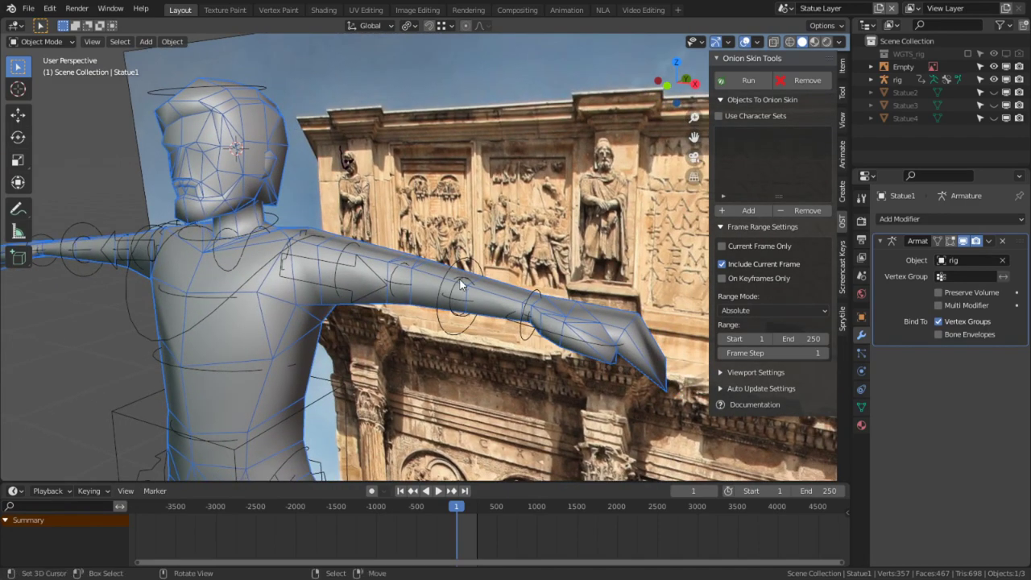
middle_drag(516, 331, 442, 271)
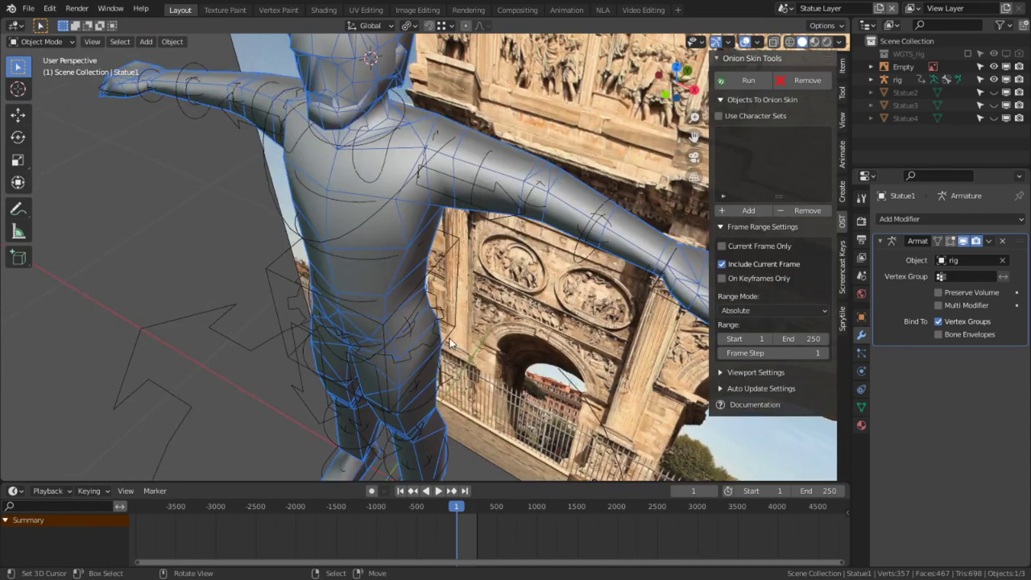
click(442, 272)
right_click(431, 275)
key(ctrl+Tab)
right_click(429, 274)
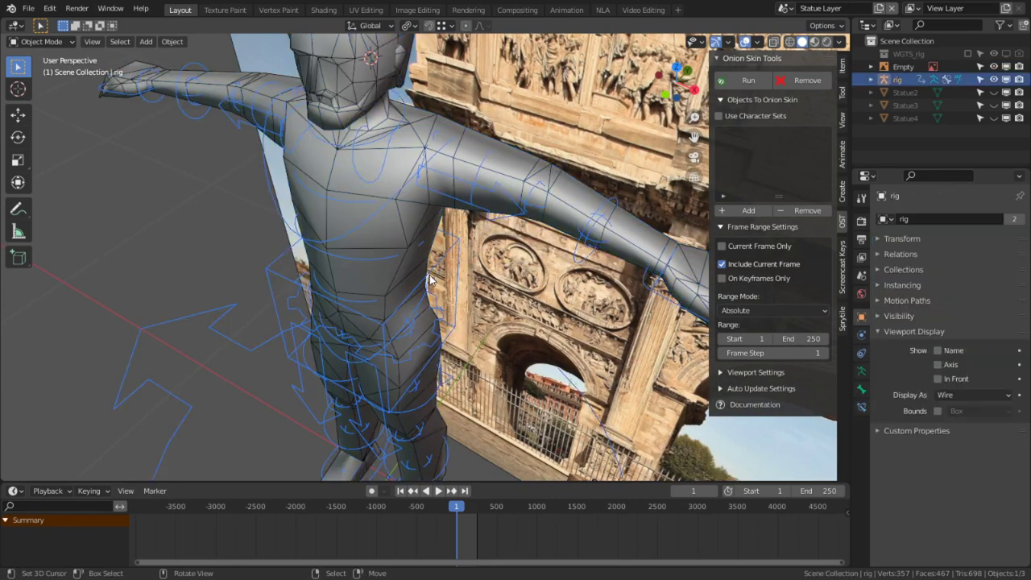
key(ctrl+Tab)
right_click(430, 275)
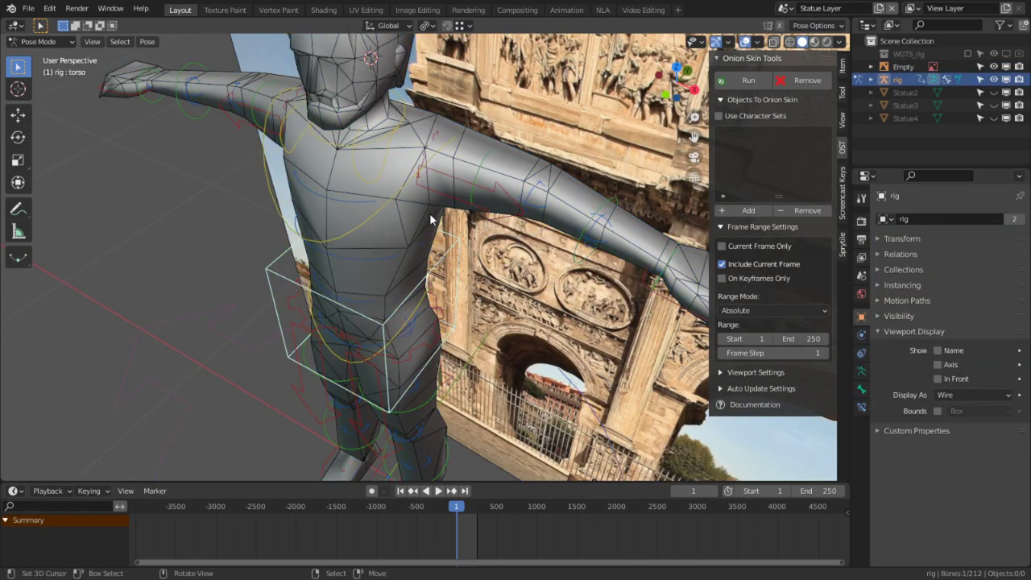
Rotate the torso control about 8.5° around the global Z axis.
key(z)
key(Escape)
key(r)
key(z)
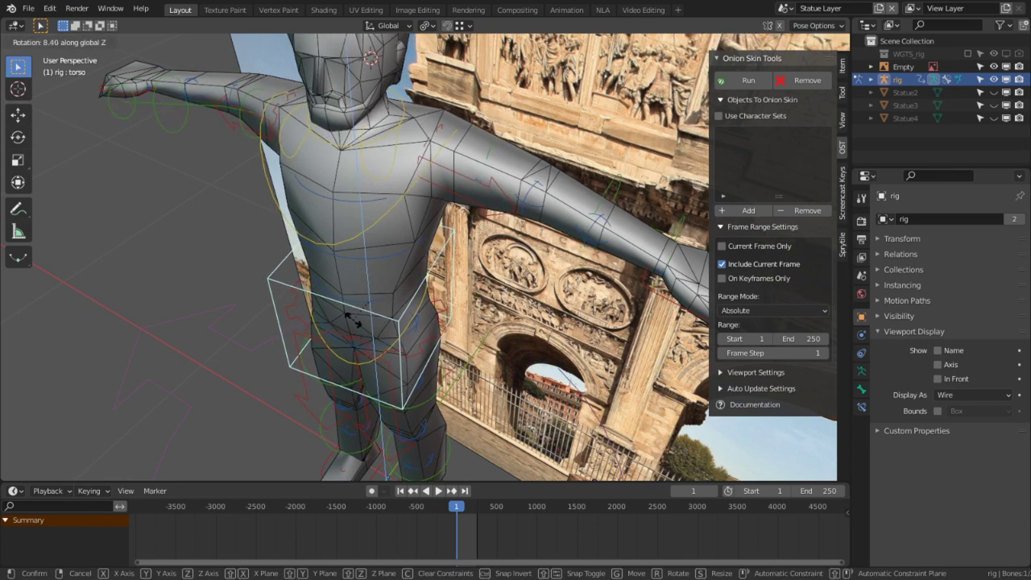
click(342, 320)
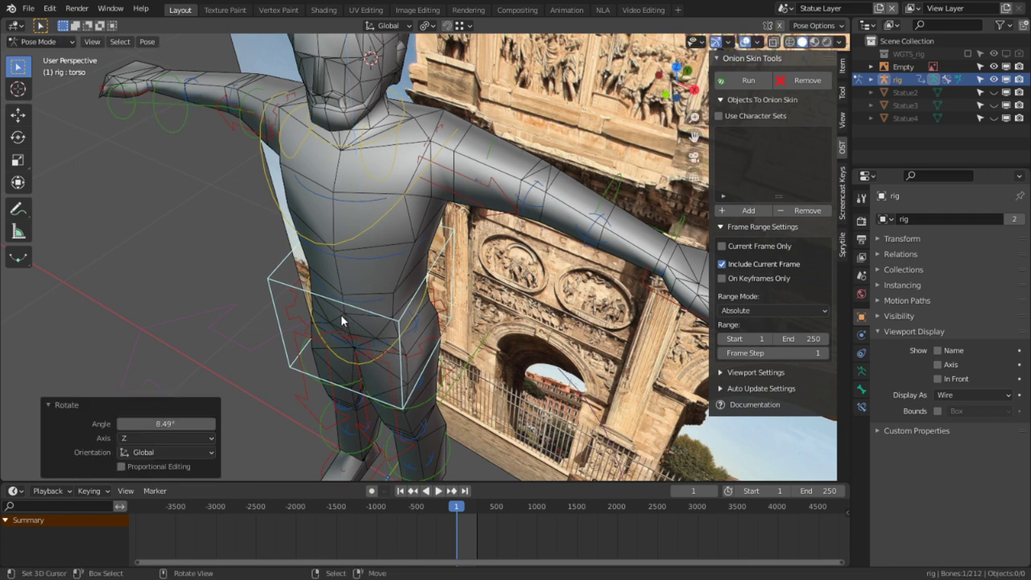
Counter-rotate the chest control about -6.3° around the global Z axis.
click(341, 239)
key(r)
key(z)
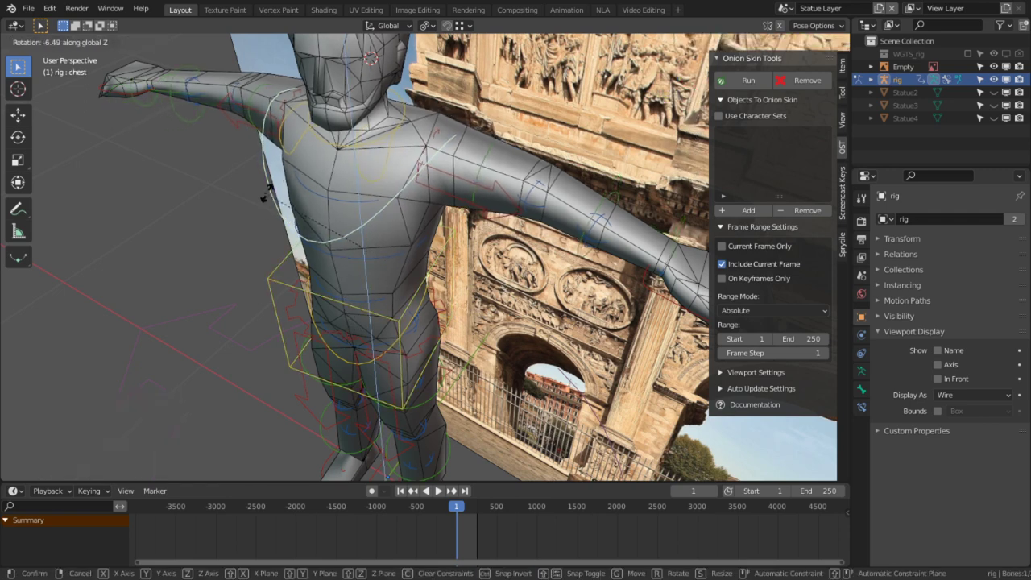
click(291, 219)
Move the right foot and torso controls together about -0.044 m in Y, with the Z axis locked.
middle_drag(334, 281, 387, 426)
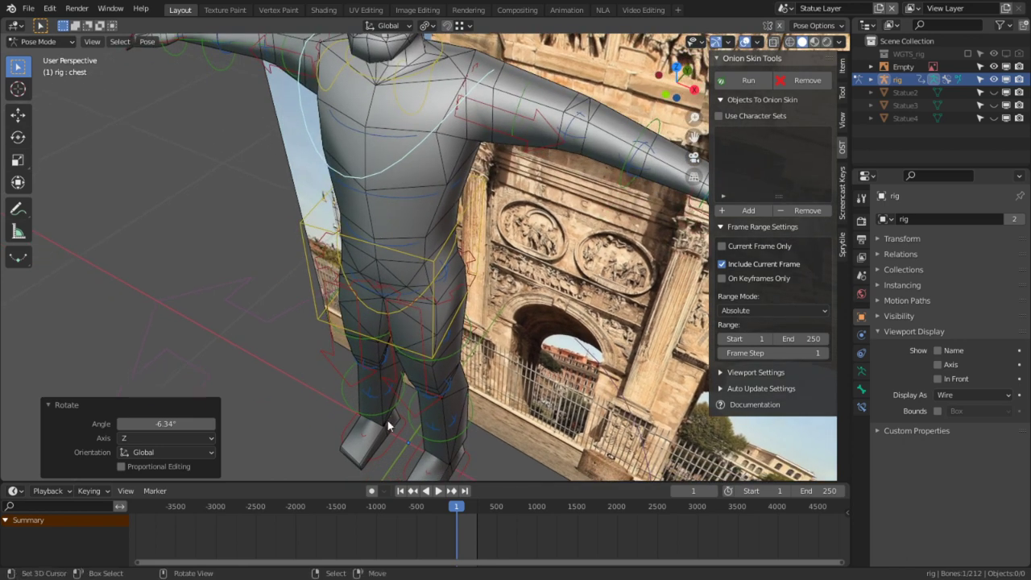
click(391, 456)
key(g)
key(shift+z)
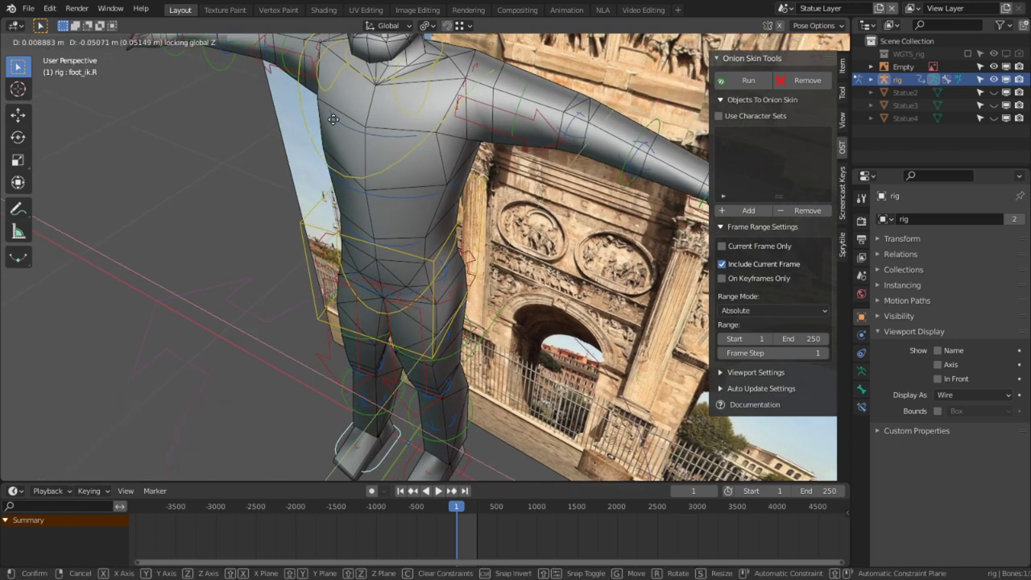
right_click(331, 119)
shift+click(380, 240)
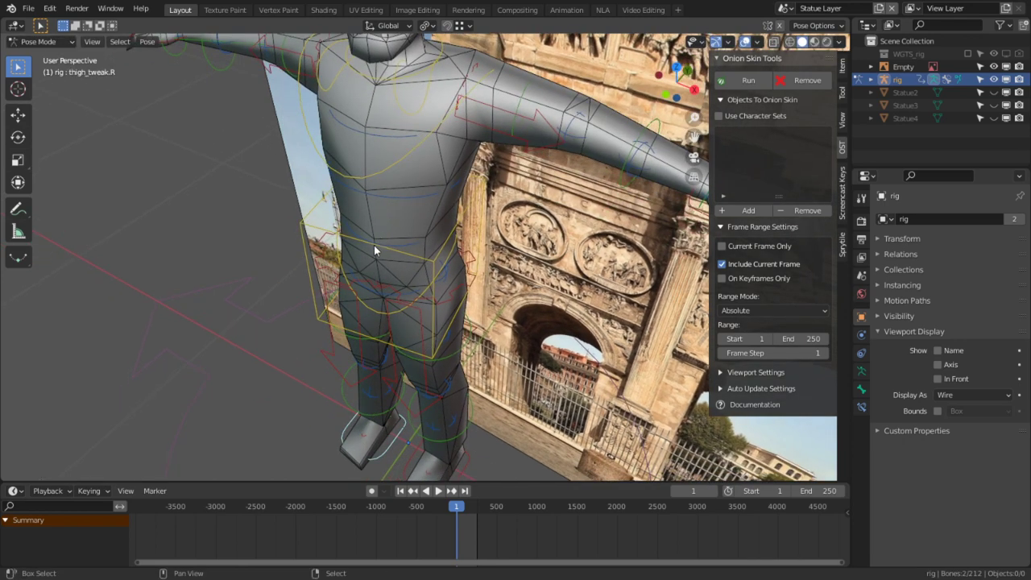
shift+click(374, 245)
key(shift+g)
key(Escape)
key(g)
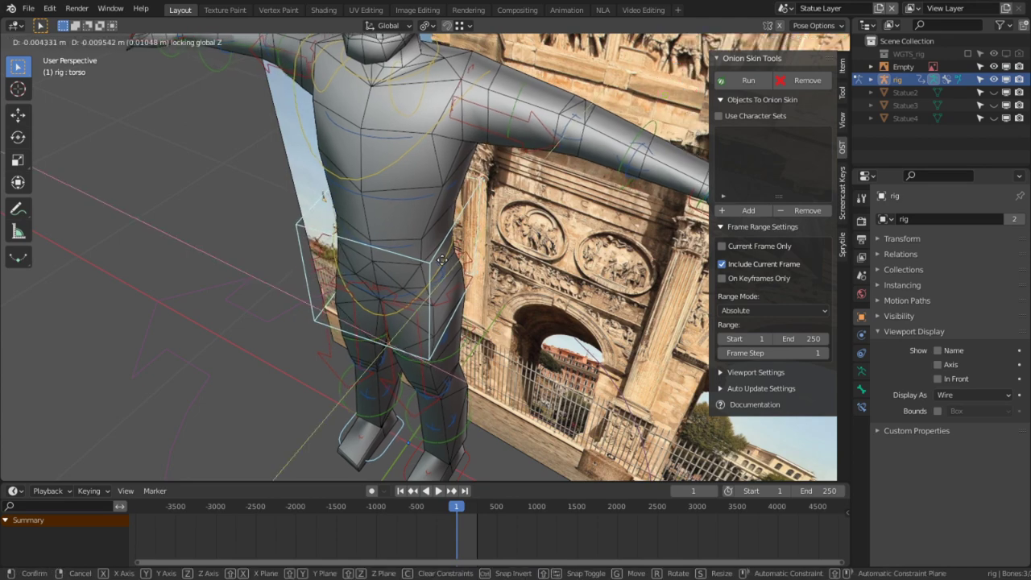
key(shift+z)
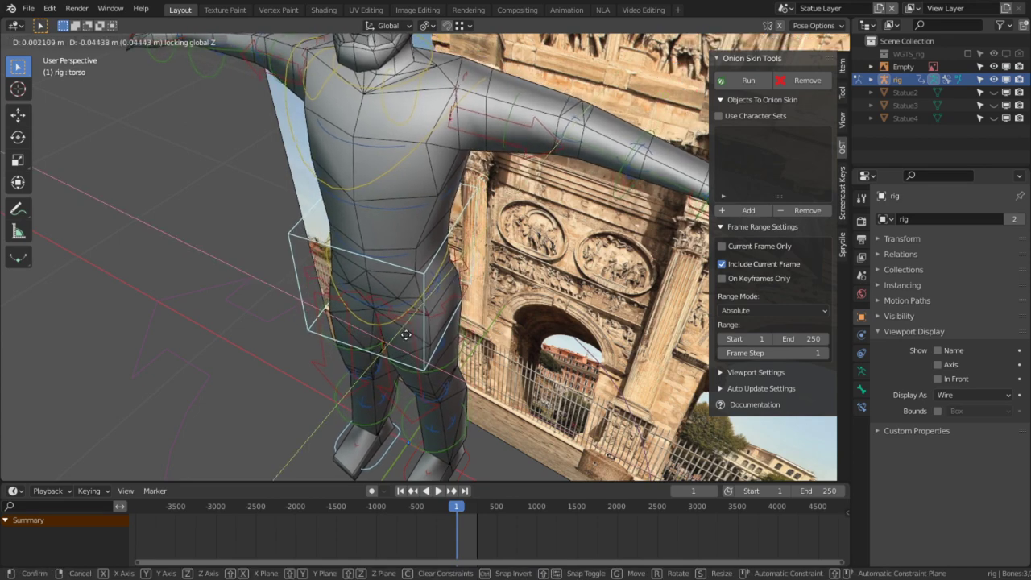
click(406, 334)
Twist the chest control slightly sideways with a trackball rotation in the front view.
middle_drag(406, 333, 464, 225)
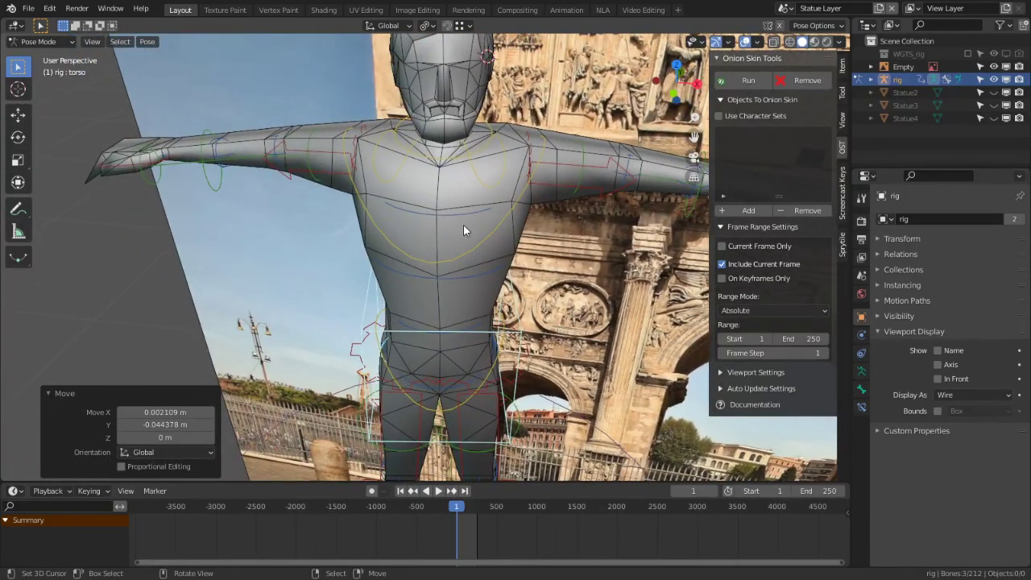
key(KP_1)
click(463, 230)
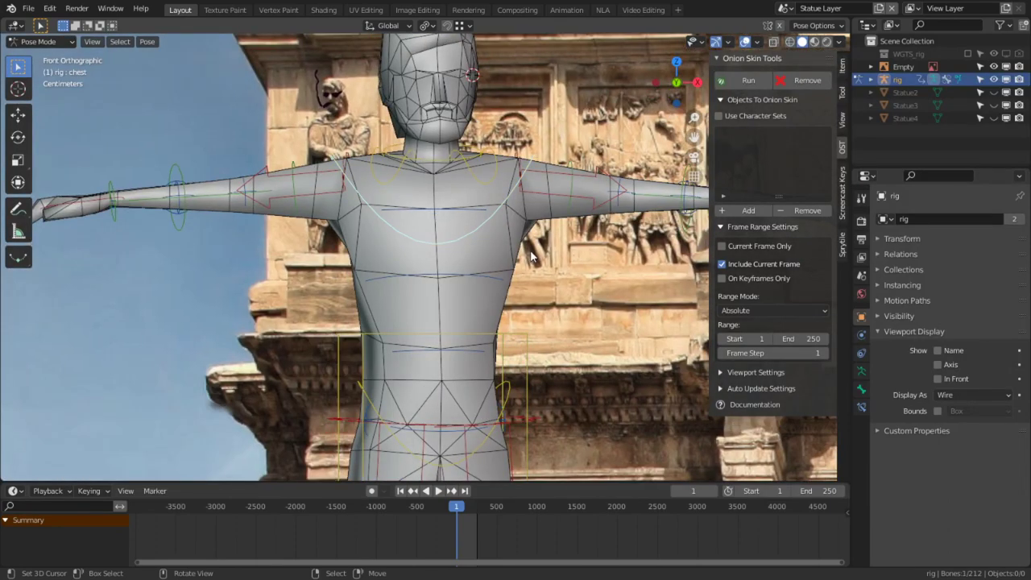
key(r)
key(r)
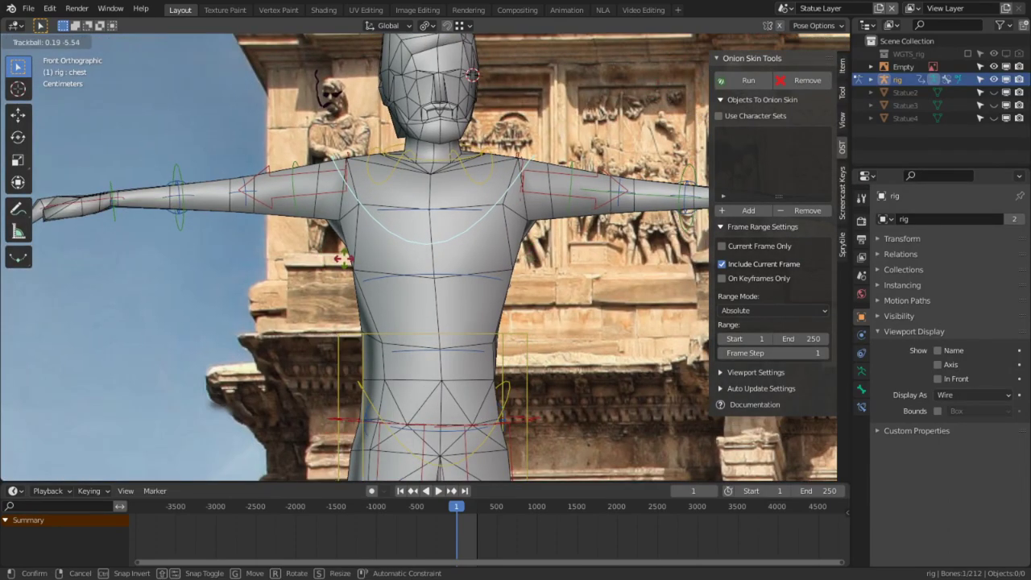
click(420, 238)
Trackball-rotate the head control by about 14.2° and -11.6°, and tilt it about 1.9° in the front view.
shift+middle_drag(458, 47, 458, 87)
click(458, 68)
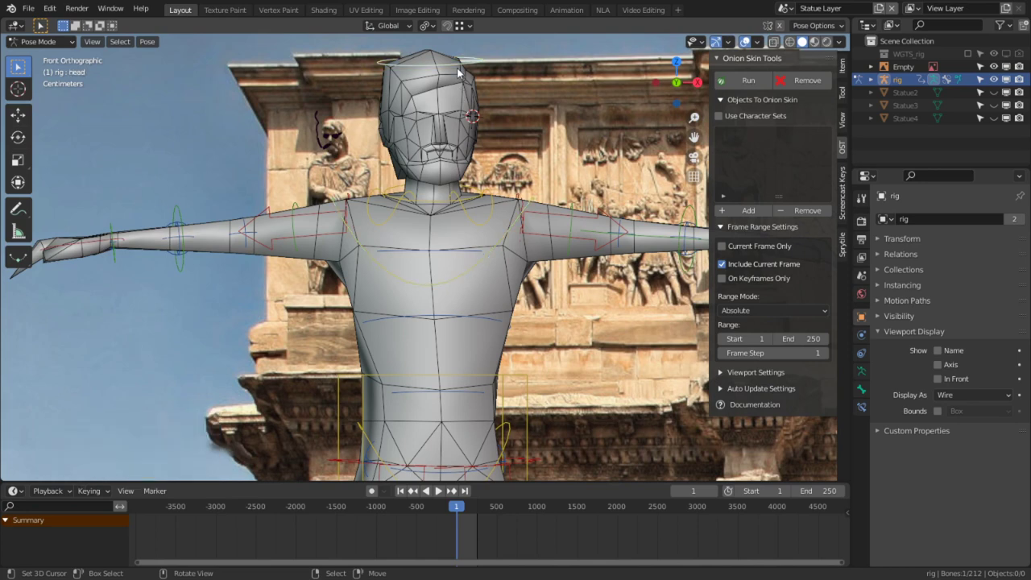
key(r)
key(r)
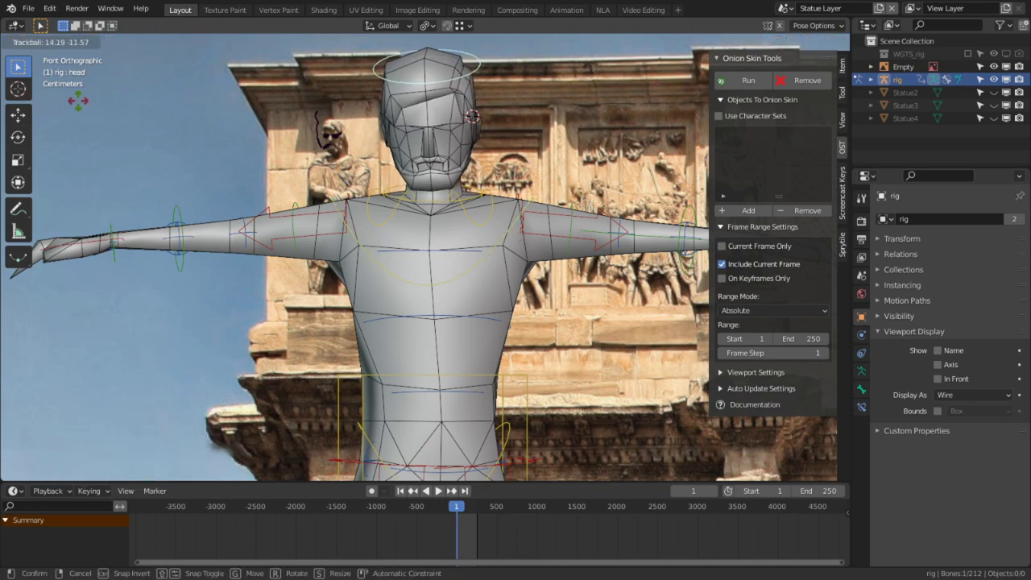
click(427, 79)
key(r)
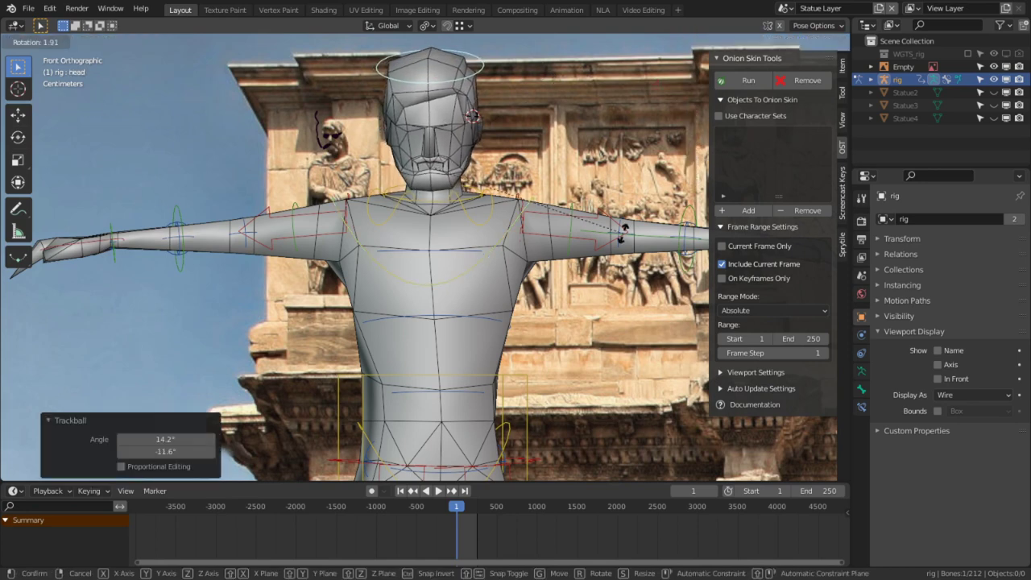
click(622, 232)
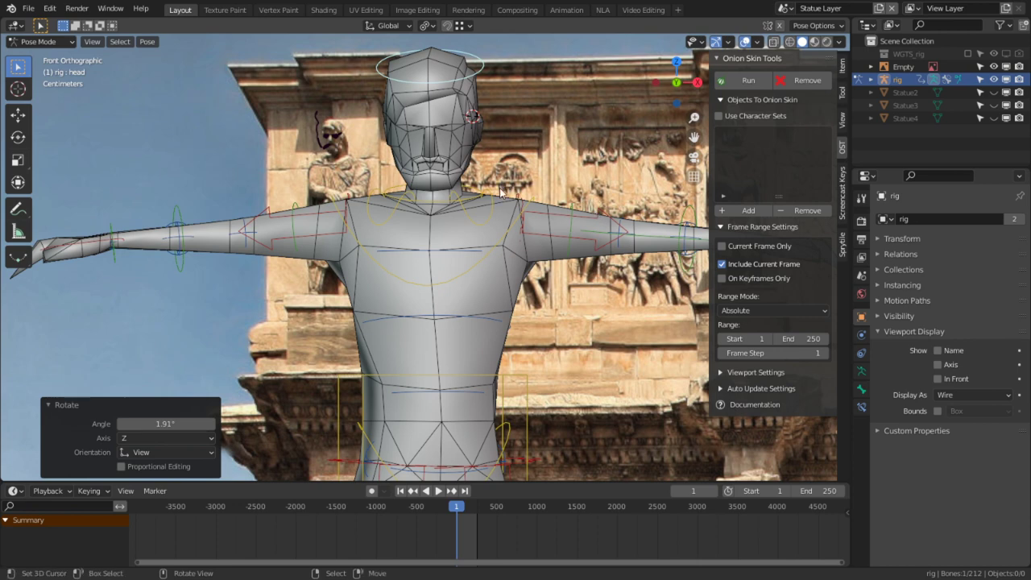
Bring the left hand control in front of the waist, moving it about -0.65 m in X, -0.15 m in Y and -0.25 m in Z.
shift+middle_drag(403, 244, 296, 246)
click(665, 249)
key(g)
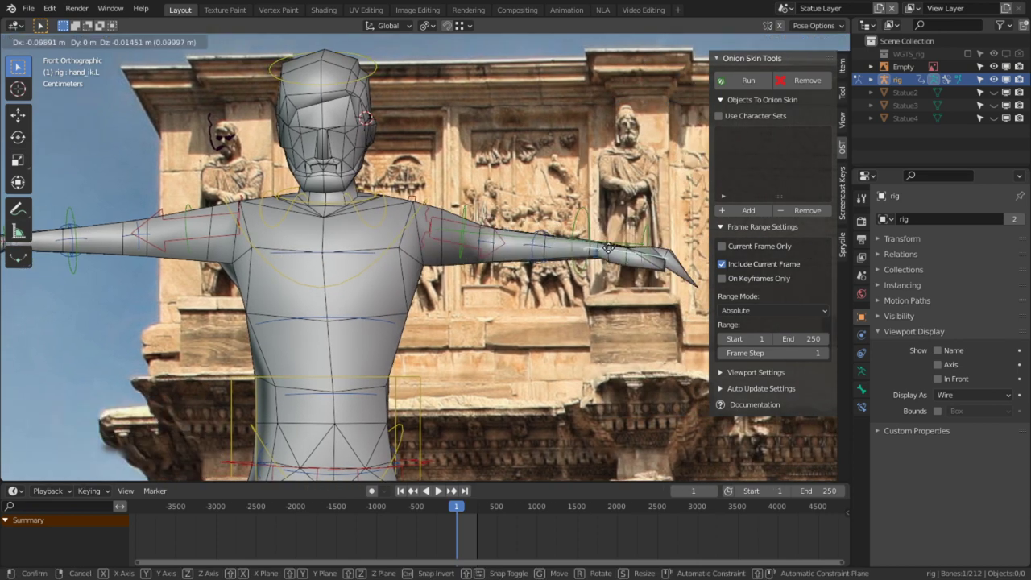
click(341, 362)
key(KP_3)
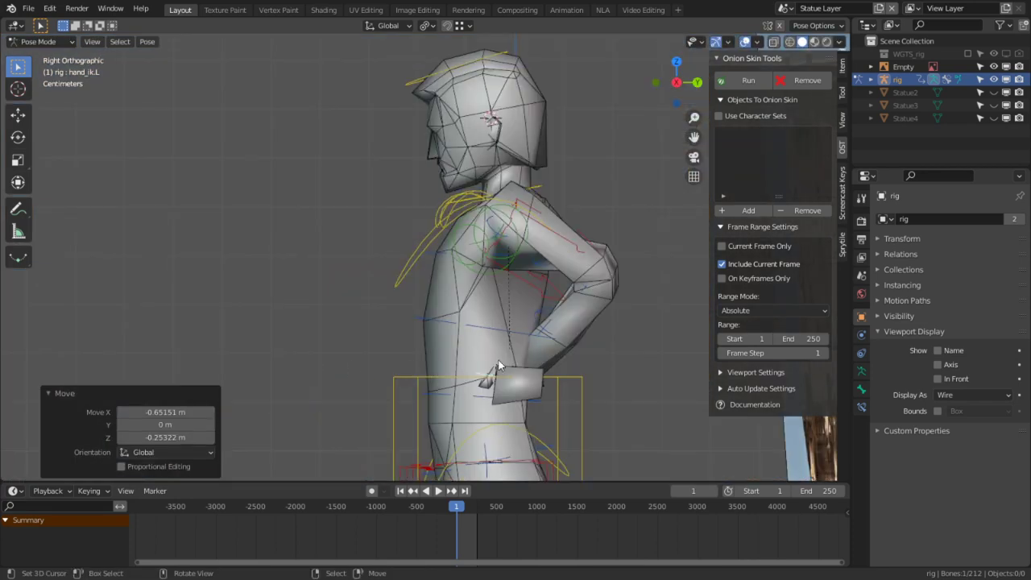
key(g)
click(622, 323)
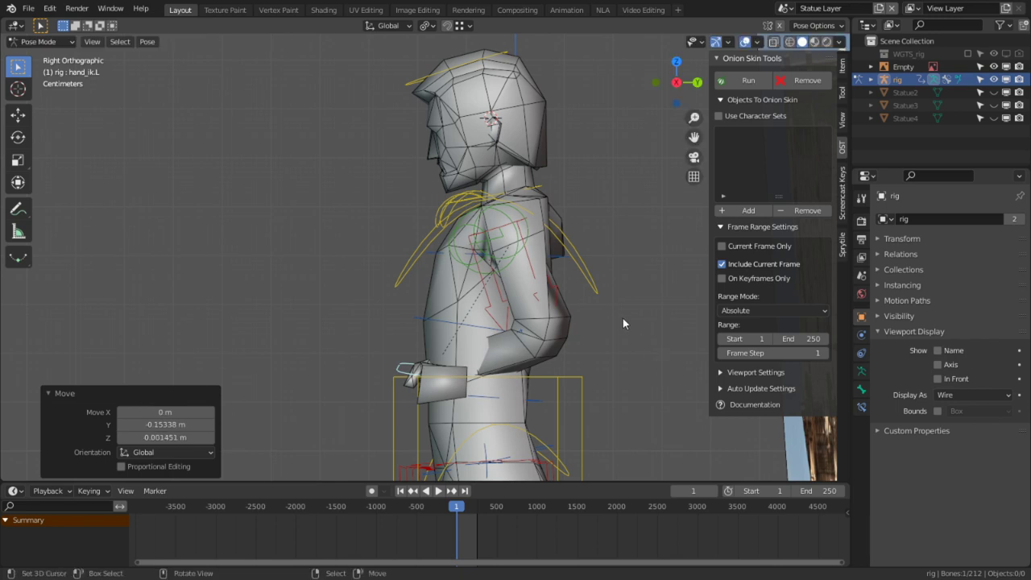
Rotate the chest control about -8° in the right side view.
click(600, 276)
key(r)
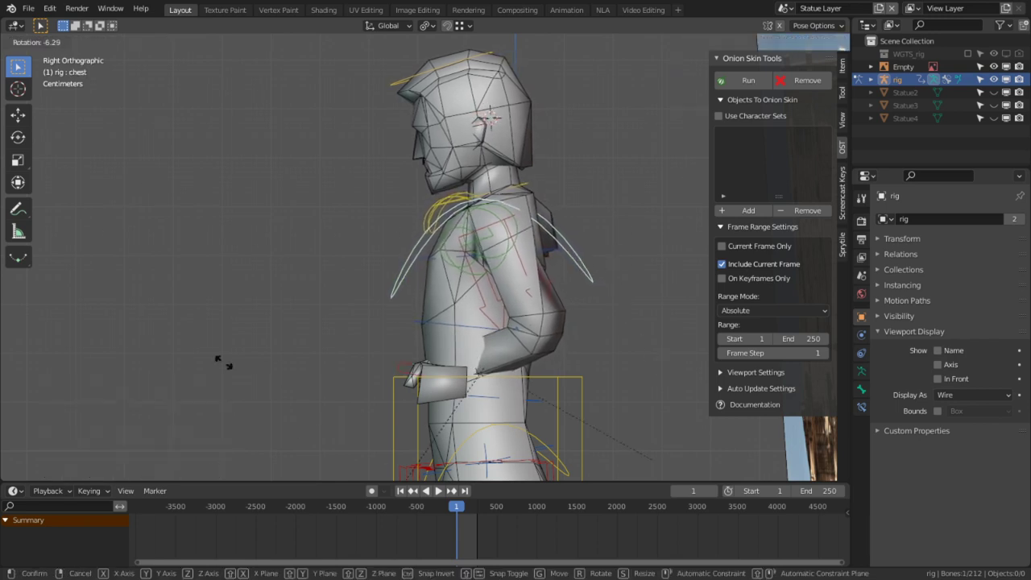
click(430, 272)
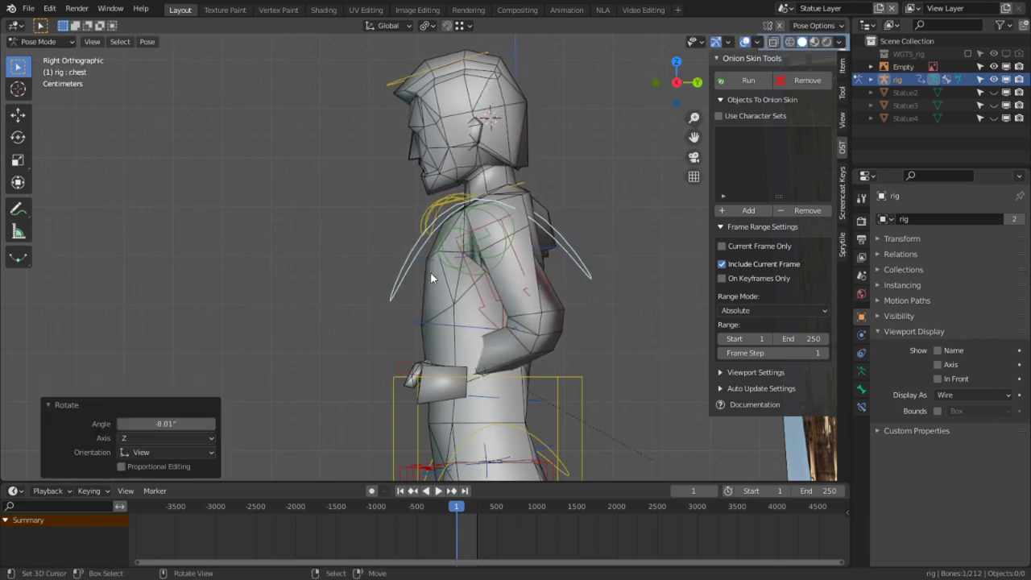
Turn the left hand with a trackball rotation of about 7.5° and -148° in side view, and refine its orientation in front view.
click(401, 369)
key(r)
key(r)
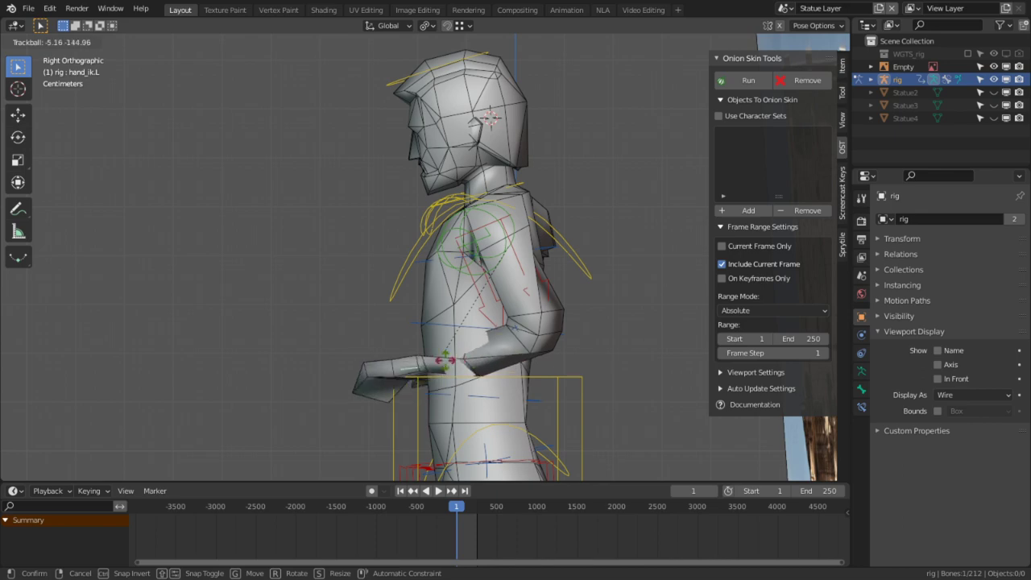
click(389, 304)
key(KP_1)
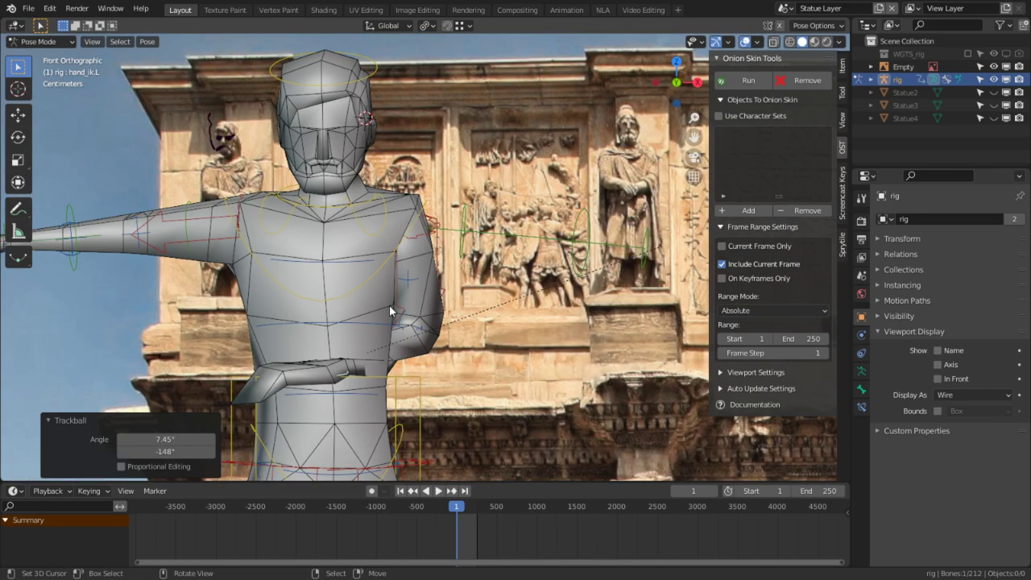
key(r)
key(r)
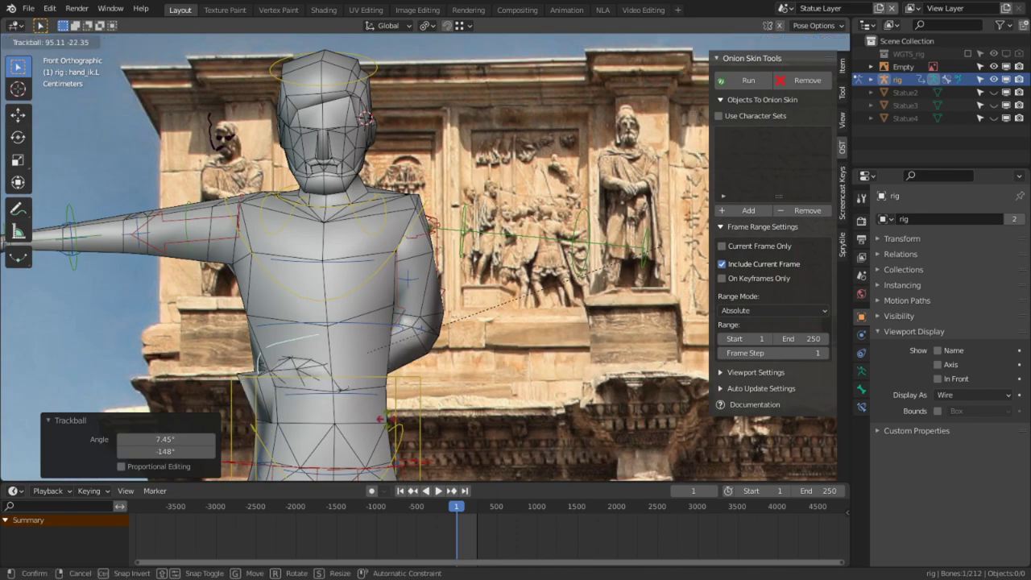
click(388, 422)
Move the left hand control about 0.057 m forward, away from the belly.
middle_drag(413, 389, 602, 366)
key(g)
click(375, 358)
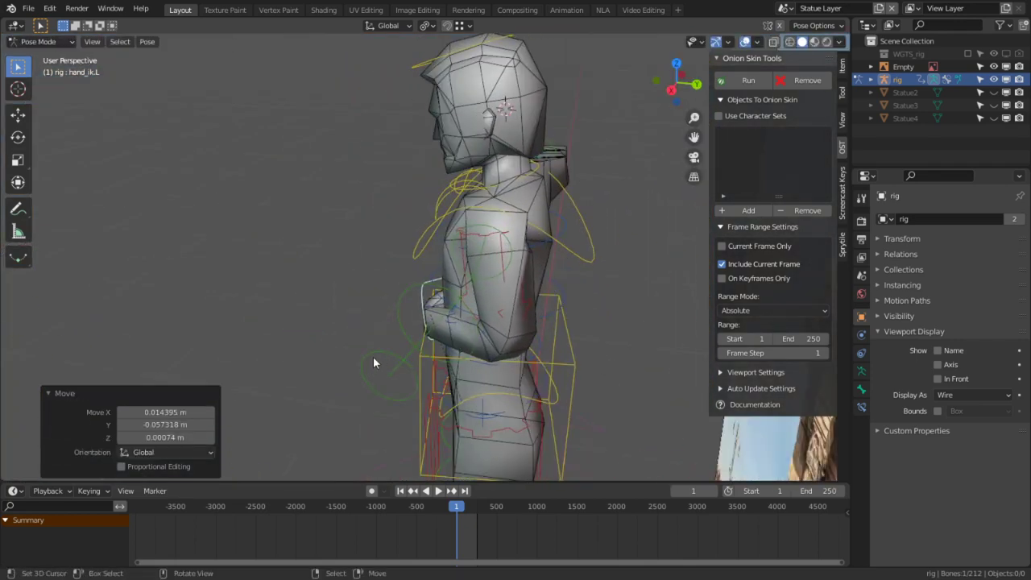
Trackball-rotate the left hand by about 6.9° and 35°, and rotate it about -17° in the view plane.
middle_drag(375, 357, 476, 216)
key(r)
key(r)
click(525, 222)
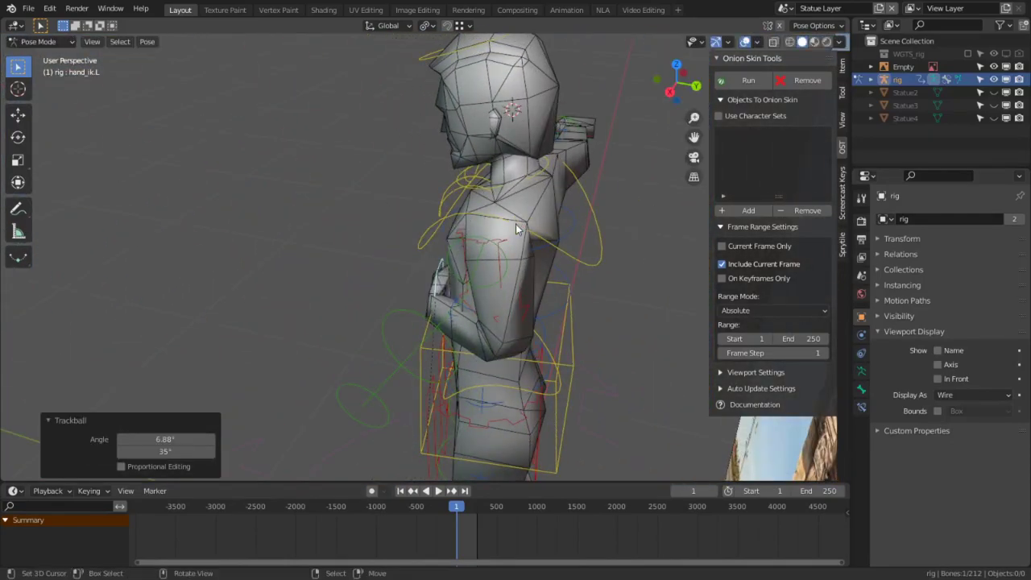
key(r)
click(487, 198)
middle_drag(488, 198, 671, 238)
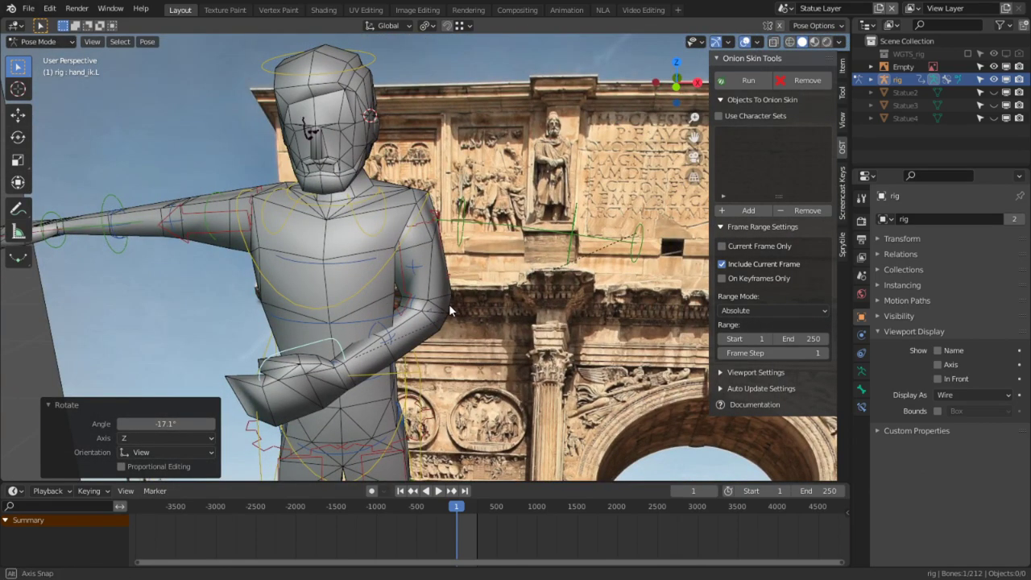
Swing the left elbow outward by trackball-rotating the left upper arm IK control about 33° and -59°.
middle_drag(448, 304, 487, 340)
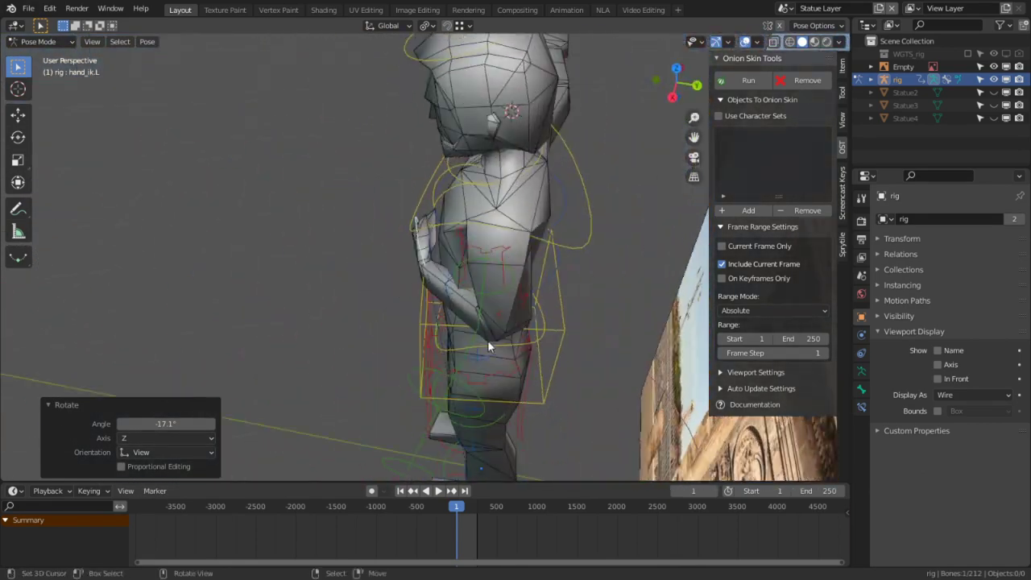
click(521, 298)
key(r)
key(r)
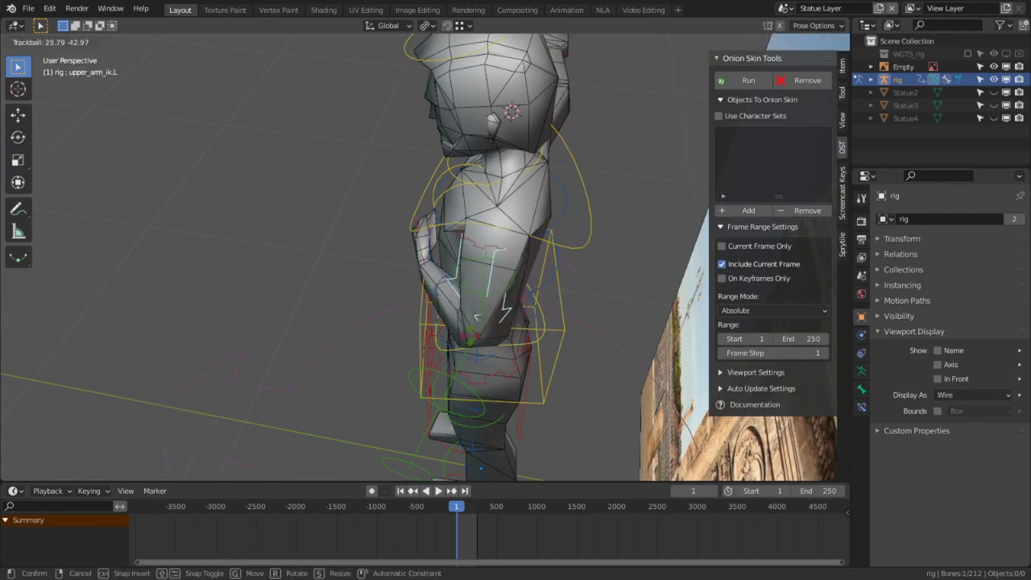
click(484, 323)
middle_drag(484, 324, 680, 251)
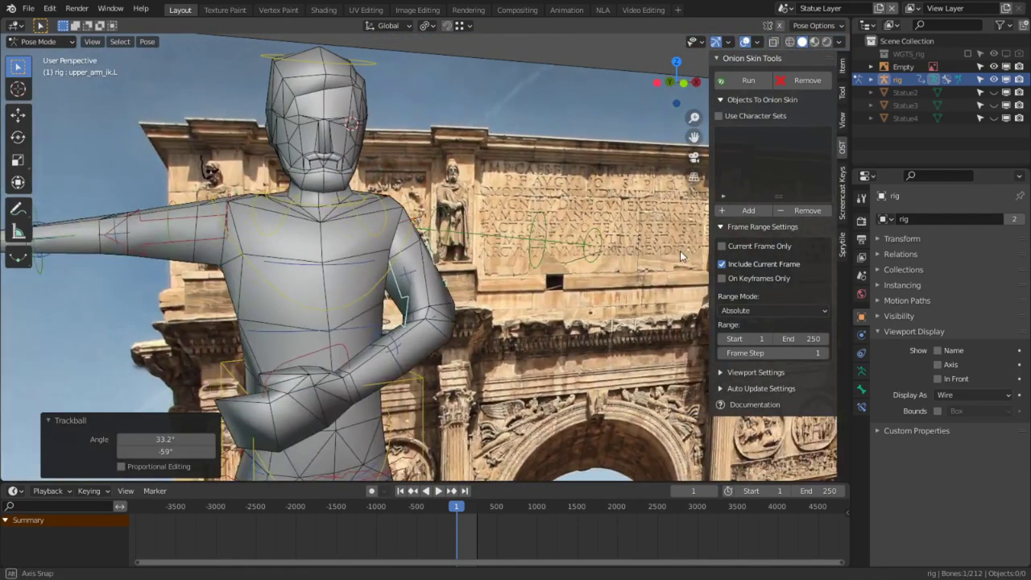
Rotate the left shoulder control about 5.7° in the view plane.
shift+middle_drag(506, 133, 538, 240)
middle_drag(498, 286, 457, 282)
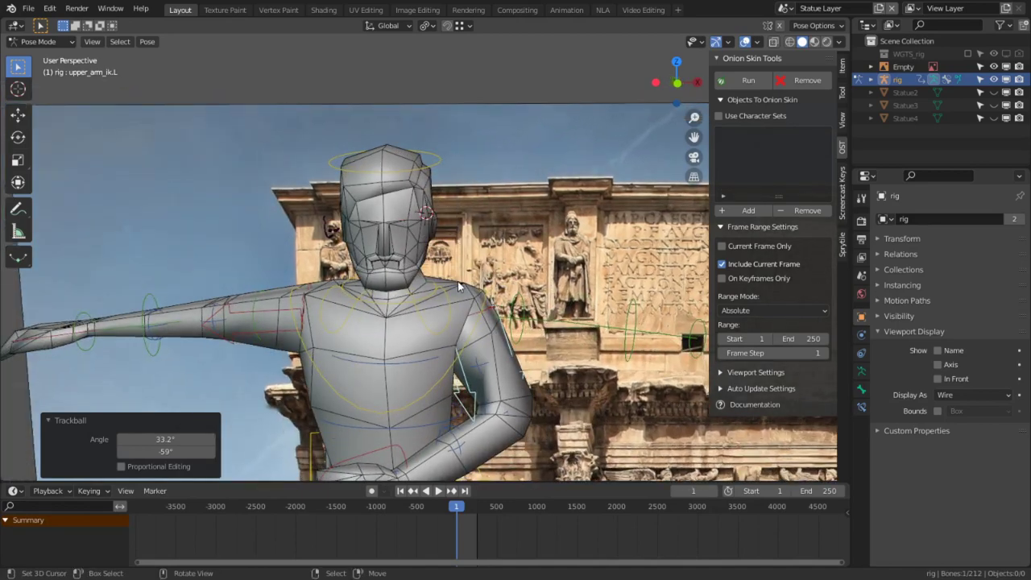
click(475, 288)
key(r)
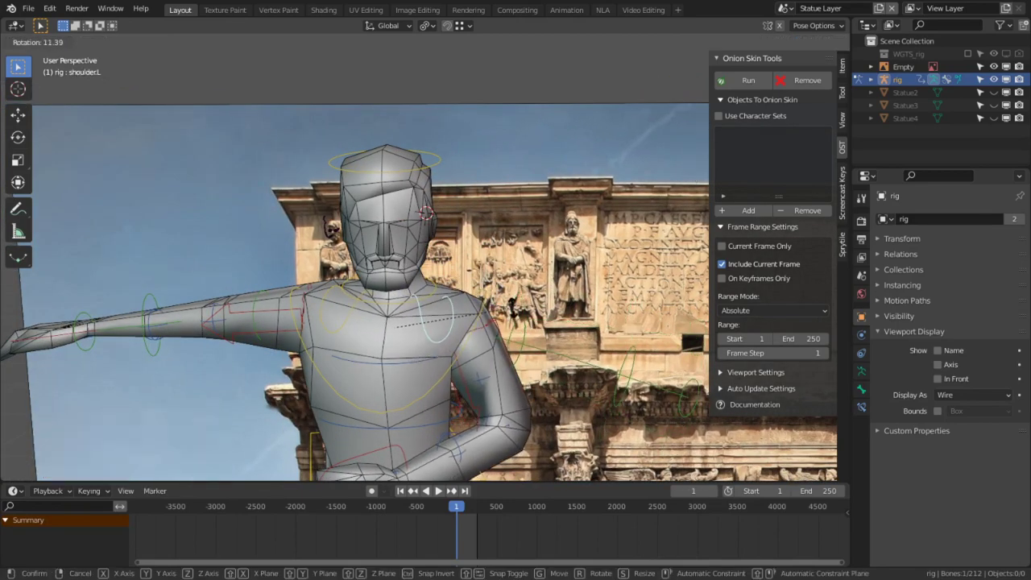
click(512, 295)
Lower the left hand control slightly in front of the waist in the front view.
shift+middle_drag(501, 371, 567, 298)
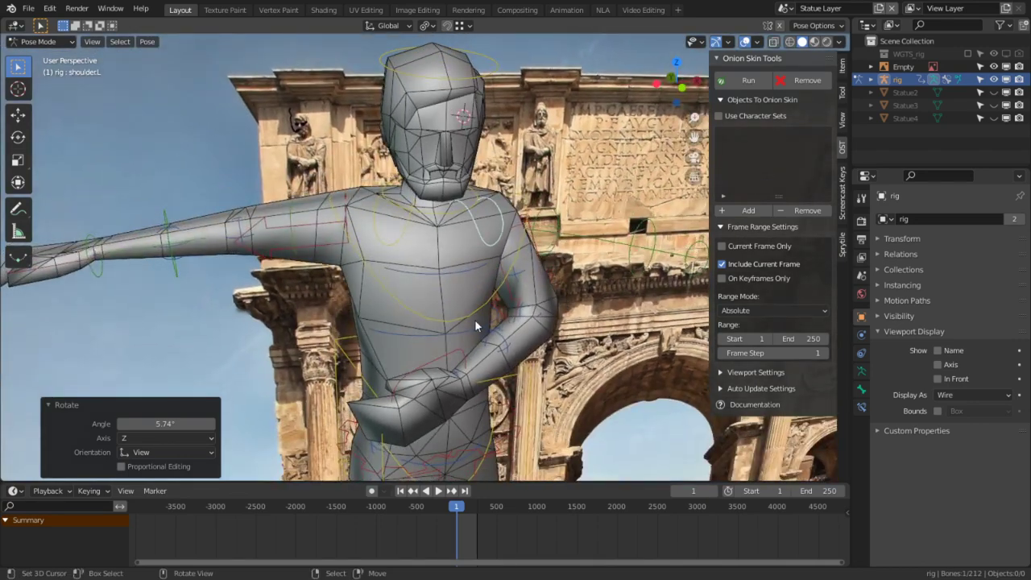
middle_drag(475, 320, 434, 386)
key(KP_1)
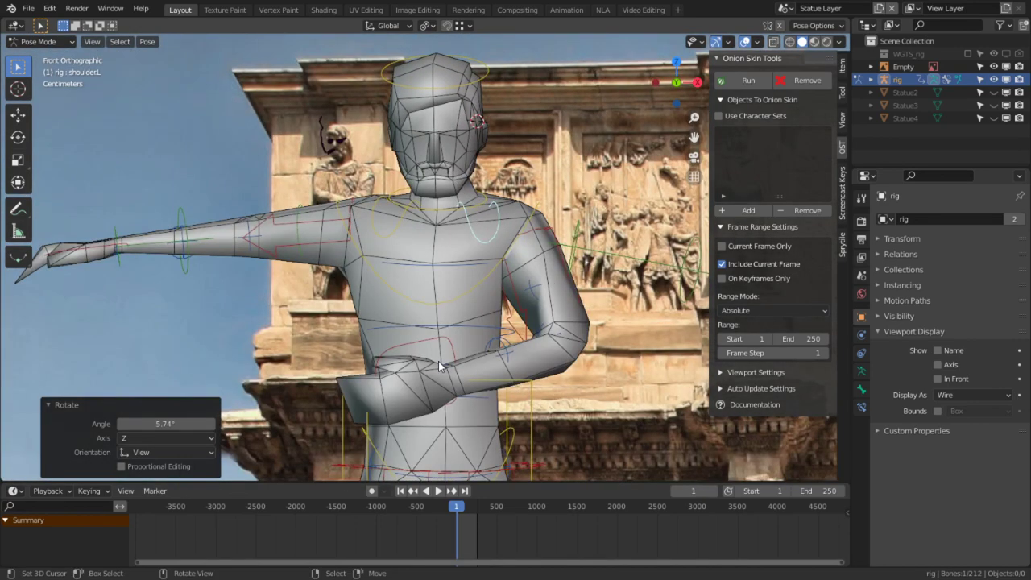
right_click(439, 346)
key(g)
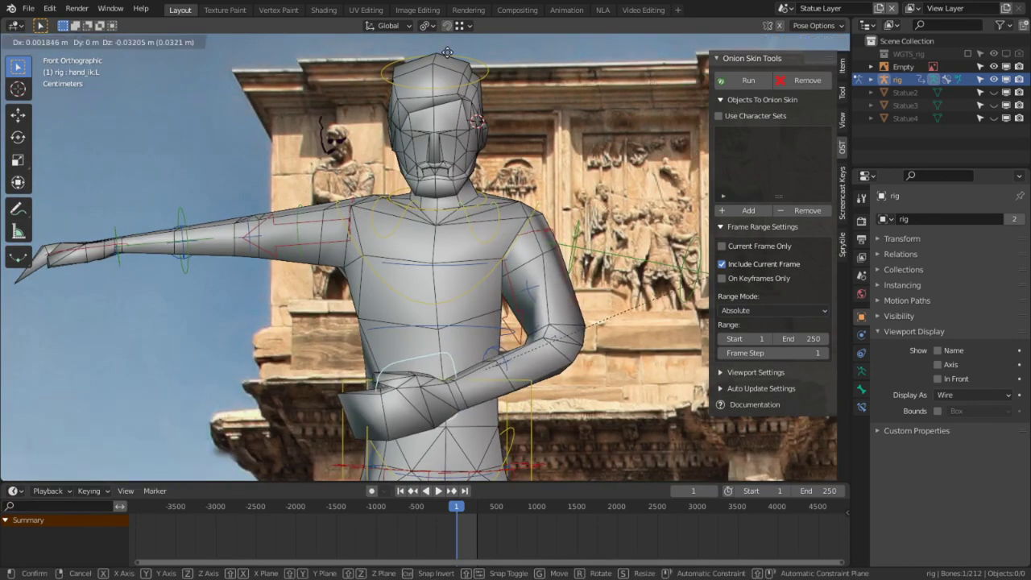
click(440, 361)
Refine the left hand's angle with a trackball rotation of about 1.7° and -24°.
middle_drag(532, 203, 457, 358)
shift+middle_drag(441, 198, 445, 36)
middle_drag(457, 448, 382, 332)
key(r)
key(r)
click(538, 320)
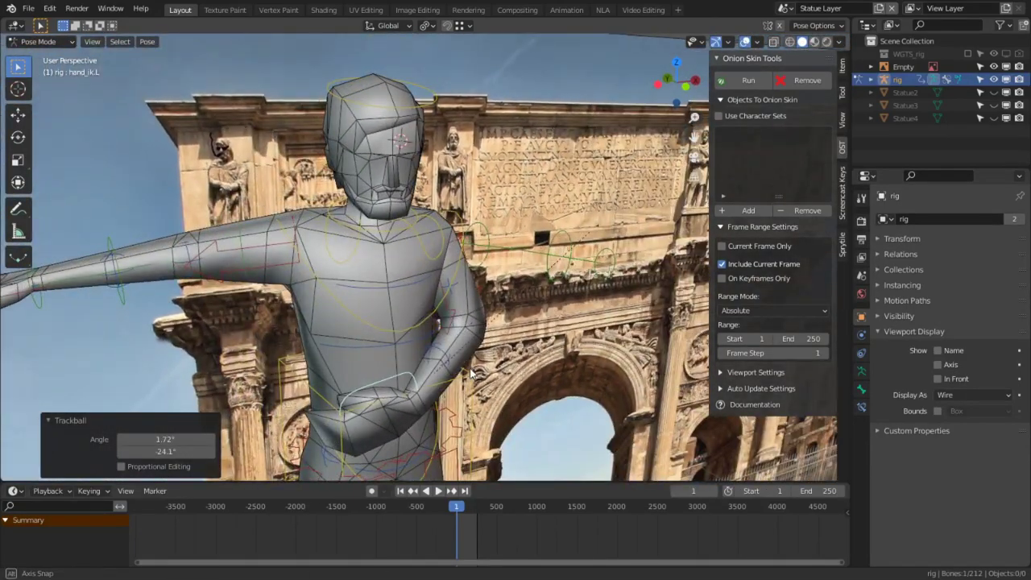
Twist the torso slightly further by trackball-rotating the chest control.
click(452, 270)
middle_drag(414, 275, 469, 225)
right_click(467, 249)
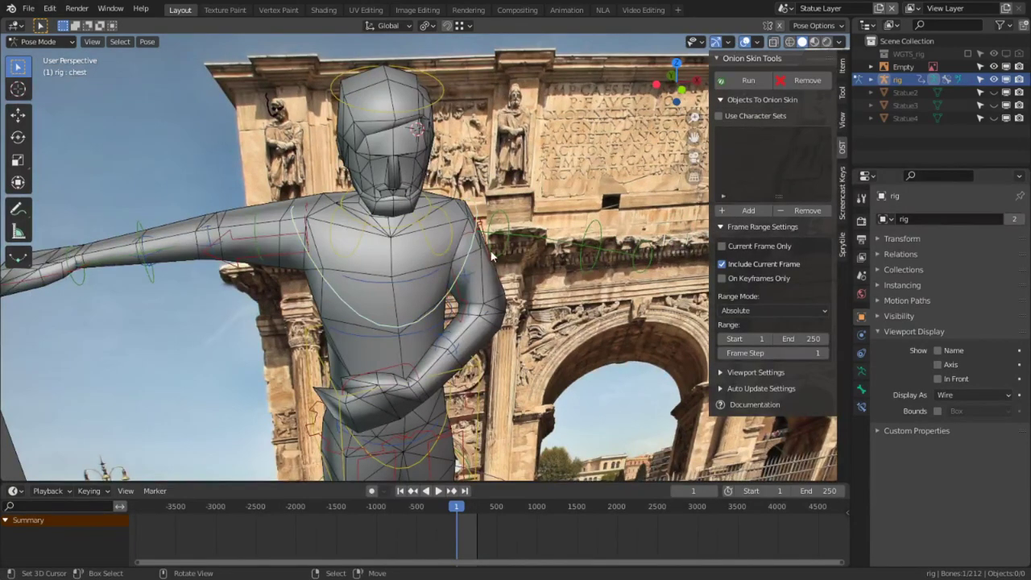
key(r)
key(r)
middle_drag(486, 251, 442, 234)
click(279, 272)
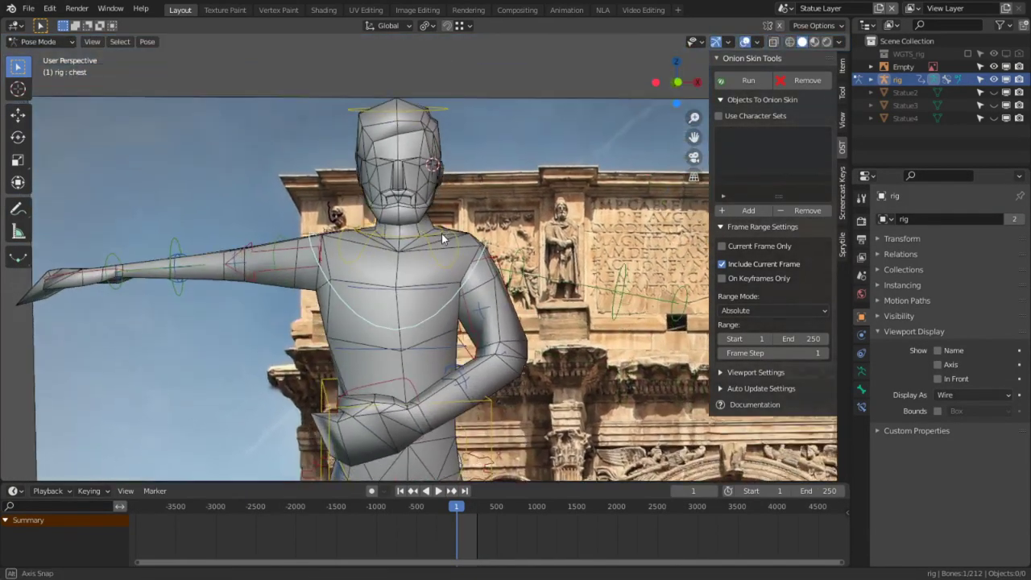
key(r)
key(r)
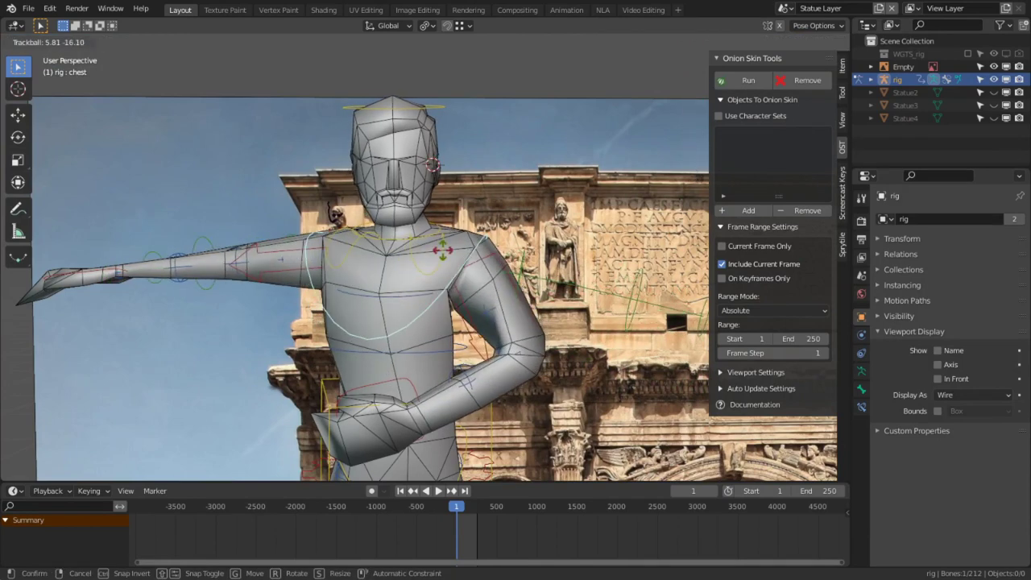
click(607, 253)
Turn the head by trackball-rotating the head control about 2° and -15.6°.
right_click(427, 97)
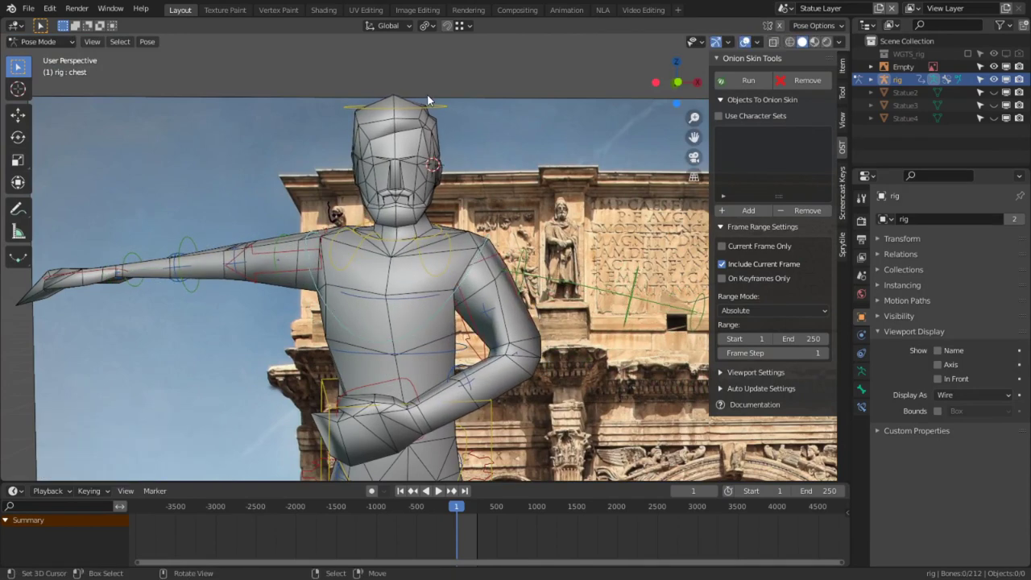
key(r)
key(r)
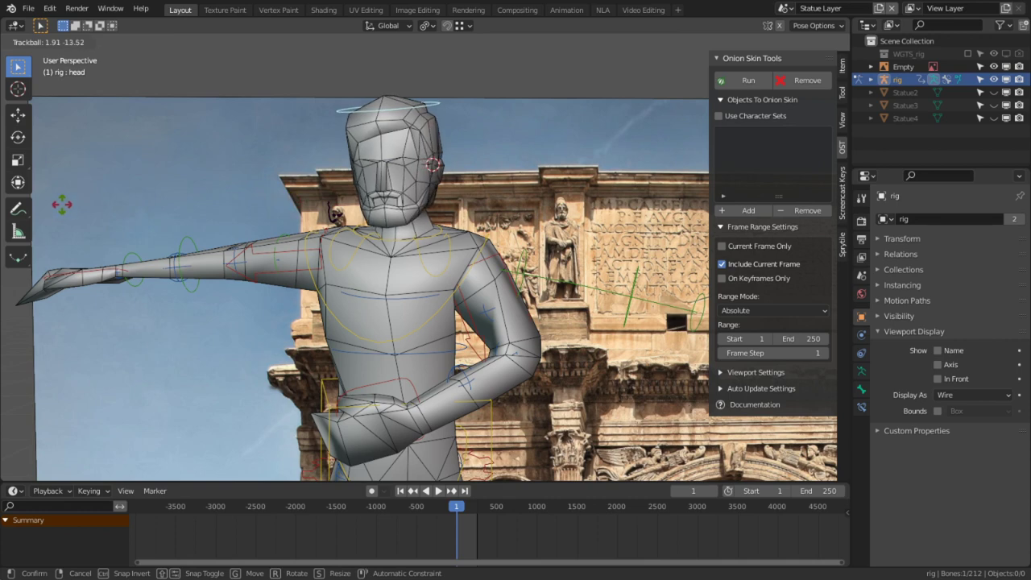
click(832, 258)
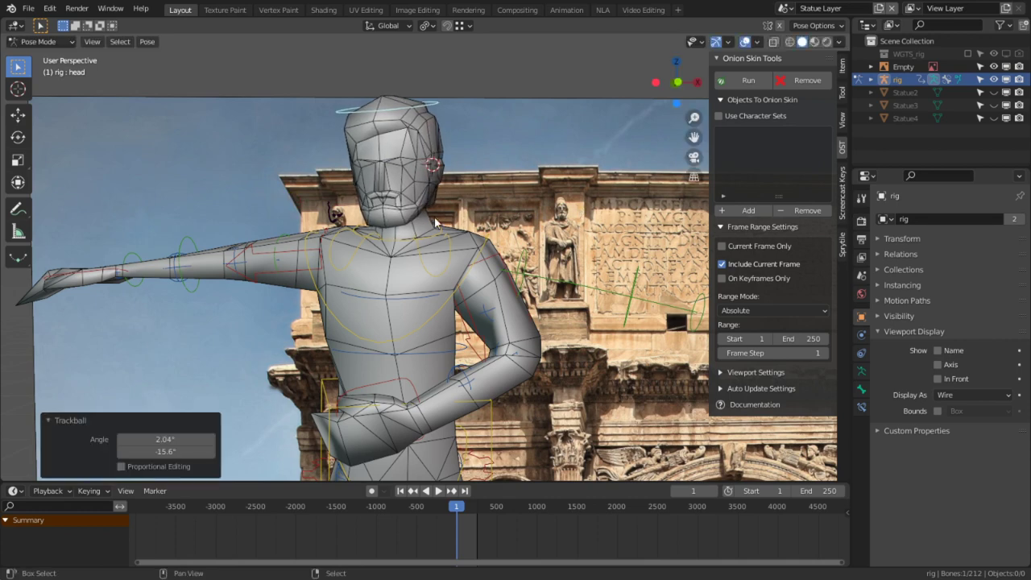
Bring the right hand IK control across the front of the chest, moving it about 0.69 m in X and -0.36 m in Y.
middle_drag(438, 224, 556, 174)
right_click(158, 258)
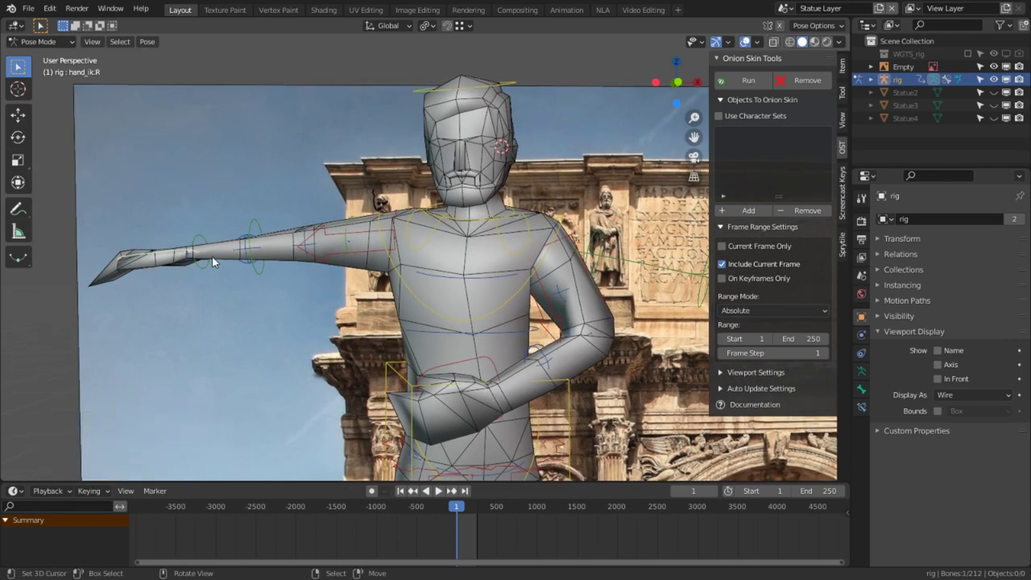
key(KP_1)
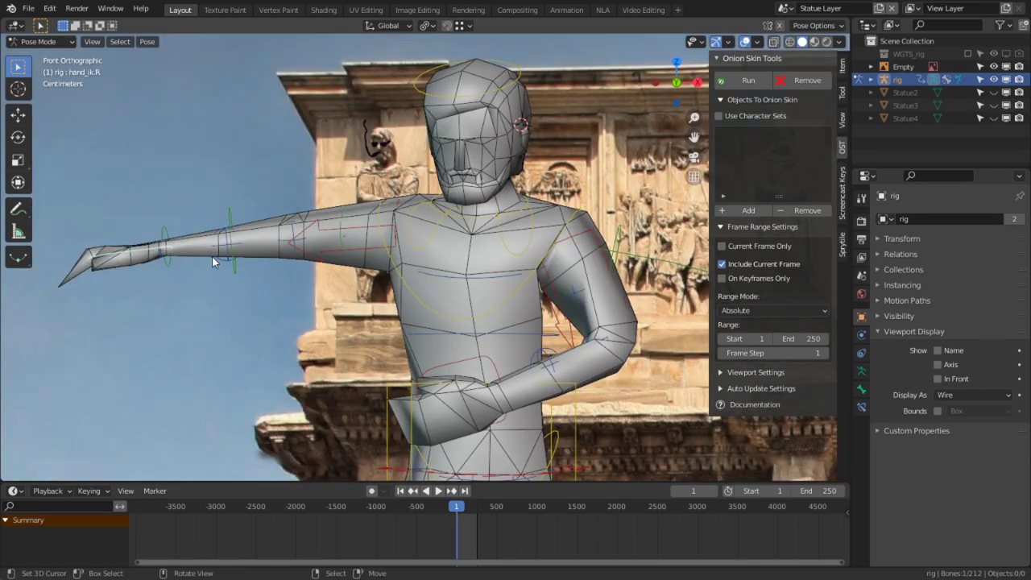
middle_drag(213, 262, 241, 467)
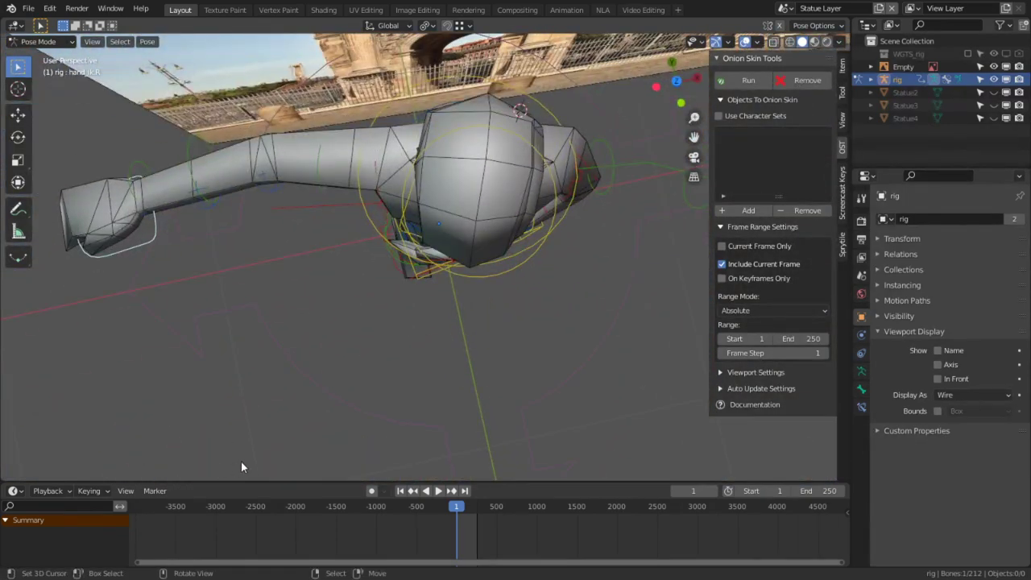
key(g)
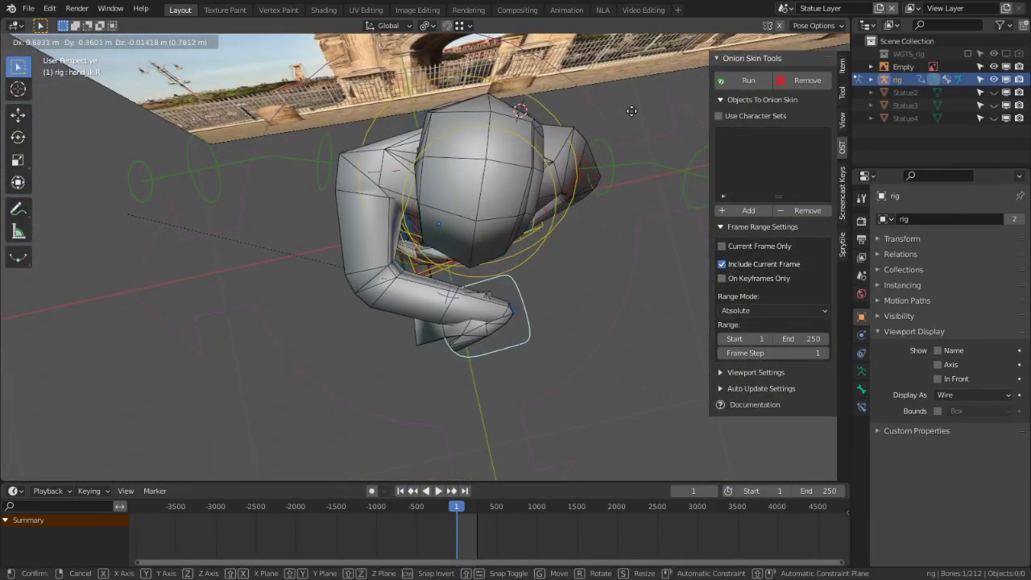
click(632, 110)
Rotate the right hand control about 173° around the global Z axis so it points toward the left arm.
middle_drag(626, 187, 509, 202)
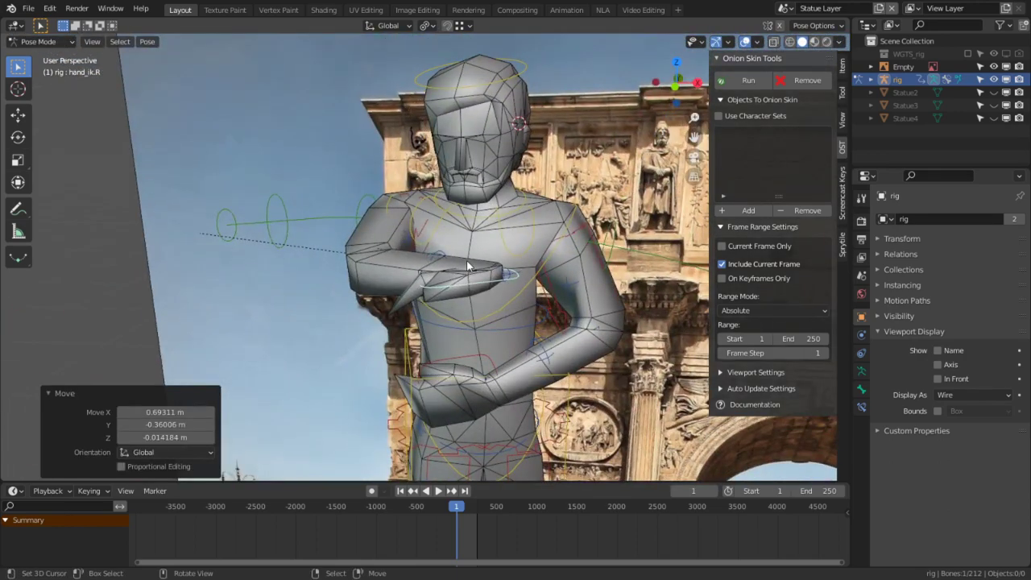
middle_drag(467, 266, 516, 234)
key(r)
key(z)
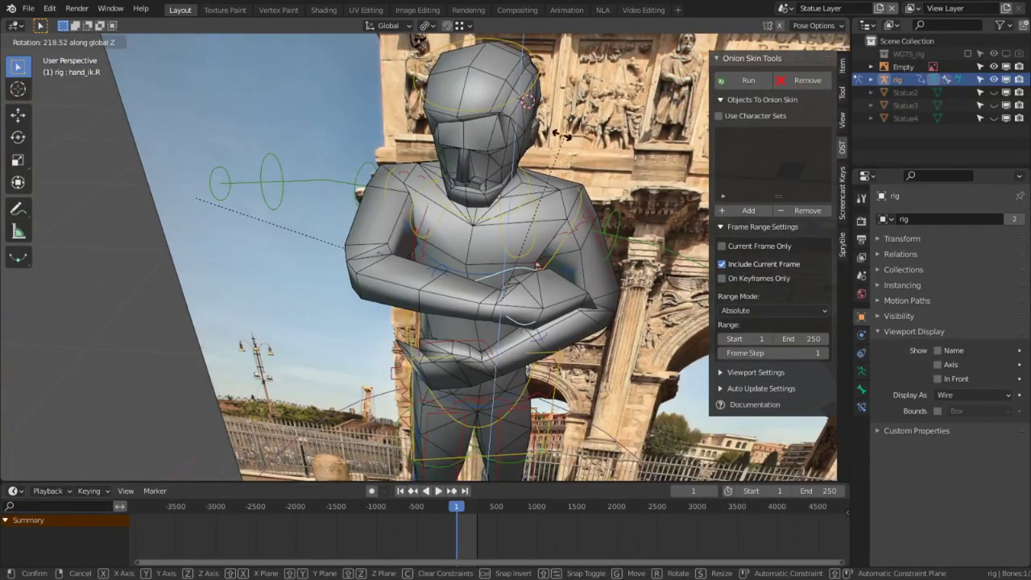
click(567, 274)
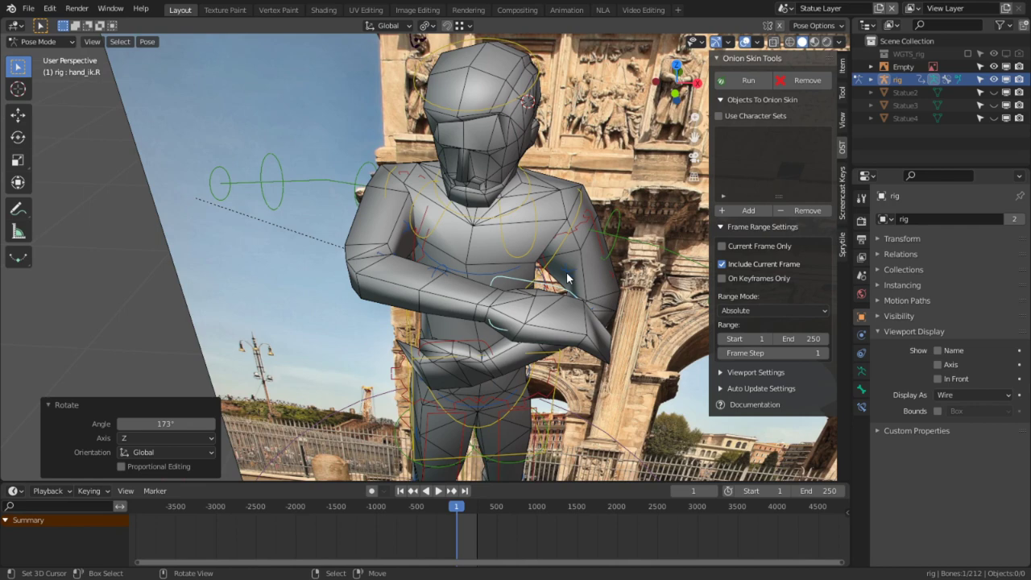
Lower the right hand control about 0.07 m and shift it about -0.02 m in X in the front view.
key(KP_1)
key(g)
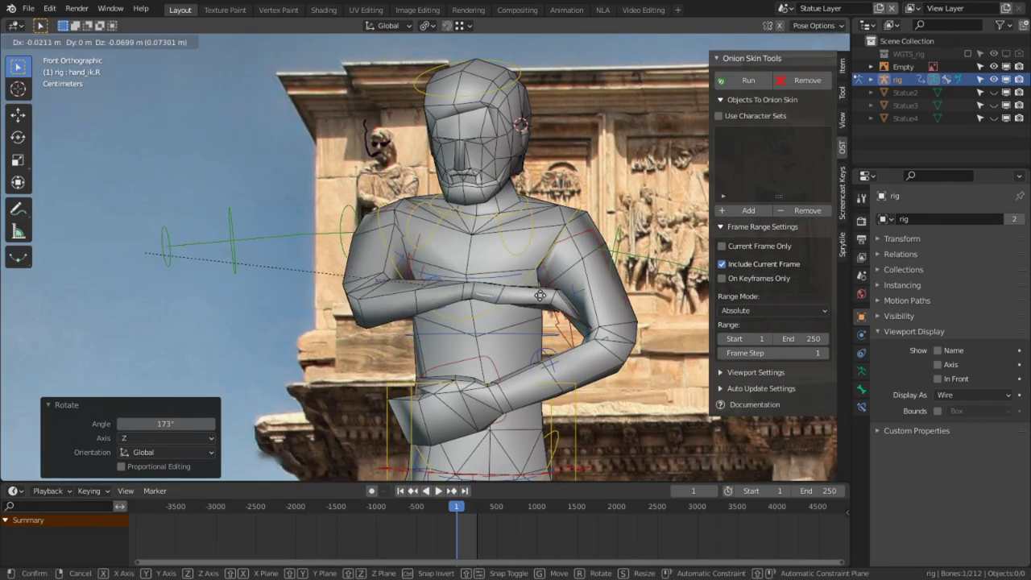
click(532, 293)
Trackball-rotate the right hand control to roll the hand against the left upper arm.
key(r)
key(r)
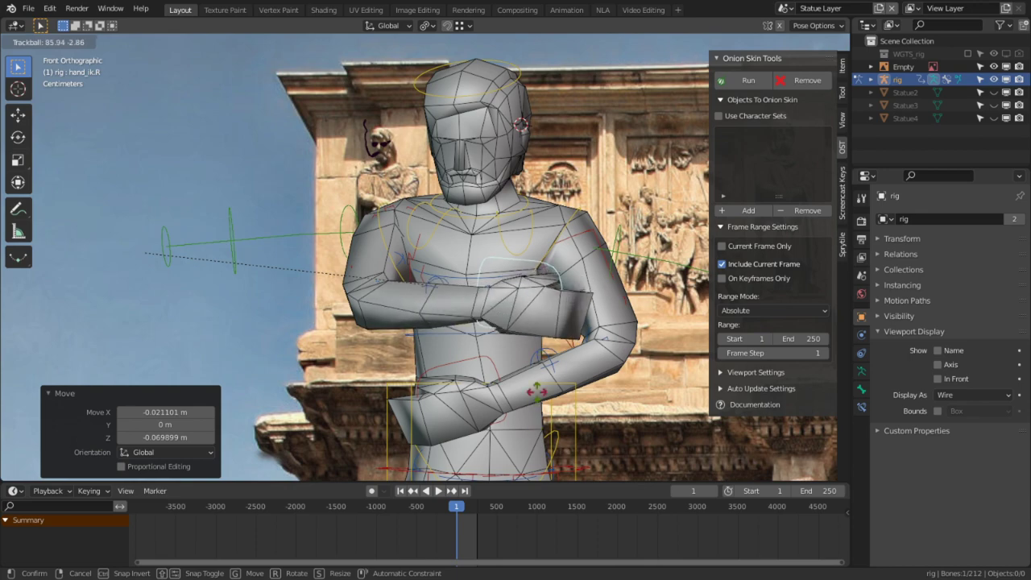
Trackball-rotate the right hand IK control about 85.9° and -2.86°, lower it over the left hand at the waist, and angle it.
key(Return)
middle_drag(538, 398, 391, 364)
key(g)
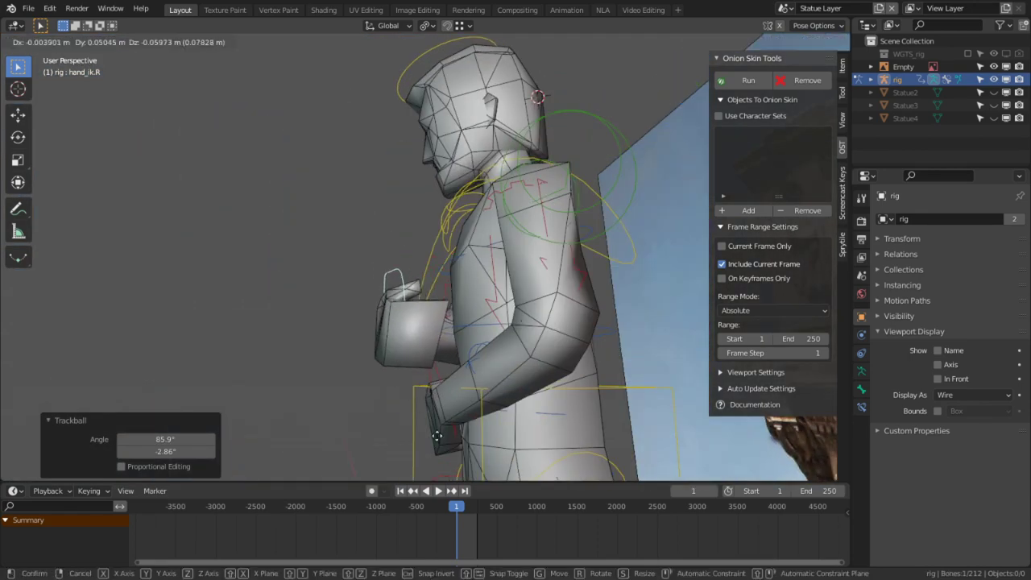
key(Return)
middle_drag(467, 242, 499, 266)
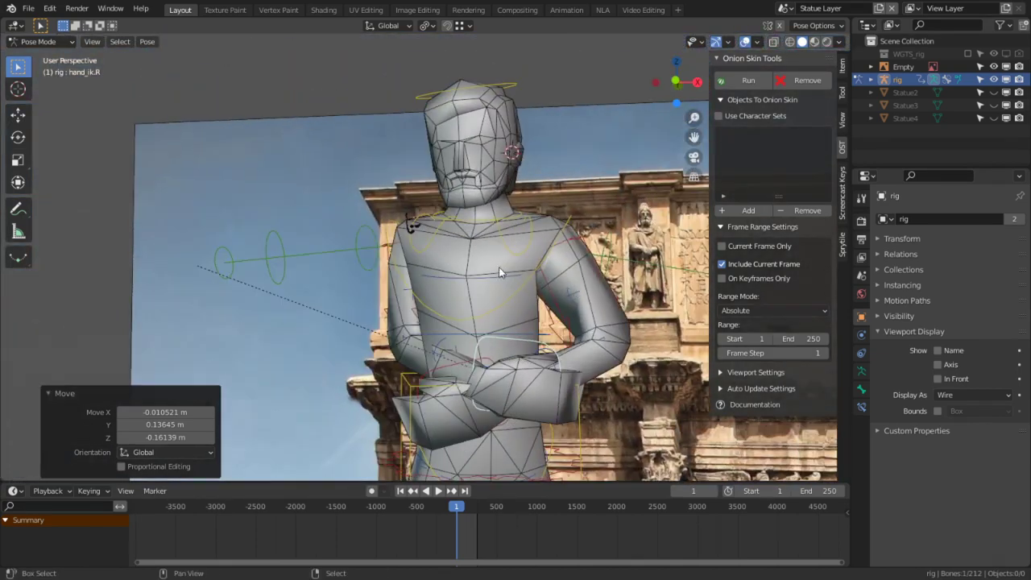
key(r)
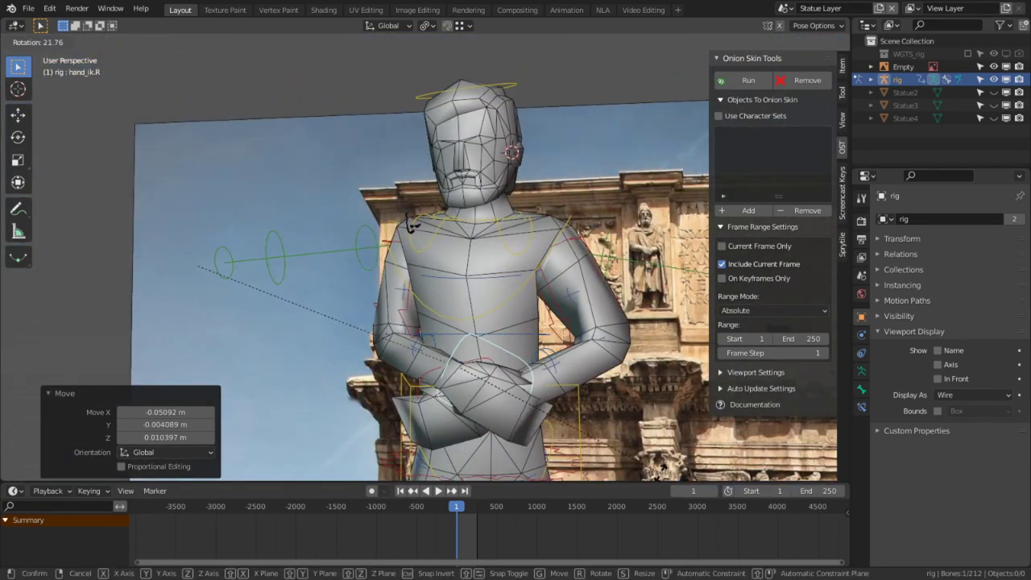
key(Return)
Select the right shoulder control and rotate it about -12° to adjust the shoulder.
middle_drag(419, 242, 340, 148)
click(368, 226)
click(380, 213)
key(r)
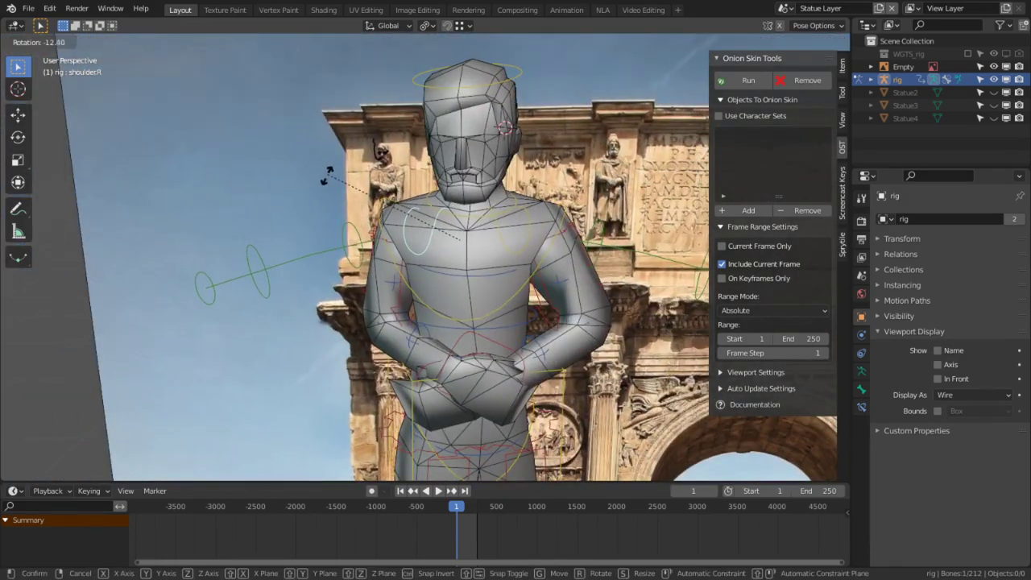
click(329, 216)
Select the right upper arm IK control and rotate it to swing the right elbow.
middle_drag(330, 215, 391, 259)
right_click(350, 245)
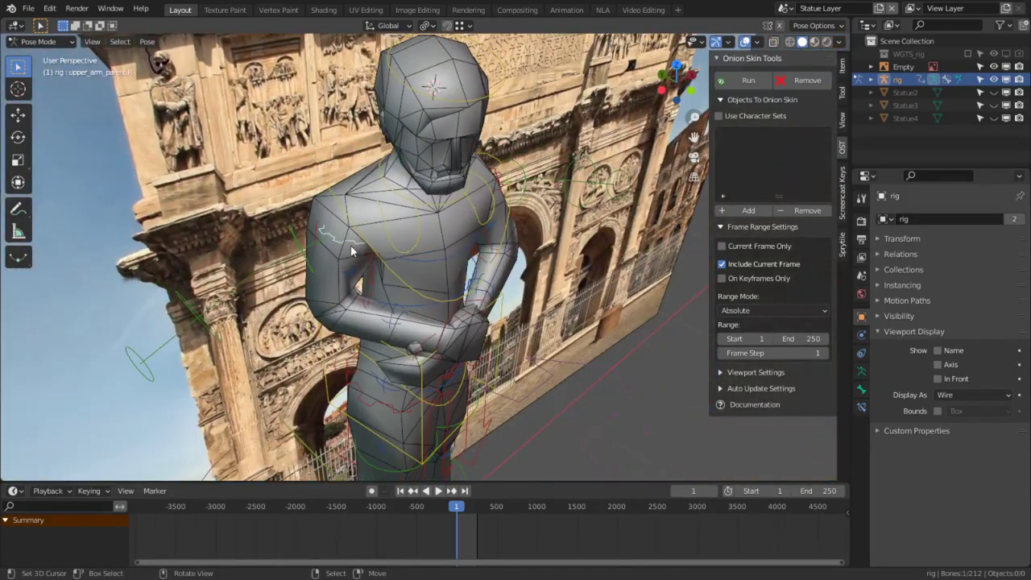
right_click(333, 249)
right_click(319, 254)
right_click(309, 225)
key(r)
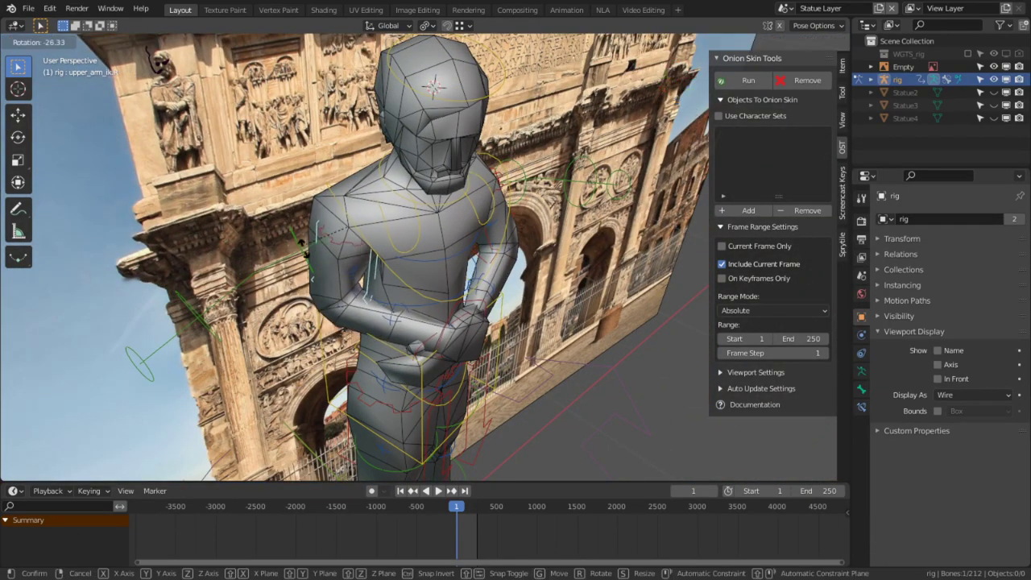
right_click(364, 211)
Refine the right arm from the side with a trackball rotation and a further rotation of the upper arm IK control.
middle_drag(364, 211, 380, 304)
key(r)
key(r)
click(411, 282)
right_click(376, 305)
right_click(372, 310)
key(r)
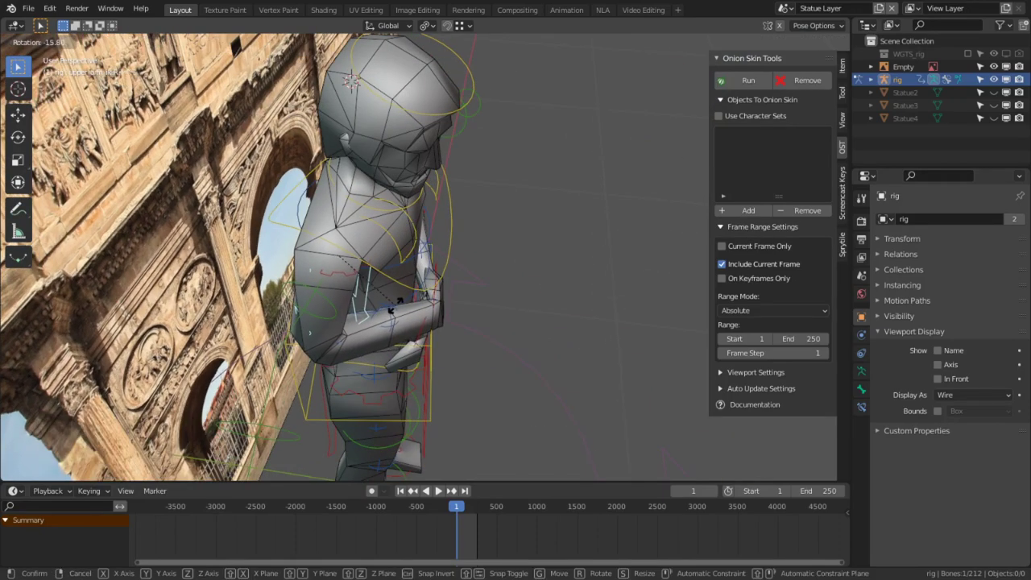
click(373, 309)
Select the left upper arm IK control and rotate it about 46.7° to reposition the left elbow.
middle_drag(373, 308, 481, 266)
right_click(567, 296)
right_click(566, 297)
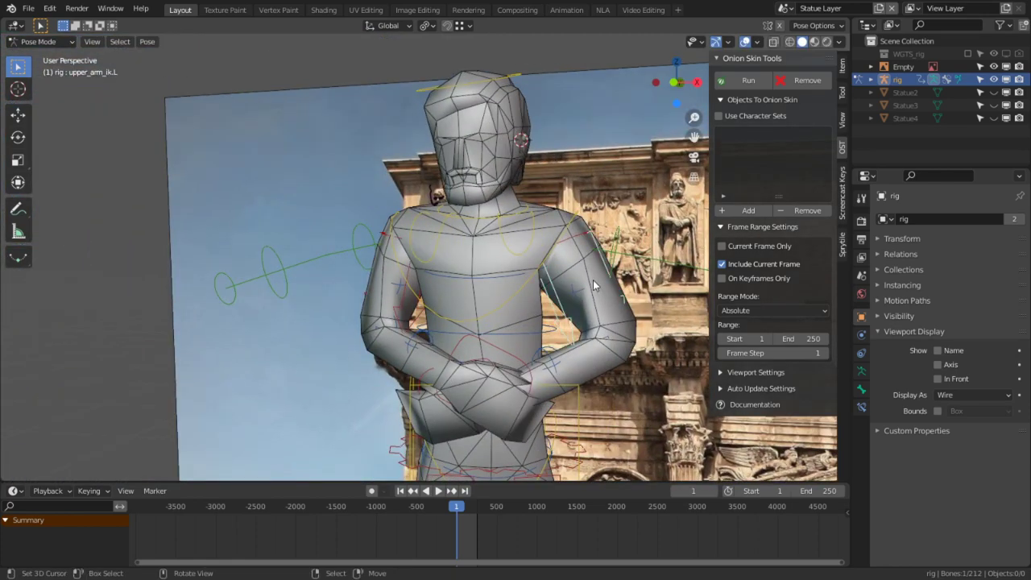
middle_drag(567, 297, 580, 322)
key(r)
click(602, 324)
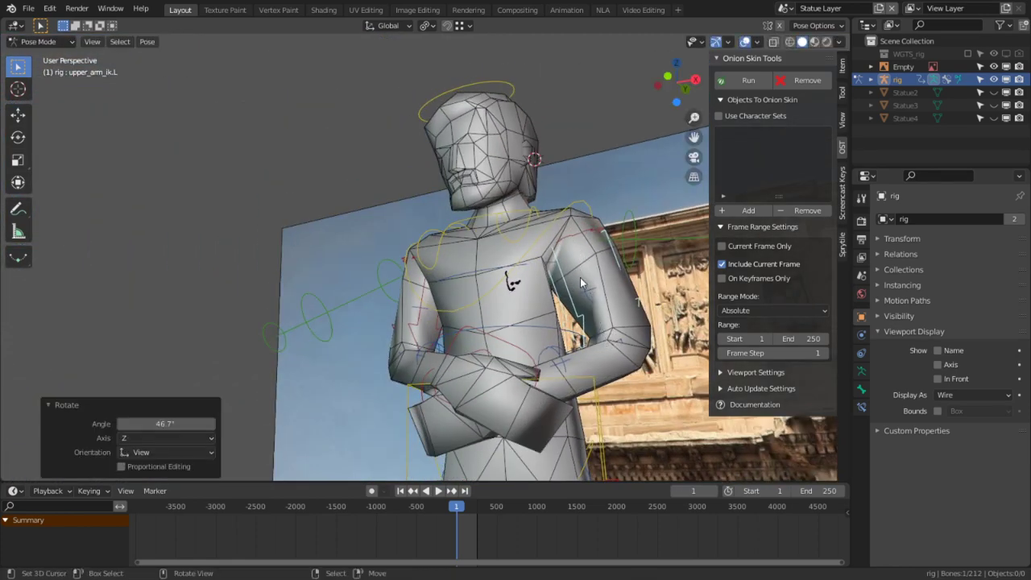
Select the left shoulder control and trackball-rotate it about 5.73° and -13.8°.
middle_drag(582, 282, 455, 245)
right_click(473, 242)
key(r)
key(r)
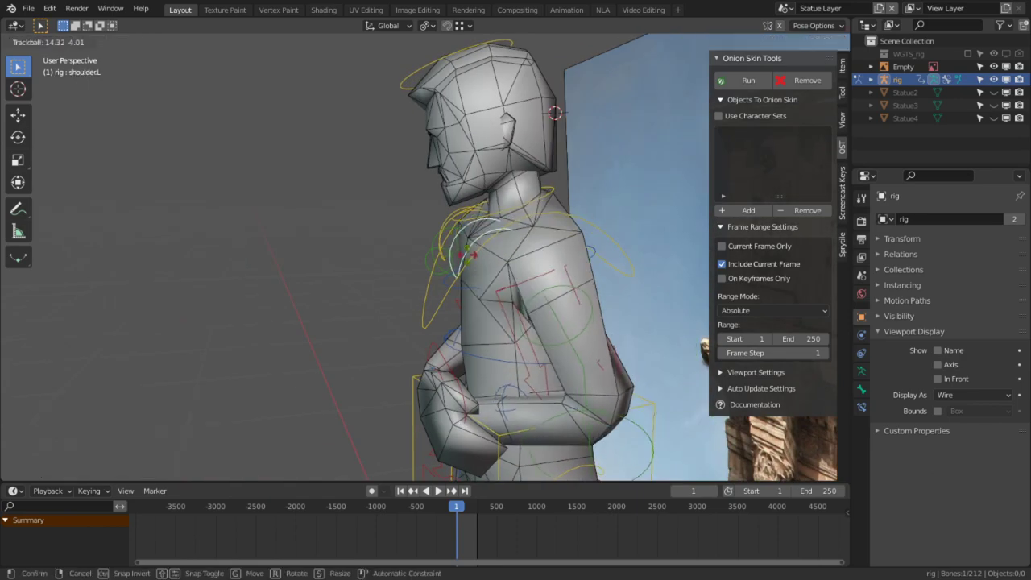
click(457, 246)
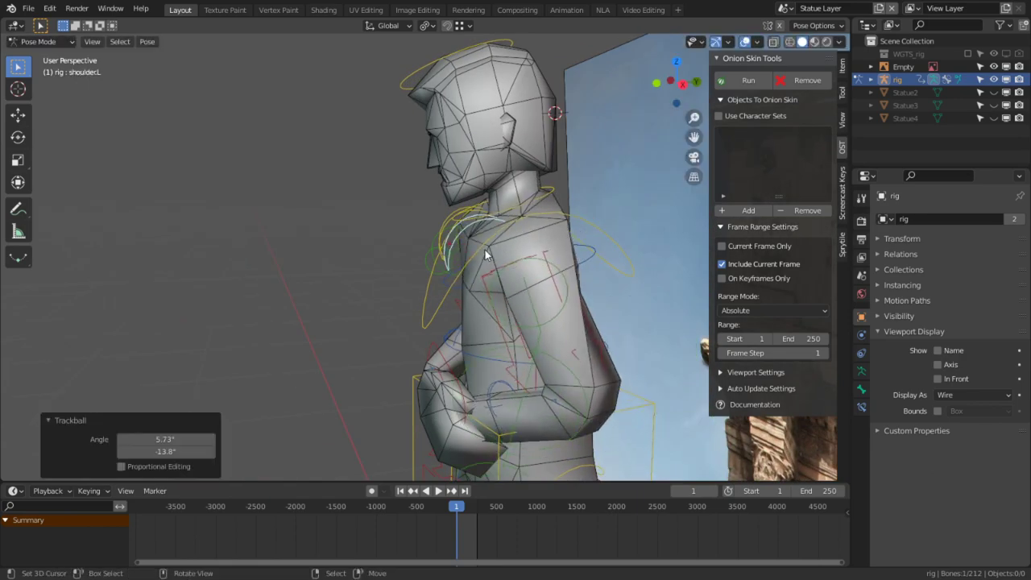
Select both hand IK controls and move them about 0.021 m along the Y axis toward the torso.
middle_drag(487, 253, 592, 243)
scroll(592, 243, down, 4)
middle_drag(423, 274, 418, 427)
scroll(456, 298, up, 4)
scroll(373, 256, up, 3)
click(427, 398)
click(426, 369)
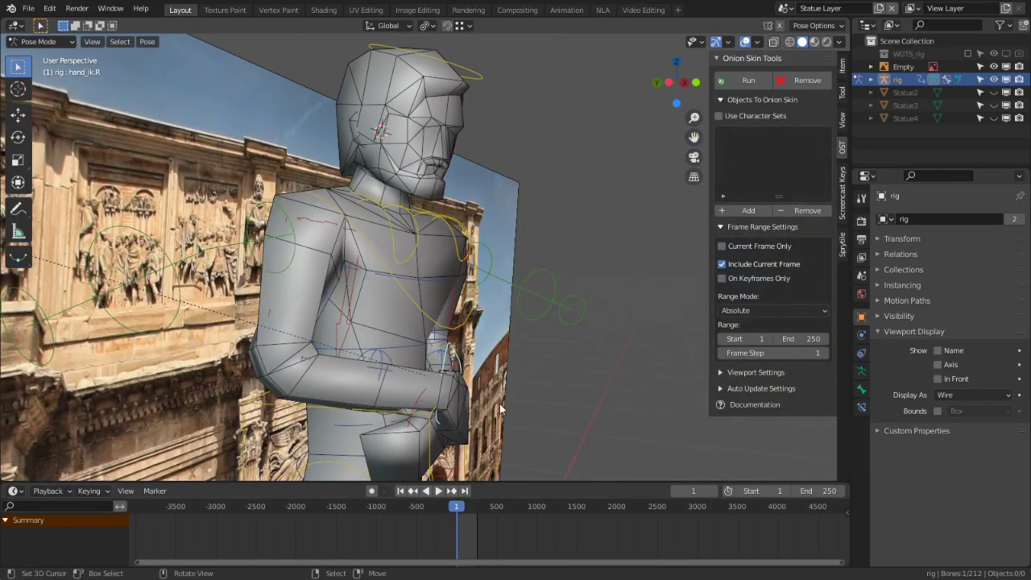
shift+right_click(422, 400)
middle_drag(464, 382, 388, 359)
key(g)
key(y)
click(385, 362)
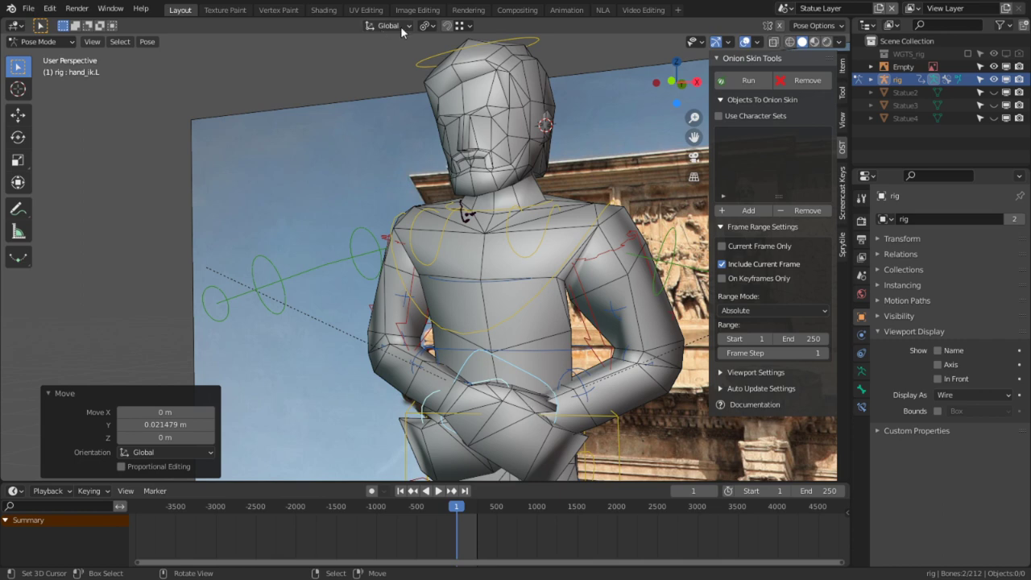
Compare the figure's crossed arms with the crossed arms of the corner statue in the reference photo.
middle_drag(409, 174, 554, 252)
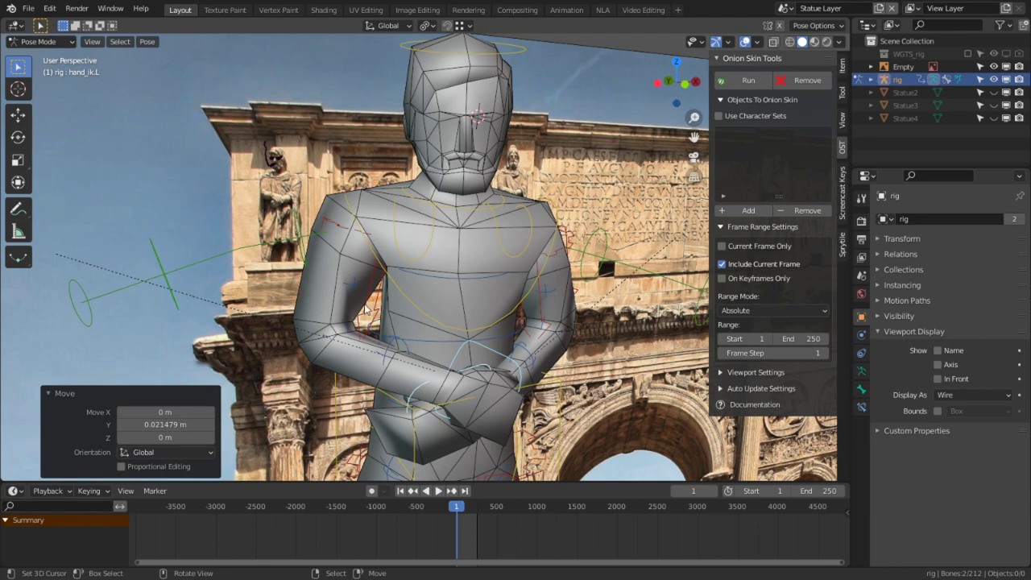
shift+middle_drag(373, 320, 368, 250)
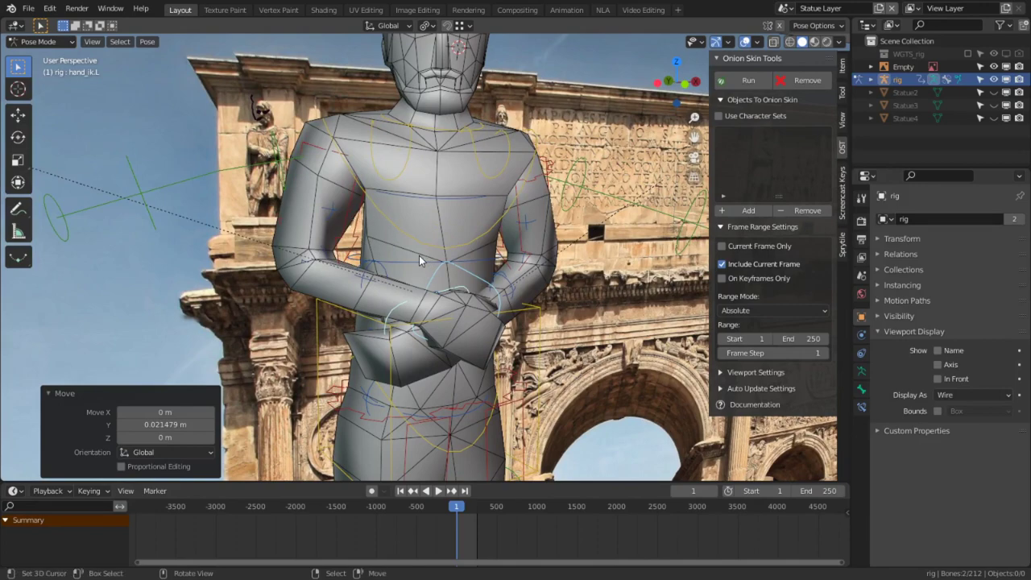
shift+middle_drag(355, 230, 379, 342)
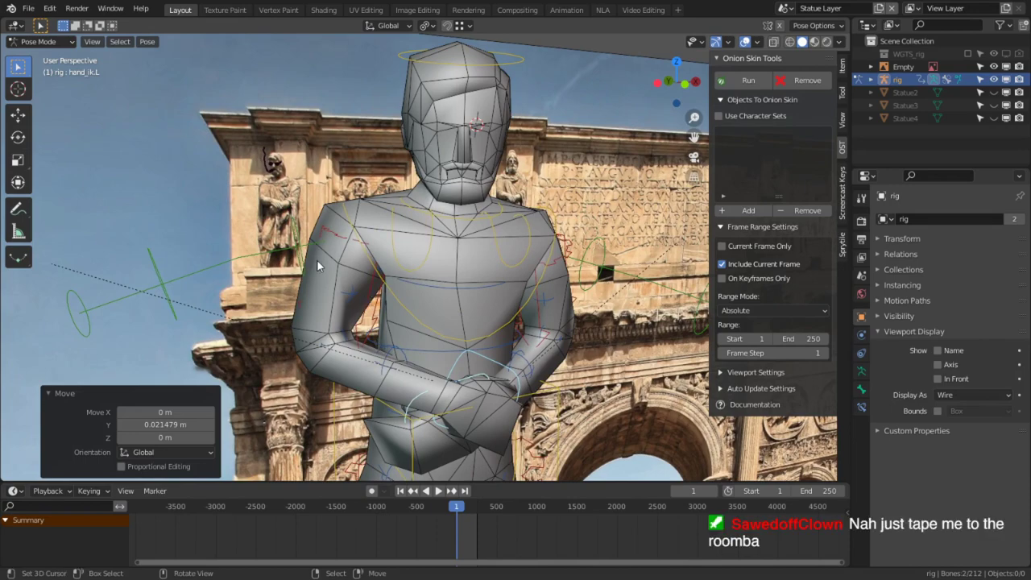
alt+middle_click(265, 207)
scroll(331, 225, up, 8)
shift+middle_drag(389, 230, 379, 125)
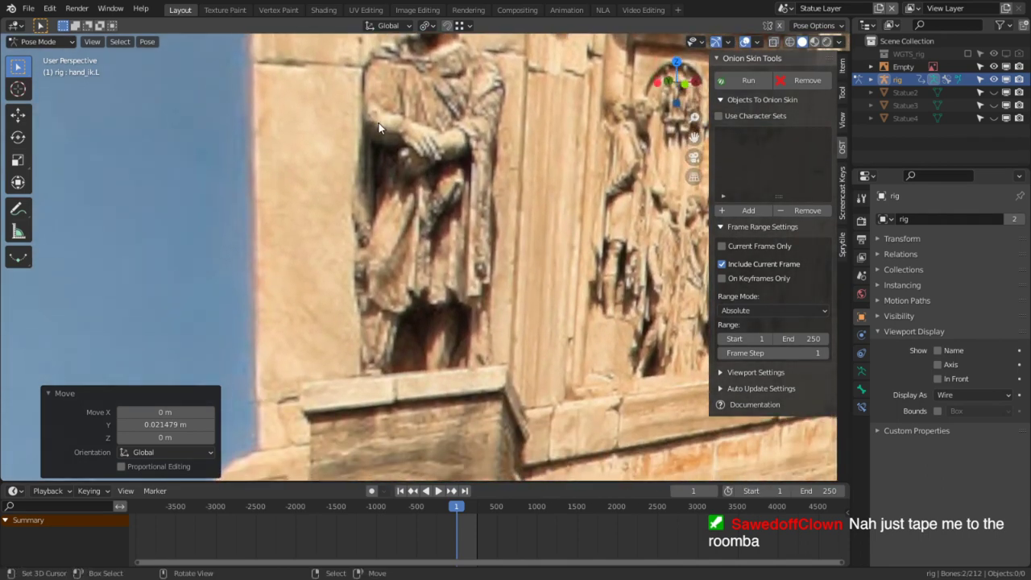
shift+middle_drag(390, 122, 352, 229)
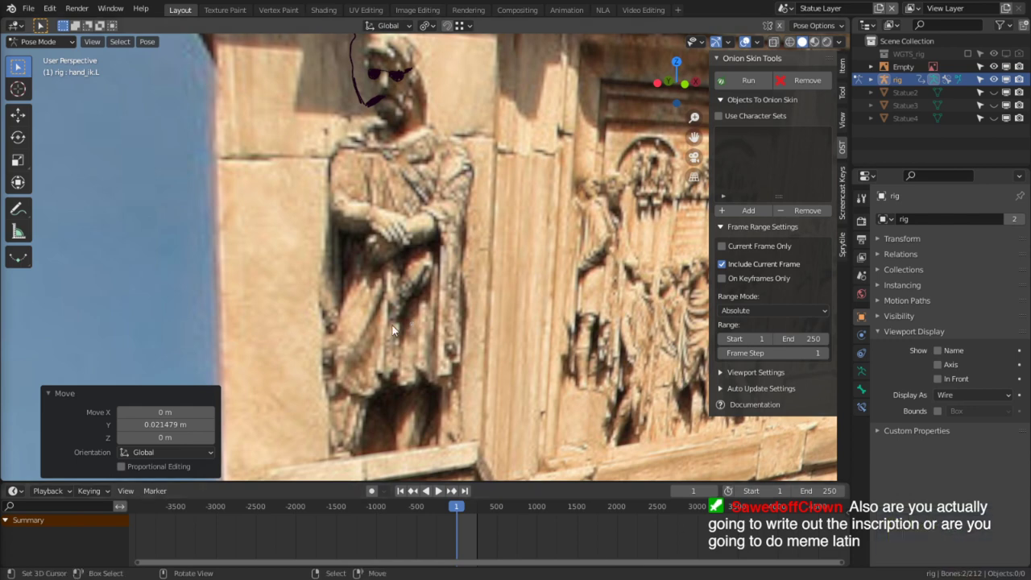
scroll(502, 340, down, 2)
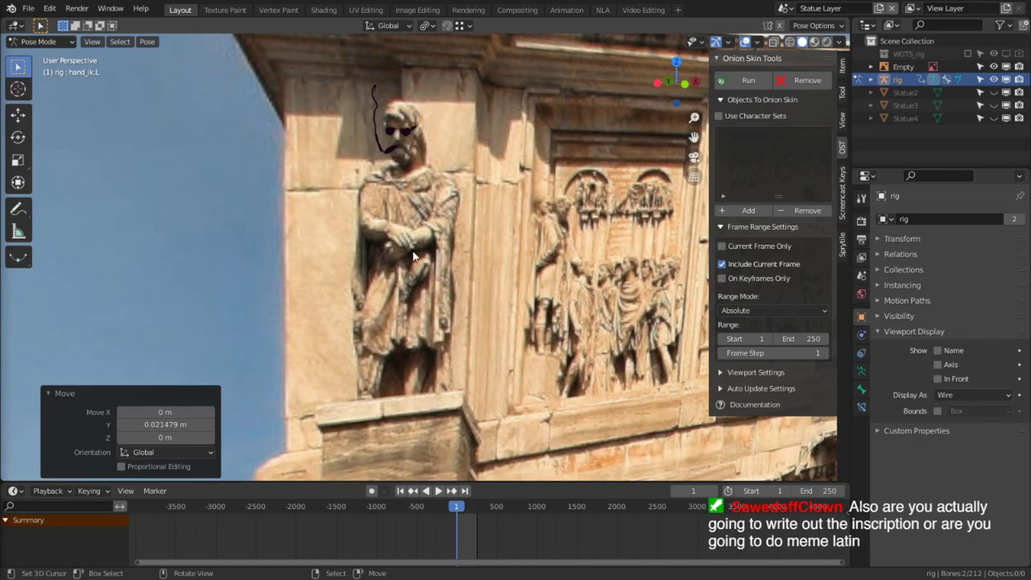
middle_drag(456, 276, 415, 322)
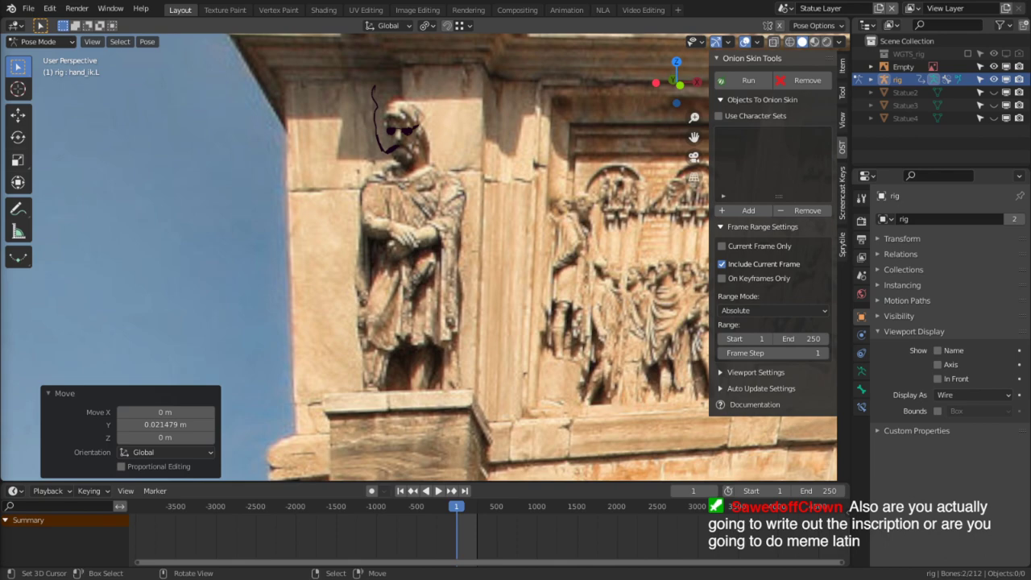
Examine the other statues and the inscription on the reference arch, and check the posed figure from head to feet.
scroll(274, 202, down, 6)
middle_drag(407, 229, 375, 342)
shift+middle_drag(375, 312, 16, 338)
shift+middle_drag(554, 294, 336, 273)
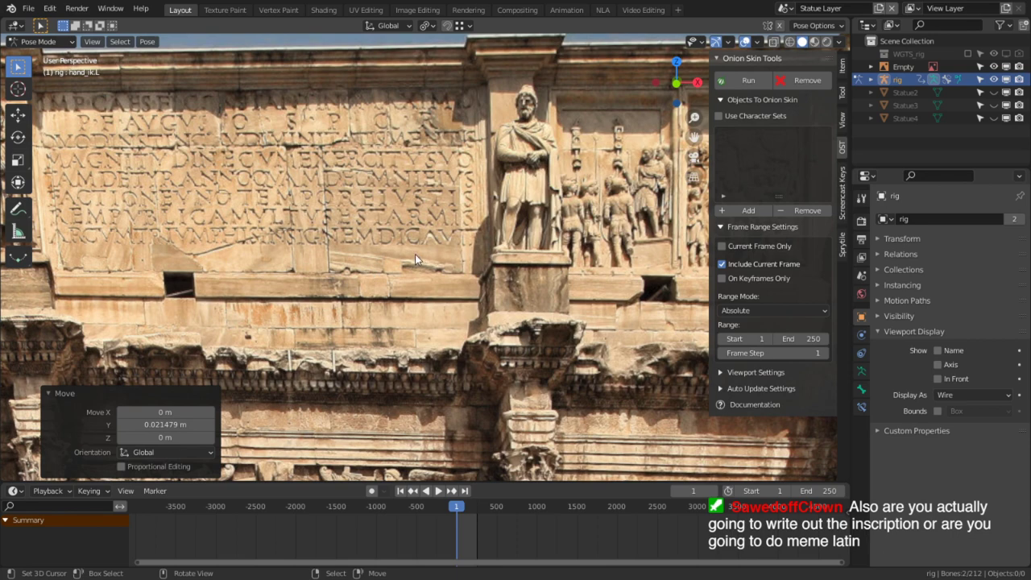
scroll(415, 253, down, 5)
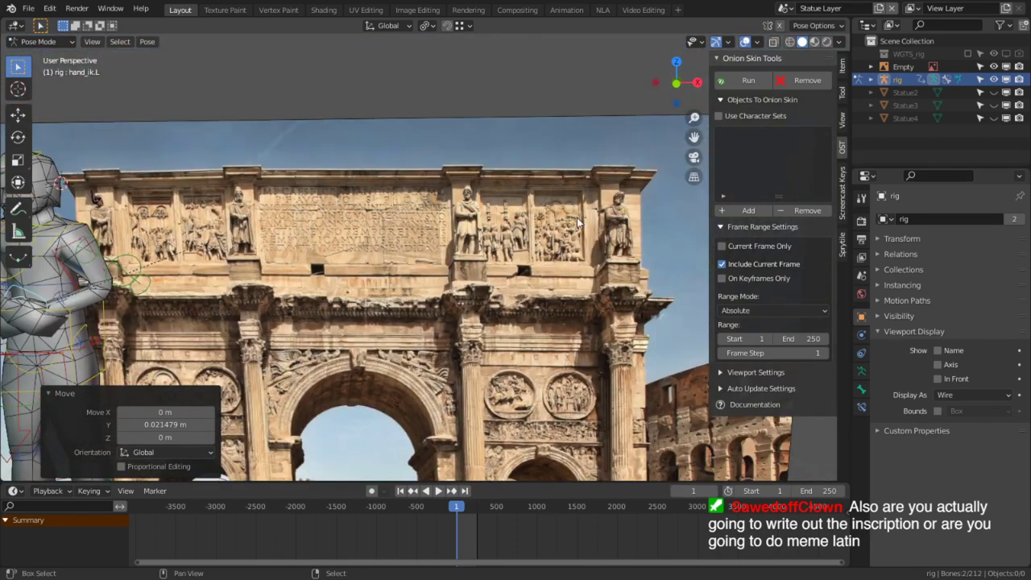
shift+middle_drag(589, 343, 677, 150)
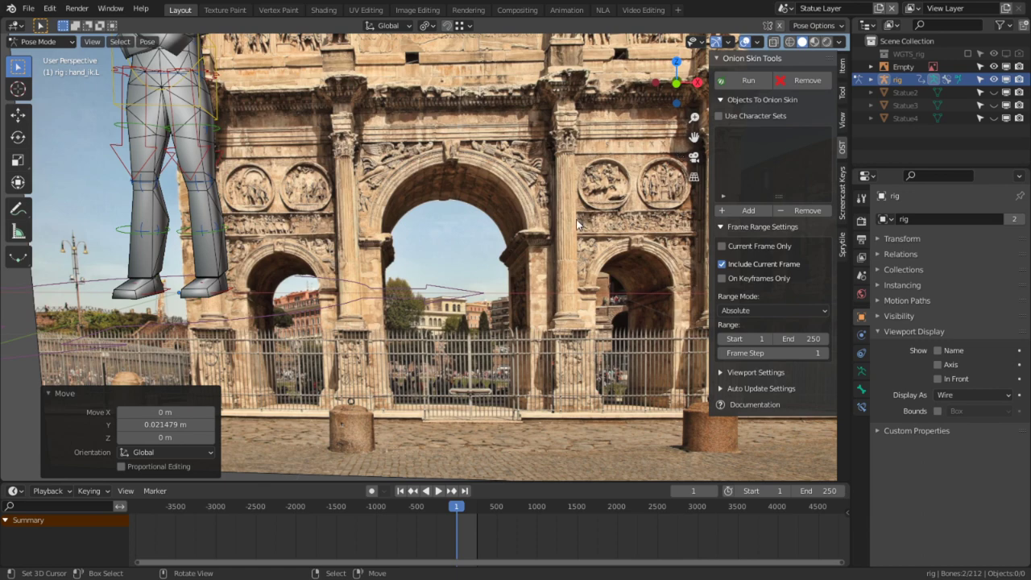
scroll(405, 244, up, 5)
shift+middle_drag(405, 246, 481, 361)
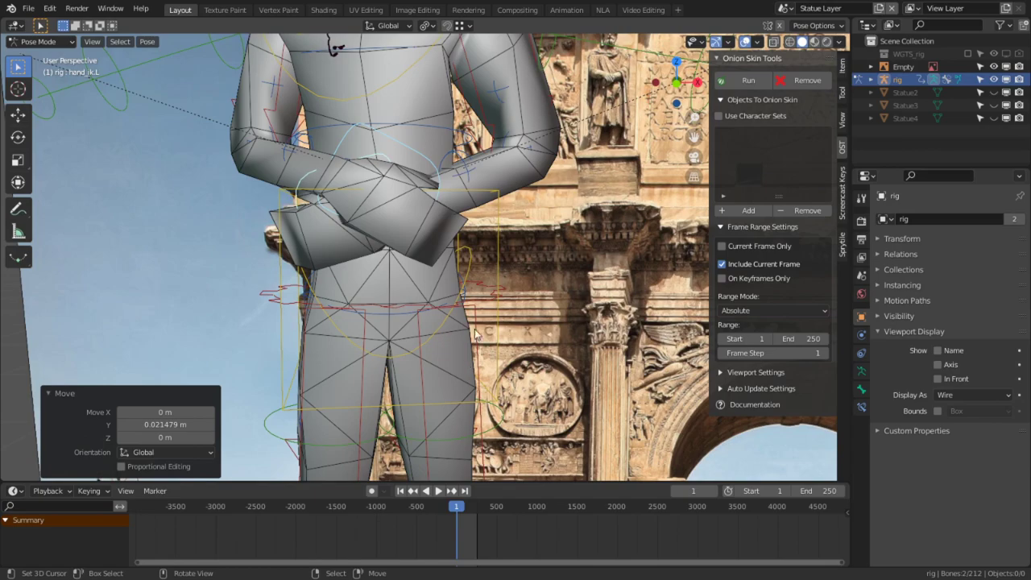
shift+middle_drag(380, 304, 376, 266)
scroll(376, 266, down, 6)
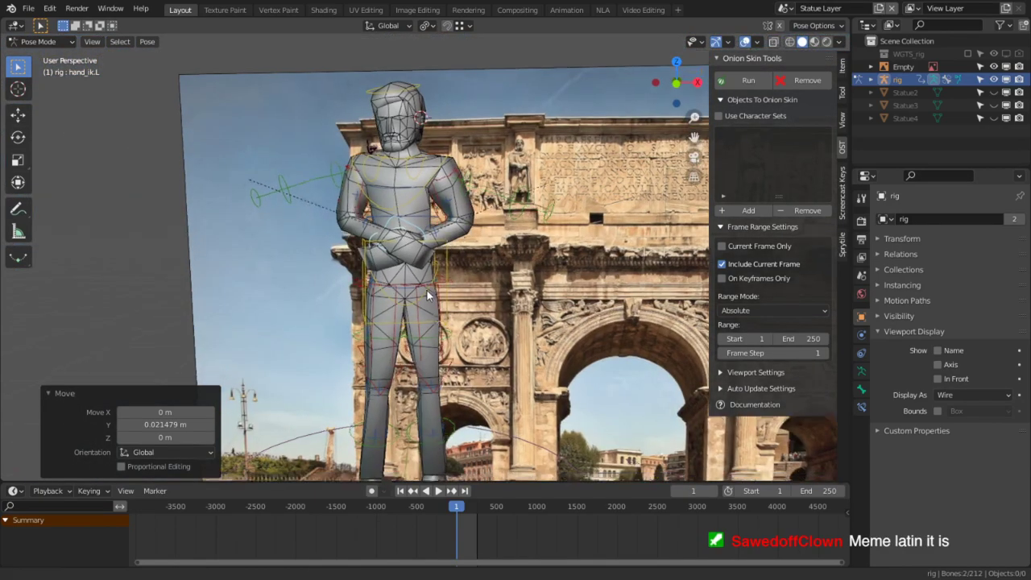
middle_drag(427, 295, 455, 322)
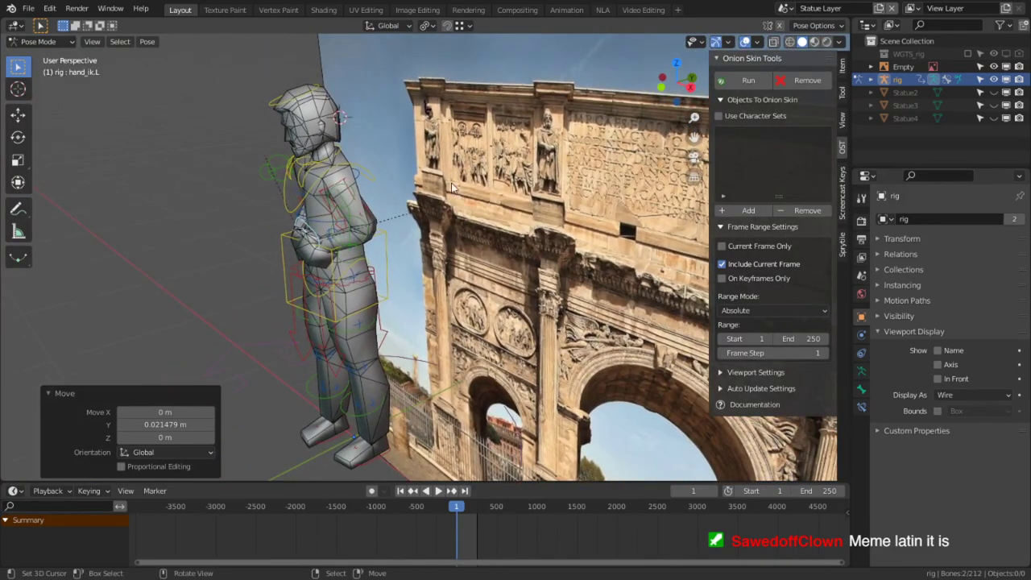
Study the corner statue's hands, robe and legs up close in the reference photo.
scroll(451, 184, up, 4)
shift+middle_drag(409, 94, 471, 143)
alt+middle_click(471, 143)
scroll(562, 232, up, 4)
scroll(498, 194, up, 5)
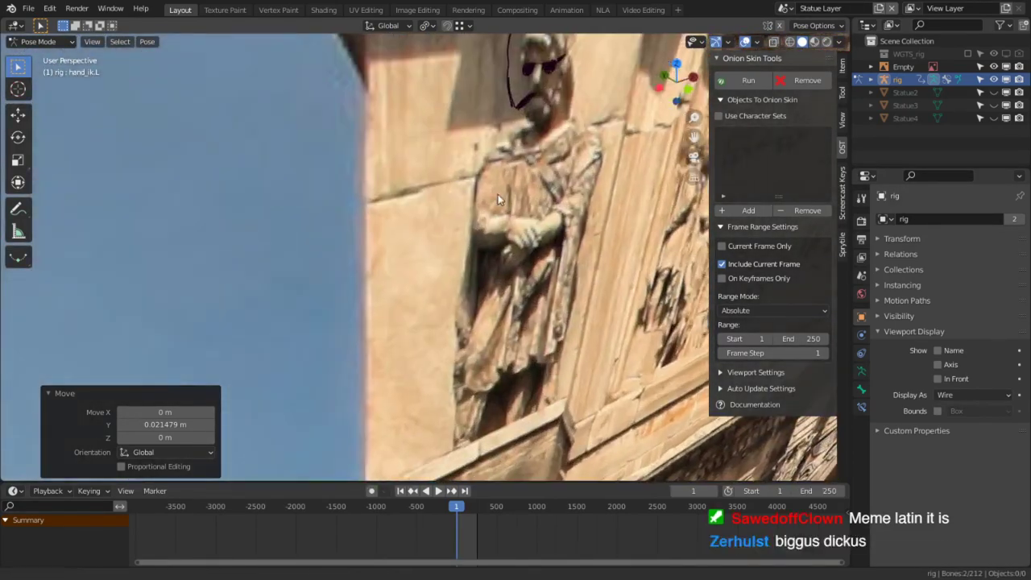
scroll(427, 214, up, 2)
scroll(425, 213, up, 4)
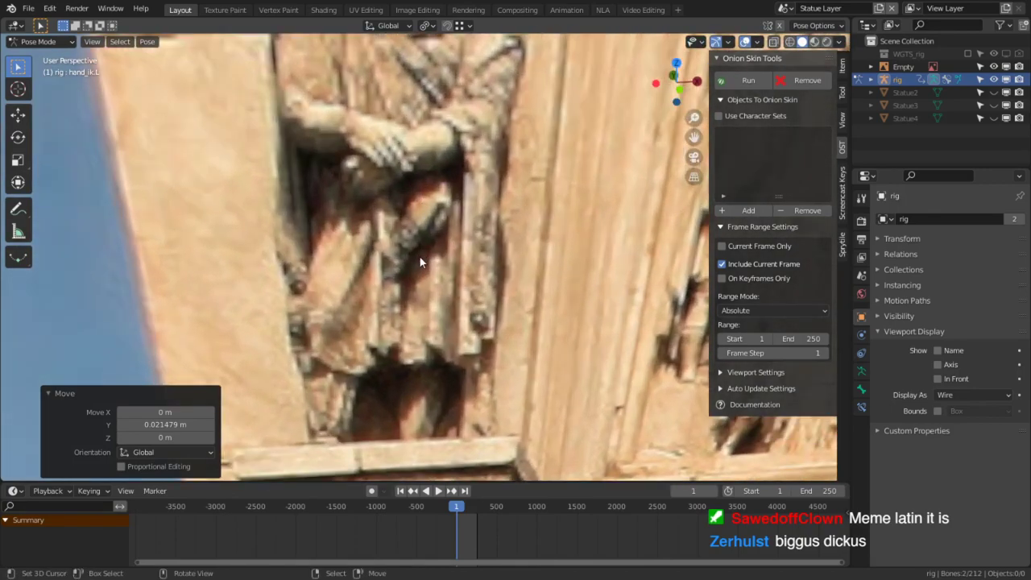
scroll(403, 229, down, 4)
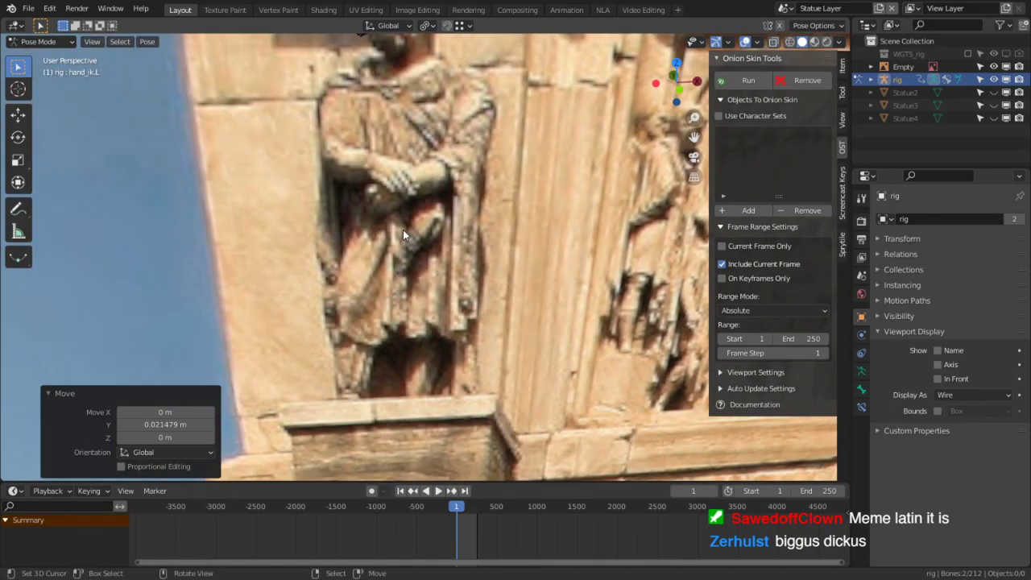
shift+middle_drag(477, 248, 478, 298)
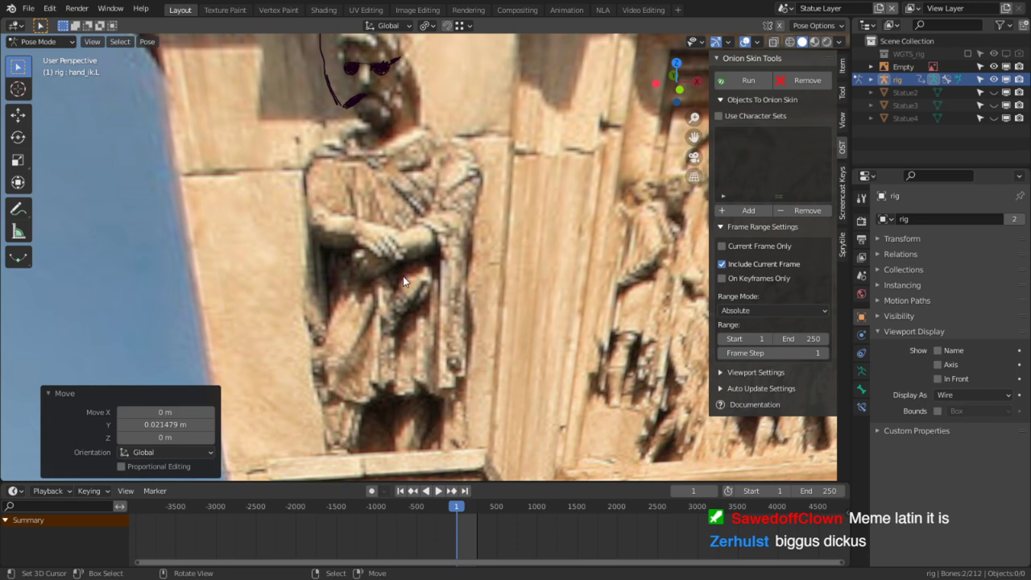
scroll(404, 281, down, 5)
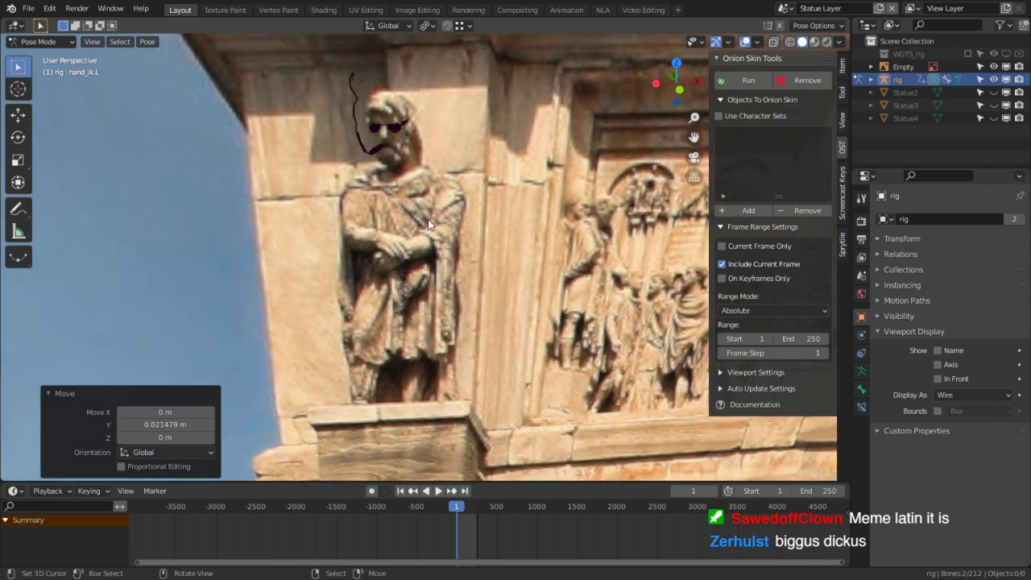
shift+middle_drag(394, 219, 411, 192)
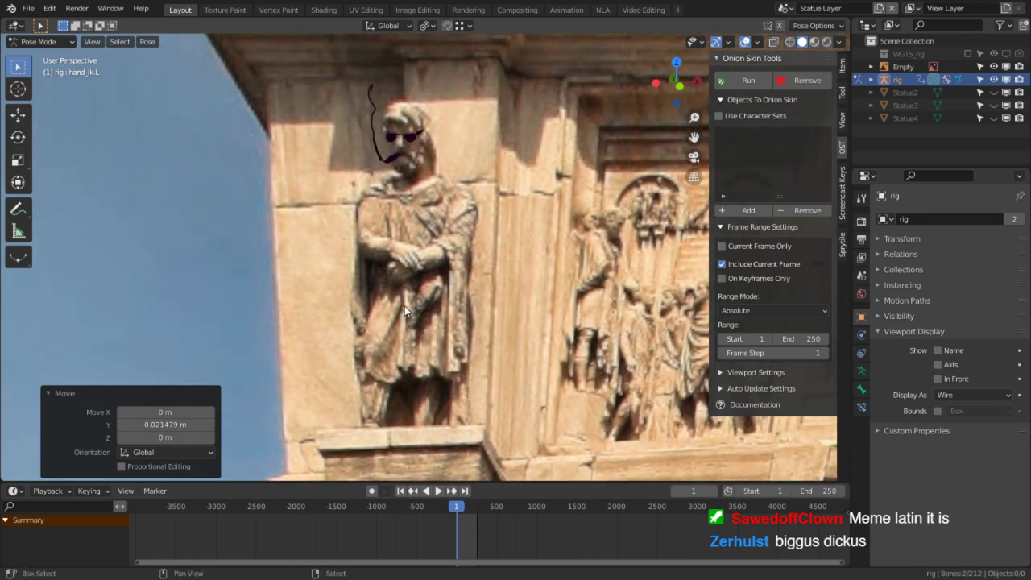
shift+middle_drag(420, 308, 408, 86)
scroll(435, 165, down, 8)
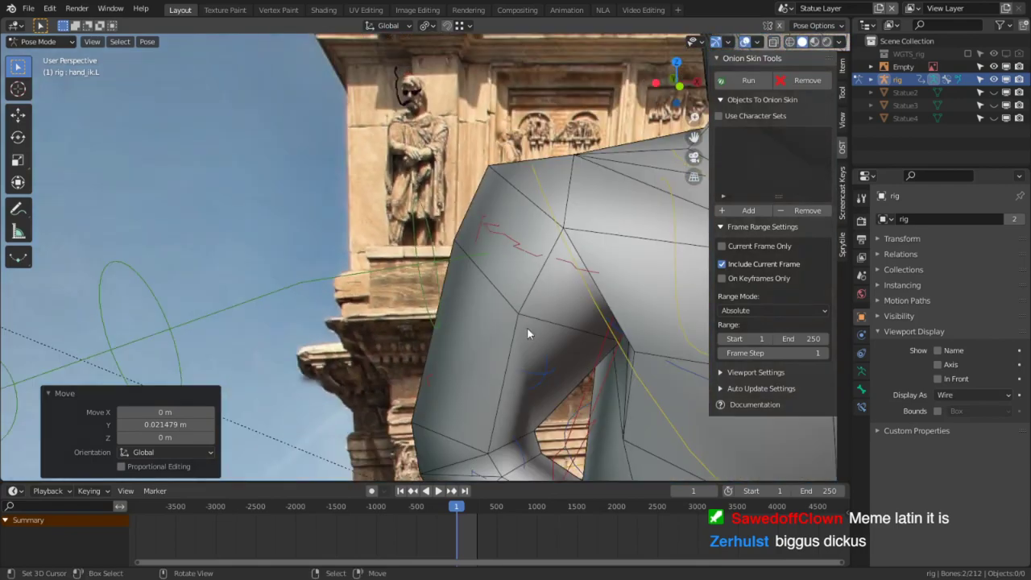
Leave posing and hide the rig to view the whole figure without its control shapes.
drag(0, 0, 0, 0)
shift+middle_drag(526, 364, 466, 235)
scroll(462, 279, up, 5)
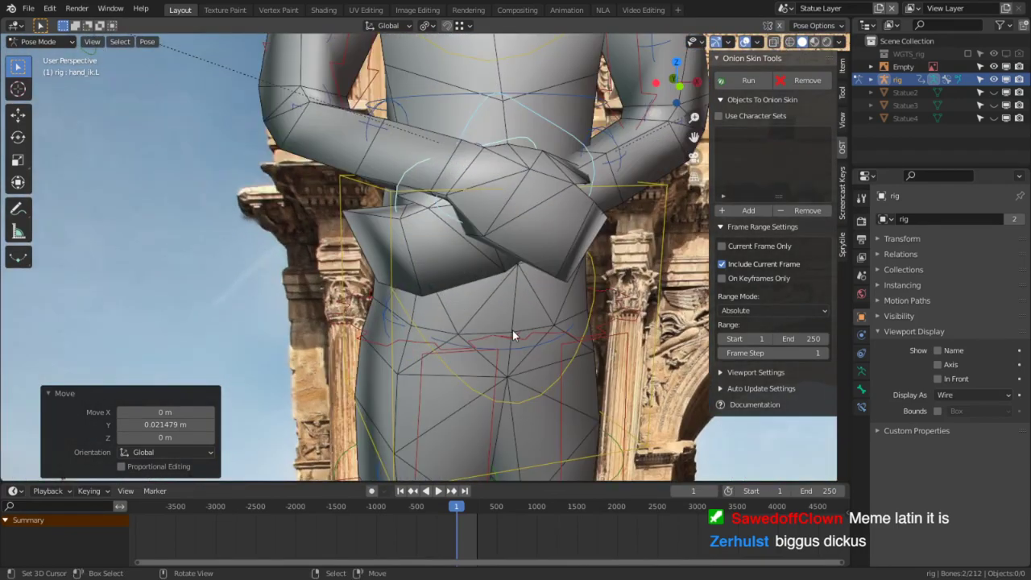
right_click(513, 330)
key(Tab)
key(ctrl+Tab)
right_click(542, 337)
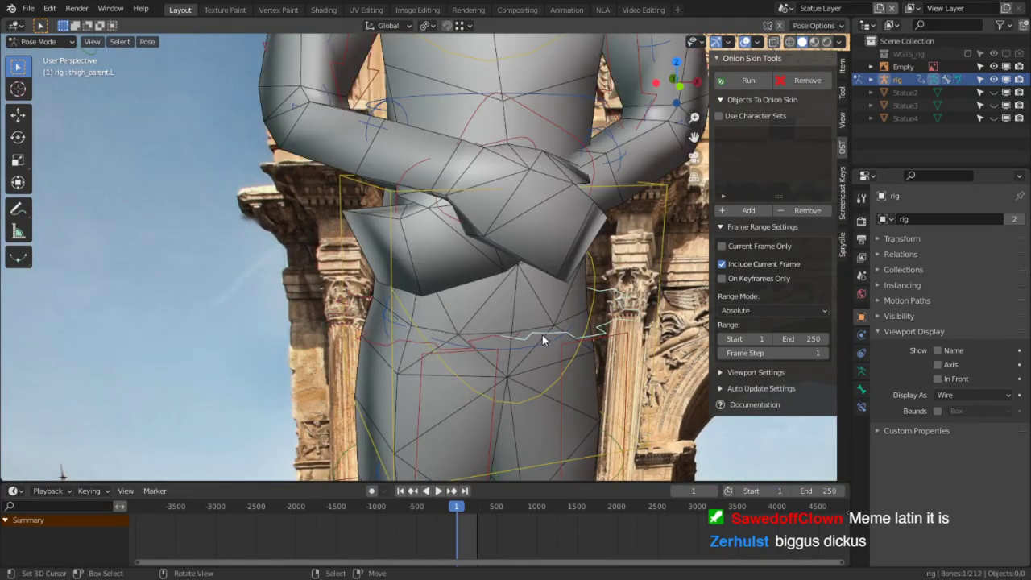
key(Tab)
key(ctrl+Tab)
click(431, 322)
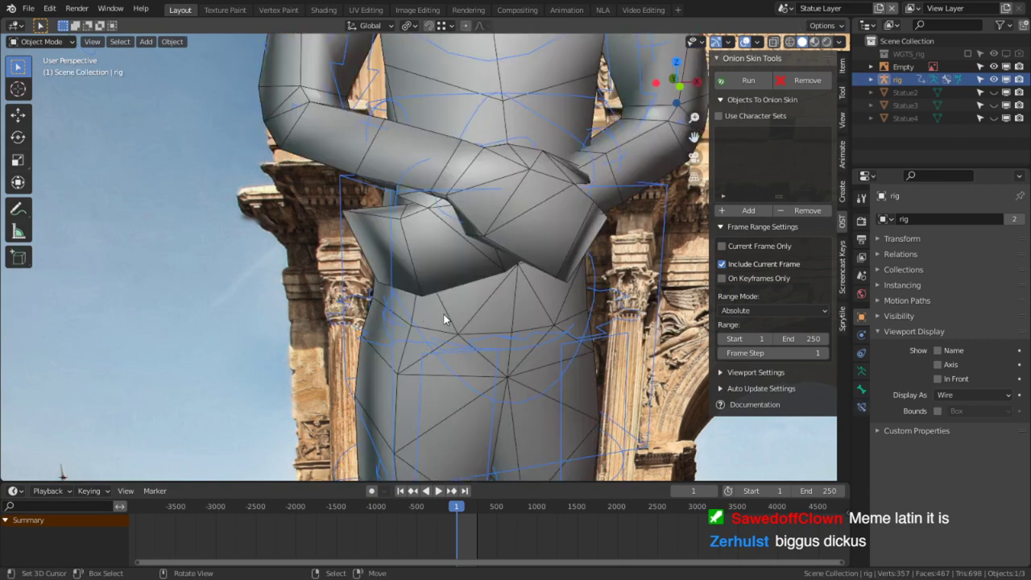
scroll(438, 323, down, 5)
scroll(476, 308, down, 3)
key(h)
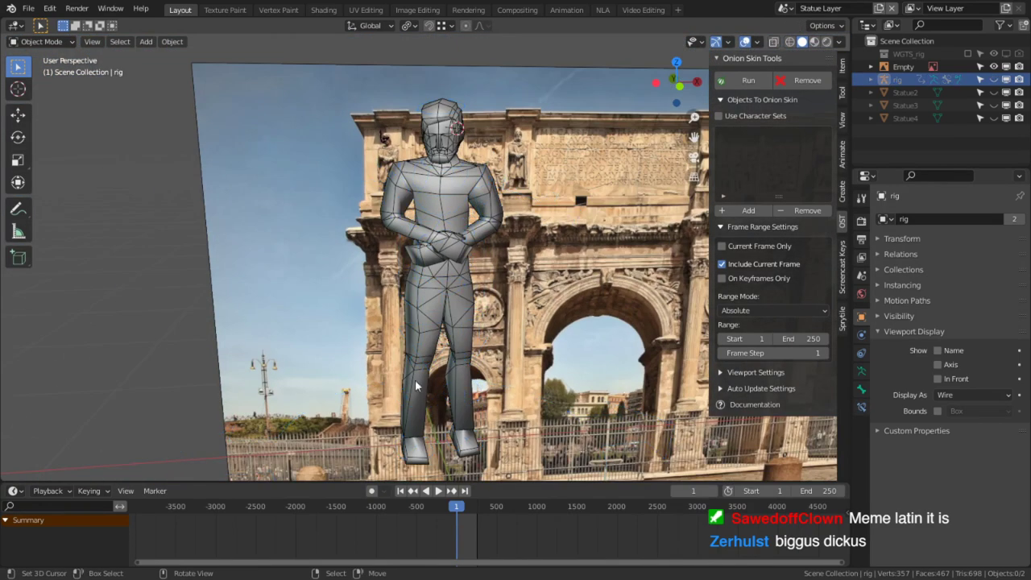
Reveal all hidden objects and rotate the rig's right foot IK control about -14.9° around the global Z axis.
key(alt+h)
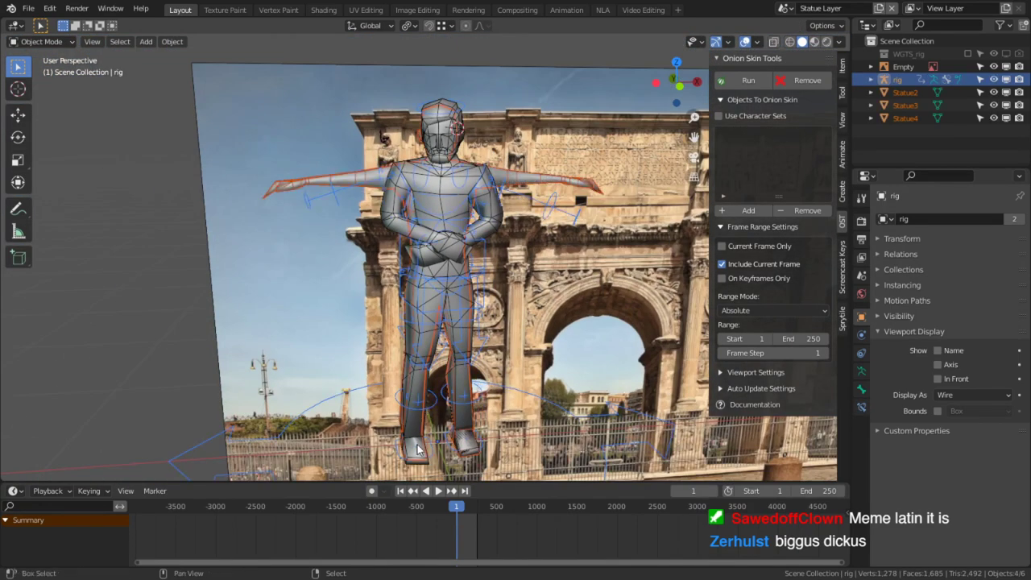
key(ctrl+Tab)
scroll(441, 458, up, 2)
key(r)
key(z)
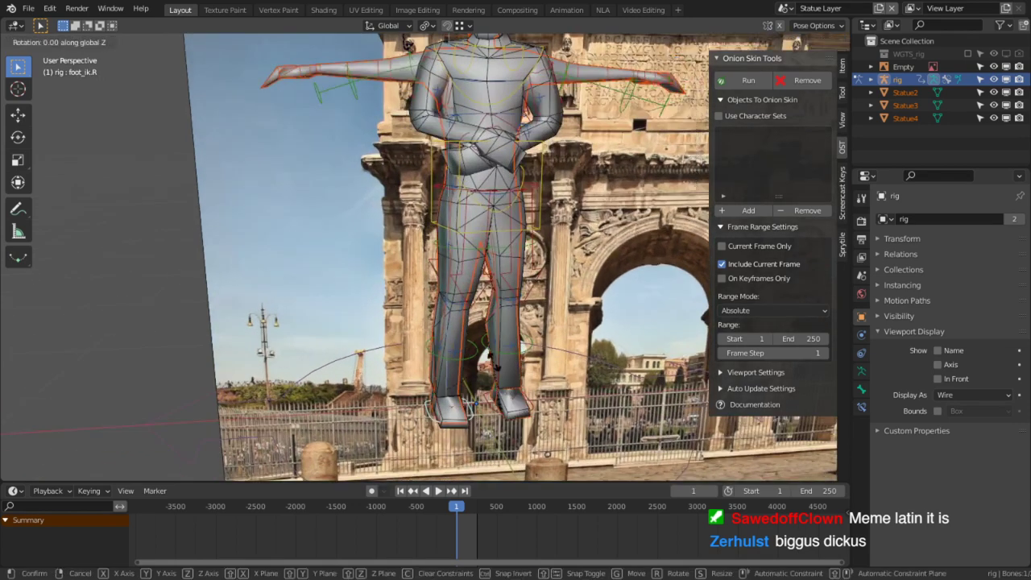
click(465, 244)
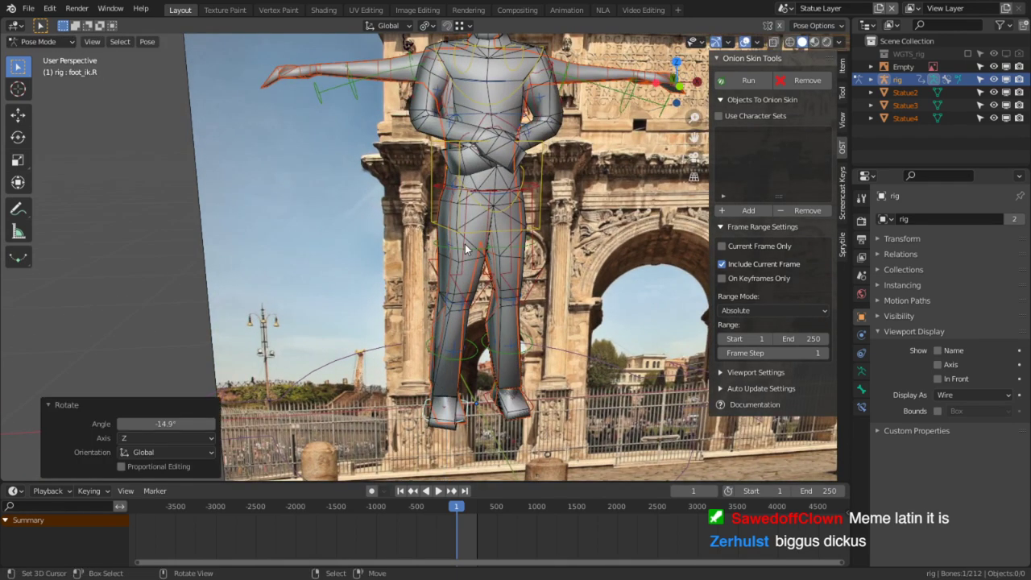
Rotate the right thigh IK control outward around the global Z axis to match the turned foot.
click(462, 244)
key(r)
key(z)
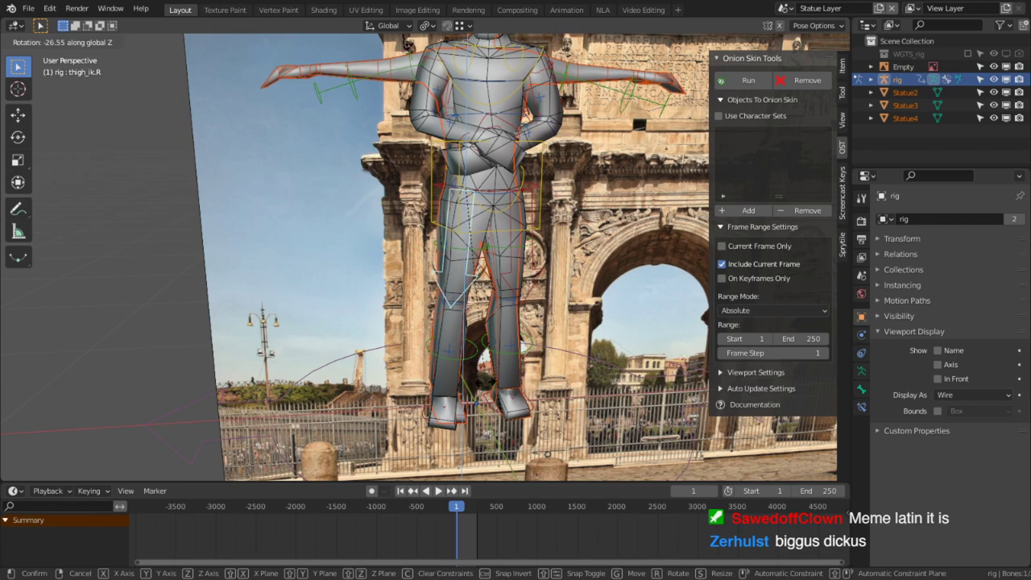
click(484, 381)
Rotate the left foot IK control about 20.3° around the global Z axis.
middle_drag(439, 376, 487, 377)
click(453, 440)
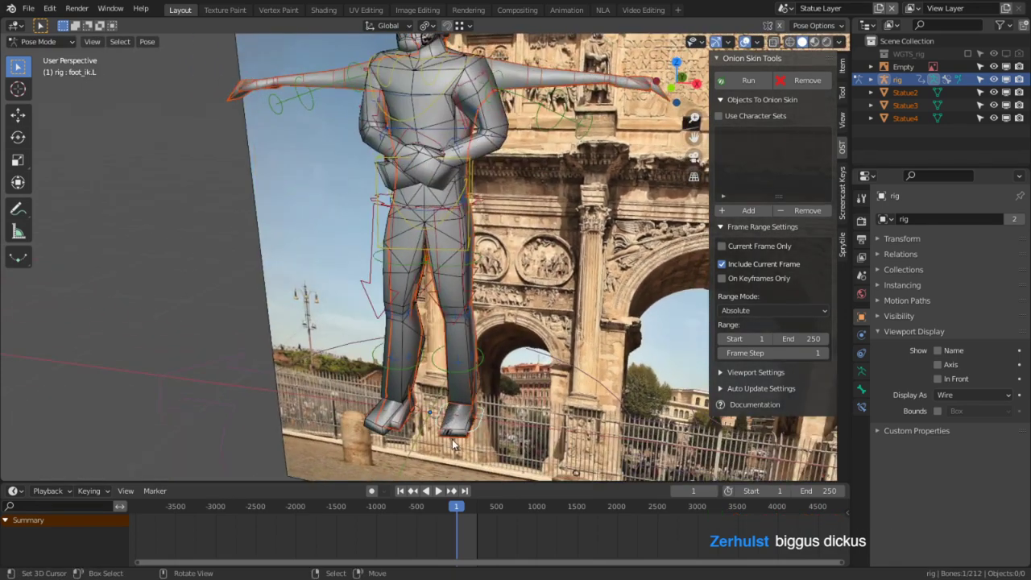
key(r)
key(z)
click(482, 404)
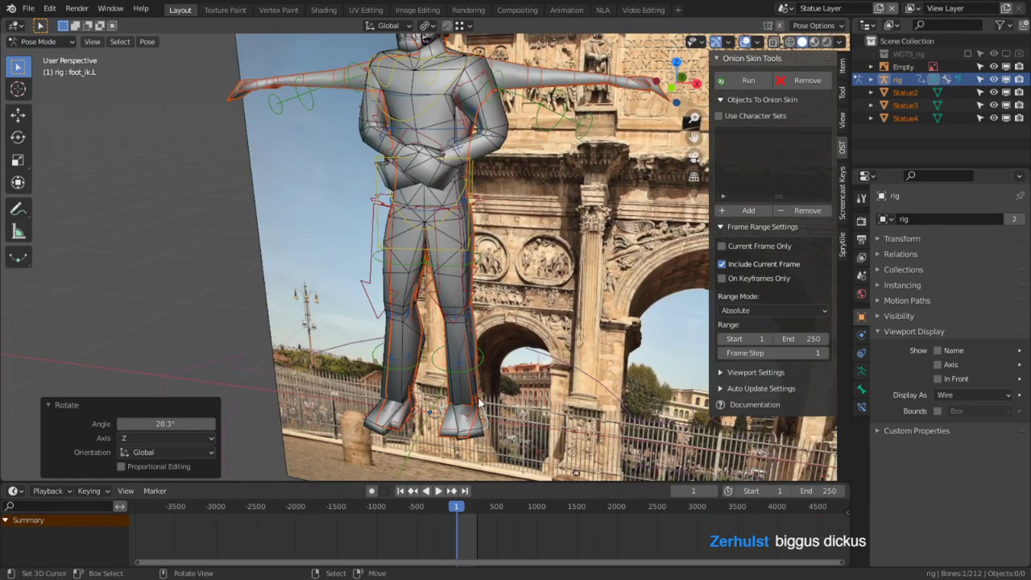
Rotate the left thigh IK control outward around the global Z axis to match the left foot.
click(456, 289)
click(456, 288)
key(r)
key(z)
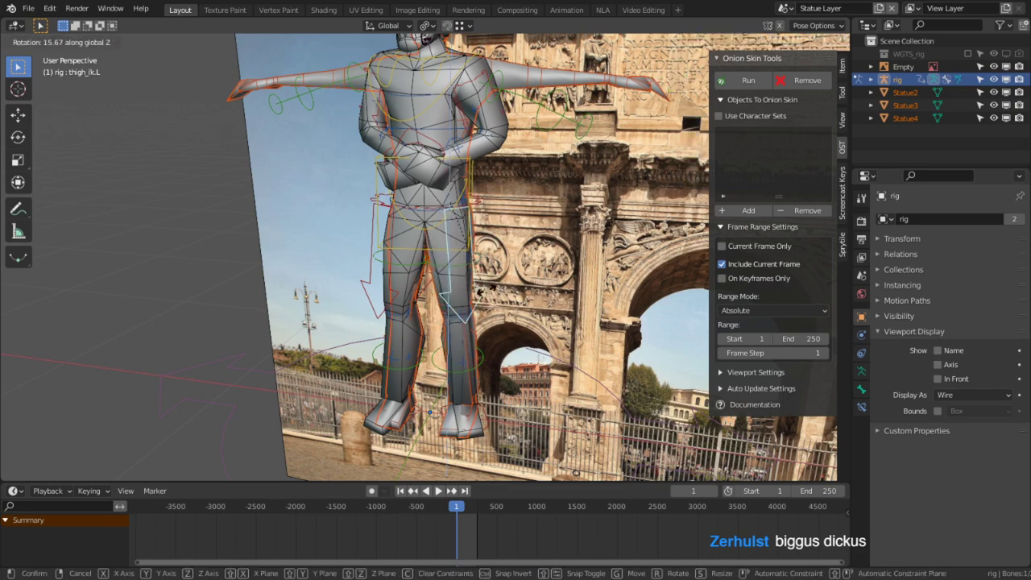
click(361, 297)
Move Statue2, Statue3 and Statue4 into a new collection named hidden and exclude that collection from the view layer.
middle_drag(361, 296, 527, 307)
key(ctrl+Tab)
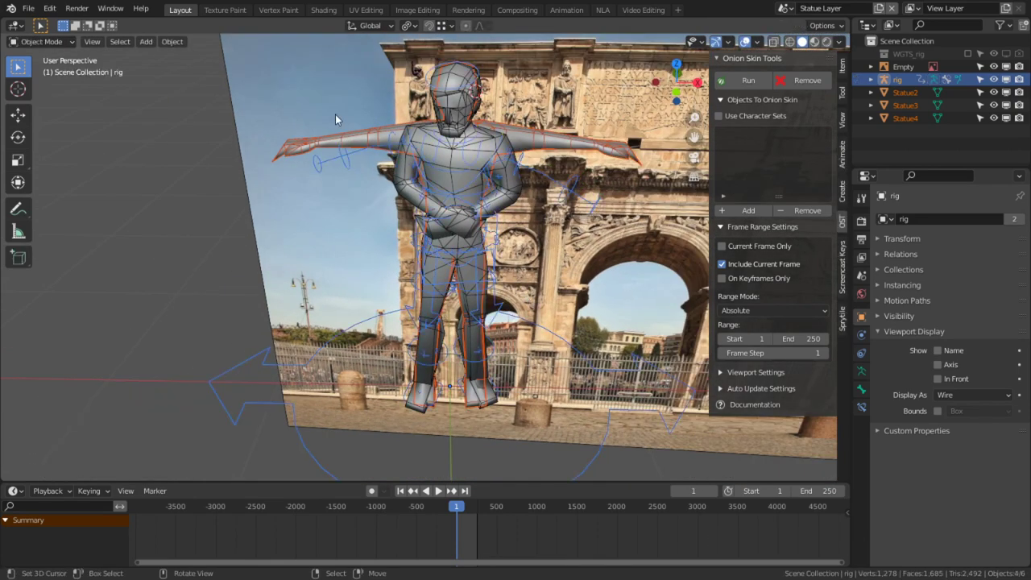
click(342, 138)
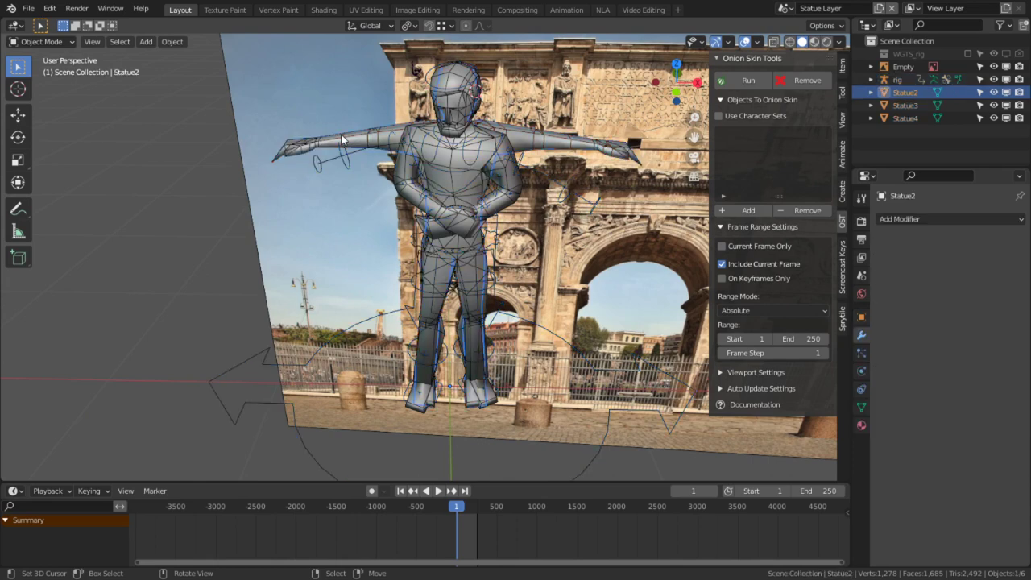
shift+click(904, 117)
key(m)
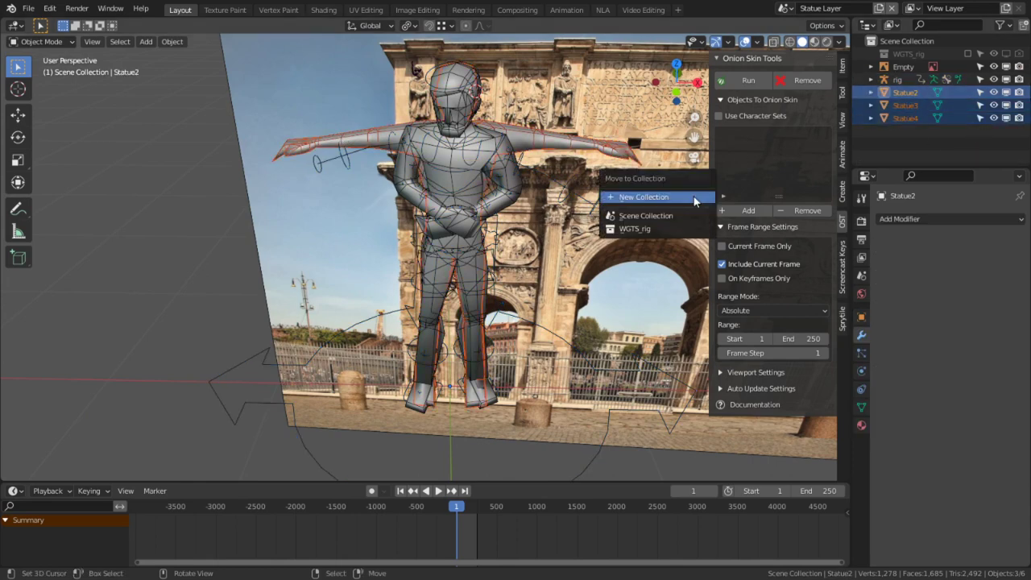
click(696, 200)
text(hidden)
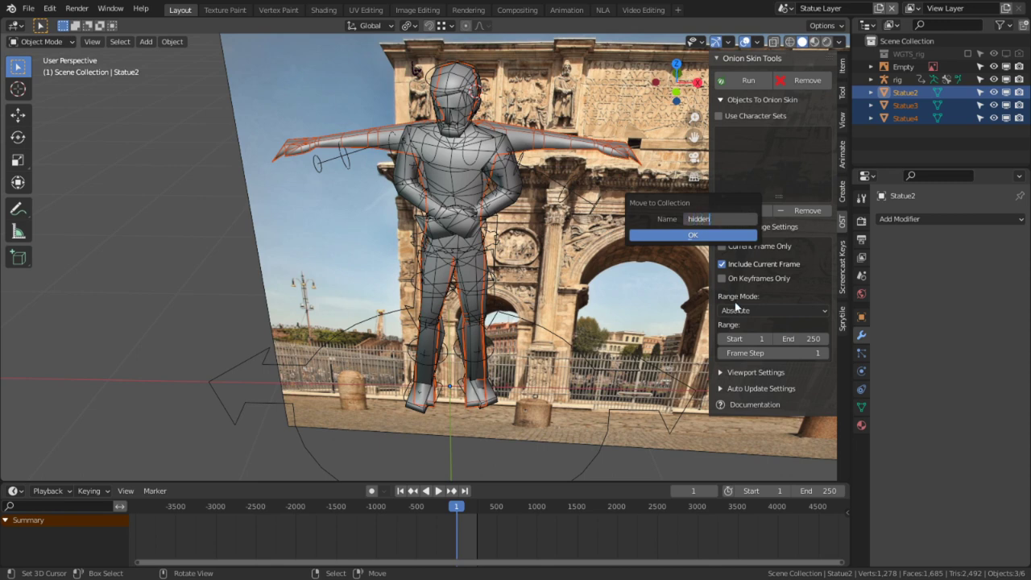
key(Return)
key(Return)
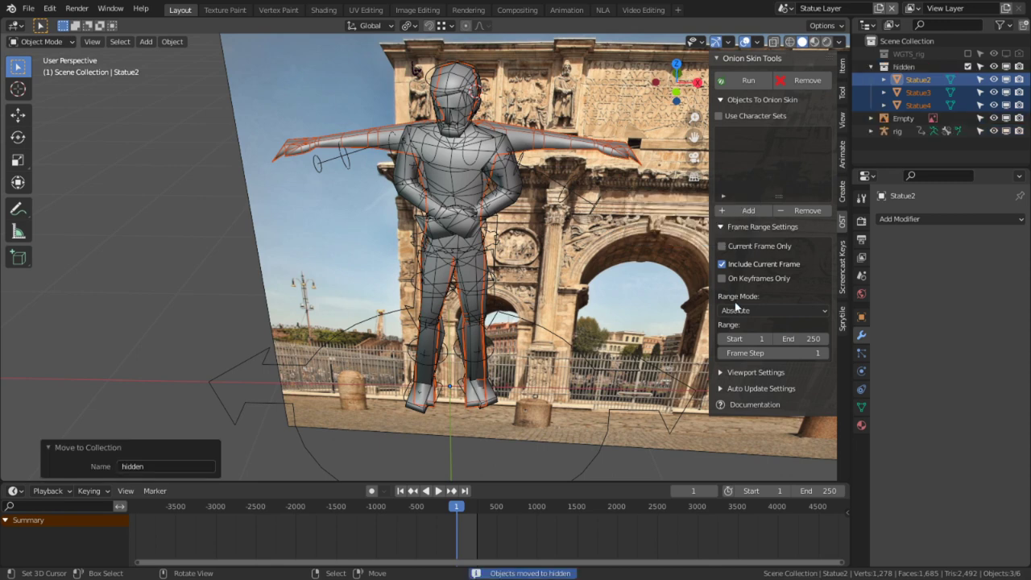
click(969, 67)
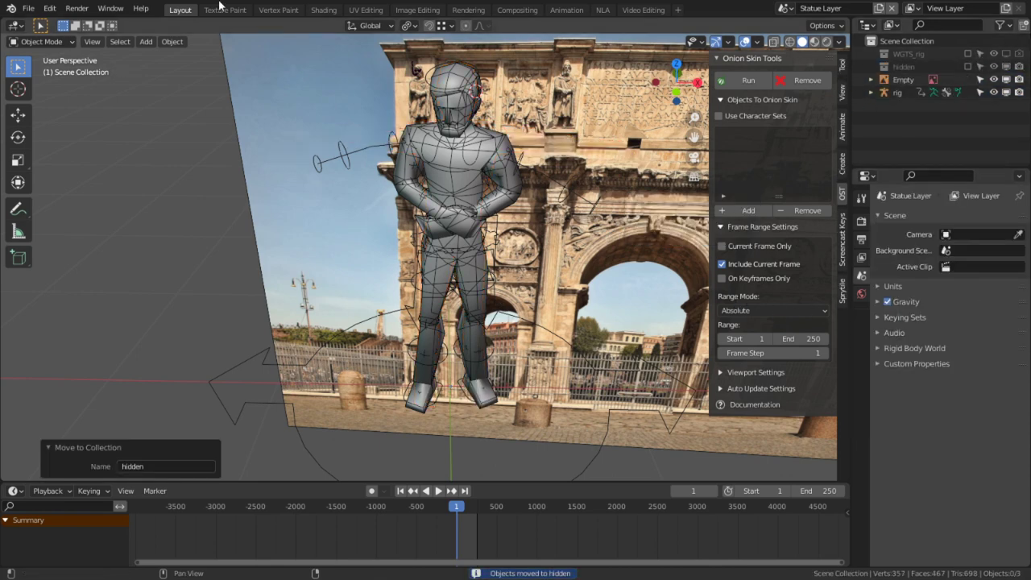
Select the rig and hide it so only the posed figure and the reference photo remain.
click(370, 144)
click(371, 147)
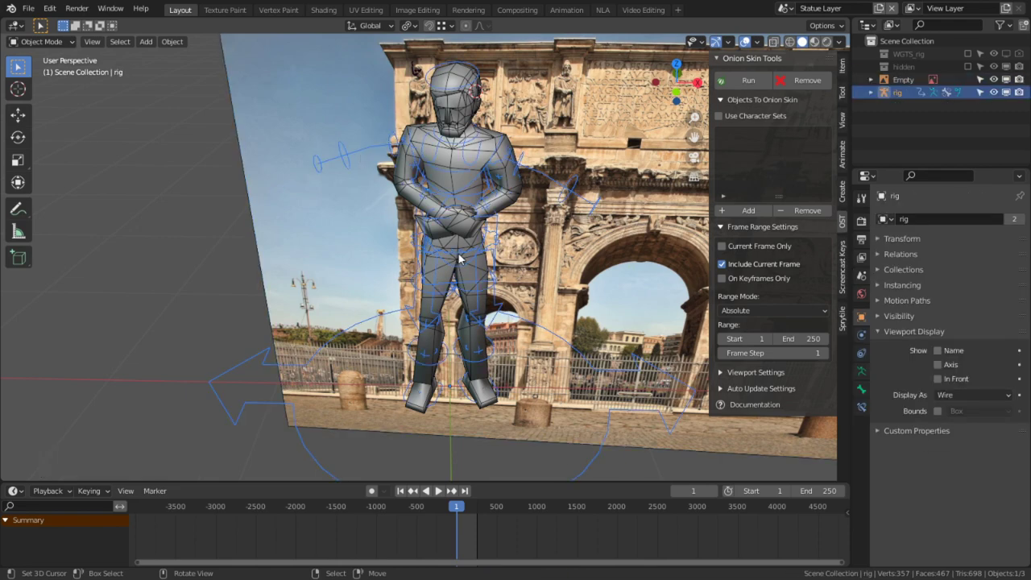
key(h)
scroll(459, 254, up, 5)
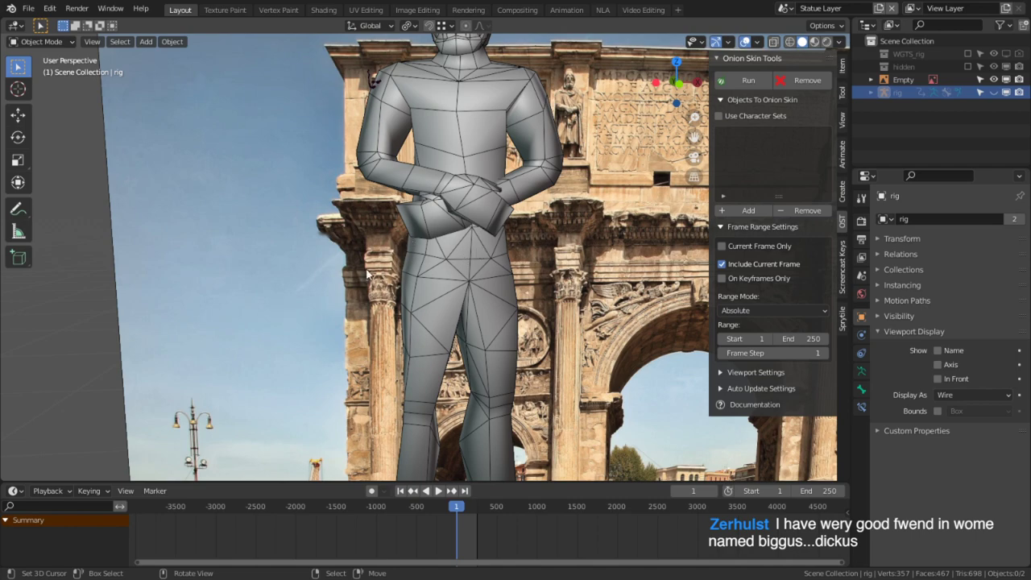
Compare the posed figure with the corner statue in the reference photo.
shift+middle_drag(470, 182, 553, 299)
scroll(454, 288, up, 3)
scroll(454, 289, up, 4)
scroll(530, 304, up, 2)
shift+middle_drag(405, 270, 431, 254)
scroll(447, 267, down, 2)
scroll(447, 273, down, 3)
scroll(441, 313, down, 4)
Check the apply options of the Statue1 mesh's Armature modifier in Edit Mode and Object Mode.
click(471, 336)
key(Tab)
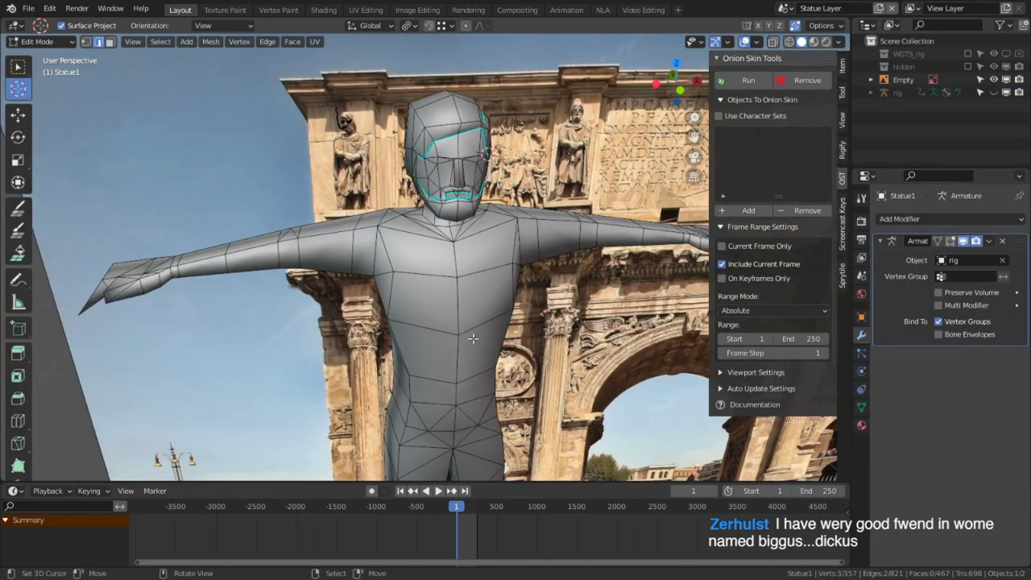
click(989, 242)
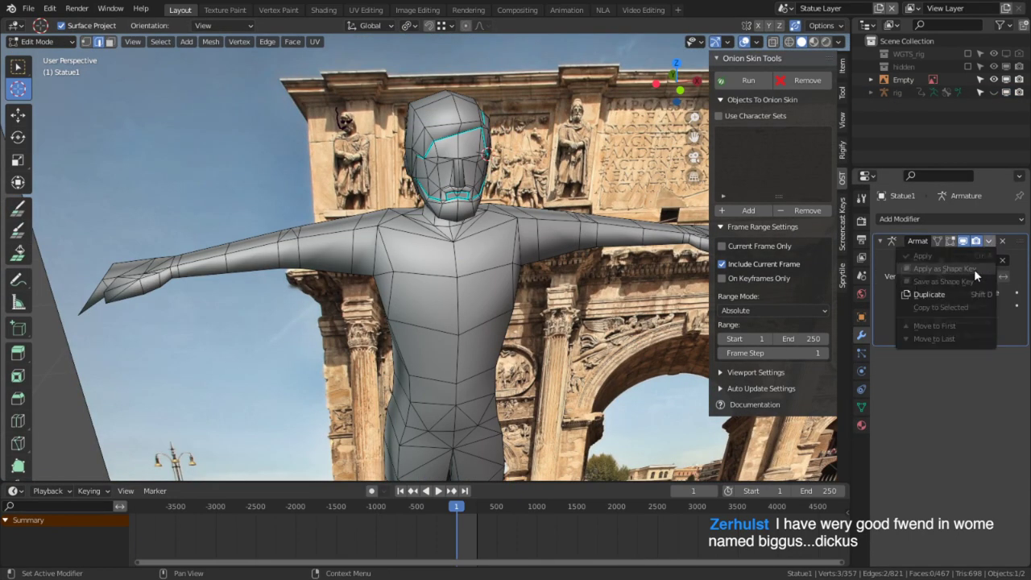
key(Tab)
click(989, 241)
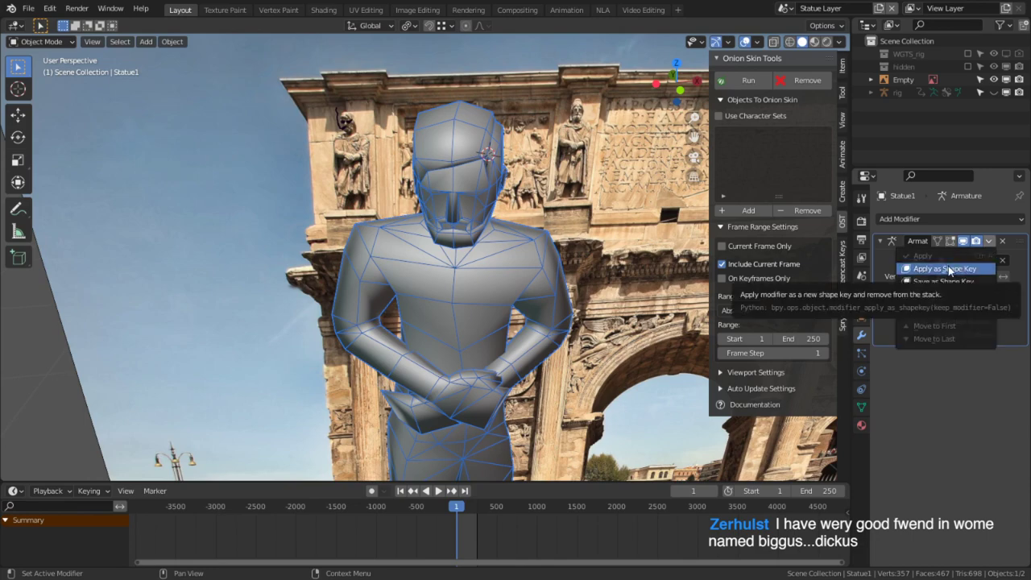
click(496, 296)
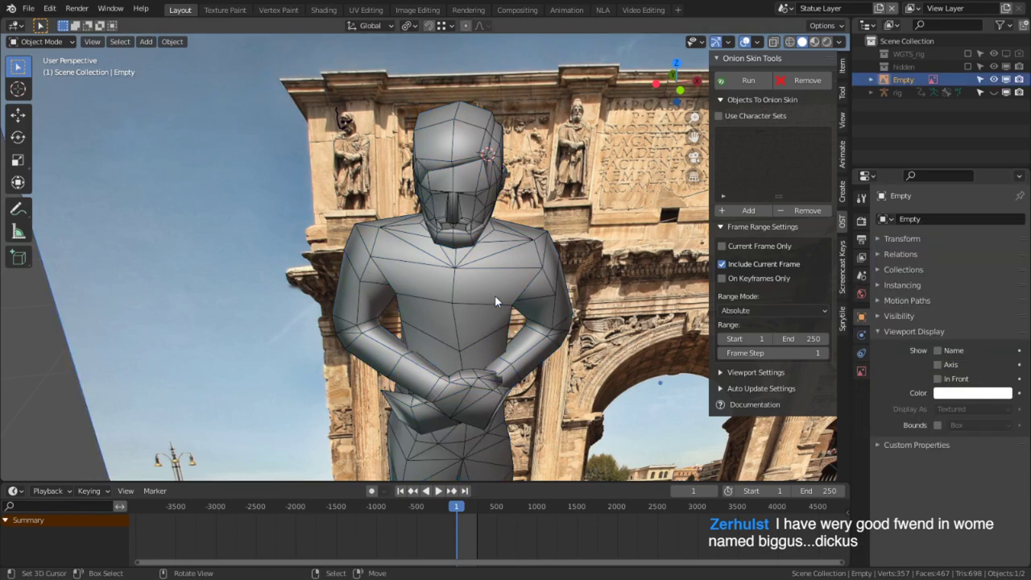
Duplicate Statue1 in place and move the copy into the hidden collection as a backup.
click(494, 294)
key(shift+d)
right_click(480, 193)
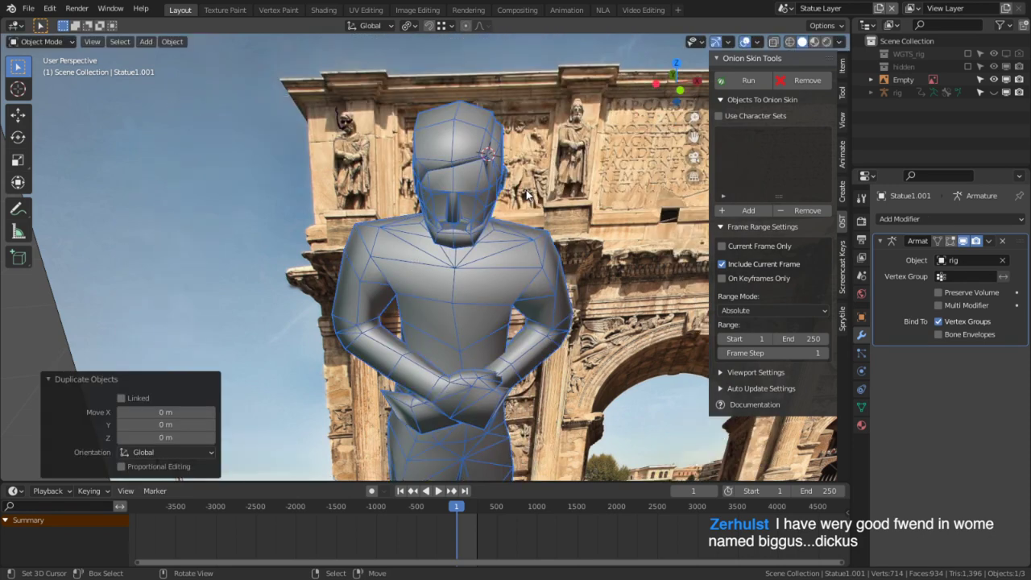
right_click(481, 193)
right_click(474, 159)
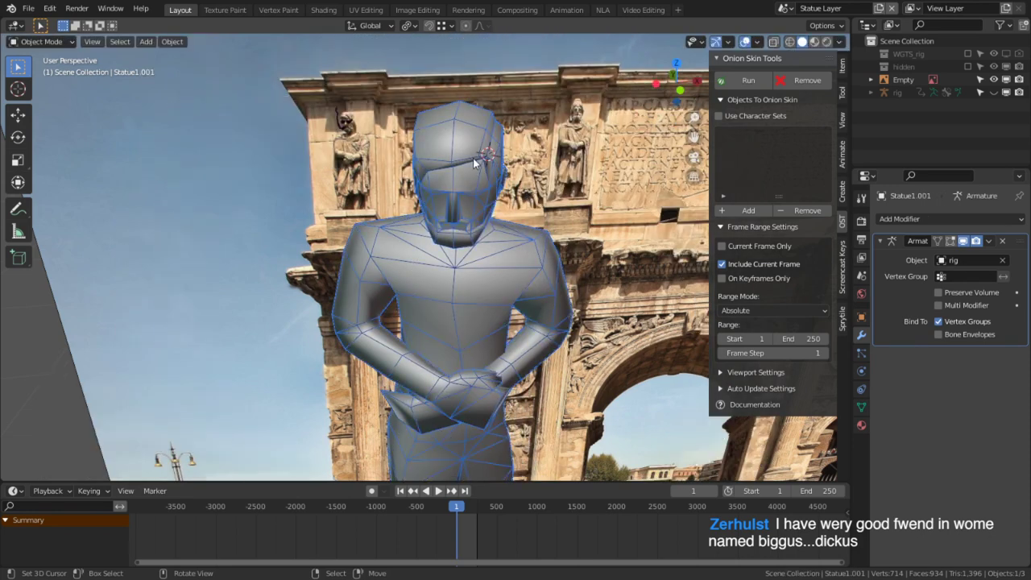
key(m)
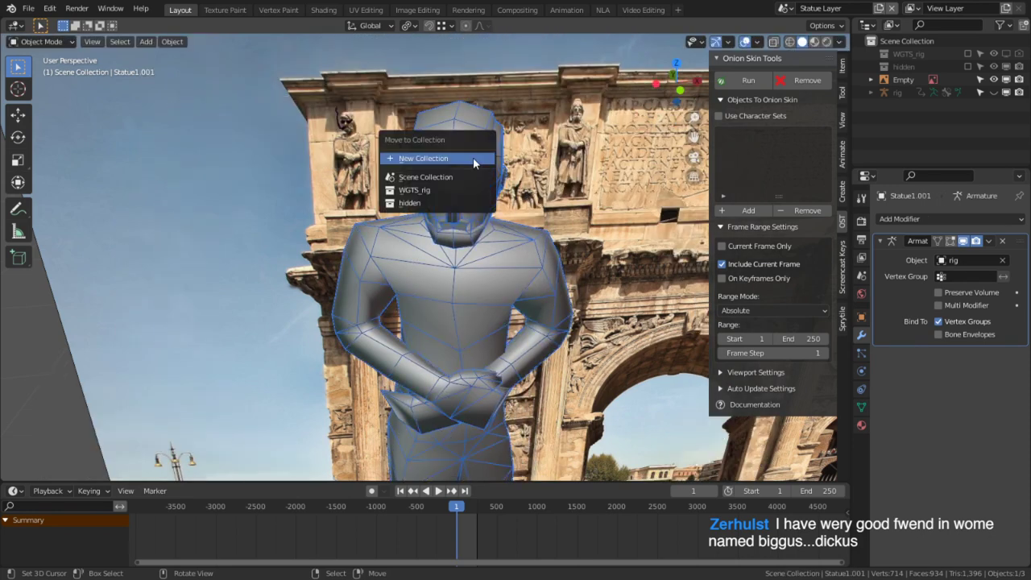
click(432, 202)
Select the original Statue1 figure and apply its scale.
right_click(461, 250)
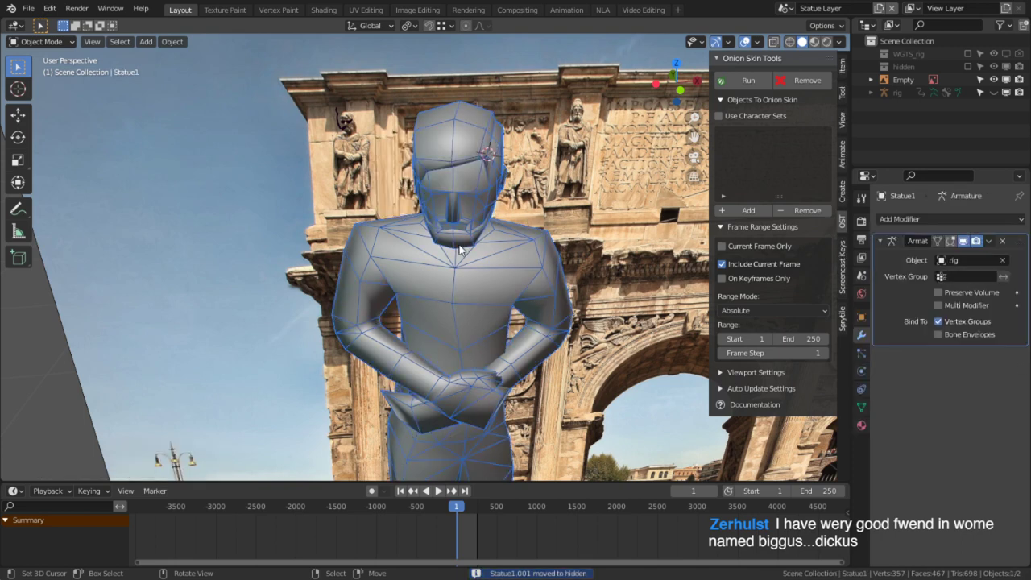
key(ctrl+a)
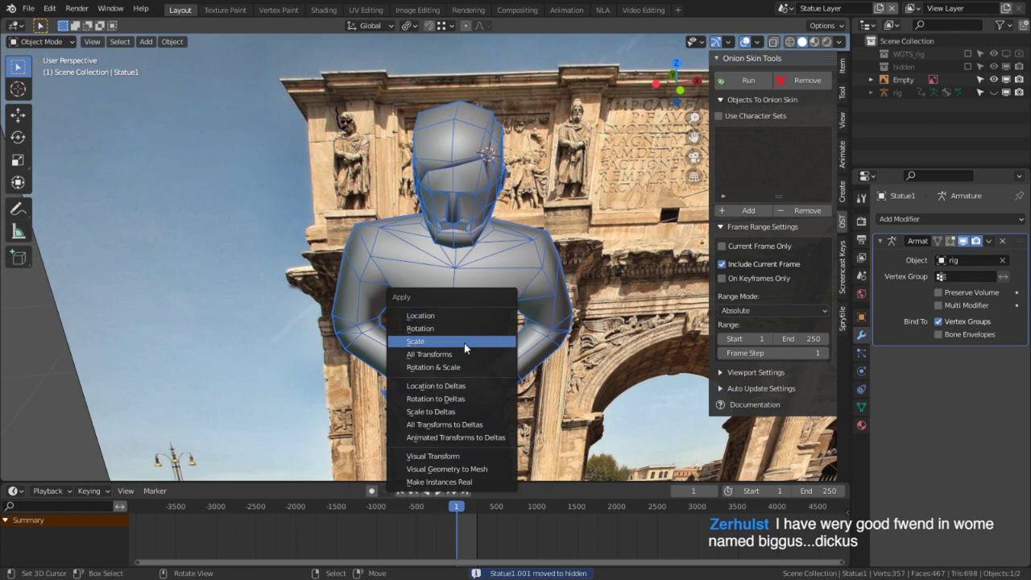
click(464, 343)
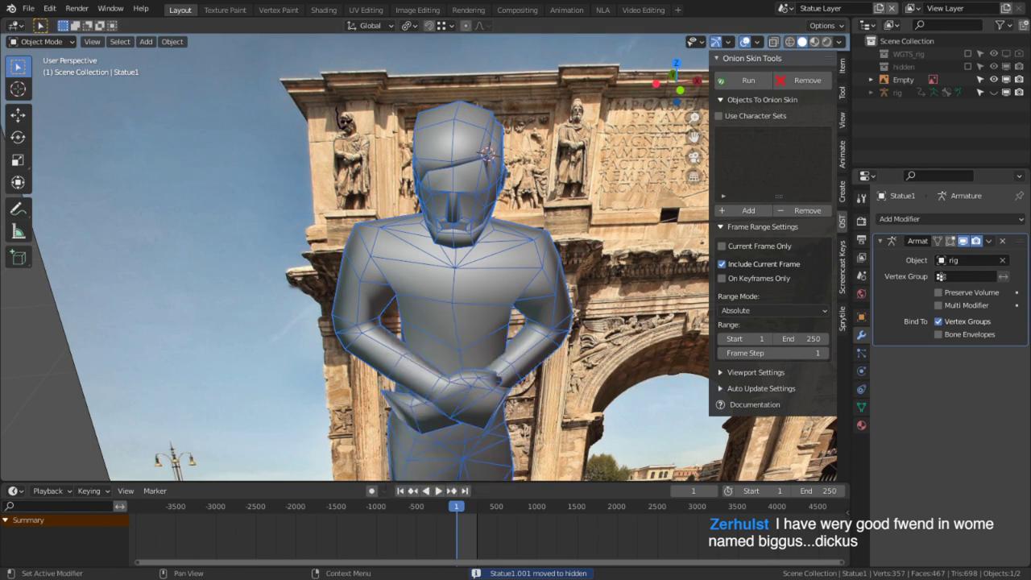
Apply Statue1's Armature modifier as a shape key.
click(989, 241)
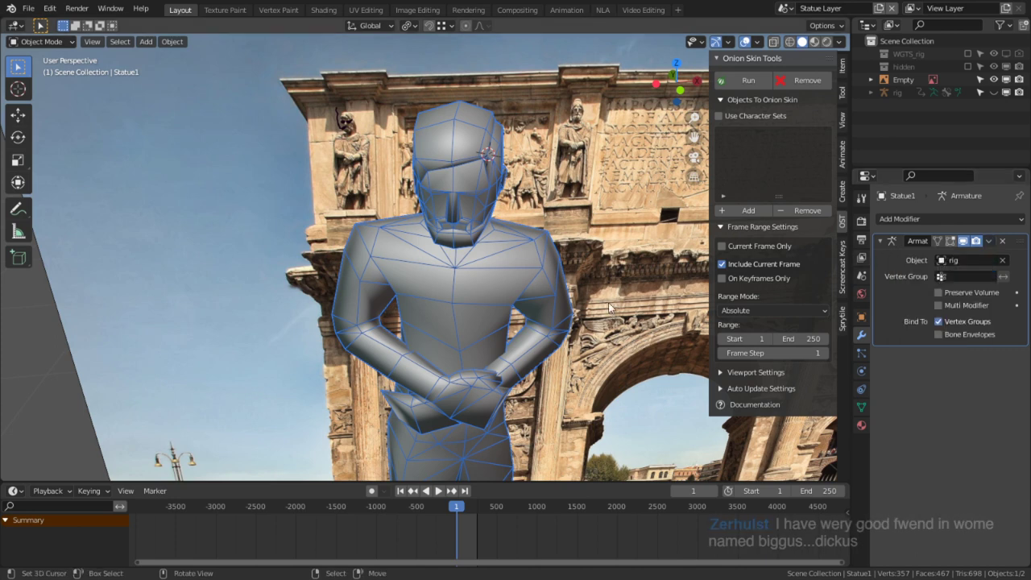
key(Tab)
key(Tab)
click(989, 241)
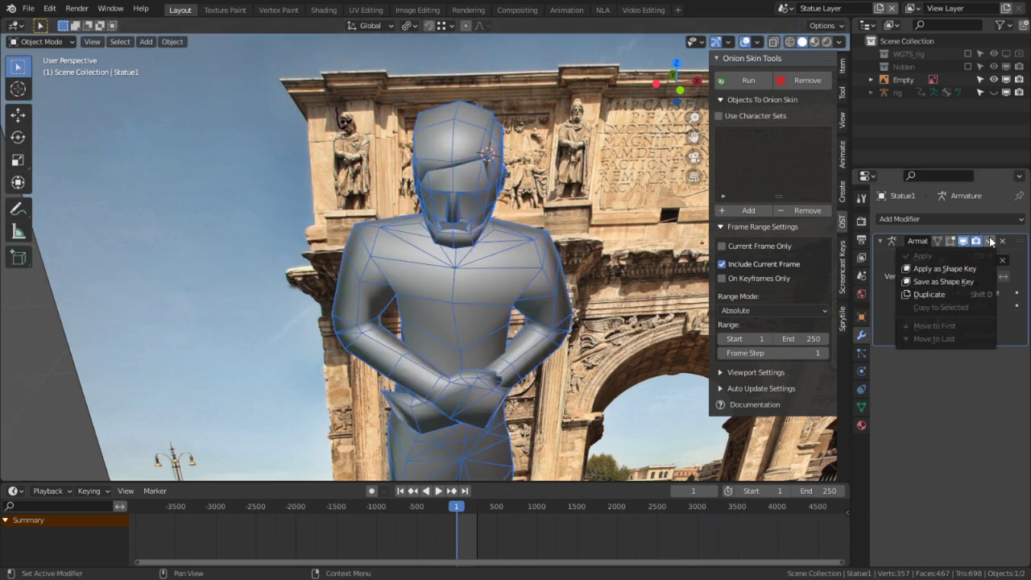
click(944, 269)
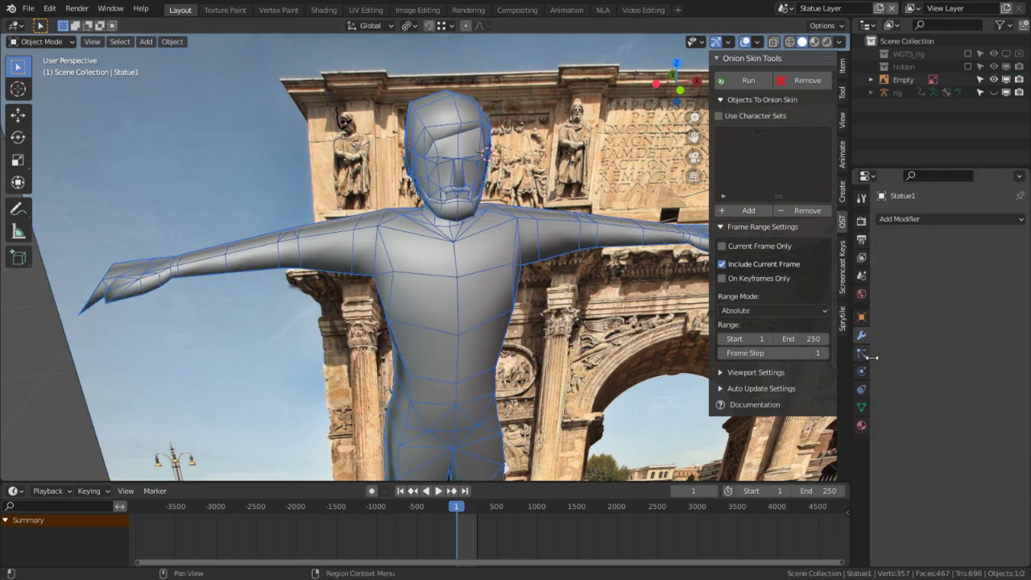
Set the value of Statue1's Armature shape key to 1.000 to restore the crossed-arm pose.
click(861, 407)
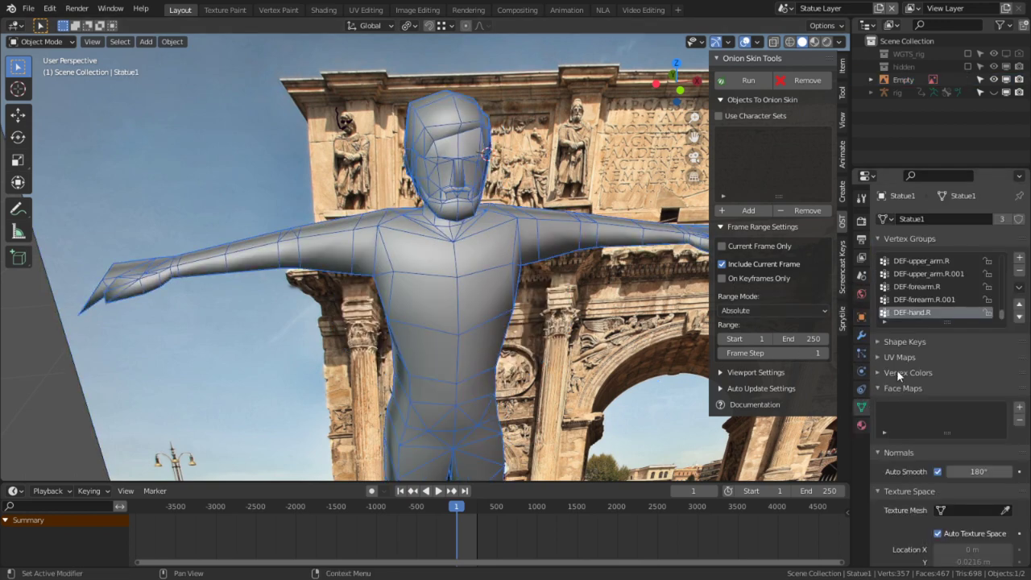
scroll(908, 352, down, 3)
click(916, 290)
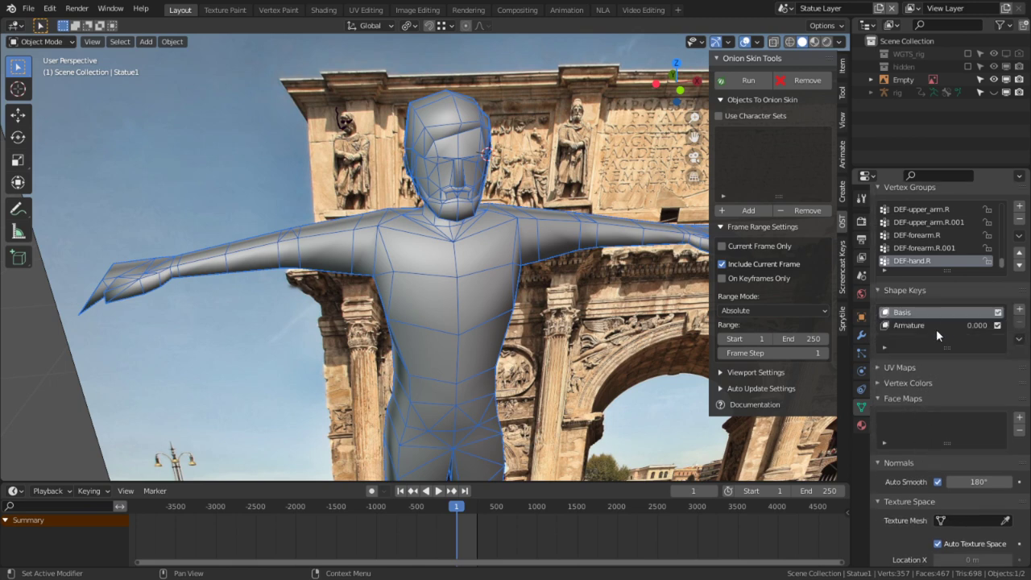
drag(984, 328, 1018, 328)
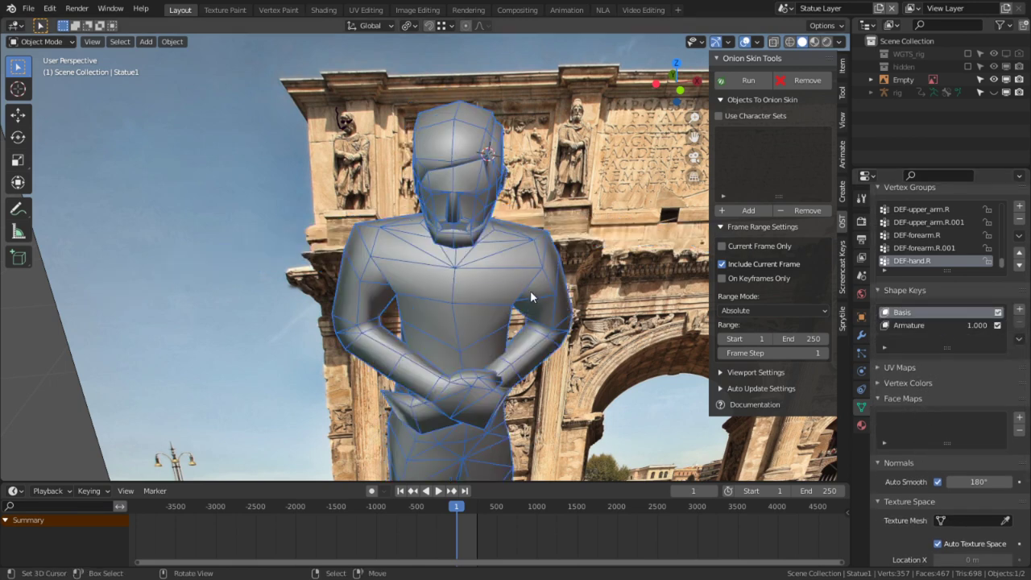
Delete the Basis and Armature shape keys from Statue1.
click(907, 315)
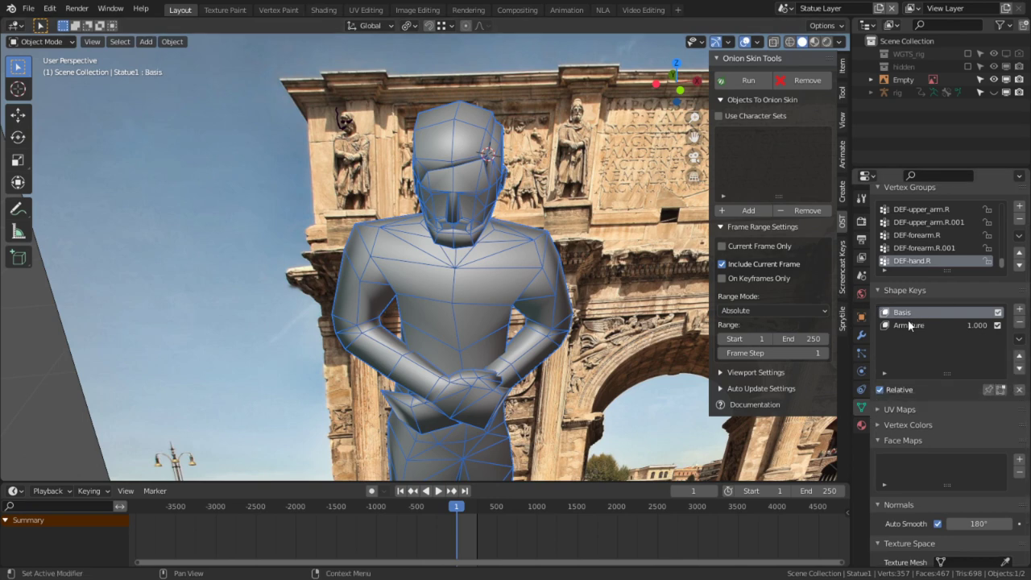
click(1020, 322)
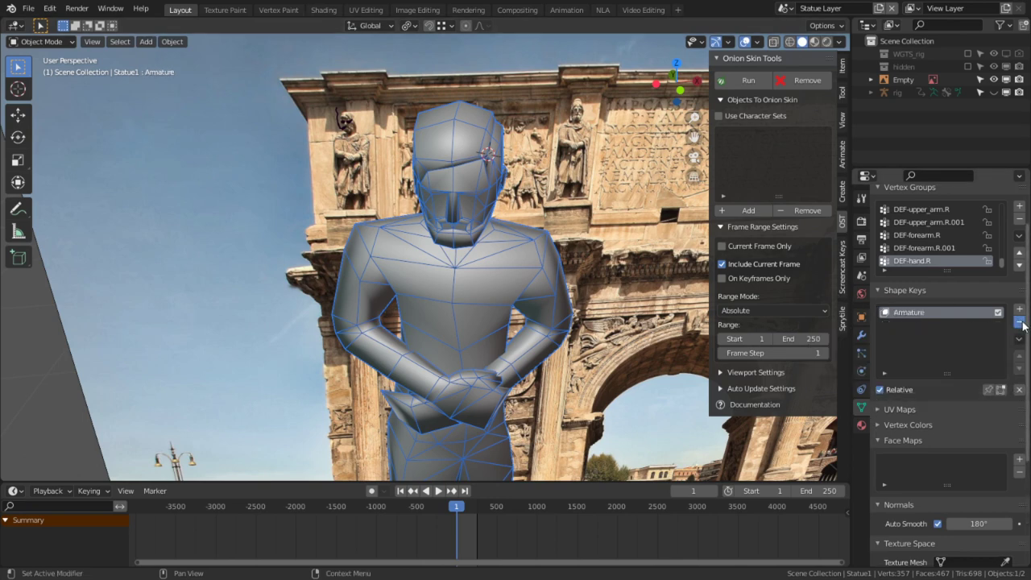
click(1020, 322)
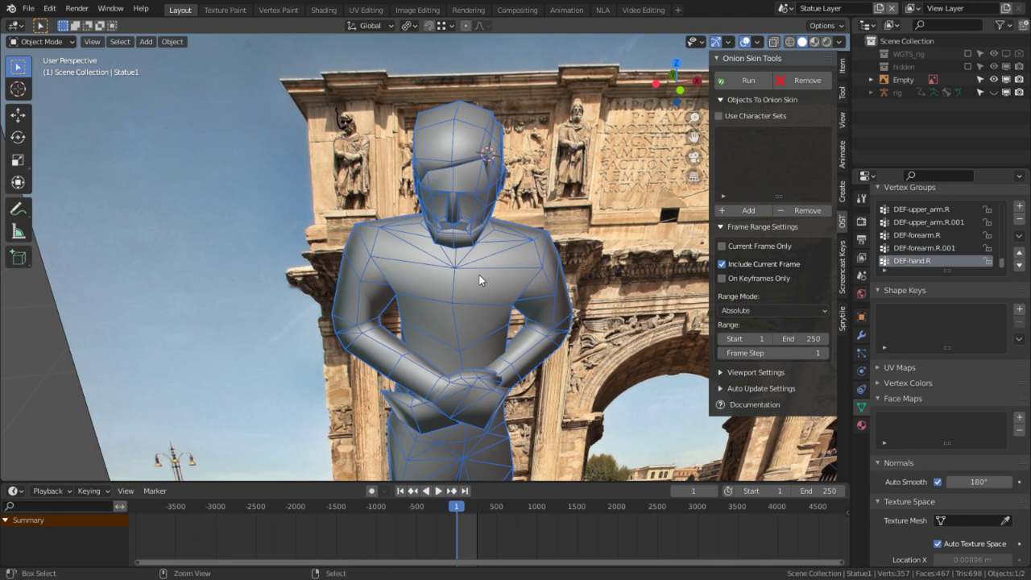
scroll(918, 237, up, 15)
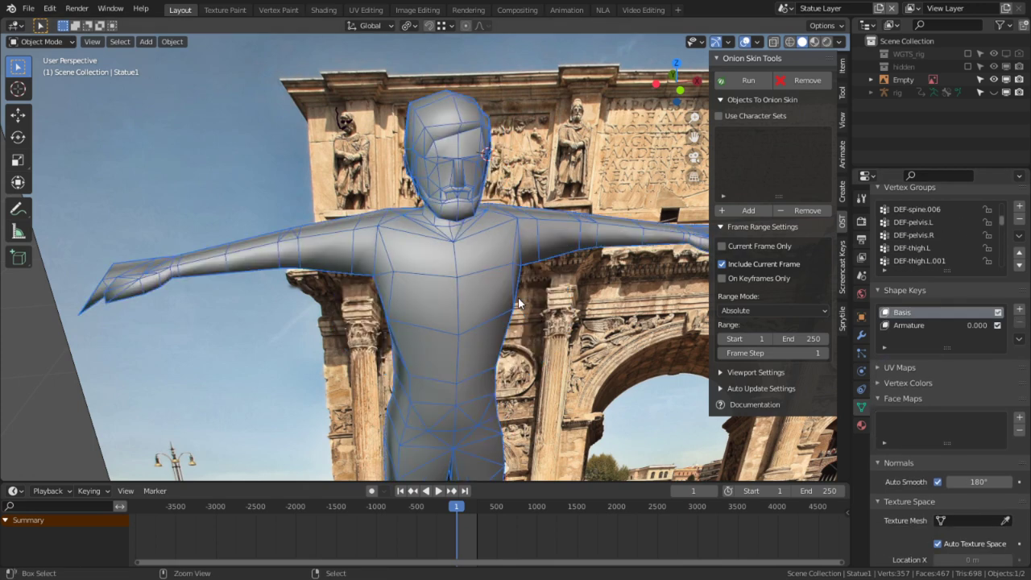
Undo the shape key deletions and the earlier shape key application on Statue1.
key(ctrl+z)
key(ctrl+z)
key(ctrl+z)
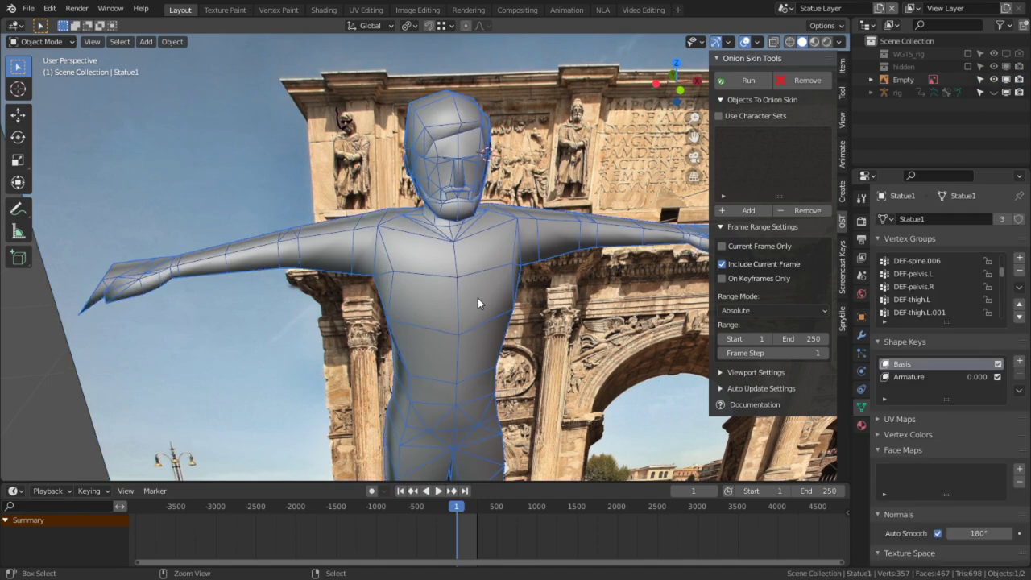
scroll(955, 252, up, 4)
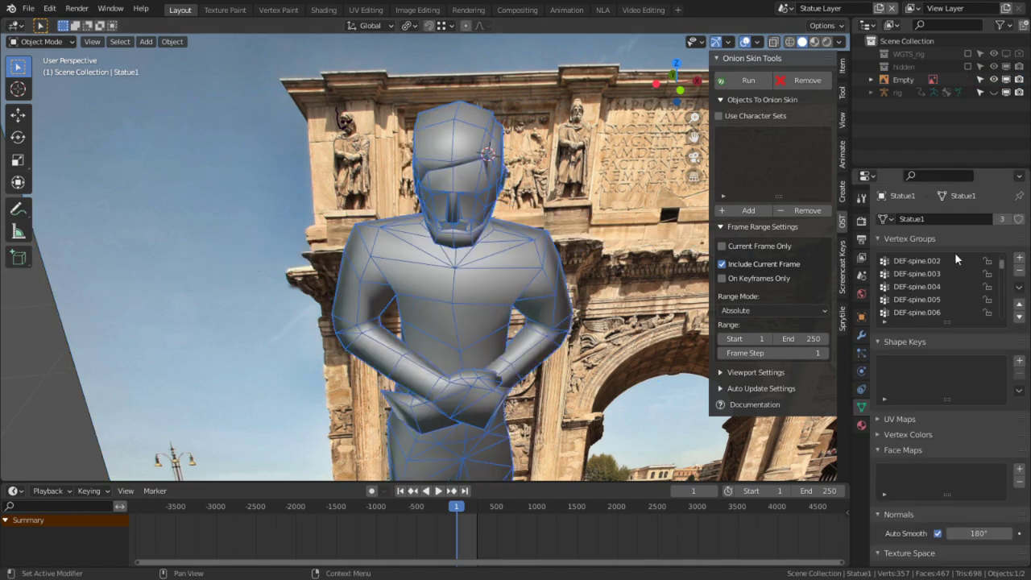
key(ctrl+z)
key(ctrl+z)
key(ctrl+z)
key(ctrl+z)
key(ctrl+z)
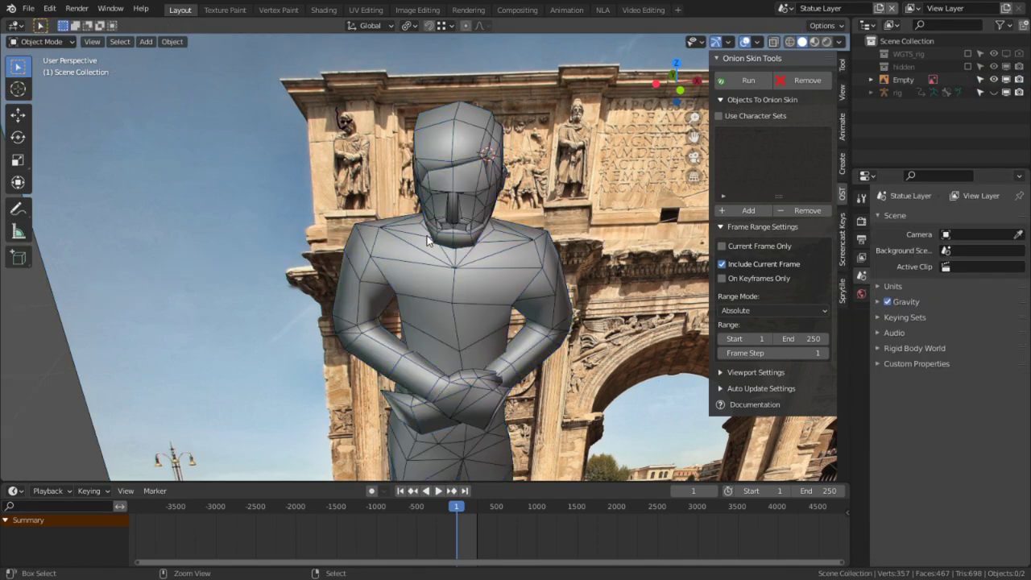
Duplicate the posed statue in place and rename the copy's mesh data Statue1Posed.
right_click(426, 264)
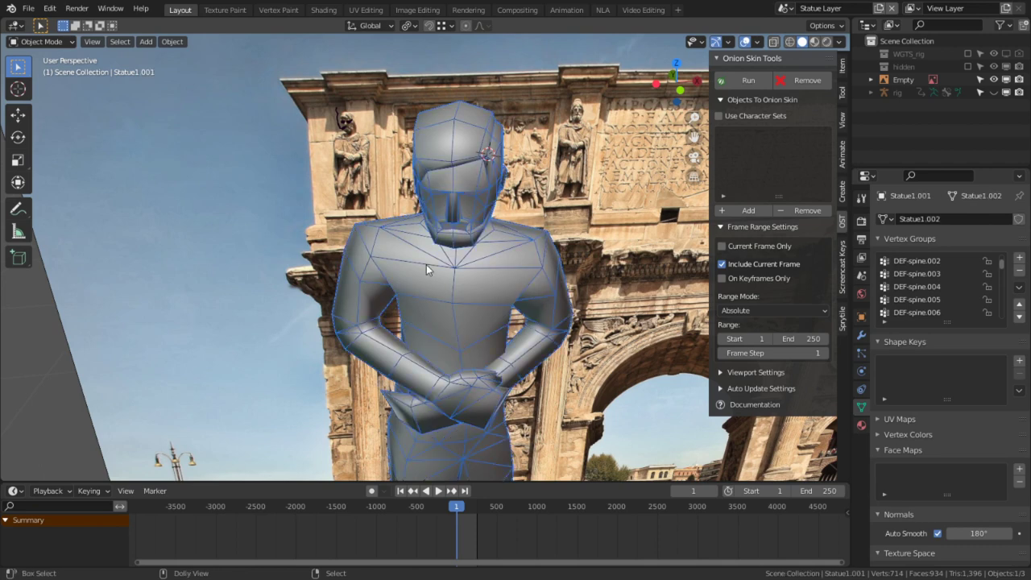
click(971, 222)
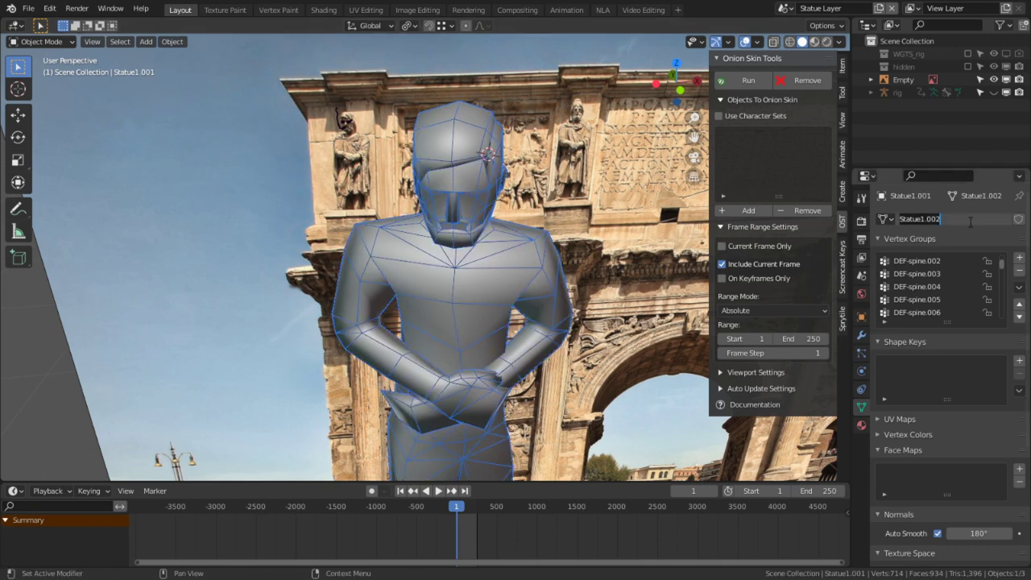
text(Statue1)
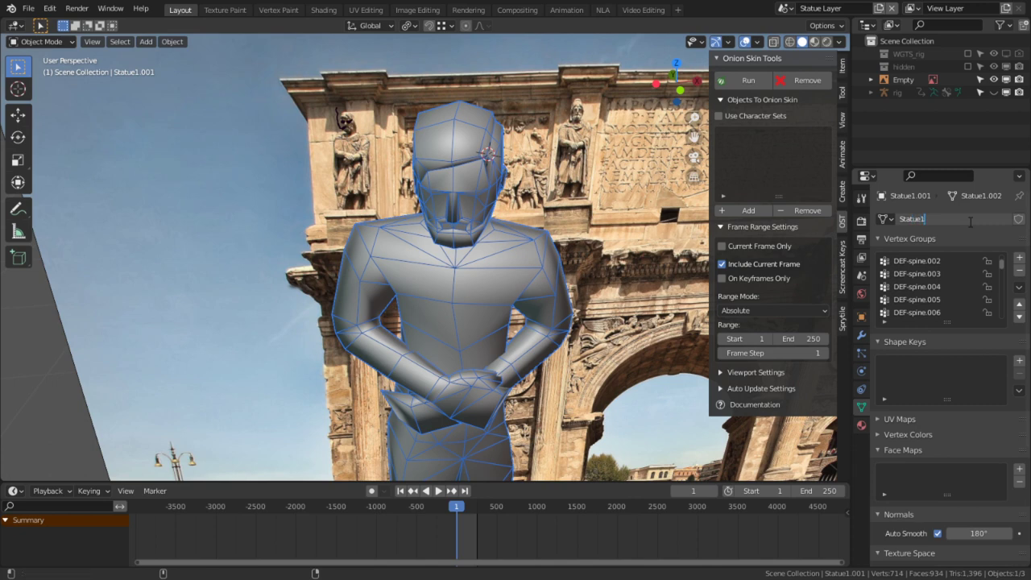
text(Posed)
key(Return)
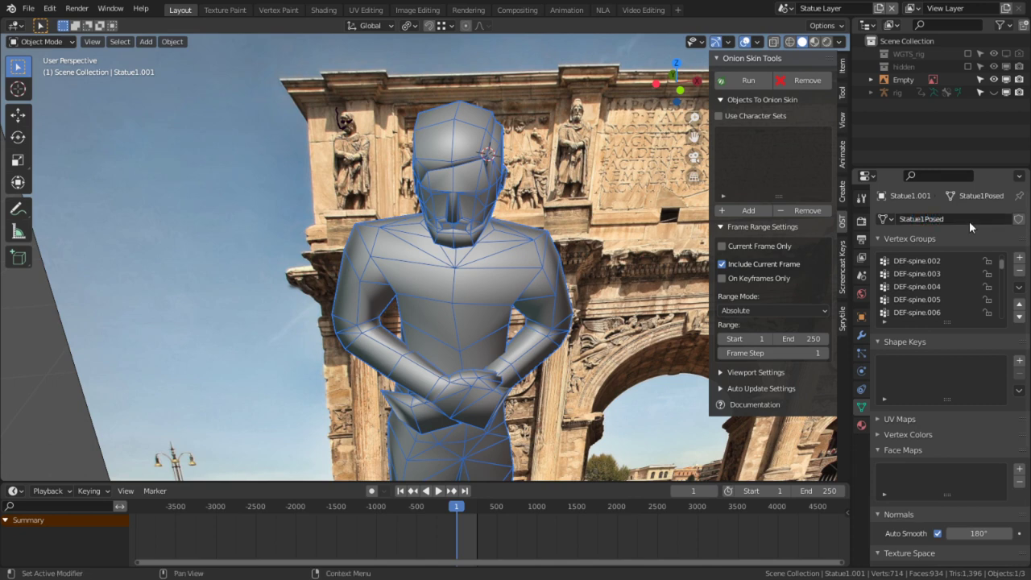
Isolate the Statue1.001 copy by hiding all other objects, and apply its Armature modifier.
key(shift+h)
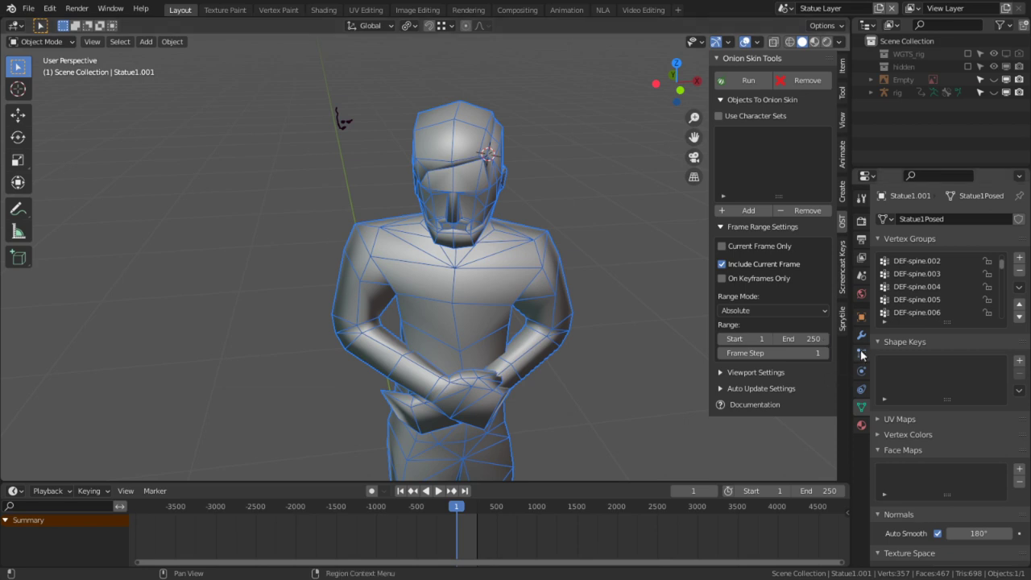
click(861, 335)
click(989, 240)
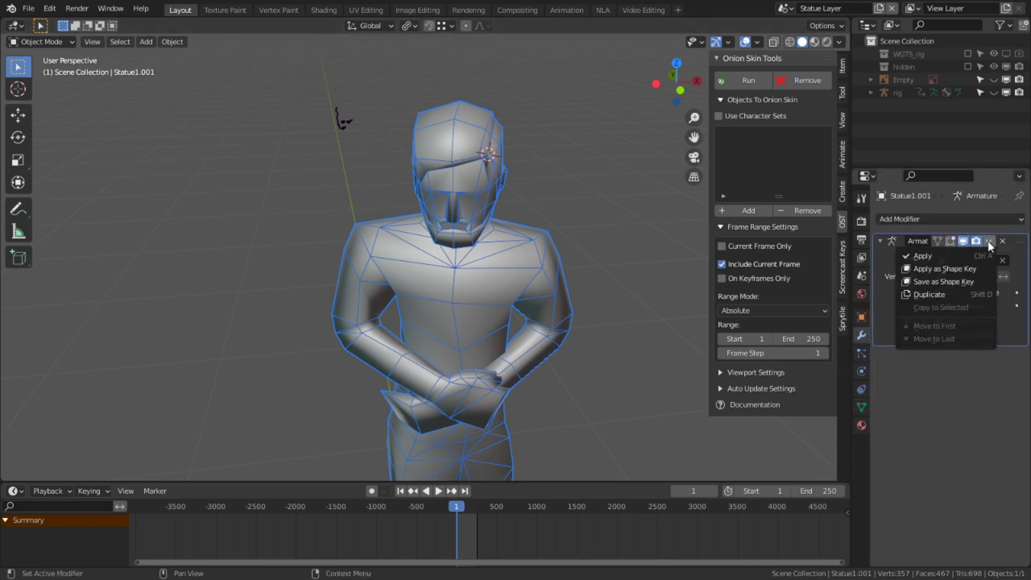
click(963, 255)
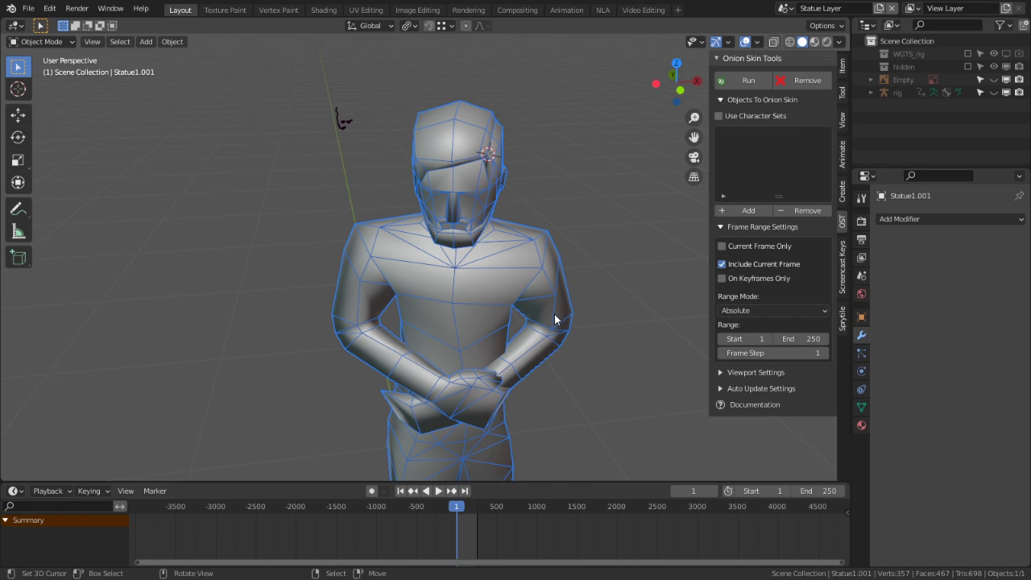
Switch to the scene named Scene and deselect everything at the arch's upper level.
middle_drag(478, 320, 430, 281)
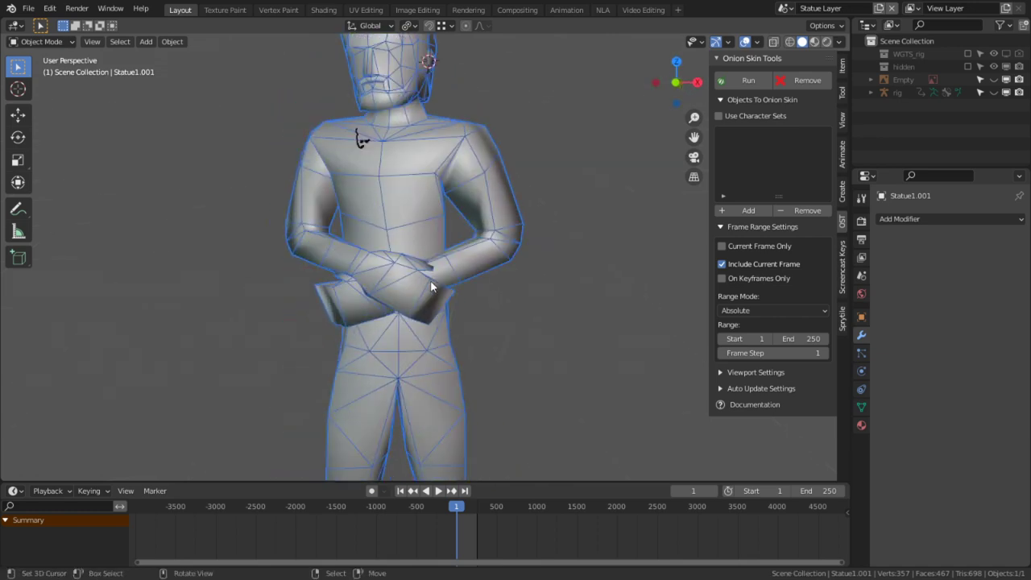
scroll(430, 281, down, 1)
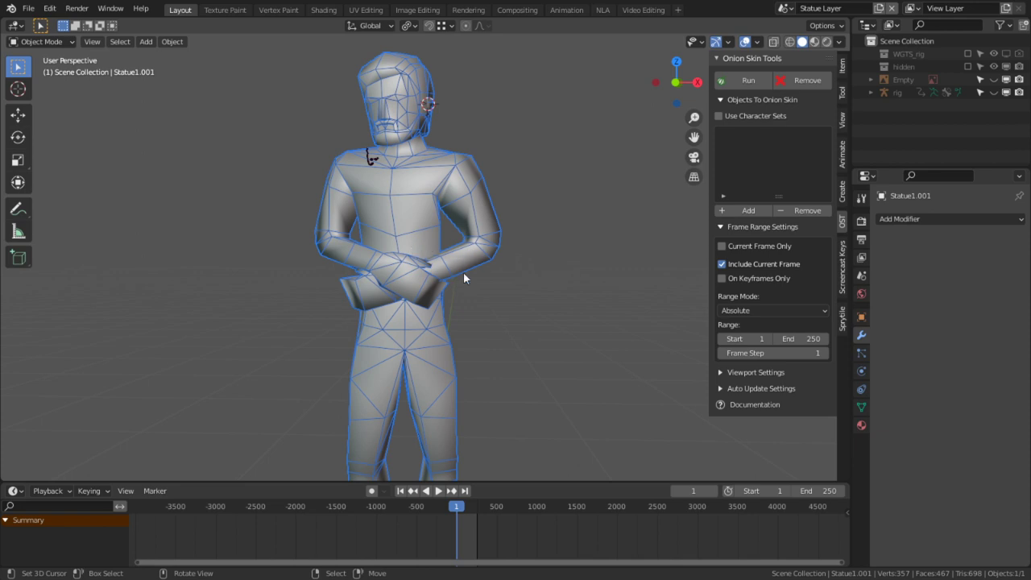
key(ctrl+space)
key(ctrl+space)
scroll(668, 116, down, 2)
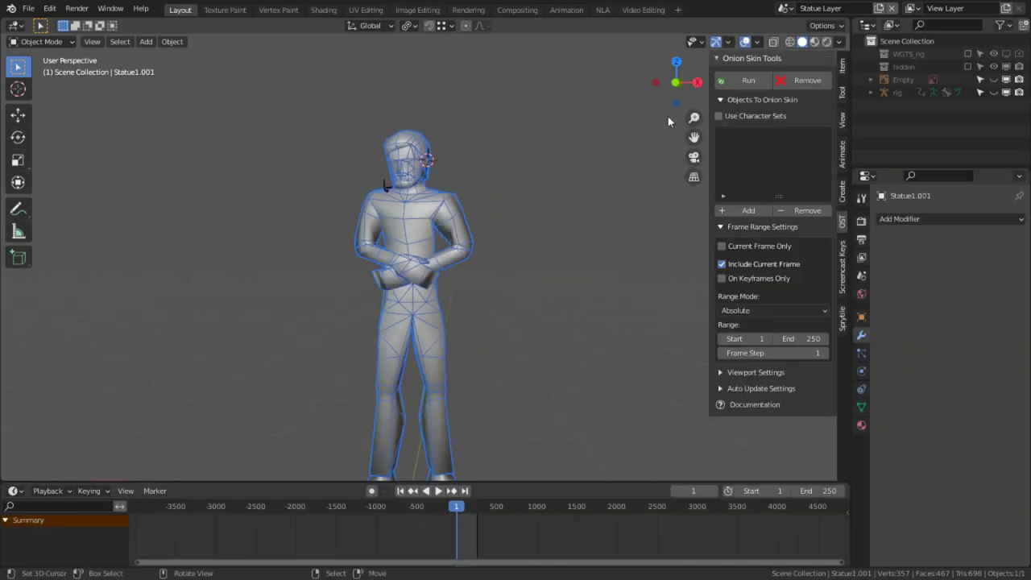
click(784, 9)
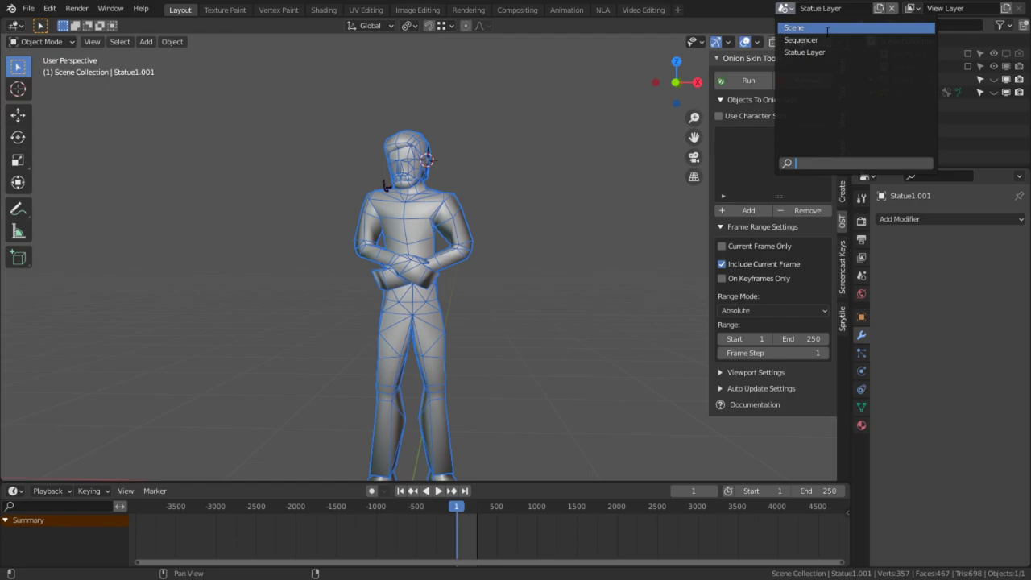
click(806, 28)
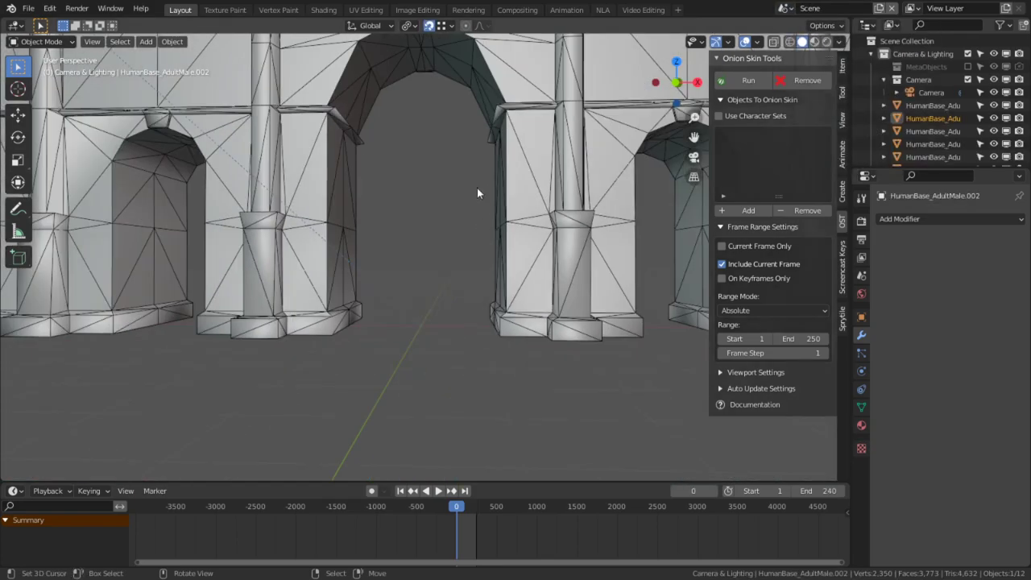
shift+middle_drag(475, 185, 432, 312)
key(ctrl+space)
shift+middle_drag(394, 255, 567, 530)
key(alt+a)
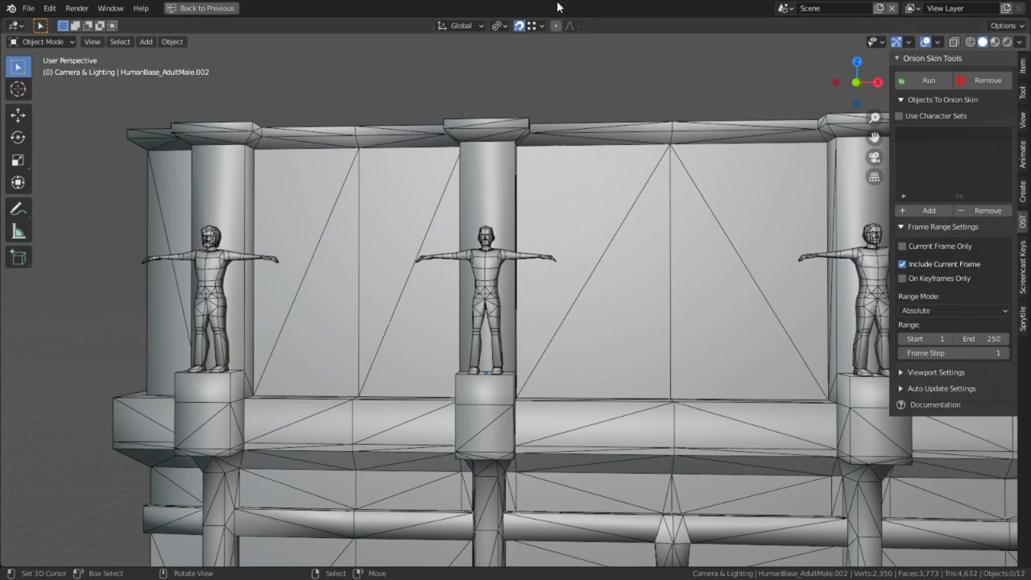
Replace the mesh data of the arch's corner T-pose statue, HumanBase_AdultMale.001, with Statue1Posed.
click(926, 42)
scroll(494, 326, up, 5)
middle_drag(474, 266, 527, 334)
click(527, 334)
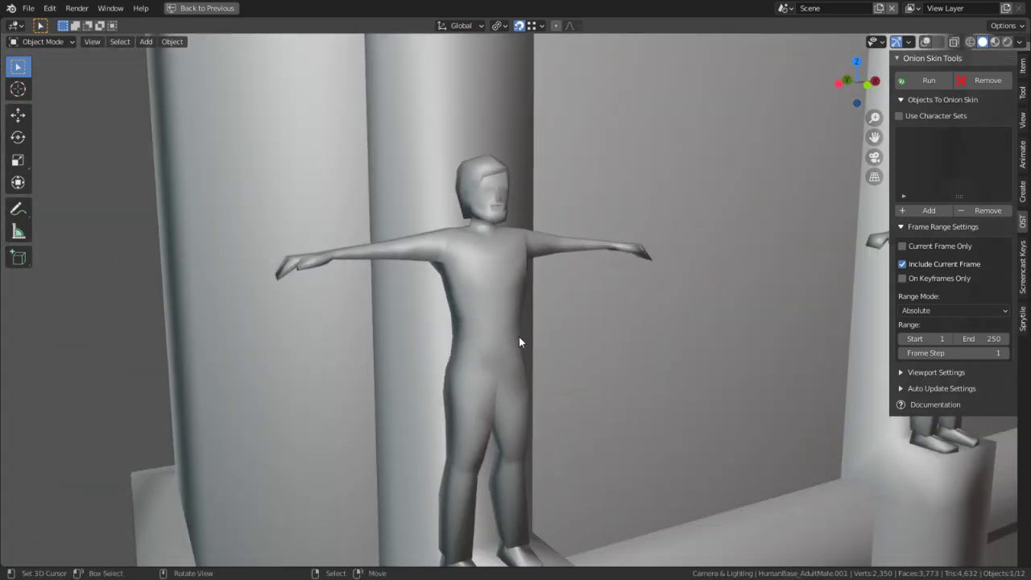
key(ctrl+space)
click(745, 42)
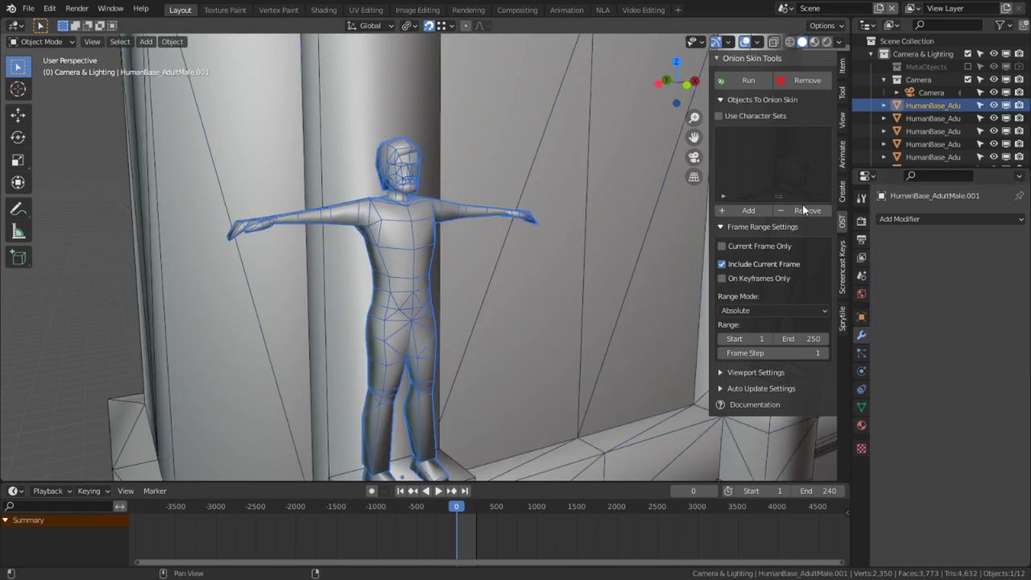
click(863, 407)
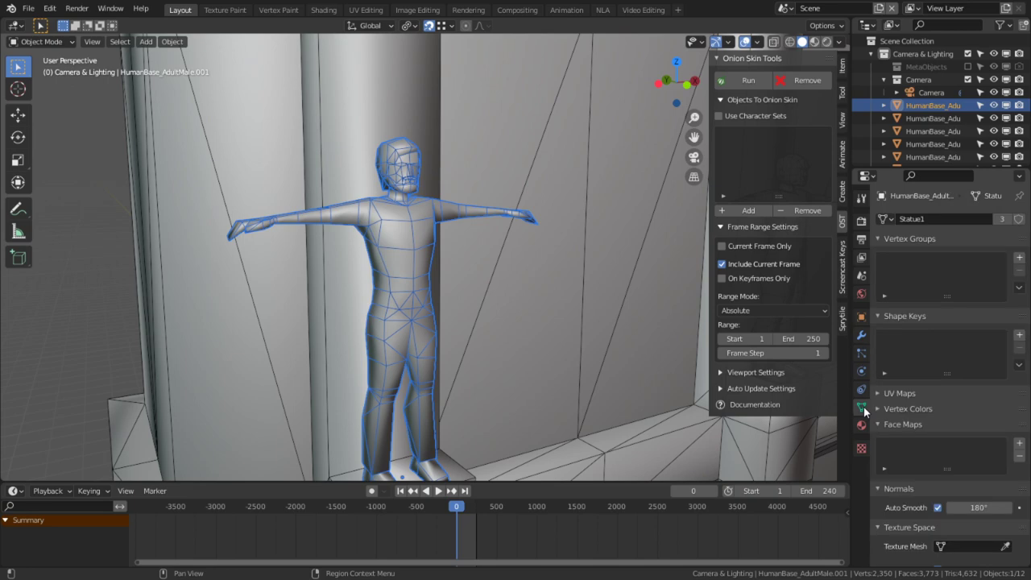
click(887, 219)
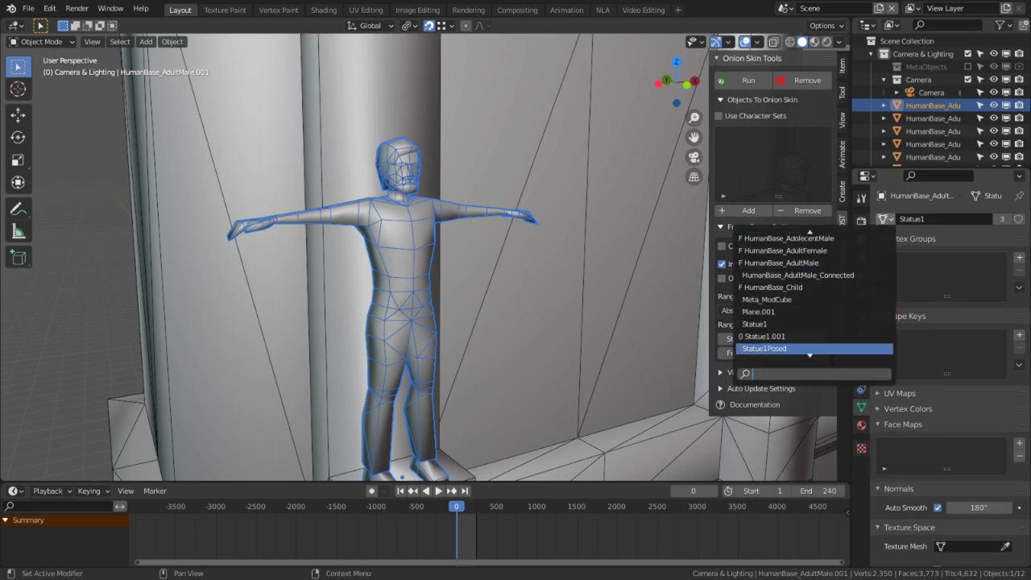
click(808, 350)
Hide the viewport overlays and inspect the arch and its posed corner statue through the camera, playing the animation to frame 10.
middle_drag(540, 292, 484, 288)
scroll(501, 284, down, 4)
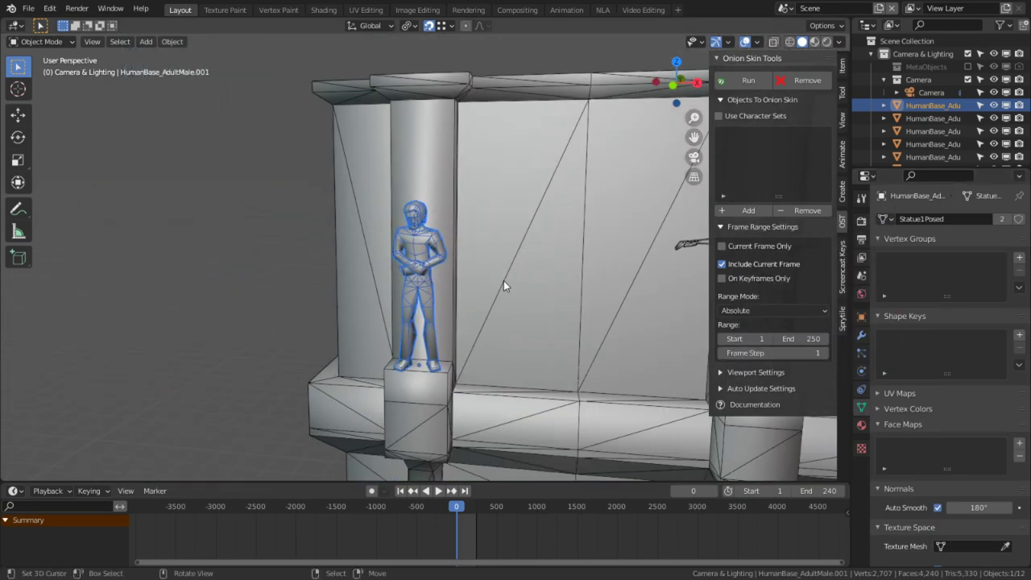
click(743, 43)
scroll(572, 194, down, 2)
middle_drag(556, 208, 553, 293)
key(KP_0)
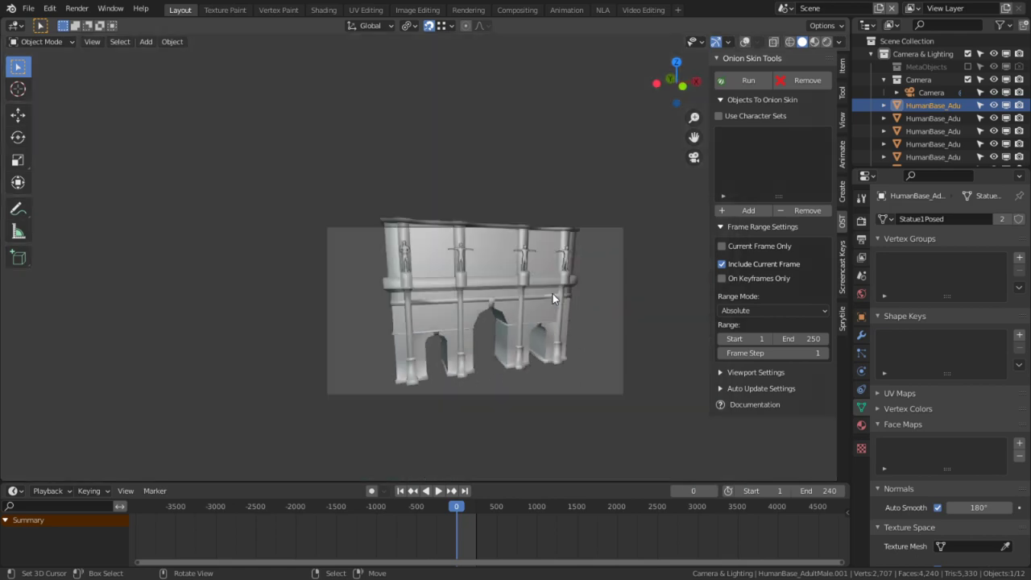
scroll(486, 273, up, 3)
scroll(425, 556, up, 1)
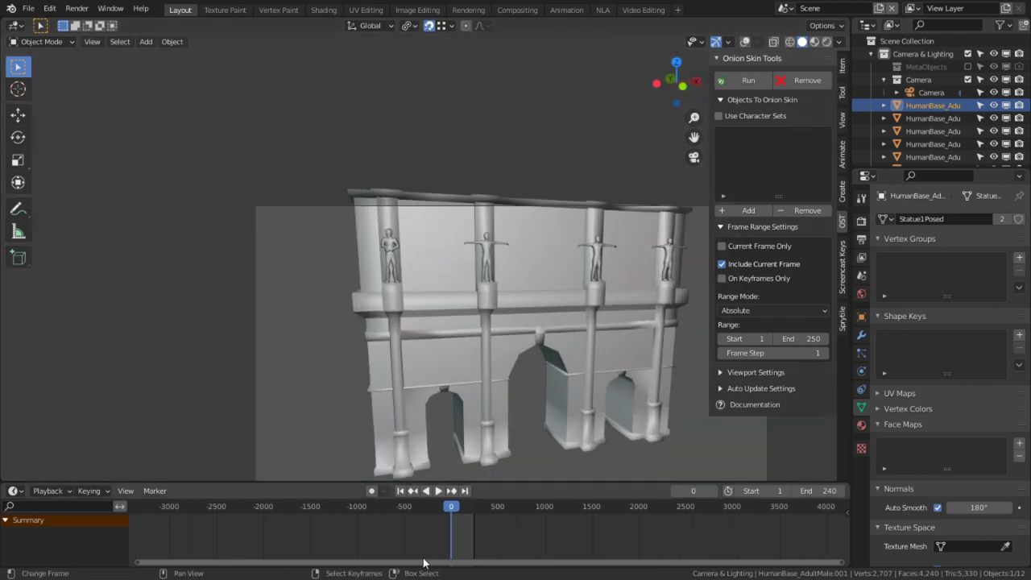
scroll(425, 557, up, 6)
mouse_move(445, 546)
mouse_down()
mouse_move(473, 546)
mouse_move(430, 556)
mouse_up()
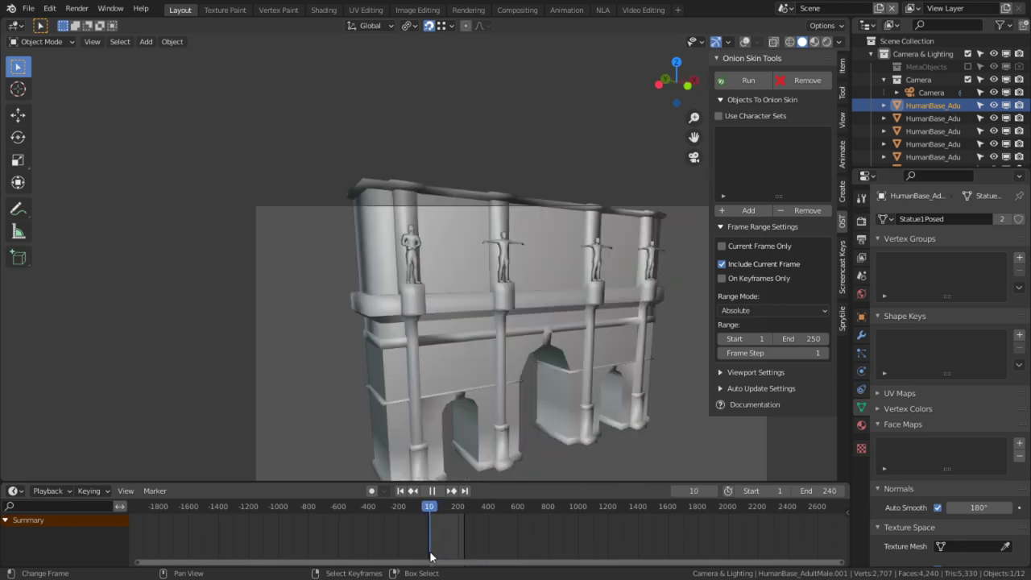
scroll(428, 368, up, 11)
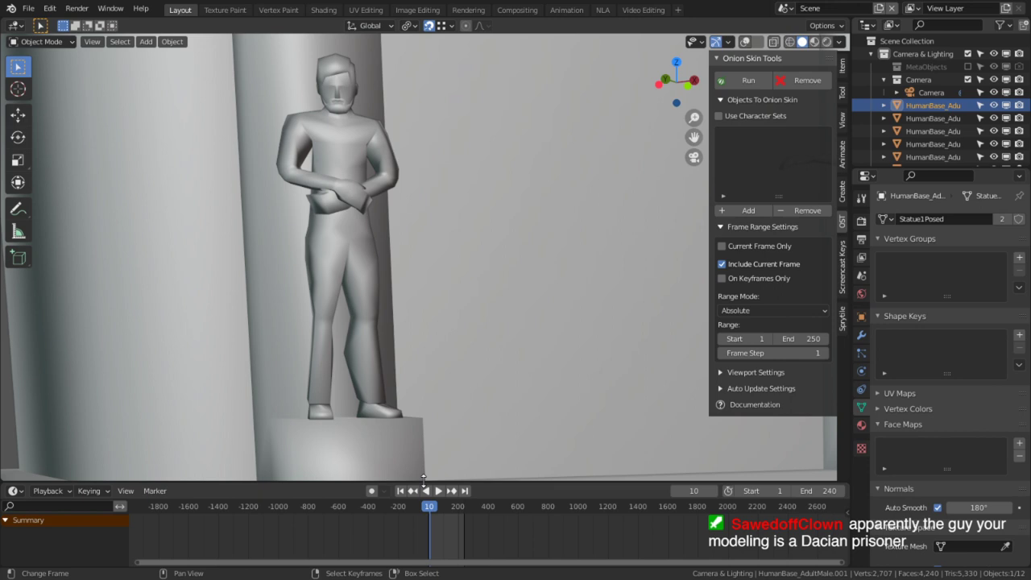
scroll(665, 214, down, 6)
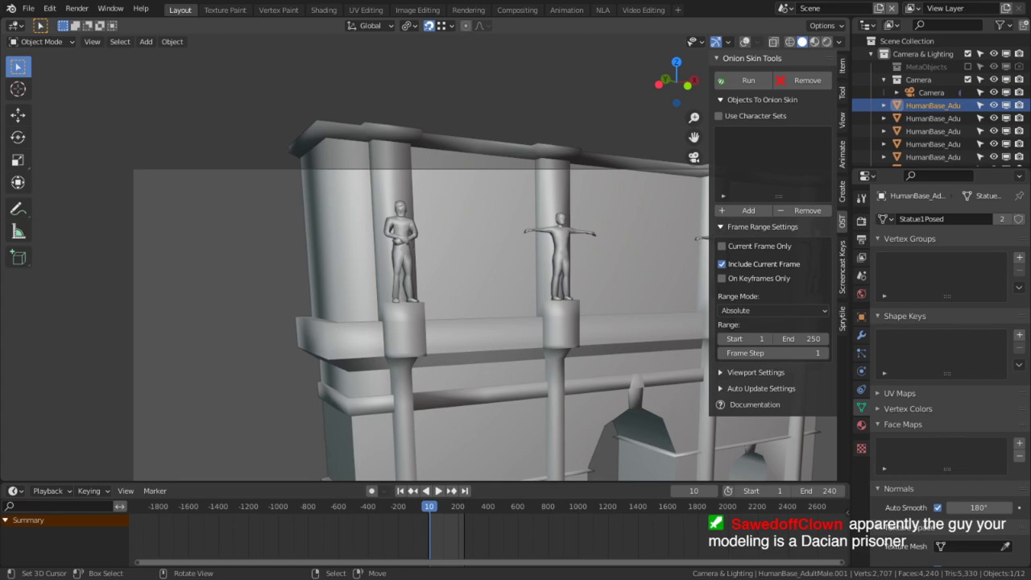
Switch to the browser's Arch of Constantine photo and examine the corner statue and the next statue beside the inscription.
key(alt+Tab)
key(alt+Tab)
key(alt+Tab)
key(alt+Tab)
key(alt+Tab)
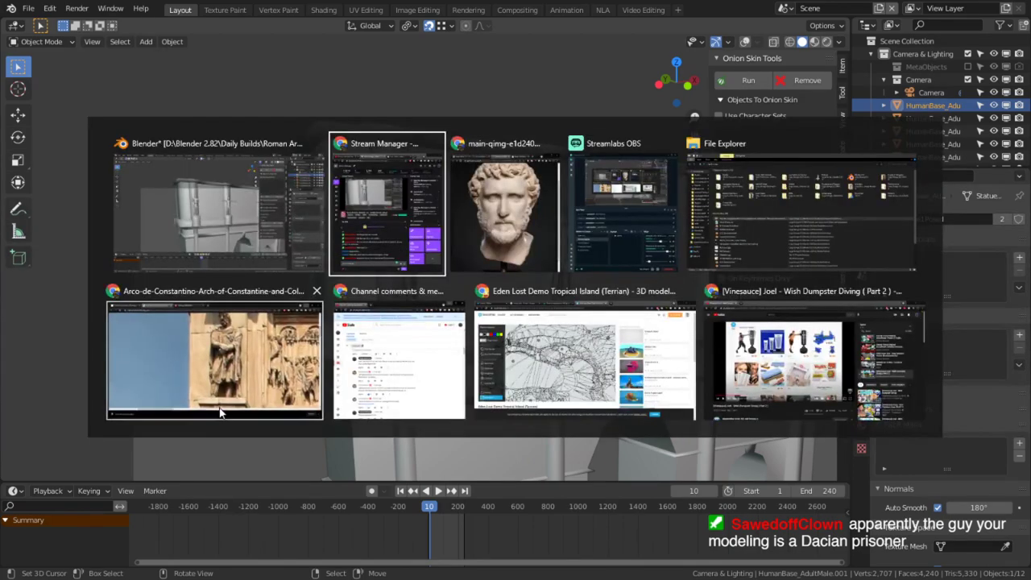
ctrl+scroll(645, 225, down, 3)
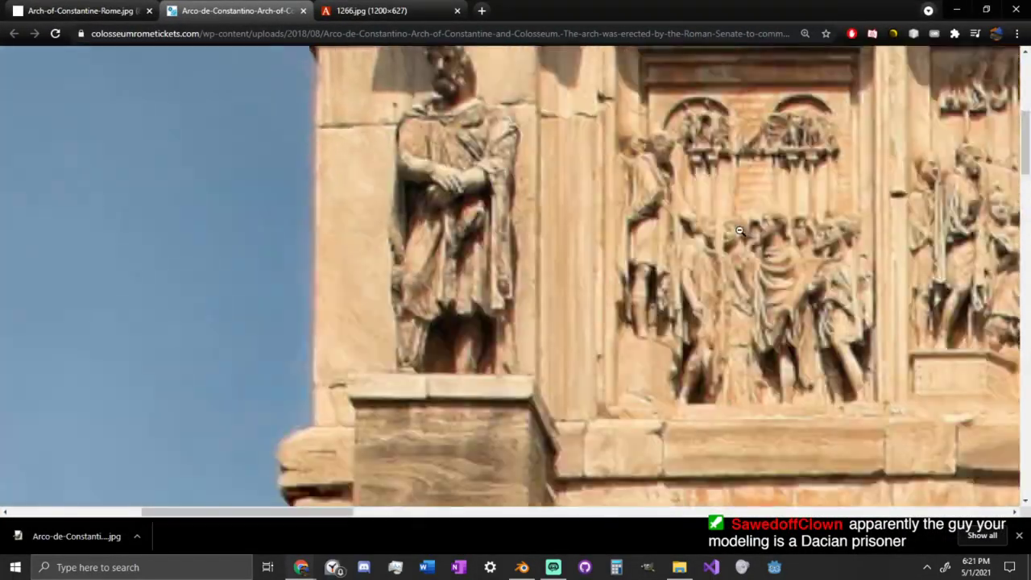
scroll(775, 216, up, 3)
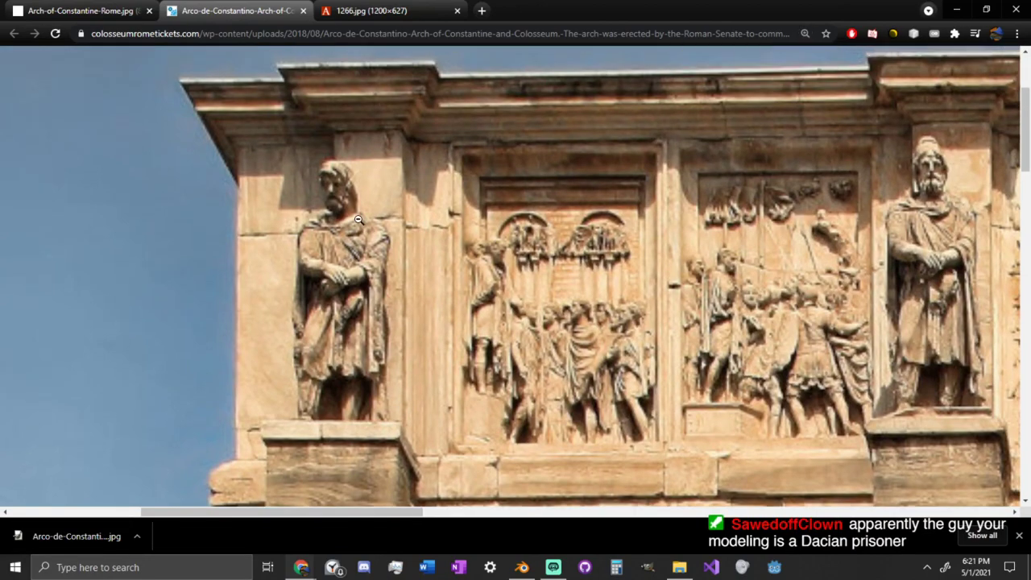
middle_click(493, 272)
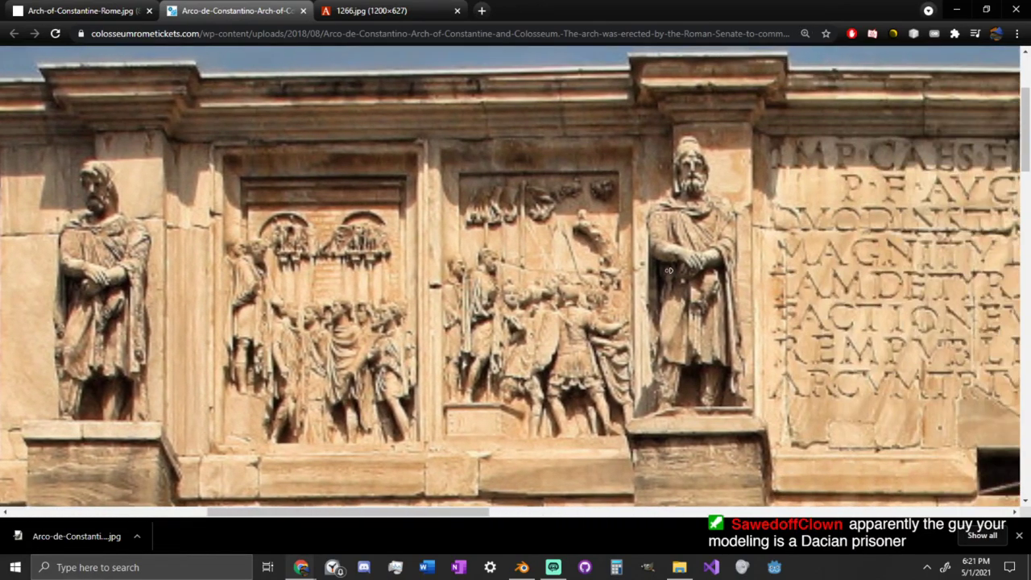
middle_click(668, 272)
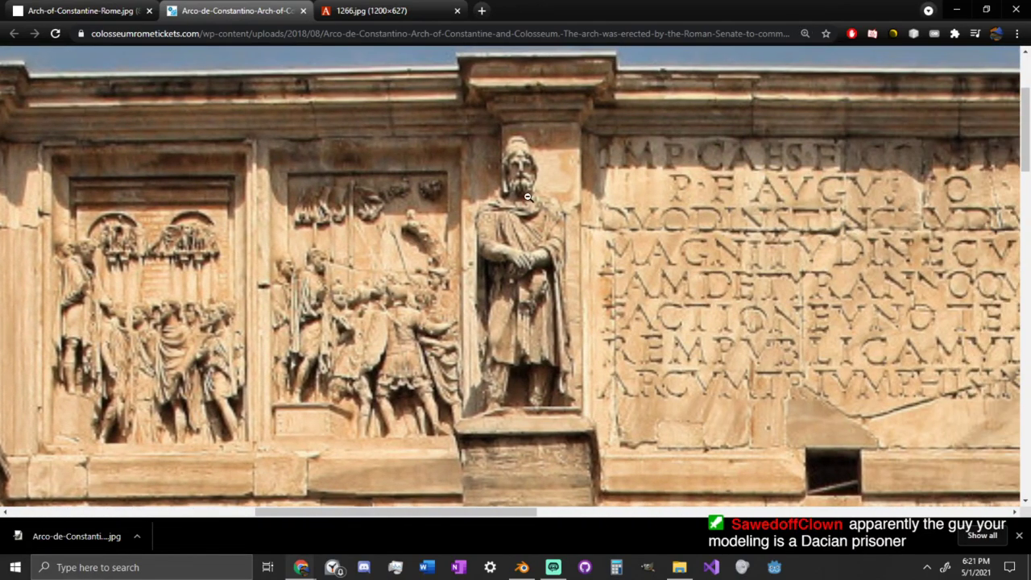
Examine the arch photo's statues on both sides of the inscription and at both corners, comparing their poses.
middle_click(888, 211)
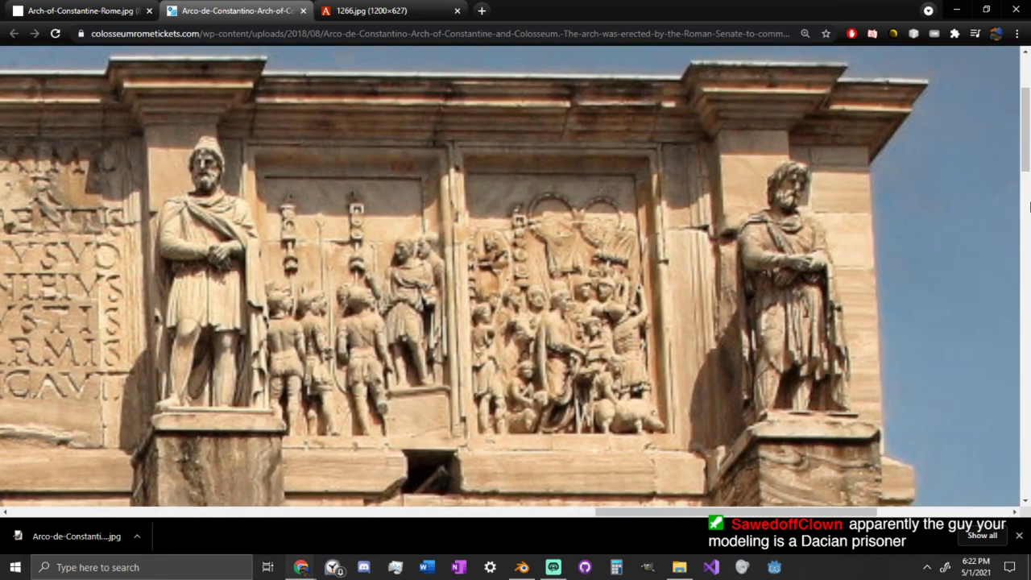
middle_click(567, 271)
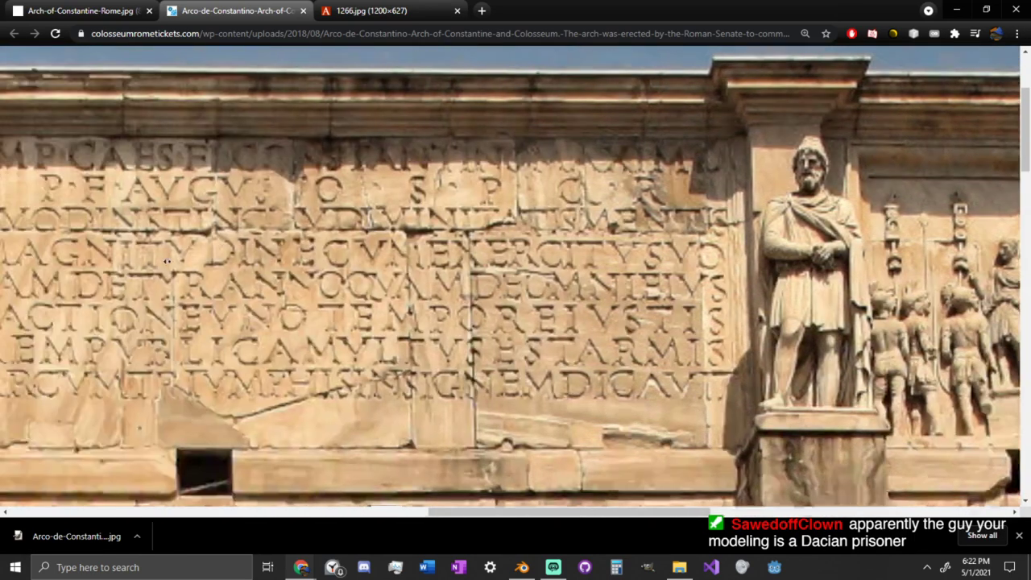
middle_click(286, 260)
ctrl+scroll(374, 258, down, 1)
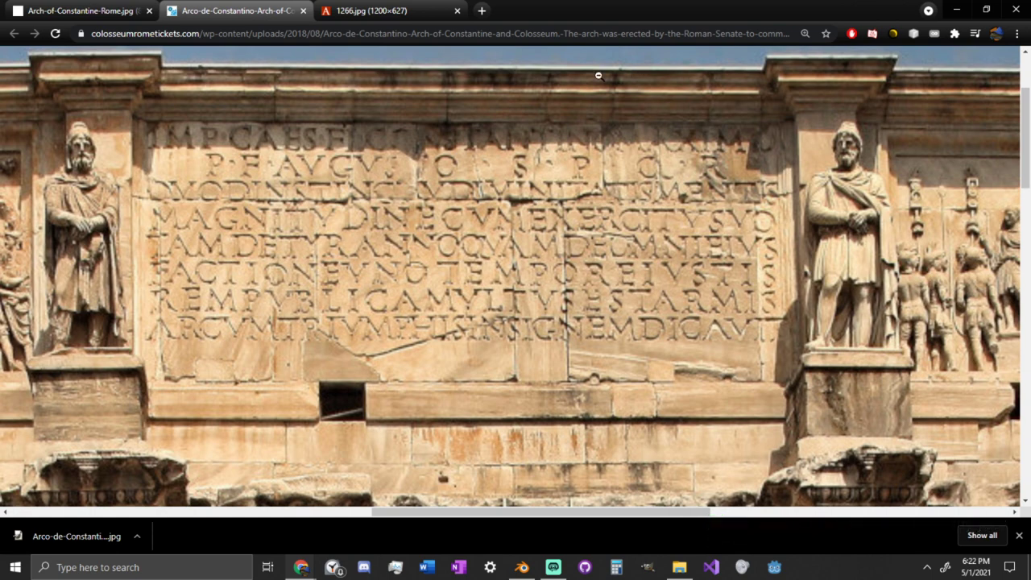
scroll(547, 297, left, 10)
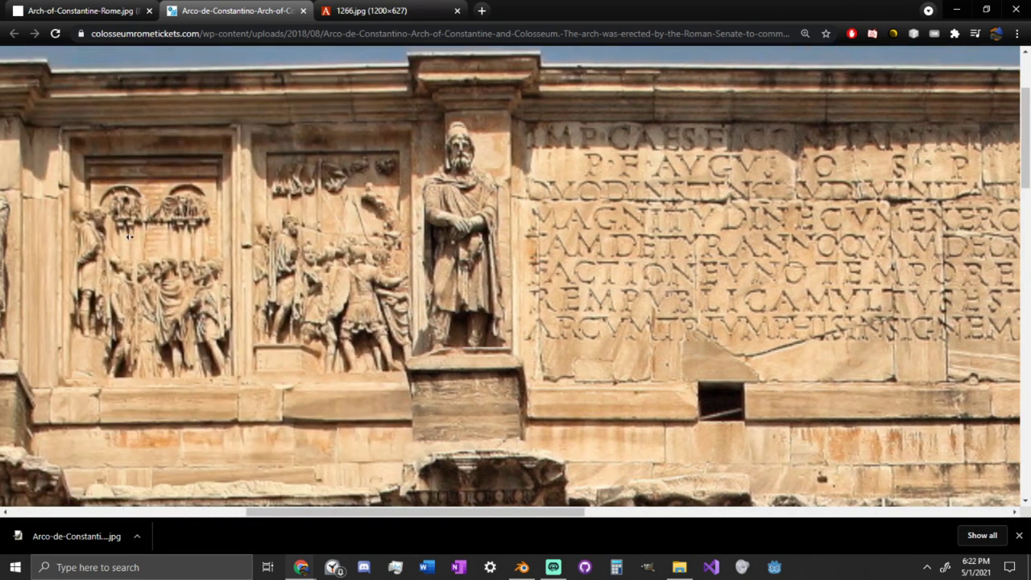
scroll(546, 297, up, 2)
scroll(522, 288, down, 1)
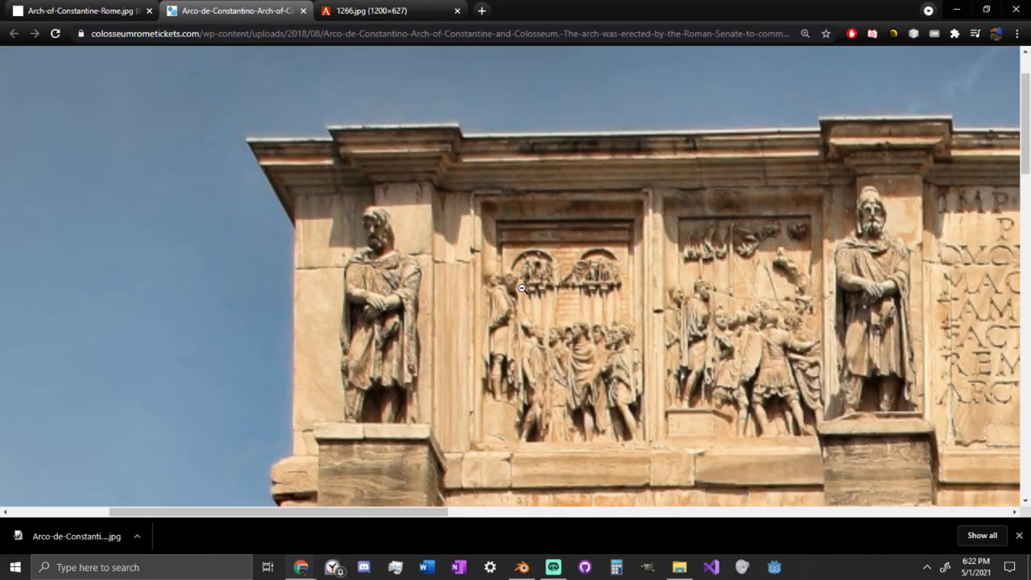
Switch to Blender and inspect the posed corner statue up close from several angles.
key(alt+Tab)
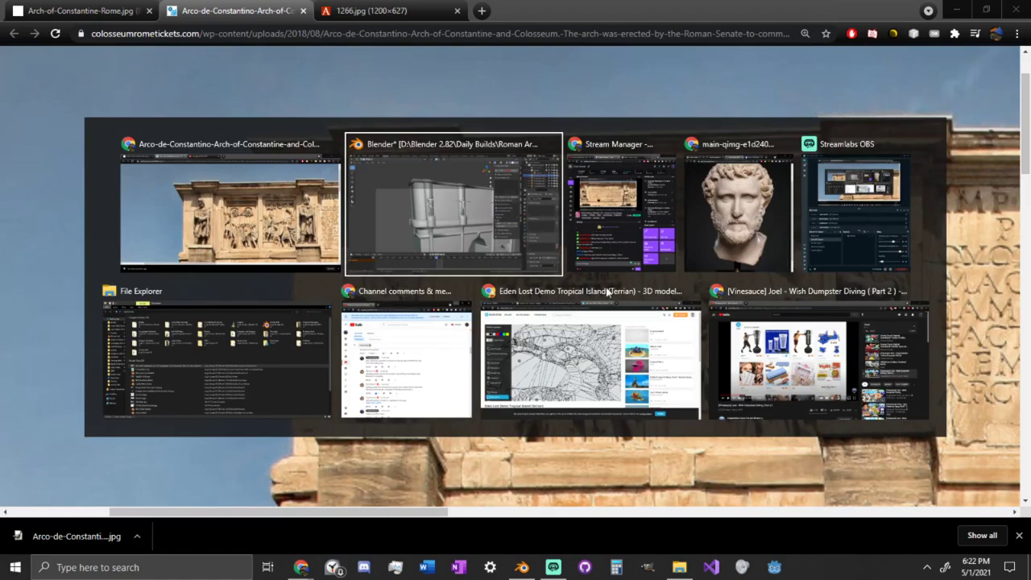
click(492, 234)
key(KP_Decimal)
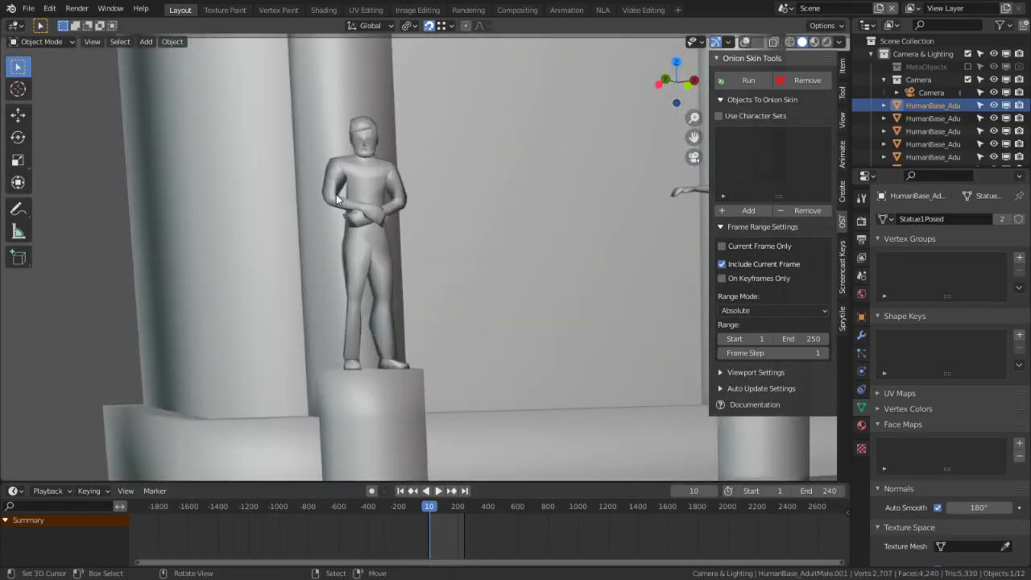
scroll(337, 200, down, 6)
mouse_move(336, 200)
middle_down()
mouse_move(315, 202)
mouse_move(336, 204)
middle_up()
alt+middle_click(298, 77)
scroll(464, 292, up, 6)
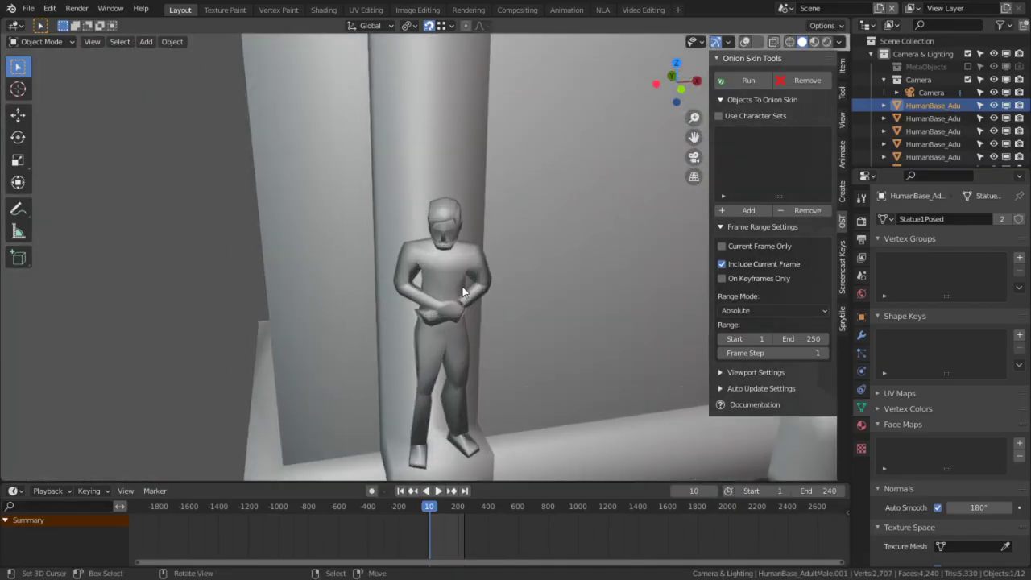
middle_drag(463, 293, 413, 275)
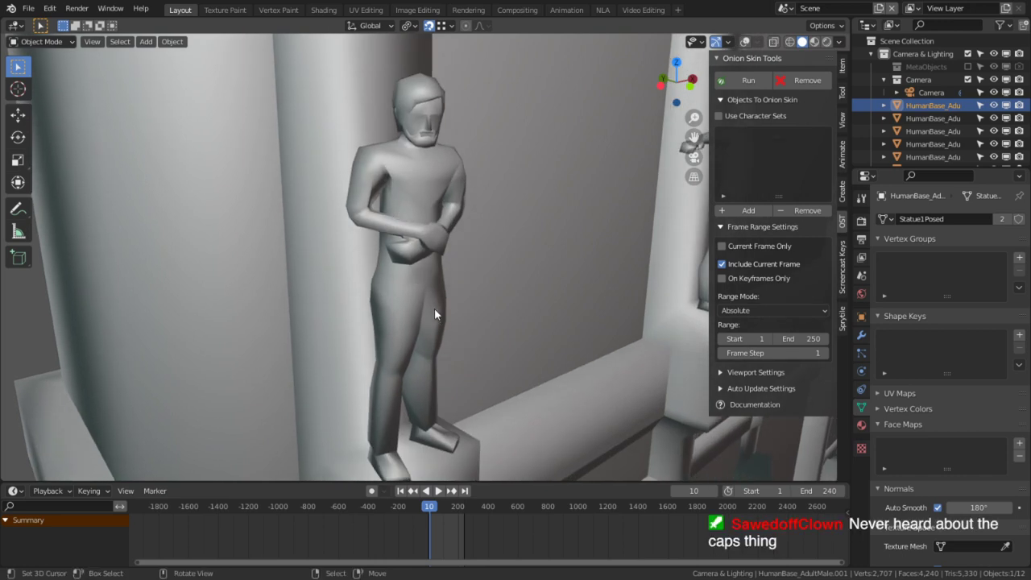
Switch to the browser's arch photo and examine the corner statue's crossed arms and clothing at 500% zoom.
key(alt+Tab)
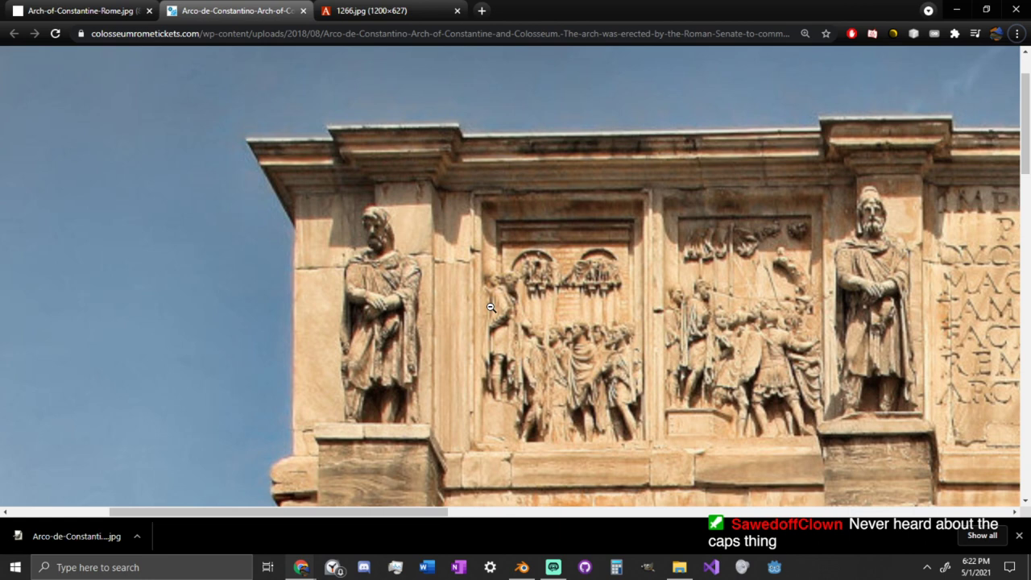
scroll(431, 349, down, 1)
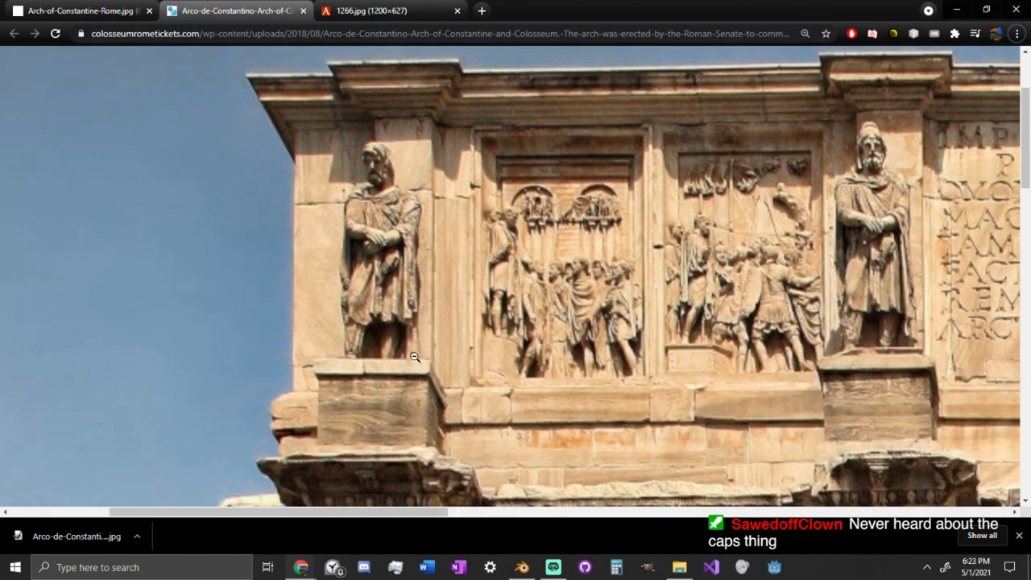
ctrl+scroll(489, 307, up, 1)
scroll(636, 330, down, 2)
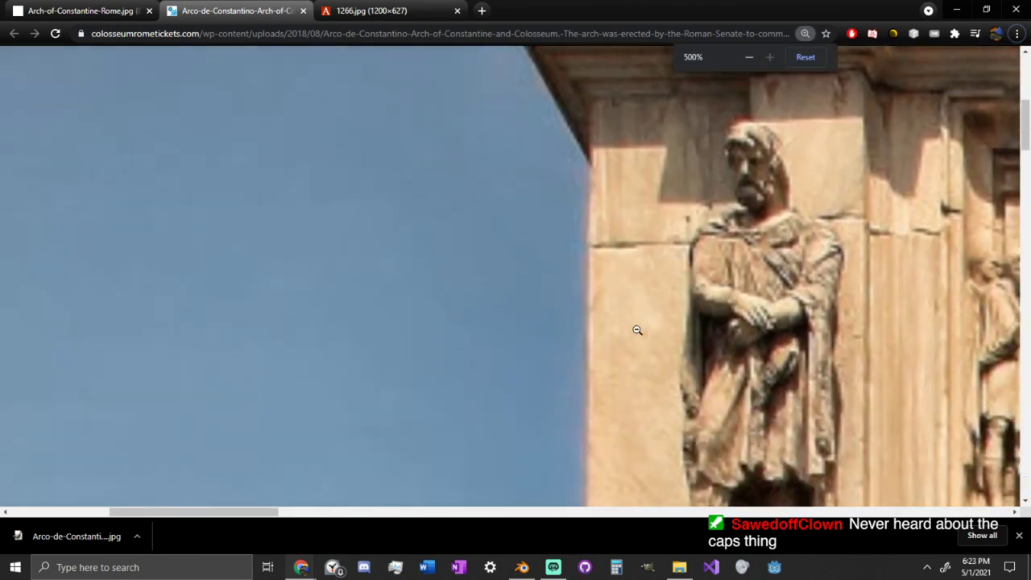
middle_drag(724, 323, 887, 315)
scroll(753, 316, down, 3)
scroll(741, 303, up, 2)
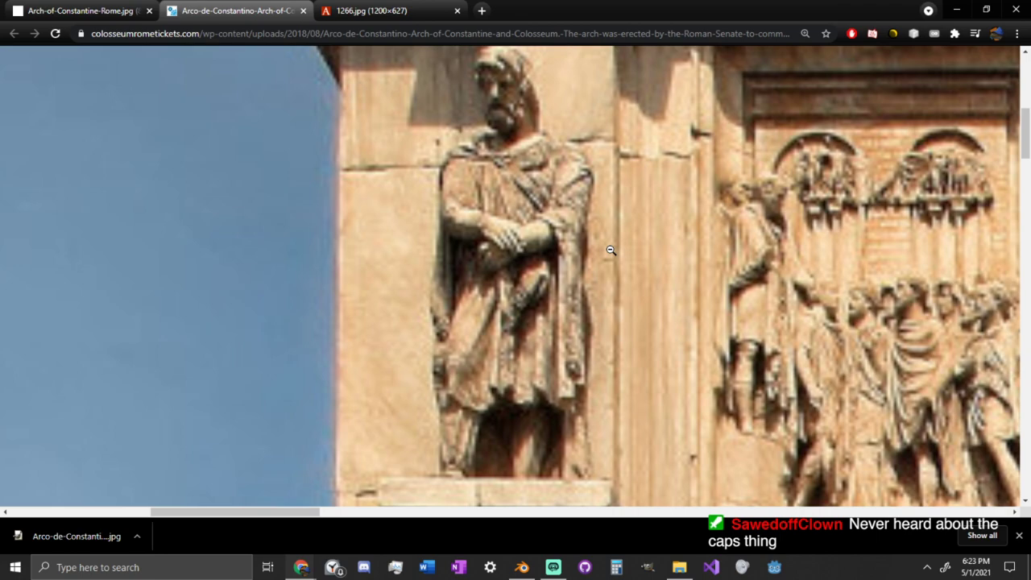
Switch to Blender, change to the Statue Layer scene and show the viewport overlays.
key(alt+Tab)
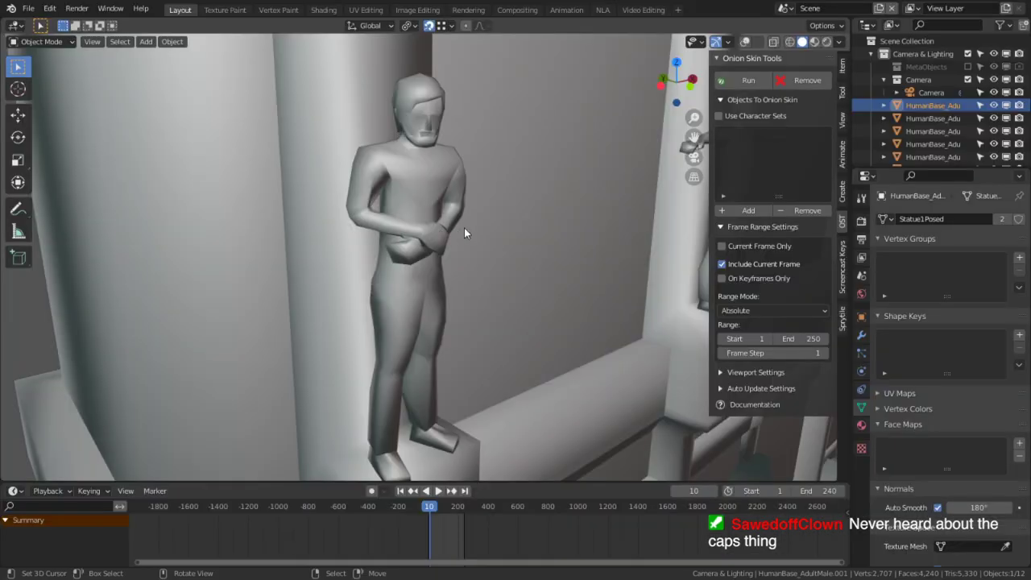
click(426, 222)
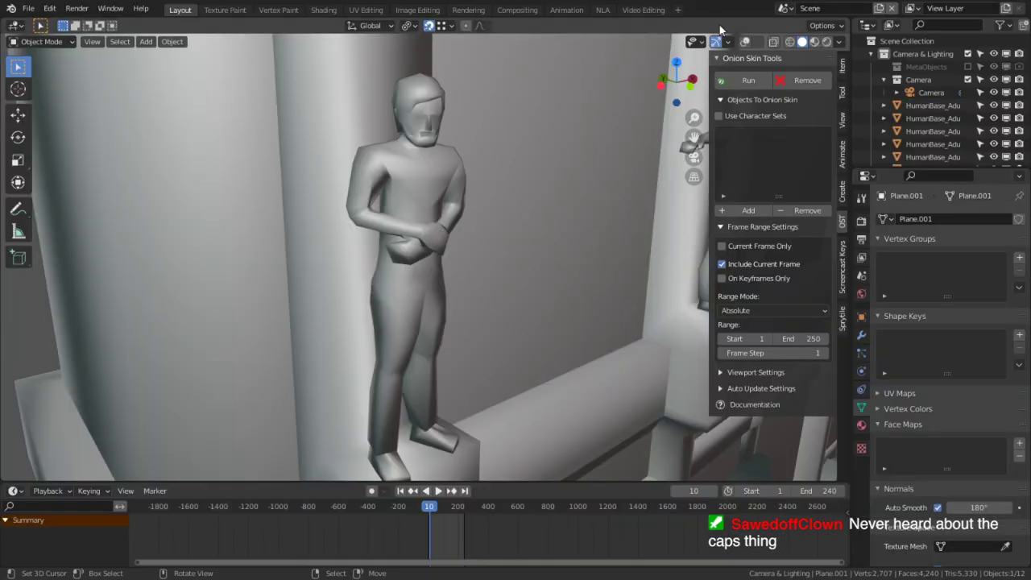
click(419, 216)
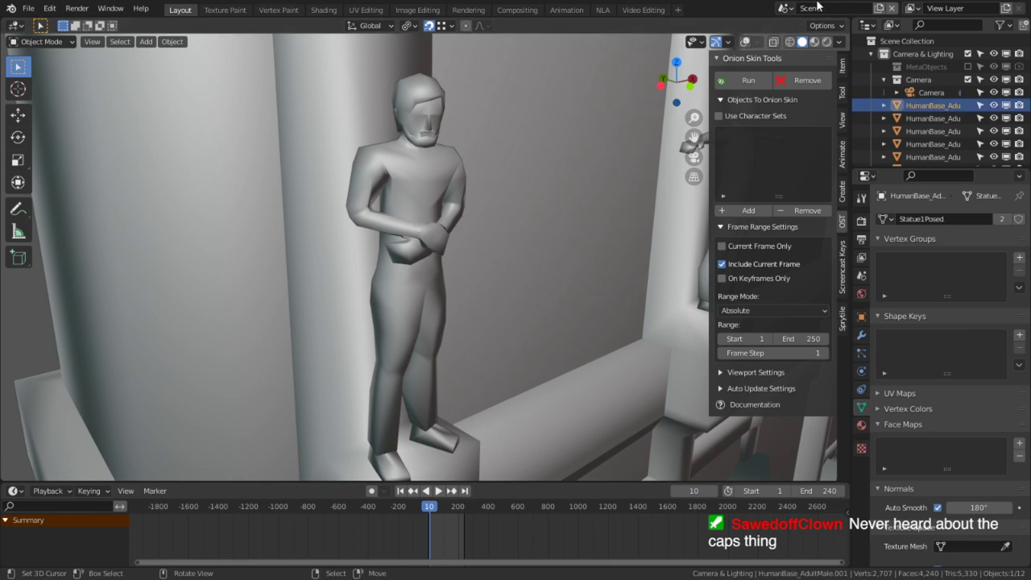
click(784, 8)
click(797, 51)
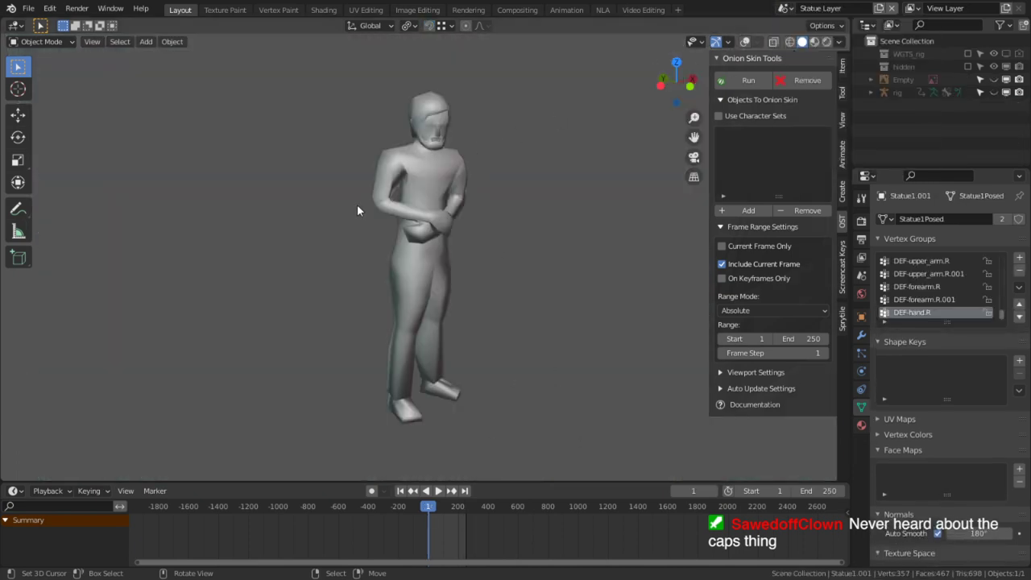
click(746, 42)
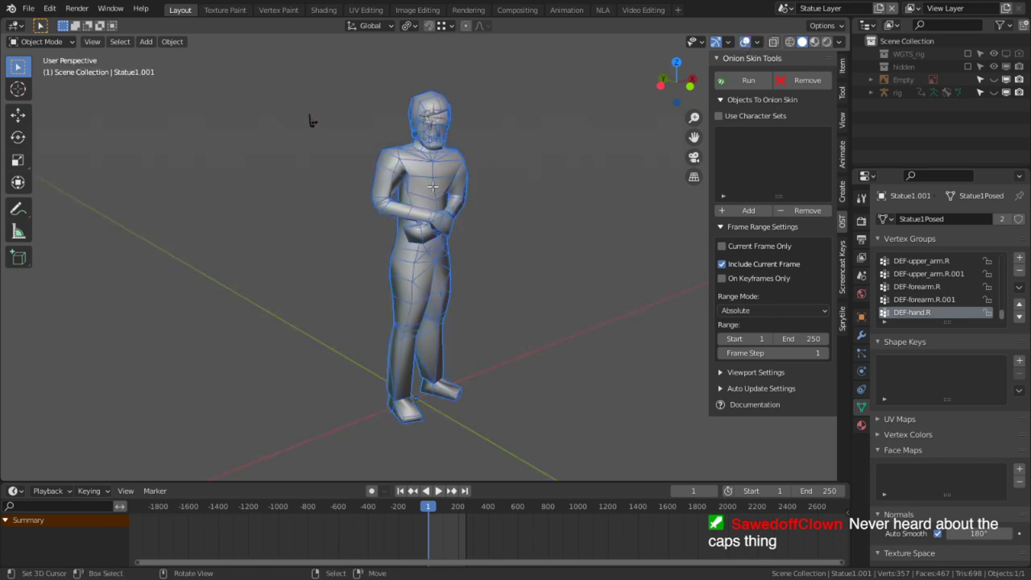
Enter Edit Mode on Statue1.001 with its crossed hands in close view.
key(Tab)
scroll(447, 272, up, 3)
shift+middle_drag(454, 207, 454, 284)
scroll(467, 237, up, 2)
middle_drag(467, 237, 524, 193)
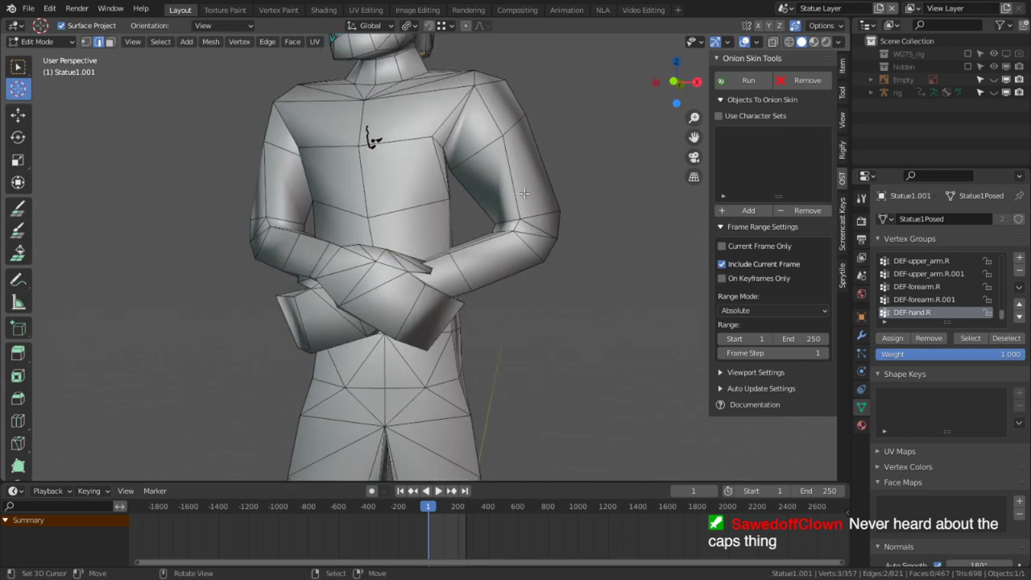
scroll(335, 321, up, 2)
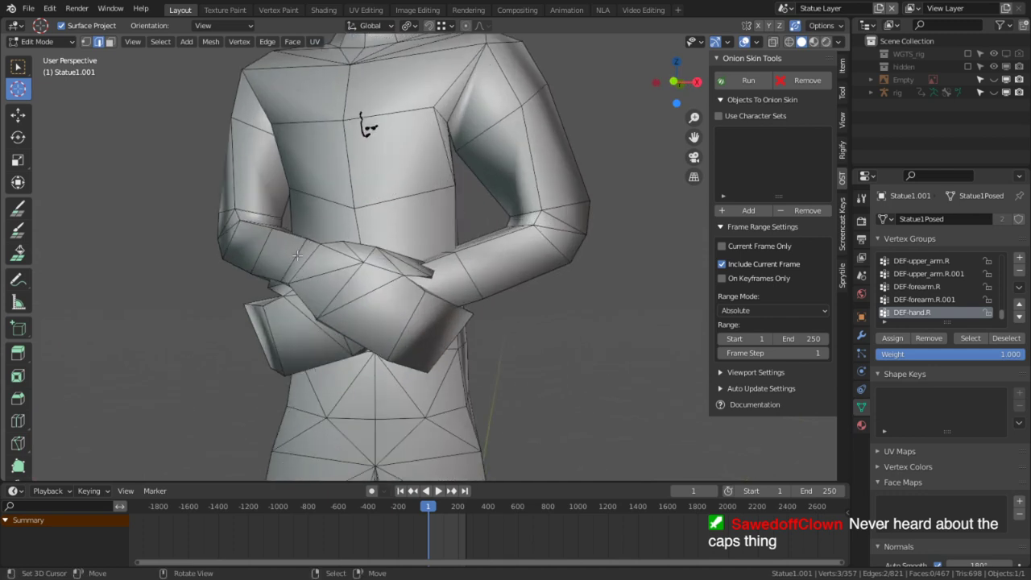
middle_drag(297, 255, 399, 273)
Hide the linked faces of the statue's upper hand and reveal them again.
key(l)
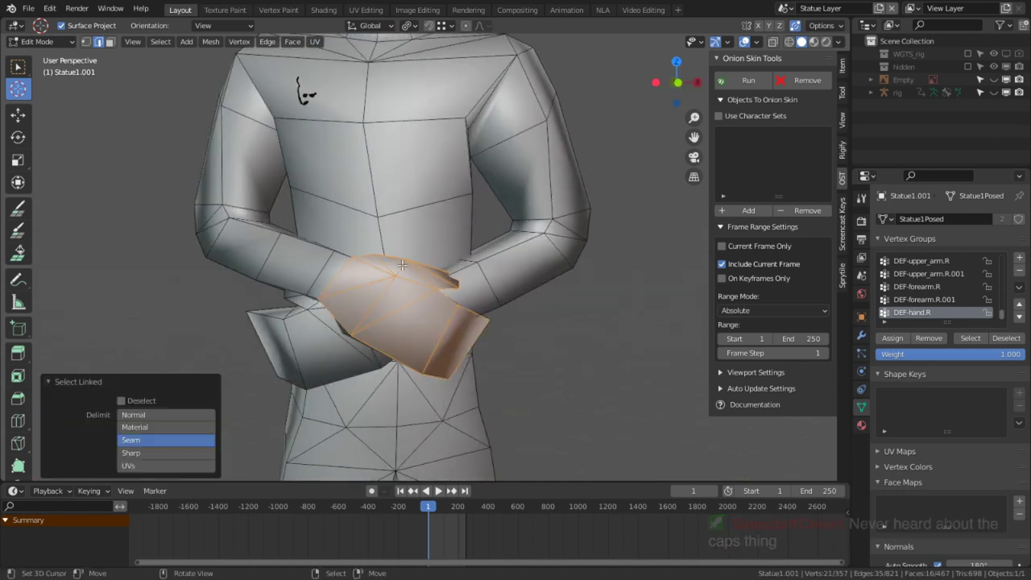
middle_drag(402, 264, 391, 325)
key(h)
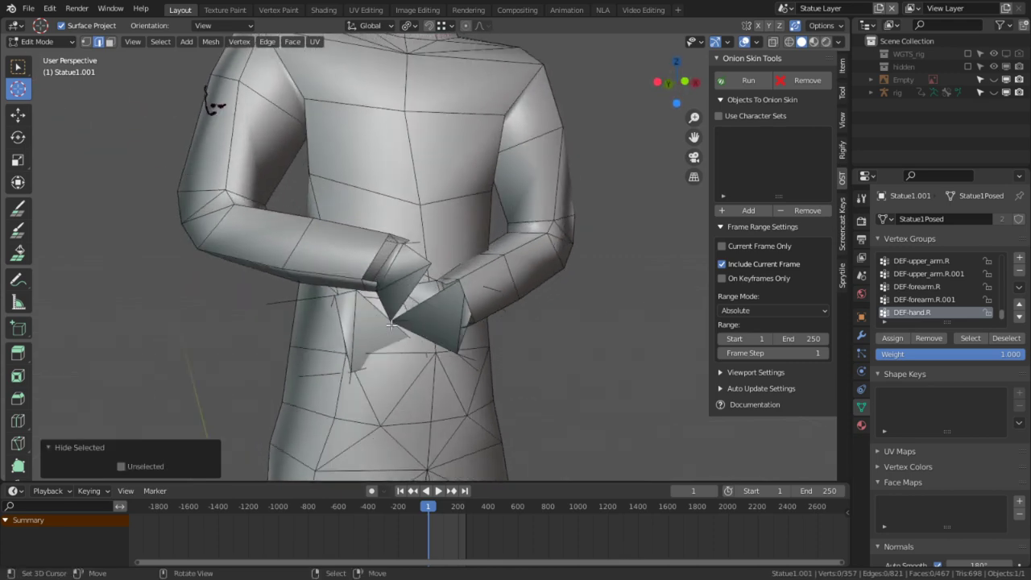
key(alt+h)
In face selection mode, select the linked faces on the back of the upper hand, delimited by seam.
key(3)
click(355, 328)
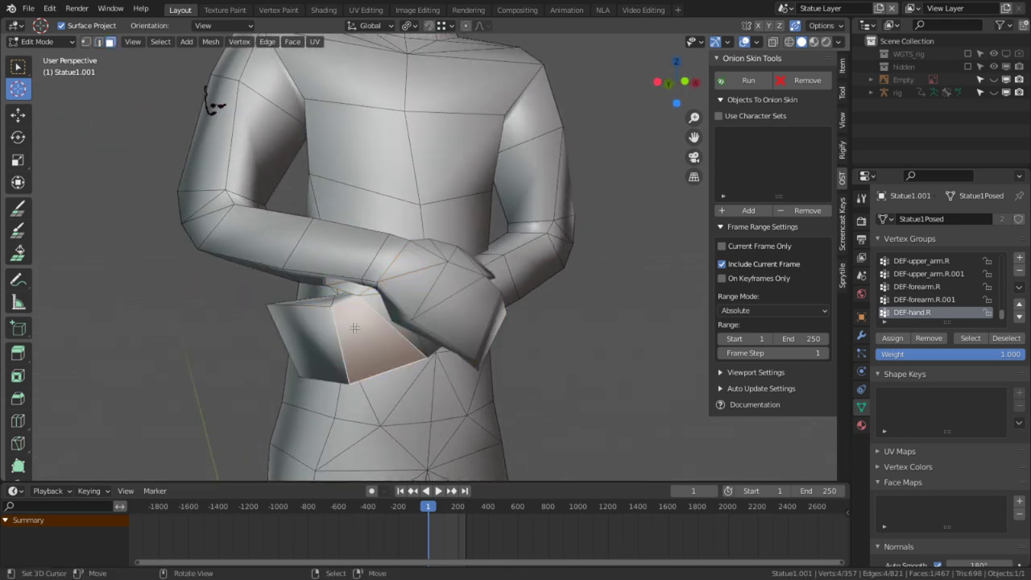
key(ctrl+l)
click(412, 299)
key(ctrl+l)
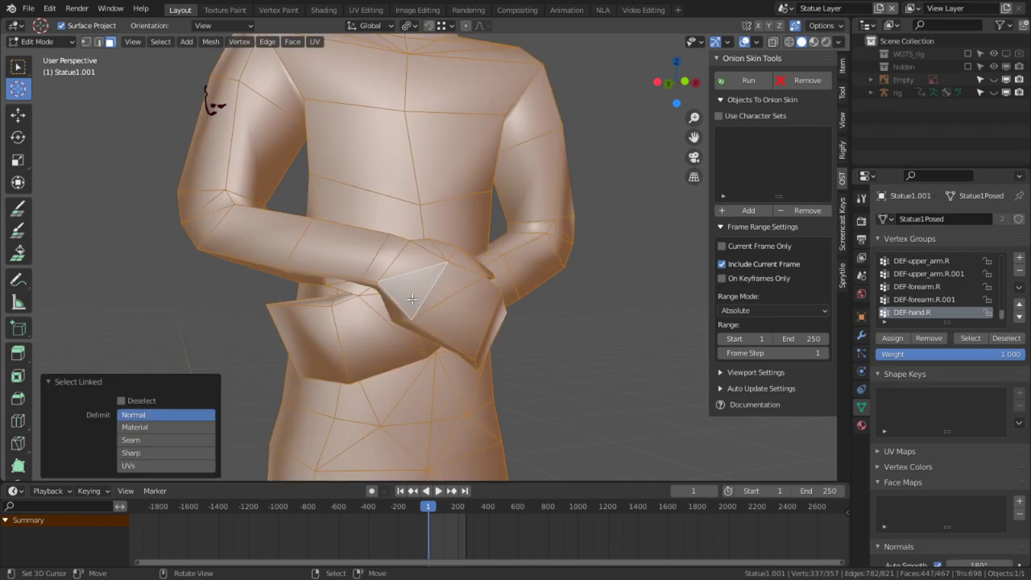
click(140, 441)
scroll(419, 282, up, 3)
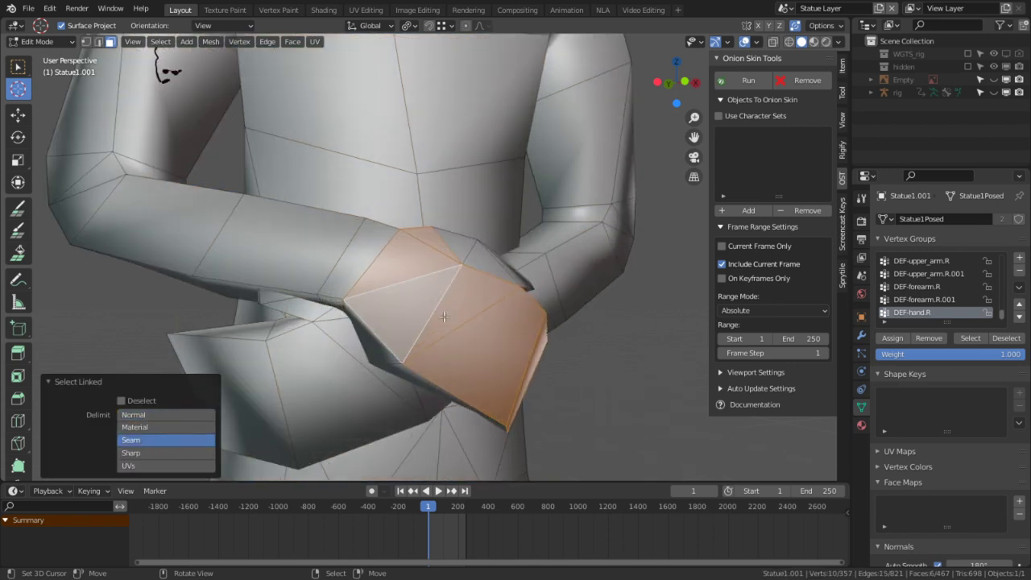
Turn on the seam display in the mesh edit mode overlays.
click(745, 42)
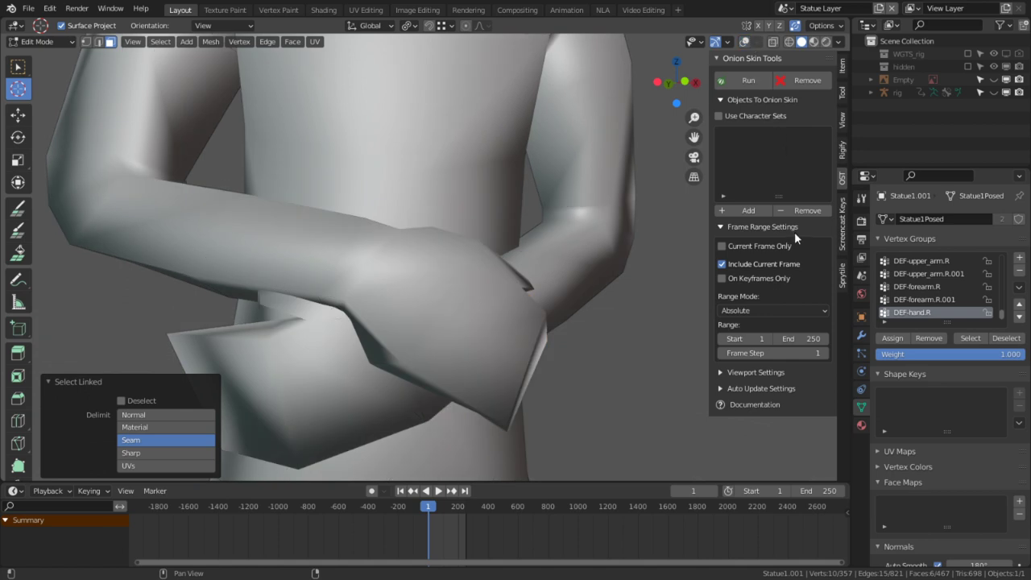
click(745, 41)
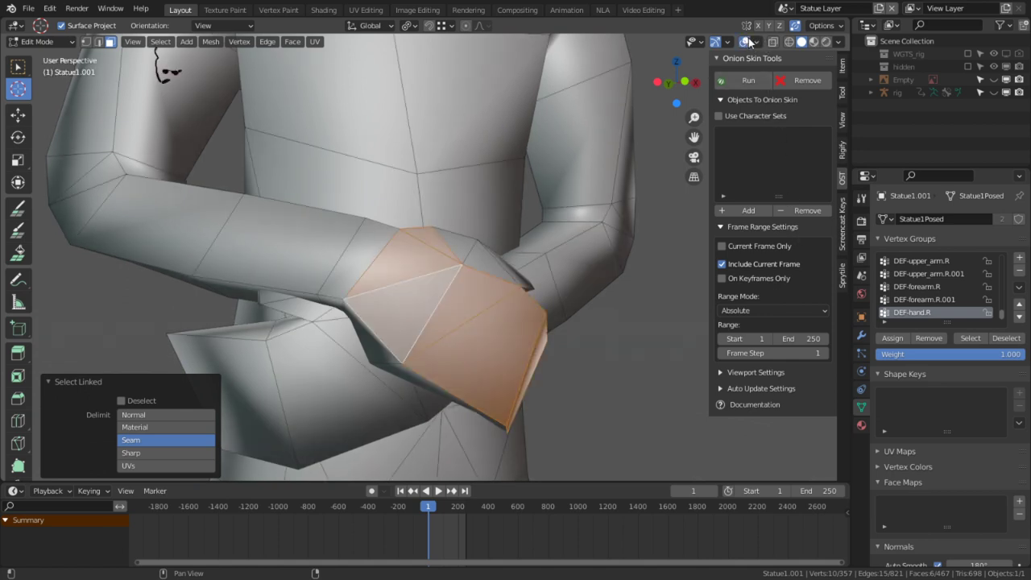
click(755, 43)
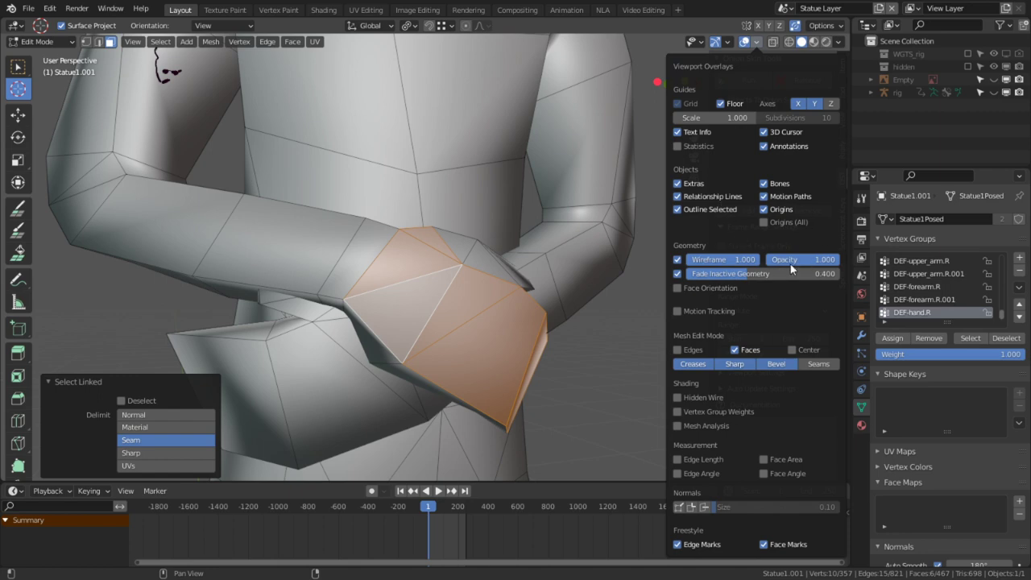
click(807, 365)
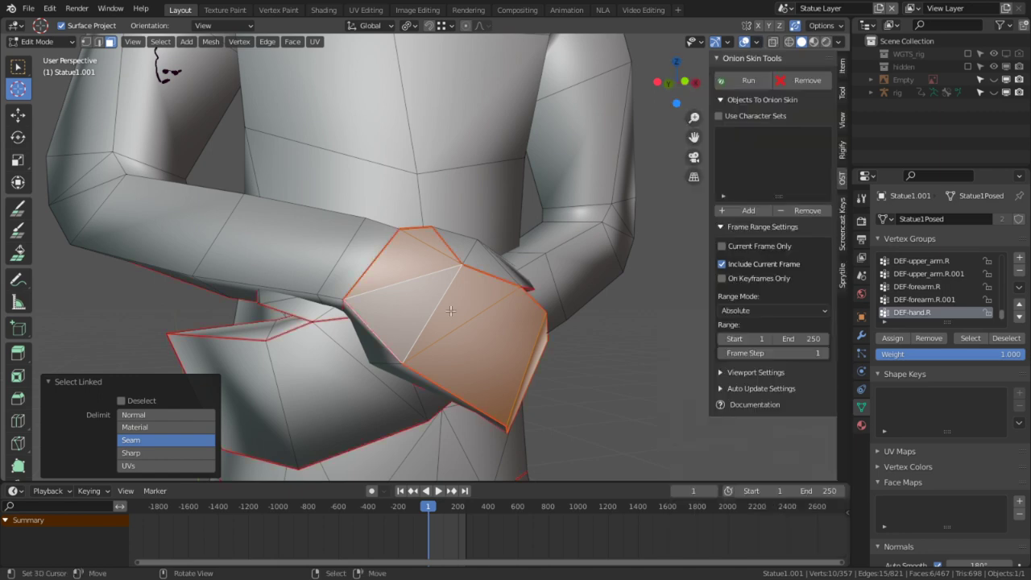
Add the remaining seam-bounded faces of both hands, including the thumbs, palms and undersides, to the selection.
middle_drag(428, 261, 299, 237)
key(l)
key(l)
key(l)
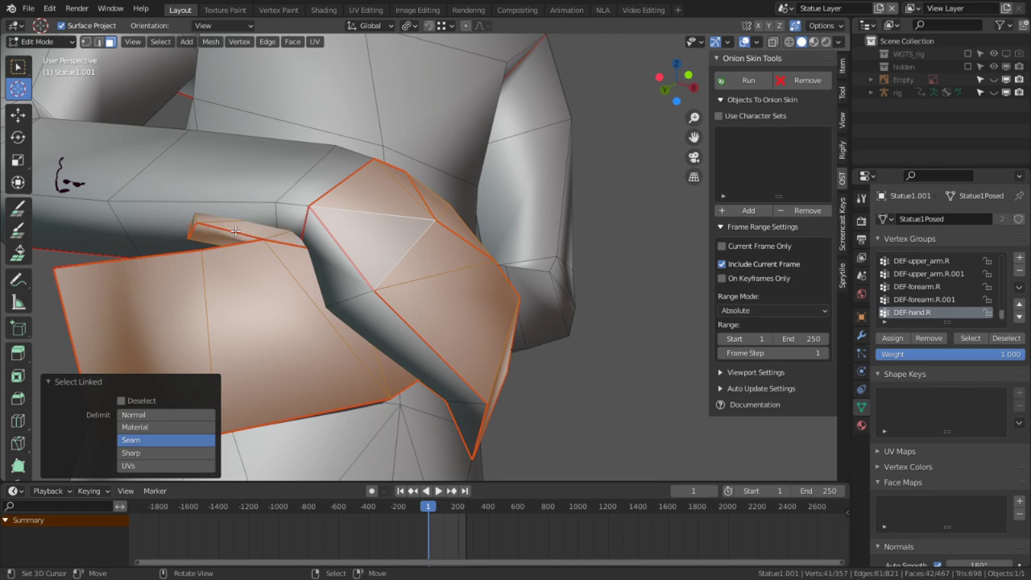
middle_drag(222, 232, 370, 261)
key(l)
scroll(439, 263, down, 5)
scroll(370, 261, up, 4)
key(l)
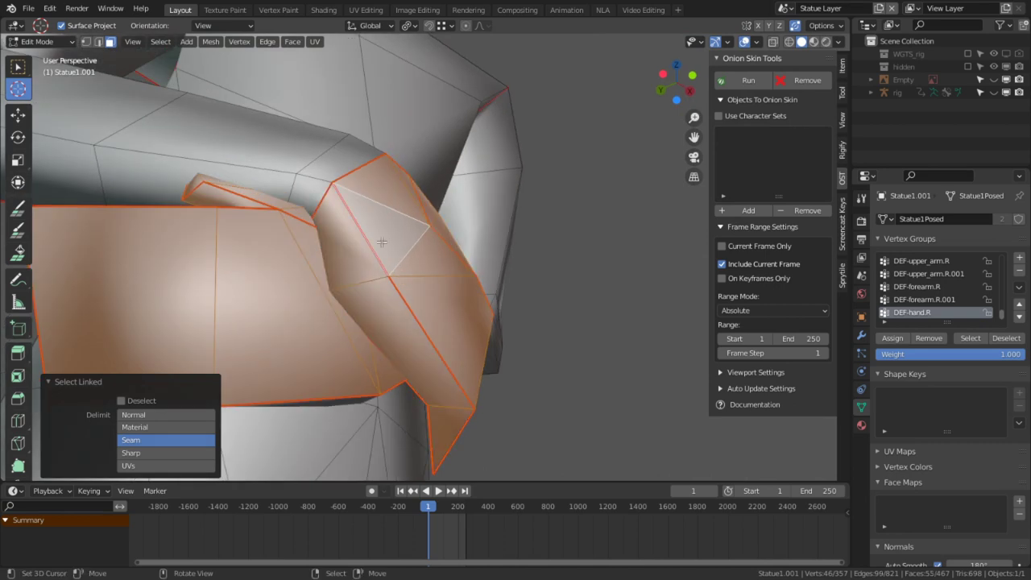
scroll(399, 209, down, 4)
middle_drag(528, 365, 421, 296)
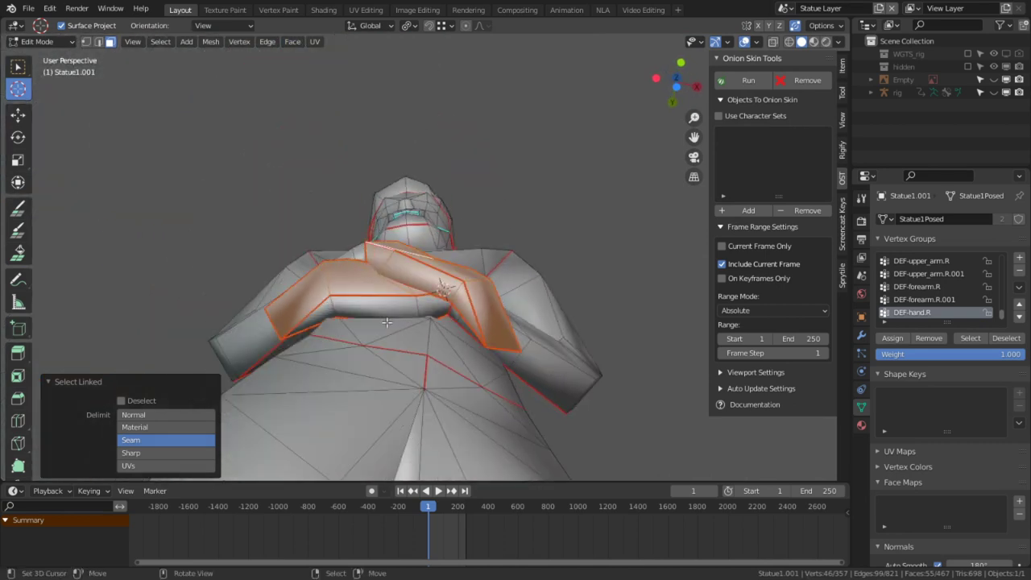
key(l)
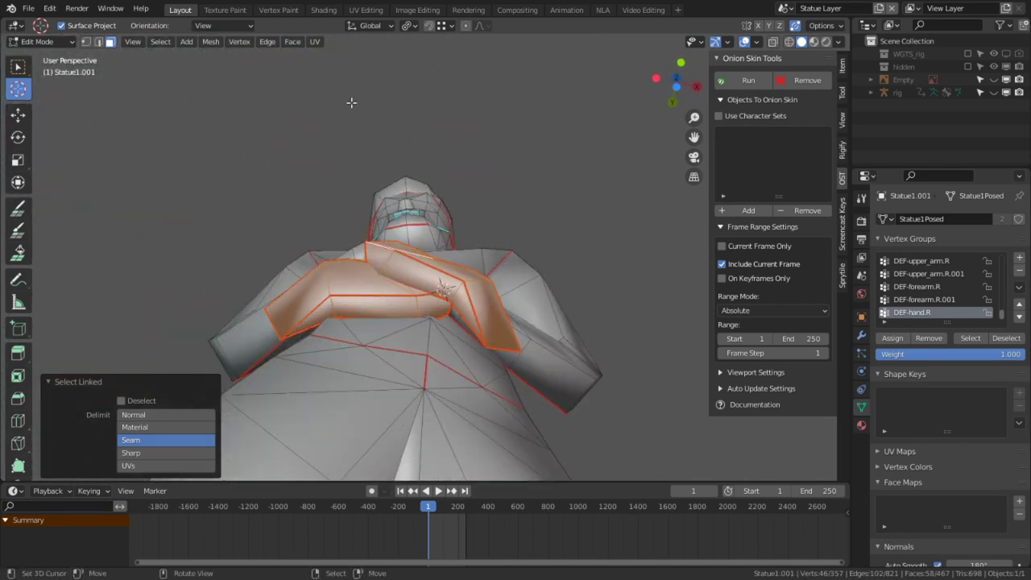
Switch to the UV Editing workspace and bring the statue's selected hands and their UV islands into close view.
click(358, 11)
scroll(249, 276, up, 2)
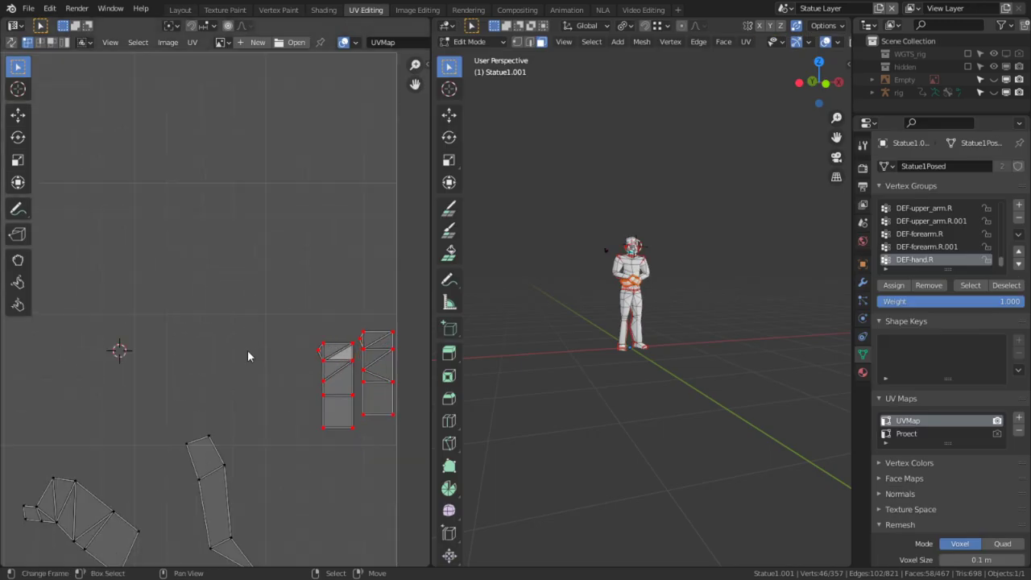
scroll(670, 205, up, 5)
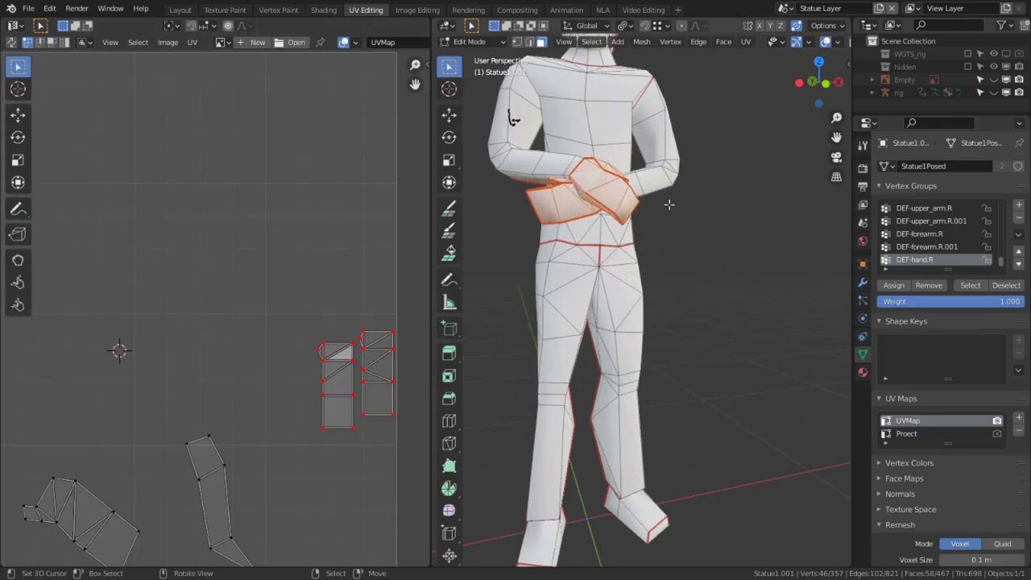
Hide the selected hands and select the torso and both arms as linked faces delimited by seam.
key(h)
shift+middle_drag(621, 163, 625, 364)
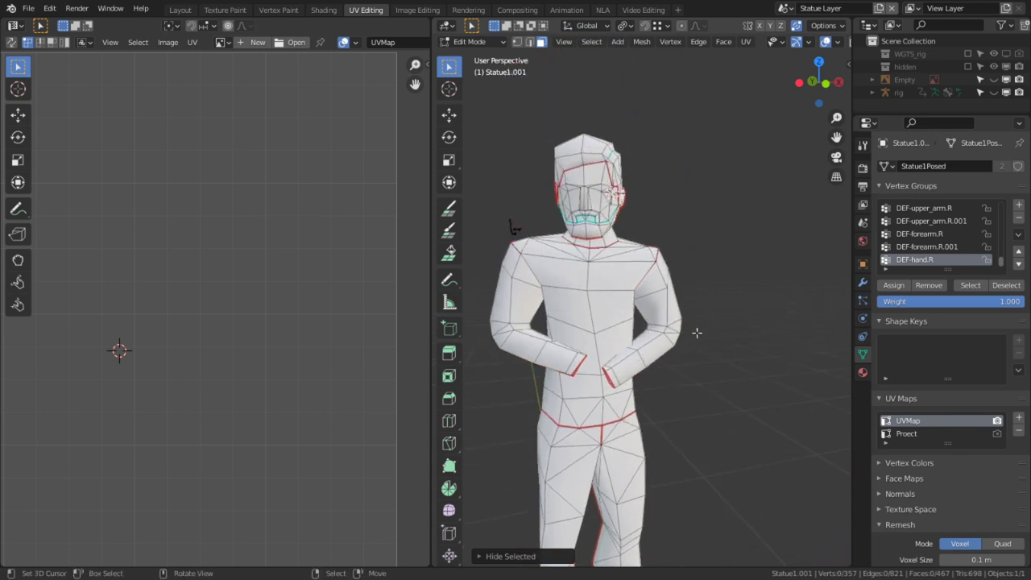
click(613, 349)
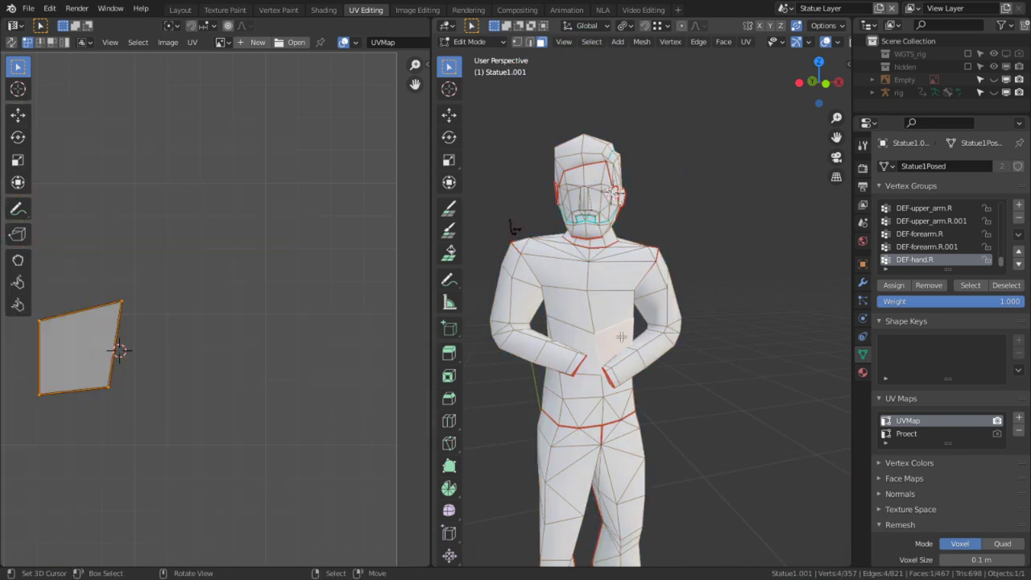
key(l)
key(l)
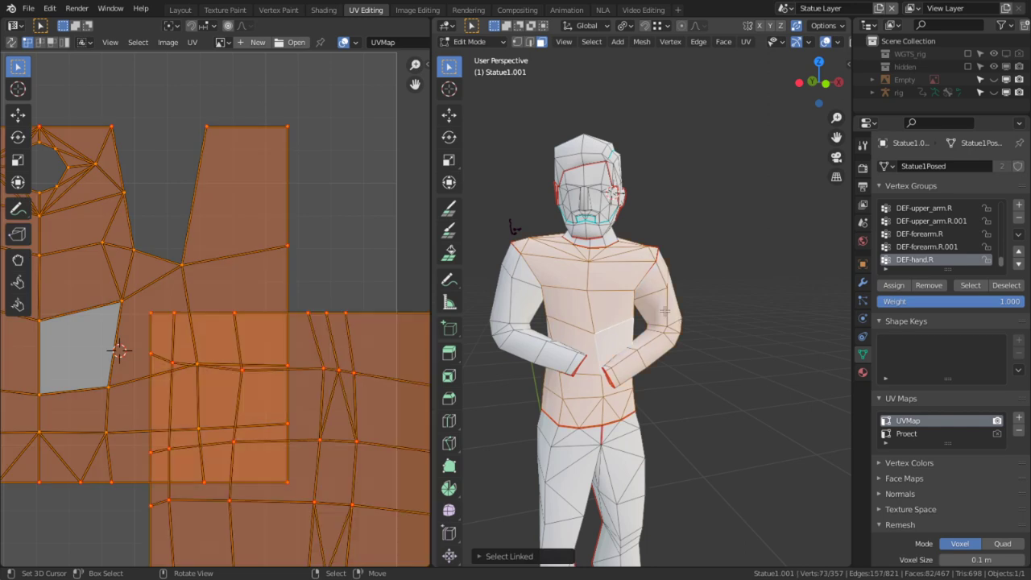
key(l)
Inset the selected torso and arm faces with an outward depth to thicken the shirt.
middle_drag(577, 343, 616, 325)
key(i)
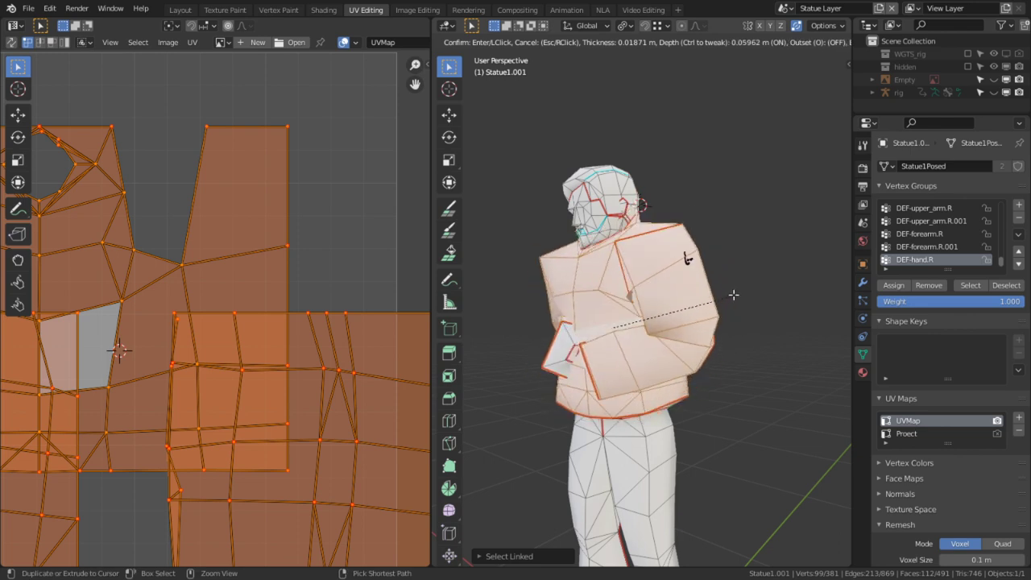
click(730, 295)
middle_drag(730, 295, 588, 343)
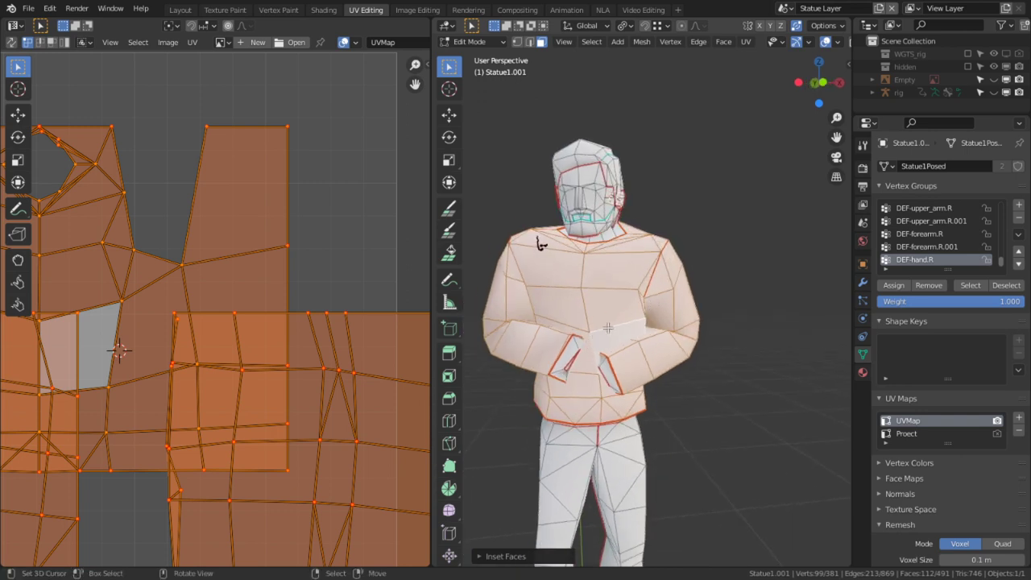
Set the shirt inset's thickness to 0 m and its depth to 0.0115 m.
scroll(651, 330, up, 4)
middle_drag(734, 334, 617, 489)
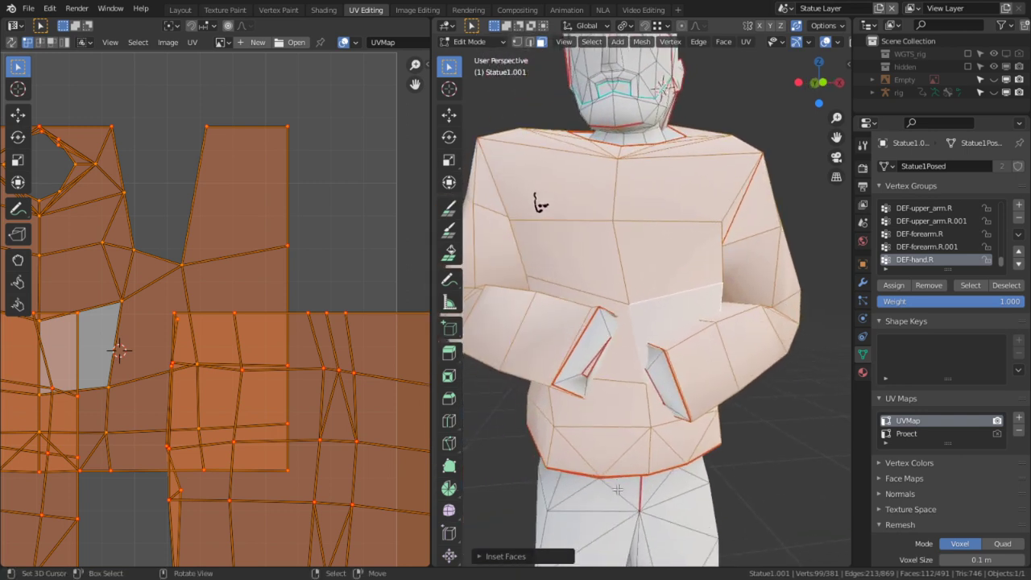
click(536, 557)
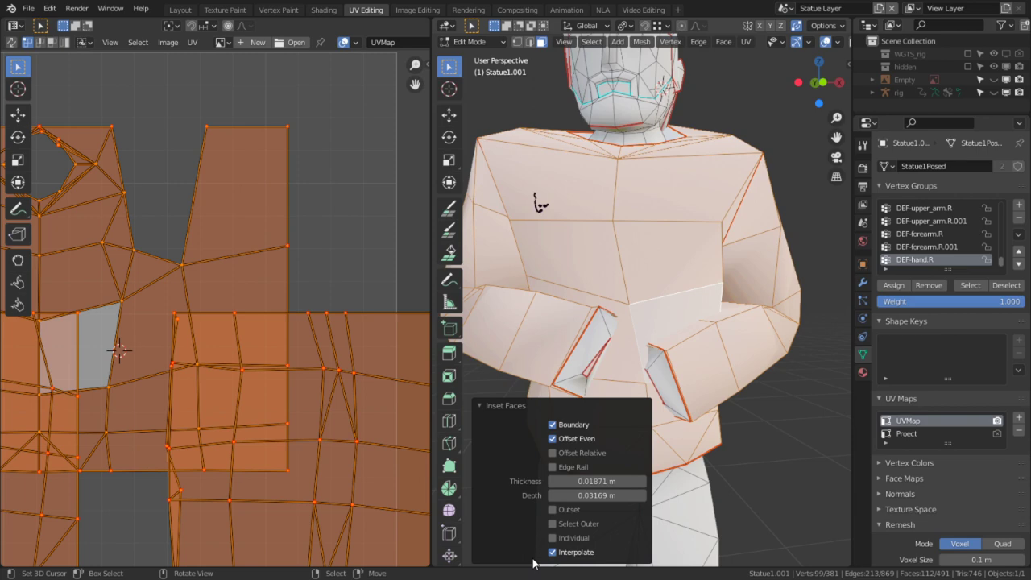
click(597, 493)
text(0)
key(Return)
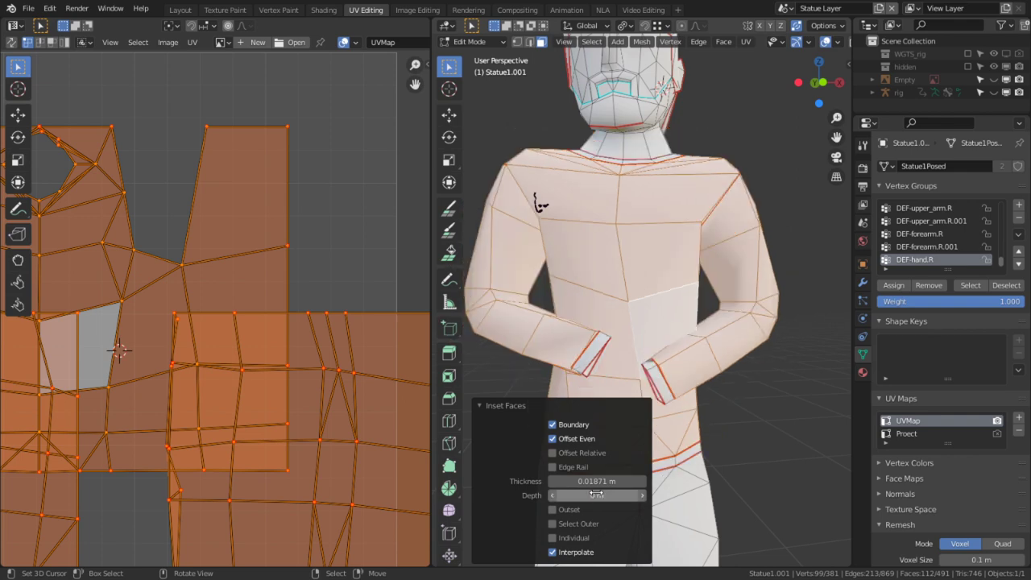
click(597, 481)
text(0)
key(Return)
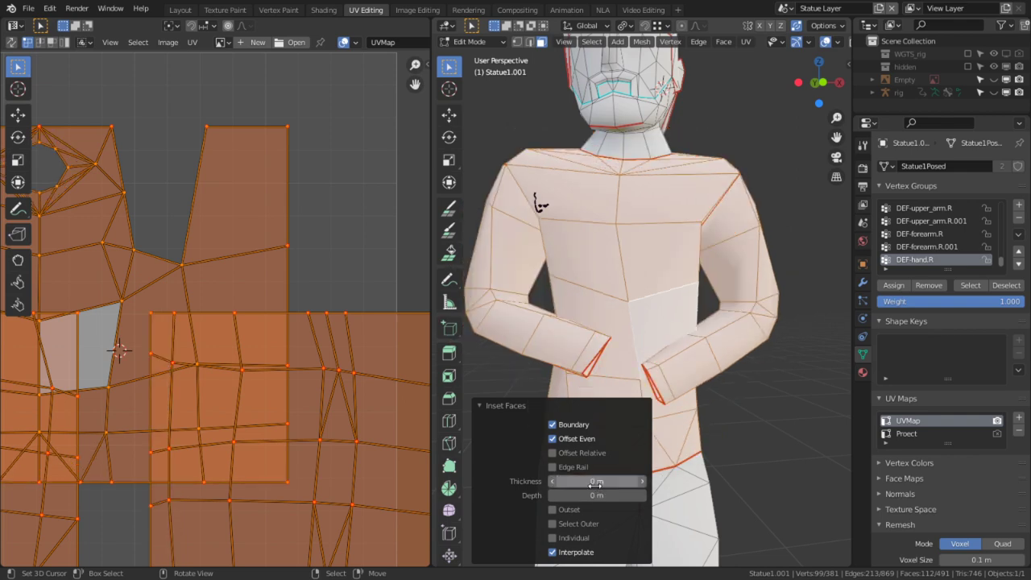
drag(596, 494, 630, 495)
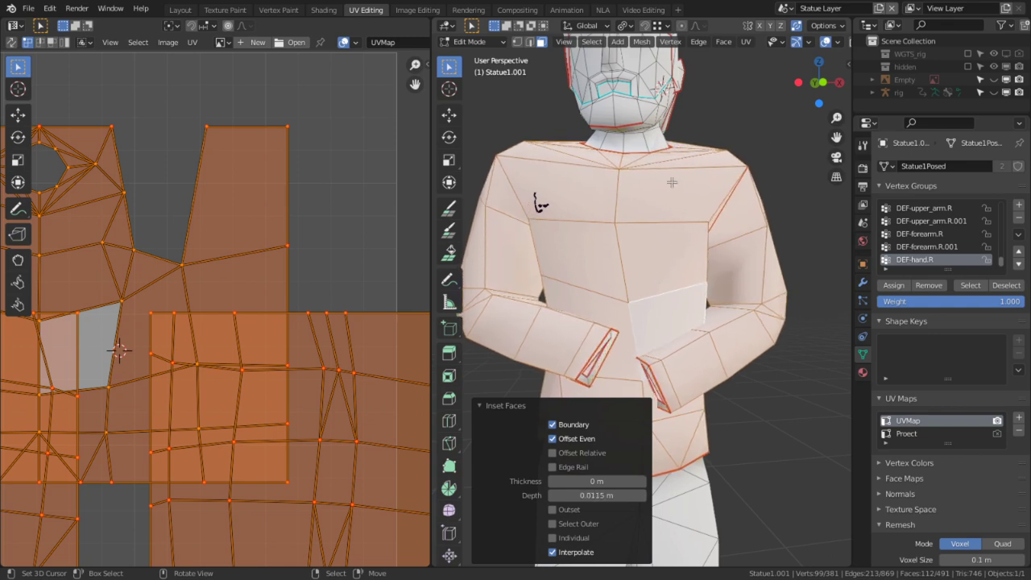
Reveal the hidden hands and clear the whole selection.
scroll(654, 295, up, 3)
shift+middle_drag(672, 182, 625, 319)
scroll(625, 321, down, 5)
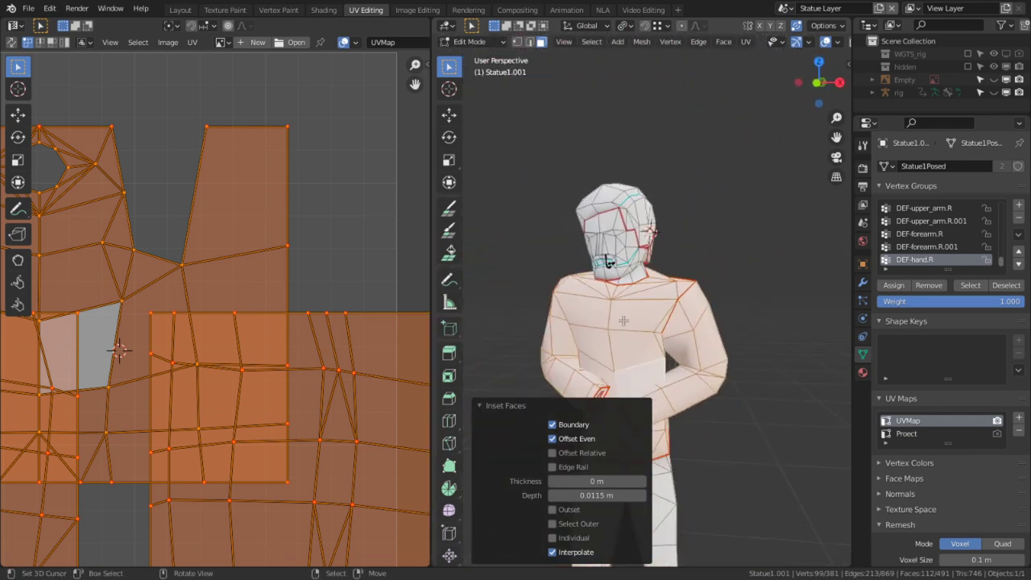
scroll(610, 262, up, 5)
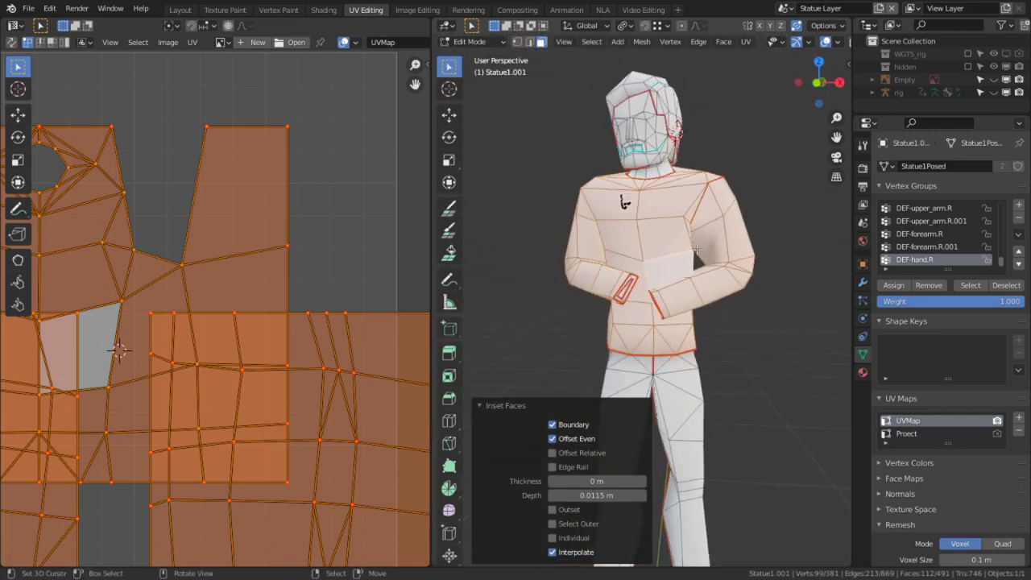
middle_drag(617, 168, 546, 237)
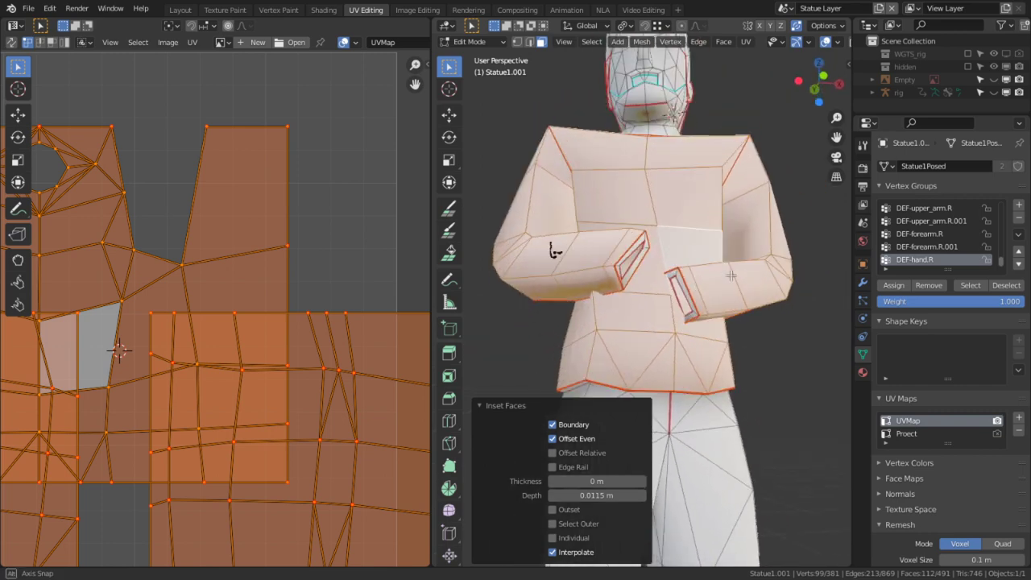
key(alt+h)
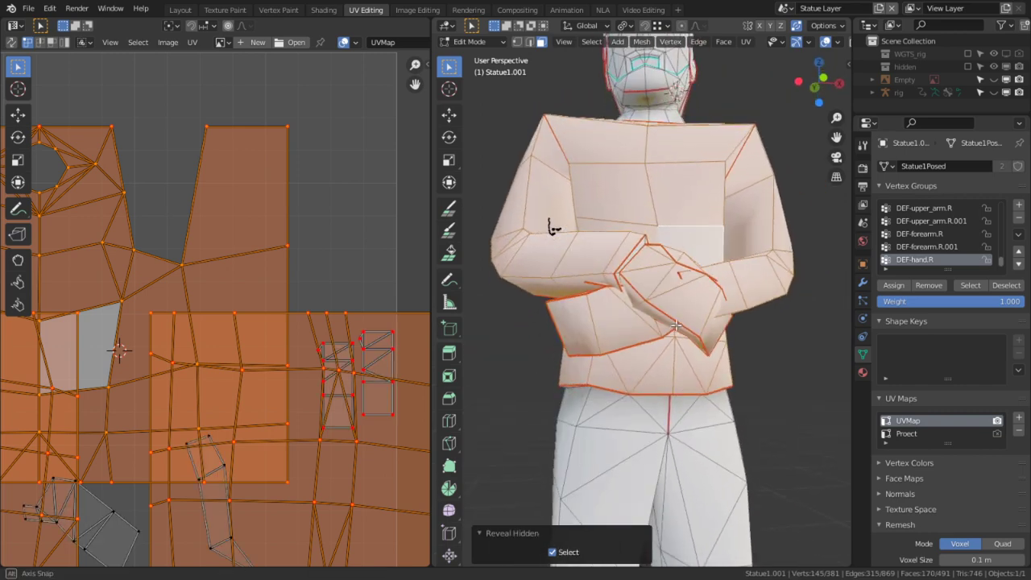
middle_drag(681, 292, 644, 332)
key(alt+a)
In edge selection mode, slide the cuff edge loop behind the upper hand fully along the sleeve, with factor -1.000.
scroll(616, 282, up, 2)
key(2)
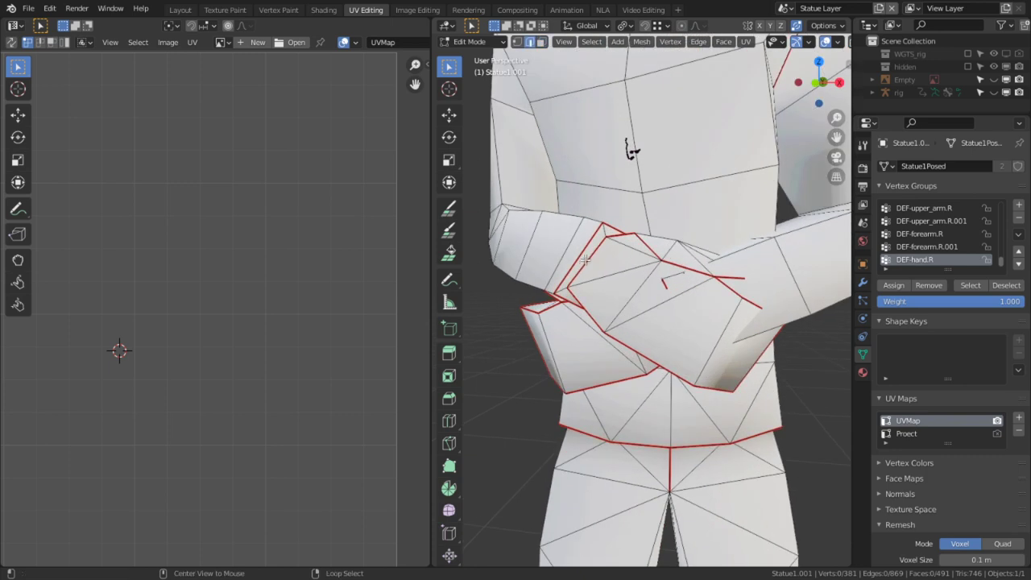
alt+click(585, 257)
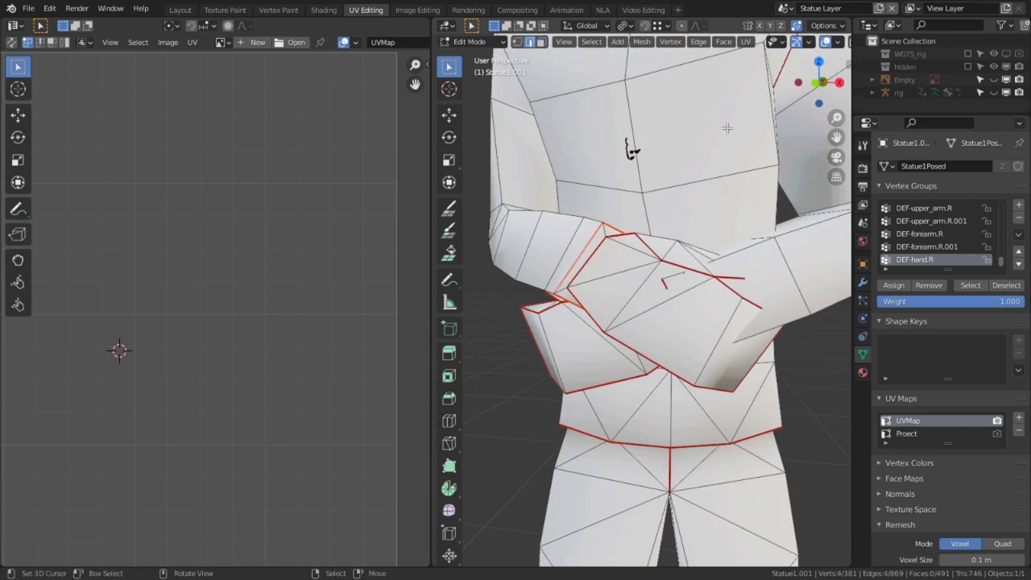
key(g)
key(g)
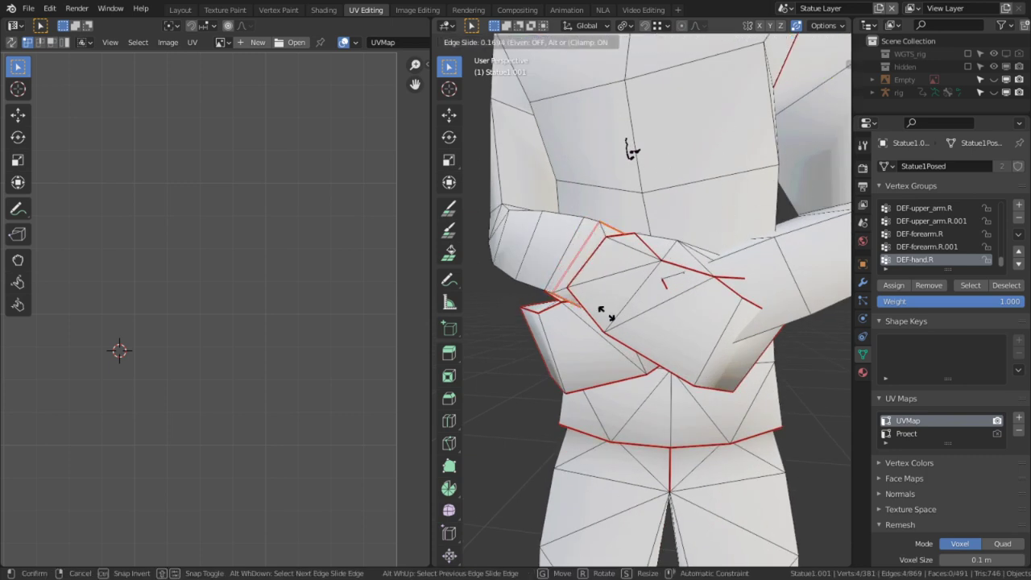
click(606, 308)
key(g)
key(g)
click(628, 150)
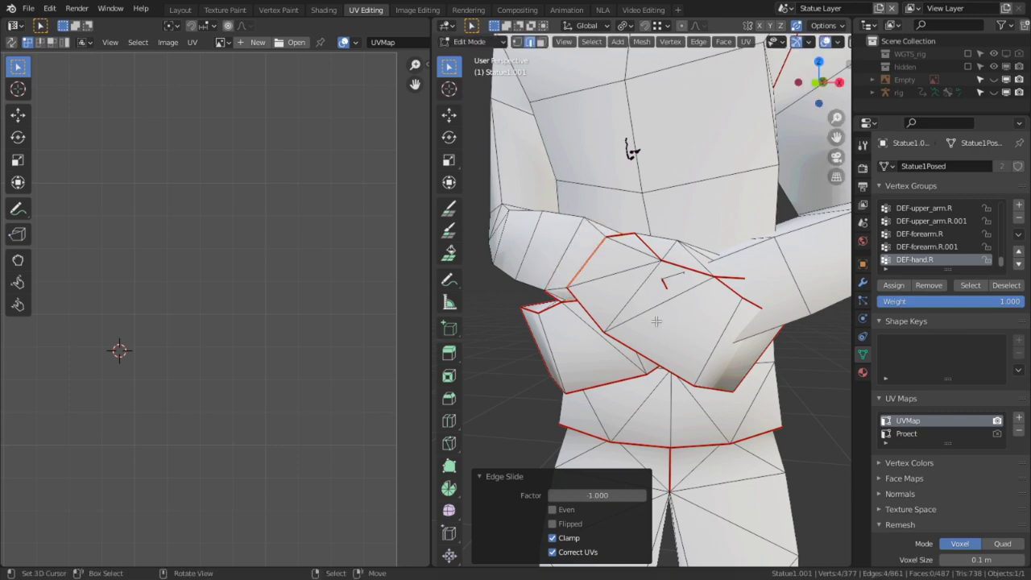
middle_drag(629, 150, 604, 296)
click(697, 309)
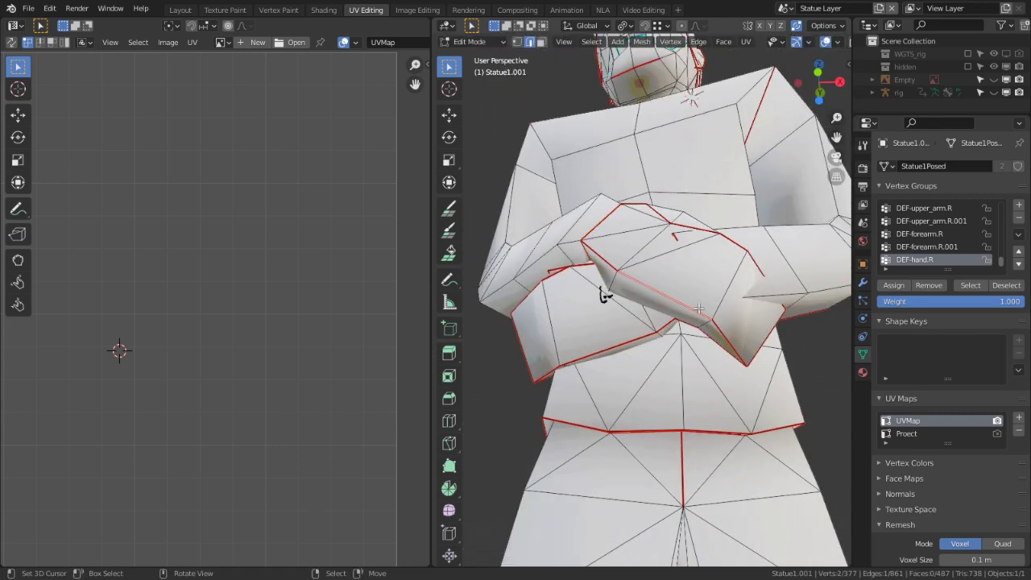
key(3)
right_click(576, 345)
key(l)
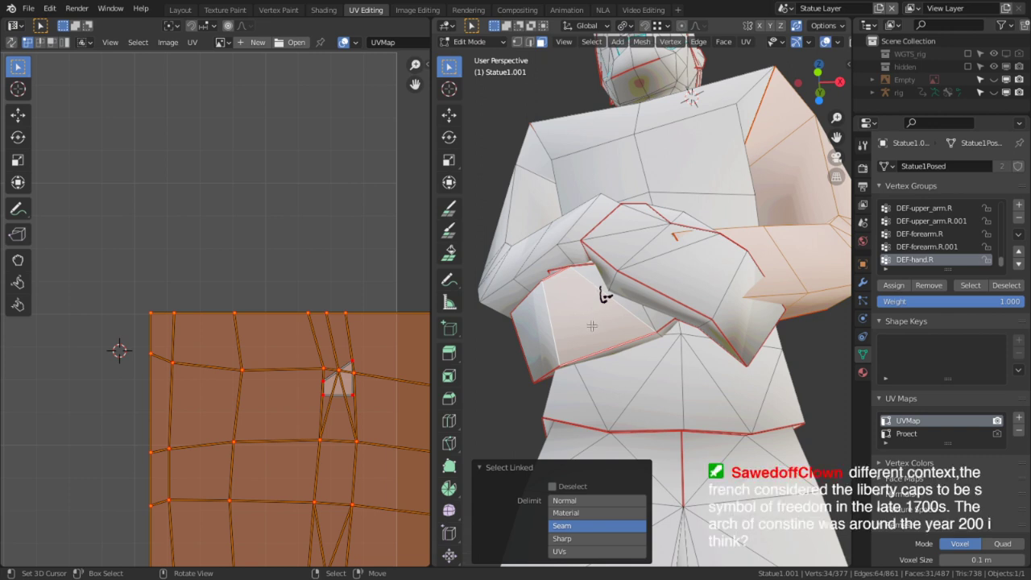
key(l)
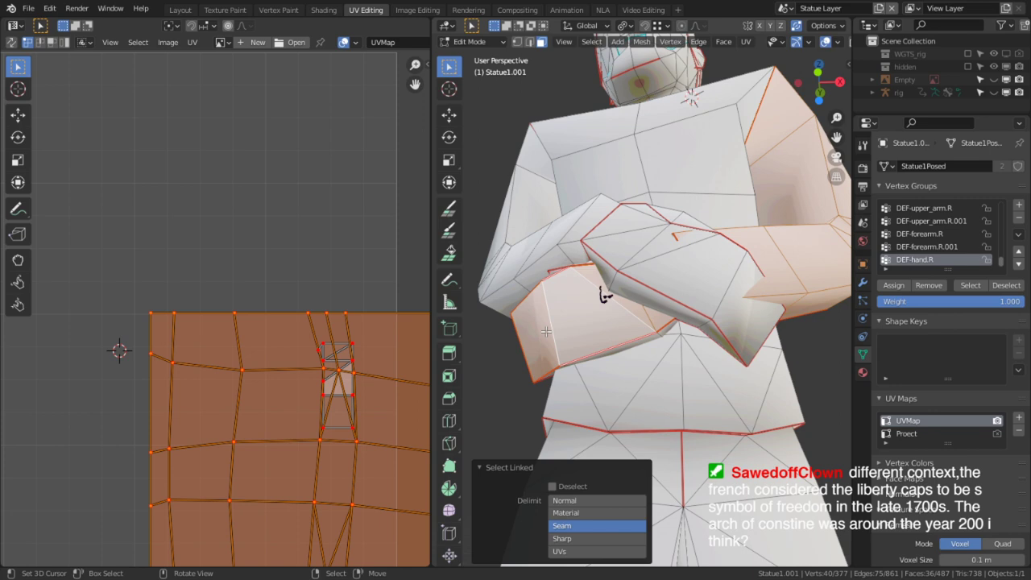
middle_drag(546, 332, 707, 410)
key(l)
middle_drag(666, 369, 670, 250)
key(l)
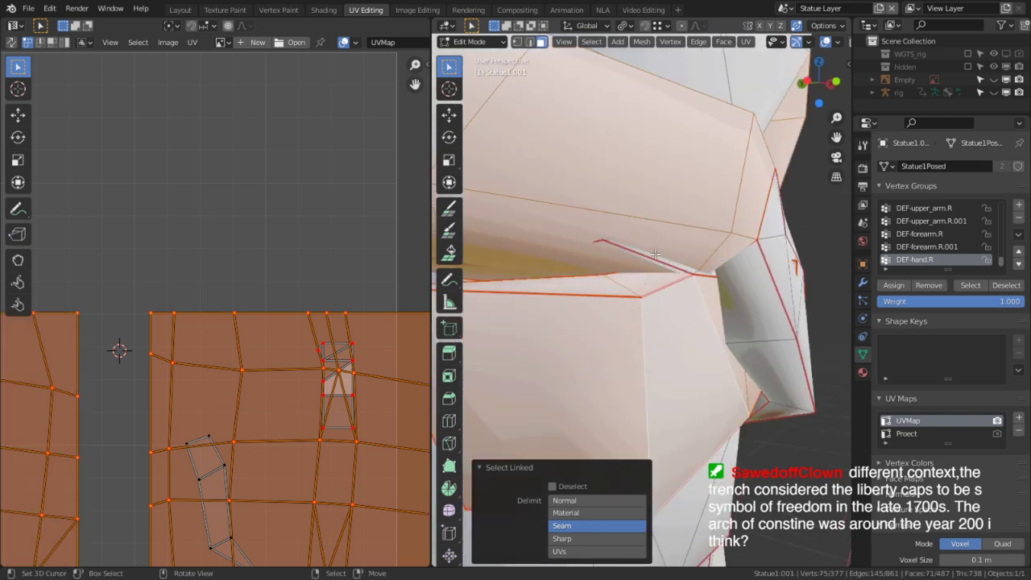
key(alt+a)
Select the linked faces of the arm above the lower hand, delimited by seam, and hide them.
click(659, 212)
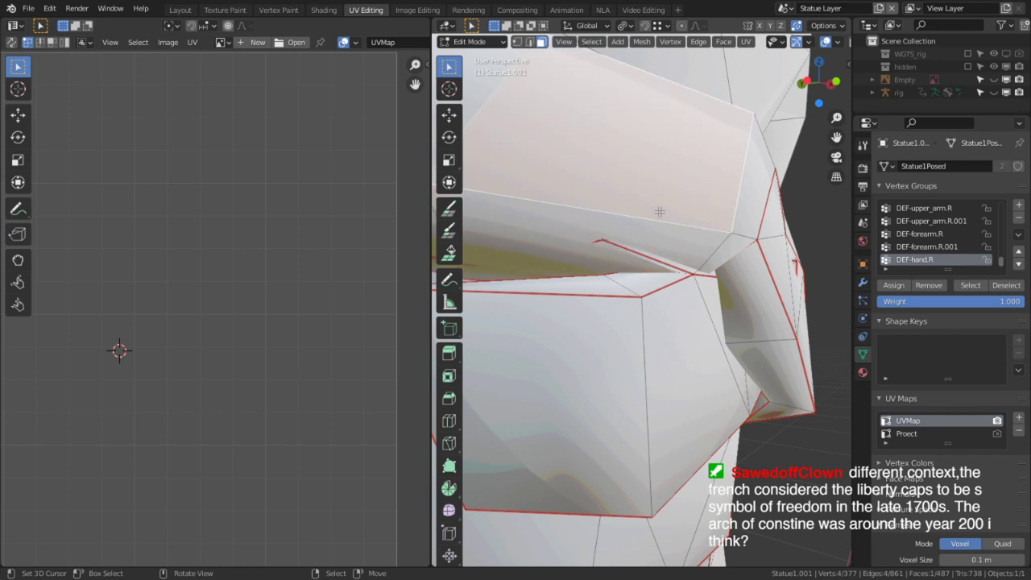
key(ctrl+l)
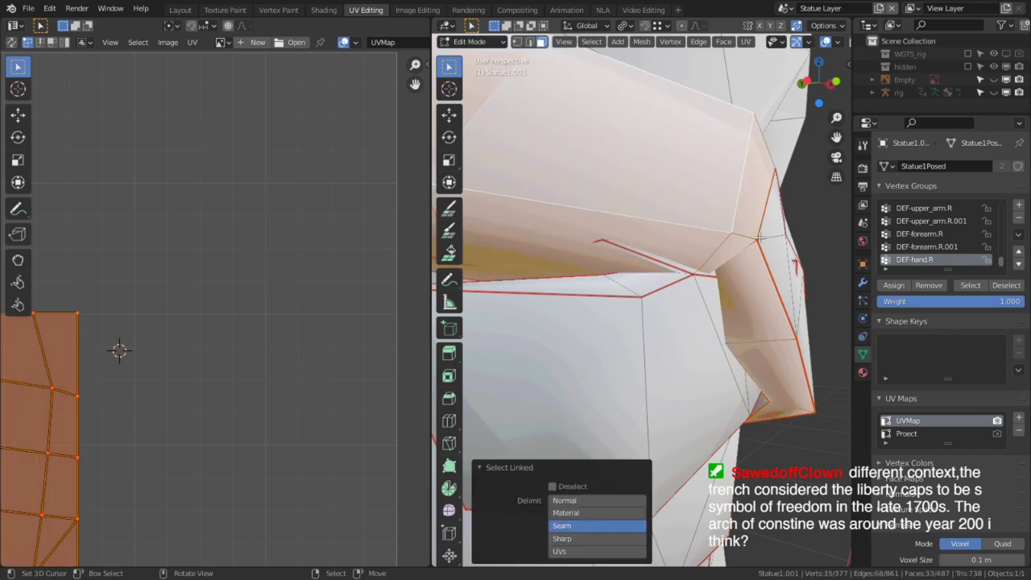
key(h)
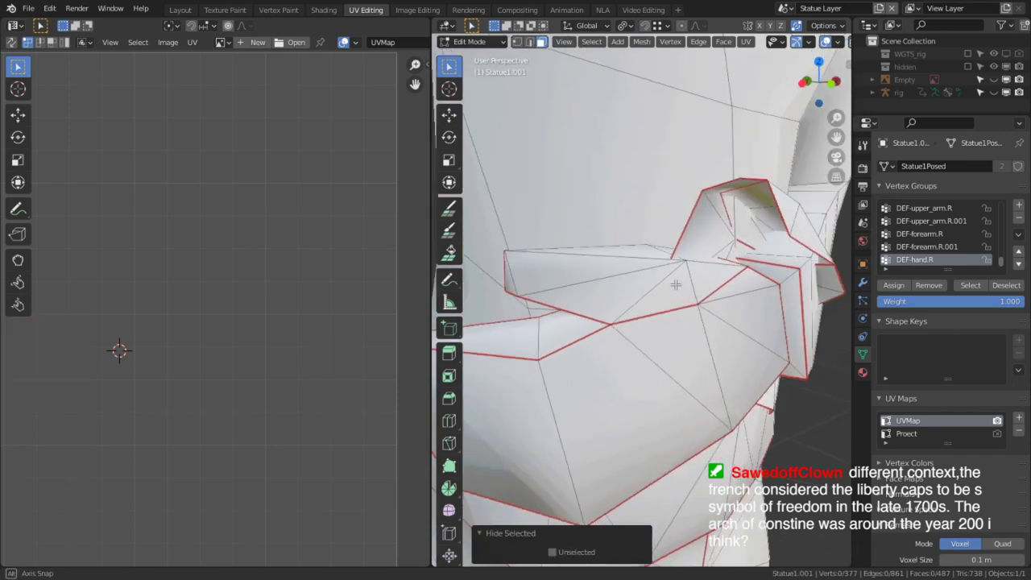
Select the lower hand's linked faces, delimited by seam, including its back, thumb and underside.
middle_drag(676, 285, 645, 287)
click(603, 291)
key(ctrl+l)
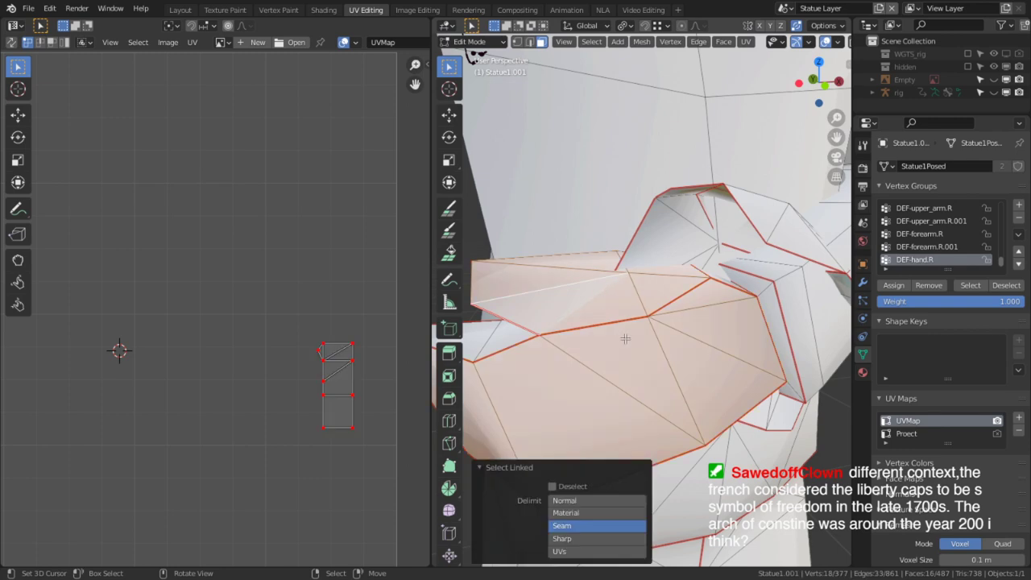
middle_drag(529, 350, 666, 284)
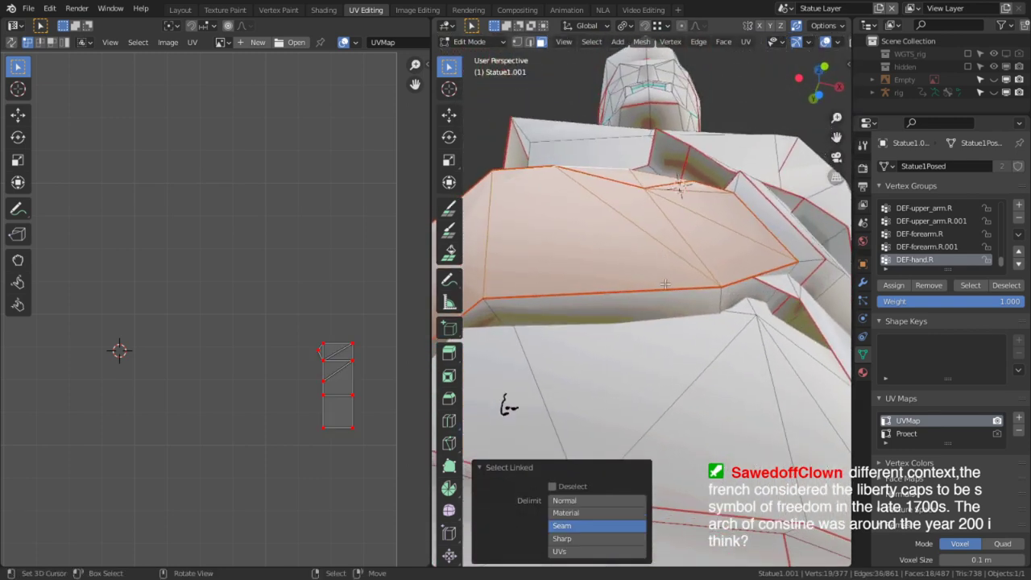
key(l)
middle_drag(727, 276, 685, 378)
scroll(686, 378, down, 3)
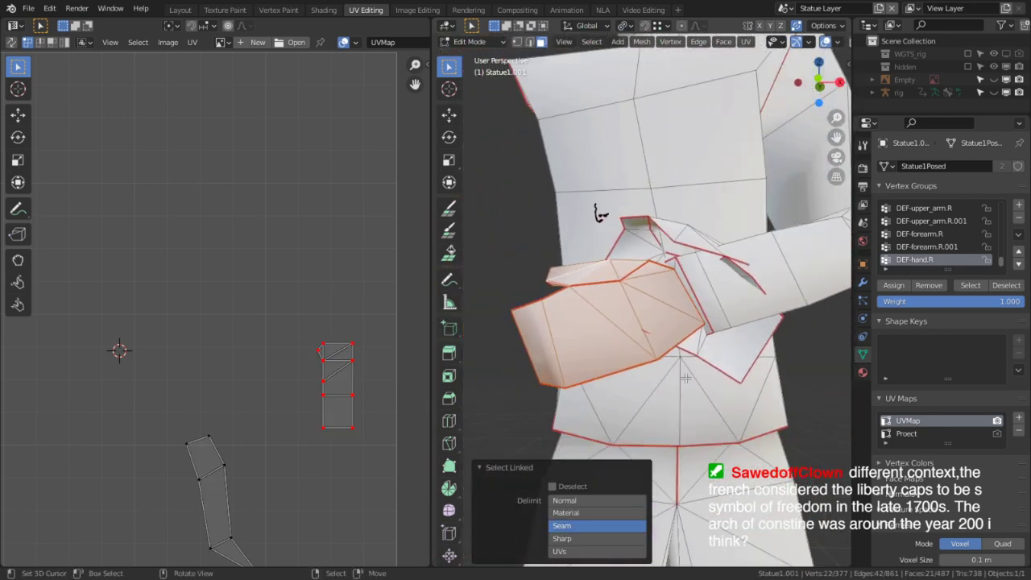
Slide the cuff edge loop at the lower hand's wrist fully along its forearm, with factor -1.000.
scroll(725, 292, up, 2)
alt+click(711, 278)
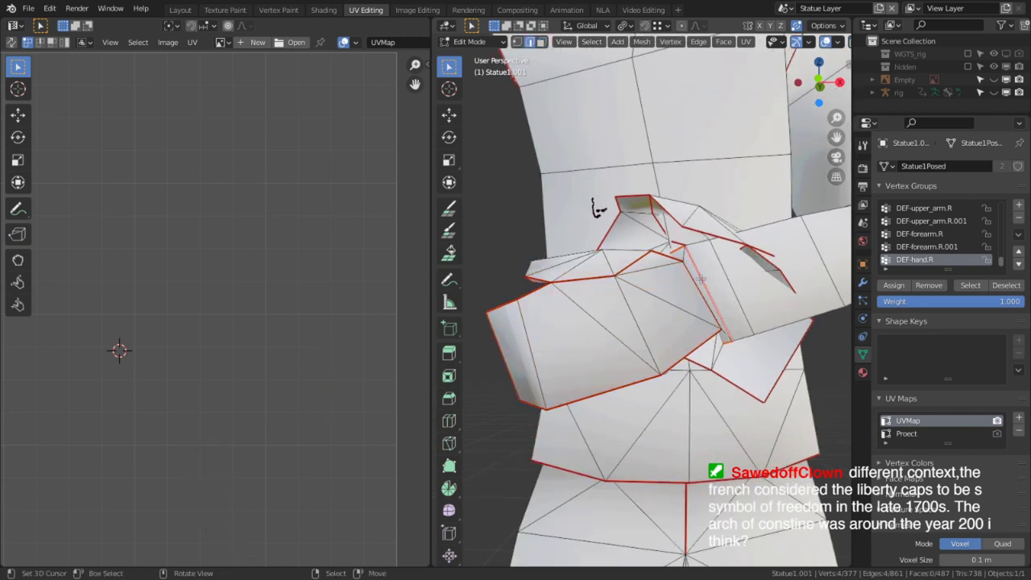
key(g)
key(g)
click(366, 276)
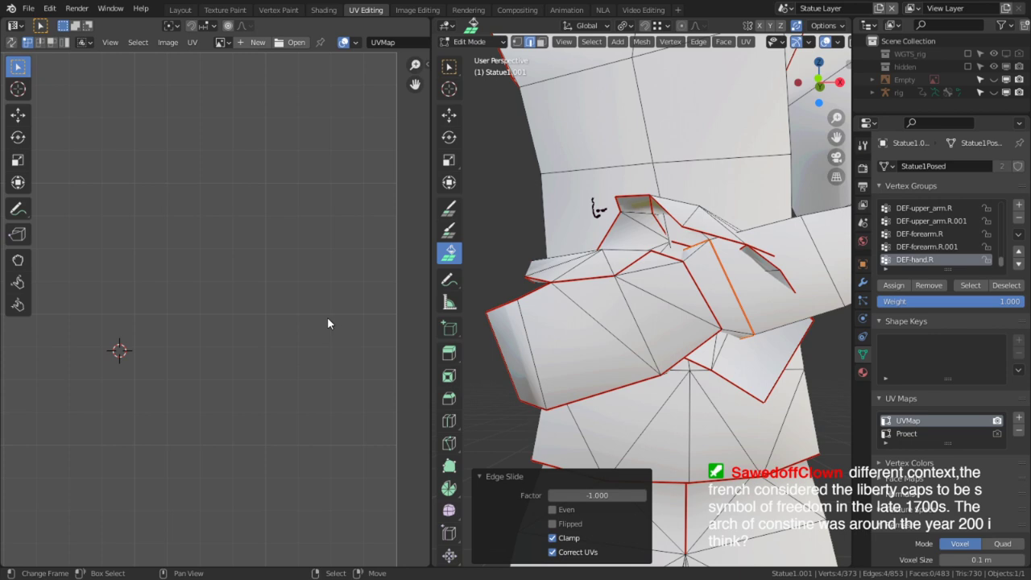
Clear the sharp marking and the seam from the selected cuff edge loop on the lower hand's forearm.
middle_drag(464, 323, 472, 308)
mouse_move(580, 279)
middle_down()
mouse_move(594, 268)
mouse_move(592, 282)
middle_up()
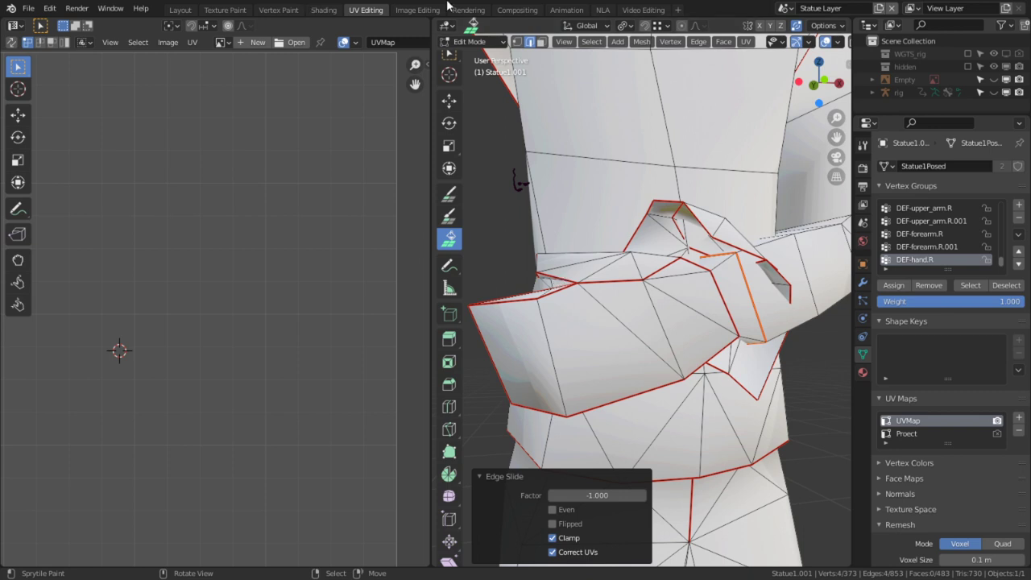
key(ctrl+e)
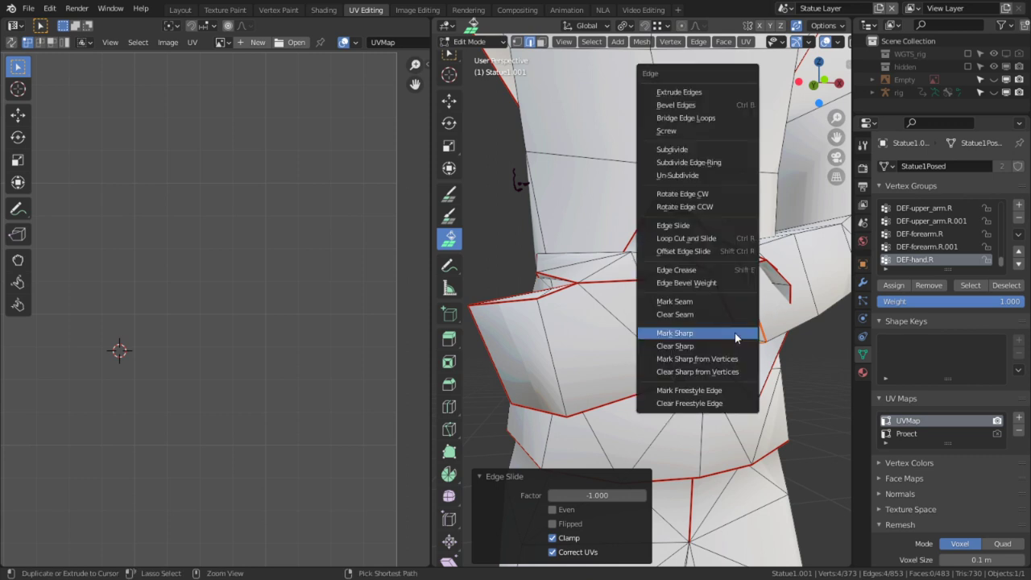
click(706, 348)
key(ctrl+e)
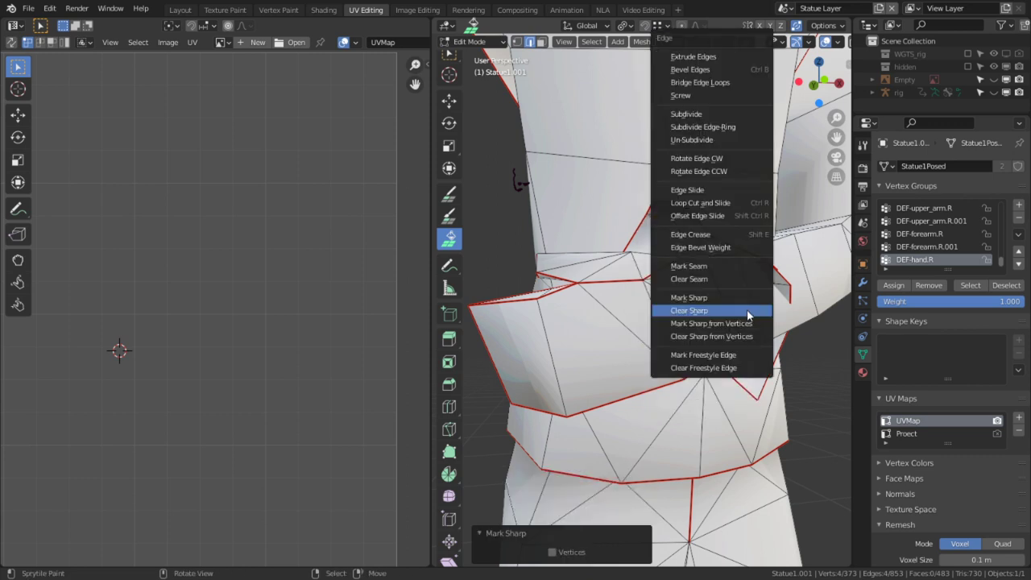
click(712, 278)
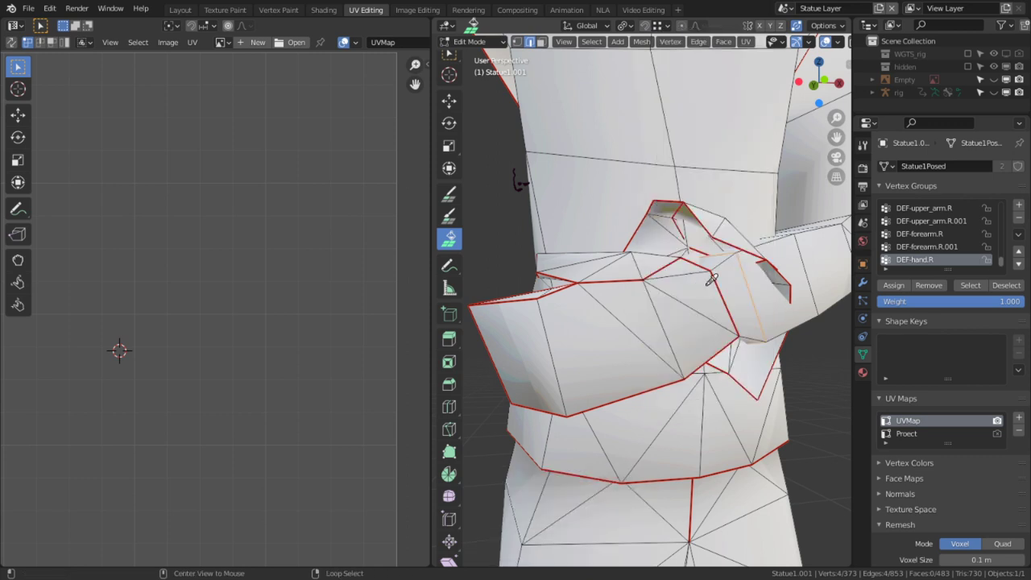
Reveal all the hidden geometry of the statue mesh, including the arm above the lower hand.
key(a)
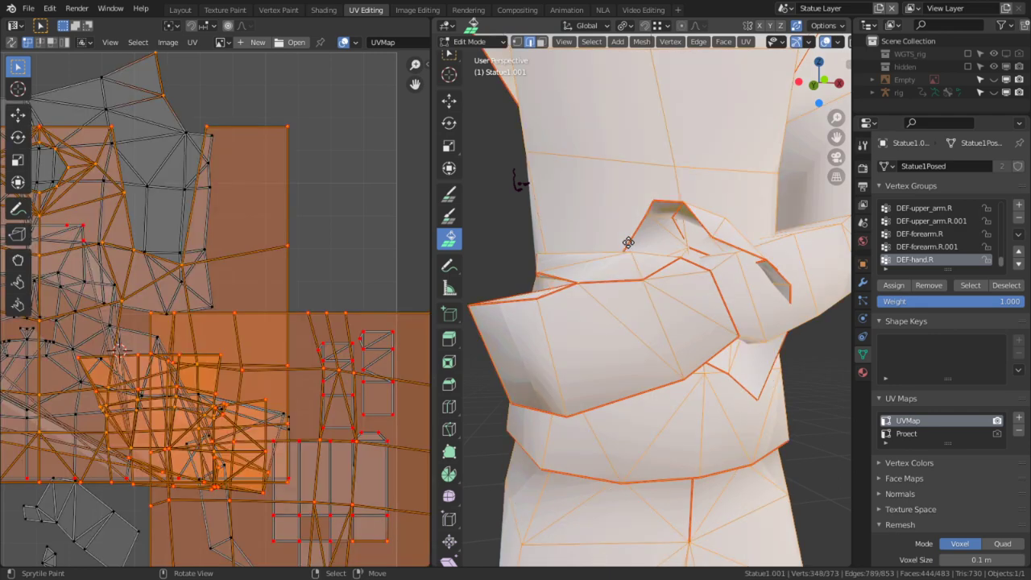
click(634, 171)
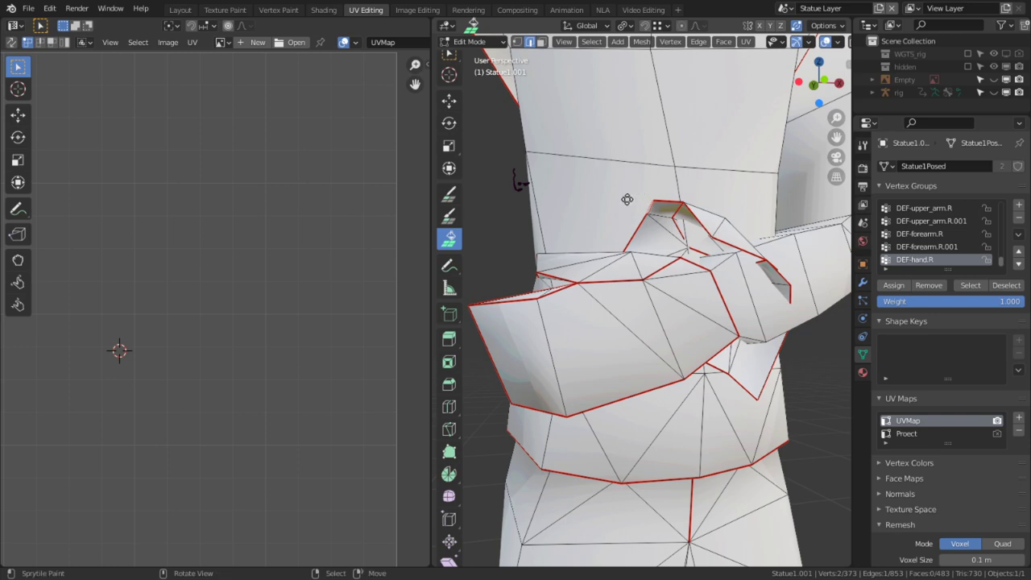
scroll(580, 203, down, 4)
middle_drag(556, 212, 732, 276)
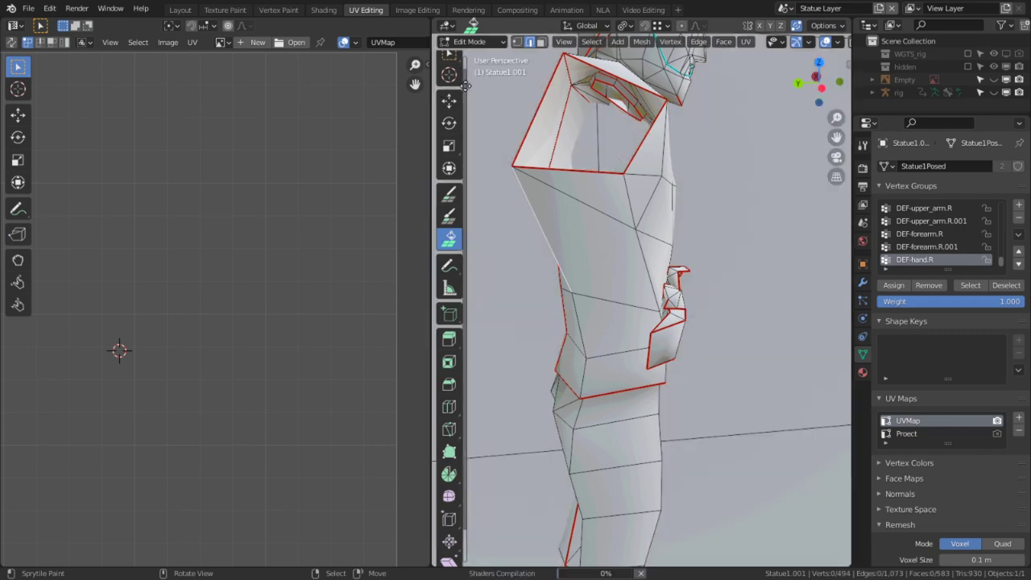
click(449, 74)
key(alt+h)
middle_drag(653, 316, 521, 309)
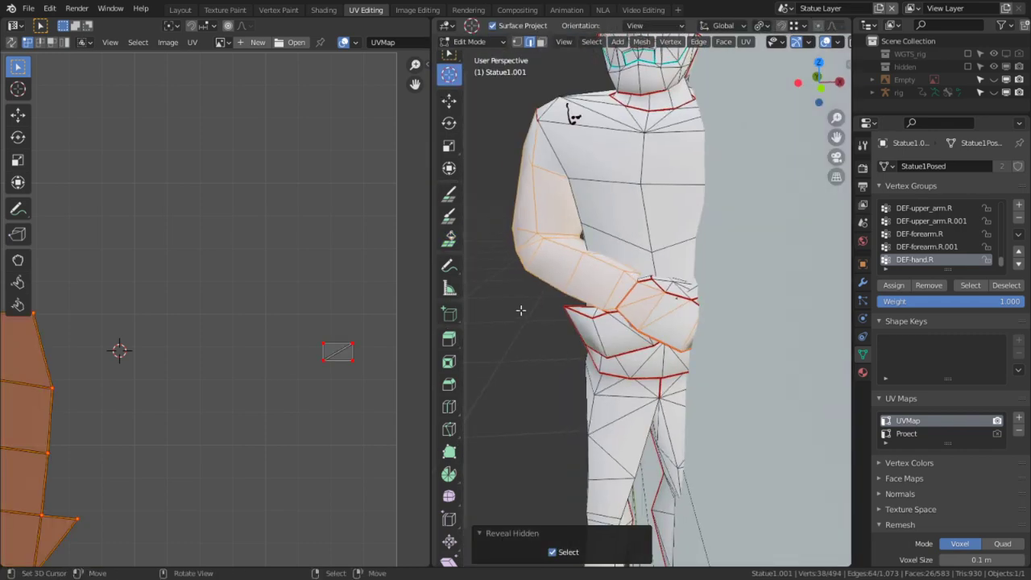
right_click(647, 323)
Select the linked faces of the large grid plane behind the statue and delete them from the mesh.
scroll(677, 305, up, 3)
middle_drag(677, 305, 764, 288)
scroll(716, 336, down, 7)
scroll(762, 286, down, 6)
scroll(763, 286, down, 5)
key(Tab)
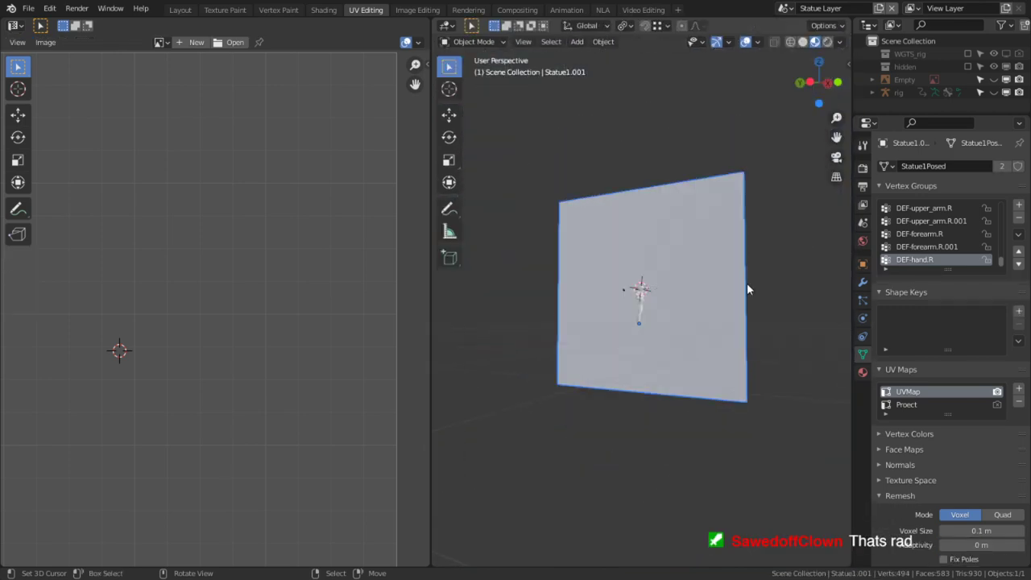
key(Tab)
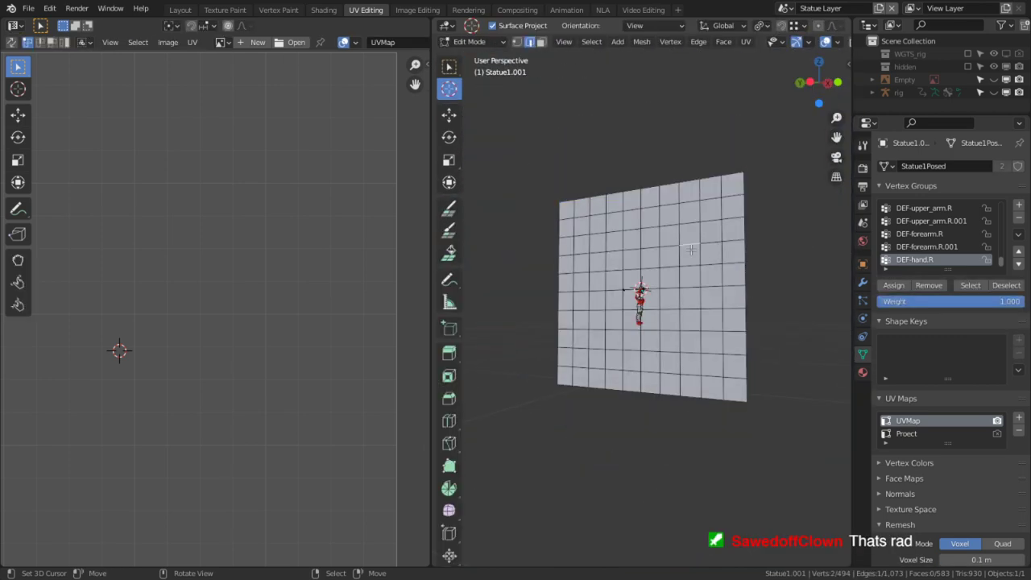
key(3)
key(l)
key(x)
click(691, 249)
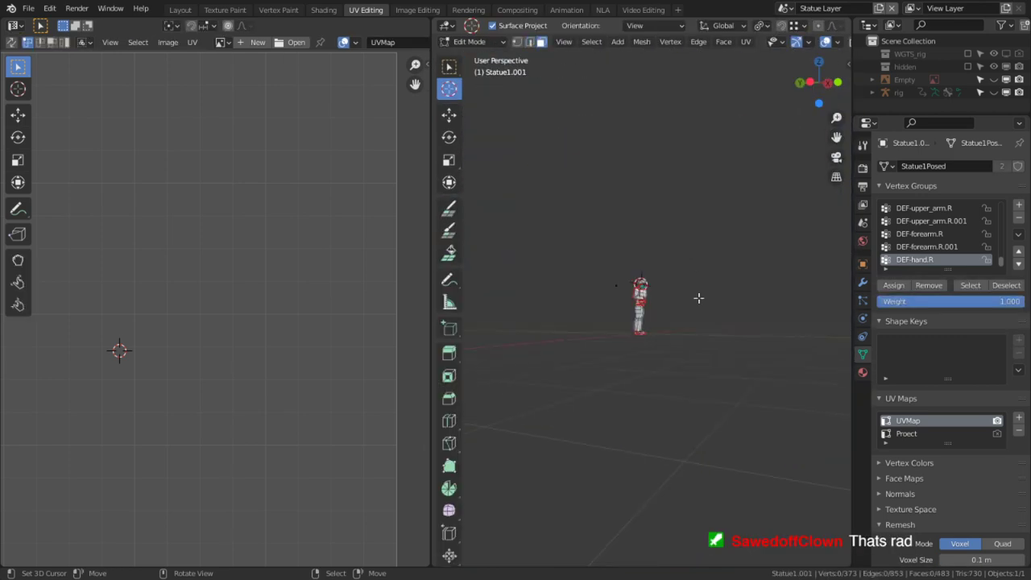
Examine the whole statue mesh from the front, side and below, checking that no geometry is still hidden.
scroll(698, 298, up, 10)
middle_drag(734, 285, 587, 299)
scroll(637, 274, up, 2)
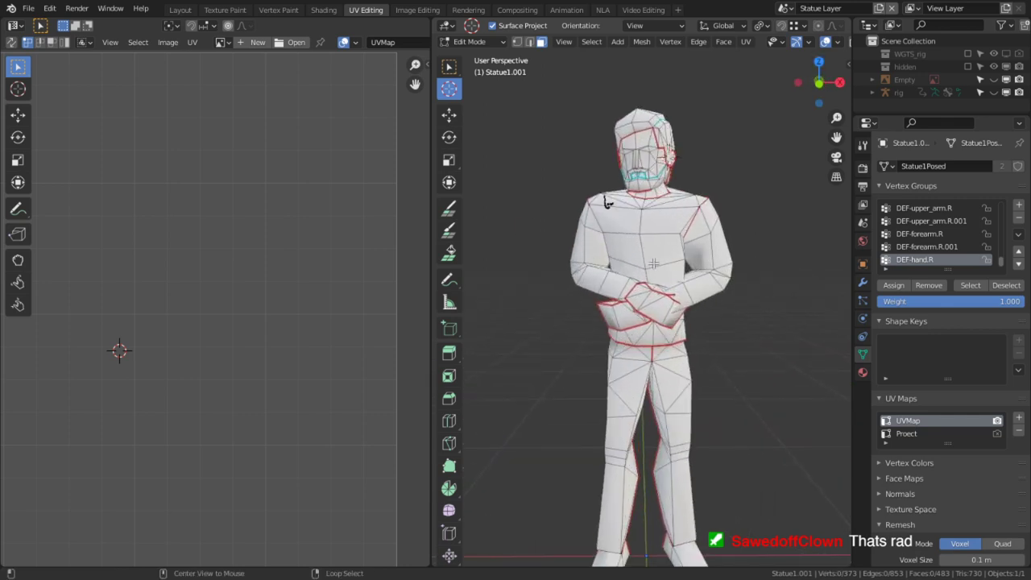
scroll(609, 202, up, 3)
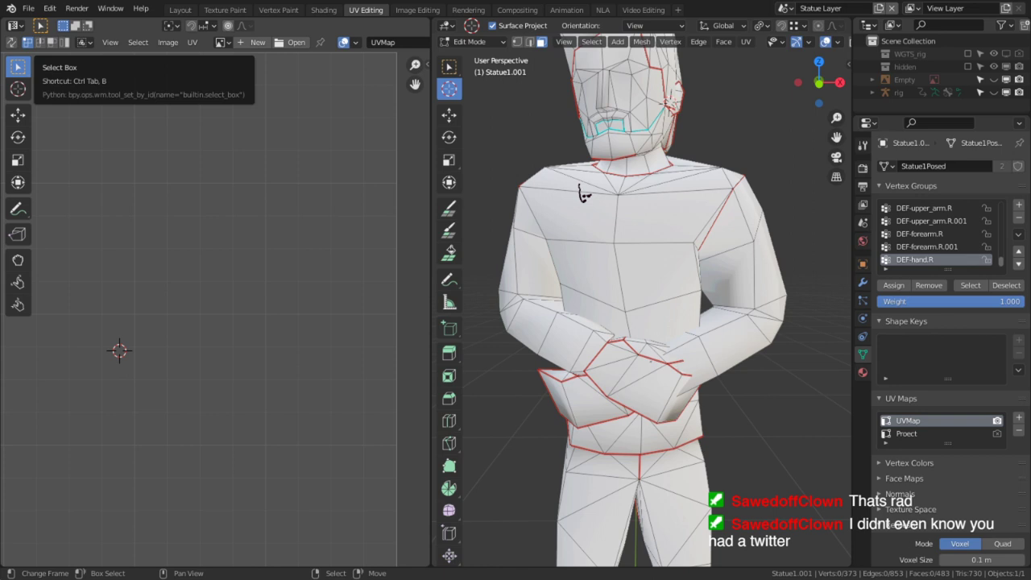
middle_drag(581, 188, 494, 121)
middle_drag(812, 438, 757, 403)
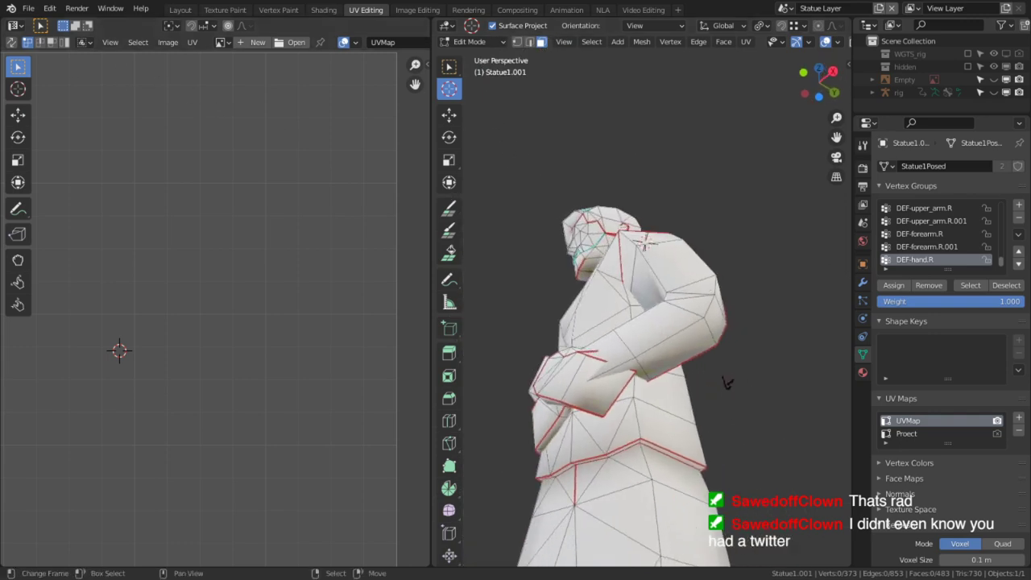
middle_drag(597, 234, 688, 275)
key(alt+h)
scroll(678, 284, down, 4)
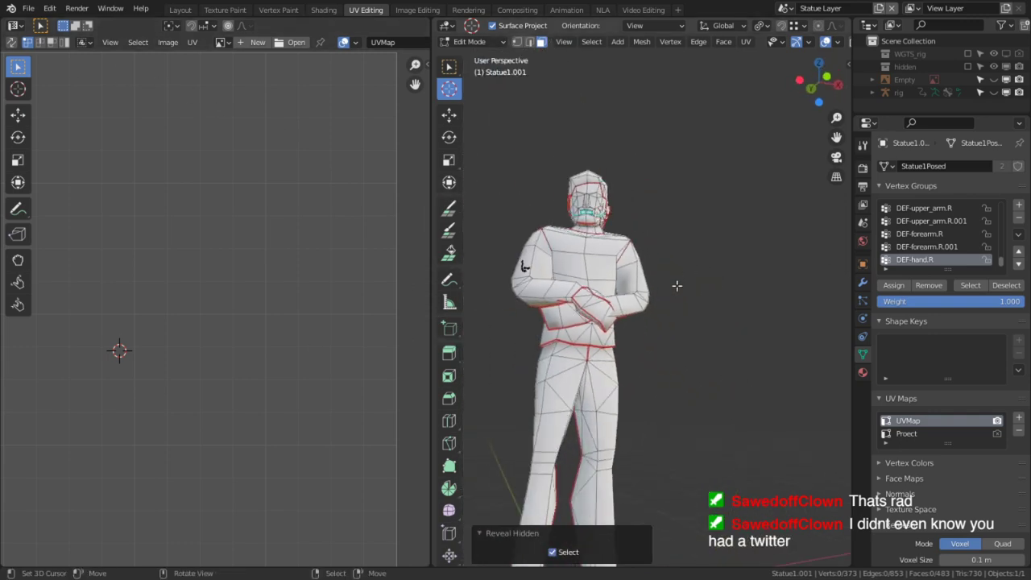
Enlarge the 3D viewport, switch the statue to Object Mode and unhide all hidden objects in the scene.
key(ctrl+space)
key(ctrl+Tab)
click(462, 276)
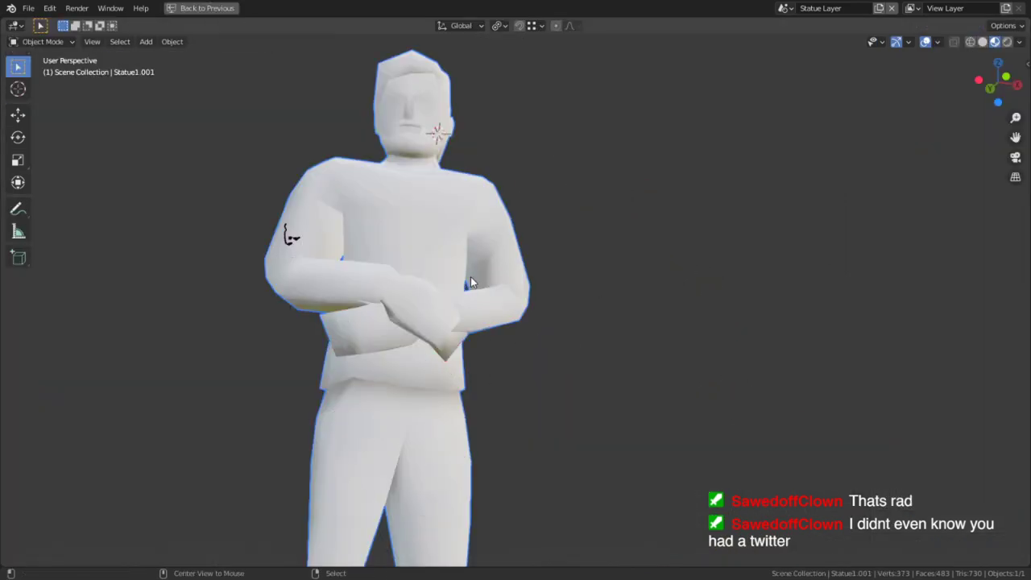
key(alt+h)
scroll(364, 283, down, 3)
mouse_move(364, 282)
middle_down()
mouse_move(350, 400)
mouse_move(371, 300)
middle_up()
Clear the rotation and location of all the rig's bones in Pose Mode, and return to Object Mode.
click(315, 293)
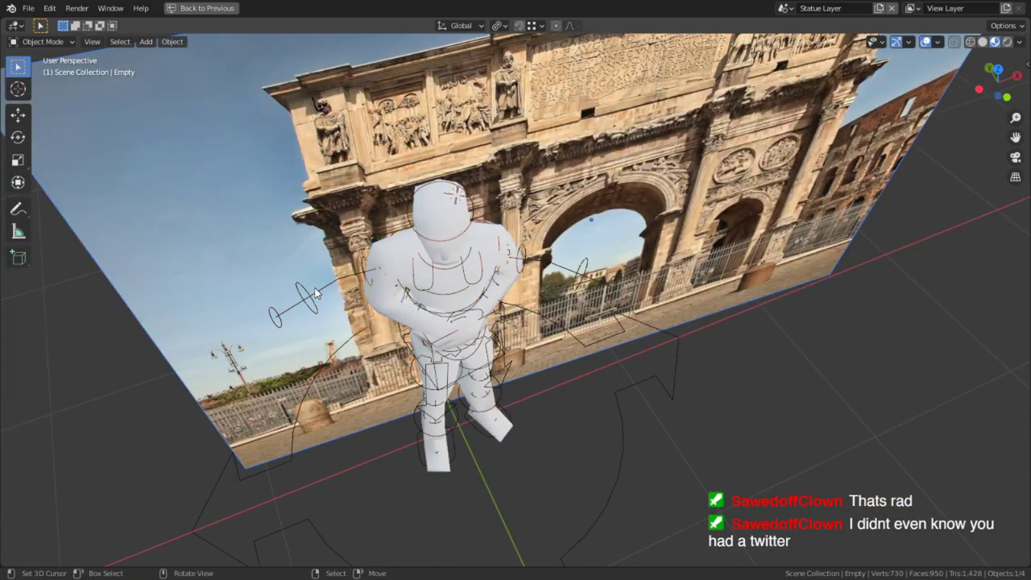
click(307, 296)
middle_drag(307, 295, 495, 303)
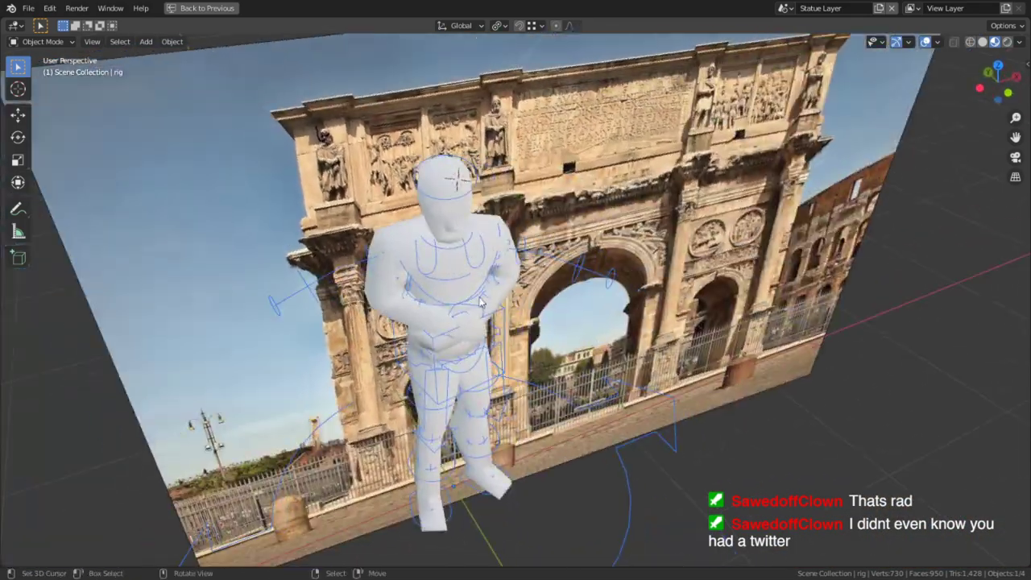
key(ctrl+Tab)
key(a)
key(alt+r)
key(alt+g)
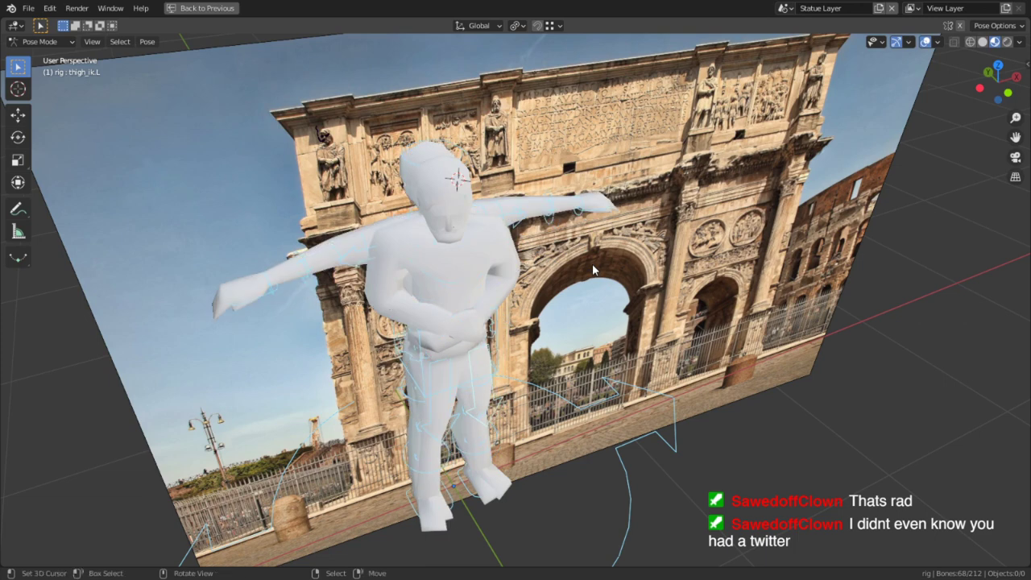
key(Tab)
key(ctrl+Tab)
click(170, 251)
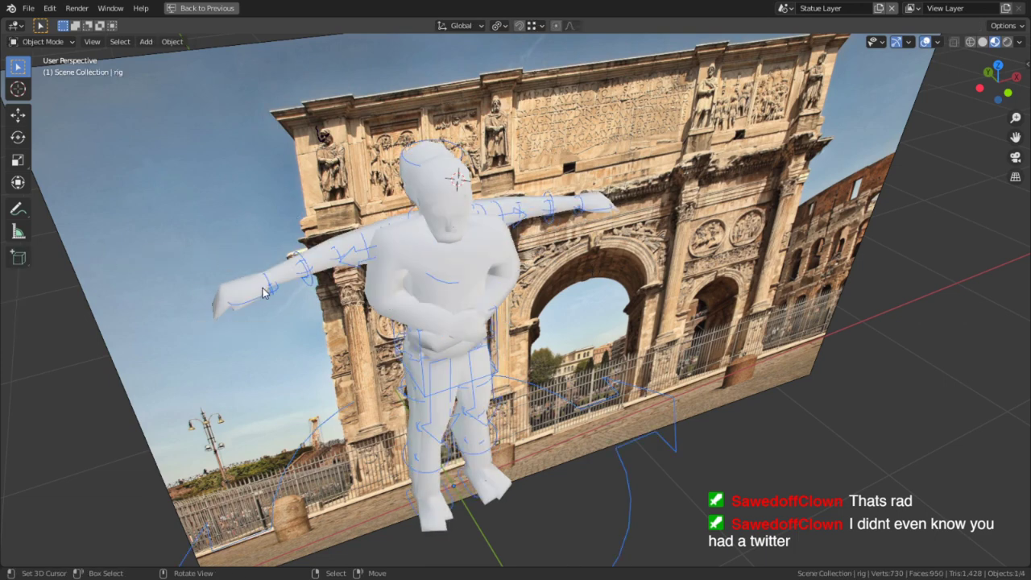
Move the rig and the original Statue1 mesh to the hidden collection and restore the normal window layout.
right_click(314, 280)
right_click(337, 253)
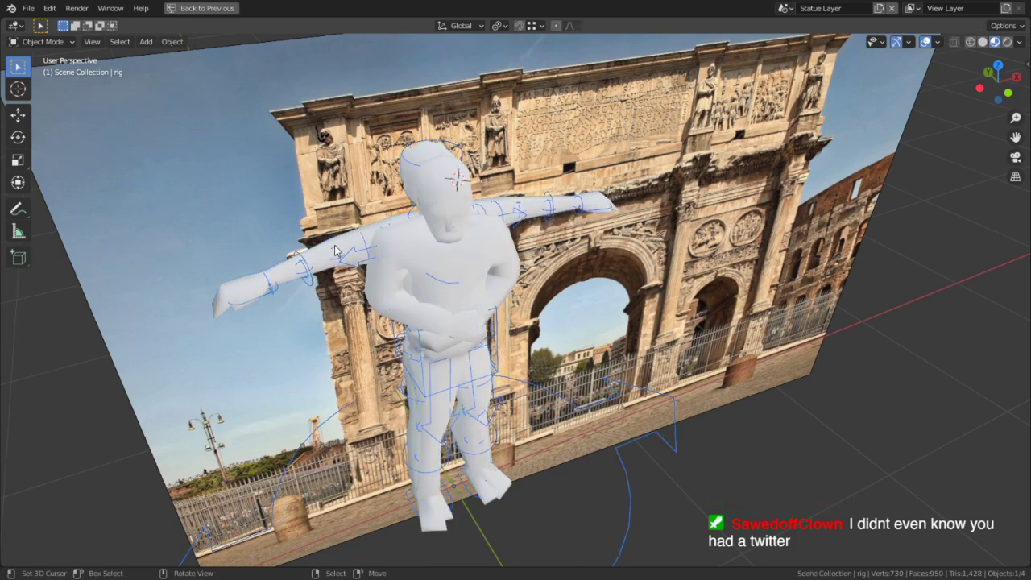
shift+right_click(328, 259)
key(m)
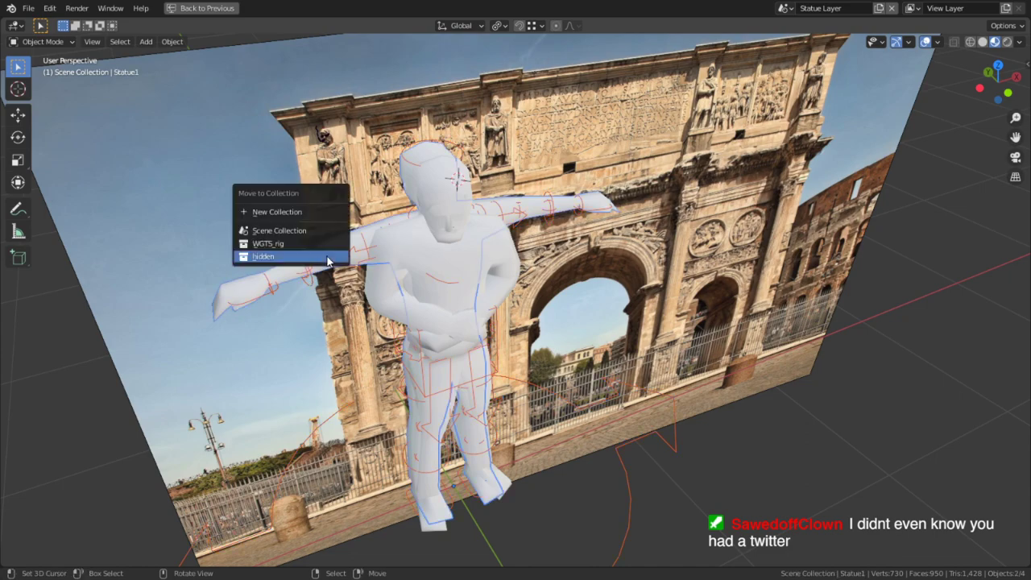
middle_drag(371, 253, 463, 213)
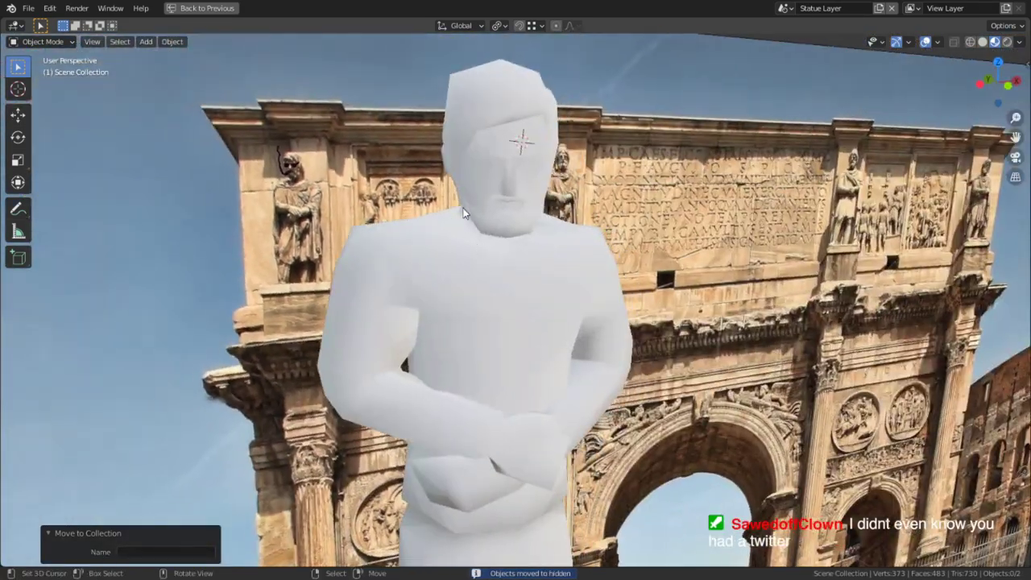
key(ctrl+space)
Remove the Text Material slot from Statue1.001 in the Shading workspace, leaving only Material.003.
click(579, 279)
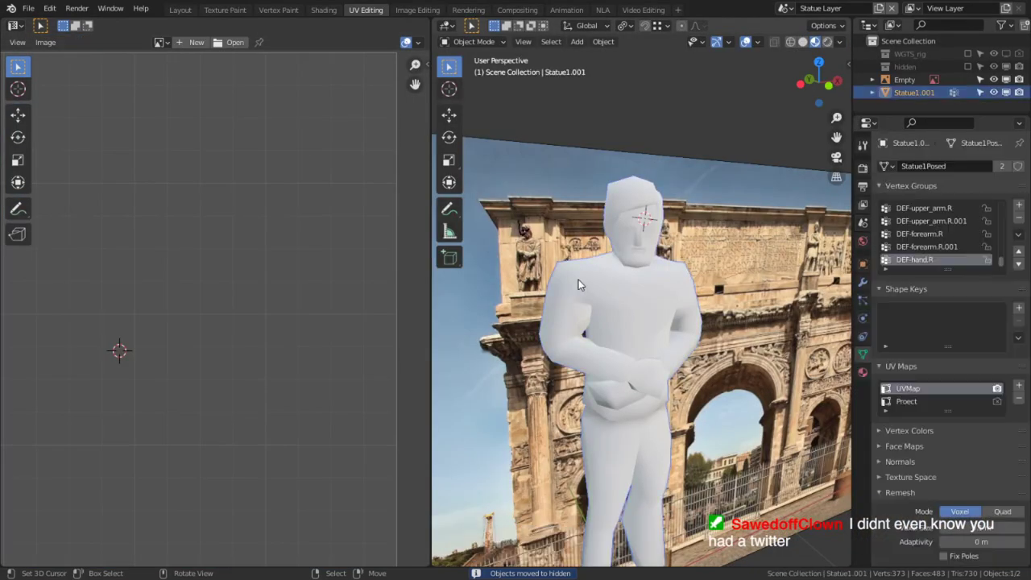
click(323, 9)
key(ctrl+space)
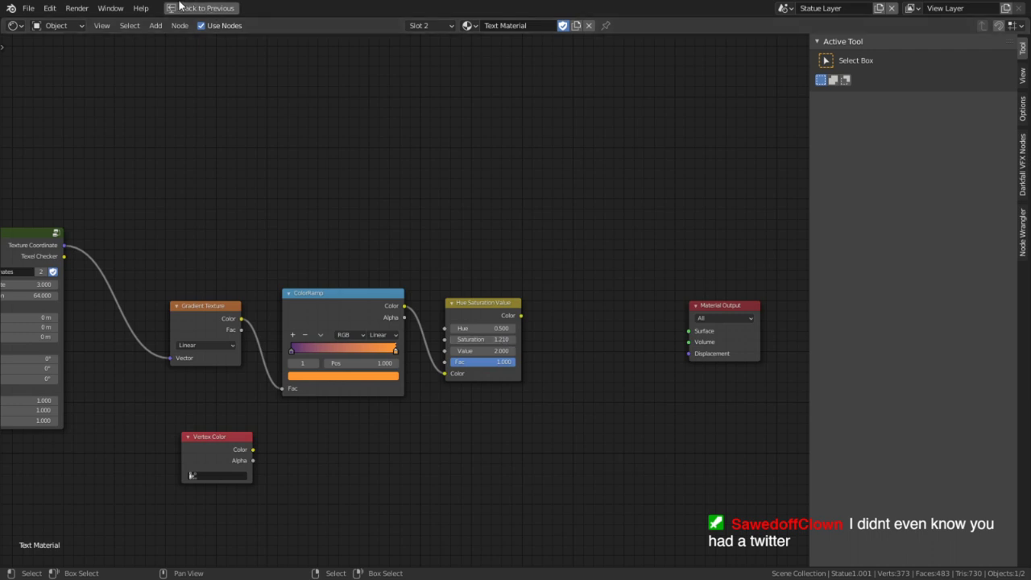
key(ctrl+space)
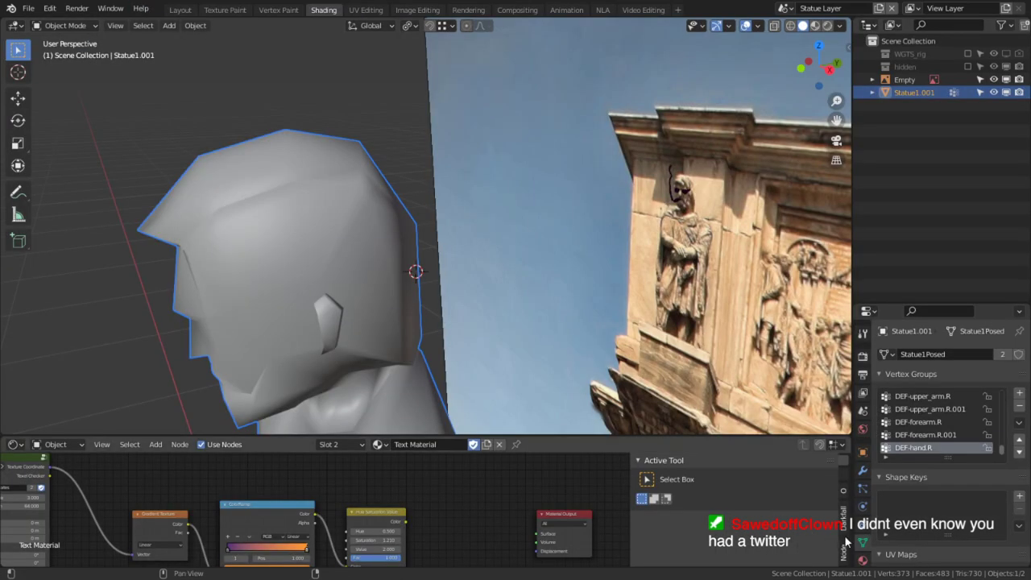
click(863, 560)
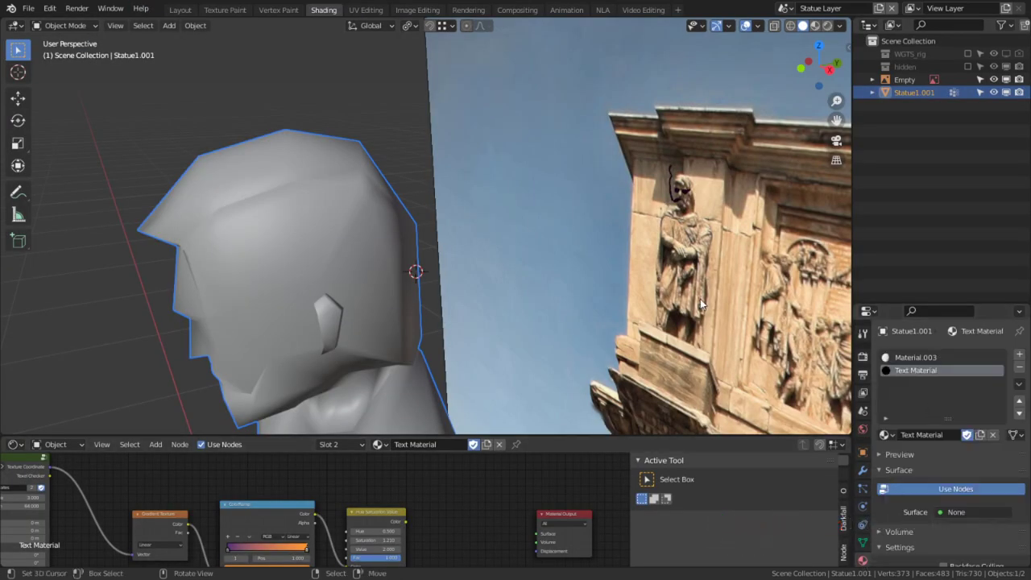
scroll(373, 280, down, 2)
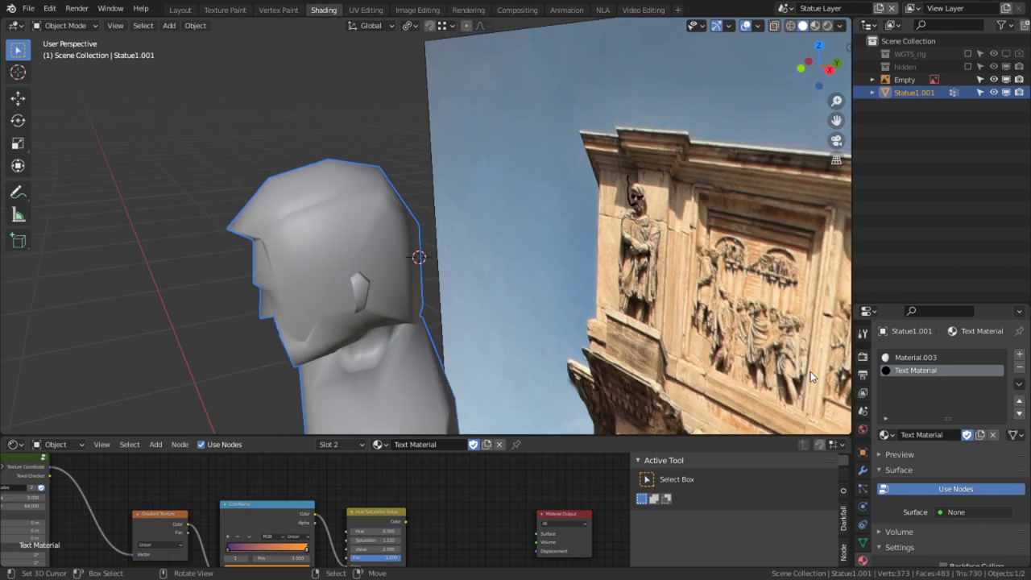
right_click(936, 369)
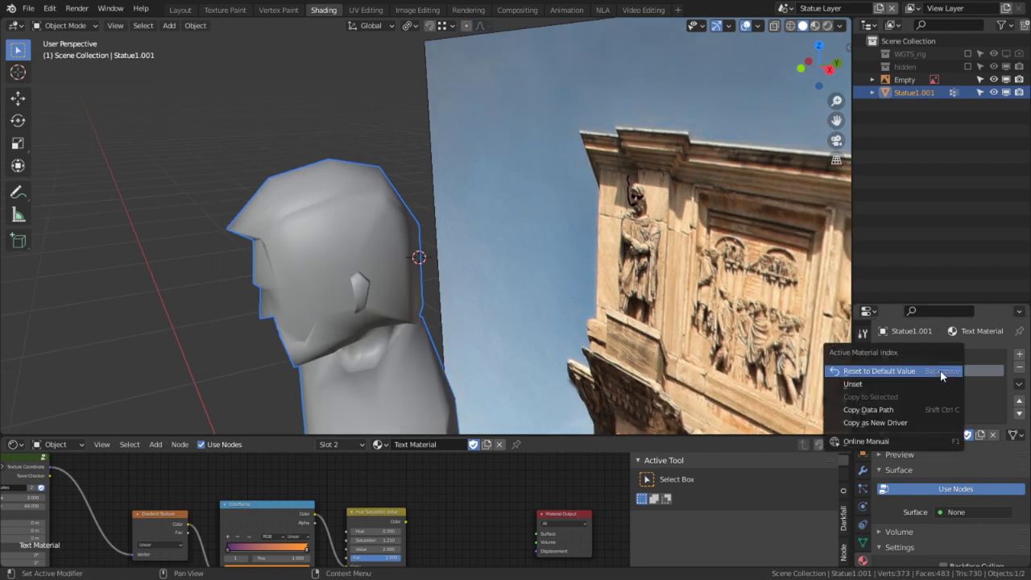
click(1020, 366)
Show the viewport in Material Preview shading and view the statue's head from the front side.
middle_drag(425, 488, 320, 492)
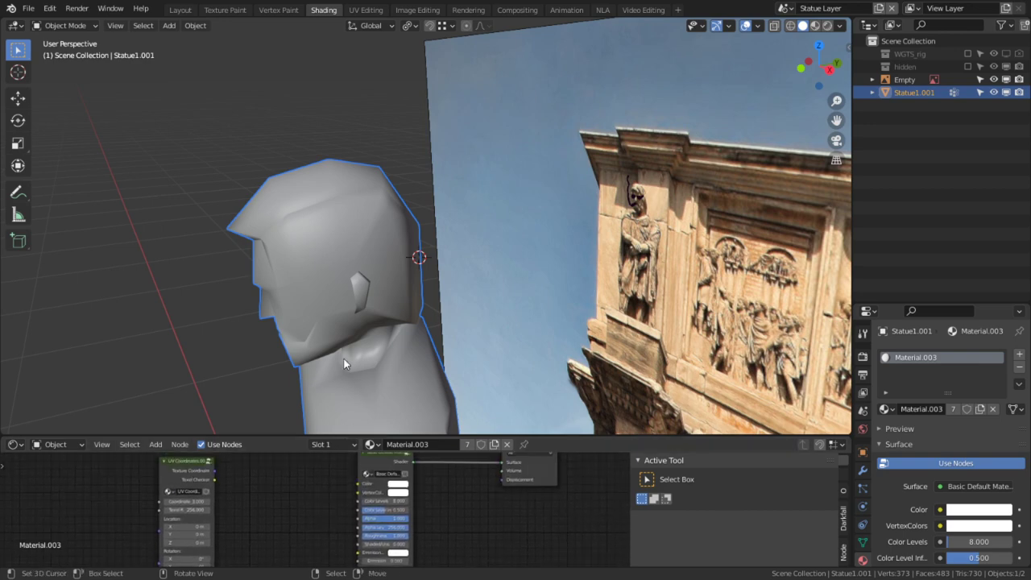
click(816, 25)
click(826, 25)
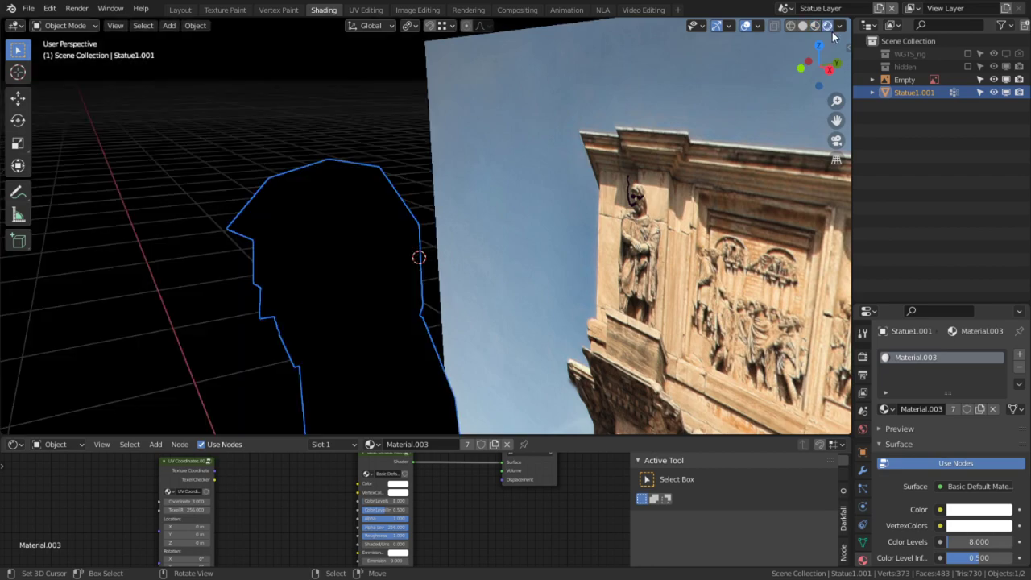
click(816, 26)
mouse_move(346, 262)
middle_down()
mouse_move(432, 279)
mouse_move(453, 221)
mouse_move(505, 239)
mouse_move(598, 199)
mouse_move(466, 161)
middle_up()
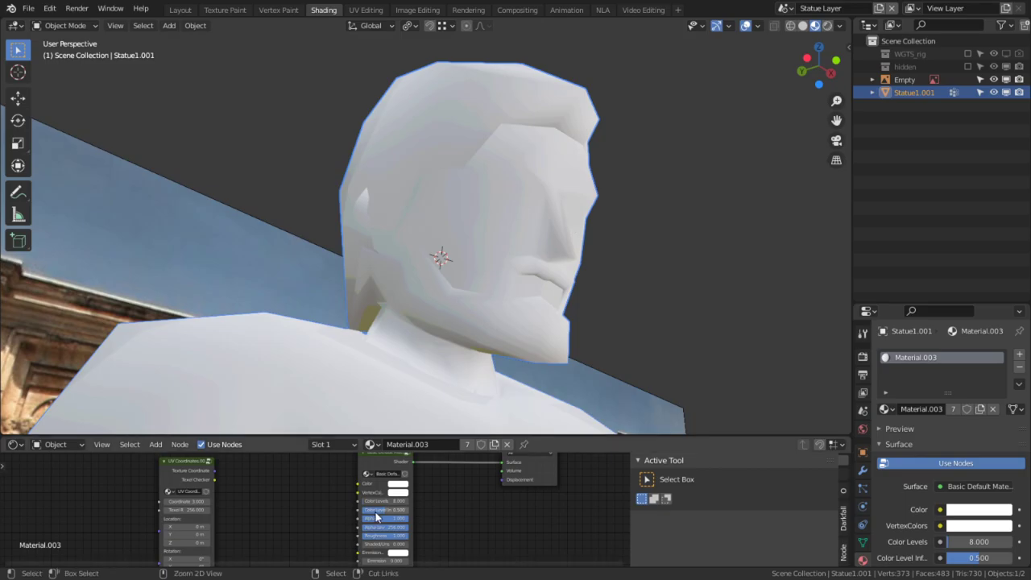
Set the color level influence of Material.003's Basic Default Material node to 1.
key(ctrl+space)
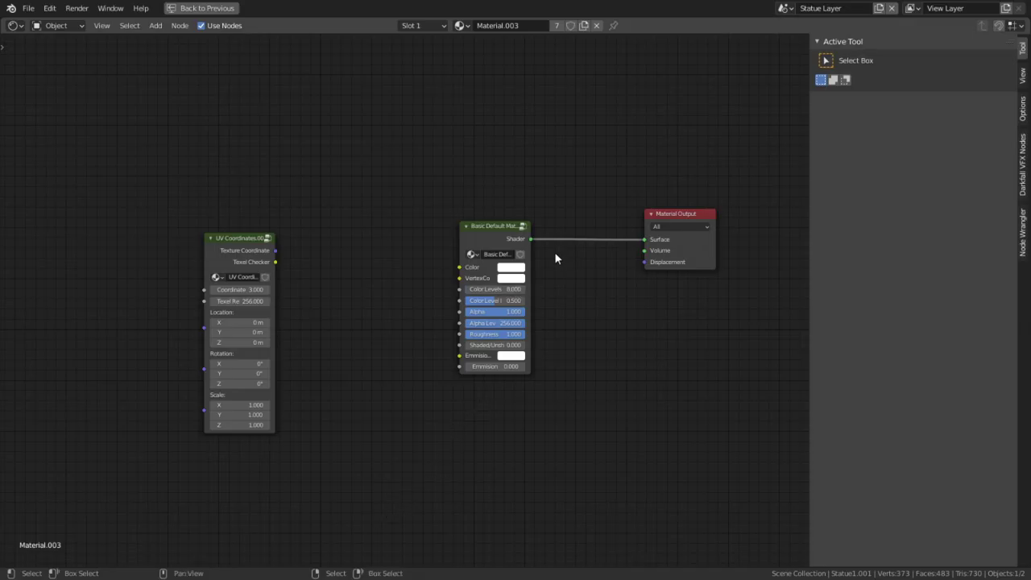
scroll(554, 252, up, 1)
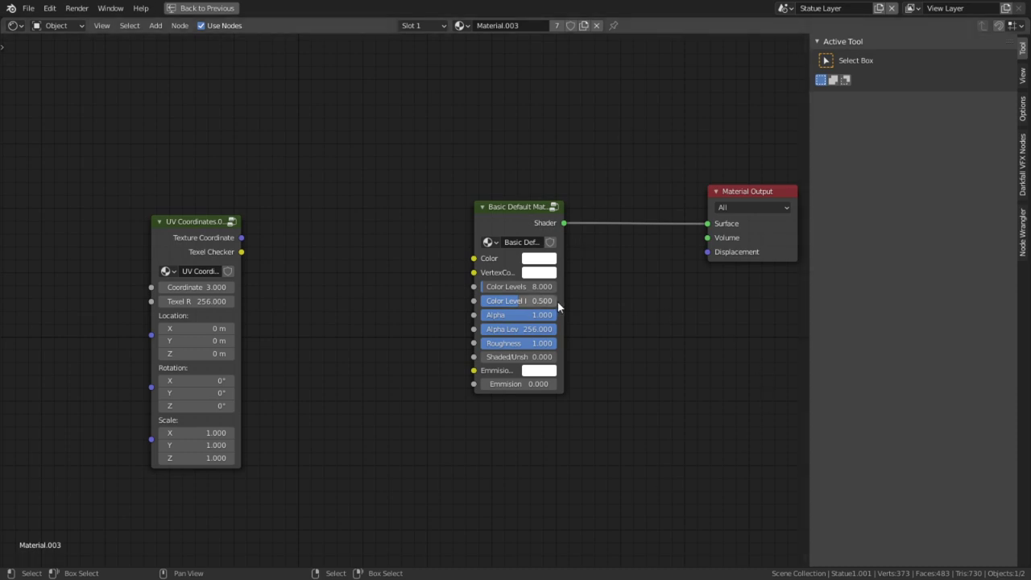
scroll(560, 300, up, 1)
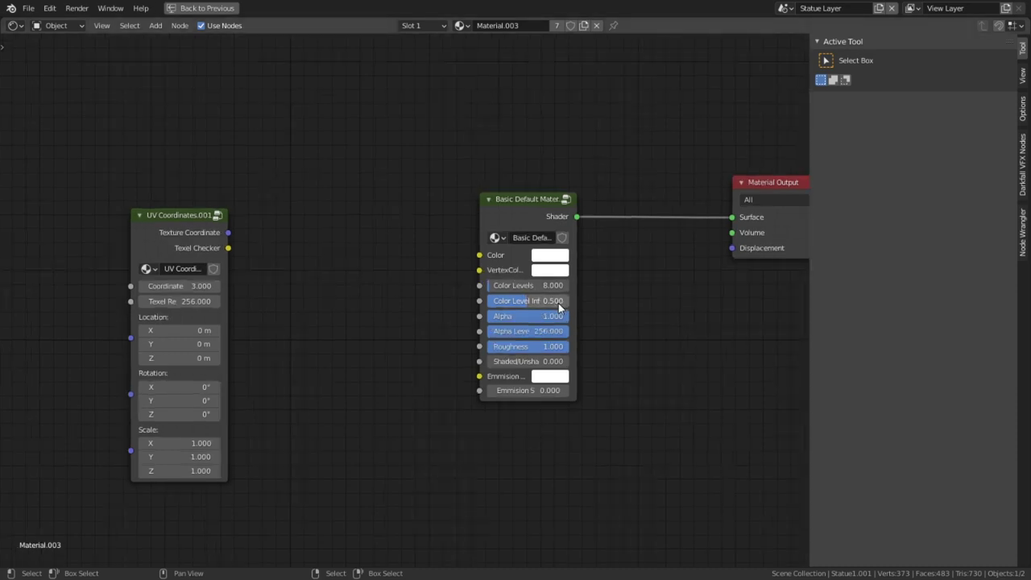
click(560, 302)
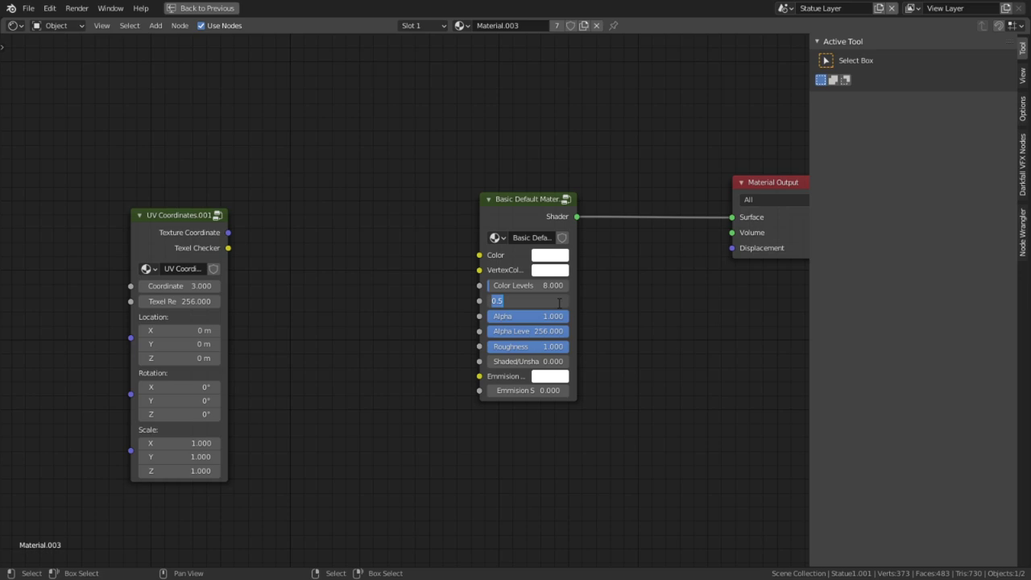
text(1)
key(Return)
key(ctrl+space)
mouse_move(558, 303)
middle_down()
mouse_move(406, 322)
mouse_move(605, 308)
middle_up()
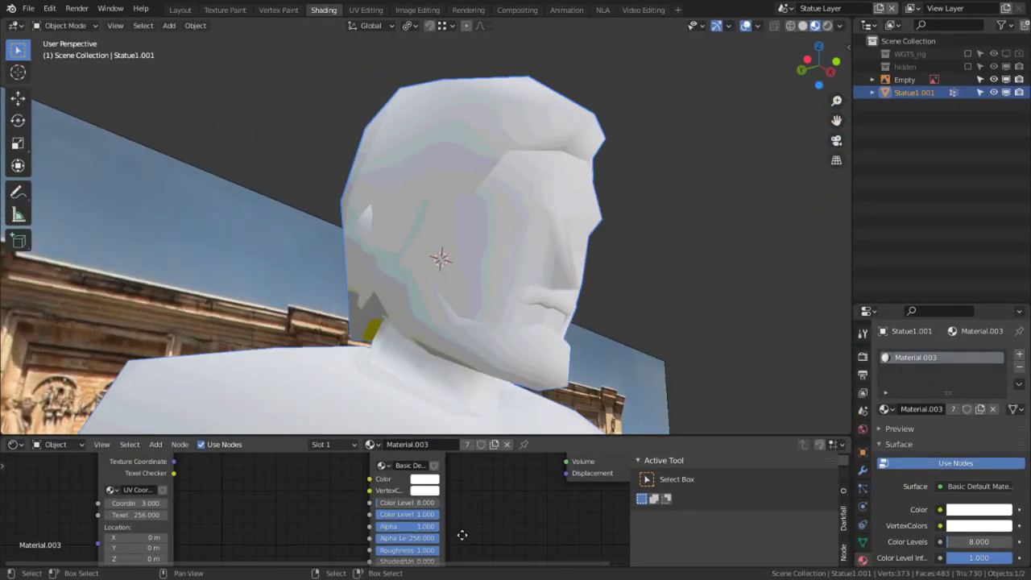
Replace Material.003's Basic Default Material node with a Principled BSDF node and connect it to the Material Output surface.
middle_drag(462, 535, 435, 566)
click(360, 465)
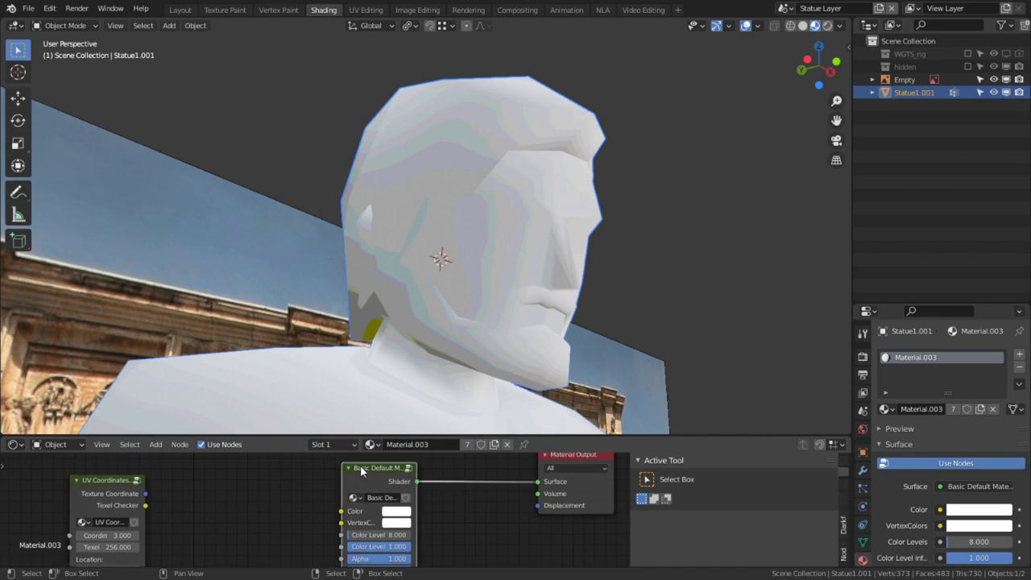
key(x)
key(shift+a)
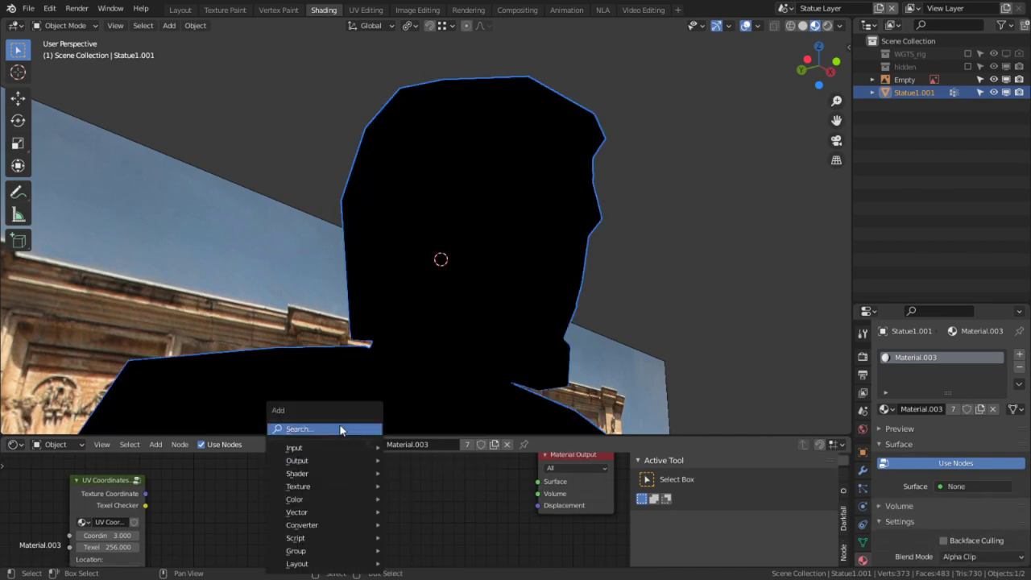
click(322, 429)
text(p)
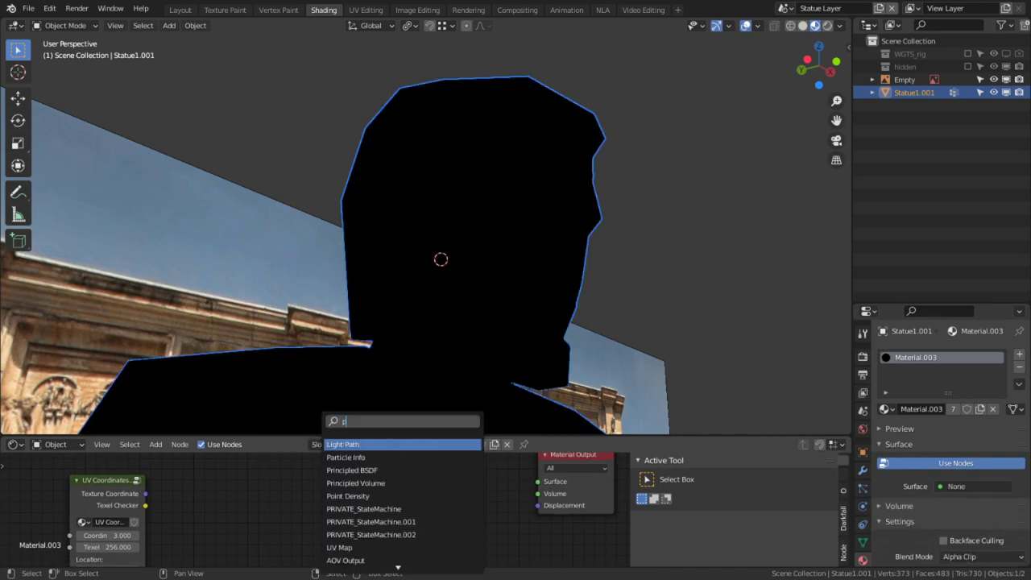
text(rinc)
key(Return)
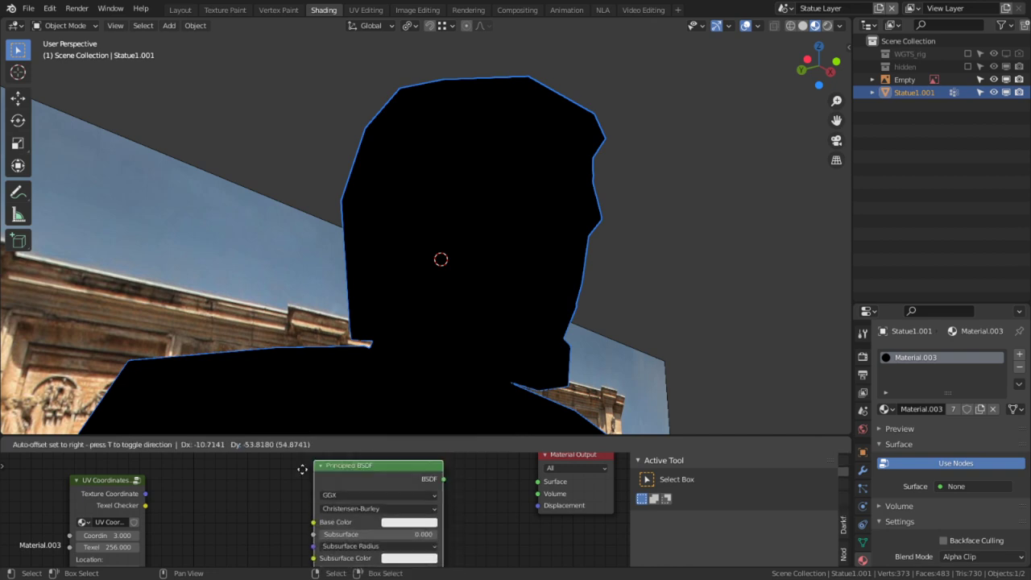
click(437, 507)
drag(440, 513, 538, 481)
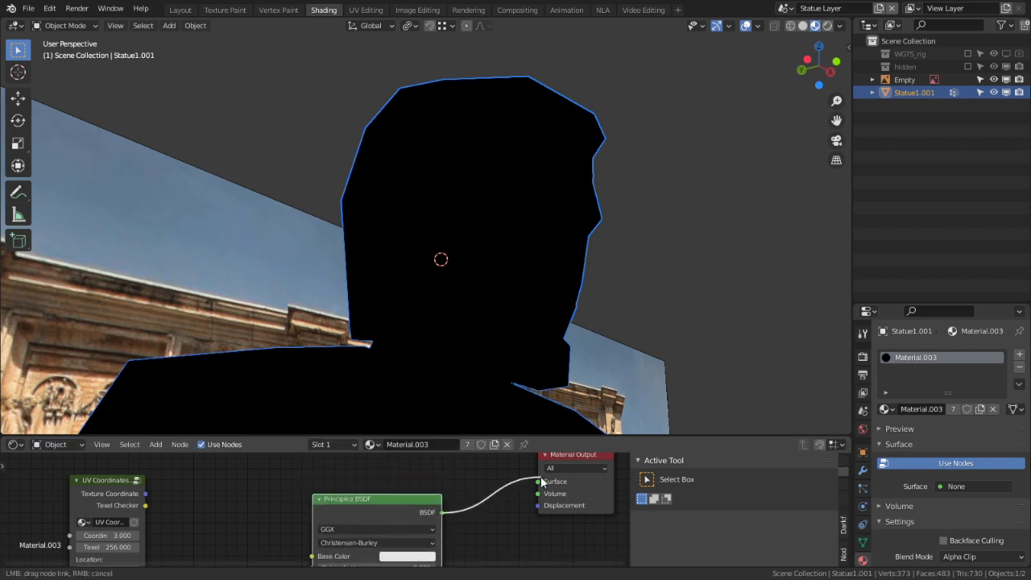
Maximize the 3D viewport and open Statue1.001 for edge editing around the crossed arms, with the Cursor tool active.
key(ctrl+space)
middle_drag(435, 290, 361, 309)
shift+middle_drag(477, 285, 499, 179)
scroll(511, 118, down, 4)
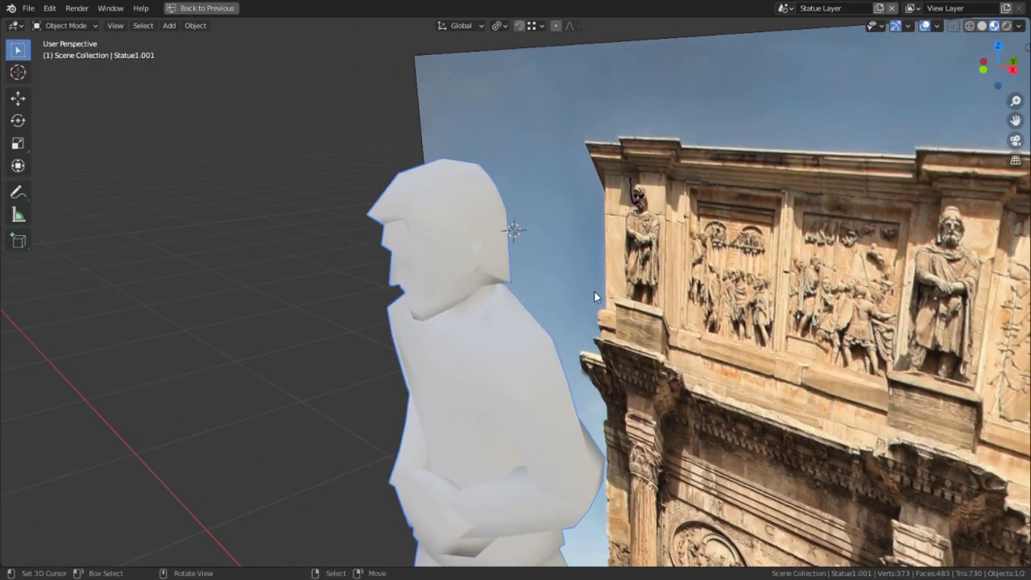
scroll(595, 292, up, 3)
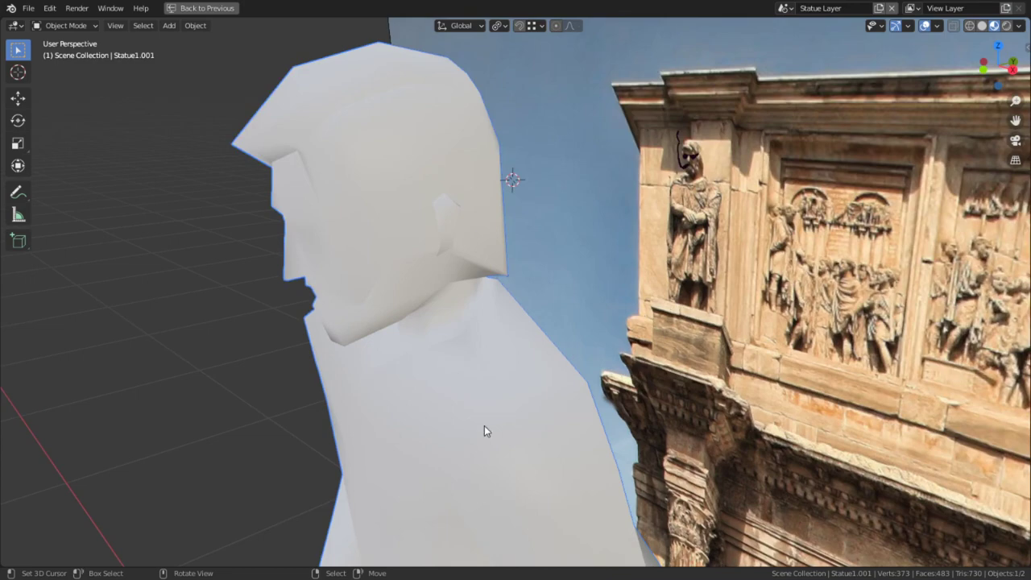
click(503, 468)
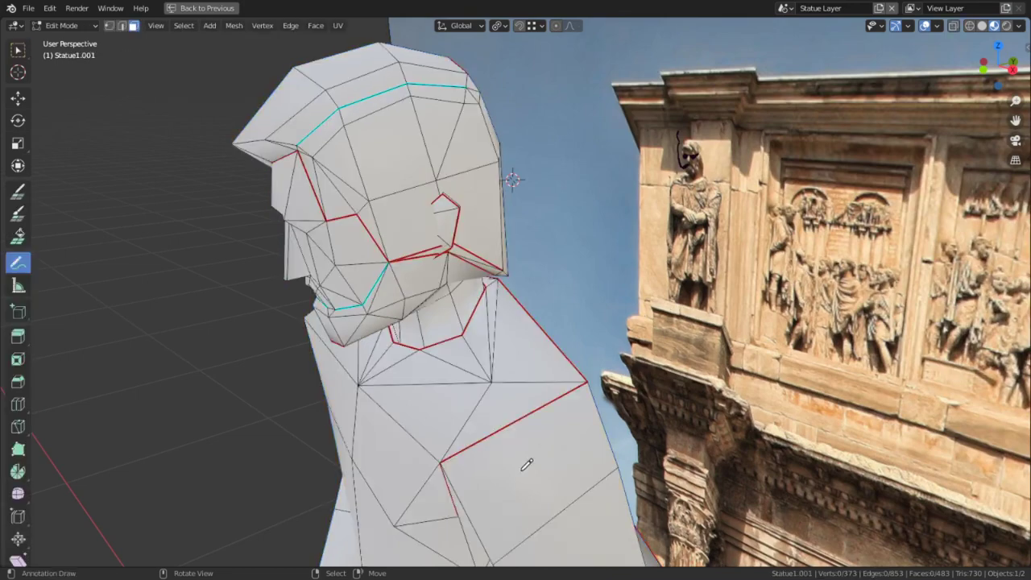
mouse_move(524, 456)
shift+middle_down()
mouse_move(531, 202)
mouse_move(588, 387)
mouse_move(645, 396)
mouse_move(594, 428)
mouse_move(617, 357)
shift+middle_up()
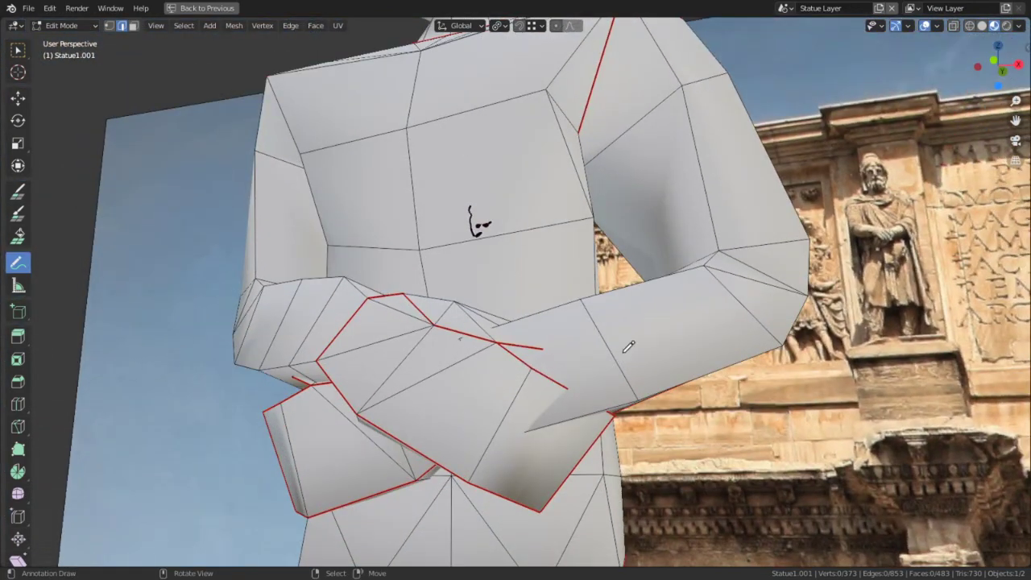
click(18, 73)
Shrink the edge loop near the wrist of the statue's right forearm with a Shrink/Fatten offset of about -0.0165 m.
middle_drag(319, 184, 657, 292)
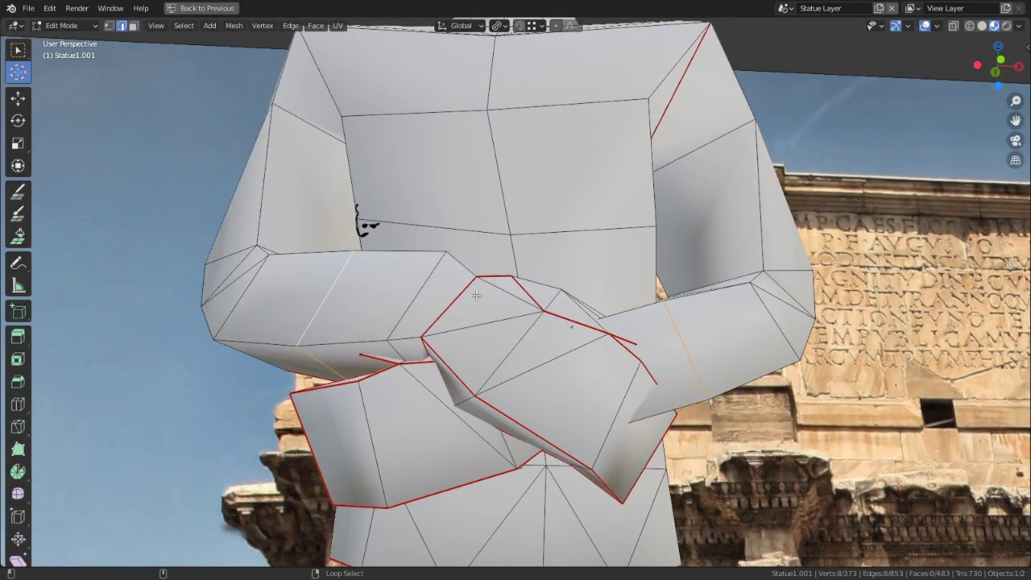
alt+shift+right_click(417, 281)
scroll(548, 347, up, 3)
middle_drag(435, 323, 447, 297)
alt+right_click(370, 234)
key(alt+s)
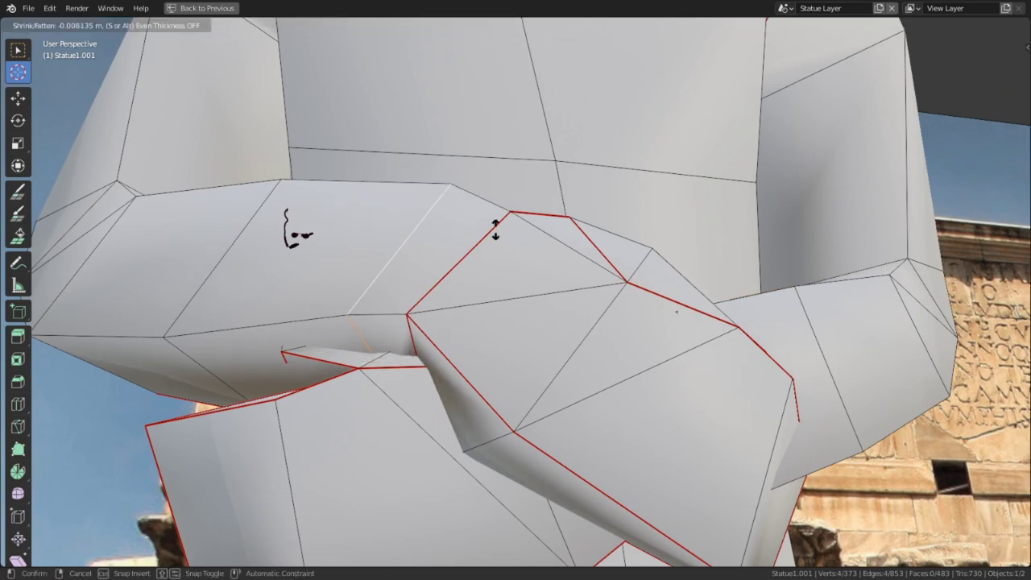
click(422, 329)
Select the linked faces of the statue's left arm and isolate them from the rest of the mesh.
middle_drag(421, 329, 527, 148)
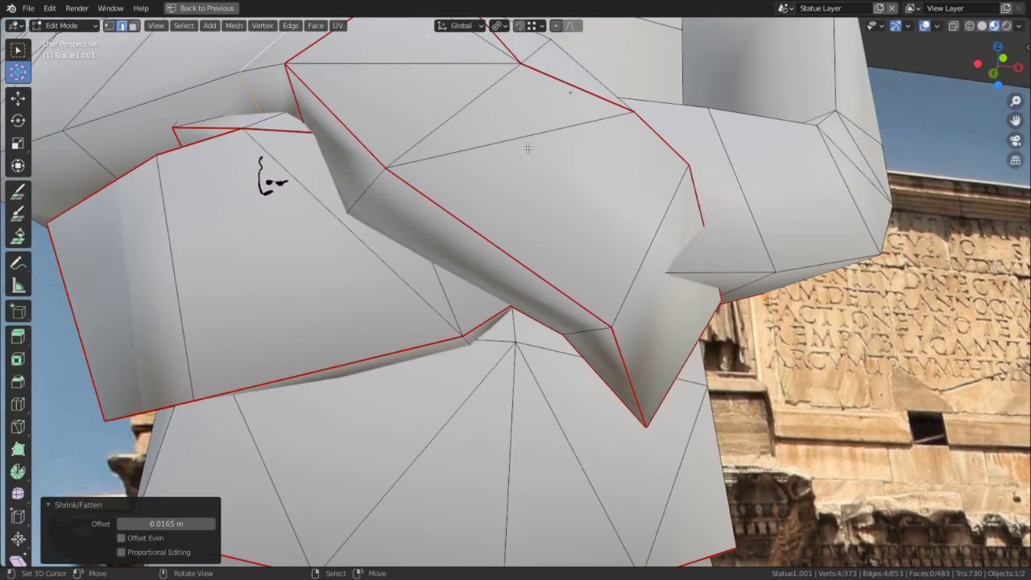
scroll(709, 301, down, 6)
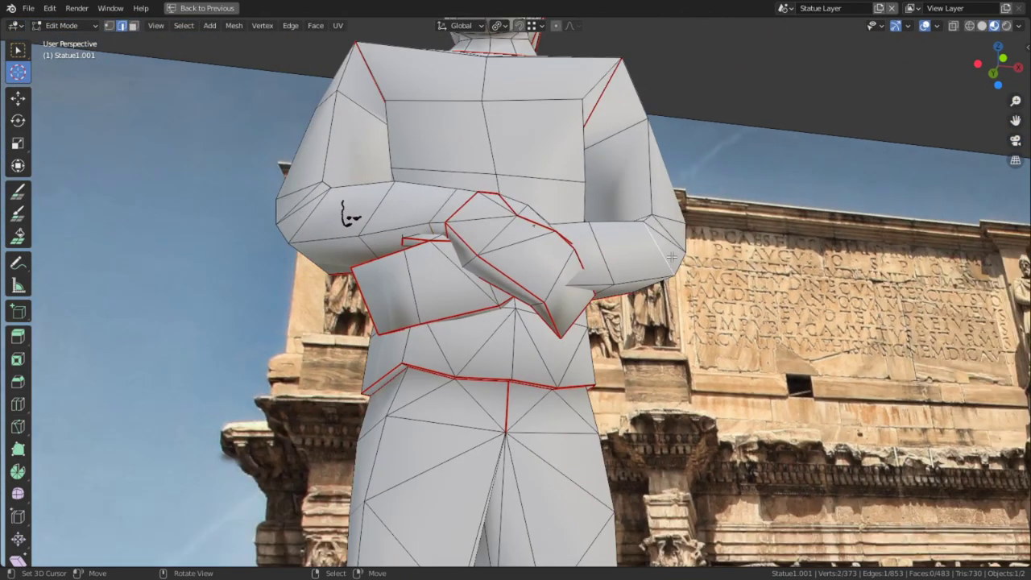
key(l)
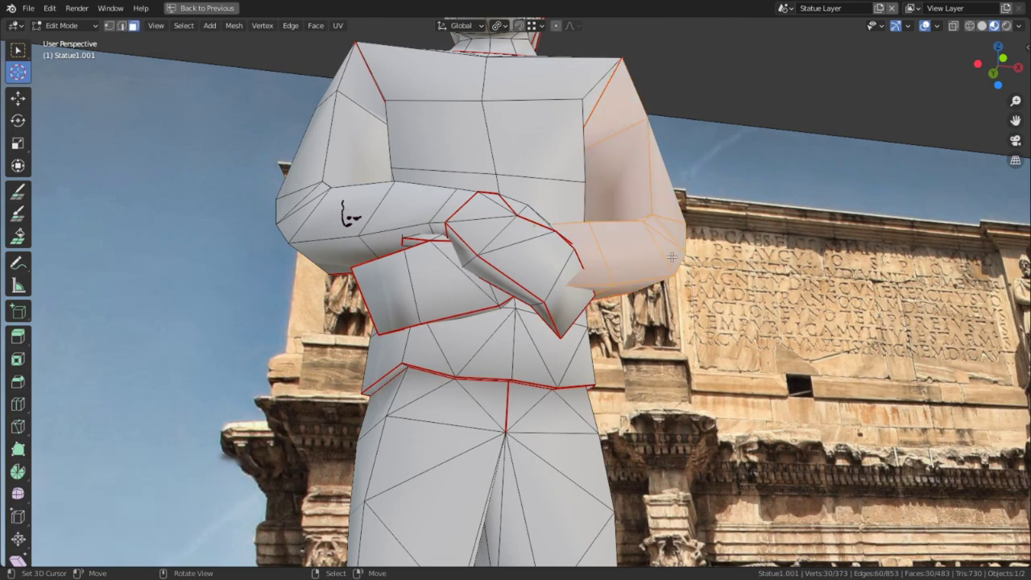
key(slash)
middle_drag(641, 334, 588, 332)
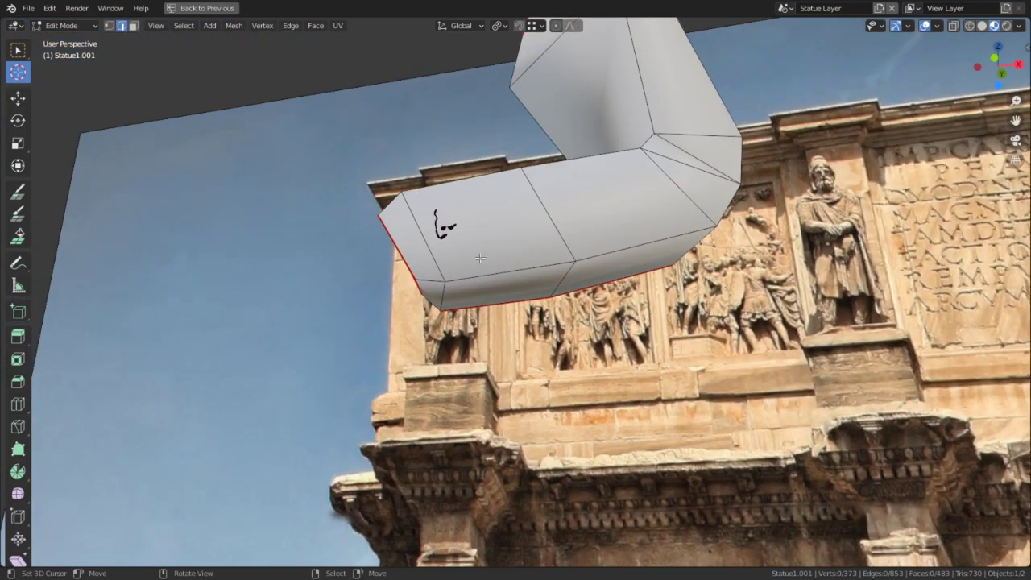
Shrink the isolated left arm's wrist edge loop by about 0.013 m and reveal the hidden geometry.
alt+right_click(419, 216)
key(alt+s)
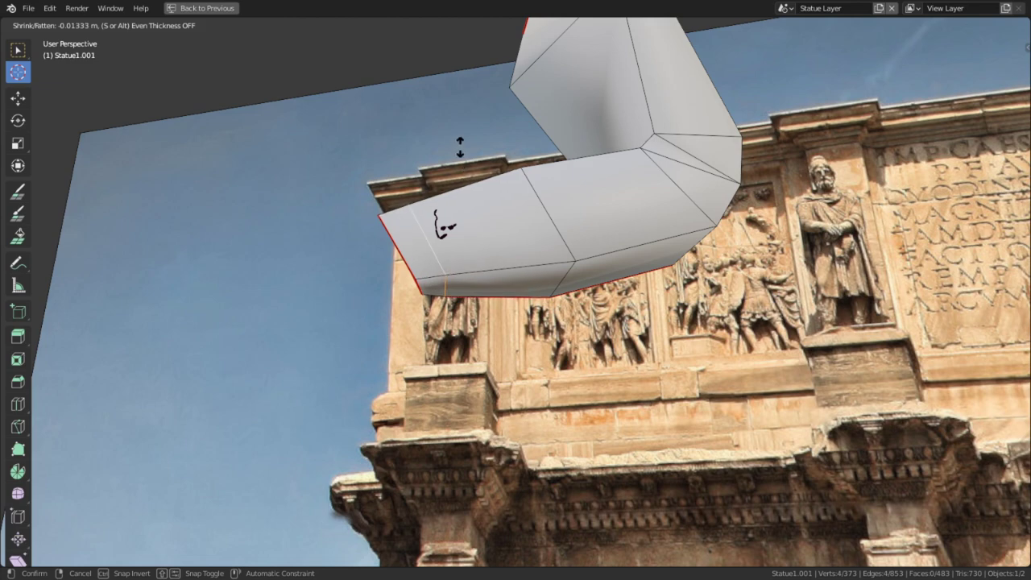
click(457, 146)
key(alt+h)
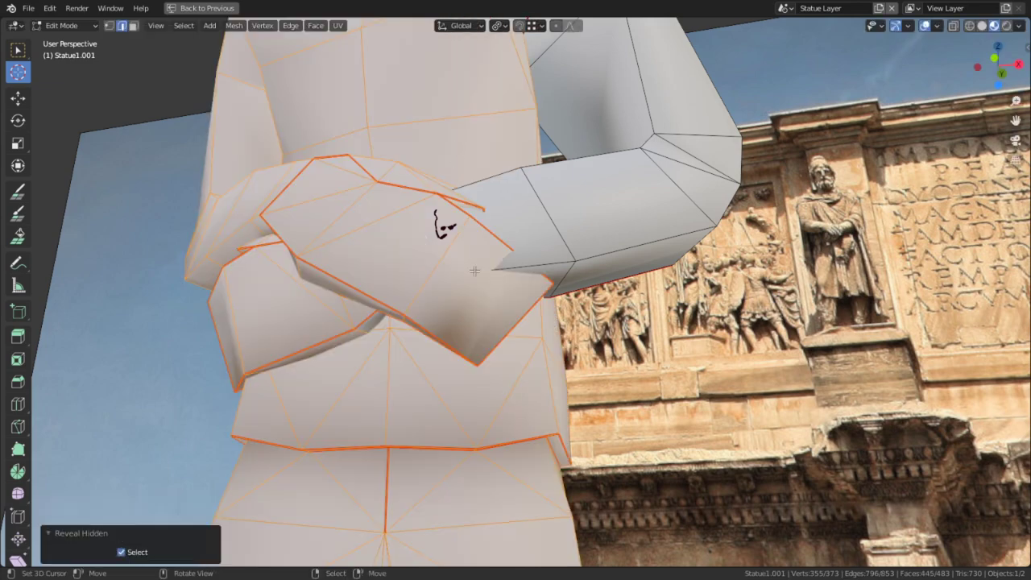
Shrink the mid-forearm edge loop on the statue's left arm by about 0.009 m.
scroll(673, 352, up, 2)
middle_drag(673, 353, 614, 341)
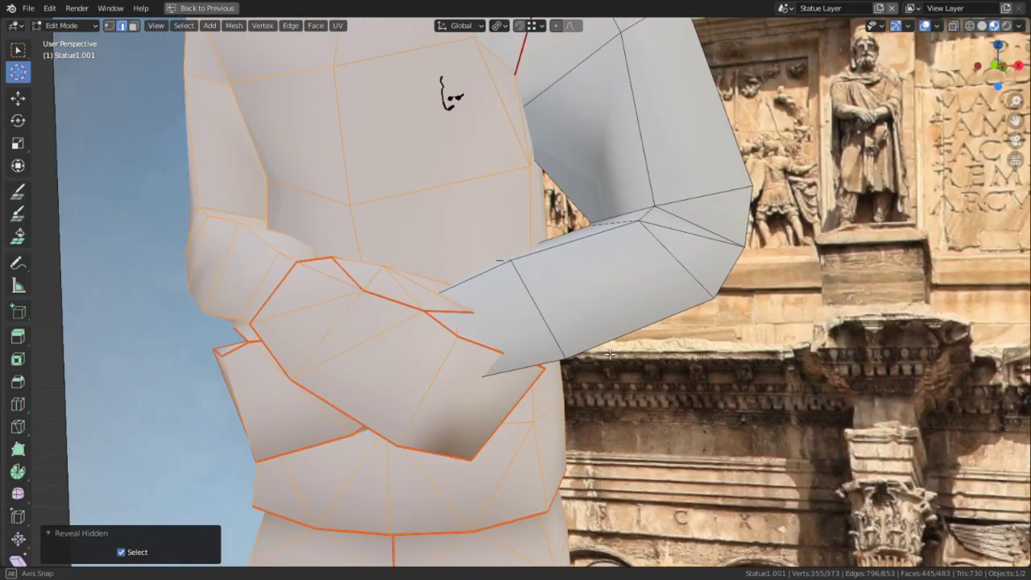
alt+right_click(541, 284)
key(alt+s)
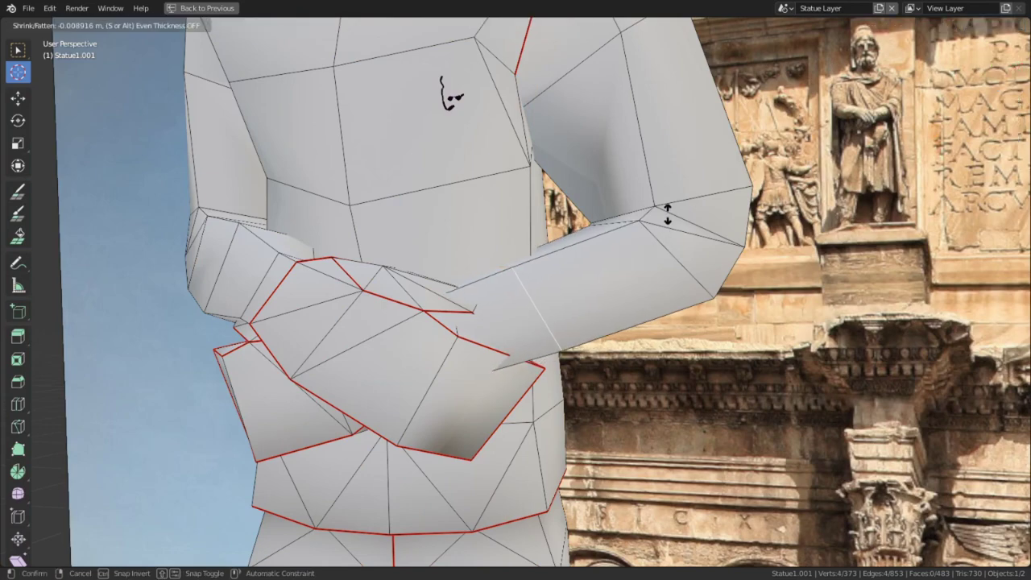
click(668, 212)
Shrink the mid-forearm edge loop on the statue's right arm by about 0.008 m.
middle_drag(668, 212, 483, 197)
alt+right_click(457, 197)
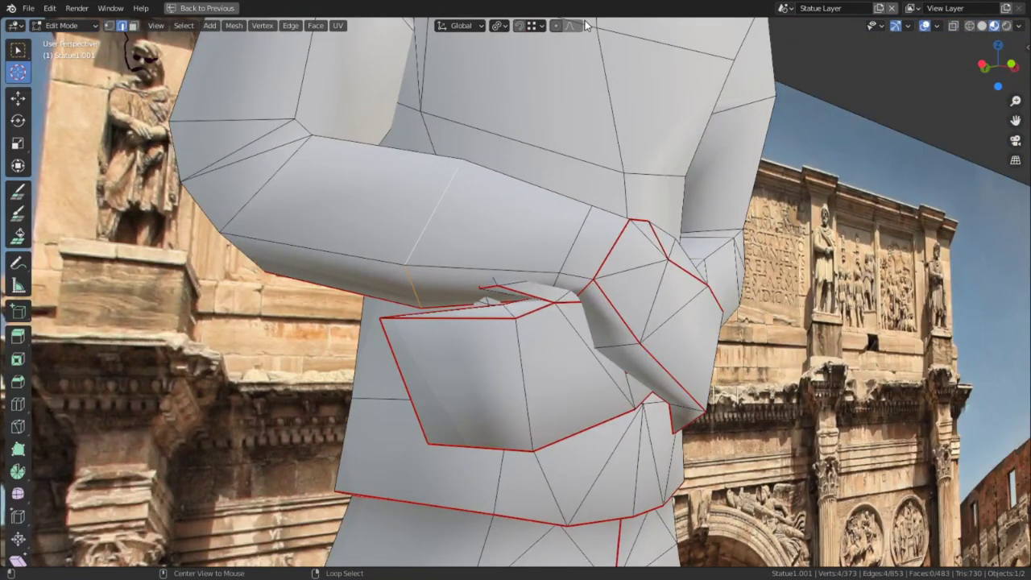
key(alt+s)
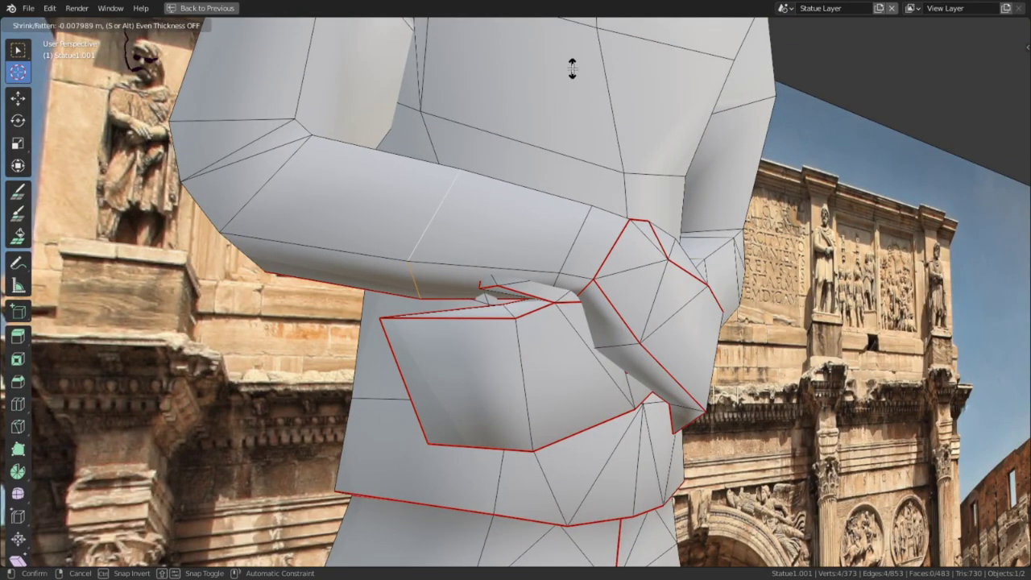
click(572, 68)
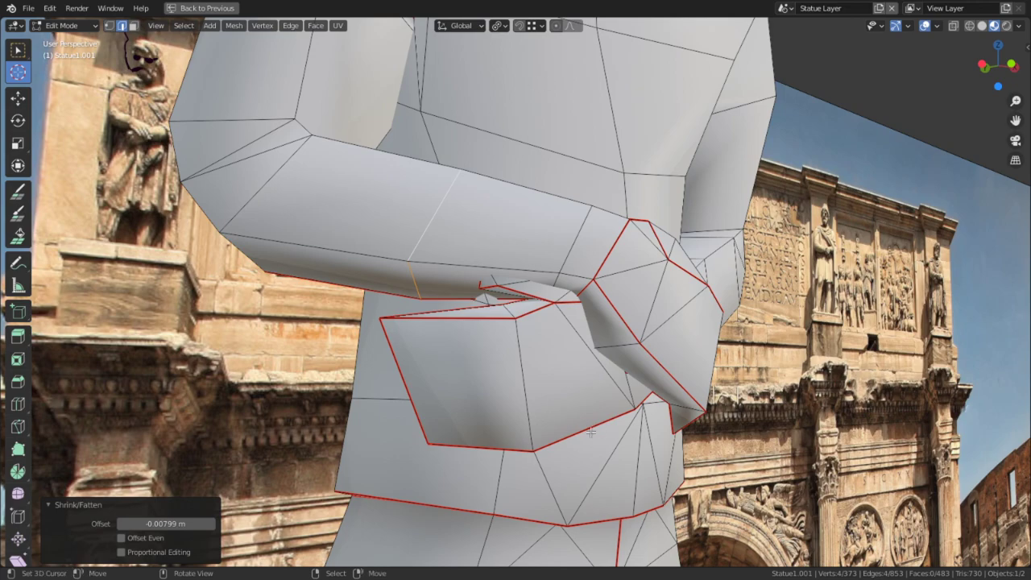
Bevel the left arm's mid-forearm edge loop with one segment and a width of about 0.0016 m.
middle_drag(591, 432, 491, 281)
alt+right_click(442, 333)
key(ctrl+b)
click(673, 364)
scroll(489, 322, up, 4)
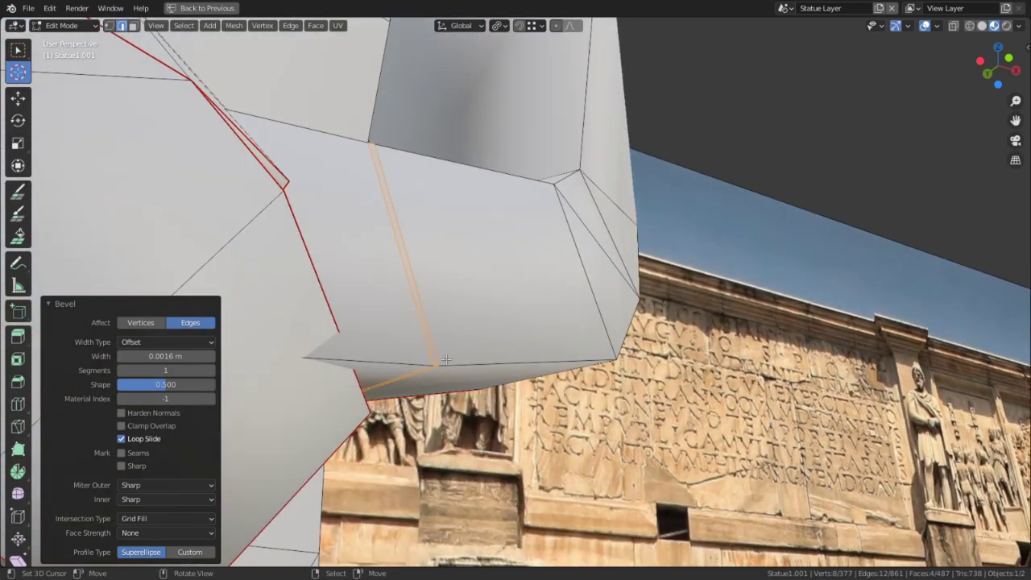
Fatten the elbow-side loop of the left forearm's bevel into a sleeve cuff and move its underside edge outward.
key(alt+s)
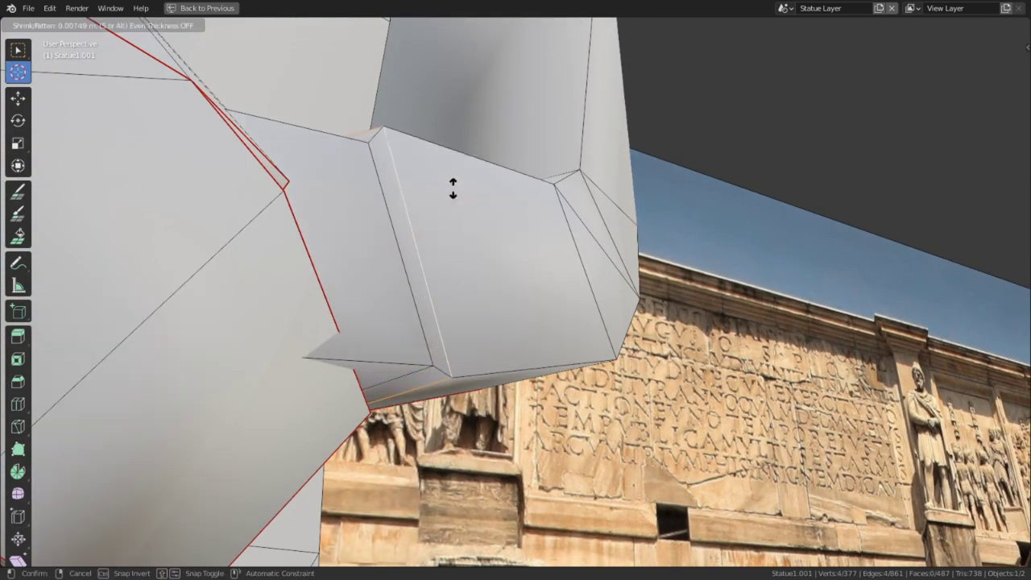
click(454, 258)
click(423, 373)
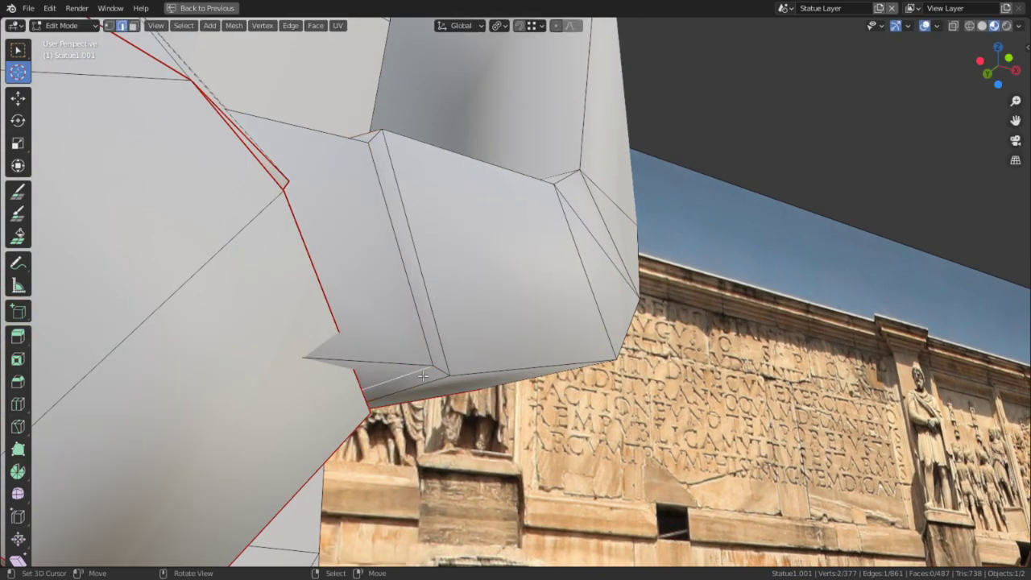
key(g)
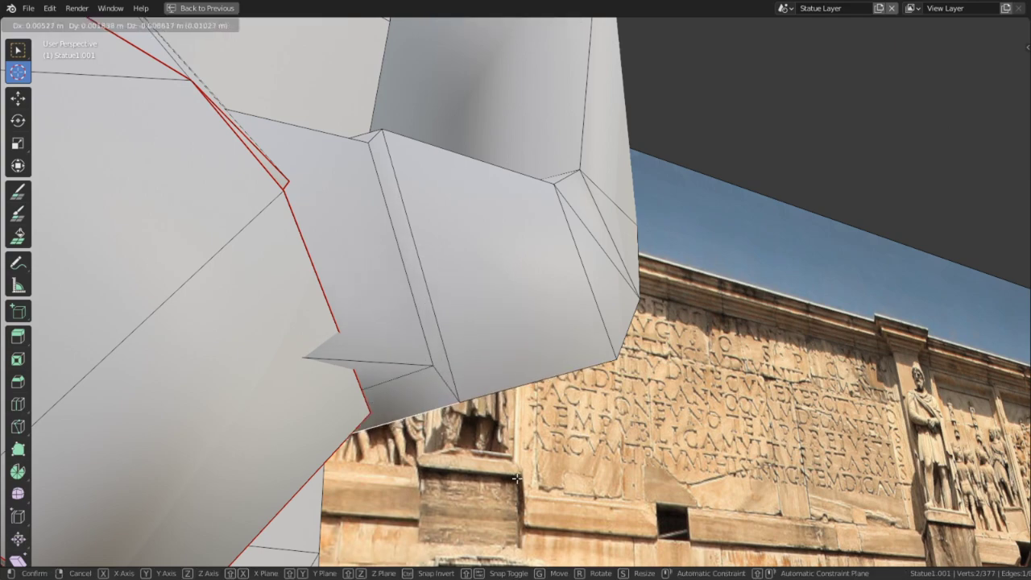
click(488, 515)
Examine the left sleeve cuff from several sides and compare it with the crossed-arm statue in the reference photo.
middle_drag(488, 515, 516, 417)
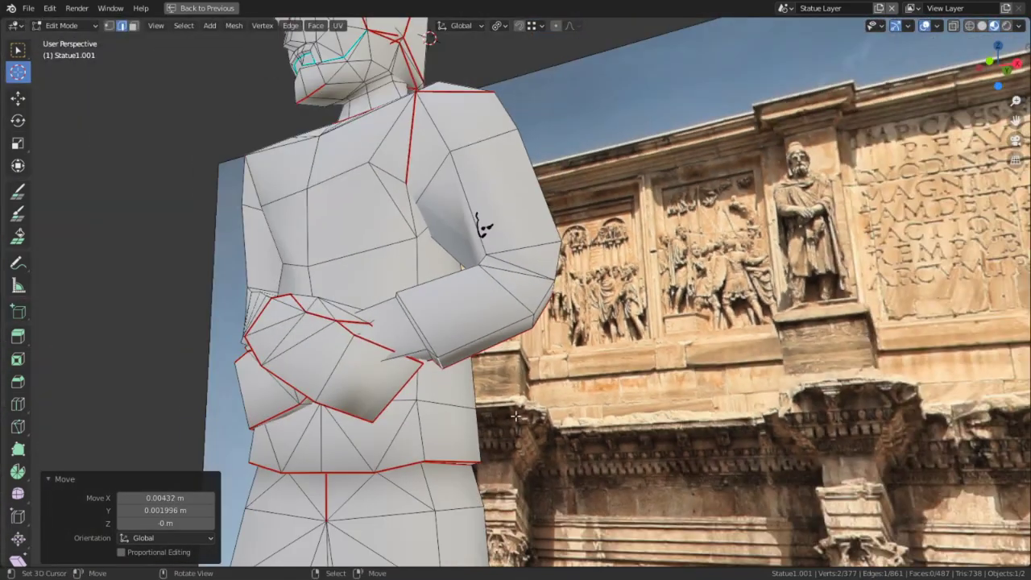
middle_drag(481, 228, 712, 256)
scroll(647, 201, up, 1)
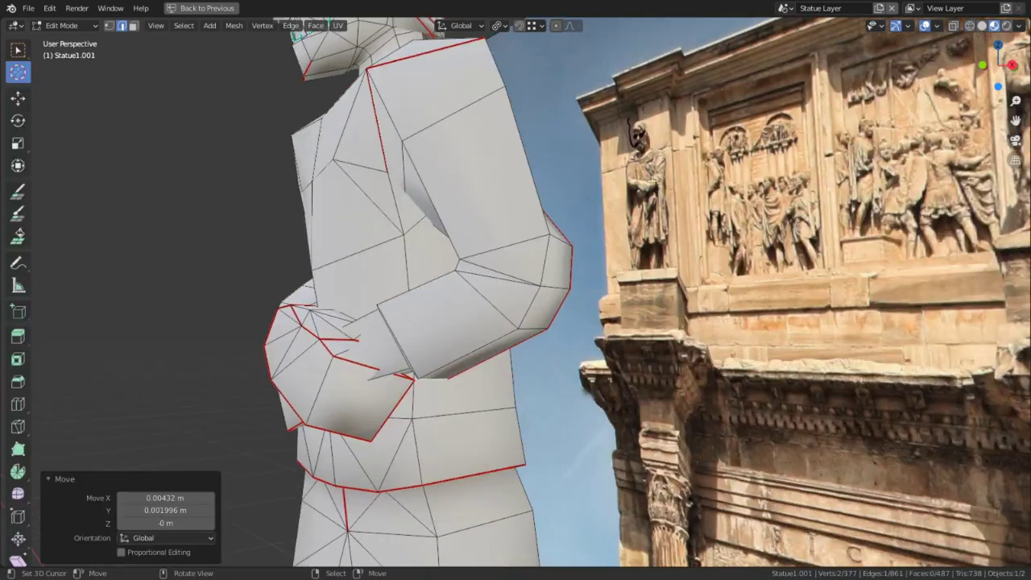
middle_drag(545, 302, 444, 282)
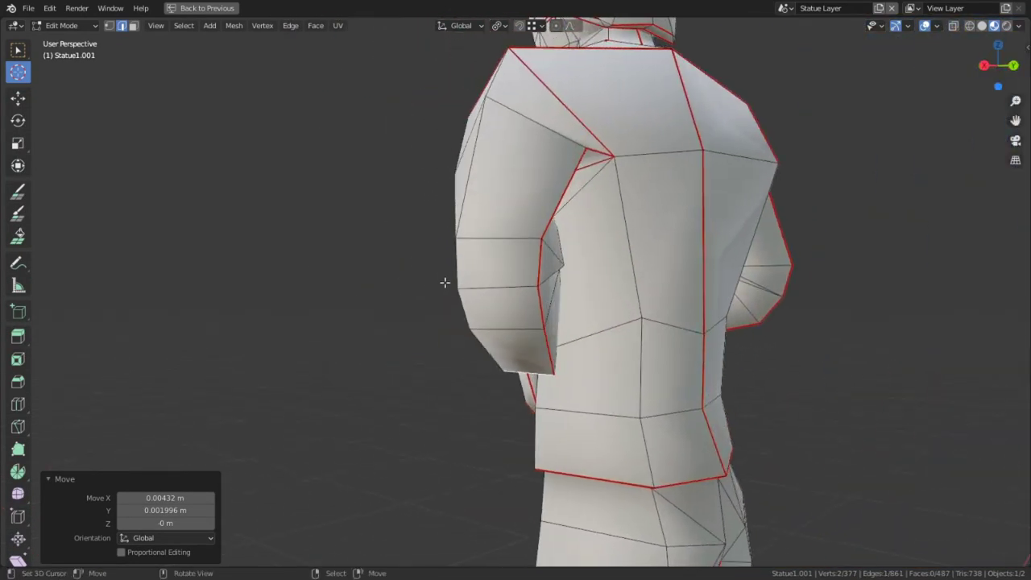
middle_drag(579, 205, 722, 186)
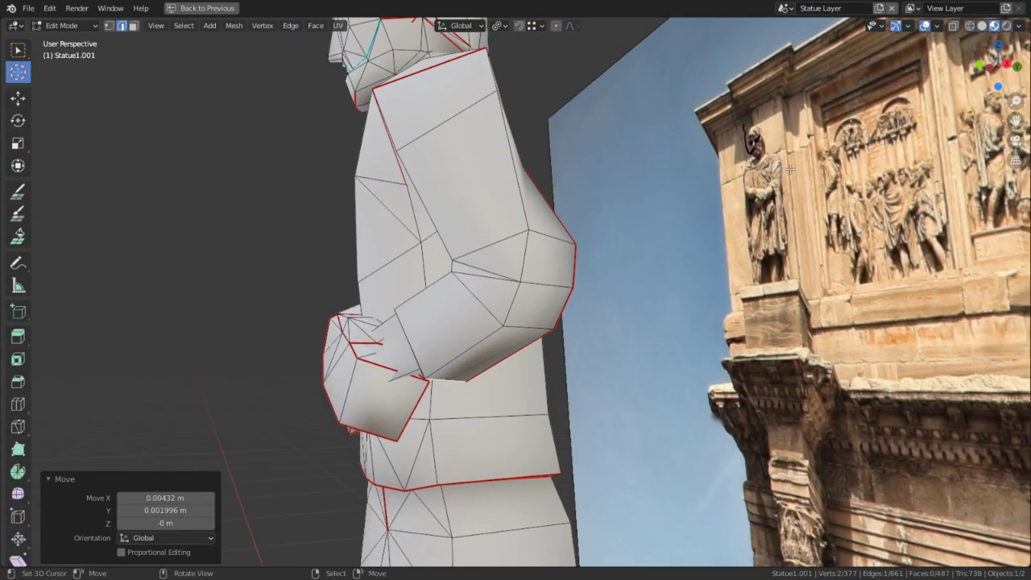
alt+middle_click(762, 173)
middle_drag(578, 285, 647, 283)
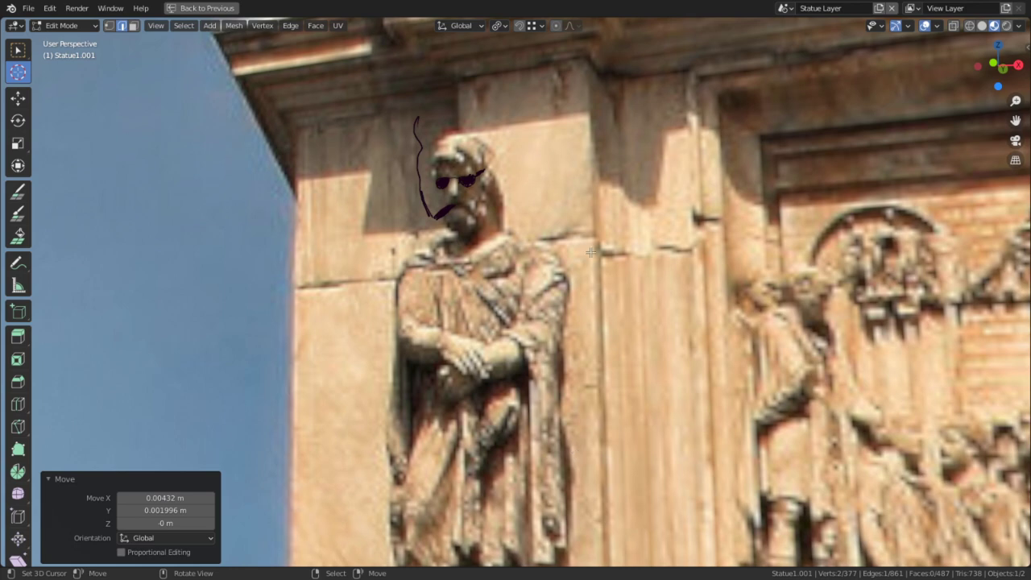
scroll(581, 385, down, 2)
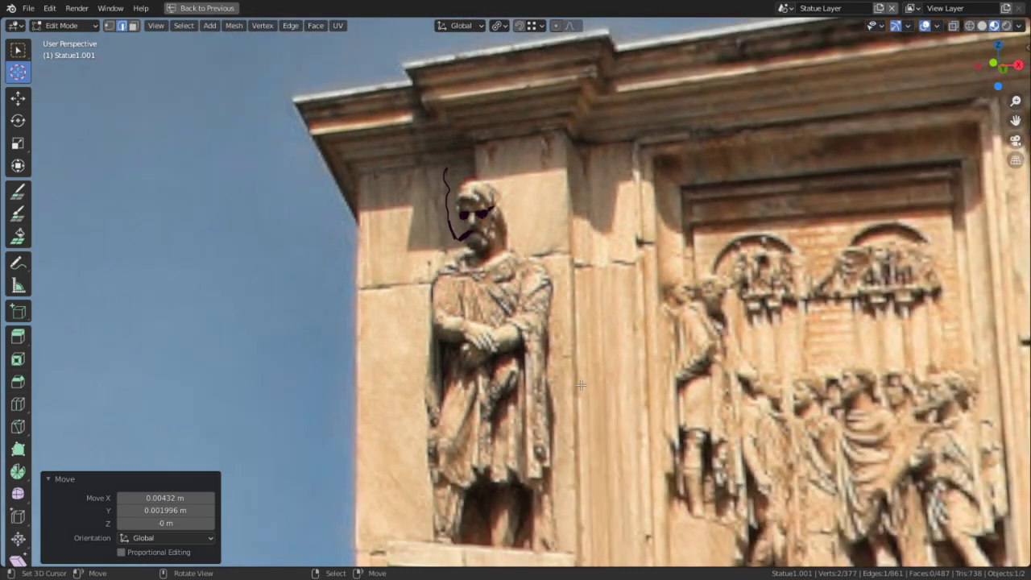
scroll(523, 371, down, 7)
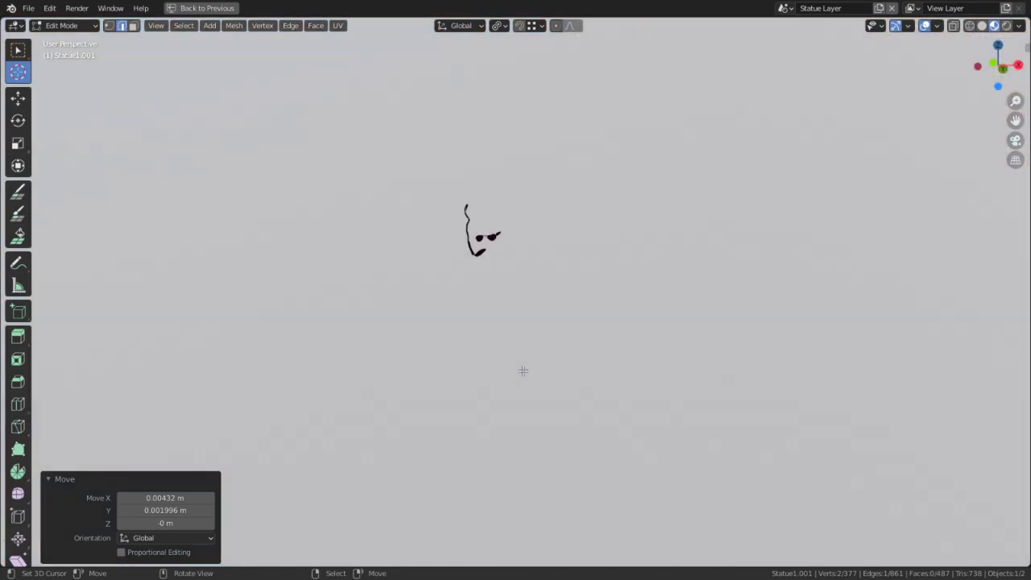
Mark the wrist-side edge loop of the left sleeve cuff as sharp and check its shading in Object Mode.
middle_drag(541, 401, 509, 340)
scroll(599, 350, up, 4)
shift+middle_drag(646, 352, 598, 352)
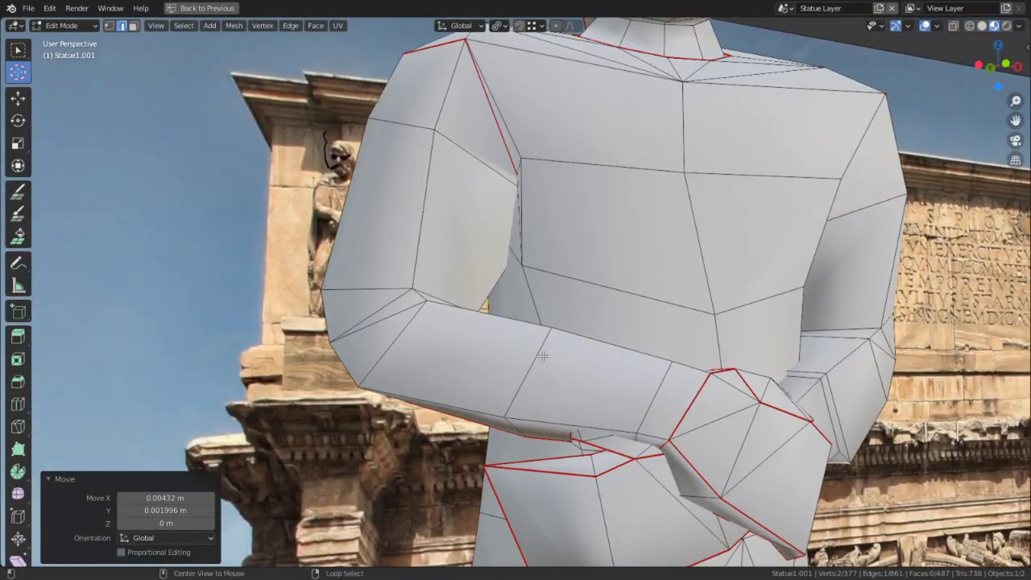
alt+click(816, 415)
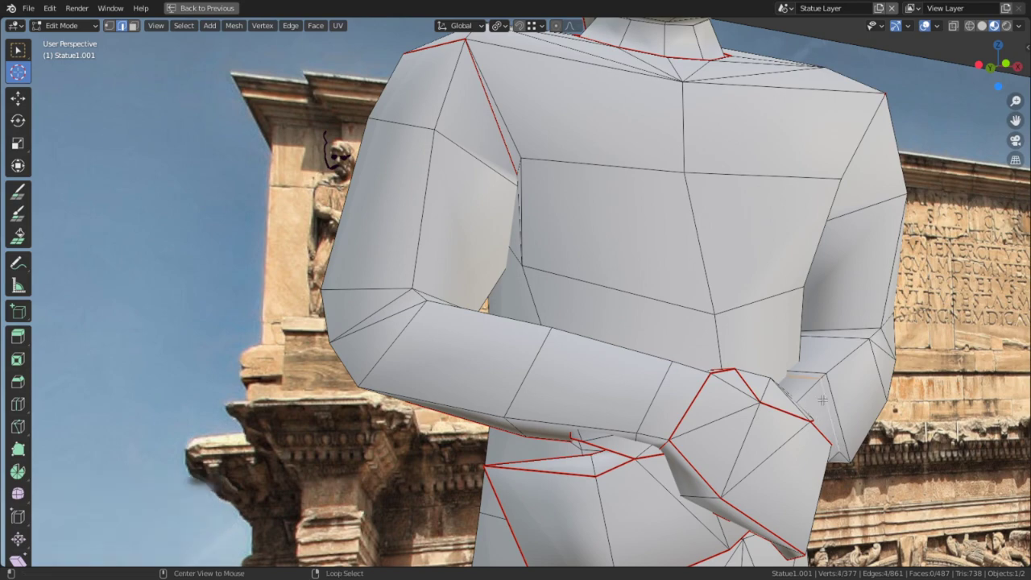
key(ctrl+e)
click(800, 418)
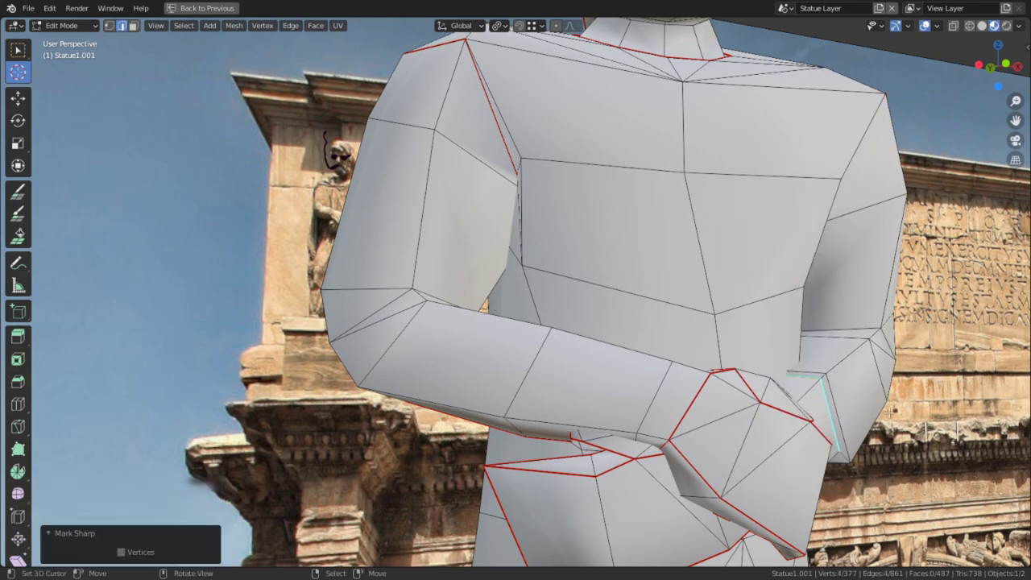
key(Tab)
scroll(717, 302, up, 3)
scroll(717, 302, up, 2)
key(Tab)
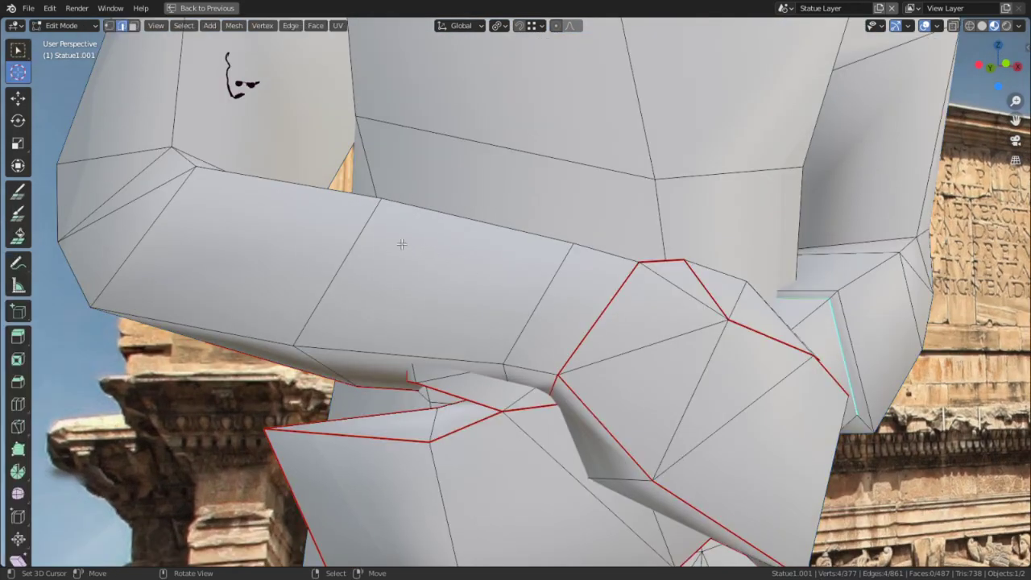
Bevel the right arm's mid-forearm edge loop by about 0.003 m and fatten its elbow-side loop into a sleeve cuff.
alt+click(376, 230)
key(ctrl+b)
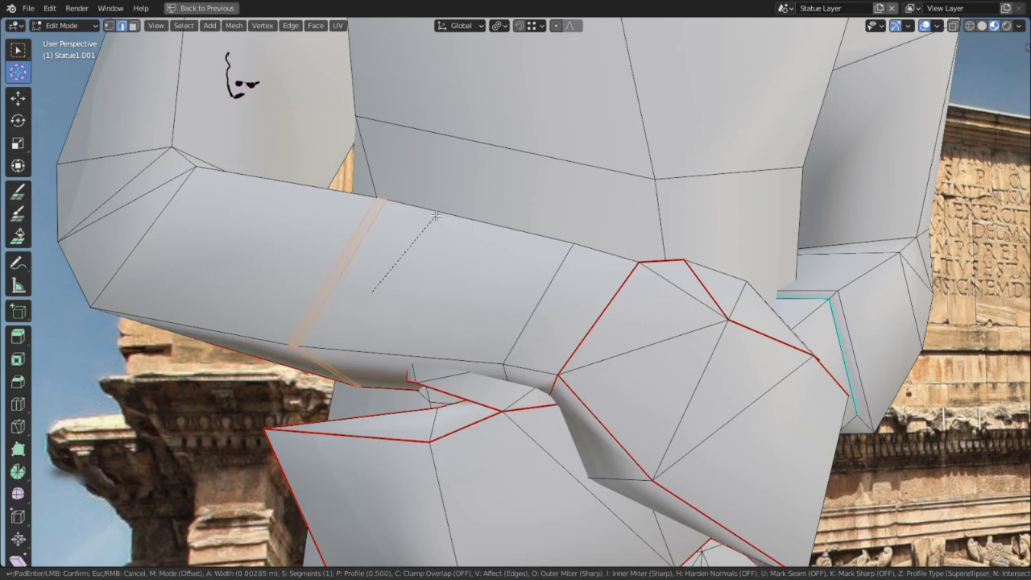
click(436, 216)
alt+click(373, 220)
alt+click(362, 221)
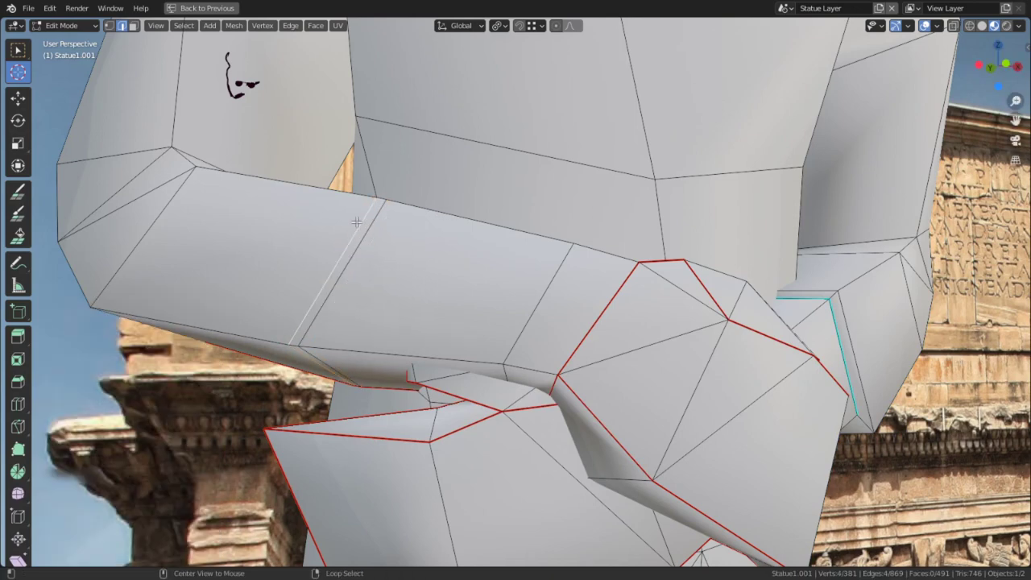
key(alt+s)
click(364, 207)
Mark the wrist-side edge loop of the right sleeve cuff as sharp.
key(ctrl+z)
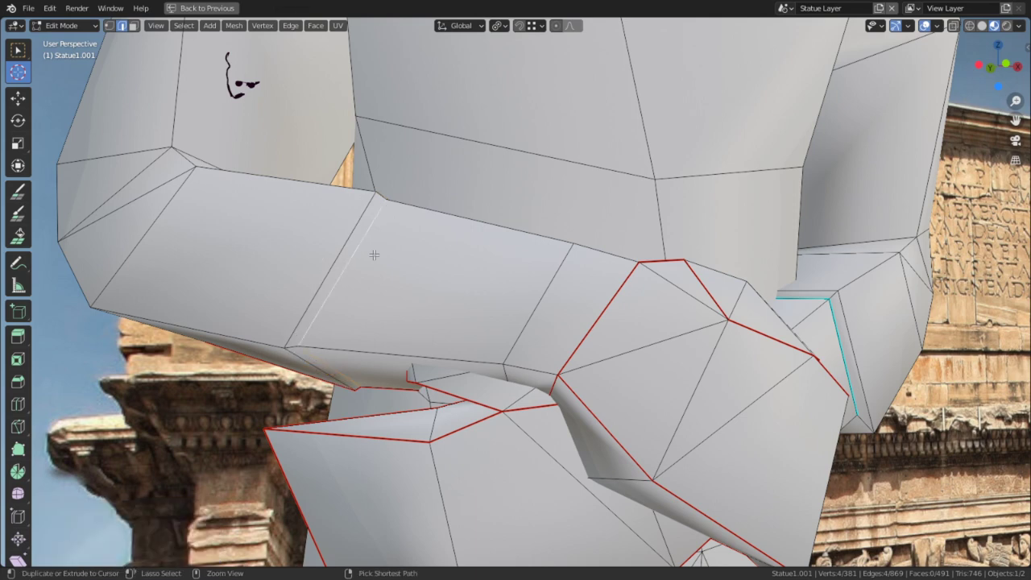
key(ctrl+e)
click(364, 275)
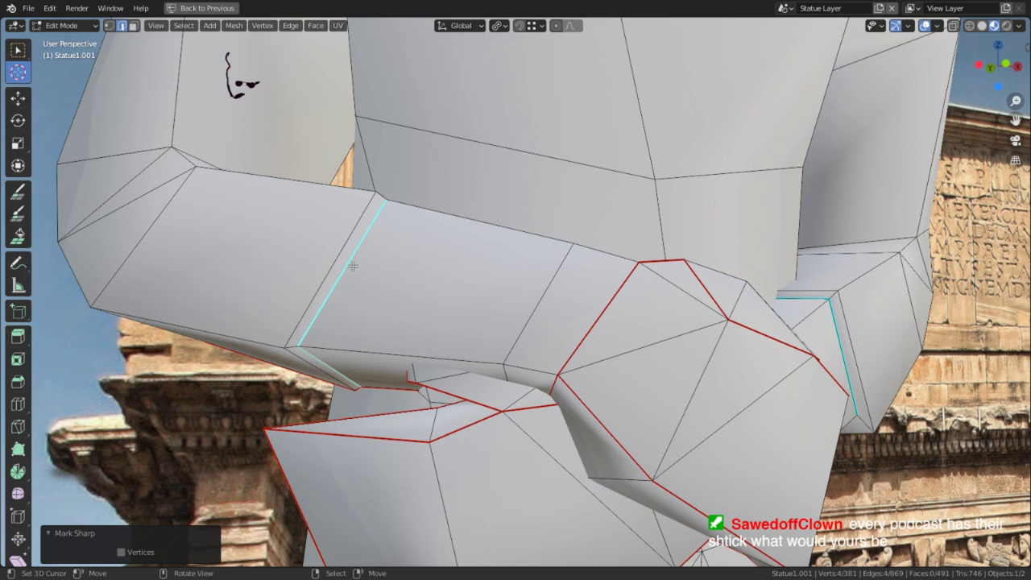
Examine both sleeve cuffs and the right forearm from several sides and compare them with the statues in the reference photo.
middle_drag(353, 266, 272, 310)
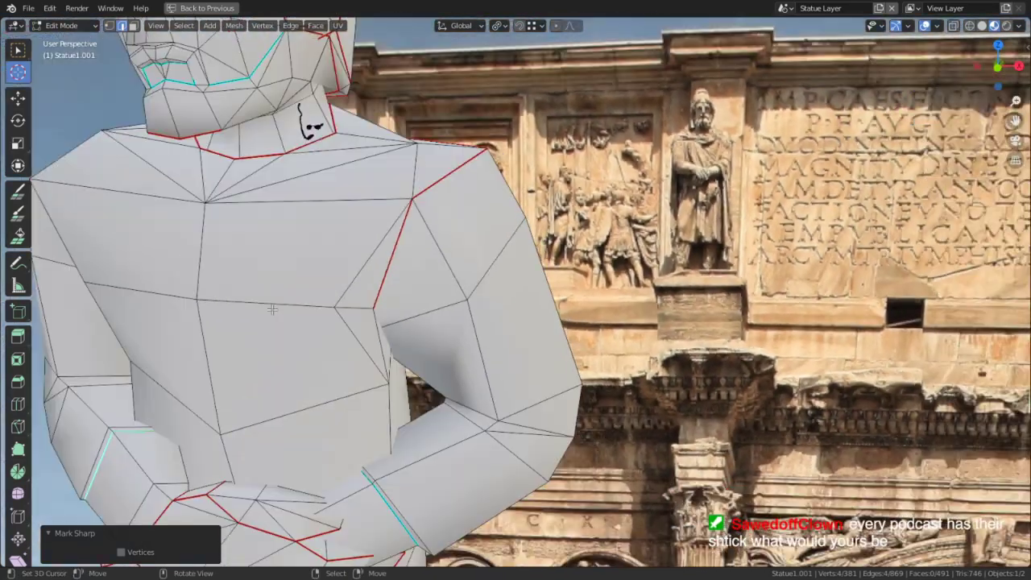
shift+middle_drag(240, 349, 272, 357)
mouse_move(271, 356)
middle_down()
mouse_move(255, 364)
mouse_move(274, 356)
middle_up()
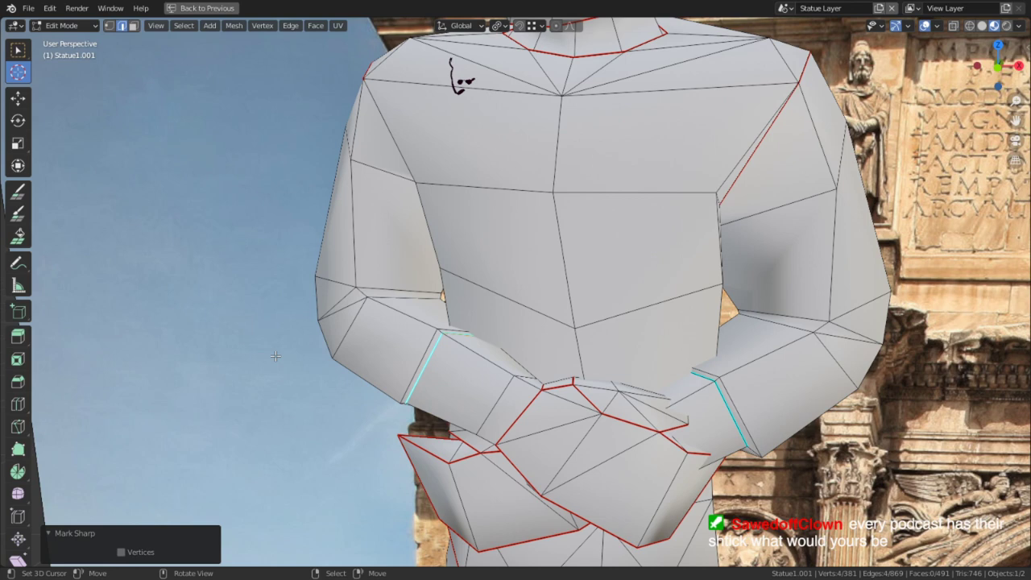
shift+middle_drag(402, 252, 593, 233)
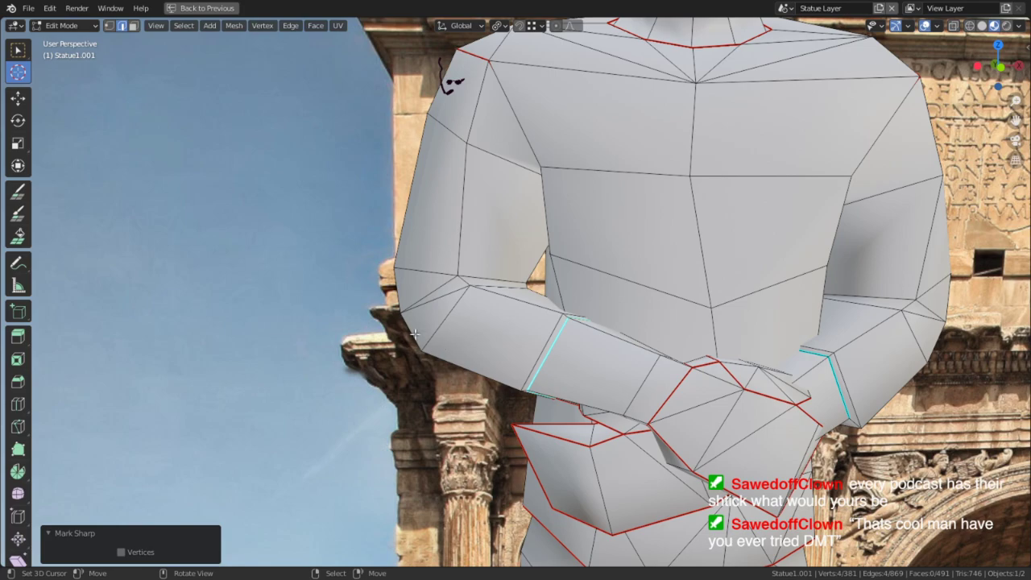
middle_drag(414, 333, 580, 277)
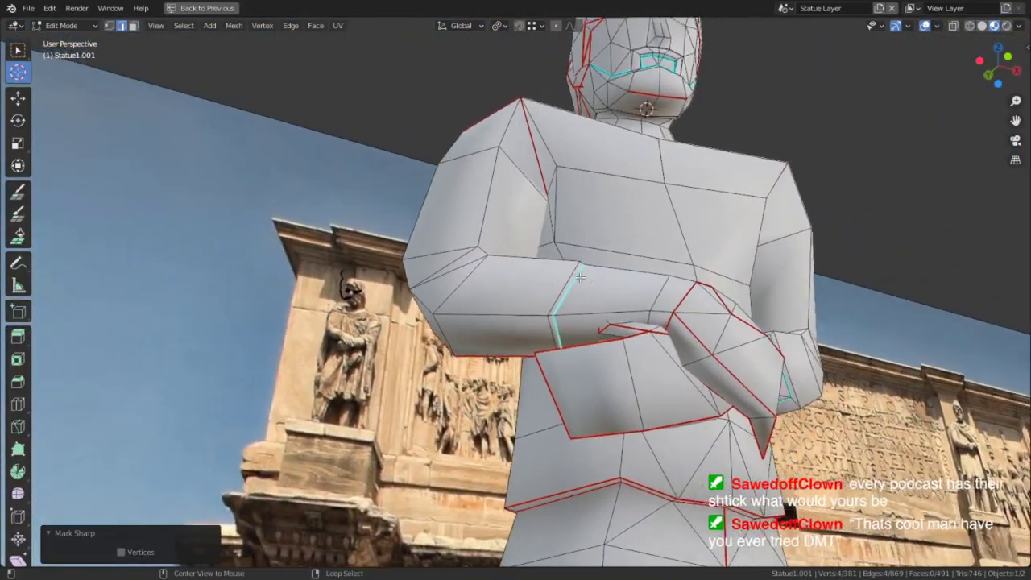
scroll(580, 276, up, 3)
key(3)
alt+right_click(479, 395)
middle_drag(479, 394, 542, 396)
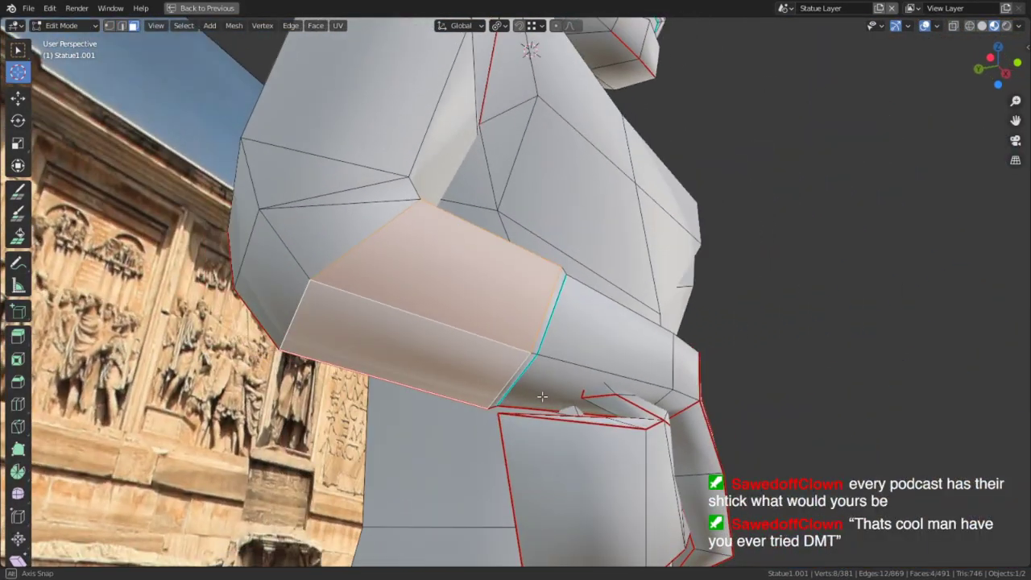
middle_drag(567, 354, 494, 367)
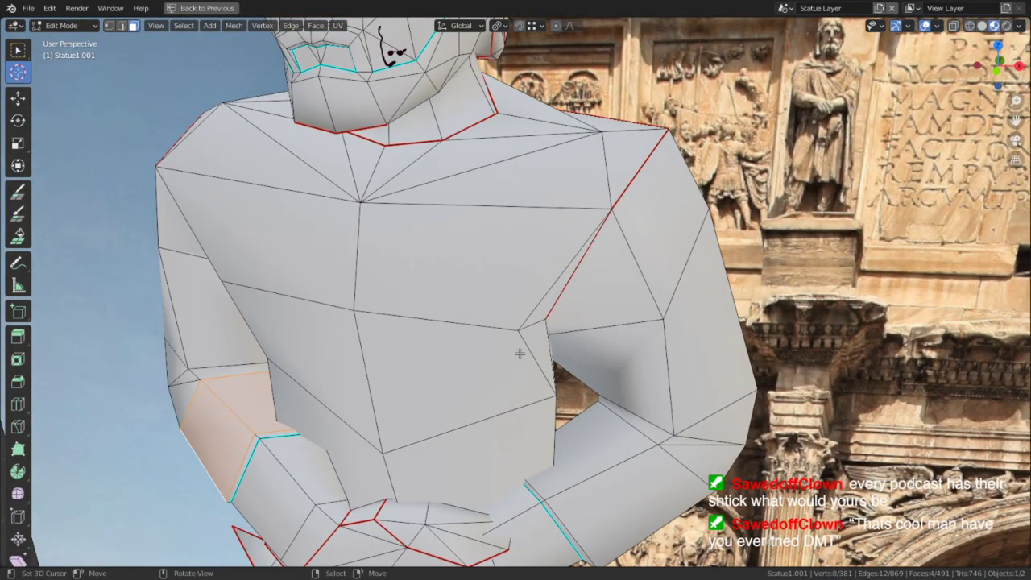
scroll(520, 353, down, 3)
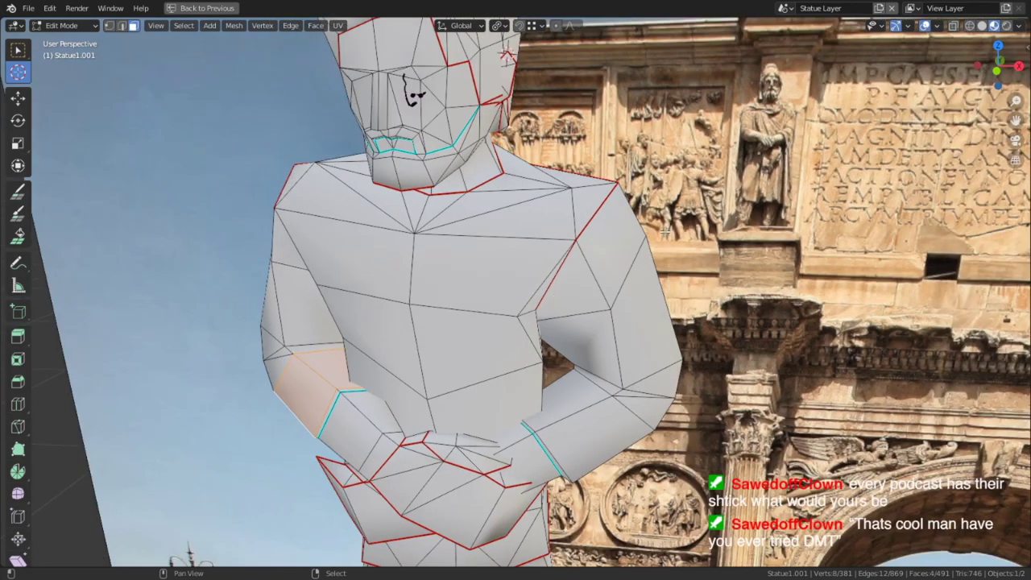
middle_drag(590, 228, 583, 193)
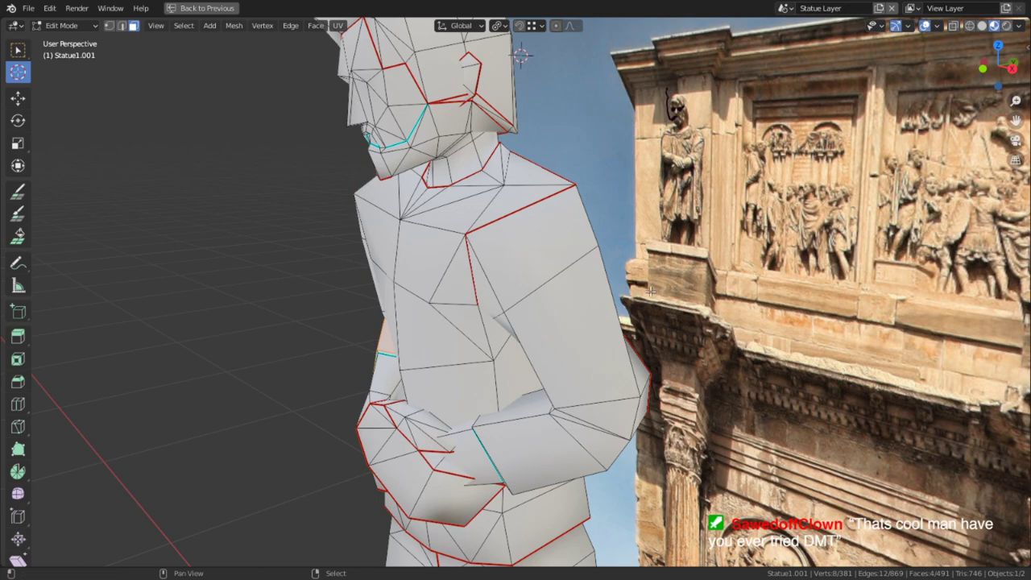
Extrude the edge loop of the shirt's hem downward along Z by about 0.246 m to start a tunic skirt.
shift+middle_drag(650, 291, 585, 321)
alt+middle_click(486, 392)
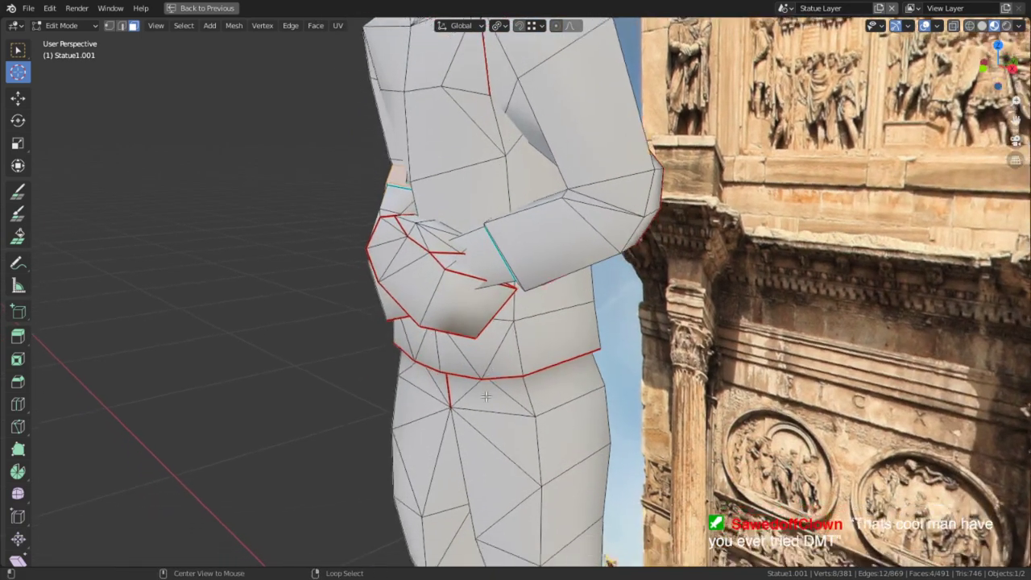
scroll(516, 380, up, 5)
middle_drag(531, 371, 540, 301)
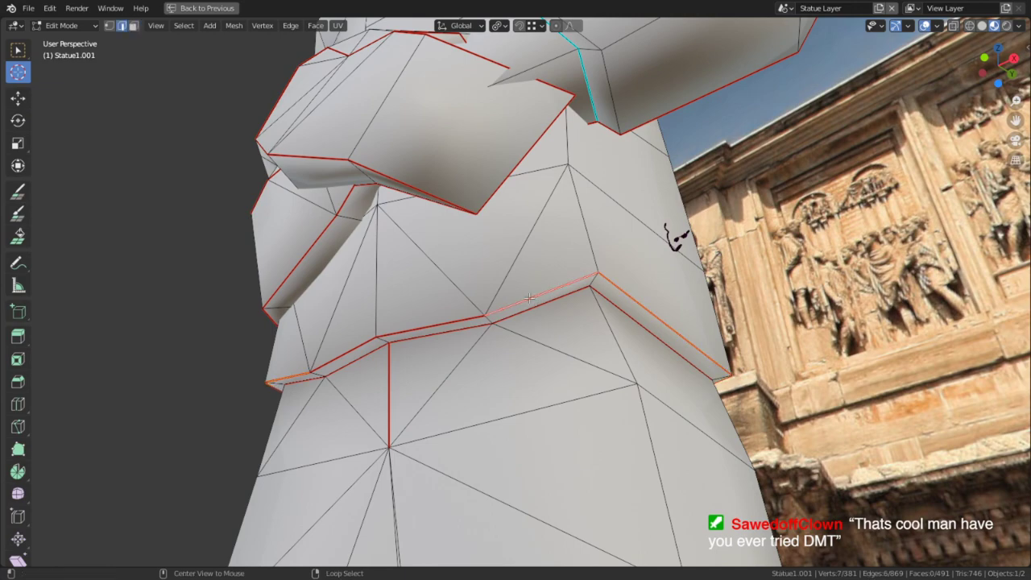
scroll(564, 300, down, 3)
scroll(628, 301, up, 2)
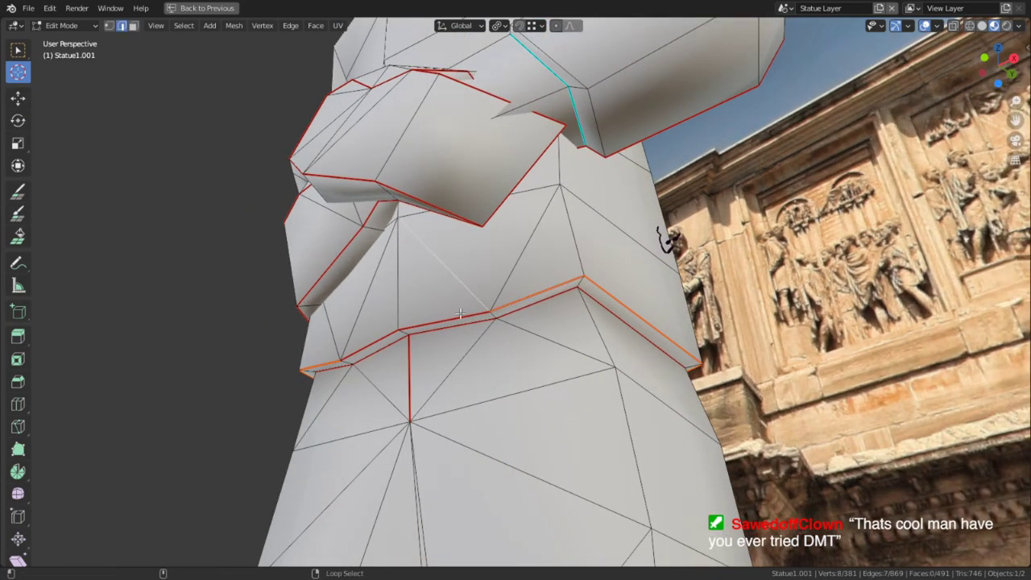
alt+middle_drag(469, 272, 416, 301)
scroll(443, 287, down, 2)
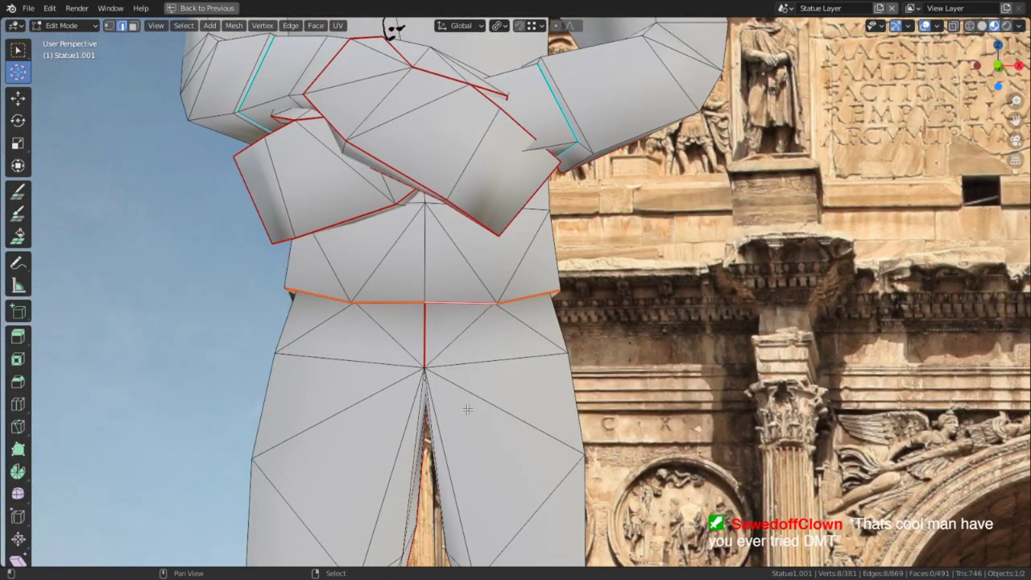
shift+middle_drag(467, 409, 453, 271)
scroll(443, 267, down, 2)
key(e)
key(z)
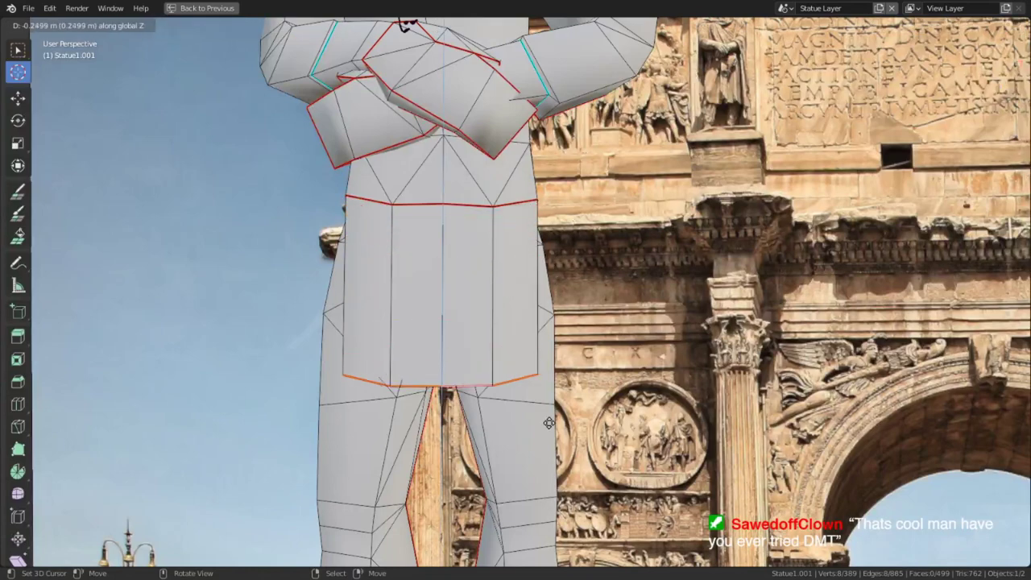
click(549, 423)
Flare the skirt by scaling its lower edge loop to 1.445 and check the shape from below.
key(s)
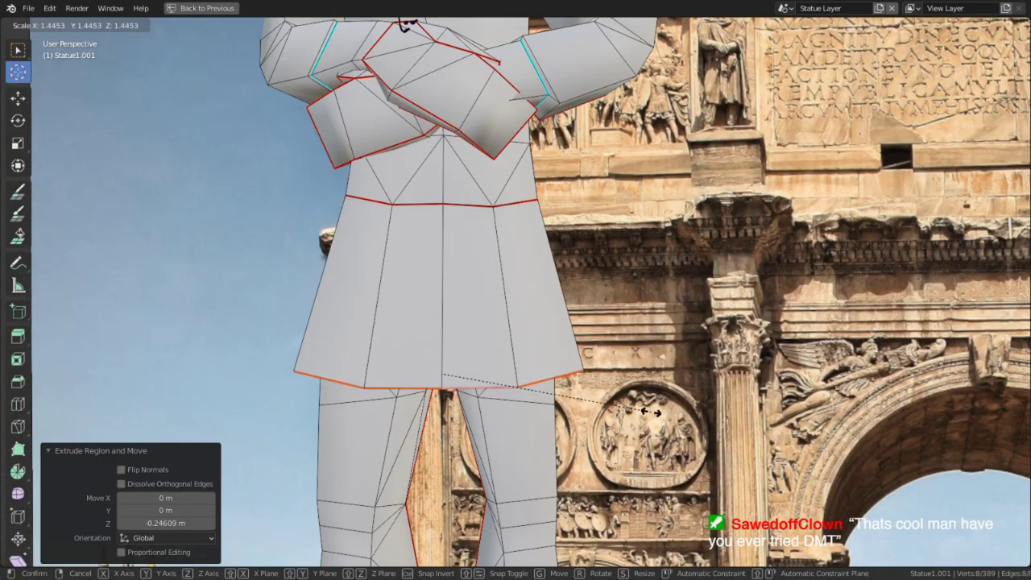
click(651, 411)
middle_drag(651, 411, 594, 427)
middle_drag(605, 324, 626, 287)
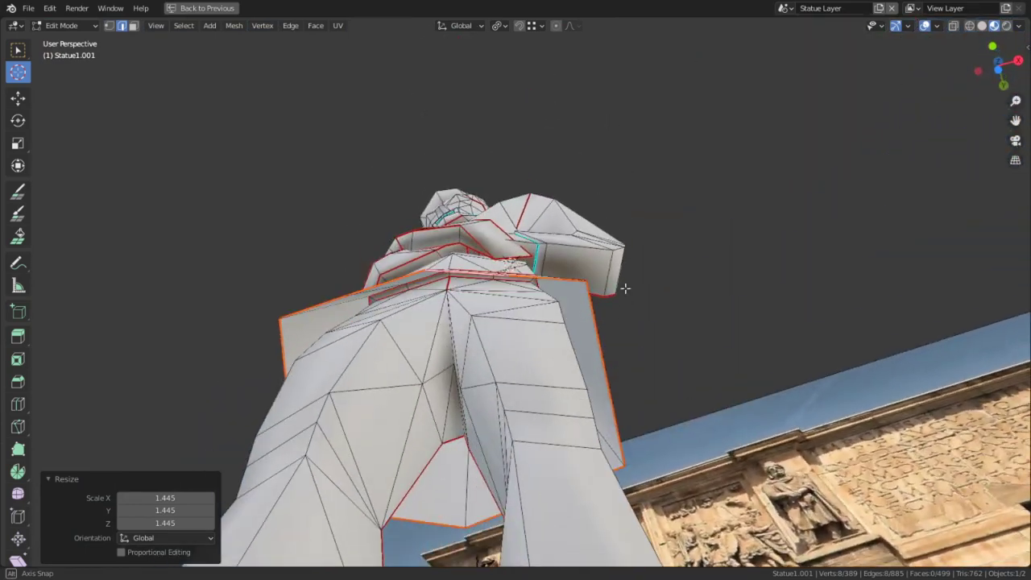
scroll(537, 301, up, 3)
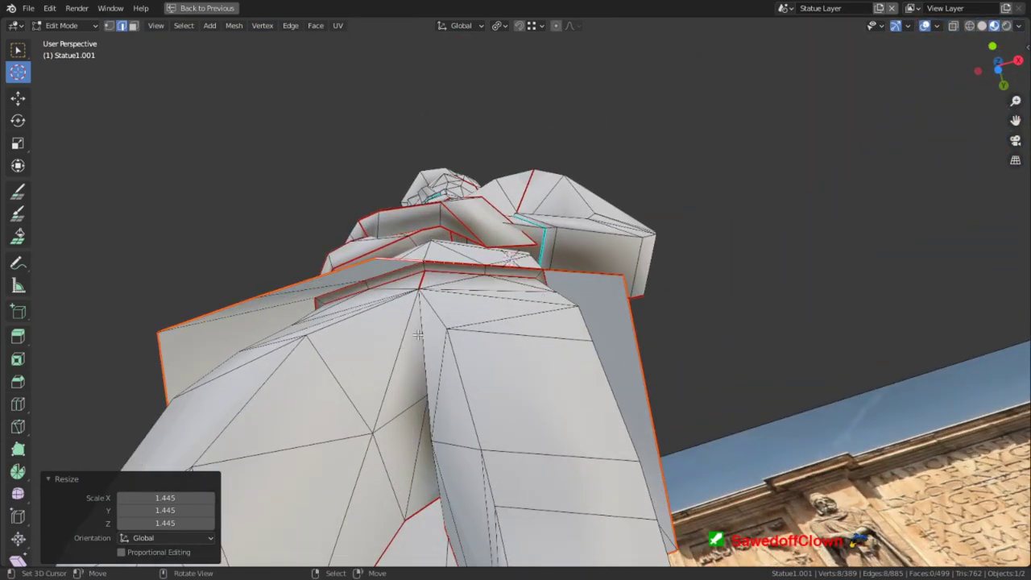
middle_drag(577, 280, 520, 149)
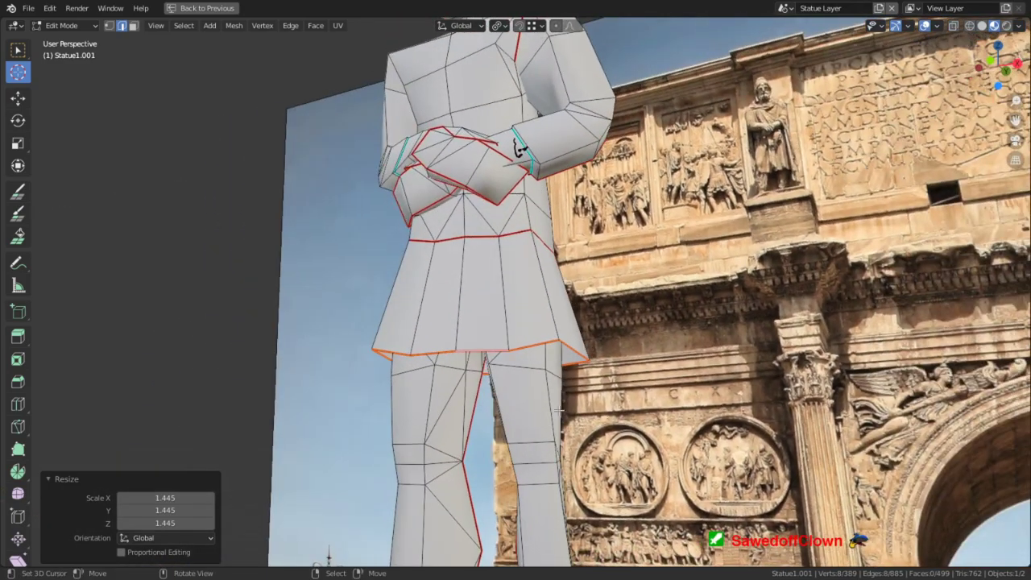
In front view, shift the skirt's lower loop about 0.011 m in X and -0.006 m in Z, then extrude it down about 0.2 m.
key(KP_1)
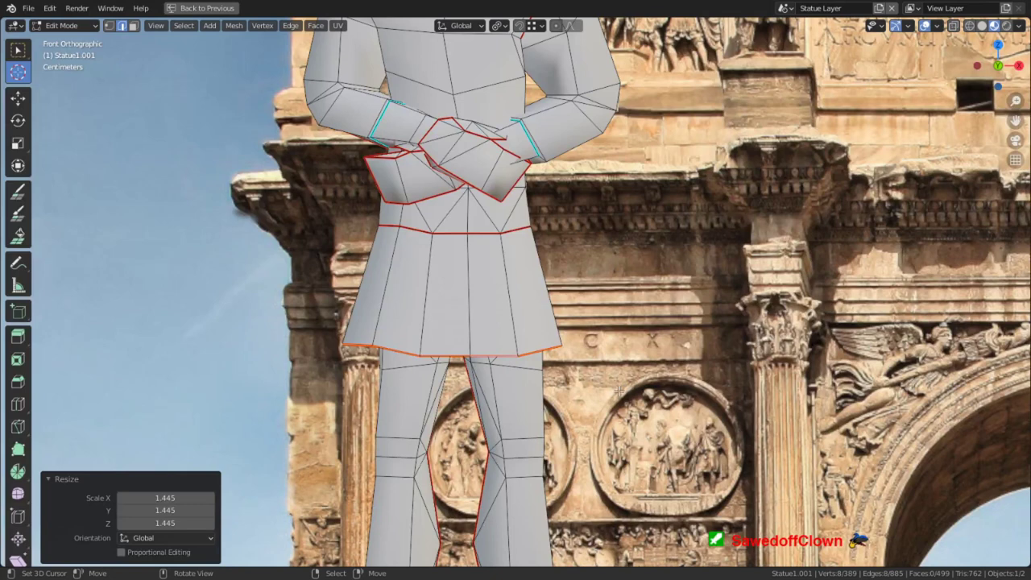
key(g)
click(638, 414)
key(g)
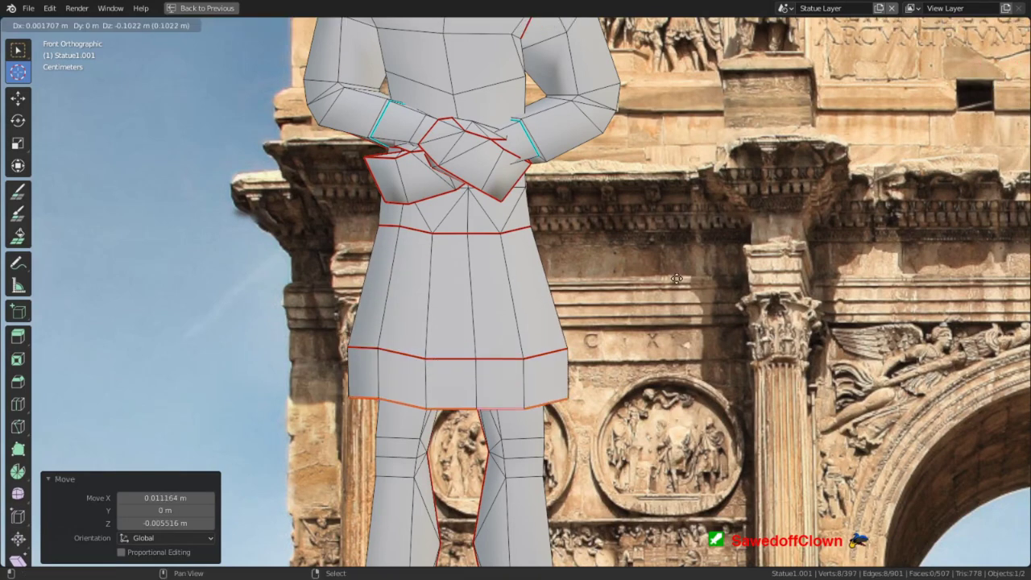
click(672, 195)
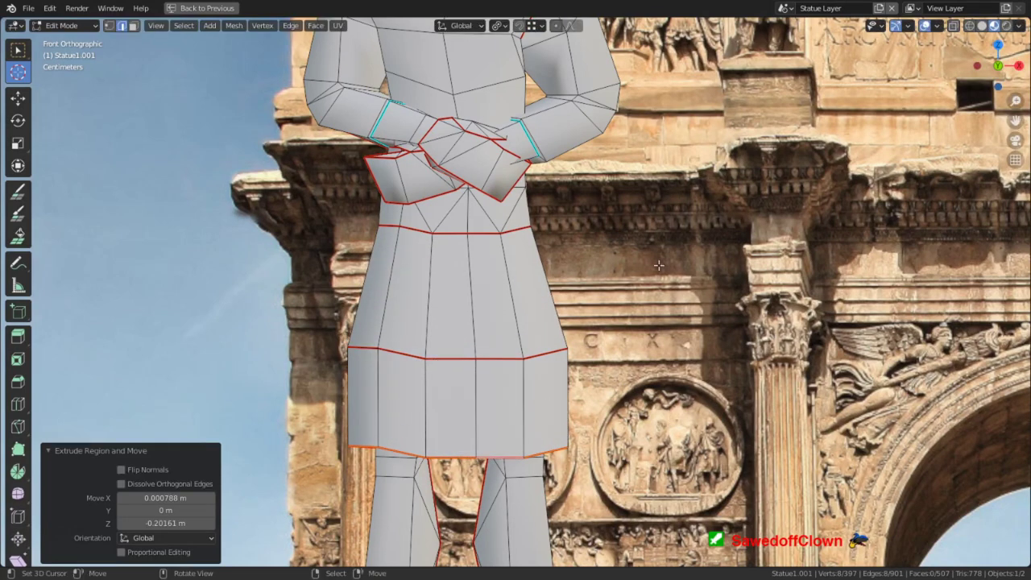
Exaggerate the new hem's dip by scaling it about 4 times along Z, and scale the whole hem slightly outward.
key(s)
key(z)
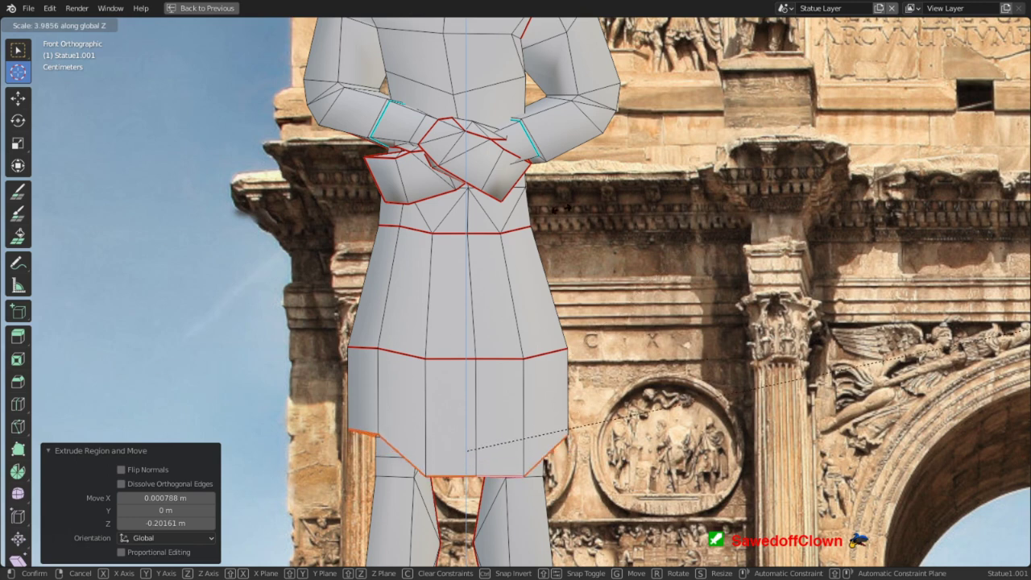
click(456, 212)
key(s)
click(565, 369)
Scale the skirt's middle edge loop to 0.926 so the sides taper smoothly to the hem.
alt+right_click(435, 361)
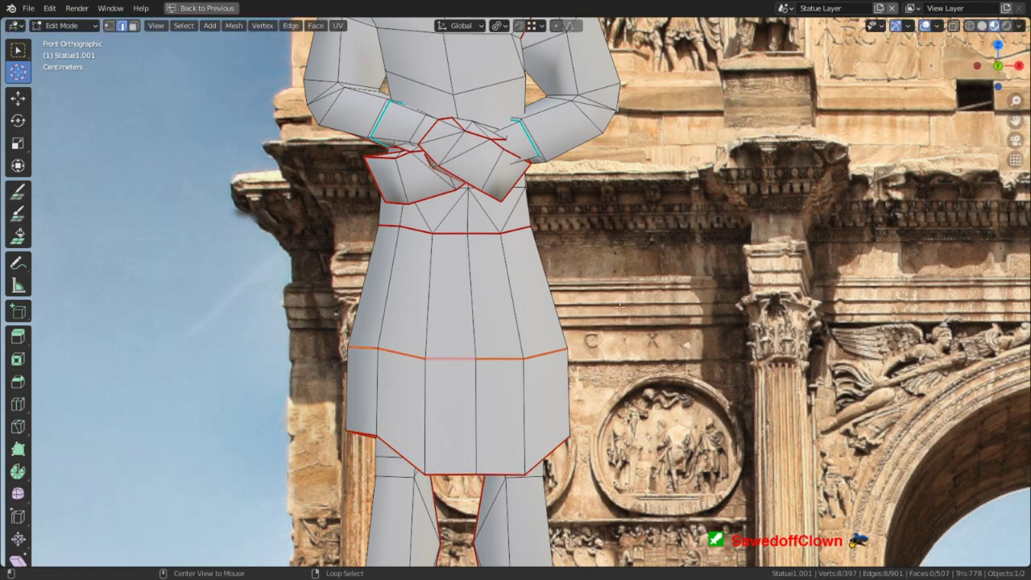
key(s)
click(565, 441)
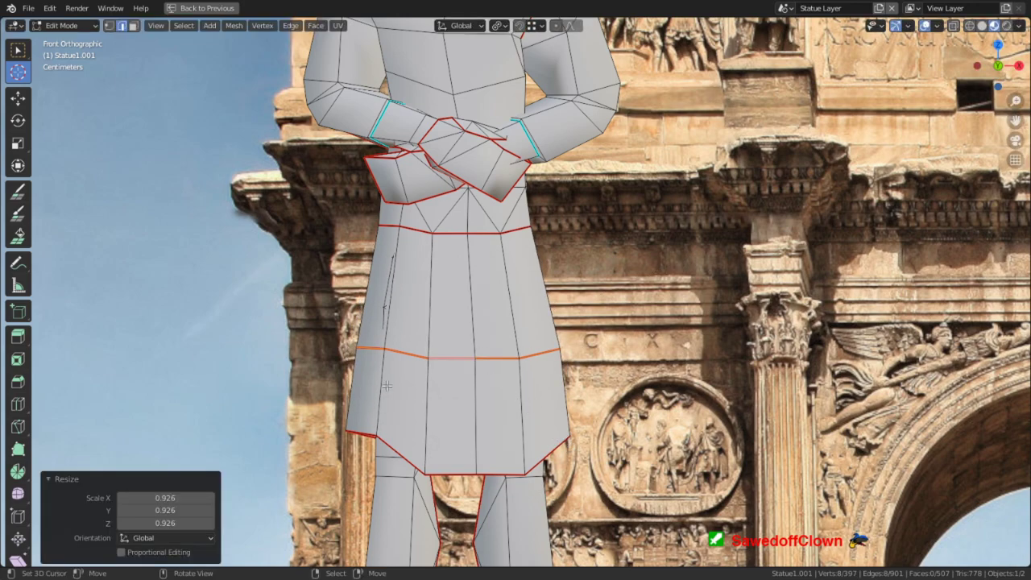
Delete the narrow ring of faces under the shirt's old hem, inside the skirt, and inspect the skirt's underside around the legs.
middle_drag(456, 342, 361, 457)
middle_drag(582, 287, 557, 371)
middle_drag(451, 329, 533, 262)
scroll(459, 274, up, 5)
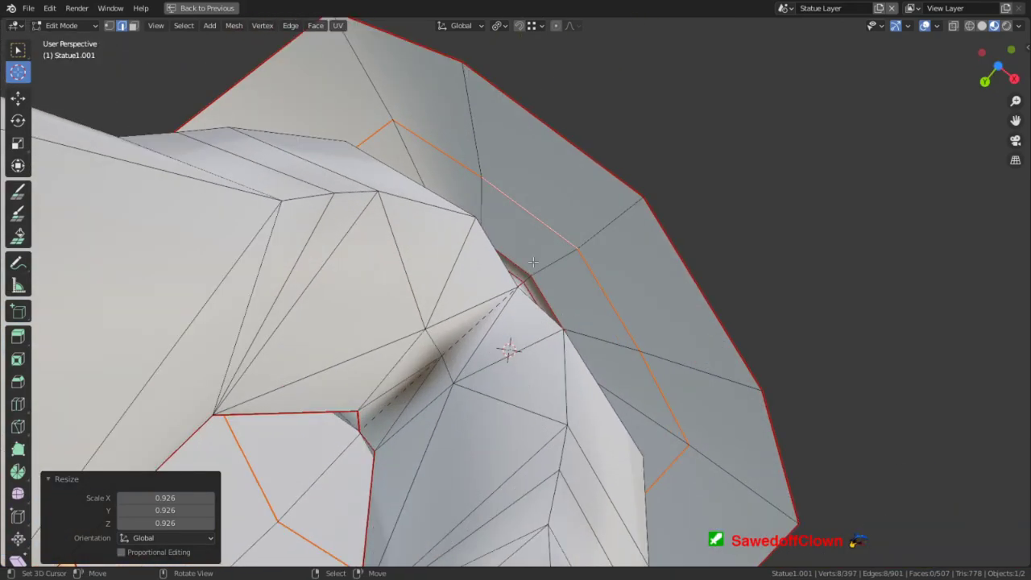
alt+middle_click(512, 272)
scroll(516, 271, up, 10)
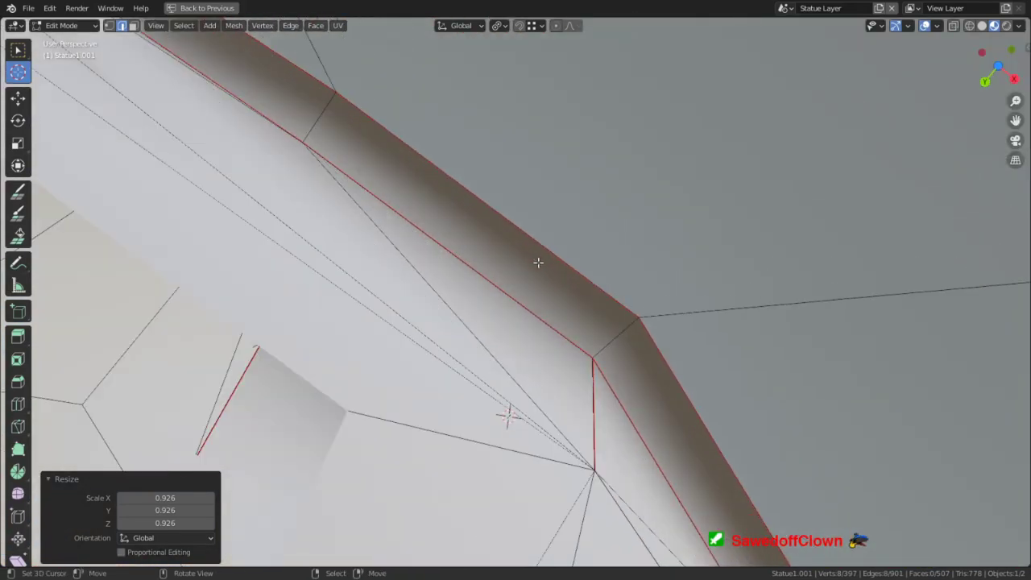
key(3)
alt+click(594, 328)
middle_drag(594, 328, 491, 175)
key(x)
click(419, 315)
scroll(487, 308, up, 2)
scroll(492, 308, down, 4)
scroll(524, 226, down, 7)
scroll(556, 247, up, 4)
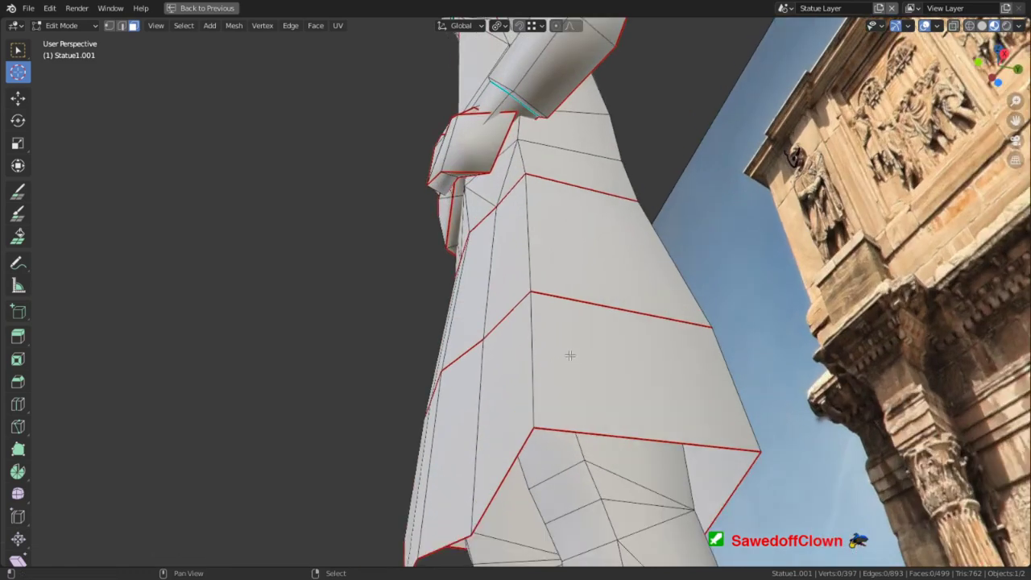
middle_drag(566, 357, 573, 272)
scroll(573, 262, up, 3)
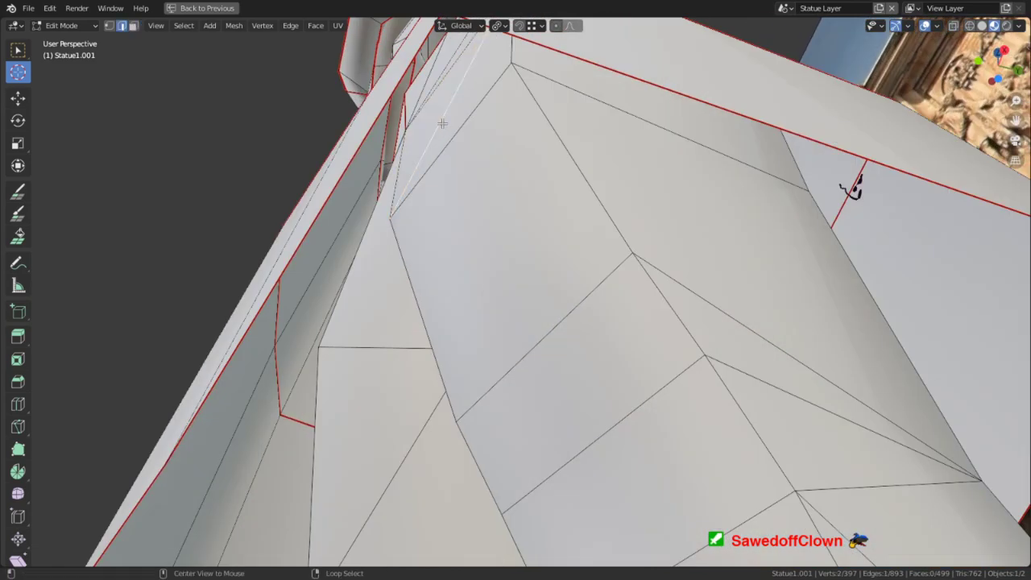
Dissolve the stray edge at the top of the leg and delete the strips of faces hidden inside the skirt.
key(ctrl+x)
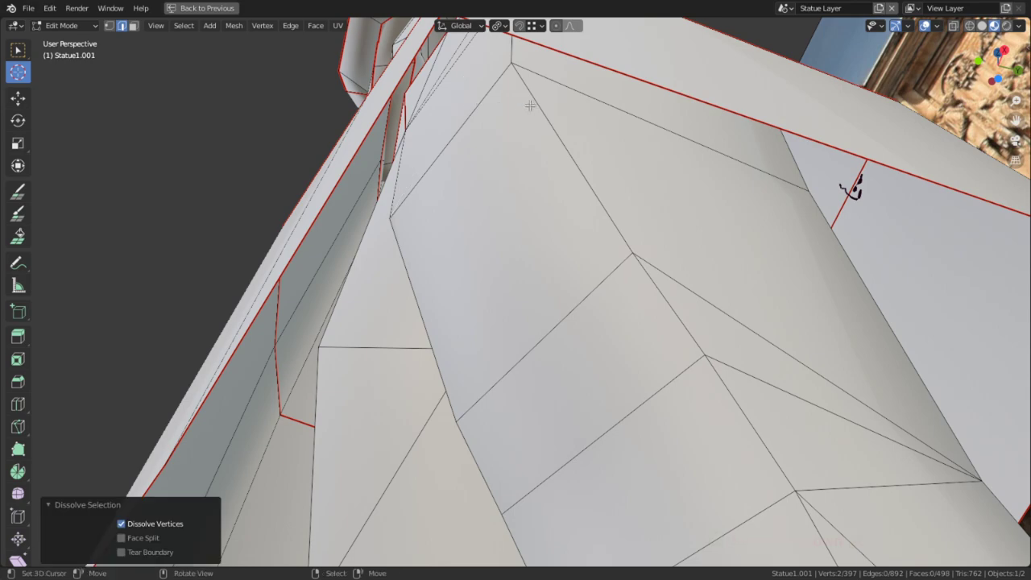
middle_drag(530, 106, 676, 481)
alt+right_click(427, 79)
key(x)
click(449, 82)
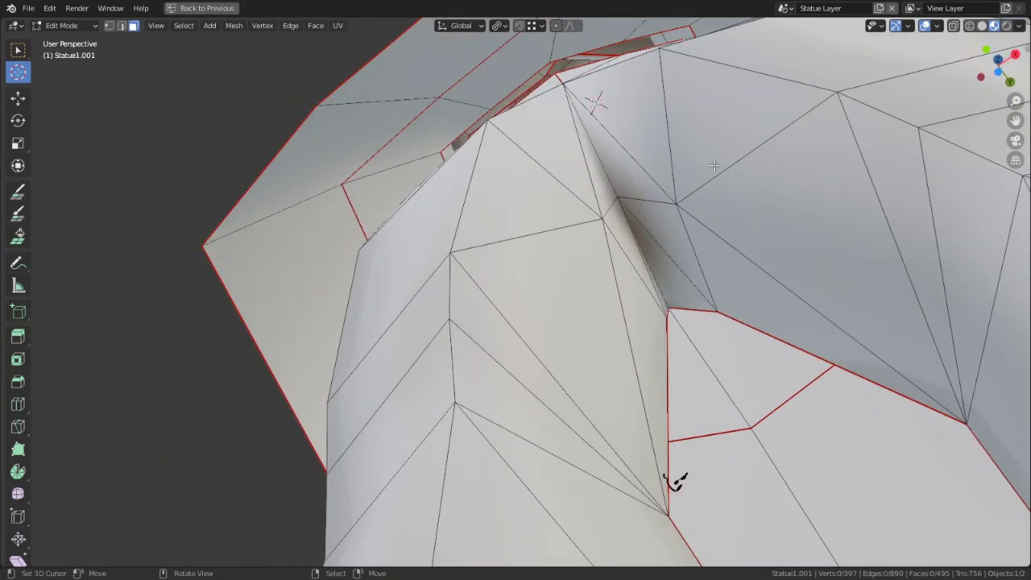
alt+click(630, 142)
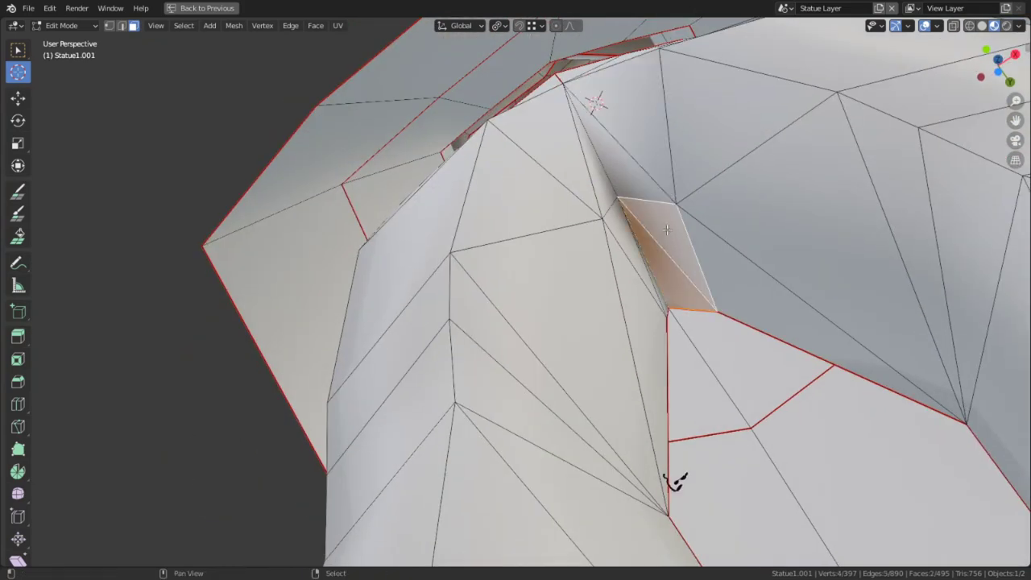
key(x)
click(630, 146)
Delete the remaining narrow triangular faces at the pointed upper tip of the leg.
middle_drag(630, 147, 618, 199)
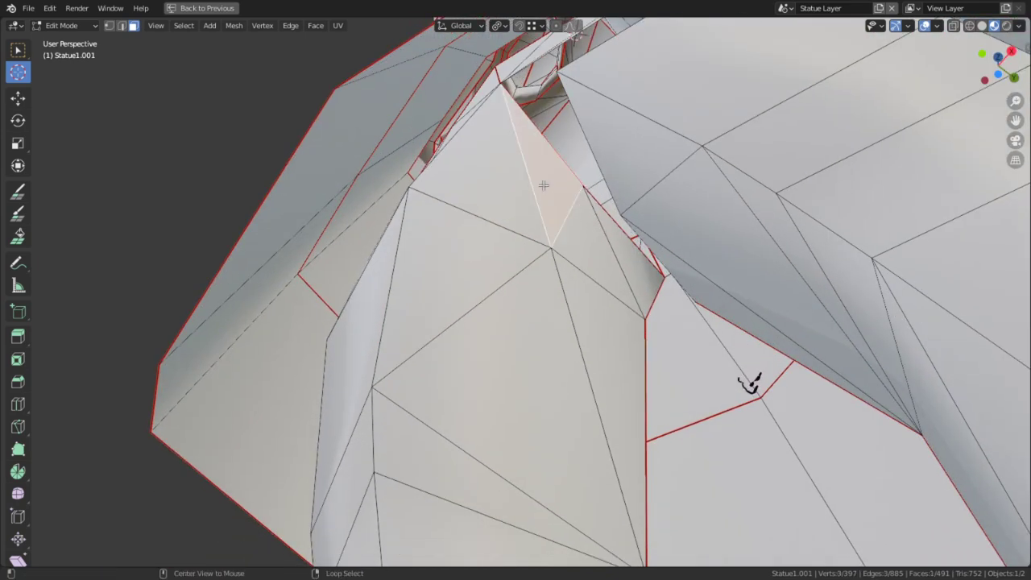
shift+click(573, 215)
key(x)
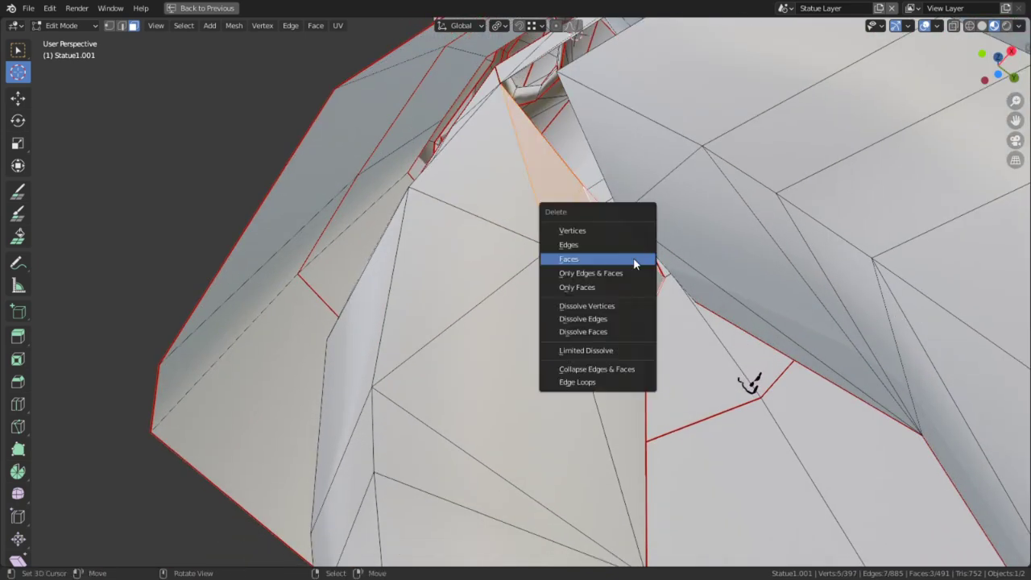
click(635, 259)
middle_drag(634, 258, 602, 208)
key(x)
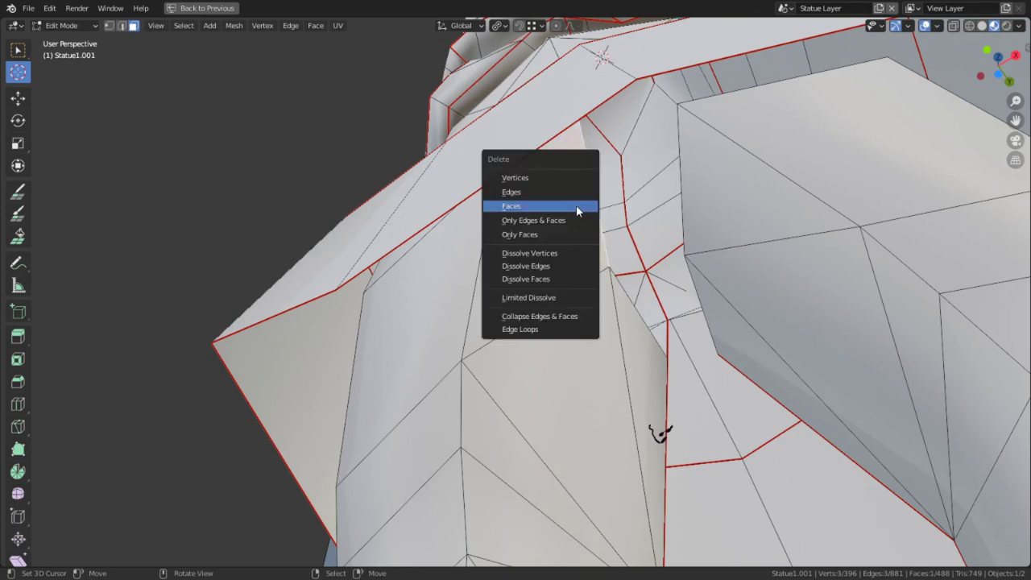
click(576, 206)
Delete the four adjoining faces that run up from the upper leg into the skirt's hidden interior.
scroll(556, 258, up, 10)
shift+middle_drag(533, 342, 446, 101)
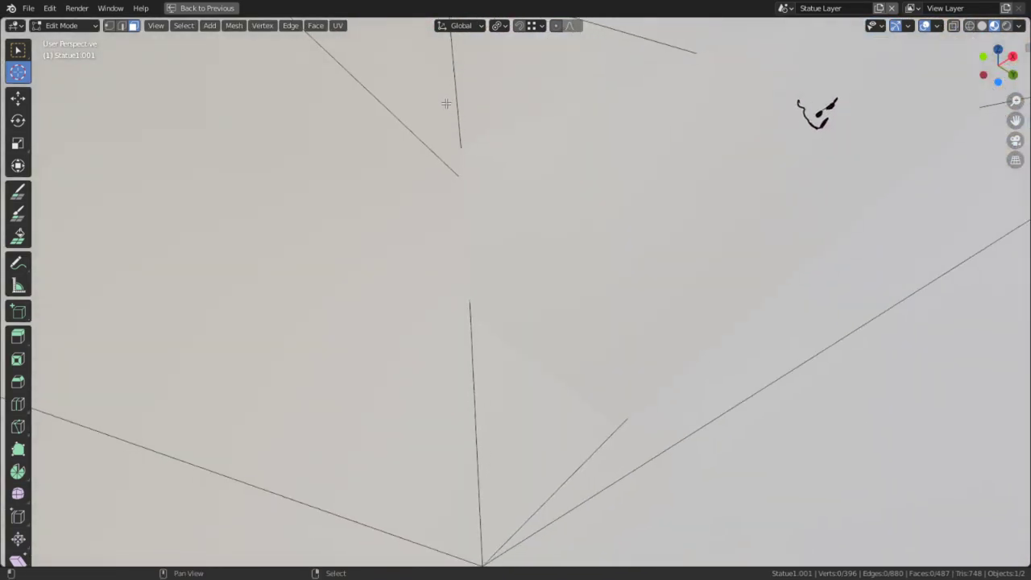
middle_drag(467, 161, 571, 207)
shift+middle_drag(520, 113, 669, 251)
scroll(478, 253, down, 2)
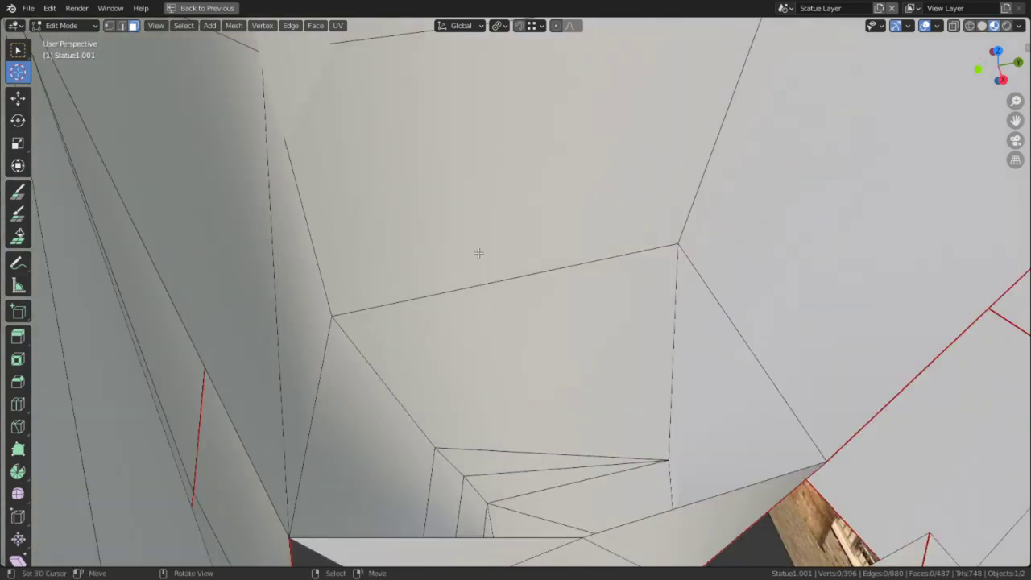
click(250, 315)
shift+click(297, 291)
shift+click(399, 249)
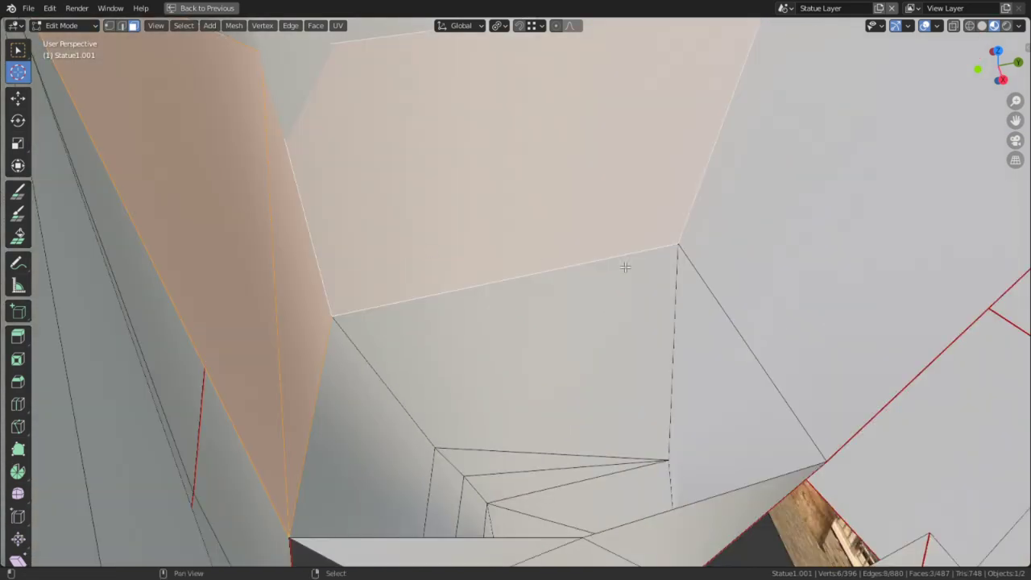
shift+click(775, 298)
key(x)
click(776, 299)
Select the skirt's open hem edge loop and extrude it in place.
middle_drag(548, 332, 534, 248)
scroll(534, 250, down, 3)
shift+middle_drag(540, 341, 373, 296)
key(2)
alt+click(285, 344)
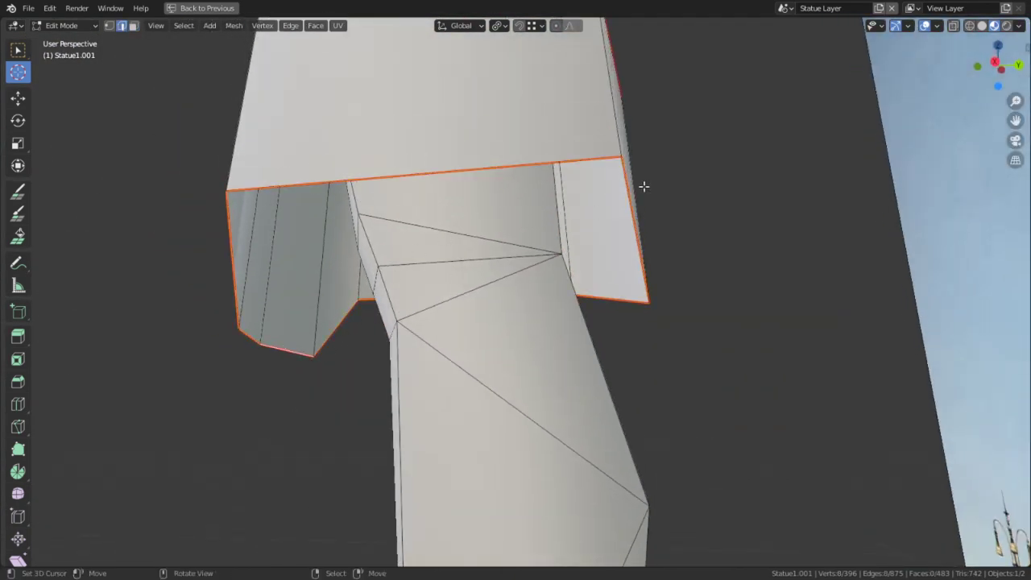
key(e)
right_click(721, 185)
key(alt+s)
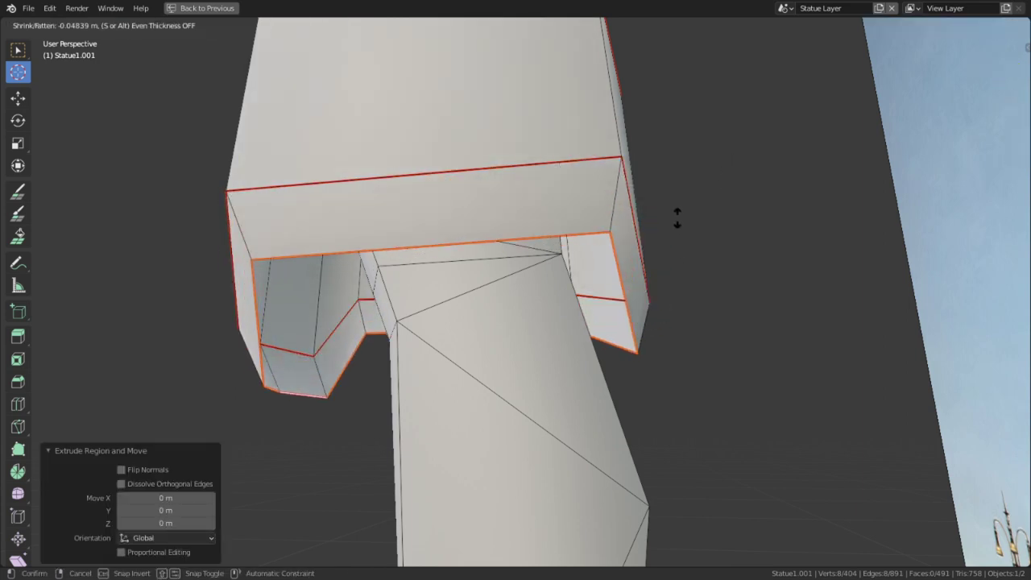
right_click(691, 239)
key(alt+s)
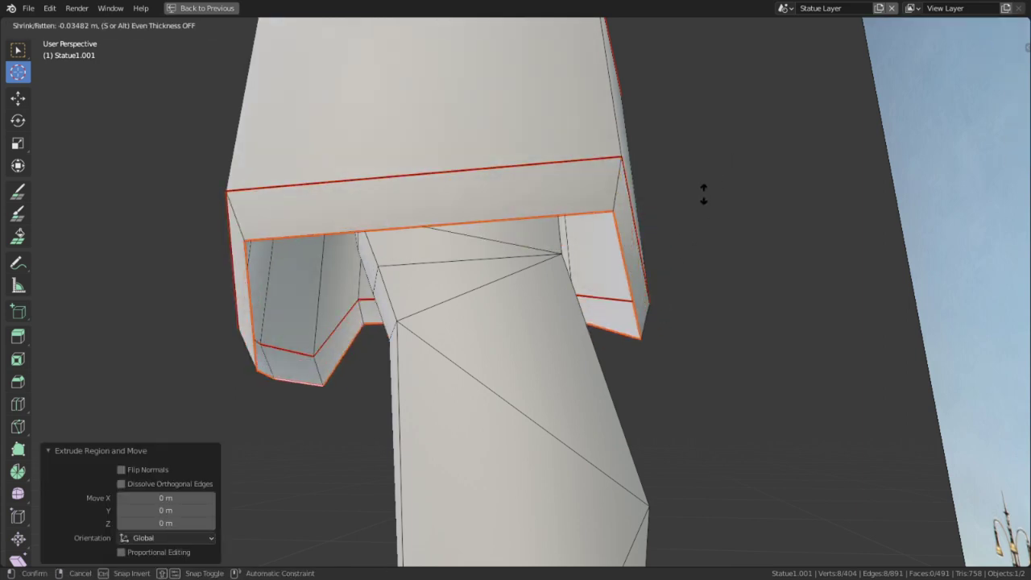
right_click(703, 196)
Scale the extruded hem loop inward to 0.871 to give the skirt's rim thickness.
key(s)
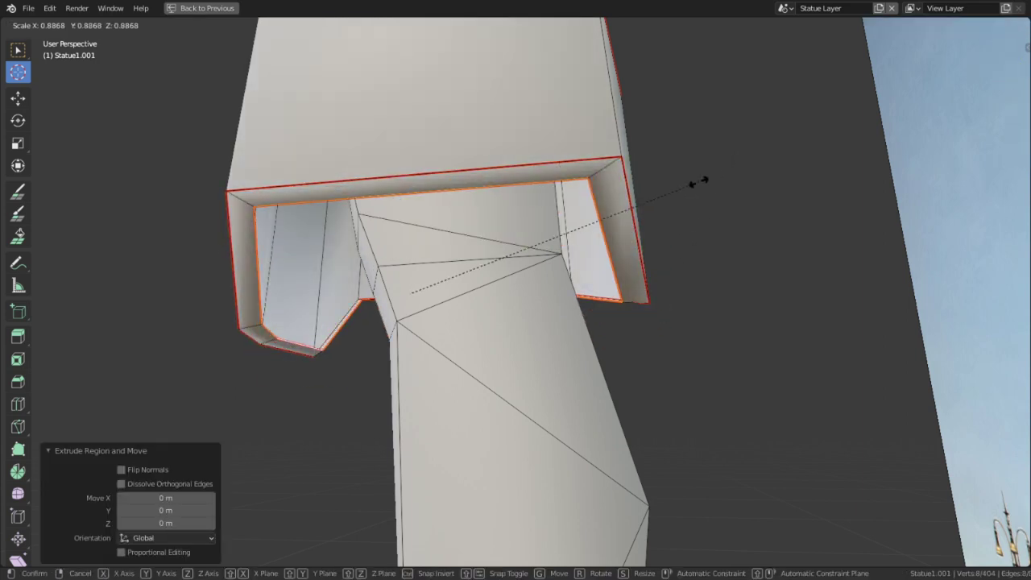
click(693, 183)
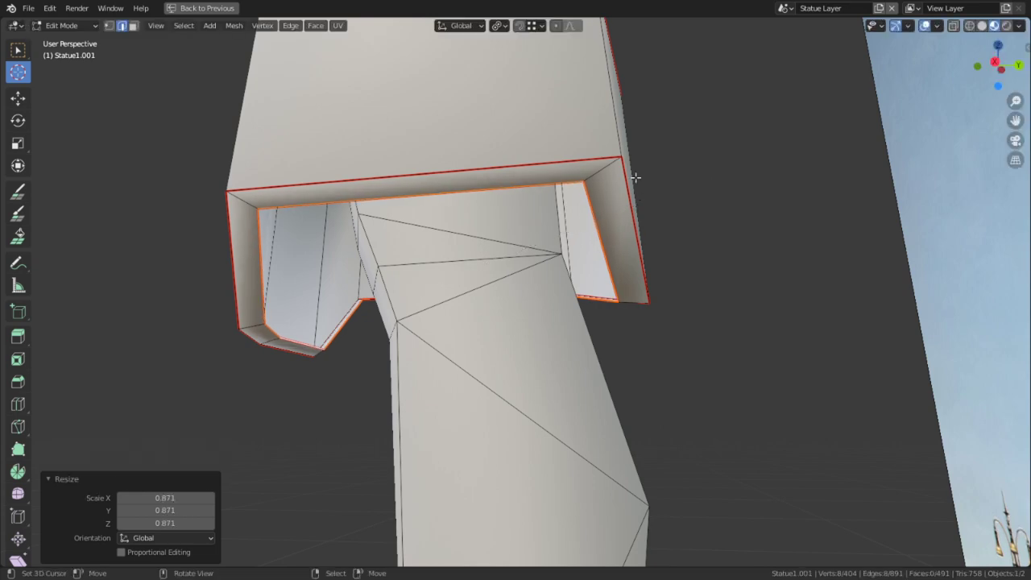
Extrude the inner hem loop about 0.193 m upward along Z inside the skirt and scale it to 0.853.
middle_drag(636, 177, 508, 206)
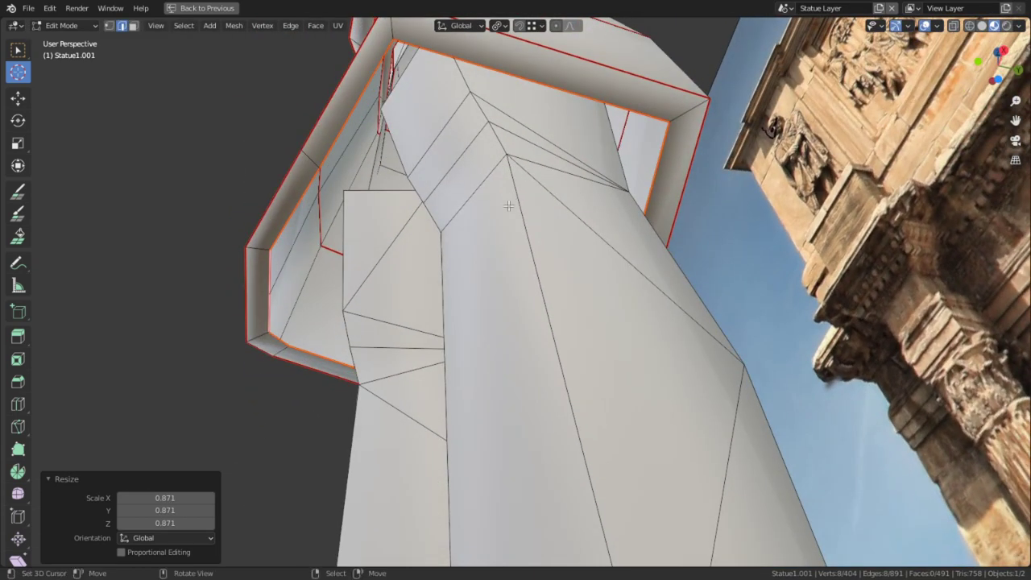
key(e)
click(453, 127)
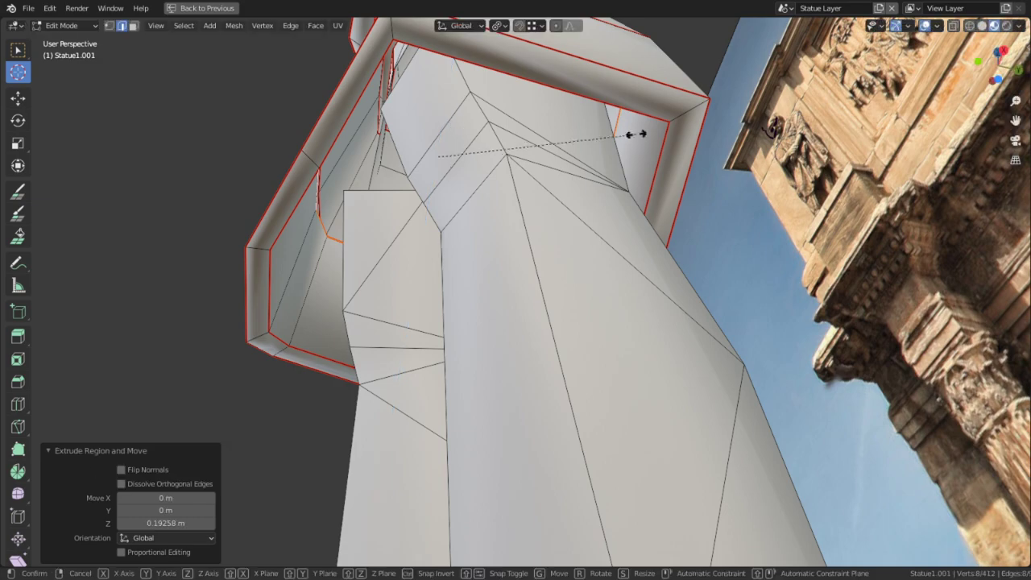
key(s)
click(610, 154)
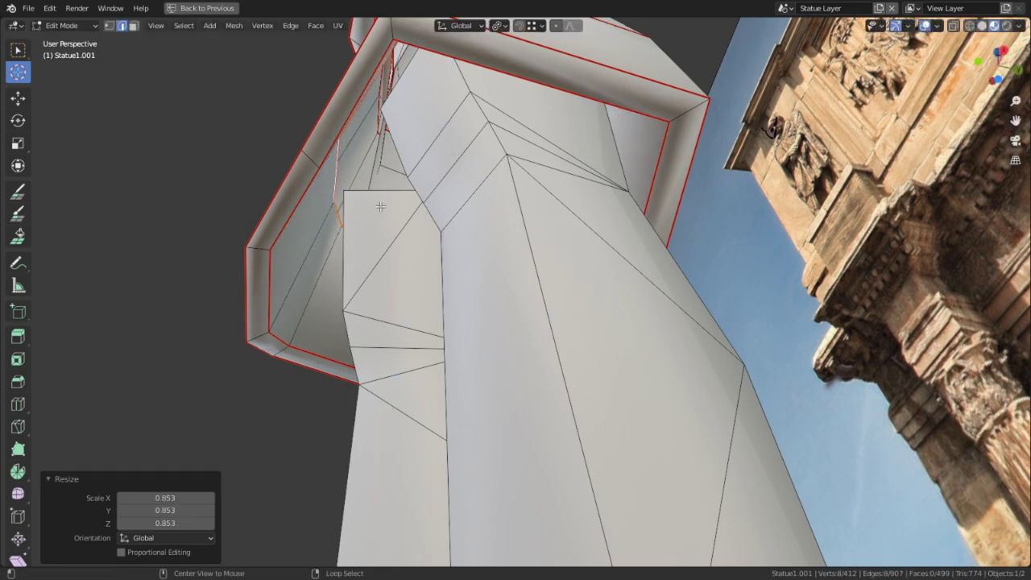
Merge the first leg's outer front corner with the inner skirt loop's corner, then shift it about -0.036 m in X and 0.034 m in Y.
middle_drag(381, 206, 472, 370)
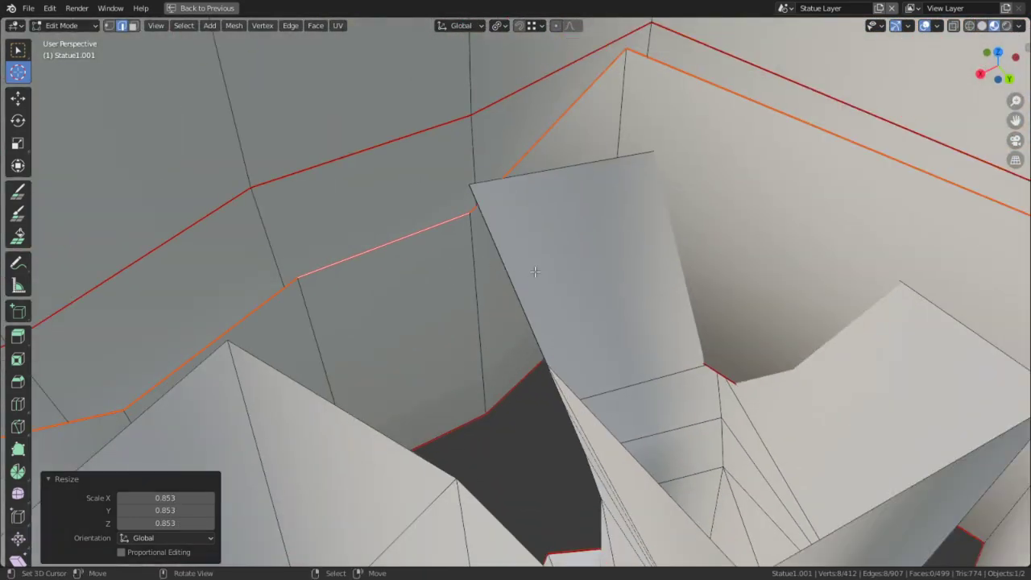
middle_drag(566, 283, 561, 358)
key(1)
click(691, 182)
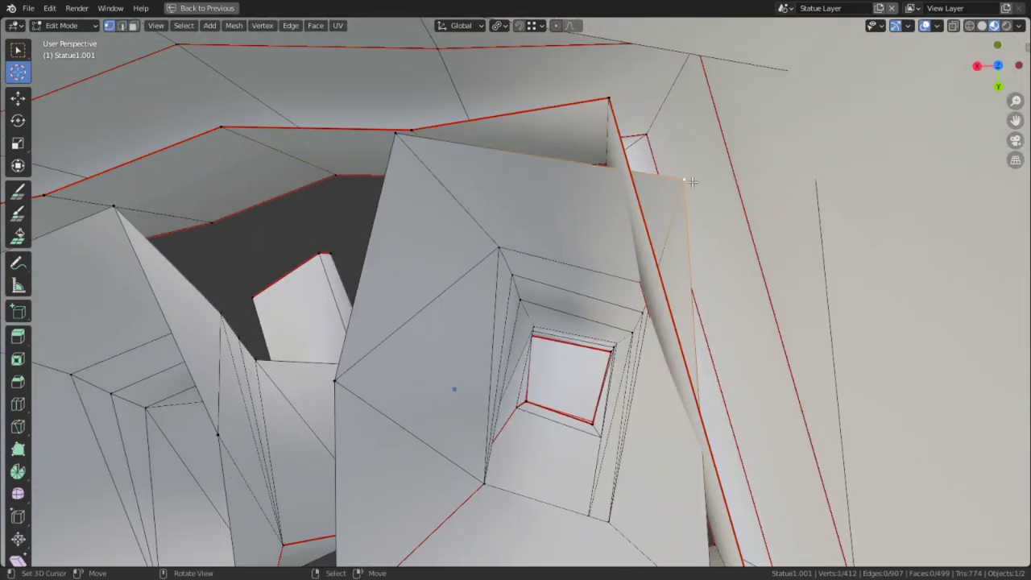
key(g)
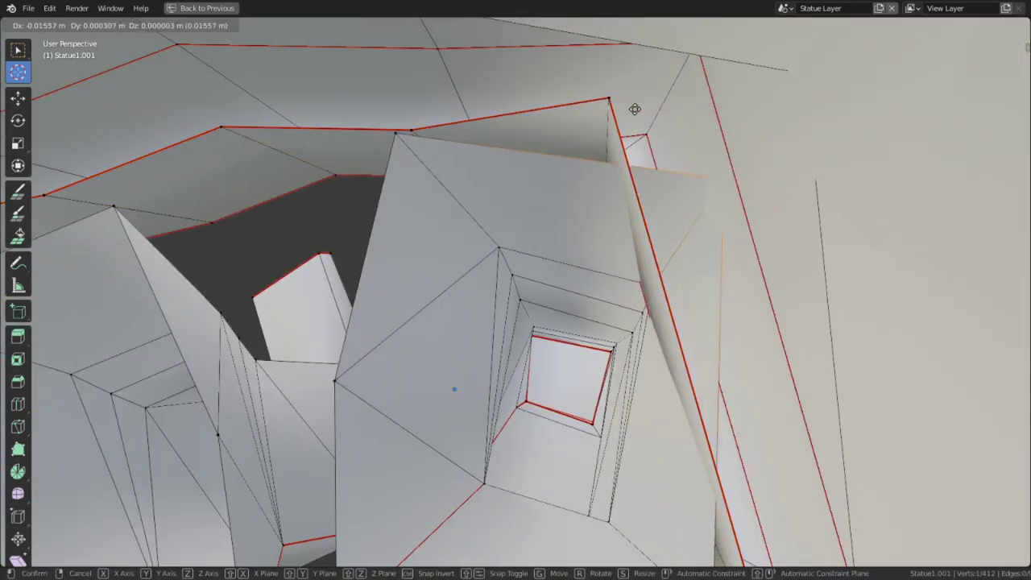
click(594, 107)
key(g)
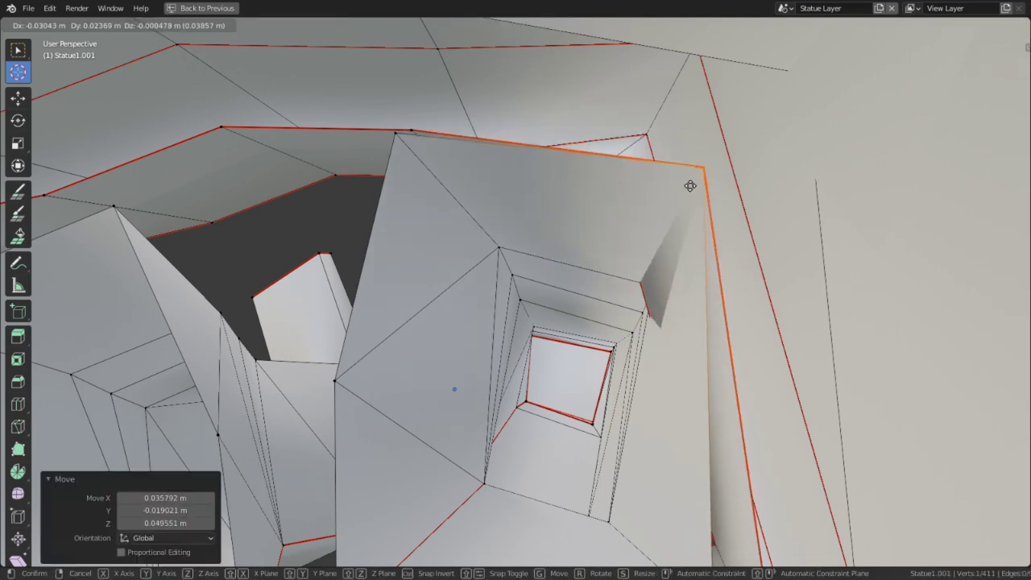
click(709, 209)
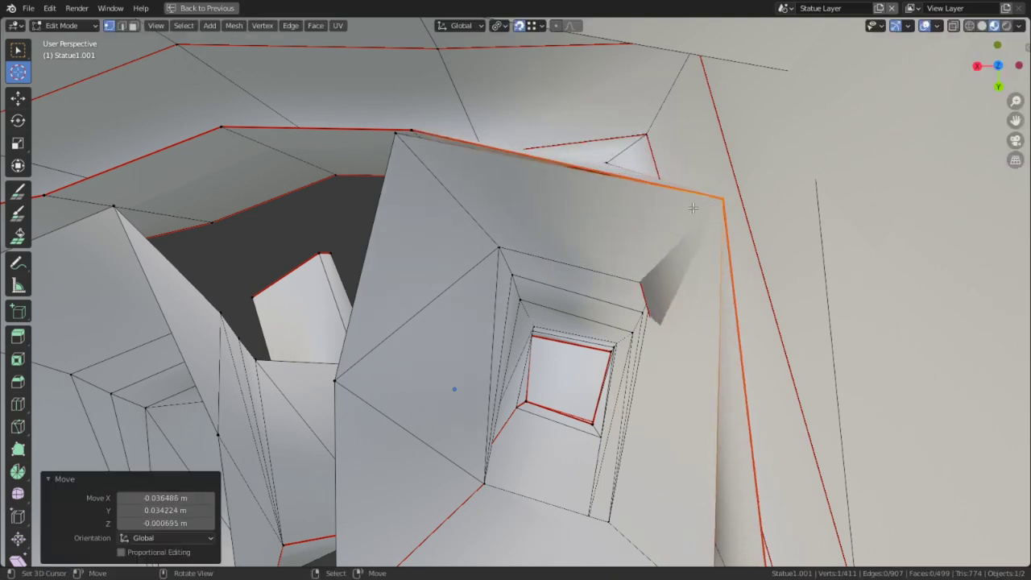
Snap two front vertices of the inner skirt loop onto the other leg's outer and inner front corners, merging them.
middle_drag(693, 208, 515, 203)
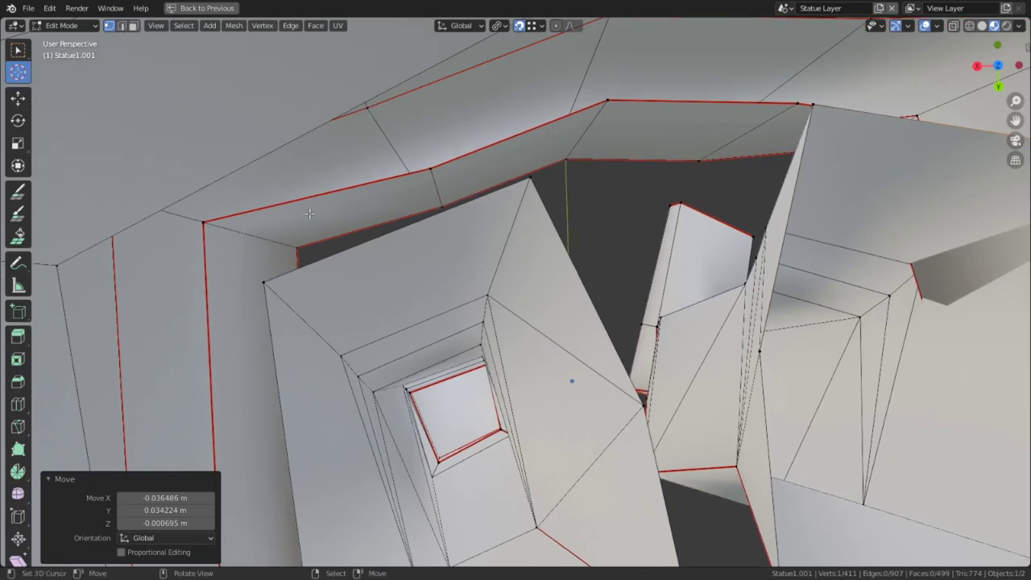
click(218, 218)
key(g)
click(271, 288)
middle_drag(271, 287, 379, 202)
key(g)
click(559, 201)
Snap the remaining front loop vertex beside the first leg onto that leg's inner front corner and merge them.
shift+middle_drag(560, 200, 381, 189)
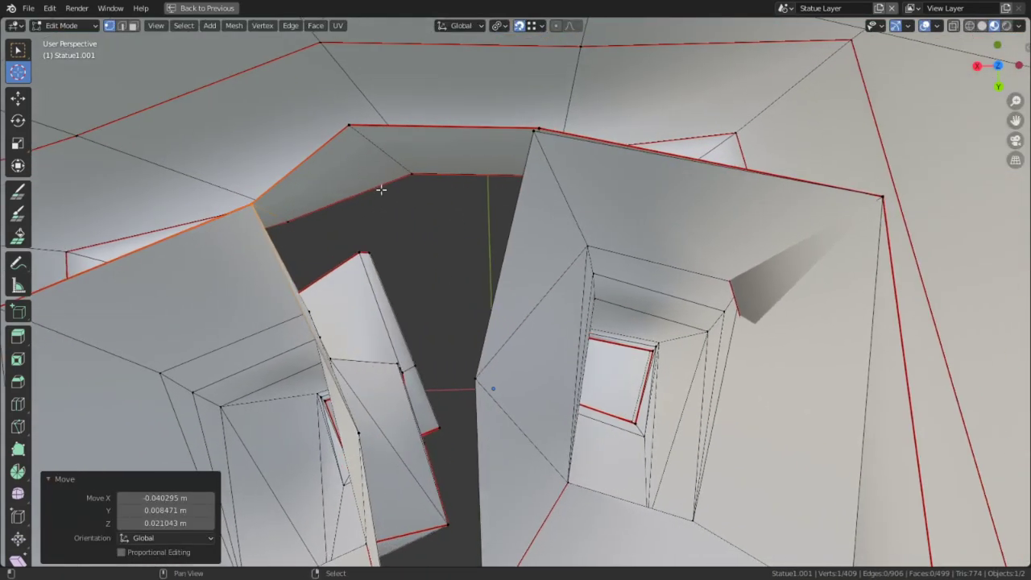
click(529, 128)
key(g)
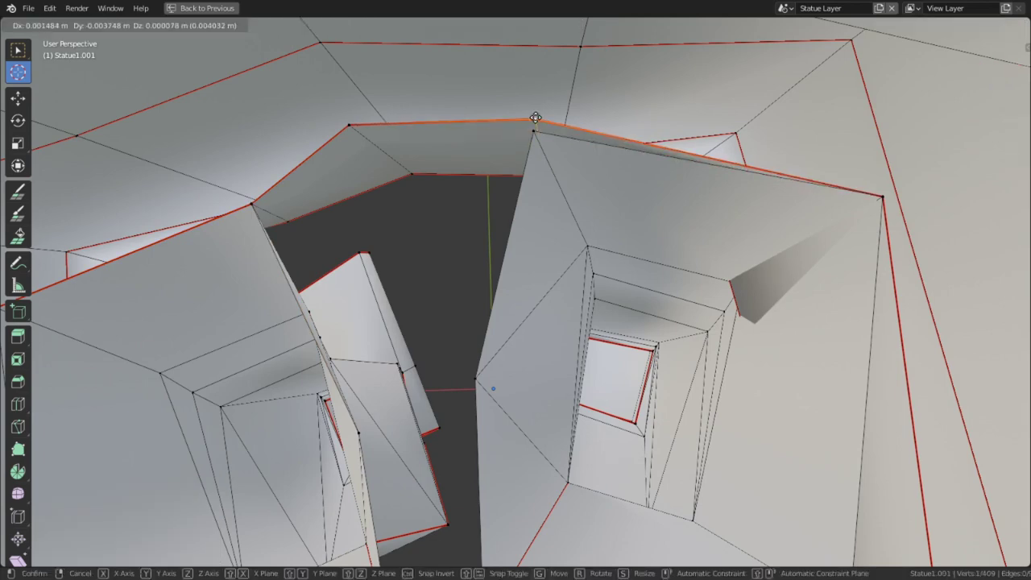
click(543, 128)
middle_drag(543, 128, 600, 180)
key(g)
click(498, 146)
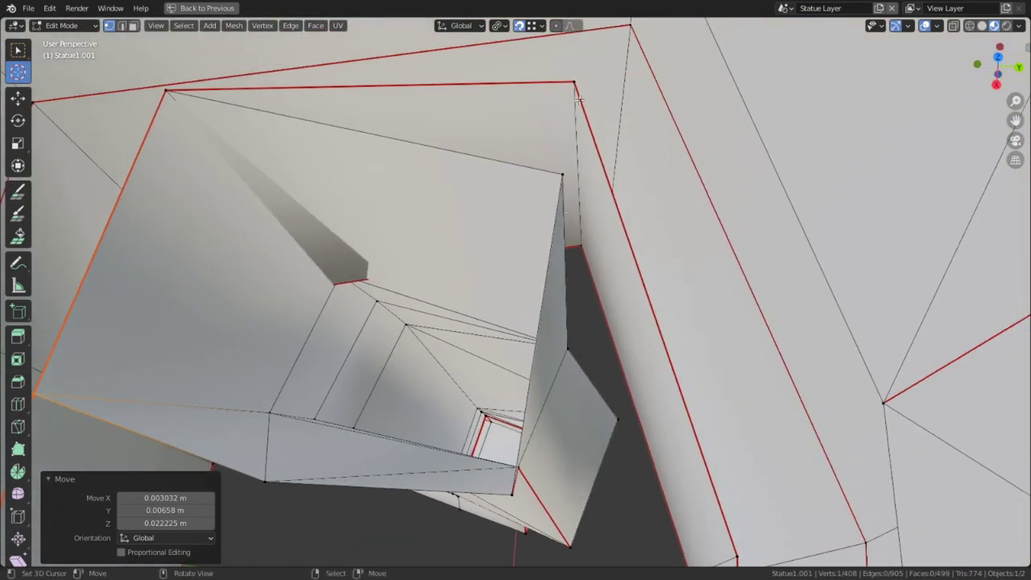
Snap the inner skirt loop's back corner onto the first leg's outer back corner and merge them.
right_click(581, 97)
key(g)
click(551, 186)
key(g)
click(564, 171)
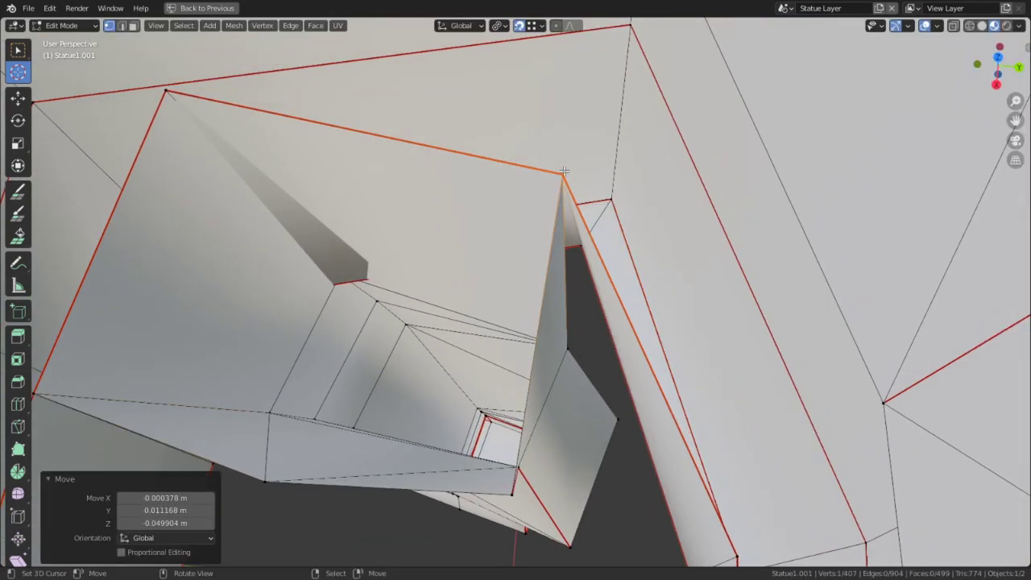
Snap the opposite back corner of the inner skirt loop onto the other leg's outer back corner and merge them.
shift+middle_drag(564, 170, 749, 125)
middle_drag(610, 278, 715, 241)
right_click(881, 190)
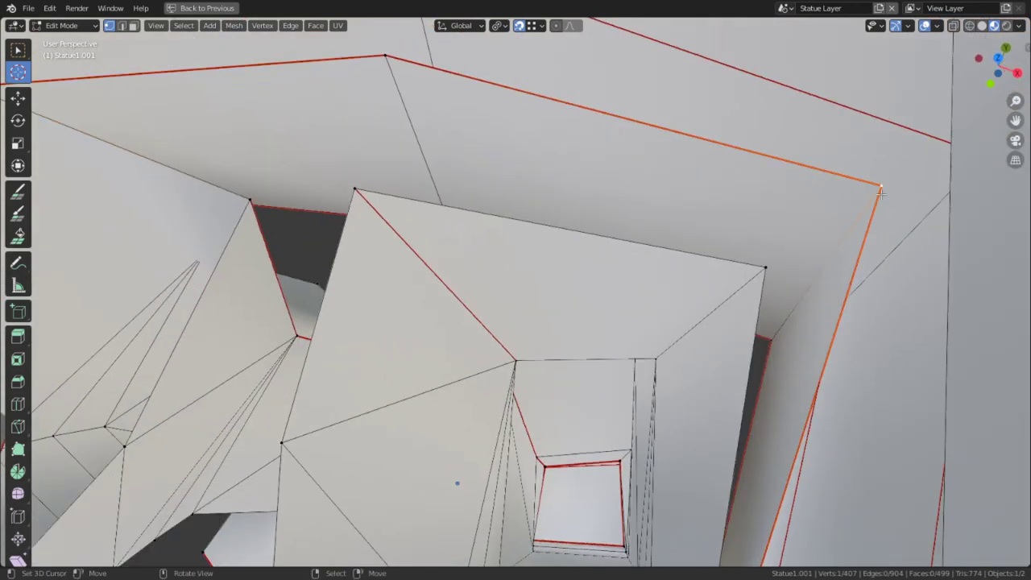
key(g)
click(771, 259)
Move the middle vertex of the inner loop's back edge inward to sit just behind the gap between the legs.
middle_drag(771, 260, 891, 285)
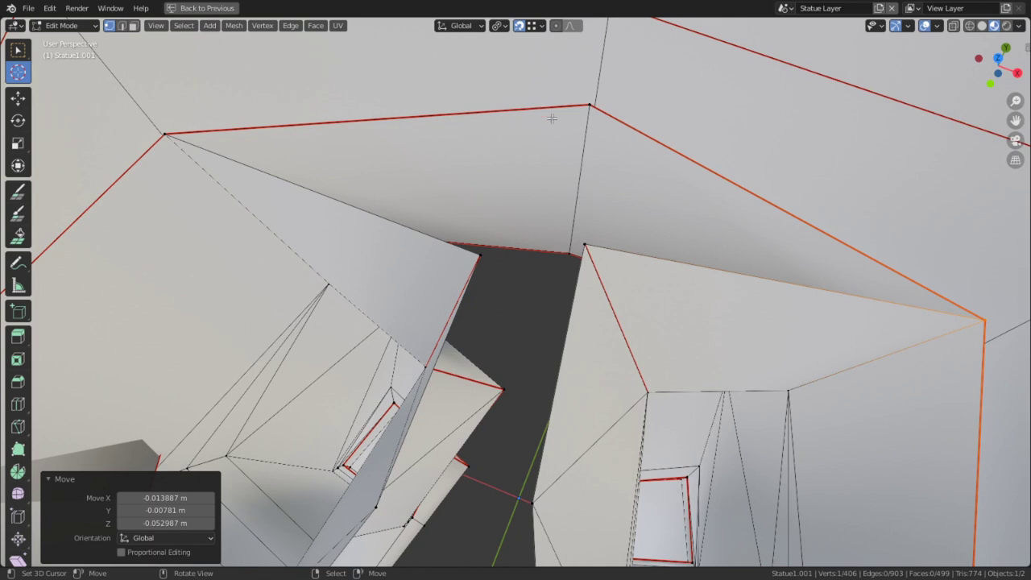
right_click(585, 110)
key(g)
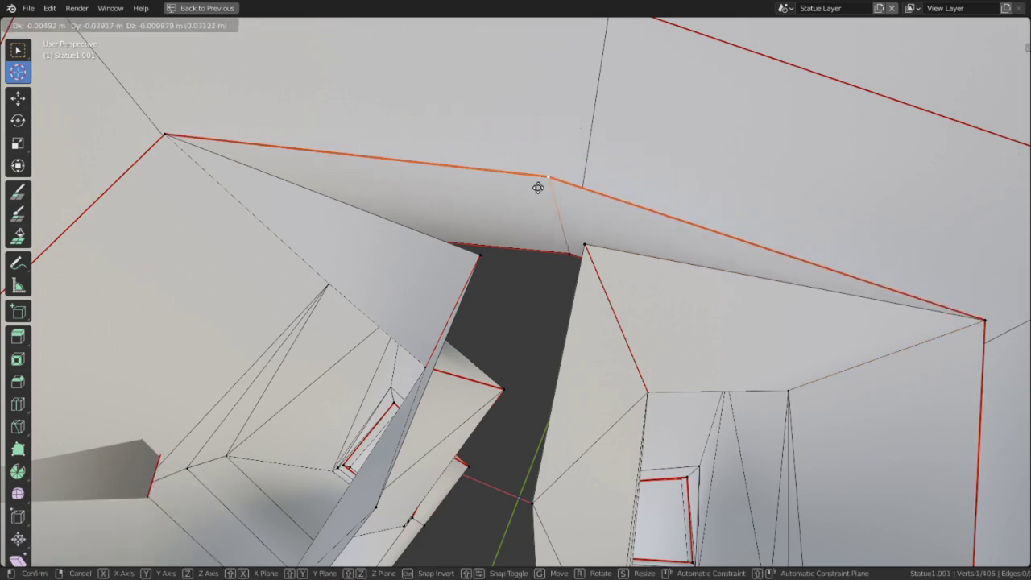
click(538, 190)
Fill the back gaps between the skirt loop and both legs with triangular faces, including the one bridging the legs.
key(2)
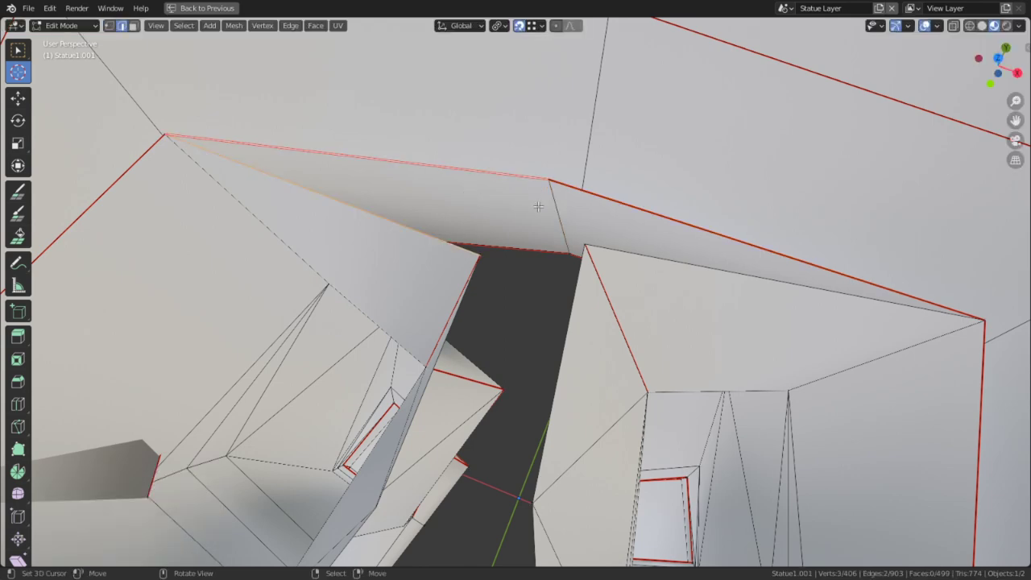
key(f)
right_click(643, 259)
key(f)
right_click(529, 235)
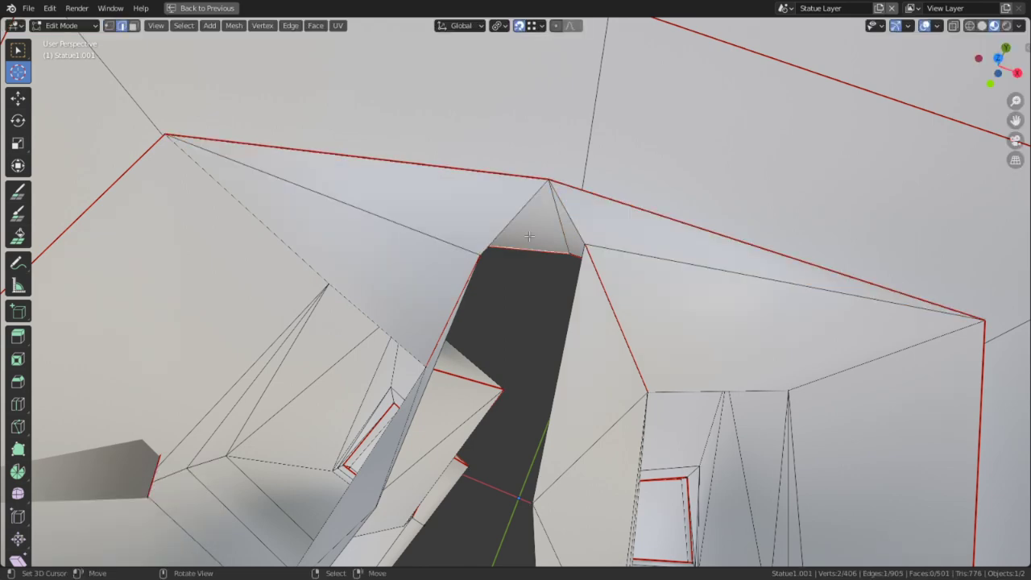
key(f)
Fill the triangular gap between the inner skirt loop's front edge and the legs' inner front corners.
middle_drag(569, 215, 240, 269)
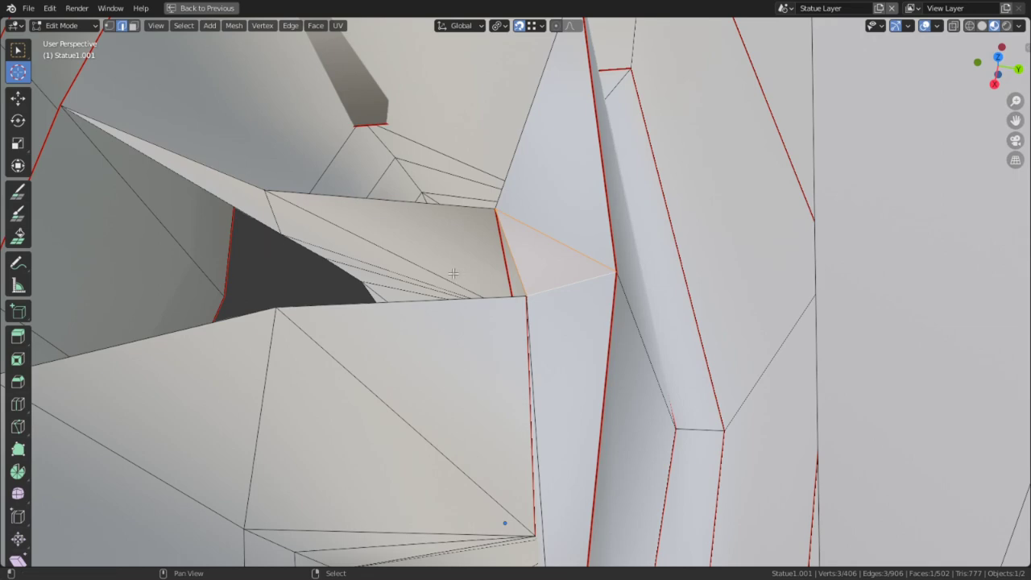
shift+middle_drag(454, 274, 795, 263)
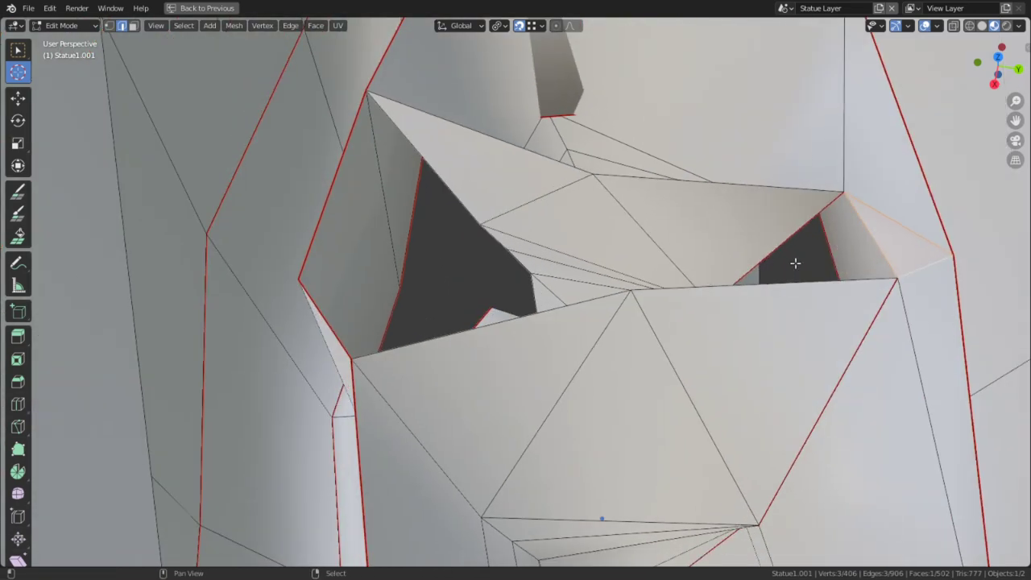
shift+right_click(320, 304)
key(f)
shift+middle_drag(547, 283, 408, 392)
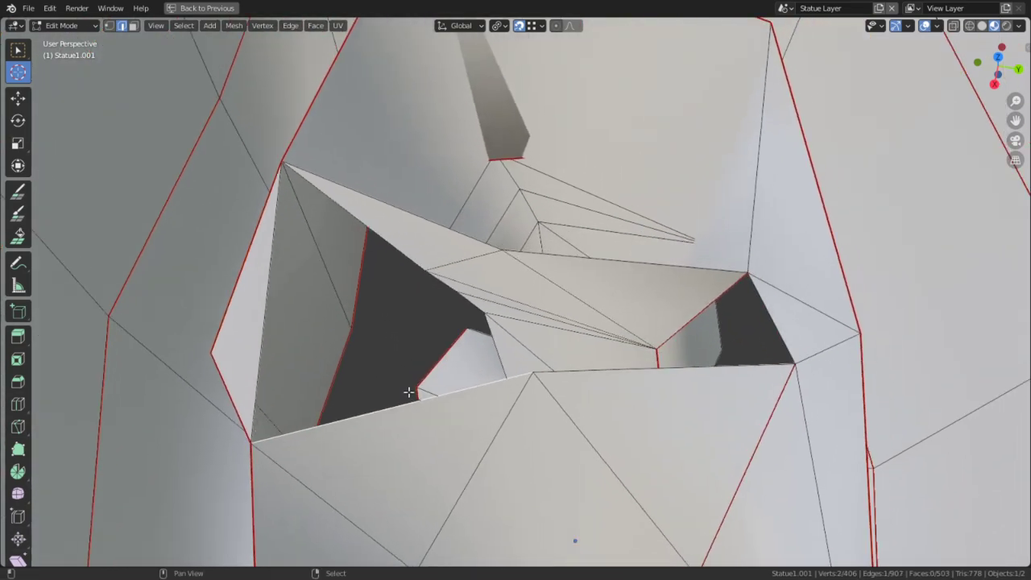
Delete the narrow triangular face on the side of the inner skirt loop and move its middle vertex inward toward the legs.
middle_drag(361, 205, 367, 272)
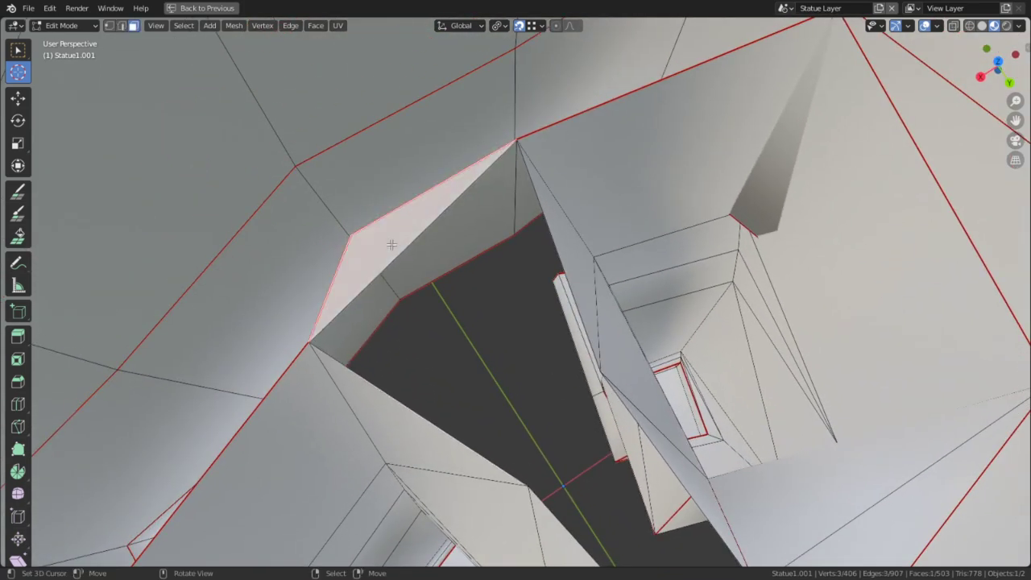
key(x)
click(391, 243)
key(1)
right_click(352, 232)
middle_drag(494, 243, 523, 278)
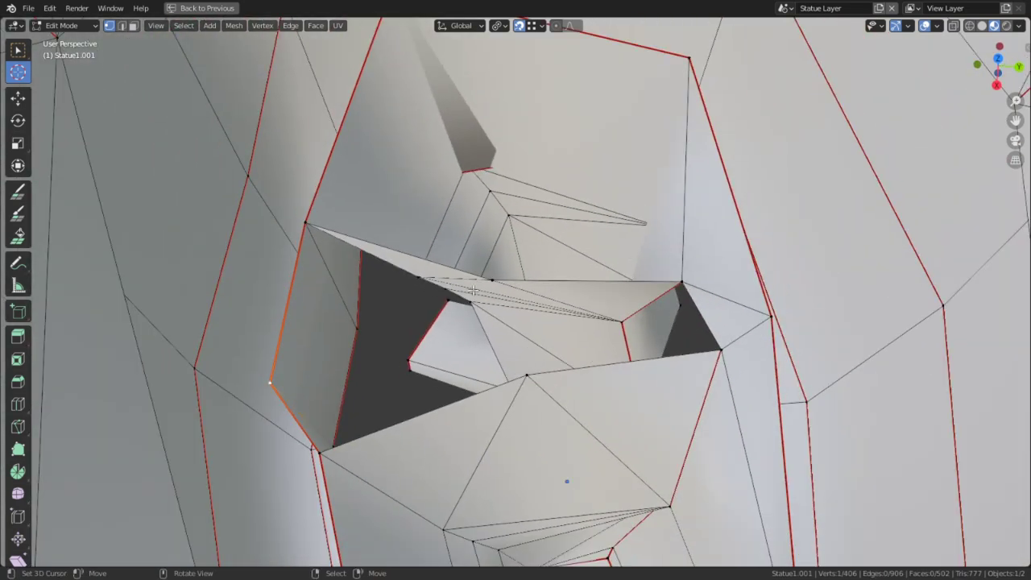
key(g)
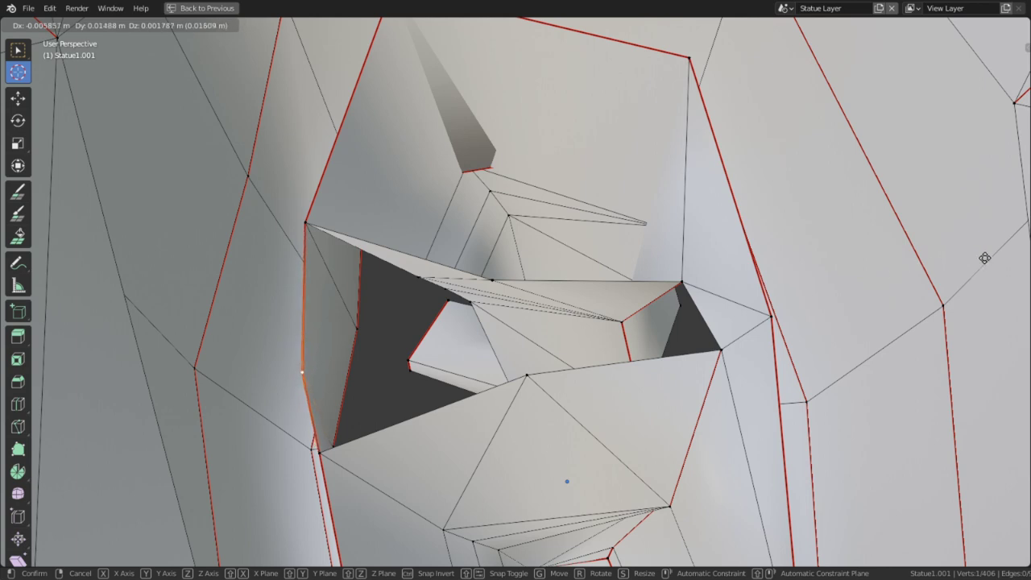
click(897, 257)
Fill the side gap between the inner skirt loop and the leg with three triangular faces meeting at the moved vertex.
key(2)
scroll(295, 327, up, 2)
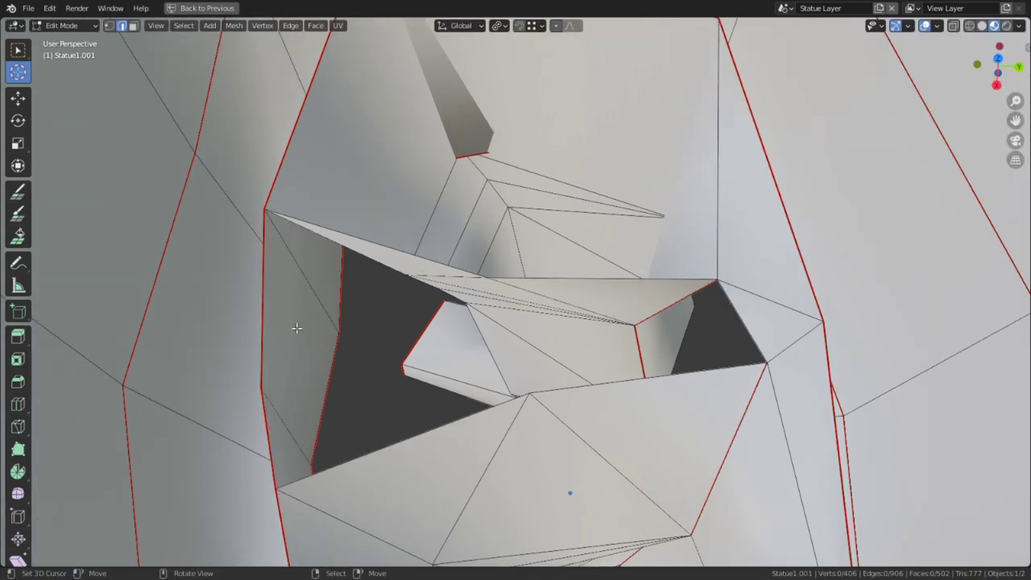
right_click(209, 340)
key(f)
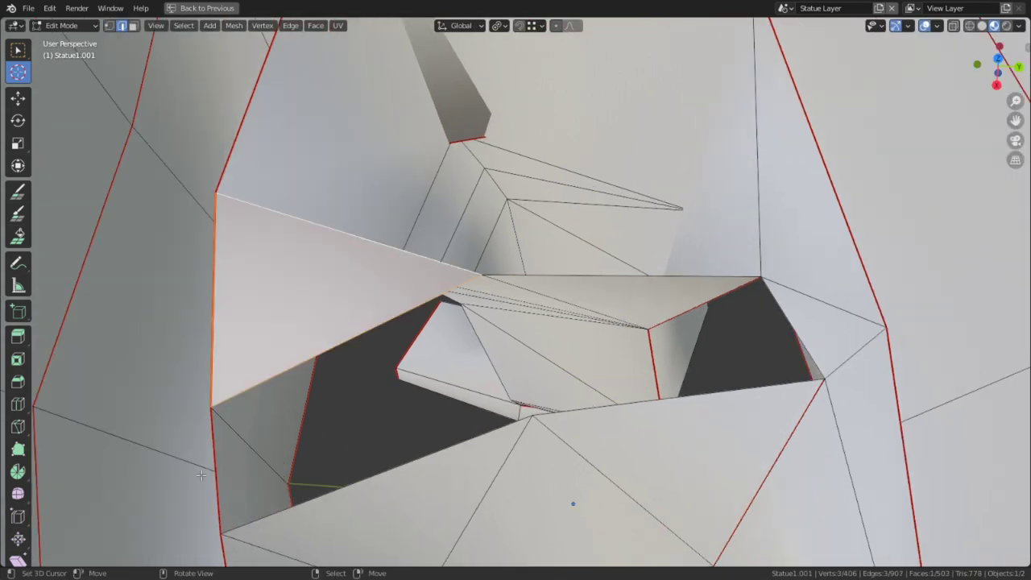
right_click(228, 476)
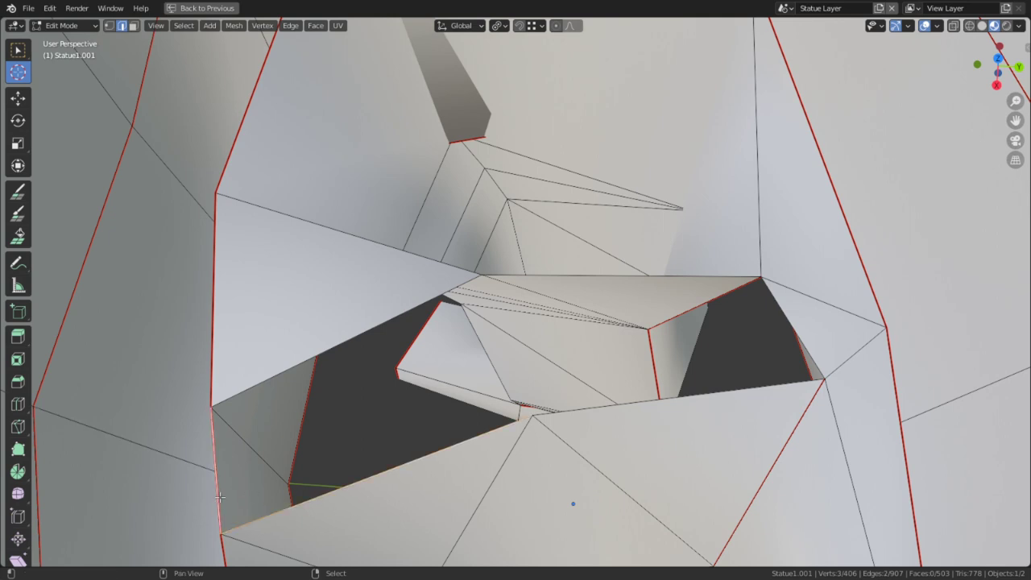
key(f)
right_click(347, 337)
shift+right_click(357, 425)
key(f)
Fill the remaining four-sided hole between the legs inside the skirt with a quad face.
shift+middle_drag(528, 394, 456, 407)
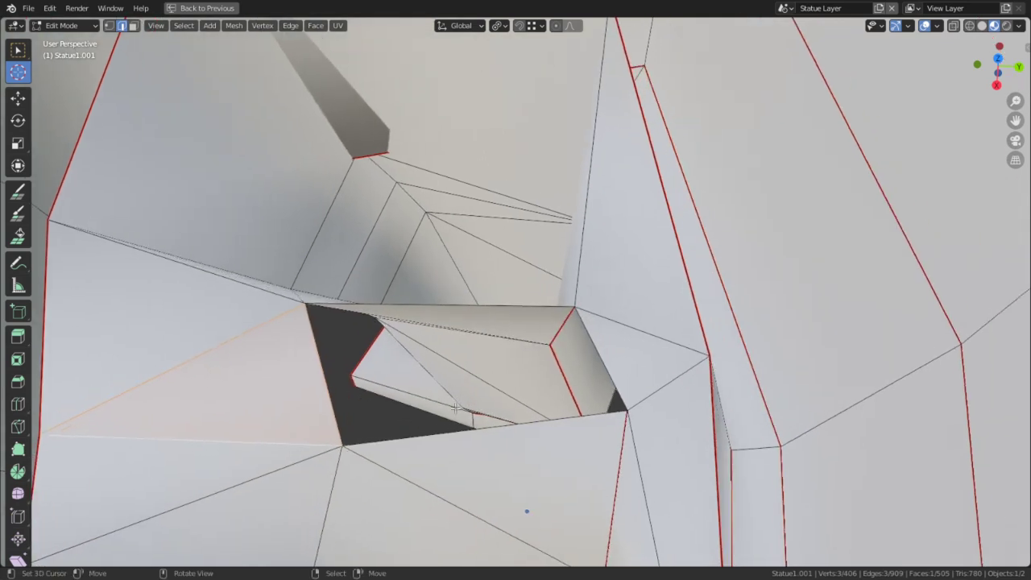
right_click(499, 441)
key(f)
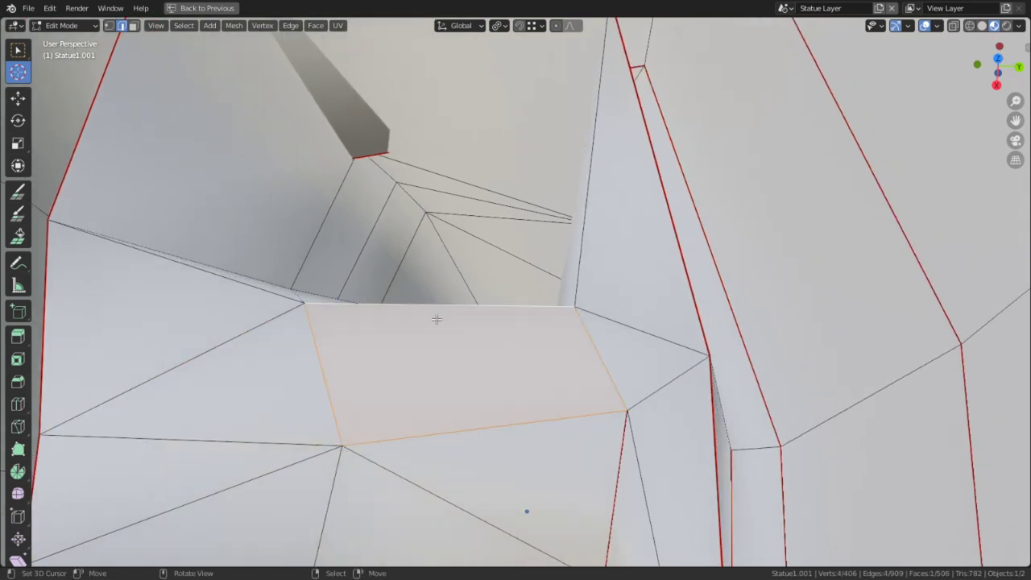
Inspect the outside of the tunic all around for hidden inner geometry poking through the surface.
scroll(438, 342, down, 3)
middle_drag(437, 368, 451, 242)
scroll(435, 253, down, 5)
middle_drag(476, 286, 601, 262)
scroll(714, 145, up, 3)
alt+middle_click(651, 143)
scroll(451, 246, up, 3)
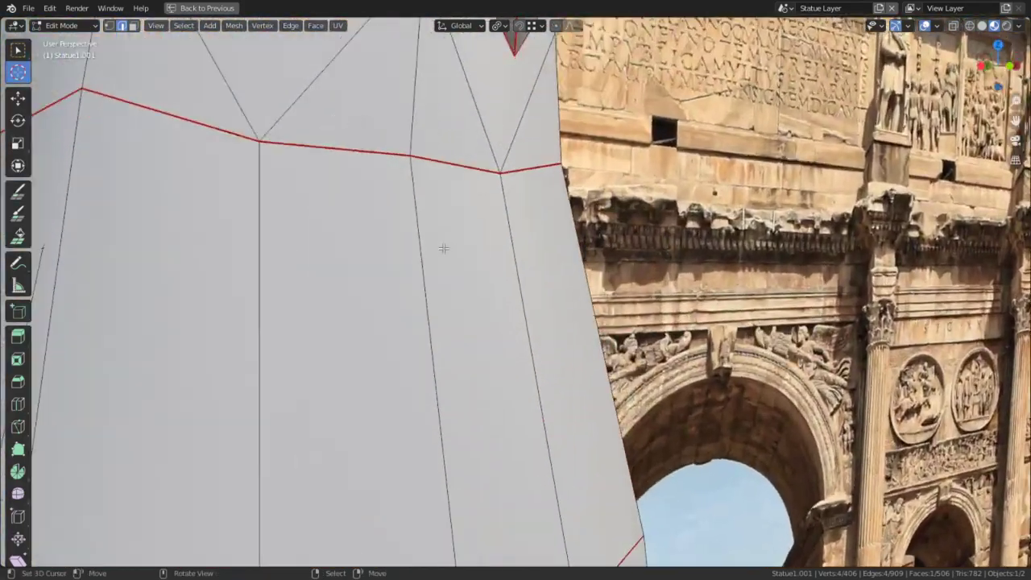
mouse_move(444, 248)
middle_down()
mouse_move(350, 287)
mouse_move(523, 254)
mouse_move(407, 322)
middle_up()
scroll(451, 272, up, 1)
scroll(406, 322, down, 4)
right_click(405, 476)
scroll(416, 407, up, 3)
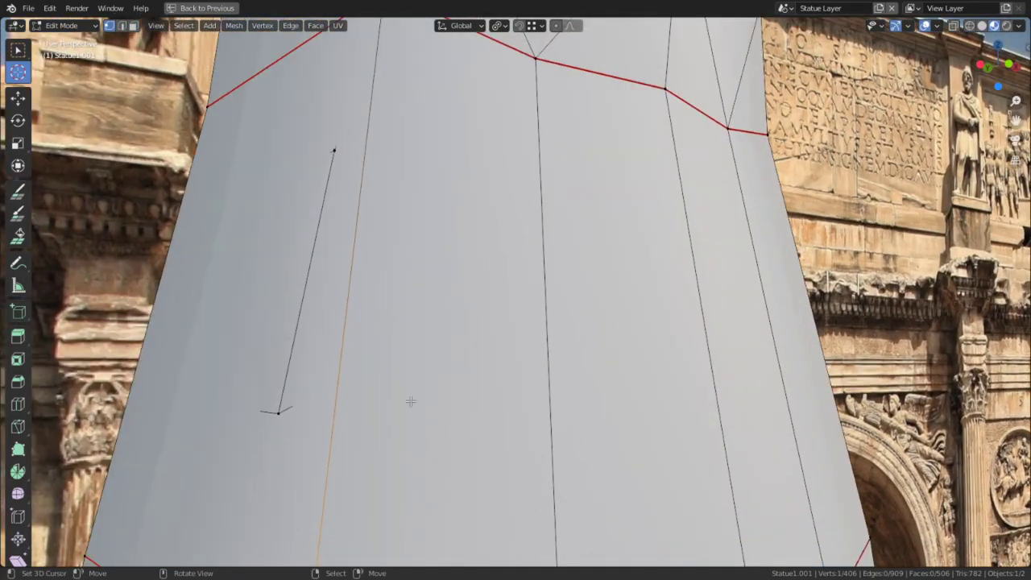
middle_drag(328, 357, 217, 362)
scroll(387, 339, up, 3)
middle_drag(322, 379, 237, 386)
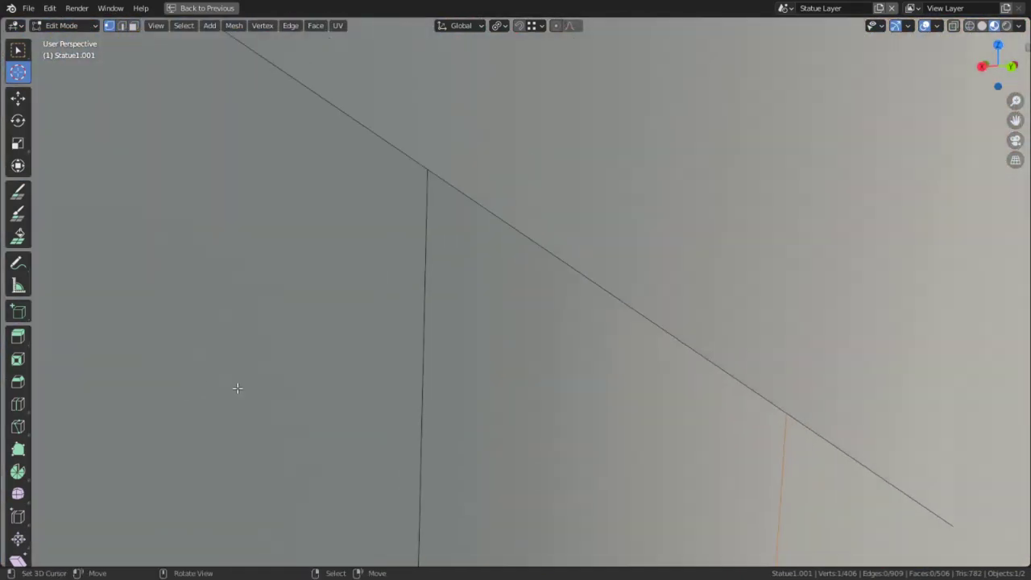
scroll(527, 382, down, 4)
scroll(527, 382, up, 3)
shift+middle_drag(527, 382, 391, 231)
scroll(486, 255, down, 2)
middle_drag(487, 255, 549, 419)
scroll(541, 484, down, 3)
middle_drag(511, 335, 519, 278)
middle_drag(582, 248, 710, 240)
middle_drag(467, 262, 529, 262)
Select both linked fragments poking through the back of the tunic and delete them.
key(3)
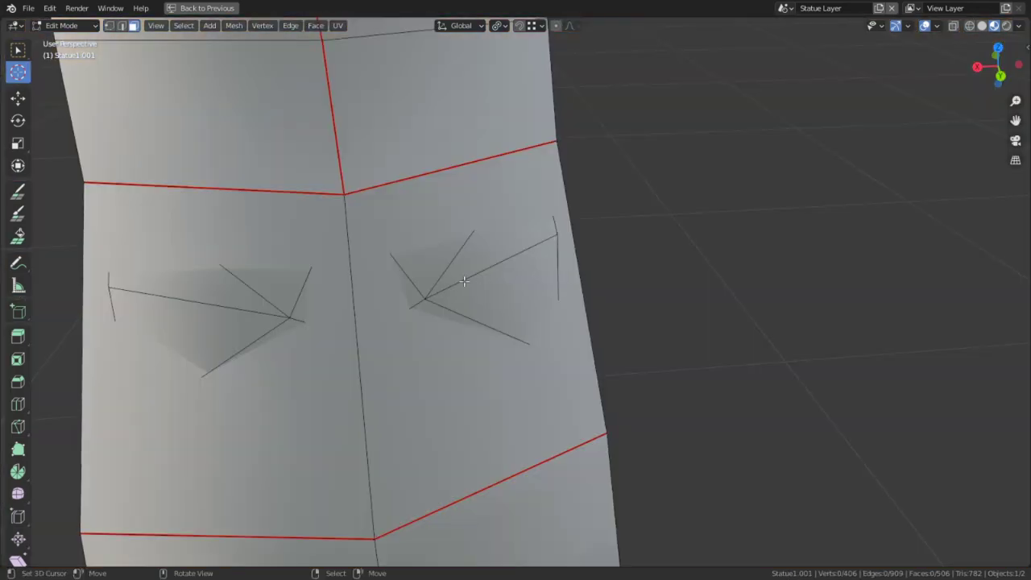
key(l)
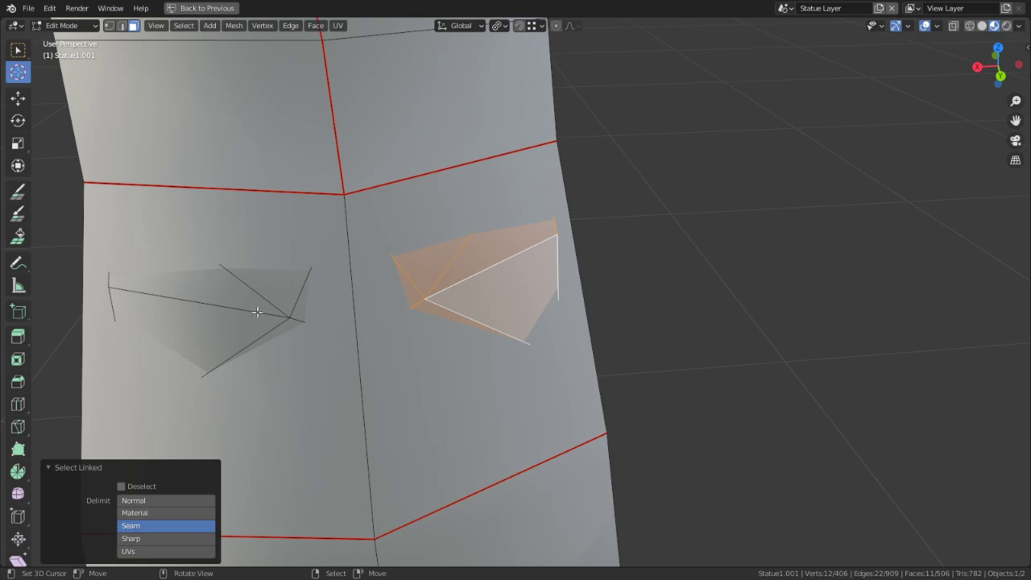
key(l)
key(x)
click(271, 307)
Remove the overlapping sliver geometry in the inner corner between the skirt loop and the leg.
scroll(380, 330, up, 1)
middle_drag(379, 329, 426, 76)
middle_drag(425, 154, 501, 322)
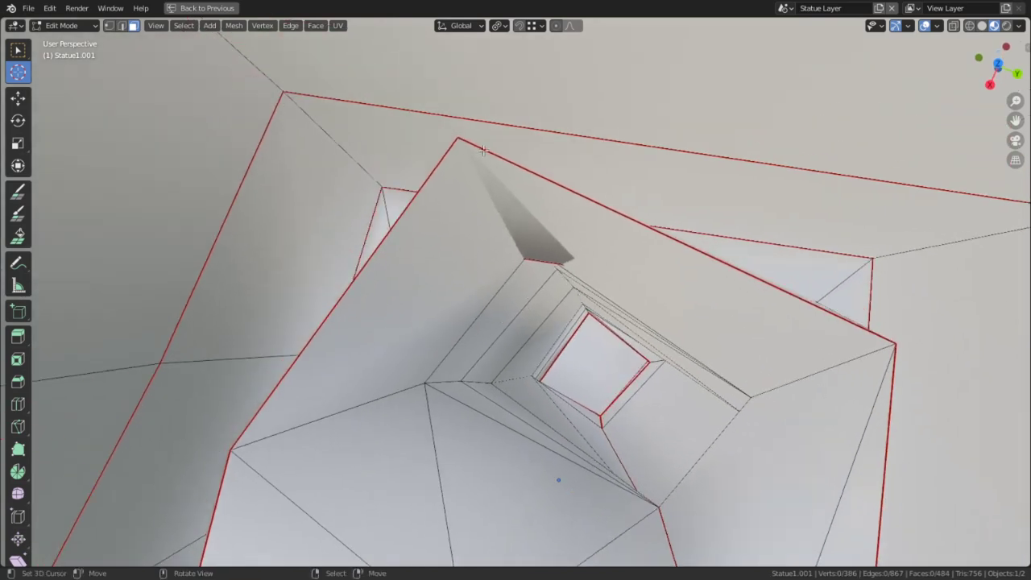
middle_drag(483, 150, 422, 154)
click(562, 274)
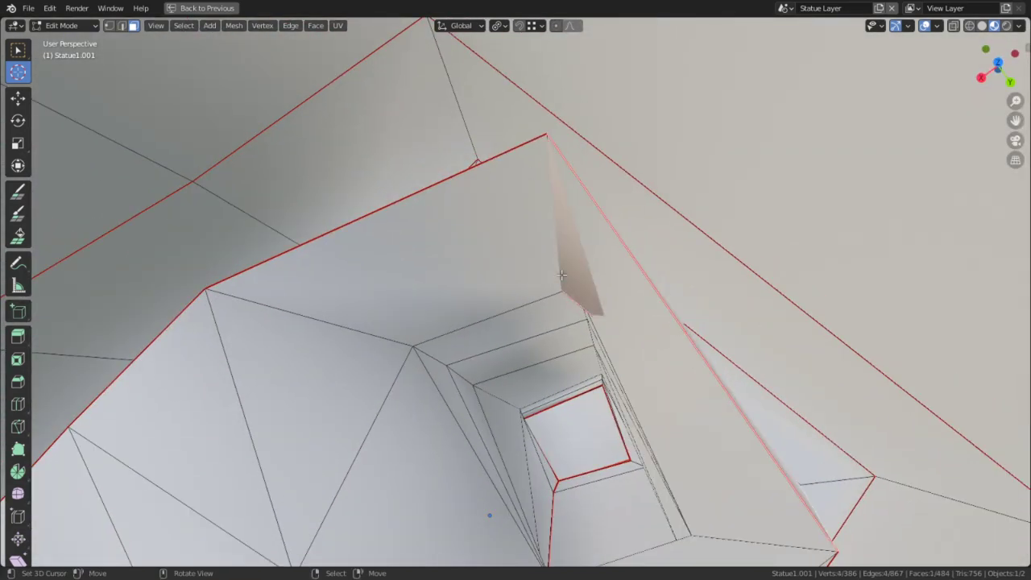
middle_drag(592, 289, 511, 85)
middle_drag(569, 165, 660, 43)
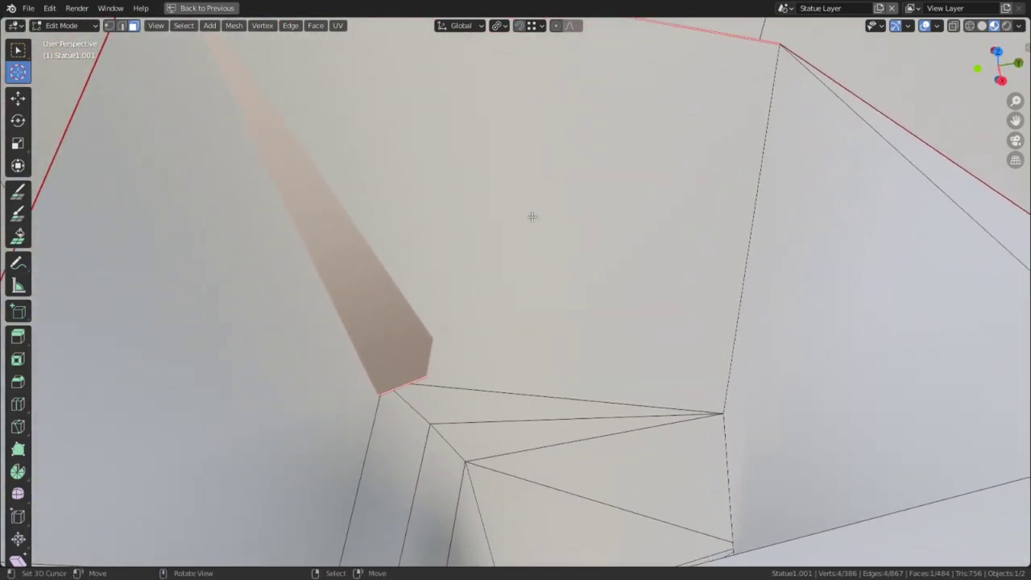
key(1)
key(alt+a)
middle_drag(418, 379, 602, 171)
key(x)
click(513, 304)
middle_drag(624, 220, 502, 415)
scroll(504, 416, down, 3)
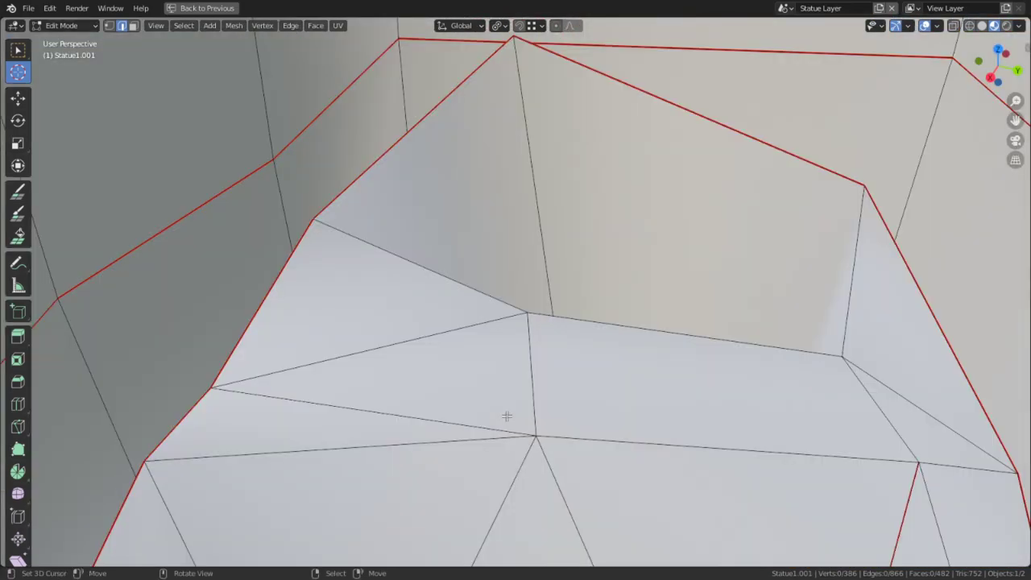
Select the edges running all around the inner skirt loop where it meets the legs and mark them sharp.
middle_drag(126, 314, 382, 257)
alt+click(412, 121)
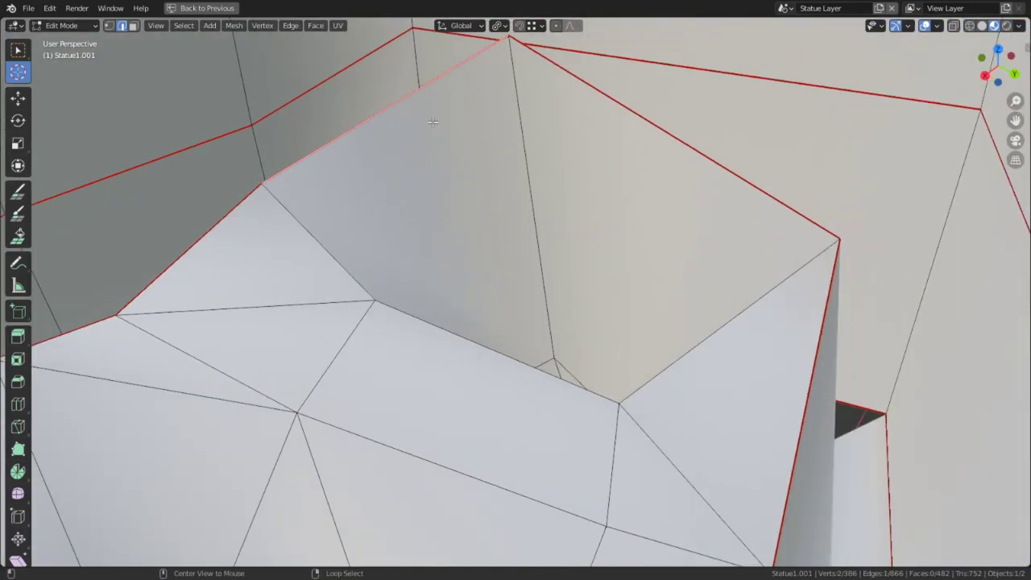
alt+shift+right_click(673, 145)
alt+shift+right_click(809, 336)
middle_drag(808, 336, 765, 233)
alt+shift+right_click(562, 194)
shift+middle_drag(766, 234, 454, 241)
alt+shift+right_click(613, 241)
middle_drag(737, 279, 704, 279)
alt+shift+right_click(703, 269)
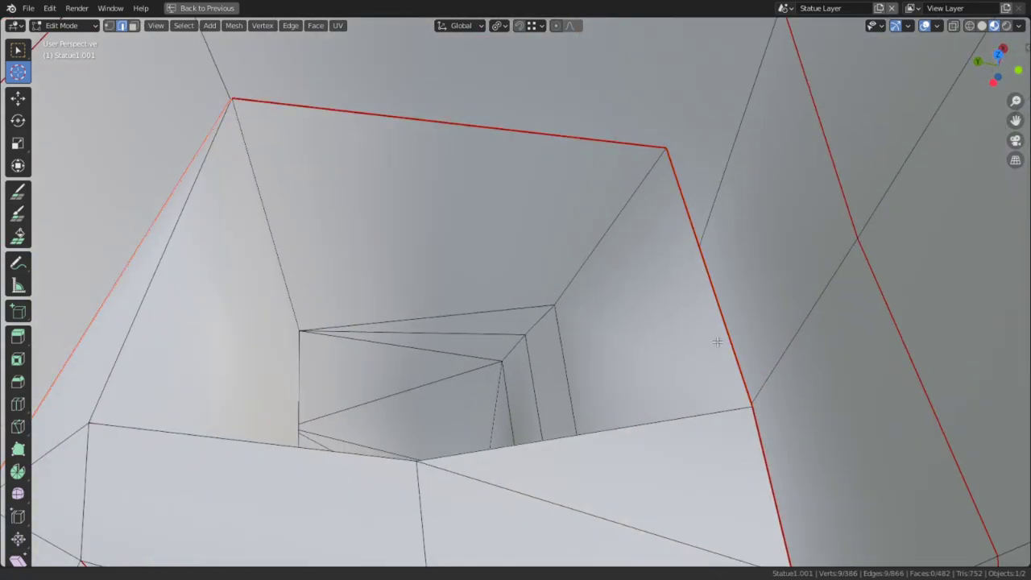
shift+middle_drag(718, 343, 710, 286)
alt+shift+right_click(704, 248)
middle_drag(705, 247, 664, 337)
shift+right_click(673, 349)
key(ctrl+e)
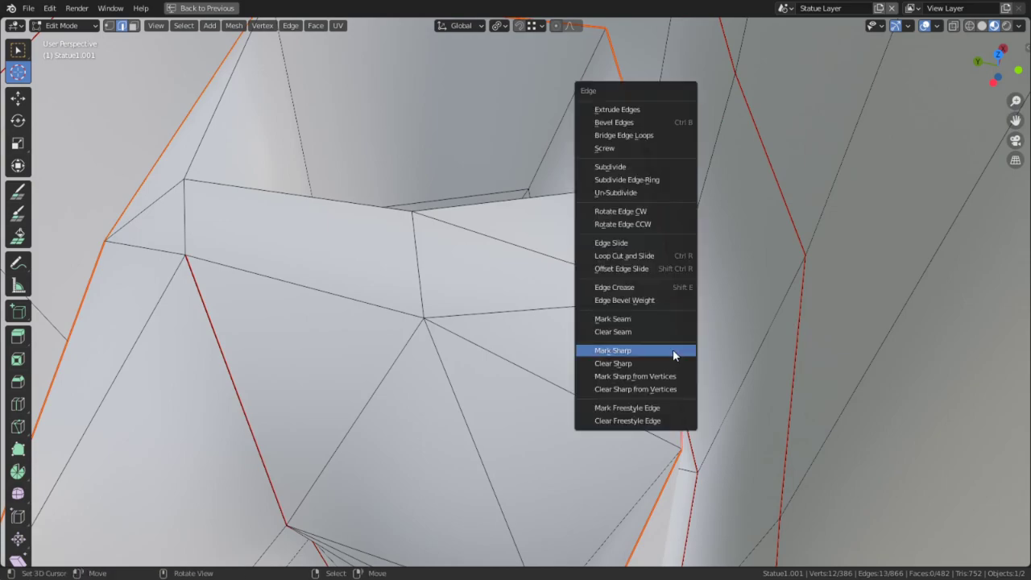
click(619, 352)
Check the shaded underside of the statue in Object Mode and return to editing the mesh.
key(KP_Decimal)
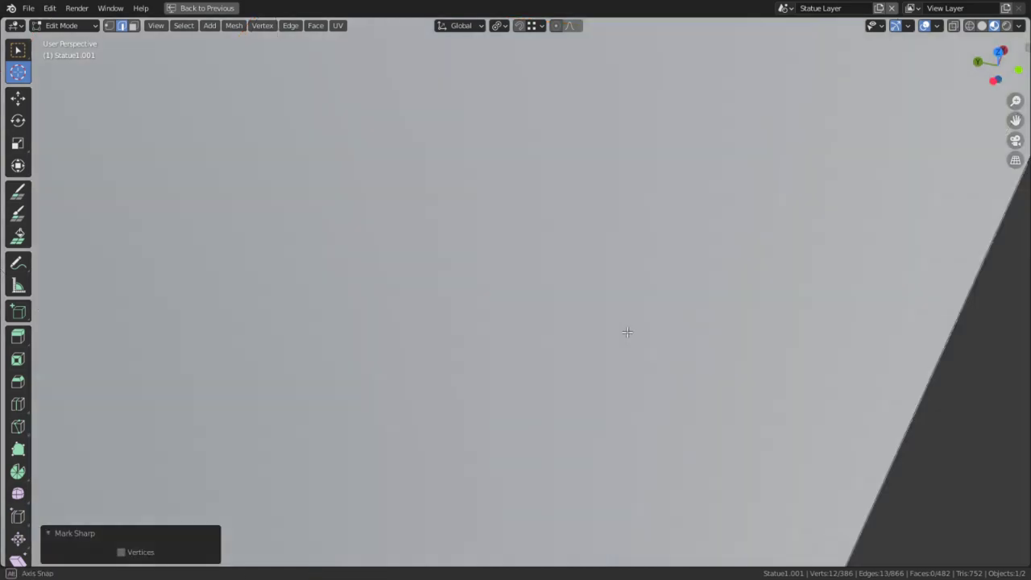
middle_drag(806, 403, 657, 197)
key(Tab)
key(alt+a)
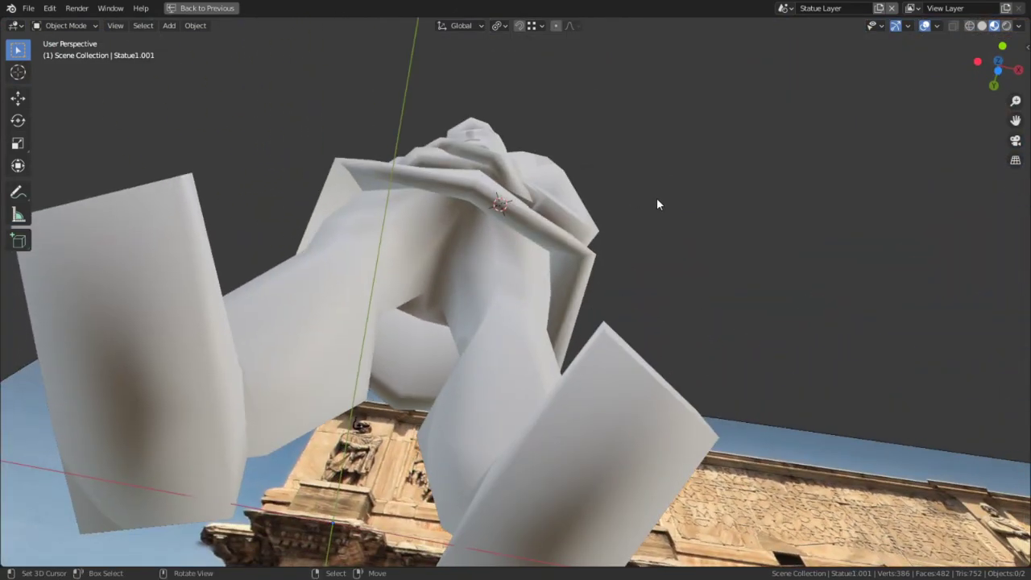
key(Tab)
scroll(548, 209, down, 4)
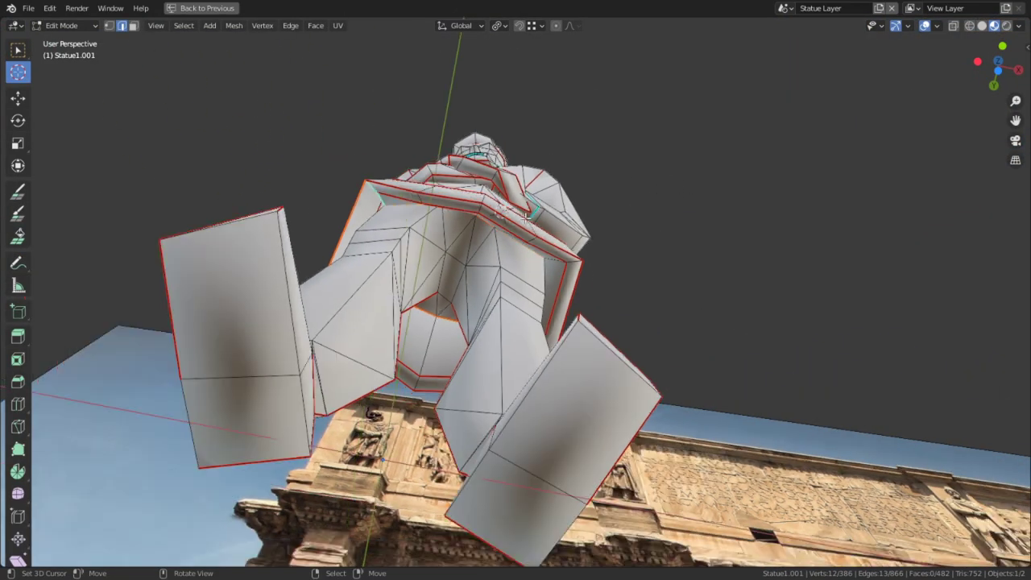
Clear the seam from the horizontal edge loop around the middle of the tunic skirt.
middle_drag(546, 221, 516, 370)
alt+right_click(509, 225)
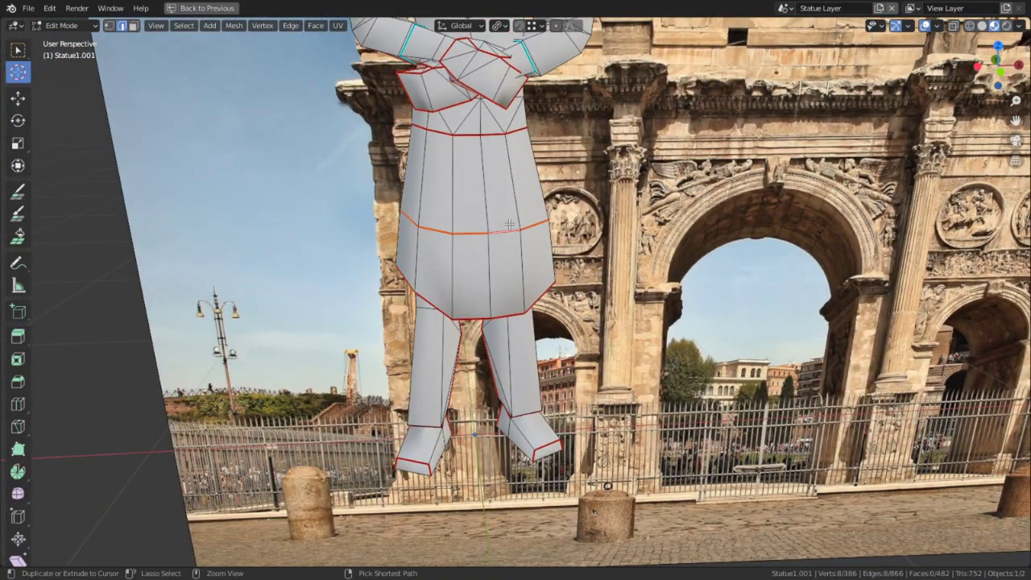
key(ctrl+x)
key(ctrl+z)
key(ctrl+e)
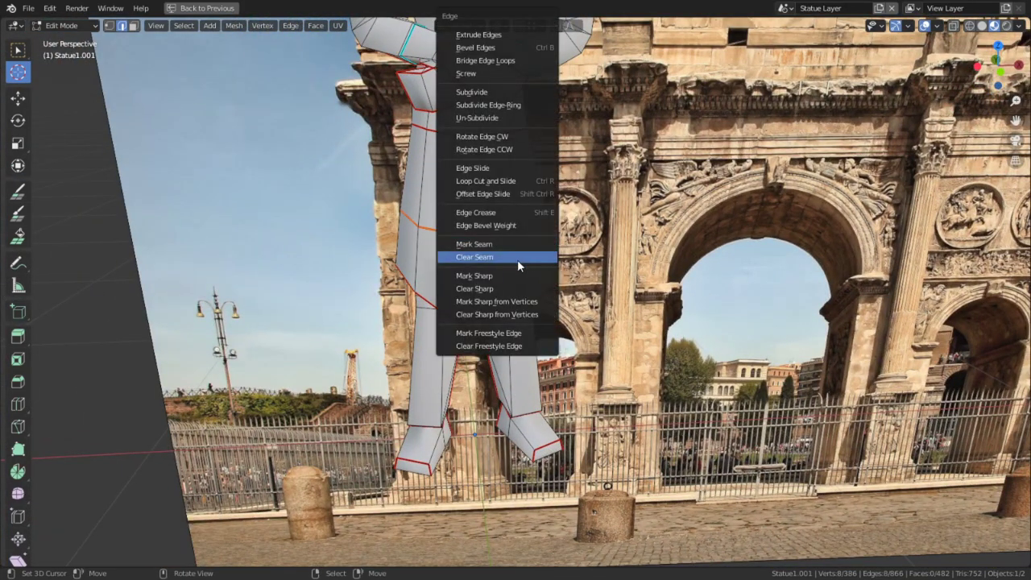
click(517, 257)
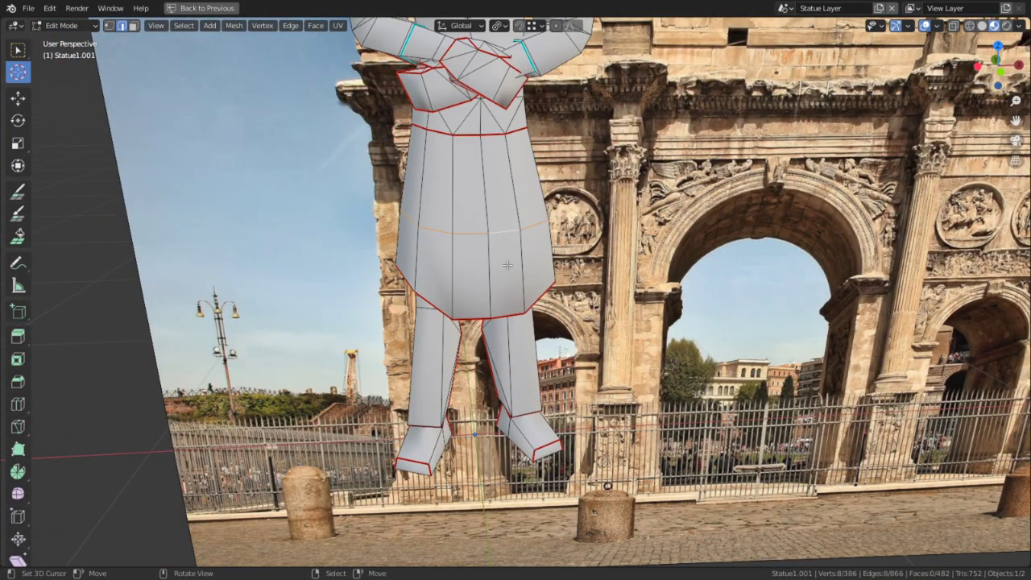
Examine the statue model's tunic, waist and crossed arms from the front and side.
scroll(543, 307, up, 6)
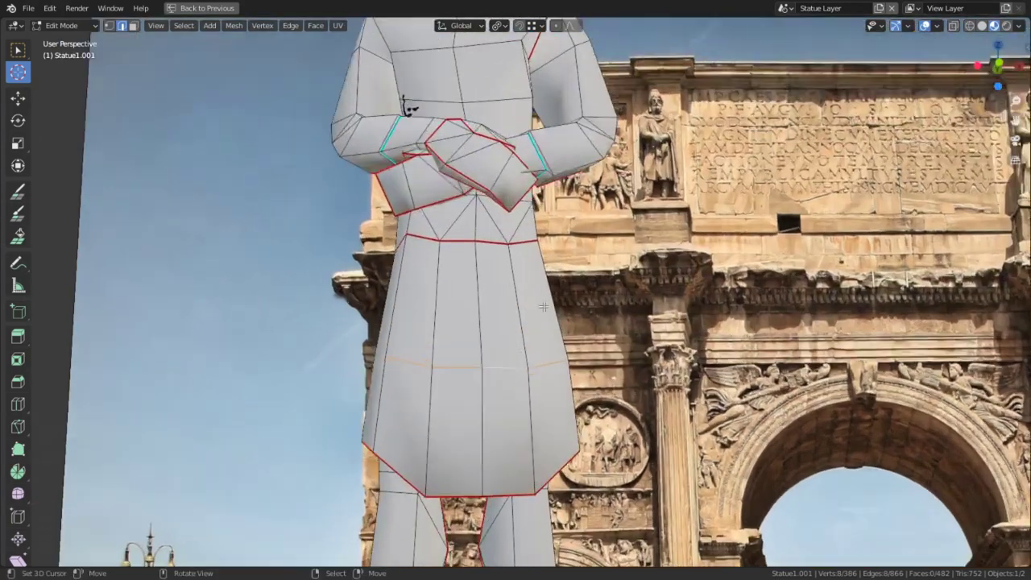
middle_drag(543, 307, 661, 306)
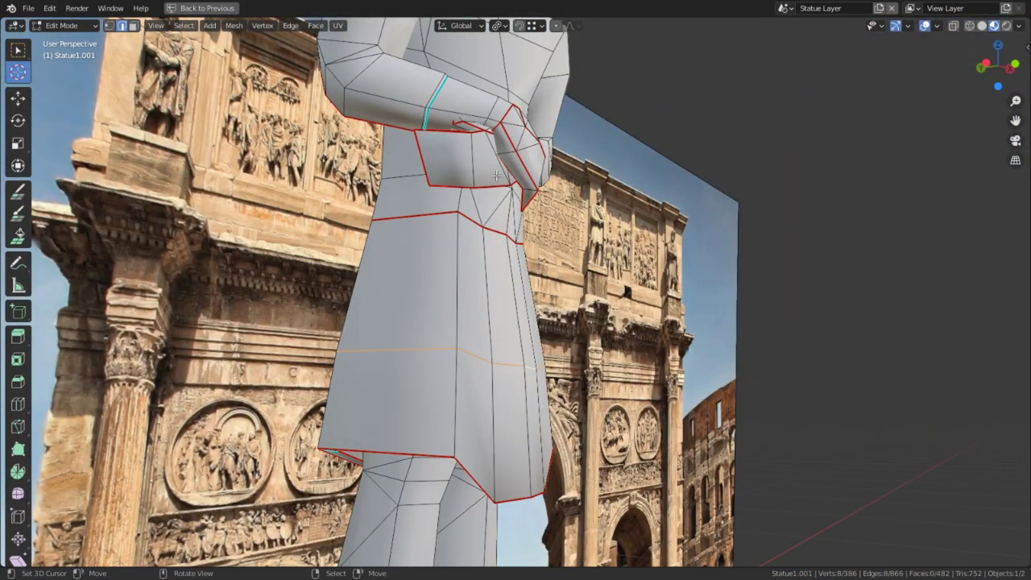
middle_drag(572, 138, 475, 133)
shift+middle_drag(464, 53, 400, 188)
middle_drag(573, 315, 602, 327)
scroll(602, 327, down, 6)
middle_drag(284, 247, 330, 253)
scroll(329, 253, up, 2)
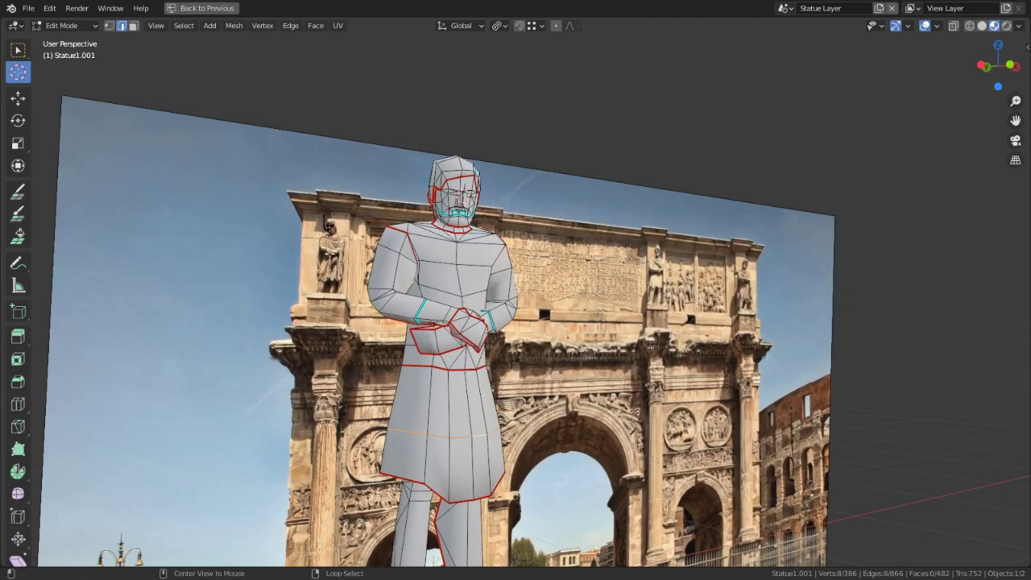
Examine the draped clothing of the crossed-arm statue in the arch reference photo.
scroll(330, 253, up, 8)
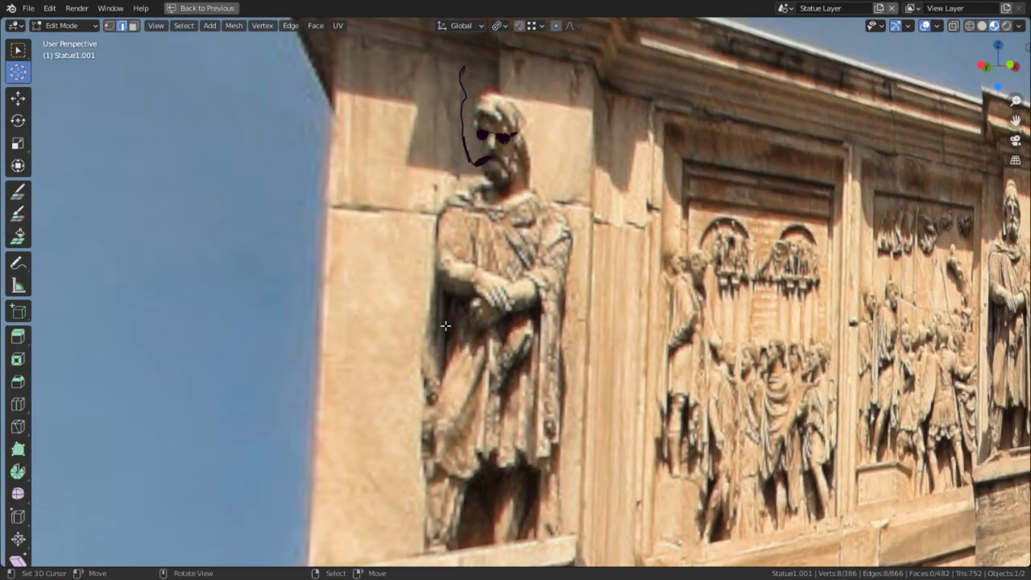
scroll(446, 325, up, 4)
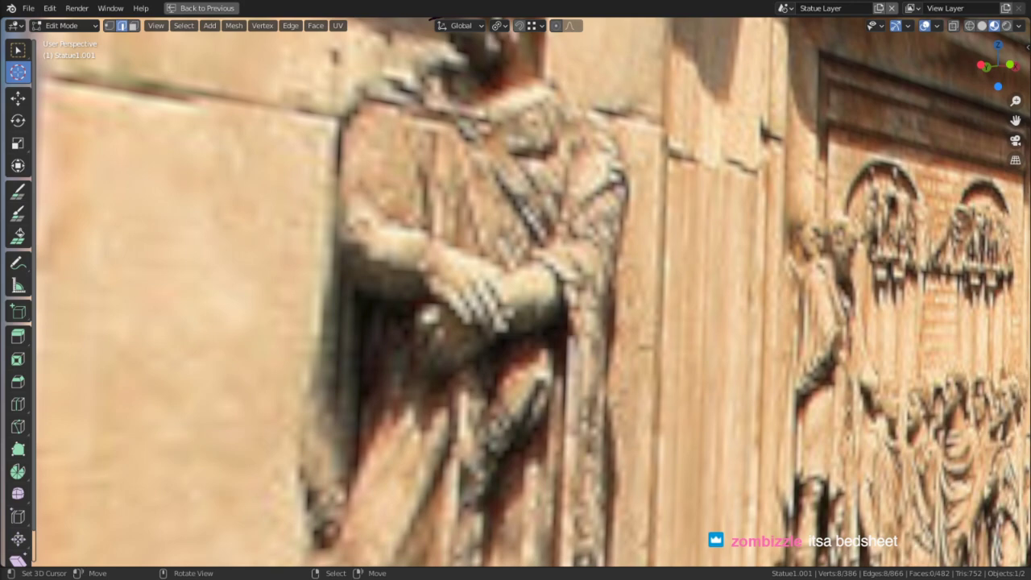
scroll(402, 476, down, 4)
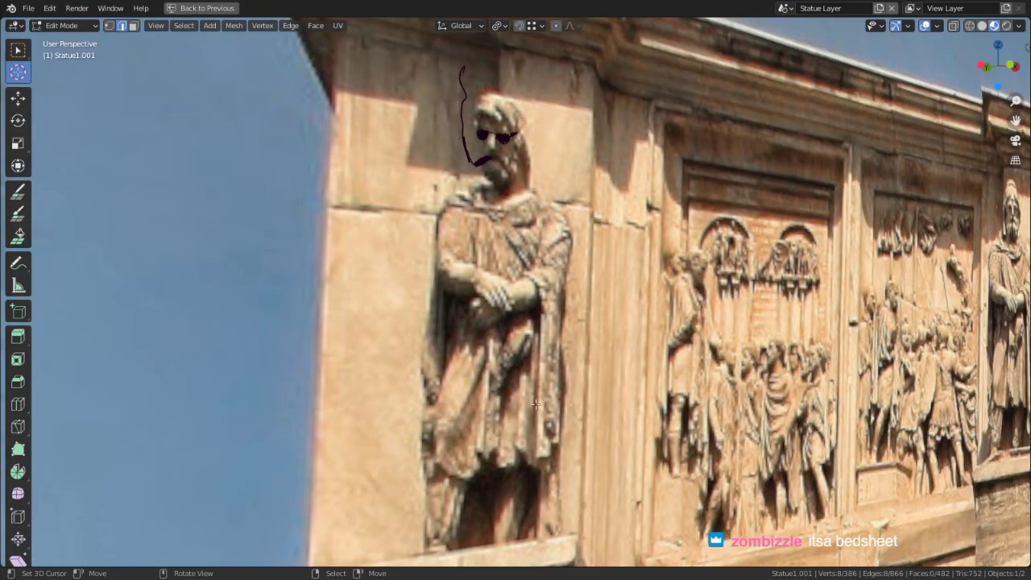
scroll(457, 421, up, 2)
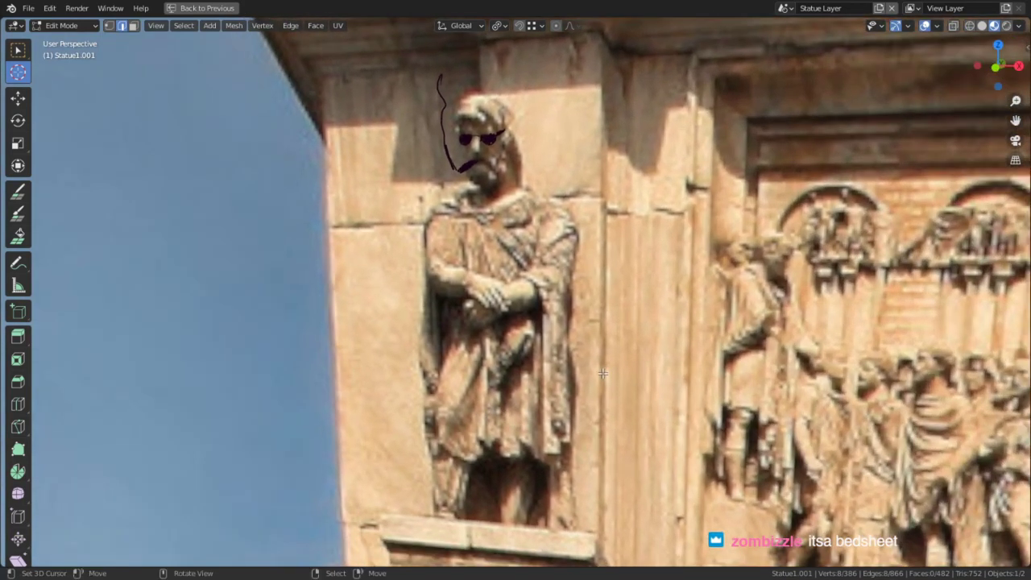
scroll(603, 373, down, 4)
scroll(604, 414, down, 4)
shift+middle_drag(638, 407, 536, 303)
middle_drag(501, 351, 440, 288)
middle_drag(640, 247, 685, 254)
scroll(681, 257, up, 2)
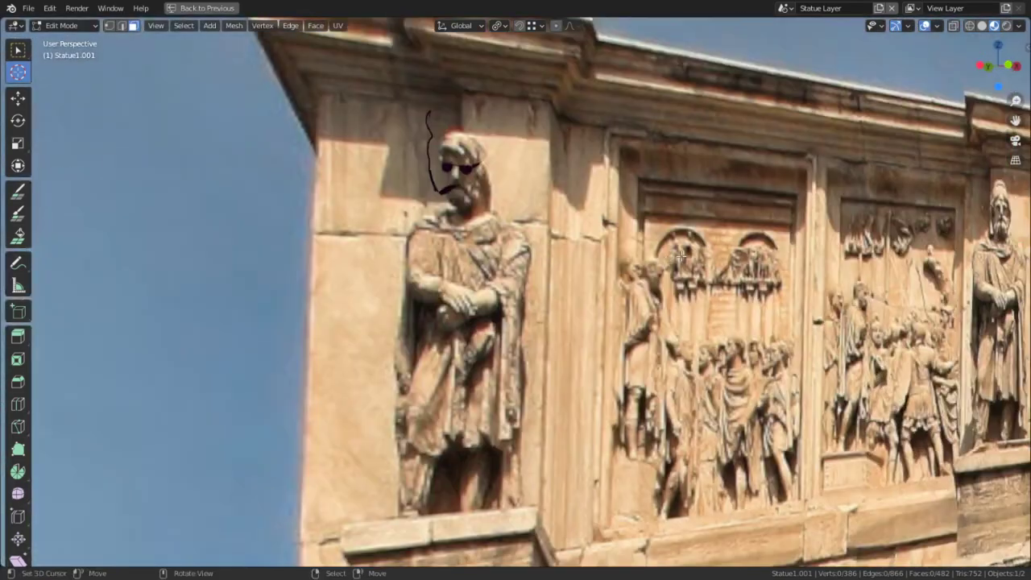
scroll(665, 290, up, 2)
scroll(556, 377, down, 1)
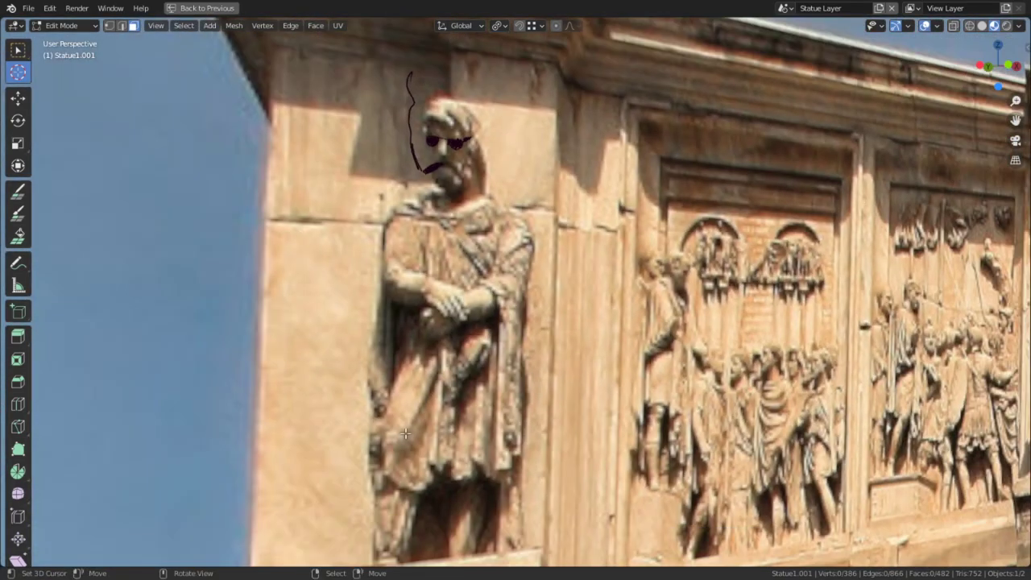
Try to extrude the shoulder, upper-back and sleeve faces outward by about 0.008 m as a cloak layer.
shift+middle_drag(405, 435, 420, 368)
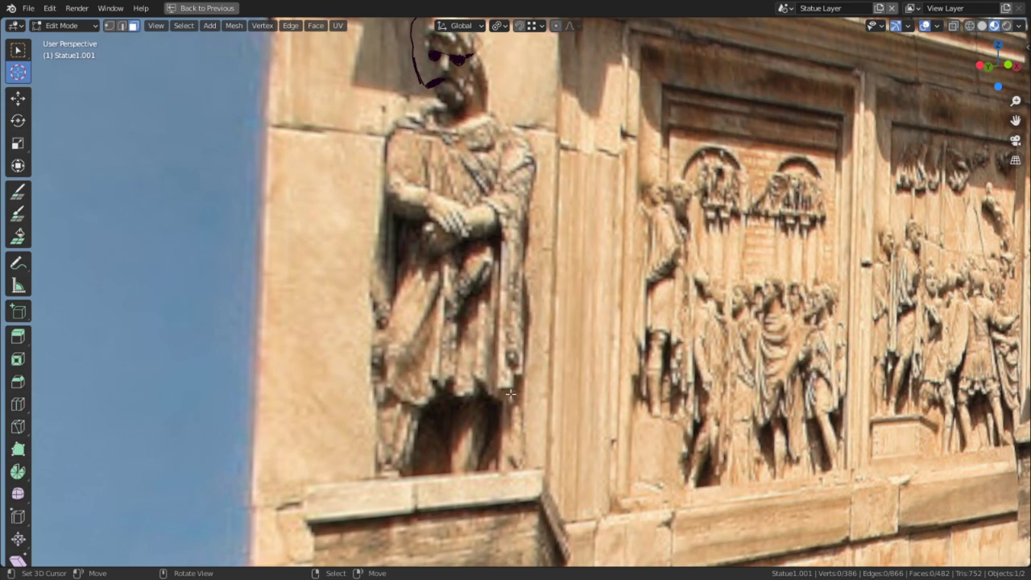
scroll(517, 389, down, 4)
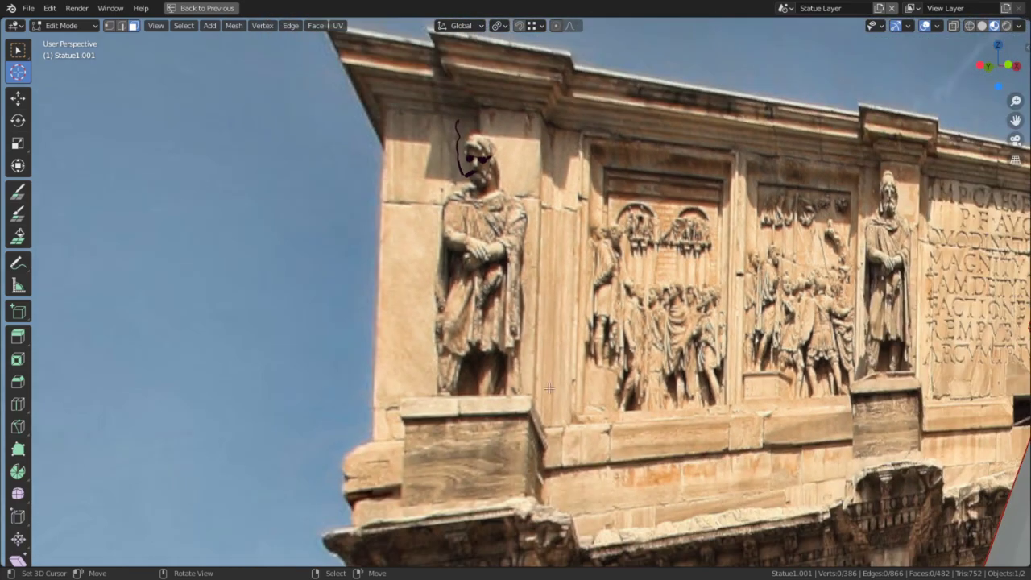
scroll(568, 391, down, 1)
middle_drag(572, 392, 533, 319)
scroll(435, 427, down, 5)
scroll(490, 298, up, 2)
click(369, 280)
shift+right_click(381, 246)
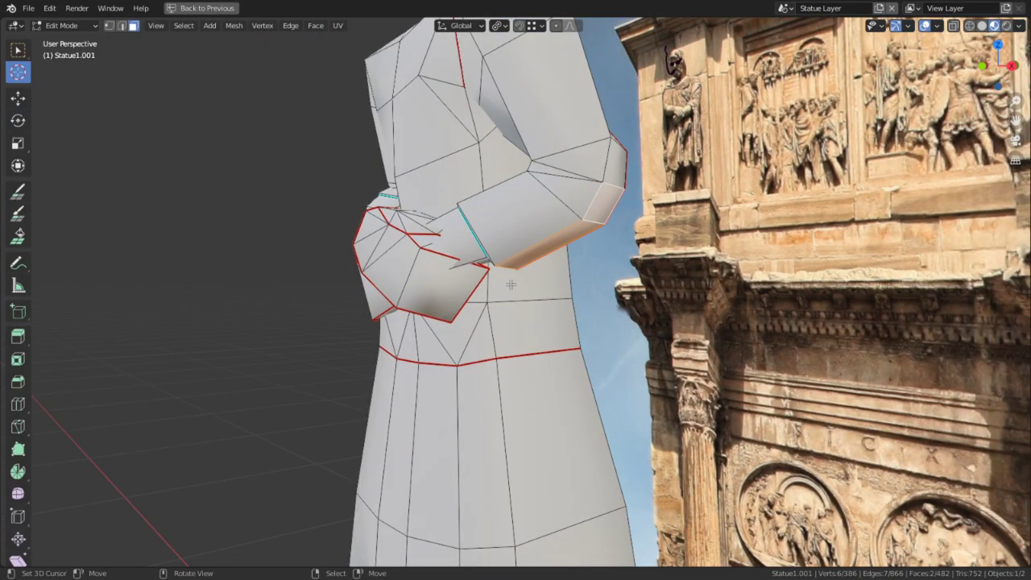
middle_drag(538, 239, 360, 210)
key(c)
mouse_move(242, 143)
mouse_down()
mouse_move(284, 111)
mouse_move(322, 111)
mouse_up()
right_click(323, 111)
shift+click(223, 246)
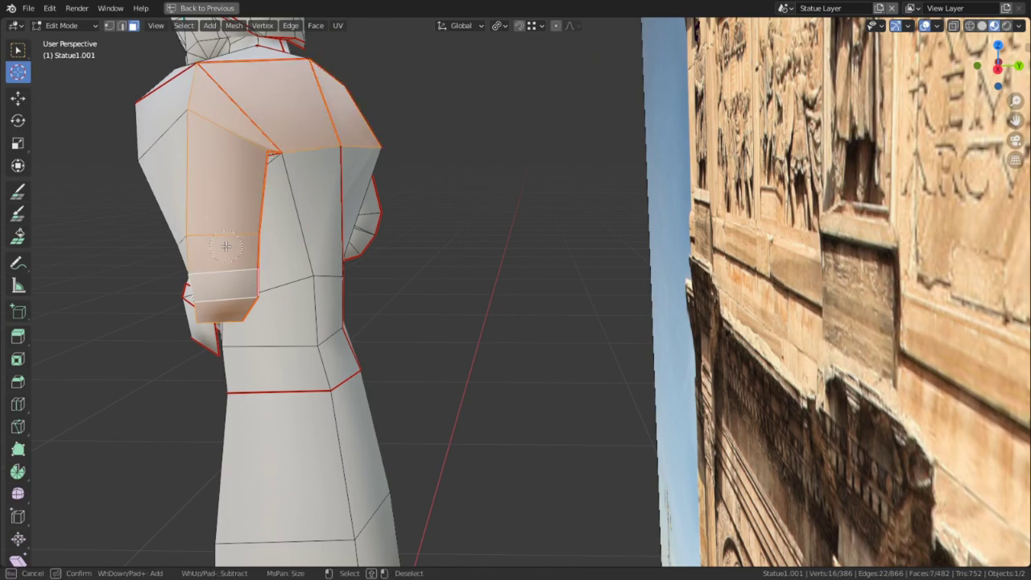
middle_drag(223, 247, 605, 199)
shift+middle_drag(683, 155, 652, 212)
scroll(609, 221, up, 4)
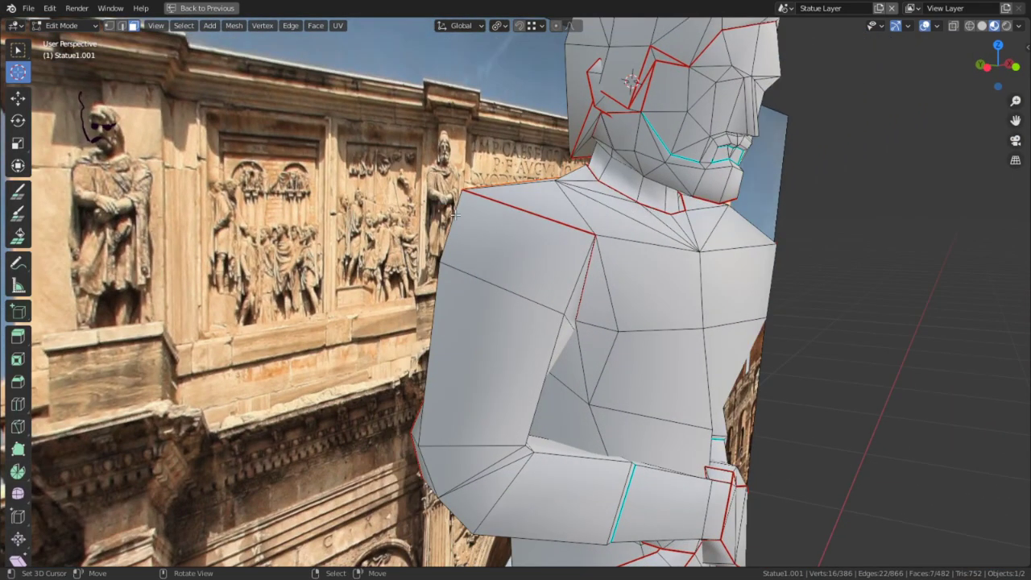
mouse_move(487, 232)
middle_down()
mouse_move(607, 226)
mouse_move(491, 272)
middle_up()
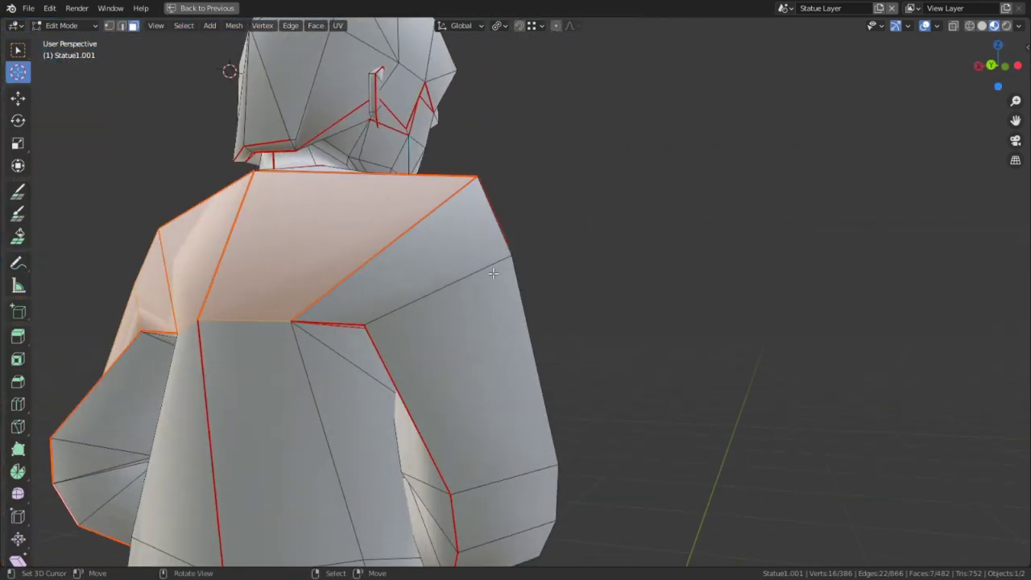
key(c)
drag(458, 280, 456, 335)
right_click(456, 336)
middle_drag(456, 335, 398, 199)
key(e)
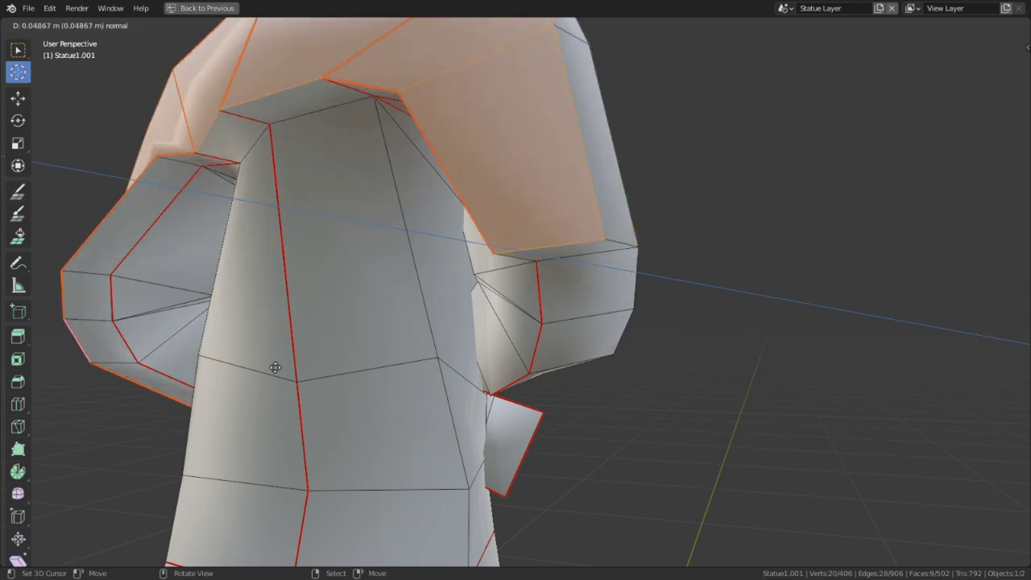
click(311, 364)
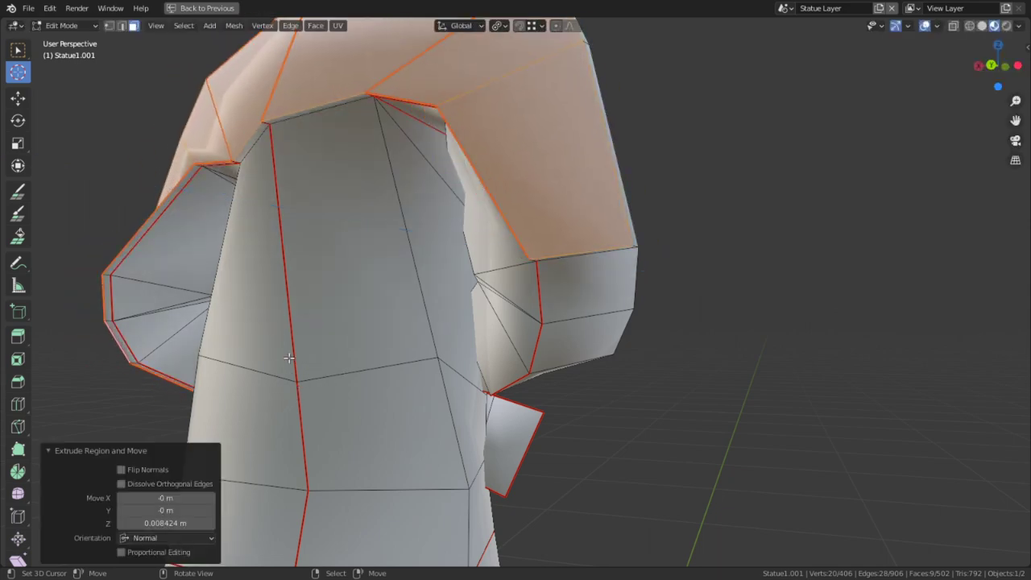
Cancel moving the extruded cloak faces and undo the extrusion over the shoulders and sleeves.
middle_drag(289, 358, 582, 362)
scroll(442, 373, down, 5)
key(g)
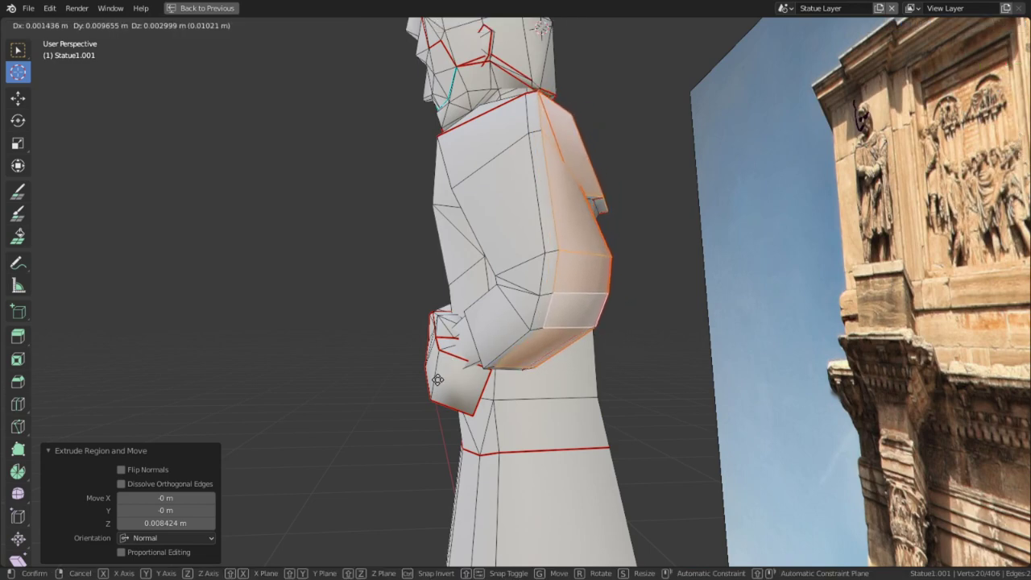
right_click(437, 379)
key(ctrl+z)
key(ctrl+z)
key(ctrl+z)
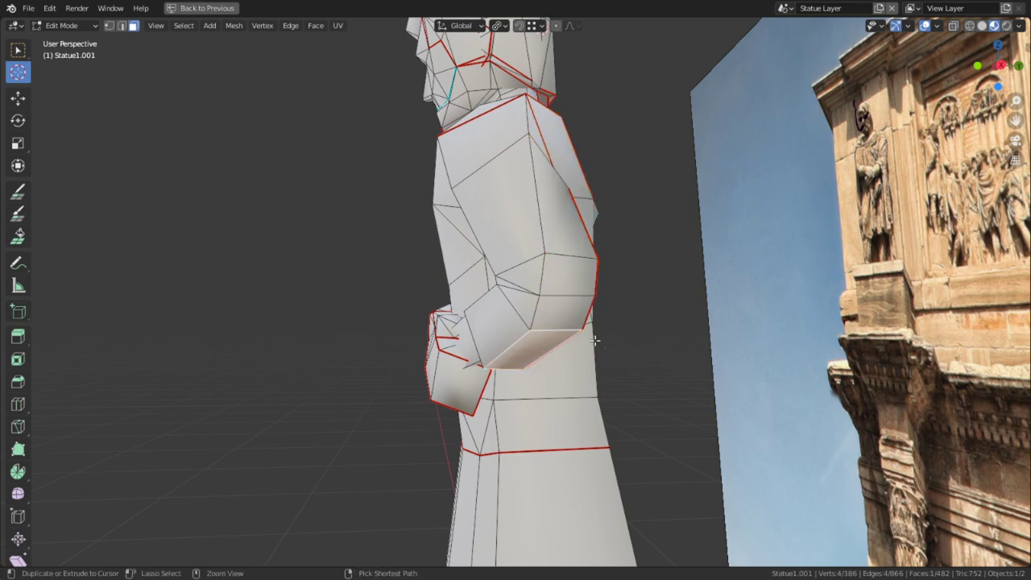
Extrude the three faces on the rear and underside of the elbow about 0.53 m downward.
shift+right_click(558, 335)
shift+right_click(562, 307)
shift+right_click(573, 288)
shift+right_click(547, 344)
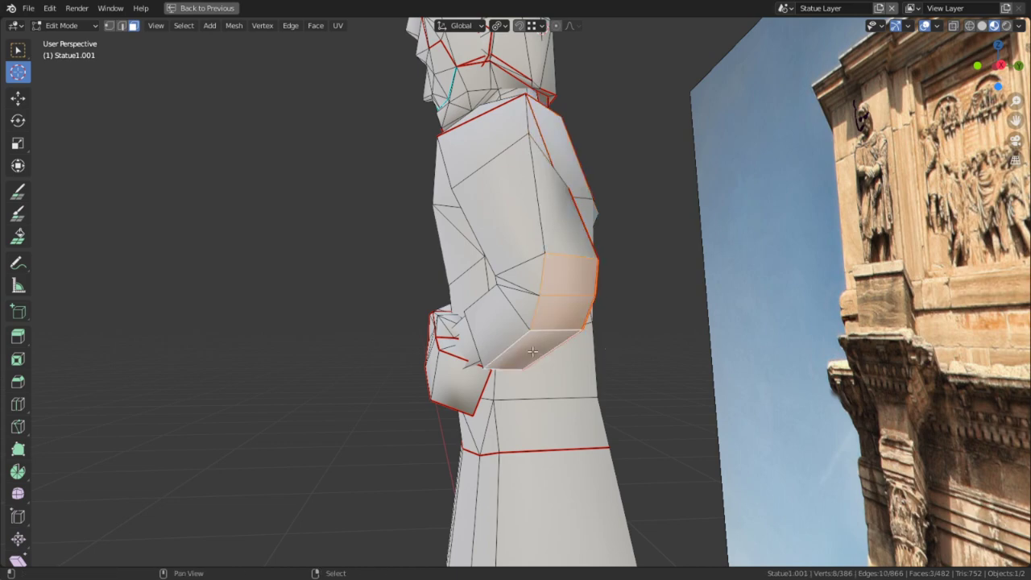
middle_drag(547, 344, 625, 327)
key(e)
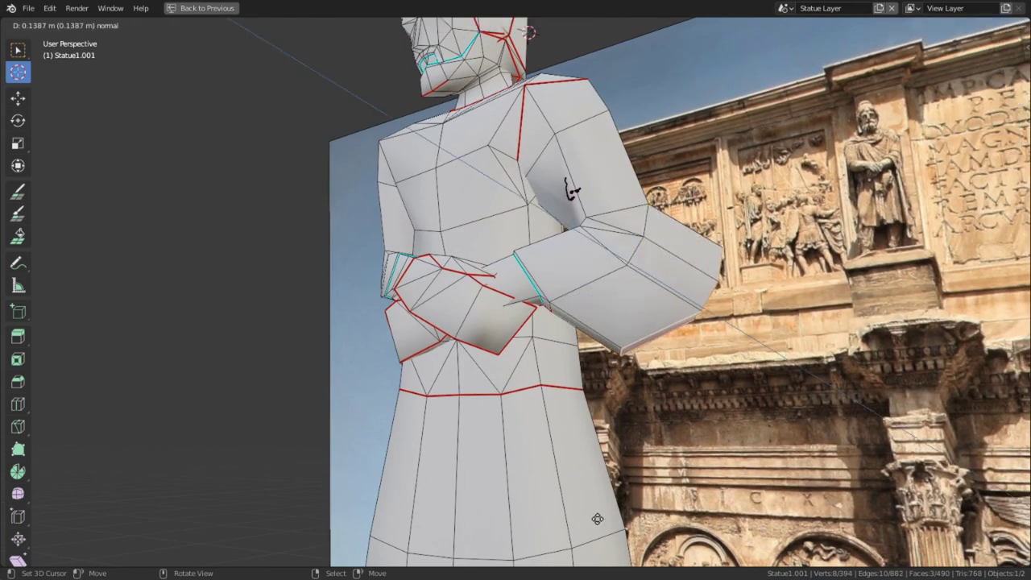
click(616, 137)
Raise the extruded elbow end about 0.4 m, scale it to 0.22 along Y and rotate it around Z.
middle_drag(616, 137, 481, 268)
key(g)
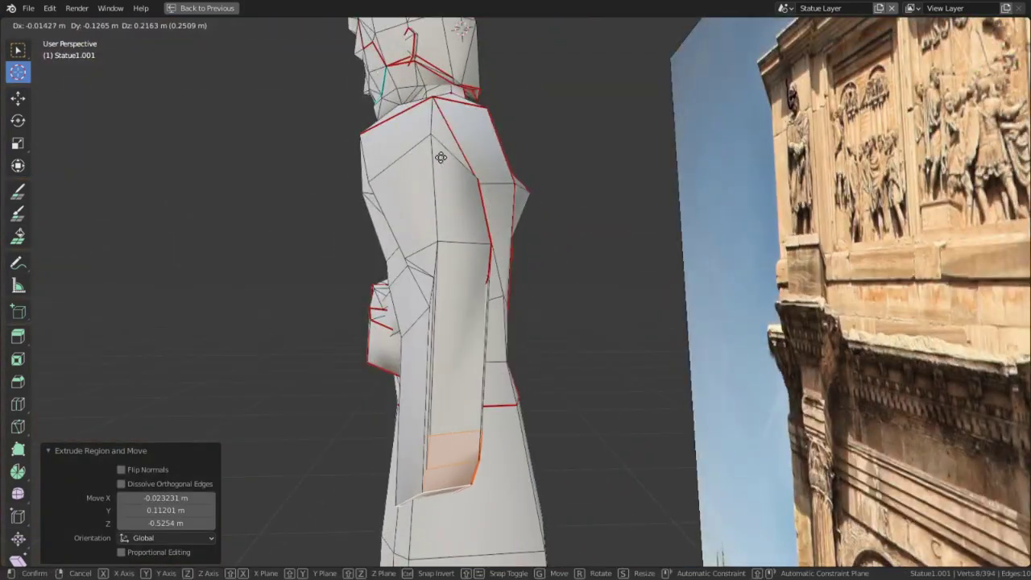
click(475, 70)
key(s)
key(y)
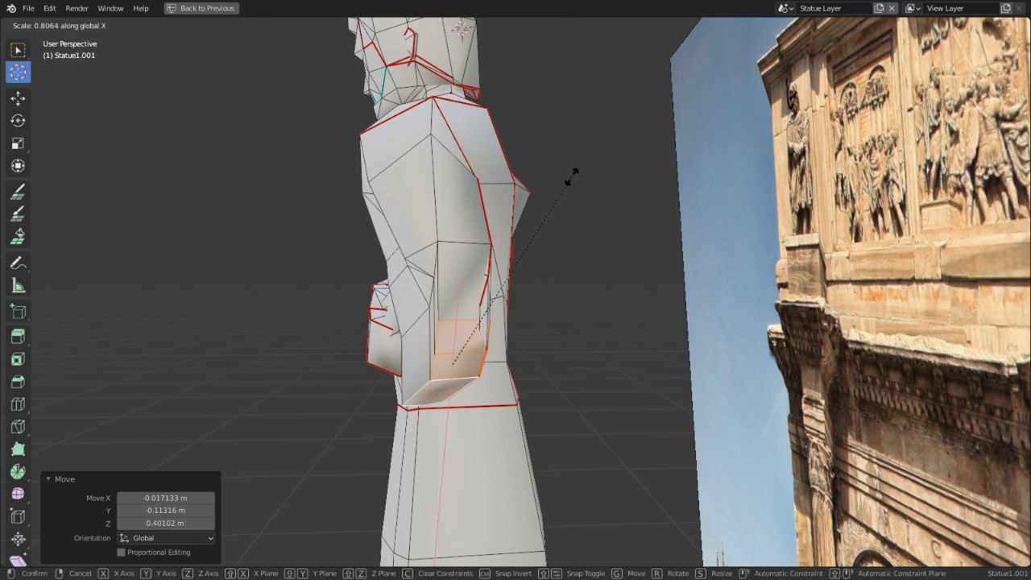
click(516, 338)
key(r)
key(z)
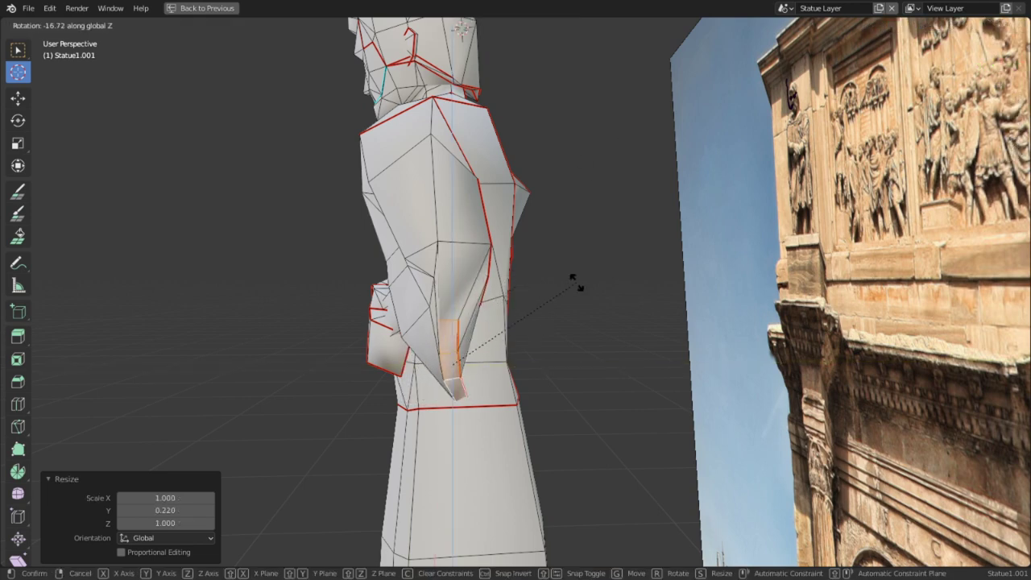
click(482, 283)
Move the drape's lower end down about 0.043 m and nudge it about 0.02 m outward from the body.
middle_drag(483, 285, 556, 214)
key(g)
click(734, 416)
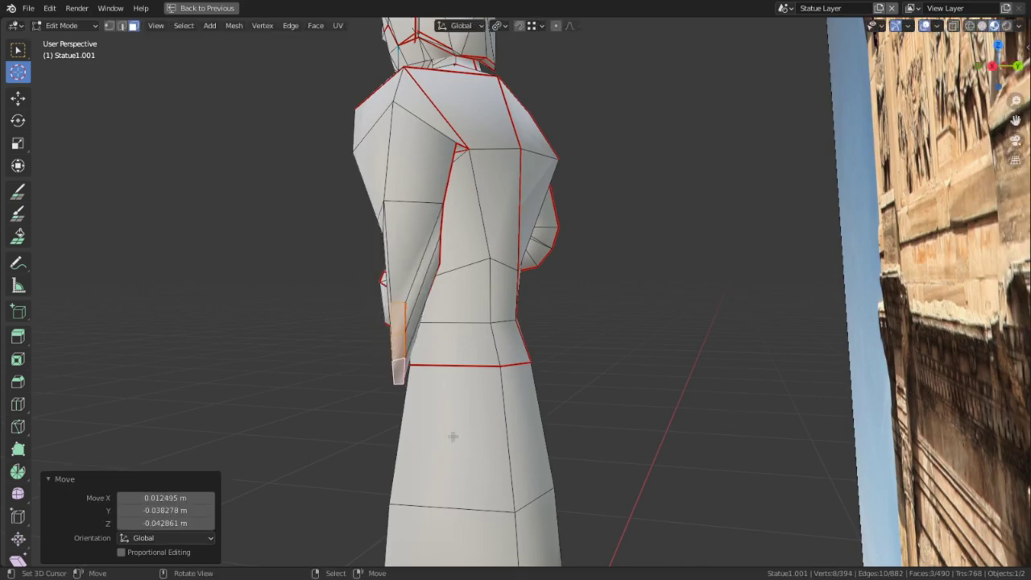
middle_drag(454, 438, 553, 394)
scroll(569, 387, up, 3)
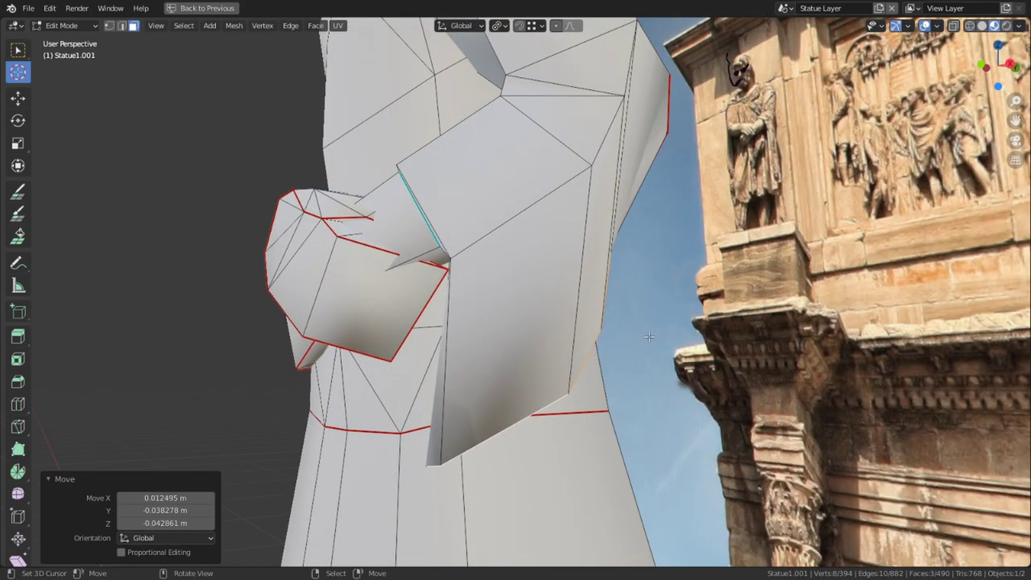
shift+middle_drag(524, 347, 522, 304)
key(g)
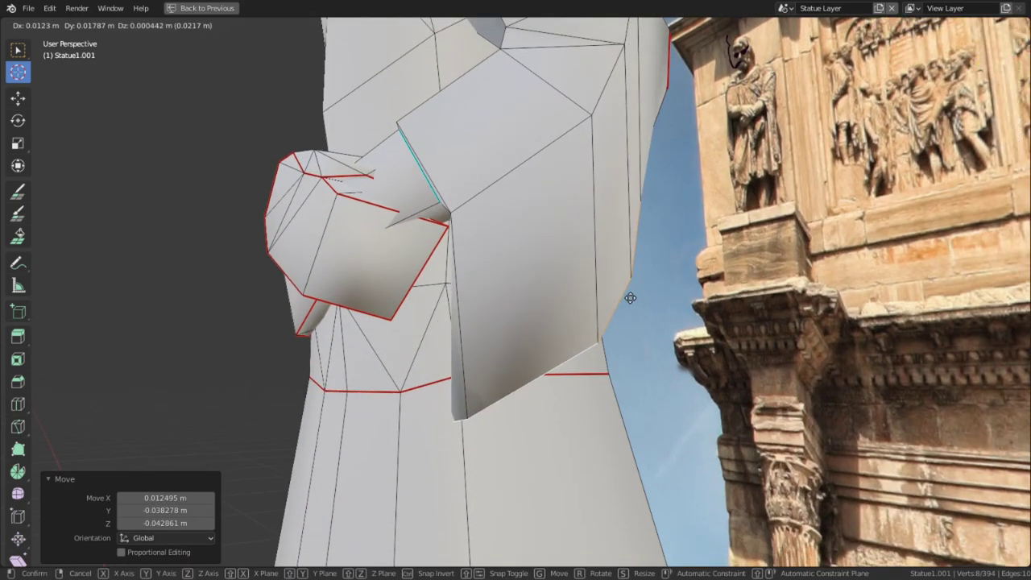
click(631, 298)
Reposition two crosswise edges at the drape's rear bend to ease its curve, shifting the upper one about 0.052 m along Y.
middle_drag(608, 306, 284, 240)
key(2)
right_click(363, 188)
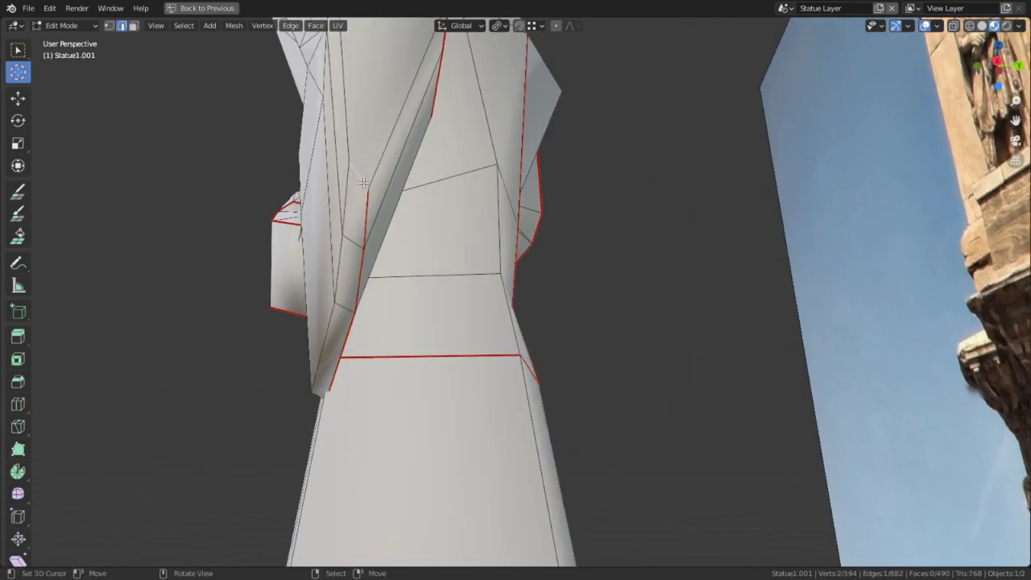
middle_drag(362, 187, 346, 159)
key(g)
click(718, 263)
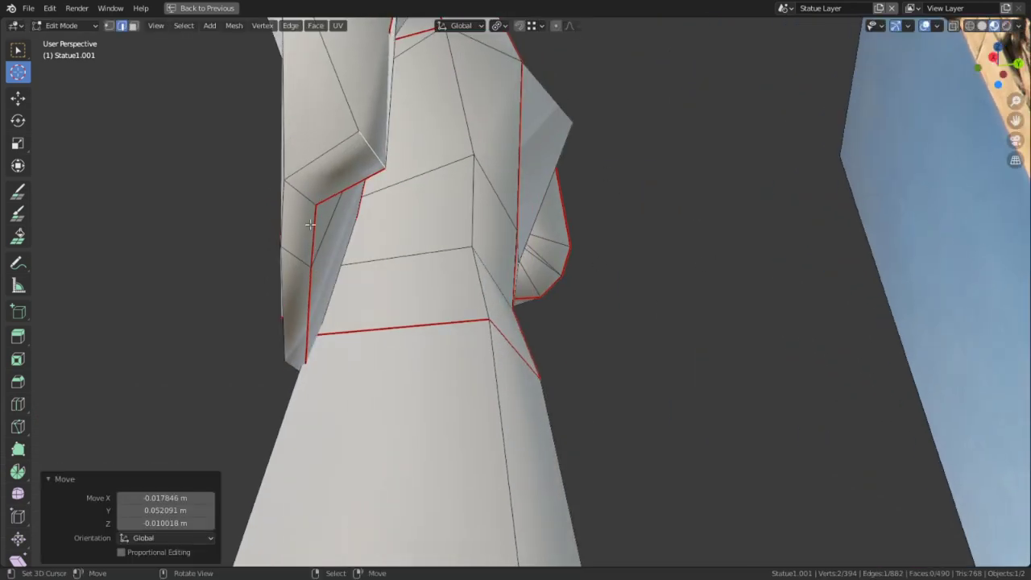
key(g)
click(375, 281)
Extrude the drape's three lower faces down beside the tunic skirt and shift the end about 0.07 m outward along X.
key(3)
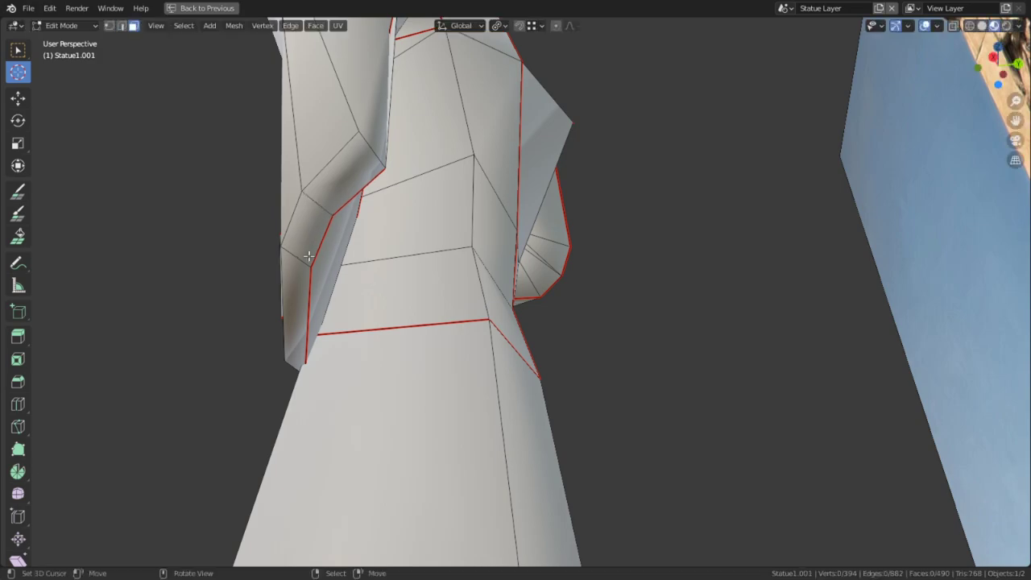
right_click(309, 233)
shift+right_click(303, 298)
shift+right_click(344, 188)
scroll(407, 190, down, 6)
middle_drag(374, 198, 461, 125)
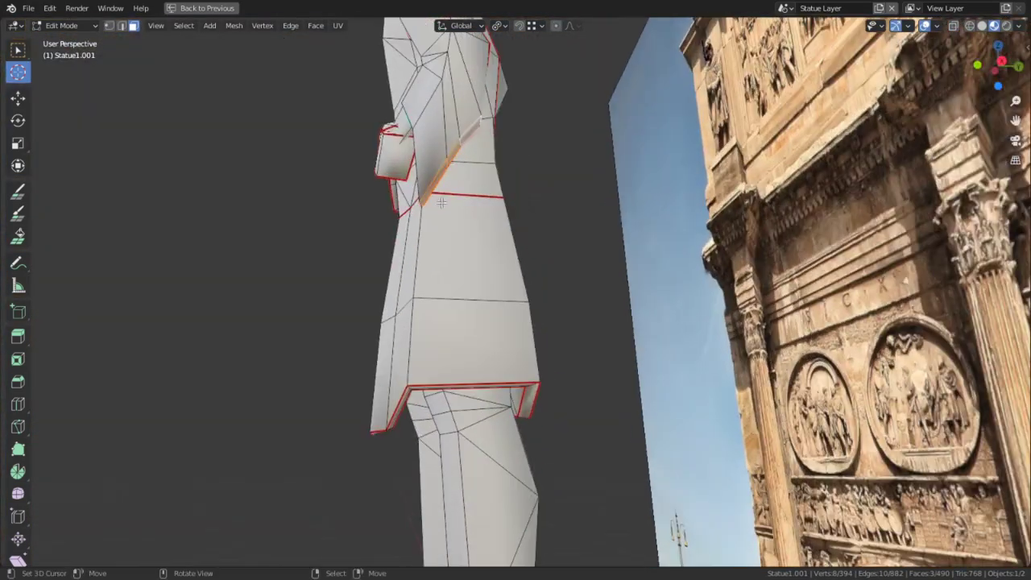
key(g)
click(435, 328)
middle_drag(435, 328, 693, 336)
key(g)
click(754, 324)
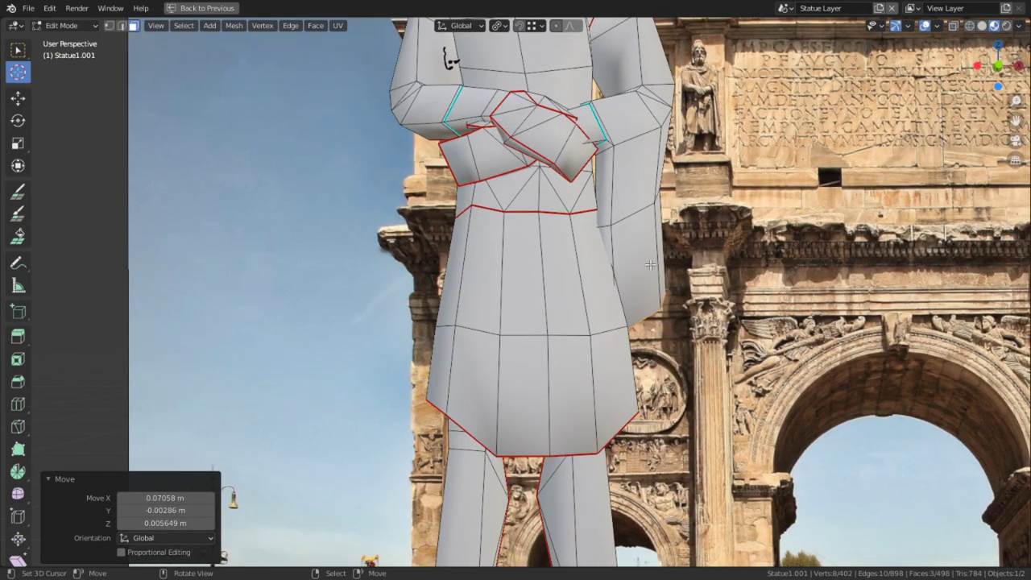
Shift the edge at the drape's inner front fold about 0.029 m outward along X.
key(2)
right_click(604, 226)
key(g)
click(629, 229)
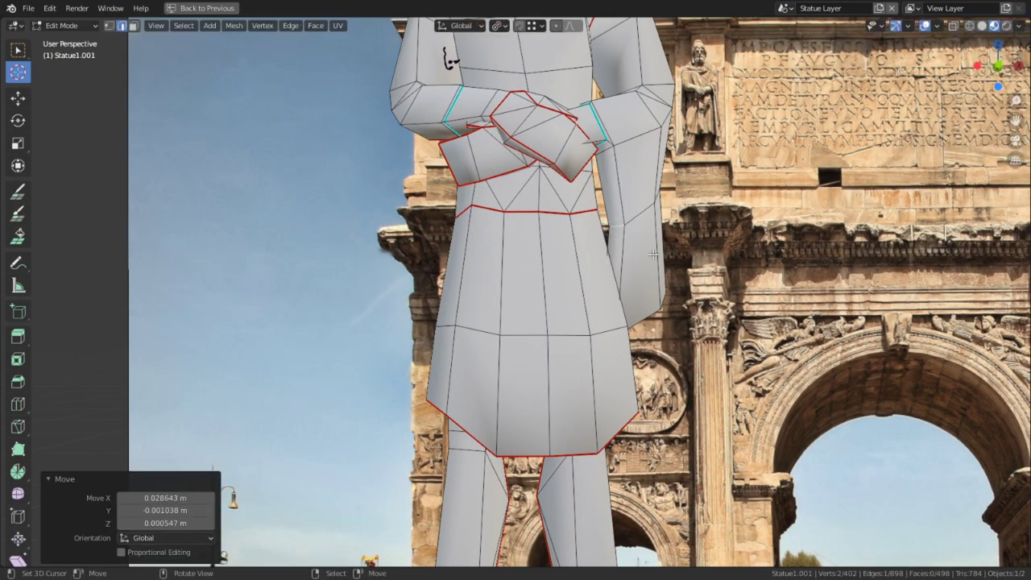
Move the edge at the drape's front lower corner about 0.018 m along X and 0.009 m along Y.
scroll(677, 286, down, 1)
shift+middle_drag(677, 286, 577, 312)
scroll(578, 311, up, 2)
key(KP_3)
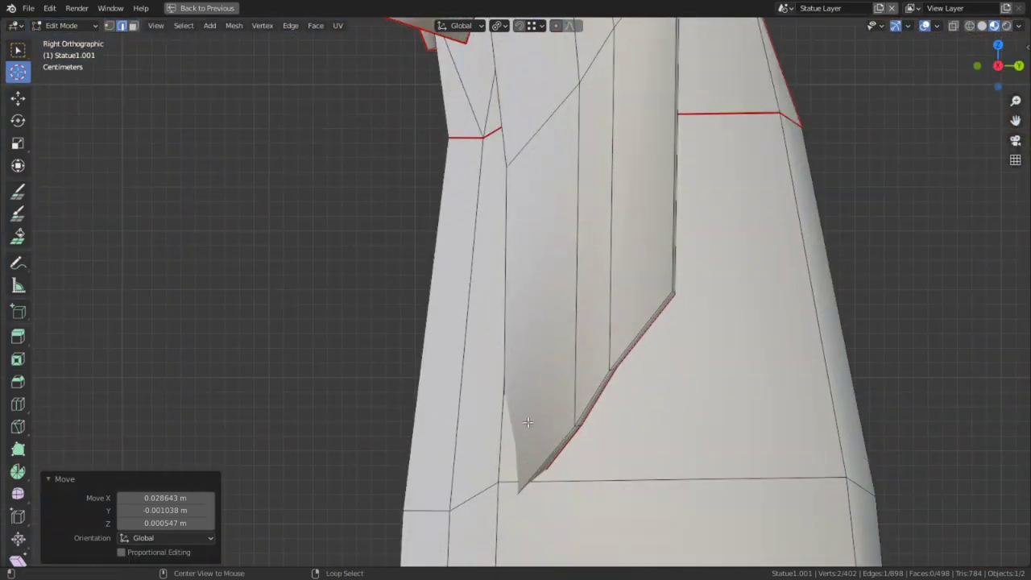
key(KP_5)
middle_drag(519, 392, 423, 387)
right_click(481, 296)
right_click(506, 293)
key(g)
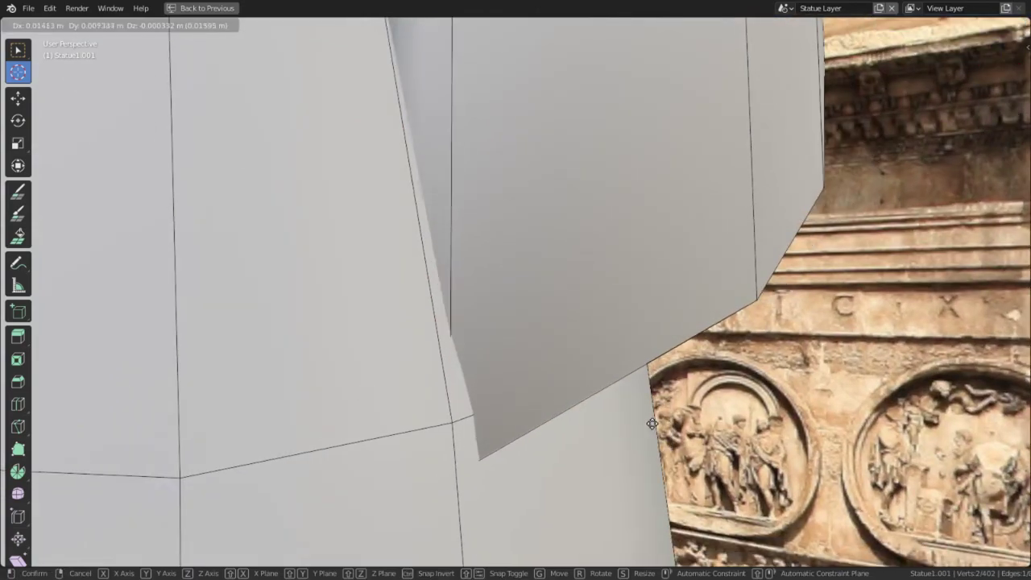
click(543, 434)
Move the drape's front lower corner edge about 0.023 m further out along X and raise it about 0.039 m.
scroll(544, 433, down, 3)
middle_drag(493, 384, 645, 403)
key(g)
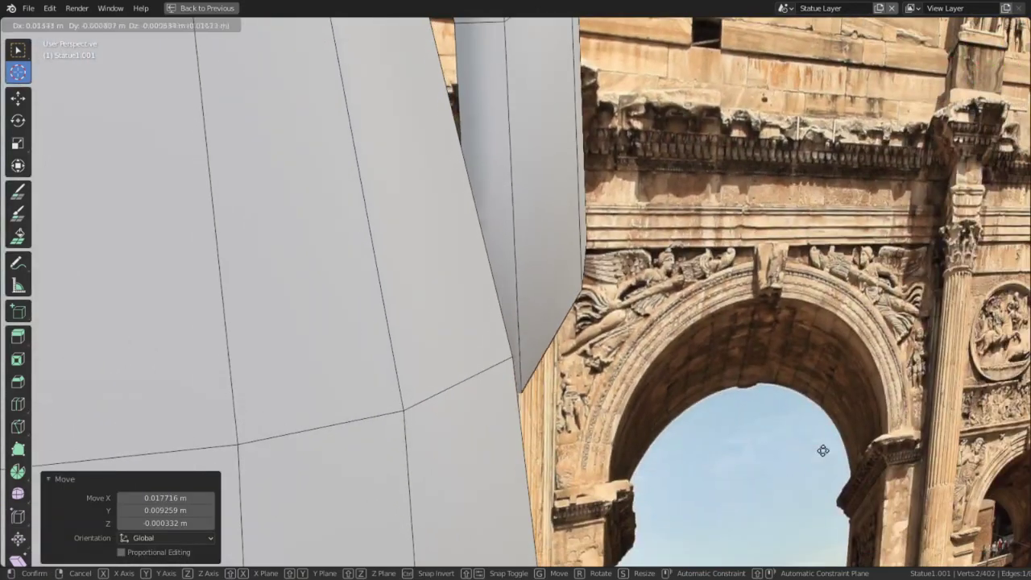
click(966, 430)
middle_drag(965, 430, 737, 352)
scroll(530, 203, down, 4)
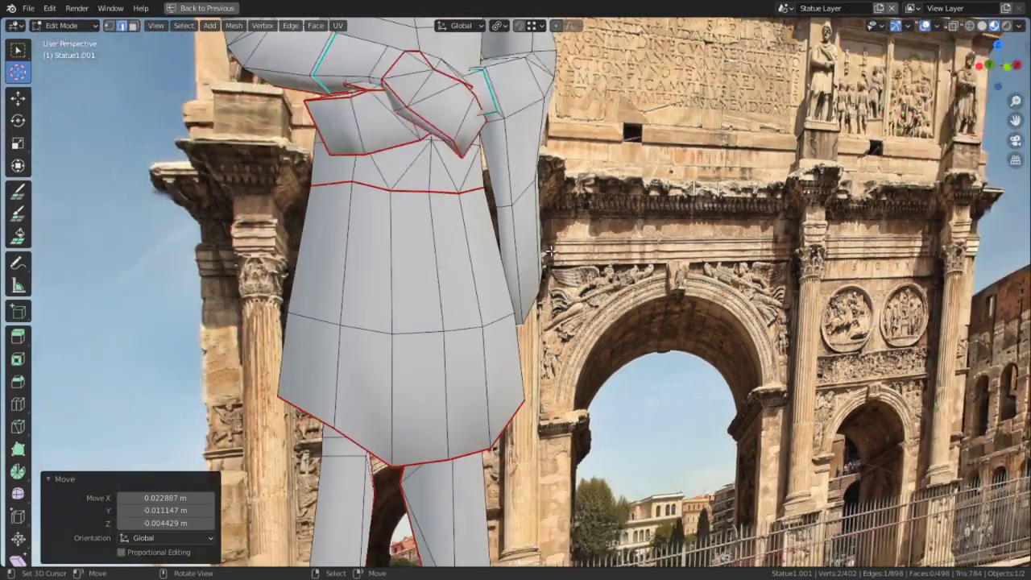
middle_drag(530, 202, 439, 206)
key(g)
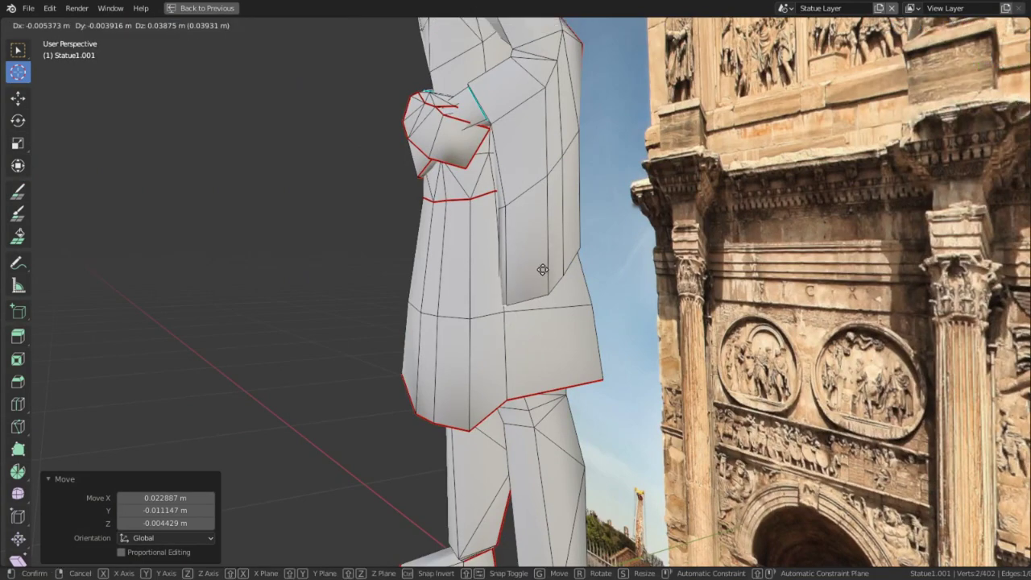
click(543, 269)
Collapse the short crosswise edges along the drape's rear and bottom rim by scaling them to 0.
middle_drag(543, 269, 521, 212)
scroll(465, 282, up, 2)
right_click(519, 216)
shift+right_click(534, 160)
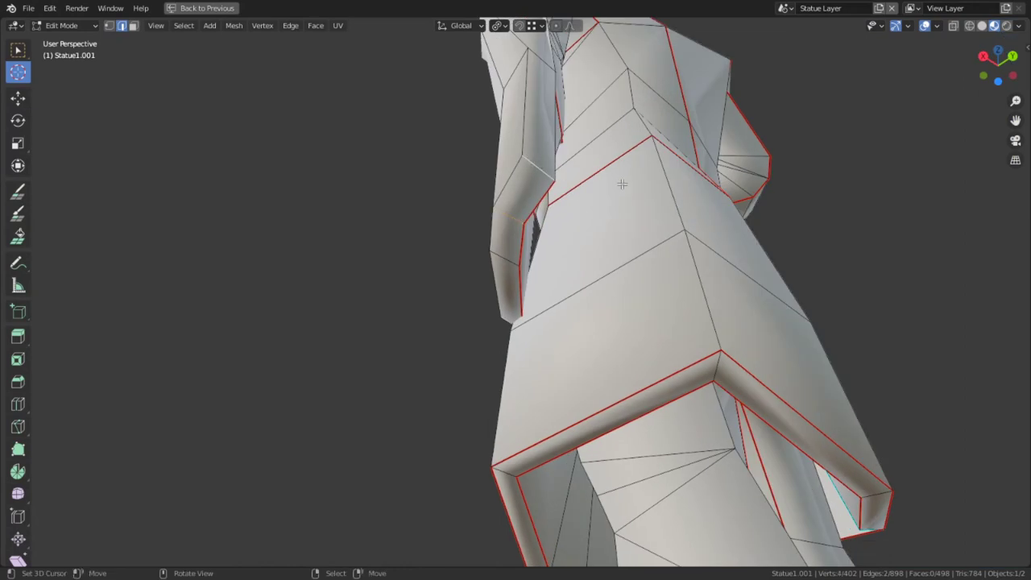
key(s)
key(0)
key(Escape)
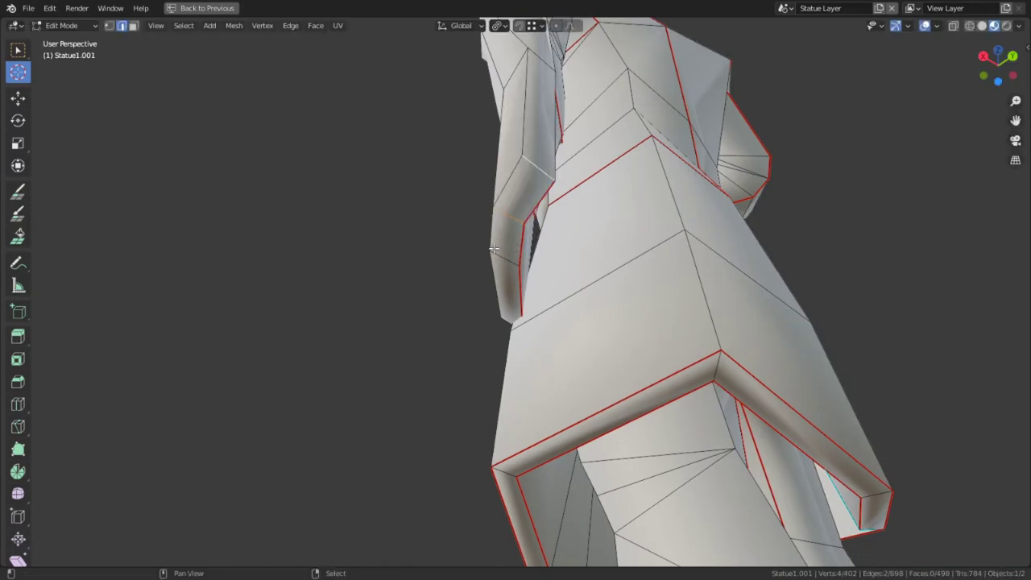
shift+right_click(513, 273)
middle_drag(514, 272, 563, 298)
key(s)
key(0)
key(Return)
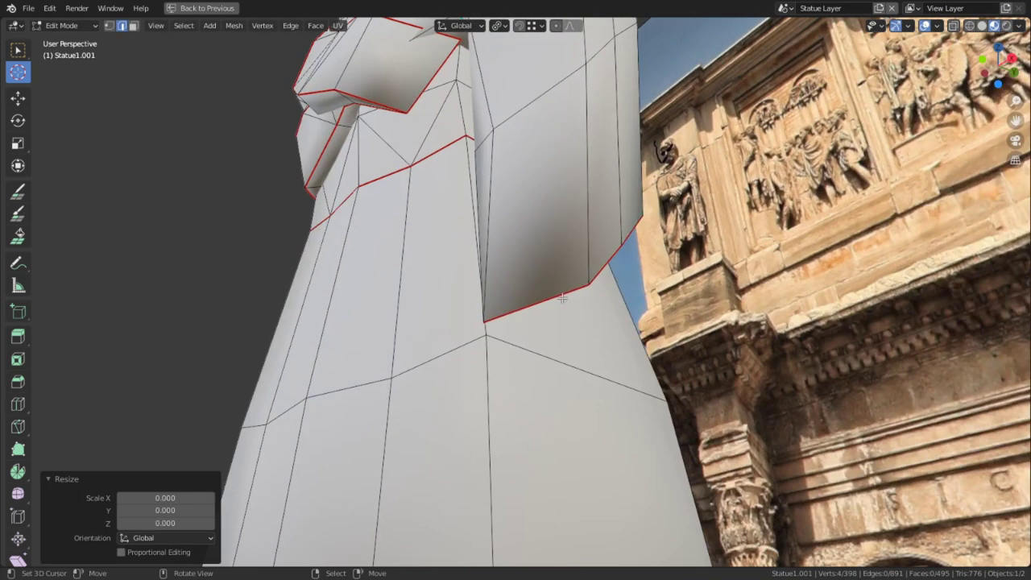
Mark the drape's lower hem edges as sharp and check the shading in Object Mode.
alt+right_click(556, 295)
key(ctrl+e)
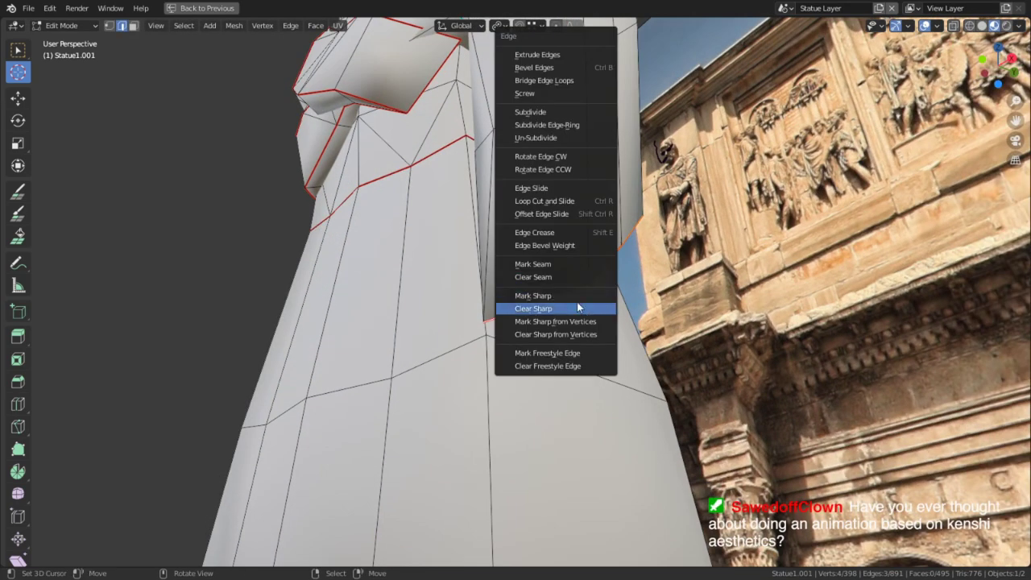
click(565, 301)
middle_drag(566, 301, 534, 316)
key(Tab)
key(Tab)
Move the vertex at the drape's front lower tip outward from the tunic skirt.
scroll(525, 296, up, 3)
key(1)
right_click(522, 376)
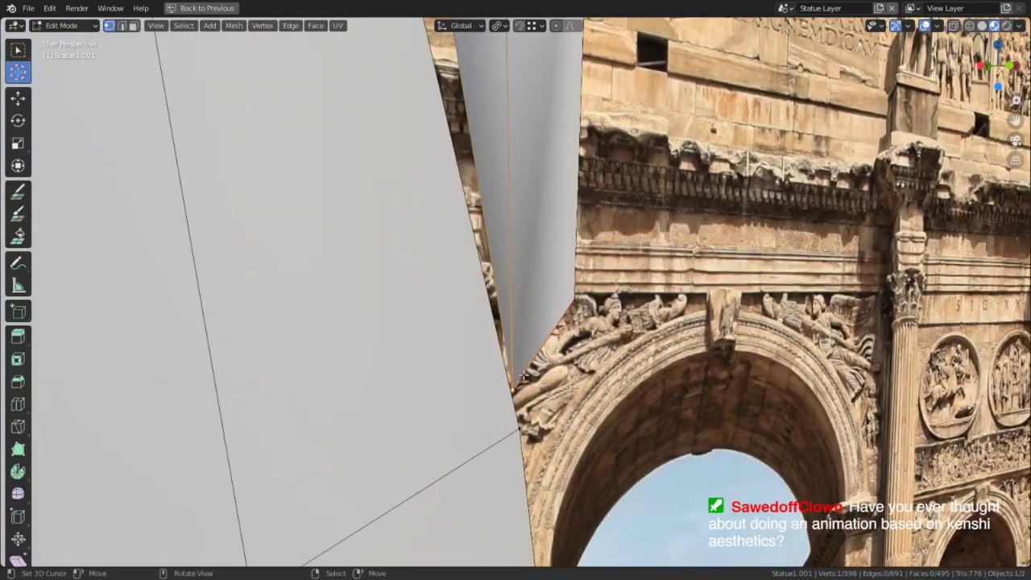
key(g)
click(633, 386)
Move the rear vertex of the drape's hem about 0.026 m down and 0.022 m inward along X.
middle_drag(633, 386, 486, 412)
scroll(486, 412, down, 4)
middle_drag(660, 326, 532, 276)
right_click(481, 234)
middle_drag(516, 236, 485, 224)
key(g)
click(502, 282)
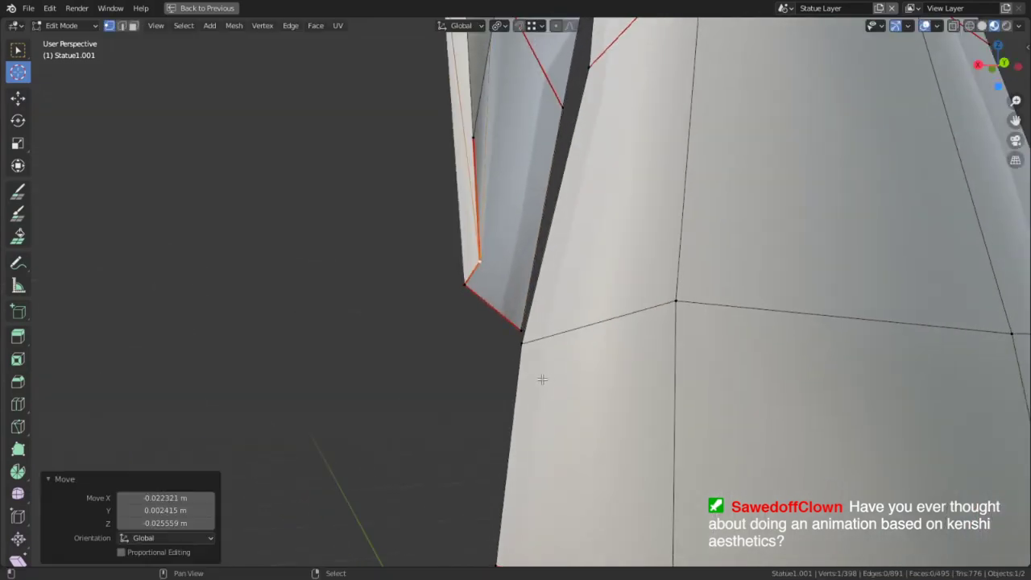
Move the rearmost corner vertex of the drape's hem about 0.052 m down and 0.025 m inward along X.
right_click(476, 134)
key(g)
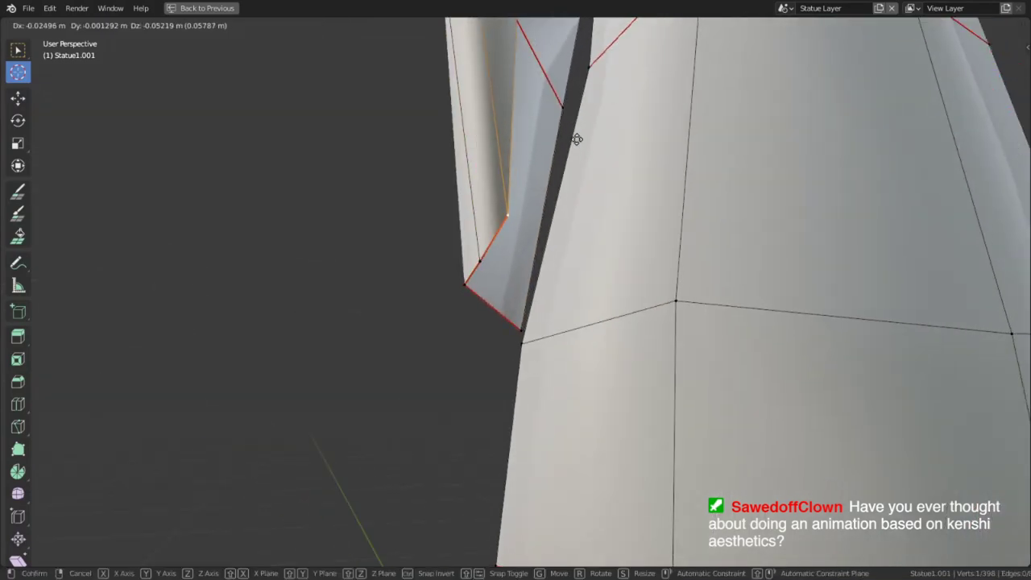
click(538, 179)
Move the vertex on the sharp edge just below the elbow at the drape's rear about 0.019 m inward along X and 0.007 m down.
scroll(537, 181, down, 4)
middle_drag(537, 182, 658, 200)
shift+middle_drag(658, 200, 583, 373)
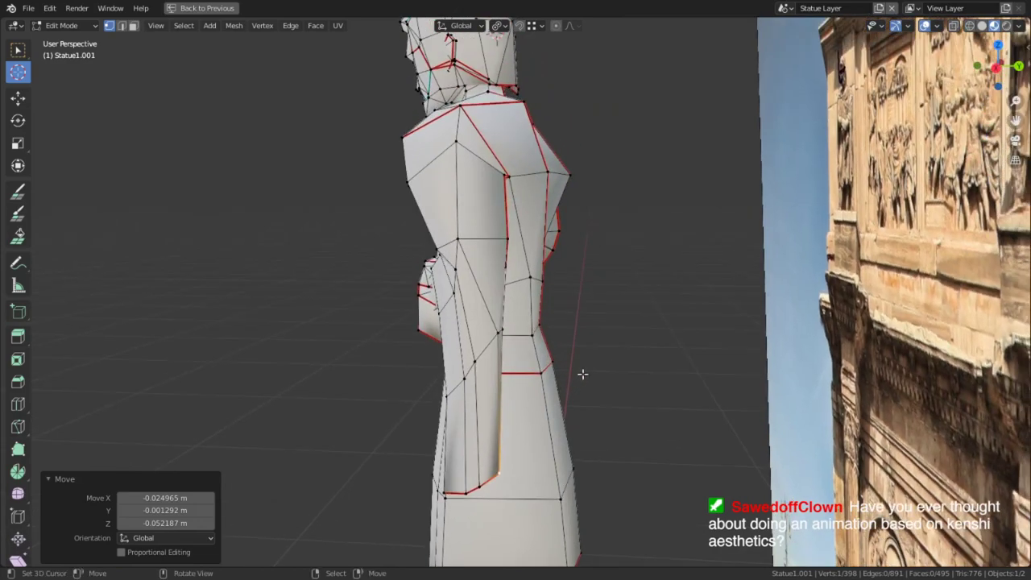
scroll(583, 373, up, 3)
middle_drag(439, 351, 298, 352)
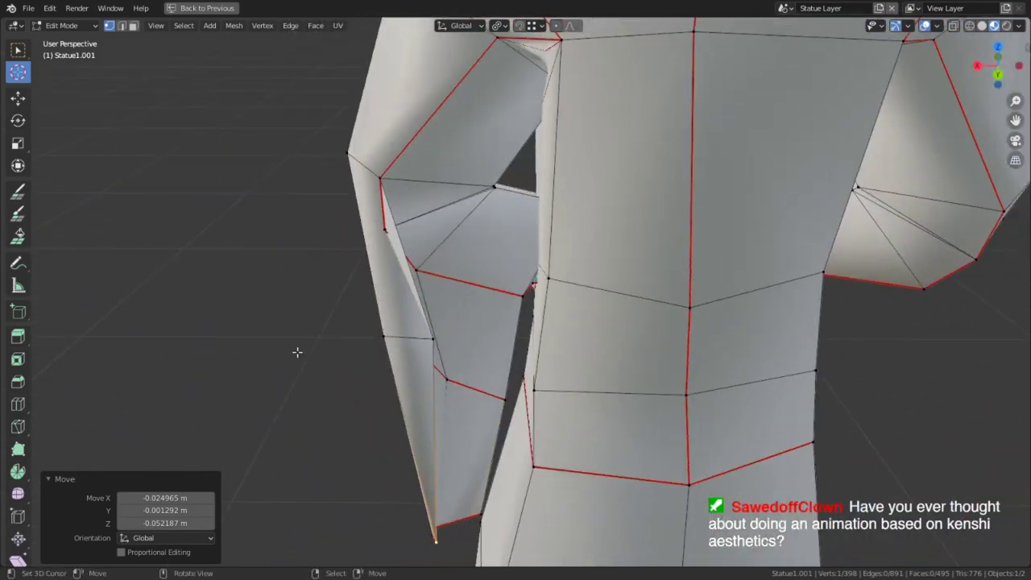
right_click(390, 245)
key(KP_Decimal)
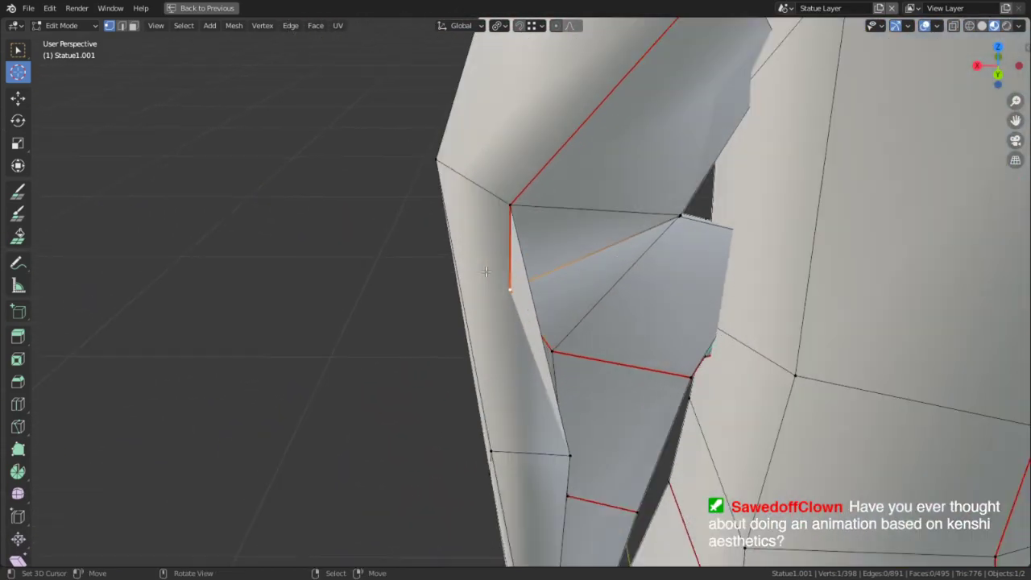
key(g)
click(786, 340)
middle_drag(638, 348, 612, 344)
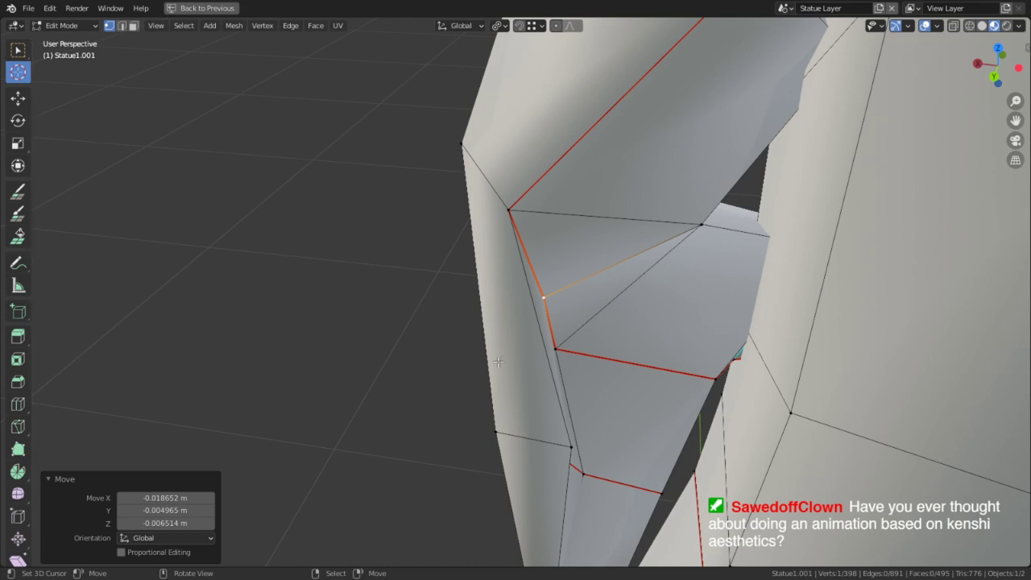
middle_drag(499, 362, 490, 388)
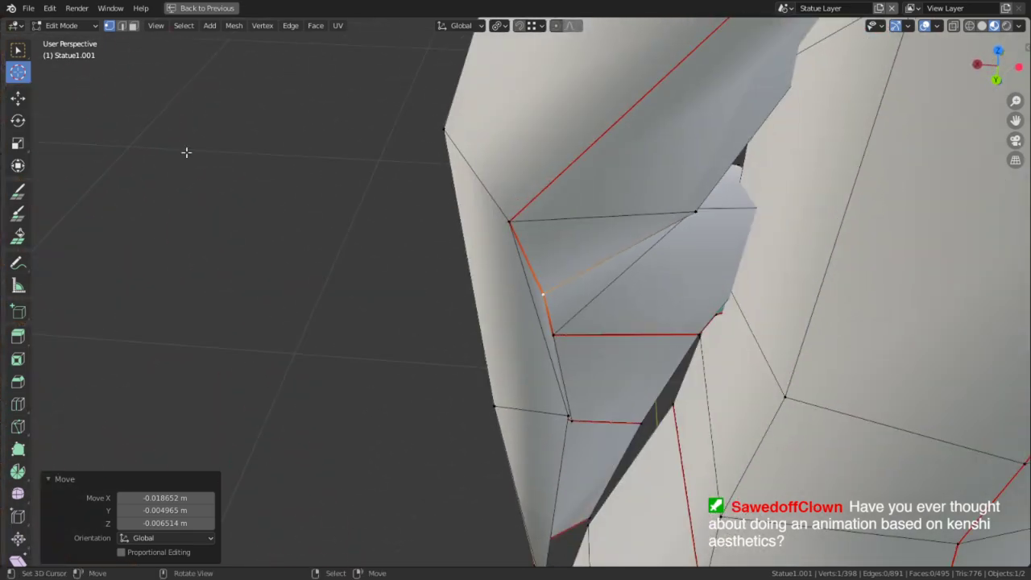
scroll(186, 180, down, 4)
middle_drag(185, 189, 434, 164)
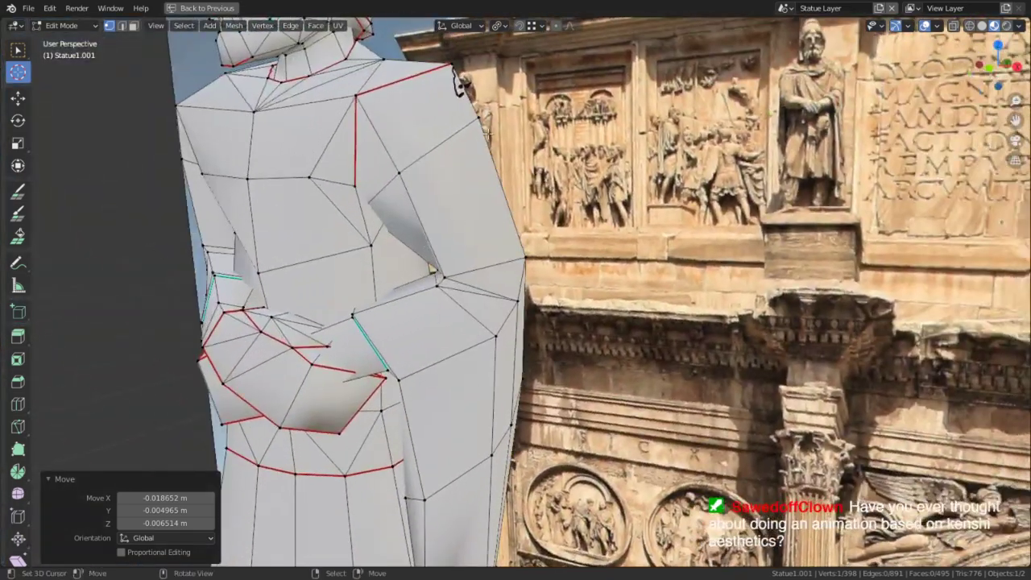
Switch to the browser's Kenshi image results and open the first game screenshot at full size.
scroll(434, 165, down, 2)
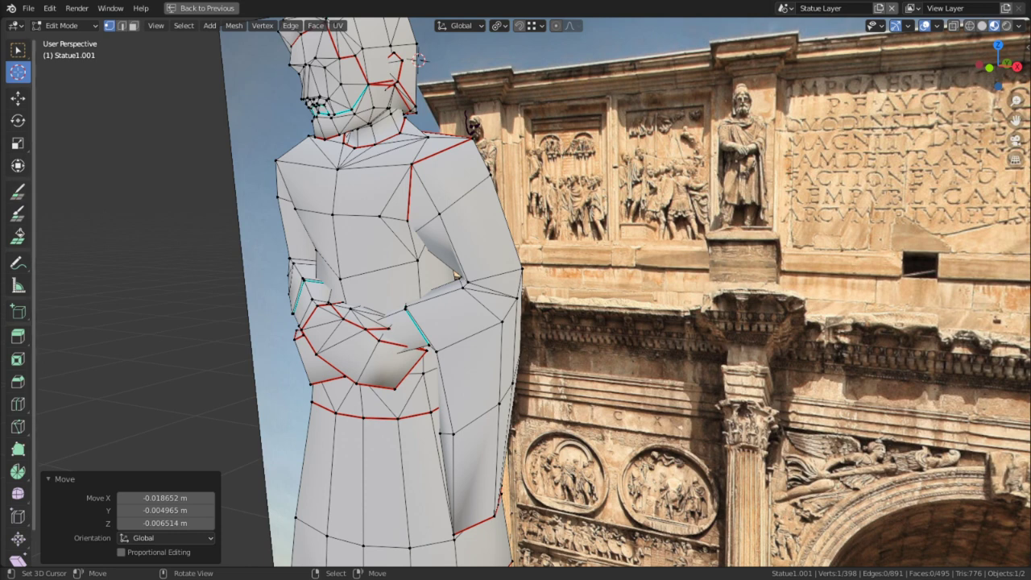
key(alt+Tab)
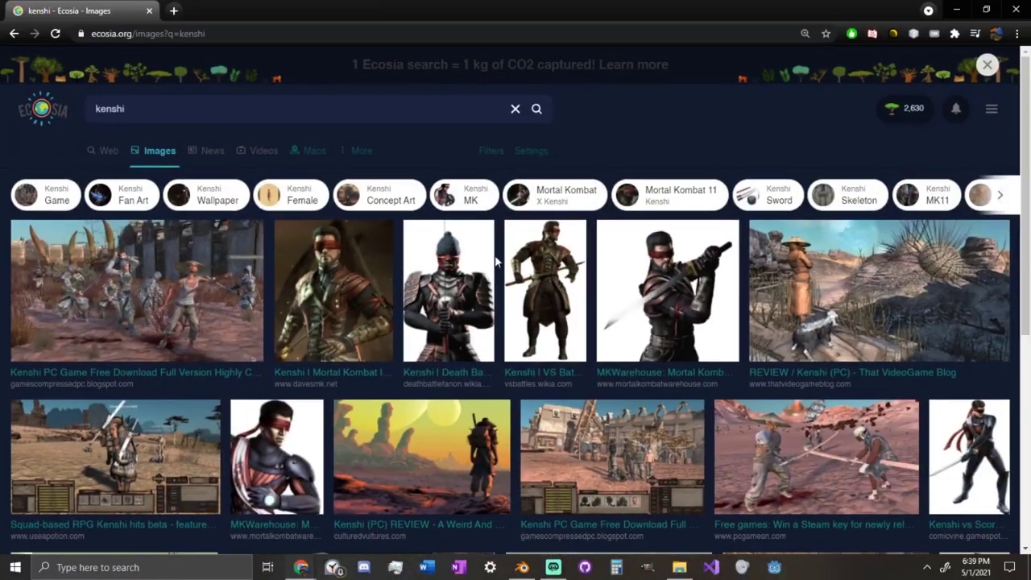
click(220, 315)
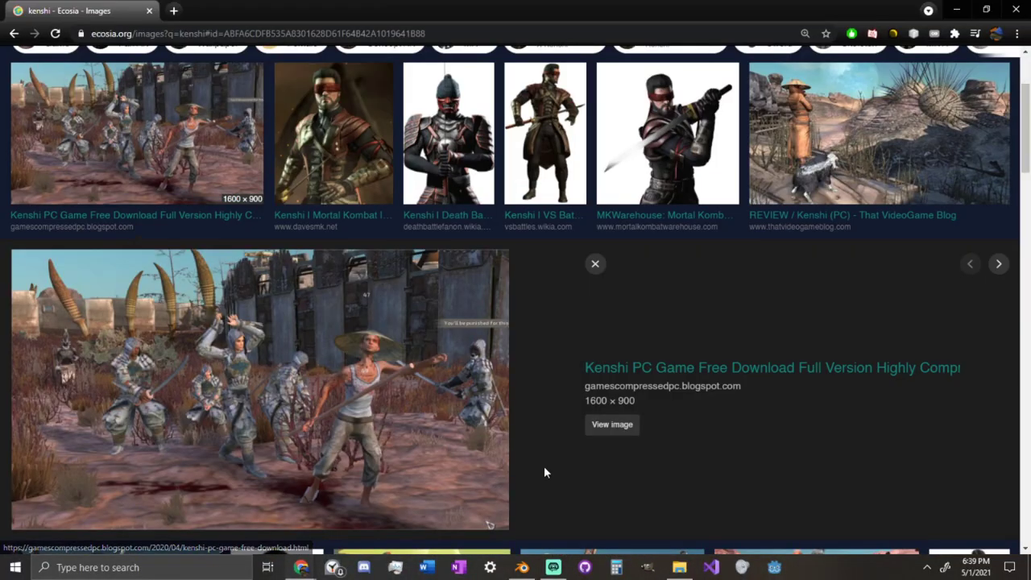
click(371, 400)
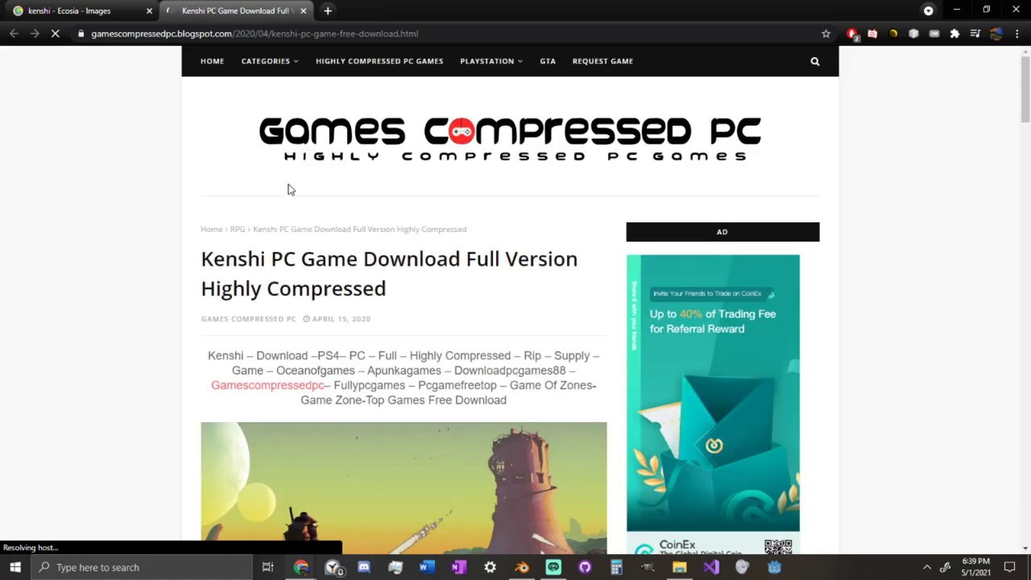
scroll(290, 242, down, 3)
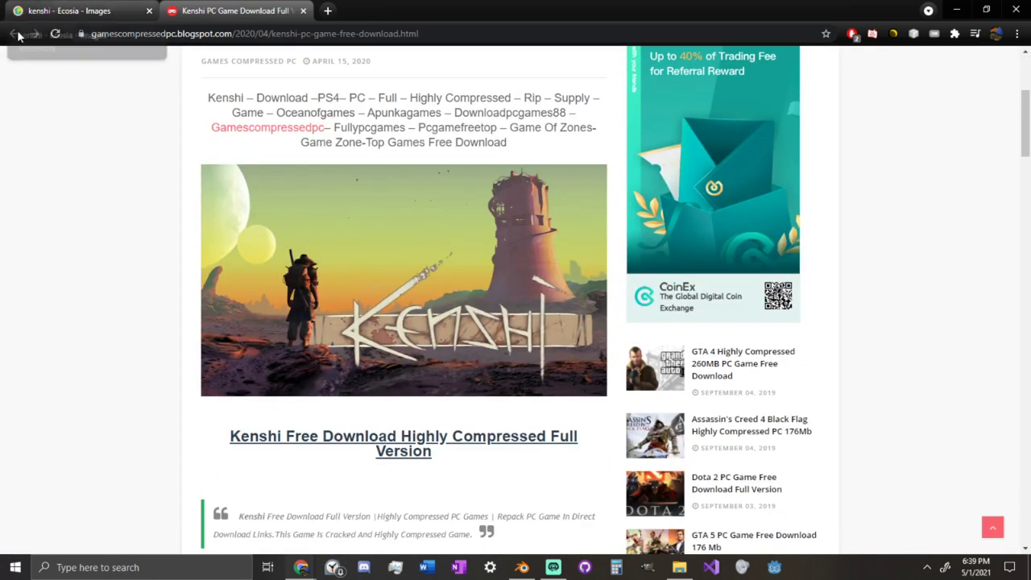
middle_click(167, 6)
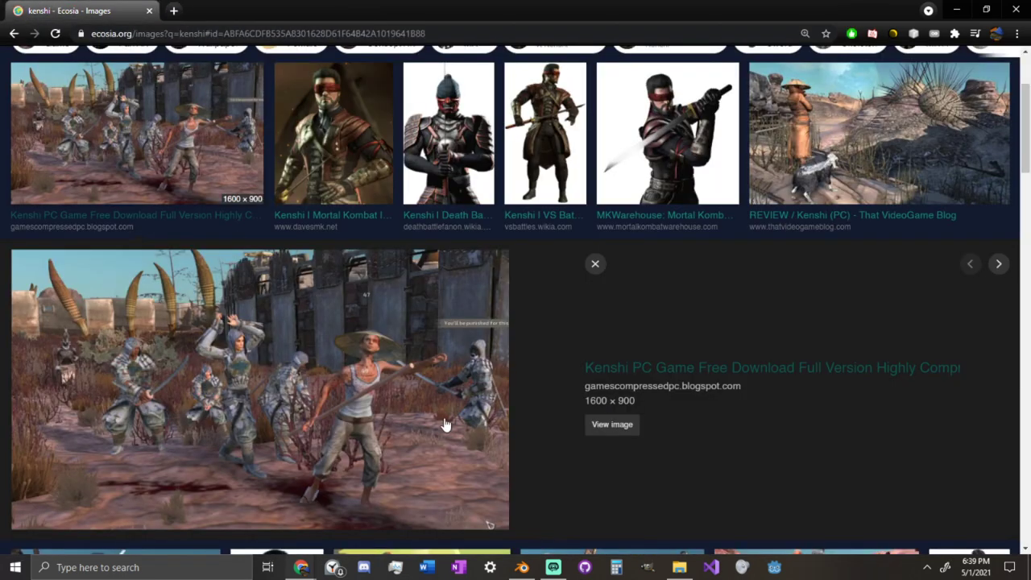
click(613, 425)
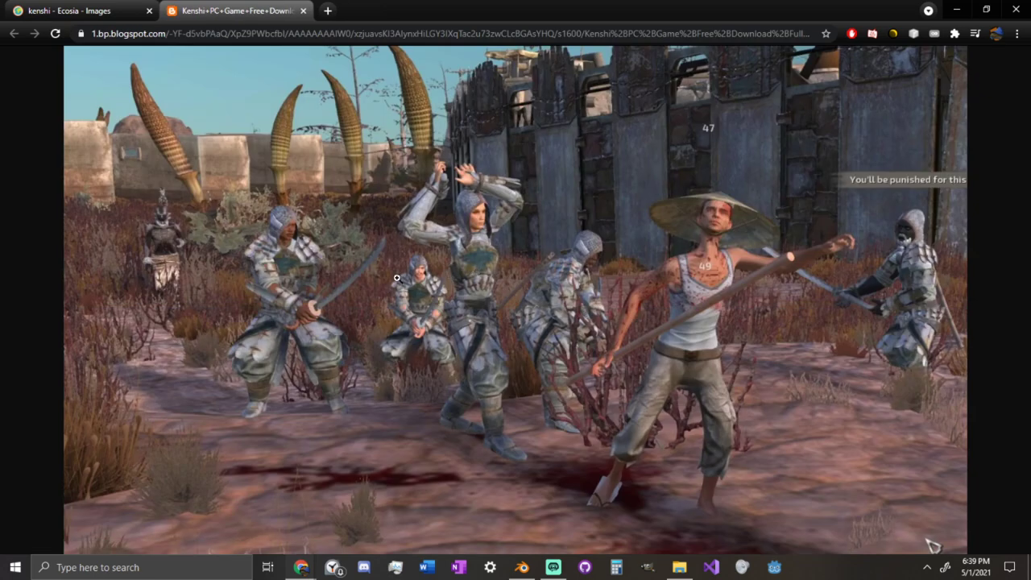
click(145, 7)
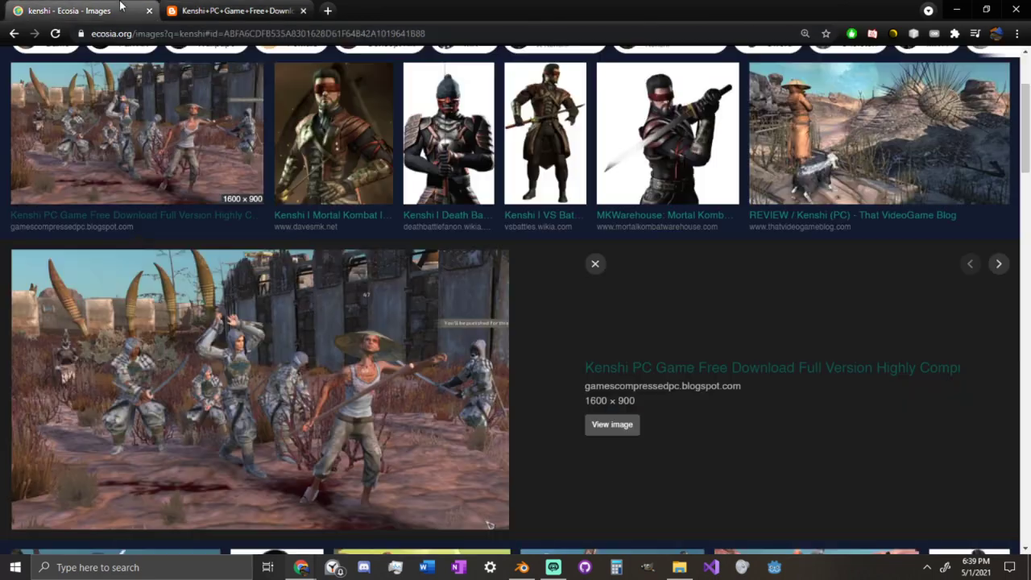
Browse further Kenshi image results and open the squad line-up and marching army pictures in new tabs.
scroll(255, 96, up, 2)
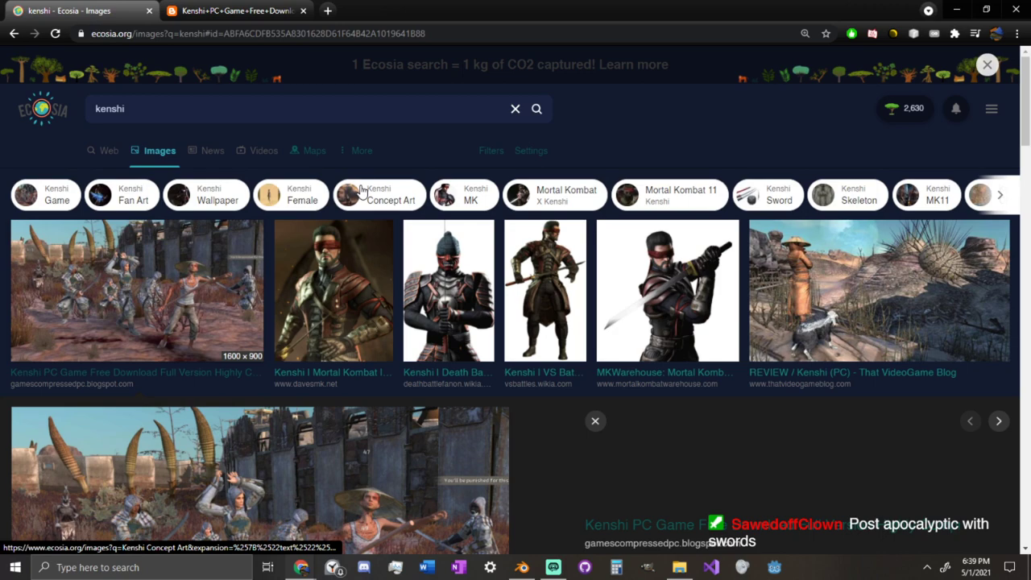
scroll(411, 230, down, 3)
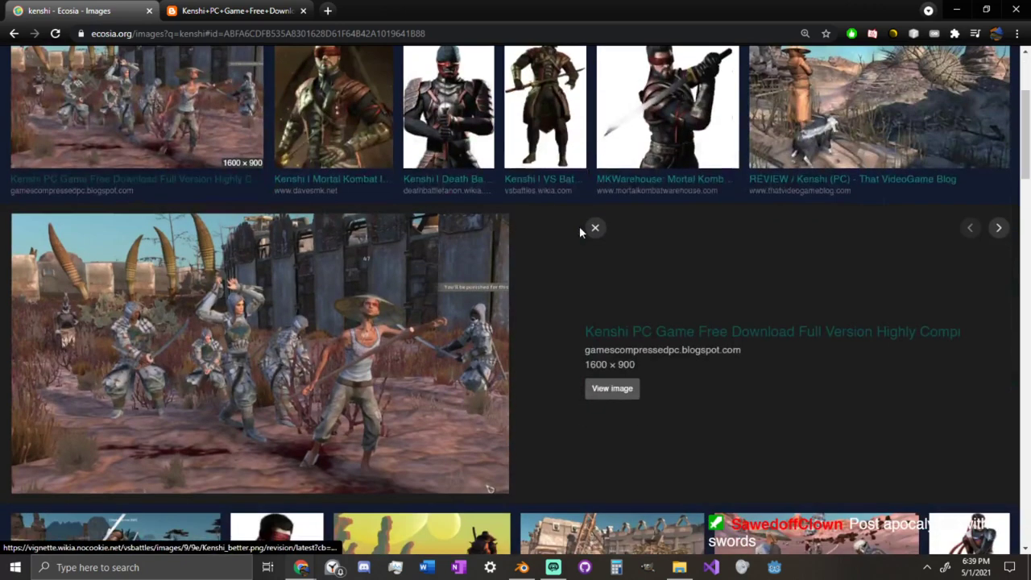
scroll(582, 231, up, 1)
scroll(779, 194, down, 5)
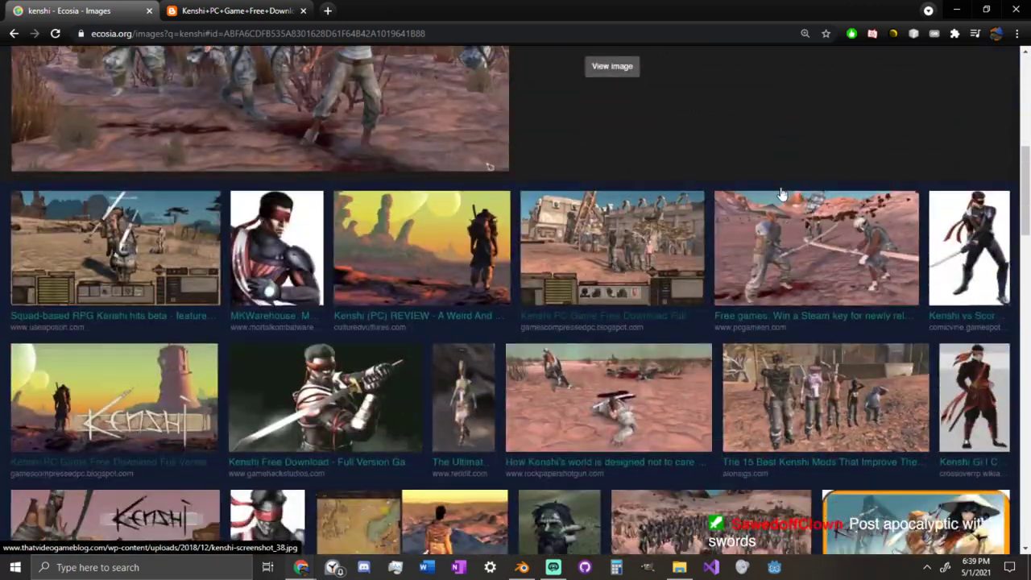
scroll(780, 194, down, 2)
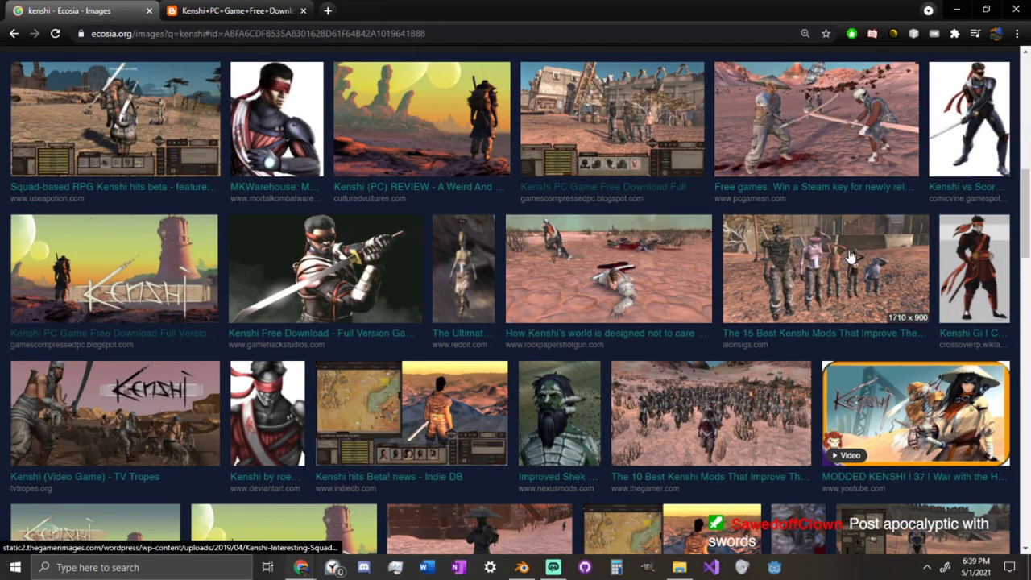
middle_click(833, 268)
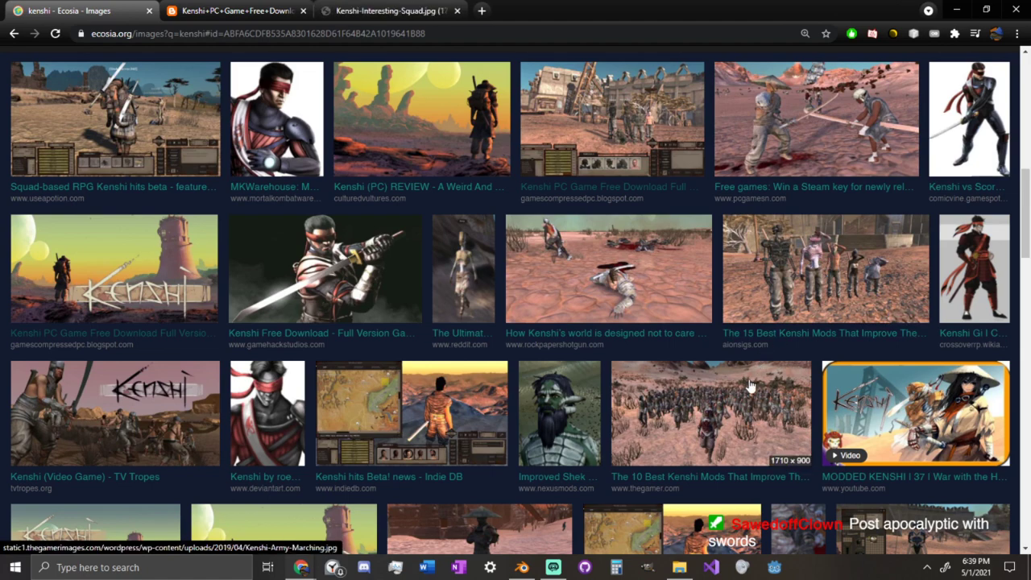
middle_click(725, 395)
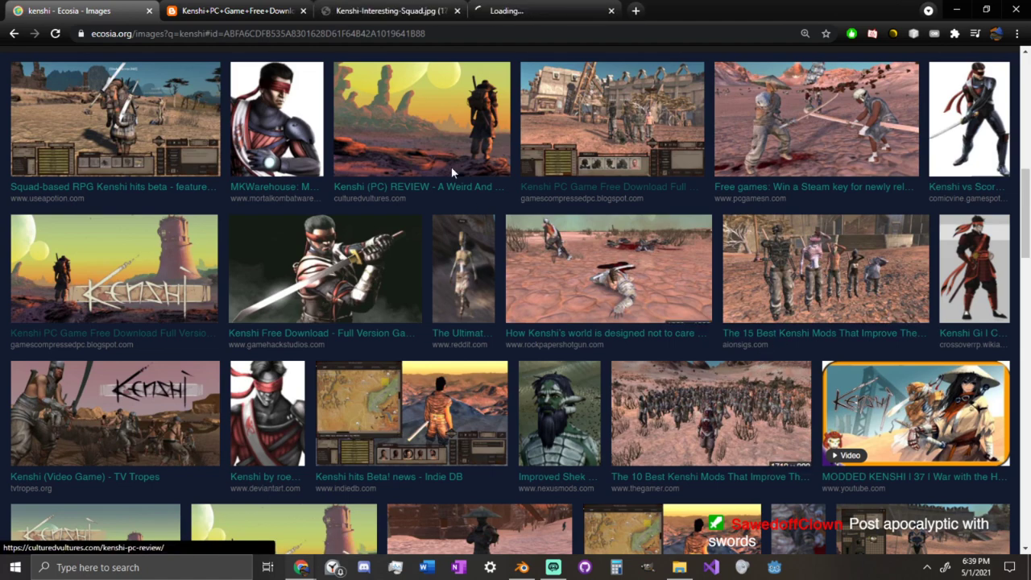
View the squad and marching army pictures and close all the browser tabs to return to Blender.
click(395, 11)
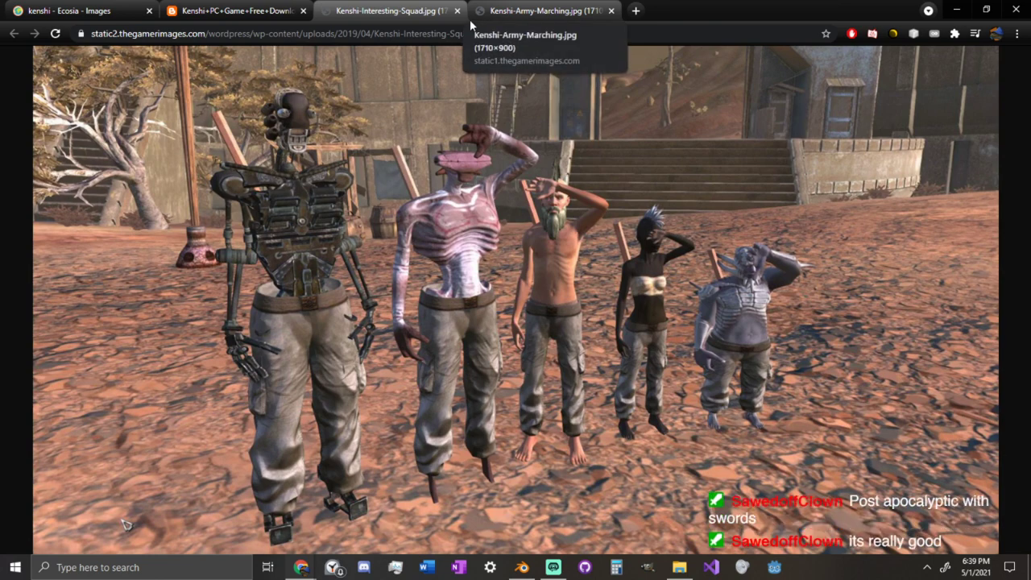
click(548, 11)
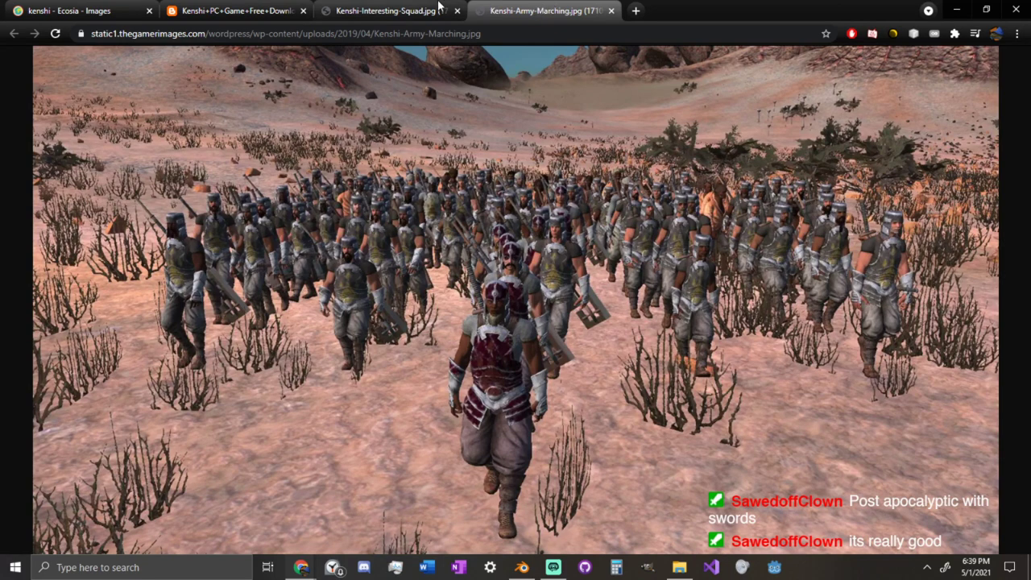
middle_click(392, 8)
middle_click(393, 8)
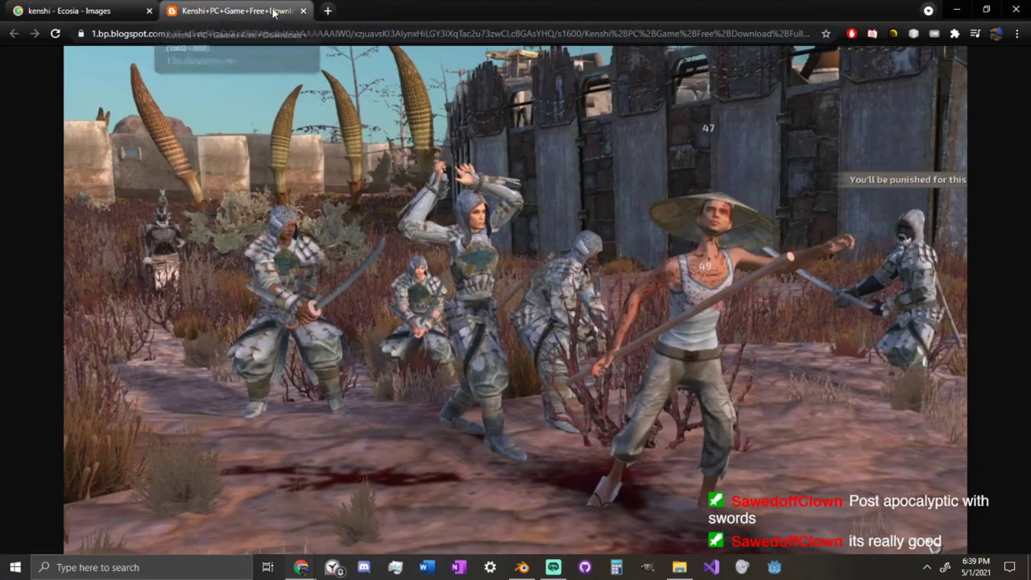
middle_click(231, 11)
middle_click(128, 5)
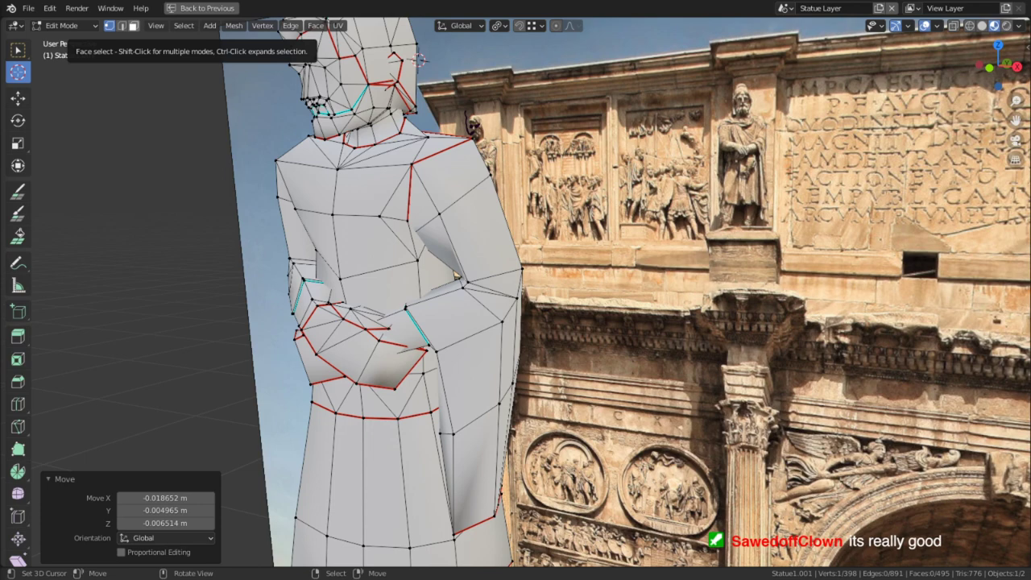
Move a vertex near the elbow of the statue's bent arm by about -0.019, 0.032, -0.018 m.
middle_drag(298, 266, 311, 342)
middle_drag(485, 347, 548, 292)
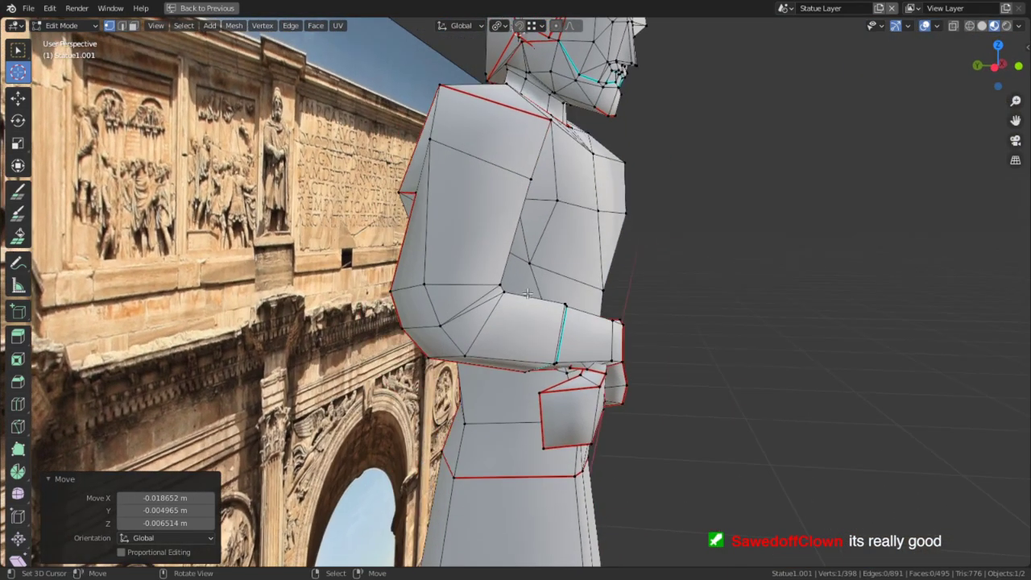
key(3)
shift+middle_drag(517, 331, 509, 224)
click(464, 294)
key(1)
key(g)
click(523, 231)
Leave mesh editing and set the arch reference image to show only from its Front side.
scroll(460, 156, up, 3)
scroll(460, 156, down, 5)
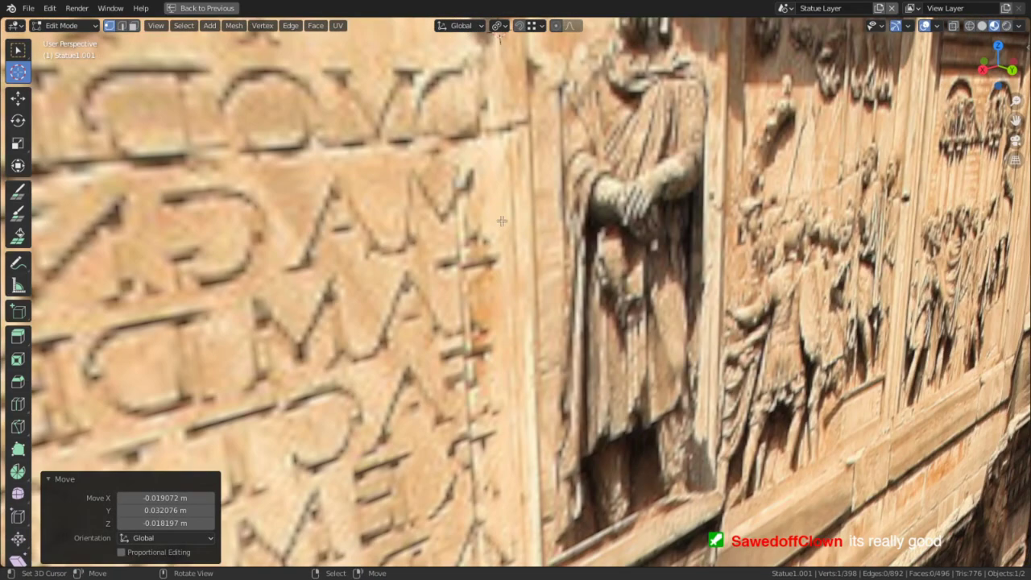
key(Tab)
scroll(242, 211, down, 2)
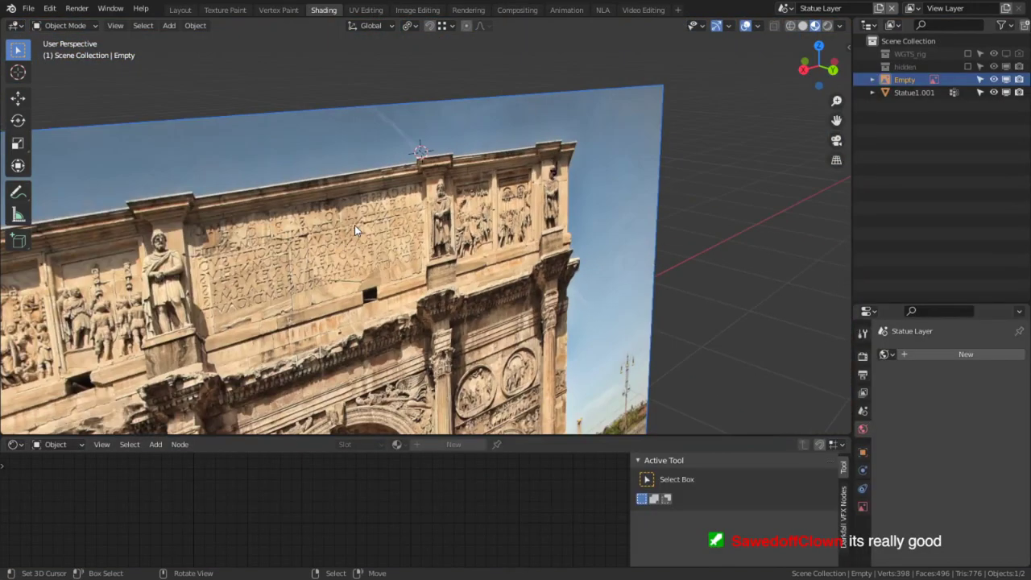
click(863, 507)
scroll(927, 500, down, 3)
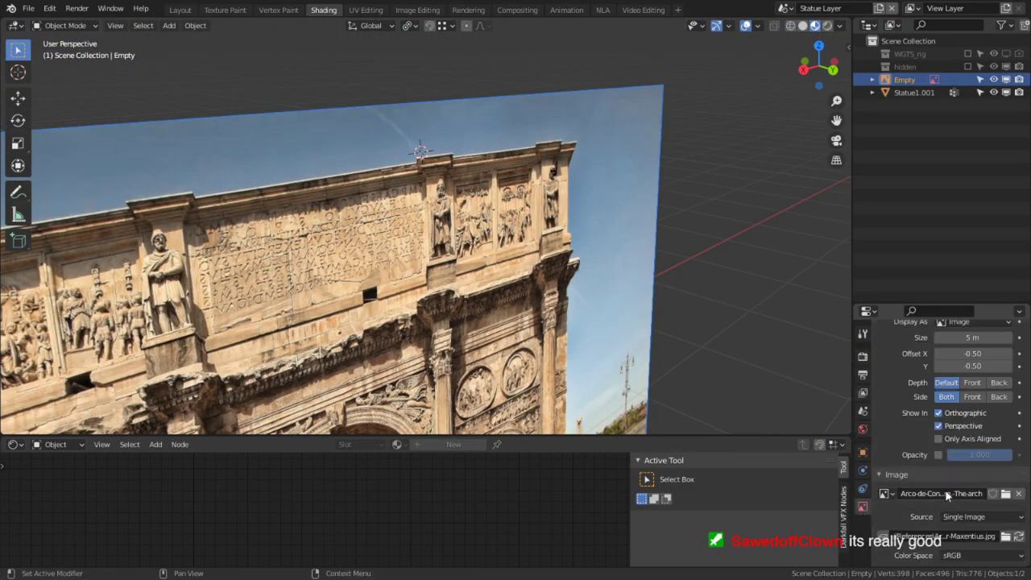
click(973, 398)
middle_drag(527, 298, 456, 293)
key(ctrl+space)
Extrude the three faces under the statue's elbow and forearm about 0.24 m downward to start the hanging sleeve.
scroll(456, 293, up, 3)
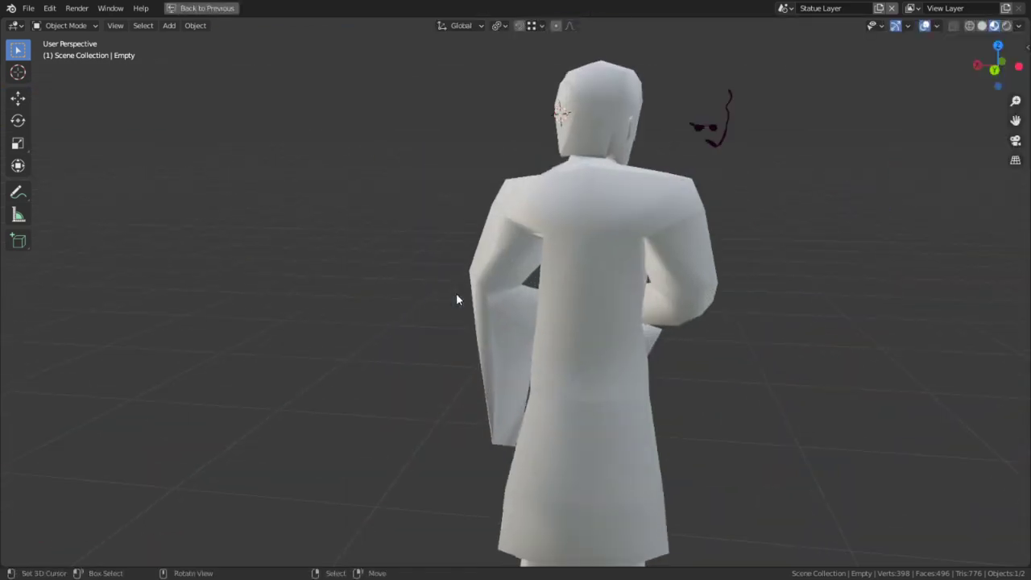
middle_drag(564, 270, 612, 267)
middle_drag(728, 276, 538, 278)
scroll(572, 261, up, 3)
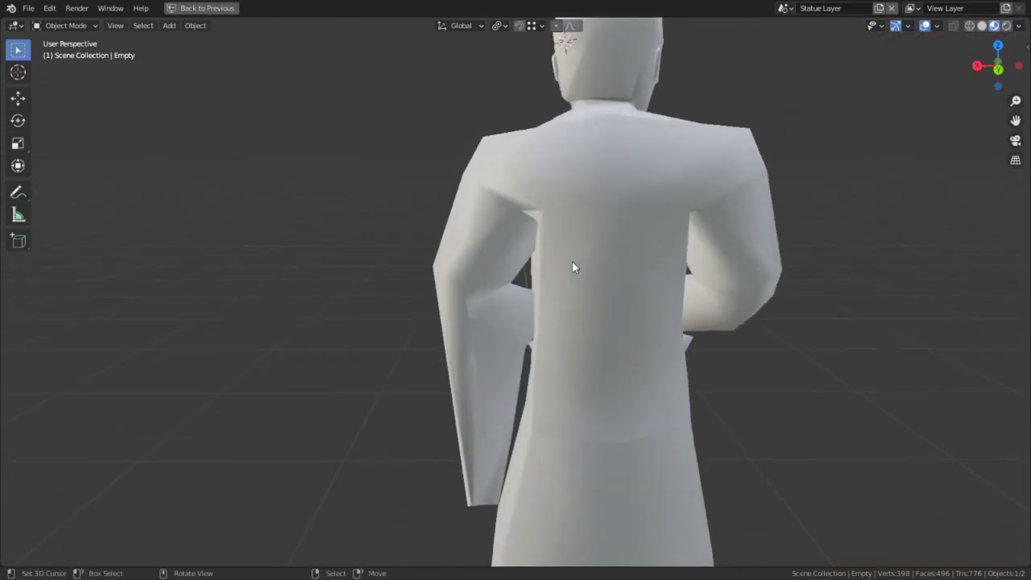
scroll(467, 205, up, 3)
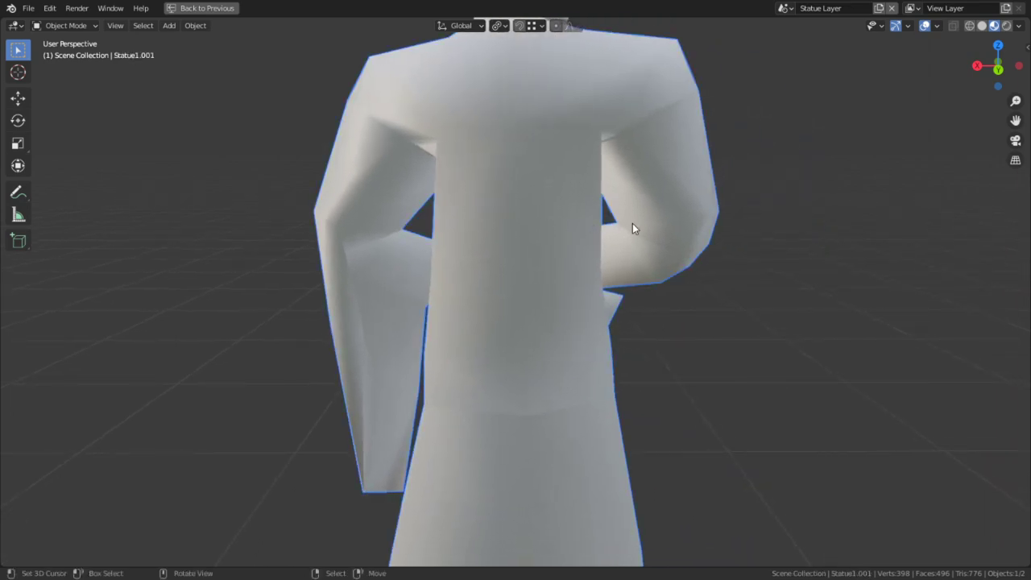
key(Tab)
middle_drag(708, 260, 454, 212)
scroll(453, 212, down, 3)
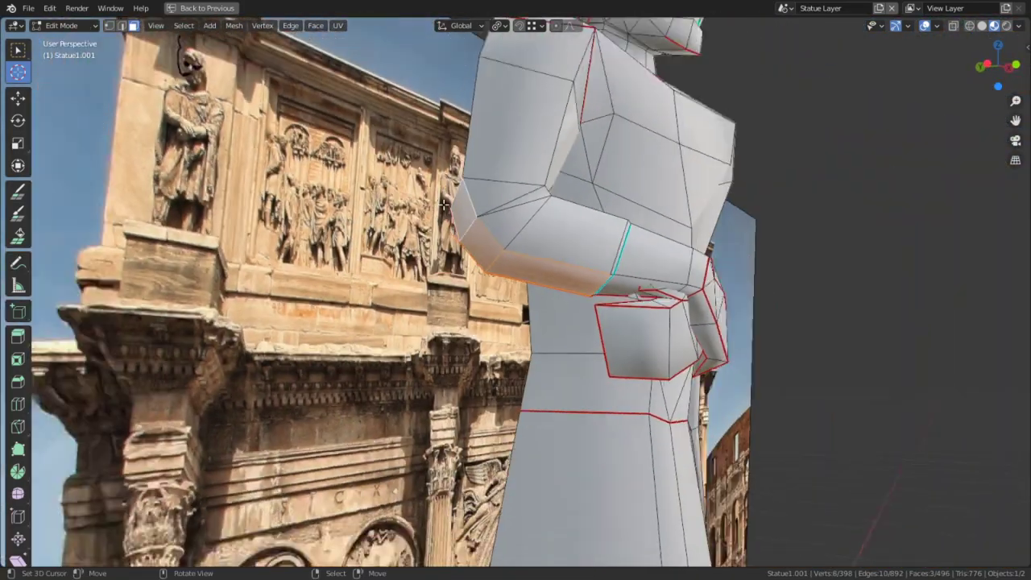
key(e)
middle_click(495, 352)
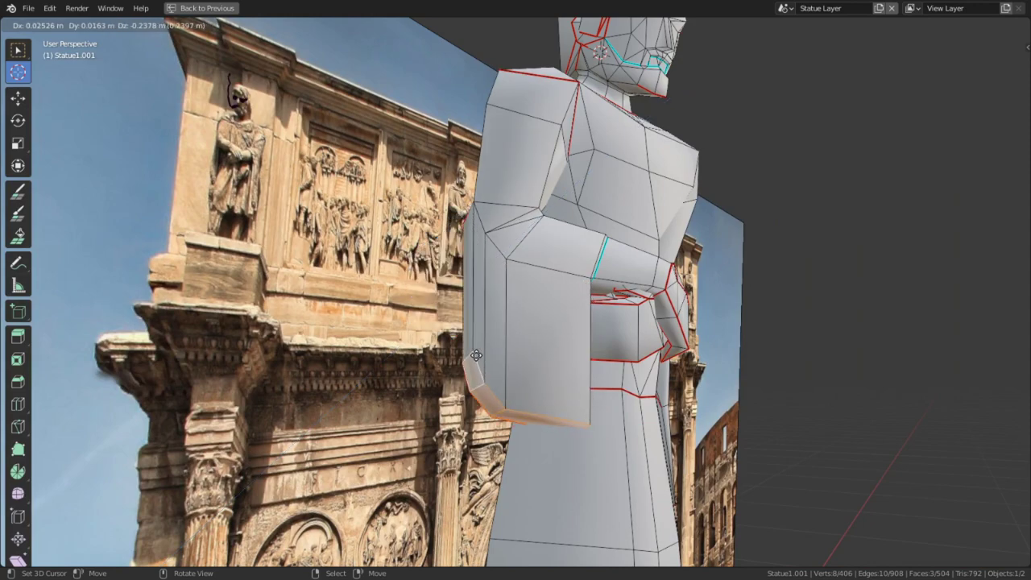
click(477, 355)
Extrude the sleeve's end faces about another 0.21 m downward and shift them sideways.
key(e)
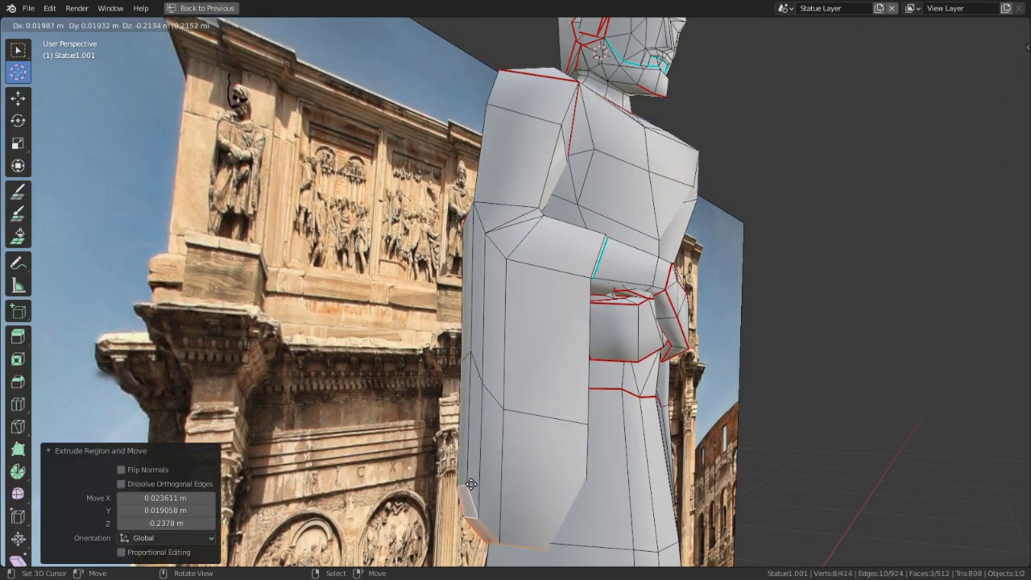
middle_drag(518, 477, 423, 425)
key(g)
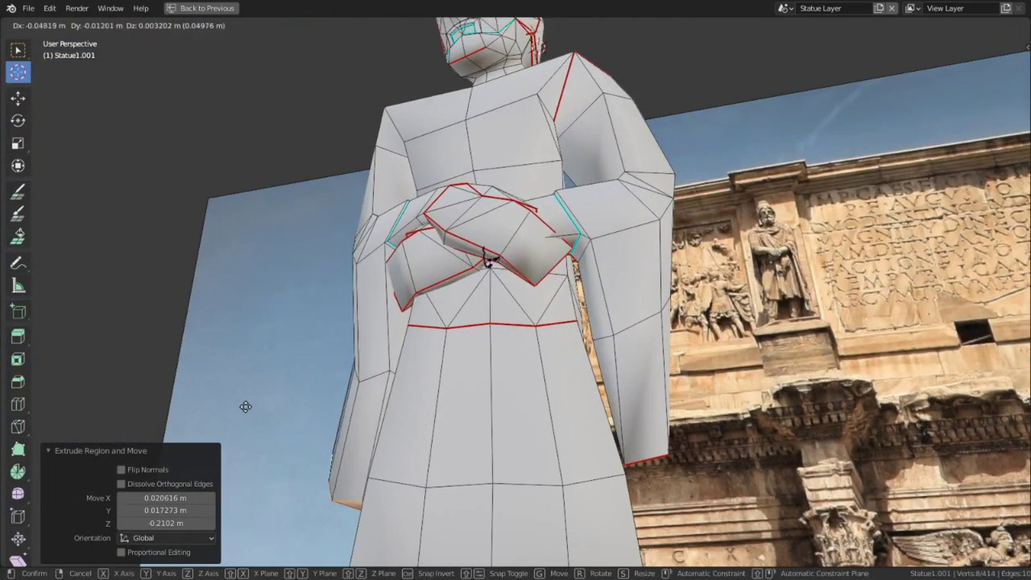
shift+click(222, 393)
Delete the four upright edges at the hanging sleeve's lower end.
alt+middle_click(347, 459)
scroll(347, 459, up, 4)
middle_drag(346, 459, 585, 378)
key(2)
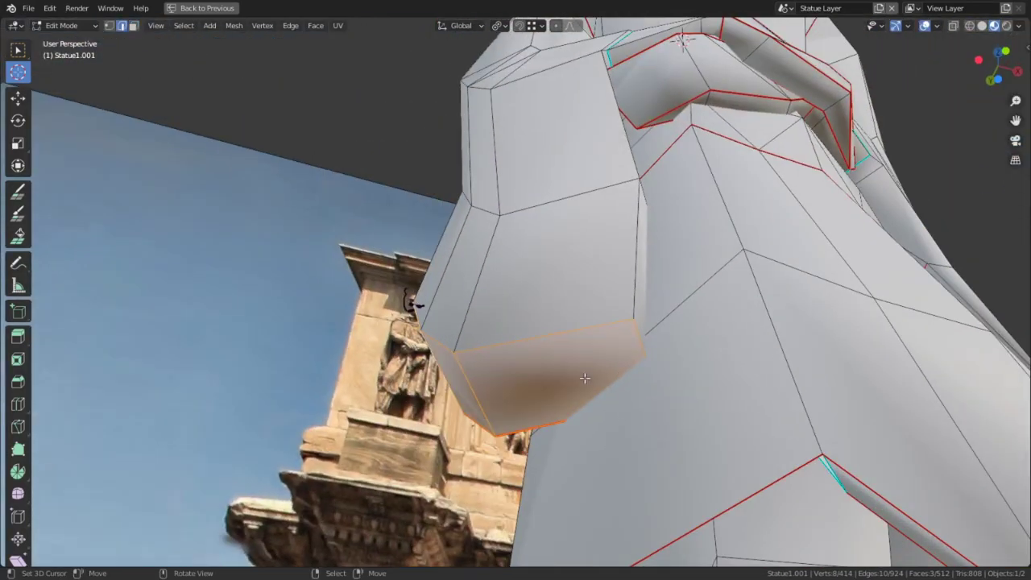
middle_drag(489, 379, 426, 352)
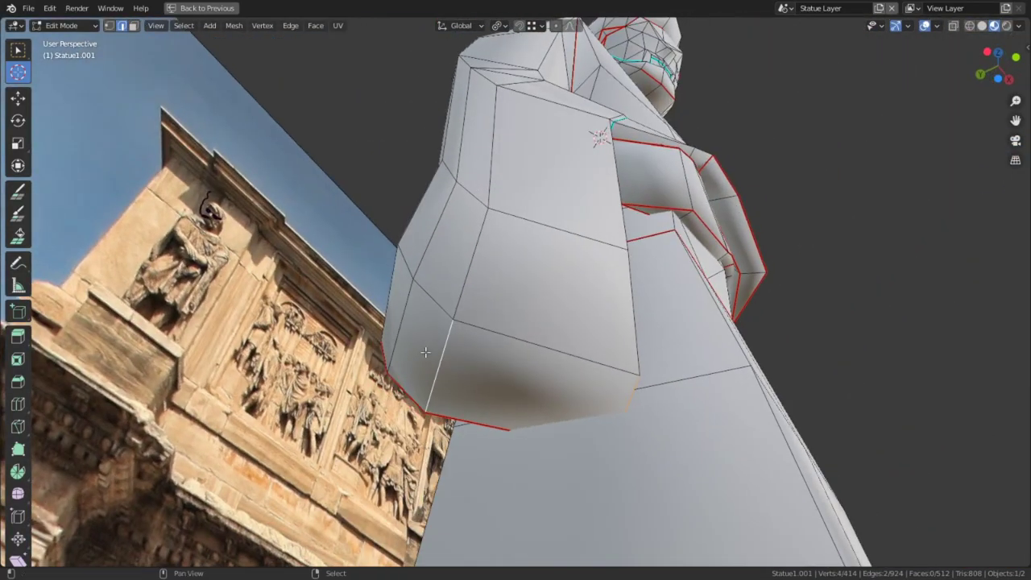
key(x)
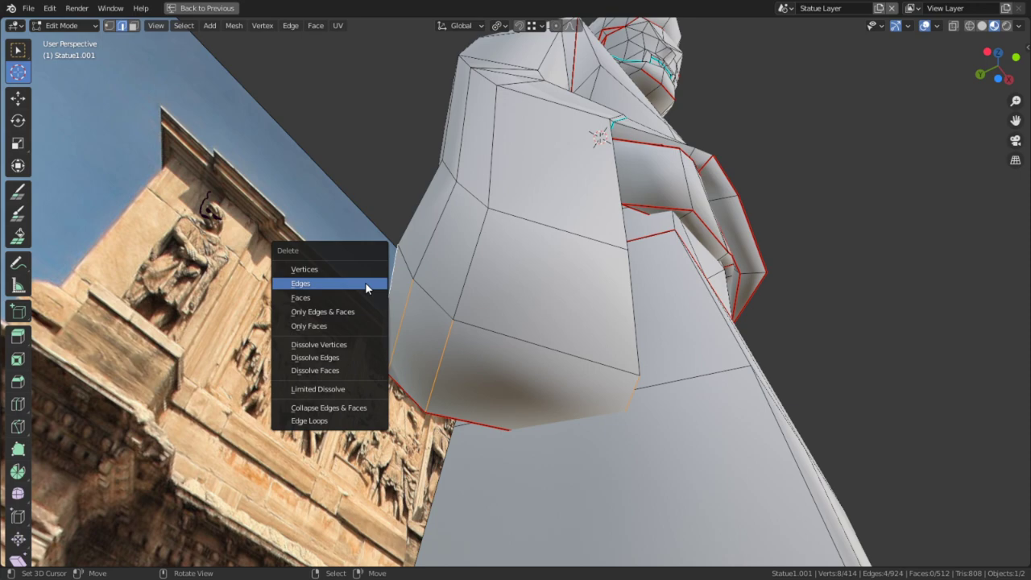
click(365, 282)
click(365, 282)
Move the sleeve's lower rim by about -0.034, -0.002, -0.008 m and scale it along the global Z axis.
middle_drag(442, 320, 406, 302)
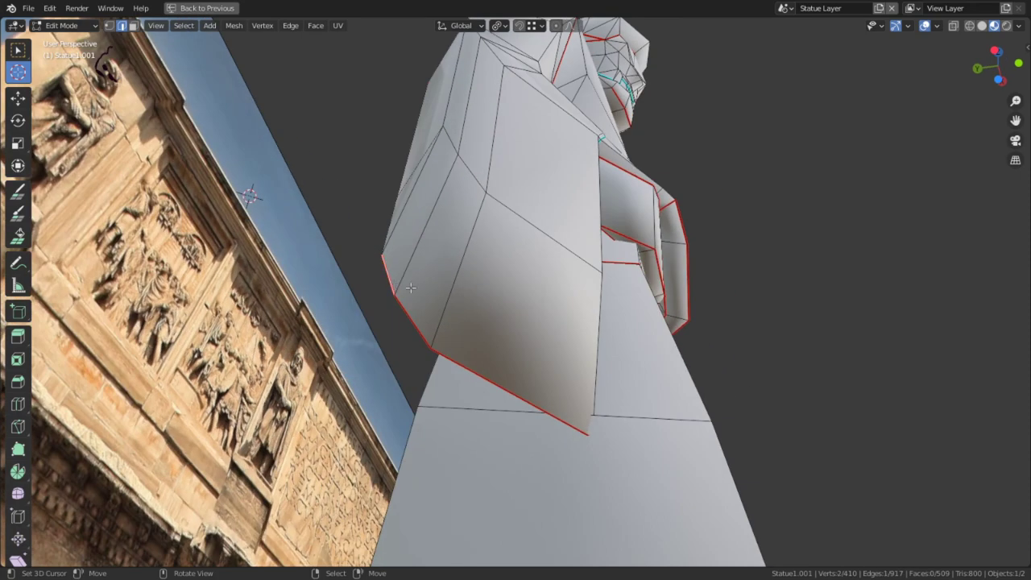
key(ctrl+e)
click(501, 368)
middle_drag(500, 368, 798, 434)
key(g)
click(578, 403)
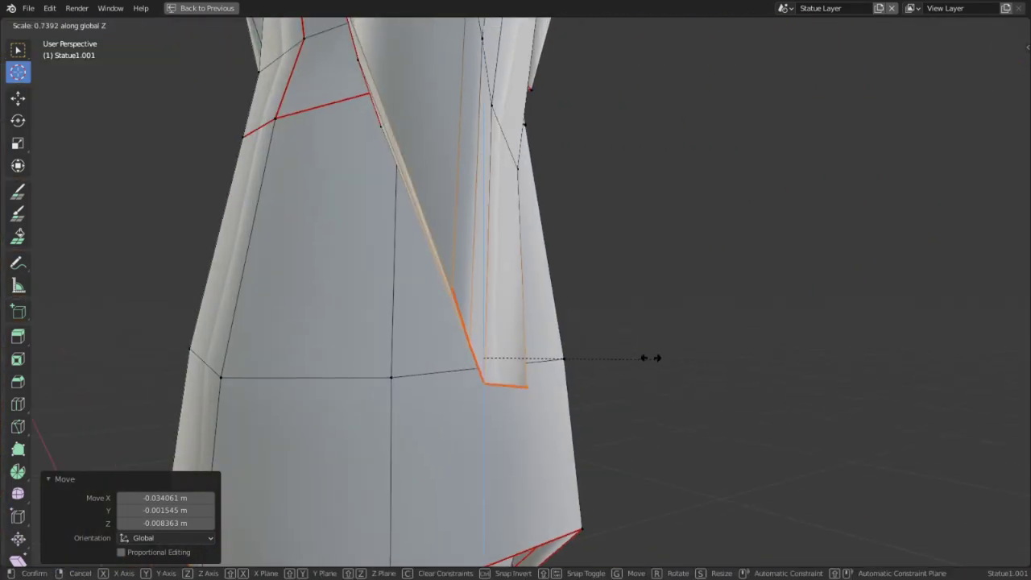
click(806, 261)
Move the front vertex on the hanging sleeve's lower rim about 0.027 m along the global X axis.
middle_drag(805, 261, 572, 345)
click(497, 306)
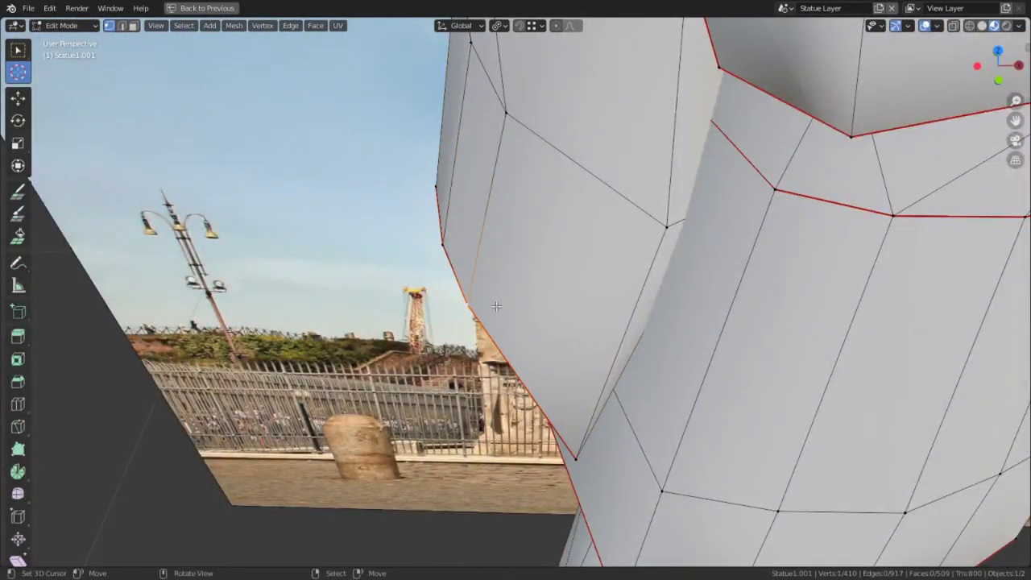
click(587, 311)
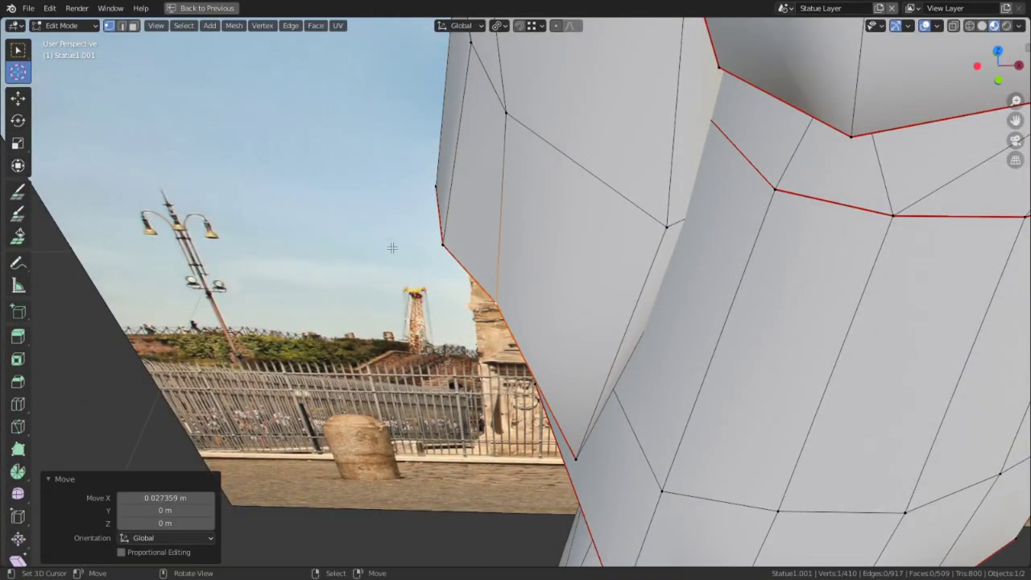
Shift the neighbouring lower-rim vertices of the sleeve along the global X axis, the last one by about 0.076 m.
right_click(395, 247)
right_click(434, 247)
middle_drag(435, 246, 724, 208)
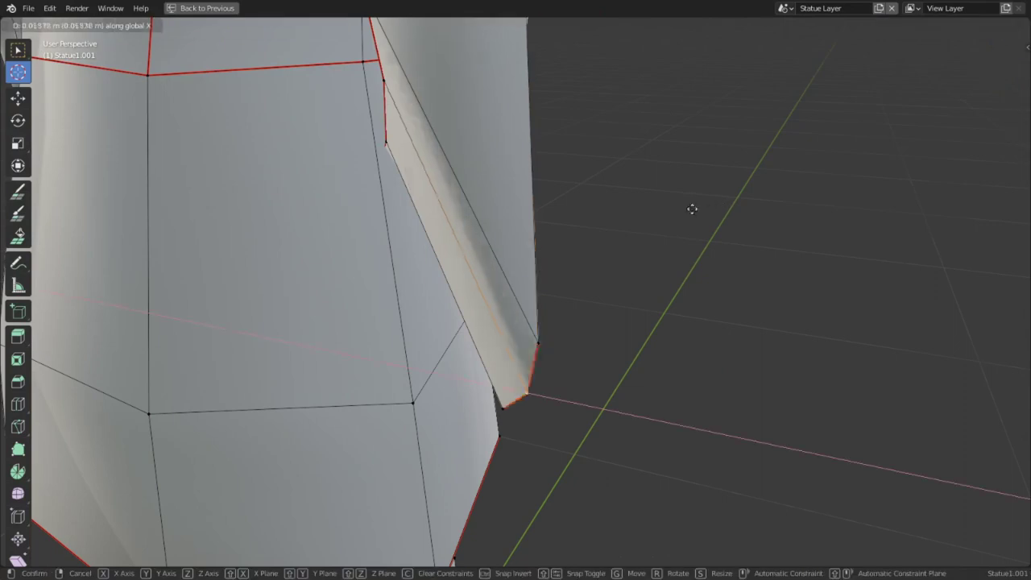
click(654, 210)
key(ctrl+z)
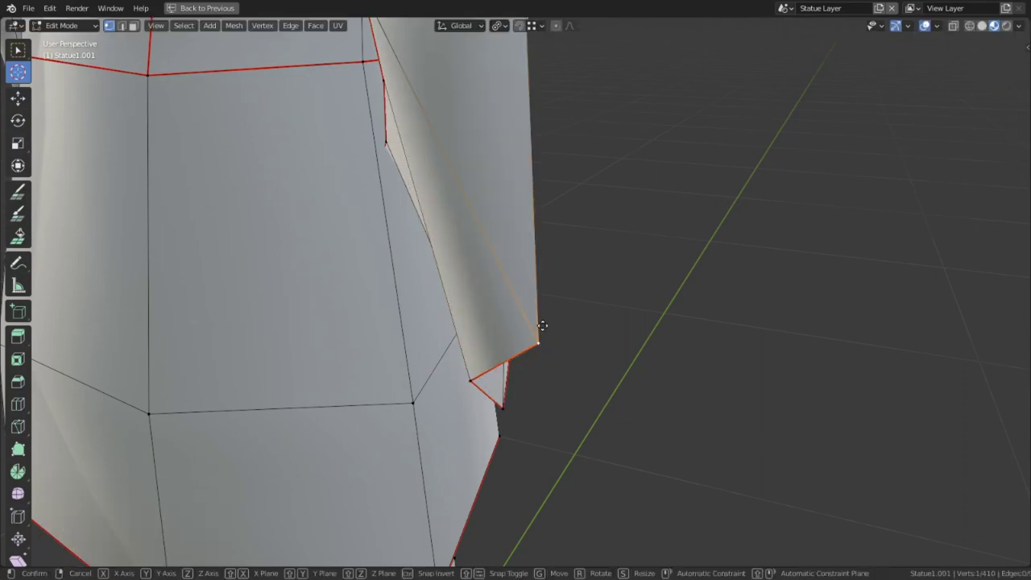
key(x)
click(430, 319)
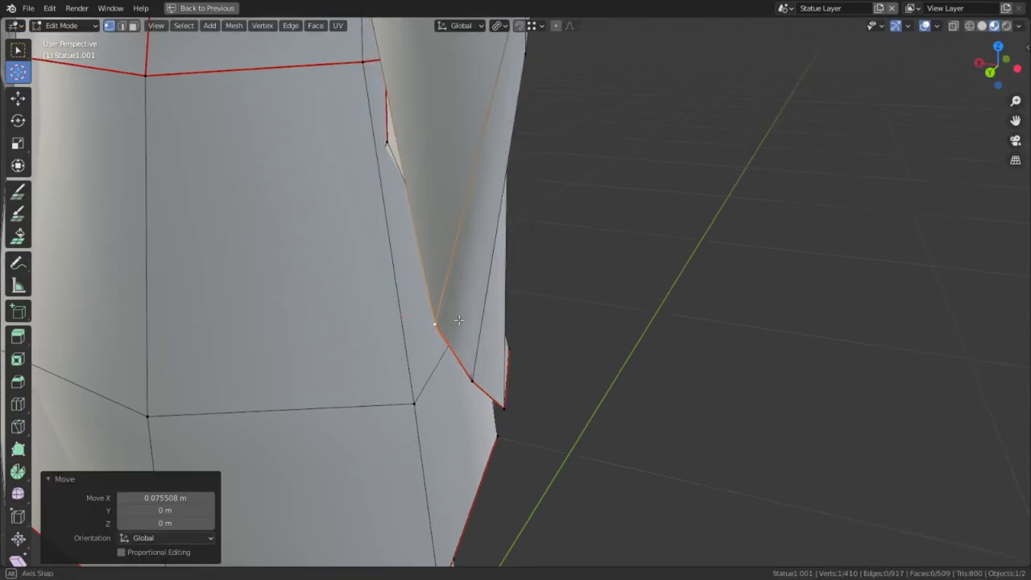
Scale the horizontal edge midway down the sleeve to 0.584 and move it by about 0.006, 0.017, -0.009 m.
middle_drag(430, 320, 592, 350)
middle_drag(641, 322, 596, 327)
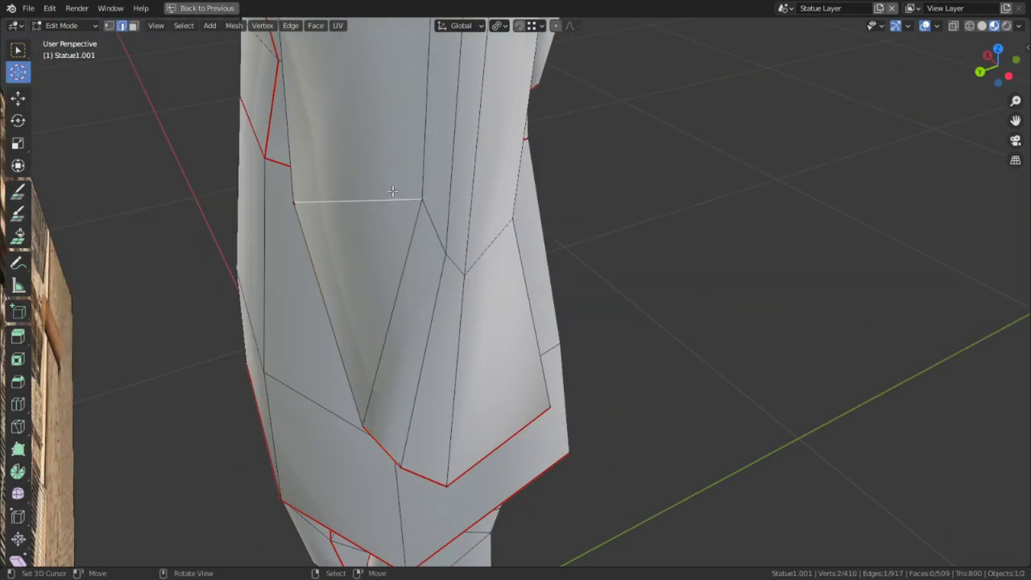
middle_drag(393, 191, 307, 167)
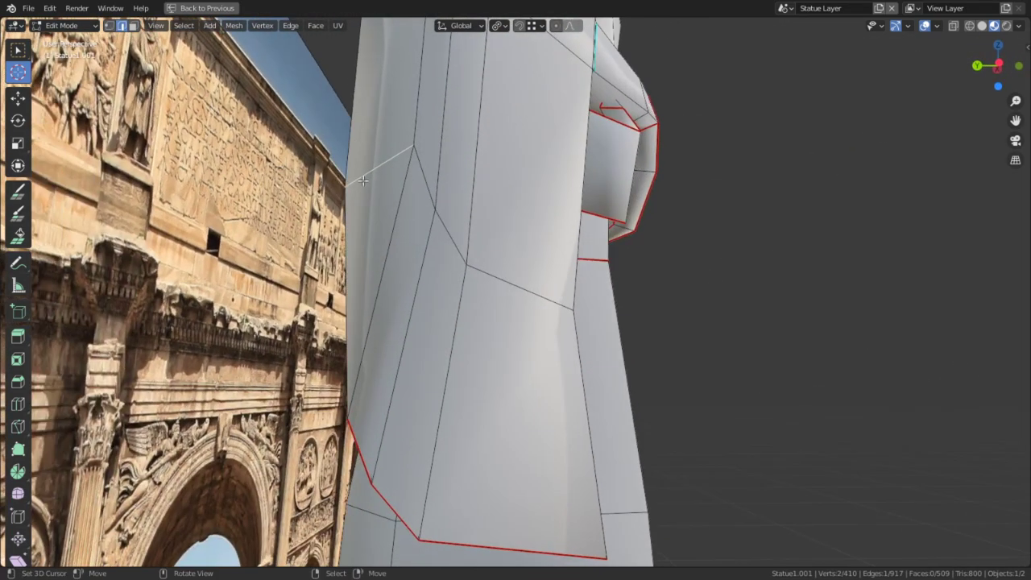
middle_drag(364, 182, 564, 225)
key(s)
click(488, 202)
key(g)
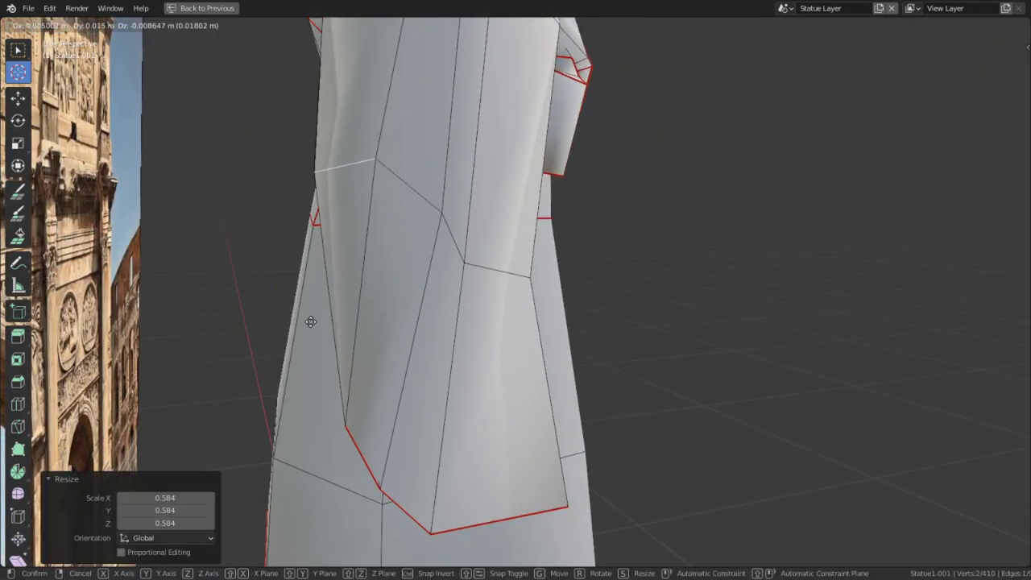
Rotate the sleeve's mid-height edge about -31° around the global Z axis.
middle_drag(338, 322, 617, 327)
key(r)
key(z)
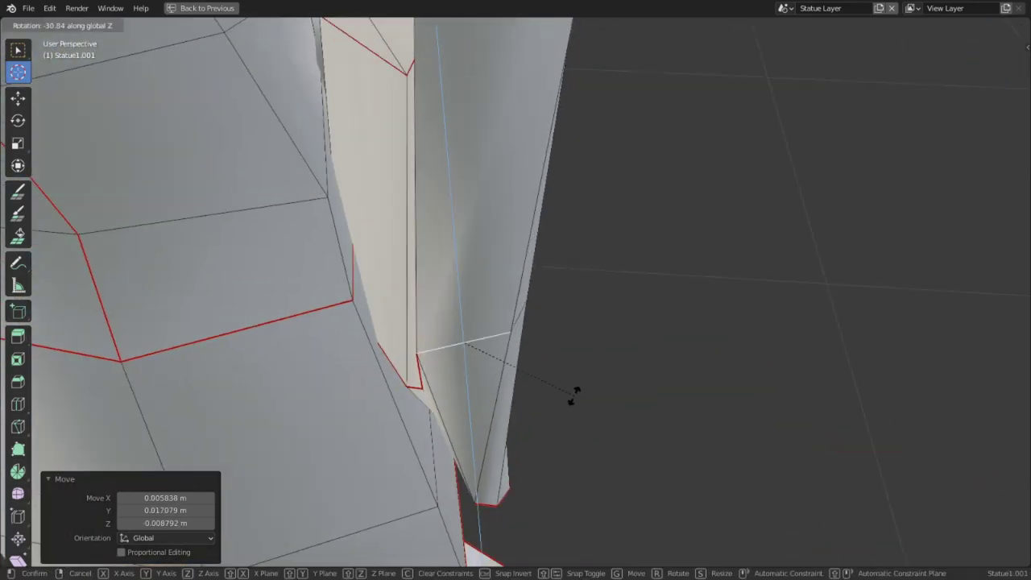
click(574, 395)
Move the outer mid-height vertex of the sleeve by about 0.003, -0.026, 0.014 m to even out the fold.
middle_drag(574, 396, 654, 302)
click(421, 398)
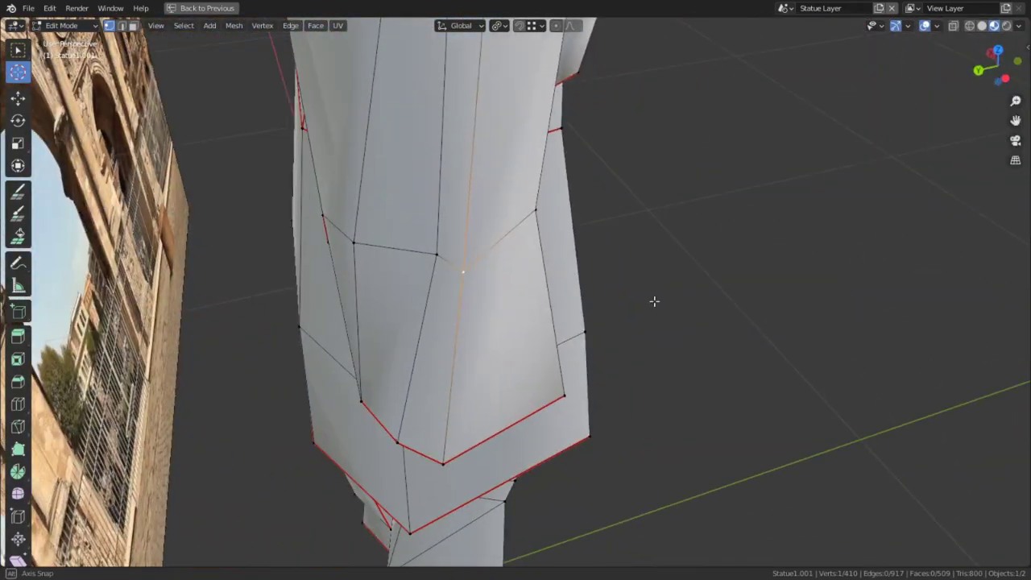
key(g)
click(478, 39)
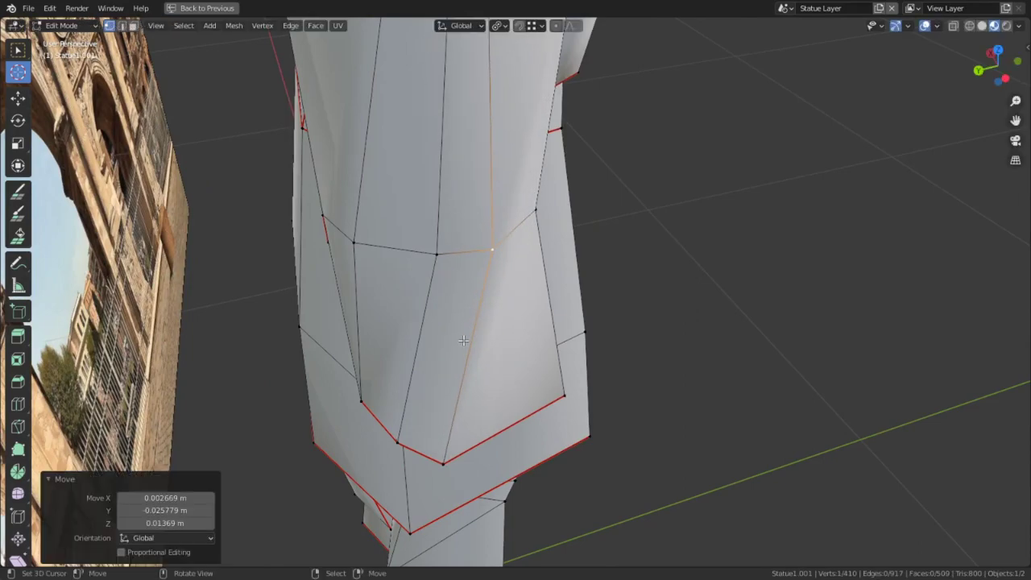
Move the sleeve's lowest rim vertex by about 0.009, -0.049, 0.003 m.
right_click(454, 460)
middle_drag(453, 460, 396, 456)
key(g)
click(589, 450)
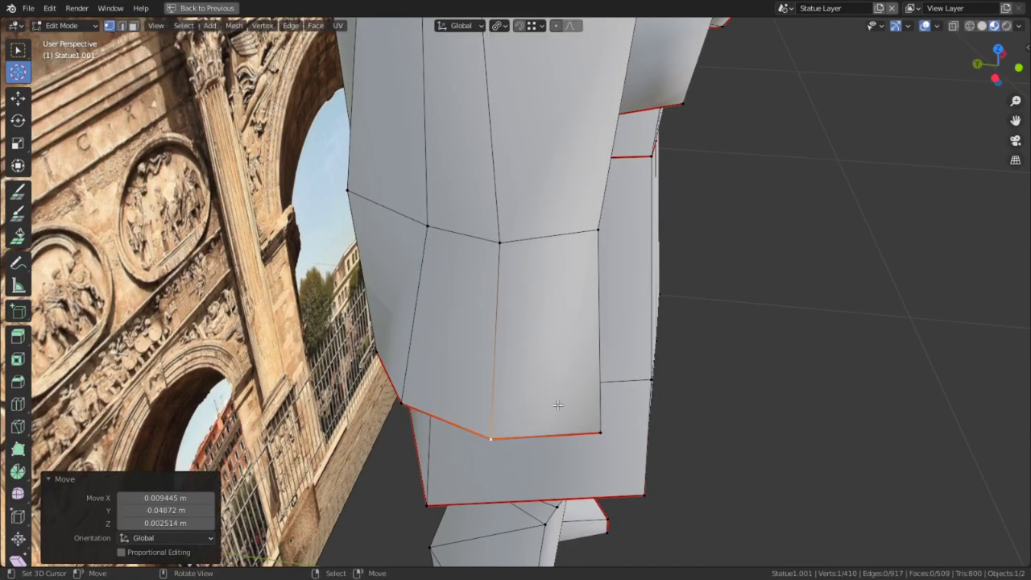
Move the lowest vertex on the sleeve's inner opening edge by about -0.010, -0.033, 0.040 m.
middle_drag(557, 405, 701, 380)
scroll(604, 350, up, 4)
middle_drag(604, 349, 341, 334)
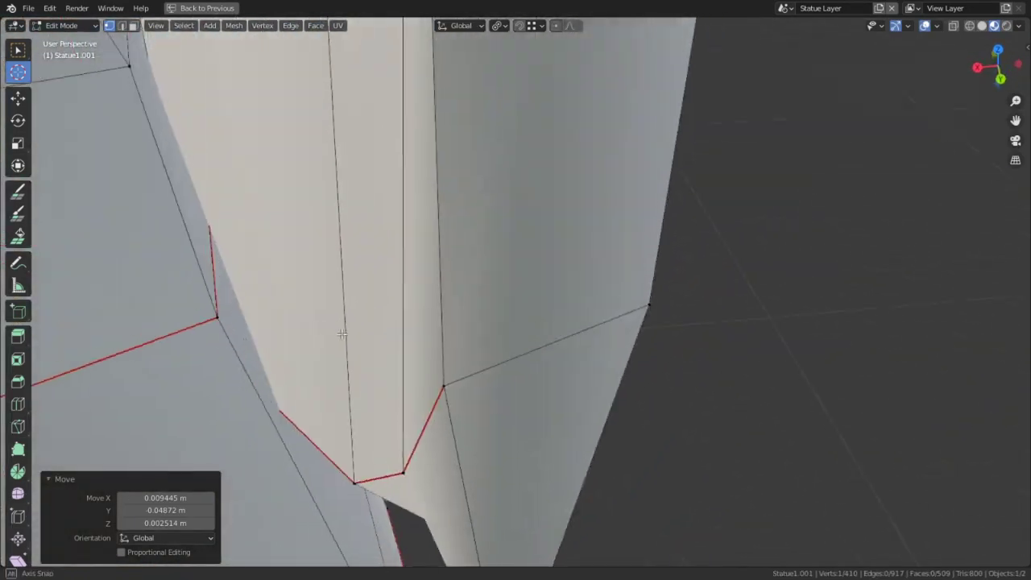
right_click(343, 482)
key(g)
click(439, 121)
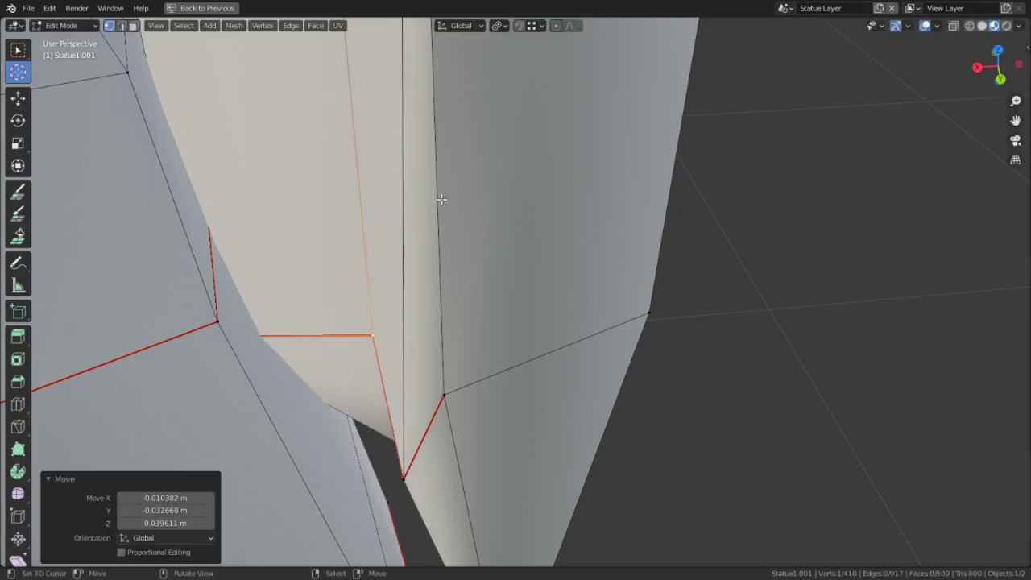
Raise the adjacent inner-edge vertex of the sleeve by moving it about -0.008, -0.021, 0.026 m.
right_click(427, 514)
key(g)
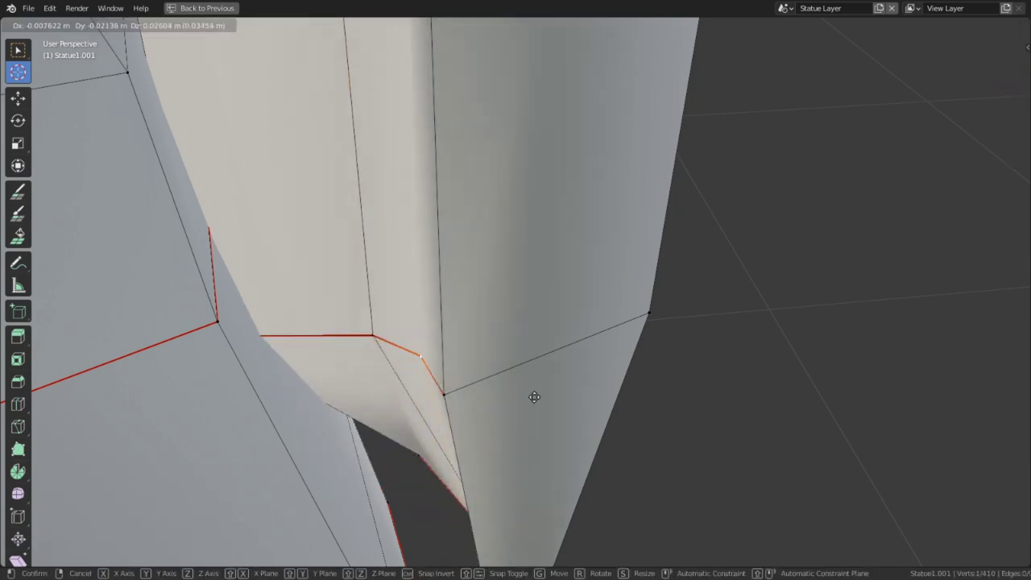
click(534, 397)
Move the low vertex hidden between the sleeve's inner side and the body by about -0.016, -0.038, 0.030 m.
middle_drag(444, 370, 211, 323)
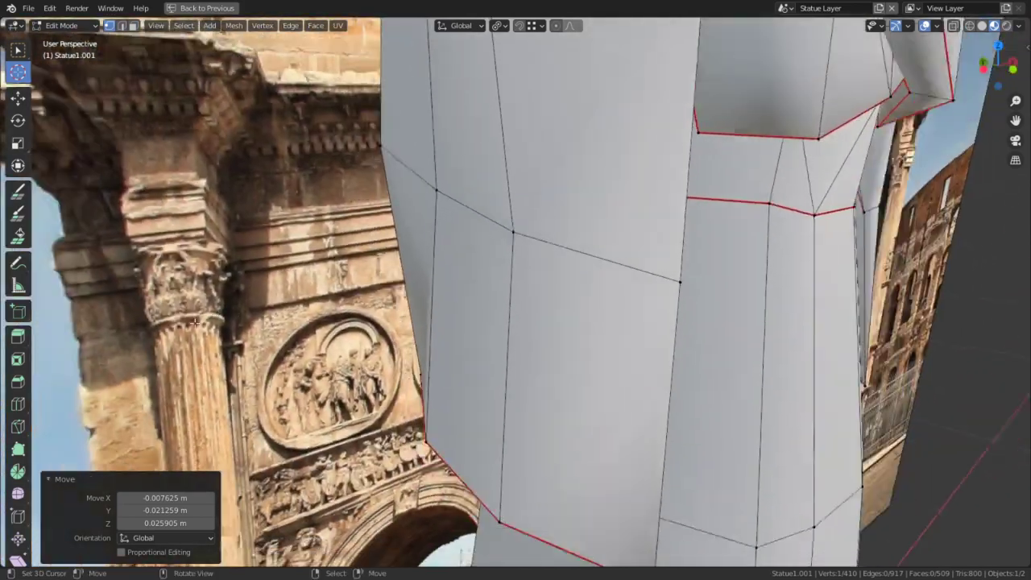
scroll(536, 381, down, 2)
middle_drag(540, 381, 401, 360)
scroll(402, 360, up, 3)
scroll(401, 361, down, 5)
middle_drag(603, 258, 666, 249)
middle_drag(551, 234, 515, 283)
scroll(490, 267, up, 4)
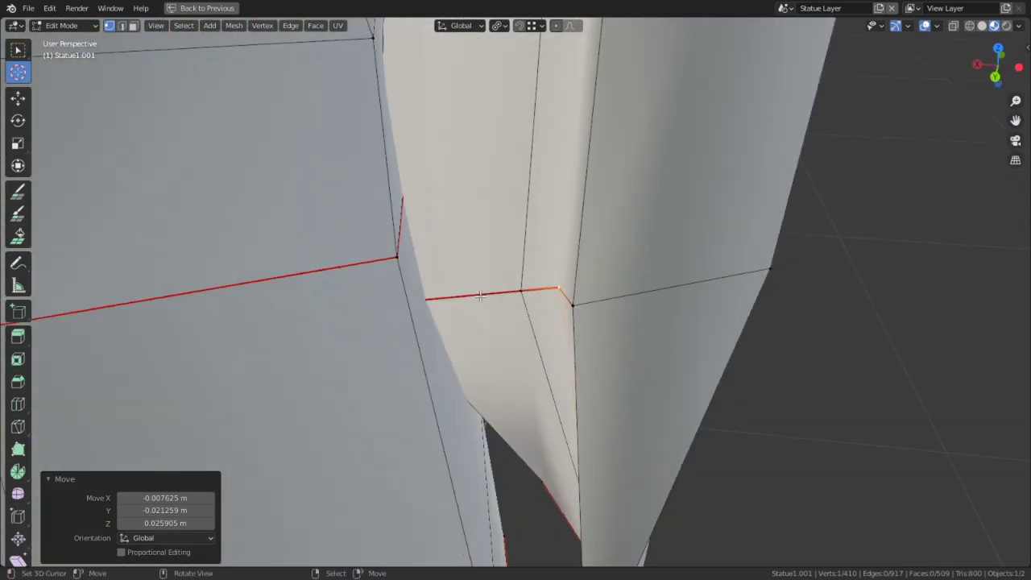
middle_drag(454, 306, 668, 290)
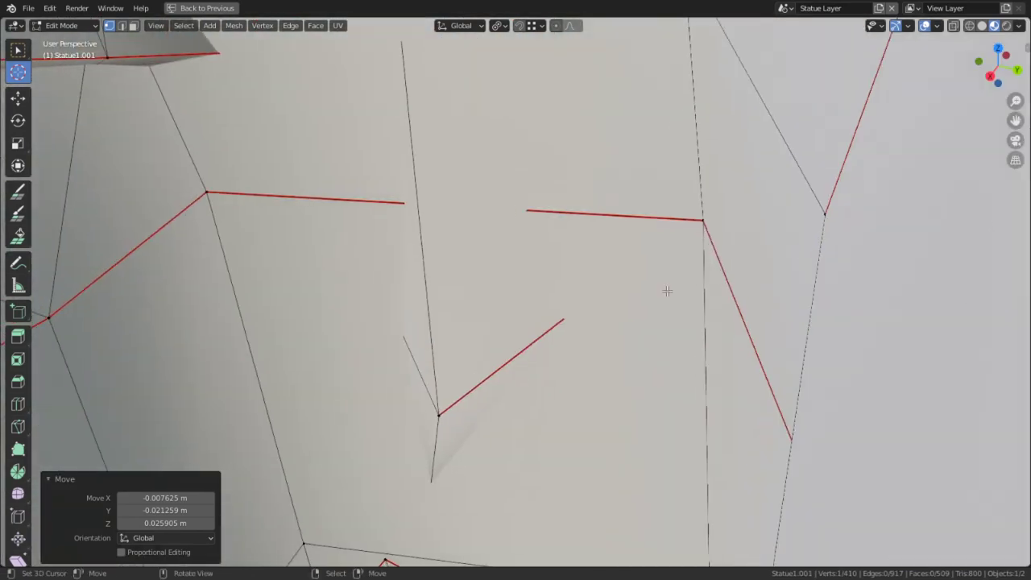
right_click(417, 419)
middle_drag(417, 420, 480, 387)
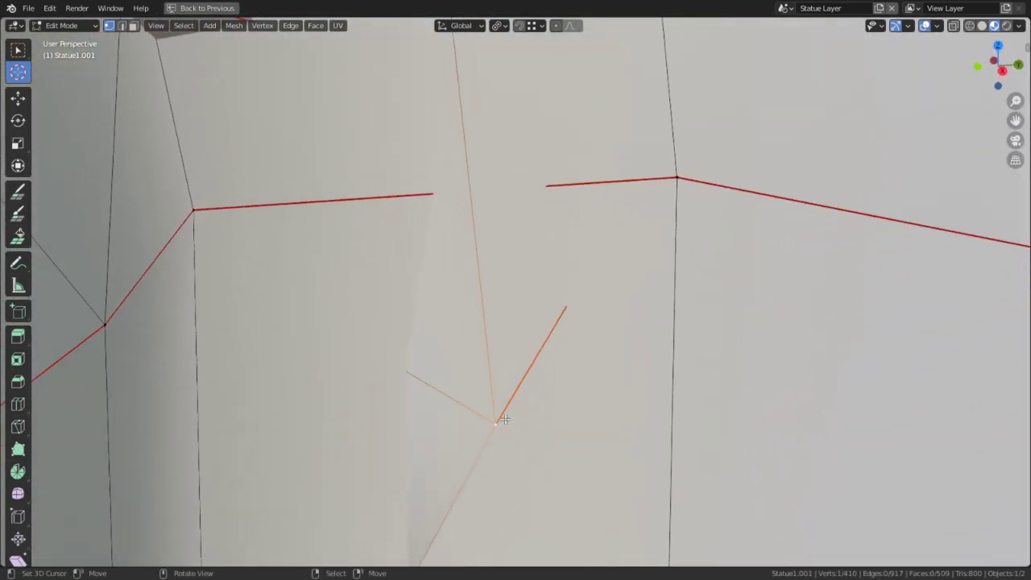
key(g)
click(746, 547)
Shift the sleeve's inner mid-height vertex about -0.013 m in X and -0.004 m in Y, keeping its height.
middle_drag(601, 448, 726, 415)
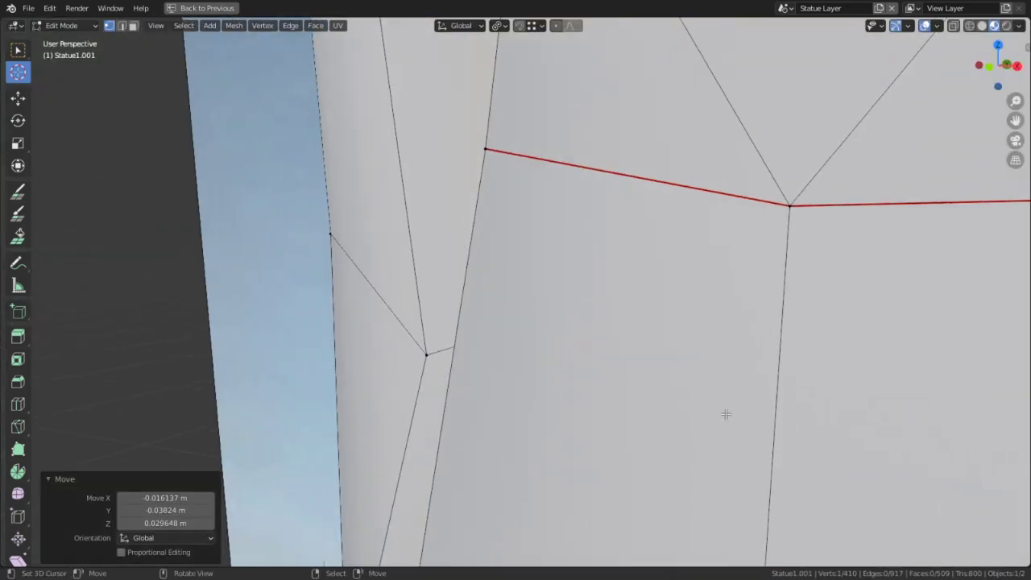
scroll(545, 398, down, 4)
middle_drag(545, 398, 594, 408)
key(g)
click(511, 408)
Move the sleeve's inner lower-rim vertex toward the body by about 0.042, 0.014, 0.006 m.
middle_drag(511, 408, 520, 359)
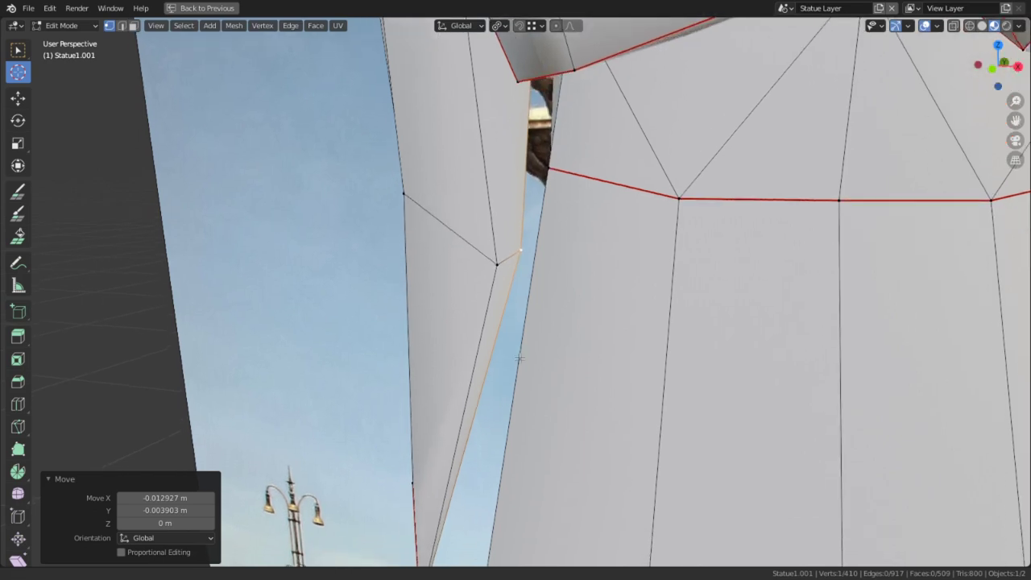
middle_drag(495, 481, 428, 495)
key(g)
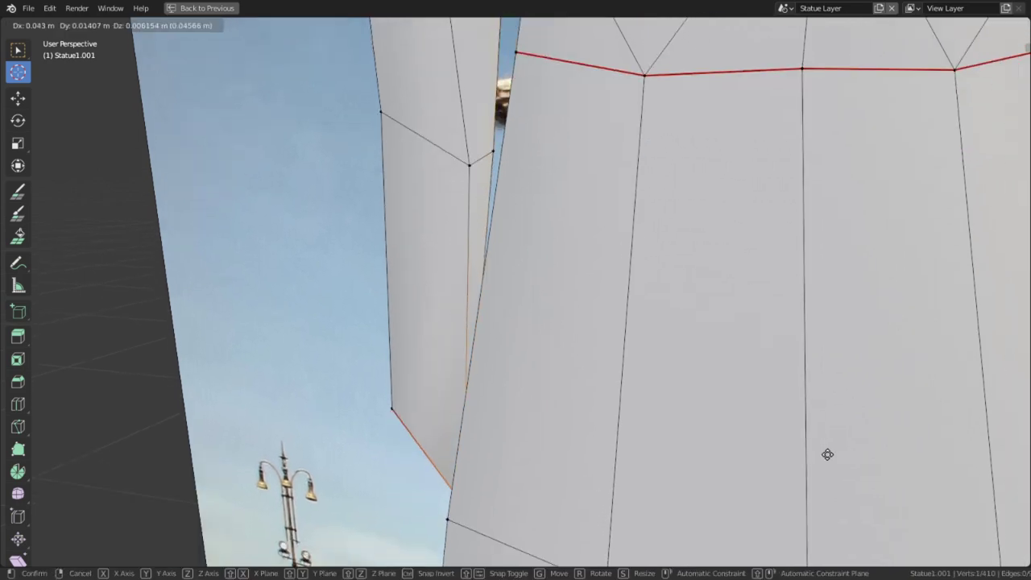
click(534, 446)
Move the inner rim vertex back about 0.012 m in X and the outer rim vertex about 0.018 m inward.
middle_drag(534, 445, 562, 438)
key(g)
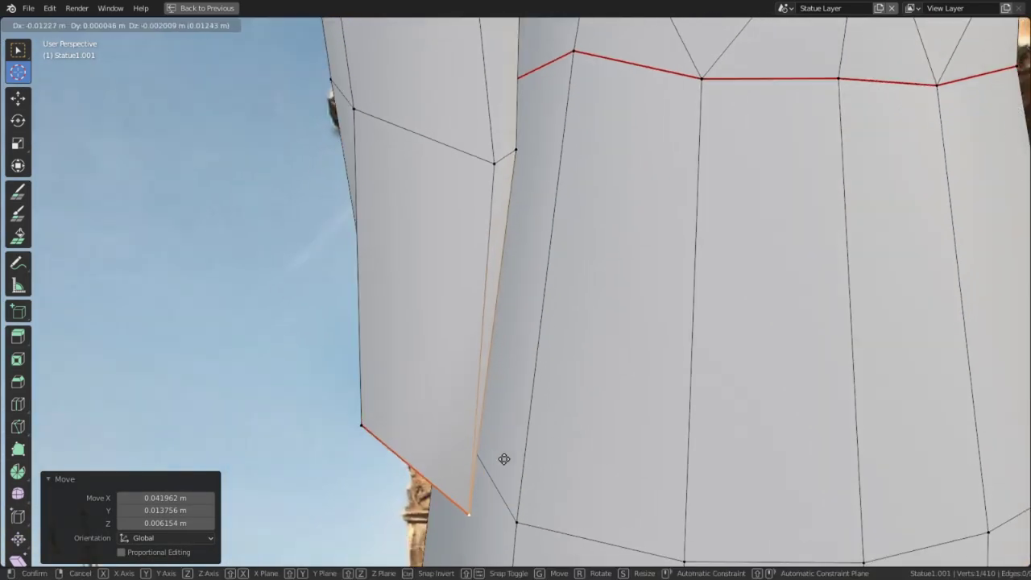
click(367, 429)
key(g)
click(594, 448)
Examine the whole statue's silhouette and shading in Object Mode, and inspect the arms and sleeves from several sides in Edit Mode.
scroll(550, 453, down, 5)
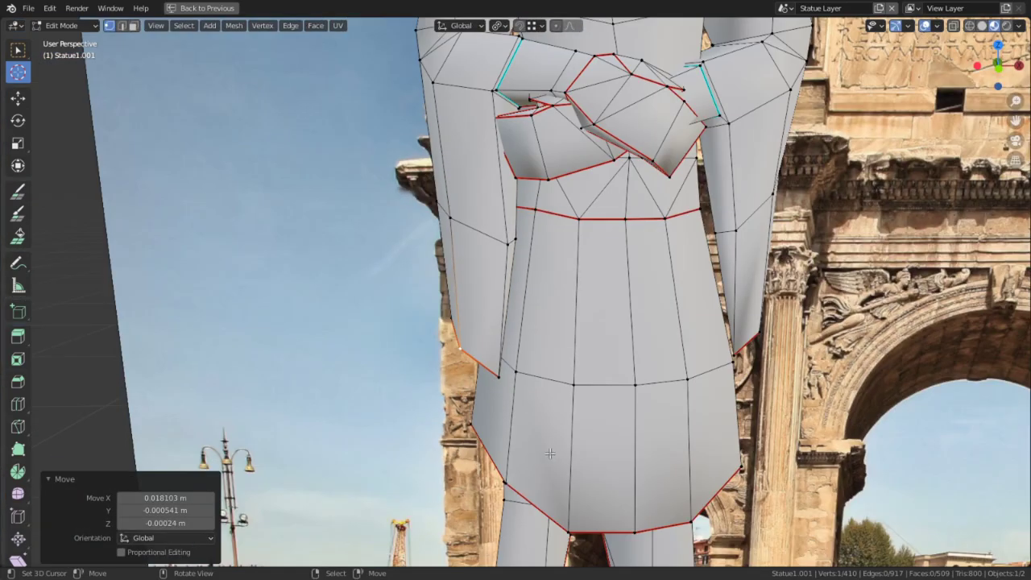
scroll(637, 364, down, 4)
shift+middle_drag(717, 293, 681, 315)
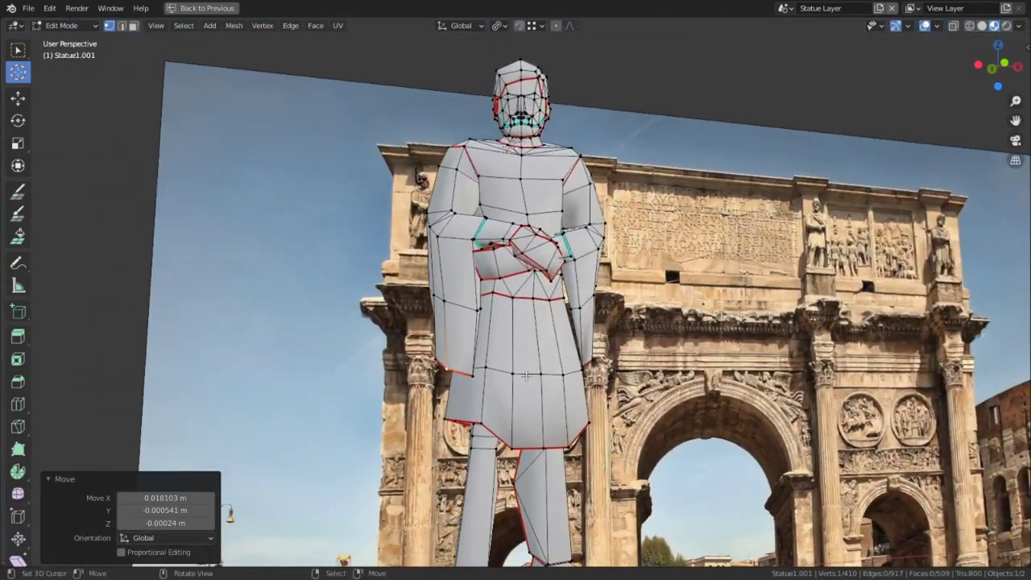
key(Tab)
middle_drag(869, 137, 527, 271)
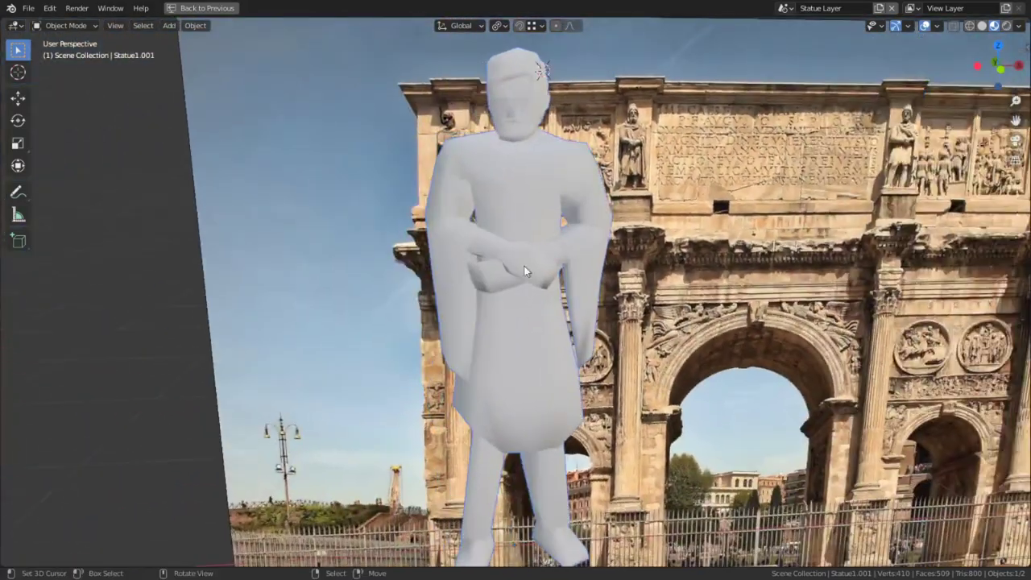
scroll(563, 277, up, 5)
key(Tab)
middle_drag(662, 232, 615, 292)
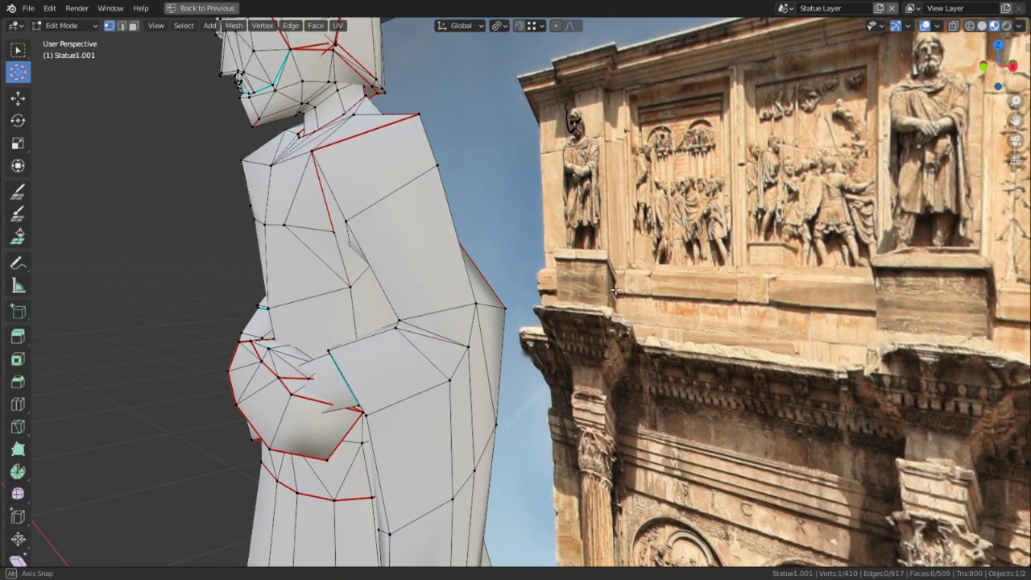
middle_drag(599, 333, 349, 178)
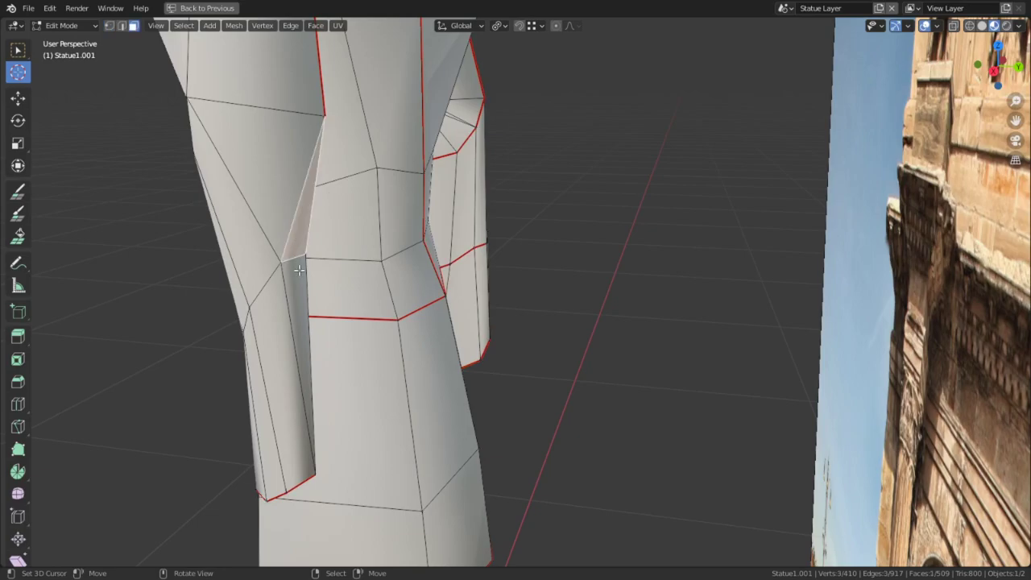
shift+middle_drag(321, 204, 296, 393)
middle_drag(307, 266, 519, 248)
scroll(465, 233, down, 6)
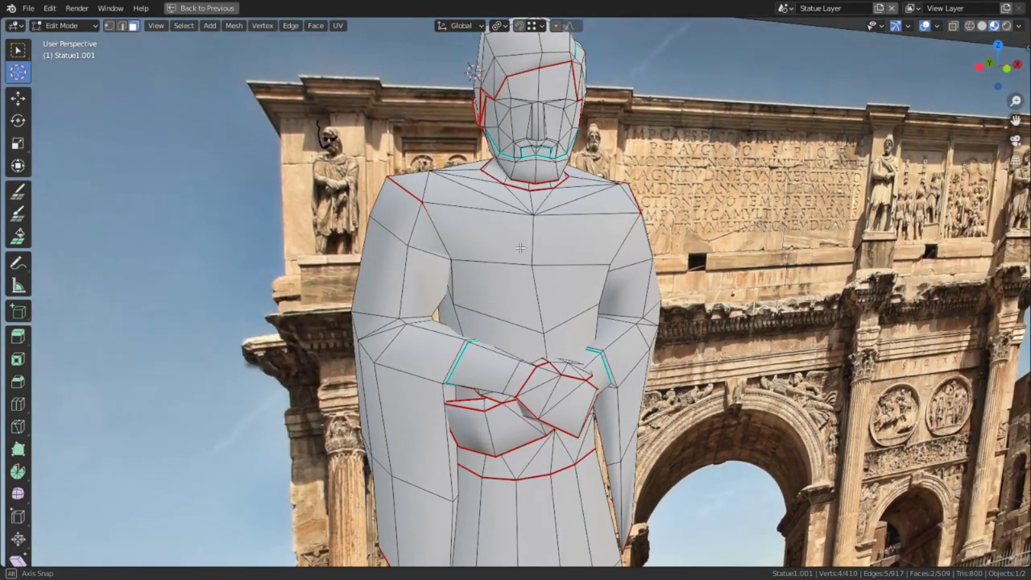
Move two lower-rim edges of the statue's other sleeve inward by about -0.021, 0.001, 0.000 m.
middle_drag(700, 445, 391, 343)
scroll(425, 377, up, 2)
alt+middle_click(386, 449)
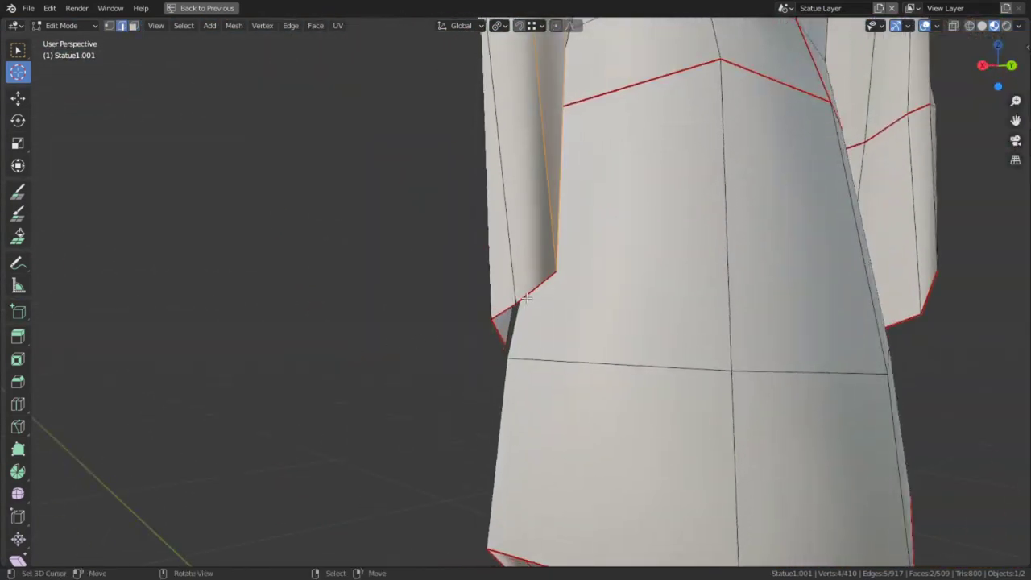
middle_drag(525, 298, 478, 312)
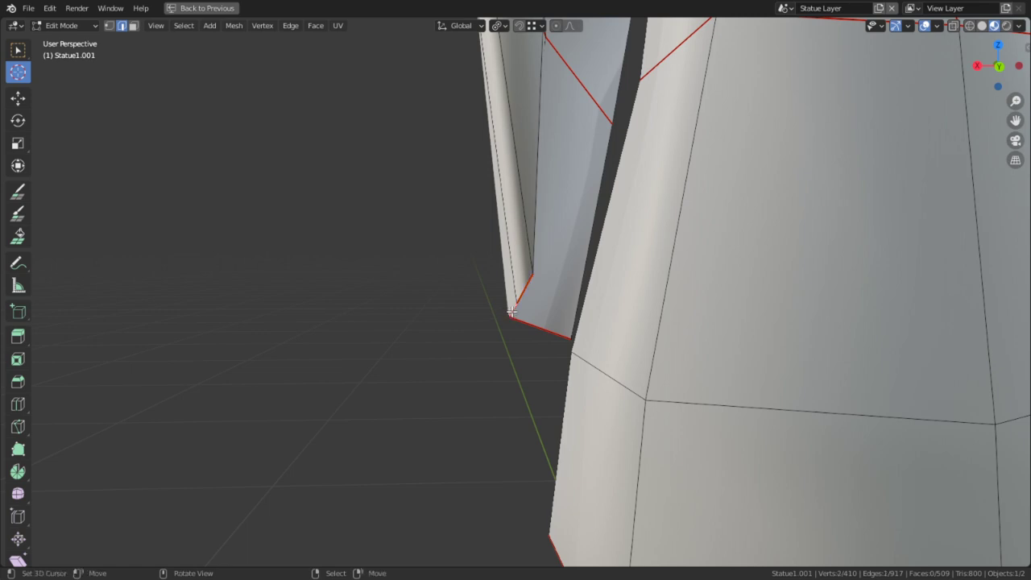
shift+right_click(519, 287)
key(g)
click(772, 287)
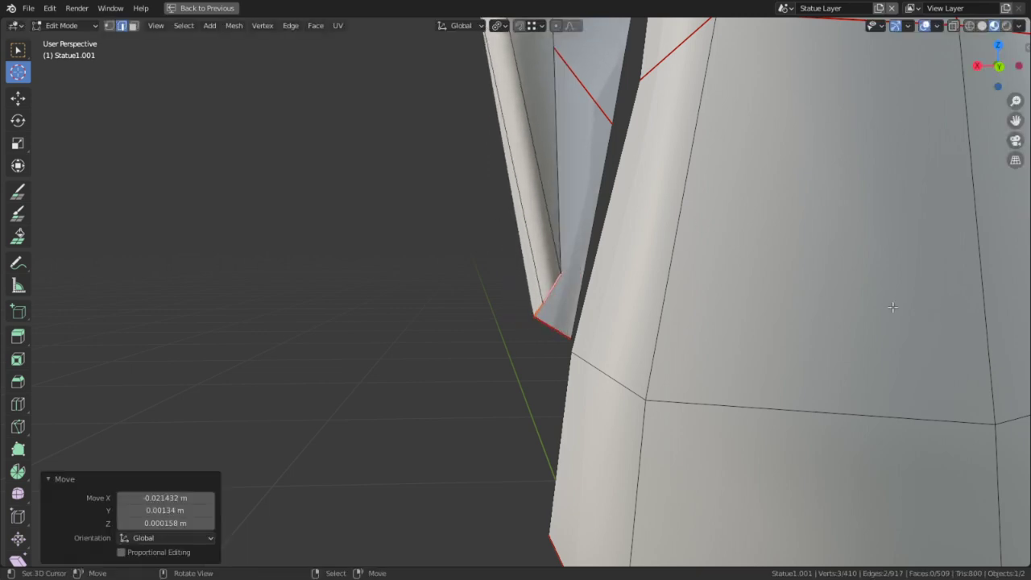
Merge the two closely spaced seam vertices at the back of the other arm's elbow.
shift+middle_drag(693, 222, 413, 208)
scroll(419, 218, up, 2)
middle_drag(452, 242, 504, 392)
right_click(521, 283)
key(3)
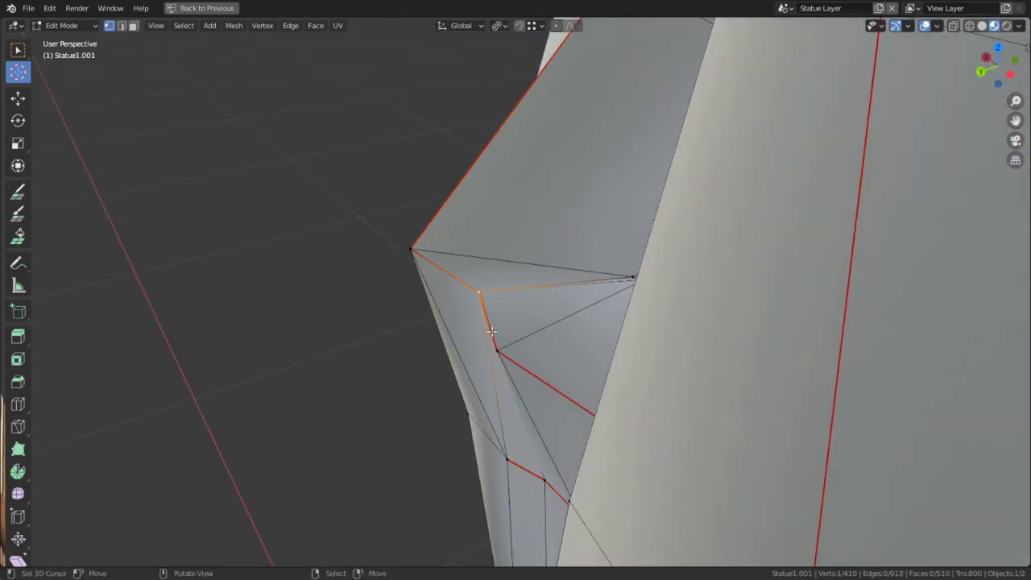
click(492, 314)
Collapse the short edge at the inner corner of the same elbow into one vertex by scaling it to 0.
middle_drag(492, 315, 660, 262)
right_click(664, 238)
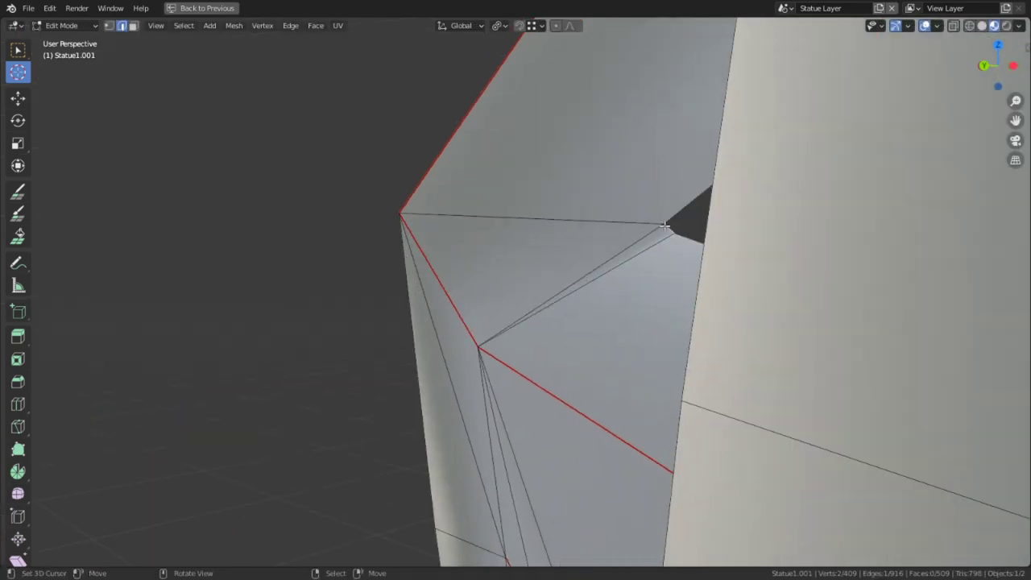
click(679, 229)
middle_drag(678, 228, 448, 247)
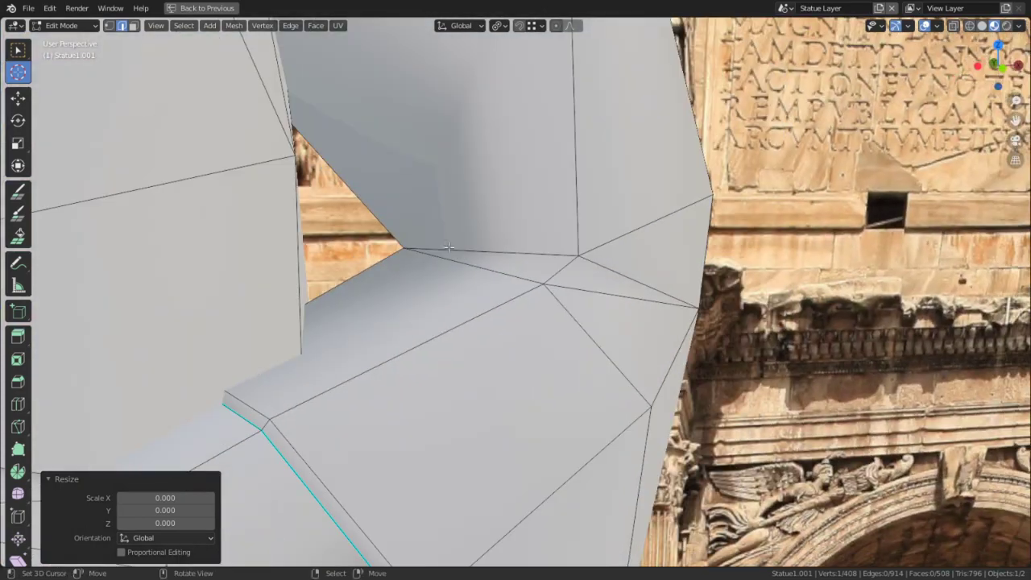
Collapse the short edge at the elbow crease into one vertex and triangulate the large five-sided face of the sleeve.
right_click(569, 269)
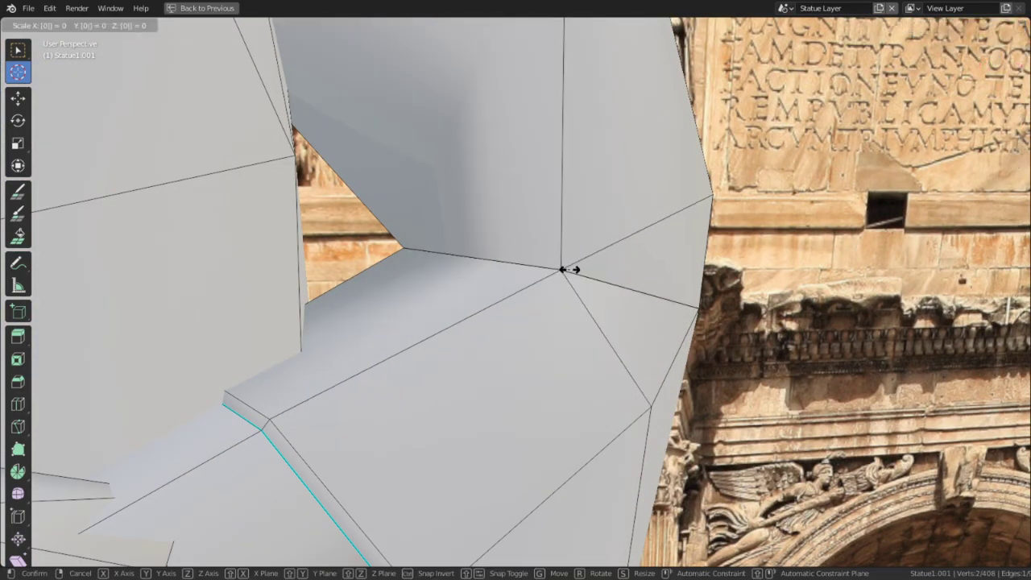
click(570, 270)
middle_drag(570, 270, 439, 317)
key(3)
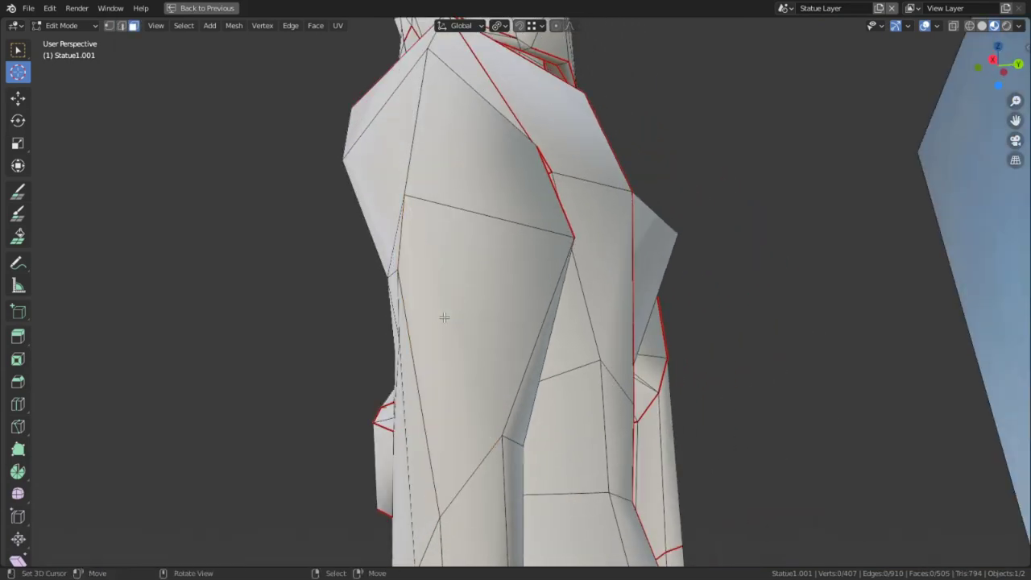
middle_drag(470, 324, 384, 291)
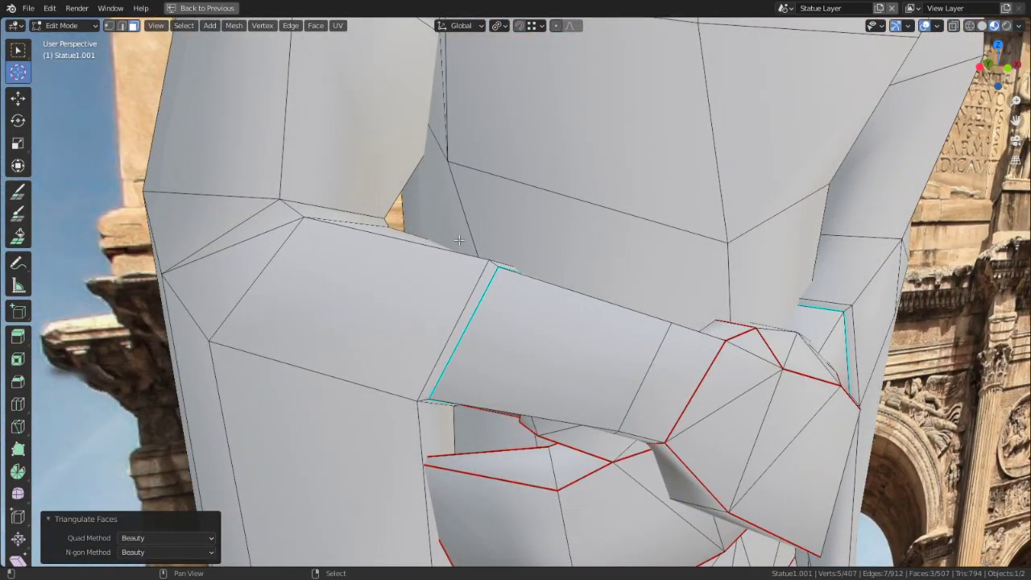
Collapse the two short edges across the elbow crease of the opposite arm by scaling them to 0.
shift+middle_drag(447, 206, 519, 339)
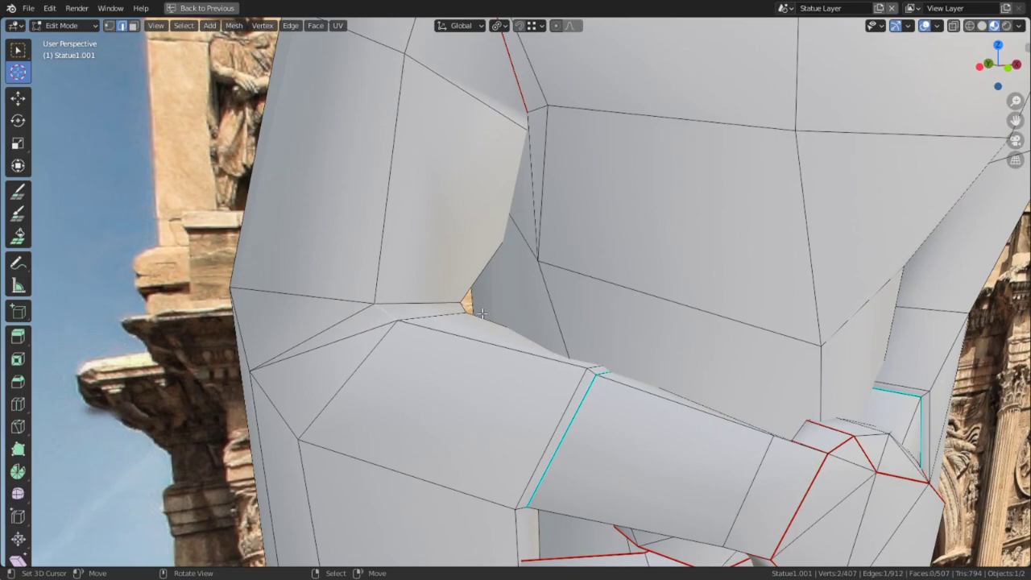
scroll(473, 313, up, 2)
alt+middle_click(460, 306)
scroll(424, 364, down, 10)
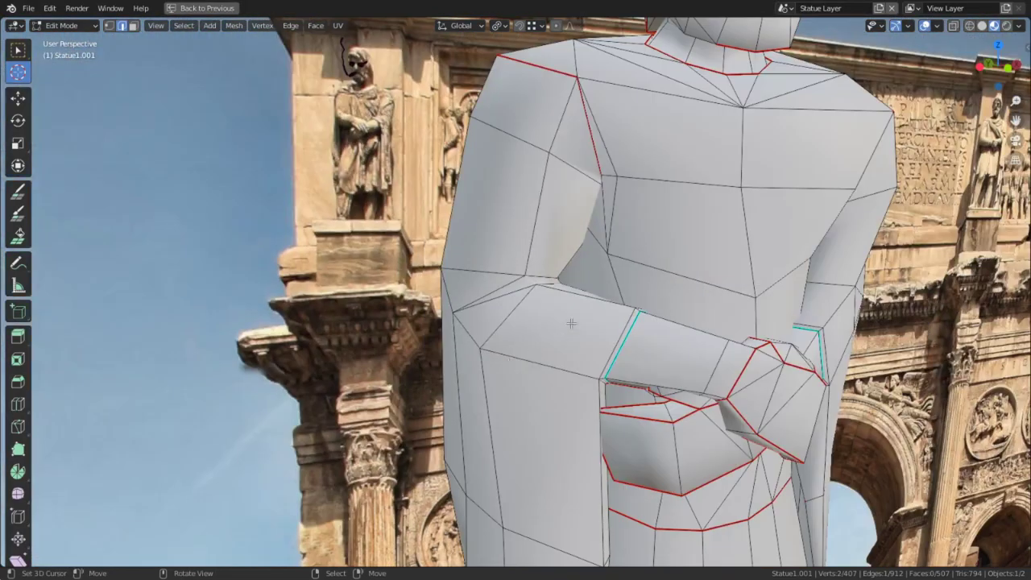
scroll(542, 269, up, 8)
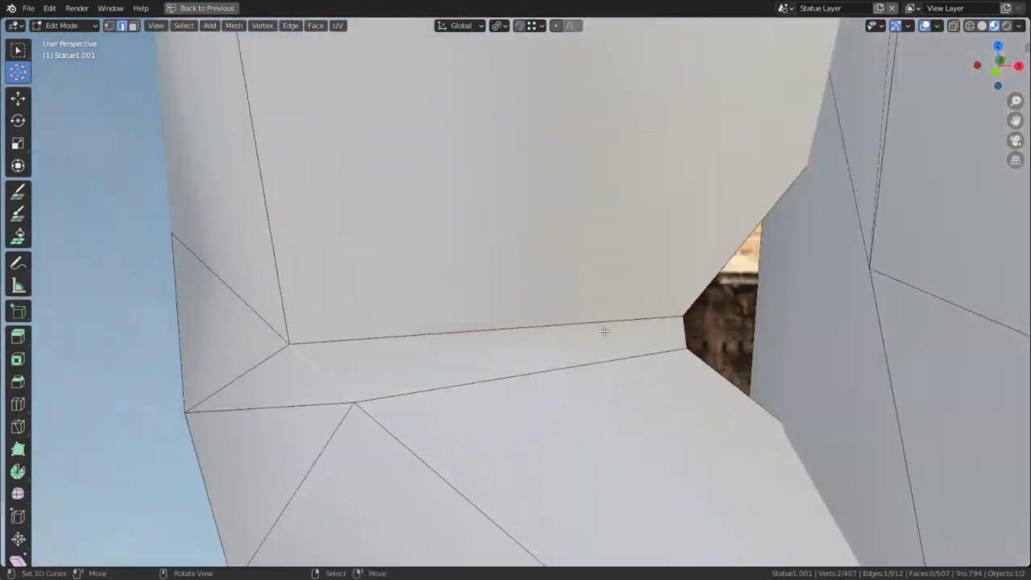
key(0)
key(Return)
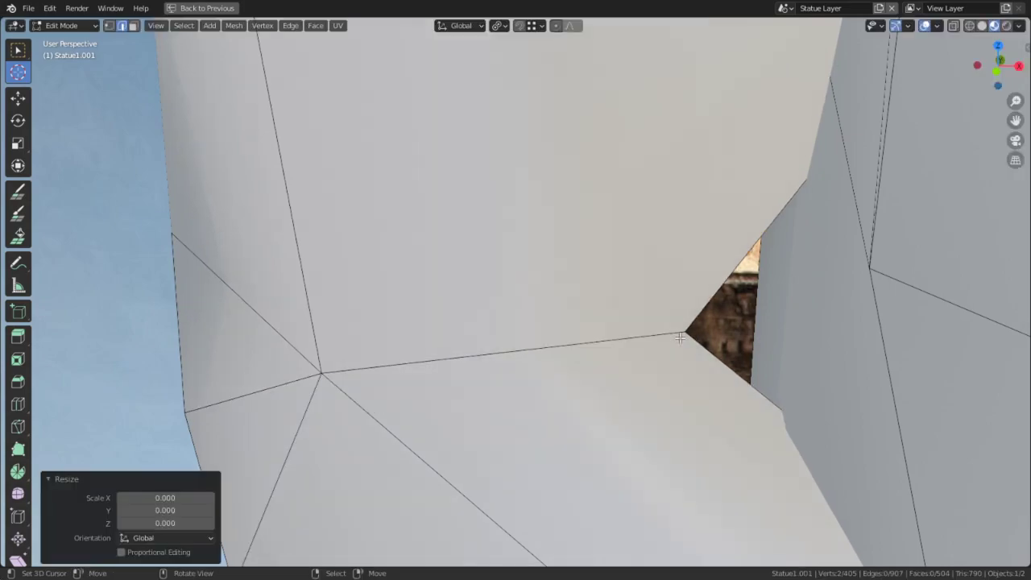
Collapse the short seam edge on the inner side of the same arm's elbow by scaling it to 0.
scroll(681, 337, down, 3)
middle_drag(681, 337, 672, 51)
scroll(598, 62, down, 3)
middle_drag(556, 212, 586, 198)
key(s)
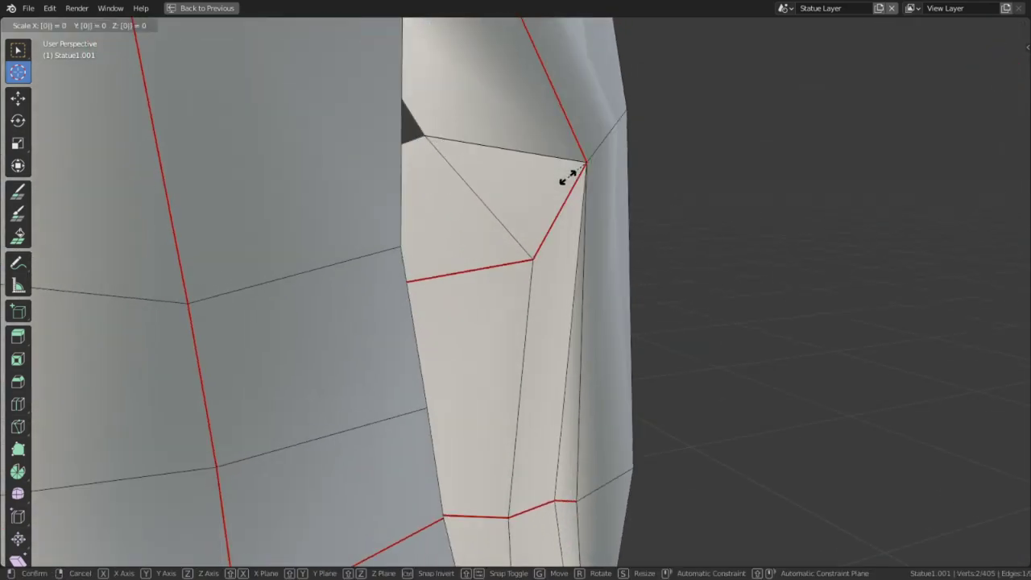
key(Return)
Scale the short edge of the sleeve's horizontal seam to 0, and slide the rim vertex below it into its neighbour.
middle_drag(635, 265, 590, 285)
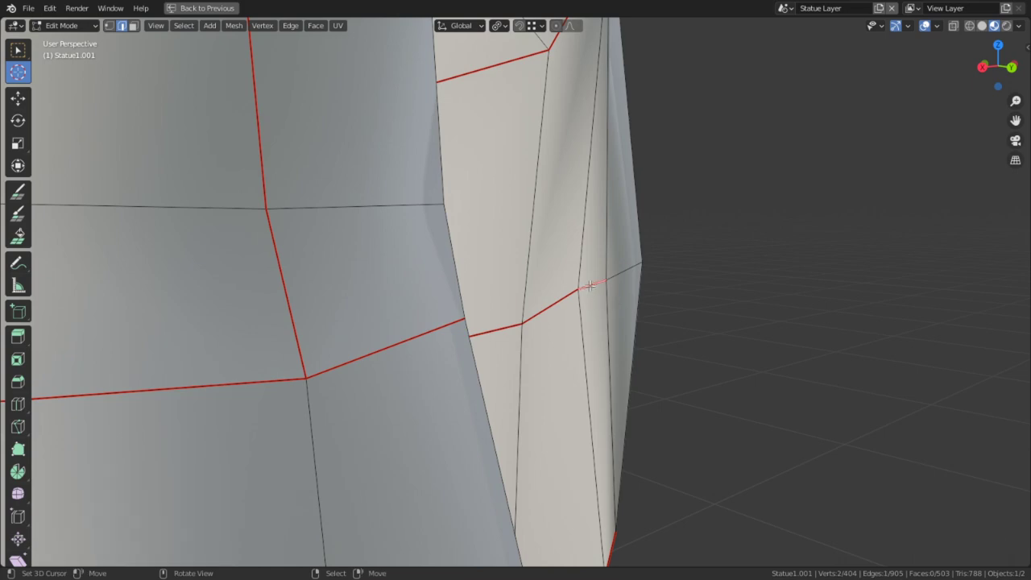
key(s)
key(0)
key(Return)
shift+middle_drag(610, 483, 567, 262)
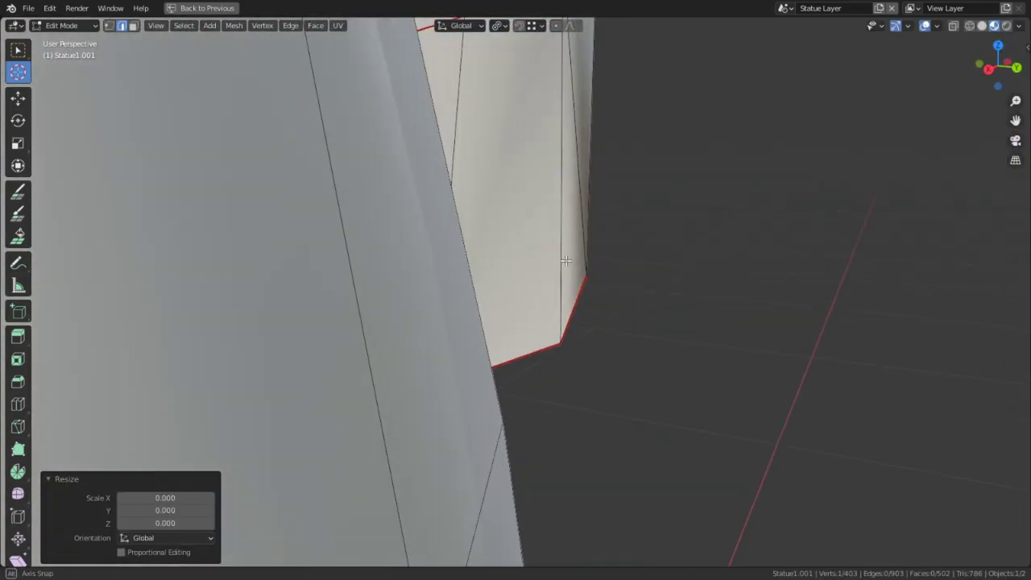
key(shift+v)
click(711, 239)
Move the sleeve's rim vertex by -0.00707, 0.007137, -0.045689 m and hide the seam markings in the viewport overlays.
middle_drag(711, 239, 427, 275)
key(2)
right_click(461, 290)
key(1)
right_click(425, 271)
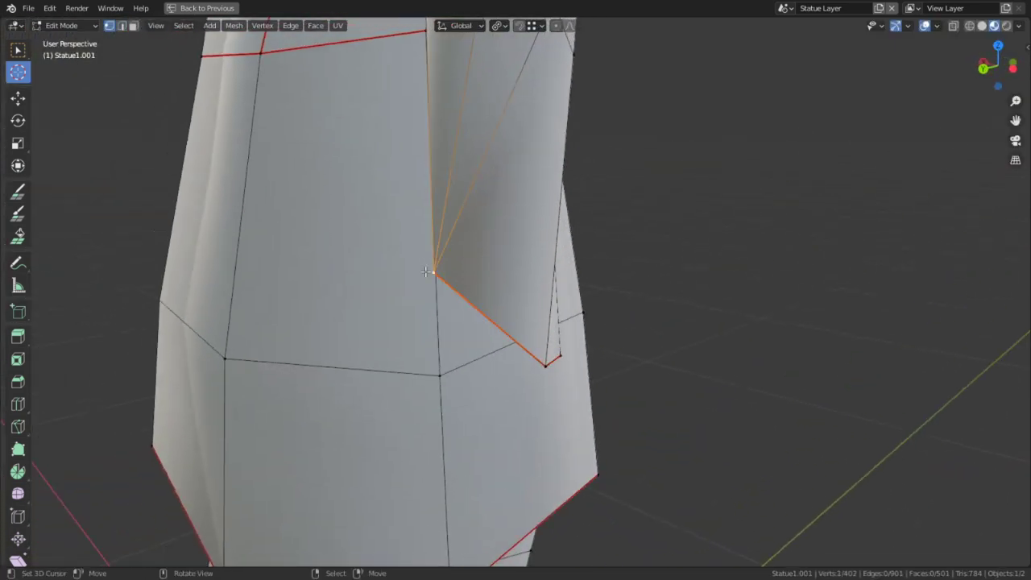
key(g)
click(405, 484)
click(938, 26)
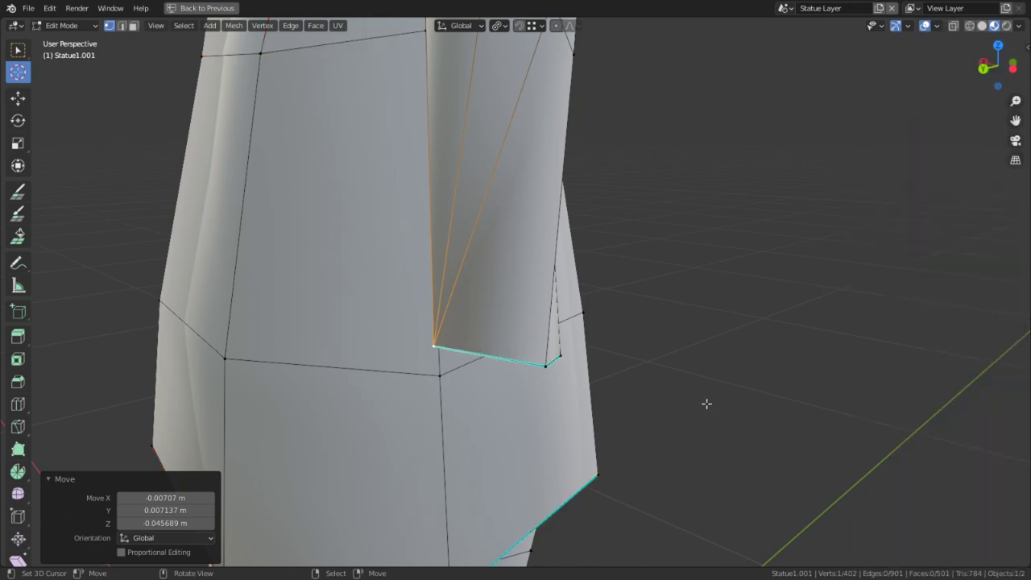
Examine the statue's sleeves and overall silhouette from several sides in Object Mode.
key(Tab)
scroll(646, 354, down, 3)
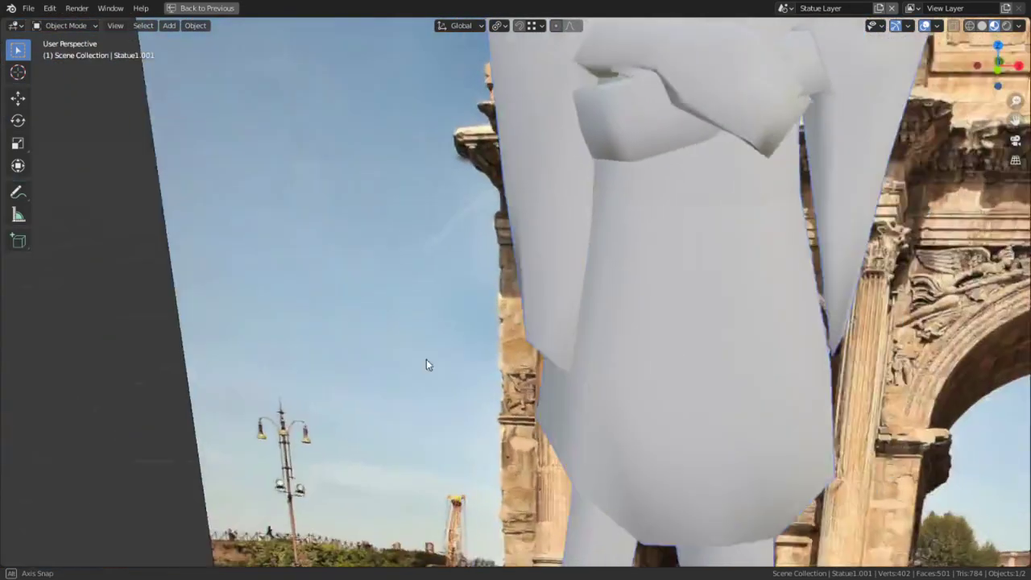
middle_drag(426, 359, 420, 358)
scroll(420, 358, down, 3)
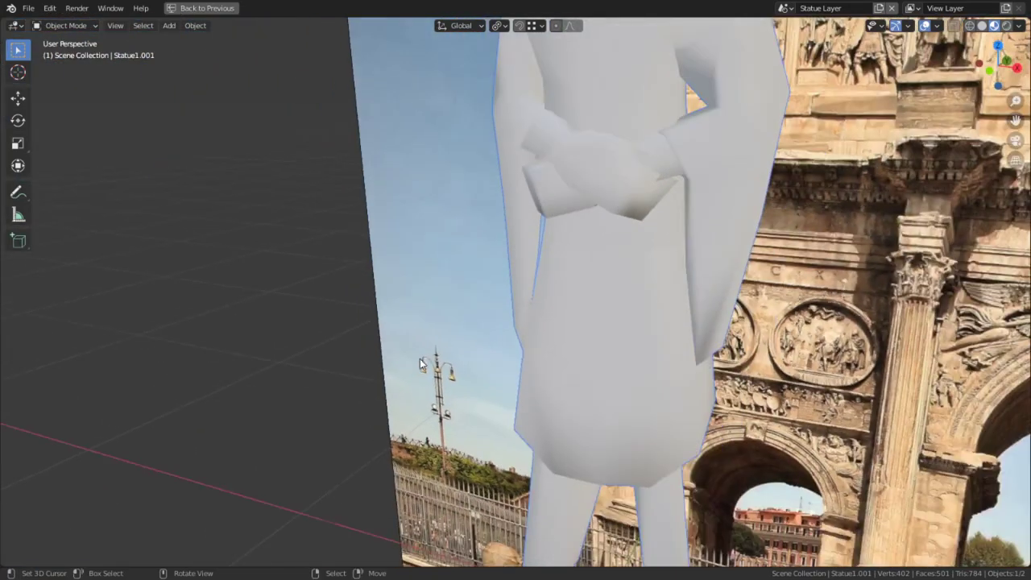
middle_drag(538, 317, 581, 306)
shift+middle_drag(533, 198, 508, 343)
middle_drag(489, 308, 410, 332)
middle_drag(554, 185, 464, 305)
Try to slide the armpit vertex all the way along its edge with a factor of 1.000.
scroll(478, 219, up, 4)
scroll(468, 232, up, 4)
shift+middle_drag(468, 232, 447, 308)
alt+middle_click(567, 283)
scroll(570, 294, up, 4)
shift+middle_drag(447, 308, 446, 194)
right_click(627, 278)
middle_drag(678, 302, 714, 321)
key(g)
key(g)
click(965, 158)
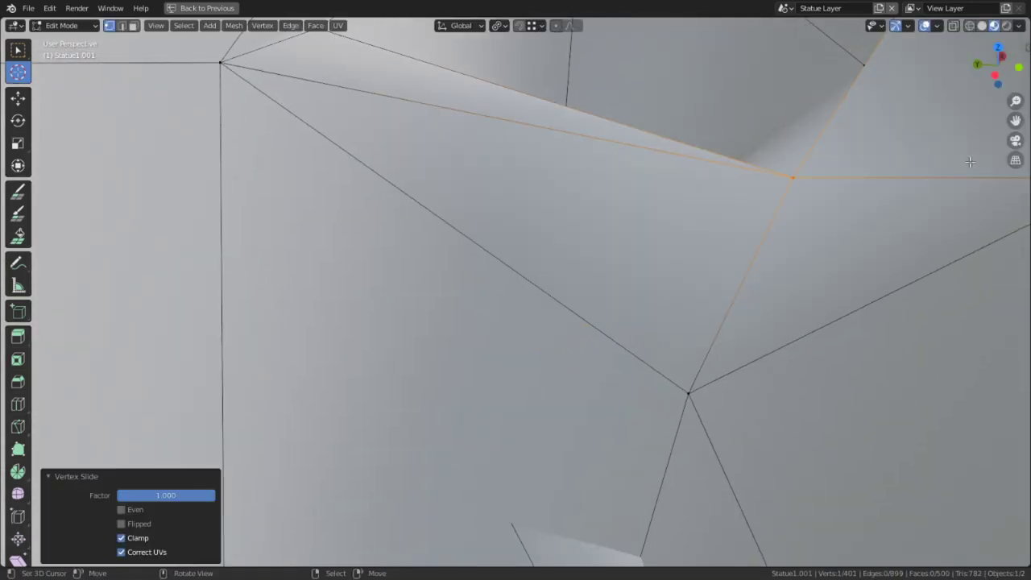
middle_drag(794, 300, 607, 206)
key(ctrl+z)
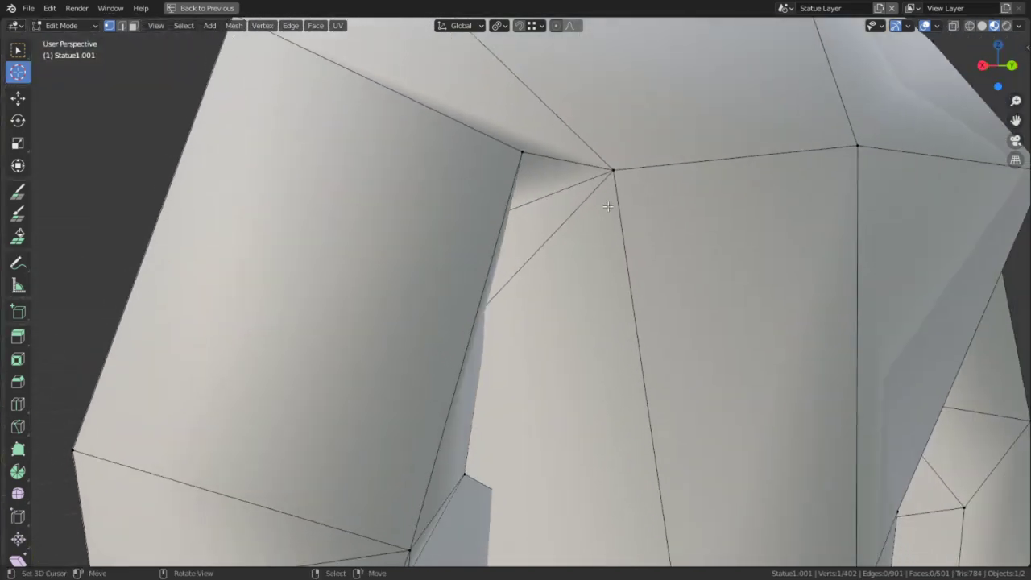
Turn on snapping and merge the armpit vertex into the torso's back corner vertex by moving it 0.012004, 0.1088, 0.056842 m.
key(shift+Tab)
key(g)
click(611, 164)
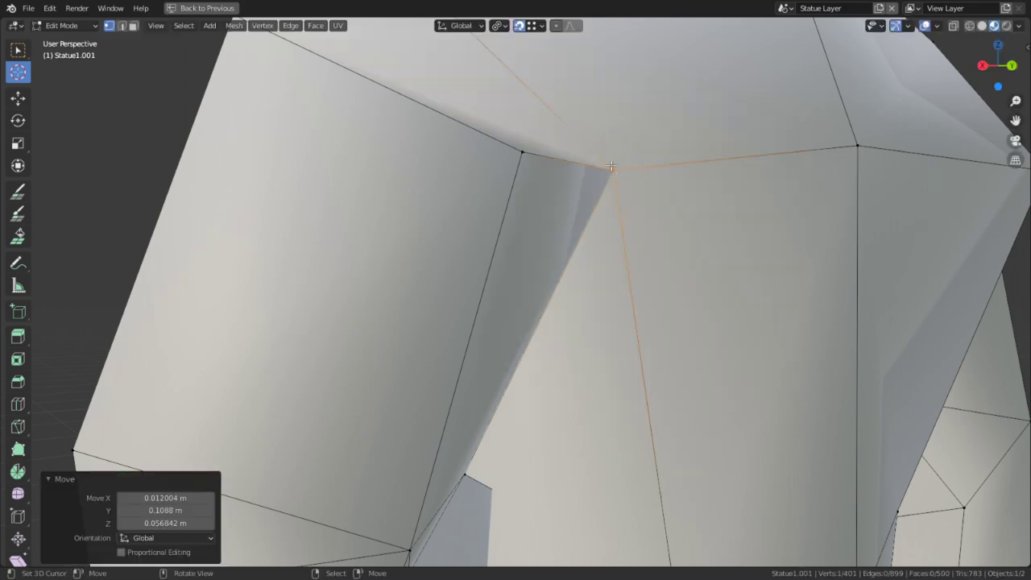
Triangulate the narrow four-sided face under the armpit and delete the leftover triangular face inside it.
middle_drag(611, 164, 407, 250)
scroll(408, 251, down, 4)
shift+middle_drag(456, 214, 393, 436)
key(3)
middle_drag(492, 310, 459, 294)
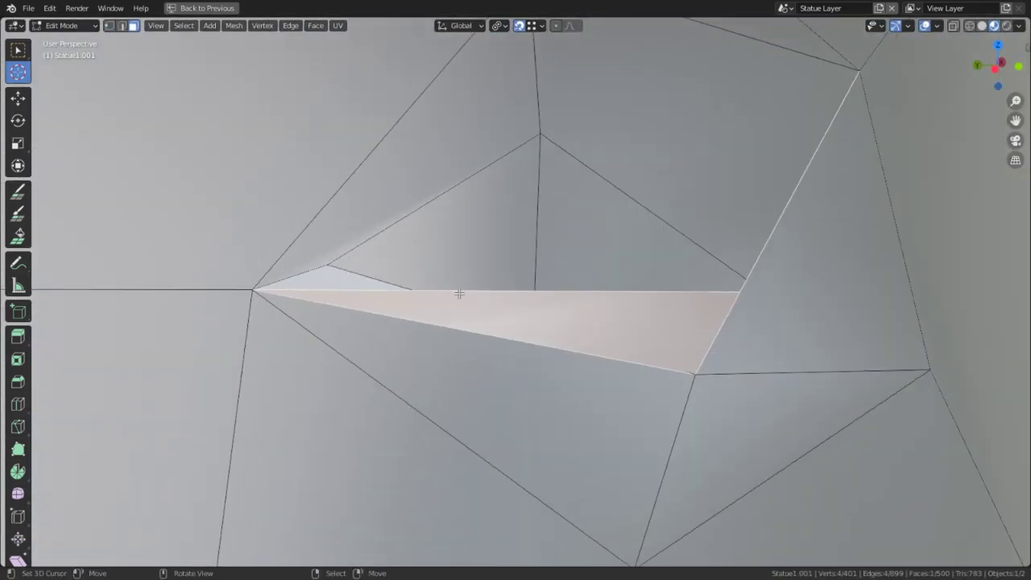
middle_drag(538, 306, 539, 336)
click(341, 272)
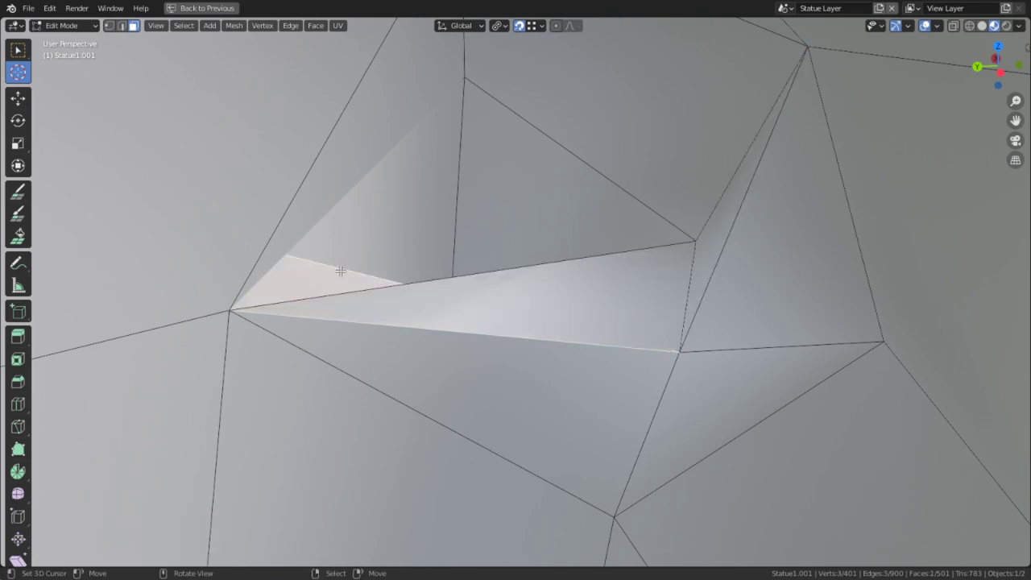
key(x)
middle_drag(502, 429, 437, 315)
key(x)
click(436, 201)
Triangulate the remaining four-sided face beside the armpit.
right_click(573, 292)
middle_drag(573, 291, 451, 376)
key(ctrl+t)
Pull the upper-arm vertex behind the armpit outward, finishing with a move of 0.005649, -0.000805, -0.002638 m.
key(1)
click(555, 372)
key(g)
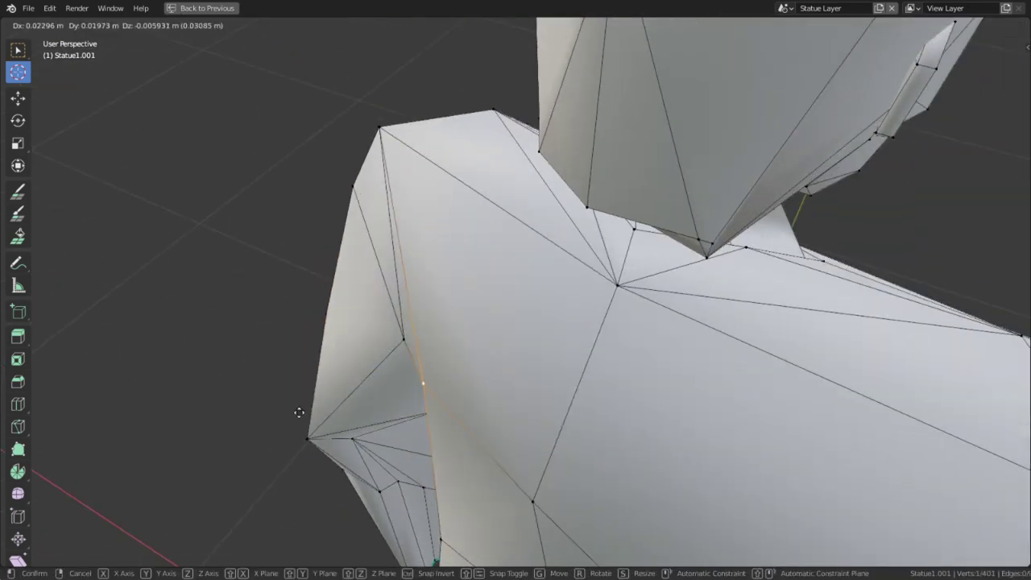
click(226, 444)
middle_drag(227, 443, 347, 387)
right_click(508, 372)
key(g)
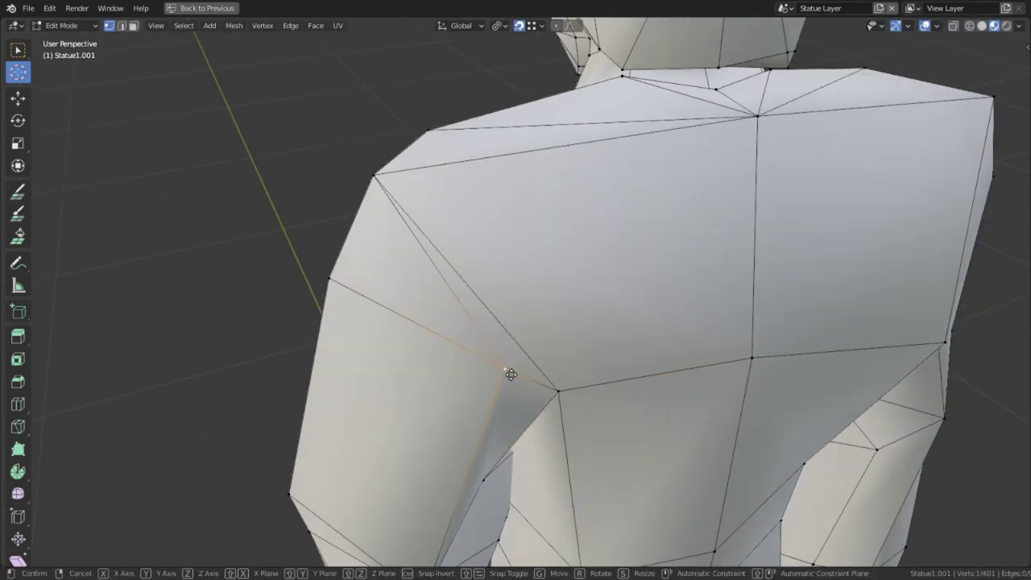
click(497, 377)
Move the vertex on the back of the upper arm a further 0.026399, 0.013233, -0.007064 m.
middle_drag(455, 420, 419, 387)
key(g)
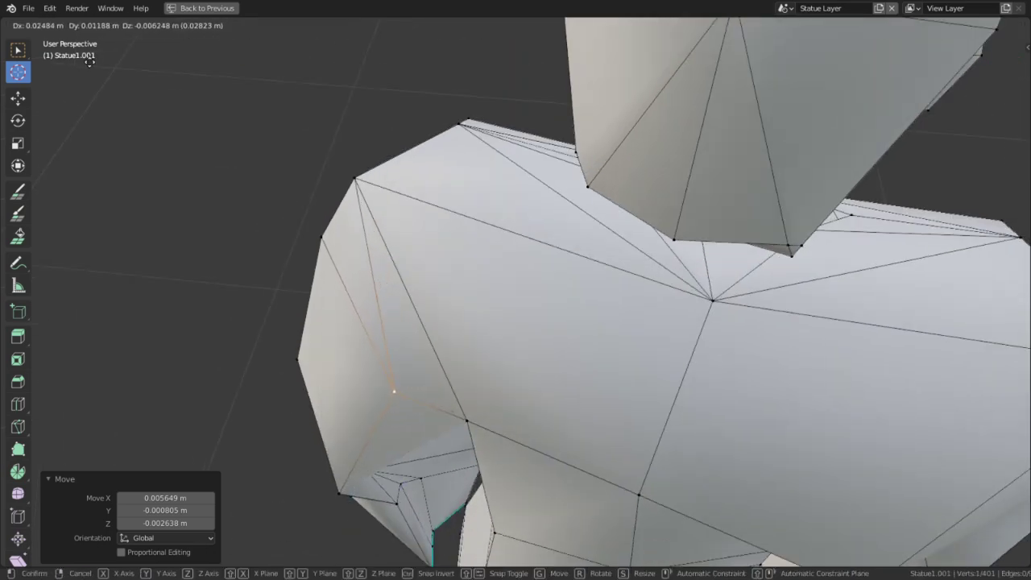
middle_drag(102, 96, 290, 97)
scroll(290, 97, down, 2)
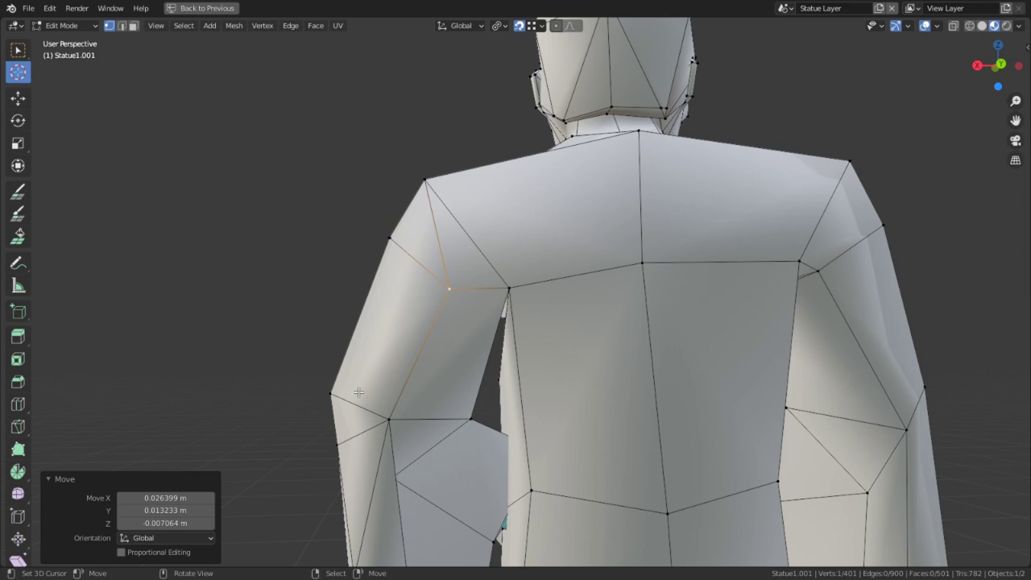
Reposition the vertex on the inner side of the hanging sleeve below the elbow.
middle_drag(674, 367, 507, 231)
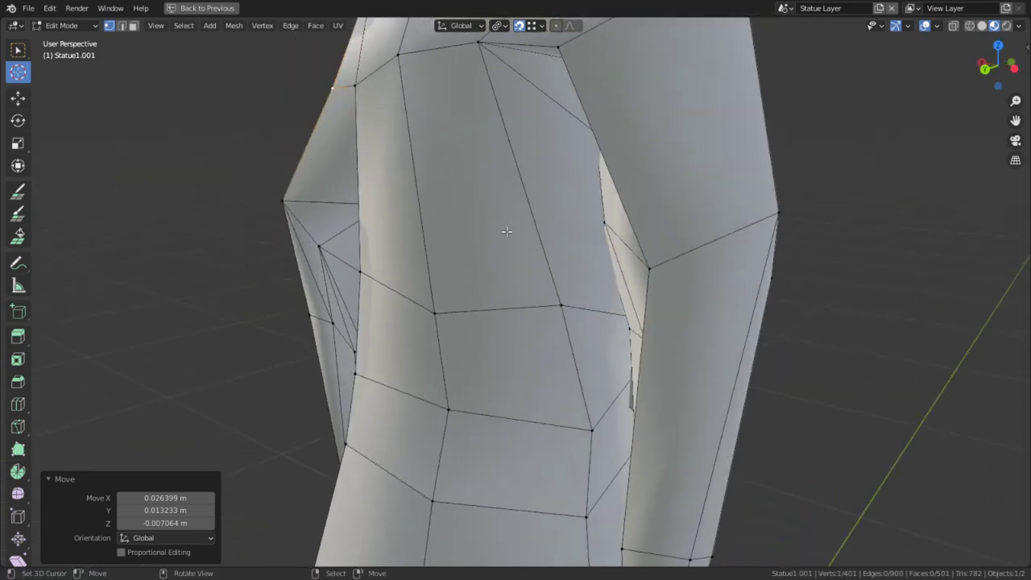
click(325, 323)
key(g)
click(263, 373)
middle_drag(262, 374, 402, 329)
Move the inner vertex just below the sleeve's elbow by -0.061283, 0.011608, -0.003868 m.
alt+middle_click(291, 308)
scroll(440, 292, up, 3)
middle_drag(440, 292, 400, 344)
scroll(562, 198, up, 1)
right_drag(524, 177, 517, 178)
middle_drag(517, 178, 899, 252)
key(g)
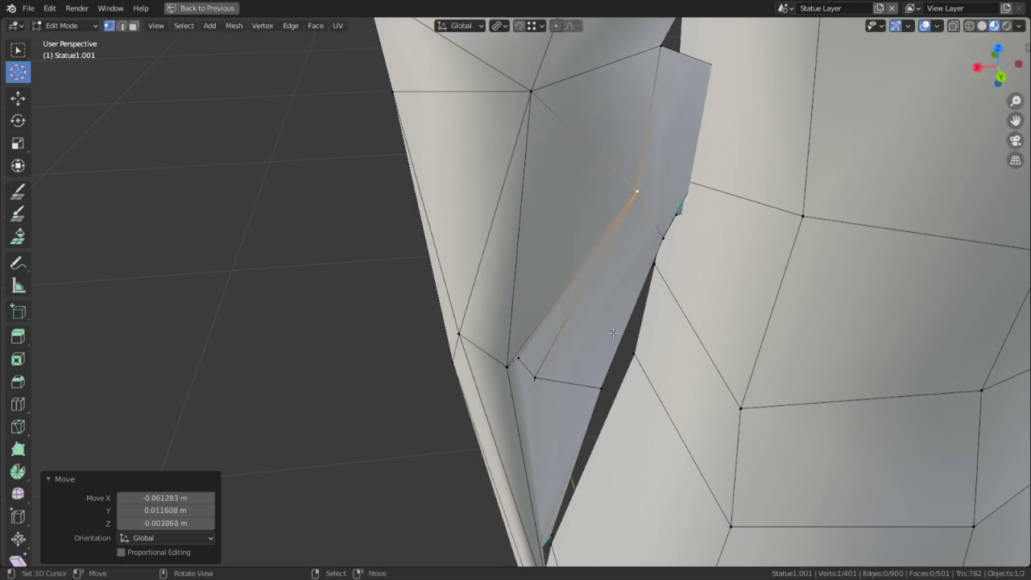
Move the sleeve-rim vertex by 0.004038, 0.004066, 0 m and slide the rim vertex beside the tip with a factor of 1.000.
middle_drag(613, 333, 401, 410)
scroll(458, 319, up, 2)
click(592, 411)
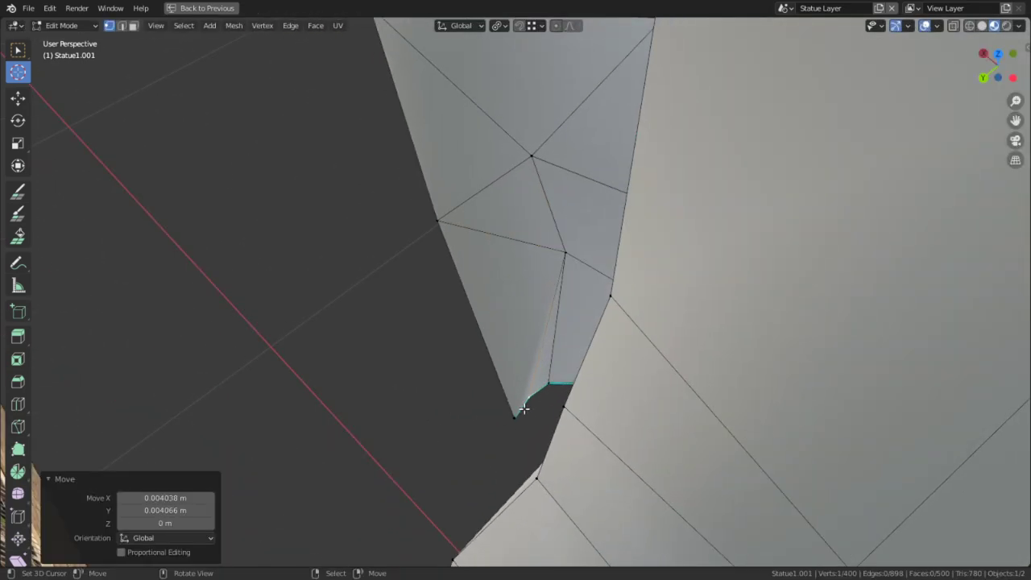
click(480, 433)
middle_drag(483, 460, 540, 447)
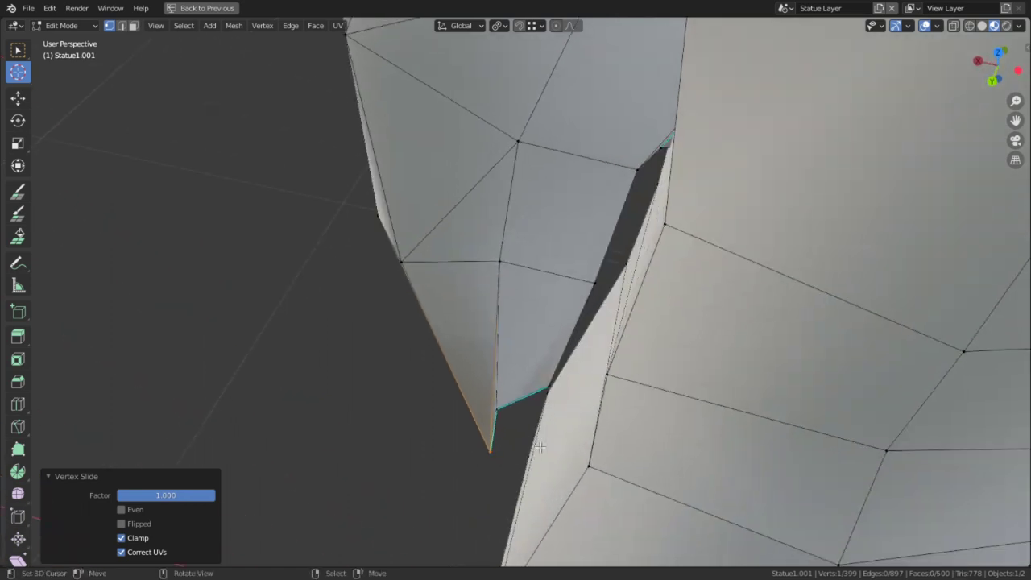
Lower the rim vertex beside the sleeve tip and move the inner vertex above it by -0.020524, 0.004324, -0.011209 m.
right_click(508, 414)
click(505, 441)
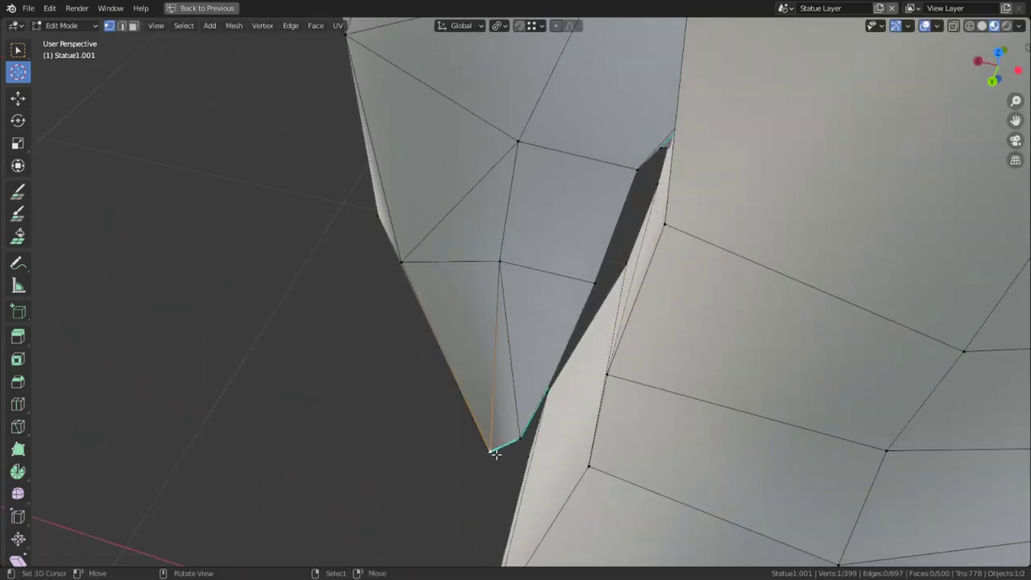
middle_drag(505, 441, 514, 355)
click(514, 468)
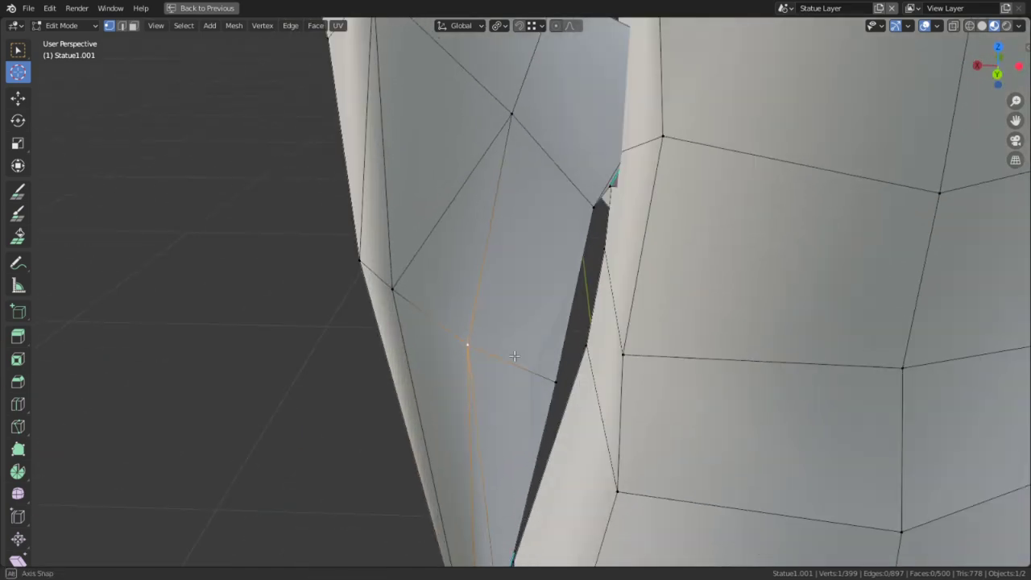
click(702, 426)
Move the outer sleeve vertex above the tip by -0.036475, 0.012578, -0.006134 m and reposition the inner vertex beside it.
middle_drag(564, 379, 467, 319)
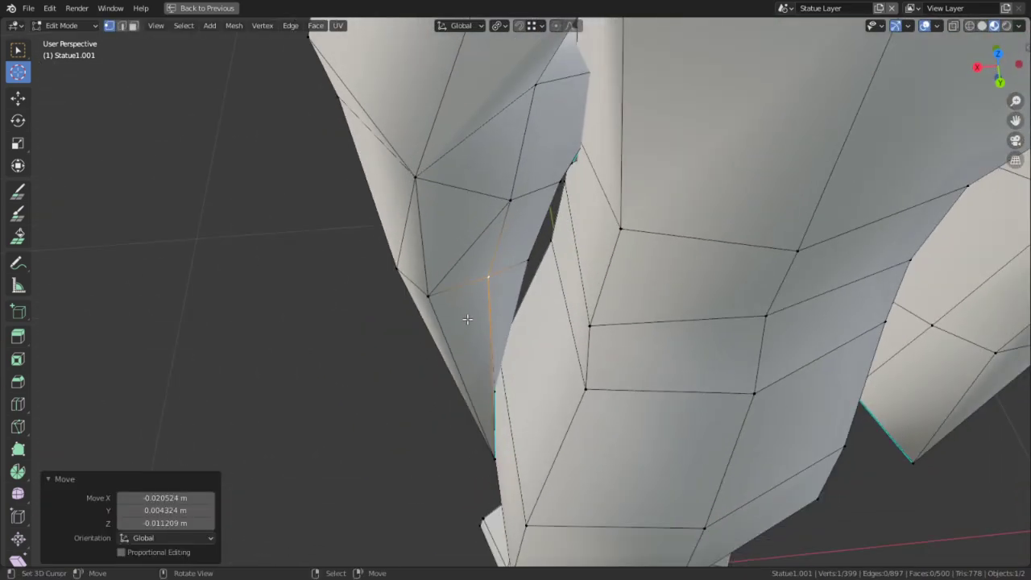
key(g)
click(743, 400)
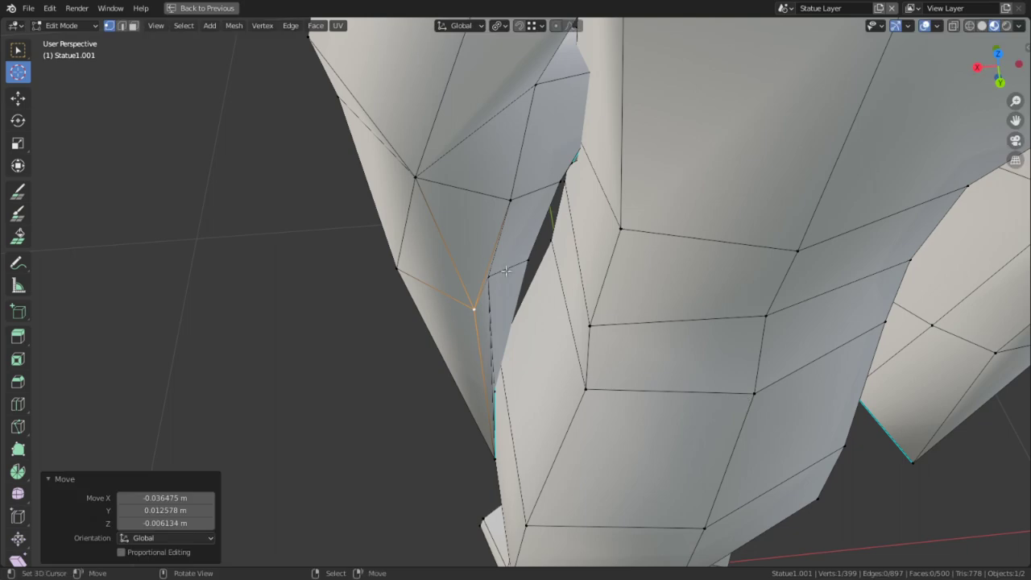
click(501, 274)
click(563, 295)
Adjust the vertical edge on the inner side of the sleeve above its lower tip.
middle_drag(563, 294, 504, 231)
key(2)
click(533, 274)
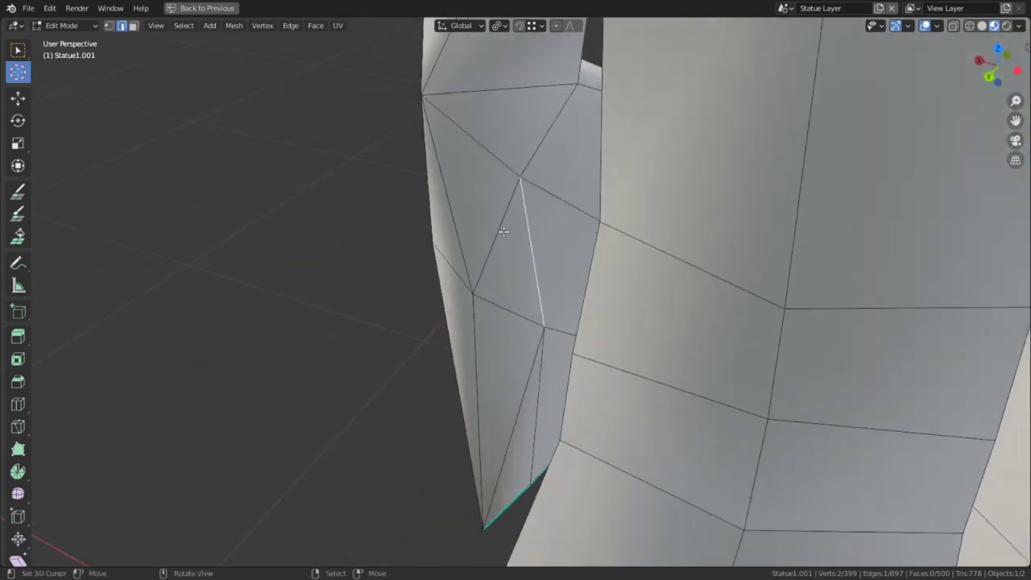
click(669, 497)
Slide the midway vertex on the outer side of the sleeve fully into its neighbour with a factor of 1.000.
middle_drag(652, 498, 625, 268)
scroll(578, 237, down, 4)
middle_drag(578, 237, 798, 137)
scroll(454, 165, down, 3)
middle_drag(455, 170, 520, 342)
click(489, 352)
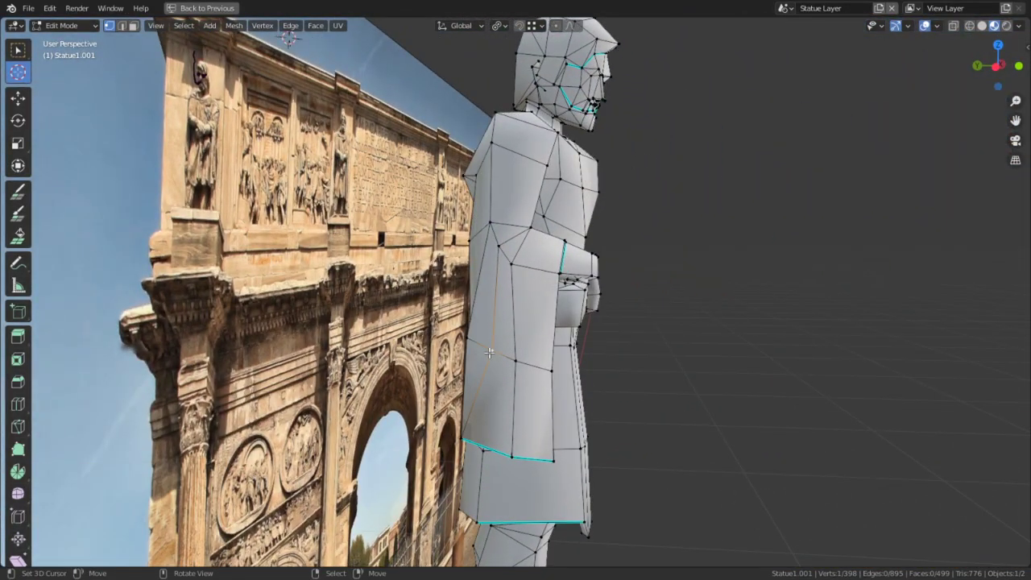
click(388, 347)
Slide the sleeve vertex just behind the elbow fully into the neighbouring elbow vertex with a factor of 1.0000.
shift+middle_drag(477, 378, 626, 392)
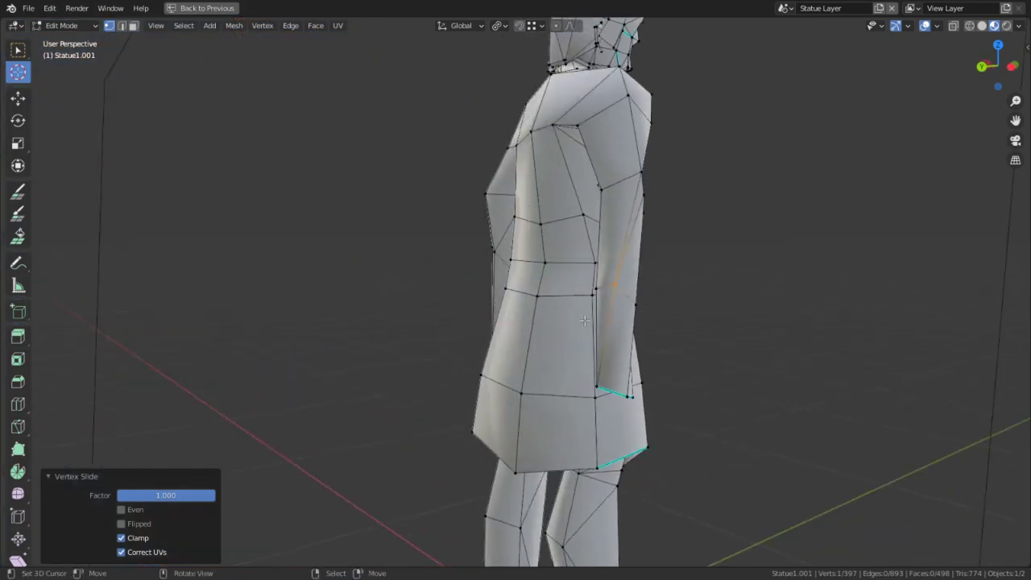
scroll(564, 325, up, 1)
shift+middle_drag(564, 325, 402, 230)
click(402, 230)
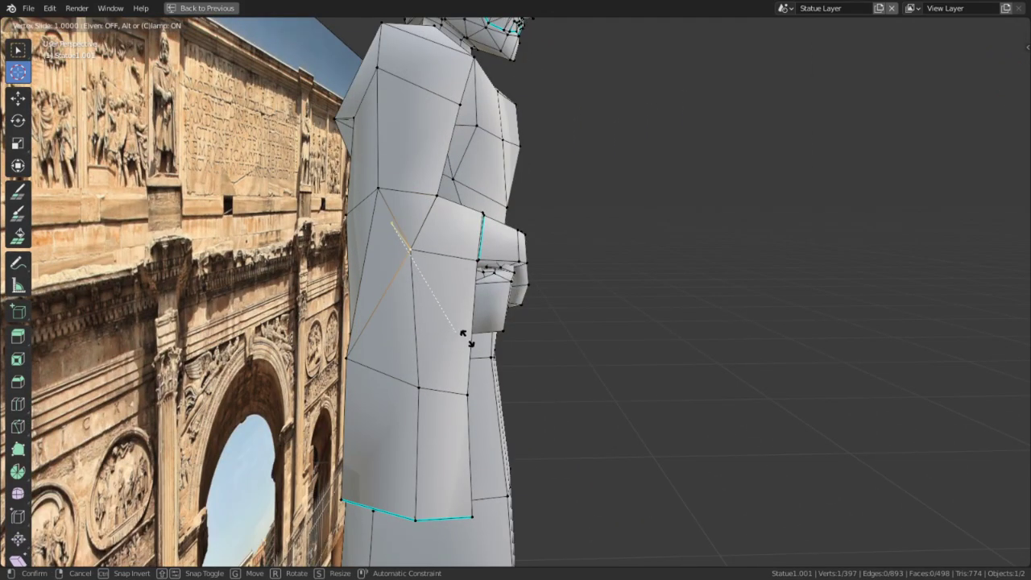
click(466, 336)
Slide the rim vertex next to the sleeve tip fully into the tip with a factor of 1.000.
middle_drag(465, 337, 620, 463)
click(622, 465)
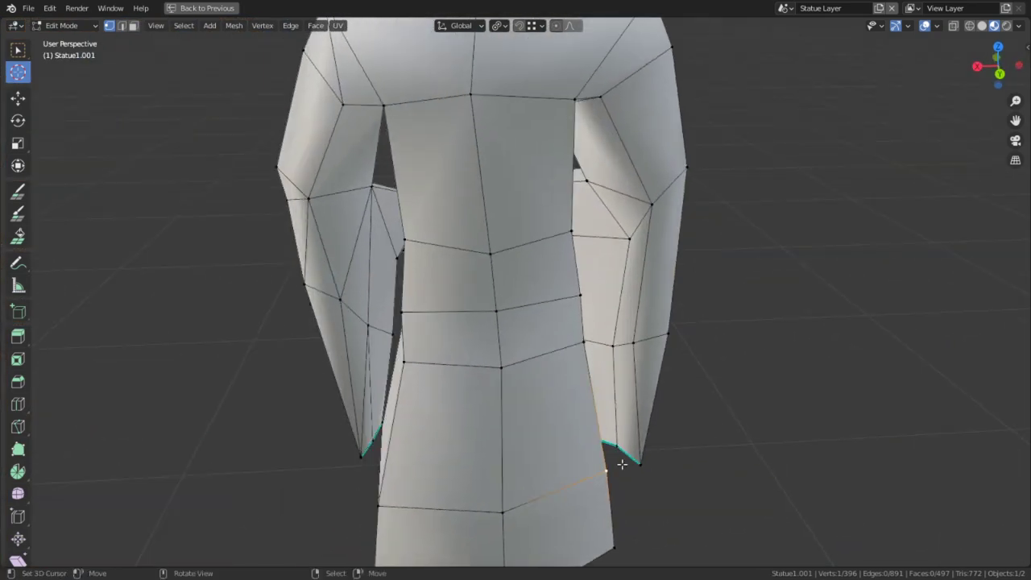
click(683, 503)
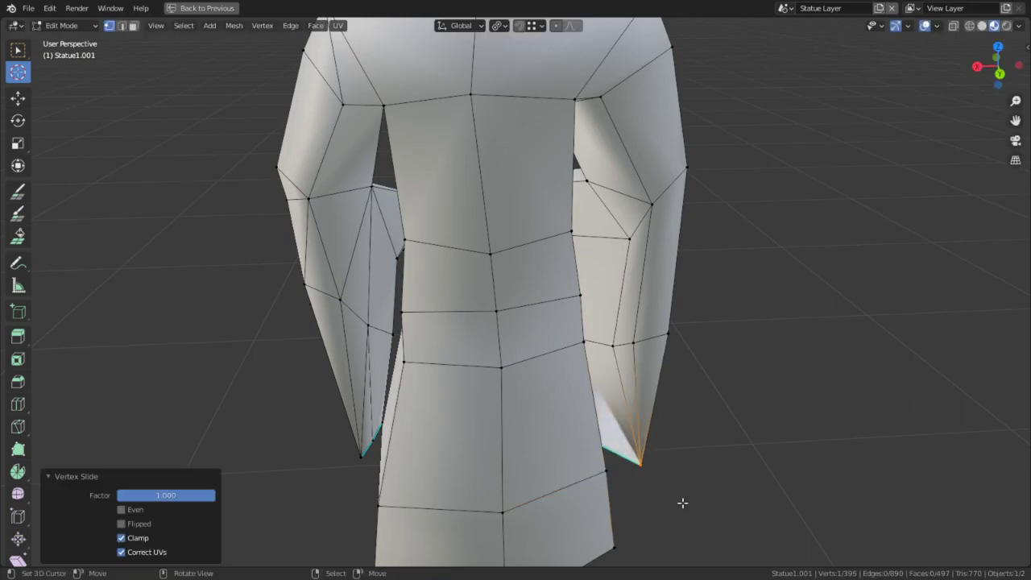
Try sliding the mid-height vertex on the sleeve's inner side into its neighbour with a factor of 1.000.
right_click(615, 353)
key(g)
key(g)
click(660, 367)
middle_drag(728, 385, 619, 389)
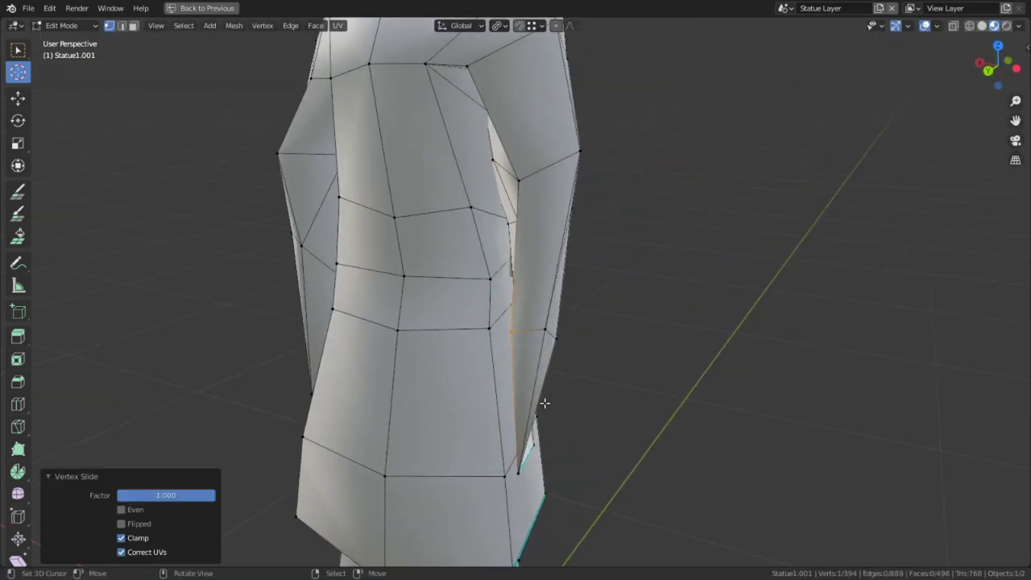
Try triangulating the face at the sleeve's lower rim and undo back past the last vertex slide.
middle_drag(545, 403, 431, 372)
alt+middle_click(430, 371)
key(3)
right_click(470, 286)
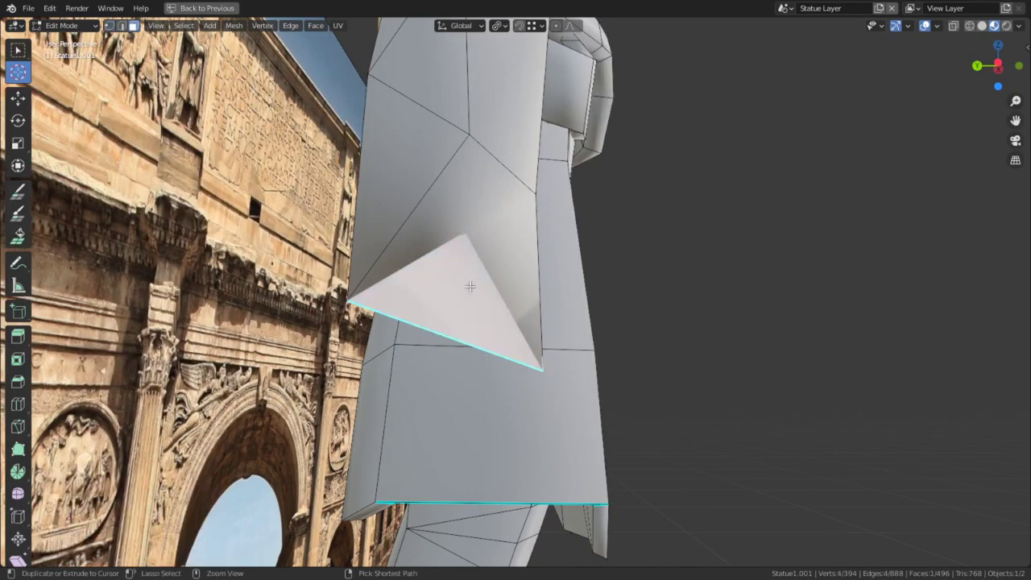
key(ctrl+t)
middle_drag(483, 242, 580, 290)
key(ctrl+z)
Triangulate the lower sleeve quad above the rim, using Fixed Alternate as the quad method.
key(3)
right_click(474, 220)
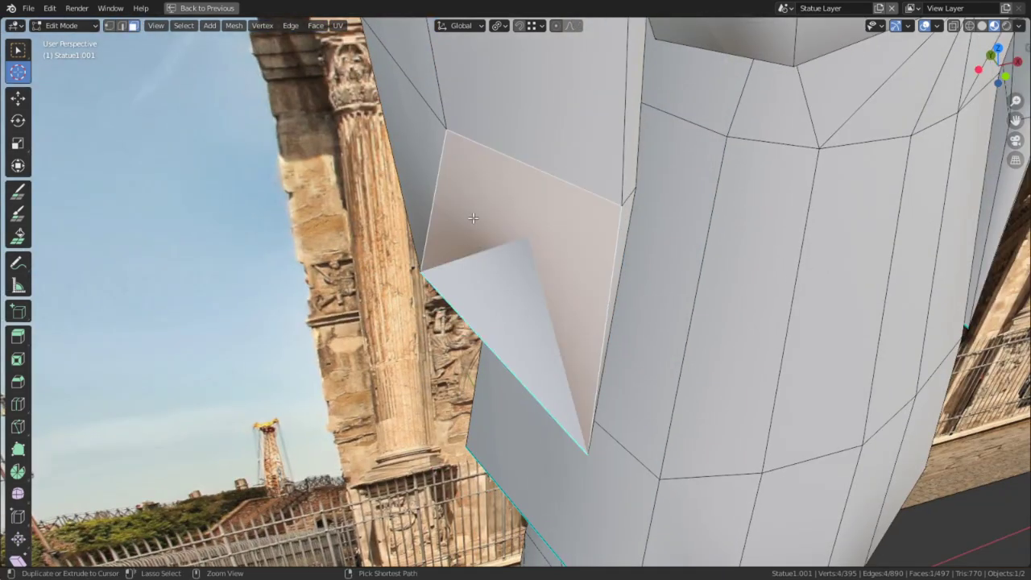
key(ctrl+t)
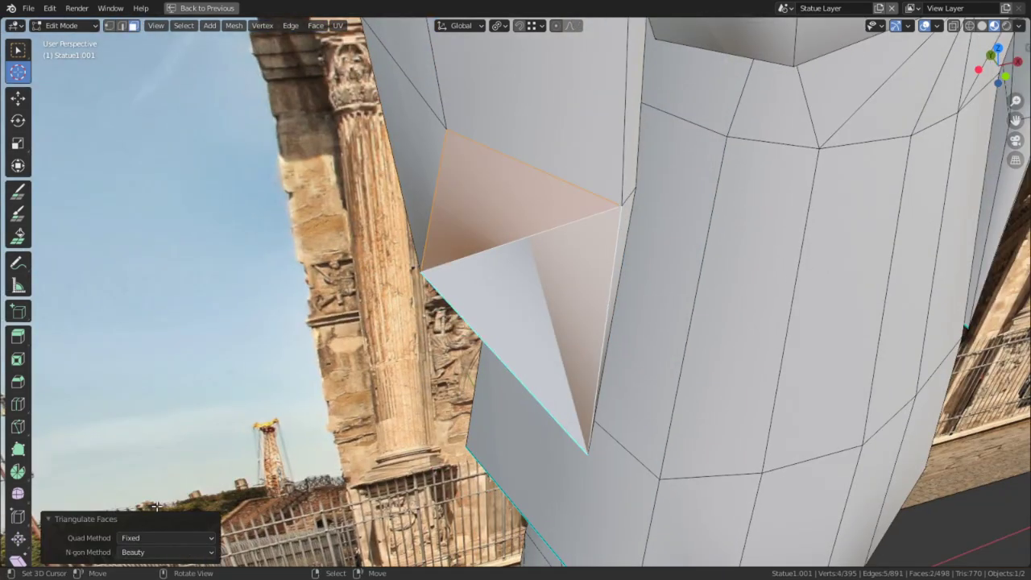
click(148, 535)
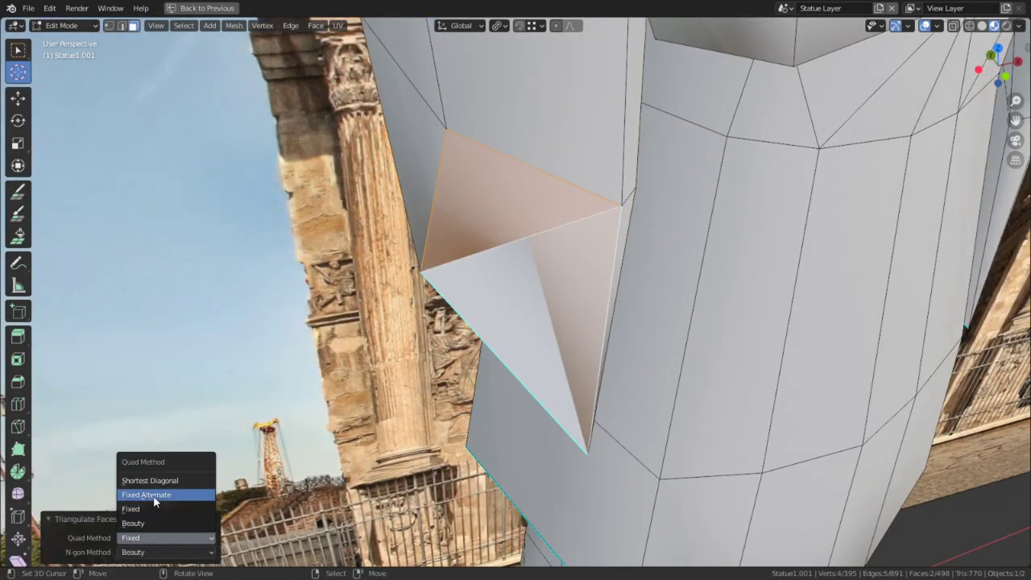
click(153, 494)
key(Tab)
middle_drag(313, 428, 288, 373)
scroll(453, 287, down, 8)
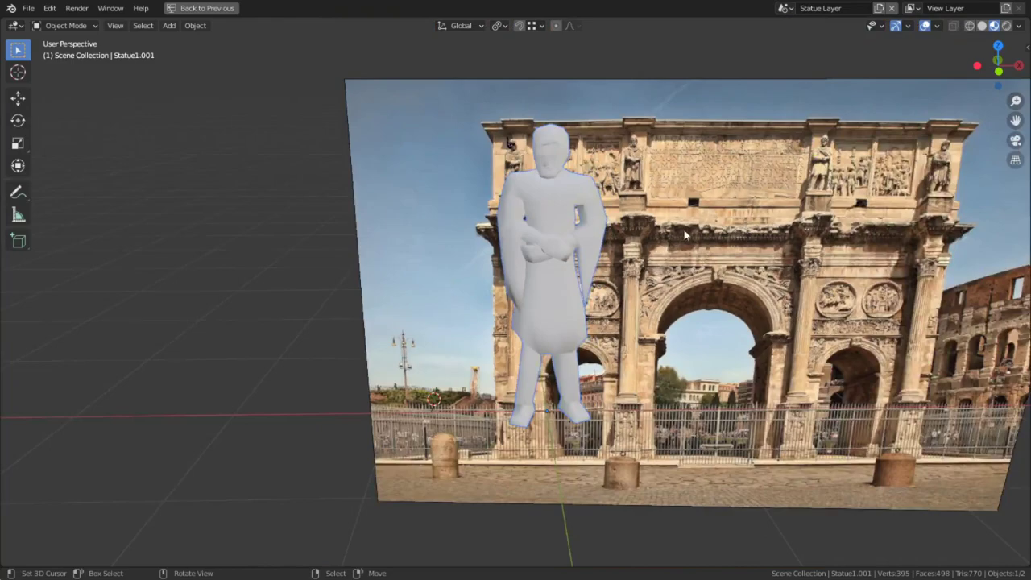
mouse_move(685, 234)
middle_down()
mouse_move(677, 143)
mouse_move(594, 176)
mouse_move(546, 177)
mouse_move(693, 174)
mouse_move(675, 226)
middle_up()
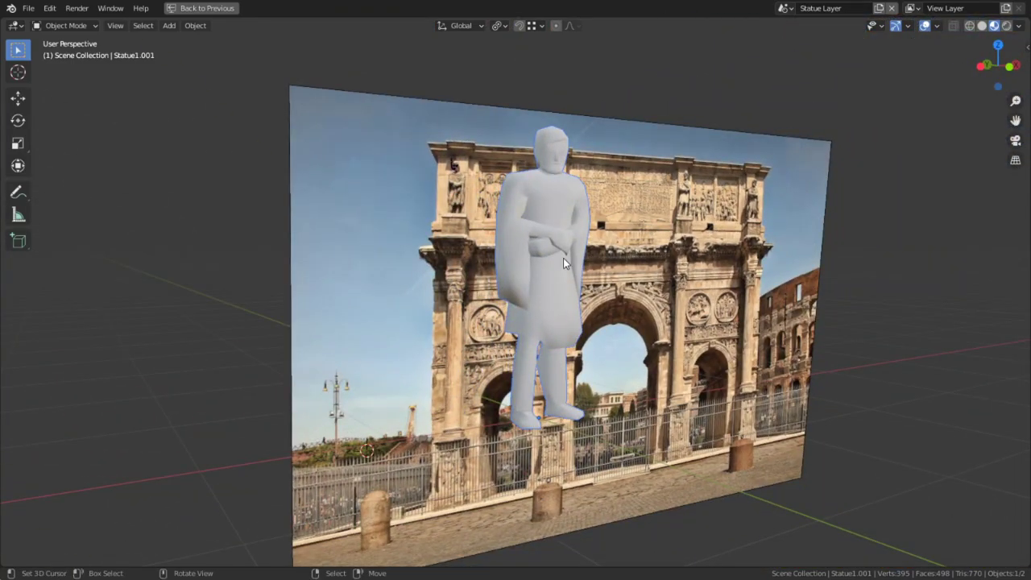
scroll(563, 258, up, 5)
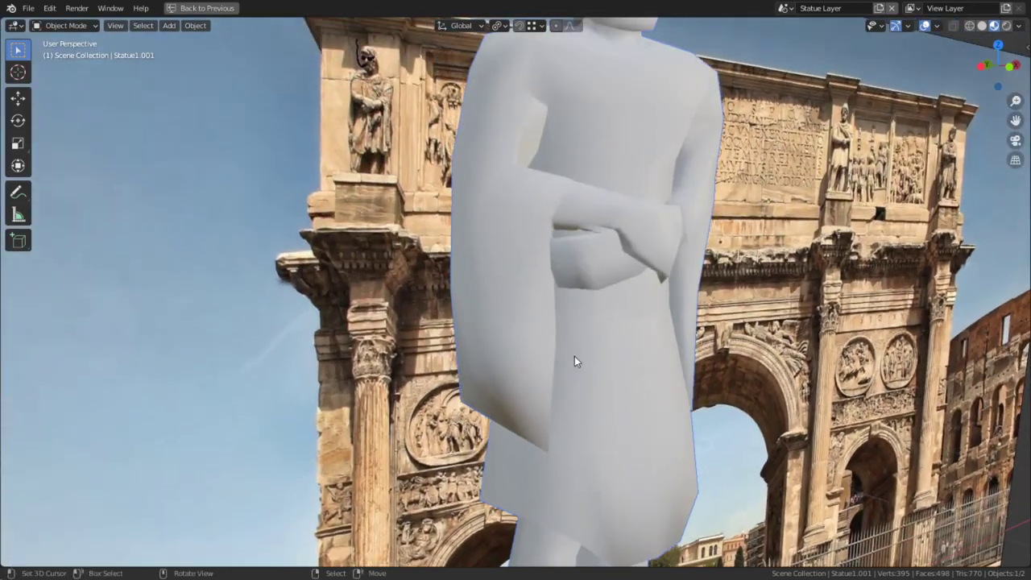
middle_drag(575, 362, 538, 294)
Move the two short thickness edges at the front corners of the tunic hem 0.025173 m along Y.
key(Tab)
click(575, 435)
middle_drag(575, 435, 481, 400)
right_click(521, 316)
middle_drag(520, 316, 564, 299)
middle_drag(564, 300, 500, 247)
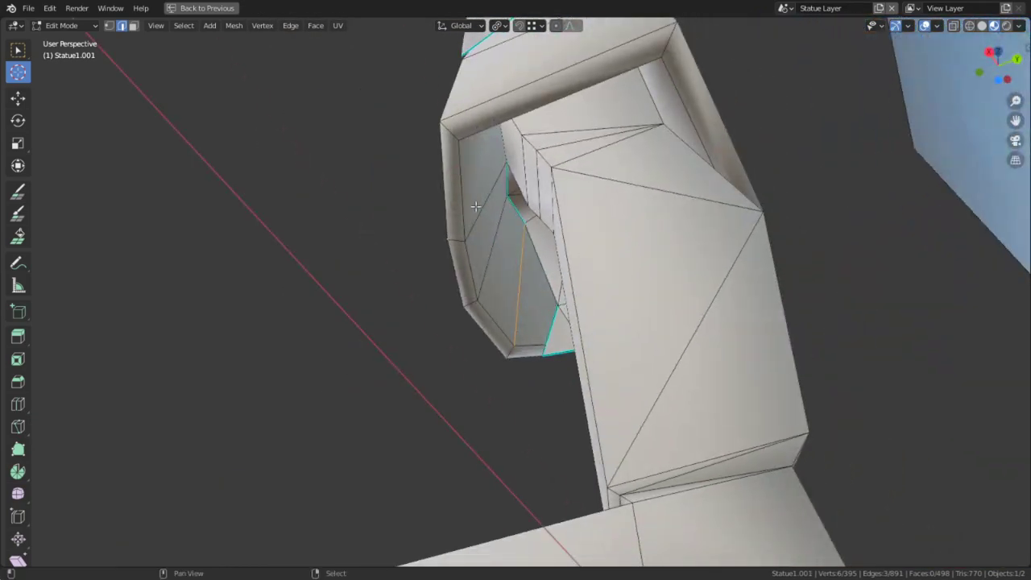
middle_drag(473, 206, 560, 291)
key(alt+z)
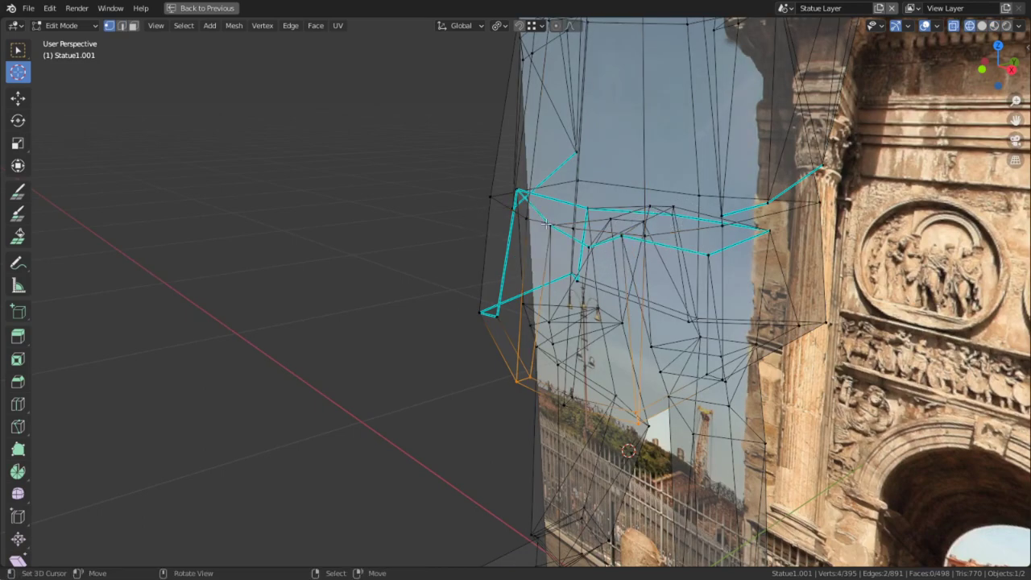
key(g)
middle_drag(548, 225, 554, 251)
click(513, 223)
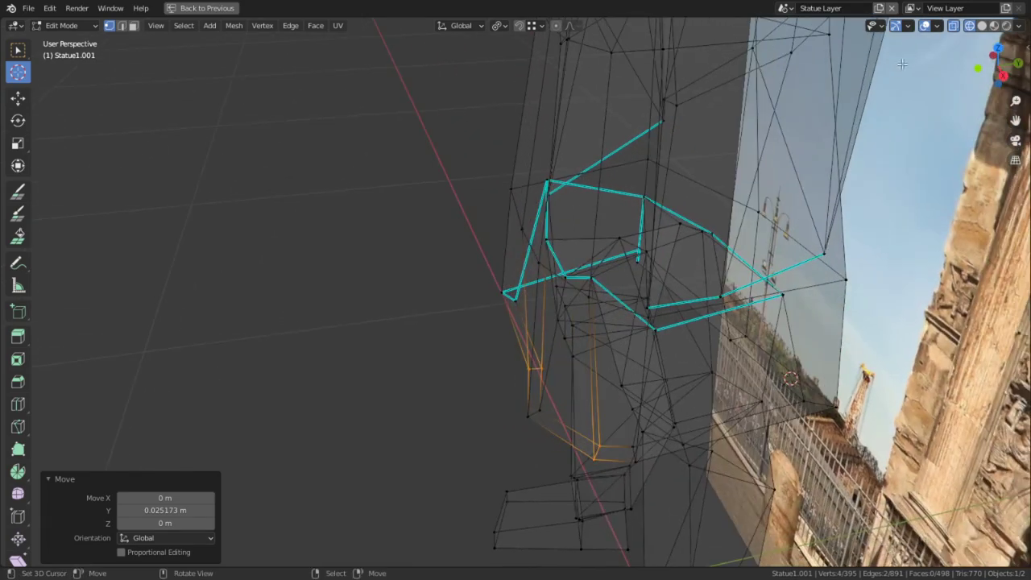
Mark the two lower vertical fold edges on the tunic's front and their inner hem edges as sharp.
middle_drag(651, 332, 542, 399)
middle_drag(532, 339, 551, 338)
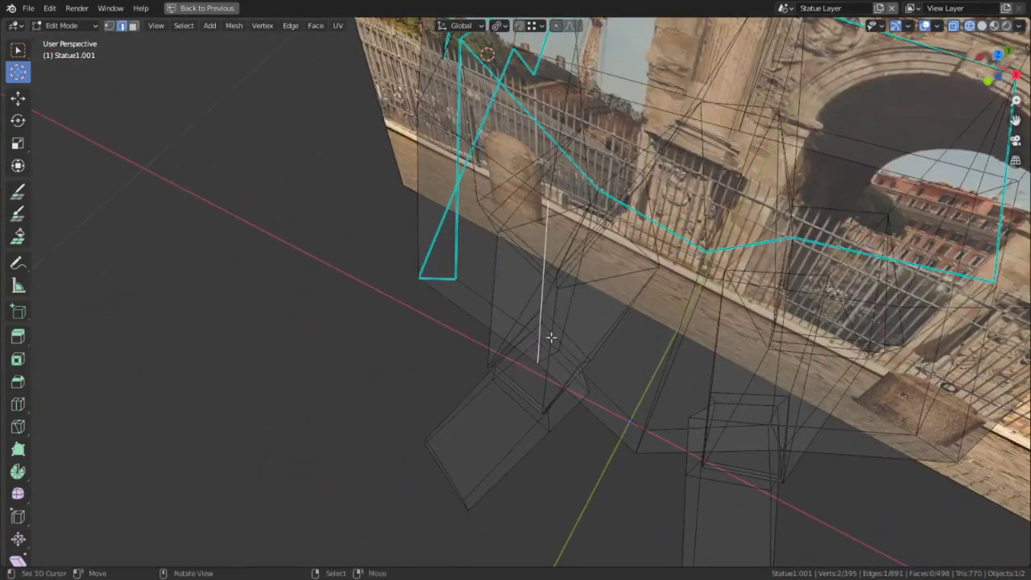
middle_drag(572, 300, 906, 171)
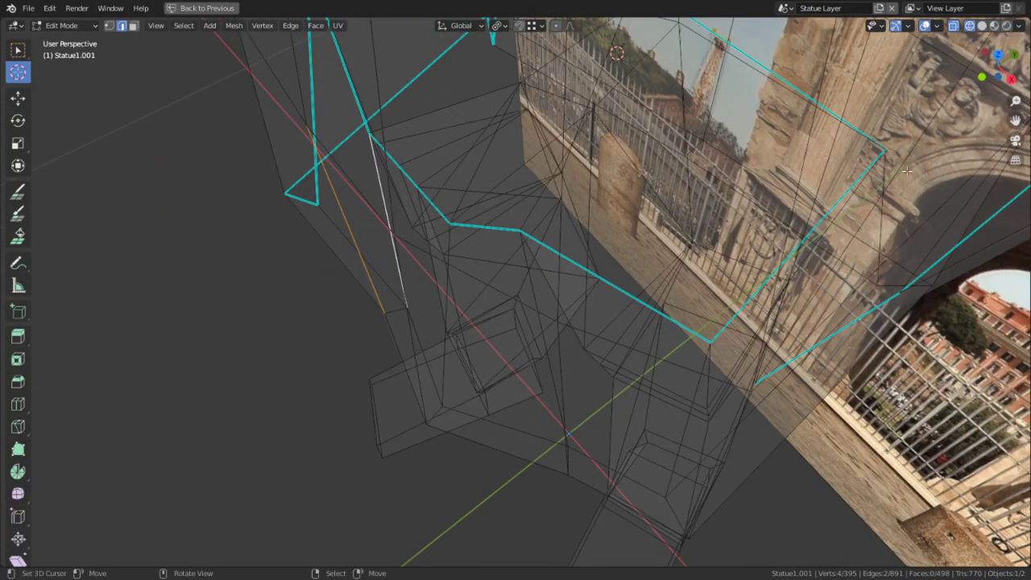
click(995, 25)
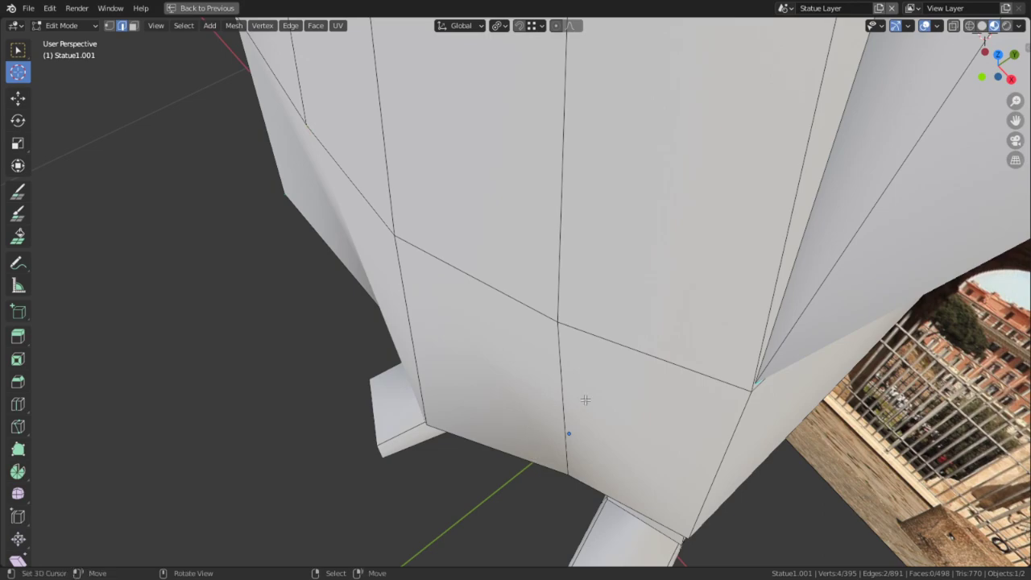
middle_drag(585, 399, 431, 278)
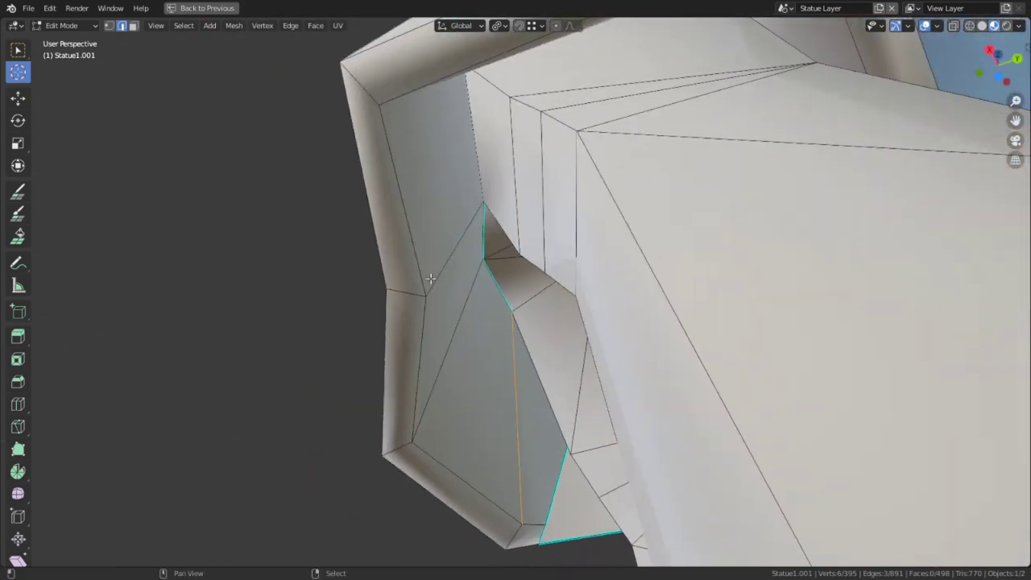
key(ctrl+e)
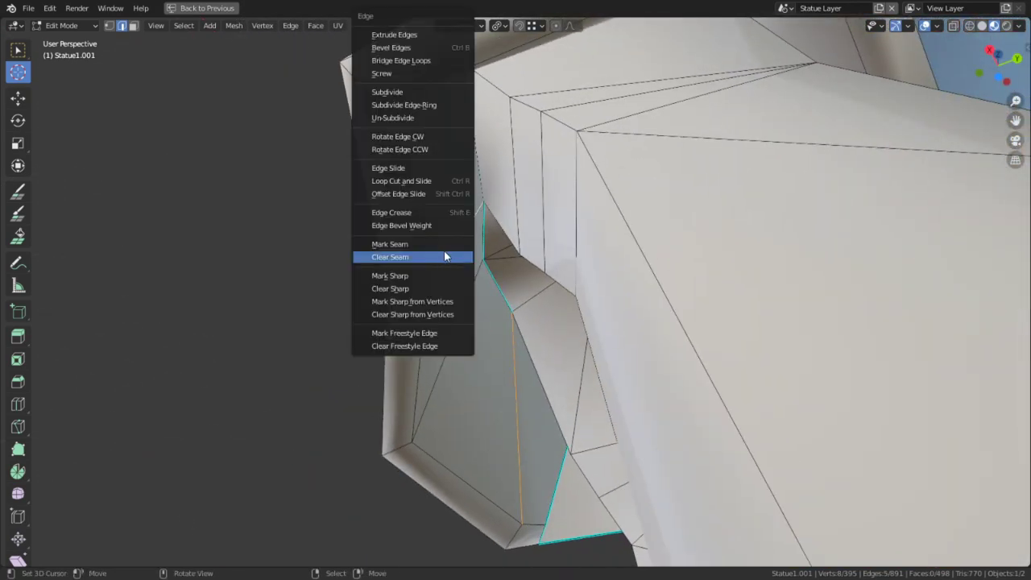
click(421, 276)
middle_drag(420, 276, 610, 523)
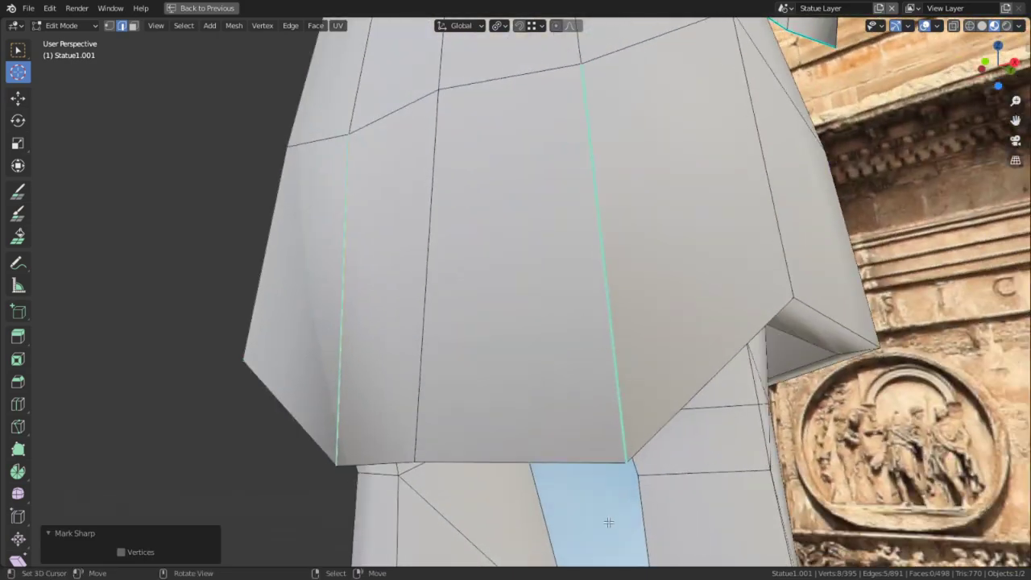
Mark the vertical edges that continue both front folds up the tunic as sharp.
key(Tab)
scroll(596, 532, down, 4)
middle_drag(556, 372, 642, 410)
key(Tab)
middle_drag(516, 326, 256, 355)
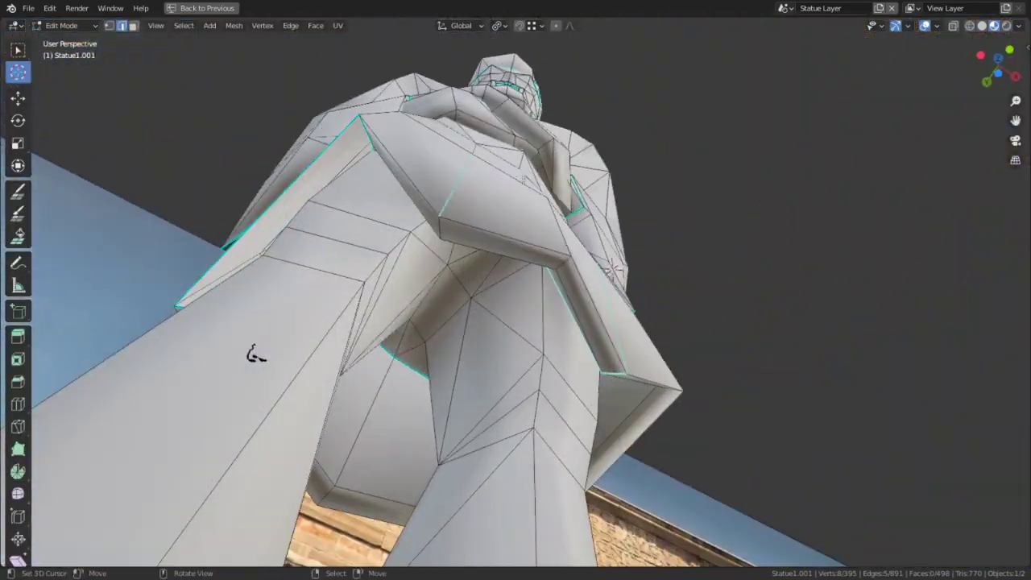
right_click(439, 224)
middle_drag(439, 224, 573, 357)
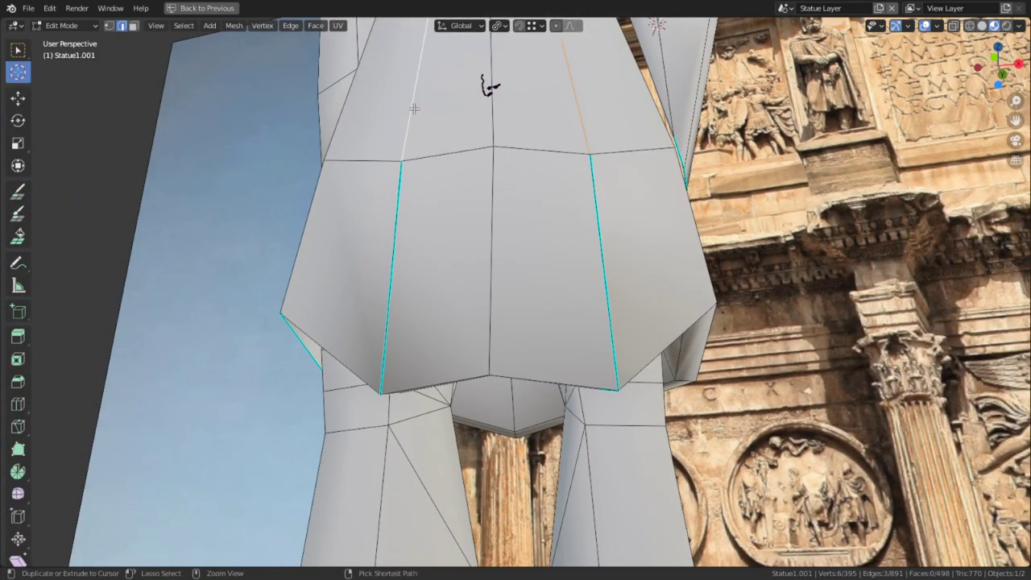
key(ctrl+e)
click(384, 278)
key(Tab)
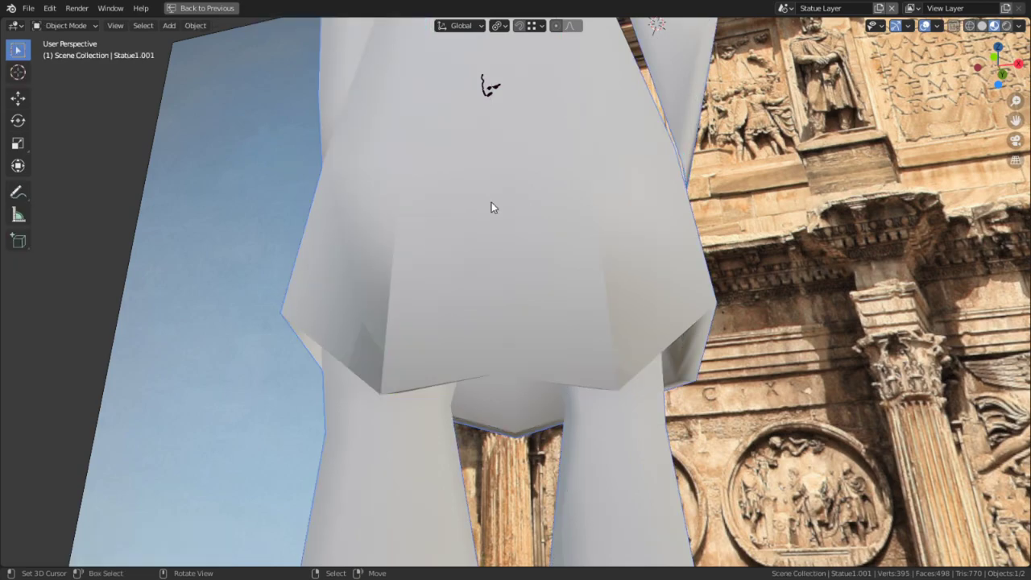
Move the two vertices midway along the front fold lines together along the global Y axis.
key(Tab)
right_click(401, 151)
middle_drag(401, 151, 644, 329)
middle_drag(604, 180, 592, 280)
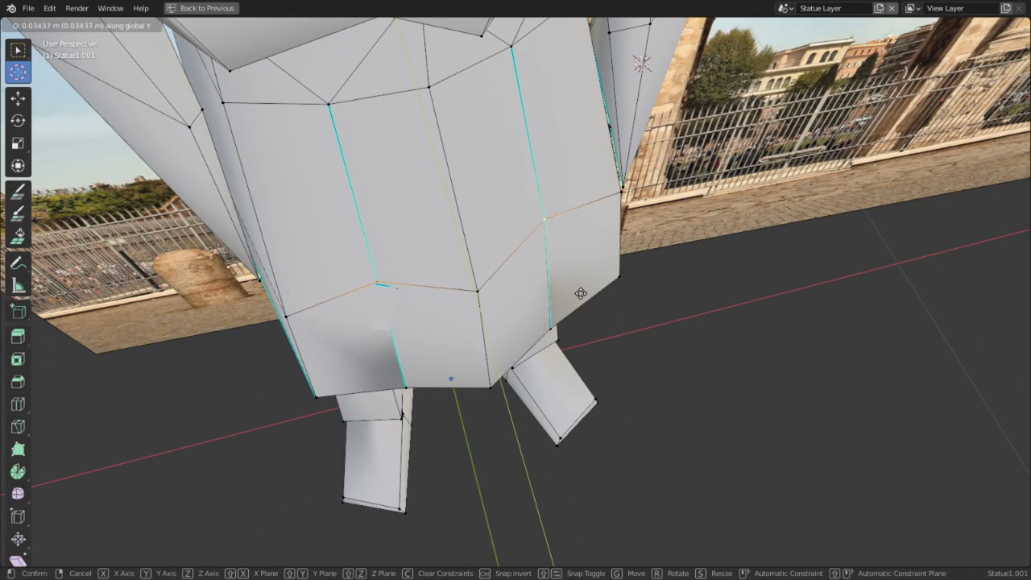
click(637, 366)
middle_drag(638, 366, 591, 103)
key(Tab)
key(Tab)
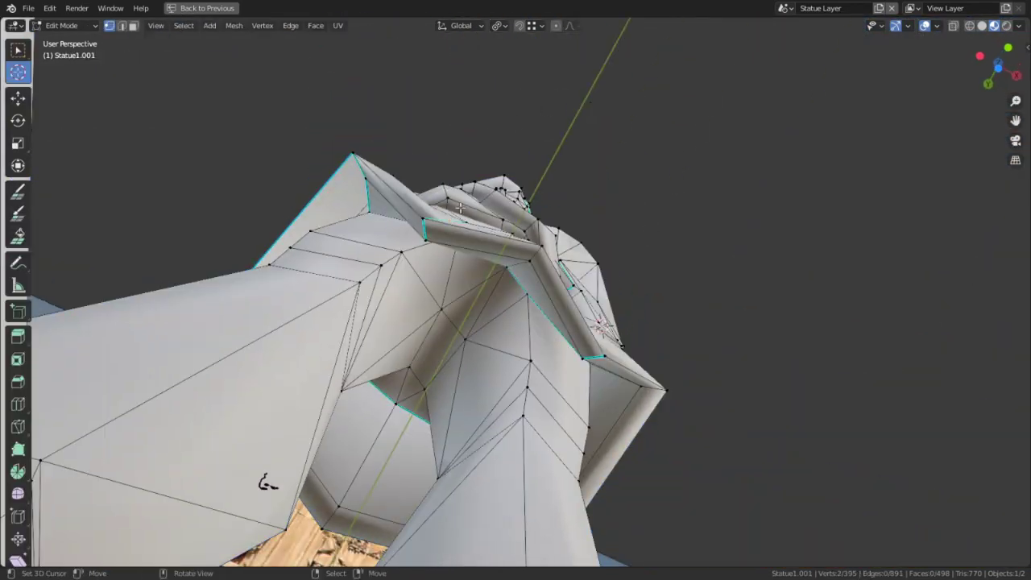
Select the whole statue mesh and enable the Face Orientation overlay.
middle_drag(430, 221, 477, 351)
key(a)
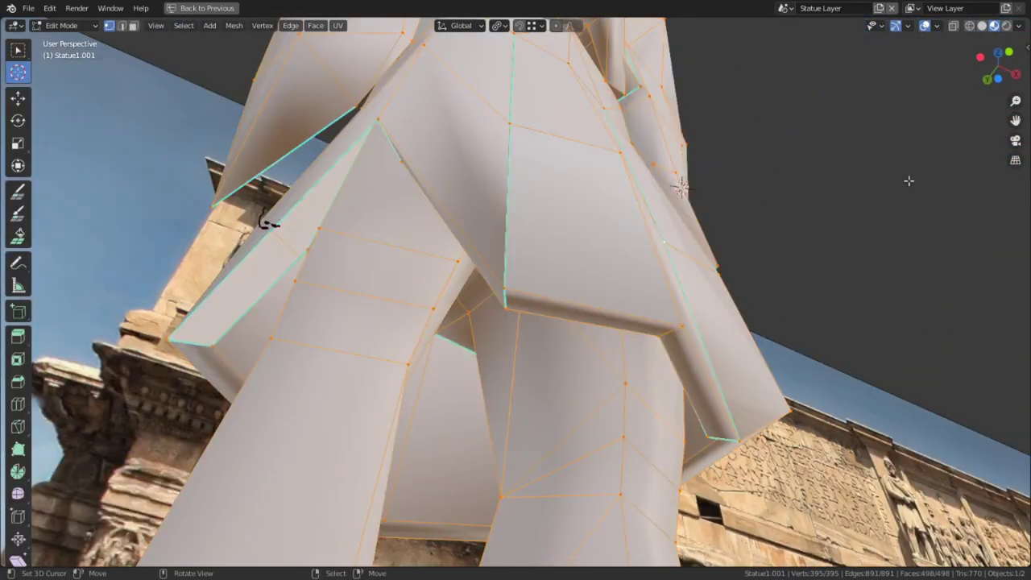
click(939, 26)
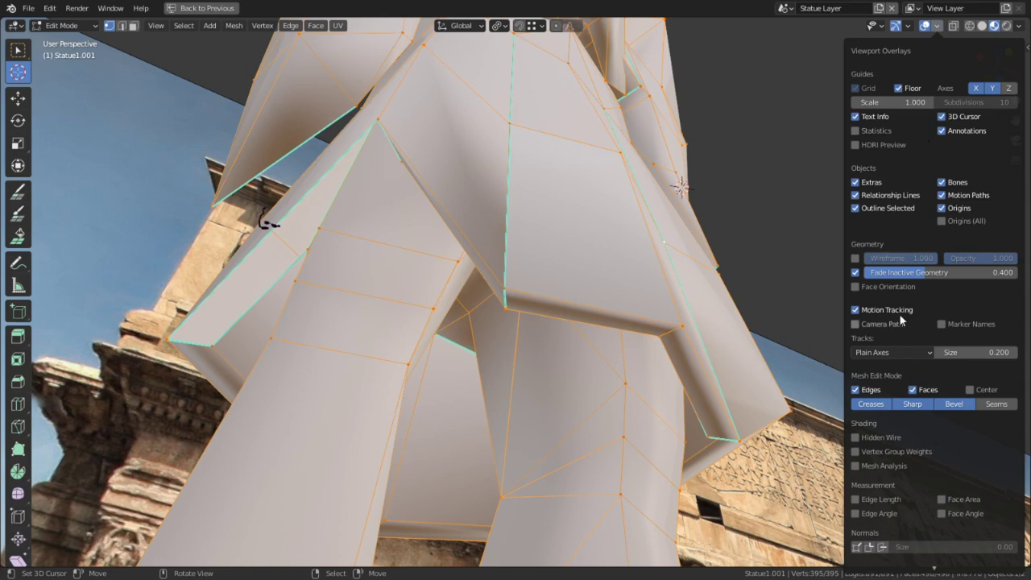
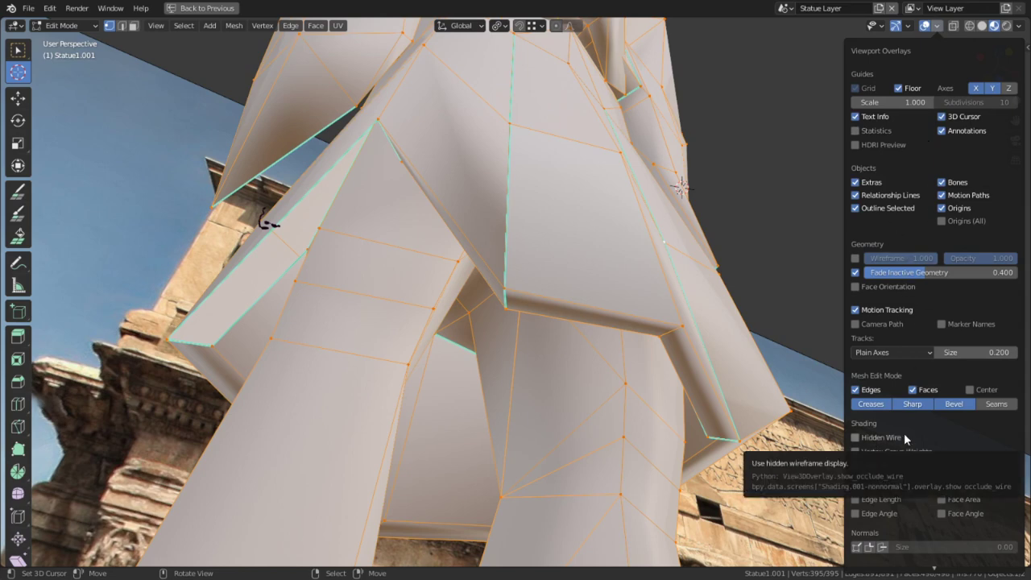
click(856, 286)
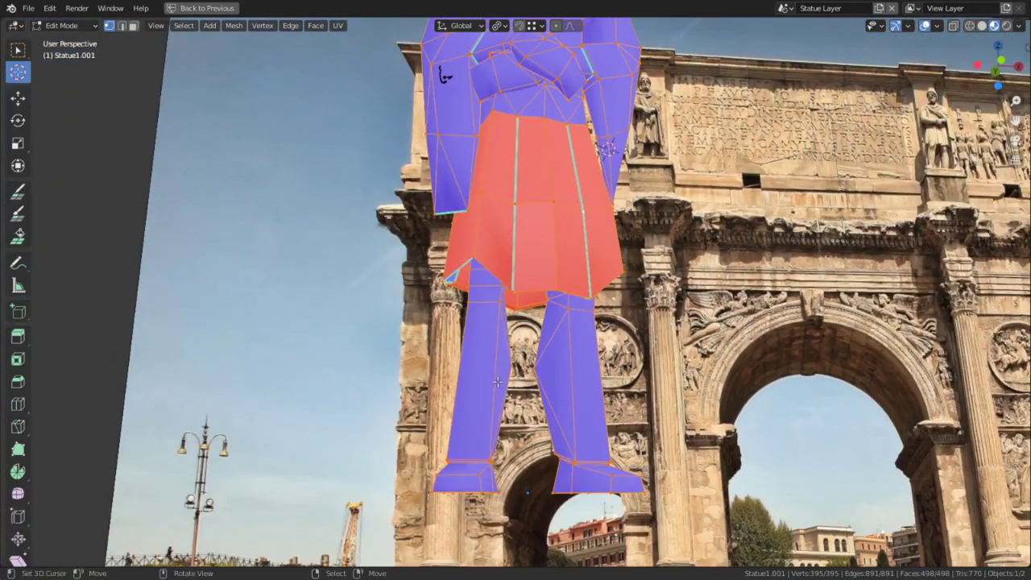
Recalculate the normals of the whole statue mesh to face outside.
key(q)
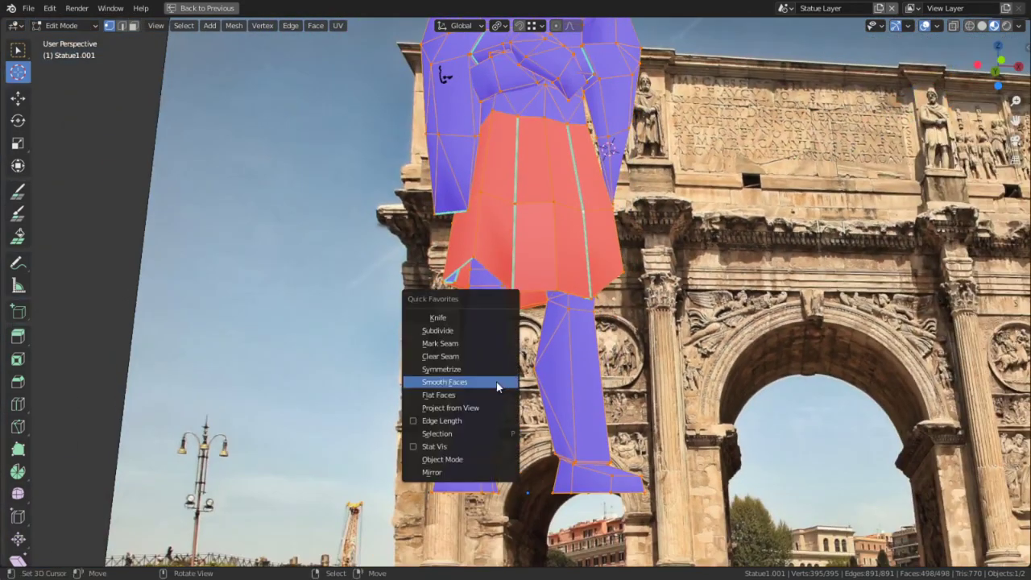
key(q)
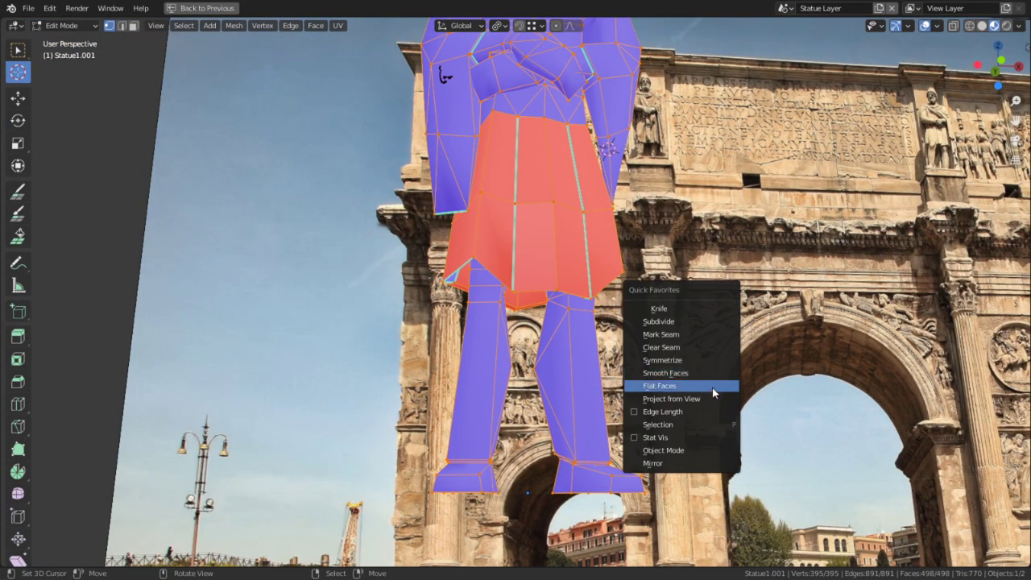
key(alt+n)
click(772, 368)
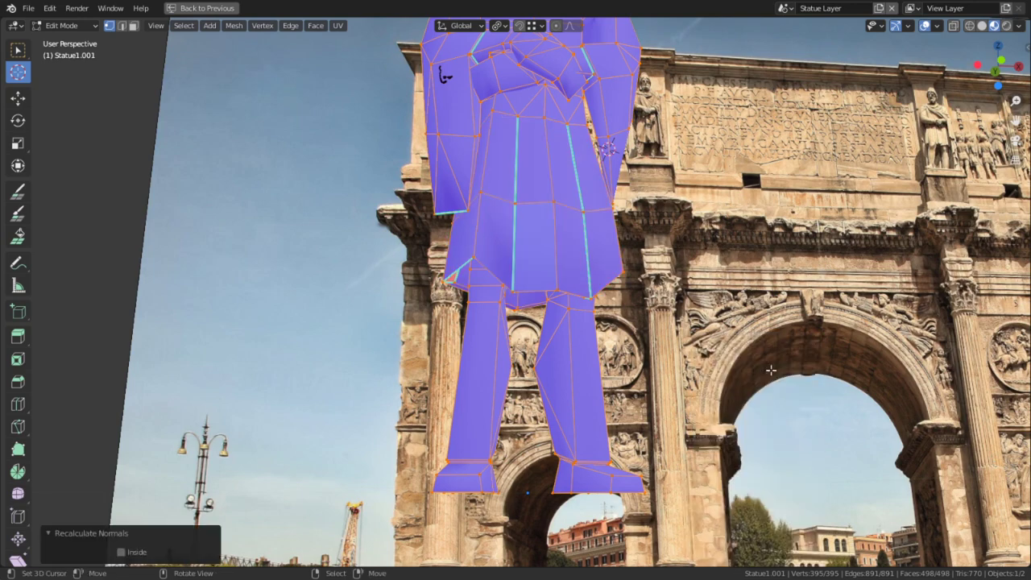
Fill the open underside strip of the tunic's side hem with a face between its two short end edges.
key(Tab)
middle_drag(730, 342, 857, 400)
scroll(462, 311, up, 1)
key(Tab)
scroll(492, 309, up, 5)
scroll(673, 195, up, 3)
middle_drag(748, 424, 549, 297)
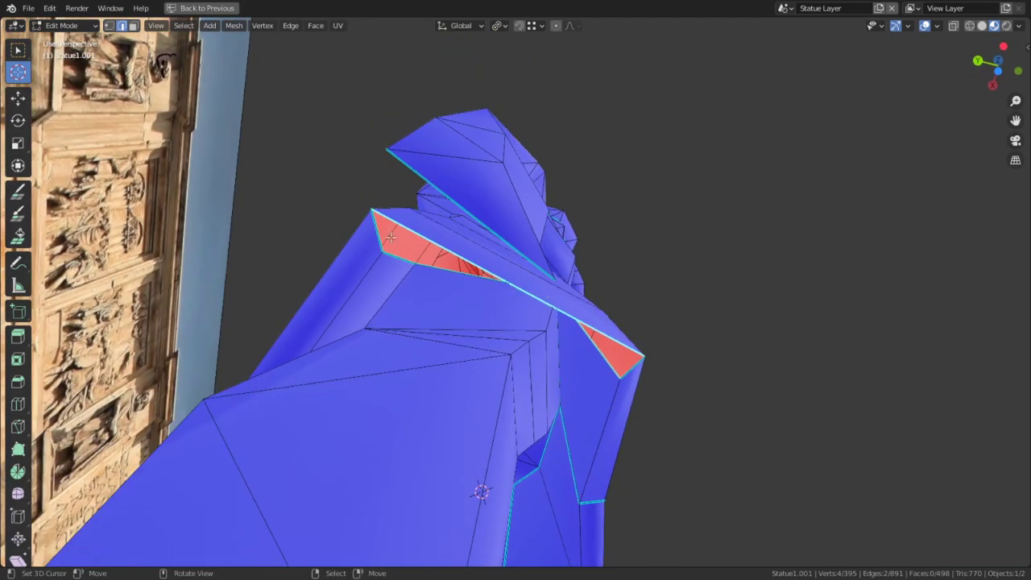
shift+right_click(631, 373)
key(f)
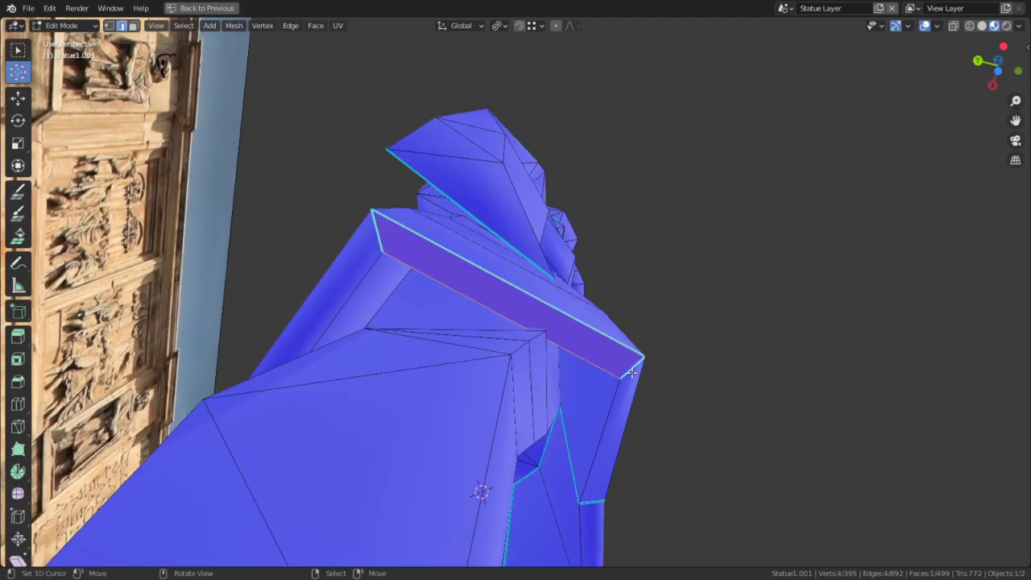
Fill the open underside strip of the opposite side hem with a face and clear the selection.
middle_drag(603, 342, 636, 366)
right_click(514, 329)
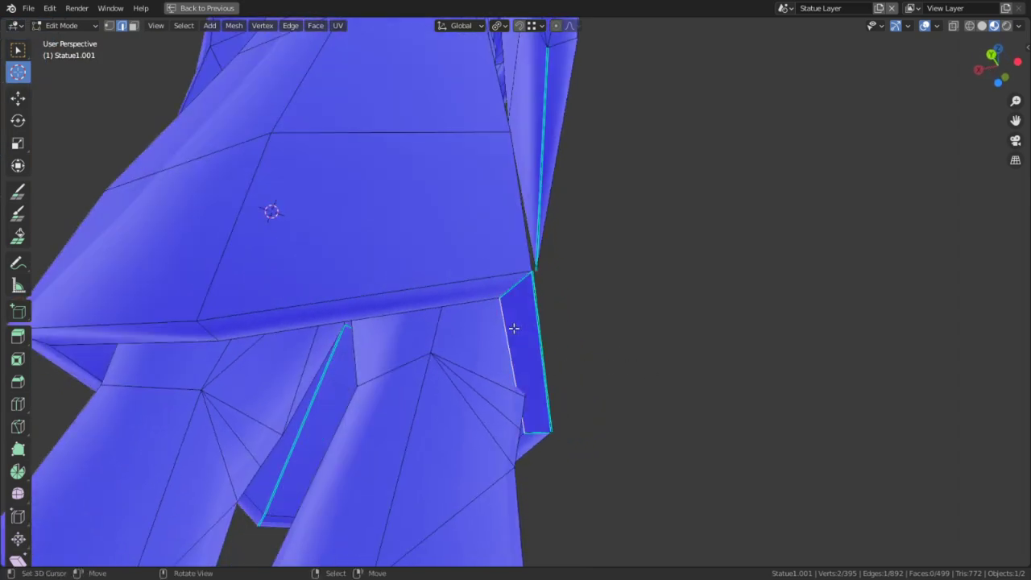
middle_drag(514, 323, 646, 488)
middle_drag(600, 410, 570, 289)
key(f)
key(alt+a)
Move the underside face of the side hem slightly away from the leg.
middle_drag(552, 341, 426, 185)
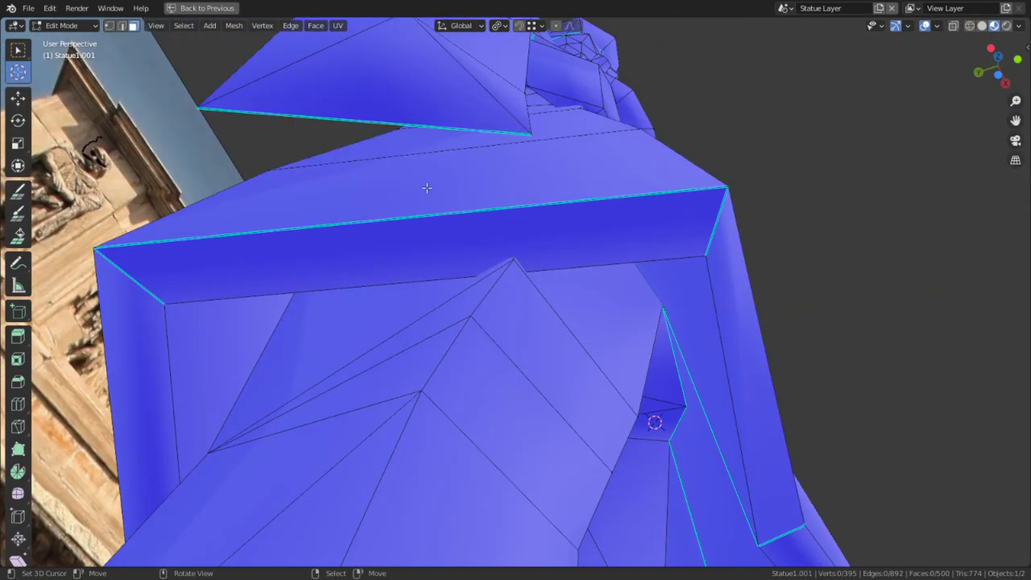
click(422, 233)
key(g)
click(405, 538)
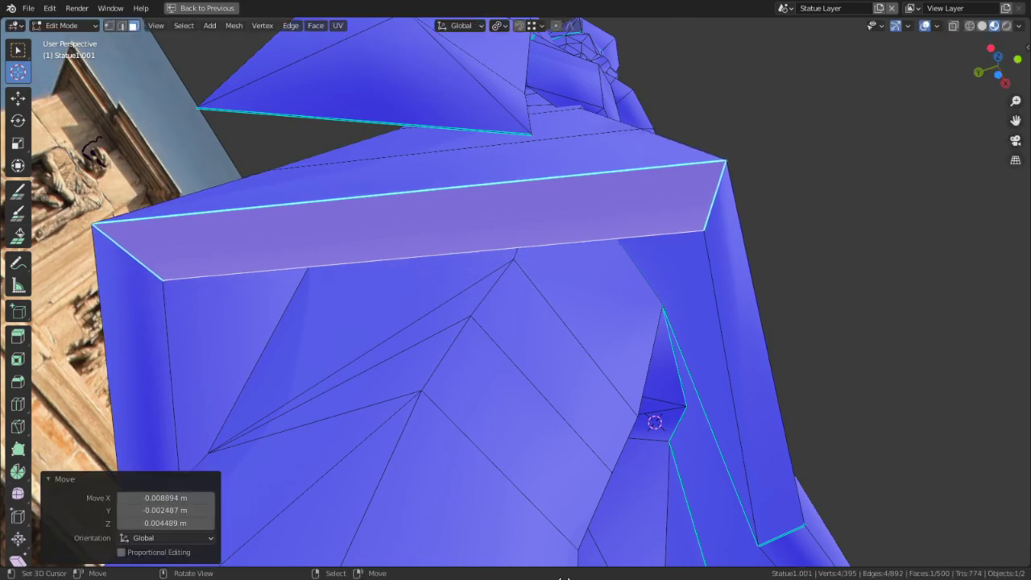
middle_drag(690, 502, 639, 171)
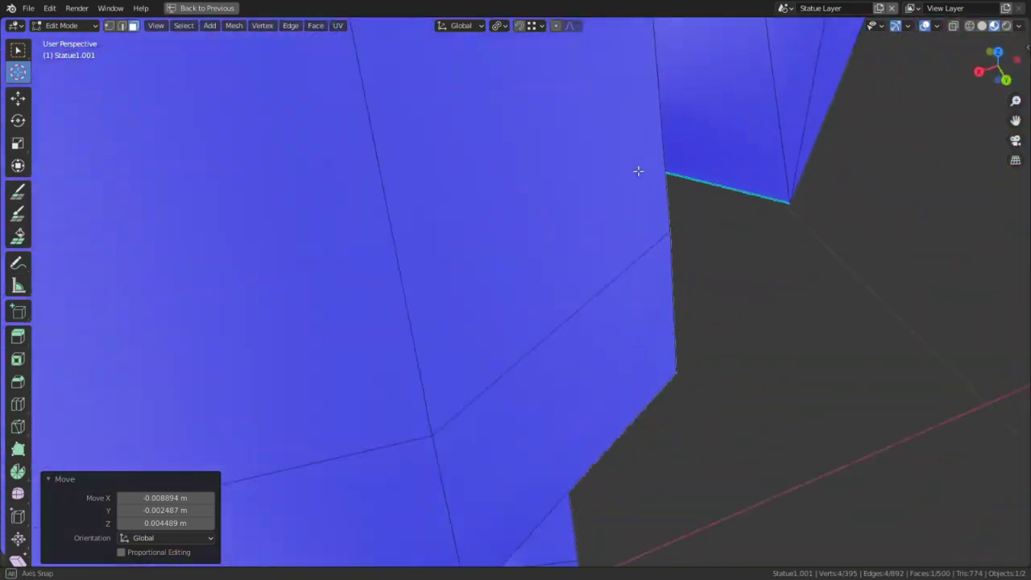
Examine the tunic in Object Mode from several angles, comparing Solid shading with Material Preview.
scroll(721, 283, down, 5)
key(Tab)
scroll(590, 250, up, 6)
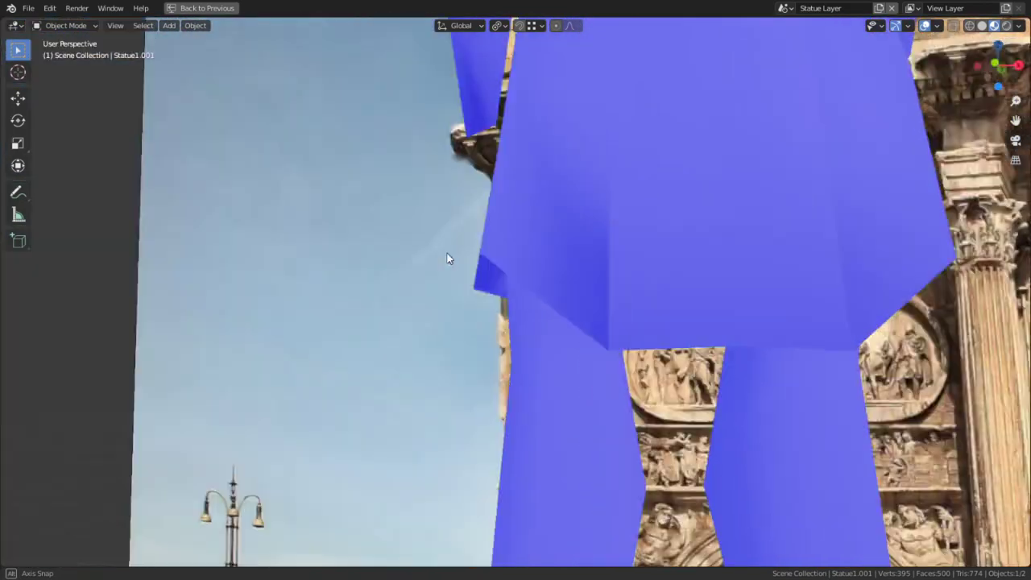
middle_drag(449, 259, 468, 253)
scroll(595, 274, down, 3)
middle_drag(595, 274, 606, 288)
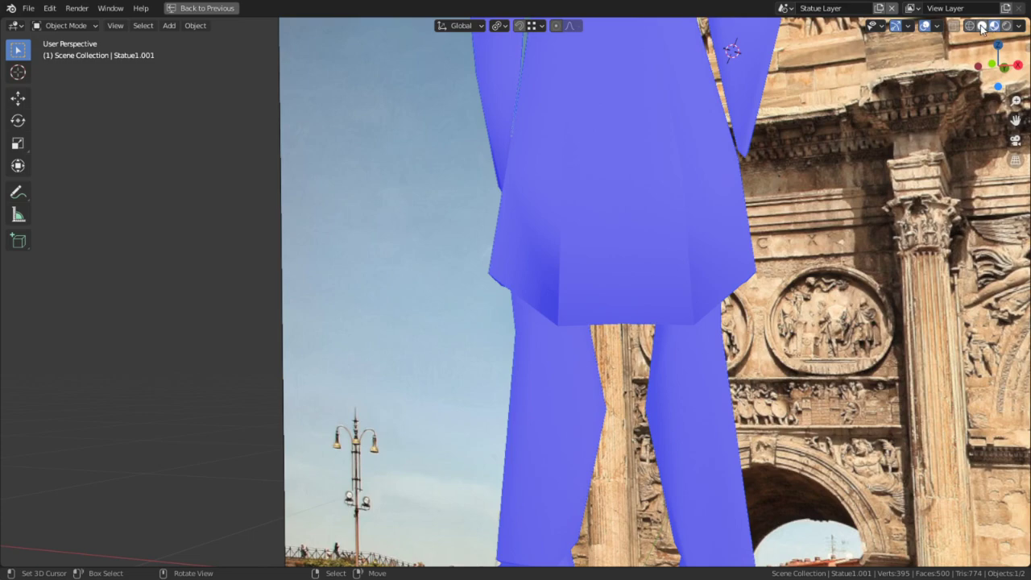
click(982, 26)
middle_drag(714, 242, 883, 133)
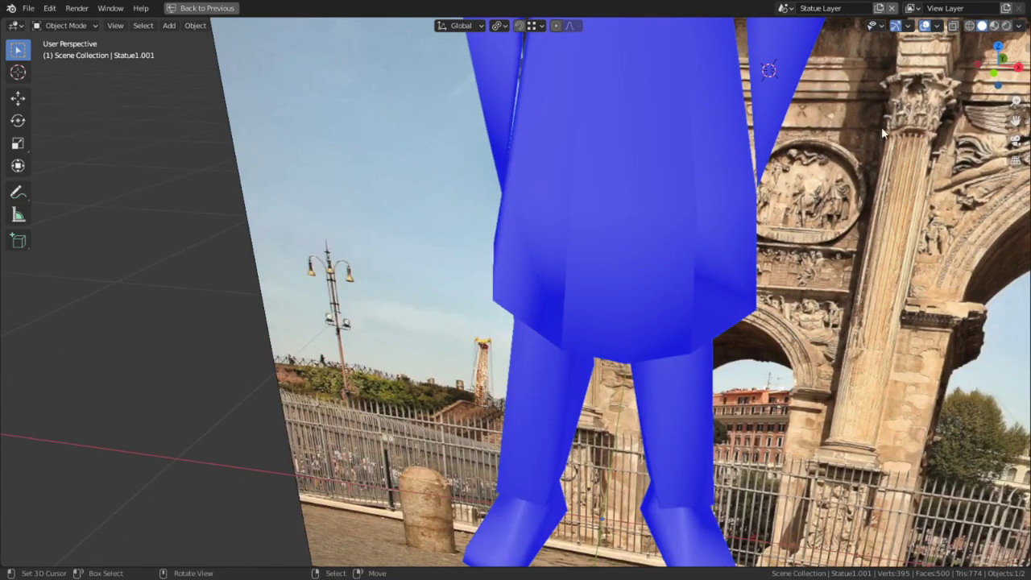
click(993, 25)
Turn off the Face Orientation overlay and hide the viewport overlays to expose the tunic's plain shading.
click(937, 26)
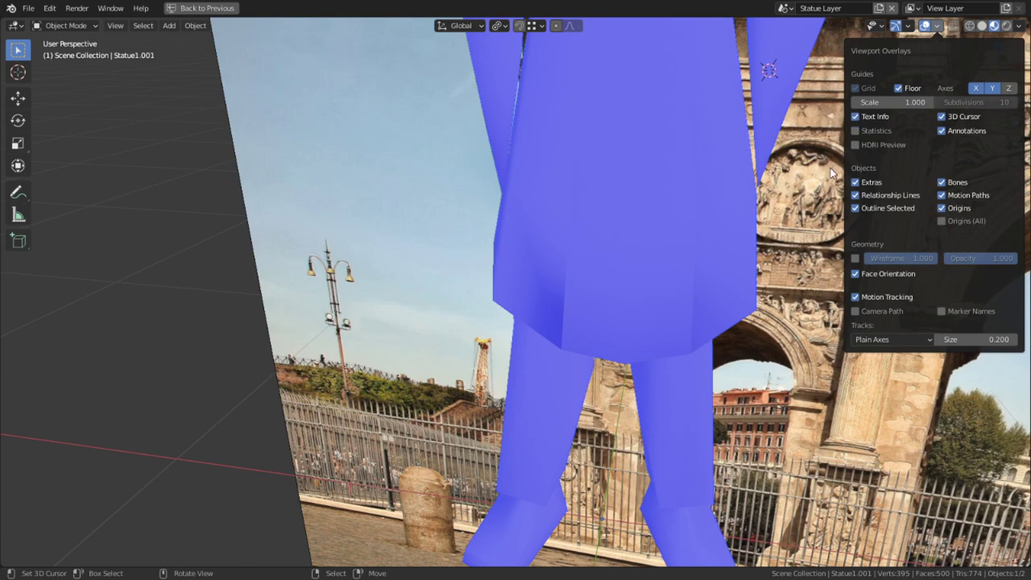
key(q)
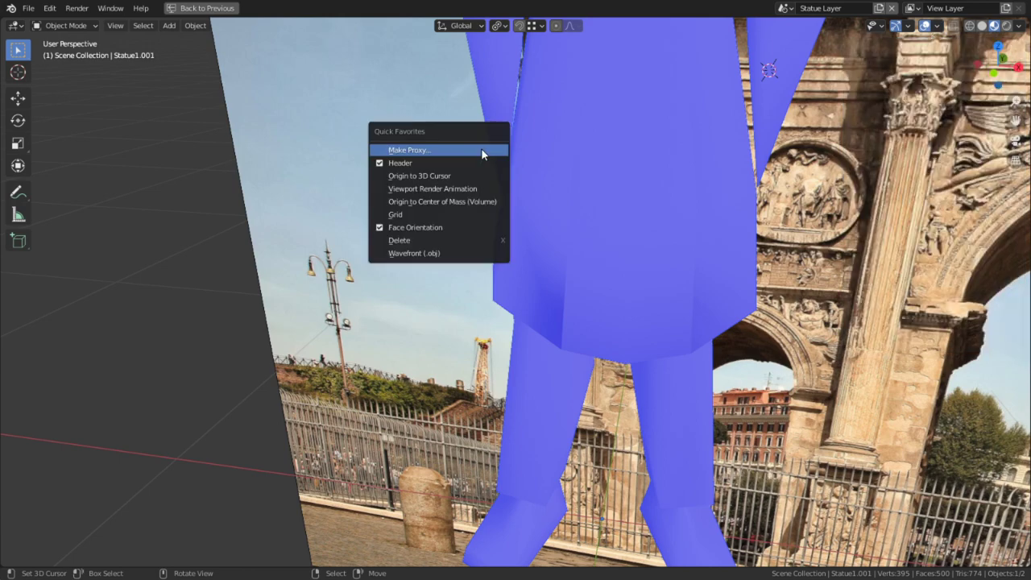
click(456, 228)
middle_drag(542, 249, 591, 241)
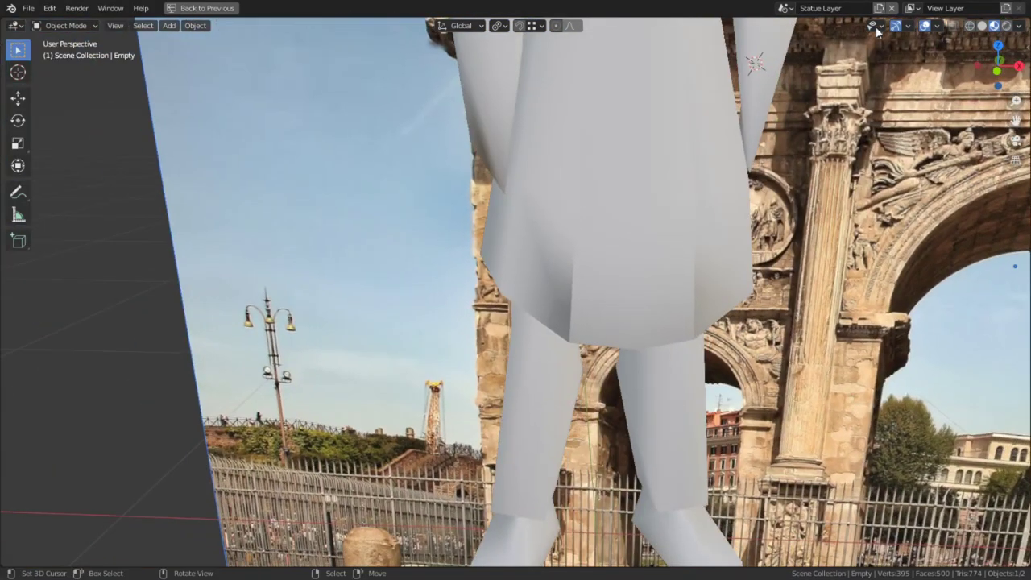
click(927, 26)
scroll(658, 208, up, 1)
Show the overlays again in Edit Mode and clear the sharp marking from the upper segments of the tunic's two vertical fold lines.
right_click(657, 207)
key(Tab)
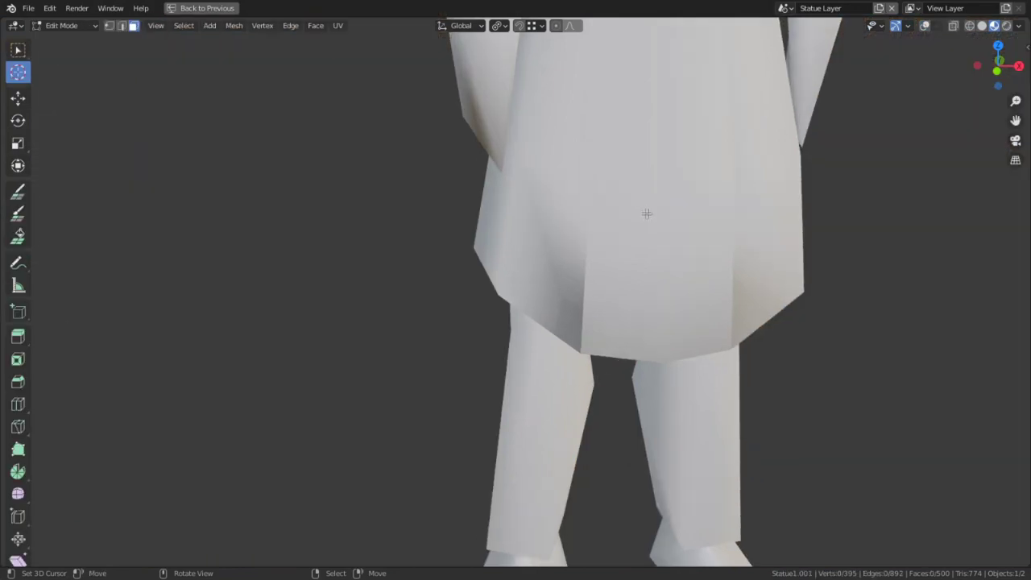
click(929, 29)
shift+middle_drag(674, 181, 571, 266)
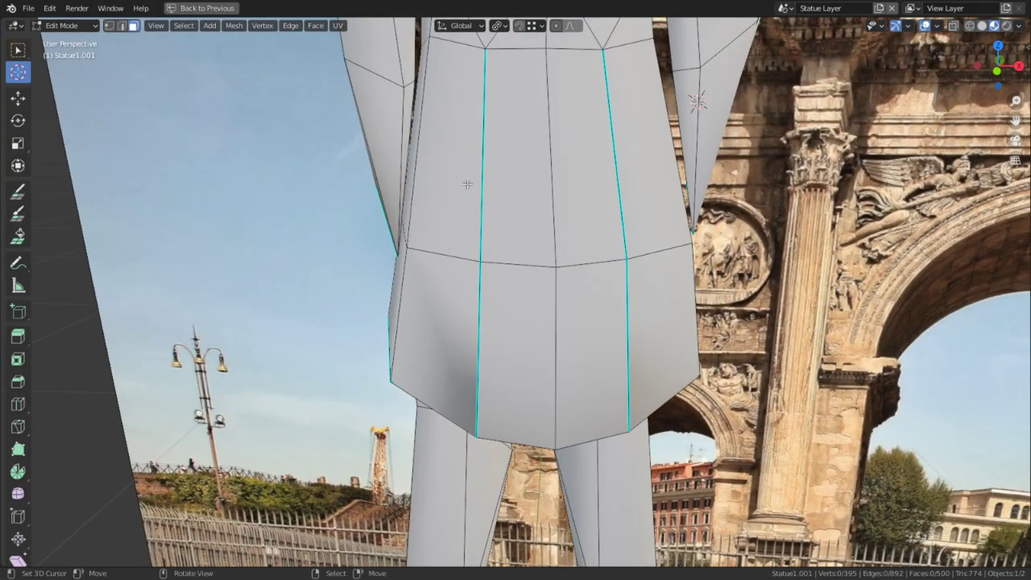
key(ctrl+e)
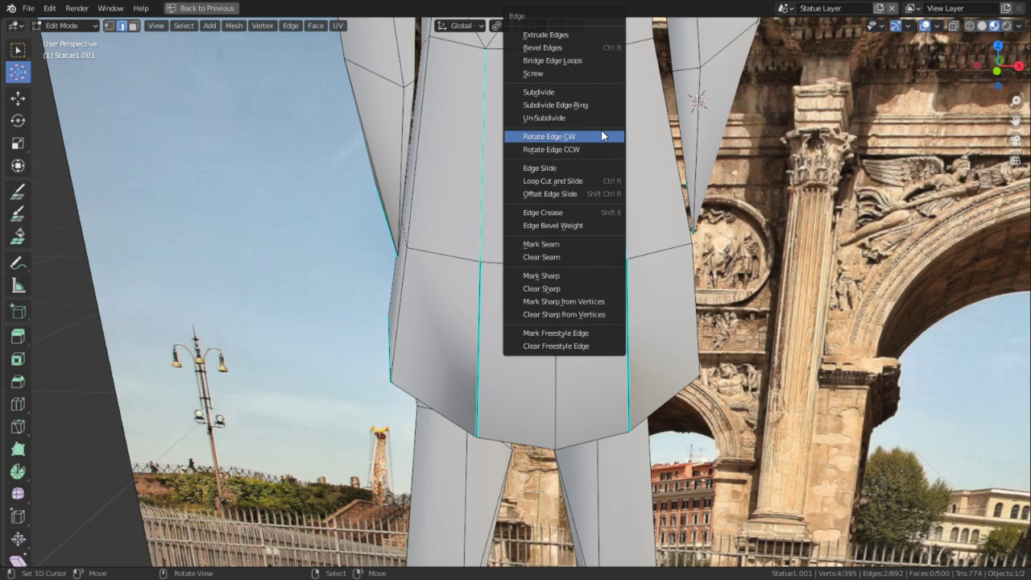
click(576, 287)
Clear the sharp marking from the long outer edge and the short end edges of the side hem's underside strip.
middle_drag(571, 295, 403, 450)
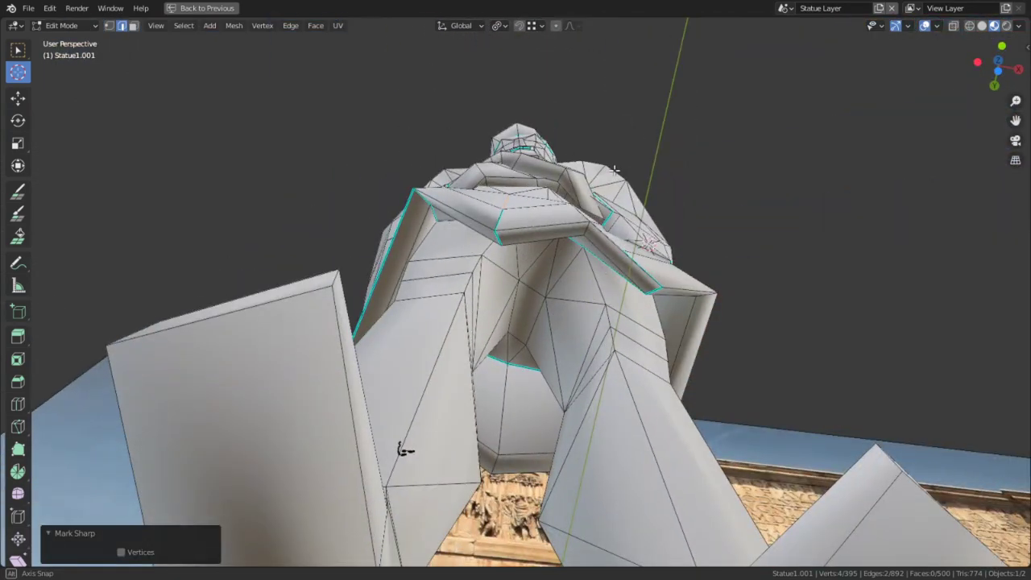
scroll(534, 193, up, 2)
key(1)
shift+middle_drag(531, 187, 544, 234)
scroll(544, 234, up, 1)
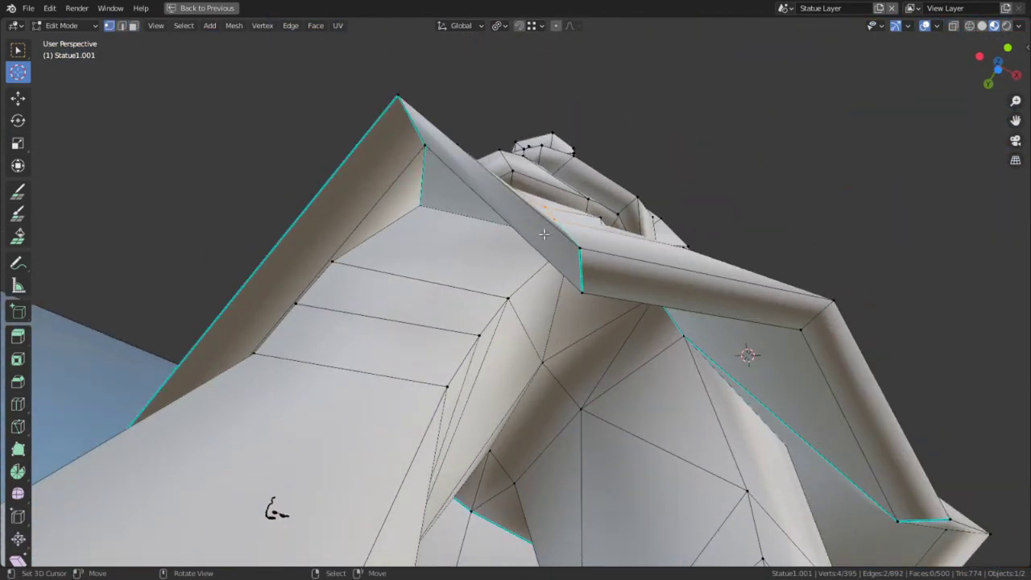
middle_drag(425, 131, 414, 196)
middle_drag(412, 295, 488, 268)
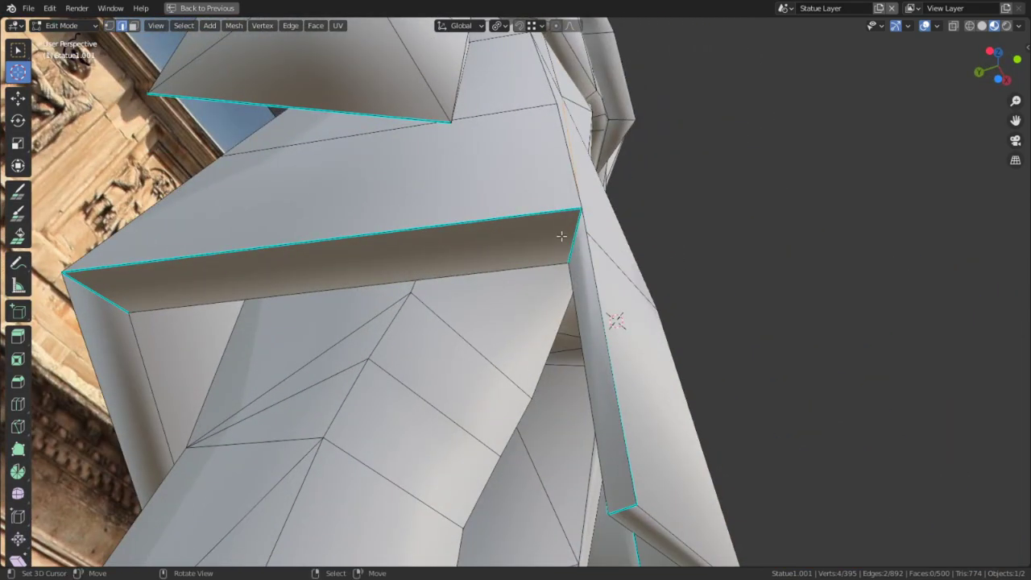
middle_drag(363, 257, 400, 259)
shift+right_click(121, 236)
key(ctrl+e)
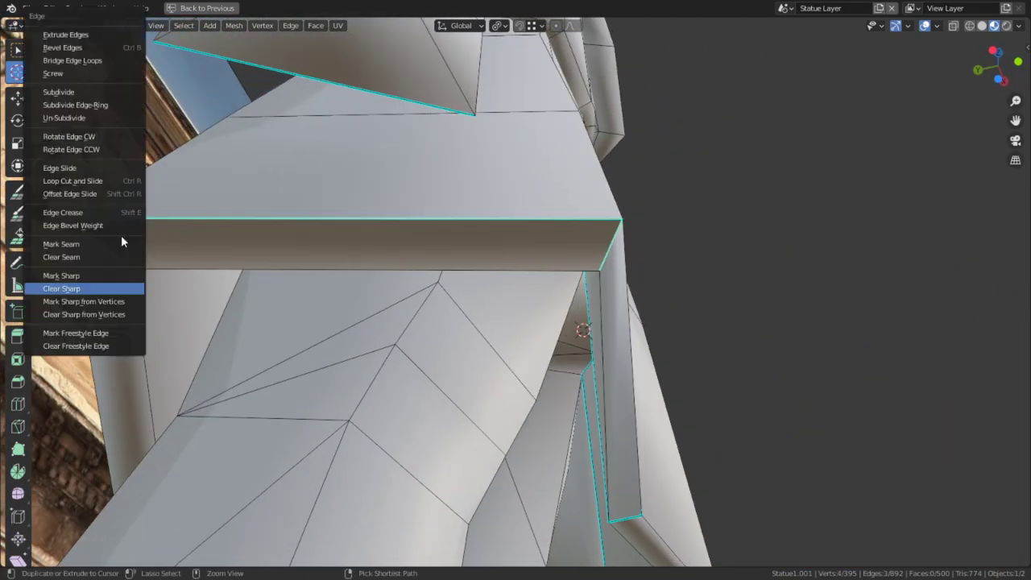
click(118, 287)
Clear the sharp marking from the inner tunic edge that runs into the hem corner beside the leg.
mouse_move(250, 273)
middle_down()
mouse_move(394, 267)
mouse_move(301, 279)
mouse_move(288, 162)
mouse_move(572, 296)
mouse_move(580, 278)
mouse_move(572, 262)
middle_up()
right_click(593, 233)
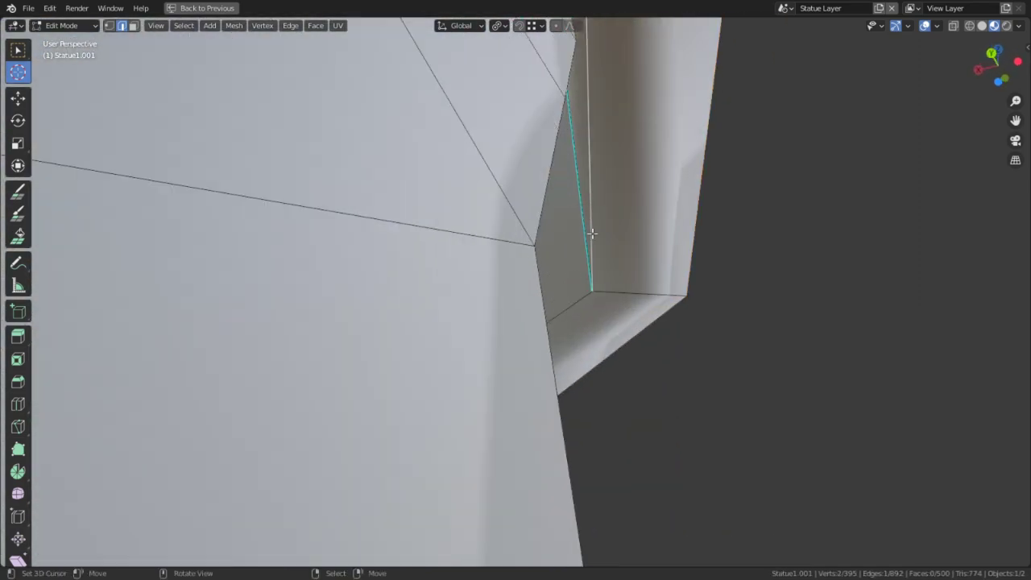
key(ctrl+e)
click(540, 278)
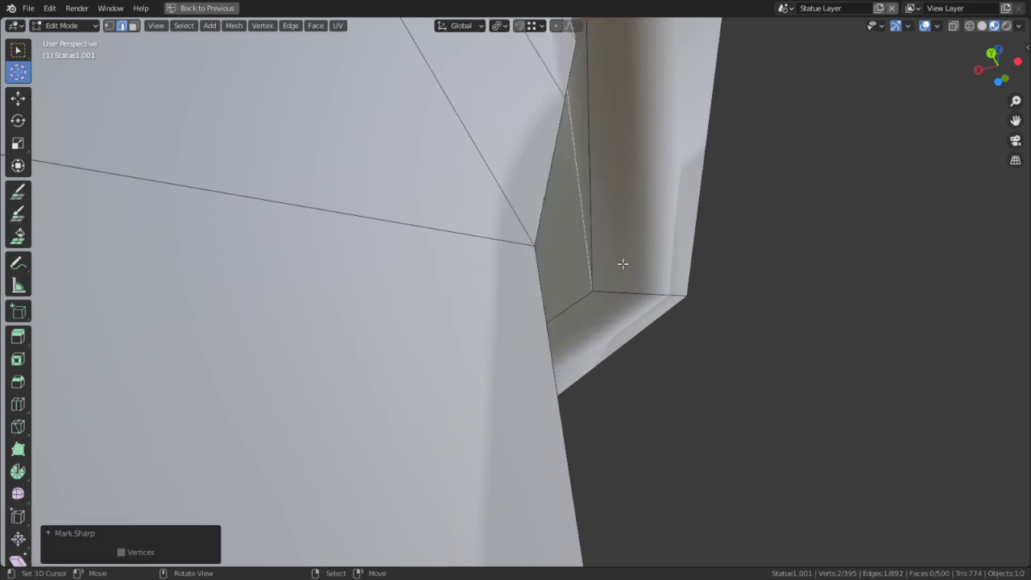
Flatten the short edge across the hem's underside corner by scaling it to 0 along global Z.
middle_drag(621, 260, 583, 148)
key(1)
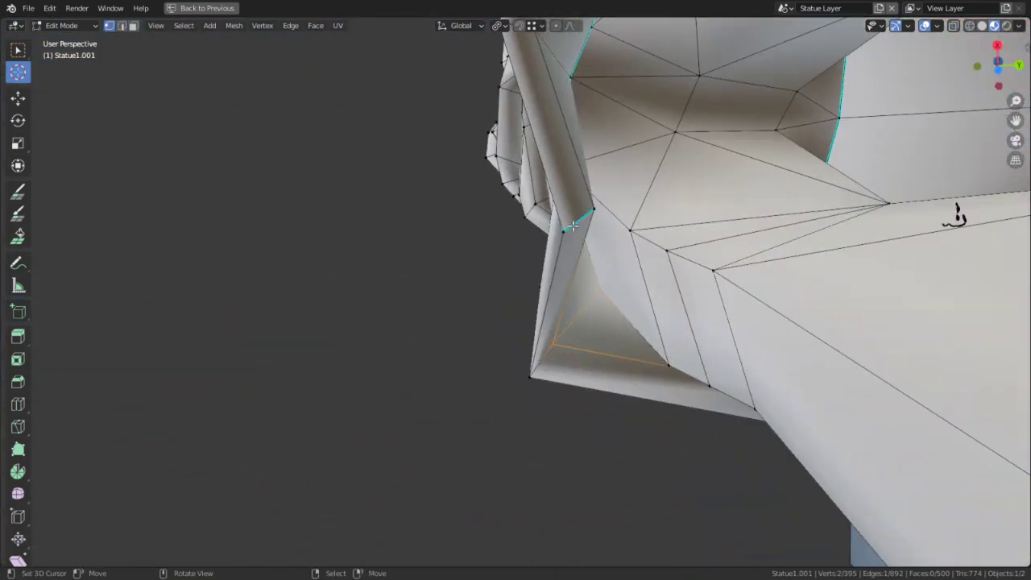
right_click(576, 218)
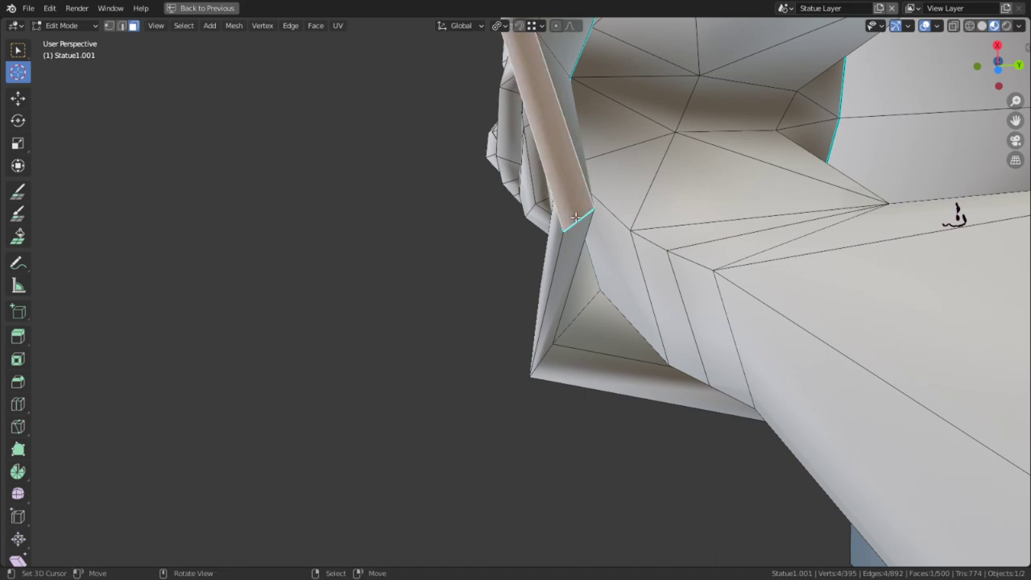
middle_drag(576, 218, 594, 317)
key(2)
right_click(594, 392)
key(s)
key(z)
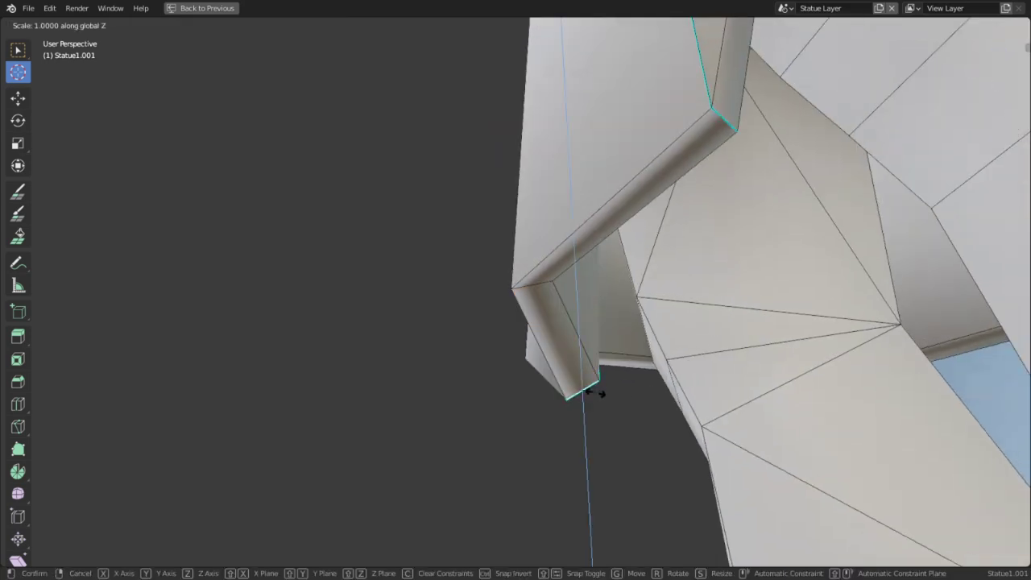
key(Return)
Rotate the flattened hem corner edge about 27.7° around the global Z axis.
middle_drag(595, 393, 688, 334)
scroll(752, 423, down, 3)
key(r)
key(z)
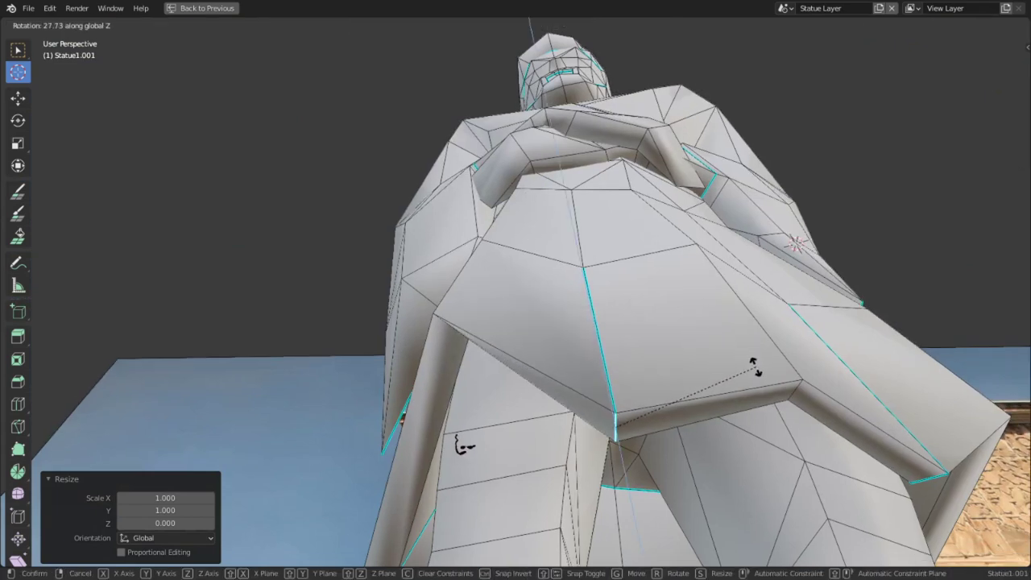
click(756, 368)
Clear the sharp marking from the two short edges across the hem's underside where the vertical folds end.
middle_drag(755, 367, 689, 299)
shift+click(644, 316)
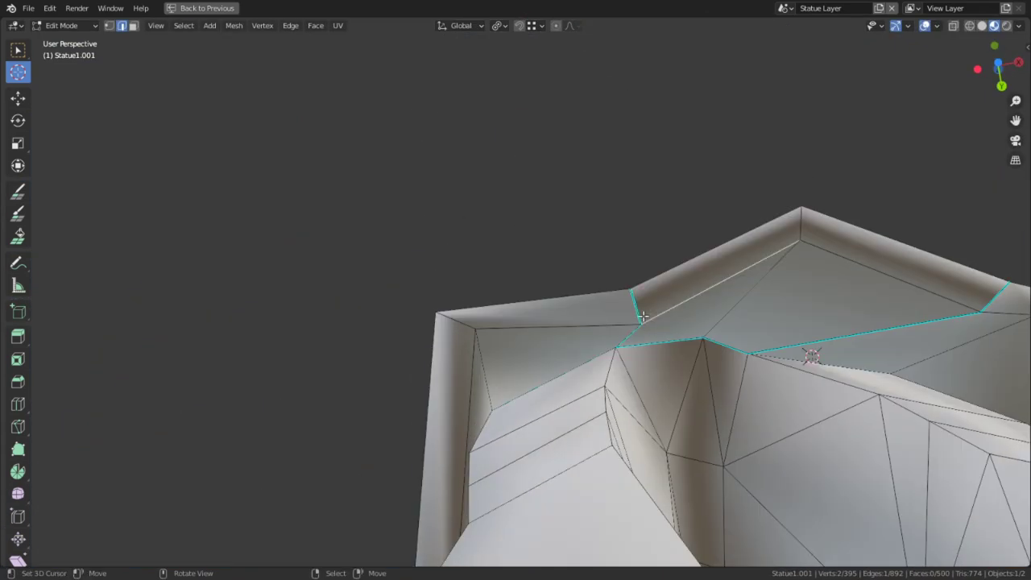
key(ctrl+e)
click(642, 314)
middle_drag(642, 316, 643, 320)
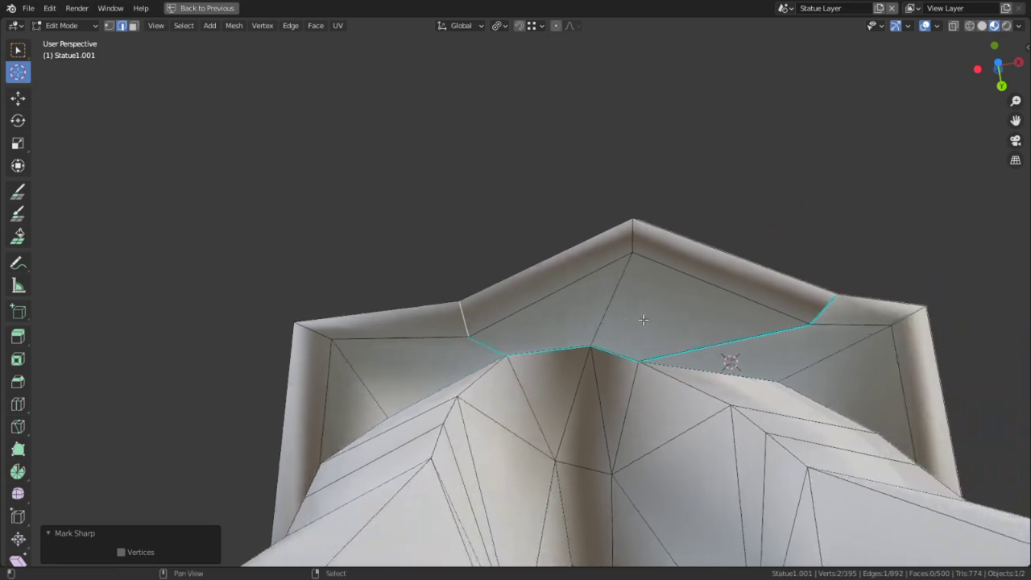
key(ctrl+e)
click(820, 309)
Select the inner and outer face bands of the lower tunic, clear their sharp edge markings and deselect everything.
middle_drag(819, 308, 659, 407)
key(Tab)
scroll(620, 355, down, 3)
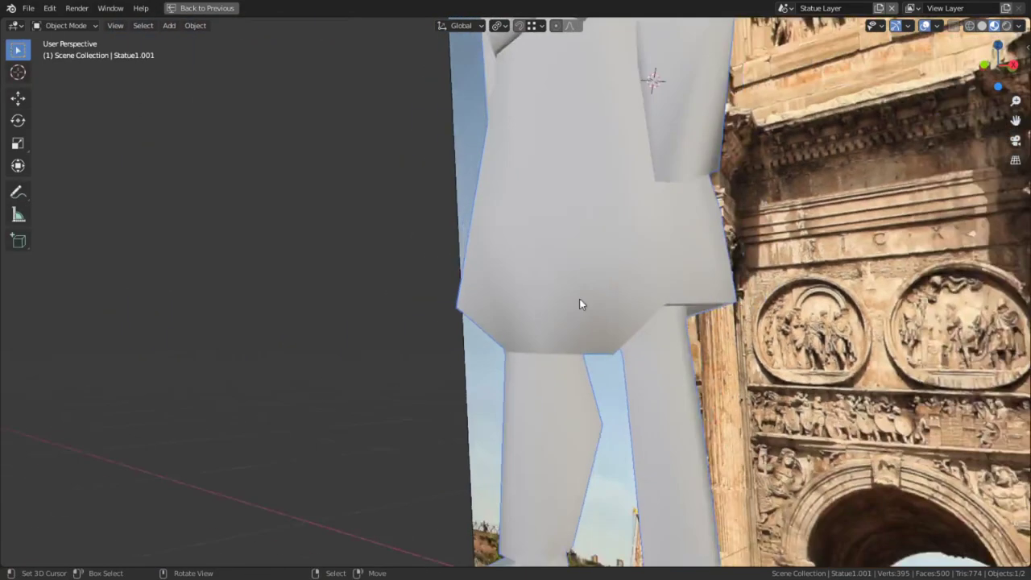
middle_drag(581, 302, 621, 339)
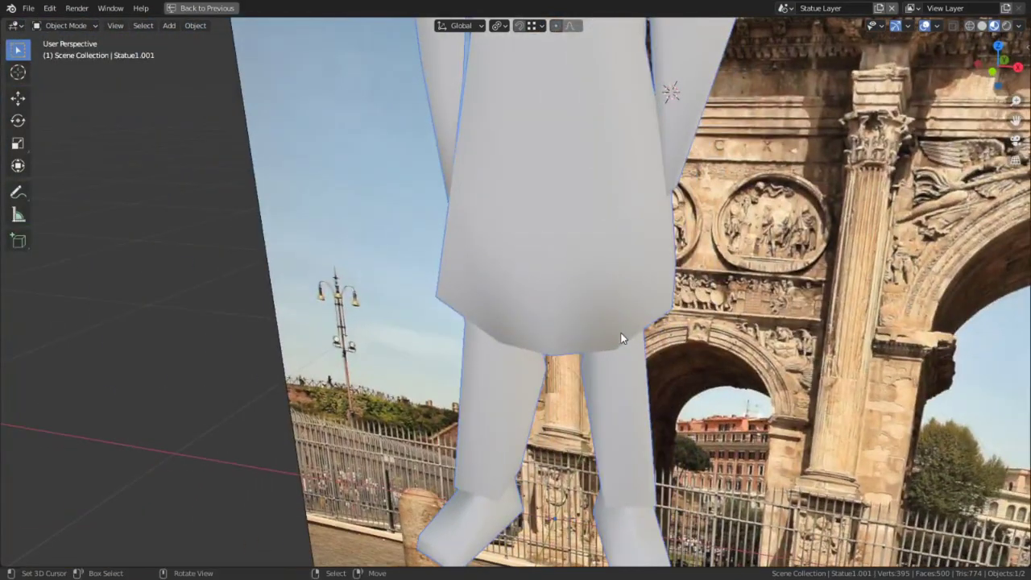
scroll(726, 191, up, 3)
key(Tab)
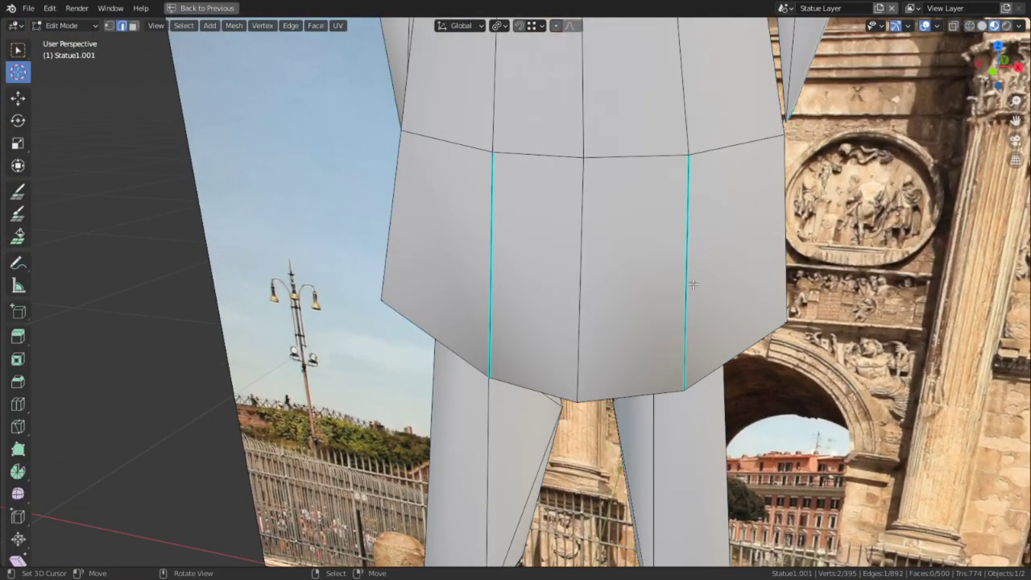
alt+click(487, 221)
middle_drag(497, 235, 554, 278)
ctrl+alt+shift+click(509, 277)
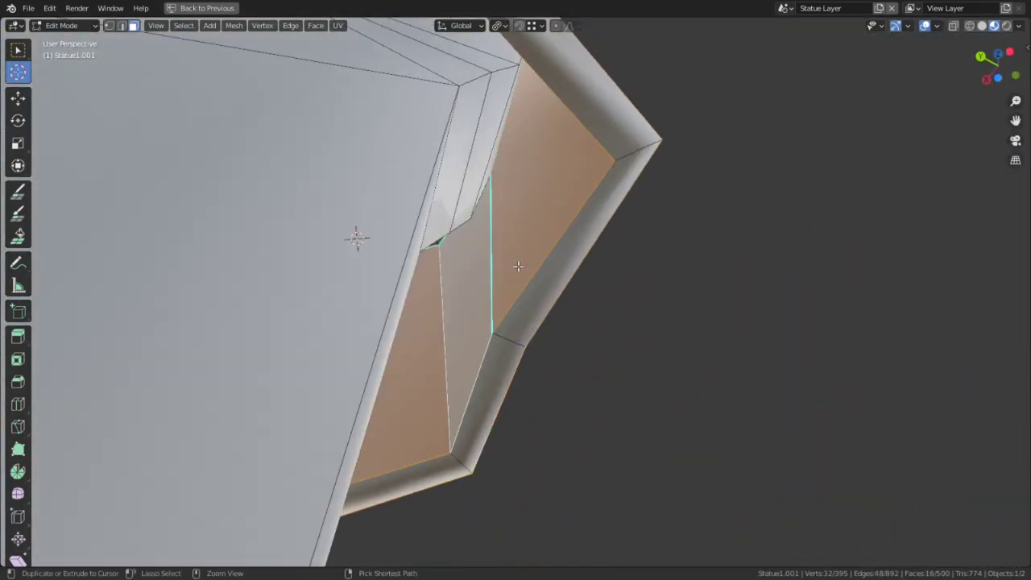
key(ctrl+e)
click(512, 290)
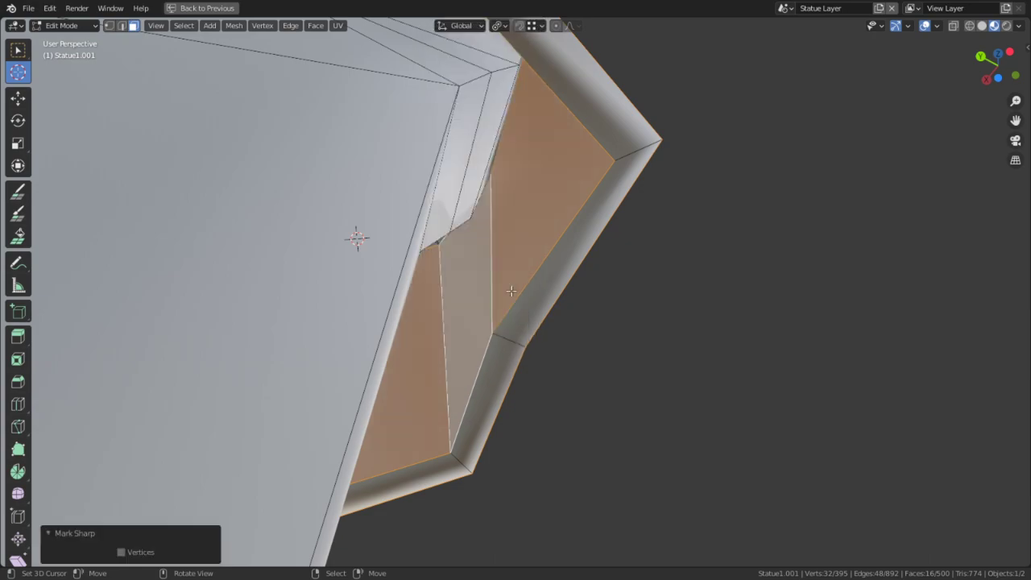
key(alt+a)
Examine the statue's side and sleeve shading in Object Mode, then the crossed-arm statue in the reference photo.
middle_drag(614, 295, 427, 371)
scroll(435, 361, down, 7)
shift+middle_drag(448, 334, 428, 420)
middle_drag(511, 391, 419, 331)
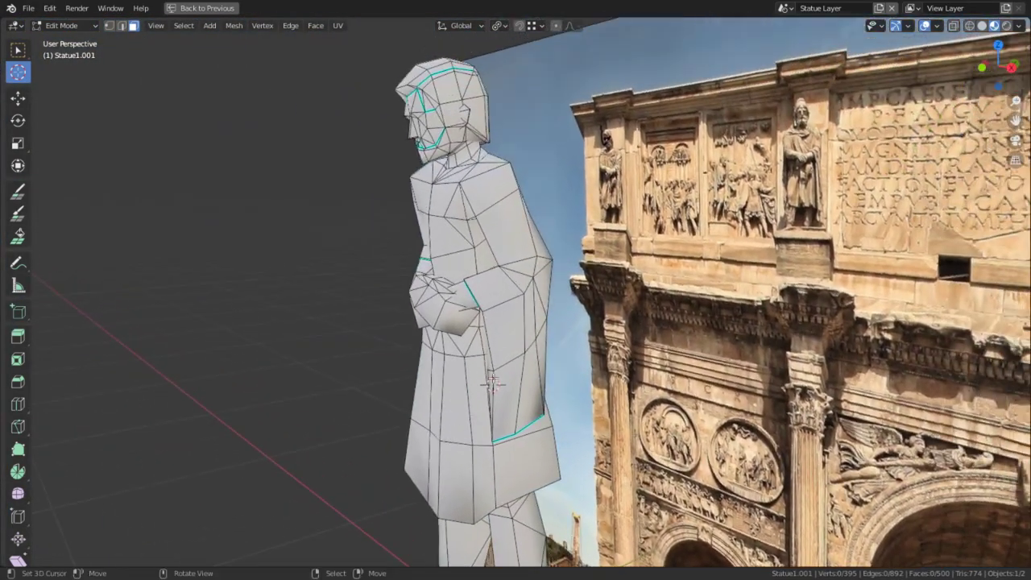
key(Tab)
mouse_move(564, 282)
middle_down()
mouse_move(680, 276)
mouse_move(605, 289)
mouse_move(548, 282)
middle_up()
scroll(548, 282, up, 3)
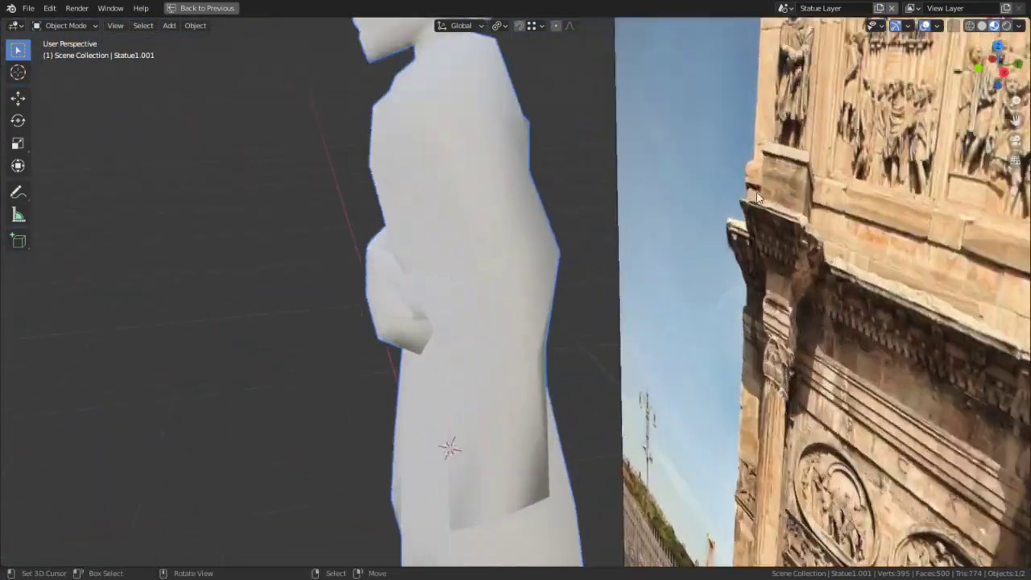
middle_drag(637, 198, 678, 211)
scroll(559, 166, up, 6)
shift+middle_drag(588, 73, 674, 211)
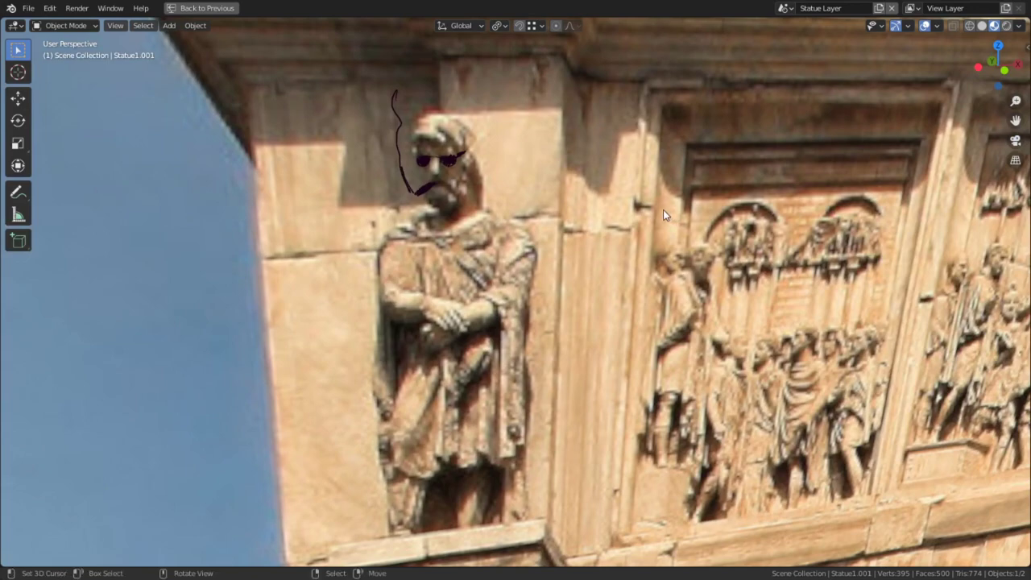
shift+middle_drag(599, 374, 624, 271)
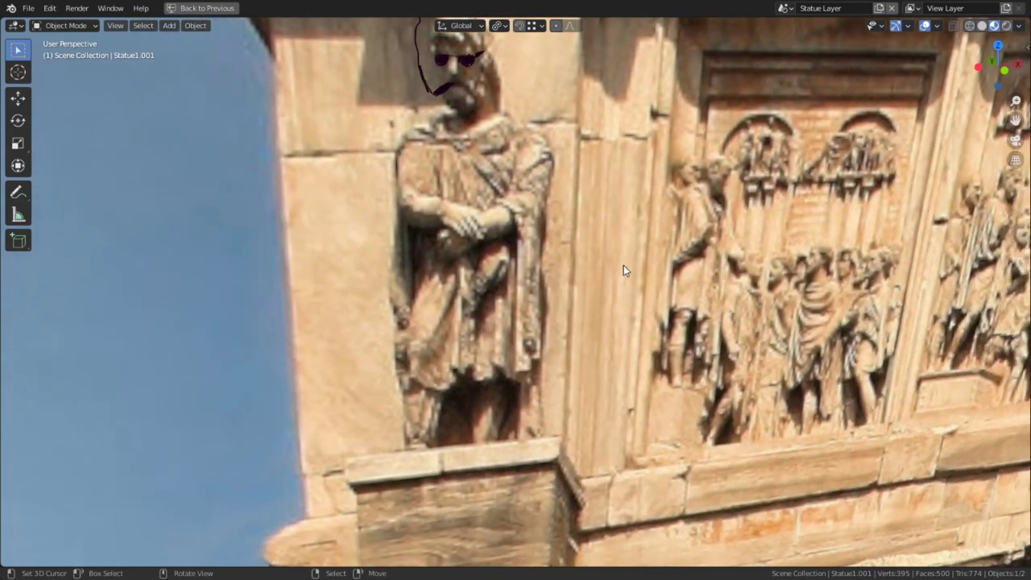
shift+middle_drag(574, 341, 637, 312)
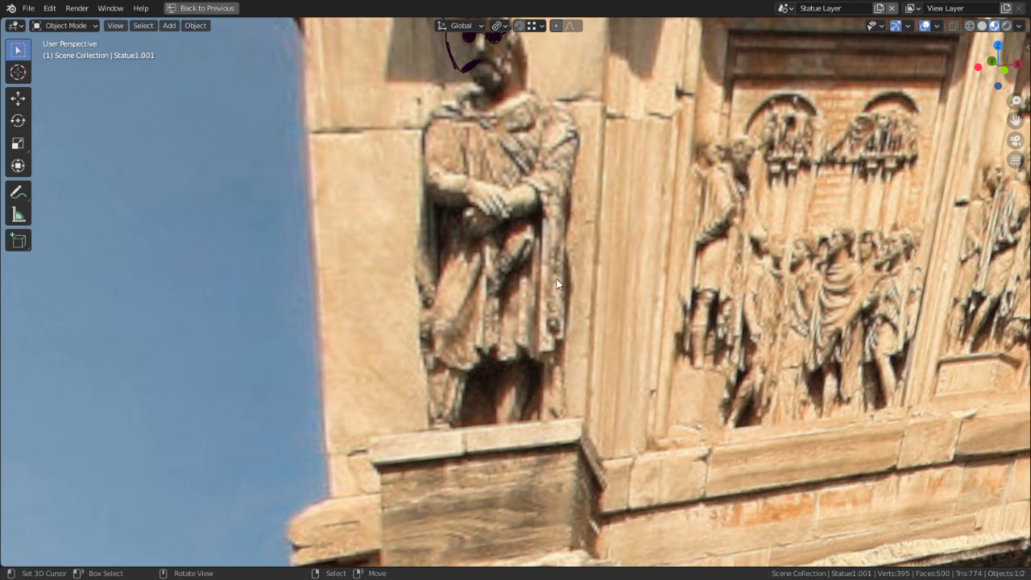
In Edit Mode, collapse the short edge above the statue's right armpit, seen from behind, to a single point.
scroll(556, 284, down, 8)
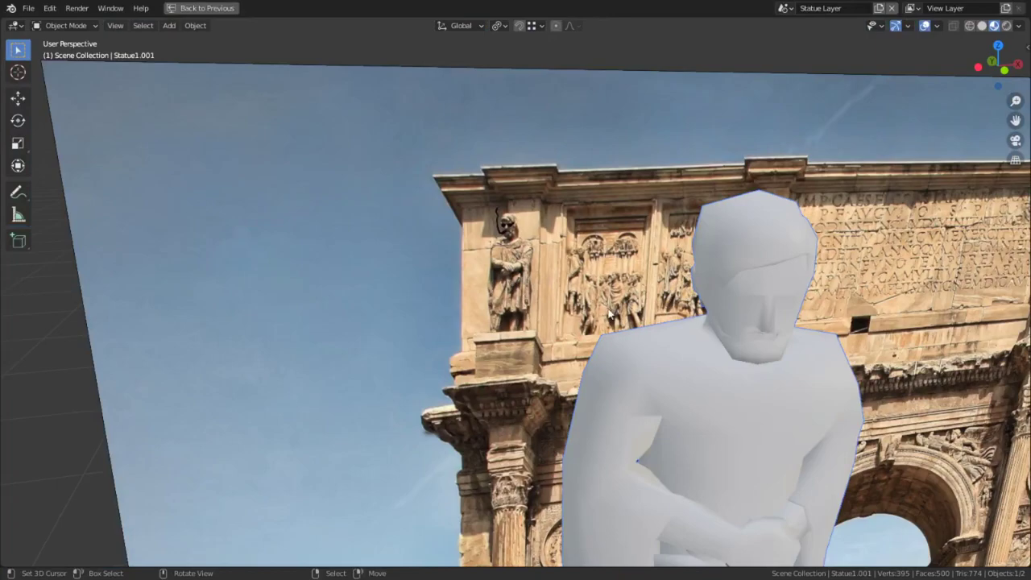
middle_drag(664, 360, 417, 217)
key(Tab)
scroll(484, 208, up, 3)
middle_drag(564, 190, 611, 188)
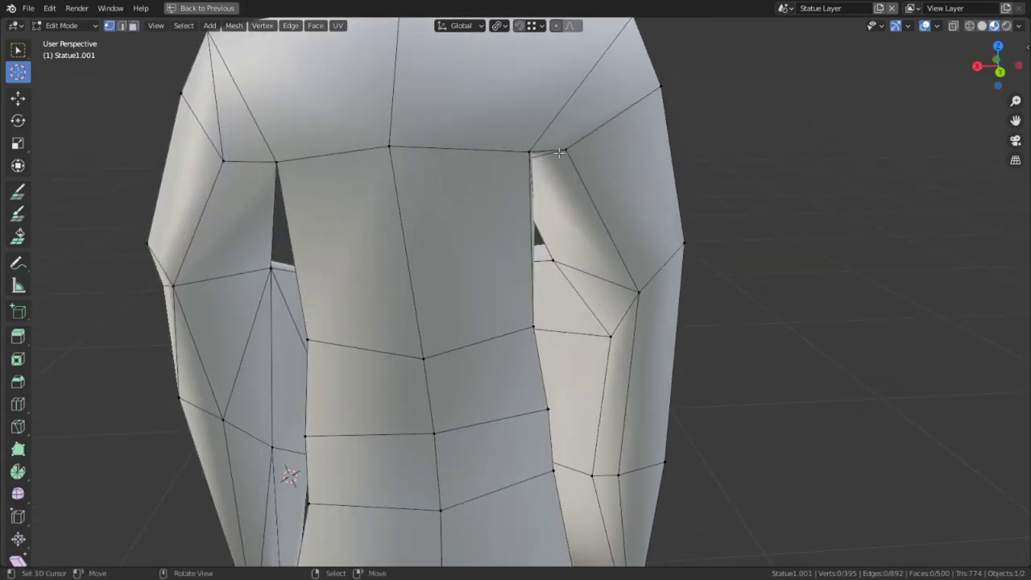
key(2)
middle_drag(558, 150, 402, 160)
right_click(513, 151)
key(s)
key(0)
key(Return)
Collapse the matching short edge above the left armpit on the back to a single point.
right_click(262, 161)
key(s)
key(0)
key(Return)
key(3)
right_click(468, 147)
shift+right_click(508, 187)
middle_drag(509, 188, 502, 126)
shift+right_click(382, 166)
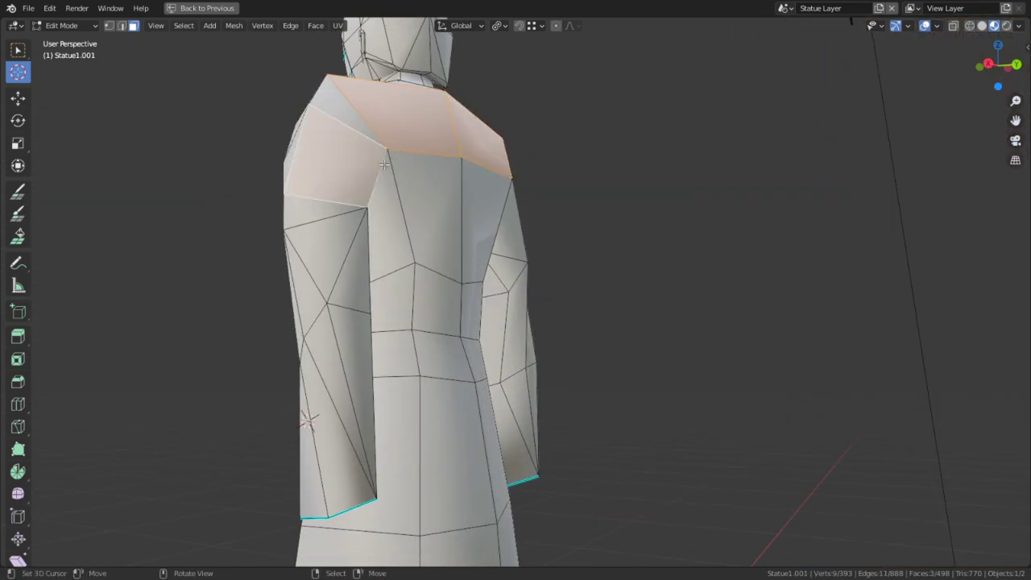
shift+right_click(448, 158)
Select the four edges across the upper back and down both rear upper arms, and rip-fill them upward about 0.035 m.
key(2)
right_click(405, 159)
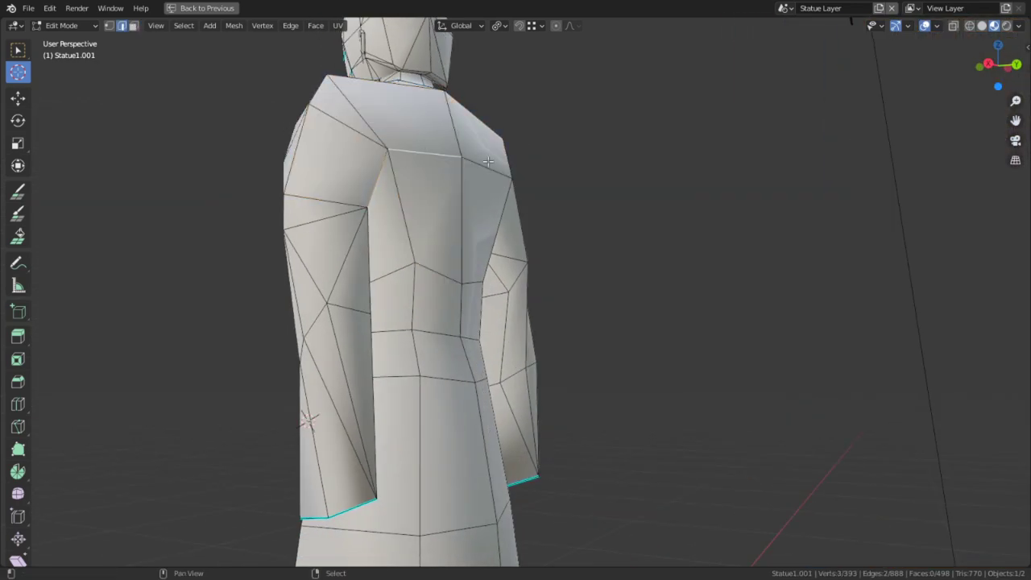
shift+right_click(488, 161)
middle_drag(488, 161, 441, 171)
shift+right_click(536, 211)
middle_drag(536, 210, 581, 168)
key(b)
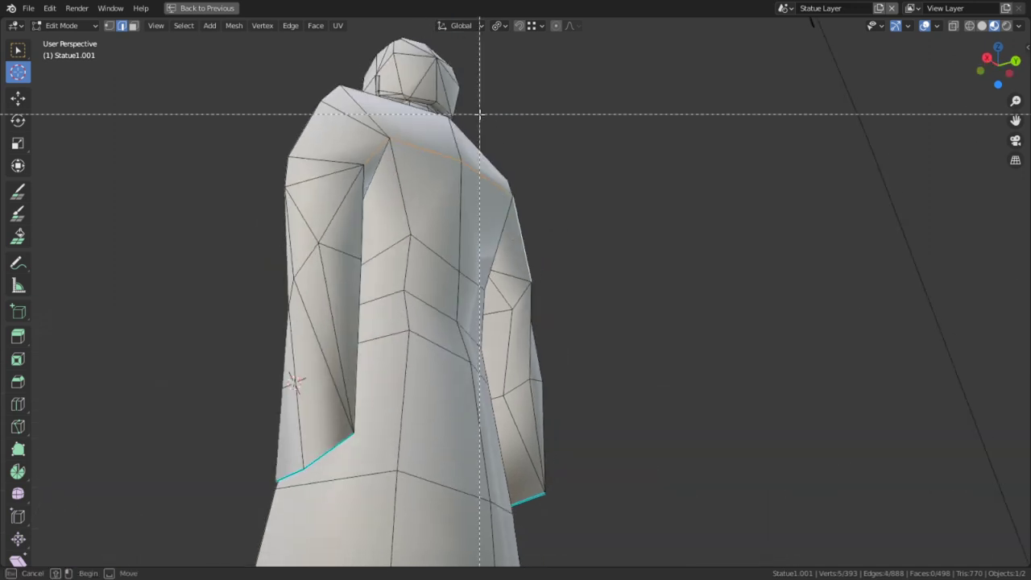
key(Escape)
key(alt+v)
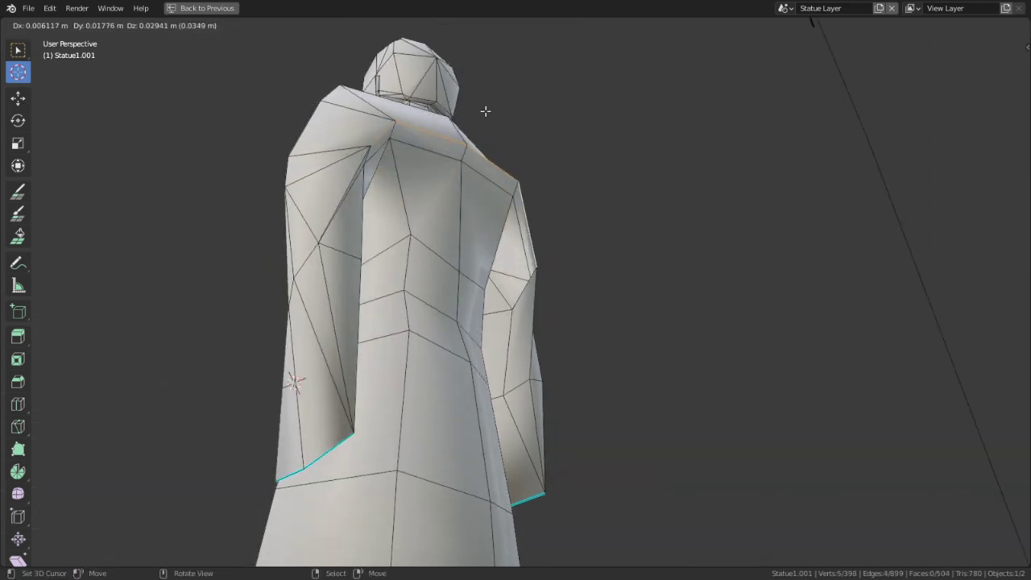
click(486, 112)
Slide the vertex at the ripped strip's lower end on the right upper arm along its edge until it merges with its neighbour.
key(3)
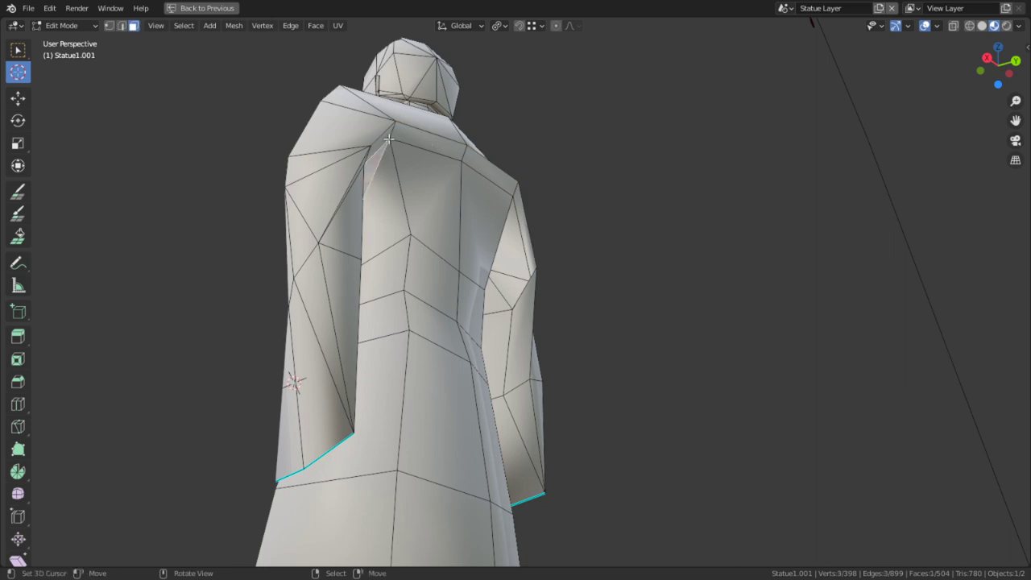
shift+right_click(523, 216)
middle_drag(526, 224, 510, 299)
scroll(540, 274, up, 3)
scroll(613, 292, up, 1)
middle_drag(636, 290, 646, 182)
scroll(646, 182, up, 2)
middle_drag(671, 132, 607, 326)
key(2)
right_click(564, 297)
middle_drag(472, 293, 401, 281)
key(g)
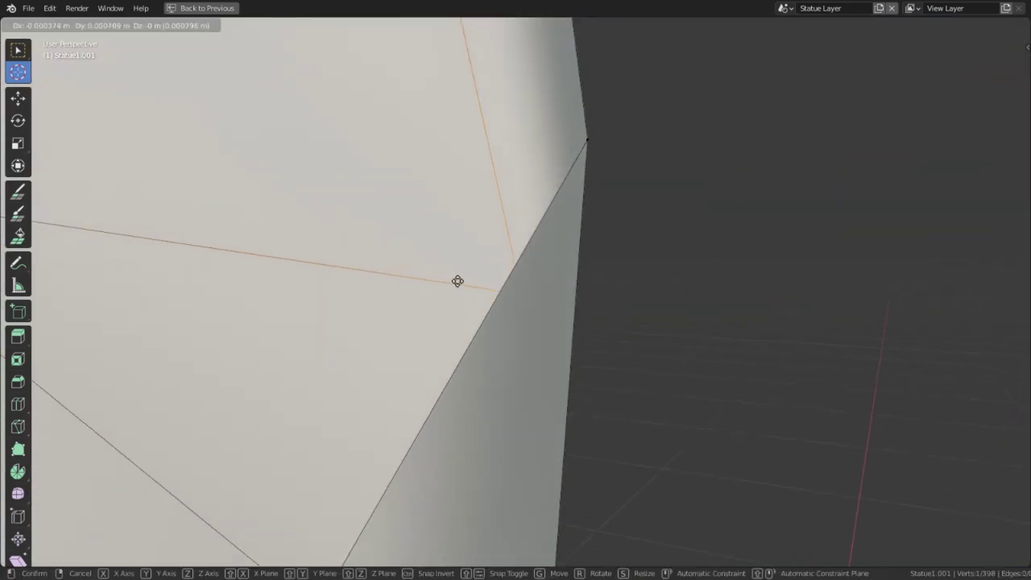
key(g)
click(618, 120)
Collapse the short edge at the ripped strip's lower end on the left upper arm to a single point.
scroll(618, 120, down, 5)
middle_drag(548, 205, 488, 211)
key(3)
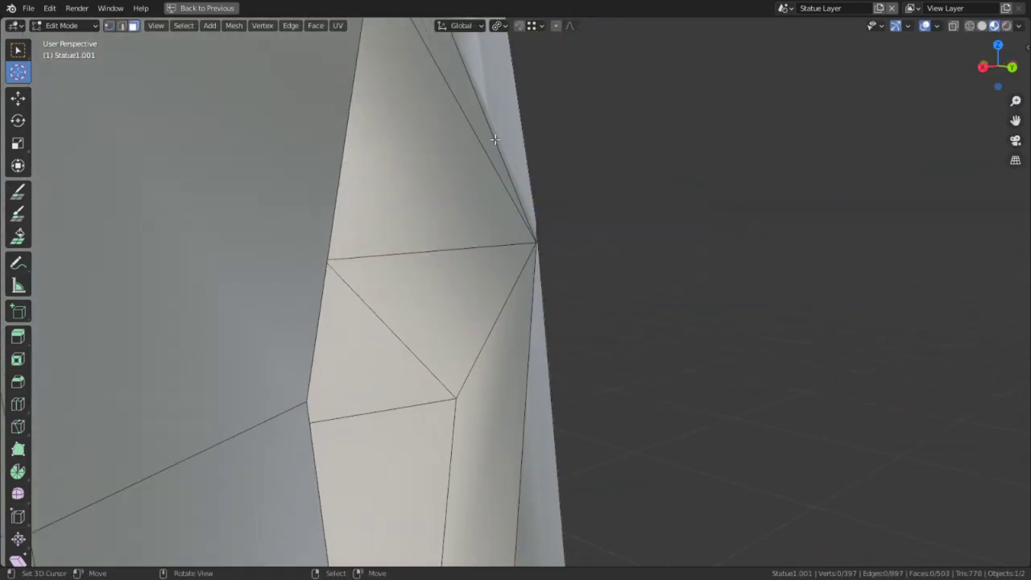
alt+right_click(439, 181)
scroll(423, 169, down, 5)
middle_drag(338, 181, 219, 208)
alt+middle_click(223, 265)
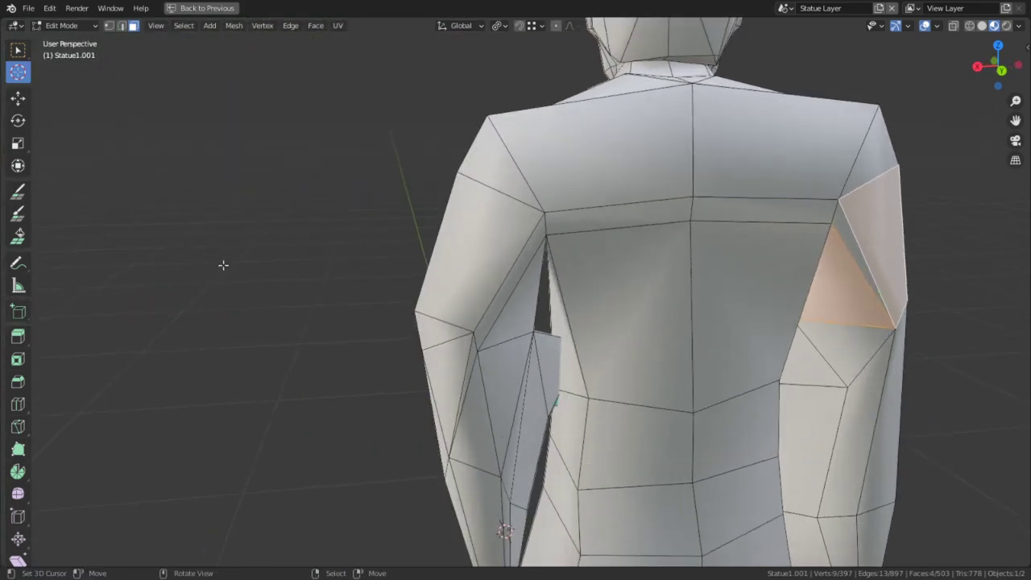
middle_drag(224, 265, 266, 201)
click(468, 330)
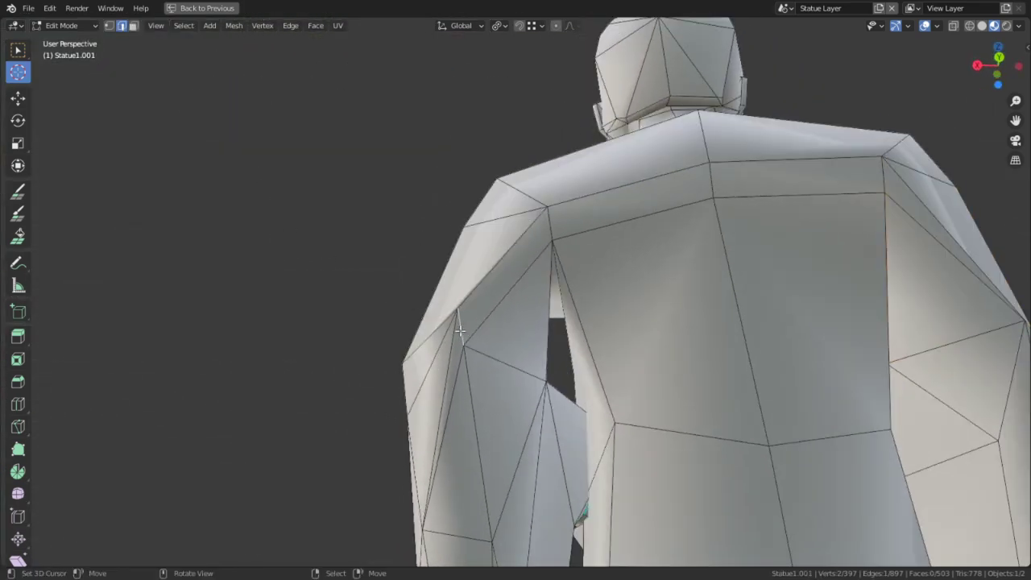
key(s)
key(0)
key(Return)
Extrude the two strip faces across the upper back outward and down about 0.17 m, and inspect the flap in Object Mode.
right_click(549, 236)
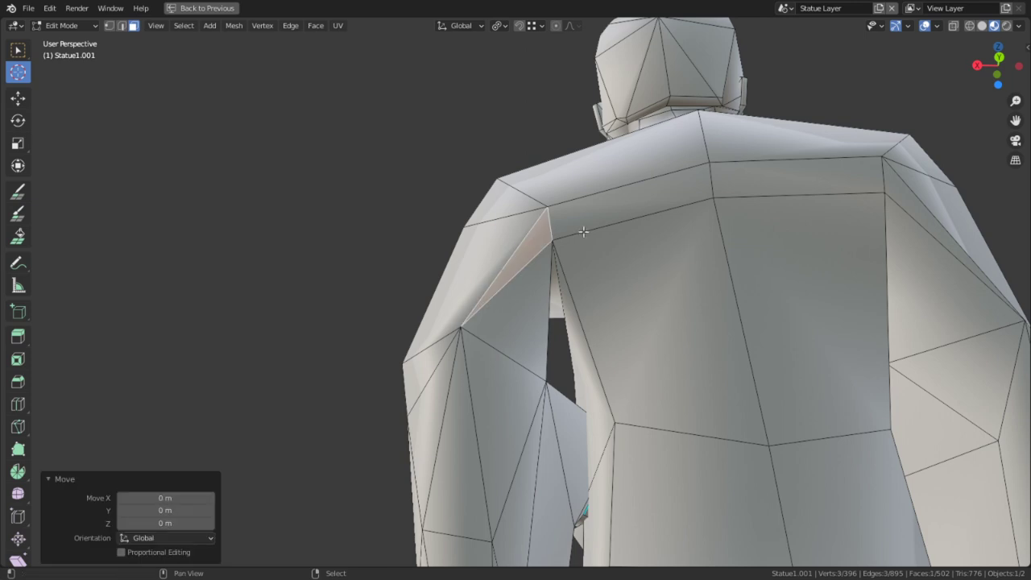
shift+right_click(606, 223)
shift+right_click(816, 176)
shift+right_click(932, 212)
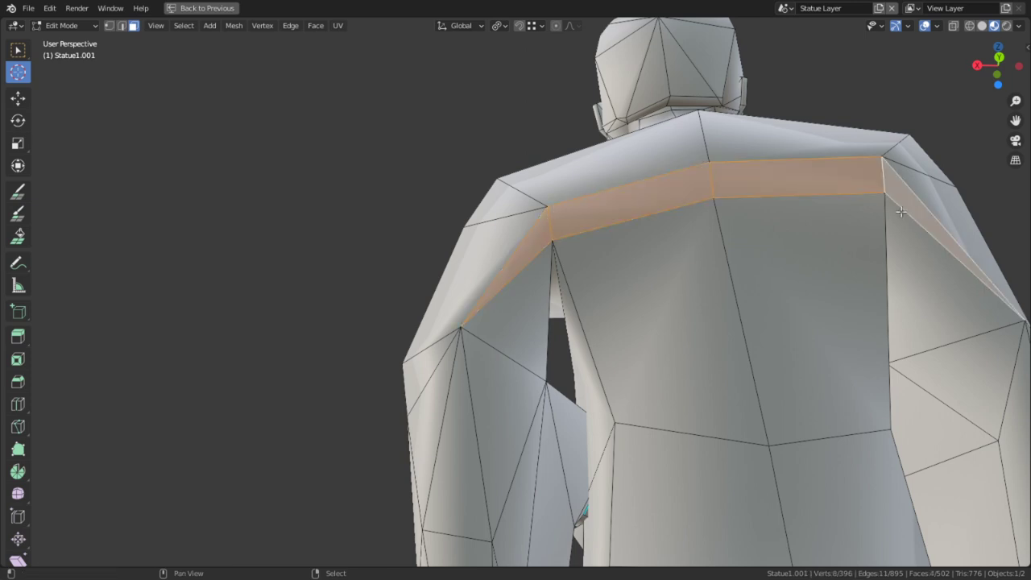
middle_drag(931, 212, 831, 257)
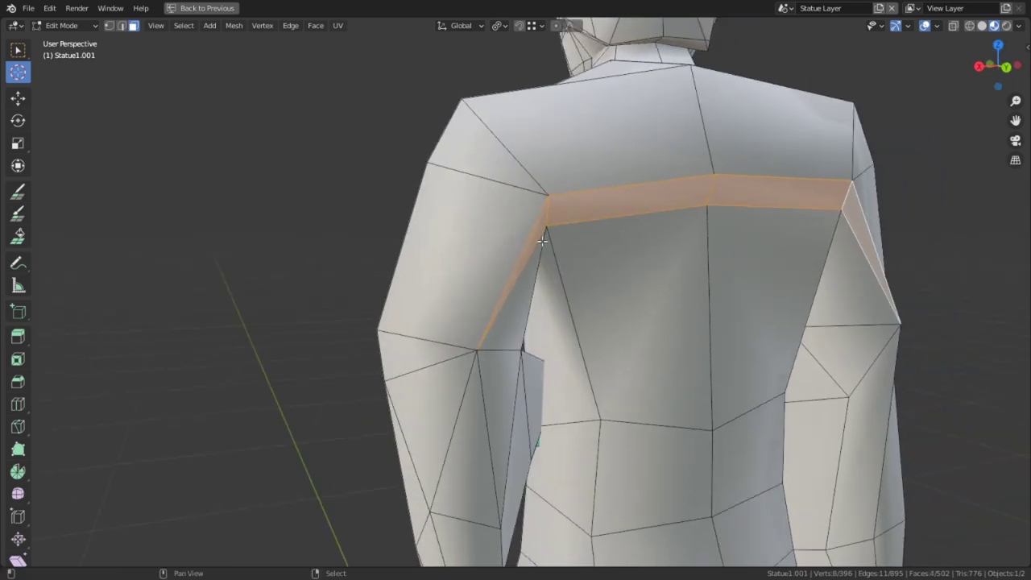
key(c)
middle_click(500, 331)
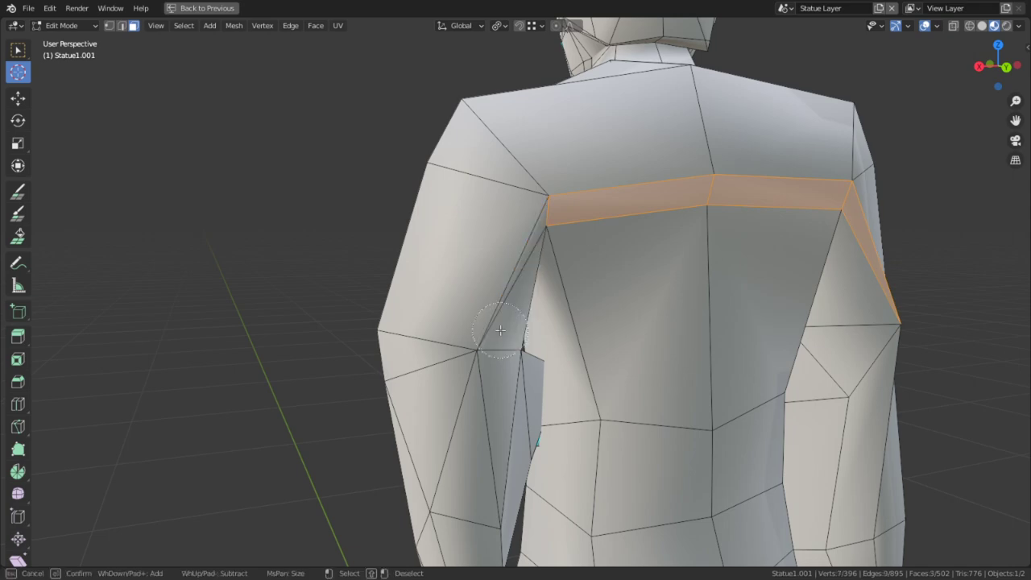
middle_drag(856, 248, 675, 244)
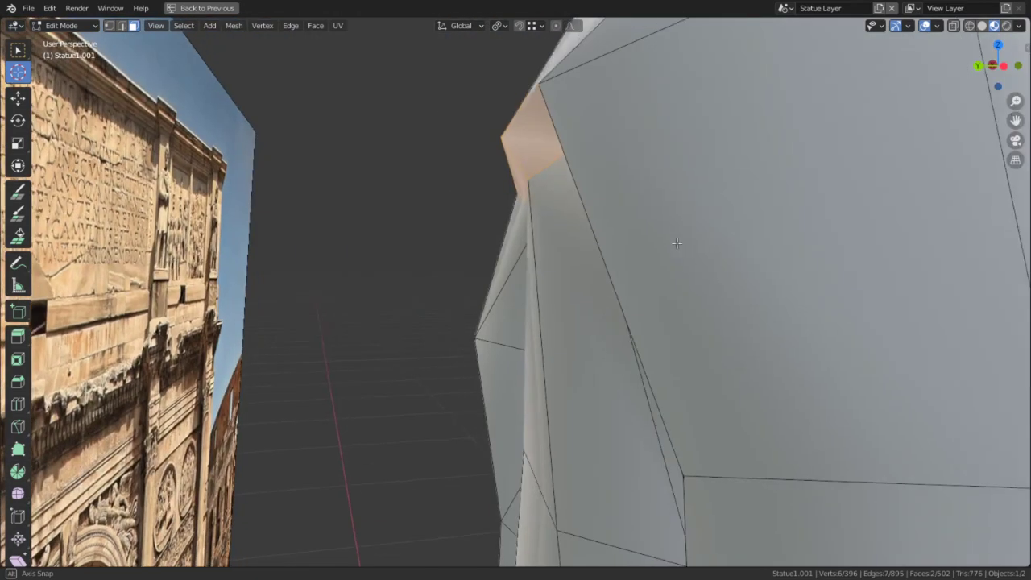
key(e)
middle_click(524, 398)
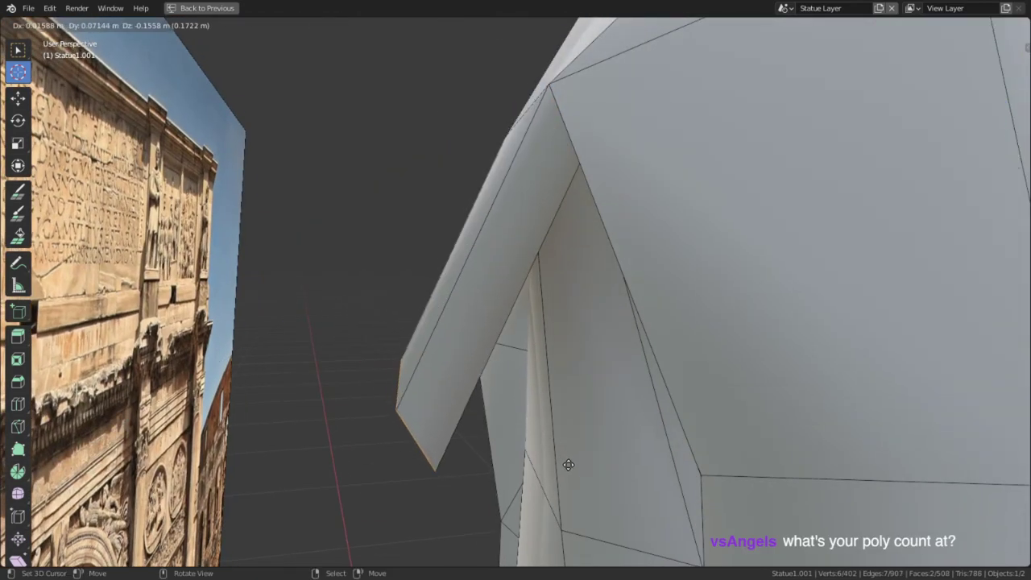
click(569, 467)
key(Tab)
scroll(612, 379, down, 3)
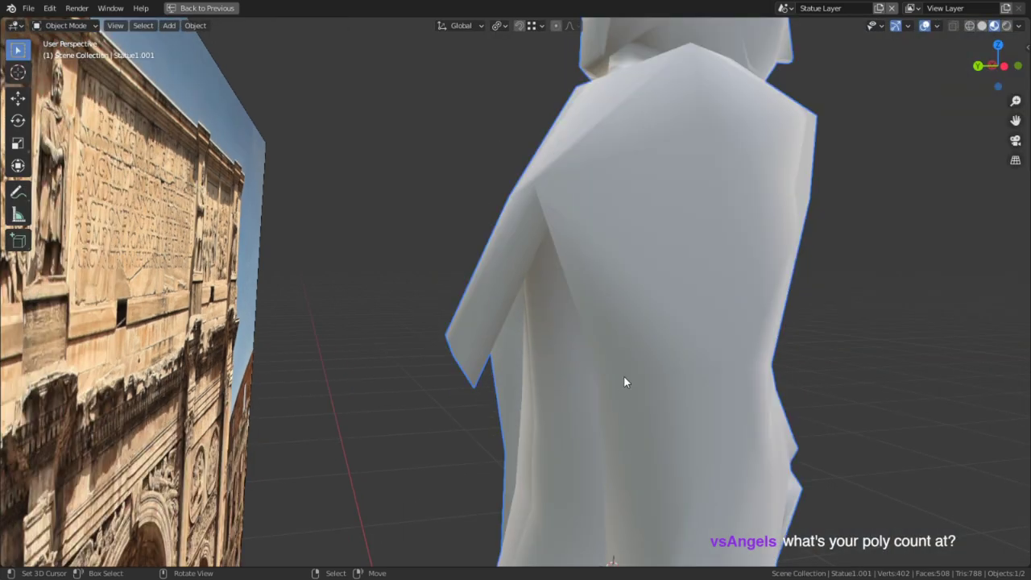
middle_drag(623, 382, 552, 303)
Delete the side face of the extruded flap and the adjoining triangular strip face on the right upper arm.
key(Tab)
click(616, 199)
middle_drag(687, 191, 759, 177)
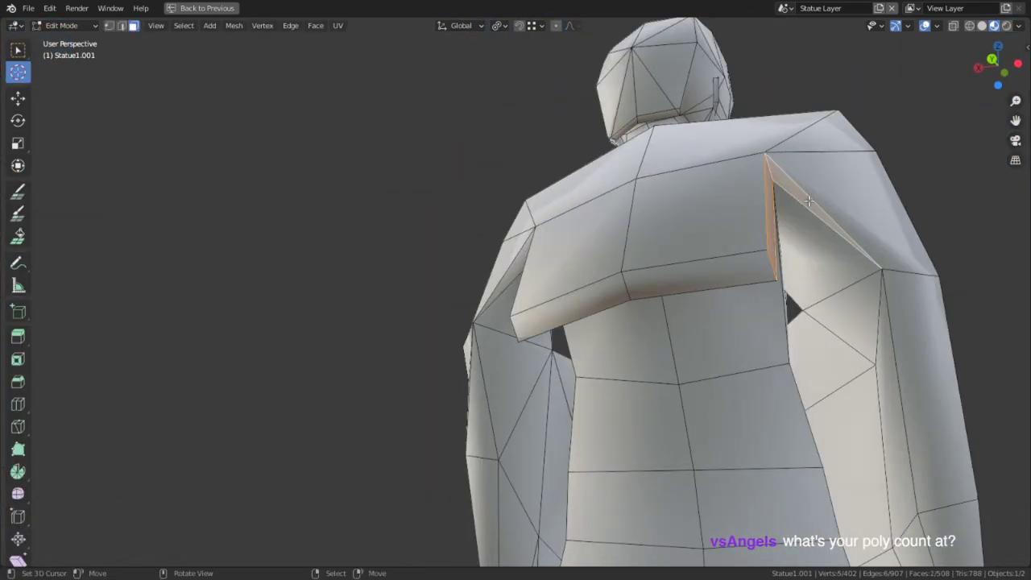
key(ctrl+e)
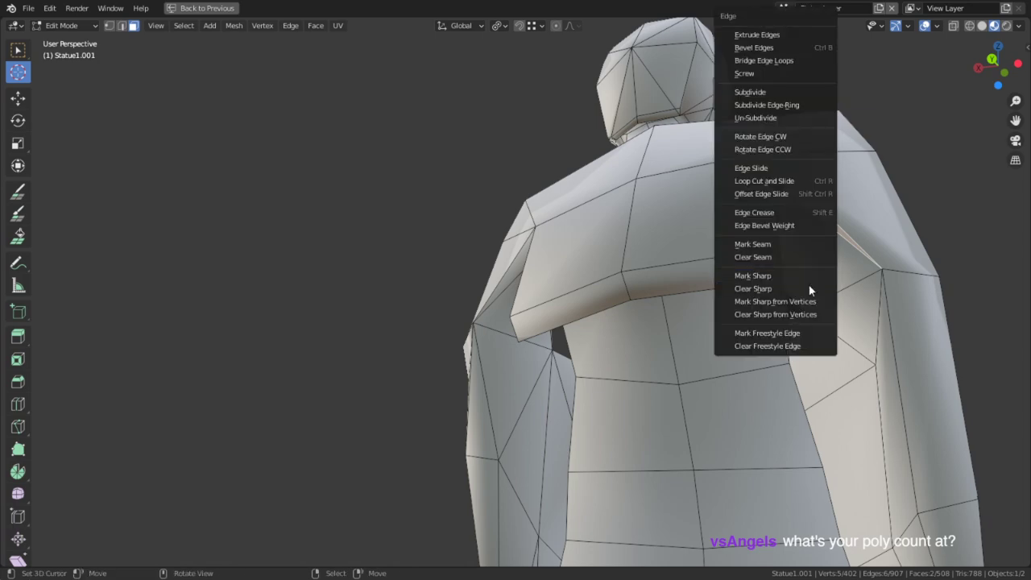
key(x)
click(806, 214)
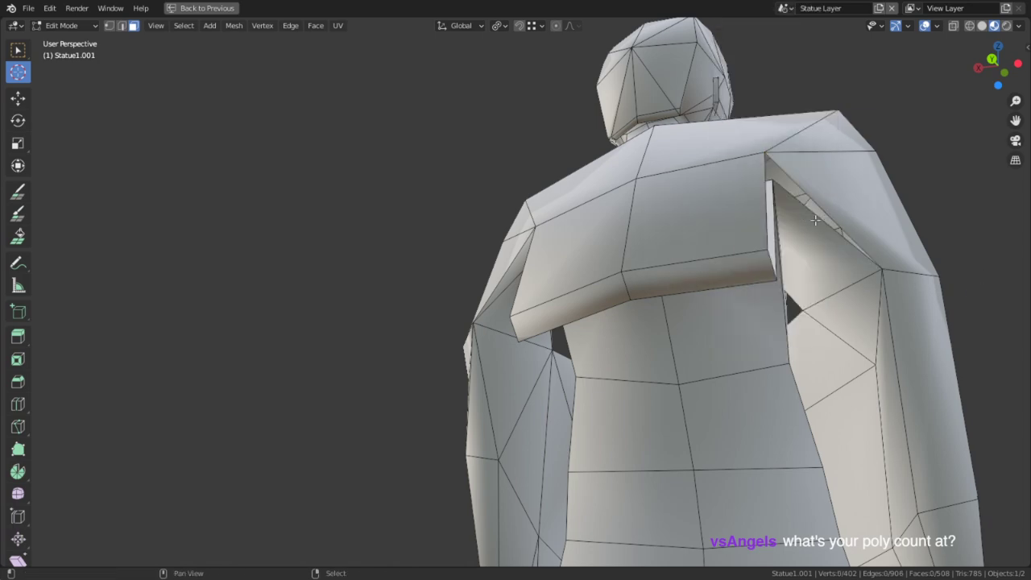
Undo the face deletion, the flap extrusion and the vertex merges, going back to the freshly ripped strip.
scroll(806, 214, up, 2)
middle_drag(806, 214, 703, 244)
shift+middle_drag(657, 282, 516, 169)
middle_drag(547, 231, 465, 262)
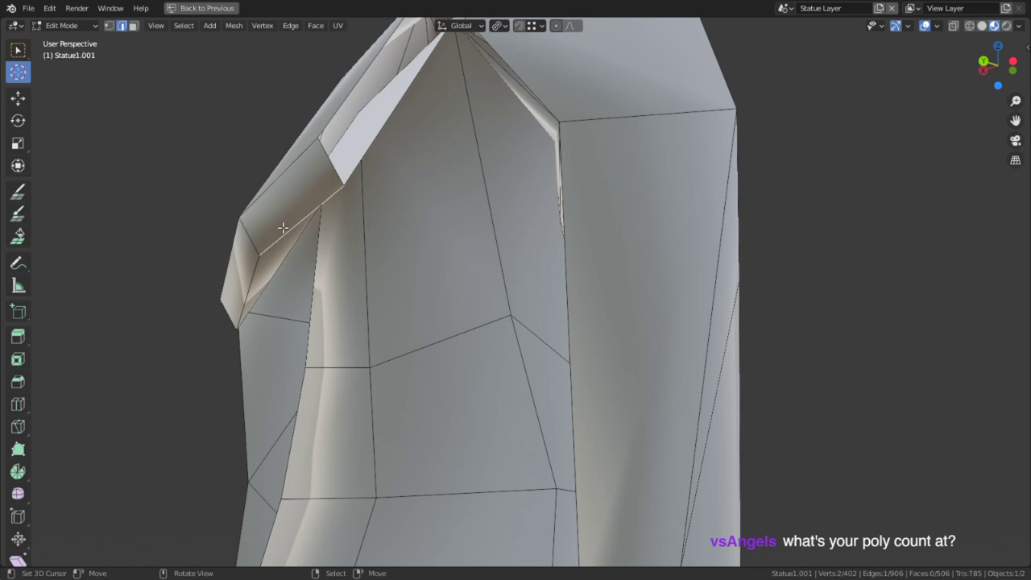
middle_drag(383, 327, 612, 176)
middle_drag(472, 212, 419, 264)
key(ctrl+z)
key(ctrl+z)
key(ctrl+z)
scroll(477, 259, down, 2)
key(ctrl+z)
key(ctrl+z)
key(ctrl+z)
key(ctrl+z)
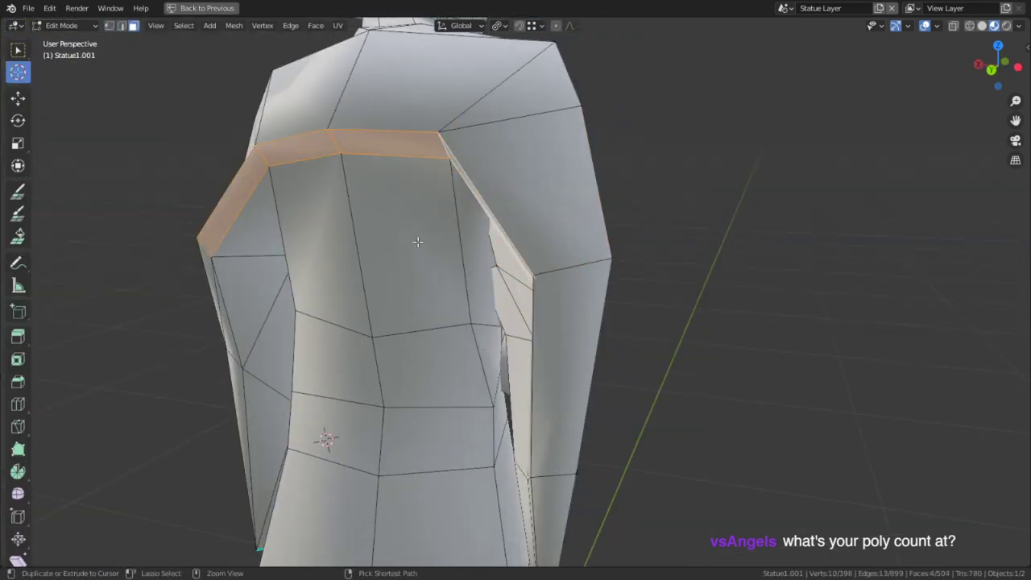
key(ctrl+z)
key(ctrl+z)
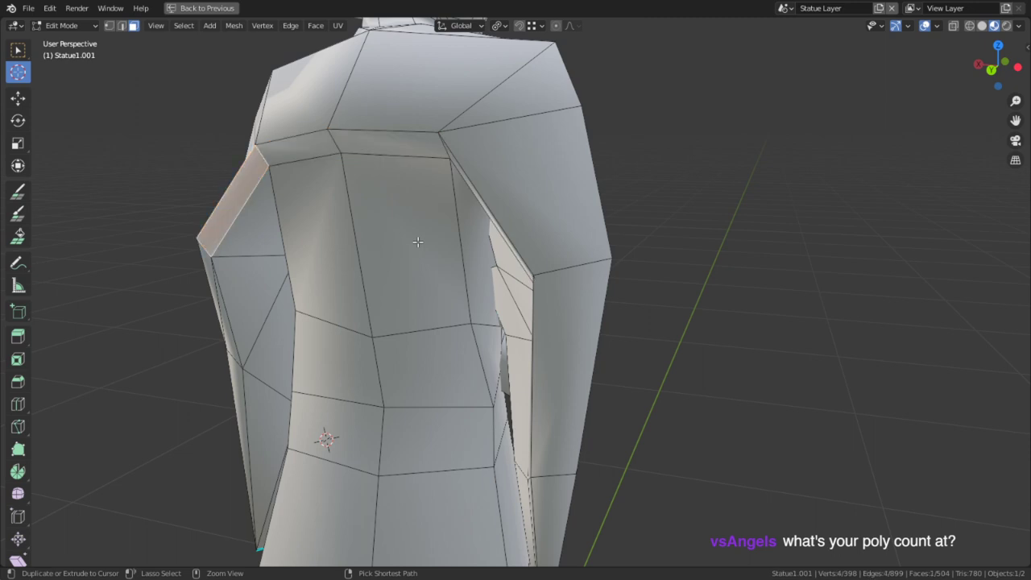
Slide the strip's two upper edges across the back fully down onto the edges below so they merge.
middle_drag(418, 241, 513, 237)
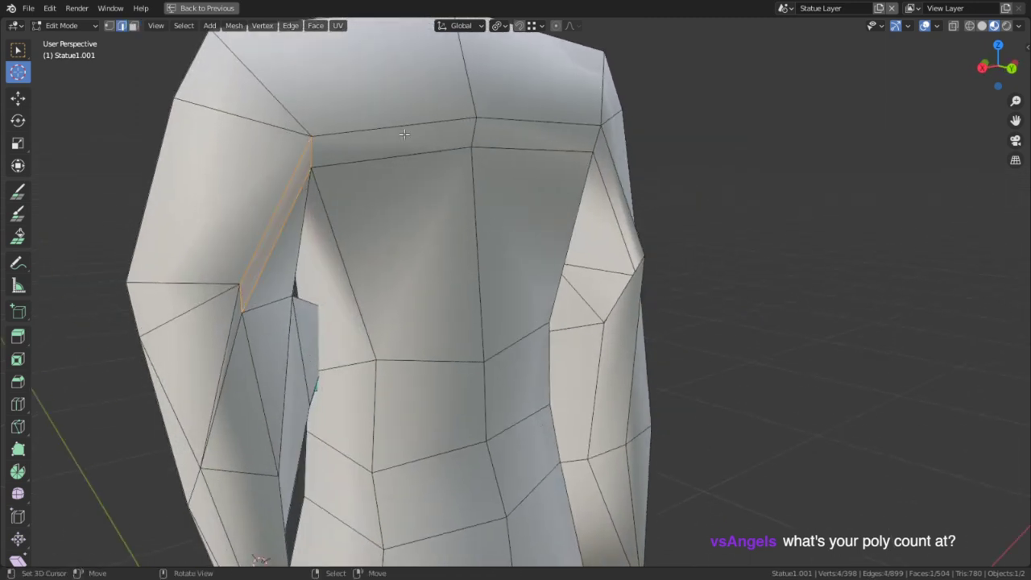
key(g)
key(g)
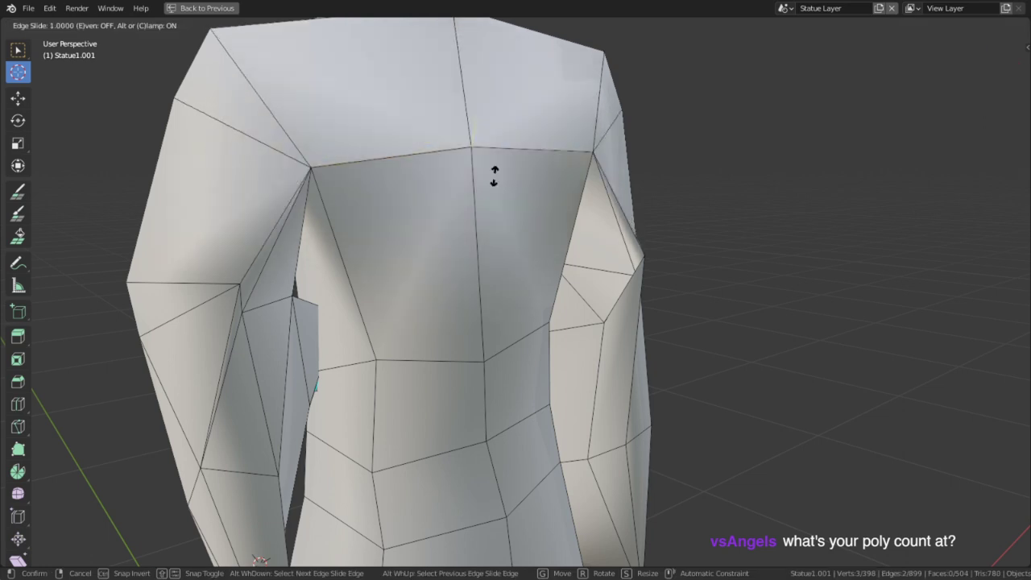
click(466, 236)
Move the strip's outer vertex on the right upper arm onto the adjacent vertex with snapping so the two merge.
key(1)
right_click(651, 261)
key(g)
key(g)
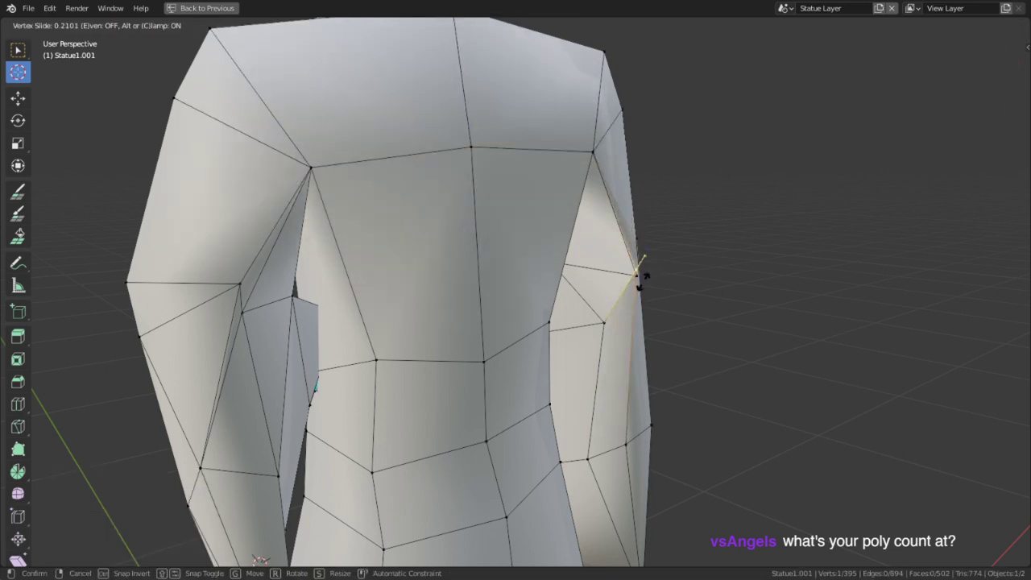
click(626, 328)
key(ctrl+z)
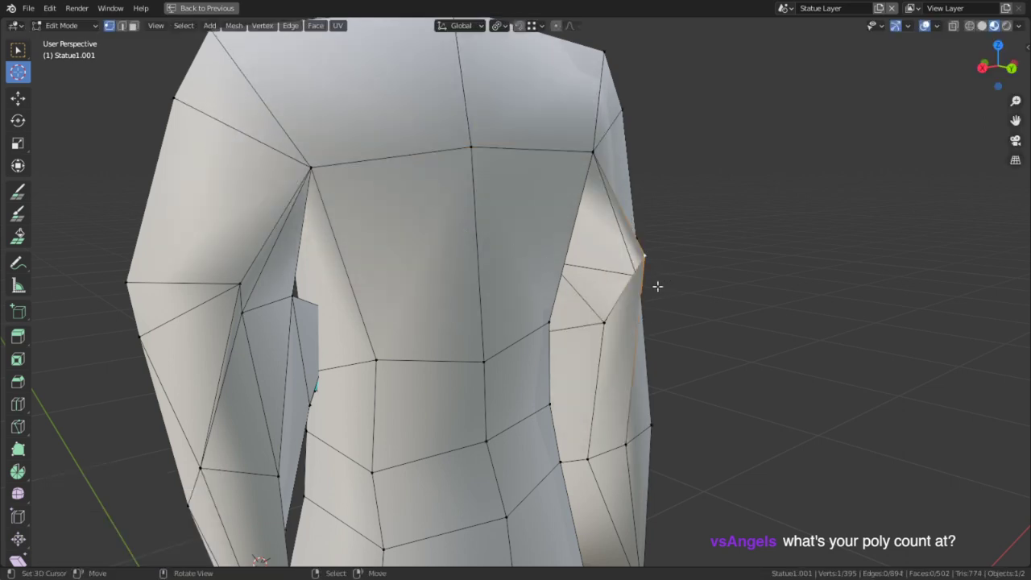
key(g)
click(647, 286)
Snap the strip's remaining outer vertex on the left upper arm onto the vertex beside it to merge them.
middle_drag(292, 297, 246, 298)
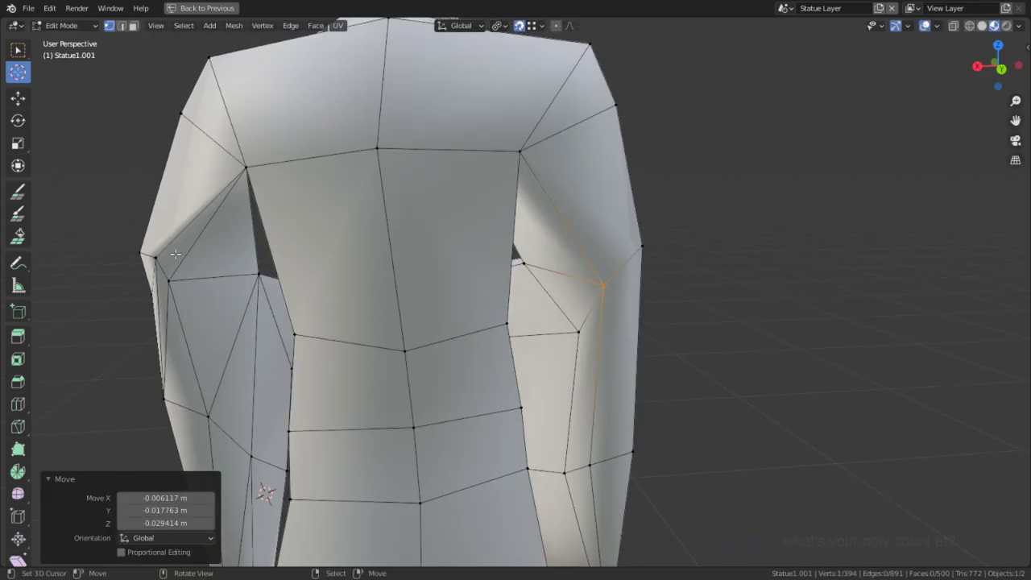
right_click(162, 260)
key(g)
click(169, 280)
Try to bevel the two horizontal edges running across the upper back between the arms.
middle_drag(168, 280, 359, 218)
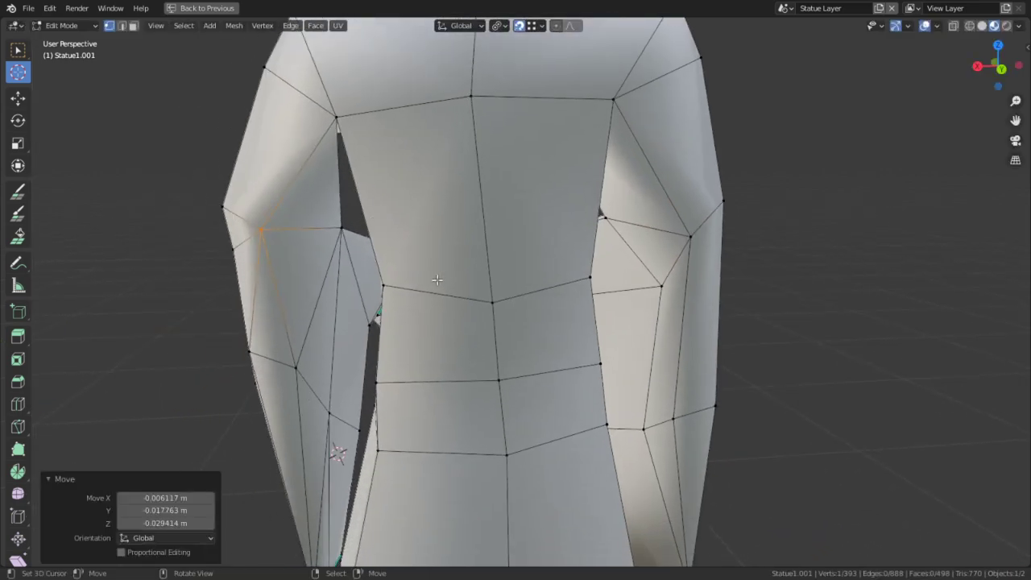
middle_drag(436, 279, 501, 274)
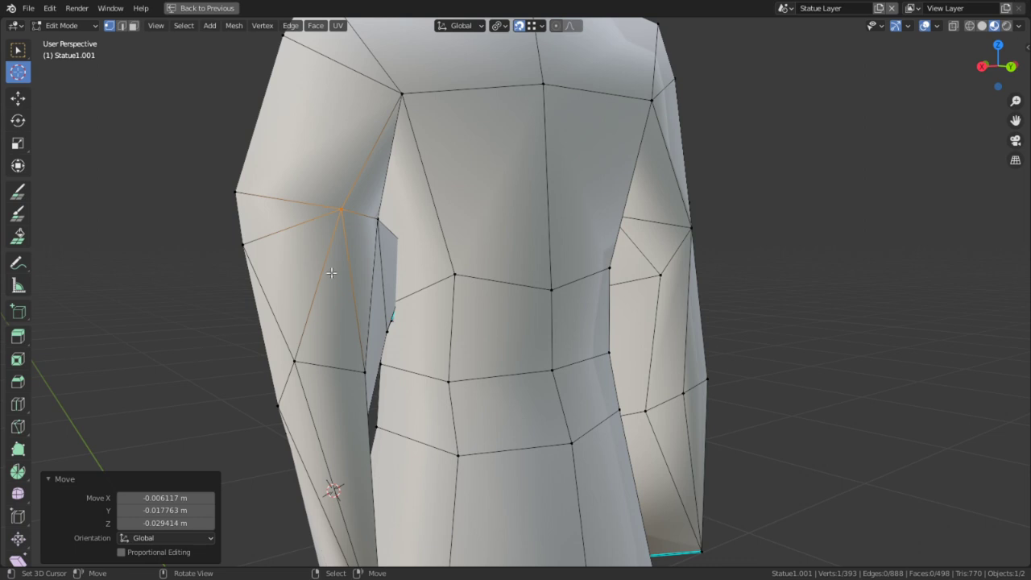
scroll(331, 274, down, 5)
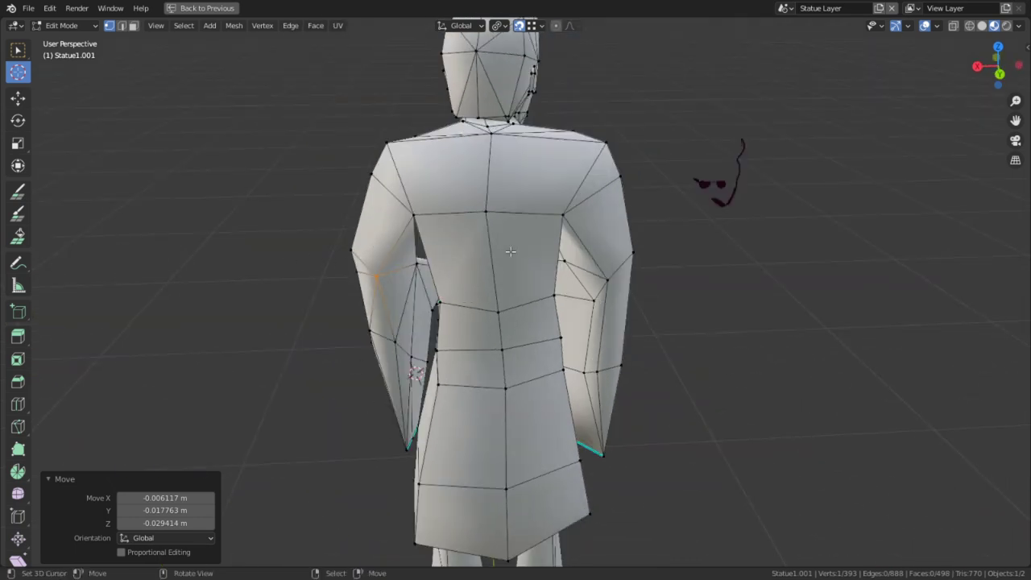
middle_drag(511, 251, 604, 298)
scroll(556, 274, up, 6)
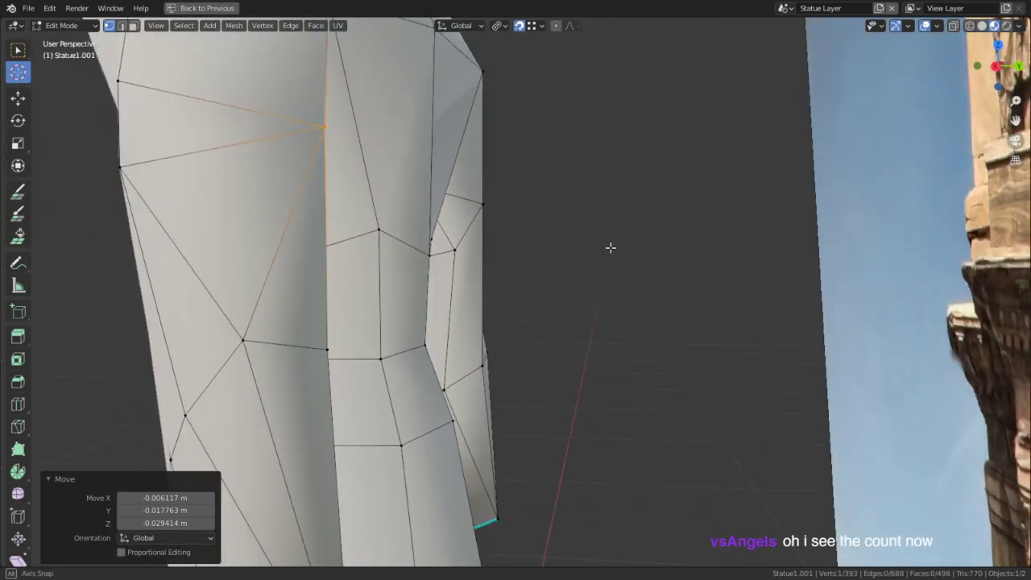
middle_drag(610, 248, 574, 256)
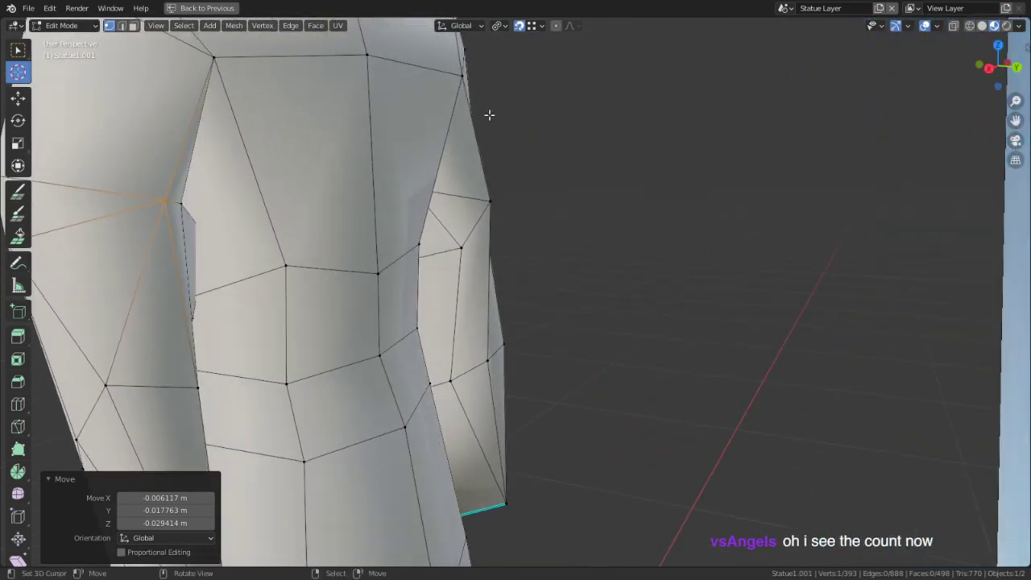
key(alt+a)
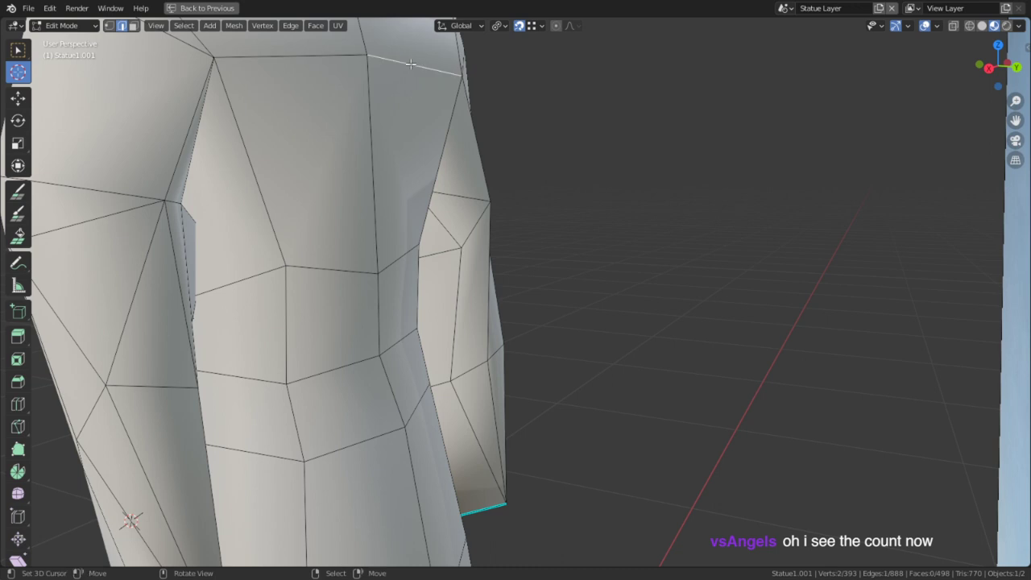
key(ctrl+b)
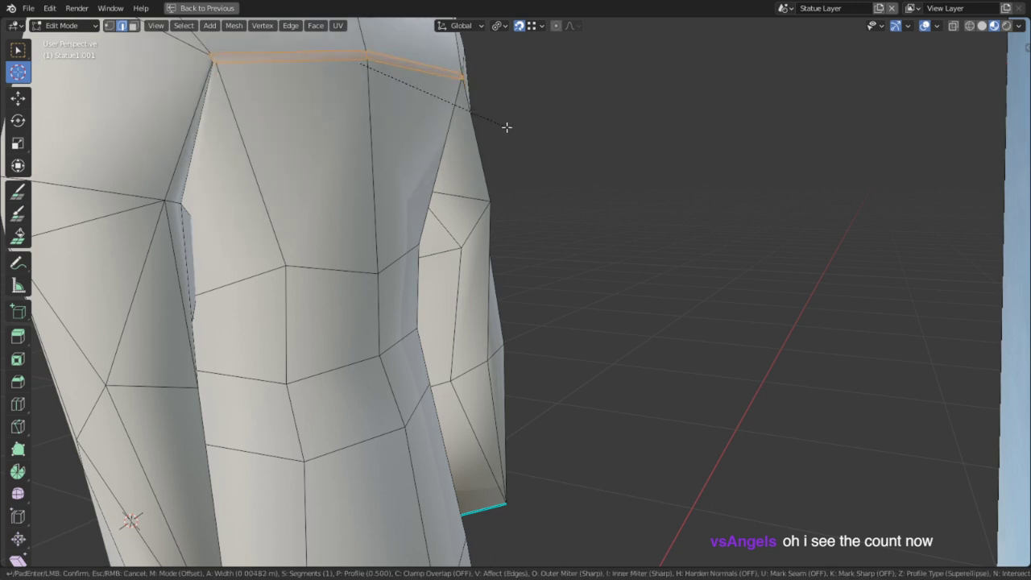
click(514, 126)
right_click(196, 60)
middle_drag(196, 59, 215, 182)
Undo the bevel and the earlier vertex merges, going back to the narrow strip of faces across the upper back.
scroll(213, 183, up, 3)
key(ctrl+z)
key(ctrl+z)
key(ctrl+z)
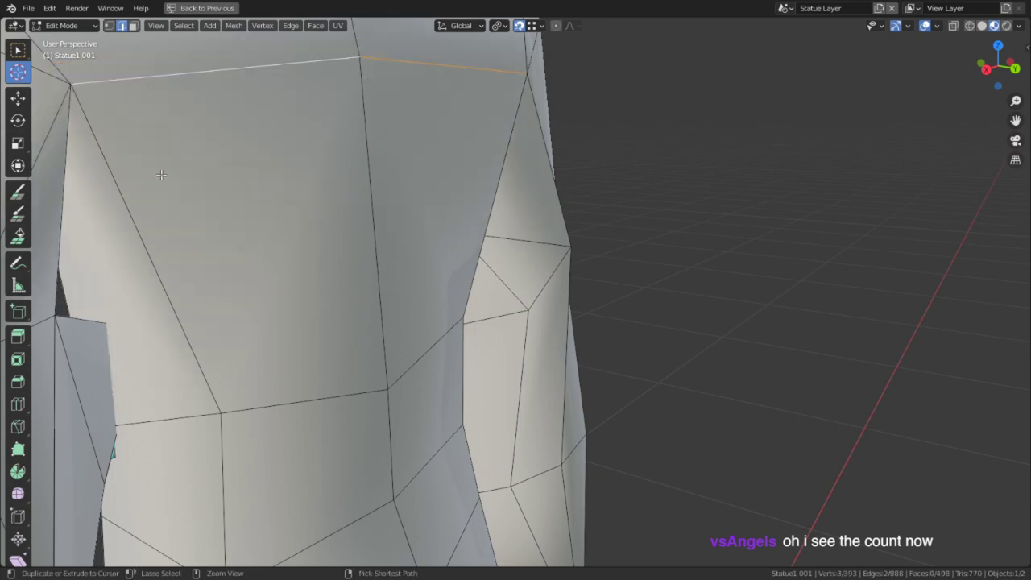
scroll(379, 219, down, 6)
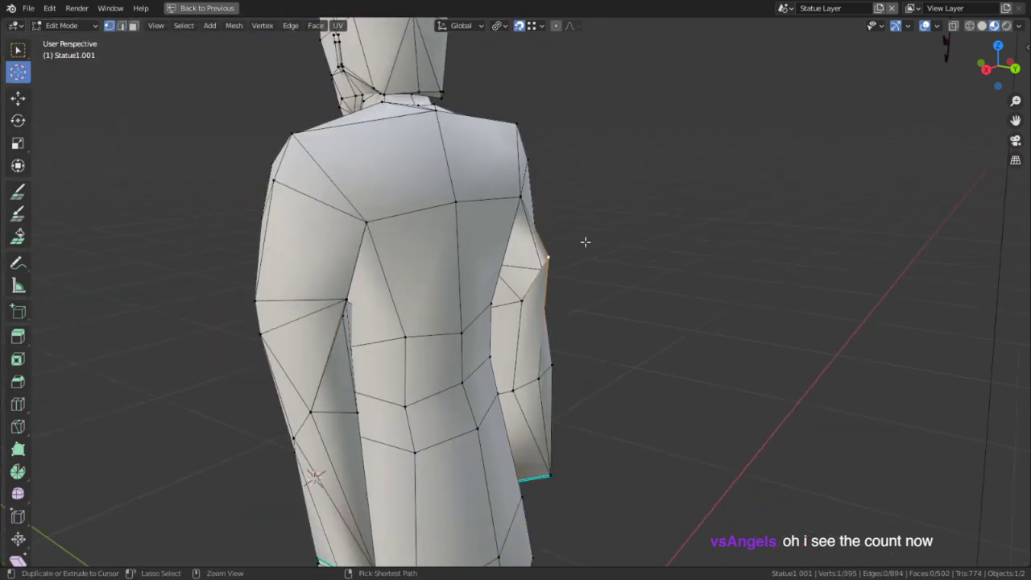
key(ctrl+z)
middle_drag(463, 237, 369, 177)
key(ctrl+z)
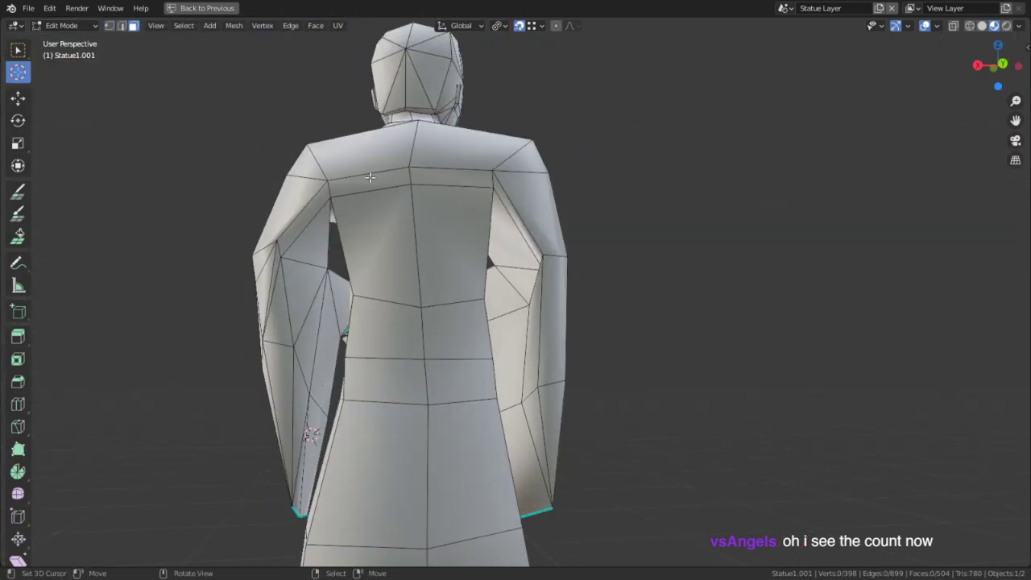
Extrude the strip's two faces across the upper back downward by about 0.19 m to form an overhanging flap.
shift+click(450, 183)
middle_drag(451, 182, 579, 225)
key(e)
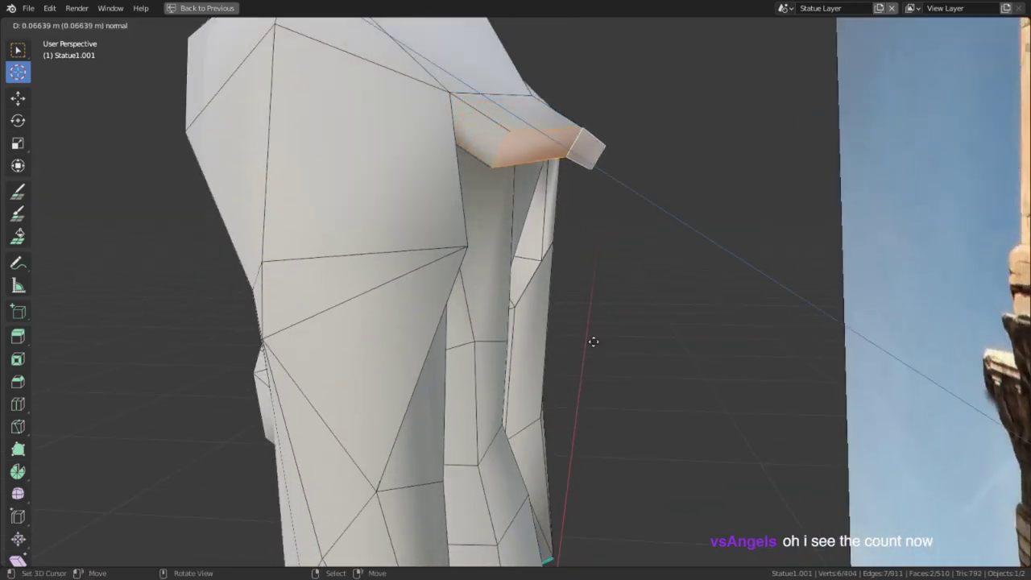
middle_click(598, 349)
click(592, 425)
middle_drag(592, 425, 492, 411)
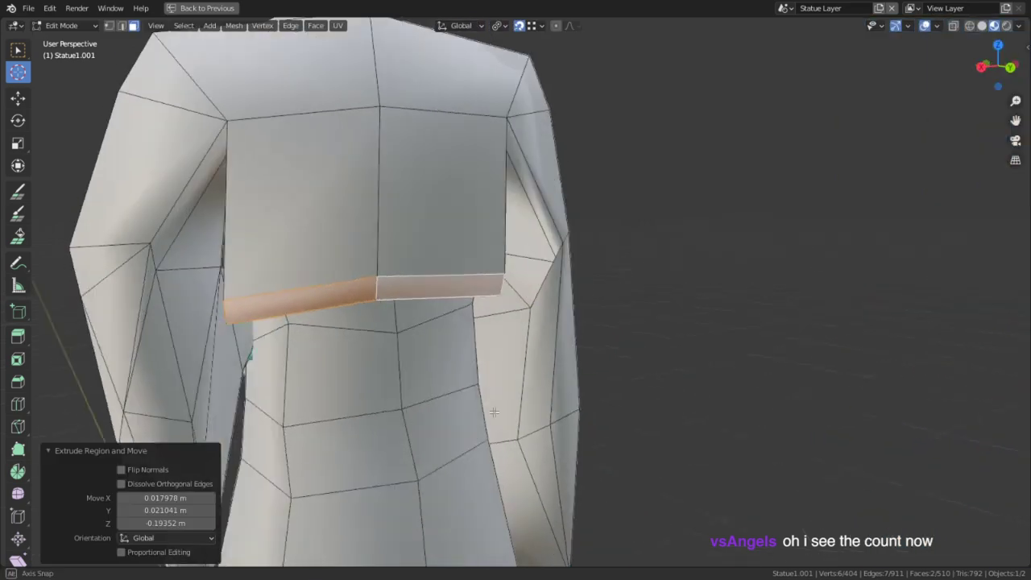
Slide the extra vertex on the inside of the right upper arm fully along its edge so it merges with its neighbour.
scroll(492, 346, up, 3)
middle_drag(492, 332, 509, 318)
right_click(587, 207)
scroll(572, 266, up, 2)
key(1)
key(alt+a)
scroll(668, 293, up, 6)
right_click(670, 290)
scroll(509, 318, down, 4)
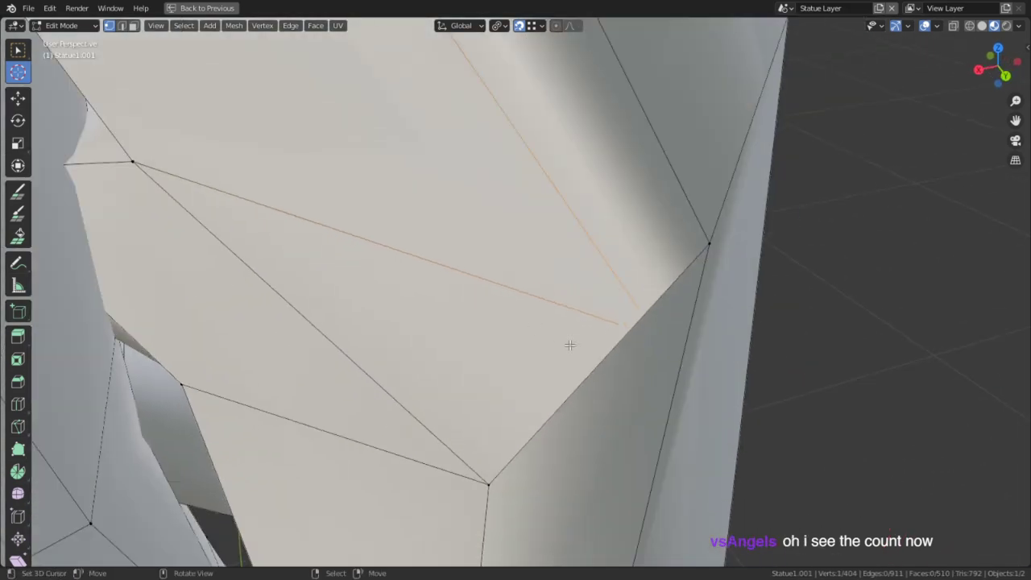
key(g)
key(g)
click(411, 68)
Try to bridge the flap's right side face to the narrow face on the right upper arm.
middle_drag(411, 129, 416, 237)
key(3)
right_click(469, 198)
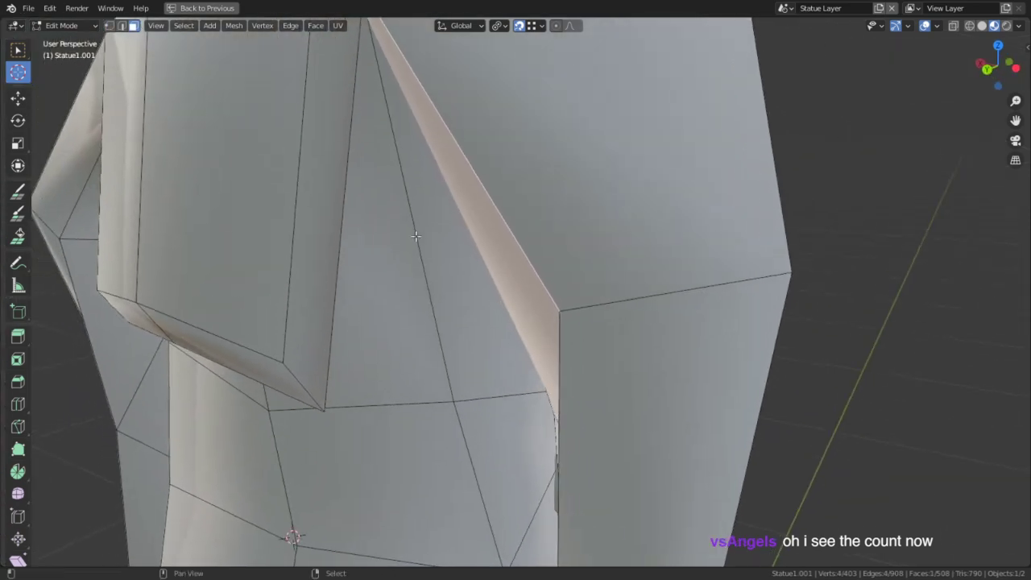
shift+right_click(317, 232)
key(ctrl+e)
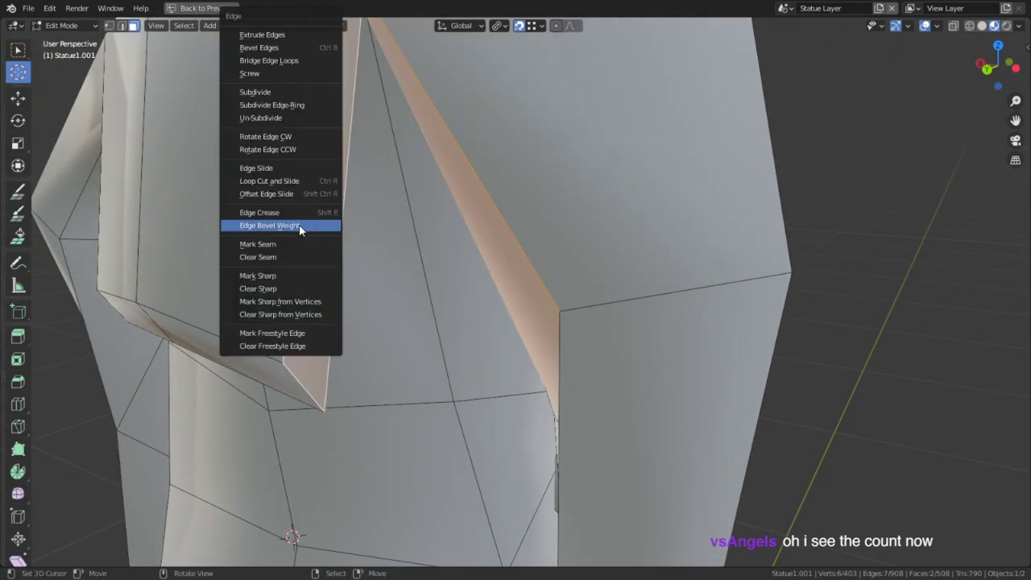
click(291, 61)
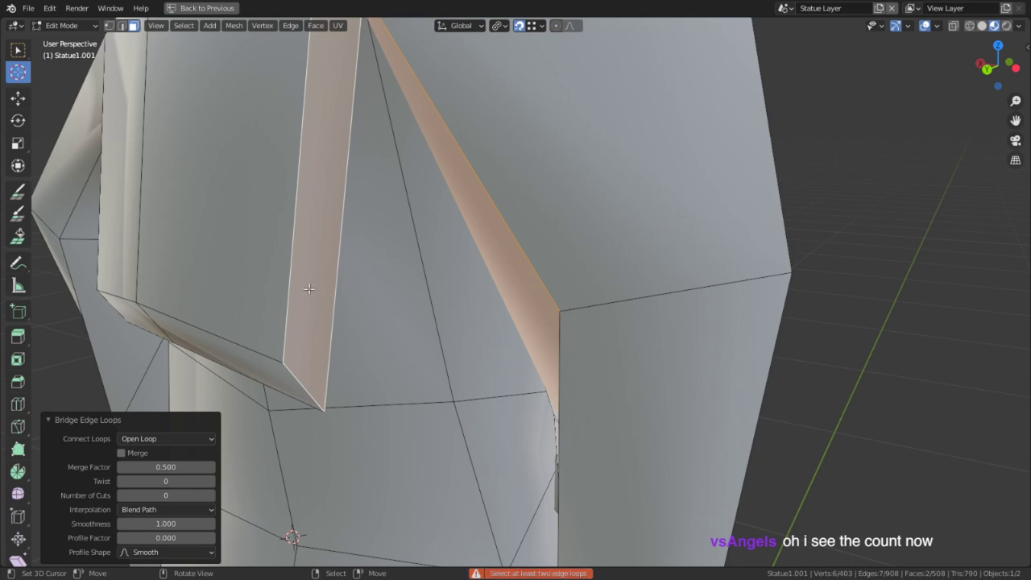
key(ctrl+z)
Delete the flap's right side face and the facing inner face of the right upper arm.
middle_drag(309, 289, 492, 224)
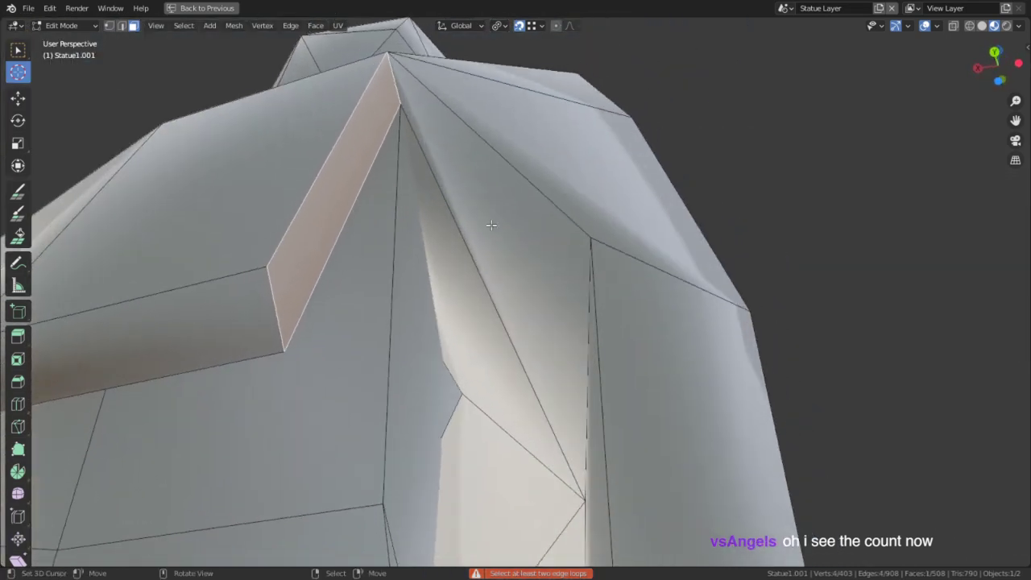
shift+right_click(491, 225)
key(x)
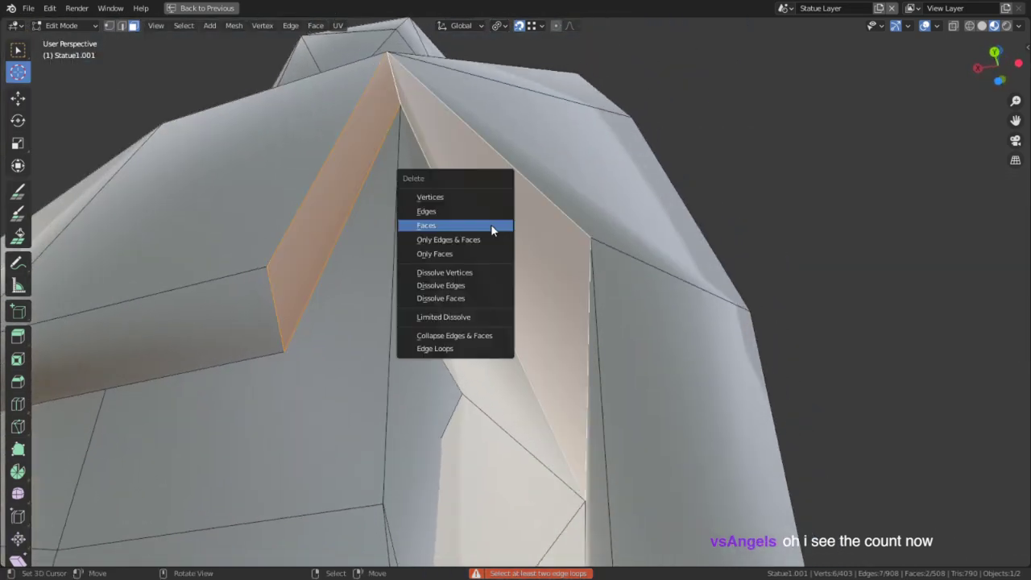
click(426, 225)
Fill the gap between the flap and the right arm with a triangular outer face and a four-sided face underneath.
middle_drag(468, 281, 539, 306)
key(f)
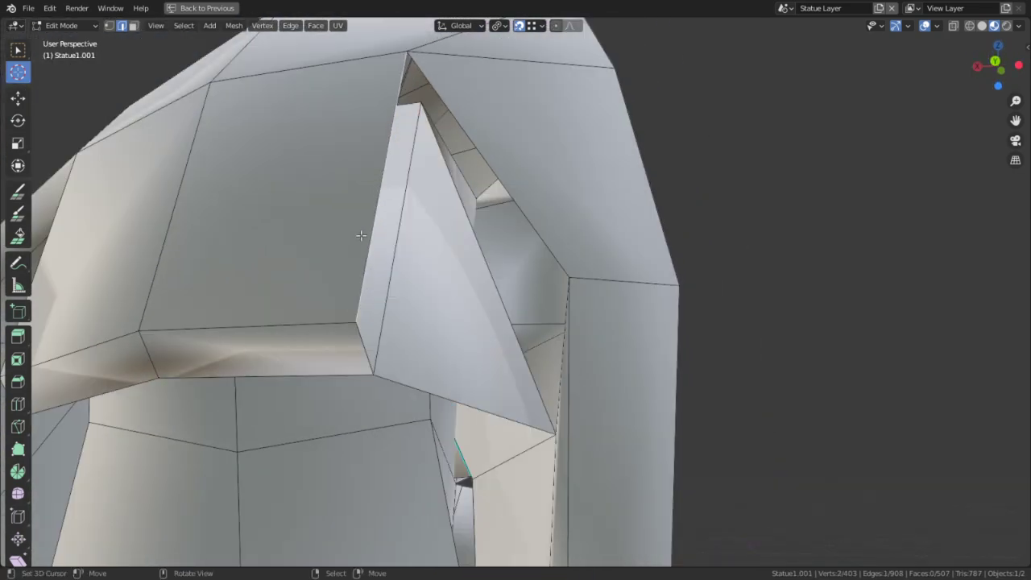
key(f)
middle_drag(569, 339, 590, 368)
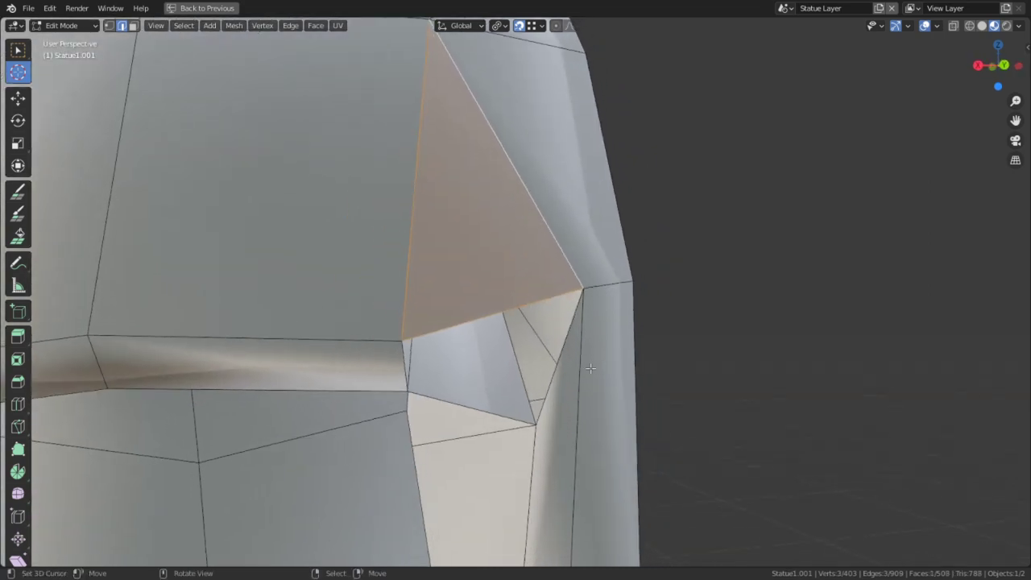
key(f)
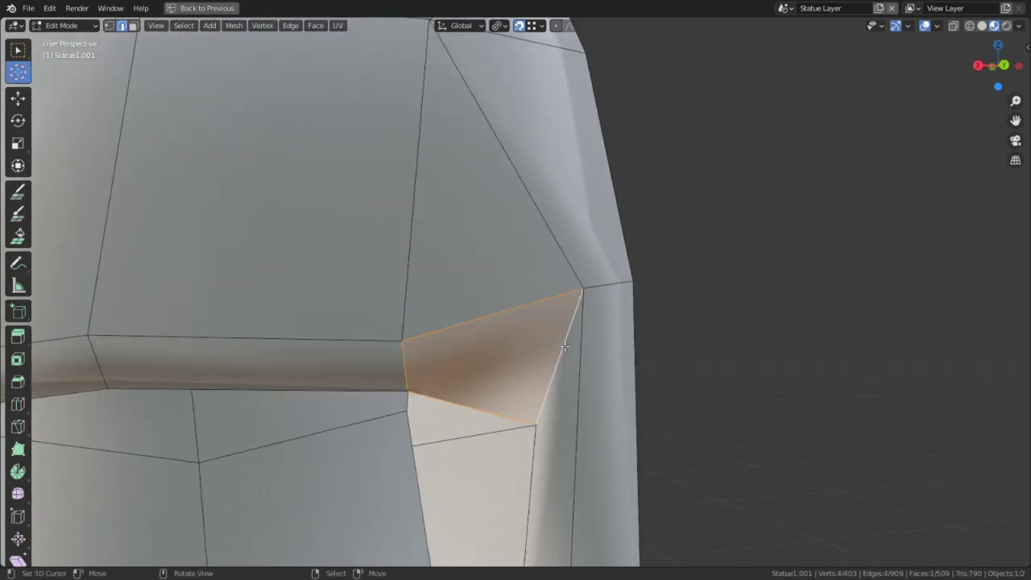
Examine the reshaped back and sleeve in Object Mode, and return to Edit Mode facing the armpit from the front.
scroll(553, 356, down, 4)
middle_drag(516, 342, 218, 371)
key(Tab)
scroll(444, 377, down, 5)
middle_drag(444, 378, 467, 340)
key(Tab)
middle_drag(576, 279, 633, 284)
scroll(632, 283, up, 4)
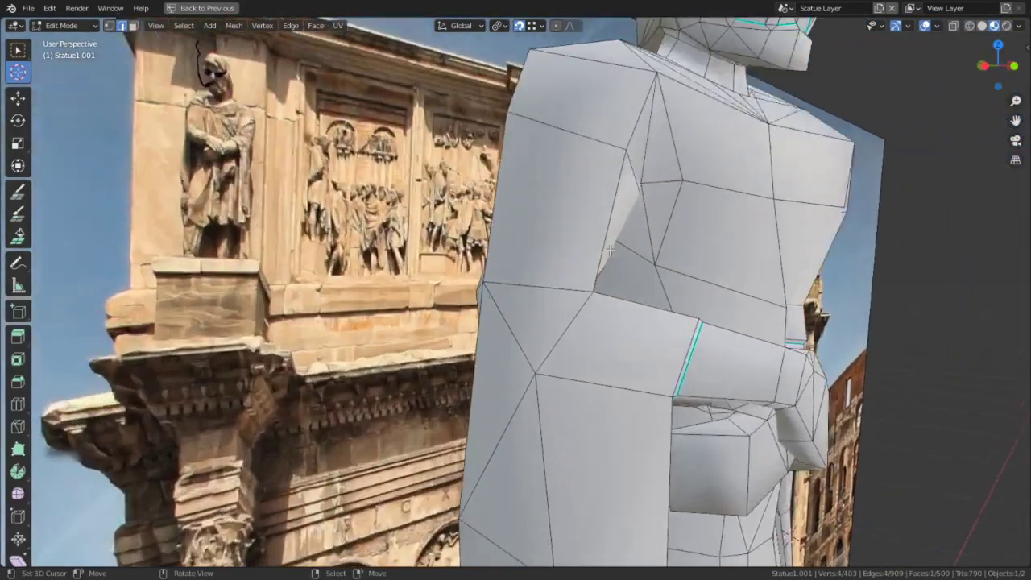
Slide the loose vertex in the armpit along its edge onto the adjacent vertex so the two merge.
scroll(574, 240, up, 4)
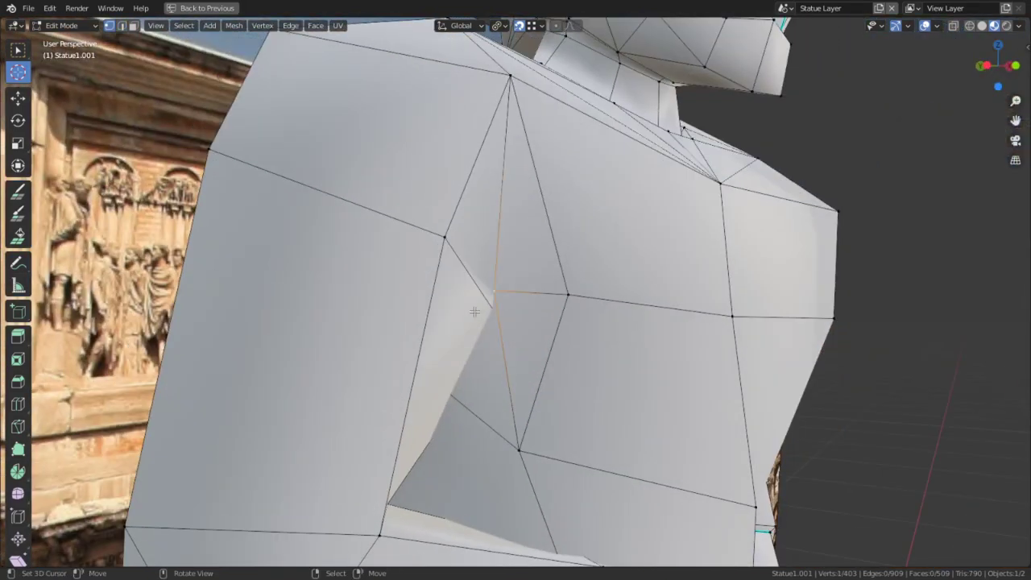
scroll(475, 312, up, 5)
middle_drag(458, 322, 415, 299)
click(834, 439)
key(shift+v)
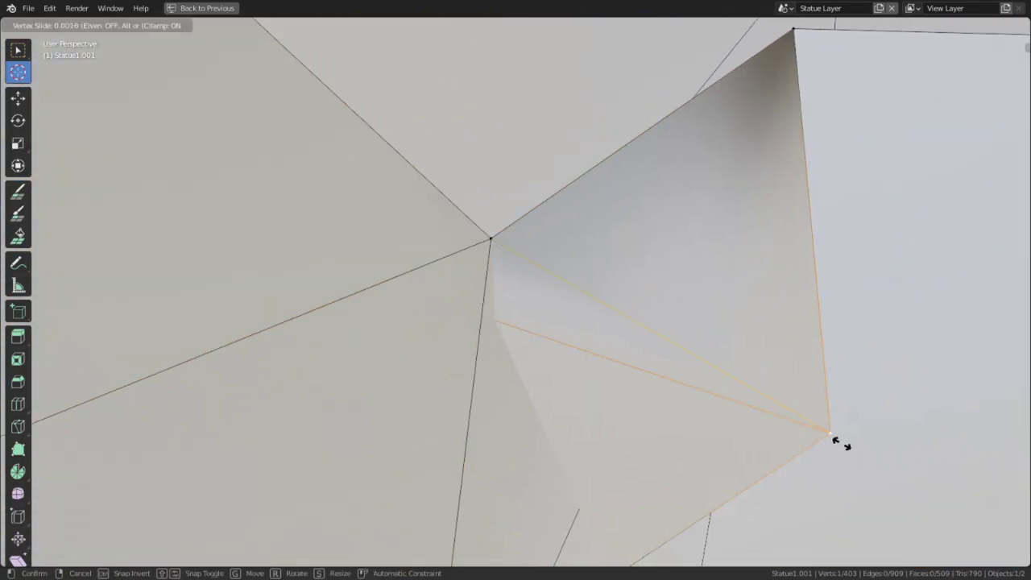
click(451, 200)
Snap the middle and right vertices of the flap's underside onto the nearest back vertices below to merge them.
scroll(539, 230, up, 1)
scroll(539, 231, down, 1)
shift+middle_drag(539, 230, 312, 268)
scroll(472, 387, down, 3)
shift+middle_drag(472, 396, 464, 100)
scroll(419, 177, down, 2)
shift+middle_drag(380, 276, 371, 214)
key(2)
right_click(388, 278)
middle_drag(390, 279, 461, 296)
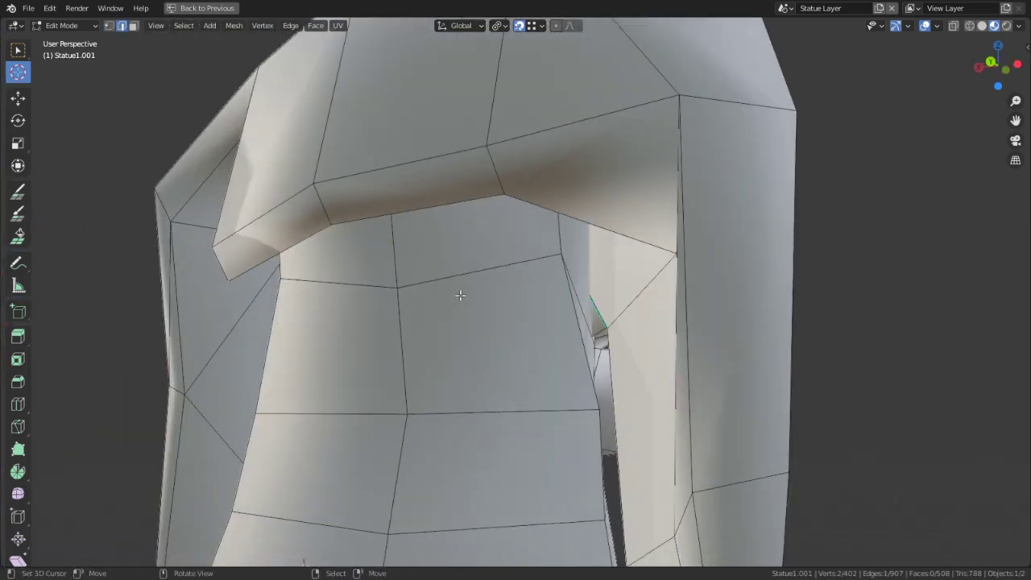
right_click(330, 222)
middle_drag(330, 221, 398, 260)
key(g)
click(406, 287)
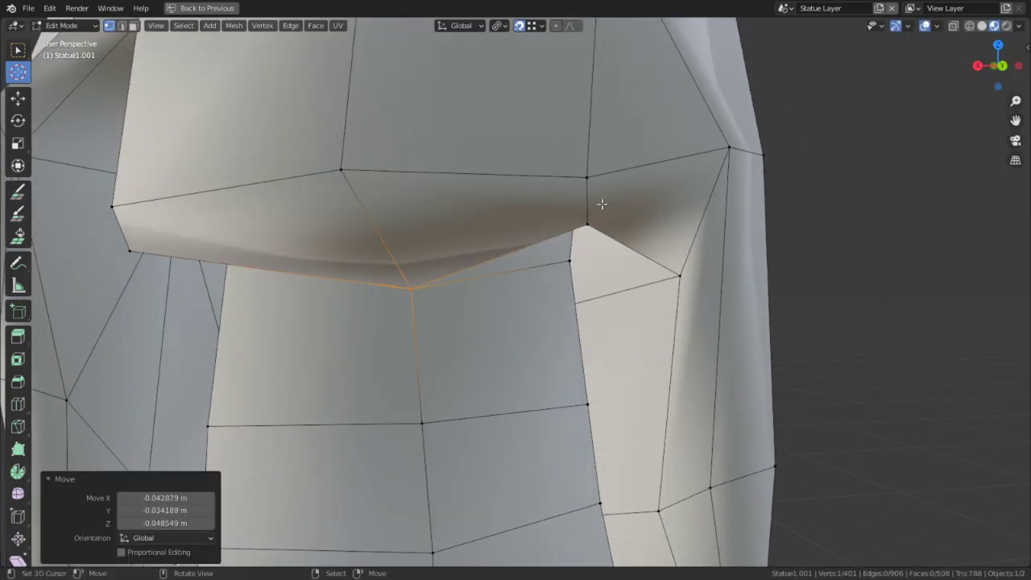
right_click(585, 226)
key(g)
click(570, 261)
Move the flap's lower right corner about 0.054 m toward the arm and reposition its lower middle vertex, without snapping.
middle_drag(569, 260, 515, 239)
key(g)
click(605, 240)
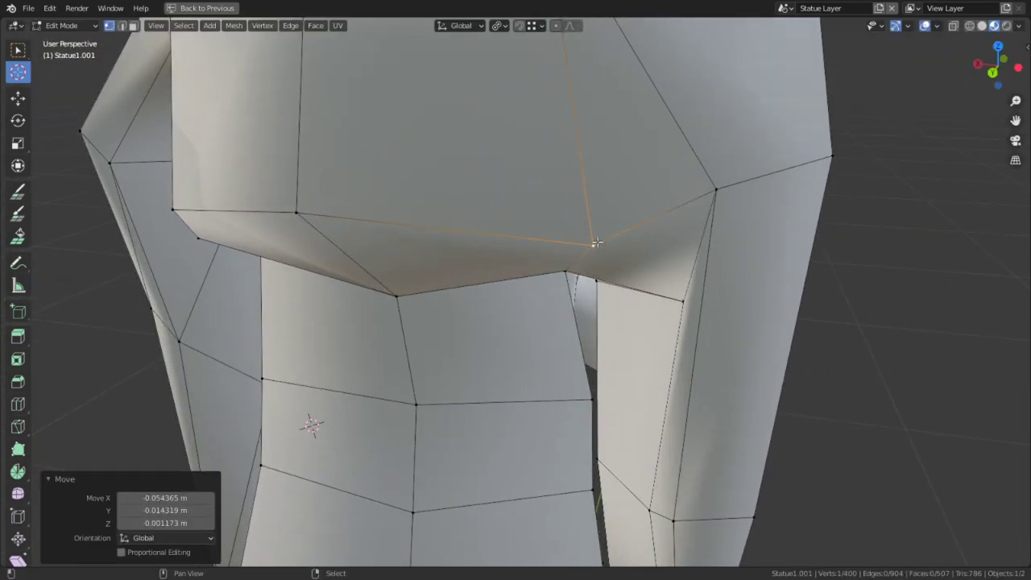
right_click(297, 212)
key(g)
middle_drag(297, 213, 653, 228)
click(729, 243)
Snap the left vertex of the flap's underside onto the back vertex beside it so they merge.
right_click(335, 221)
middle_drag(336, 220, 441, 242)
key(shift+Tab)
key(g)
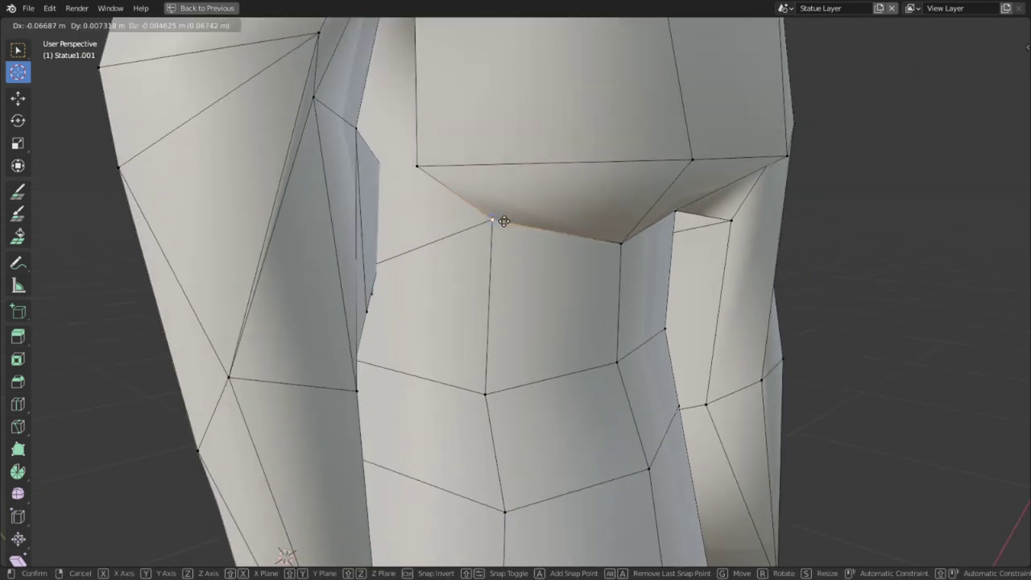
click(505, 222)
Turn snapping off and move the flap's lower left corner horizontally inward by about 0.05 m.
right_click(398, 149)
key(shift+Tab)
middle_drag(450, 167, 425, 168)
key(g)
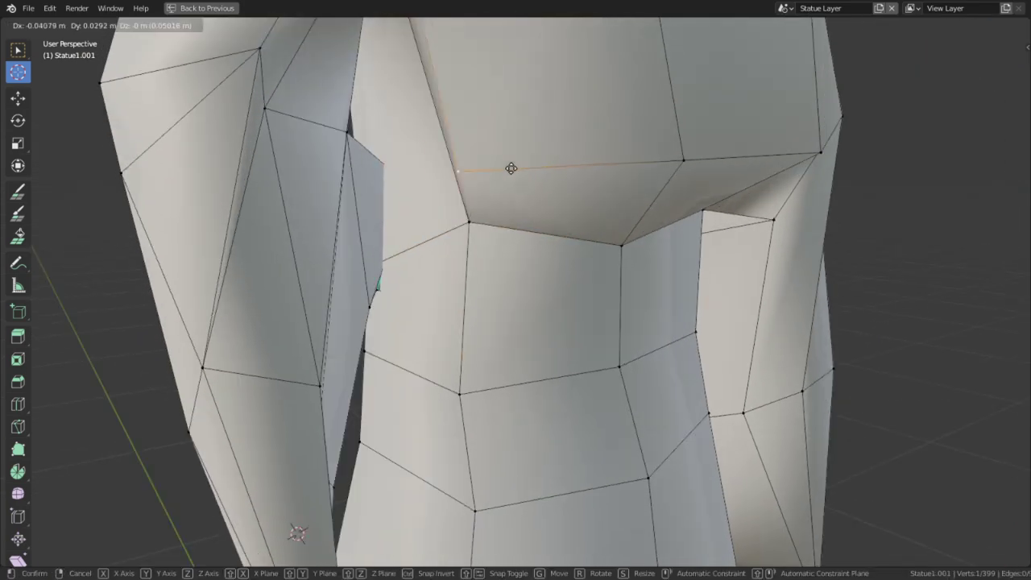
click(517, 168)
Slide the extra inner vertex of the left upper arm fully onto its neighbouring vertex to merge them.
middle_drag(518, 169, 368, 269)
click(342, 245)
key(shift+v)
click(453, 303)
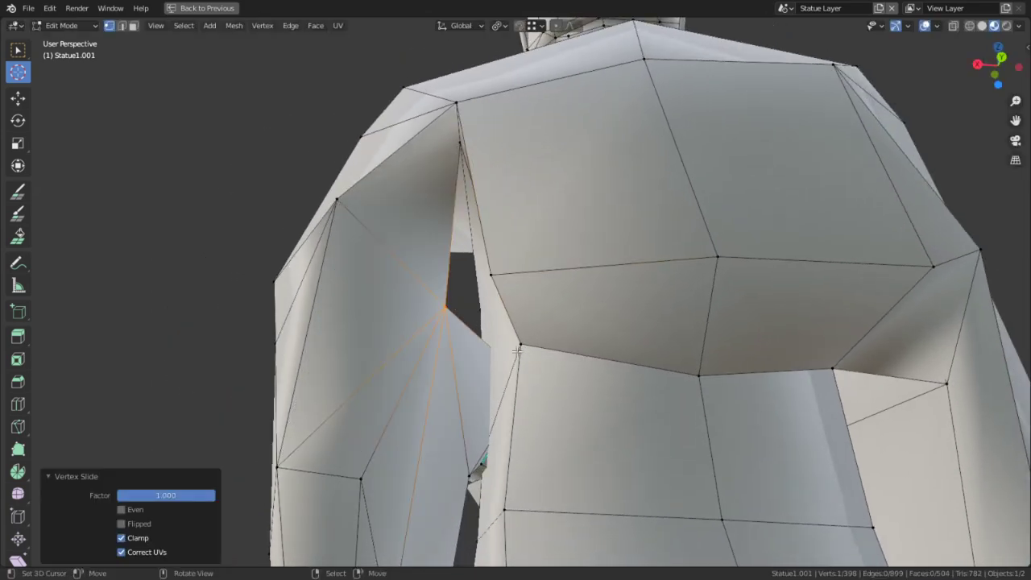
Delete the left upper arm's inner face and the flap's left side face at the armpit.
middle_drag(452, 303, 456, 191)
key(2)
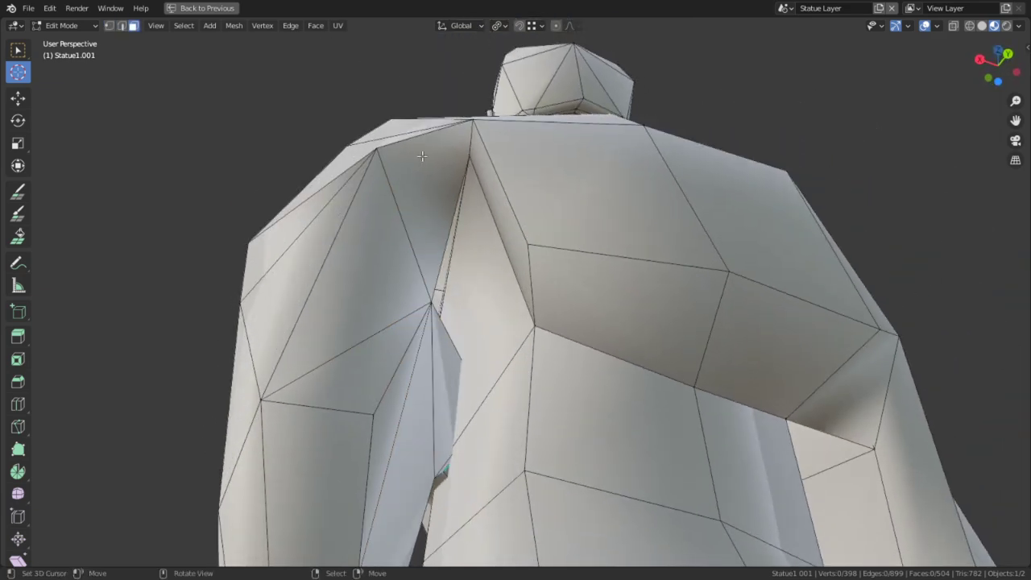
click(422, 155)
shift+click(477, 194)
key(x)
click(442, 216)
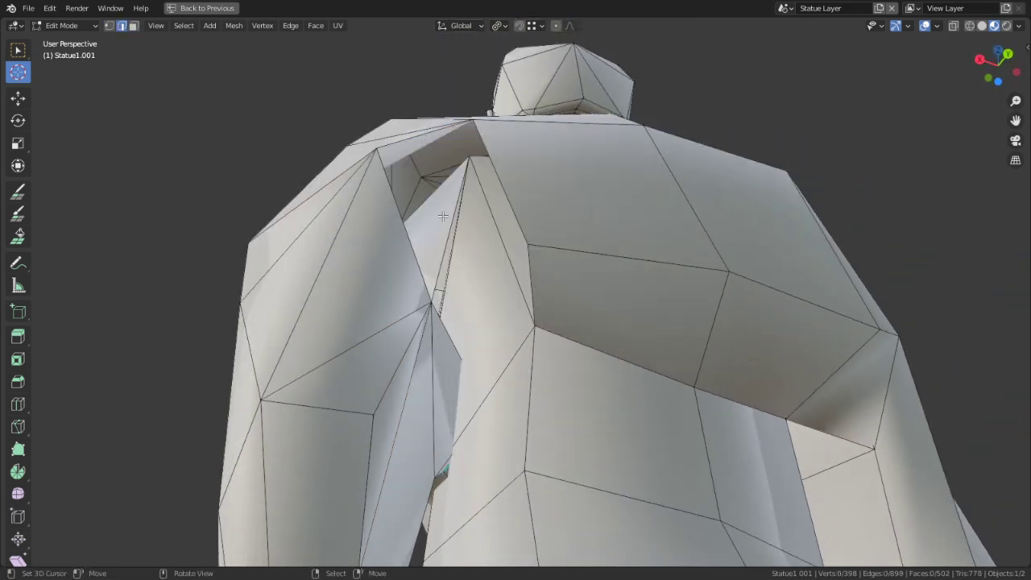
Fill the opening between the flap and the left arm with new faces at the side, outside and underneath.
middle_drag(506, 242, 539, 265)
key(f)
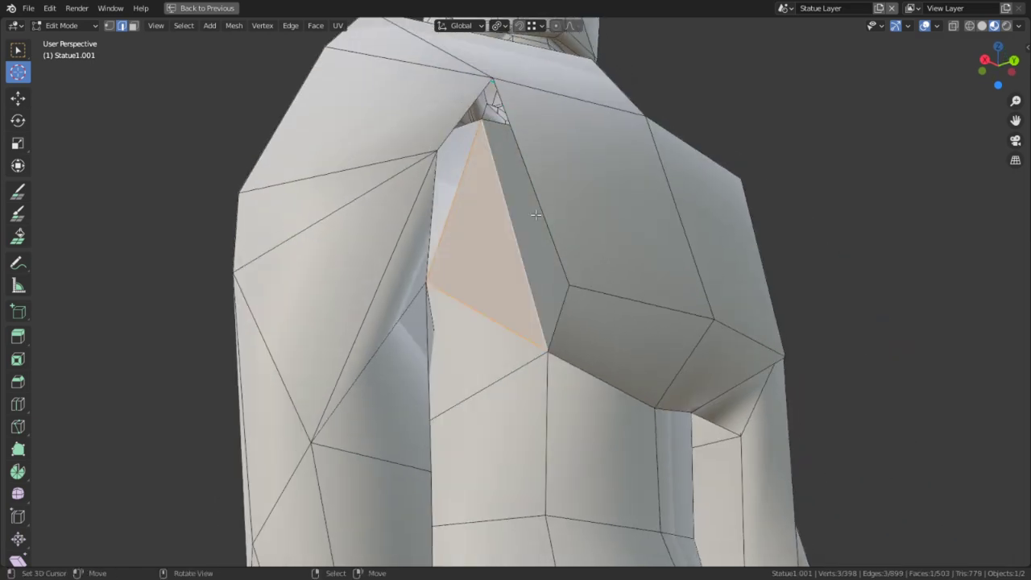
middle_drag(536, 215, 436, 201)
key(f)
middle_drag(476, 161, 524, 299)
middle_drag(507, 228, 480, 265)
key(f)
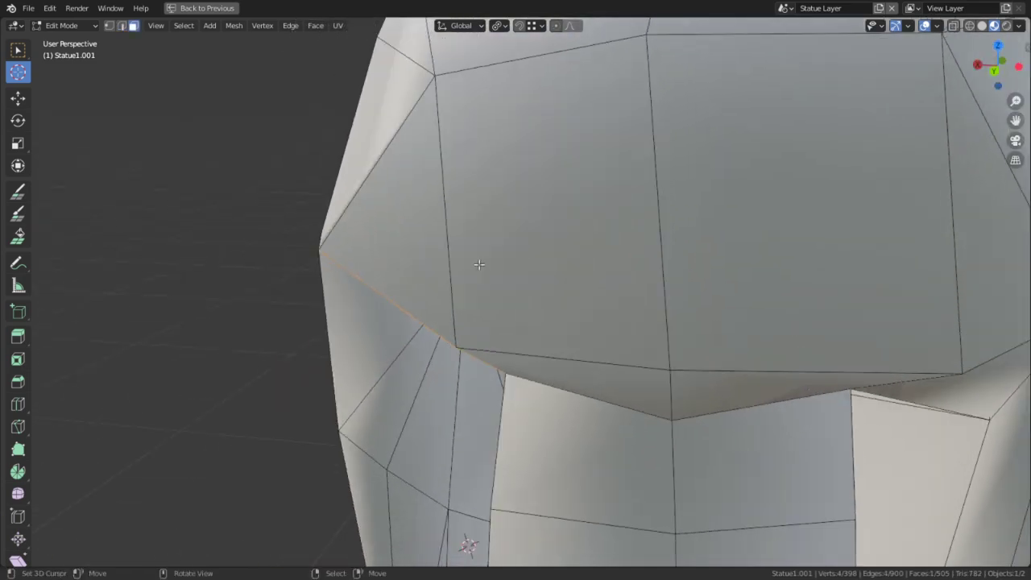
Hide the flap's left underside face and its three outer back faces to expose the faces behind them.
key(h)
click(427, 218)
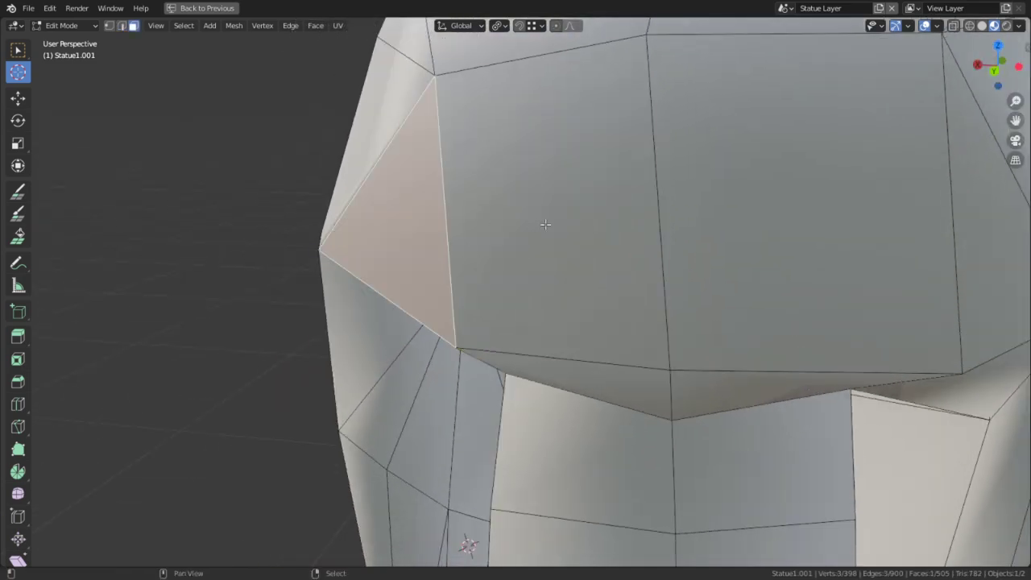
shift+click(543, 226)
shift+click(682, 224)
key(h)
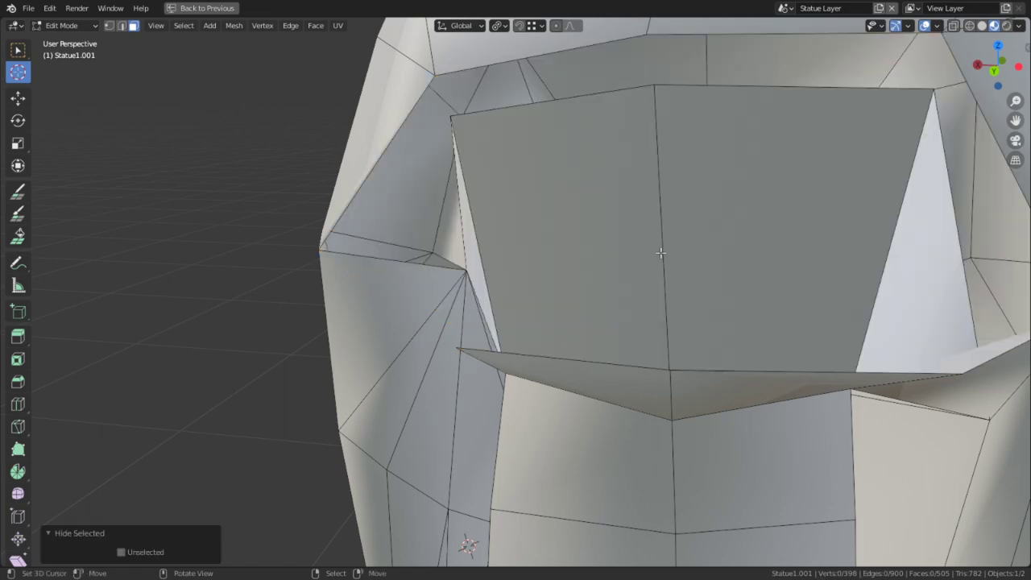
Delete the triangular inner side face enclosed behind the flap at the right arm.
click(553, 249)
middle_drag(553, 249, 628, 260)
shift+right_click(477, 260)
shift+right_click(726, 221)
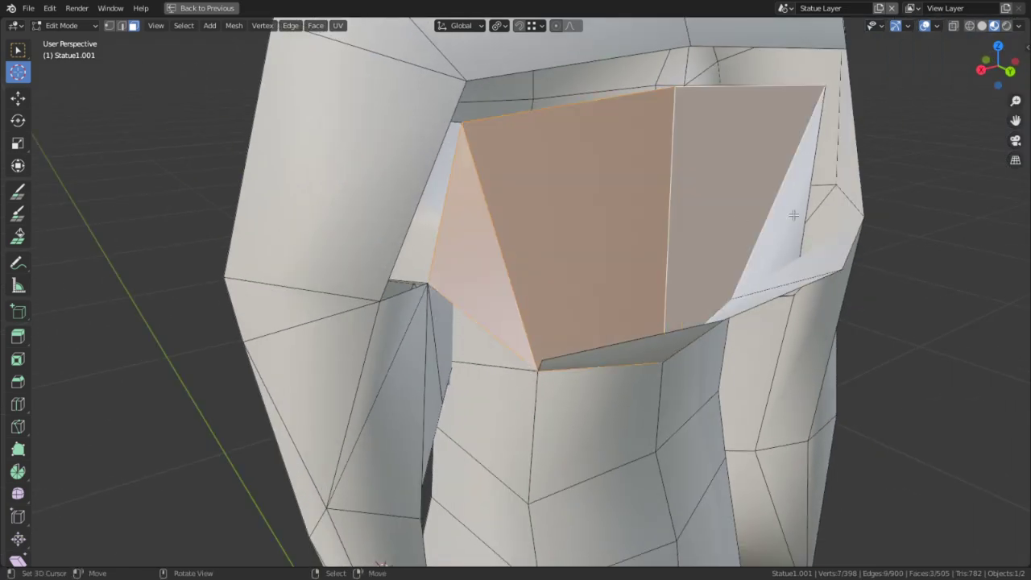
middle_drag(795, 215, 756, 218)
shift+middle_drag(856, 225, 705, 232)
right_click(707, 232)
key(x)
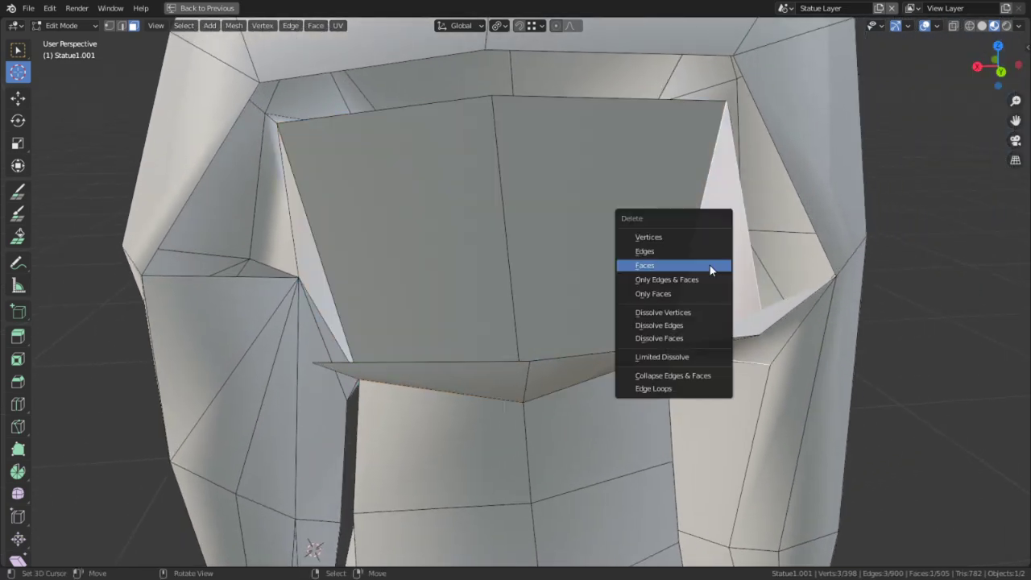
click(683, 261)
Delete the two enclosed inner back faces behind the flap.
right_click(610, 245)
key(x)
click(603, 243)
right_click(466, 229)
key(x)
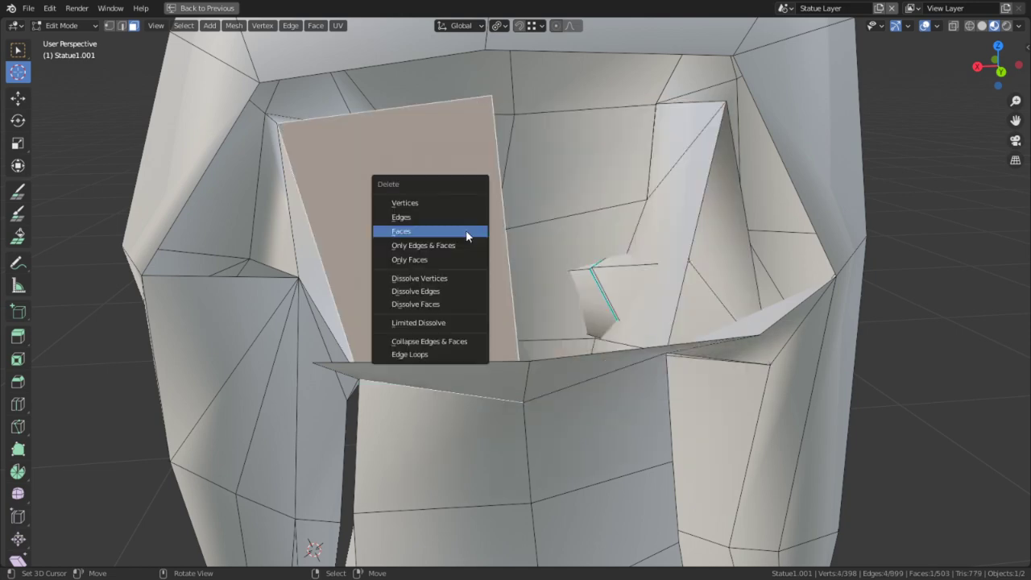
click(465, 230)
Delete the remaining triangular inner face near the left armpit and reveal the hidden flap faces.
middle_drag(453, 264, 371, 289)
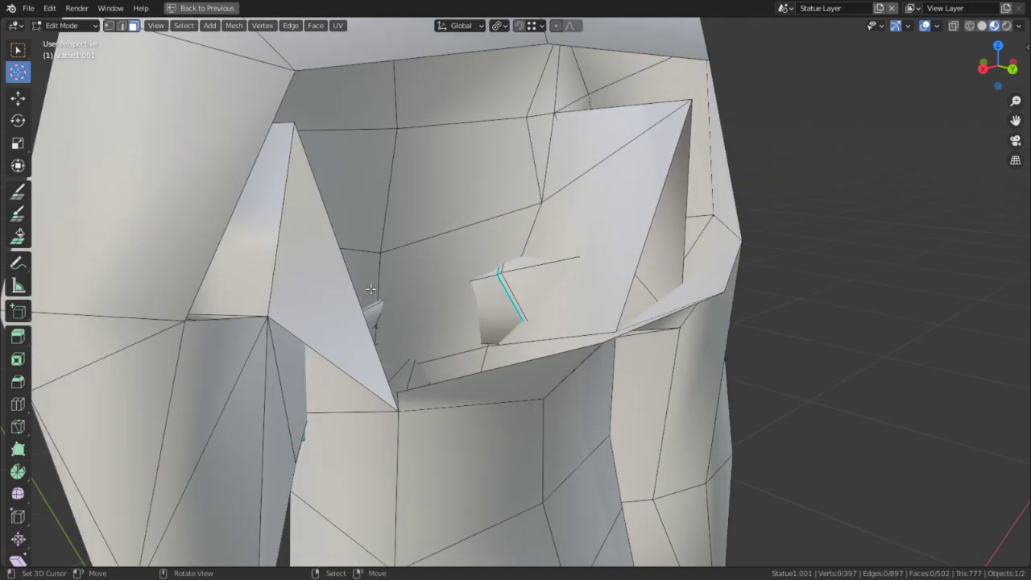
right_click(340, 292)
key(x)
click(341, 293)
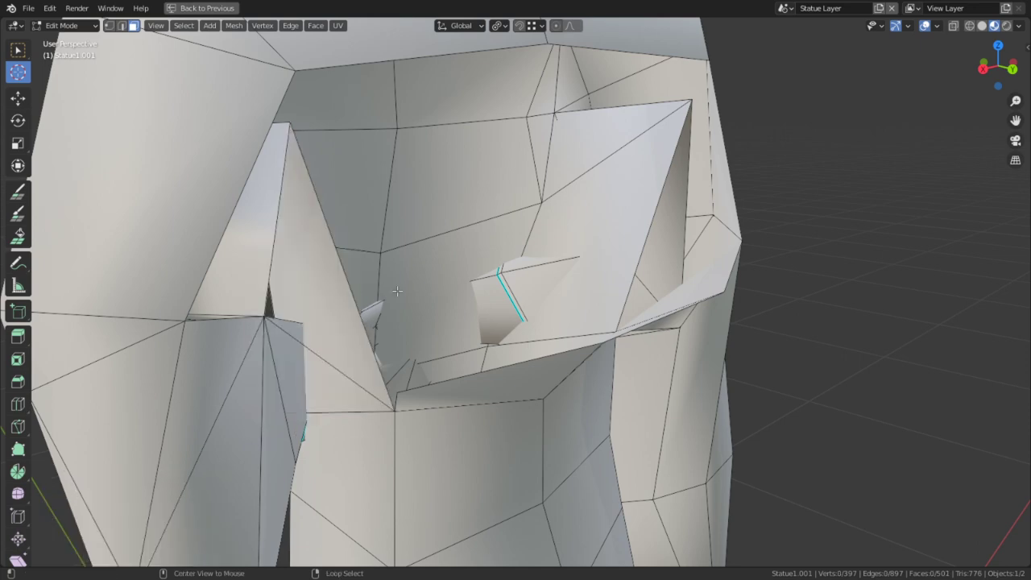
key(alt+h)
Fill the gap in the left armpit between the chest and the upper arm with a new face.
middle_drag(338, 293, 349, 285)
scroll(350, 285, up, 3)
scroll(329, 226, up, 2)
middle_drag(329, 226, 560, 226)
scroll(560, 226, up, 2)
scroll(560, 226, down, 4)
shift+middle_drag(885, 308, 660, 311)
key(alt+a)
middle_drag(733, 291, 769, 313)
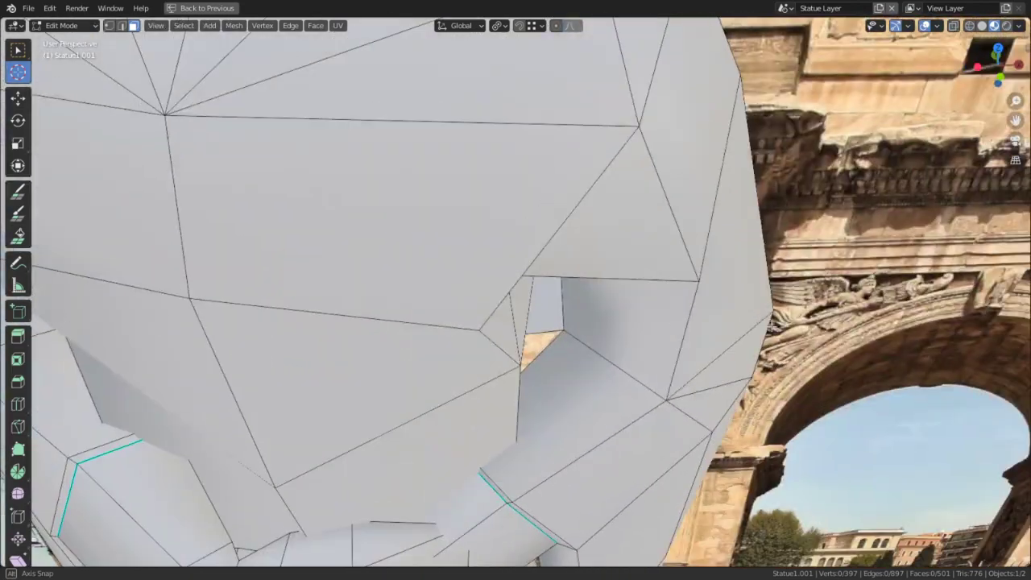
scroll(583, 320, up, 4)
middle_drag(583, 320, 510, 224)
middle_drag(502, 216, 358, 252)
key(f)
scroll(524, 275, down, 4)
Inspect the right armpit gap from the front and turn on the face orientation overlay.
key(Tab)
scroll(524, 276, down, 6)
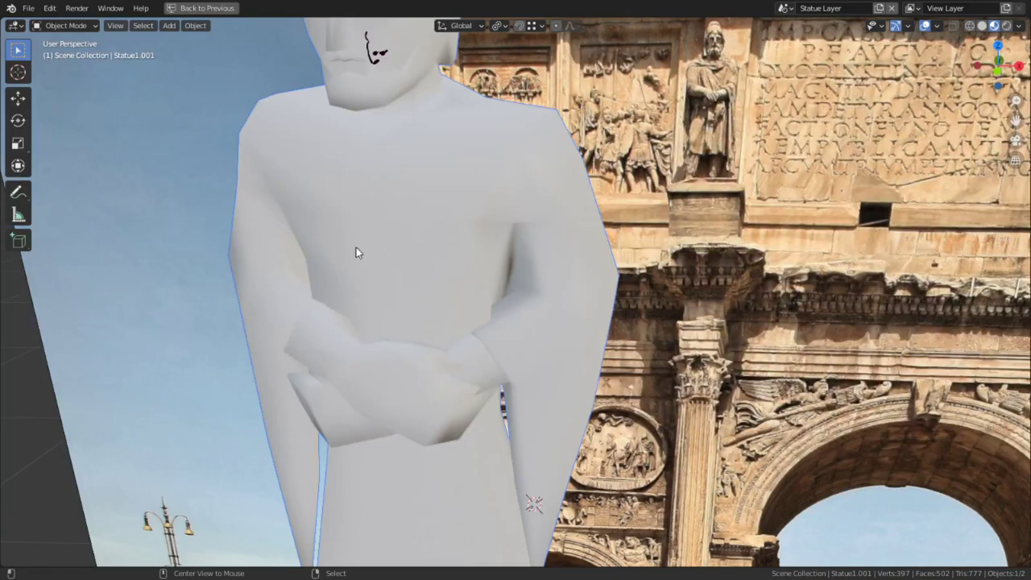
alt+middle_click(308, 262)
scroll(487, 263, up, 6)
alt+middle_click(585, 252)
middle_drag(585, 254, 661, 246)
key(Tab)
click(935, 26)
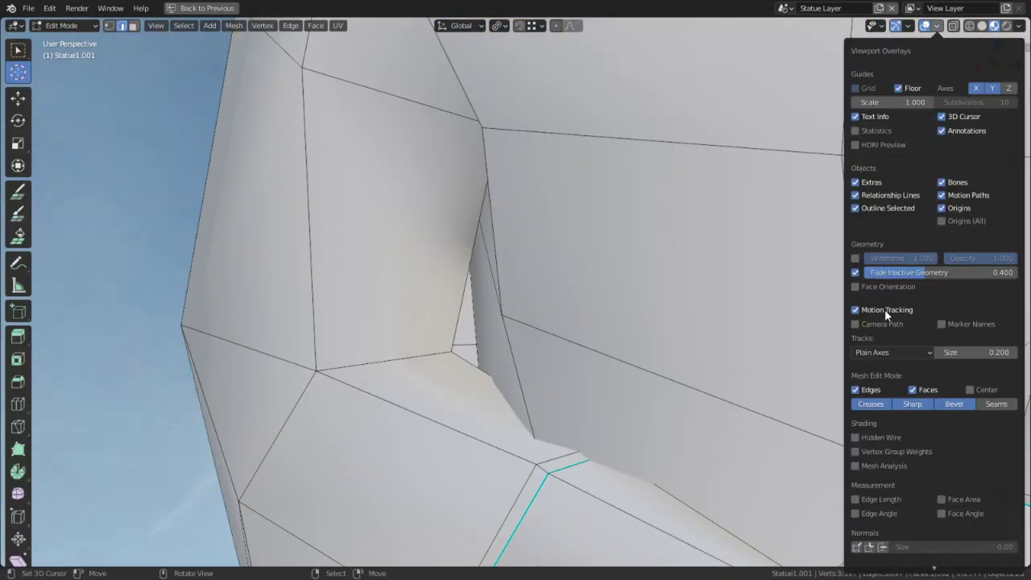
key(Tab)
key(q)
click(572, 290)
Hide the outer faces around the right arm, fill the armpit opening with a face, and reveal everything again.
middle_drag(563, 295, 529, 262)
key(Tab)
key(3)
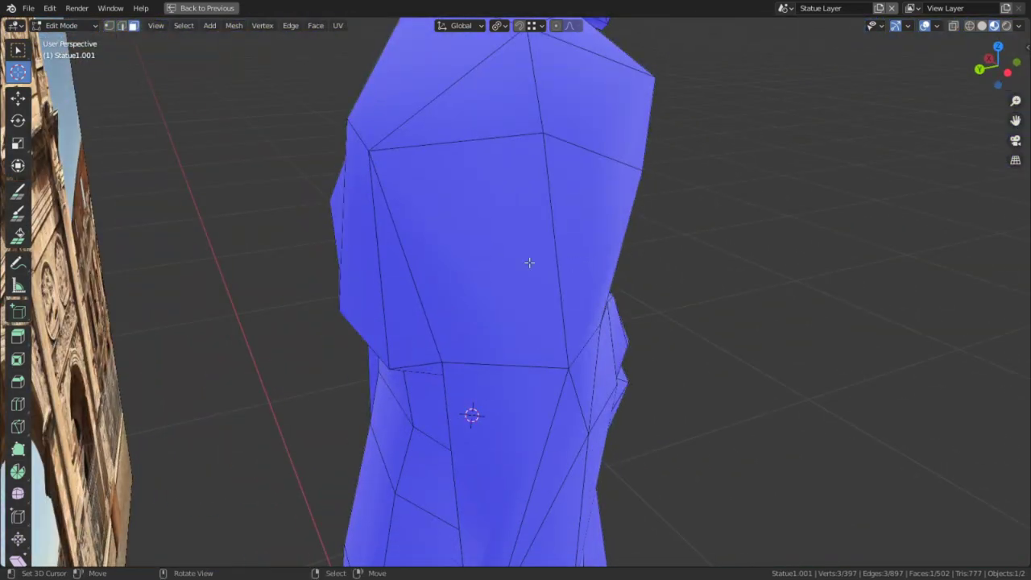
click(529, 262)
key(h)
middle_drag(483, 302, 503, 434)
click(478, 331)
key(h)
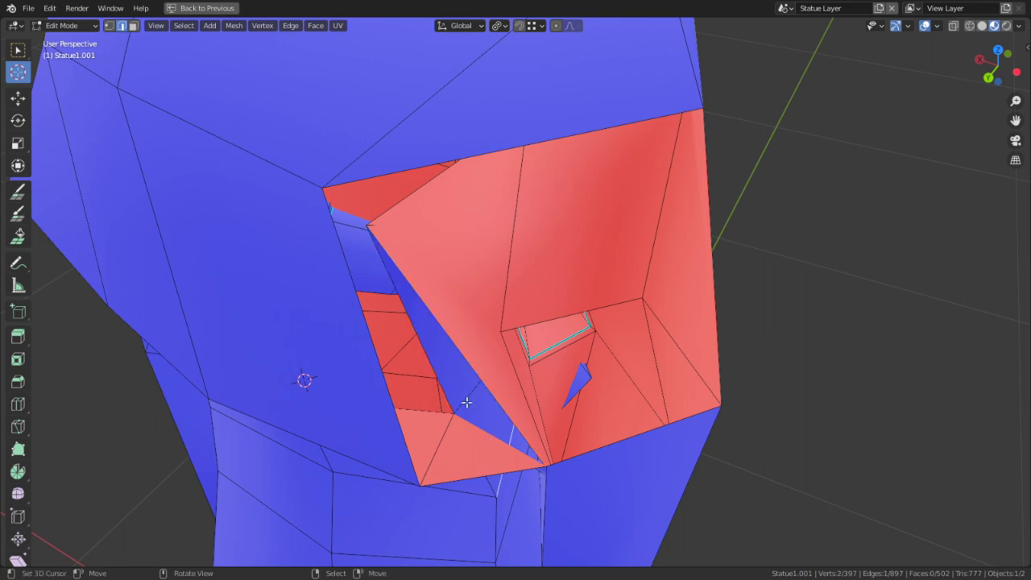
middle_drag(468, 363, 317, 326)
key(alt+h)
scroll(317, 326, down, 3)
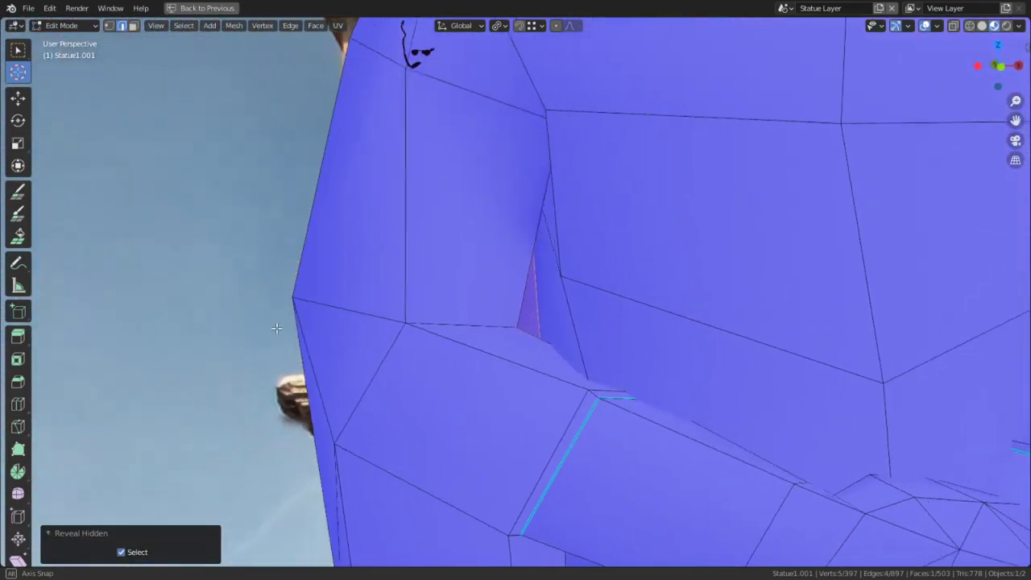
Flip the normal of the reversed face under the flap at the left armpit.
key(Tab)
scroll(306, 325, down, 6)
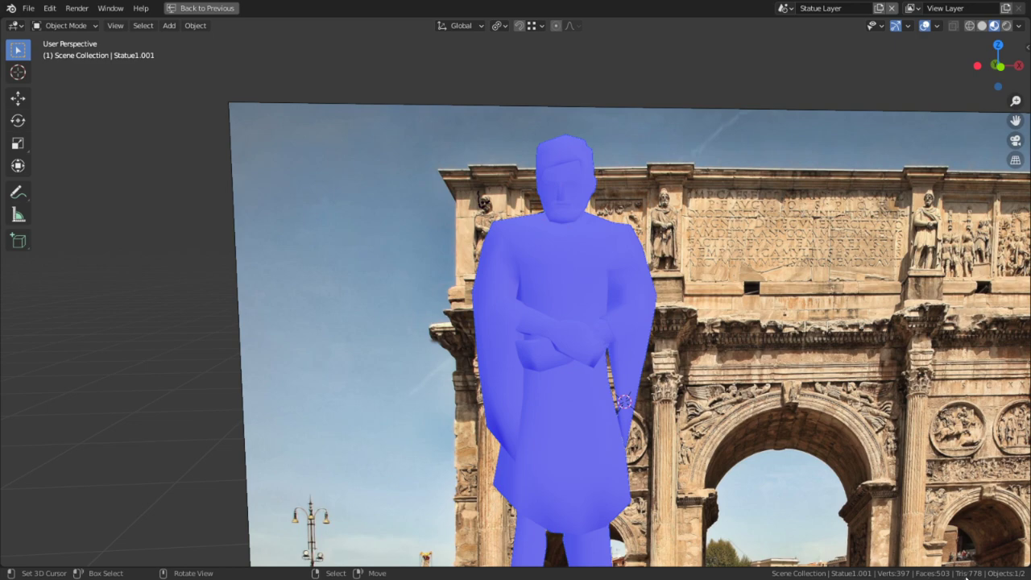
middle_drag(866, 501, 621, 260)
click(649, 215)
key(Tab)
scroll(618, 234, up, 2)
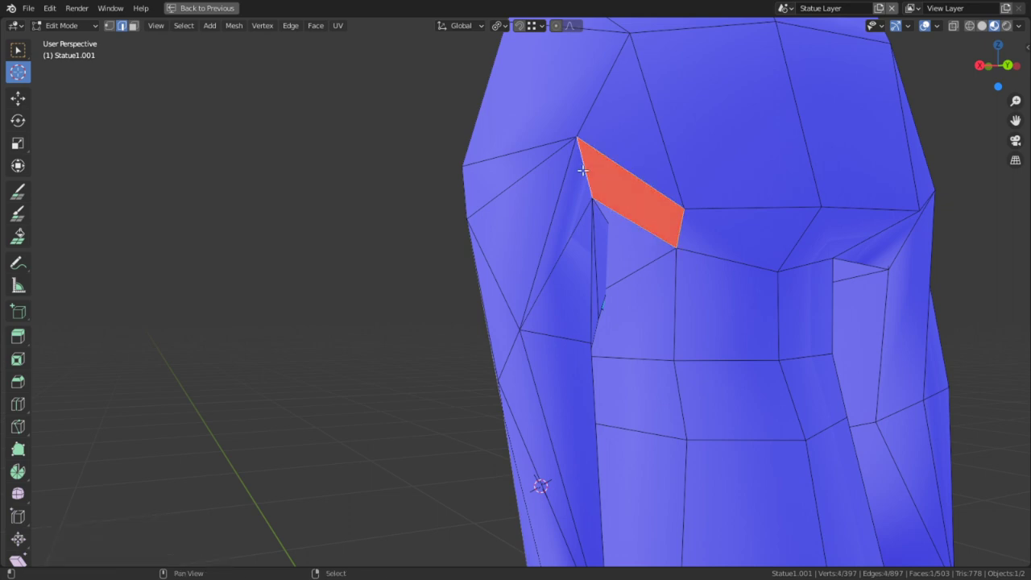
middle_drag(640, 208, 645, 221)
key(alt+n)
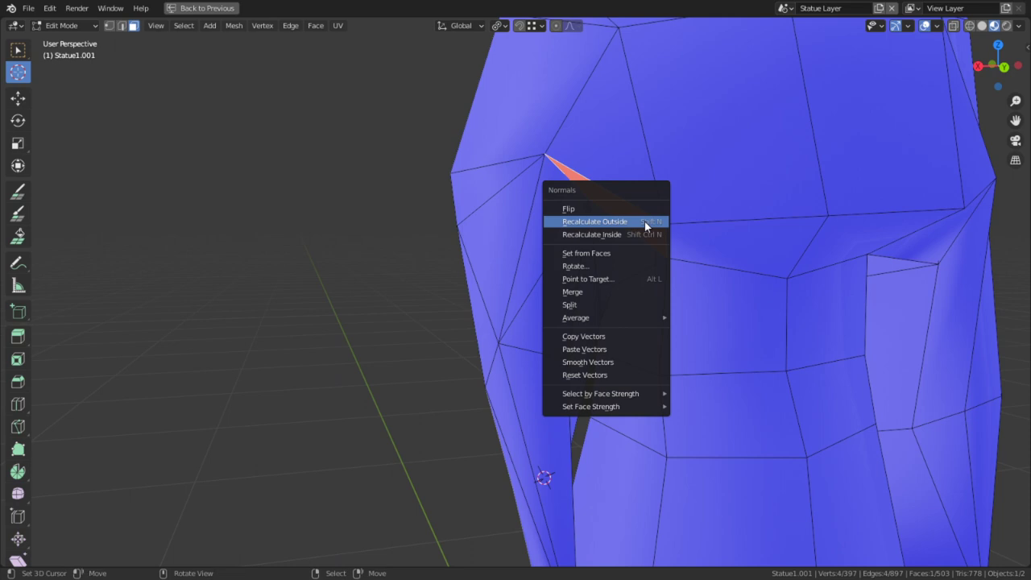
click(600, 211)
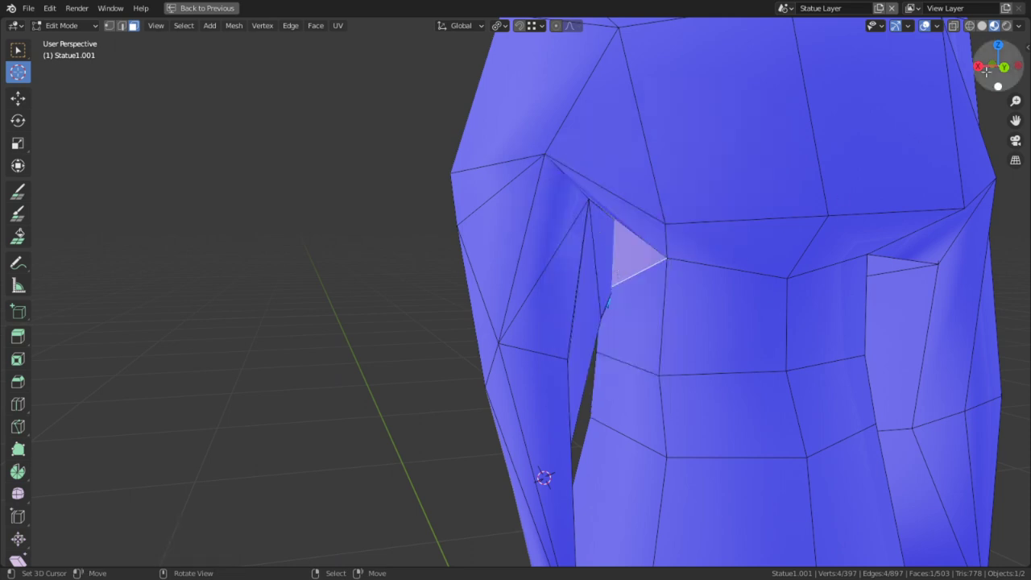
Examine the back and sides for reversed faces in solid shading and return to material preview.
click(982, 27)
mouse_move(763, 238)
middle_down()
mouse_move(627, 271)
mouse_move(494, 226)
middle_up()
middle_drag(407, 234, 389, 156)
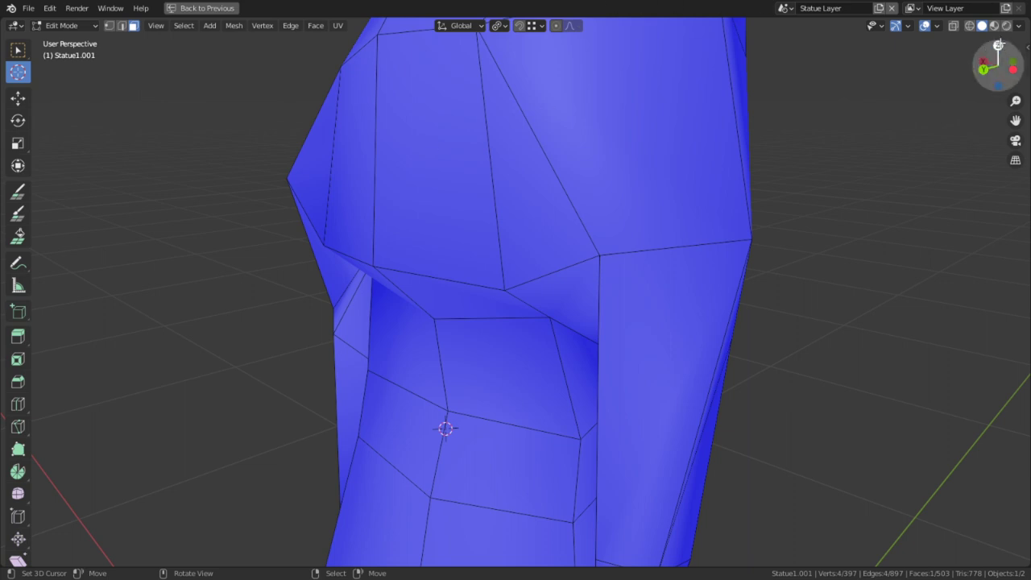
click(996, 29)
Turn off the face orientation overlay and resume editing the statue mesh.
key(q)
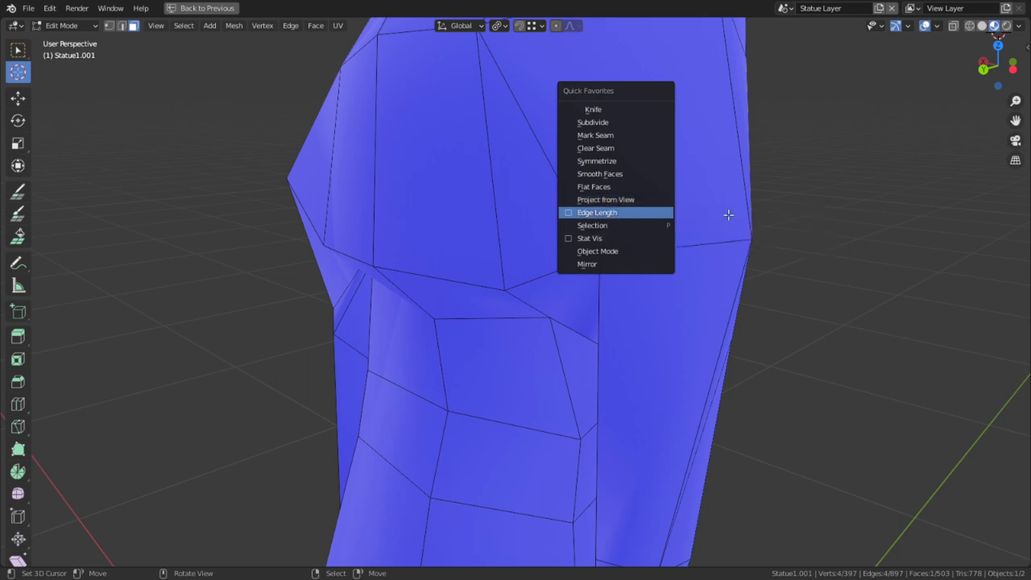
key(Escape)
key(Tab)
key(q)
click(489, 228)
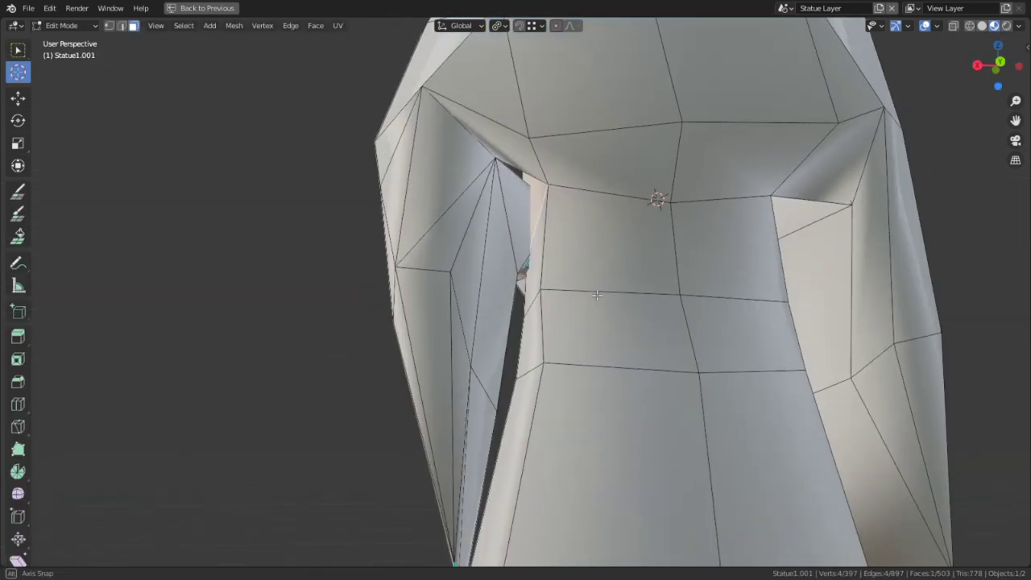
Dissolve the diagonal edge on the left arm's inner back and triangulate the resulting quad with the Fixed Alternate method.
middle_drag(596, 296, 546, 317)
middle_drag(419, 330, 331, 325)
key(2)
key(ctrl+x)
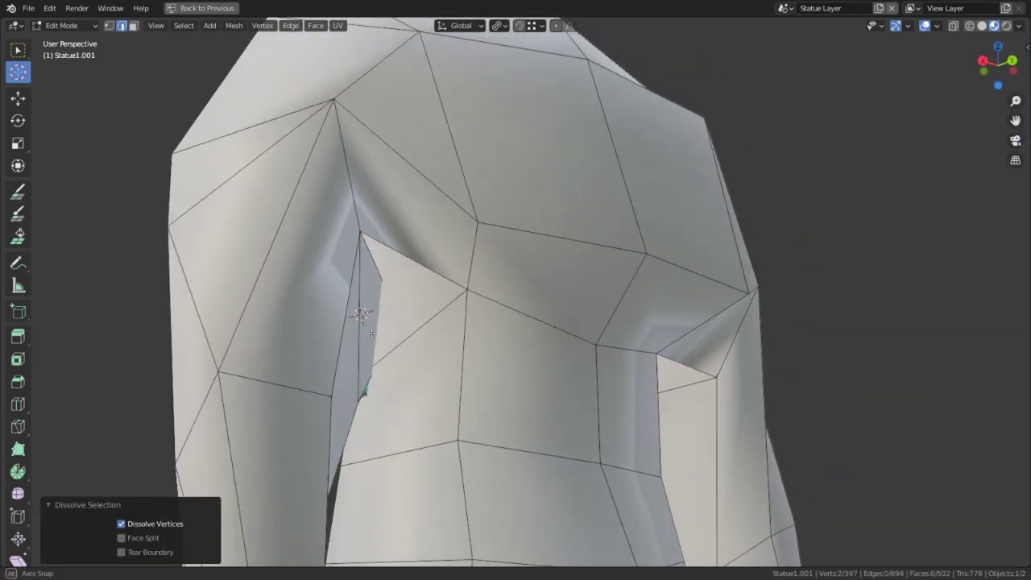
key(3)
click(329, 325)
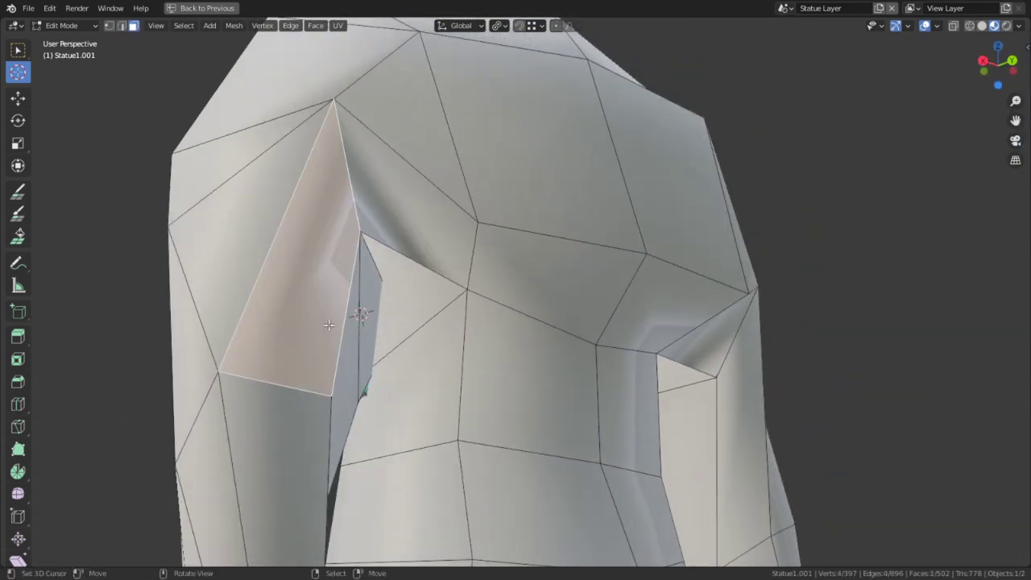
key(ctrl+t)
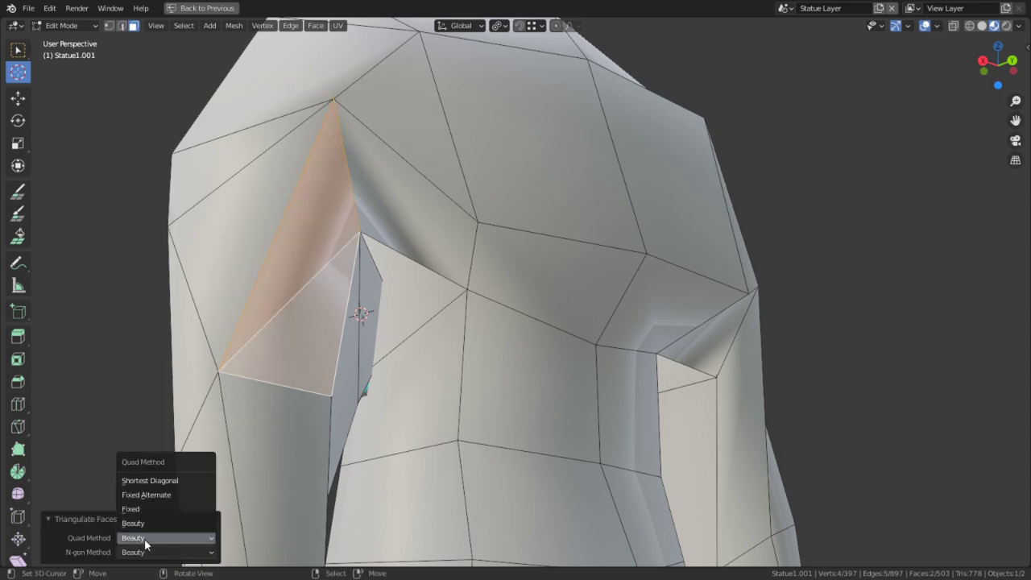
click(145, 495)
Try to extrude a single lower back face outward by about 0.086 m and move it downward.
middle_drag(387, 266, 579, 133)
click(579, 133)
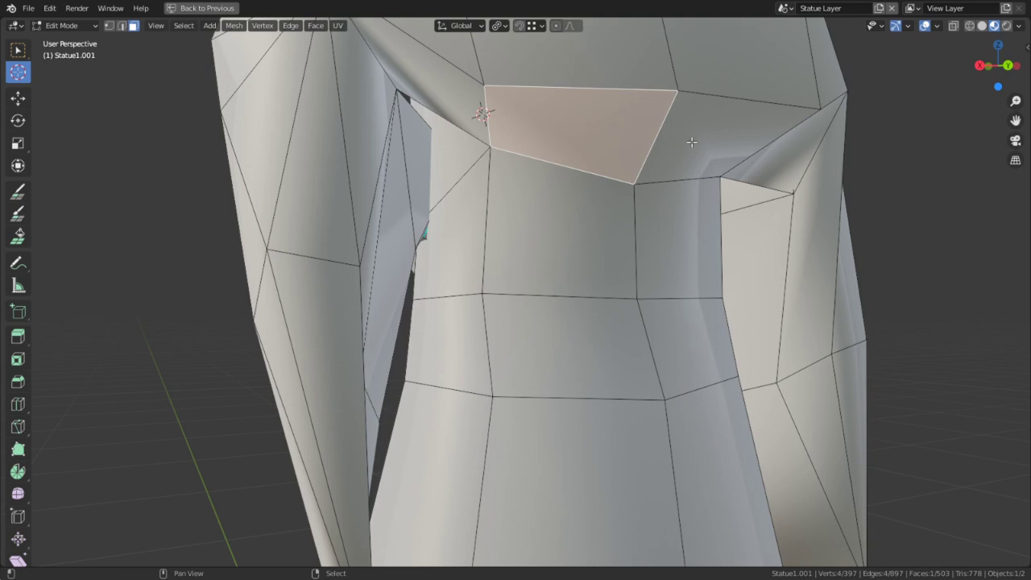
middle_drag(602, 283, 711, 384)
right_click(614, 299)
right_click(615, 372)
right_click(670, 361)
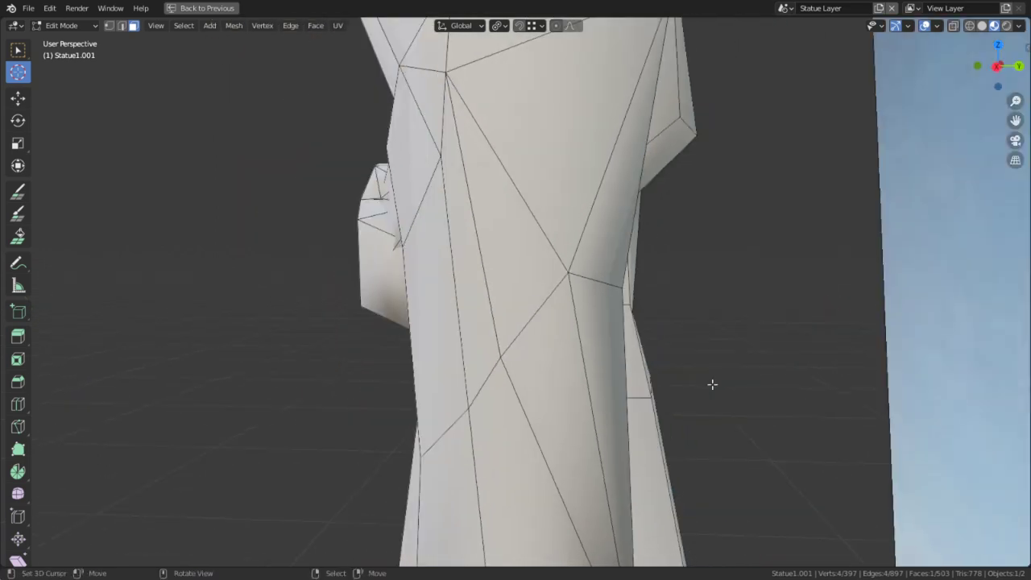
key(e)
click(992, 372)
key(g)
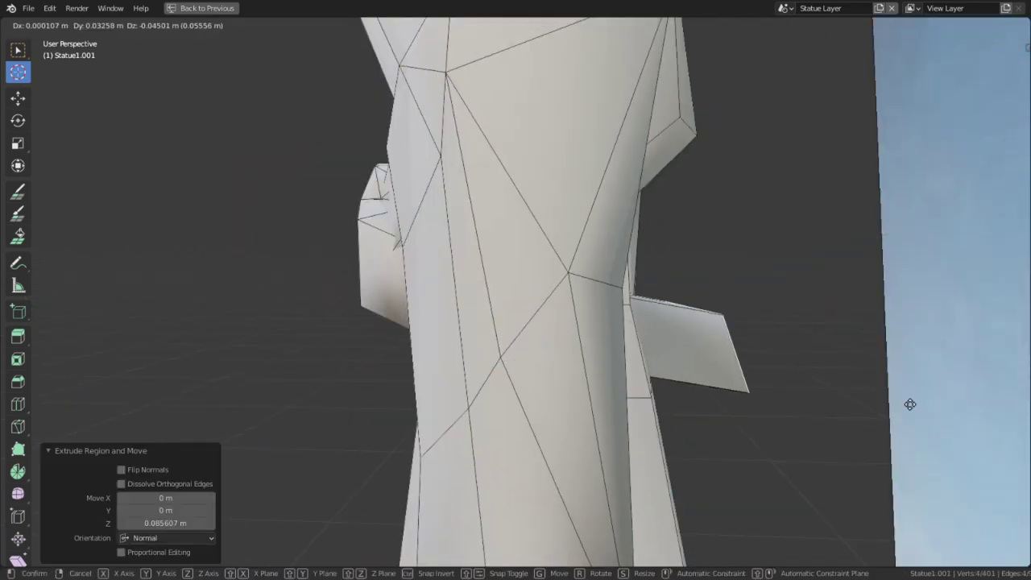
click(751, 250)
middle_drag(751, 250, 703, 296)
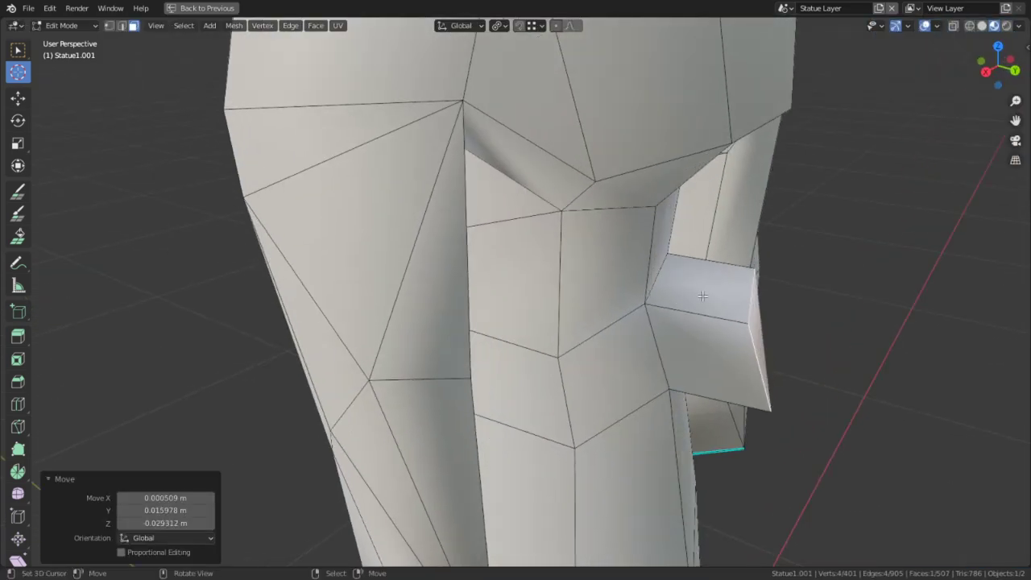
key(ctrl+z)
key(ctrl+z)
Extrude two adjacent lower back faces outward by about 0.074 m and shift them about 0.03 m, mostly downward.
shift+right_click(635, 349)
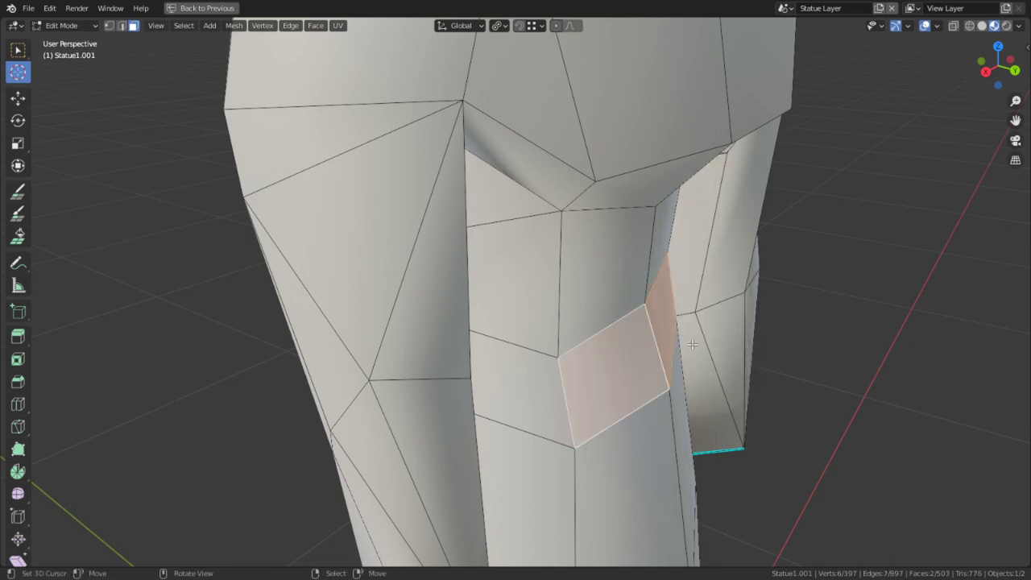
middle_drag(691, 346, 752, 332)
key(e)
click(109, 375)
key(g)
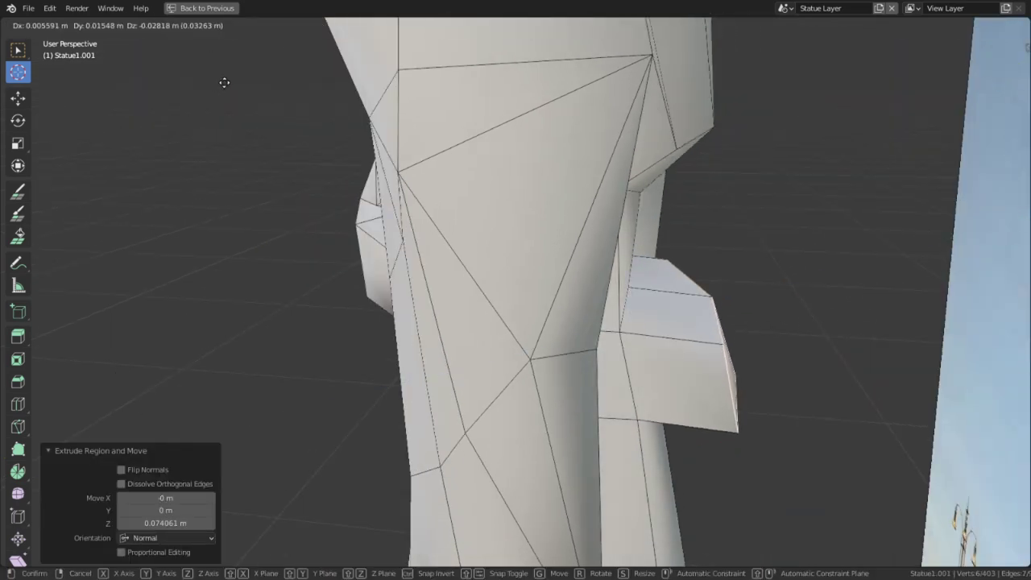
click(225, 83)
Bridge the first extruded block's top face to the flap's underside face above it.
middle_drag(380, 47, 576, 351)
right_click(575, 350)
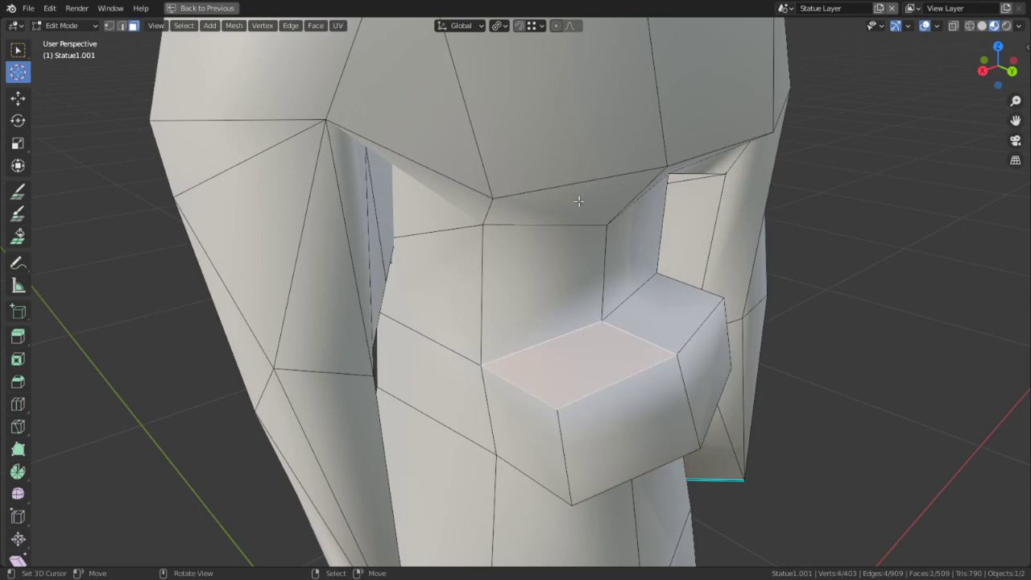
shift+right_click(579, 202)
key(ctrl+e)
click(579, 195)
middle_drag(579, 196, 554, 278)
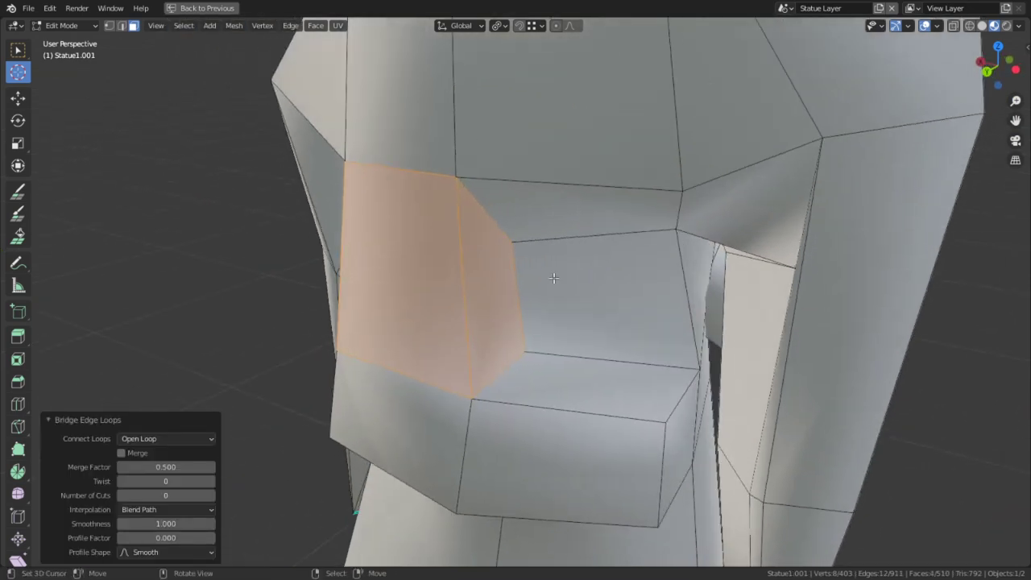
Bridge the neighbouring block's top face to the adjoining underside face of the flap.
right_click(583, 373)
ctrl+right_click(557, 206)
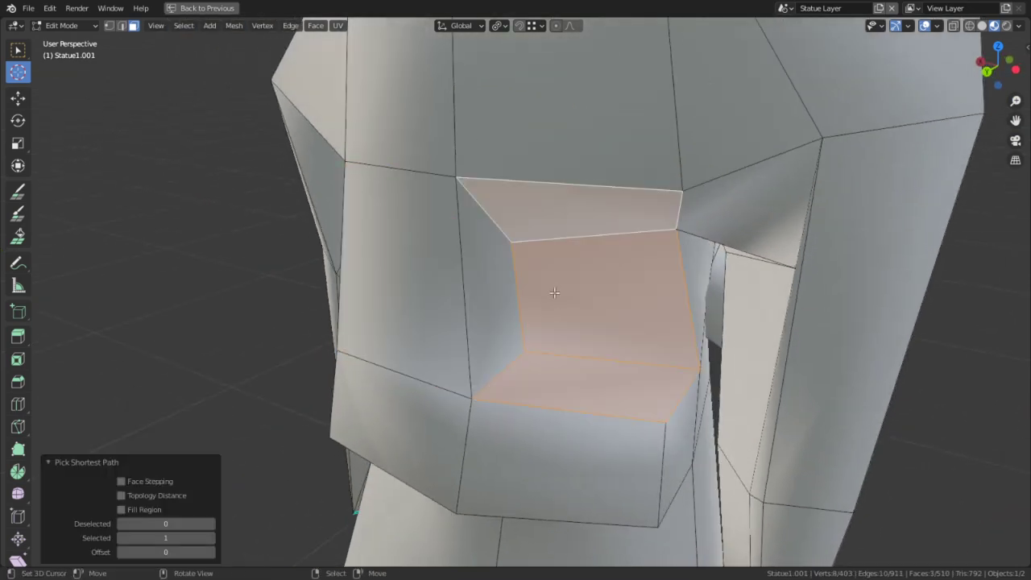
key(ctrl+z)
shift+right_click(549, 227)
key(ctrl+e)
click(548, 227)
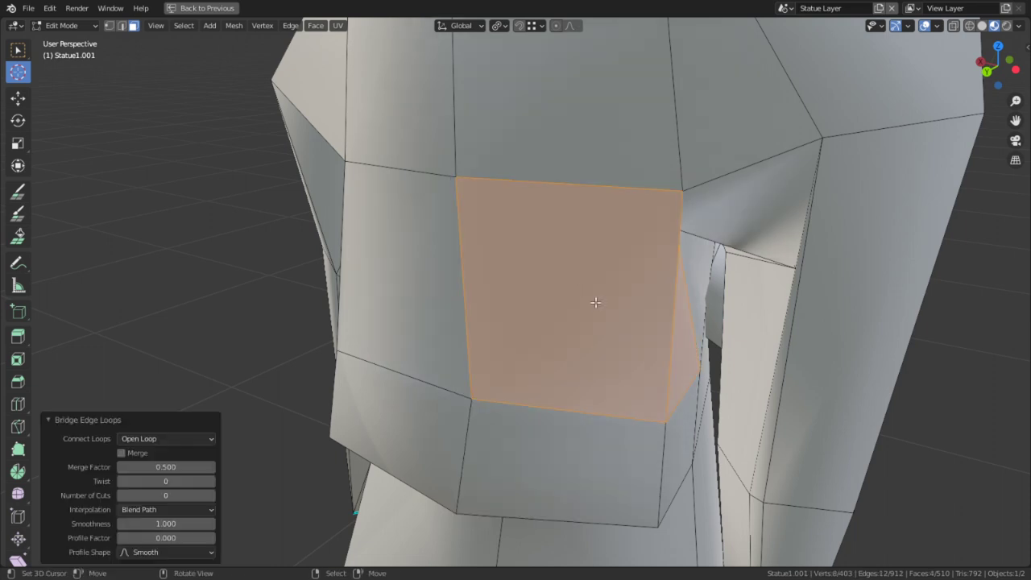
Hide the new outer back face and delete two of the enclosed inner faces behind it.
right_click(598, 306)
key(h)
middle_drag(599, 309, 585, 301)
right_click(524, 275)
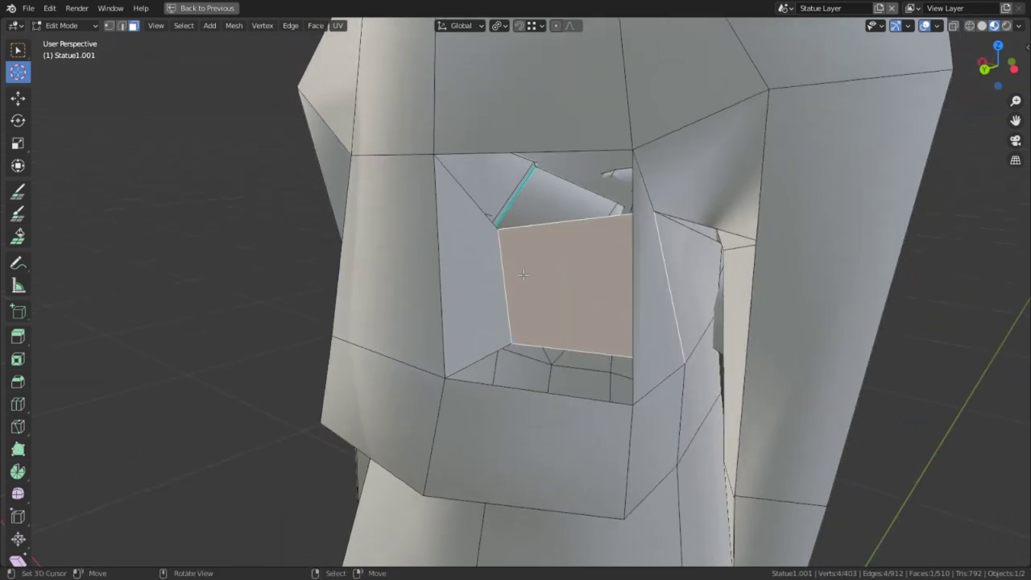
shift+right_click(481, 274)
key(x)
click(480, 269)
middle_drag(476, 267, 448, 277)
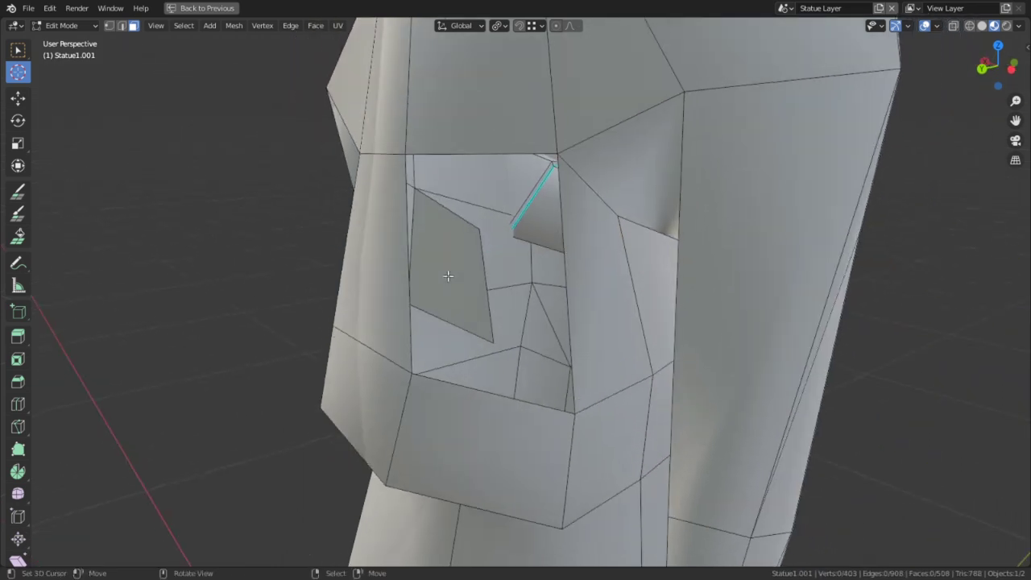
Reveal the hidden back face and dissolve an extra edge on the side of the flap.
key(alt+h)
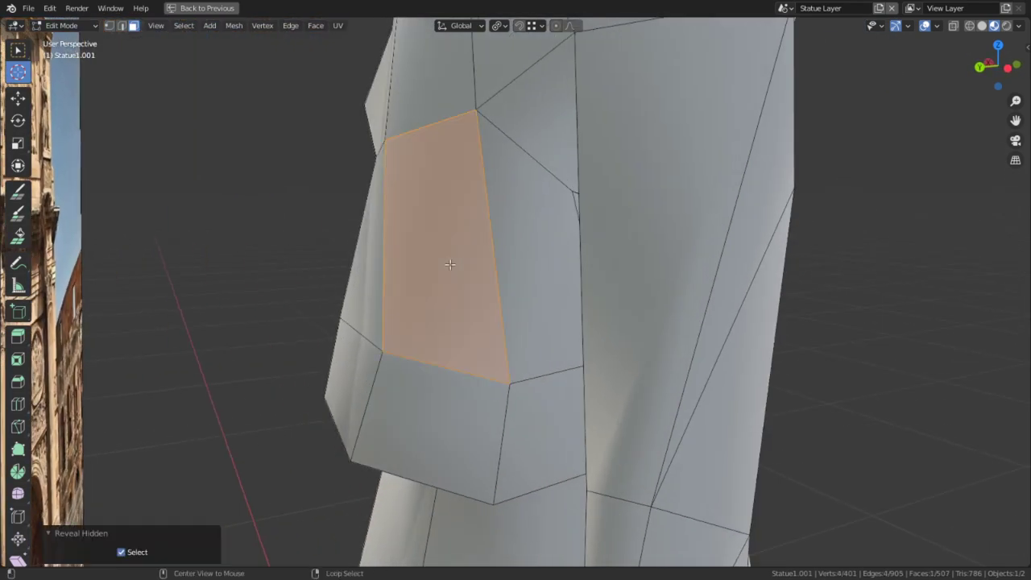
middle_drag(450, 264, 394, 215)
key(ctrl+x)
key(3)
Bridge the flap's side face to the facing inner sleeve face and delete the enclosed leftover face behind it.
right_click(550, 220)
middle_drag(510, 221, 675, 332)
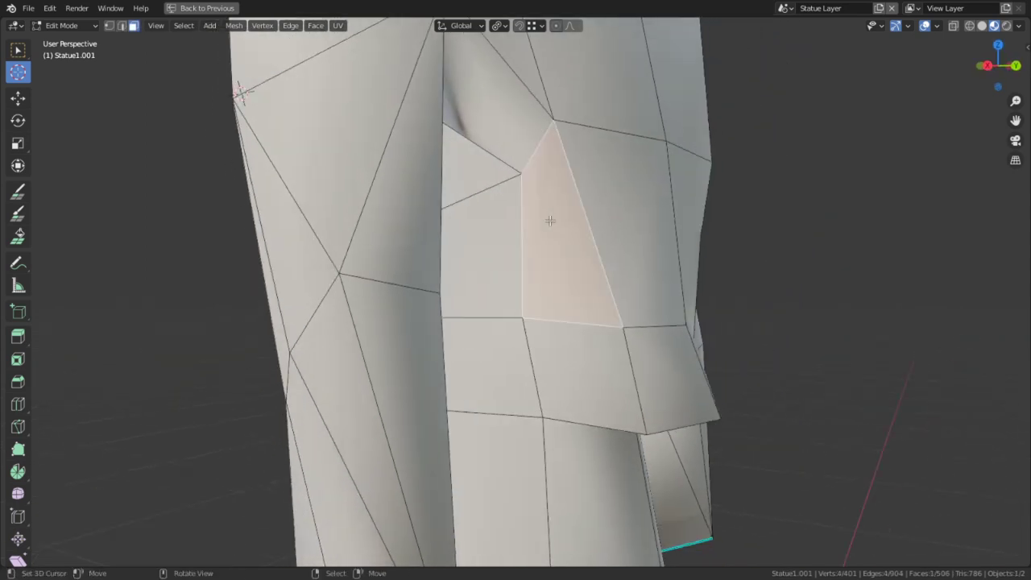
shift+right_click(327, 225)
key(ctrl+e)
click(432, 255)
key(h)
key(x)
click(473, 274)
key(alt+h)
Examine the joint between the flap and the sleeve from several angles, including in Object Mode.
scroll(438, 314, down, 5)
key(alt+a)
scroll(699, 343, up, 4)
scroll(674, 376, up, 3)
scroll(675, 375, down, 2)
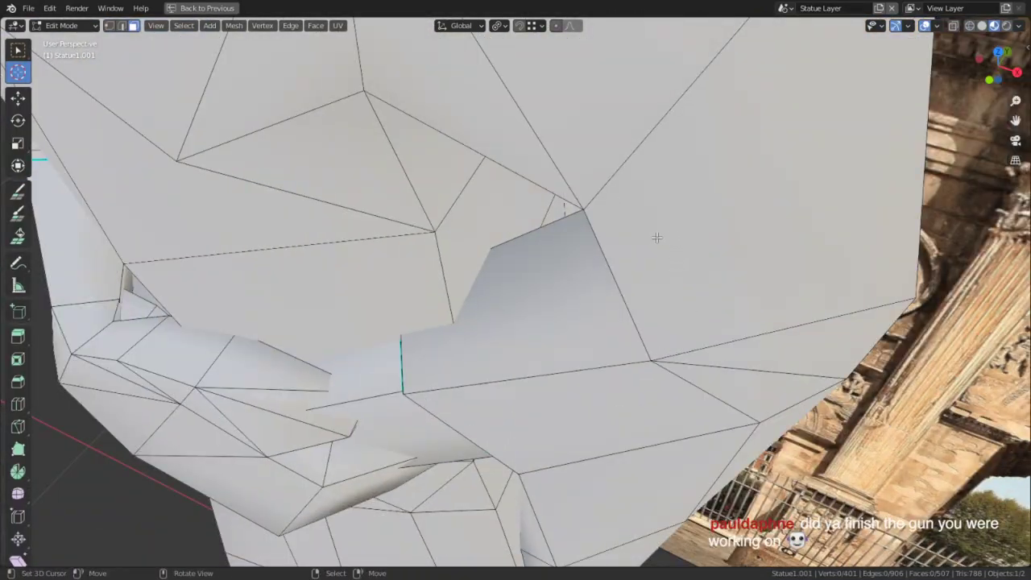
key(Tab)
middle_drag(657, 238, 475, 259)
scroll(621, 176, down, 2)
key(Tab)
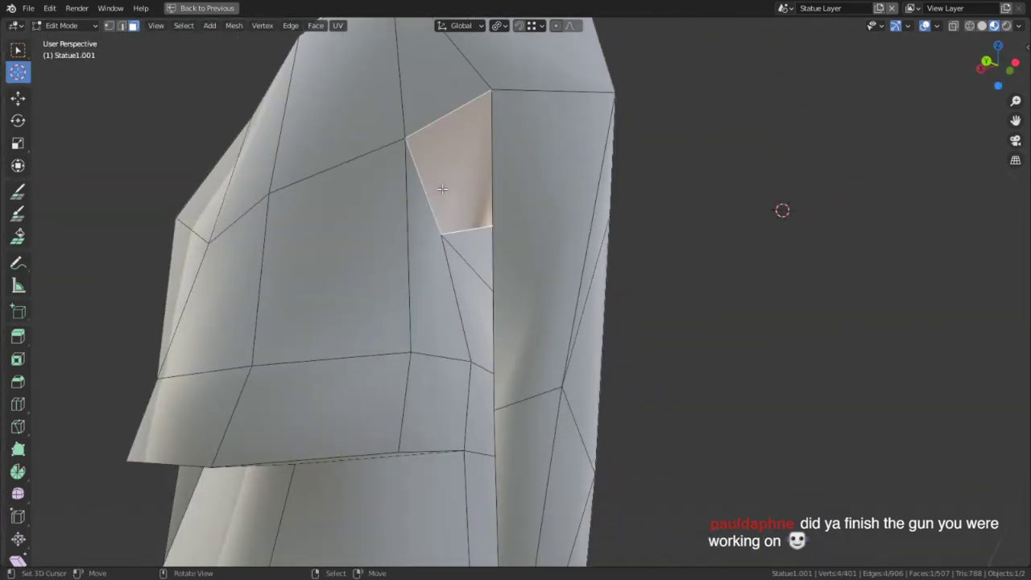
Try triangulating the quad face between the flap's other side and the sleeve.
key(ctrl+t)
middle_drag(442, 189, 634, 271)
key(ctrl+z)
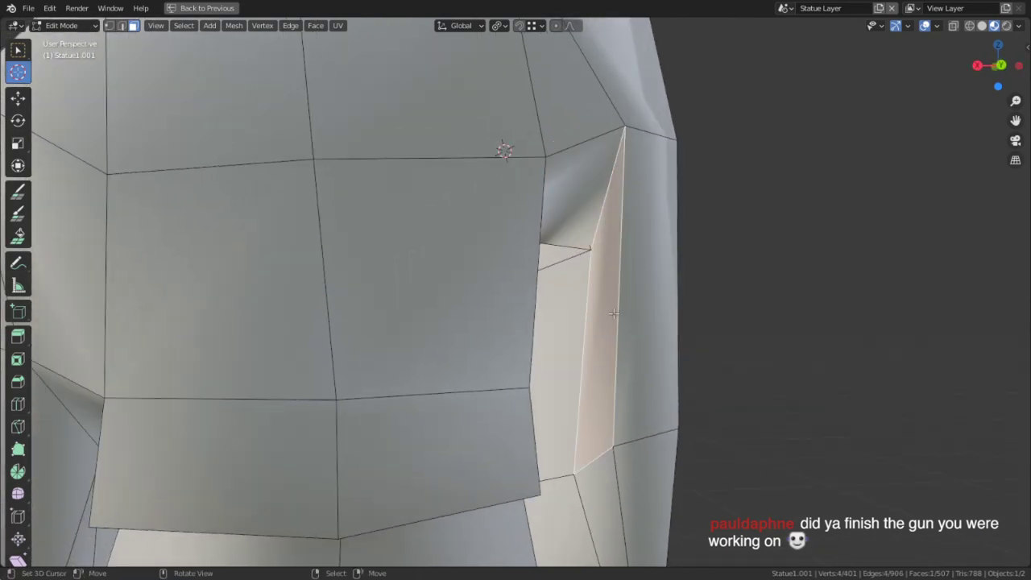
Delete the two facing side faces between the back flap and the sleeve on the opposite side.
click(613, 315)
middle_drag(551, 315, 485, 286)
key(x)
click(382, 281)
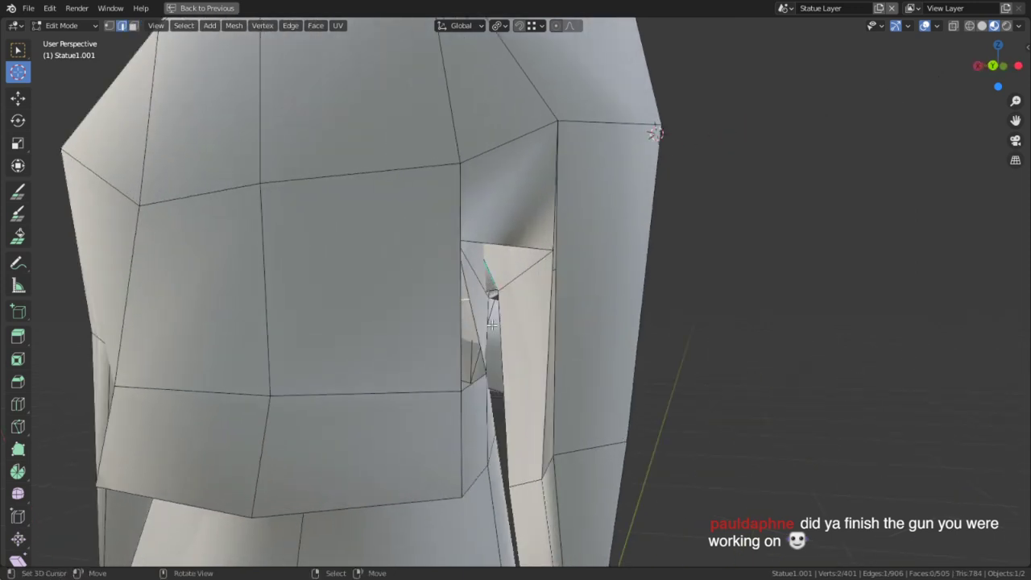
Fill the open gap between the back flap's side edges and the sleeve with three new faces.
middle_drag(512, 350, 538, 431)
key(f)
click(424, 352)
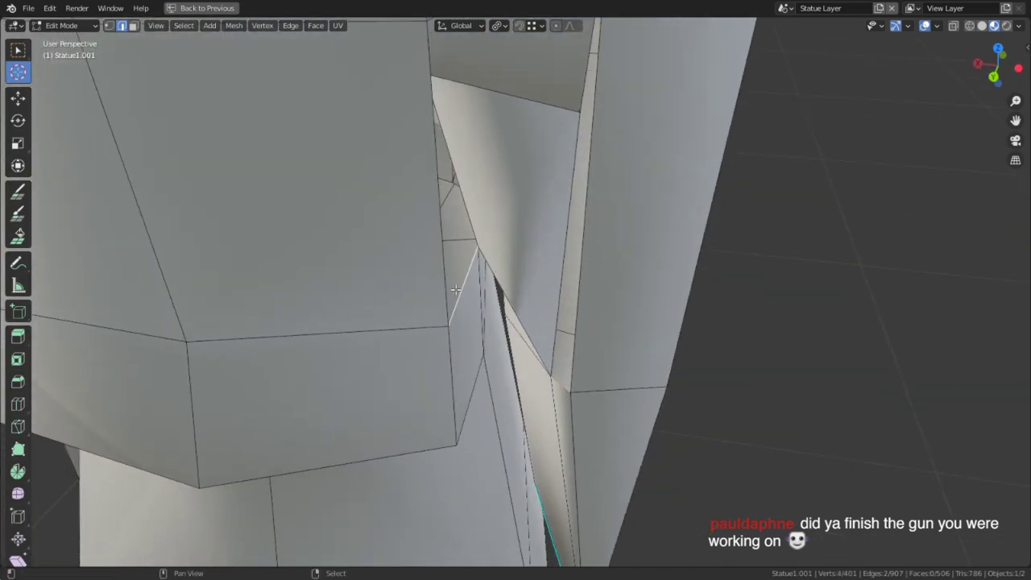
middle_drag(493, 294, 419, 234)
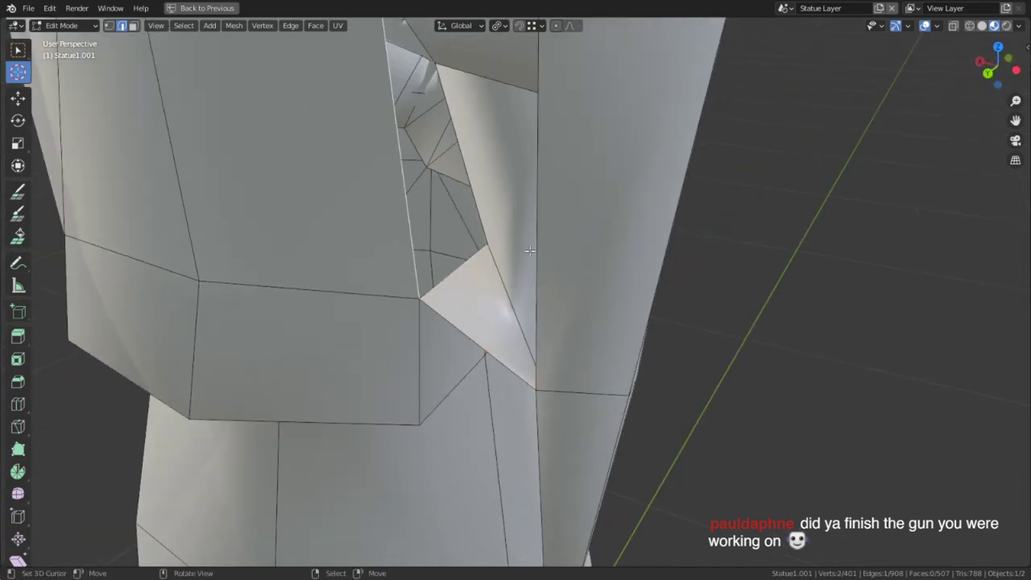
middle_drag(531, 244, 567, 251)
key(f)
scroll(568, 250, down, 10)
middle_drag(564, 184, 584, 272)
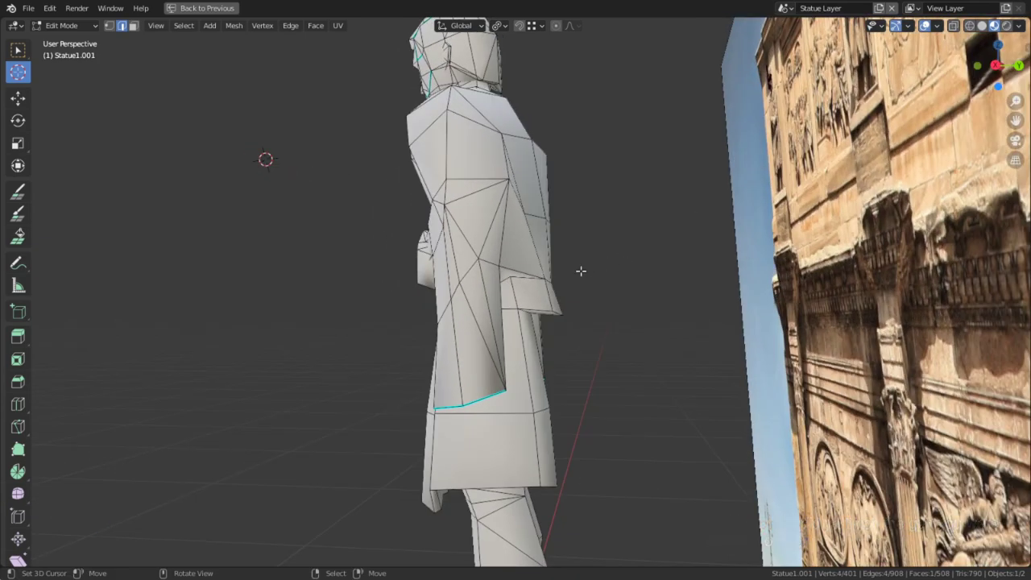
Save the statue file and open the recent file BLD_Flintlock.blend.
middle_drag(488, 128, 588, 175)
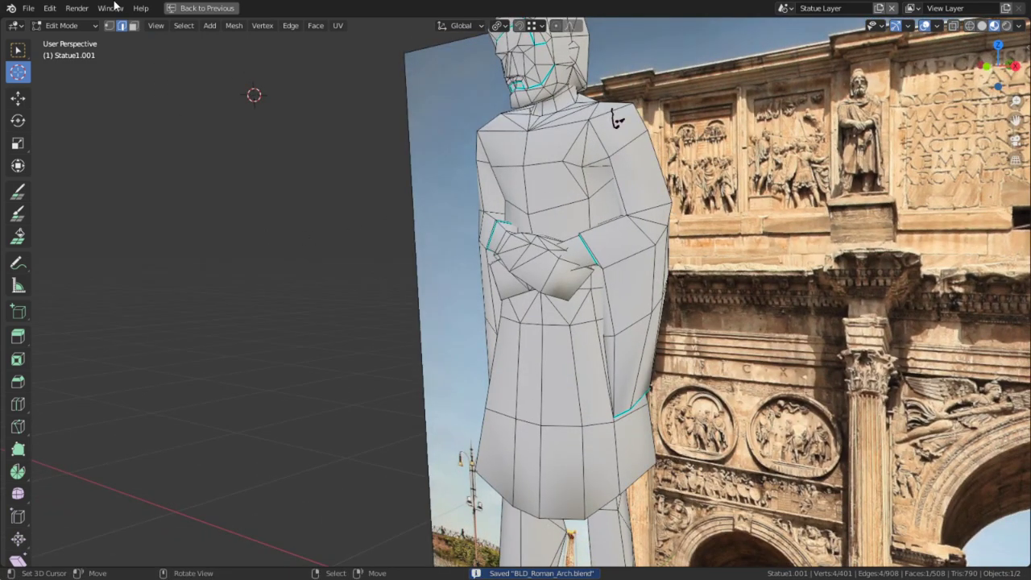
click(28, 8)
mouse_move(84, 51)
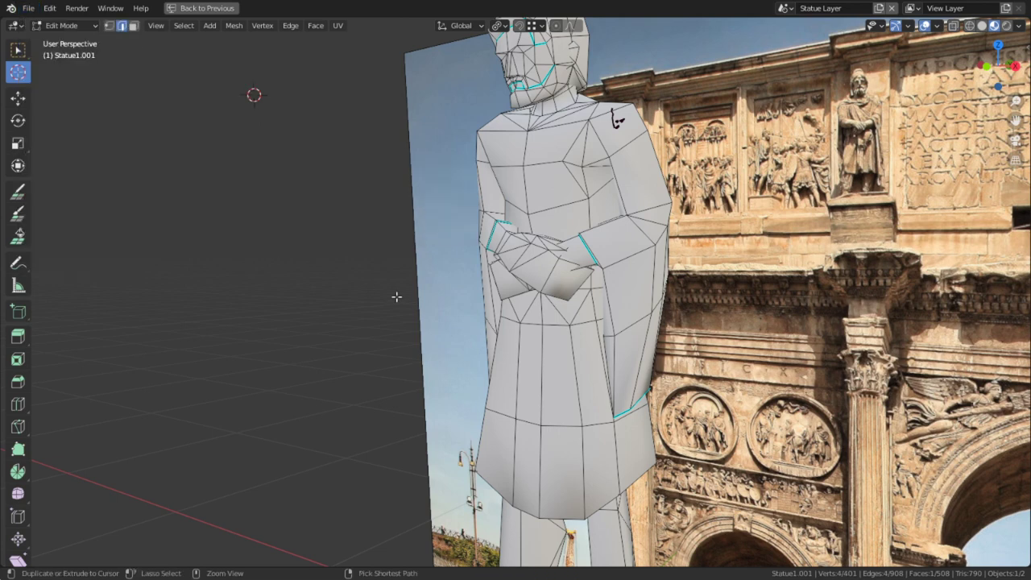
click(24, 9)
mouse_move(71, 51)
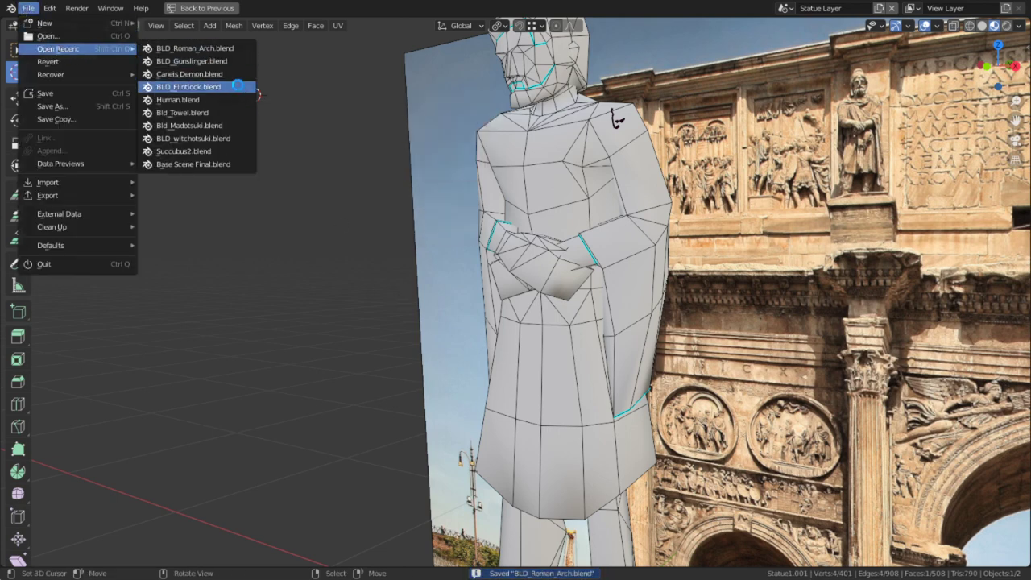
click(238, 87)
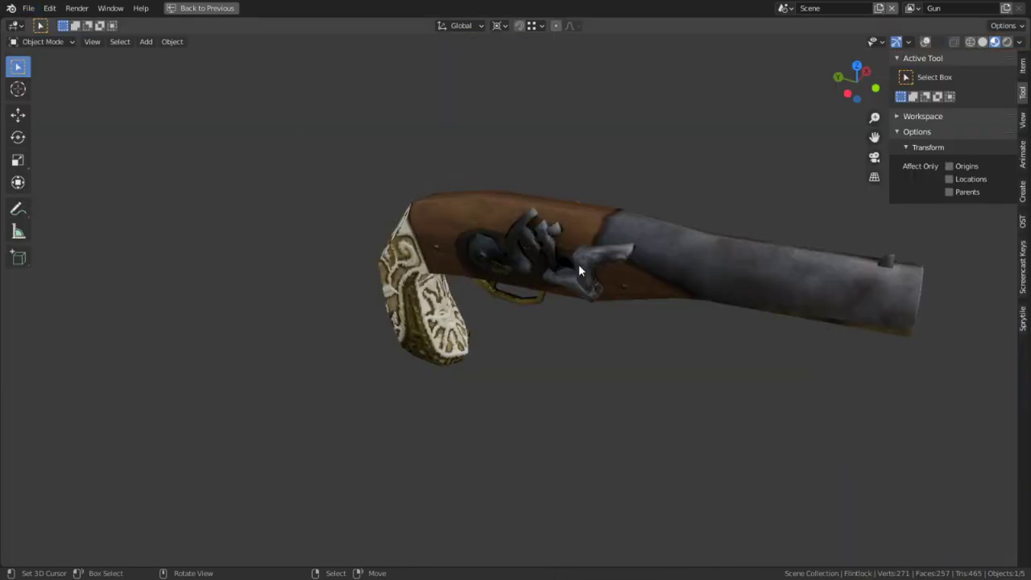
Examine the flintlock pistol's barrel, lock, glowing runes and engraved grip from both sides and through the camera.
middle_drag(578, 264, 810, 225)
scroll(645, 233, up, 4)
scroll(753, 223, down, 5)
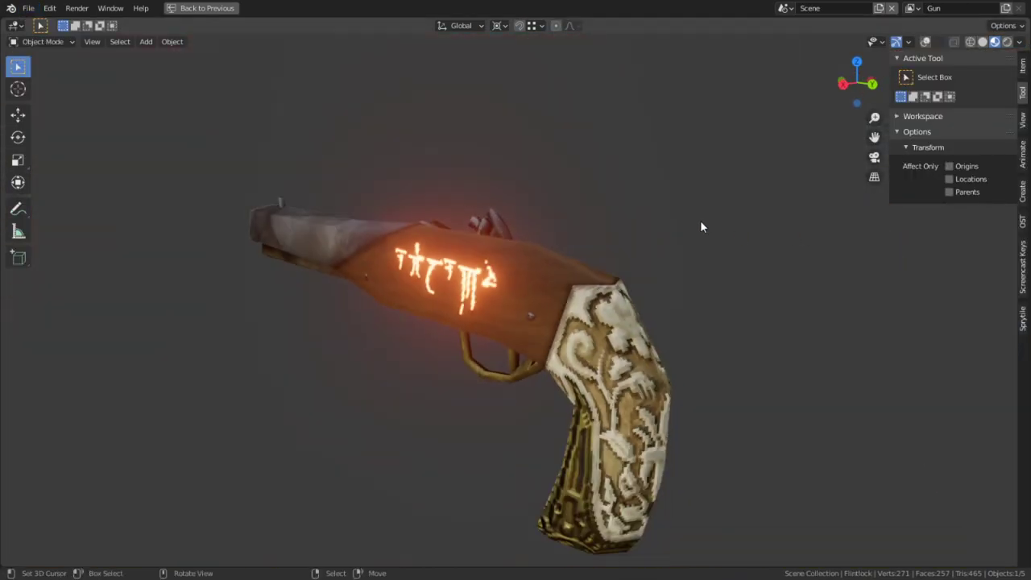
middle_drag(701, 220, 752, 219)
scroll(752, 219, up, 5)
middle_drag(525, 246, 616, 325)
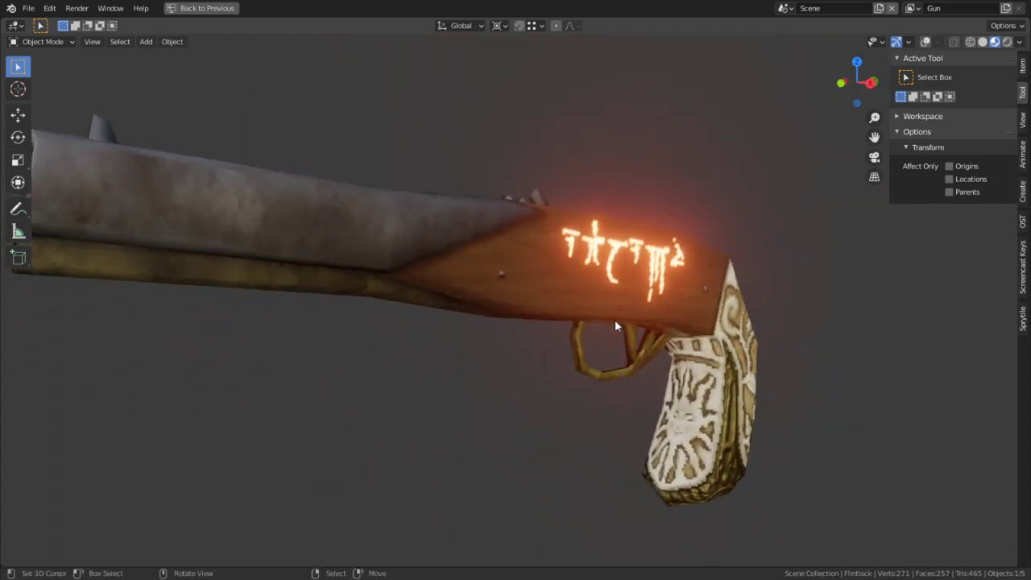
alt+middle_click(684, 391)
scroll(684, 391, up, 5)
middle_drag(616, 395, 790, 405)
scroll(544, 277, down, 3)
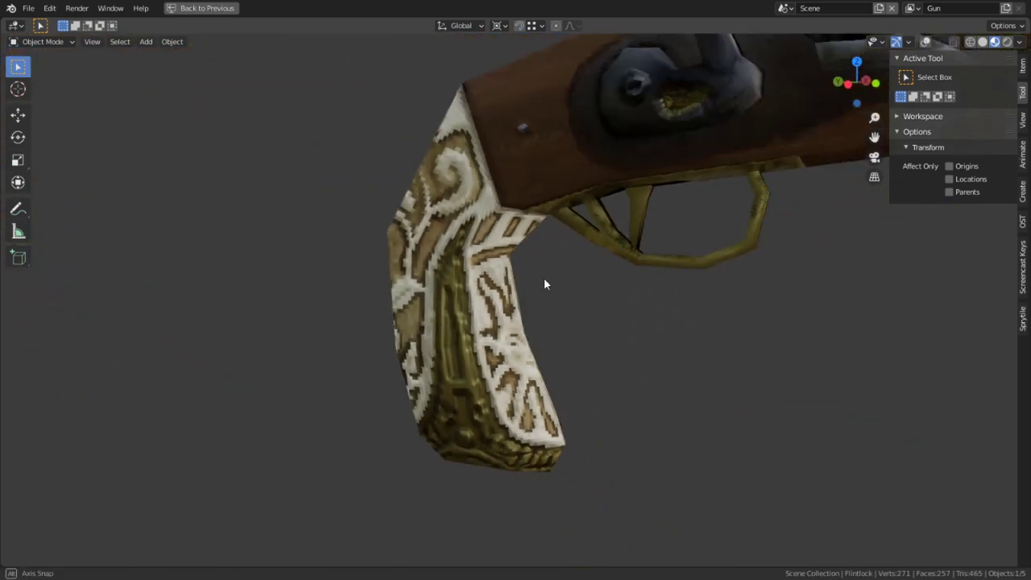
middle_drag(545, 284, 778, 283)
key(KP_0)
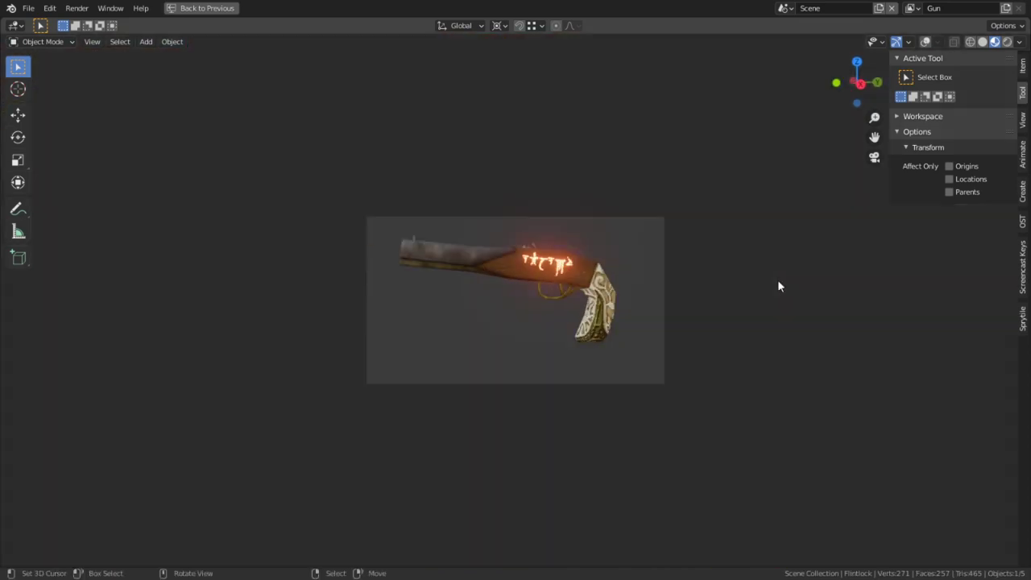
Play the pistol animation from frame 0 in a maximized camera view with the overlays hidden.
key(ctrl+space)
click(181, 9)
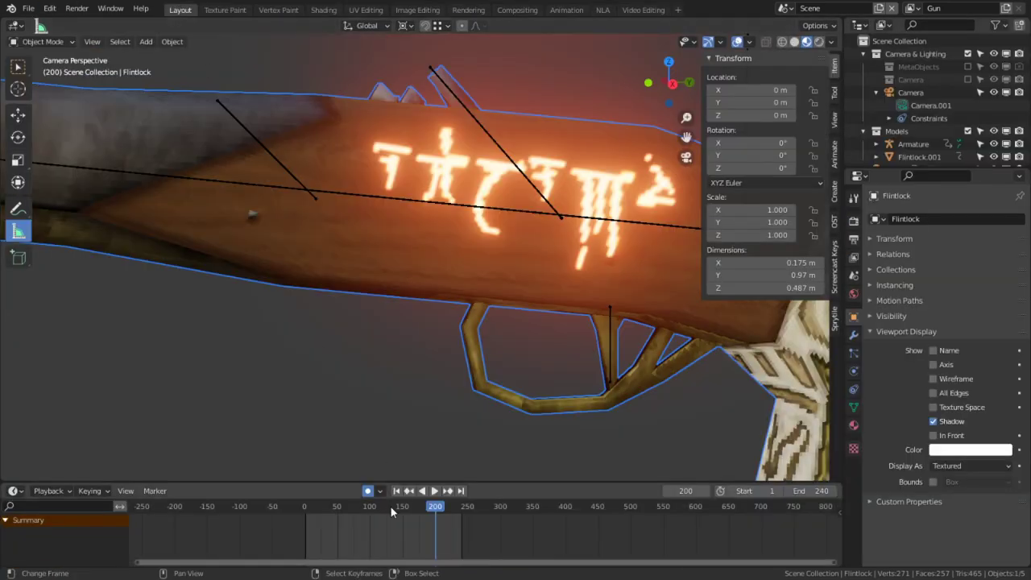
key(KP_0)
key(KP_0)
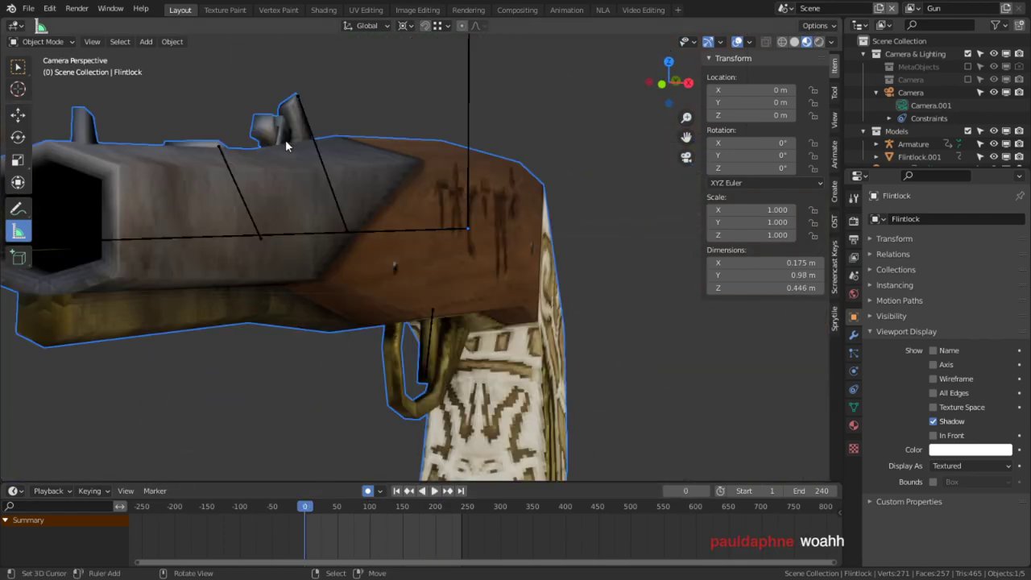
scroll(322, 140, down, 6)
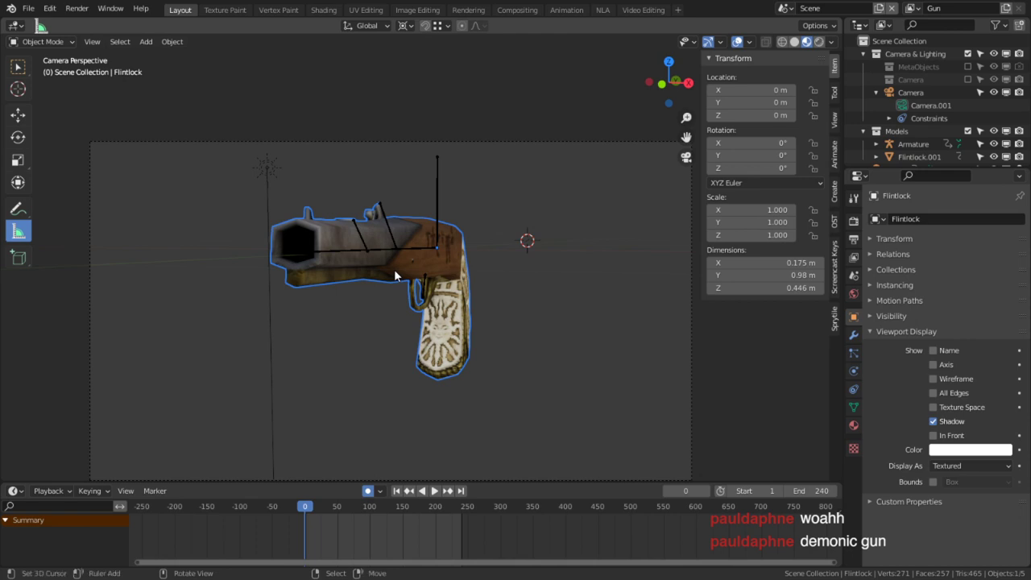
scroll(395, 276, up, 2)
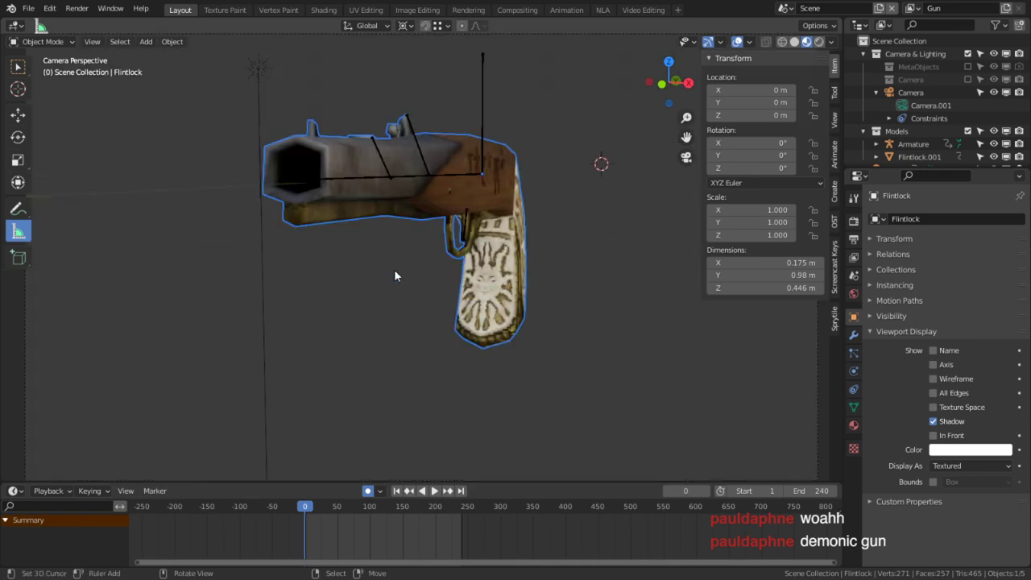
key(ctrl+space)
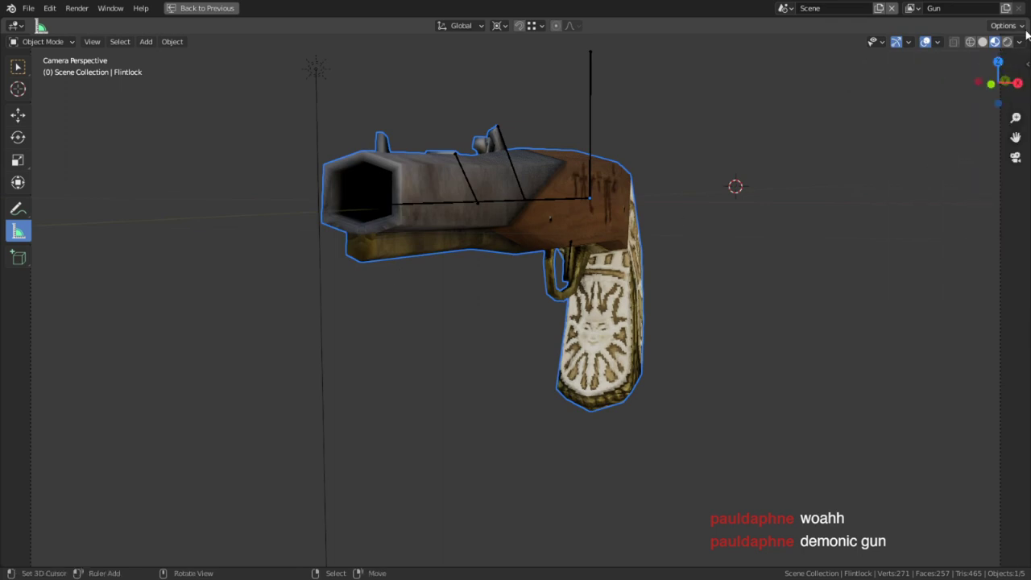
click(979, 48)
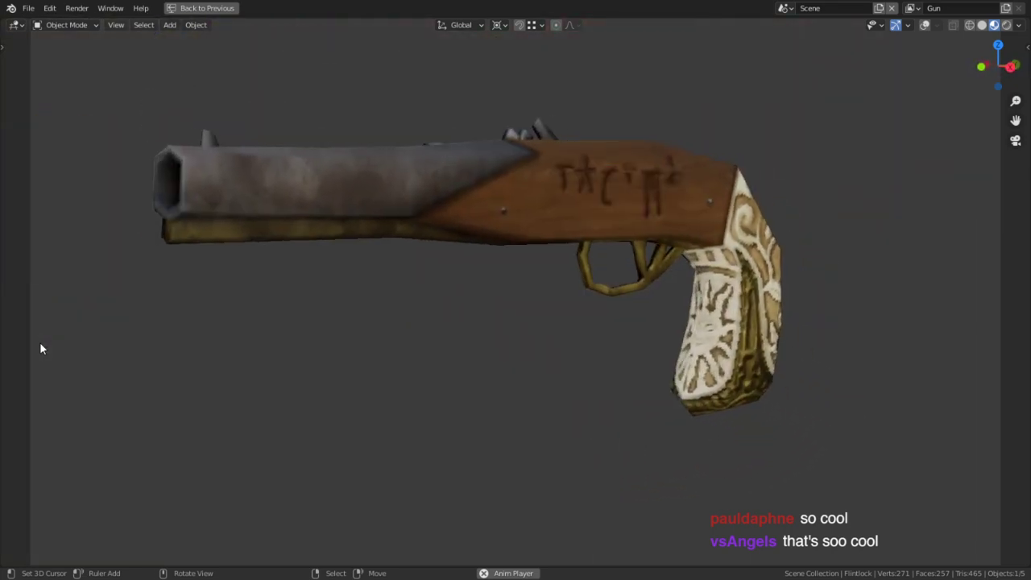
Reopen the recent file BLD_Roman_Arch.blend without saving the changes to the flintlock file.
click(184, 8)
click(48, 10)
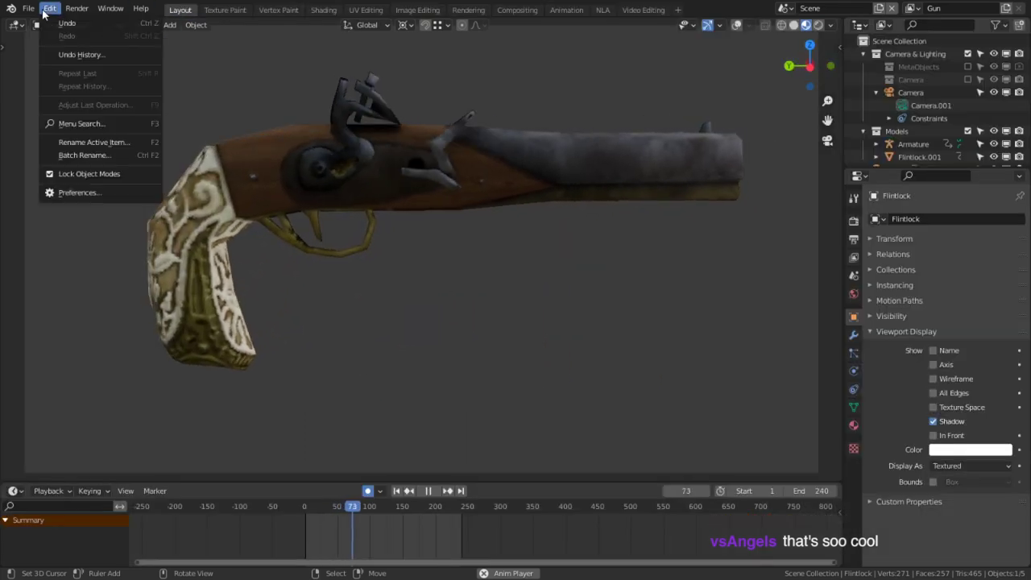
click(33, 11)
click(33, 12)
mouse_move(66, 50)
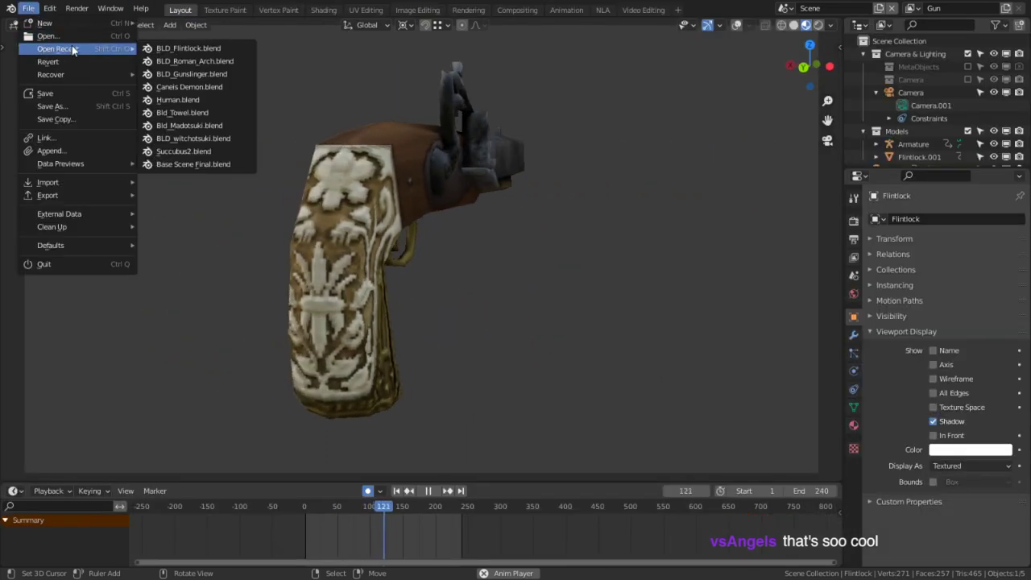
click(214, 62)
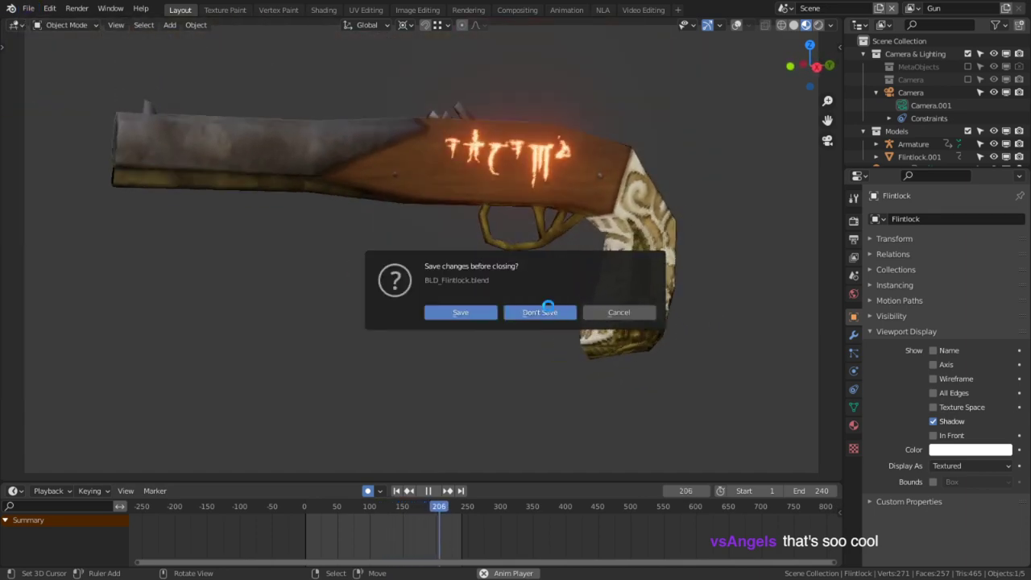
click(544, 310)
Examine the statue's front shading with the overlays hidden, and show the overlays again.
middle_drag(545, 308, 610, 299)
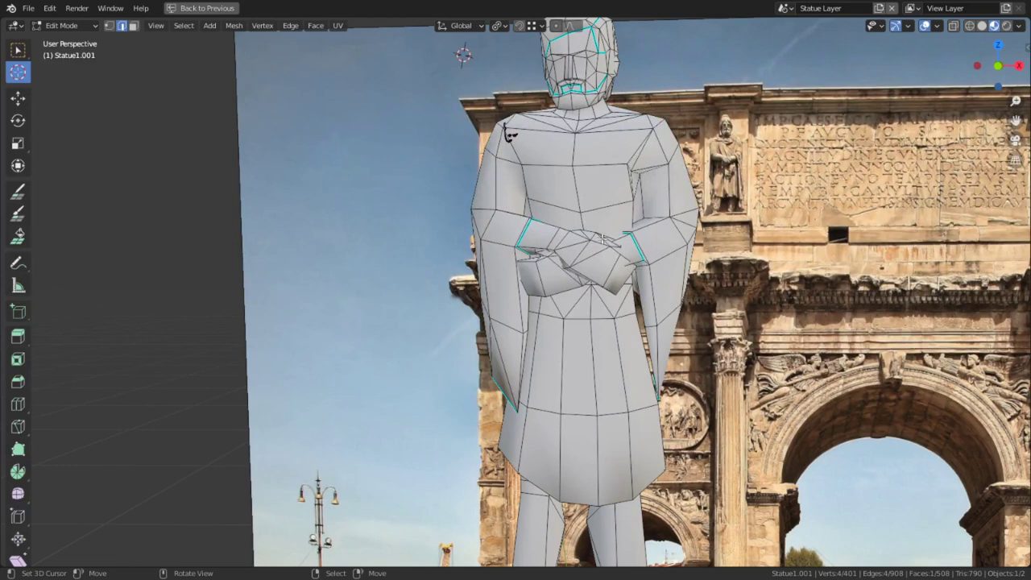
right_click(731, 173)
click(926, 25)
scroll(646, 168, down, 2)
scroll(645, 168, up, 2)
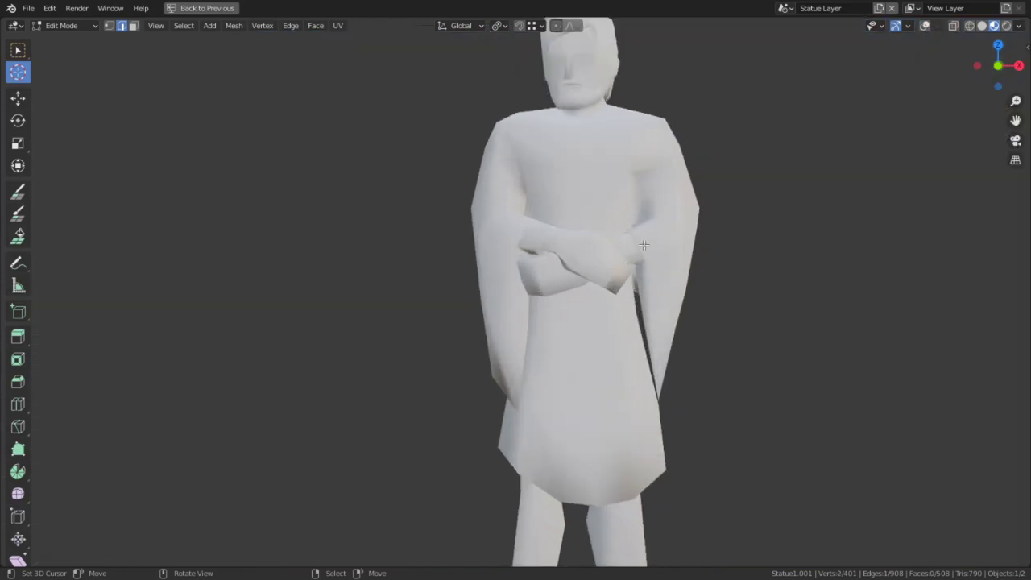
shift+middle_drag(647, 170, 590, 291)
scroll(590, 291, up, 1)
scroll(612, 260, up, 3)
scroll(610, 260, down, 4)
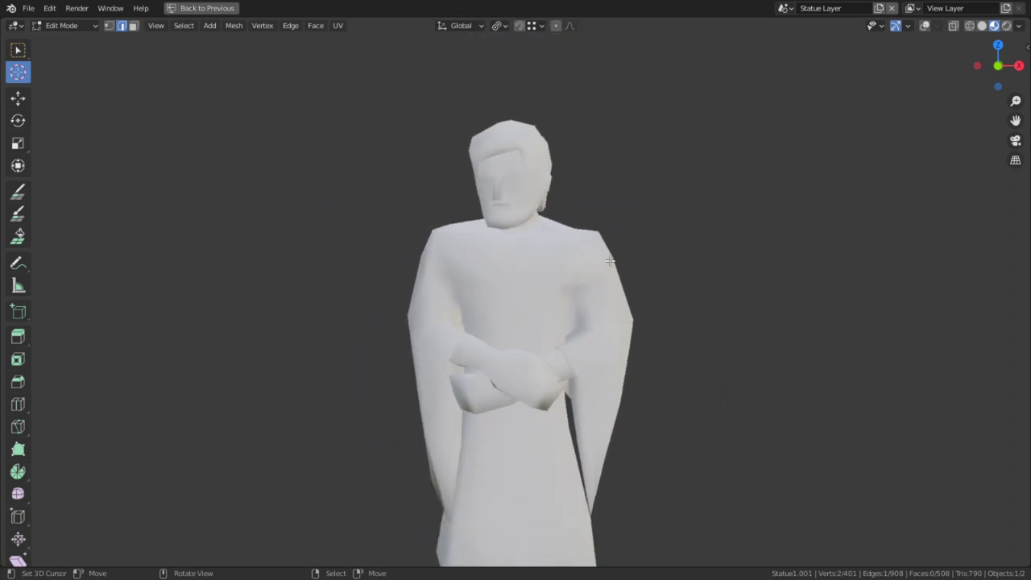
click(926, 26)
shift+scroll(523, 235, down, 3)
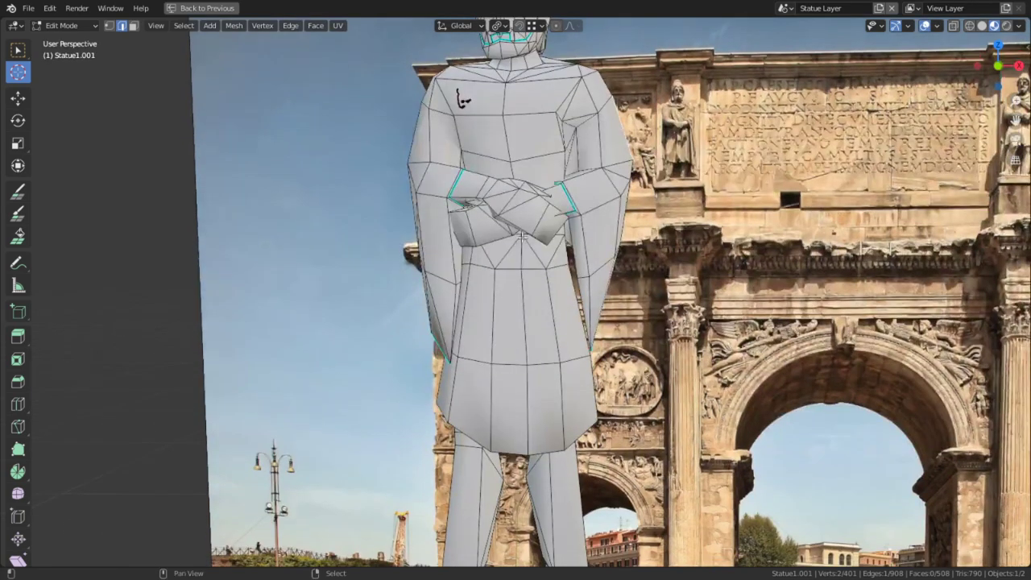
Examine the back flap, its underside and its joints with the sleeves from several angles.
middle_drag(583, 218, 511, 263)
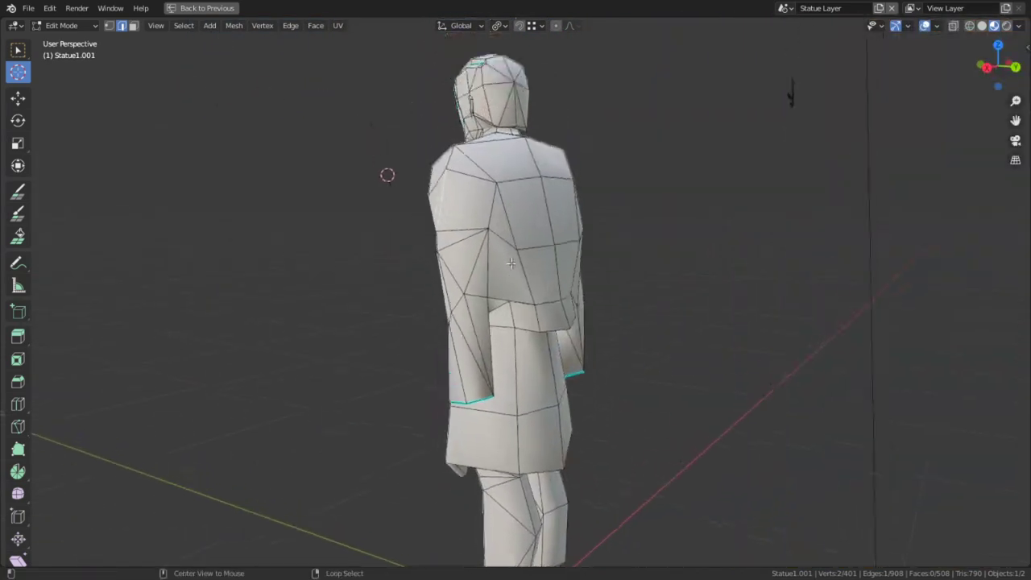
scroll(526, 359, up, 4)
shift+middle_drag(548, 361, 504, 194)
alt+middle_click(505, 193)
scroll(481, 292, up, 3)
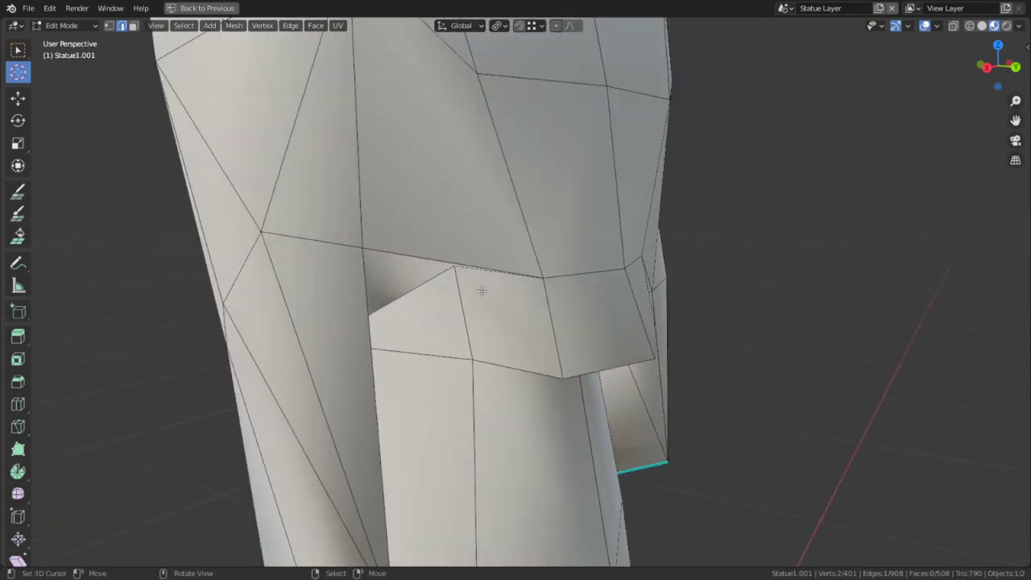
middle_drag(481, 293, 573, 233)
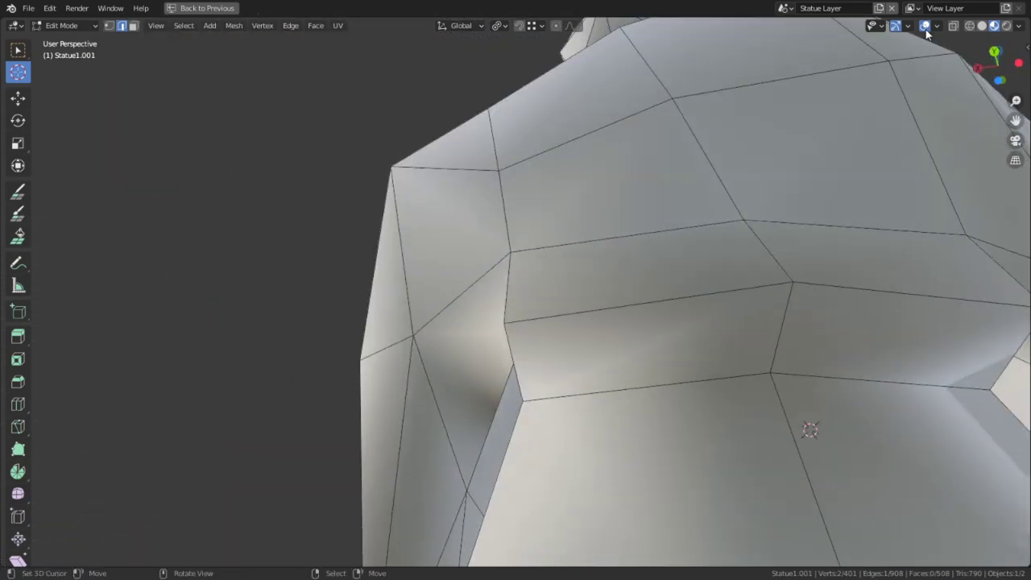
scroll(704, 384, down, 5)
middle_drag(704, 384, 588, 377)
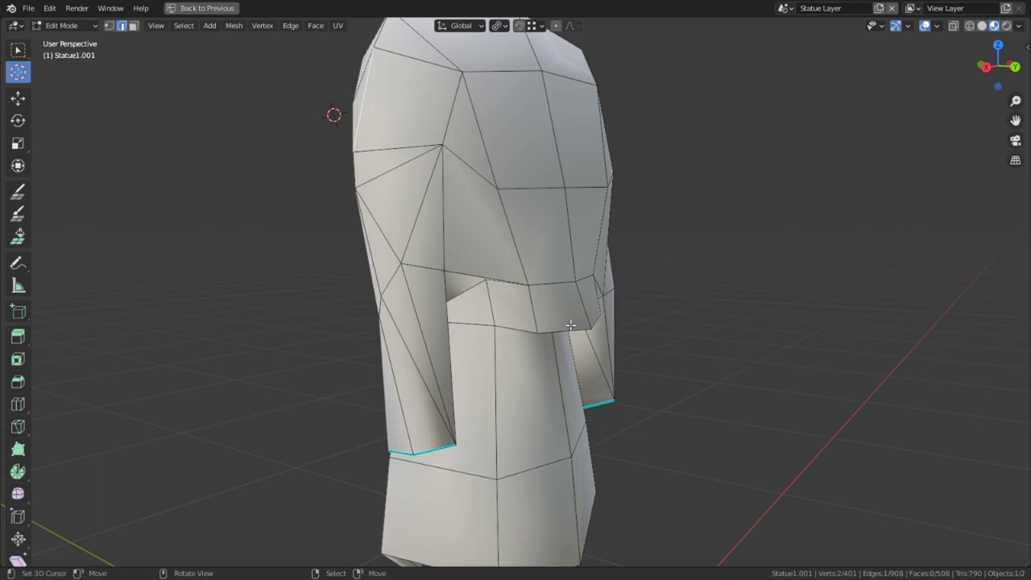
middle_drag(509, 287, 582, 240)
middle_drag(594, 312, 622, 306)
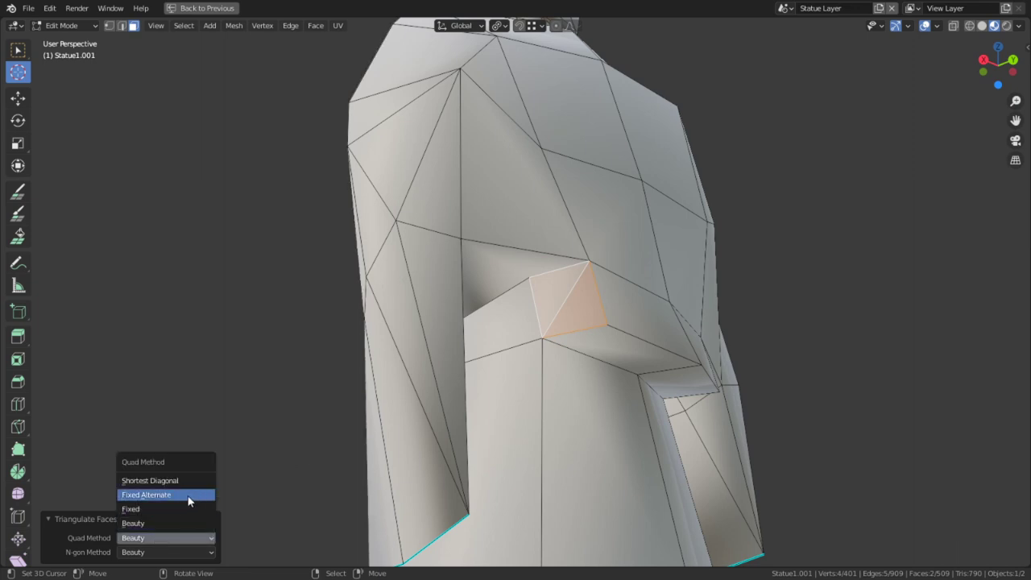
Triangulate the small joint face beneath the back flap with the Fixed quad method, and triangulate the neighbouring sleeve face.
click(148, 510)
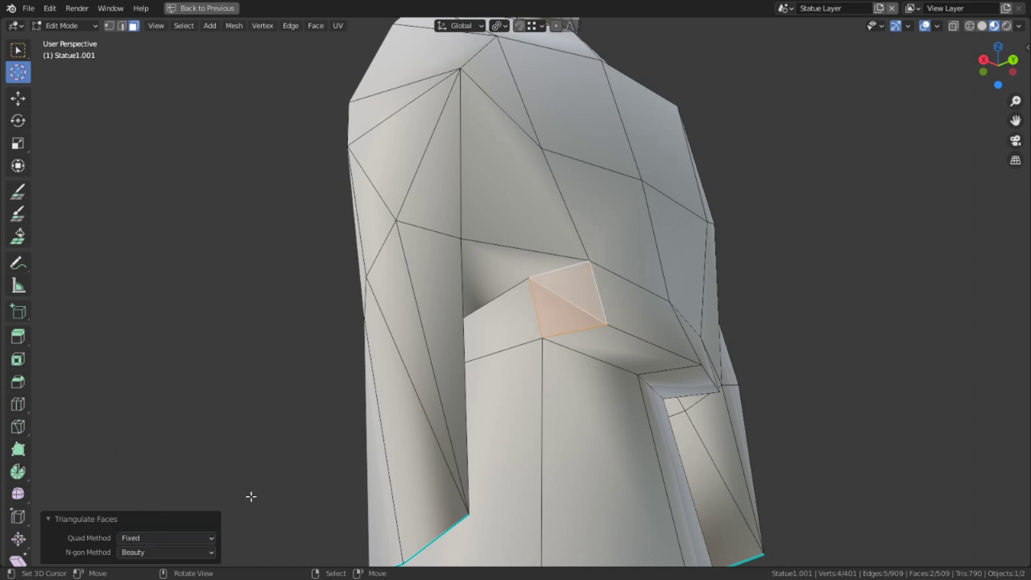
middle_drag(449, 372, 440, 348)
key(ctrl+t)
shift+click(441, 348)
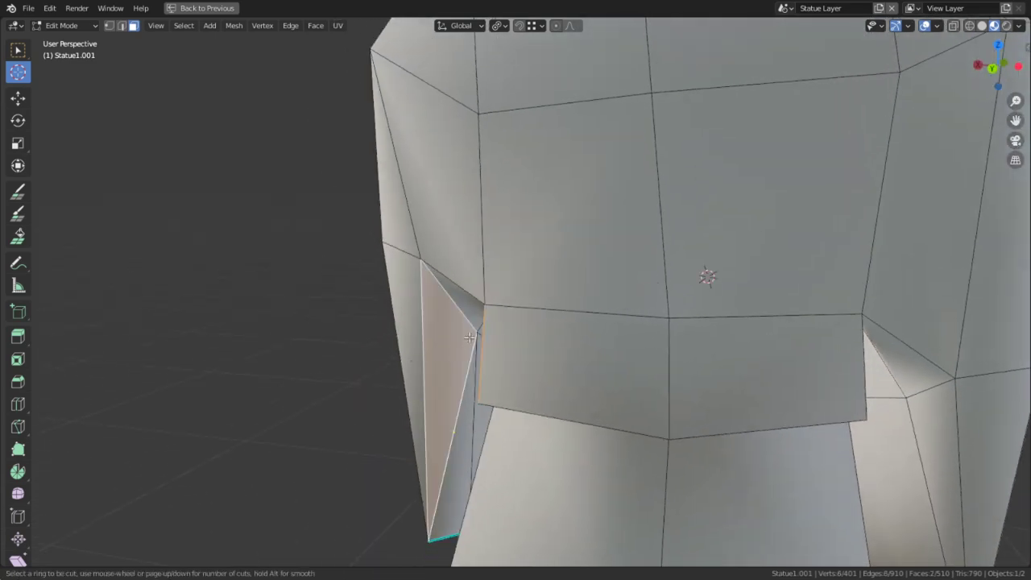
Delete the triangular faces that join the sleeve to the side of the back flap.
right_drag(473, 320, 486, 317)
middle_drag(486, 318, 538, 290)
key(x)
click(482, 313)
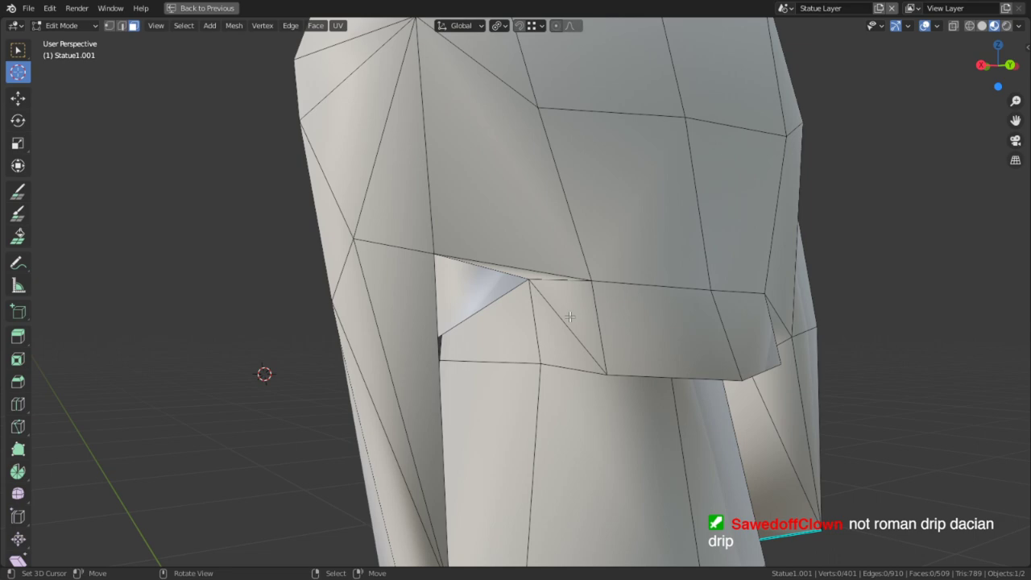
key(x)
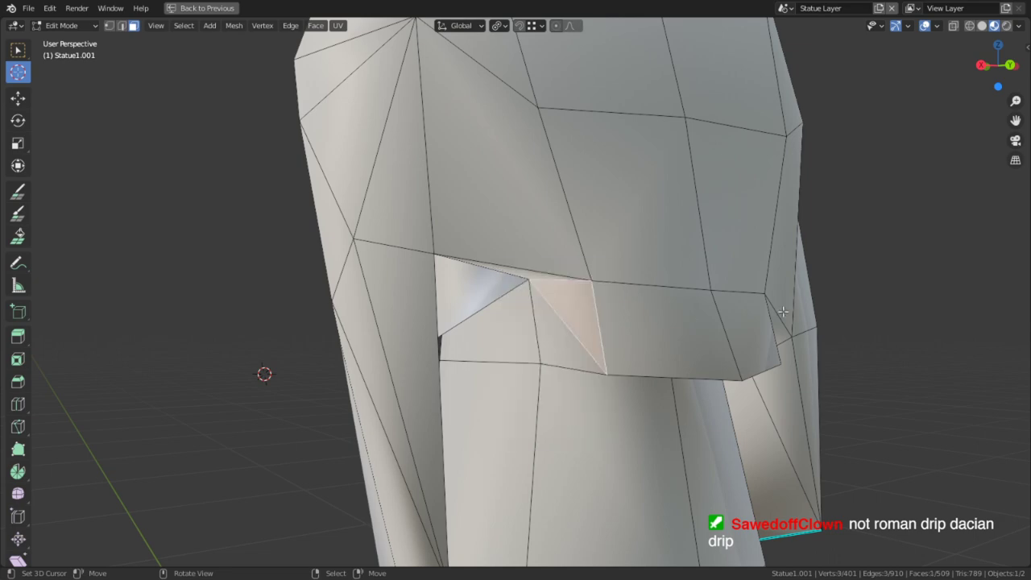
middle_drag(783, 312, 598, 324)
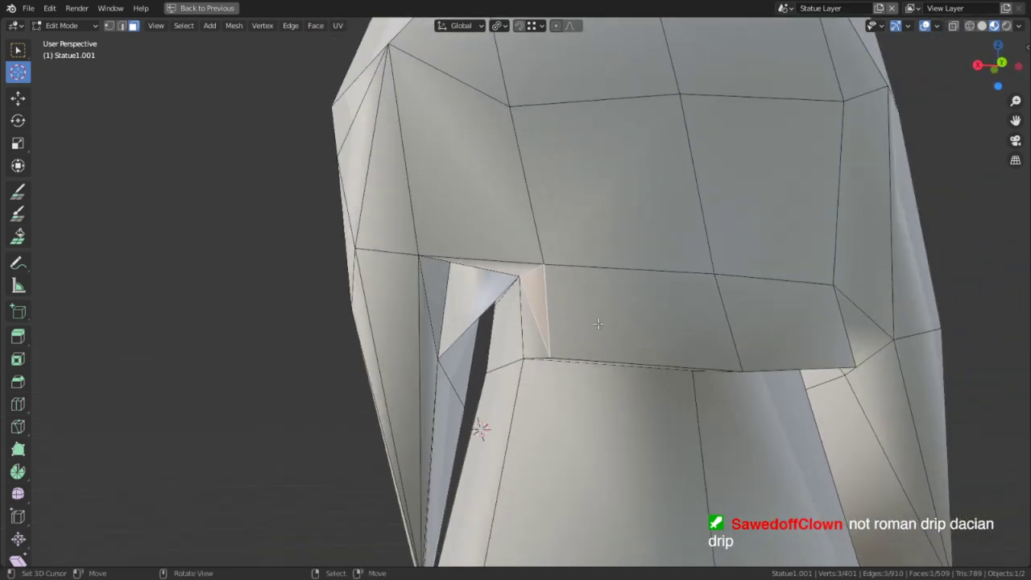
mouse_move(527, 311)
middle_down()
mouse_move(488, 365)
mouse_move(553, 357)
mouse_move(557, 323)
mouse_move(530, 333)
mouse_move(518, 324)
middle_up()
key(x)
click(550, 306)
Fill the opening between the sleeve's rear edge and the flap's side edge with one large face.
key(1)
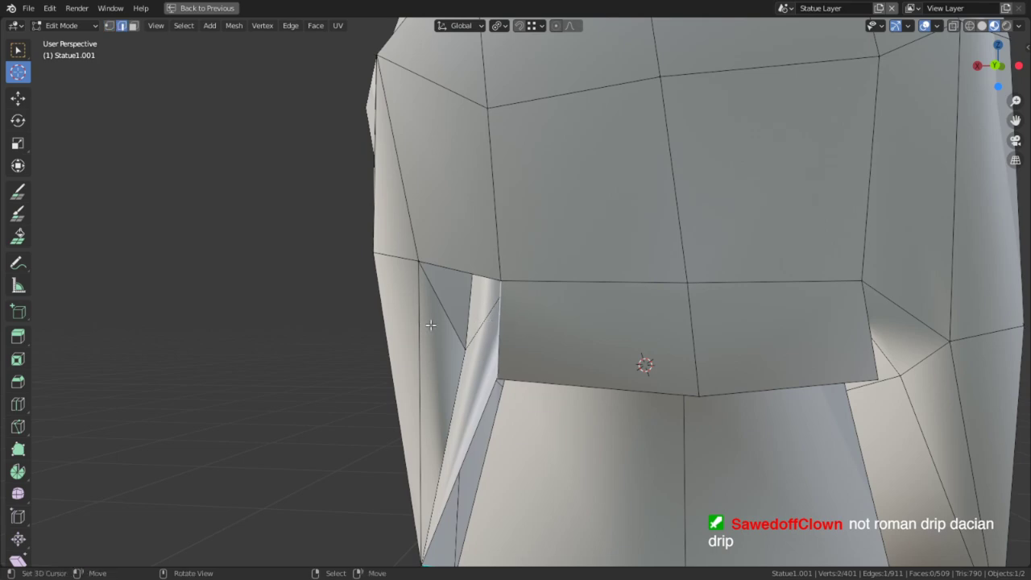
click(432, 357)
middle_drag(432, 357, 590, 341)
key(2)
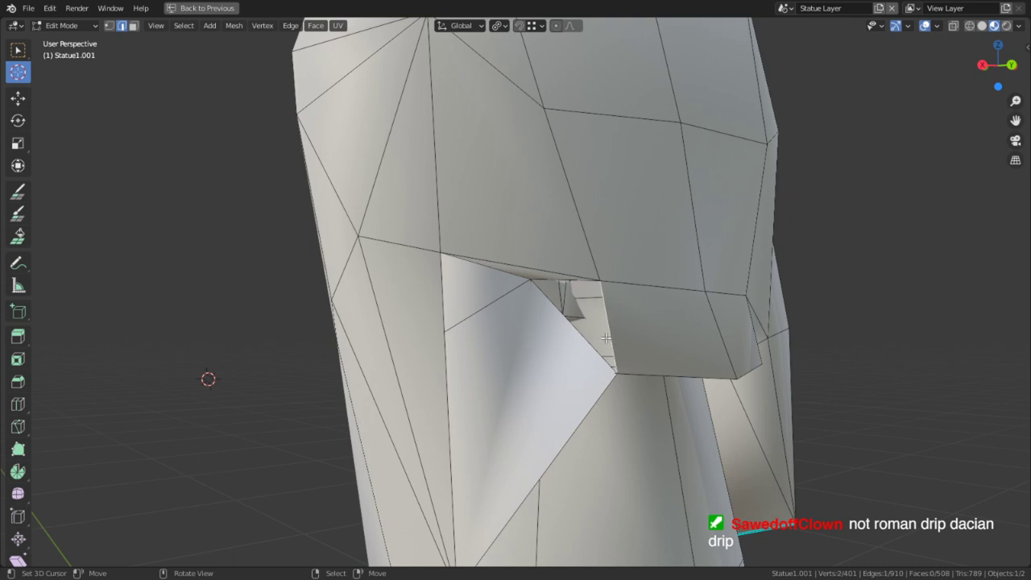
key(f)
scroll(472, 341, down, 3)
middle_drag(472, 341, 556, 399)
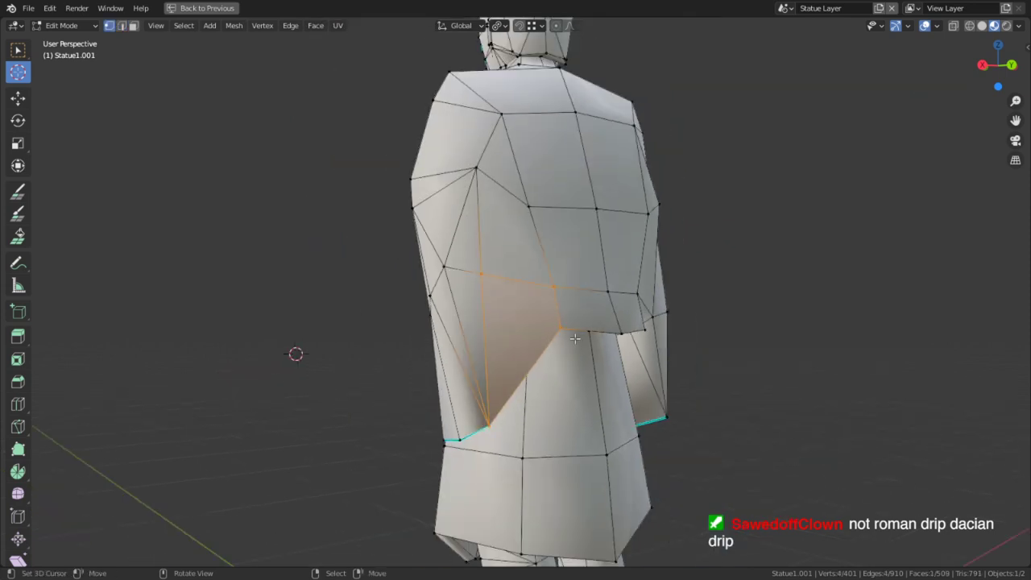
Move the flap's lower corner vertex down about 0.14 m in the right side view, and refine its placement beside the sleeve hem.
key(KP_3)
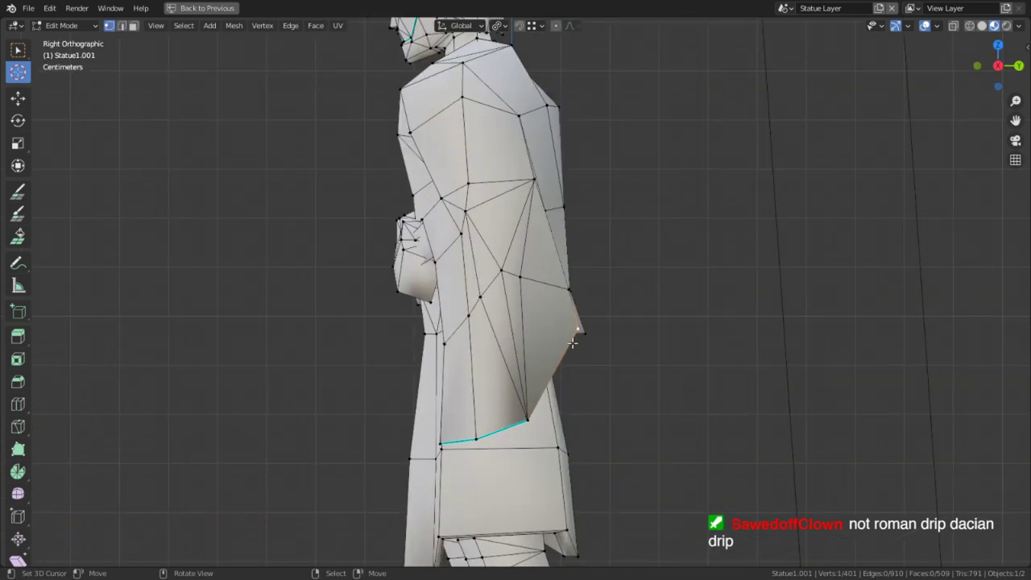
click(532, 179)
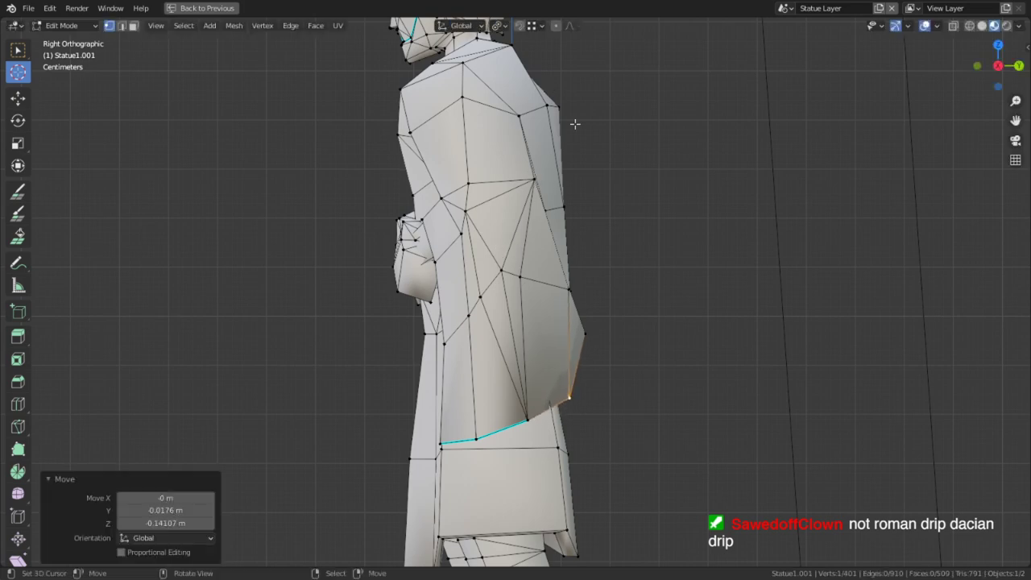
middle_drag(573, 120, 317, 203)
key(g)
middle_drag(250, 193, 323, 293)
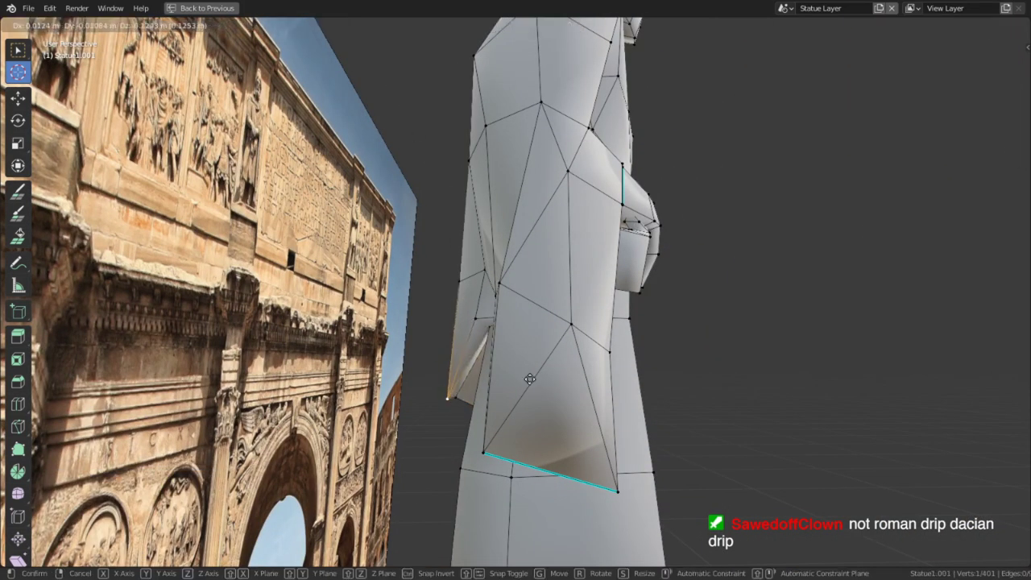
click(617, 524)
Align the sleeve's rear hem corner and the flap corner from below, and mark the hem edges between them sharp.
middle_drag(618, 524, 532, 368)
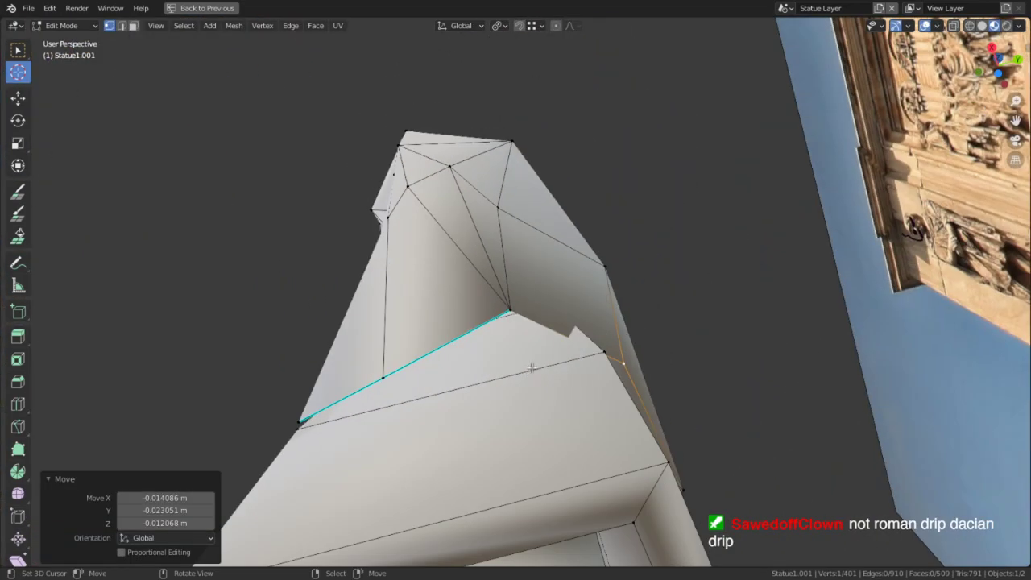
click(549, 490)
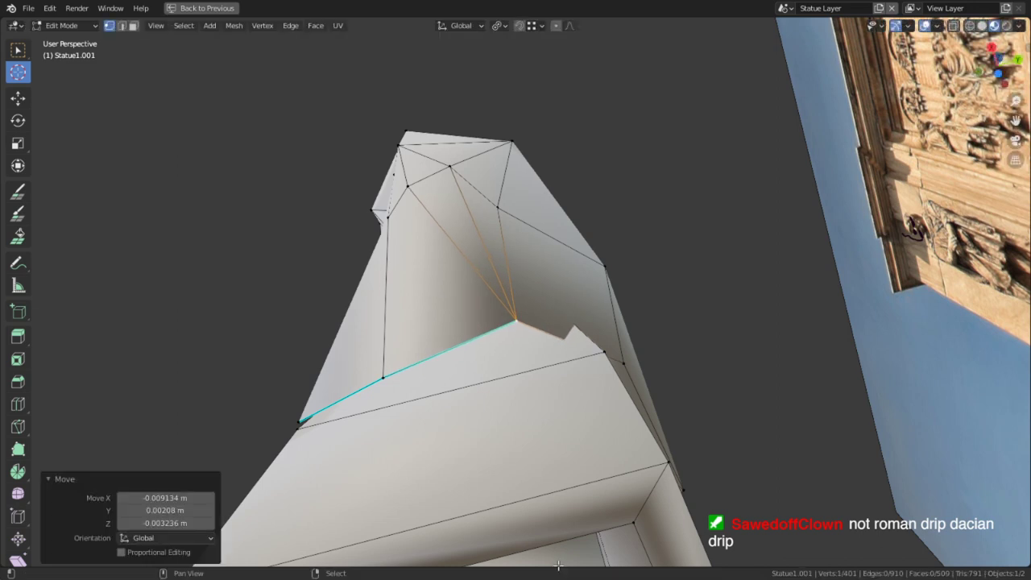
click(614, 278)
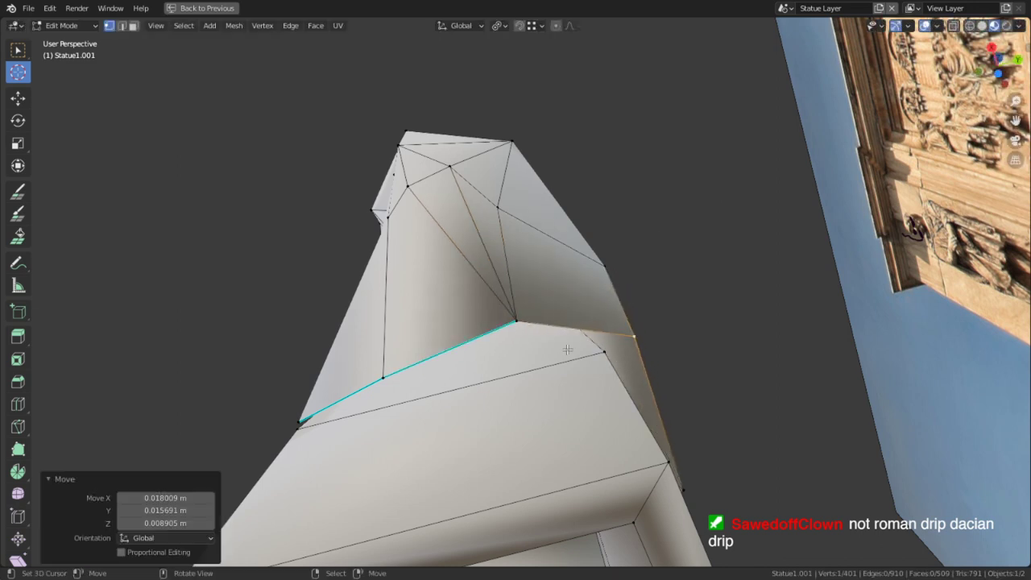
key(ctrl+e)
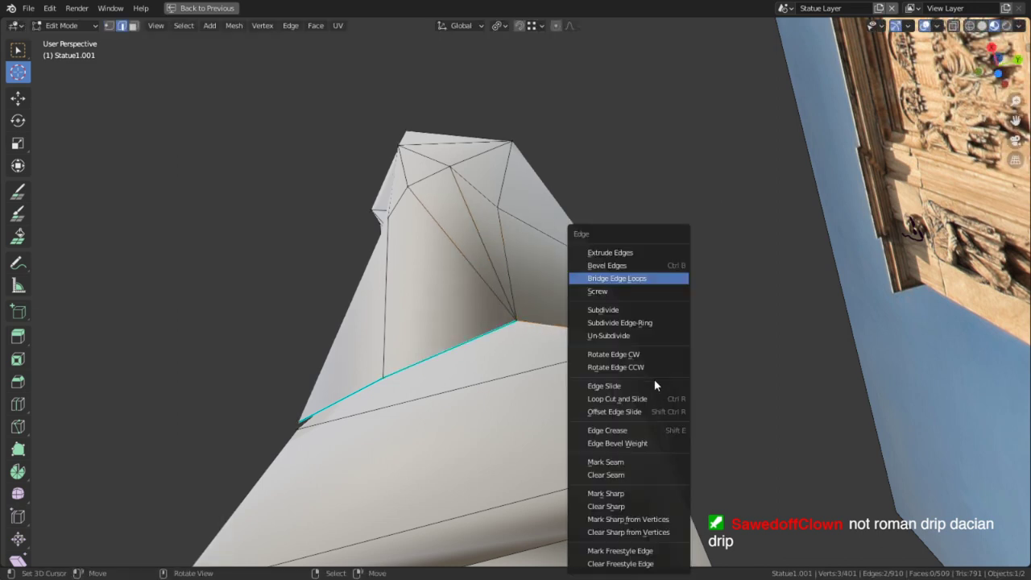
click(638, 493)
Adjust the cloak's rear hem by moving its back edge down about 0.022 m.
middle_drag(639, 494, 499, 325)
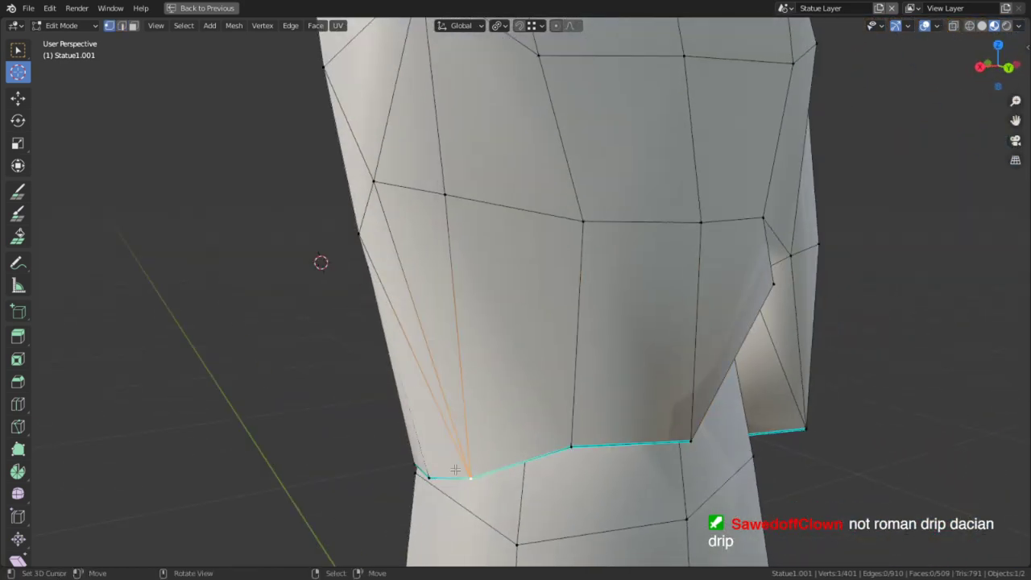
click(435, 344)
key(2)
click(593, 431)
middle_drag(592, 432, 683, 423)
key(g)
click(662, 38)
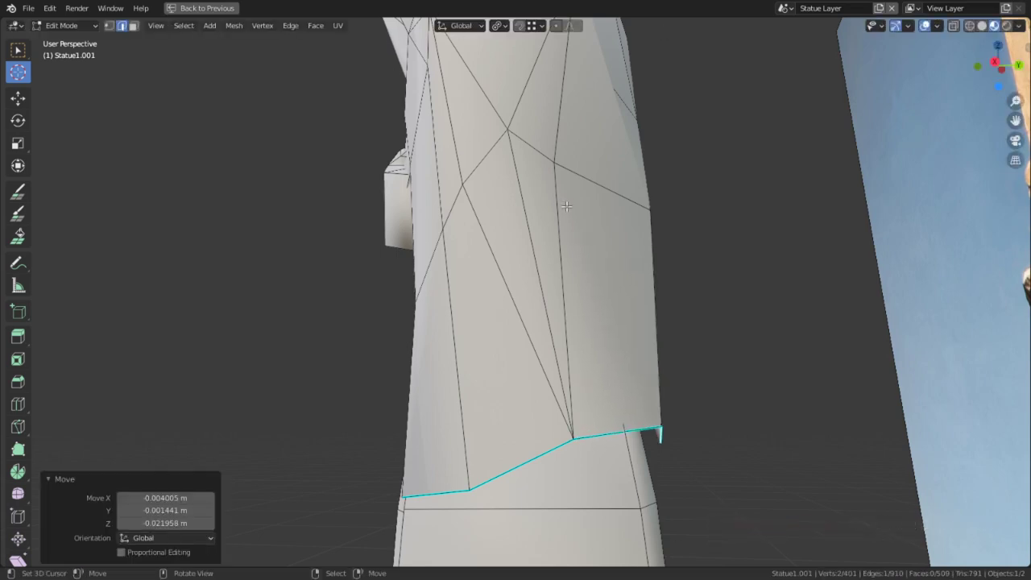
Triangulate the joint face at the opposite sleeve, and move the flap's corner vertex on that side down about 0.13 m.
middle_drag(478, 149, 532, 268)
alt+middle_click(690, 231)
scroll(690, 231, up, 4)
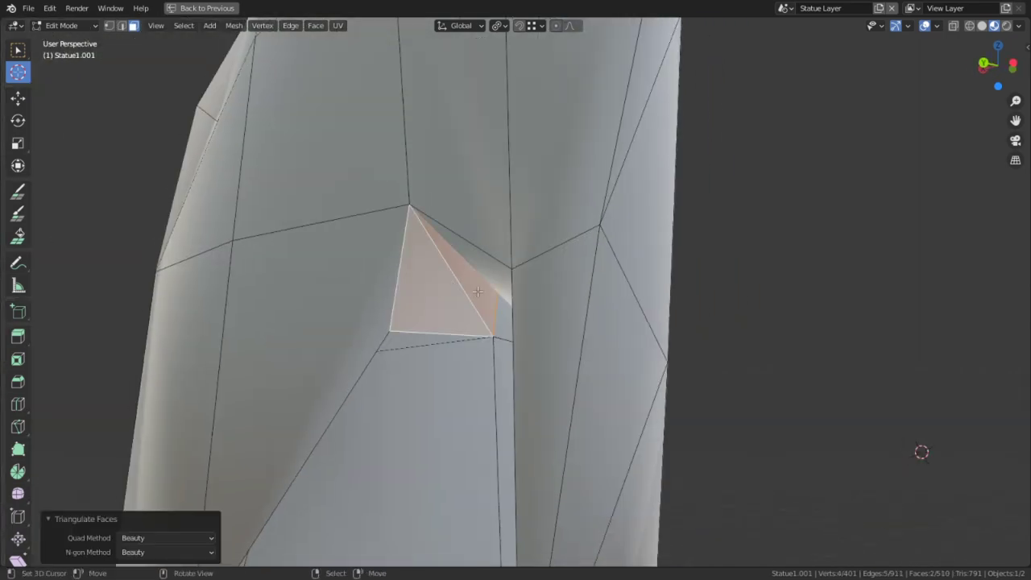
middle_drag(478, 291, 521, 164)
key(1)
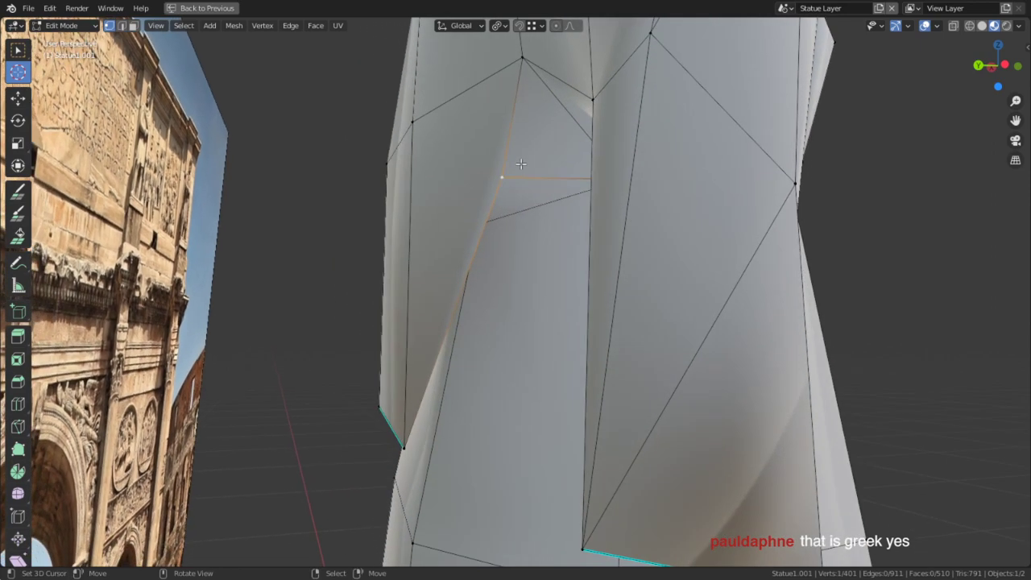
click(824, 99)
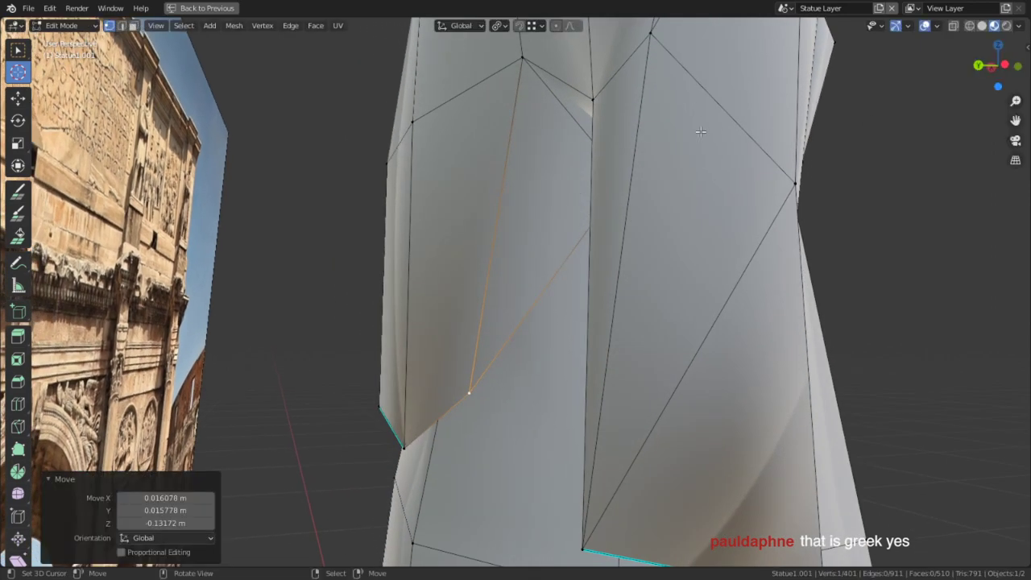
drag(578, 144, 651, 156)
middle_drag(651, 157, 714, 166)
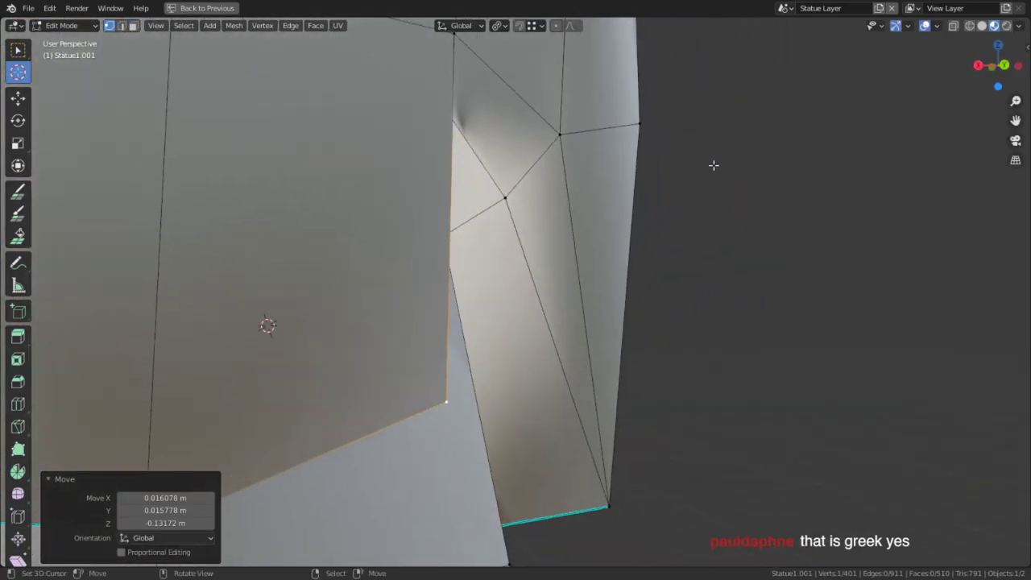
Replace the joint face between the flap and the opposite sleeve with a smaller triangular face.
key(3)
middle_drag(591, 235, 372, 256)
click(602, 216)
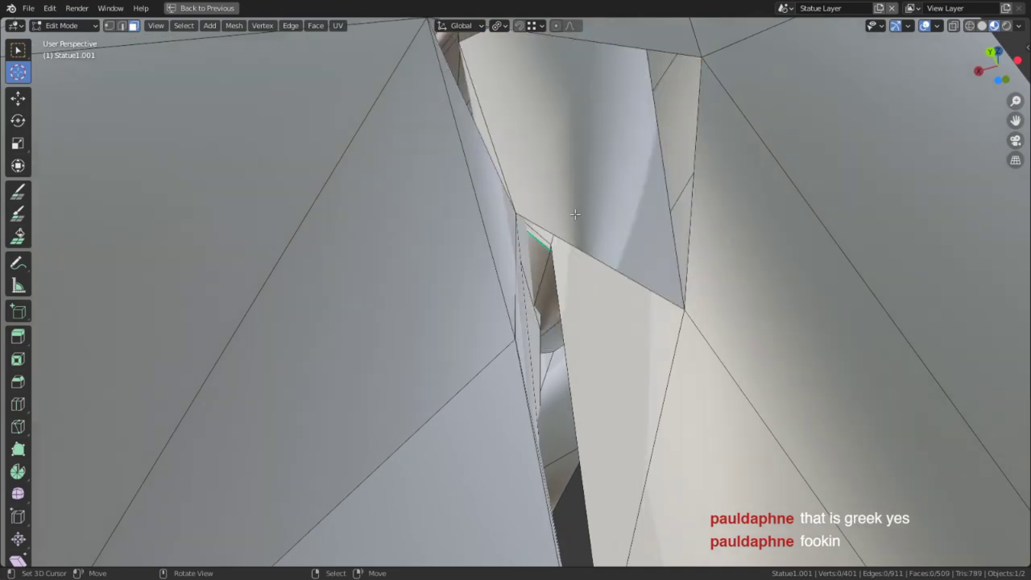
middle_drag(556, 250, 504, 272)
key(f)
middle_drag(591, 234, 590, 280)
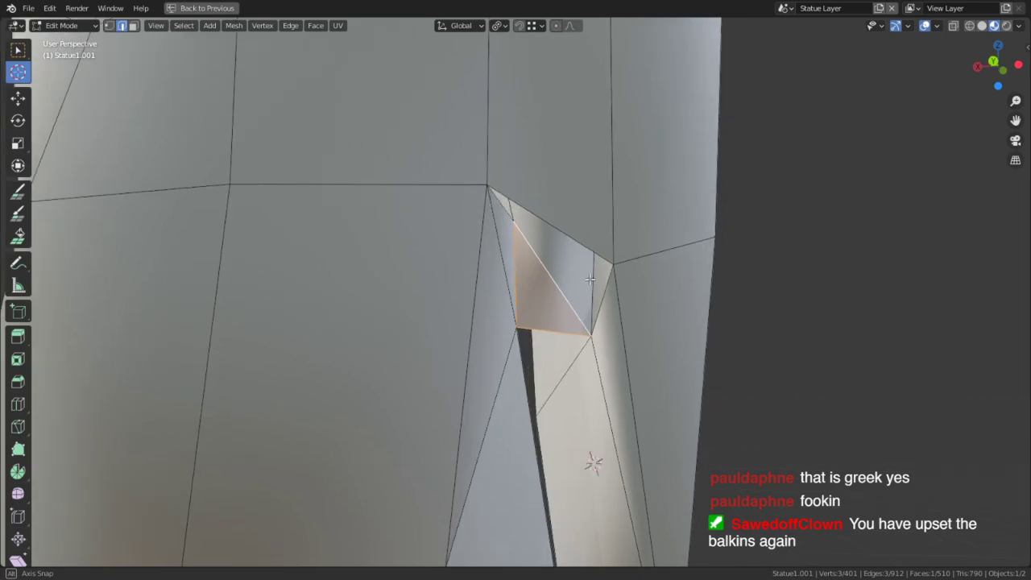
middle_drag(589, 264, 657, 142)
shift+middle_drag(656, 142, 644, 285)
click(635, 291)
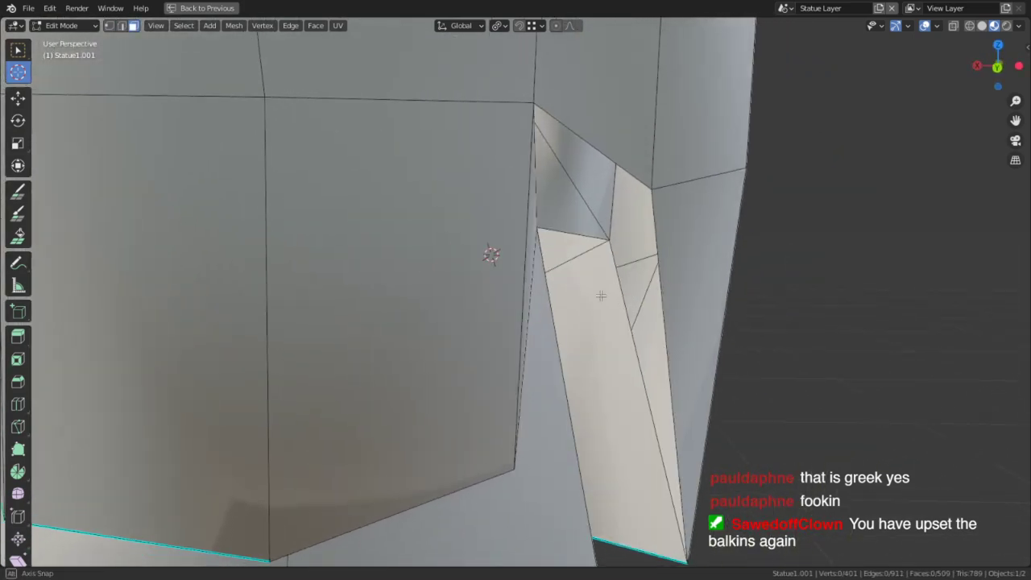
Fill the lower gap between the flap corner and the sleeve with a face, and delete the long triangle beside the flap.
middle_drag(488, 253, 421, 299)
right_click(495, 311)
key(3)
right_click(456, 270)
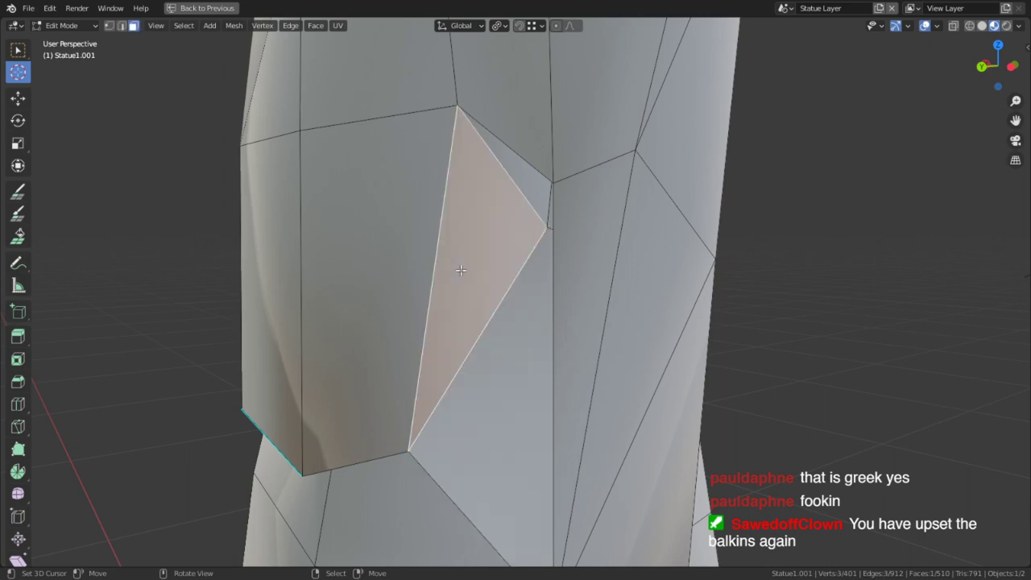
key(x)
click(463, 272)
Examine the reworked sleeve joint up close and the whole statue from the front.
scroll(339, 279, up, 4)
middle_drag(339, 279, 566, 347)
key(2)
scroll(484, 249, up, 1)
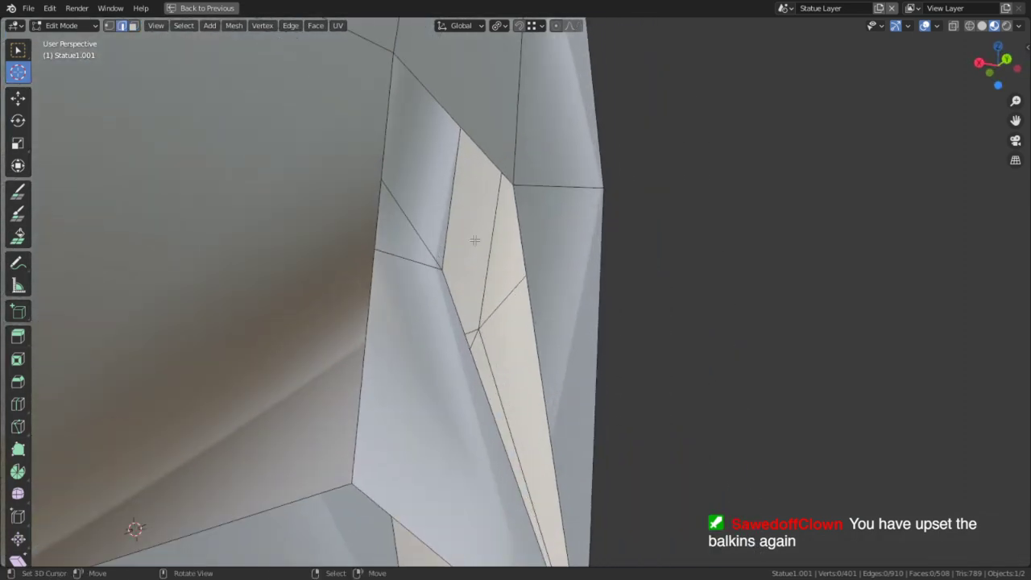
alt+middle_click(440, 196)
middle_drag(440, 196, 534, 289)
scroll(515, 118, down, 3)
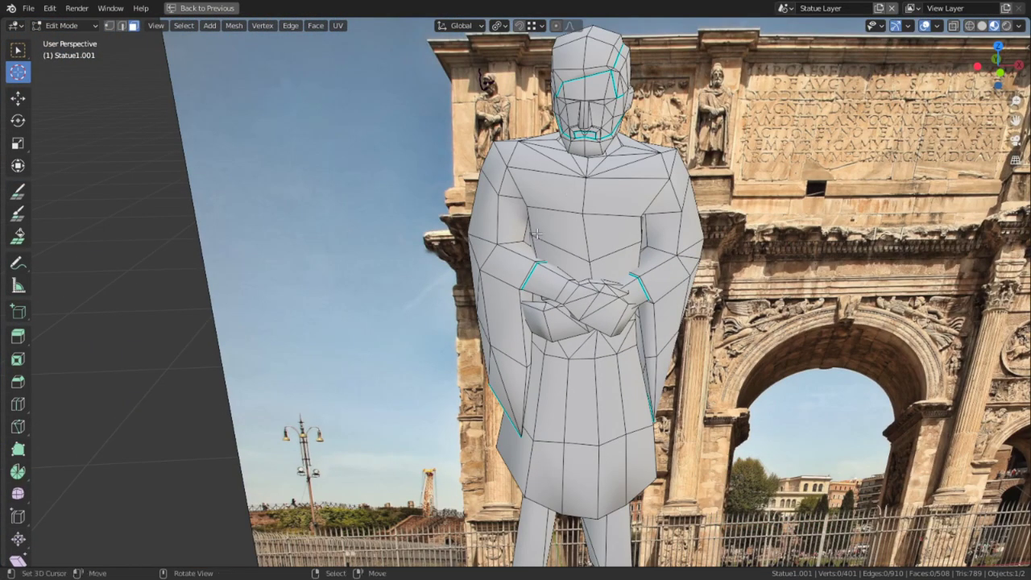
Check the robe faces linked within the seams and the face ring around the upper arm, and clear the selection.
key(ctrl+l)
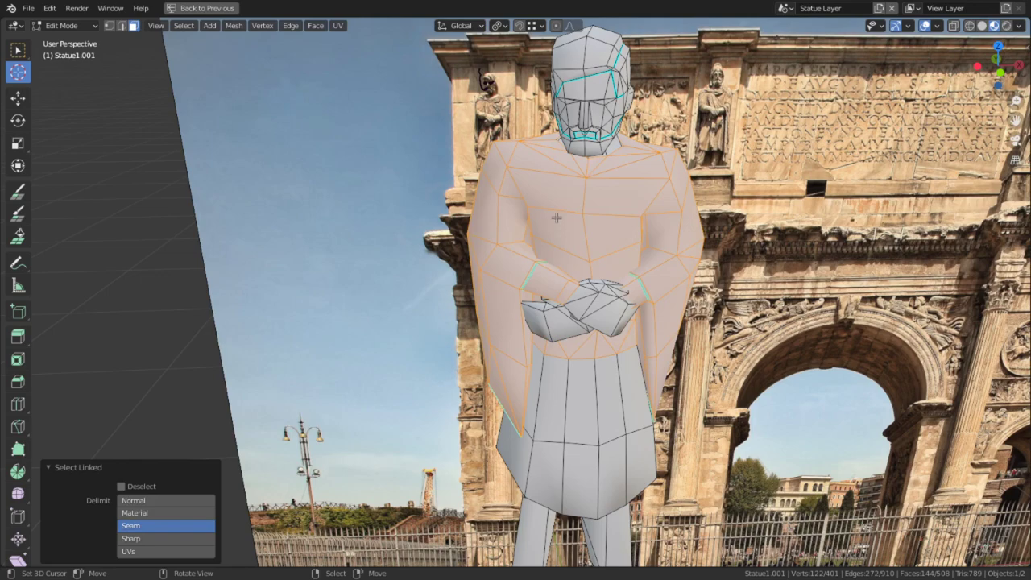
alt+middle_click(514, 174)
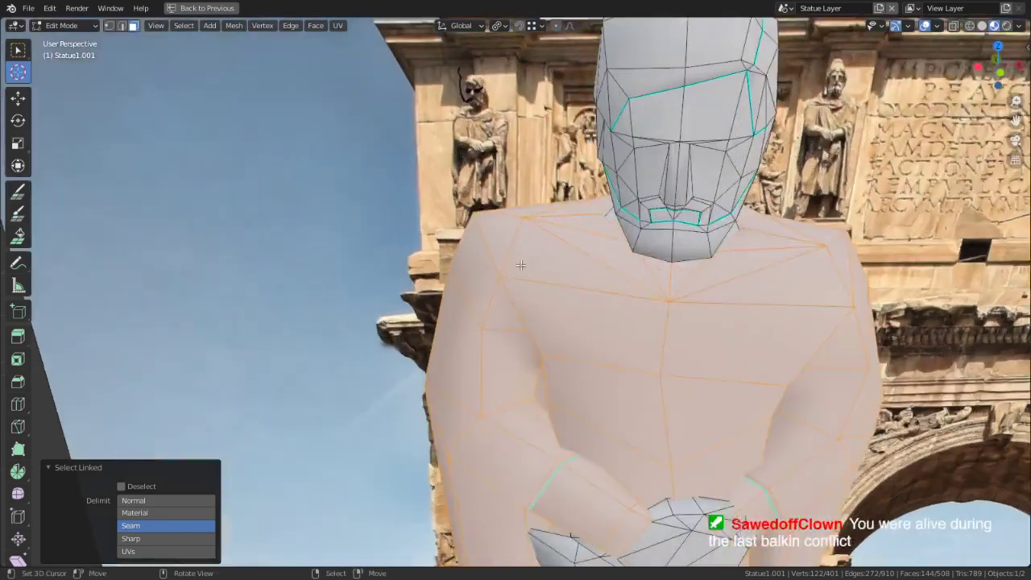
middle_drag(521, 265, 564, 278)
alt+right_click(453, 361)
middle_drag(467, 360, 648, 323)
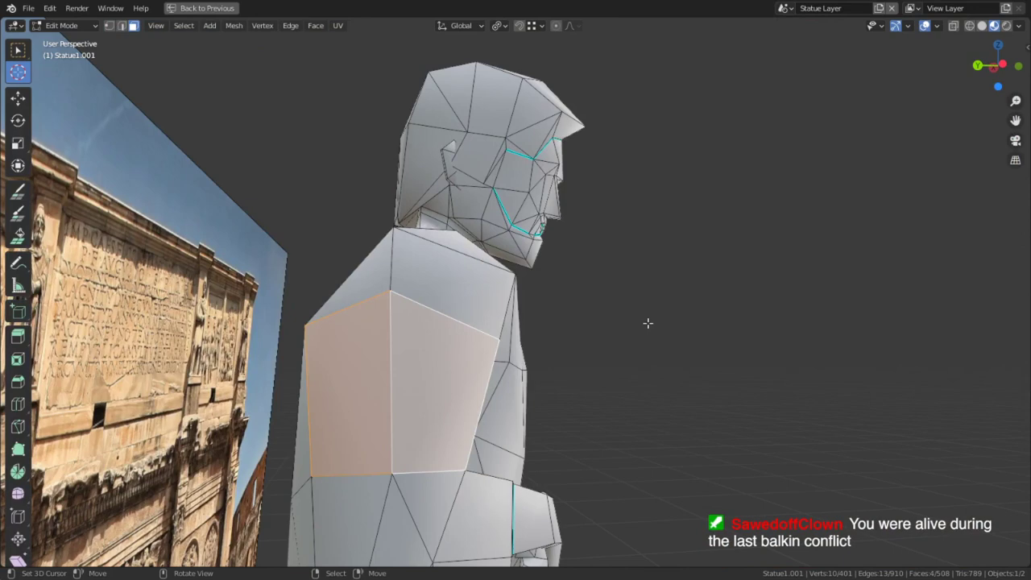
scroll(588, 323, down, 3)
middle_drag(589, 324, 602, 355)
alt+middle_click(414, 514)
scroll(422, 477, up, 4)
middle_drag(451, 451, 635, 408)
key(alt+a)
Hide the cloak's central back faces to expose the inside of the sleeve joint.
scroll(724, 403, up, 2)
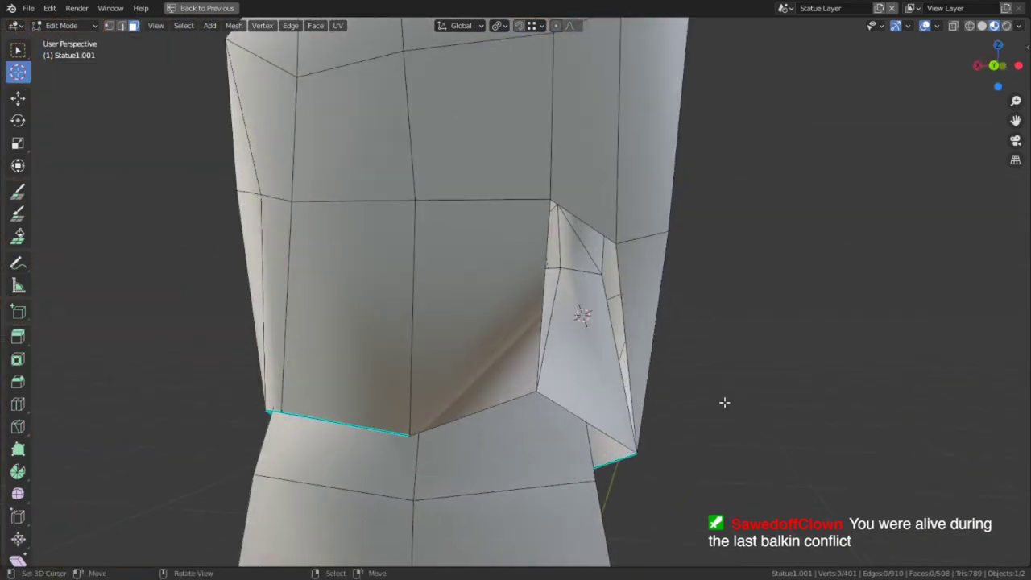
middle_drag(724, 403, 780, 379)
scroll(448, 320, up, 2)
shift+middle_drag(593, 277, 414, 206)
alt+middle_click(431, 371)
middle_drag(424, 368, 502, 305)
middle_drag(691, 202, 838, 325)
middle_drag(606, 212, 476, 256)
middle_drag(394, 199, 510, 234)
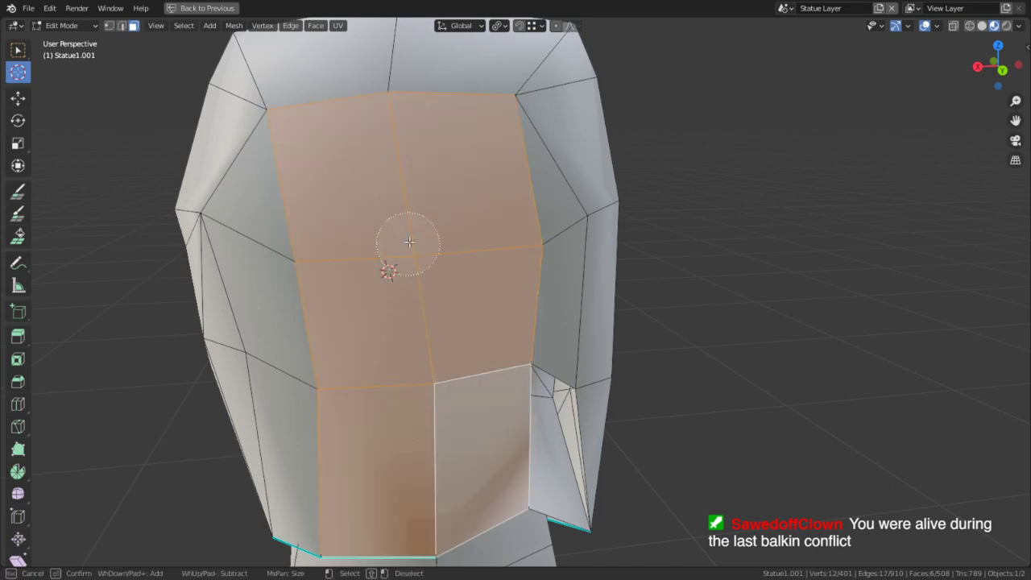
key(h)
Delete the stray internal face beside the sleeve, and reveal the hidden back faces with nothing selected.
scroll(603, 317, up, 5)
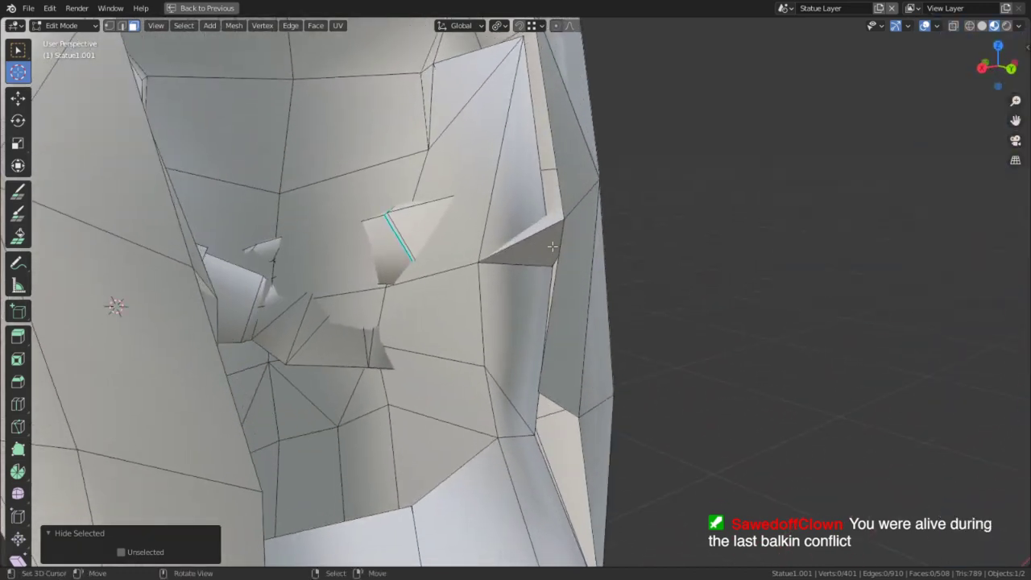
middle_drag(553, 246, 536, 322)
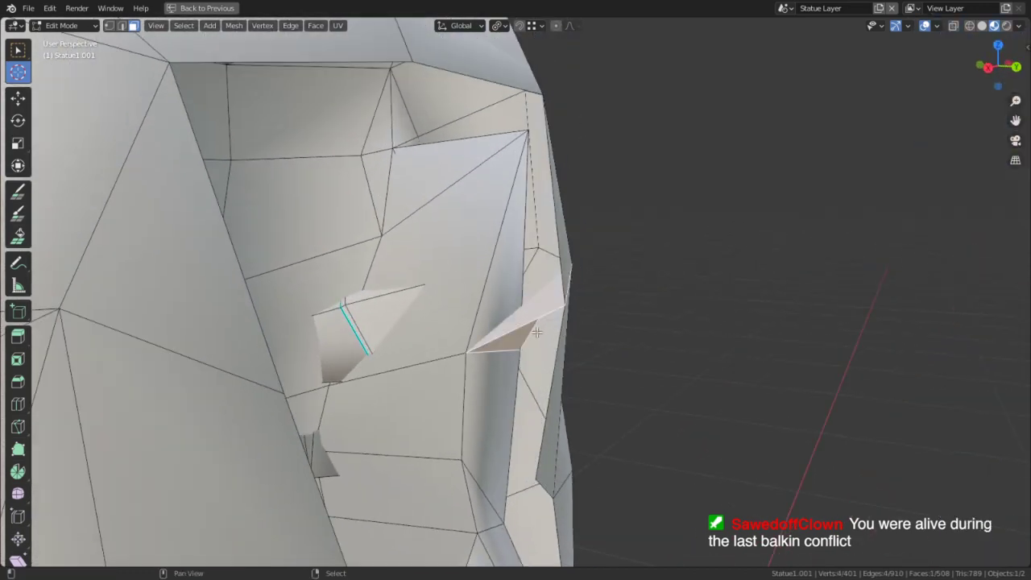
click(546, 334)
middle_drag(562, 356, 515, 218)
key(alt+h)
key(alt+a)
middle_drag(685, 386, 629, 436)
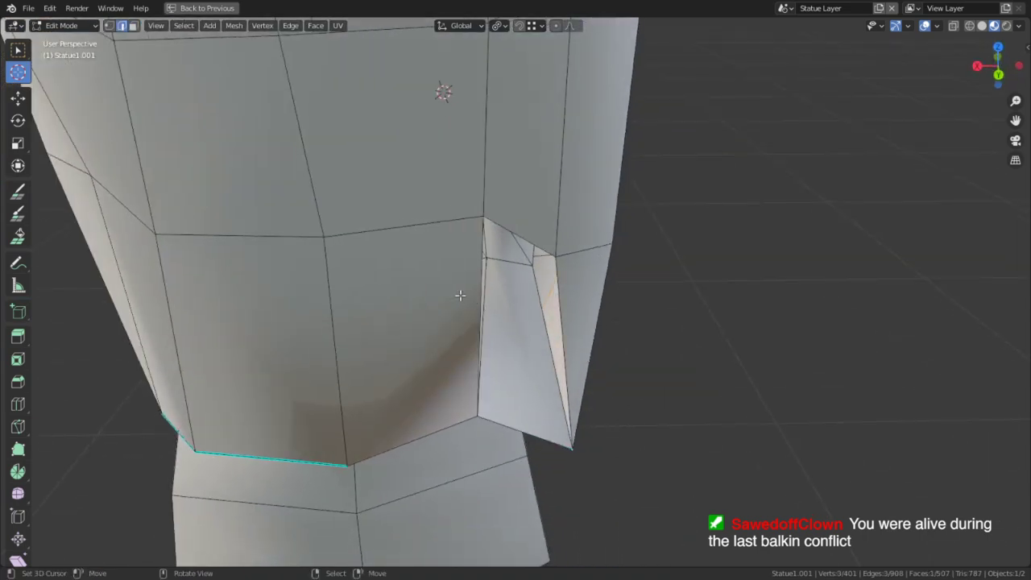
Fill the gap in the cloak's lower side with a face and reposition the two hem vertices beside it to even the hem.
key(f)
middle_drag(569, 296, 540, 306)
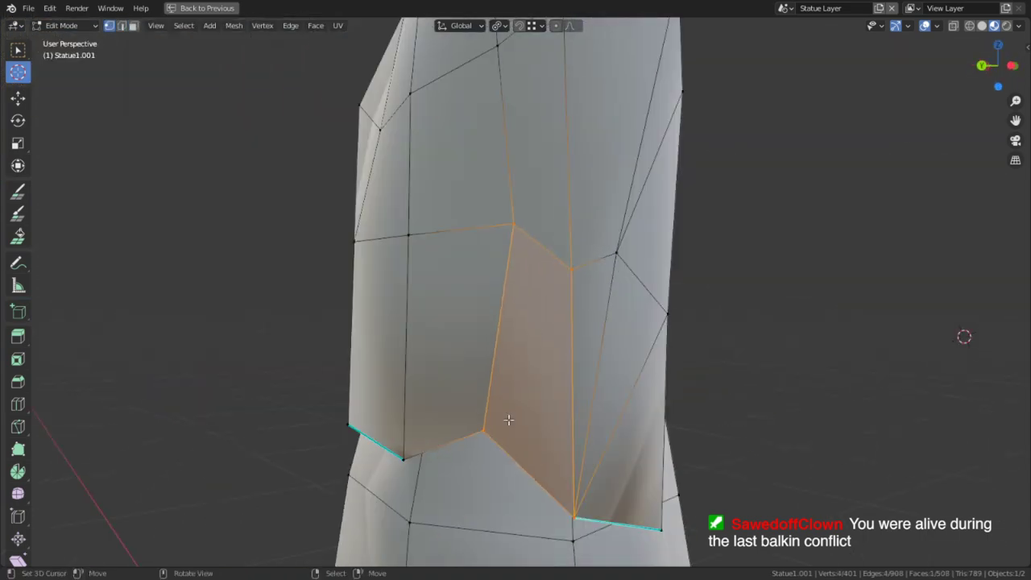
middle_drag(490, 413, 406, 329)
key(g)
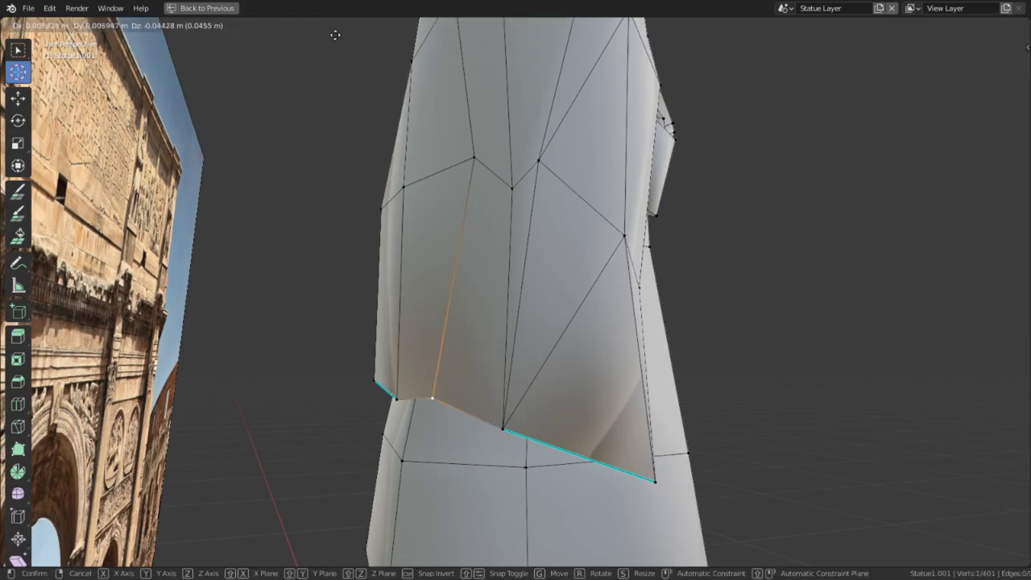
click(299, 173)
middle_drag(299, 173, 490, 263)
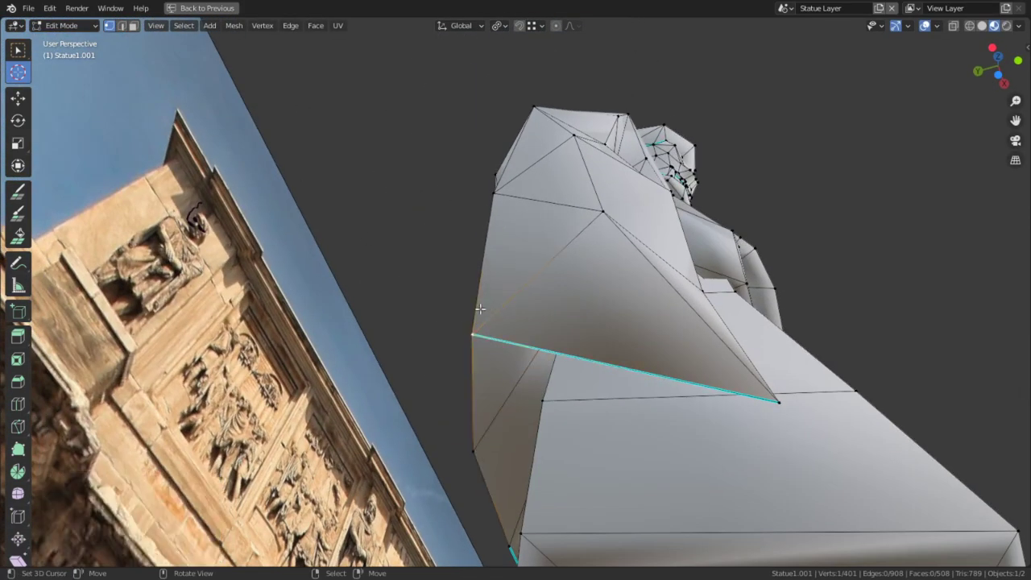
key(g)
click(941, 33)
middle_drag(475, 133, 578, 232)
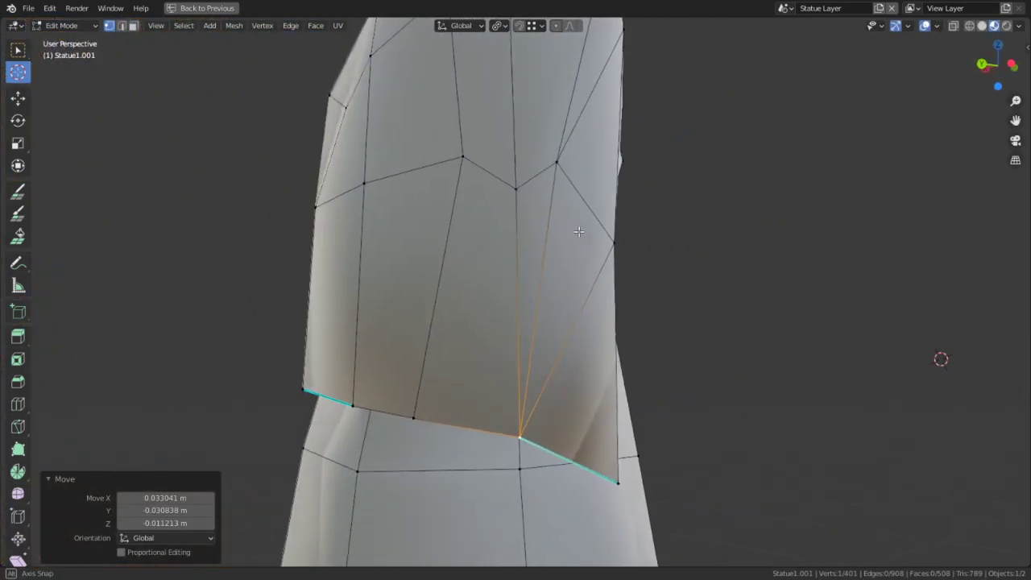
Shift the two vertices above the new cloak face sideways to straighten the vertical edges running down to the hem.
right_click(517, 192)
middle_drag(517, 192, 459, 208)
key(g)
click(379, 242)
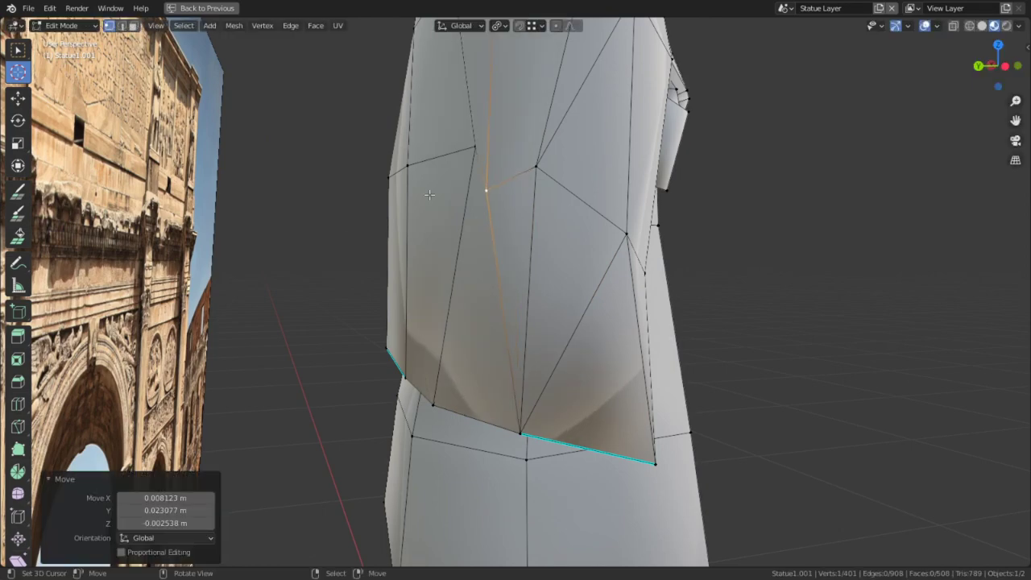
right_click(473, 138)
key(g)
click(325, 207)
Mark the unmarked edges along the cloak's lower hem as sharp.
key(2)
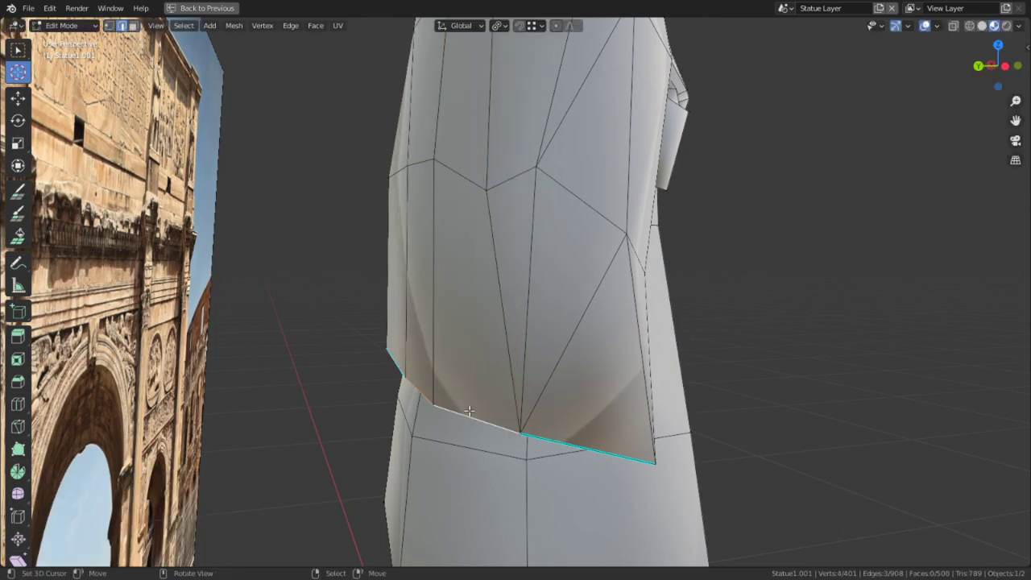
middle_drag(469, 411, 521, 412)
key(ctrl+e)
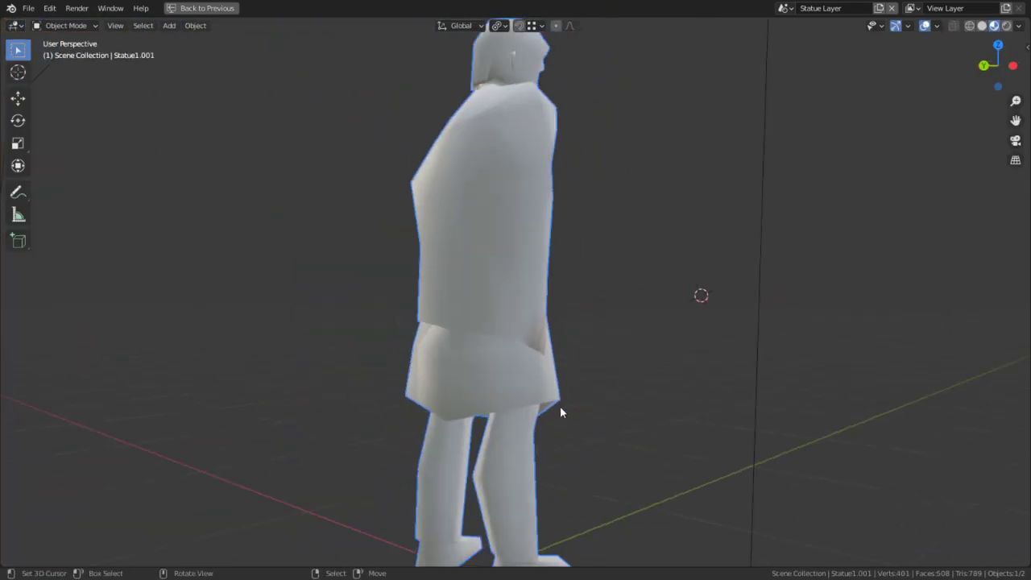
Examine the whole statue's shading with the viewport overlays hidden, and turn the overlays back on.
middle_drag(559, 410, 548, 323)
scroll(335, 407, down, 3)
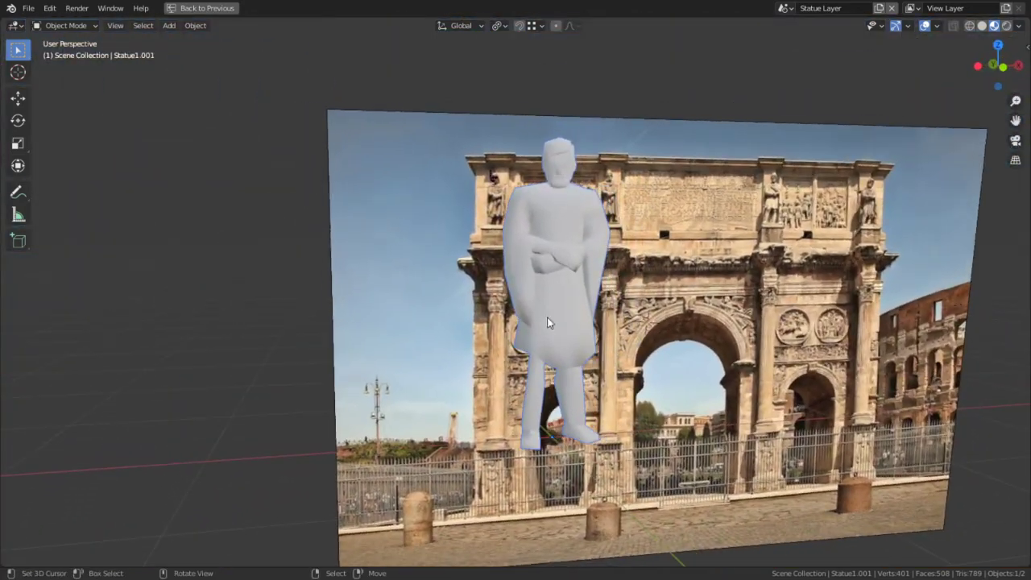
click(925, 27)
scroll(707, 230, up, 4)
shift+middle_drag(706, 230, 598, 269)
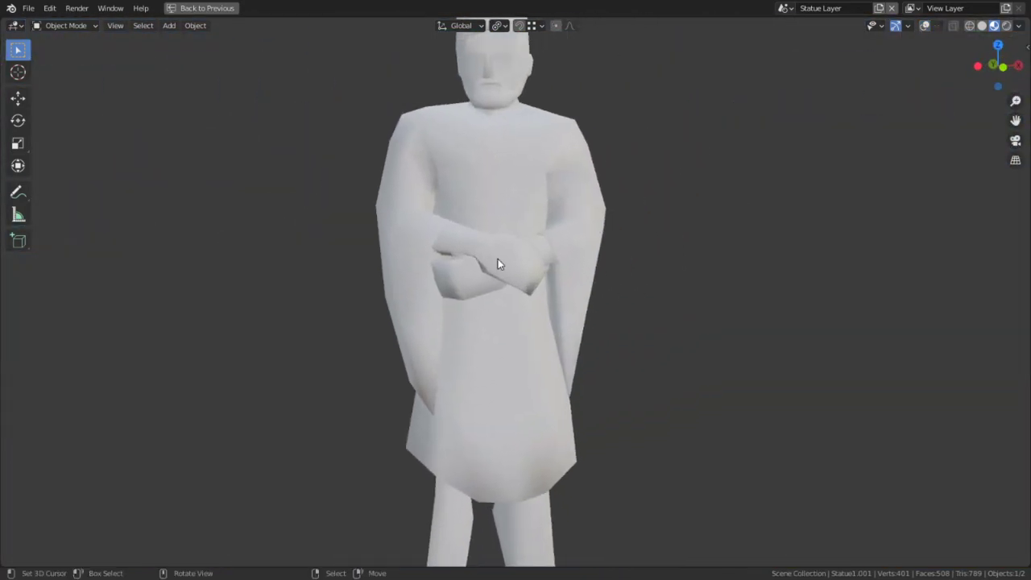
scroll(406, 266, down, 1)
scroll(407, 266, down, 3)
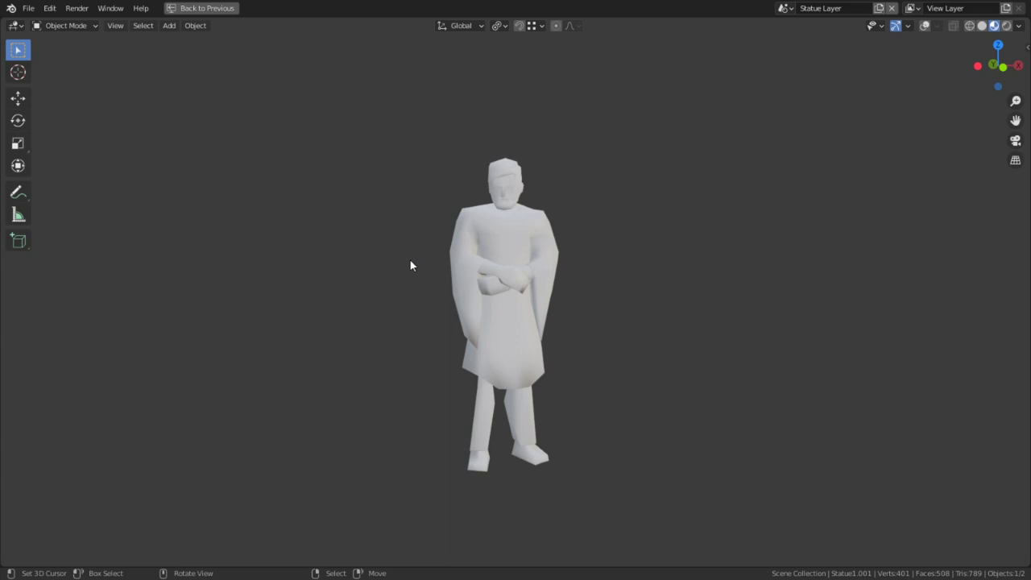
scroll(592, 303, up, 5)
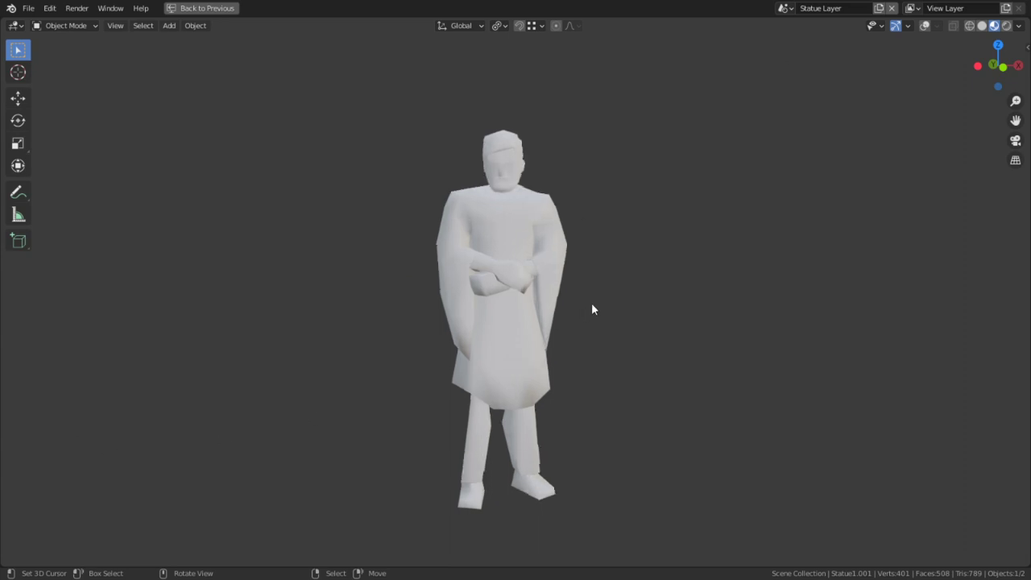
middle_drag(285, 276, 622, 186)
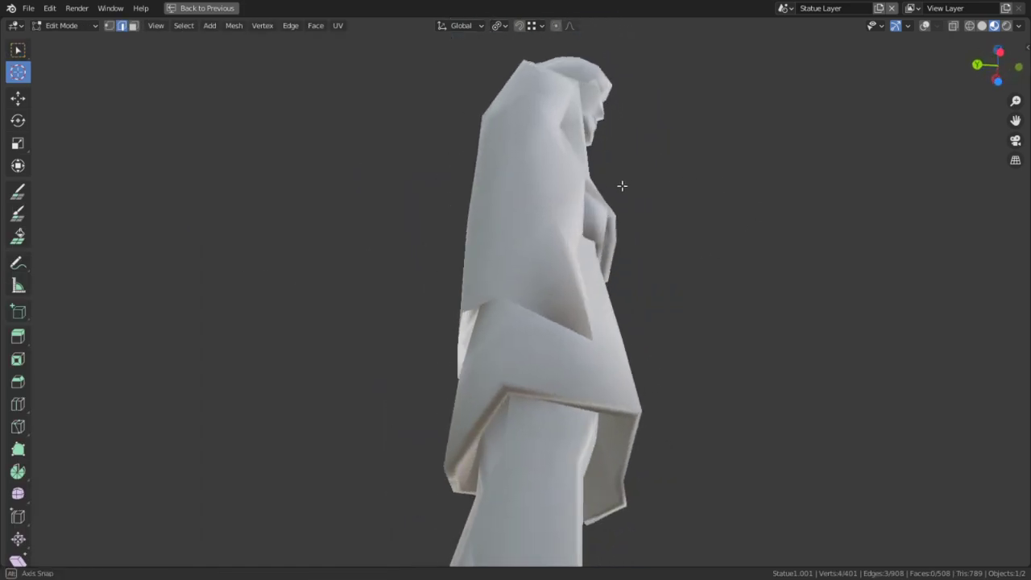
click(929, 31)
Mark the two long edges along the inside of the robe's skirt as sharp.
scroll(410, 454, up, 6)
shift+middle_drag(410, 455, 581, 419)
scroll(576, 387, up, 3)
middle_drag(568, 359, 529, 313)
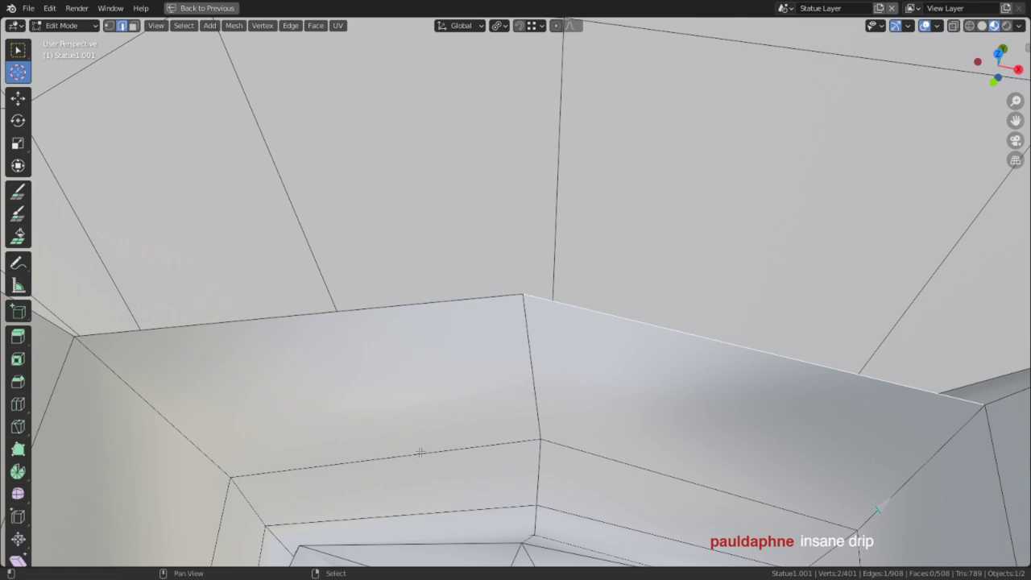
shift+middle_drag(274, 310, 647, 323)
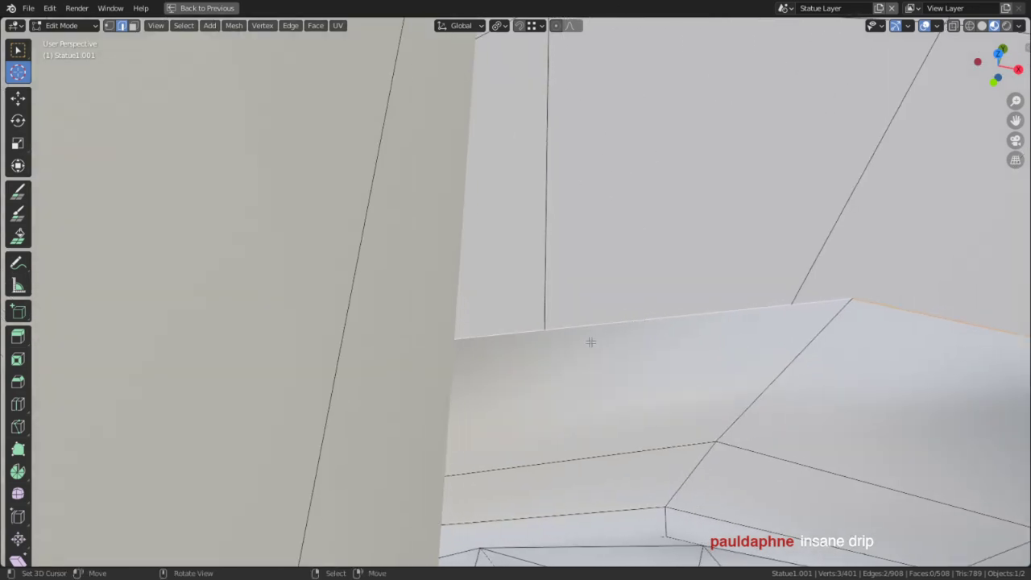
middle_drag(591, 342, 623, 189)
key(ctrl+e)
click(464, 276)
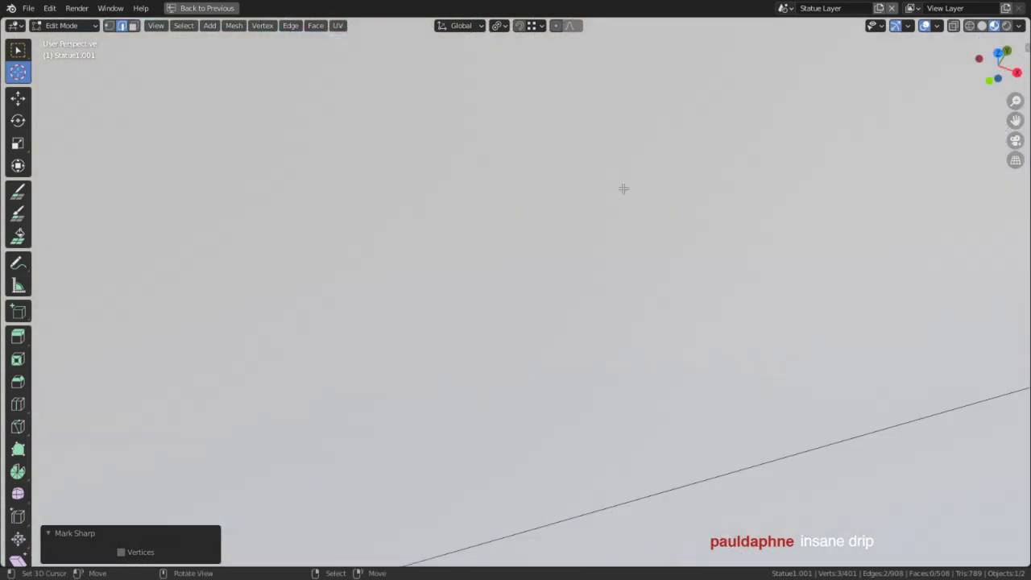
Mark the closed loop of edges surrounding the tops of both legs inside the robe as sharp.
middle_drag(682, 220, 612, 287)
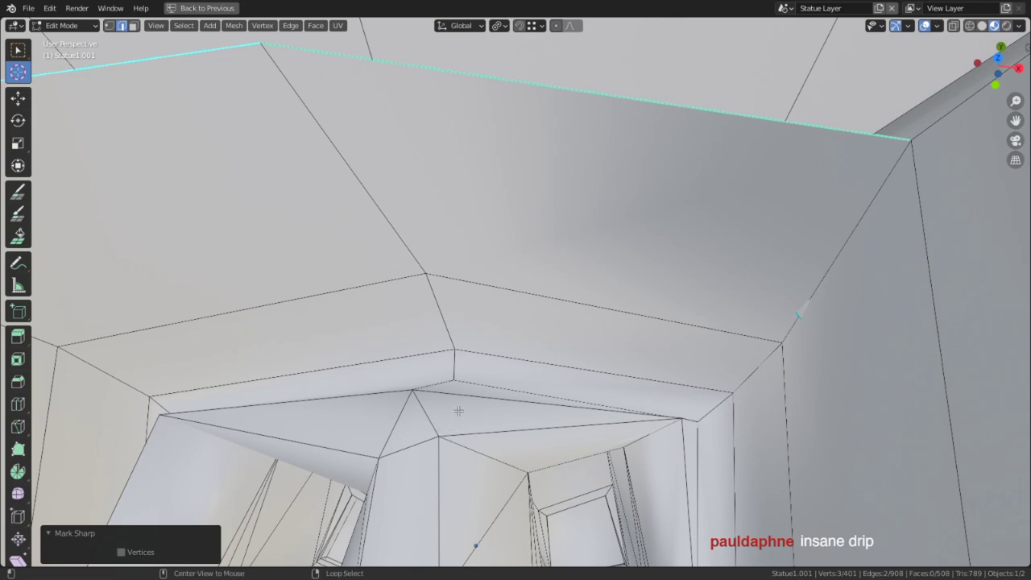
middle_drag(460, 410, 417, 411)
shift+middle_drag(500, 347, 489, 325)
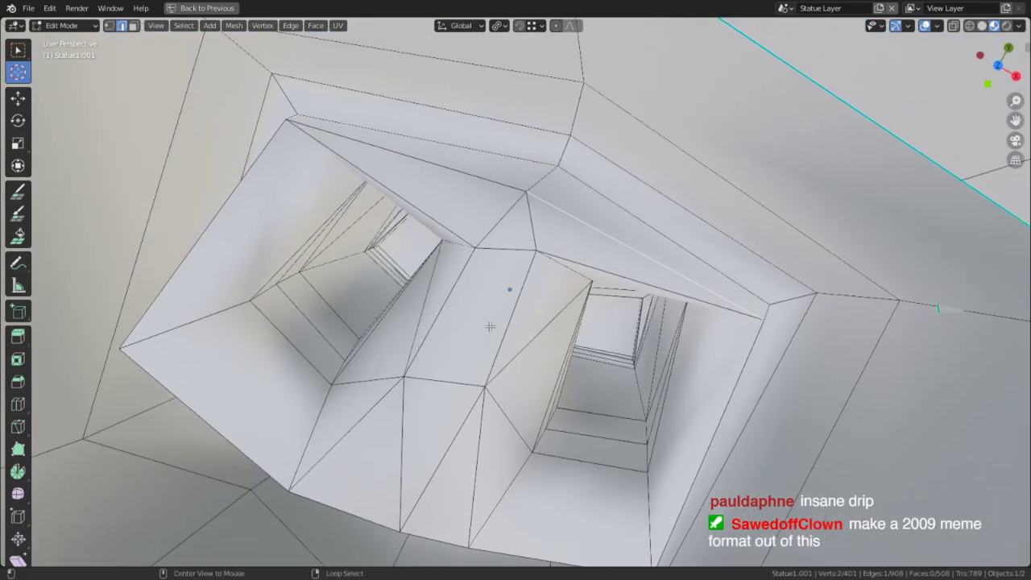
scroll(486, 290, up, 3)
scroll(486, 290, up, 1)
scroll(507, 221, down, 2)
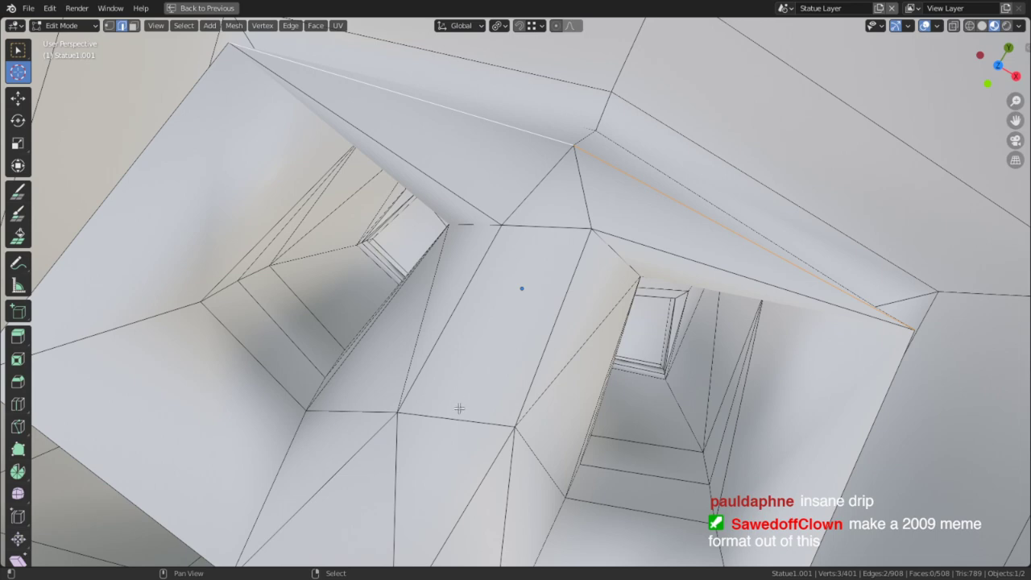
middle_drag(459, 409, 498, 339)
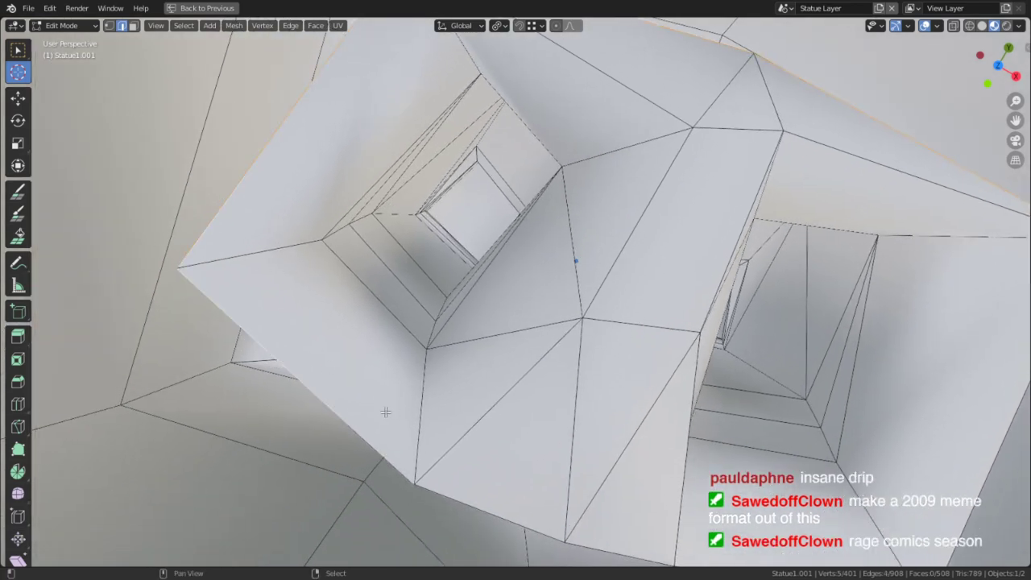
middle_drag(386, 412, 233, 430)
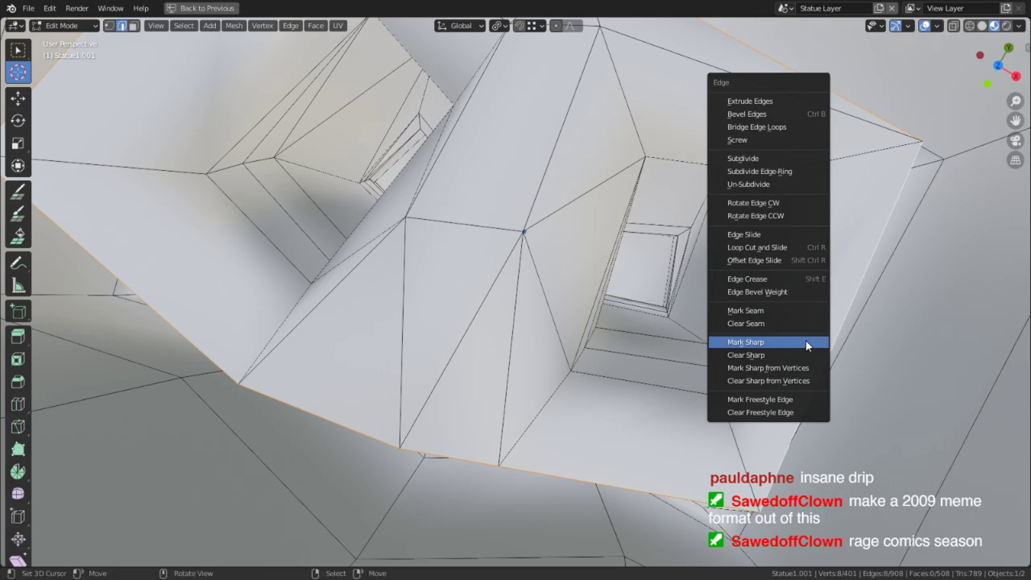
click(806, 342)
Examine the smooth-shaded robe, the whole figure and the head from several sides in Object Mode.
key(Tab)
middle_drag(802, 341, 793, 233)
scroll(793, 234, down, 5)
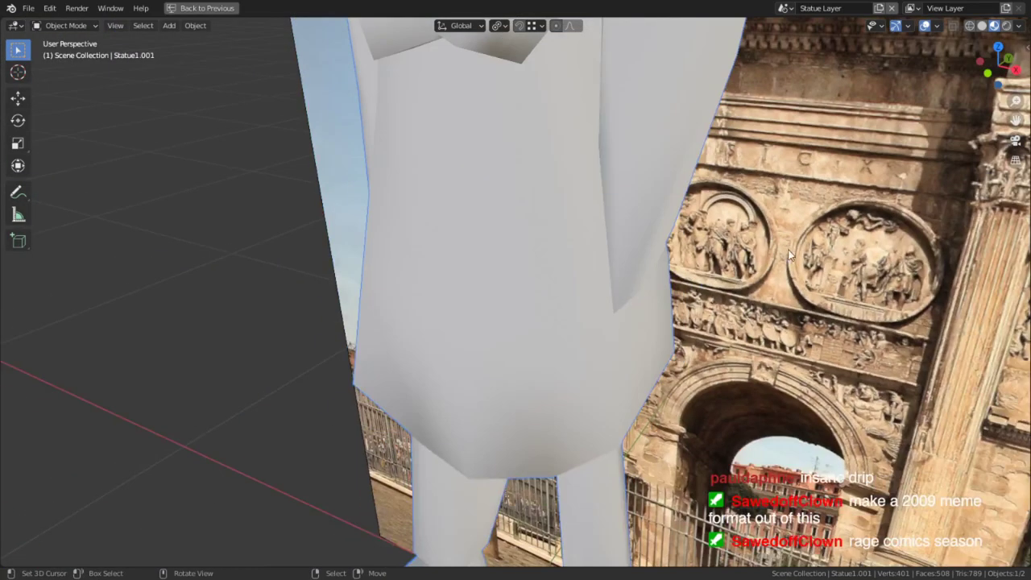
middle_drag(483, 266, 549, 387)
scroll(538, 150, down, 4)
middle_drag(552, 297, 539, 163)
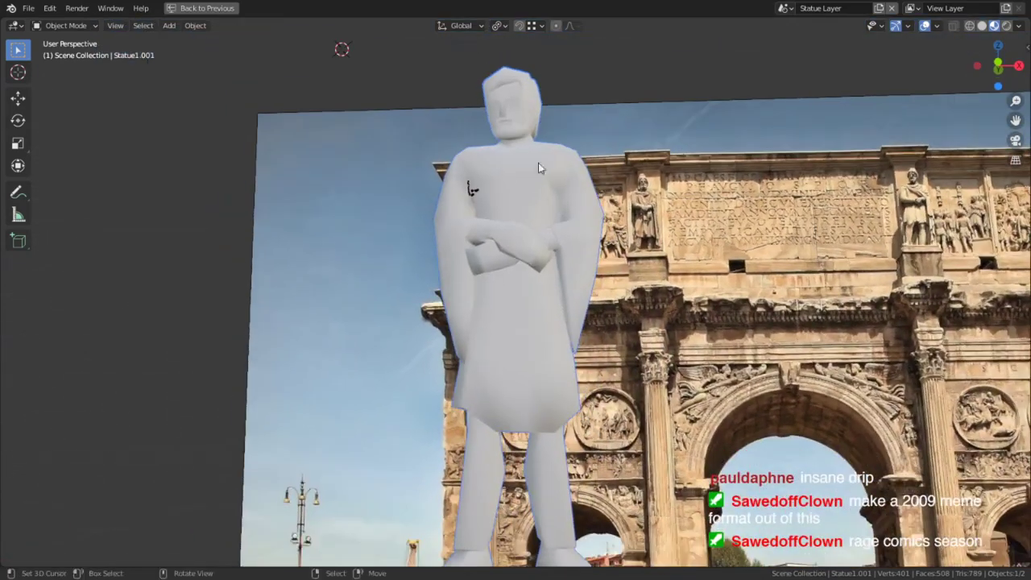
alt+middle_click(502, 109)
scroll(516, 210, up, 8)
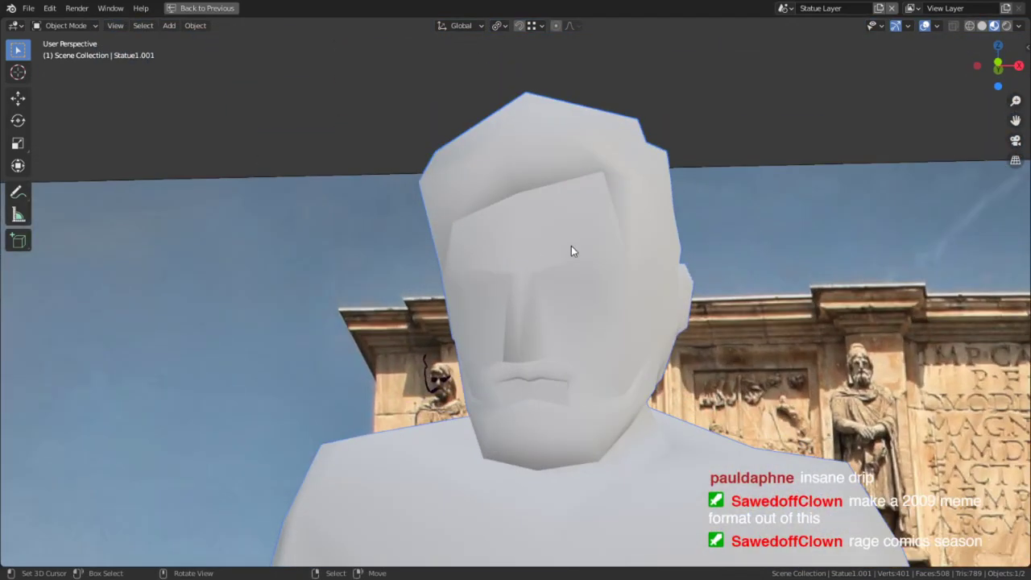
scroll(597, 251, up, 1)
scroll(597, 252, up, 1)
middle_drag(600, 253, 785, 283)
scroll(785, 282, down, 6)
middle_drag(741, 320, 684, 330)
alt+middle_click(383, 292)
middle_drag(538, 337, 617, 355)
Slide the extra vertex on the hair's lower back edge fully into the neighbouring corner vertex to merge them.
key(Tab)
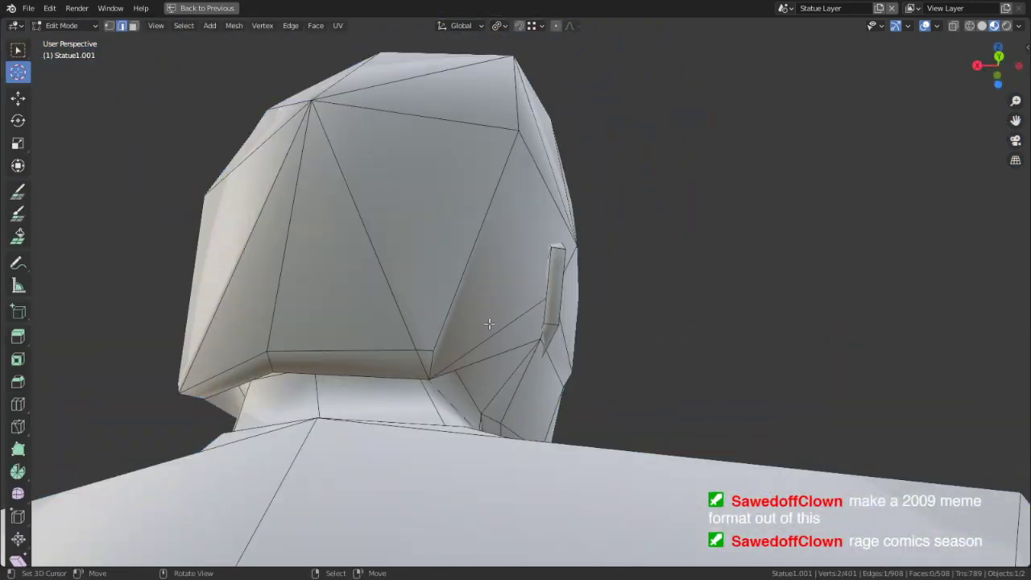
middle_drag(421, 324, 436, 313)
click(442, 332)
scroll(442, 332, up, 4)
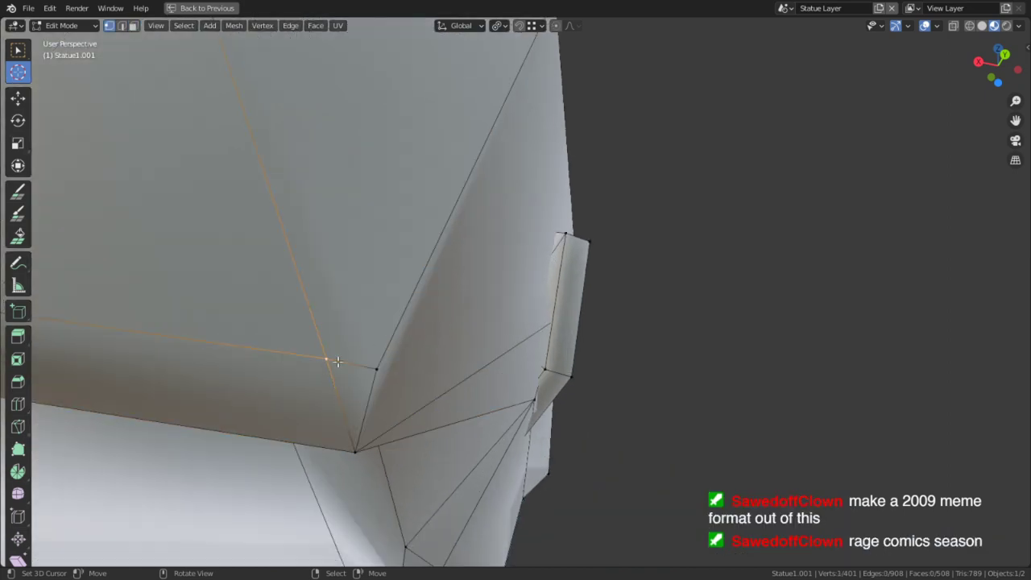
key(g)
key(g)
click(463, 366)
scroll(478, 382, down, 5)
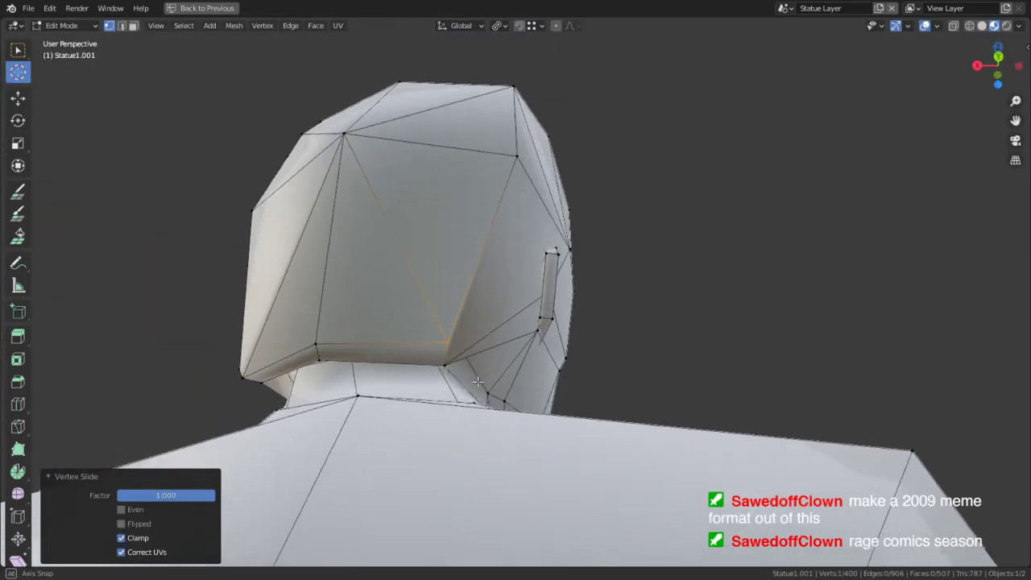
Triangulate the large face behind the ear and check the shading around the back and side of the head.
middle_drag(478, 382, 363, 379)
key(3)
click(444, 353)
scroll(444, 352, up, 3)
key(ctrl+t)
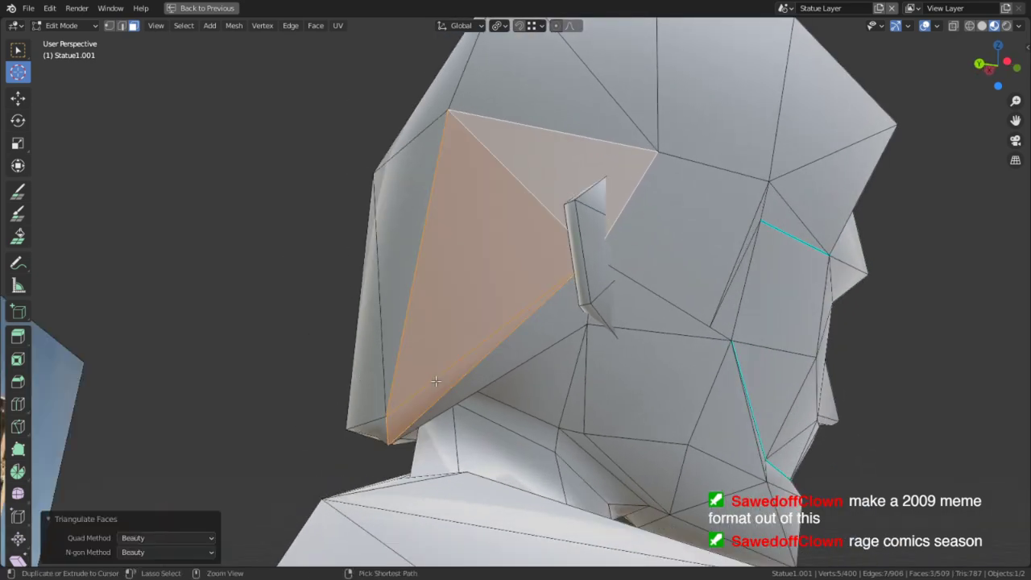
middle_drag(464, 360, 602, 374)
key(Tab)
scroll(375, 314, down, 2)
middle_drag(376, 314, 440, 331)
key(Tab)
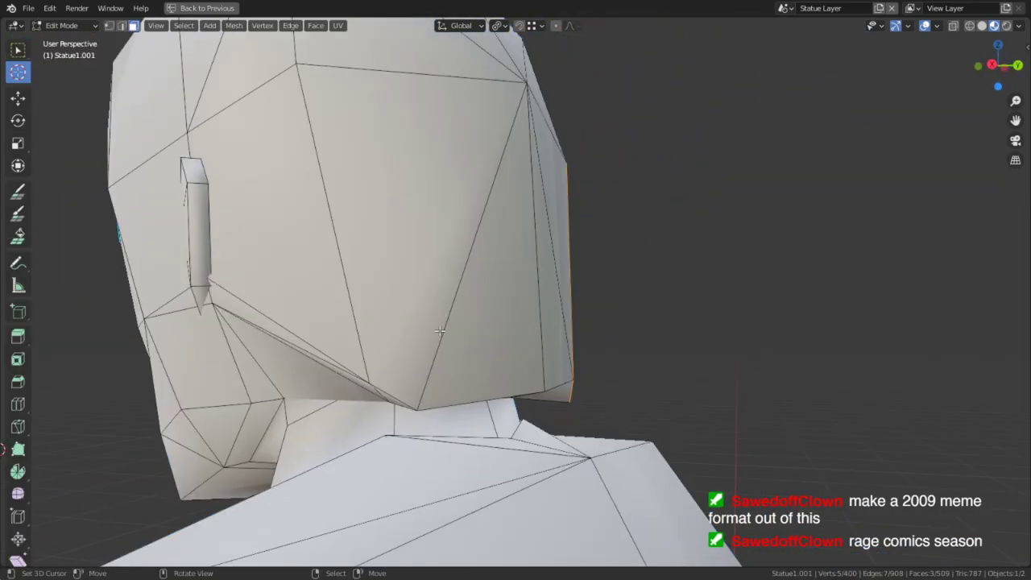
middle_drag(381, 371, 576, 397)
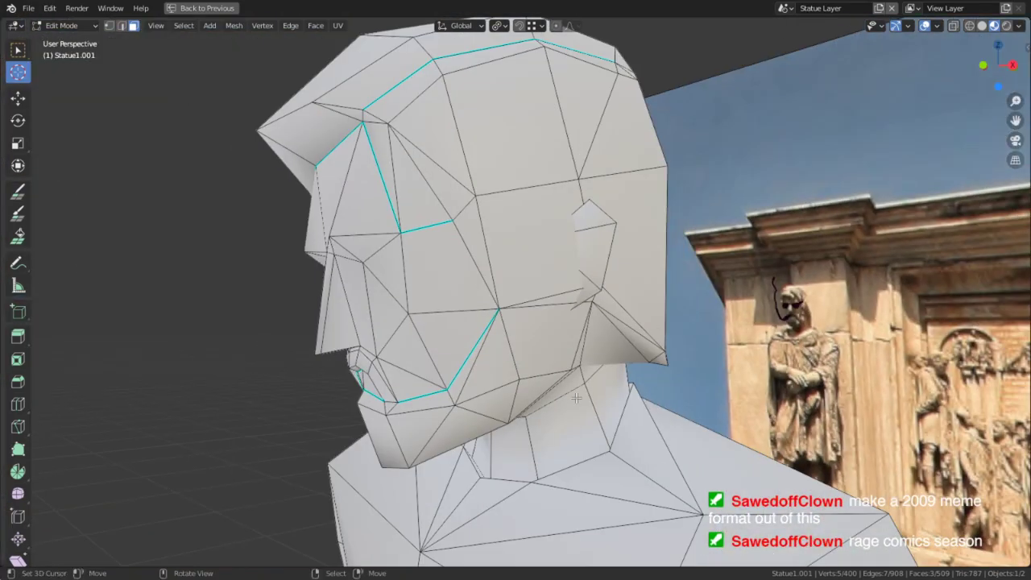
Collapse the extra vertex beside the hair's lower corner, and merge the whole mesh by distance at 0.0001 m.
middle_drag(411, 336, 474, 160)
alt+middle_click(494, 357)
scroll(507, 359, up, 2)
key(2)
key(s)
key(Return)
key(a)
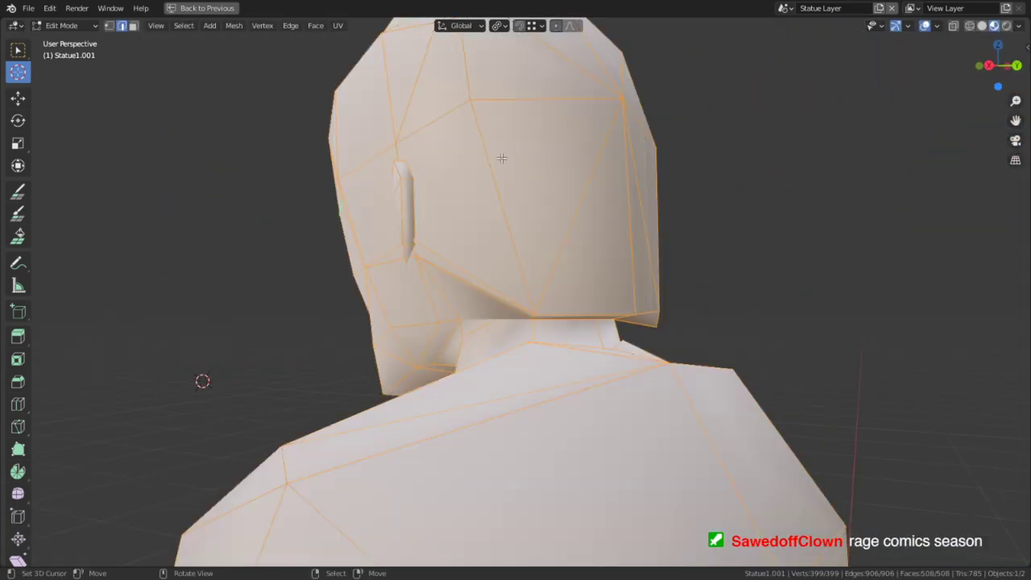
click(501, 159)
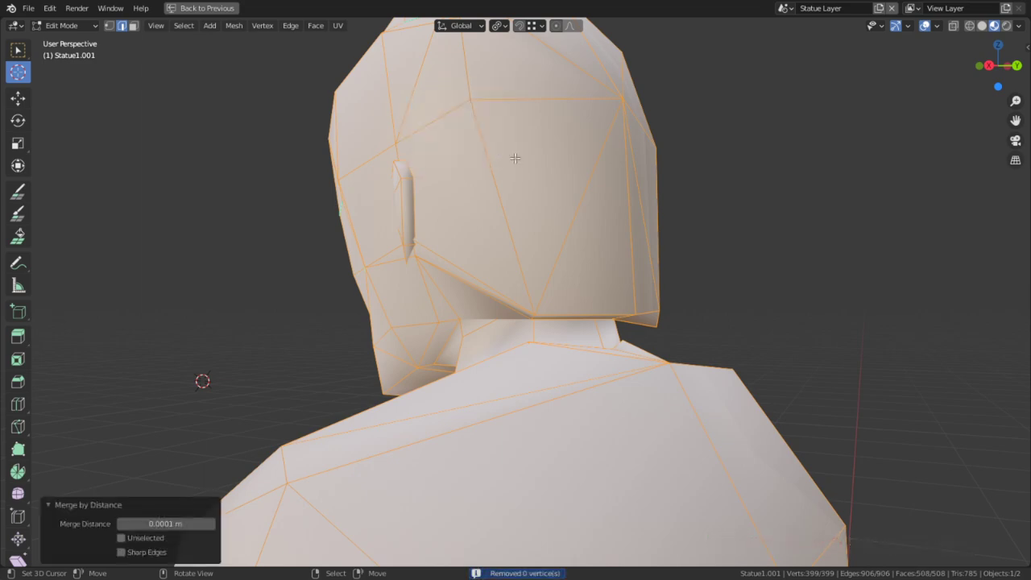
Slide the vertex under the hair behind the ear fully along its edge onto the vertex at the neck's top.
scroll(505, 202, down, 3)
key(Tab)
middle_drag(502, 215, 737, 258)
scroll(591, 280, down, 1)
scroll(591, 280, up, 3)
middle_drag(590, 281, 651, 419)
key(Tab)
scroll(625, 247, up, 2)
key(alt+a)
key(shift+v)
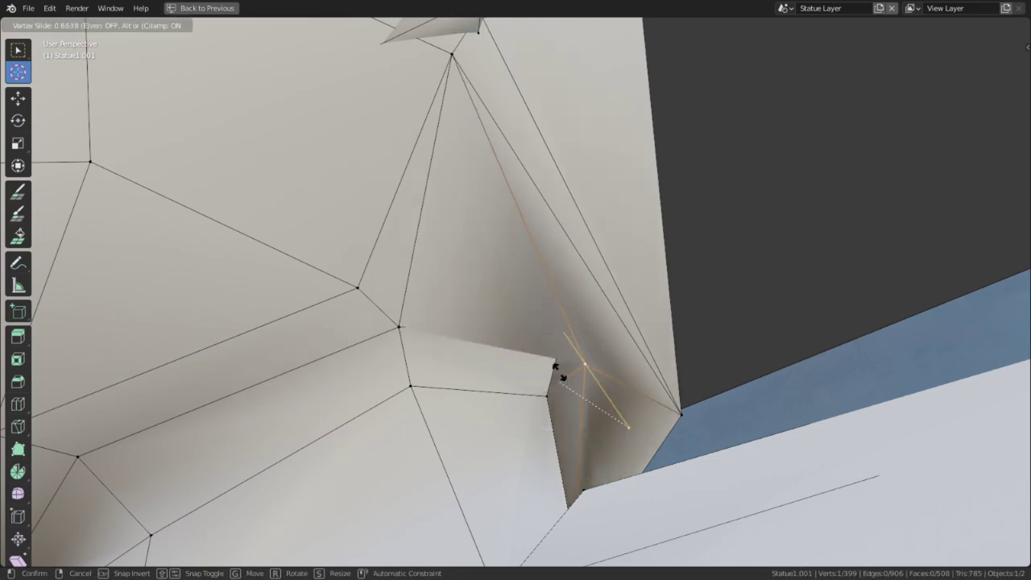
click(530, 303)
Reposition the hair's lower corner vertex behind the ear to reshape the overhang above the neck.
middle_drag(529, 302, 609, 386)
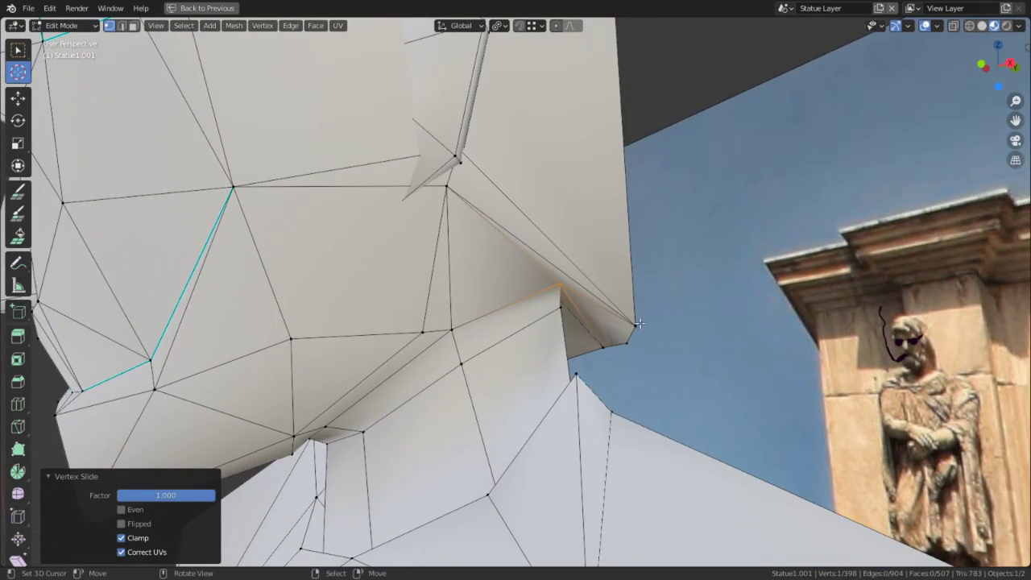
right_click(640, 323)
middle_drag(640, 323, 629, 301)
key(g)
click(594, 348)
key(g)
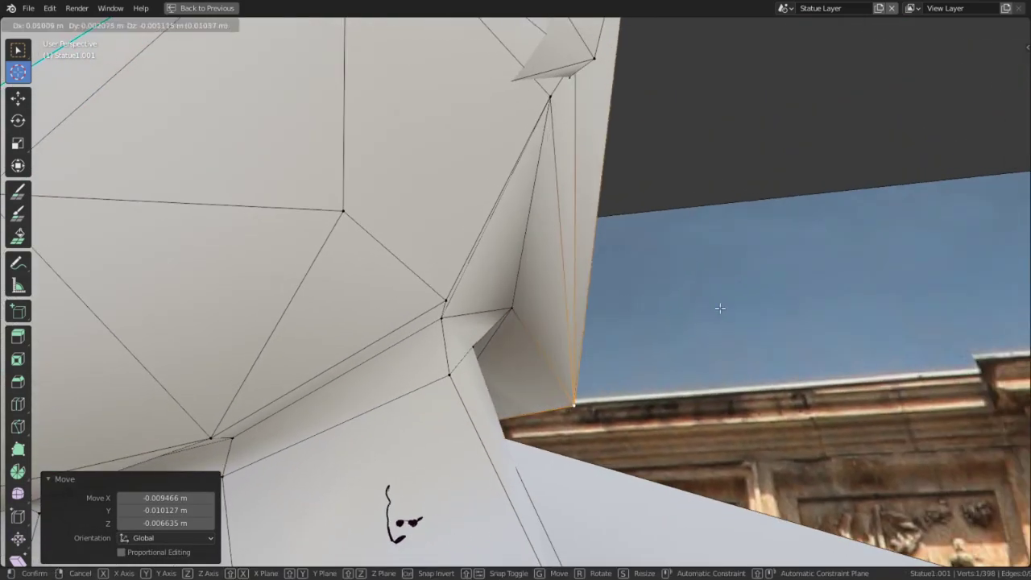
click(721, 309)
Mark the hair's lower edges around the neck as sharp, and return to Object Mode to view the upper body.
key(2)
middle_drag(527, 310, 601, 296)
key(ctrl+e)
click(553, 328)
middle_drag(539, 294, 317, 304)
shift+middle_drag(782, 266, 498, 241)
key(ctrl+e)
click(579, 261)
scroll(579, 275, down, 12)
key(Tab)
middle_drag(569, 282, 673, 283)
scroll(673, 283, down, 3)
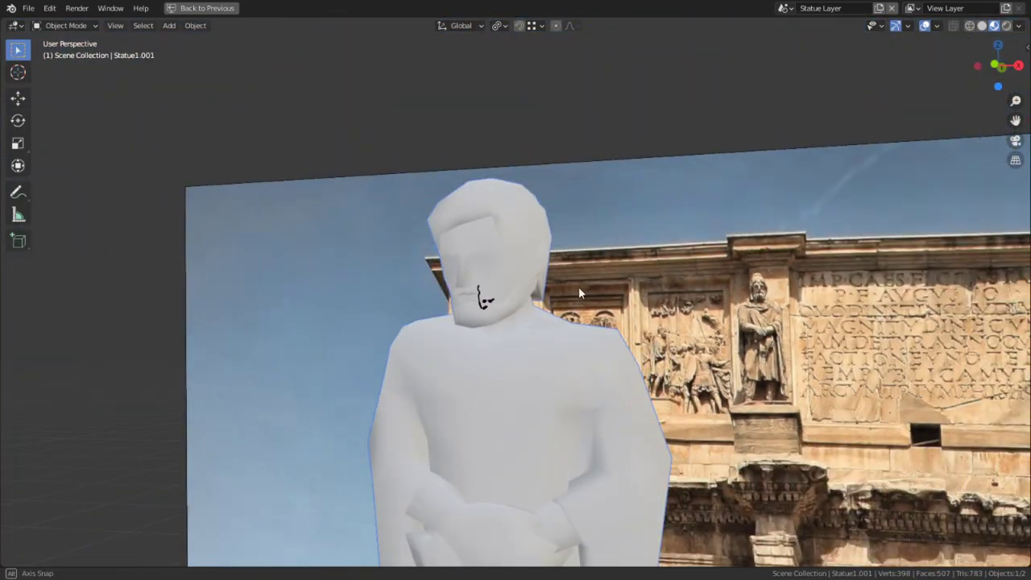
Switch the viewport to solid shading and set its lighting to MatCap.
middle_drag(580, 290, 709, 265)
click(982, 26)
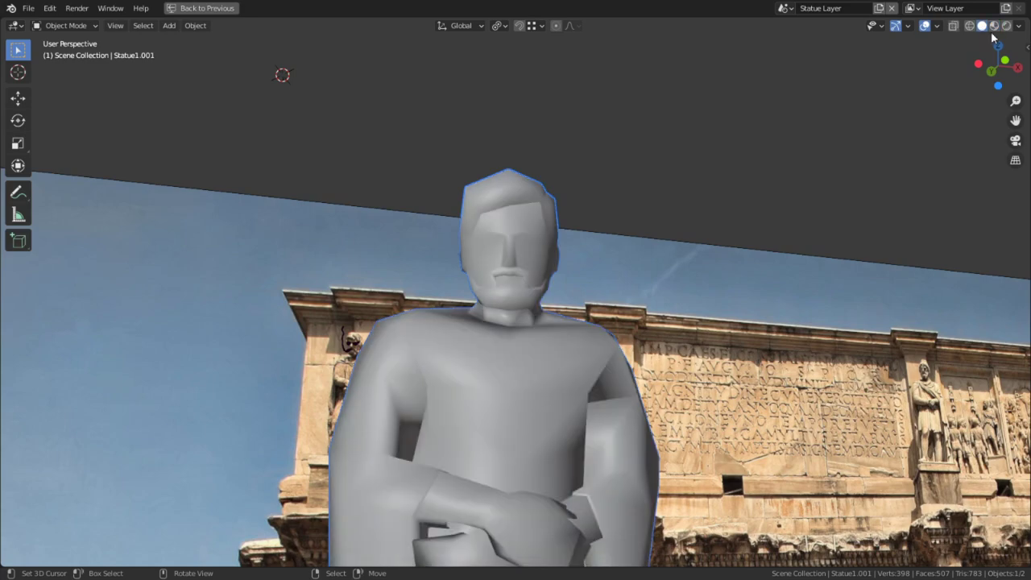
middle_drag(683, 201, 931, 74)
click(1020, 27)
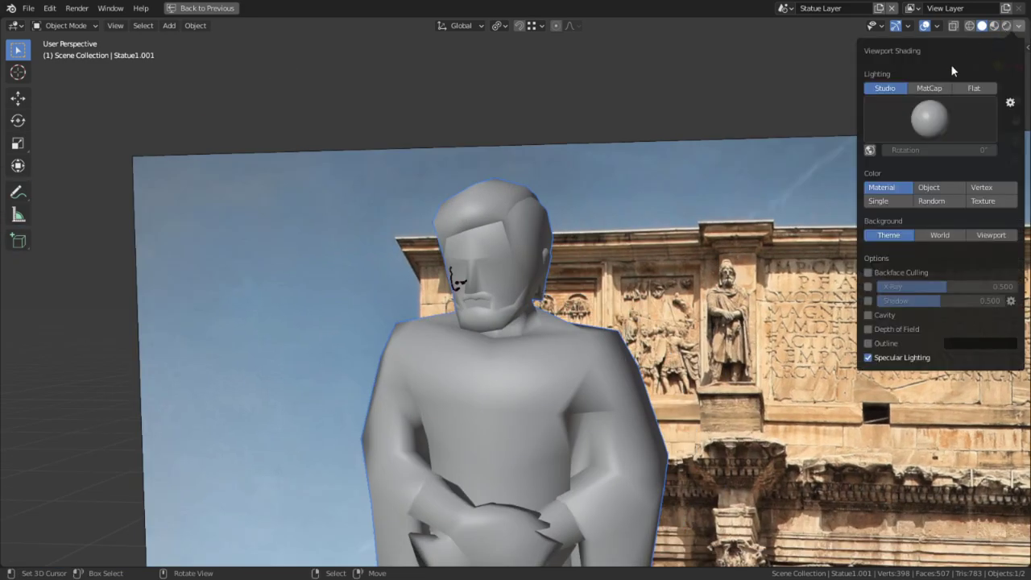
click(921, 89)
Delete the Arch of Constantine reference image from the scene and view the statue on its own.
shift+middle_drag(651, 258, 648, 165)
key(Tab)
middle_drag(684, 228, 743, 232)
key(Tab)
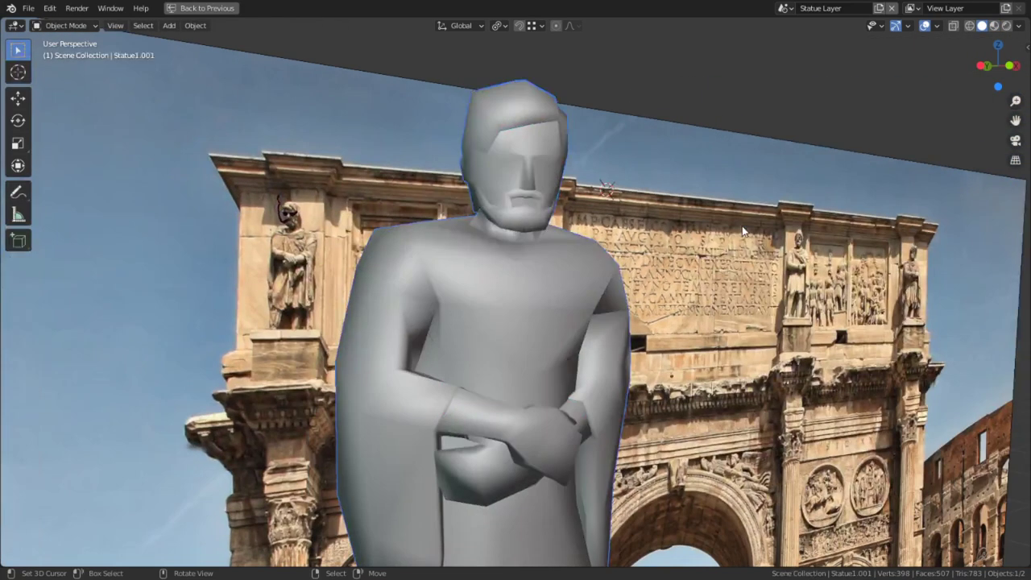
key(Delete)
scroll(645, 380, down, 2)
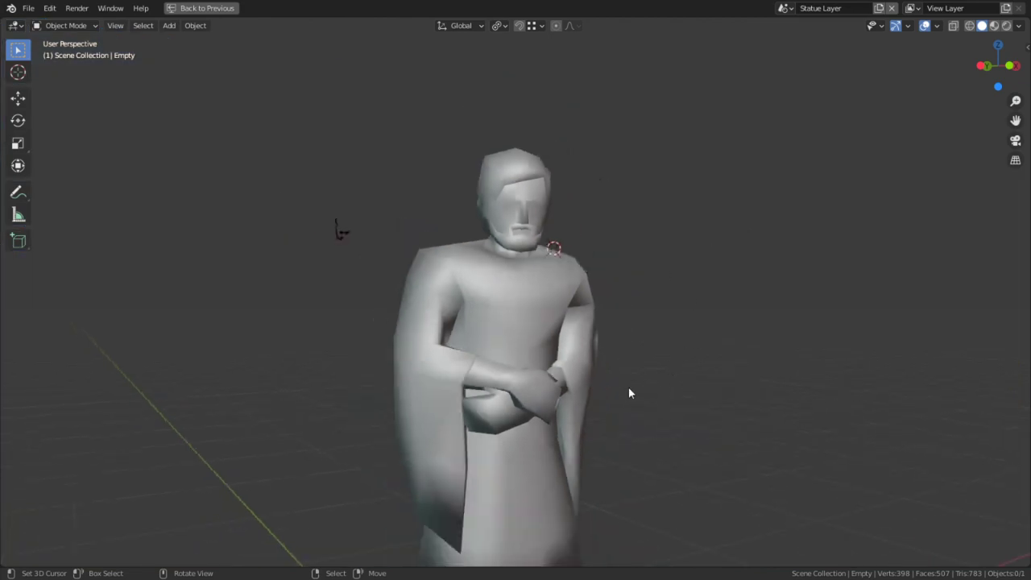
middle_drag(669, 300, 636, 348)
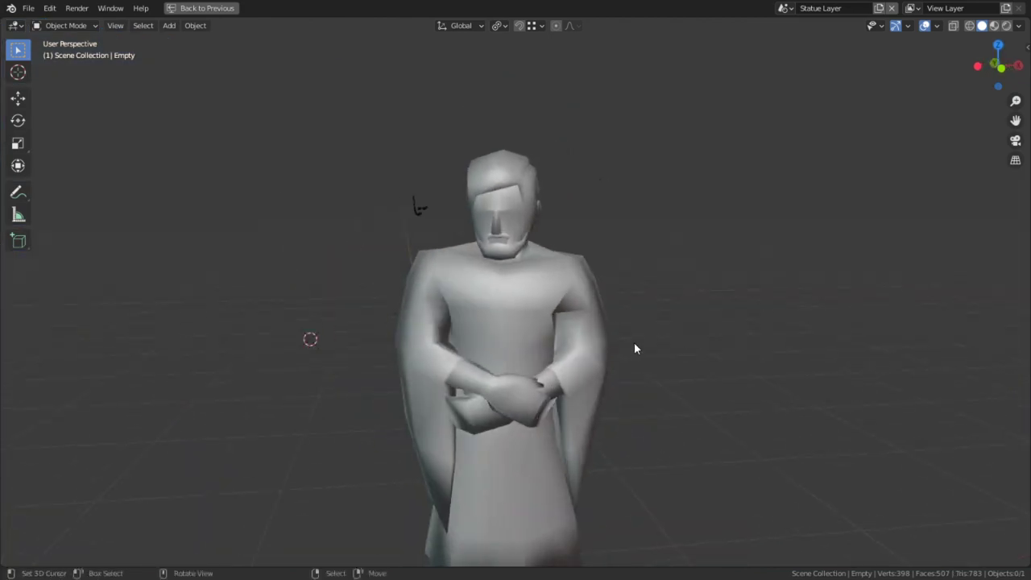
In the statue's mesh, move the edges where the side of the neck meets the shoulder outward by about 0.0085 m.
scroll(484, 369, up, 2)
key(Tab)
scroll(564, 254, up, 5)
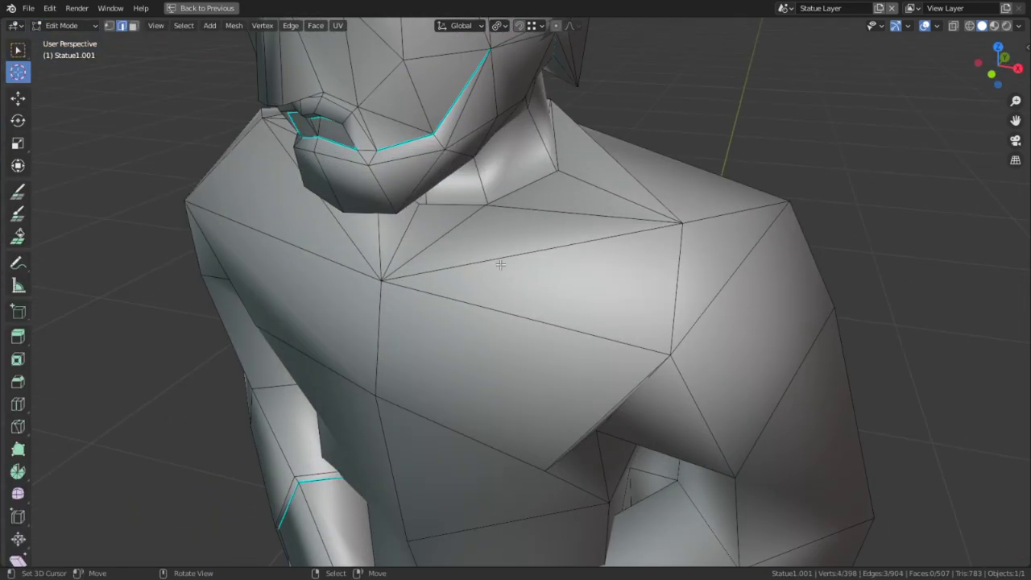
middle_drag(539, 190, 683, 261)
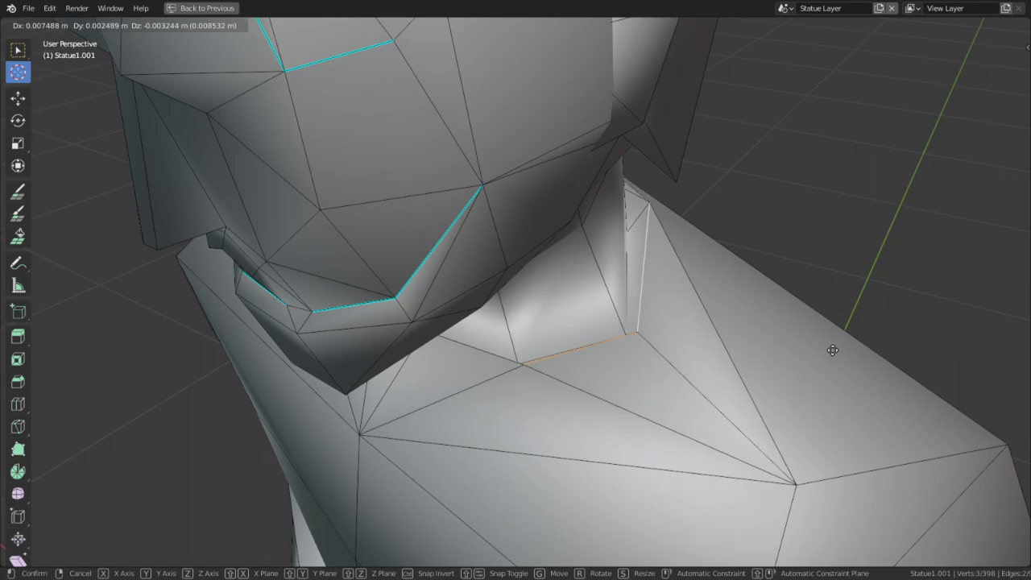
click(833, 351)
middle_drag(832, 350, 751, 330)
middle_drag(635, 321, 673, 309)
Reposition the edges at the neck's base on the opposite shoulder to widen the neckline.
alt+right_click(442, 265)
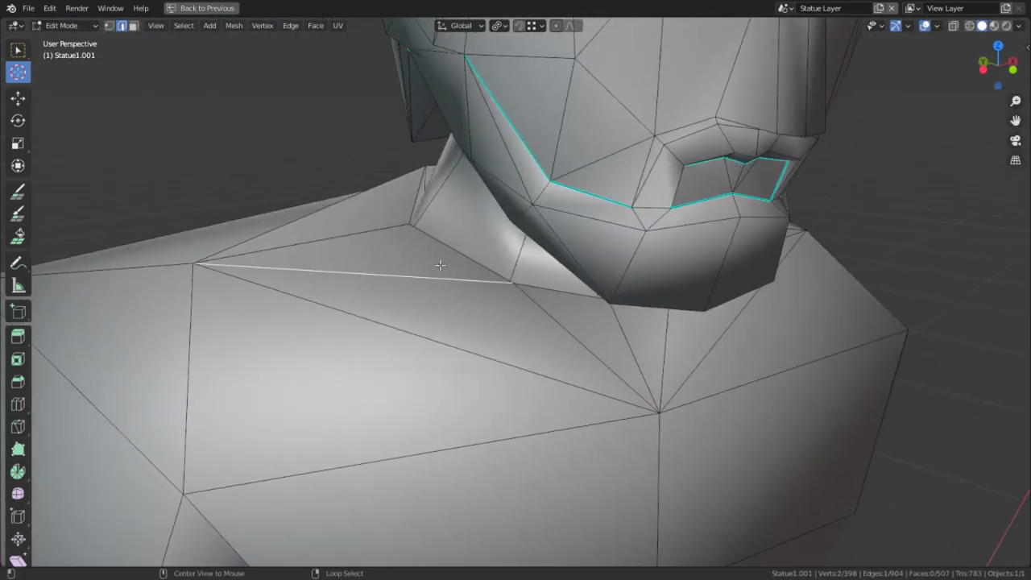
middle_drag(442, 266, 439, 252)
alt+right_click(447, 249)
key(g)
click(349, 251)
middle_drag(350, 251, 725, 338)
click(648, 293)
key(g)
click(741, 373)
Move the two connected edges at the side of the neck's base by about 0.001 m X, 0.005 m Y and 0.001 m Z.
middle_drag(742, 373, 464, 226)
click(466, 230)
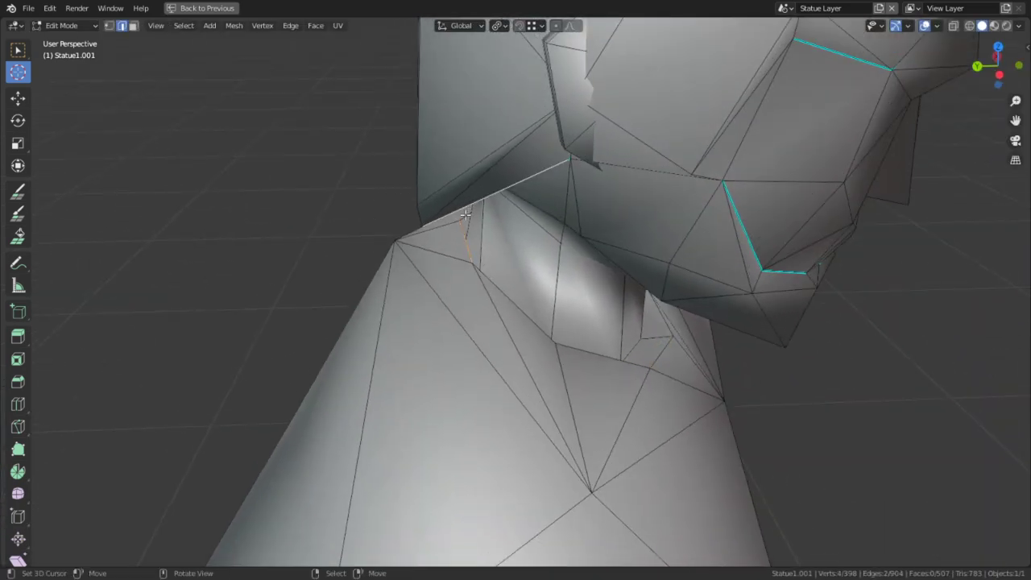
click(369, 211)
middle_drag(369, 211, 395, 298)
alt+middle_click(394, 299)
scroll(412, 315, up, 3)
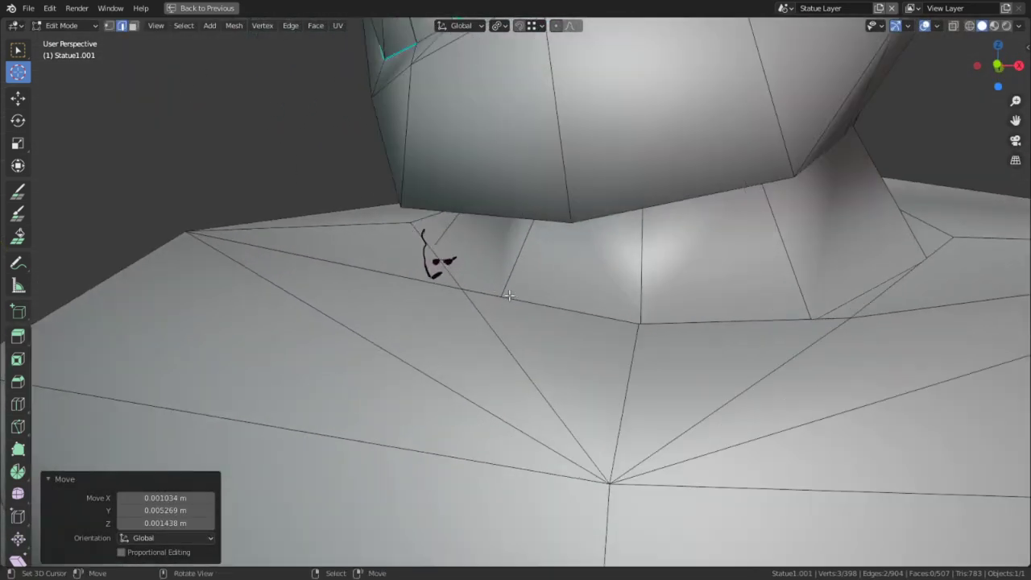
Select the edges around the neck's base where it meets the shoulders, and mark them as sharp.
middle_drag(510, 297, 463, 293)
alt+right_click(498, 291)
middle_drag(588, 298, 314, 365)
middle_drag(246, 363, 328, 345)
key(ctrl+e)
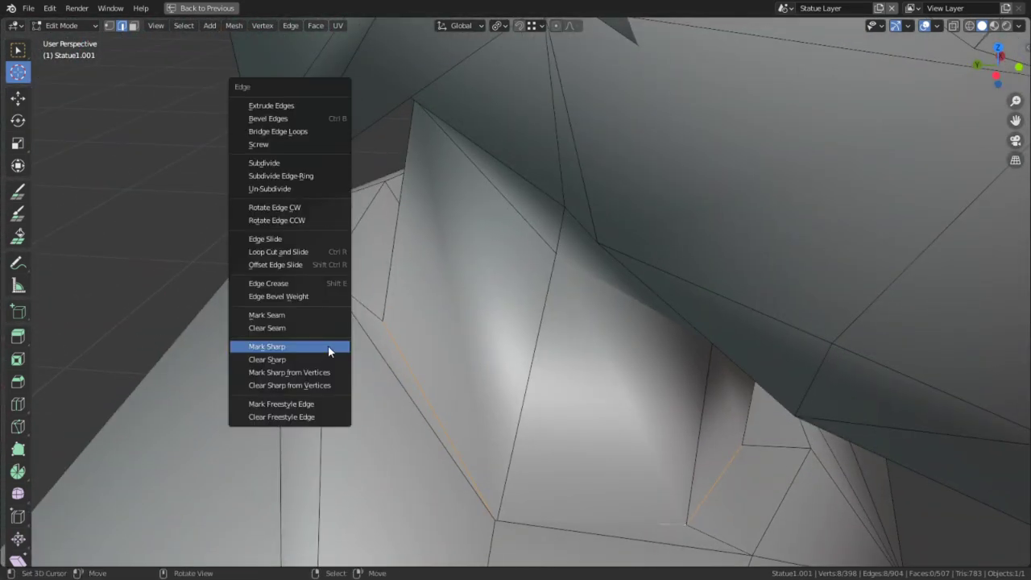
Mark the selected edges at the base of the neck as sharp and return to Object Mode.
click(328, 345)
key(Tab)
middle_drag(493, 332, 484, 247)
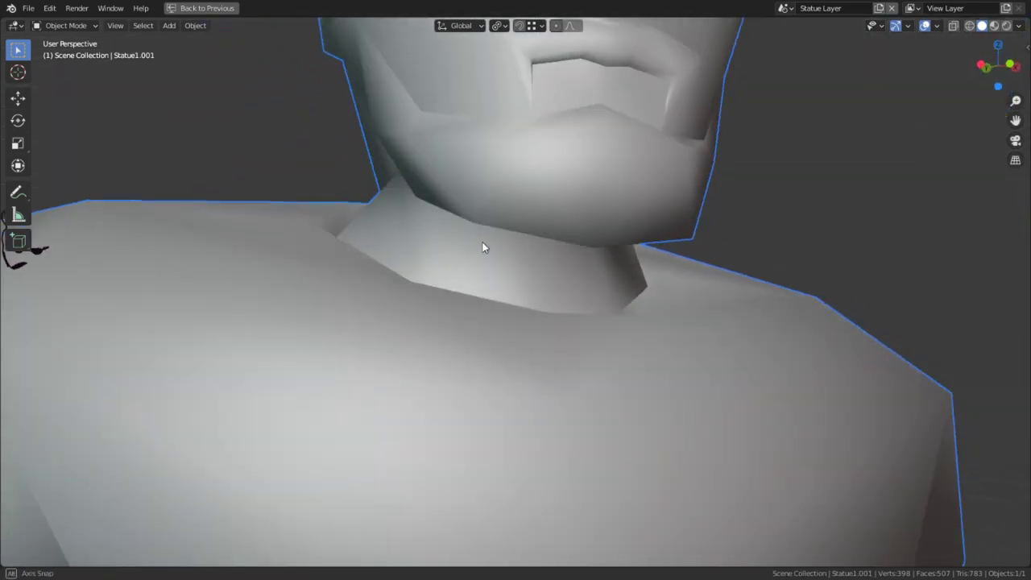
Switch the viewport shading to Material Preview and view the statue's lower legs and feet.
scroll(666, 226, down, 9)
middle_drag(665, 226, 647, 346)
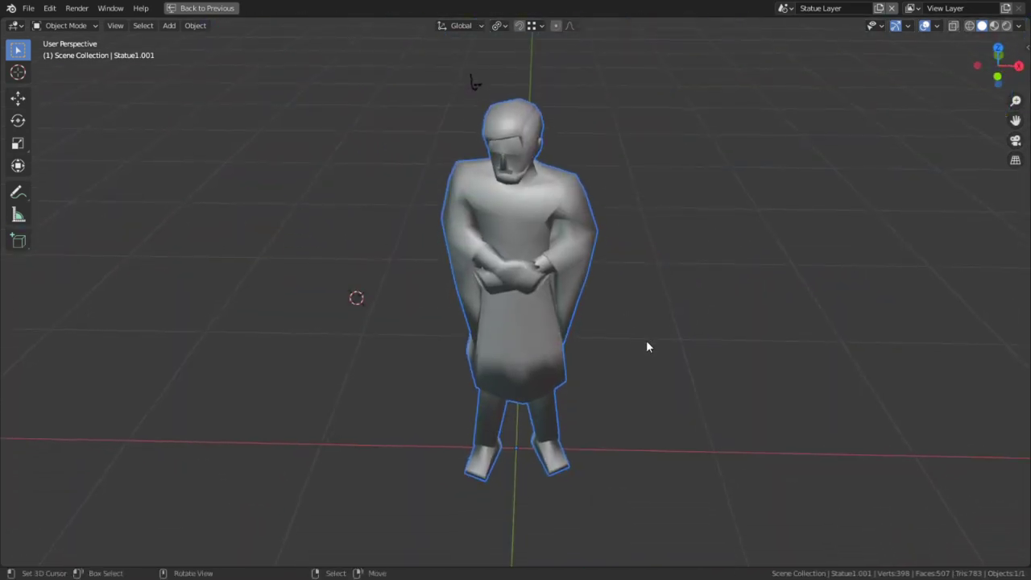
middle_drag(629, 394, 715, 303)
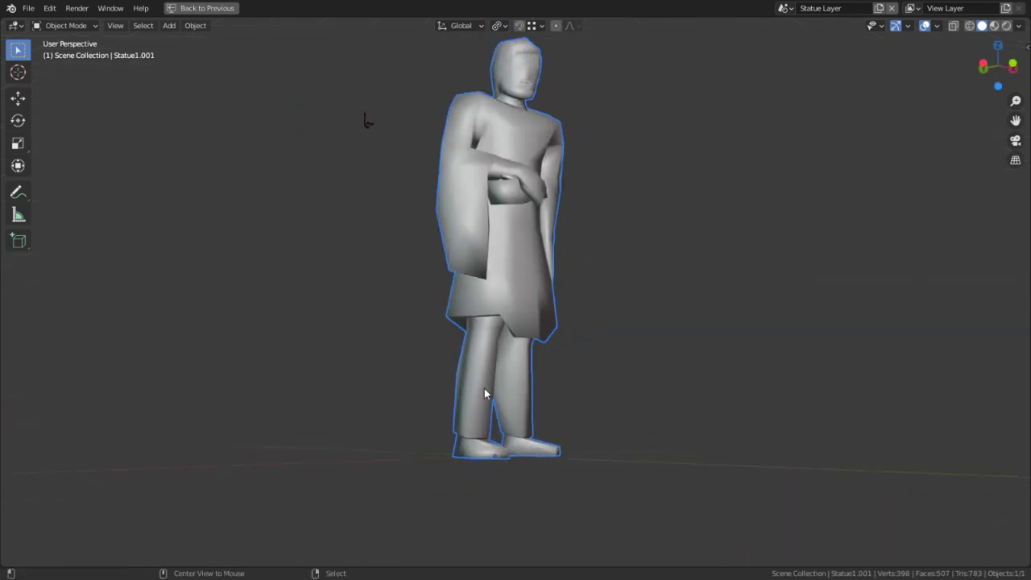
scroll(484, 394, up, 4)
middle_drag(495, 395, 805, 414)
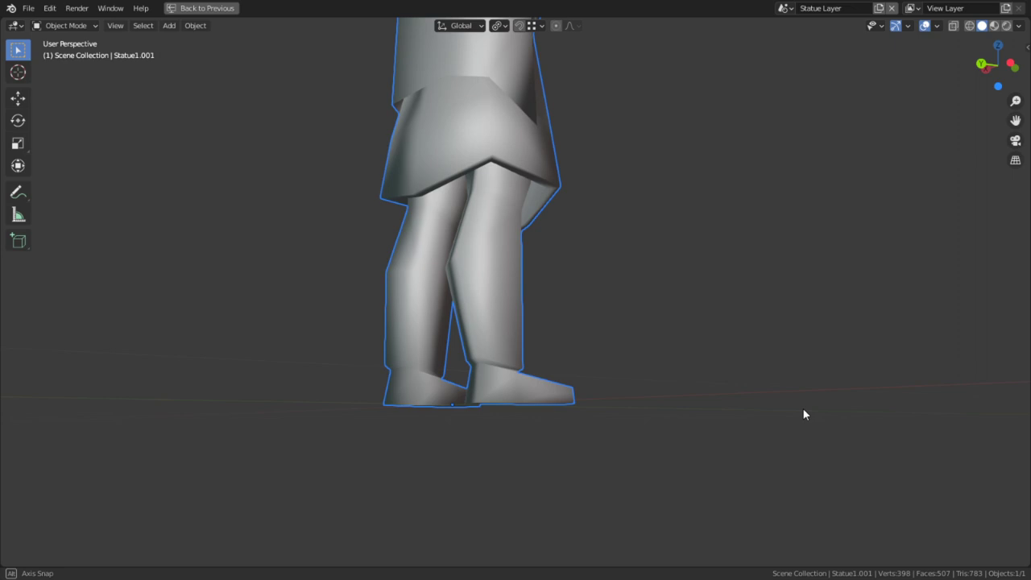
click(994, 25)
middle_drag(959, 40, 654, 250)
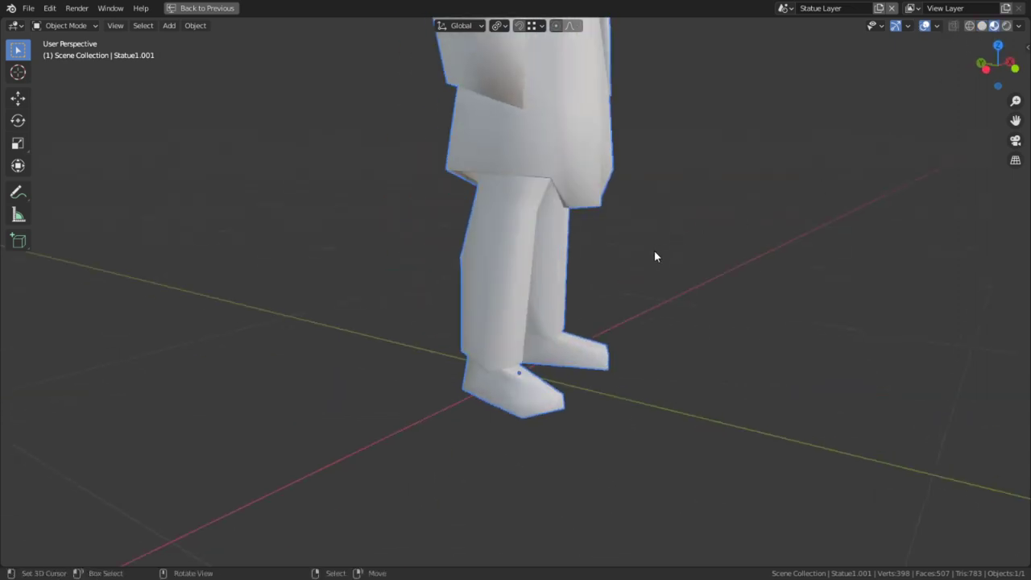
Examine the edge layout around both trouser cuffs and ankles in Edit Mode, including from the right orthographic view.
scroll(487, 376, up, 2)
key(Tab)
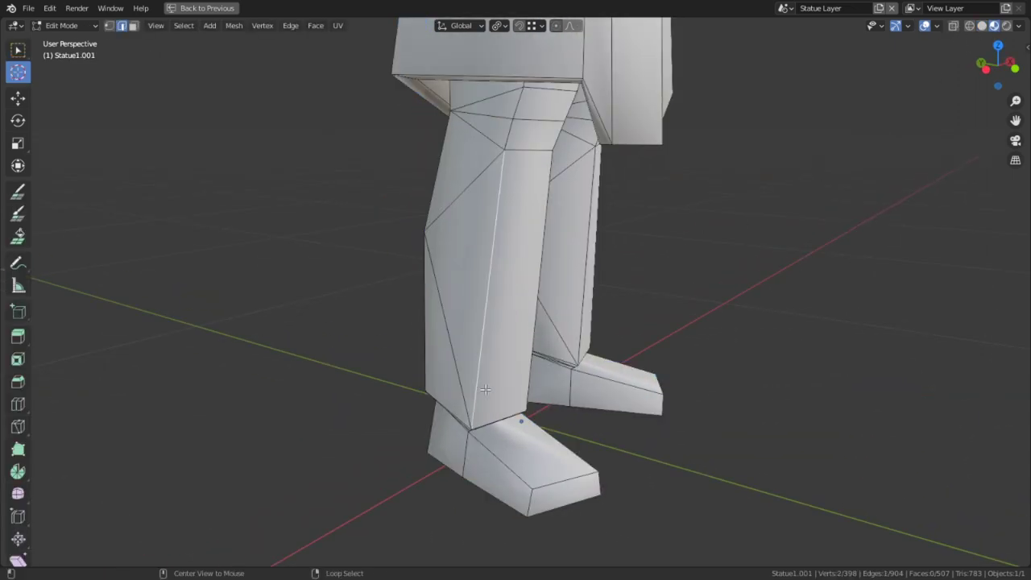
scroll(547, 348, up, 4)
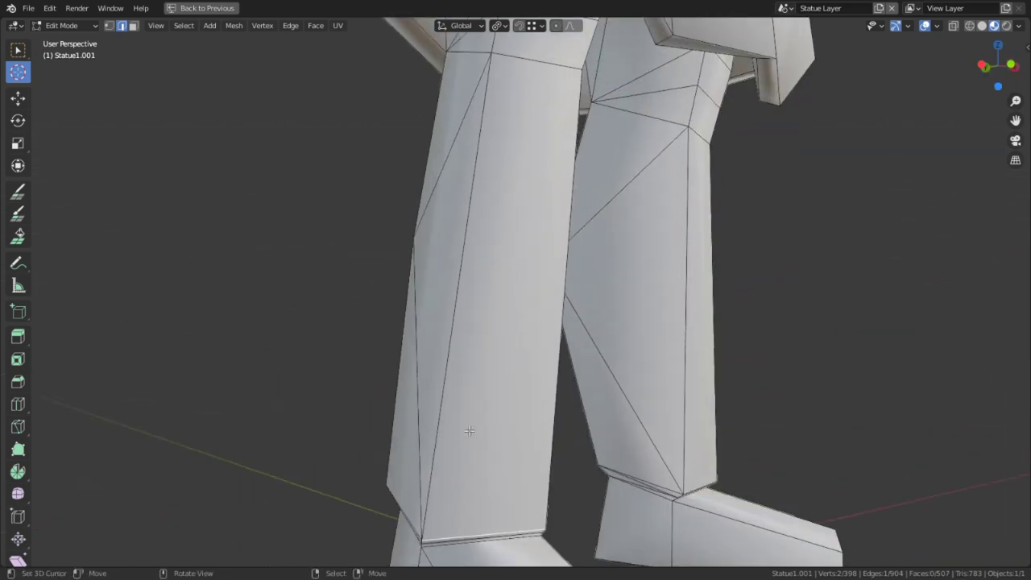
middle_drag(546, 348, 537, 393)
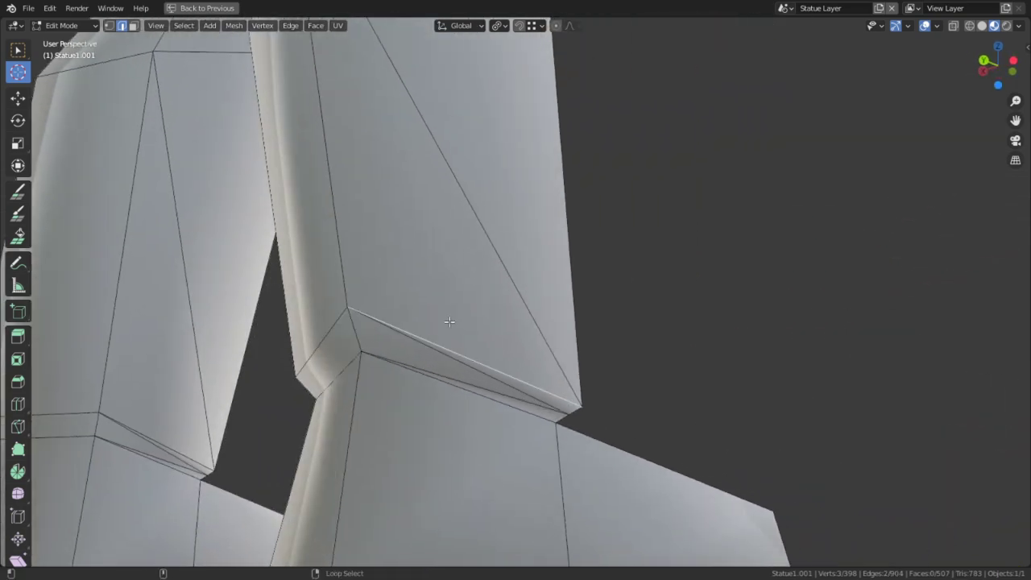
middle_drag(449, 322, 515, 342)
middle_drag(621, 375, 598, 412)
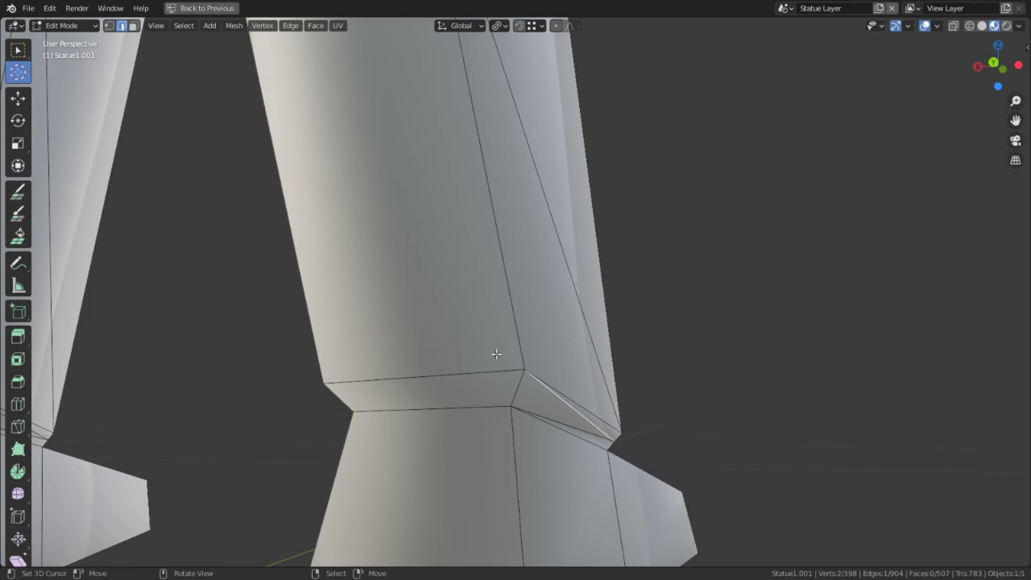
middle_drag(497, 355, 543, 383)
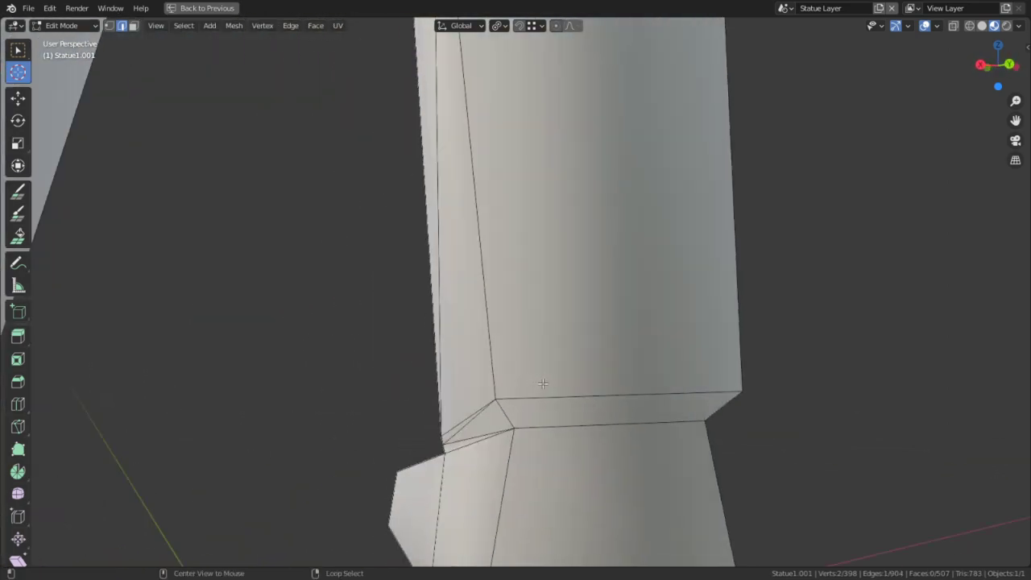
scroll(677, 383, up, 2)
scroll(725, 377, down, 2)
middle_drag(706, 377, 556, 384)
middle_drag(427, 415, 395, 427)
shift+click(575, 421)
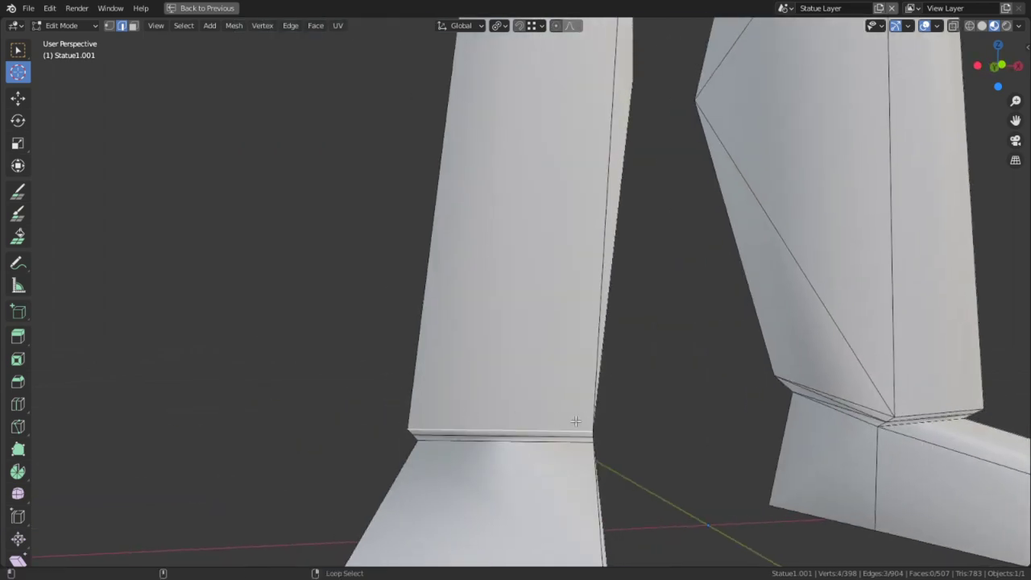
middle_drag(595, 425, 575, 416)
middle_drag(673, 399, 440, 274)
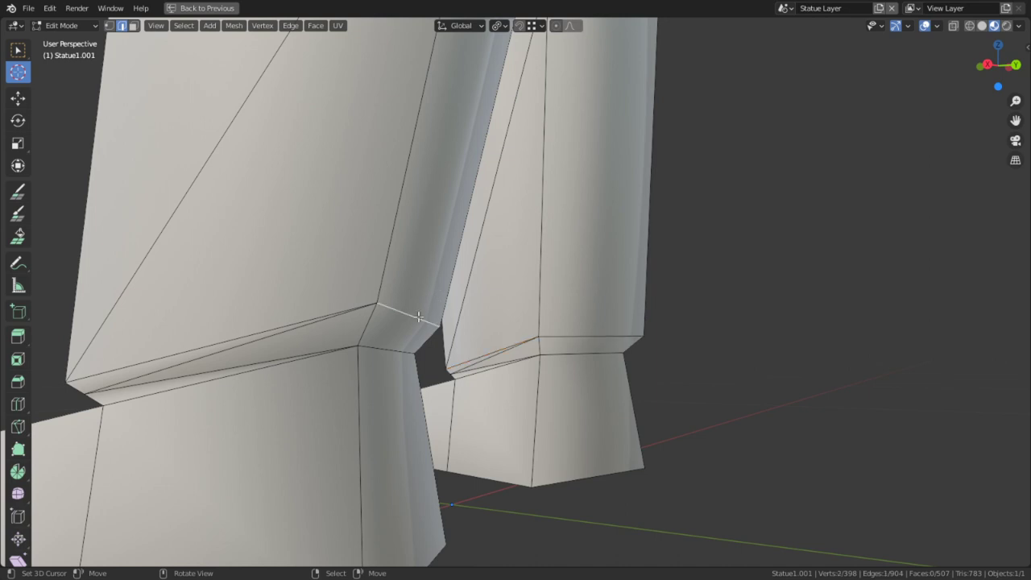
middle_drag(419, 317, 483, 339)
key(KP_3)
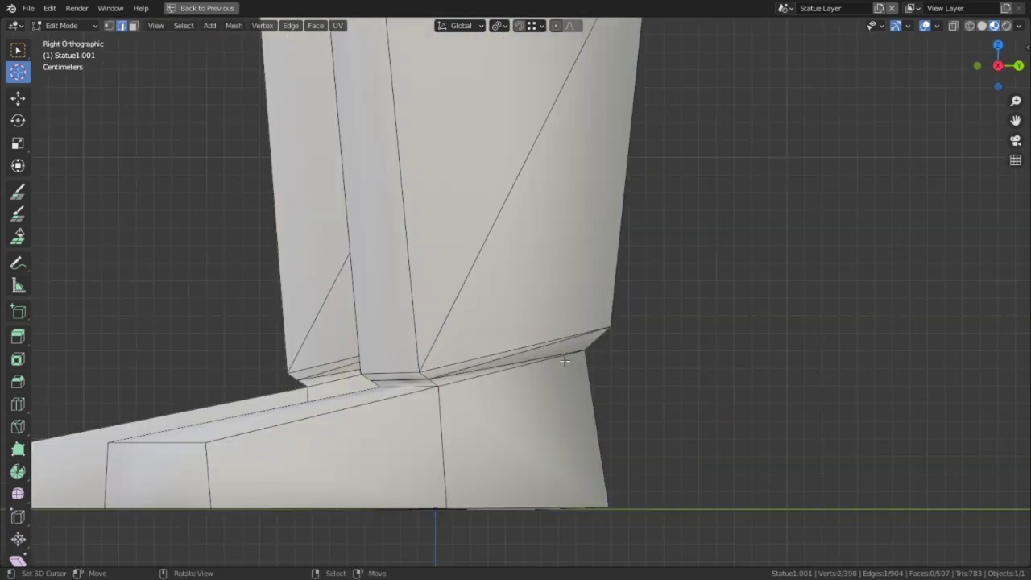
middle_drag(524, 319, 532, 355)
Switch the statue to Sculpt Mode with the Smooth brush and show its tool settings with the Symmetry options expanded.
scroll(532, 354, down, 10)
key(Tab)
middle_drag(564, 282, 776, 177)
scroll(527, 295, up, 6)
key(Tab)
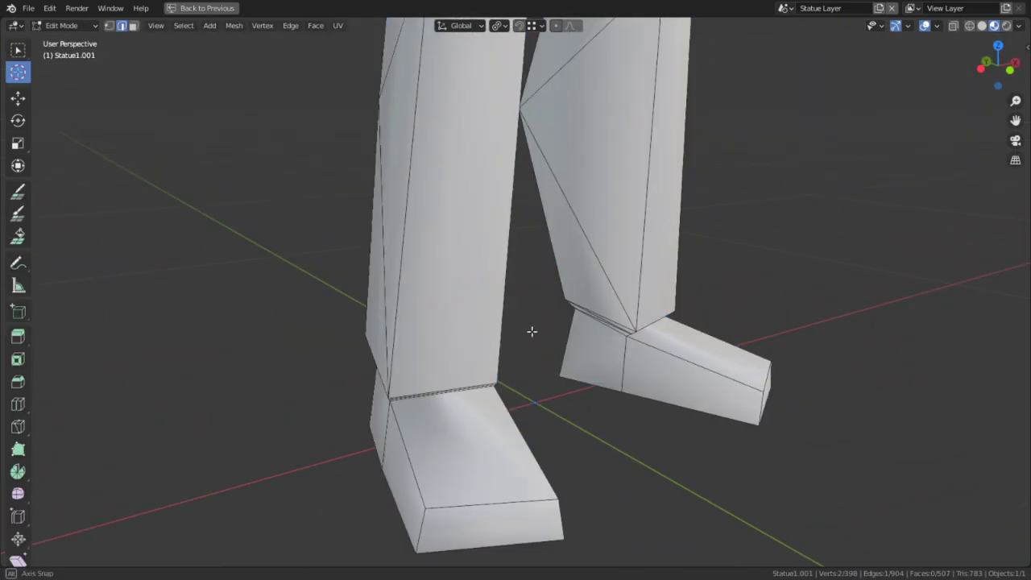
middle_drag(532, 329, 499, 306)
click(68, 68)
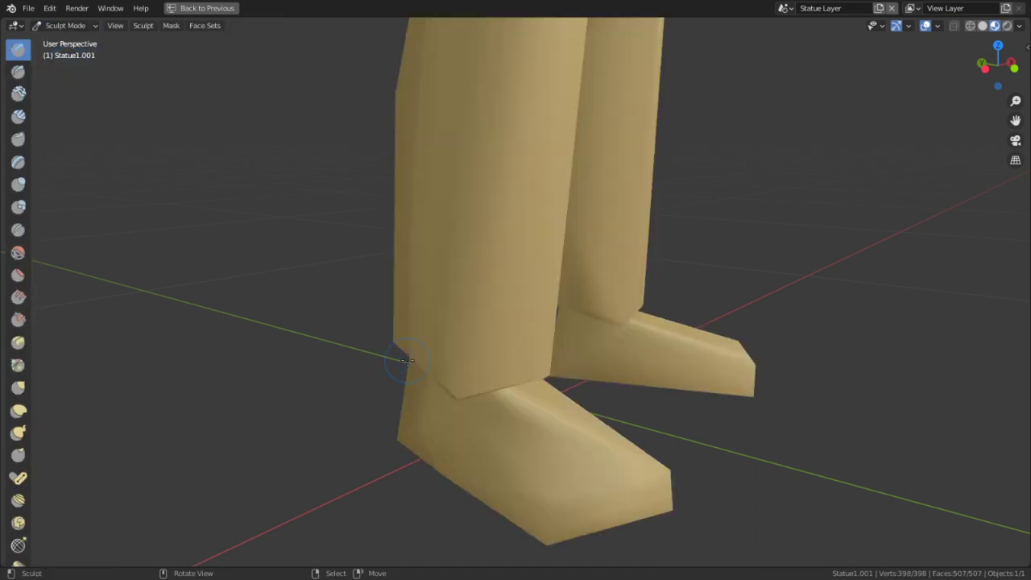
middle_drag(435, 322, 481, 337)
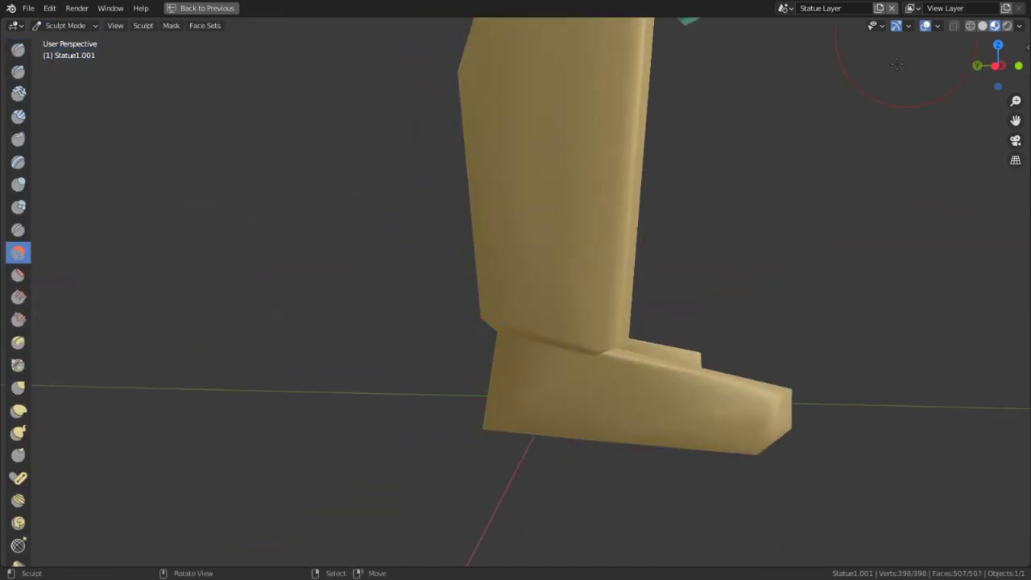
key(n)
click(1025, 50)
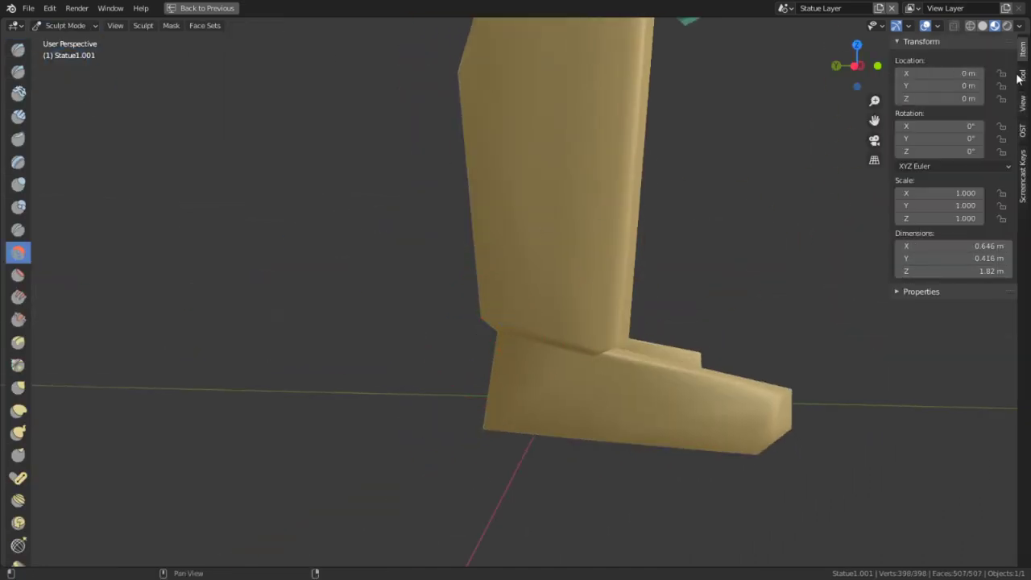
click(1023, 75)
click(938, 444)
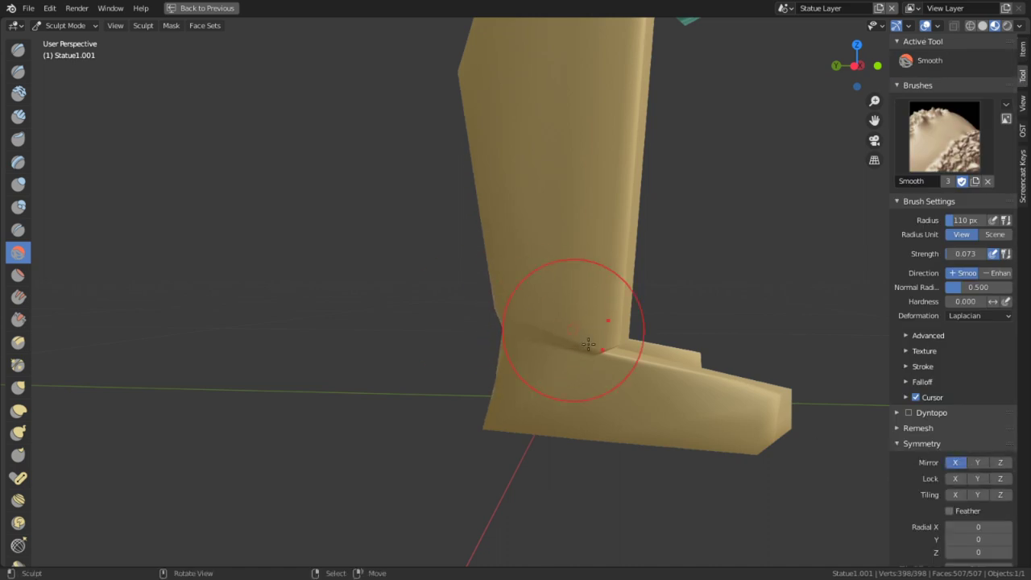
Try to blend the trouser cuffs into the ankles with the Smooth brush, working around the side, back and front.
middle_drag(589, 344, 607, 370)
mouse_move(447, 281)
middle_down()
mouse_move(436, 241)
mouse_move(378, 258)
middle_up()
scroll(379, 258, up, 4)
mouse_move(344, 242)
mouse_down()
mouse_move(330, 217)
mouse_move(332, 228)
mouse_up()
middle_drag(346, 229, 673, 273)
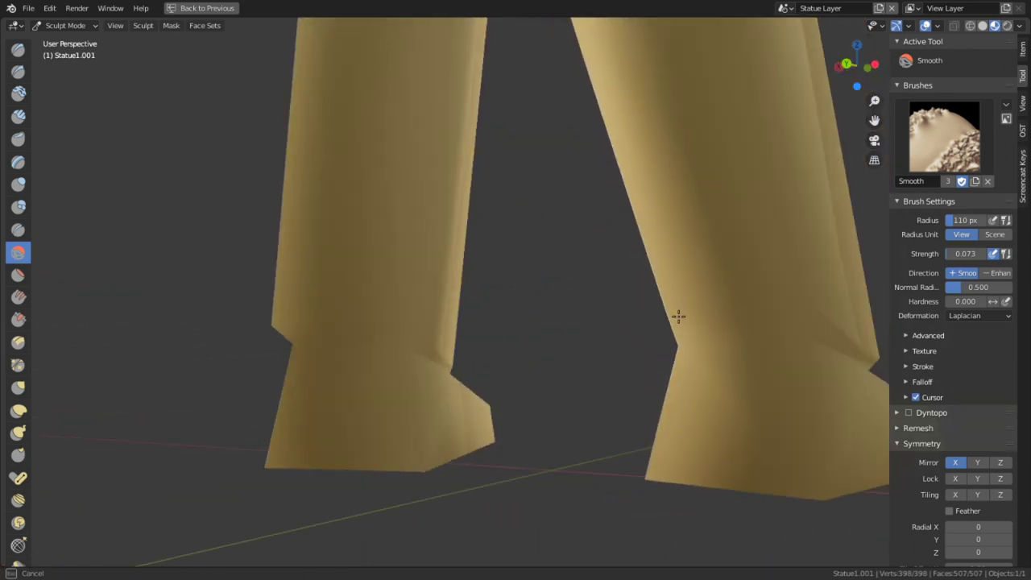
middle_drag(605, 276, 404, 240)
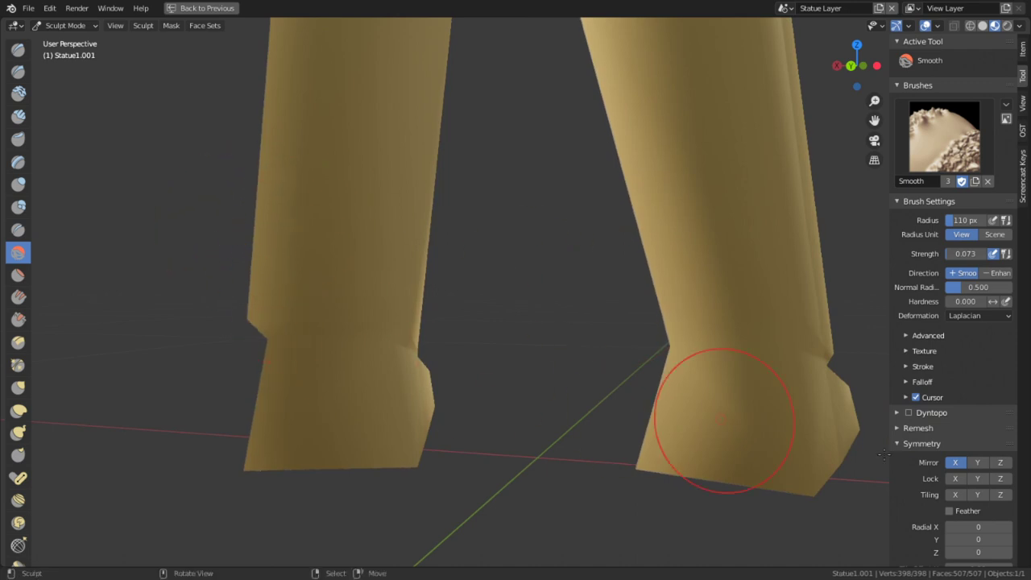
middle_drag(315, 319, 398, 309)
scroll(398, 308, up, 3)
middle_drag(473, 302, 592, 278)
mouse_move(433, 261)
middle_down()
mouse_move(472, 249)
mouse_move(514, 260)
mouse_move(486, 282)
mouse_move(401, 306)
mouse_move(263, 311)
mouse_move(275, 312)
middle_up()
scroll(519, 278, down, 5)
scroll(530, 295, down, 3)
scroll(359, 316, up, 3)
drag(370, 326, 294, 346)
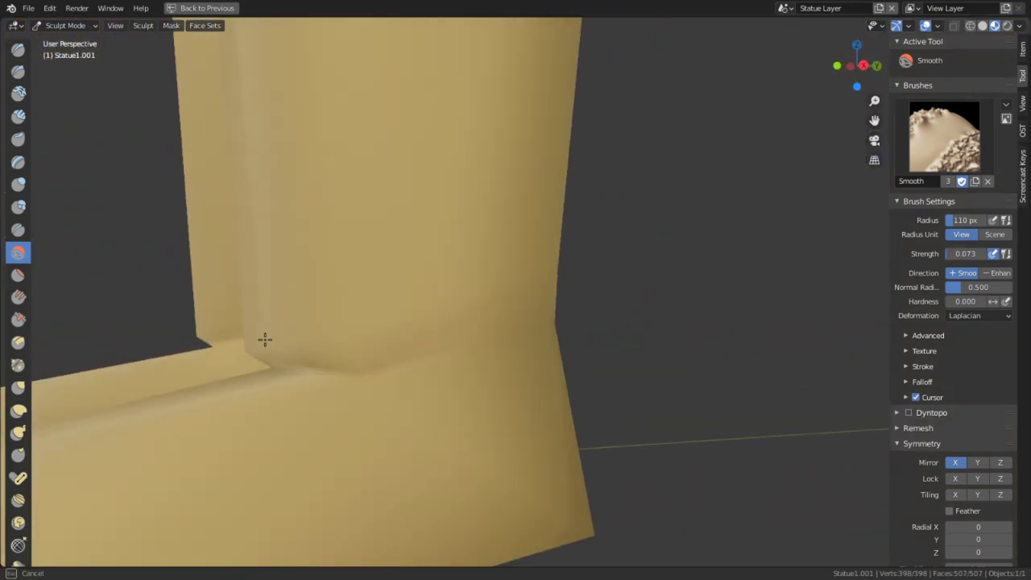
middle_drag(265, 339, 429, 323)
scroll(475, 302, down, 4)
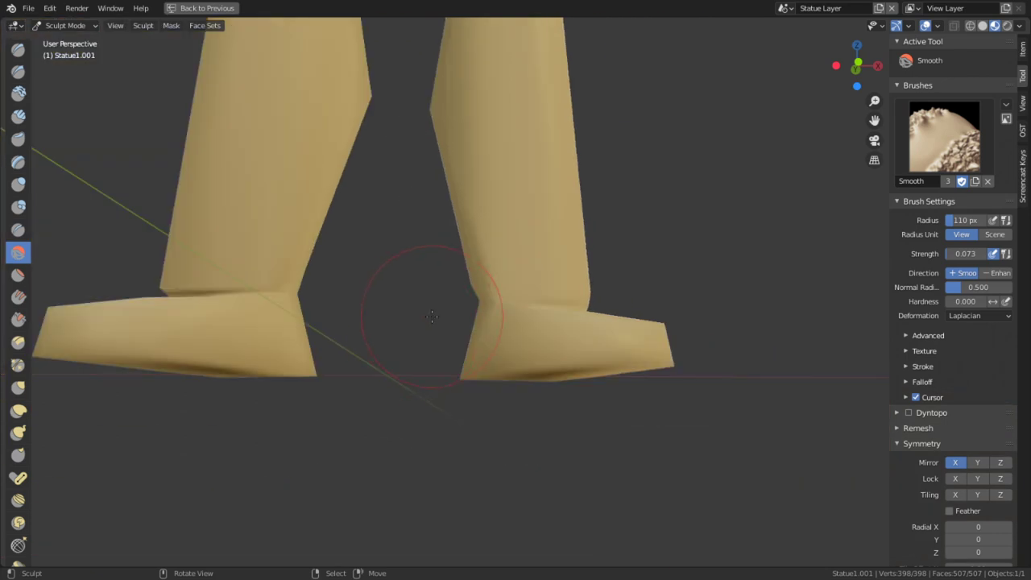
mouse_move(494, 290)
middle_down()
mouse_move(502, 325)
mouse_move(566, 329)
middle_up()
middle_drag(321, 332, 299, 336)
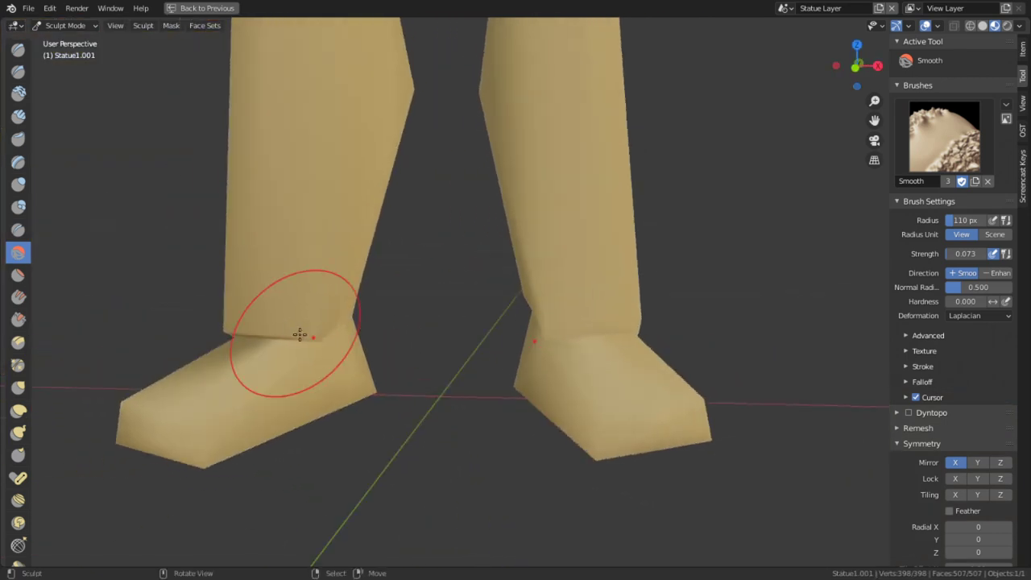
scroll(299, 336, up, 3)
shift+middle_drag(162, 344, 332, 331)
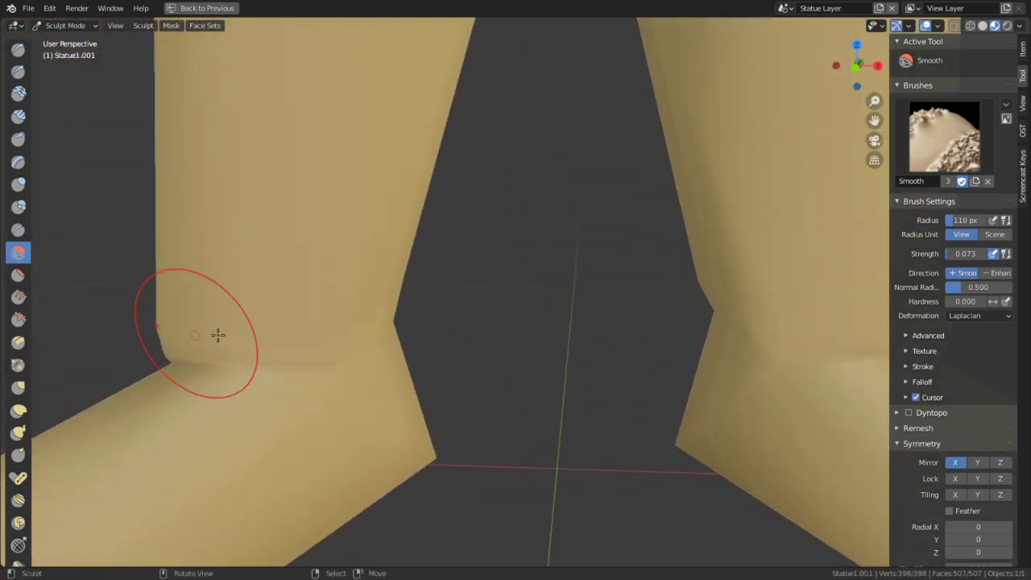
Try to slide the front corner vertex of the lower cuff down onto the foot's ankle vertex in Edit Mode.
middle_drag(244, 331, 619, 352)
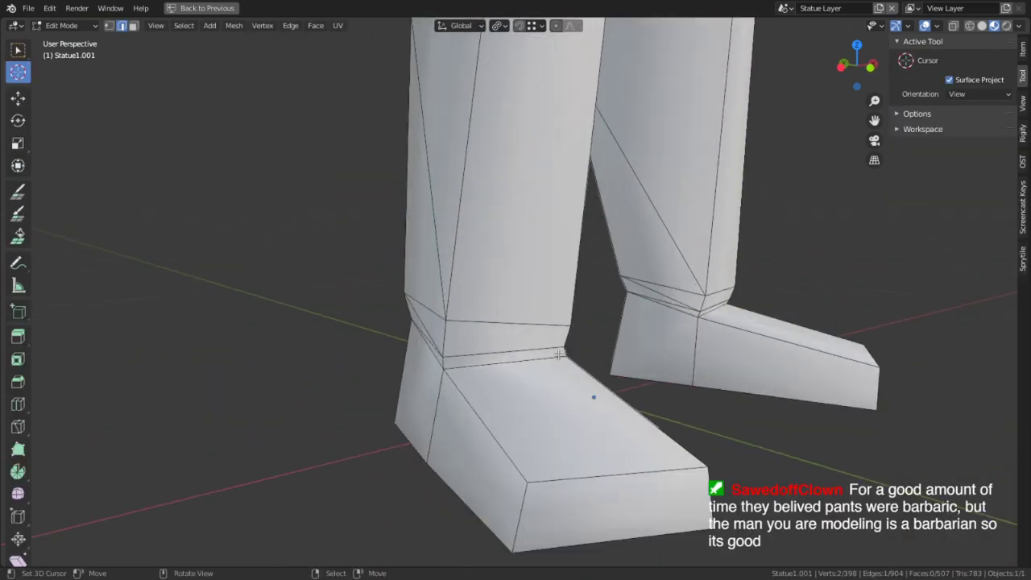
scroll(575, 286, up, 3)
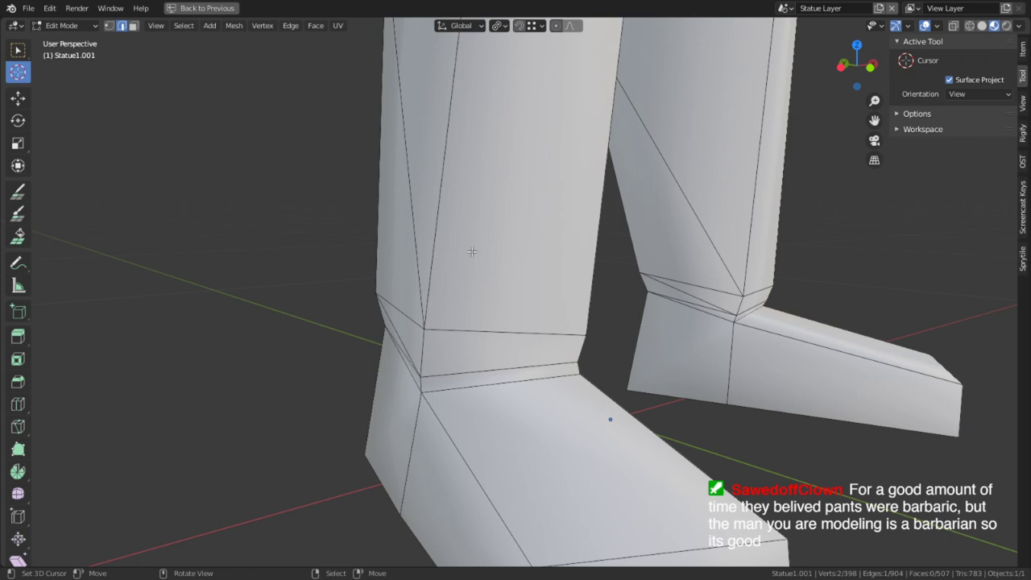
key(1)
right_click(439, 359)
key(g)
key(g)
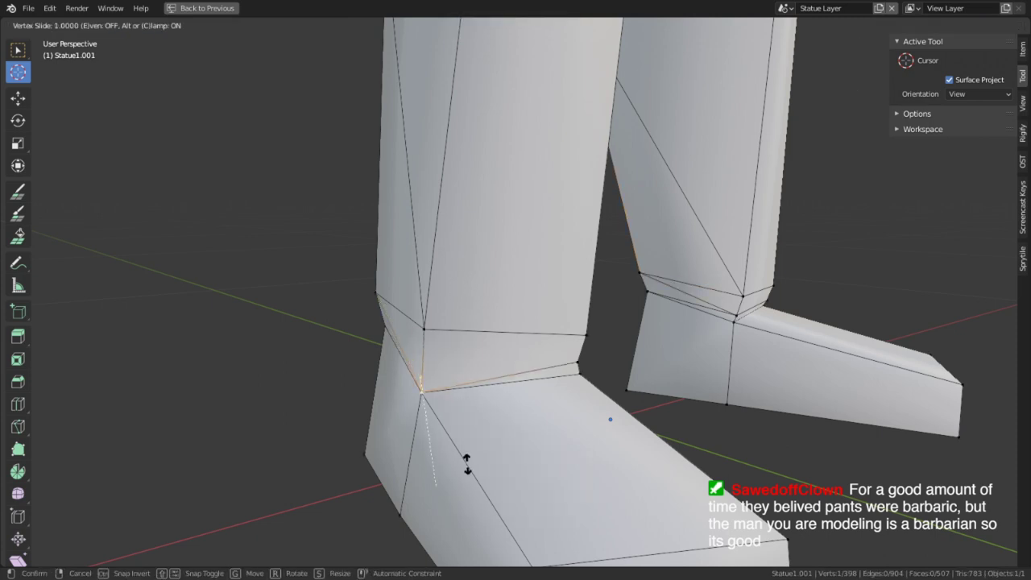
click(469, 465)
right_click(597, 350)
Undo the vertex slide and all the smoothing on the trouser cuffs and ankles.
key(ctrl+z)
key(ctrl+z)
key(ctrl+z)
key(ctrl+z)
key(ctrl+z)
key(ctrl+z)
key(ctrl+z)
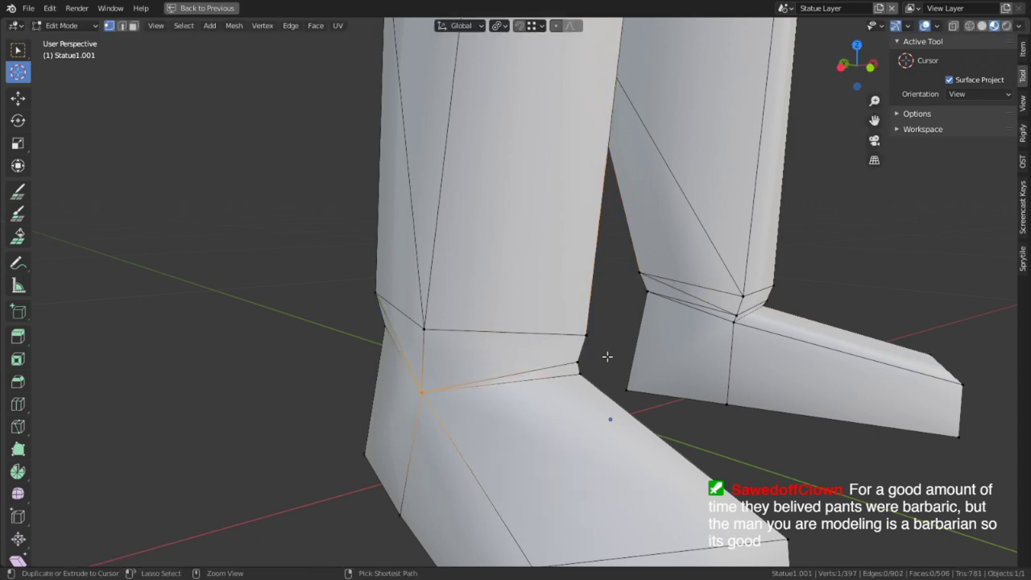
key(ctrl+z)
key(ctrl+z)
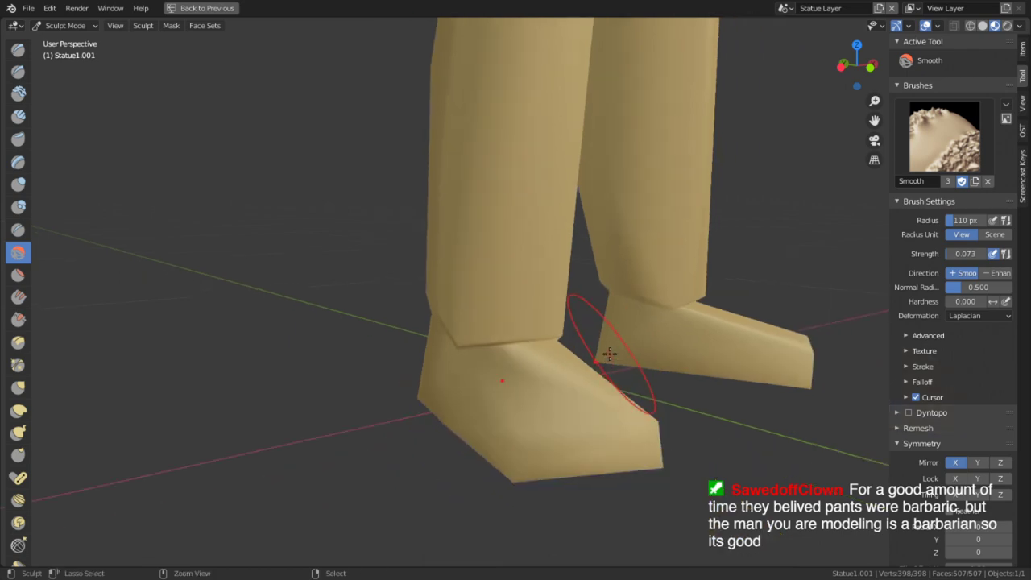
Return to Object Mode and inspect the legs and feet from the front and sides.
middle_drag(622, 317, 492, 317)
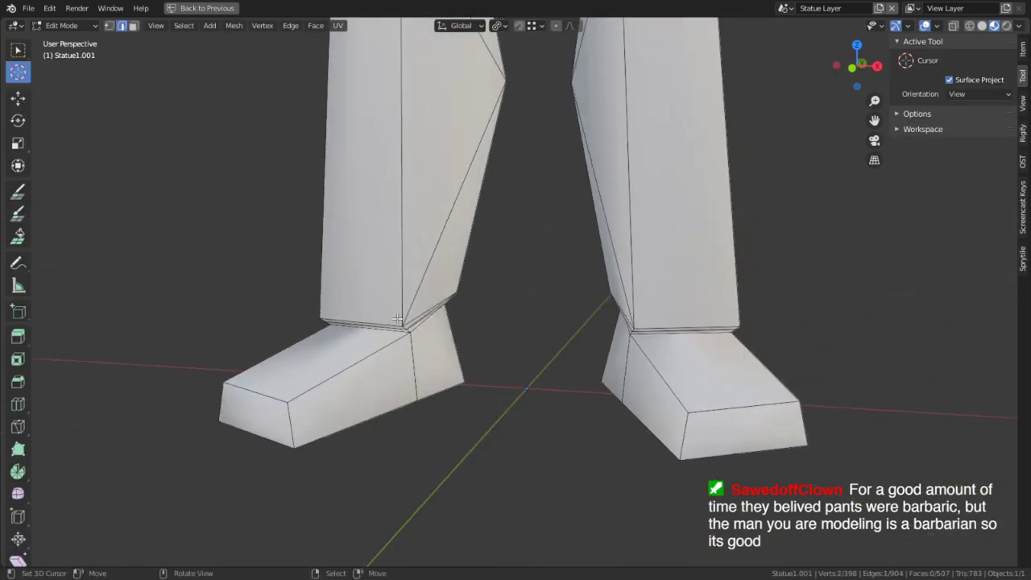
middle_drag(397, 320, 289, 315)
key(Tab)
middle_drag(540, 292, 610, 249)
scroll(610, 249, down, 4)
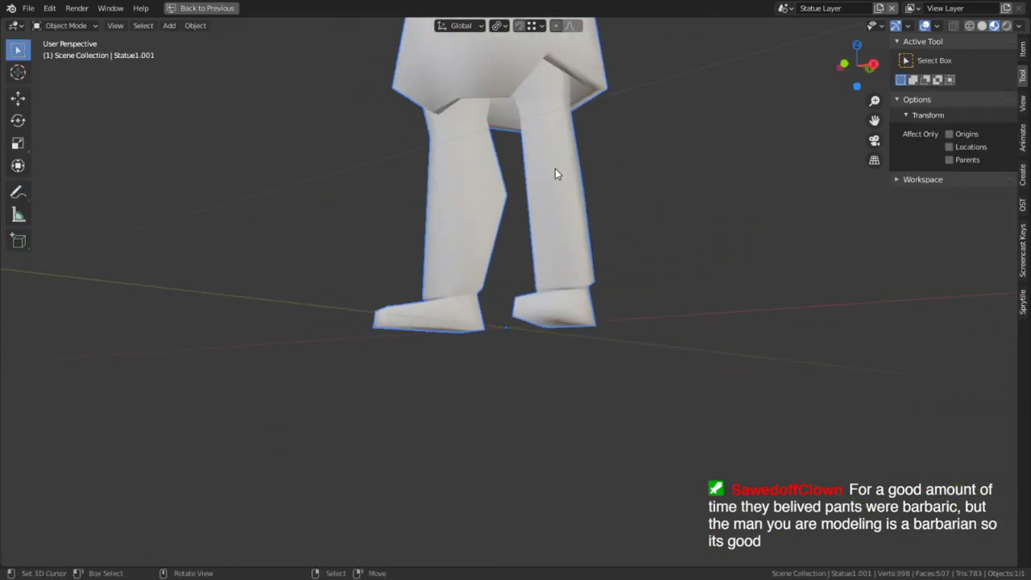
middle_drag(556, 169, 850, 140)
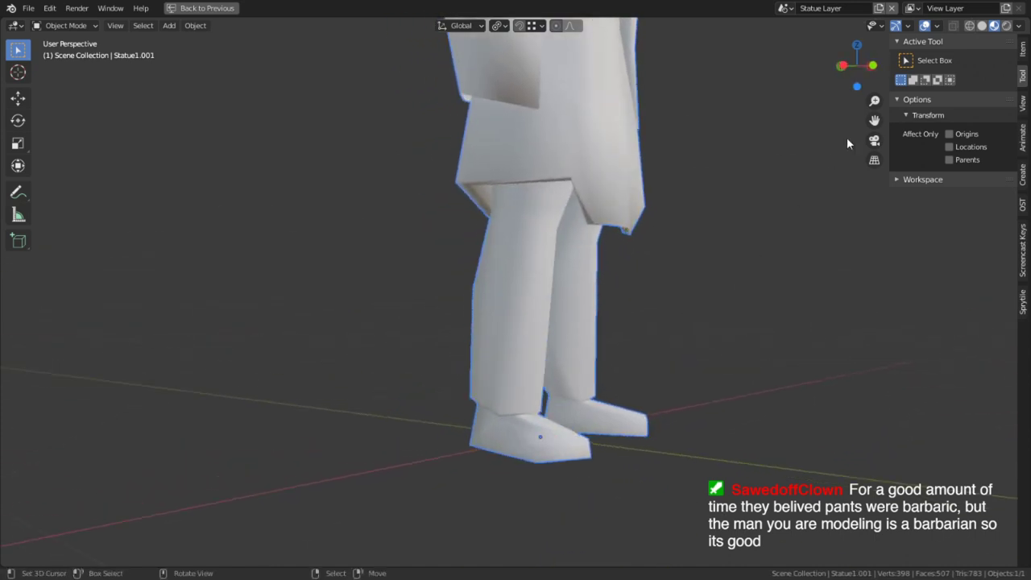
Hide the viewport overlays in Edit Mode and view the statue's shaded head and torso.
key(Tab)
scroll(614, 287, down, 5)
middle_drag(620, 247, 600, 192)
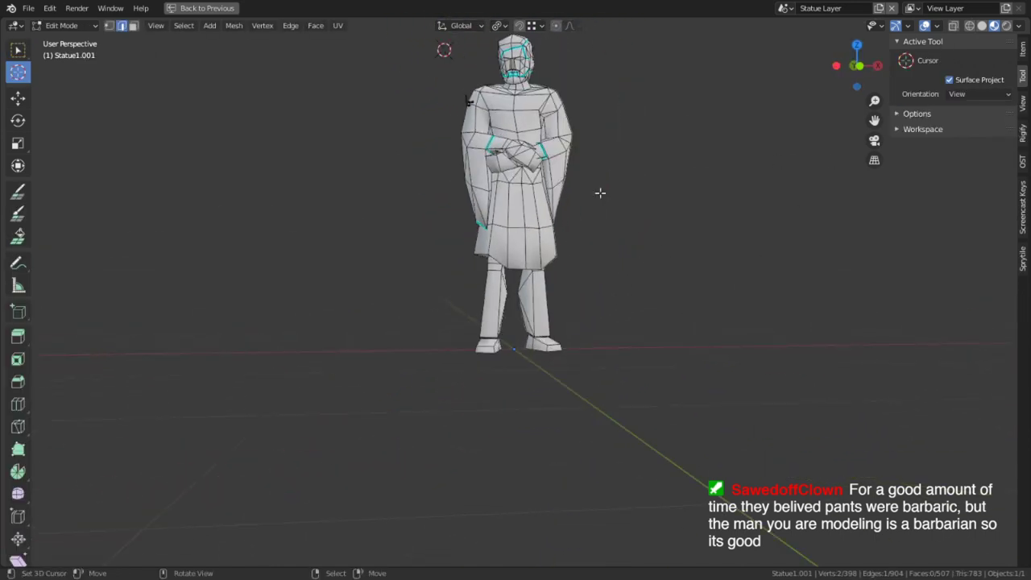
click(925, 25)
mouse_move(601, 156)
middle_down()
mouse_move(571, 283)
mouse_move(520, 155)
mouse_move(618, 205)
middle_up()
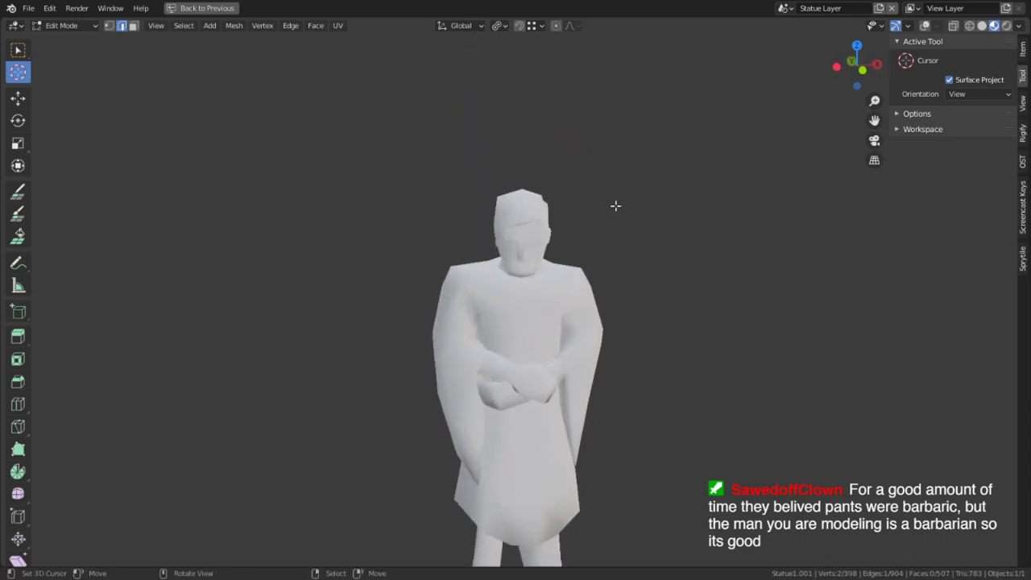
middle_drag(602, 323, 528, 308)
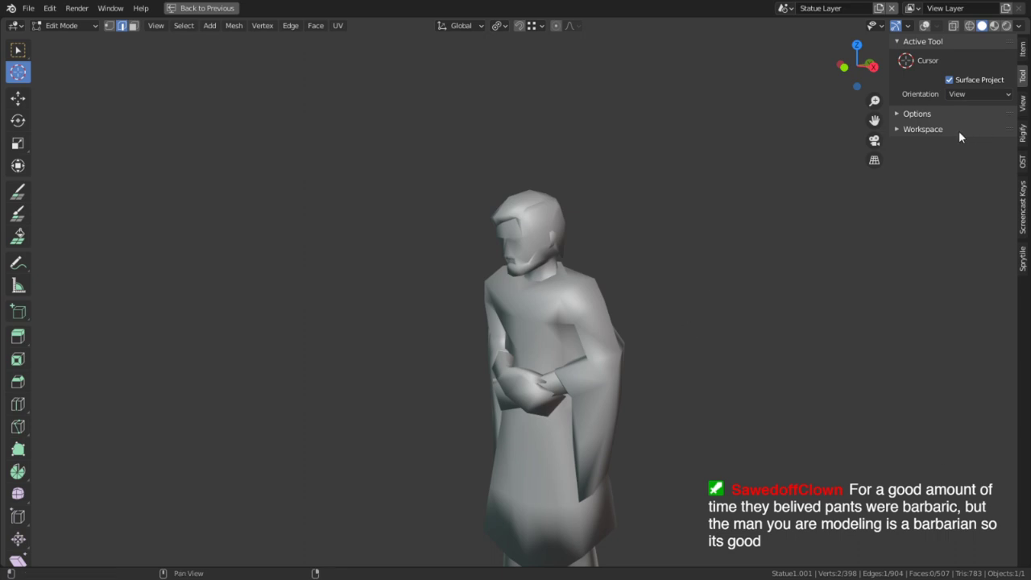
Show the viewport overlays again and slide the chest vertex at the statue's left armpit onto its neighbouring vertex.
click(935, 26)
click(925, 25)
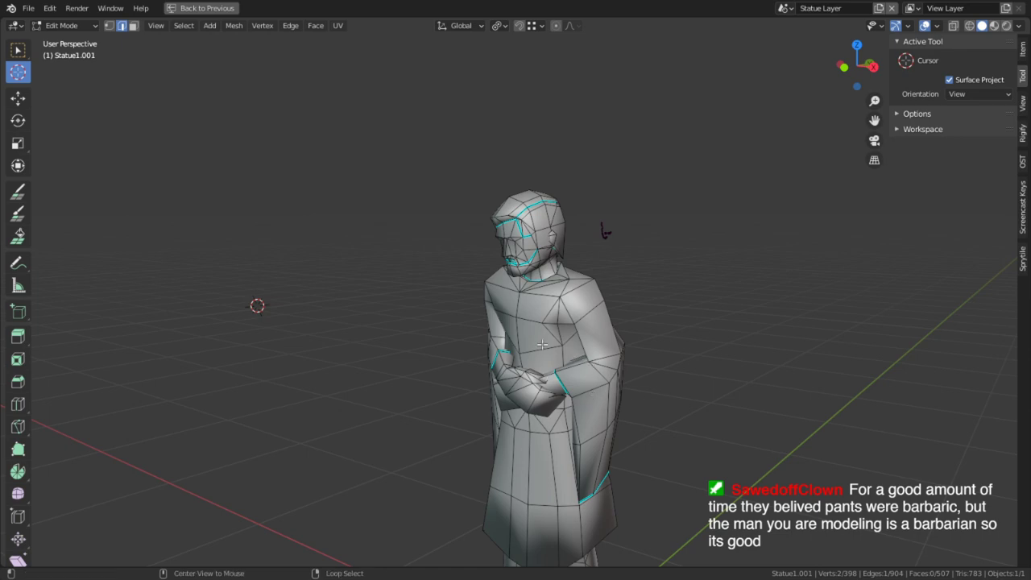
mouse_move(543, 353)
middle_down()
mouse_move(556, 355)
mouse_move(516, 354)
mouse_move(526, 356)
middle_up()
scroll(527, 356, up, 1)
middle_drag(609, 264, 684, 292)
scroll(645, 289, up, 3)
middle_drag(565, 278, 519, 264)
scroll(520, 264, up, 2)
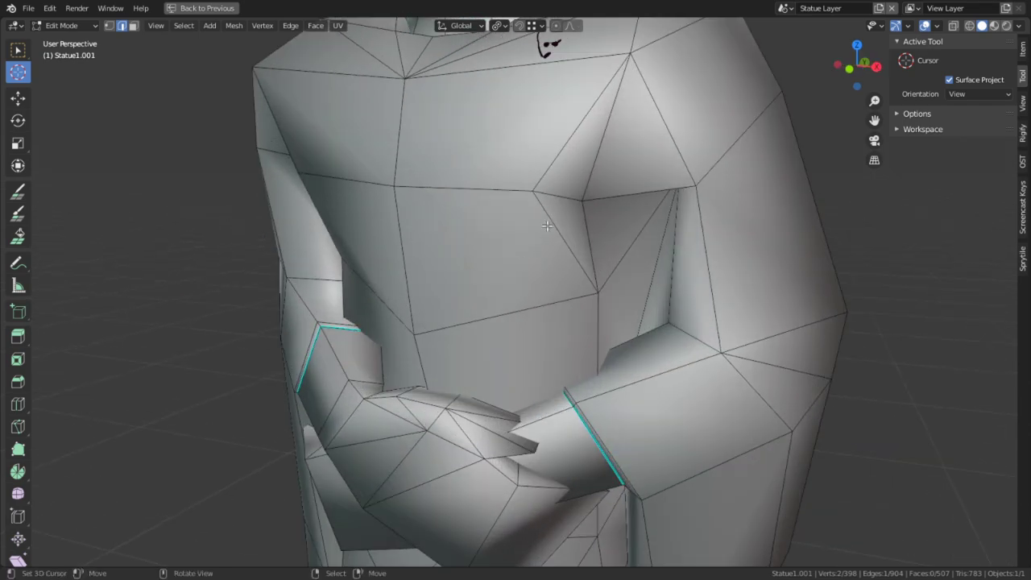
key(1)
key(shift+v)
click(452, 230)
Slide the matching chest vertex at the statue's right armpit fully onto its neighbour, with a factor of 1.000.
middle_drag(453, 230, 503, 249)
right_click(227, 202)
key(g)
key(g)
click(137, 170)
scroll(439, 312, down, 4)
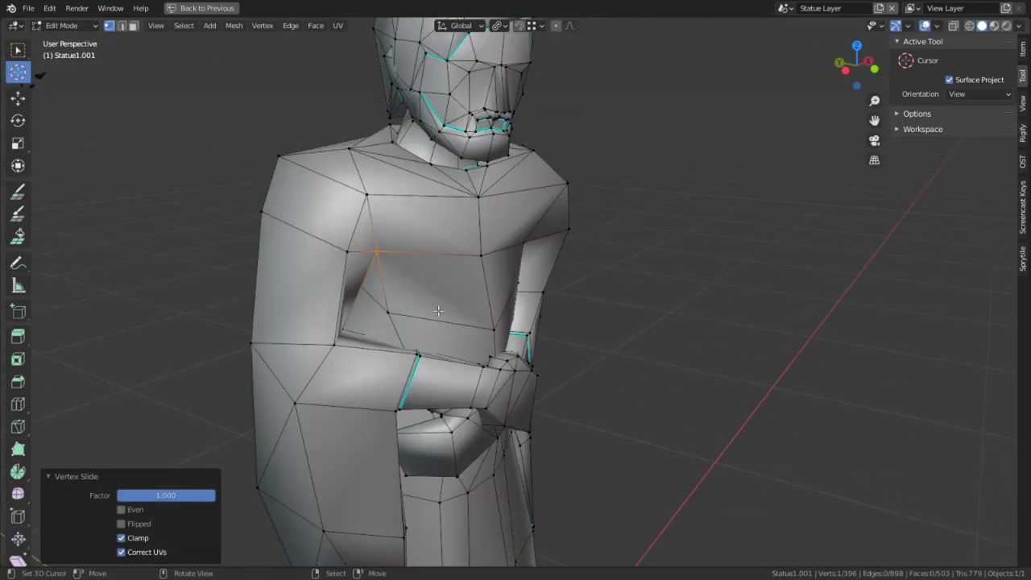
middle_drag(594, 302, 515, 286)
scroll(451, 266, up, 1)
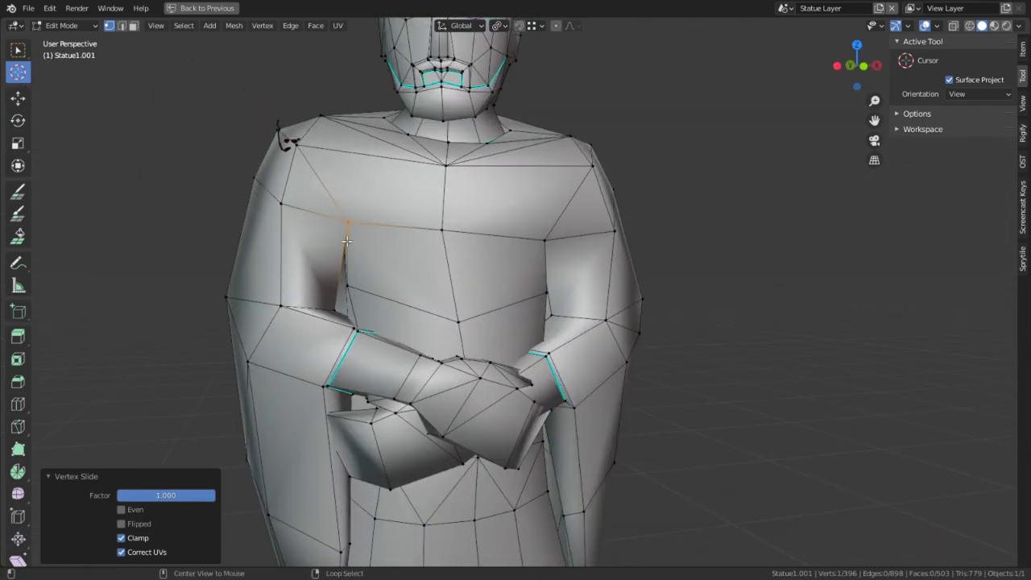
Mark the edge between the chest and the statue's right armpit as sharp.
alt+middle_click(347, 241)
scroll(464, 265, up, 2)
key(2)
right_click(502, 286)
key(ctrl+e)
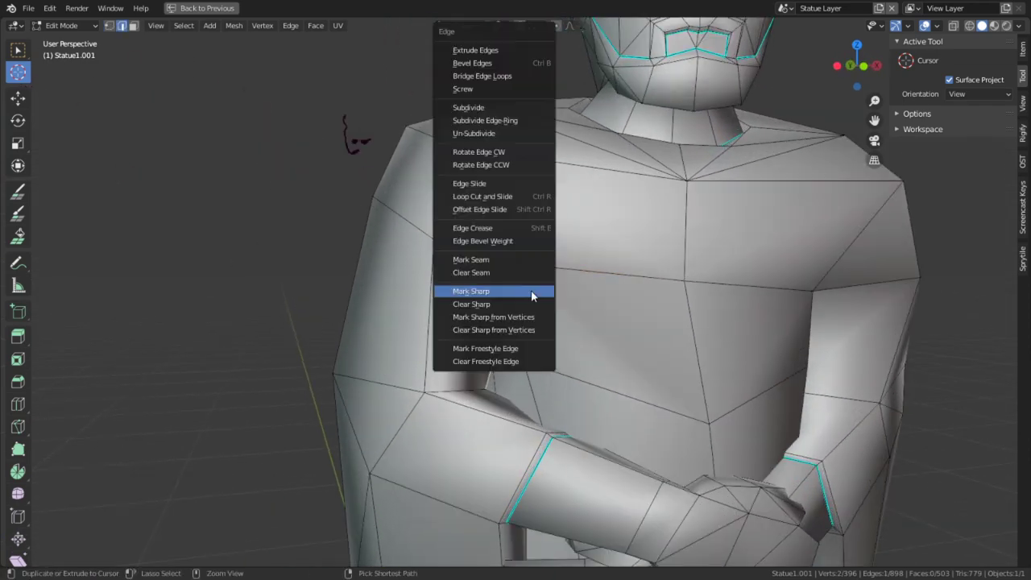
click(531, 290)
middle_drag(531, 290, 624, 343)
scroll(545, 318, down, 4)
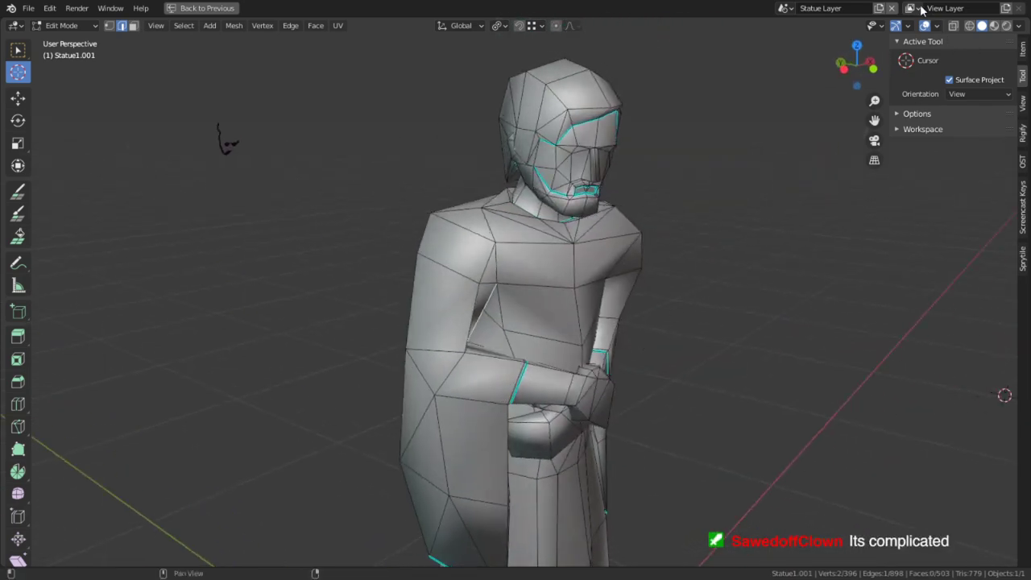
Check the whole figure's shading with overlays hidden, return to Object Mode and show the overlays again.
click(924, 29)
scroll(555, 336, down, 4)
middle_drag(554, 337, 520, 319)
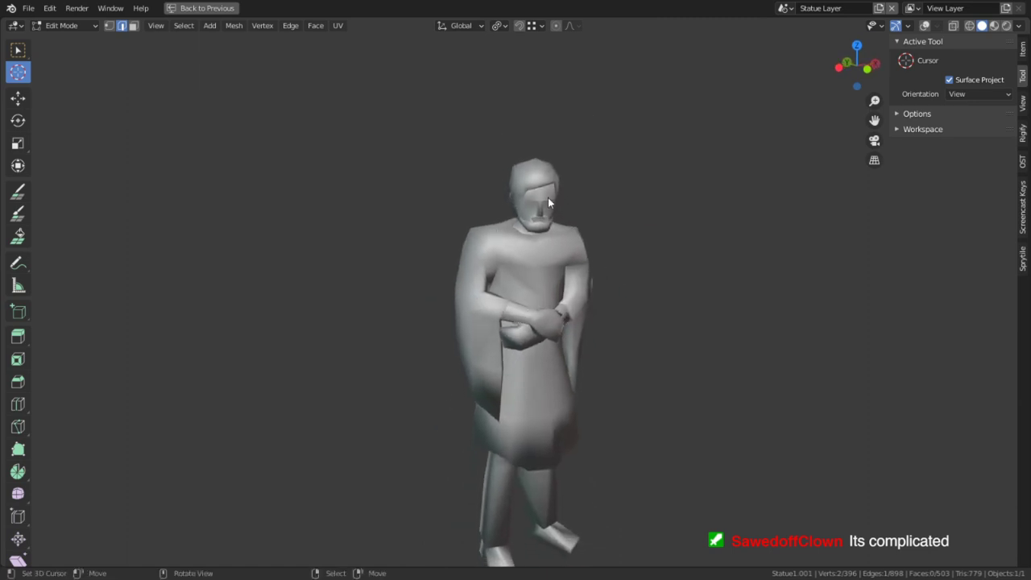
key(Tab)
click(926, 26)
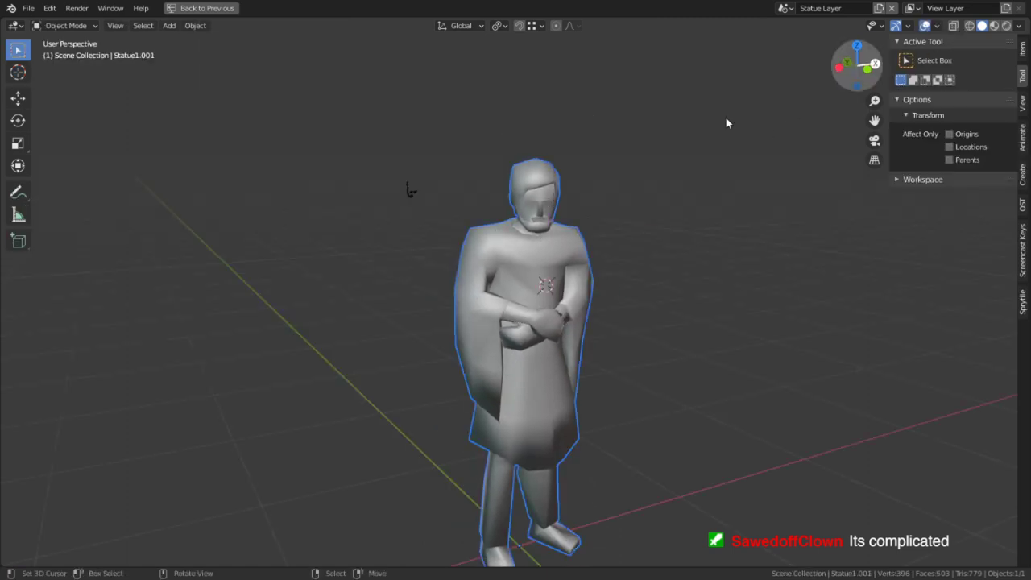
Mark the edge loop around the base of the neck as sharp in Edit Mode.
scroll(567, 161, up, 5)
scroll(494, 268, up, 4)
middle_drag(494, 269, 632, 244)
key(Tab)
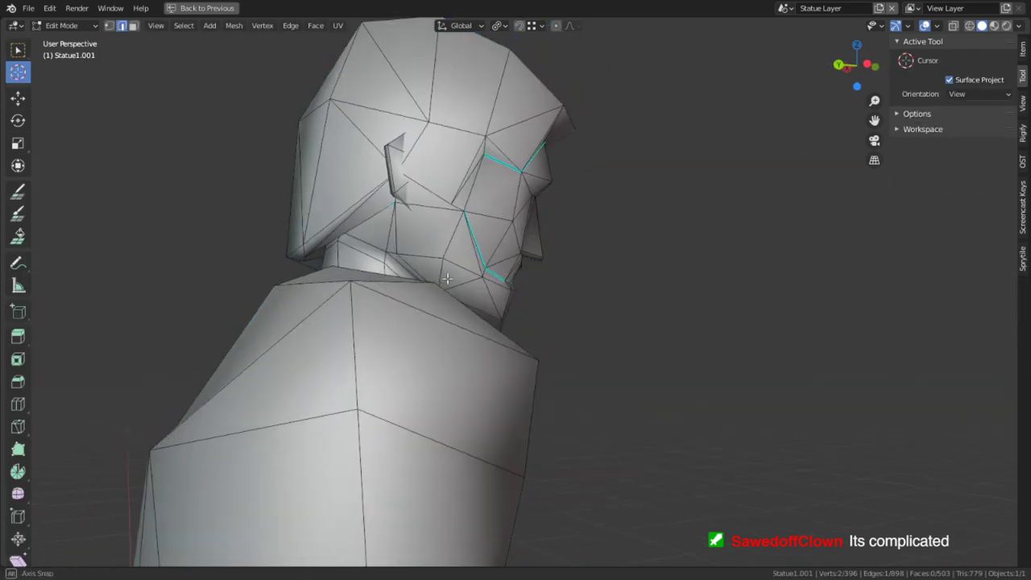
scroll(419, 304, up, 2)
middle_drag(472, 267, 377, 335)
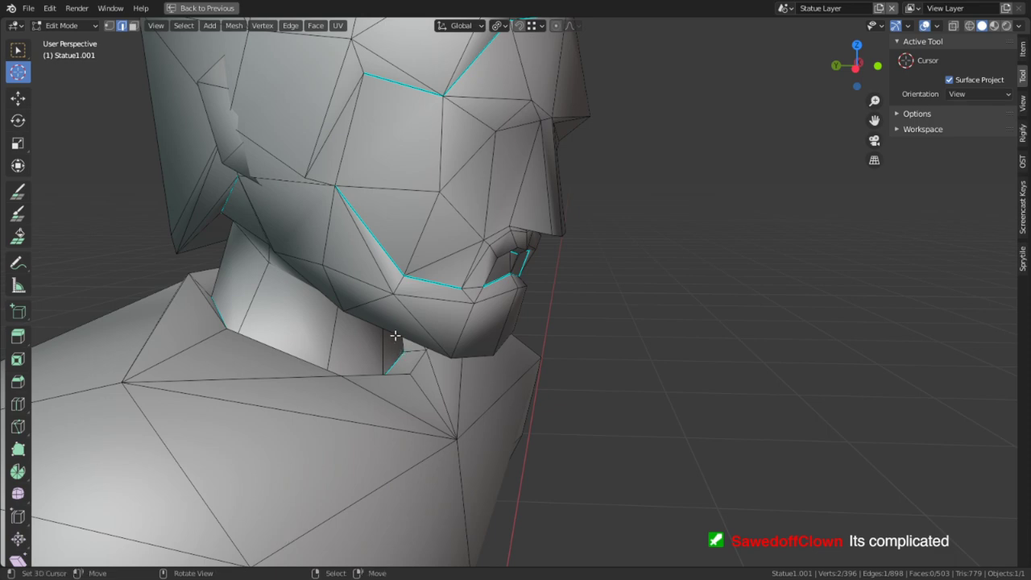
shift+middle_drag(401, 357, 561, 310)
scroll(501, 308, up, 5)
scroll(564, 304, up, 4)
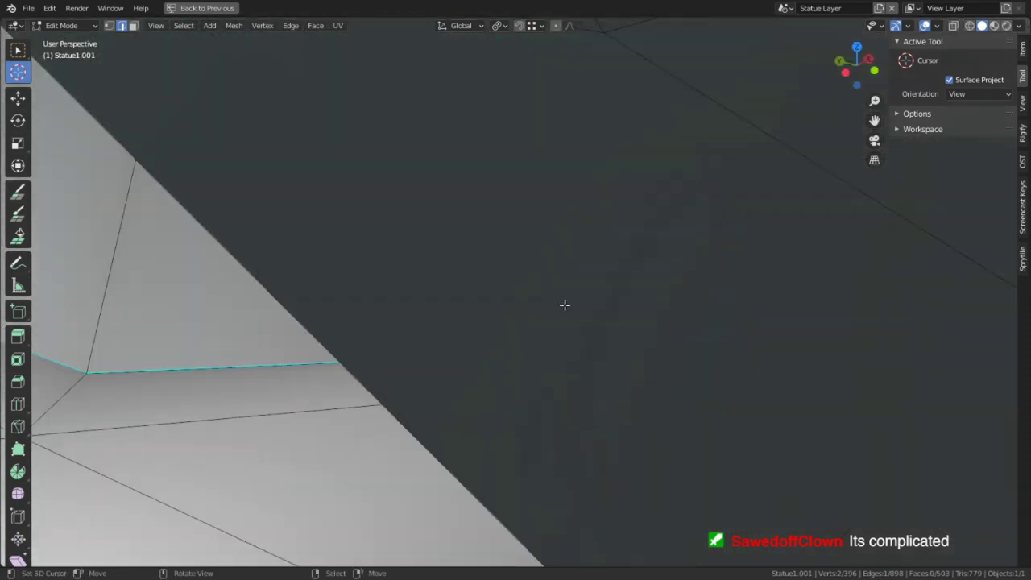
middle_drag(403, 387, 449, 366)
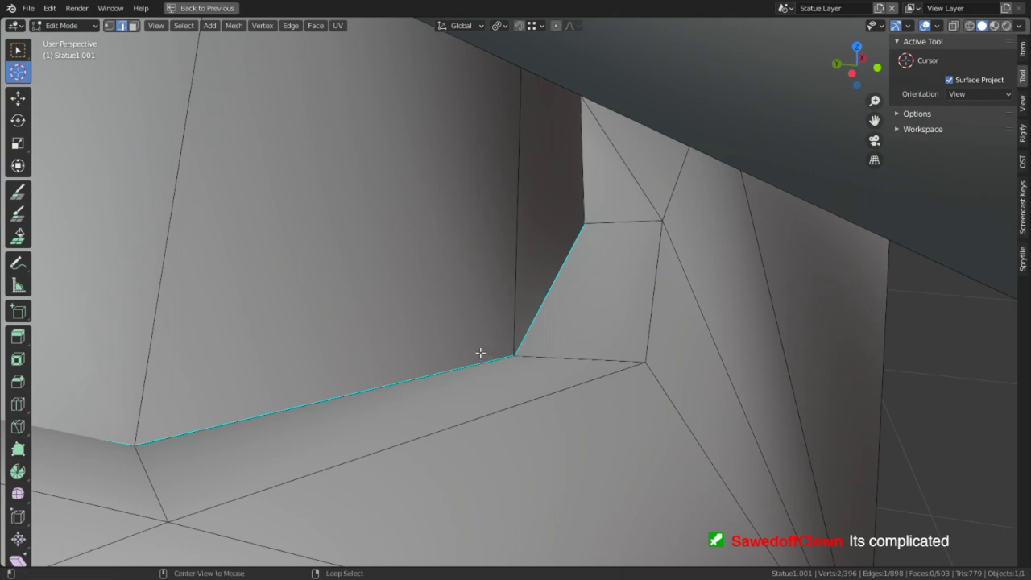
alt+right_click(465, 363)
scroll(465, 363, down, 4)
key(ctrl+e)
click(465, 362)
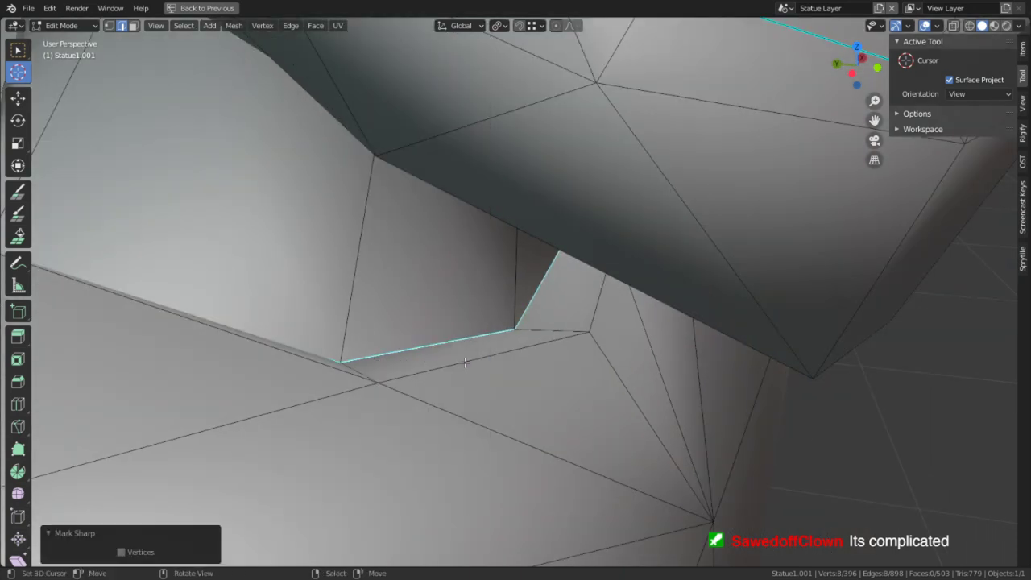
Mark the neck's base edge loop as a seam and enable seam display in the viewport overlays.
key(ctrl+e)
click(414, 330)
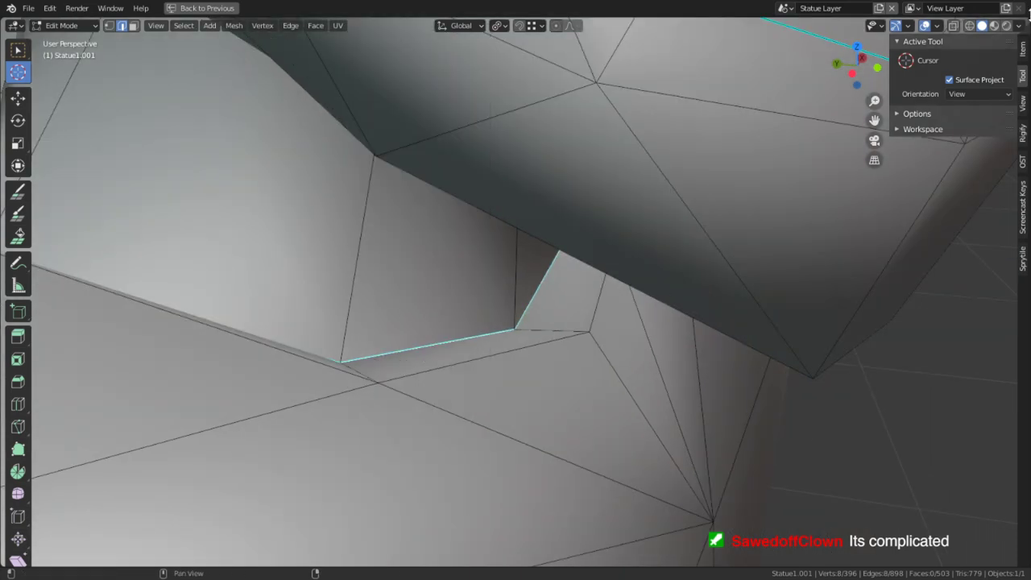
click(937, 26)
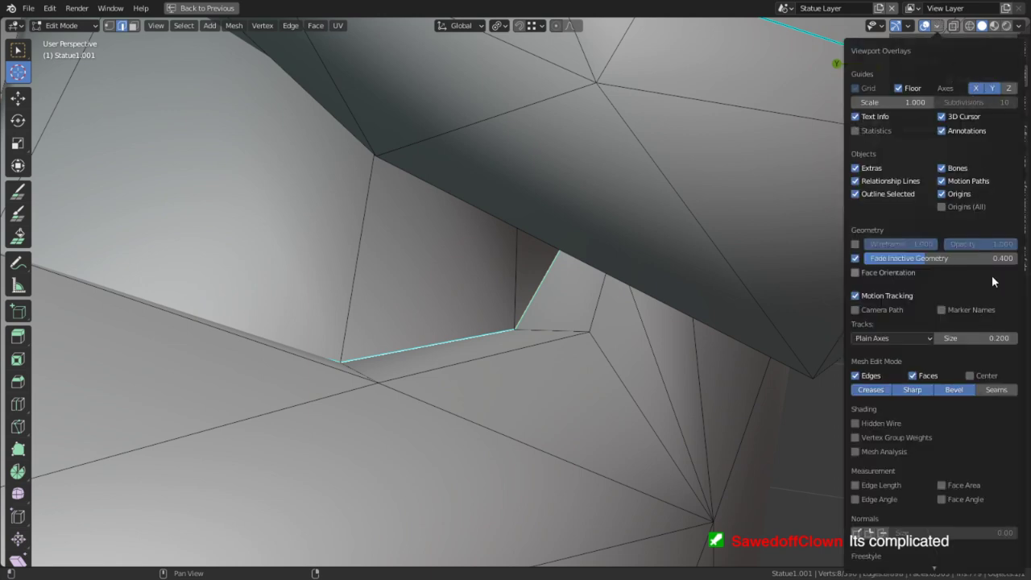
click(1000, 393)
scroll(499, 350, down, 2)
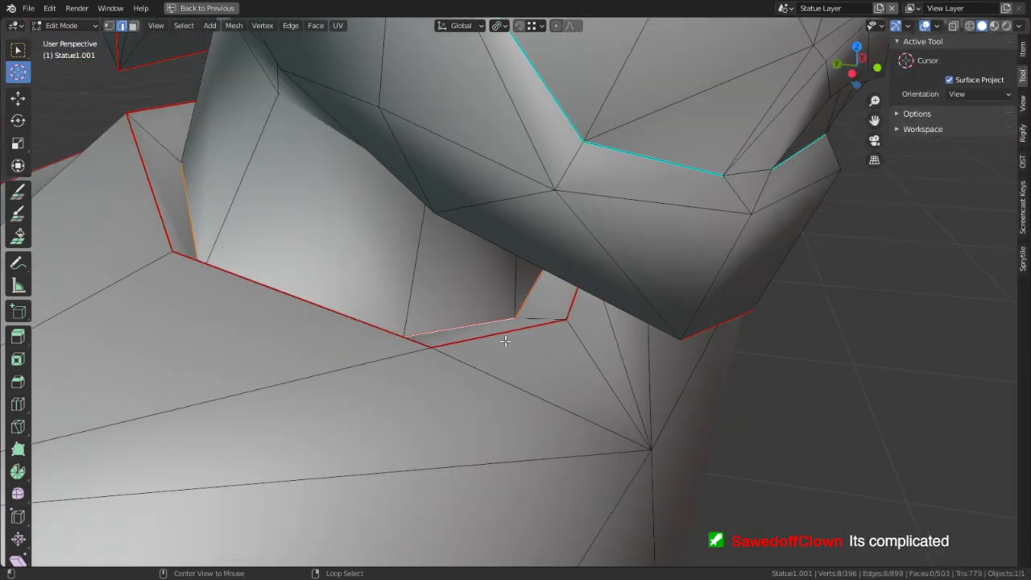
Select the robe's outer collar edges around the neck and clear their seam.
alt+right_click(505, 342)
ctrl+click(153, 108)
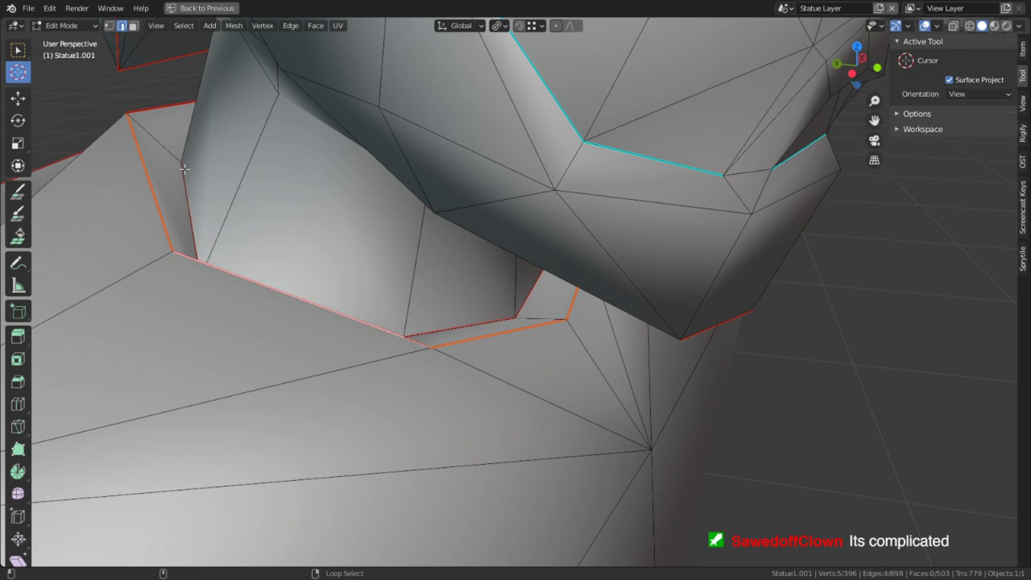
middle_drag(150, 98, 553, 302)
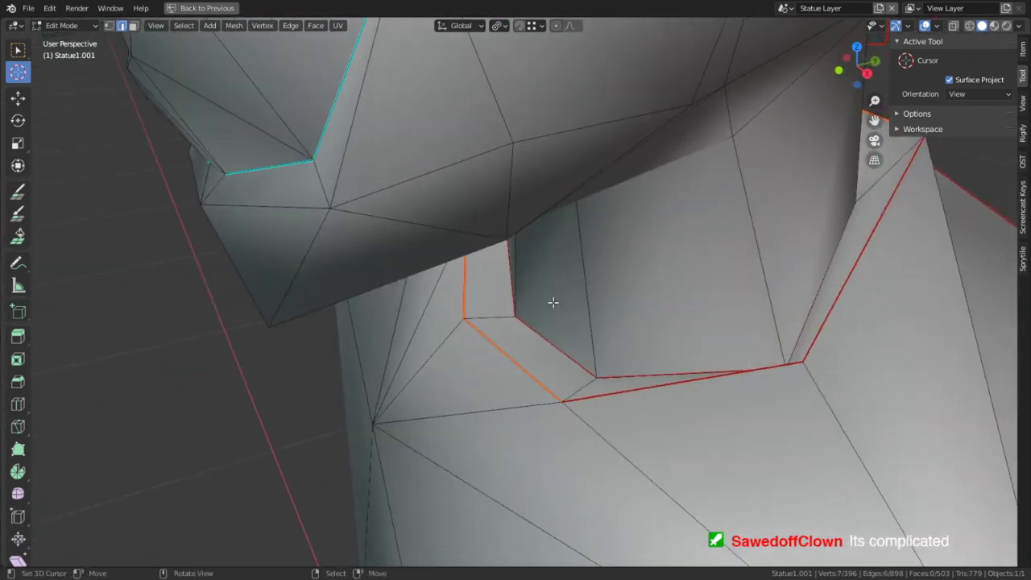
ctrl+right_click(657, 398)
key(ctrl+e)
click(624, 400)
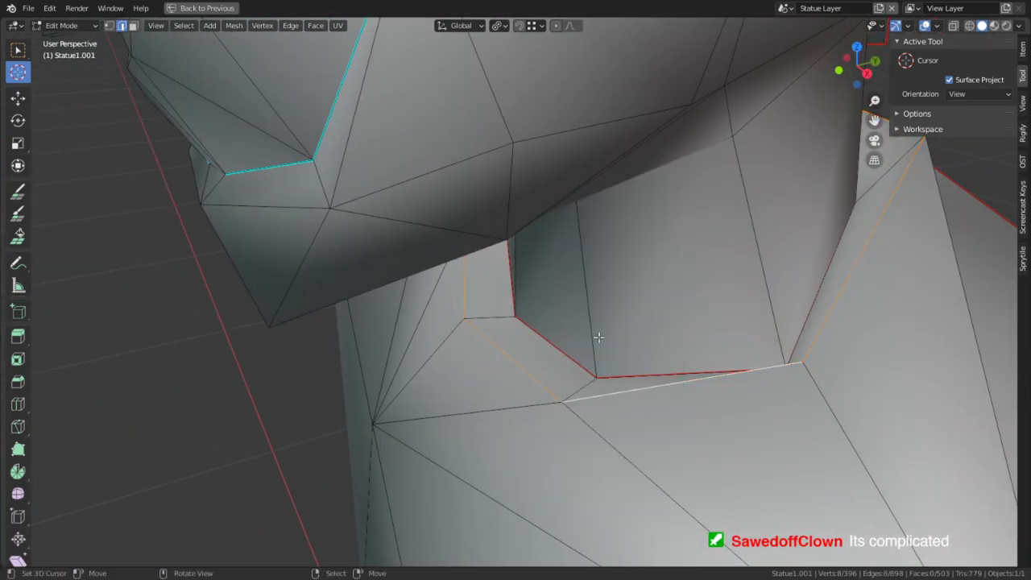
Select the linked face and neck island, delimited by seams, and bring up its UVs in the UV Editing workspace.
middle_drag(599, 338, 725, 230)
key(3)
key(l)
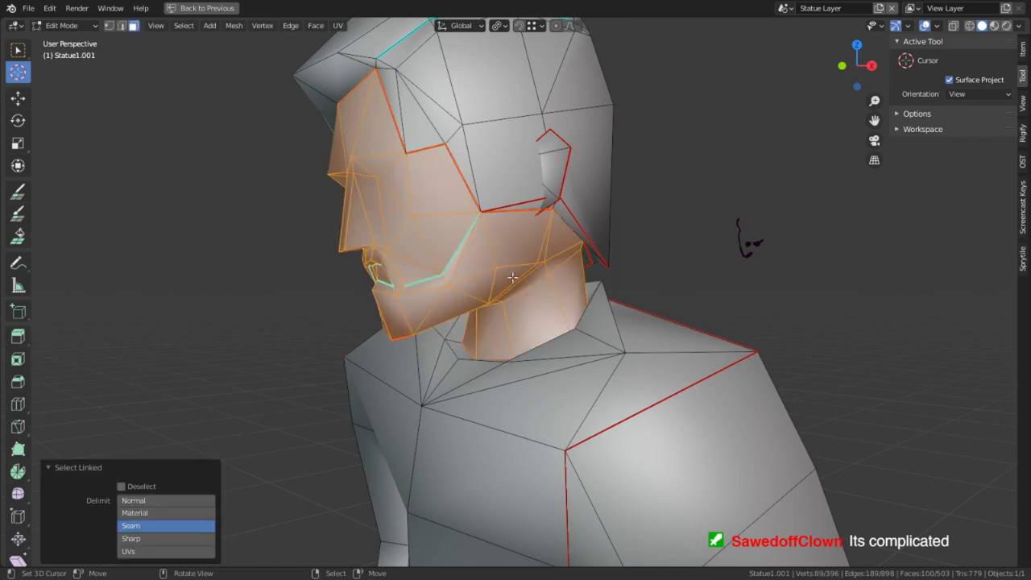
key(ctrl+space)
click(366, 10)
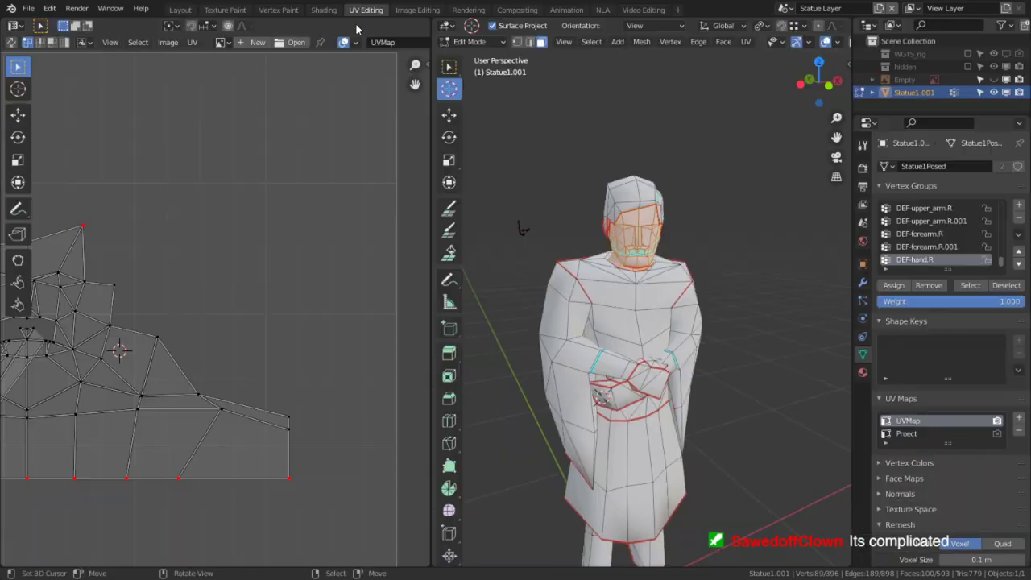
scroll(172, 322, down, 4)
middle_drag(260, 328, 269, 326)
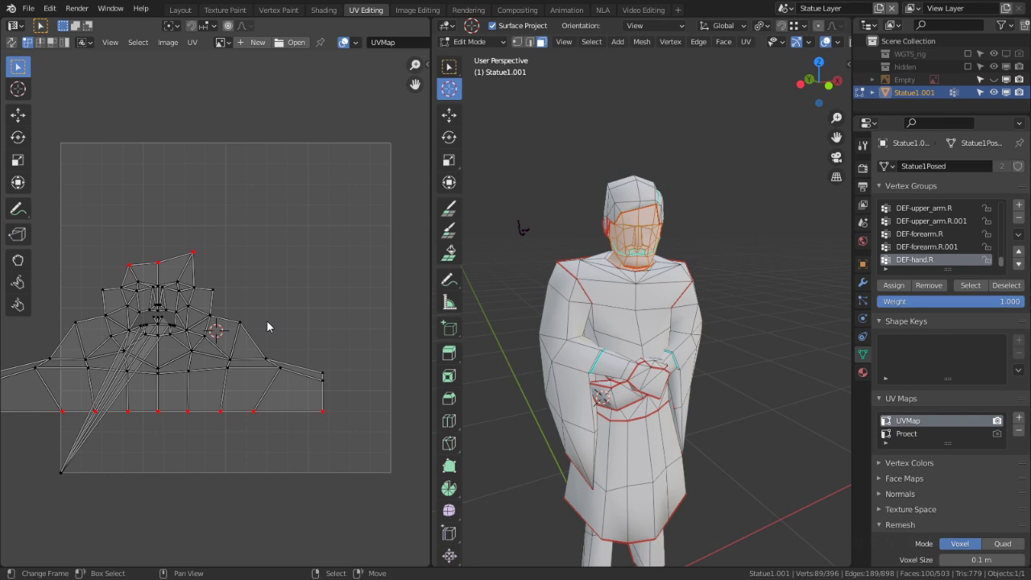
Select all UVs of the face and neck island, unwrap them and check the resulting layout.
key(u)
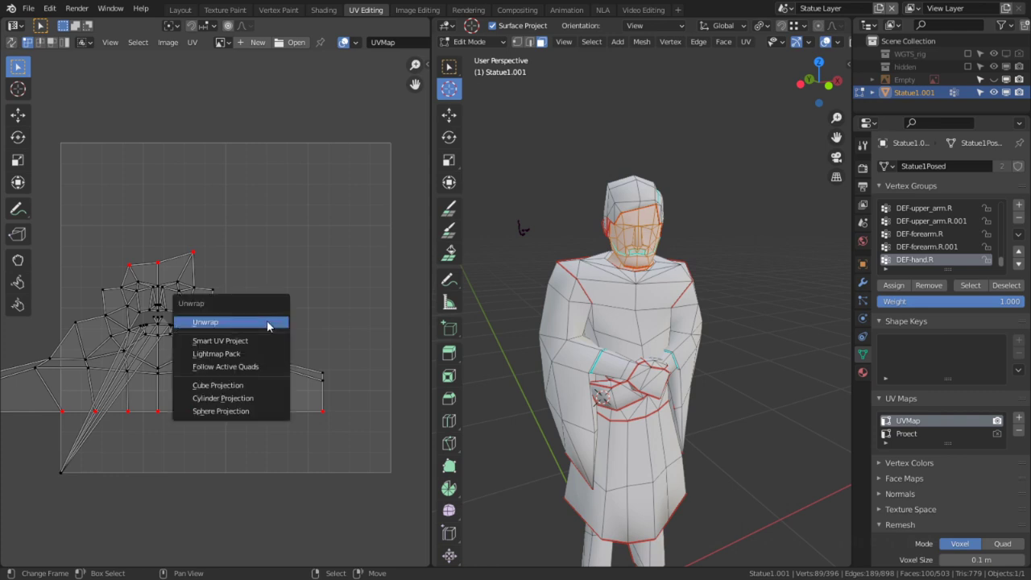
click(268, 322)
key(a)
key(u)
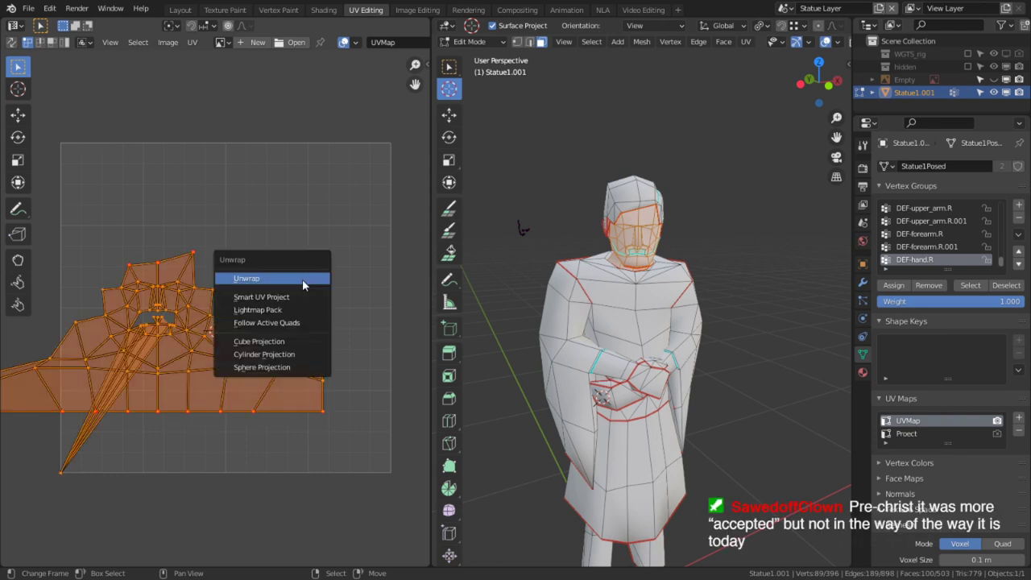
click(303, 279)
key(ctrl+space)
scroll(368, 345, up, 4)
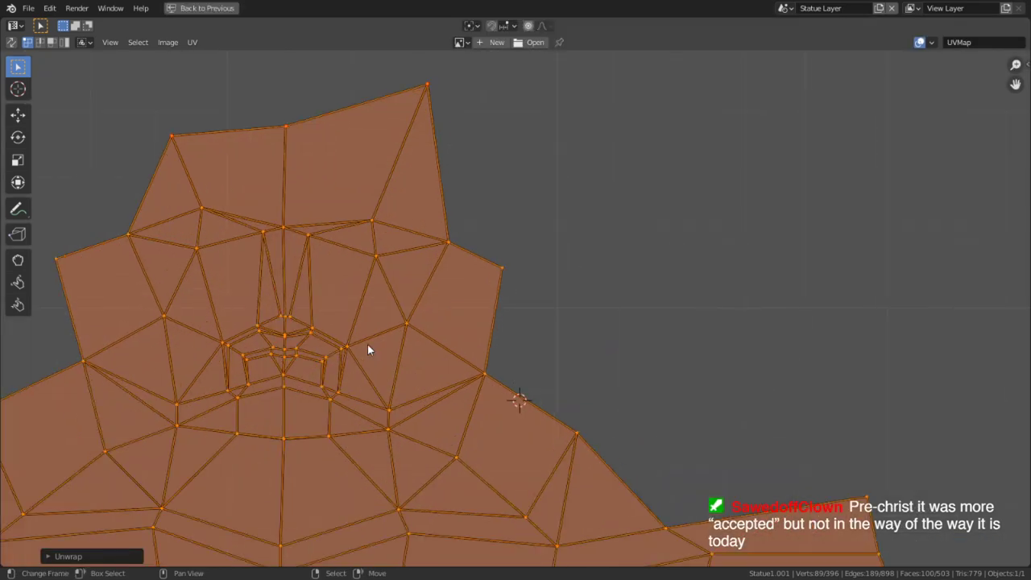
key(alt+a)
scroll(604, 291, down, 5)
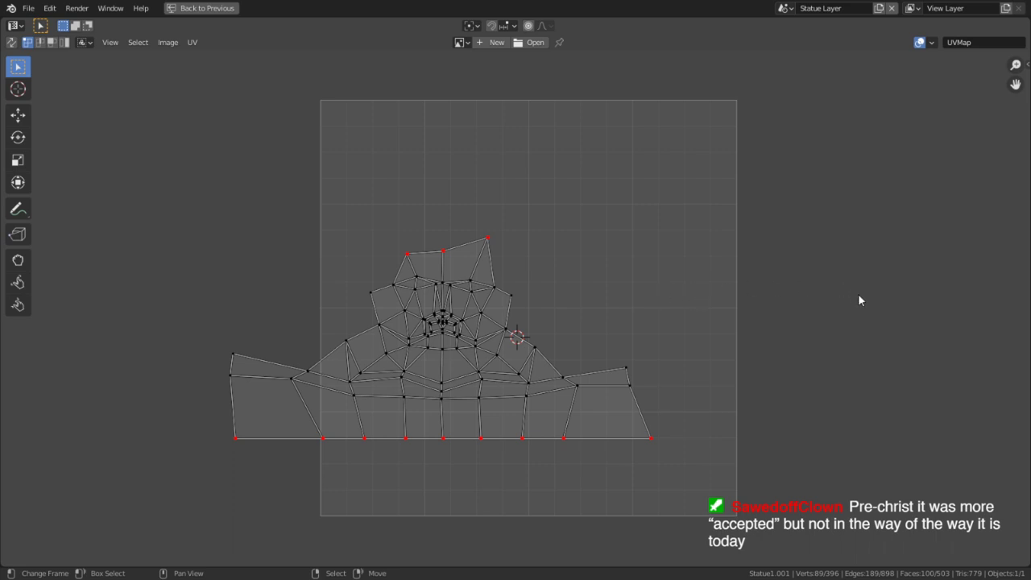
Replace the selection with the linked hair island, delimited by seams, and unwrap it.
key(ctrl+space)
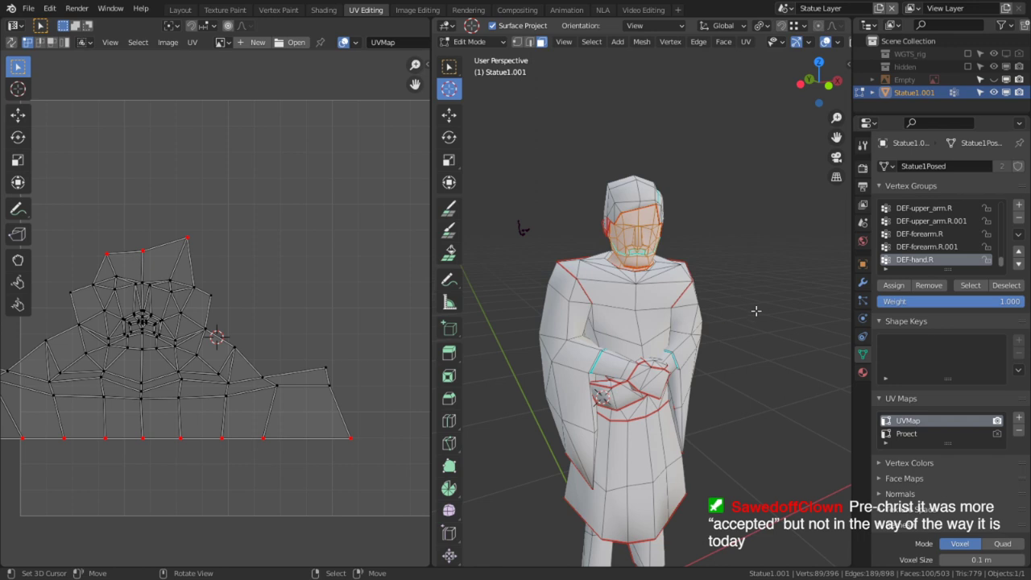
key(alt+a)
middle_drag(666, 301, 614, 276)
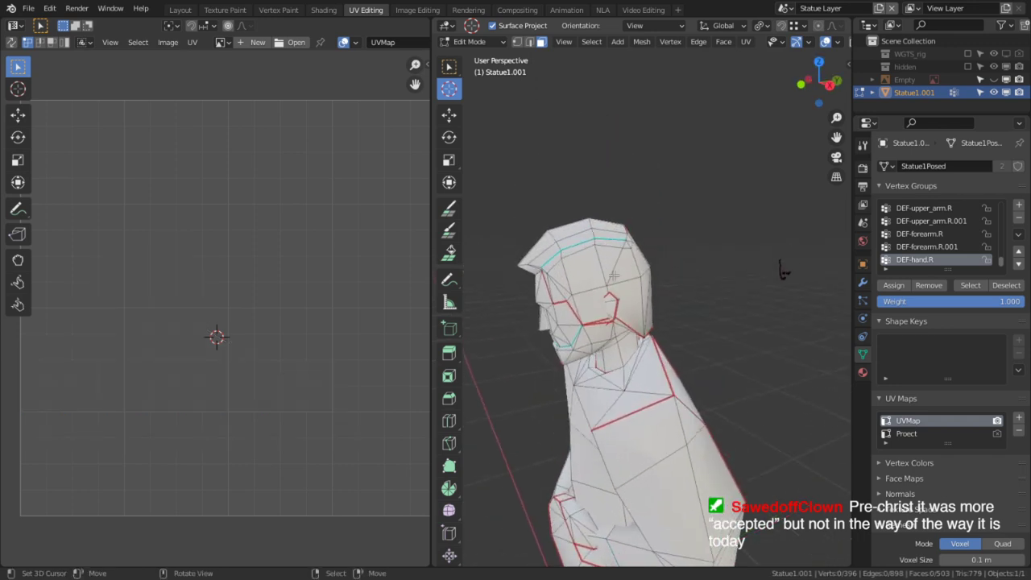
key(l)
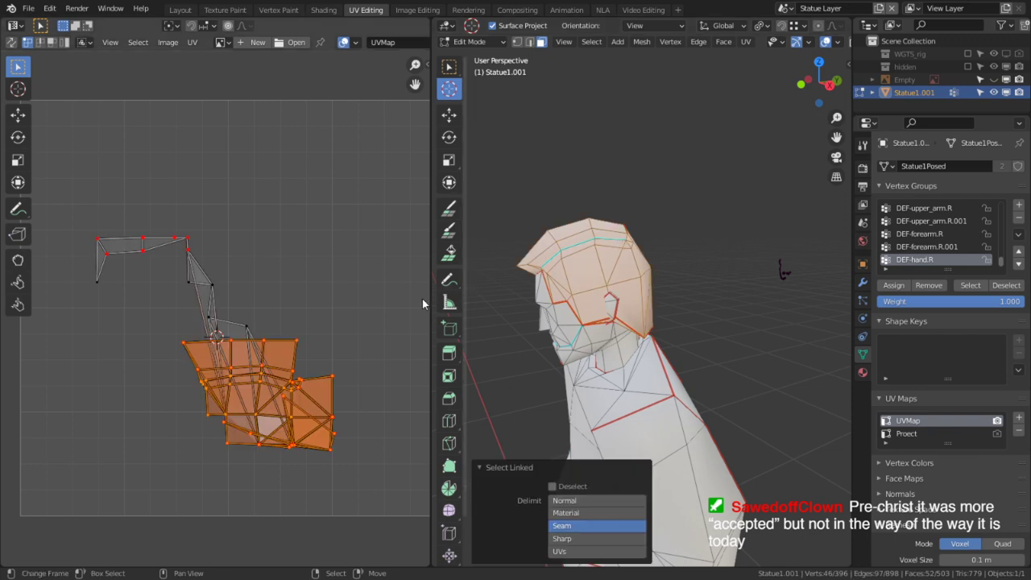
key(u)
click(342, 321)
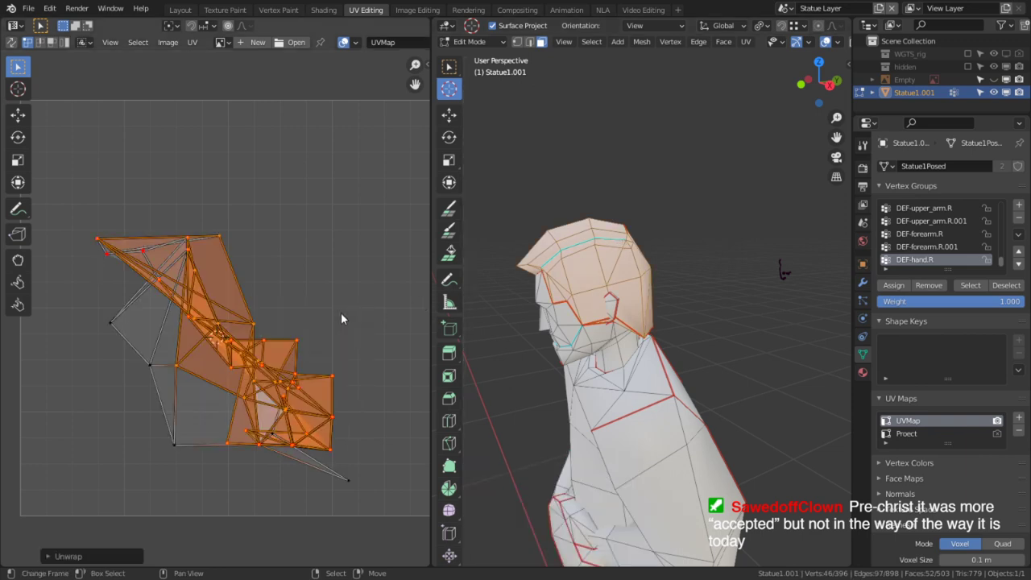
Unpin the hair island's selected UVs, select all of its UVs and unwrap the island again.
key(u)
key(Escape)
key(p)
key(a)
key(u)
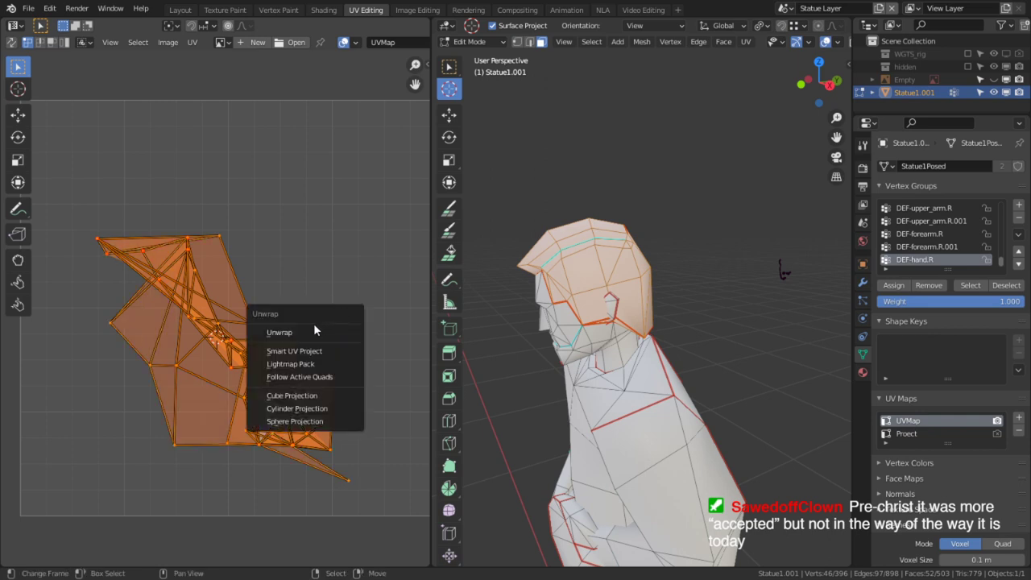
click(280, 332)
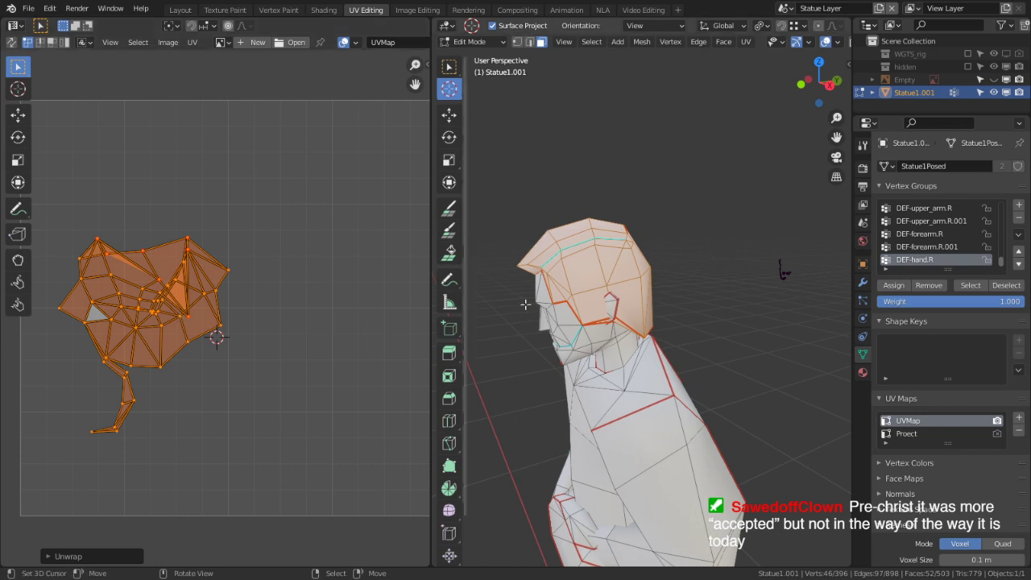
Hide all faces except the selected hair island and inspect its underside in a maximized 3D view.
middle_drag(527, 301, 657, 315)
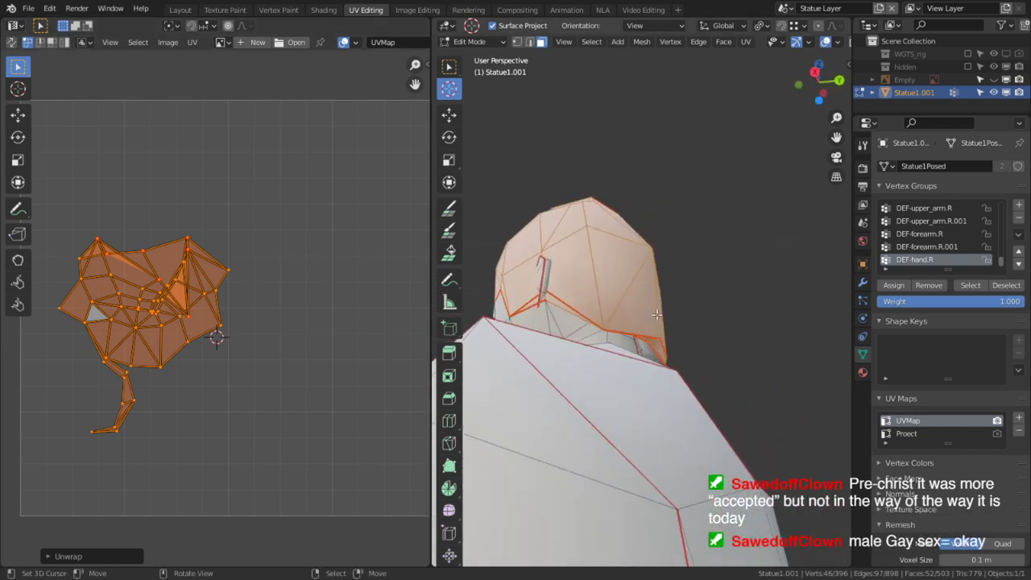
key(shift+h)
key(ctrl+space)
middle_drag(594, 338, 629, 326)
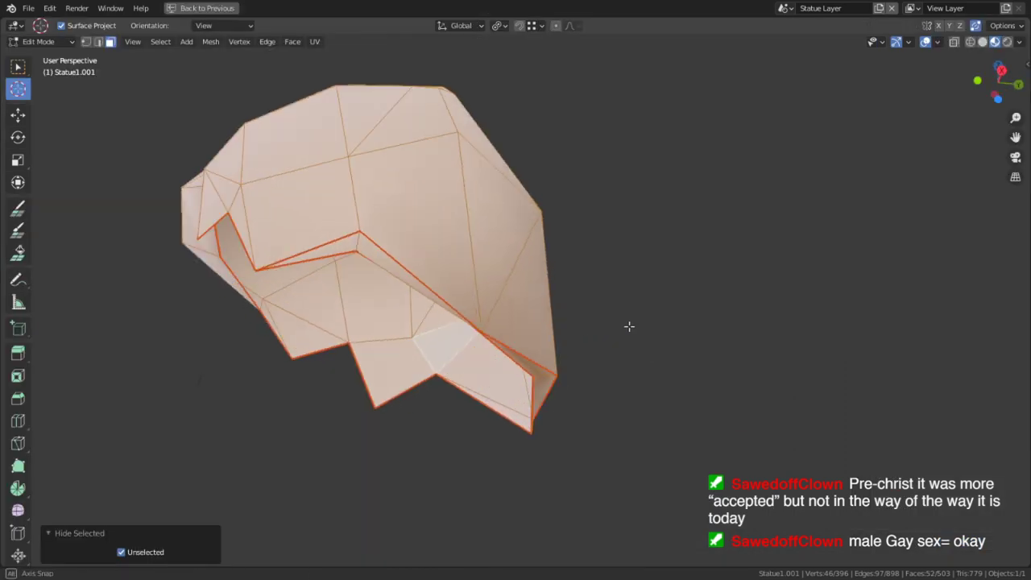
shift+middle_drag(514, 313, 521, 129)
scroll(556, 346, up, 2)
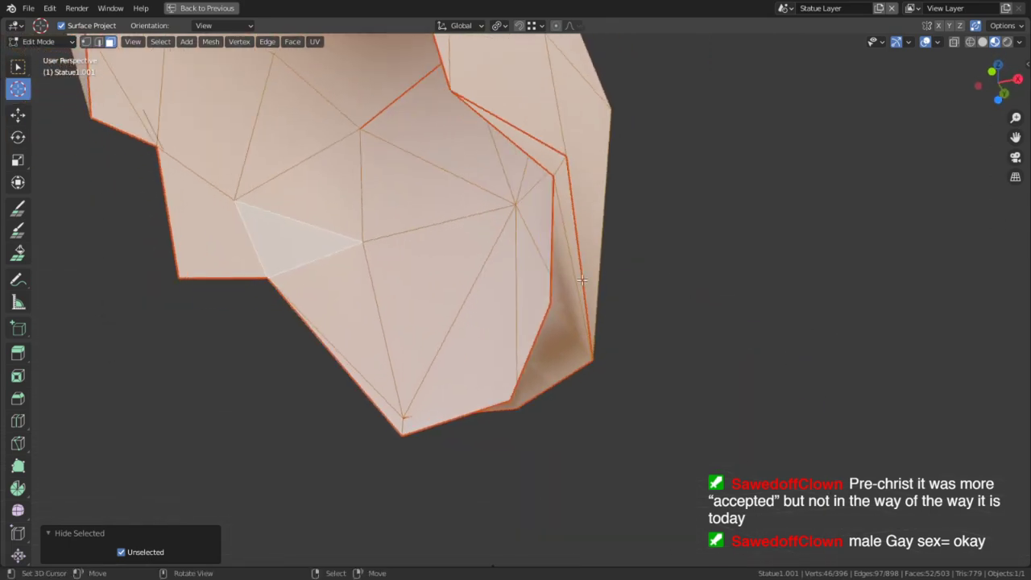
Clear the seam from the two connected edges beside the underside rim of the hair, leading to the nape corner.
click(521, 129)
shift+click(574, 274)
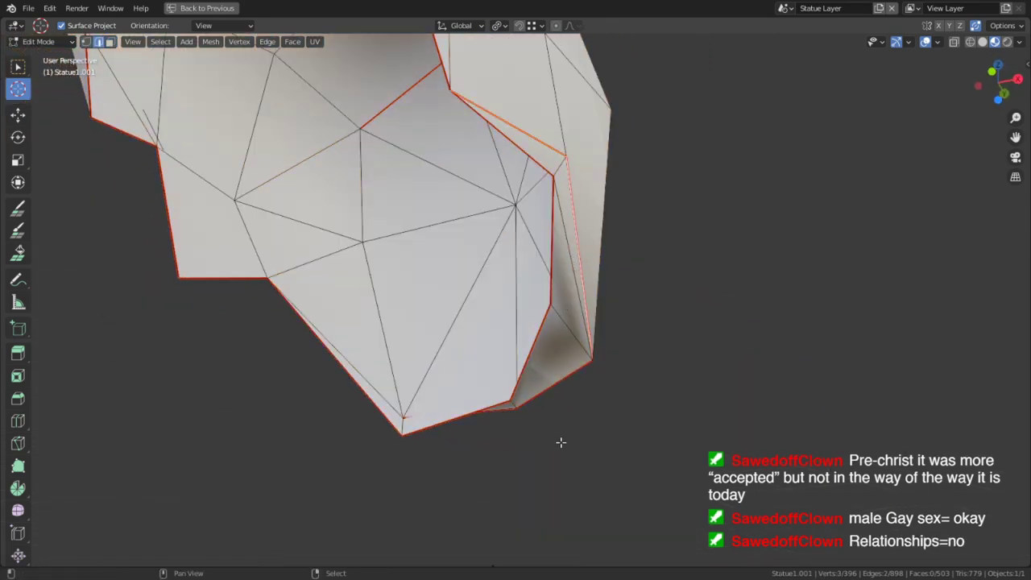
middle_drag(562, 414, 739, 241)
key(ctrl+e)
click(547, 266)
Select all visible hair geometry, unwrap it and restore the split layout with the UV editor.
key(a)
key(u)
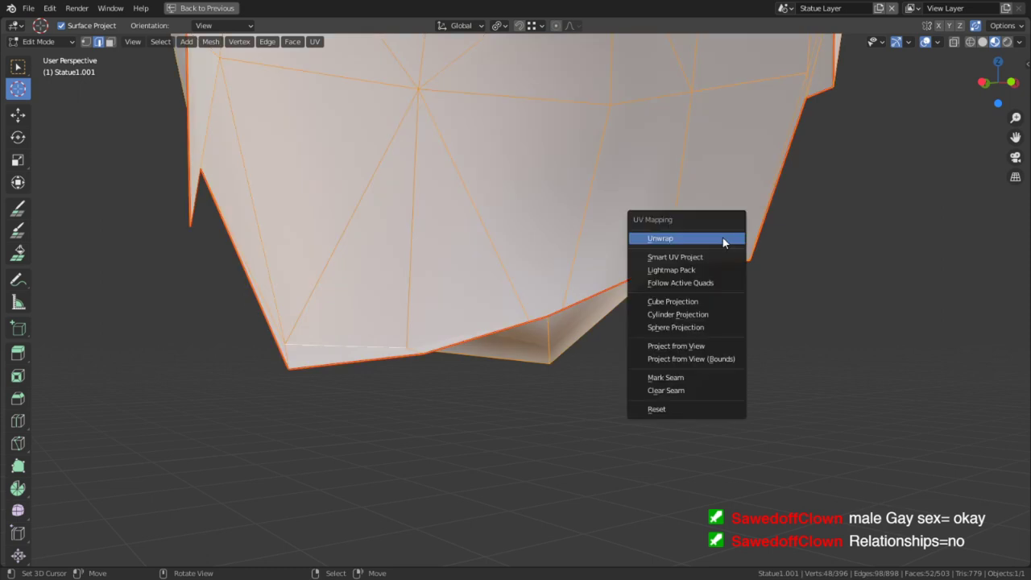
click(722, 239)
key(ctrl+space)
scroll(322, 323, up, 2)
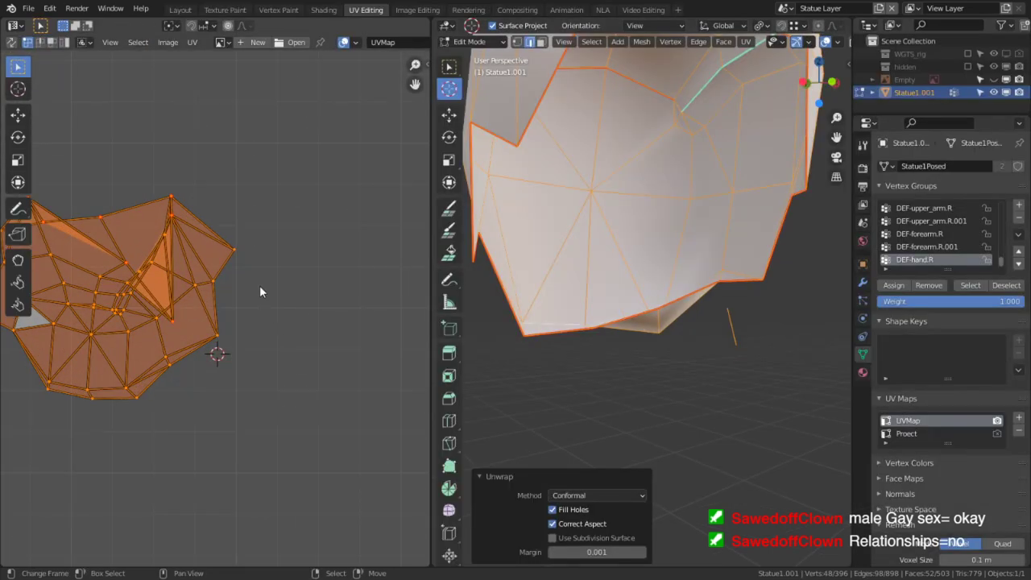
Select all UVs of the hair island, unpin them and unwrap the island again.
key(a)
key(a)
key(a)
key(alt+p)
key(u)
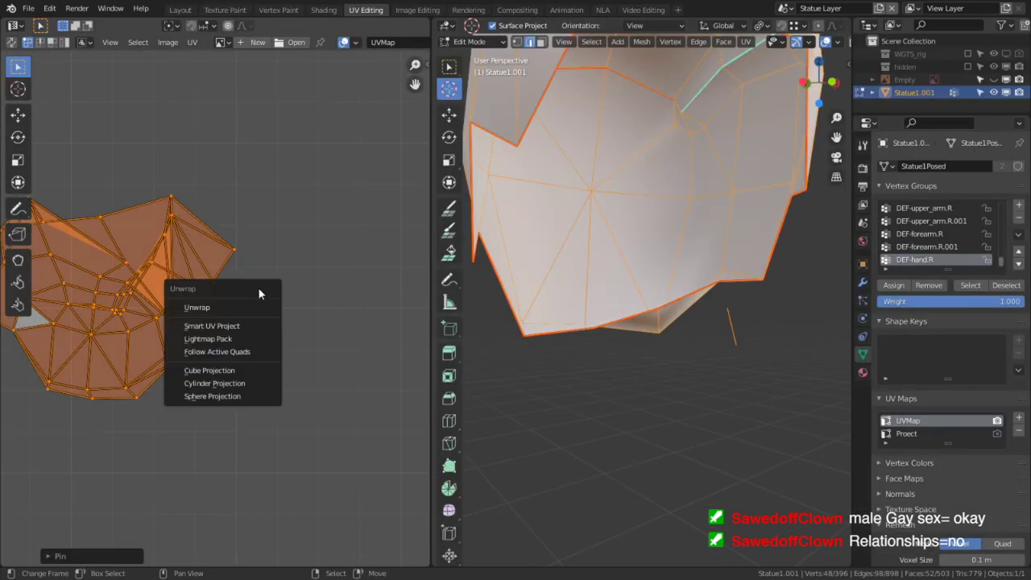
key(u)
key(u)
drag(196, 295, 178, 314)
click(190, 326)
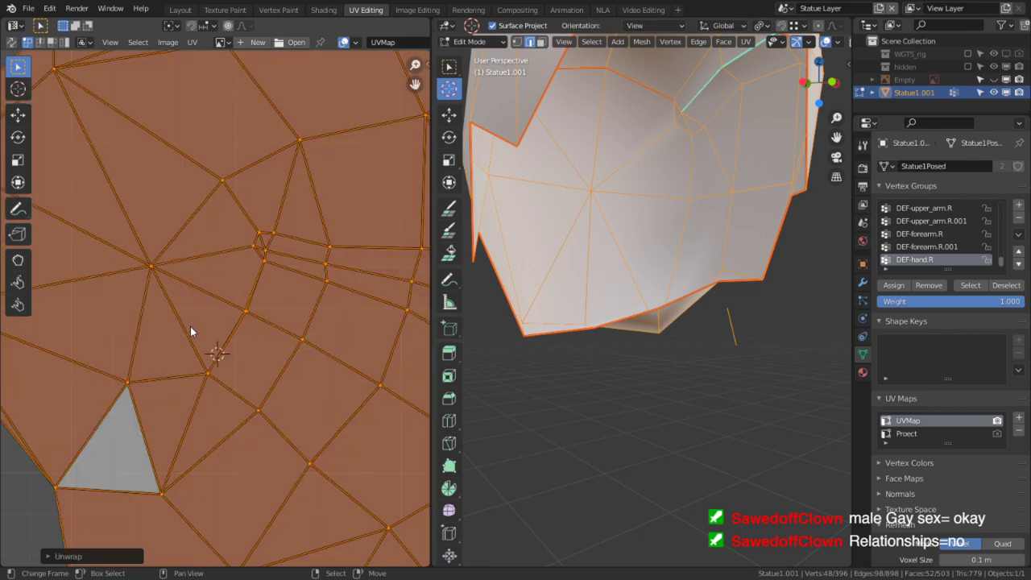
scroll(234, 302, down, 6)
scroll(280, 284, up, 3)
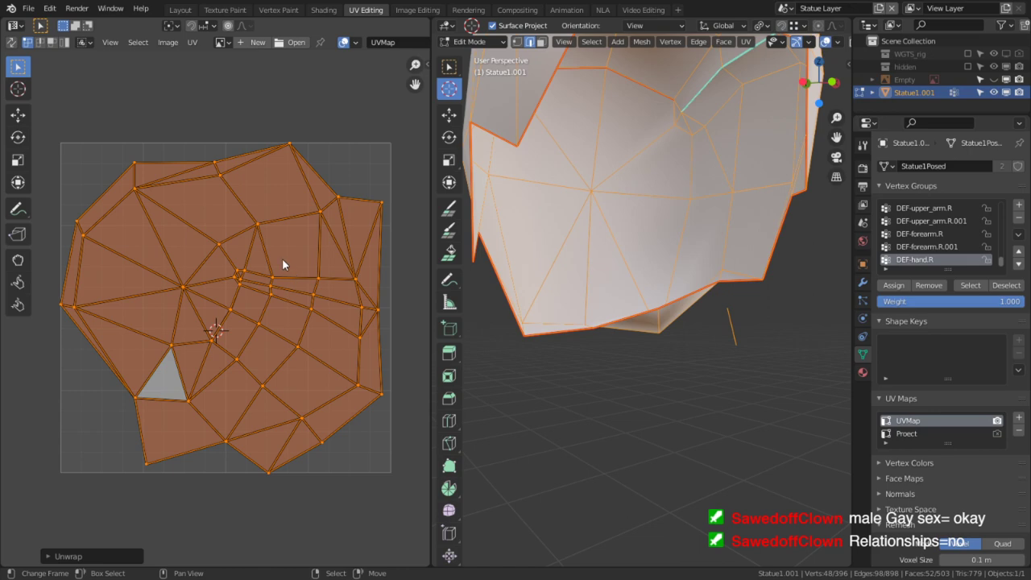
Reveal the hidden geometry, select the linked hair and face-and-neck islands by seam and pin all their UVs.
scroll(664, 362, down, 4)
key(alt+h)
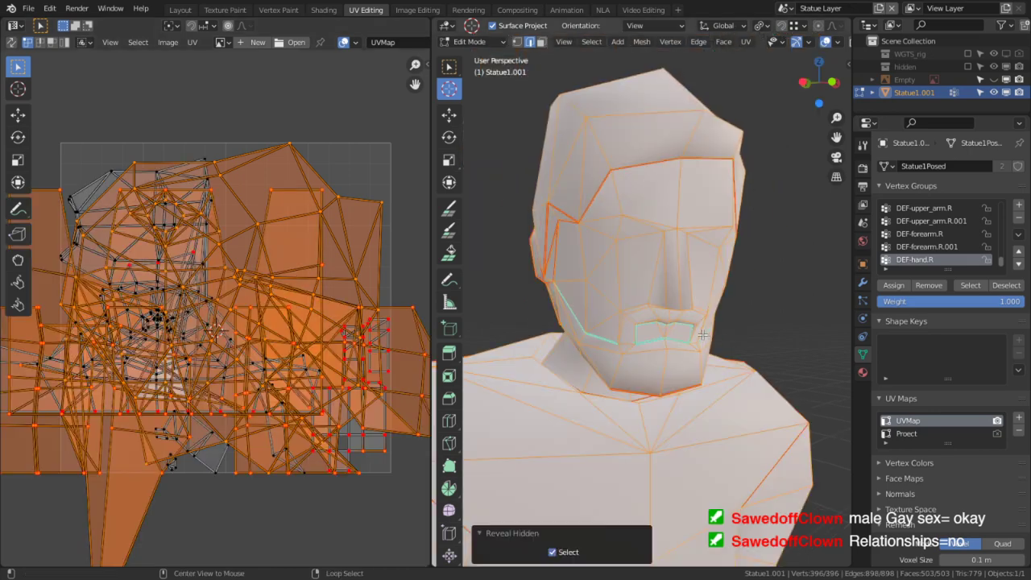
click(786, 336)
key(l)
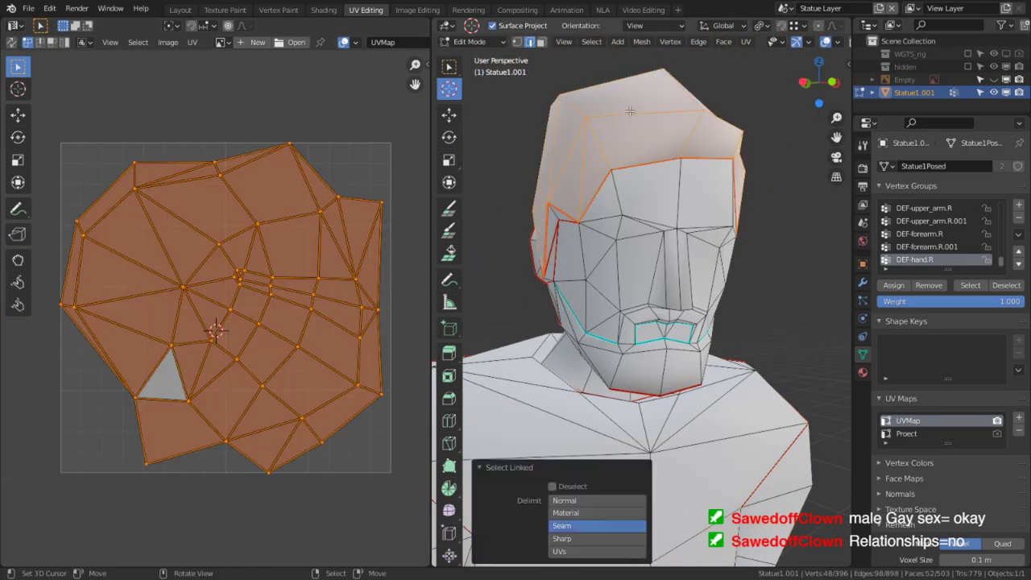
key(l)
key(a)
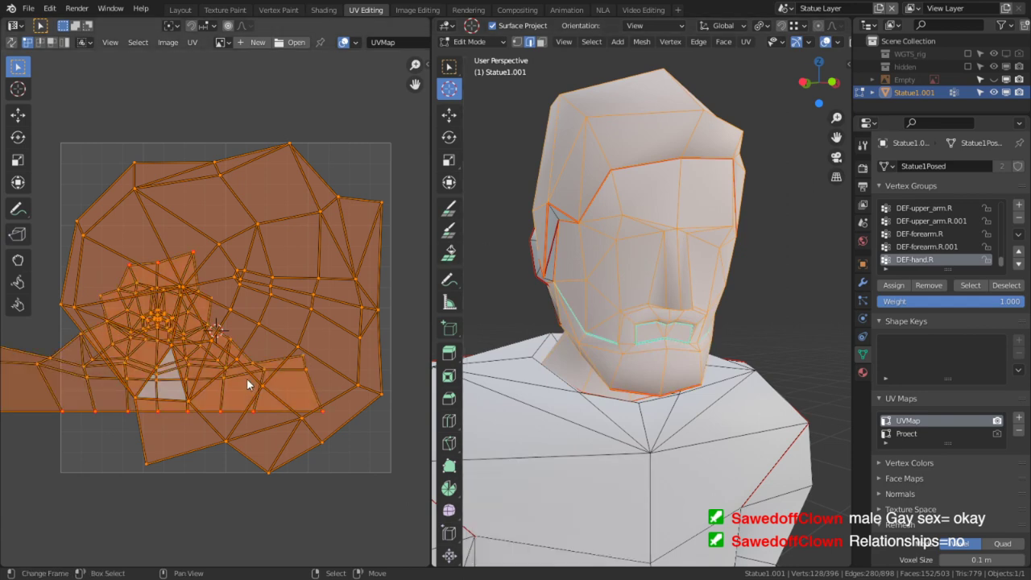
key(p)
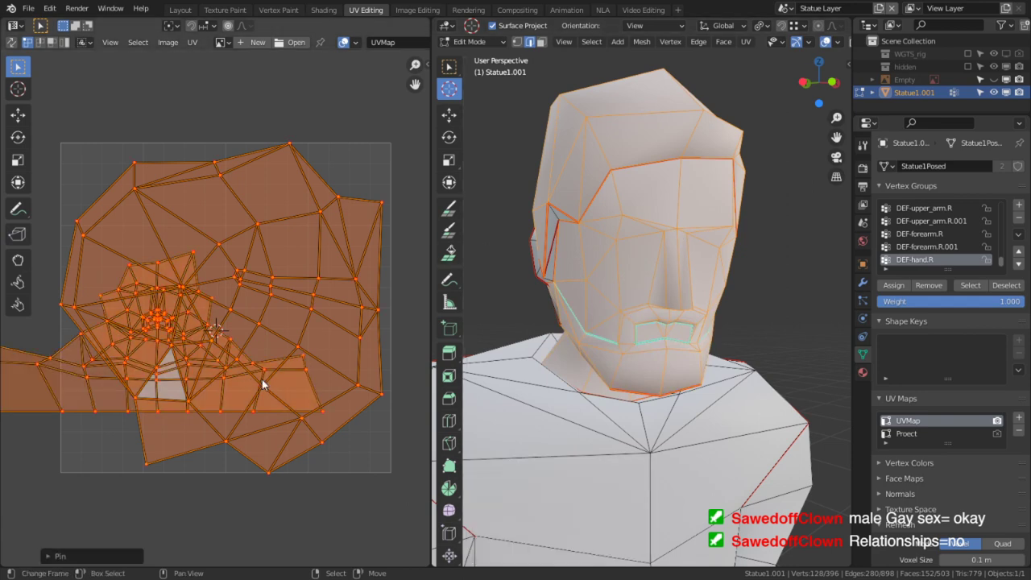
Add the linked ear to the selection and try a linked selection delimited by normals.
middle_drag(693, 302, 575, 302)
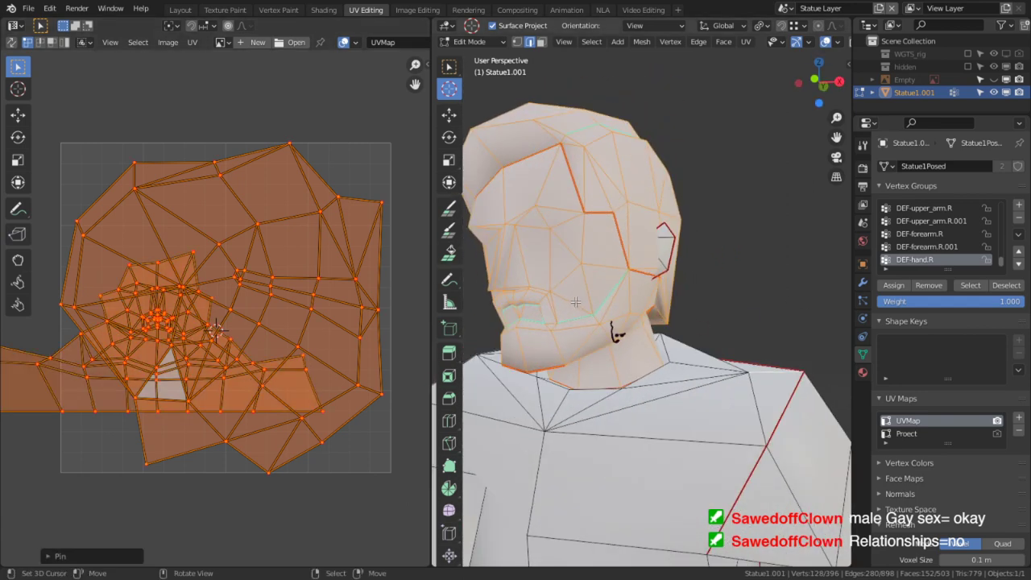
key(l)
middle_drag(673, 260, 702, 276)
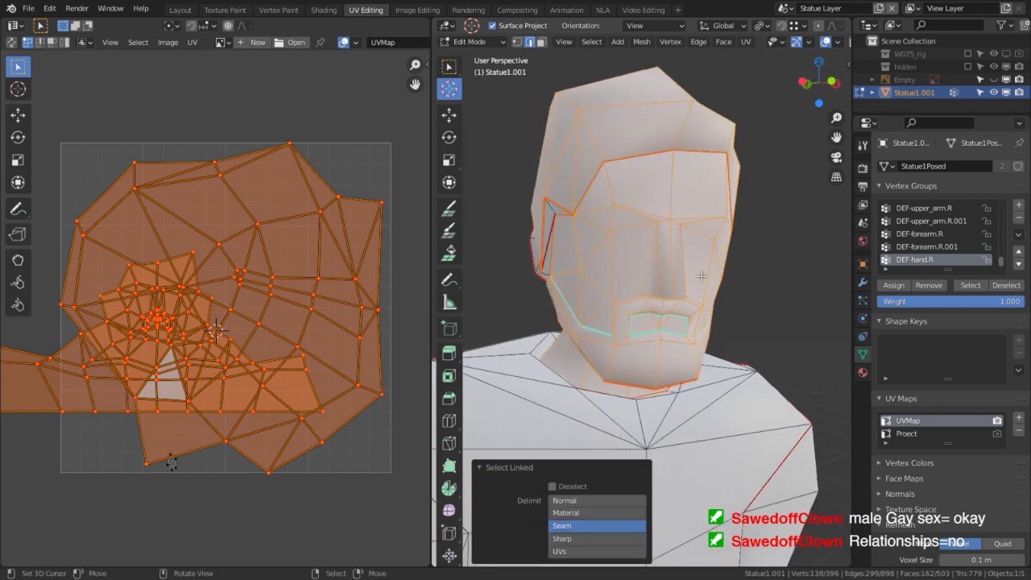
middle_drag(572, 247, 589, 274)
click(593, 500)
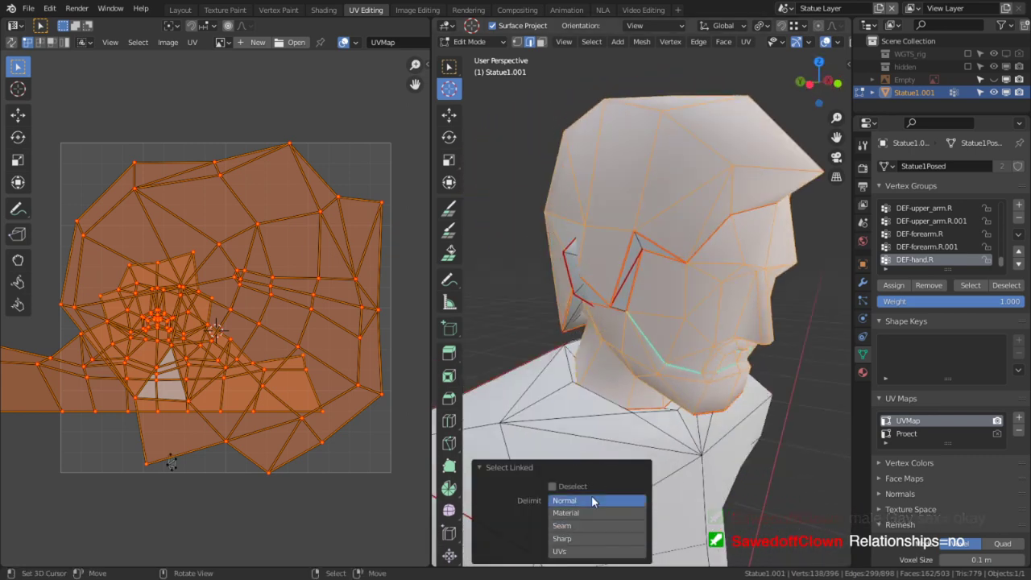
key(l)
middle_drag(649, 264, 671, 220)
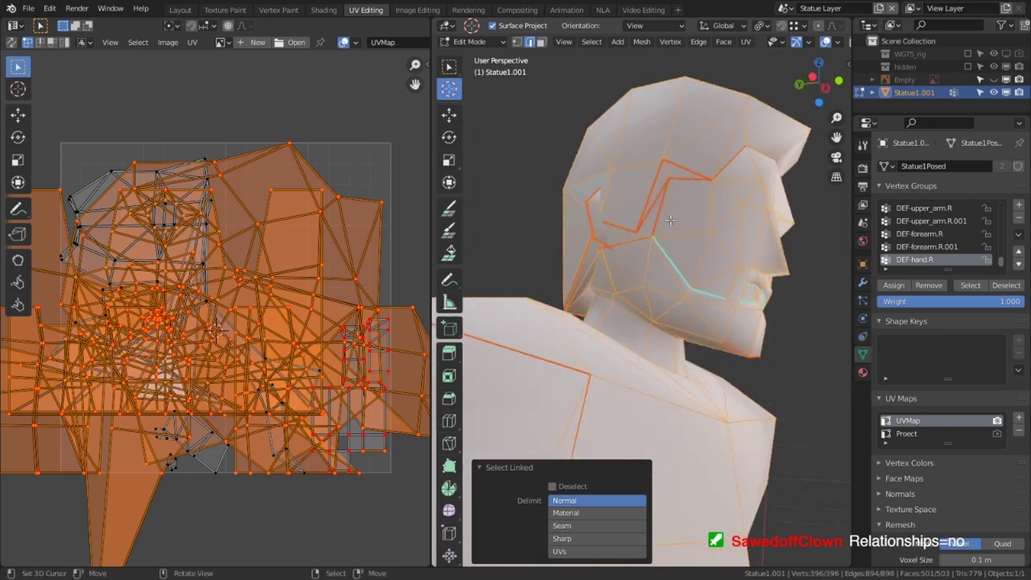
Select the geometry linked to a cheek edge by normals, hide it and reveal it again.
right_click(676, 253)
scroll(647, 160, up, 2)
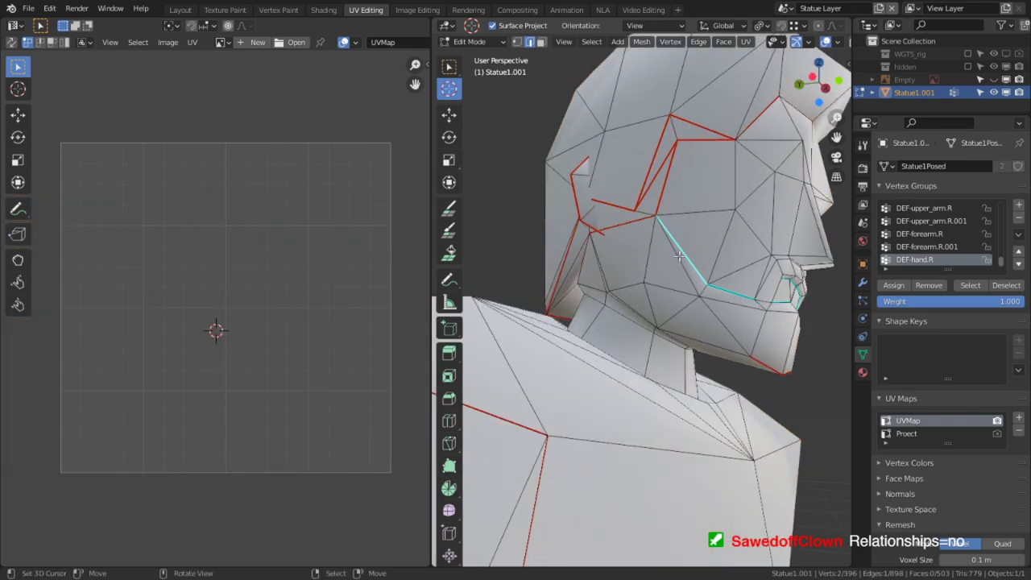
key(l)
key(h)
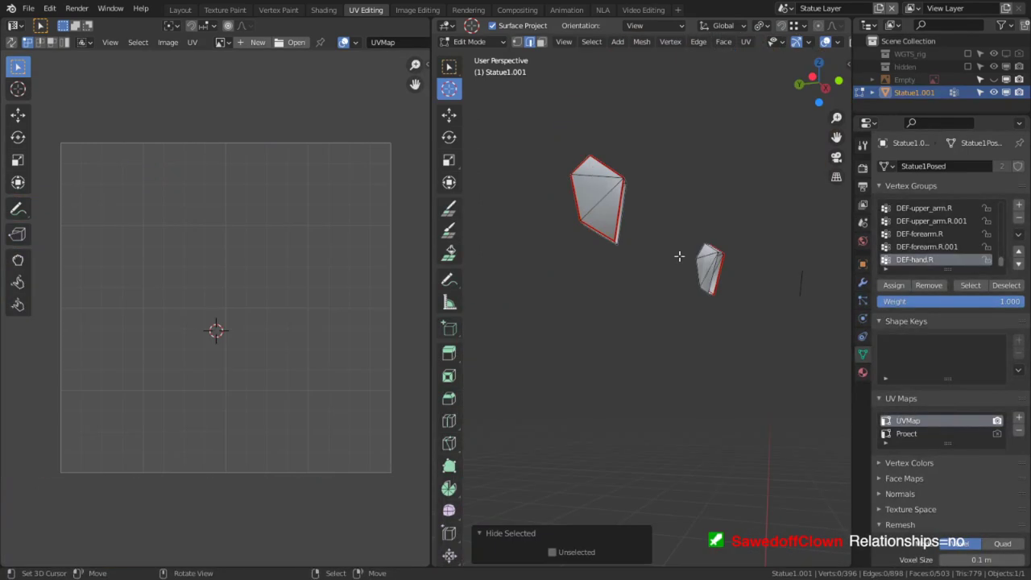
key(alt+h)
Select the linked face and neck island, delimited by seams, and hide it.
click(684, 299)
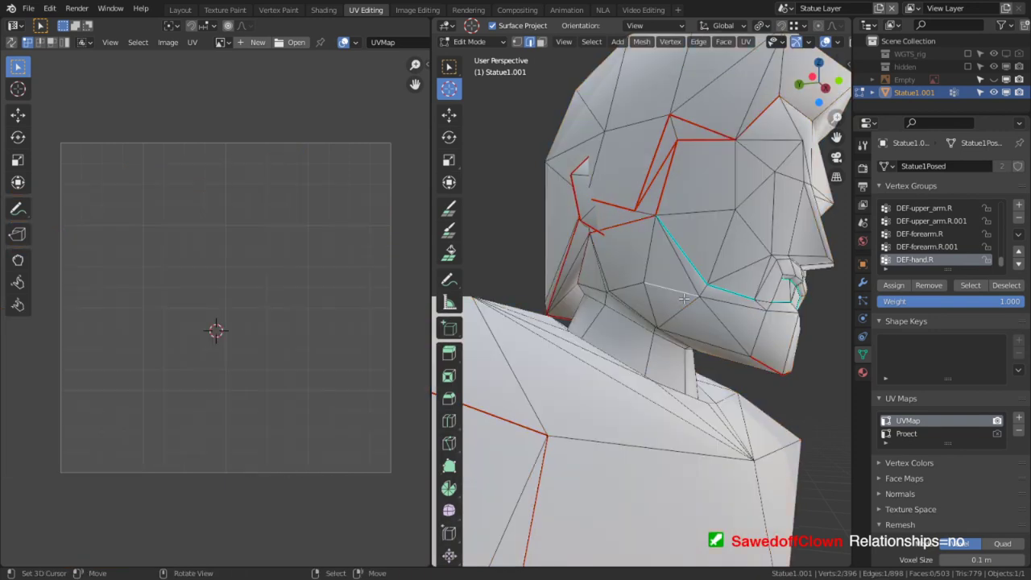
key(l)
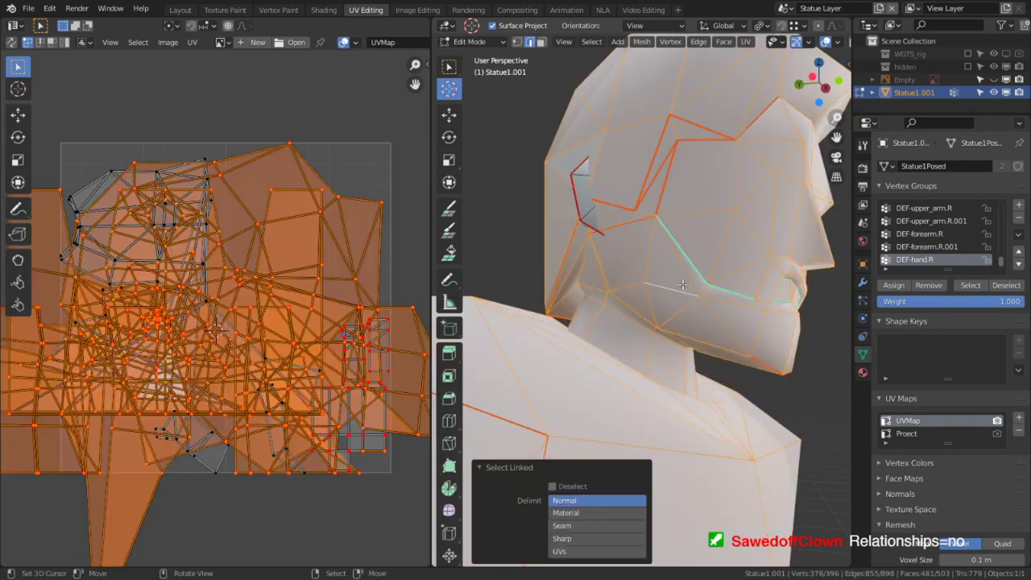
click(571, 526)
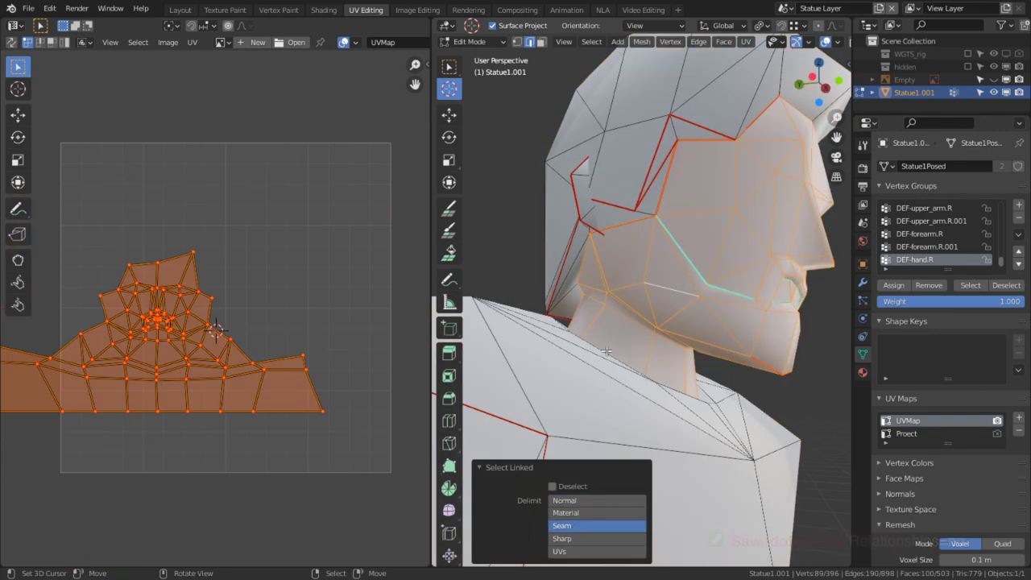
key(h)
middle_drag(606, 351, 661, 300)
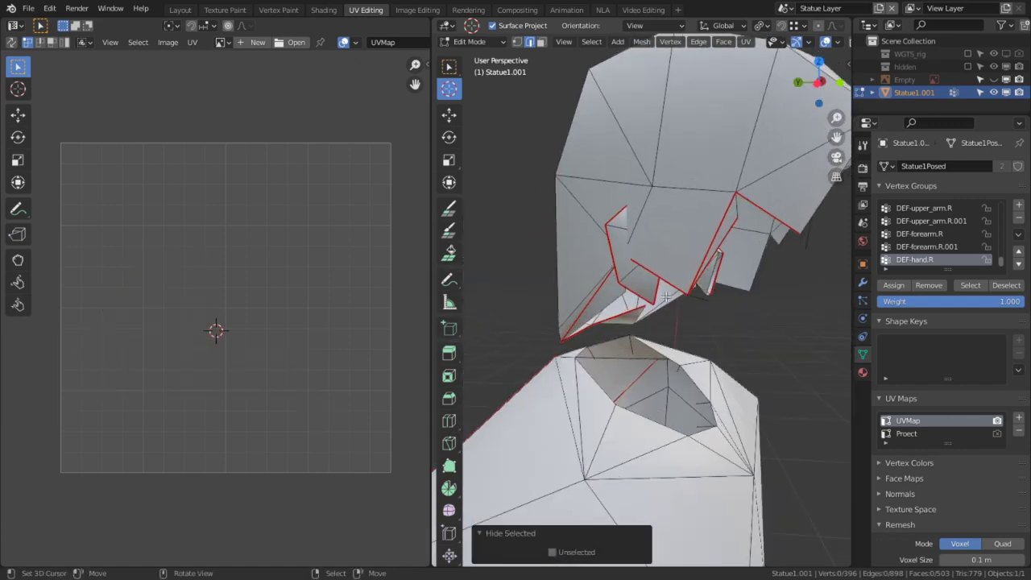
key(l)
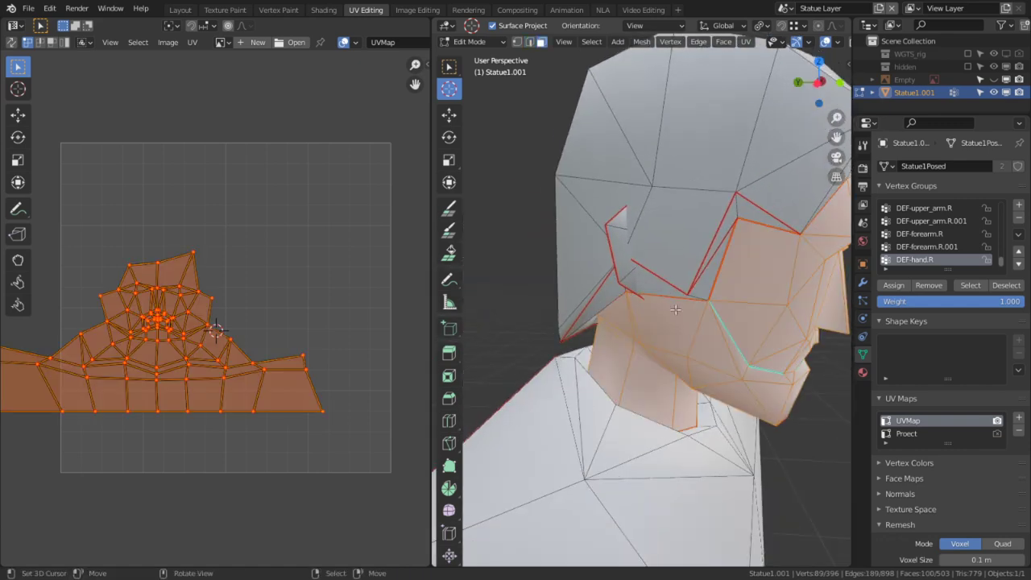
key(h)
Select the linked hair geometry delimited by normals and hide everything that is unselected.
key(l)
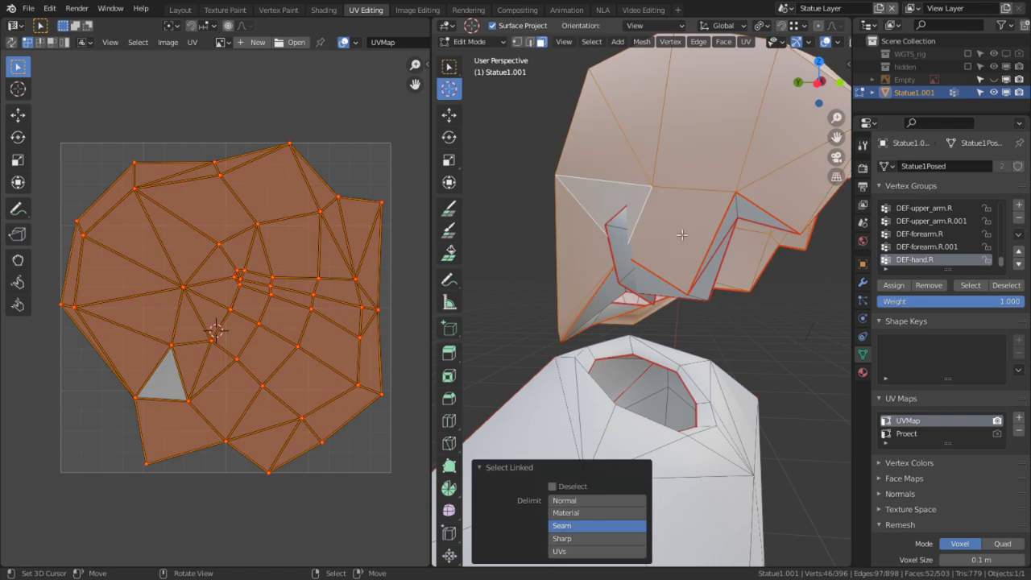
click(611, 498)
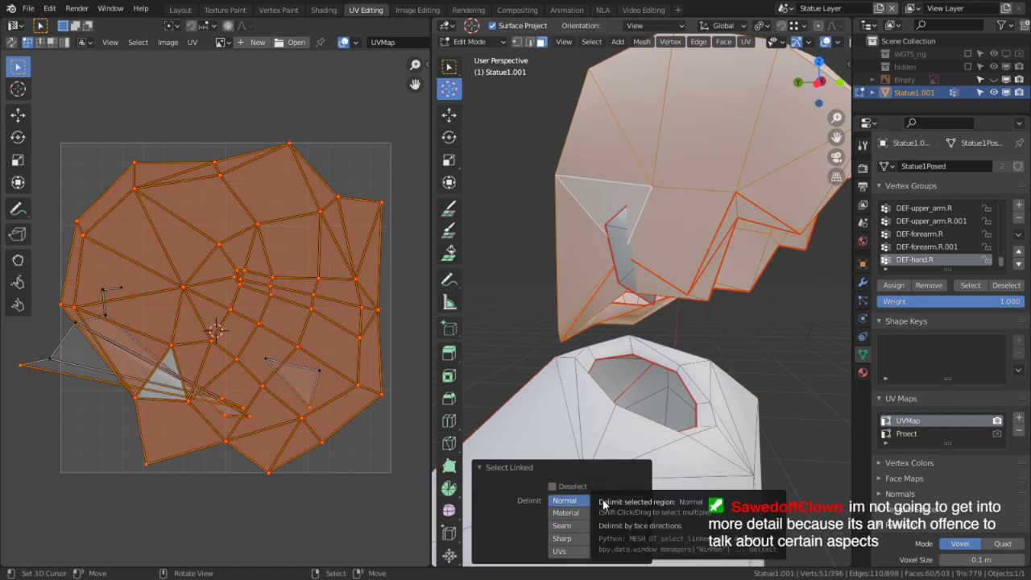
key(shift+h)
middle_drag(656, 284, 681, 216)
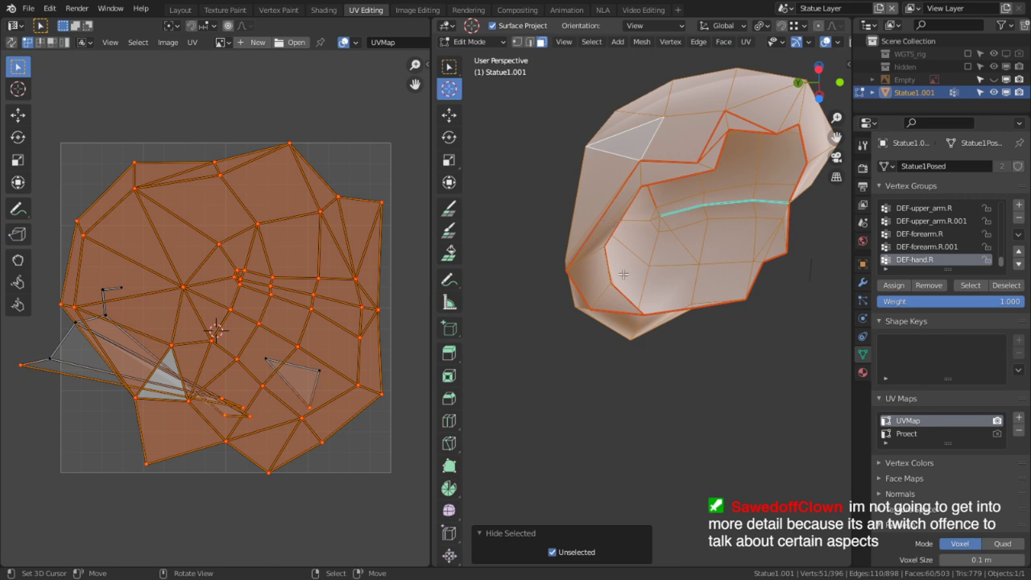
In a maximized 3D view, triangulate the face beside the diagonal seam on the hair's underside at the nape.
key(ctrl+space)
middle_drag(564, 341, 451, 389)
scroll(449, 395, up, 3)
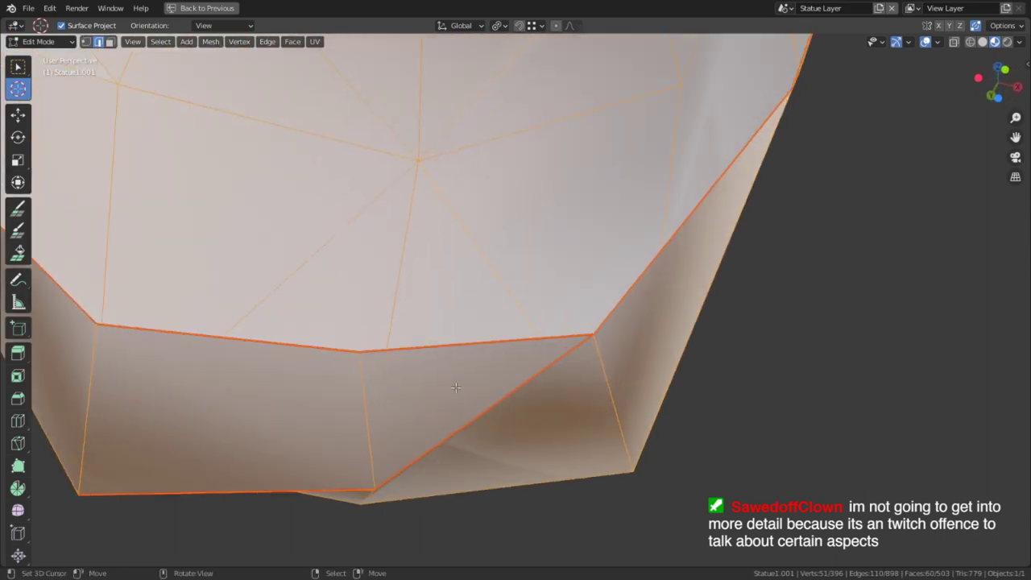
shift+middle_drag(431, 445, 513, 416)
key(ctrl+t)
click(526, 379)
Clear the seam from the diagonal edge on the hair's underside at the nape.
key(2)
click(506, 367)
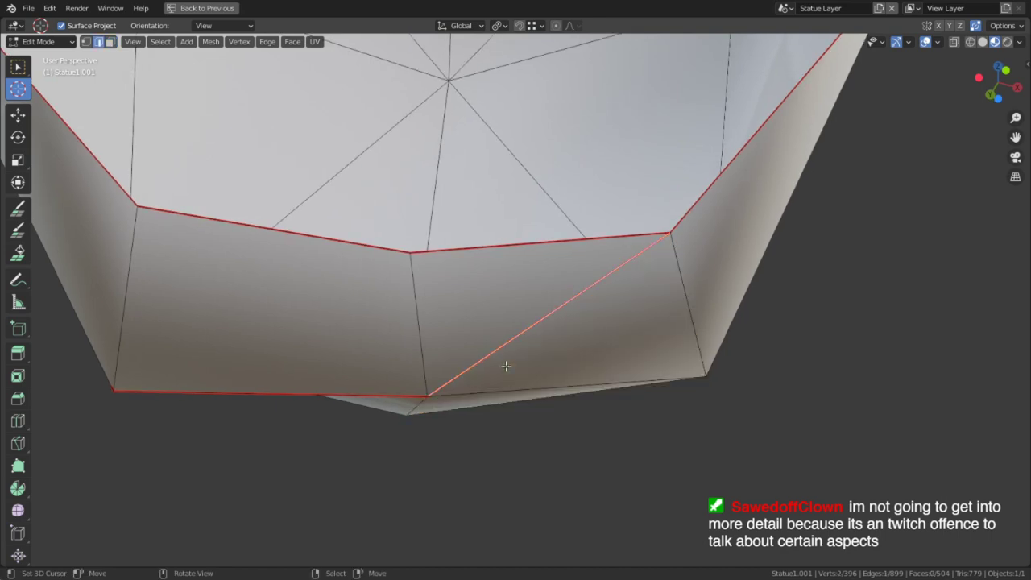
shift+middle_drag(507, 314, 548, 403)
key(ctrl+e)
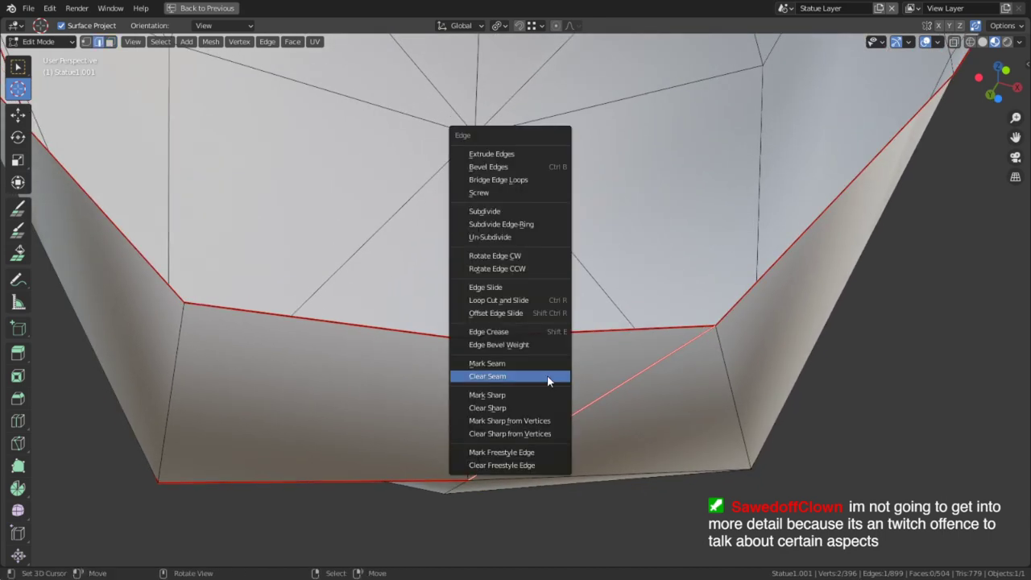
click(511, 364)
Try to clear the seam from the three connected edges running from the nape up behind the ear.
middle_drag(512, 365, 592, 249)
shift+click(630, 195)
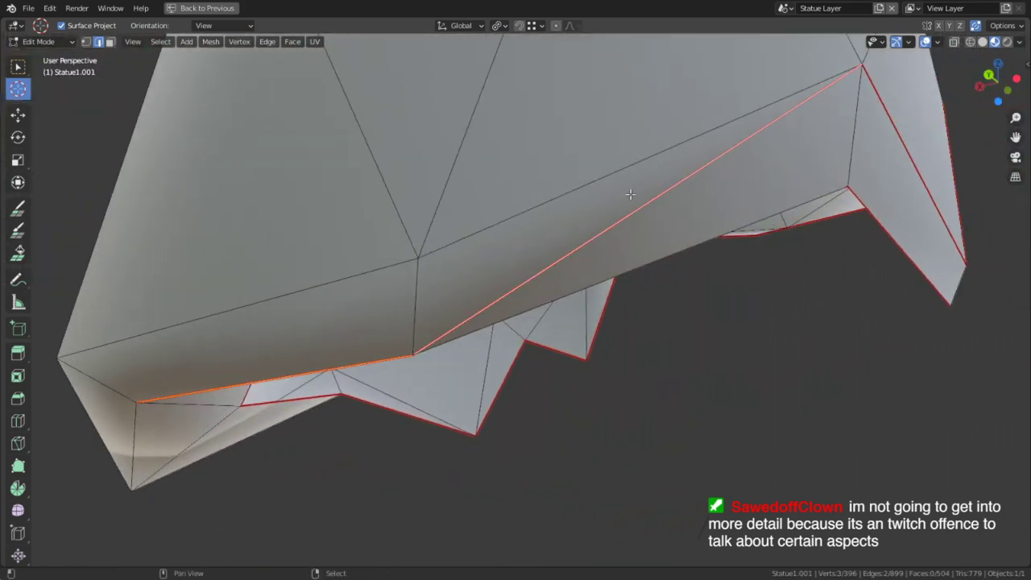
key(ctrl+e)
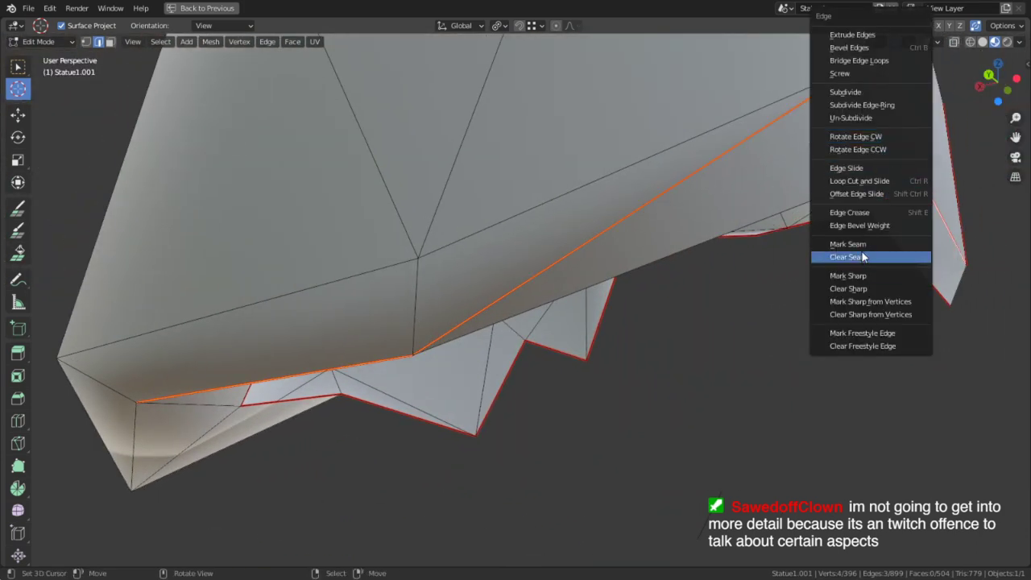
click(893, 254)
Clear the seam from the two edges that meet above the sideburn in front of the ear.
middle_drag(887, 245, 561, 211)
shift+right_click(562, 210)
key(ctrl+e)
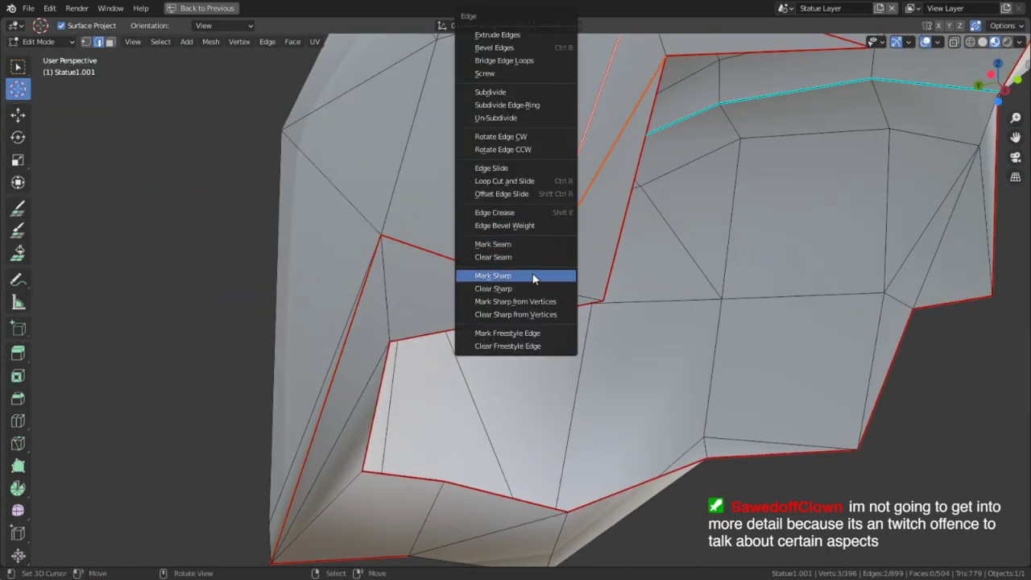
click(513, 258)
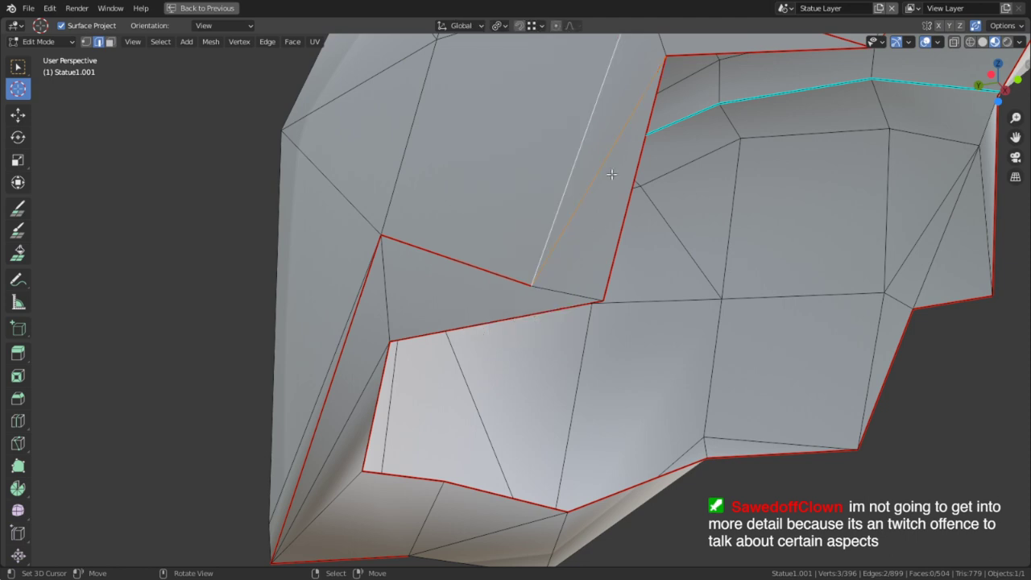
Clear the seam from the two edges around the ear area and the adjoining bottom edge at the nape.
middle_drag(514, 259, 502, 279)
shift+right_click(399, 329)
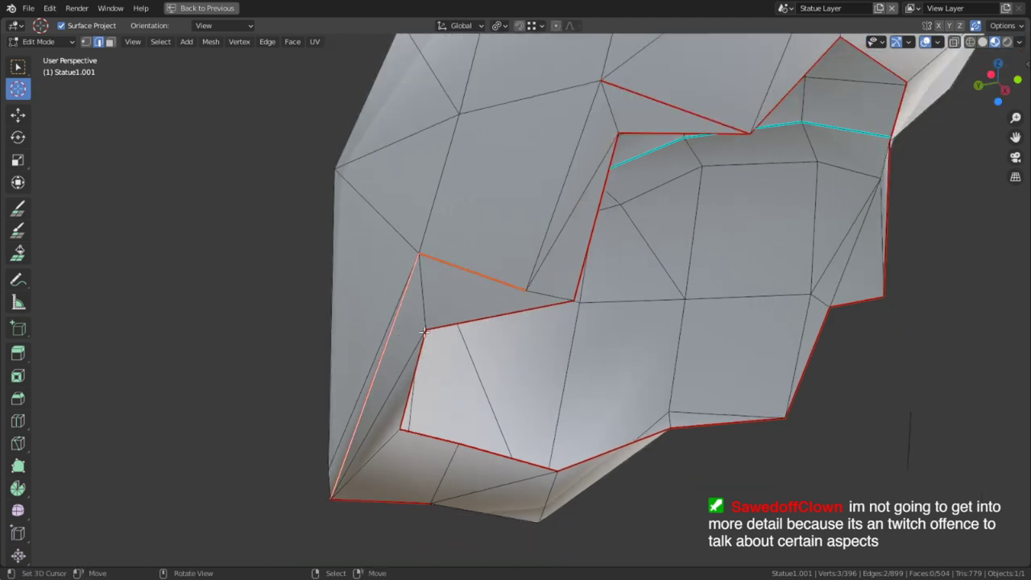
shift+right_click(403, 504)
key(ctrl+e)
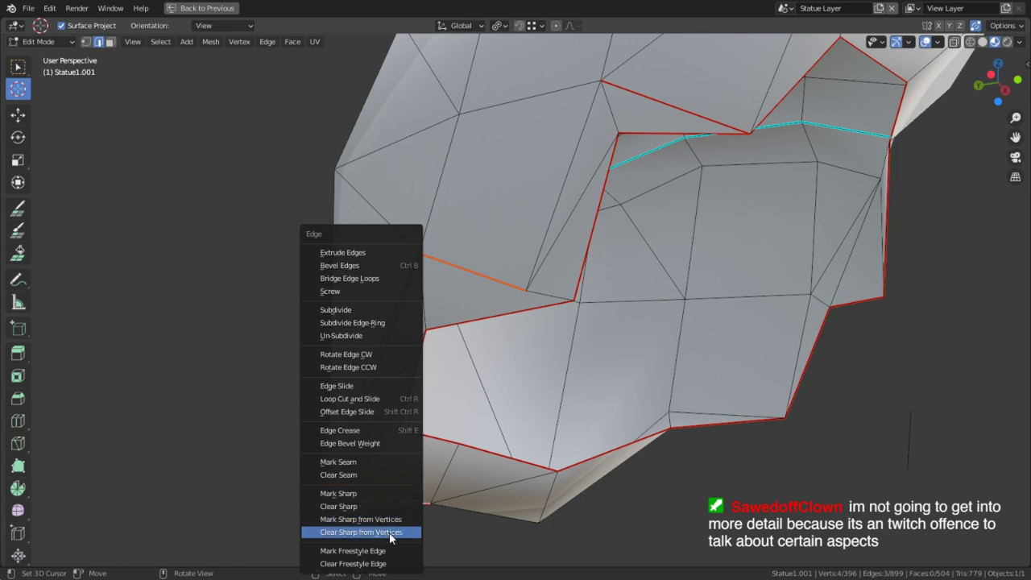
click(364, 474)
Clear the seam from the remaining diagonal edge above the ear on the side of the hair.
scroll(528, 361, down, 2)
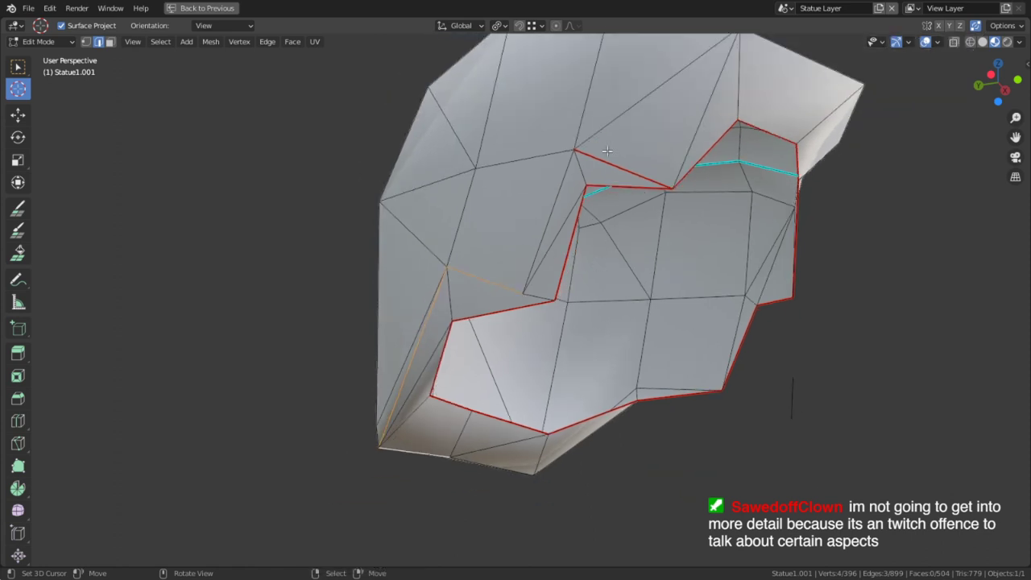
right_click(607, 153)
key(ctrl+e)
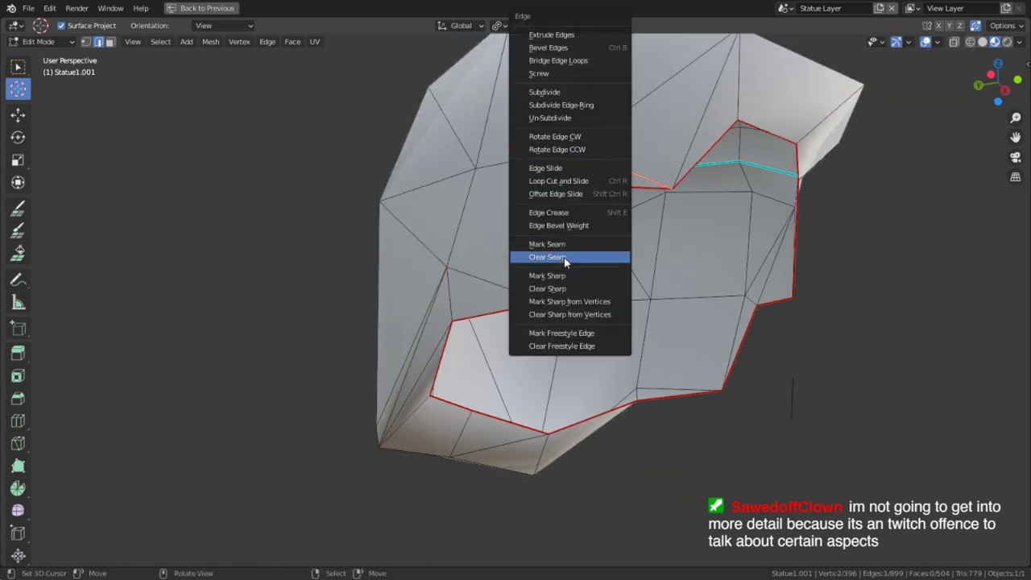
click(587, 257)
Mark the centre-line edges down the back of the hair, from the crown to the nape, as a seam.
middle_drag(587, 258, 550, 221)
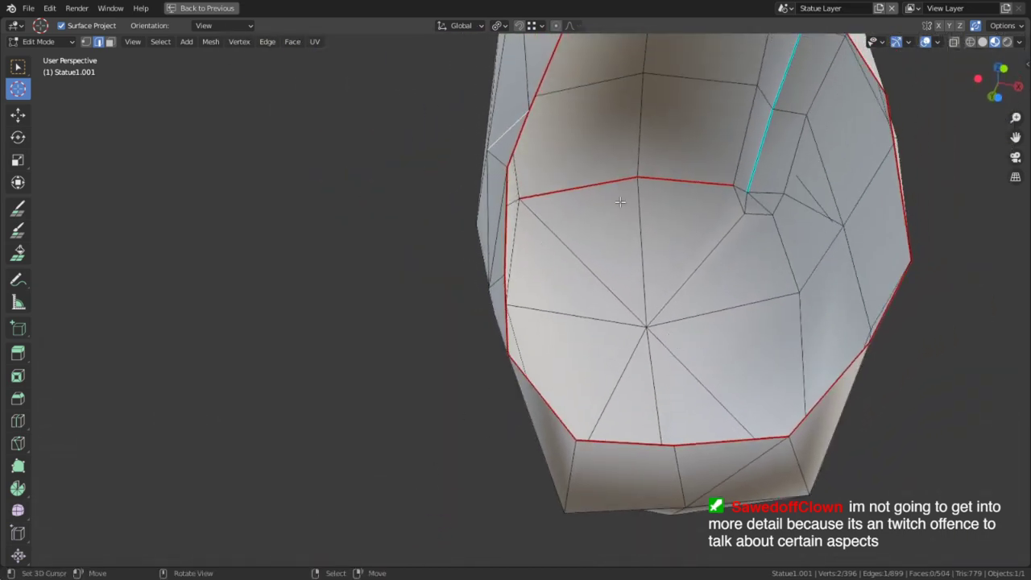
alt+click(653, 291)
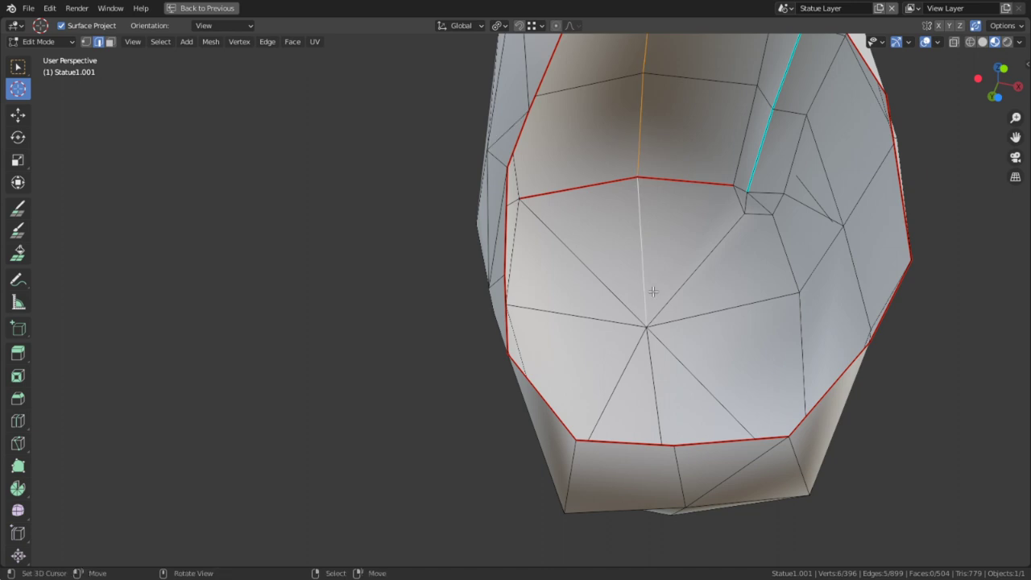
alt+right_click(657, 416)
alt+middle_click(668, 485)
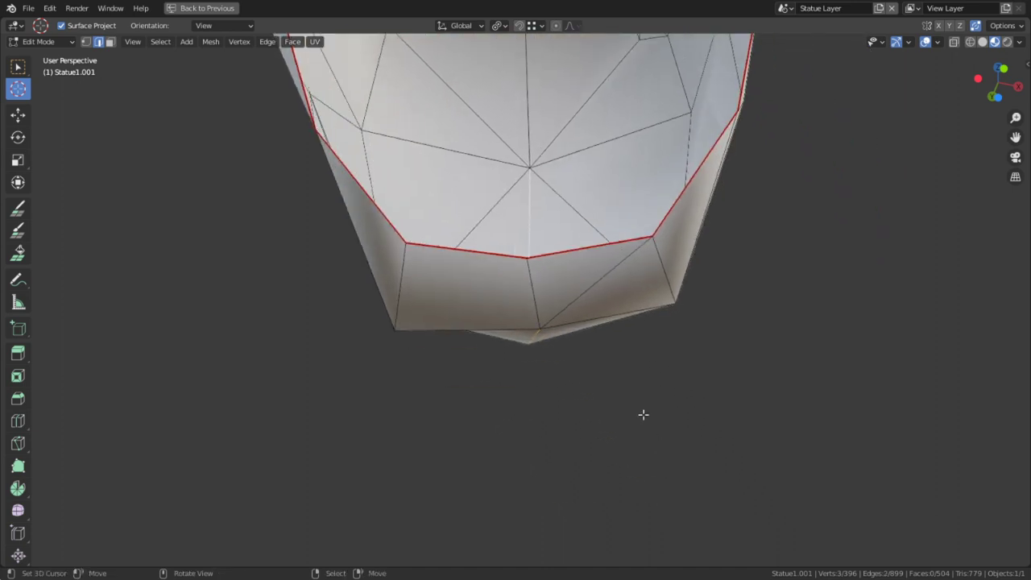
middle_drag(544, 161, 545, 306)
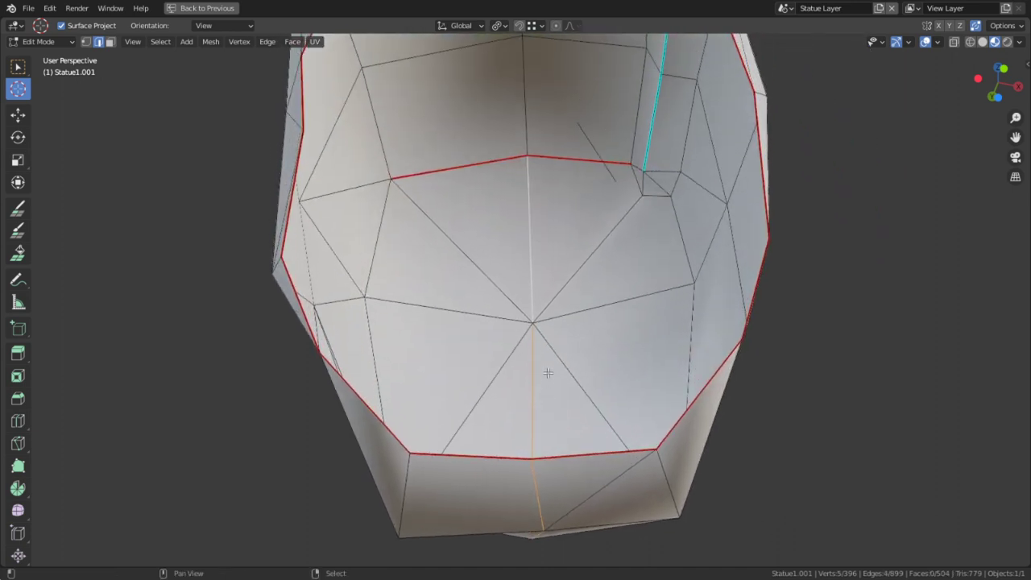
key(ctrl+e)
click(533, 297)
scroll(547, 301, down, 3)
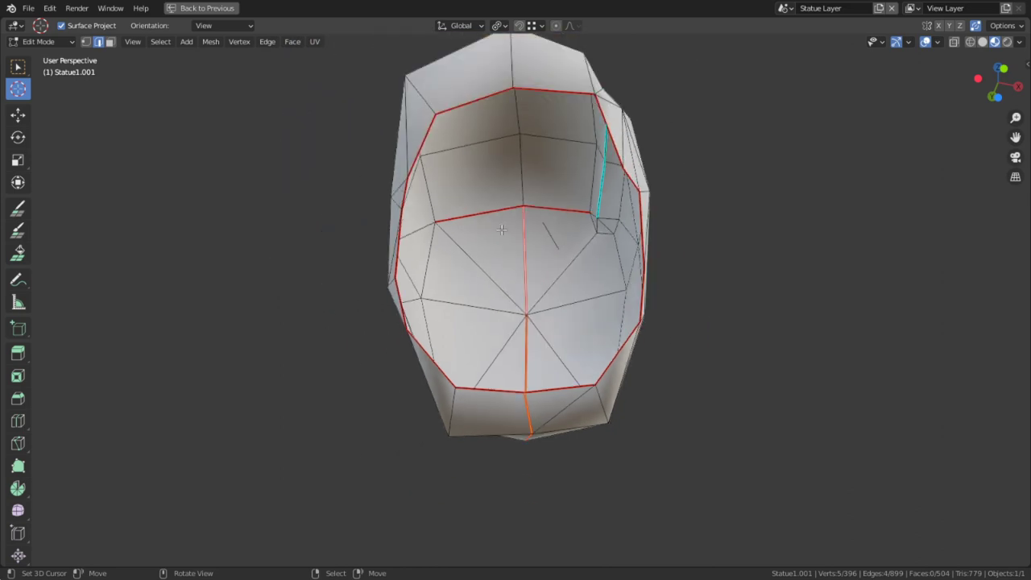
Select the whole hair mesh, clear the pins on its UV vertices and unwrap it along the current seams.
middle_drag(527, 260, 241, 483)
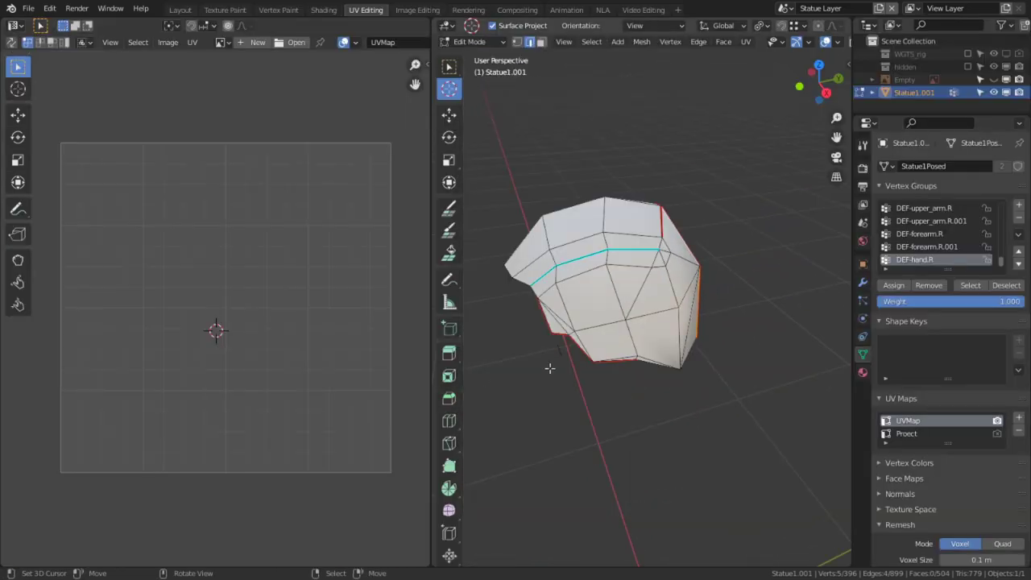
key(a)
key(u)
click(553, 363)
key(a)
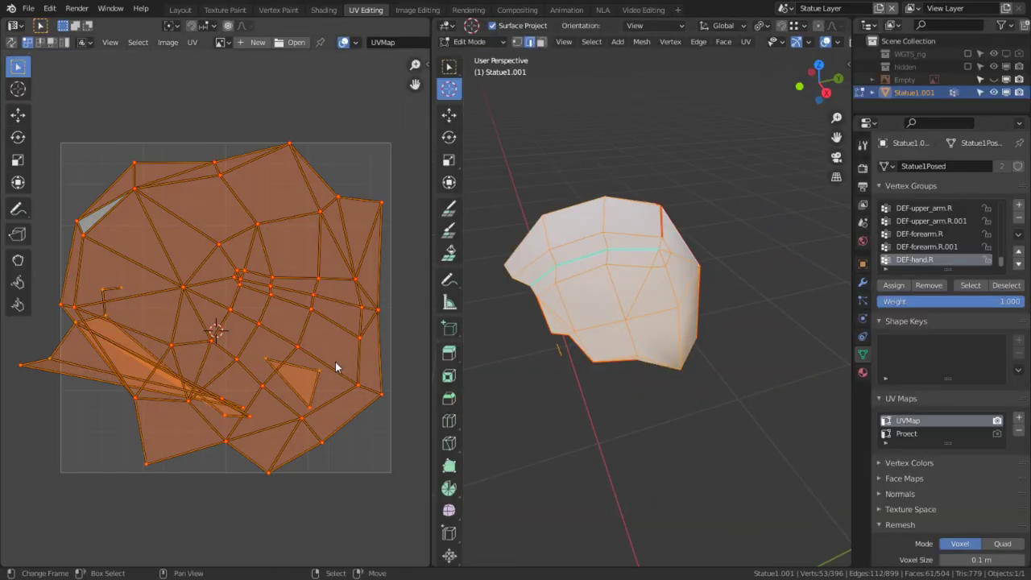
key(p)
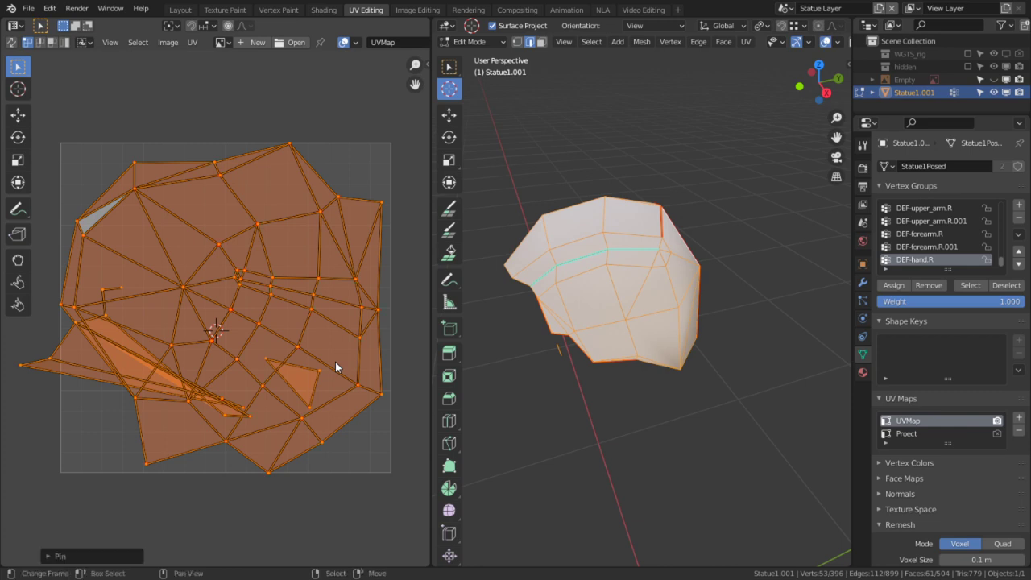
key(u)
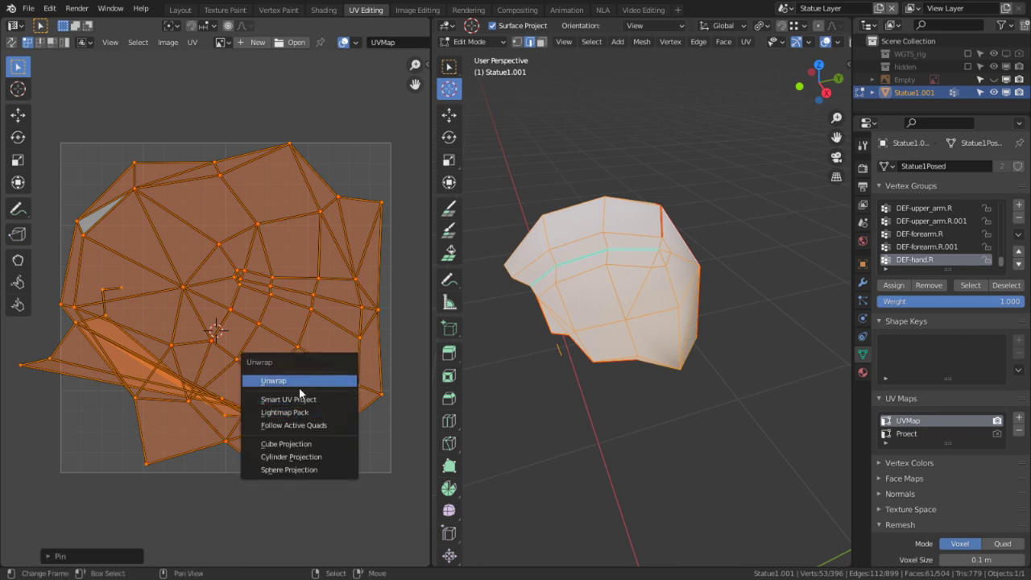
click(299, 384)
click(345, 344)
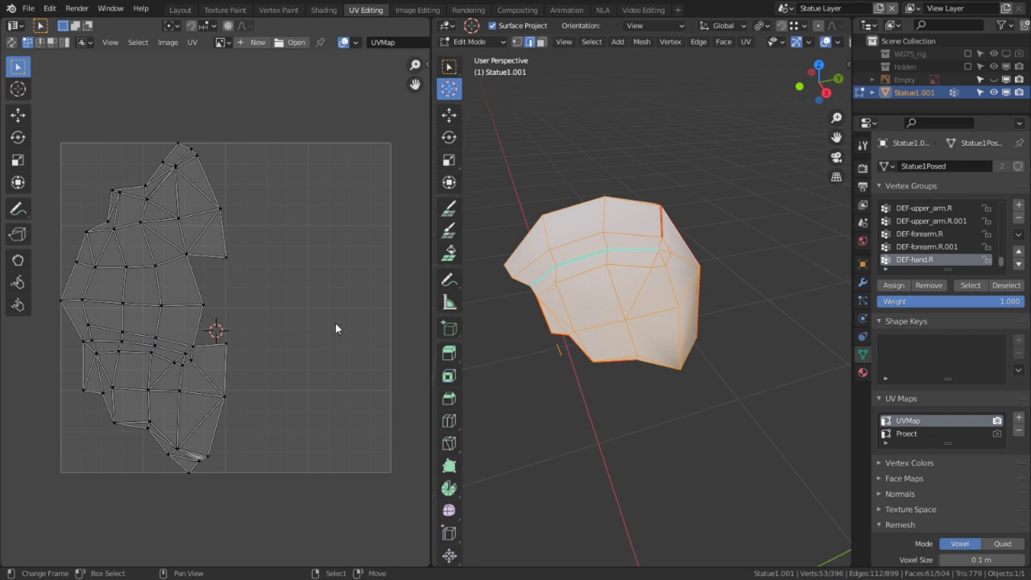
Pin all of the hair's new UV vertices, then reveal the hidden statue geometry with nothing selected.
key(a)
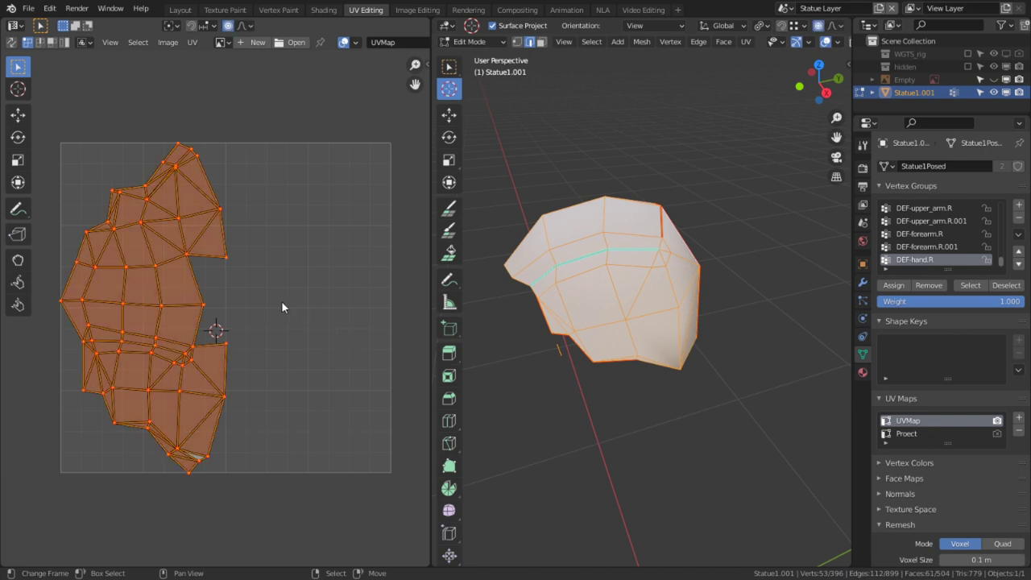
click(154, 273)
key(alt+h)
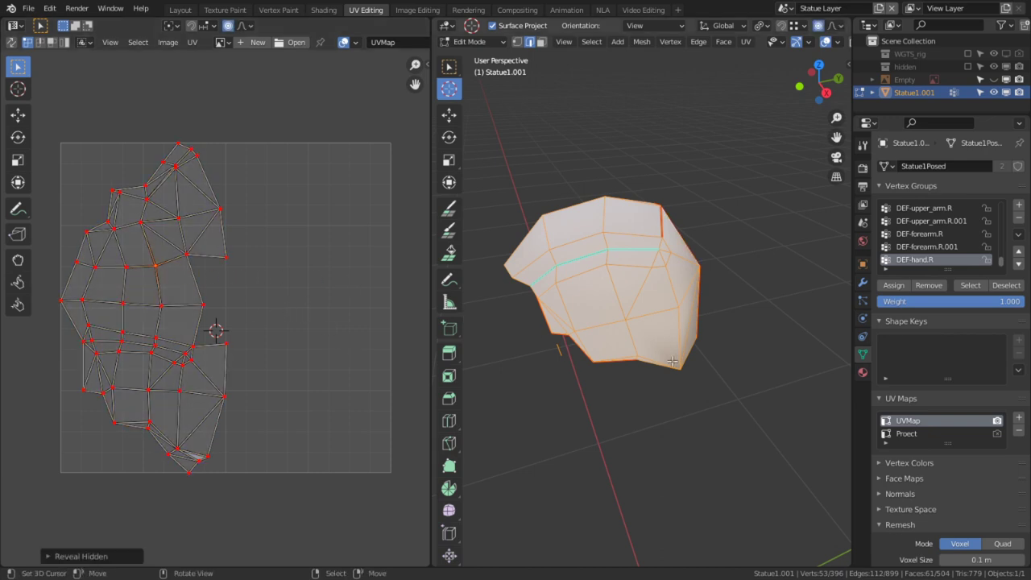
key(alt+a)
key(alt+h)
middle_drag(694, 313, 760, 290)
key(alt+a)
key(ctrl+space)
Examine the seams on the statue's torso, arms and skirt from the front.
middle_drag(679, 365, 717, 352)
scroll(611, 406, down, 5)
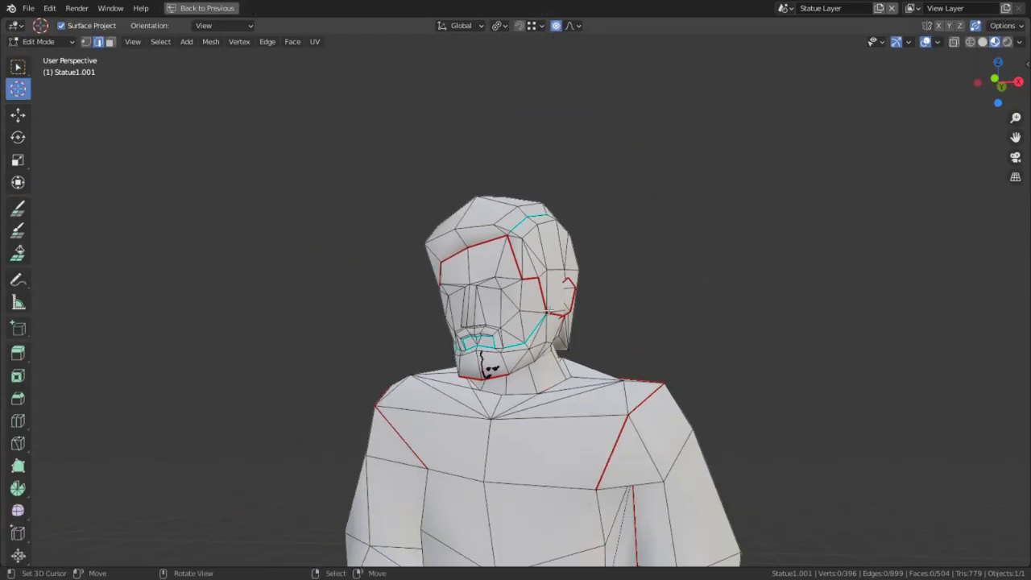
shift+middle_drag(556, 443, 548, 328)
scroll(549, 326, down, 4)
middle_drag(677, 333, 677, 355)
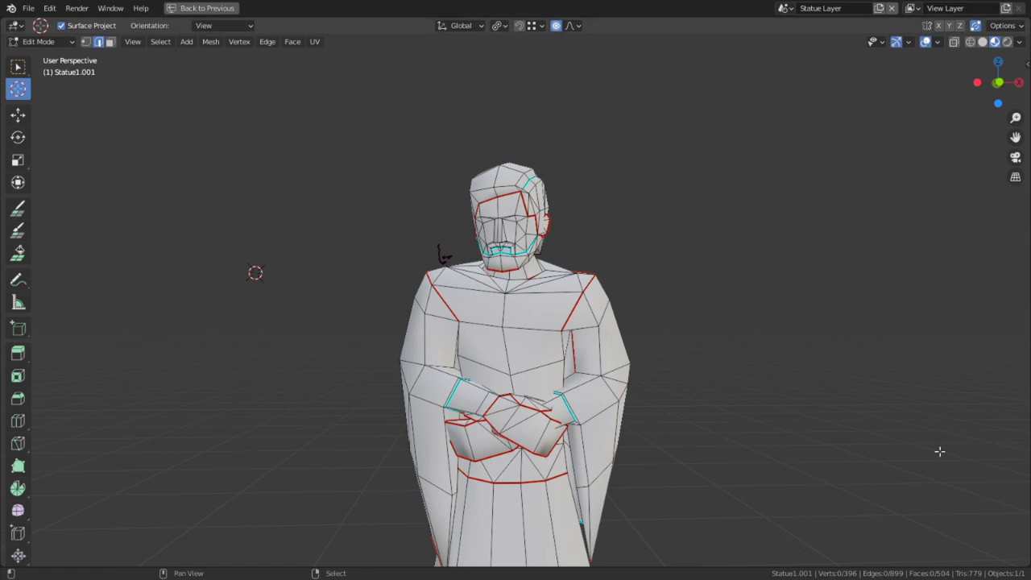
shift+middle_drag(636, 410, 604, 292)
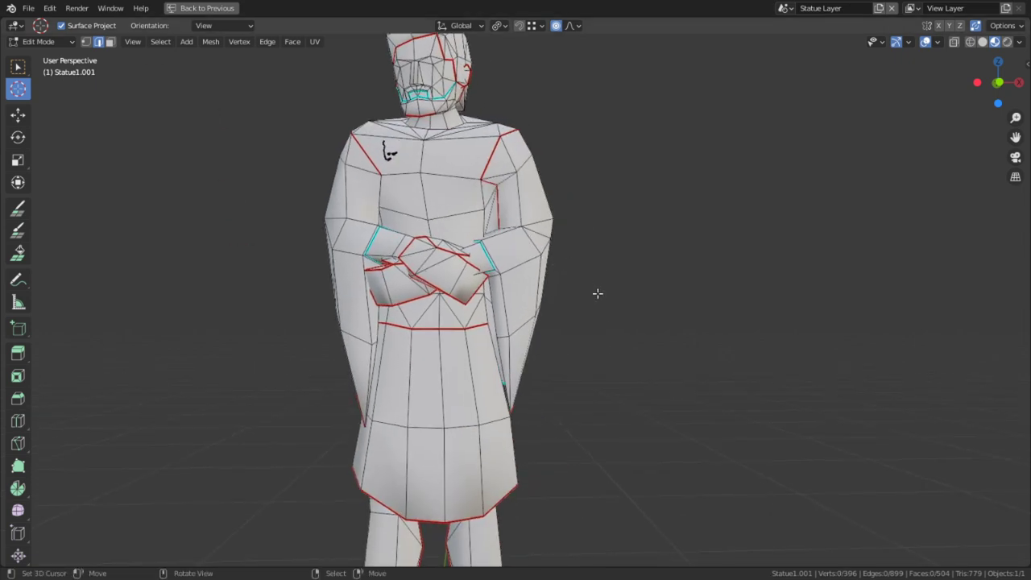
key(l)
key(alt+a)
Mark the two edges in the middle of the back's vertical centre line as a seam.
shift+middle_drag(620, 161, 625, 270)
scroll(620, 272, up, 3)
middle_drag(609, 276, 322, 314)
middle_drag(451, 312, 521, 229)
scroll(532, 258, down, 4)
middle_drag(539, 293, 539, 385)
key(ctrl+e)
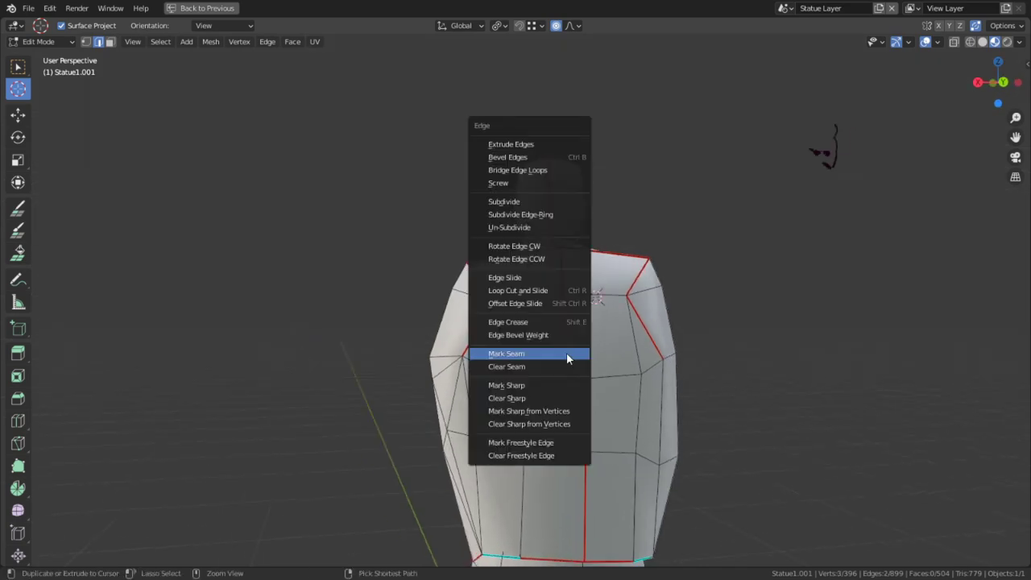
click(566, 352)
Mark the sharp edges on both sides of the back's lower border, where it meets the sleeves, as seams.
middle_drag(566, 352, 627, 430)
key(ctrl+KP_1)
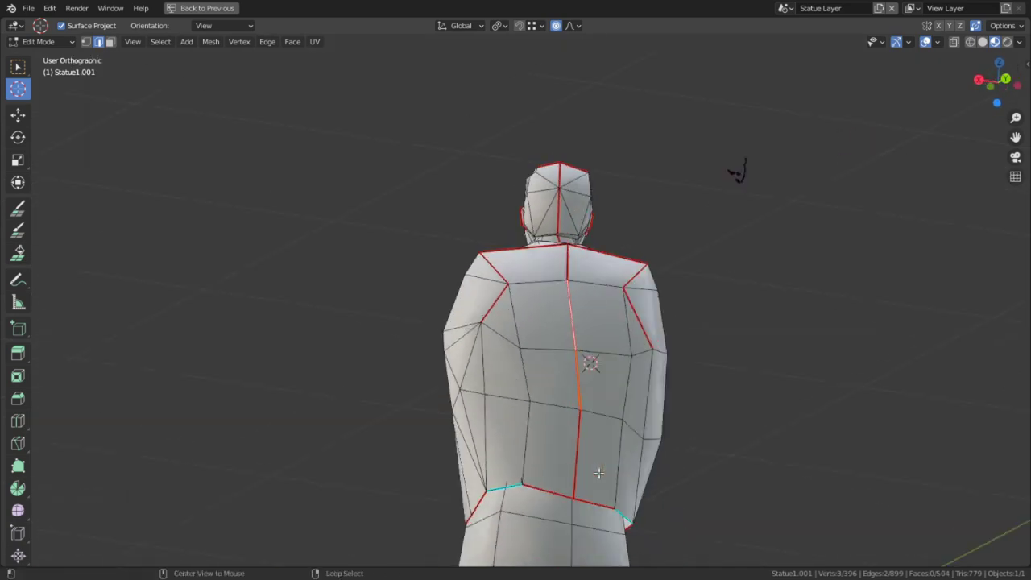
scroll(598, 472, up, 6)
middle_drag(556, 431, 526, 332)
middle_drag(527, 391, 496, 240)
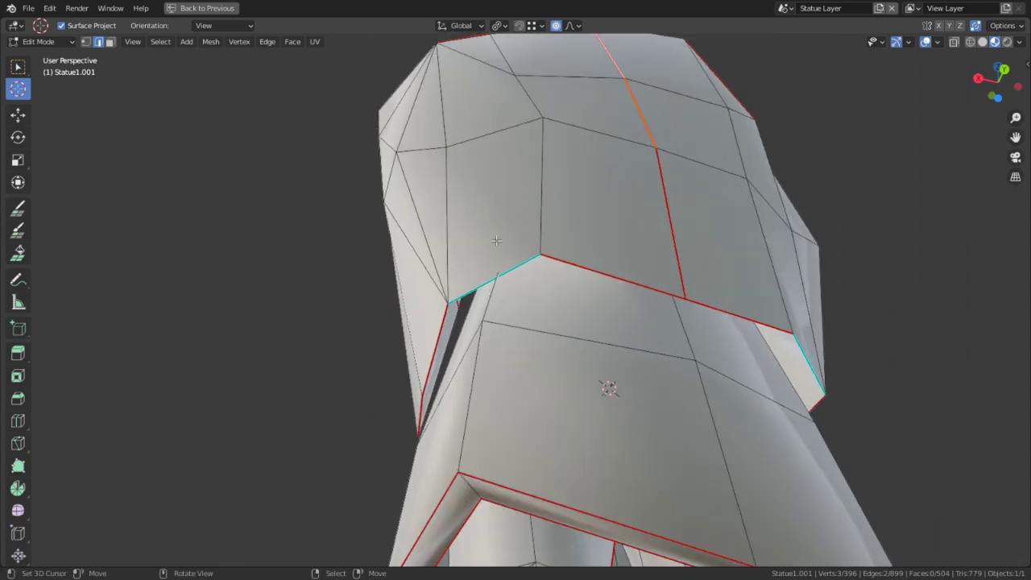
key(ctrl+e)
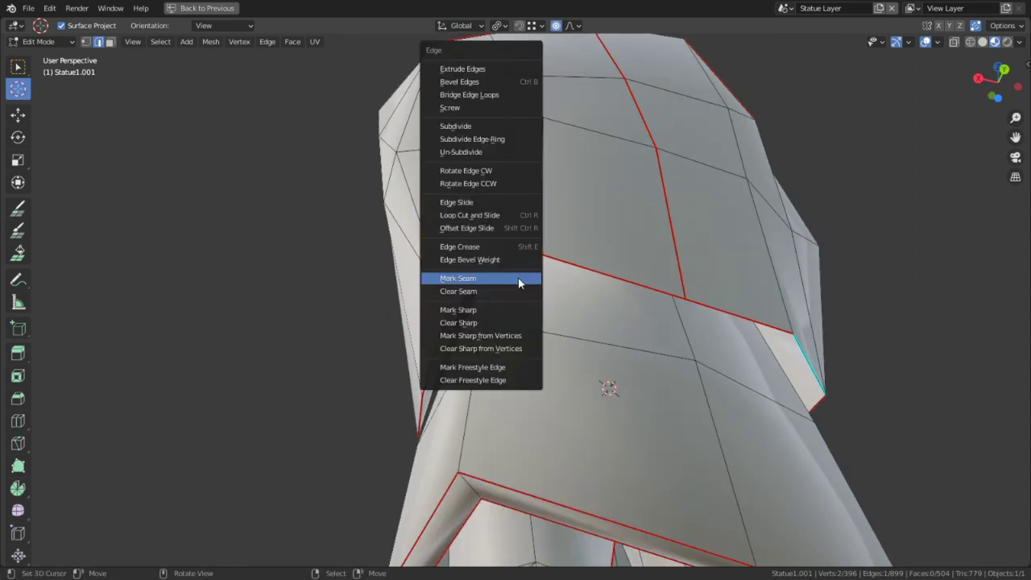
click(518, 277)
middle_drag(518, 277, 516, 220)
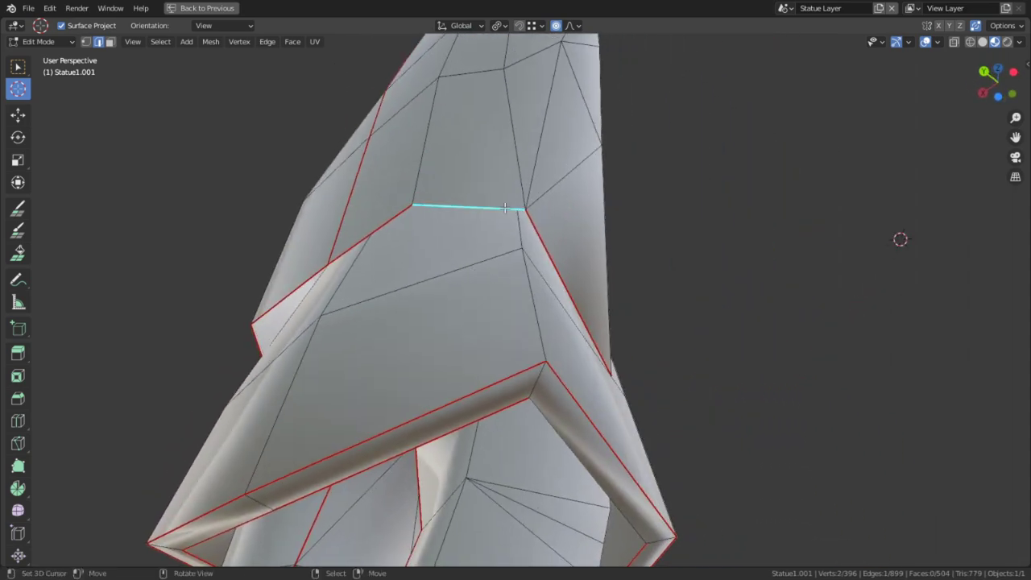
key(ctrl+e)
click(462, 244)
Try to isolate the skirt by selecting its seam-bounded faces and hiding the rest of the statue.
middle_drag(462, 245, 265, 295)
alt+middle_click(354, 375)
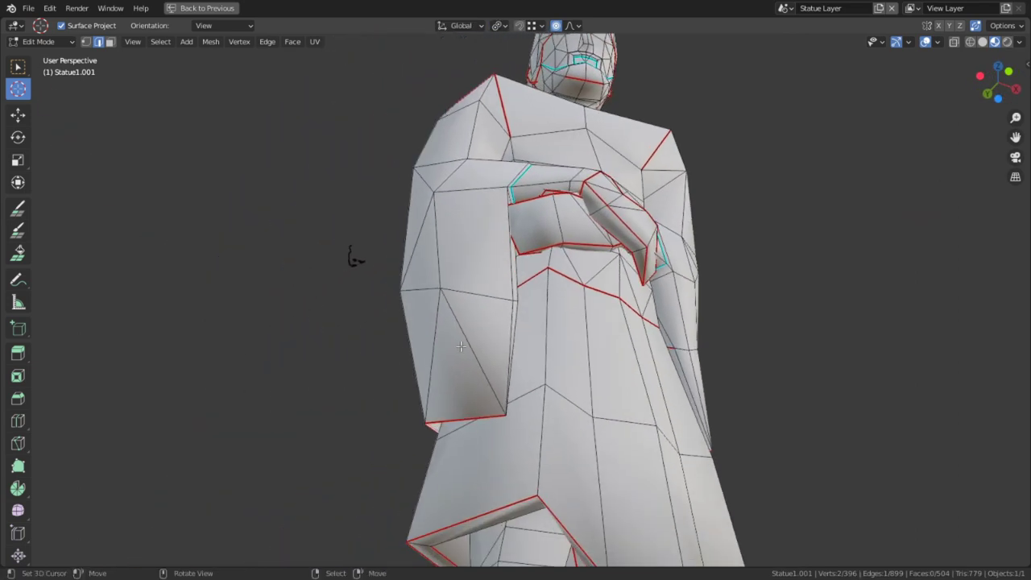
scroll(766, 407, down, 3)
key(l)
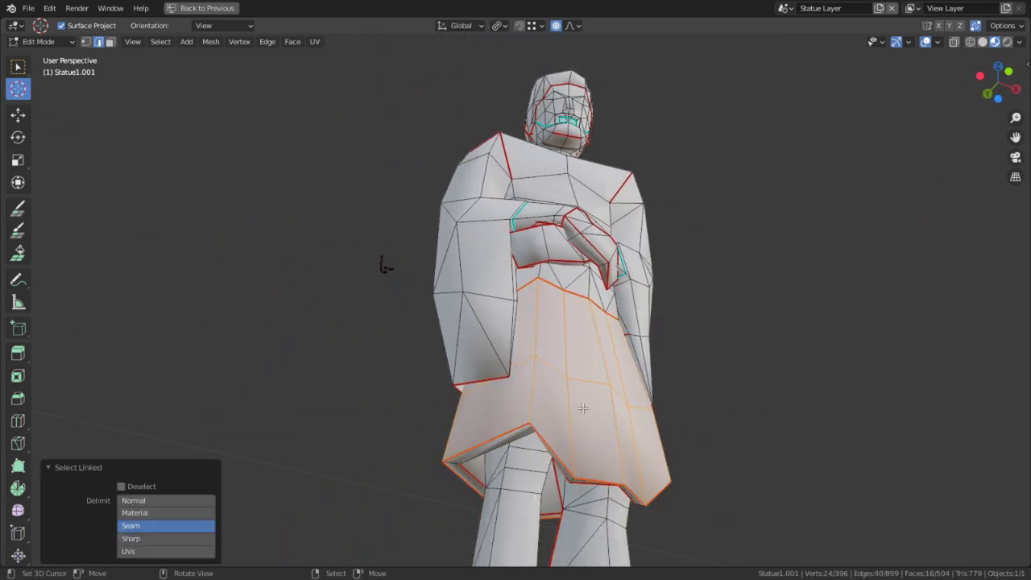
key(shift+h)
middle_drag(589, 394, 537, 435)
middle_drag(559, 234, 484, 282)
key(ctrl+z)
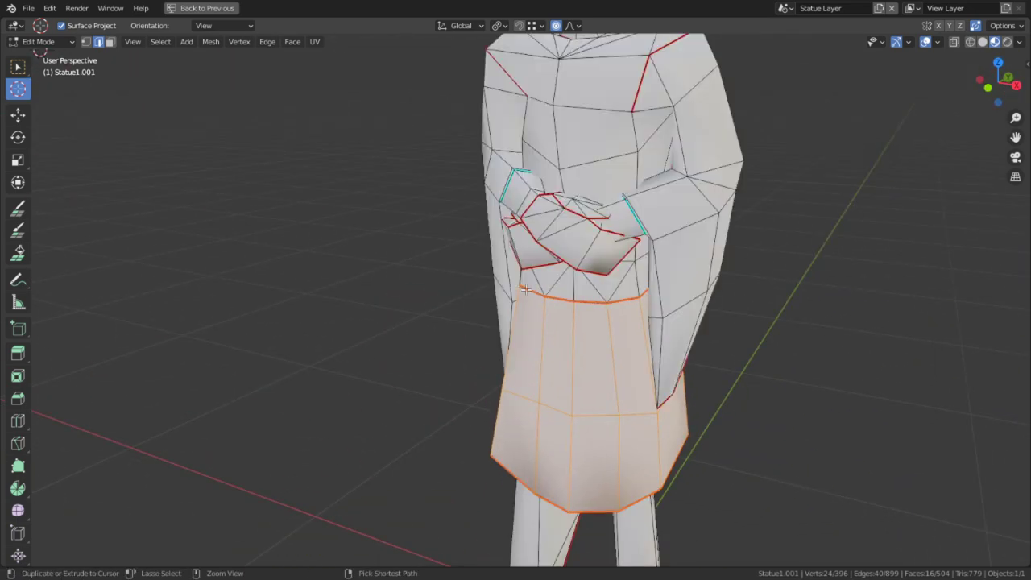
Clear the seam from the inner edge loop along the skirt's hem.
middle_drag(604, 339, 499, 304)
key(alt+a)
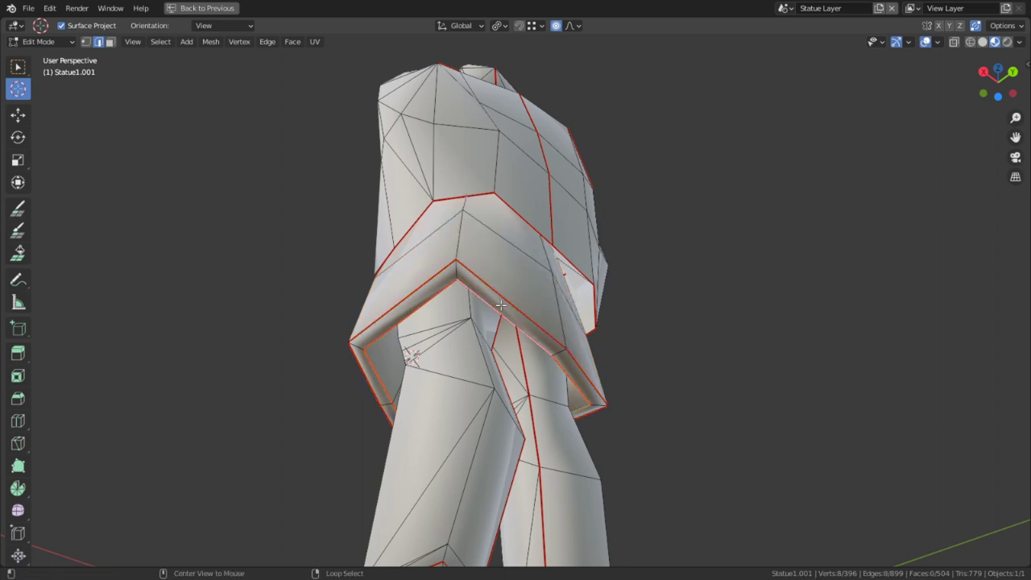
key(ctrl+e)
click(488, 315)
Hide the linked upper-body faces in face select mode so the skirt's faces stay intact.
middle_drag(488, 315, 455, 385)
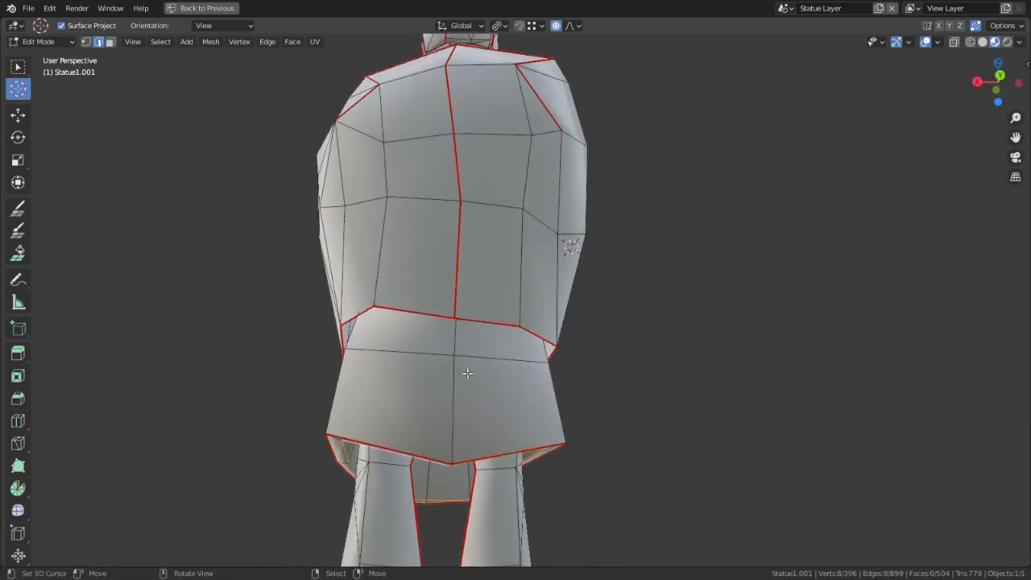
key(l)
key(h)
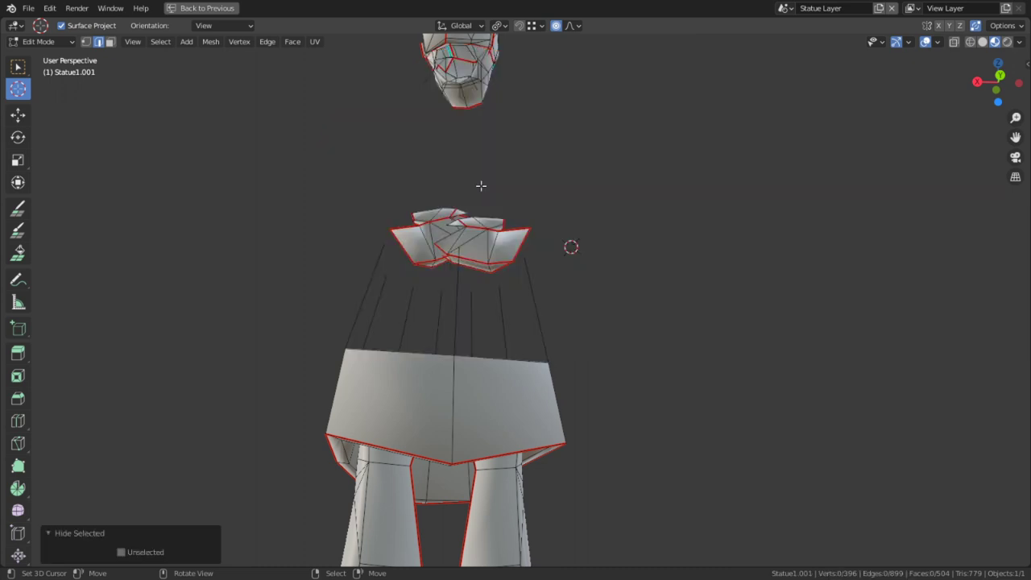
key(ctrl+z)
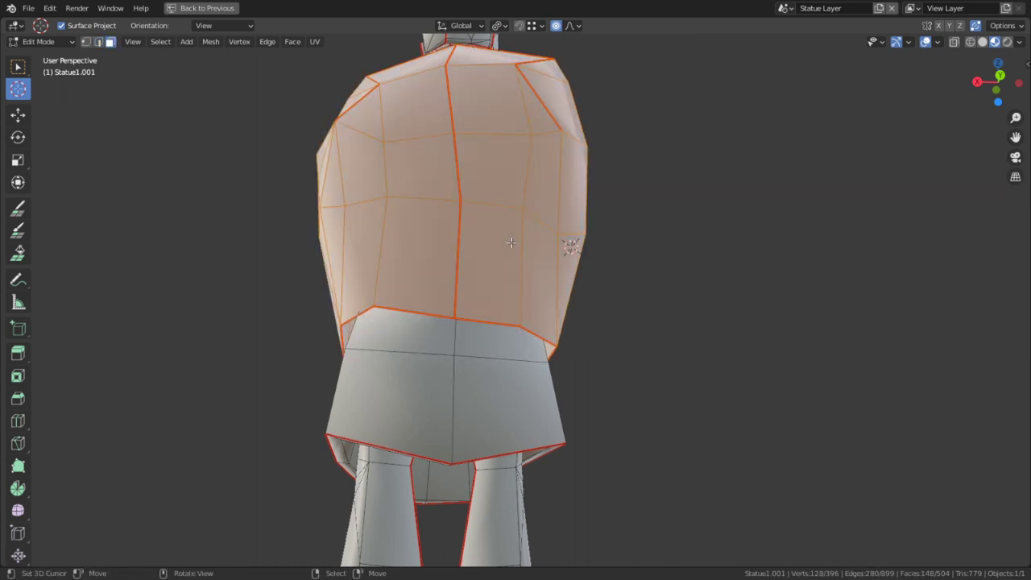
key(h)
Check which faces belong to the skirt's island by selecting linked faces with the Seam delimiter.
middle_drag(537, 299, 507, 395)
scroll(495, 393, up, 5)
scroll(507, 387, down, 4)
scroll(515, 234, up, 4)
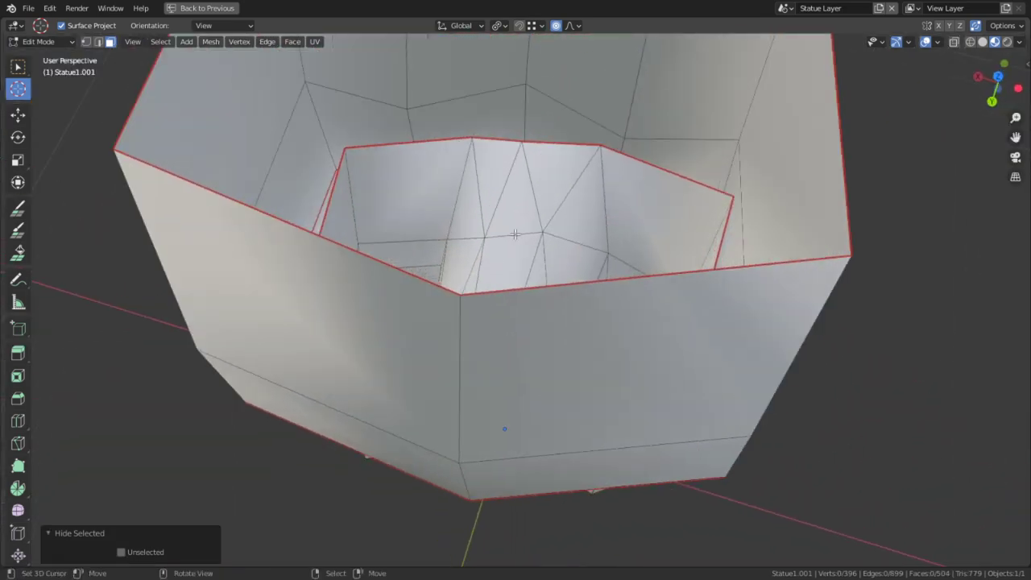
middle_drag(516, 234, 396, 291)
key(l)
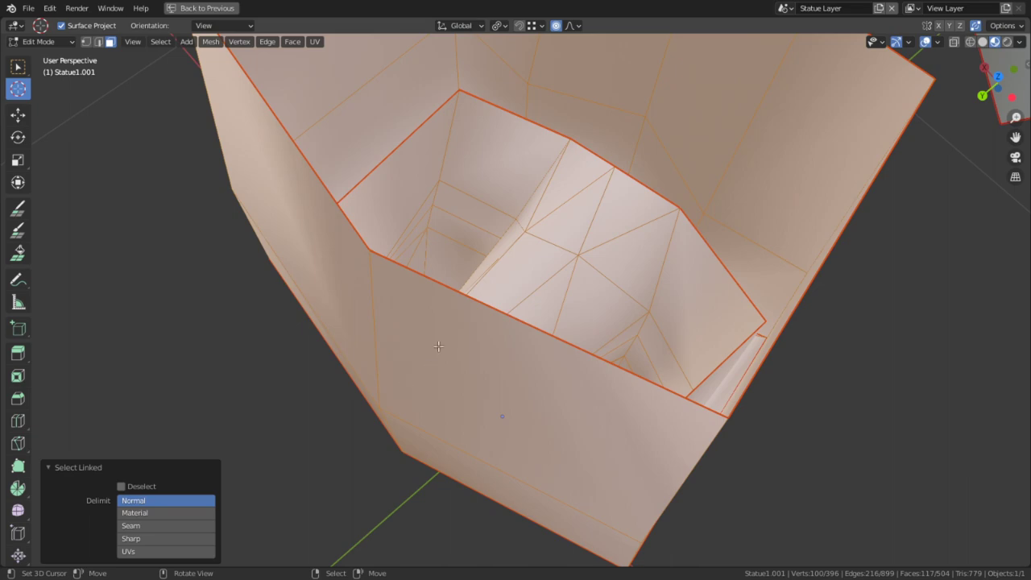
key(alt+a)
key(l)
click(169, 525)
Mark the vertical edge loop down the centre of the skirt's back as a seam.
middle_drag(346, 438, 305, 445)
key(2)
alt+right_click(329, 313)
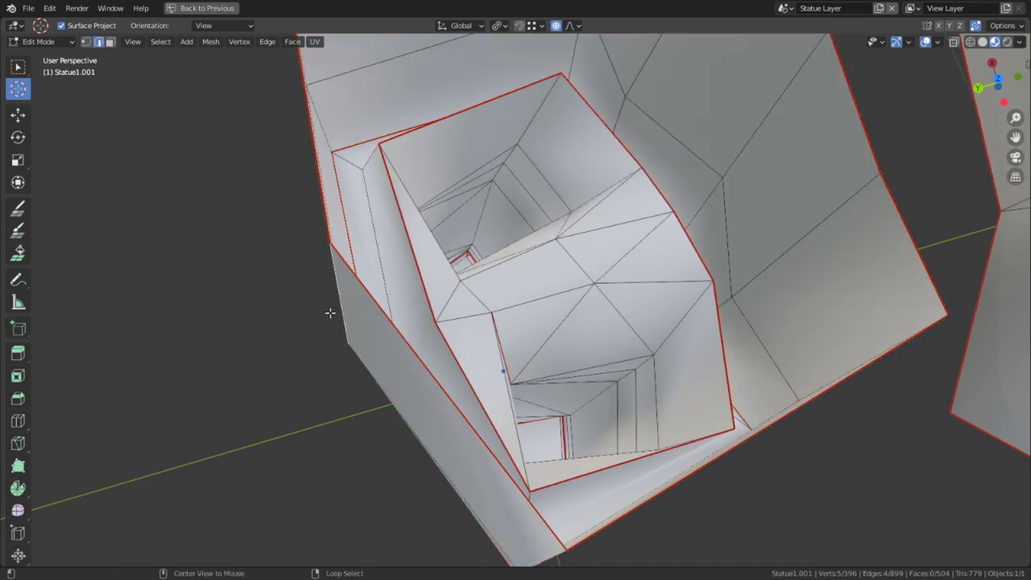
key(ctrl+e)
click(298, 300)
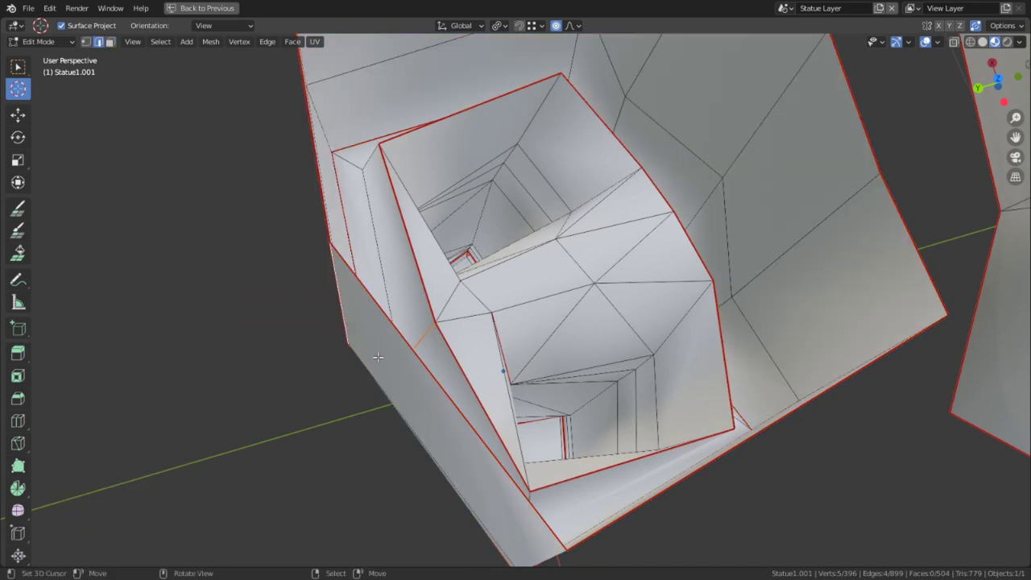
middle_drag(378, 357, 269, 166)
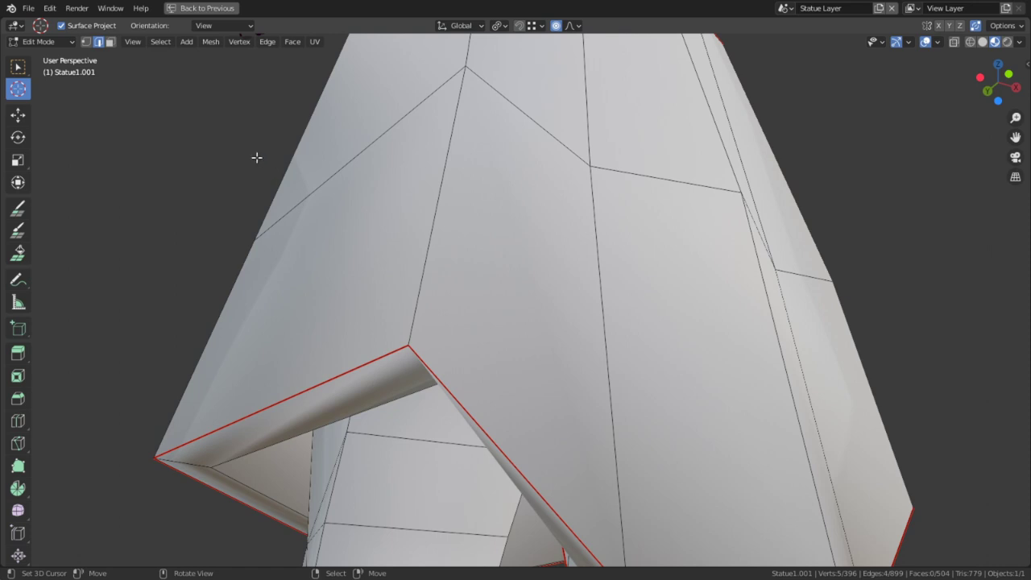
scroll(643, 222, down, 6)
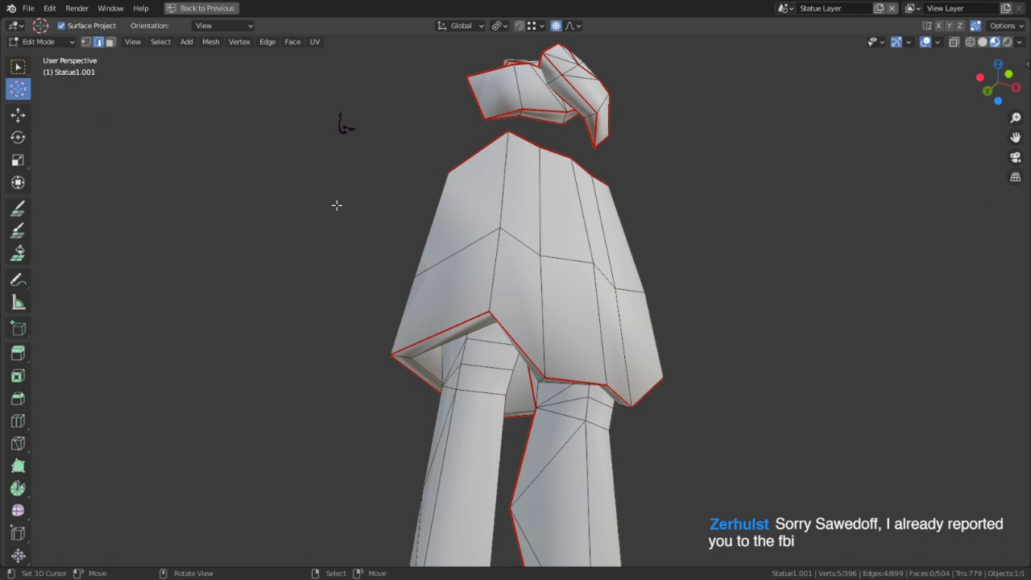
Clear the seam from the outer edge loop along the skirt's hem.
middle_drag(563, 206, 611, 318)
alt+click(590, 353)
middle_drag(590, 353, 415, 447)
key(ctrl+e)
click(480, 406)
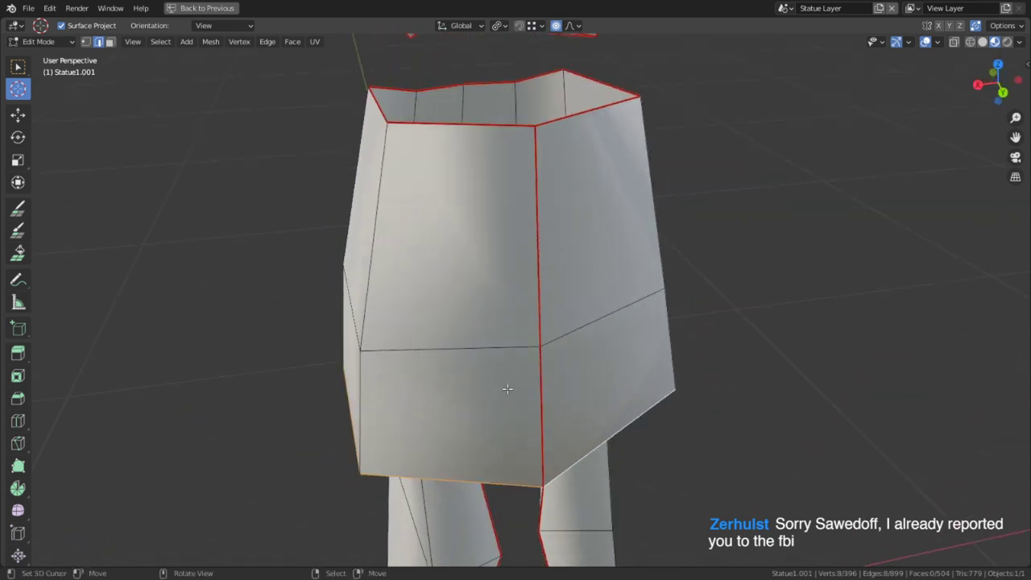
Select the skirt's linked faces, unpin their UVs in the UV Editing workspace and unwrap them.
key(3)
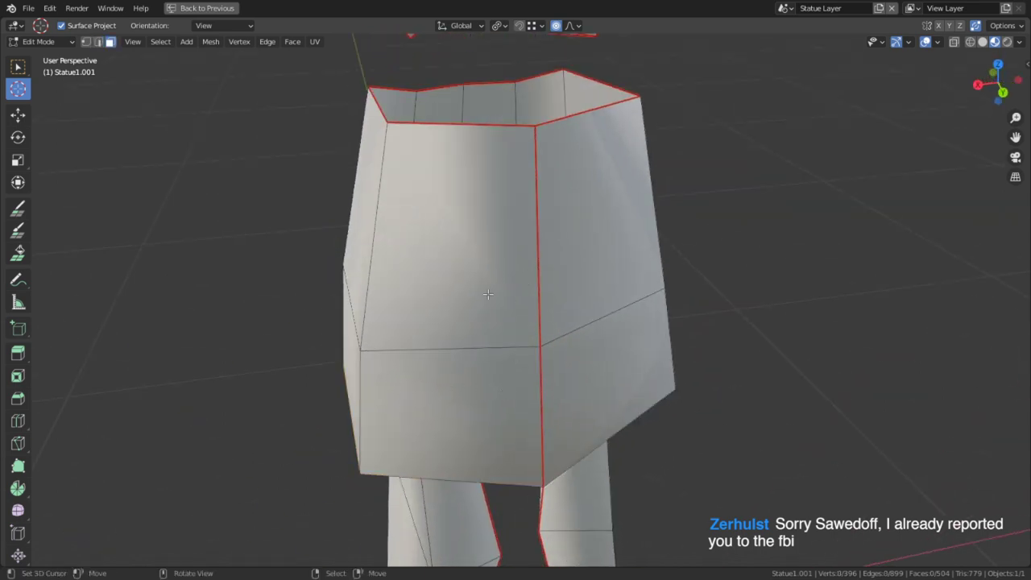
key(l)
key(ctrl+Page_Down)
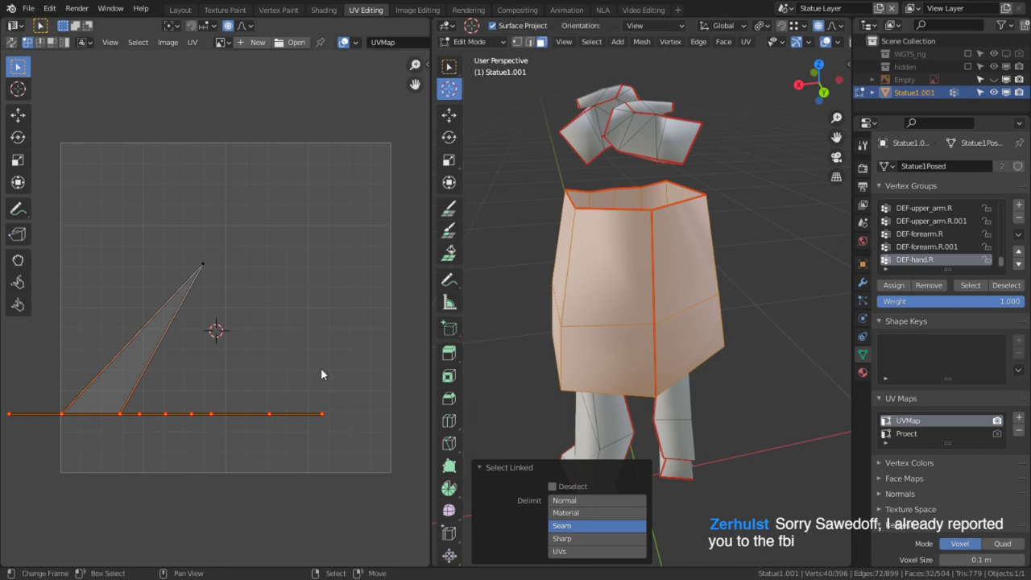
key(p)
key(u)
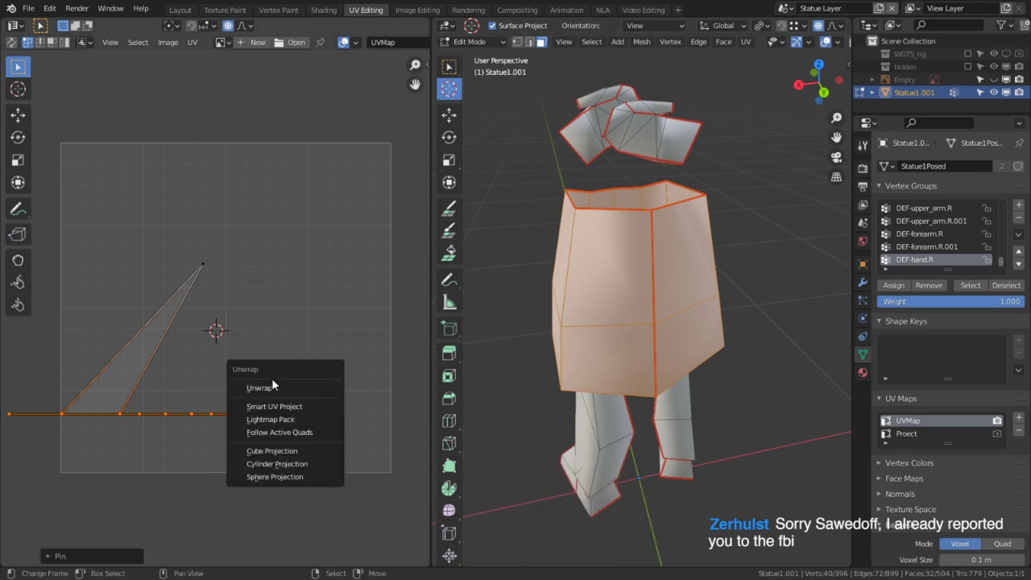
click(319, 395)
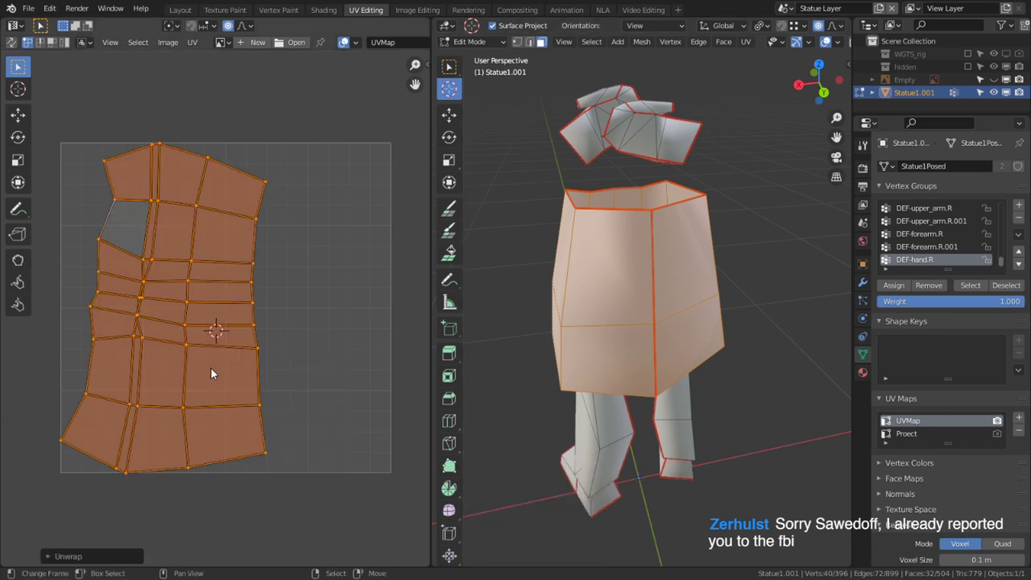
Examine the narrow hem strip in the skirt's UV layout for vertices that nearly overlap.
scroll(211, 368, up, 2)
scroll(217, 349, up, 5)
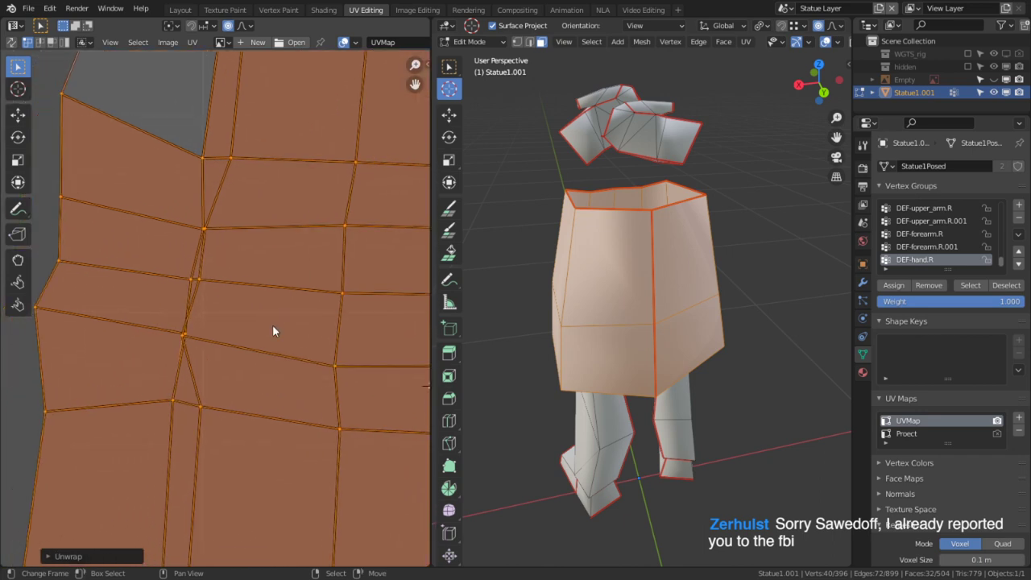
scroll(273, 326, down, 3)
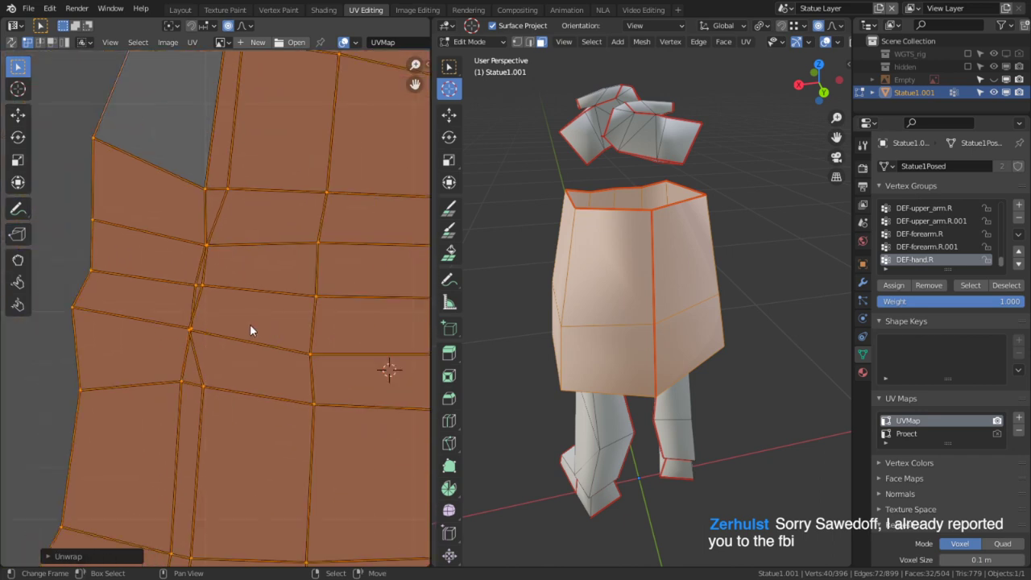
click(248, 324)
scroll(240, 309, down, 1)
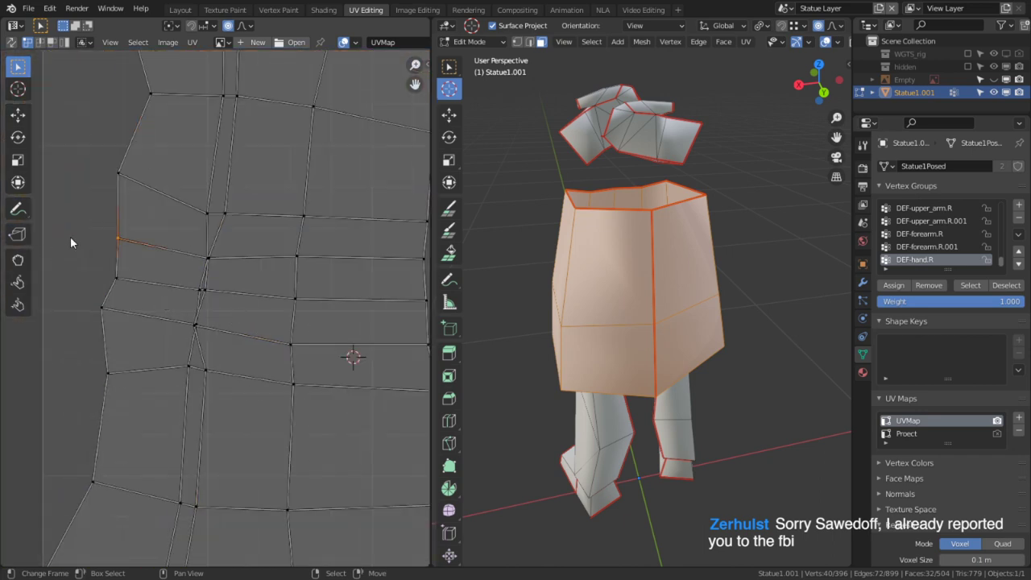
key(c)
click(195, 325)
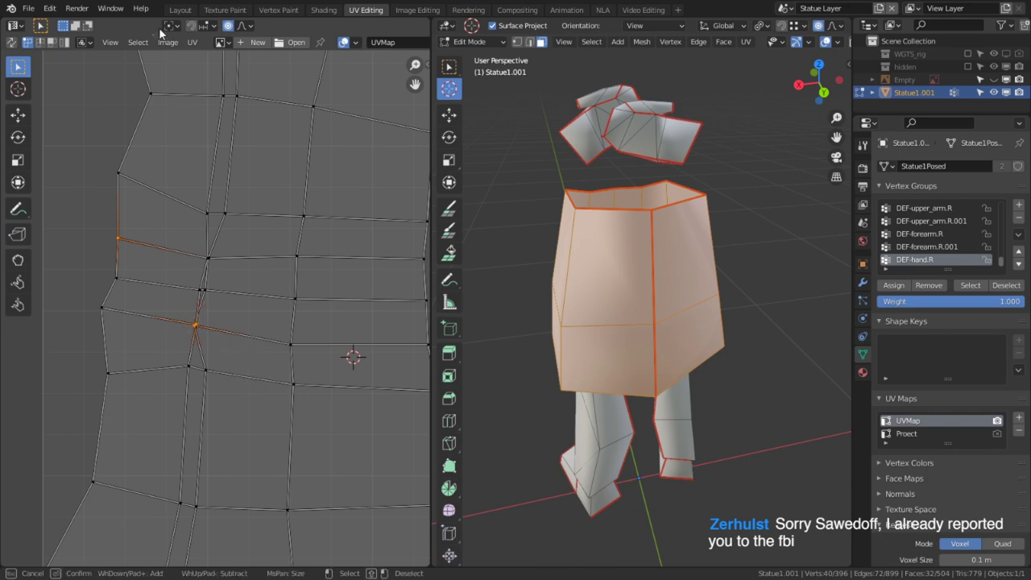
key(Escape)
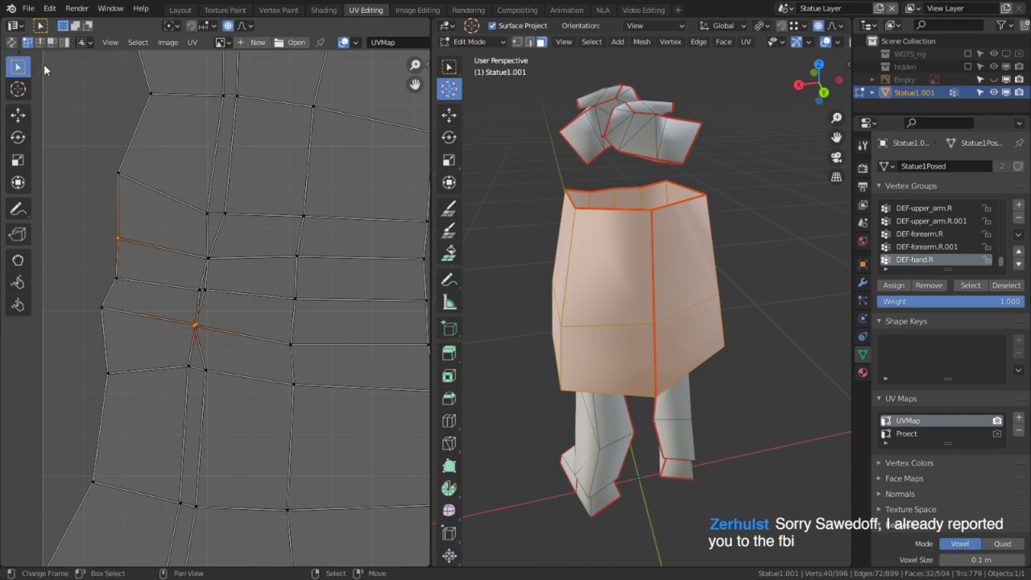
Turn on UV sync selection and hide everything except the skirt's linked faces.
click(11, 43)
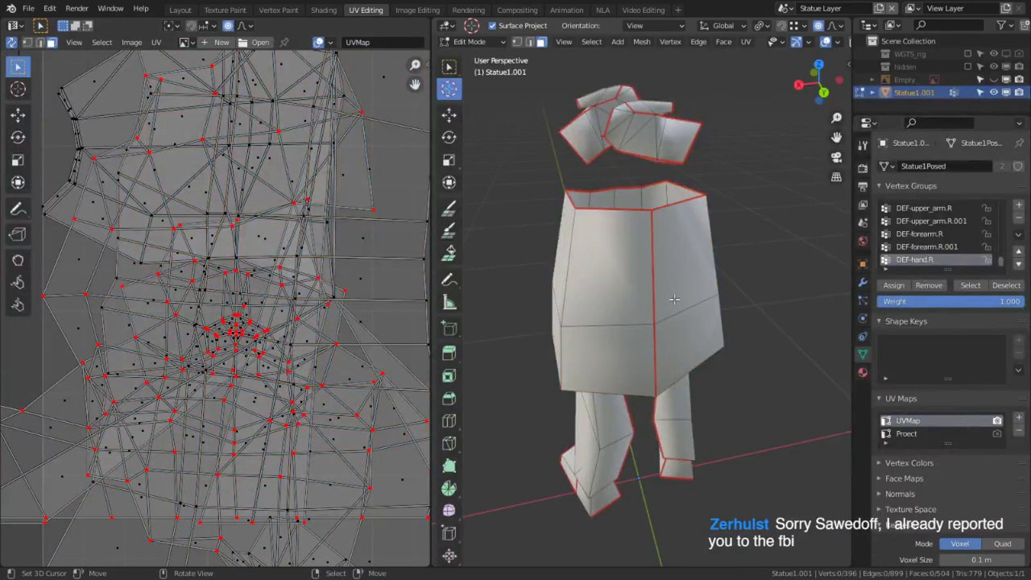
key(ctrl+l)
key(shift+h)
Select the pinched vertex pair of the hem strip in the UV layout and frame it on the model.
click(203, 317)
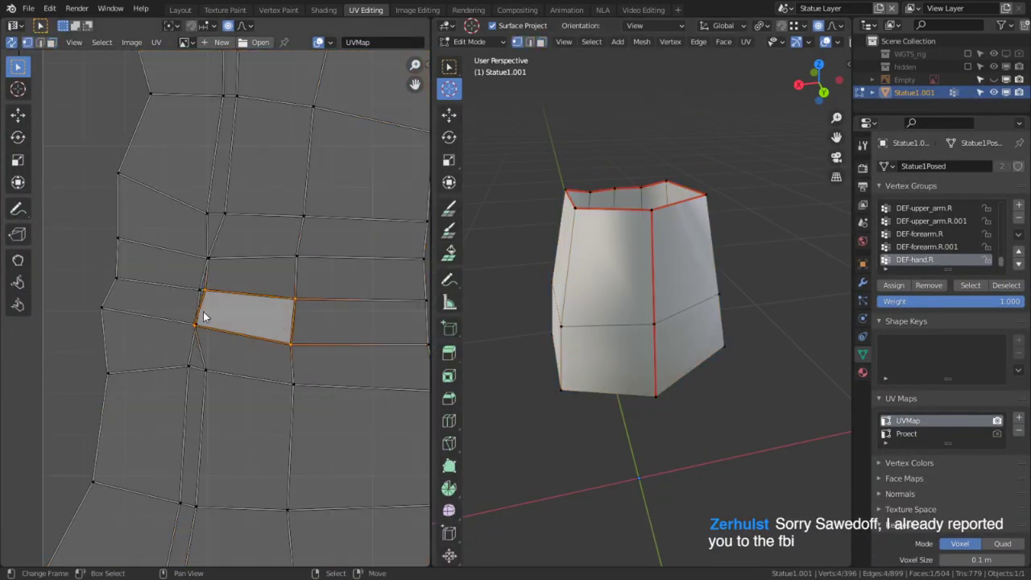
click(197, 325)
key(c)
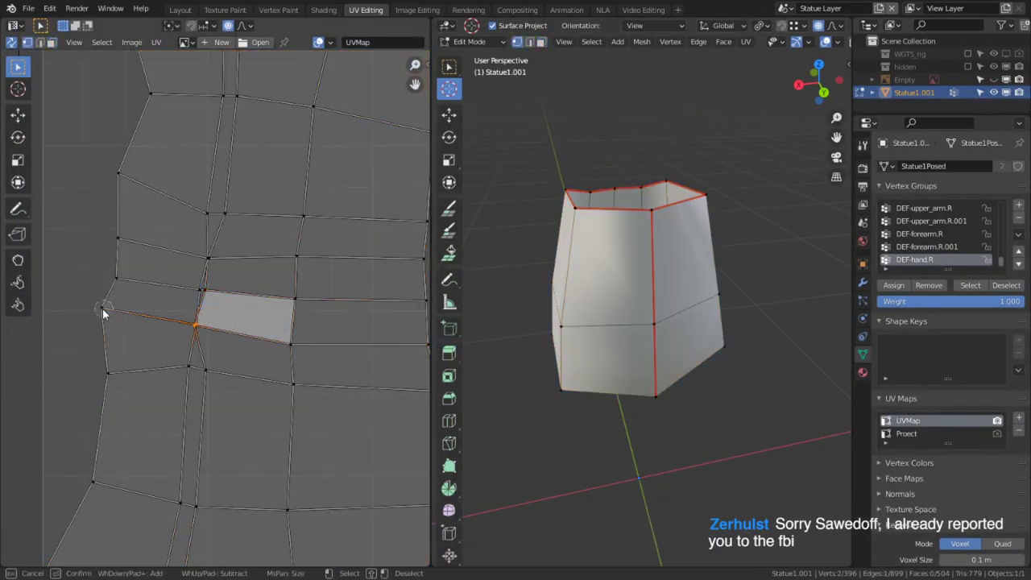
key(Escape)
key(KP_Decimal)
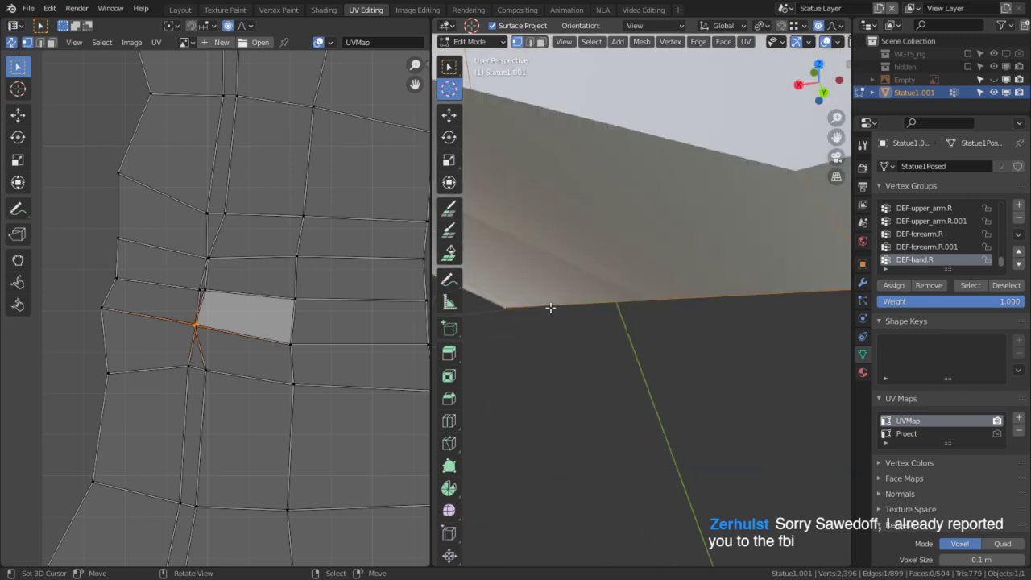
scroll(659, 261, down, 4)
middle_drag(658, 261, 684, 315)
key(s)
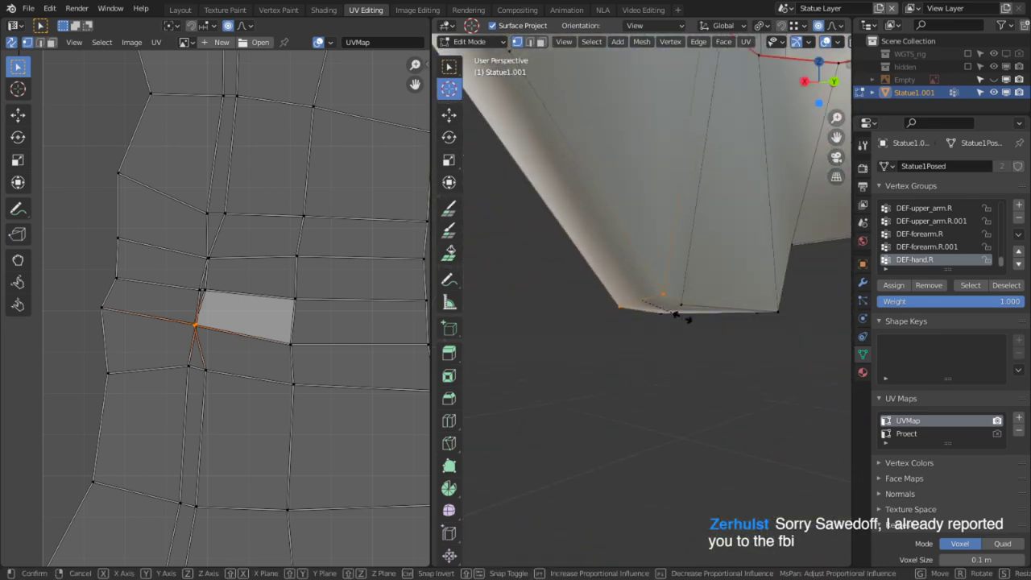
key(z)
key(Escape)
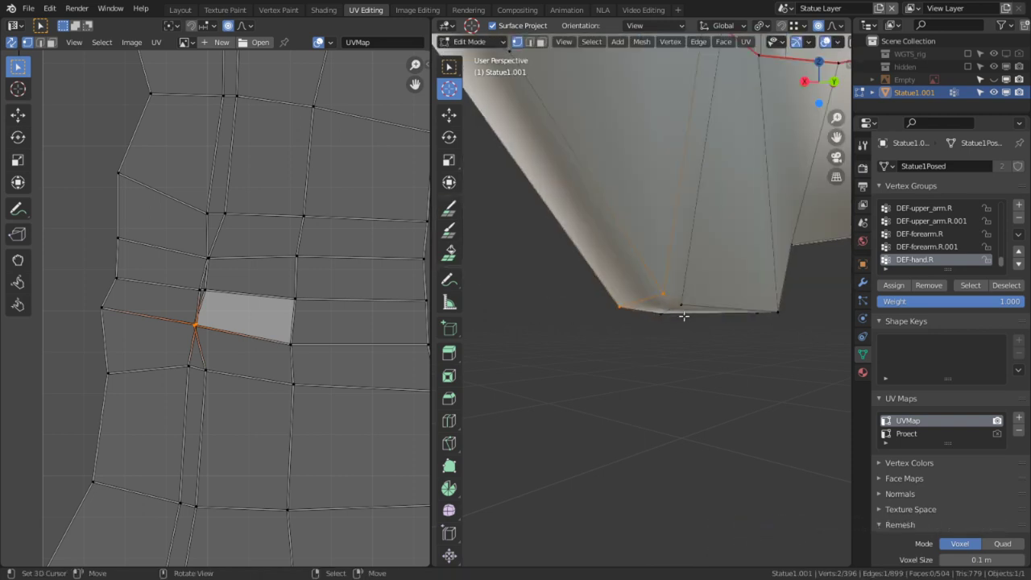
Level the selected hem vertex pair by scaling it to 0 along global Z with proportional editing off.
key(s)
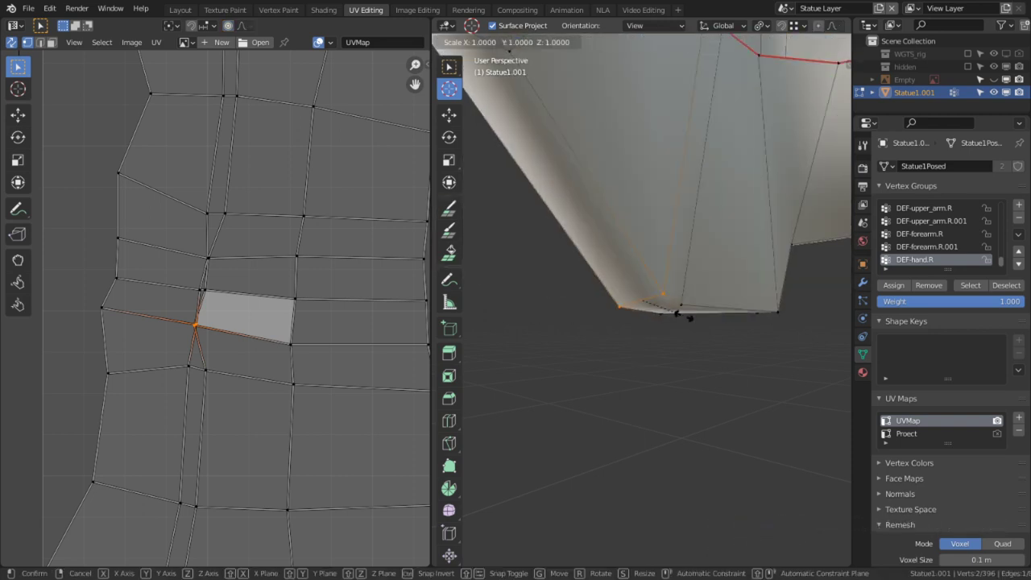
key(z)
key(0)
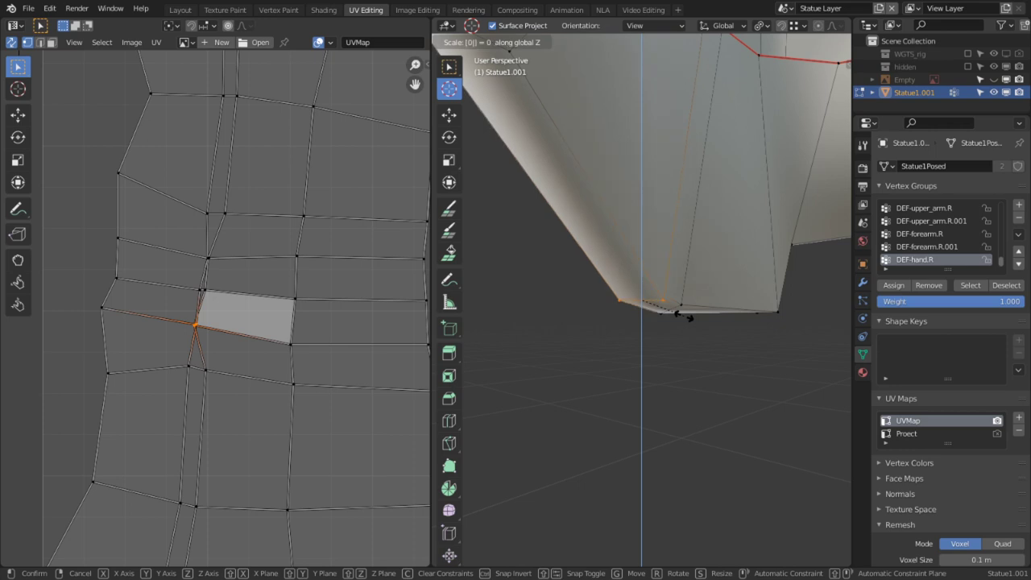
key(Return)
Select the ring of short edges across the skirt's hem and scale them to 0 along global Z.
scroll(683, 315, down, 2)
alt+click(544, 154)
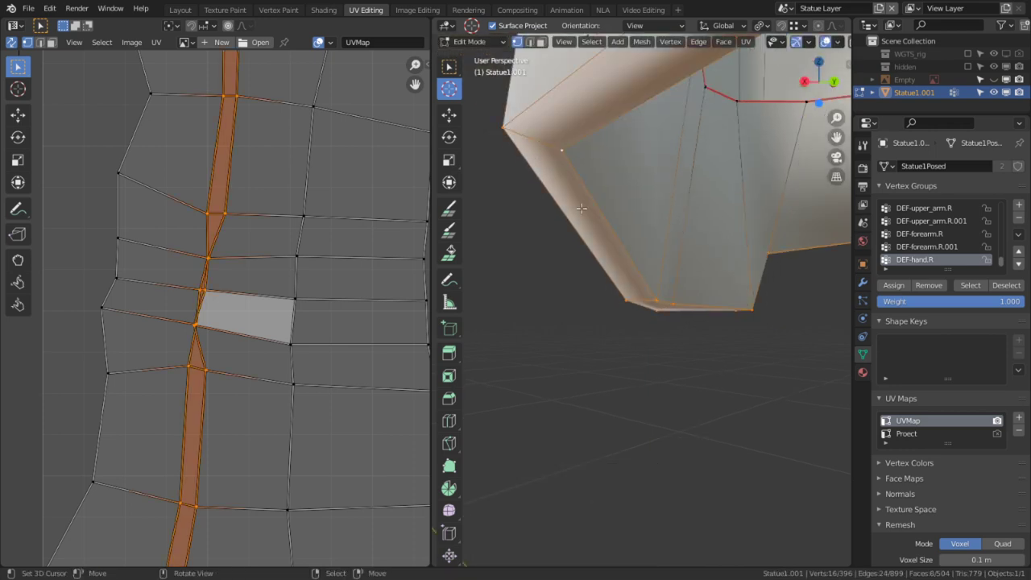
ctrl+alt+right_click(545, 151)
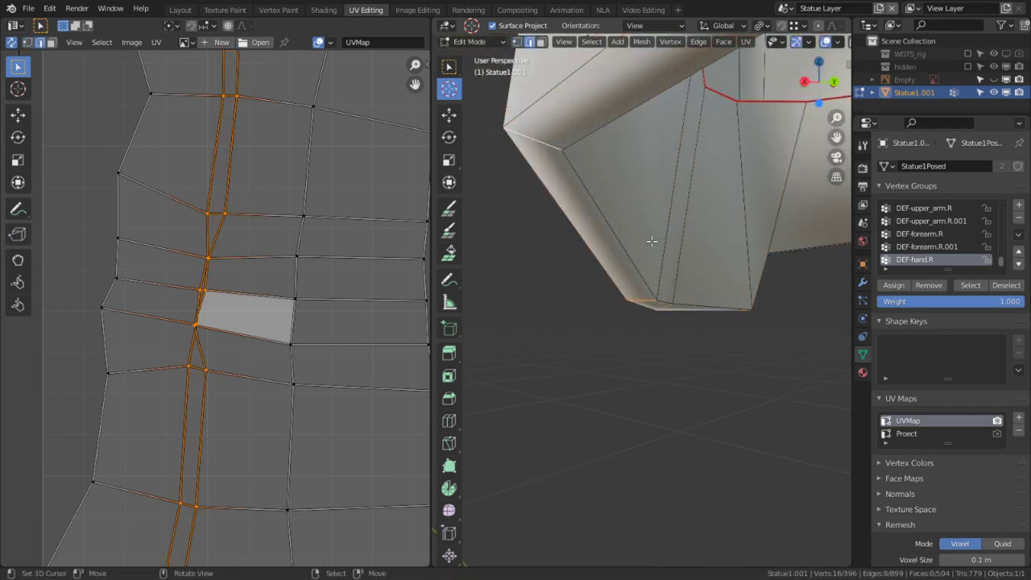
key(s)
key(z)
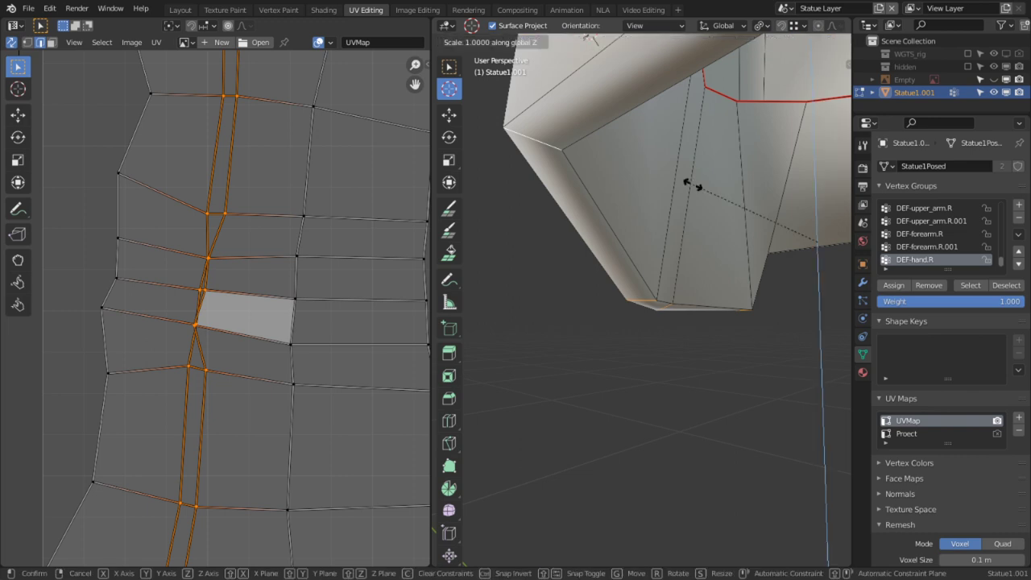
key(0)
key(Return)
middle_drag(689, 184, 689, 216)
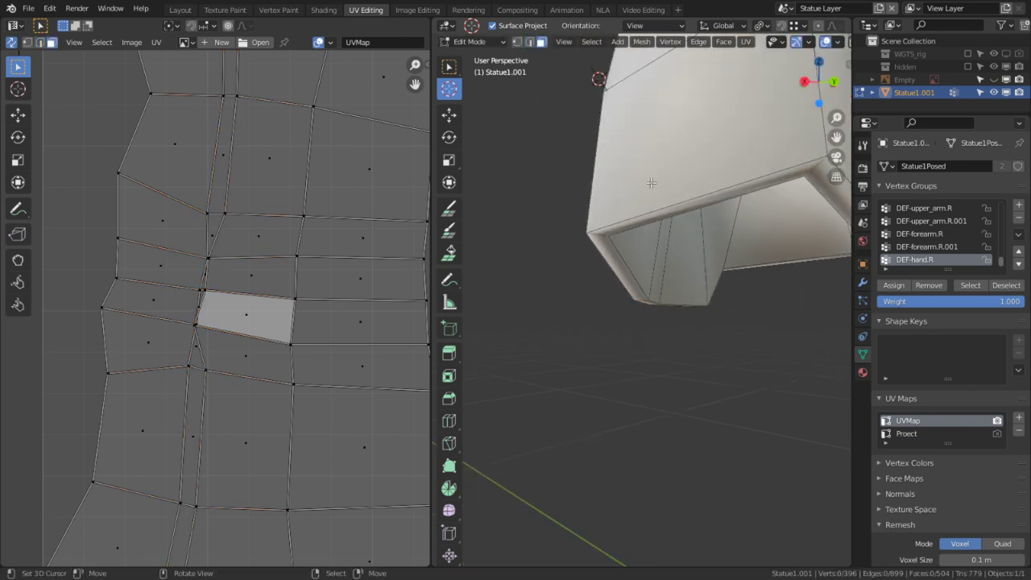
Select all of the skirt's visible faces and unwrap them again.
key(a)
scroll(569, 228, down, 2)
scroll(355, 322, down, 4)
scroll(448, 344, down, 3)
scroll(599, 338, down, 4)
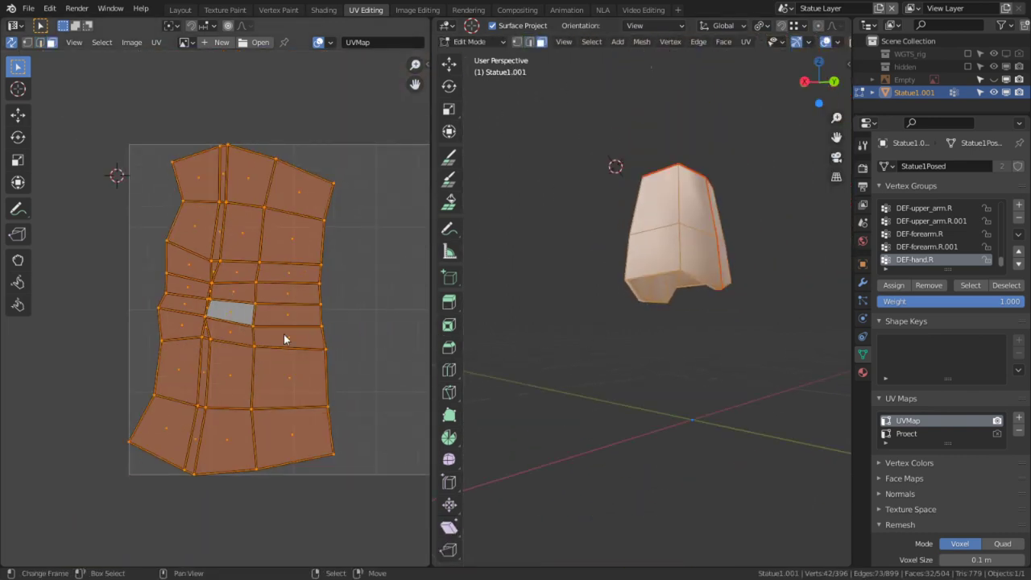
key(u)
click(269, 355)
Inspect the skirt's new UV island around the pinched hem strip and compare it with the model.
scroll(269, 354, up, 4)
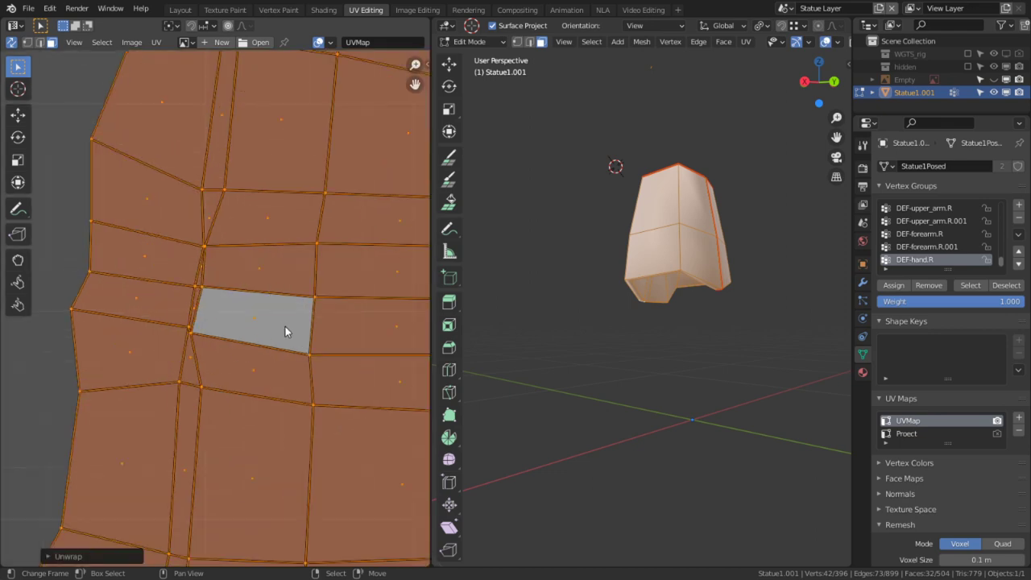
scroll(376, 316, down, 5)
scroll(258, 337, up, 8)
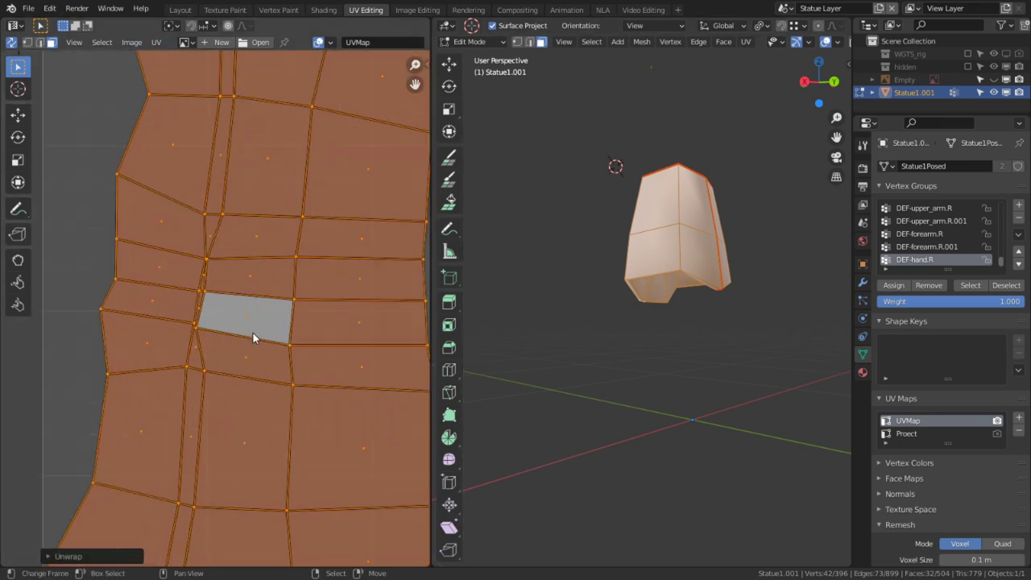
scroll(678, 393, up, 2)
middle_drag(677, 393, 613, 345)
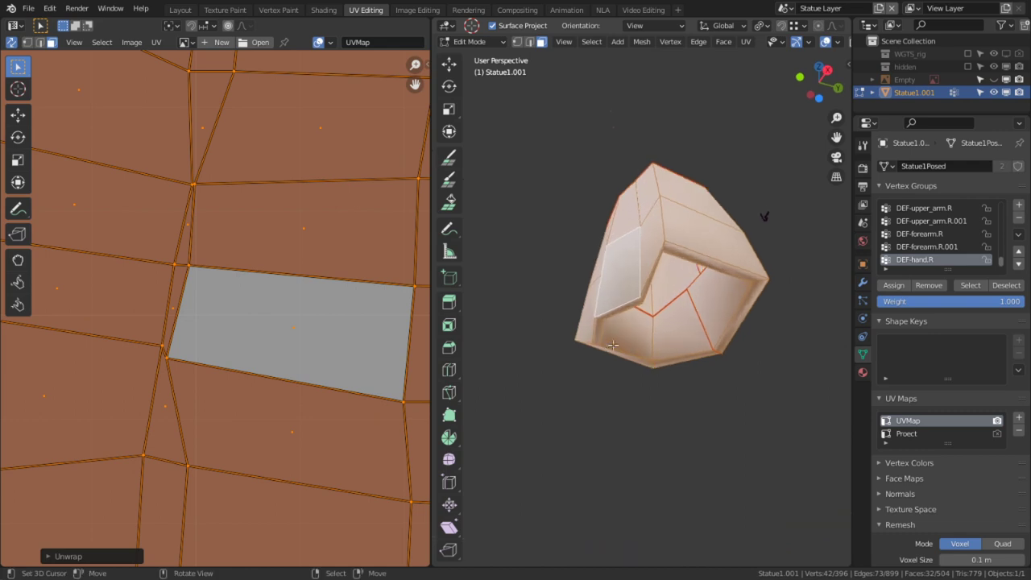
middle_drag(763, 216, 612, 339)
scroll(234, 386, down, 6)
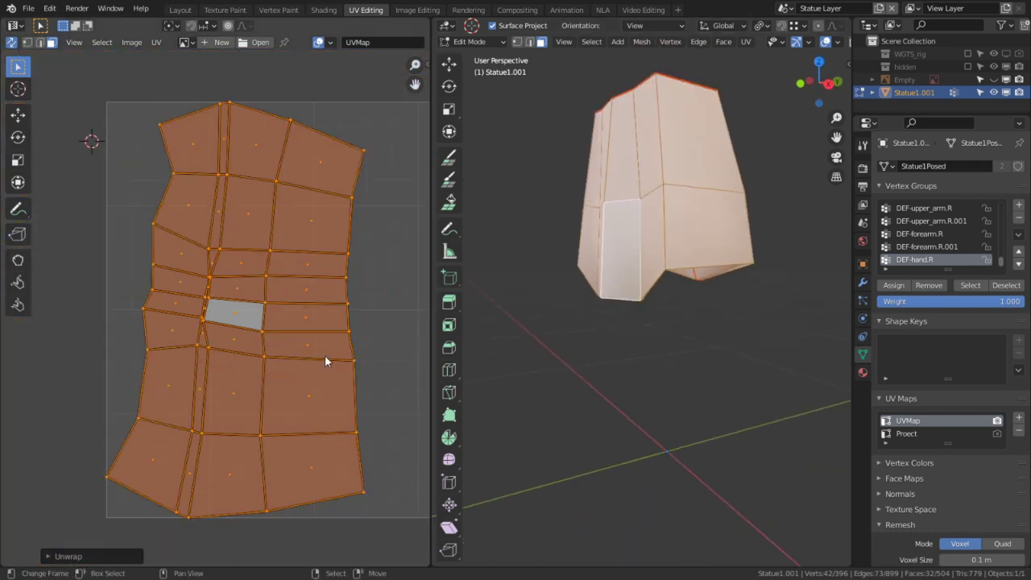
Turn off UV sync selection, straighten the skirt's whole UV island into a rectangular grid and pin it.
key(alt+e)
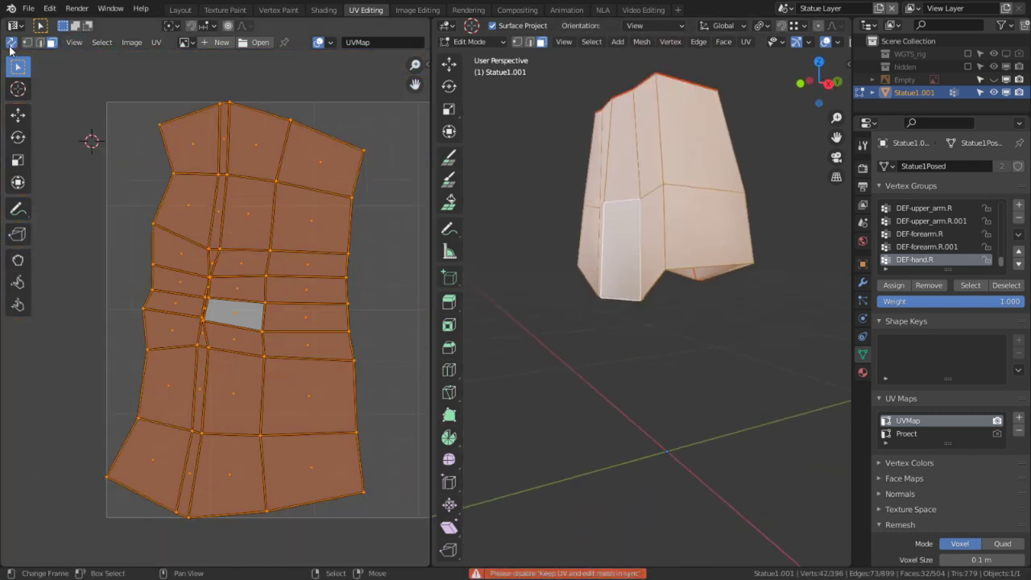
click(10, 43)
key(a)
key(alt+e)
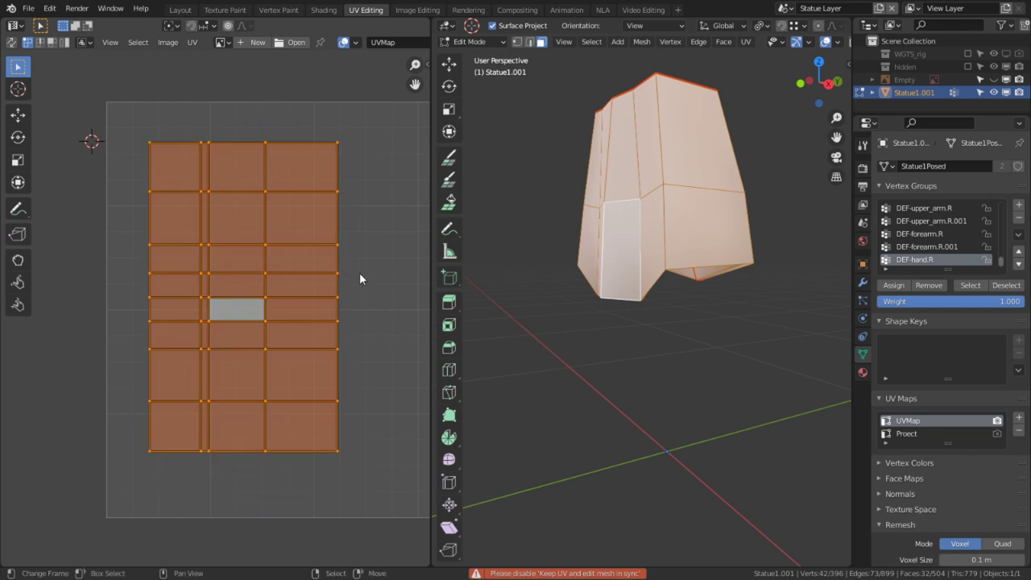
key(p)
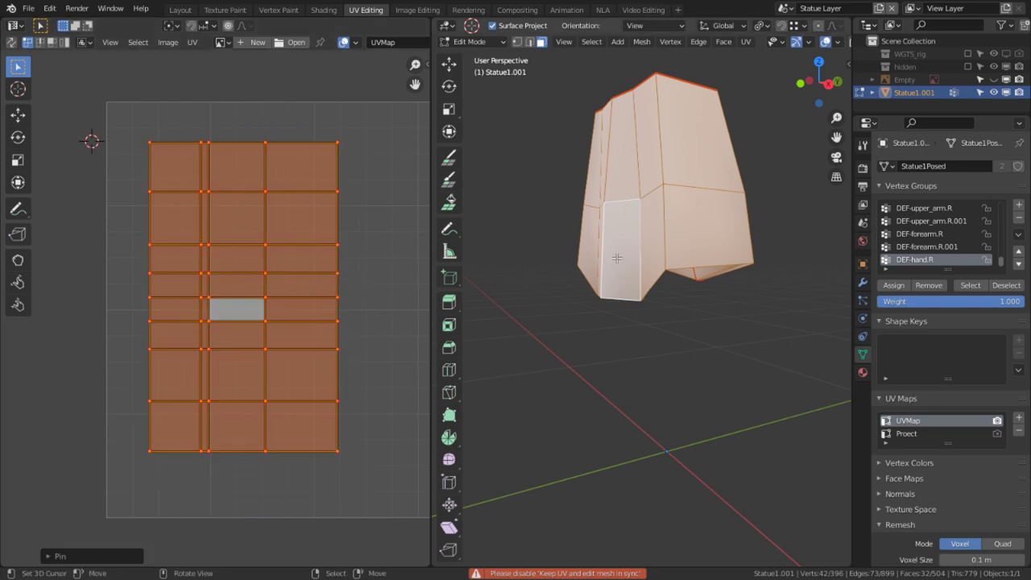
Reveal the whole statue, then isolate the legs by selecting linked faces with the Seam delimiter and hiding the rest.
key(alt+h)
key(alt+a)
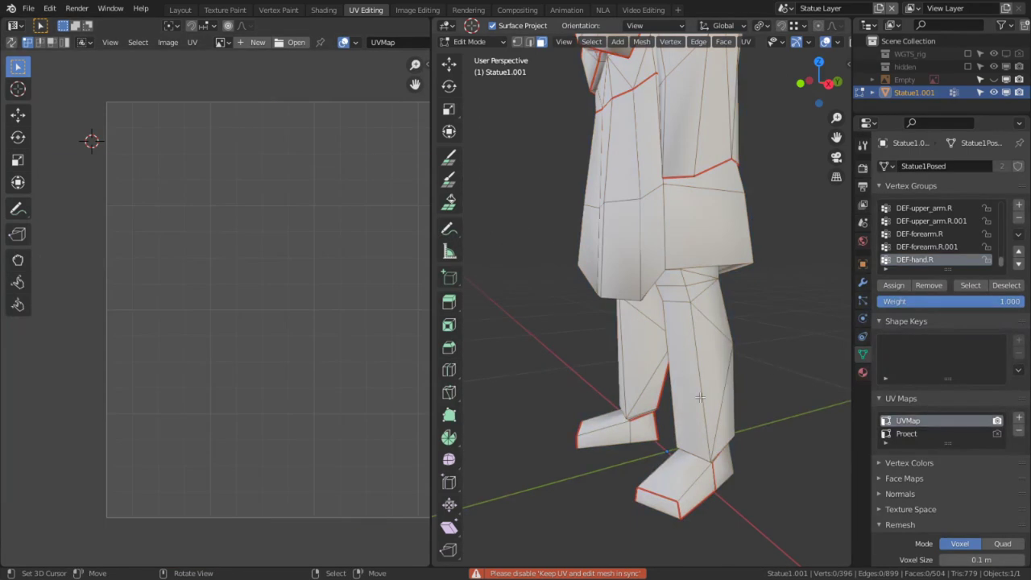
middle_drag(700, 397, 681, 315)
key(ctrl+l)
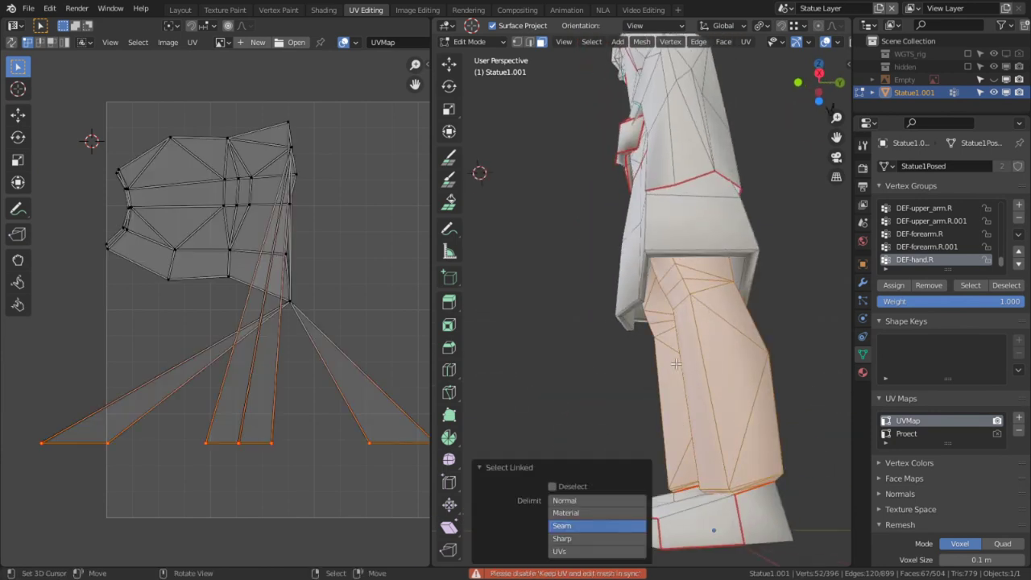
scroll(676, 364, down, 3)
key(shift+h)
middle_drag(677, 364, 611, 391)
key(ctrl+space)
scroll(610, 379, up, 2)
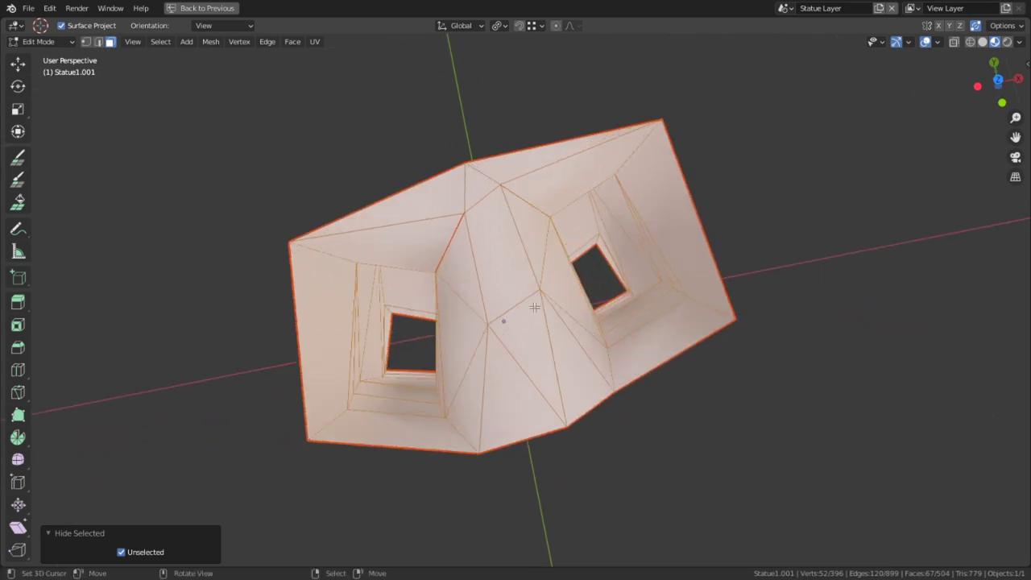
Add a centred loop cut through the long quad between the two legs and select the small face at its end.
click(491, 226)
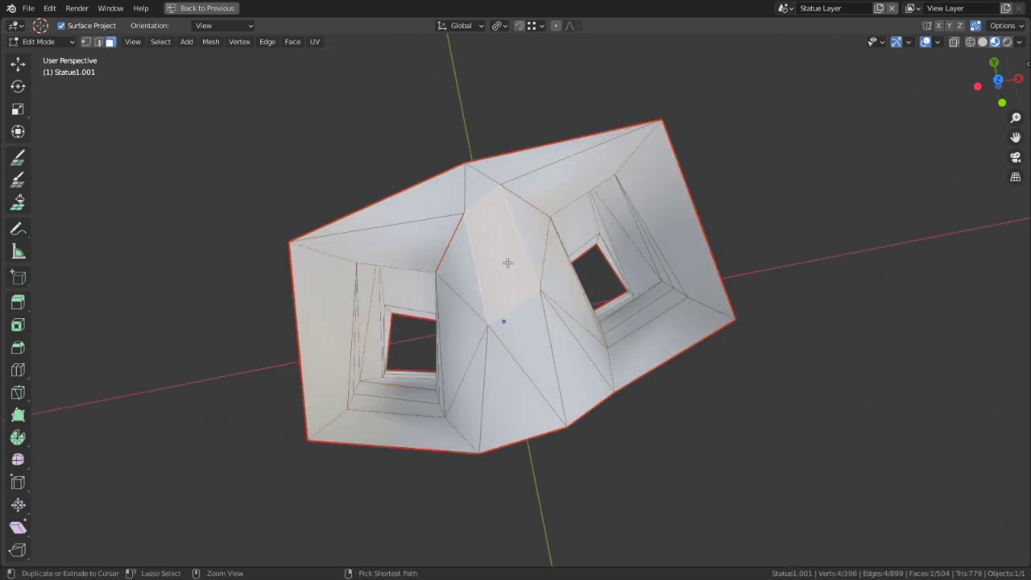
key(ctrl+r)
click(490, 209)
right_click(488, 207)
key(3)
click(480, 197)
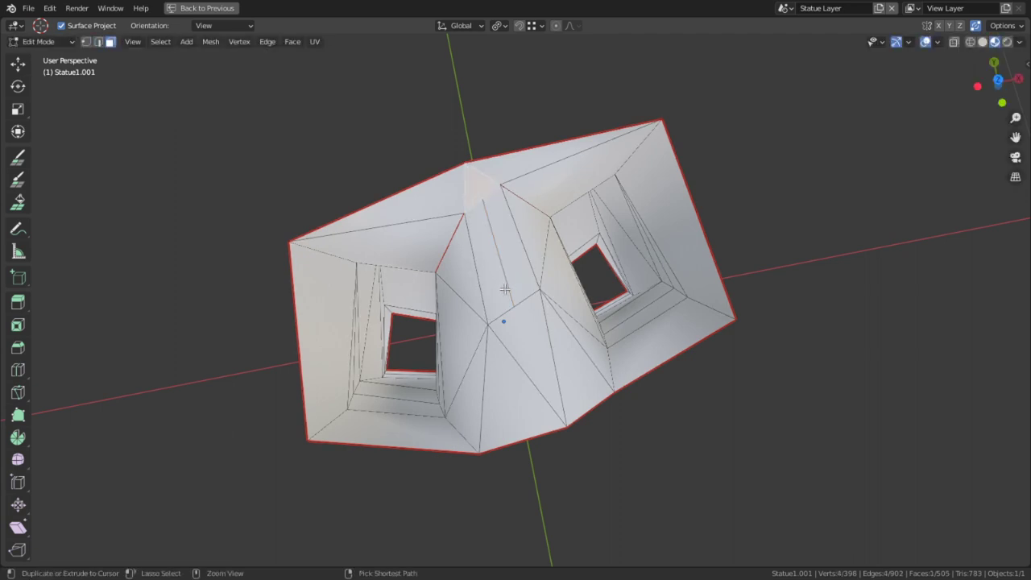
Triangulate the two small faces at the ends of the loop cut between the legs and switch to edge selection.
shift+click(515, 330)
key(ctrl+t)
key(2)
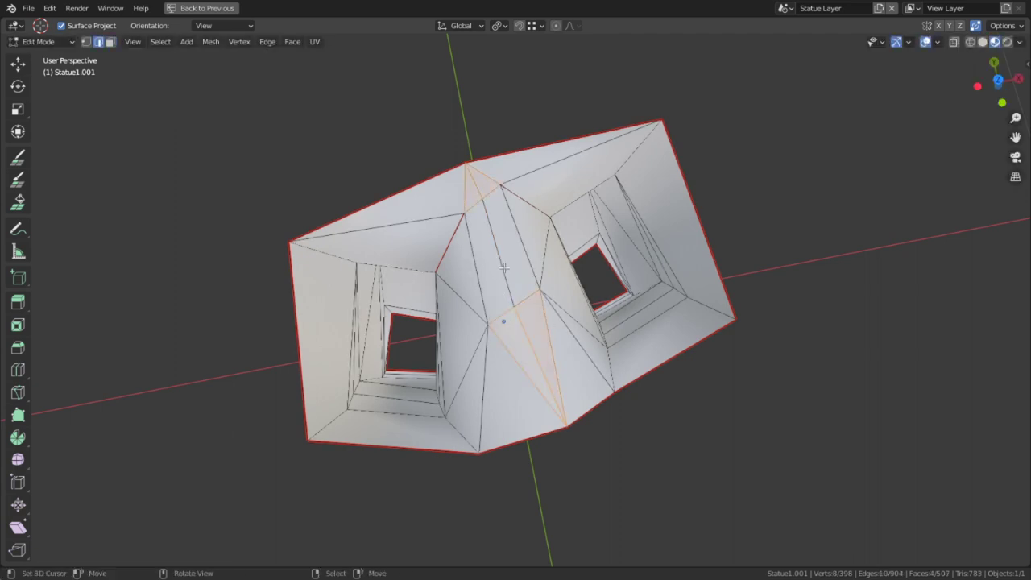
Select the centre edge line running between the two legs and mark it as a seam.
key(ctrl+r)
right_click(555, 350)
key(ctrl+e)
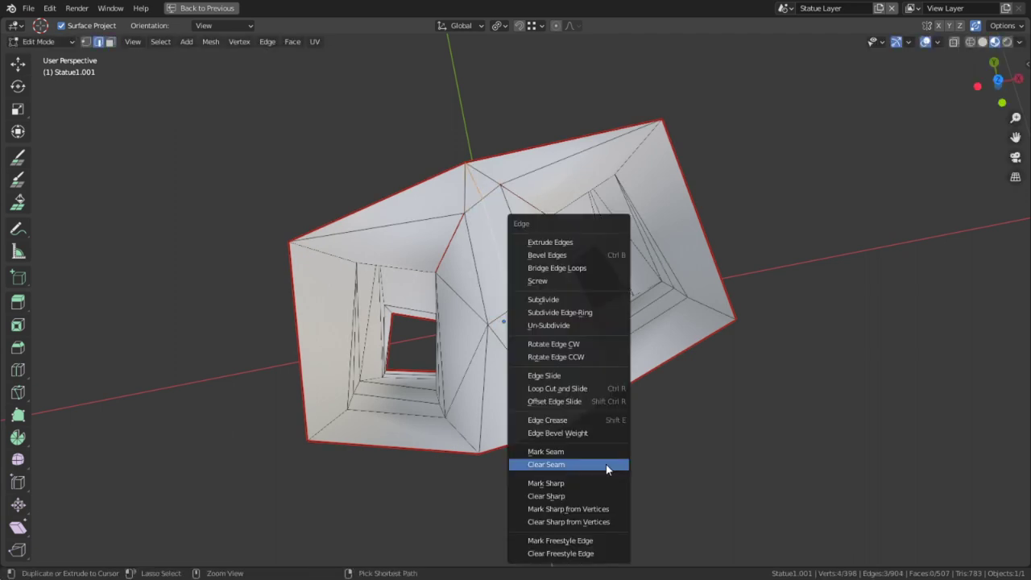
click(600, 448)
Select the linked faces of both legs with the Seam delimiter.
middle_drag(625, 445, 561, 317)
scroll(561, 318, down, 3)
key(l)
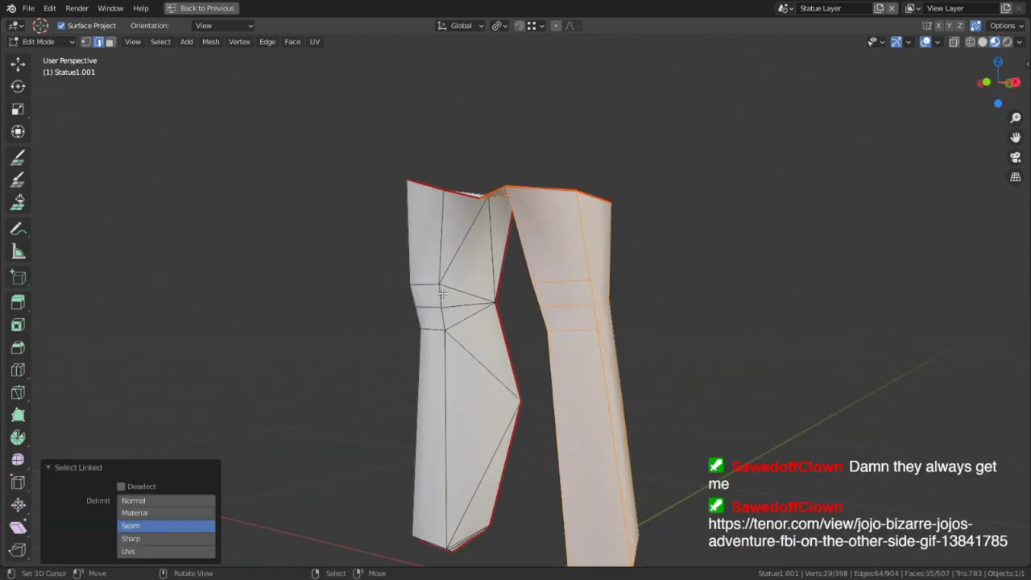
key(l)
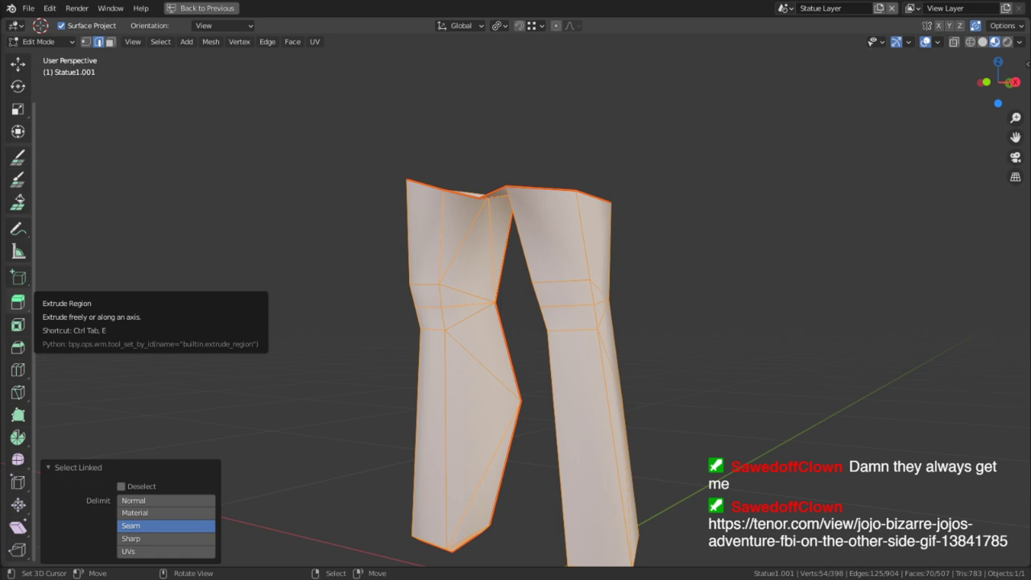
drag(2, 73, 322, 0)
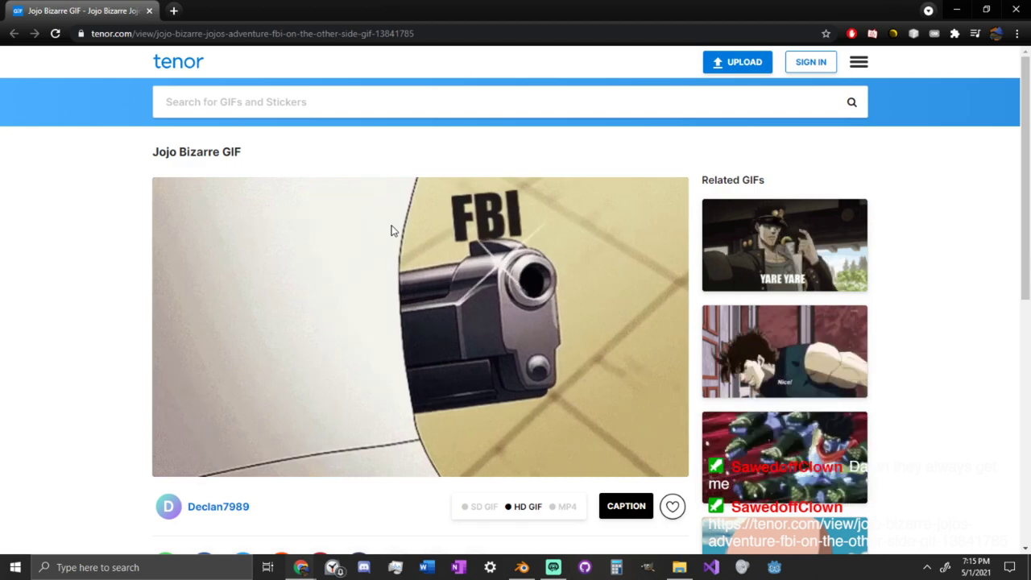
middle_click(67, 9)
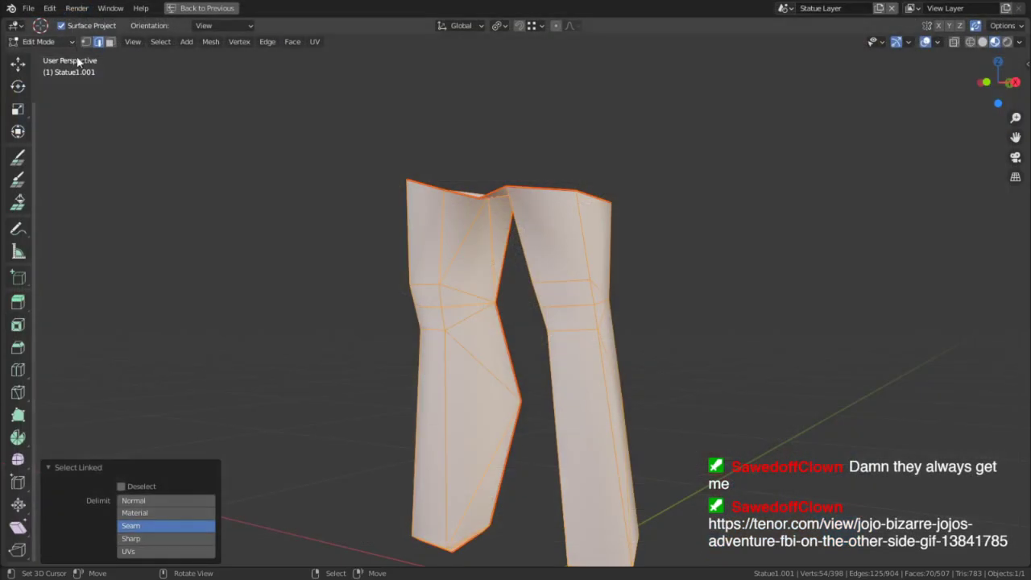
click(158, 229)
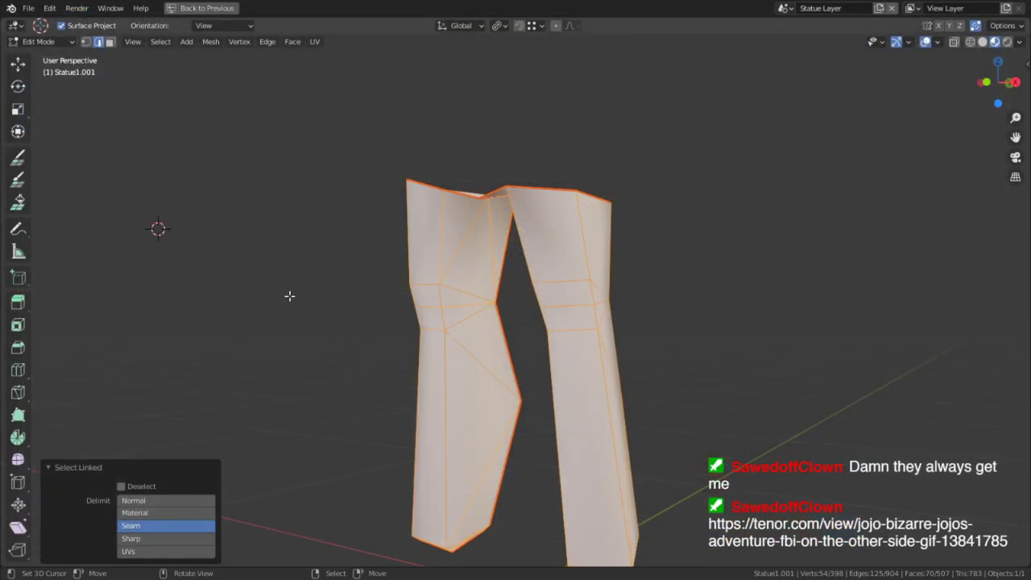
Restore the split layout with the UV editor beside the selected legs.
scroll(637, 325, down, 2)
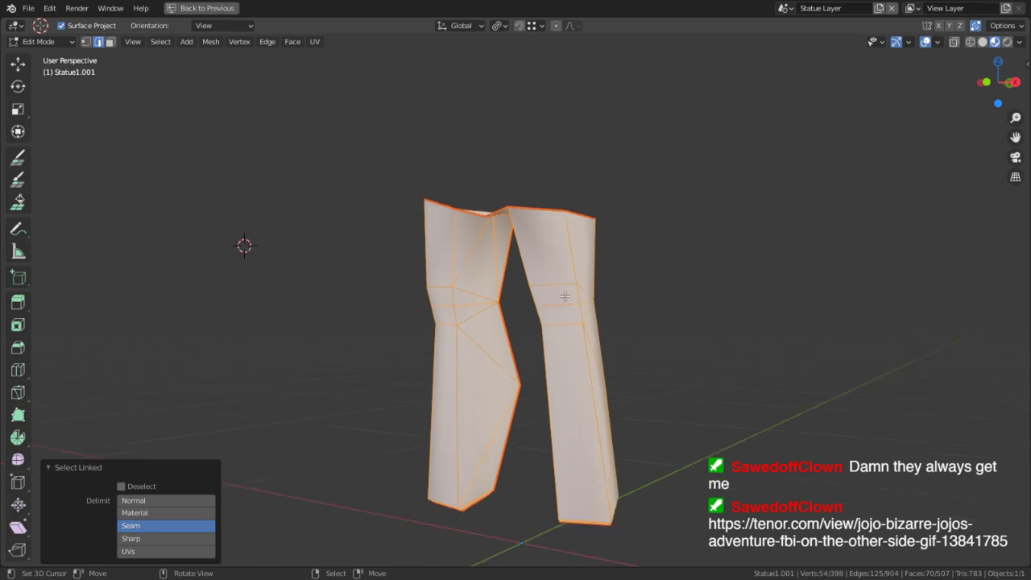
middle_drag(565, 296, 386, 334)
scroll(500, 343, up, 2)
middle_drag(513, 343, 477, 348)
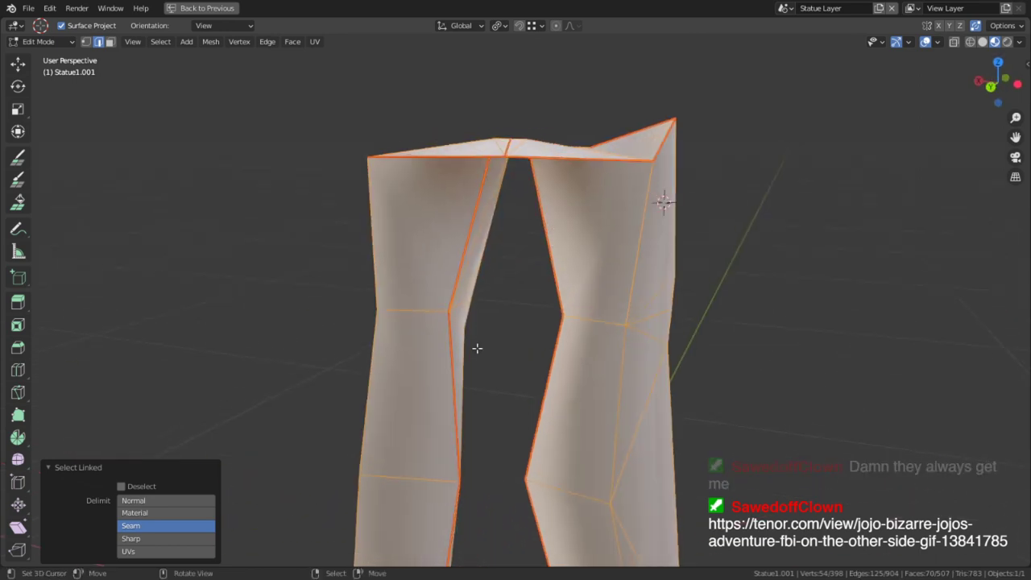
key(ctrl+space)
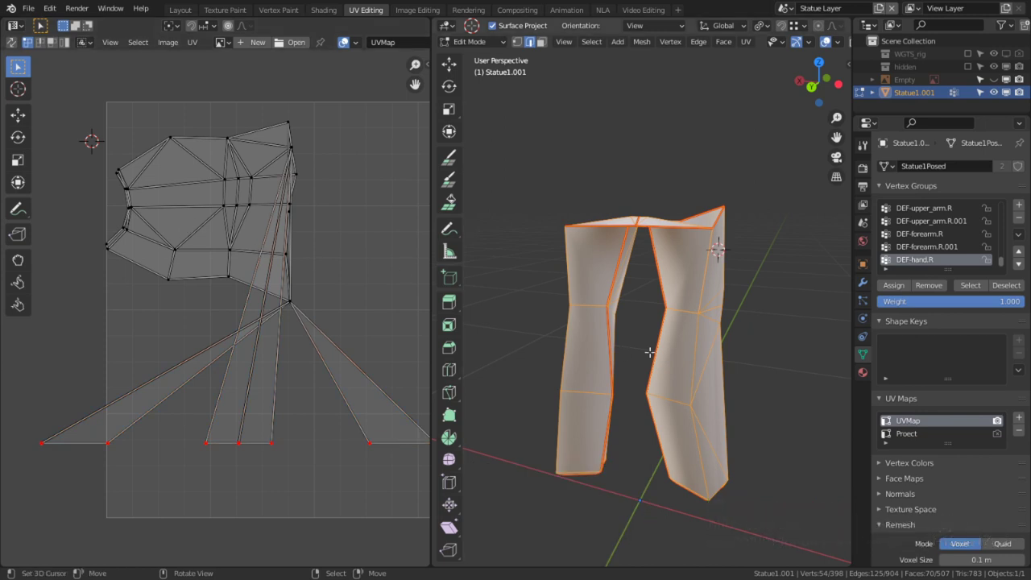
Clear the selection and circle-select the leg faces in face mode with wireframe shading.
key(3)
key(alt+a)
scroll(608, 293, up, 1)
middle_drag(604, 290, 581, 273)
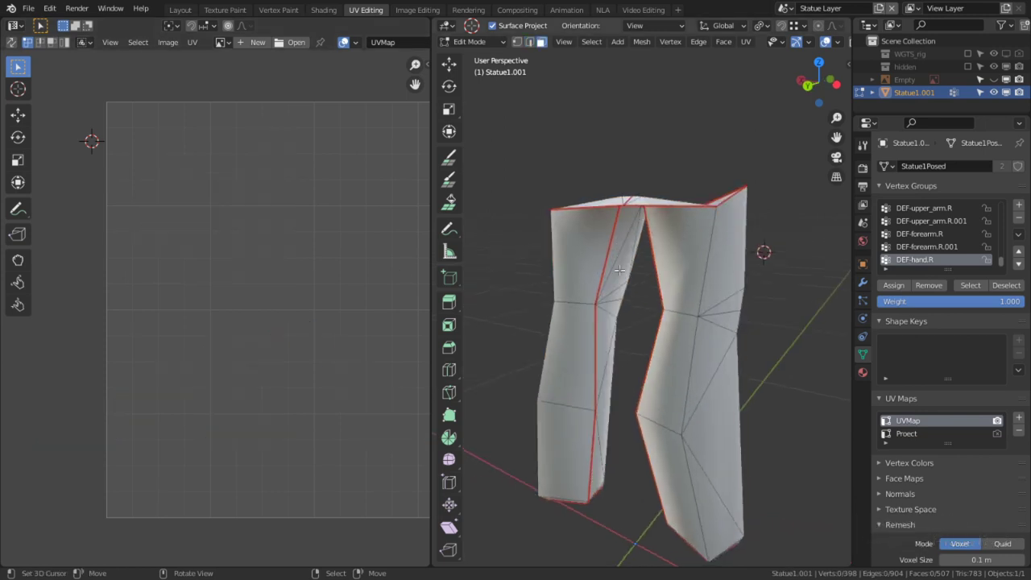
key(shift+z)
key(c)
mouse_move(580, 307)
mouse_down()
mouse_move(609, 299)
mouse_move(613, 256)
mouse_move(545, 369)
mouse_move(604, 514)
mouse_move(645, 468)
mouse_move(652, 378)
mouse_move(713, 307)
mouse_move(713, 260)
mouse_move(730, 256)
mouse_move(669, 242)
mouse_move(627, 317)
mouse_up()
key(Escape)
Add the remaining outer faces of both legs, leaving out the strip between them, and pin all their UVs.
middle_drag(623, 331, 827, 323)
mouse_move(738, 305)
middle_down()
mouse_move(689, 275)
mouse_move(742, 315)
middle_up()
key(c)
key(Escape)
key(c)
drag(704, 396, 642, 420)
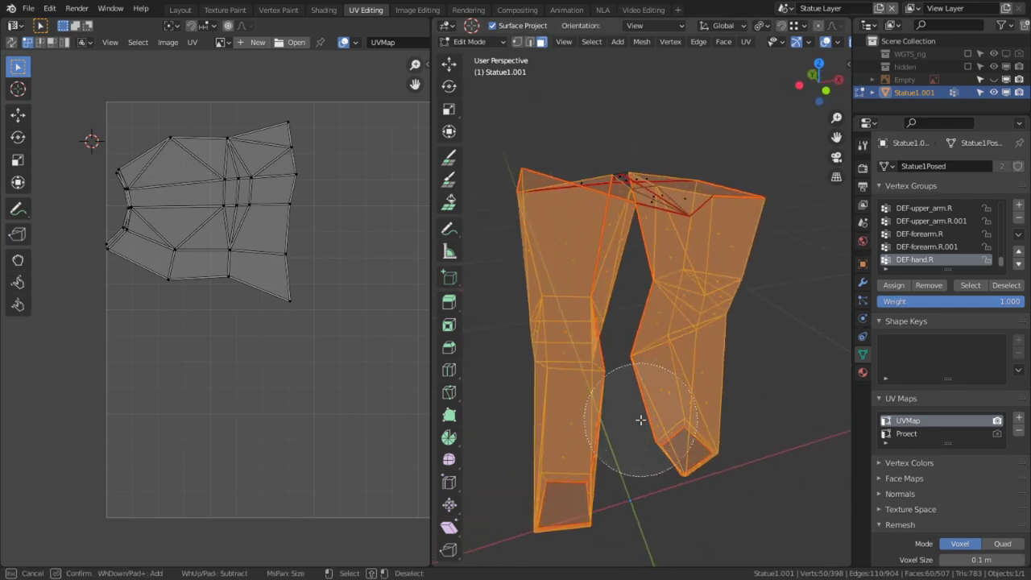
key(Escape)
mouse_move(685, 274)
middle_down()
mouse_move(652, 311)
mouse_move(652, 361)
mouse_move(645, 306)
mouse_move(628, 298)
mouse_move(581, 322)
middle_up()
key(a)
key(p)
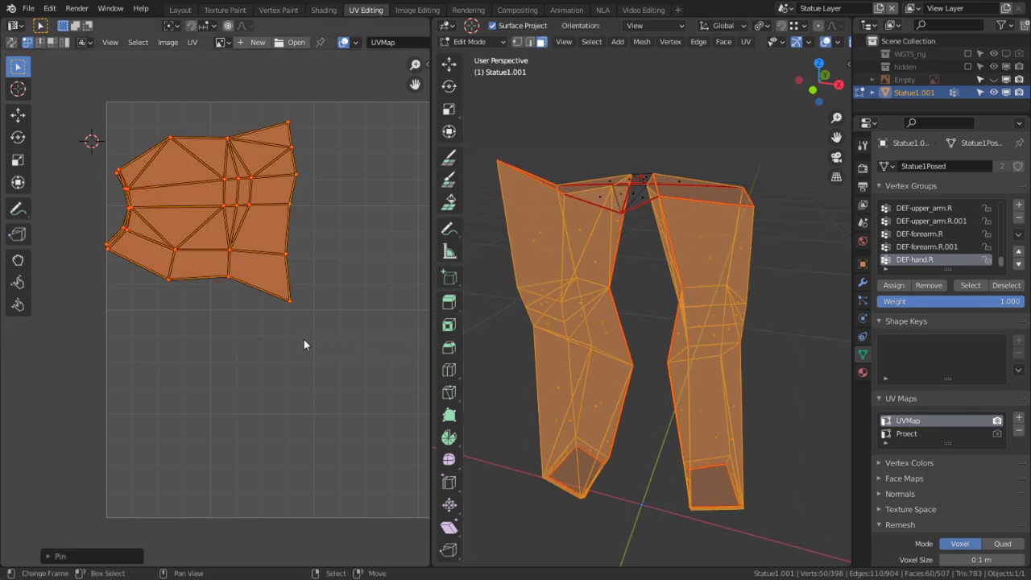
ctrl+click(754, 318)
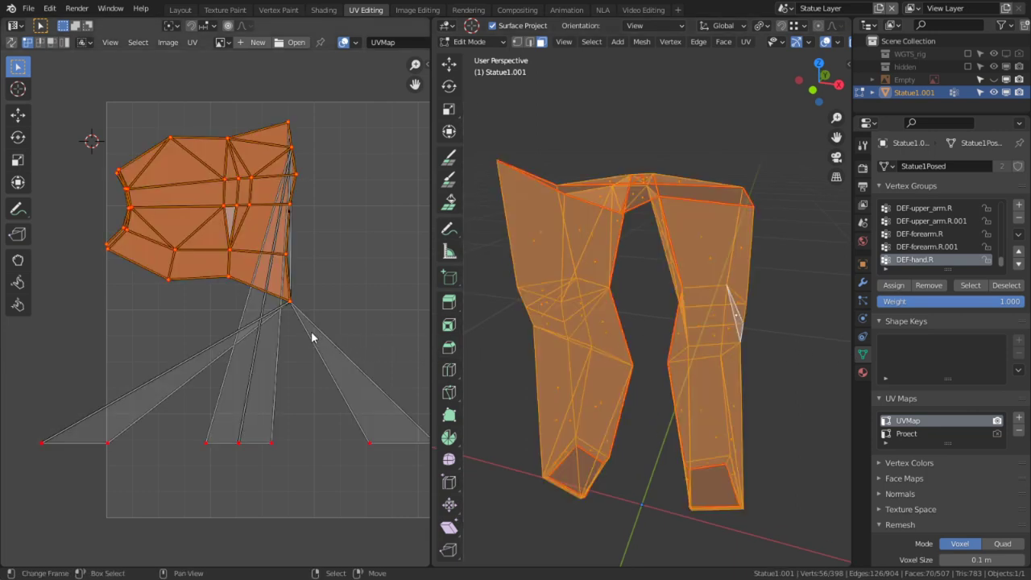
click(296, 421)
click(207, 443)
key(c)
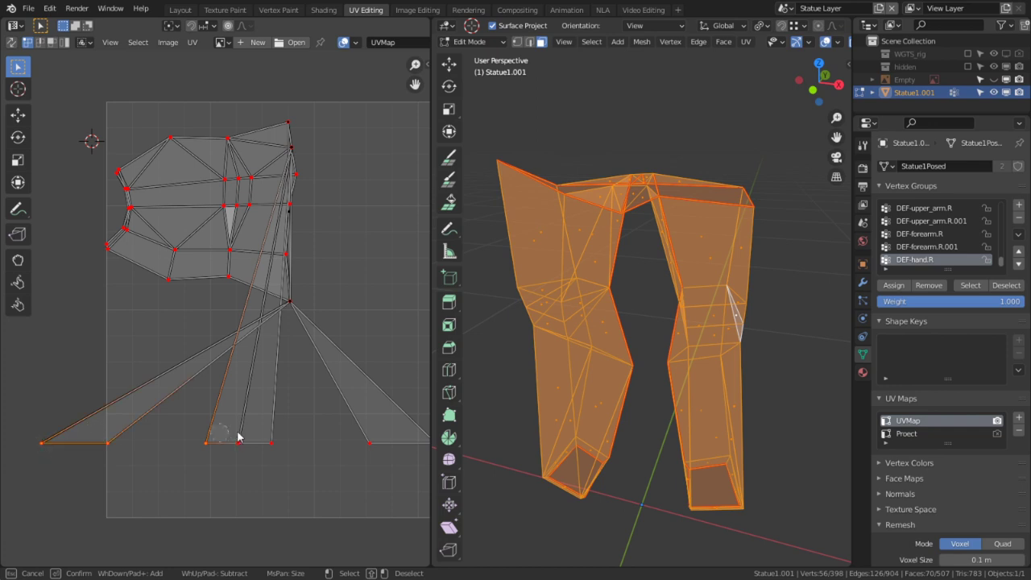
key(Escape)
middle_drag(497, 276, 583, 368)
key(alt+a)
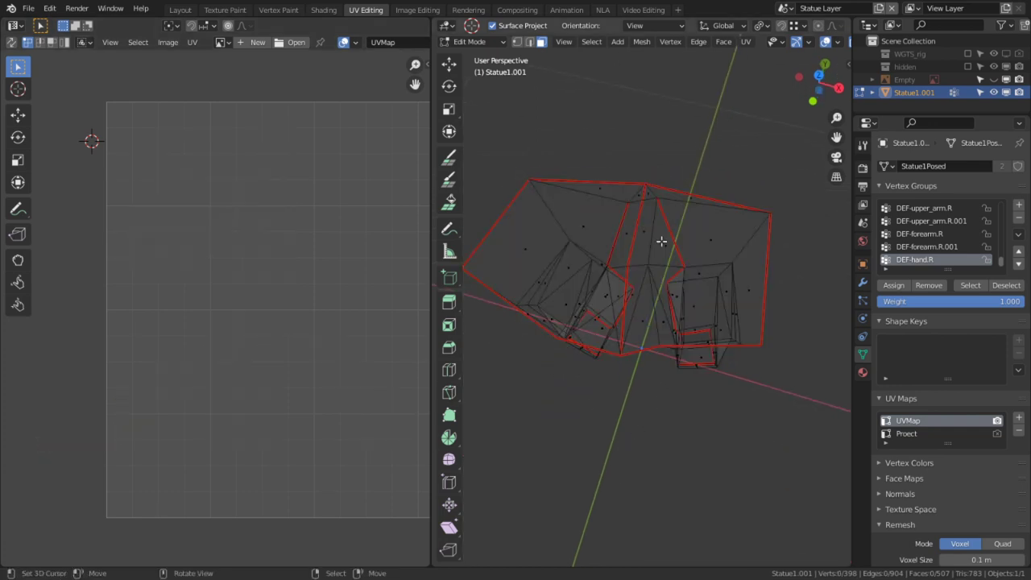
Switch to solid shading and circle-select the faces on both sides of the centre seam between the legs.
scroll(803, 42, down, 3)
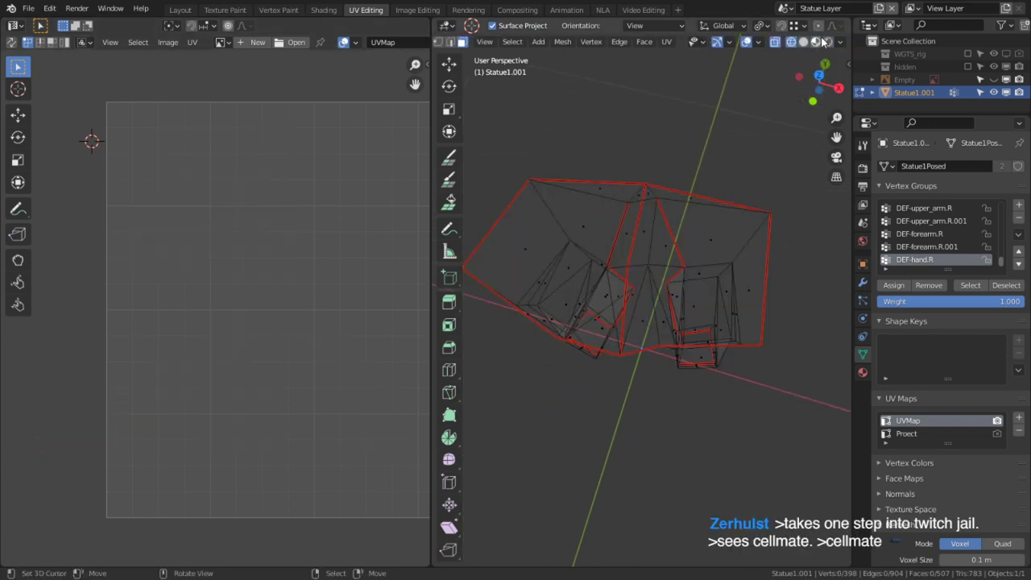
click(803, 42)
middle_drag(674, 108, 712, 342)
key(c)
drag(729, 316, 697, 287)
middle_drag(636, 383, 631, 242)
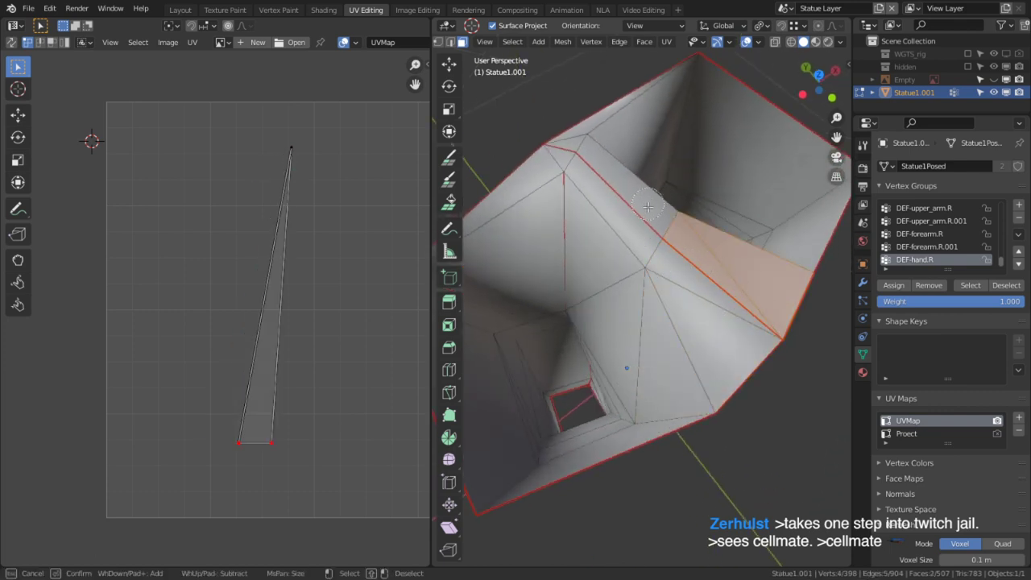
mouse_move(648, 207)
mouse_down()
mouse_move(620, 169)
mouse_move(681, 355)
mouse_up()
right_click(681, 356)
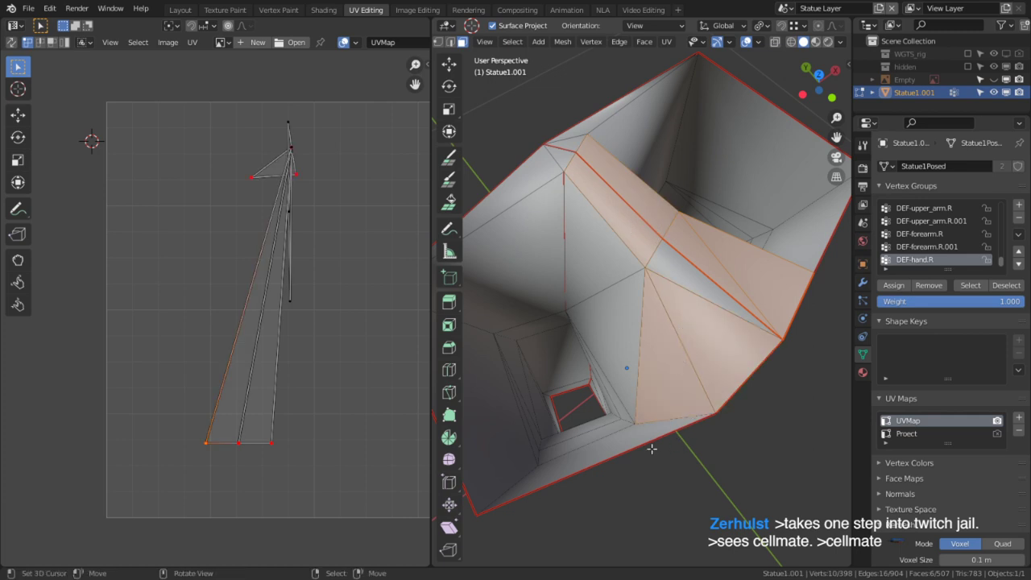
Complete the selection of the strip between the legs, including its end triangles, and unpin all its UVs.
mouse_move(652, 449)
middle_down()
mouse_move(714, 408)
mouse_move(717, 338)
middle_up()
key(c)
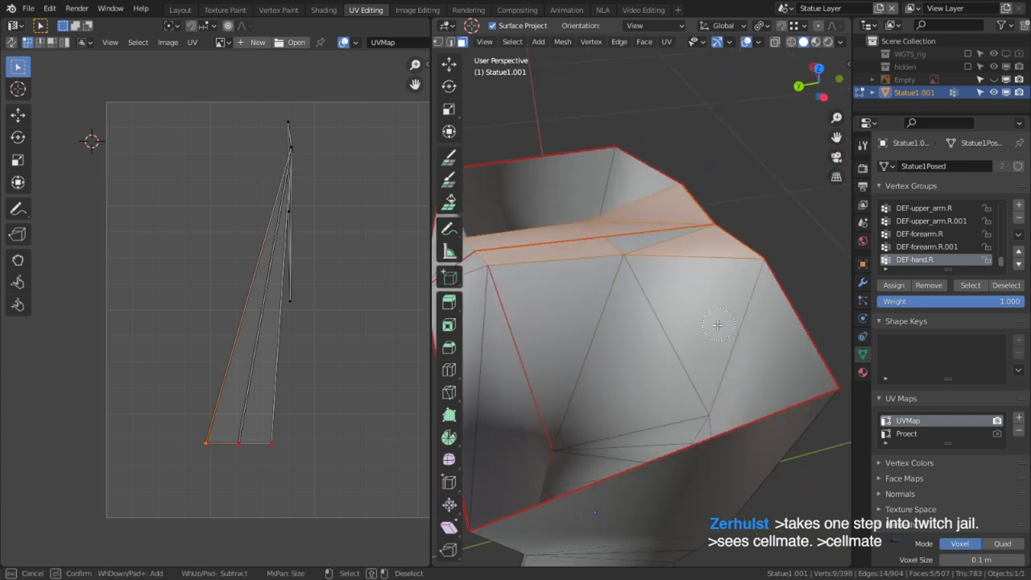
right_click(649, 230)
middle_drag(637, 257, 602, 341)
shift+click(613, 355)
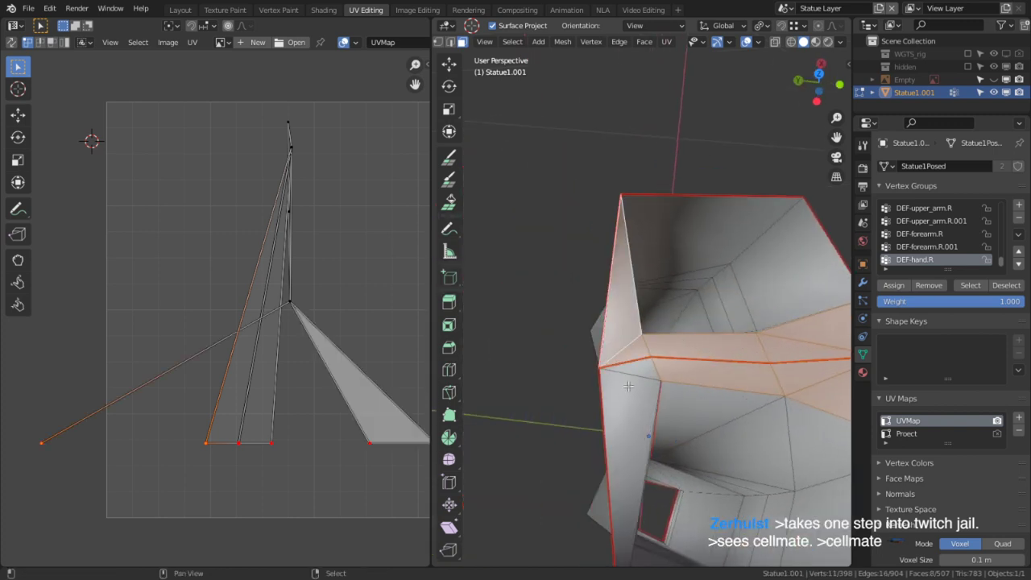
shift+click(632, 374)
middle_drag(632, 374, 484, 306)
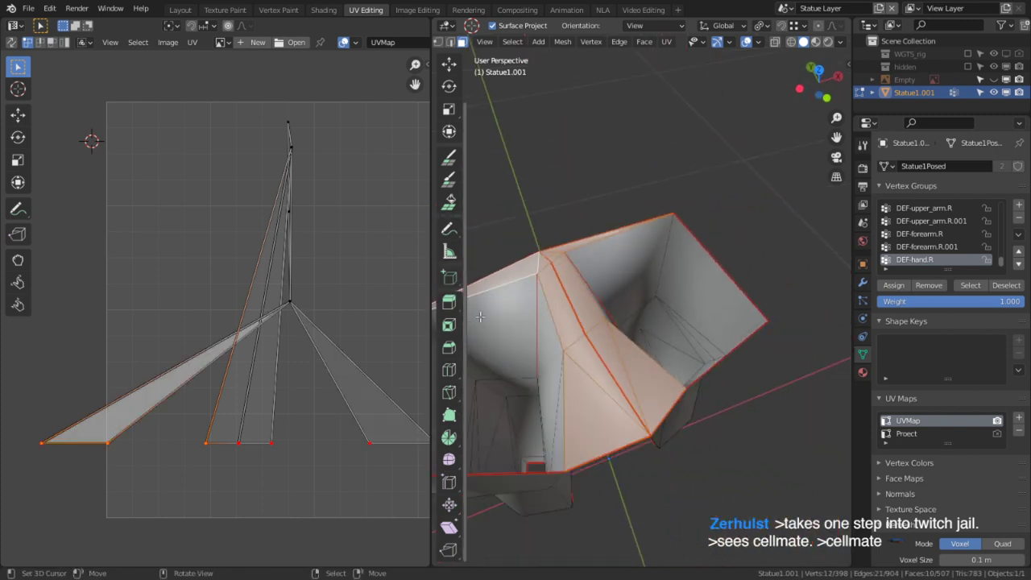
key(a)
key(alt+p)
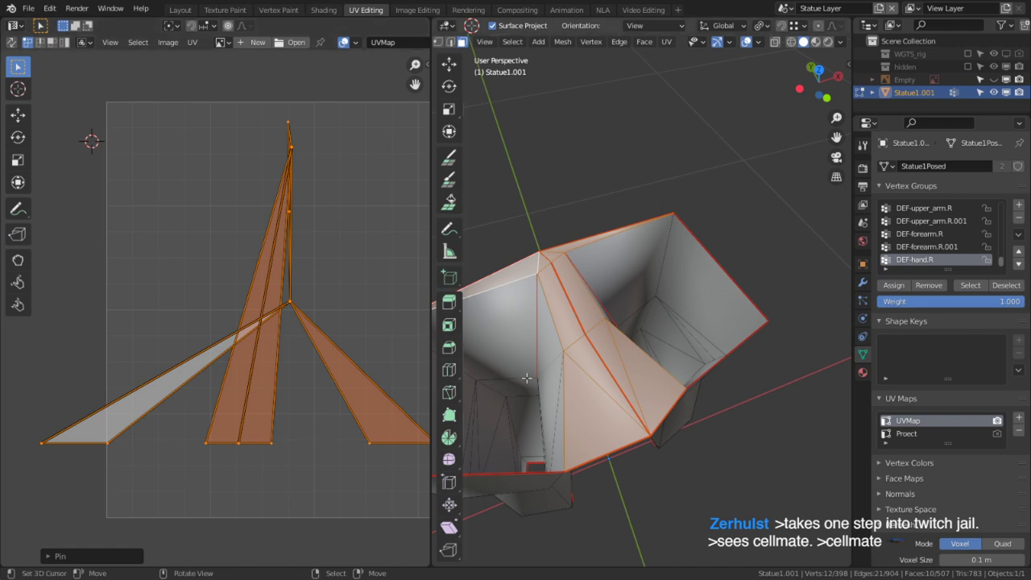
Try to unwrap the linked faces of both legs together and undo it.
key(l)
key(u)
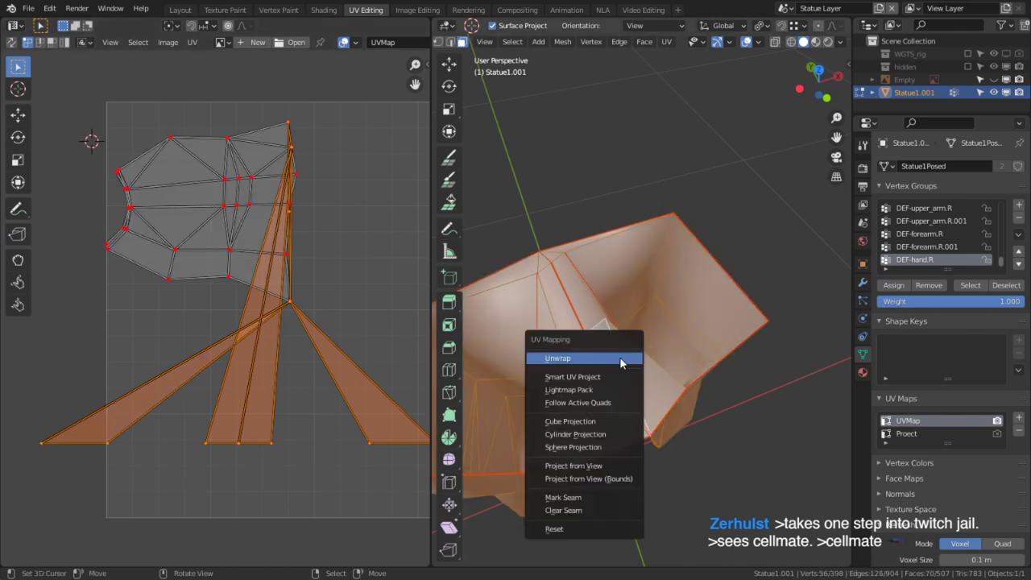
click(621, 357)
scroll(259, 276, up, 5)
key(ctrl+z)
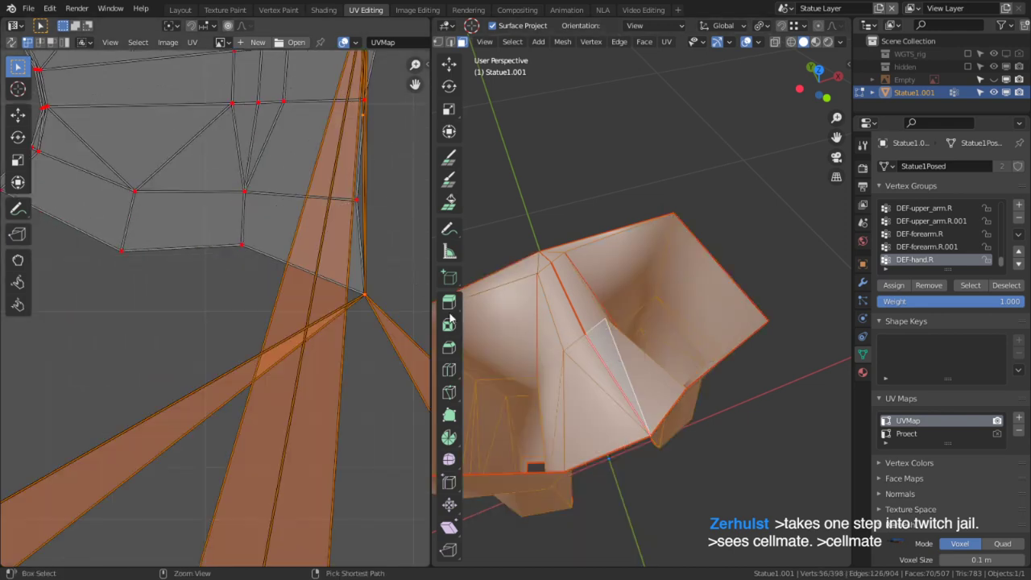
Try to unwrap only one leg's seam-bounded faces from the UV editor and undo it.
middle_drag(635, 369, 602, 336)
right_click(641, 358)
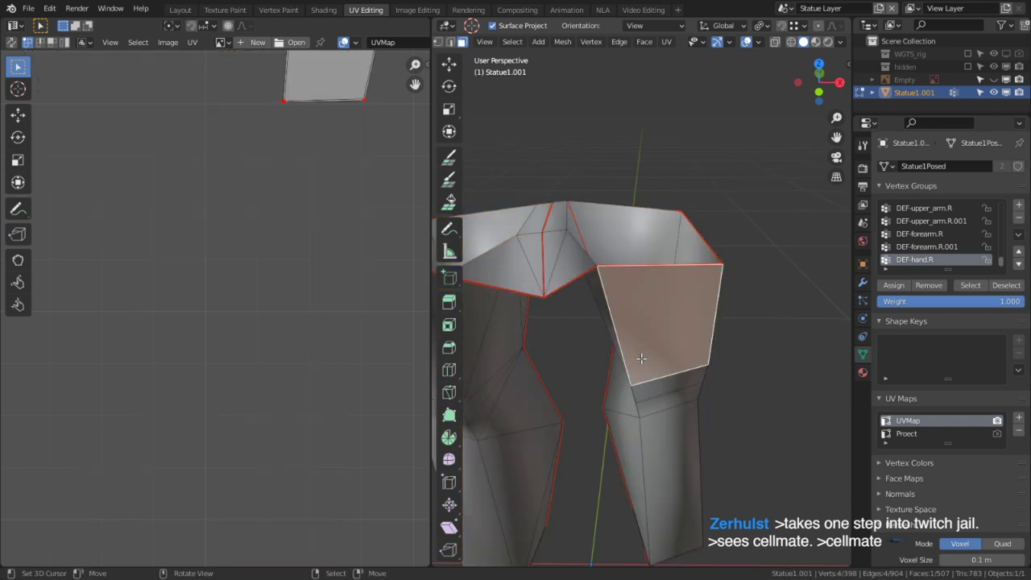
key(l)
scroll(274, 374, down, 5)
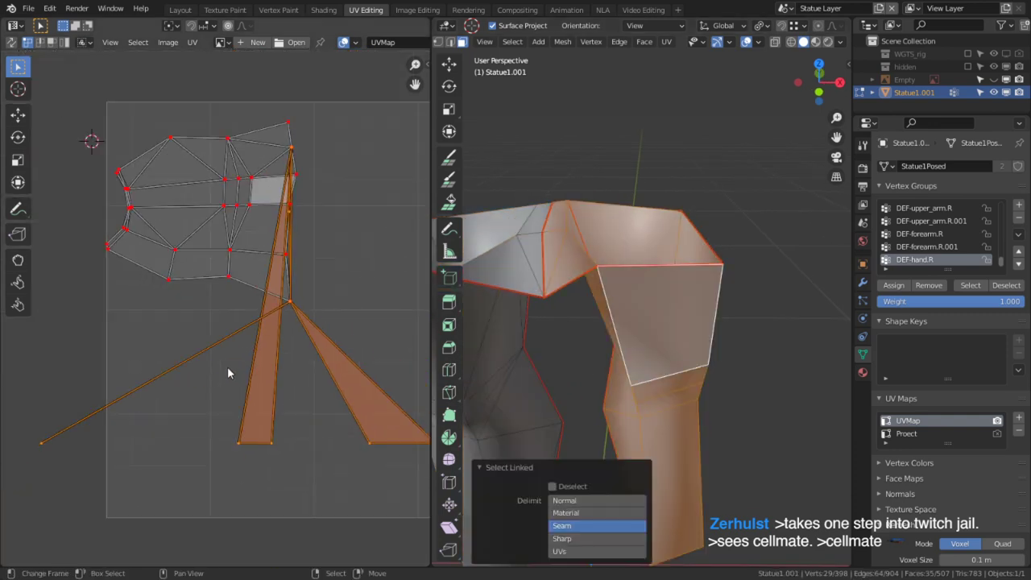
key(a)
key(u)
click(329, 475)
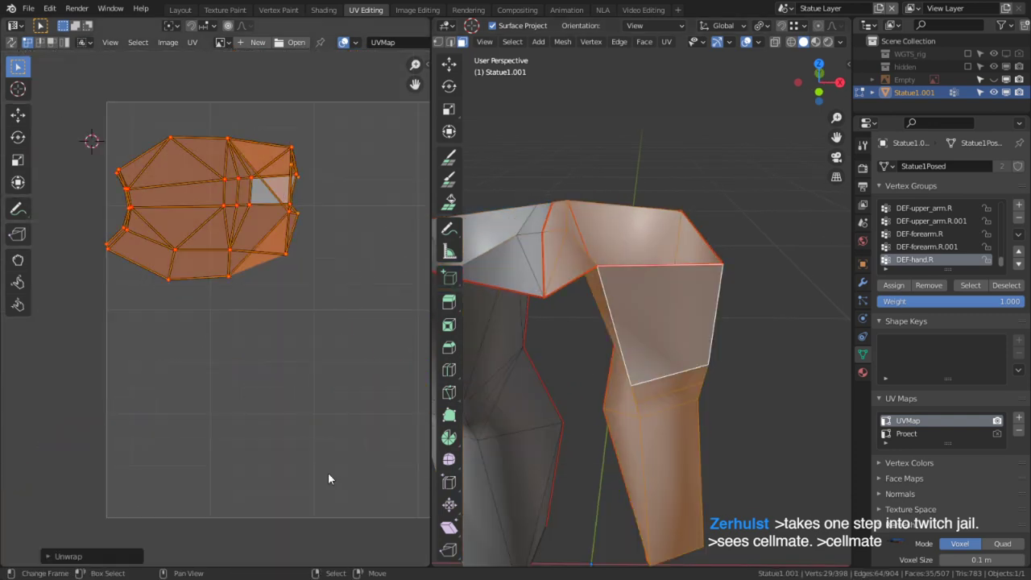
key(ctrl+z)
Select the row of faces along one side of the centre seam, including the long end triangle.
middle_drag(671, 313, 776, 320)
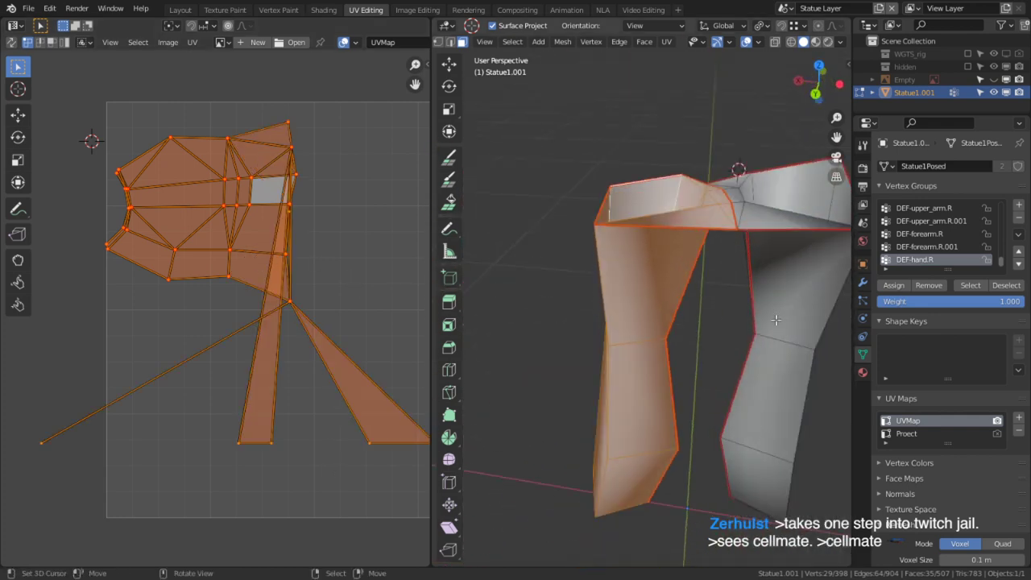
scroll(771, 294, up, 2)
middle_drag(750, 219, 733, 306)
right_click(726, 348)
middle_drag(725, 347, 731, 387)
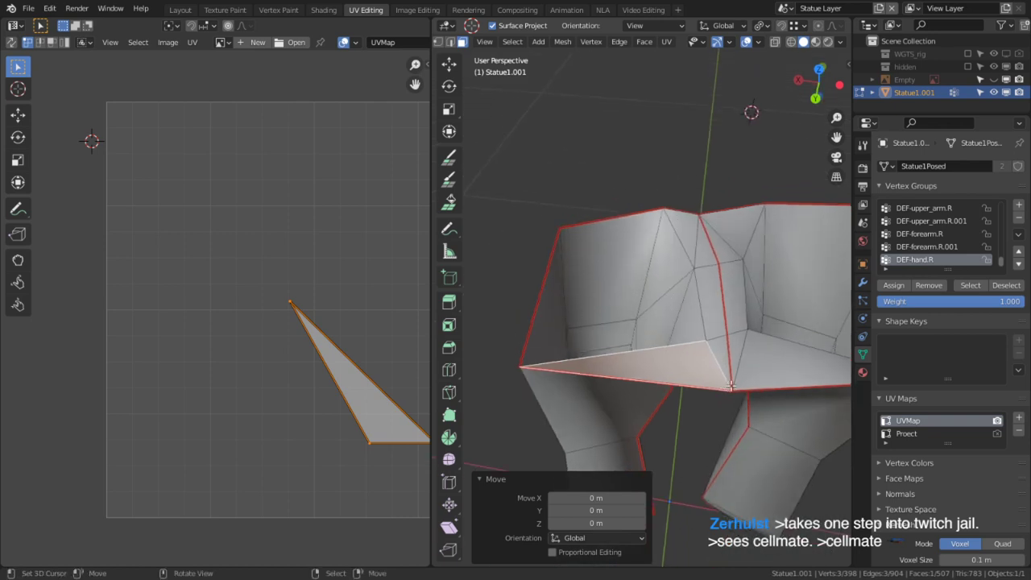
shift+right_click(725, 356)
shift+right_click(714, 323)
shift+right_click(696, 242)
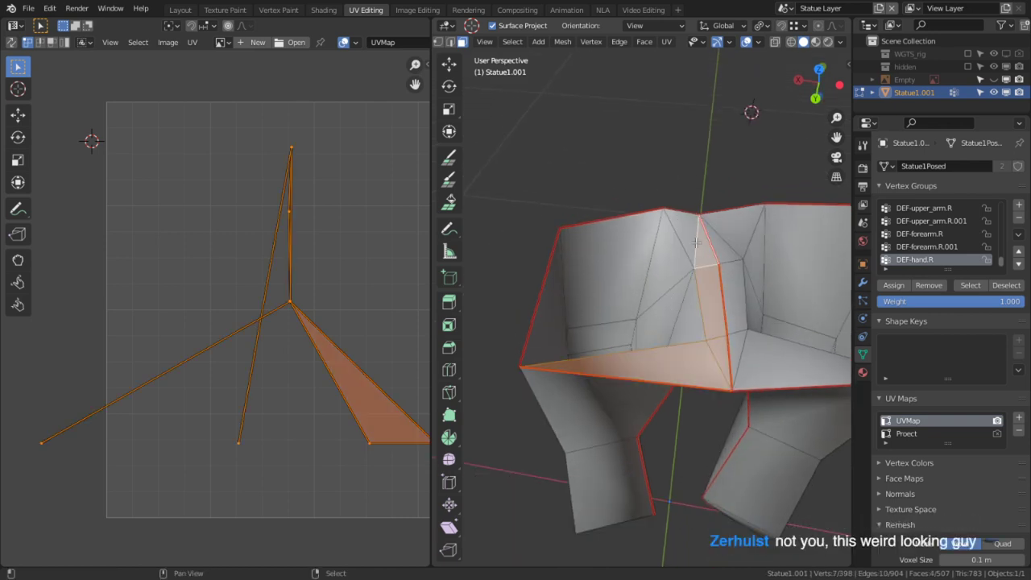
middle_drag(696, 242, 730, 258)
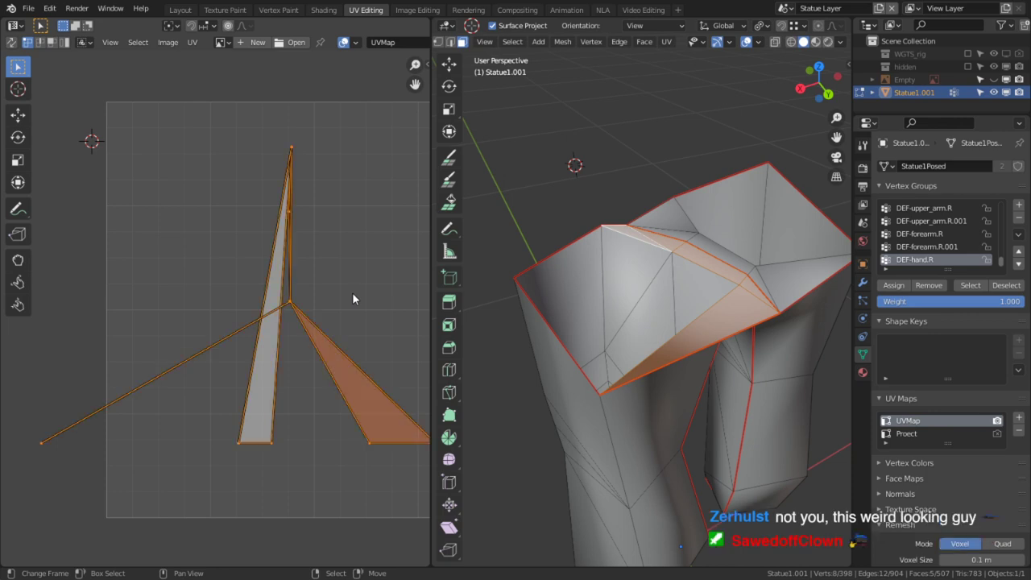
Unpin the UVs of the selected face row beside the centre seam and unwrap it.
key(u)
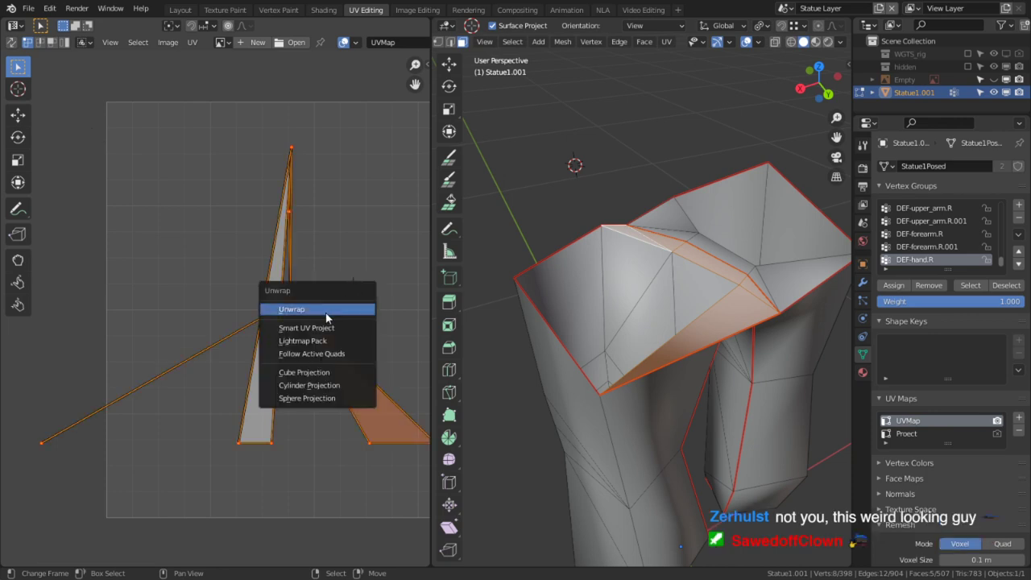
click(326, 318)
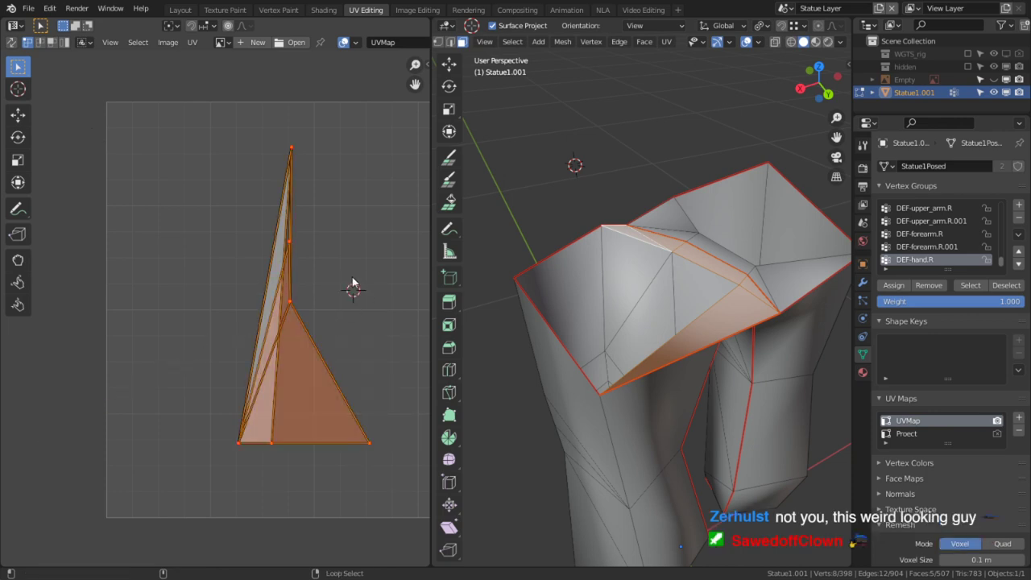
key(p)
key(u)
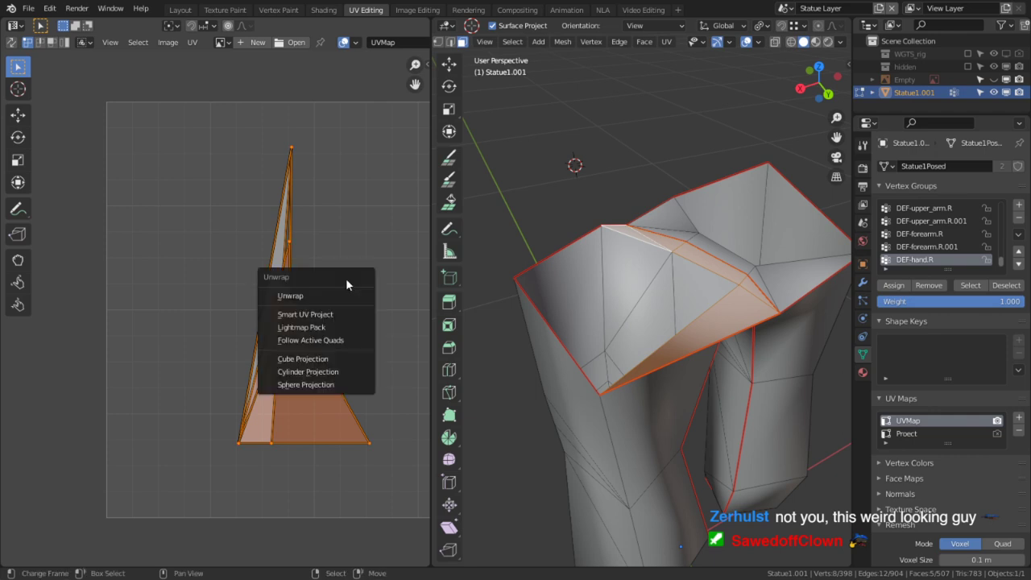
click(328, 297)
scroll(327, 324, down, 2)
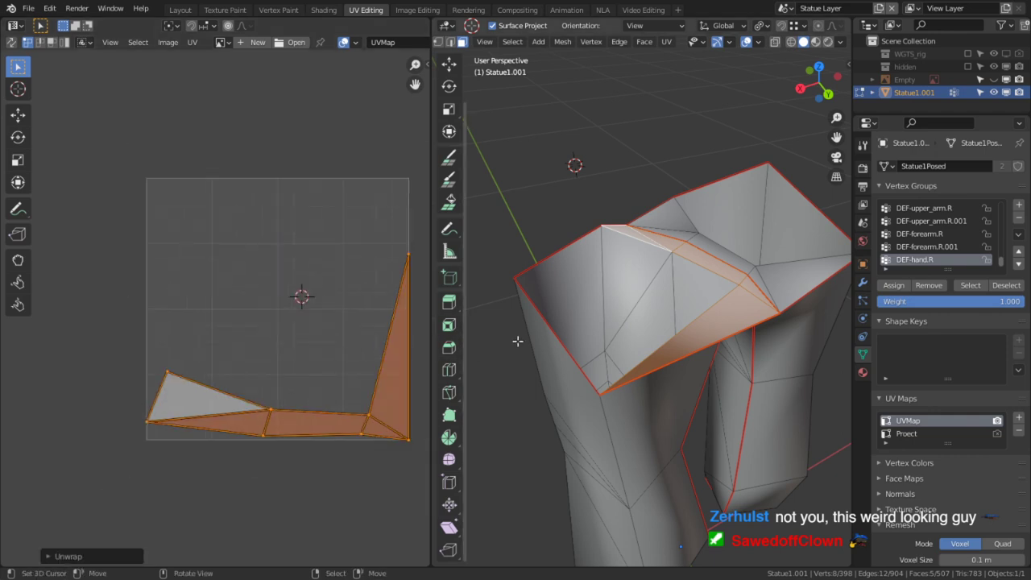
Try merging duplicate vertices by distance across both visible legs.
click(630, 333)
middle_drag(629, 333, 634, 316)
key(a)
key(m)
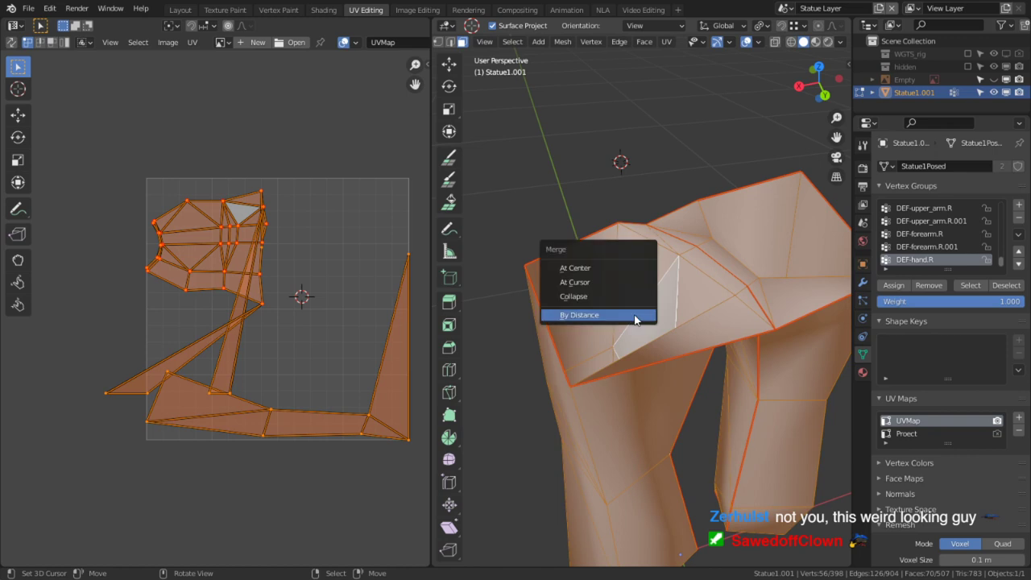
click(634, 315)
click(634, 315)
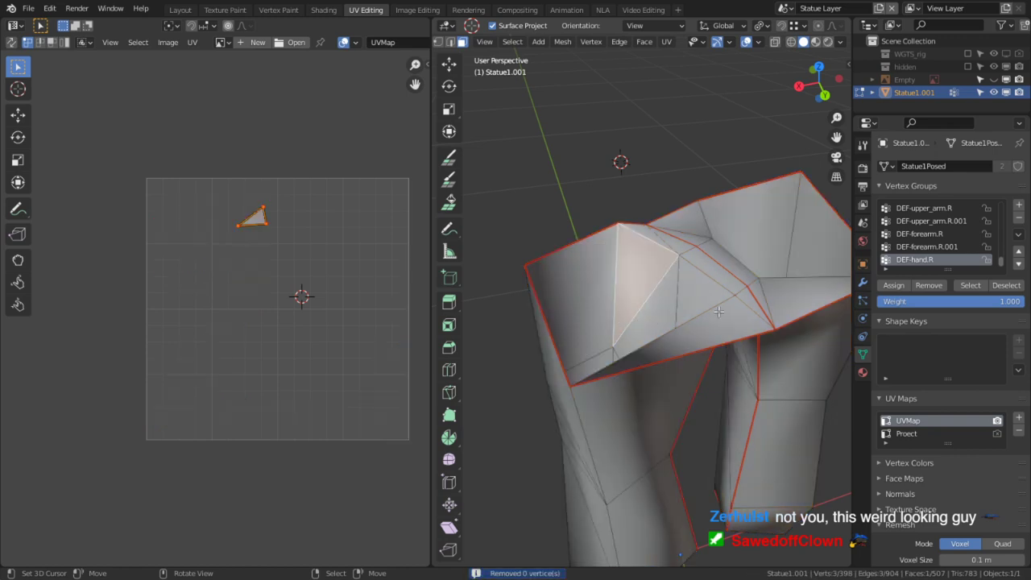
Try to unwrap one leg's seam-bounded faces together with its strip row, keeping the existing pins, and undo it.
click(657, 314)
key(ctrl+l)
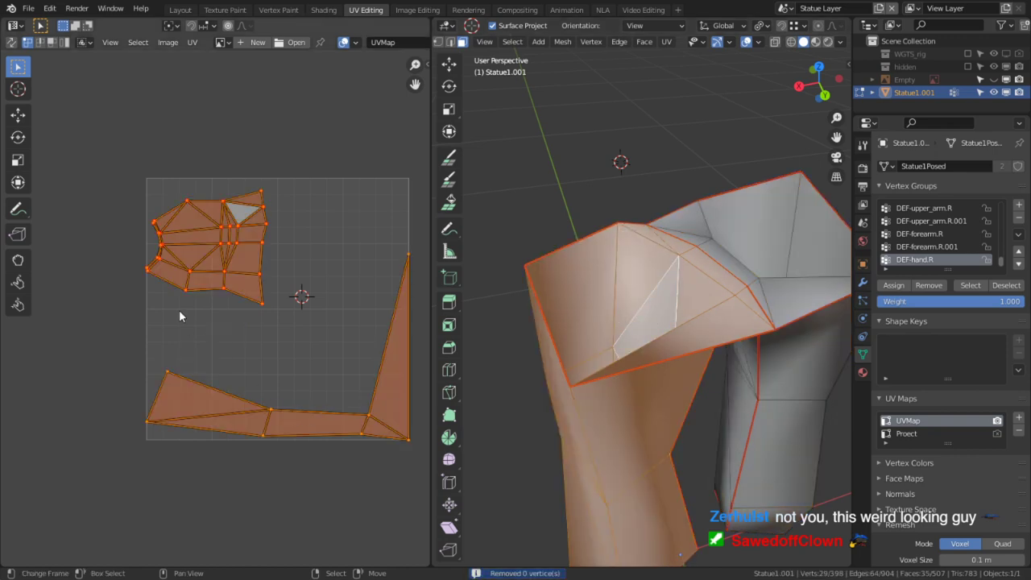
key(u)
click(174, 329)
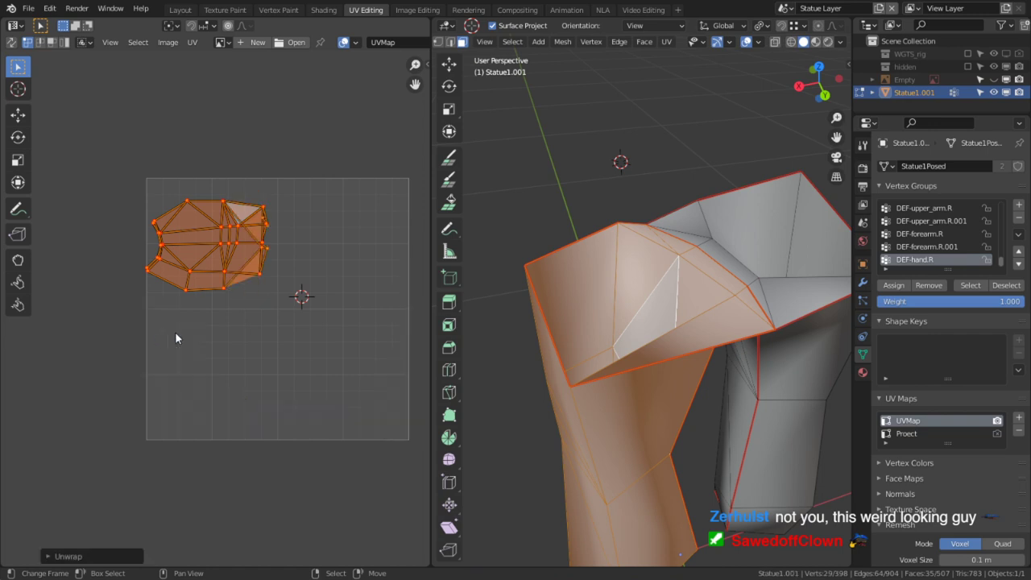
scroll(355, 314, up, 2)
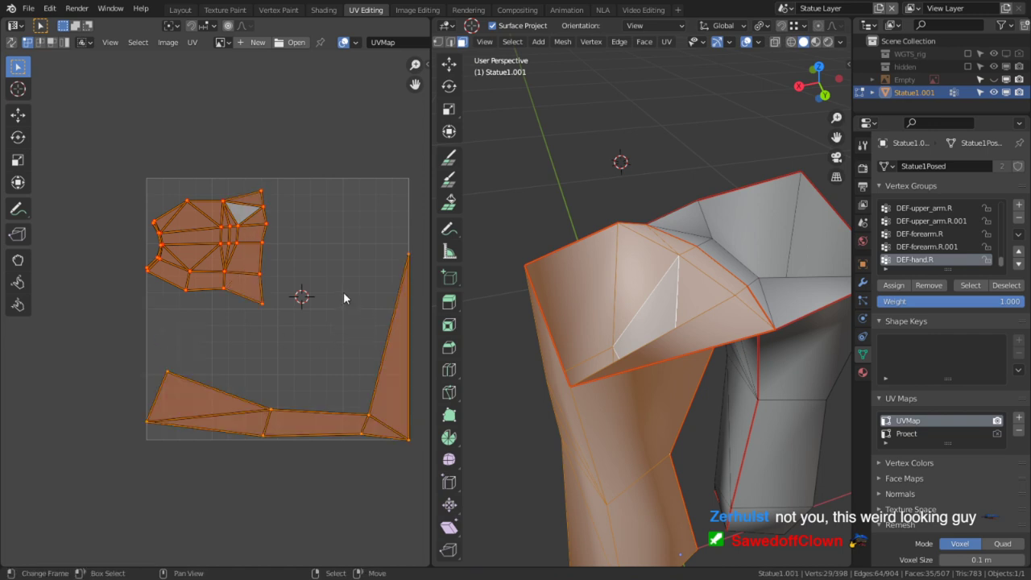
Try to unpin all UVs of the same leg and unwrap it, and undo both operations.
click(376, 350)
key(a)
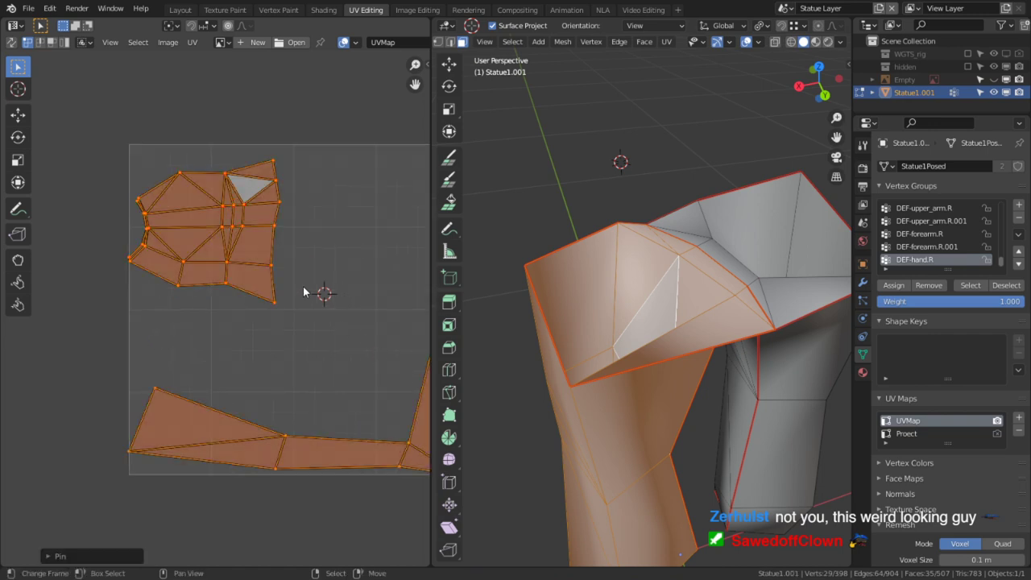
key(u)
click(282, 304)
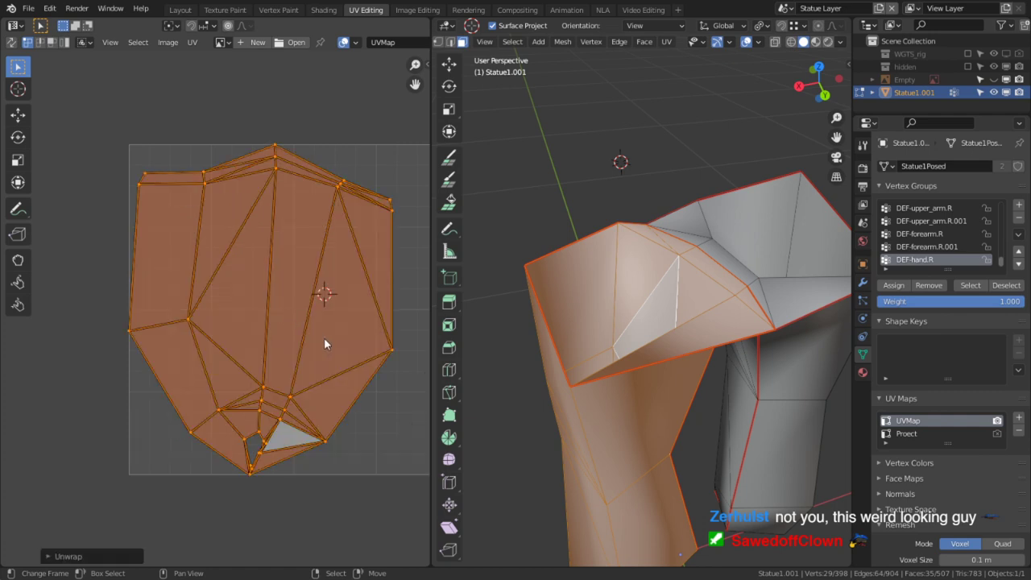
key(ctrl+z)
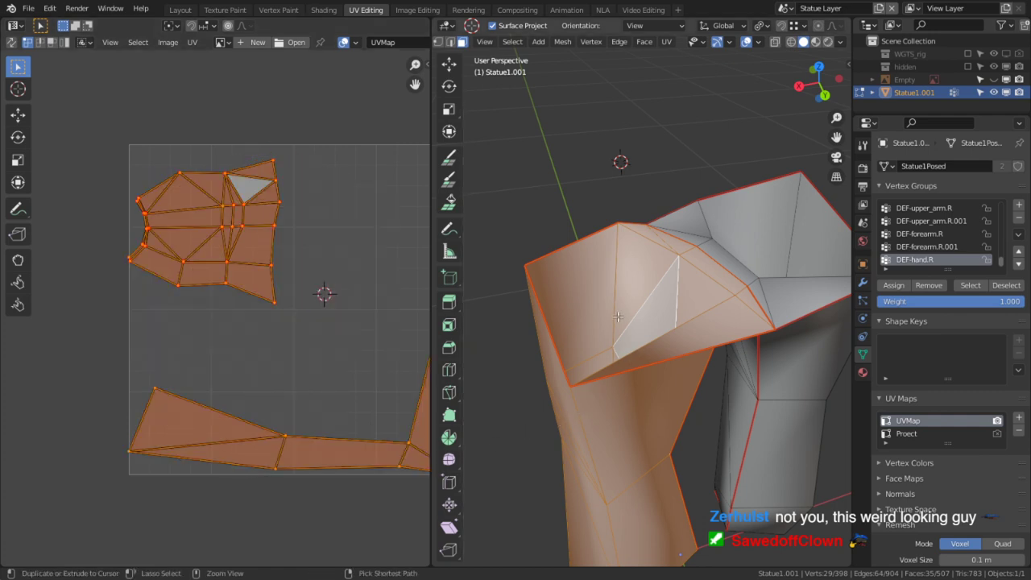
key(ctrl+z)
Mark as seam the short edge joining the rim corner of the centre seam to the existing seam inside the leg.
middle_drag(653, 302, 843, 329)
right_click(859, 324)
right_click(793, 149)
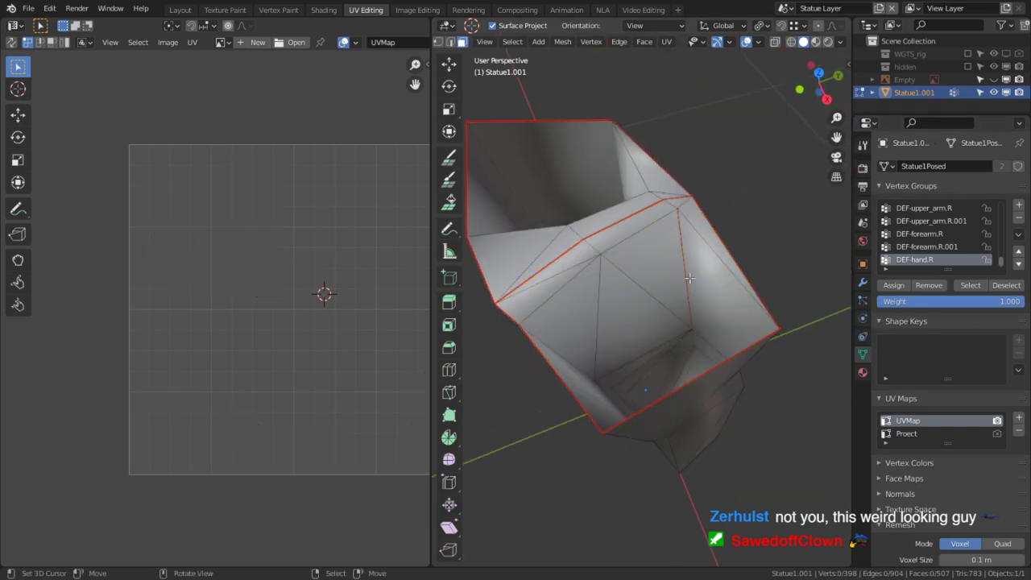
shift+middle_drag(690, 278, 637, 290)
scroll(636, 290, up, 4)
middle_drag(588, 185, 714, 221)
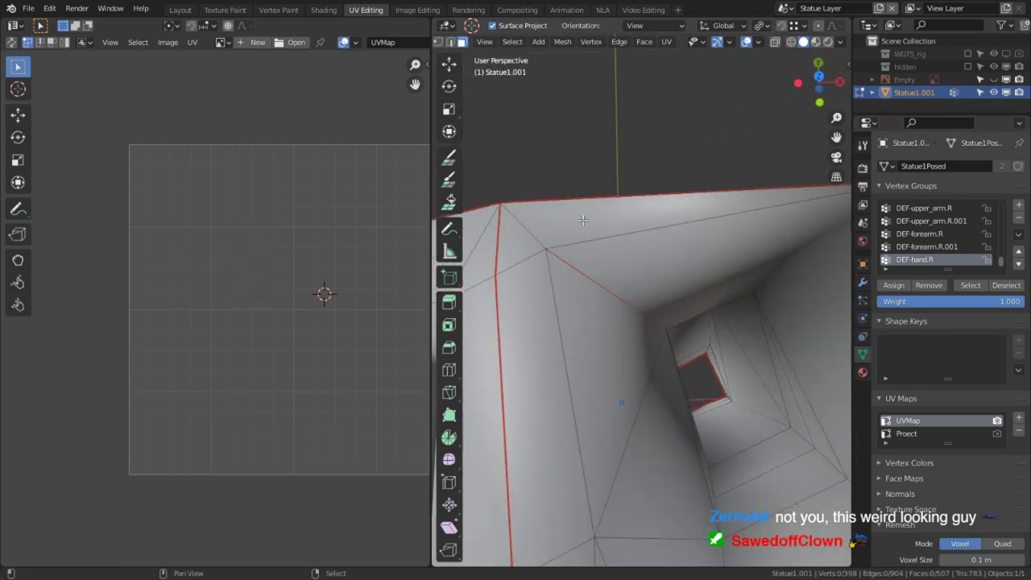
middle_drag(582, 219, 572, 248)
key(2)
click(571, 248)
key(ctrl+e)
click(571, 249)
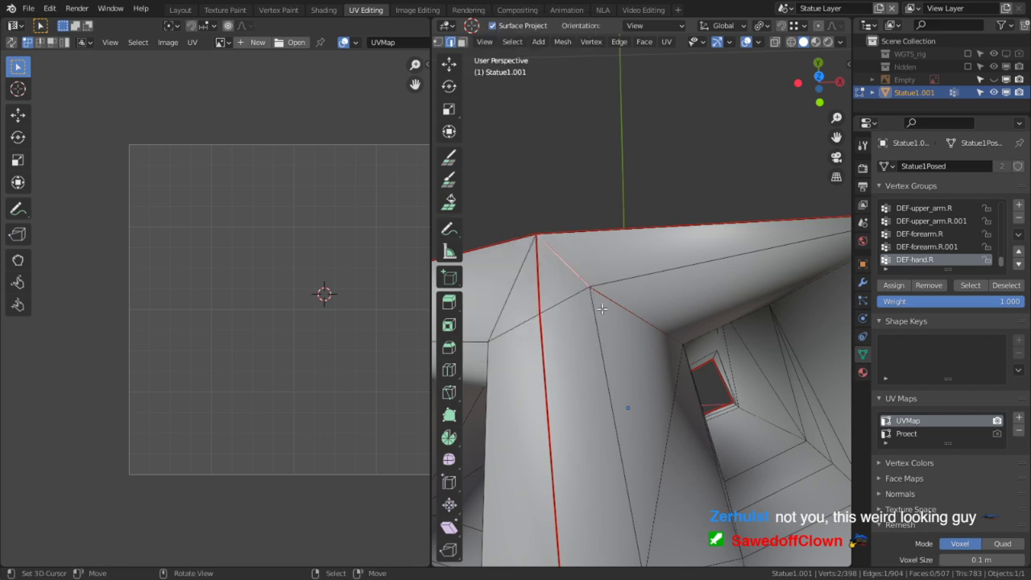
Mark the matching short edge on the other side of the centre seam as a seam.
right_click(520, 296)
key(ctrl+e)
click(523, 298)
Try to slide two of the vertices beside the rim corner fully onto the corner vertex to merge them.
middle_drag(556, 282, 606, 328)
key(1)
click(593, 305)
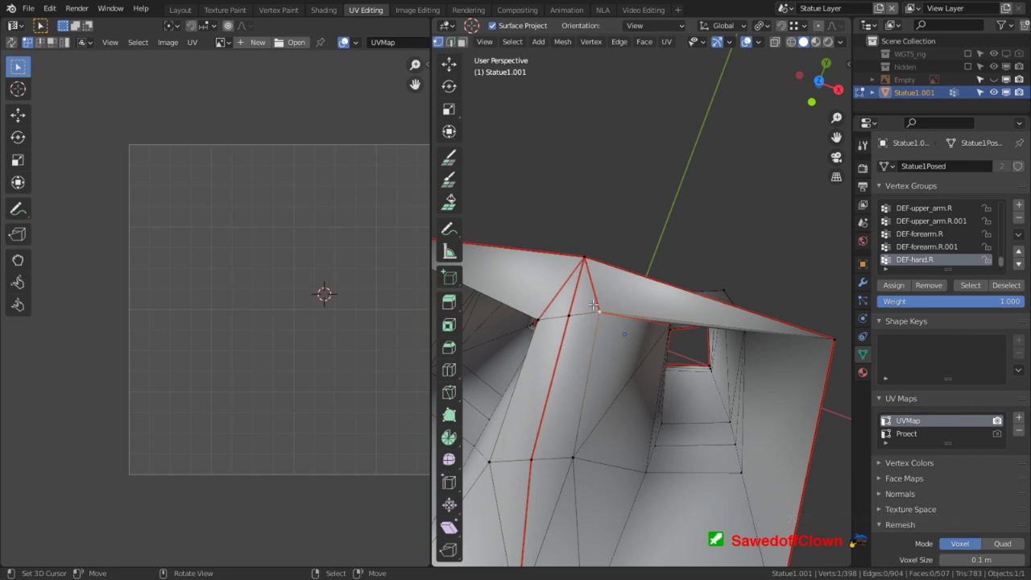
key(g)
key(g)
click(588, 181)
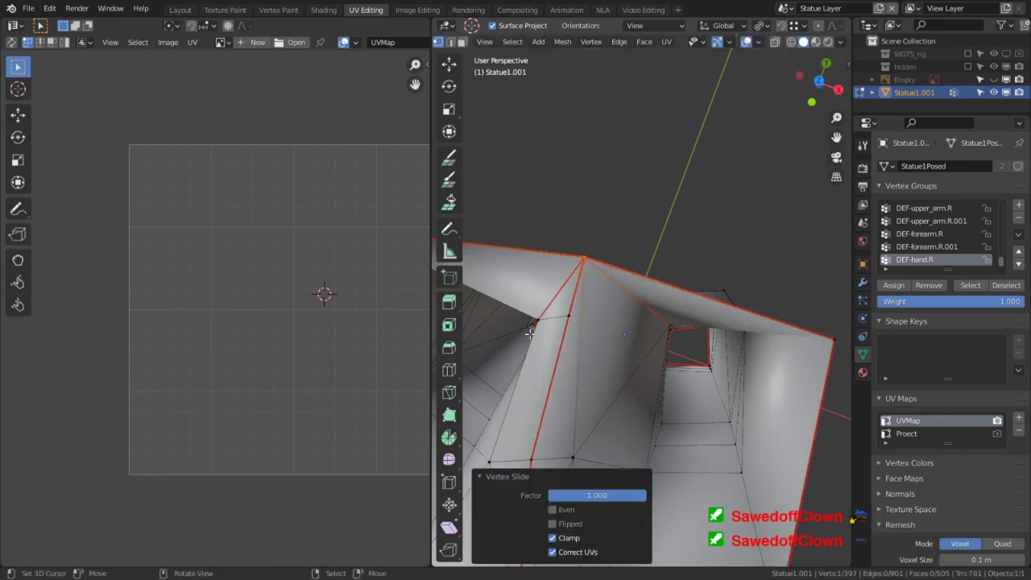
right_click(539, 323)
key(g)
key(g)
click(632, 186)
Slide the remaining strip-end vertex beside the rim corner fully onto the corner vertex.
middle_drag(662, 301, 613, 338)
right_click(635, 267)
key(g)
key(g)
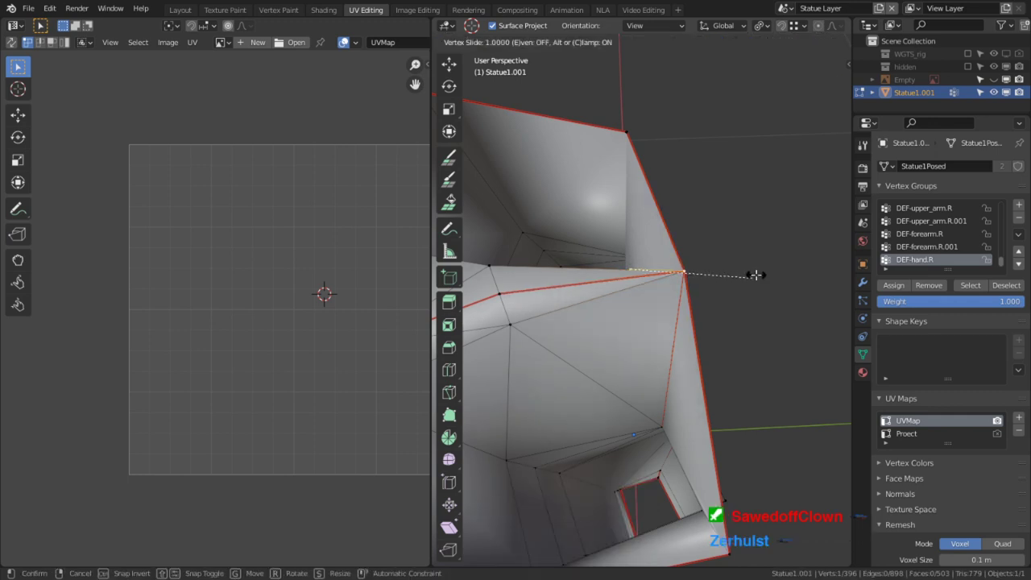
click(755, 275)
shift+middle_drag(523, 303, 717, 275)
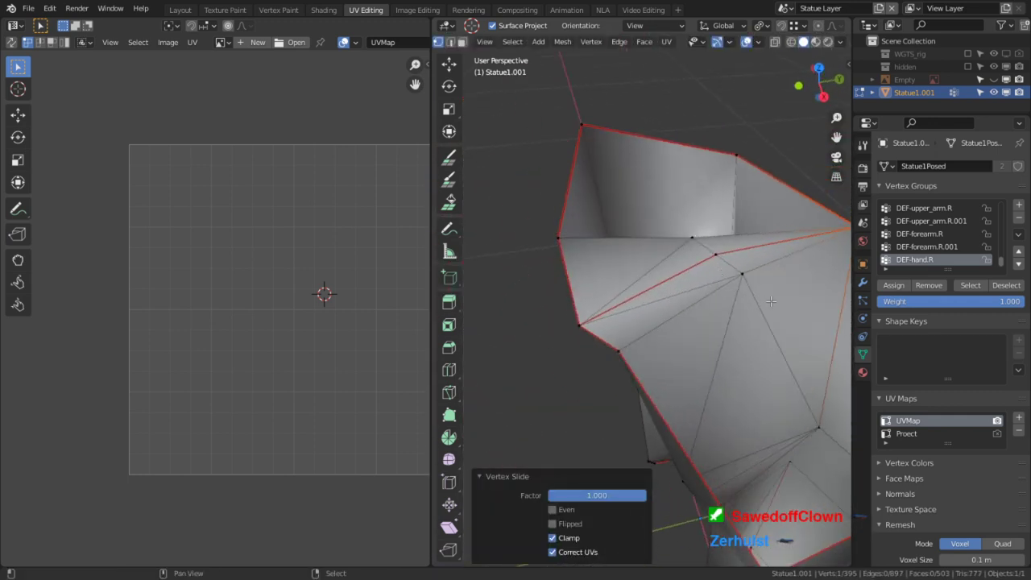
middle_drag(771, 301, 757, 306)
Try to unwrap both legs together with the collapsed strip end and undo it.
key(a)
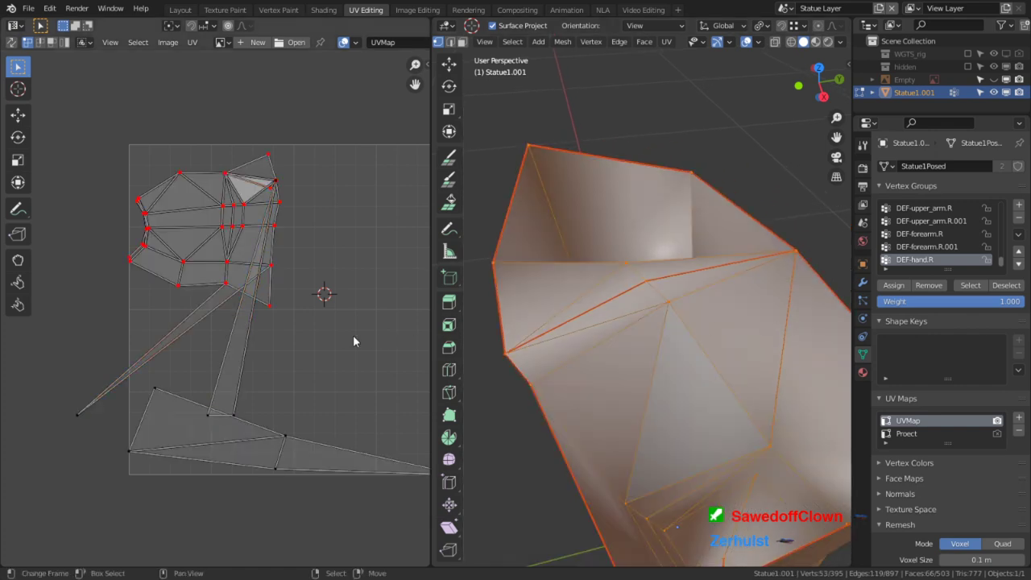
key(a)
key(u)
click(316, 360)
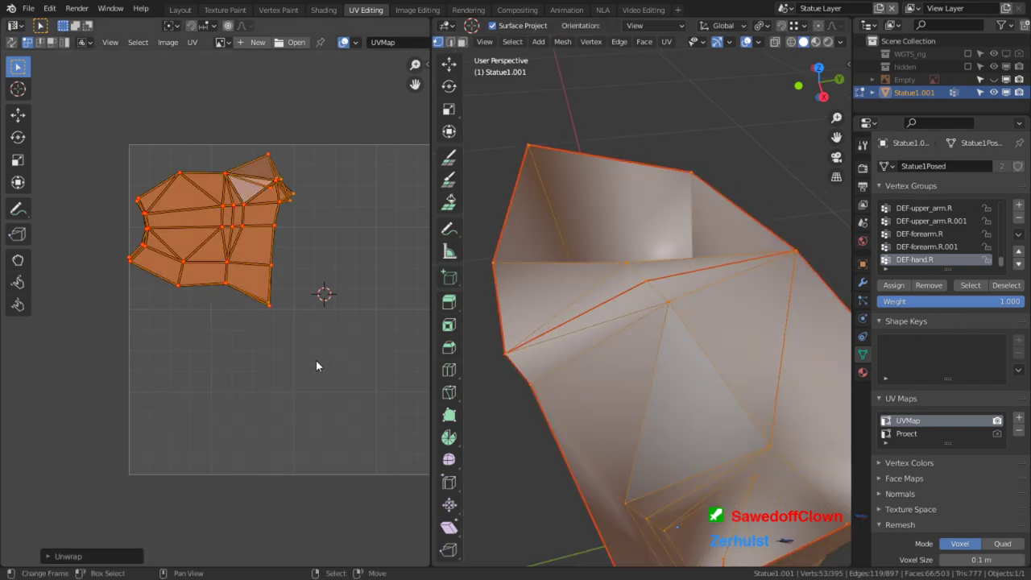
click(331, 309)
scroll(332, 307, up, 2)
key(ctrl+z)
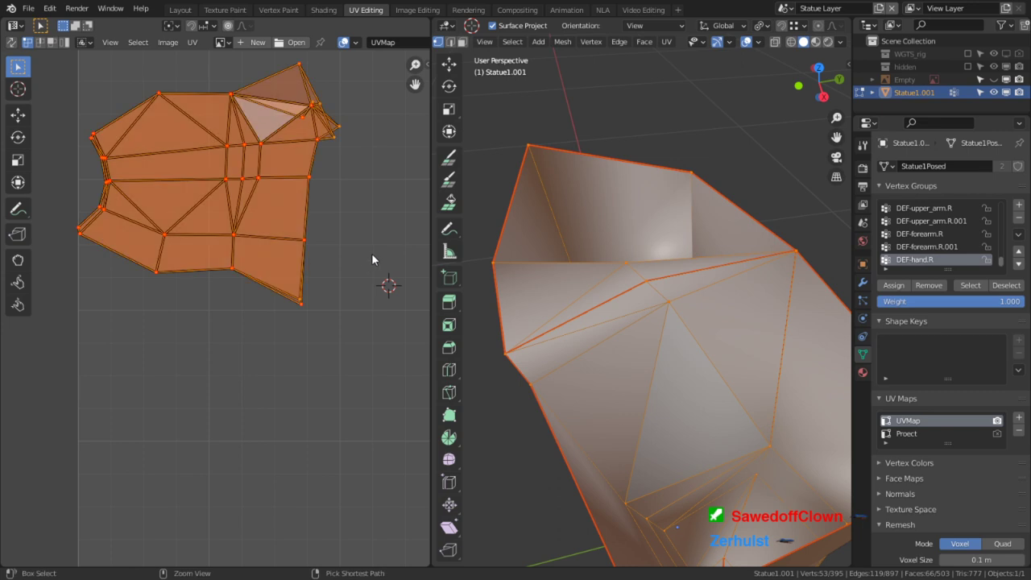
Undo the vertex slides at the rim corner and the last seam marked beside it.
key(ctrl+z)
key(ctrl+z)
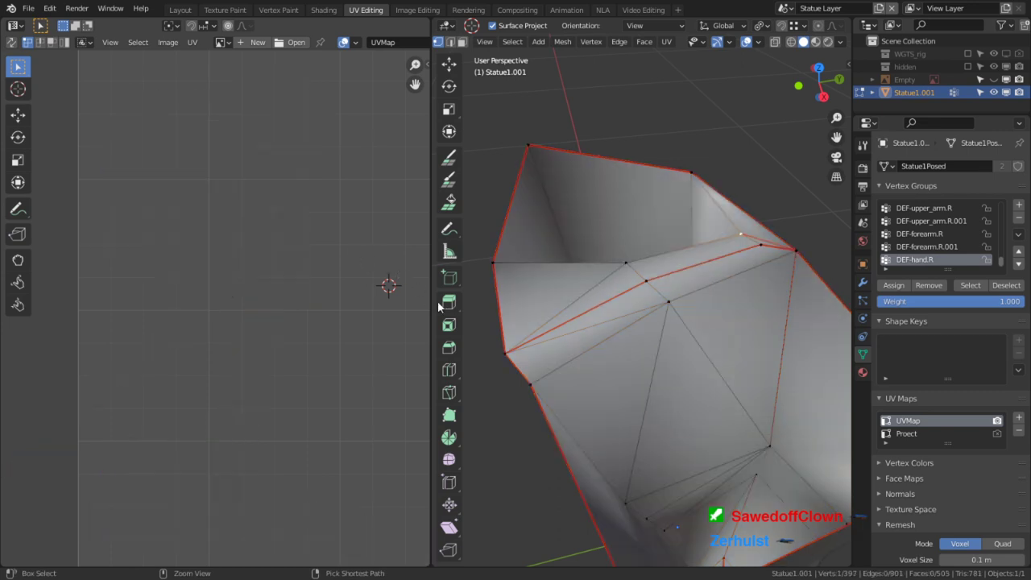
key(ctrl+z)
key(ctrl+z)
middle_drag(798, 317, 776, 336)
key(ctrl+z)
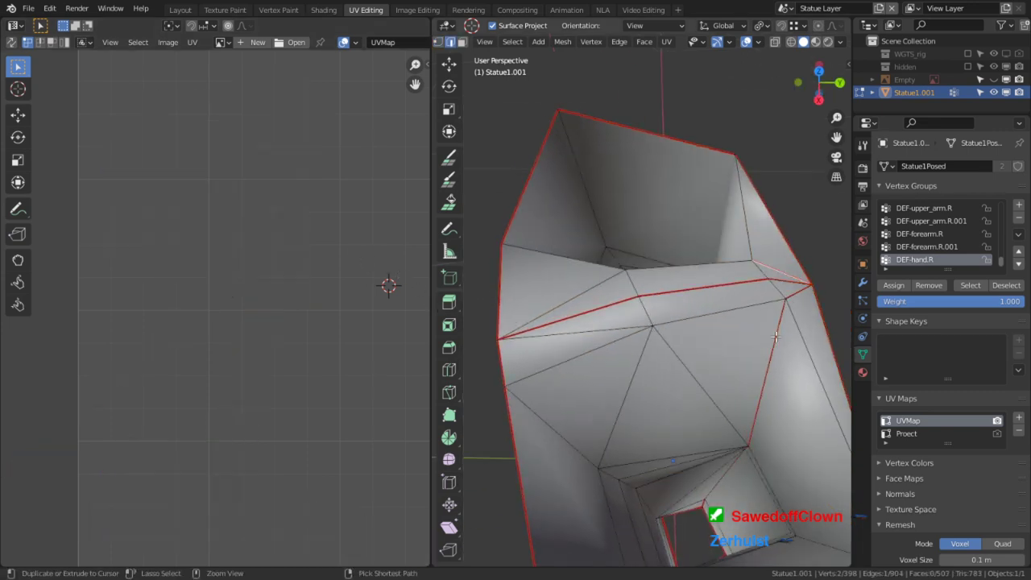
key(ctrl+z)
key(ctrl+z)
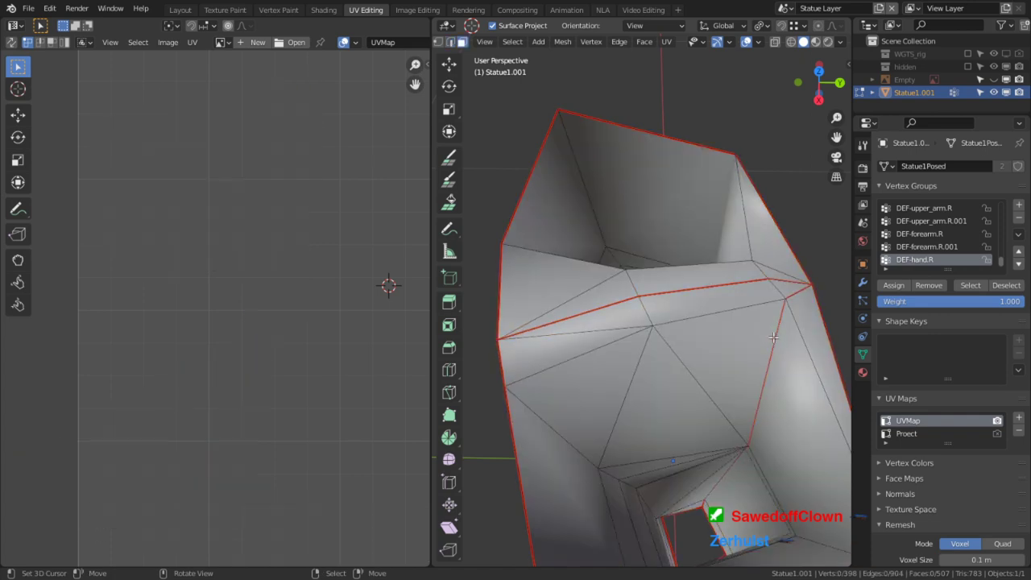
Select the linked faces of the leg with the new corner seam and unwrap them in the UV editor.
right_click(773, 337)
key(l)
scroll(336, 340, down, 3)
key(a)
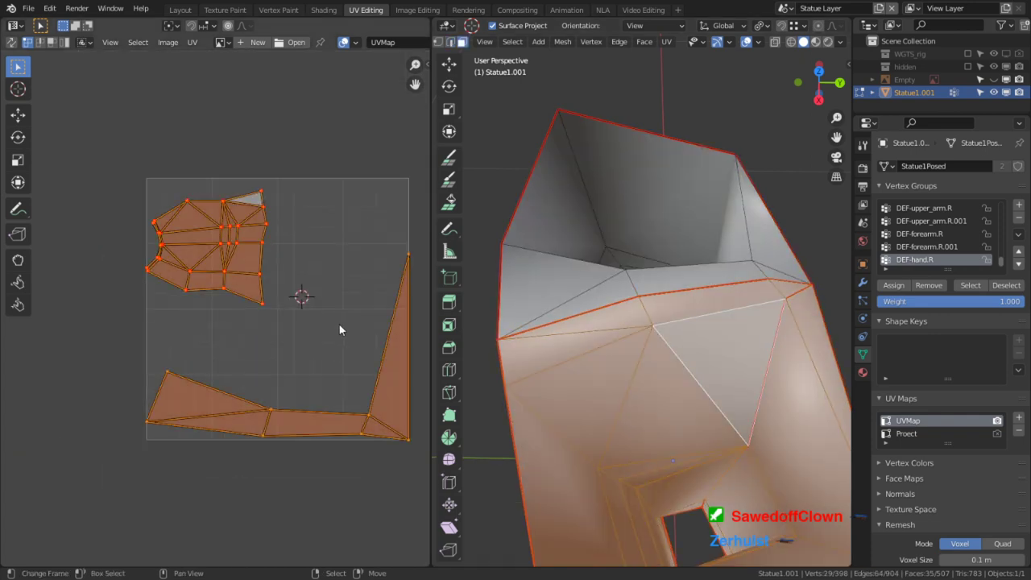
key(u)
click(316, 343)
scroll(333, 278, up, 4)
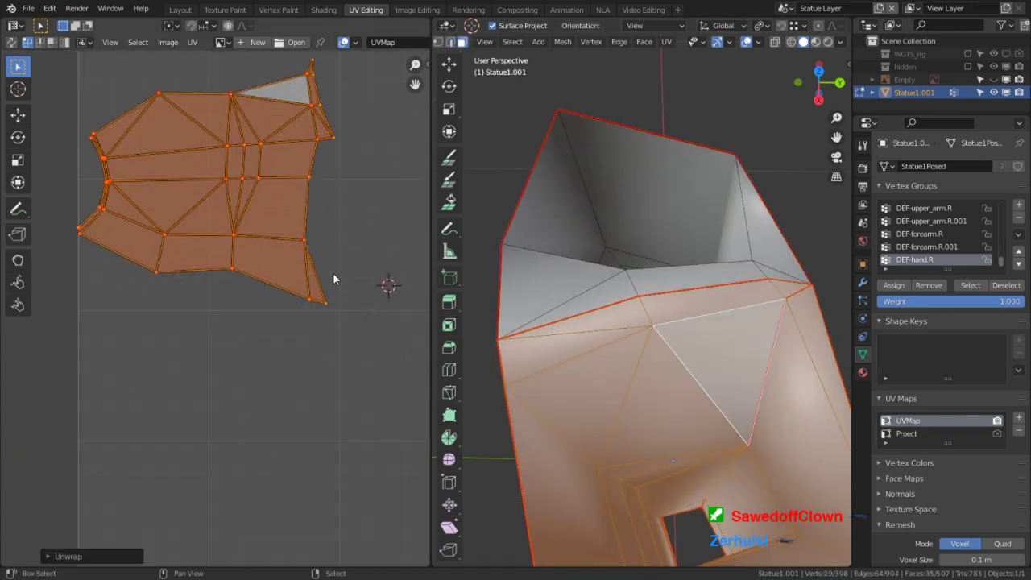
middle_drag(332, 278, 286, 409)
scroll(286, 409, up, 3)
scroll(689, 390, down, 2)
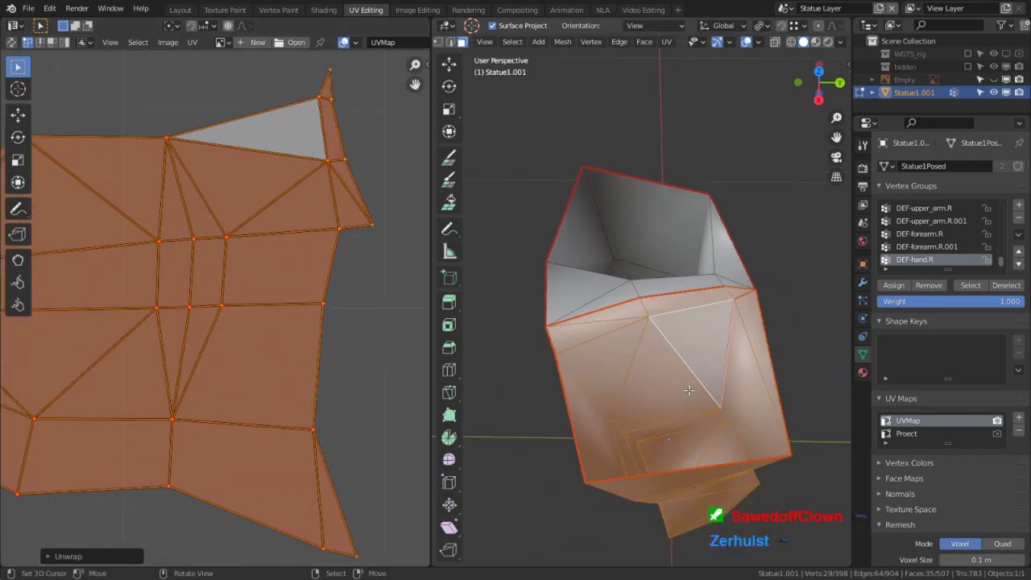
Mark the short edge from the rim corner on the other leg's side of the centre seam as a seam.
middle_drag(608, 414, 606, 392)
right_click(676, 356)
key(2)
right_click(618, 316)
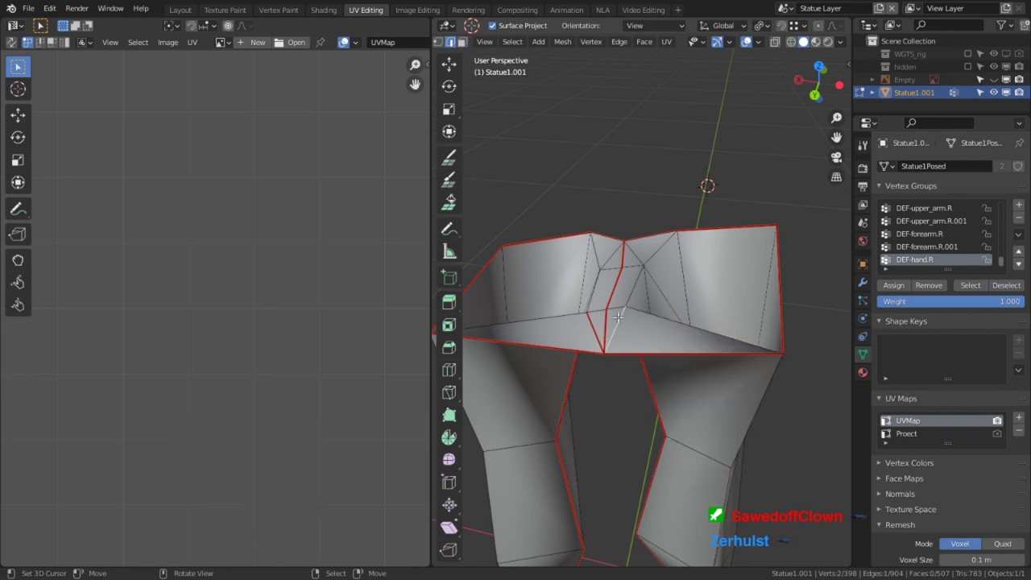
key(ctrl+e)
click(618, 316)
Unwrap the other leg's seam-bounded faces and reveal the UVs of both legs.
right_click(683, 336)
key(ctrl+l)
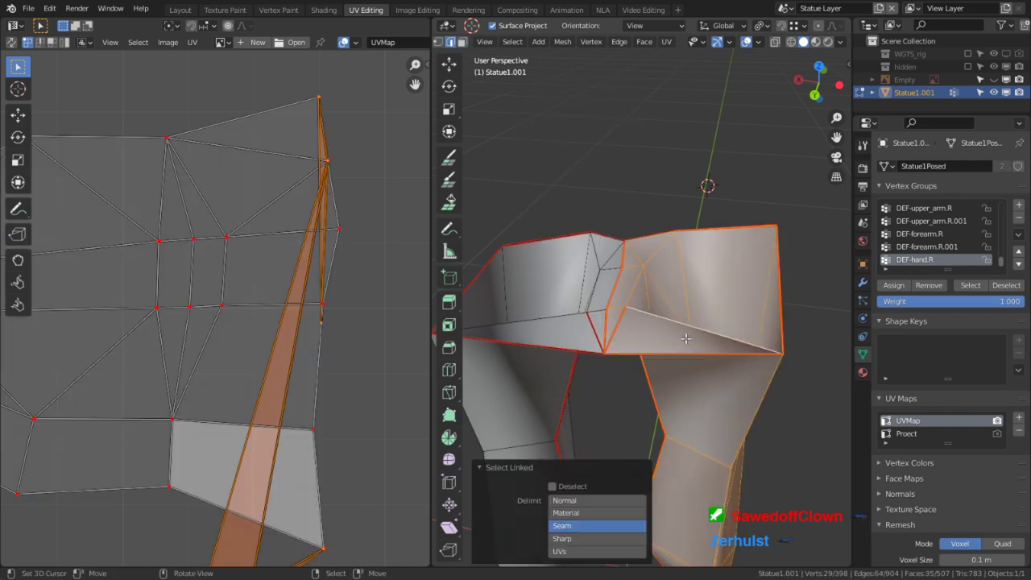
key(u)
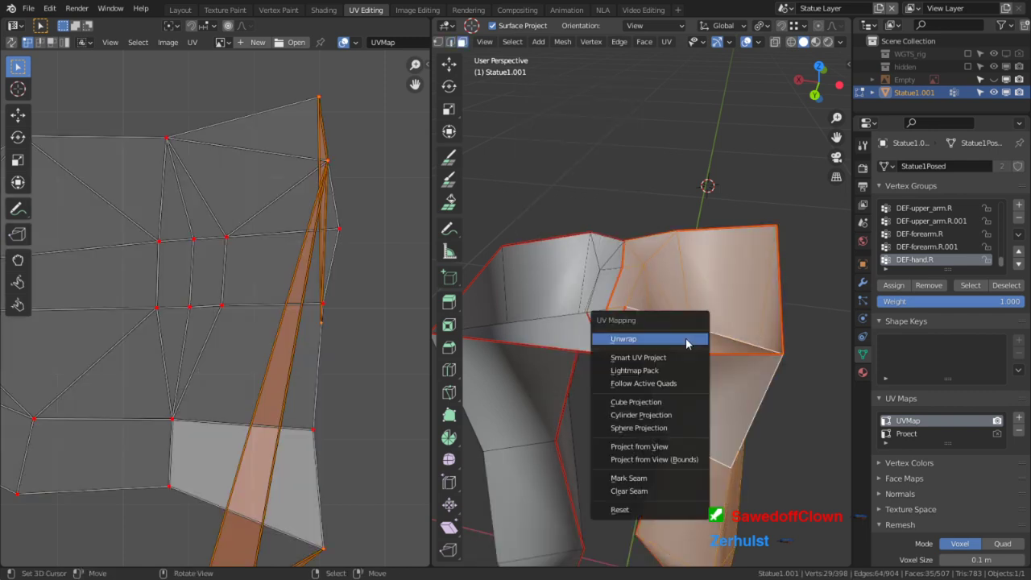
click(686, 338)
key(alt+h)
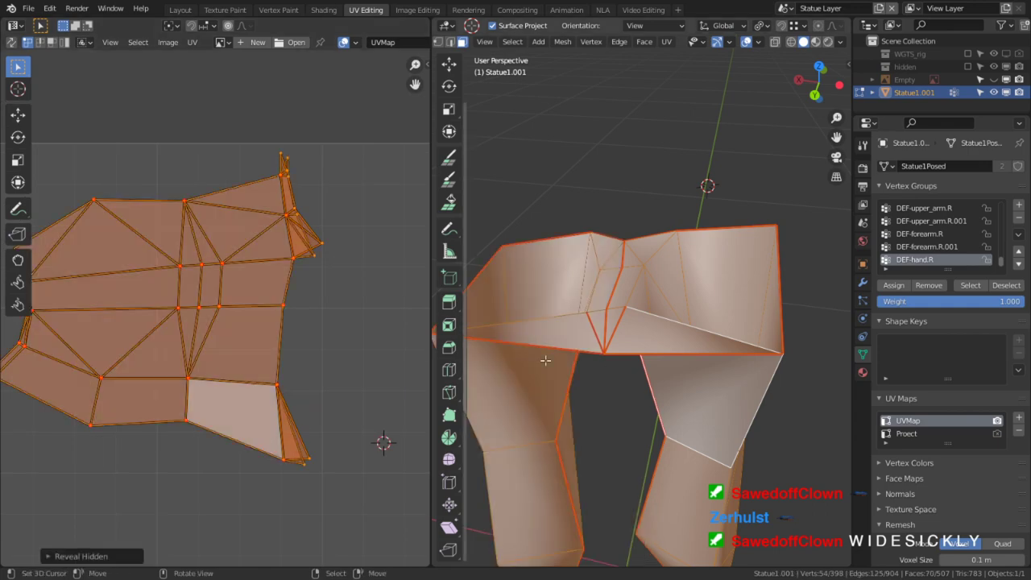
Reveal the hidden remainder of the statue and clear the selection.
scroll(680, 387, down, 2)
click(648, 458)
scroll(645, 439, down, 1)
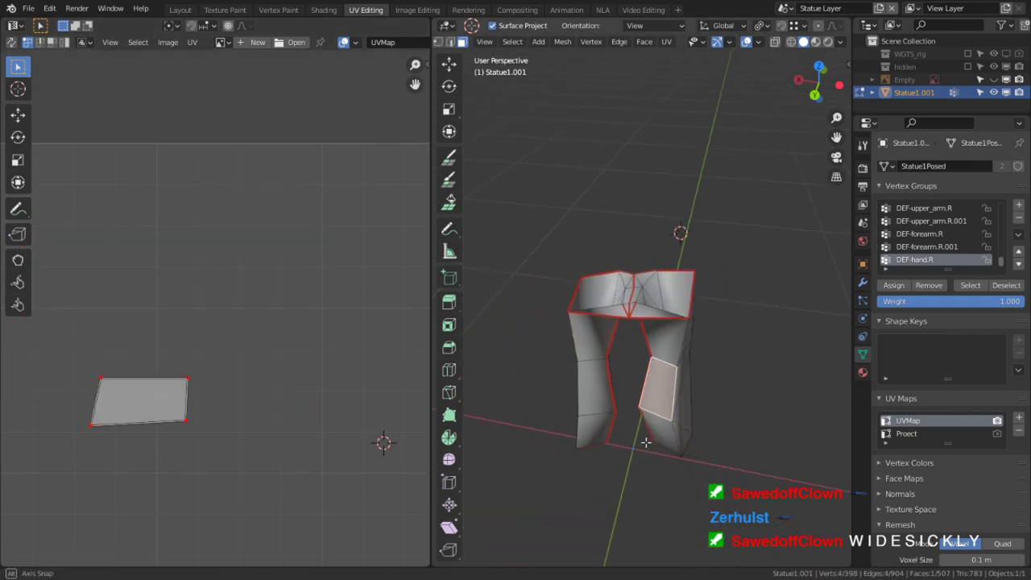
key(alt+h)
key(alt+a)
Select the linked faces of both feet, delimited by seams.
middle_drag(693, 510, 691, 408)
key(l)
key(l)
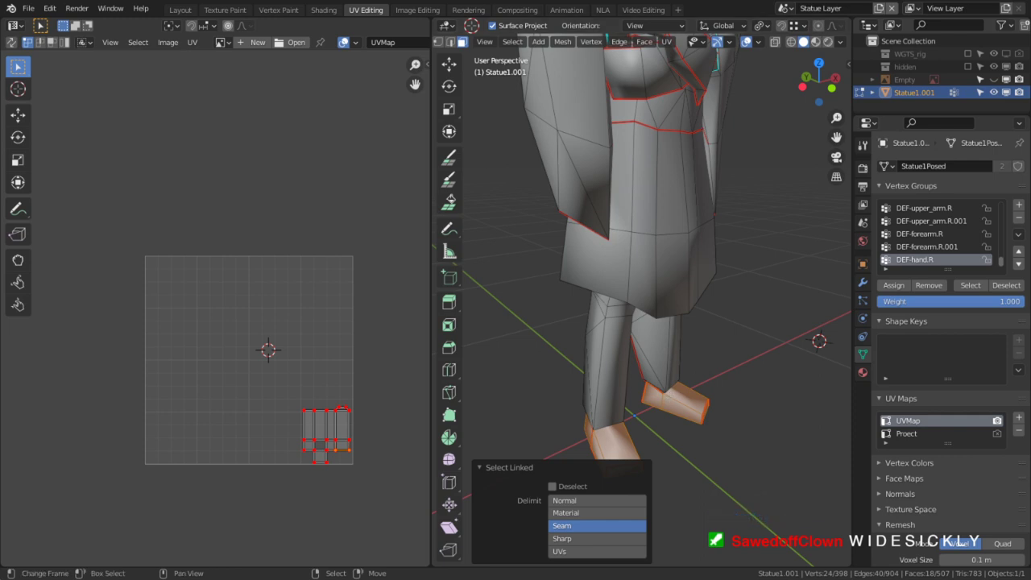
middle_drag(525, 340, 649, 226)
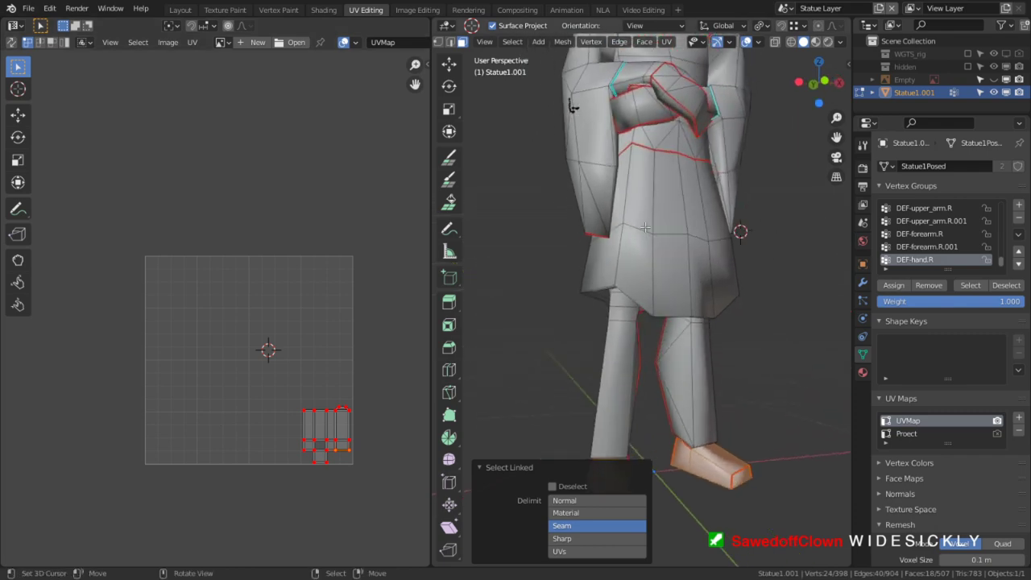
Average the scale of all the statue's UV islands, pack them and examine the packed layout.
key(a)
key(u)
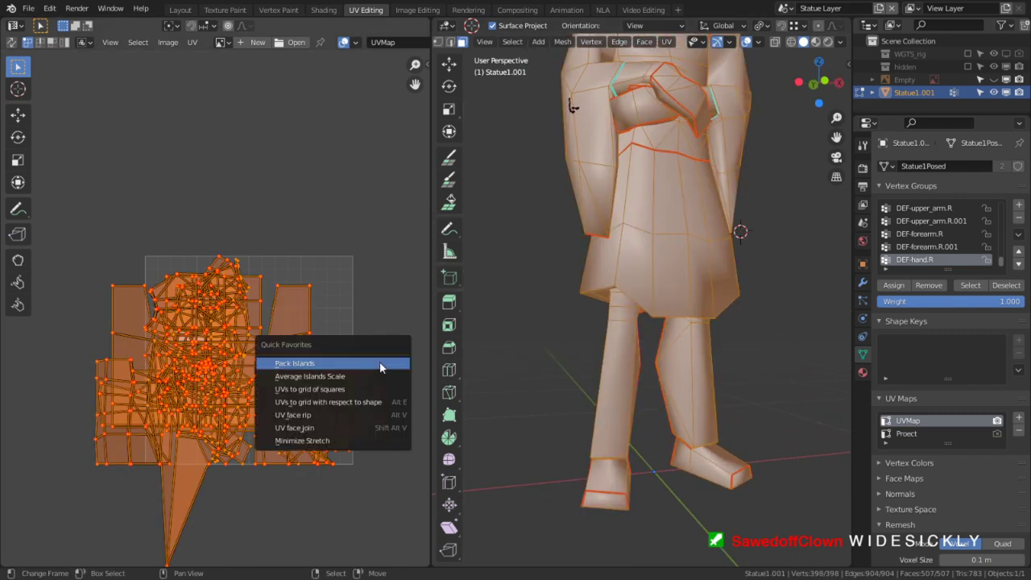
click(345, 376)
key(q)
click(282, 359)
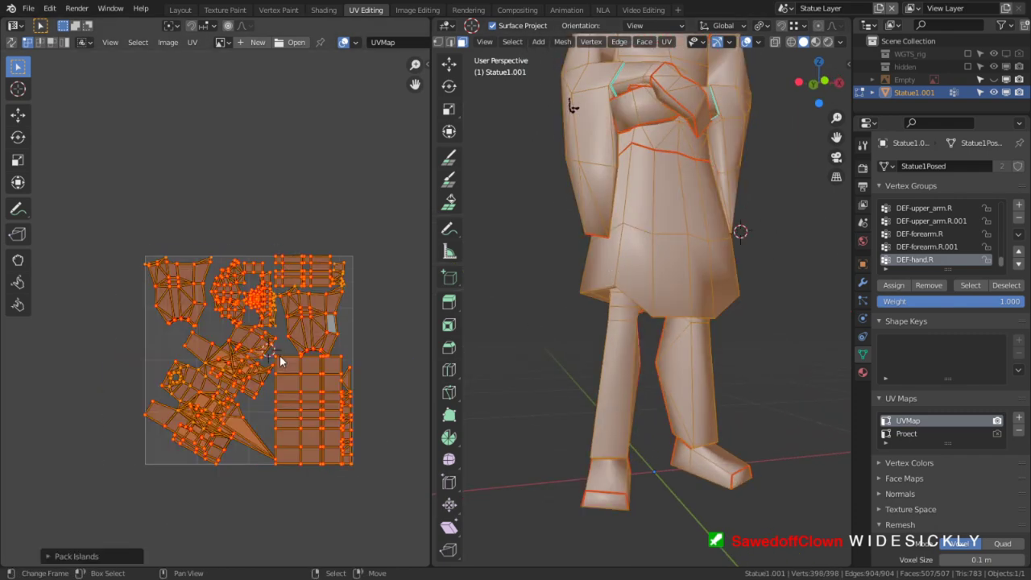
scroll(301, 379, up, 4)
scroll(349, 437, up, 2)
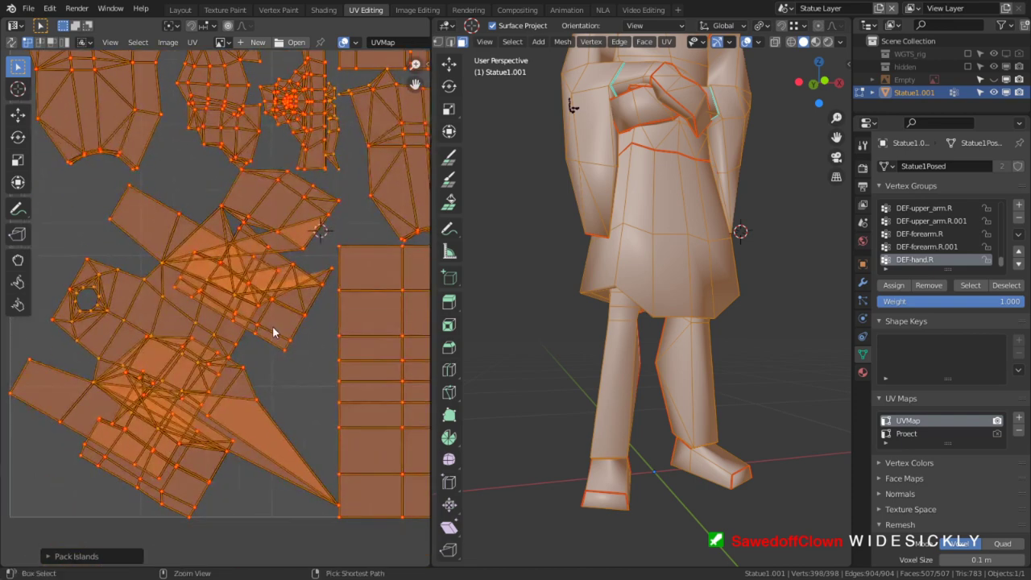
key(ctrl+space)
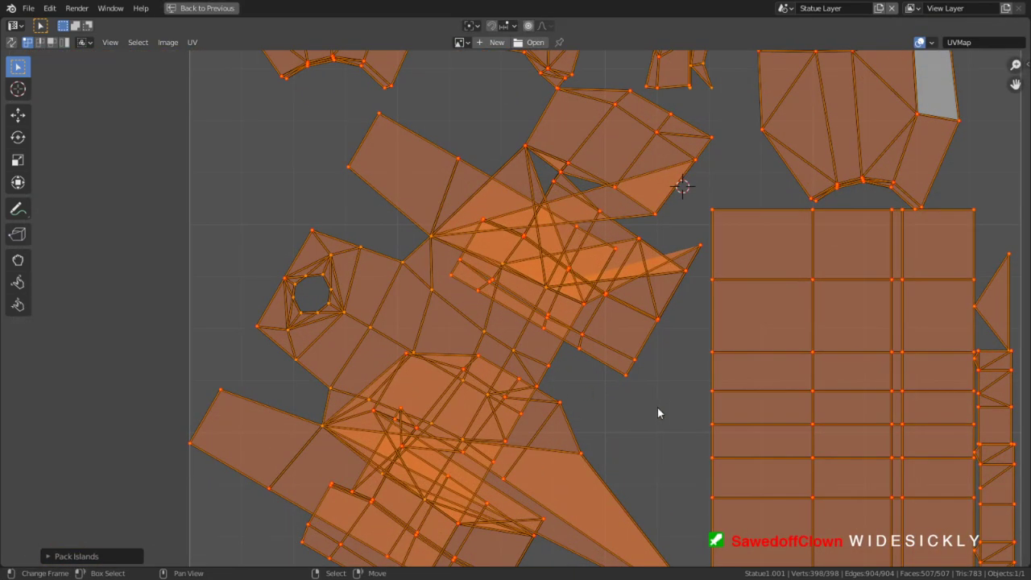
middle_drag(633, 404, 572, 313)
Undo the island packing and scale averaging, going back to the foot selection.
key(ctrl+z)
scroll(508, 328, down, 4)
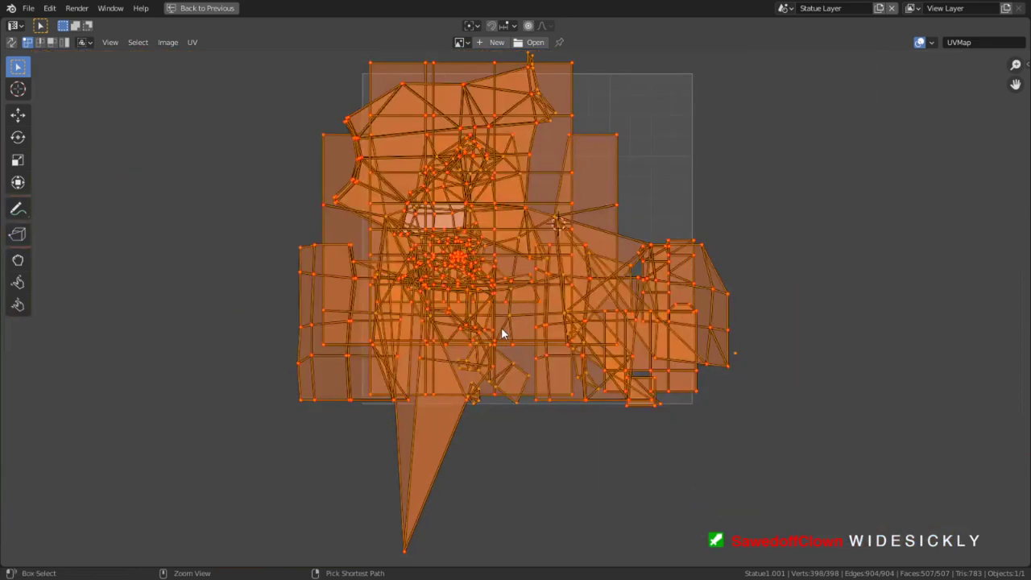
key(ctrl+z)
key(ctrl+space)
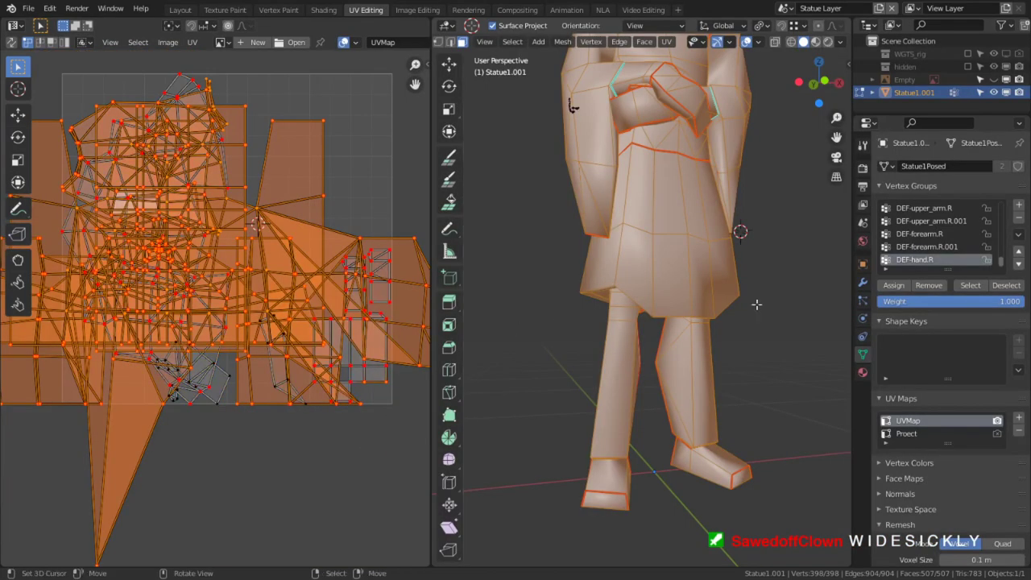
key(ctrl+z)
key(ctrl+z)
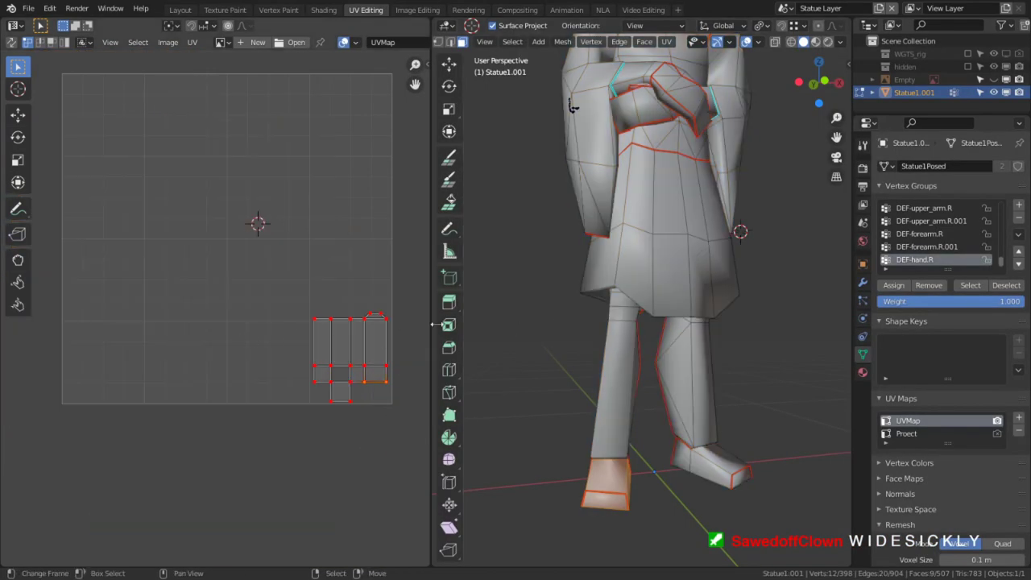
Replace the foot selection with the linked faces of the robe's torso and sleeves, delimited by seams.
shift+middle_drag(528, 274, 490, 407)
key(alt+a)
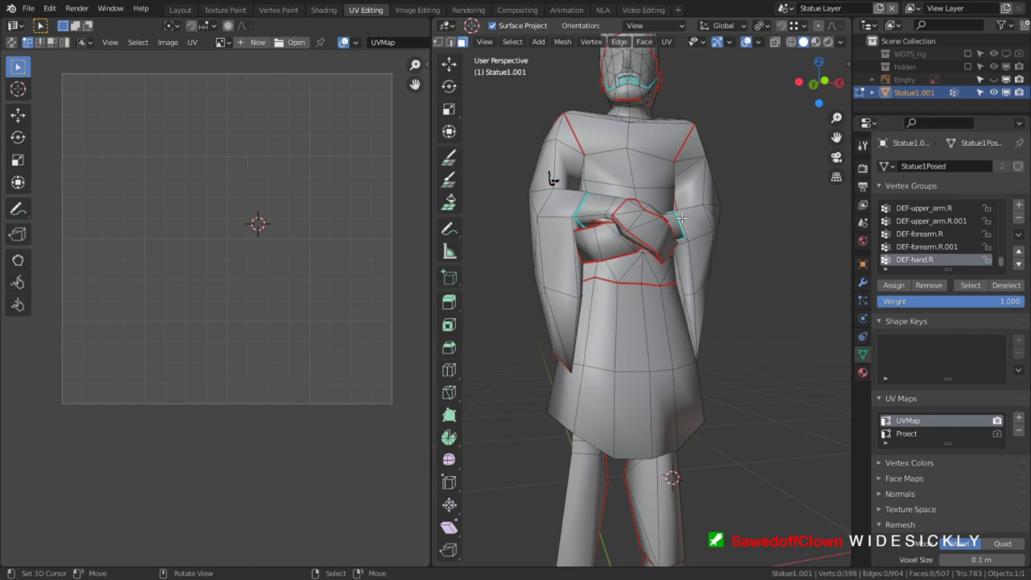
key(l)
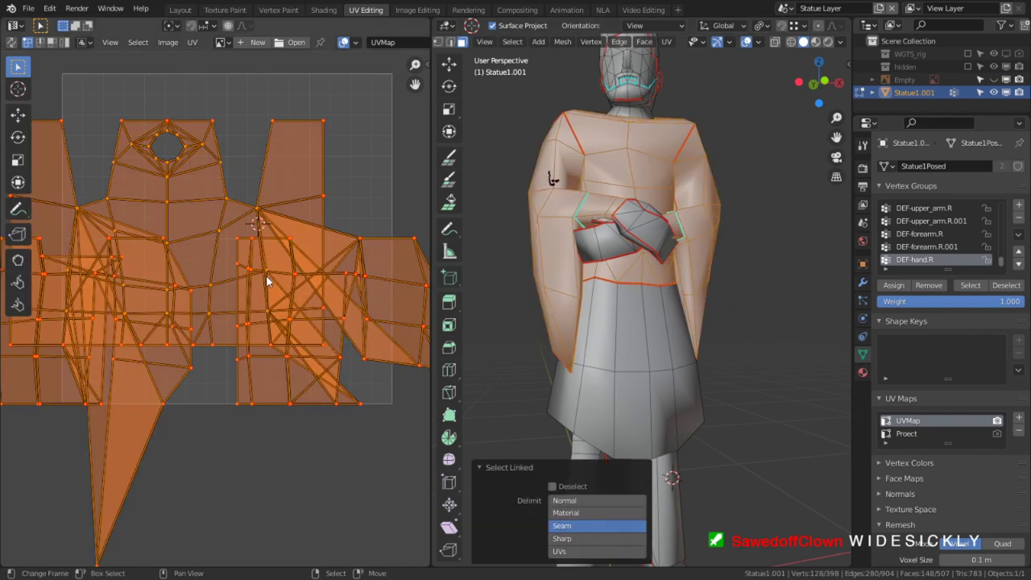
Clear the pins on all UVs of the torso and sleeves and unwrap them.
key(alt+a)
key(a)
key(p)
key(u)
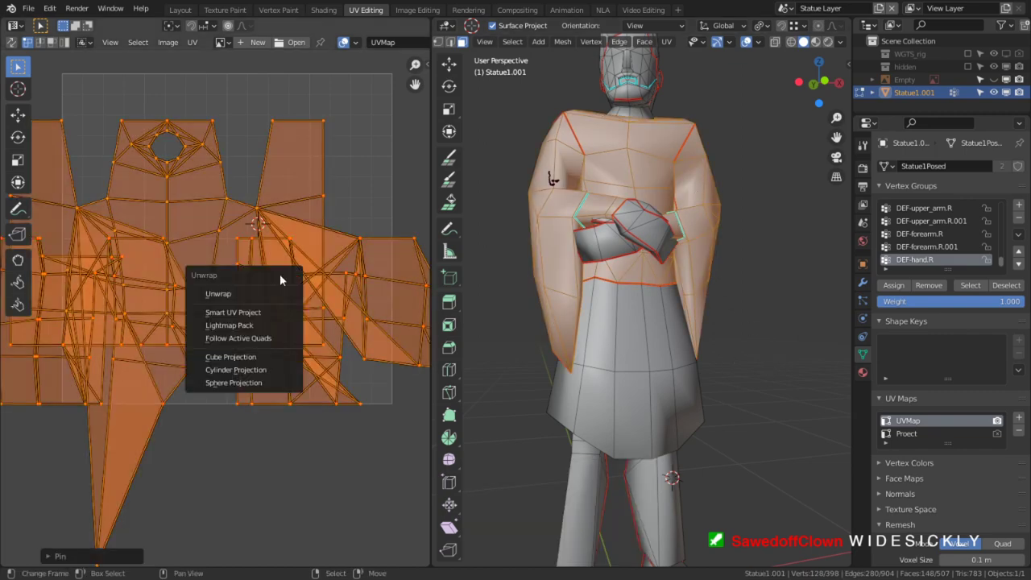
click(236, 293)
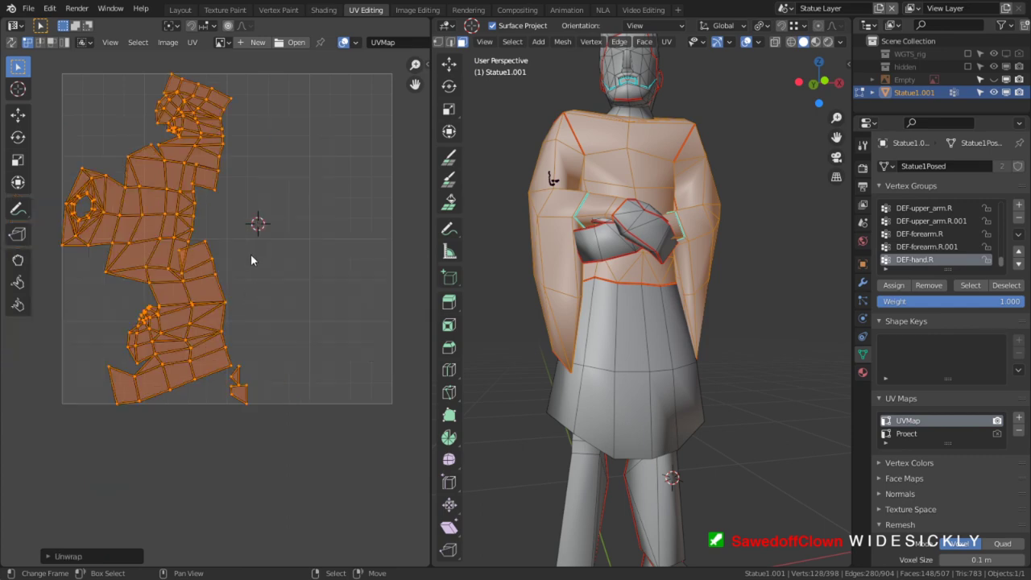
Try to mark the edge at the overlapping UV faces as a seam and unwrap the torso and sleeves again.
scroll(350, 261, up, 1)
scroll(350, 261, up, 1)
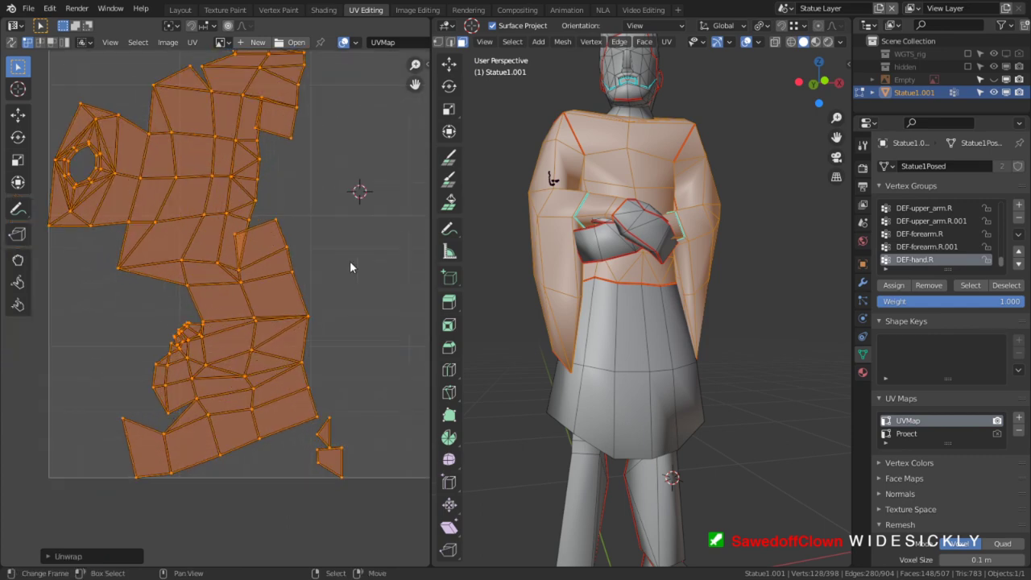
scroll(327, 258, up, 2)
click(246, 214)
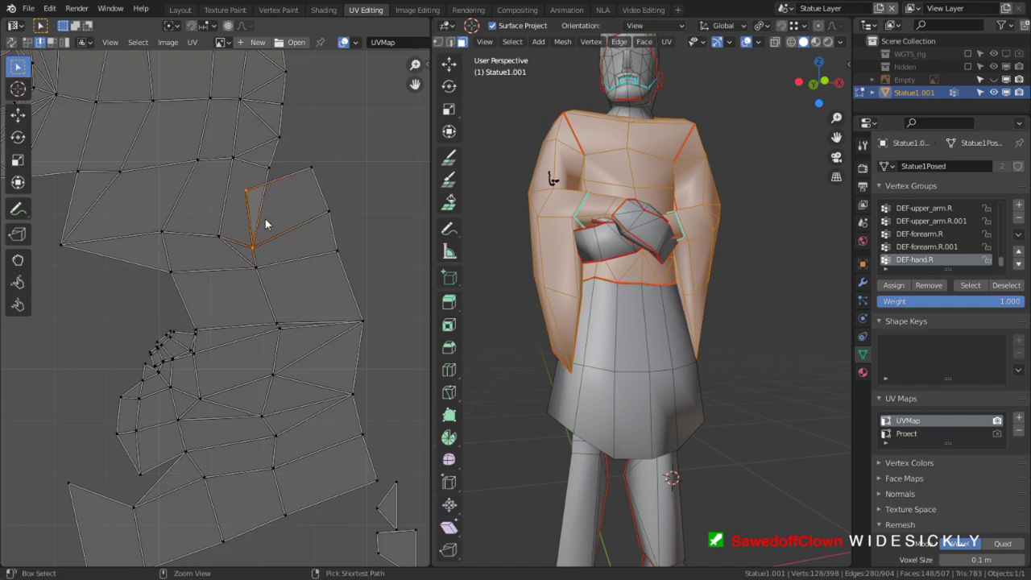
key(ctrl+e)
click(237, 231)
key(a)
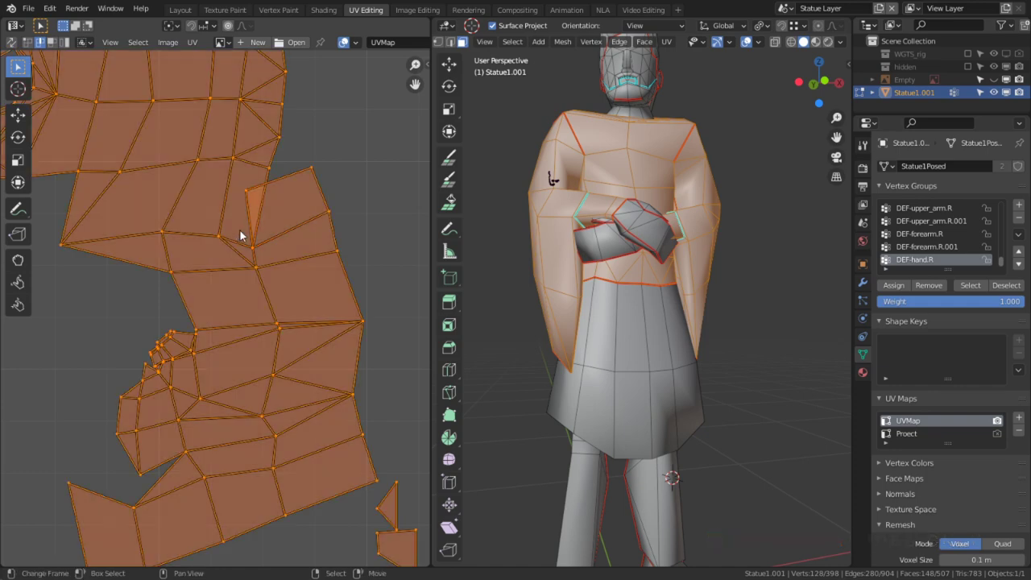
key(u)
click(226, 248)
Examine the torso and sleeve UV layout around the overlapping faces and compare it with the arms on the model.
click(296, 237)
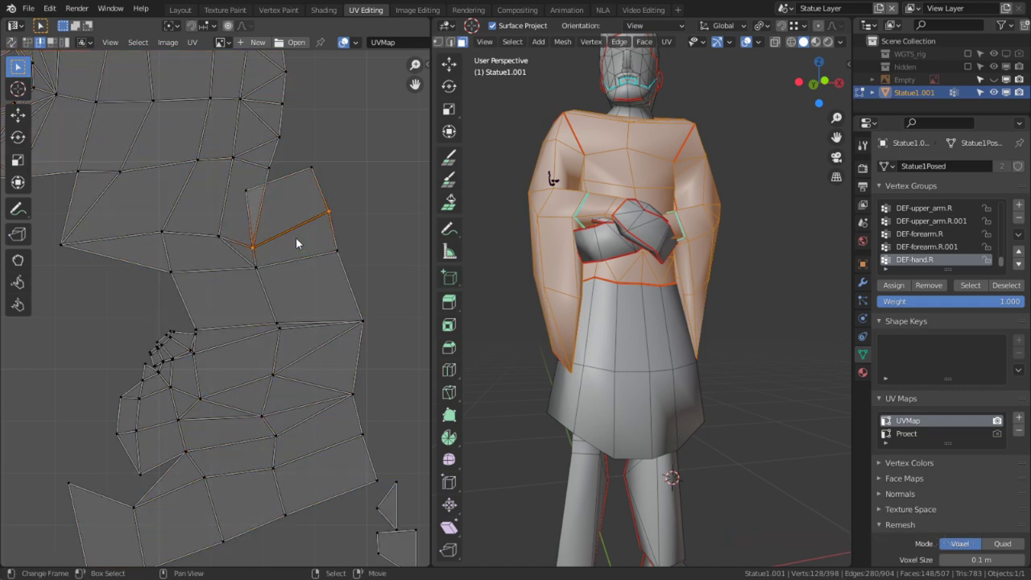
middle_drag(296, 236, 262, 324)
scroll(242, 256, down, 4)
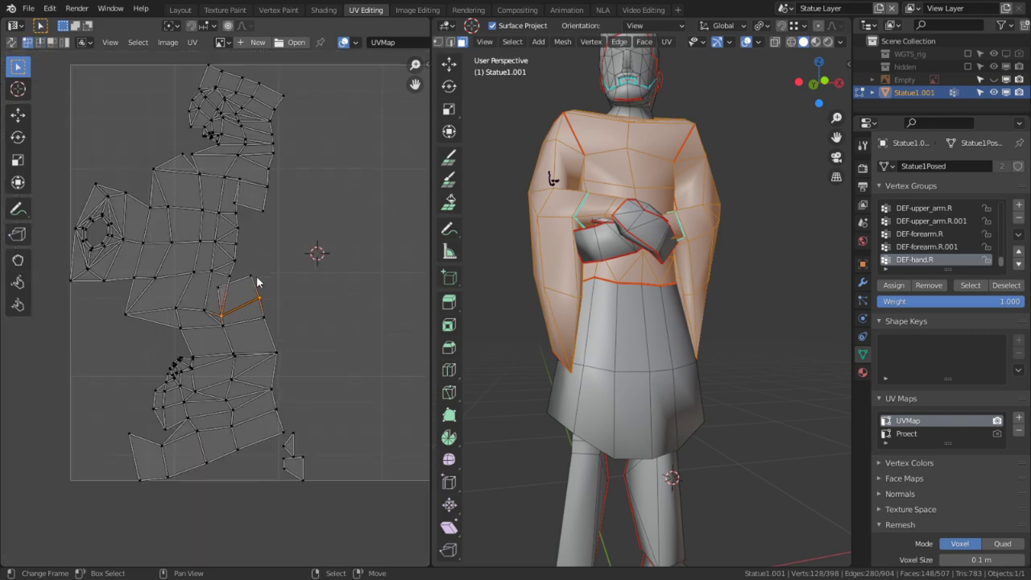
scroll(263, 192, up, 3)
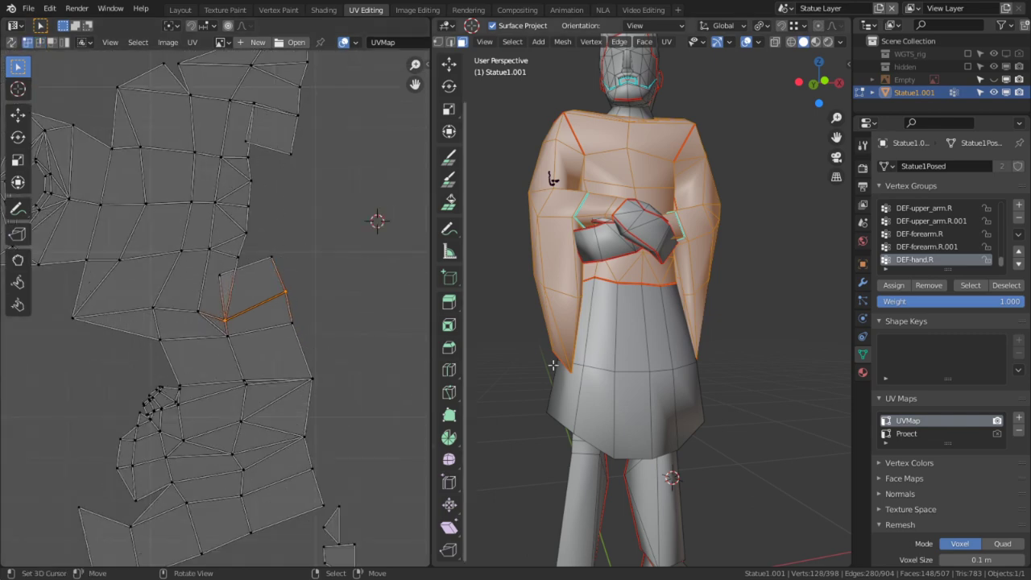
middle_drag(749, 303, 661, 305)
scroll(333, 306, down, 4)
scroll(317, 328, up, 4)
scroll(316, 330, down, 4)
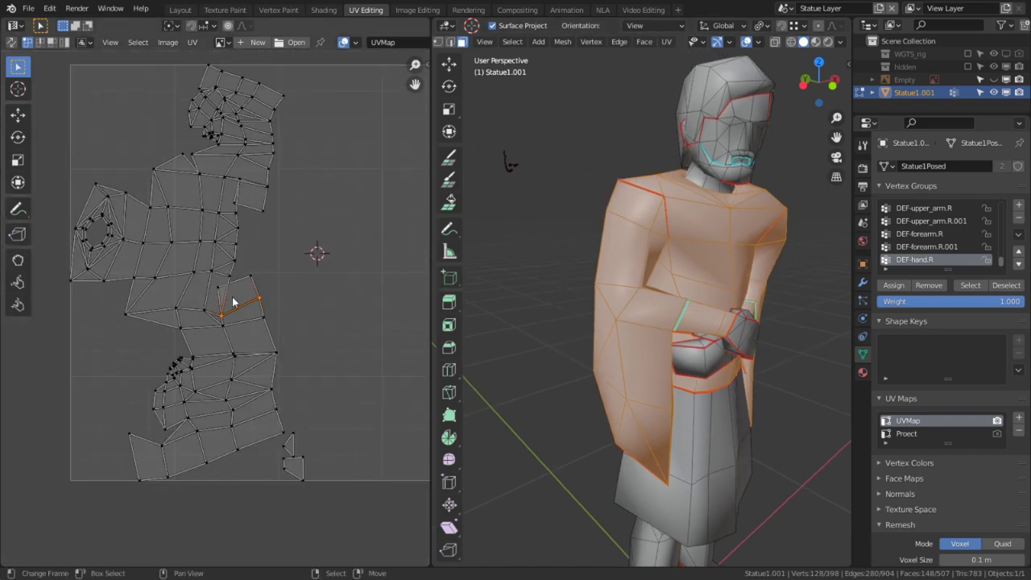
scroll(285, 293, up, 2)
scroll(285, 300, up, 2)
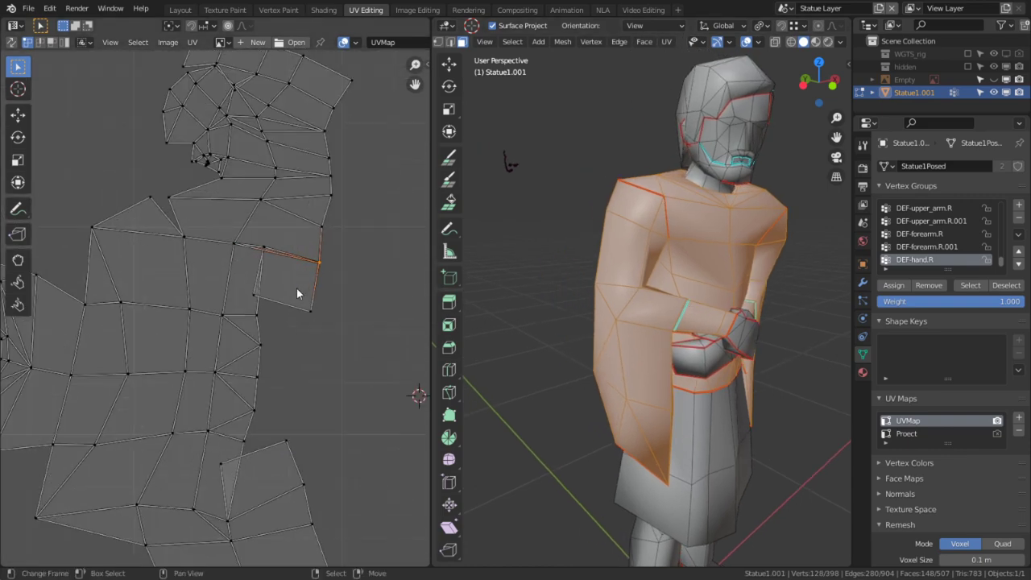
scroll(297, 292, down, 2)
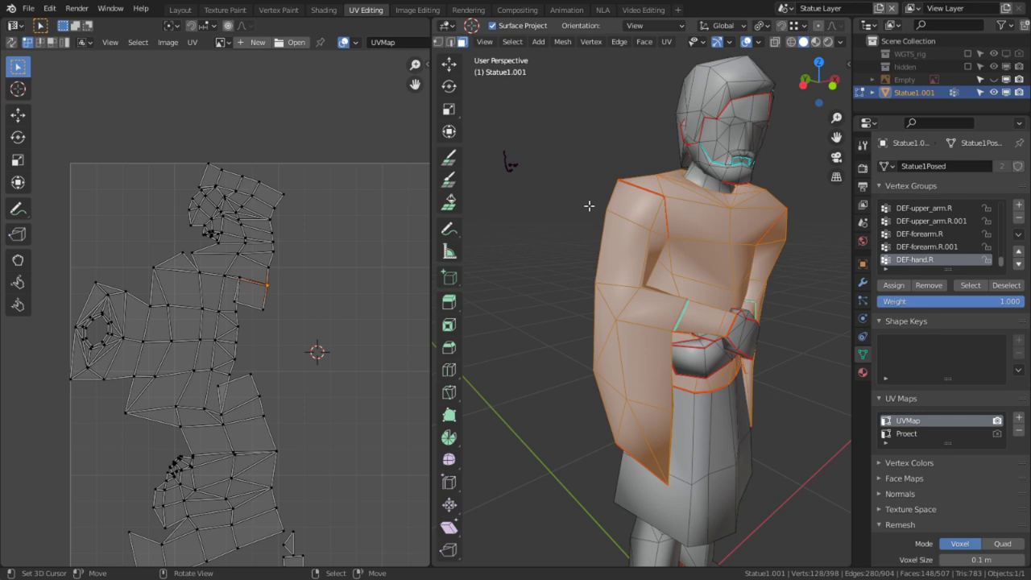
middle_drag(589, 206, 638, 207)
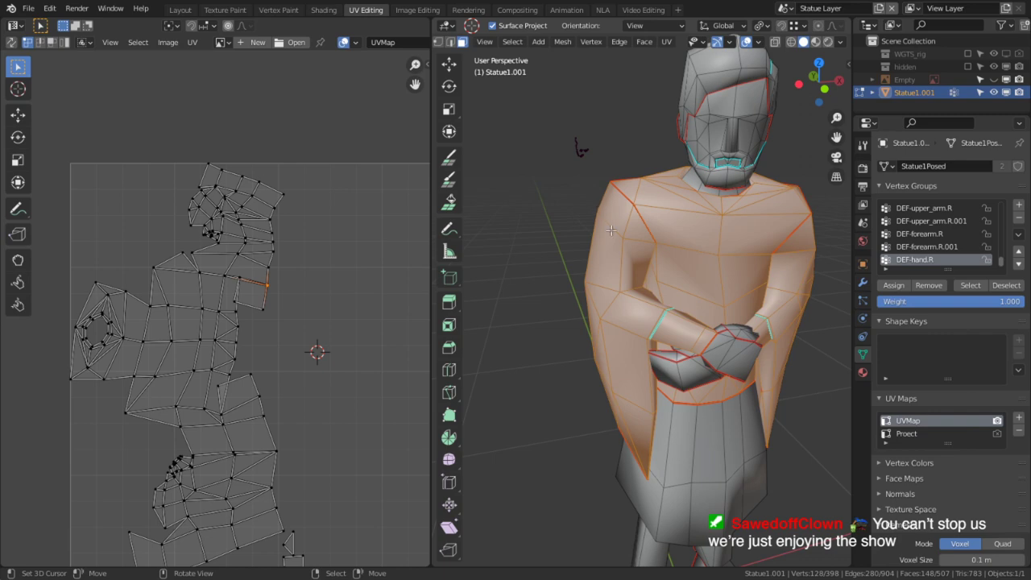
Clear the face selection and inspect the robe's armpit and sleeve seams up close.
right_click(516, 192)
scroll(683, 206, up, 5)
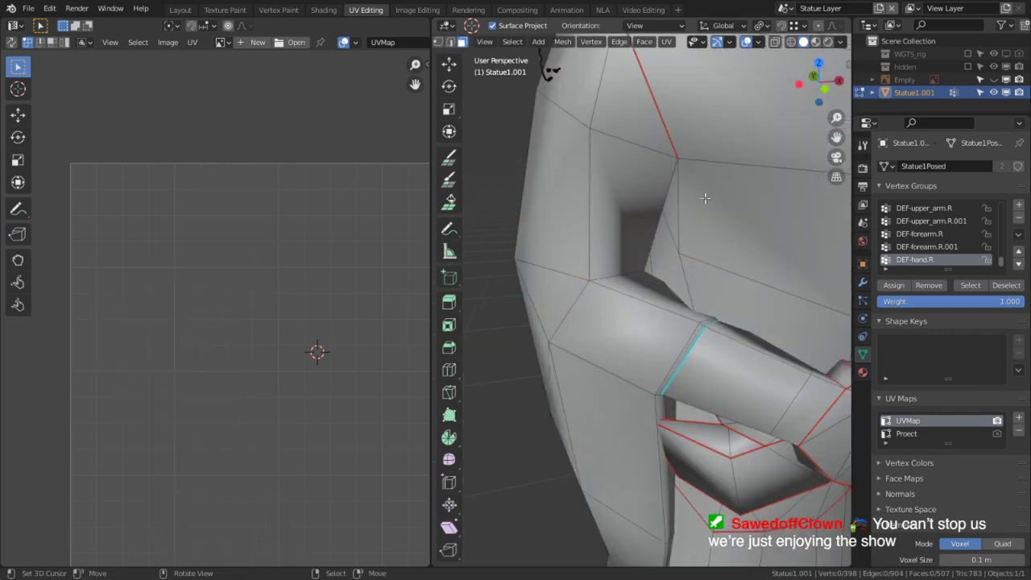
middle_drag(705, 198, 327, 281)
key(ctrl+space)
key(ctrl+space)
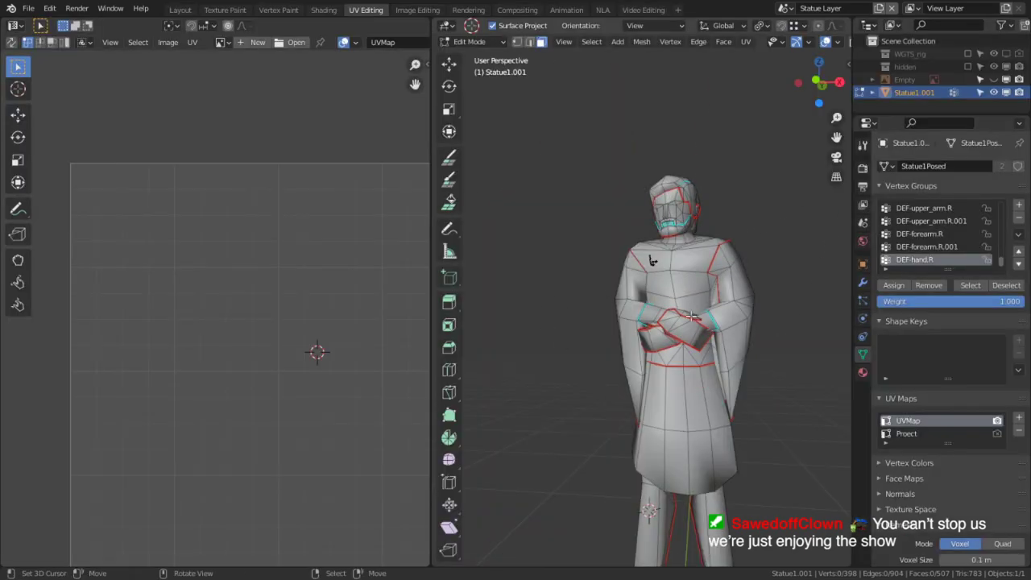
Try to select the linked faces from a chest face, delimited by seams, and clear the selection.
click(701, 280)
key(ctrl+l)
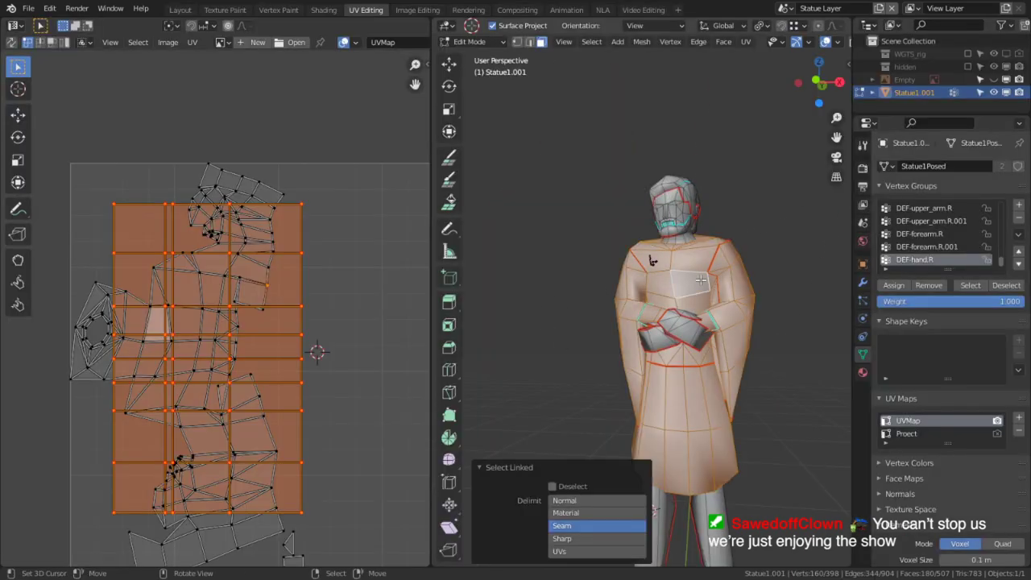
key(alt+a)
key(ctrl+z)
key(alt+a)
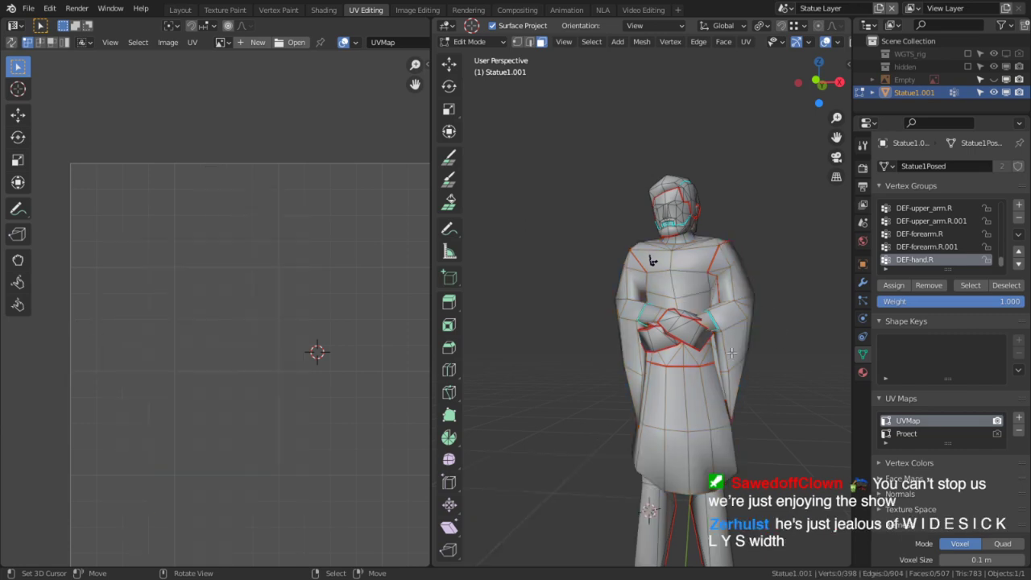
Try to select the linked faces of the skirt and upper robe, delimited by seams.
key(ctrl+z)
click(689, 399)
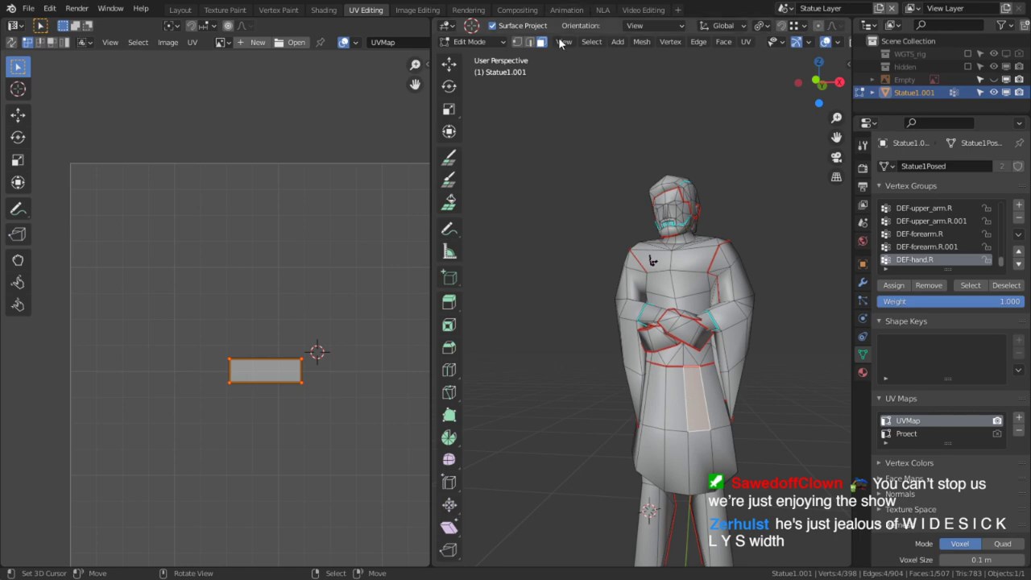
key(ctrl+l)
click(694, 434)
key(ctrl+l)
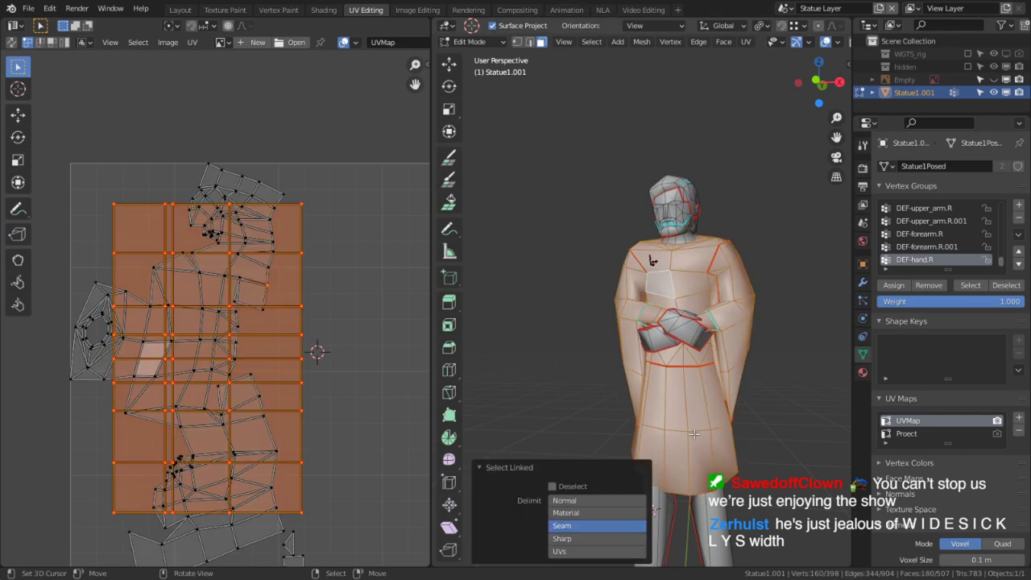
Undo the trial selections and the torso and sleeve unwrap, and redo the unwrap.
key(ctrl+z)
key(ctrl+z)
key(ctrl+z)
key(ctrl+z)
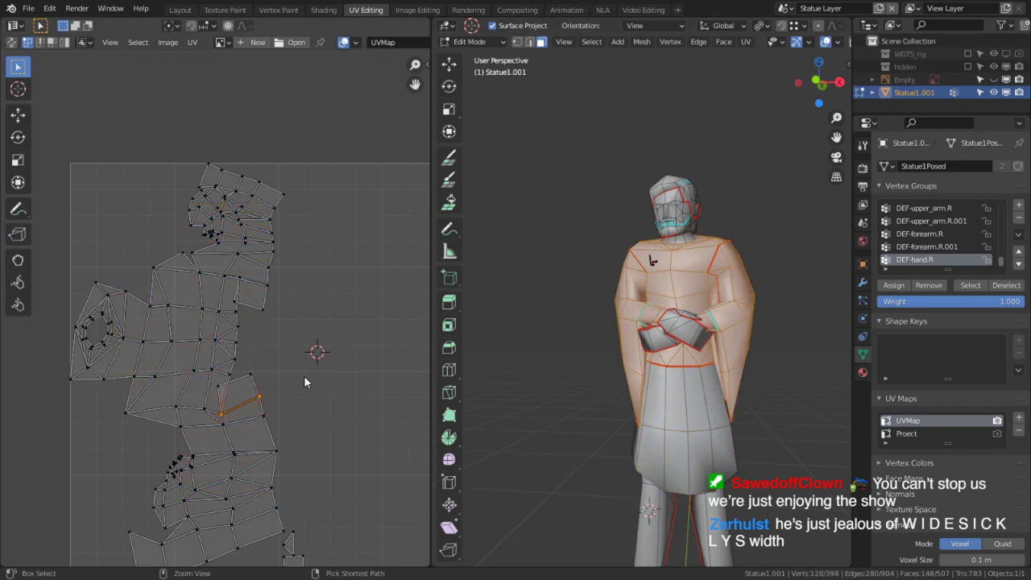
key(ctrl+z)
key(ctrl+z)
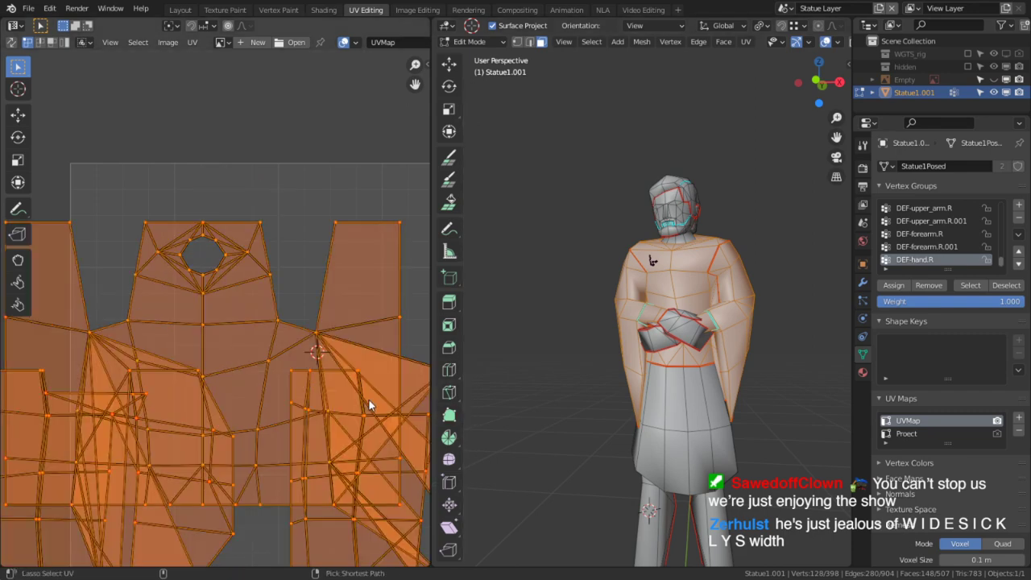
key(ctrl+shift+z)
Select the linked torso and sleeve faces from the lower sleeve face, delimited by seams, and inspect their seams around the model.
click(729, 400)
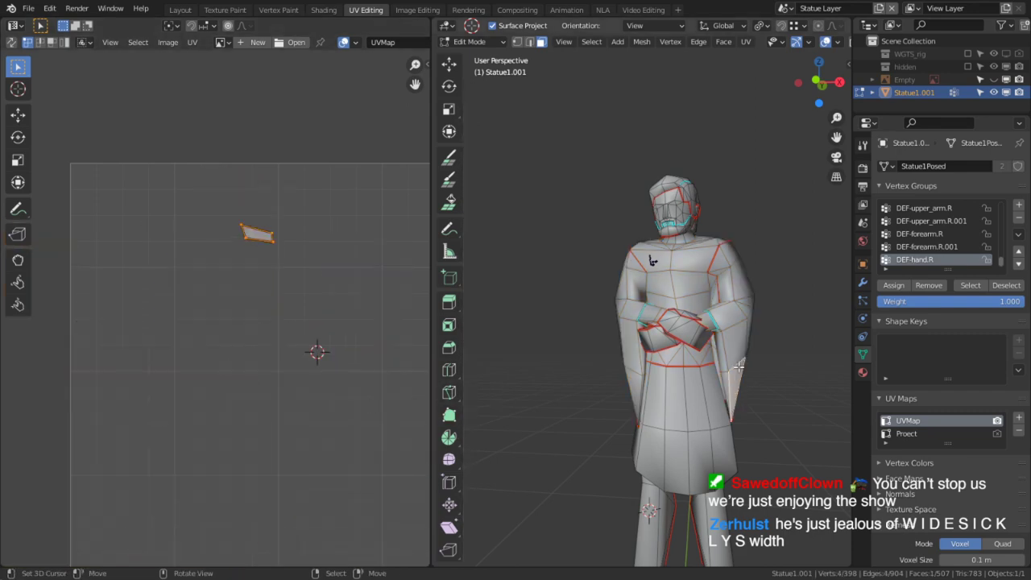
key(ctrl+l)
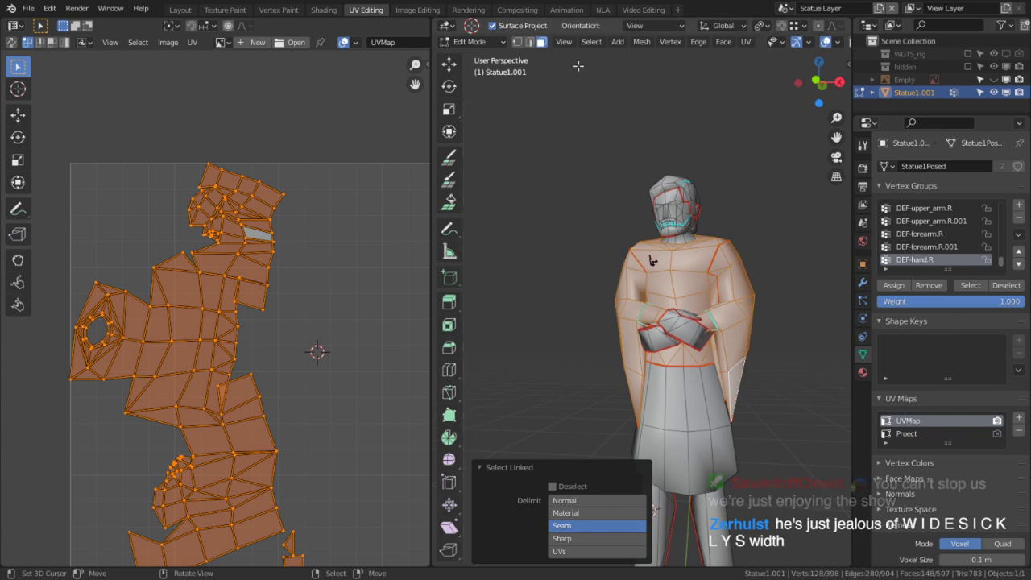
middle_drag(674, 202, 534, 223)
key(ctrl+space)
middle_drag(594, 299, 592, 271)
middle_drag(480, 207, 710, 183)
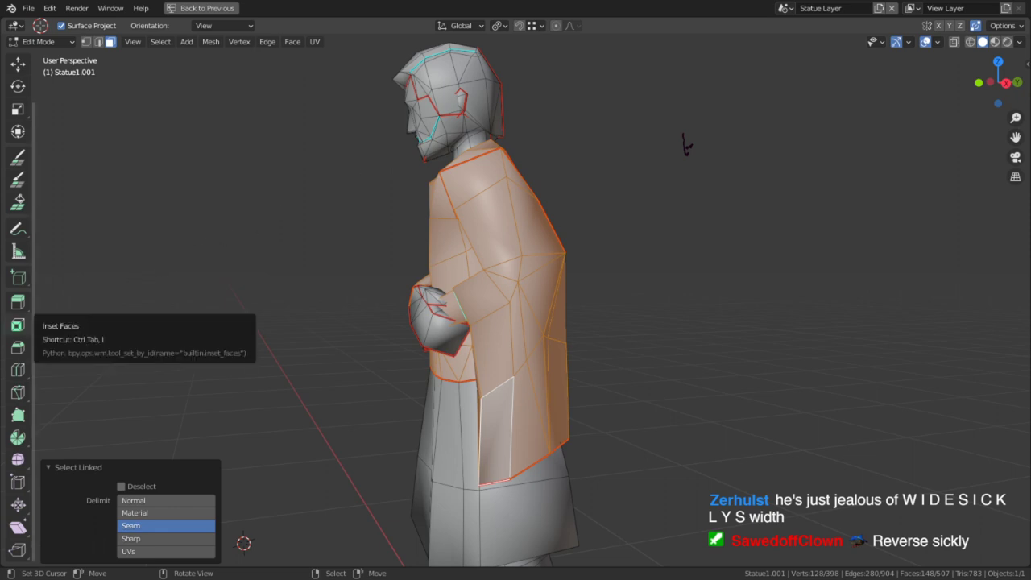
middle_drag(379, 414, 524, 371)
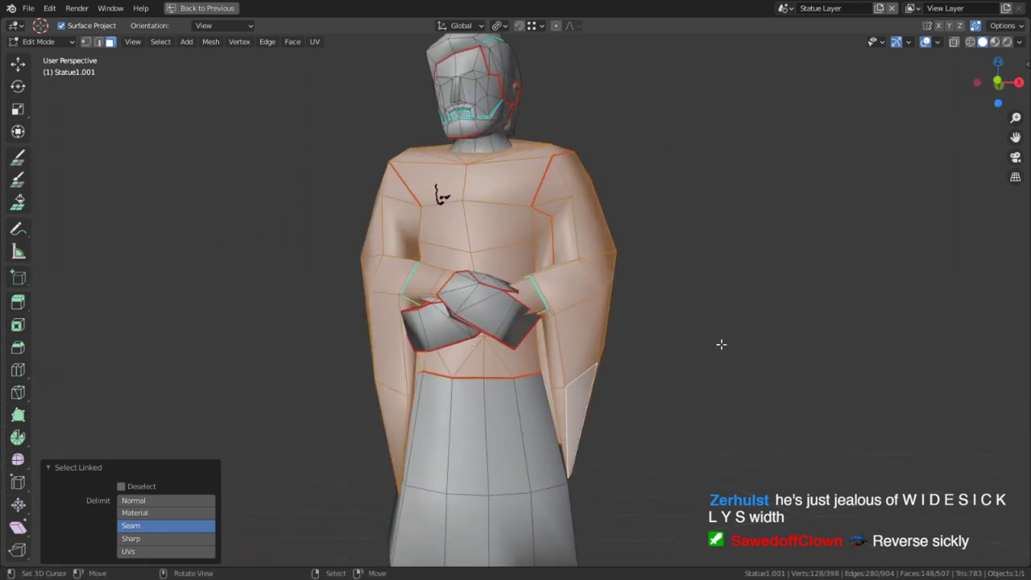
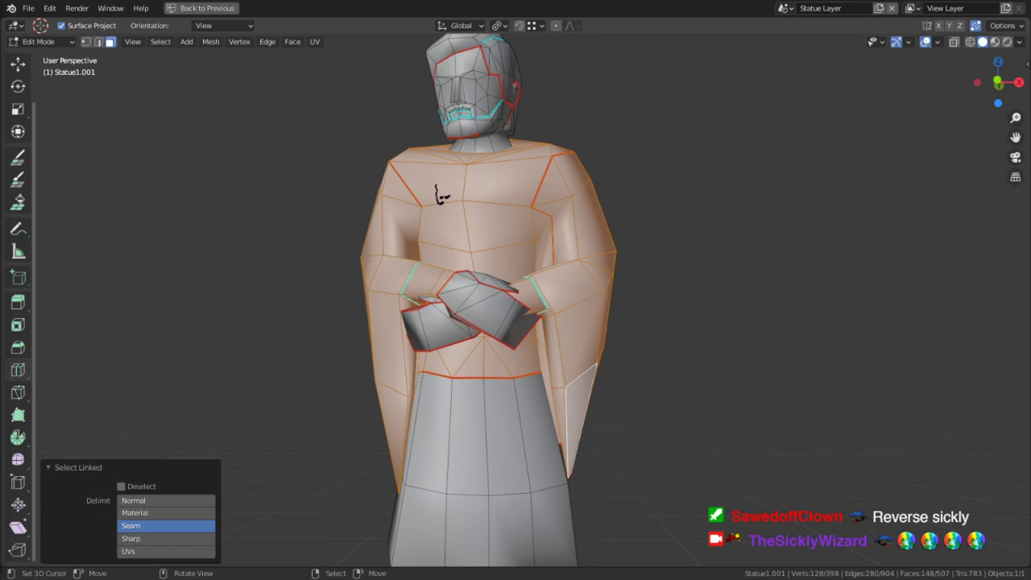
middle_drag(654, 307, 597, 325)
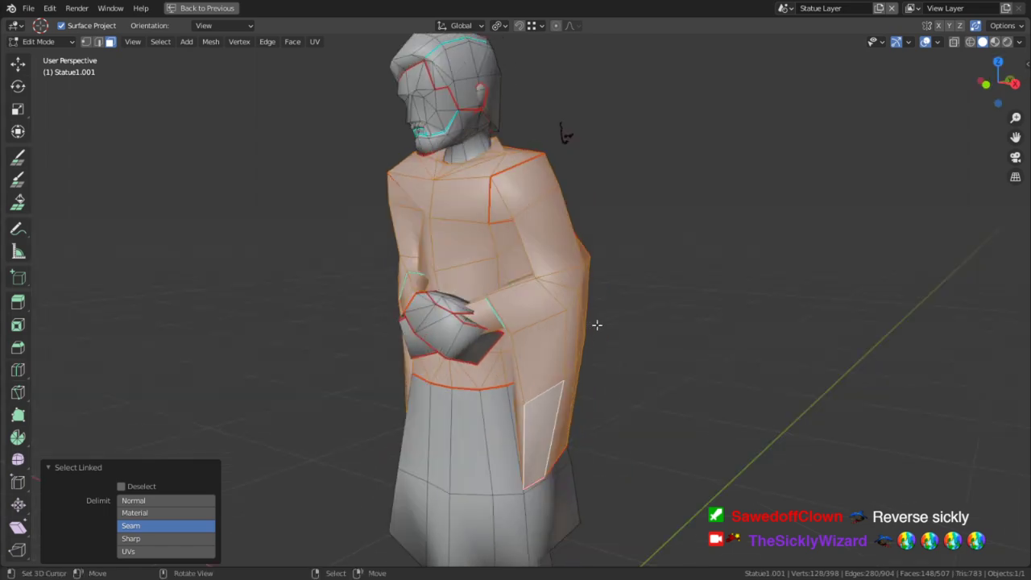
Isolate the selected torso and sleeve faces by hiding the rest of the statue, and clear the selection.
middle_drag(586, 287, 556, 248)
key(shift+h)
key(ctrl+space)
middle_drag(484, 360, 488, 332)
key(ctrl+space)
middle_drag(647, 431, 656, 539)
key(alt+a)
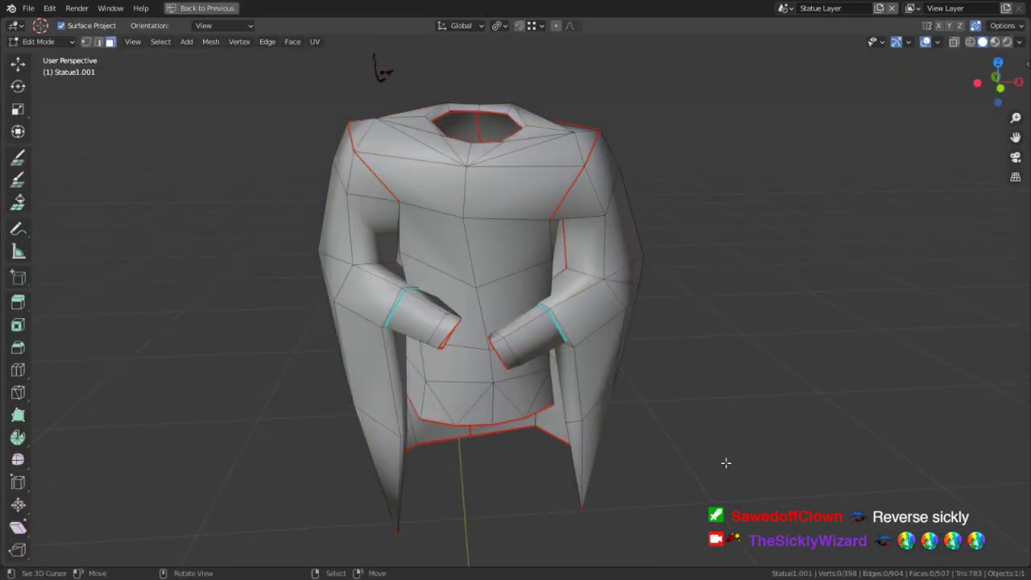
Select the face loops of both forearm cuffs and hide them.
scroll(725, 463, up, 1)
middle_drag(650, 396, 539, 320)
alt+click(487, 347)
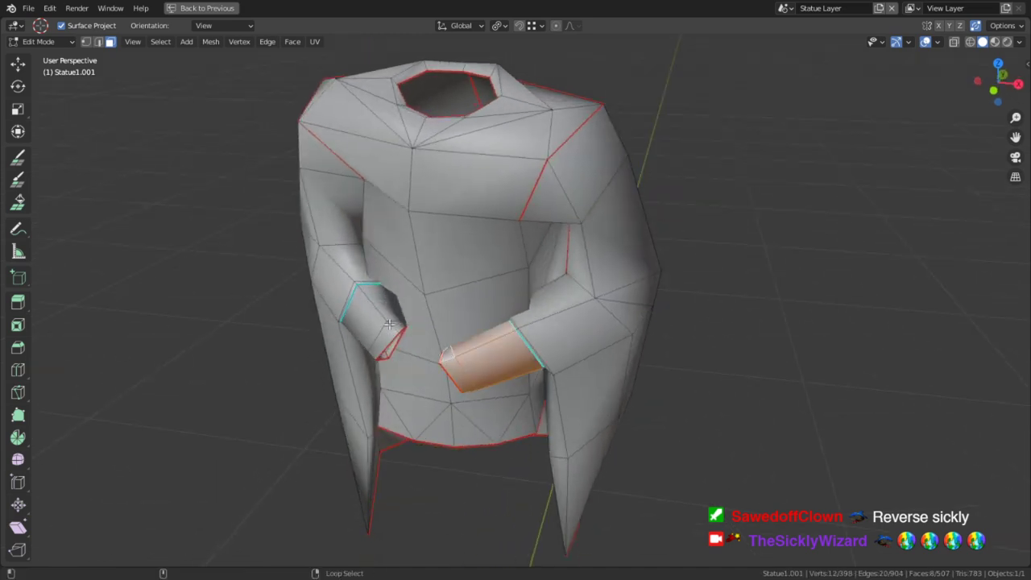
alt+shift+click(389, 324)
key(h)
Hide the face loops around both open sleeve ends, including their narrow rim faces.
middle_drag(476, 315, 434, 322)
scroll(484, 322, up, 4)
middle_drag(516, 322, 484, 310)
alt+click(509, 351)
alt+shift+click(321, 311)
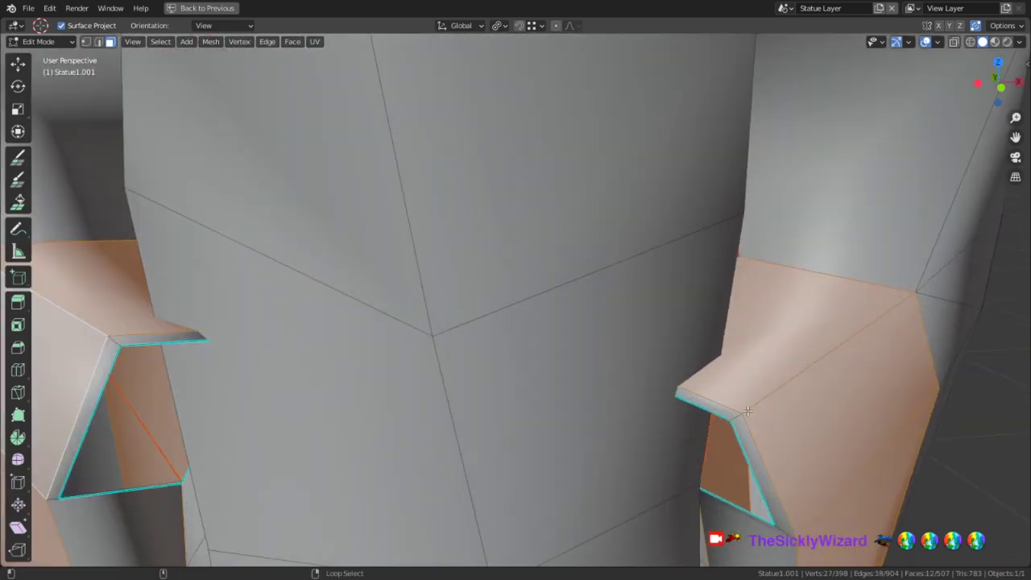
alt+shift+right_click(730, 417)
alt+shift+right_click(737, 417)
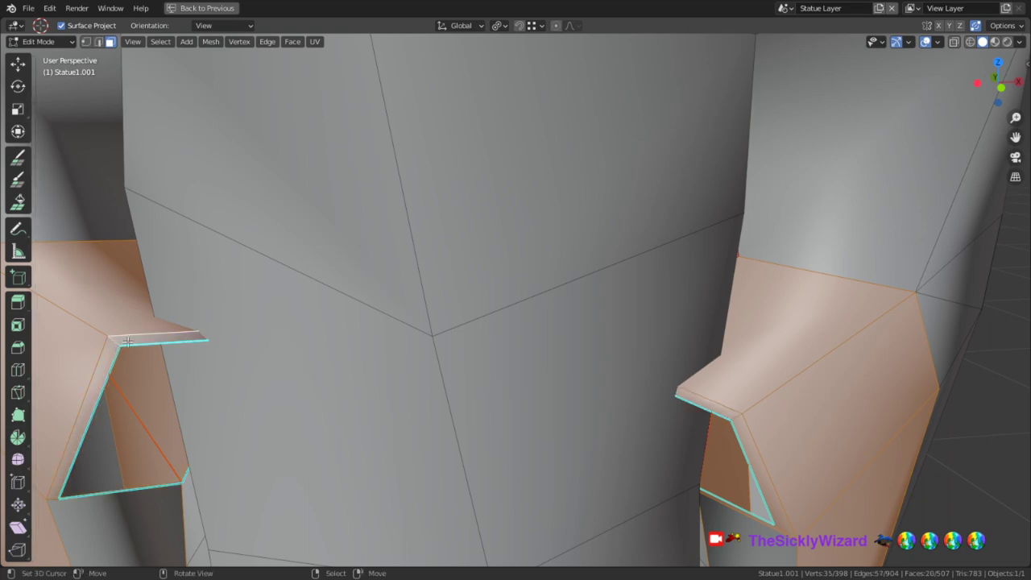
key(h)
Mark seams along the inner sleeve edges that connect to the existing seams beneath the armpits.
scroll(472, 363, down, 5)
middle_drag(472, 364, 537, 319)
middle_drag(393, 436, 394, 336)
key(2)
key(ctrl+e)
click(403, 329)
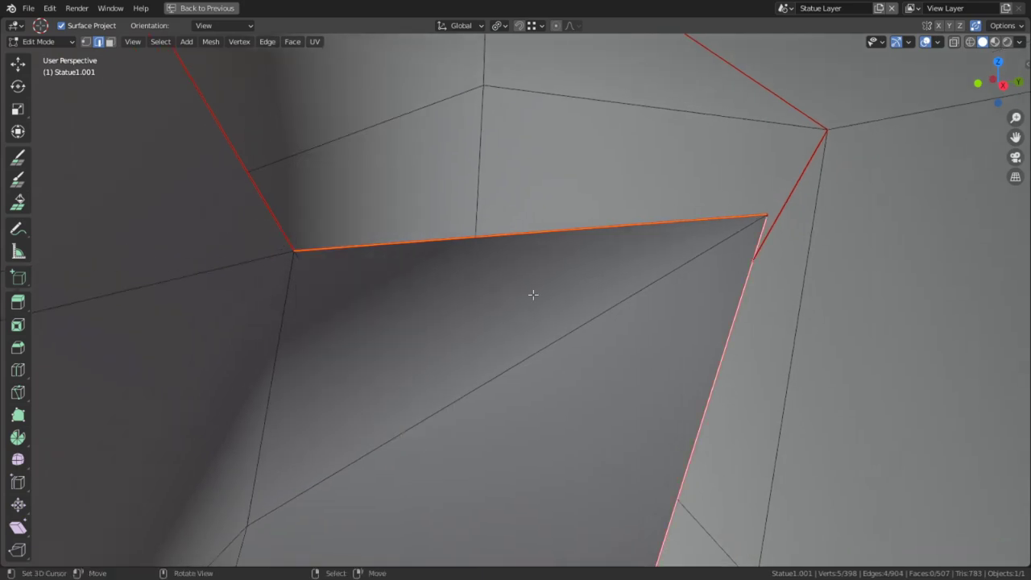
middle_drag(547, 288, 601, 331)
key(ctrl+e)
click(443, 352)
Delete the small stray triangular face at the lower inside corner of the sleeve.
middle_drag(644, 372, 538, 405)
scroll(511, 333, up, 3)
key(3)
scroll(541, 359, up, 3)
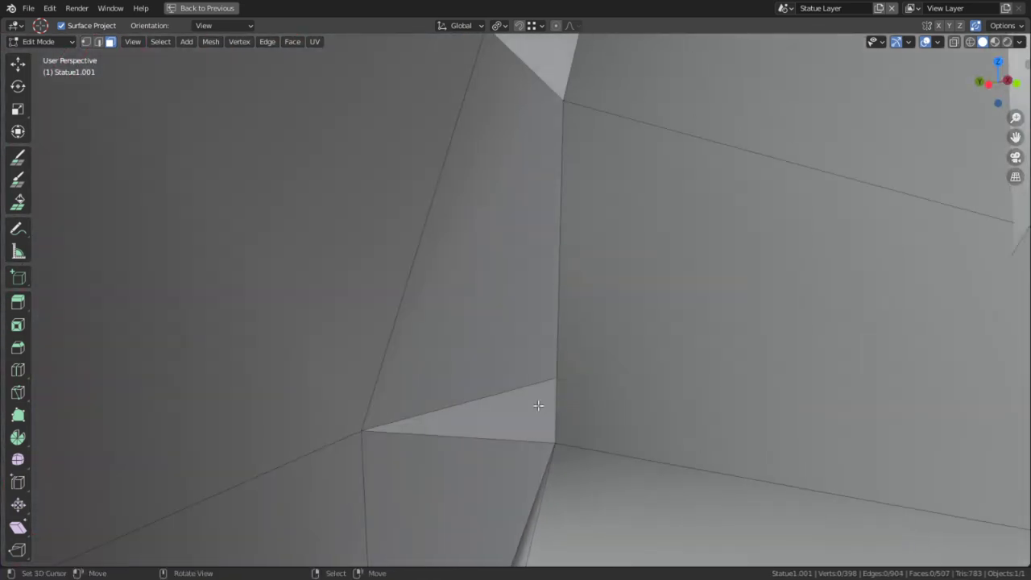
click(539, 407)
key(x)
click(539, 408)
Delete the second stray triangular face, higher up inside the sleeve.
middle_drag(541, 285, 556, 301)
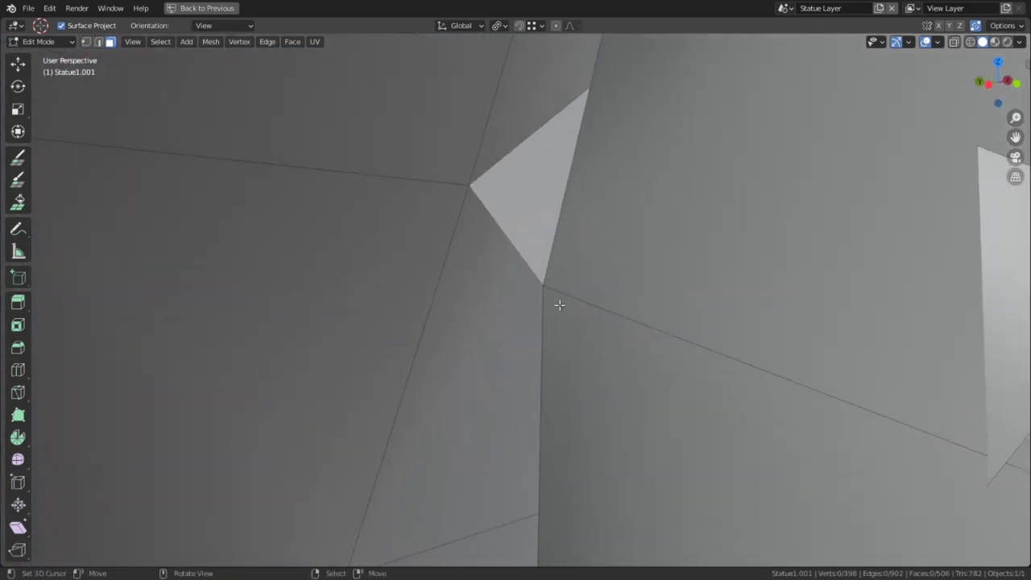
click(566, 239)
key(x)
click(523, 218)
middle_drag(528, 221, 453, 184)
scroll(462, 241, down, 7)
Try to isolate the linked torso and sleeve faces, delimited by seams, after revealing the whole statue.
key(Tab)
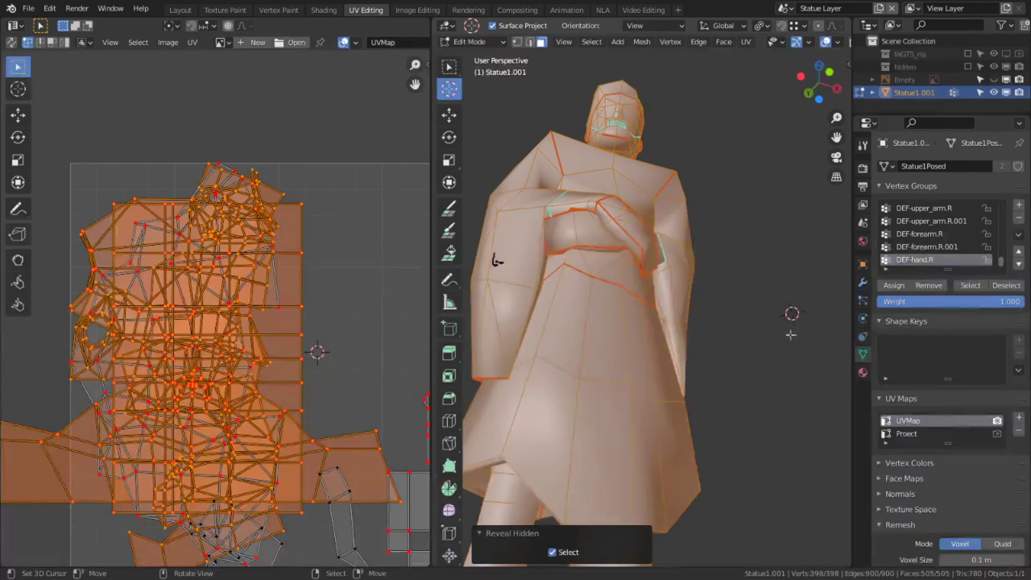
click(753, 322)
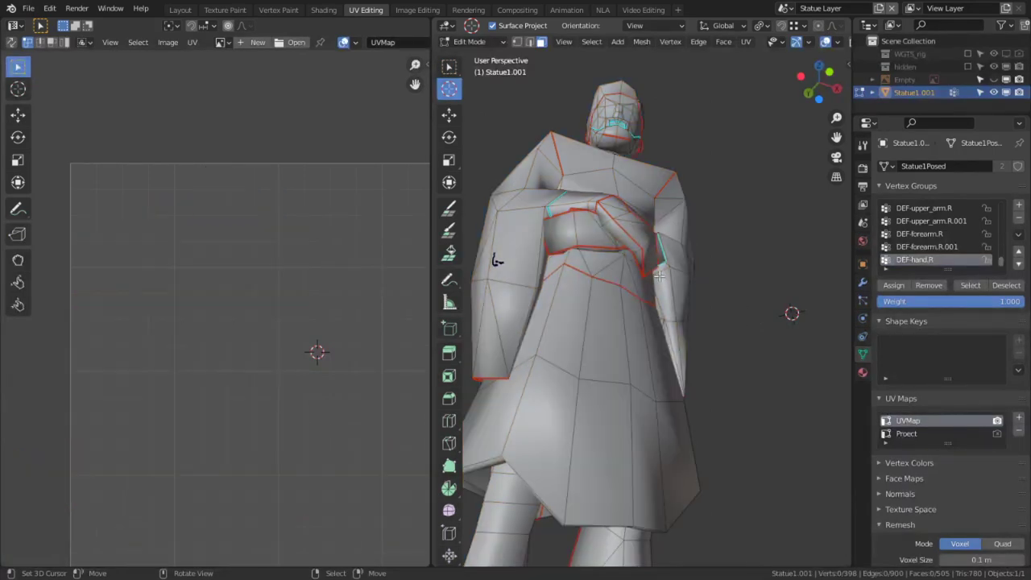
key(l)
key(l)
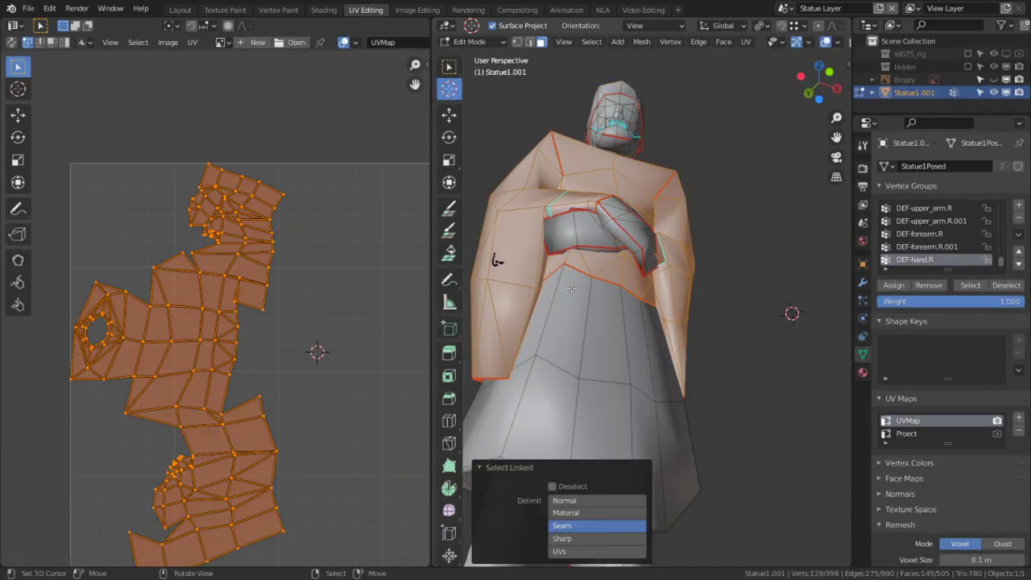
middle_drag(549, 251, 586, 365)
key(h)
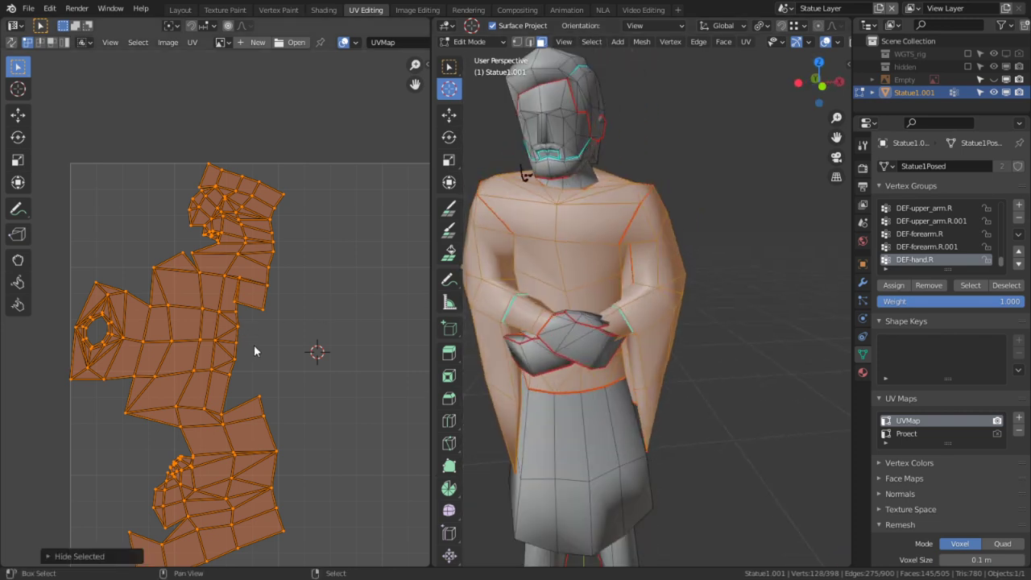
key(shift+h)
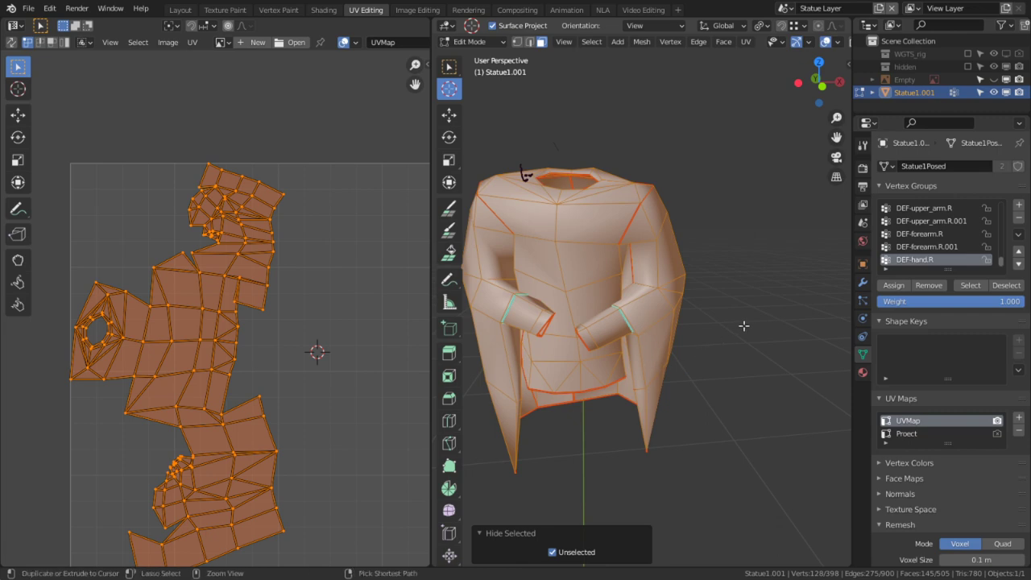
key(ctrl+space)
middle_drag(743, 326, 505, 370)
Reveal the statue, reselect all linked upper robe and sleeve parts delimited by seams, and hide everything else.
key(alt+h)
key(alt+a)
key(l)
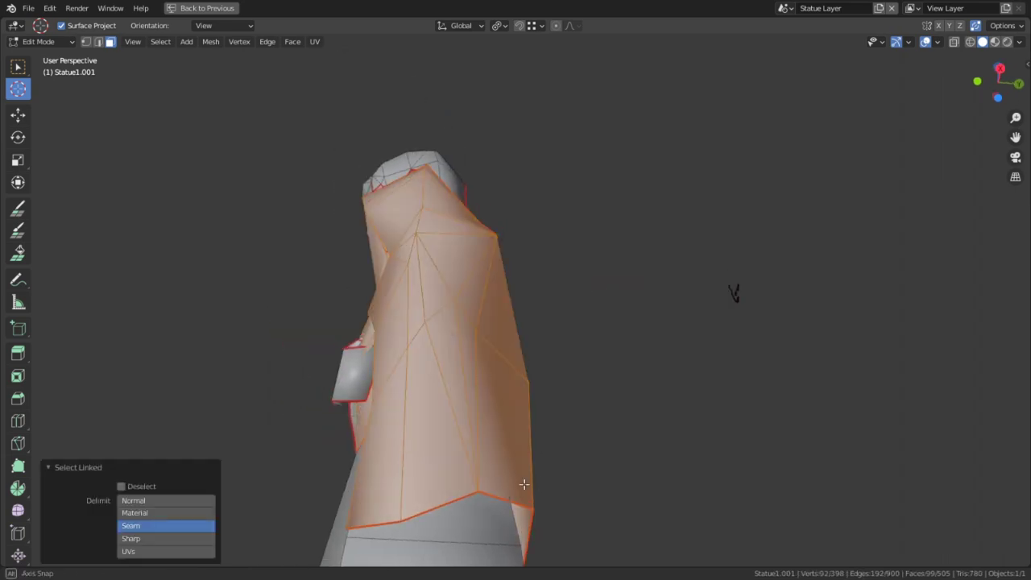
middle_drag(524, 484, 344, 418)
key(l)
middle_drag(624, 165, 428, 228)
key(l)
middle_drag(388, 262, 317, 288)
key(shift+h)
Clear the seam from the vertical centre edge of the robe's lower back panel.
middle_drag(388, 435, 543, 456)
scroll(378, 389, up, 5)
scroll(352, 443, down, 6)
scroll(553, 398, up, 3)
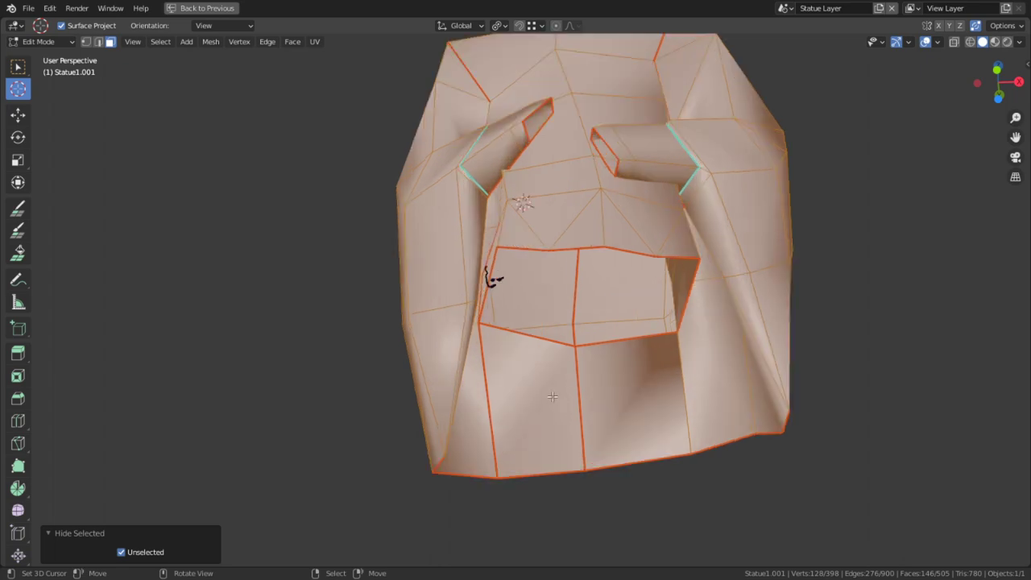
key(2)
click(556, 335)
mouse_move(556, 335)
shift+middle_down()
mouse_move(536, 304)
mouse_move(523, 373)
mouse_move(545, 361)
mouse_move(540, 339)
shift+middle_up()
middle_drag(540, 338, 484, 298)
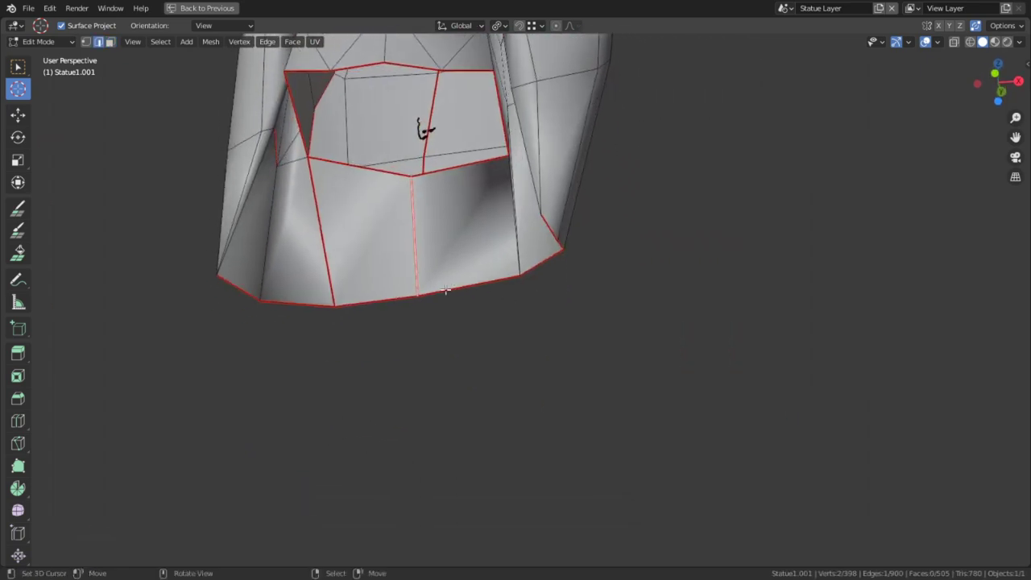
middle_drag(392, 299, 395, 300)
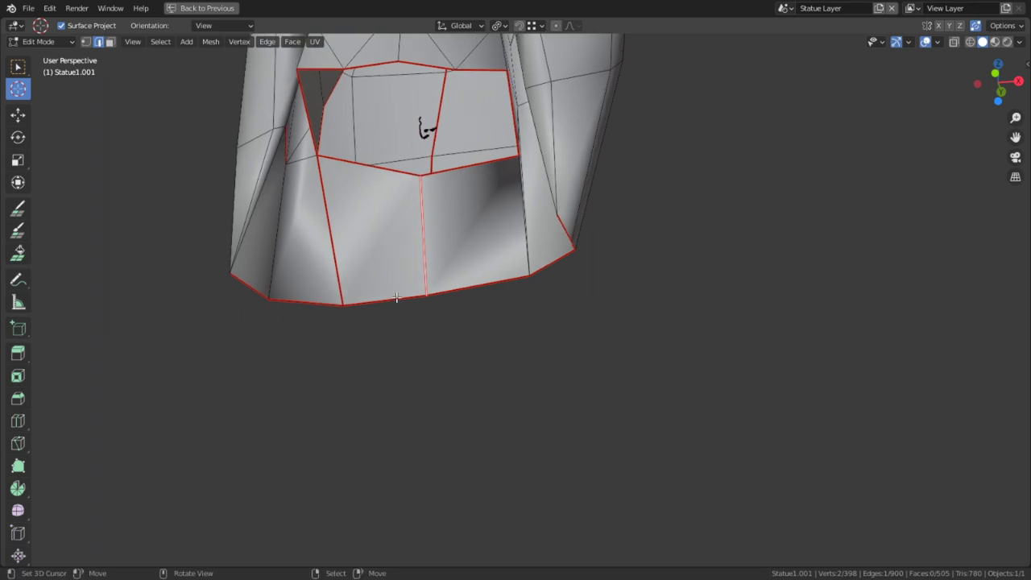
key(ctrl+e)
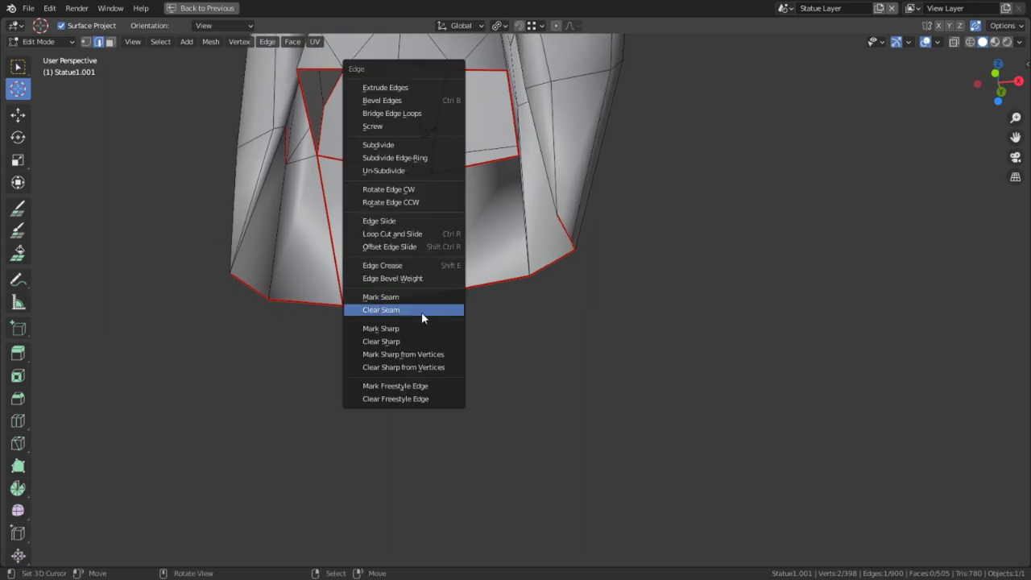
click(421, 312)
Clear the seam from the two hem edges meeting below the back panel's centre edge.
click(412, 296)
shift+click(456, 294)
key(ctrl+e)
click(454, 298)
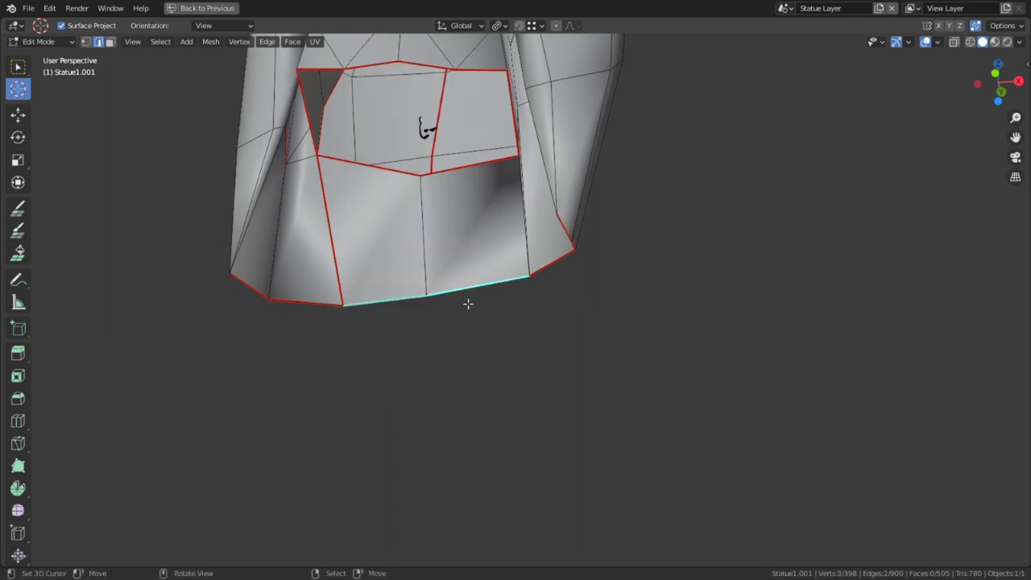
Subdivide the long outer edge of the narrow strip beside the sleeve's lower opening.
middle_drag(468, 301, 559, 304)
shift+middle_drag(626, 233, 499, 281)
scroll(486, 278, down, 3)
middle_drag(412, 282, 471, 287)
scroll(472, 287, up, 3)
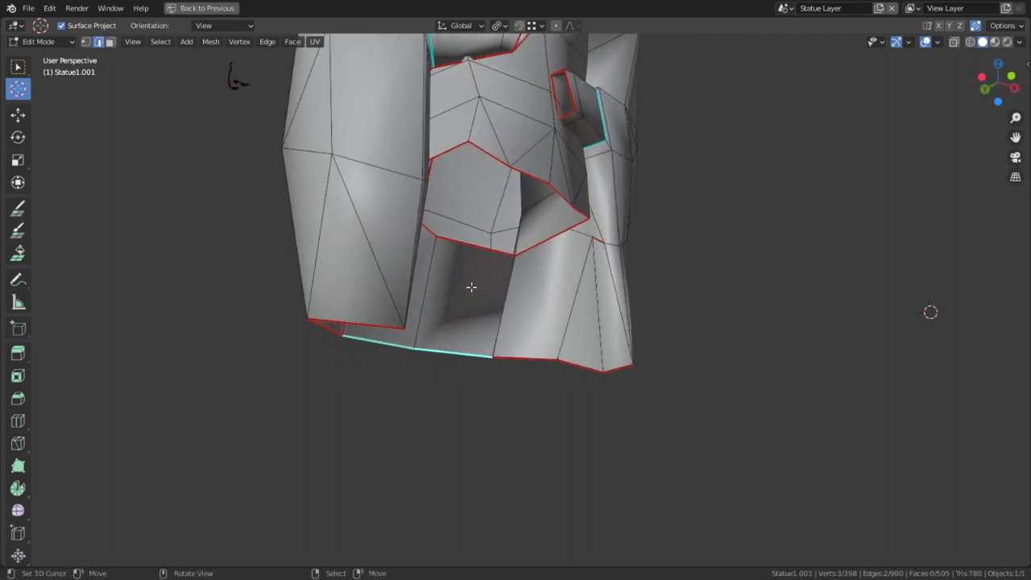
scroll(510, 274, up, 6)
middle_drag(562, 285, 588, 357)
scroll(553, 287, down, 2)
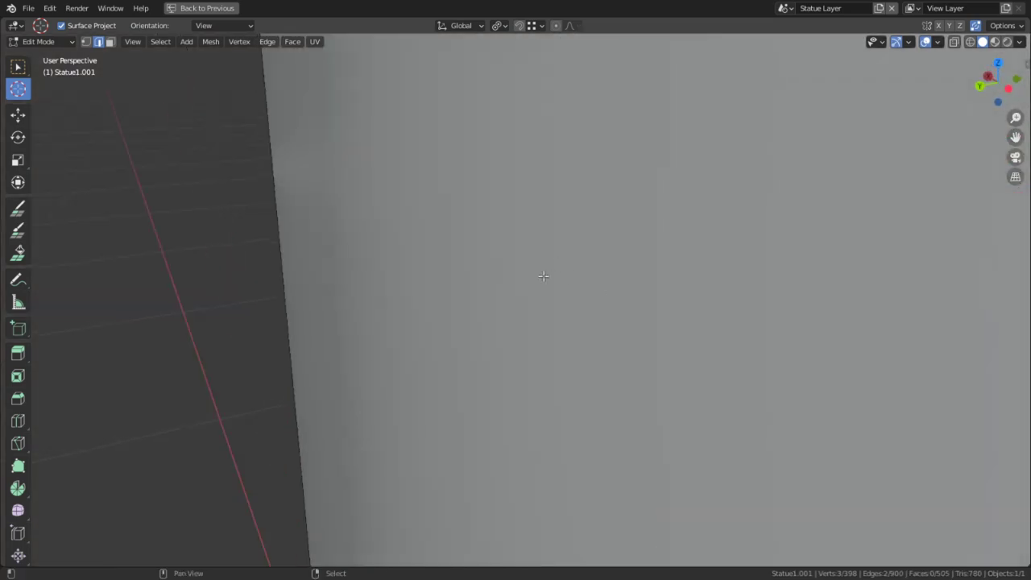
shift+middle_drag(553, 288, 464, 339)
scroll(463, 339, up, 2)
key(Tab)
key(Tab)
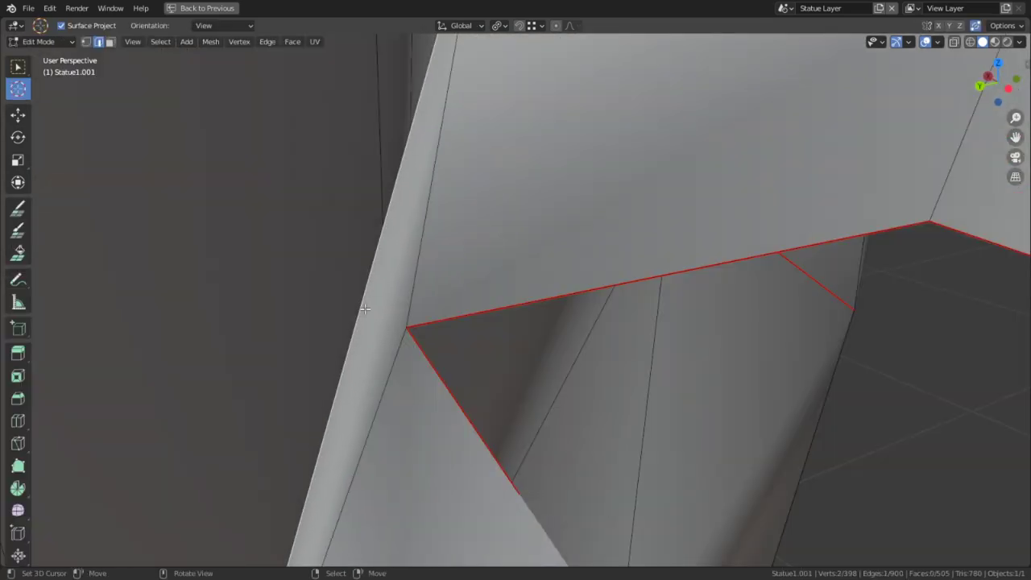
right_click(365, 308)
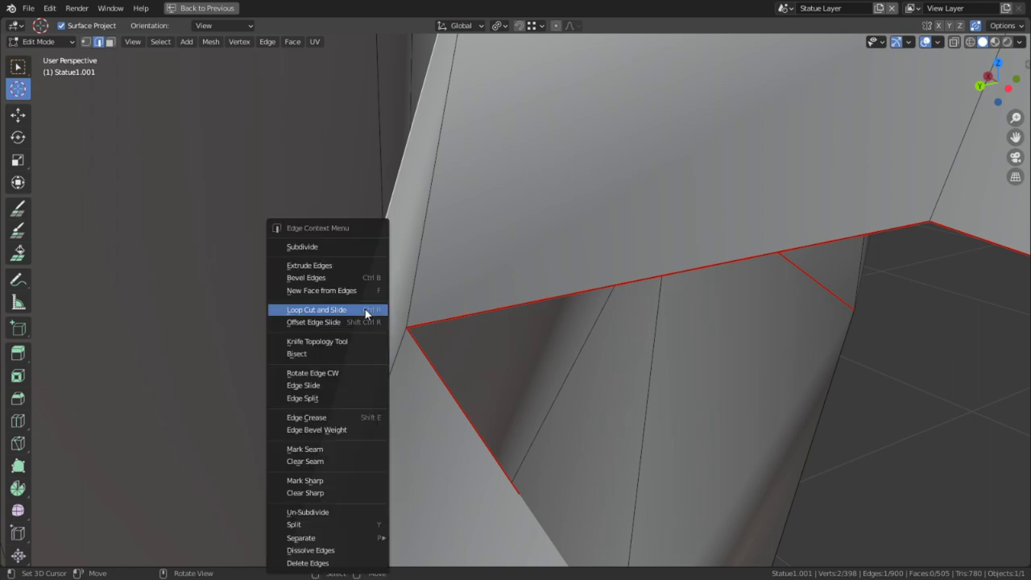
click(342, 248)
Move the new midpoint vertex onto the neighbouring sleeve vertex with snapping, and clear the selection.
scroll(411, 311, up, 6)
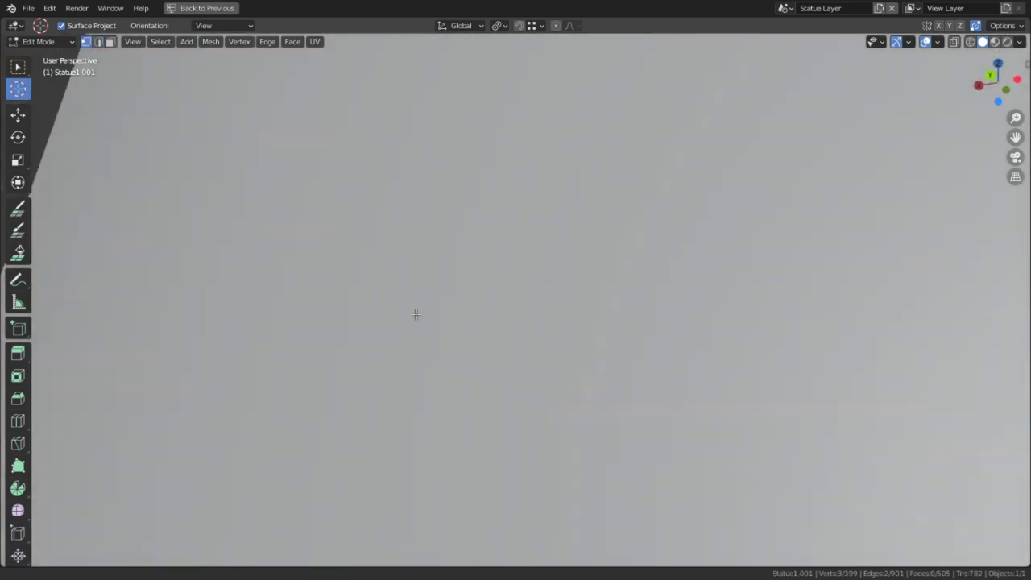
middle_drag(416, 314, 326, 398)
middle_drag(369, 322, 645, 418)
key(g)
click(415, 290)
key(alt+h)
key(alt+a)
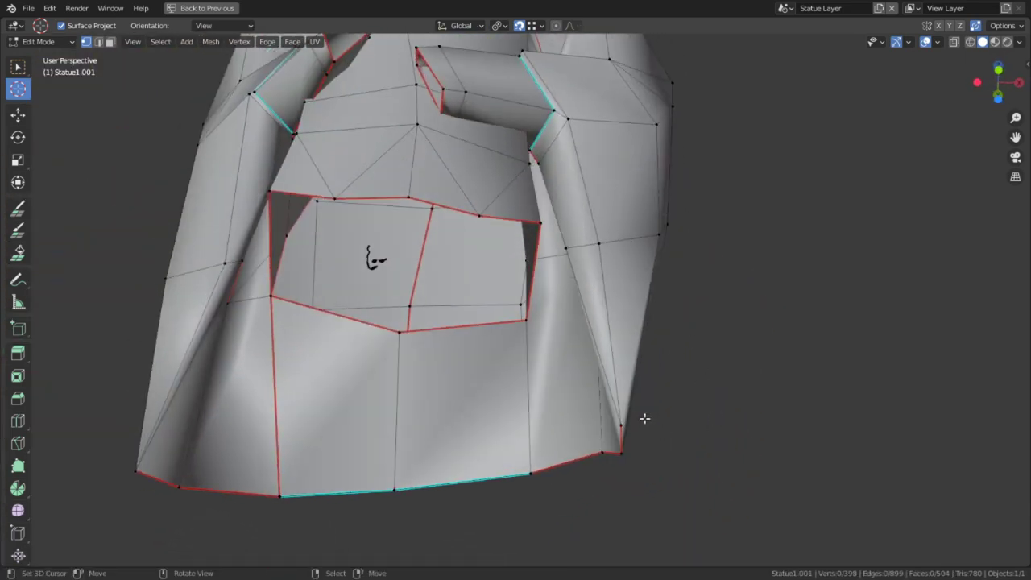
Mark the unseamed vertical side edge of the lower back panel as a seam.
right_click(519, 401)
key(ctrl+e)
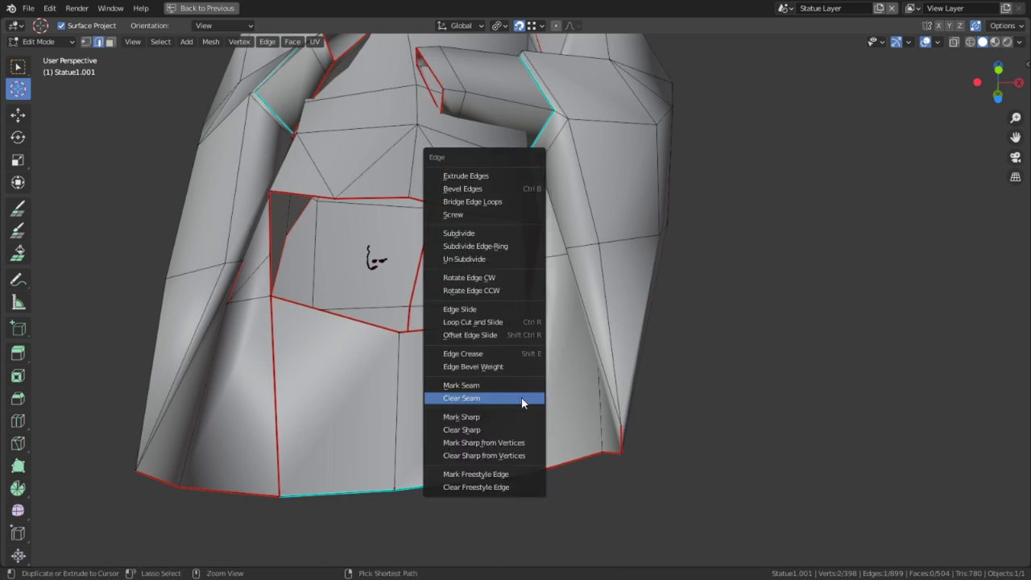
click(494, 385)
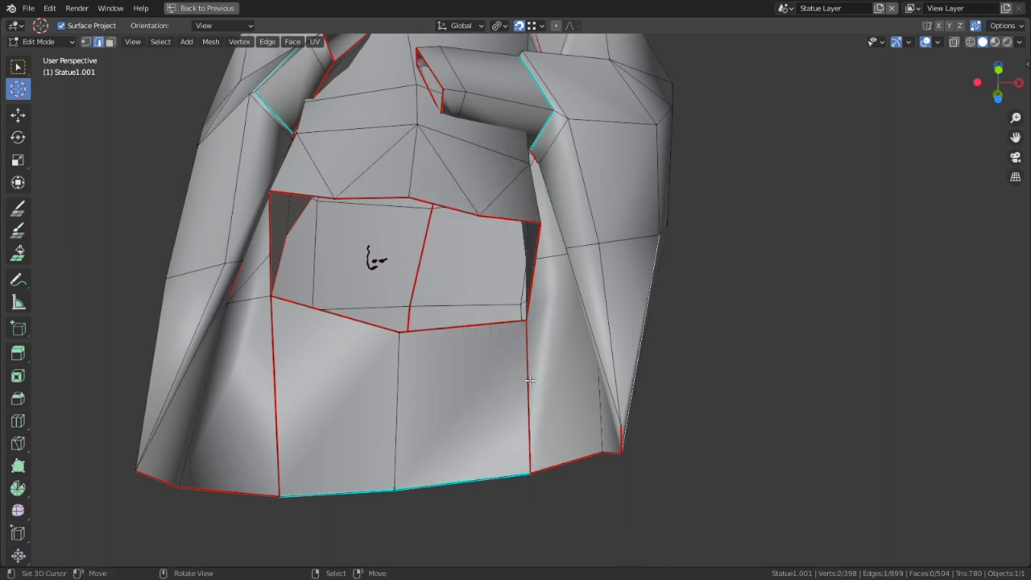
Select the linked upper robe and sleeve faces, delimited by seams, and unwrap them.
key(ctrl+l)
scroll(488, 383, down, 5)
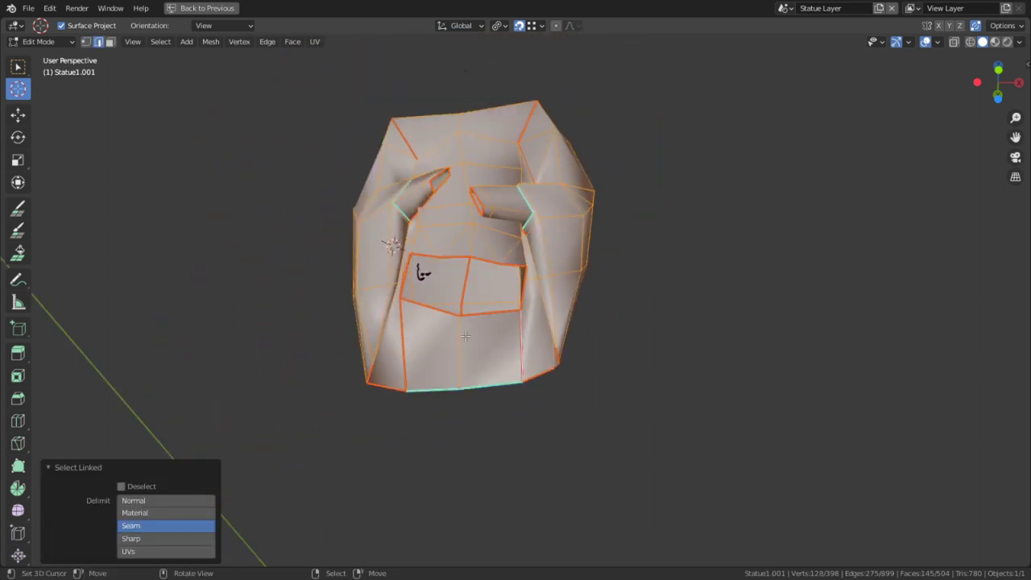
middle_drag(431, 398, 415, 434)
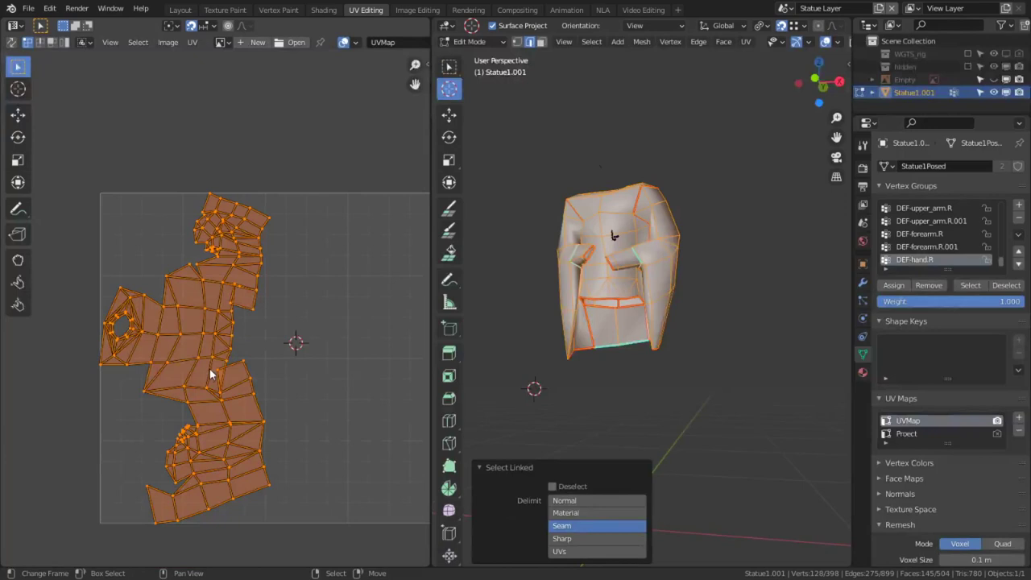
key(u)
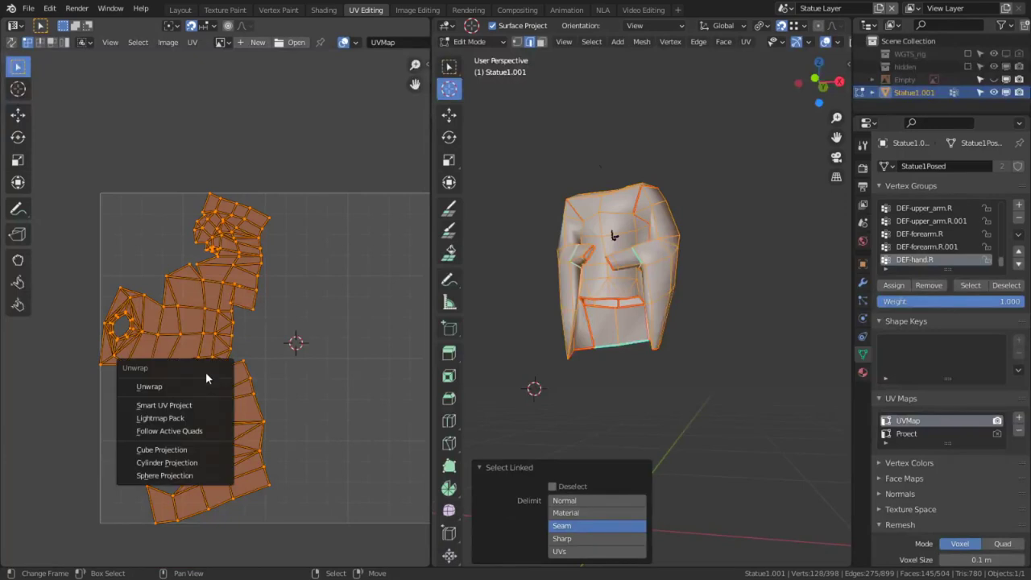
click(186, 383)
scroll(274, 411, up, 4)
middle_drag(318, 419, 214, 220)
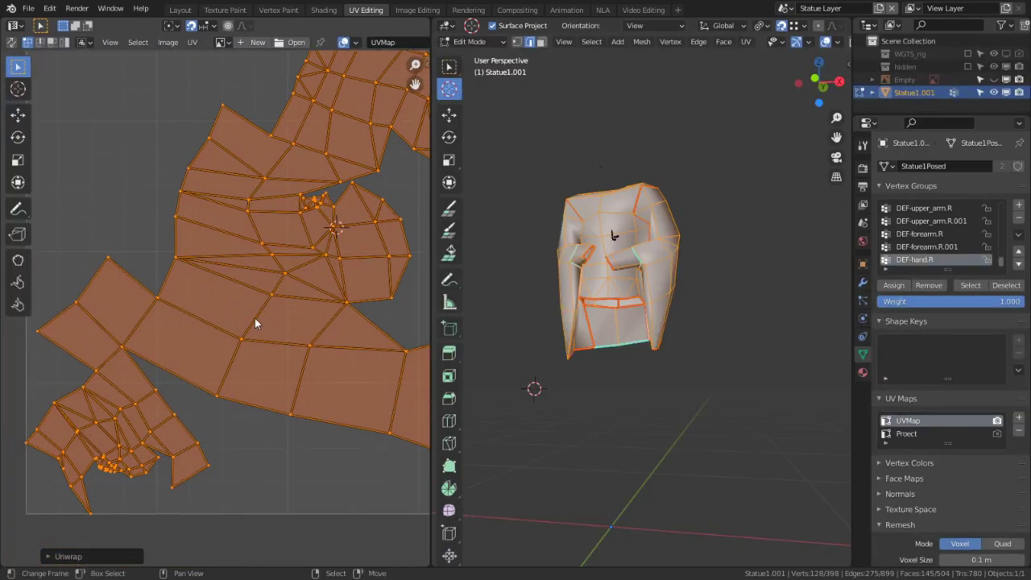
Enable UV sync selection and locate the lower back panel's centre edge from the UV layout on the model.
click(106, 325)
middle_drag(523, 288, 815, 346)
scroll(814, 346, up, 2)
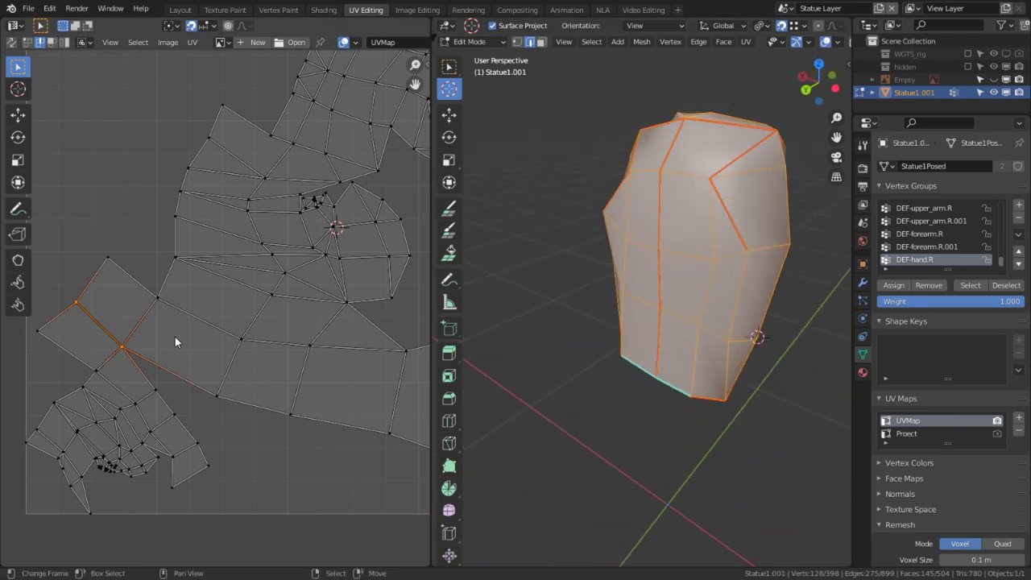
click(15, 44)
click(106, 305)
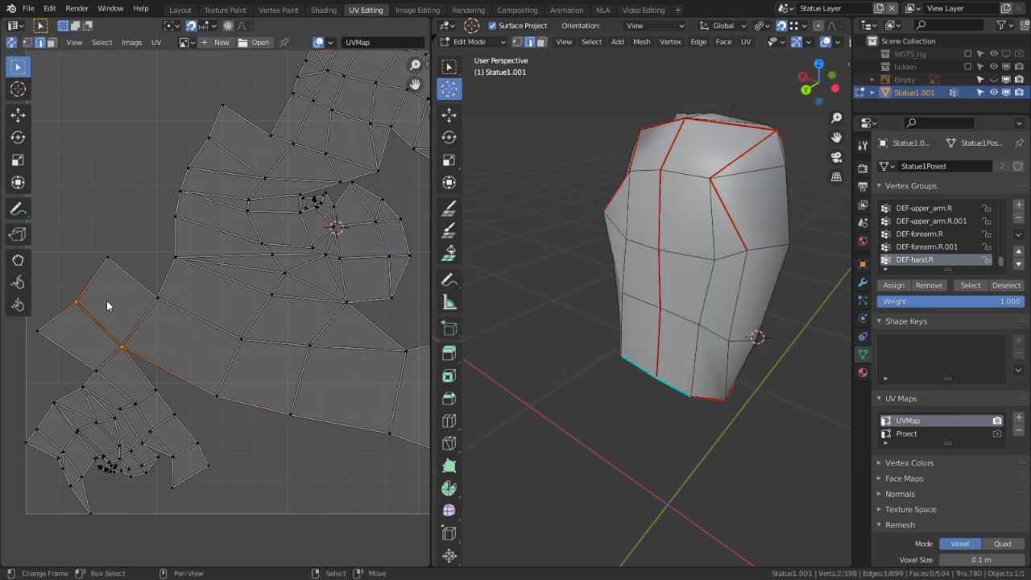
key(KP_Decimal)
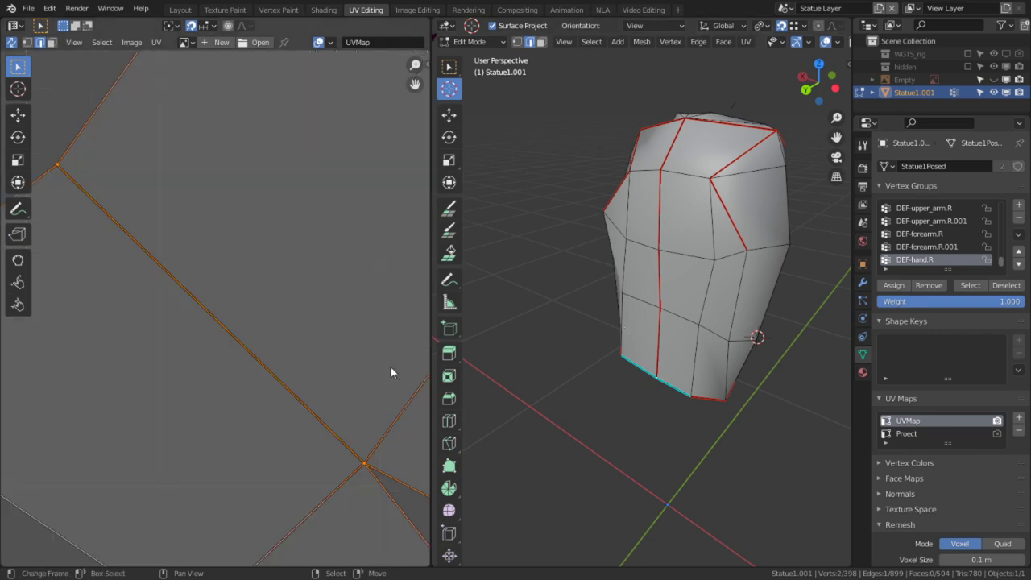
key(KP_Decimal)
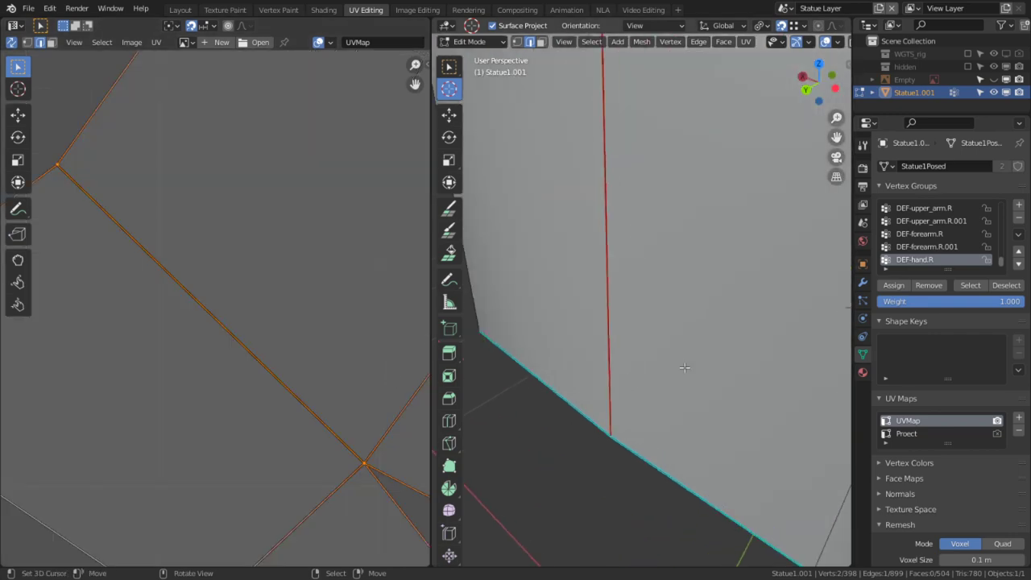
middle_drag(686, 368, 447, 274)
scroll(447, 274, down, 3)
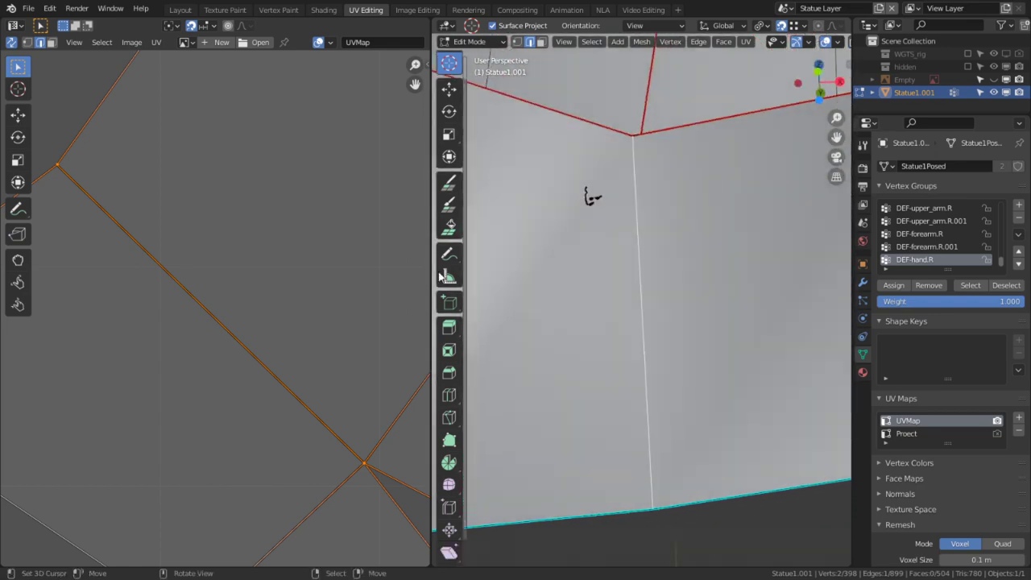
Mark the vertical centre edge of the lower back panel as a seam.
scroll(486, 283, down, 6)
mouse_move(658, 336)
middle_down()
mouse_move(637, 472)
mouse_move(643, 347)
middle_up()
key(ctrl+e)
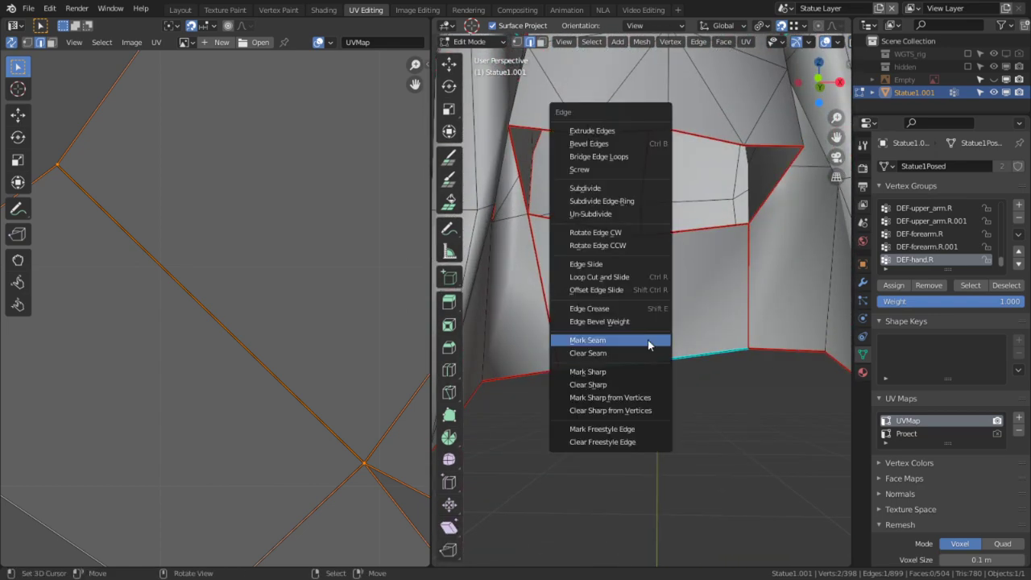
click(648, 340)
scroll(598, 168, down, 4)
middle_drag(599, 169, 623, 206)
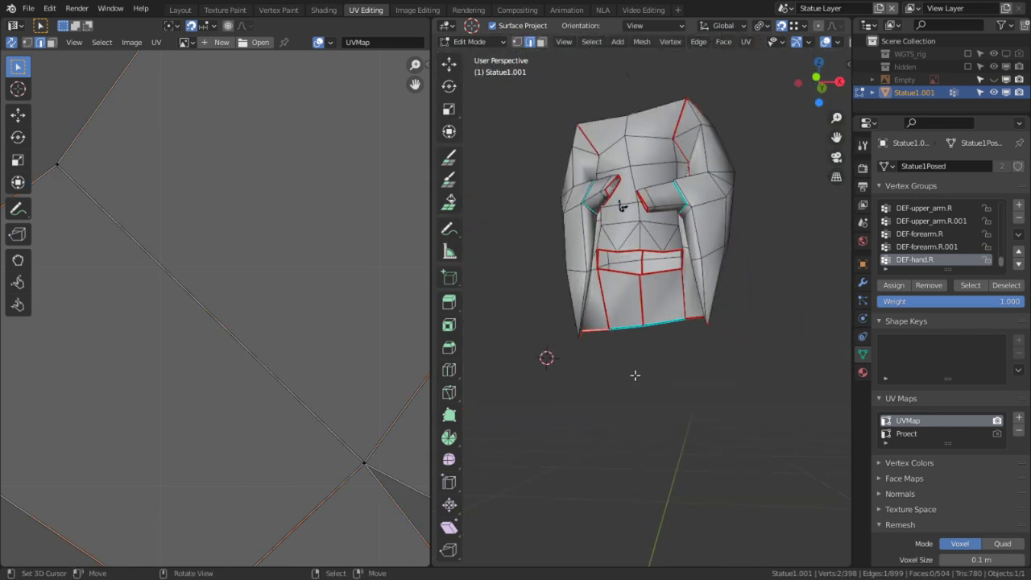
Check the seam-linked faces and clear the seam from the left vertical side edge of the lower back panel.
key(ctrl+l)
middle_drag(568, 266, 609, 328)
scroll(594, 305, up, 3)
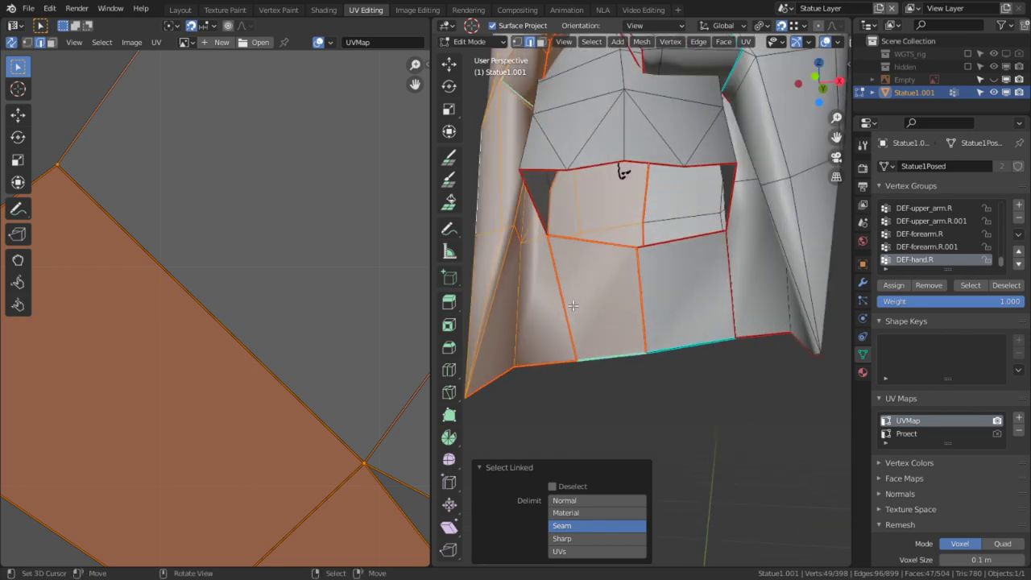
click(573, 305)
key(ctrl+e)
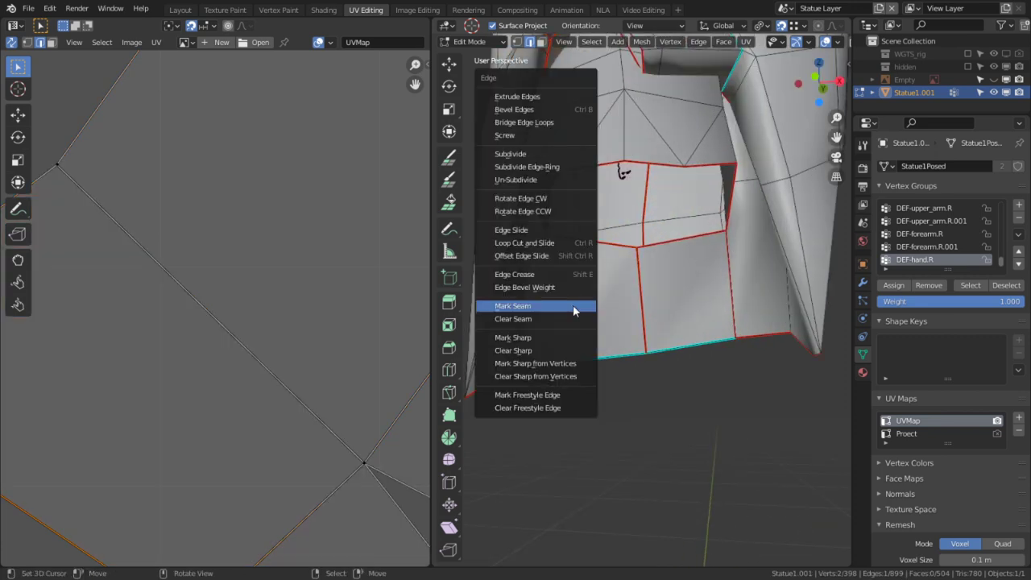
click(573, 305)
key(ctrl+e)
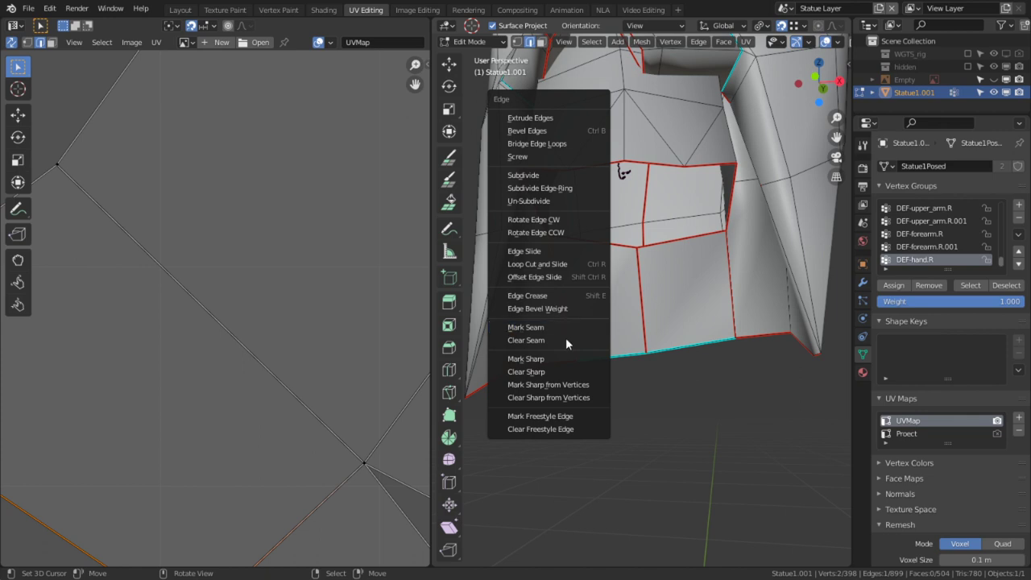
click(566, 339)
Mark the bottom edge of the lower back panel's left half, next to the centre seam, as a seam.
right_click(635, 360)
key(ctrl+e)
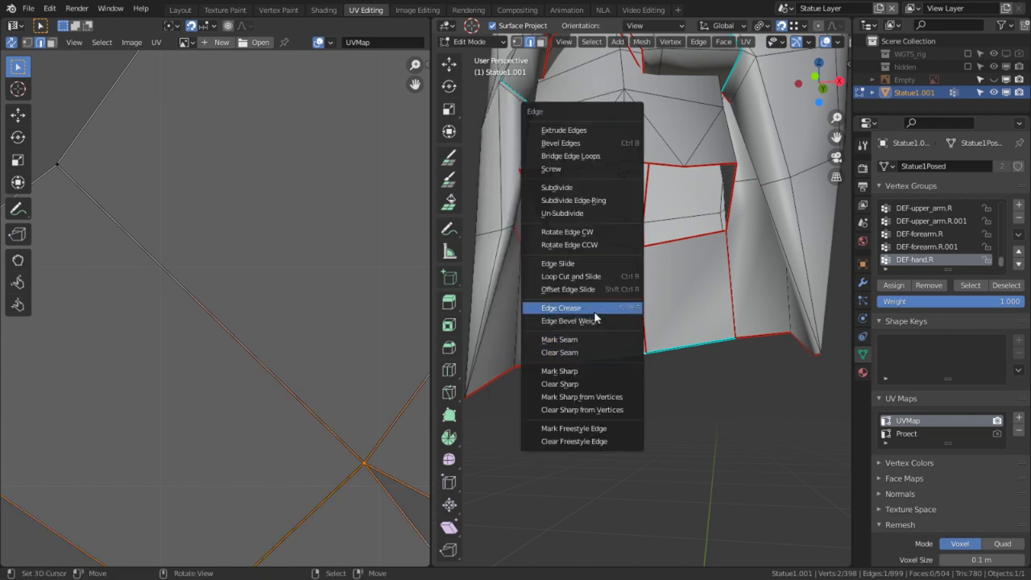
click(589, 339)
Select the linked sleeve and back-panel faces, delimited by seams, and unwrap them.
key(3)
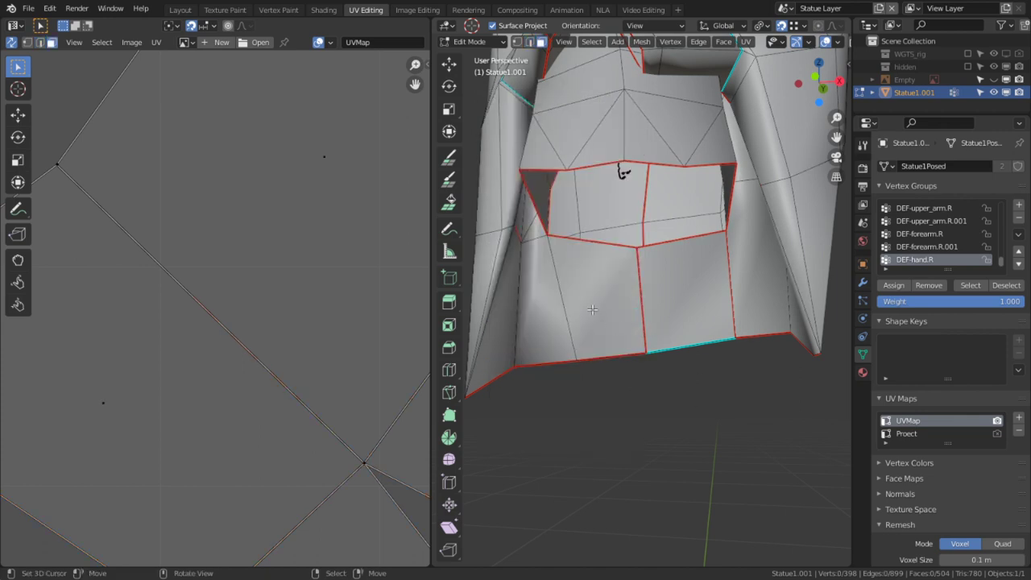
key(l)
scroll(593, 311, down, 6)
middle_drag(562, 299, 501, 345)
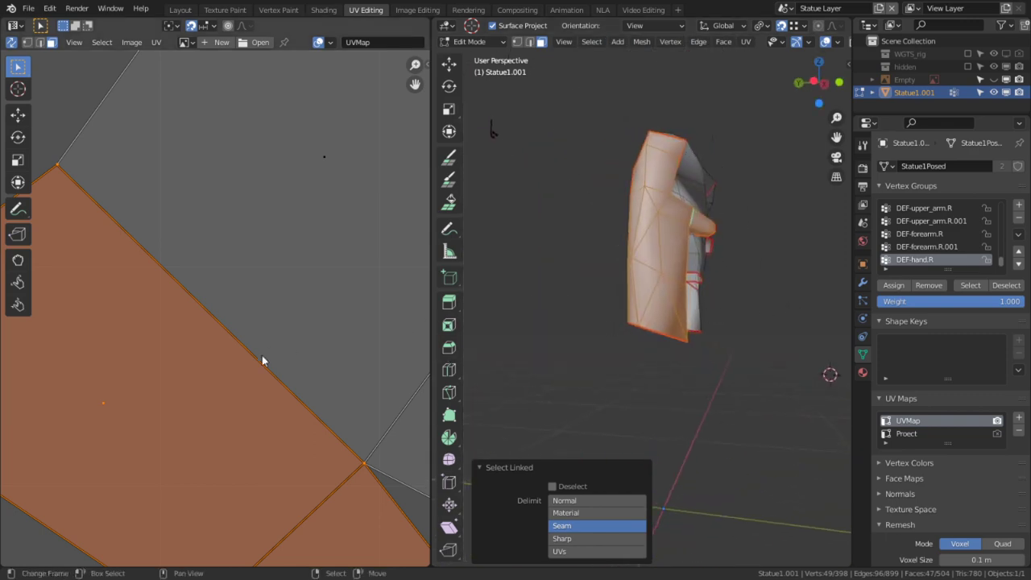
scroll(250, 358, down, 8)
key(u)
click(217, 370)
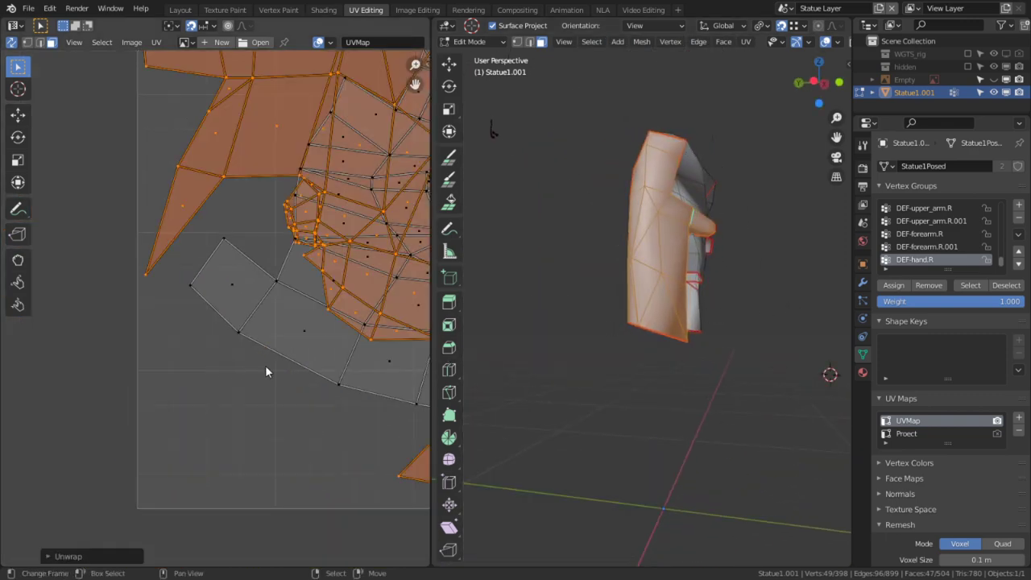
Select all visible upper robe faces and unwrap them together.
scroll(278, 369, down, 3)
key(u)
click(265, 383)
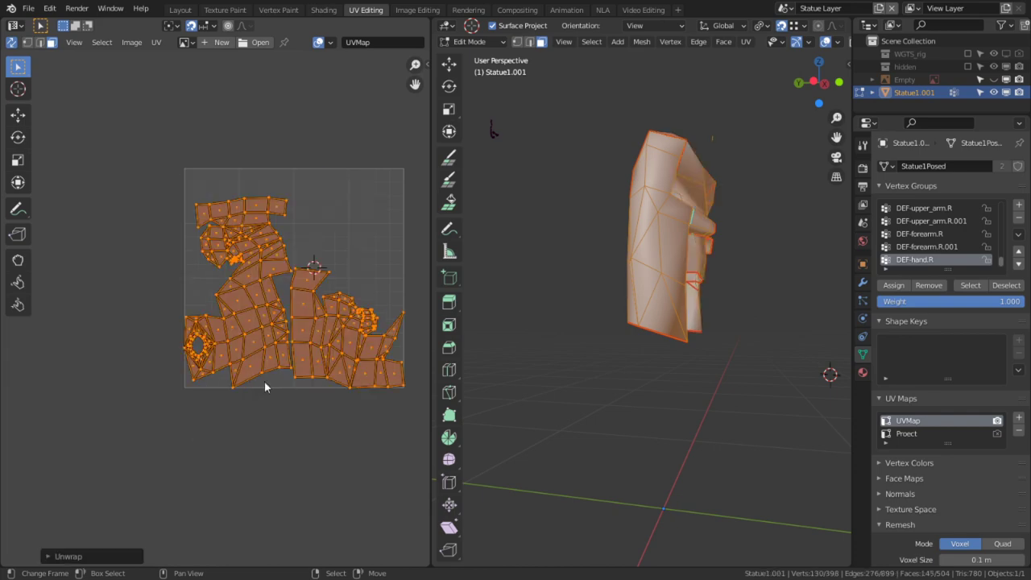
scroll(327, 211, up, 3)
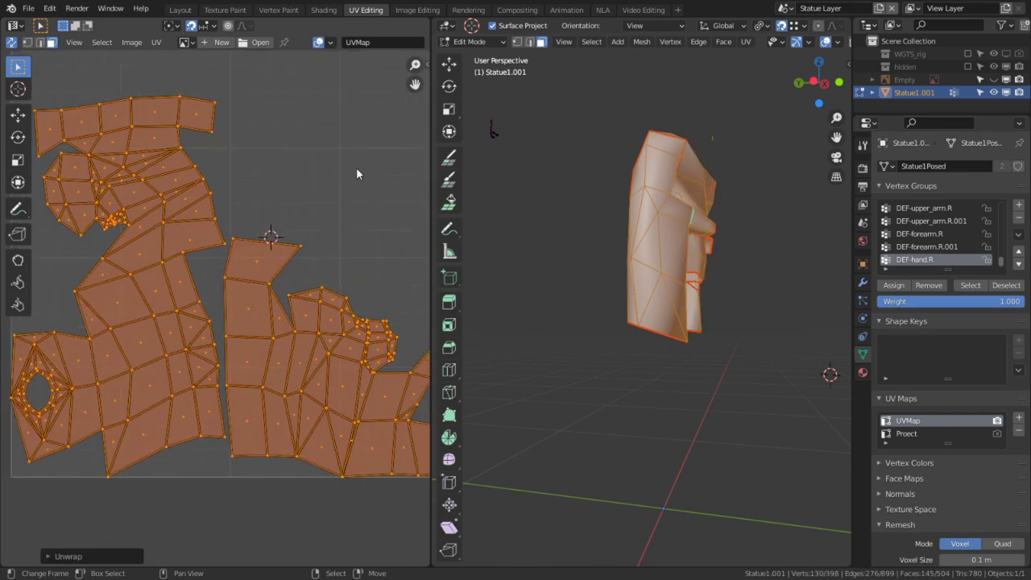
Clear the selection and mark the unseamed edge loop between the torso and the still-attached sleeve as a seam.
key(alt+a)
middle_drag(651, 373, 542, 356)
scroll(682, 323, up, 3)
middle_drag(757, 312, 736, 287)
alt+middle_click(732, 225)
scroll(693, 242, up, 4)
middle_drag(646, 253, 729, 241)
alt+right_click(564, 230)
middle_drag(565, 230, 550, 234)
scroll(637, 250, up, 3)
middle_drag(697, 264, 591, 279)
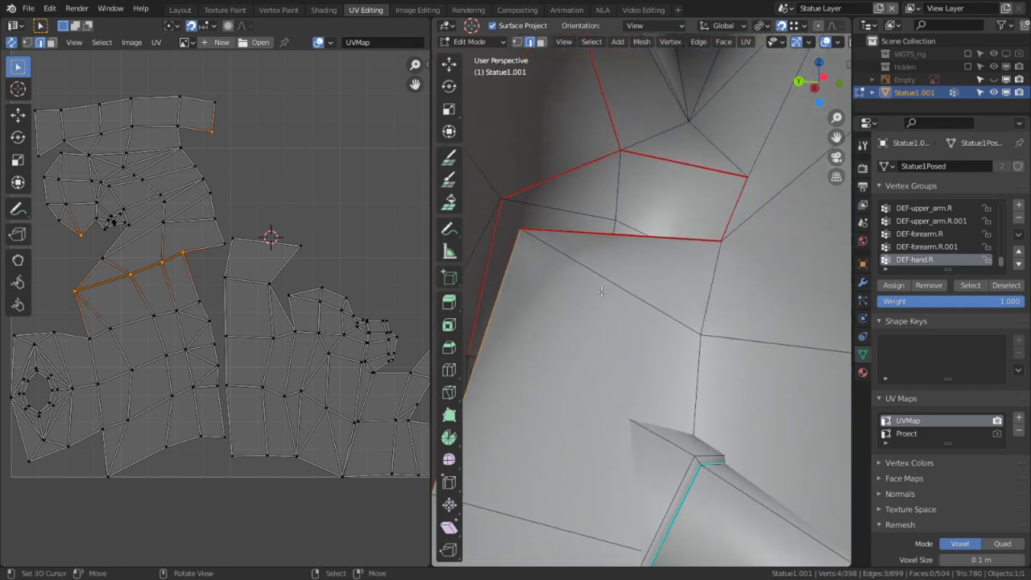
key(ctrl+e)
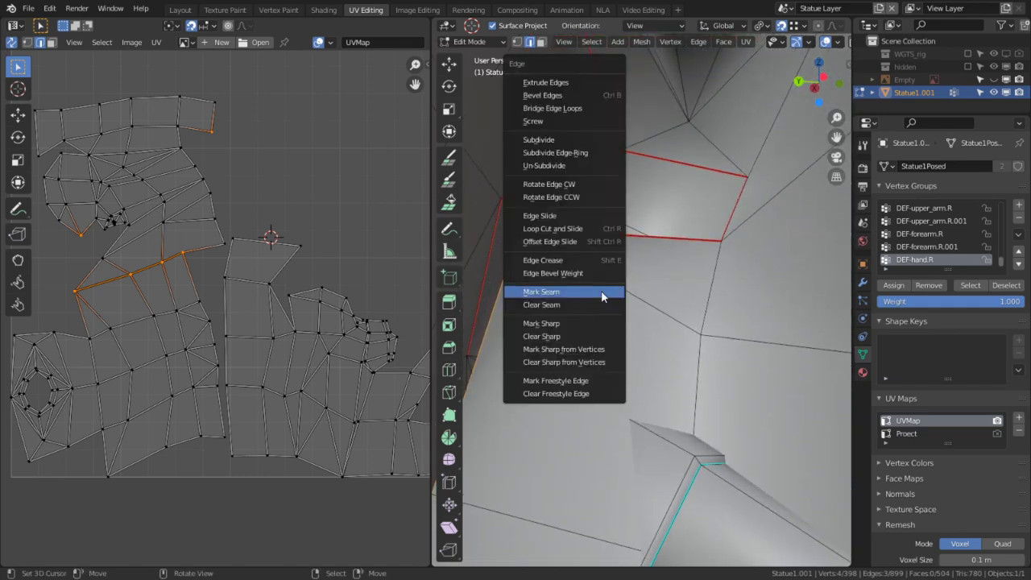
click(602, 292)
Unwrap all visible upper robe faces again with the new seams and reveal the hidden parts of the statue.
scroll(320, 352, down, 2)
key(a)
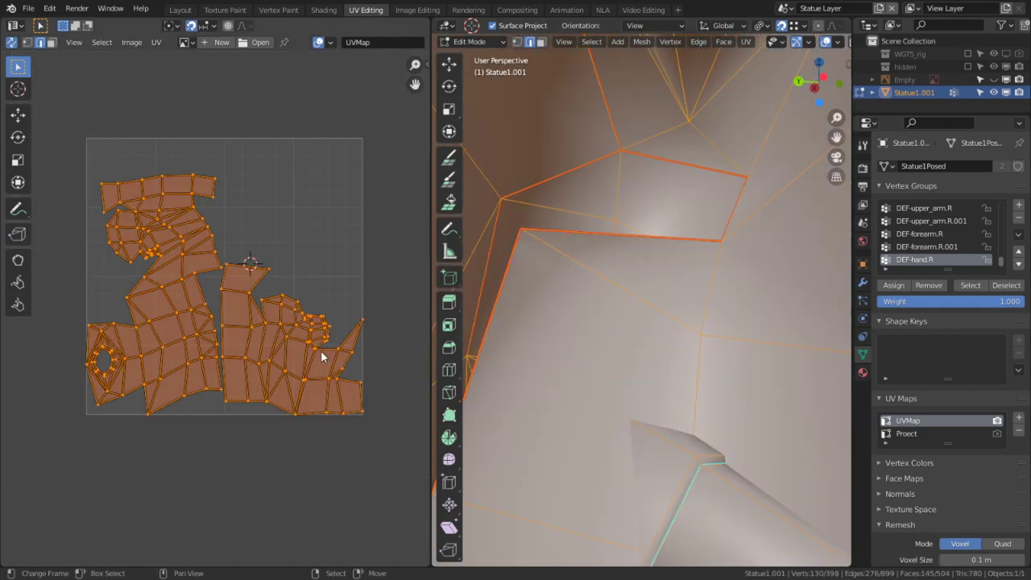
key(u)
click(277, 371)
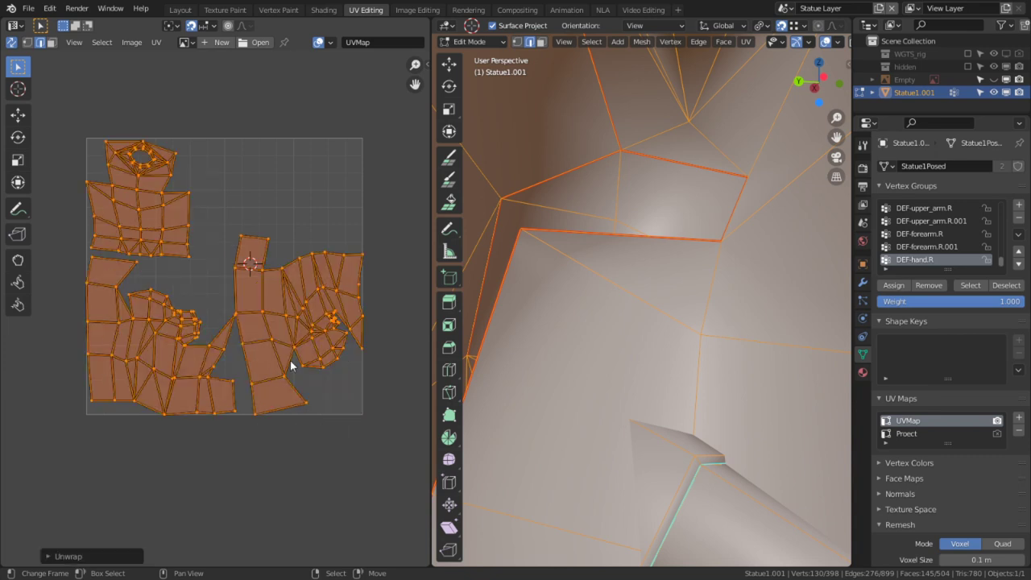
scroll(288, 354, down, 2)
scroll(656, 282, down, 5)
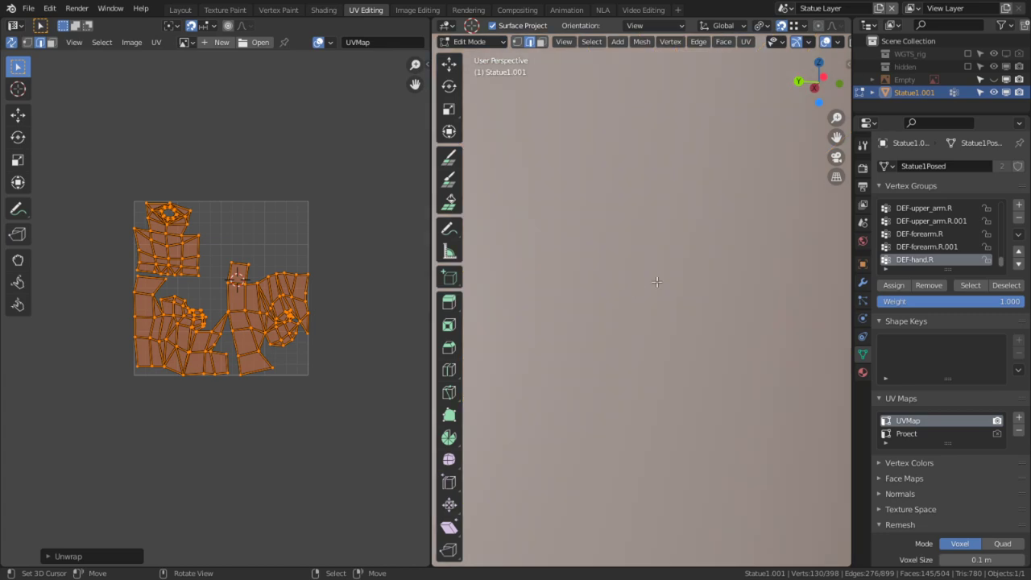
middle_drag(658, 281, 429, 298)
scroll(419, 308, down, 4)
scroll(610, 385, down, 5)
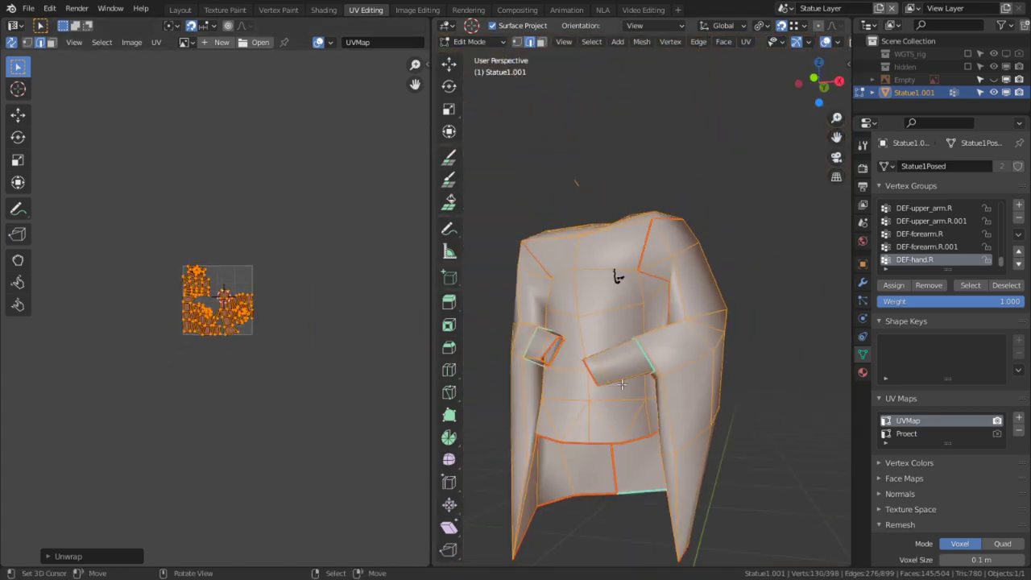
key(alt+h)
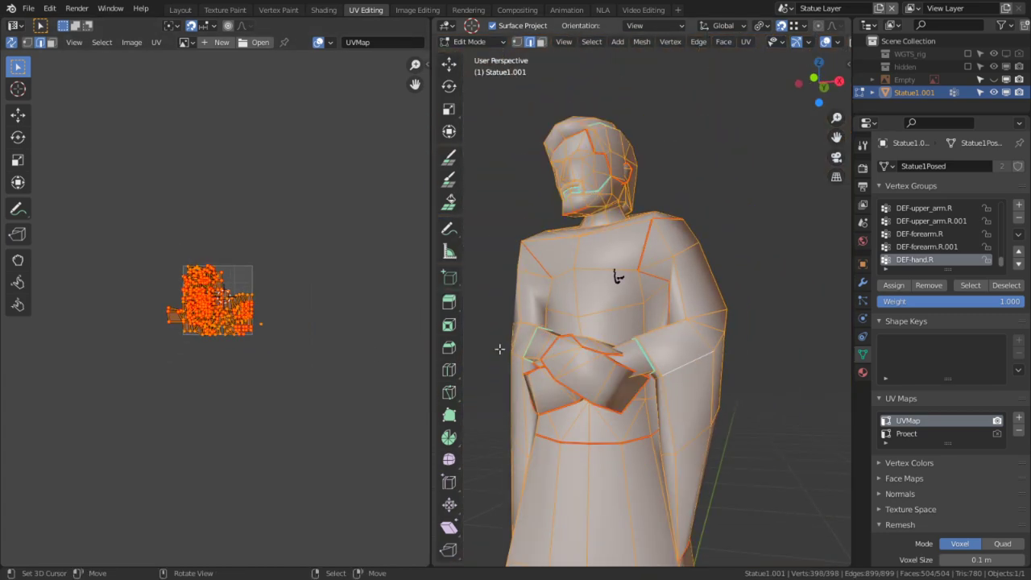
Average the scale of all UV islands, pack them, and view the layout in a maximized editor.
scroll(292, 347, up, 6)
key(q)
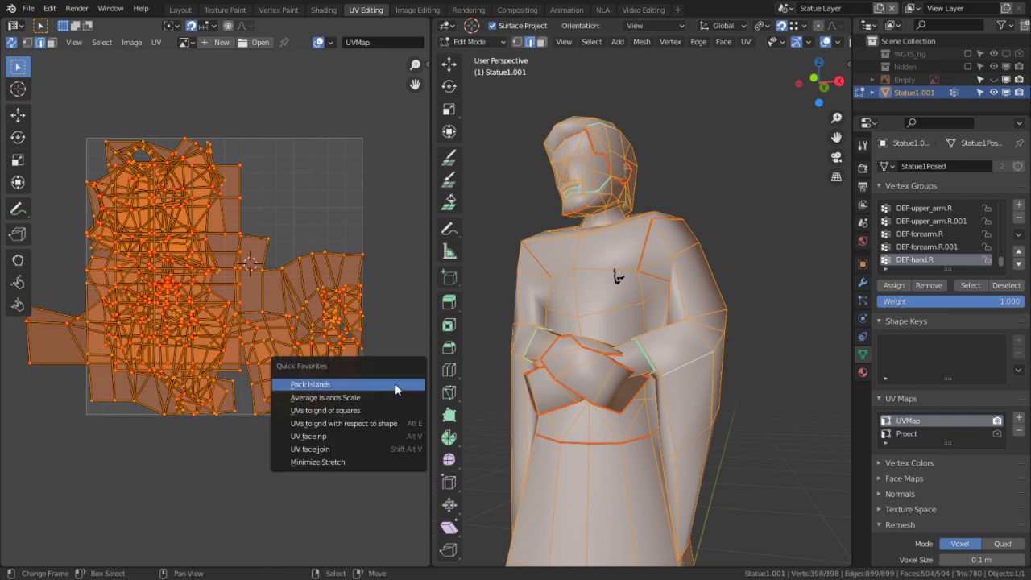
click(364, 395)
key(q)
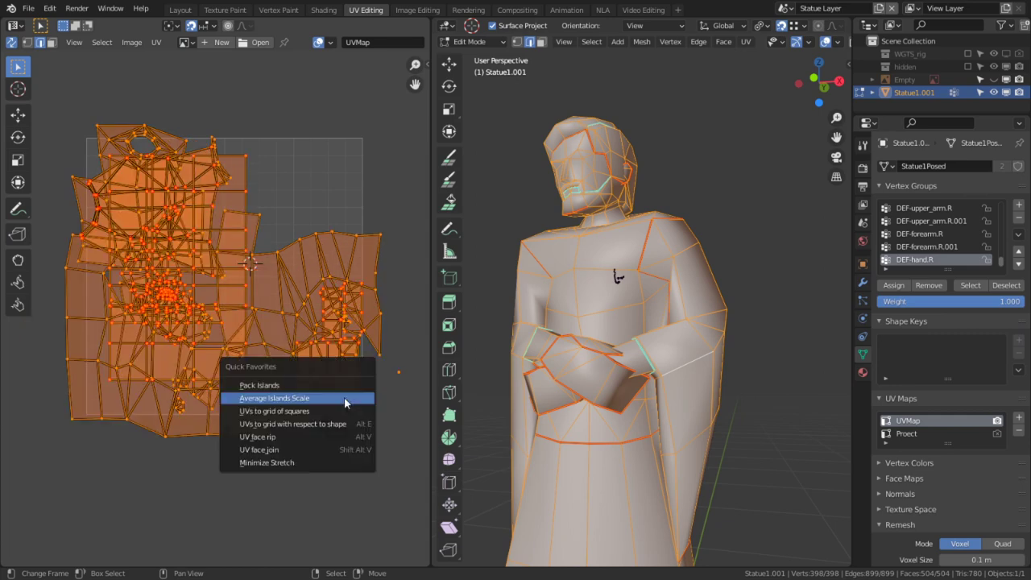
click(270, 386)
scroll(338, 415, up, 2)
key(ctrl+space)
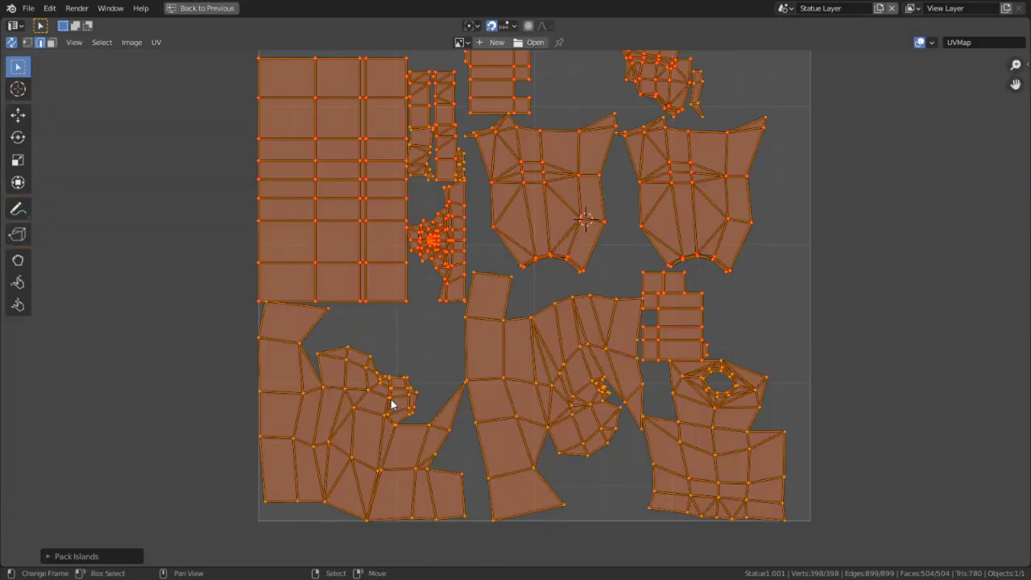
scroll(484, 435, down, 3)
key(Home)
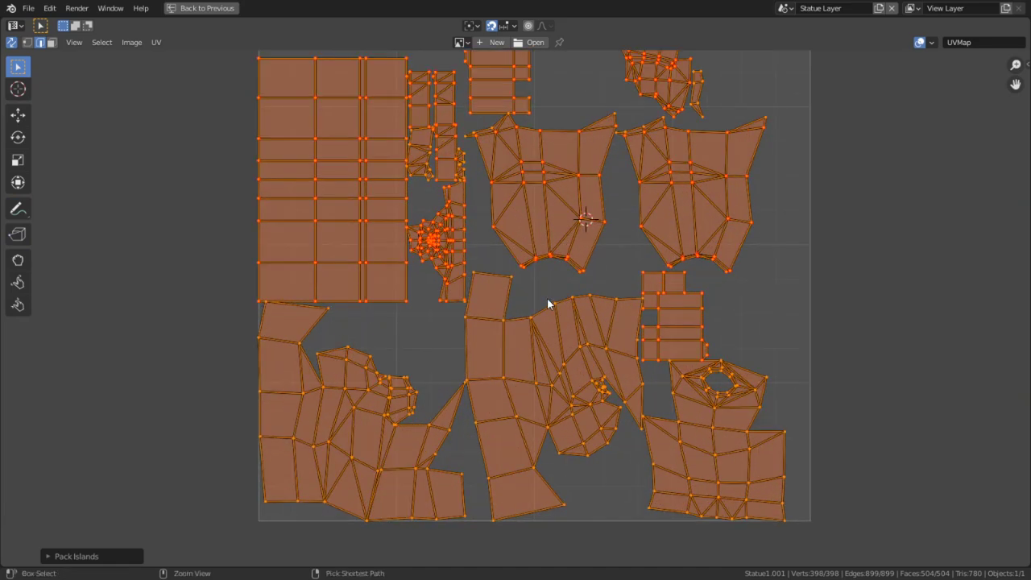
Undo the packing and scale averaging of the UV islands.
key(ctrl+z)
key(ctrl+z)
key(ctrl+z)
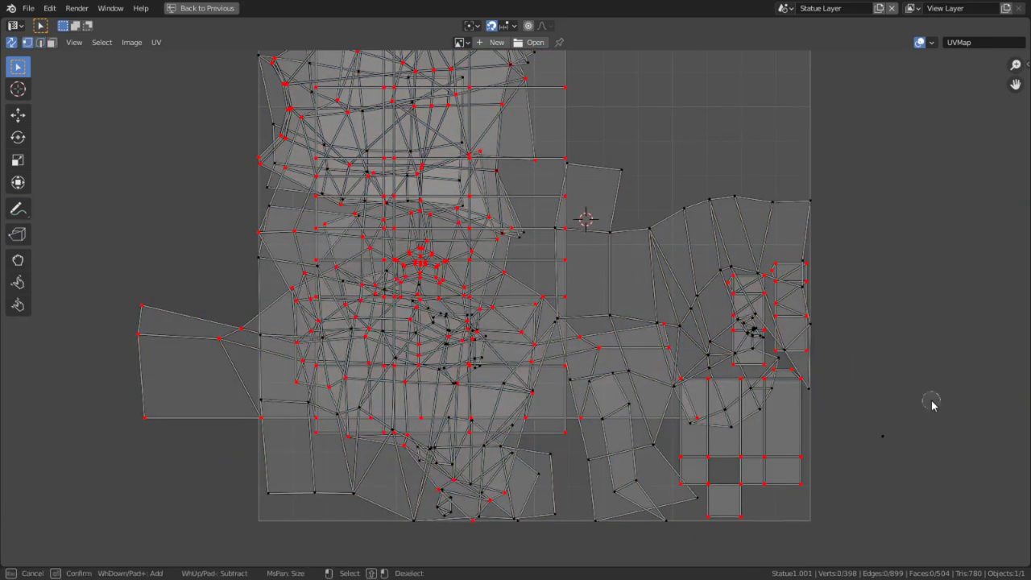
Circle-select the stray UV point outside the layout and isolate the geometry it belongs to.
click(884, 445)
key(Escape)
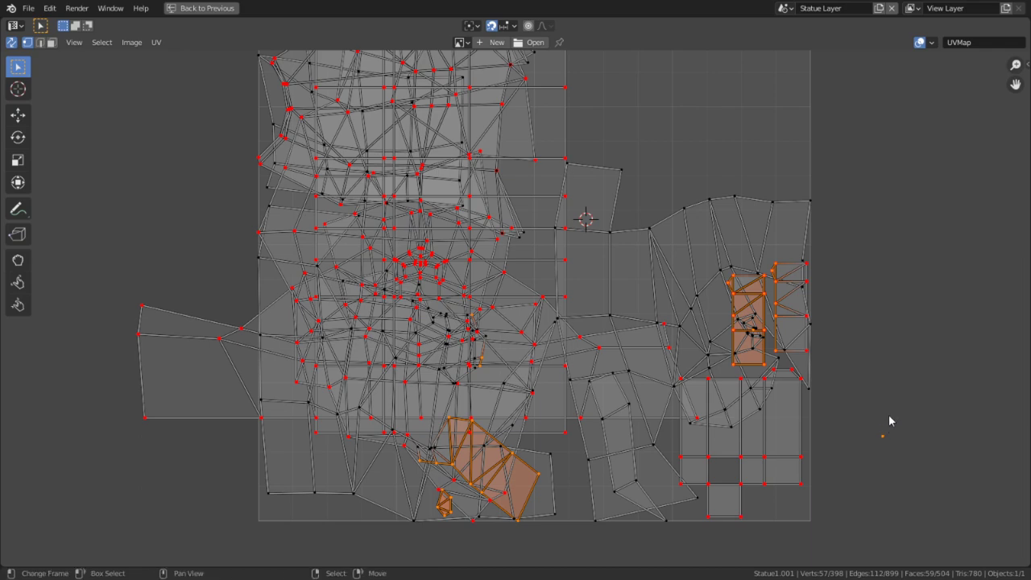
key(ctrl+space)
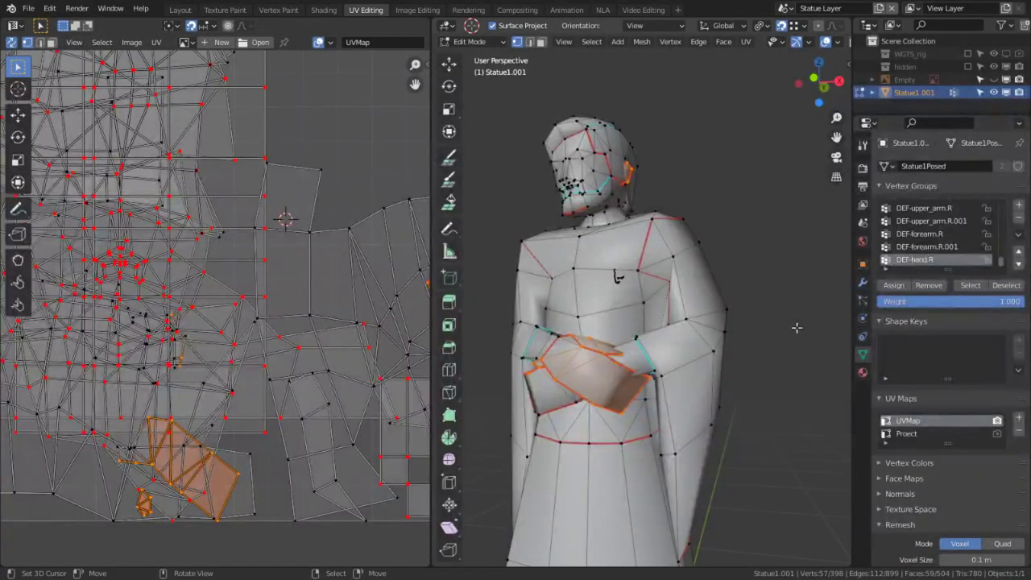
scroll(736, 270, down, 1)
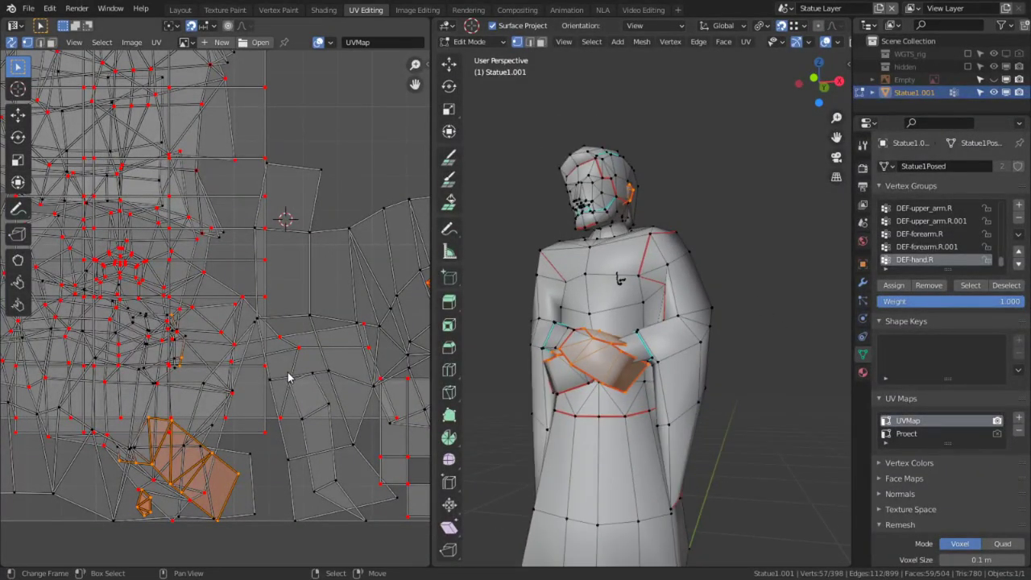
key(shift+h)
scroll(237, 472, down, 2)
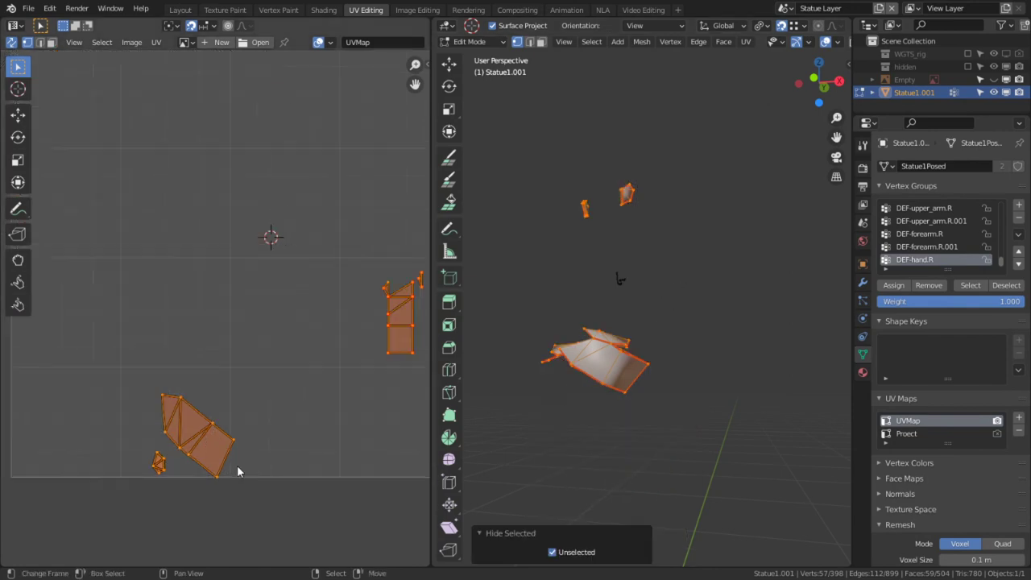
Undo the isolation and the stray UV point's selection.
key(ctrl+z)
key(ctrl+z)
scroll(316, 408, down, 4)
scroll(321, 405, up, 3)
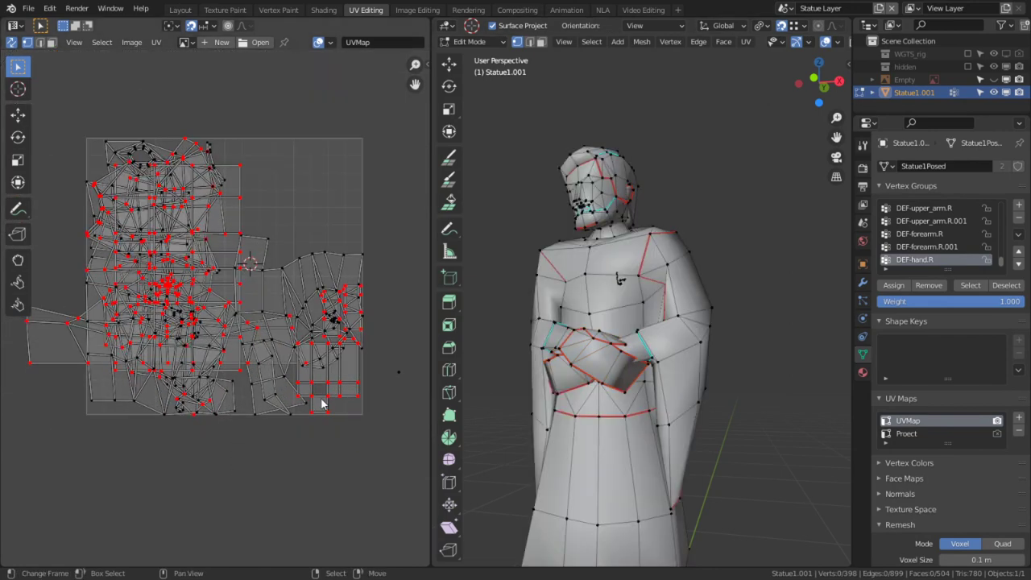
Circle-select the stray UV point again, inspect which parts of the statue it belongs to, and clear the selection.
key(c)
key(Escape)
key(c)
key(ctrl+z)
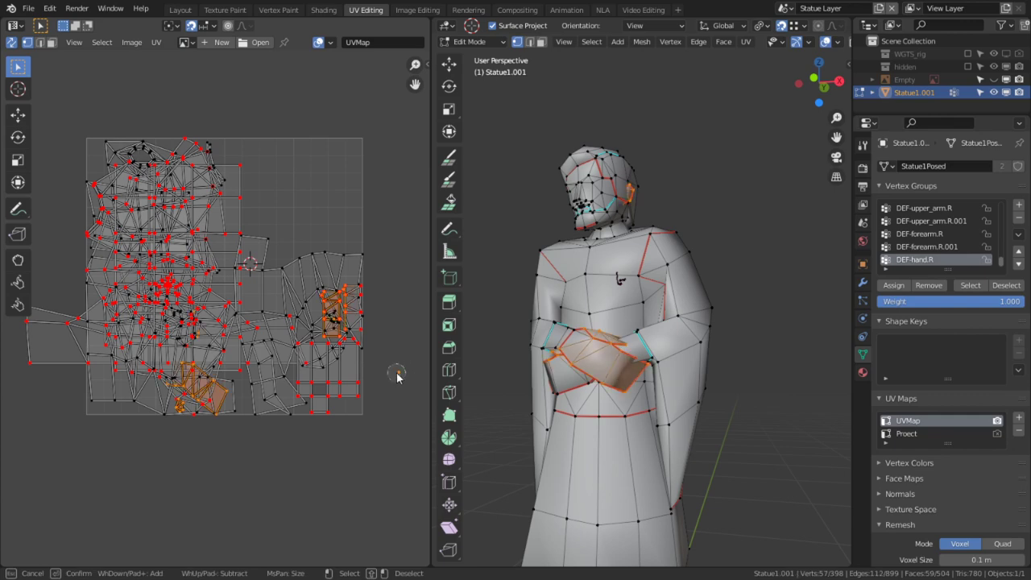
key(Escape)
middle_drag(709, 299, 734, 270)
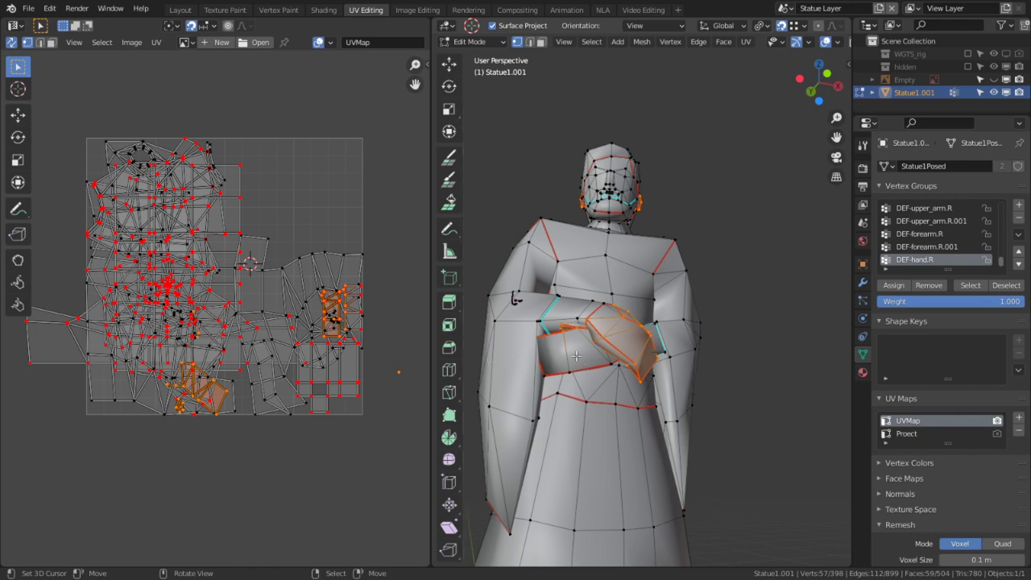
key(alt+a)
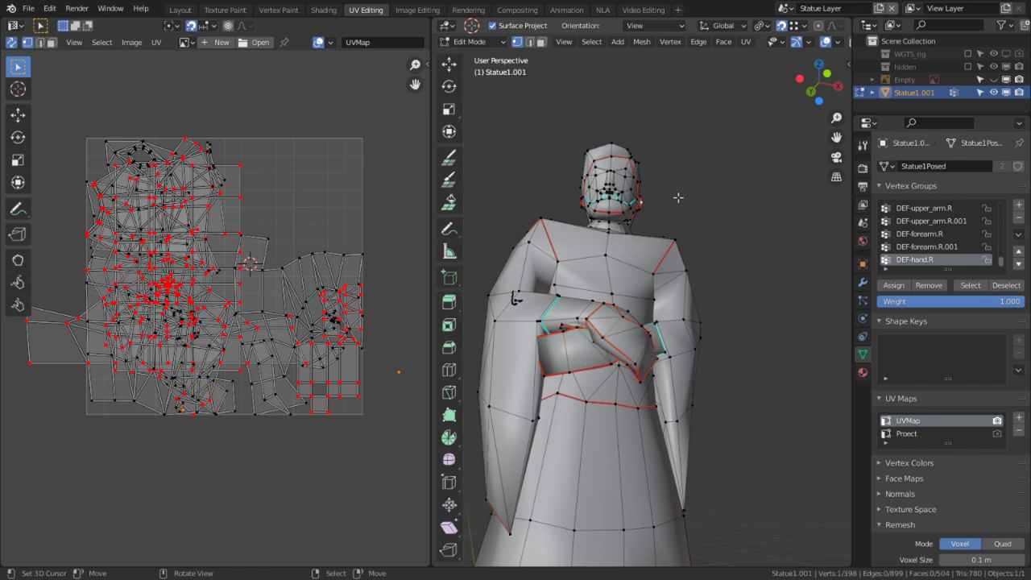
Select the ear's linked faces, delimited by seams, and isolate them by hiding everything else.
scroll(679, 198, up, 3)
drag(628, 222, 583, 236)
middle_drag(583, 236, 558, 234)
scroll(620, 127, up, 3)
key(3)
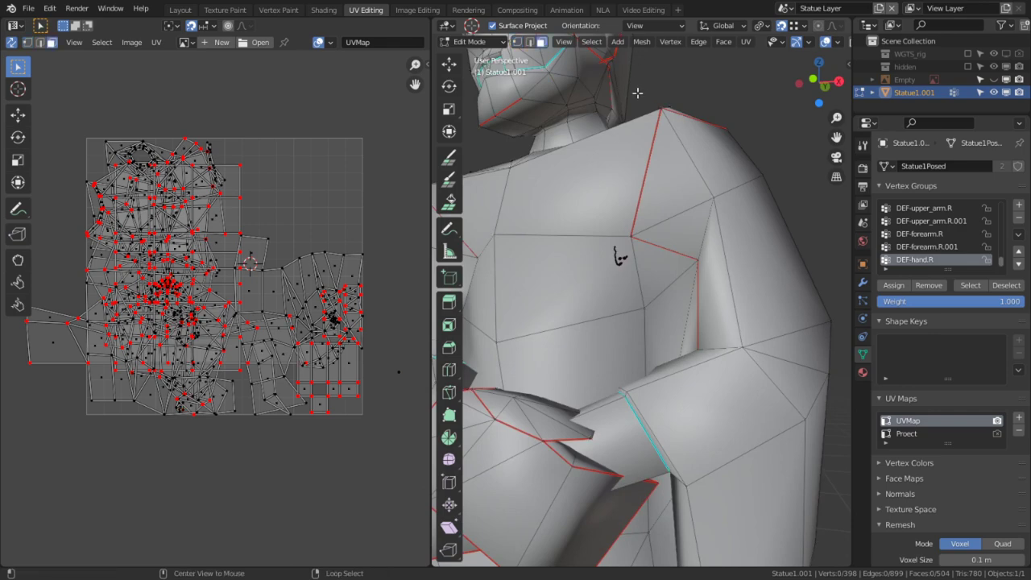
shift+middle_drag(616, 92, 576, 165)
alt+middle_click(584, 95)
scroll(584, 95, up, 5)
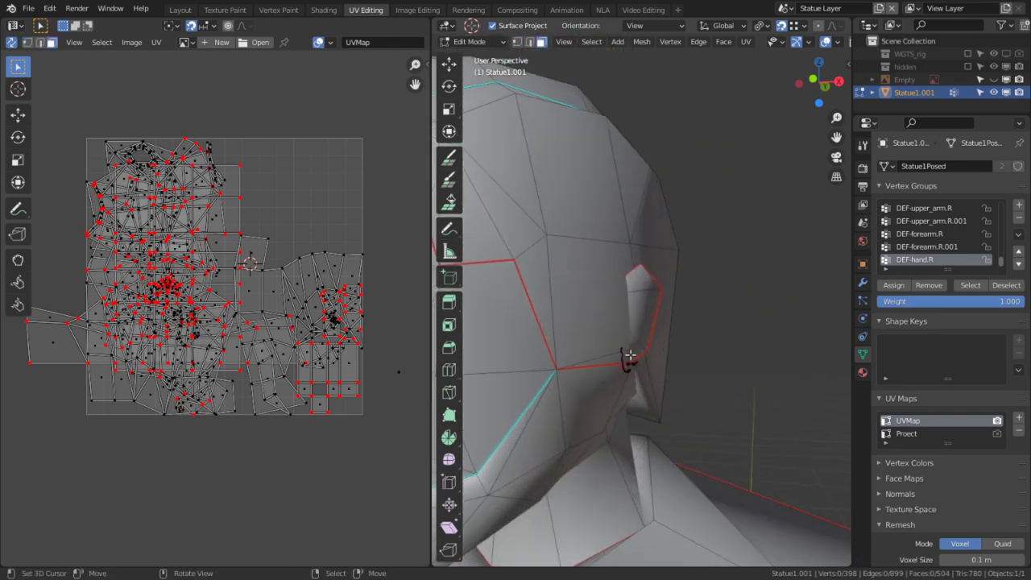
middle_drag(584, 95, 443, 111)
middle_drag(608, 284, 704, 310)
key(l)
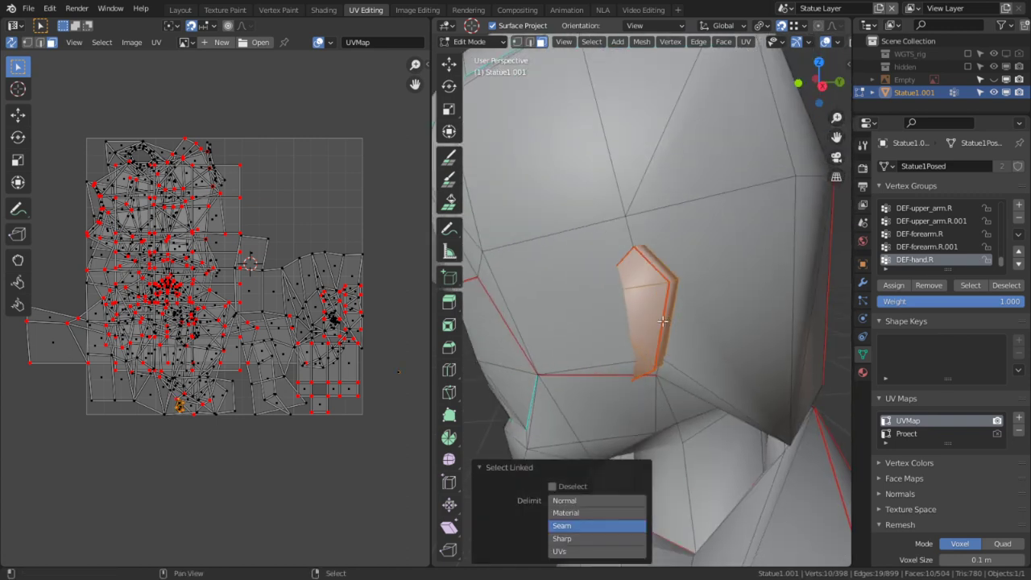
key(shift+h)
scroll(329, 363, up, 2)
middle_drag(488, 369, 532, 375)
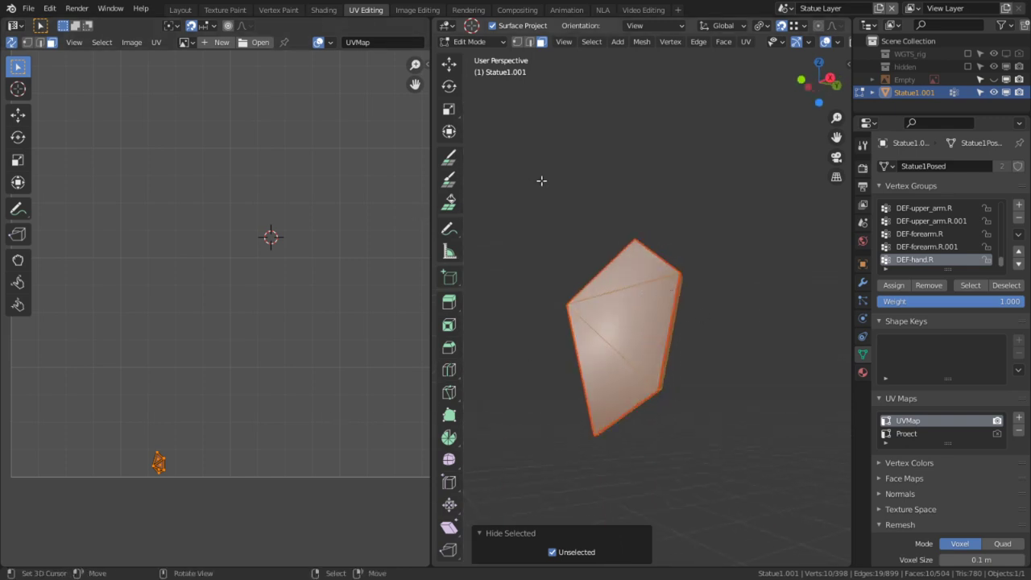
Examine the isolated ear from the front and side, and bring the rest of the statue back.
scroll(674, 323, up, 1)
scroll(675, 323, up, 1)
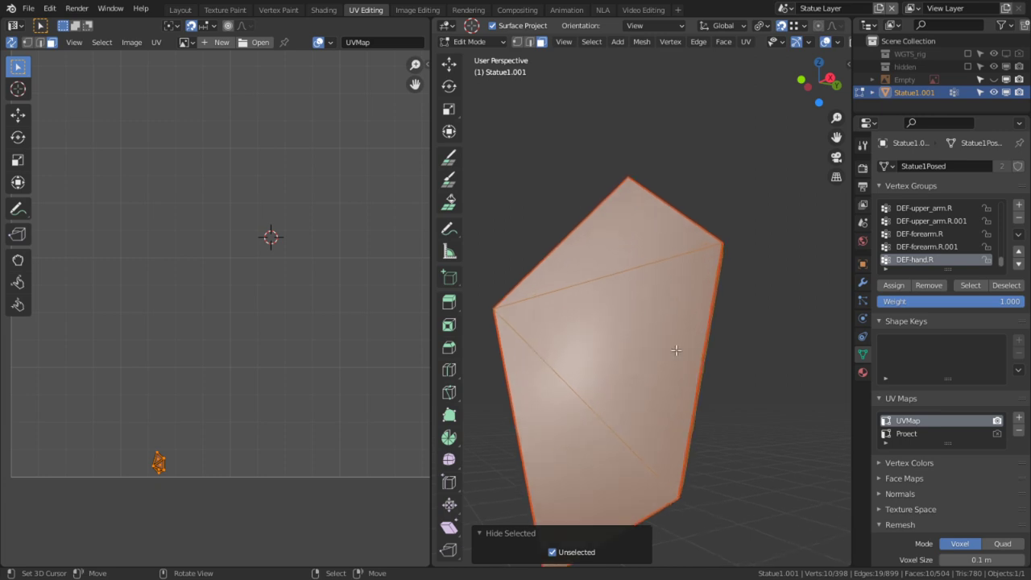
middle_drag(676, 351, 483, 371)
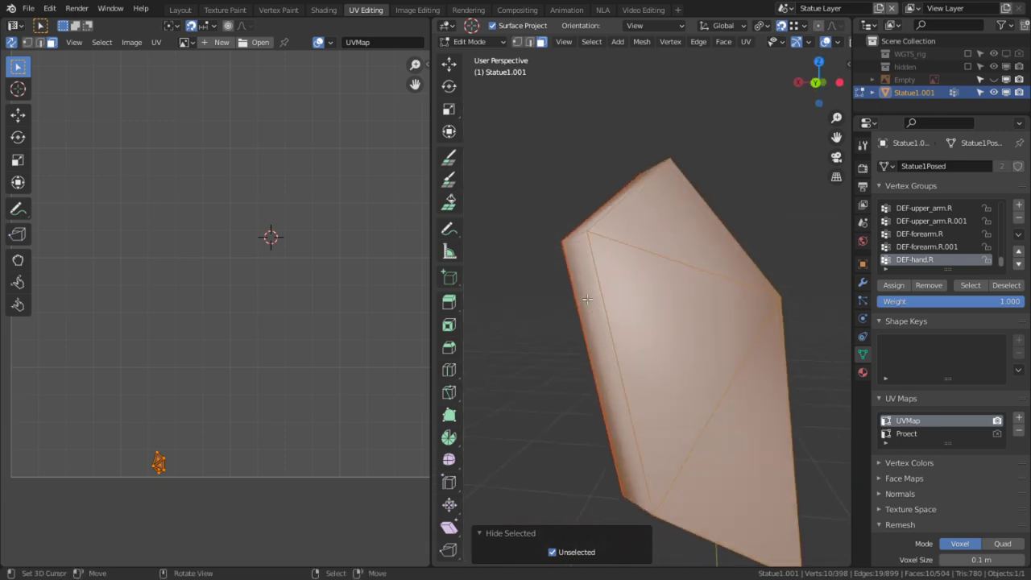
scroll(601, 323, down, 3)
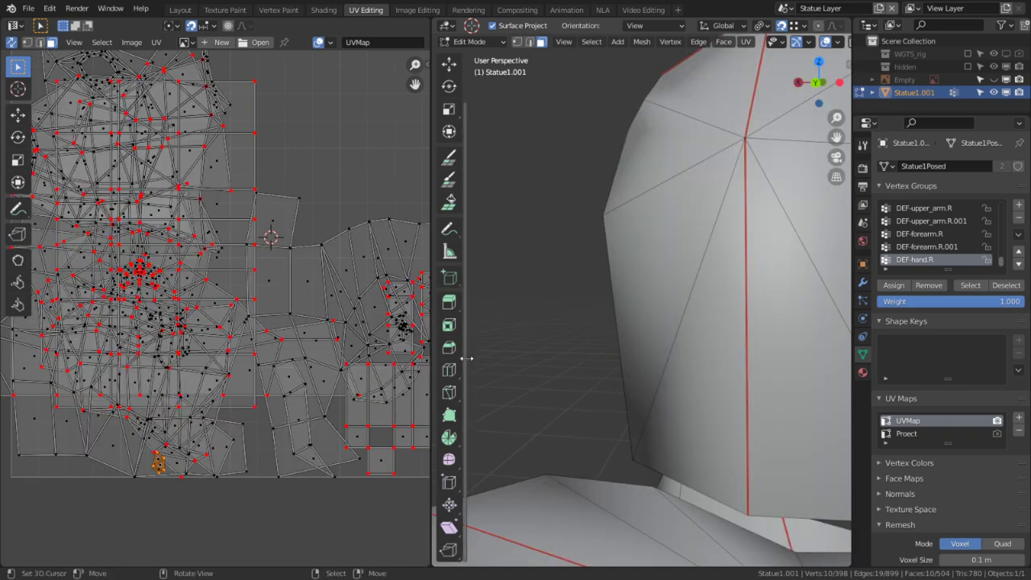
Circle-select the stray UV point outside the layout and try to move it.
scroll(343, 376, down, 2)
click(282, 367)
key(c)
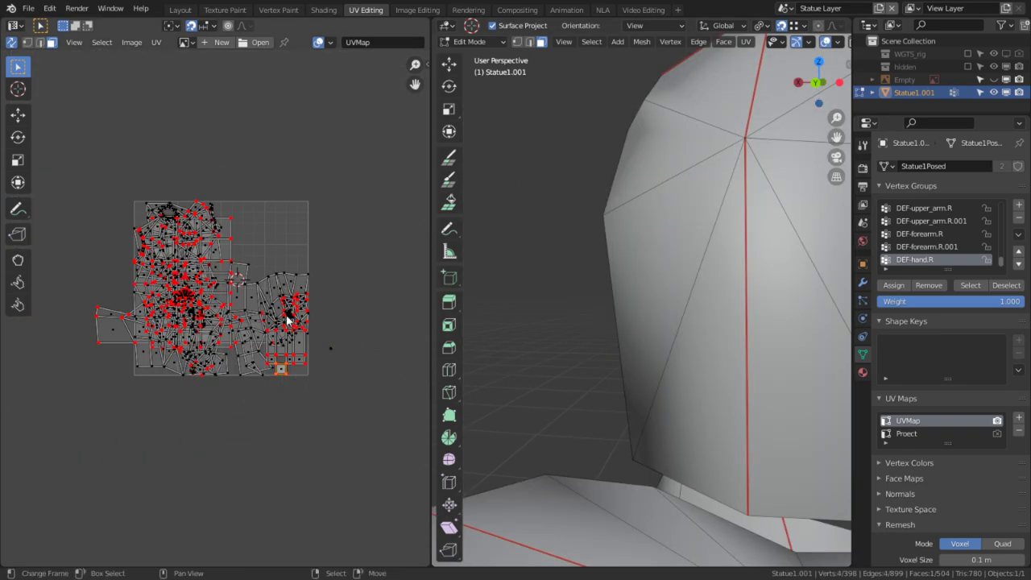
click(333, 346)
right_click(335, 346)
key(g)
right_click(376, 359)
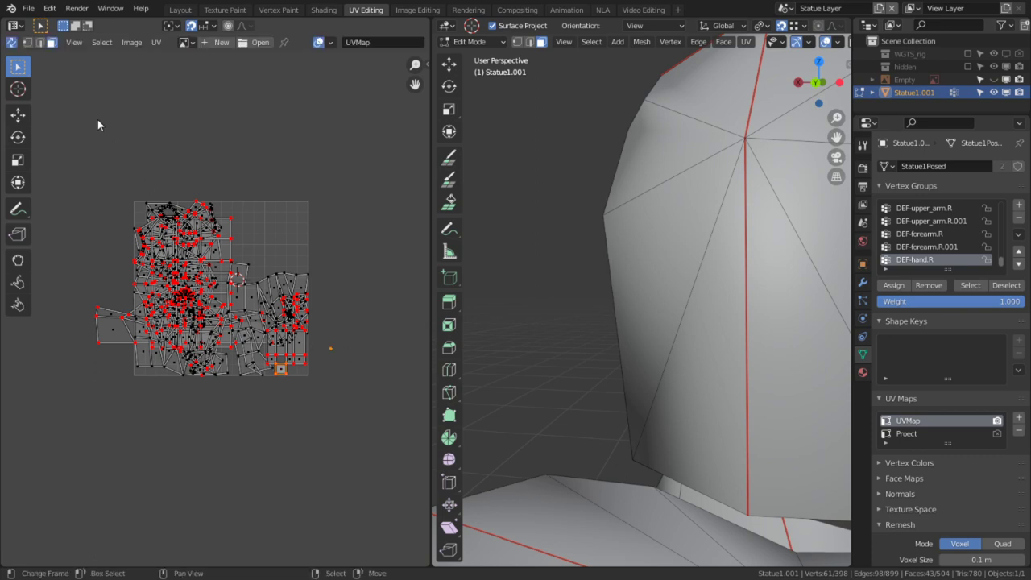
Turn off UV selection sync and select the statue's faces so their UVs are displayed.
click(14, 41)
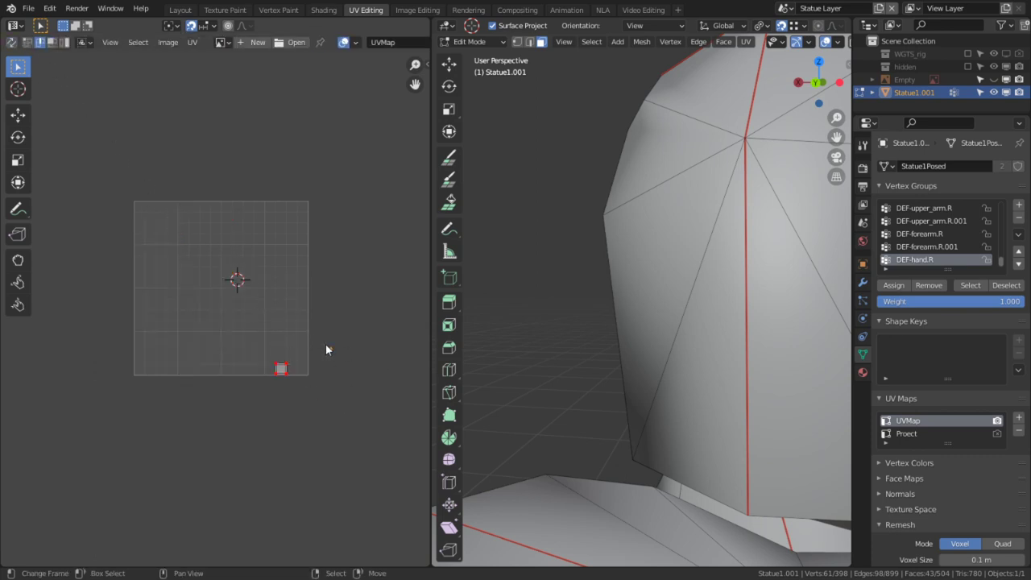
key(a)
key(alt+a)
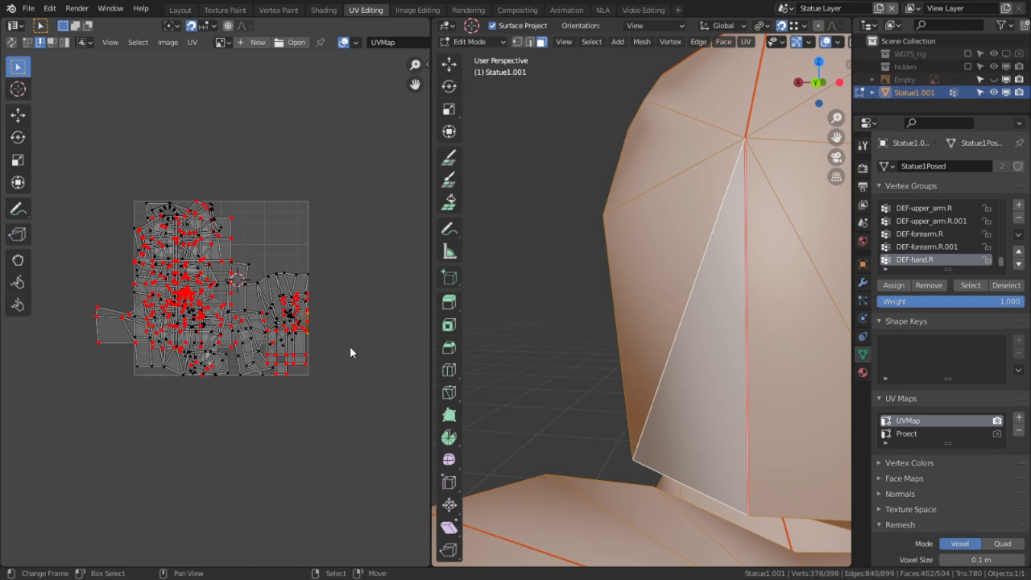
Select all UV islands, average their scale and pack them into the UV square.
key(a)
key(q)
click(319, 360)
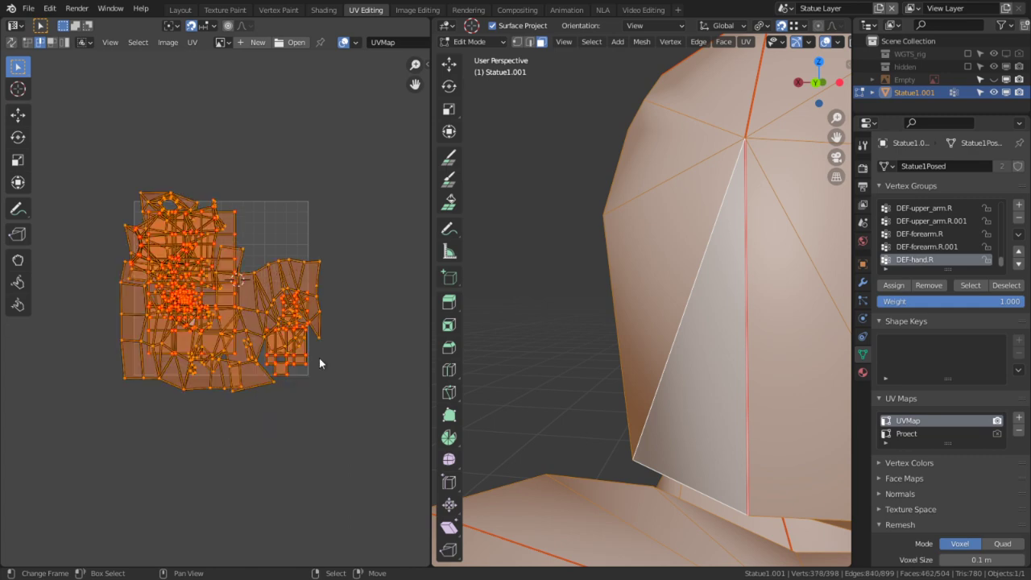
key(q)
click(283, 346)
key(ctrl+space)
key(Home)
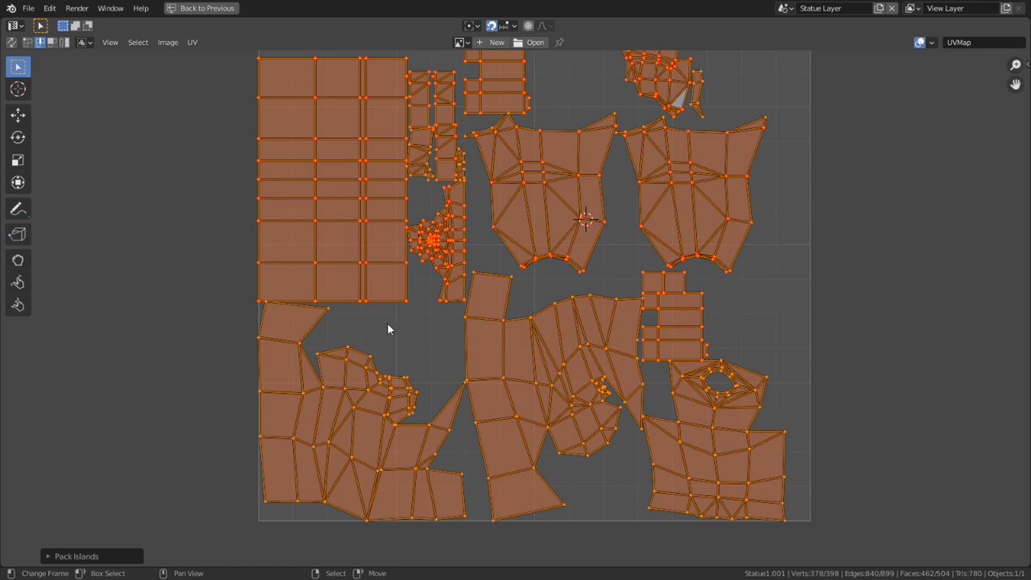
scroll(516, 348, down, 2)
key(ctrl+space)
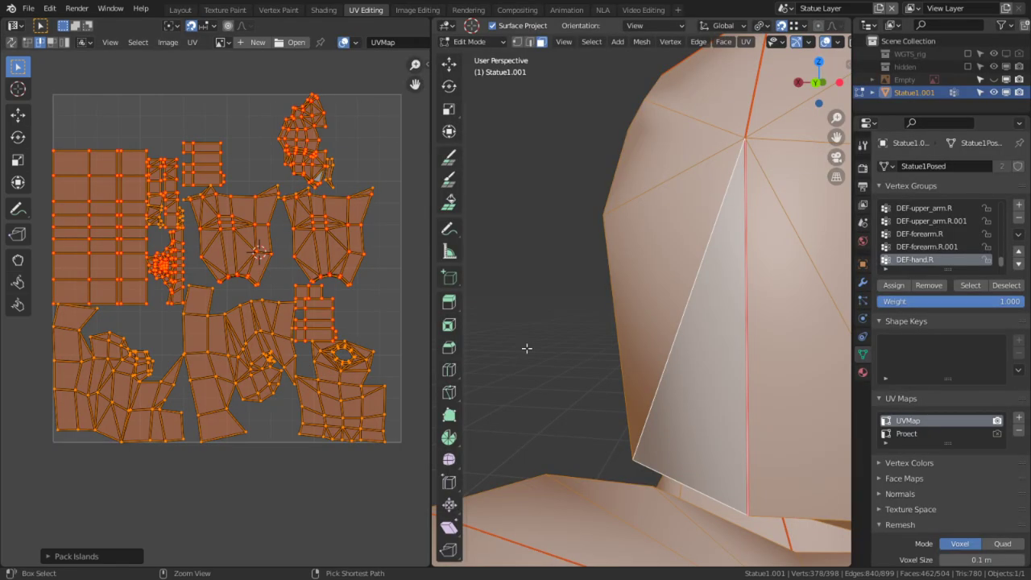
Clear the mesh selection and connect the Texel Checker output to the Material Output's Surface in the shader nodes.
key(alt+a)
middle_drag(564, 268, 803, 289)
scroll(803, 289, down, 4)
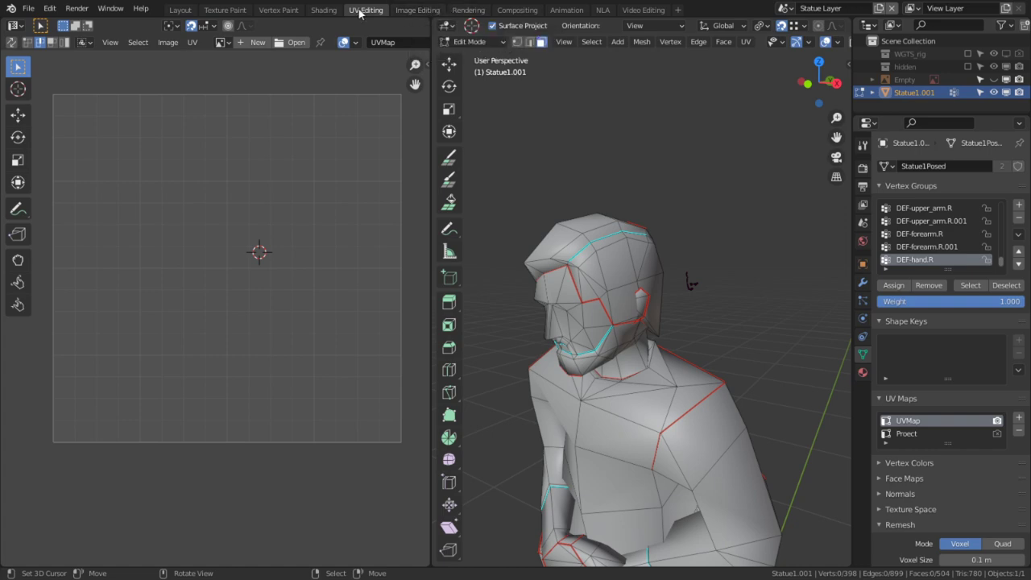
click(323, 10)
key(ctrl+space)
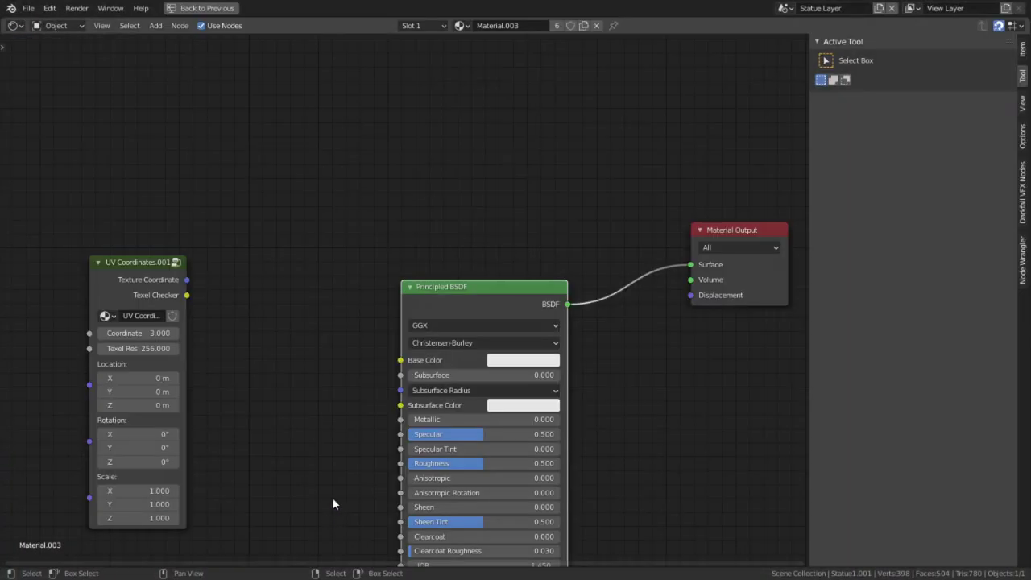
drag(187, 295, 691, 264)
drag(487, 296, 532, 329)
key(ctrl+space)
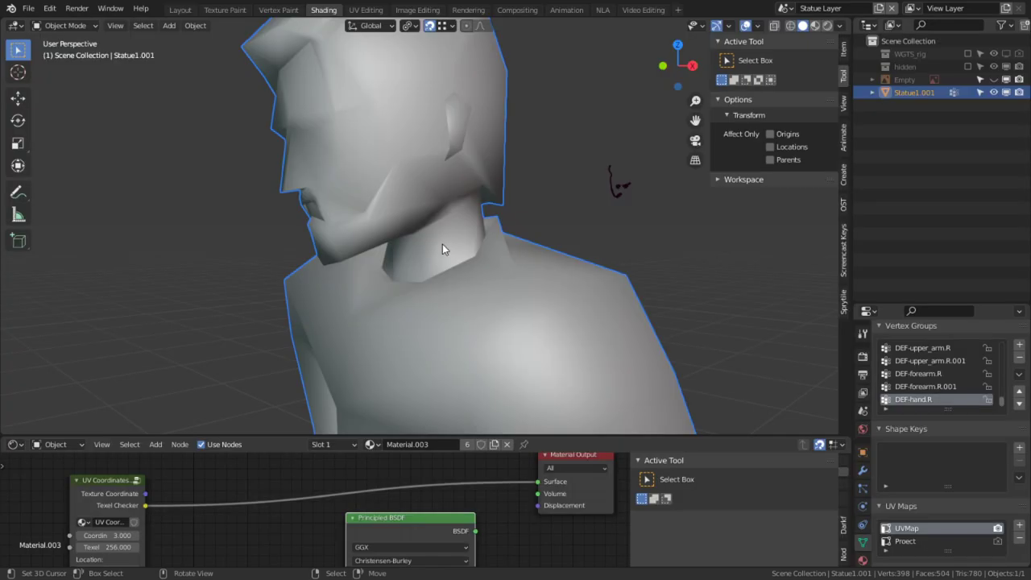
Show the statue in Material Preview shading and examine the checker pattern on the shoulders and folded arms.
click(826, 26)
middle_drag(500, 205, 541, 193)
scroll(540, 193, down, 3)
shift+middle_drag(456, 297, 558, 135)
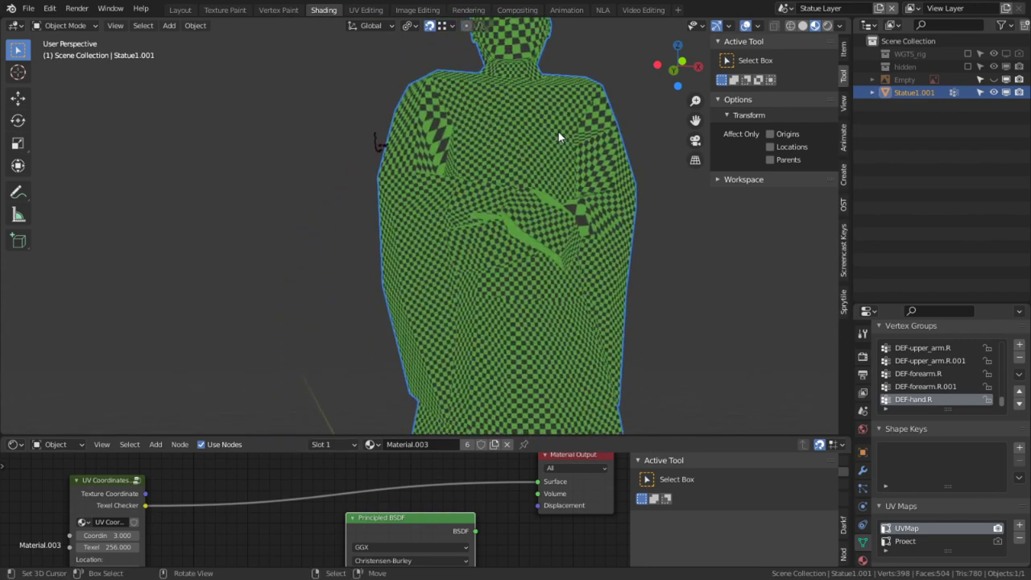
middle_drag(493, 266, 434, 315)
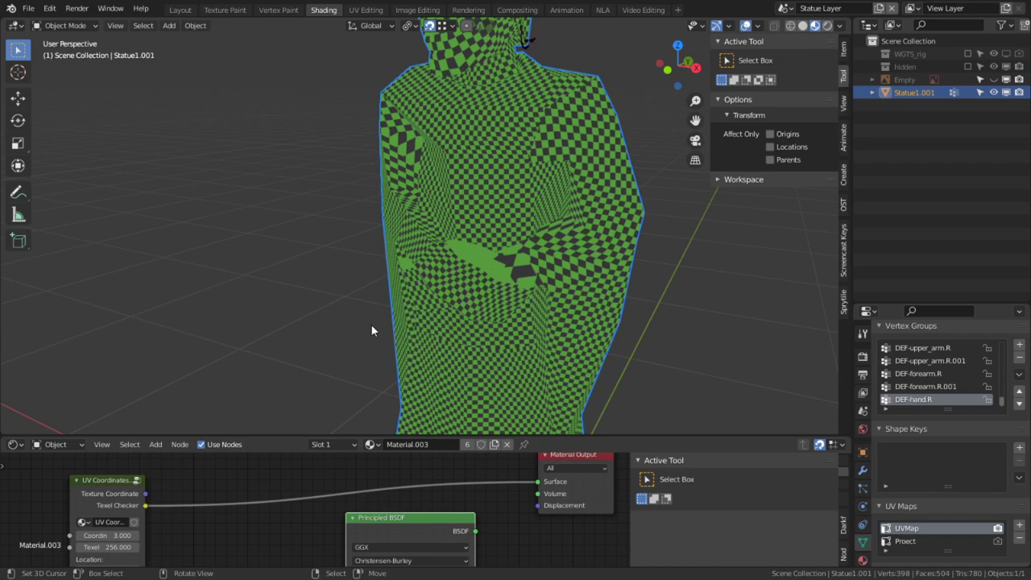
middle_drag(564, 379, 508, 214)
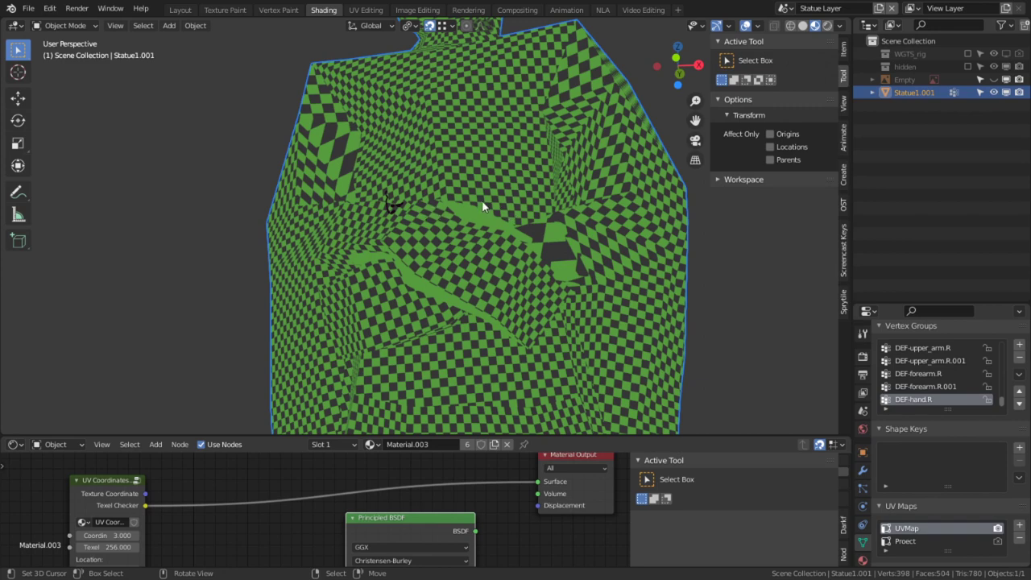
Examine the checker pattern over the whole robe, chest and neck for stretching and uneven scale.
scroll(477, 295, down, 4)
middle_drag(409, 237, 729, 245)
scroll(484, 278, down, 3)
scroll(382, 262, up, 4)
shift+middle_drag(381, 262, 536, 292)
middle_drag(475, 278, 518, 331)
shift+middle_drag(458, 237, 532, 312)
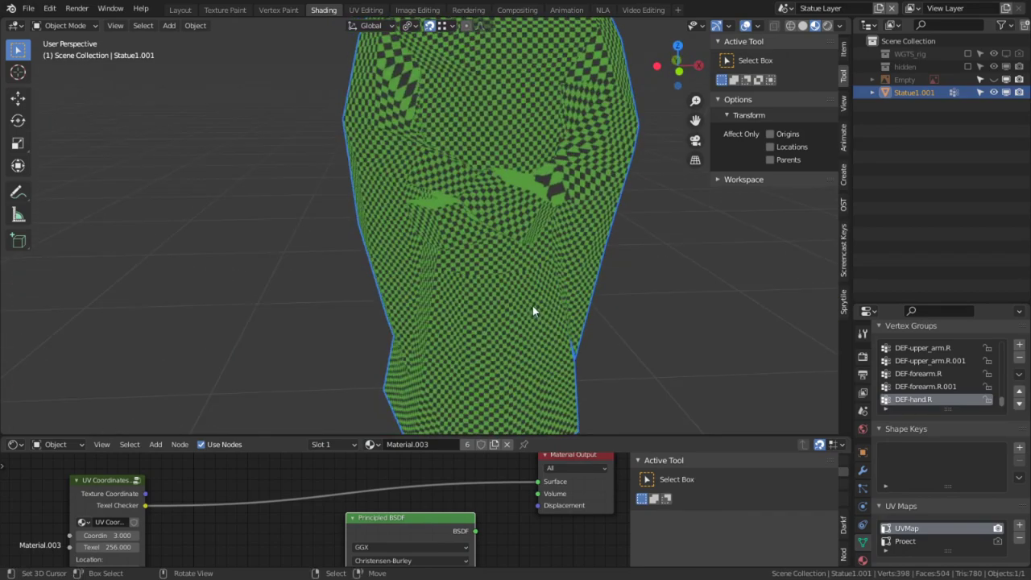
shift+middle_drag(501, 172, 443, 377)
scroll(451, 219, up, 3)
click(747, 27)
click(747, 27)
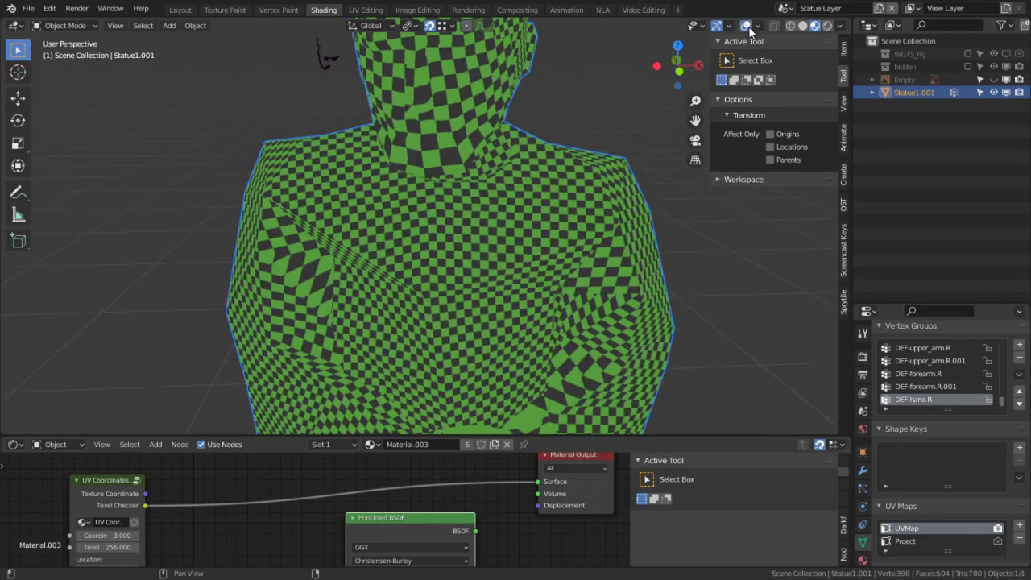
Enter Edit Mode and compare the arm area's topology and seams in Solid and Material Preview shading.
key(Tab)
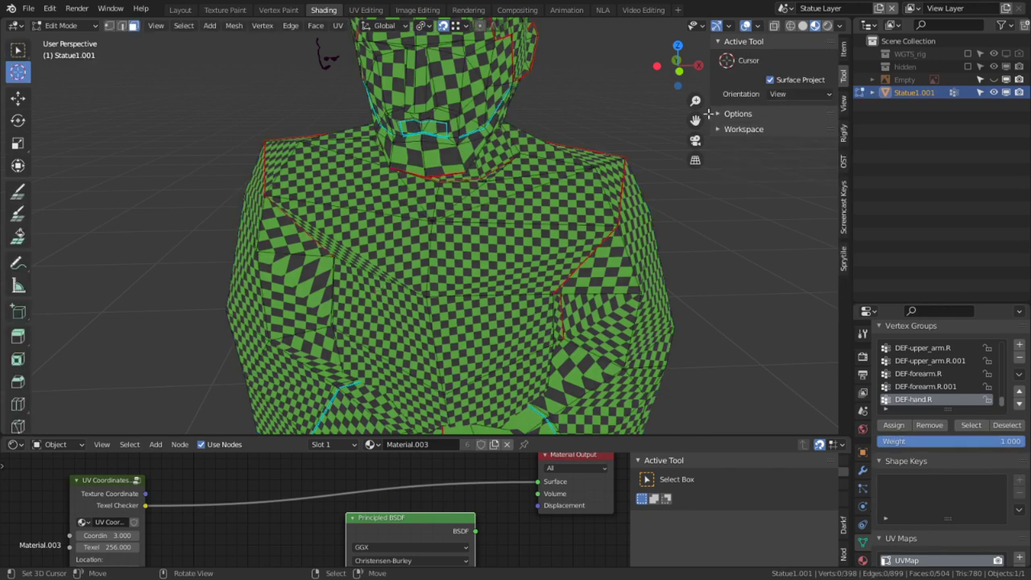
click(803, 25)
scroll(524, 214, up, 3)
middle_drag(523, 213, 407, 92)
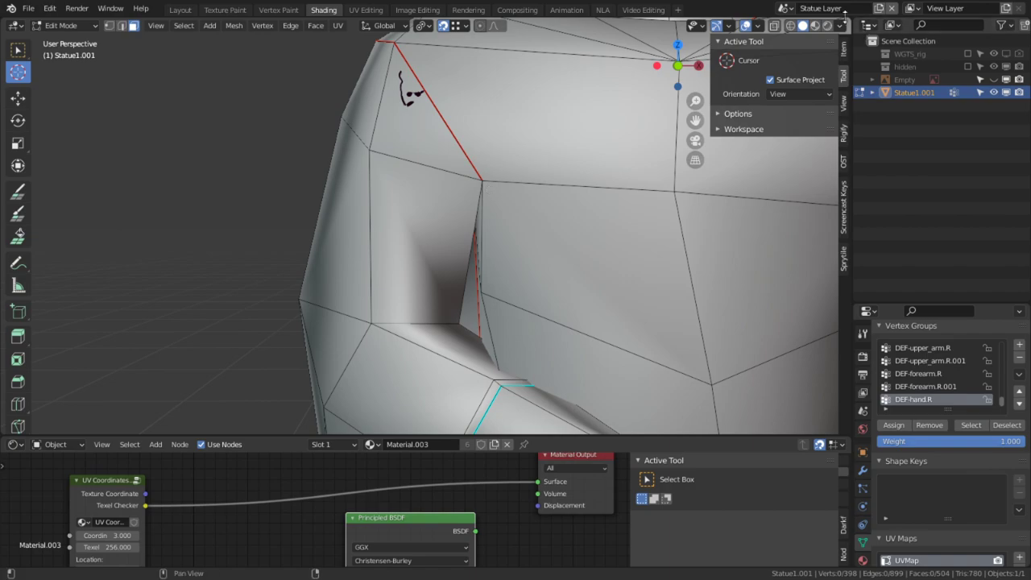
click(817, 27)
mouse_move(515, 177)
middle_down()
mouse_move(483, 201)
mouse_move(504, 234)
mouse_move(655, 178)
middle_up()
scroll(655, 179, down, 4)
middle_drag(524, 192, 523, 214)
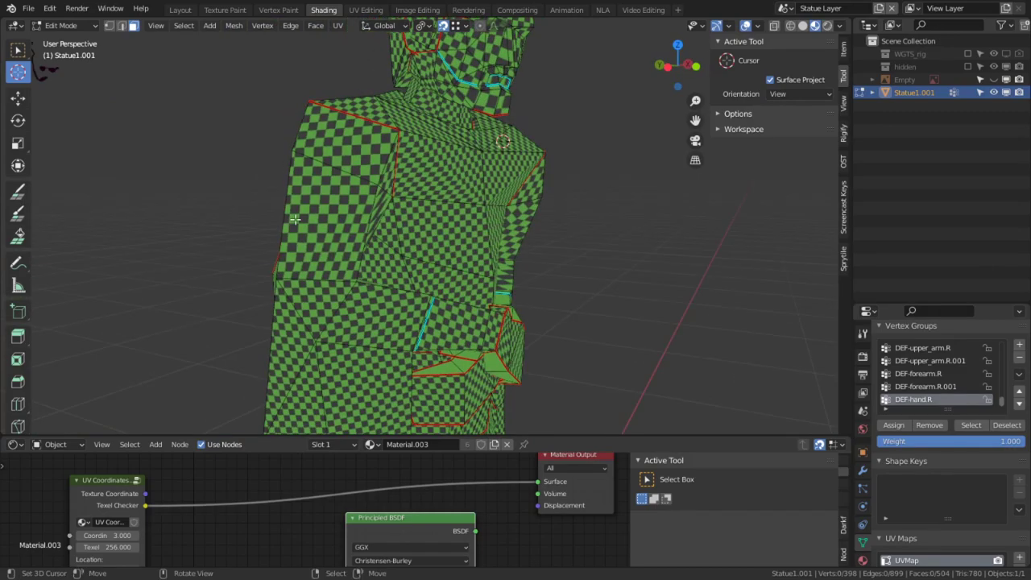
Clear the seam from the two edges running down behind the statue's right shoulder.
key(l)
key(ctrl+space)
middle_drag(611, 320, 773, 326)
key(2)
right_click(389, 198)
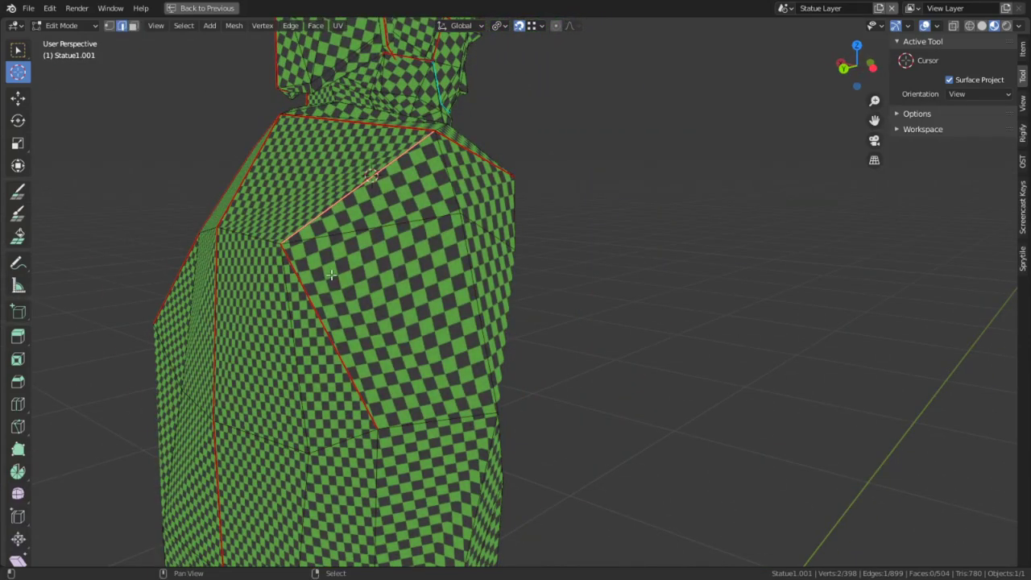
key(ctrl+e)
click(391, 327)
Clear the seam from the two matching edges behind the statue's left shoulder.
middle_drag(391, 327, 502, 313)
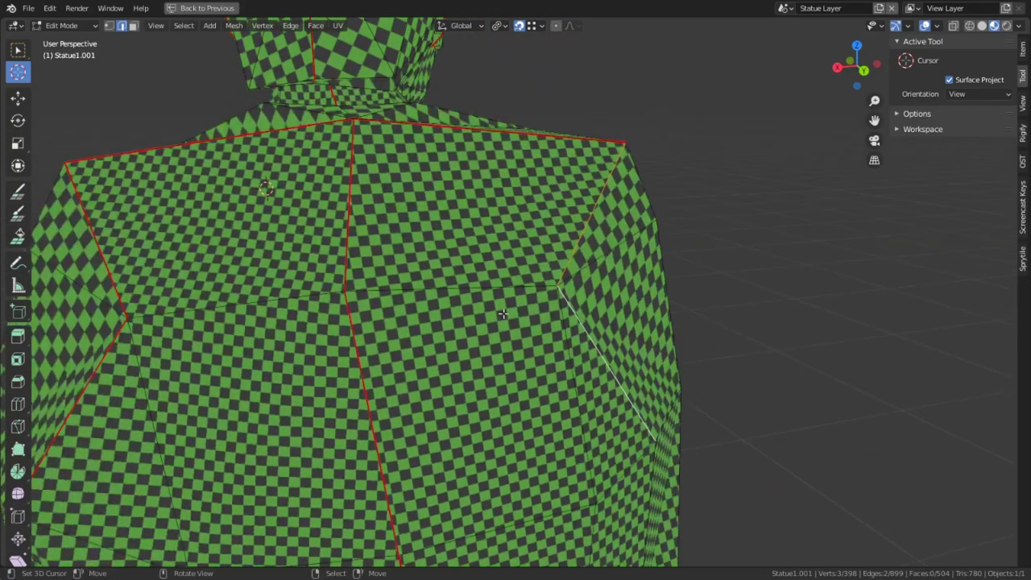
scroll(504, 313, down, 1)
right_click(191, 263)
shift+right_click(201, 365)
key(ctrl+e)
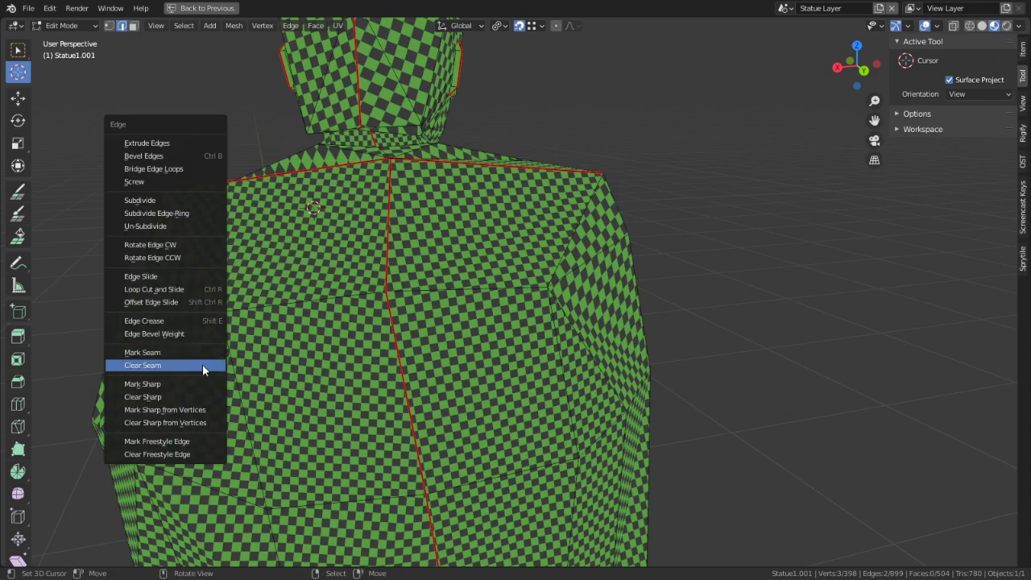
click(202, 364)
Select the robe's back and sleeves as linked faces delimited by seams, and unwrap them.
scroll(642, 323, down, 3)
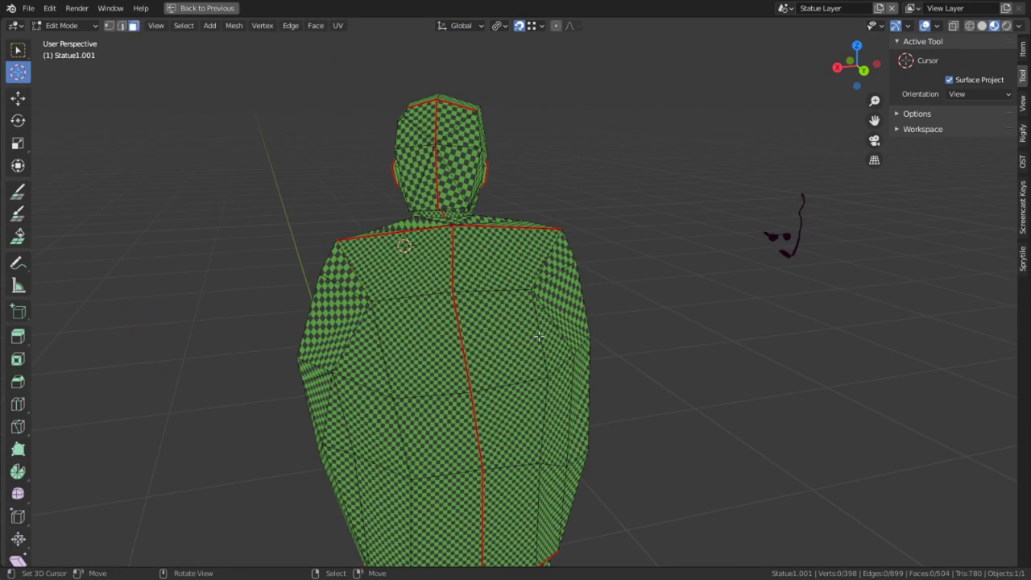
key(l)
click(202, 8)
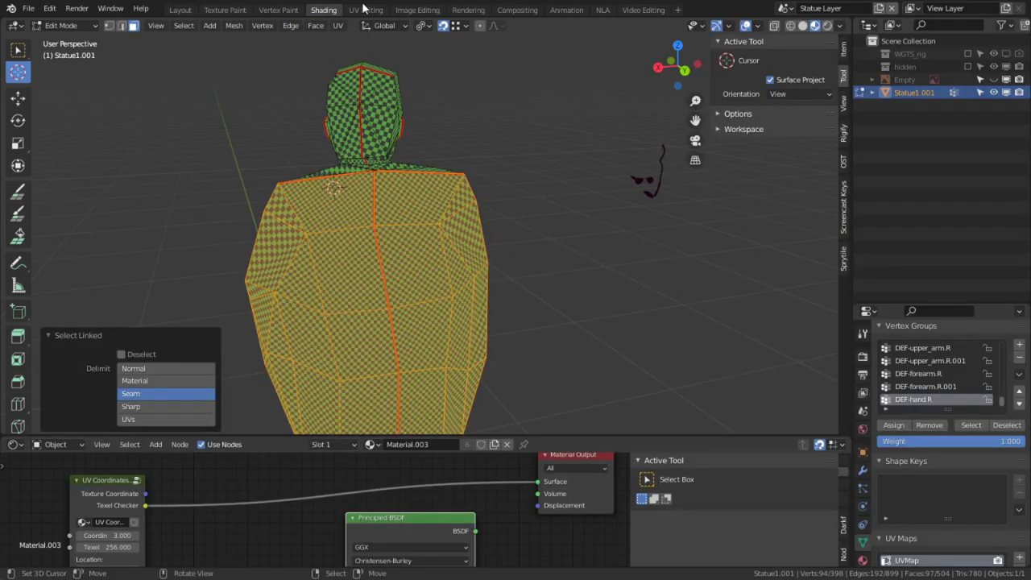
click(364, 8)
key(u)
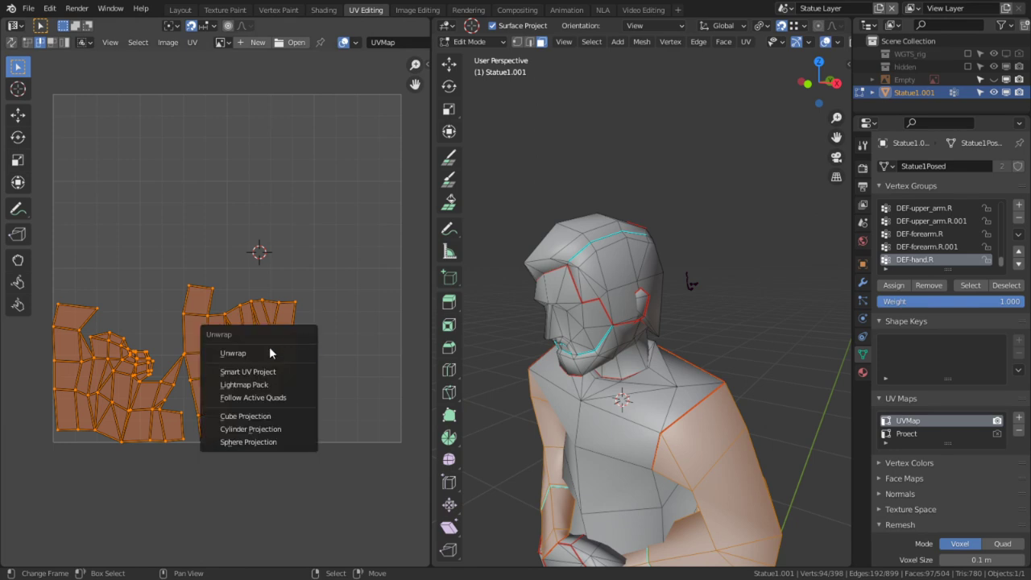
click(269, 352)
Examine the newly unwrapped robe island closely around the tiny pinched faces along its edge.
scroll(347, 409, up, 2)
middle_drag(297, 357, 129, 256)
scroll(305, 309, up, 7)
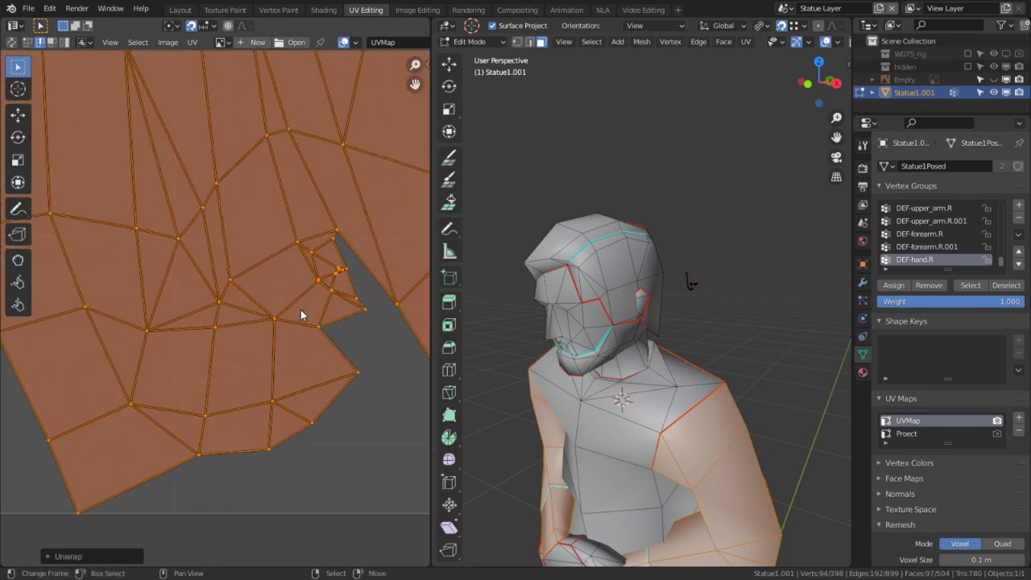
scroll(142, 399, up, 2)
middle_drag(282, 354, 158, 380)
scroll(210, 347, up, 2)
scroll(165, 376, up, 4)
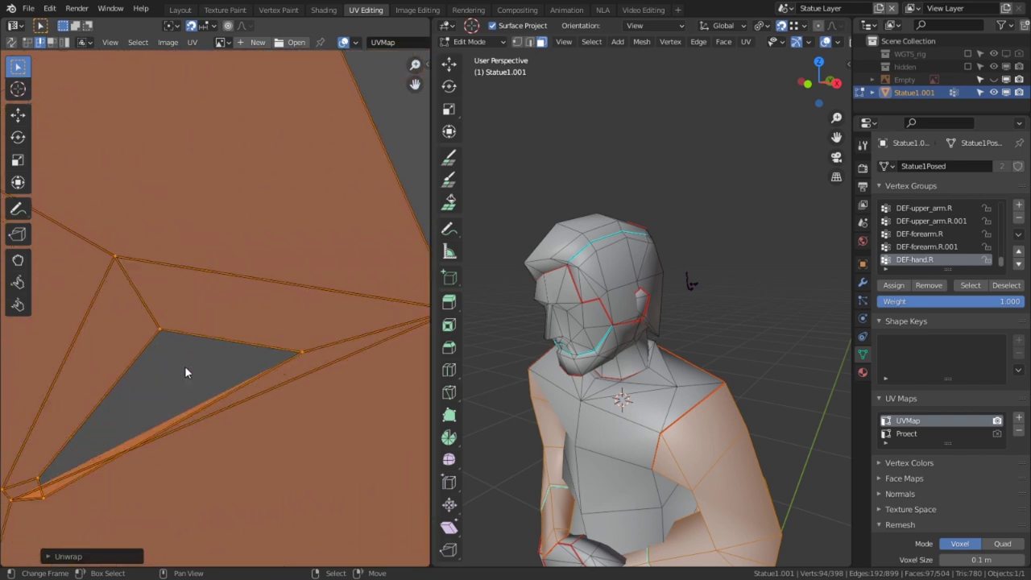
Select the UV edges at the pinched tip beside the small triangular gap in the robe island.
click(186, 370)
scroll(196, 371, down, 1)
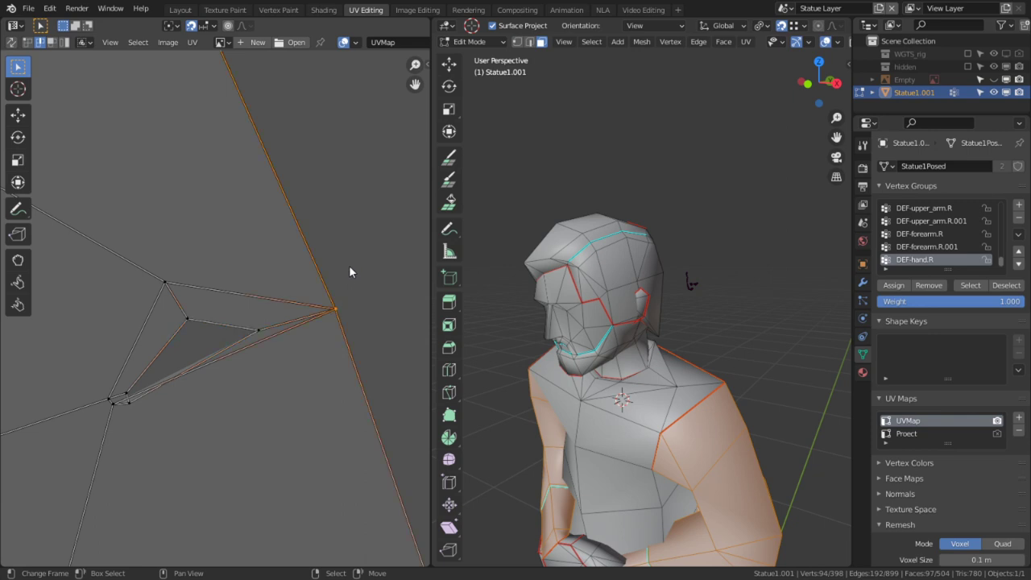
scroll(350, 268, down, 2)
key(c)
scroll(261, 339, down, 4)
right_click(266, 336)
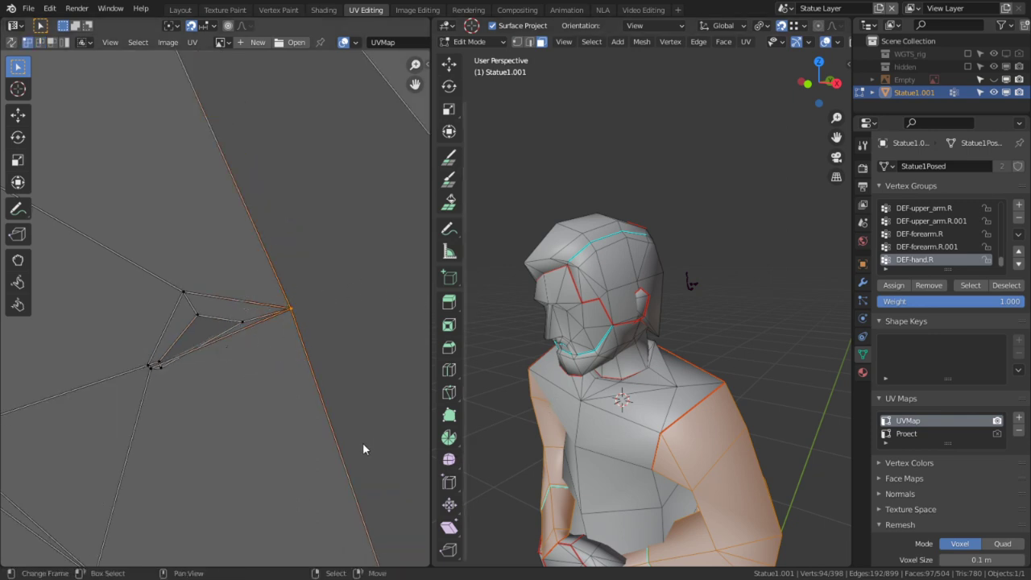
click(361, 311)
scroll(262, 353, up, 3)
click(304, 328)
scroll(252, 375, down, 4)
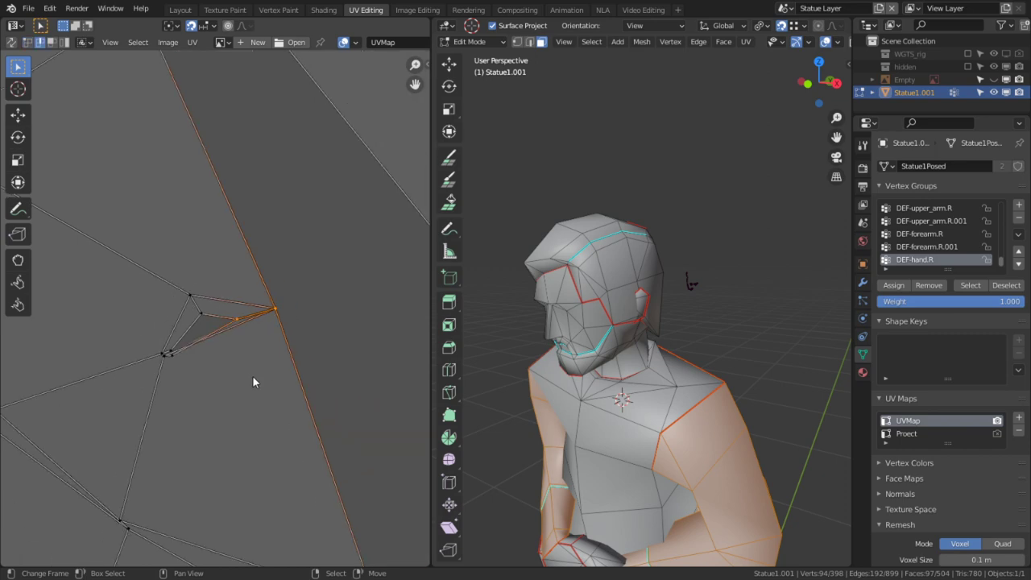
Maximize the UV editor and examine where the pinched edges sit within the robe island.
key(ctrl+space)
scroll(416, 398, down, 4)
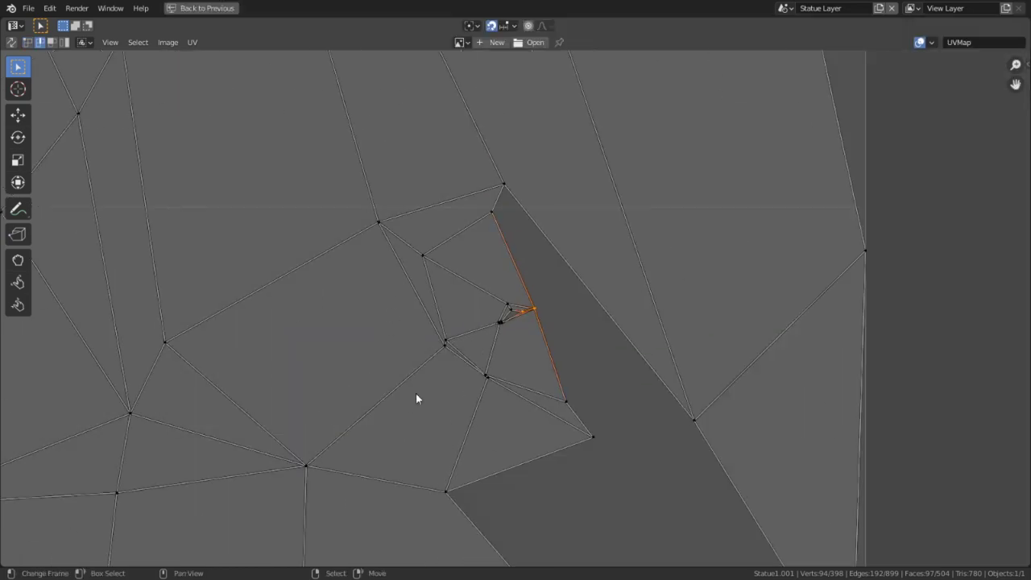
scroll(492, 262, up, 3)
scroll(506, 317, down, 4)
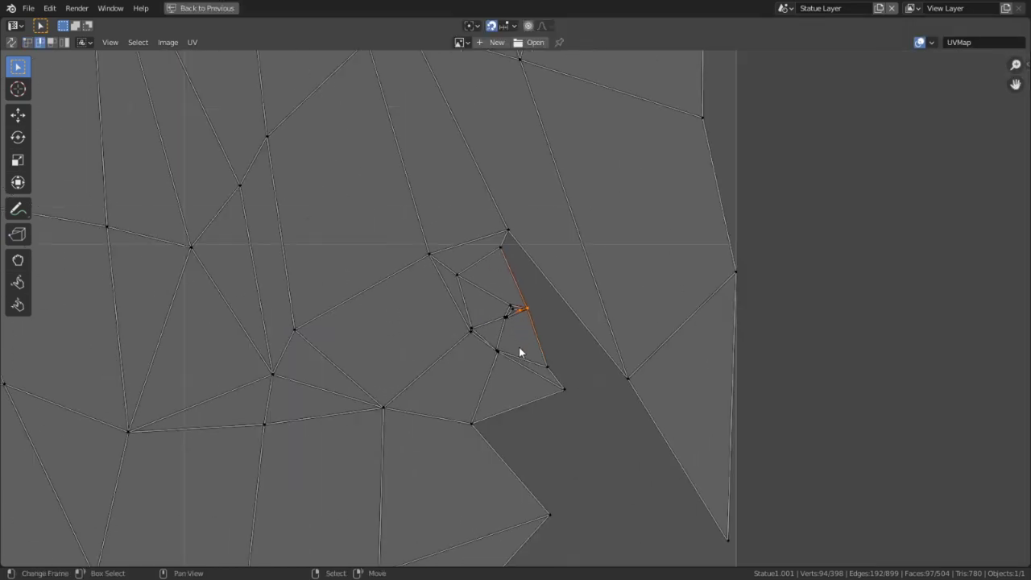
scroll(527, 431, down, 3)
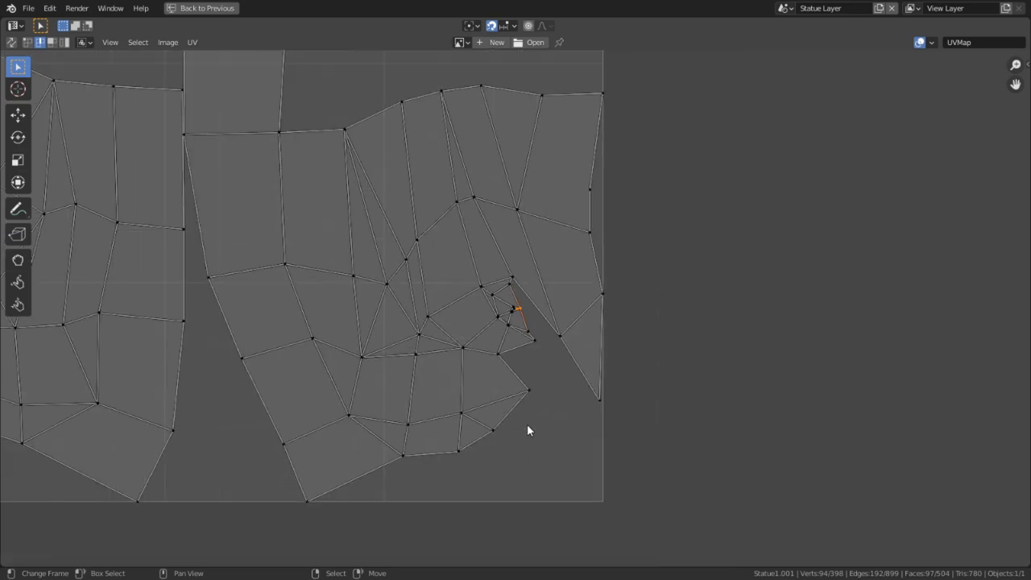
Mark the selected pinched UV edges beside the small triangular gap in the robe island as a seam.
middle_drag(513, 392, 962, 431)
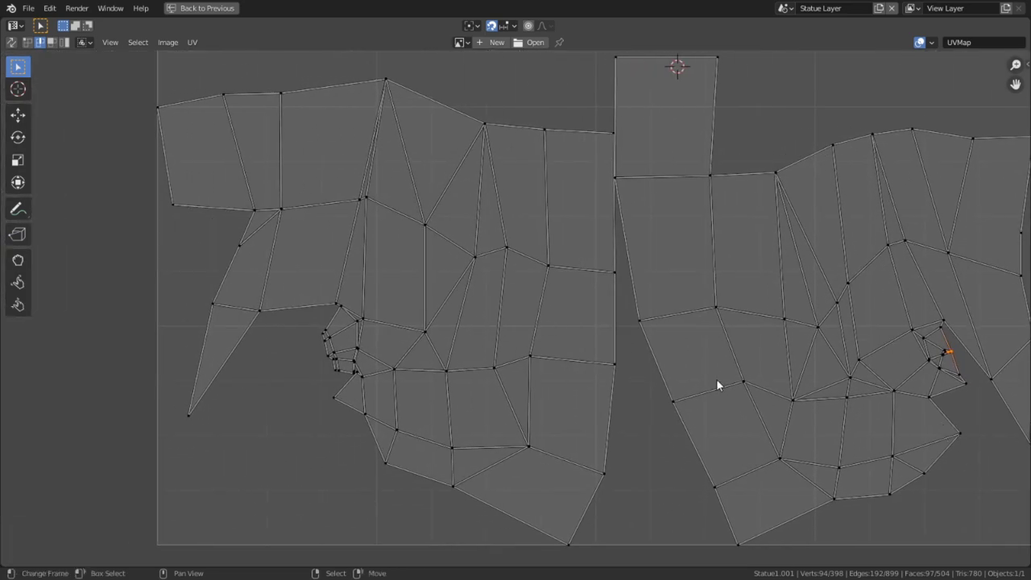
middle_drag(913, 368, 459, 369)
key(ctrl+e)
click(457, 357)
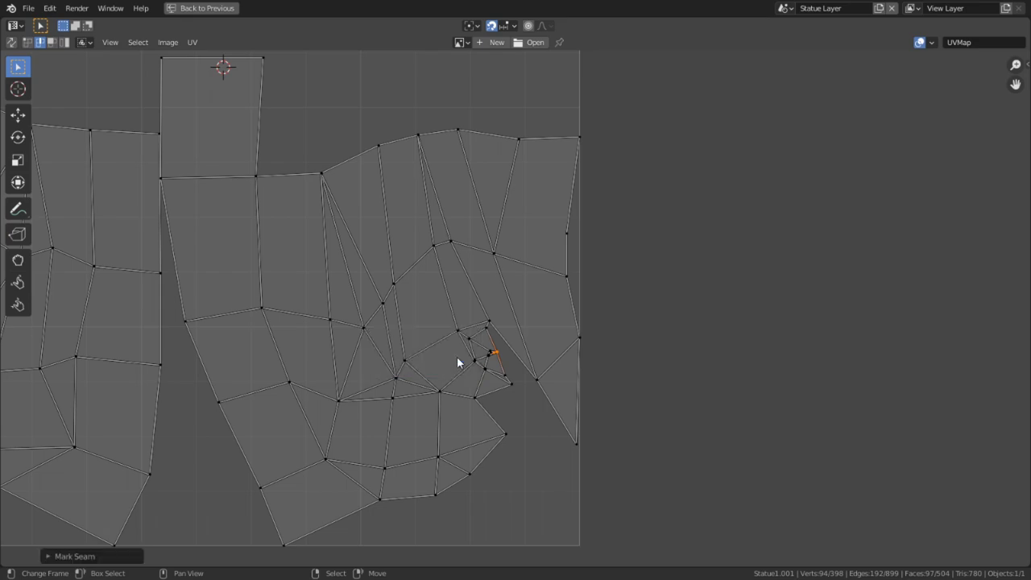
Try to unwrap all the robe faces using the seam marked at the pinched tip.
key(a)
key(u)
click(438, 376)
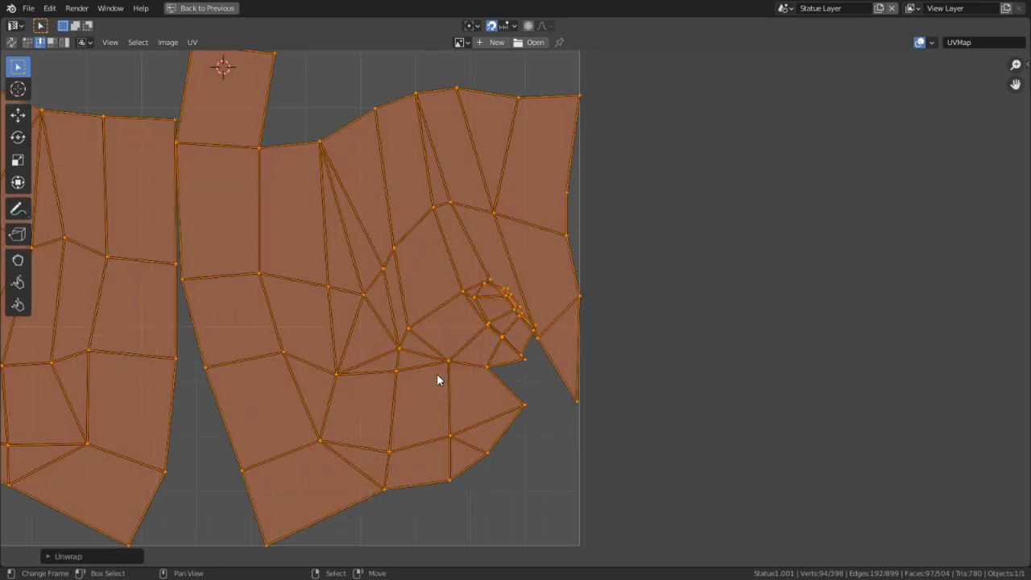
Select the robe island's outer border edge just below the pinched tip beside the small triangular gap.
scroll(483, 379, up, 3)
scroll(532, 371, up, 5)
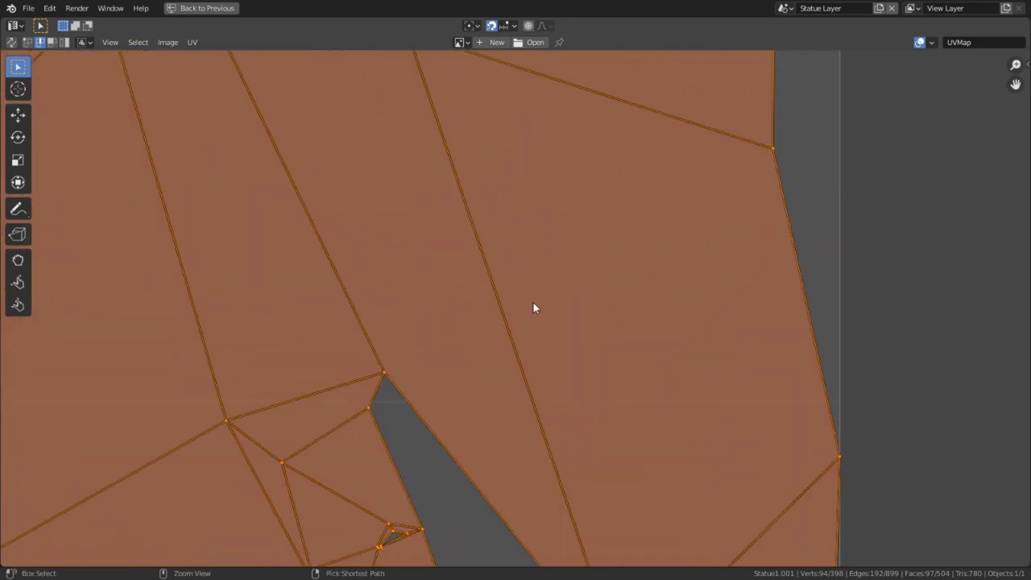
middle_drag(500, 370, 536, 201)
scroll(553, 368, up, 7)
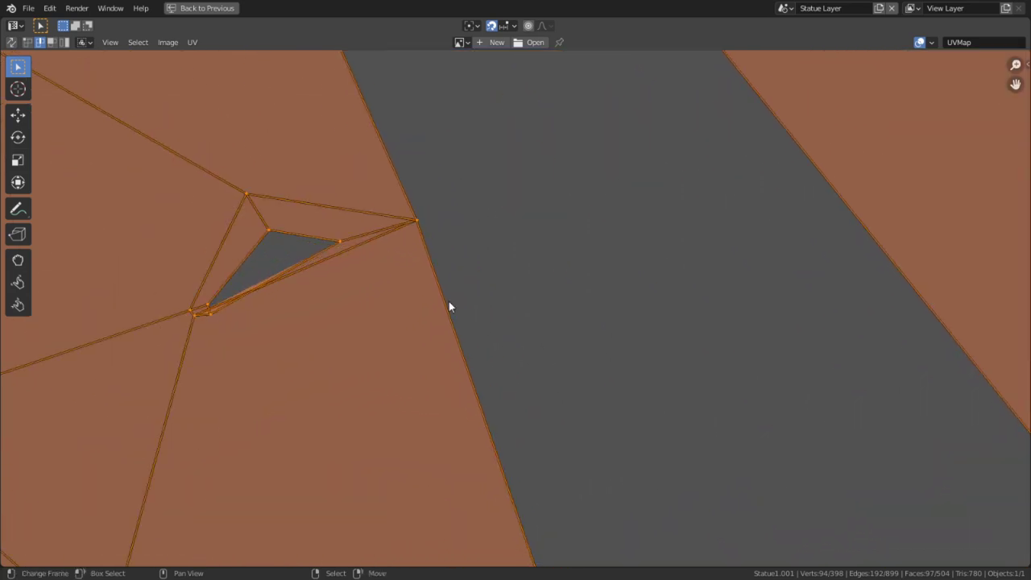
click(463, 296)
scroll(463, 296, down, 4)
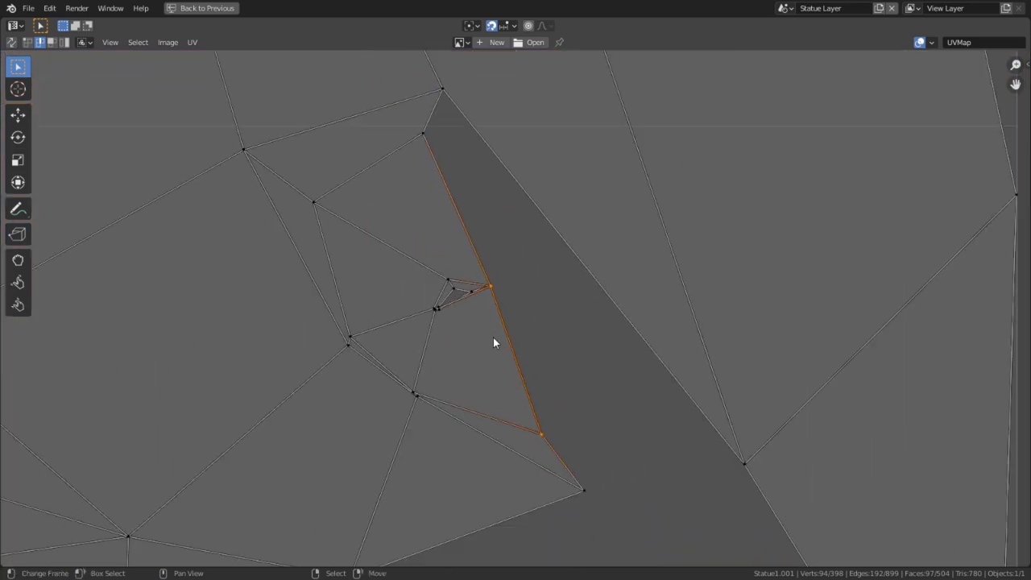
Examine the small faces around the sleeve cuff on both the right and left UV islands.
click(461, 282)
right_click(455, 274)
scroll(456, 278, down, 6)
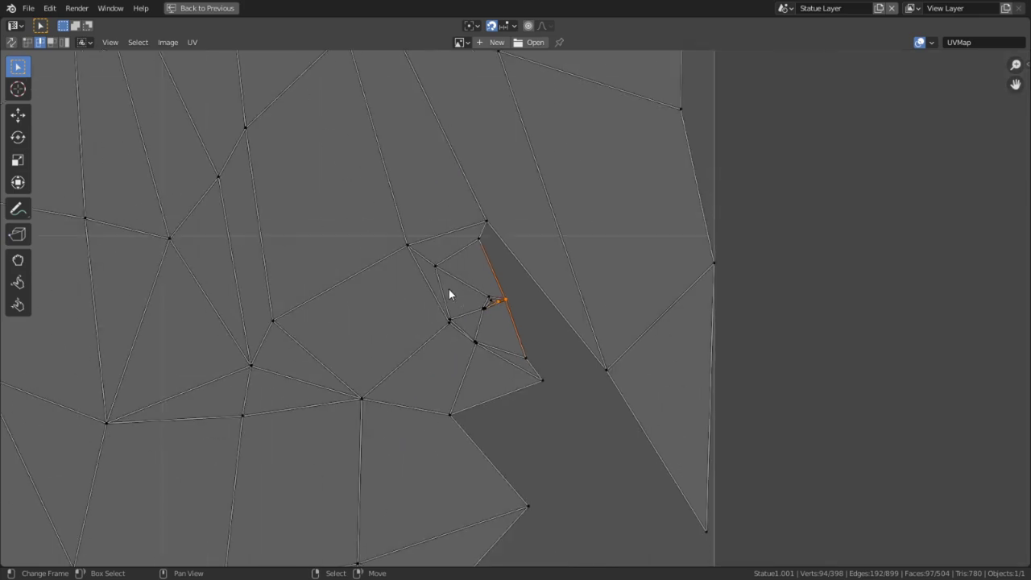
middle_drag(306, 294, 27, 267)
scroll(350, 371, down, 5)
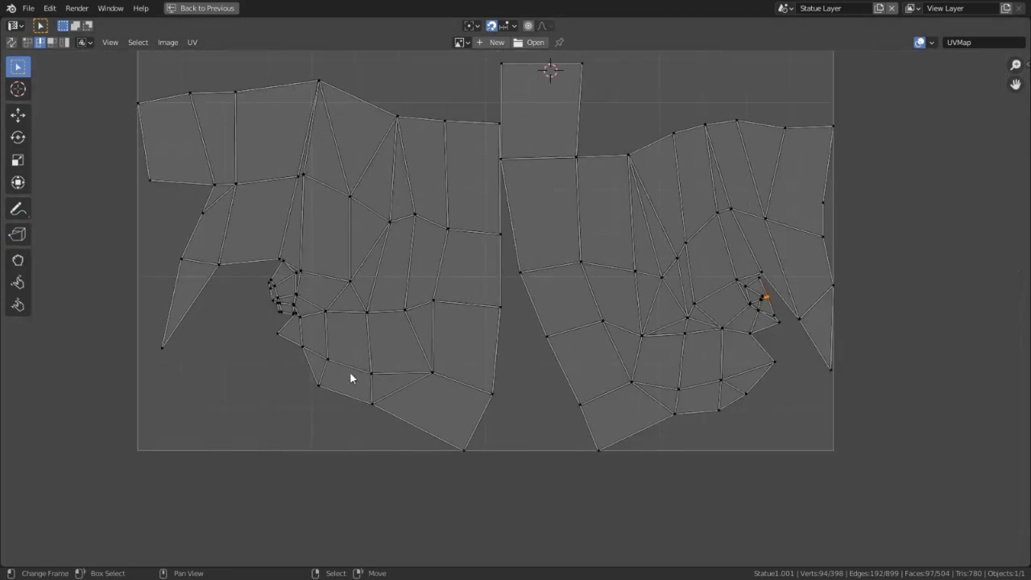
scroll(486, 345, up, 6)
middle_drag(412, 351, 520, 398)
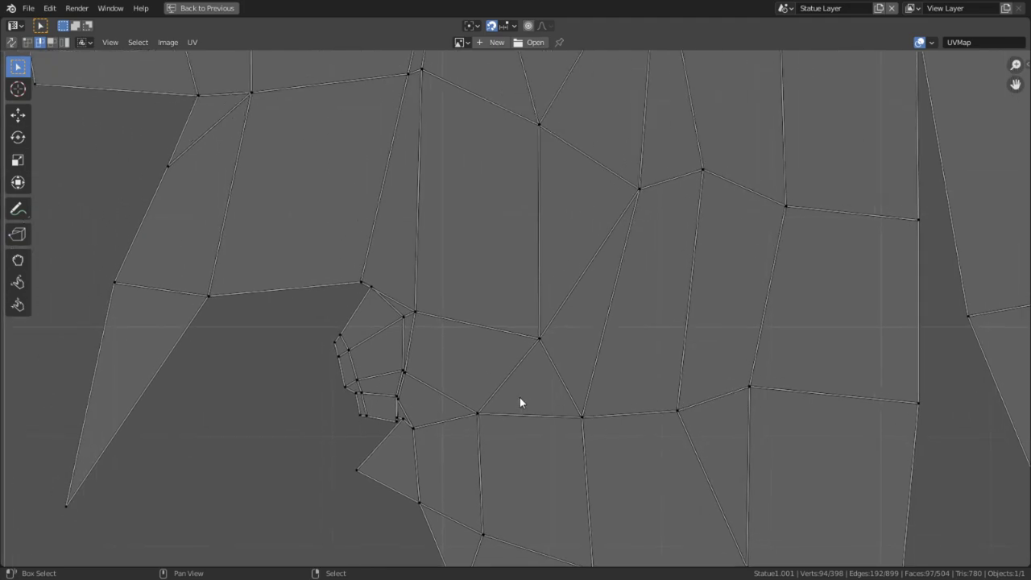
scroll(492, 398, up, 4)
middle_drag(374, 317, 511, 245)
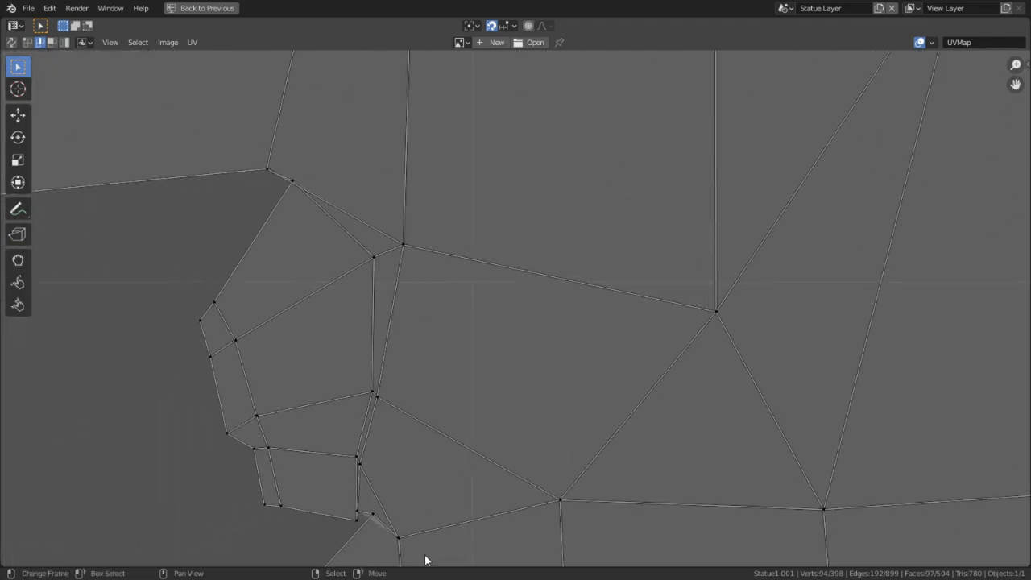
scroll(301, 435, down, 3)
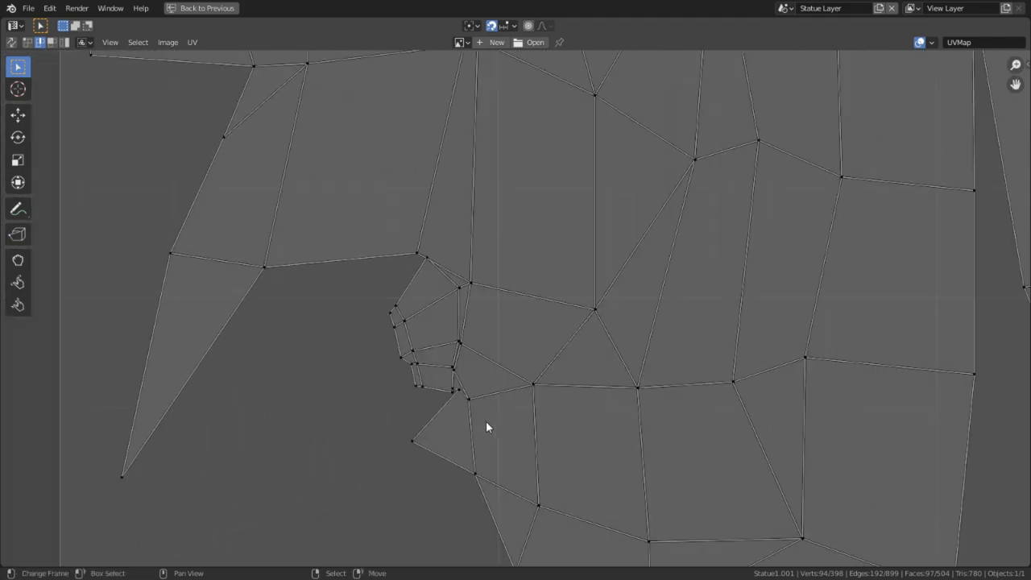
scroll(633, 403, down, 2)
Mark a seam along the edge chain separating the cuff faces from the rest of the left UV island.
scroll(524, 403, up, 6)
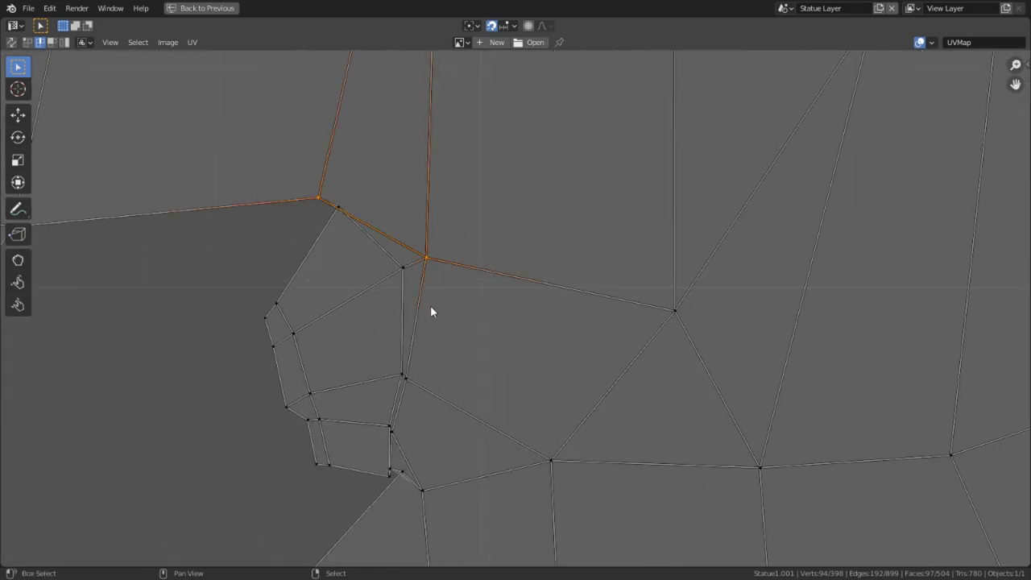
shift+click(423, 388)
scroll(395, 483, up, 2)
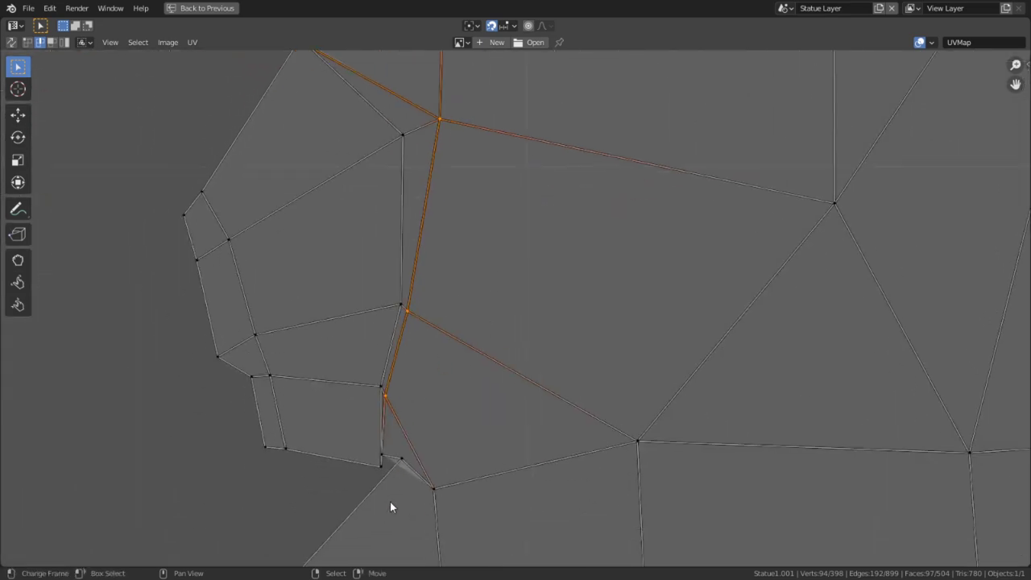
key(ctrl+e)
click(391, 431)
On the right UV island, select the edge chain bordering the cuff faces, deselect the stray vertex, and mark the chain as a seam.
scroll(556, 363, down, 3)
middle_drag(697, 304, 799, 327)
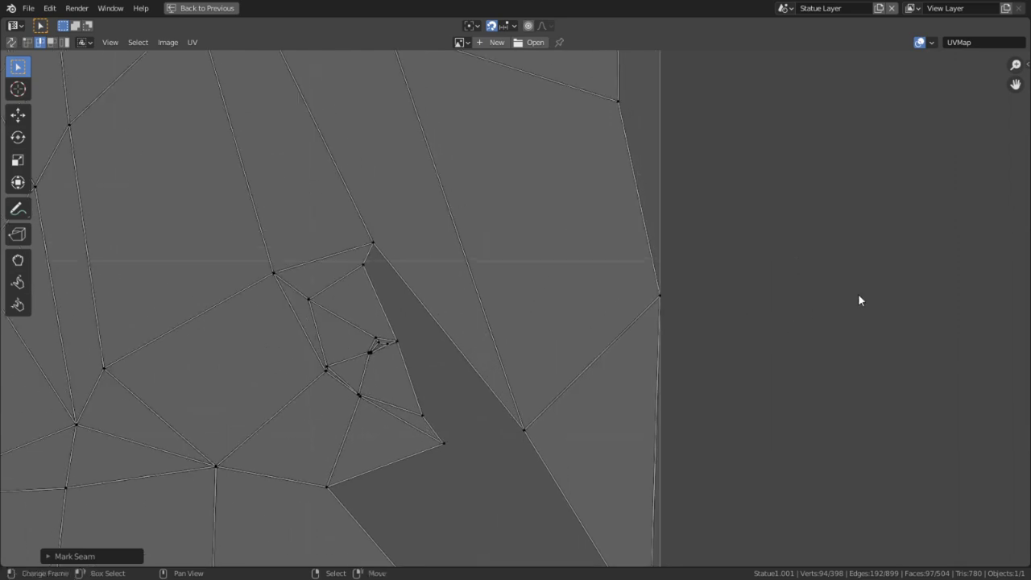
scroll(516, 302, up, 3)
middle_drag(267, 238, 417, 209)
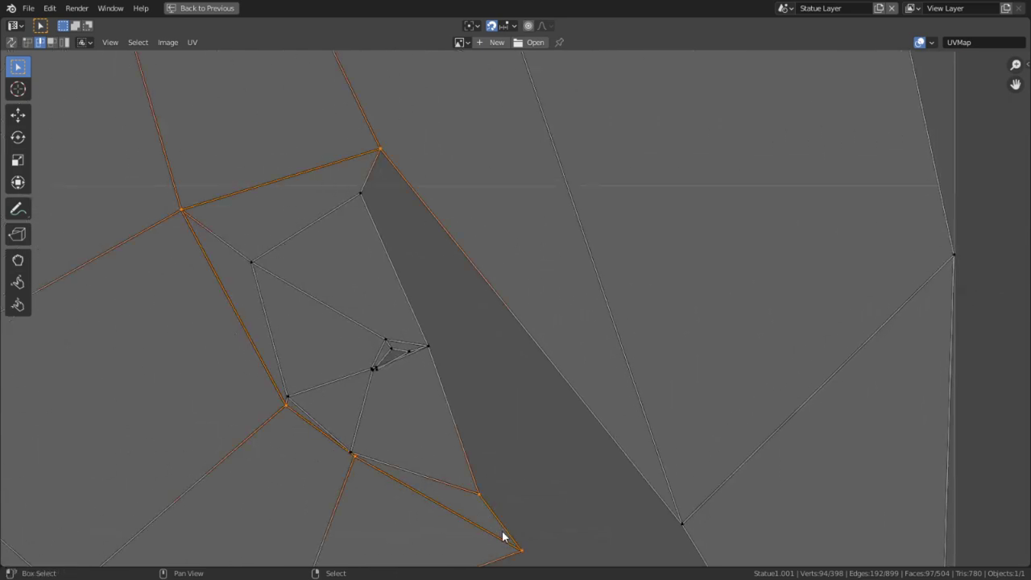
key(1)
key(c)
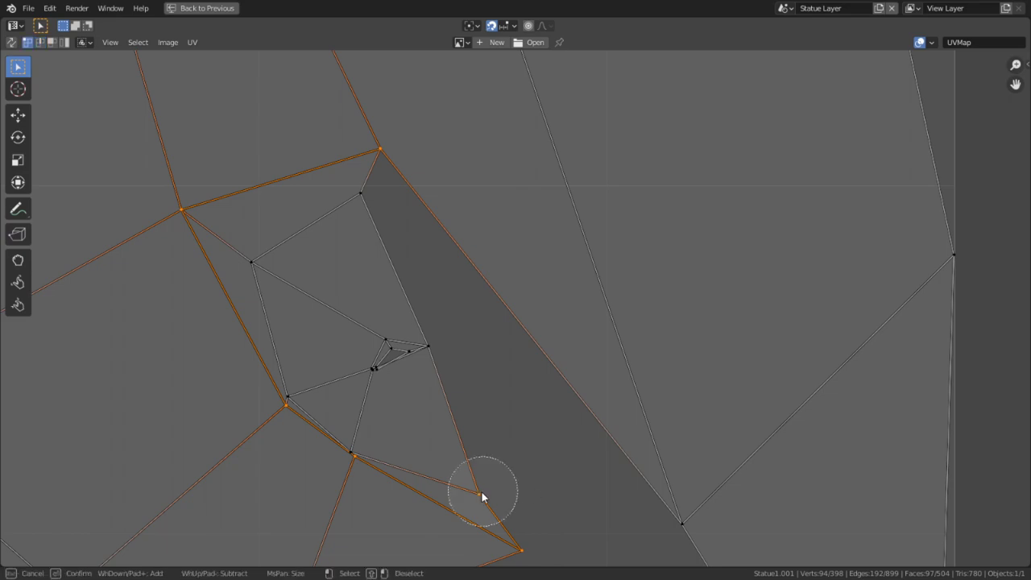
key(Escape)
scroll(512, 433, down, 3)
key(ctrl+e)
click(512, 430)
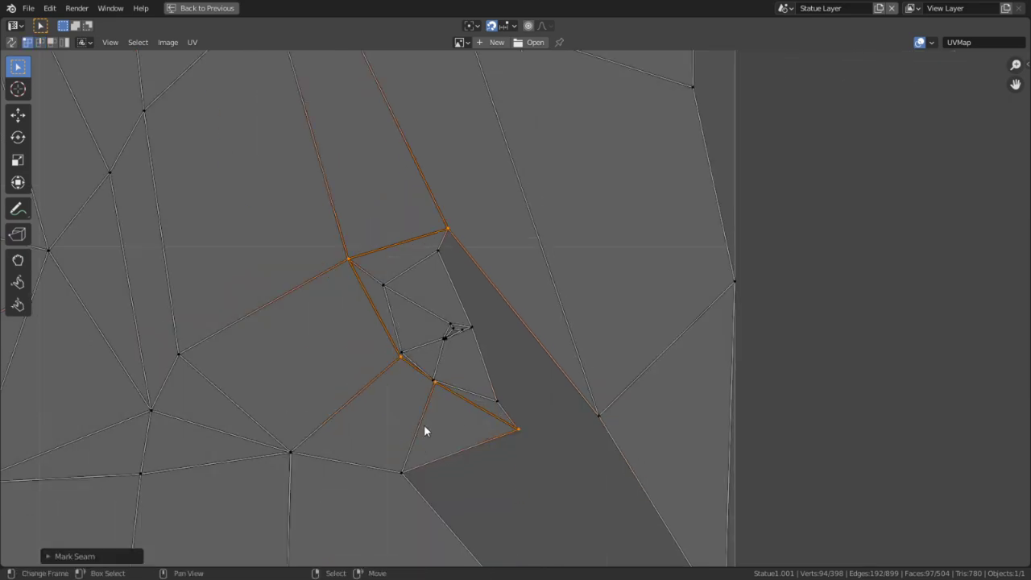
Extend the cuff seam on the left UV island by marking the edge path down to the cuff's lower corner vertex.
scroll(403, 415, down, 3)
middle_drag(301, 378, 123, 386)
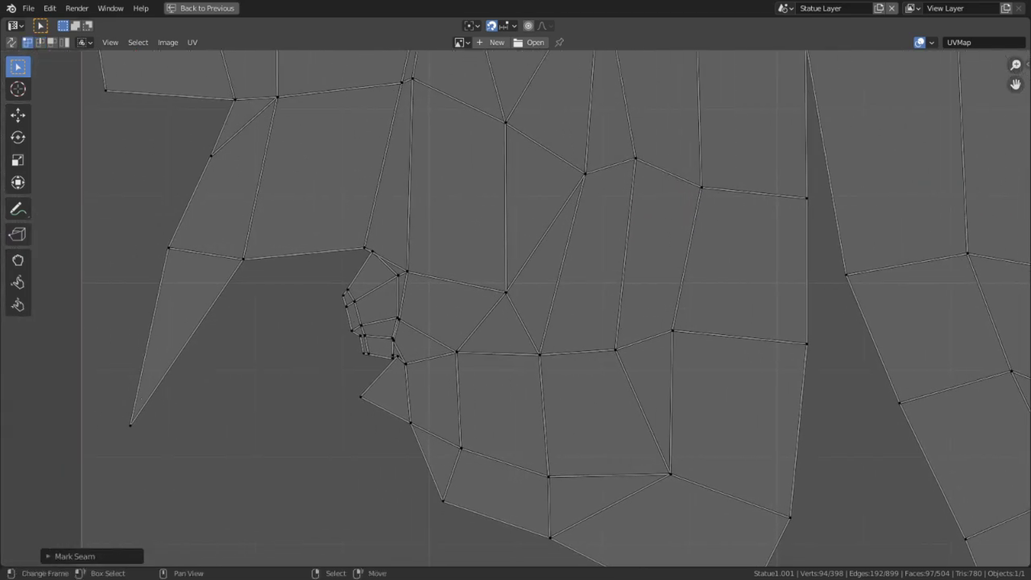
scroll(337, 267, up, 3)
key(2)
right_click(287, 224)
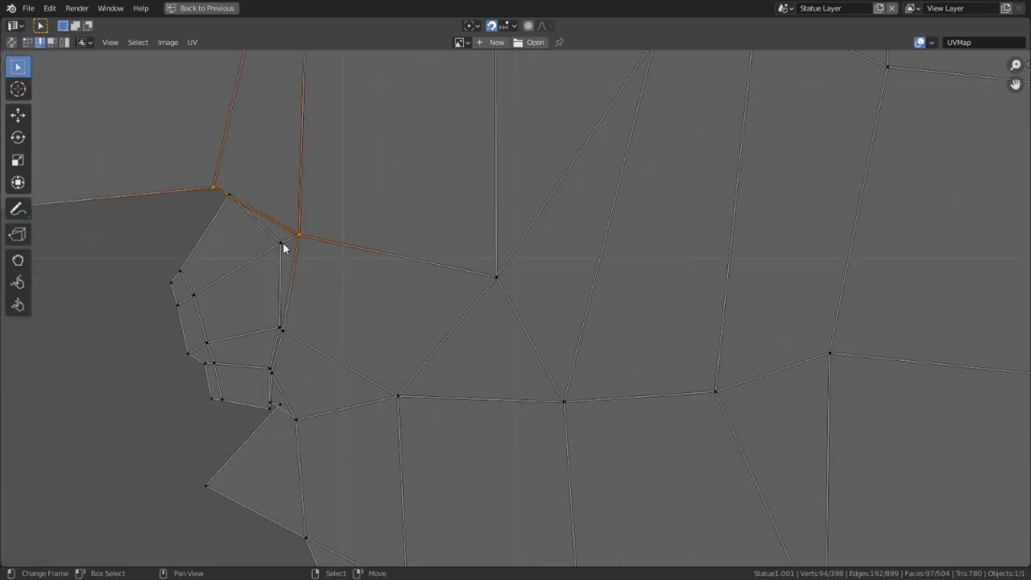
middle_drag(346, 395, 483, 369)
scroll(514, 356, up, 3)
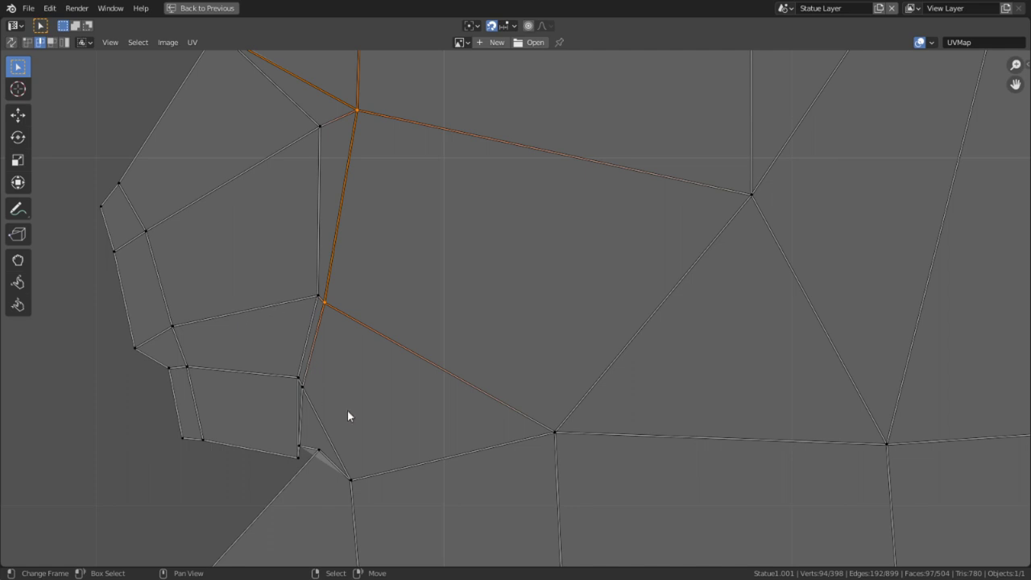
ctrl+click(352, 482)
key(ctrl+e)
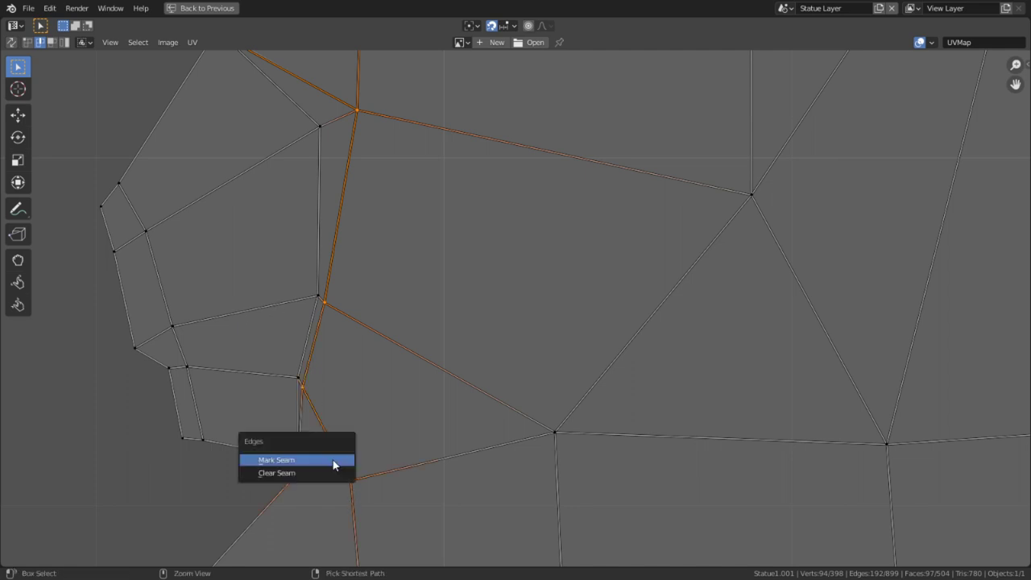
click(321, 461)
Select the whole left UV island in face mode and unwrap it along the marked seams.
scroll(429, 409, down, 1)
key(3)
click(291, 335)
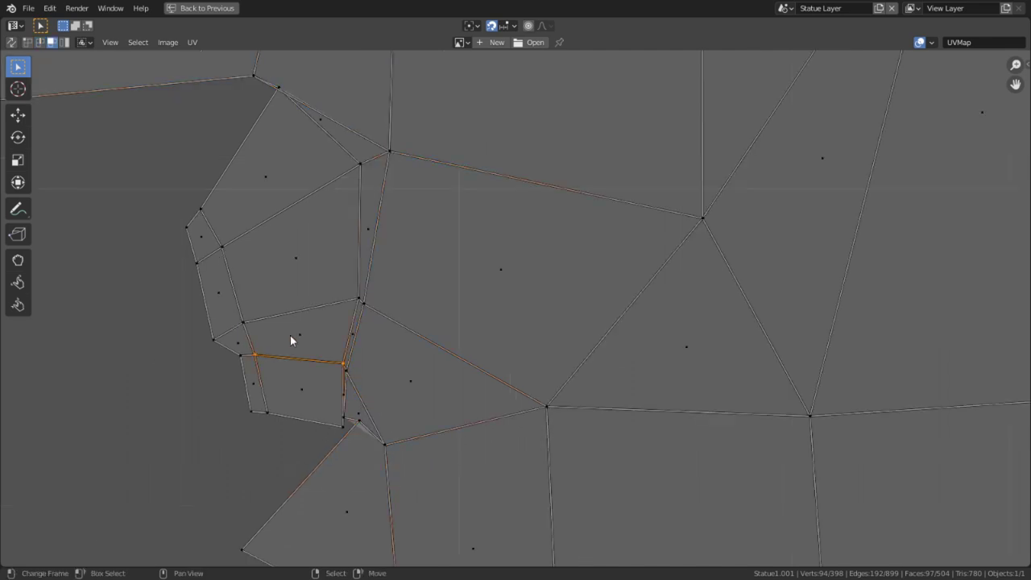
key(a)
scroll(290, 335, down, 1)
key(u)
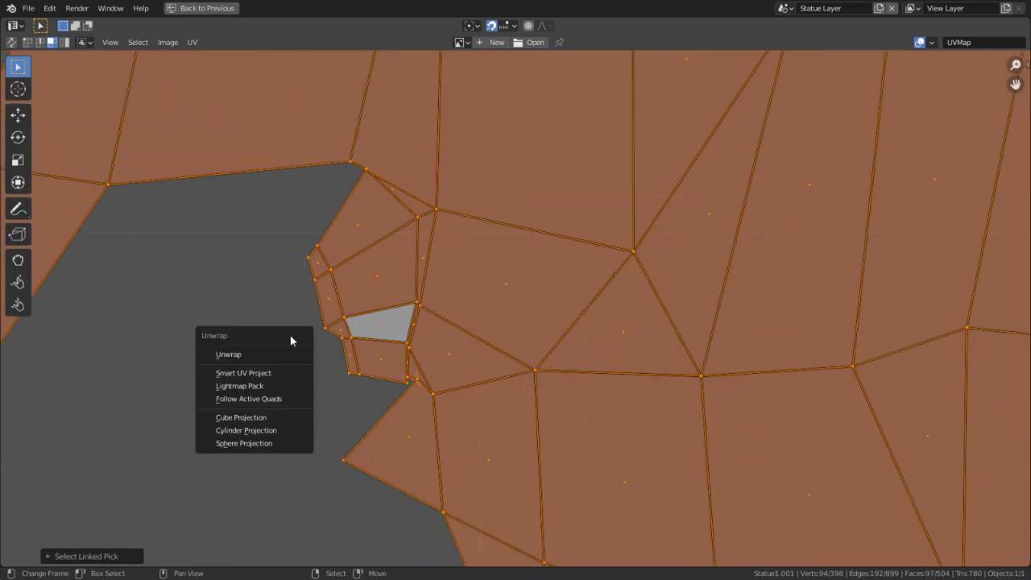
click(273, 352)
scroll(282, 358, down, 5)
middle_drag(590, 240, 546, 385)
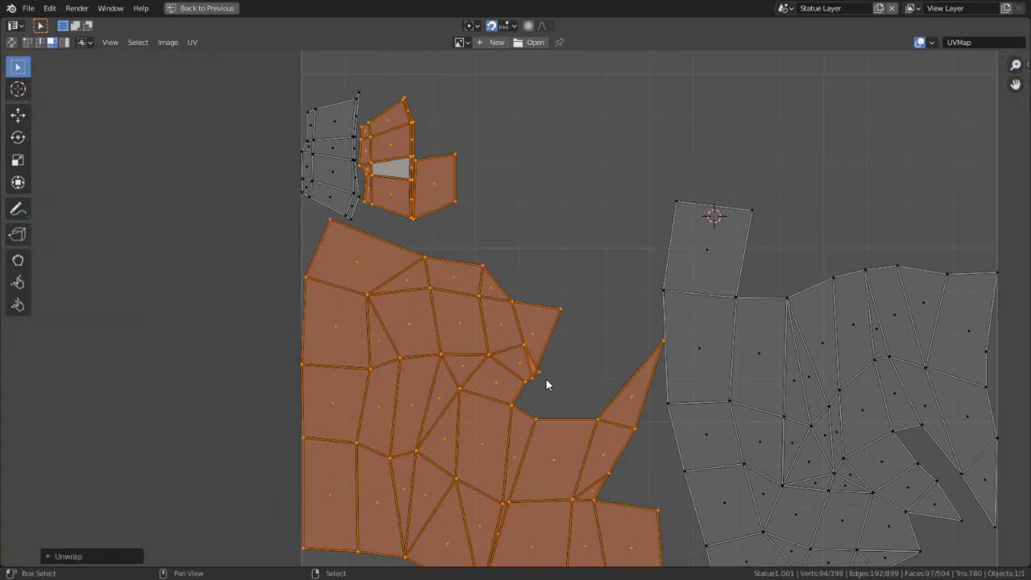
Select the loose quad attached beside the small cuff island and restore the split UV and 3D layout.
click(603, 321)
scroll(603, 318, up, 6)
scroll(475, 266, down, 5)
key(3)
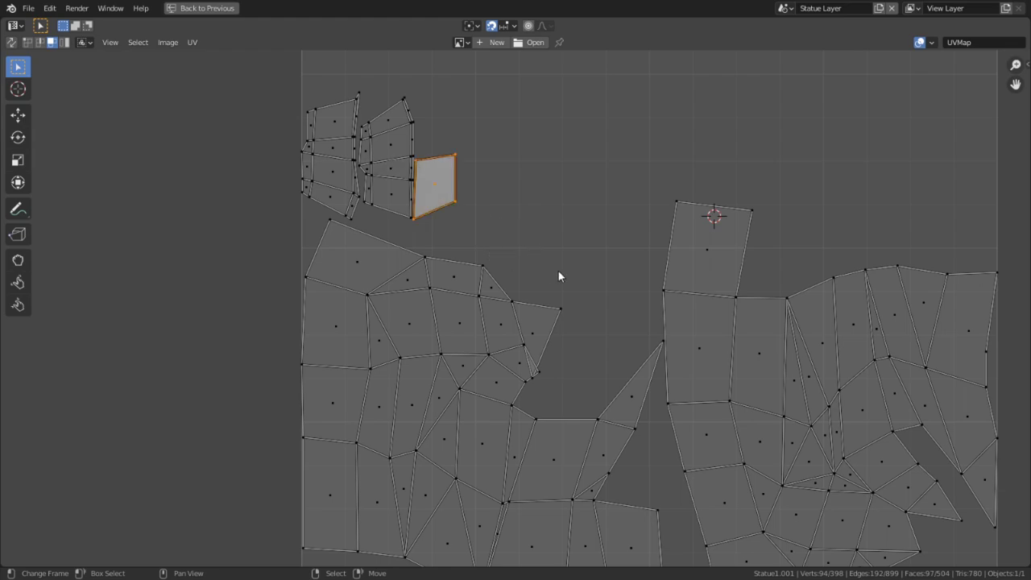
key(ctrl+space)
shift+middle_drag(691, 282, 690, 177)
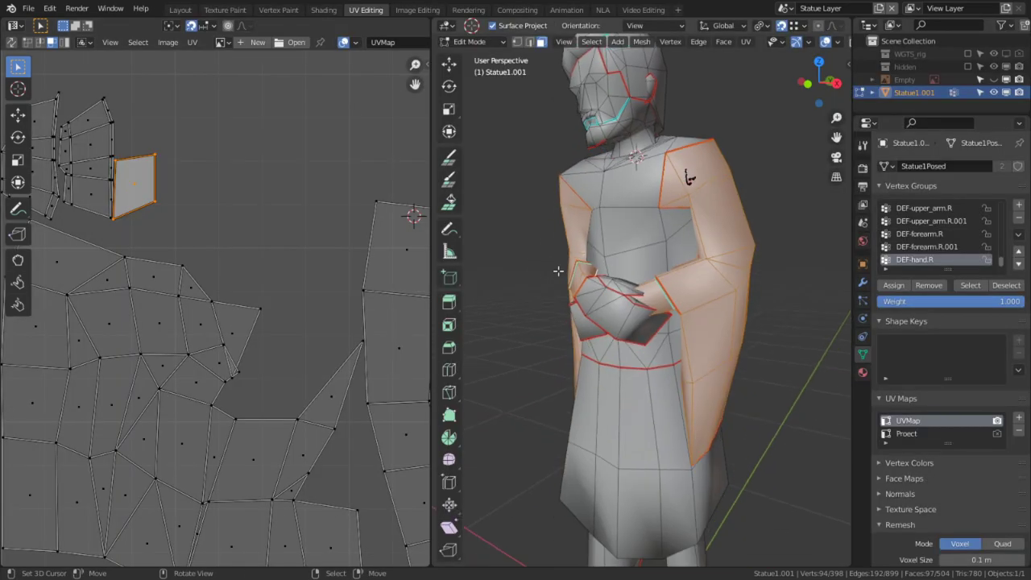
Enable UV sync selection, hide the unselected mesh parts, and select only the loose quad beside the cuff island.
click(12, 42)
key(shift+h)
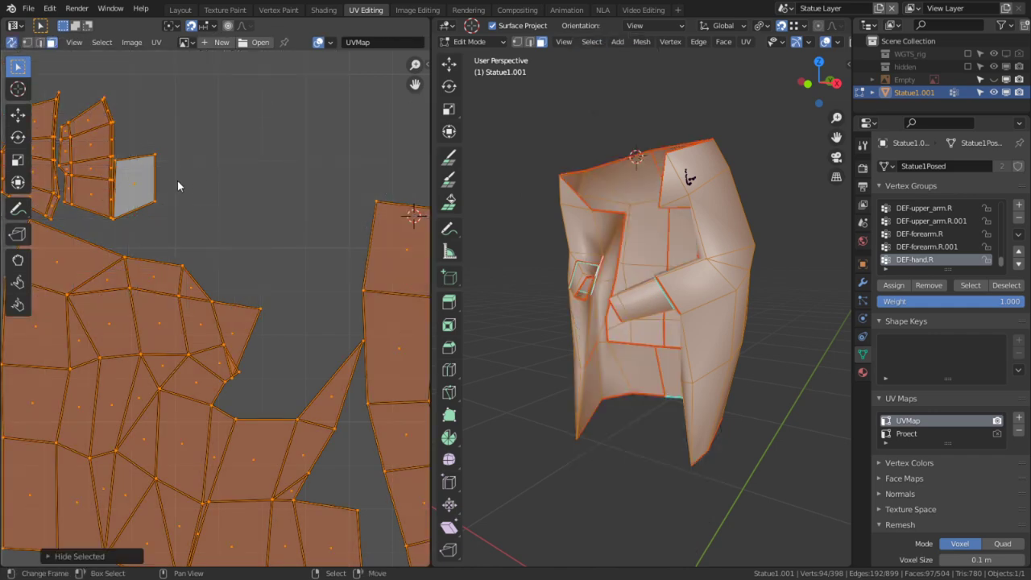
click(129, 189)
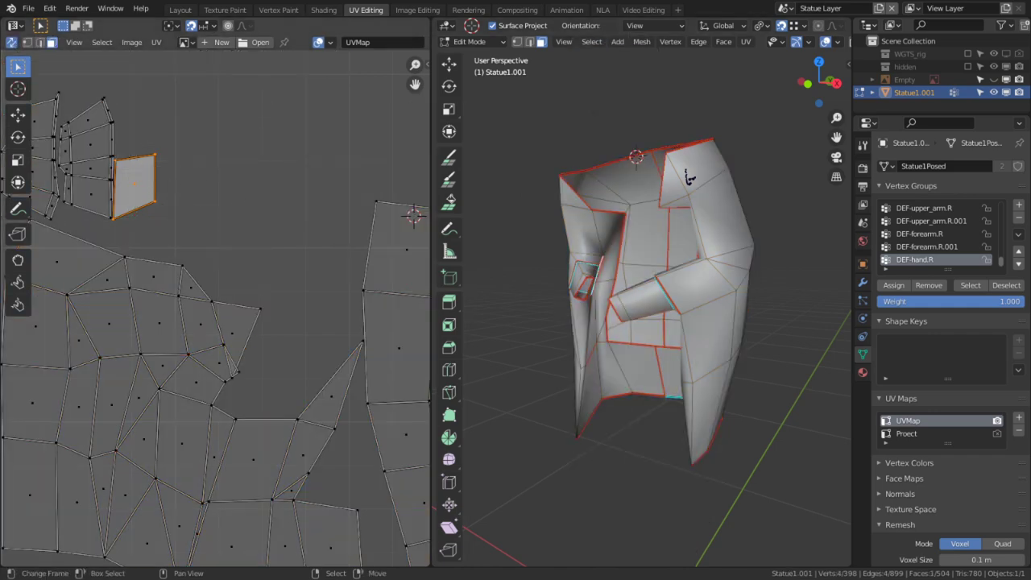
Frame the selected quad in the 3D view and clear the seams on its three edges away from the cuff border.
middle_drag(552, 389, 842, 387)
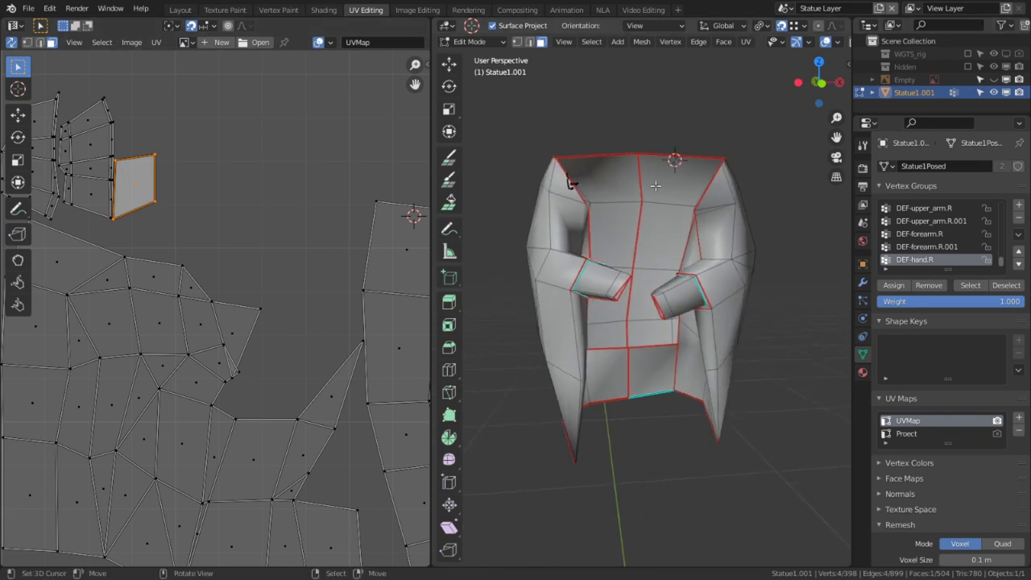
key(KP_Decimal)
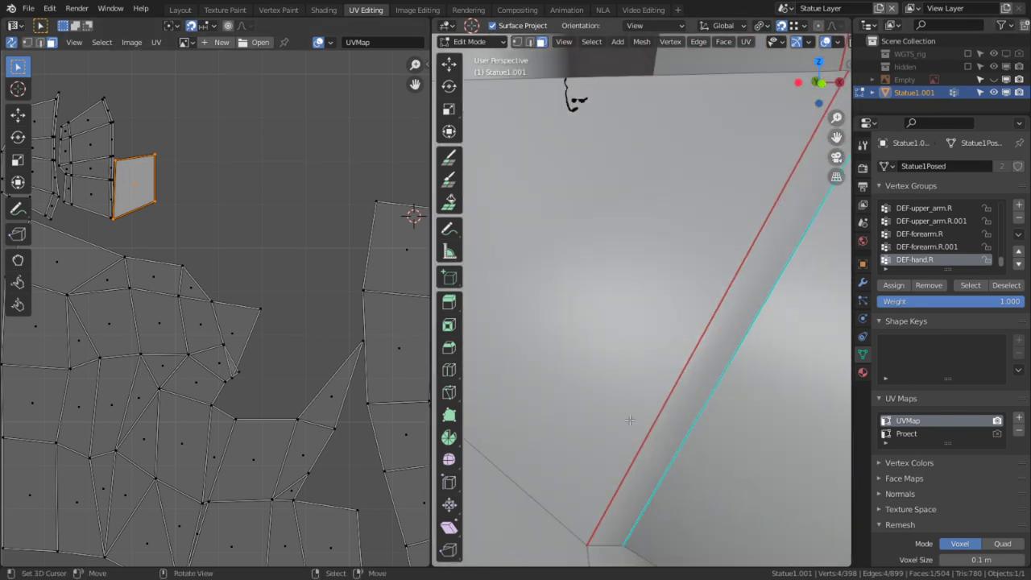
middle_drag(629, 420, 642, 316)
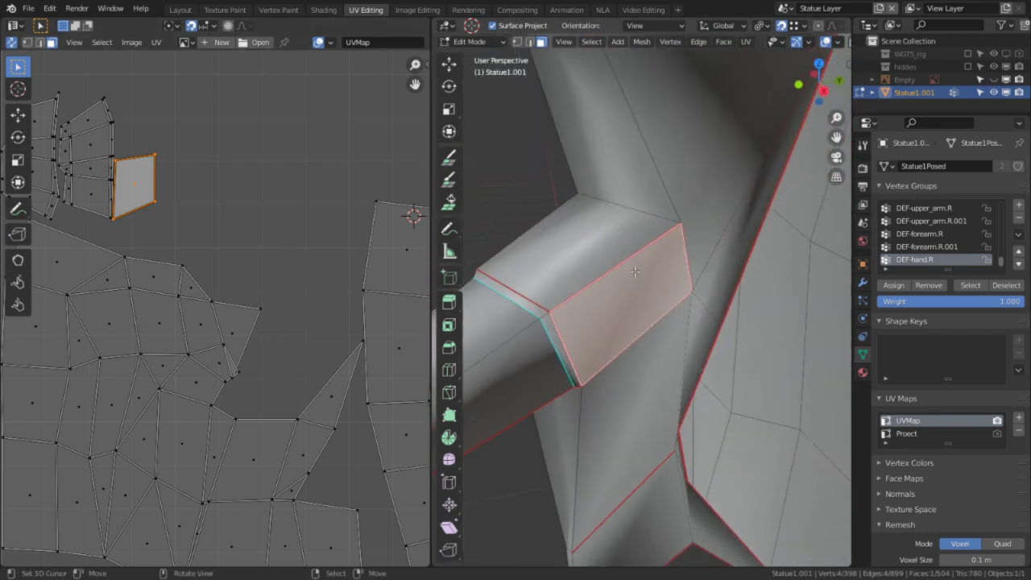
key(2)
click(692, 242)
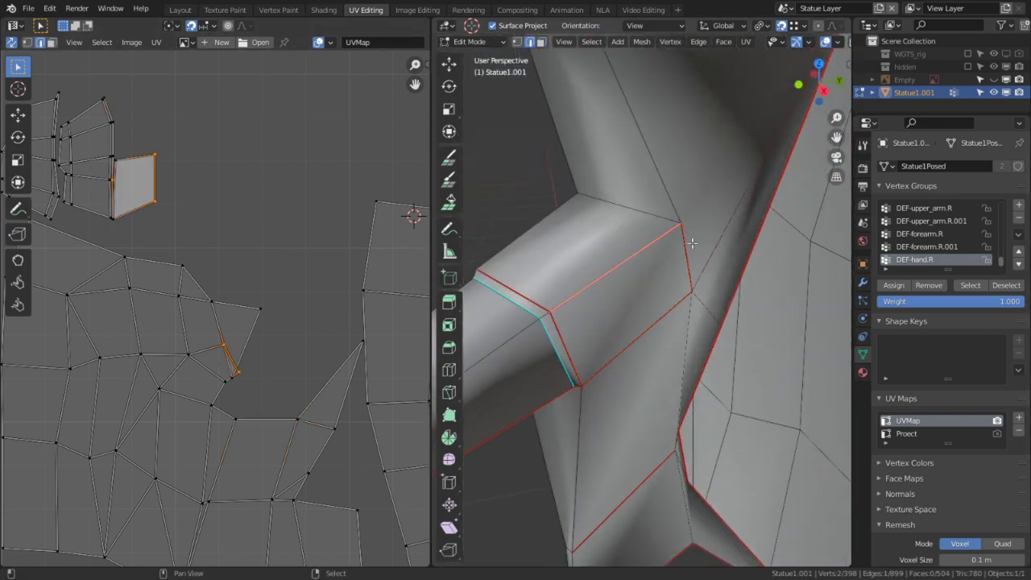
key(ctrl+e)
click(652, 313)
Select all visible faces and unwrap them with the cleared seams.
middle_drag(652, 312, 600, 372)
scroll(282, 346, down, 2)
key(a)
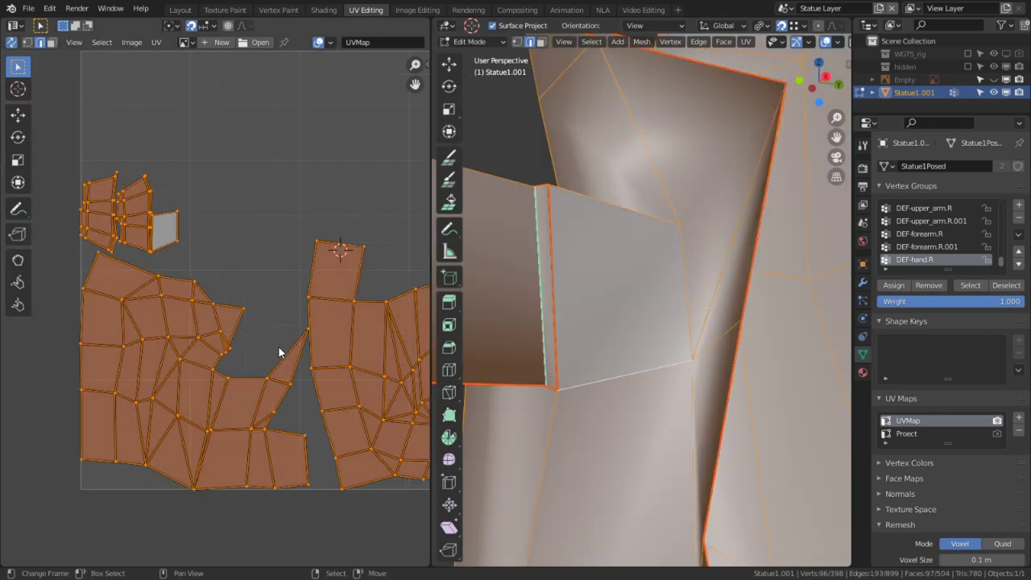
key(u)
click(262, 362)
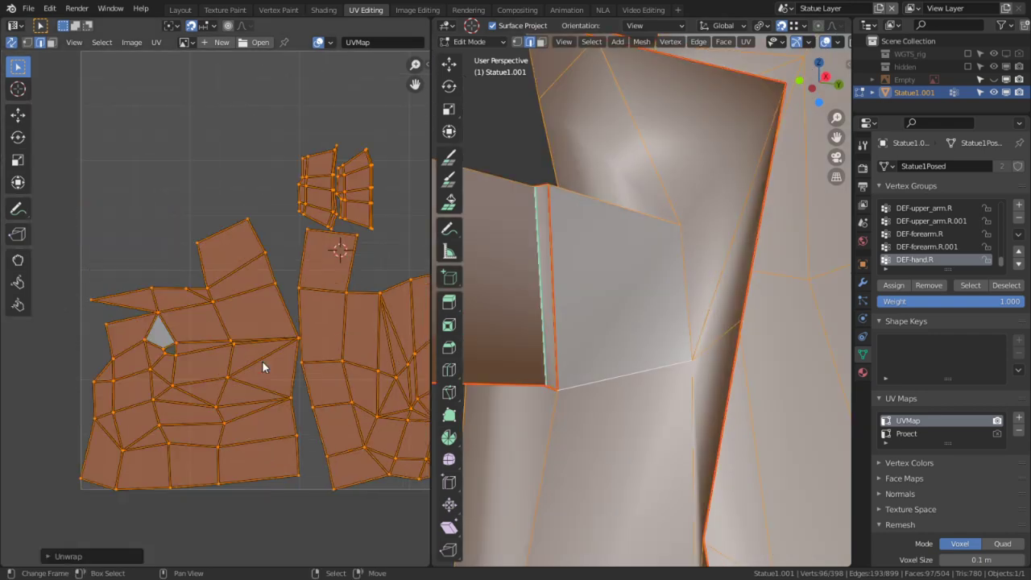
Mark a seam along the forearm quad's upper edge and the adjoining edge running up the sleeve.
click(227, 230)
scroll(196, 348, up, 3)
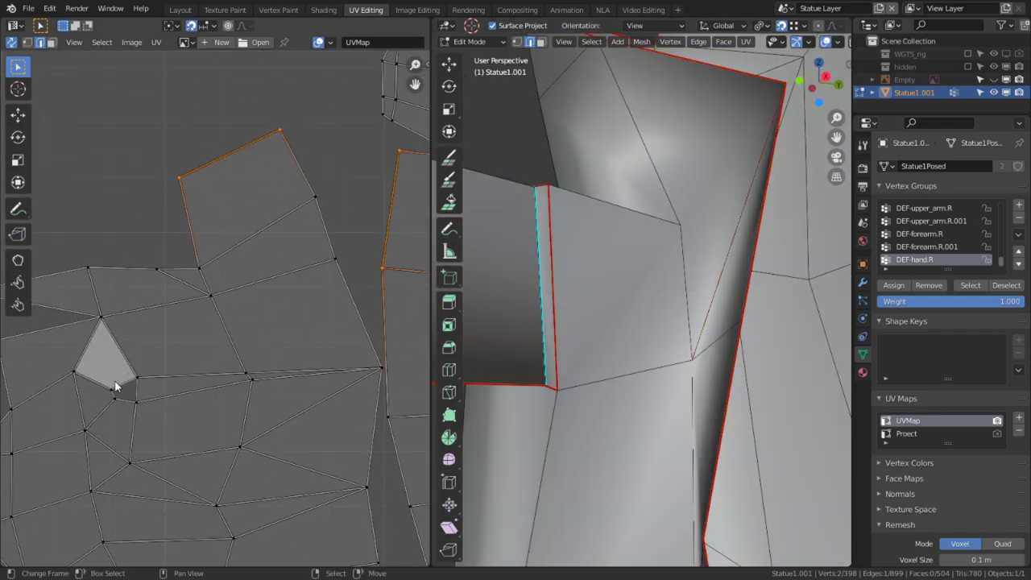
key(3)
scroll(230, 333, down, 4)
middle_drag(322, 293, 367, 293)
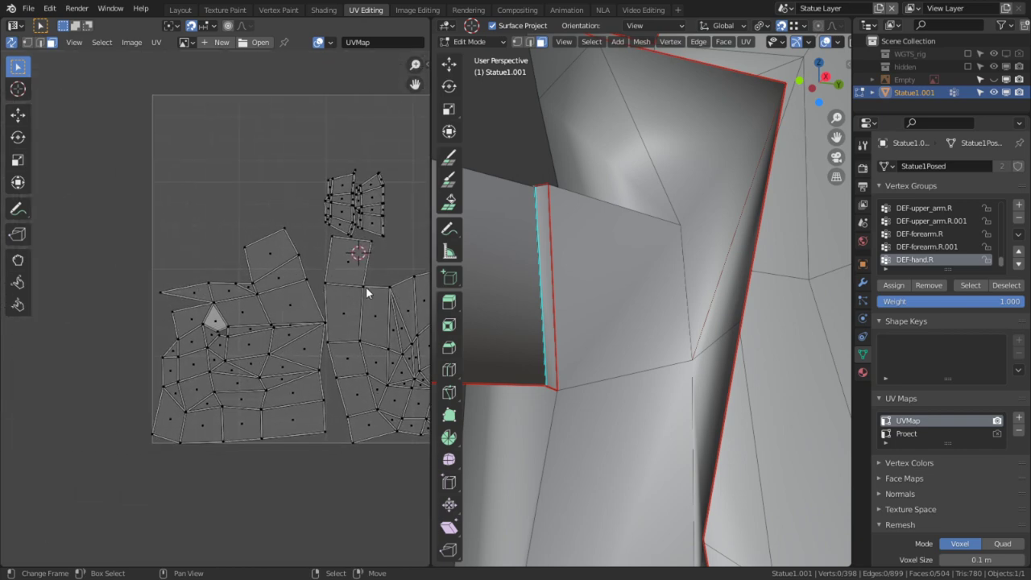
scroll(282, 324, up, 5)
scroll(233, 355, down, 2)
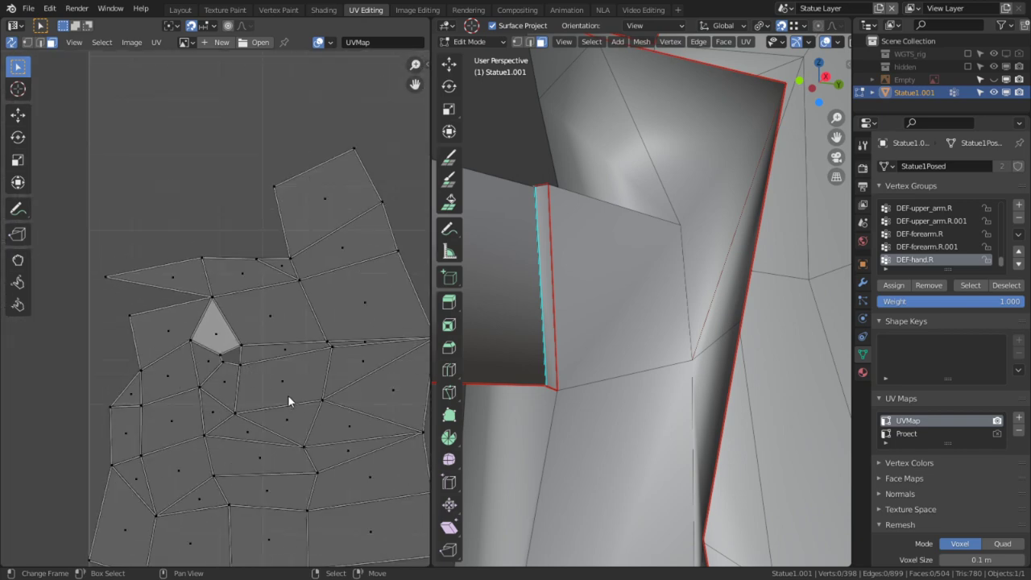
scroll(254, 354, up, 2)
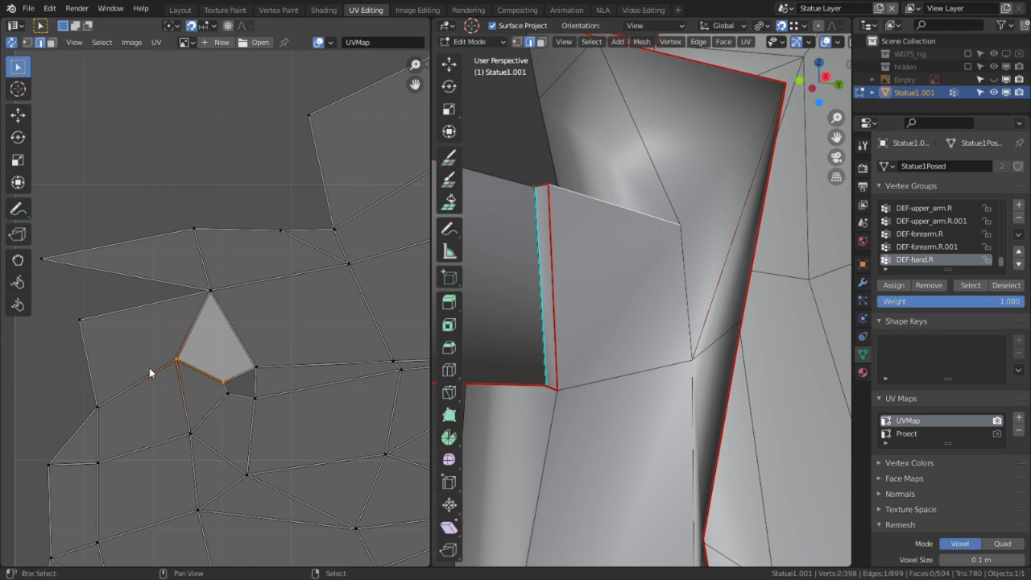
shift+click(141, 375)
middle_drag(564, 322, 637, 351)
key(ctrl+e)
click(260, 398)
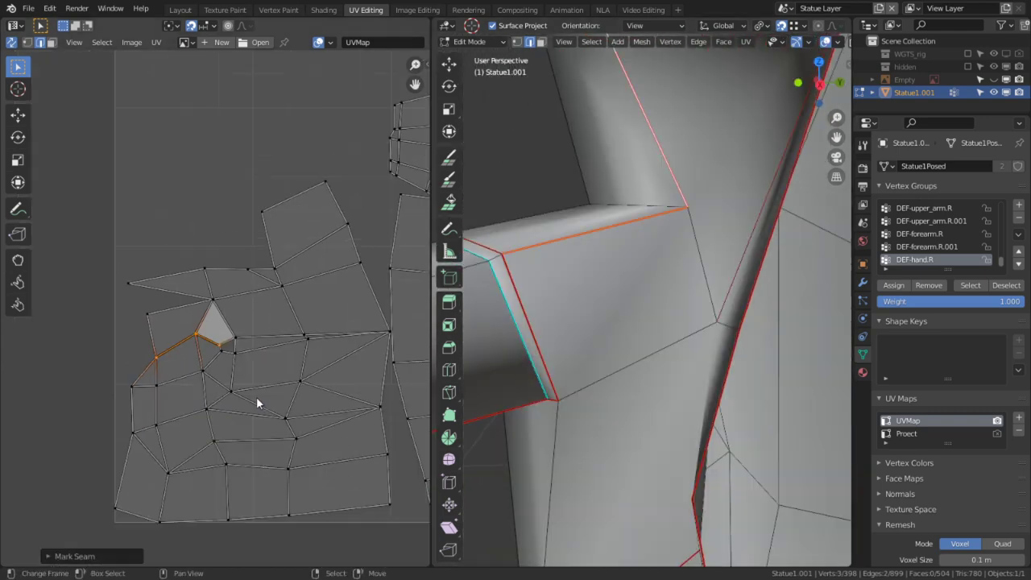
Select every visible face and unwrap again using the new sleeve seam.
key(a)
key(u)
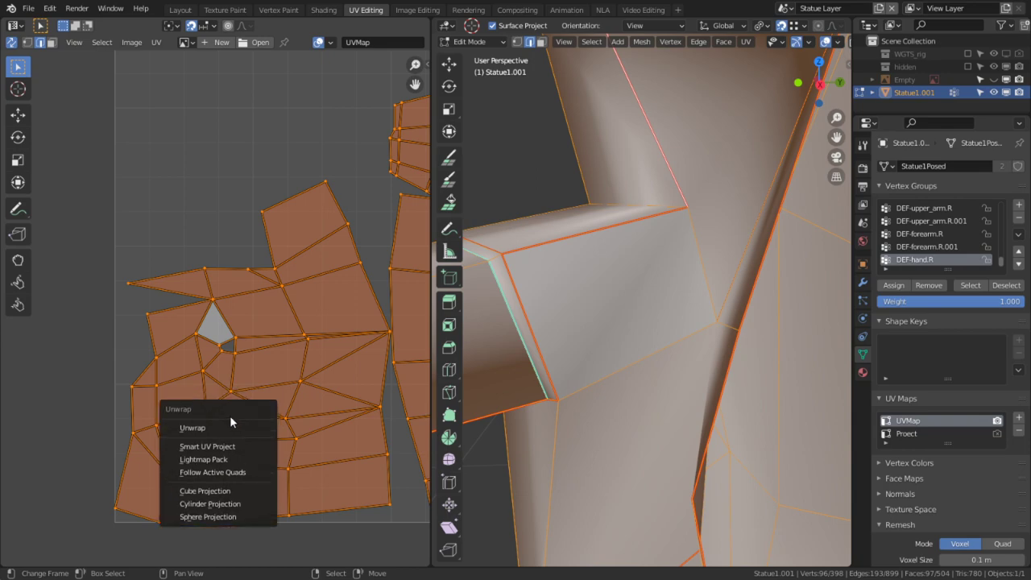
click(229, 417)
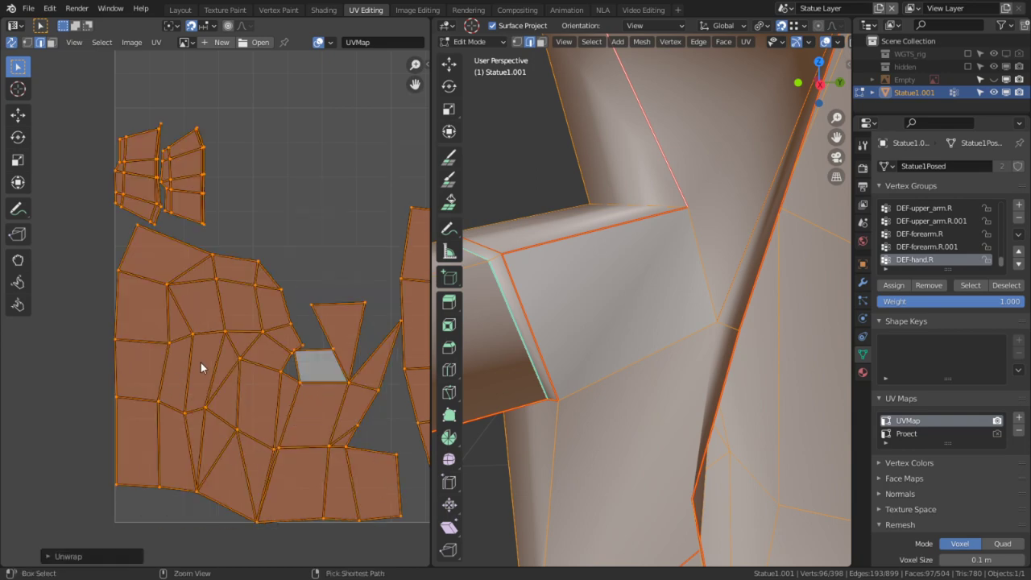
Undo the last unwrap of the visible faces and show the whole UV layout enlarged.
key(ctrl+z)
key(ctrl+z)
middle_drag(266, 358, 220, 312)
key(ctrl+space)
middle_drag(451, 336, 566, 429)
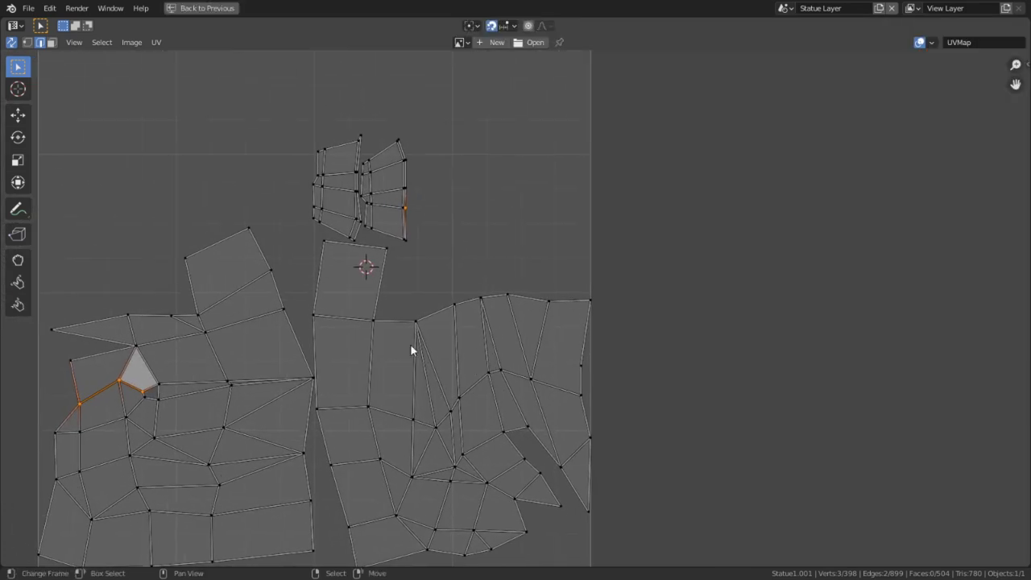
Select the UV vertices around the small hole beside the forearm faces in the sleeve island.
right_click(178, 378)
right_click(175, 285)
key(1)
right_click(153, 251)
key(c)
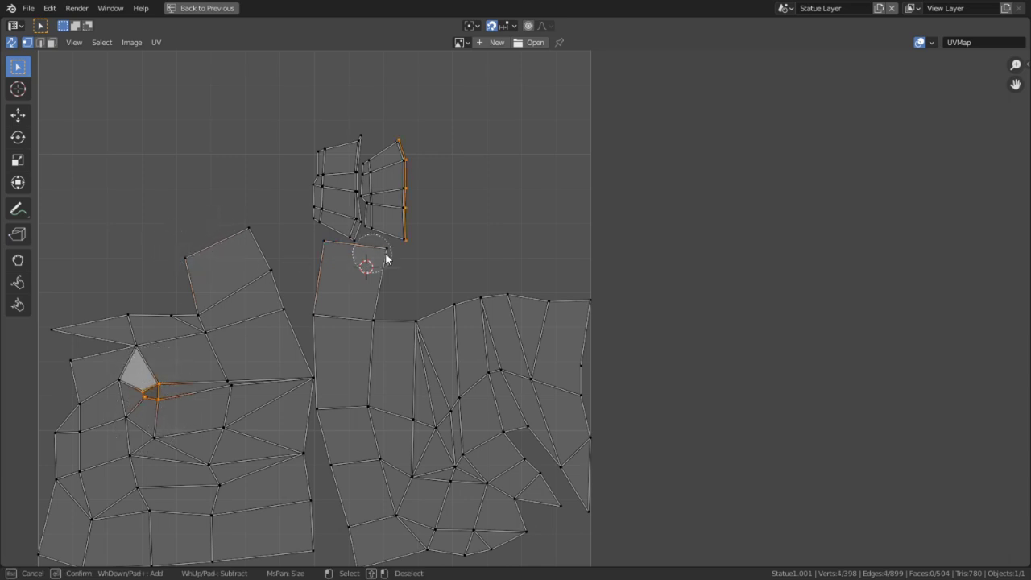
right_click(395, 253)
key(c)
middle_click(158, 379)
right_click(166, 397)
Mark a seam along the forearm quad's lower edge, running from the cuff border to the inner sleeve.
key(ctrl+space)
middle_drag(564, 367, 686, 258)
key(ctrl+space)
scroll(659, 403, down, 4)
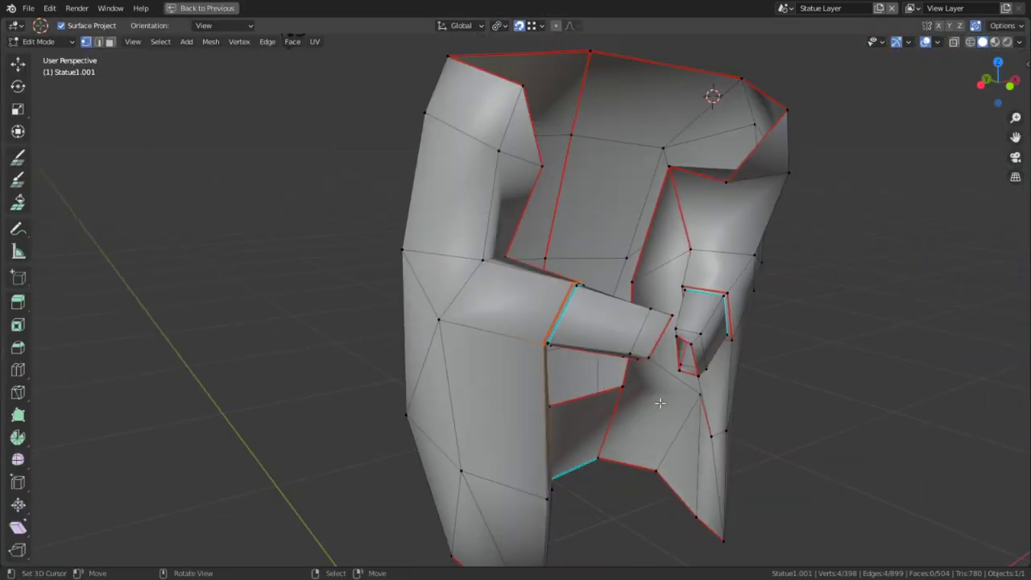
shift+middle_drag(660, 402, 503, 405)
scroll(504, 406, up, 4)
middle_drag(555, 369, 364, 509)
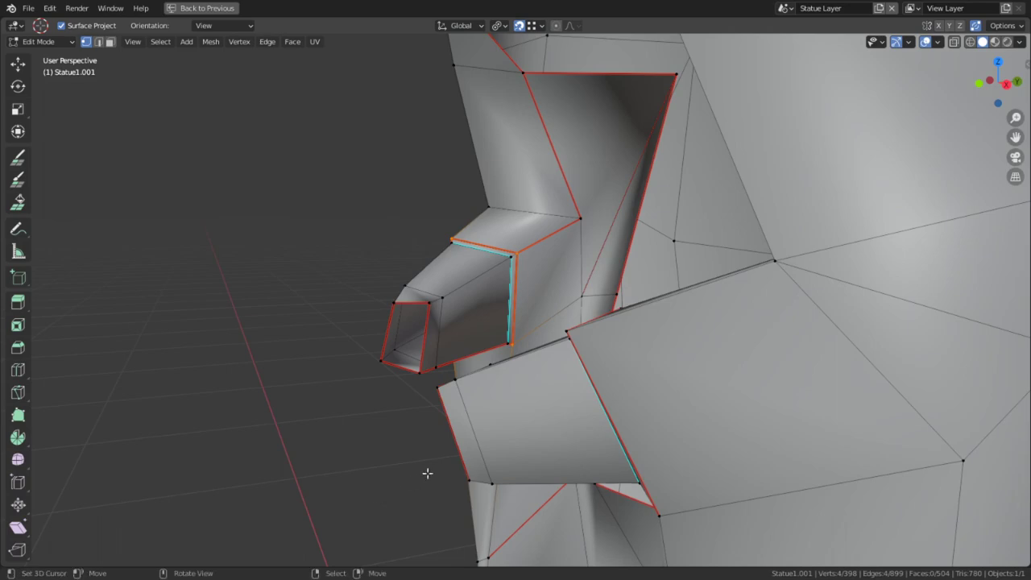
key(2)
key(ctrl+e)
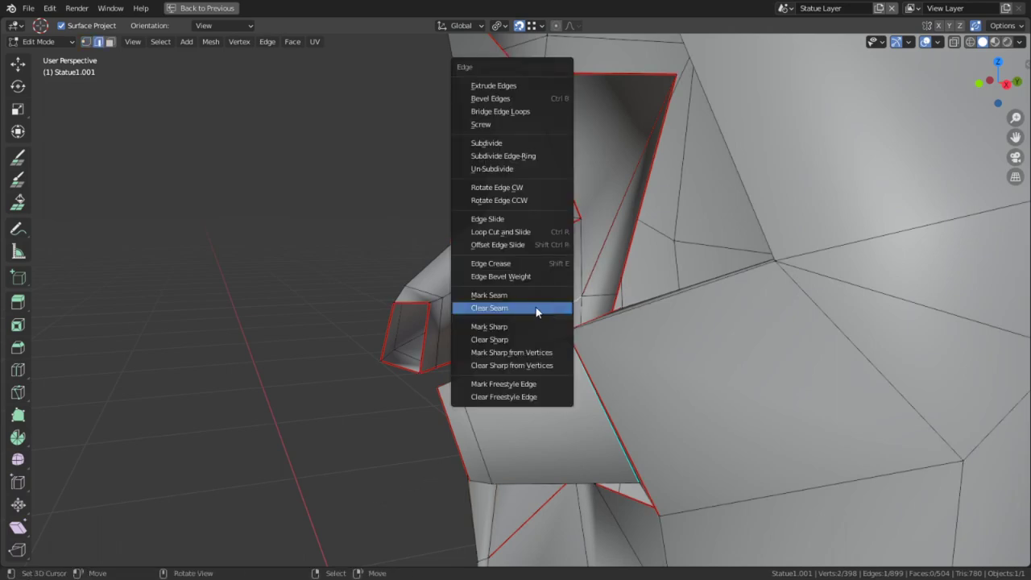
click(526, 296)
Clear the seams on the forearm's upper edge and on the adjoining edge running up the sleeve.
middle_drag(531, 296, 517, 248)
shift+click(526, 173)
key(ctrl+e)
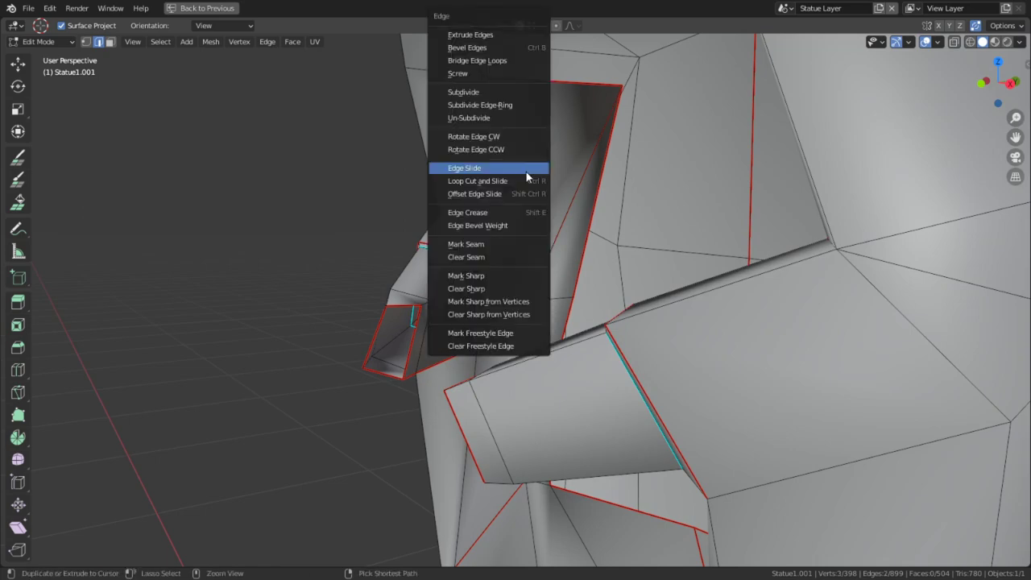
click(478, 258)
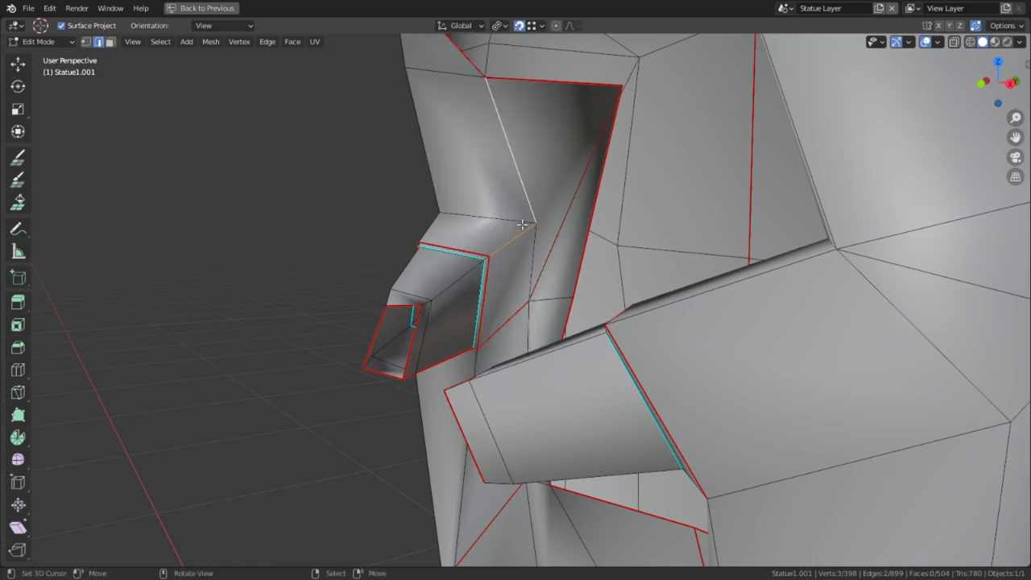
Select all the garment and cuff faces region by region with Select Linked, delimited by seam.
key(3)
right_click(491, 181)
key(l)
middle_drag(493, 184, 632, 197)
scroll(673, 226, down, 2)
key(l)
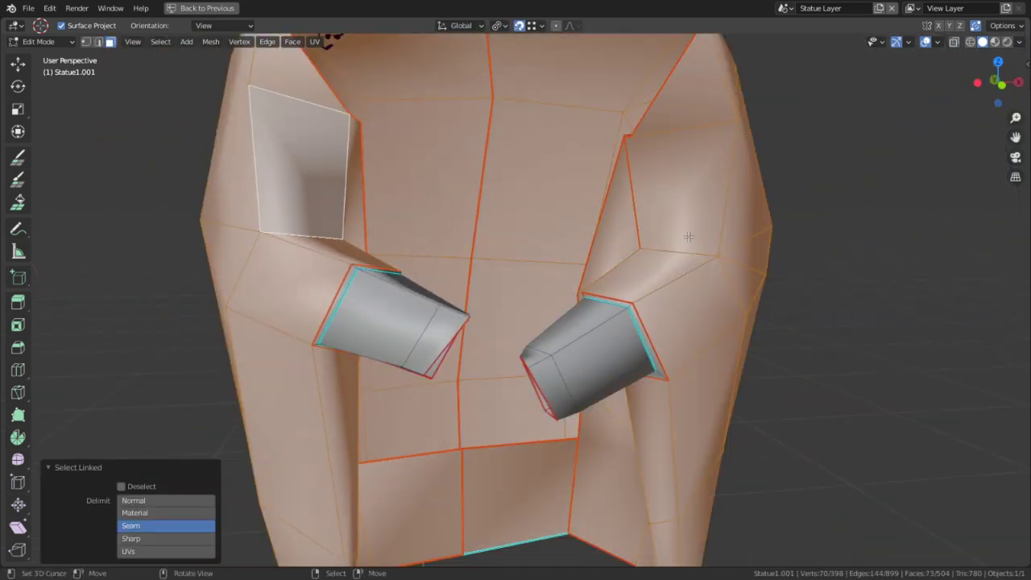
scroll(561, 258, down, 3)
key(l)
key(l)
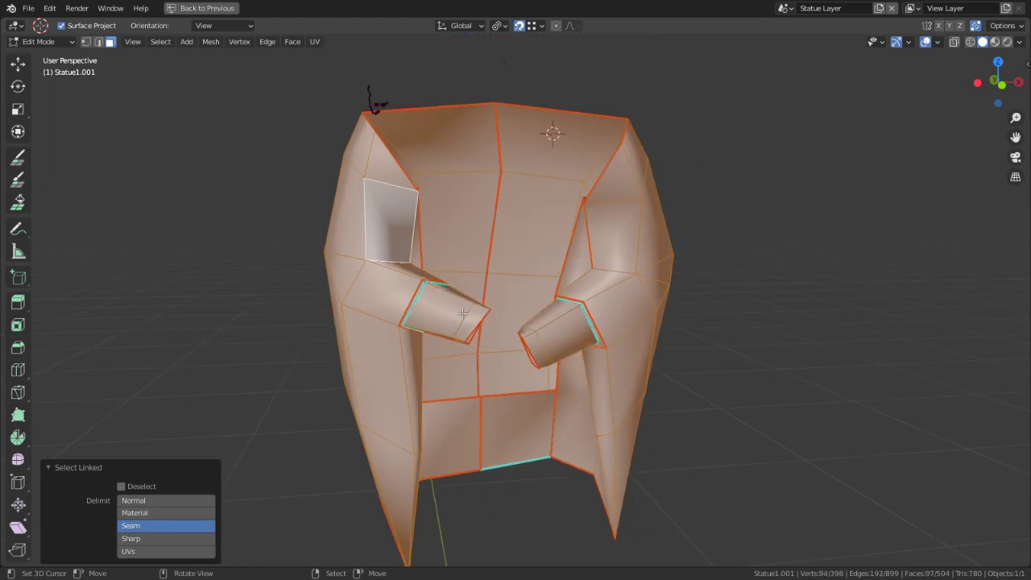
Unwrap the selected garment and cuff faces using the revised forearm seams.
key(ctrl+space)
key(u)
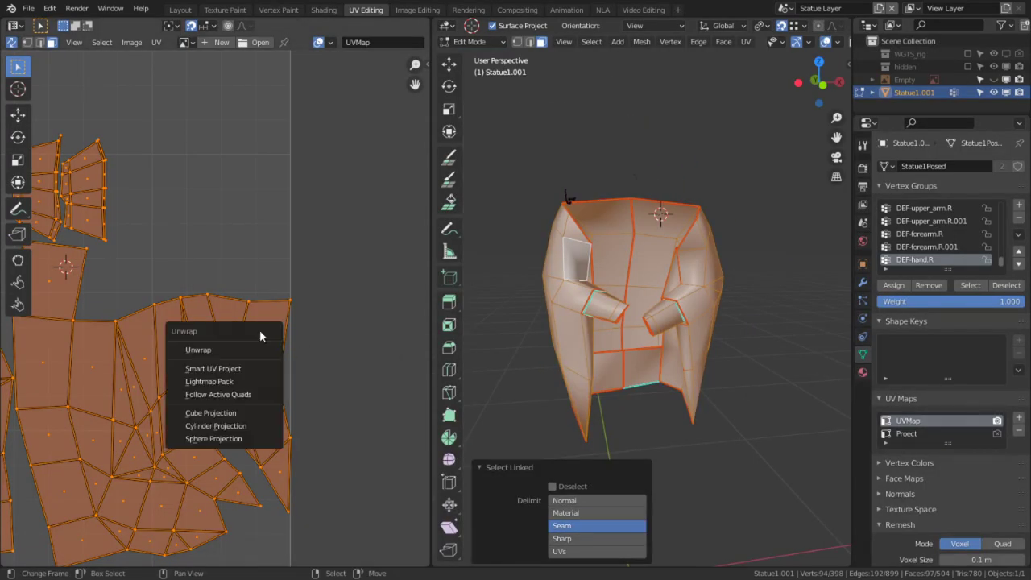
click(262, 350)
scroll(217, 339, up, 2)
scroll(103, 322, down, 3)
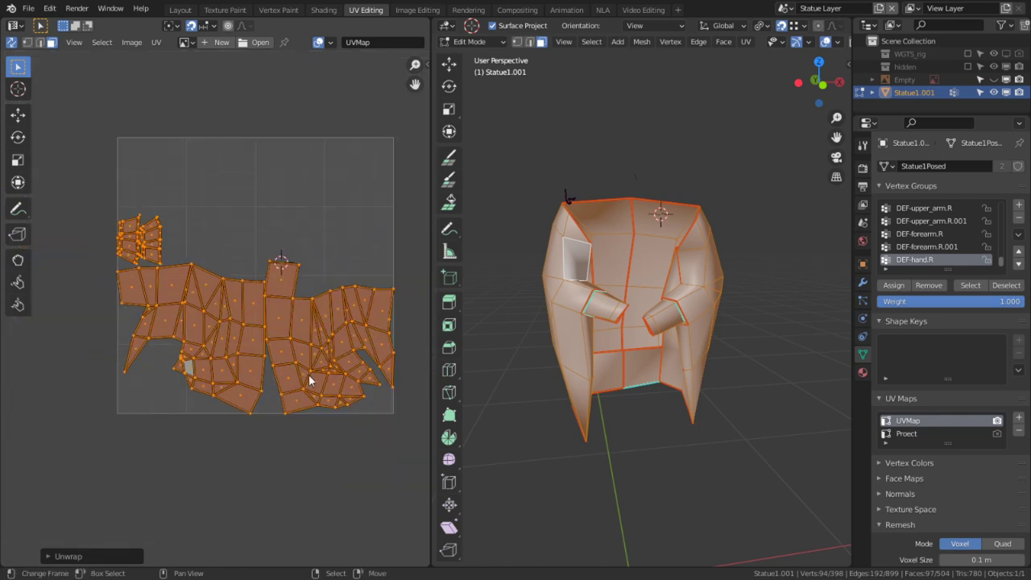
scroll(622, 346, up, 3)
Clear the seam on the short diagonal edge of the sleeve cloth below the first cuff.
middle_drag(622, 346, 571, 392)
right_click(449, 434)
key(alt+a)
scroll(585, 500, up, 4)
middle_drag(585, 498, 538, 491)
scroll(672, 307, up, 2)
key(2)
click(680, 215)
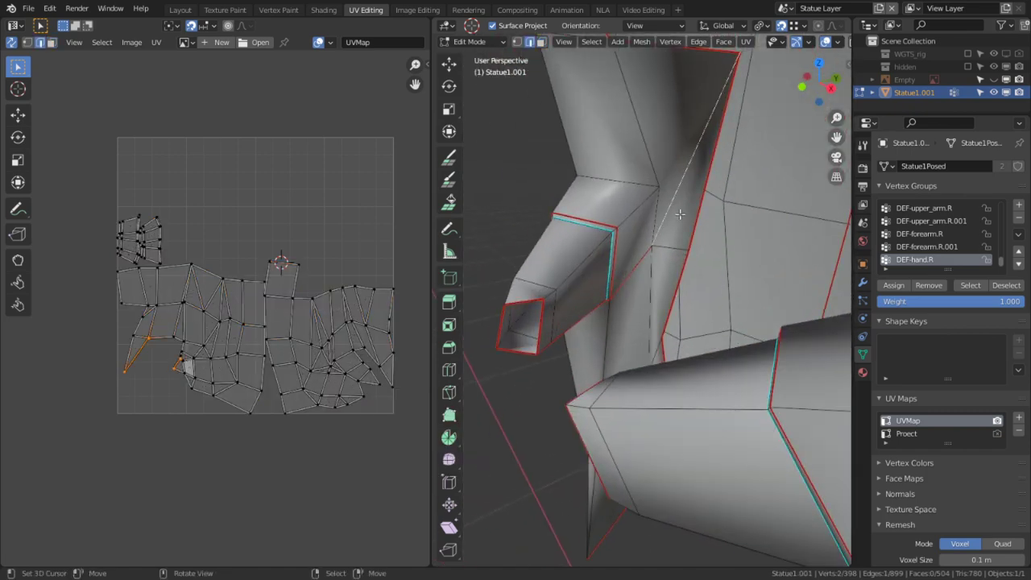
middle_drag(680, 231, 644, 392)
scroll(677, 398, up, 4)
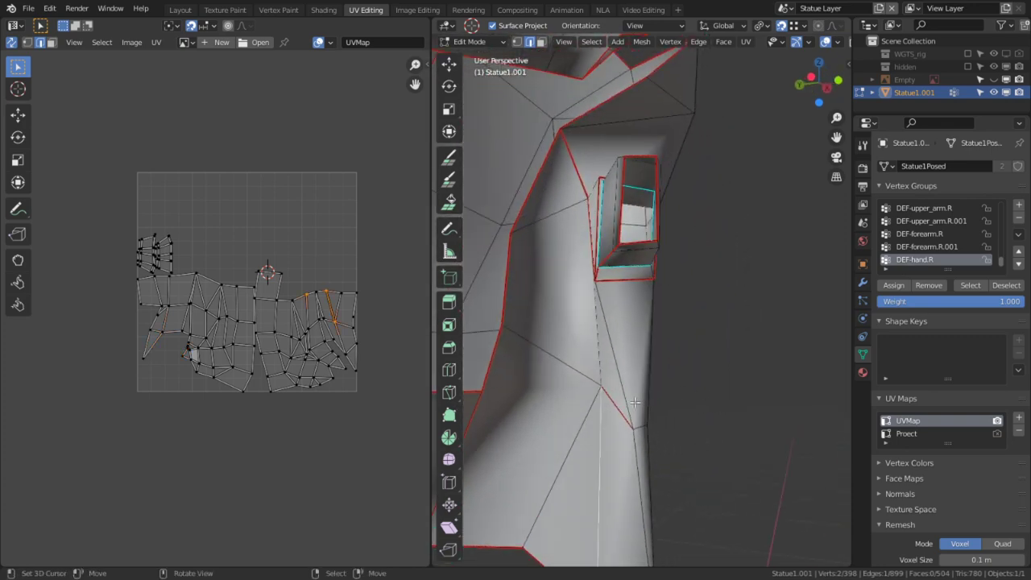
scroll(613, 411, up, 4)
key(ctrl+e)
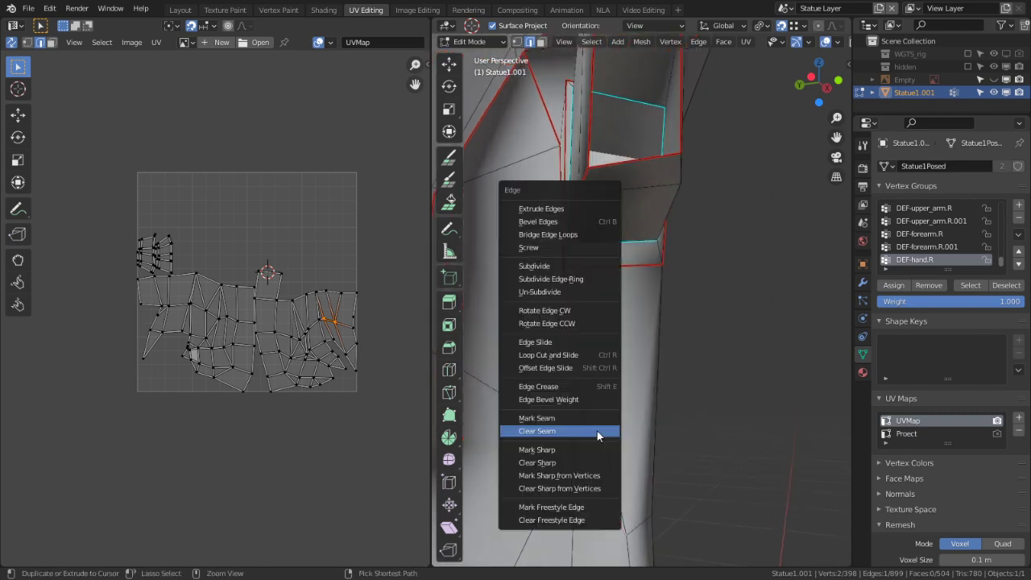
click(598, 432)
Clear the seam on the matching diagonal edge below the other sleeve's cuff.
middle_drag(571, 406, 525, 403)
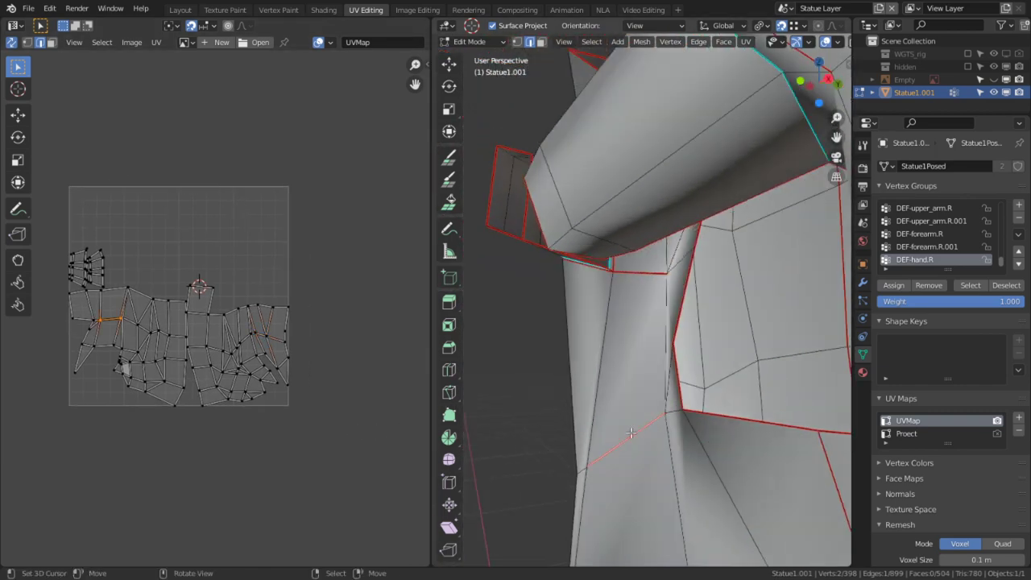
key(ctrl+e)
click(631, 432)
Select every visible face and unwrap again with the diagonal sleeve seams removed.
key(a)
key(u)
click(338, 368)
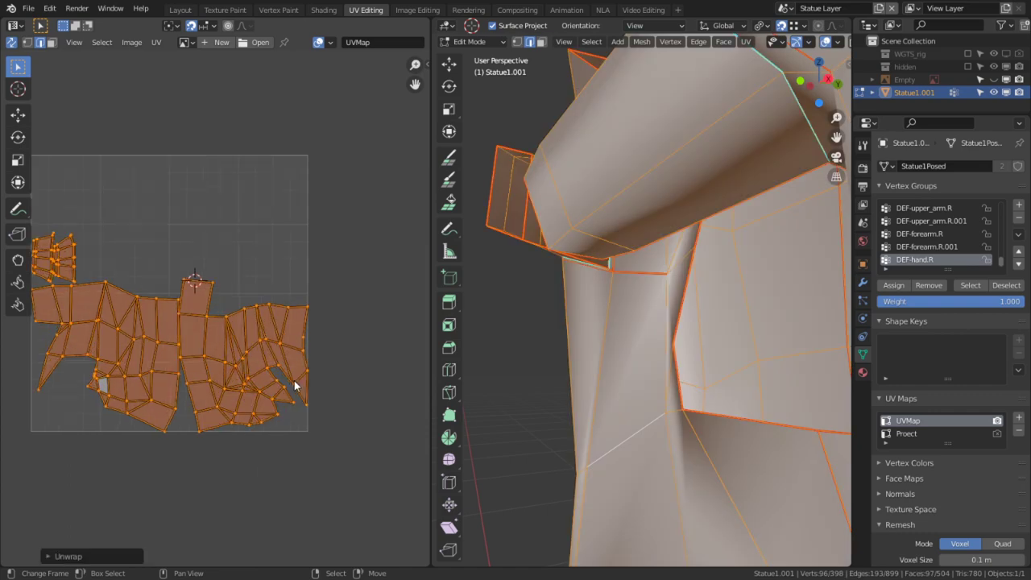
scroll(323, 383, up, 6)
middle_drag(291, 264, 245, 206)
scroll(244, 243, down, 3)
scroll(351, 374, up, 1)
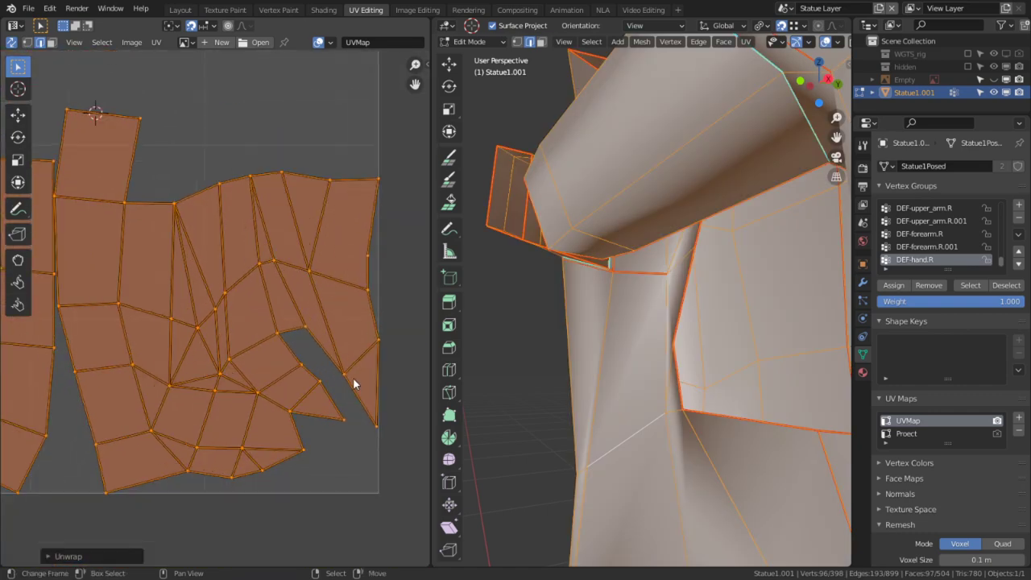
Turn off UV selection sync, display all the UVs, and inspect the pinched border of the sleeve island.
click(268, 397)
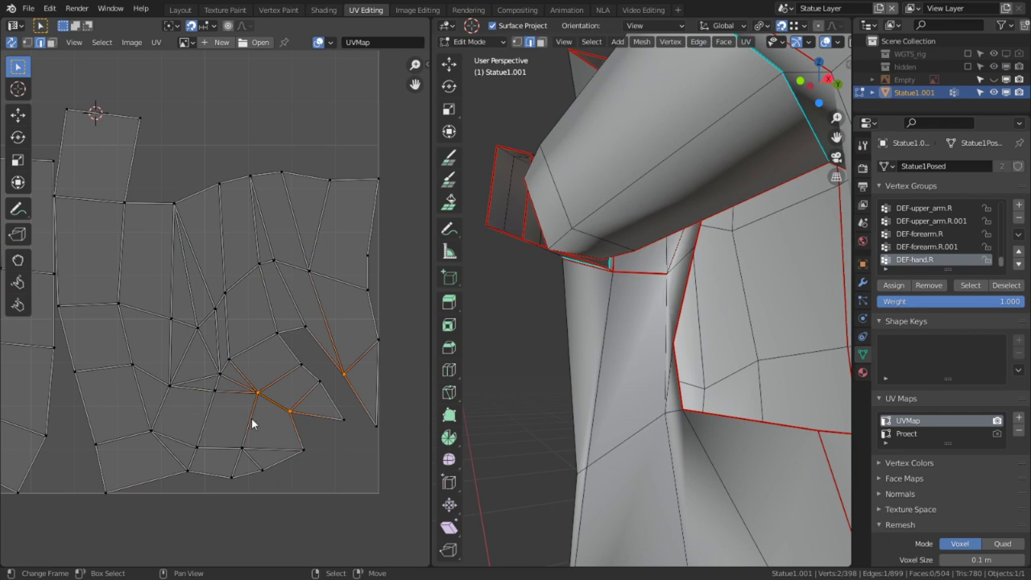
click(16, 43)
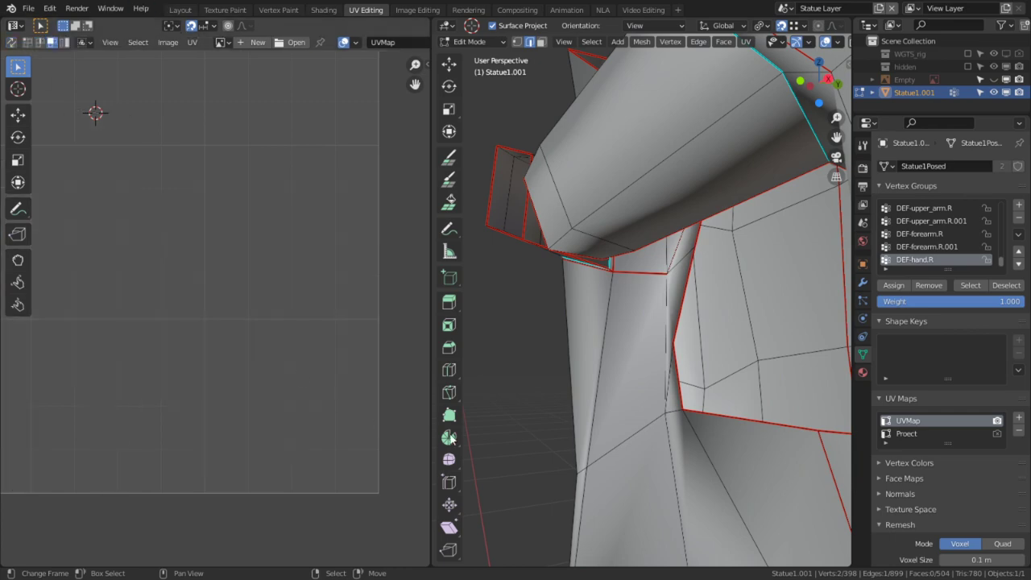
key(a)
key(ctrl+space)
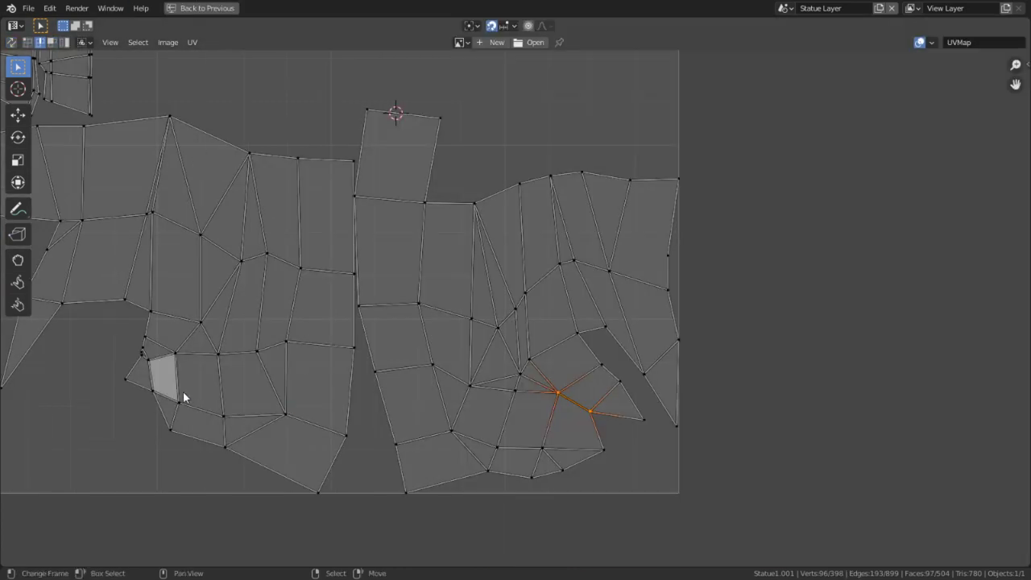
middle_drag(254, 405, 396, 415)
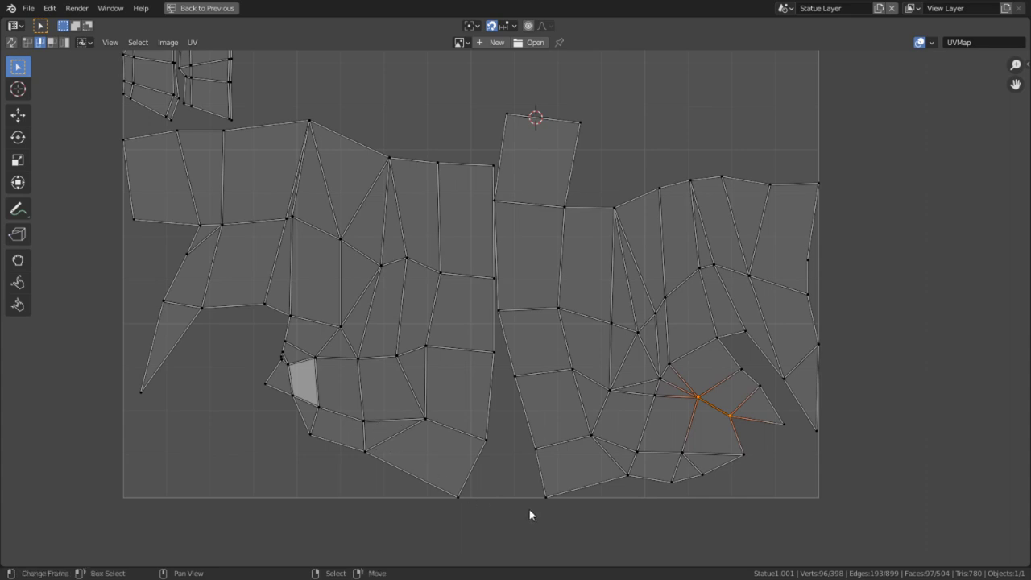
scroll(532, 508, up, 1)
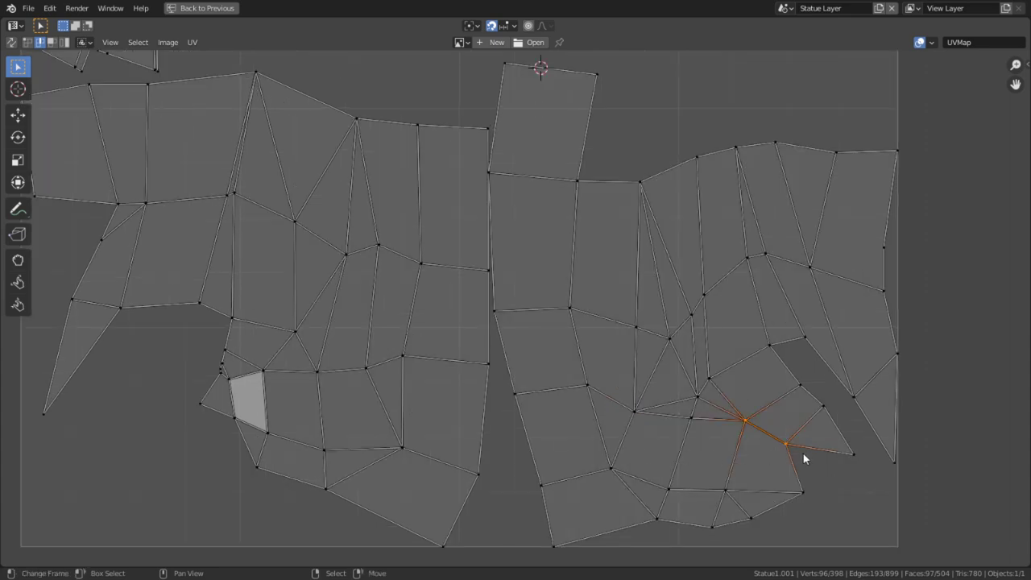
scroll(350, 411, up, 2)
middle_drag(282, 400, 553, 387)
scroll(212, 408, up, 3)
middle_drag(334, 385, 693, 346)
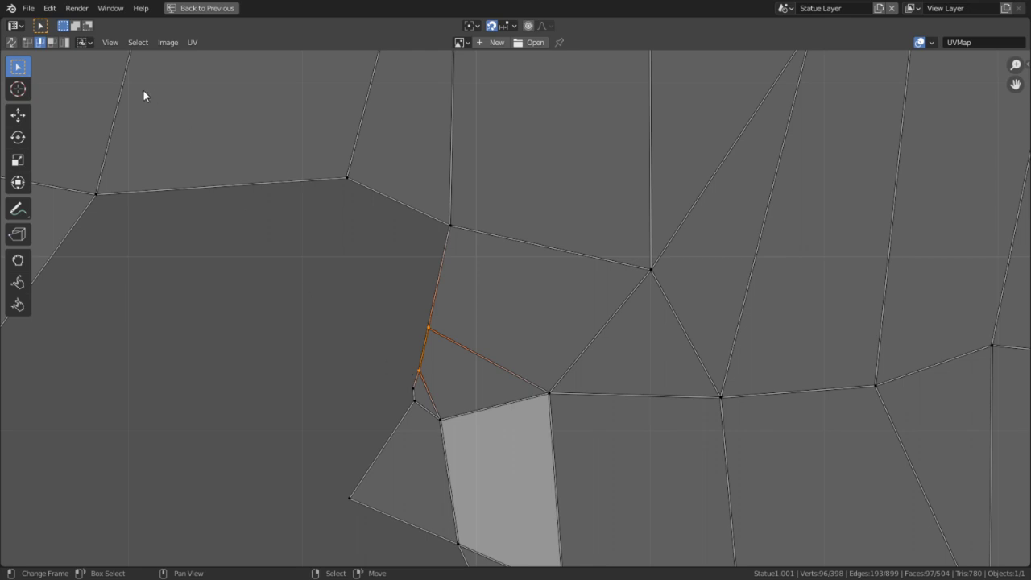
Turn UV selection sync back on, circle-select the pinched border vertices, and frame them in the 3D view.
click(11, 42)
key(alt+a)
key(c)
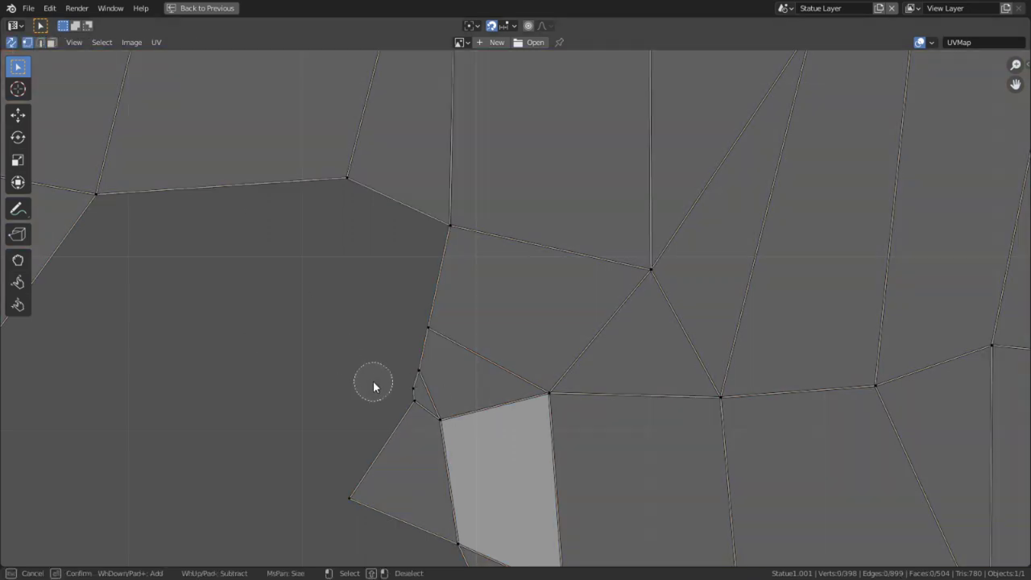
drag(407, 378, 412, 394)
right_click(412, 393)
key(ctrl+space)
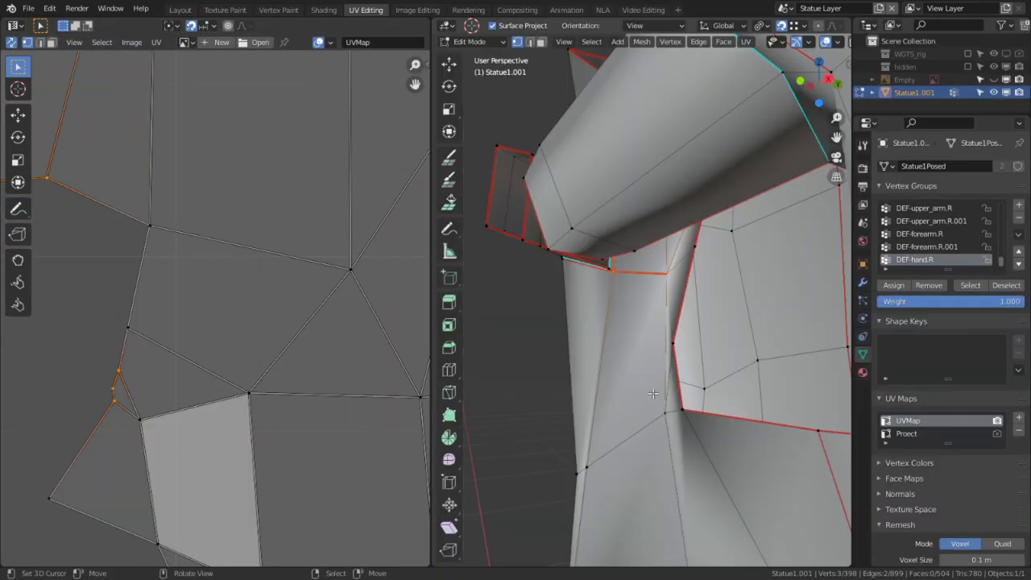
key(KP_Decimal)
middle_drag(681, 394, 739, 346)
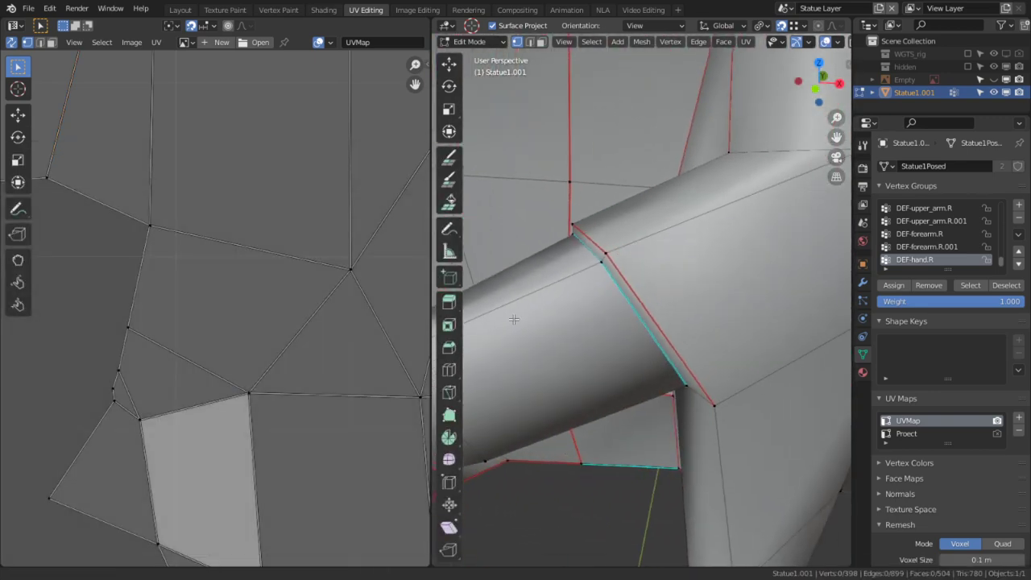
Reselect the pinched border vertices as a connected path and locate them on the sleeve in the 3D view.
scroll(514, 319, up, 8)
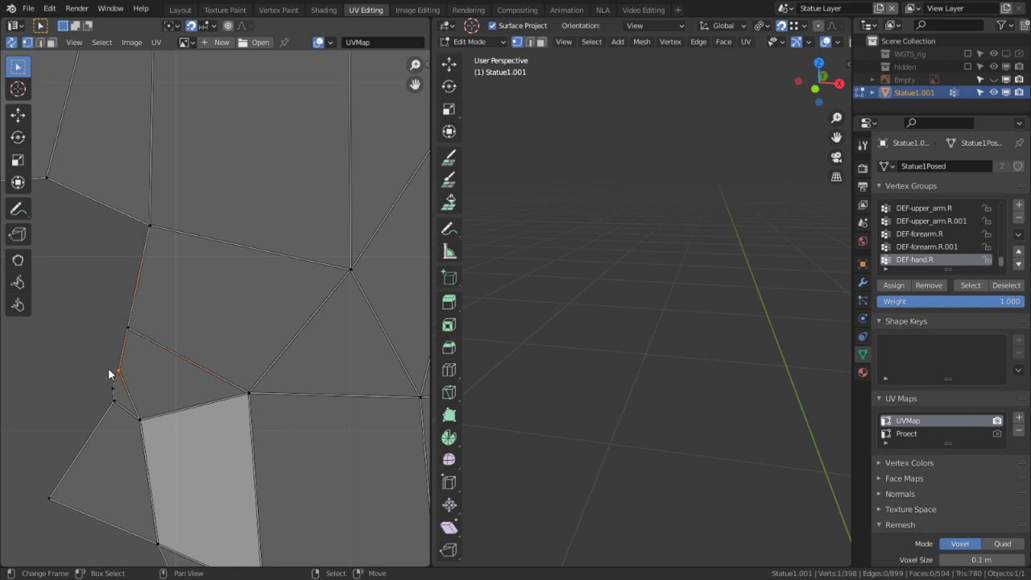
ctrl+click(111, 391)
scroll(128, 322, down, 4)
key(ctrl+space)
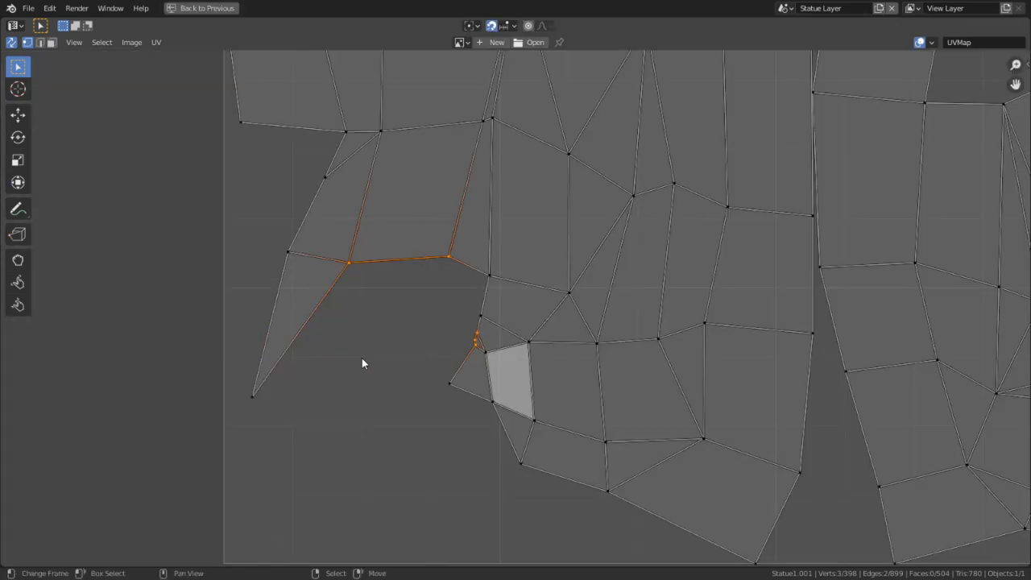
scroll(497, 343, up, 4)
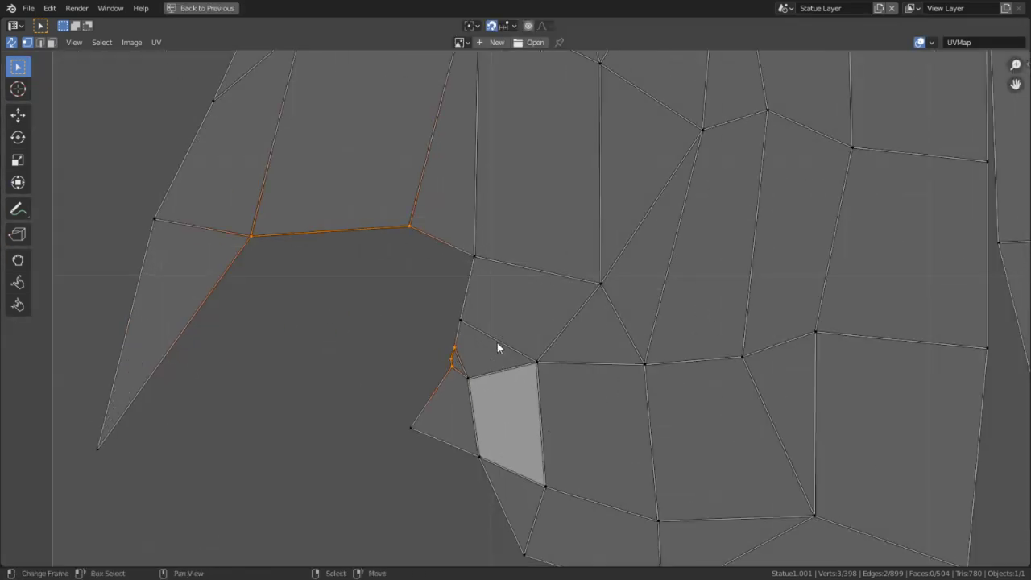
key(ctrl+space)
scroll(675, 337, down, 6)
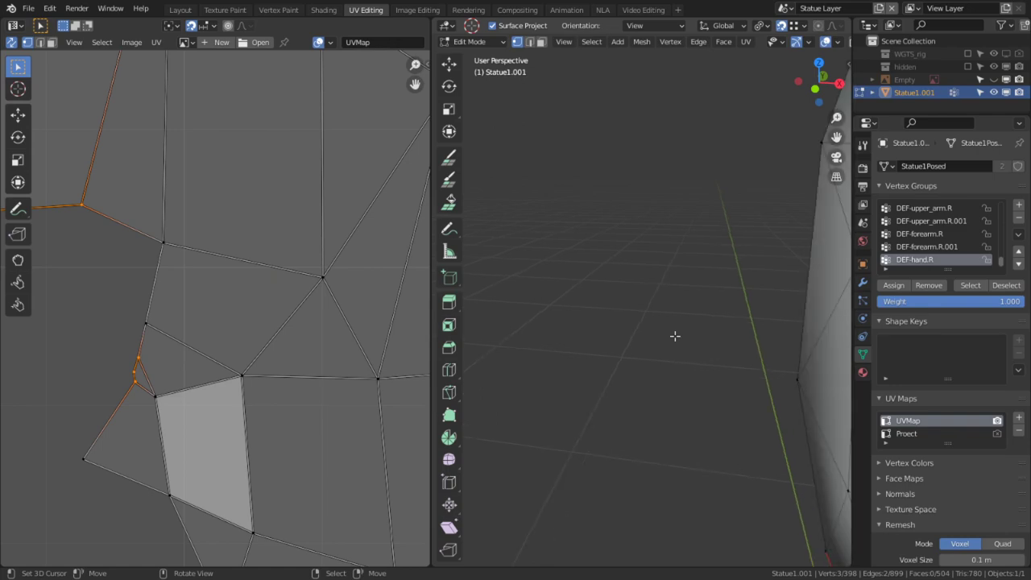
middle_drag(779, 359, 699, 394)
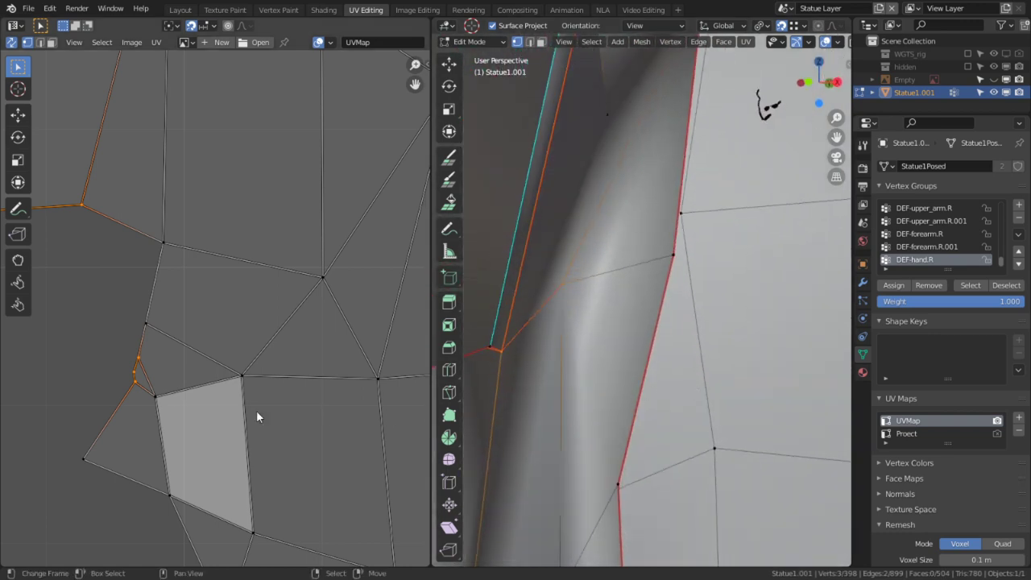
Select the tiny pinched face on the island's border and locate its forearm quad on the model.
right_click(146, 376)
middle_drag(207, 359, 105, 372)
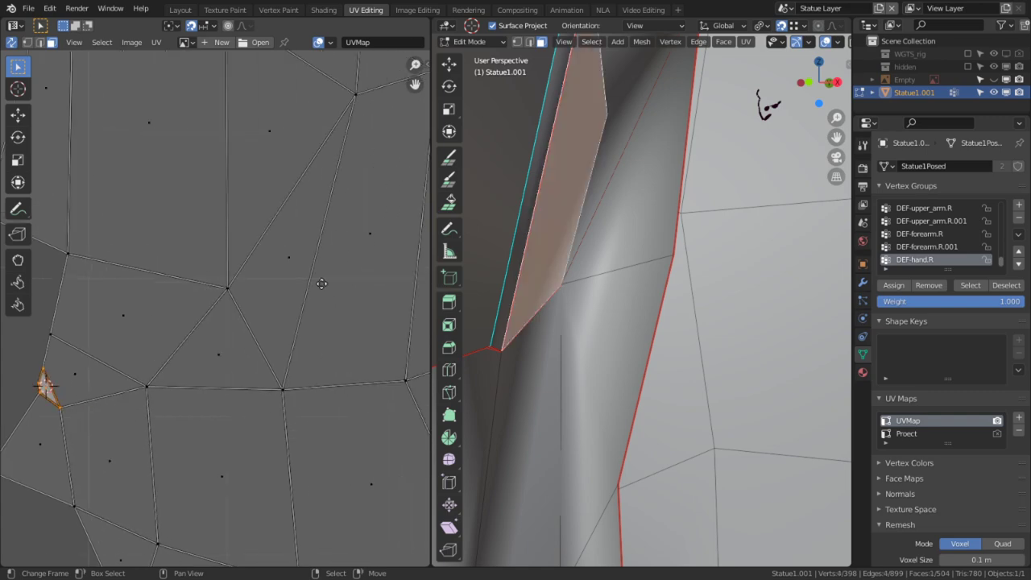
middle_drag(752, 263, 713, 316)
middle_drag(85, 411, 152, 384)
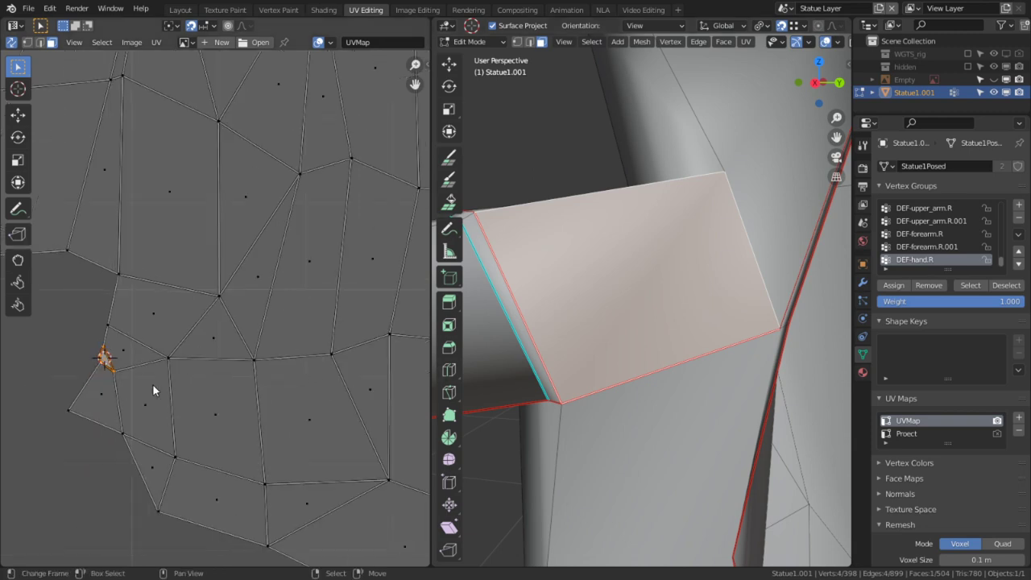
Mark a seam along the forearm quad's inner edge, opposite the cuff border.
key(2)
right_click(112, 378)
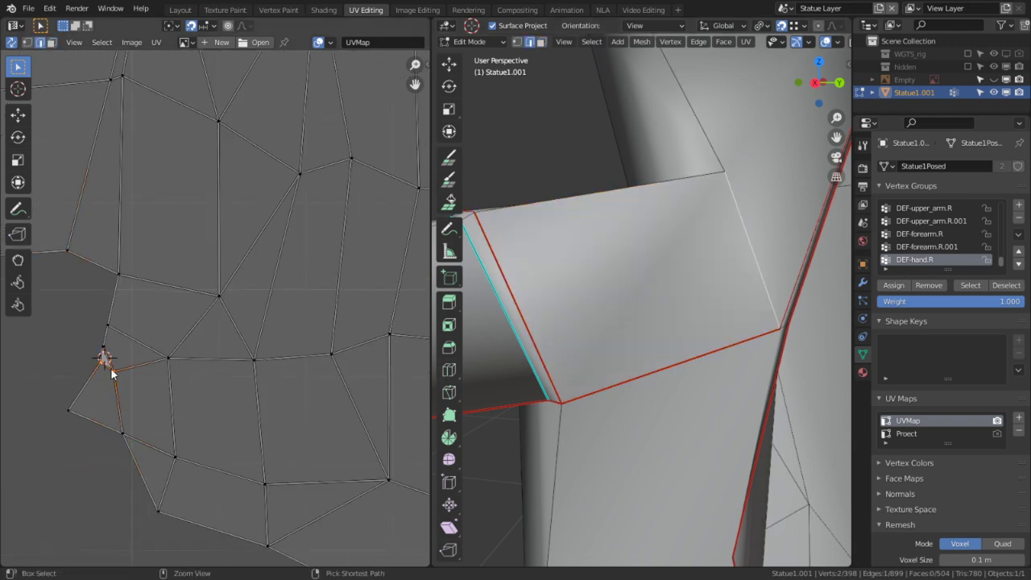
key(ctrl+e)
click(112, 374)
Unwrap all visible garment faces with the new forearm seam and examine the pinched part of the island.
middle_drag(505, 357, 629, 292)
key(a)
key(u)
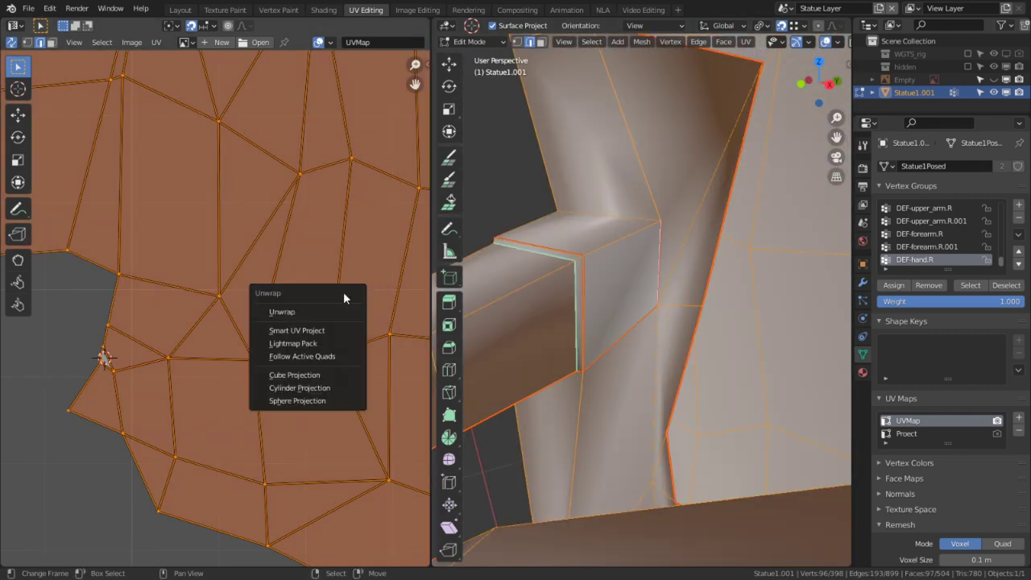
click(301, 321)
scroll(298, 316, up, 4)
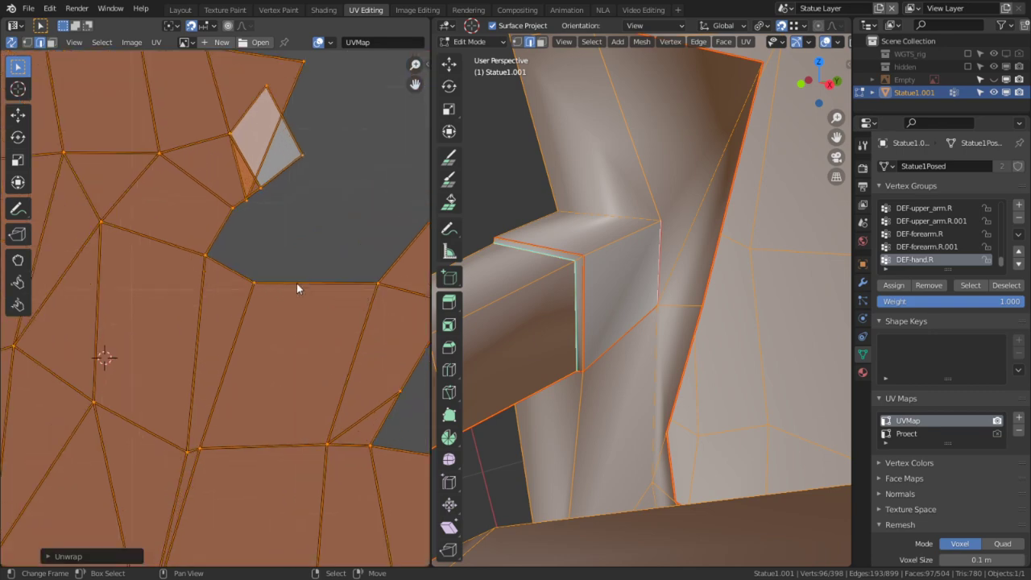
scroll(291, 245, down, 3)
scroll(300, 243, up, 2)
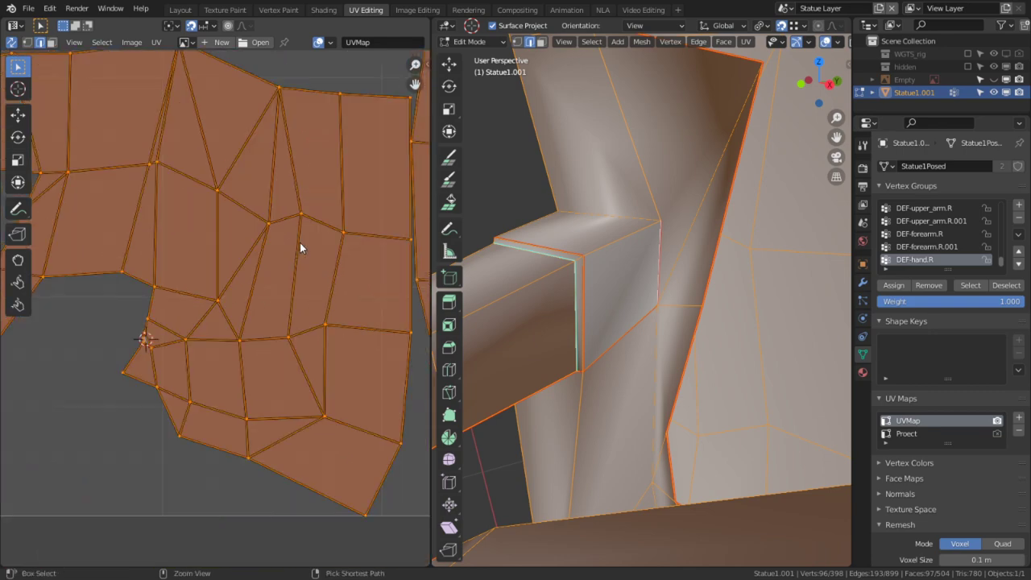
Pick edges and edge loops on the sleeve's UV islands to trace where they lie on the model.
click(287, 330)
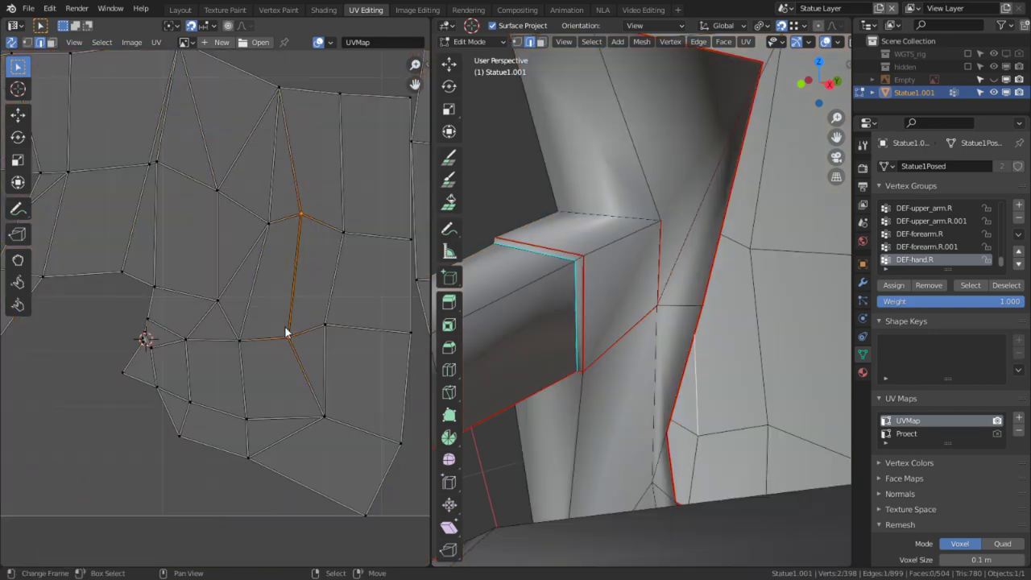
scroll(286, 331, down, 2)
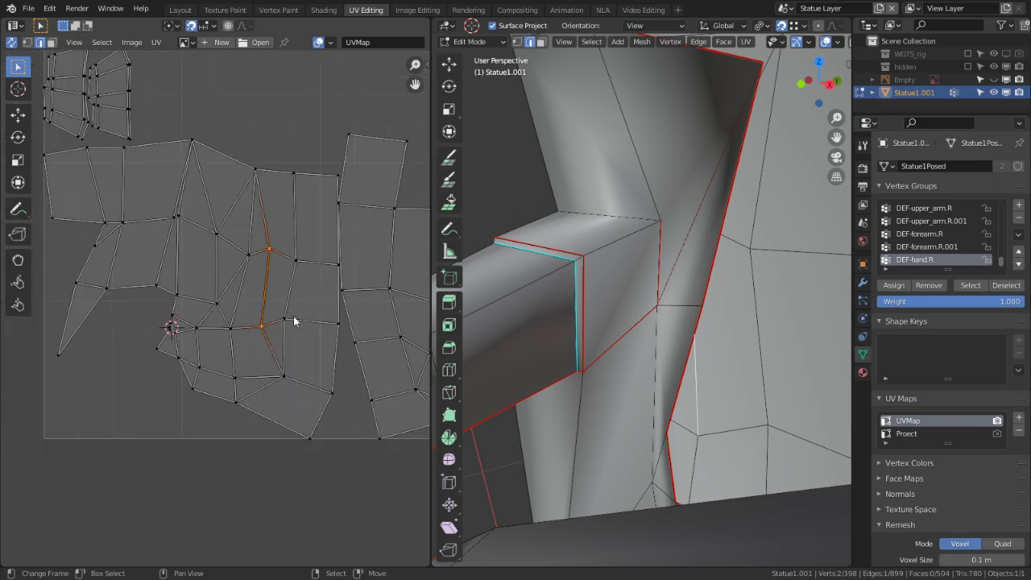
scroll(238, 288, down, 2)
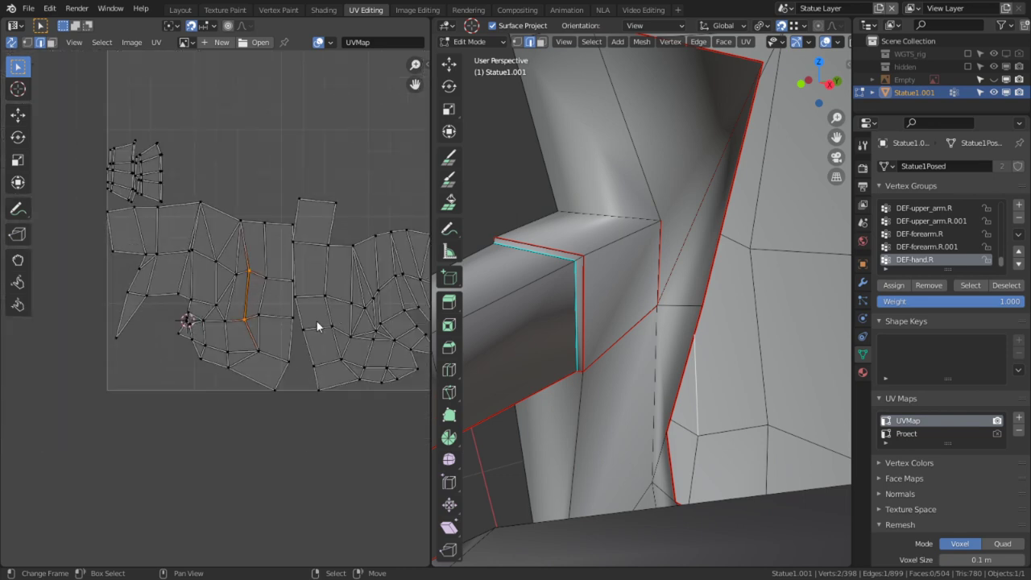
middle_drag(316, 321, 278, 326)
alt+right_click(161, 277)
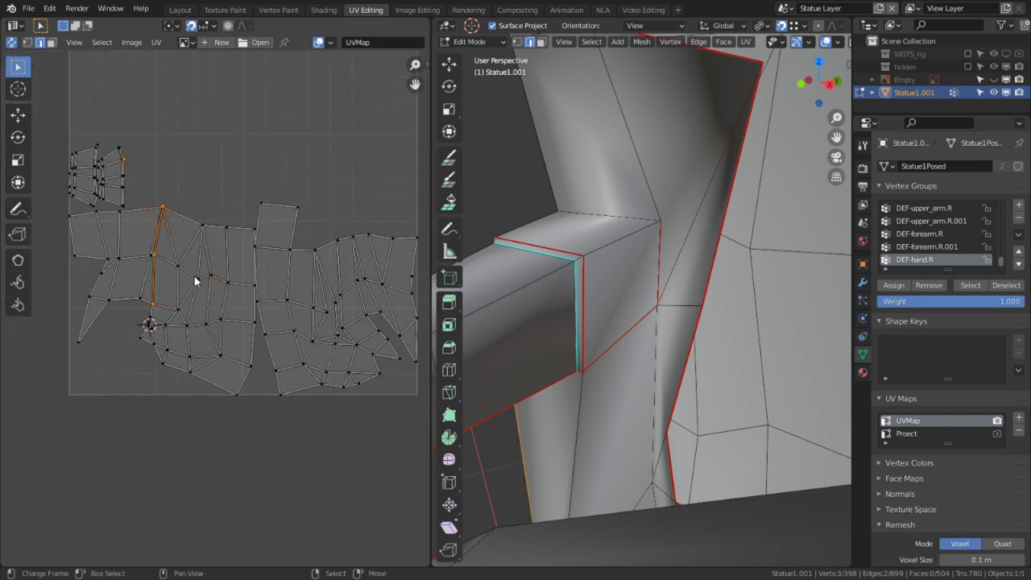
scroll(546, 369, down, 2)
middle_drag(556, 358, 567, 322)
scroll(664, 326, down, 5)
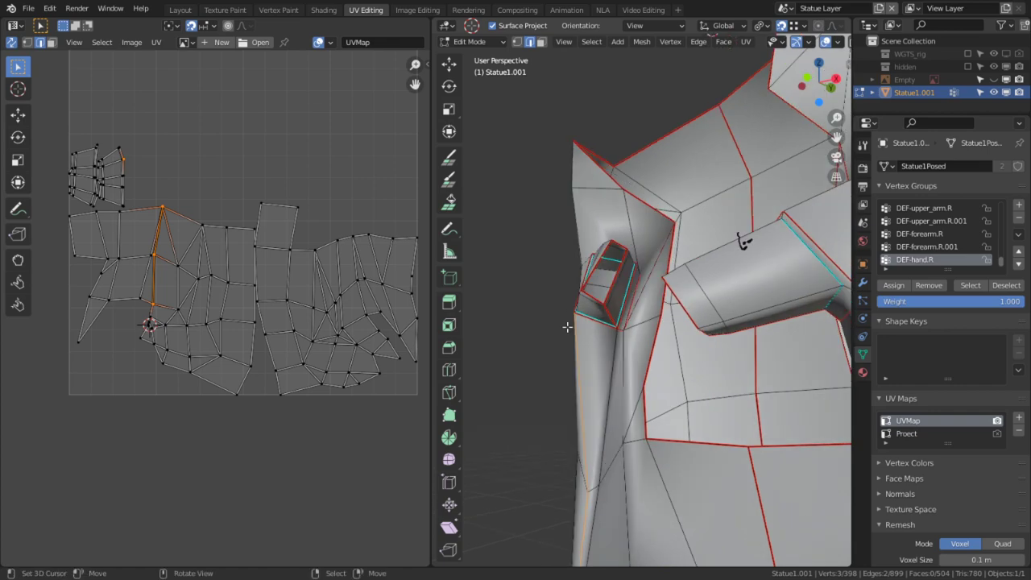
scroll(242, 190, up, 2)
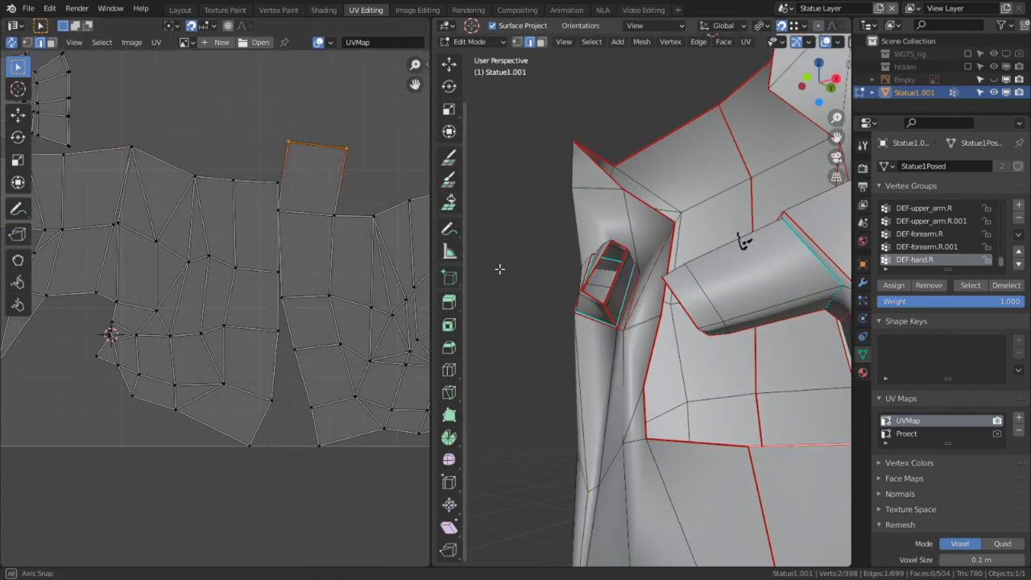
Clear the seam on the forearm quad's inner edge, opposite the cuff border.
scroll(686, 276, up, 3)
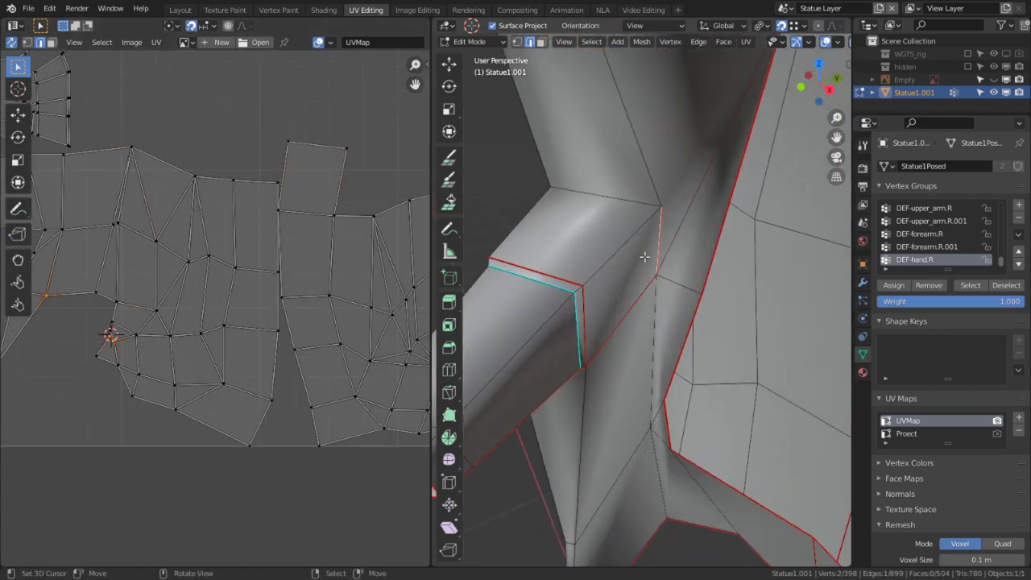
key(ctrl+e)
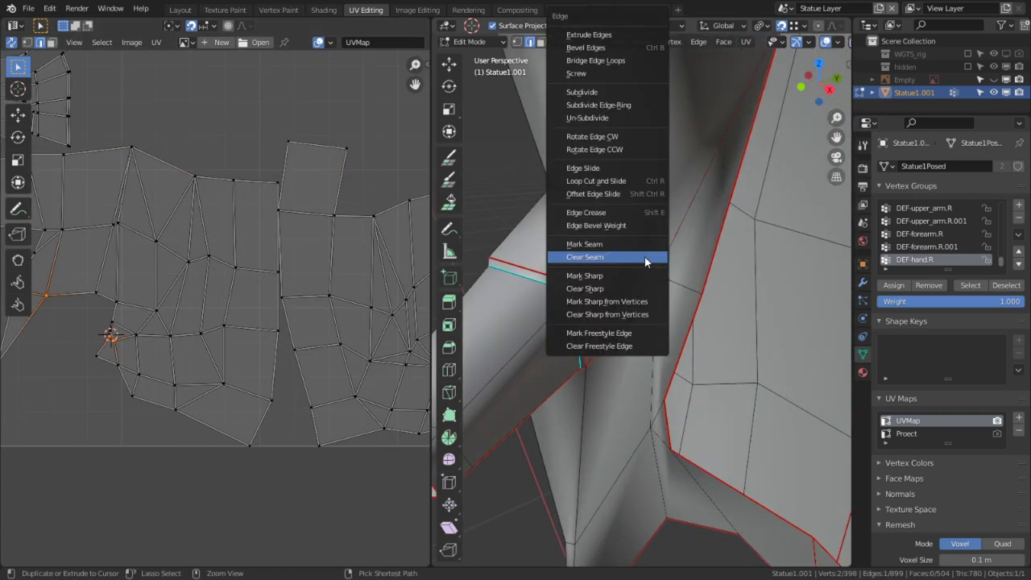
click(596, 275)
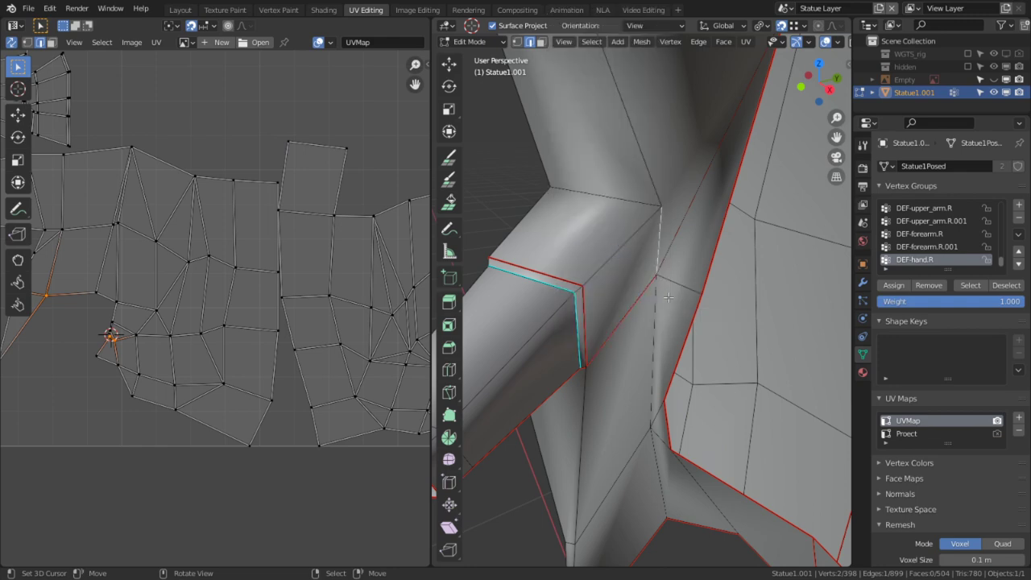
Try to slide the torso-side seam vertex onto the forearm quad's lower inner corner, and undo the slide.
middle_drag(609, 274, 686, 303)
key(1)
click(685, 277)
key(g)
key(g)
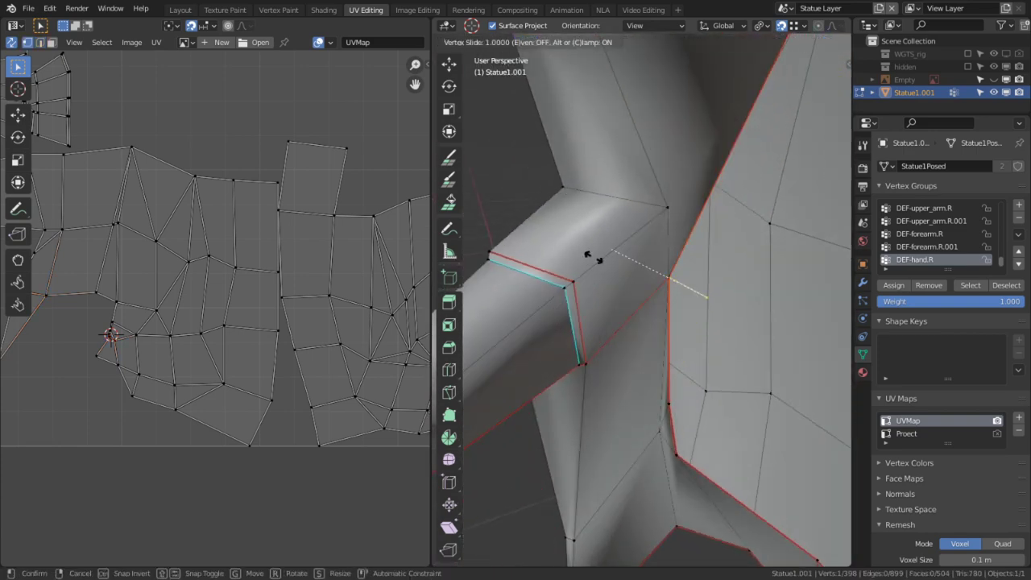
click(600, 259)
middle_drag(629, 263, 582, 293)
key(ctrl+z)
Vertex-slide the lower sleeve border vertex and the neighbouring fold vertex onto the seam corner so they merge.
middle_drag(642, 336, 679, 389)
scroll(598, 405, up, 4)
middle_drag(618, 379, 642, 346)
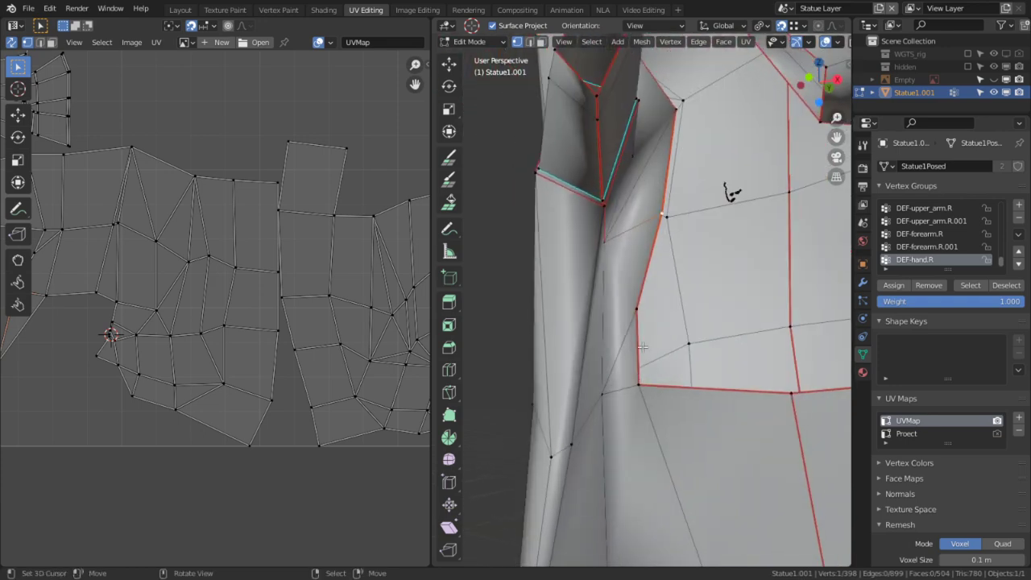
key(g)
key(g)
click(635, 372)
right_click(604, 393)
key(g)
key(g)
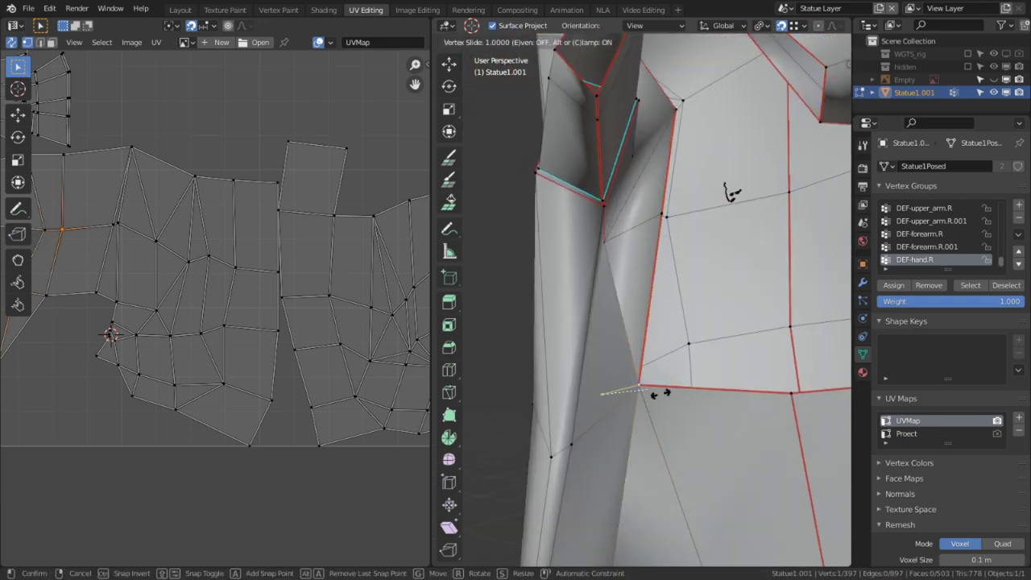
click(655, 392)
Vertex-slide the inner vertex beside the cuff onto the torso's seam border so the two merge.
mouse_move(619, 298)
middle_down()
mouse_move(571, 321)
mouse_move(609, 299)
middle_up()
right_click(614, 223)
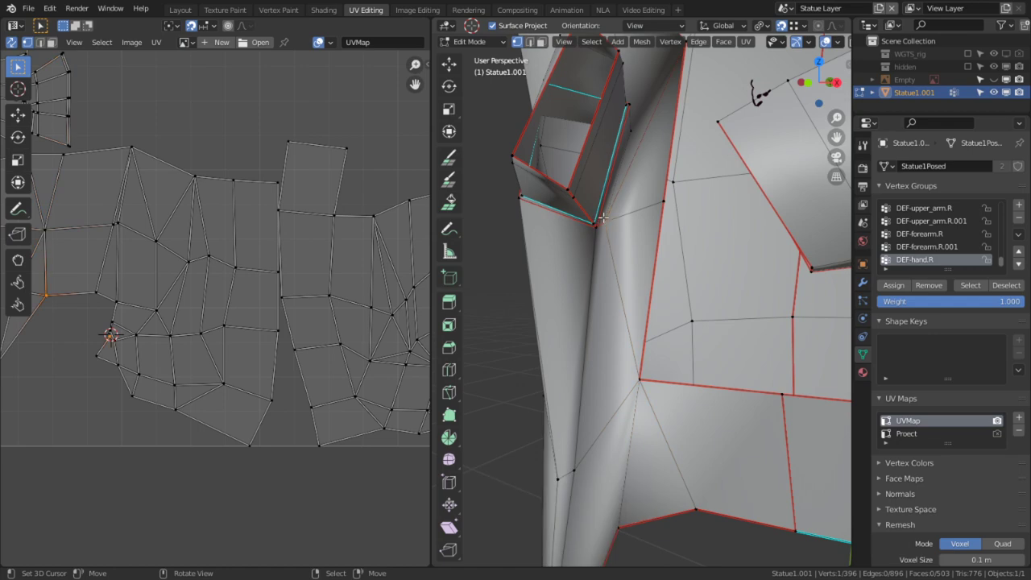
key(g)
key(g)
click(712, 223)
Reveal the hidden mesh, select the torso and both sleeves by their seam-delimited islands, and hide everything else.
middle_drag(711, 225, 699, 290)
scroll(669, 298, down, 2)
key(alt+h)
scroll(669, 299, down, 2)
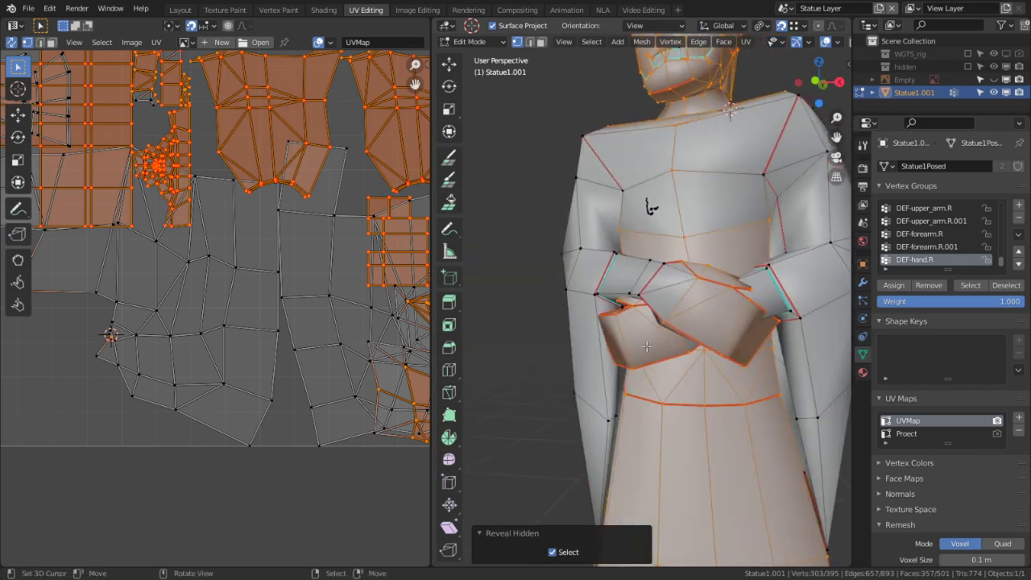
right_click(532, 250)
key(ctrl+l)
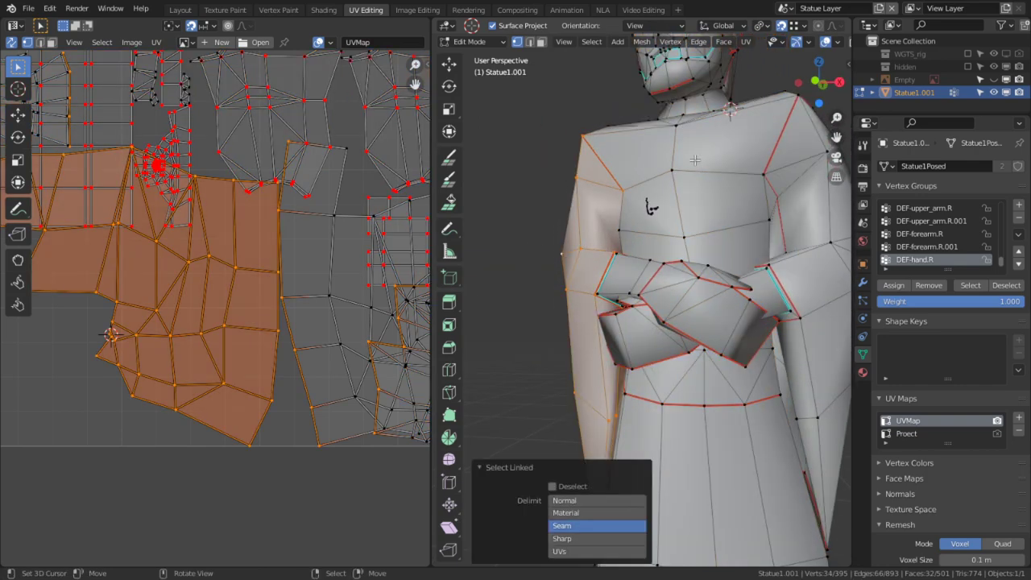
key(l)
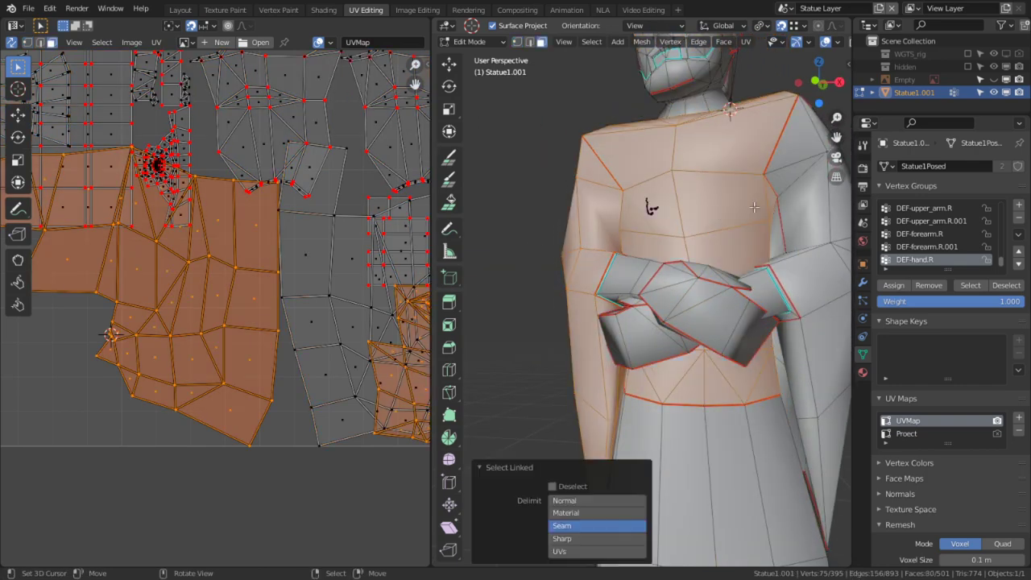
key(l)
key(shift+h)
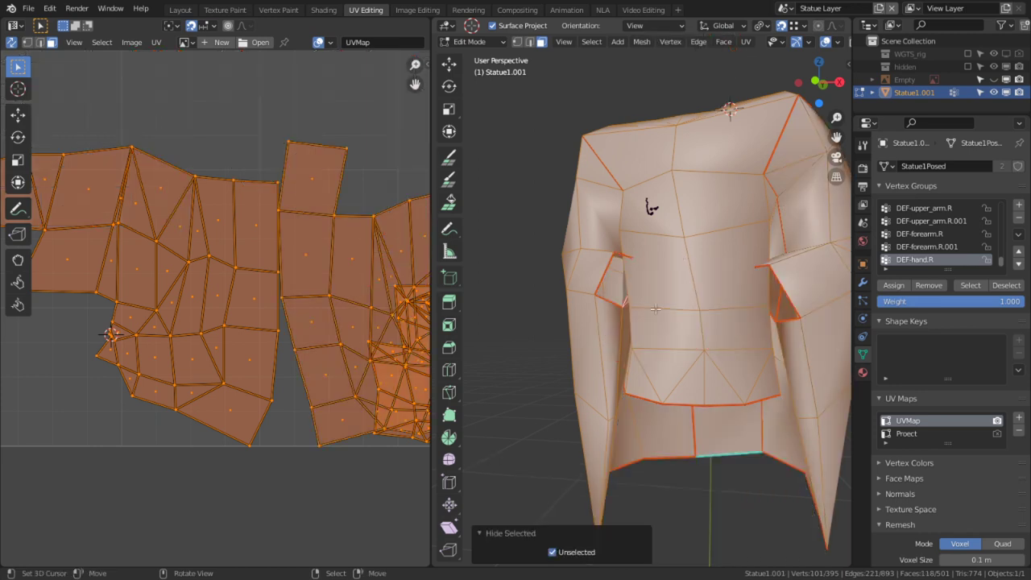
Mark a seam on the sharp bottom edge of the lower garment panel and clear the seam on its adjoining side edge.
middle_drag(683, 258, 798, 271)
scroll(735, 467, up, 3)
middle_drag(734, 467, 728, 380)
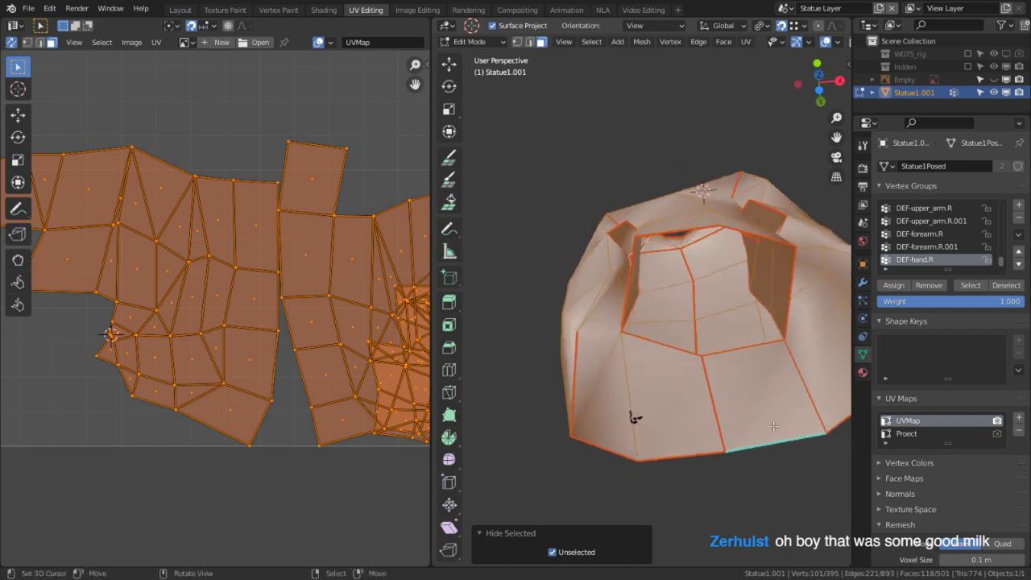
key(2)
right_click(773, 440)
middle_drag(774, 437, 707, 421)
key(ctrl+e)
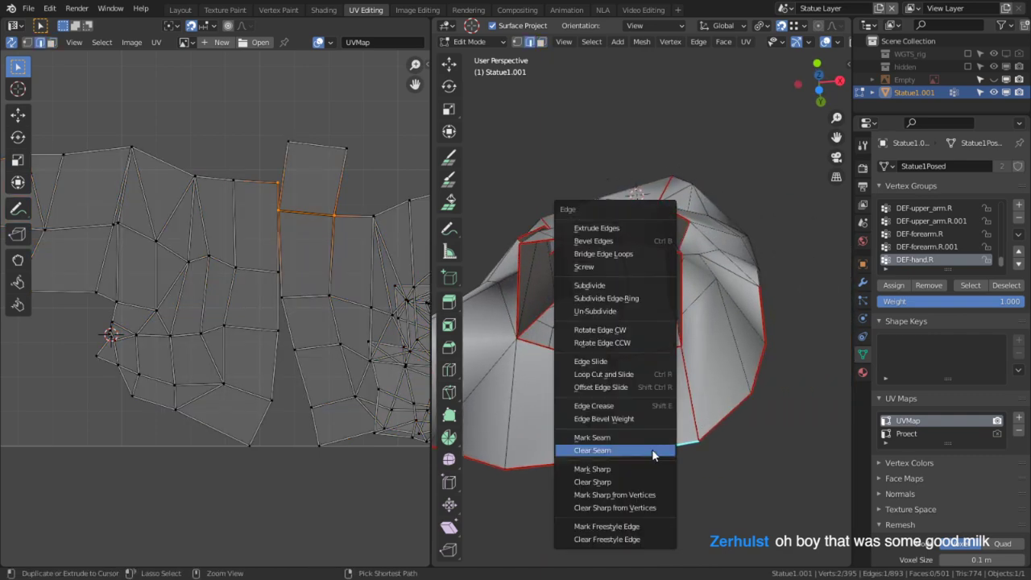
click(626, 434)
key(ctrl+e)
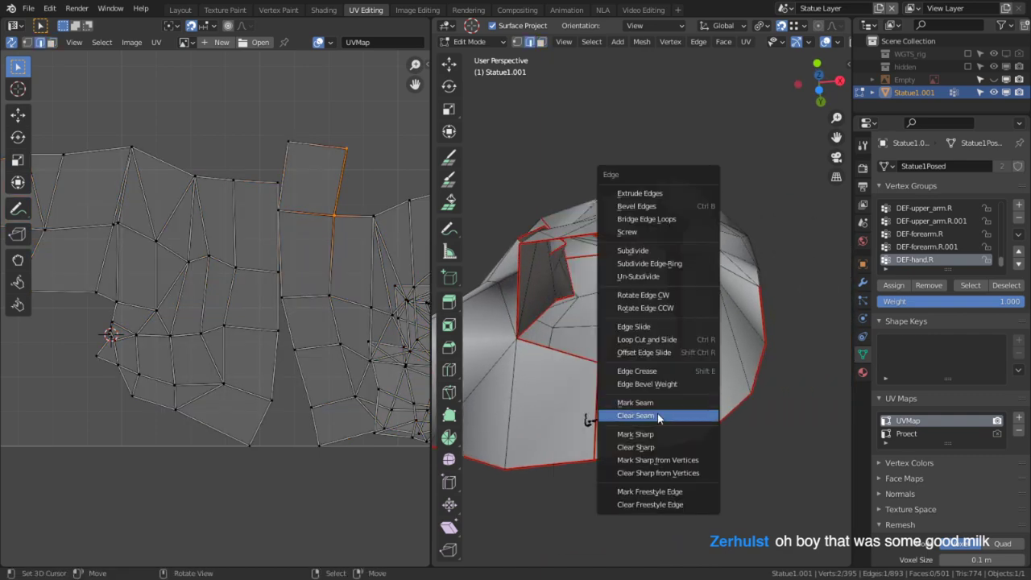
click(660, 417)
Unwrap all visible garment faces again and select the vertical seam edge in the lower panel to compare the islands.
scroll(343, 359, down, 1)
key(a)
key(y)
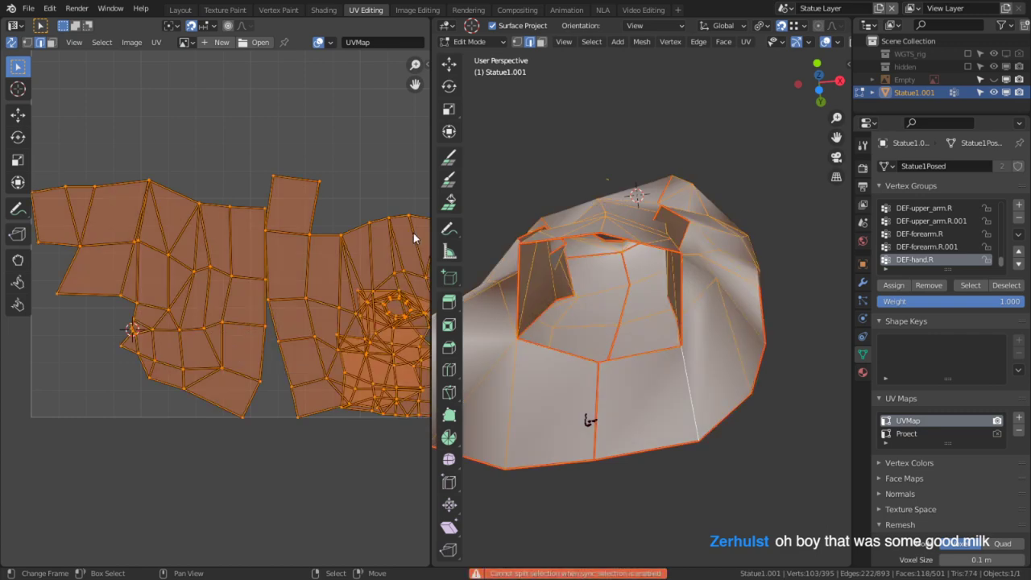
key(u)
click(317, 190)
scroll(306, 437, down, 1)
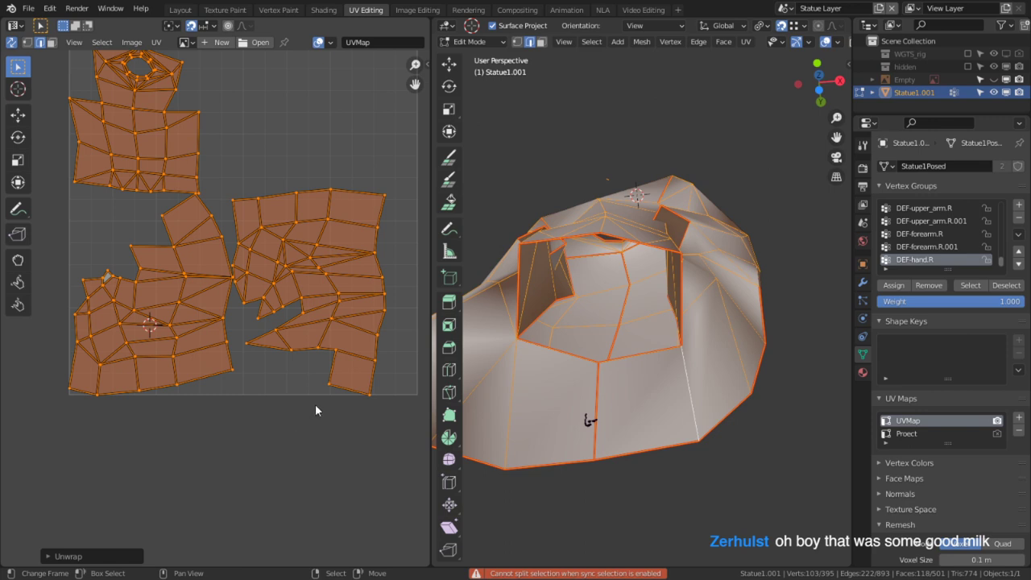
middle_drag(635, 354, 711, 389)
scroll(711, 389, down, 2)
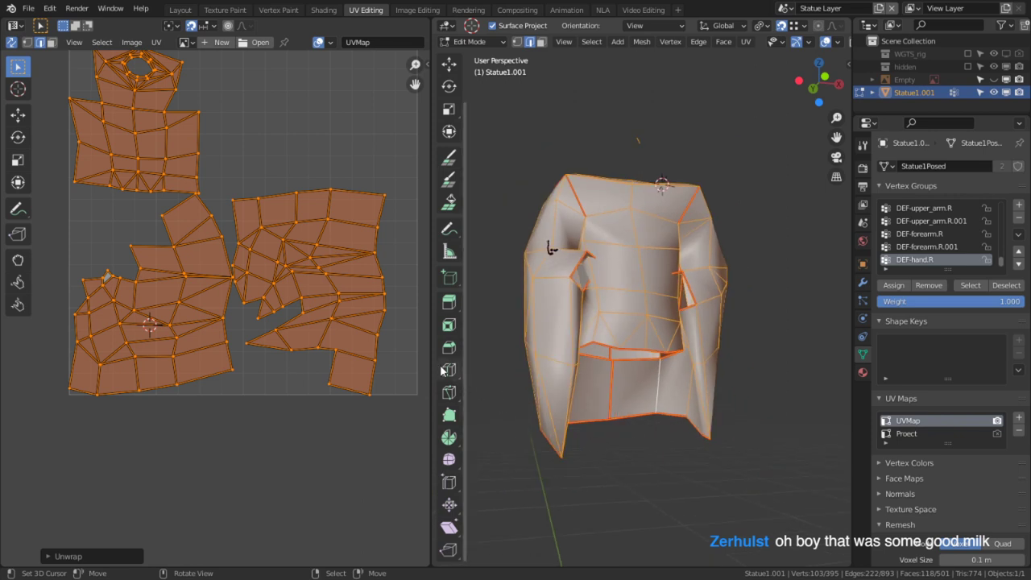
click(337, 432)
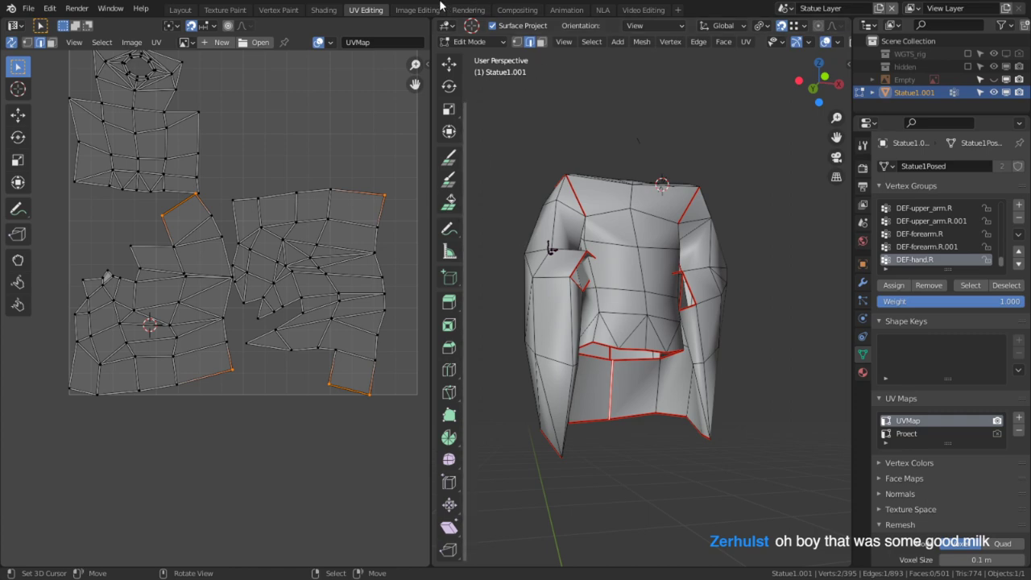
Examine the checker pattern on the statue's torso, sleeves and head in the Shading workspace.
click(334, 12)
mouse_move(461, 166)
middle_down()
mouse_move(515, 170)
mouse_move(666, 145)
mouse_move(708, 149)
middle_up()
scroll(523, 234, up, 2)
middle_drag(523, 228, 485, 231)
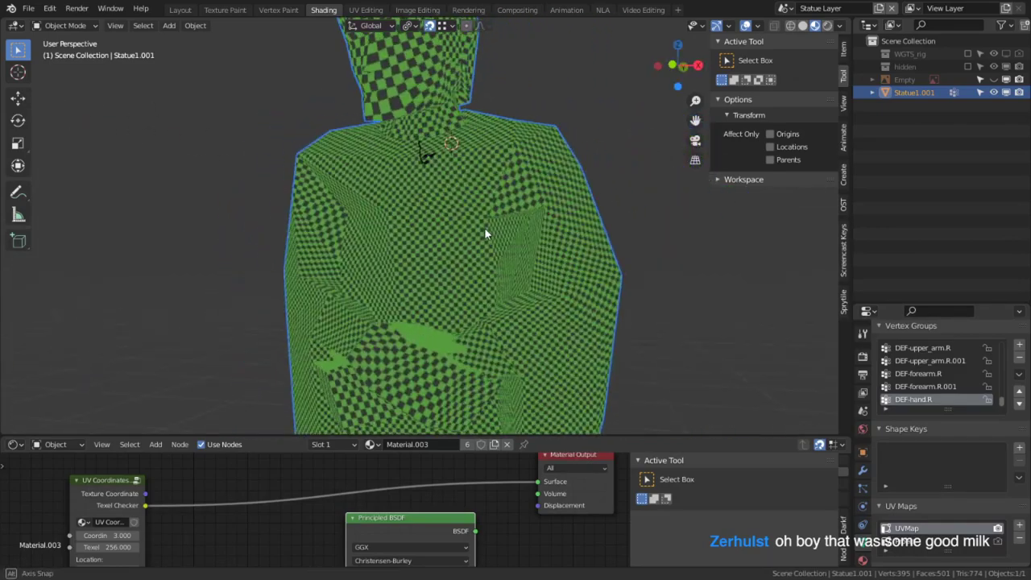
scroll(488, 230, down, 3)
shift+middle_drag(558, 301, 576, 421)
scroll(489, 333, up, 1)
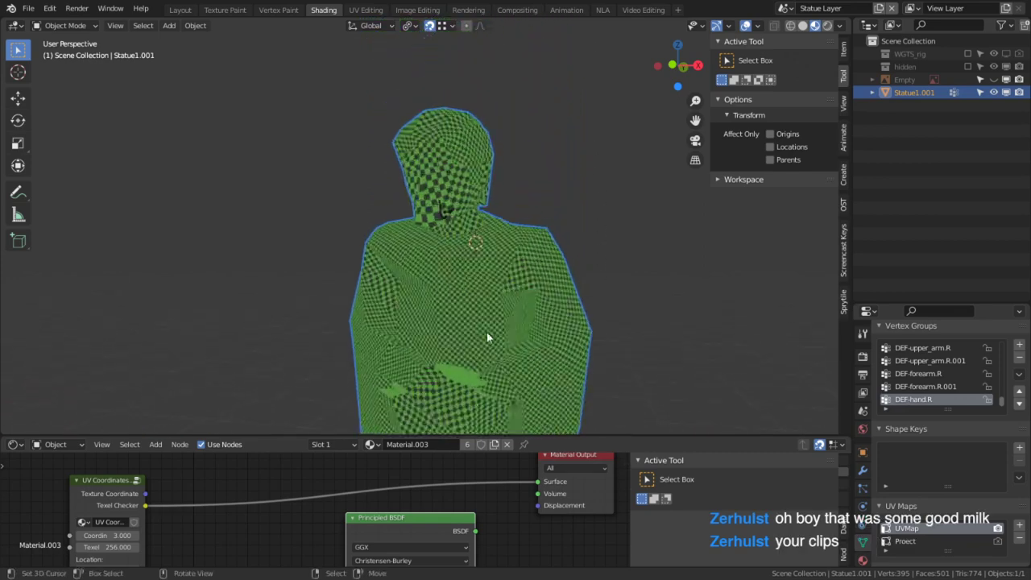
middle_drag(486, 332, 560, 262)
Reveal the rest of the mesh in Edit Mode and select the edge loop around the neck below the jaw.
key(Tab)
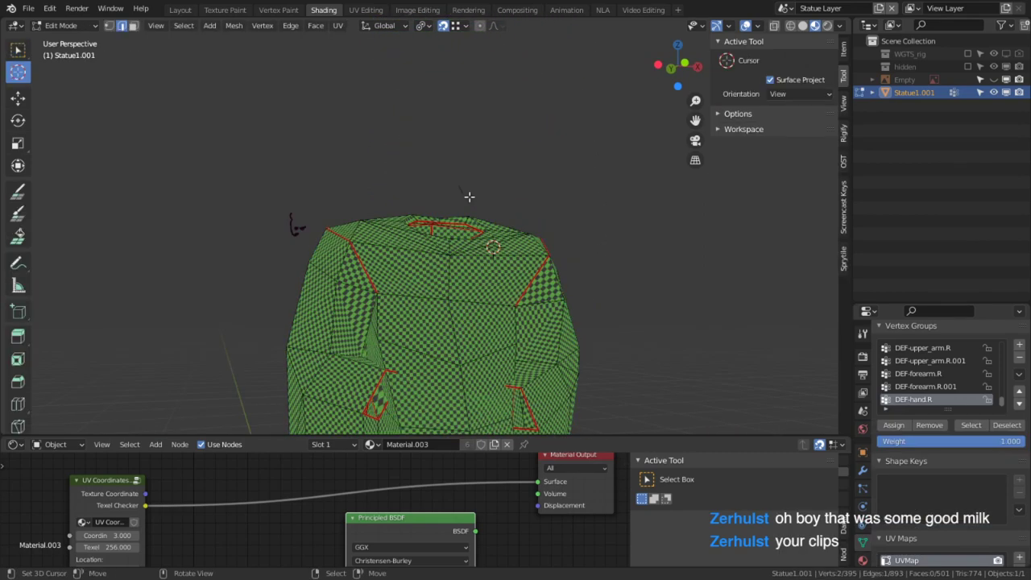
key(alt+h)
right_click(532, 197)
scroll(436, 237, up, 4)
shift+middle_drag(450, 186, 383, 254)
middle_drag(349, 283, 436, 311)
scroll(371, 313, up, 4)
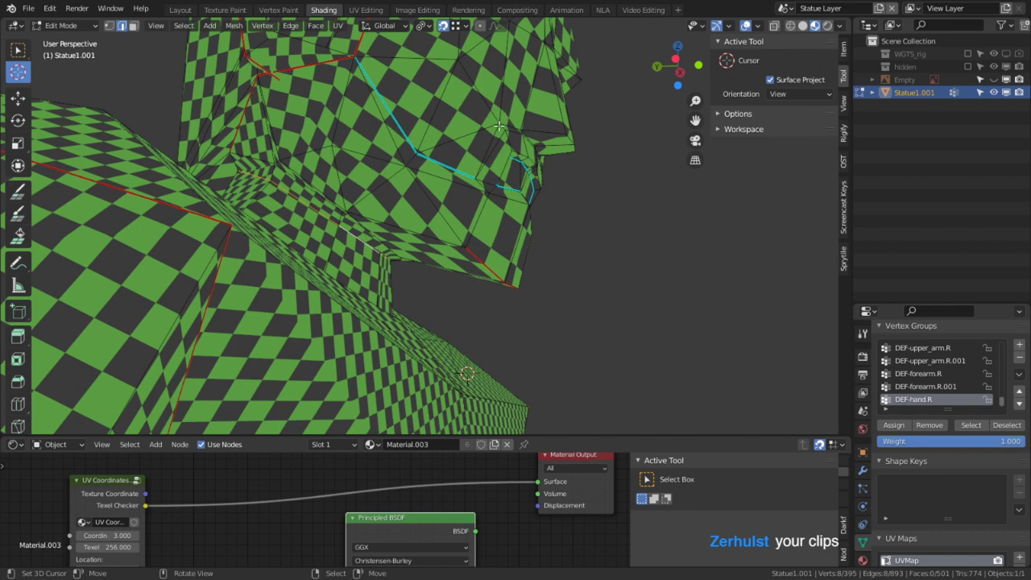
Mark a seam along the front centre edges from the chin seam down under the jaw to the base of the neck.
middle_drag(321, 249, 397, 238)
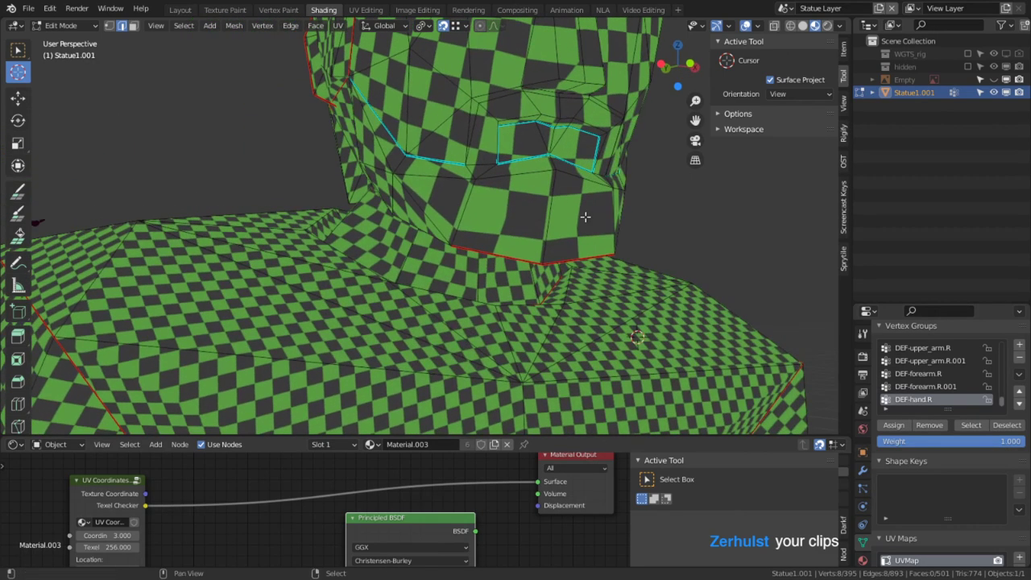
middle_drag(585, 217, 444, 338)
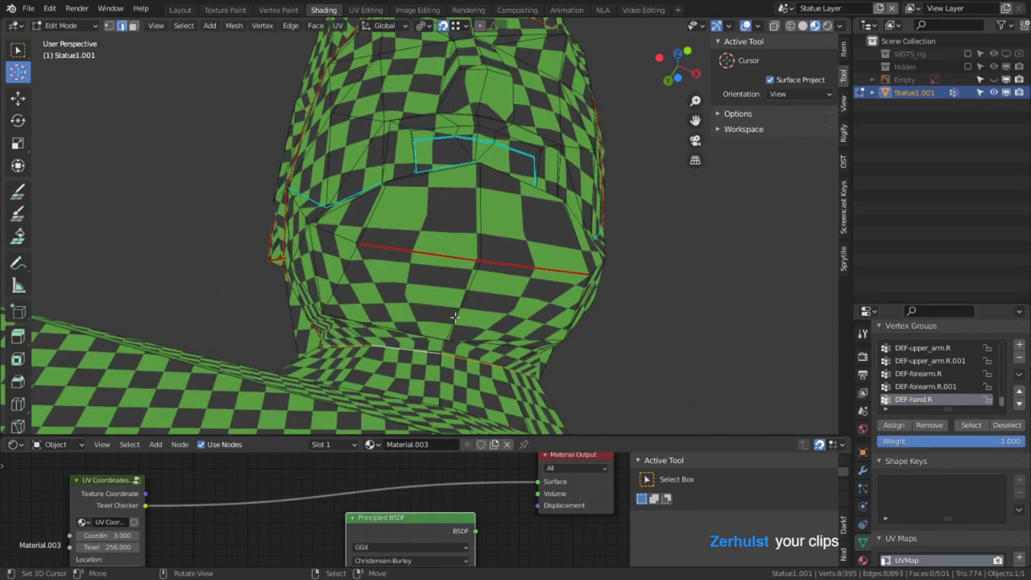
right_click(455, 317)
middle_drag(402, 249, 331, 260)
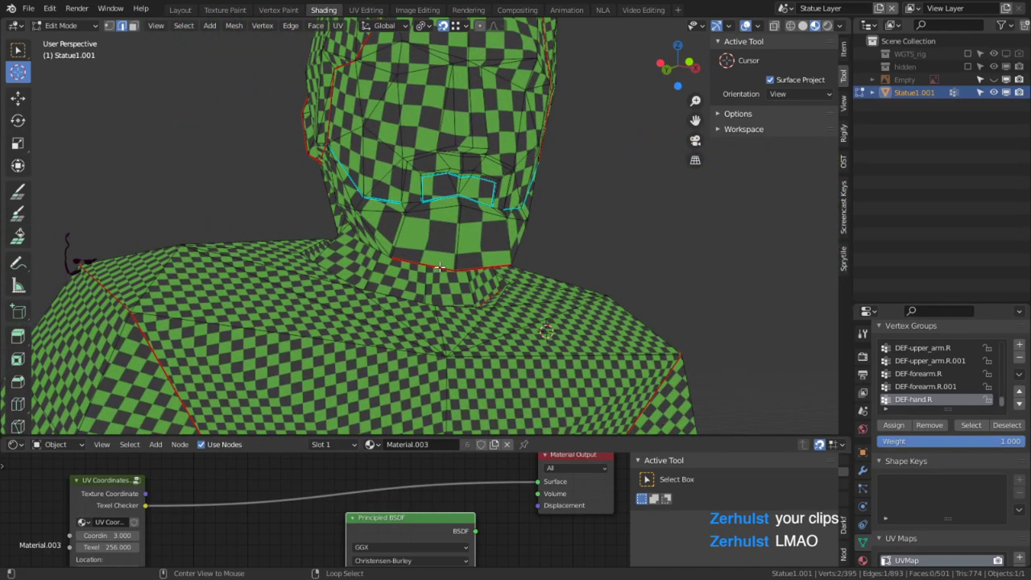
mouse_move(440, 267)
middle_down()
mouse_move(308, 320)
mouse_move(760, 191)
mouse_move(394, 256)
mouse_move(455, 256)
middle_up()
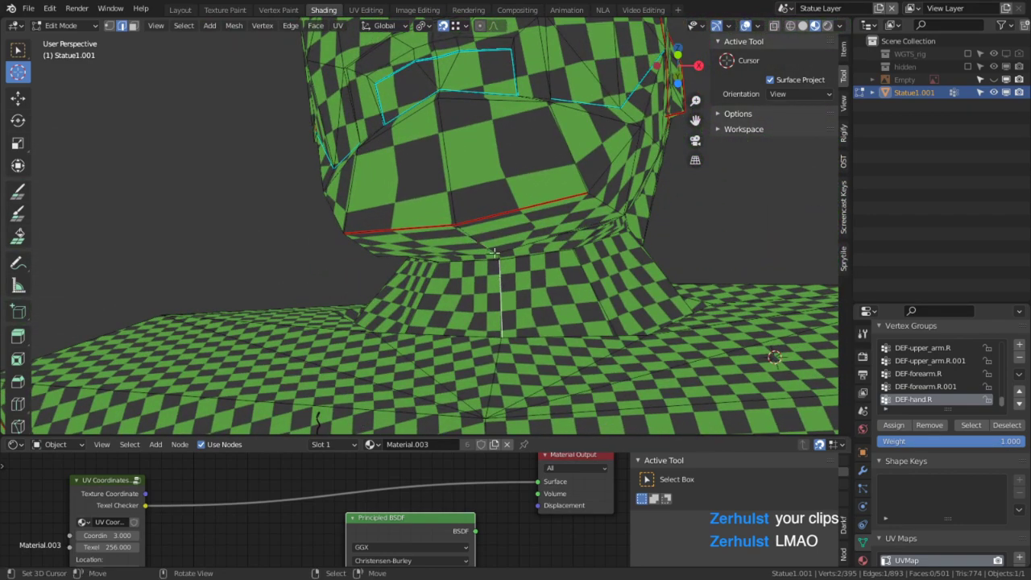
scroll(494, 253, up, 2)
middle_drag(496, 255, 476, 239)
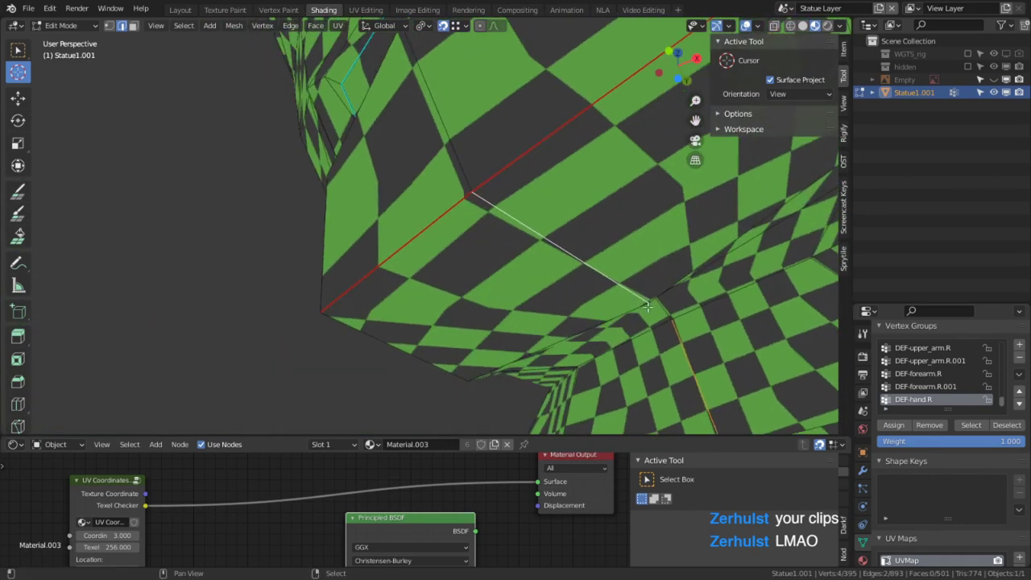
right_click(671, 311)
click(606, 298)
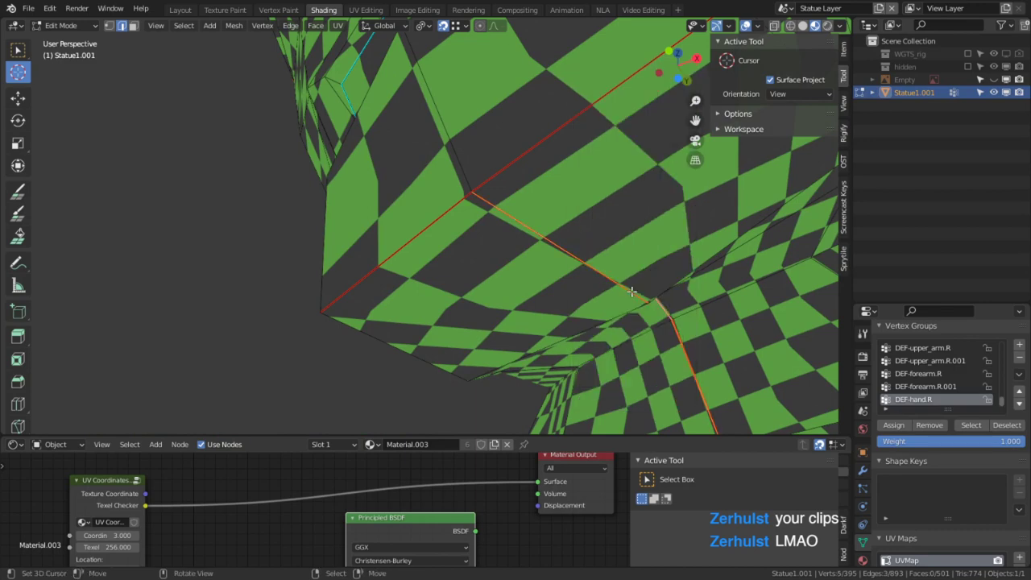
middle_drag(606, 297, 617, 344)
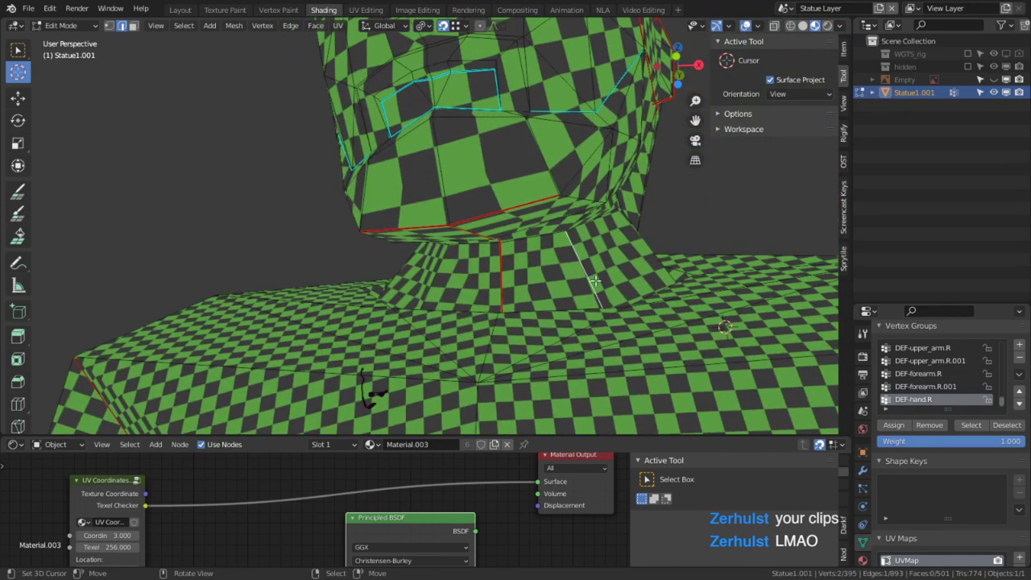
Select the linked face and neck faces delimited by Seam and unwrap them.
key(ctrl+l)
scroll(595, 281, down, 3)
scroll(508, 213, down, 3)
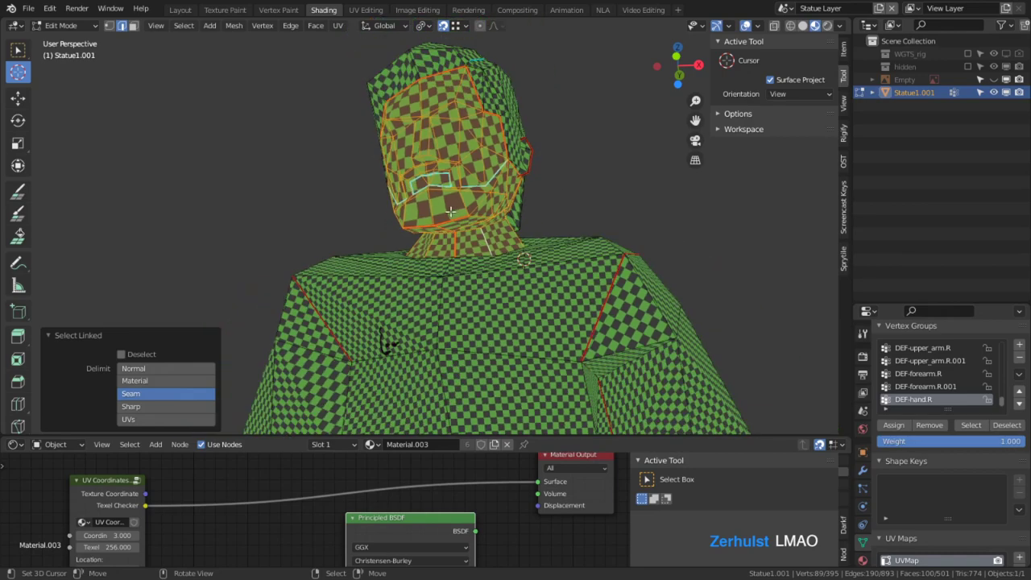
key(u)
click(446, 210)
key(ctrl+space)
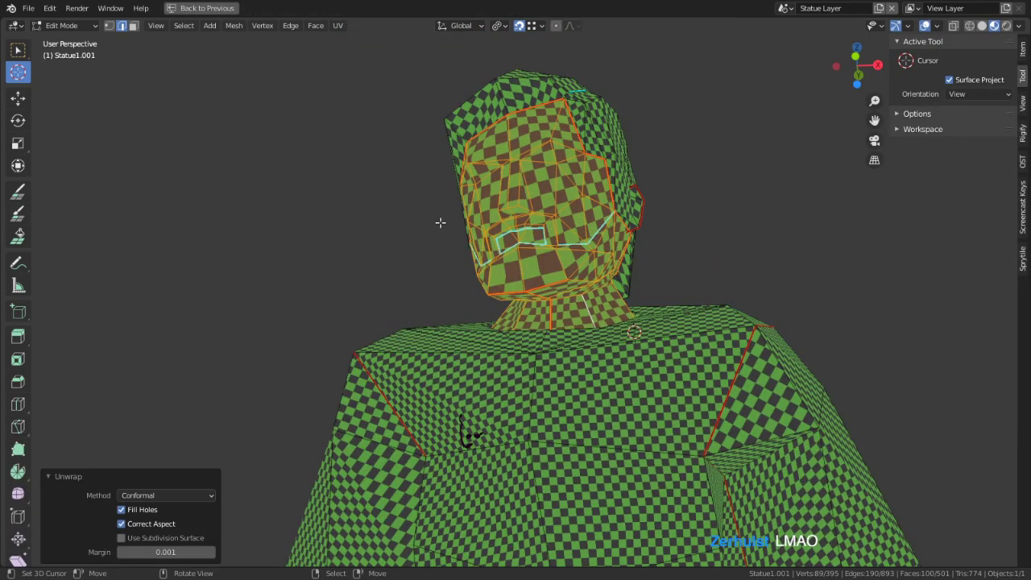
key(ctrl+space)
Switch to the UV Editing workspace and hide everything except the selected face and neck faces.
key(ctrl+Tab)
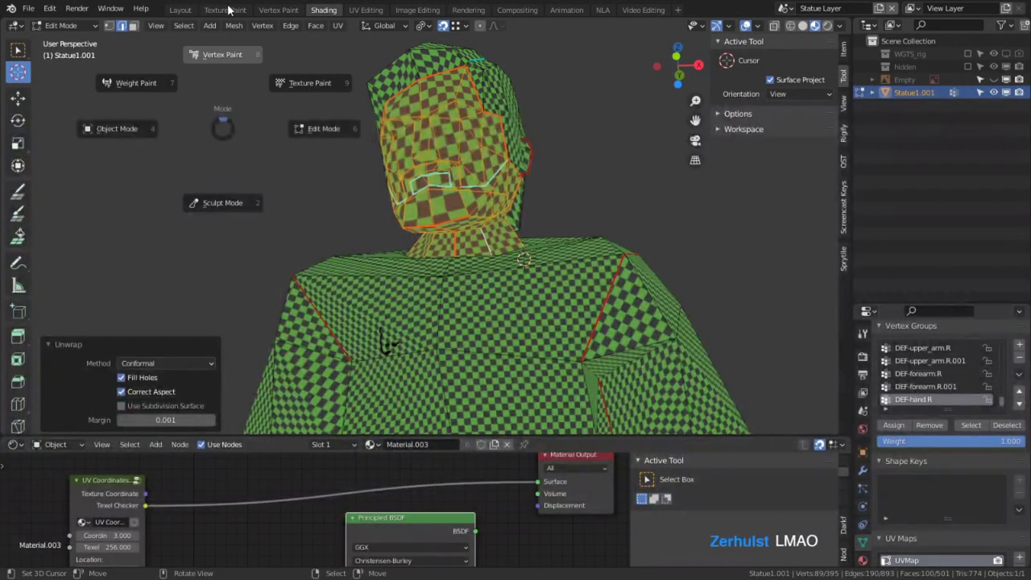
click(375, 9)
click(367, 9)
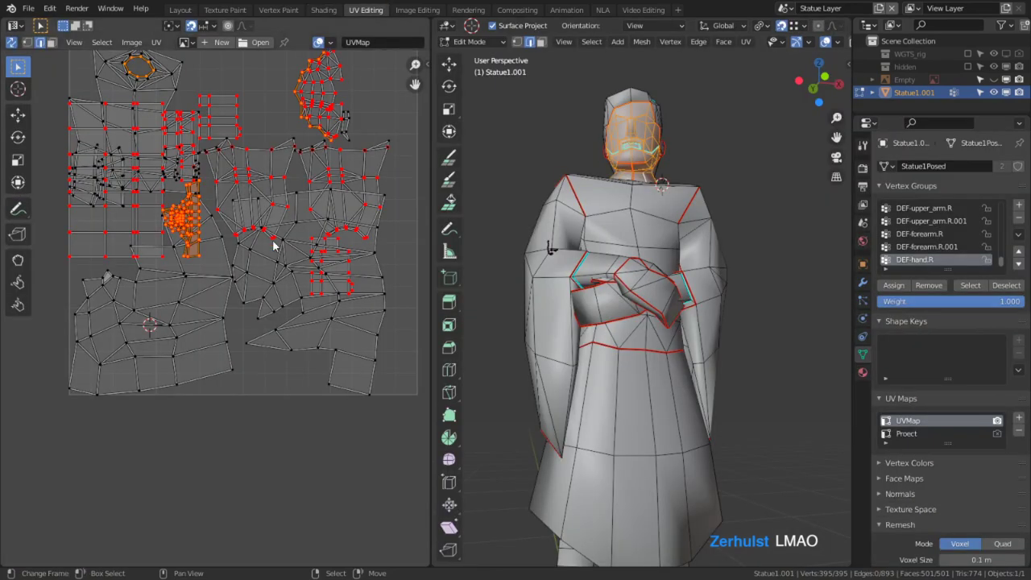
key(shift+h)
scroll(247, 218, up, 5)
middle_drag(246, 218, 257, 421)
scroll(236, 321, up, 2)
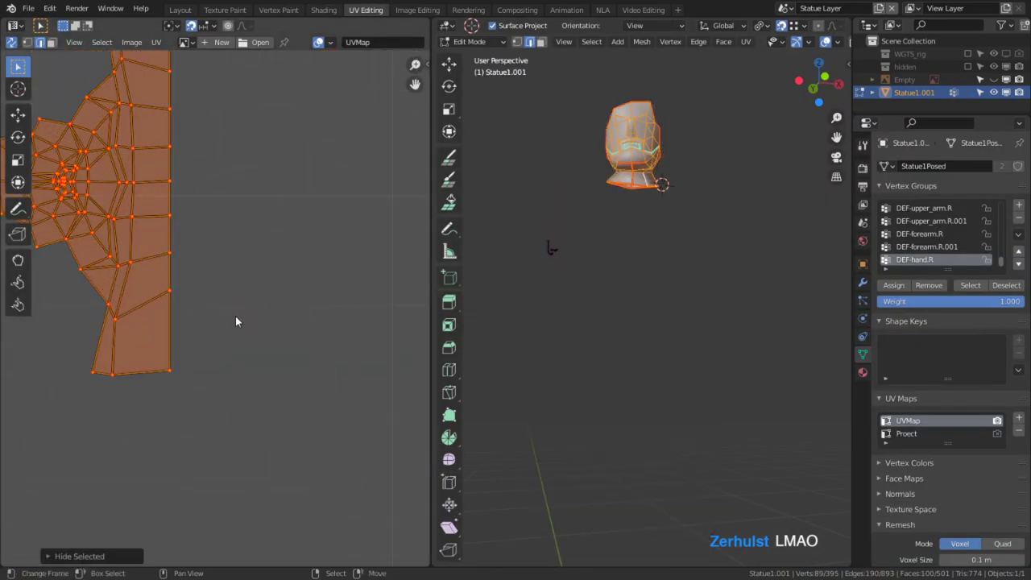
Try unwrapping the isolated face and neck island once more, and undo that unwrap.
key(p)
key(u)
click(244, 309)
scroll(242, 340, down, 3)
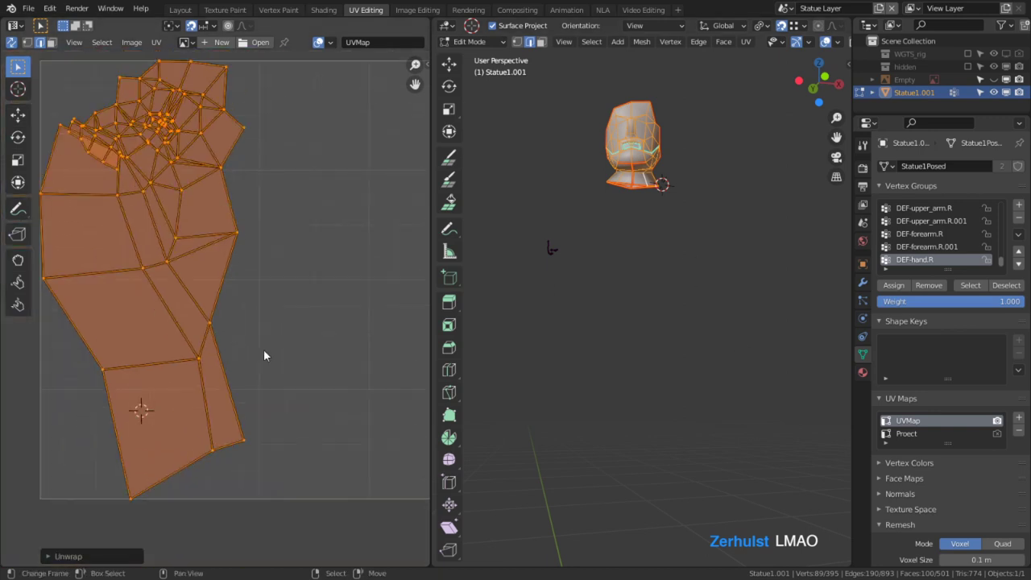
middle_drag(253, 311, 201, 327)
middle_drag(356, 356, 71, 347)
key(ctrl+z)
scroll(216, 306, up, 4)
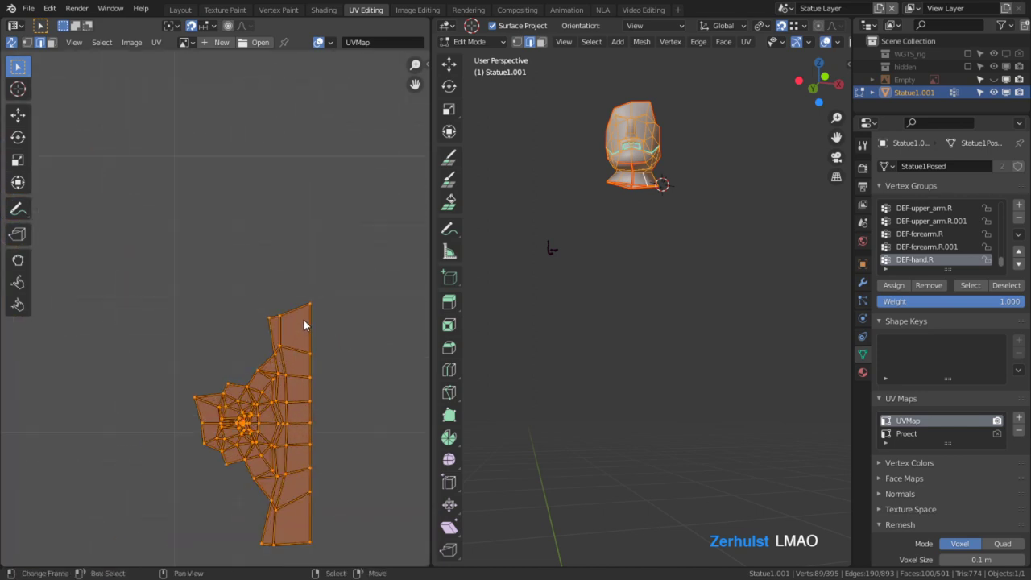
Rotate the face and neck UV island so the neck strip runs horizontally below the face.
key(r)
click(314, 405)
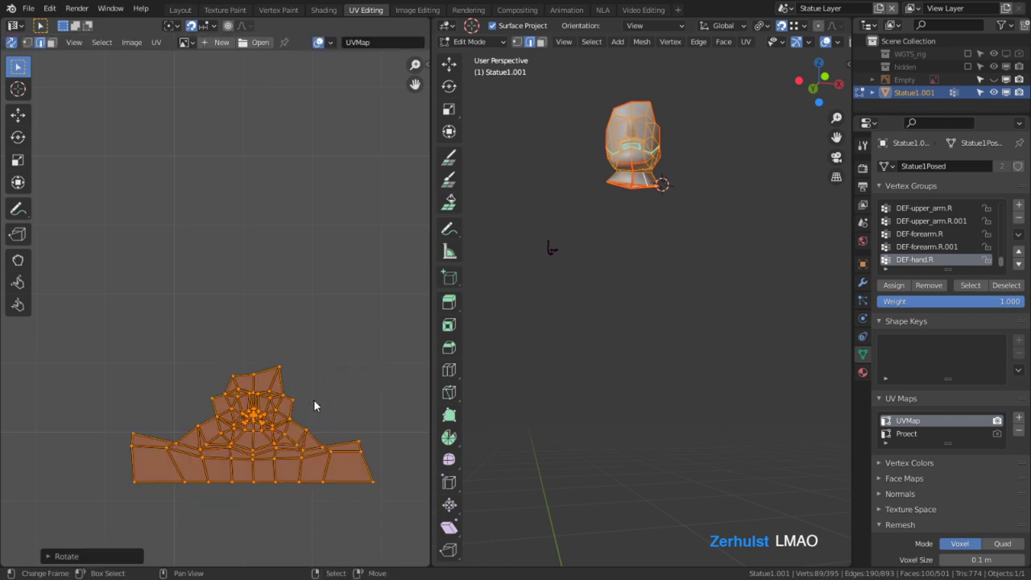
key(Tab)
key(Tab)
key(shift+h)
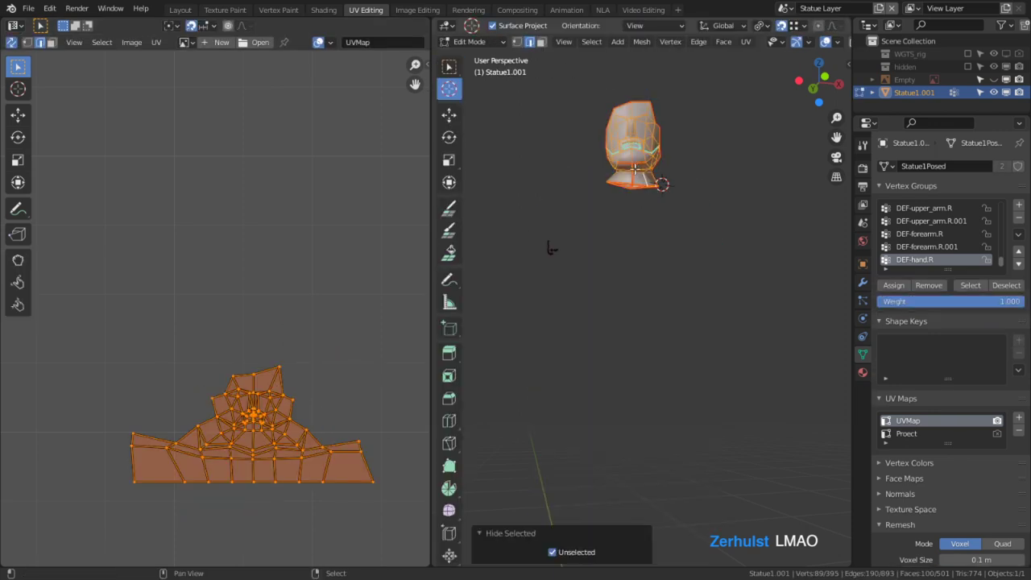
Display the isolated face and neck with the checker material using Material Preview shading.
scroll(648, 227, up, 2)
key(Tab)
key(Tab)
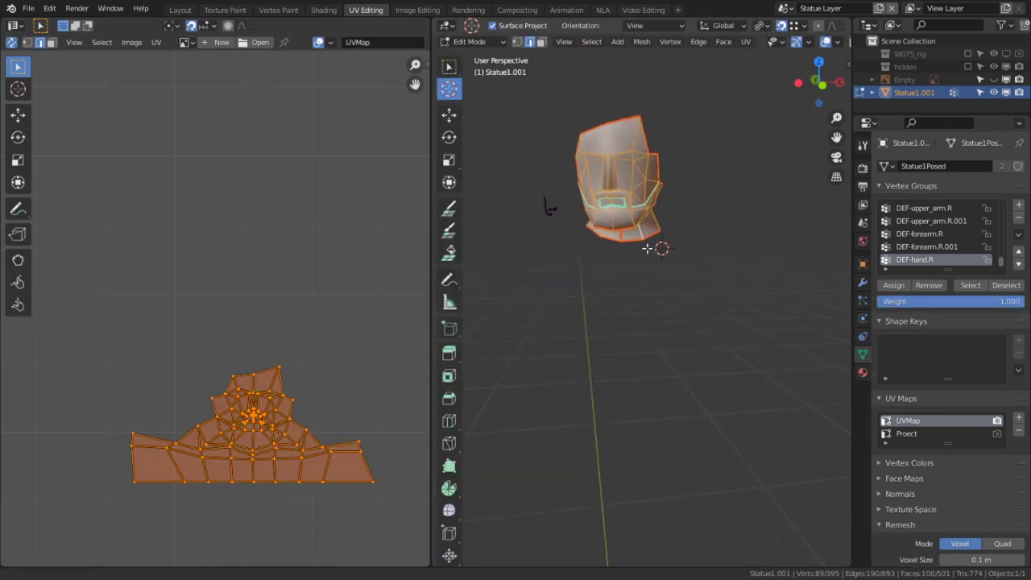
scroll(618, 193, down, 2)
scroll(834, 42, down, 3)
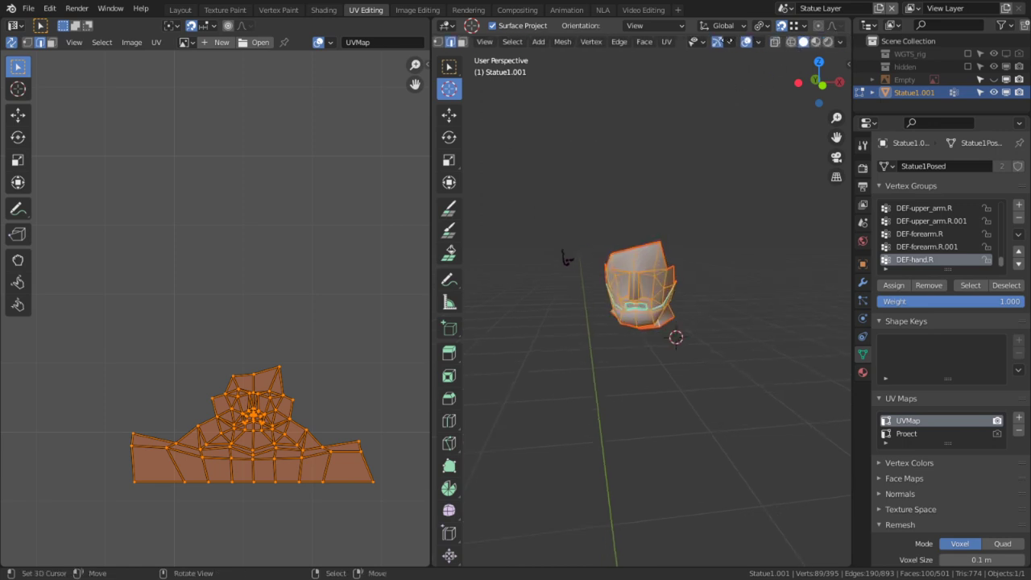
click(815, 42)
scroll(645, 266, up, 4)
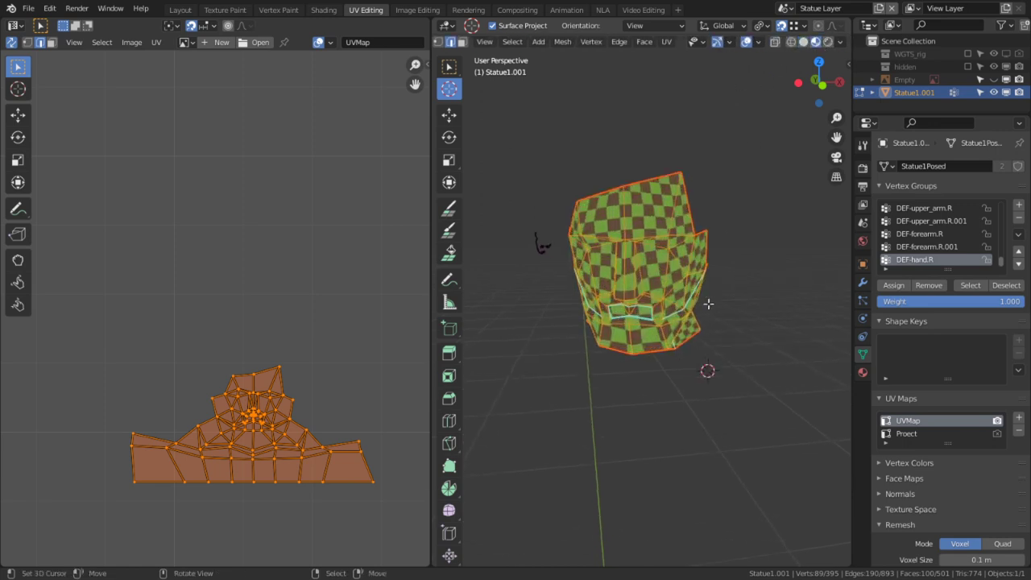
Select an edge on the UV island's lower border and compare the layout with the checker pattern on the jaw and neck.
click(279, 488)
scroll(279, 488, up, 4)
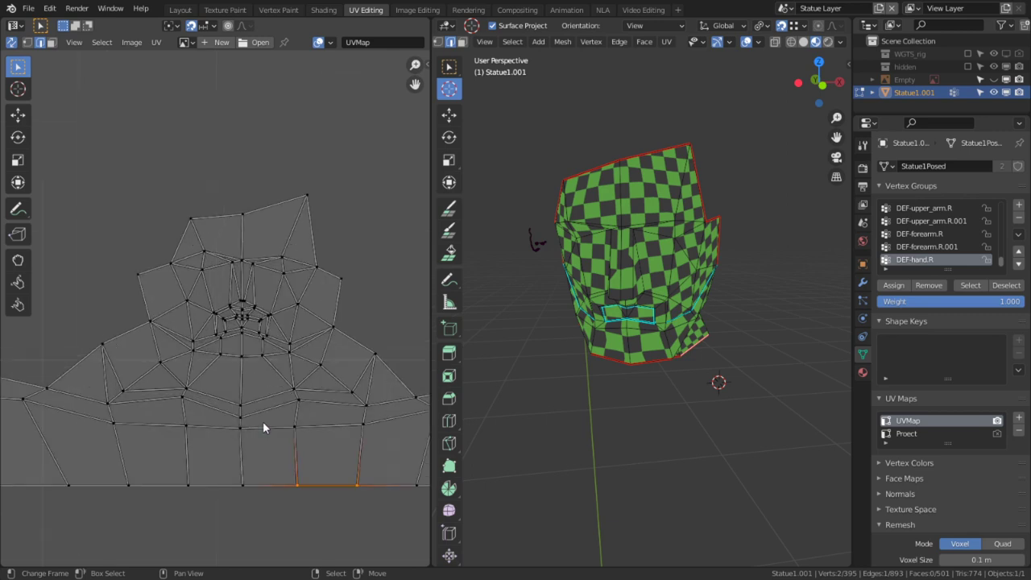
scroll(263, 422, down, 3)
scroll(266, 413, up, 2)
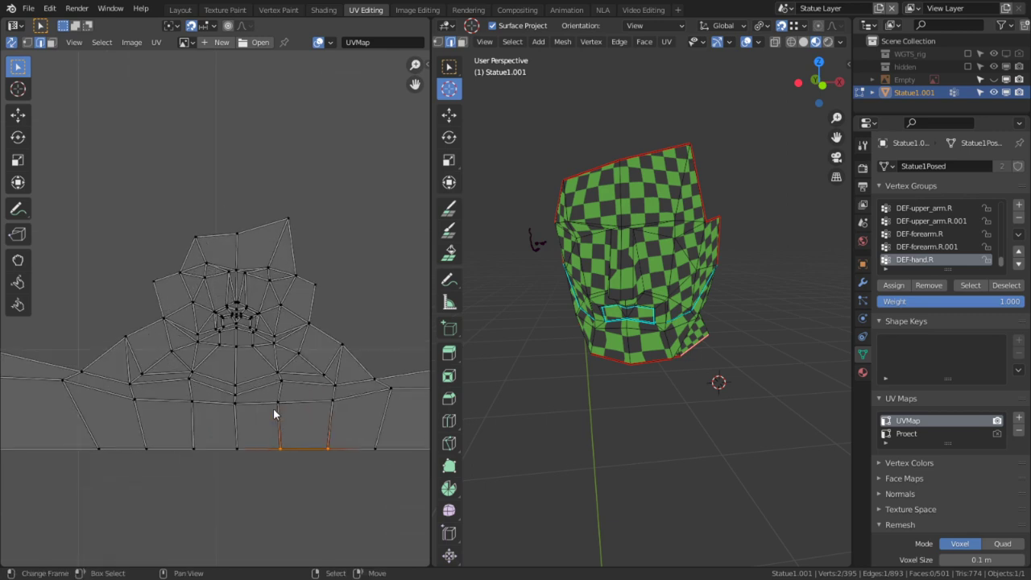
scroll(270, 376, up, 2)
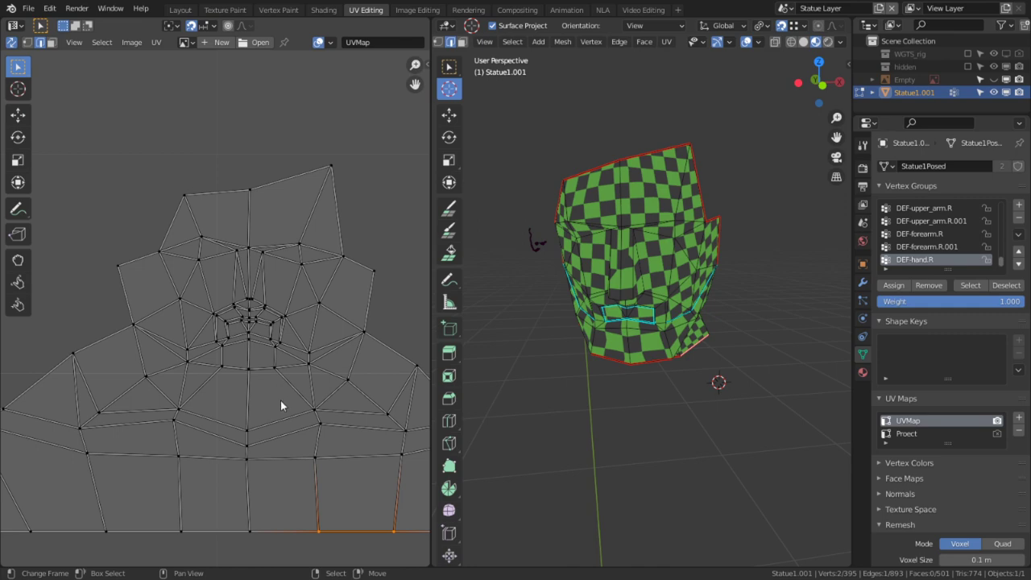
middle_drag(702, 338, 789, 305)
middle_drag(846, 310, 693, 322)
scroll(272, 423, down, 3)
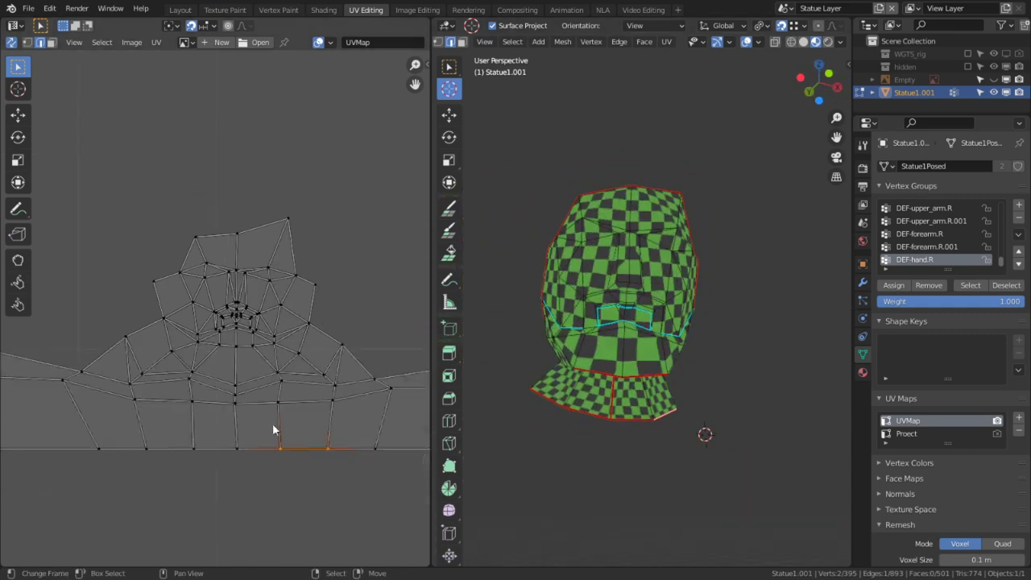
Unwrap the whole isolated face and neck island again and inspect the checker pattern beneath the jaw.
key(a)
key(u)
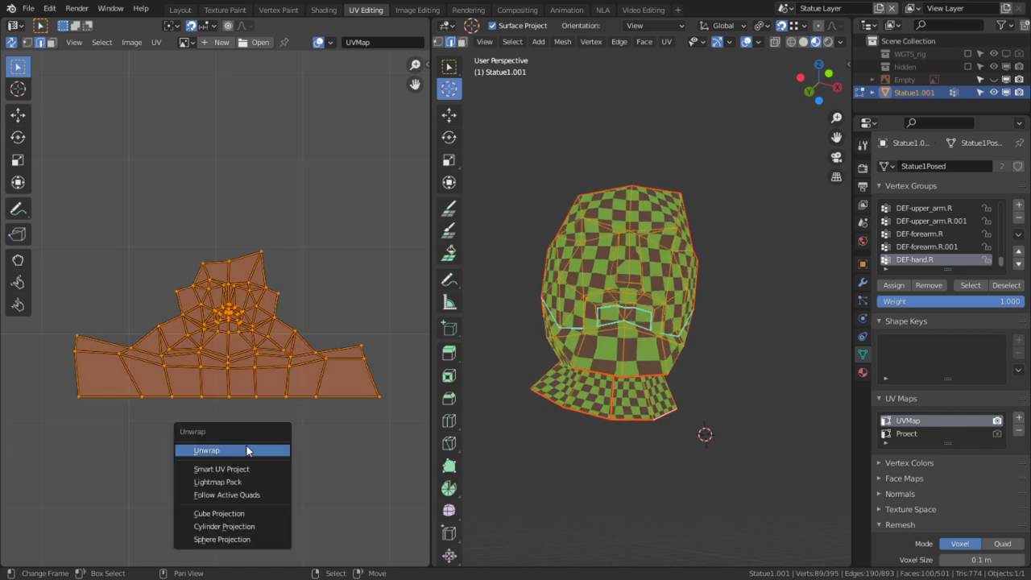
click(249, 449)
scroll(694, 345, up, 1)
middle_drag(694, 345, 502, 392)
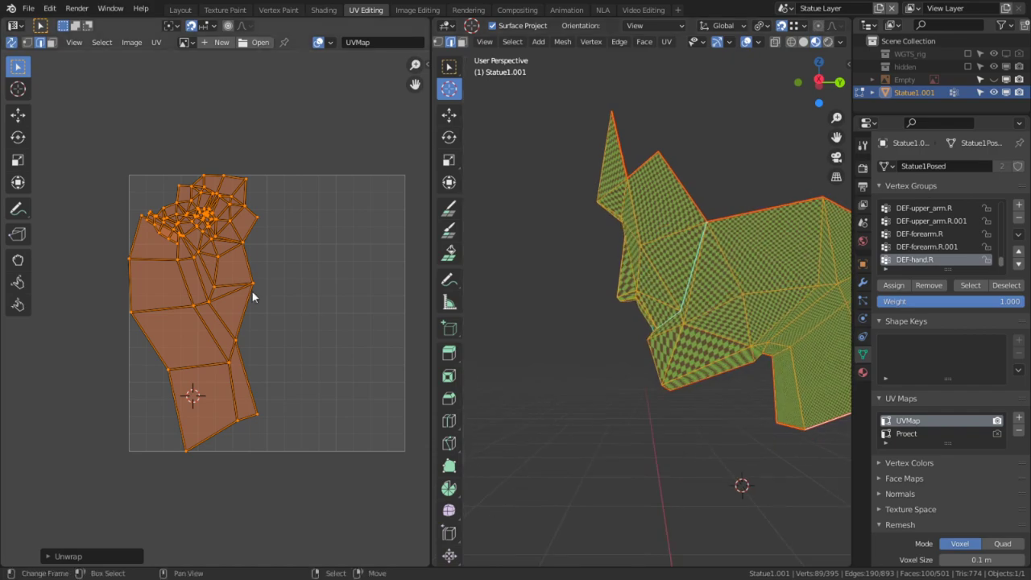
scroll(258, 294, up, 3)
middle_drag(173, 221, 179, 276)
middle_drag(566, 363, 630, 390)
scroll(728, 400, up, 2)
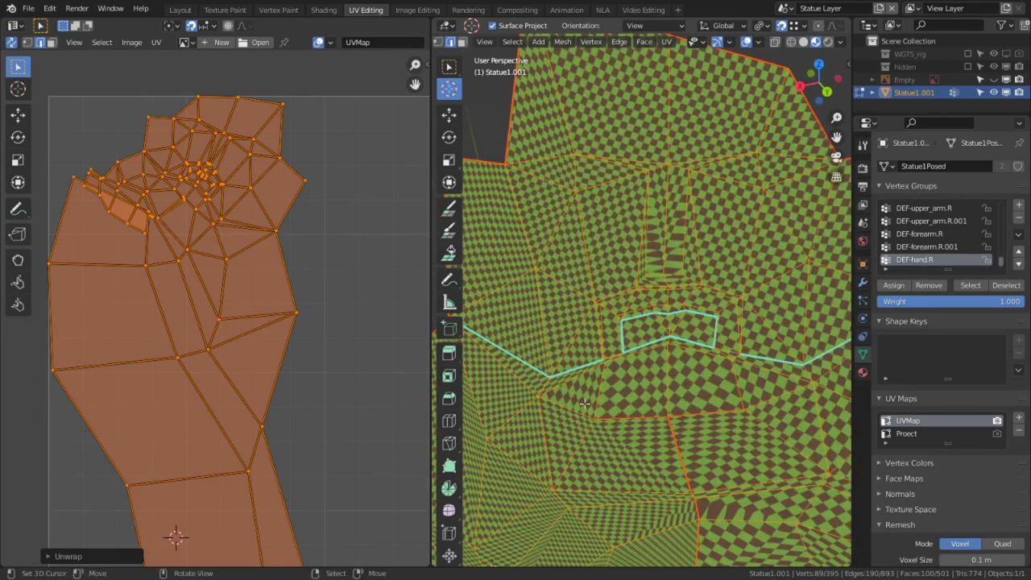
Extend the chin seam by one jaw edge on each side and unwrap the linked face and neck faces.
click(556, 407)
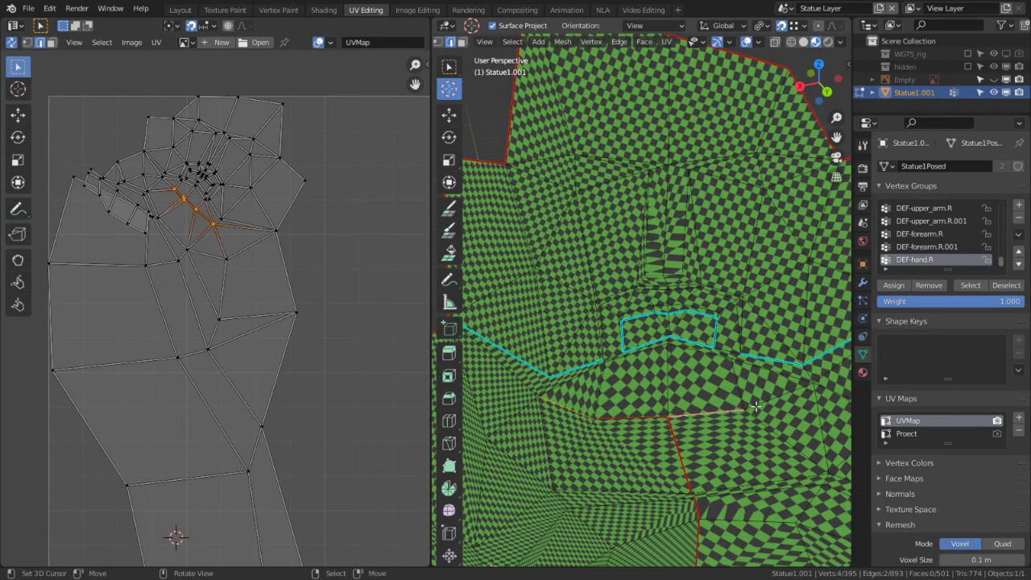
right_click(592, 411)
click(603, 411)
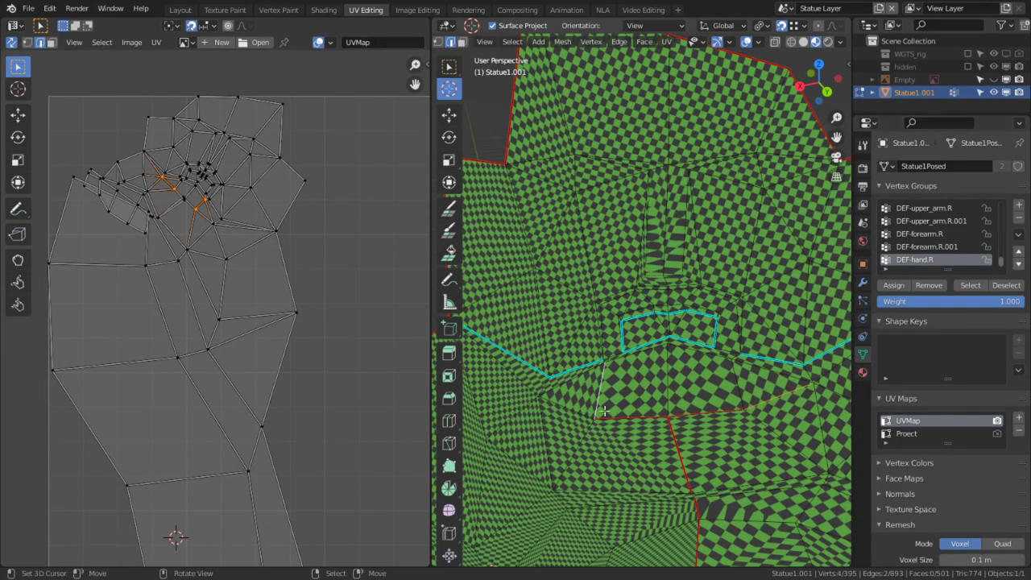
right_click(768, 407)
click(767, 405)
key(ctrl+l)
key(u)
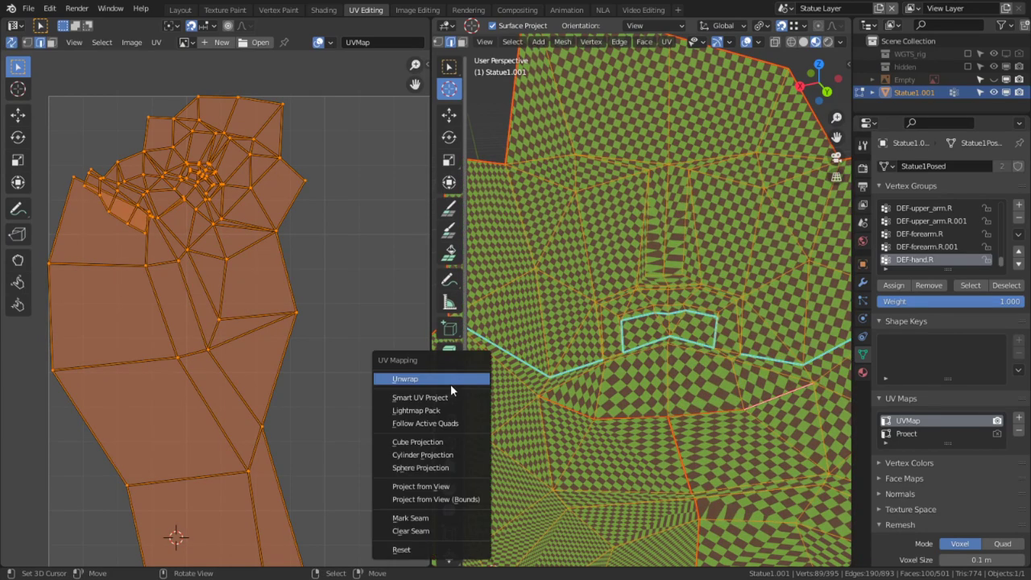
click(451, 387)
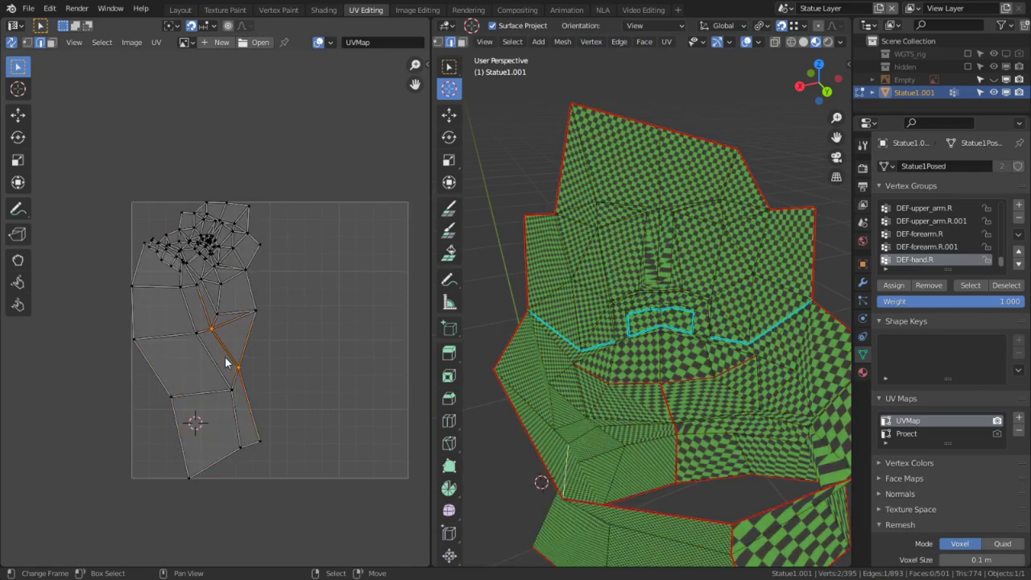
Inspect the distorted checker pattern in a maximized 3D view and undo the jaw seam extensions and the repeated unwraps.
scroll(226, 363, up, 1)
middle_drag(683, 420, 648, 419)
key(ctrl+space)
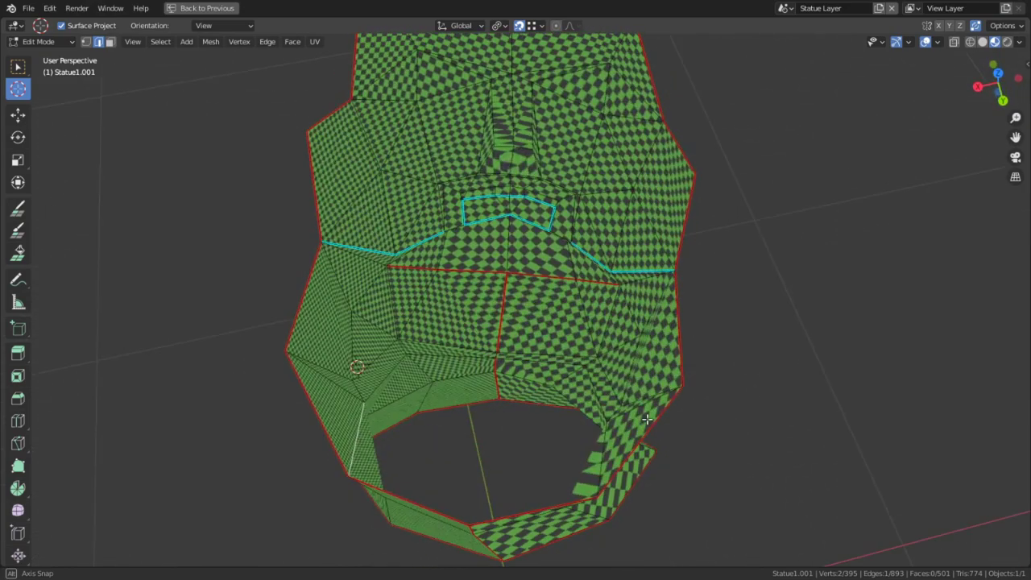
key(ctrl+z)
key(ctrl+z)
key(ctrl+z)
key(ctrl+z)
key(ctrl+z)
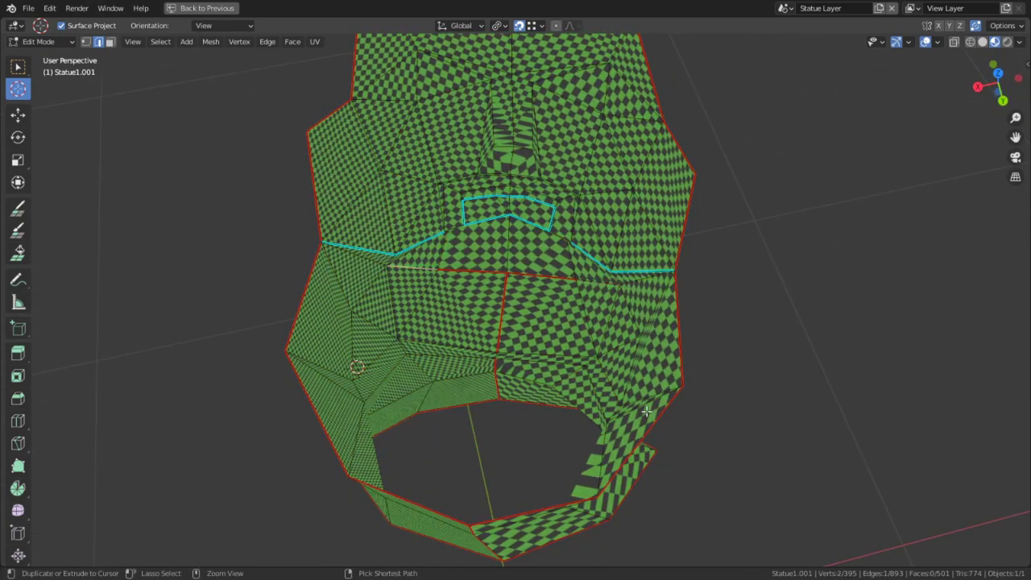
key(ctrl+z)
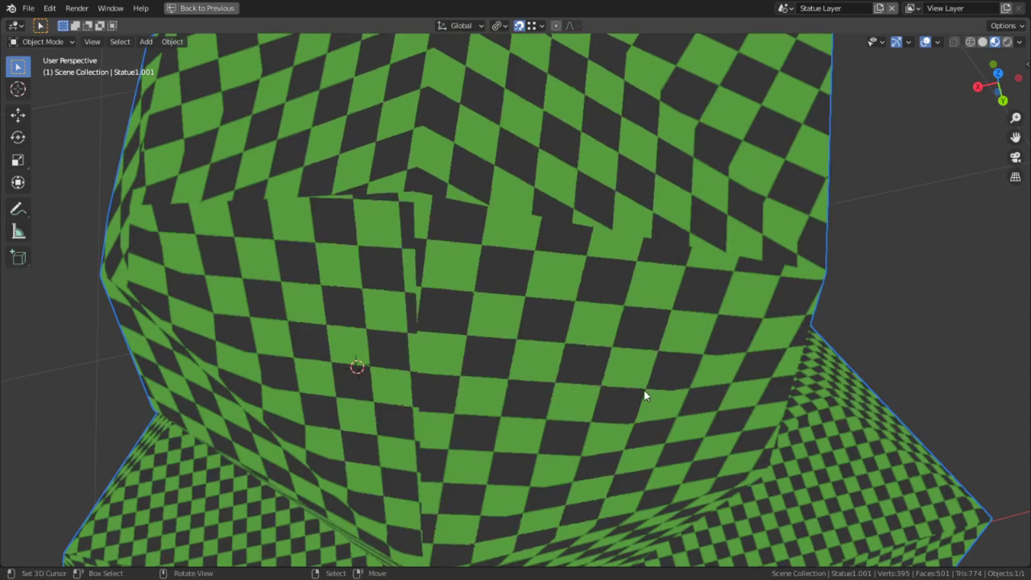
scroll(647, 393, down, 4)
key(ctrl+z)
Deselect everything and view the isolated face and neck from the front.
middle_drag(629, 382, 495, 343)
key(alt+a)
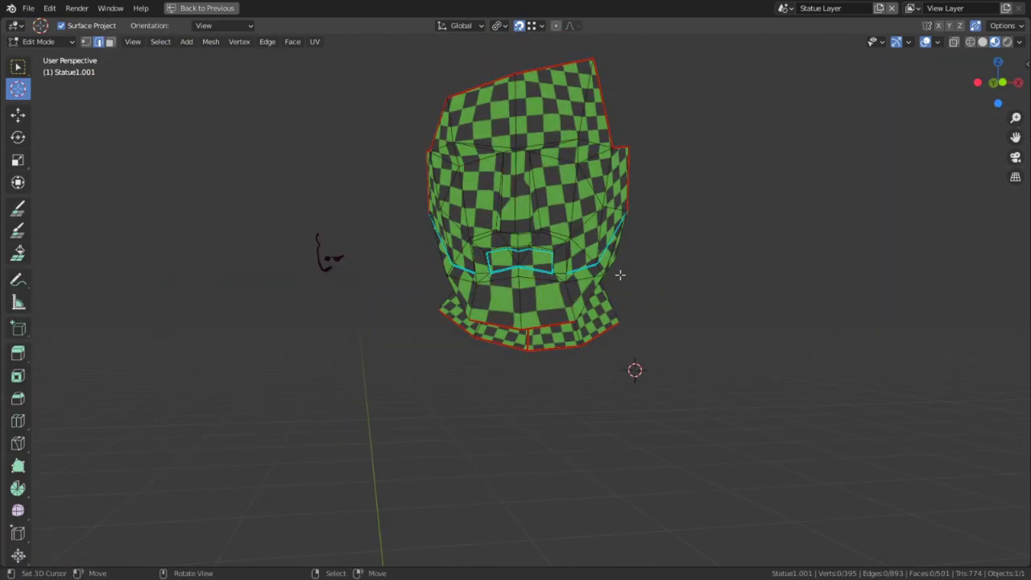
key(KP_1)
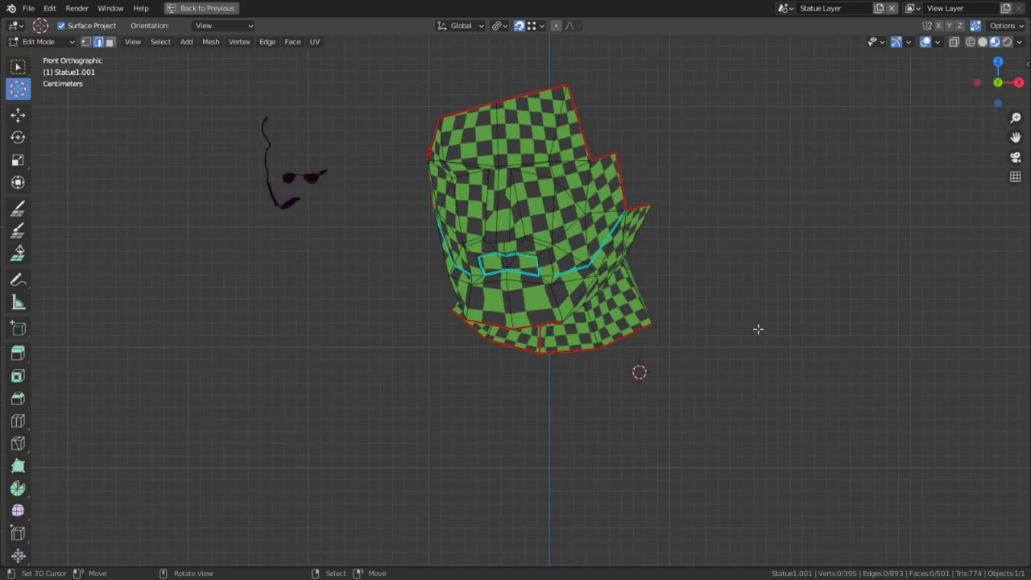
Select the front faces of the forehead, face and chin down to the jaw seam, leaving the side and neck faces out.
middle_drag(759, 328, 597, 231)
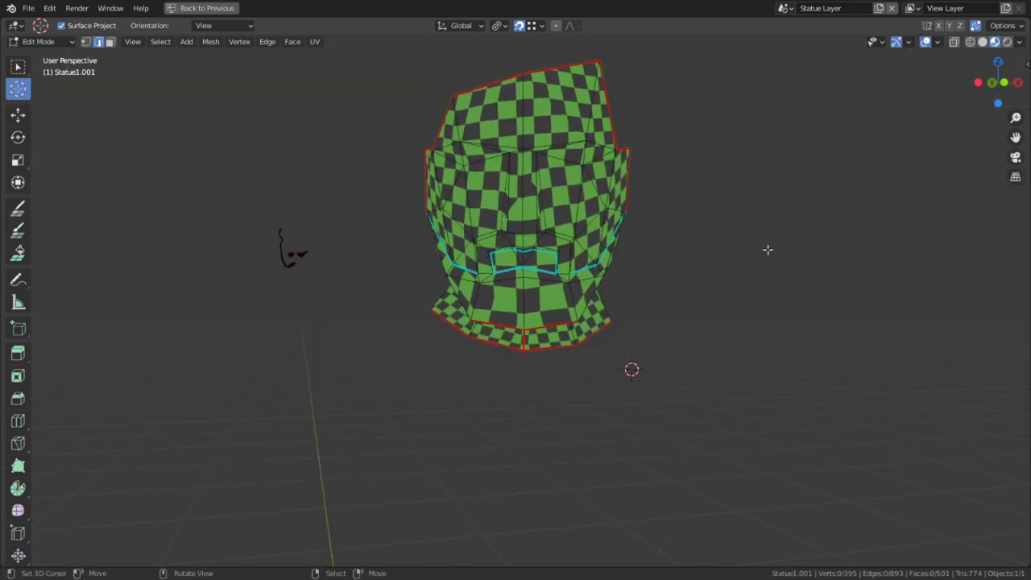
key(c)
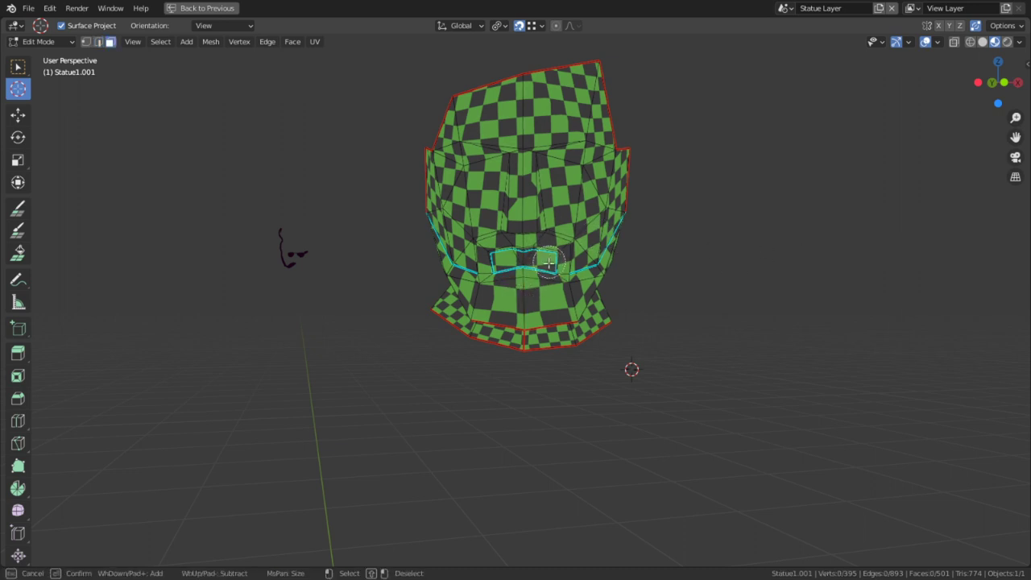
mouse_move(524, 314)
mouse_down()
mouse_move(531, 207)
mouse_move(556, 109)
mouse_move(500, 135)
mouse_move(490, 165)
mouse_up()
mouse_move(563, 186)
mouse_down()
mouse_move(556, 263)
mouse_move(488, 274)
mouse_up()
key(Escape)
key(c)
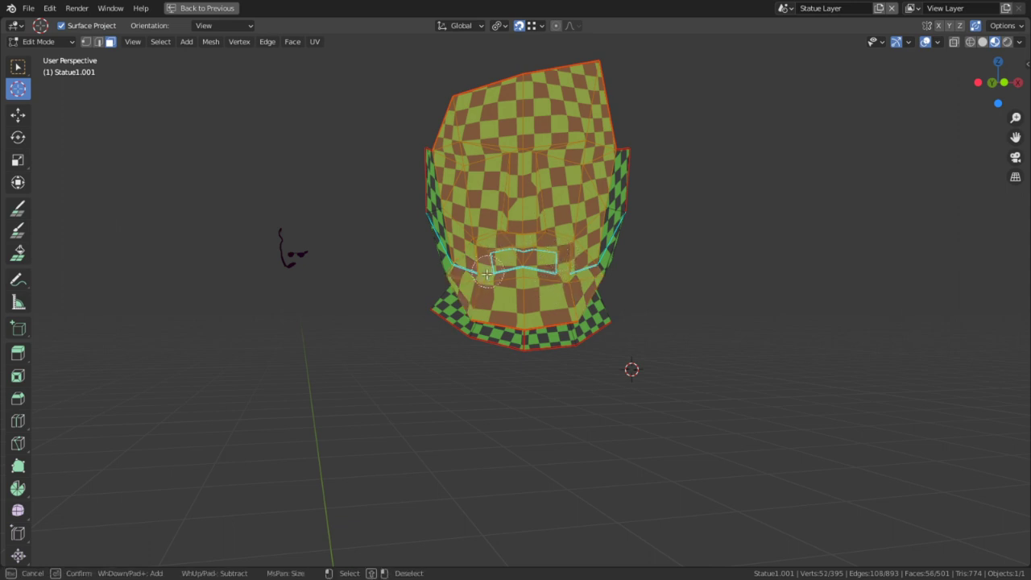
key(Escape)
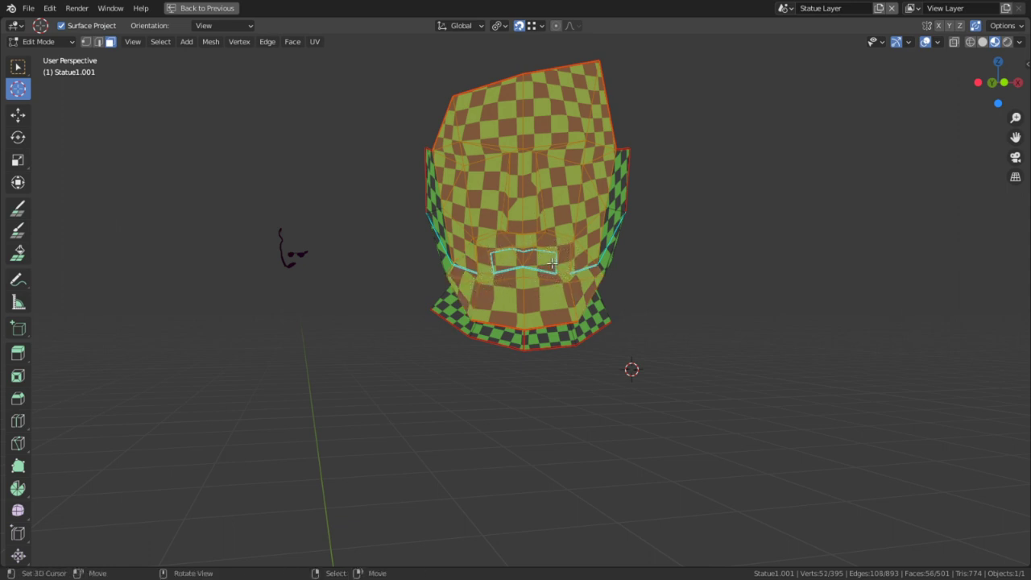
key(u)
key(Escape)
key(i)
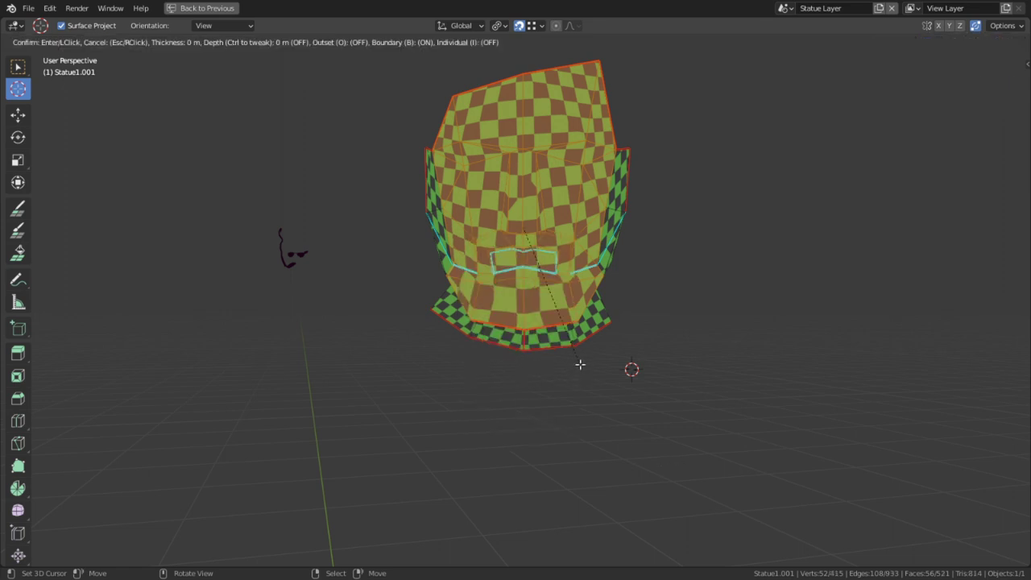
key(Escape)
Switch to an orthographic front-on view and project the selected face's UVs from that view.
middle_drag(594, 319, 580, 302)
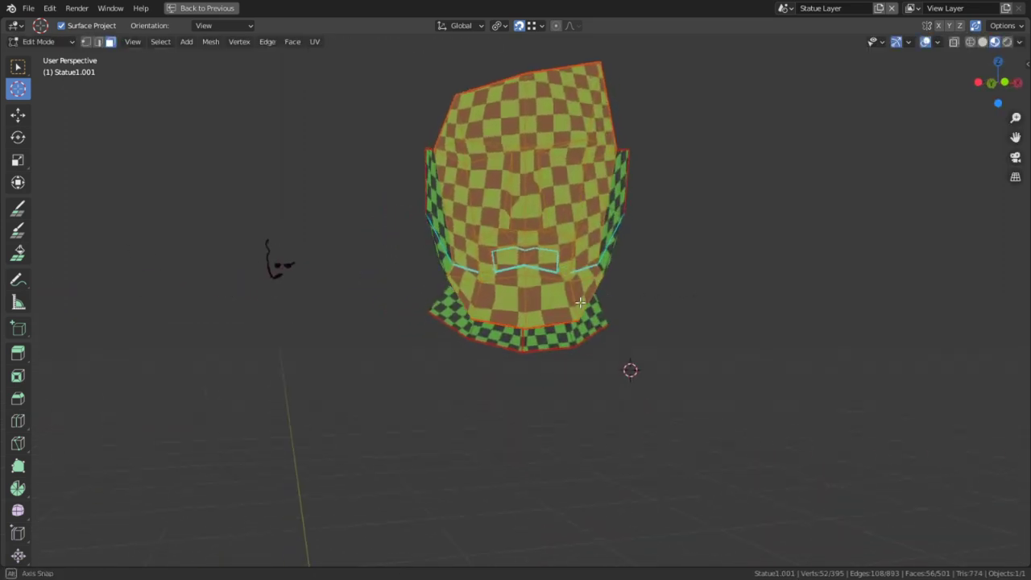
key(u)
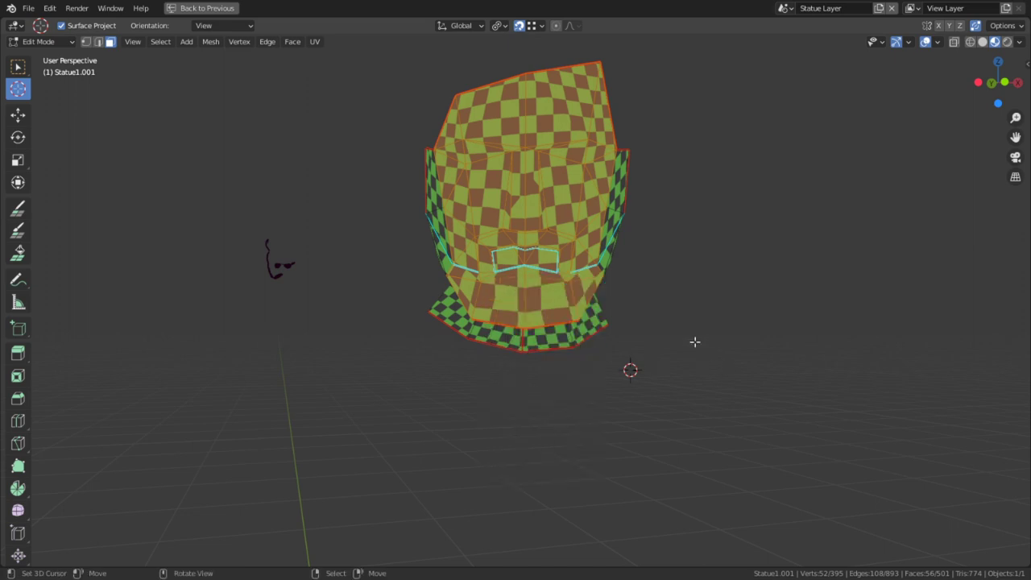
key(KP_5)
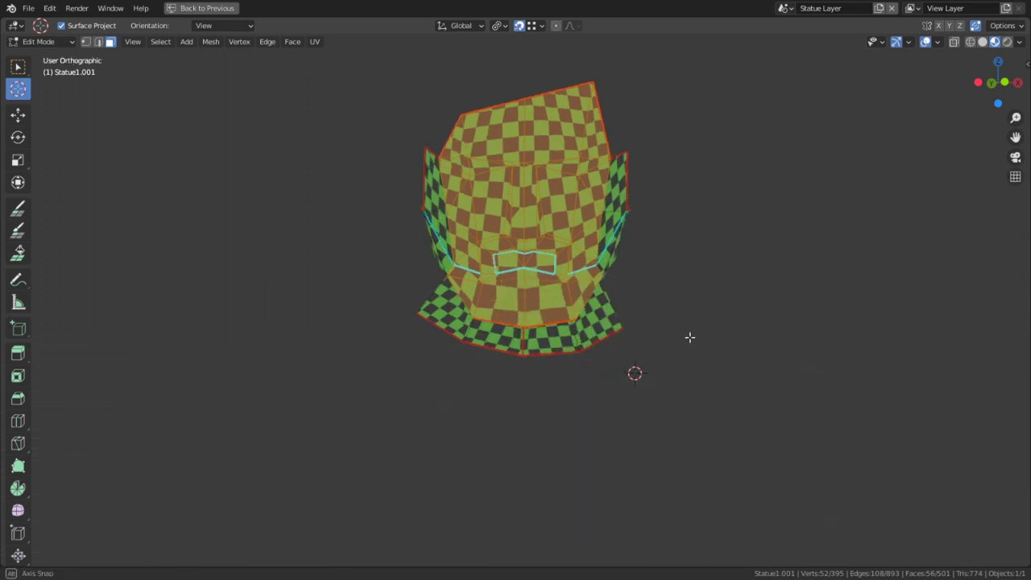
key(u)
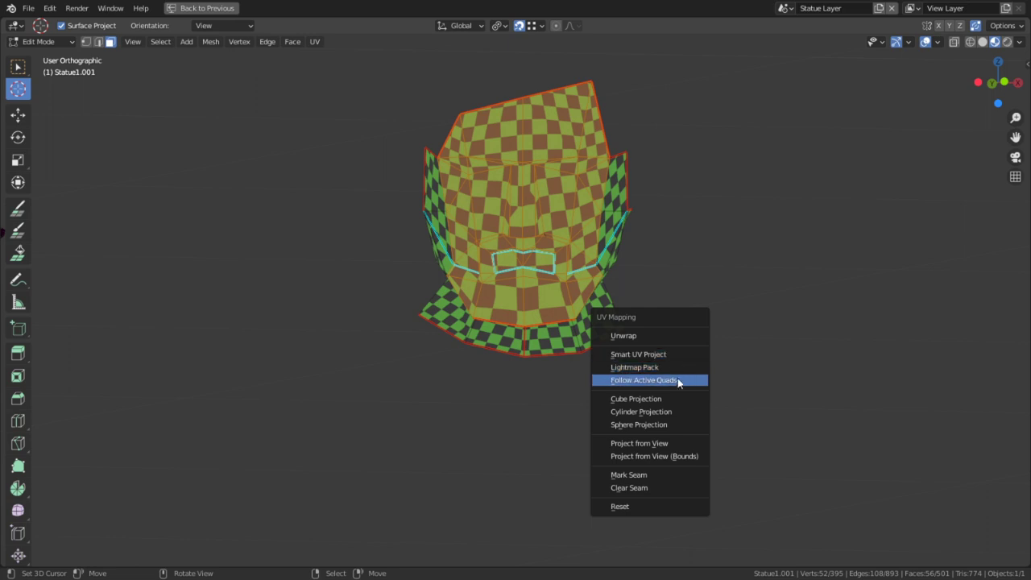
click(657, 444)
key(ctrl+space)
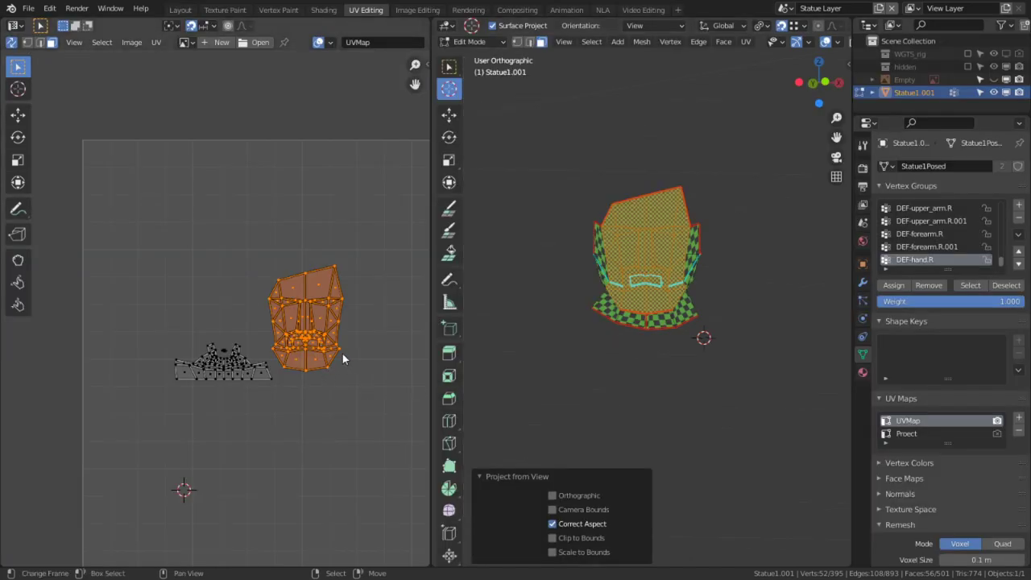
Pin the projected face UVs and unwrap all visible face and neck faces around them.
scroll(355, 371, up, 3)
key(a)
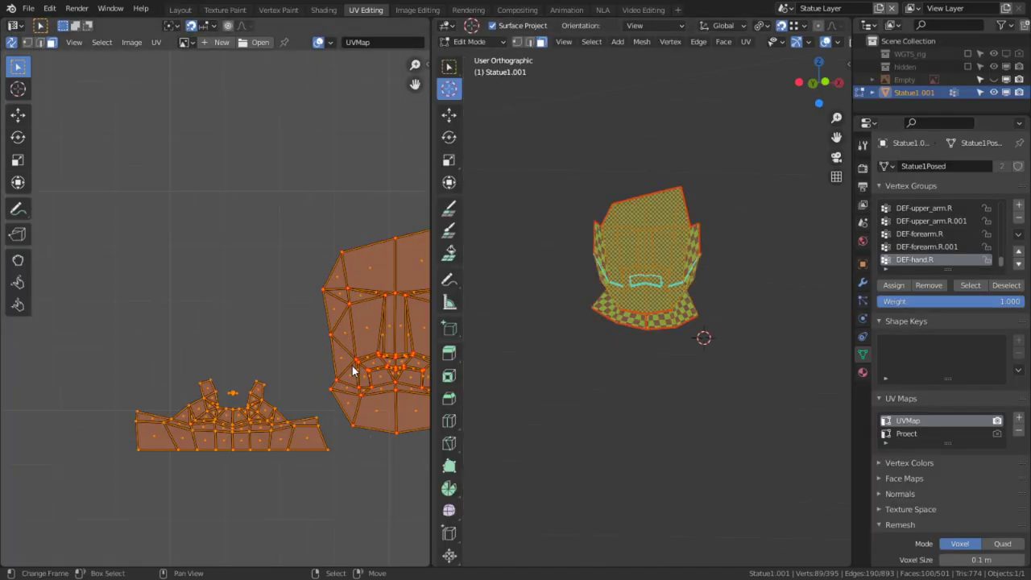
middle_drag(748, 375, 760, 288)
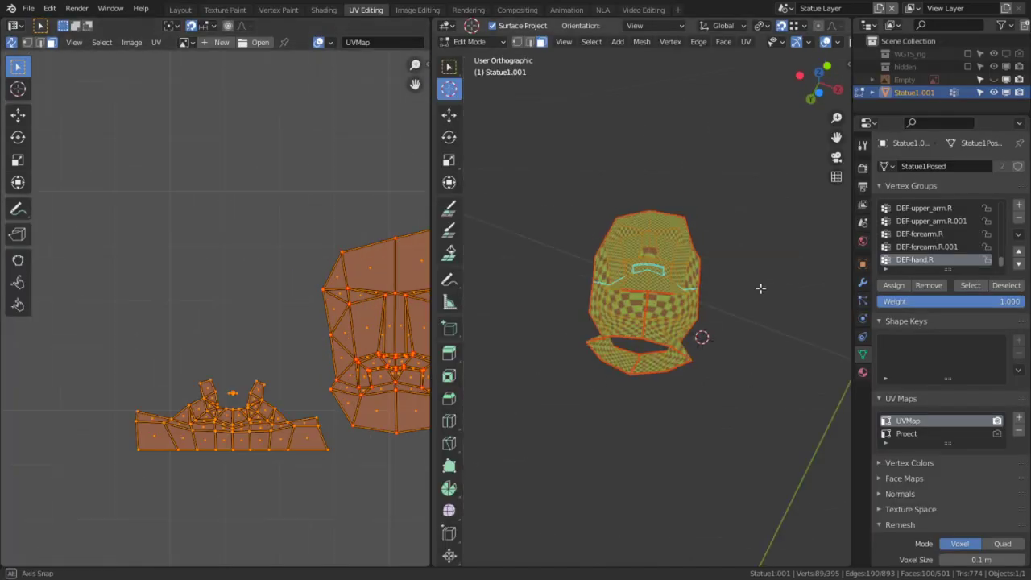
scroll(760, 288, up, 3)
key(u)
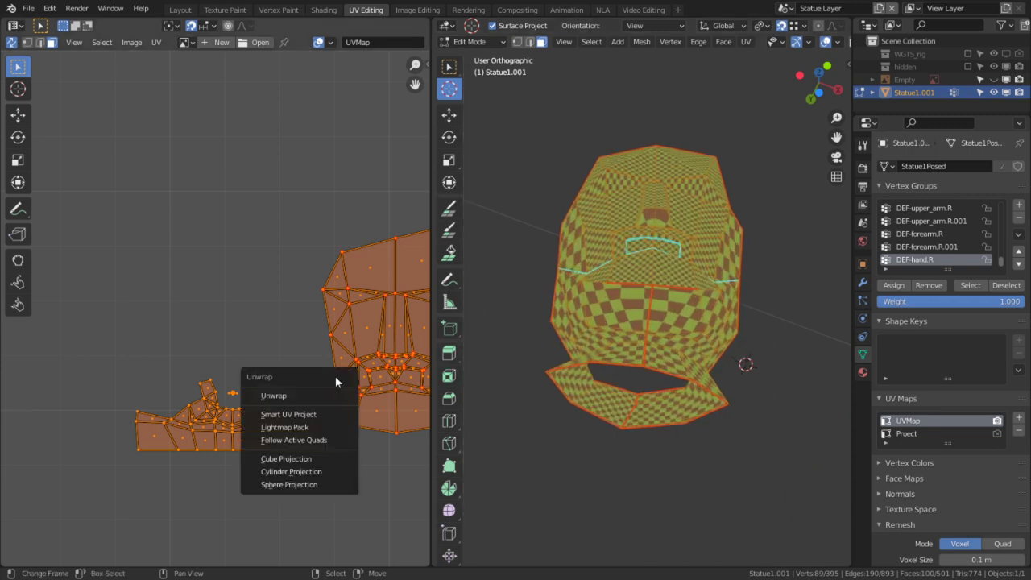
click(301, 395)
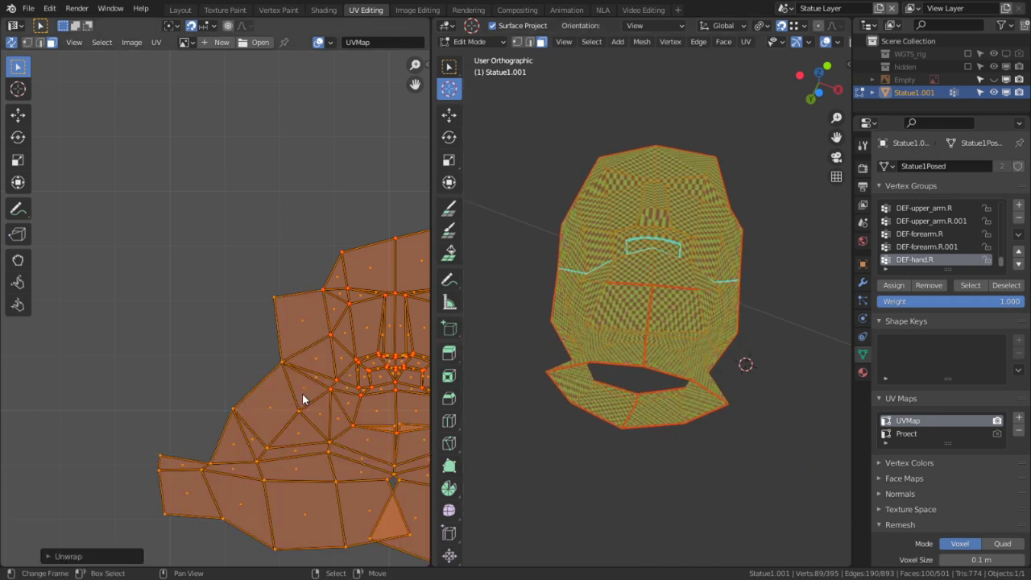
Examine the seams beneath the chin on the mesh and in the UV layout, testing a move of the chin's centre vertex.
middle_drag(302, 396, 152, 298)
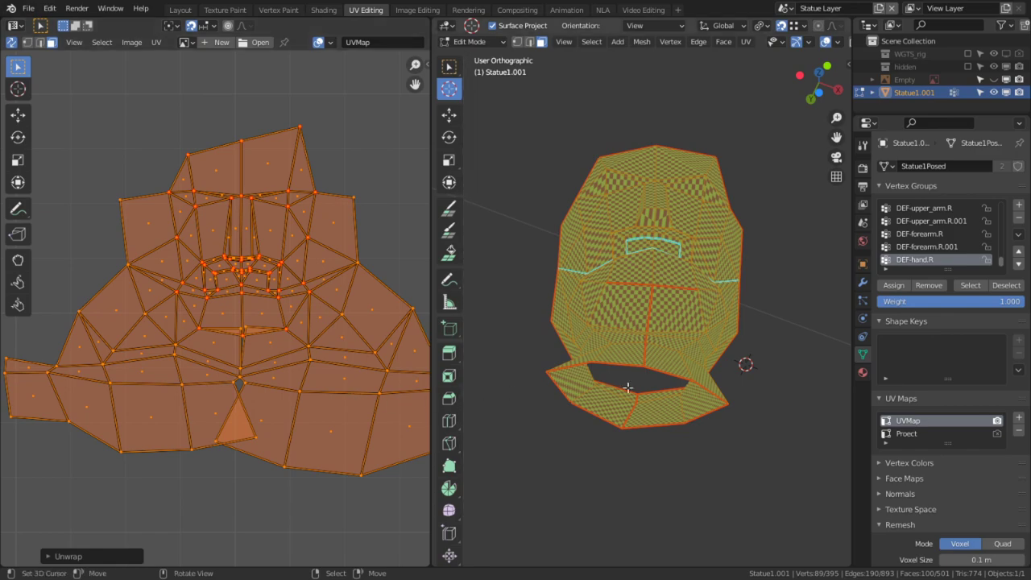
middle_drag(645, 451, 532, 451)
scroll(709, 426, up, 4)
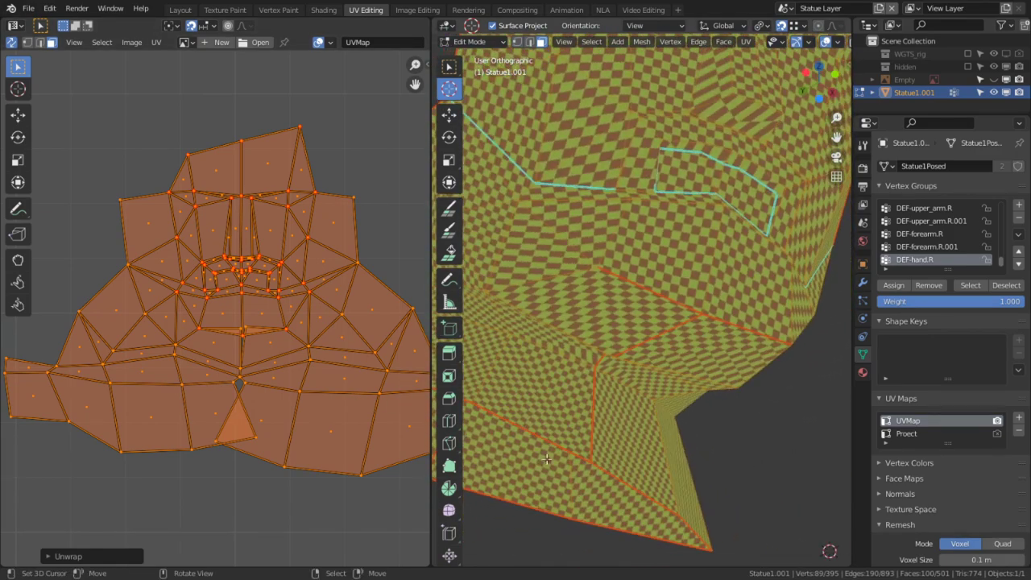
scroll(272, 423, up, 3)
scroll(276, 432, up, 2)
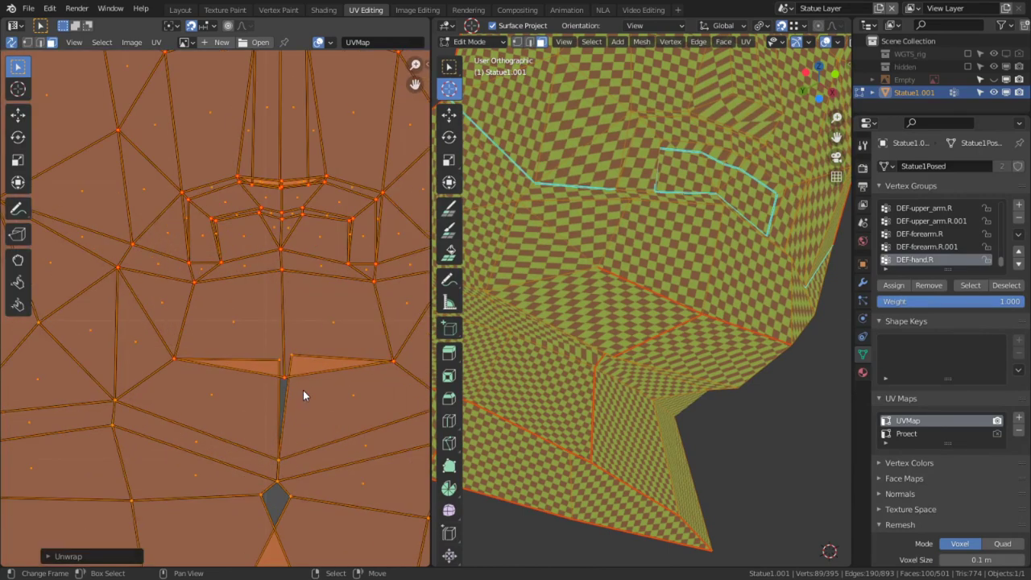
click(304, 363)
key(g)
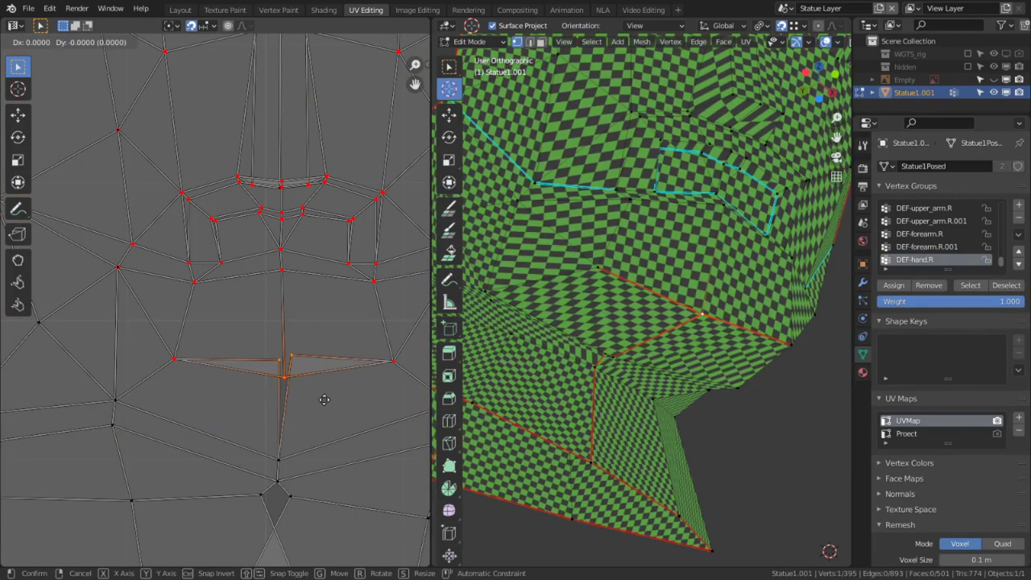
right_click(340, 438)
Clear the seam from the two edges across the chin and unwrap the whole face and neck again.
scroll(342, 442, down, 1)
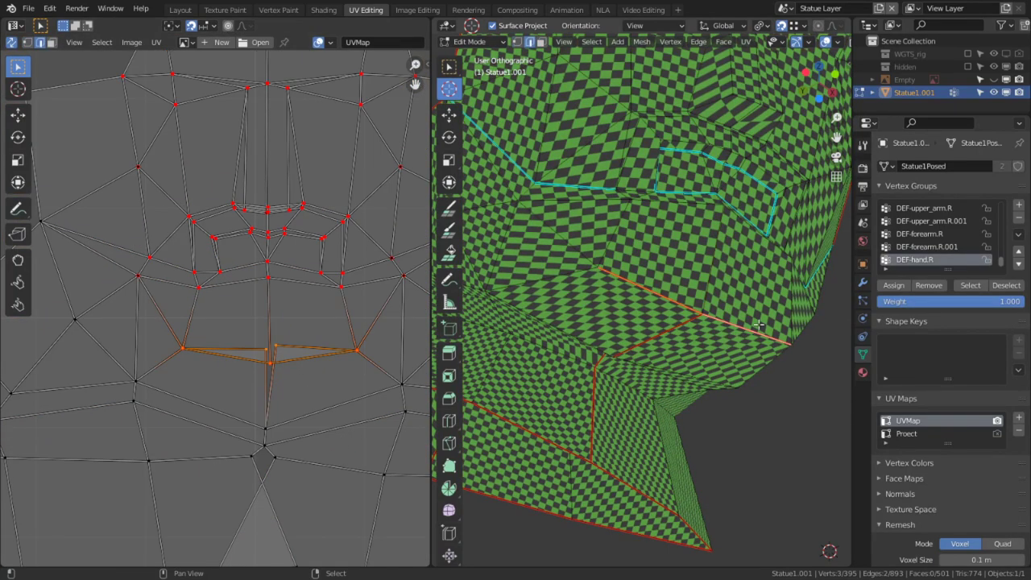
key(ctrl+e)
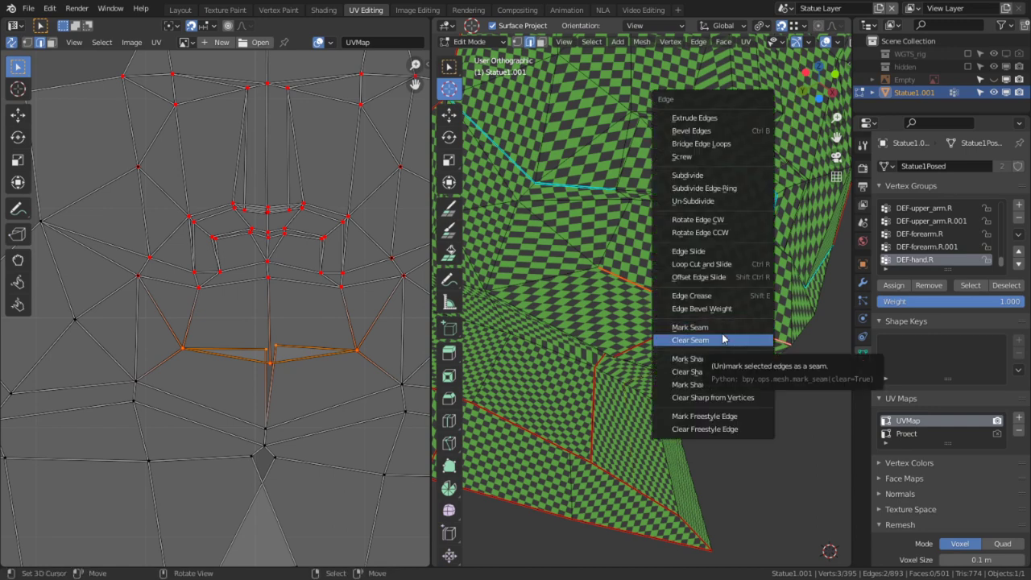
click(723, 339)
key(a)
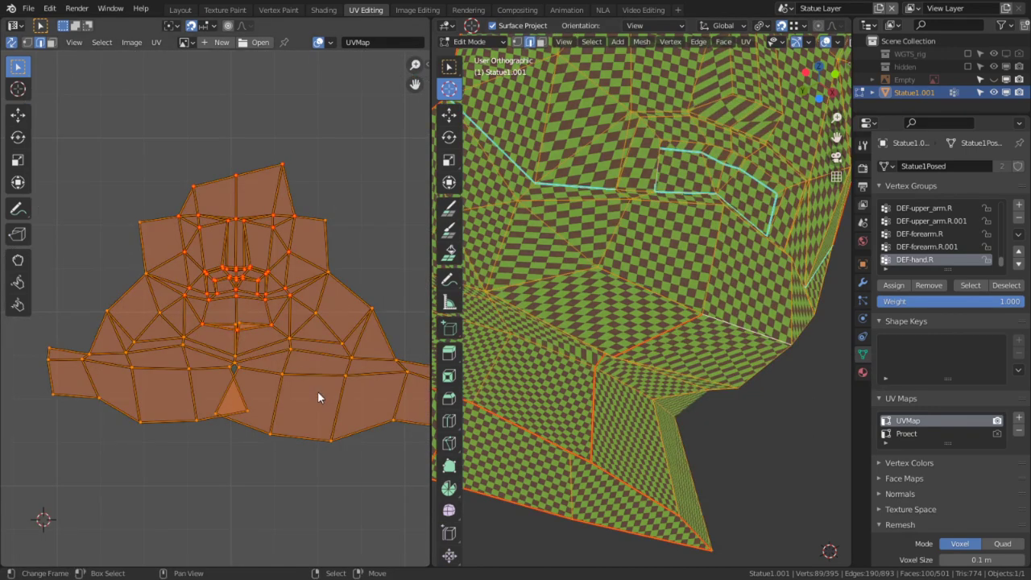
key(u)
click(282, 411)
scroll(298, 451, up, 5)
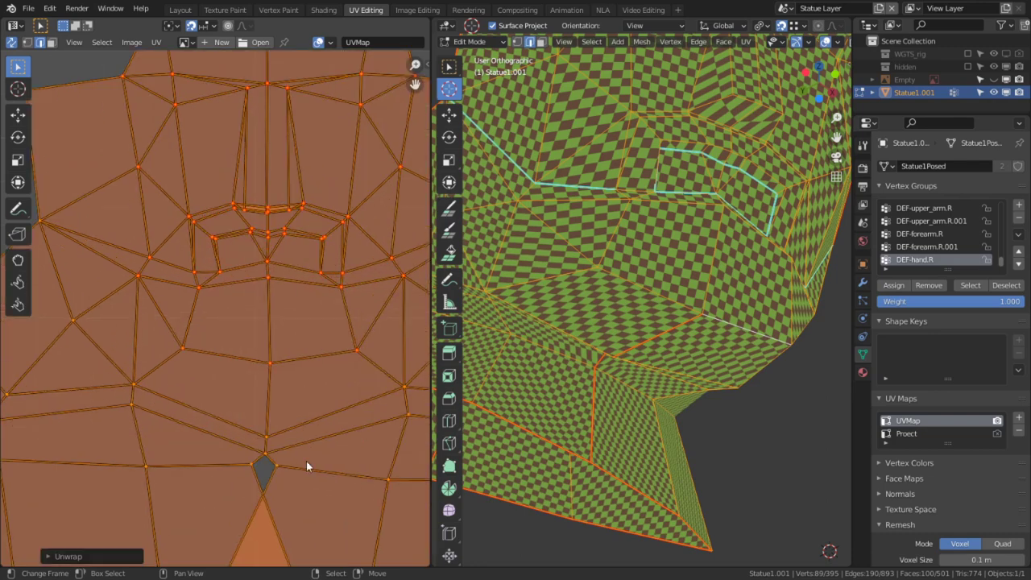
middle_drag(337, 470, 339, 424)
Clear the centre seam running under the chin and down the neck, and unwrap the whole face and neck again.
click(660, 330)
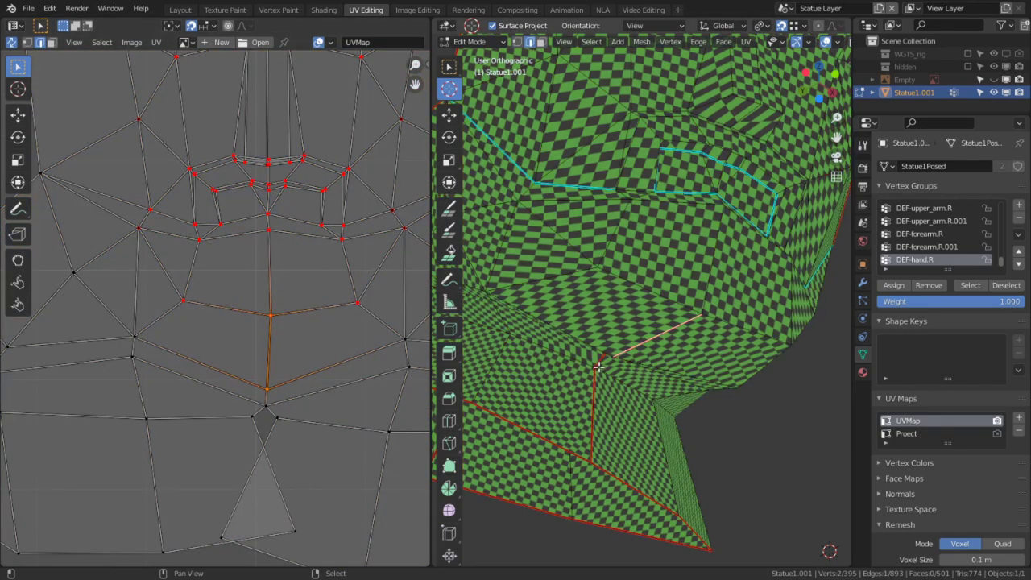
click(591, 407)
key(ctrl+e)
click(588, 410)
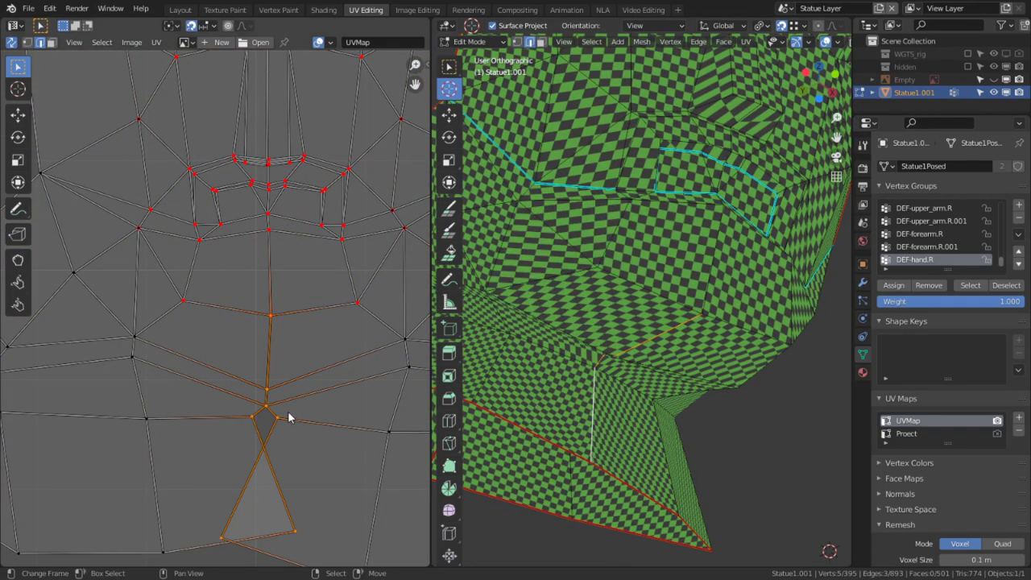
key(a)
key(u)
click(249, 429)
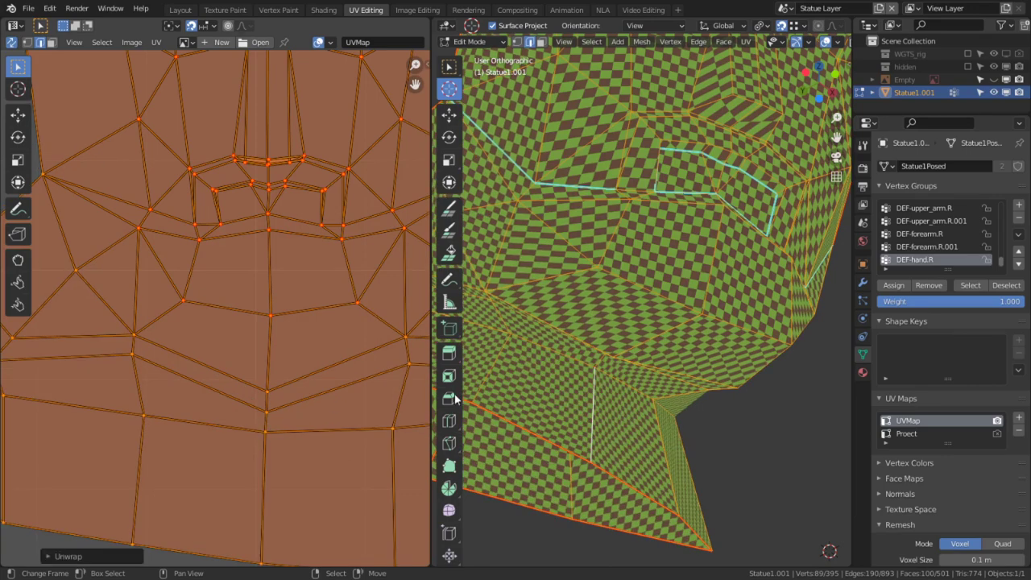
Pin all face and neck UVs and inspect the checker pattern across the whole statue in Object Mode.
key(KP_Decimal)
key(KP_Decimal)
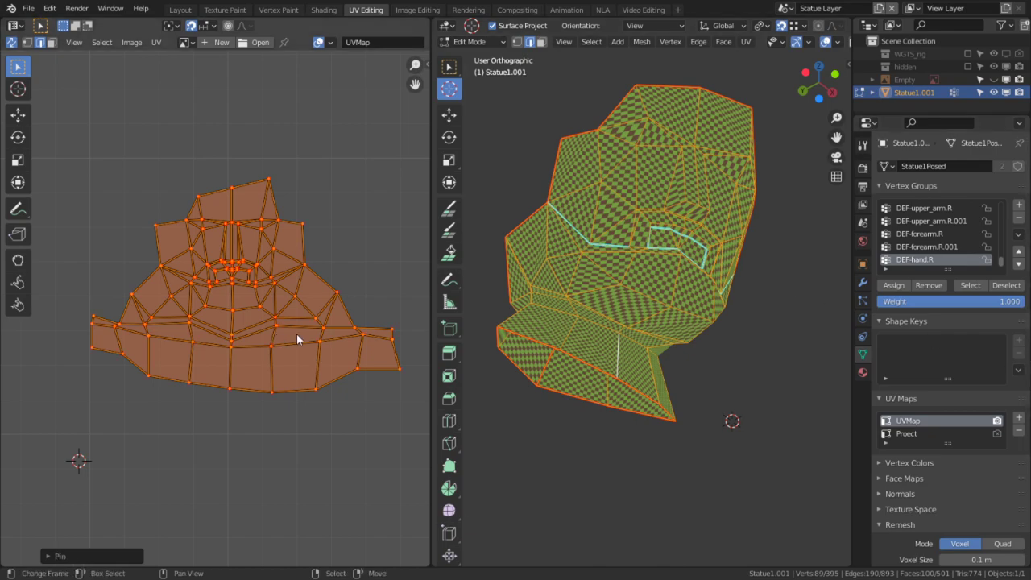
key(Tab)
scroll(490, 368, up, 5)
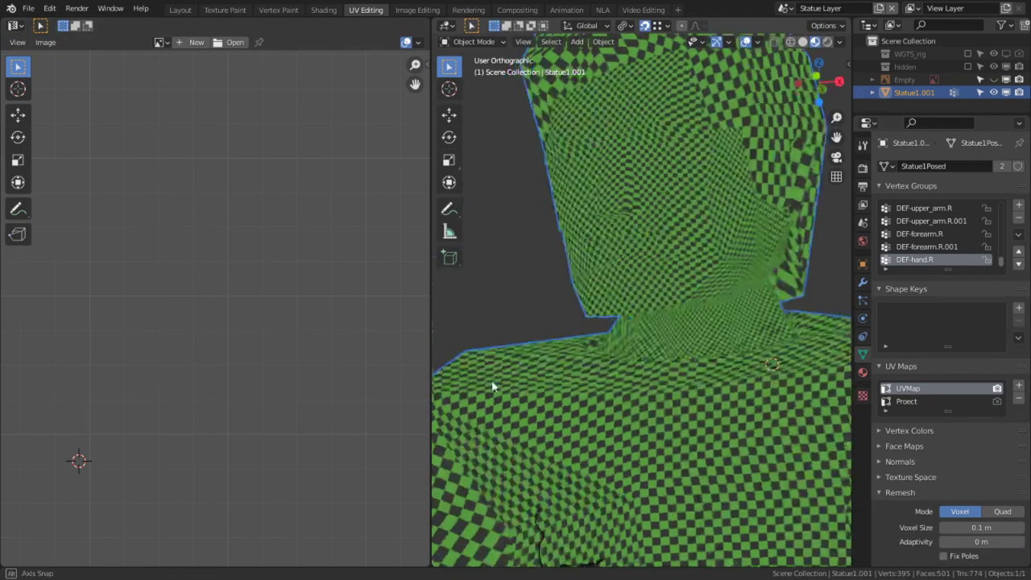
middle_drag(493, 386, 628, 425)
middle_drag(684, 212, 525, 217)
scroll(539, 216, down, 3)
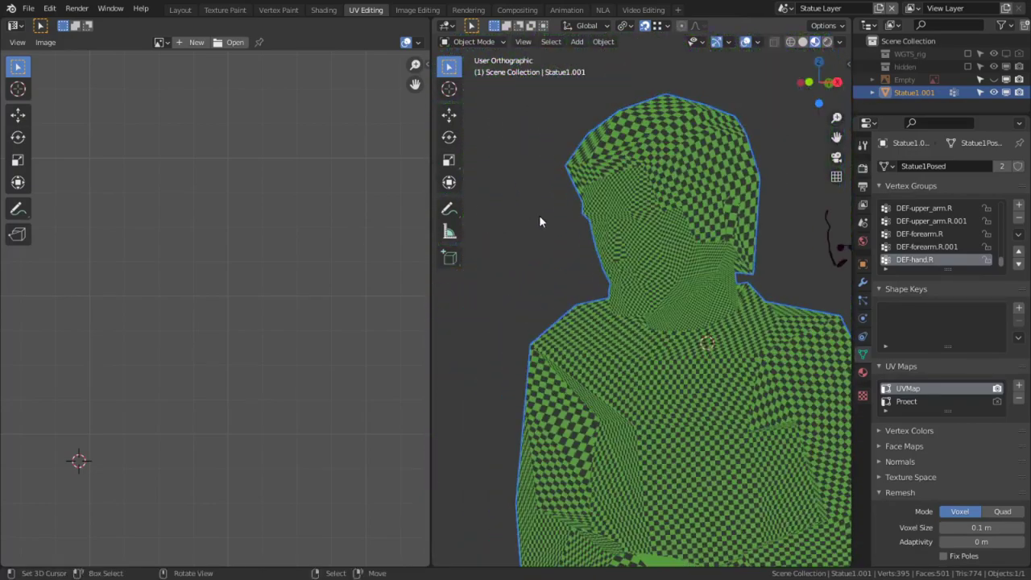
scroll(593, 222, down, 2)
scroll(601, 222, down, 2)
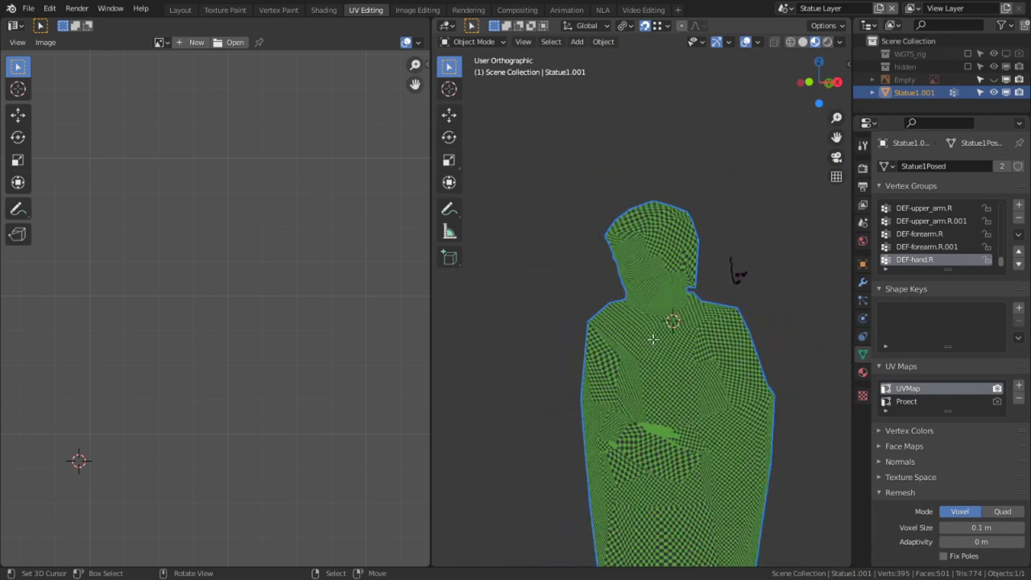
Reveal and select the statue's hidden geometry in Edit Mode with all UV islands in view.
key(Tab)
key(alt+h)
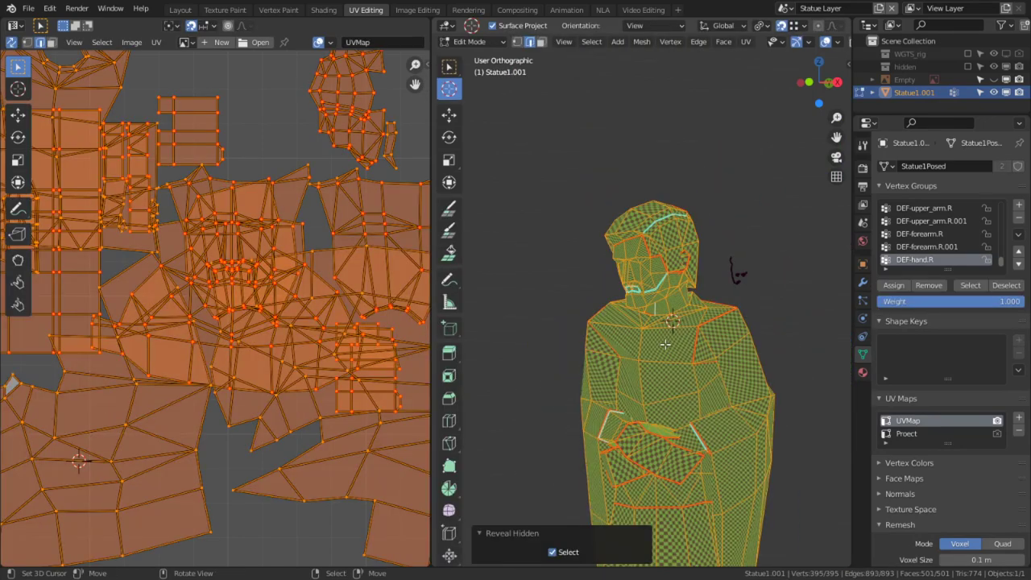
scroll(323, 399, down, 4)
Average the scale of all UV islands and pack them into the UV space.
key(q)
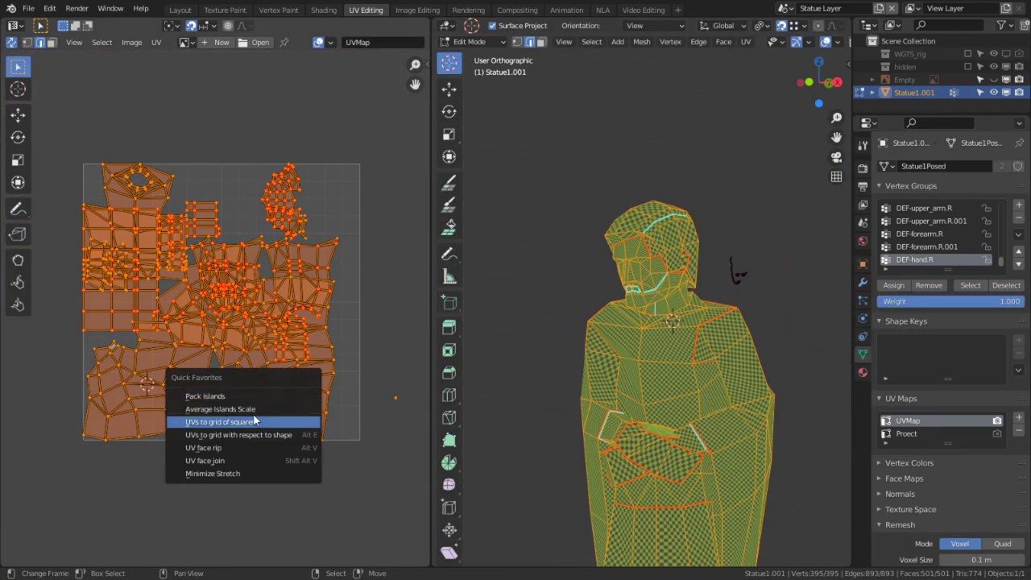
click(218, 409)
key(q)
click(223, 397)
scroll(242, 401, up, 4)
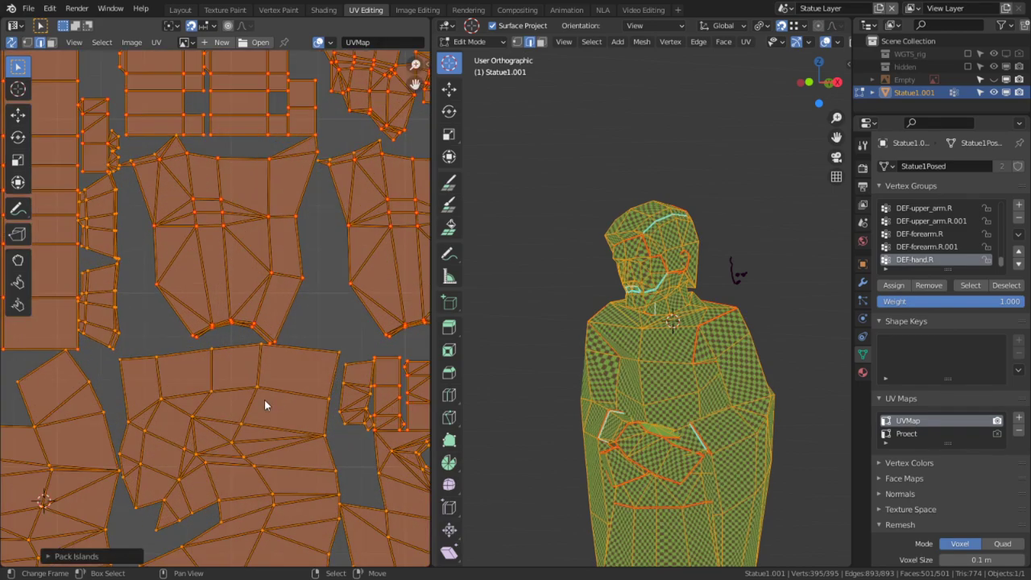
scroll(367, 399, down, 3)
Turn off rotation for the island packing and inspect the repacked islands in a maximized UV editor.
key(ctrl+space)
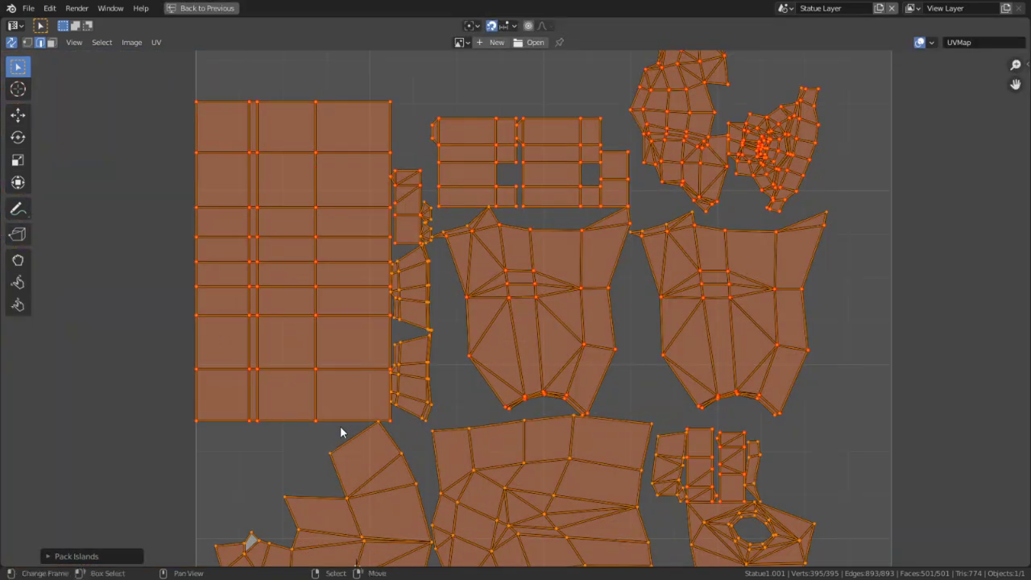
middle_drag(463, 370, 322, 198)
click(83, 556)
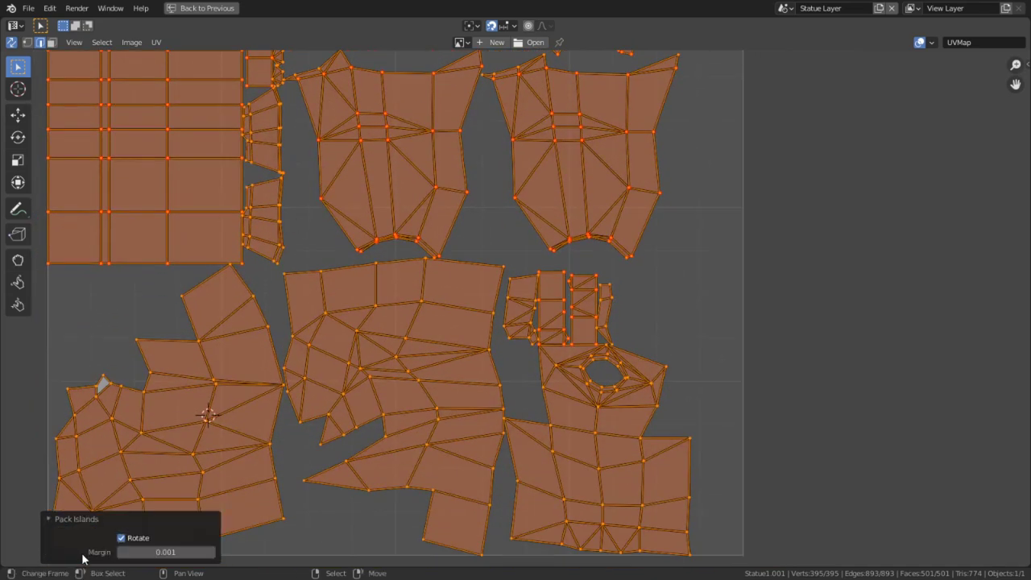
click(121, 538)
middle_drag(396, 257, 382, 443)
middle_drag(450, 341, 489, 445)
scroll(514, 335, up, 4)
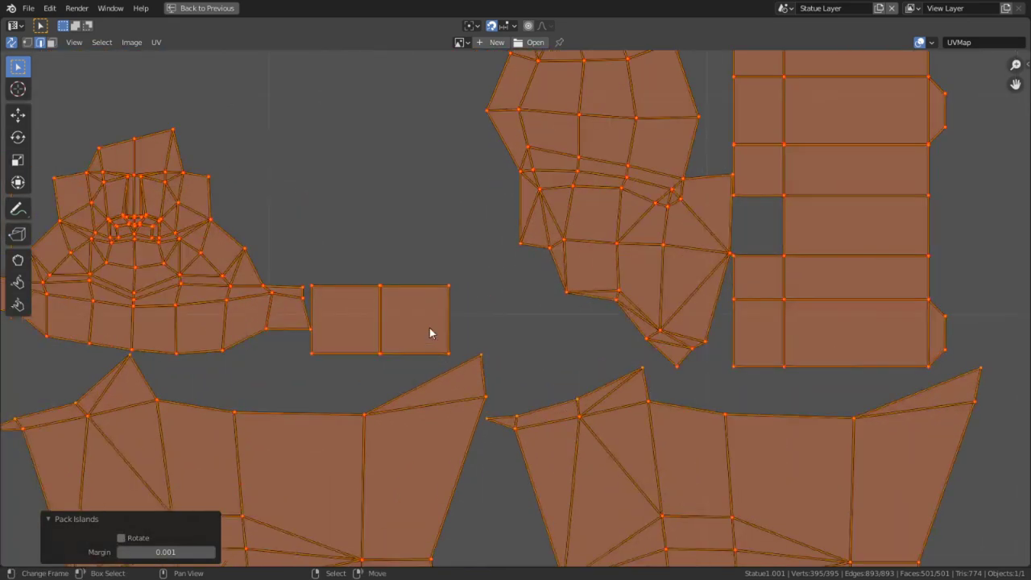
Inspect the packed UV islands, restore the split layout, and examine the checker pattern around the statue's hands with nothing selected.
middle_drag(378, 290, 592, 373)
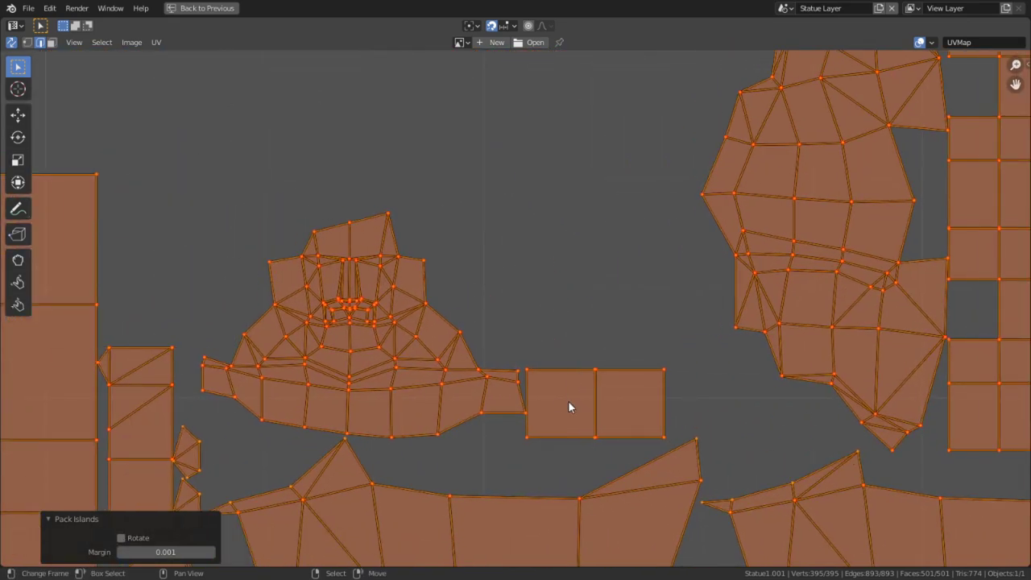
scroll(568, 401, down, 6)
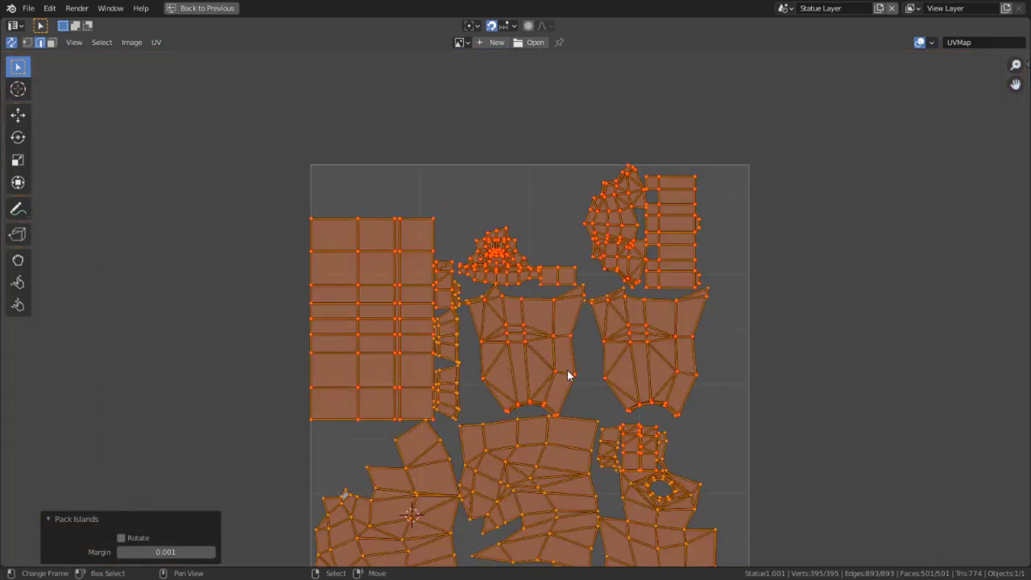
scroll(615, 253, down, 3)
scroll(632, 264, up, 4)
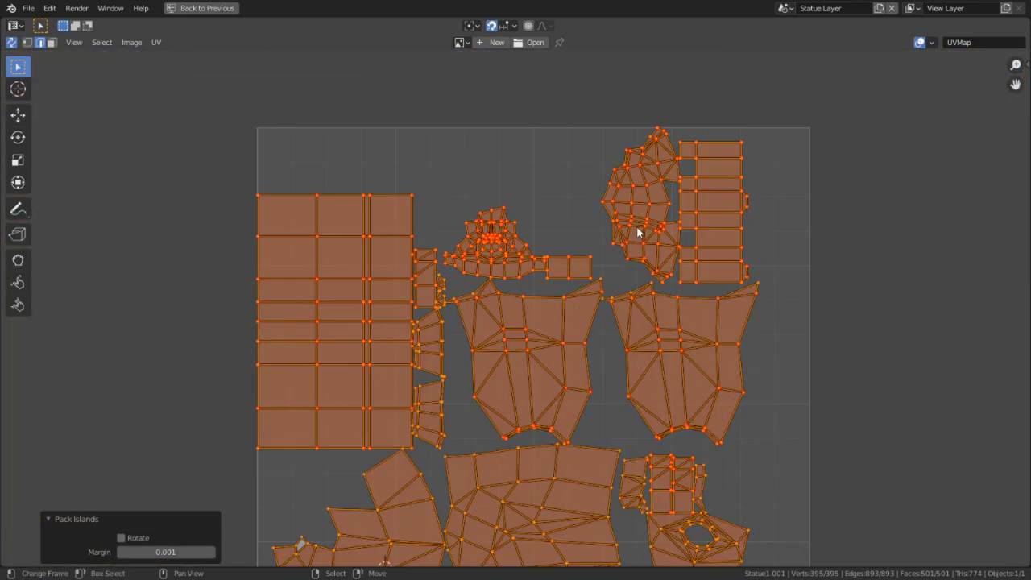
key(ctrl+space)
shift+middle_drag(670, 398, 666, 300)
key(alt+a)
scroll(764, 415, up, 3)
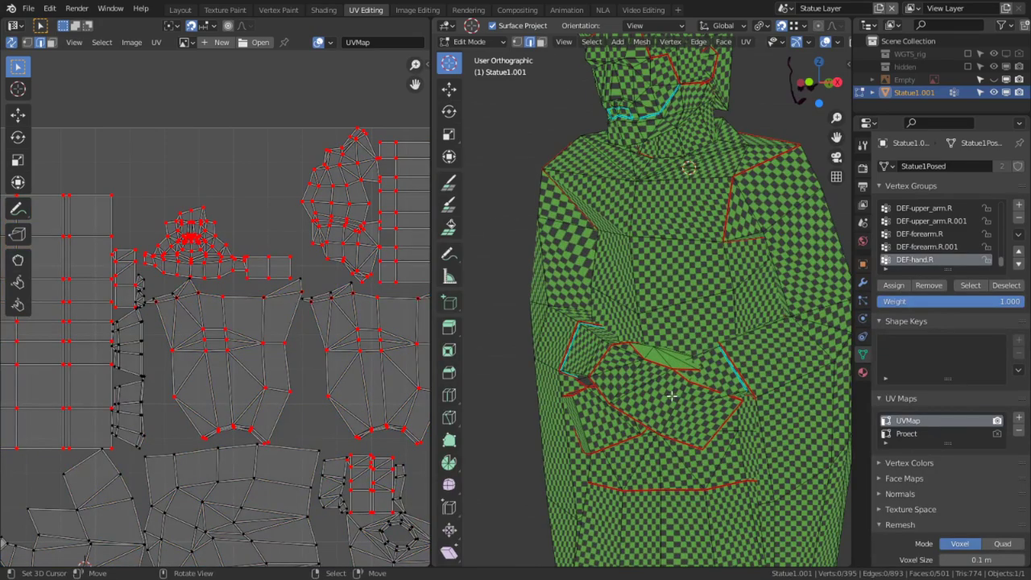
Select the torso garment and both sleeves up to their seams and hide them in a maximized 3D viewport.
middle_drag(644, 393, 570, 338)
key(l)
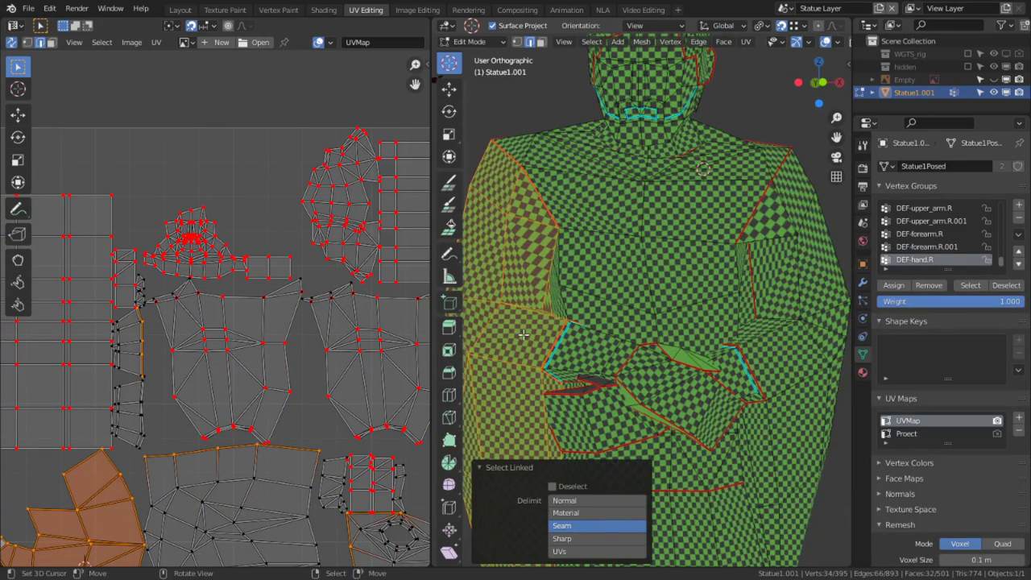
key(l)
key(l)
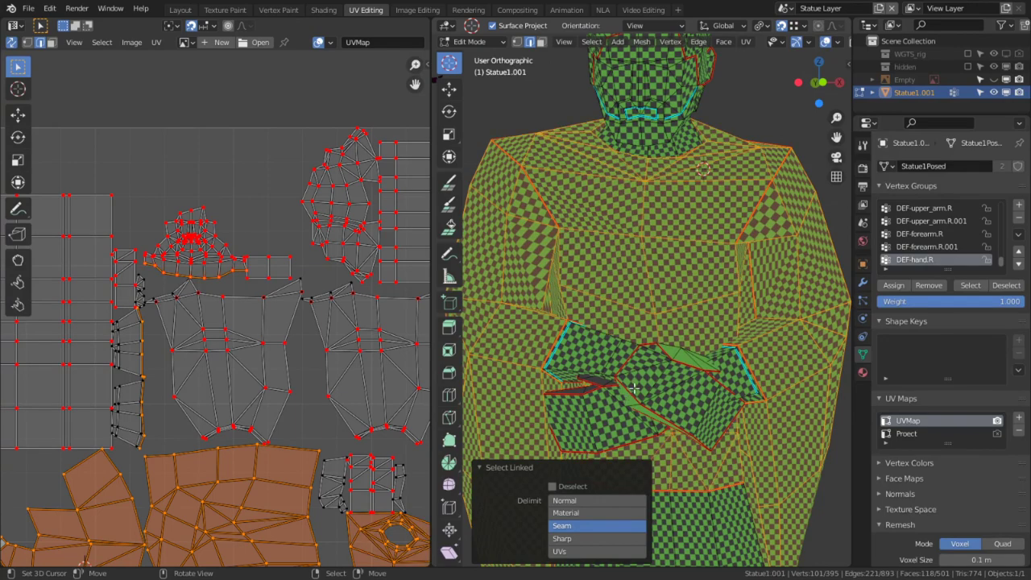
key(shift+h)
key(ctrl+space)
key(alt+h)
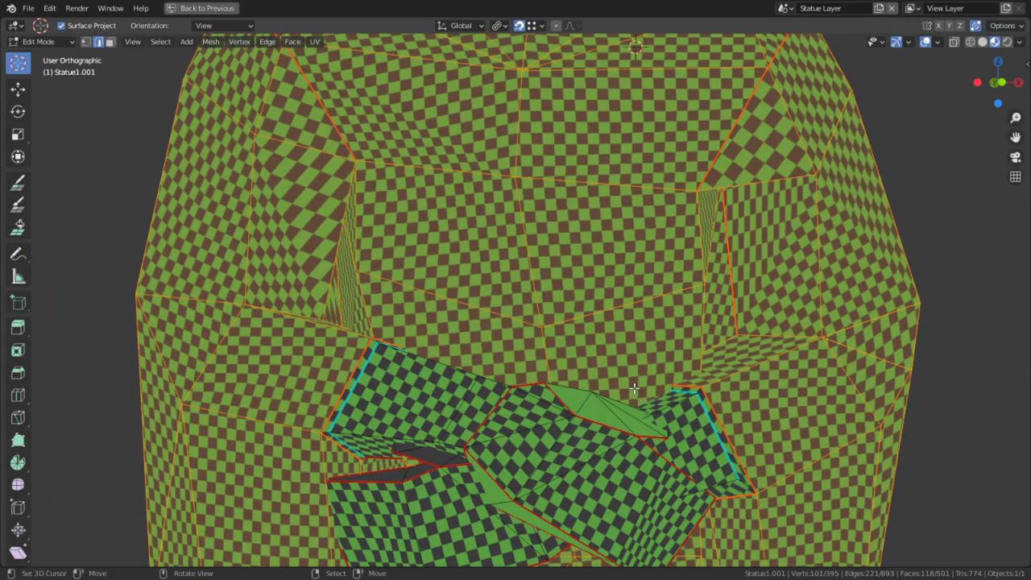
key(h)
middle_drag(608, 366, 534, 285)
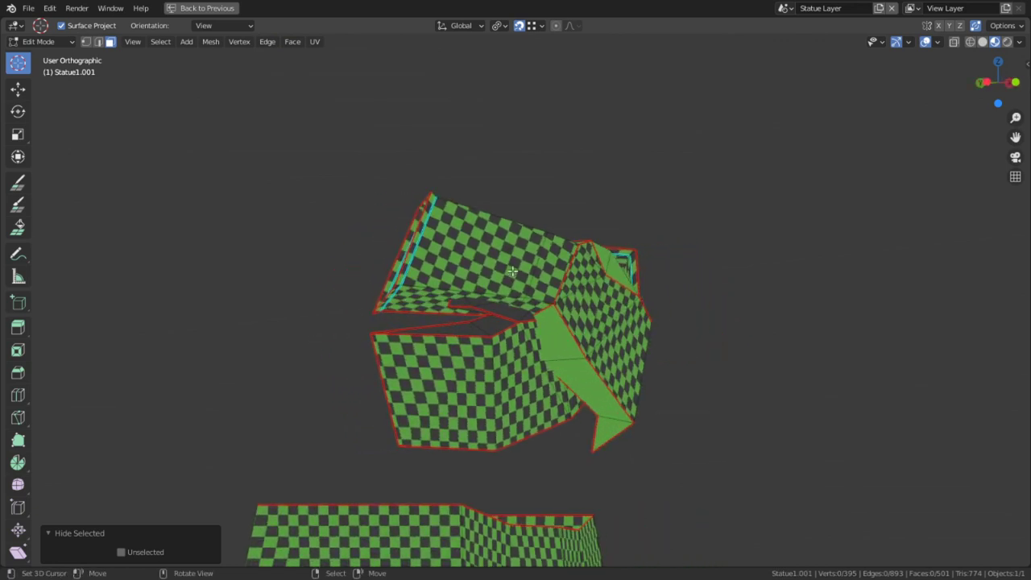
Select both hands and forearms with linked selection delimited by Normal, hide everything else, and clear the selection.
key(l)
key(l)
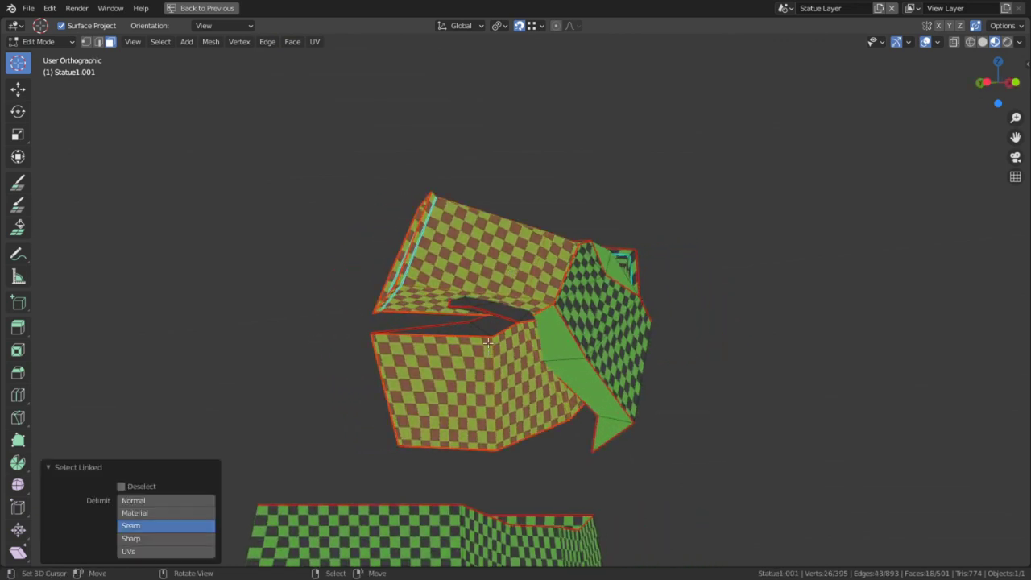
click(170, 501)
key(l)
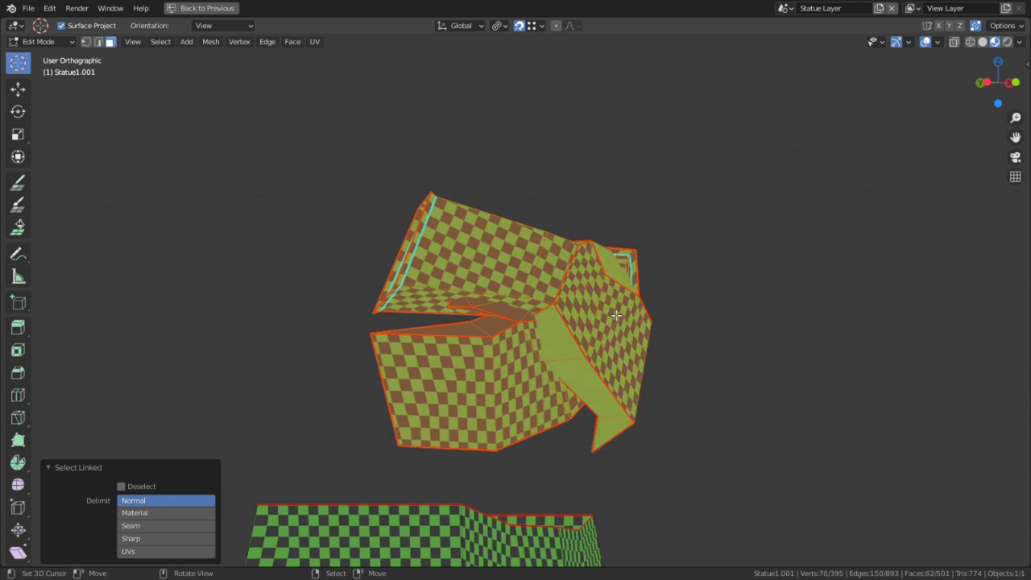
key(shift+h)
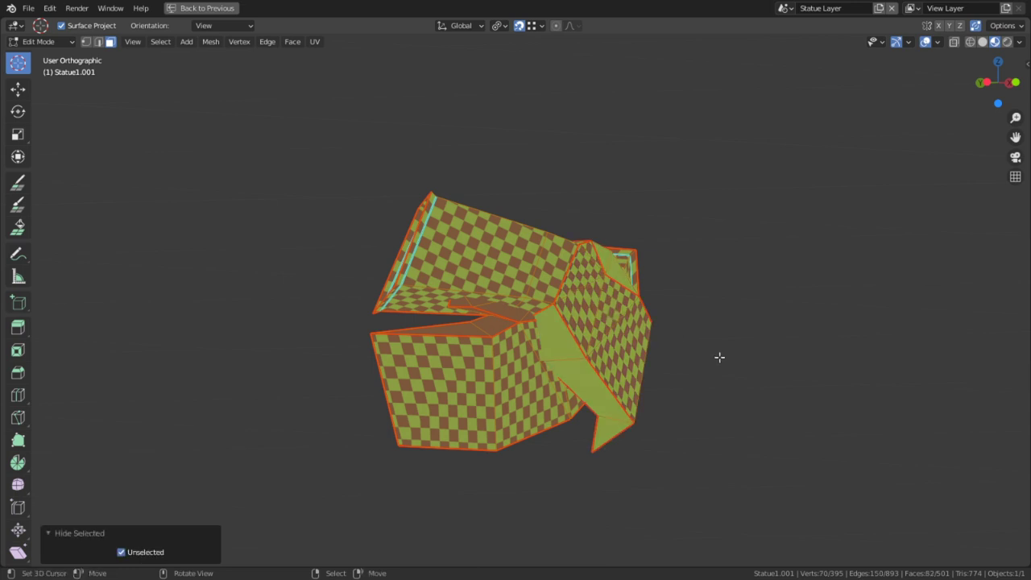
key(alt+a)
scroll(595, 309, up, 4)
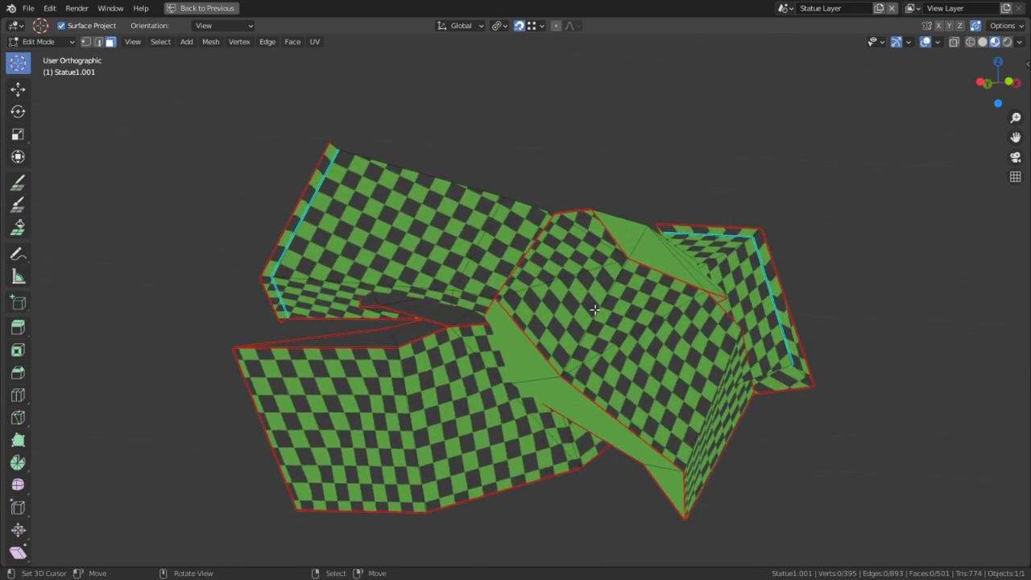
Isolate a single hand with its forearm, clear the selection, and show it in wireframe.
key(l)
key(shift+h)
mouse_move(596, 310)
middle_down()
mouse_move(618, 228)
mouse_move(603, 346)
mouse_move(520, 437)
middle_up()
key(alt+a)
key(z)
click(415, 439)
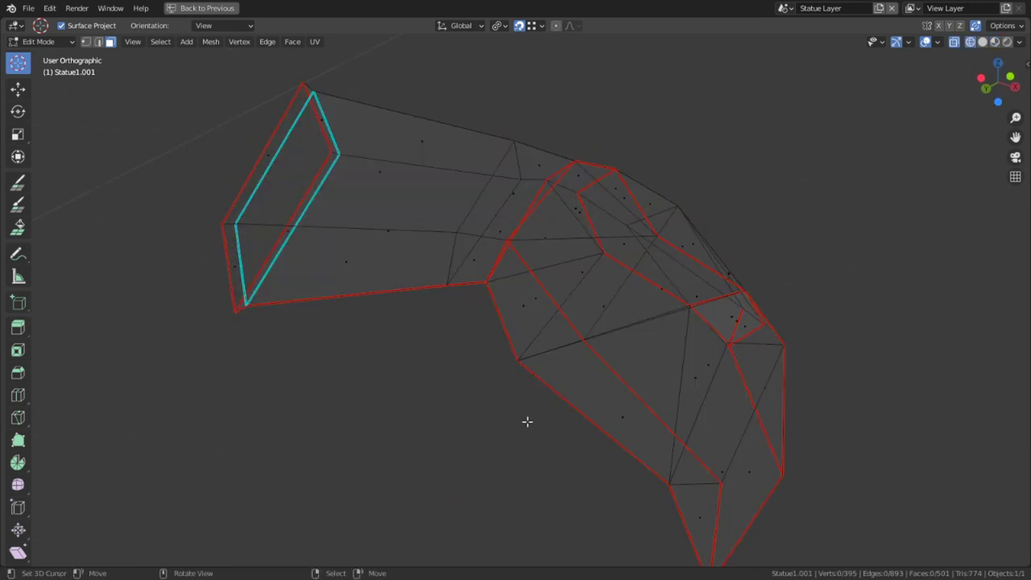
Circle-select all faces of the hand, including the wrist, and clear their seams.
scroll(527, 422, down, 3)
key(c)
scroll(642, 389, down, 8)
mouse_move(643, 389)
mouse_down()
mouse_move(628, 409)
mouse_move(658, 360)
mouse_up()
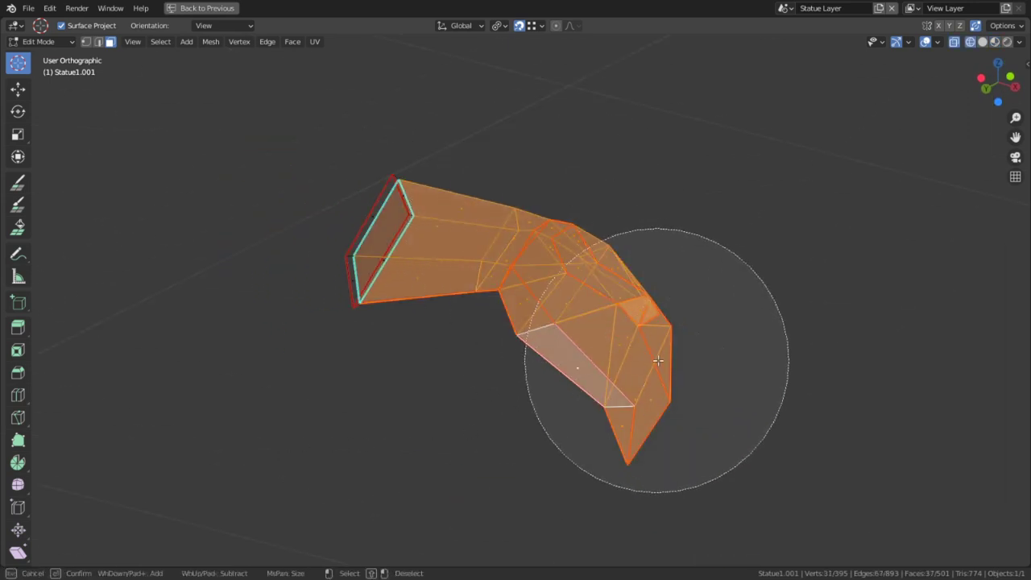
middle_drag(357, 261, 299, 302)
key(Escape)
key(ctrl+e)
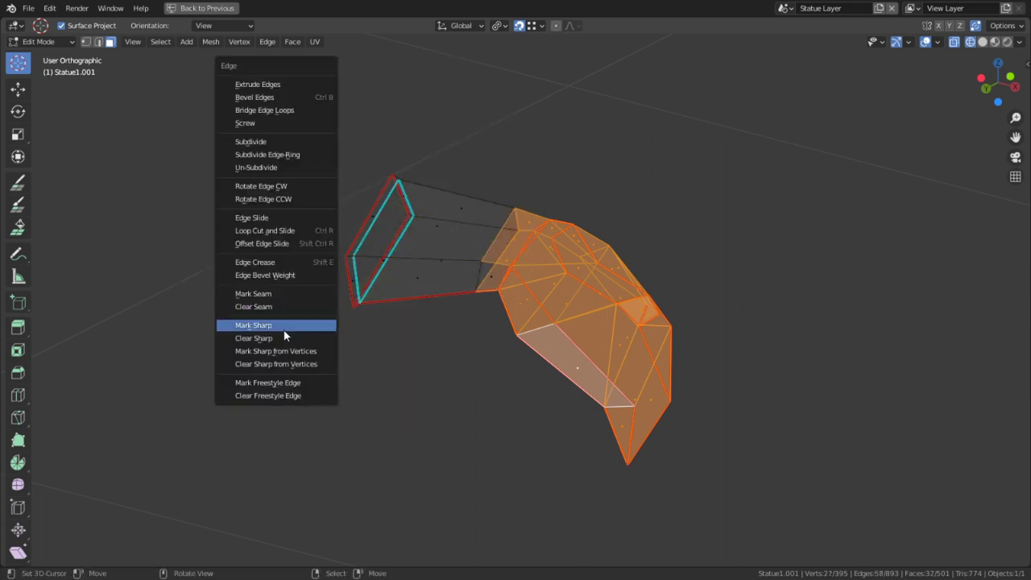
click(261, 307)
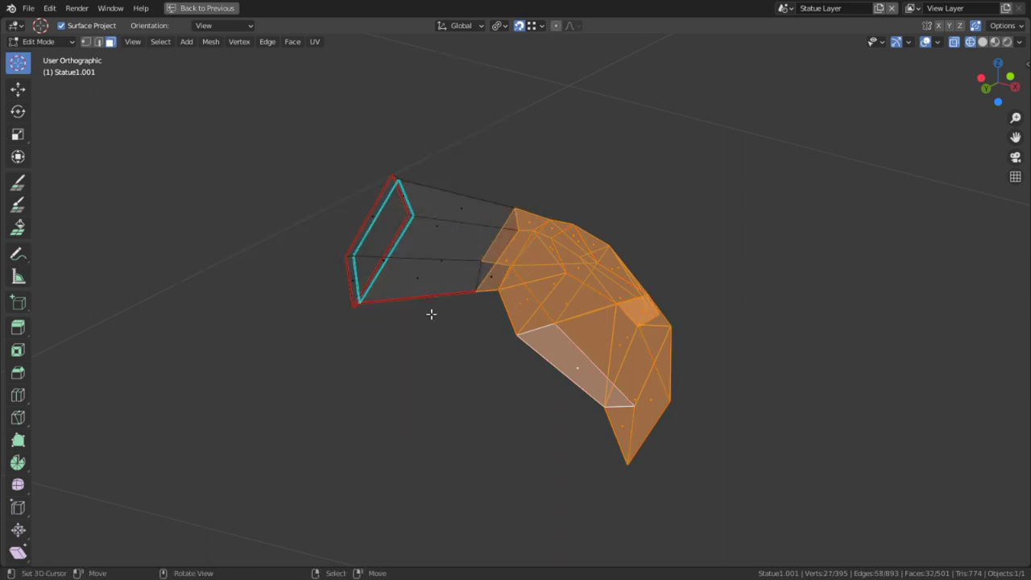
key(alt+a)
Mark seams along the underside edges from the wrist to the fingertips and across the fingertip edge.
middle_drag(476, 379, 502, 315)
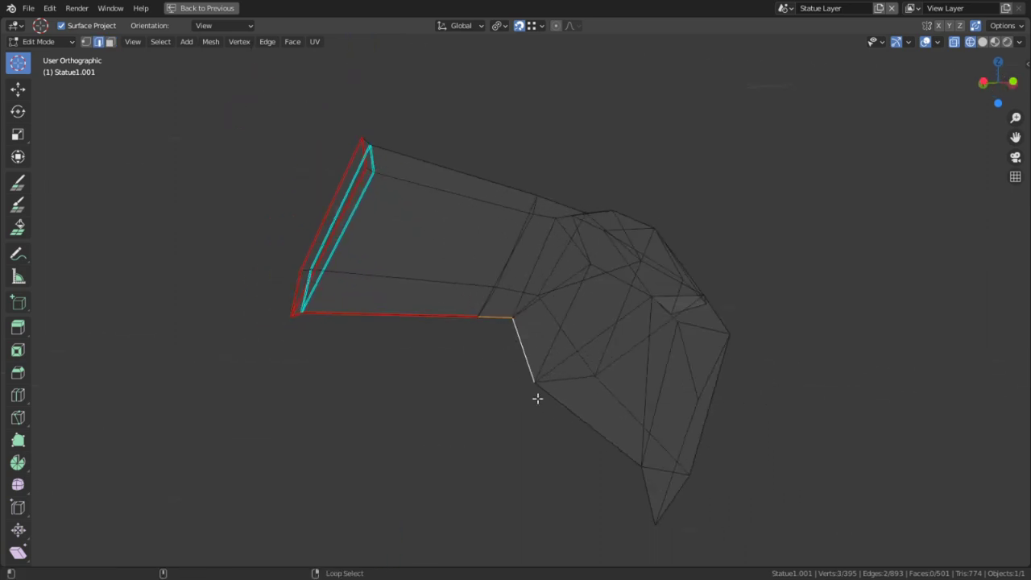
middle_drag(648, 499, 522, 450)
key(ctrl+e)
click(497, 420)
right_click(511, 422)
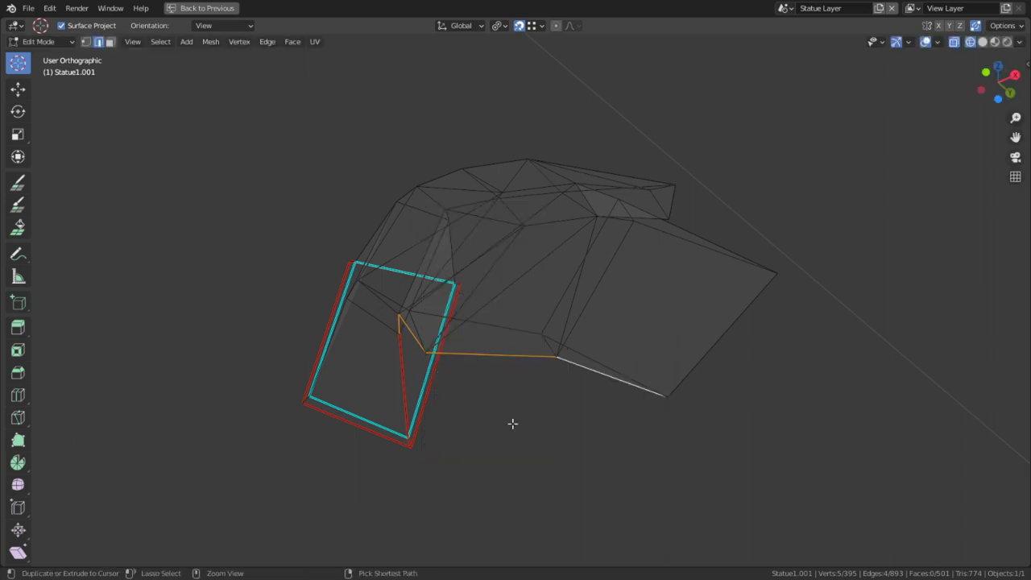
key(ctrl+e)
click(483, 444)
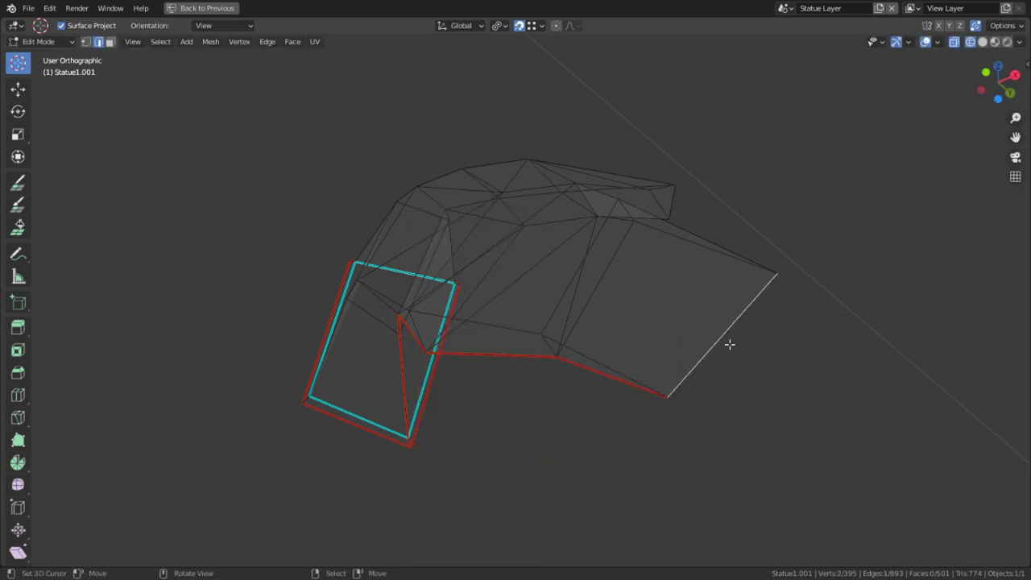
middle_drag(729, 344, 472, 469)
key(ctrl+e)
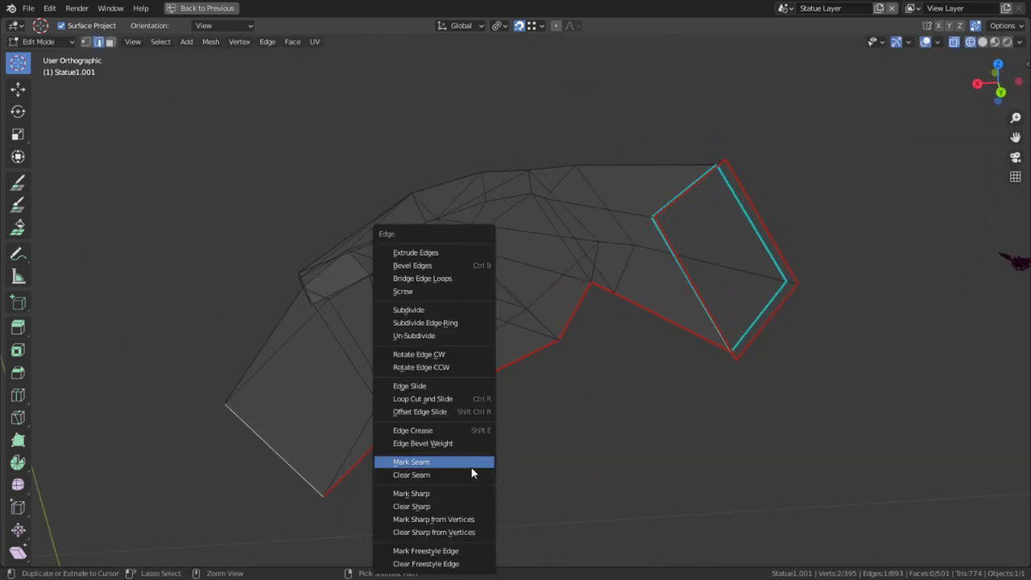
click(425, 463)
Mark seams on the upper edges of the fingers and the lower edges of the thumb.
middle_drag(500, 419, 556, 382)
middle_drag(463, 363, 517, 417)
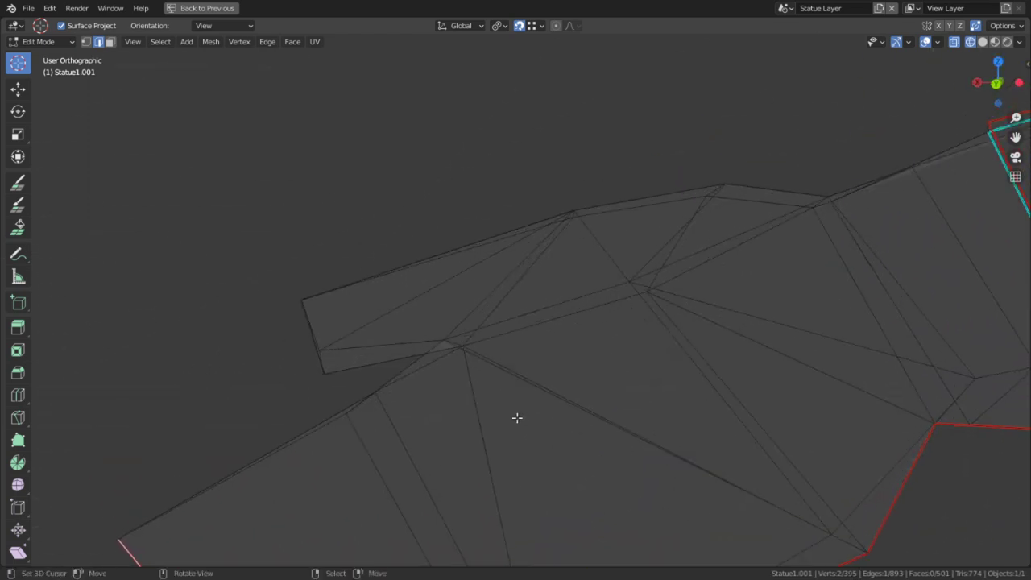
click(310, 437)
shift+click(419, 373)
middle_drag(419, 373, 419, 341)
shift+click(362, 355)
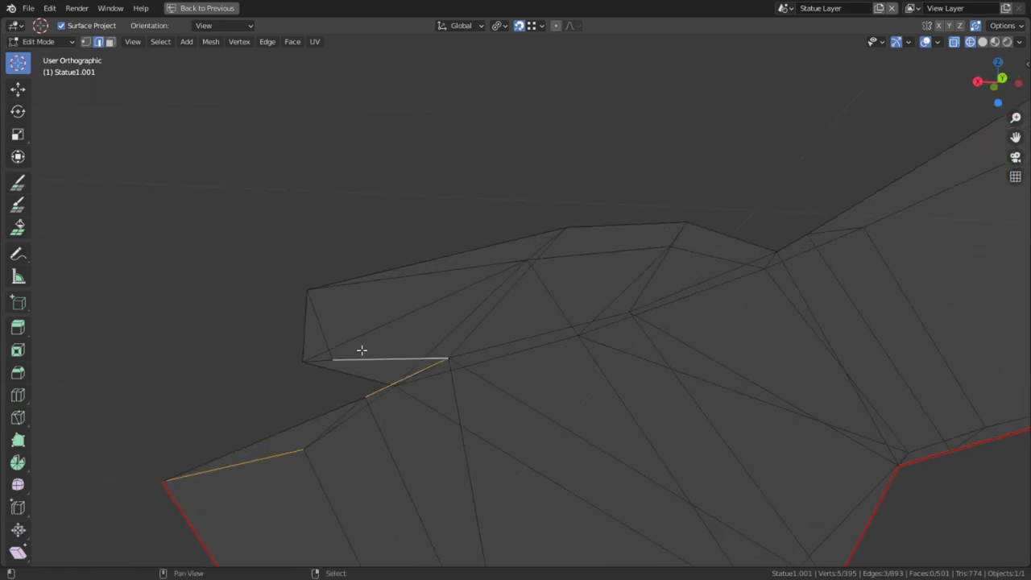
shift+click(312, 364)
key(ctrl+e)
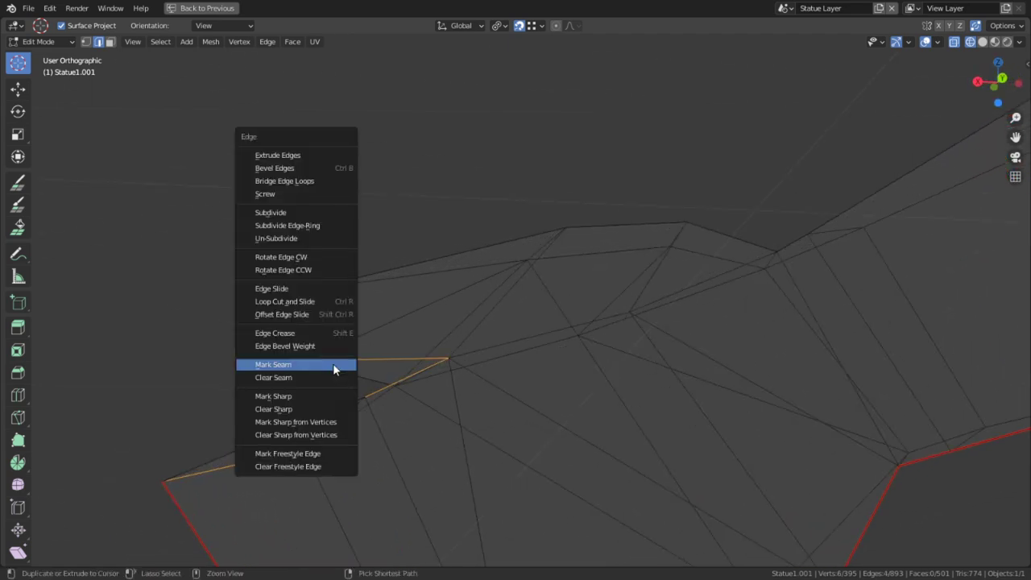
click(333, 364)
Mark the missing seam edge along the top of the fingers and clear the misplaced seam beside it.
middle_drag(327, 355, 384, 394)
click(369, 396)
key(ctrl+e)
click(385, 398)
key(ctrl+e)
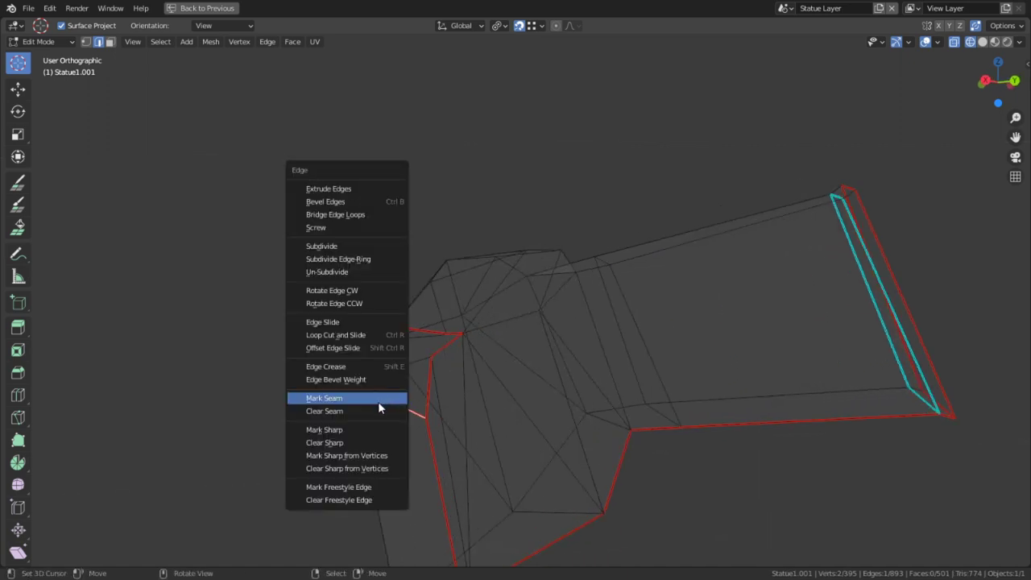
click(371, 411)
Unwrap the entire isolated hand and forearm and check the resulting island in the UV editor.
mouse_move(371, 411)
middle_down()
mouse_move(420, 419)
mouse_move(383, 424)
middle_up()
key(a)
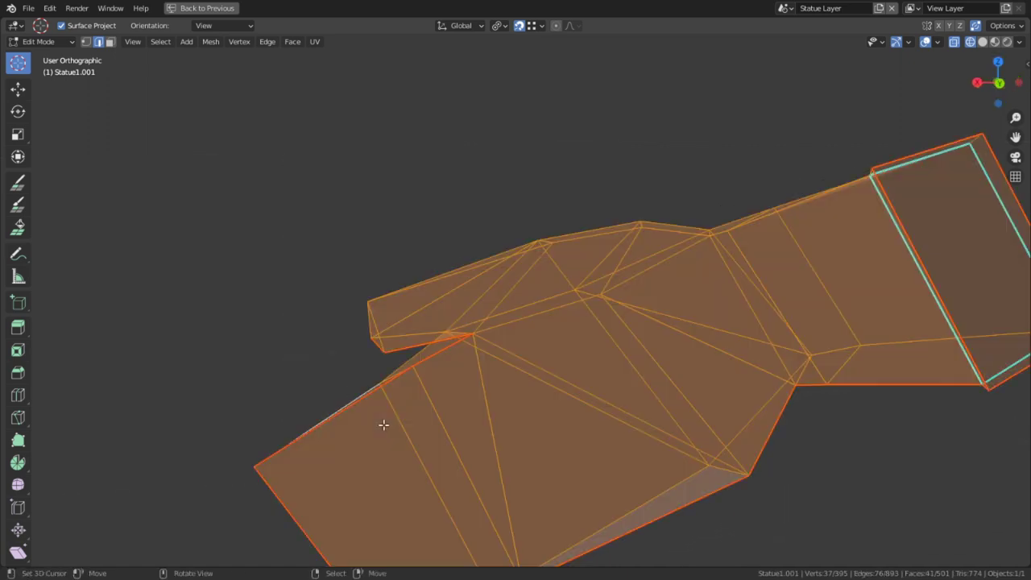
key(ctrl+space)
scroll(295, 374, down, 1)
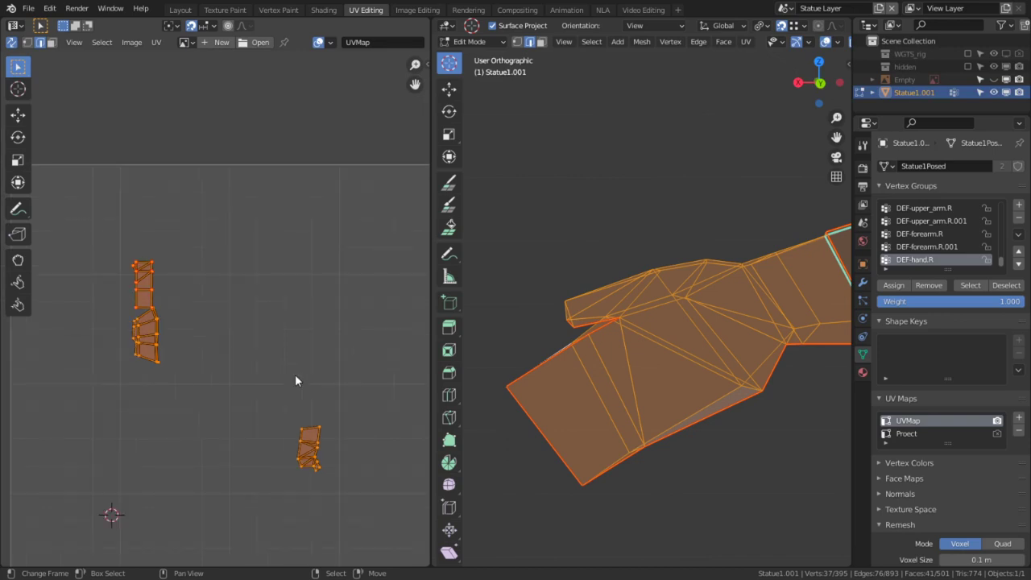
key(u)
click(282, 394)
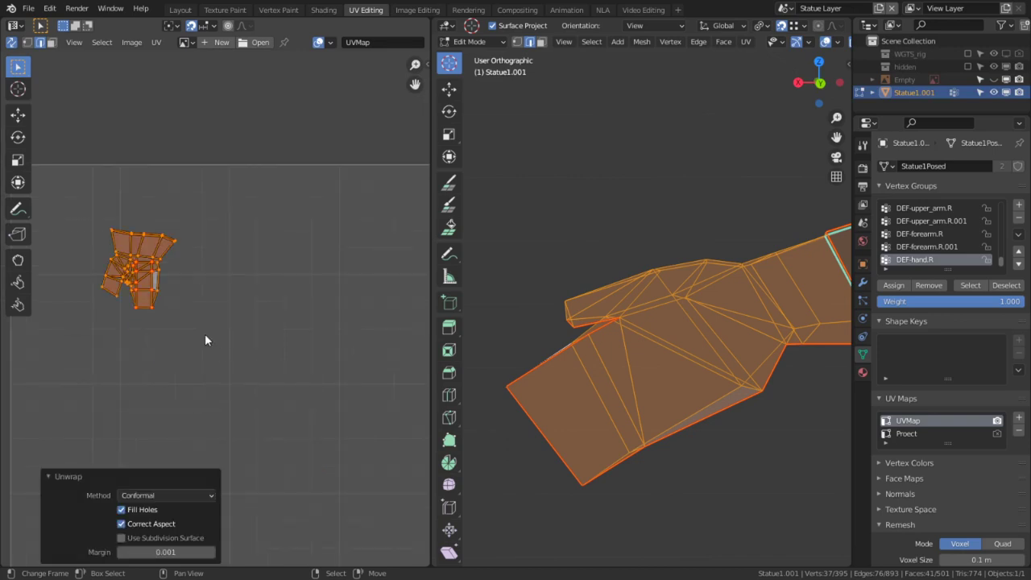
scroll(208, 341, up, 5)
scroll(253, 336, up, 2)
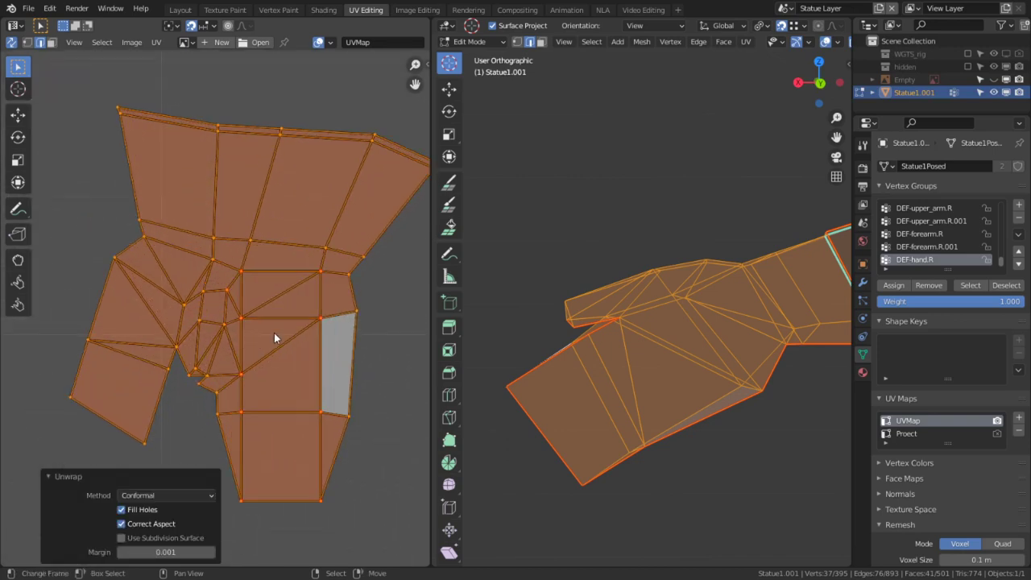
scroll(274, 333, up, 2)
scroll(301, 334, down, 4)
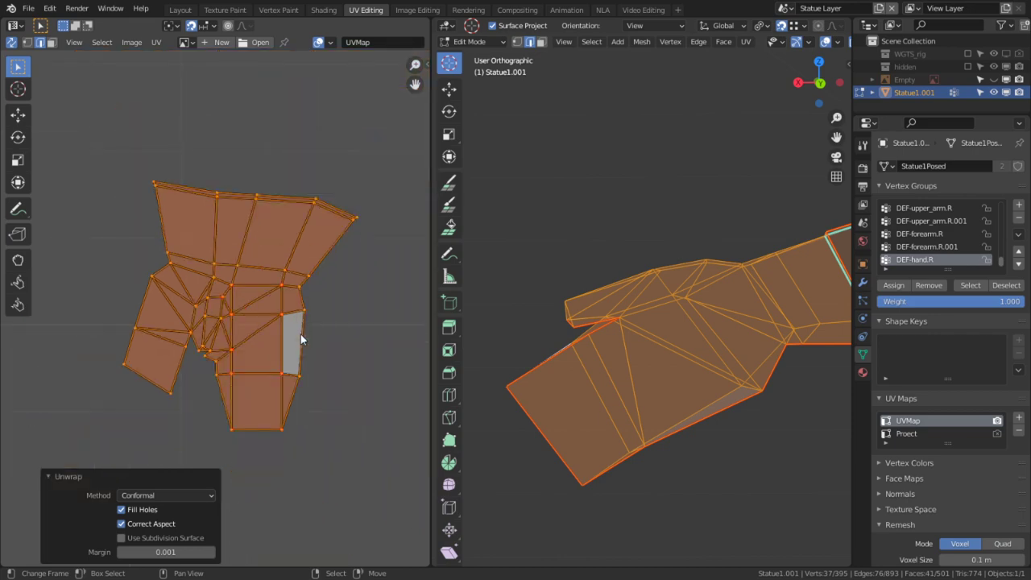
Reveal all hidden statue geometry in a maximized 3D viewport, deselect it, and switch to solid shading.
middle_drag(655, 378, 530, 450)
key(alt+h)
key(ctrl+space)
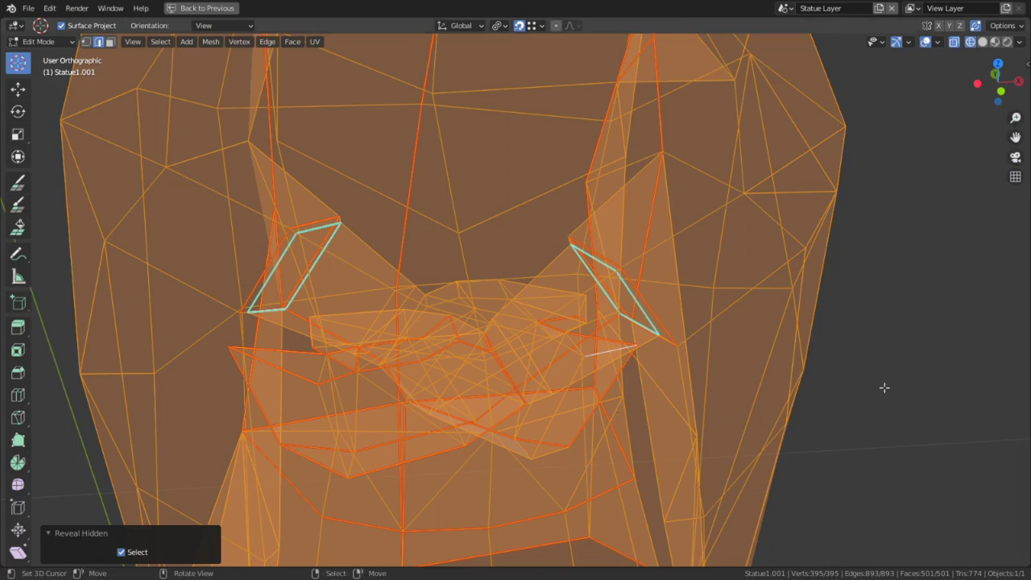
key(alt+a)
click(982, 42)
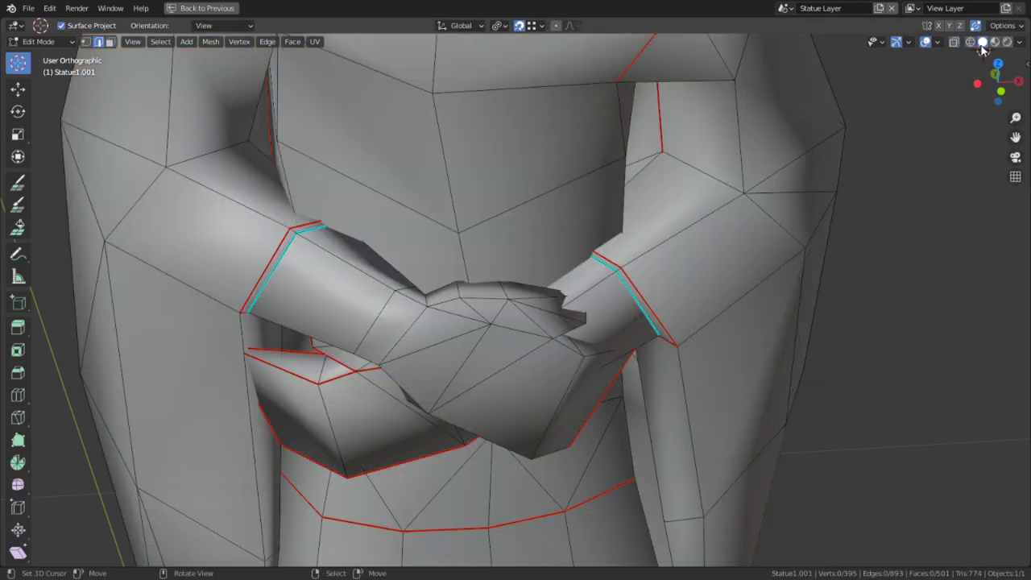
Hide the statue's sleeve on the arm whose hand lies underneath, selecting it as linked geometry bounded by seams.
key(l)
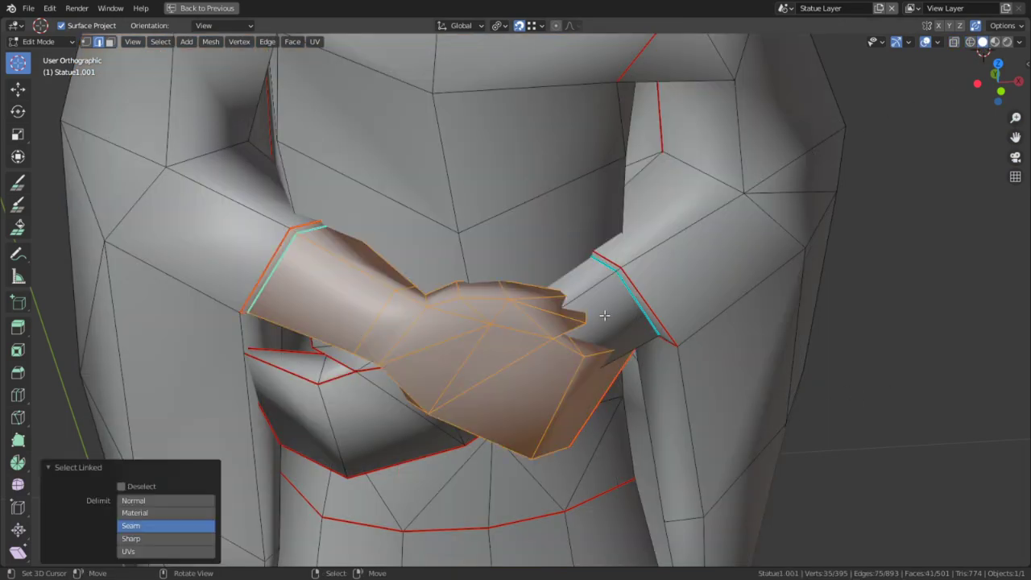
key(alt+a)
key(l)
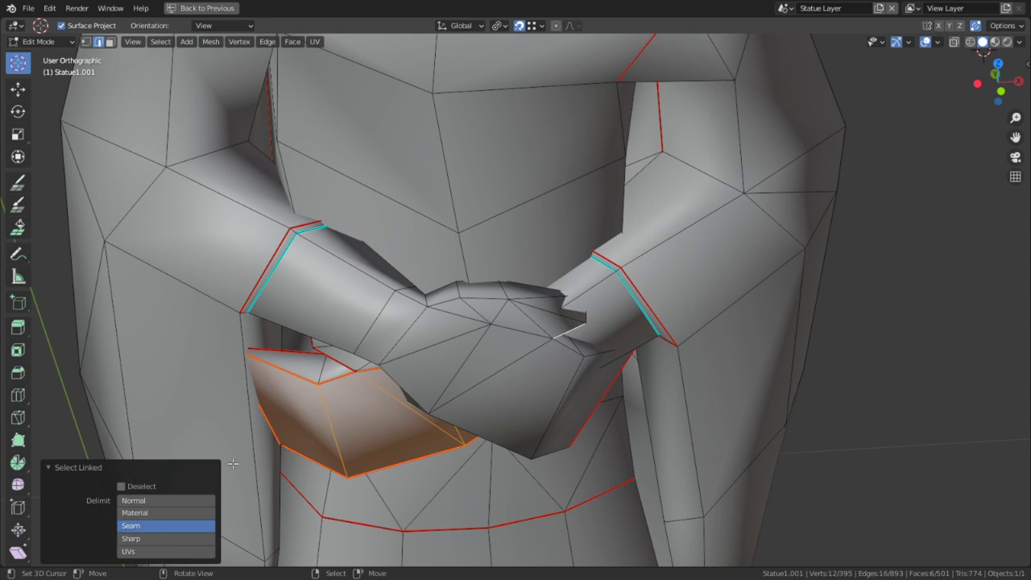
click(759, 279)
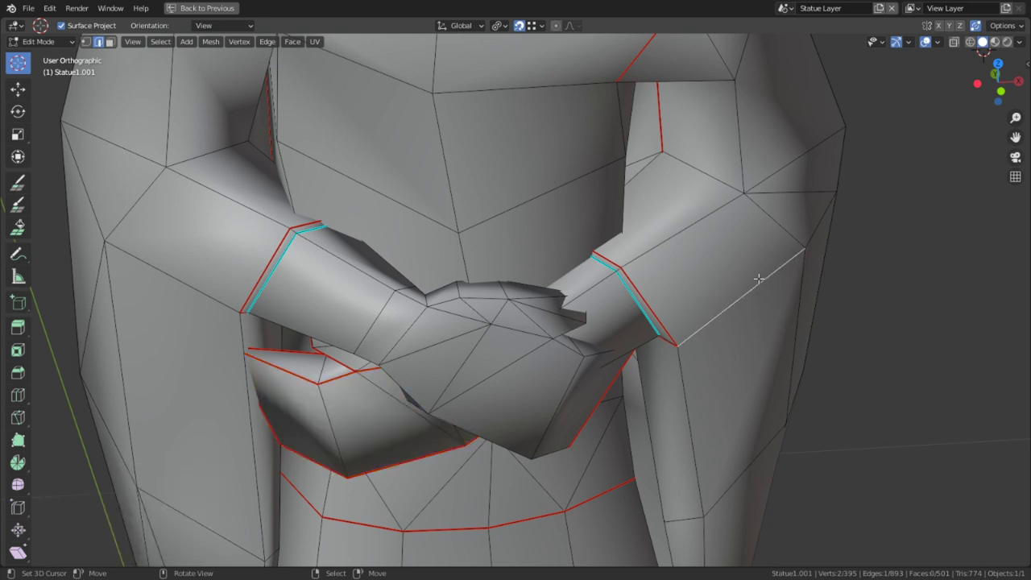
key(l)
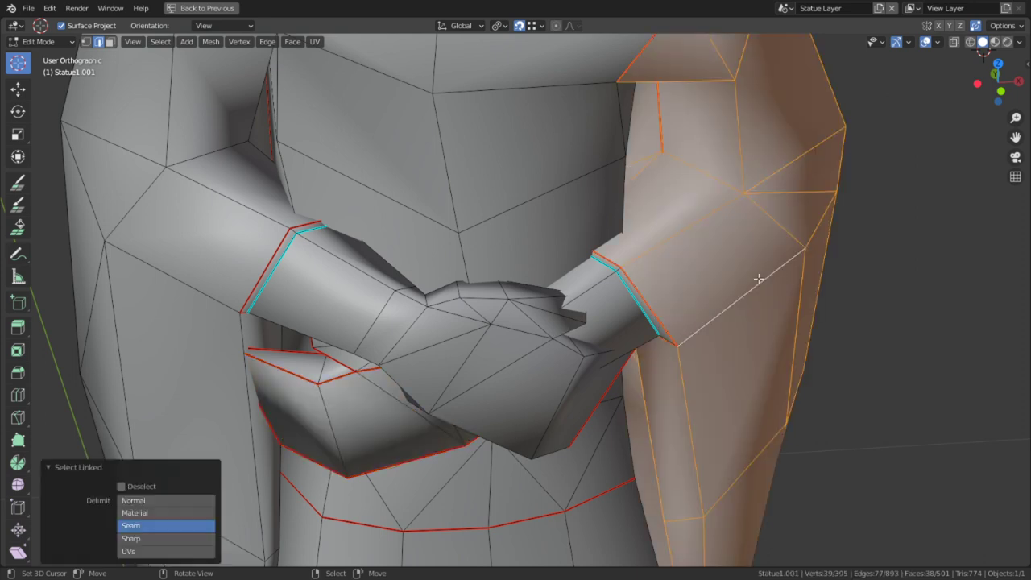
key(3)
key(h)
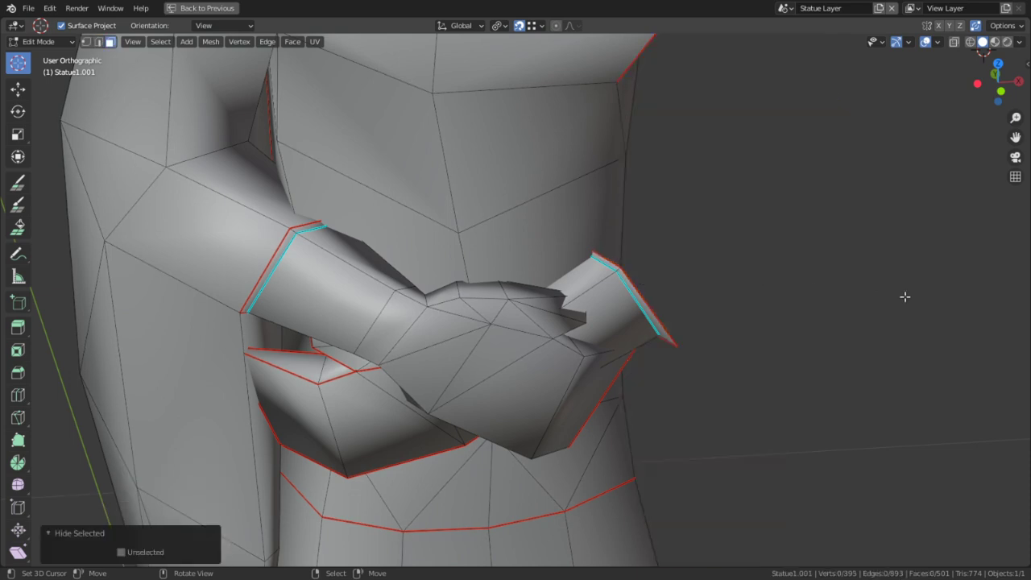
Isolate the underlying hand and forearm by hiding all other geometry, deselect everything, and display the mesh in see-through wireframe.
key(l)
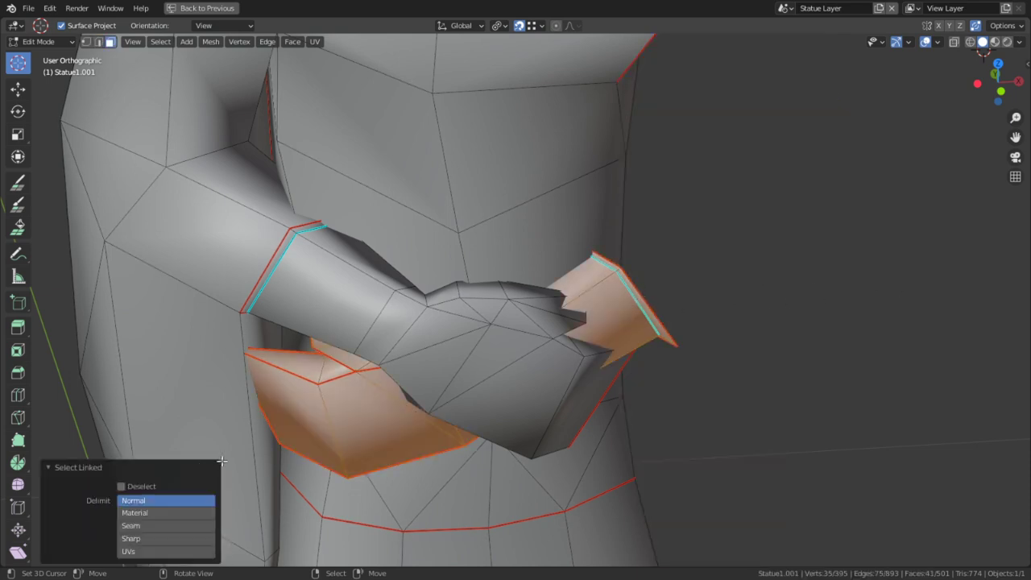
key(shift+h)
key(alt+a)
middle_drag(637, 437, 571, 384)
key(alt+z)
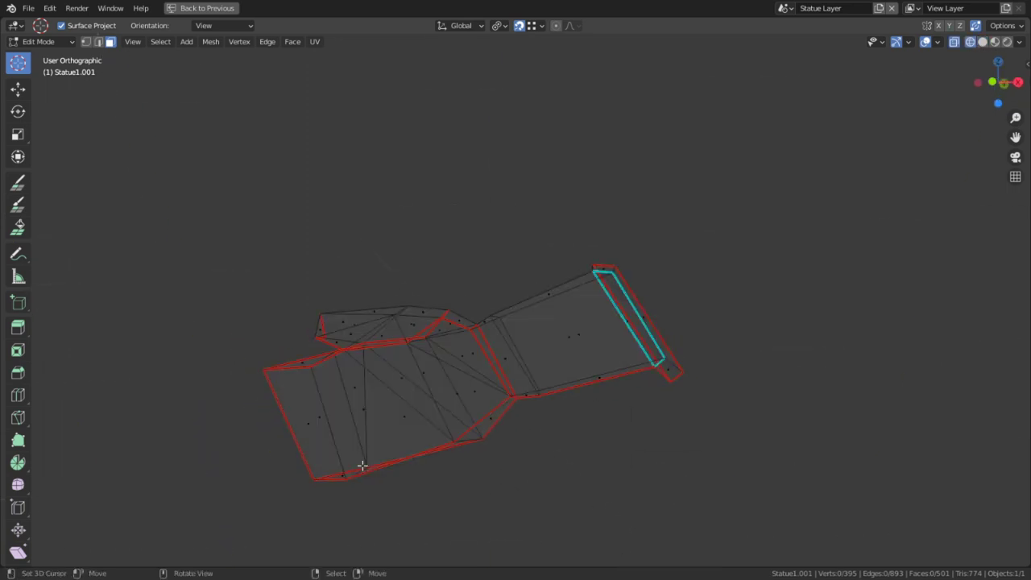
Clear all seams from the faces of the isolated hand, thumb and fingers, keeping the forearm seam.
key(c)
key(Escape)
mouse_move(447, 440)
middle_down()
mouse_move(358, 371)
mouse_move(321, 388)
middle_up()
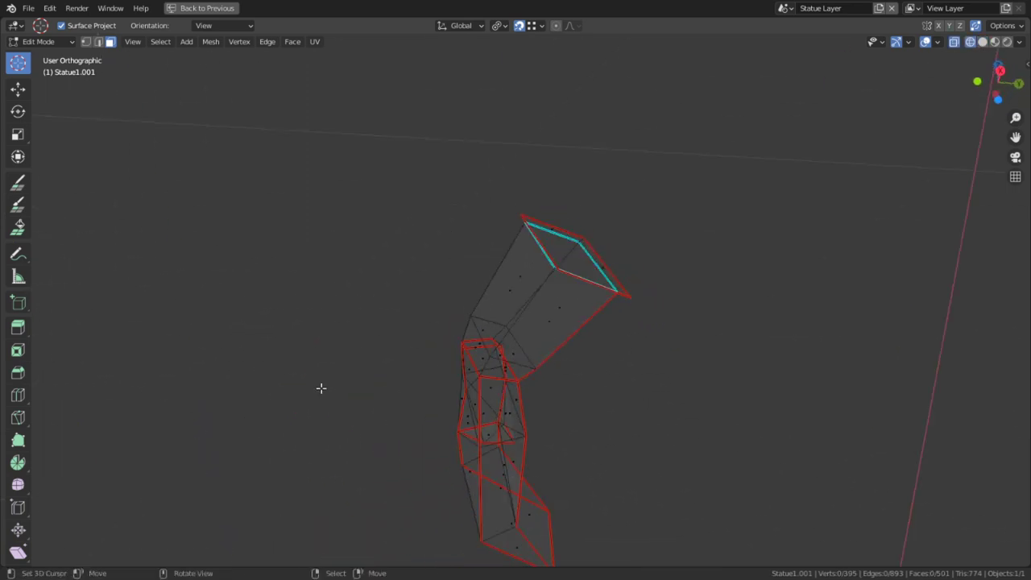
key(c)
drag(318, 329, 345, 348)
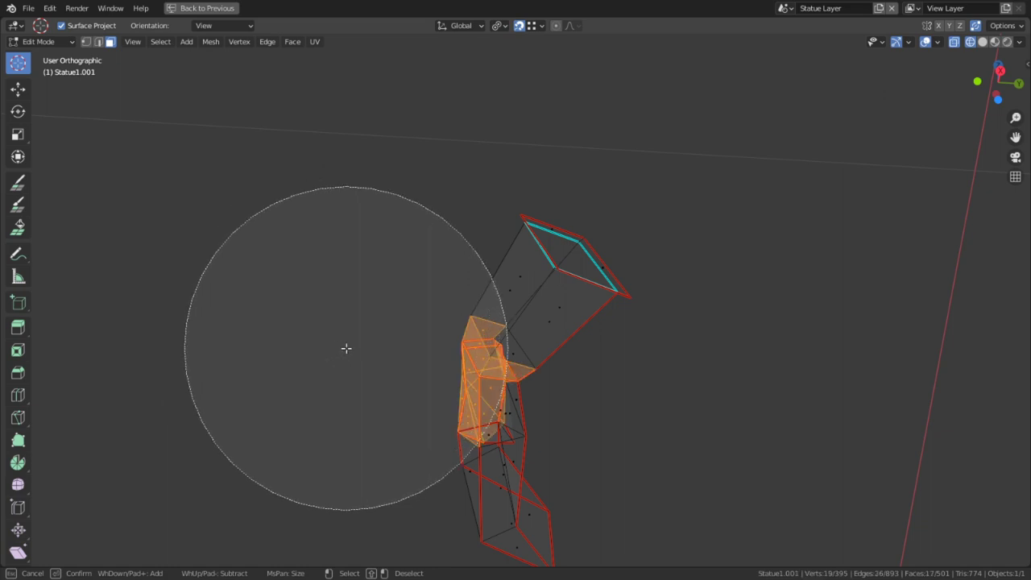
key(Escape)
middle_drag(346, 435, 336, 415)
key(c)
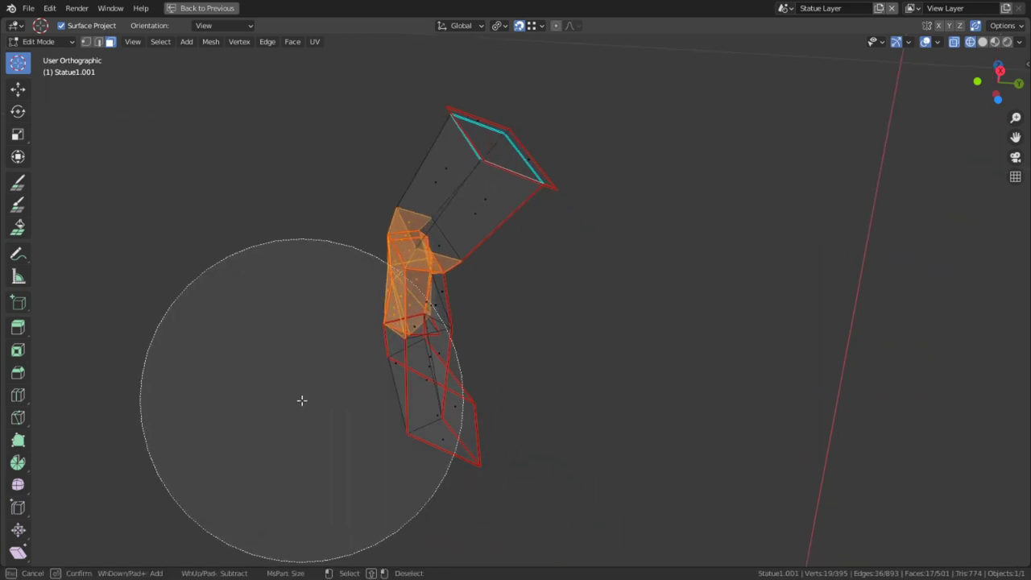
drag(302, 401, 486, 489)
key(Escape)
key(ctrl+e)
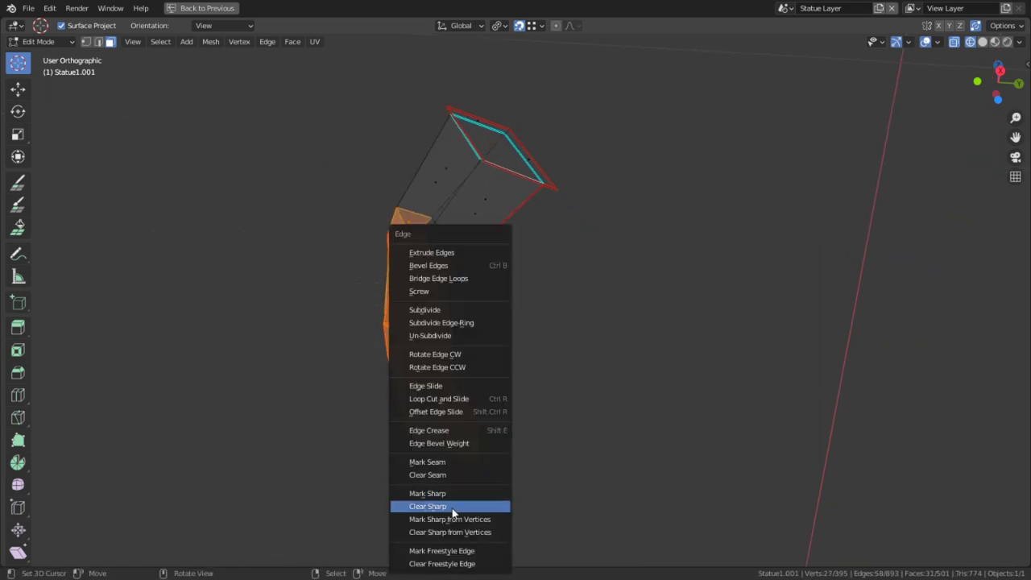
click(449, 476)
key(alt+a)
Mark a continuous seam from the forearm's underside along the hand's lower edge and across the fingertips.
middle_drag(613, 408, 510, 442)
scroll(432, 454, up, 3)
scroll(440, 351, up, 3)
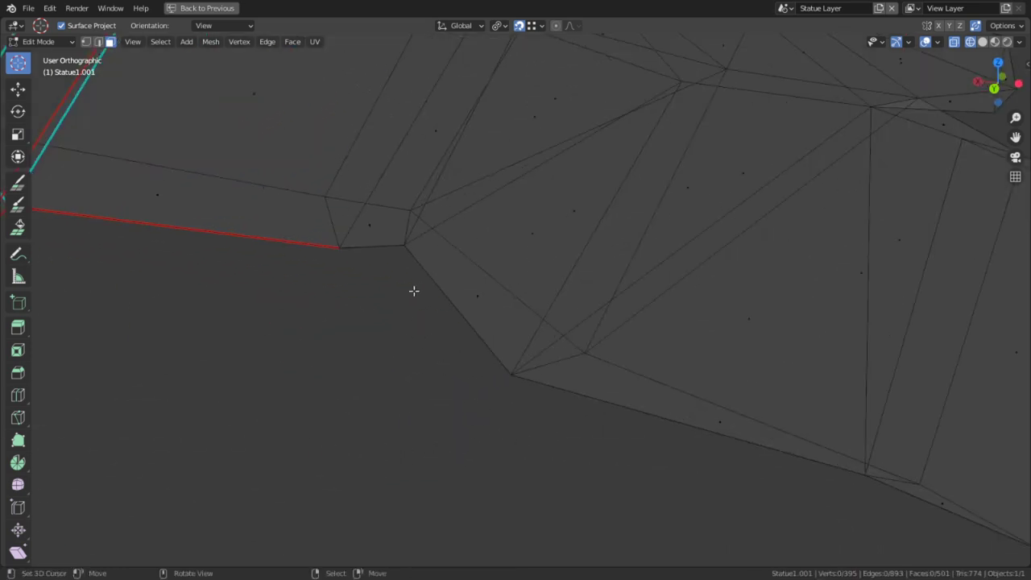
key(2)
alt+click(381, 260)
shift+click(449, 334)
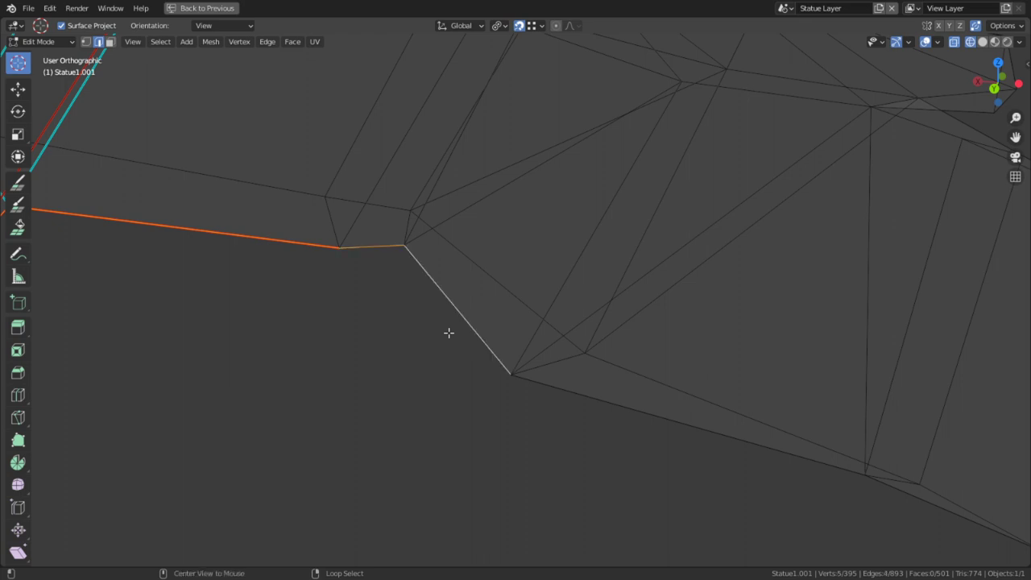
shift+click(698, 428)
middle_drag(698, 430, 569, 377)
shift+click(608, 238)
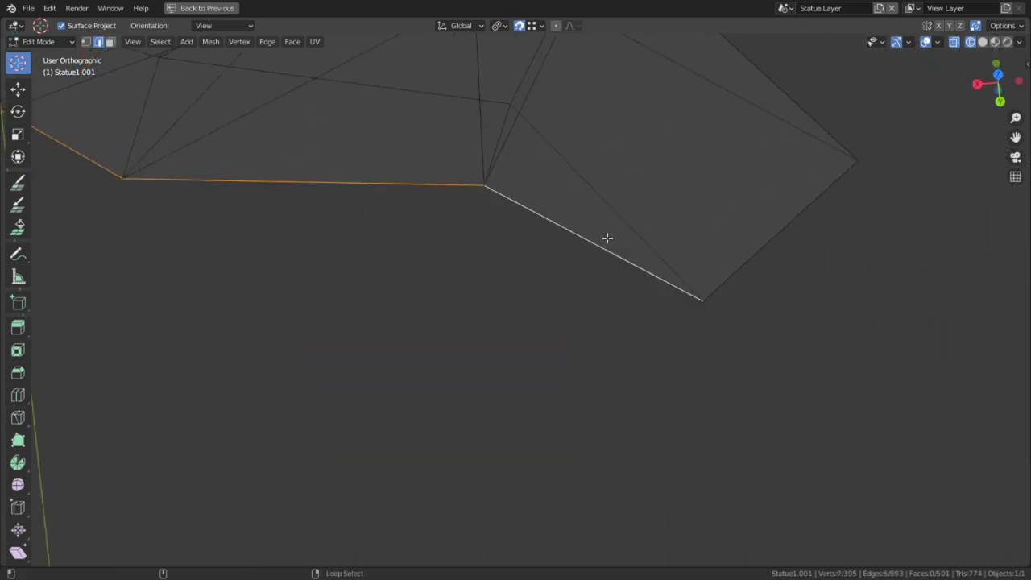
shift+click(723, 243)
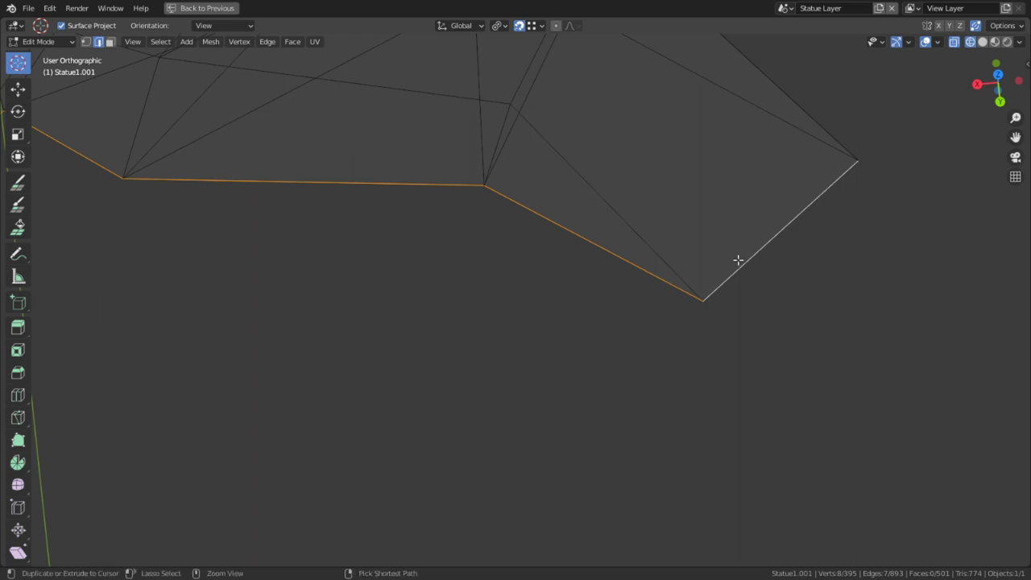
key(ctrl+e)
click(748, 244)
Mark seams along the upper edge of the fingers, through the thumb gap, and along the thumb's lower edge to its tip.
shift+middle_drag(713, 184, 612, 233)
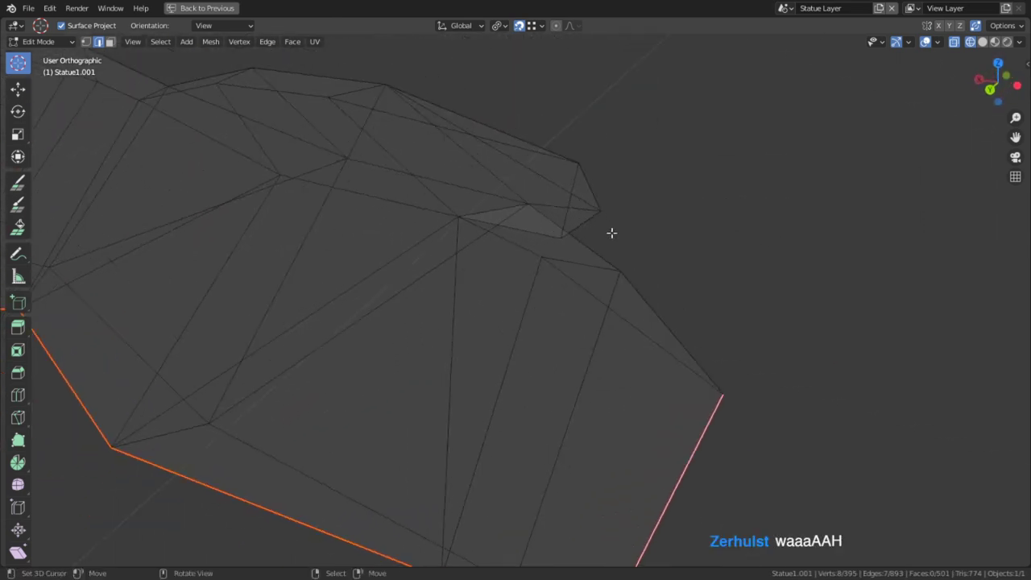
click(548, 269)
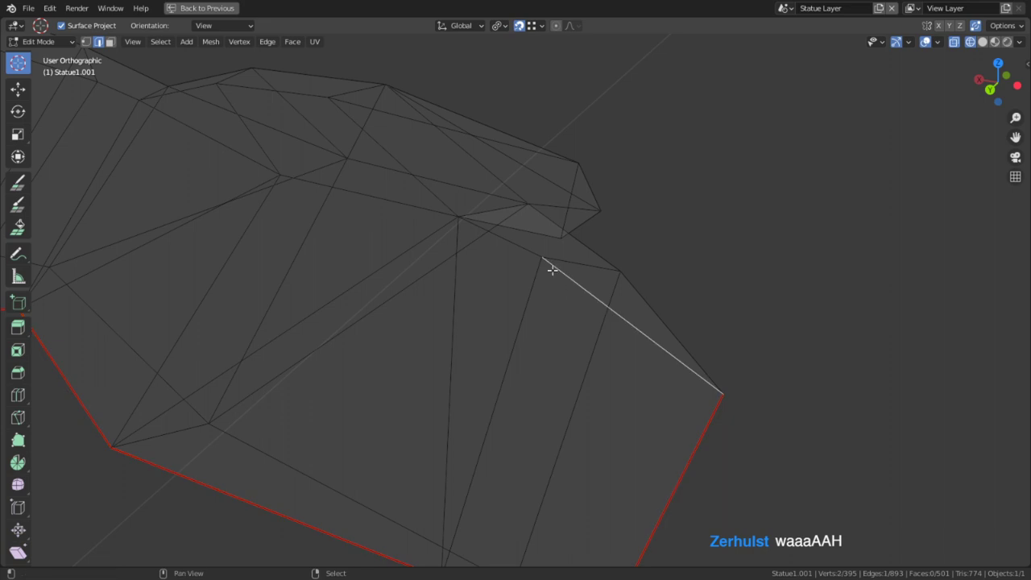
shift+click(519, 257)
middle_drag(677, 194, 693, 177)
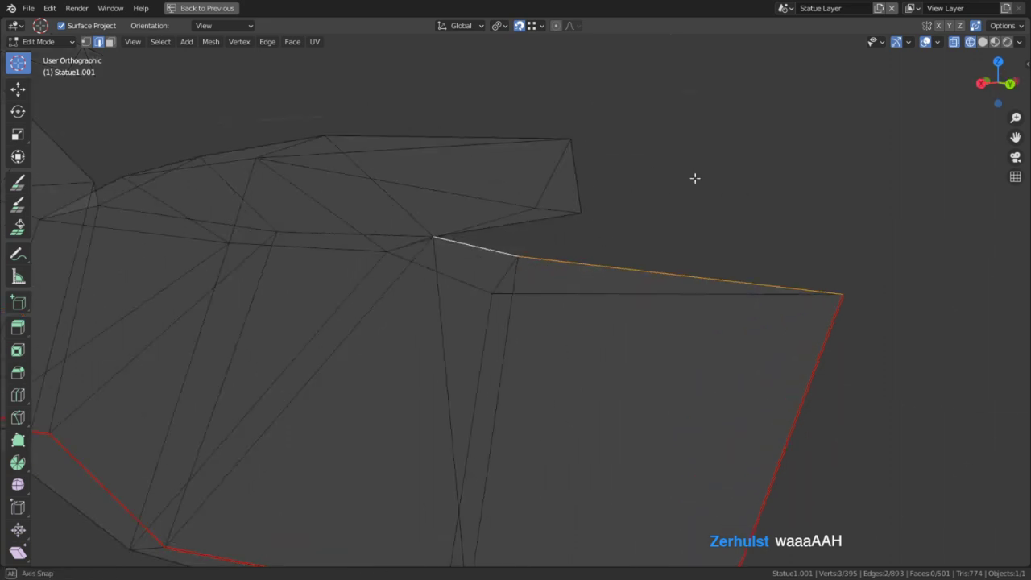
shift+click(520, 213)
shift+click(495, 216)
shift+click(529, 231)
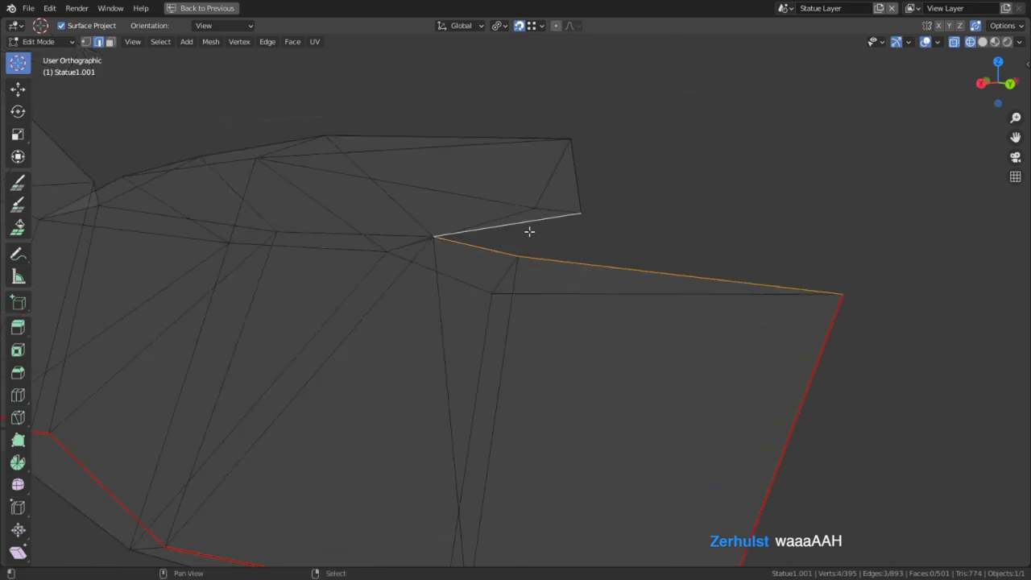
shift+click(577, 194)
middle_drag(576, 198, 431, 188)
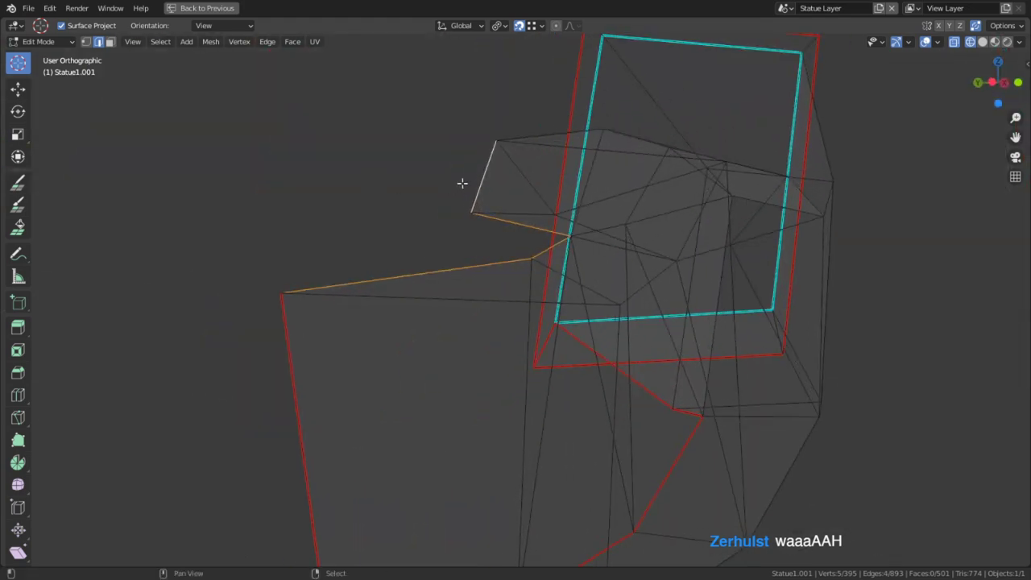
key(ctrl+e)
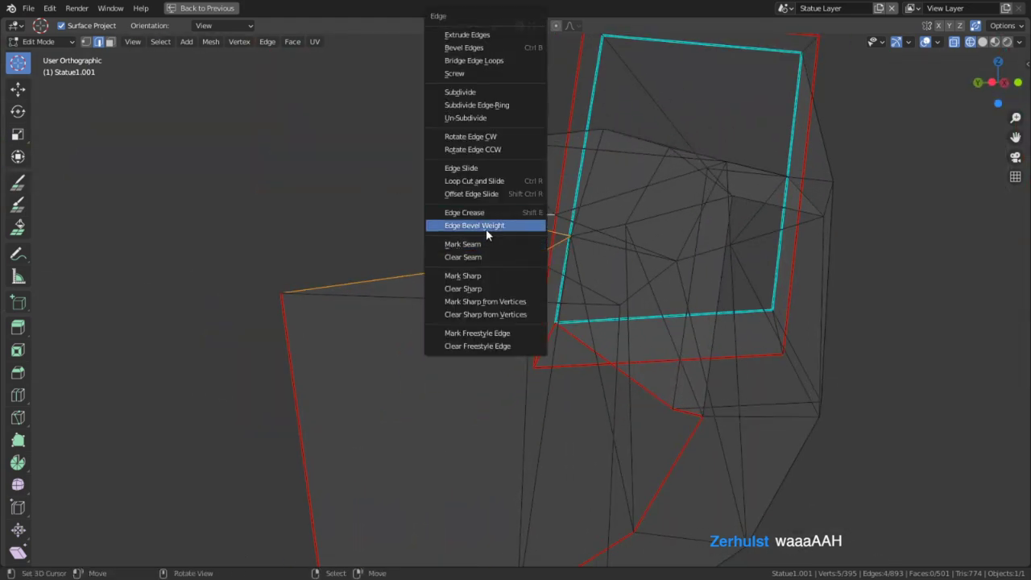
click(488, 240)
middle_drag(490, 237, 322, 254)
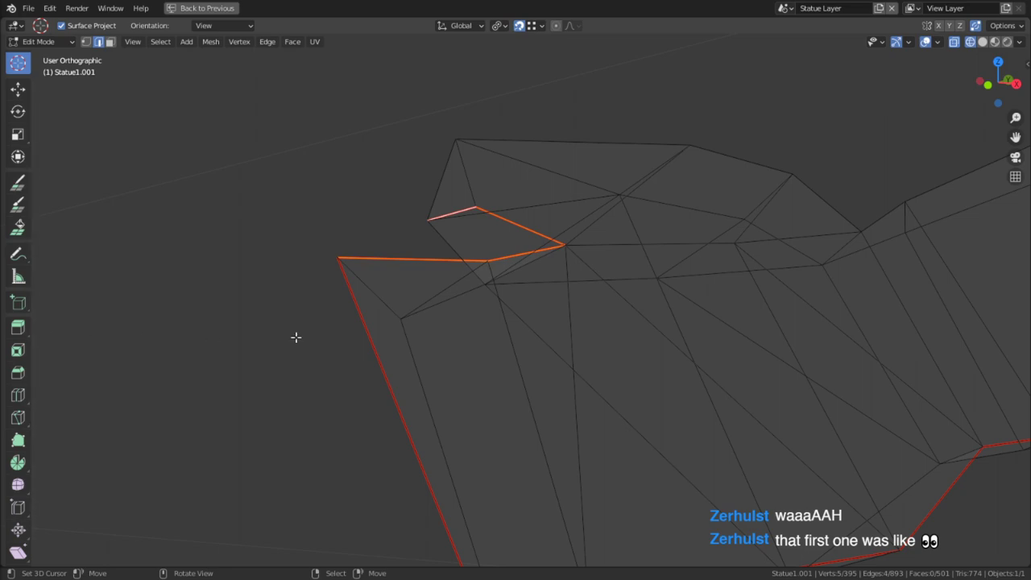
Unwrap the linked hand and forearm geometry with the Conformal method and inspect the resulting island against the mesh.
middle_drag(296, 337, 656, 316)
key(l)
key(ctrl+space)
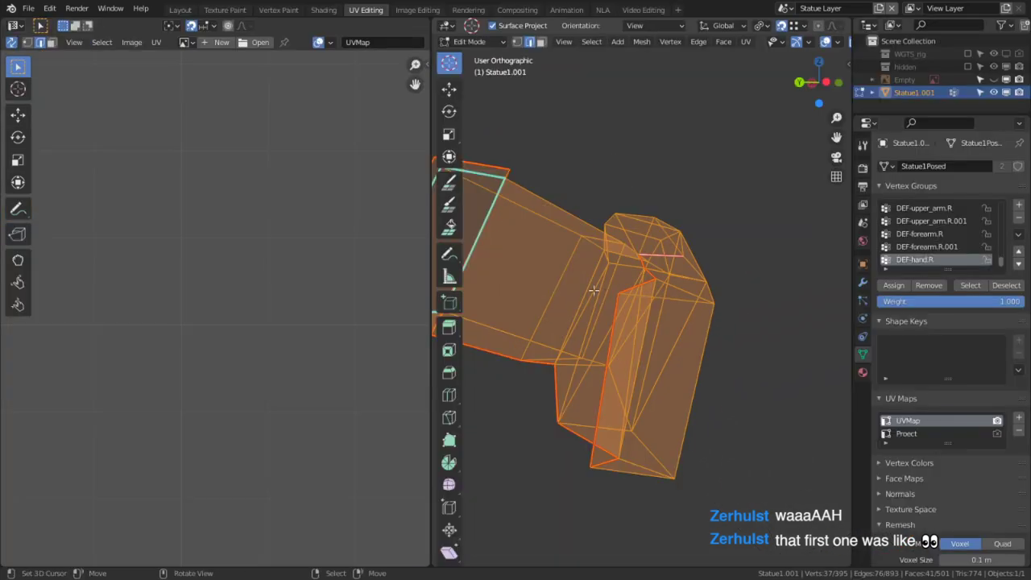
scroll(282, 372, up, 2)
key(u)
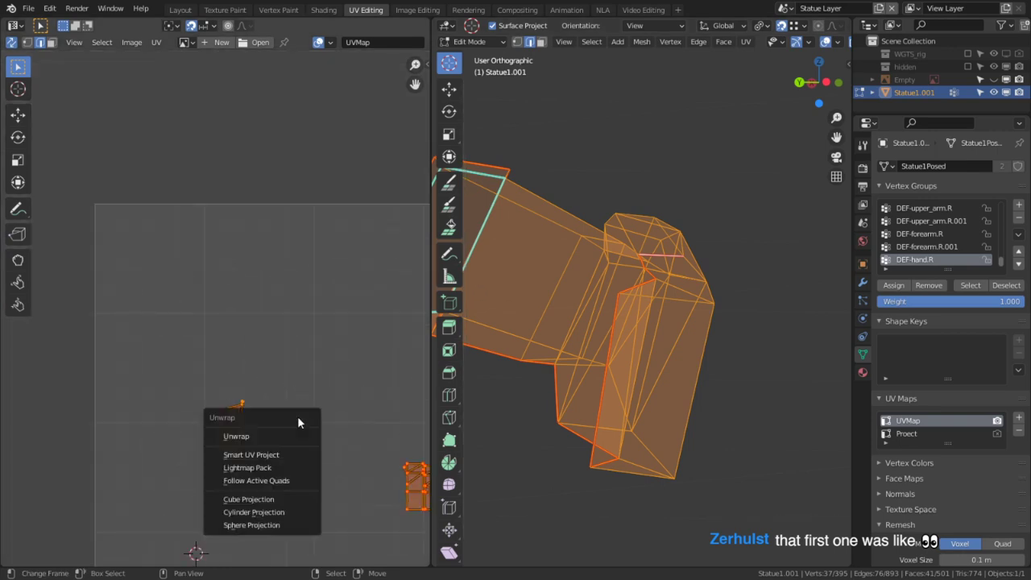
click(275, 444)
middle_drag(312, 437, 112, 339)
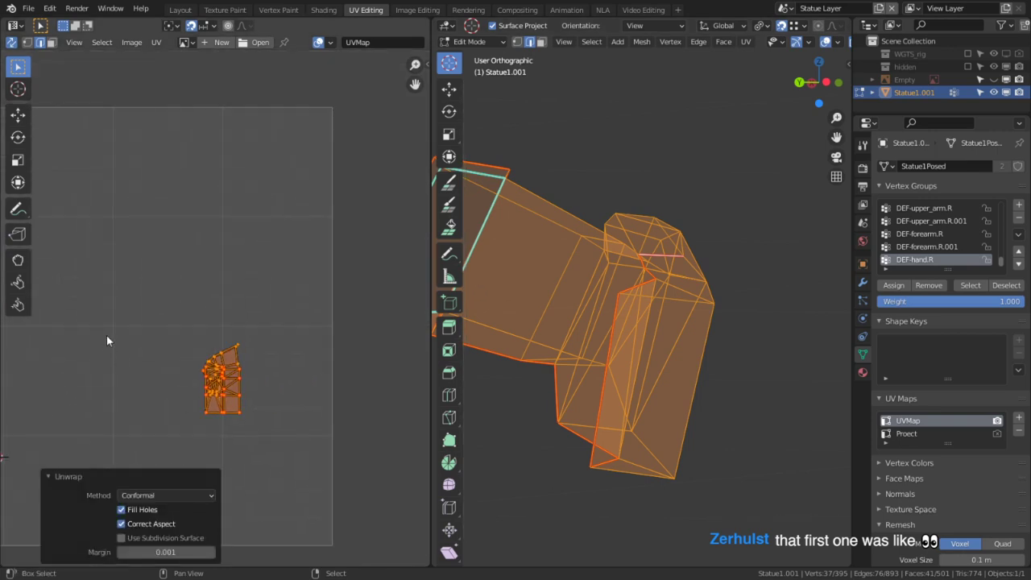
scroll(145, 354, up, 2)
middle_drag(342, 387, 390, 257)
key(ctrl+space)
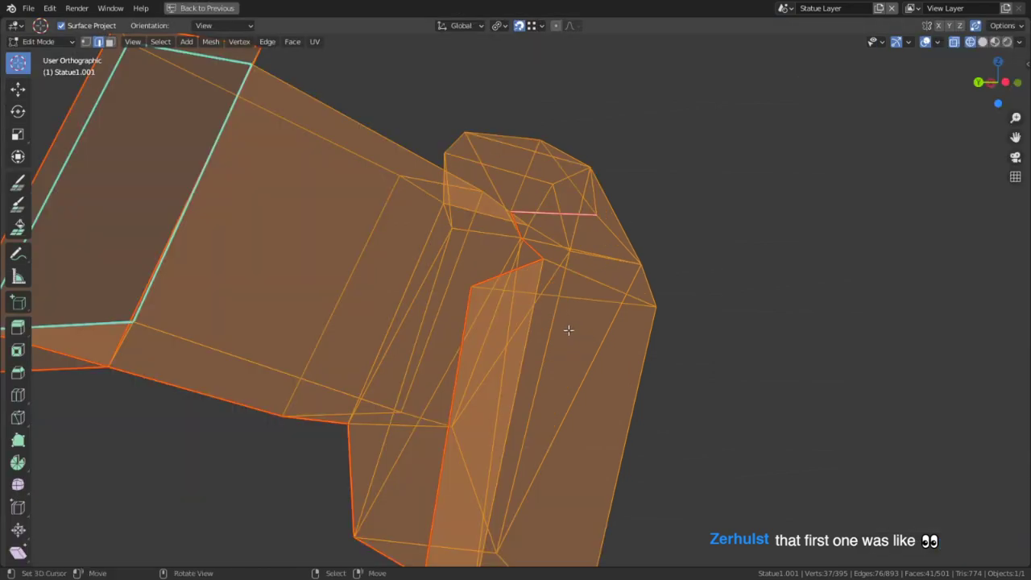
middle_drag(569, 330, 525, 379)
scroll(663, 332, down, 5)
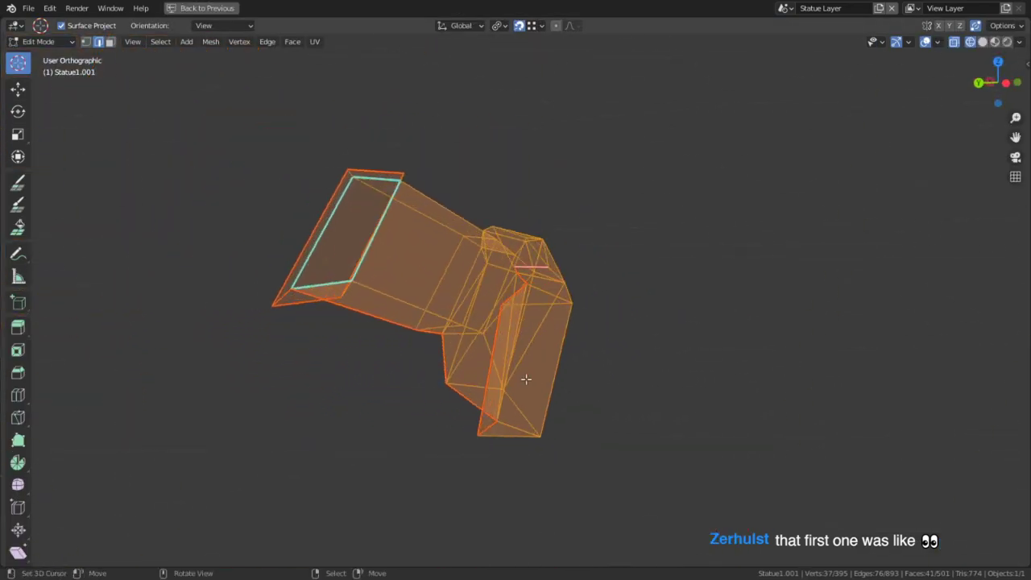
Undo the hand's unwrap and the related selection changes, keeping the marked seams.
key(ctrl+space)
scroll(287, 425, up, 4)
key(ctrl+z)
key(ctrl+z)
scroll(355, 508, down, 2)
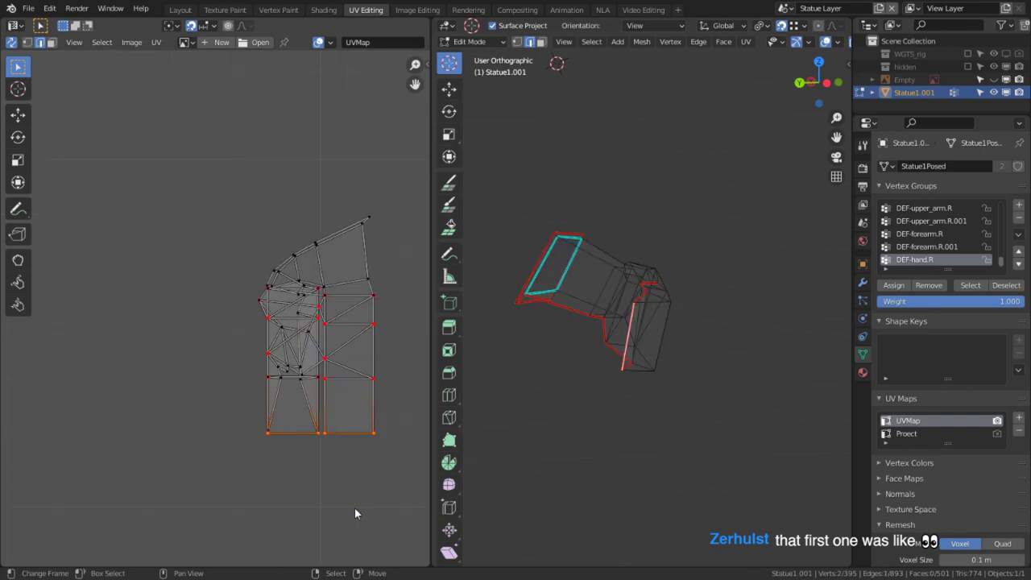
key(ctrl+z)
key(ctrl+z)
scroll(242, 298, down, 4)
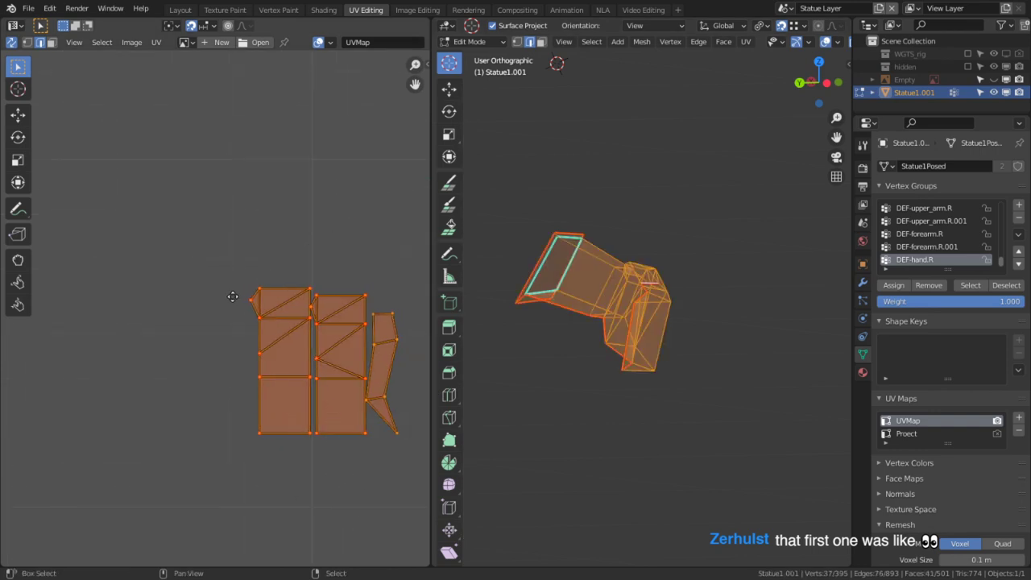
key(ctrl+z)
key(ctrl+z)
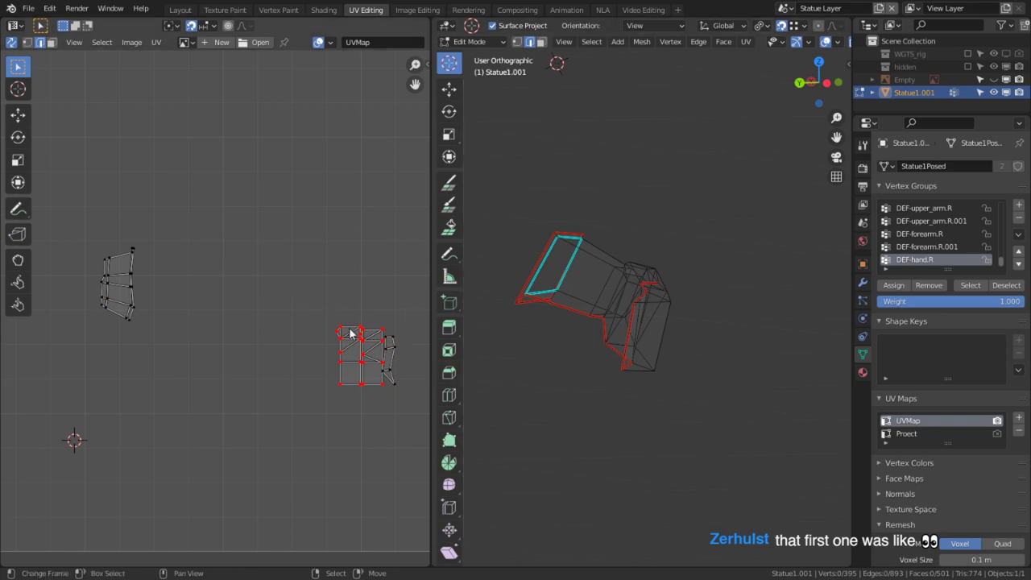
Move the pinned finger and palm faces in the UV layout by -0.25 m in X and 0.0625 m in Y, and clear their pins.
key(3)
right_click(349, 332)
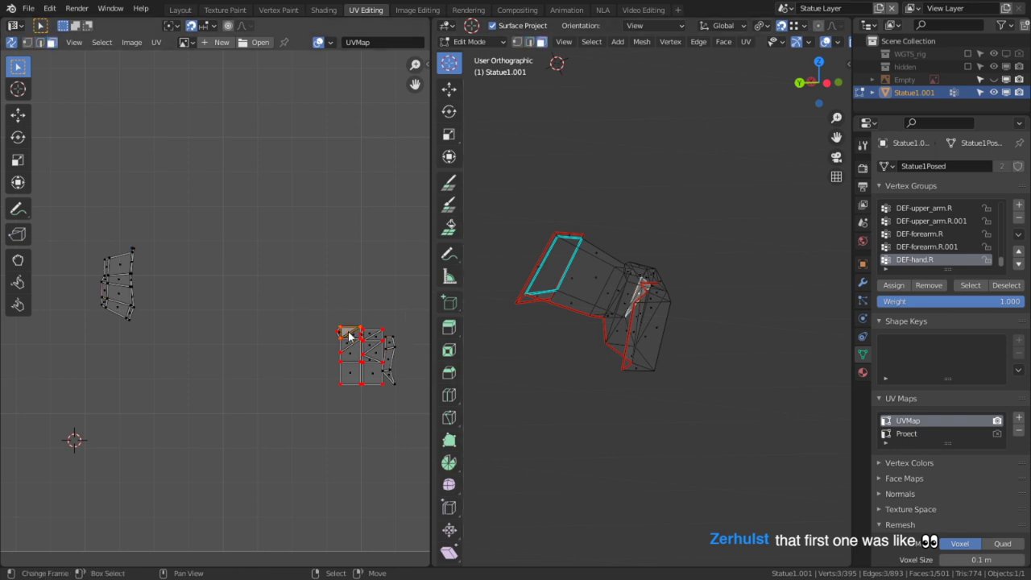
key(c)
mouse_move(327, 334)
mouse_down()
mouse_move(341, 340)
mouse_move(346, 380)
mouse_up()
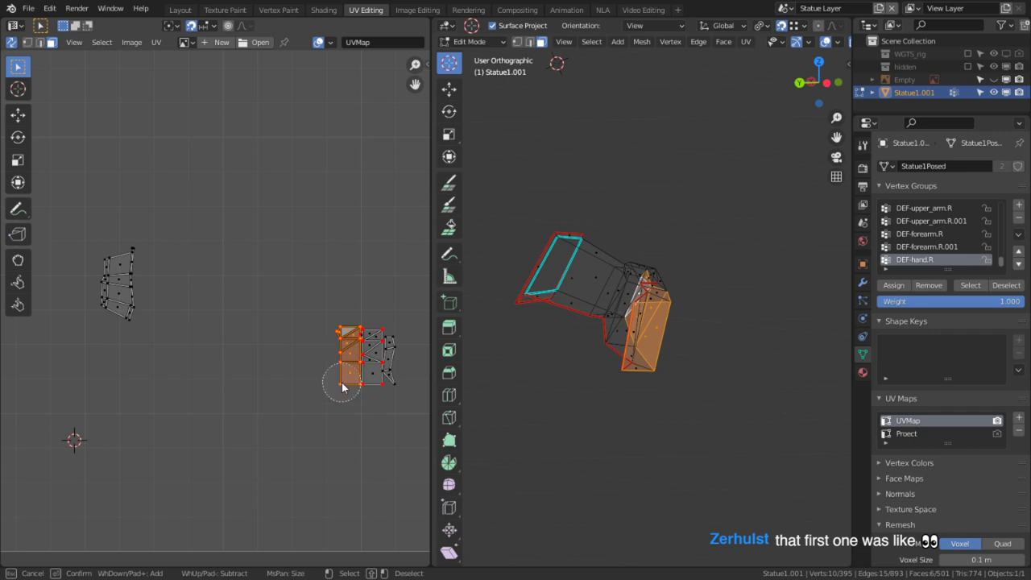
right_click(346, 379)
key(g)
click(187, 367)
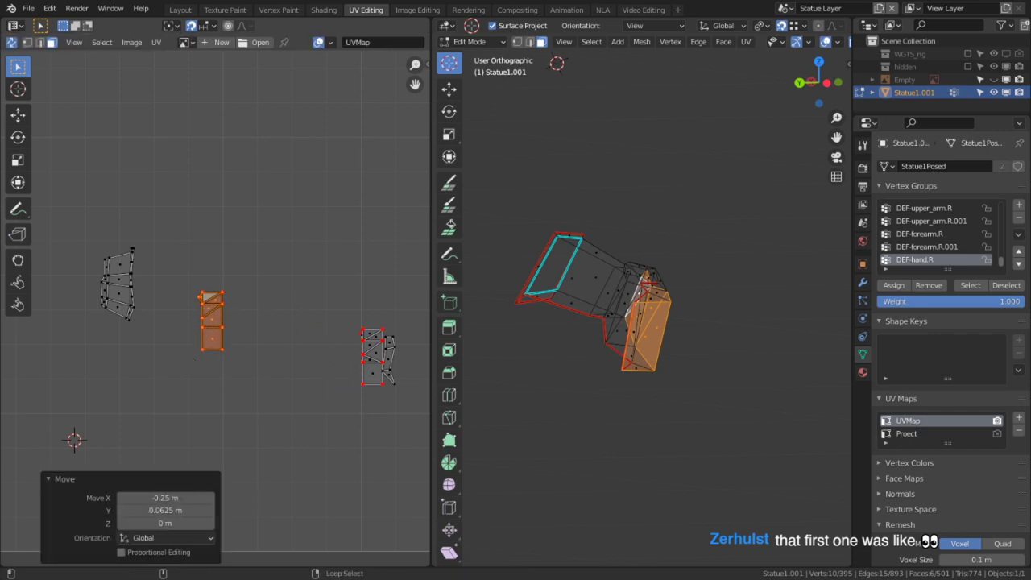
key(alt+p)
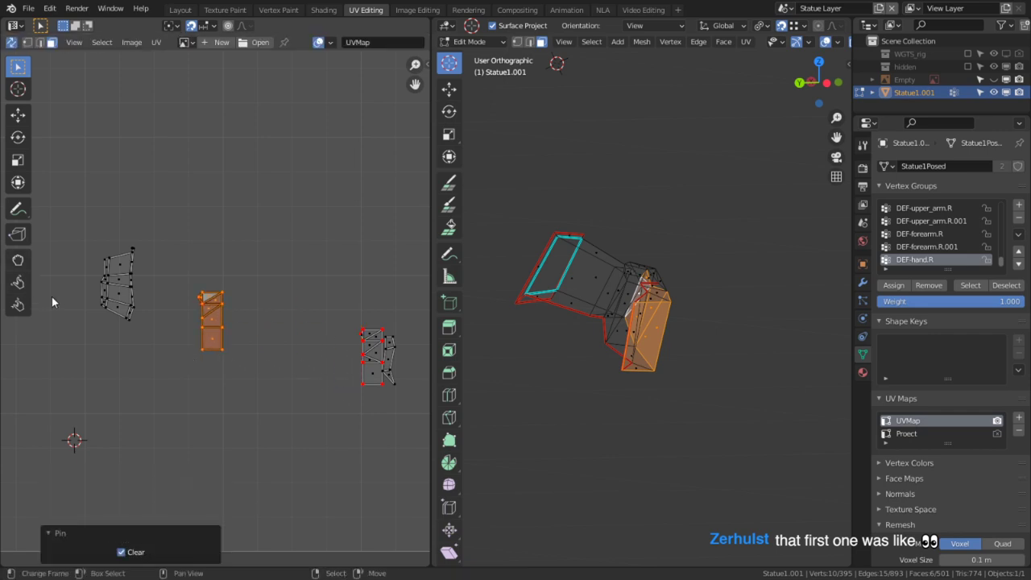
Unwrap all faces of the isolated hand with the Conformal method around the pinned finger and palm faces.
key(a)
key(u)
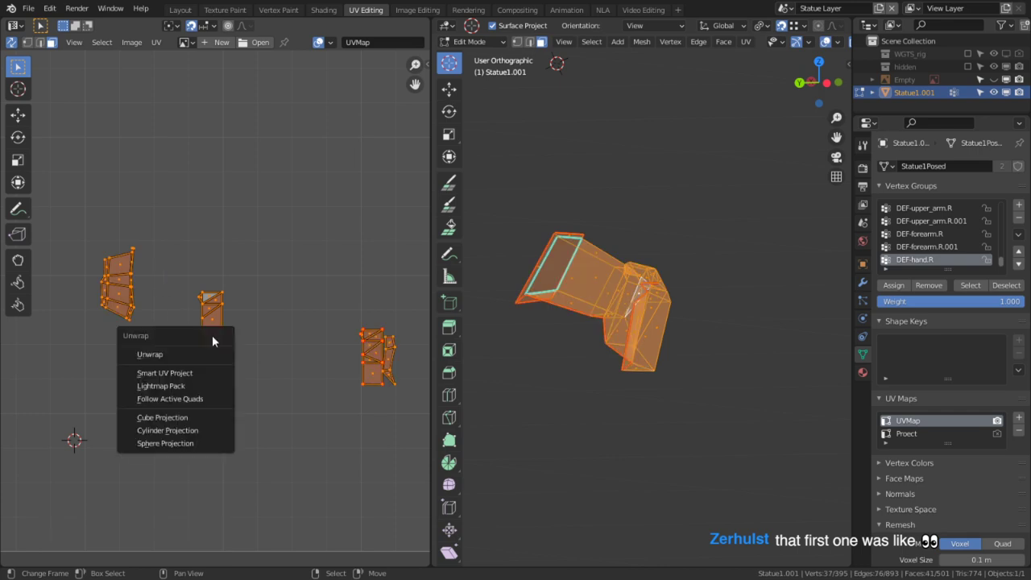
click(169, 355)
scroll(215, 352, up, 5)
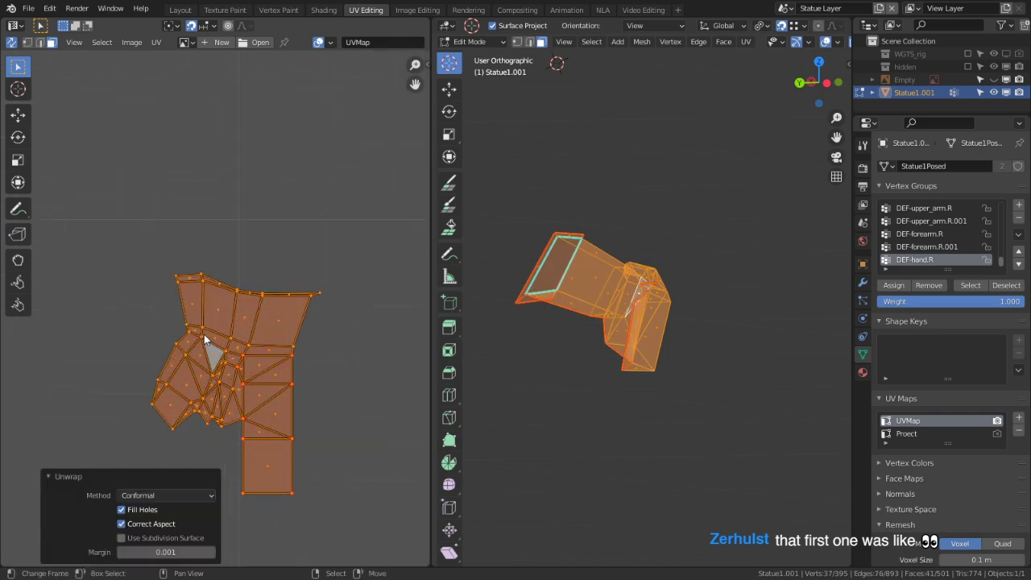
middle_drag(265, 395, 272, 242)
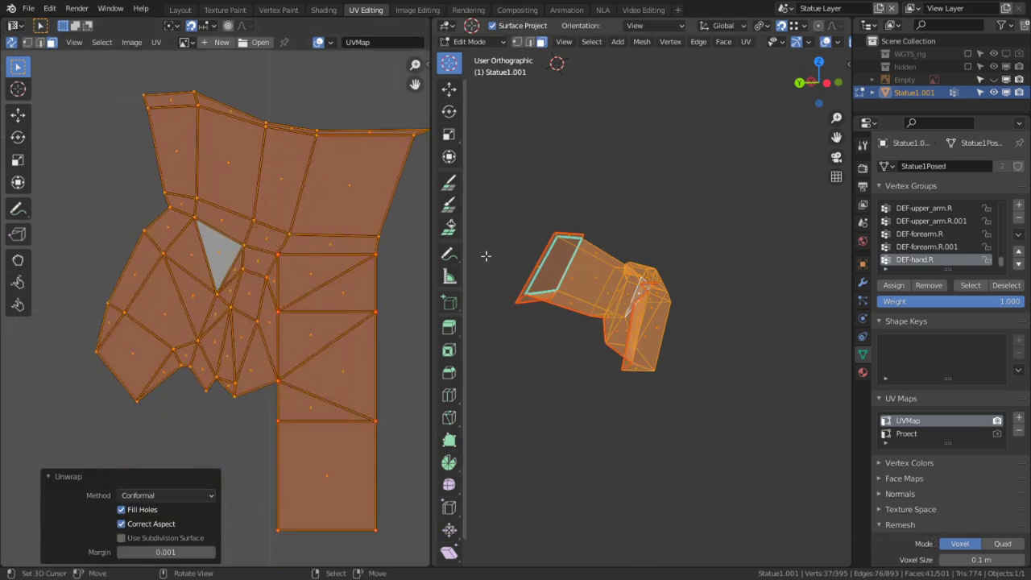
scroll(390, 246, down, 1)
Reveal the rest of the statue, clear the selection, and display the checker material in the maximized viewport.
key(shift+h)
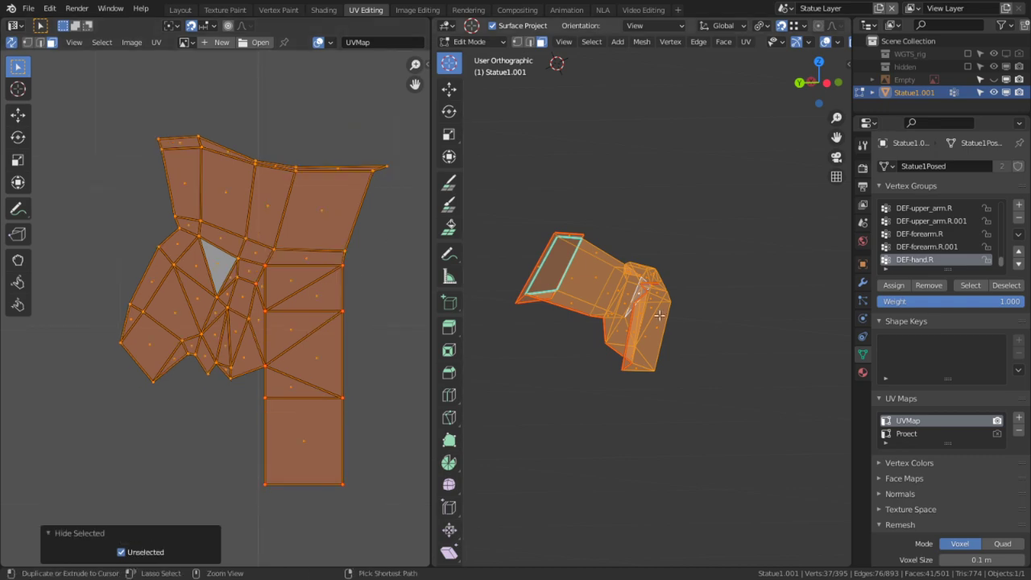
key(ctrl+space)
middle_drag(620, 324, 493, 343)
key(alt+h)
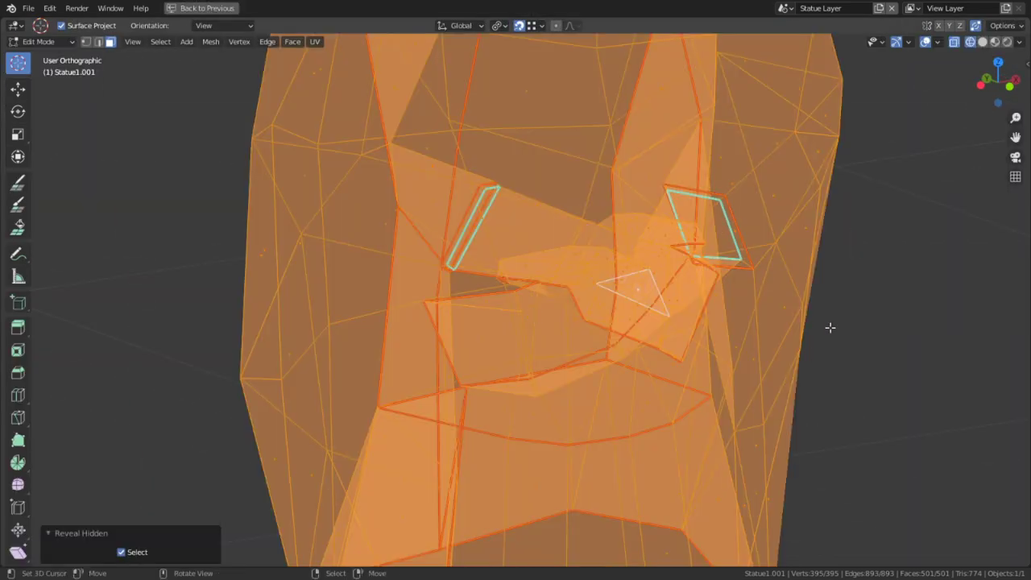
key(alt+a)
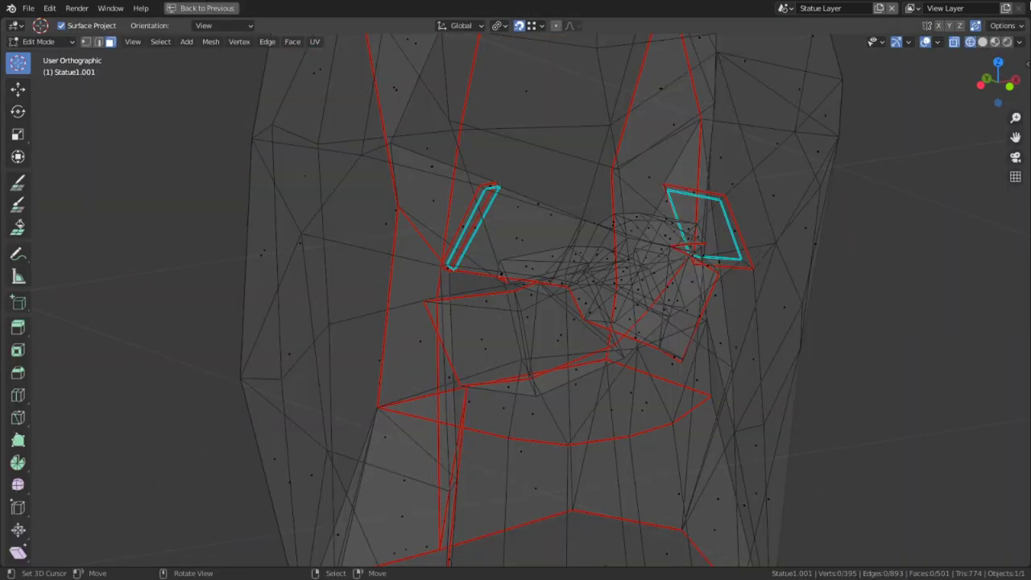
click(995, 41)
Select both hands as linked geometry delimited by Seam, hide everything else, and clear the selection.
click(540, 247)
key(ctrl+l)
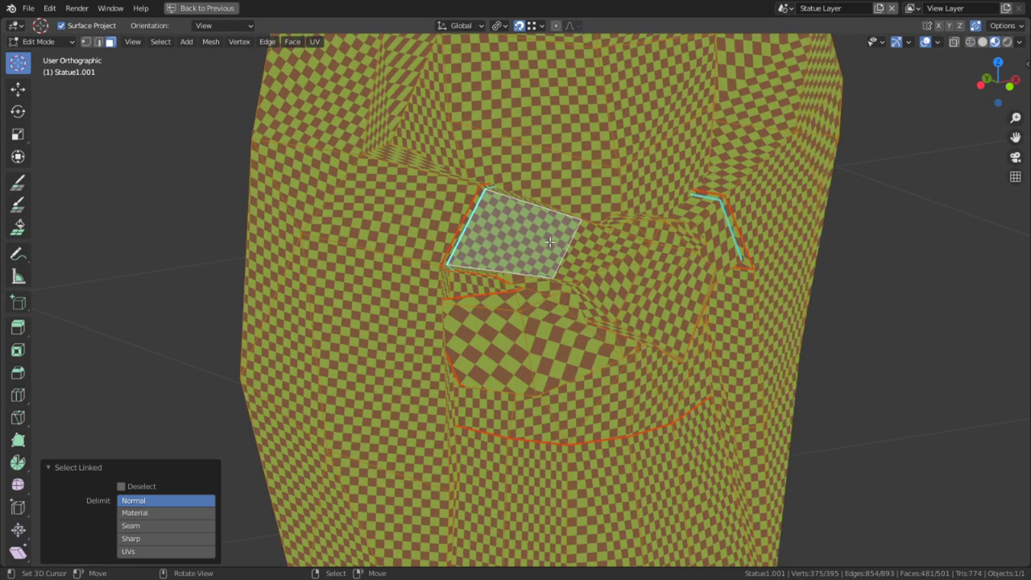
click(126, 527)
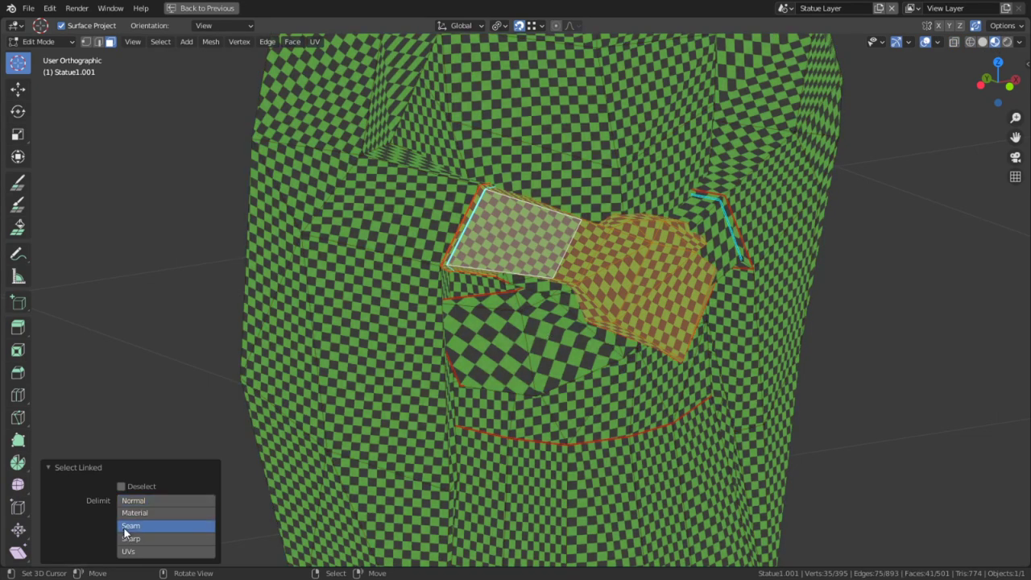
key(l)
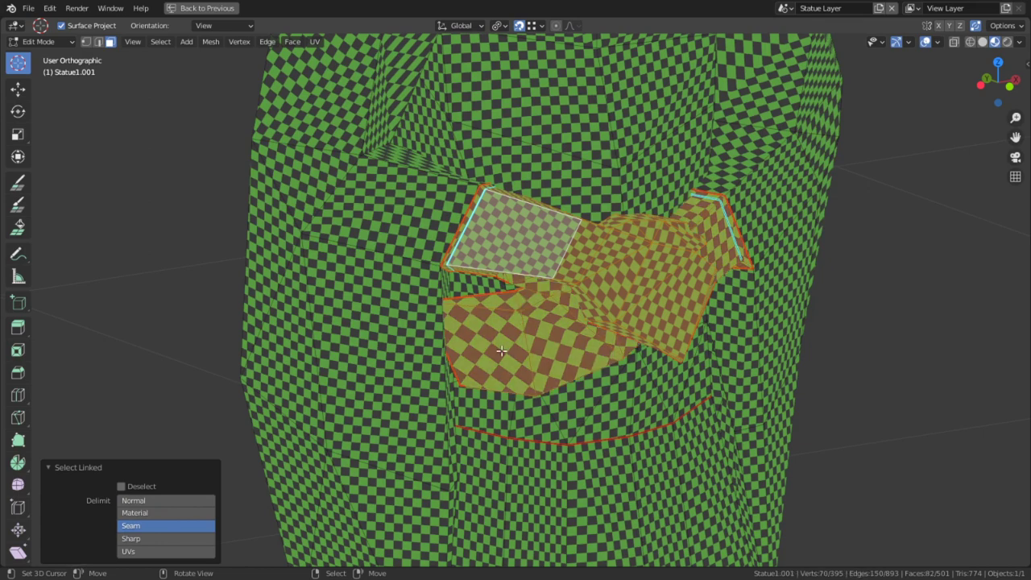
key(shift+h)
key(alt+a)
middle_drag(813, 395, 406, 356)
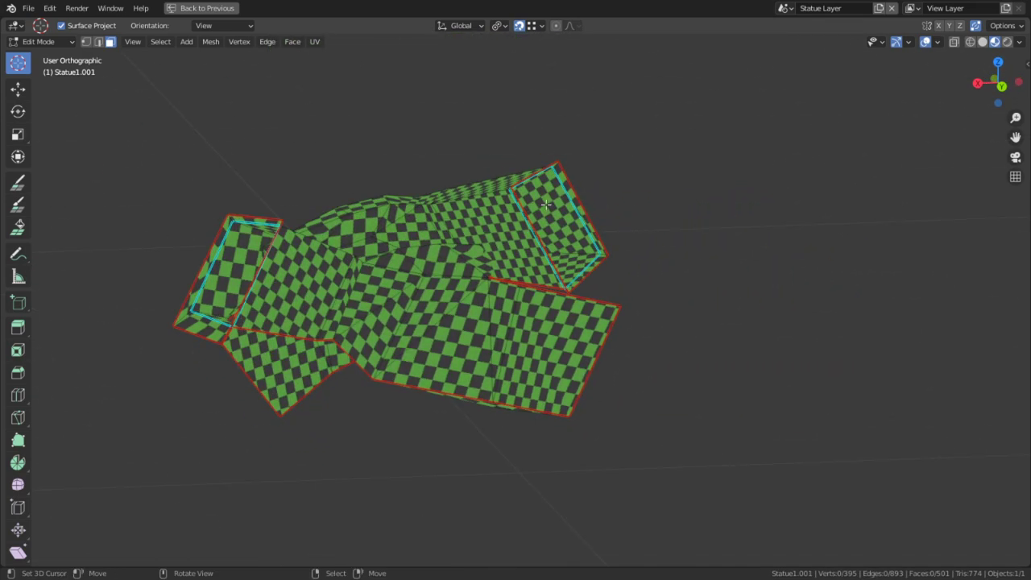
Isolate the first hand by its seam-linked faces and examine its checker pattern from the cuff to the fingertips.
key(l)
key(shift+h)
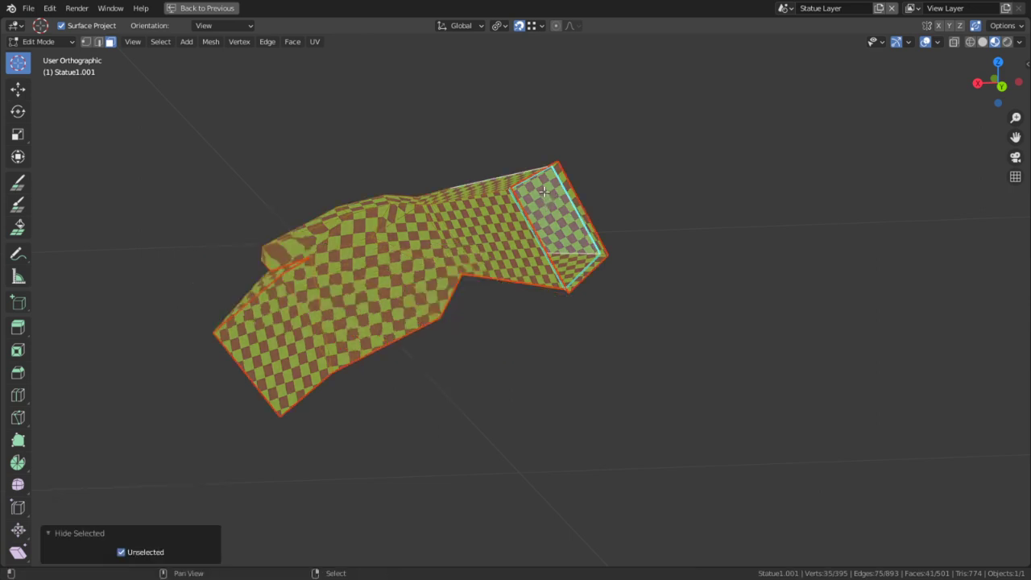
middle_drag(544, 191, 544, 346)
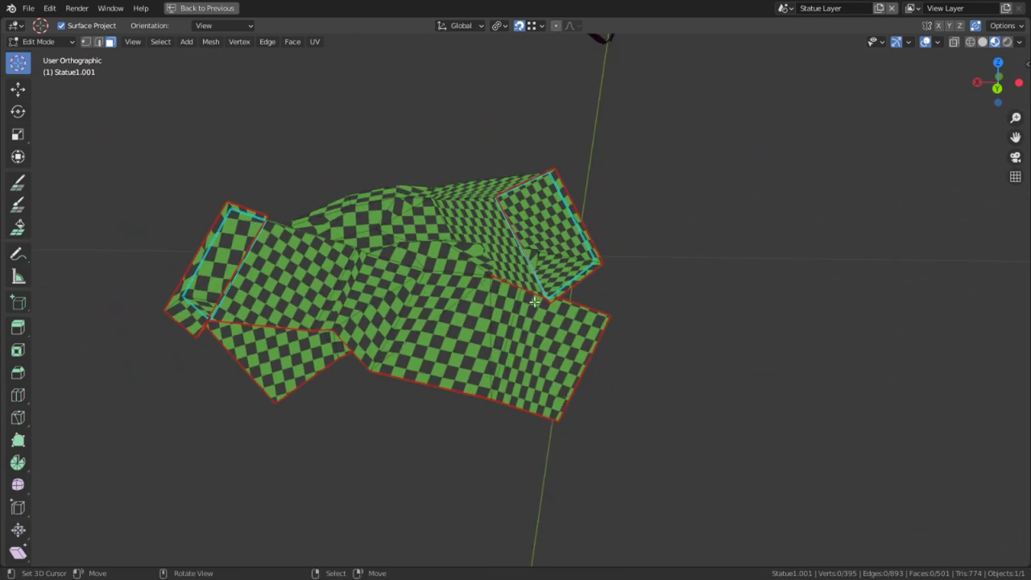
key(l)
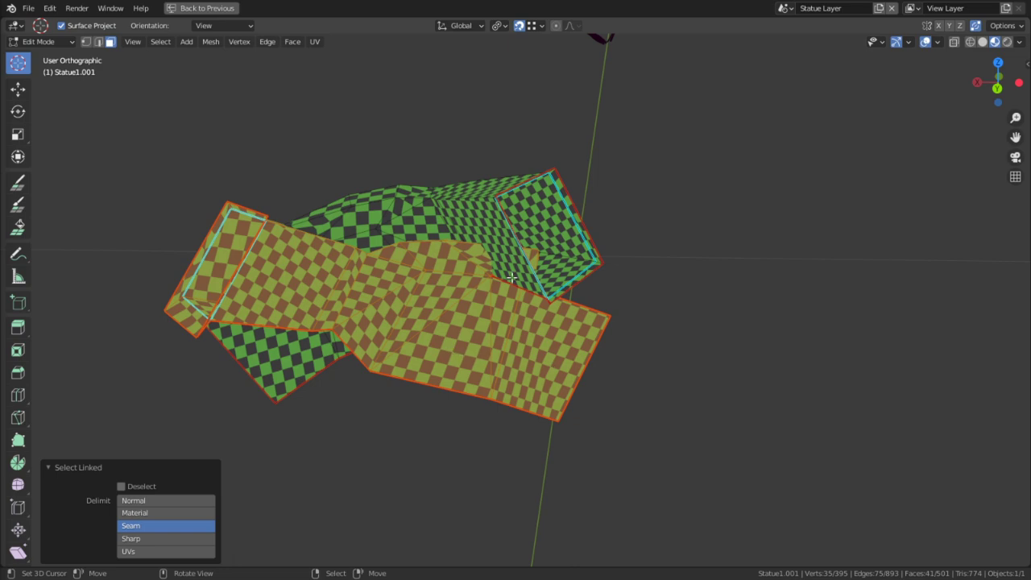
click(708, 243)
middle_drag(708, 242, 544, 175)
key(ctrl+l)
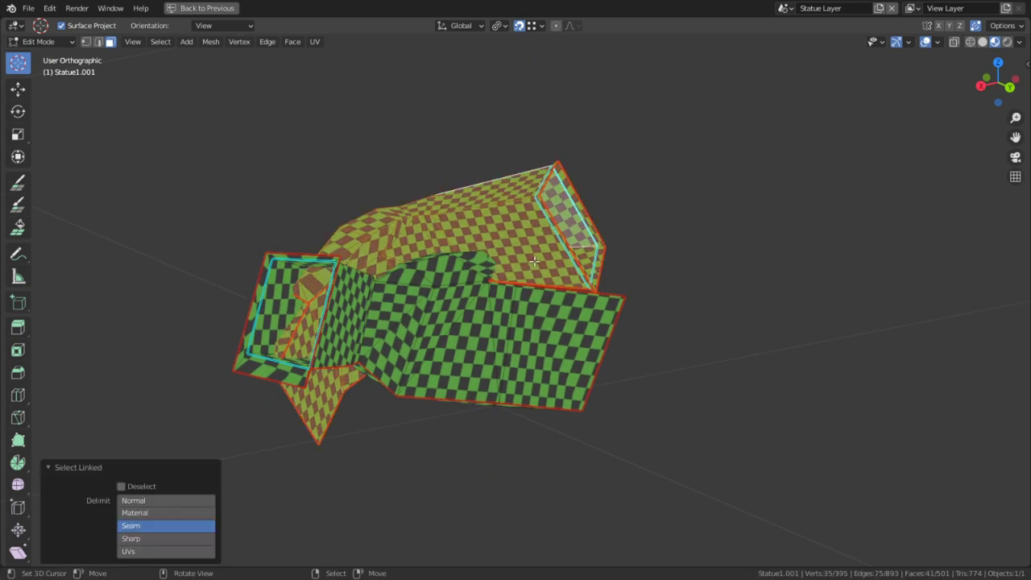
key(shift+h)
key(ctrl+space)
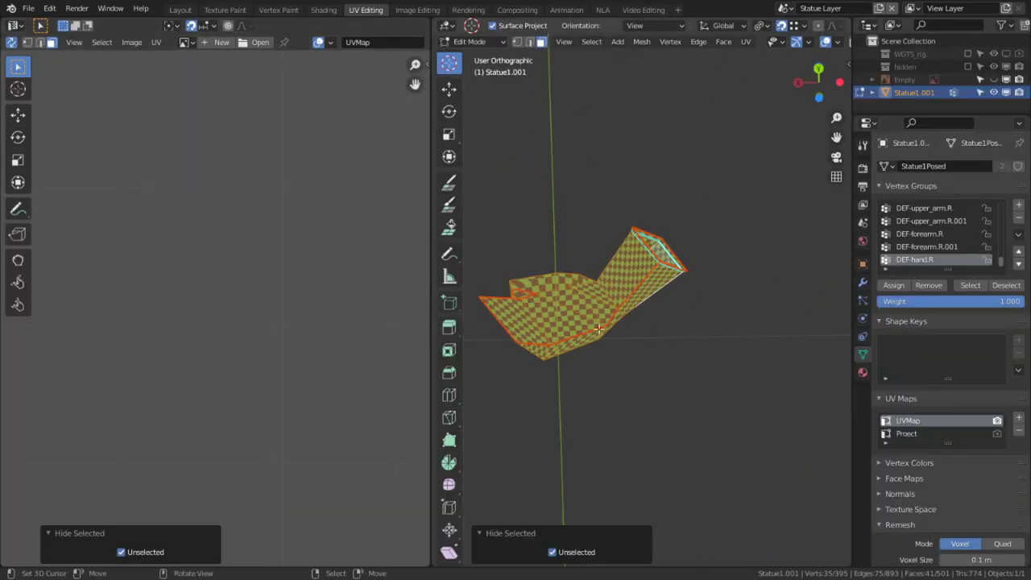
key(ctrl+space)
middle_drag(610, 323, 609, 299)
shift+middle_drag(448, 187, 364, 219)
scroll(488, 243, up, 2)
shift+middle_drag(364, 219, 389, 199)
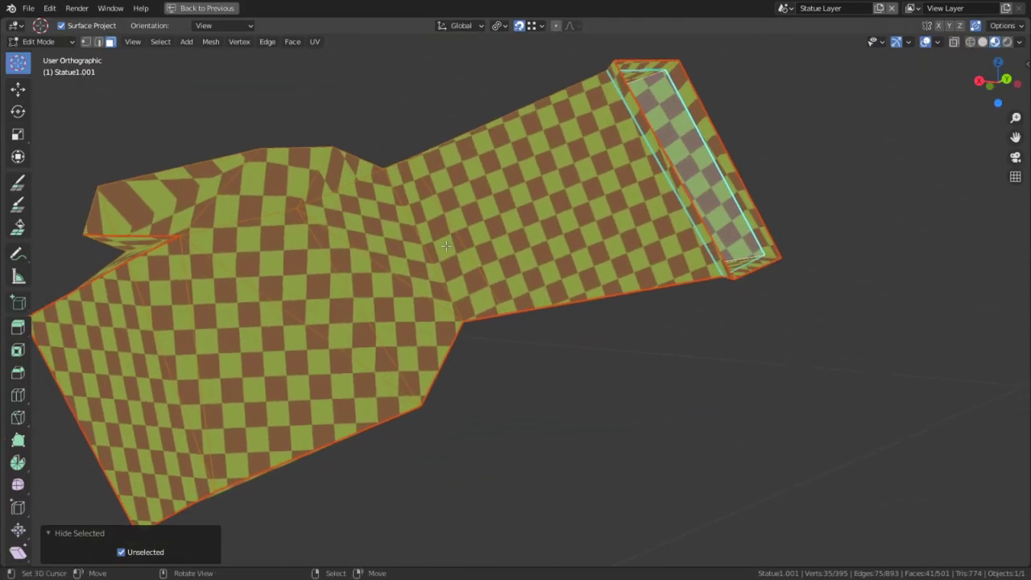
Reveal the full mesh and isolate the newly unwrapped hand by its seam-linked faces.
key(alt+h)
scroll(510, 295, down, 3)
middle_drag(511, 295, 737, 344)
click(738, 344)
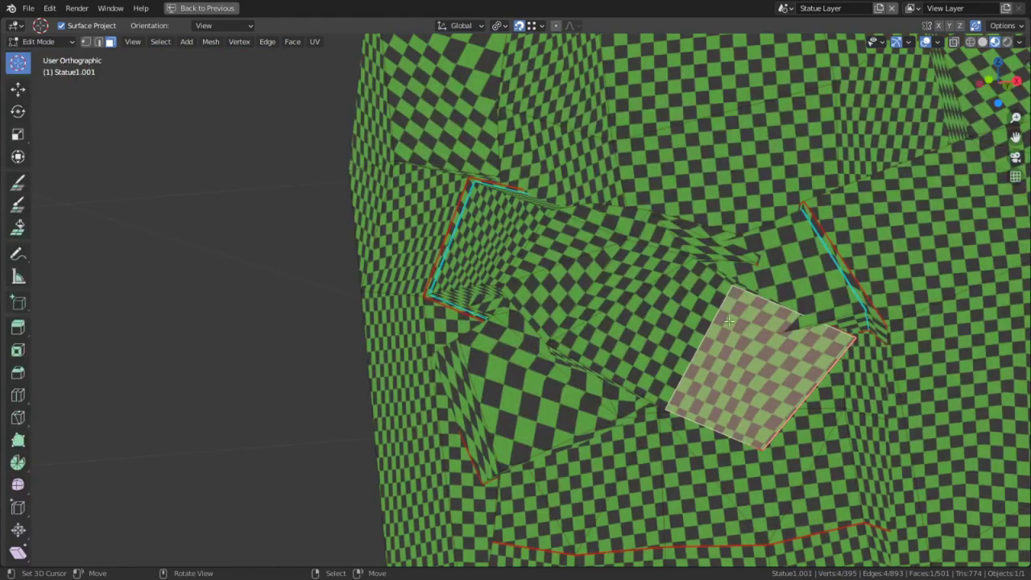
click(776, 278)
key(ctrl+l)
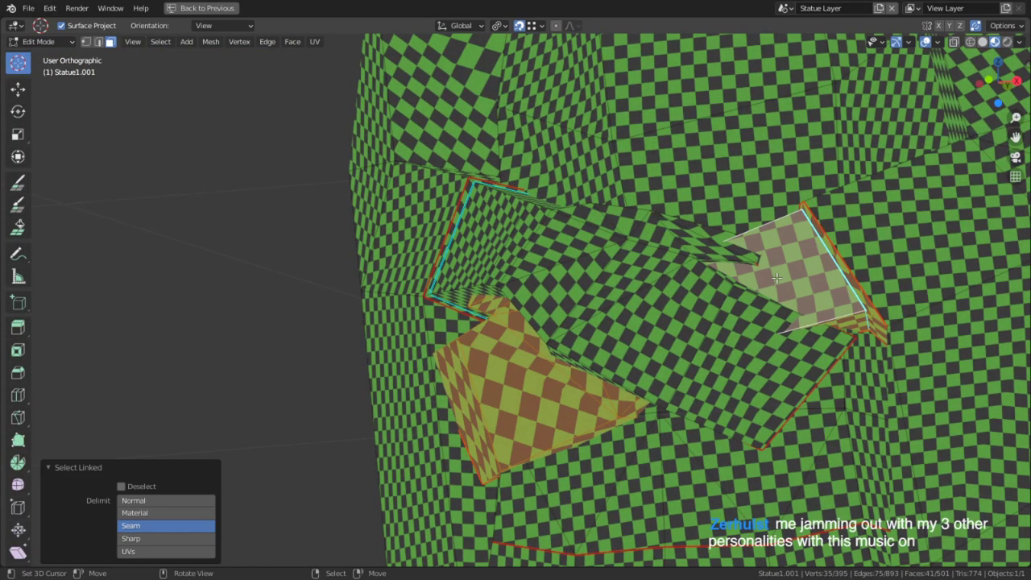
key(shift+h)
Examine the checker stretching on the fingers and thumb of the isolated hand, and compare a finger face with its UV layout.
middle_drag(775, 423, 509, 428)
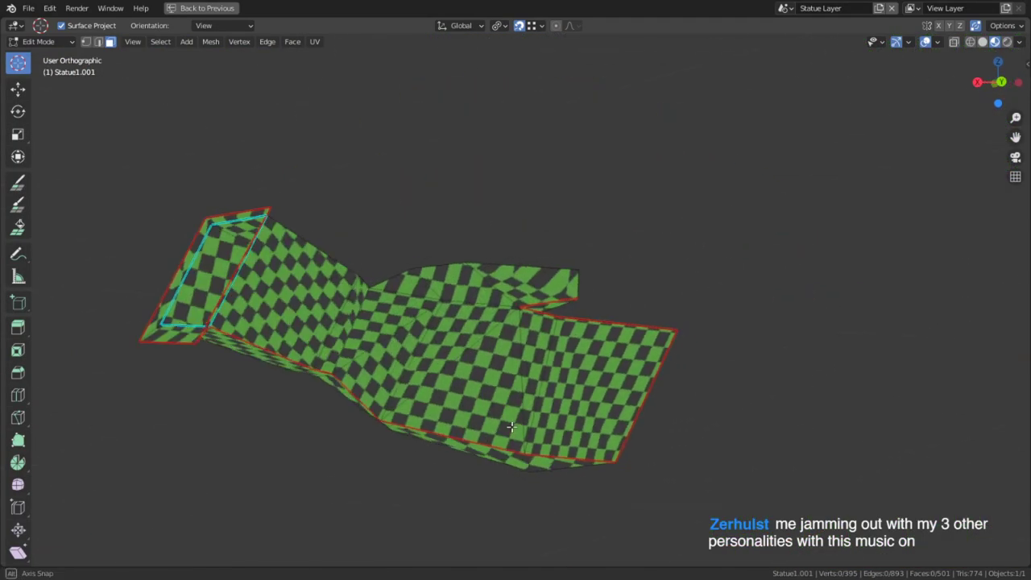
scroll(691, 304, up, 3)
middle_drag(690, 304, 631, 306)
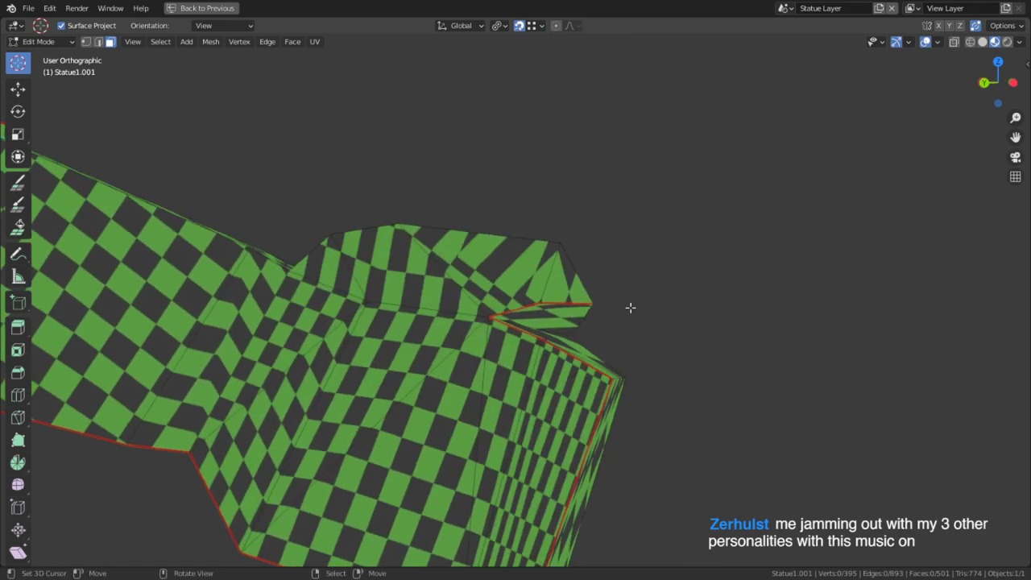
scroll(612, 330, down, 4)
middle_drag(596, 357, 598, 335)
key(space)
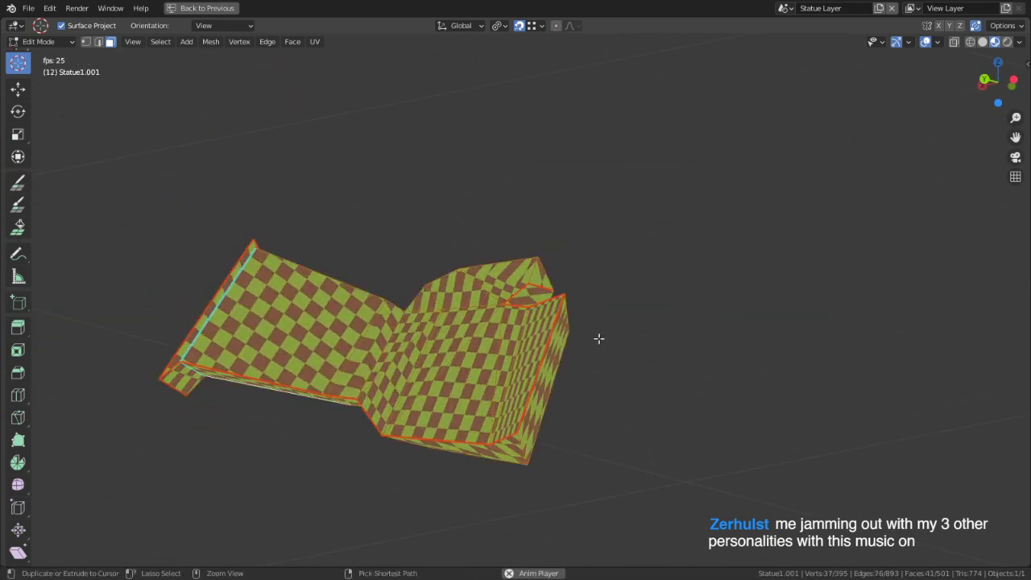
key(ctrl+space)
click(381, 373)
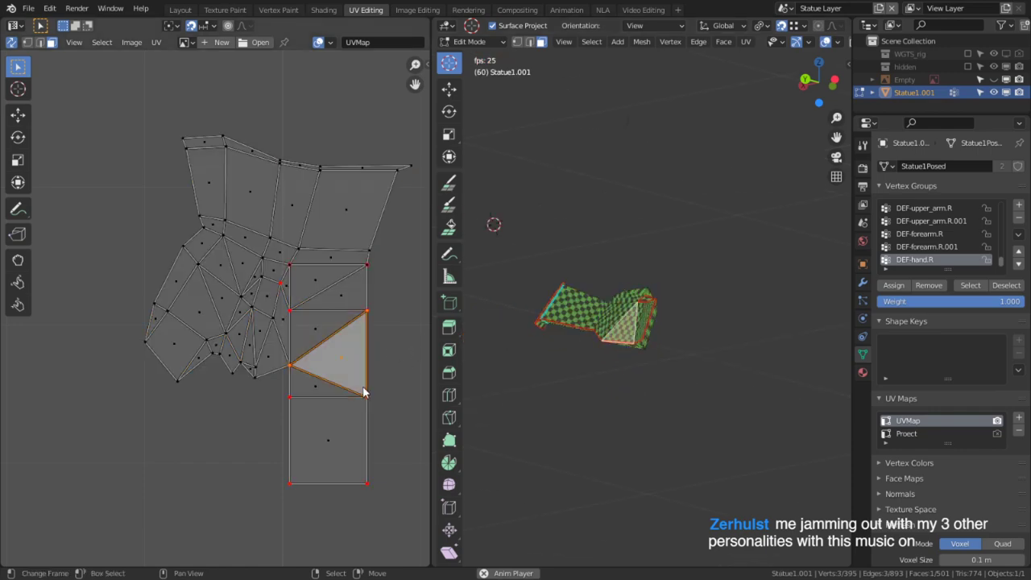
Reveal the hidden geometry, select both seam-linked hands, and show their islands in the maximized UV editor.
key(alt+h)
key(alt+a)
middle_drag(754, 322, 632, 330)
scroll(631, 330, up, 2)
key(l)
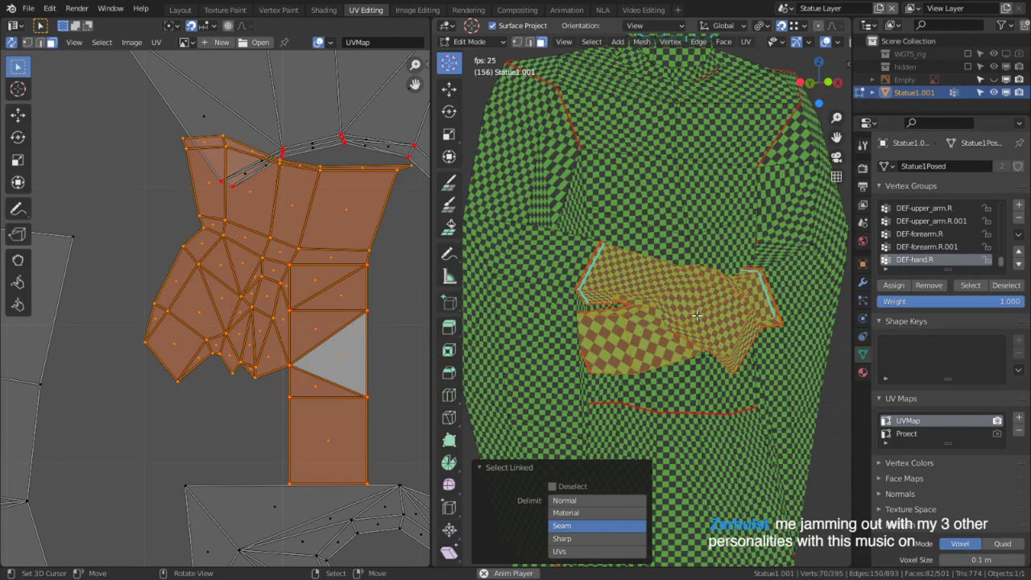
key(ctrl+space)
scroll(181, 317, down, 6)
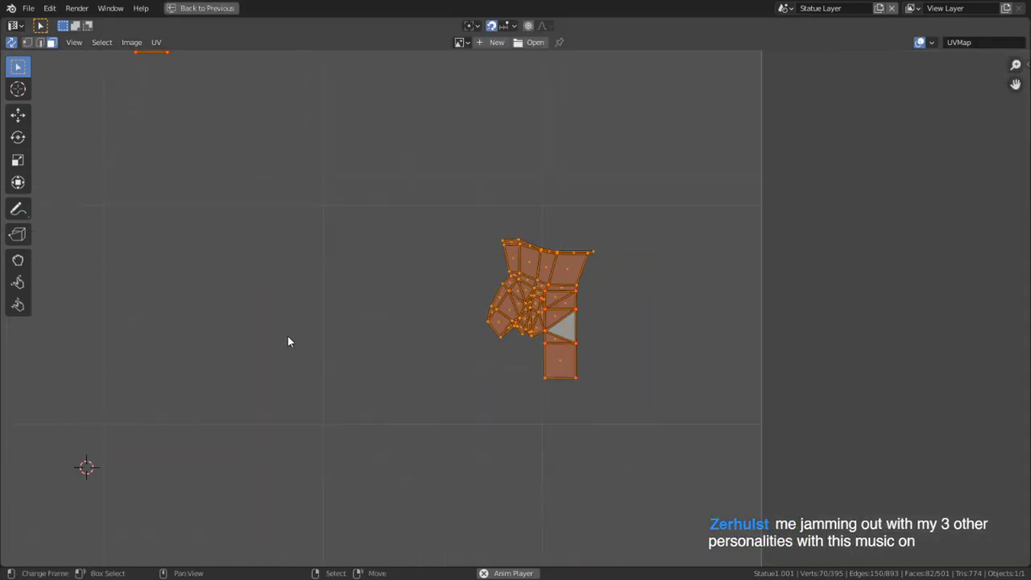
Move the newly unwrapped hand's UV island by -0.25 m in X and 0.375 m in Y, beside the other hand's island.
key(alt+a)
scroll(557, 161, up, 4)
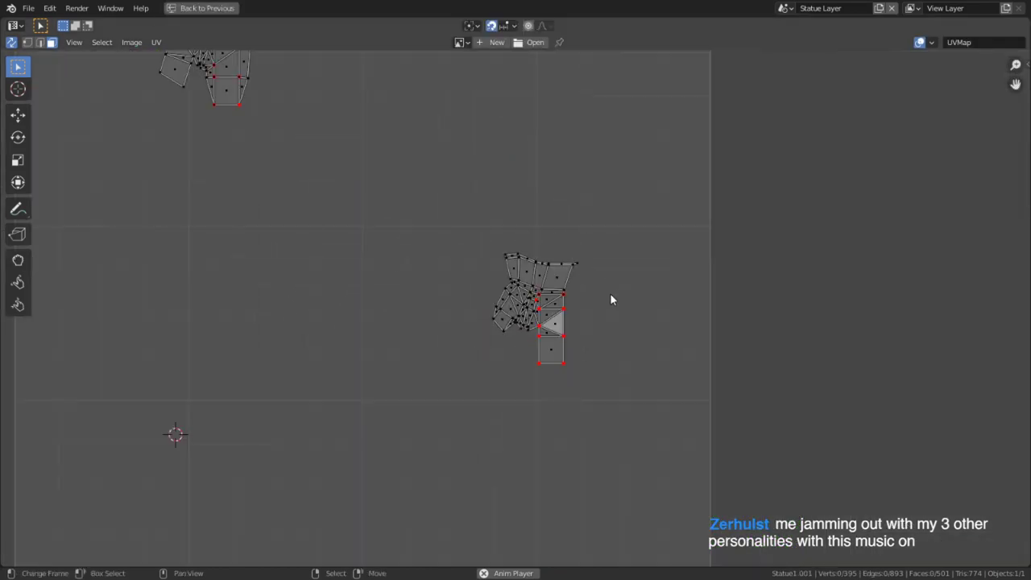
scroll(610, 300, up, 4)
click(603, 340)
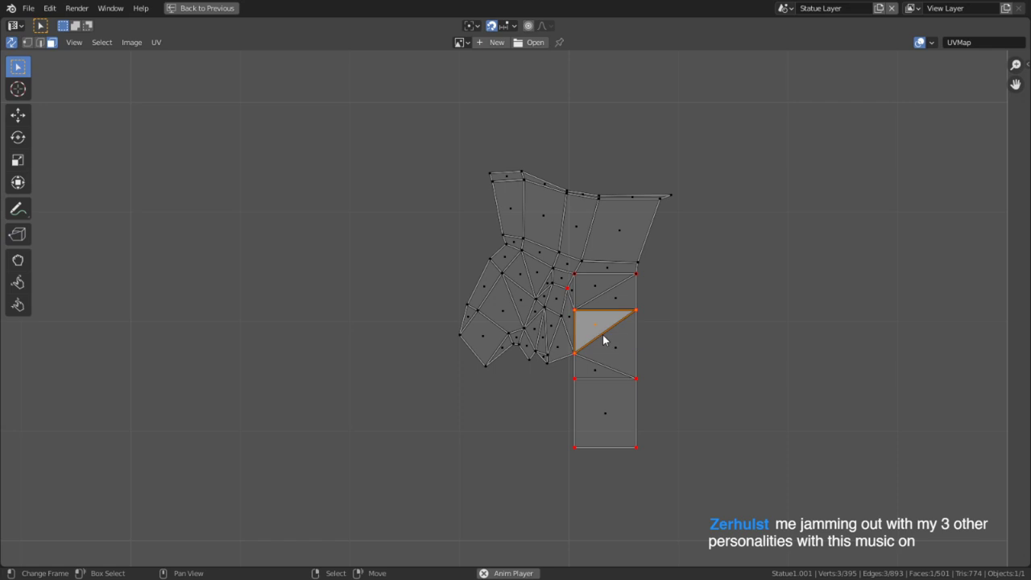
key(l)
scroll(600, 343, down, 4)
key(g)
click(410, 107)
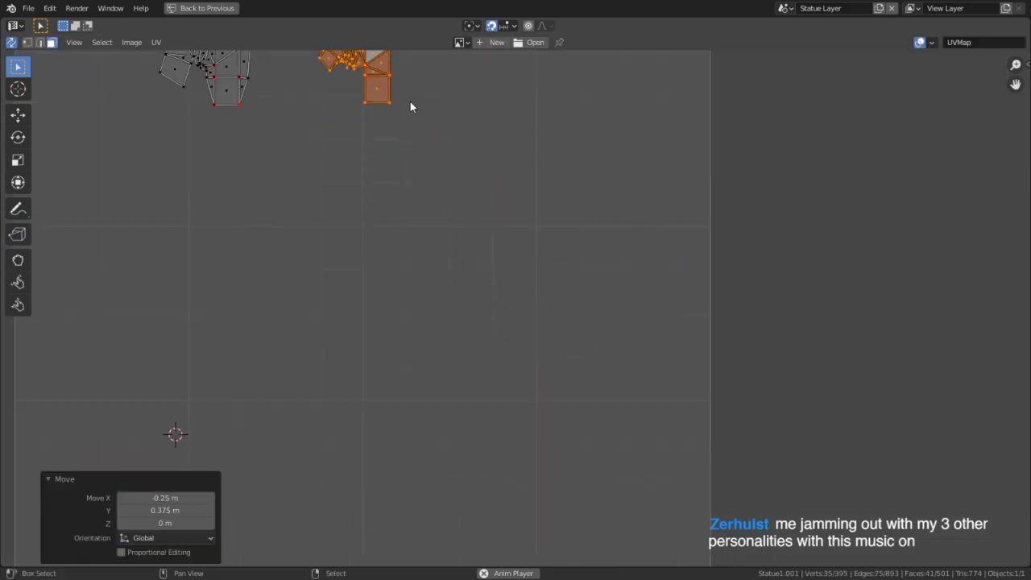
middle_drag(411, 107, 540, 346)
scroll(443, 225, up, 4)
middle_drag(442, 225, 534, 346)
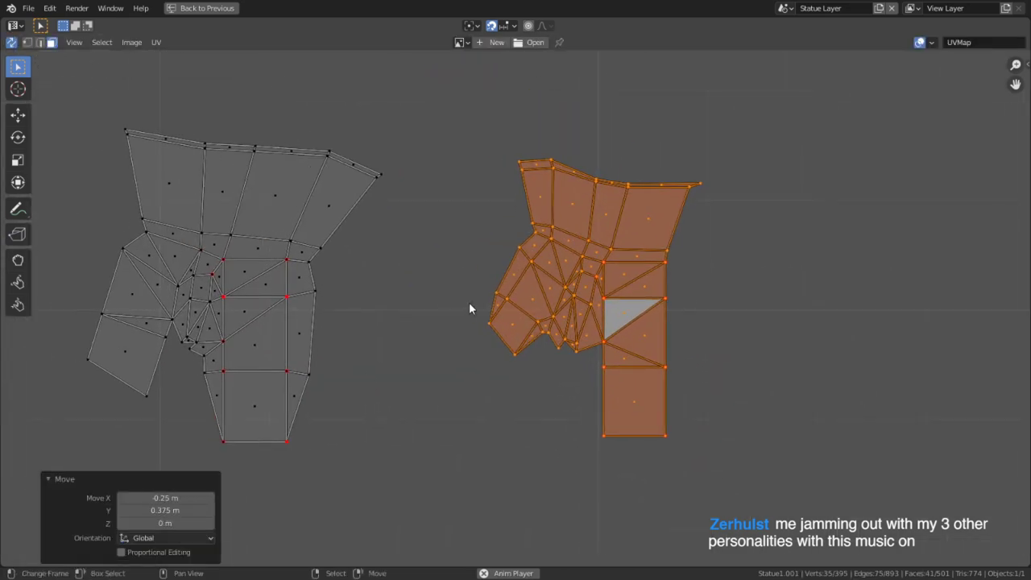
Place the 2D cursor midway between the two hand islands and clear the face selection.
shift+right_click(446, 333)
click(641, 338)
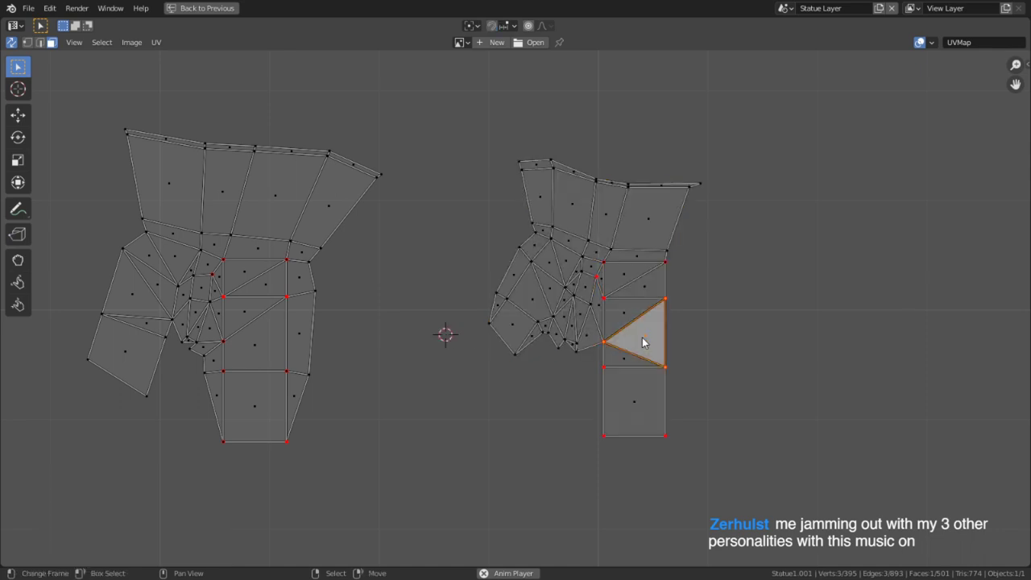
click(656, 400)
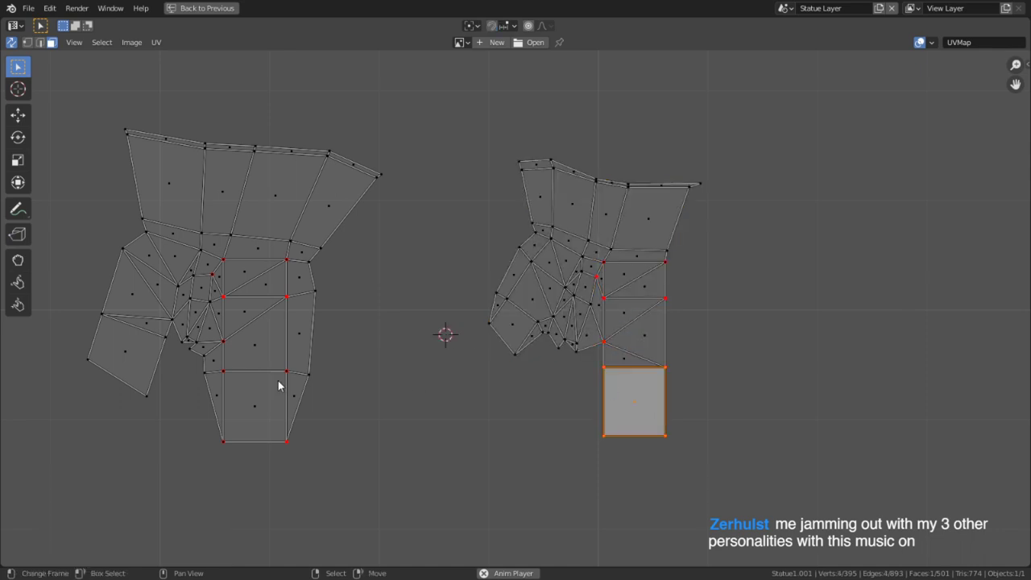
click(786, 370)
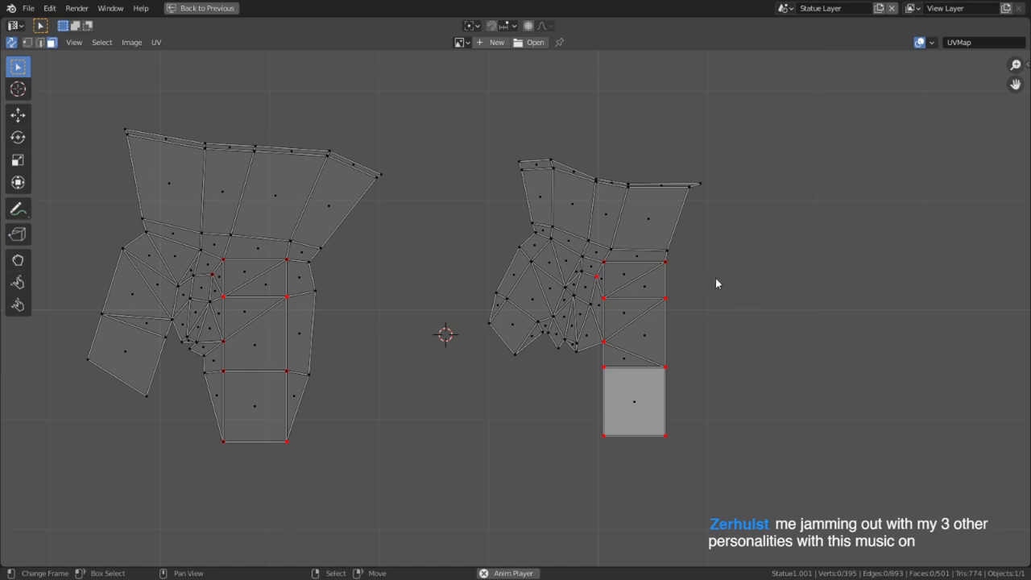
Circle-select the straight strip of finger and palm faces on the moved island and hide them in the UV editor.
key(c)
mouse_move(645, 293)
mouse_down()
mouse_move(645, 280)
mouse_move(638, 379)
mouse_move(636, 362)
mouse_up()
right_click(636, 362)
key(ctrl+space)
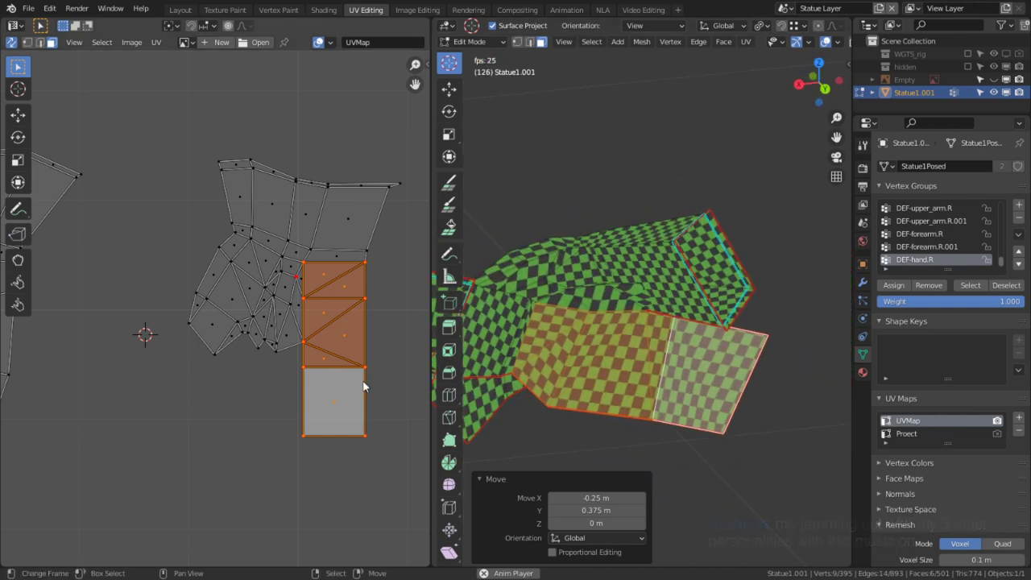
key(h)
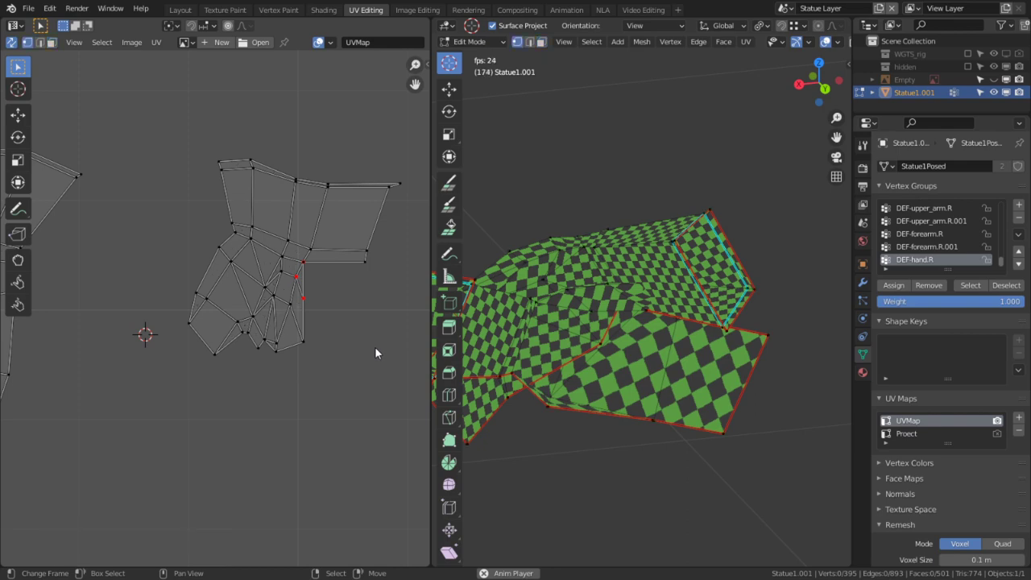
Circle-select the remaining vertices along the hidden strip's border and clear their pins.
key(c)
drag(315, 299, 302, 350)
key(Escape)
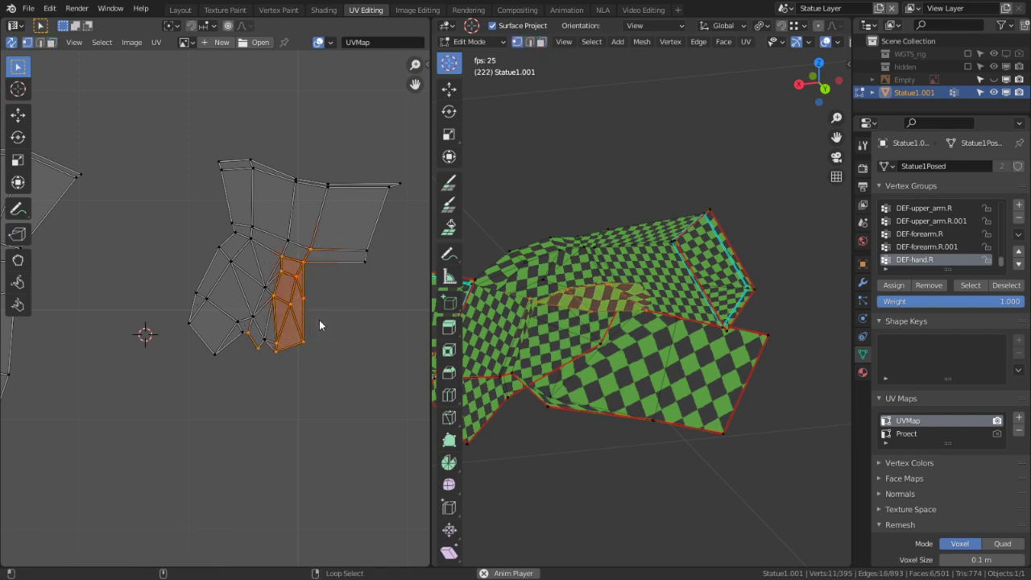
key(alt+p)
key(alt+a)
scroll(319, 320, down, 4)
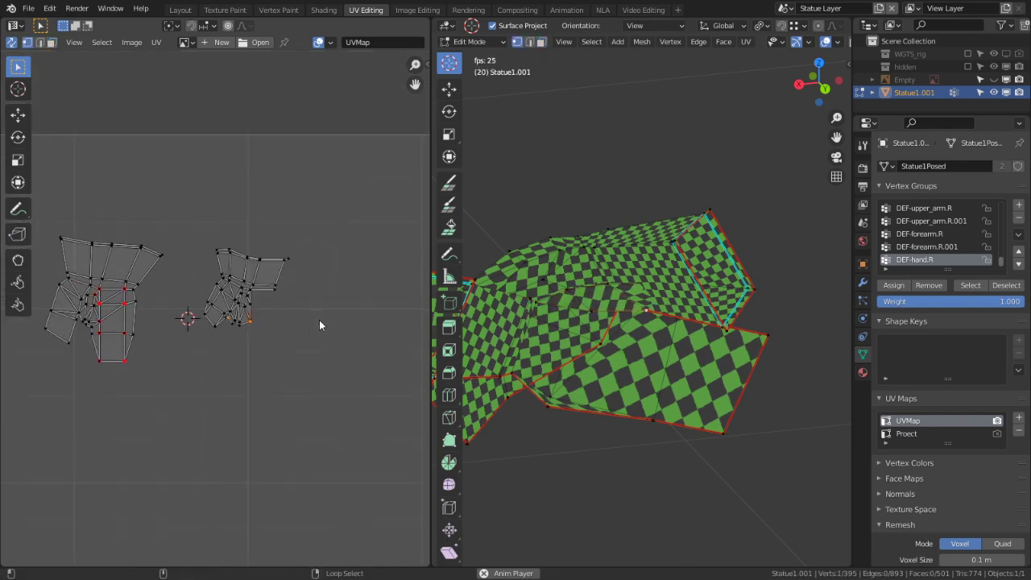
Reveal all hidden geometry of the statue and clear the selection.
key(alt+h)
key(ctrl+z)
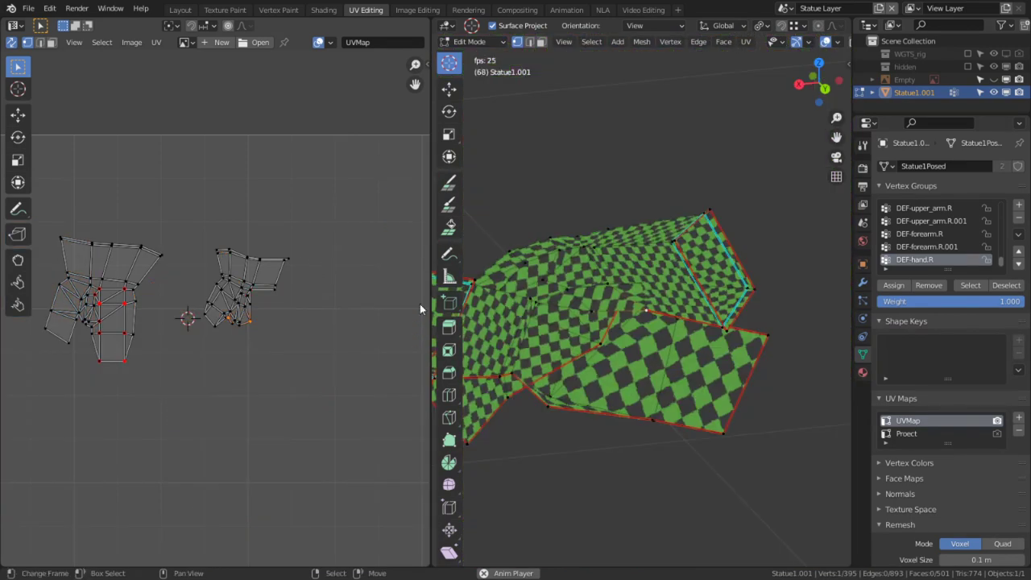
middle_drag(812, 374, 573, 400)
key(alt+h)
key(alt+a)
right_click(573, 401)
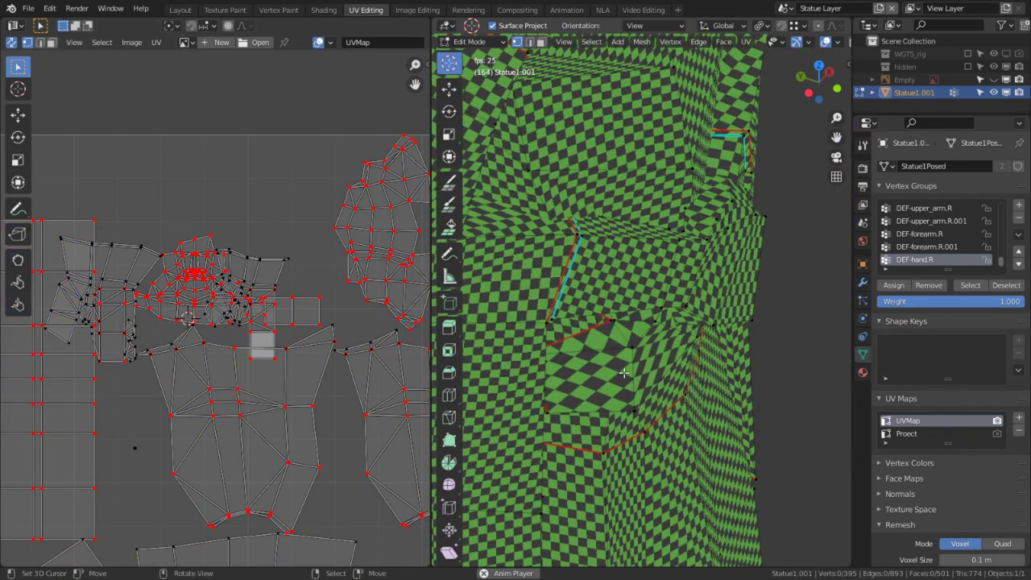
Select the linked faces of both hand halves up to their seams and hide all other geometry.
key(ctrl+l)
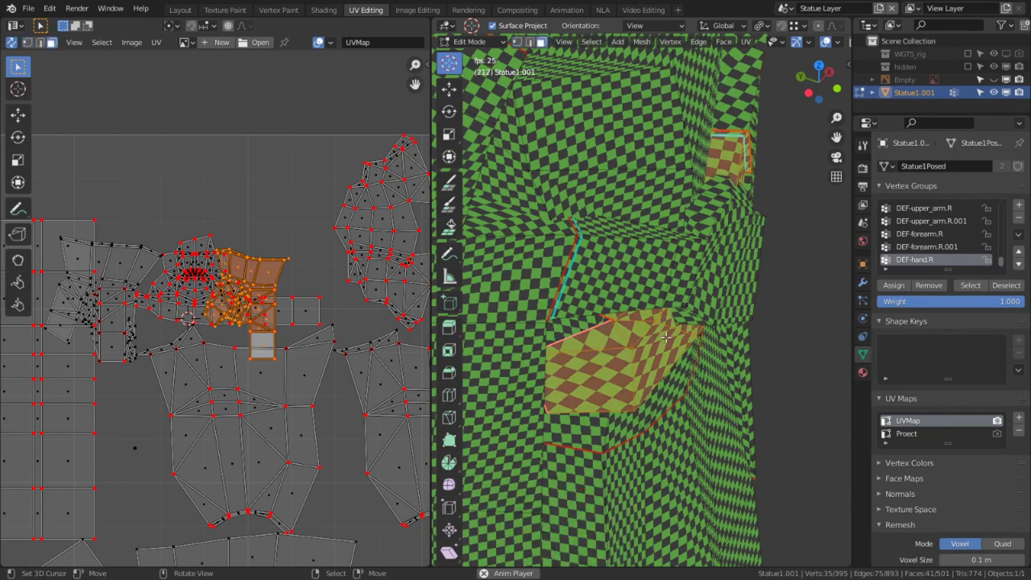
right_click(666, 338)
key(ctrl+l)
key(l)
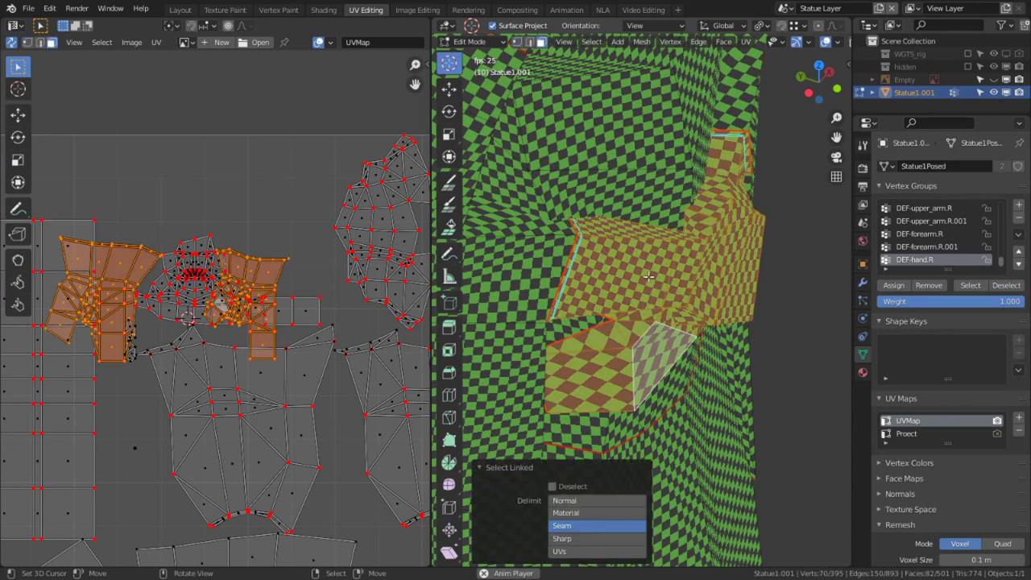
key(shift+h)
Select all visible hand faces and unwrap them with the Conformal method.
key(alt+a)
key(a)
key(u)
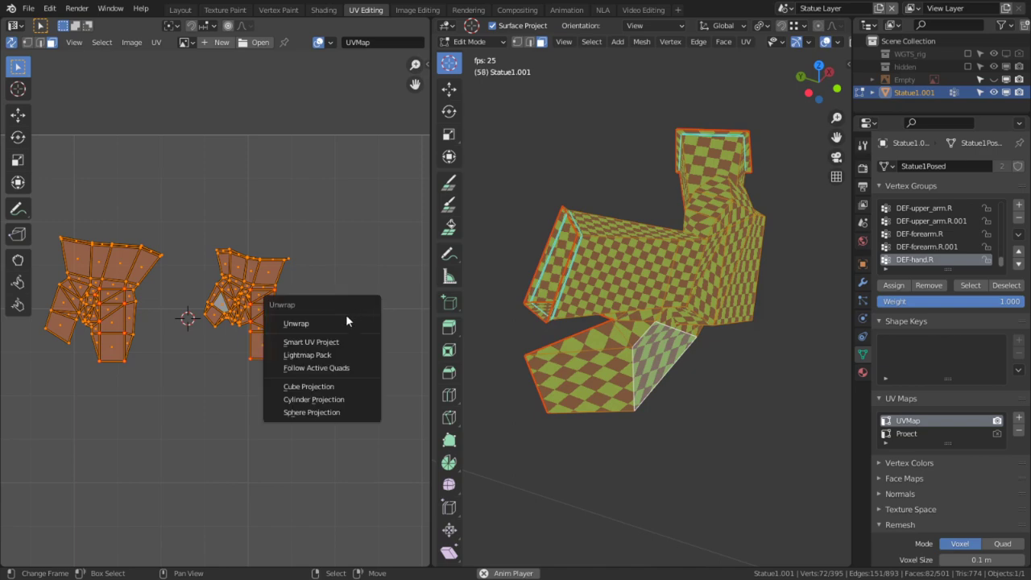
click(332, 324)
scroll(376, 333, up, 4)
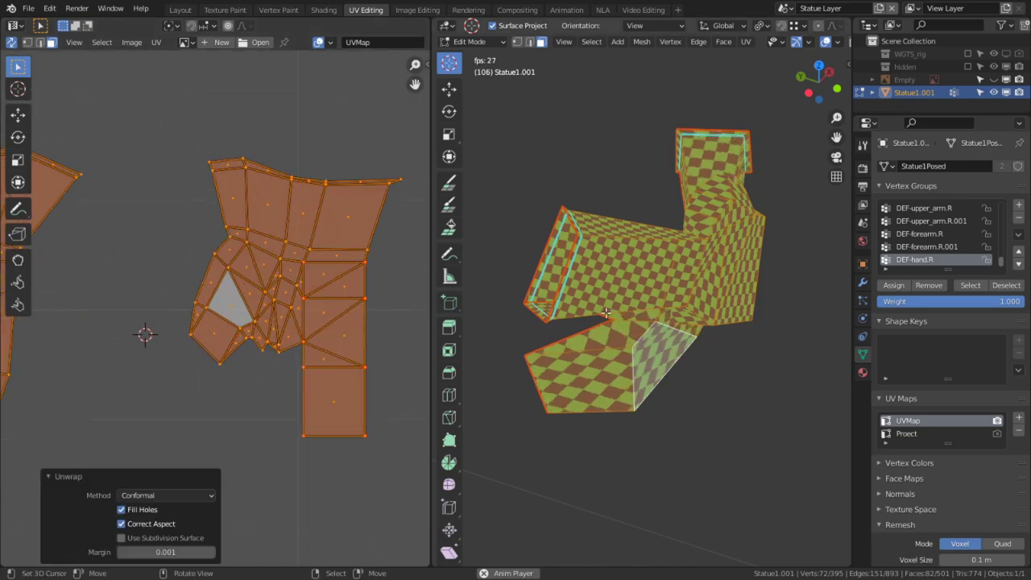
Isolate the smaller hand island by selecting its linked faces, hiding everything unselected and clearing the selection.
middle_drag(629, 329, 829, 195)
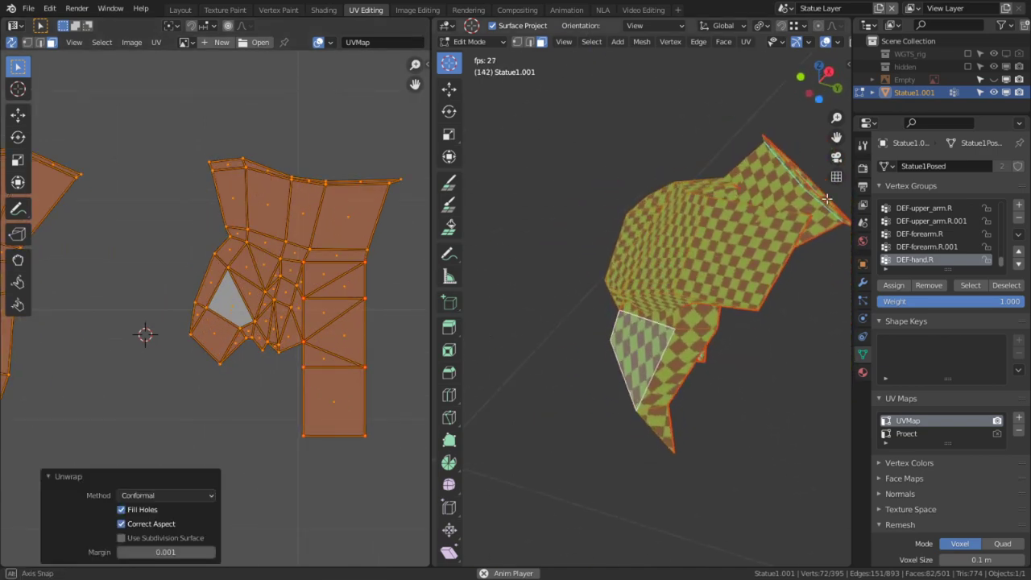
middle_drag(600, 270, 622, 338)
click(624, 340)
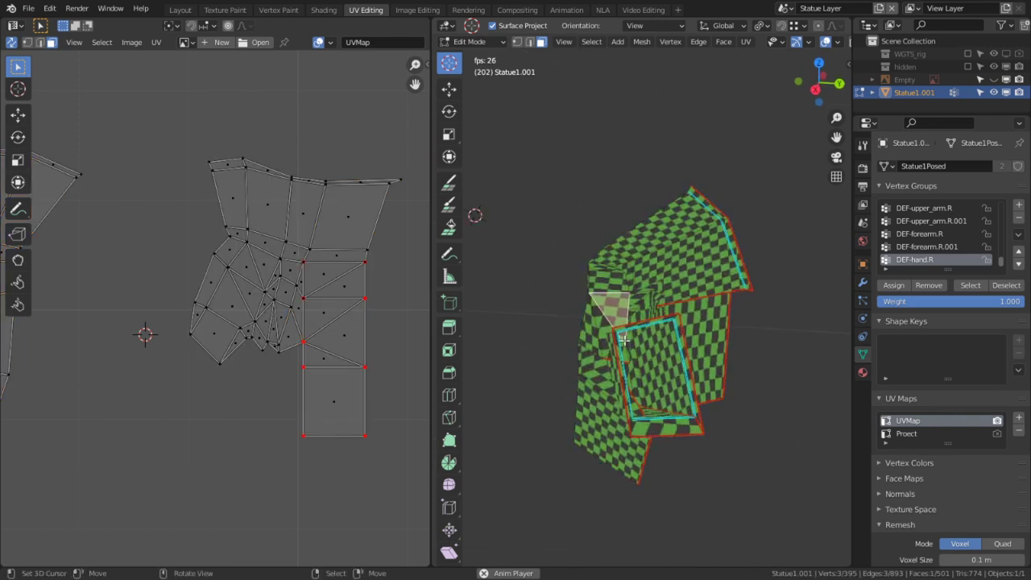
key(l)
key(shift+h)
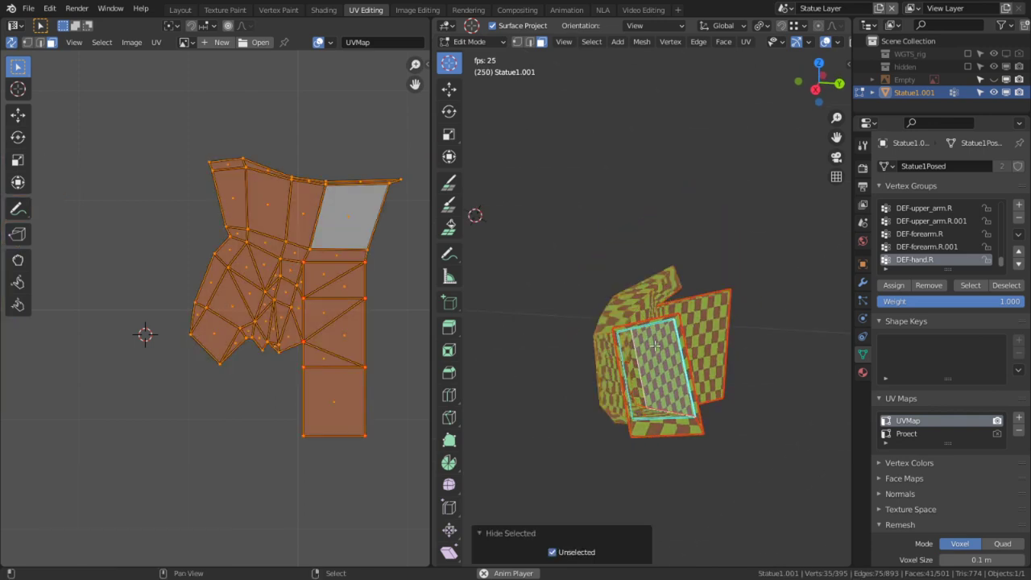
key(alt+a)
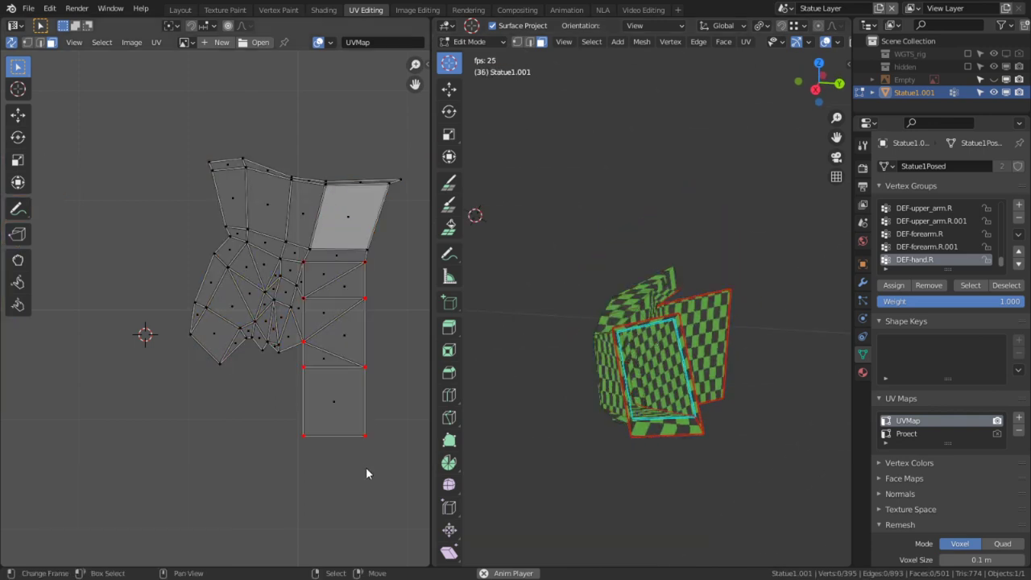
Select the straight strip of finger and palm faces on the isolated hand piece and hide them.
click(320, 400)
mouse_move(532, 354)
middle_down()
mouse_move(568, 363)
mouse_move(520, 365)
middle_up()
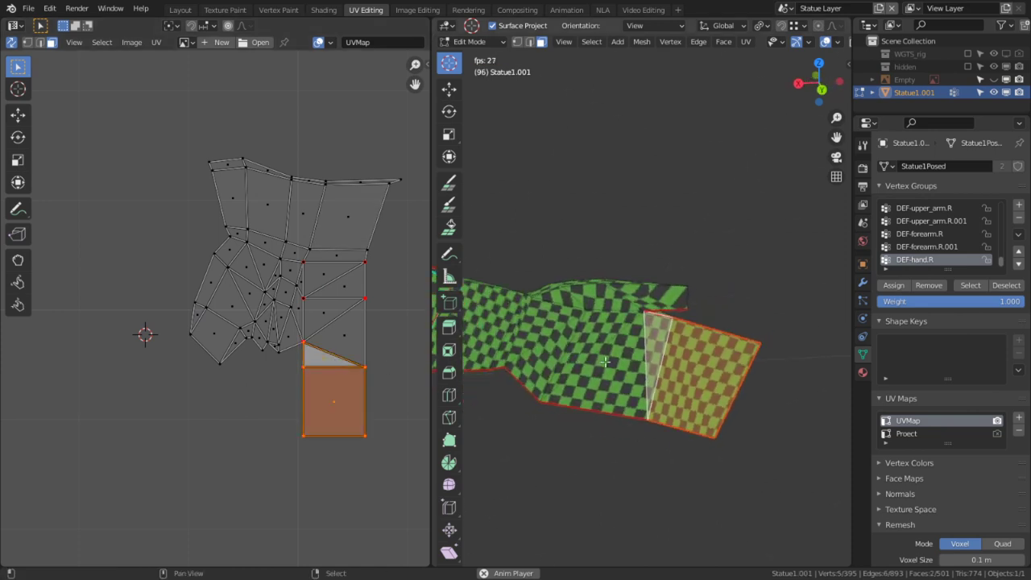
shift+right_click(628, 362)
shift+right_click(590, 345)
shift+right_click(558, 346)
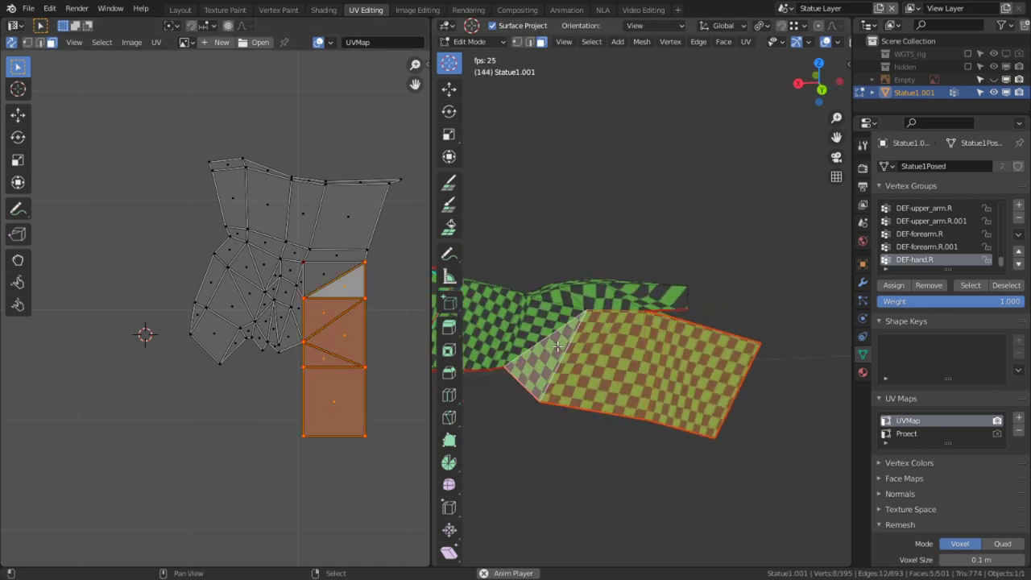
shift+right_click(551, 330)
key(h)
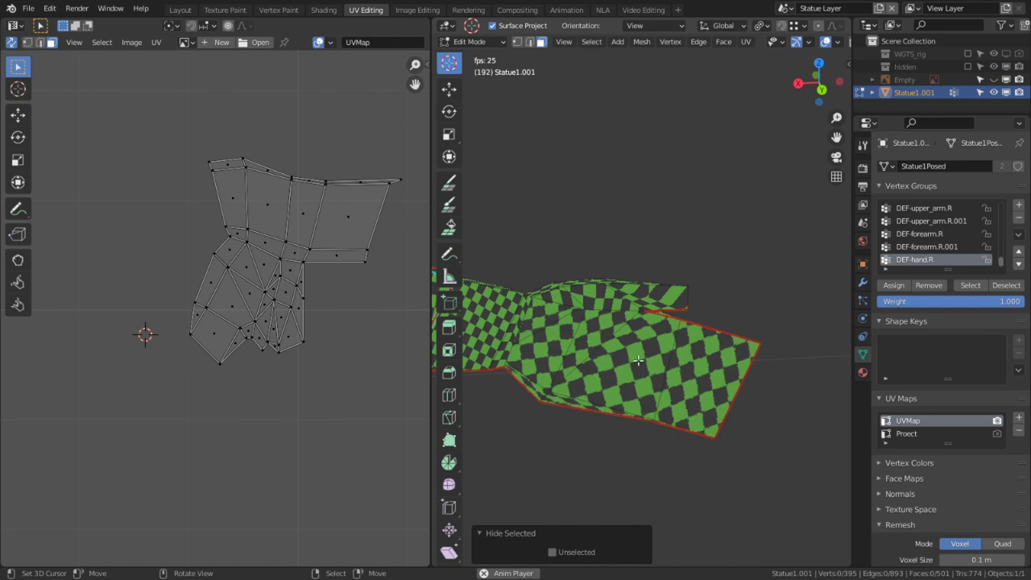
Switch to vertex selection, reveal all hidden geometry and select one vertex on the hand.
middle_drag(638, 360, 504, 362)
key(1)
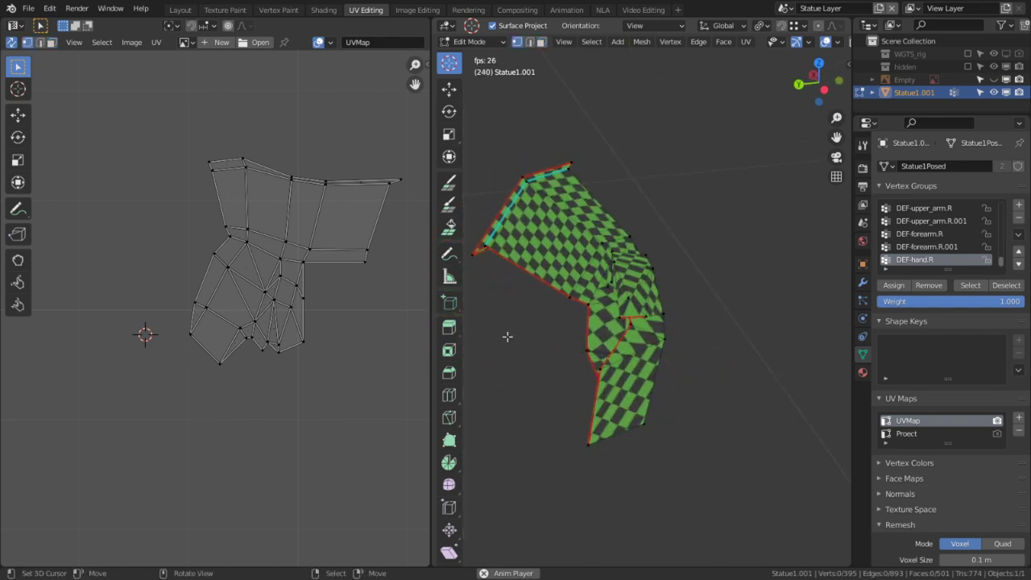
key(a)
key(alt+h)
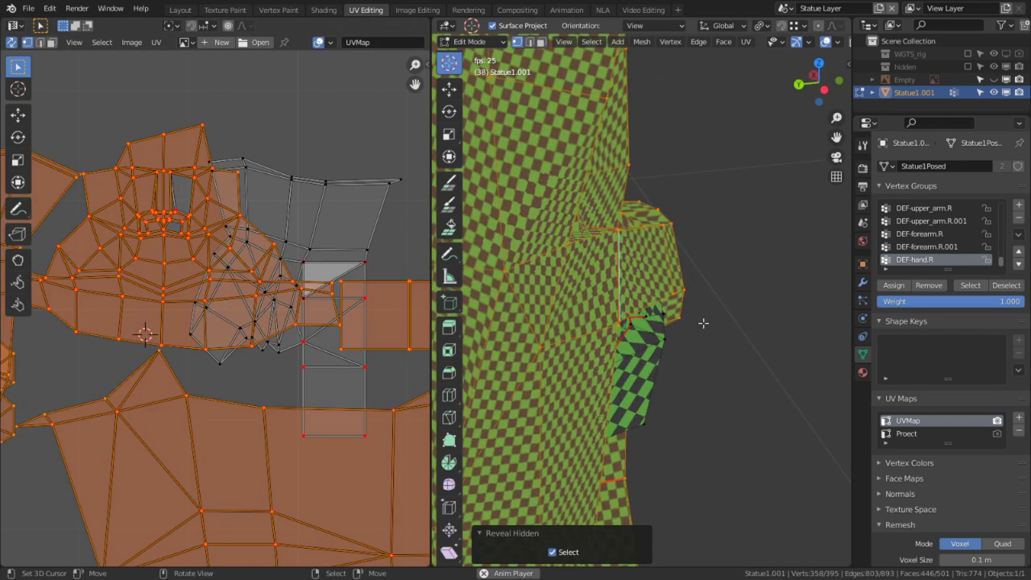
middle_drag(703, 323, 617, 350)
right_click(615, 350)
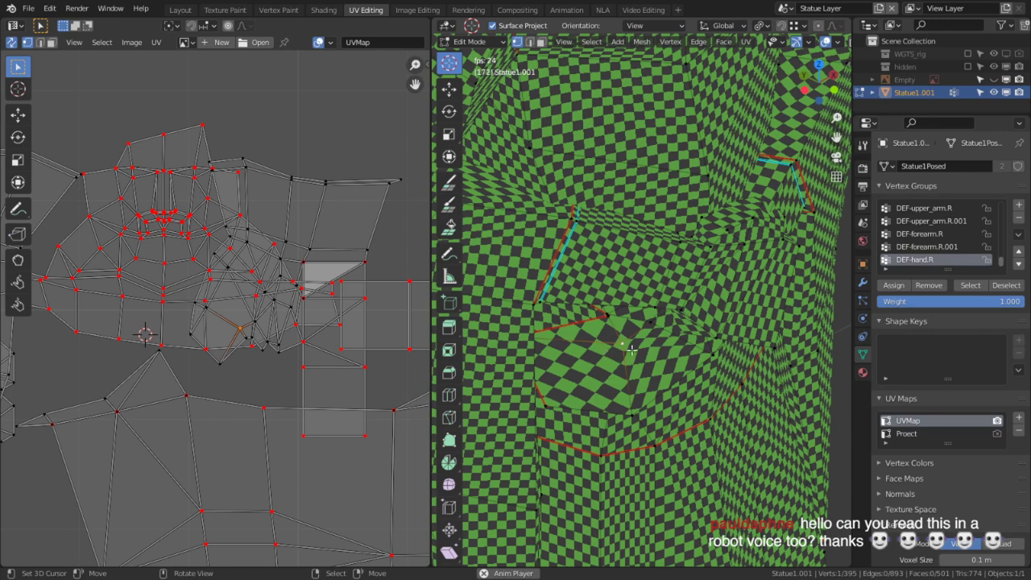
In face mode, select the smaller hand island's linked faces up to the seams and hide everything else.
key(3)
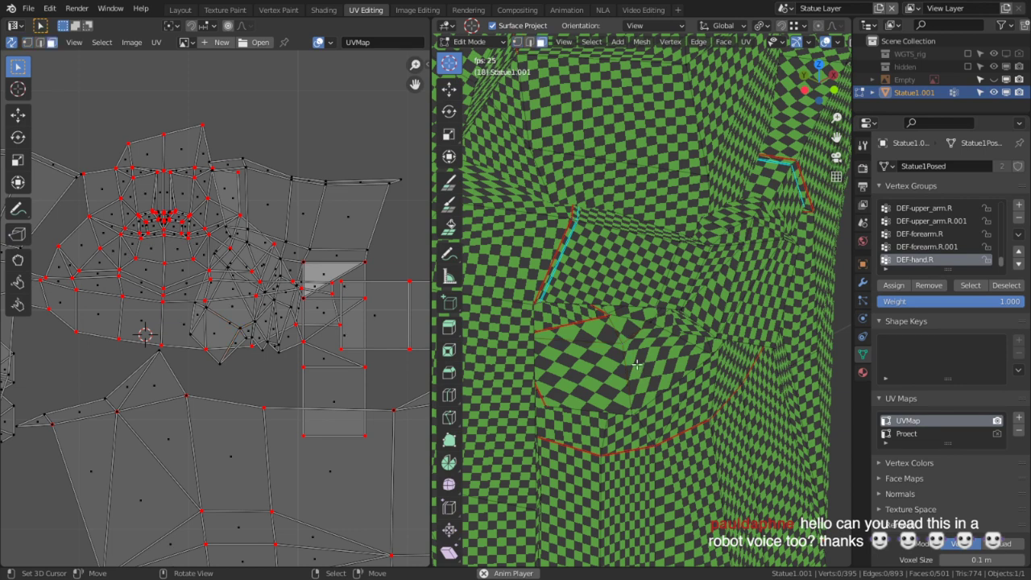
key(l)
key(l)
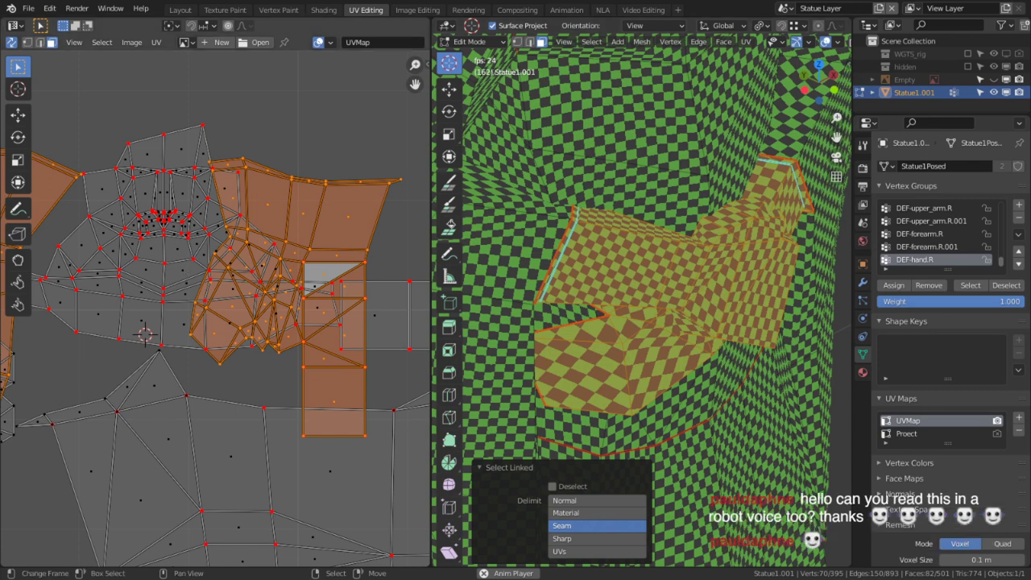
click(605, 384)
key(ctrl+l)
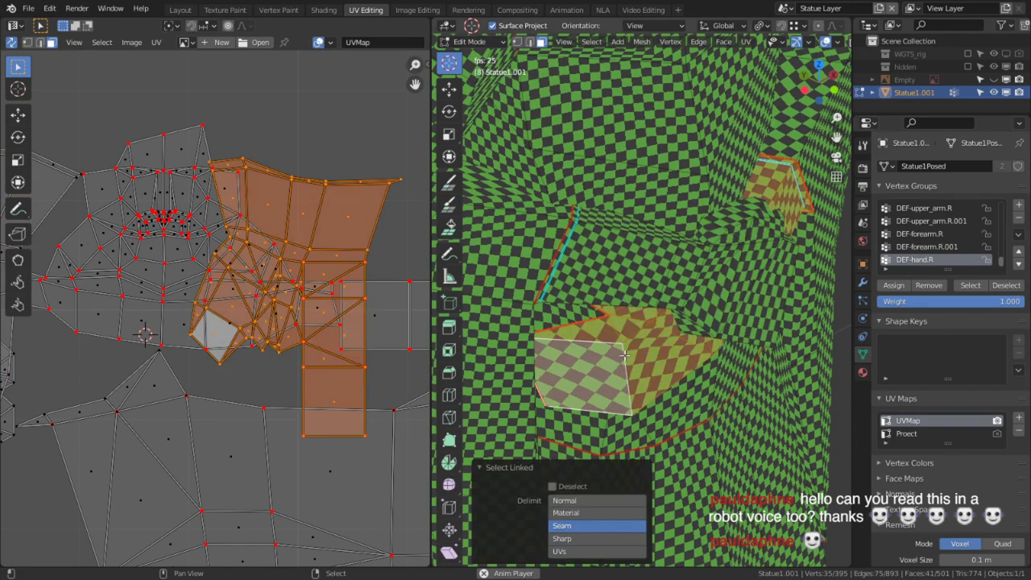
key(shift+h)
Select the whole isolated hand piece, clear its pins and unwrap it again with the Conformal method.
click(608, 168)
key(a)
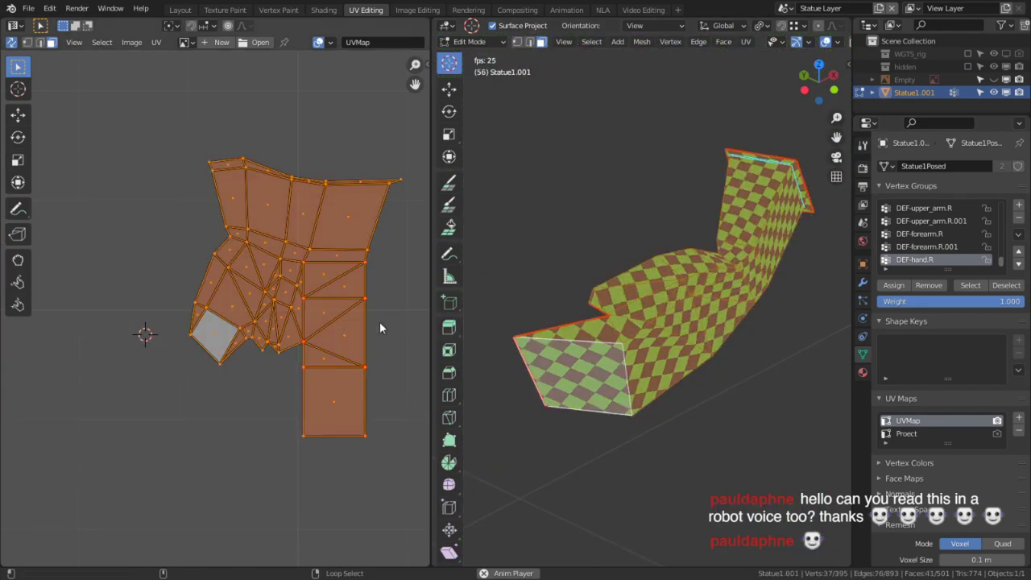
key(alt+p)
key(u)
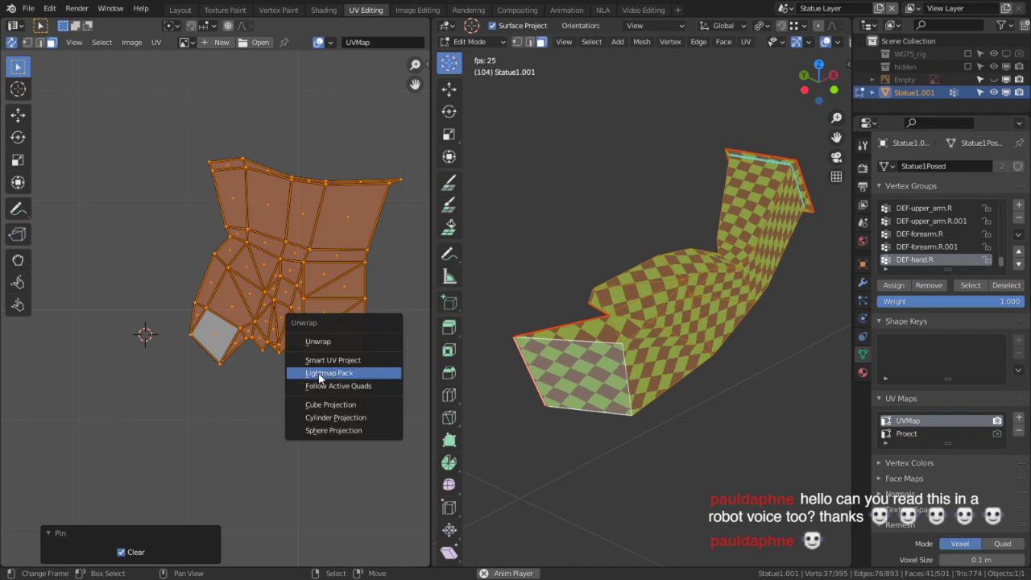
click(323, 343)
scroll(323, 341, down, 3)
scroll(323, 341, up, 3)
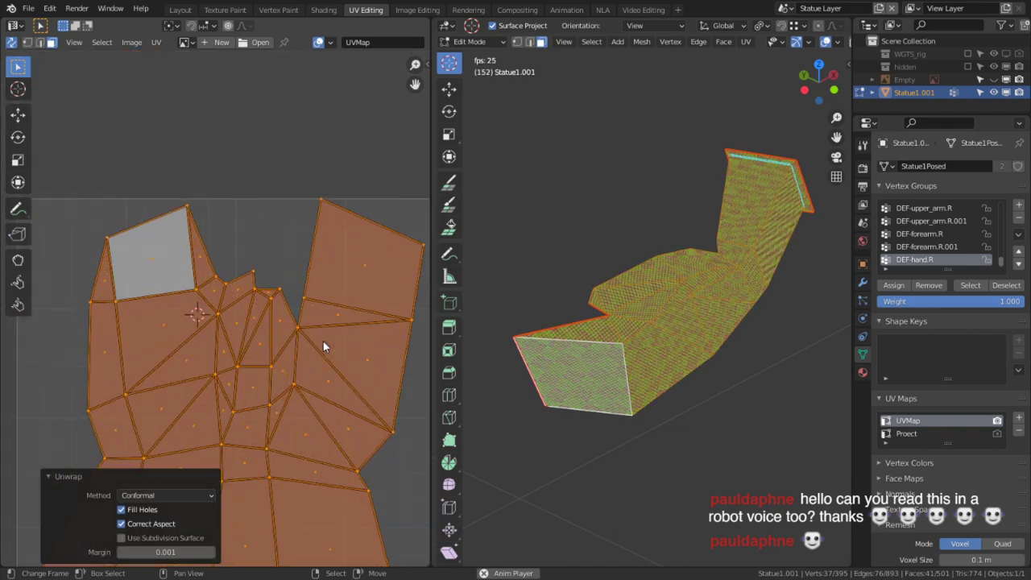
scroll(333, 351, down, 1)
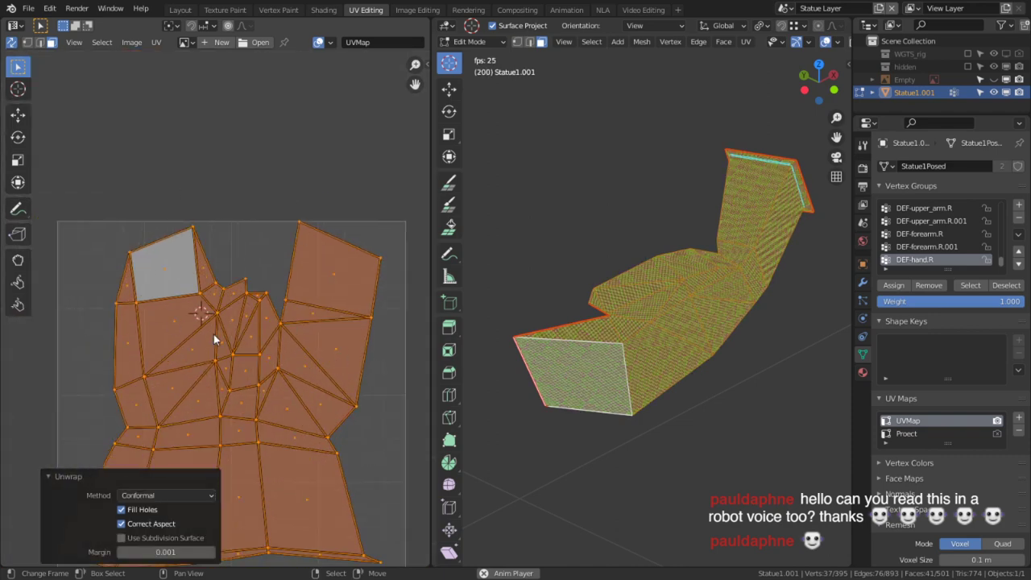
Select edges along the outer finger border of the newly unwrapped hand island.
alt+click(111, 286)
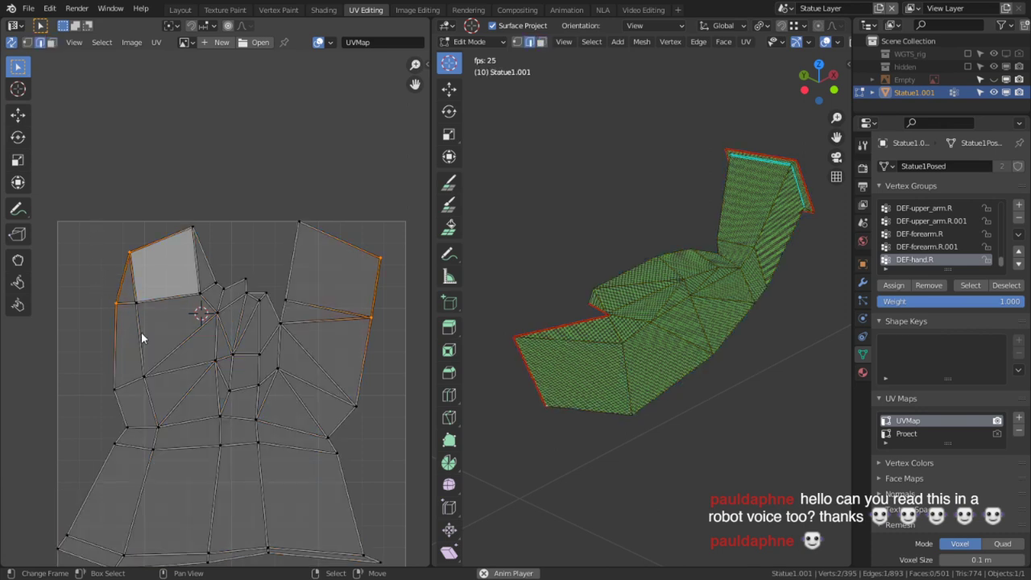
shift+click(115, 412)
middle_drag(539, 424, 604, 299)
Undo the border edge selections and the unpinned unwrap of the hand piece.
key(ctrl+z)
key(ctrl+z)
key(ctrl+z)
key(ctrl+z)
key(ctrl+z)
key(ctrl+z)
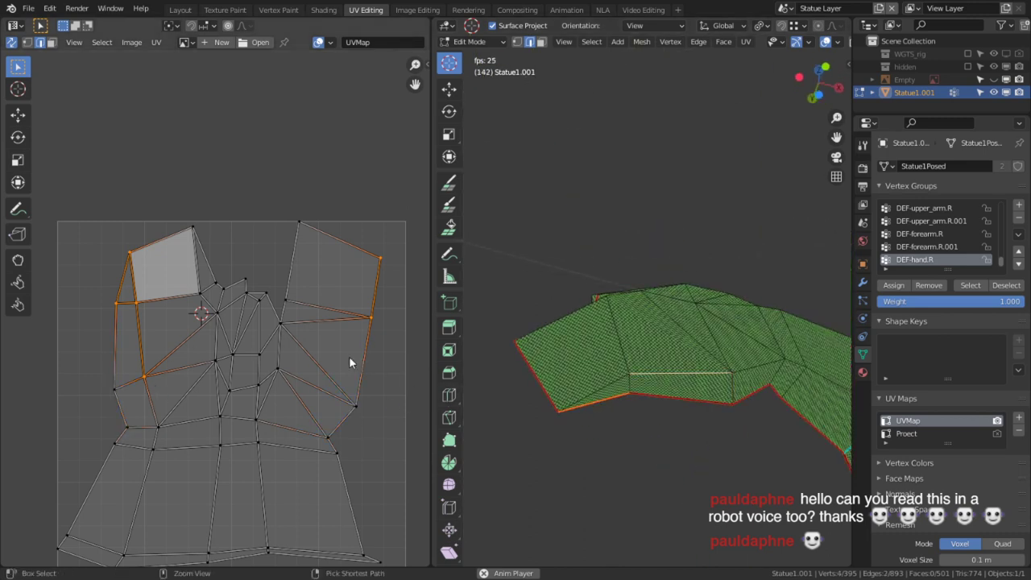
key(ctrl+z)
key(ctrl+z)
key(ctrl+z)
key(ctrl+z)
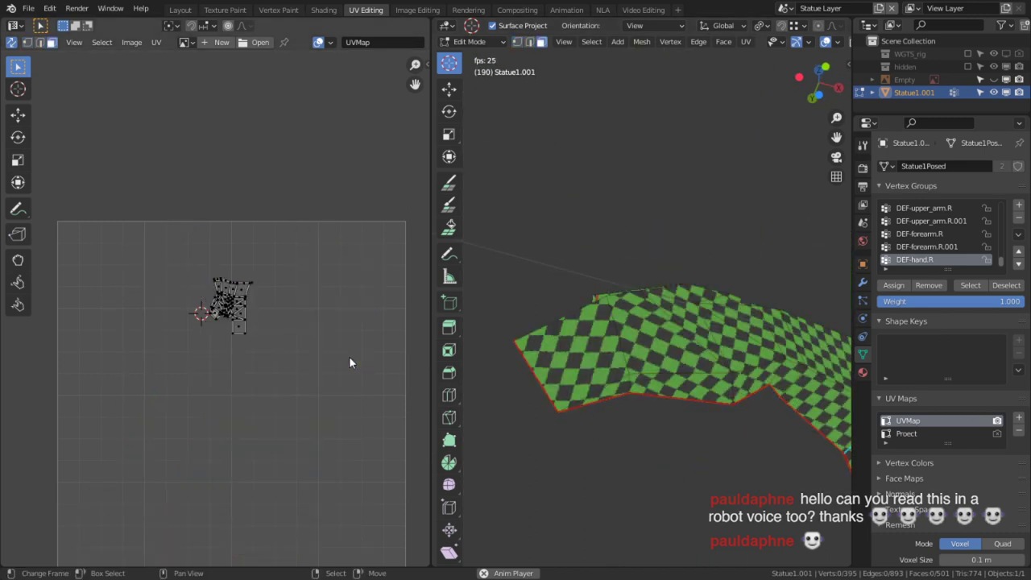
Select the six faces of the hand's straight finger and palm strip on the 3D model.
scroll(373, 359, up, 7)
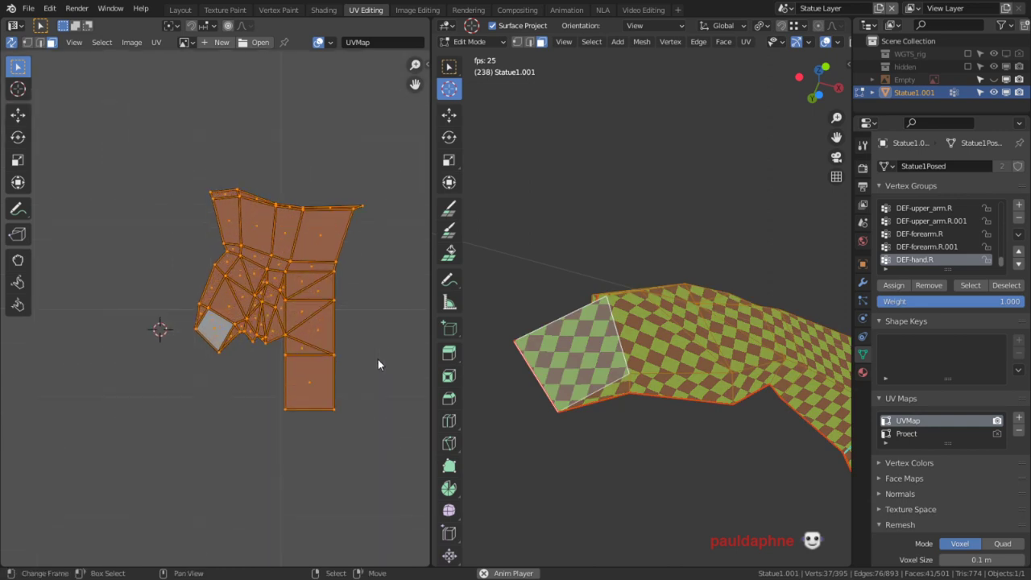
right_click(558, 347)
middle_drag(557, 346, 822, 420)
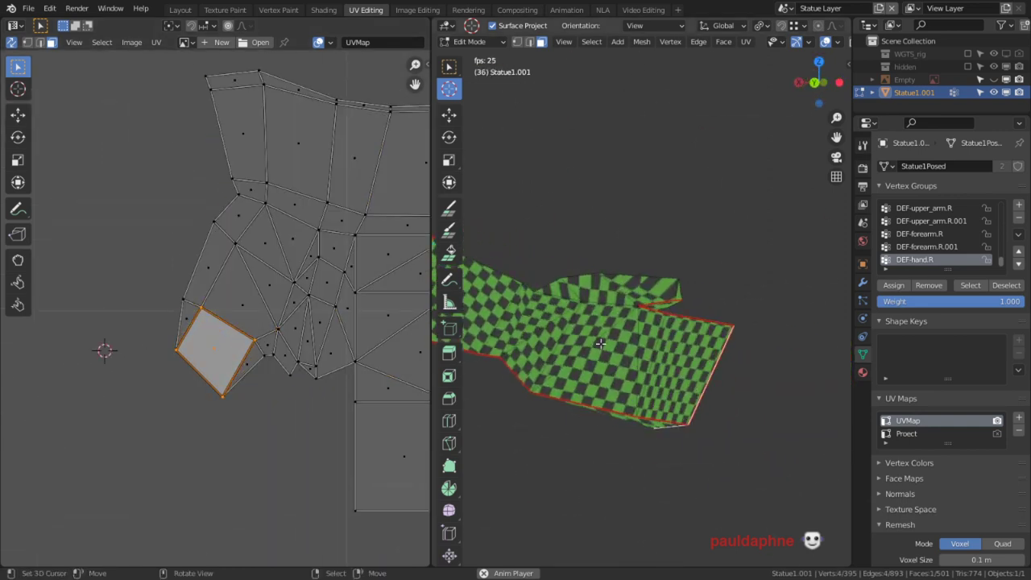
right_click(538, 323)
shift+right_click(566, 344)
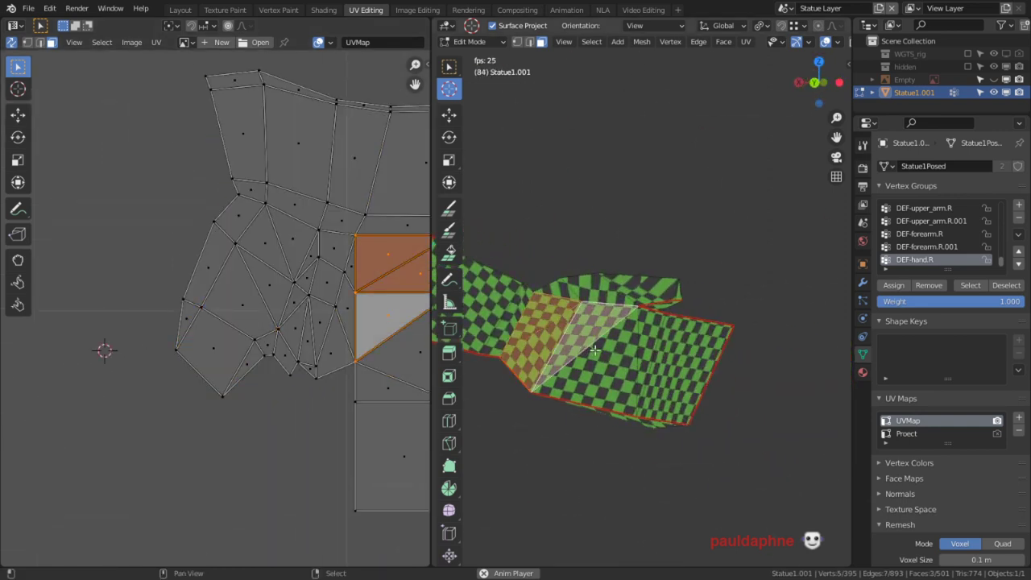
shift+right_click(620, 357)
shift+right_click(627, 357)
shift+right_click(653, 370)
shift+right_click(615, 352)
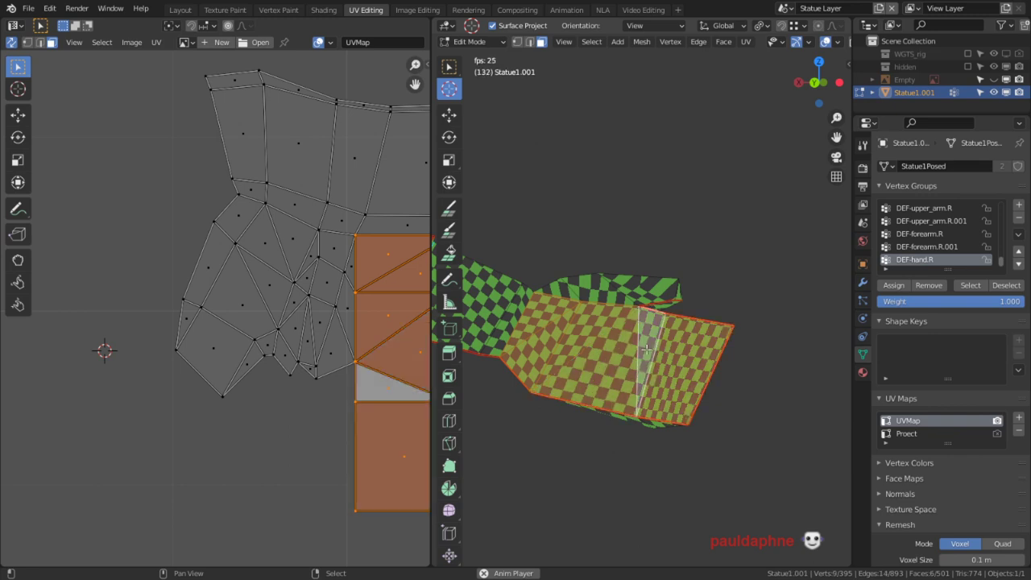
shift+right_click(647, 350)
Select the six faces of the straight strip on the hand's UV island and pin their vertices.
middle_drag(397, 358, 284, 357)
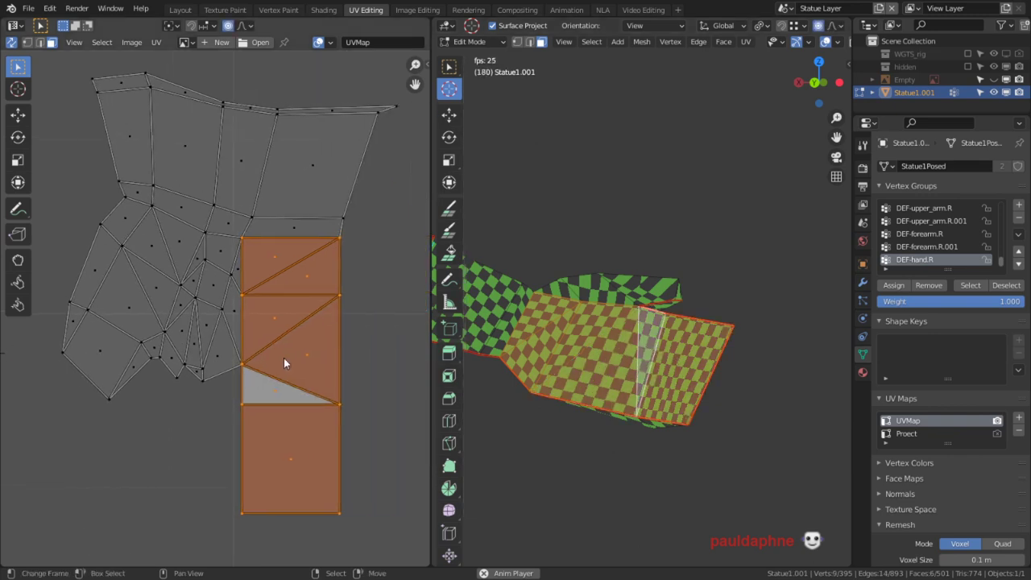
key(a)
right_click(291, 363)
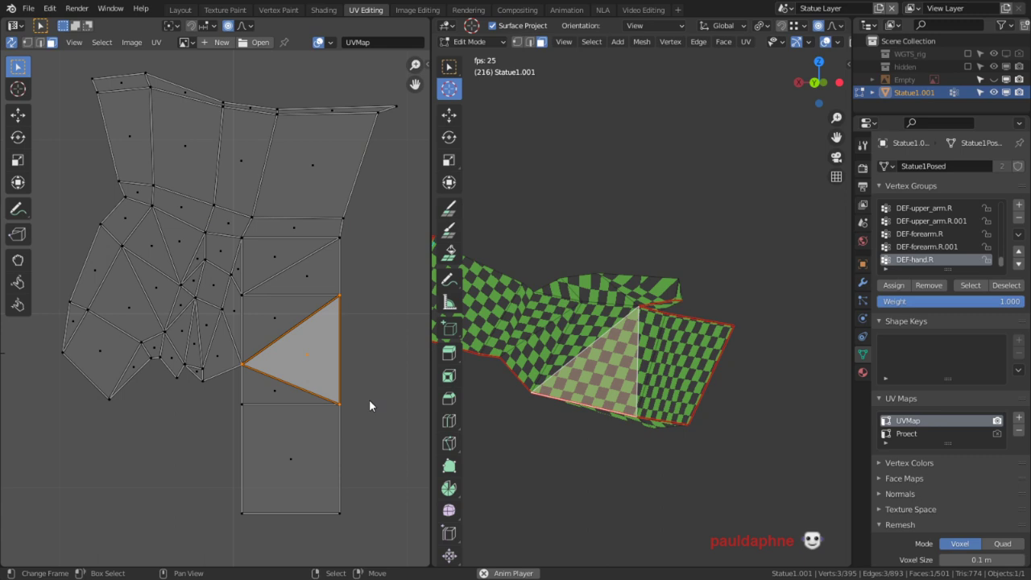
right_click(320, 457)
shift+right_click(299, 393)
shift+right_click(299, 365)
shift+right_click(286, 319)
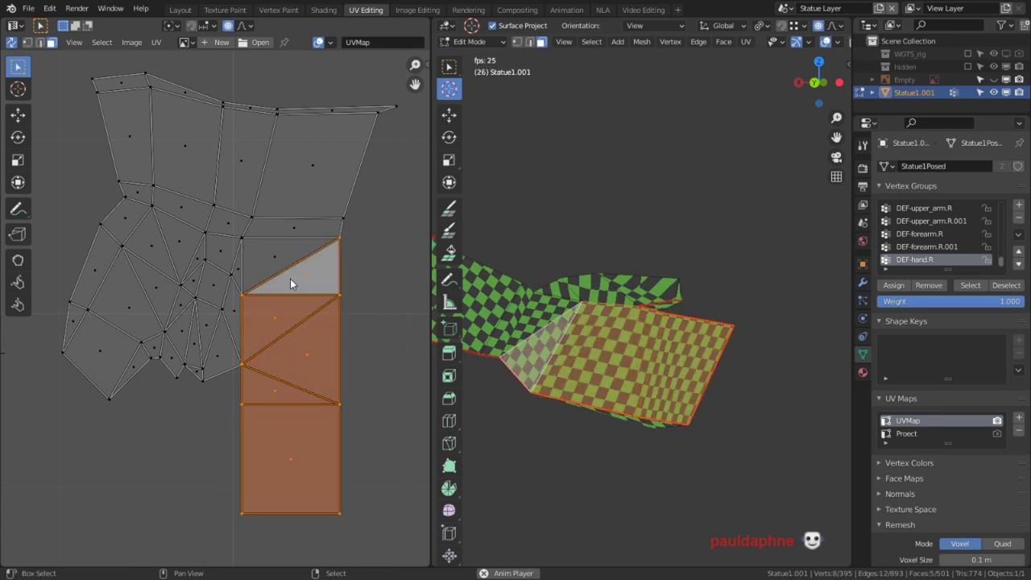
shift+right_click(286, 288)
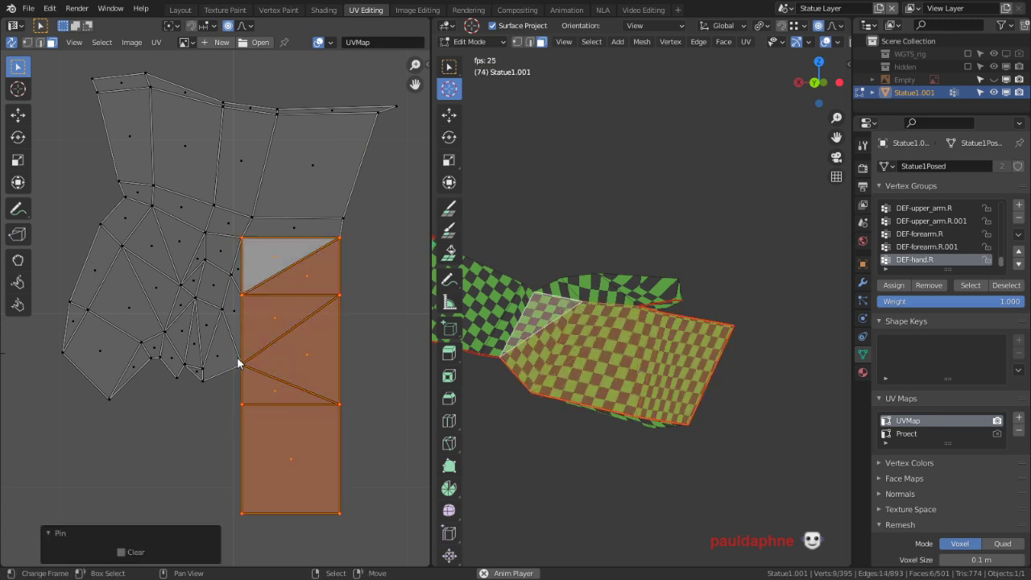
Try to unwrap the hand's whole linked UV island around its pinned strip.
key(ctrl+l)
key(u)
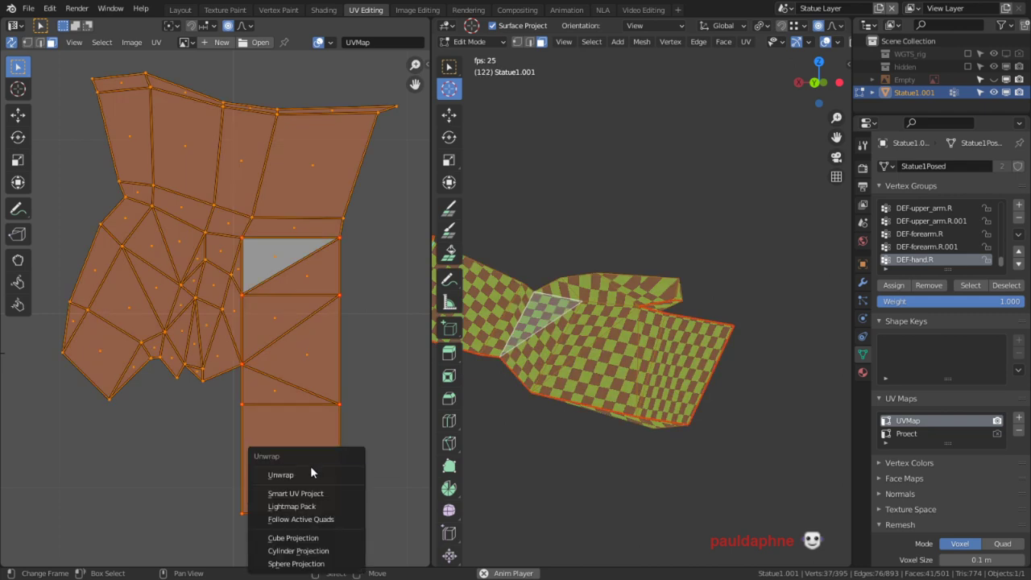
click(299, 474)
key(alt+a)
key(ctrl+z)
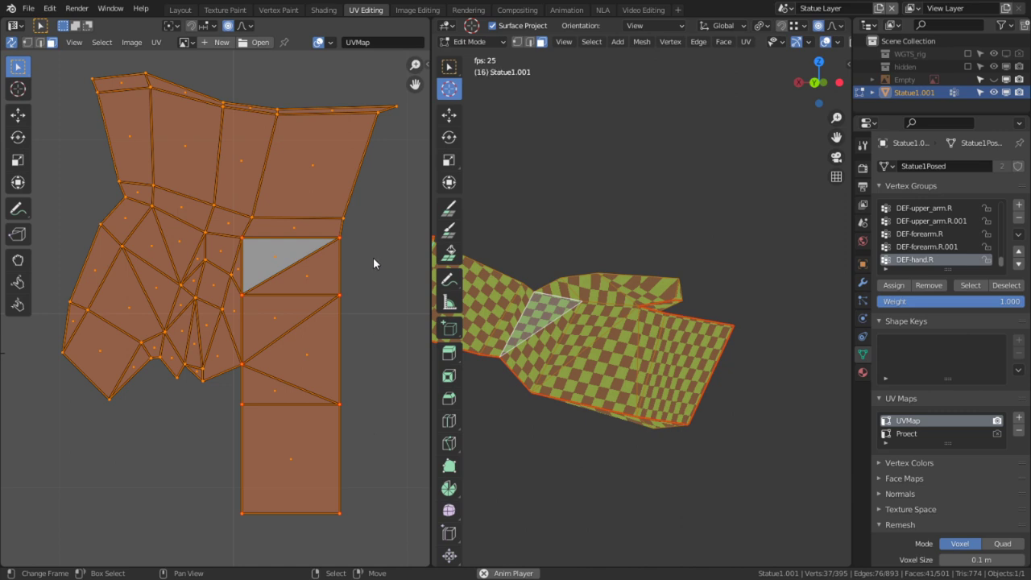
Reveal the hidden geometry, select all linked faces of both hands delimited by seams, and hide everything else.
right_click(606, 284)
key(space)
scroll(366, 376, down, 1)
middle_drag(556, 322, 491, 359)
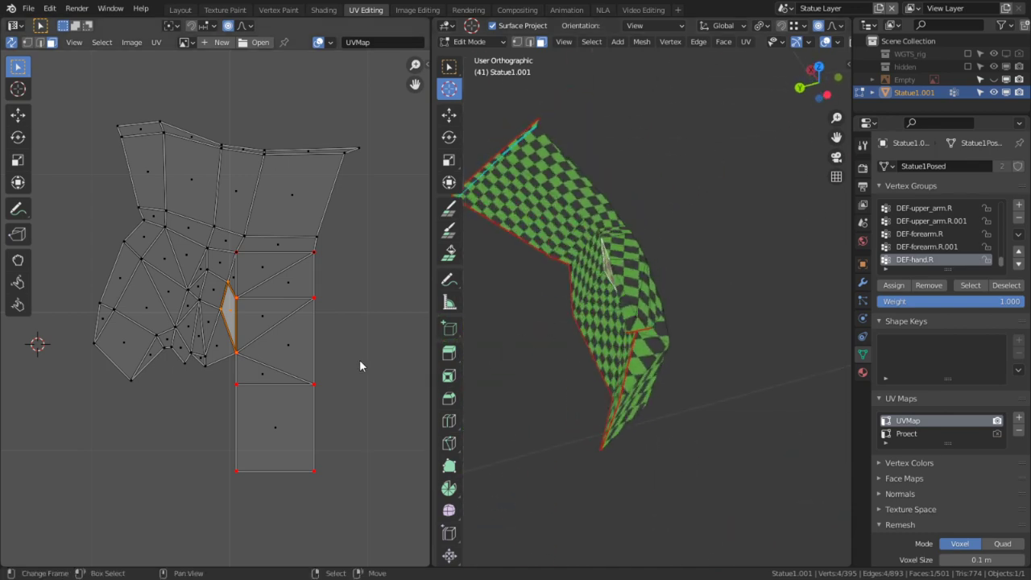
key(alt+h)
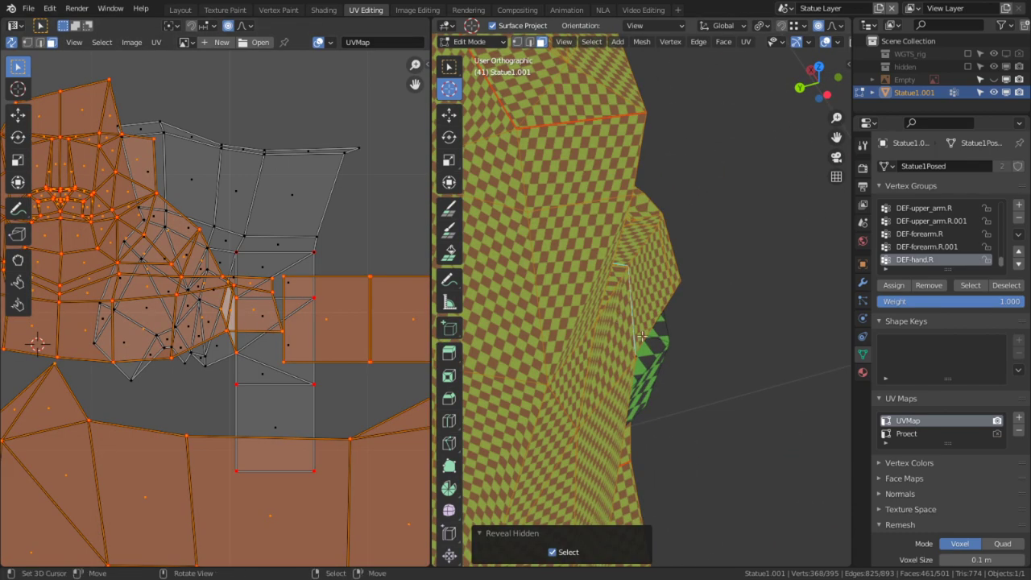
middle_drag(757, 377, 795, 316)
right_click(816, 456)
right_click(629, 353)
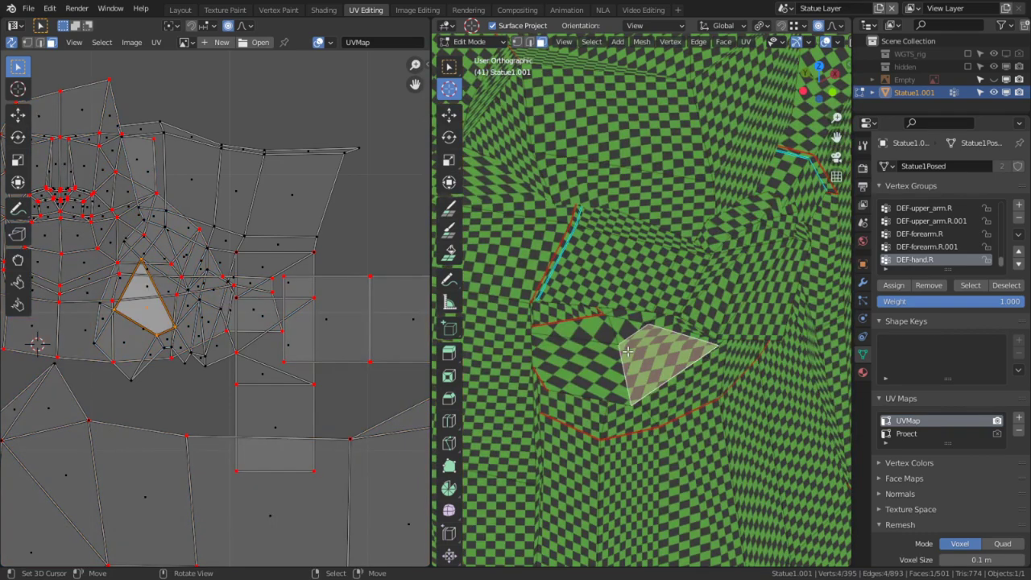
key(l)
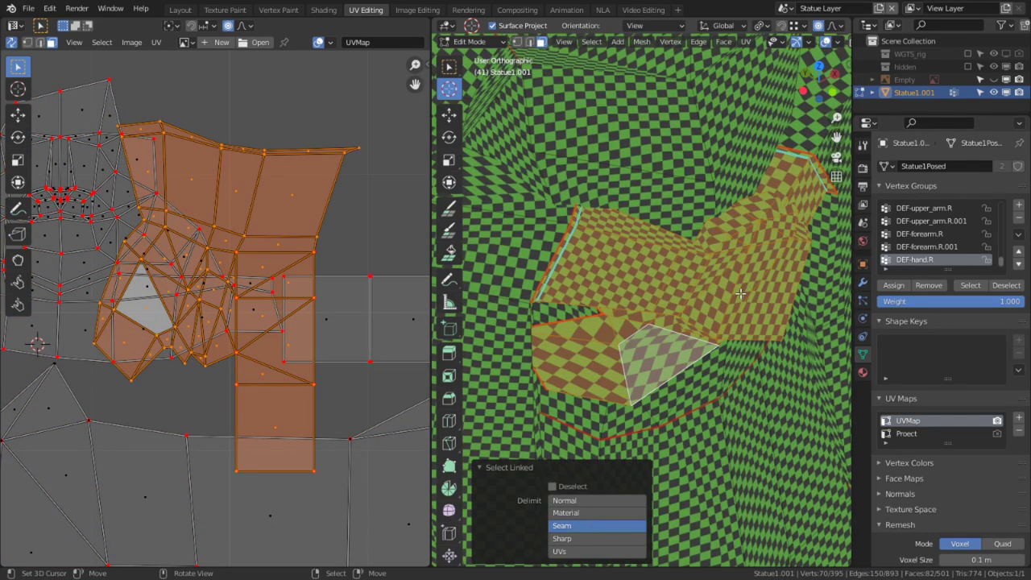
key(shift+h)
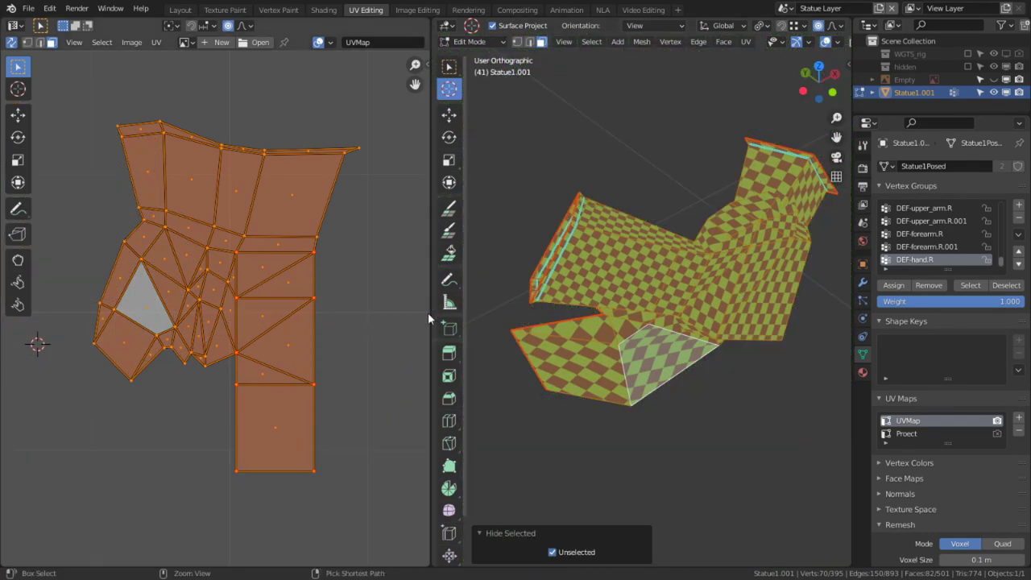
Enlarge the UV editor and select only the whole island of the hand with the plain straight strip.
key(ctrl+space)
middle_drag(332, 324, 477, 280)
scroll(367, 353, up, 3)
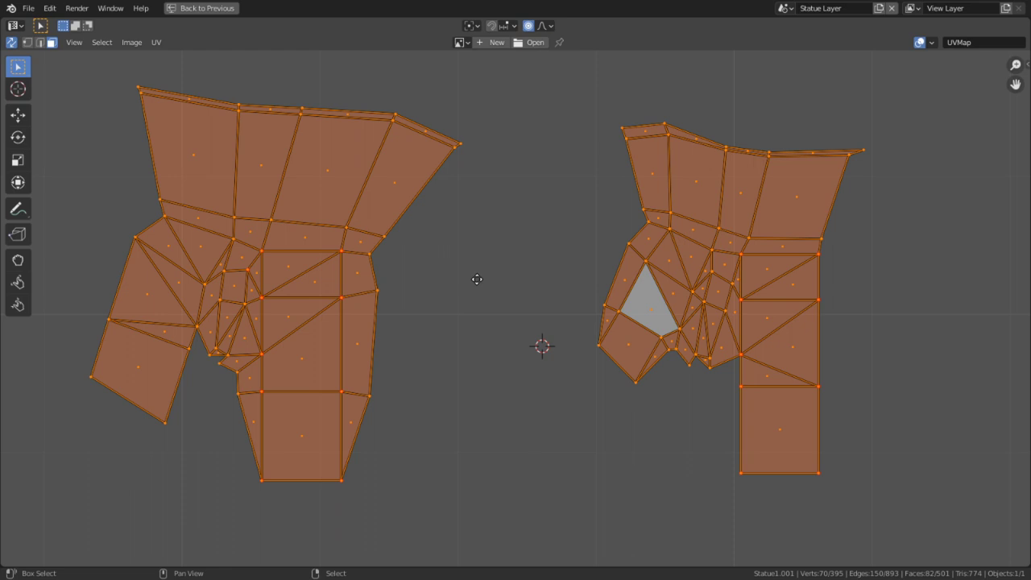
click(570, 422)
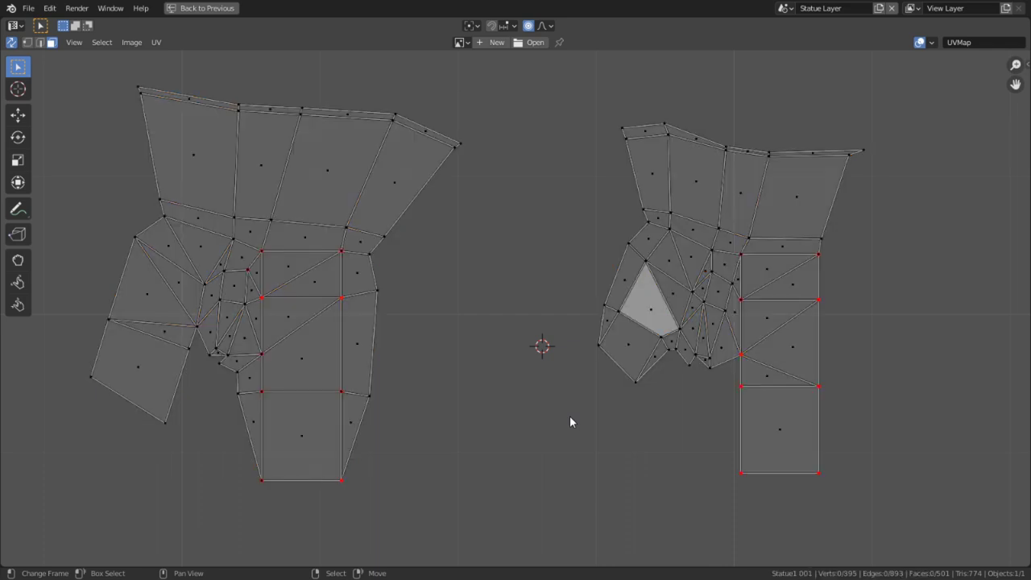
click(703, 336)
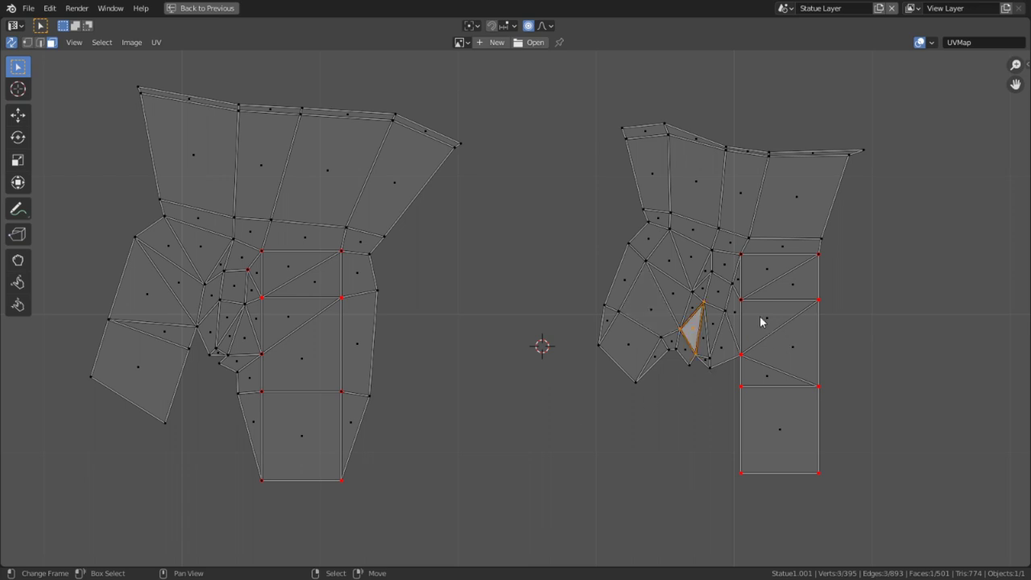
key(l)
Turn off proportional editing and mirror the selected hand island horizontally with an X scale of -1.
text(s)
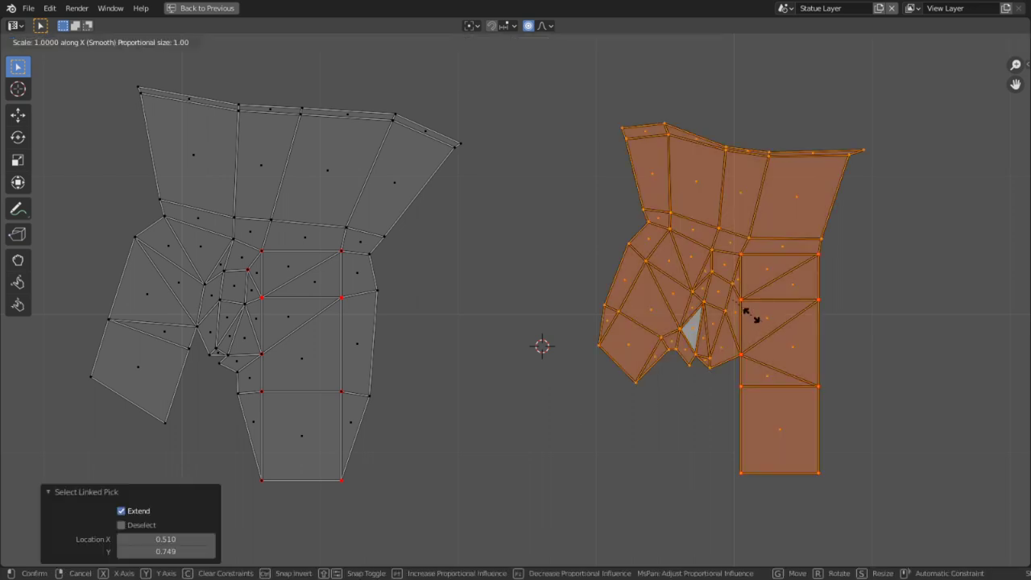
text(x-1)
key(Escape)
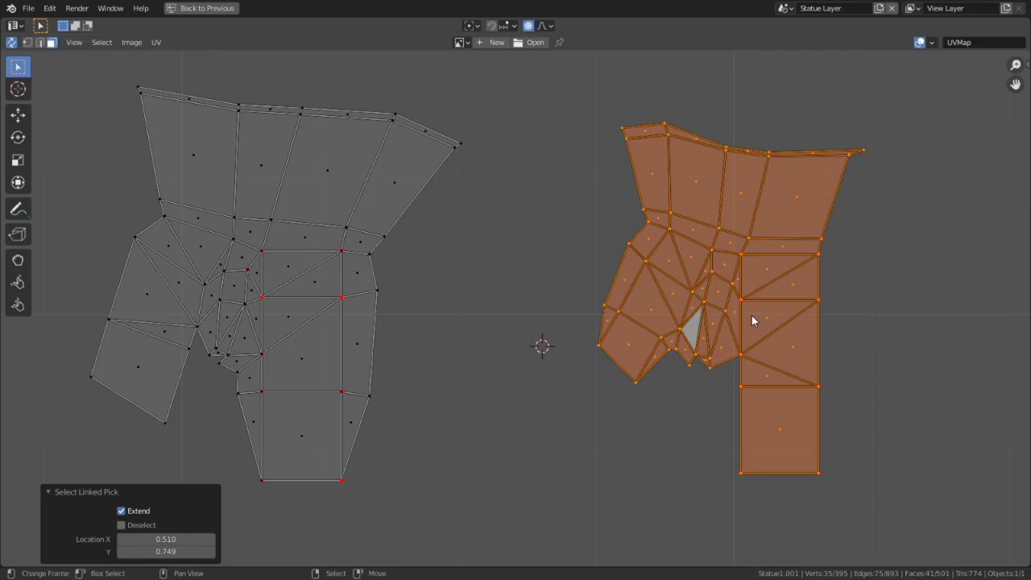
text(os-1)
key(Return)
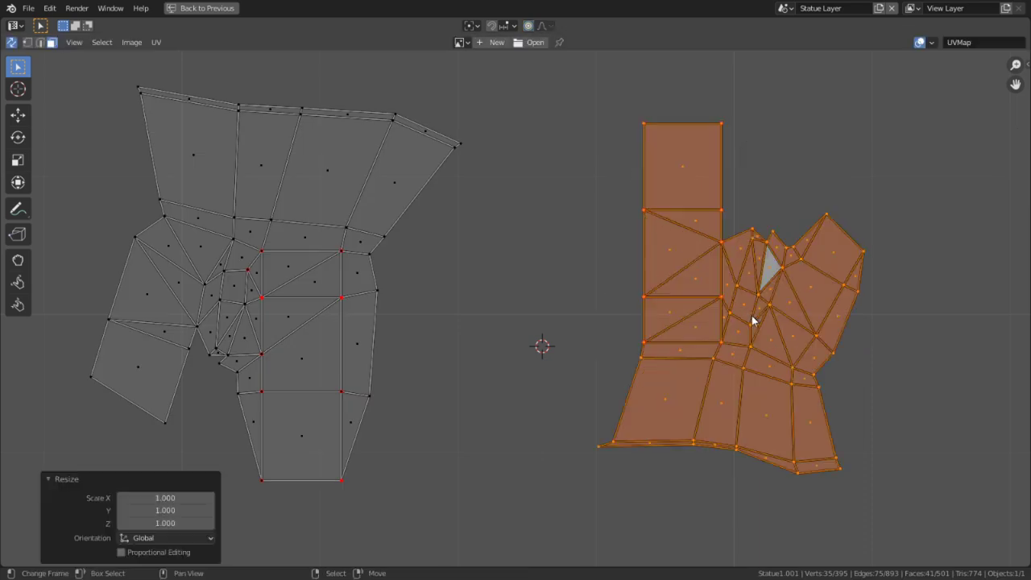
key(ctrl+z)
text(sx-1)
key(Return)
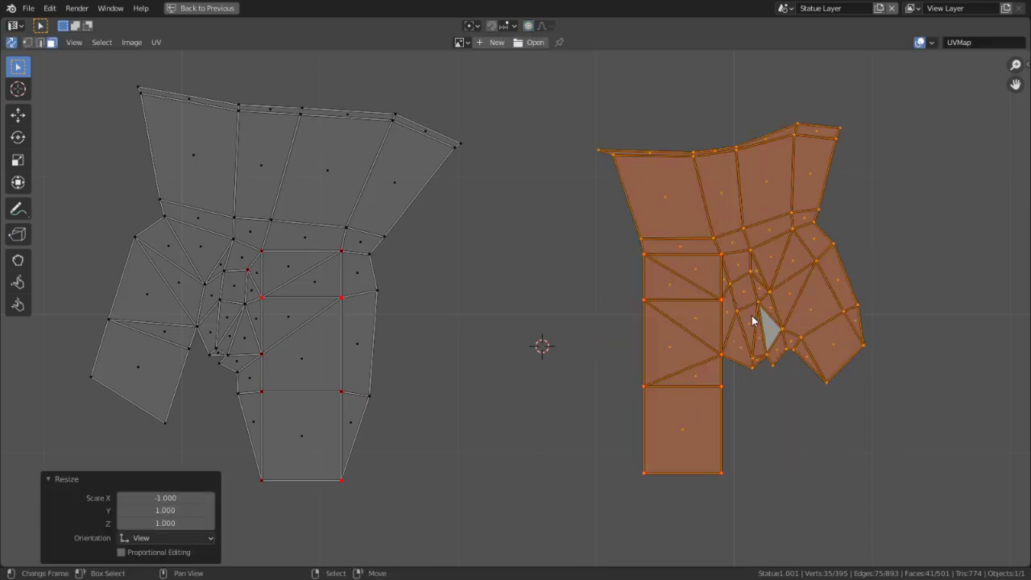
Move the mirrored island about 0.063 m along X toward the other hand's island and deselect it.
key(g)
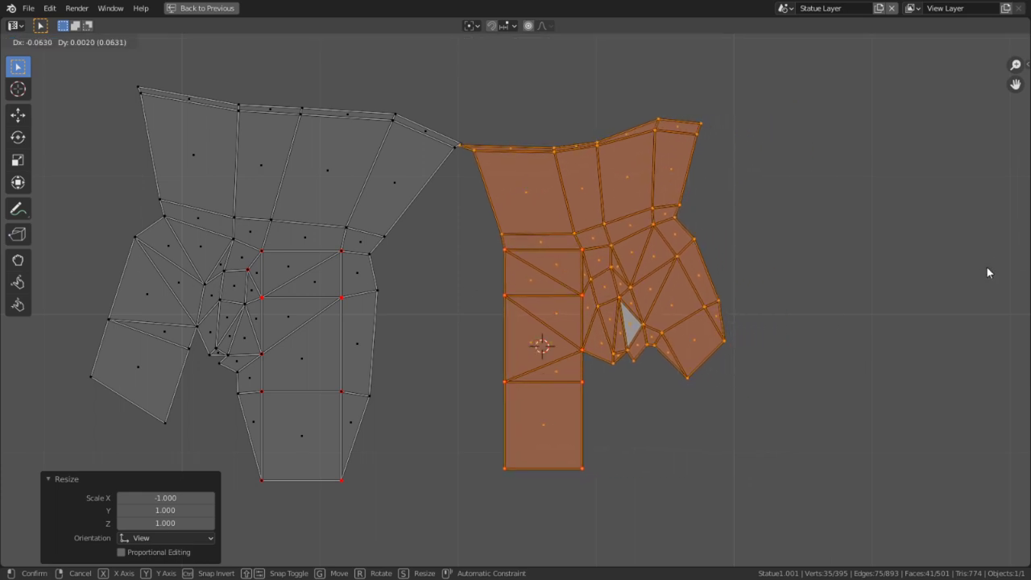
key(Return)
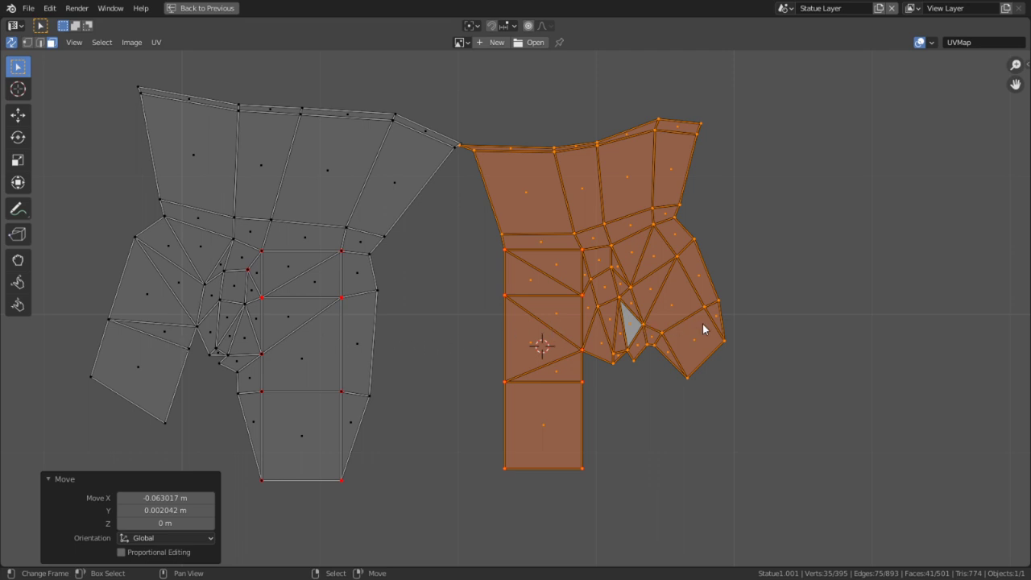
click(859, 301)
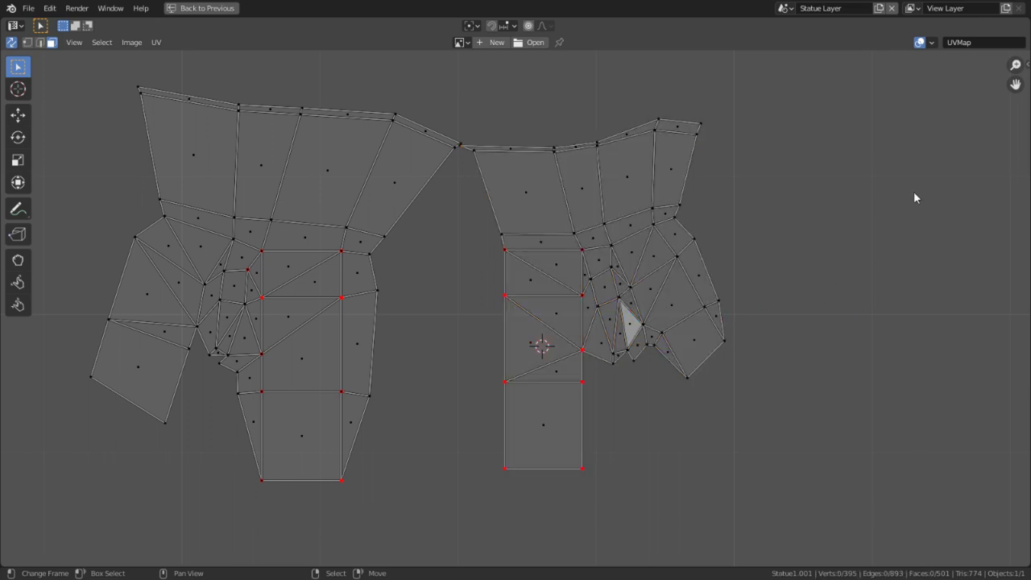
key(1)
key(c)
mouse_move(640, 258)
mouse_down()
mouse_move(553, 269)
mouse_move(529, 299)
mouse_move(568, 475)
mouse_up()
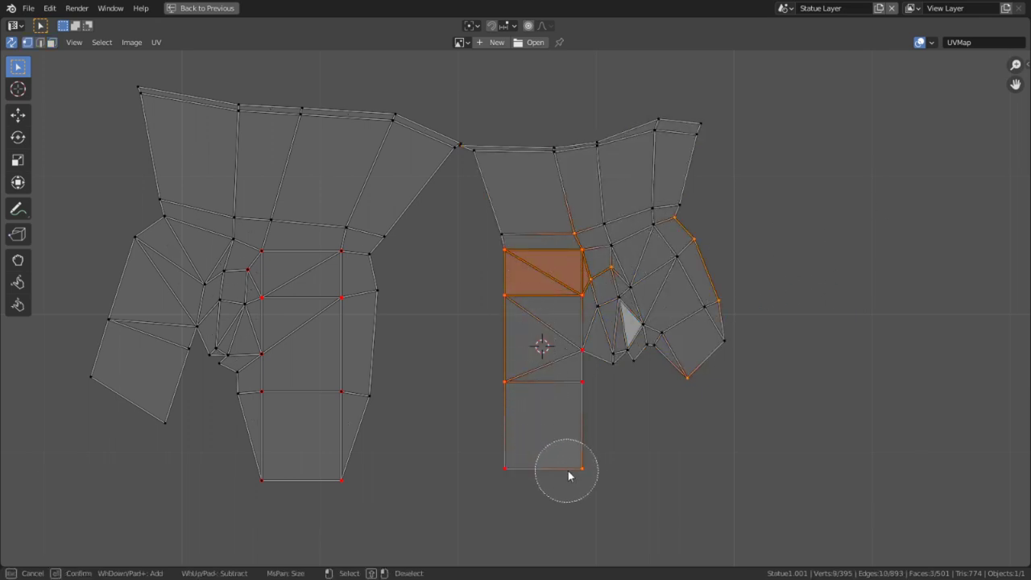
right_click(575, 474)
scroll(598, 411, down, 2)
scroll(612, 400, up, 2)
right_click(829, 298)
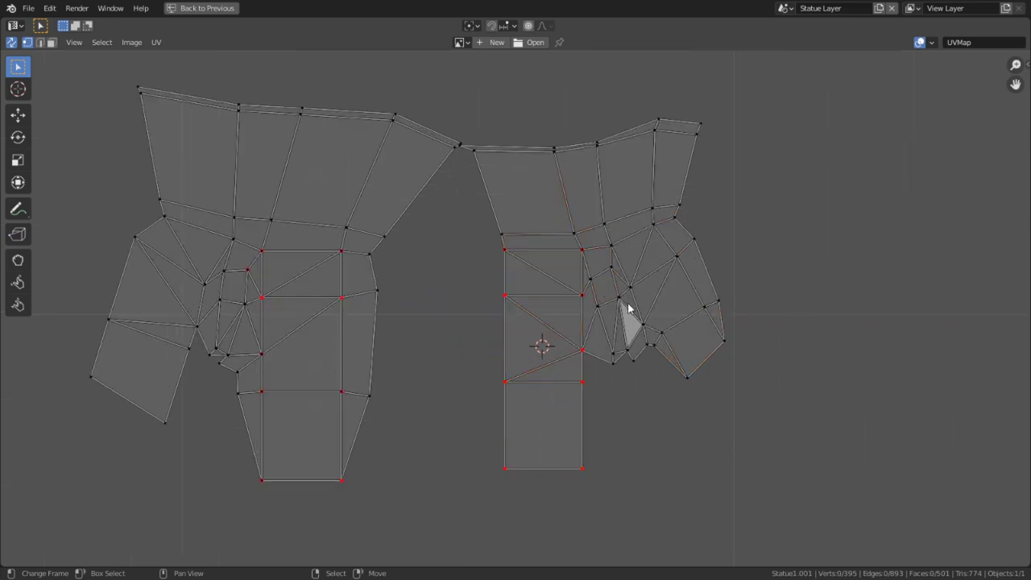
key(c)
right_click(845, 297)
Select the five strip faces on the unmirrored hand island and examine where they lie on the 3D model.
key(3)
key(c)
scroll(340, 288, up, 3)
mouse_move(311, 288)
mouse_down()
mouse_move(311, 277)
mouse_move(302, 426)
mouse_up()
right_click(305, 427)
key(ctrl+space)
middle_drag(711, 400, 762, 301)
scroll(273, 403, down, 3)
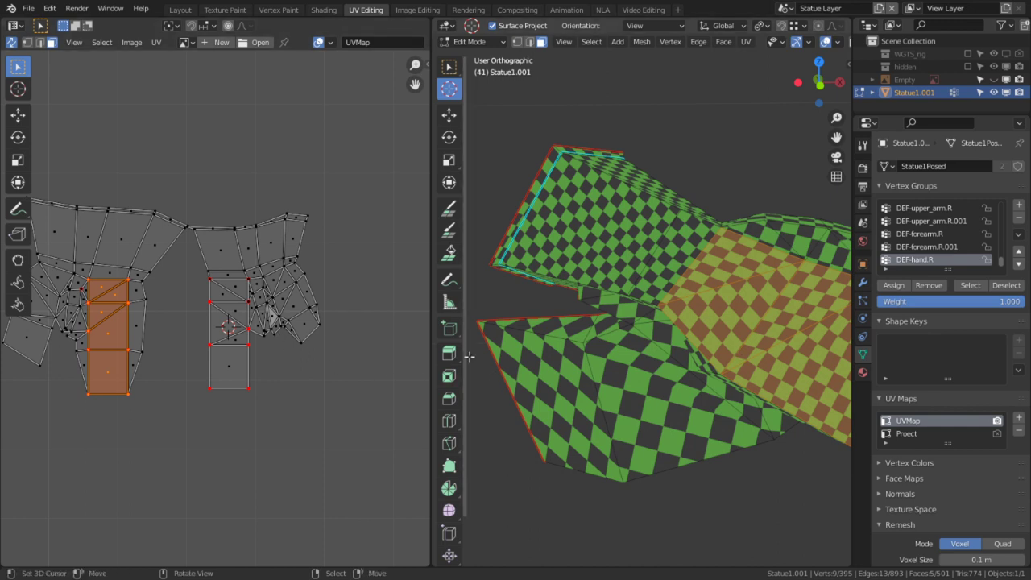
middle_drag(564, 266, 602, 293)
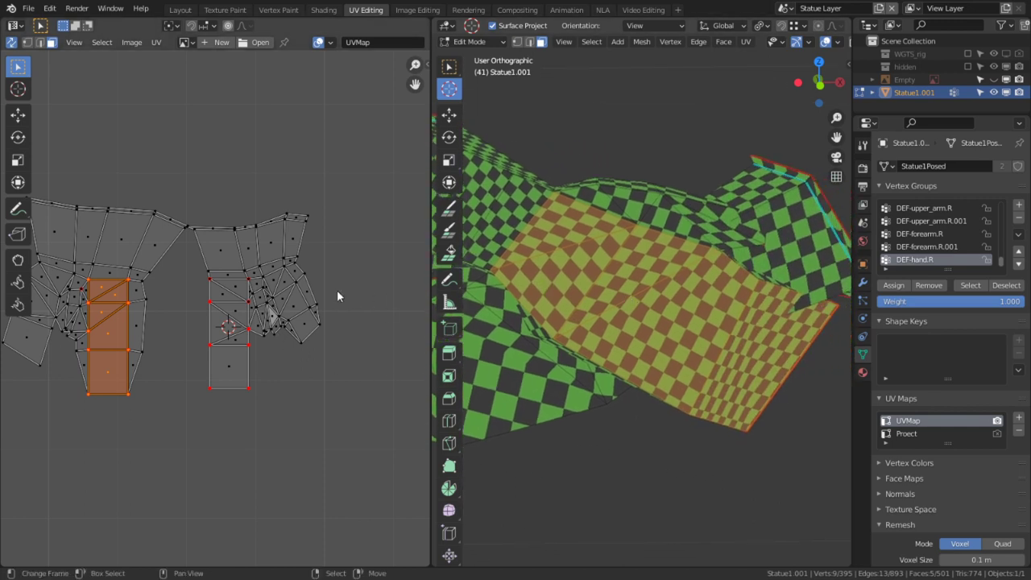
scroll(336, 348, up, 3)
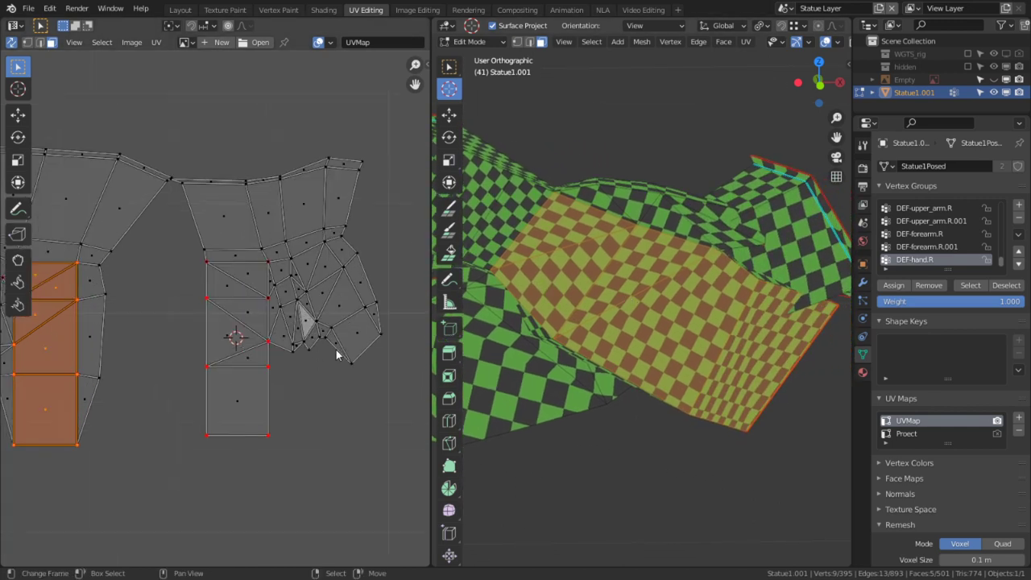
Select the five connected faces running diagonally down to the outer tip of the mirrored hand island in the enlarged UV editor.
key(ctrl+space)
click(721, 479)
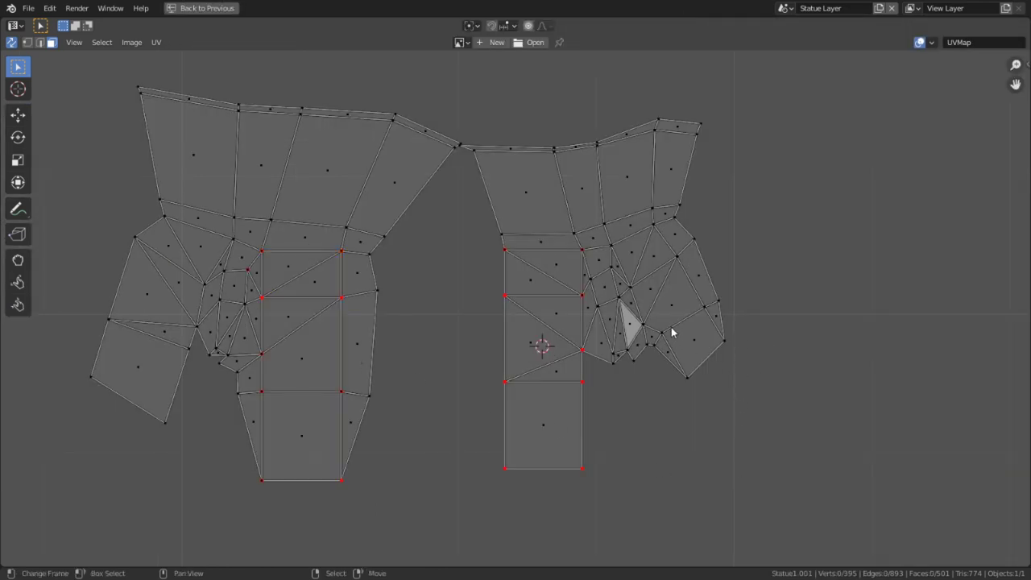
scroll(675, 290, up, 2)
middle_drag(707, 237, 608, 247)
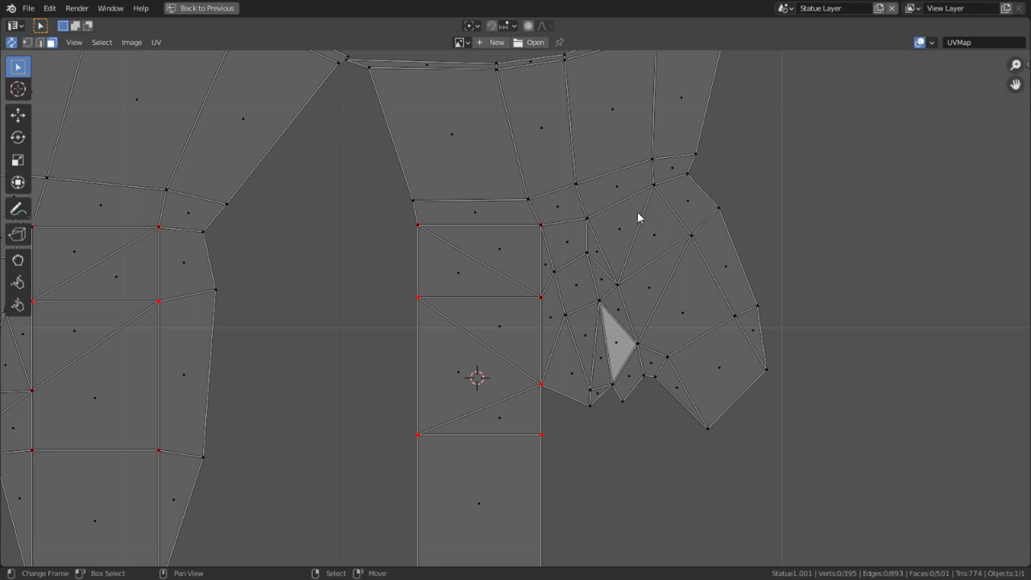
click(630, 221)
shift+click(659, 240)
shift+click(673, 308)
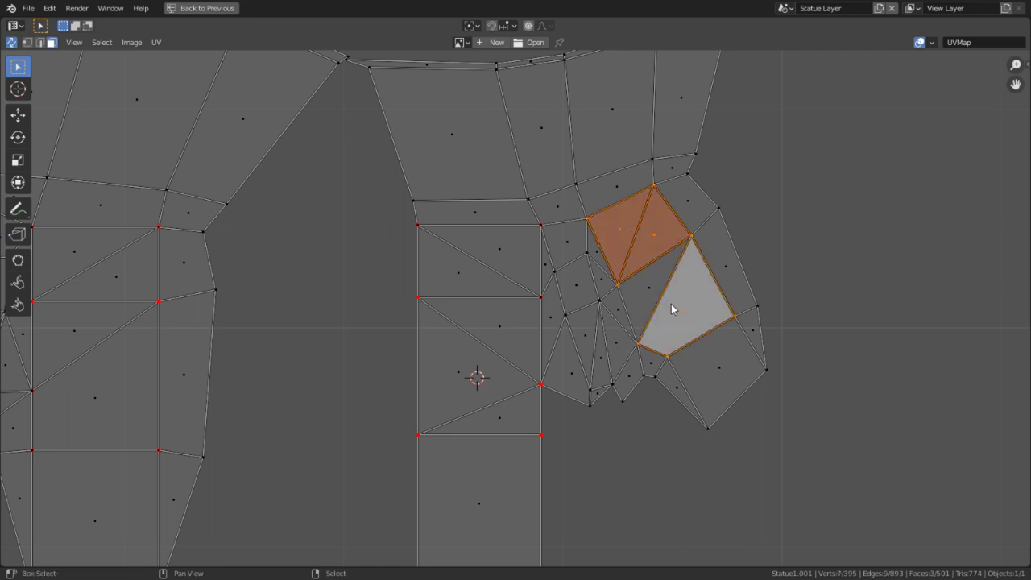
shift+click(674, 310)
shift+click(707, 371)
shift+click(679, 328)
shift+click(665, 308)
shift+click(653, 303)
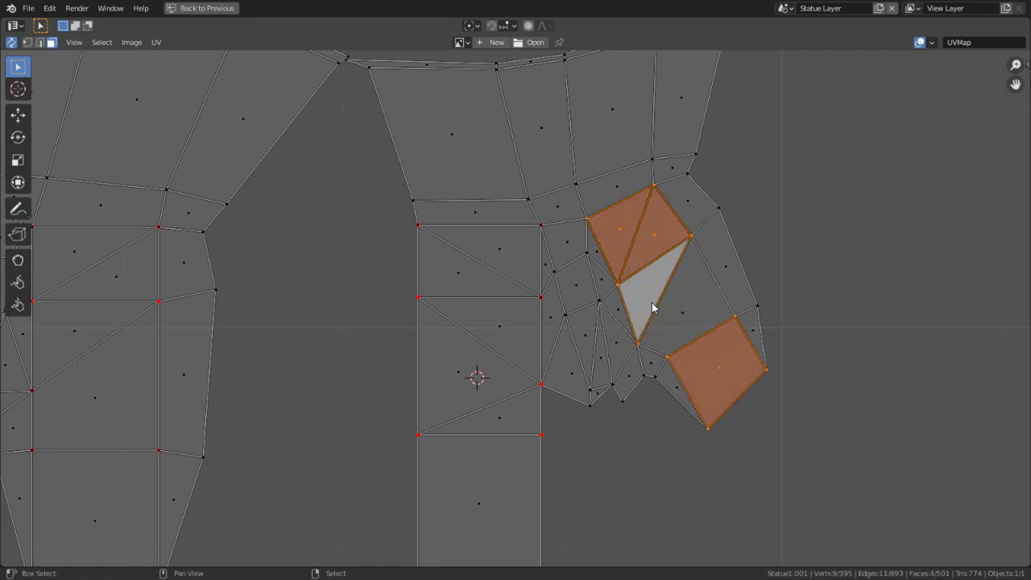
shift+click(698, 321)
scroll(652, 318, down, 2)
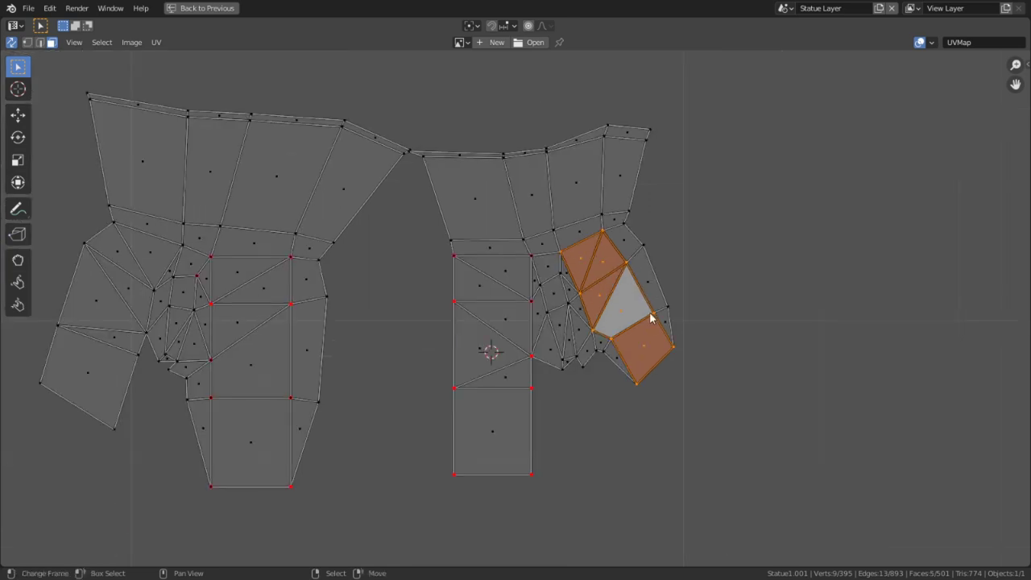
Move the five selected faces into the gap between the two hand islands and rotate them 27°.
key(g)
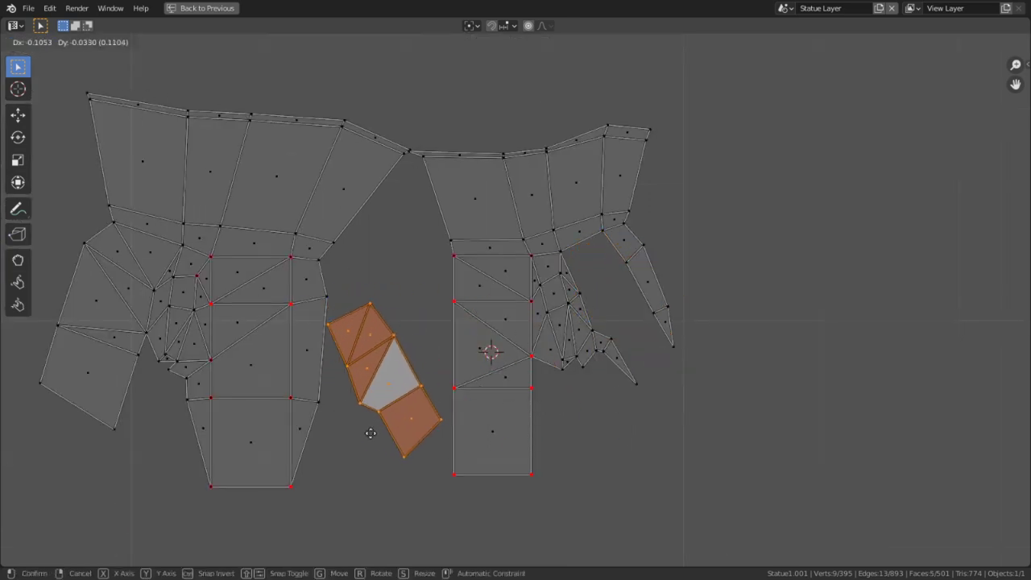
click(371, 434)
key(r)
click(574, 448)
scroll(548, 387, down, 3)
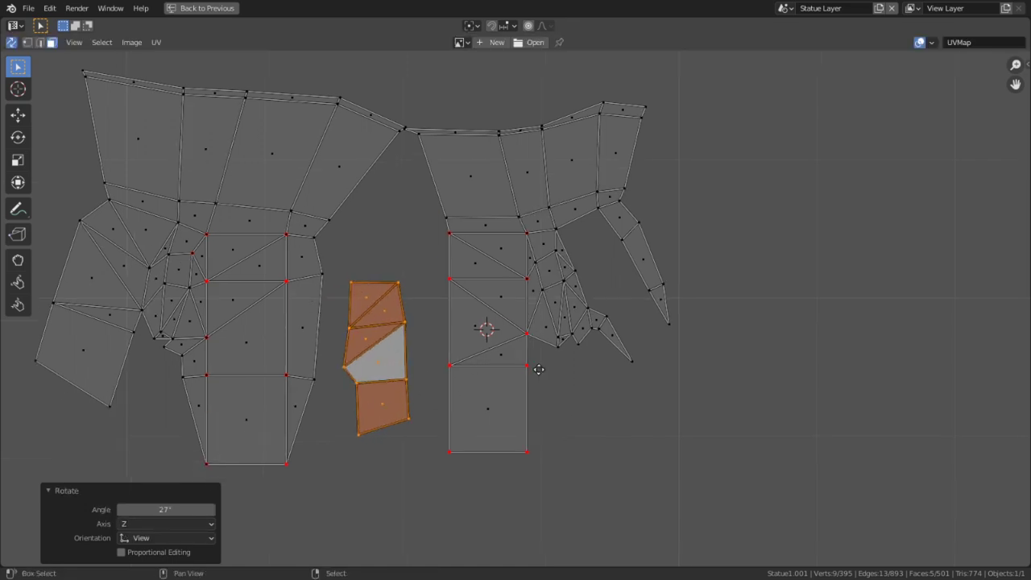
Mirror the five repositioned faces horizontally with an X scale of -1.
text(sx)
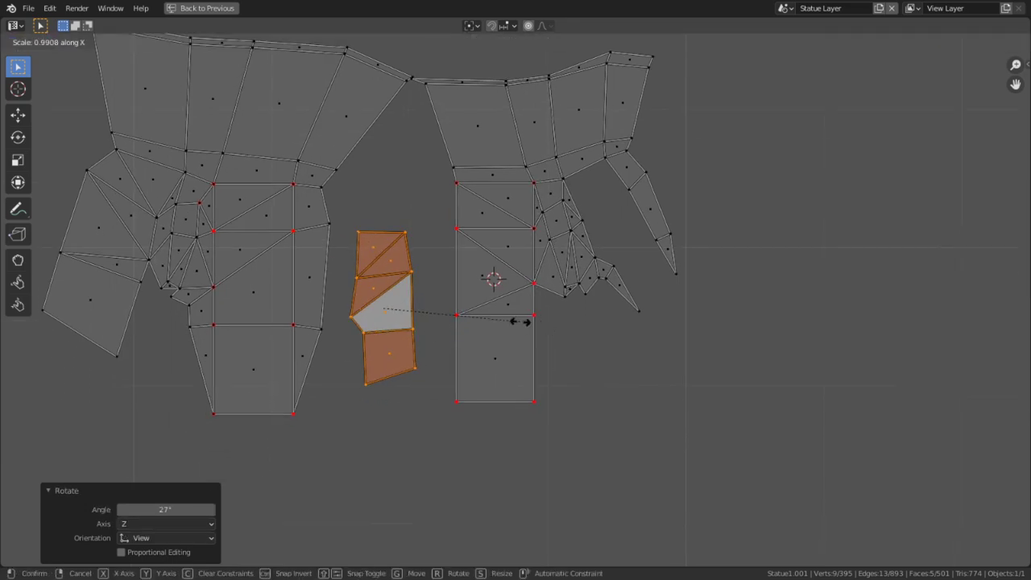
text(-1)
key(Return)
scroll(476, 357, up, 3)
middle_drag(475, 357, 465, 398)
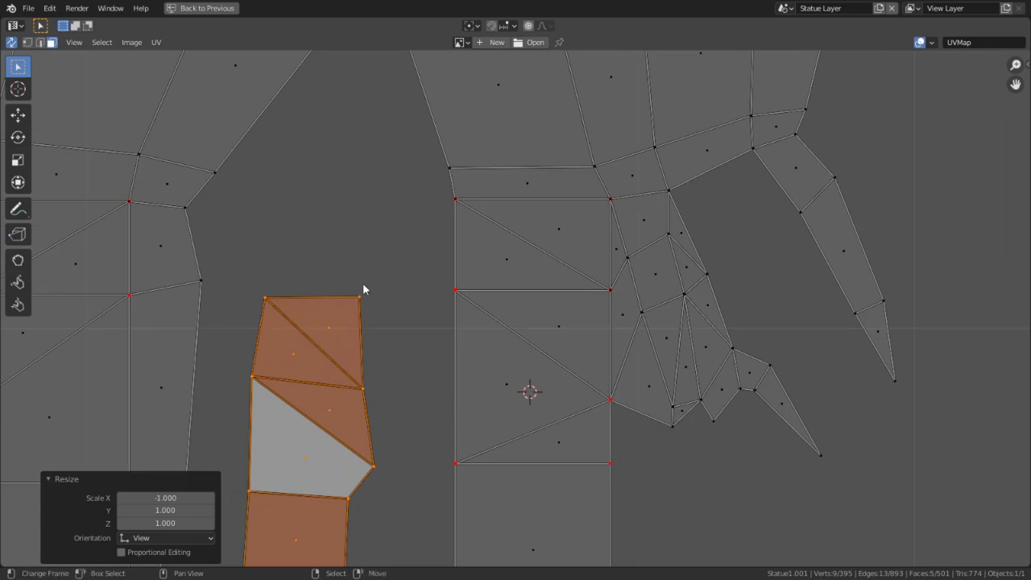
Turn off UV sync selection with all hand faces selected, and select the upper-right corner vertex of the repositioned faces.
key(Tab)
key(Tab)
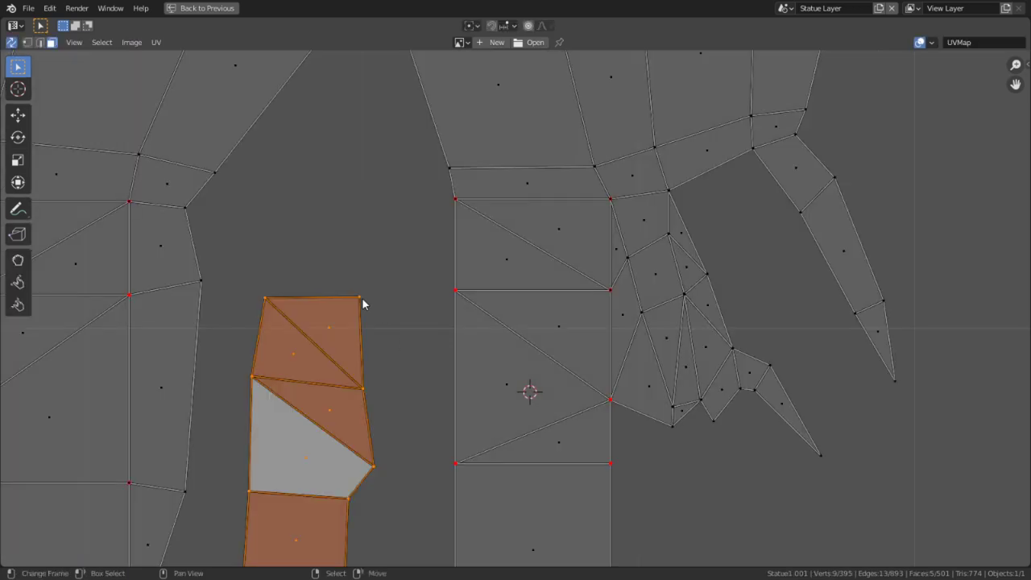
click(382, 303)
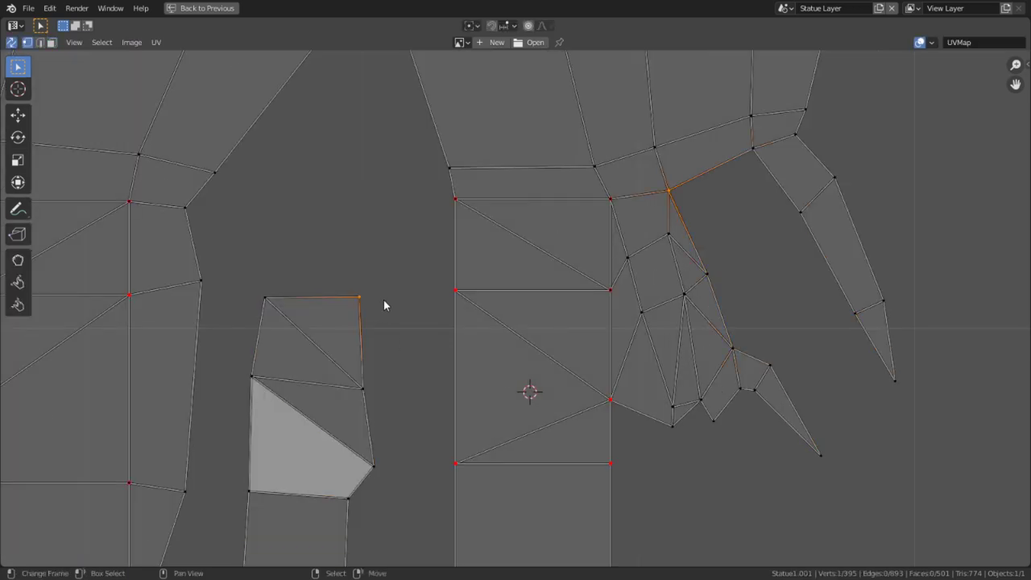
click(10, 43)
key(alt+h)
click(368, 258)
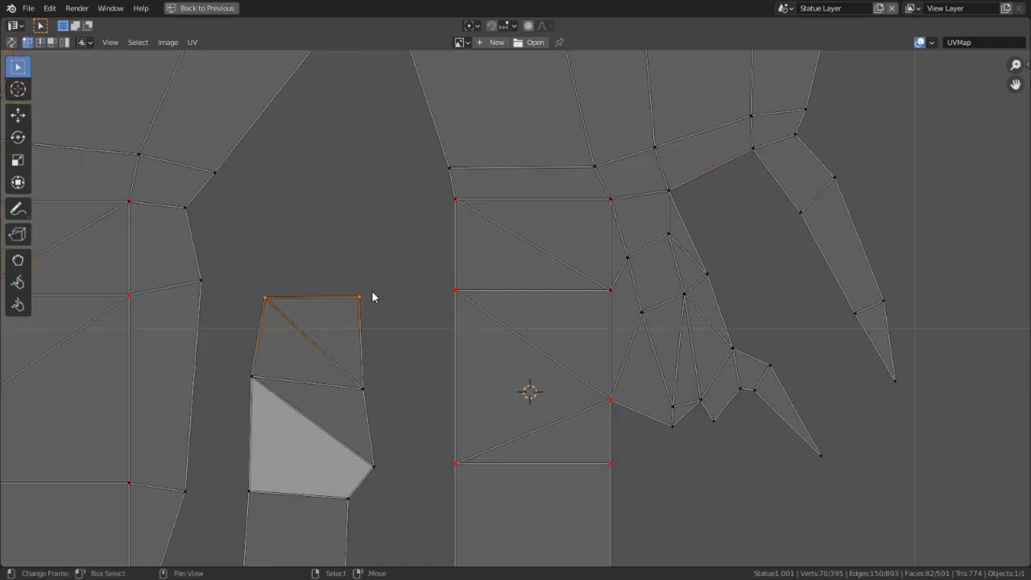
click(373, 297)
Enable snapping to vertices and snap the repositioned strip's two top corners onto the top corners of the mirrored hand's pinned strip.
key(shift+Tab)
click(515, 26)
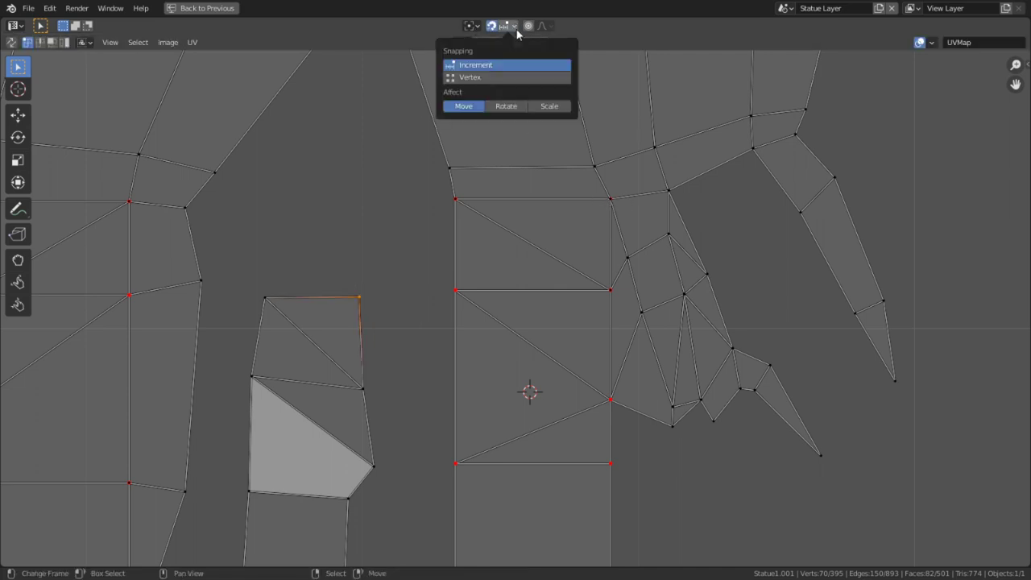
click(494, 77)
key(g)
click(610, 207)
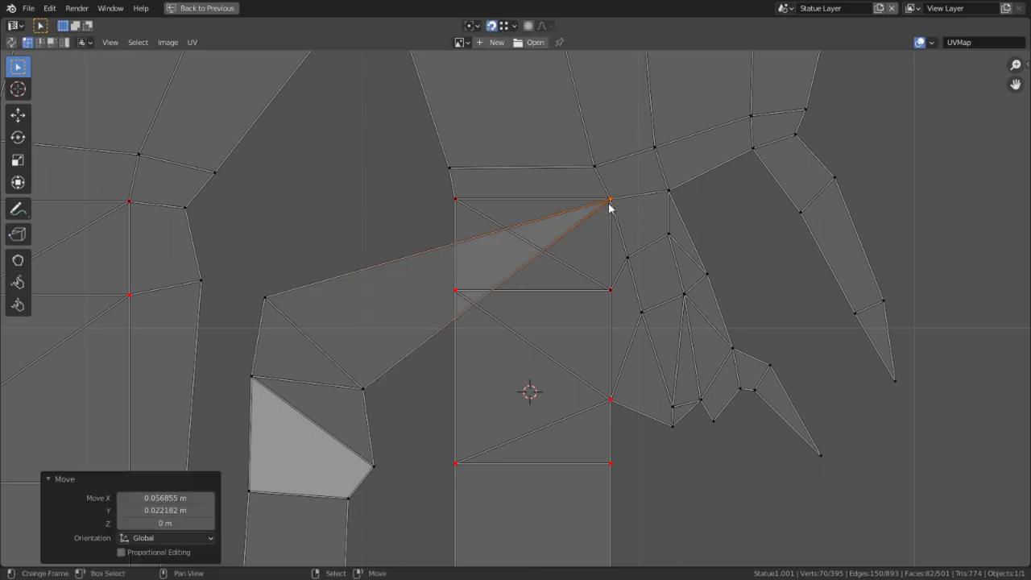
key(g)
click(436, 202)
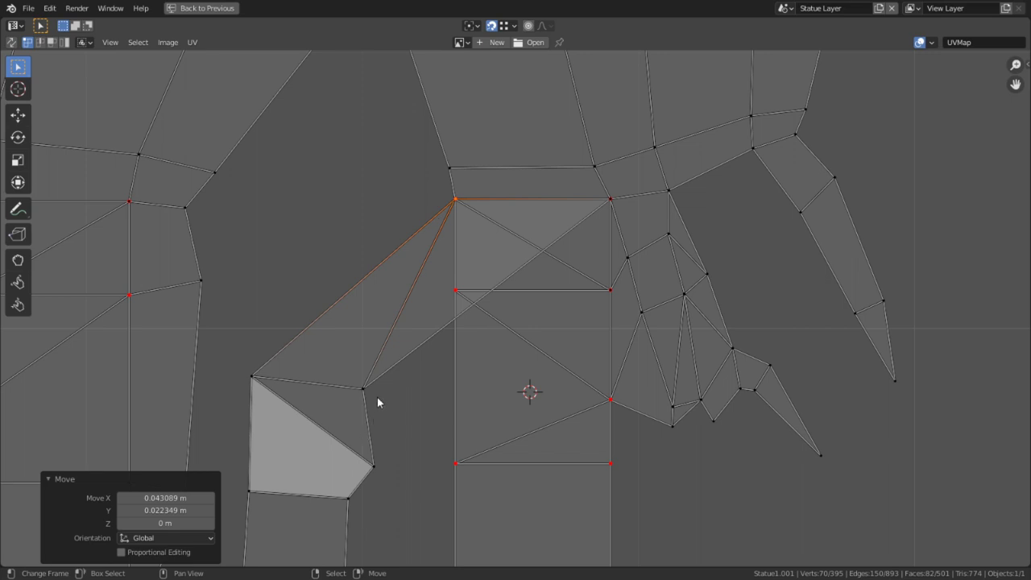
Snap the repositioned strip's second row of vertices onto the matching pinned vertices of the mirrored hand island.
key(g)
click(564, 298)
click(257, 377)
key(g)
click(412, 301)
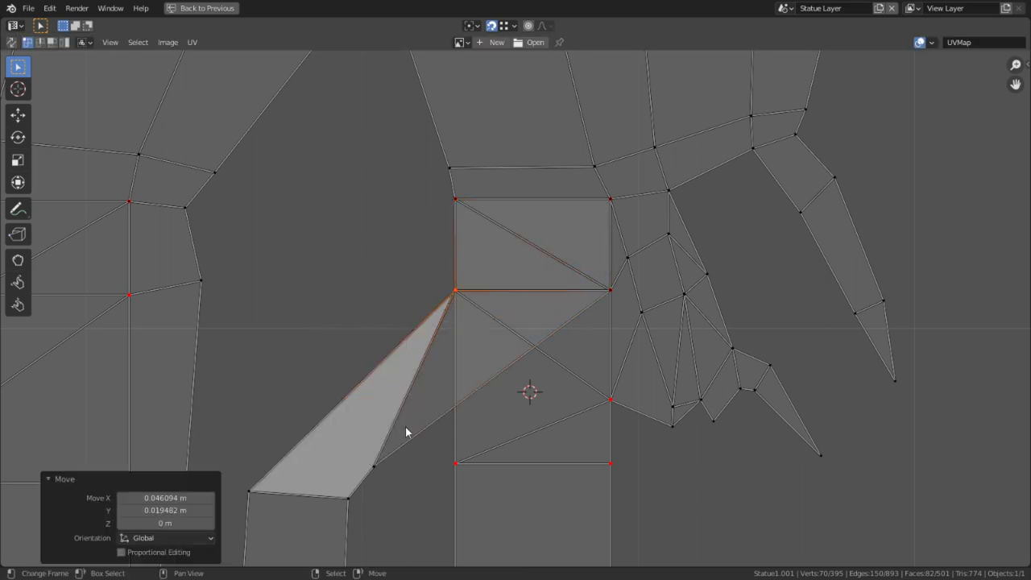
Snap the strip's lone right-side vertex and the row of two vertices below it onto the matching pinned vertices of the hand island.
click(377, 464)
key(g)
click(628, 414)
click(354, 498)
key(g)
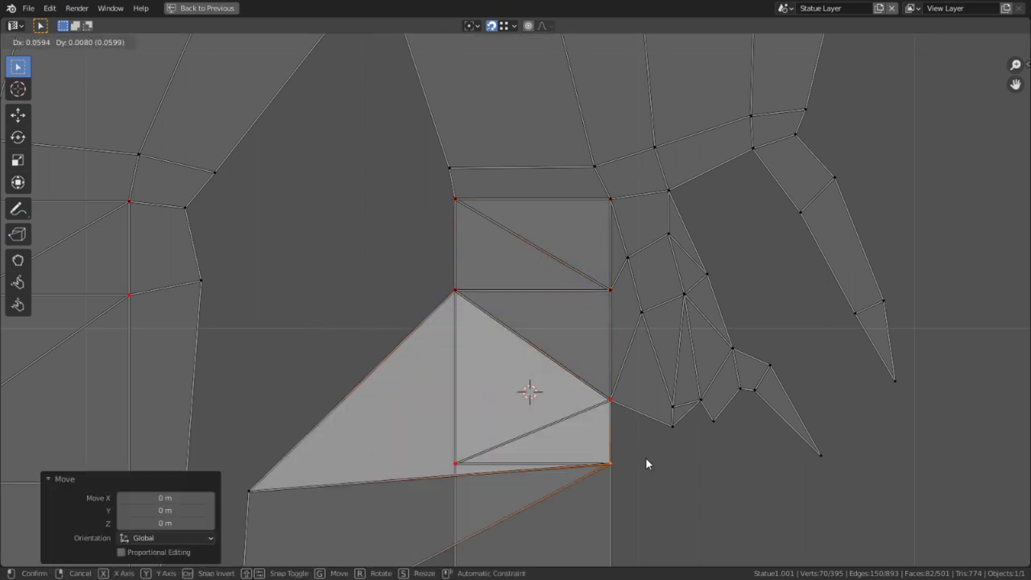
click(645, 458)
middle_drag(435, 334, 441, 287)
click(269, 445)
key(g)
click(456, 476)
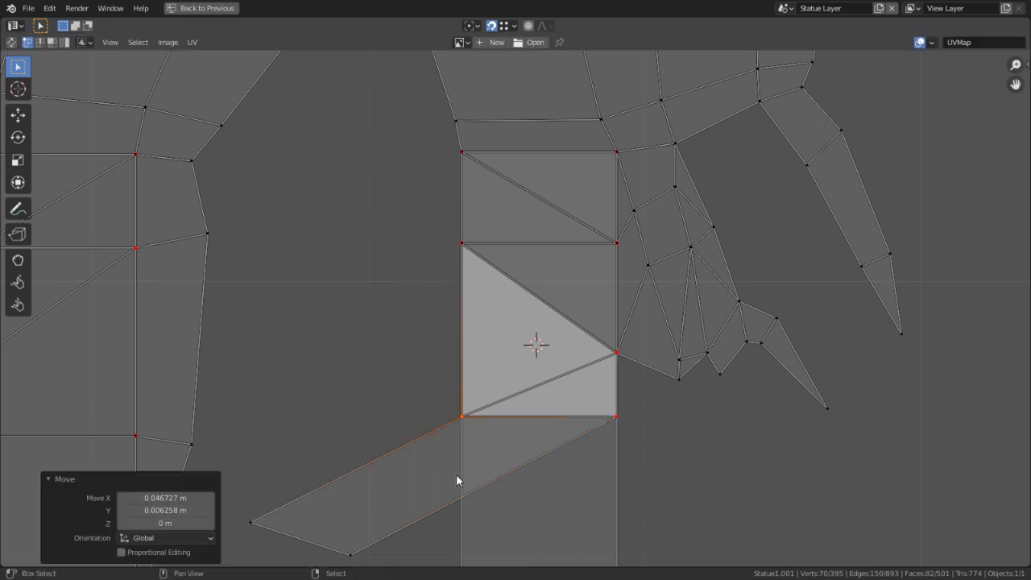
Snap the strip's two bottom corners onto the bottom corners of the mirrored hand's pinned strip.
middle_drag(456, 476, 442, 376)
right_click(349, 452)
key(g)
click(603, 492)
right_click(239, 439)
key(g)
click(482, 488)
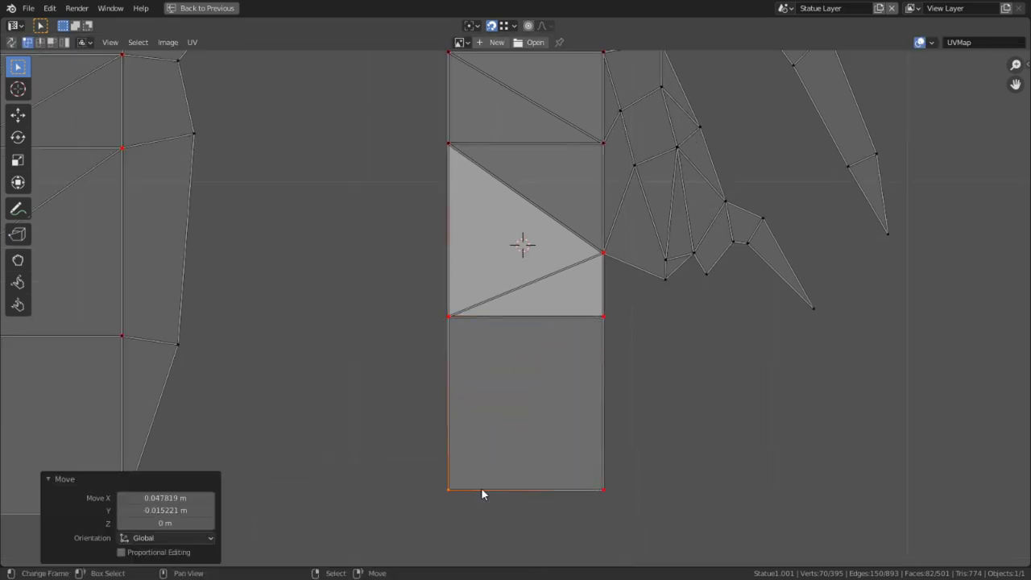
Undo the last corner move and snap the strip's lower-left corner onto its matching pinned vertex again.
key(a)
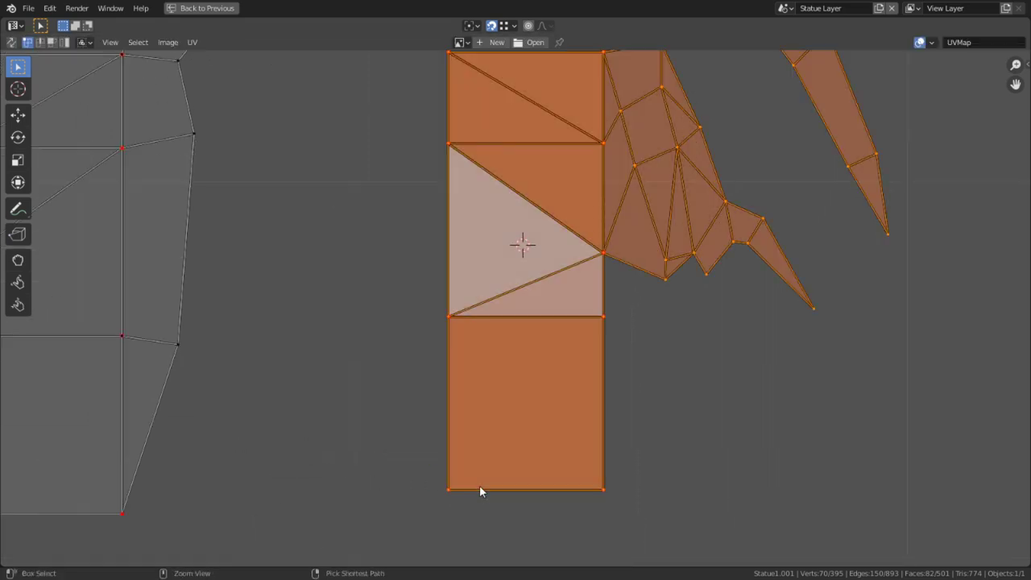
key(ctrl+z)
key(ctrl+z)
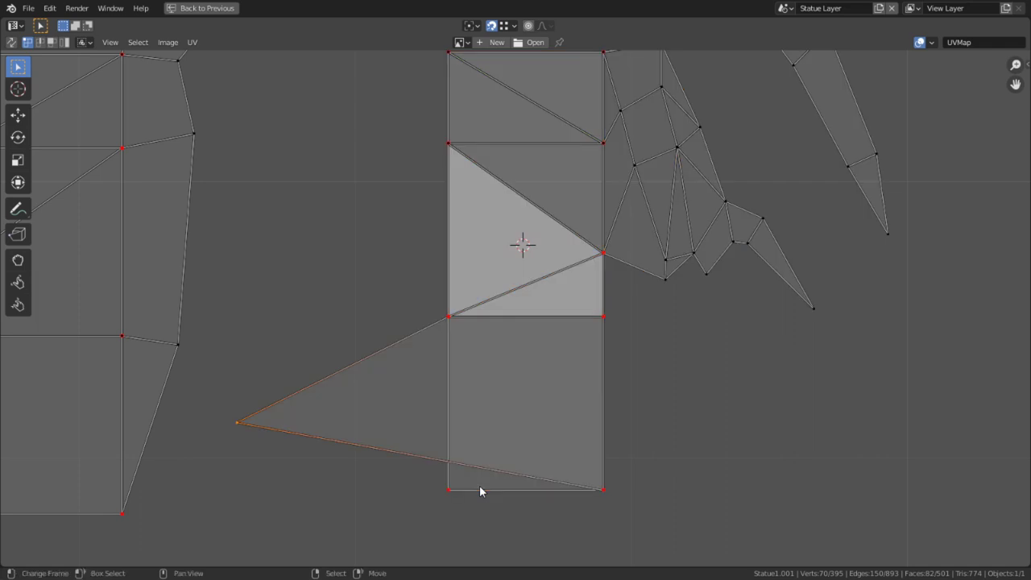
key(g)
click(478, 487)
Grow the selection from the strip's lower-left corner and try to move the overlapping strip off the hand island.
key(ctrl+KP_Add)
key(ctrl+KP_Add)
key(ctrl+KP_Add)
key(ctrl+KP_Add)
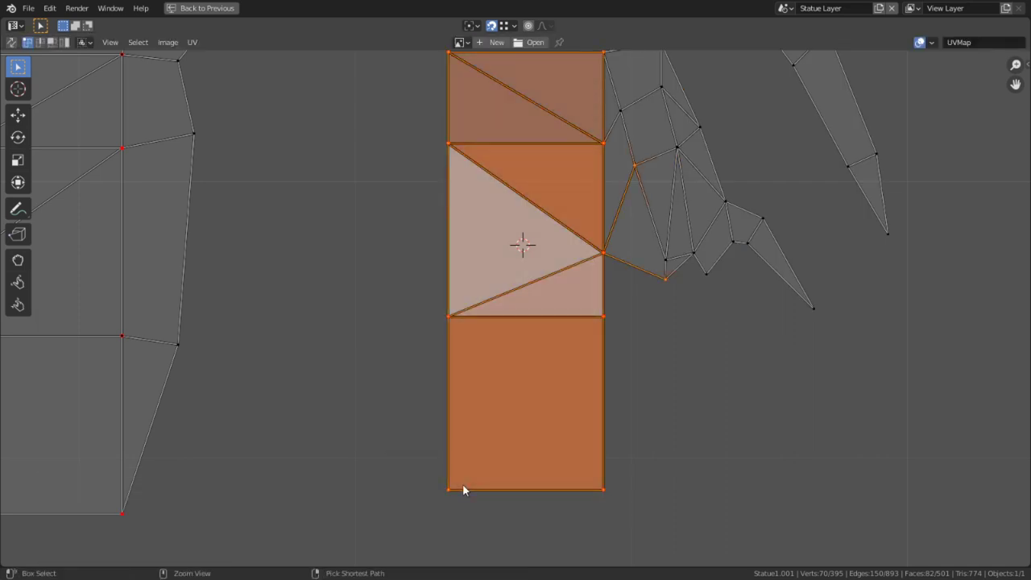
key(ctrl+KP_Add)
key(ctrl+KP_Add)
key(ctrl+KP_Add)
key(ctrl+KP_Subtract)
key(ctrl+KP_Subtract)
key(ctrl+KP_Subtract)
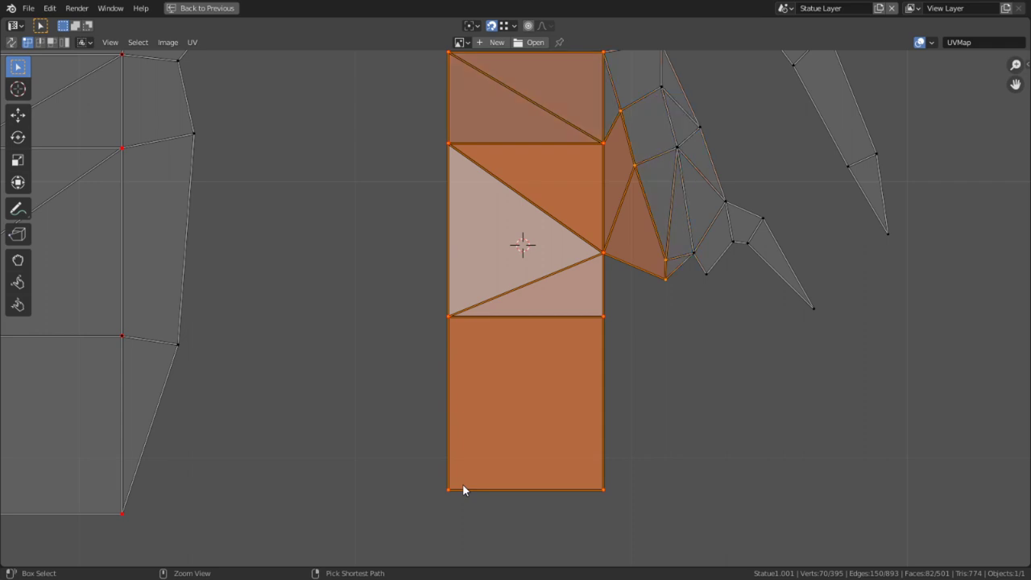
scroll(675, 477, down, 3)
key(g)
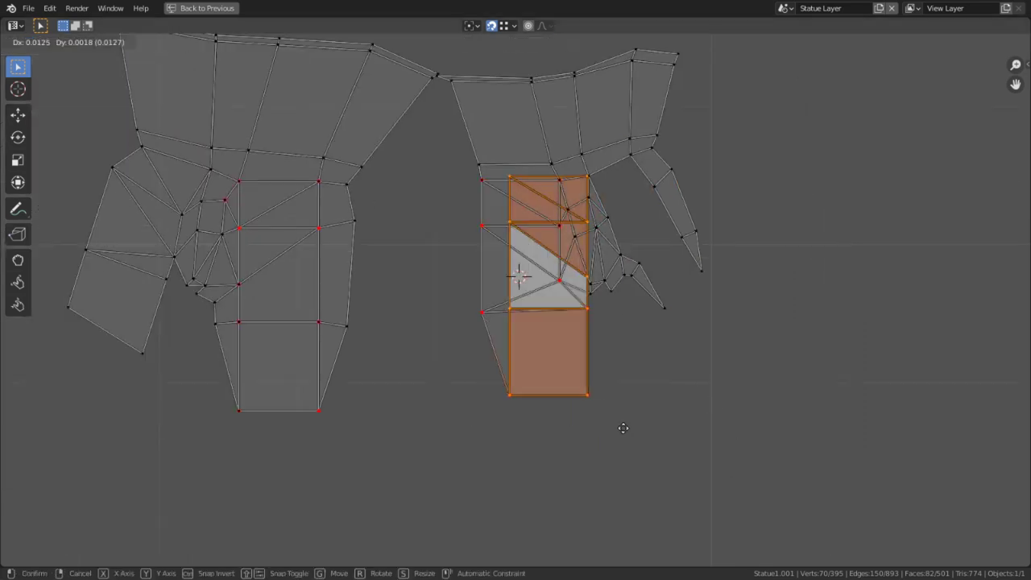
key(Escape)
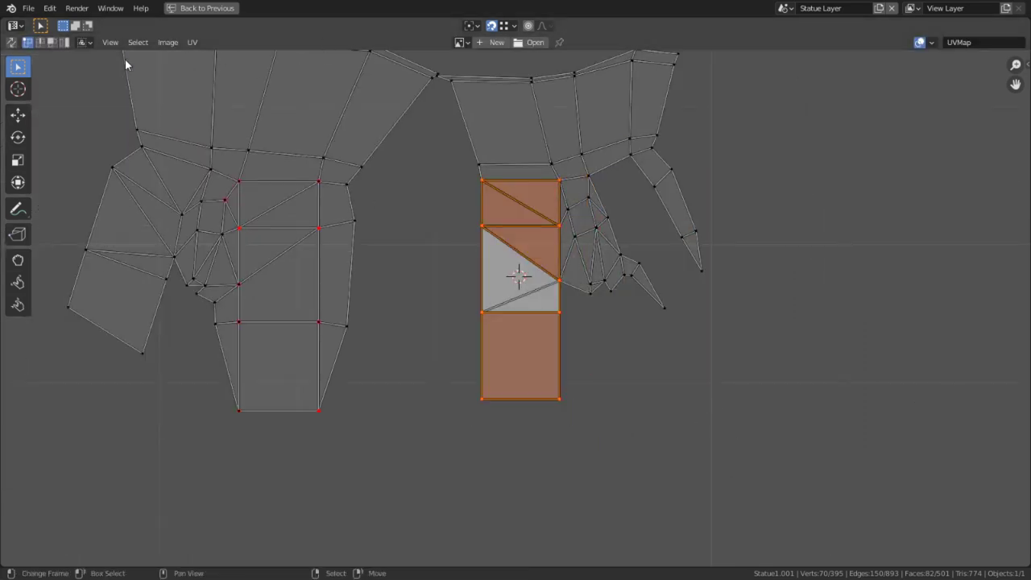
Try to select and hide the linked hand faces using island selection in the UV editor.
key(ctrl+KP_Add)
key(ctrl+KP_Add)
key(alt+a)
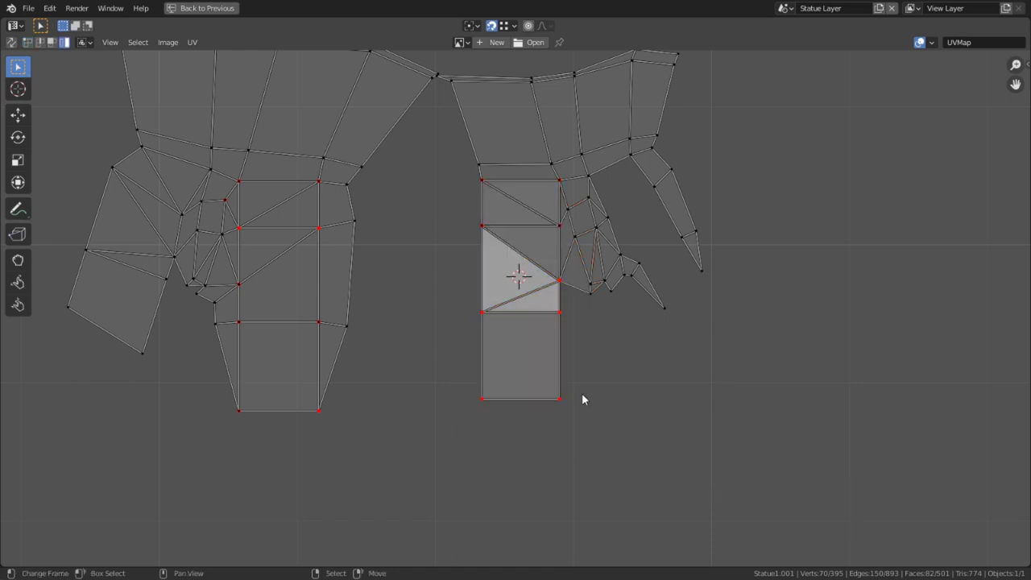
key(l)
key(h)
key(ctrl+z)
key(alt+a)
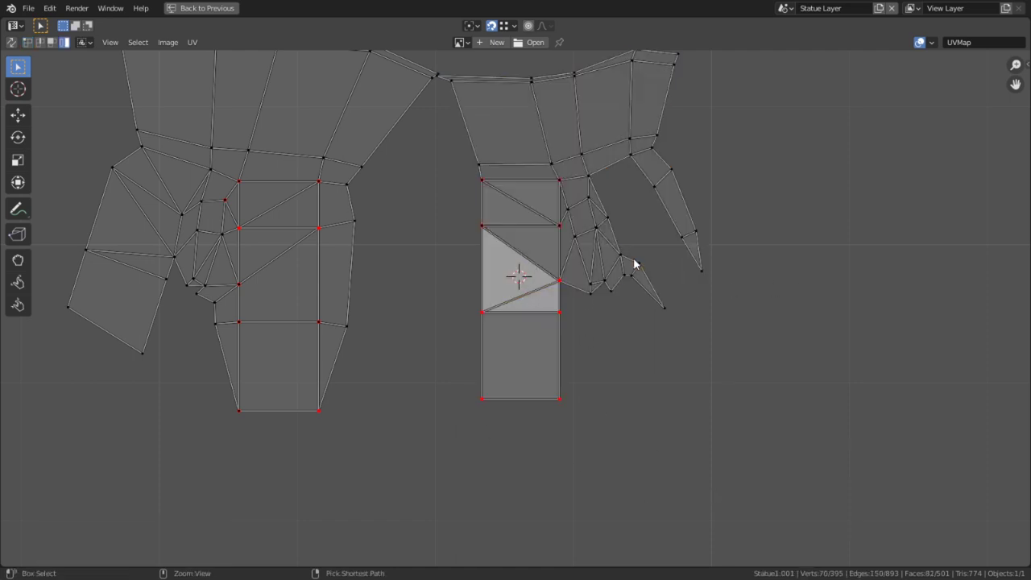
scroll(714, 346, up, 3)
scroll(540, 301, down, 3)
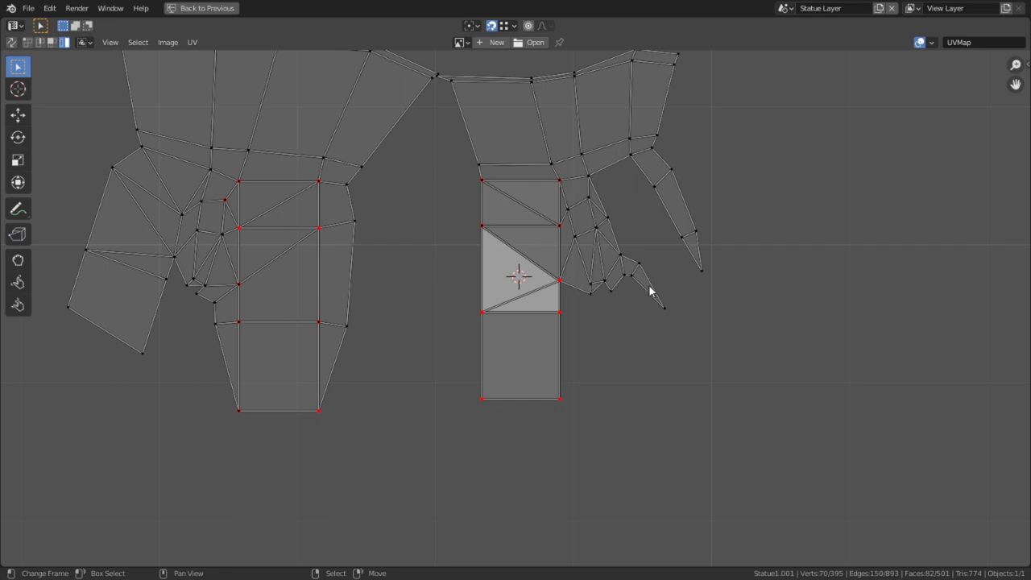
Restore the split UV and 3D layout with nothing selected, frame the crossed hands, and switch the mesh to face selection.
key(ctrl+space)
middle_drag(628, 330, 588, 403)
scroll(634, 424, down, 3)
key(alt+a)
middle_drag(308, 369, 202, 372)
middle_drag(582, 382, 577, 333)
scroll(841, 382, up, 2)
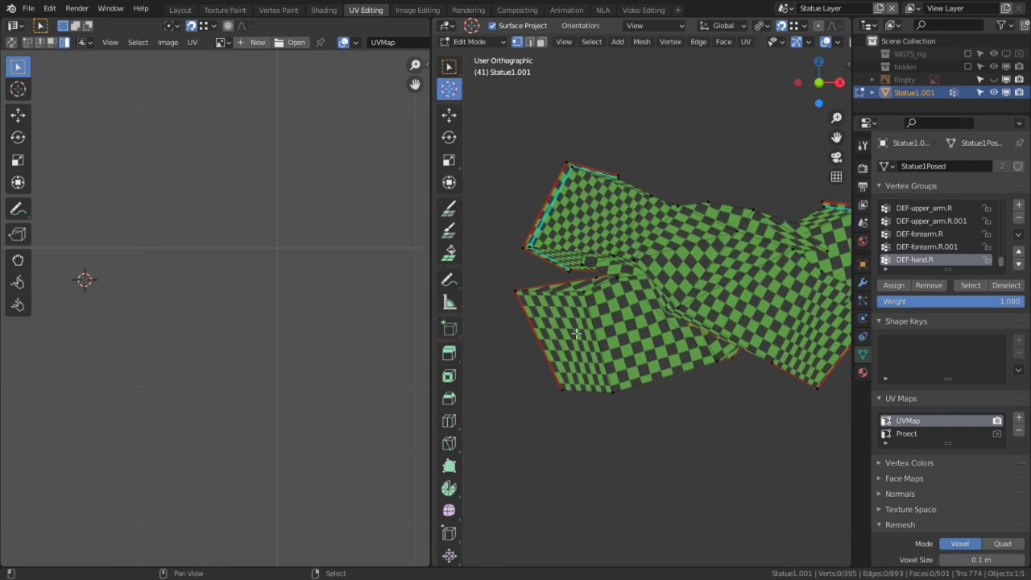
key(3)
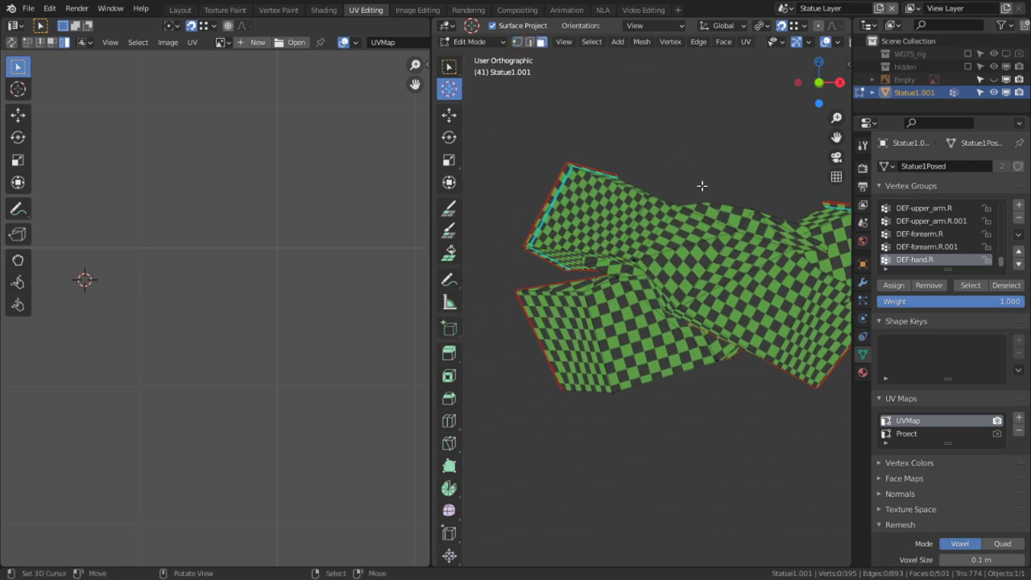
Hide the upper hand's faces up to their seams and select the five connected faces along the back of the lower hand.
key(l)
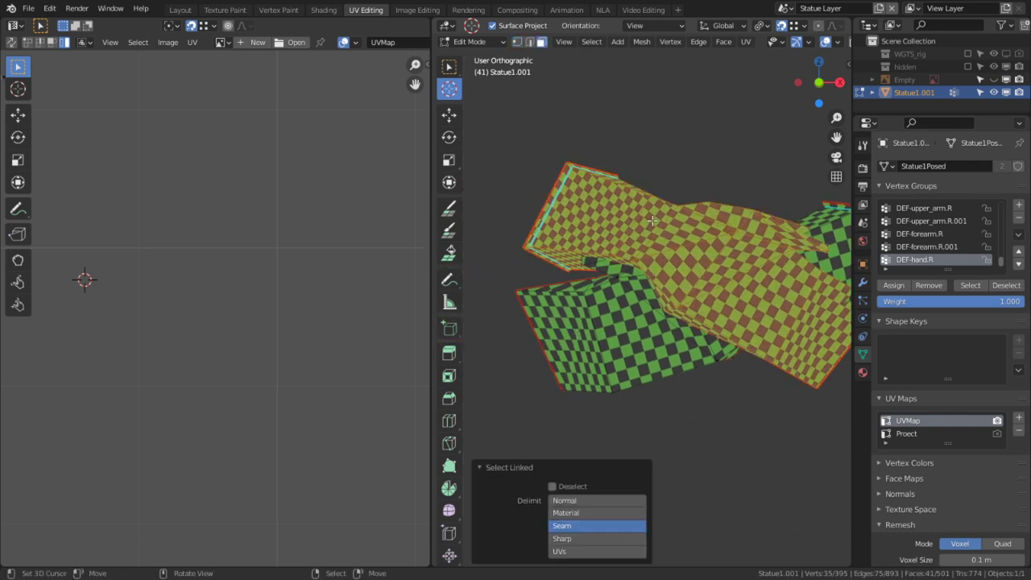
key(h)
right_click(562, 348)
shift+right_click(643, 333)
shift+right_click(679, 311)
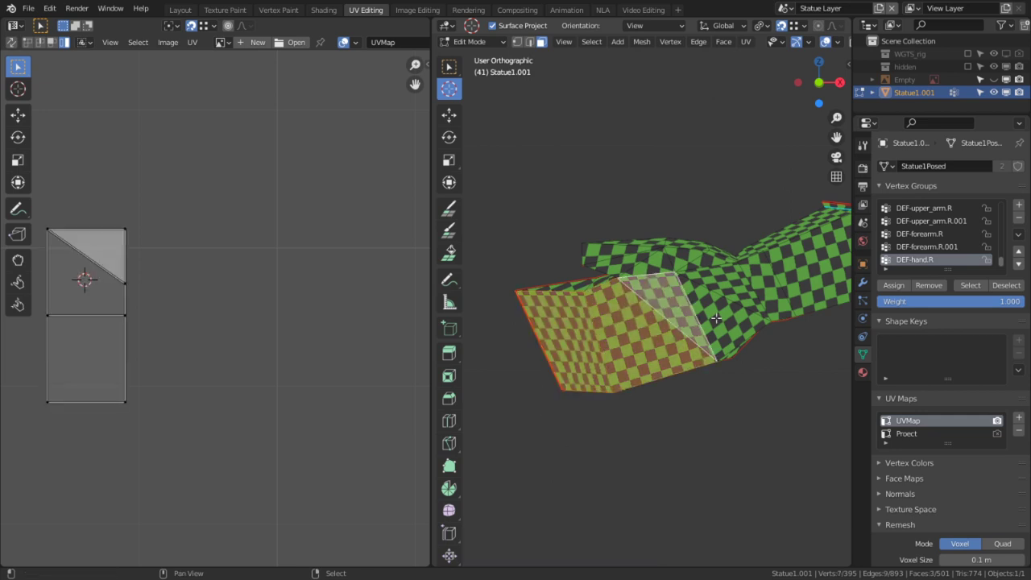
shift+right_click(716, 318)
shift+right_click(728, 294)
Clear the face selection after checking its UVs, and reveal the rest of the statue mesh.
middle_drag(740, 293, 621, 315)
scroll(236, 307, down, 1)
key(a)
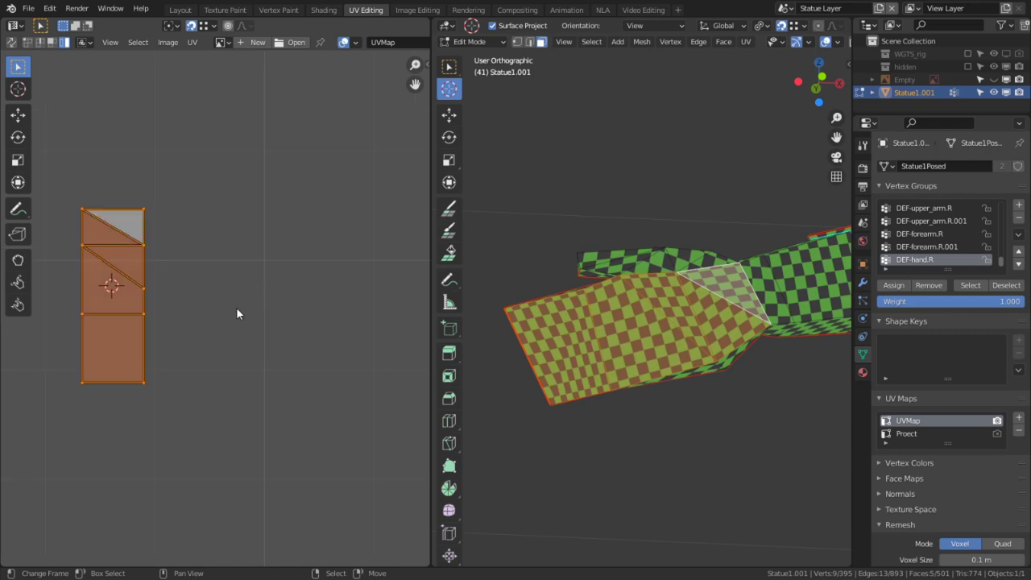
key(alt+a)
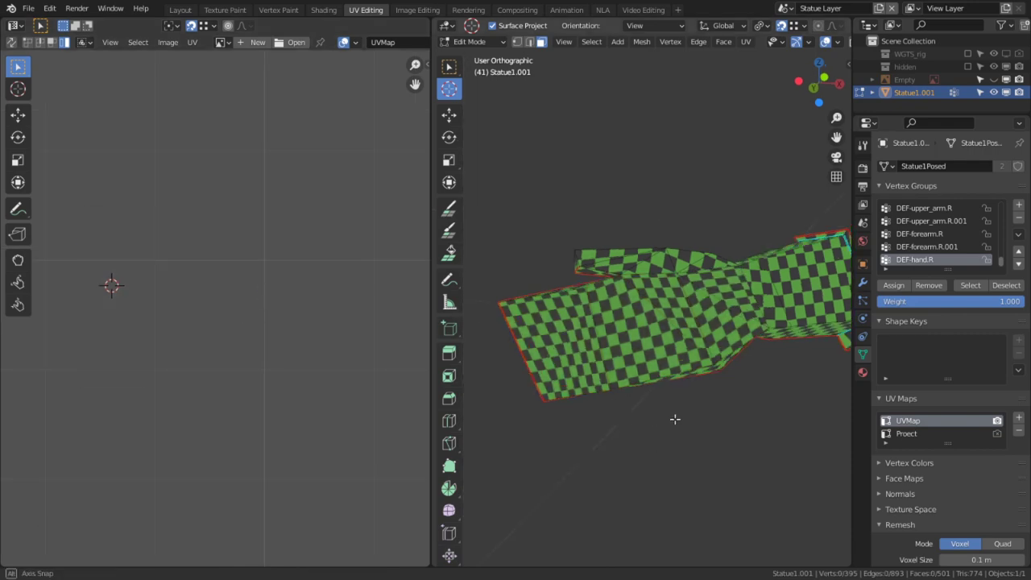
middle_drag(674, 419, 661, 380)
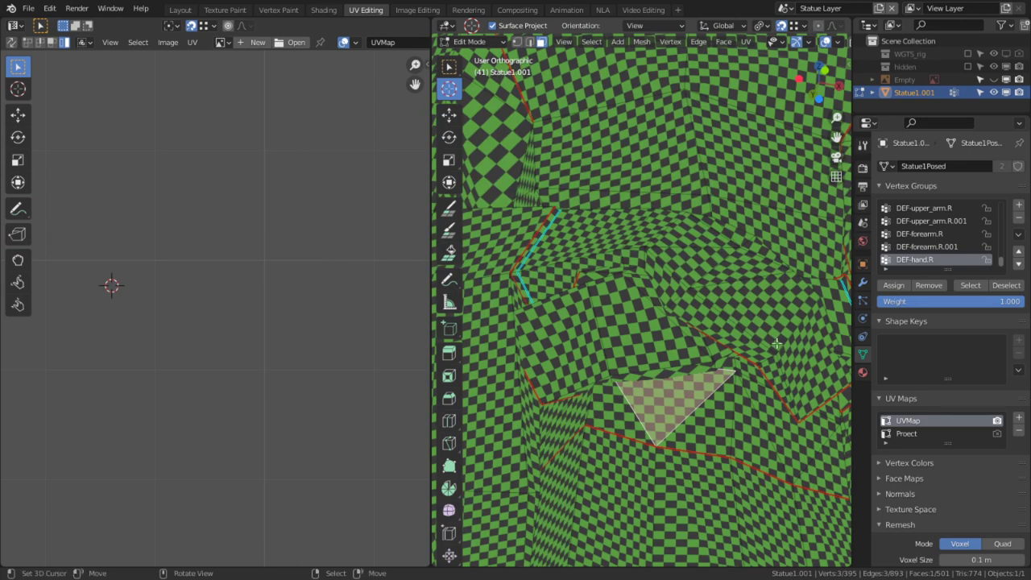
Select the upper hand's faces up to their seams and check which UV island they belong to.
scroll(777, 344, down, 2)
key(l)
scroll(778, 344, down, 2)
middle_drag(246, 312, 361, 386)
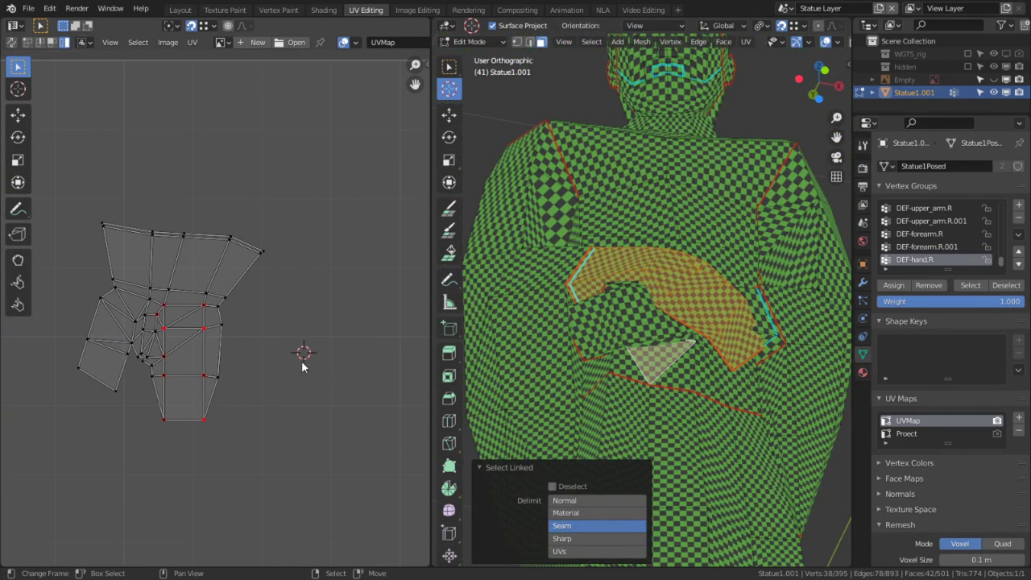
click(714, 369)
Select all of the lower hand's faces up to their seams and hide everything else.
click(639, 323)
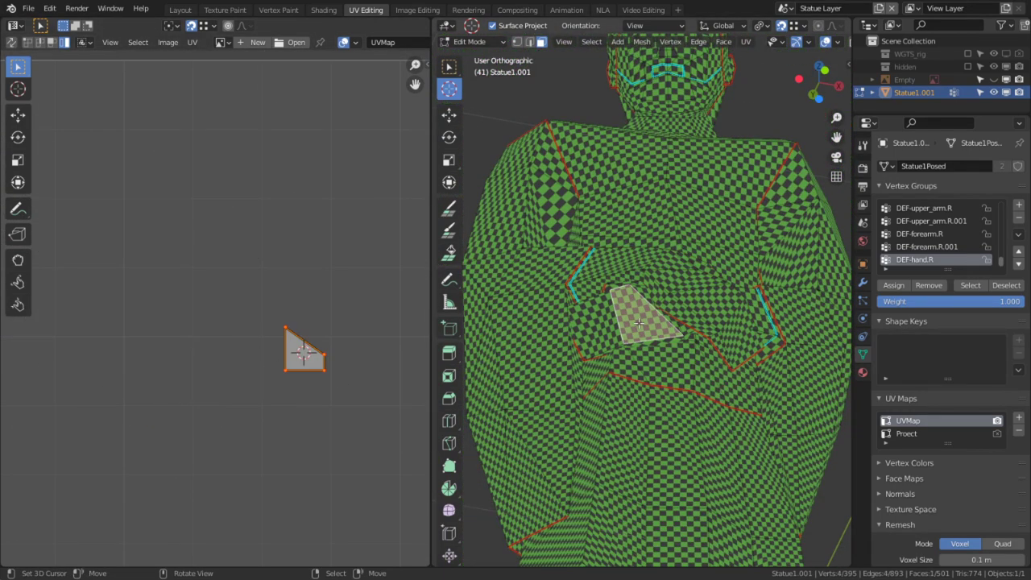
key(l)
click(639, 324)
shift+click(592, 323)
scroll(715, 351, up, 5)
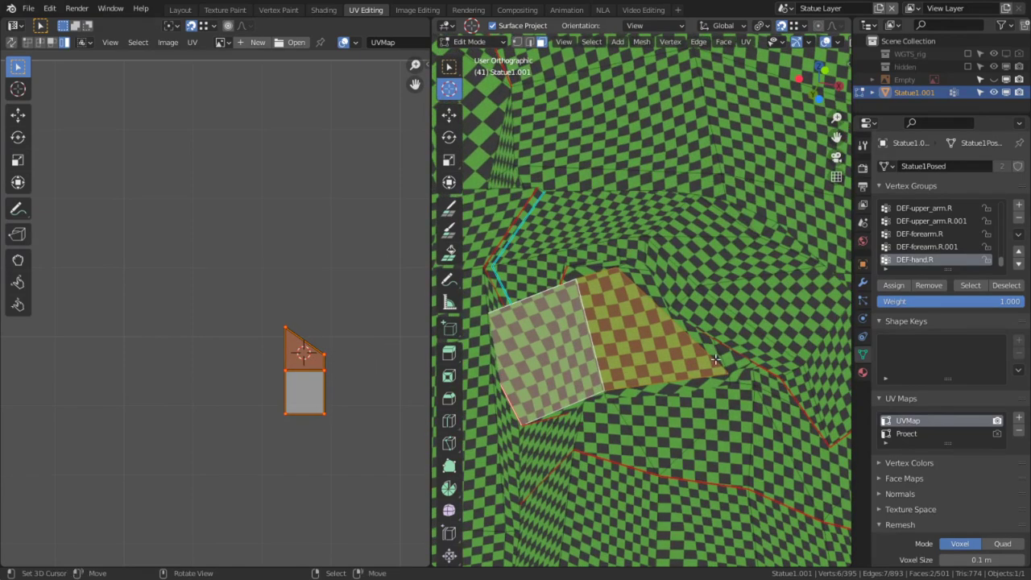
key(l)
key(shift+h)
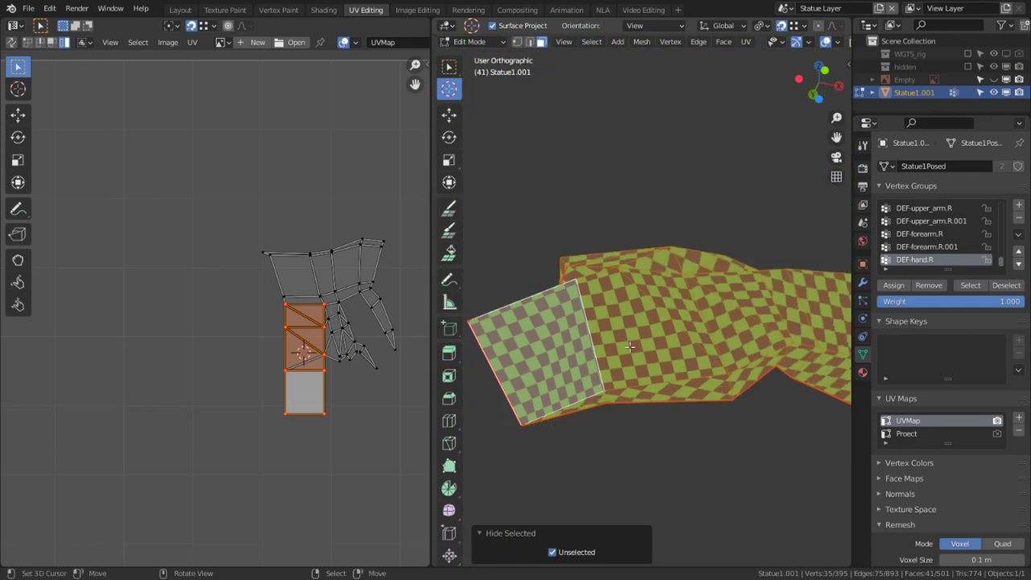
Select the five connected faces along the back of the lower hand and move their UVs about 0.47 in X and -0.06 in Y.
right_click(639, 352)
shift+right_click(566, 354)
shift+click(682, 314)
shift+click(724, 320)
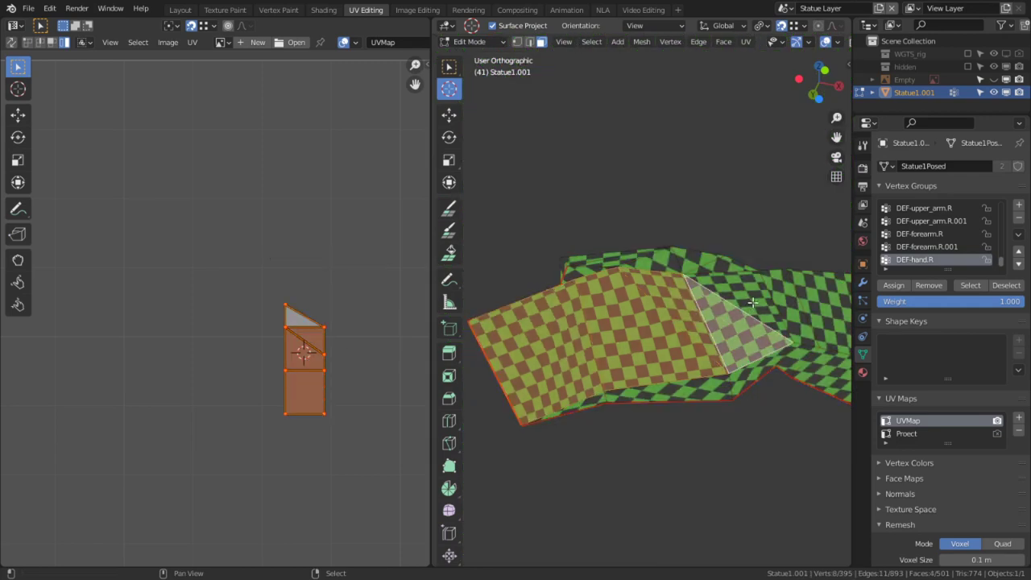
shift+click(754, 303)
key(g)
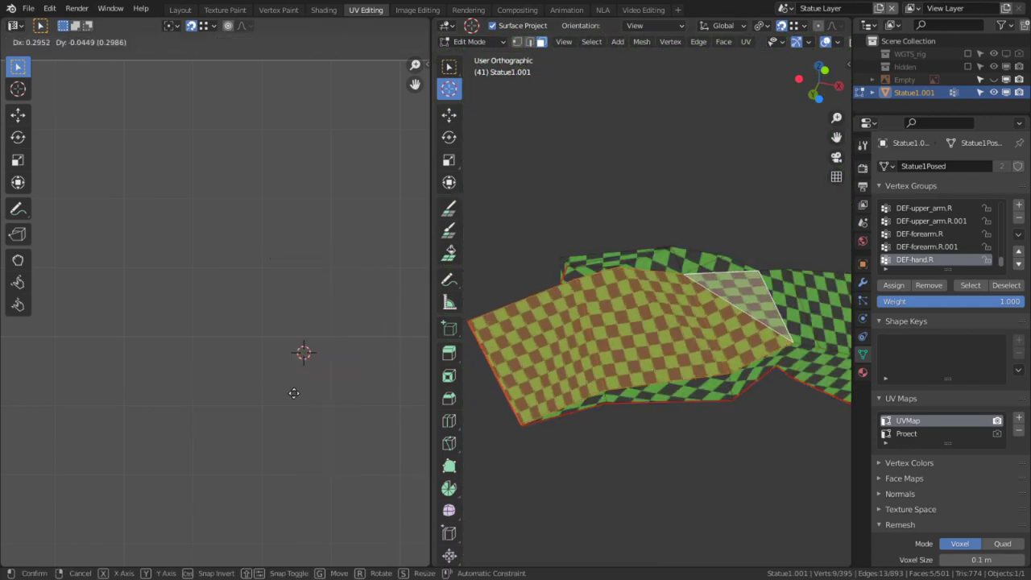
click(25, 418)
Select all UVs of the hand island except the moved strip and clear their pins.
scroll(56, 391, down, 5)
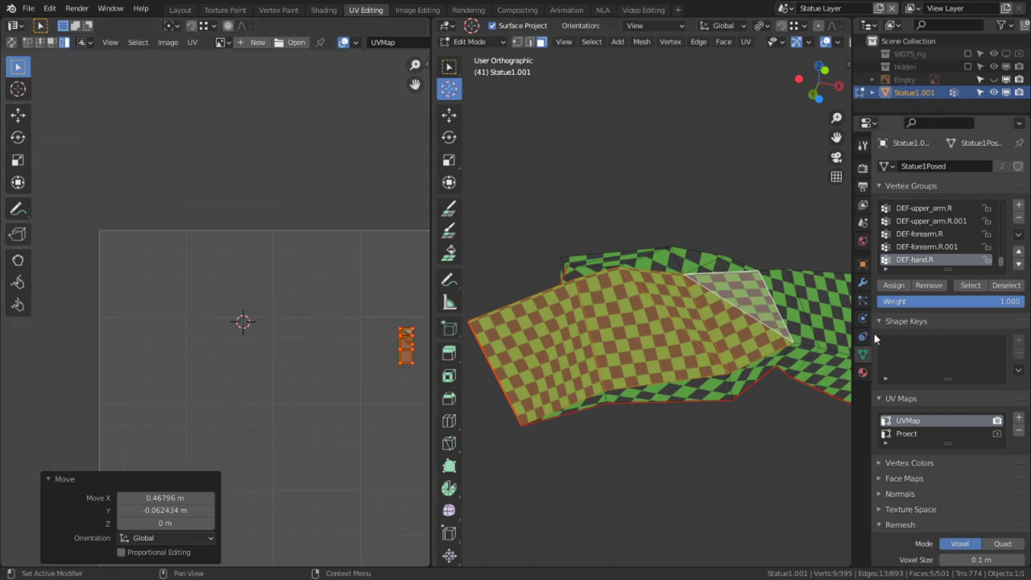
key(l)
right_click(315, 288)
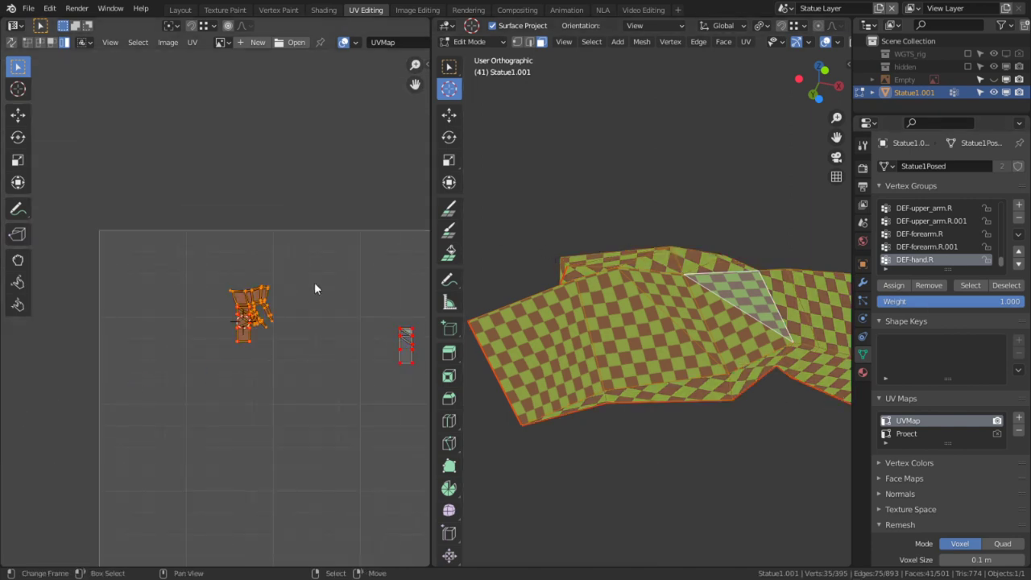
key(1)
key(c)
key(Escape)
key(alt+p)
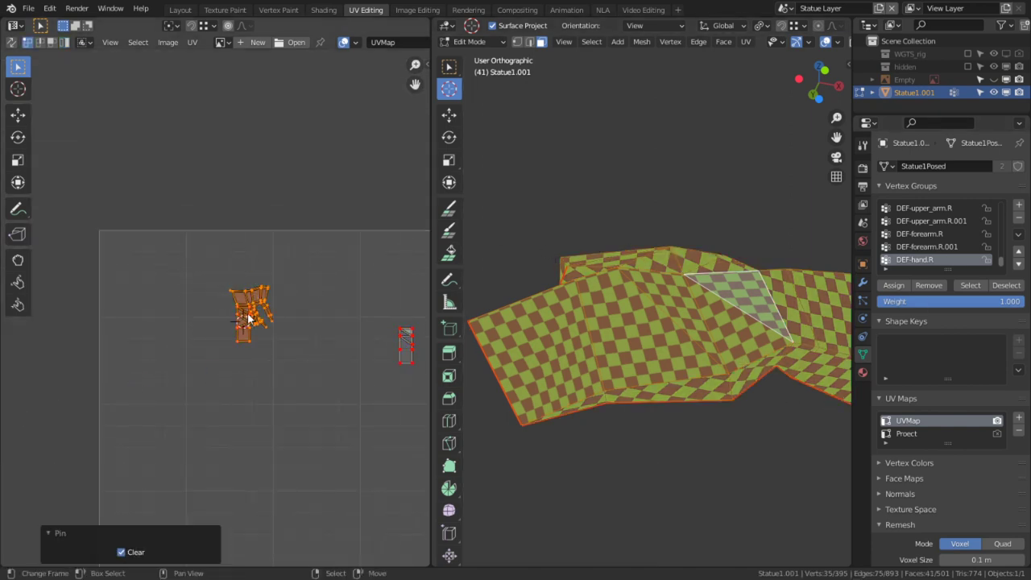
Unwrap the whole lower hand around the pinned five-face strip and select the corner vertex at the thumb's lower end.
key(a)
key(u)
key(u)
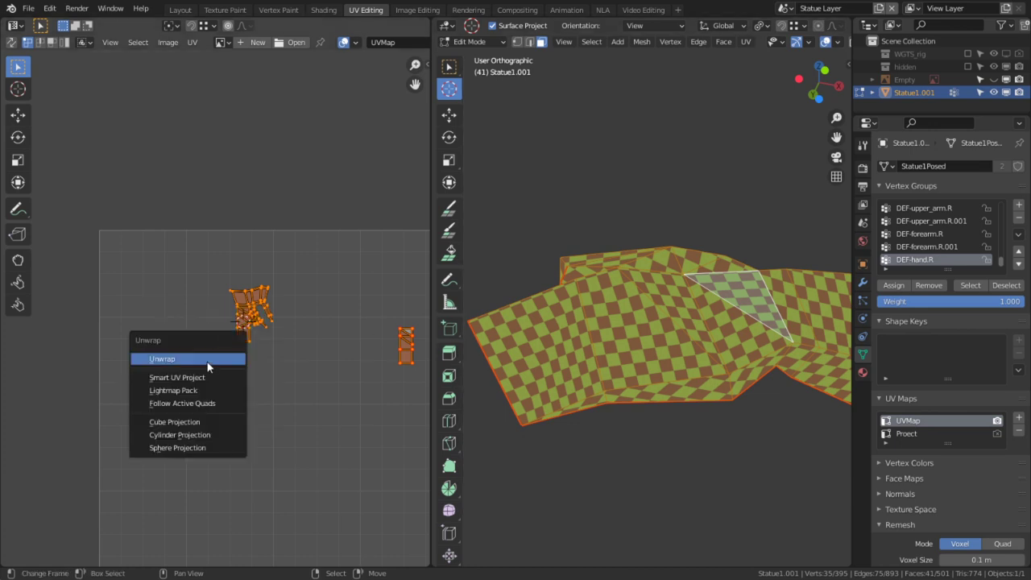
click(201, 360)
scroll(397, 369, up, 1)
middle_drag(398, 369, 132, 386)
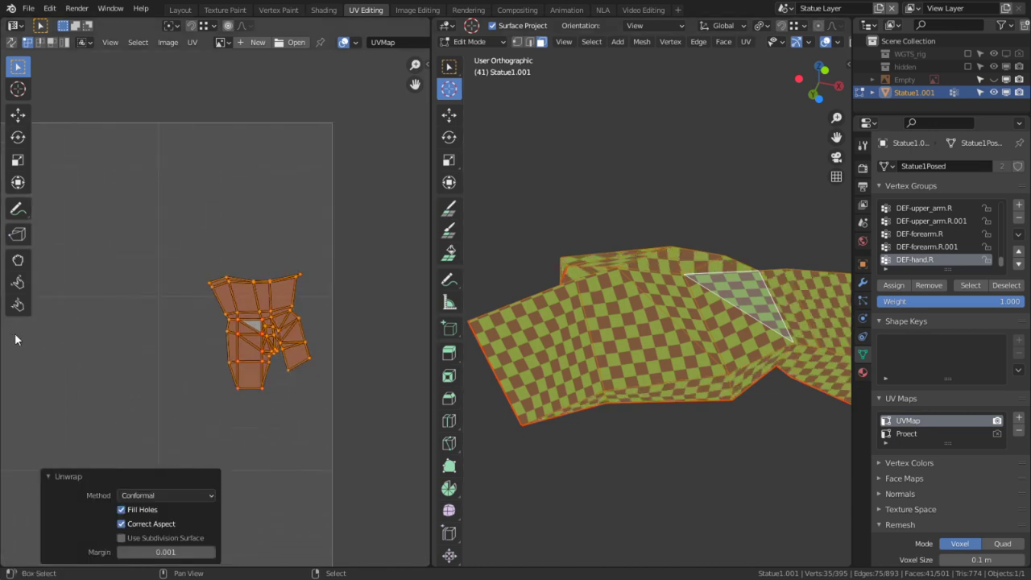
scroll(133, 386, up, 2)
right_click(382, 456)
scroll(483, 439, up, 2)
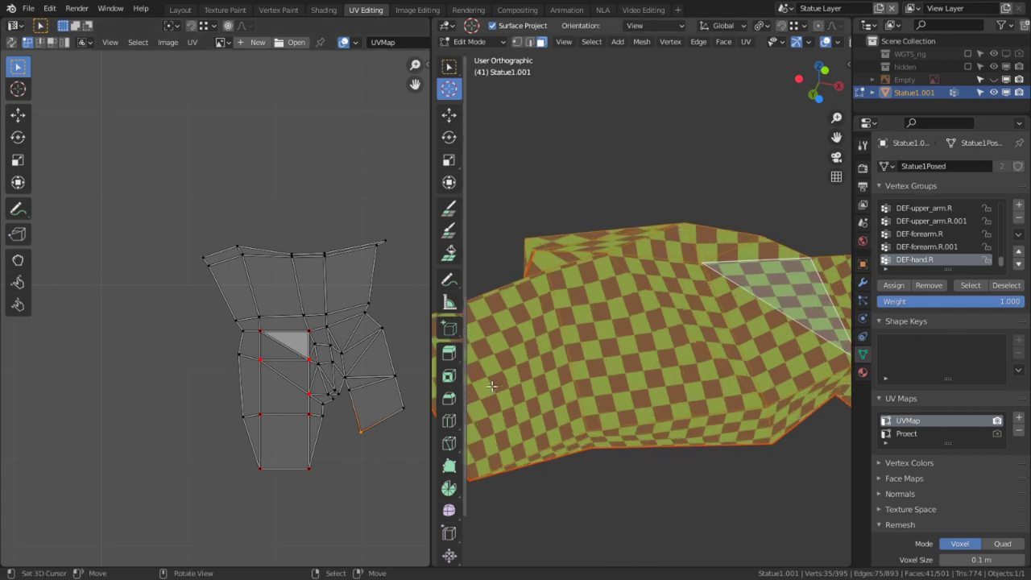
Reveal all hidden parts of the statue and select the faces of both hands up to their seams.
scroll(645, 464, up, 2)
middle_drag(648, 463, 644, 459)
scroll(644, 459, down, 3)
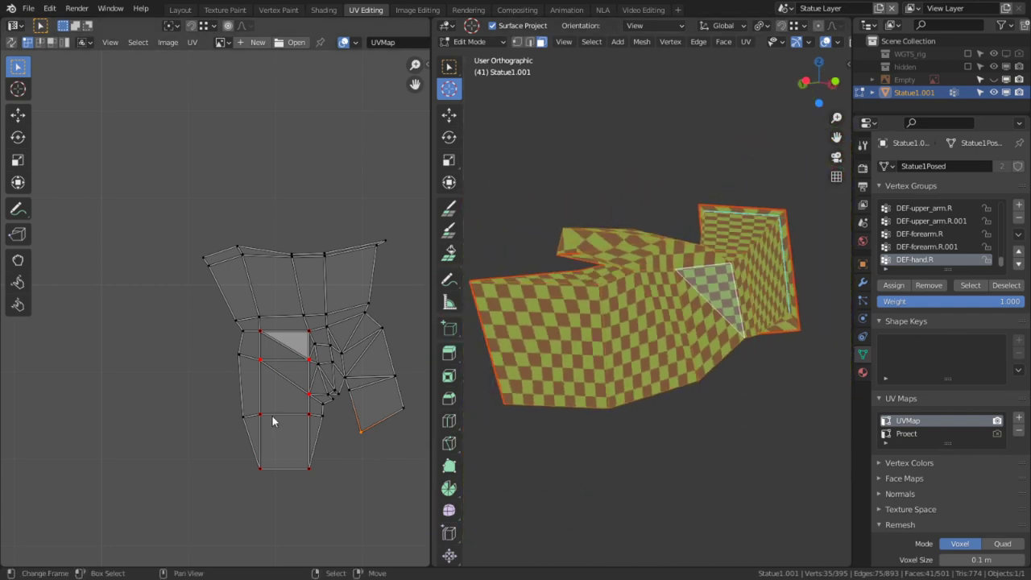
scroll(274, 418, down, 2)
key(alt+h)
scroll(278, 407, down, 3)
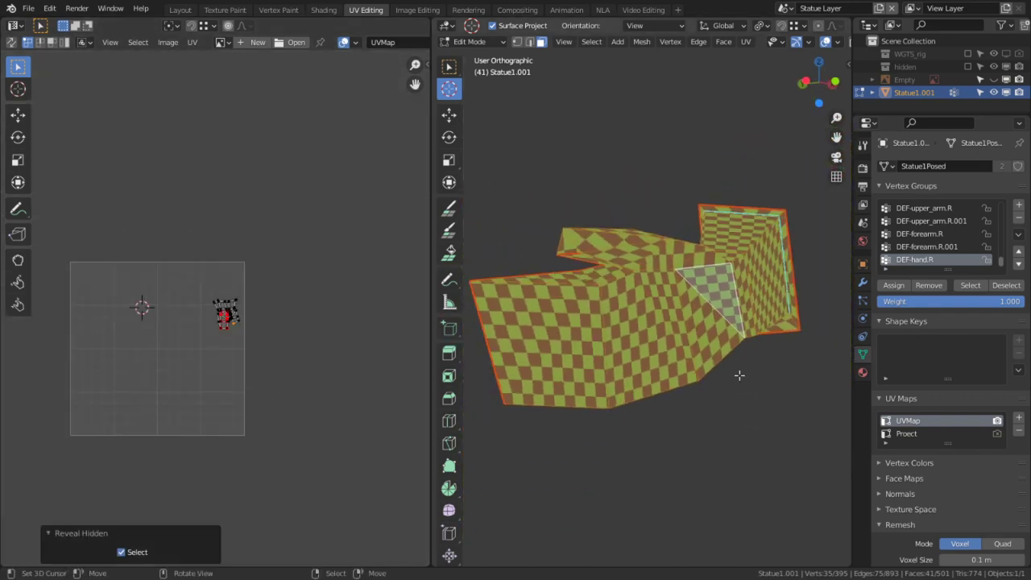
key(alt+h)
right_click(651, 377)
key(l)
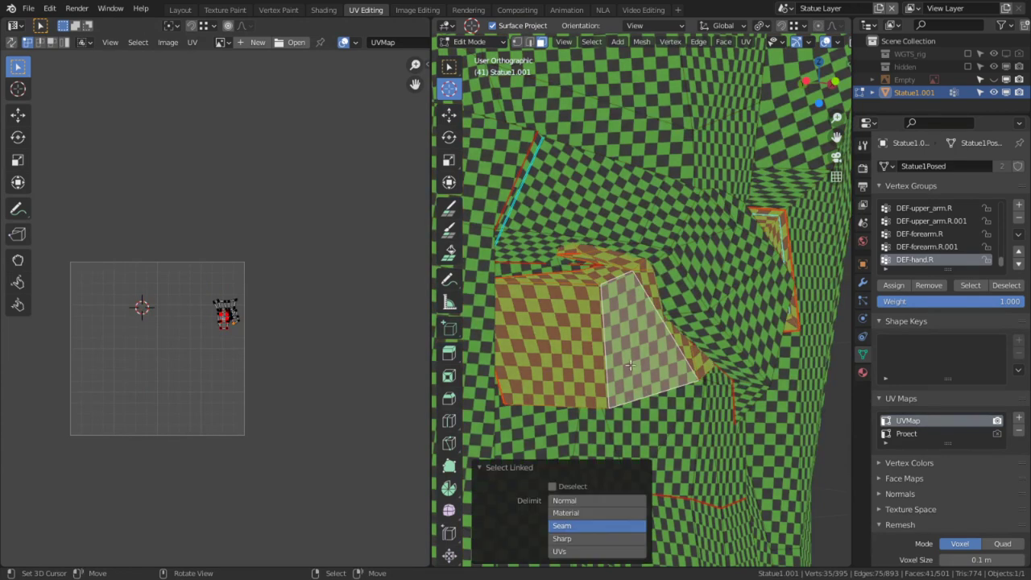
key(l)
Select the lower hand's whole UV island and move it about -0.425 in X and 0.057 in Y, beside the other hand's island.
key(ctrl+space)
scroll(403, 361, up, 3)
key(4)
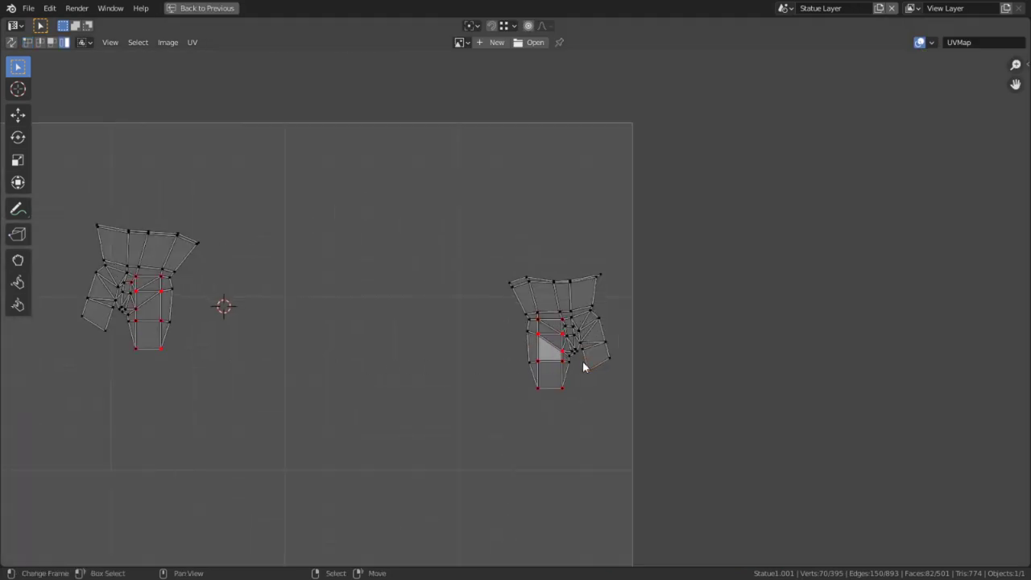
right_click(583, 361)
key(g)
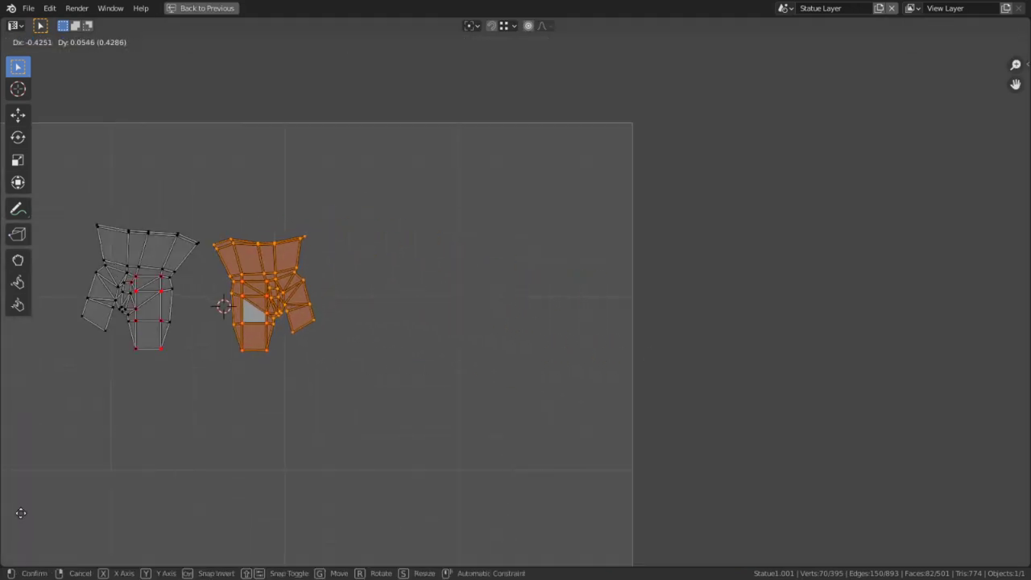
click(22, 513)
middle_drag(379, 427, 511, 427)
scroll(510, 425, up, 3)
middle_drag(408, 412, 681, 406)
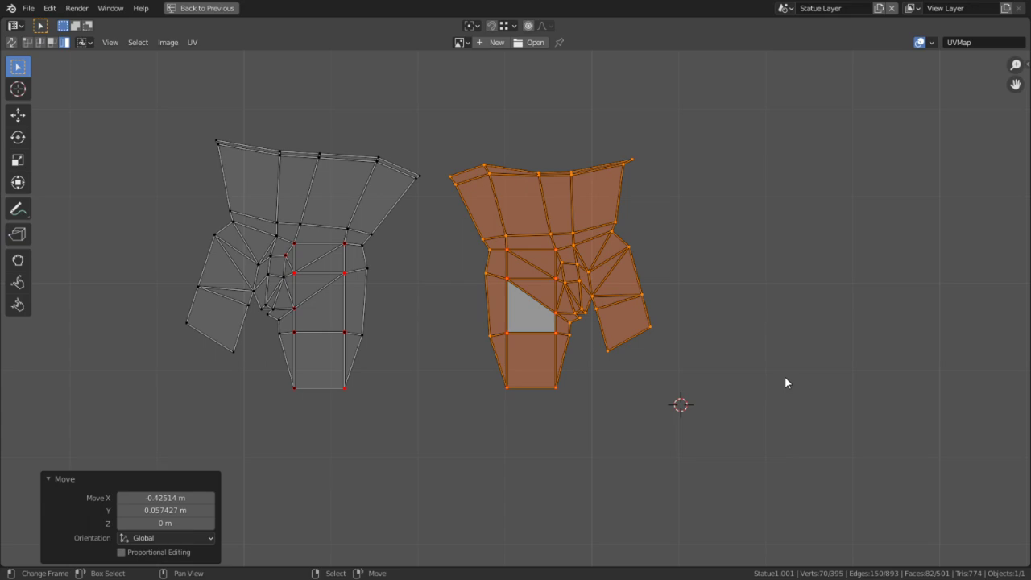
key(ctrl)
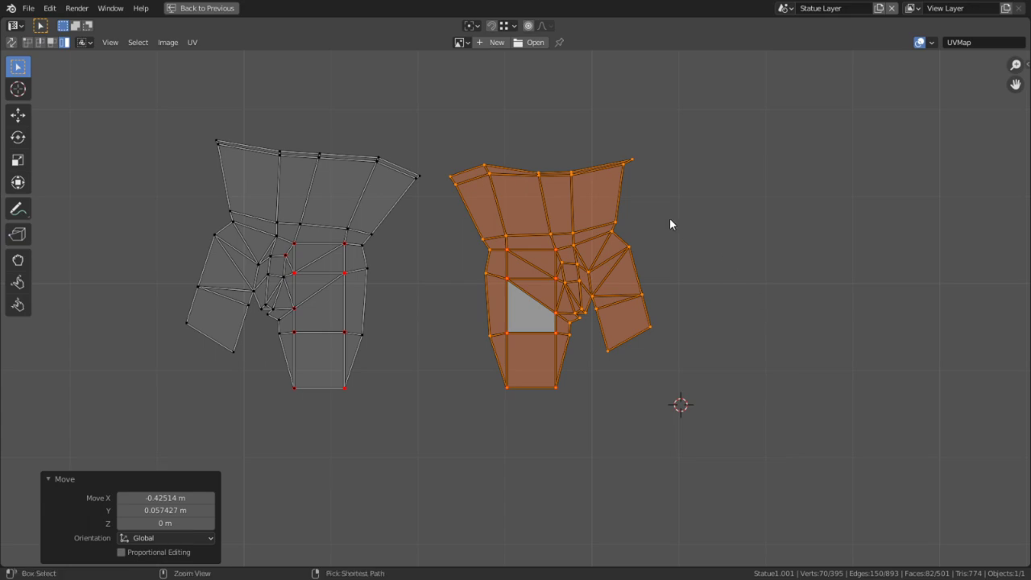
Show the whole statue from the front in a maximized 3D view with overlays hidden and solid shading.
key(ctrl+space)
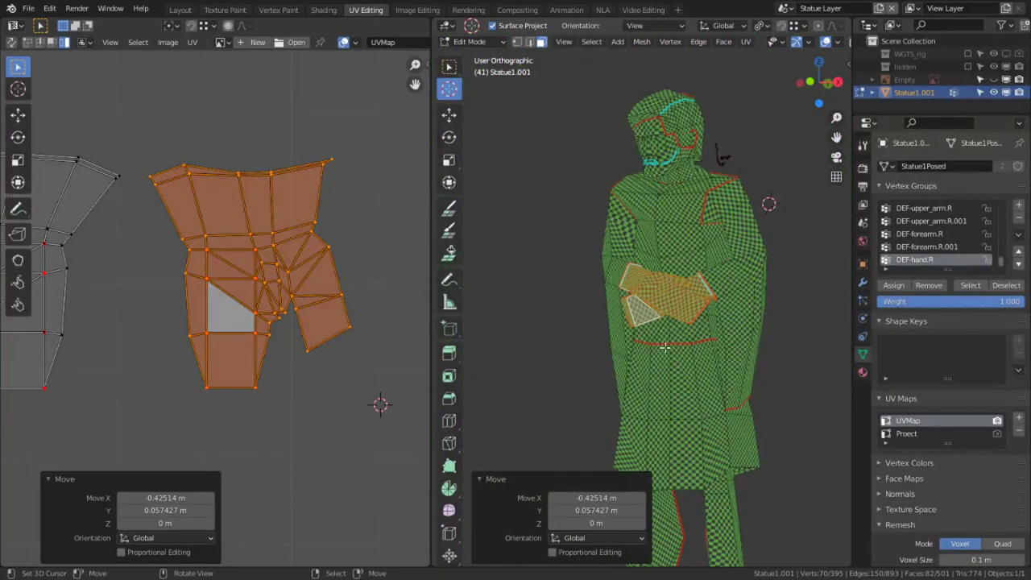
key(ctrl+space)
shift+middle_drag(665, 347, 638, 79)
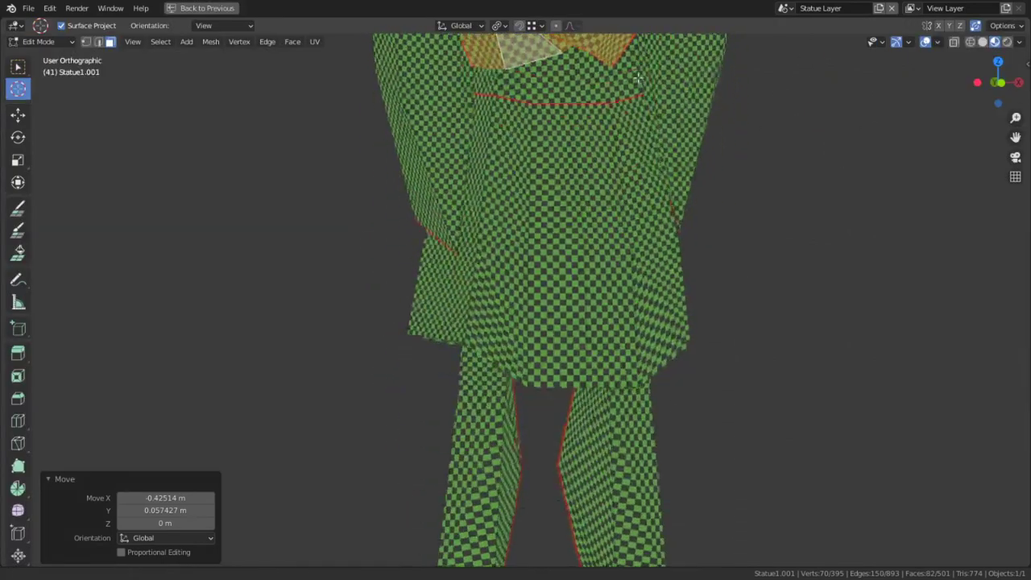
scroll(594, 376, down, 4)
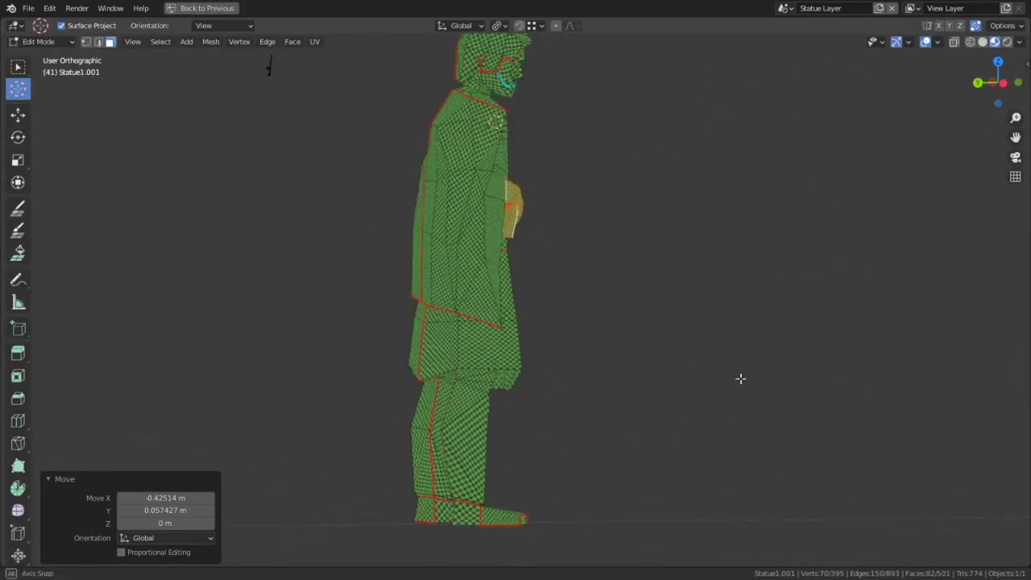
key(KP_1)
click(925, 41)
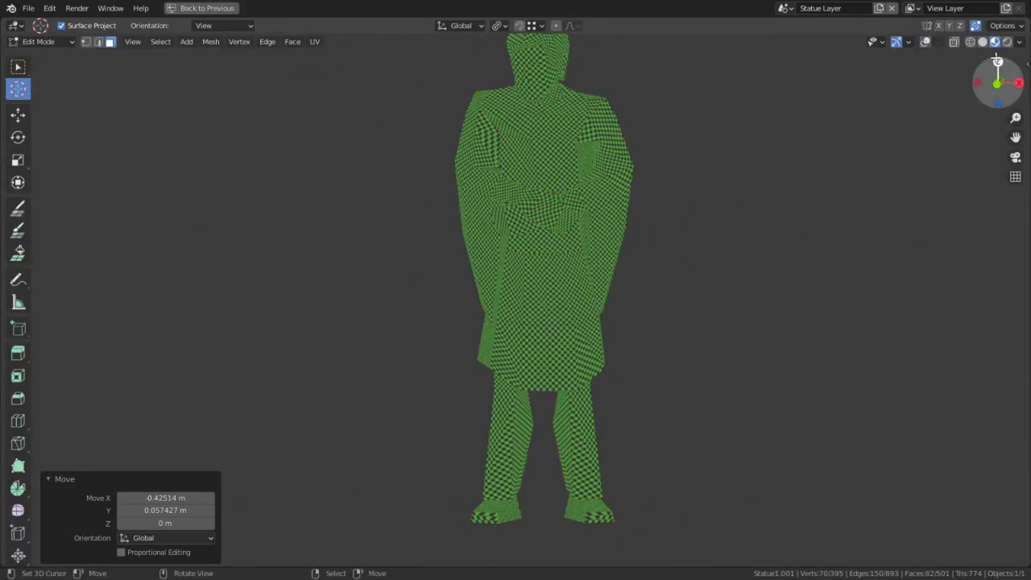
click(982, 42)
shift+middle_drag(564, 180, 553, 214)
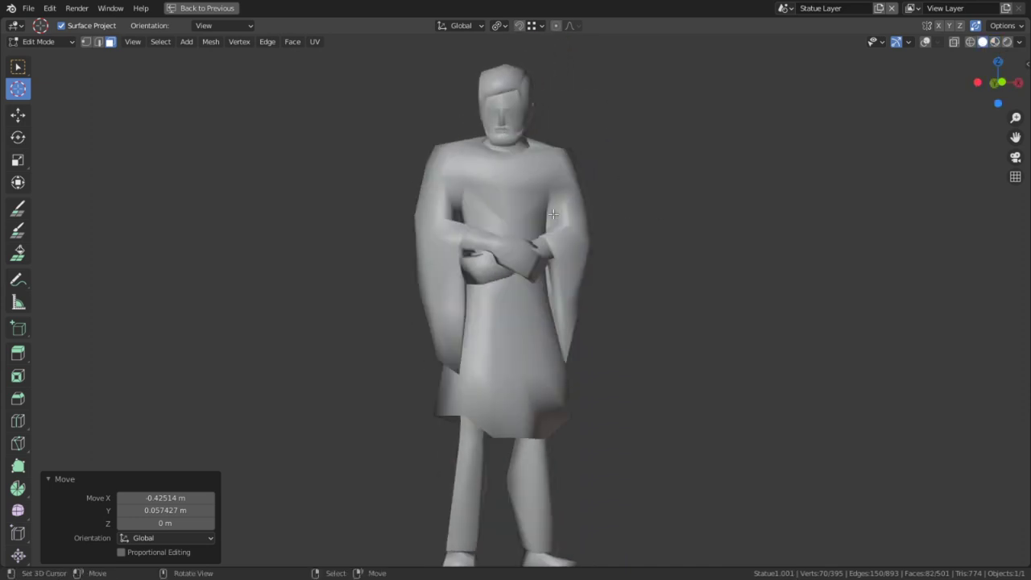